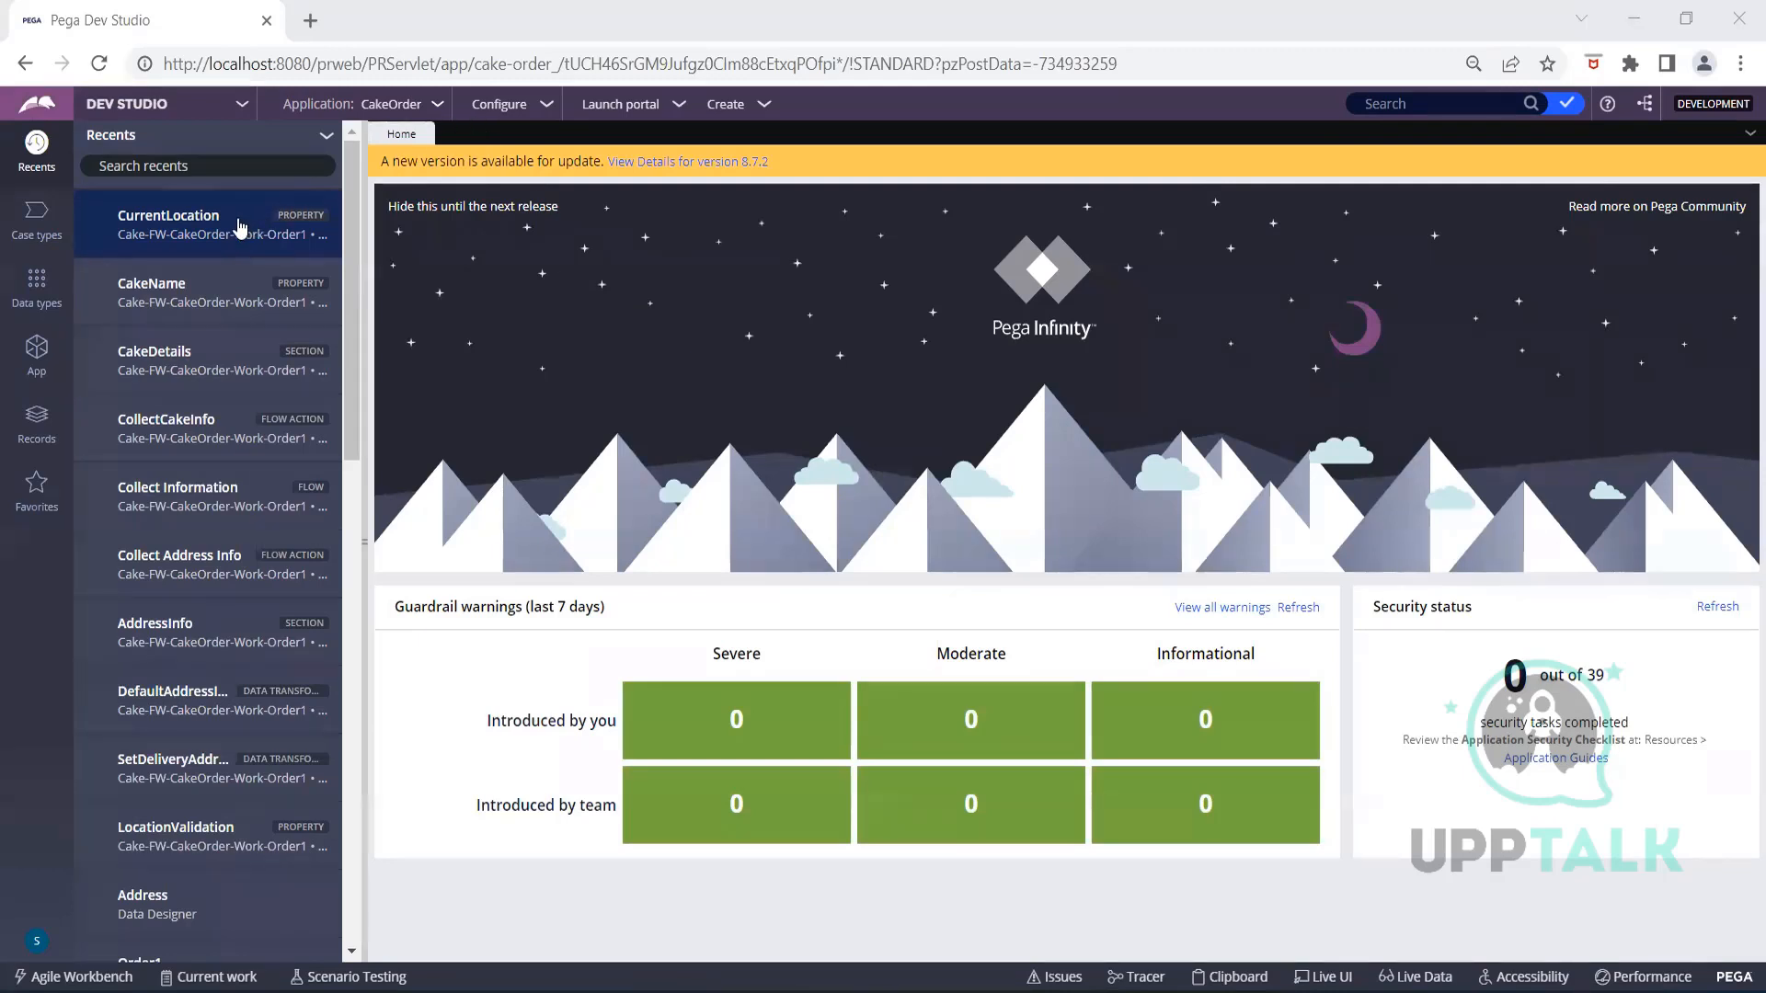
Open the CakeName property from Recents to see its Chocolate/Strawberry dropdown
click(249, 281)
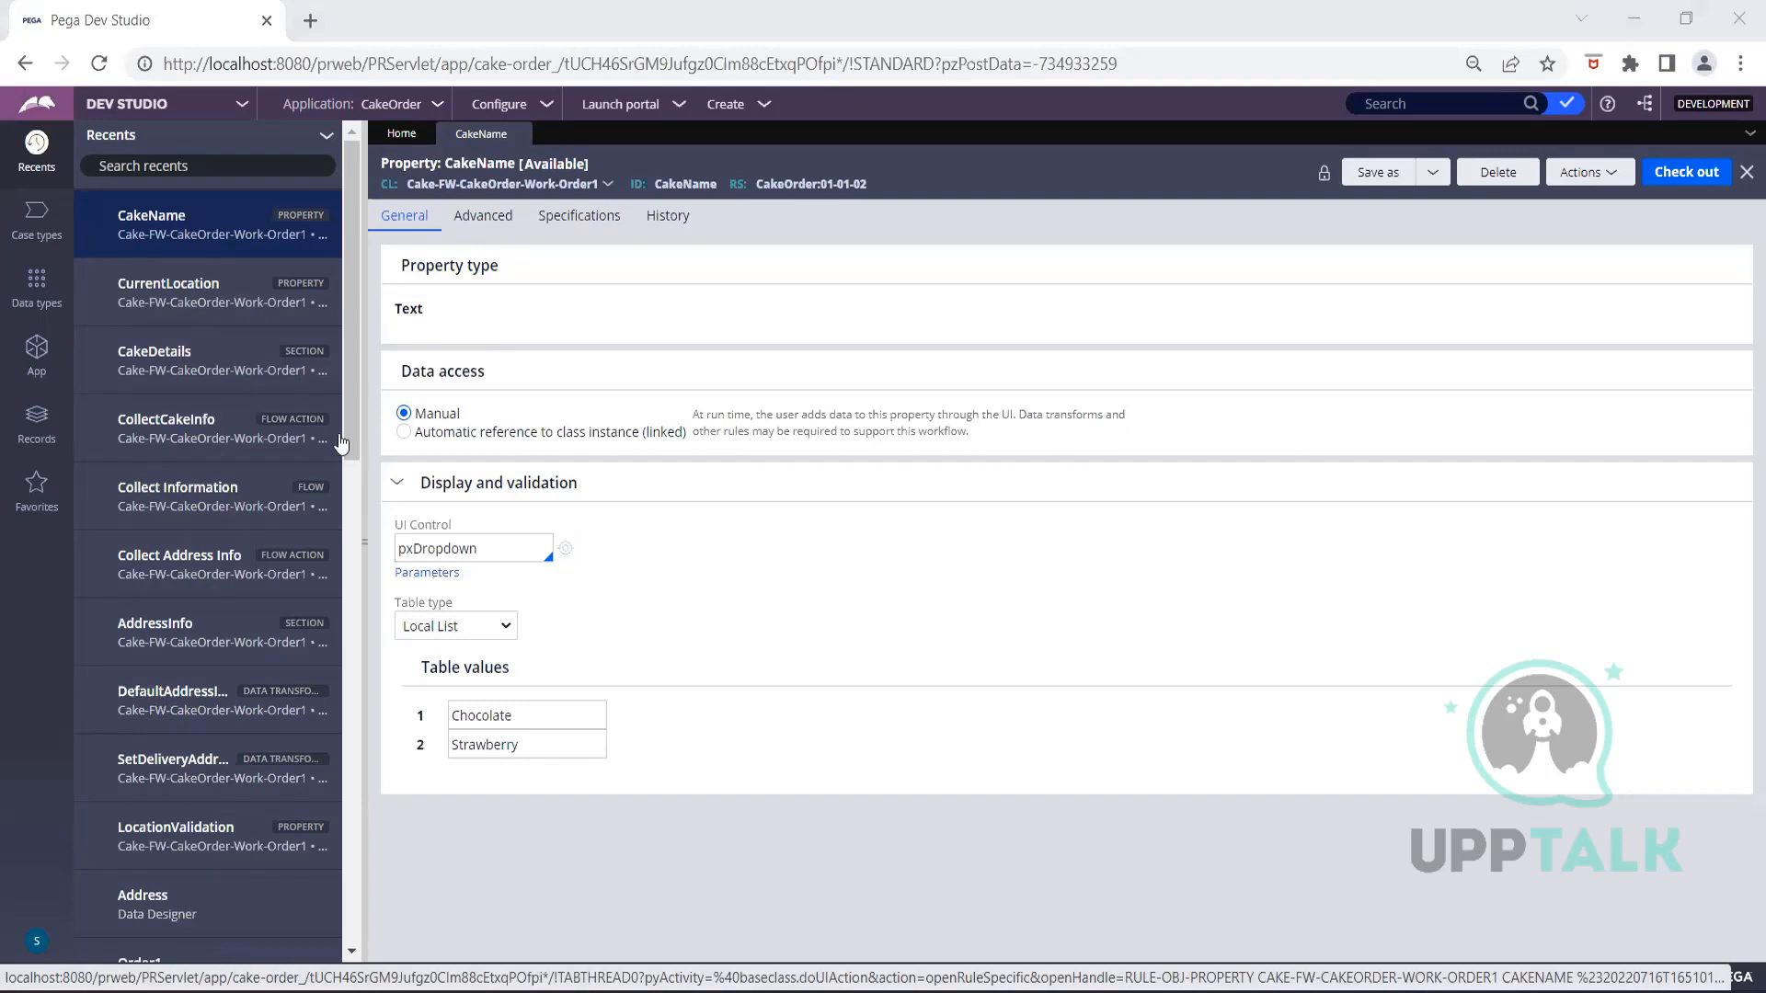
Open the CakeDetails section from Recents in its Design view
click(223, 352)
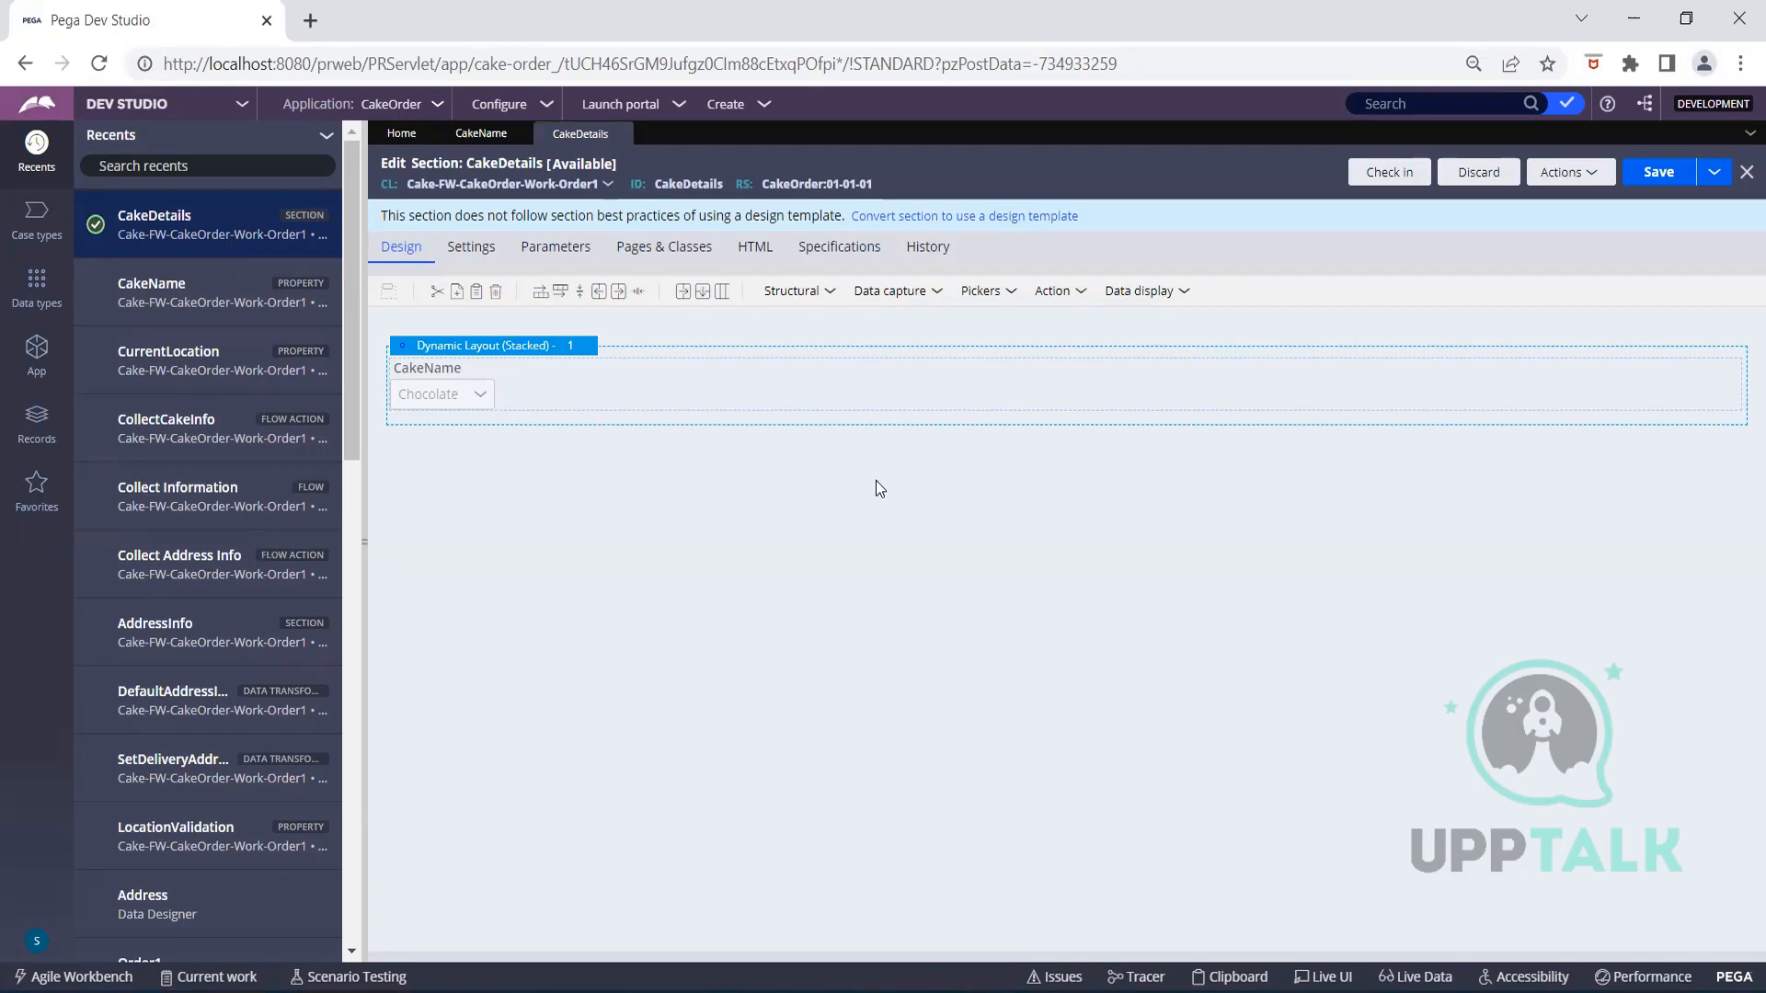
Show the Data types explorer, which lists only Address
click(36, 304)
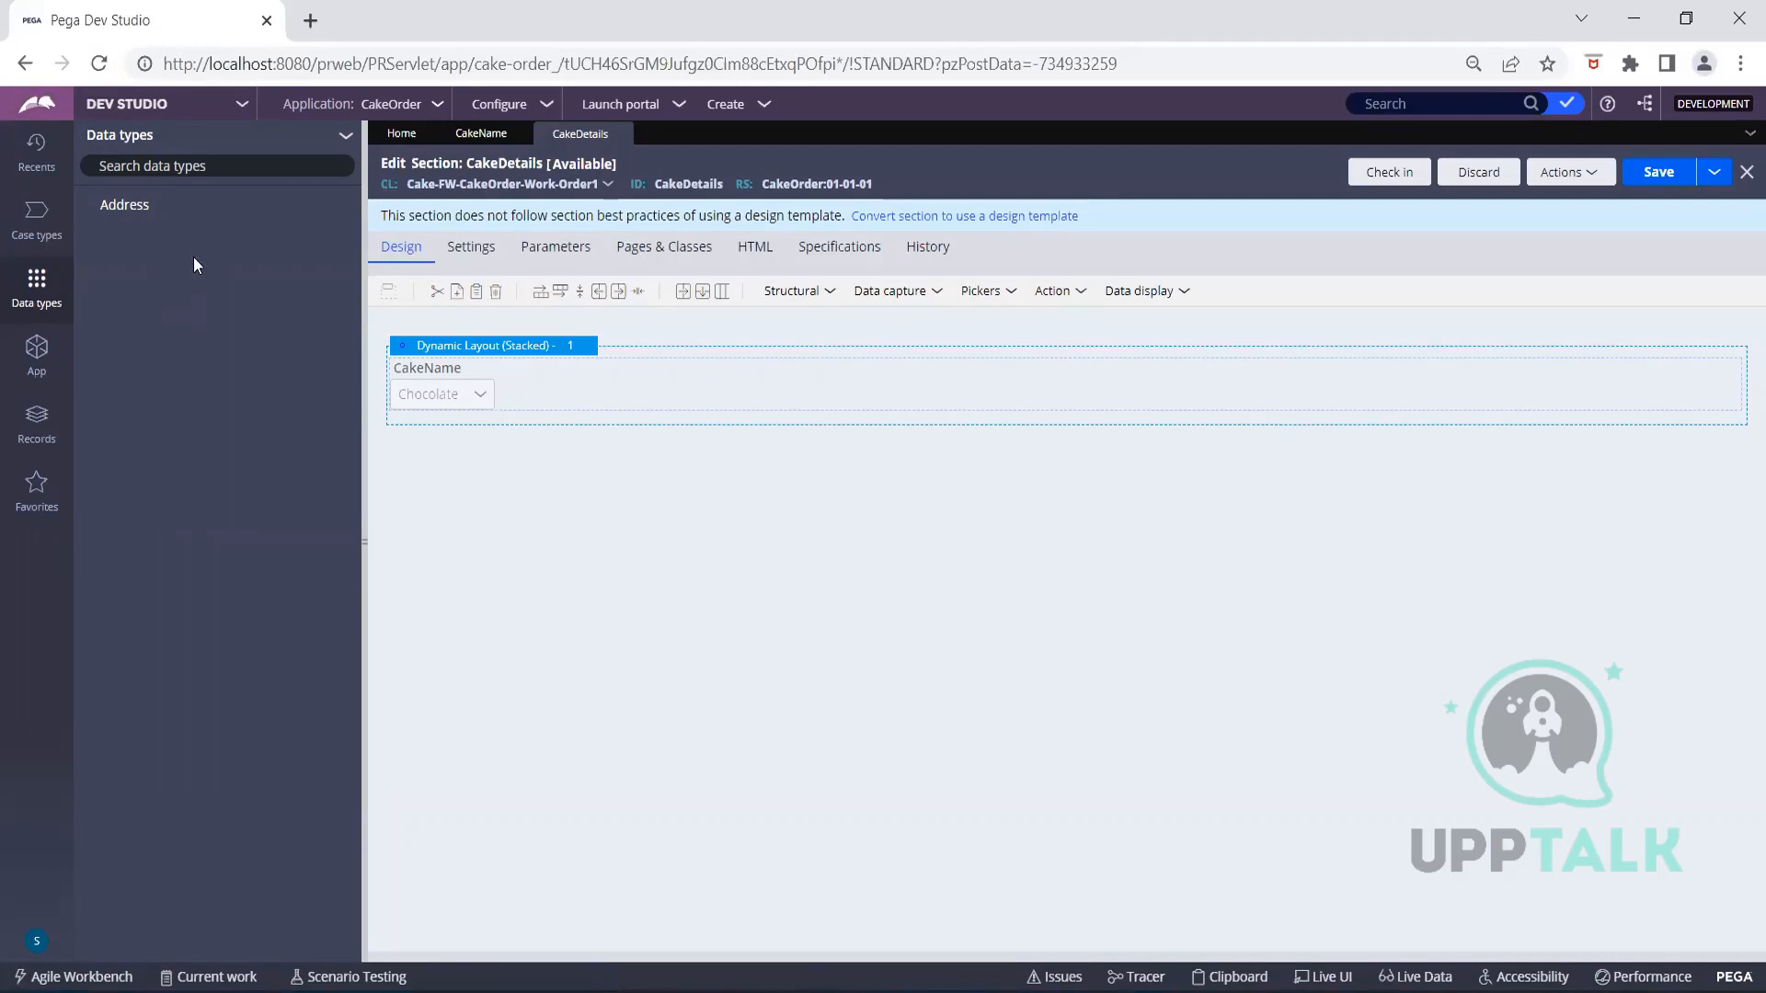
Start a new data type with label and description 'LookUp', reviewing its Cake-FW-CakeOrder-Data parent and CakeOrder ruleset
click(340, 144)
click(363, 185)
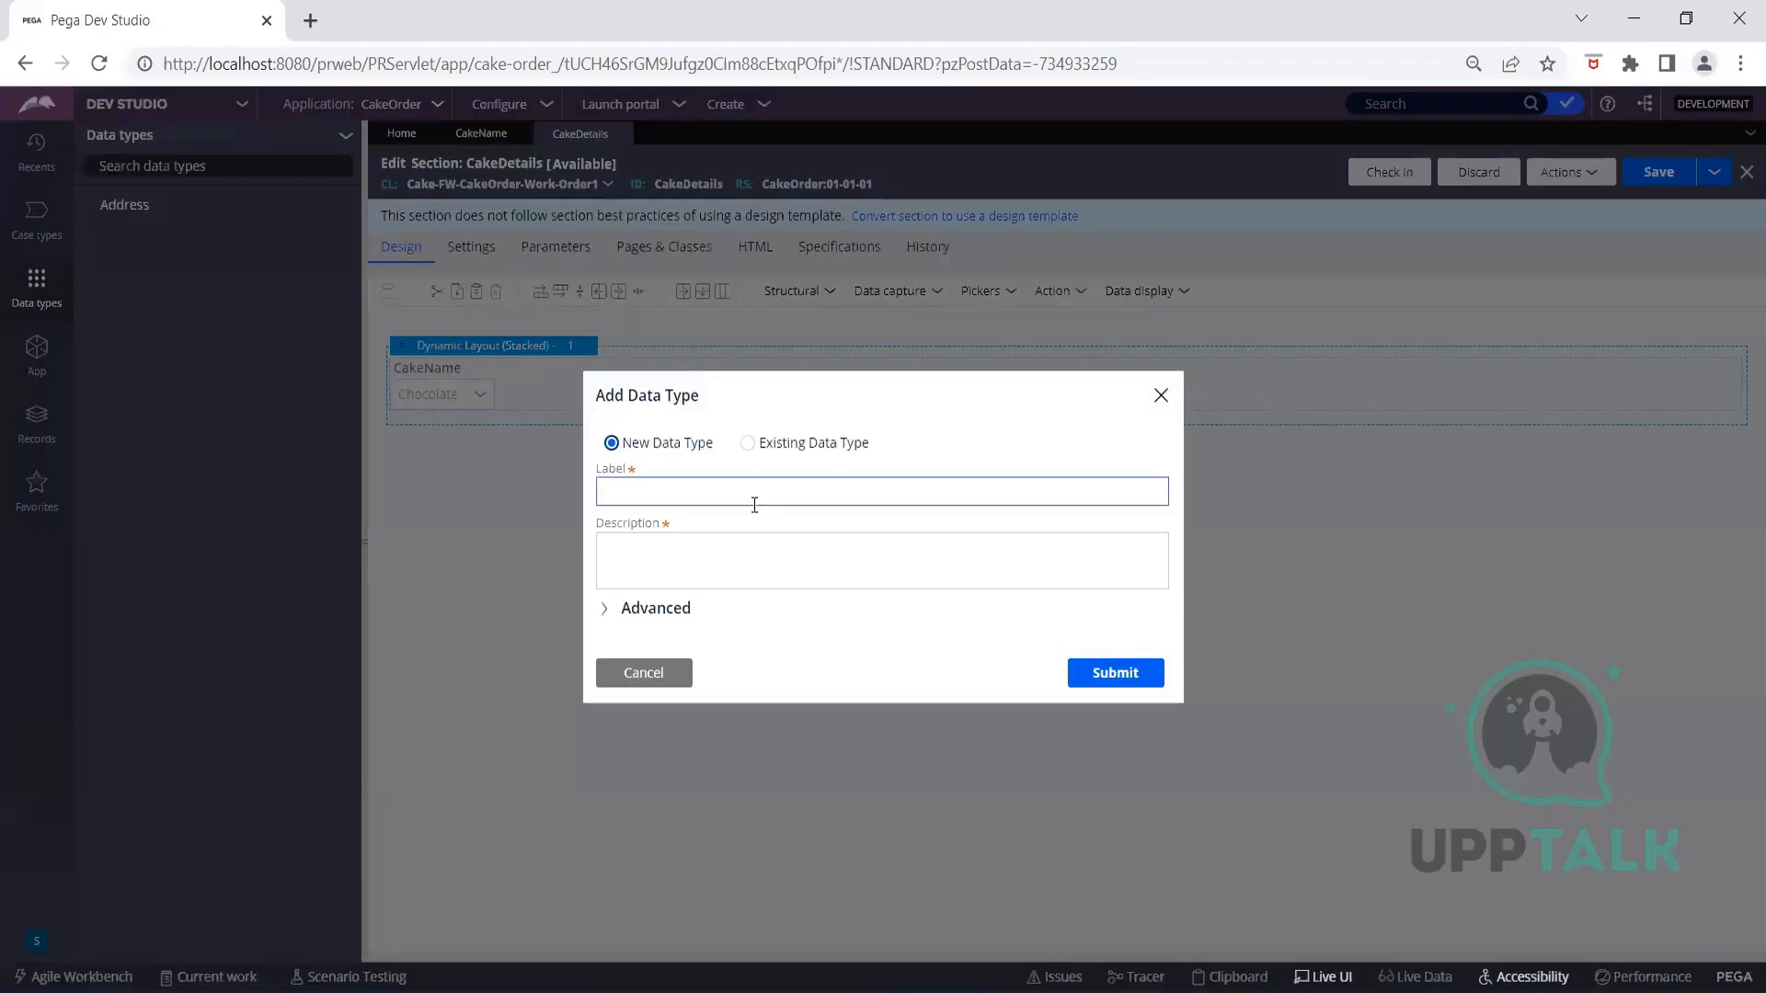
click(738, 491)
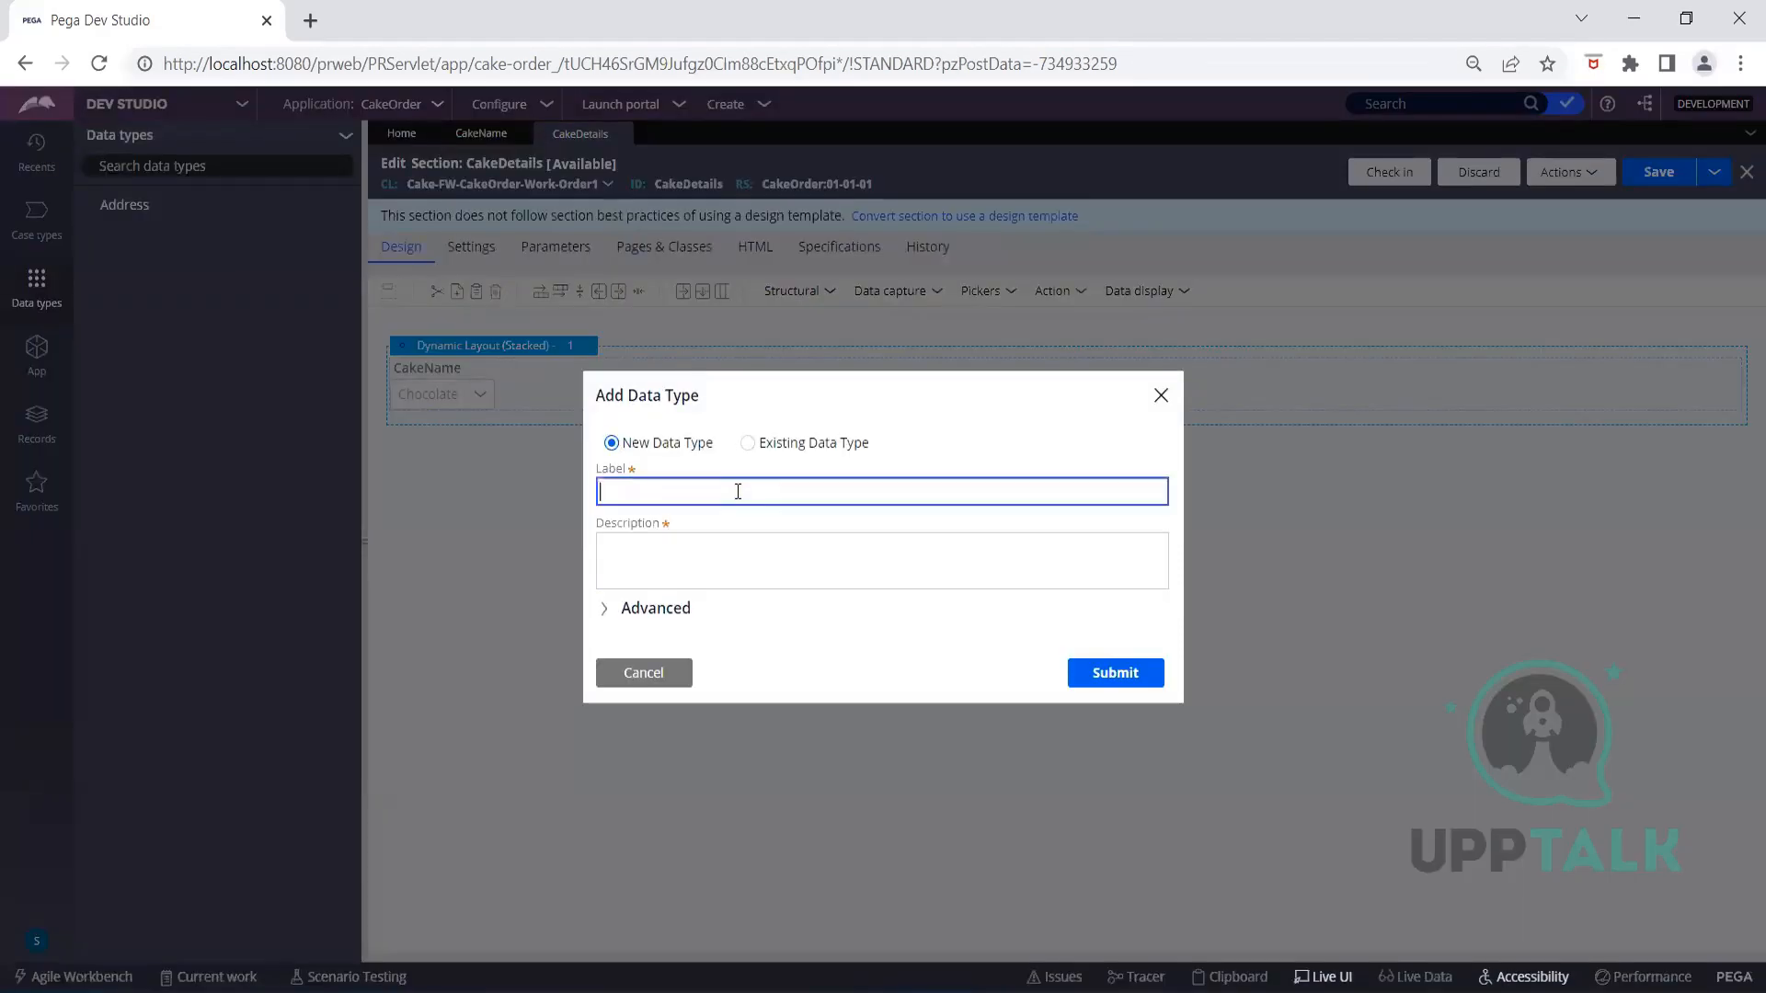
text(LookUp)
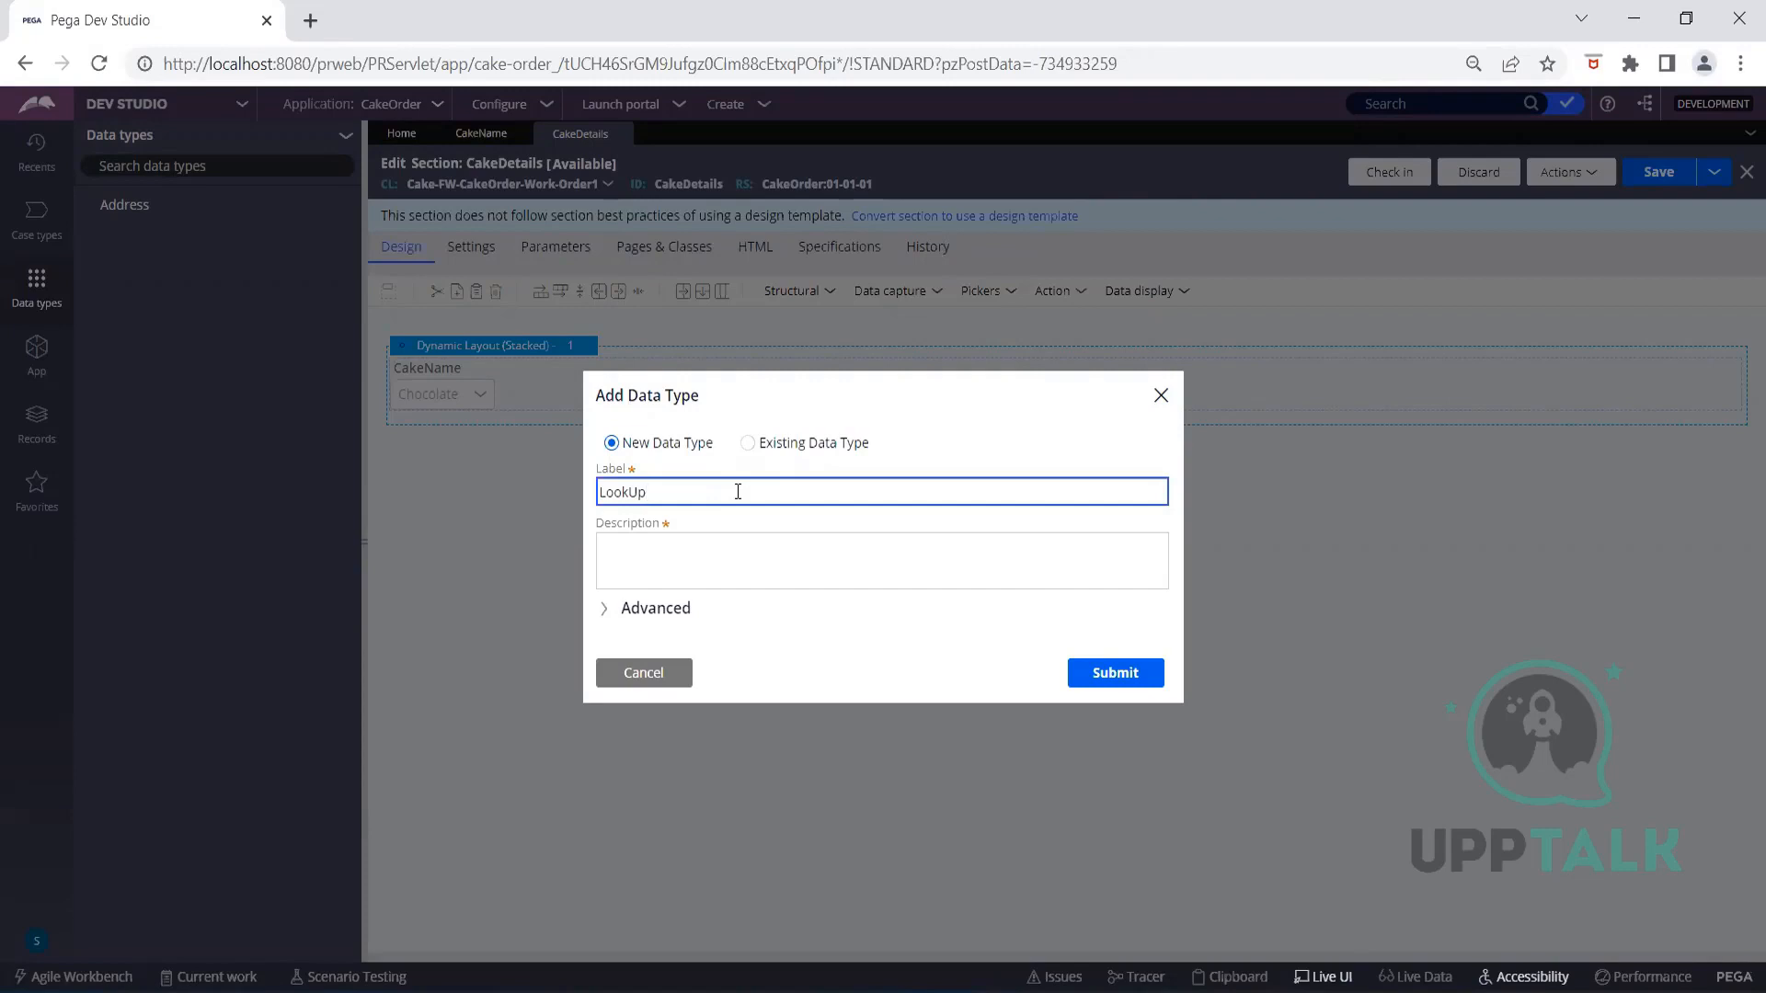
click(730, 558)
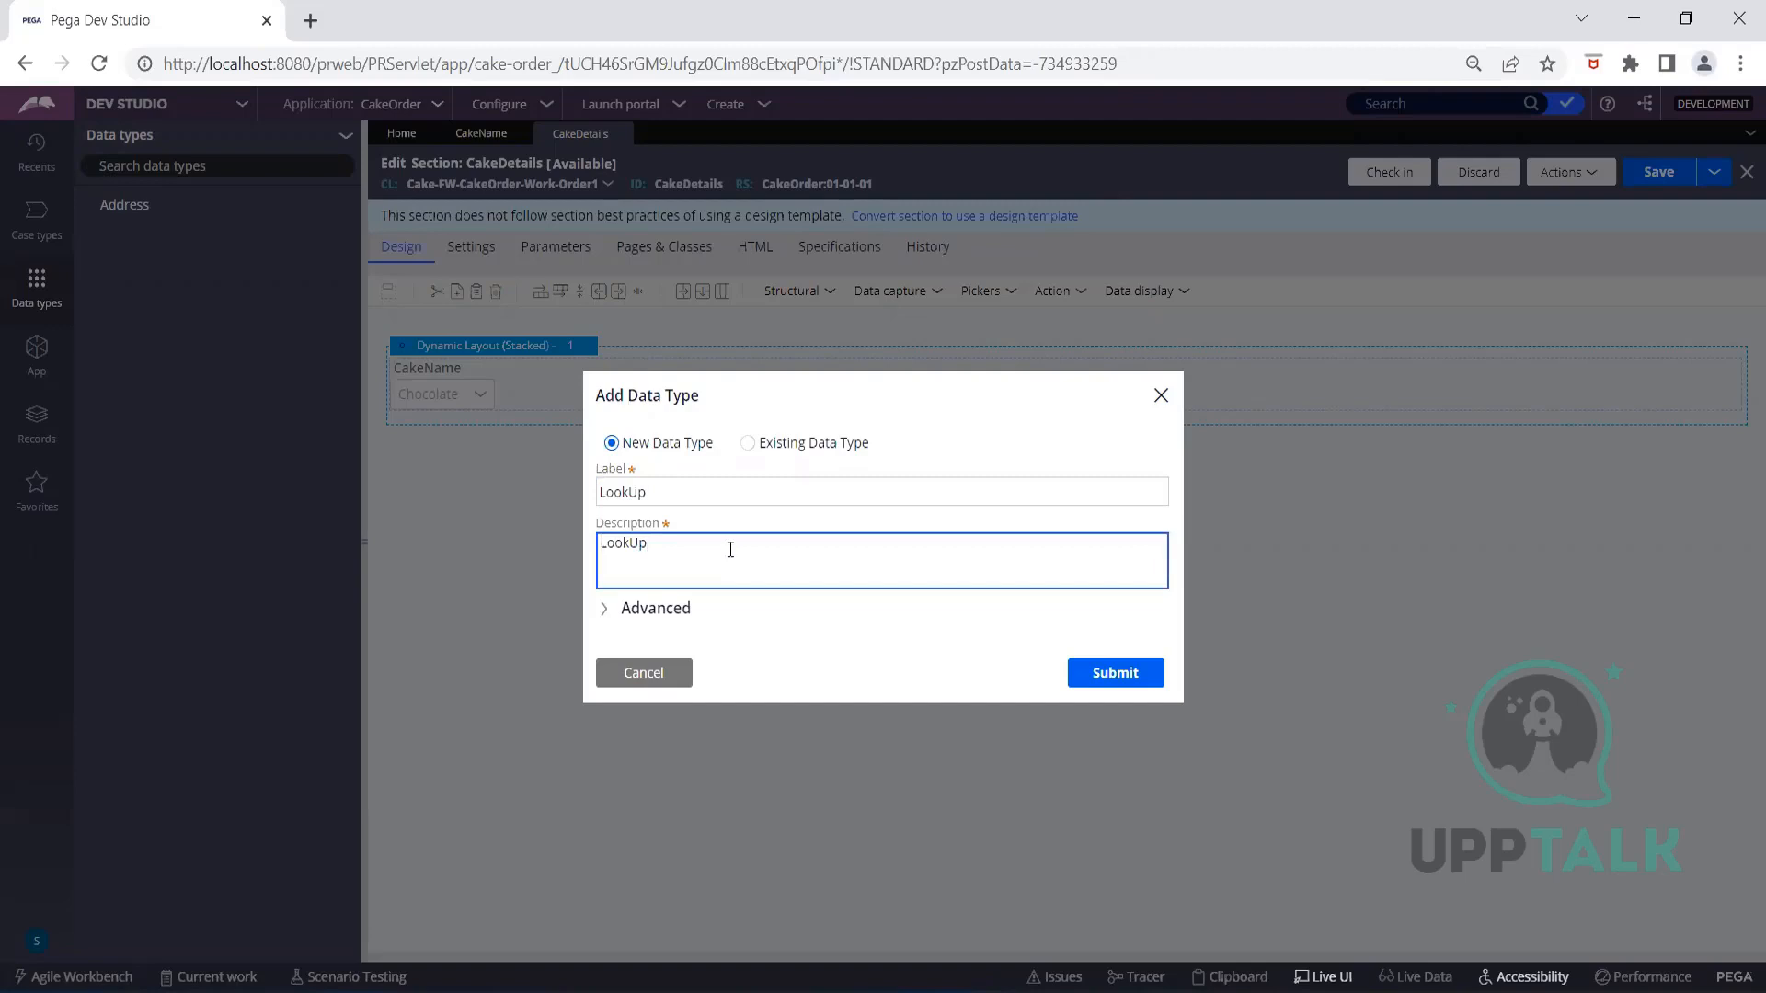
click(689, 609)
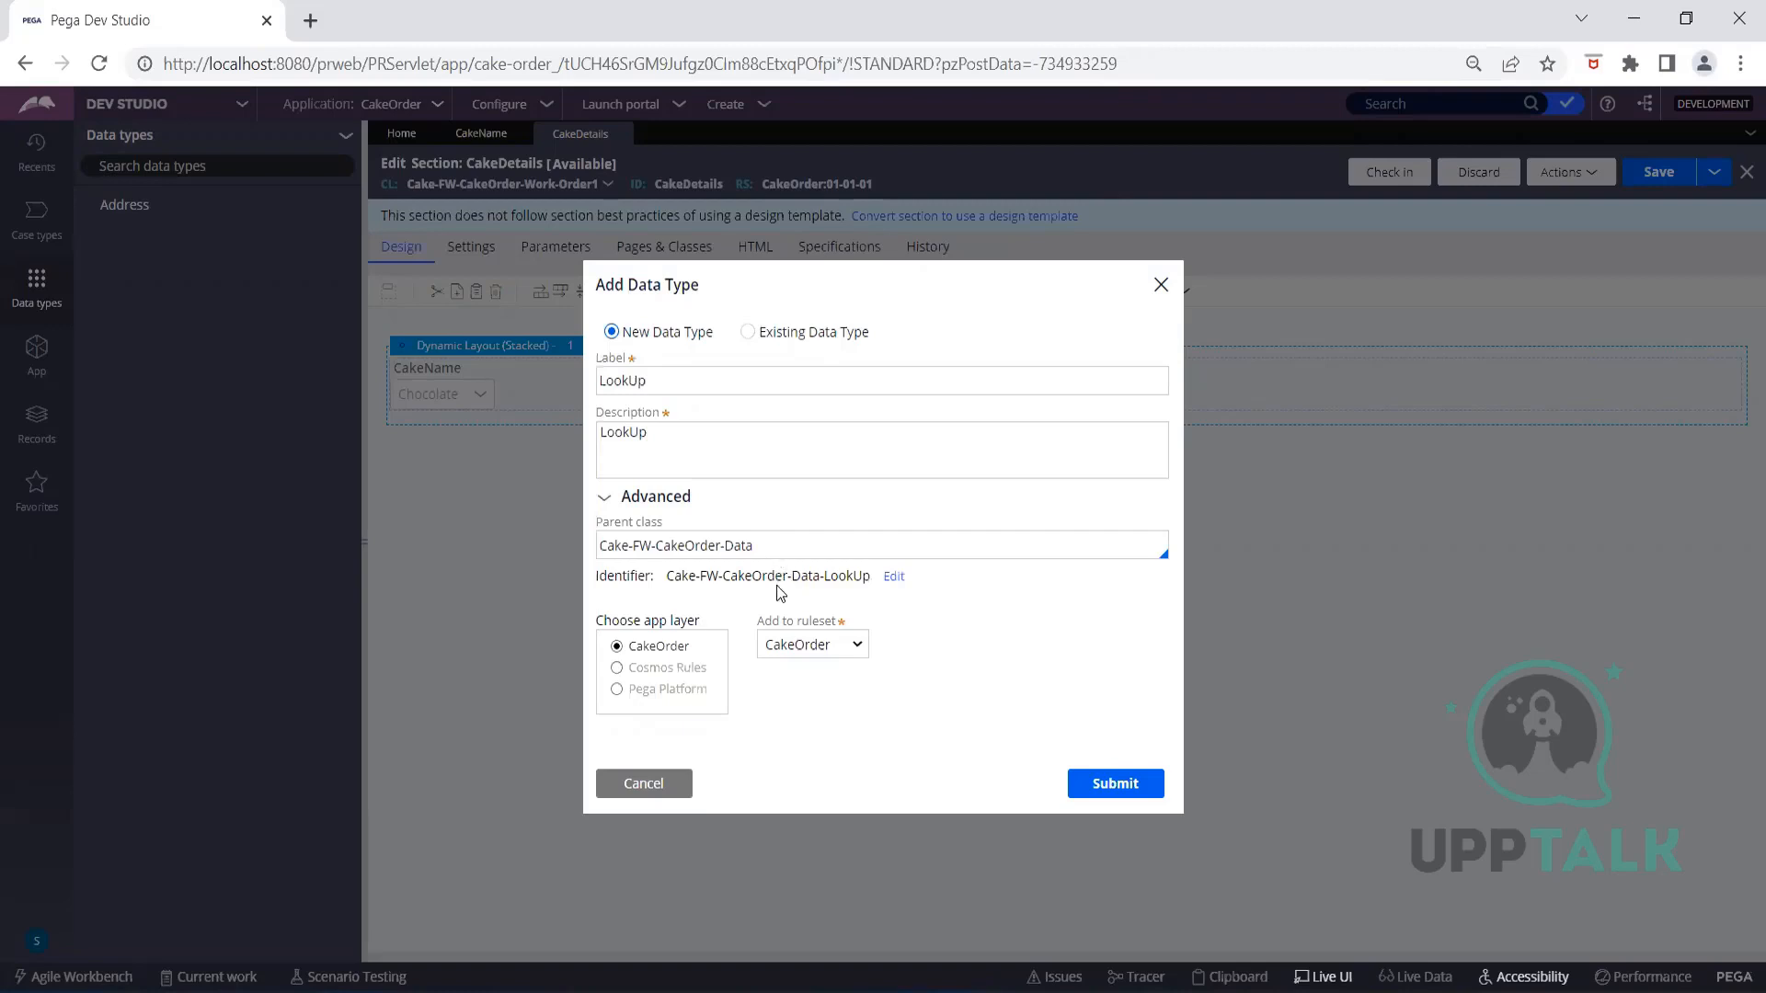
Submit the Add Data Type dialog so LookUp is created and opened with an empty data model
click(1093, 794)
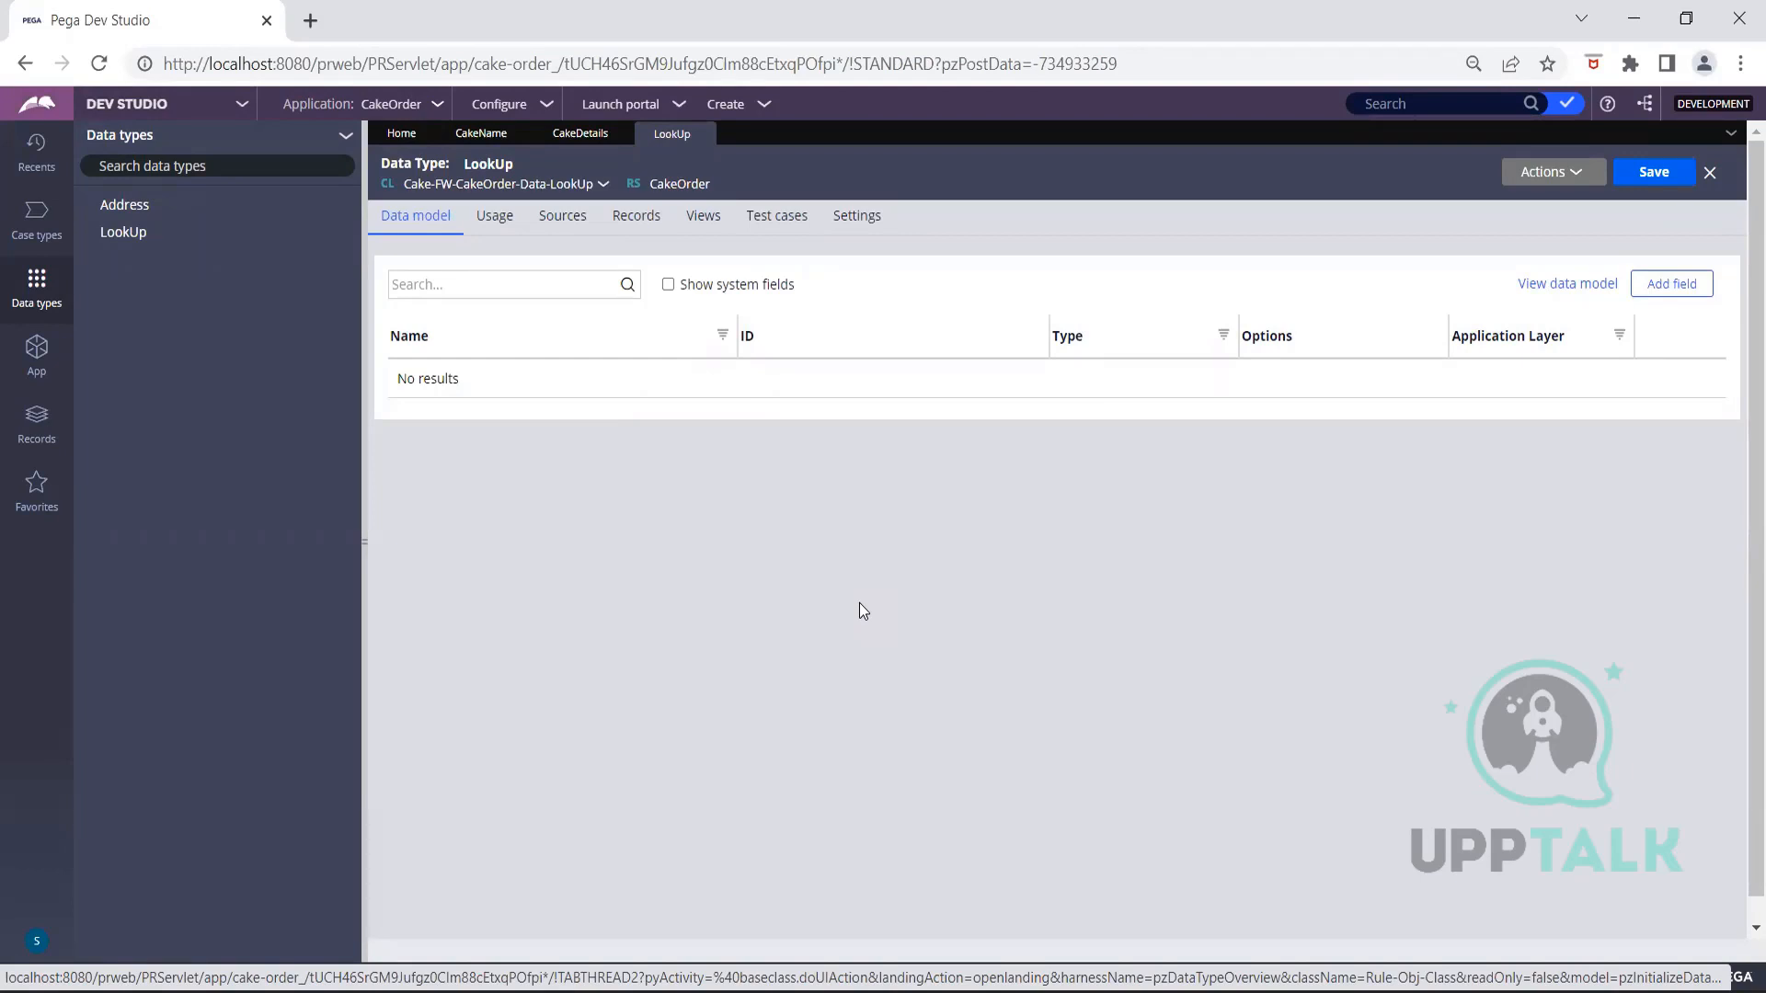
Browse LookUp's Usage, Sources and Records tabs, keeping Local data storage as the source
click(506, 223)
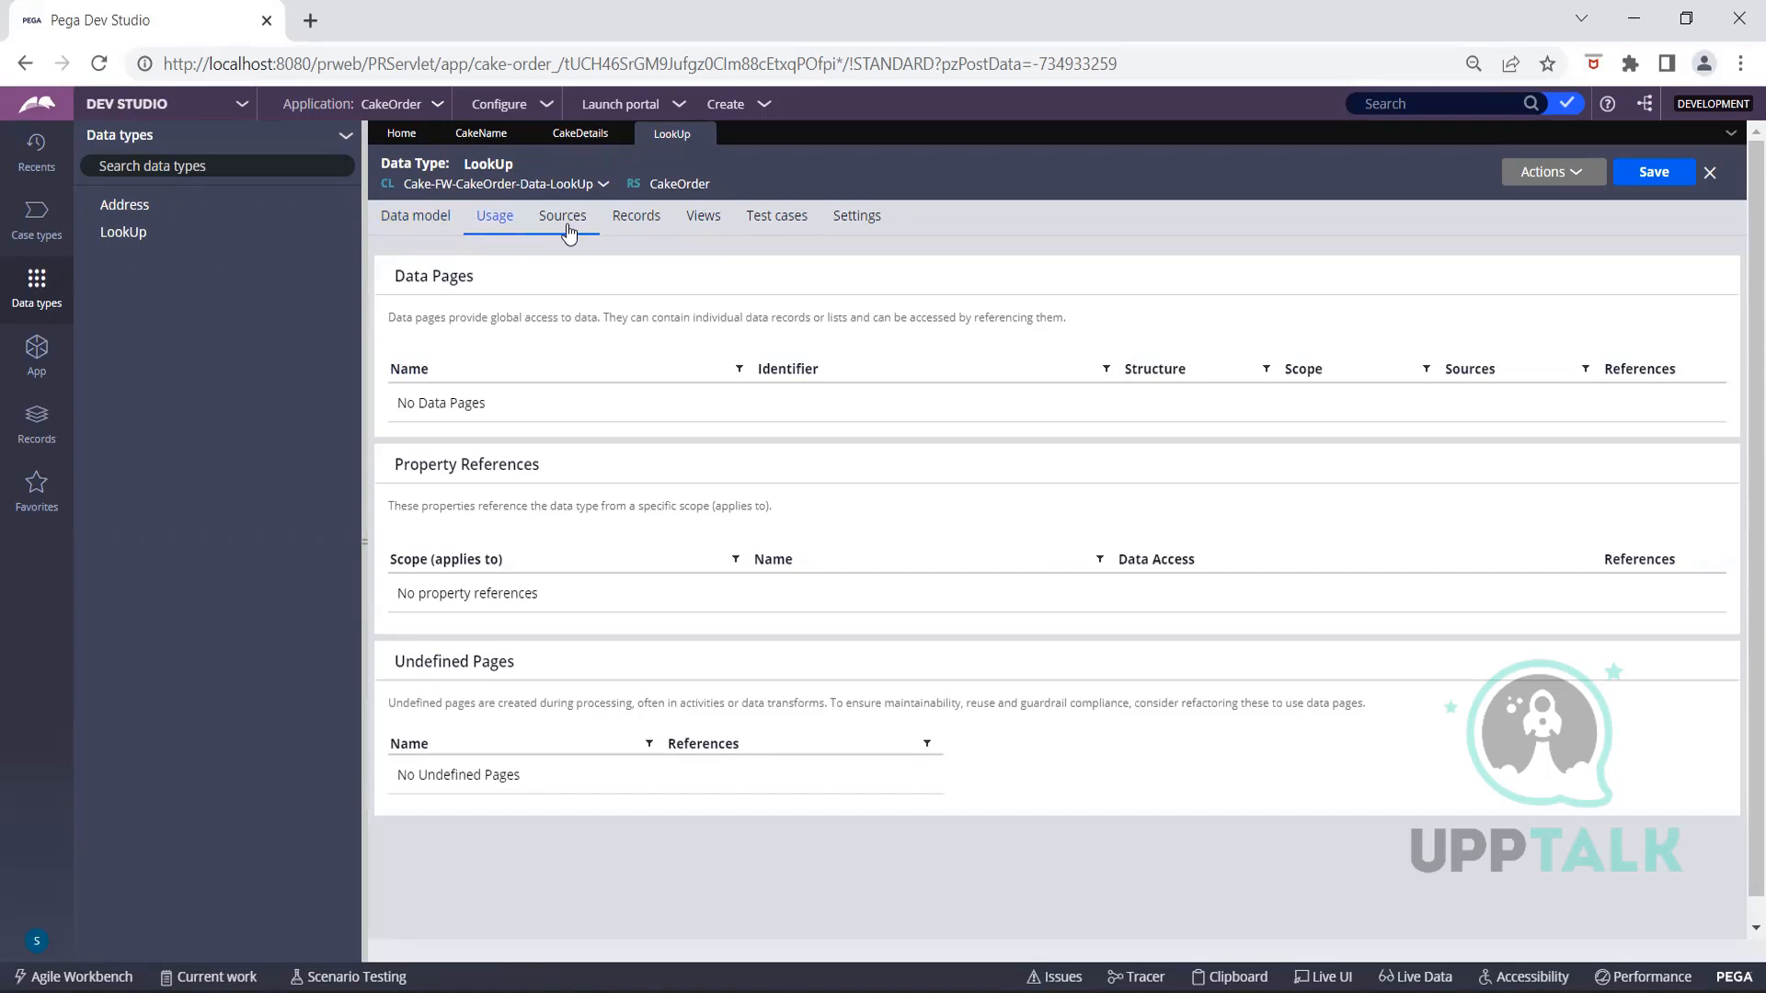
click(569, 230)
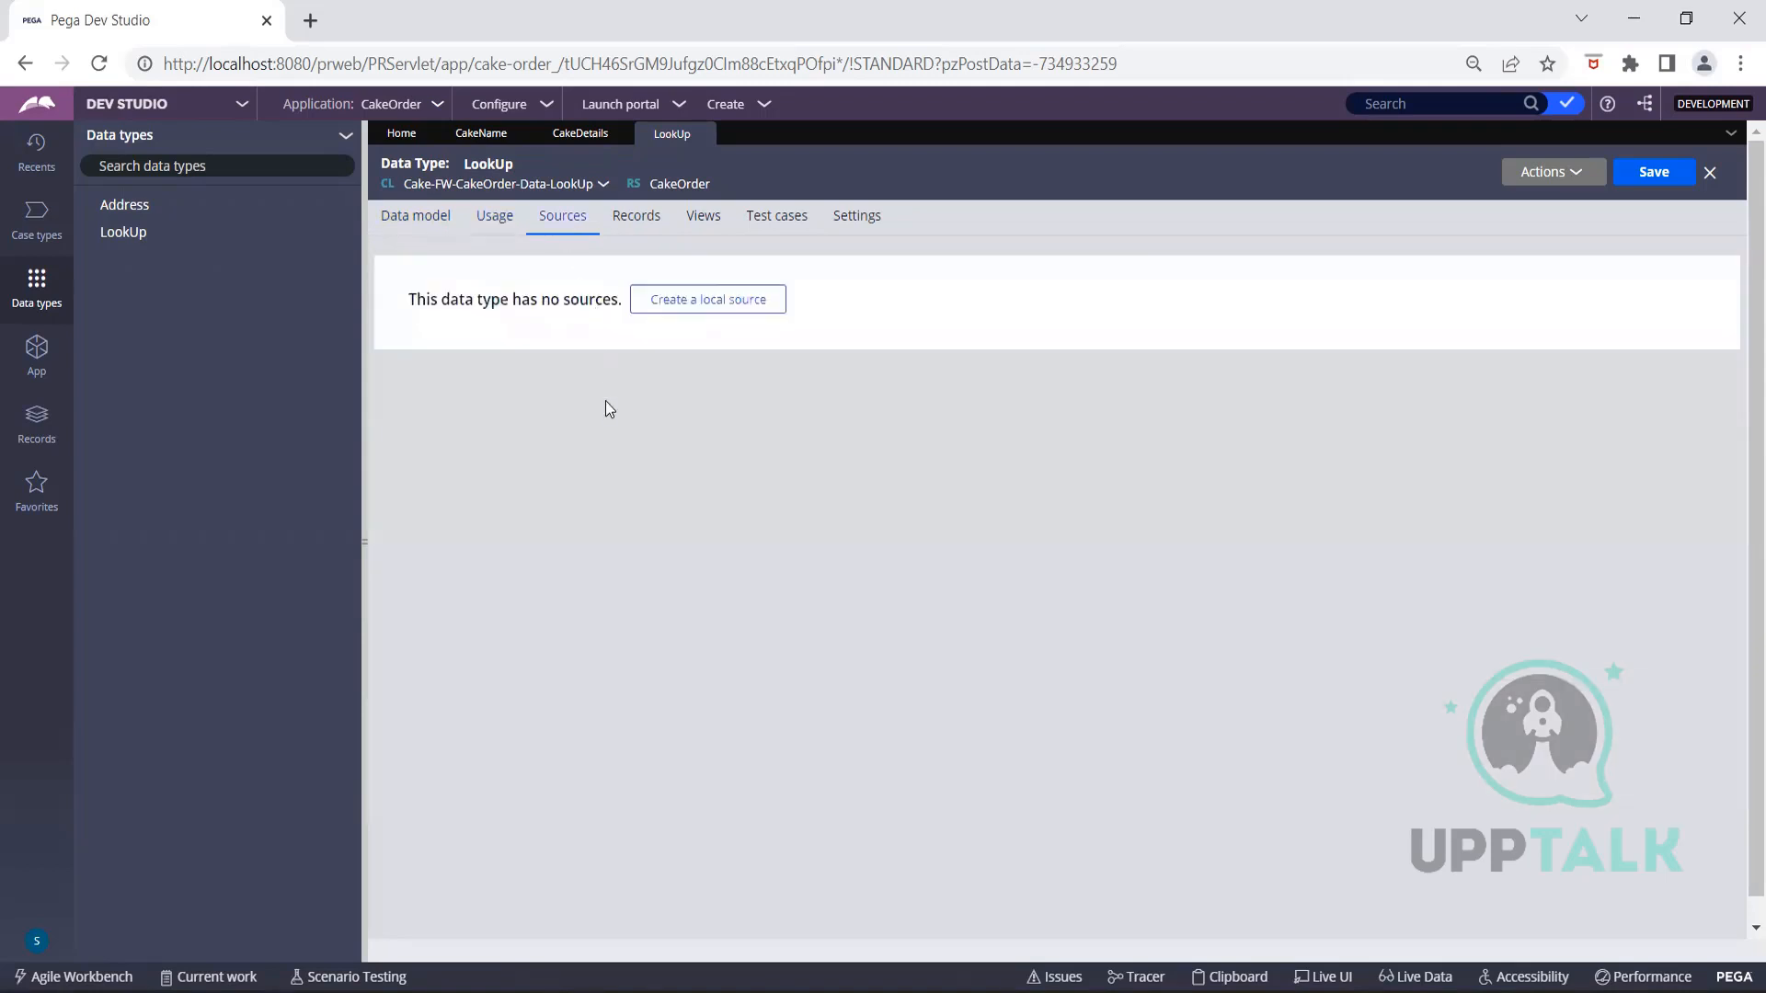
click(620, 226)
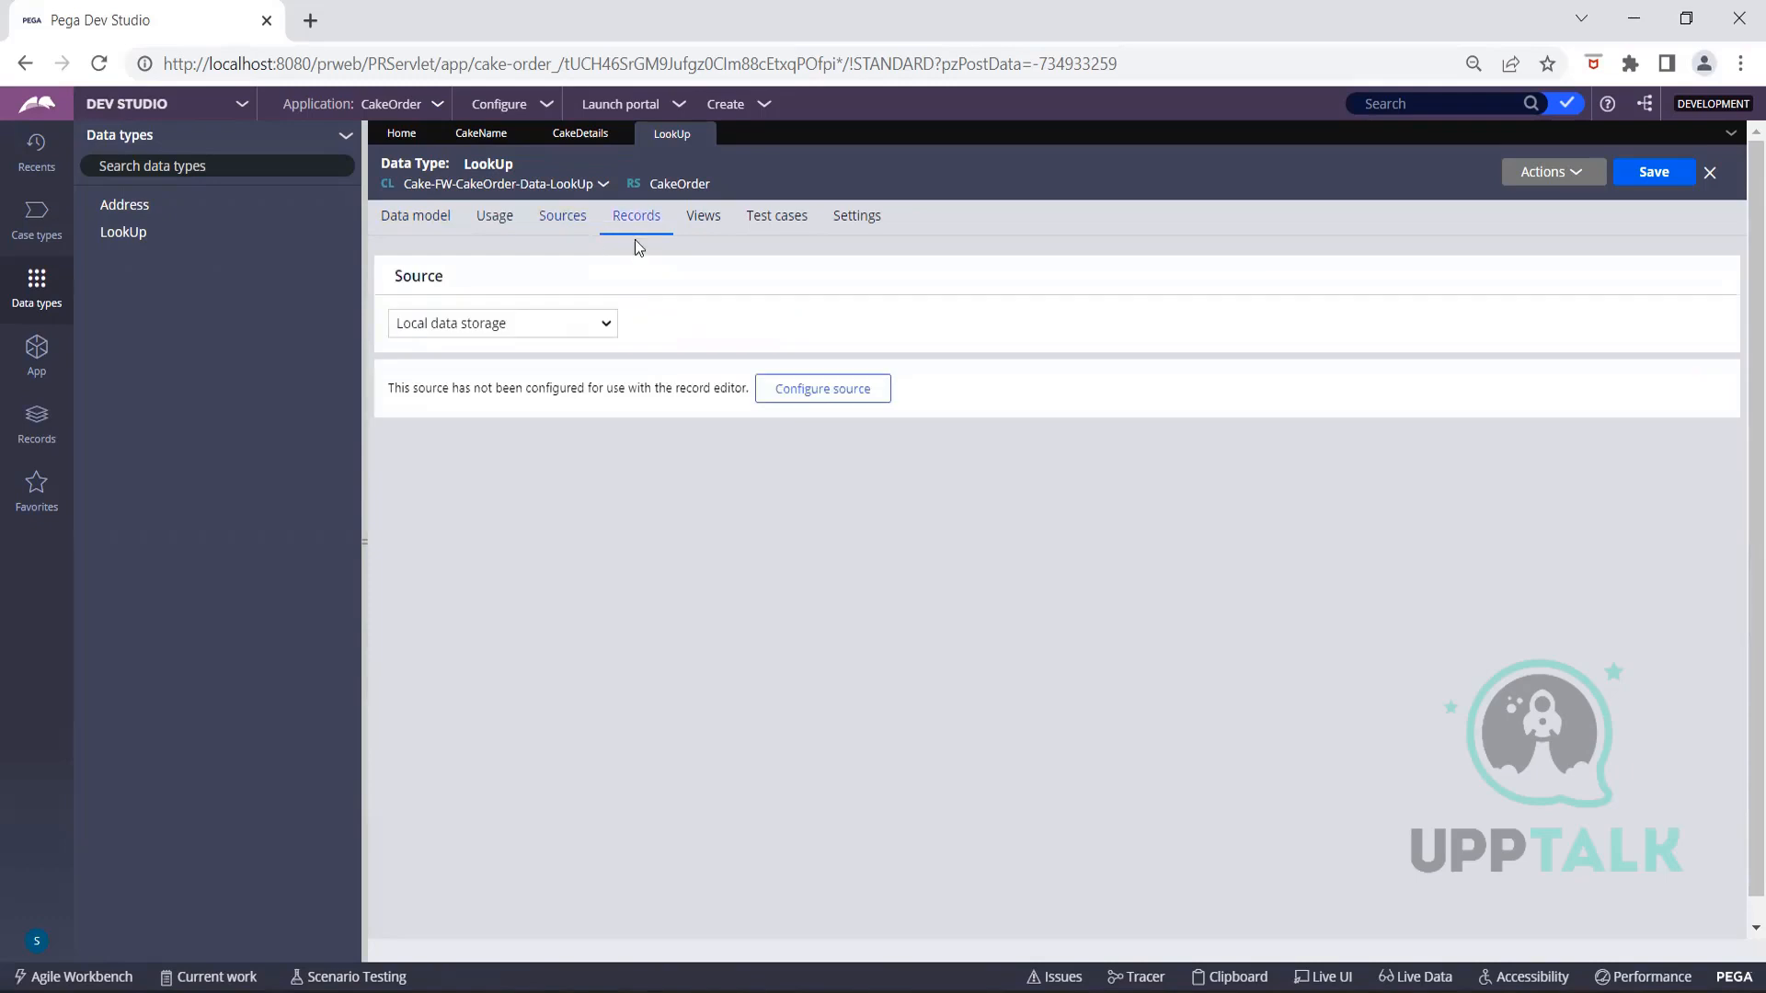
click(605, 323)
click(657, 304)
click(504, 223)
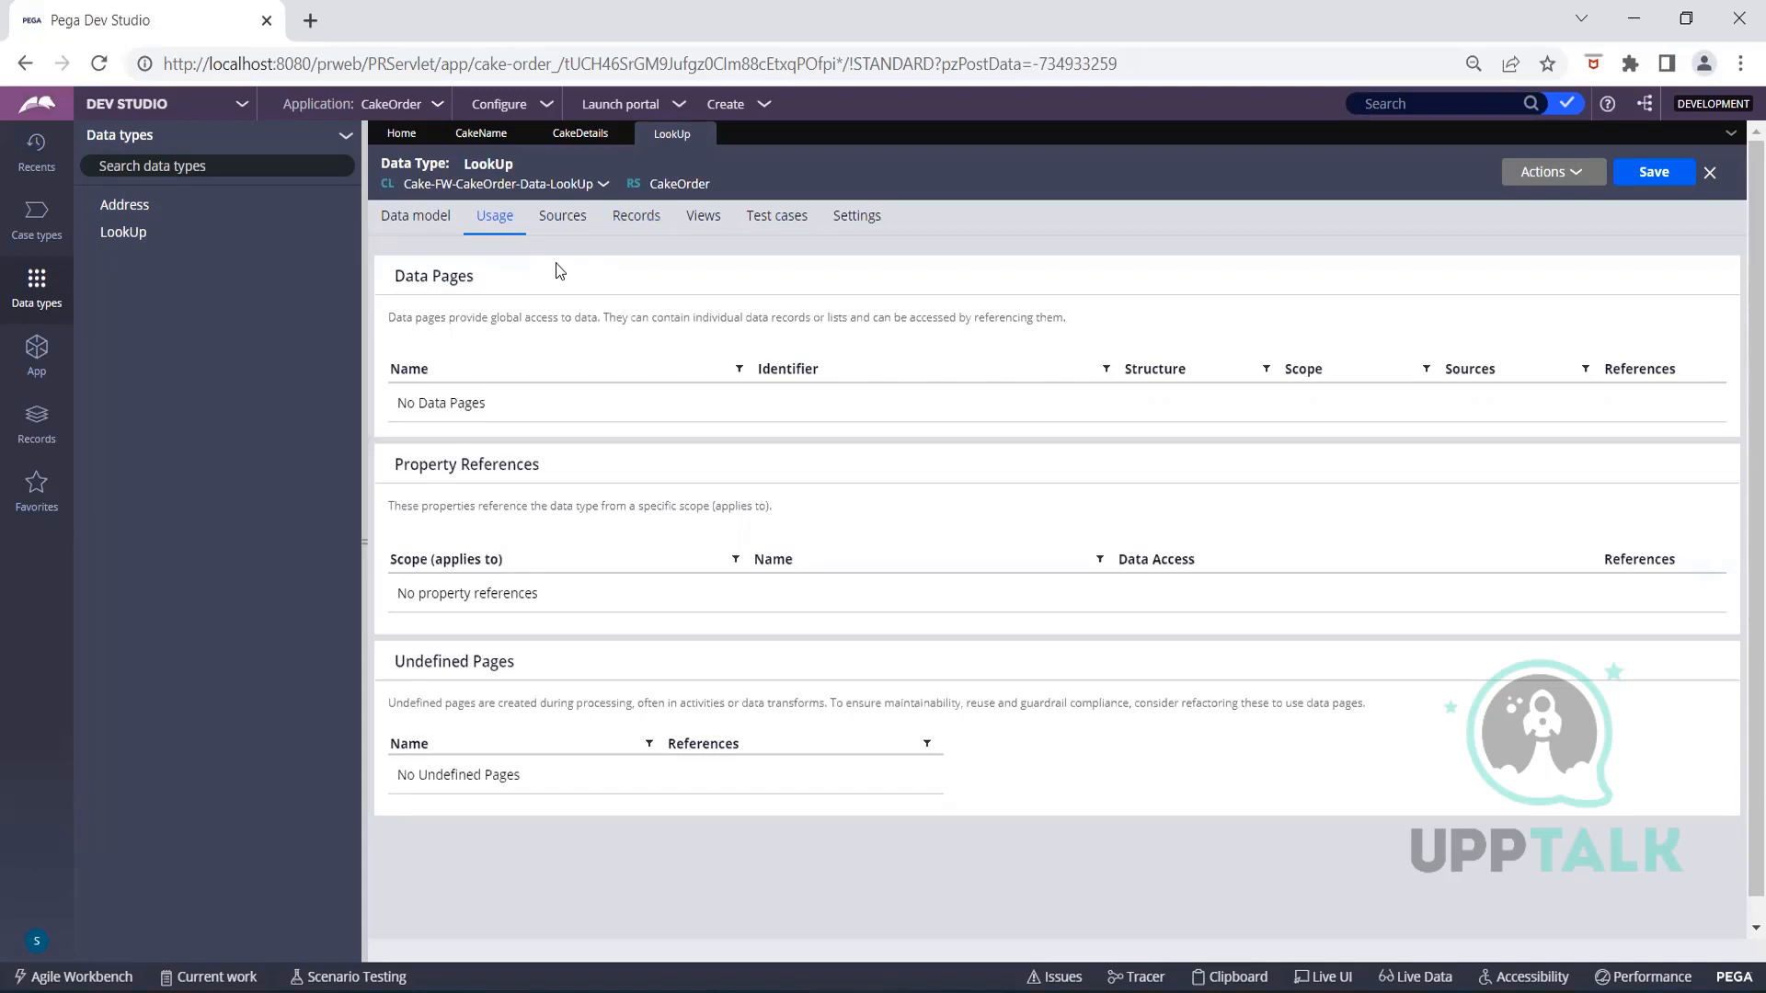
Open the Address data type for comparison, then return to LookUp's Data model tab
click(125, 204)
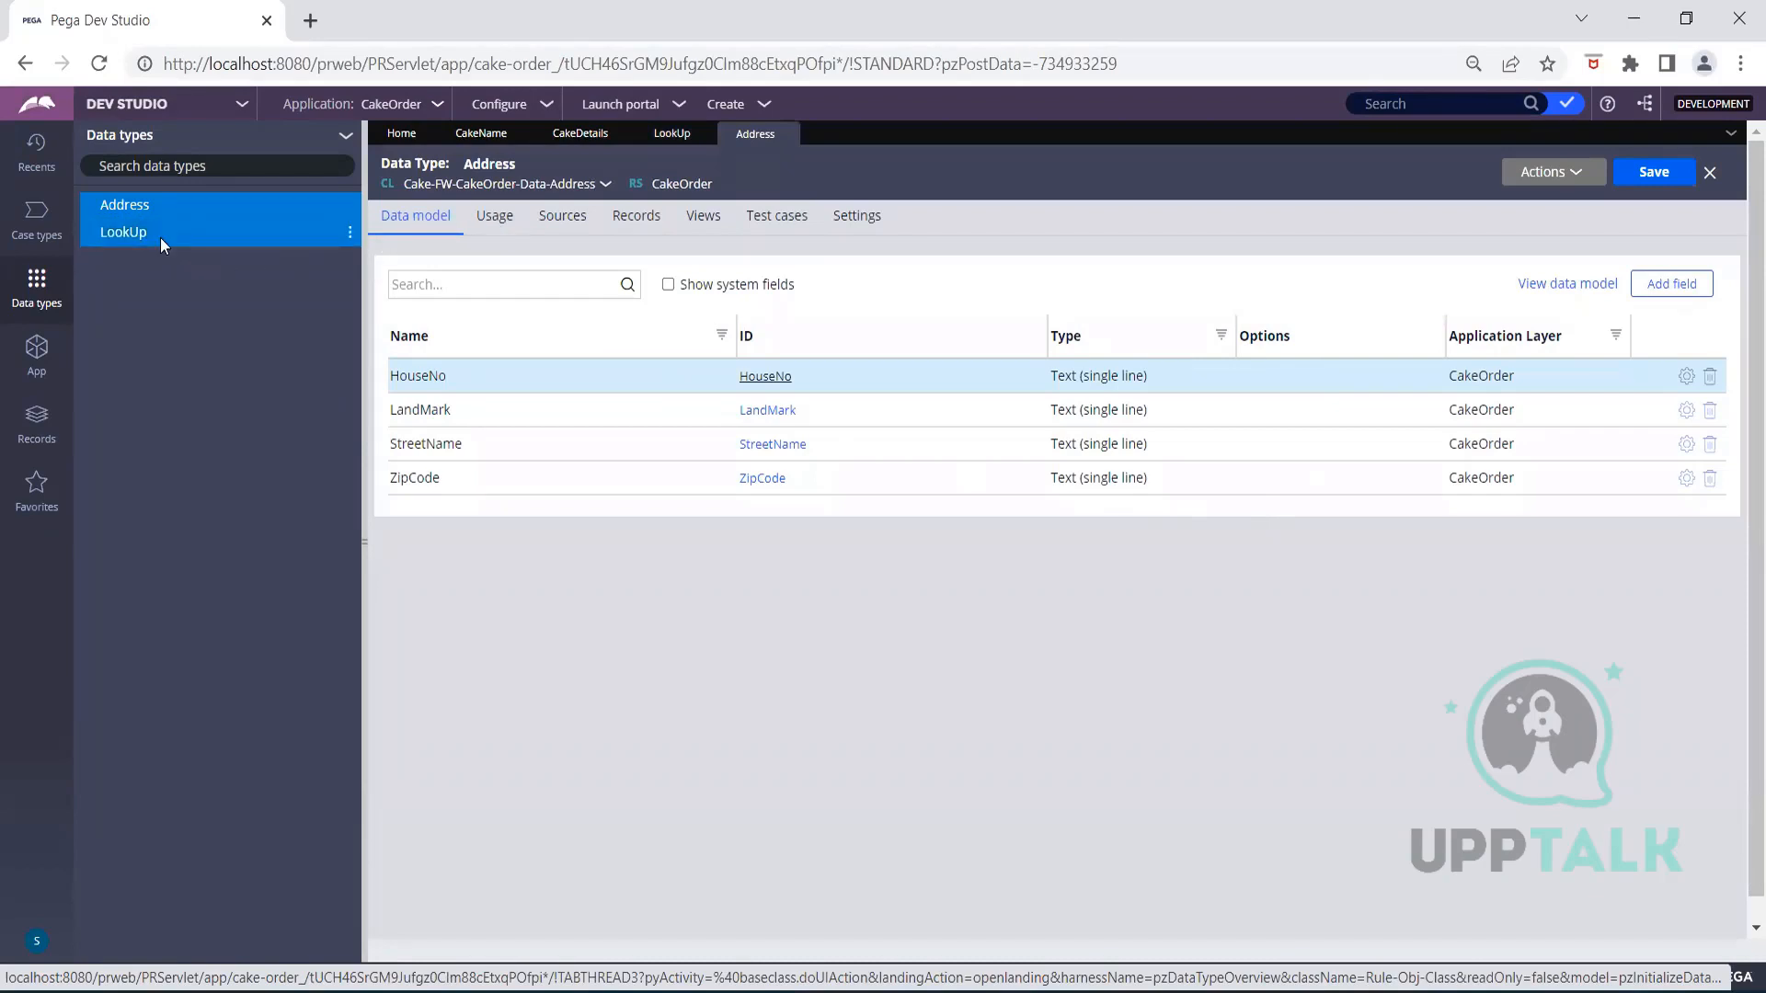
click(672, 133)
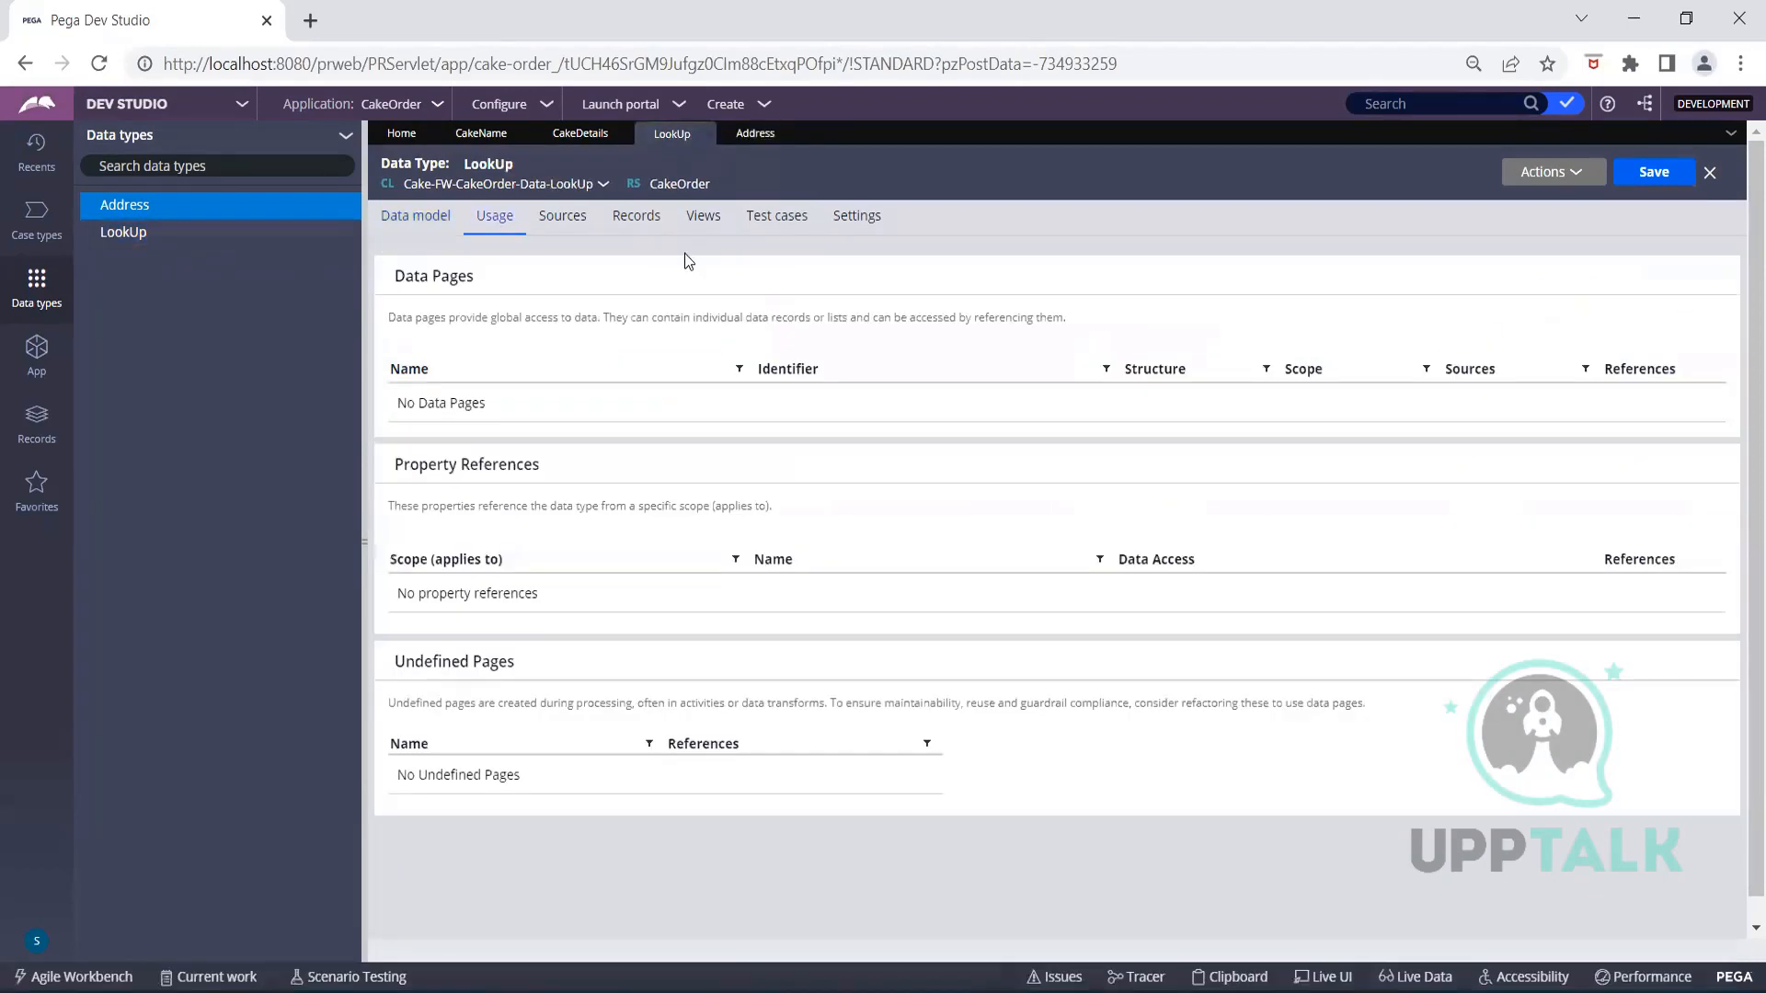
click(415, 217)
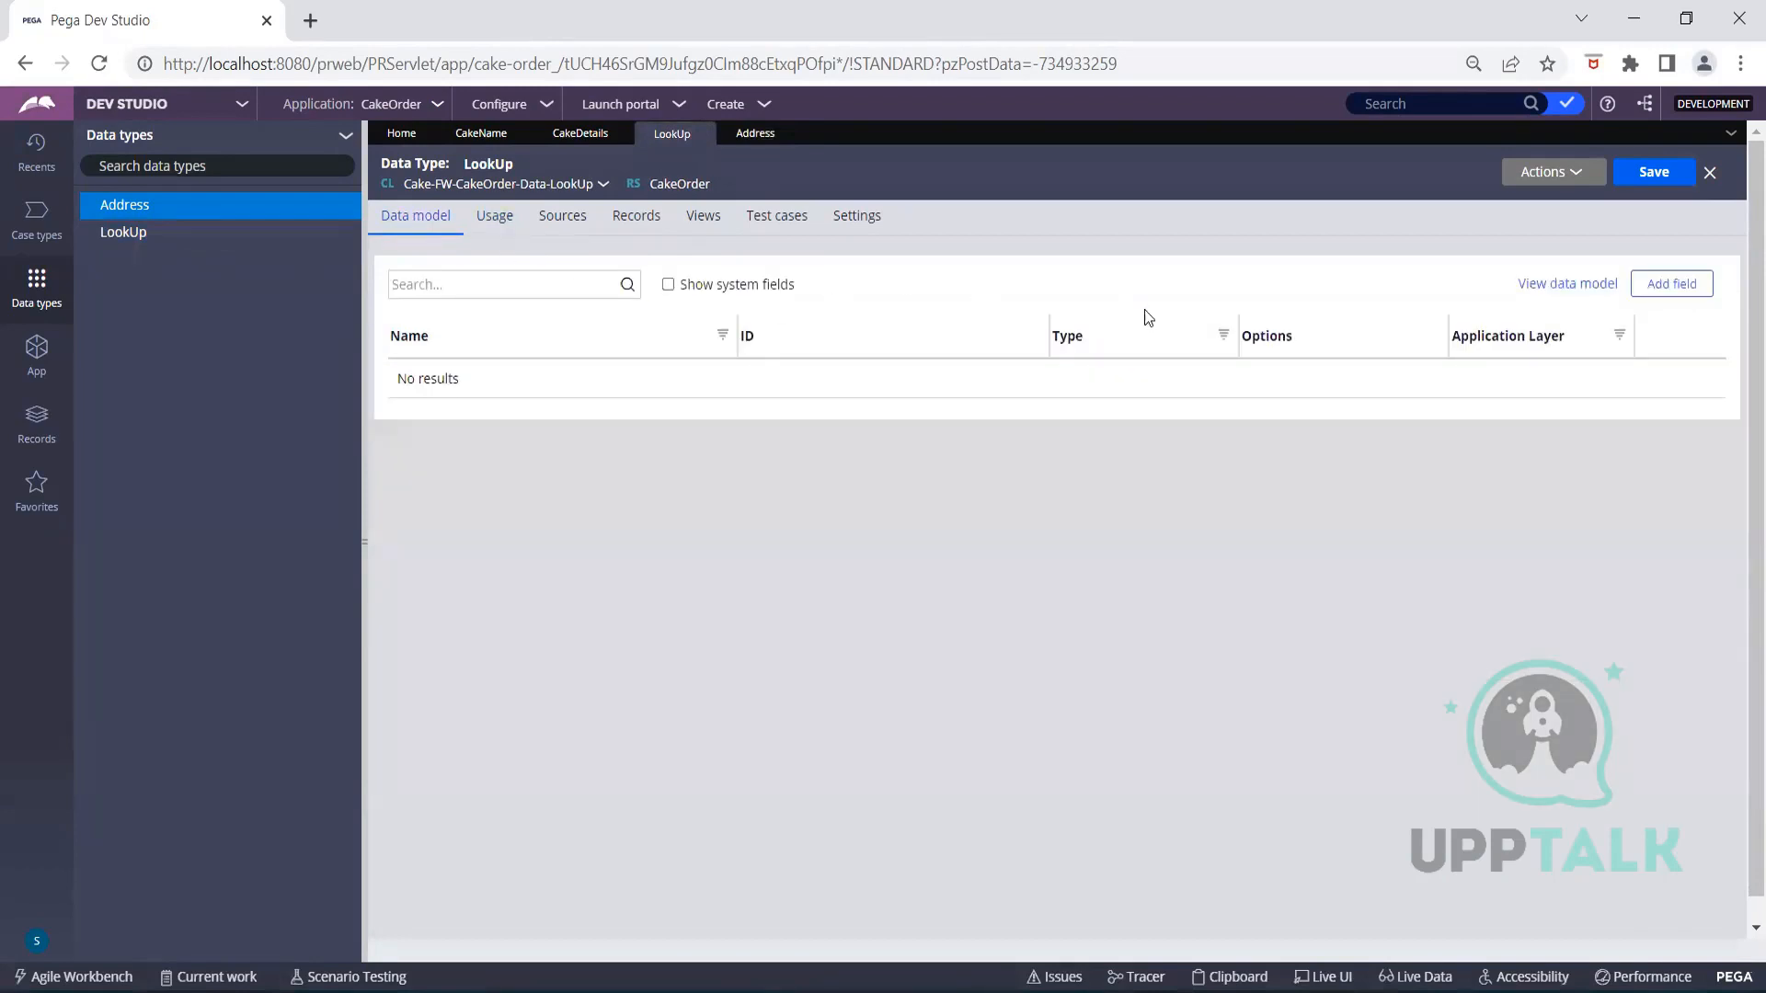
Add single-line text fields SNo, PropertyValue and Category to the LookUp data model
click(1667, 298)
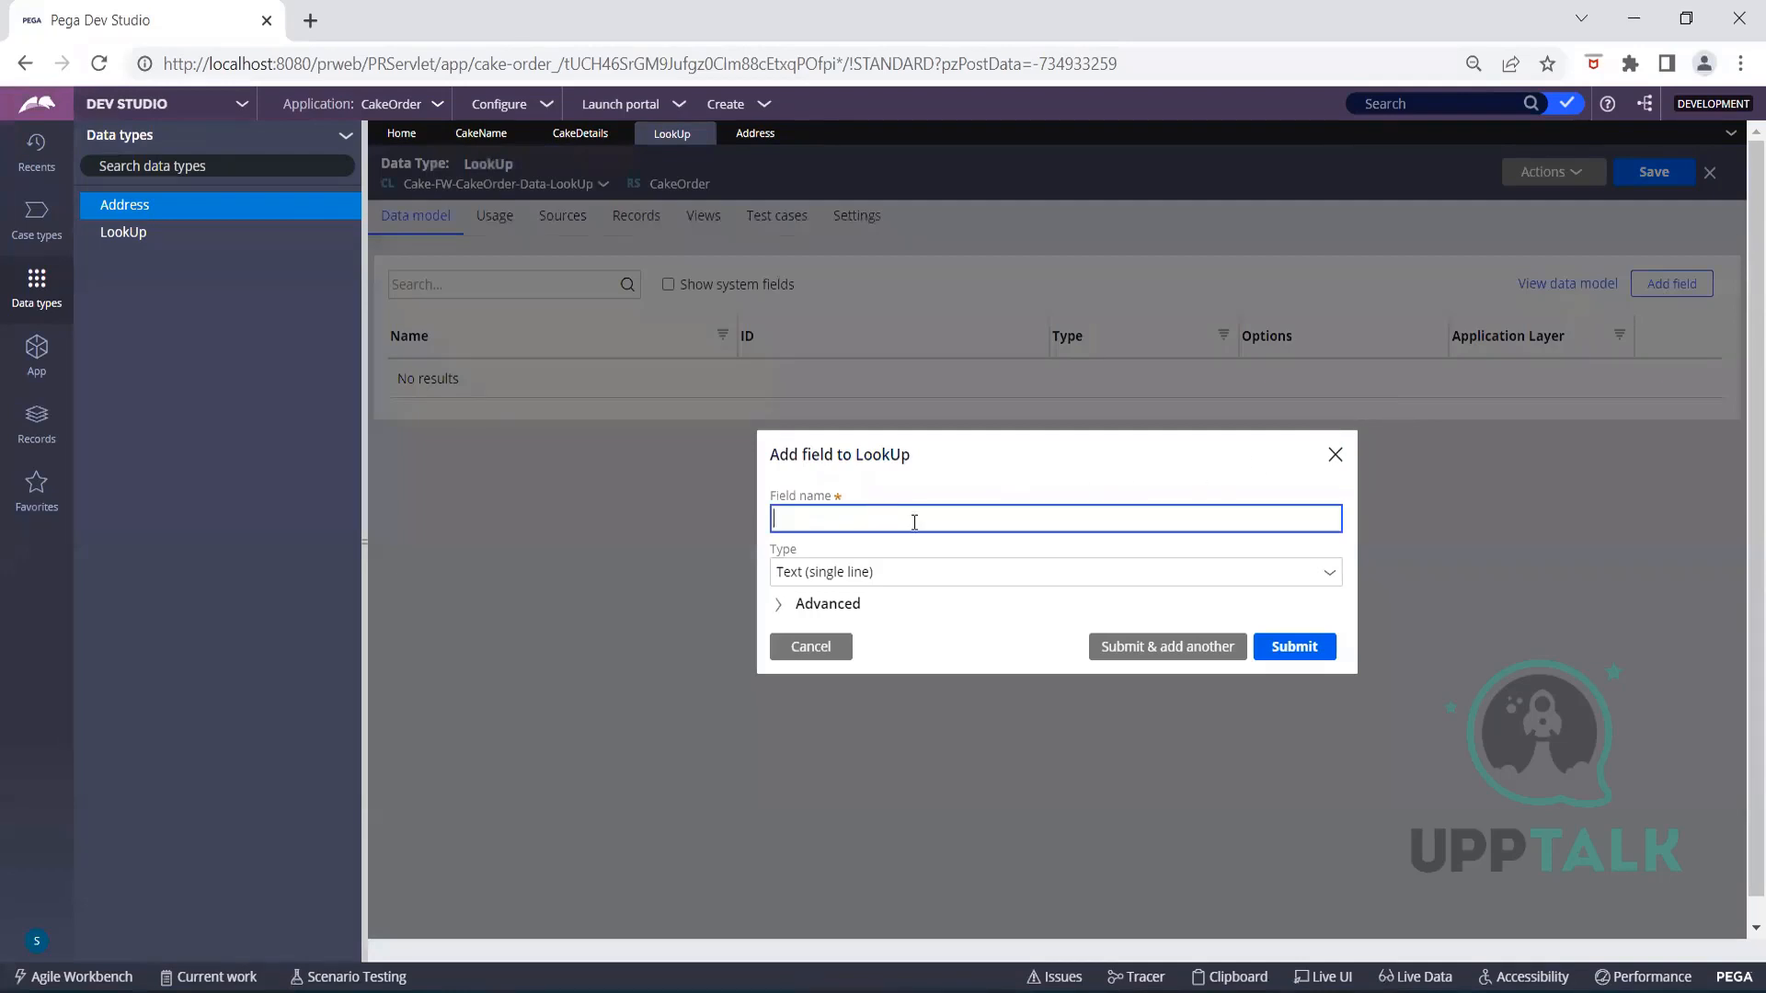
text(SNo)
click(1273, 648)
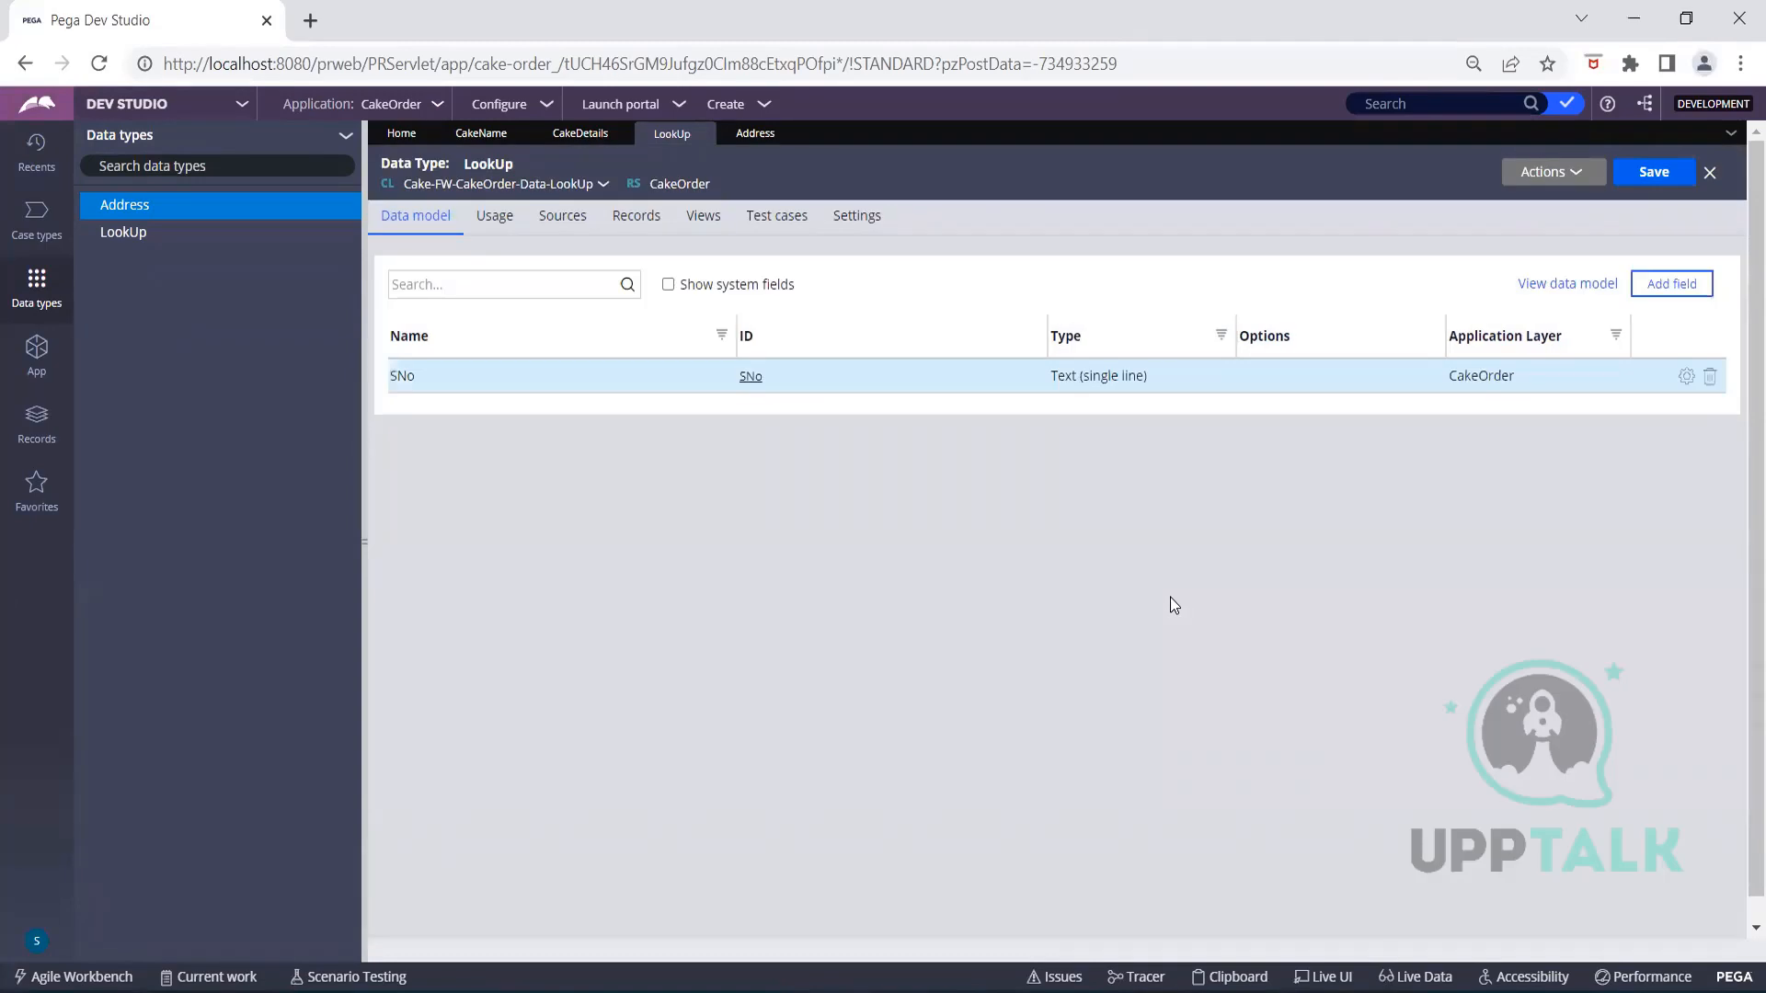
click(1651, 287)
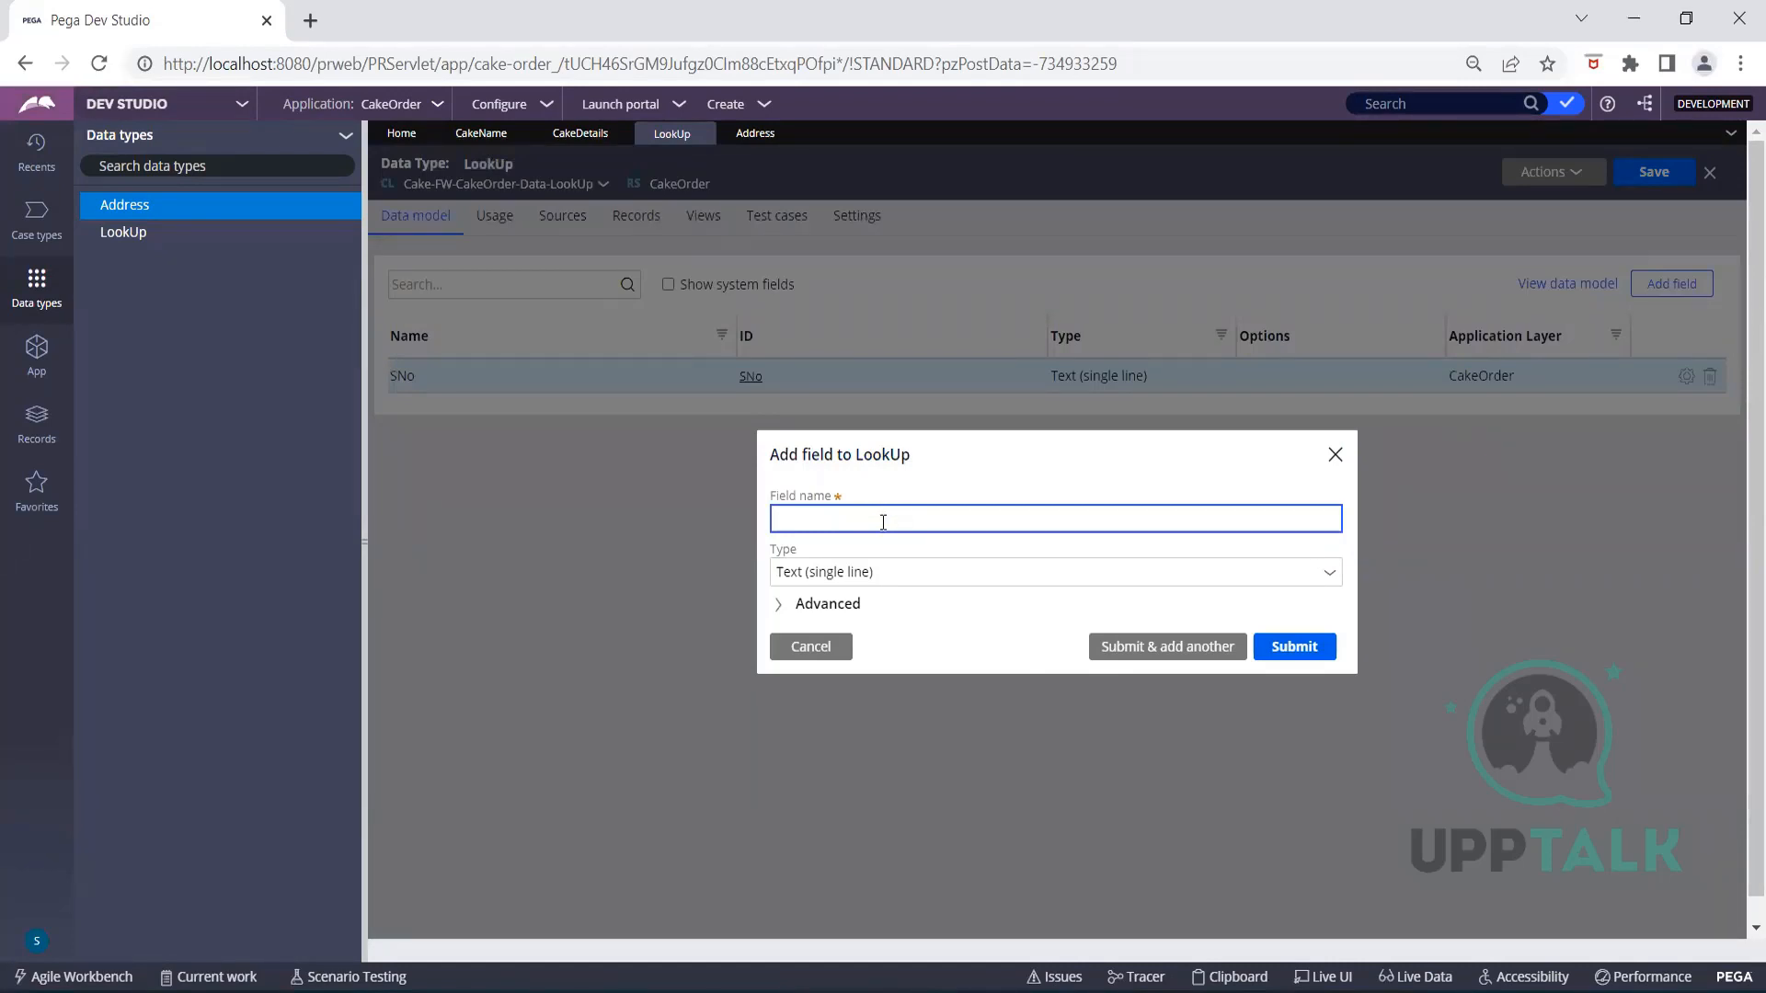
text(PropertyValue)
click(1155, 647)
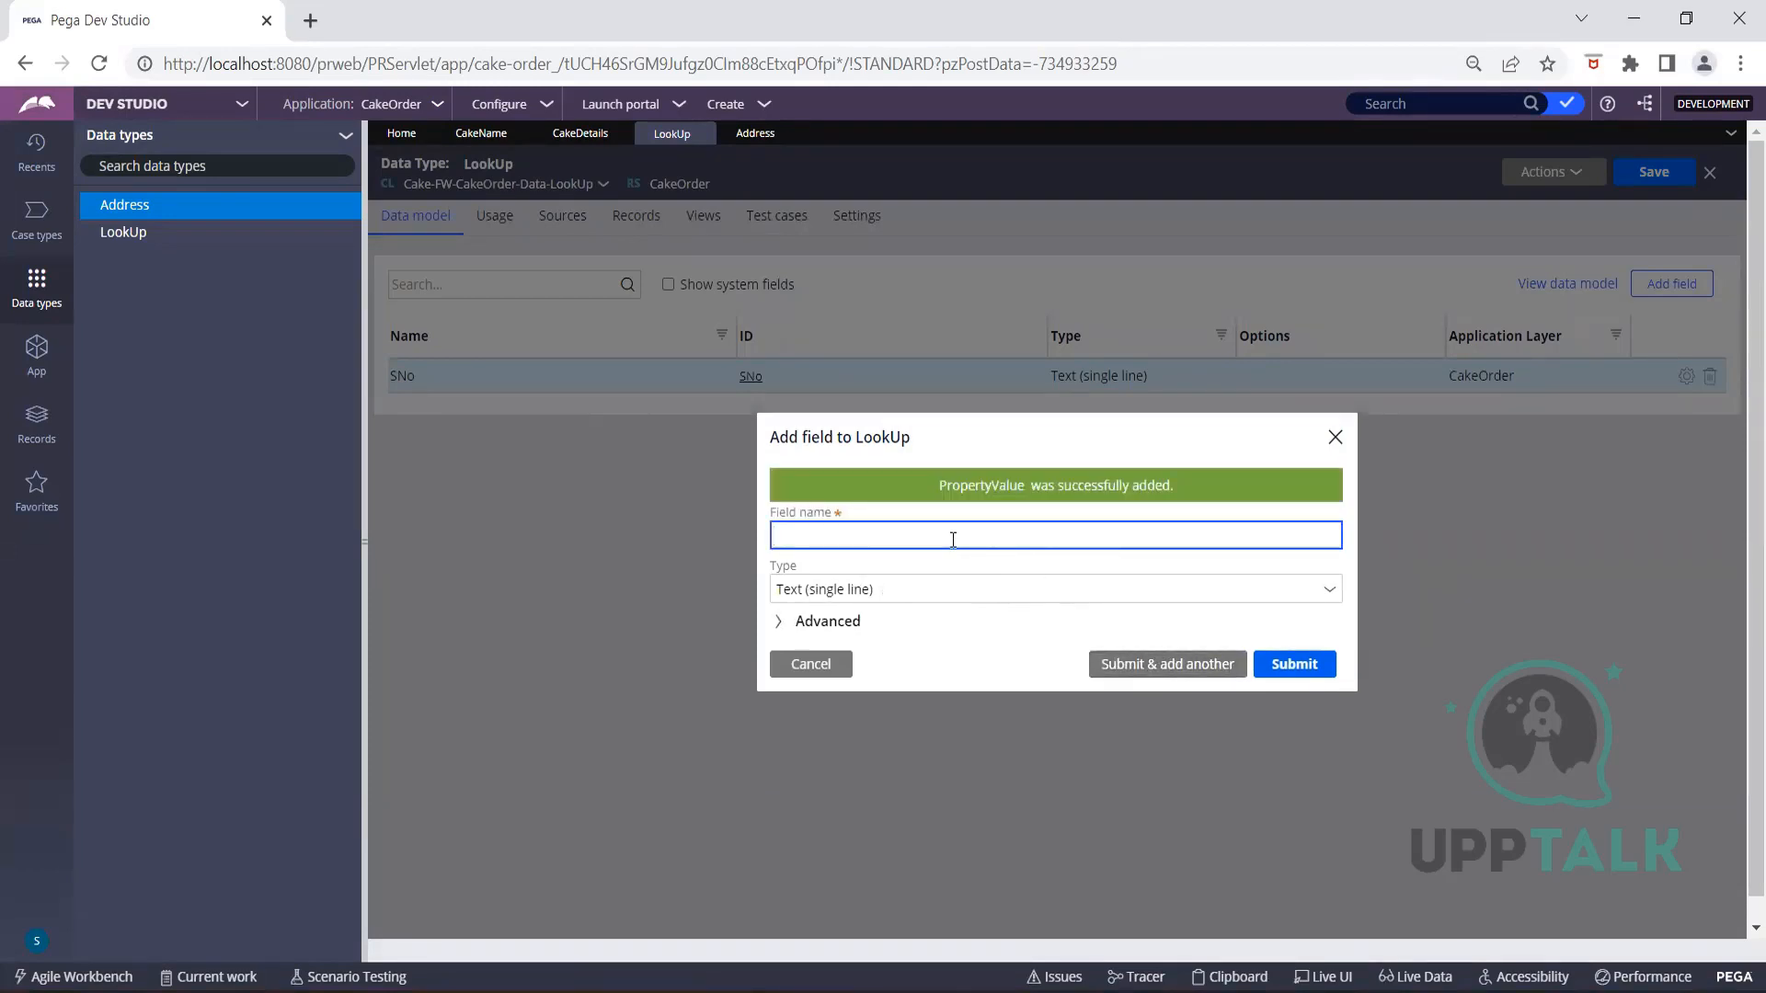
text(Category)
click(1272, 678)
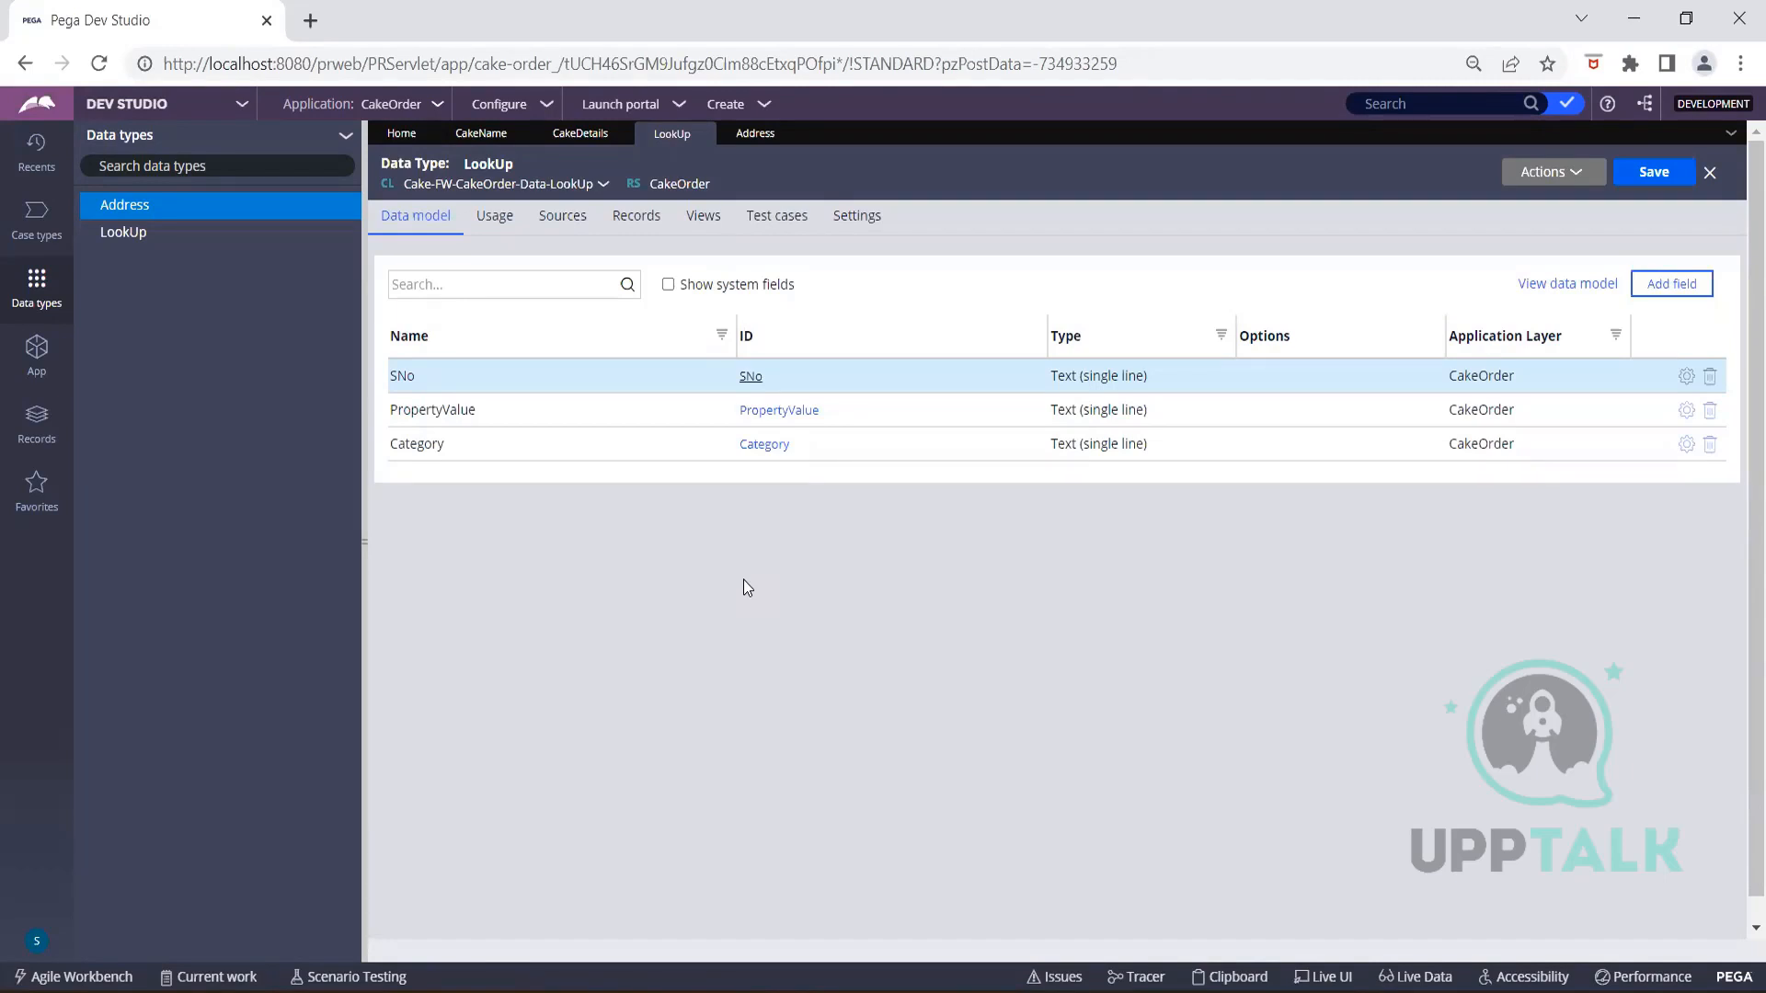
Open LookUp's Records tab and its Configure source for record editor use dialog
click(643, 232)
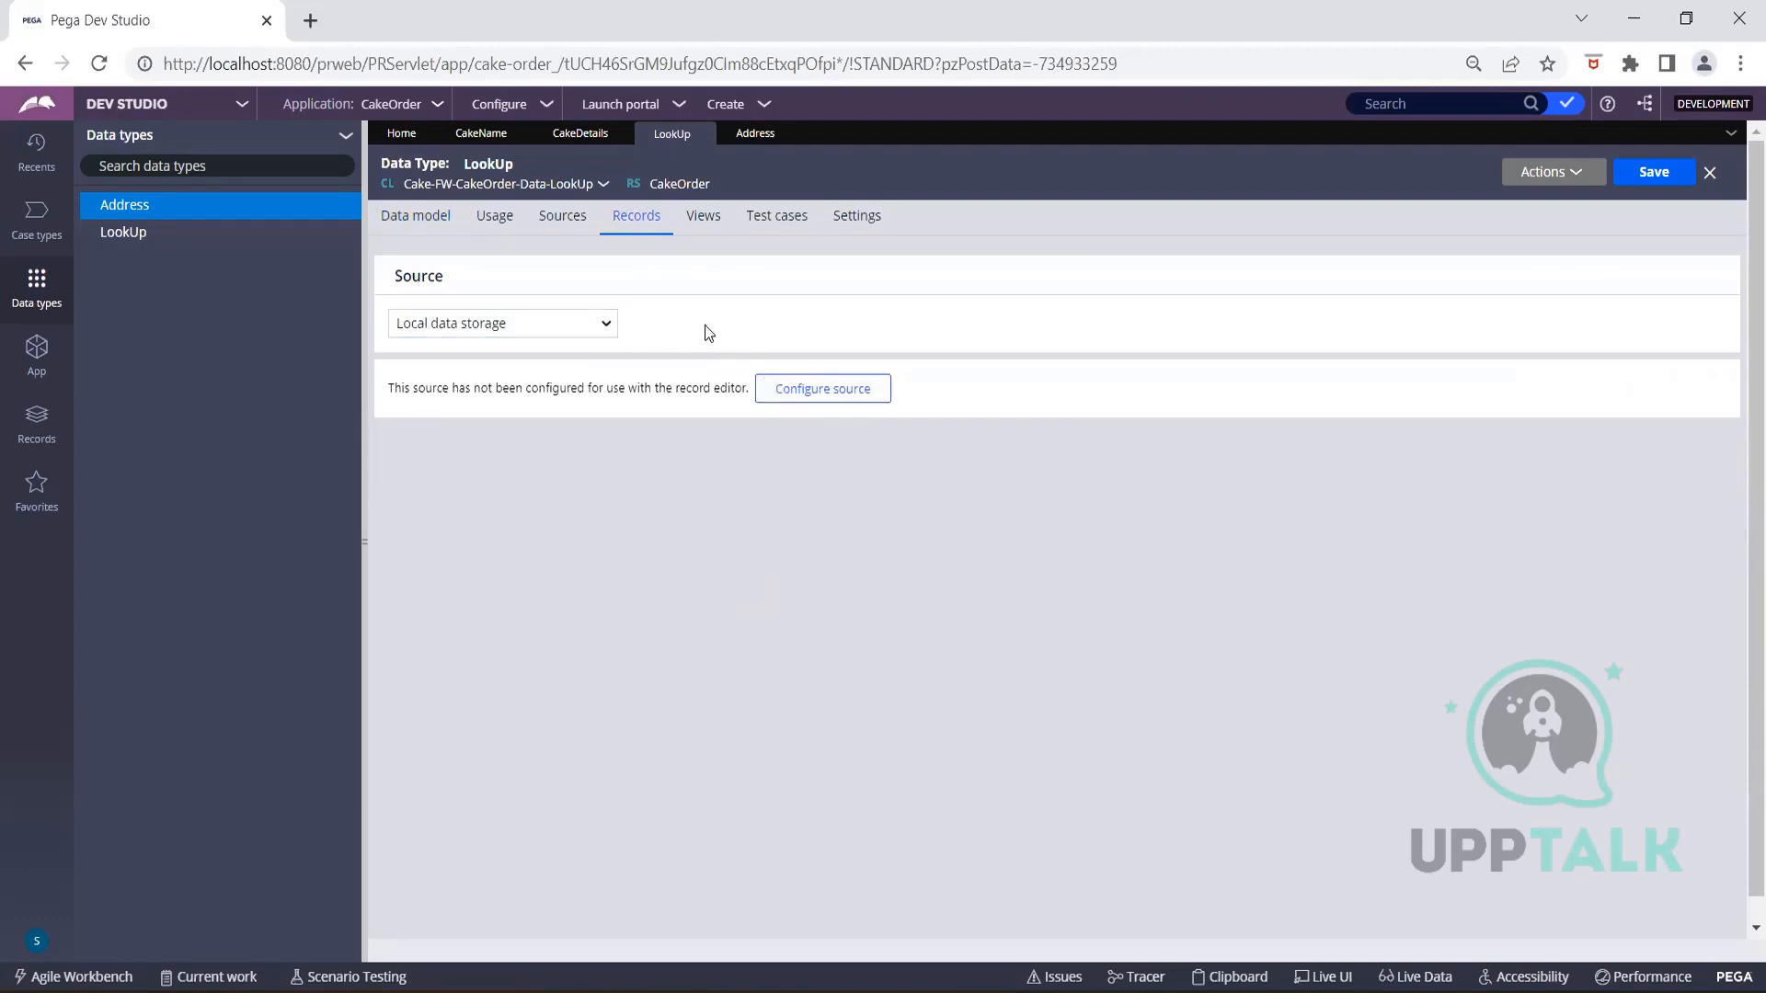
click(806, 389)
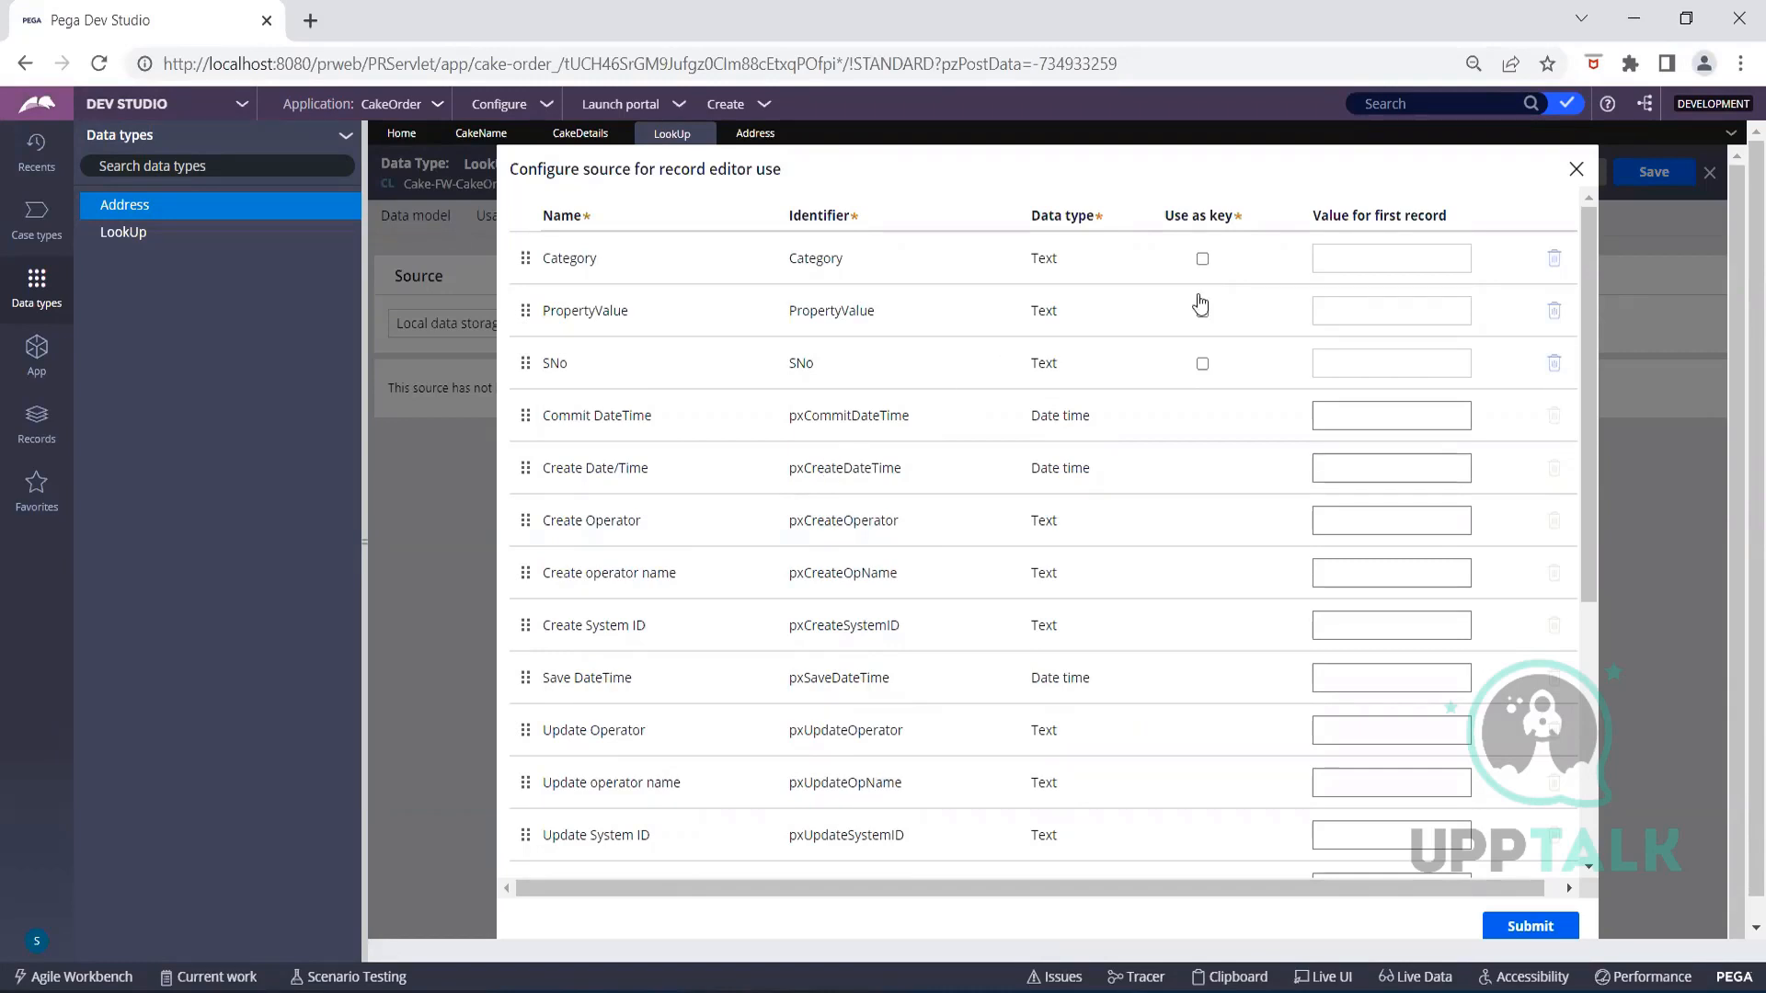
Mark SNo as the key field, leaving Category and PropertyValue non-key
drag(1221, 217, 1159, 221)
click(1245, 191)
click(1203, 364)
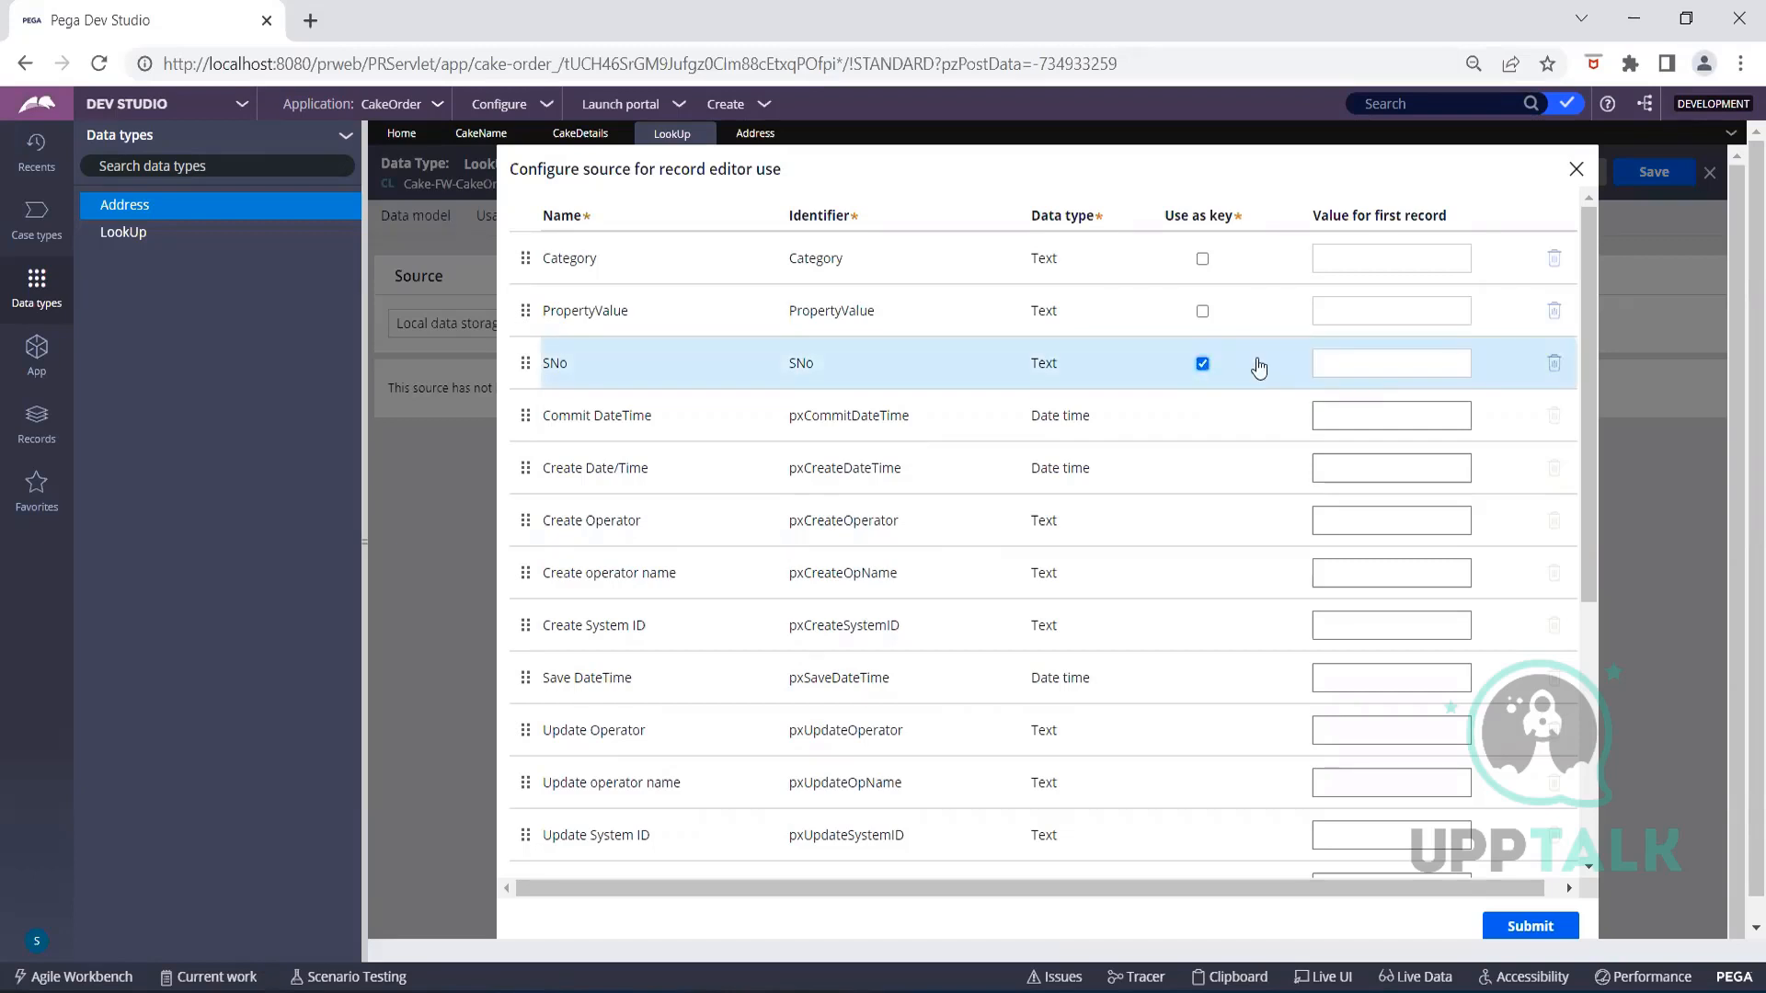
Replace the source's Database value with PegaDATA from the suggestion list
scroll(1287, 488, down, 3)
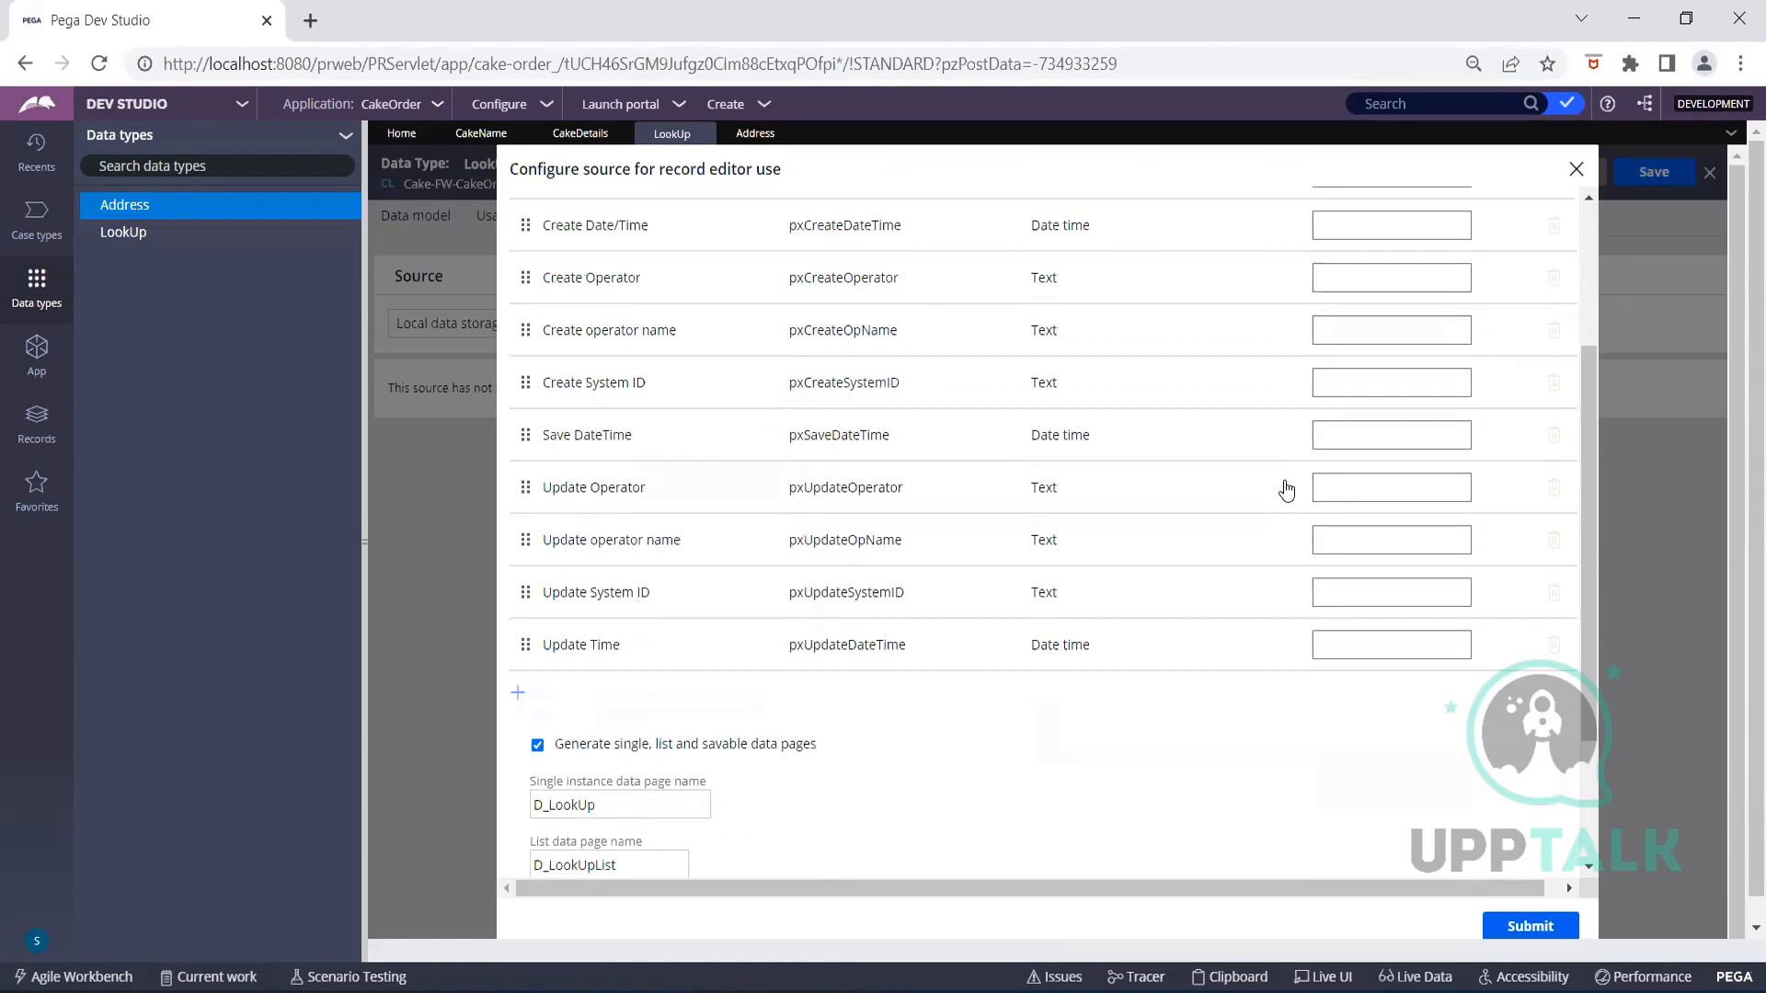
scroll(1287, 488, down, 3)
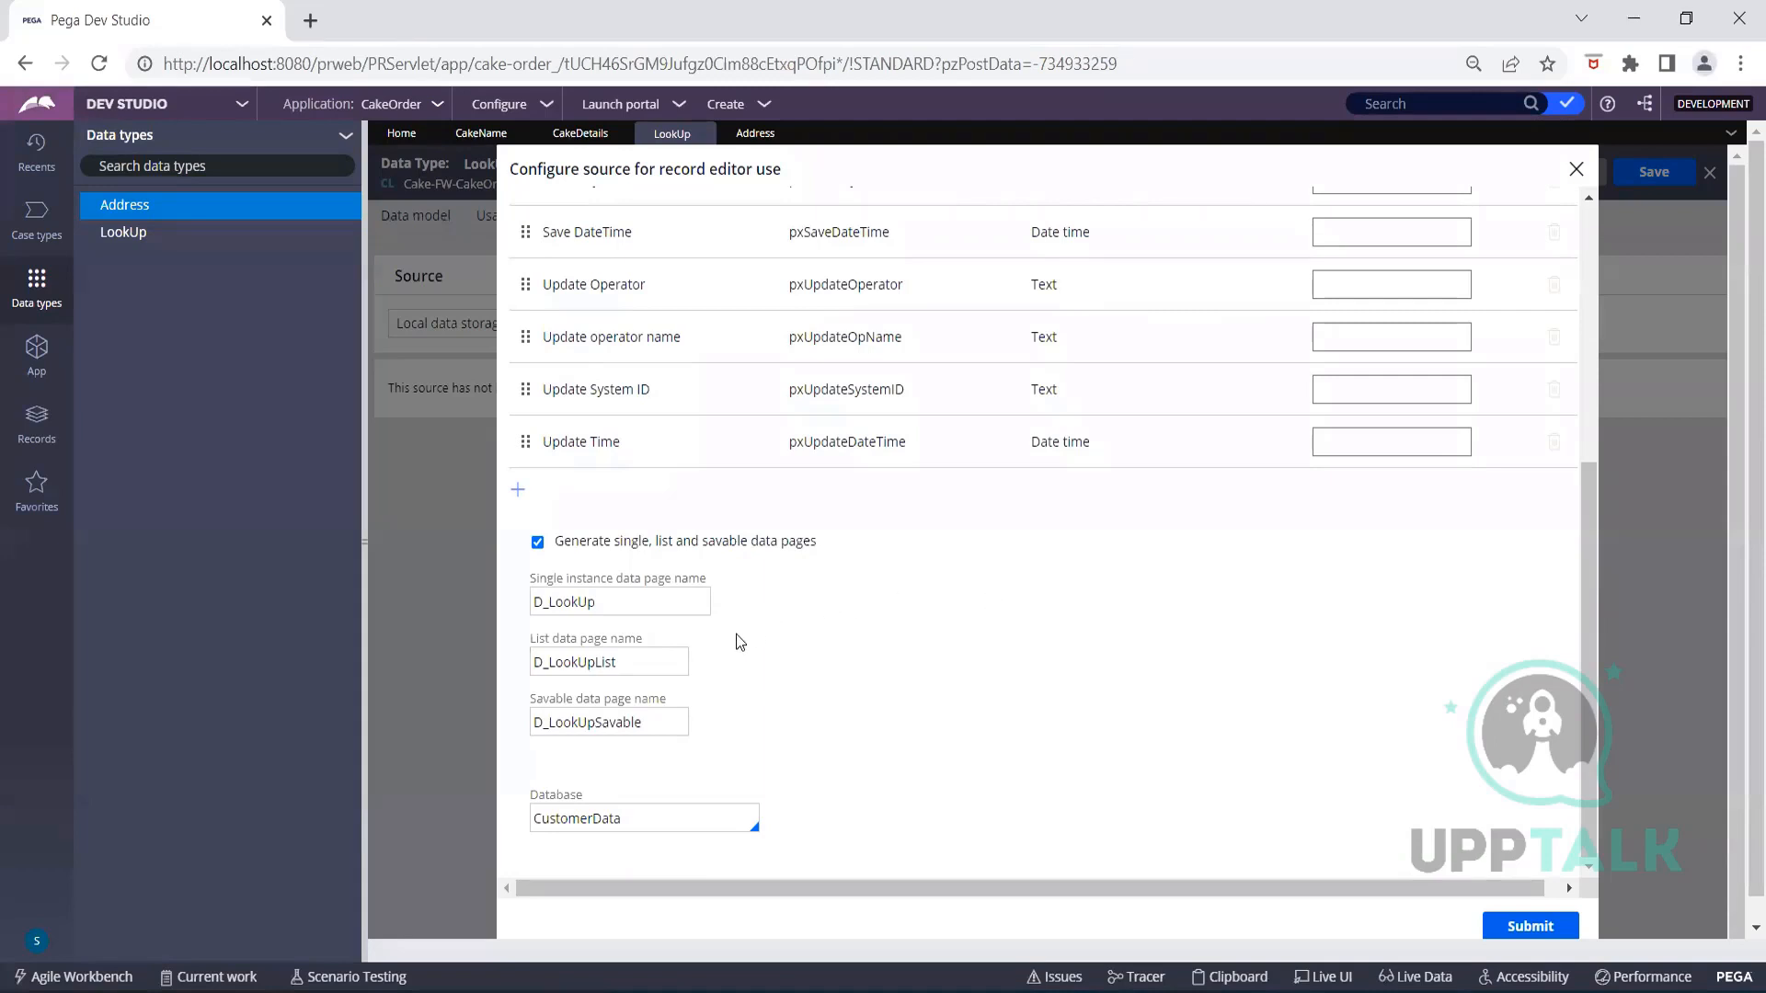
click(666, 819)
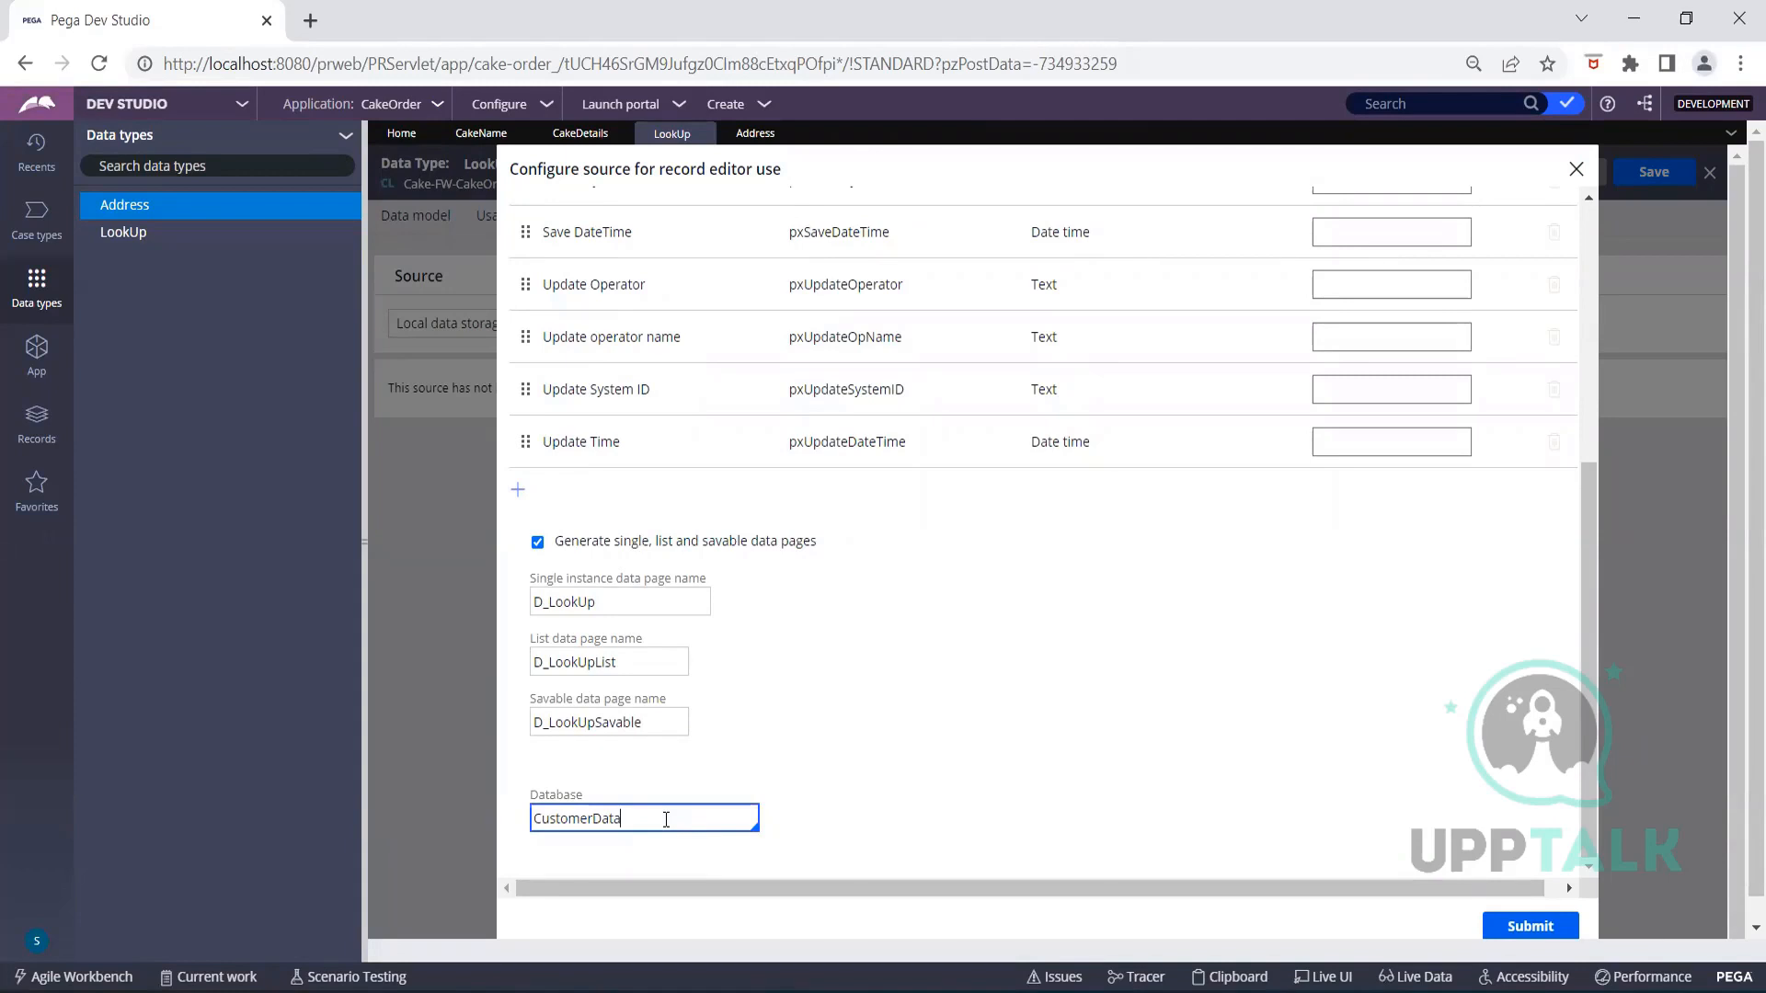
key(Left)
key(Left)
key(Left)
key(Left)
key(Left)
key(Left)
key(Delete)
key(Delete)
key(BackSpace)
key(BackSpace)
key(BackSpace)
key(BackSpace)
key(BackSpace)
key(BackSpace)
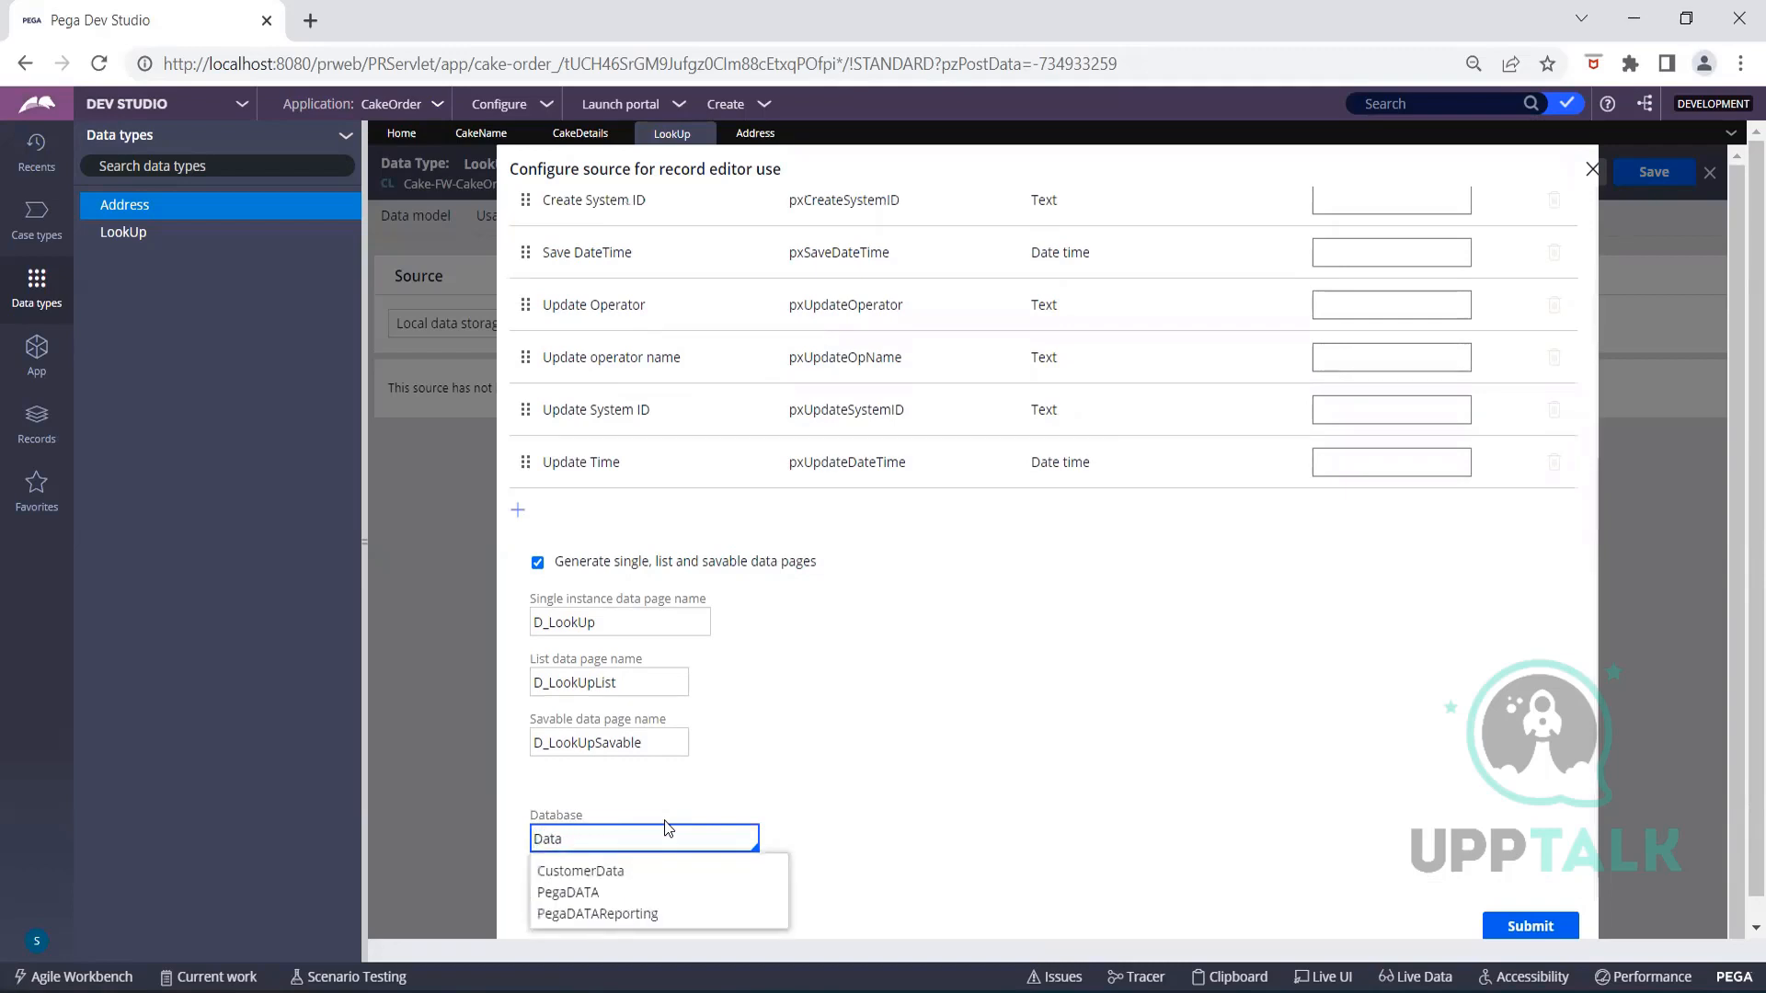
click(592, 889)
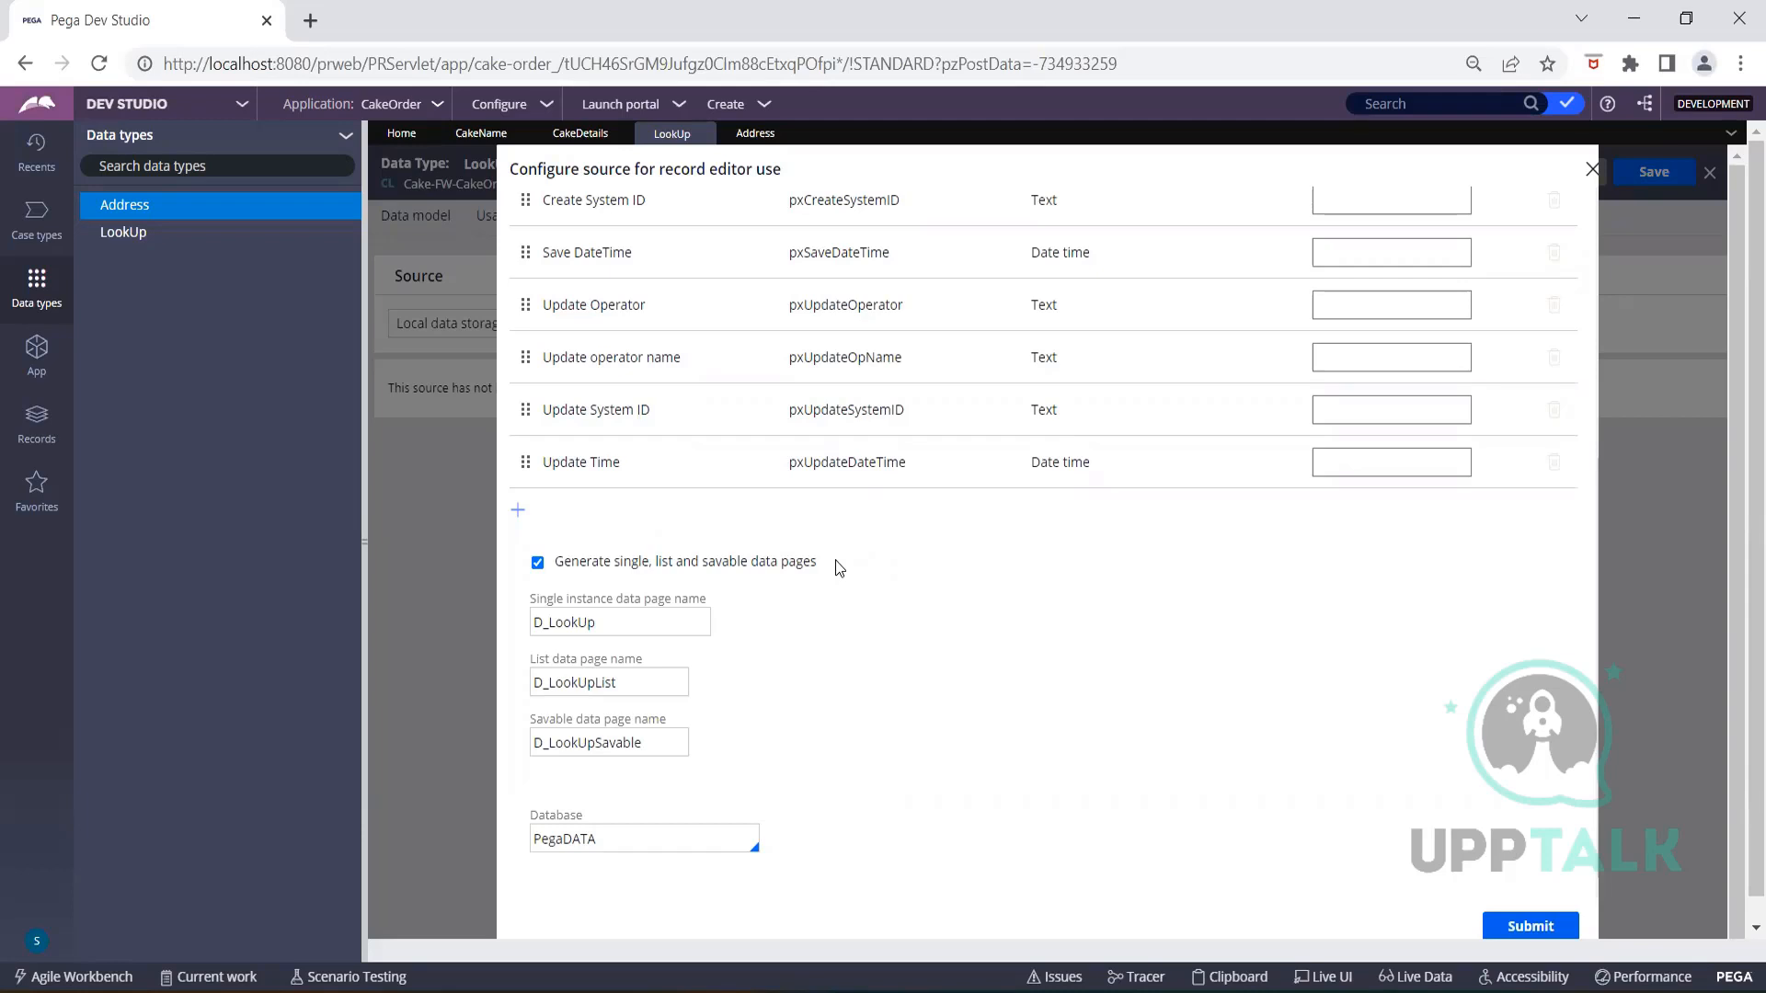
Edit the savable data page name and try submitting the record source configuration
click(668, 738)
key(BackSpace)
key(BackSpace)
key(BackSpace)
key(BackSpace)
key(BackSpace)
key(BackSpace)
key(BackSpace)
key(BackSpace)
key(BackSpace)
key(BackSpace)
key(BackSpace)
key(BackSpace)
key(BackSpace)
key(BackSpace)
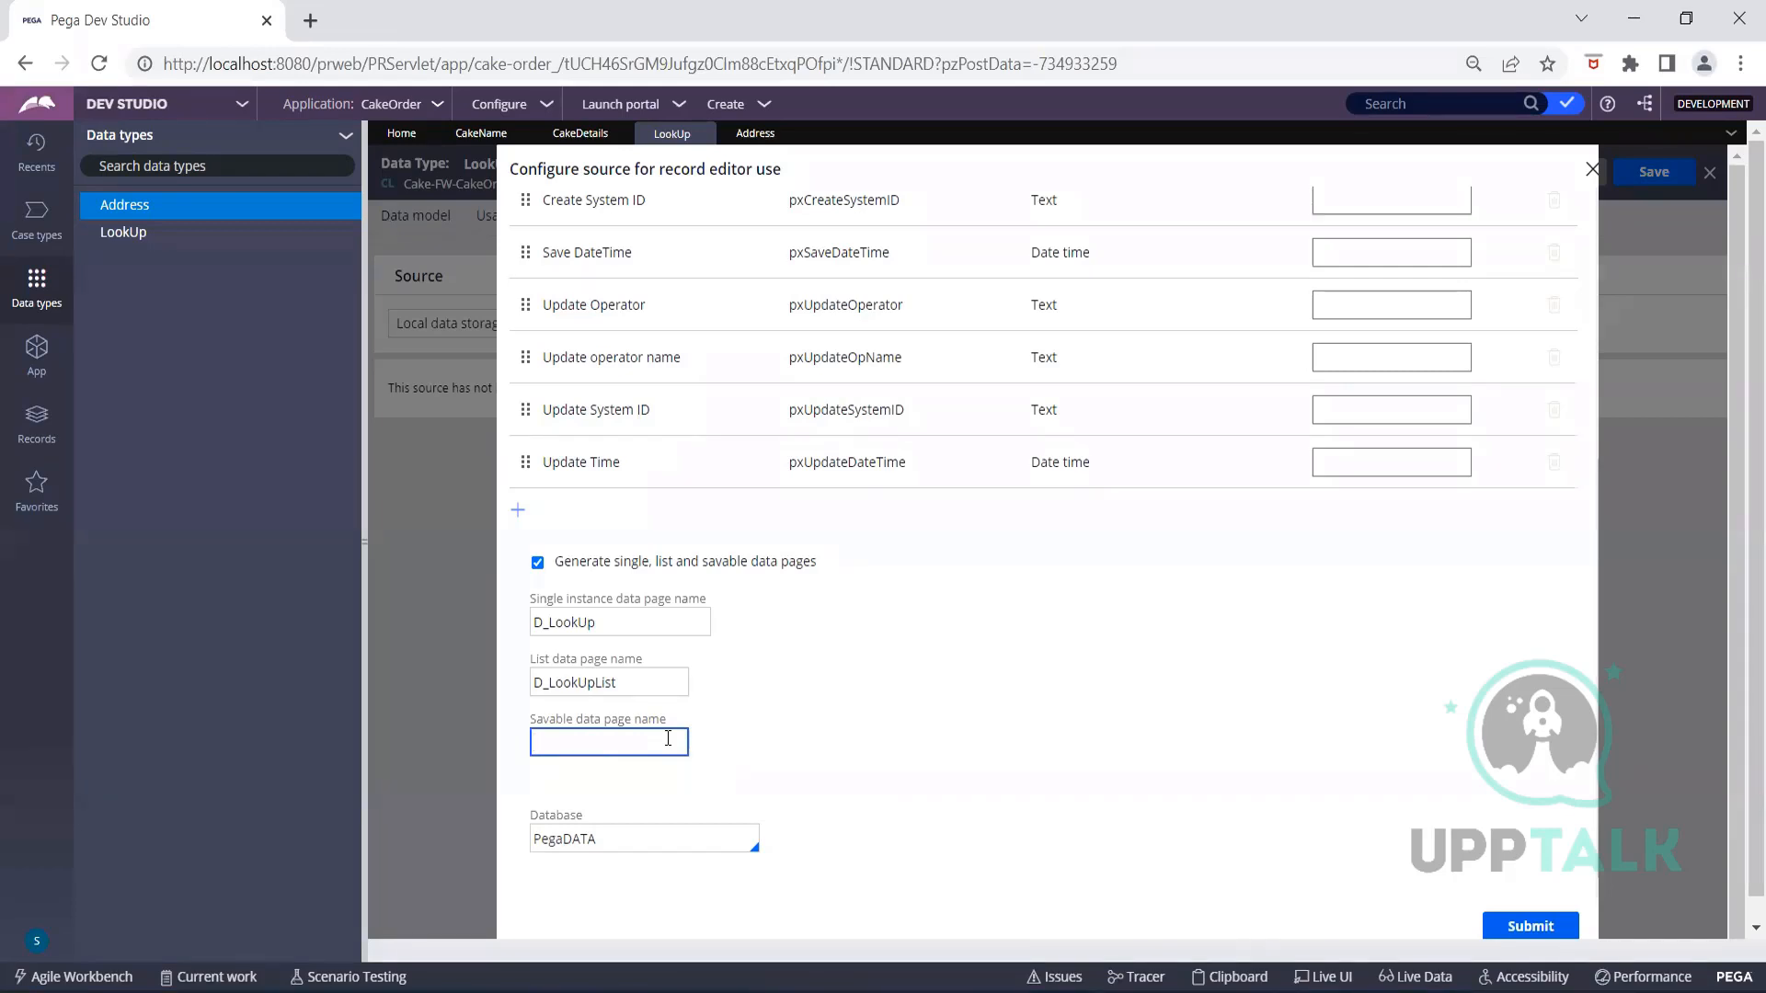
scroll(1049, 519, up, 5)
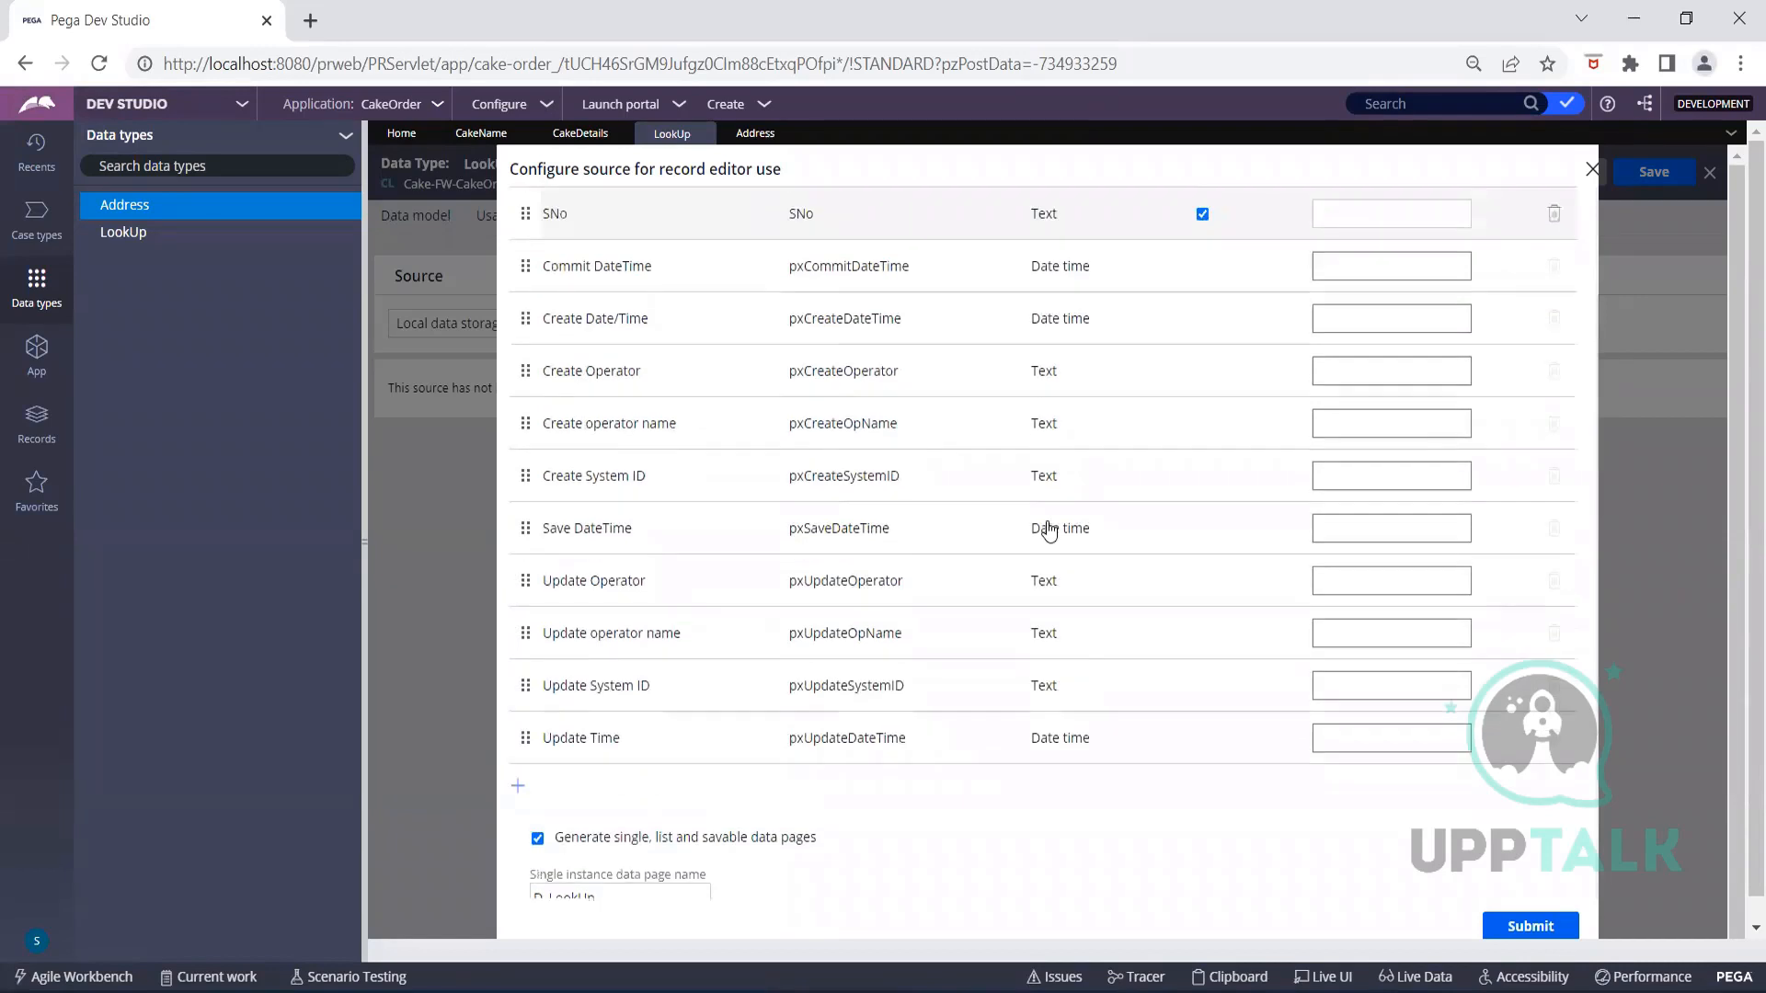
scroll(1324, 616, down, 5)
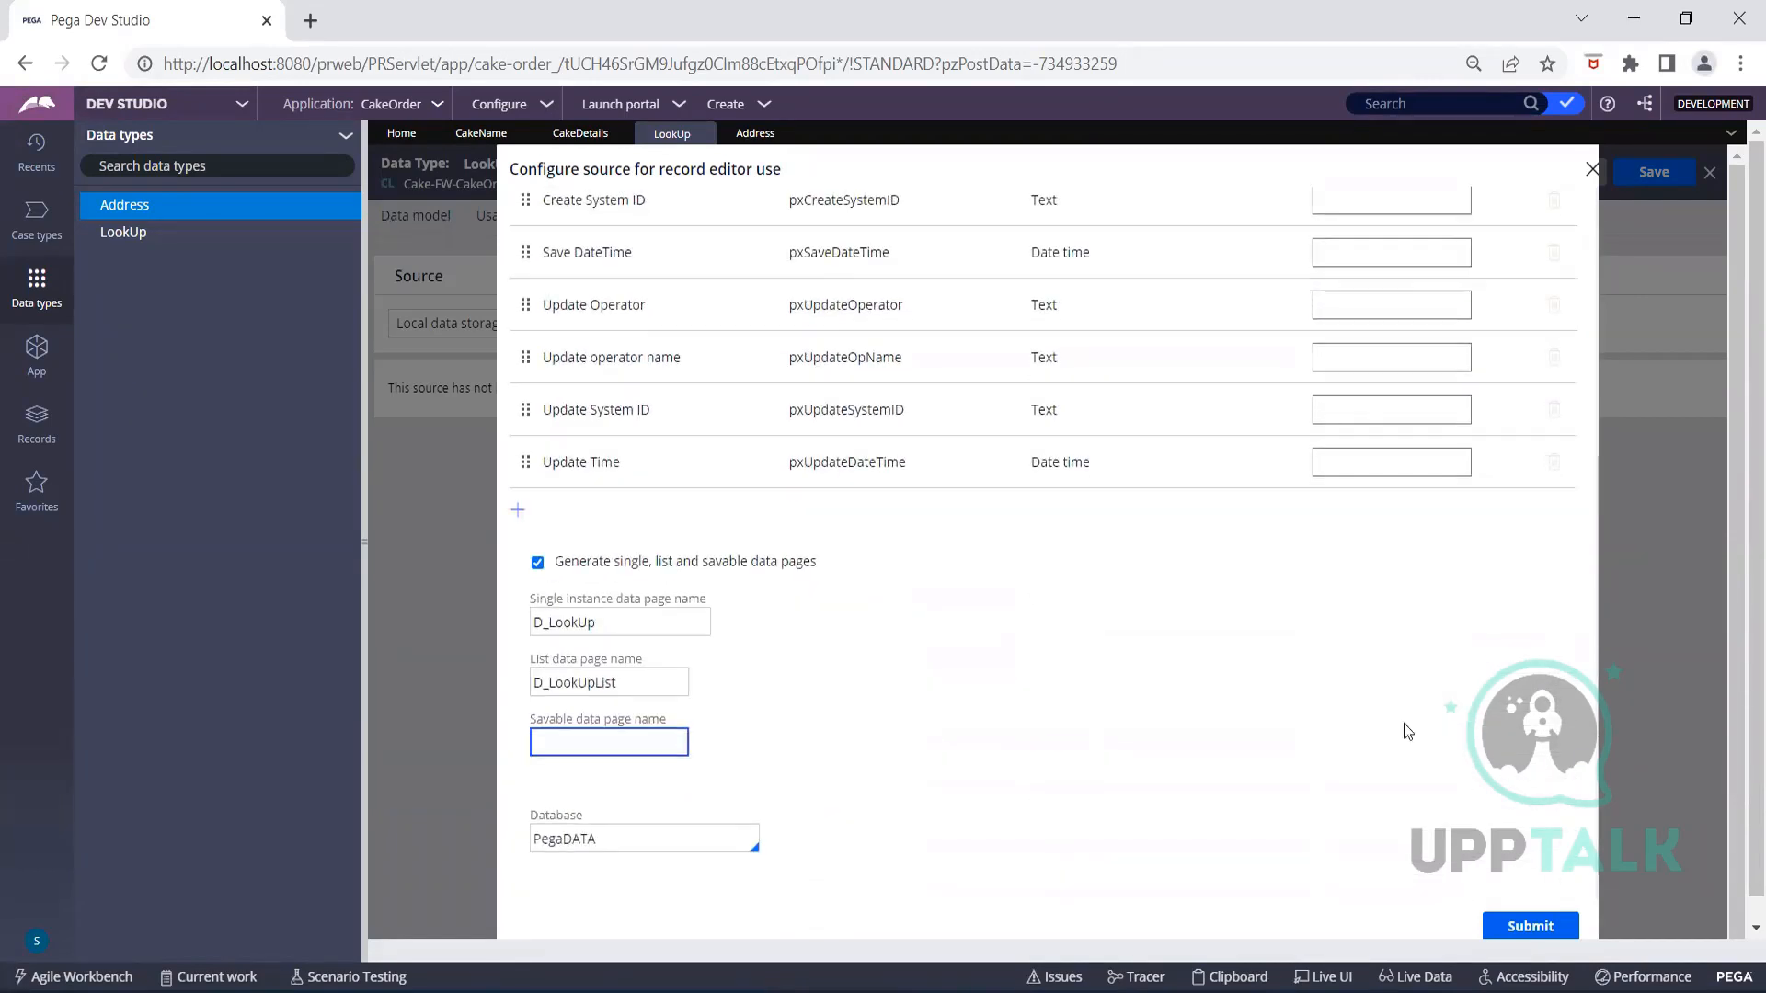
click(1530, 927)
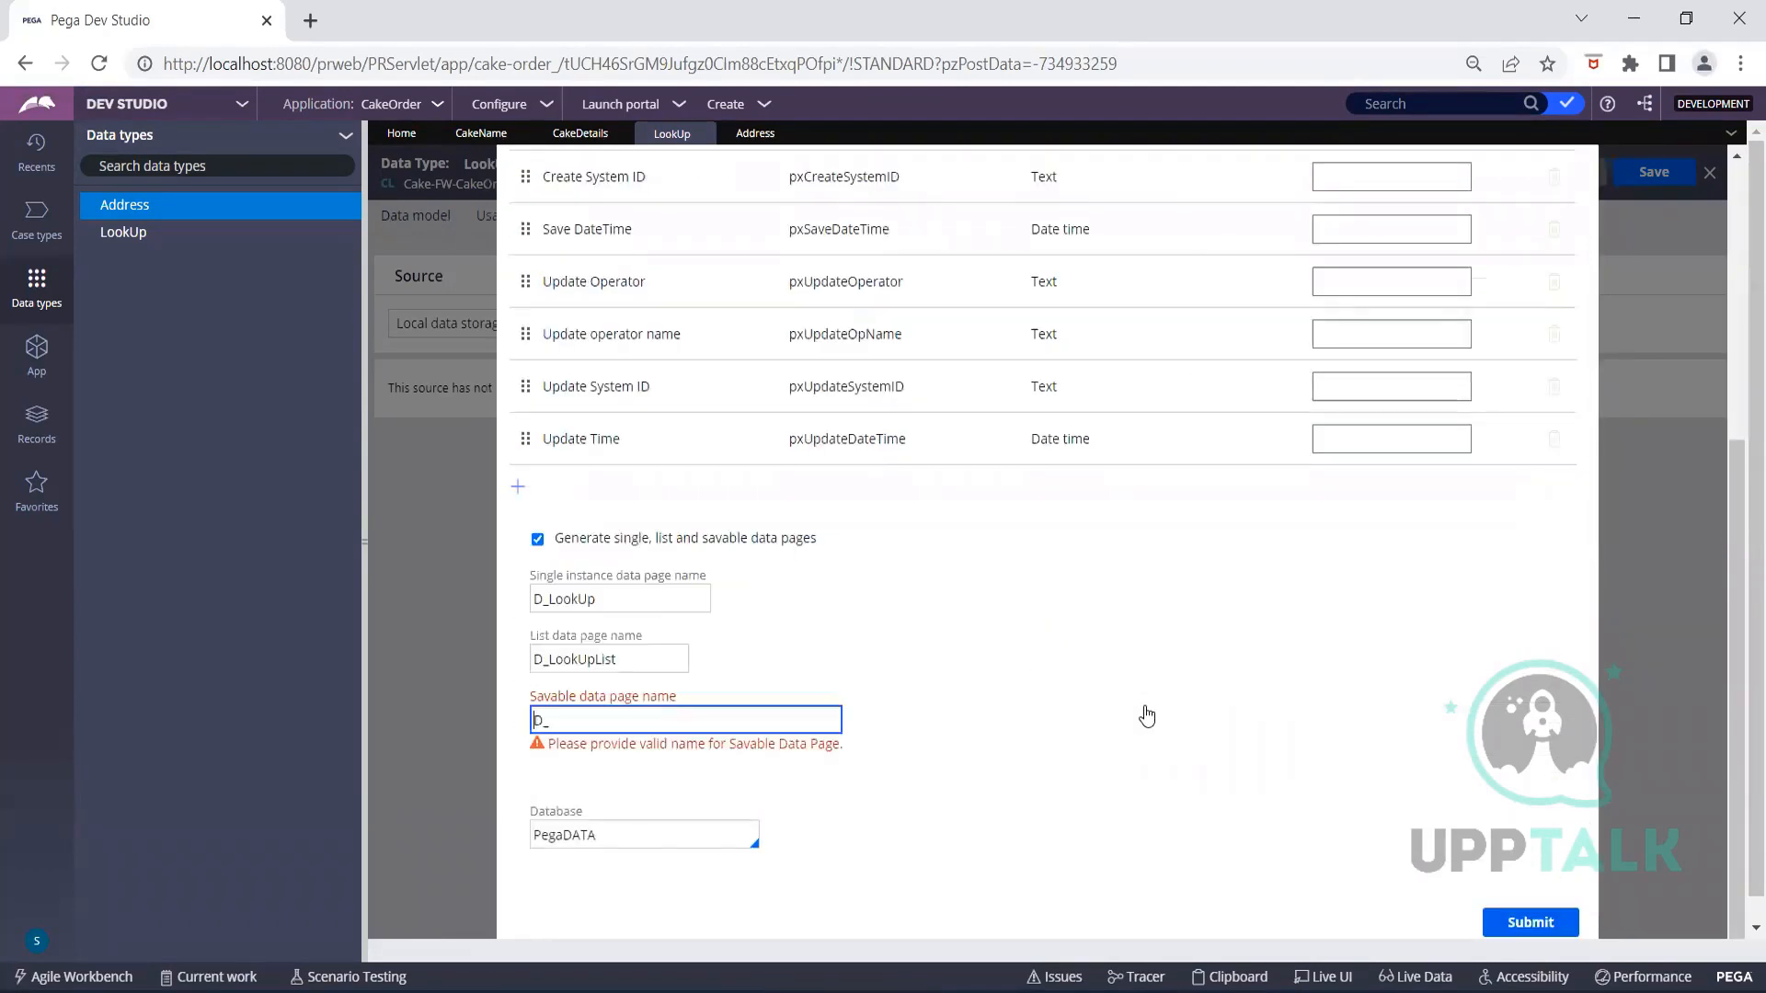
Rename the savable data page to D_LookpUpSavable and resubmit the configuration
scroll(1037, 652, down, 5)
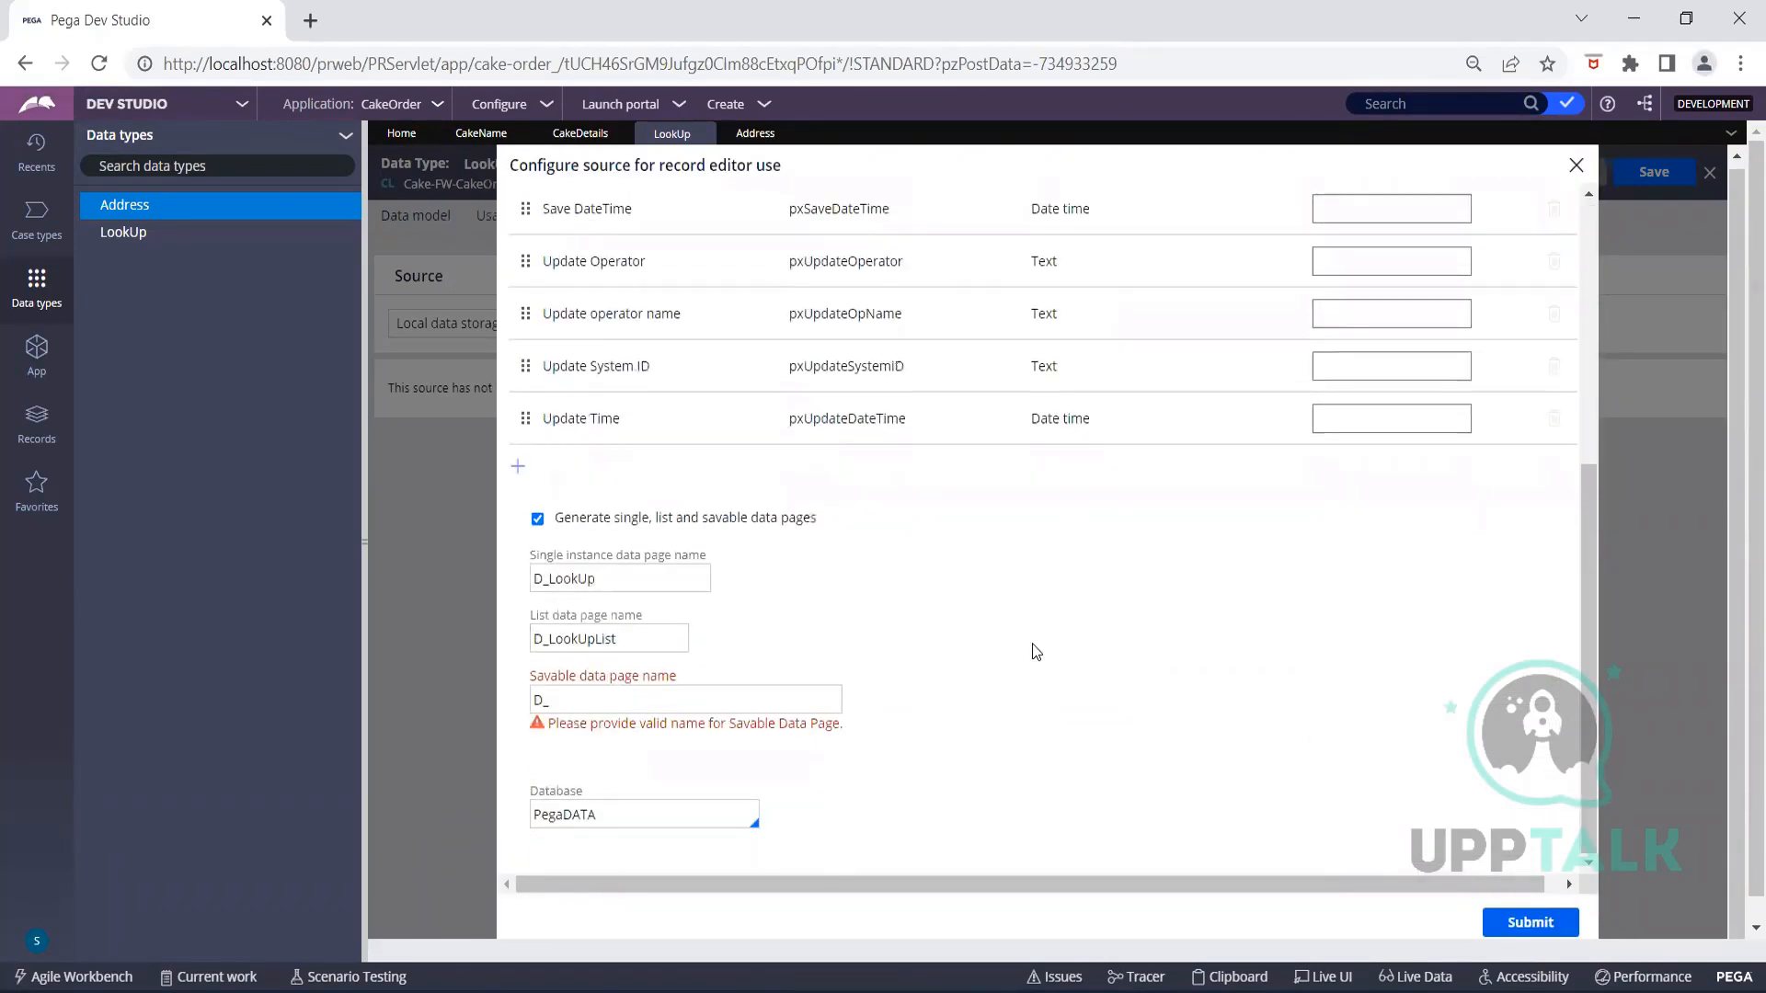
click(747, 699)
key(BackSpace)
key(BackSpace)
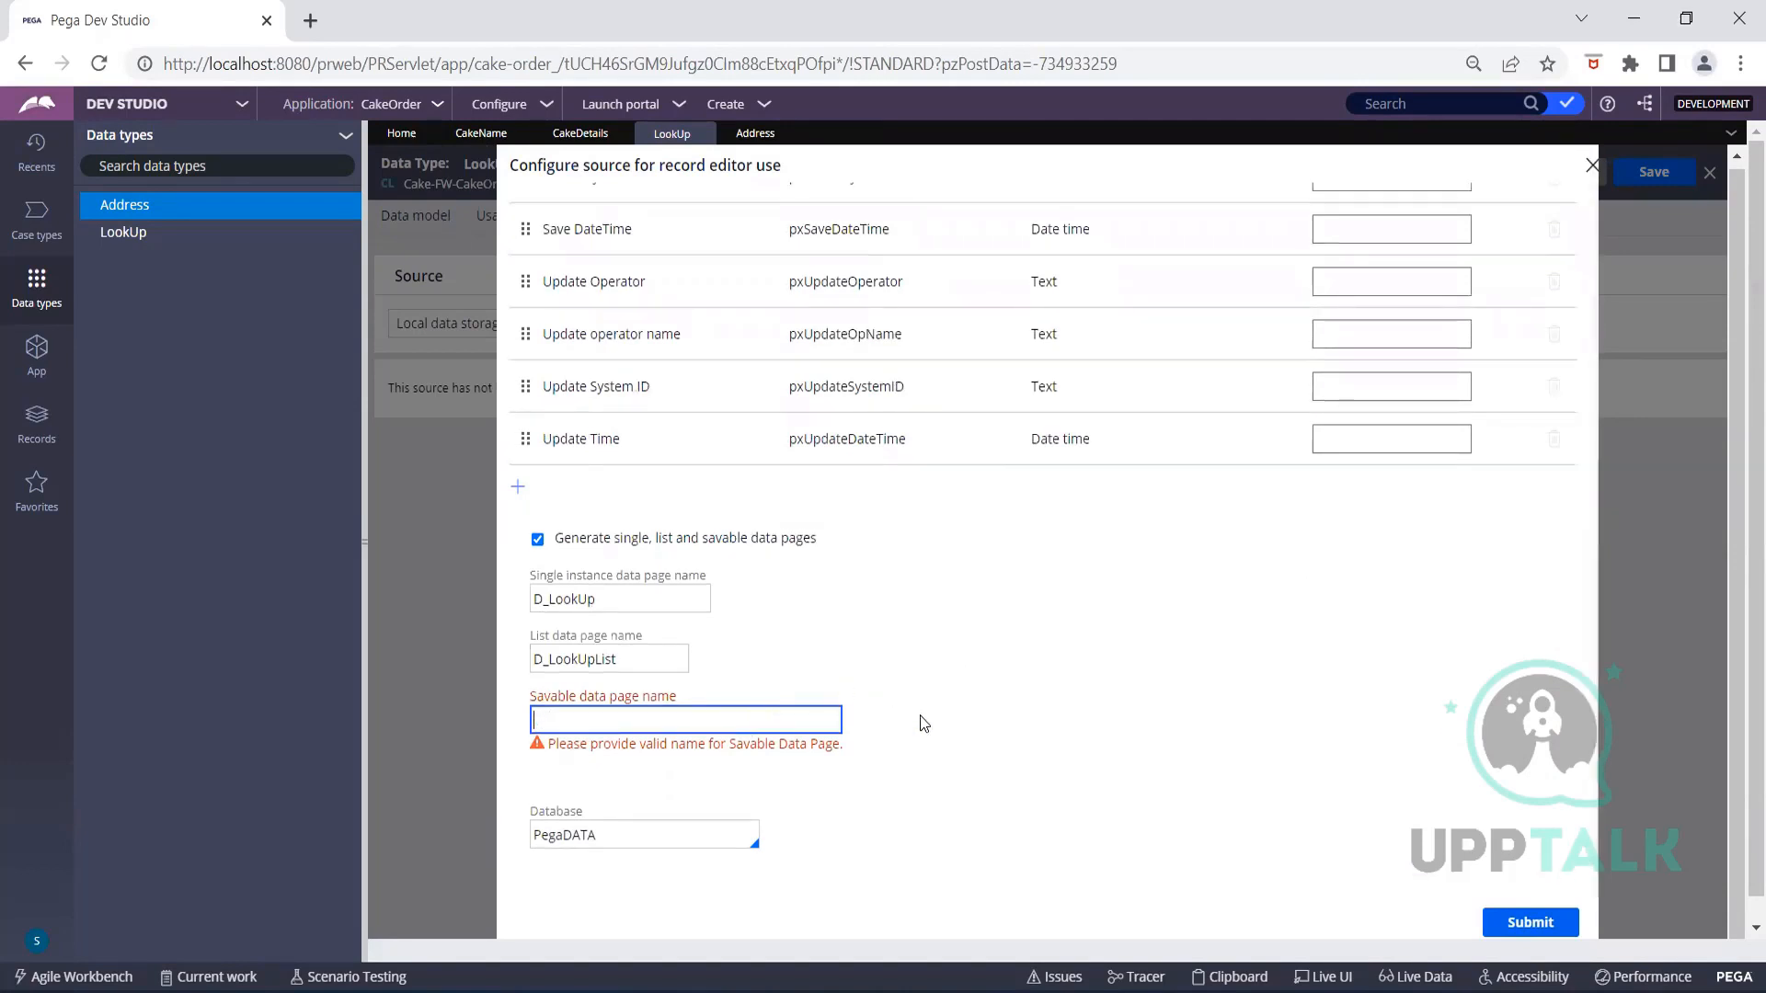
text(D_)
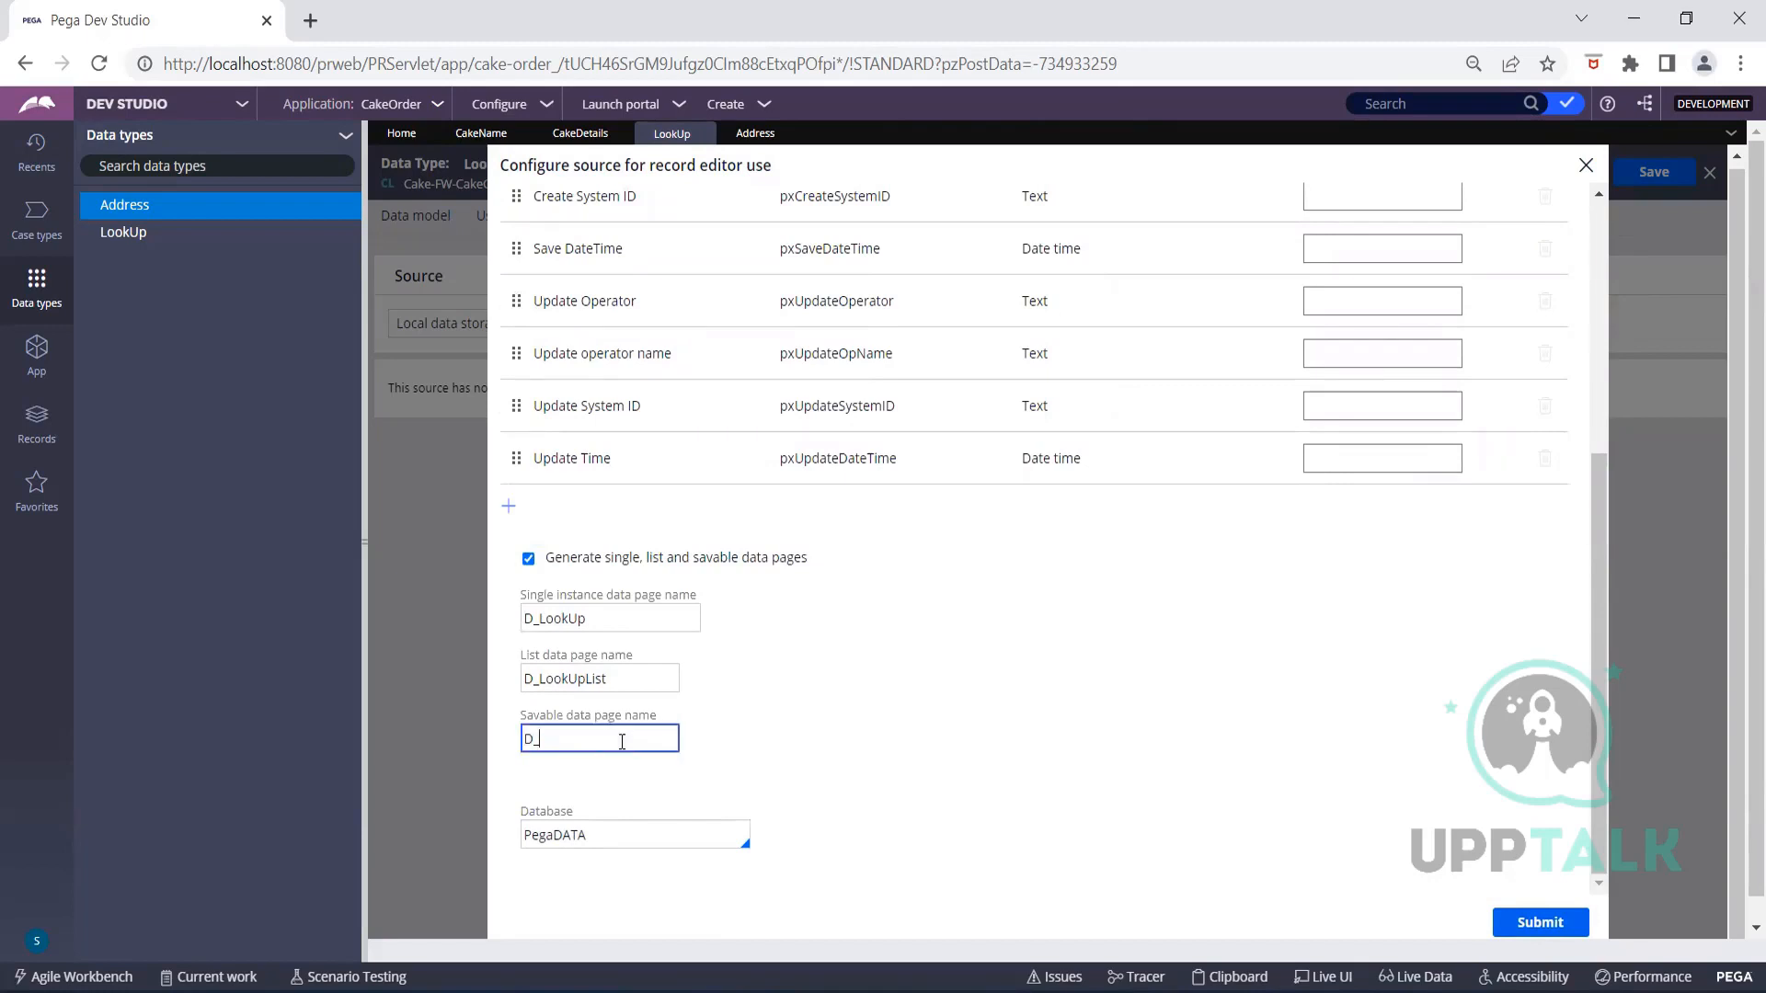
text(LookpUpSavable)
click(1508, 931)
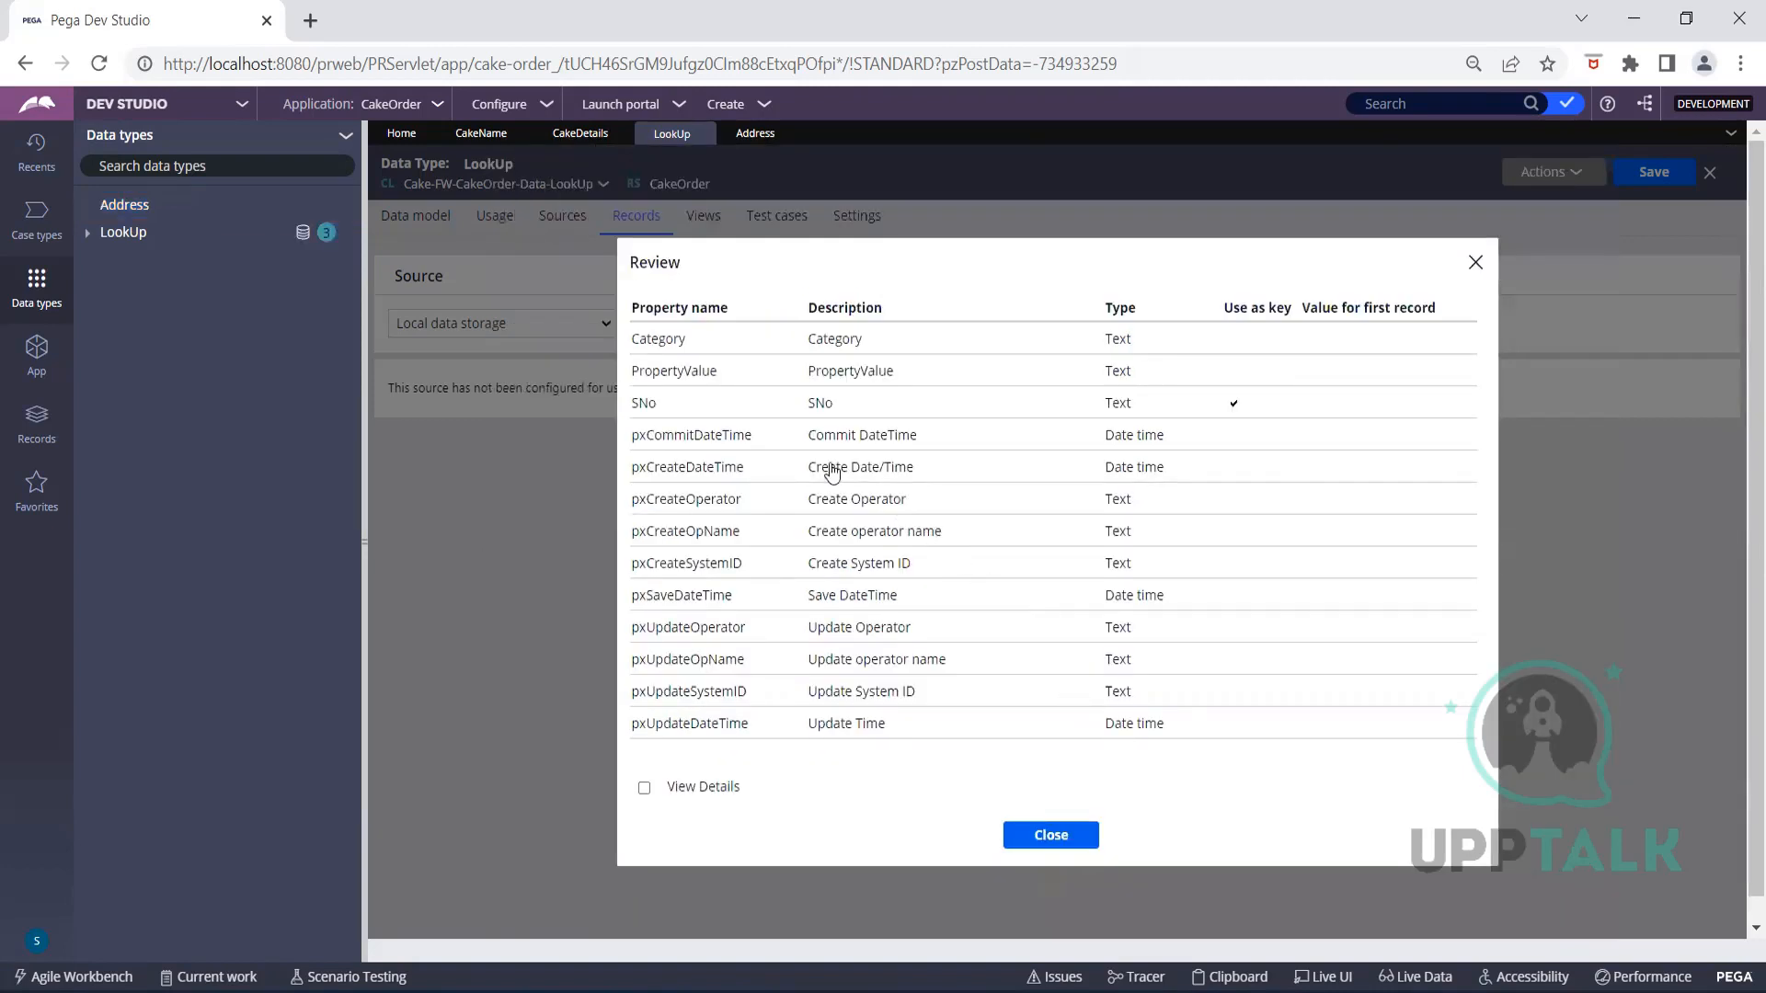
Close the generated-properties review and keep Local data storage as the records source
click(1076, 834)
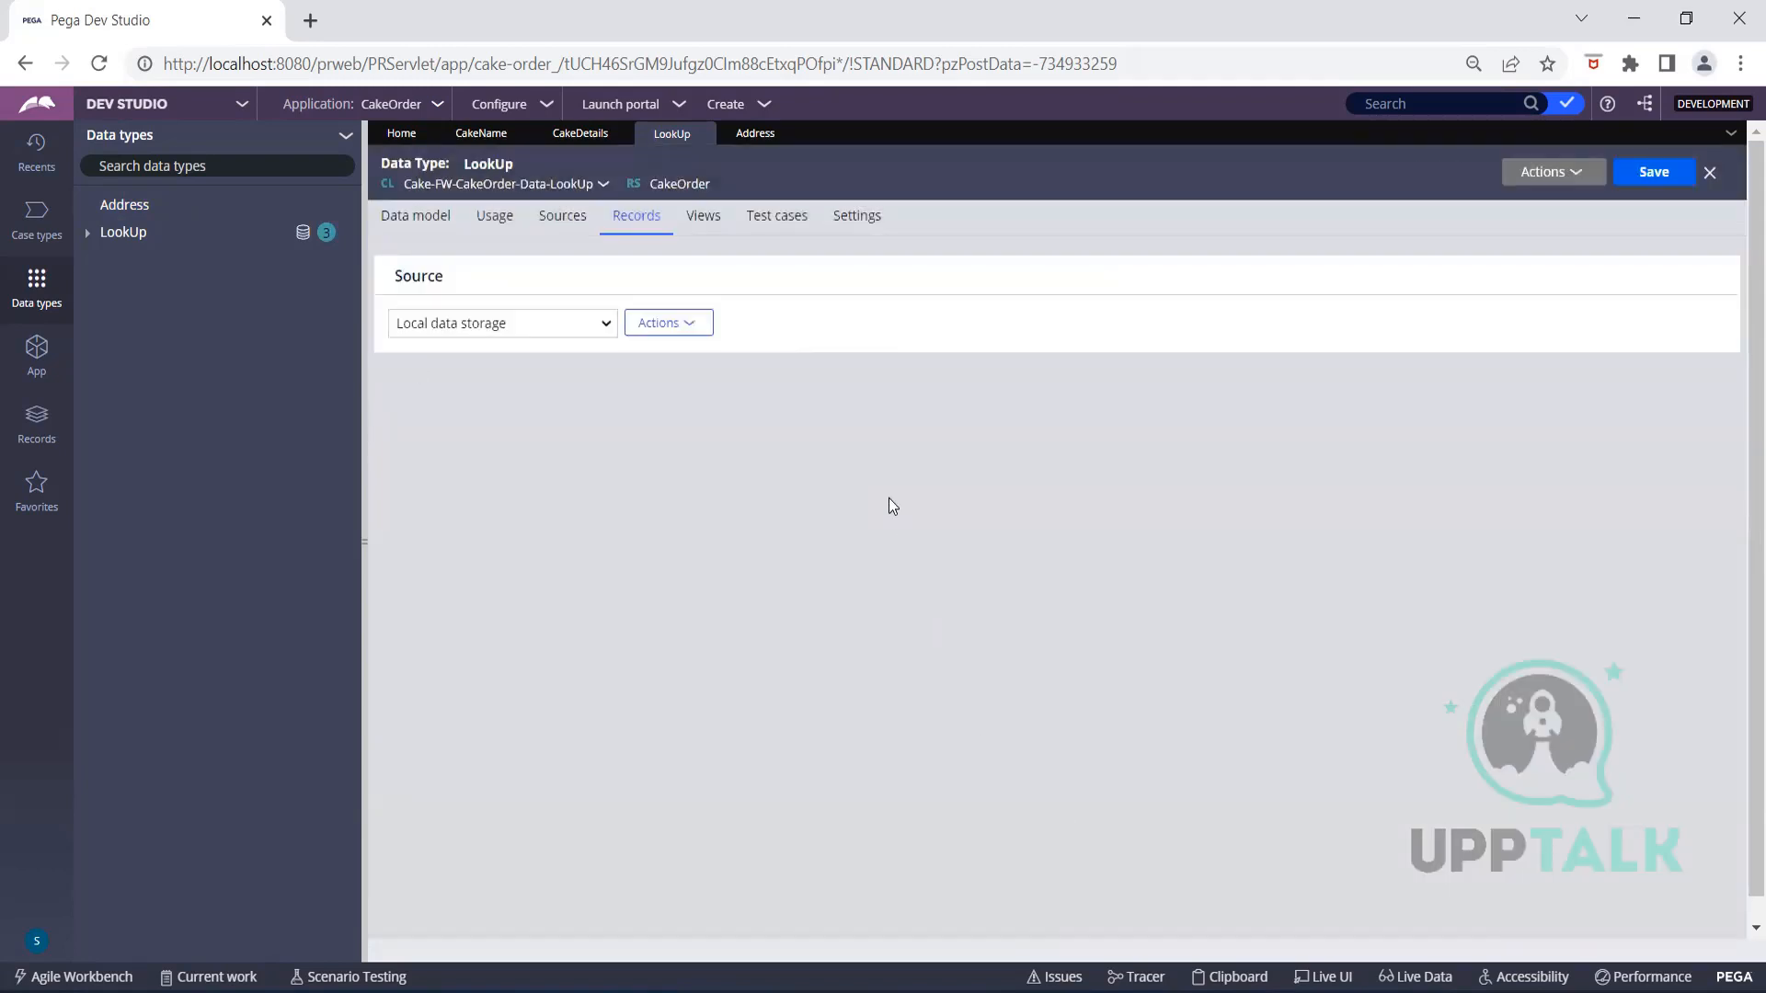
click(590, 330)
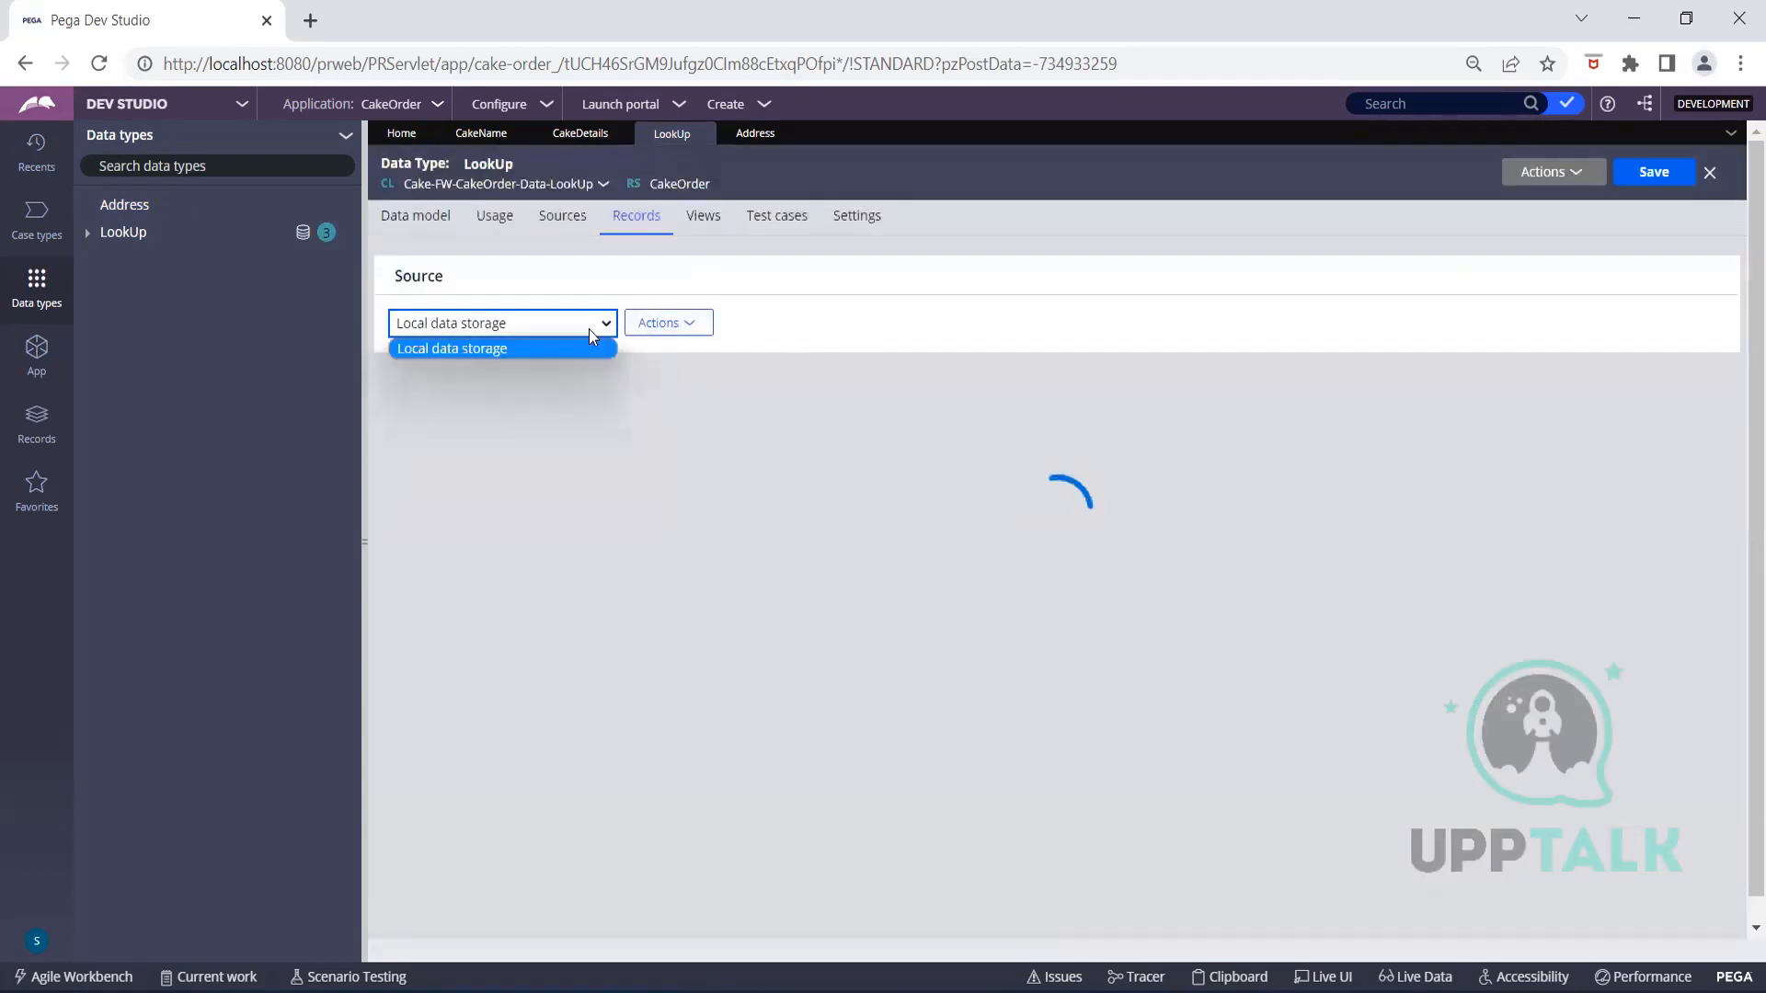
click(809, 325)
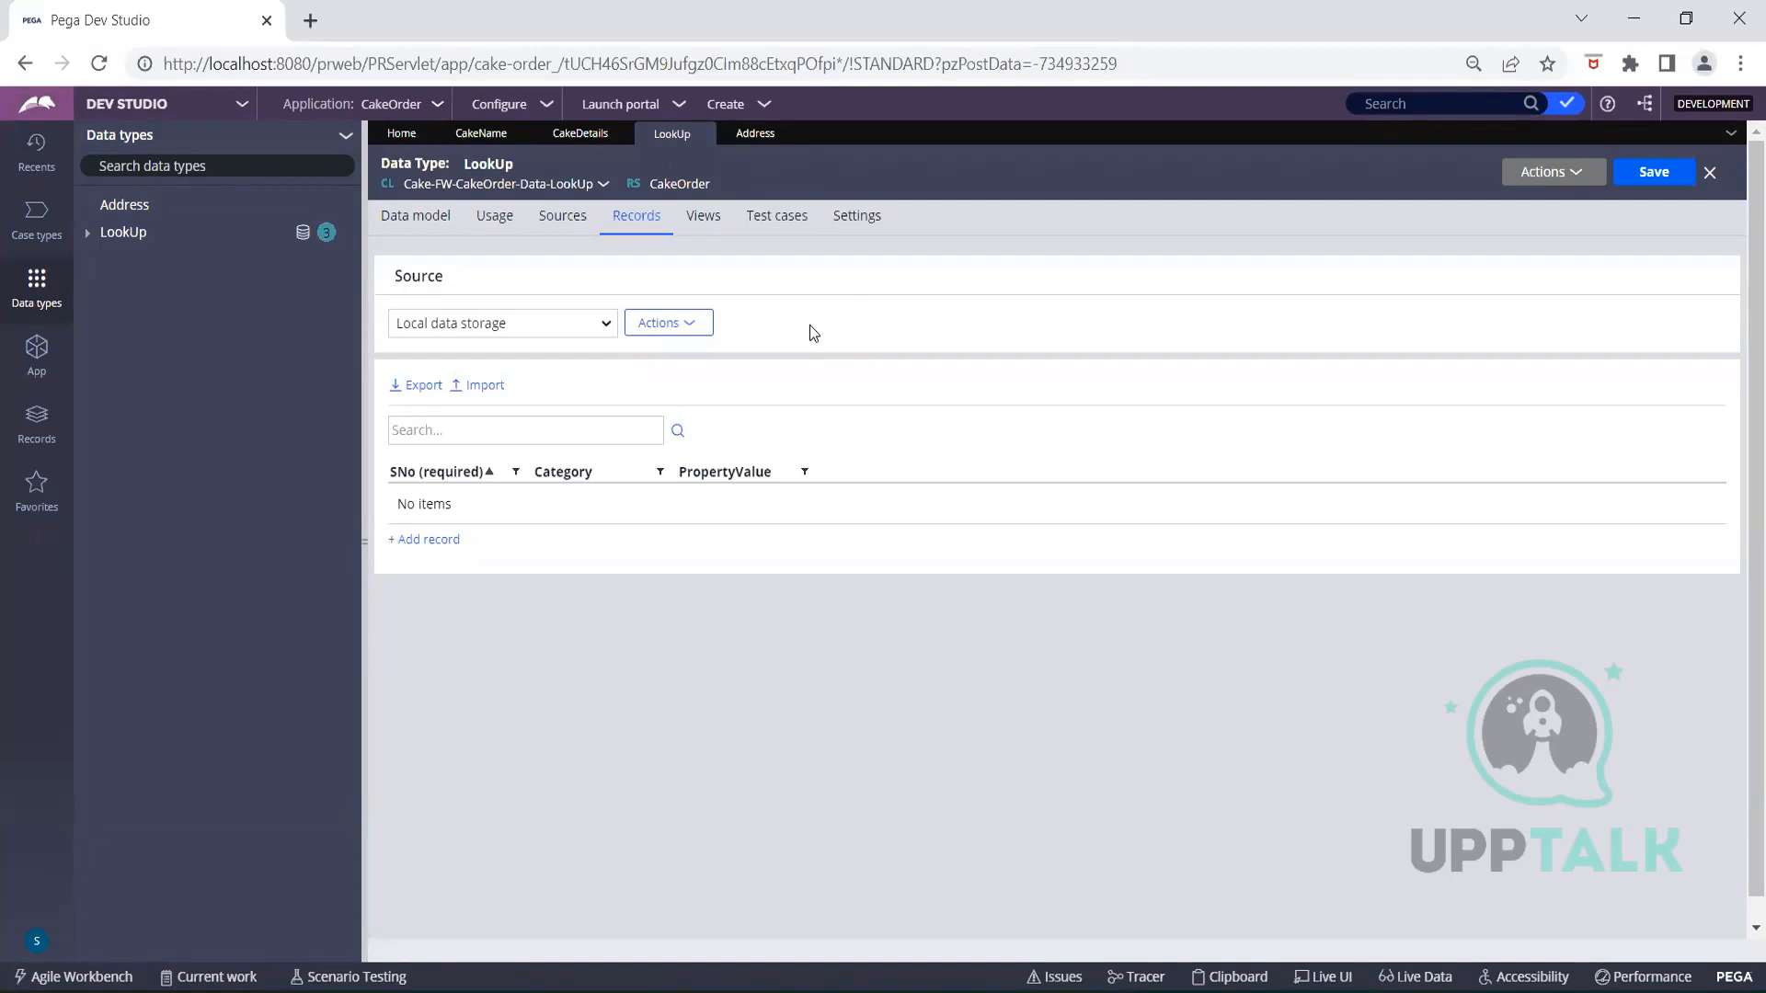
Add a LookUp record with SNo 1, Category Cake, PropertyValue Chocolate
click(427, 540)
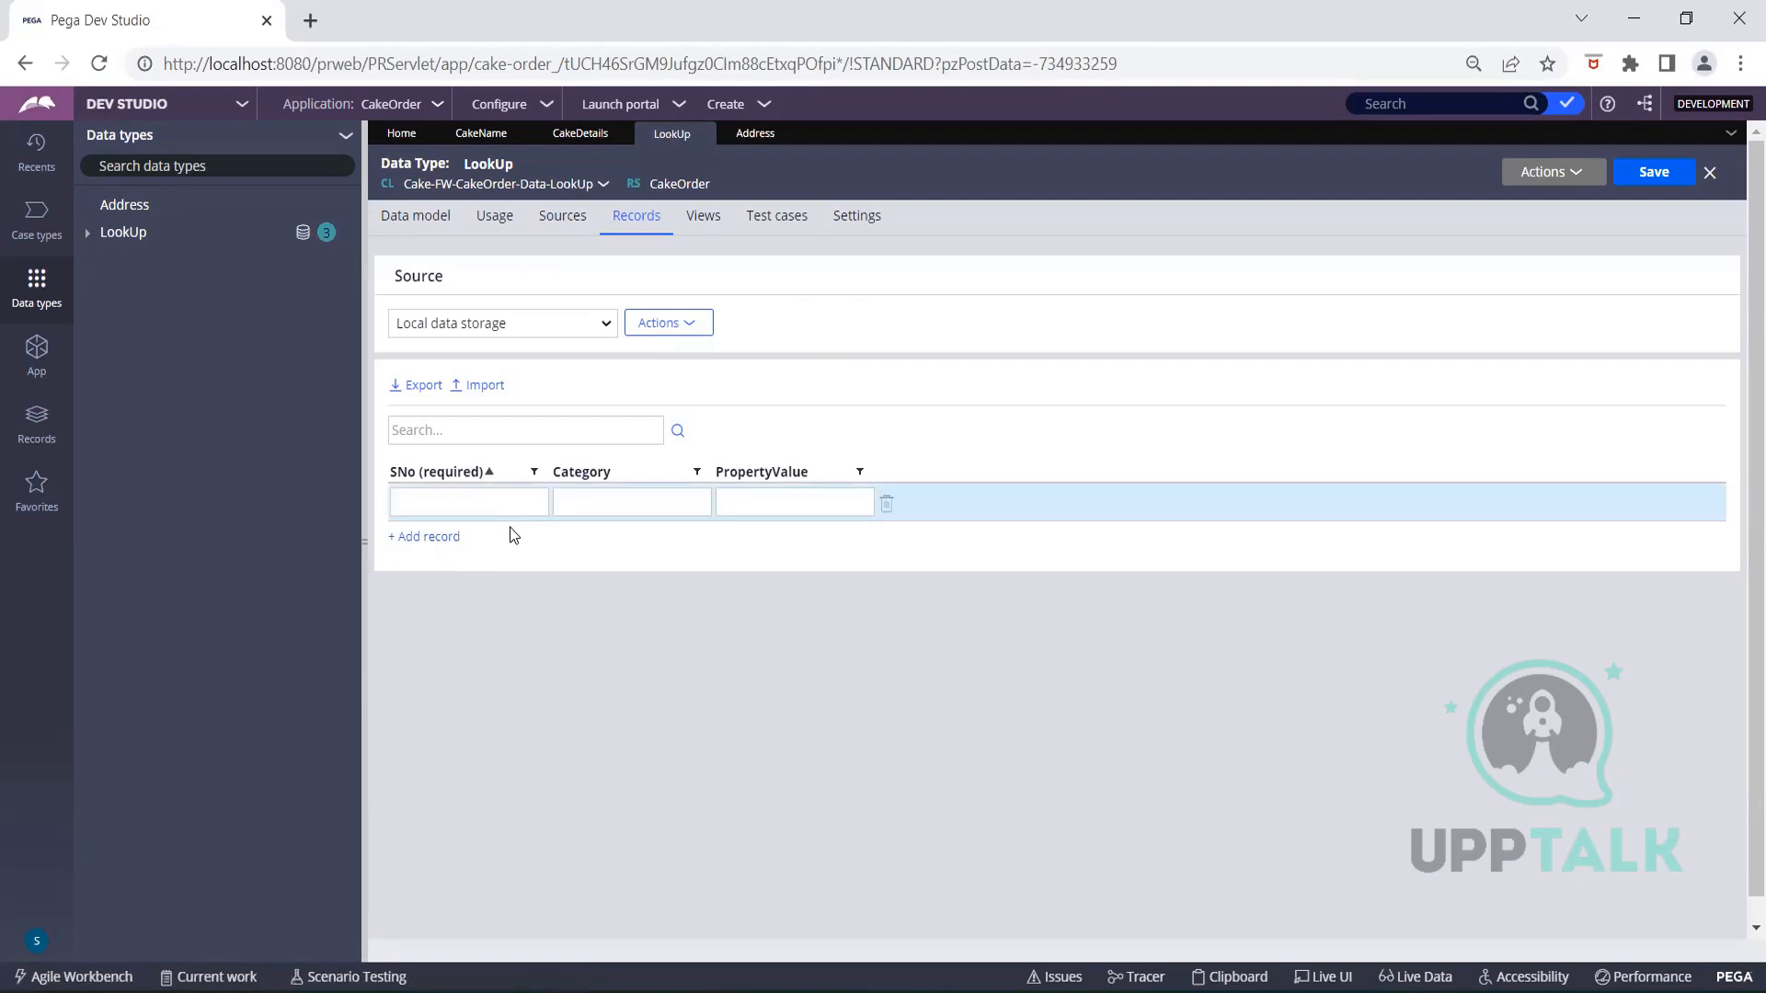
text(1)
click(574, 503)
text(Cake)
click(763, 505)
text(Chocolate)
Add a Cake/Strawberry record, then delete the duplicate Strawberry row
click(443, 540)
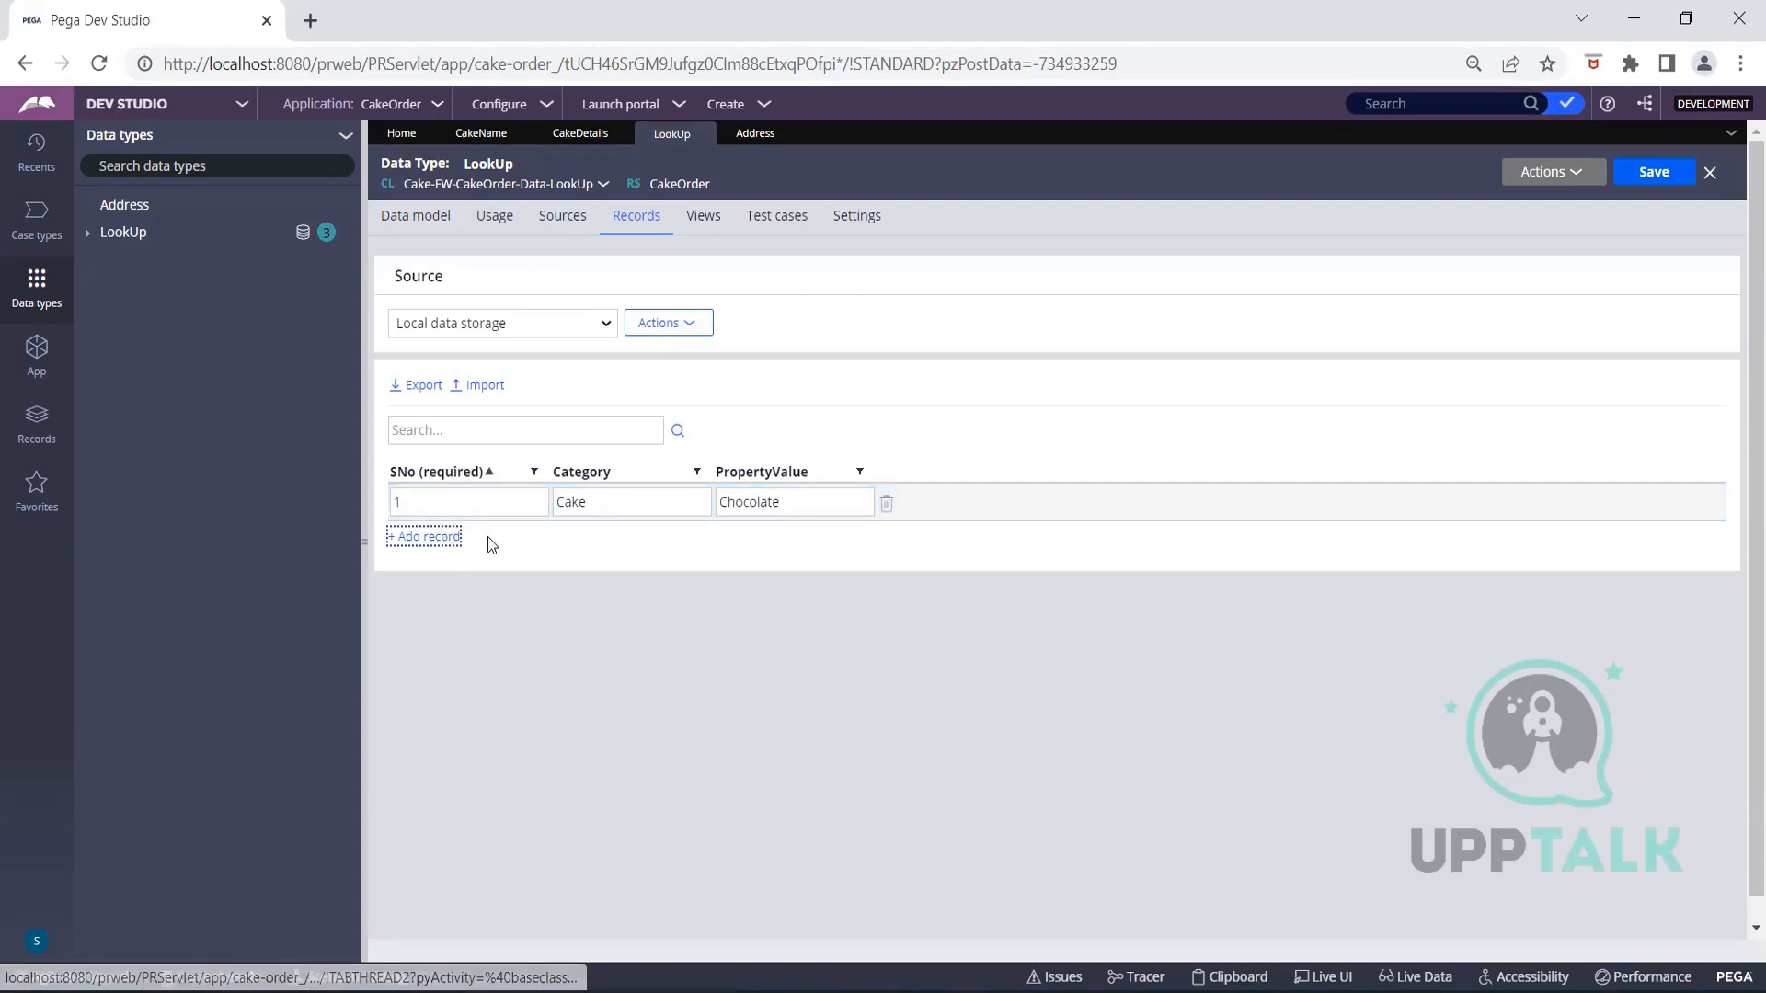
text(2)
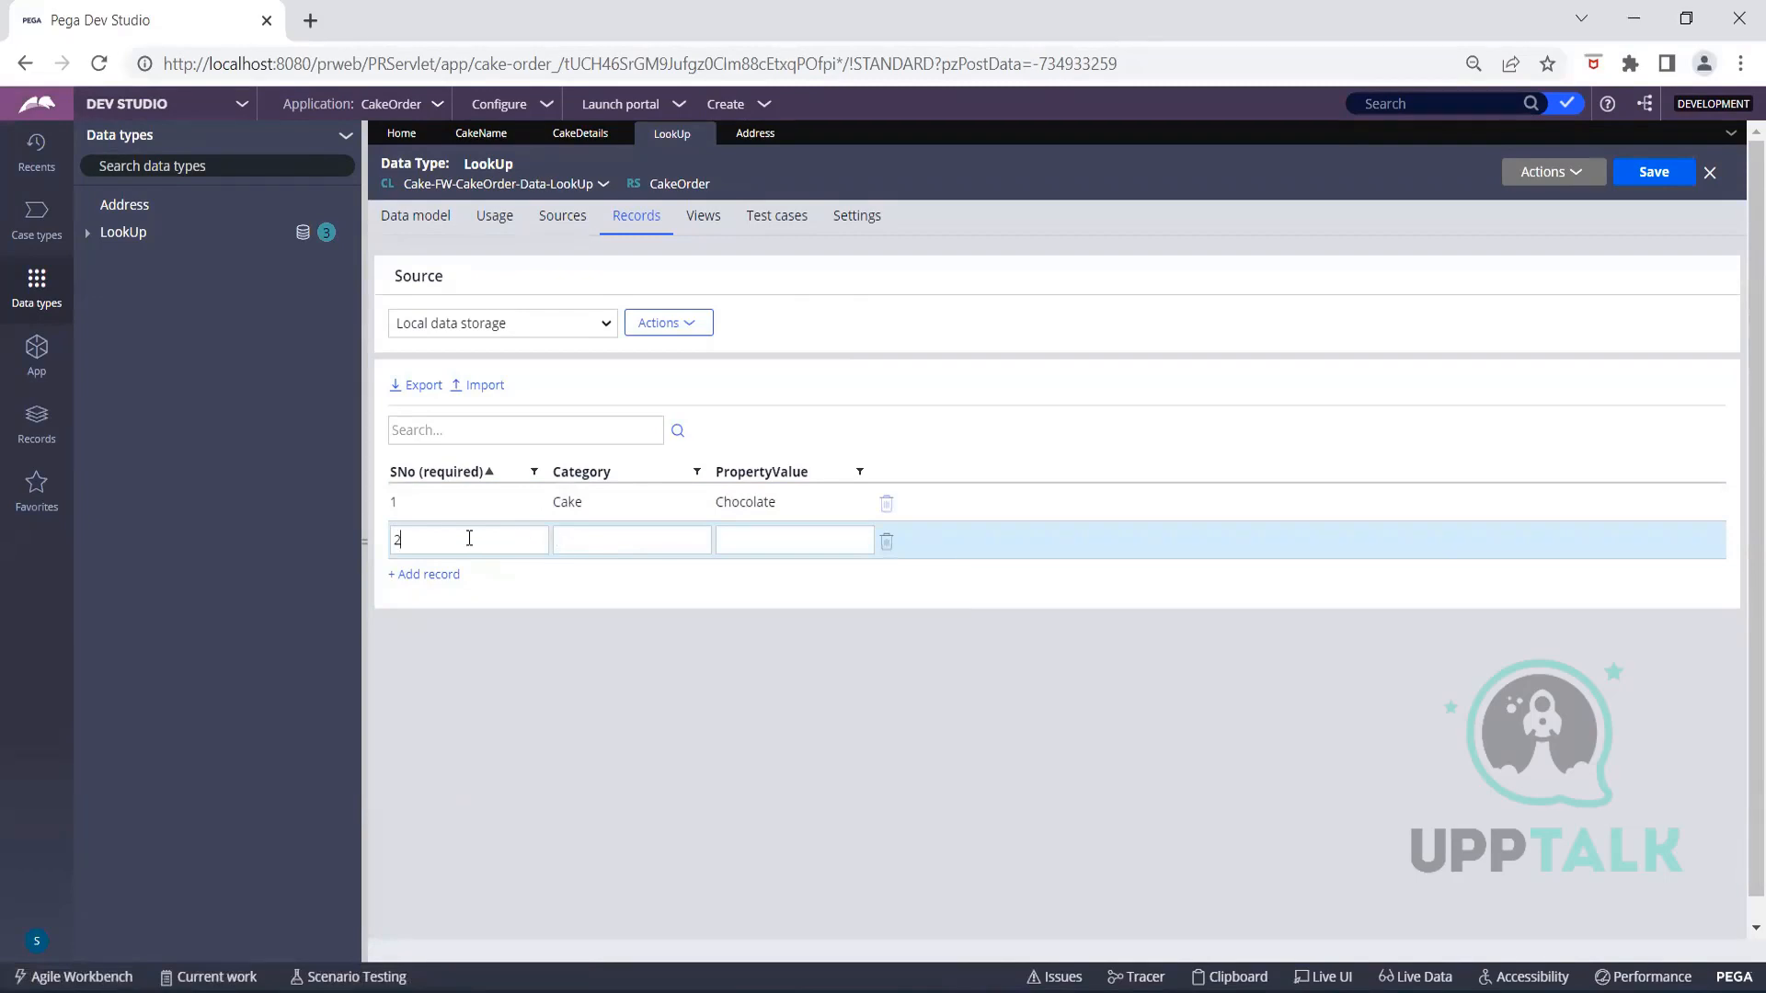
text(1)
click(584, 540)
text(Cake)
click(756, 544)
text(Strawberry)
click(965, 704)
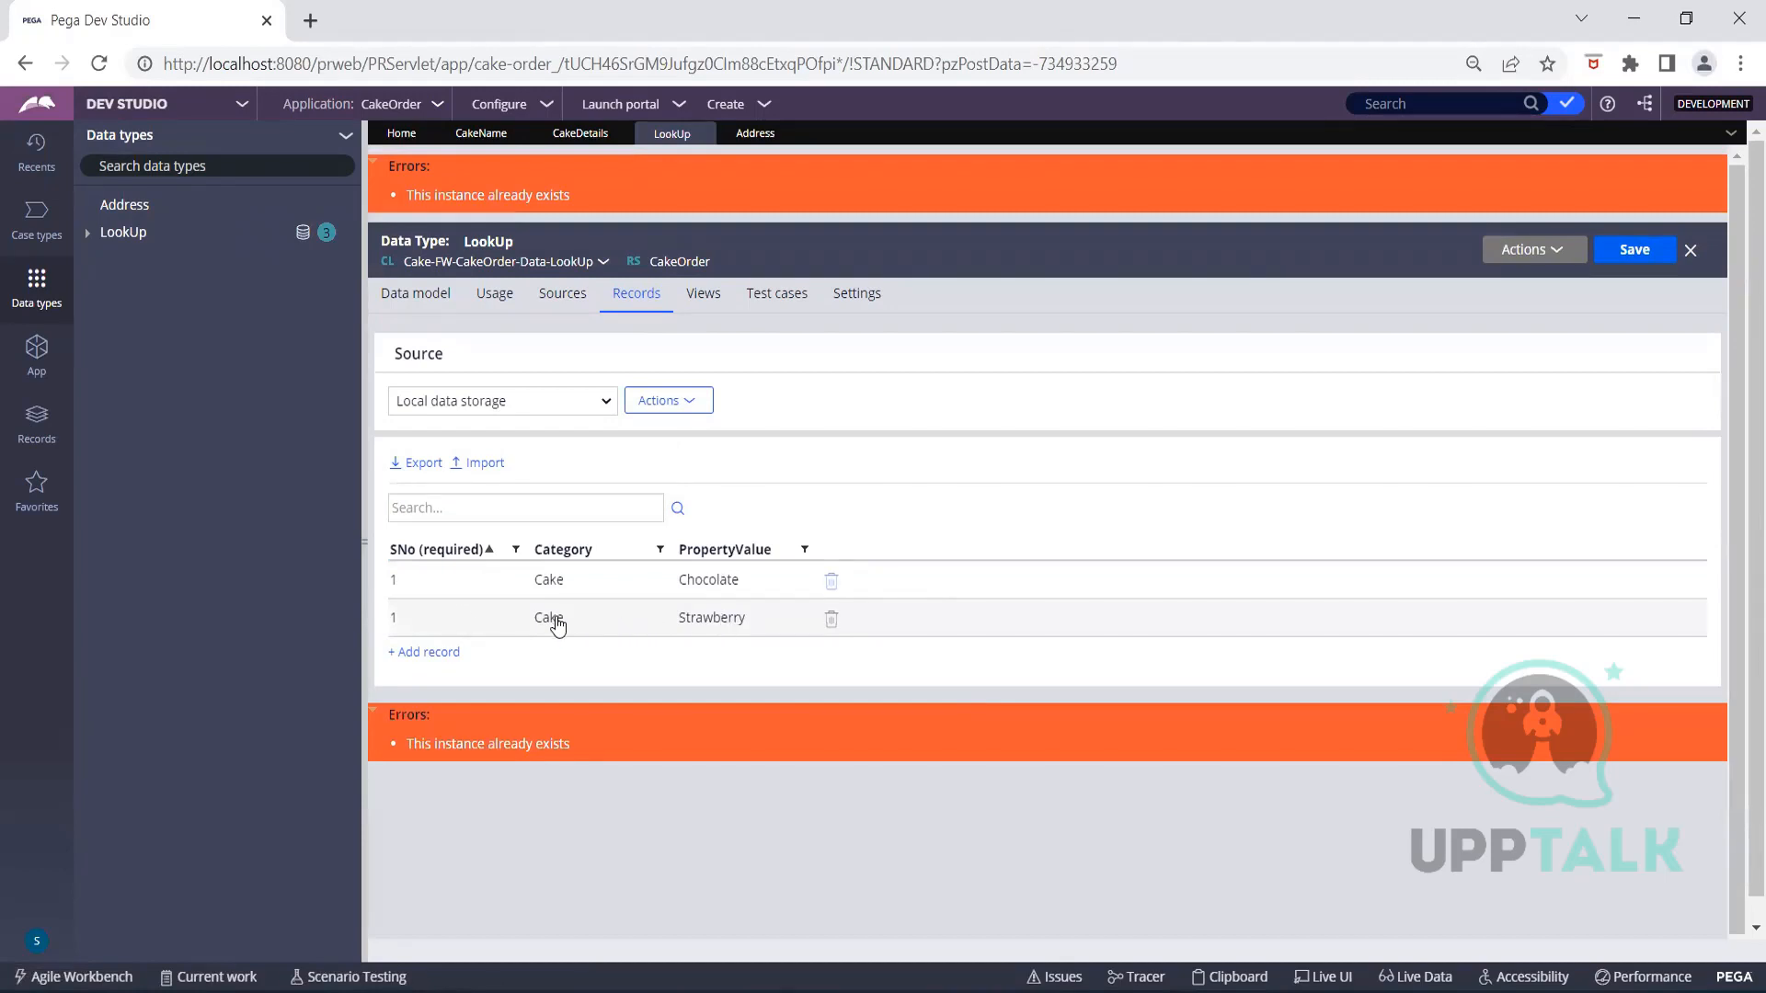
click(519, 619)
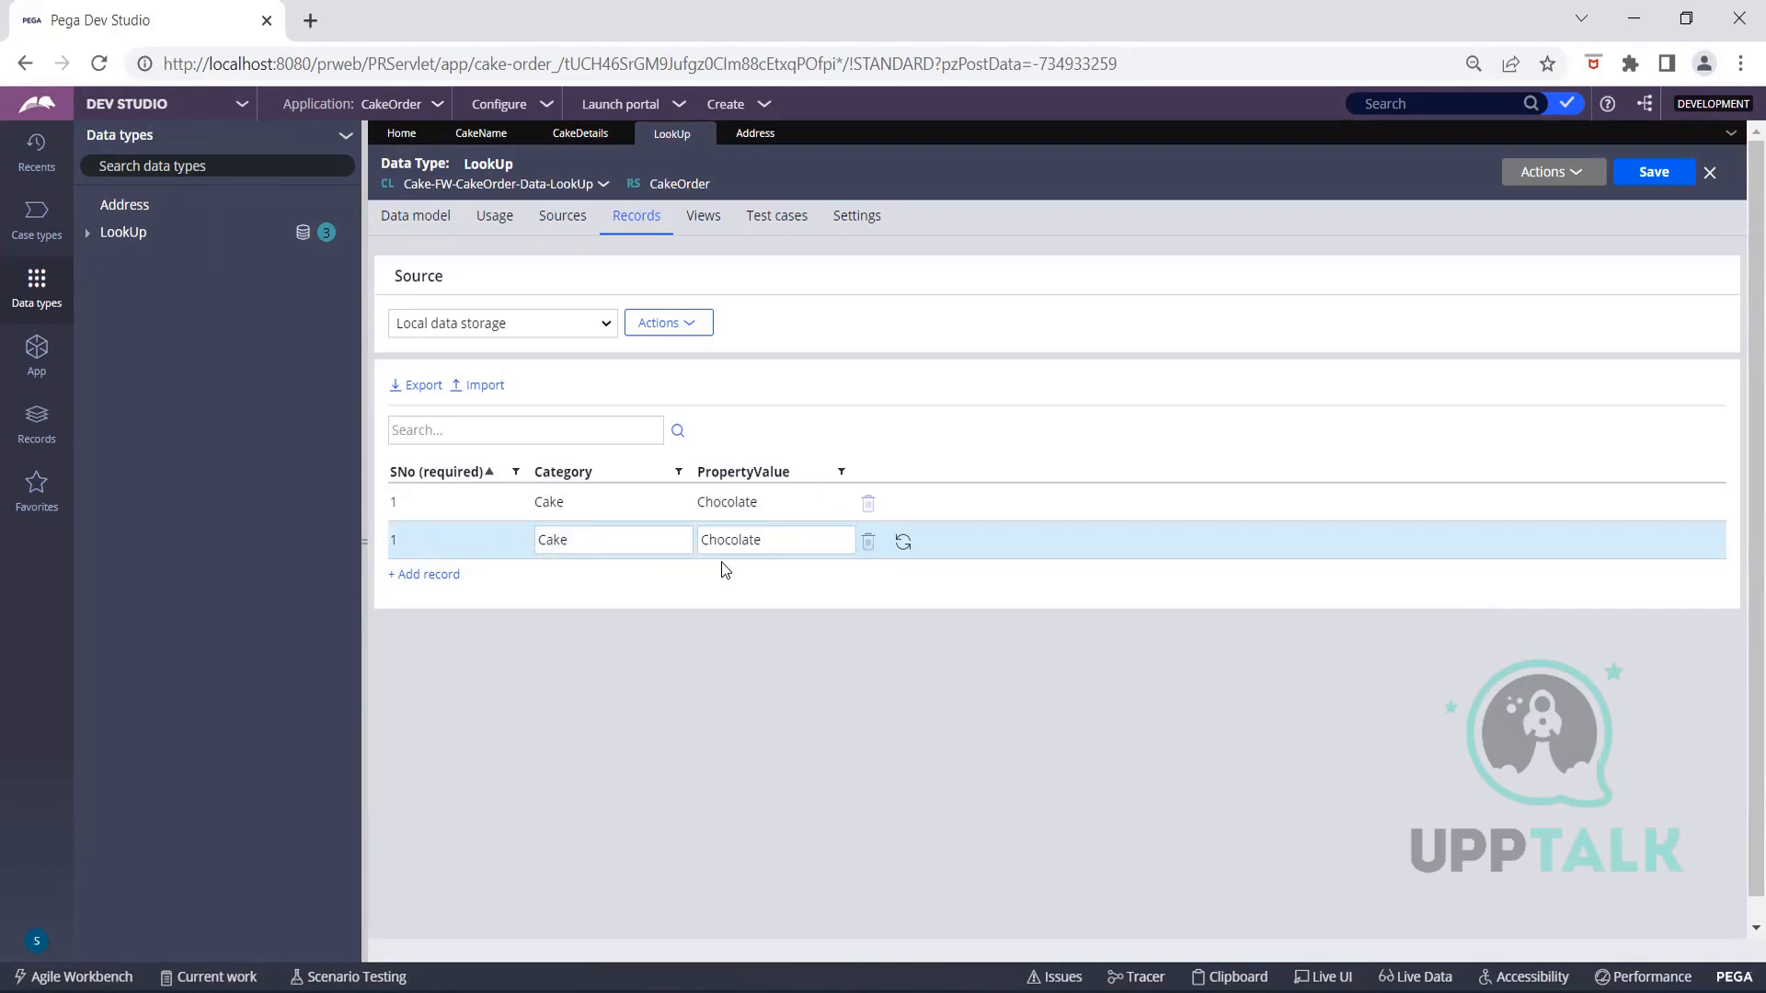
click(870, 543)
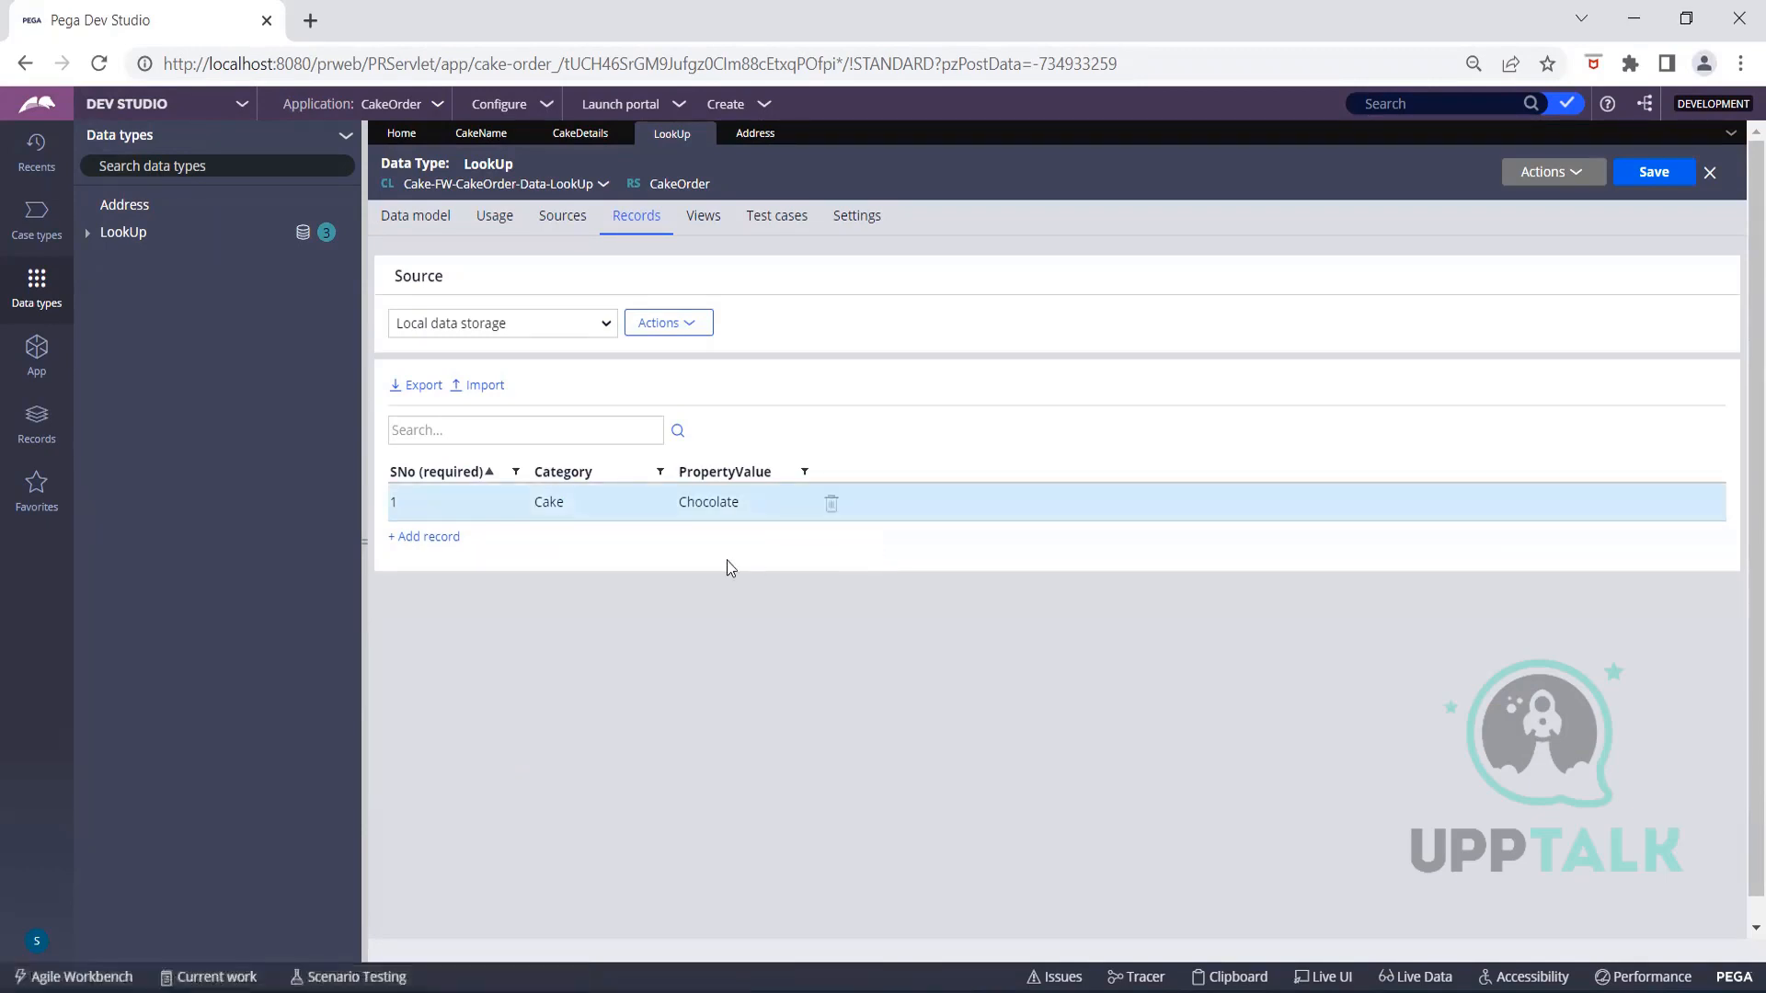
Add records 2/Cake/Red Velvet and 34/Cake/Strawberry, correcting the Red Velvet spelling
click(425, 538)
text(2)
click(578, 546)
text(Cake)
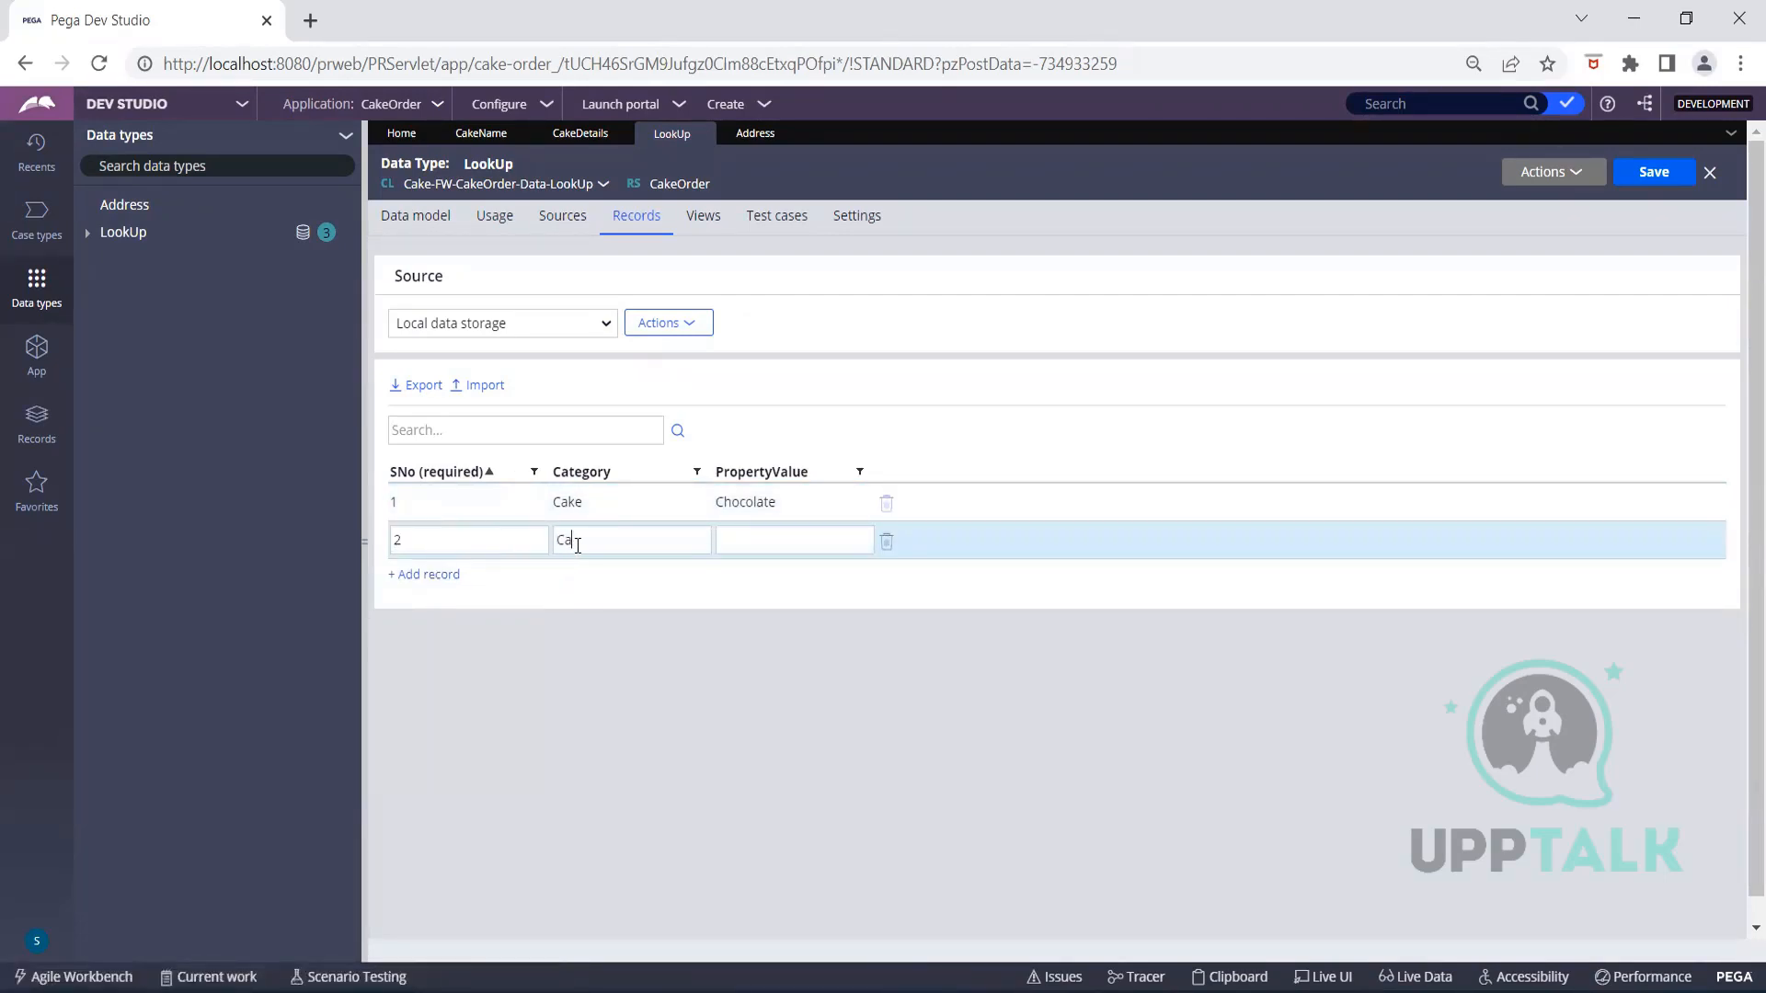
click(745, 542)
text(Red )
text(Vel)
text(ver)
text(t)
click(745, 542)
click(412, 575)
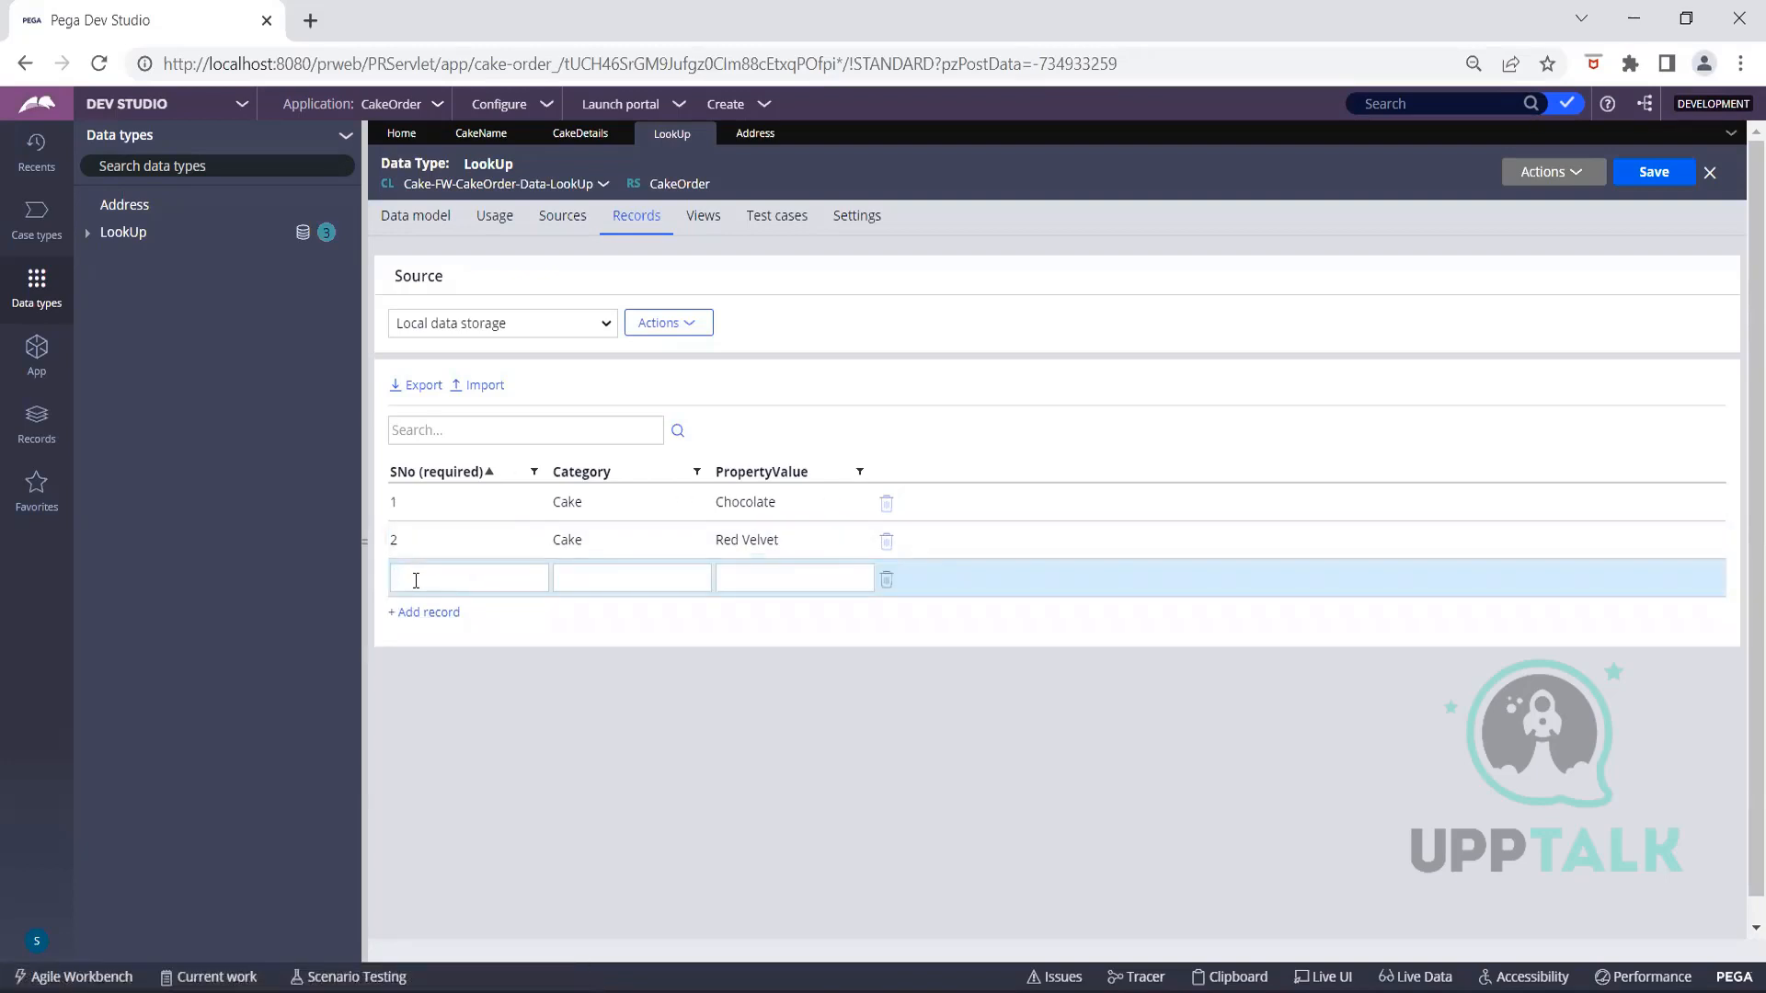
text(34)
text(Cake)
text(Strawb)
text(erry)
click(1032, 717)
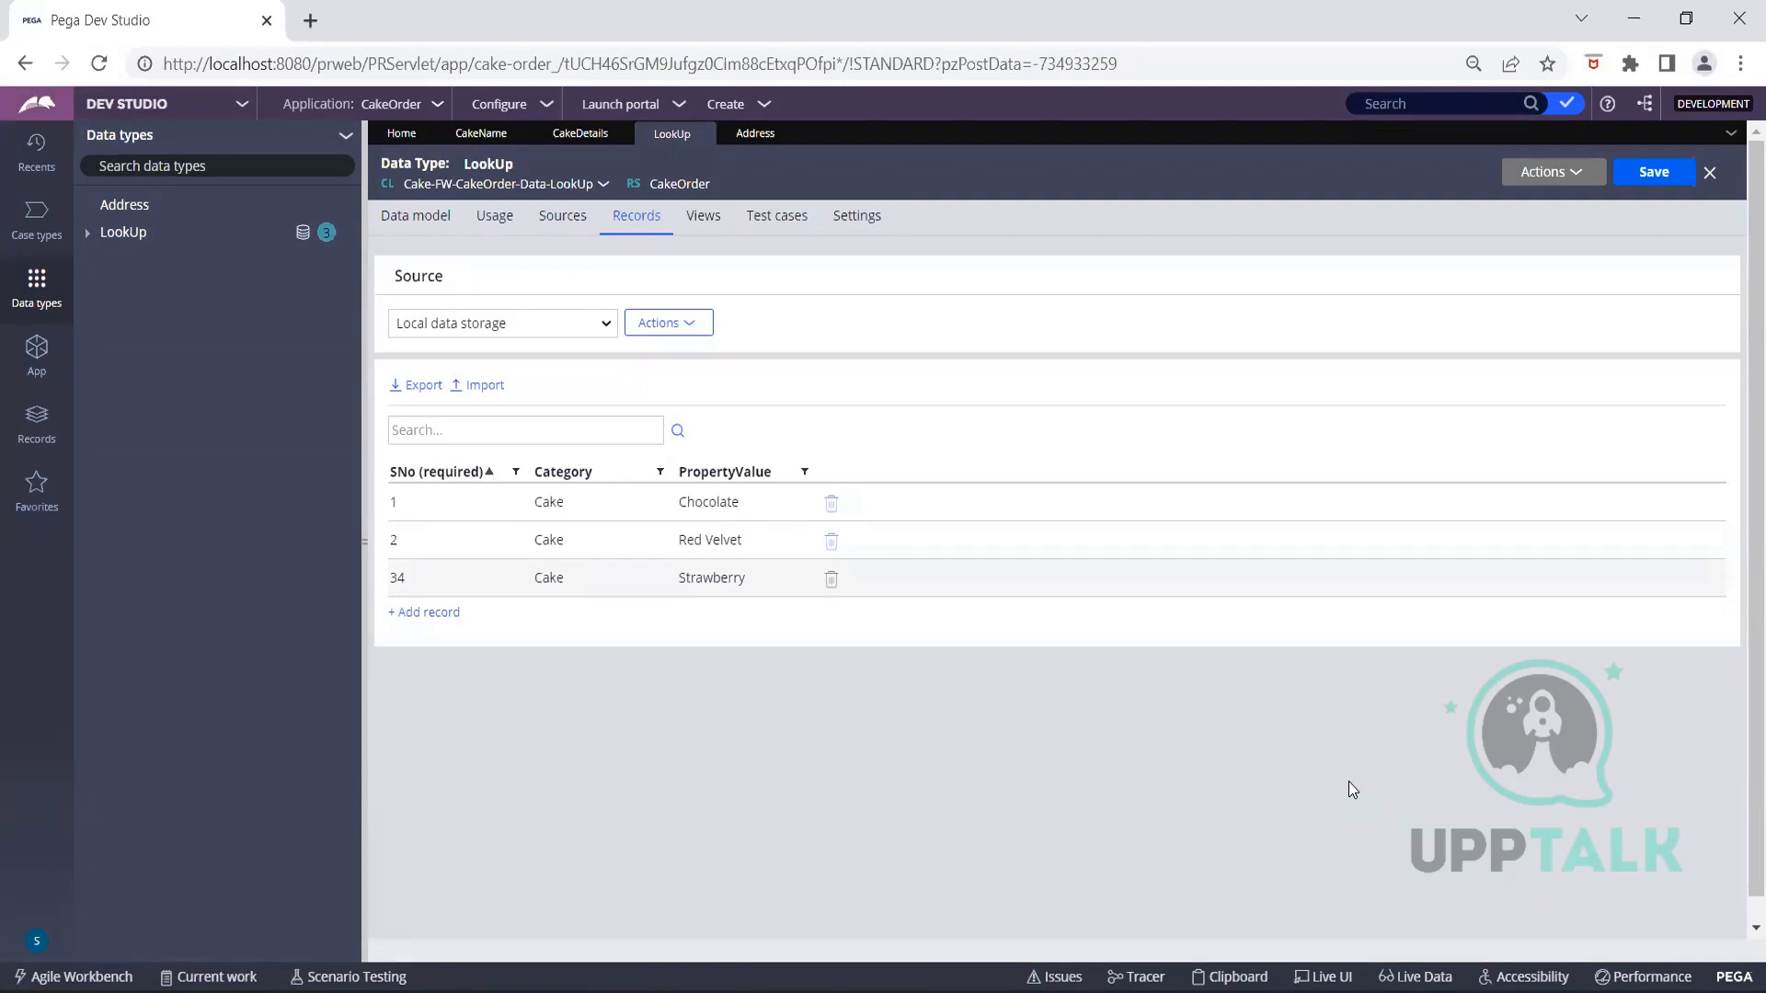
Add record Four/Cake/Blueberry, then view which data pages use the LookUp type
click(432, 613)
text(Four)
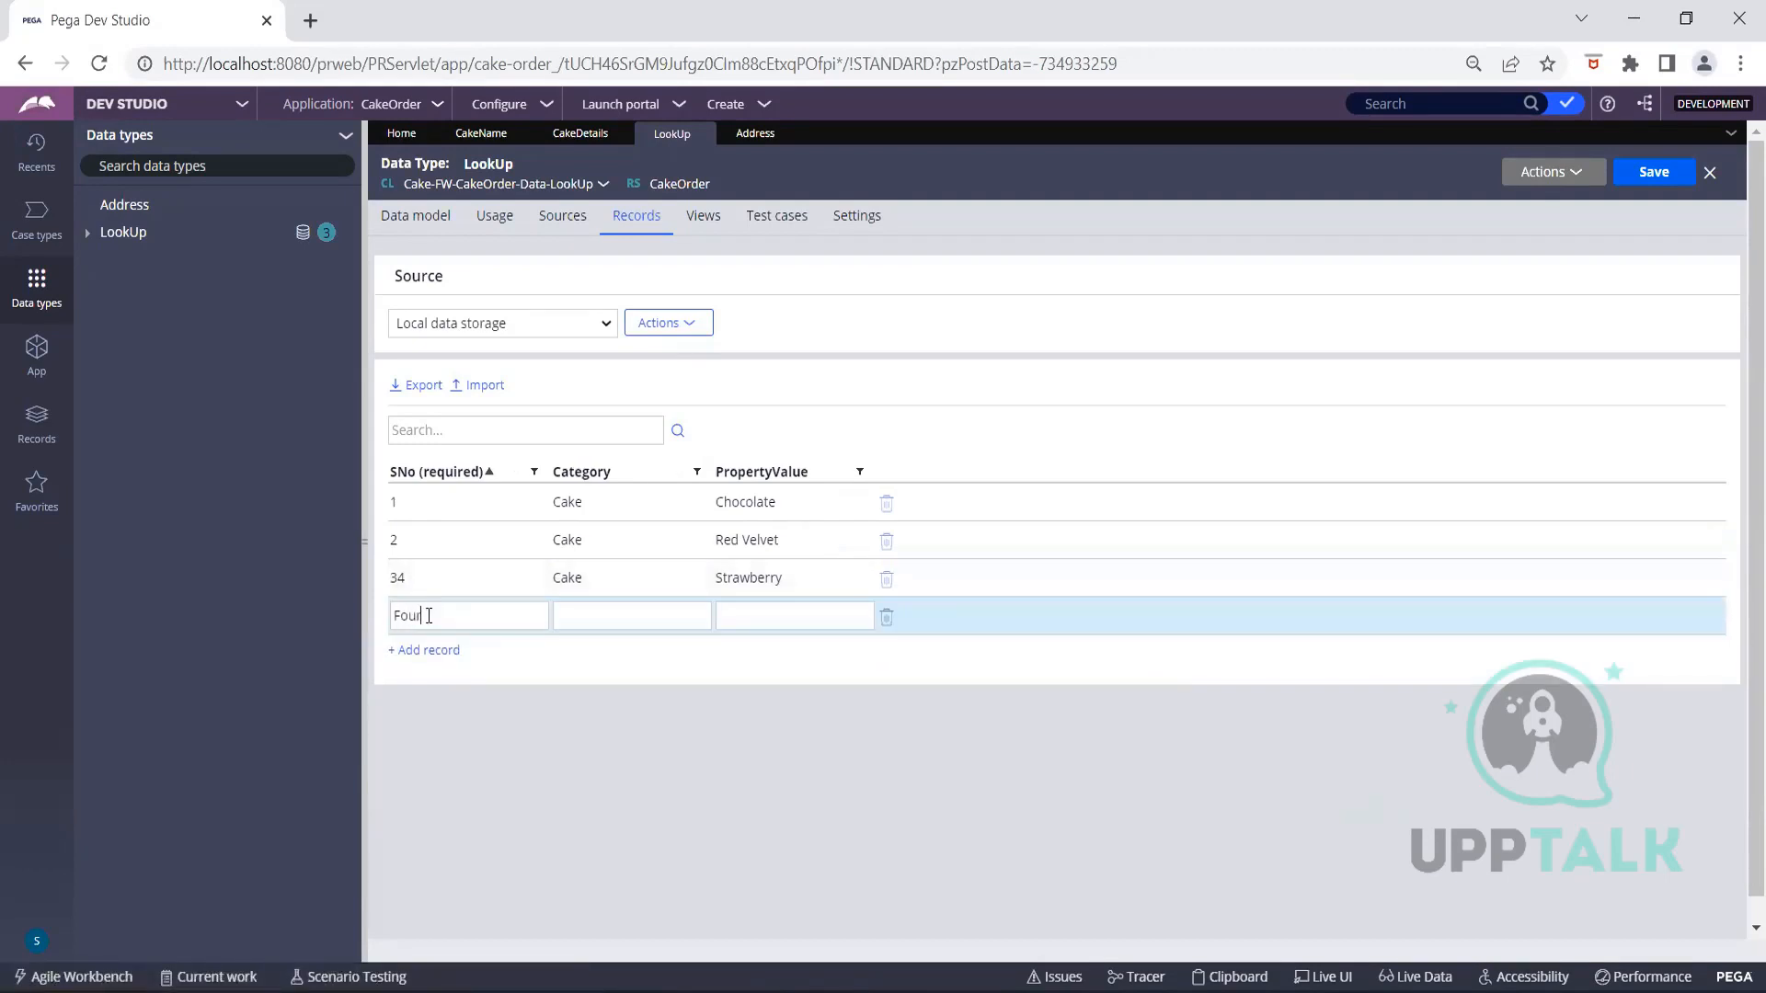
click(587, 617)
text(Cake)
click(753, 619)
text(Blueberry)
click(1164, 752)
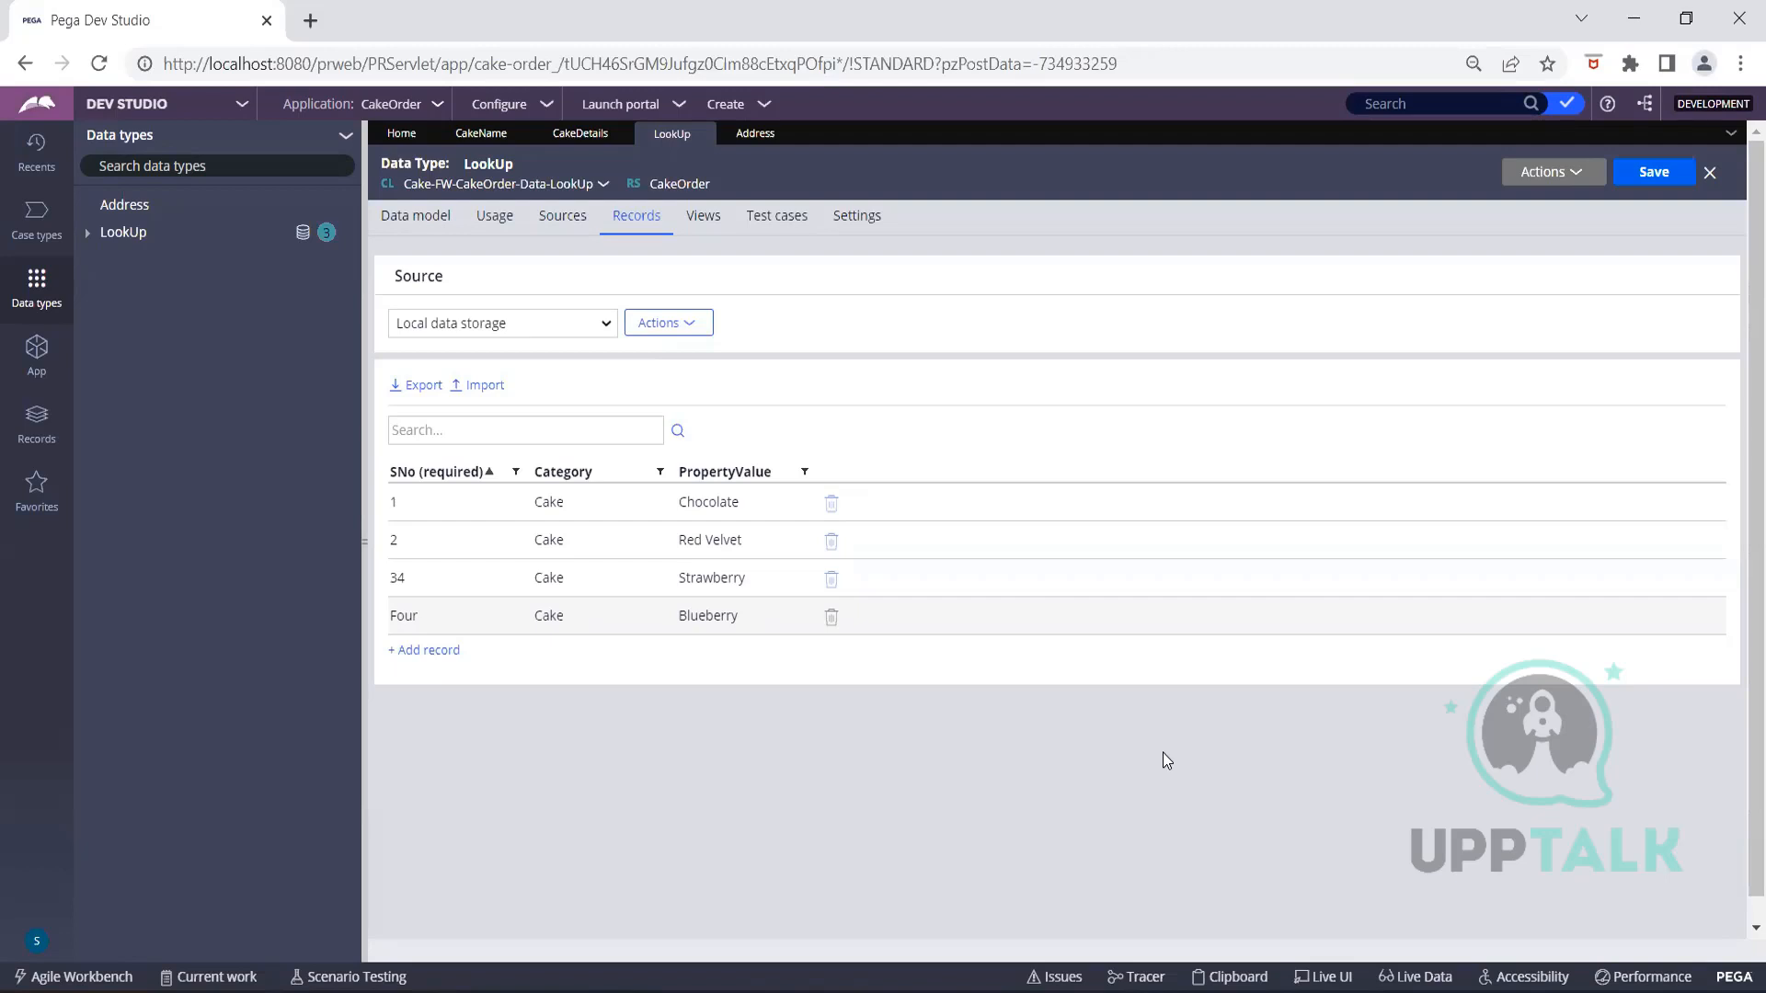
click(494, 217)
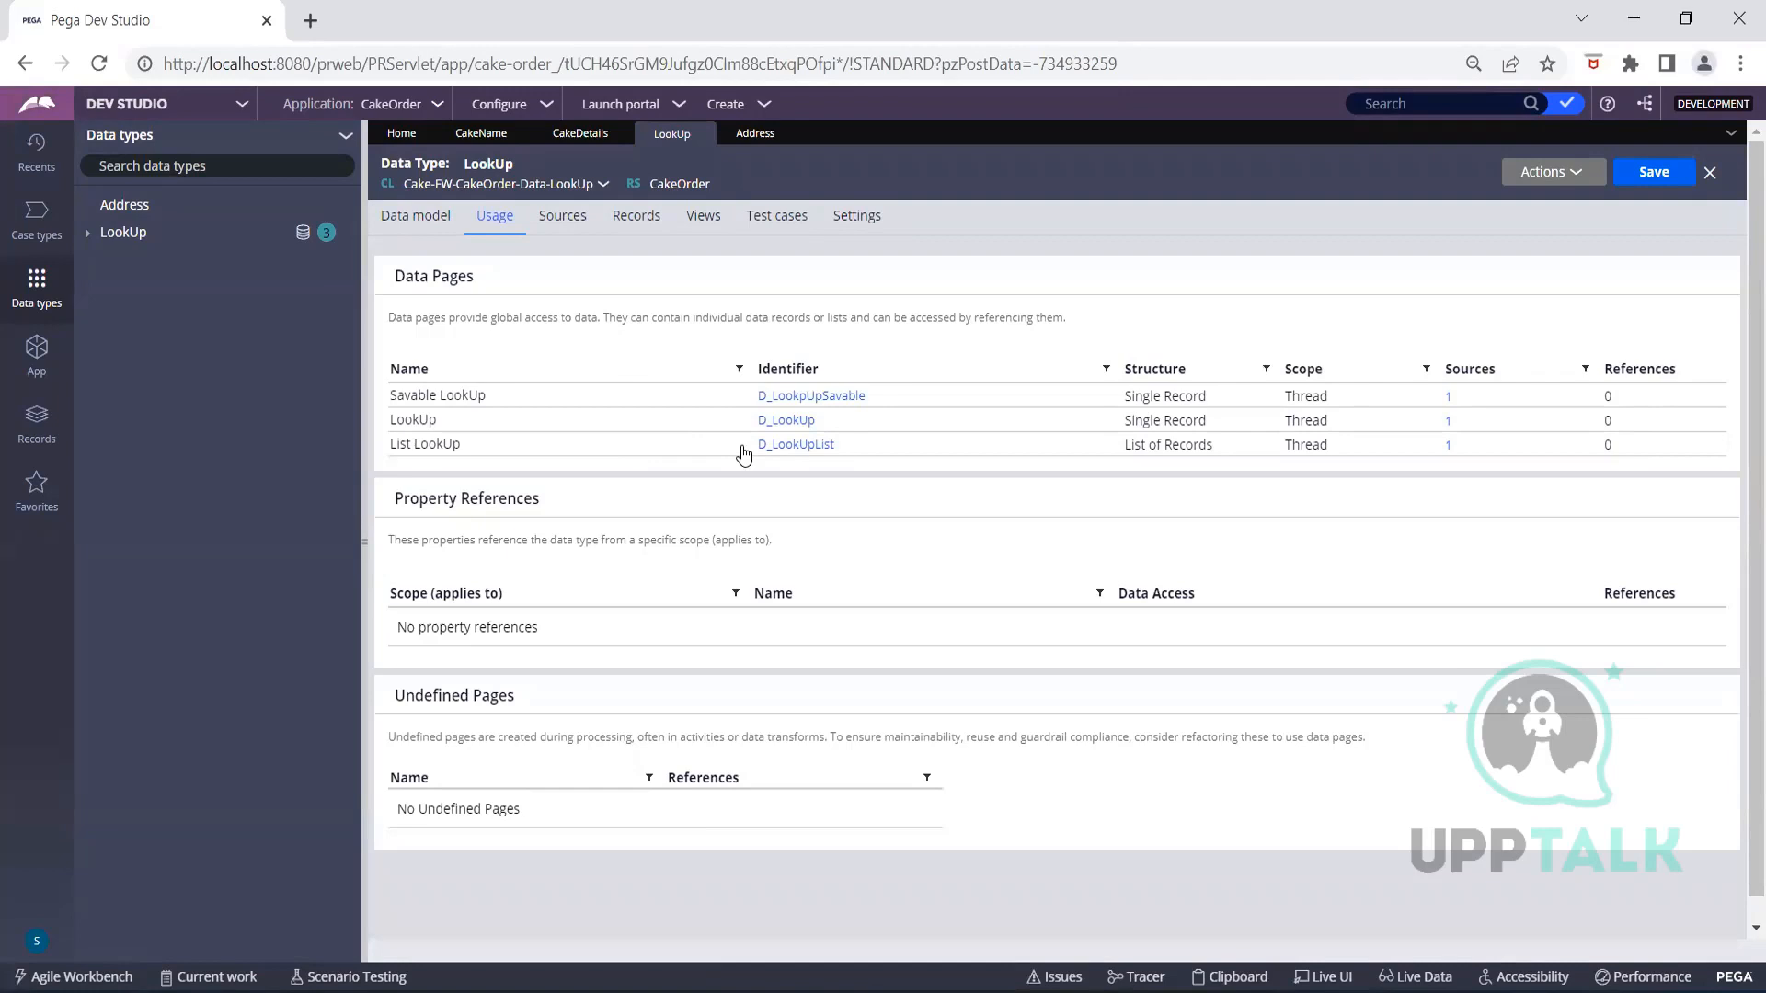
Open the D_LookUpList data page from LookUp's usage list
click(810, 447)
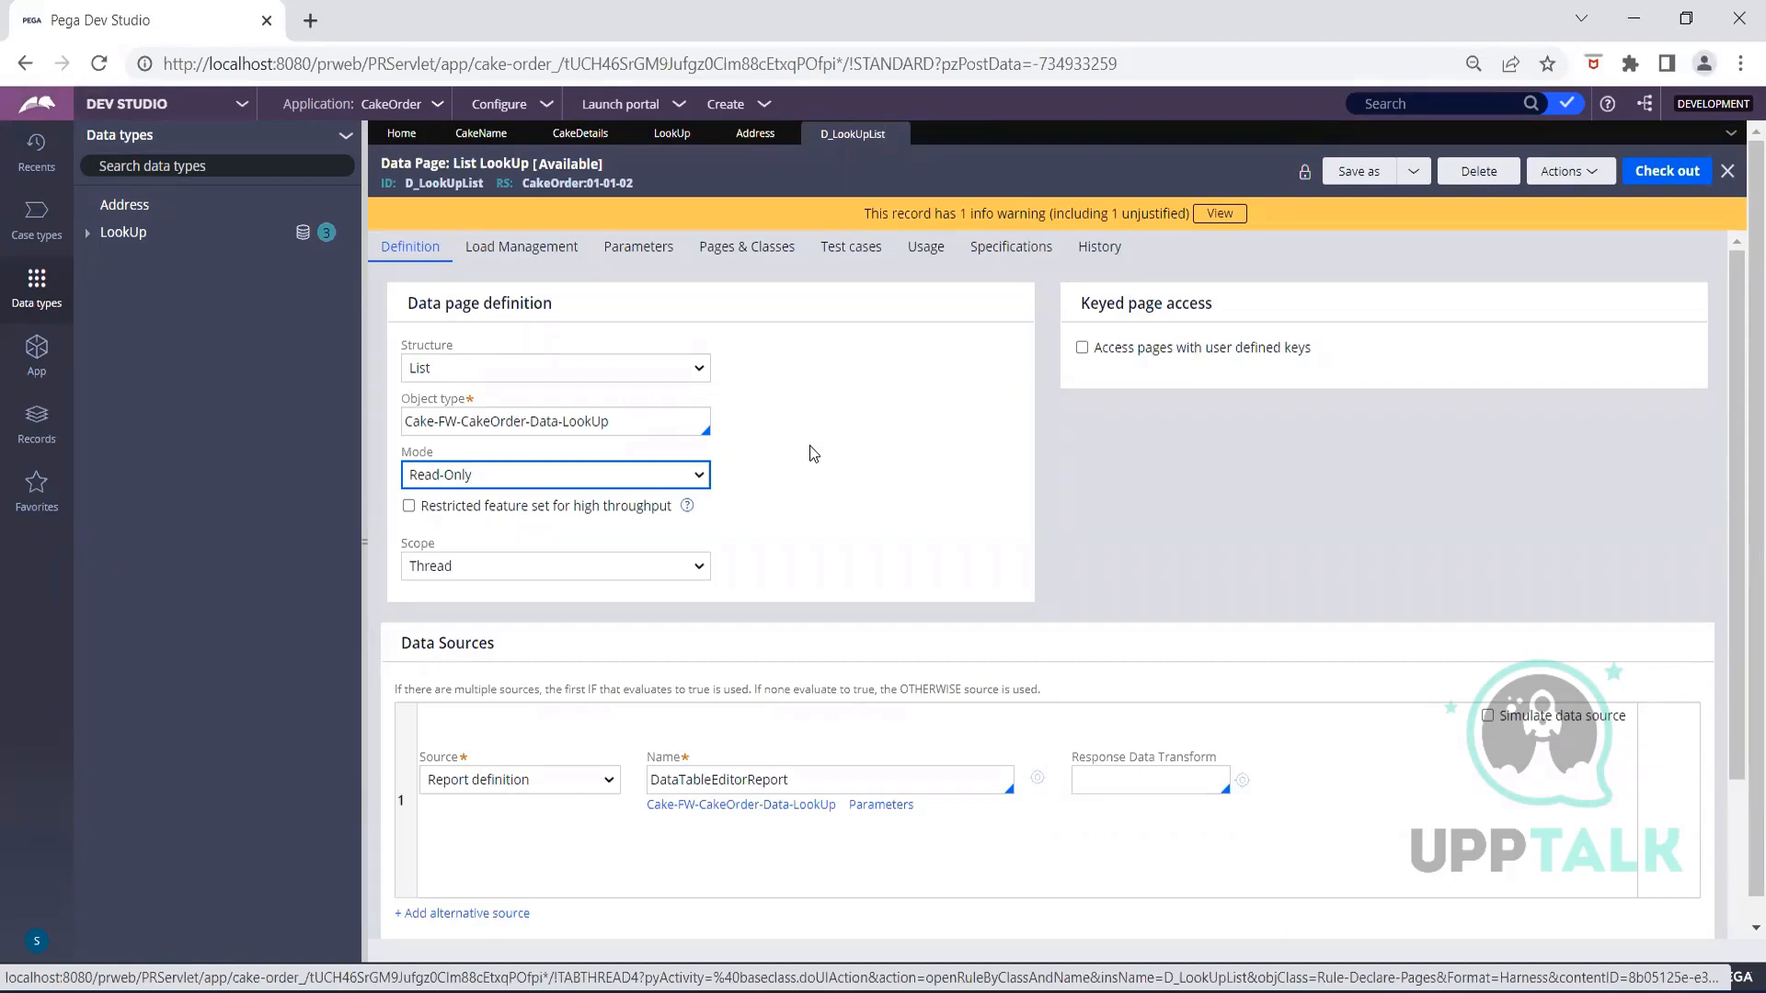
Open the DataTableEditorReport report definition from D_LookUpList's data source
click(809, 445)
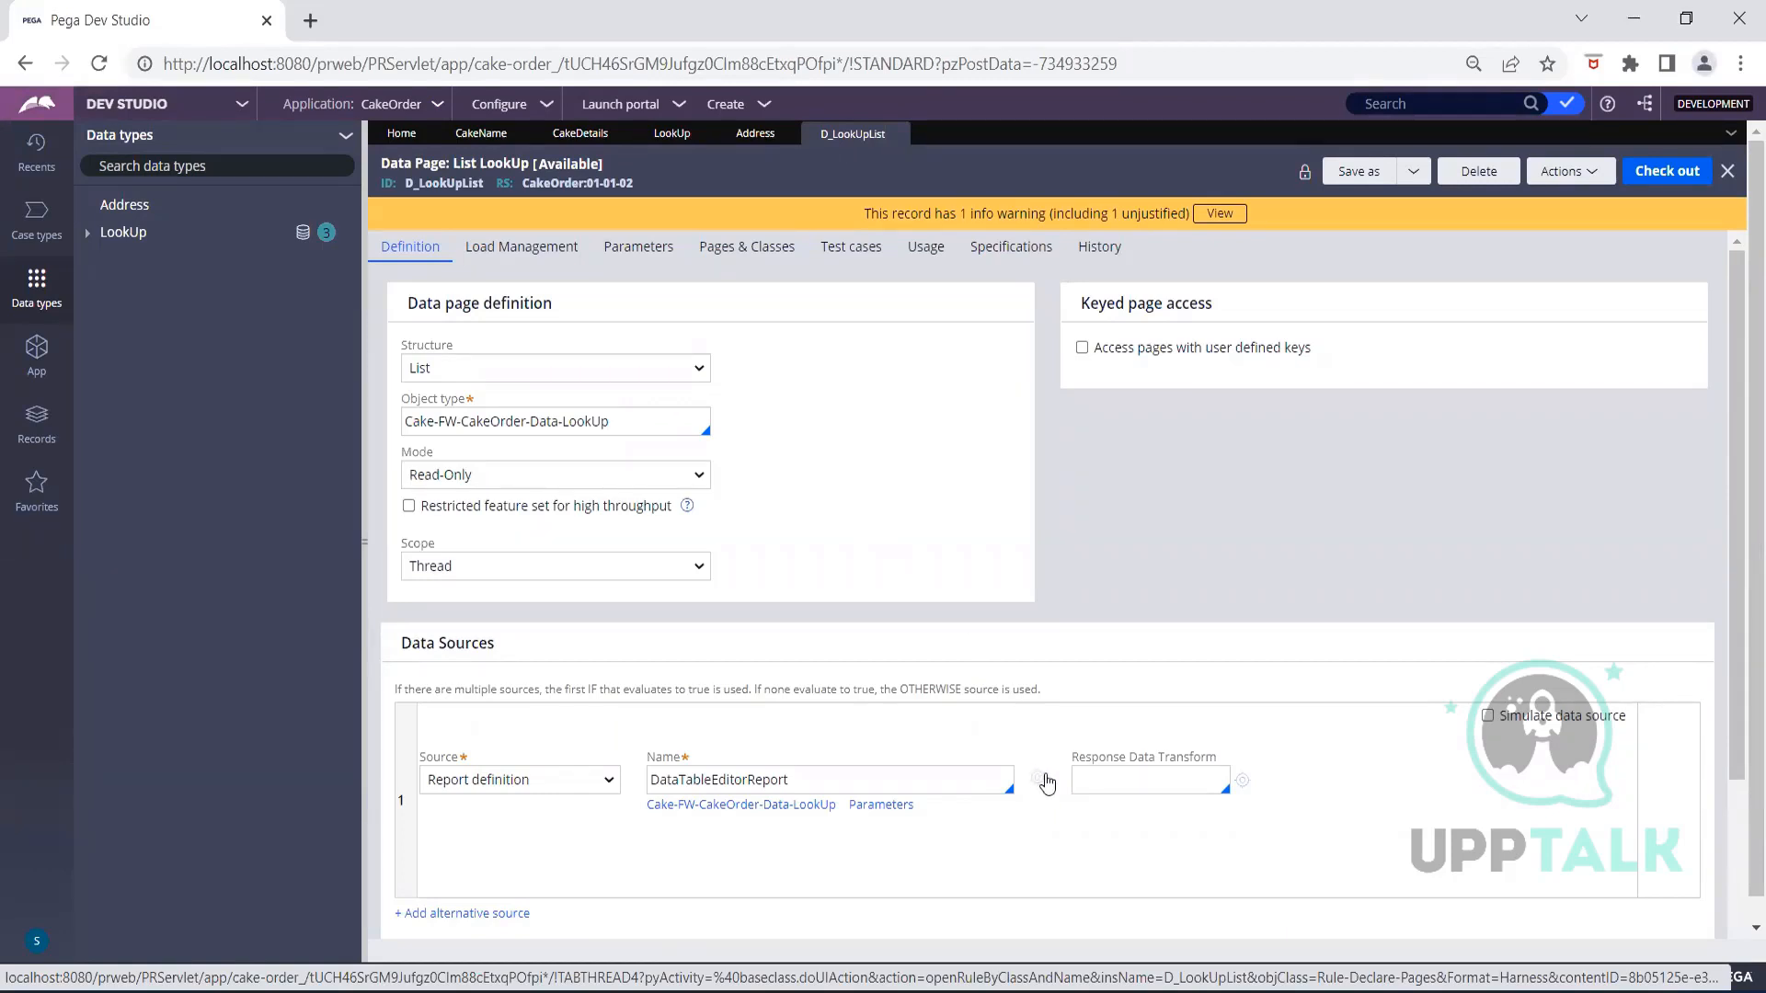
click(833, 779)
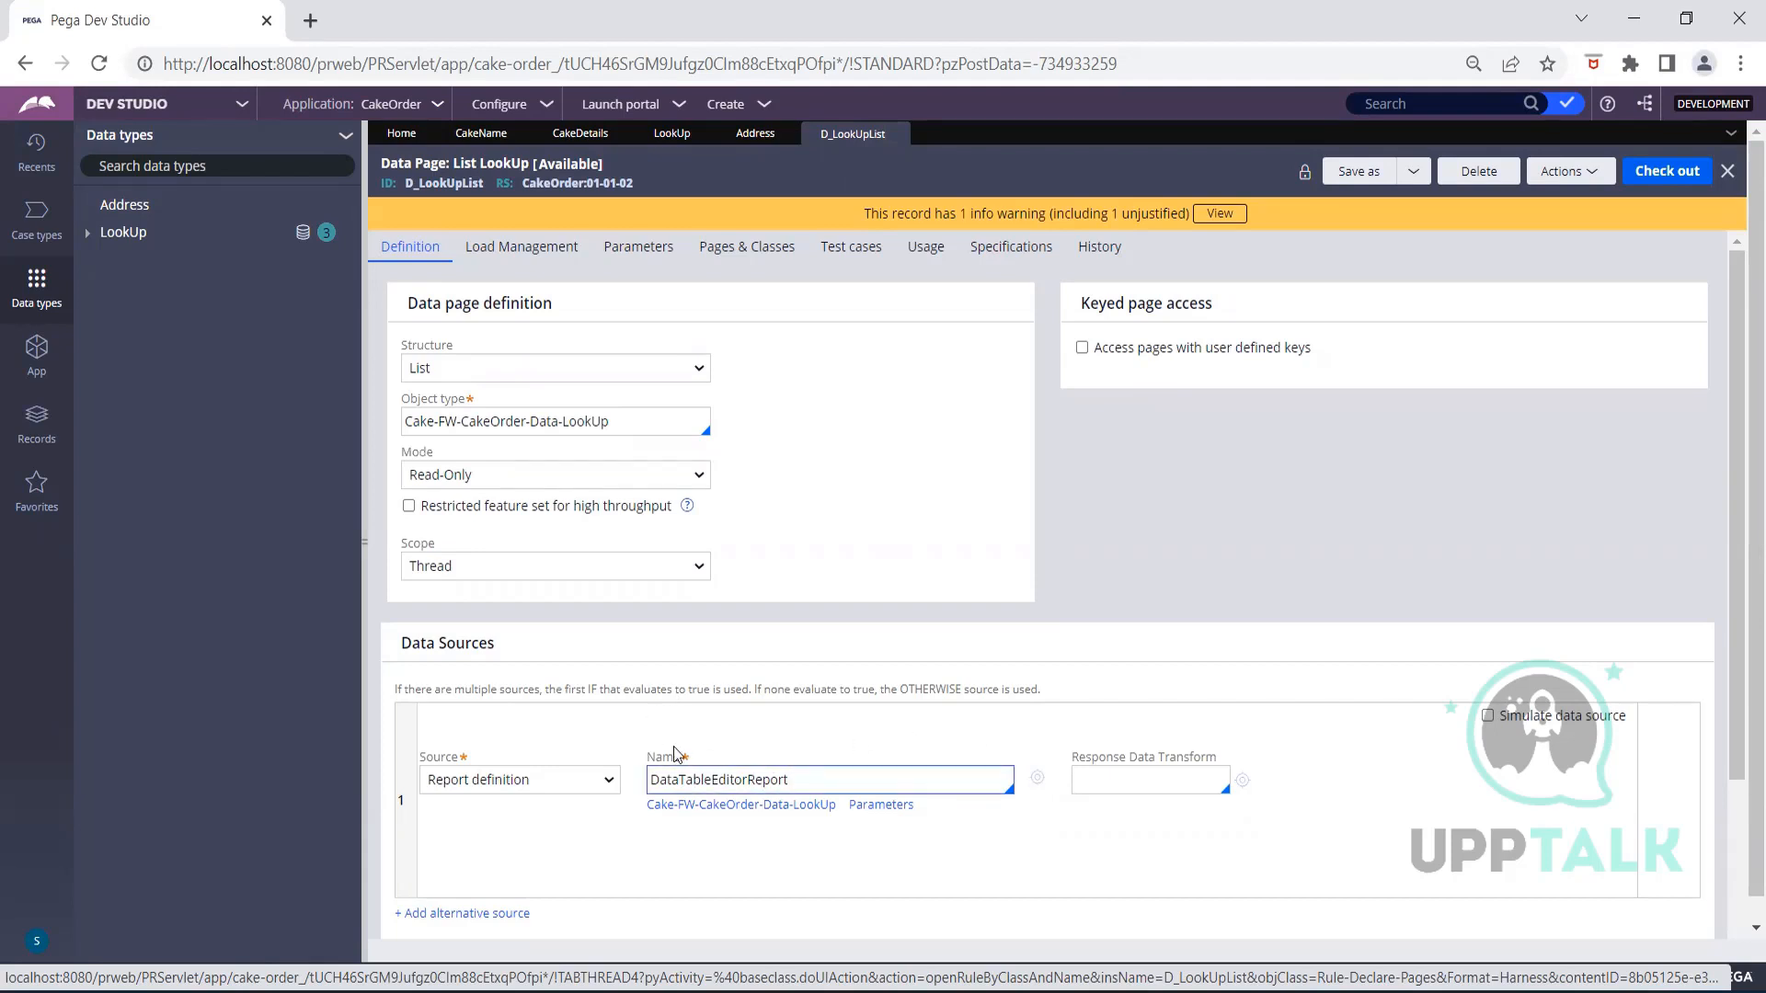
click(791, 729)
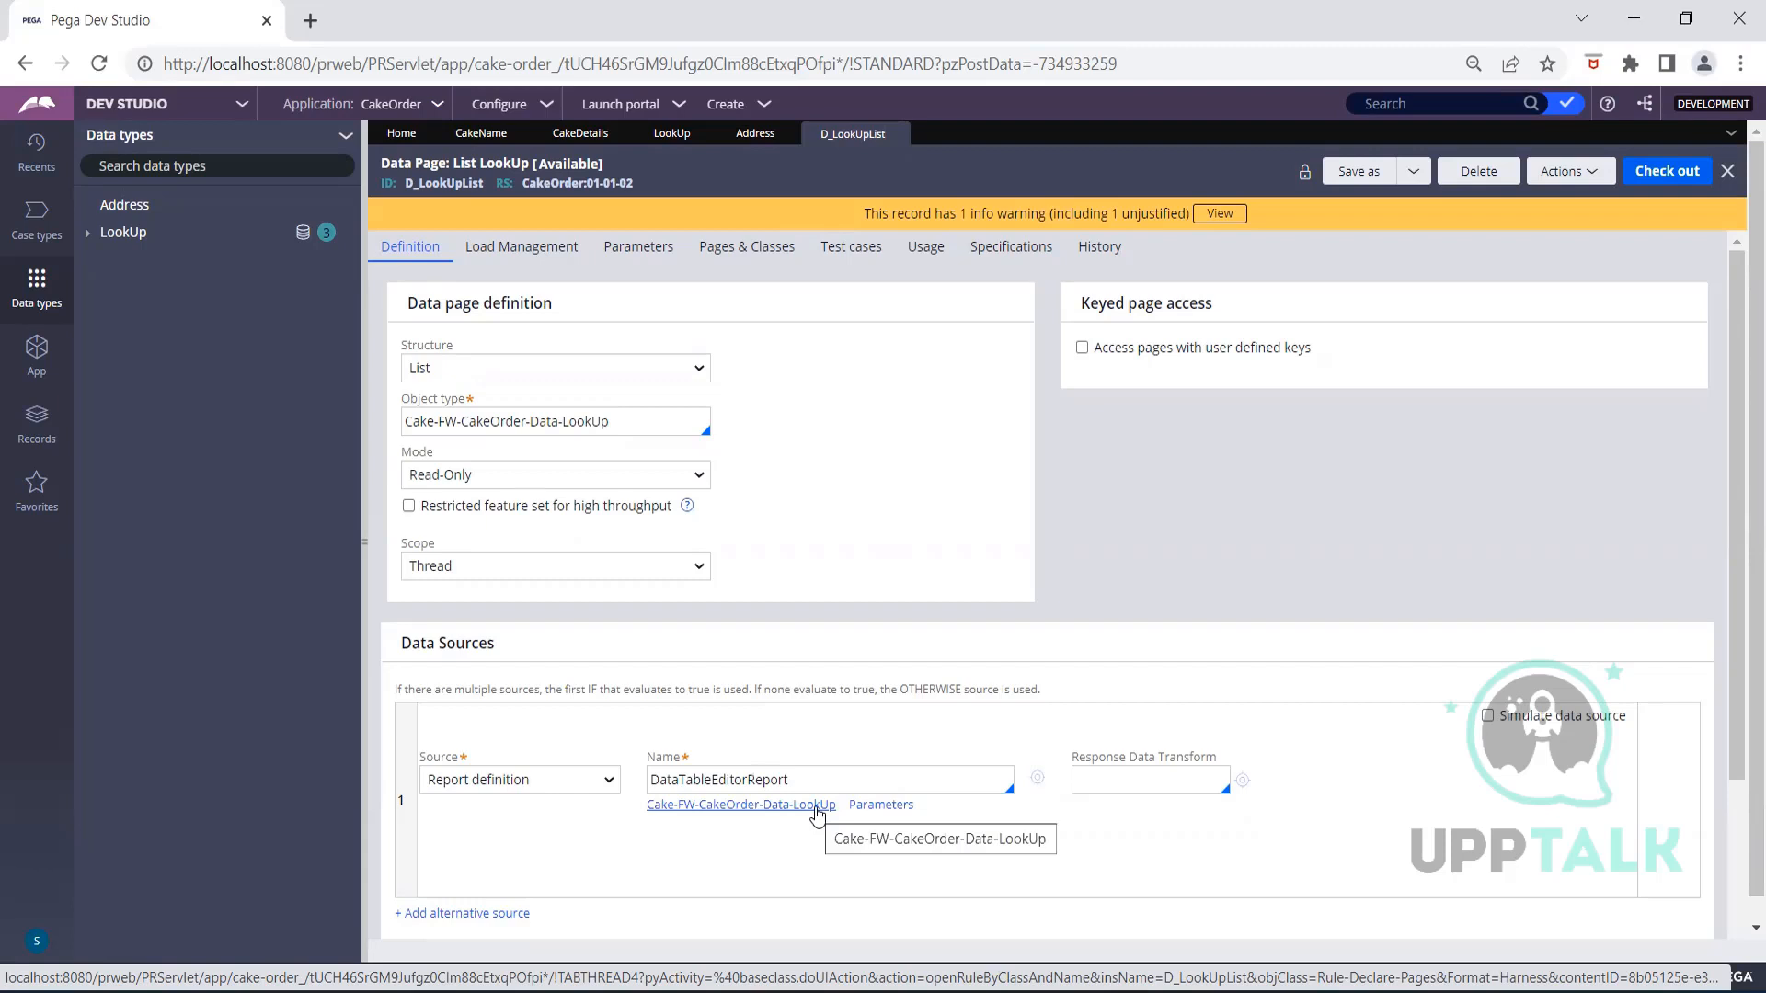
click(1035, 781)
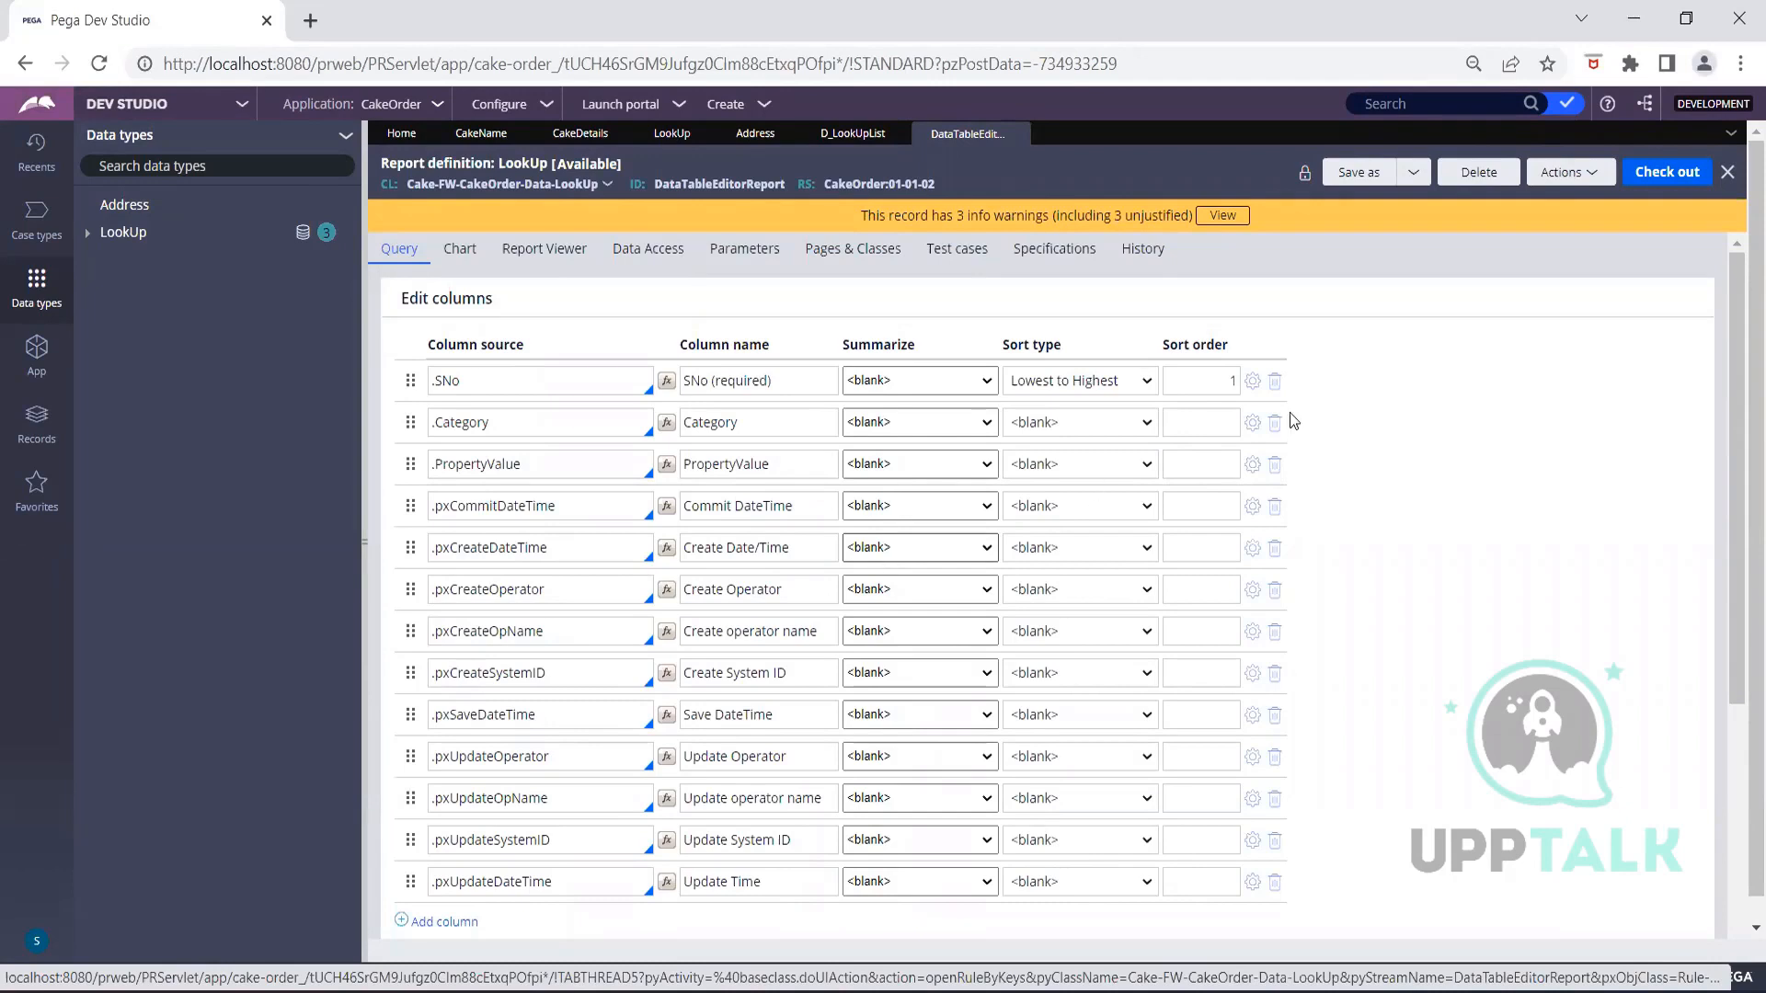
Run DataTableEditorReport via Actions > Run and bring the Cake results window forward
click(1572, 185)
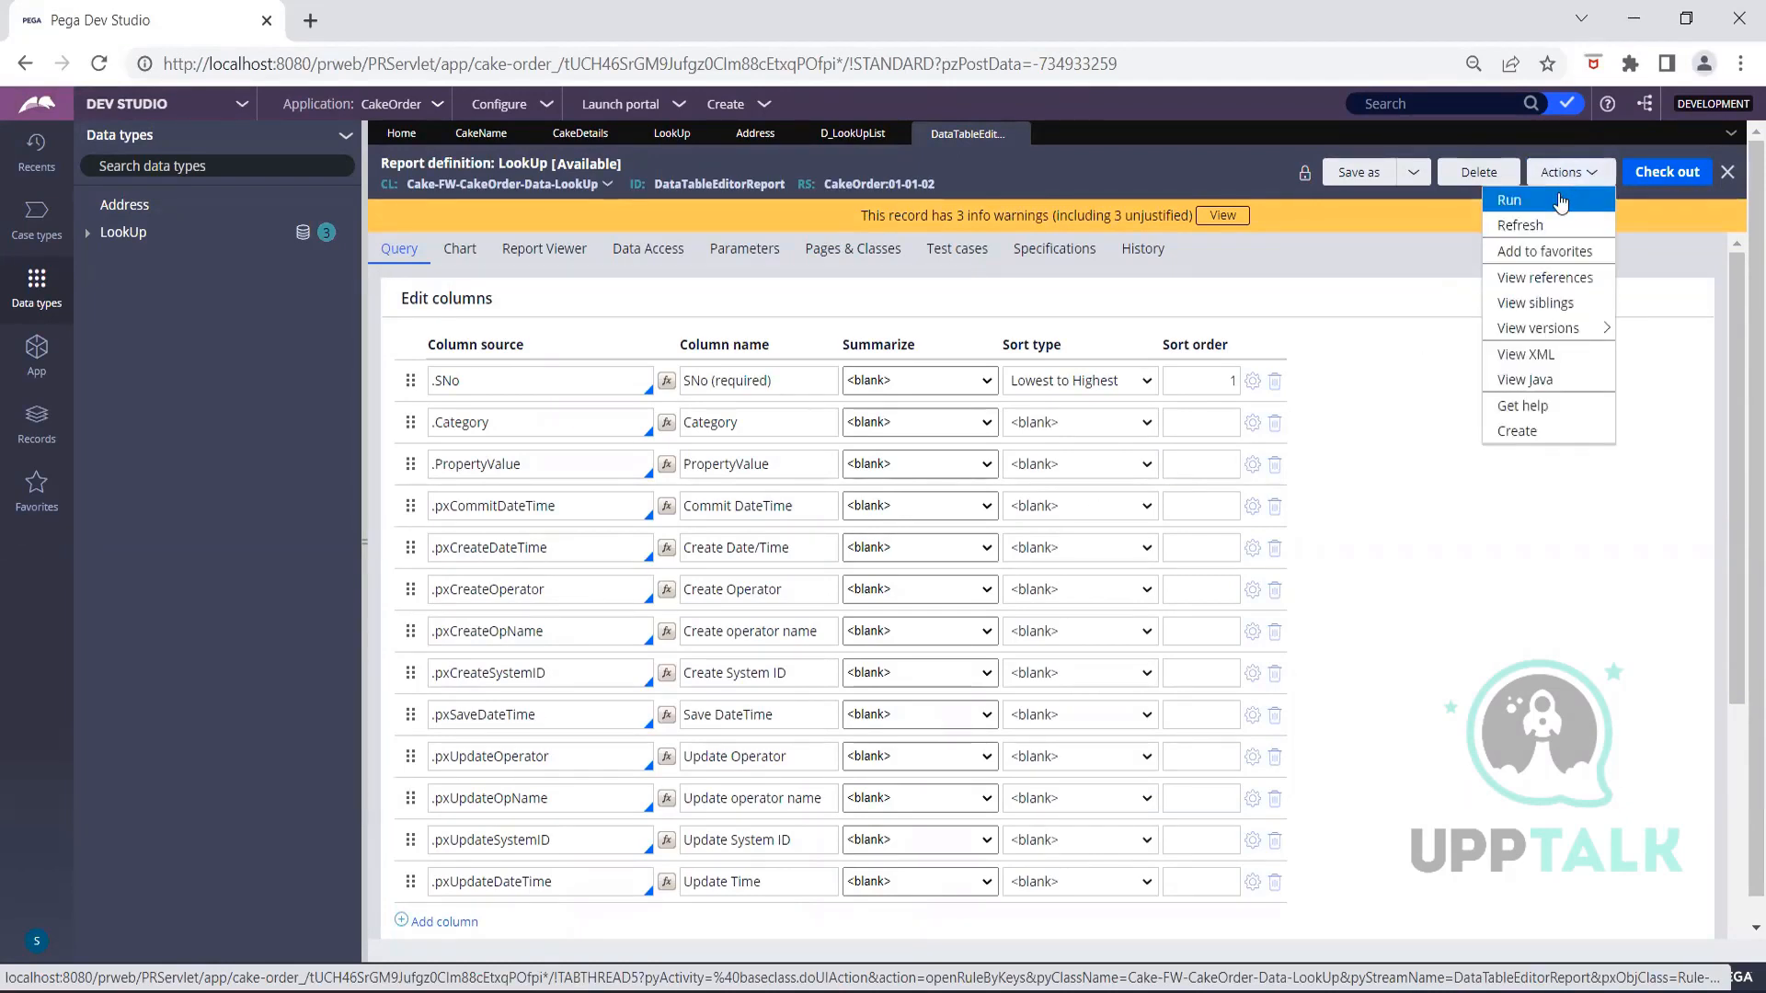
click(1569, 199)
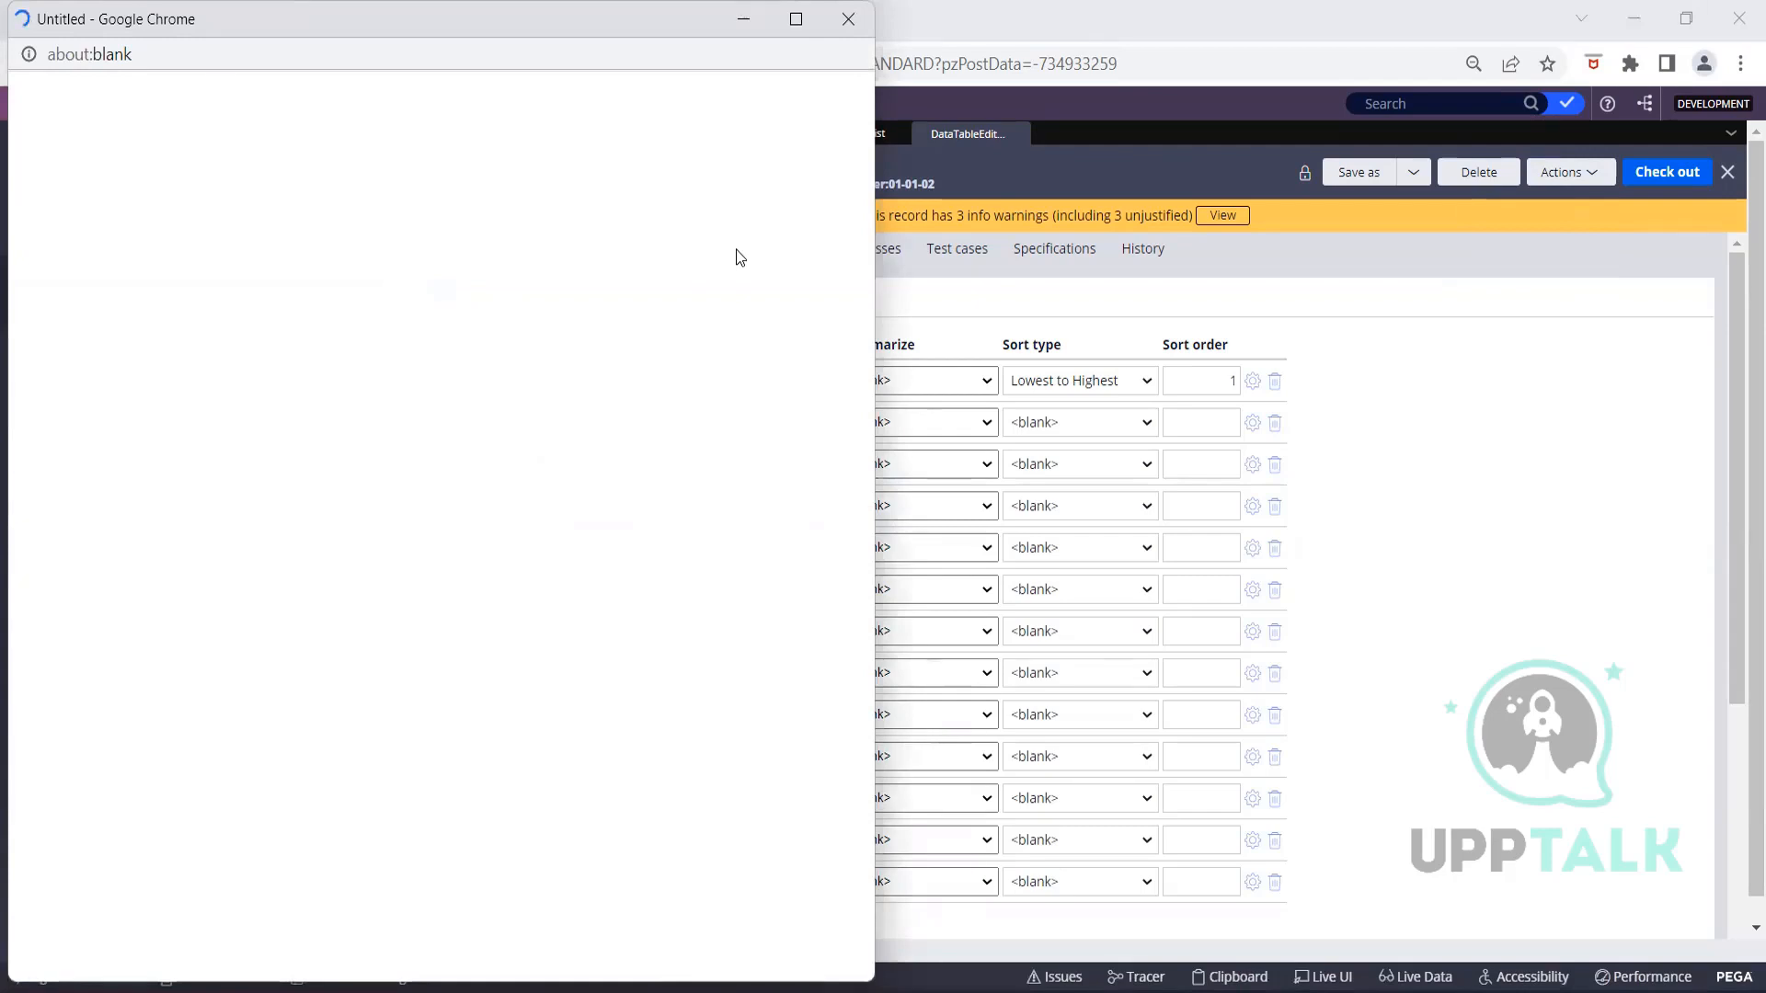
click(1435, 431)
scroll(1429, 451, down, 5)
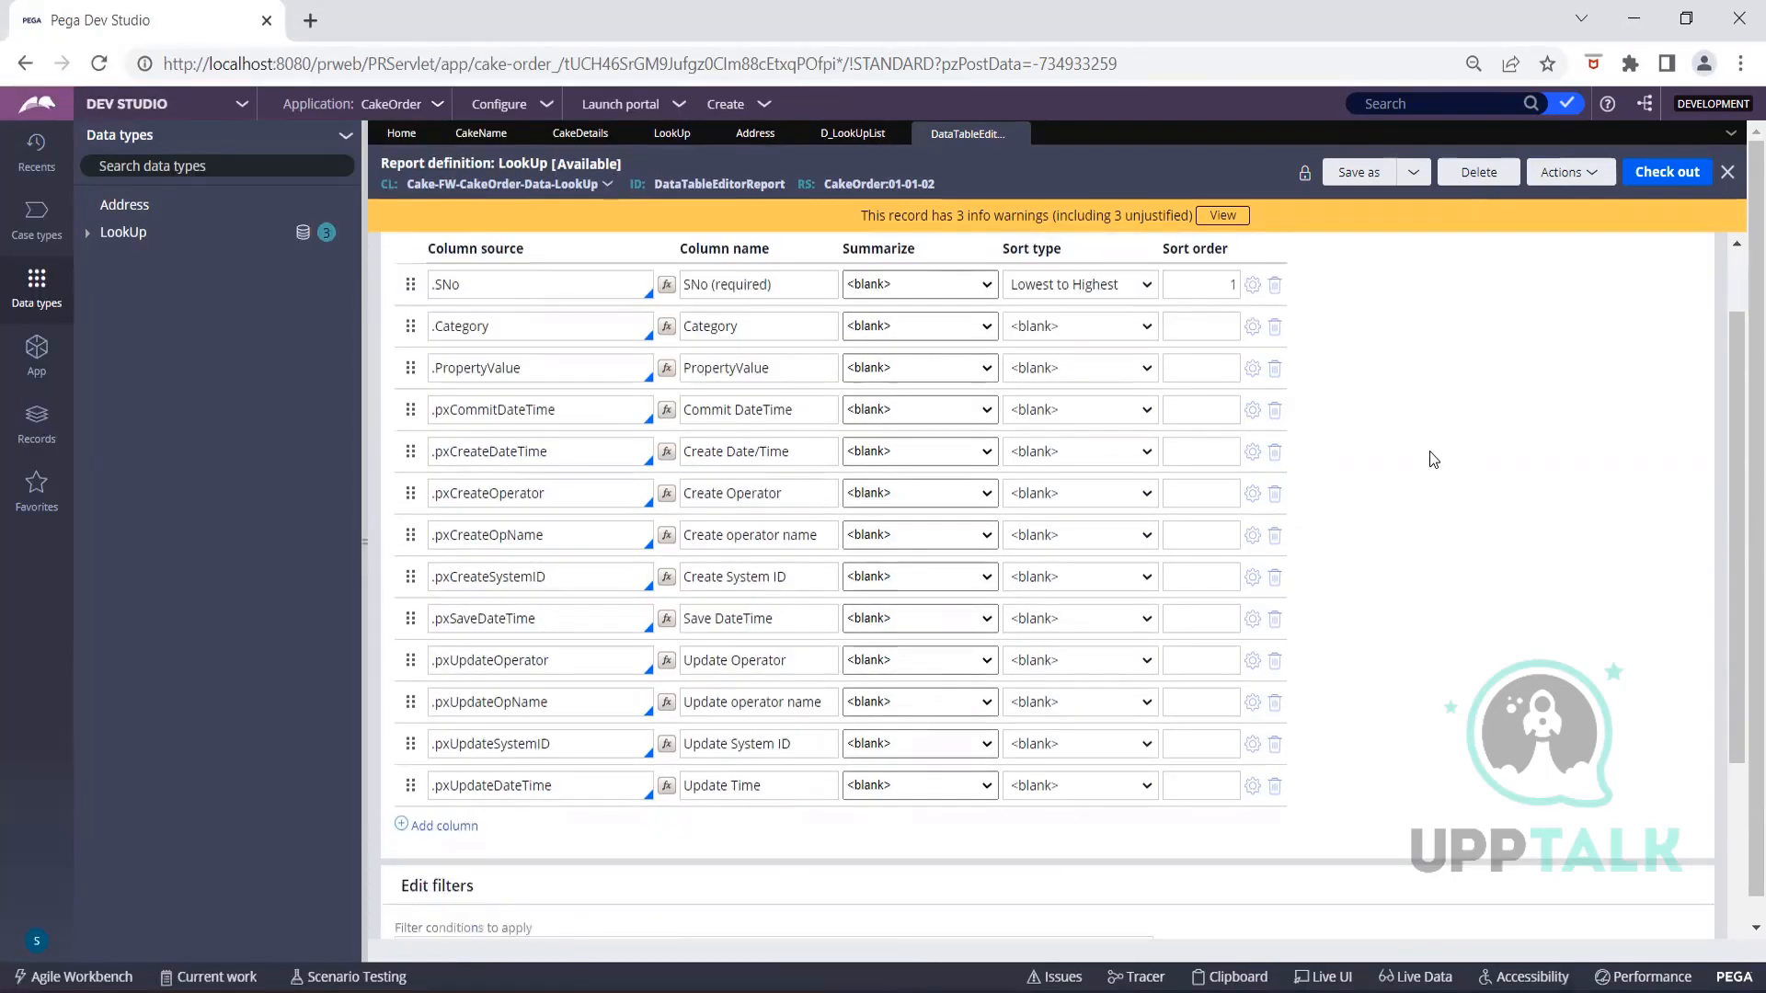
click(616, 734)
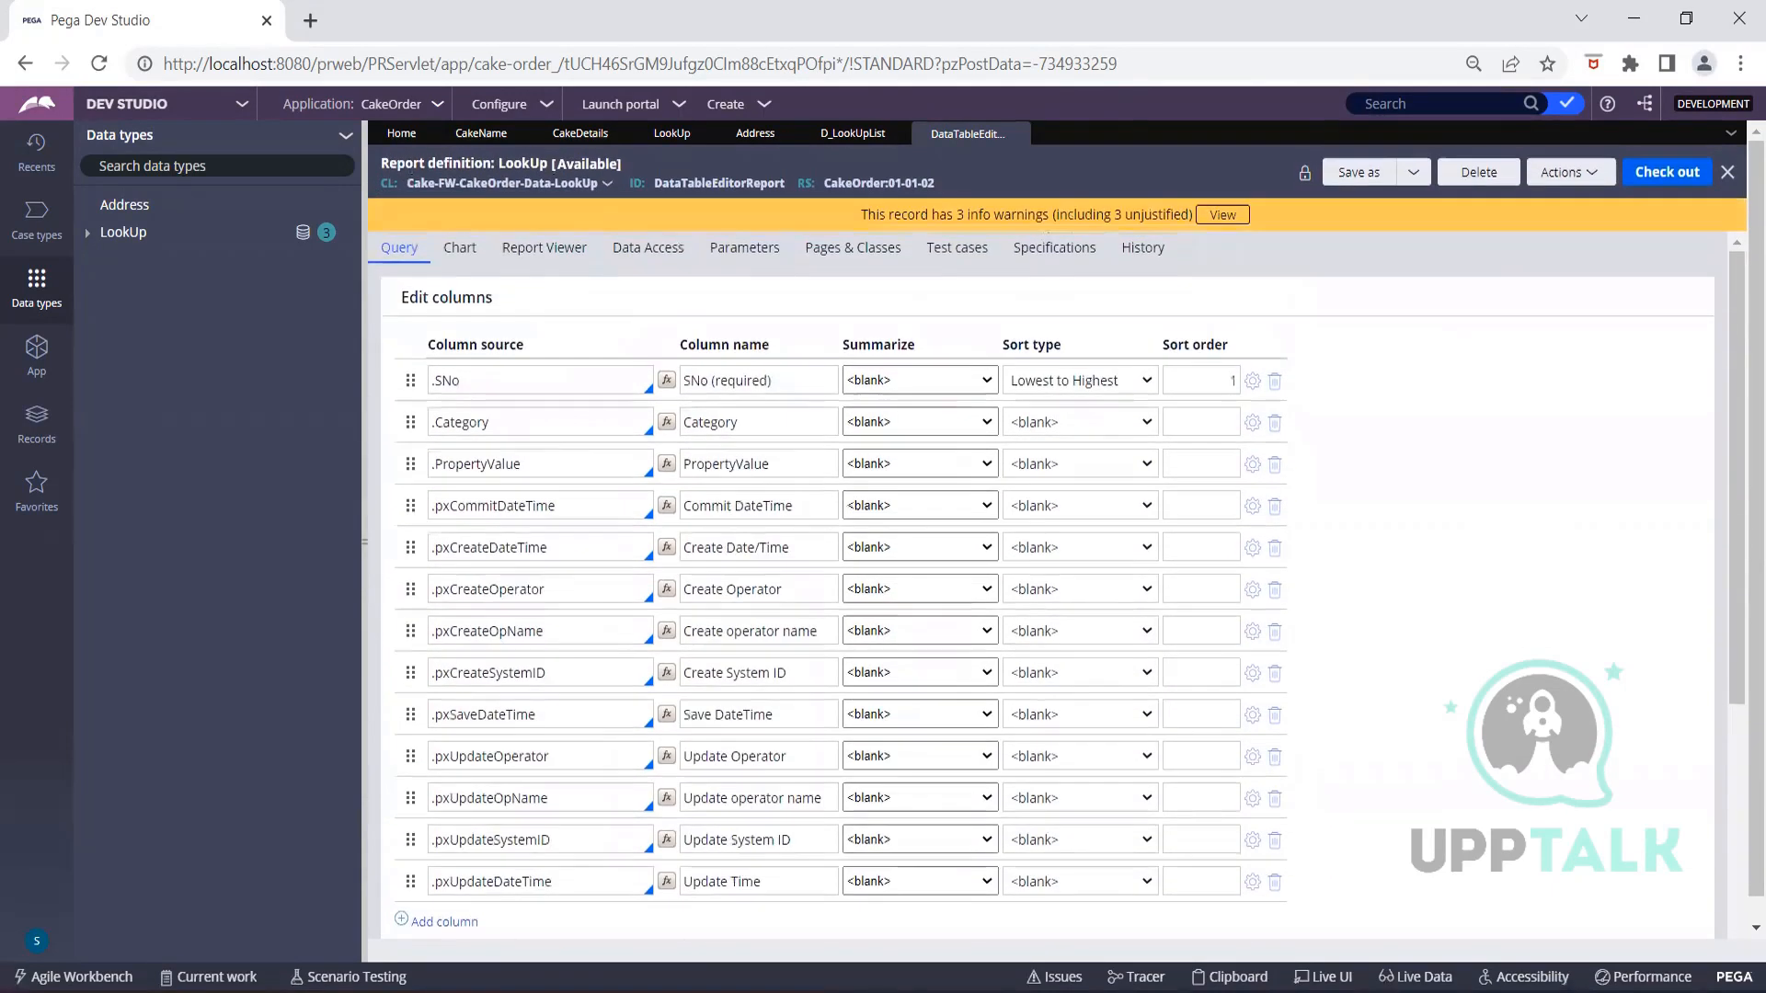
click(1253, 913)
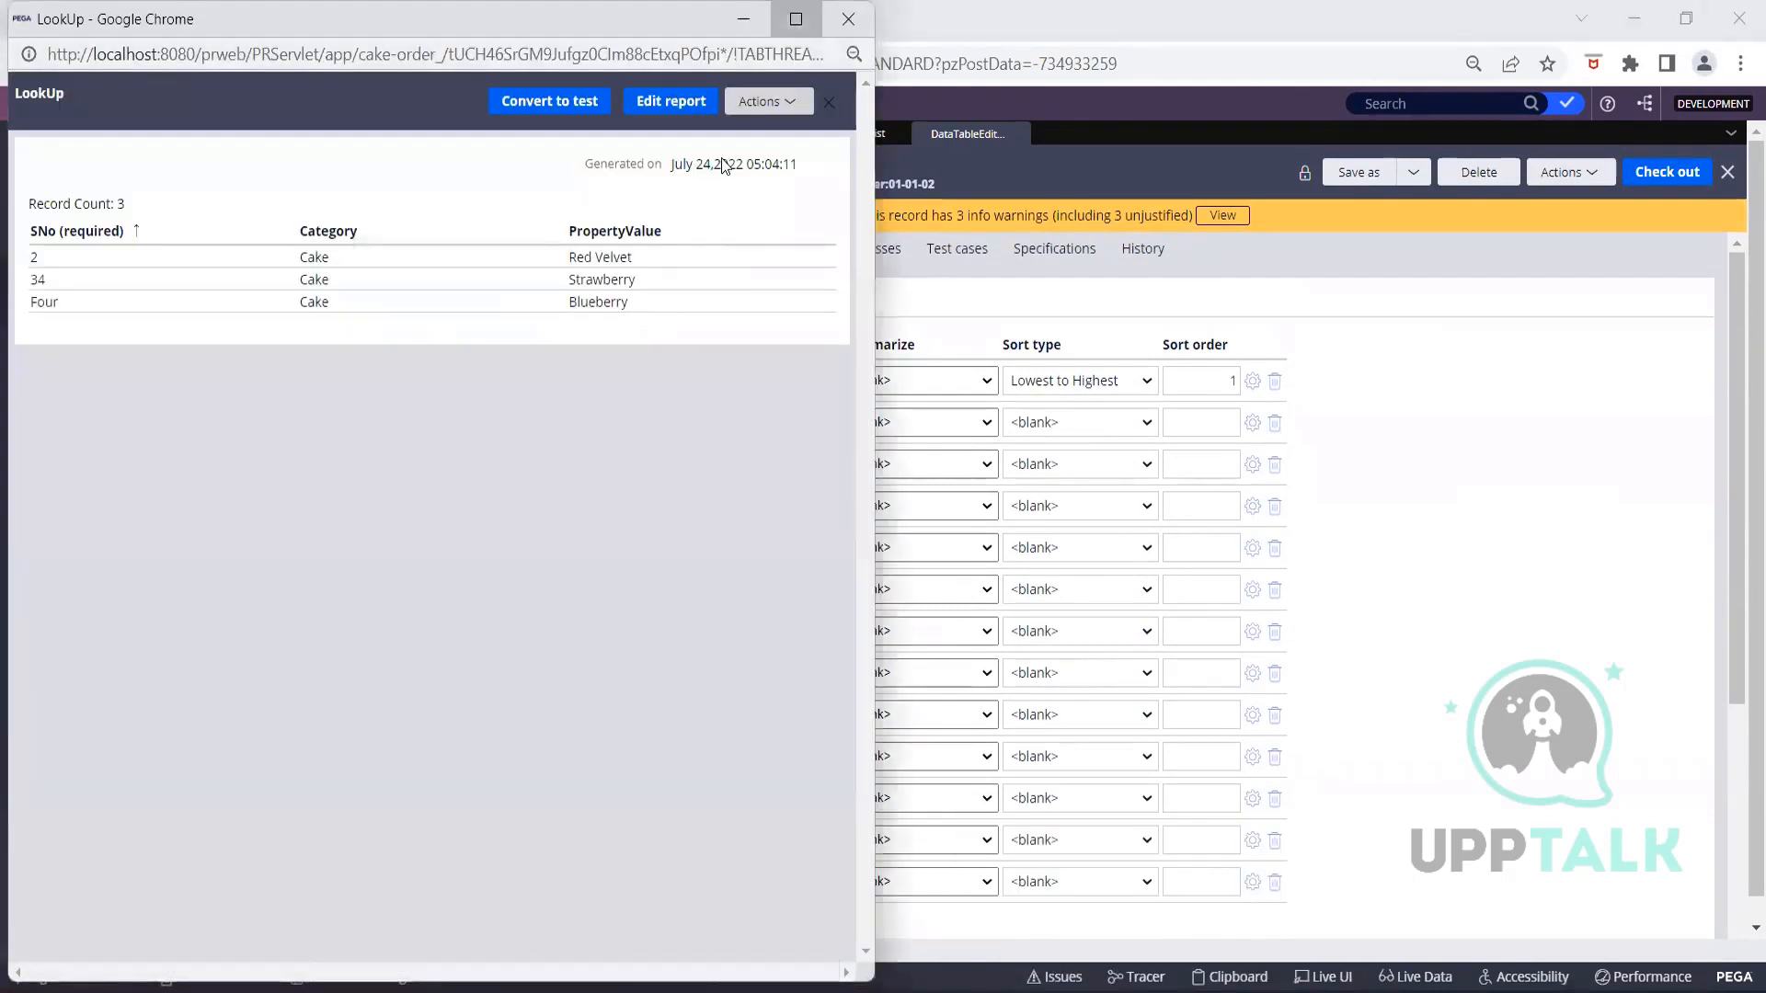
Maximize the LookUp report results to review them, then return to Pega Dev Studio
click(795, 18)
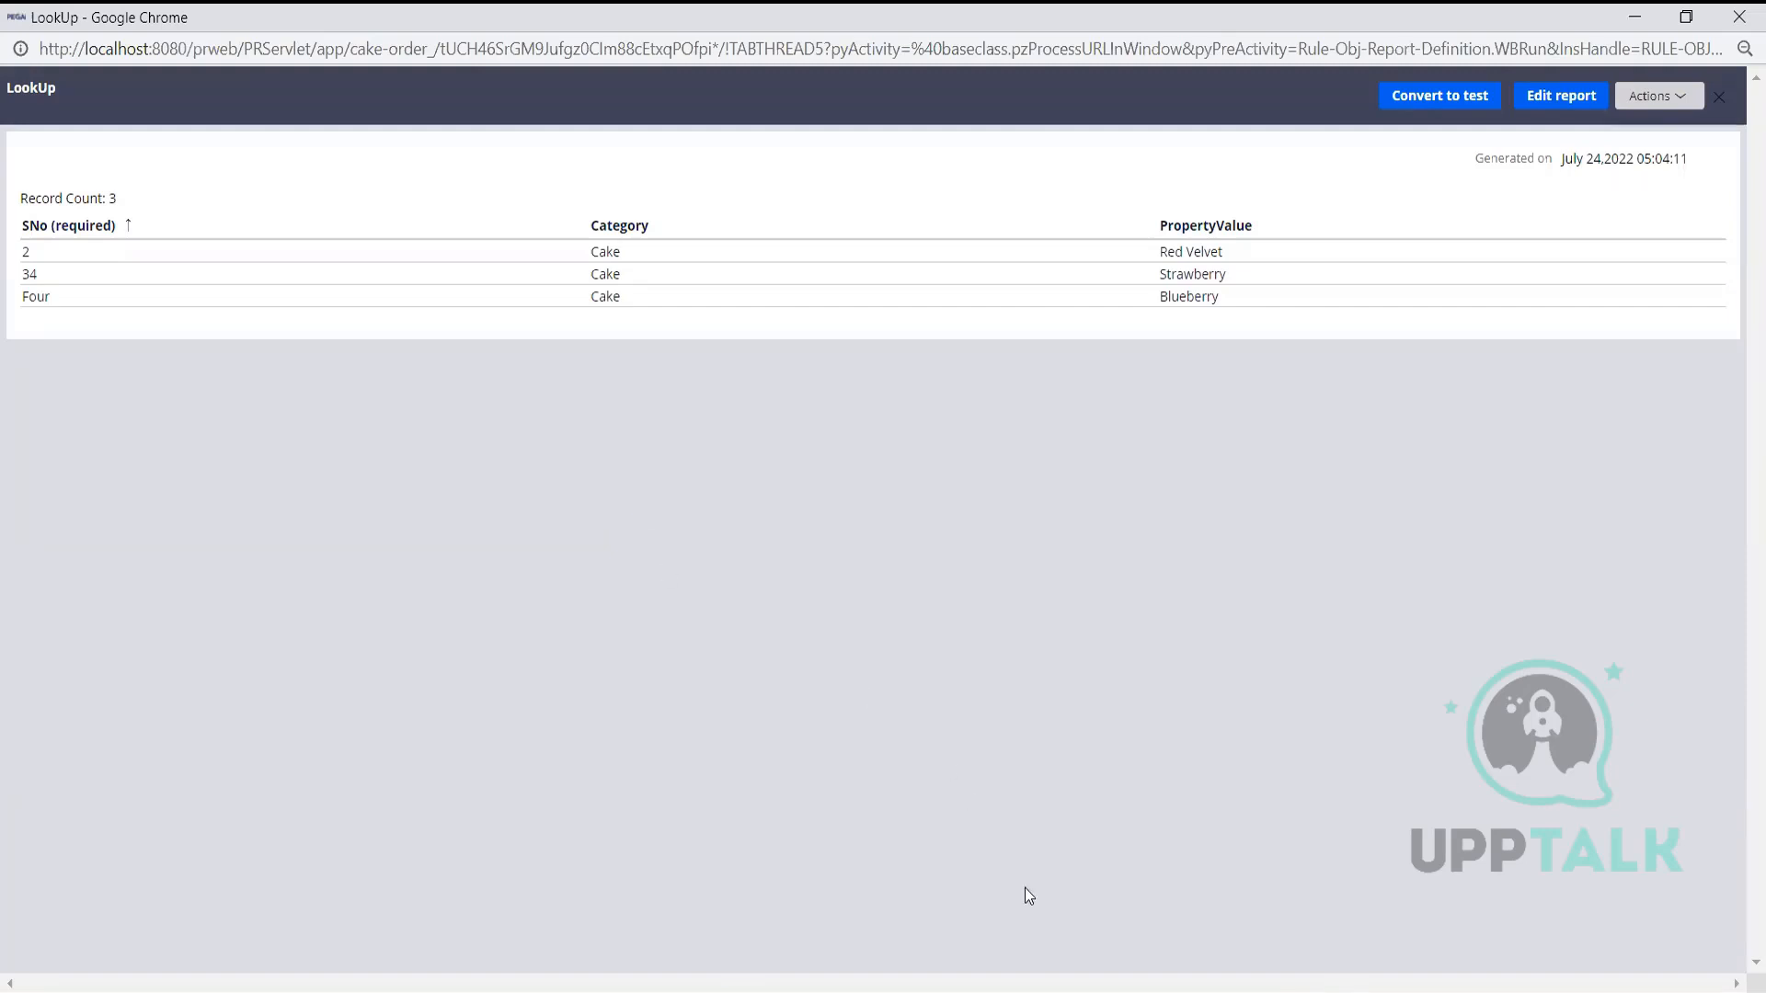
mouse_move(1141, 991)
click(1058, 912)
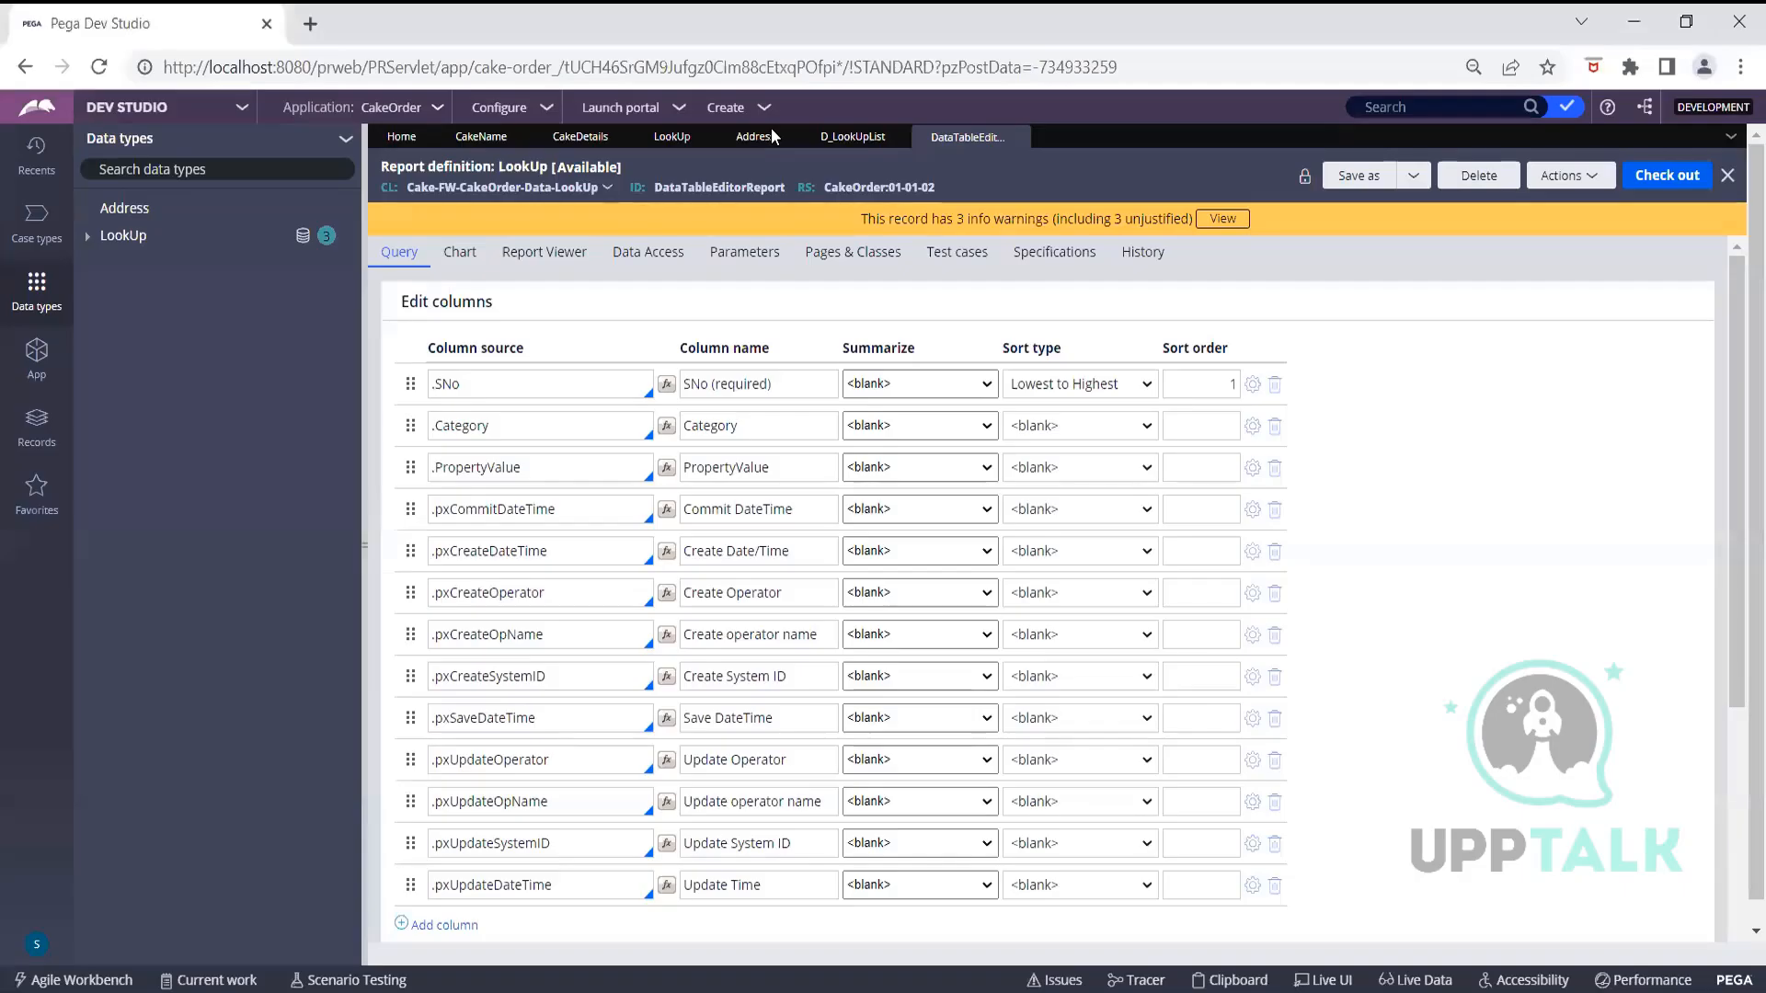
Go to the LookUp data type and view its Records tab with four Cake flavours
click(825, 140)
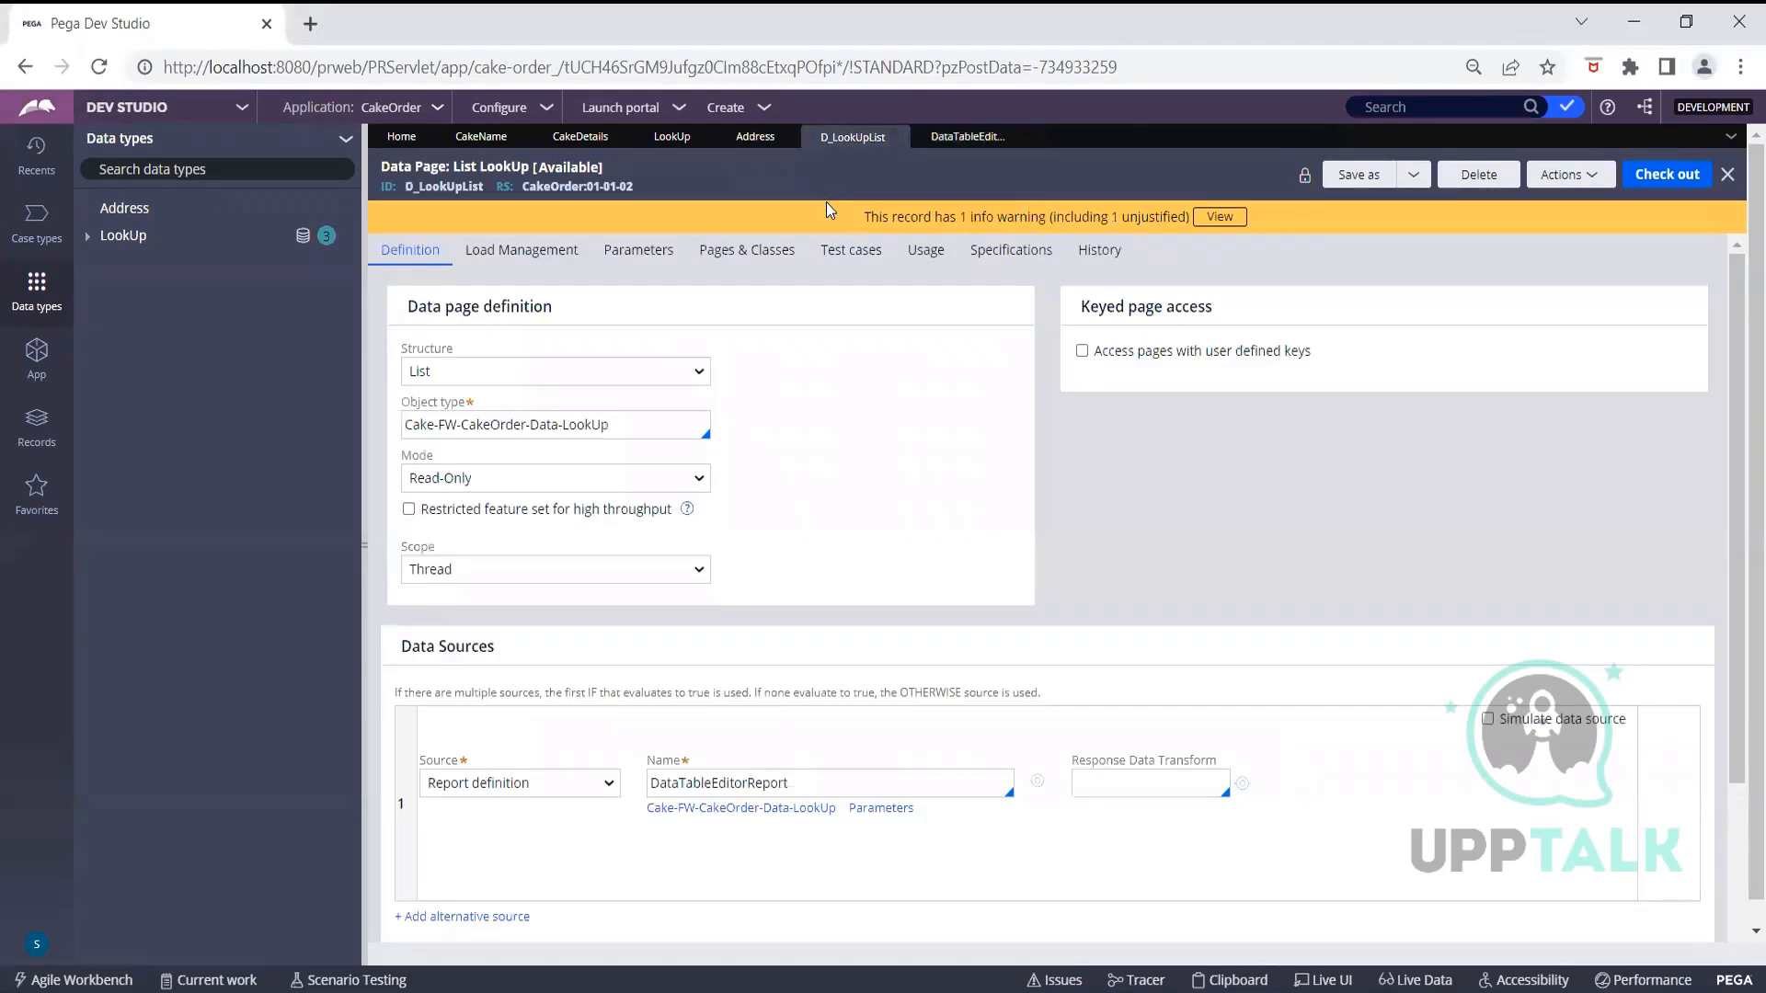
click(671, 138)
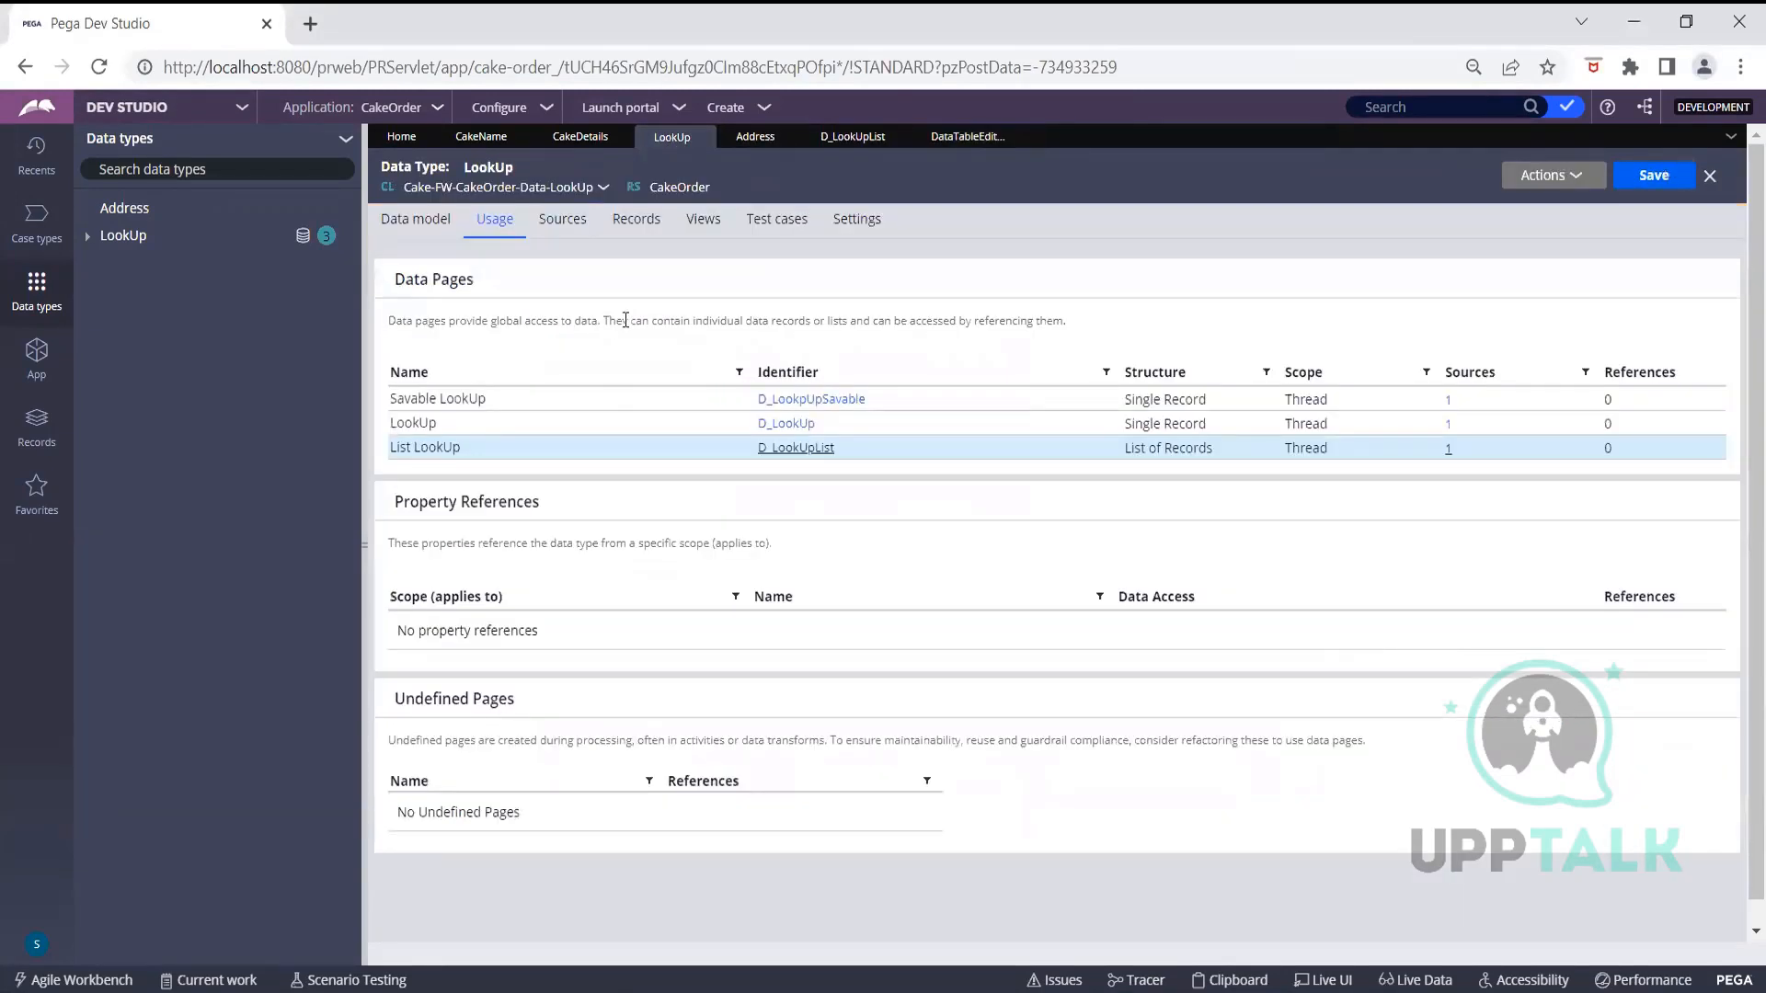
click(416, 221)
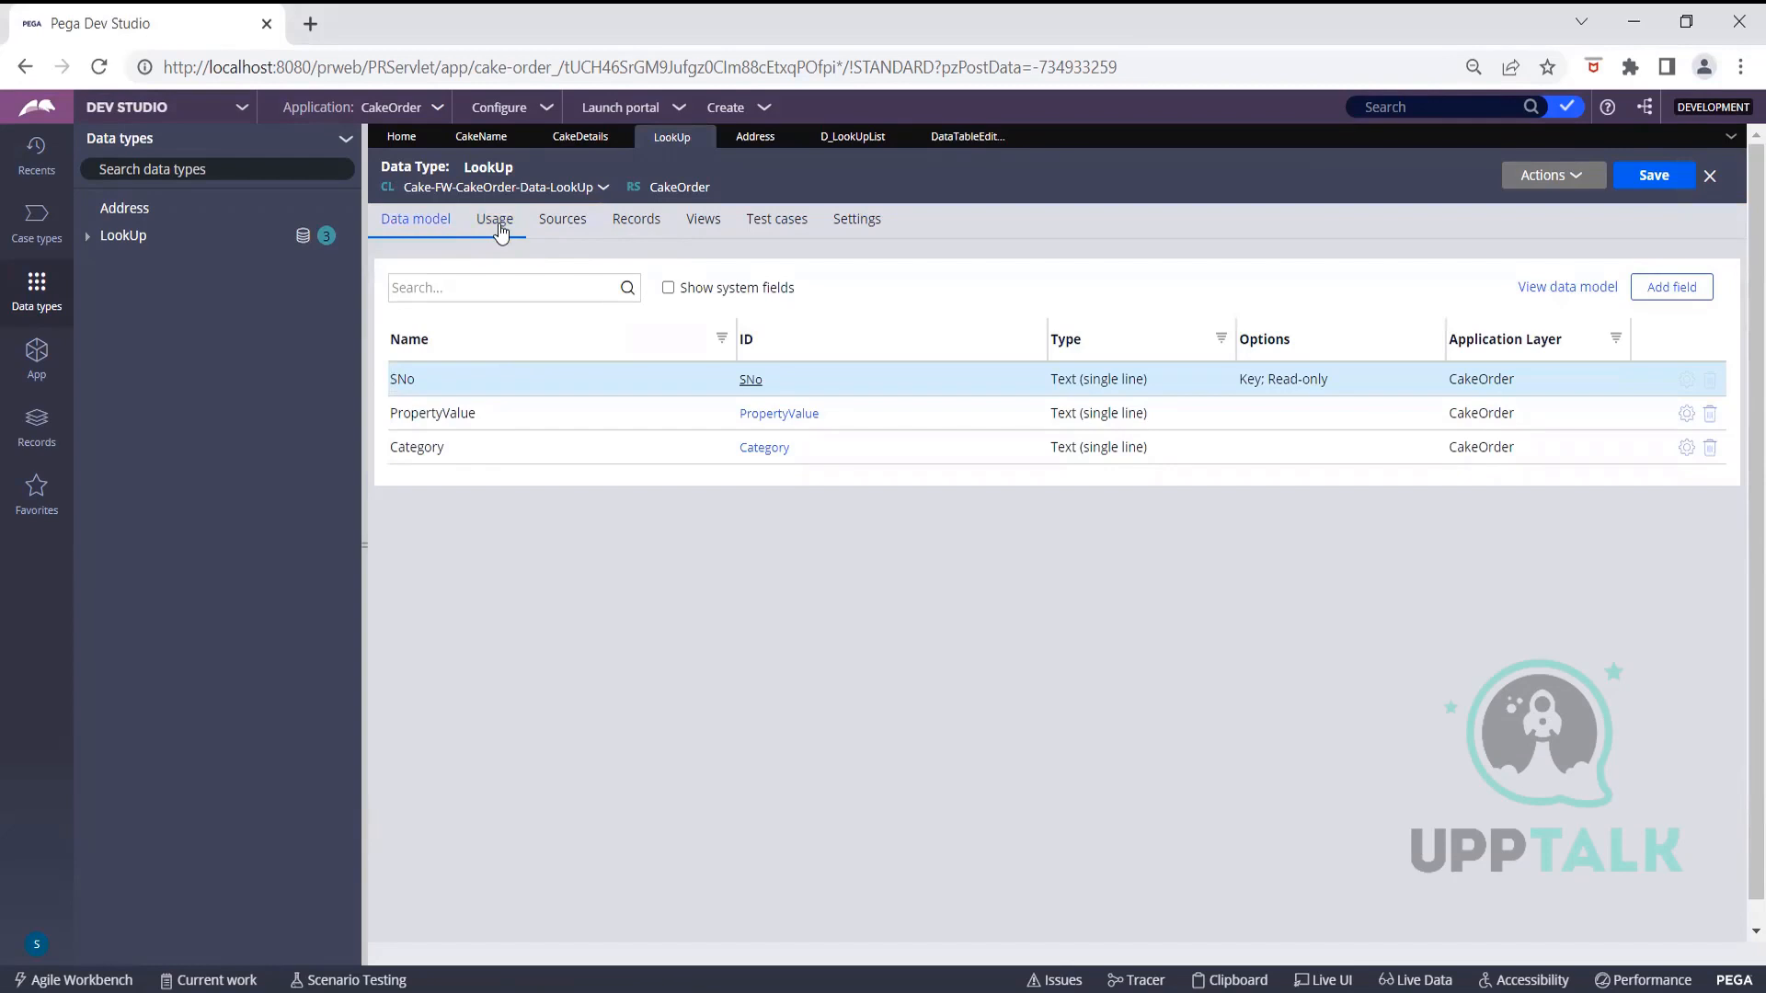
click(550, 223)
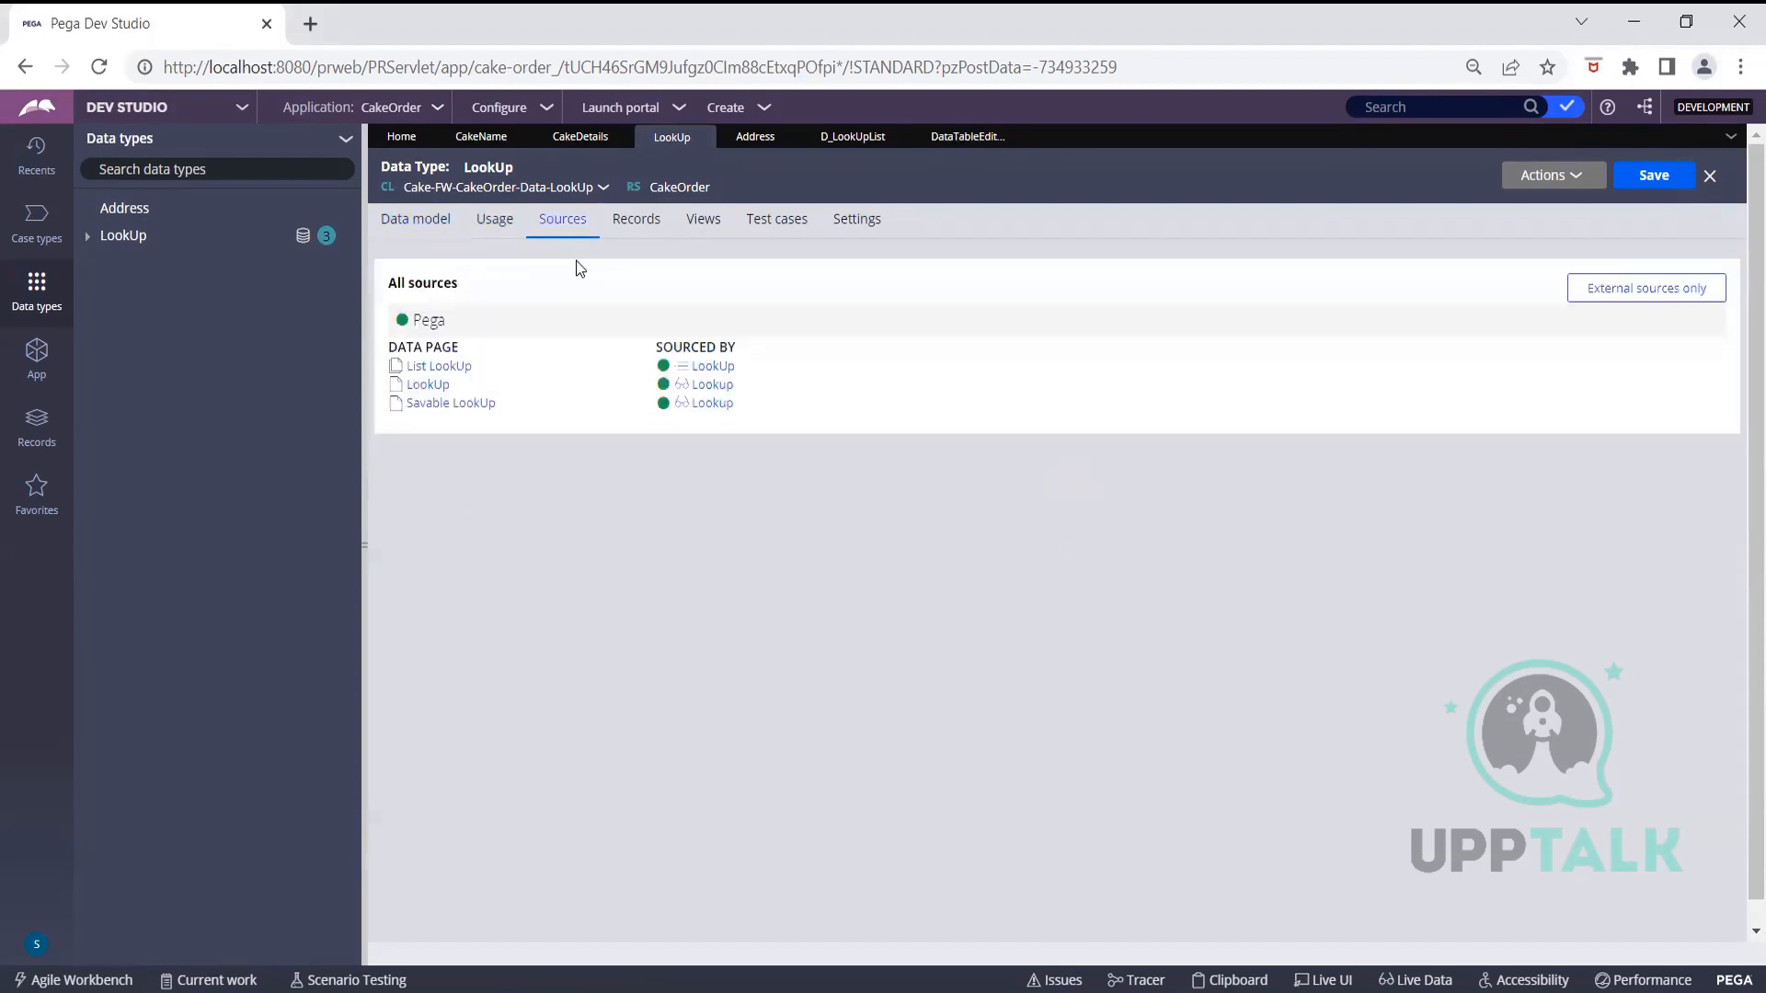
click(638, 224)
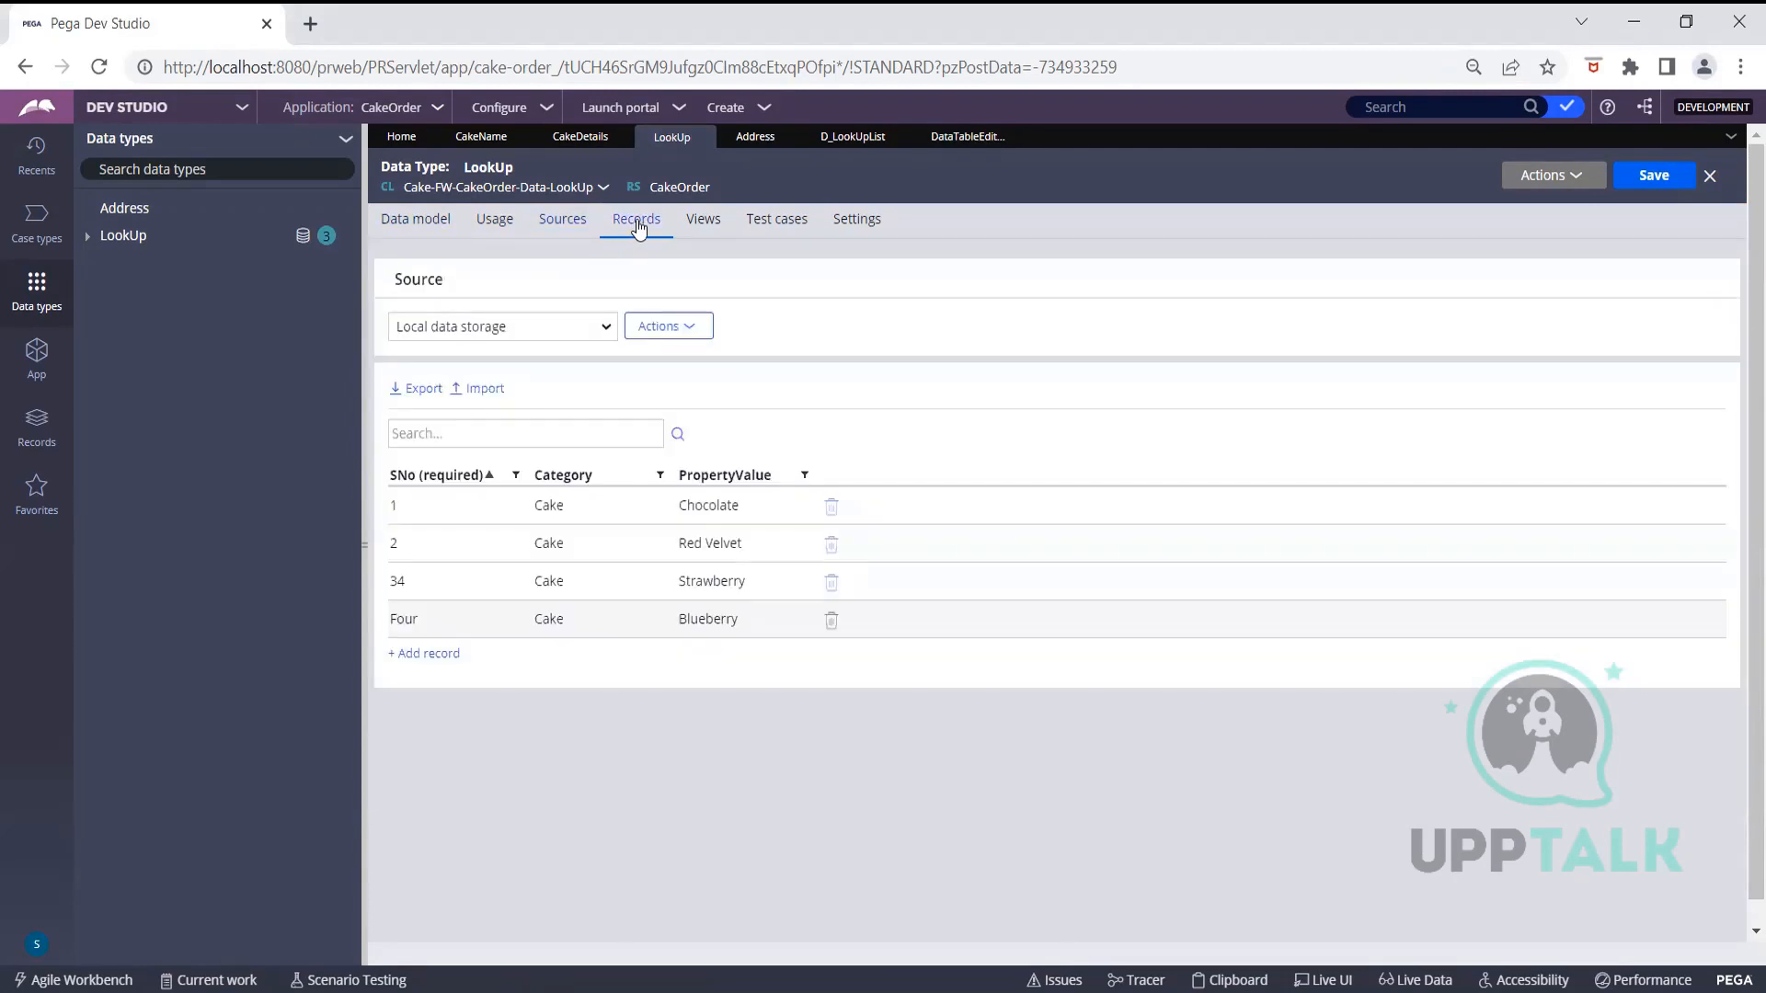
Check LookUp's record Source options without changing them, then show the data pages that use LookUp
click(605, 321)
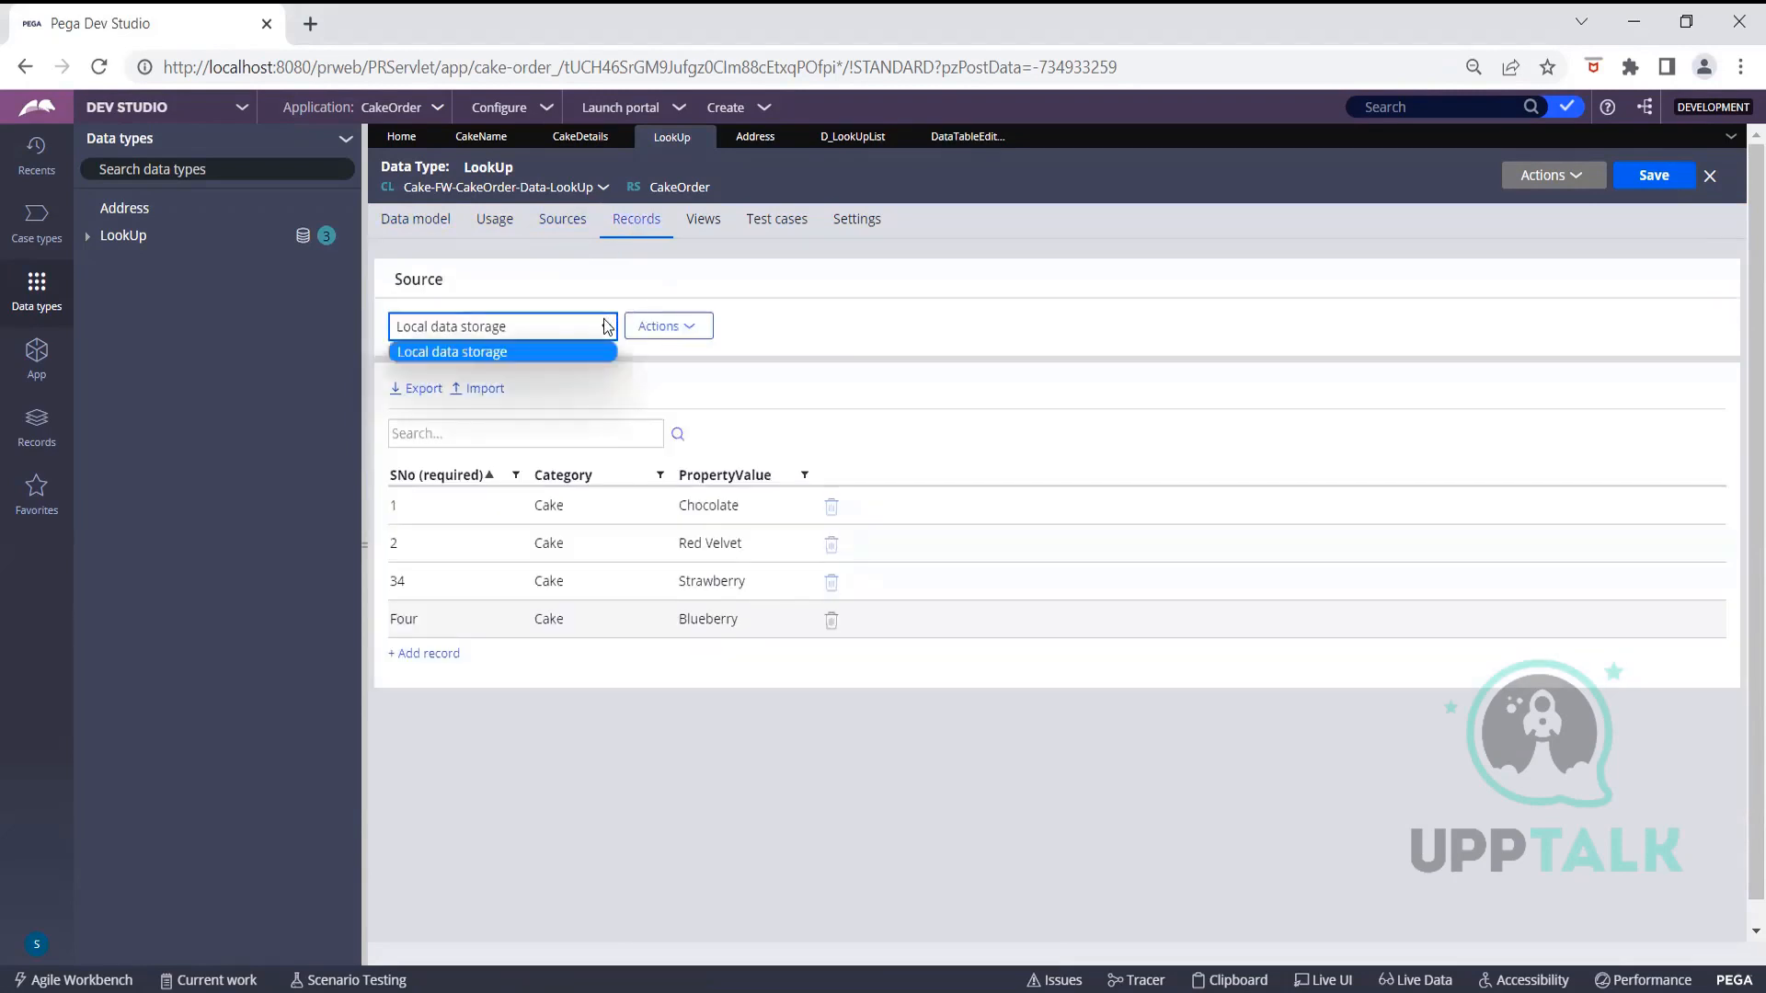
click(660, 277)
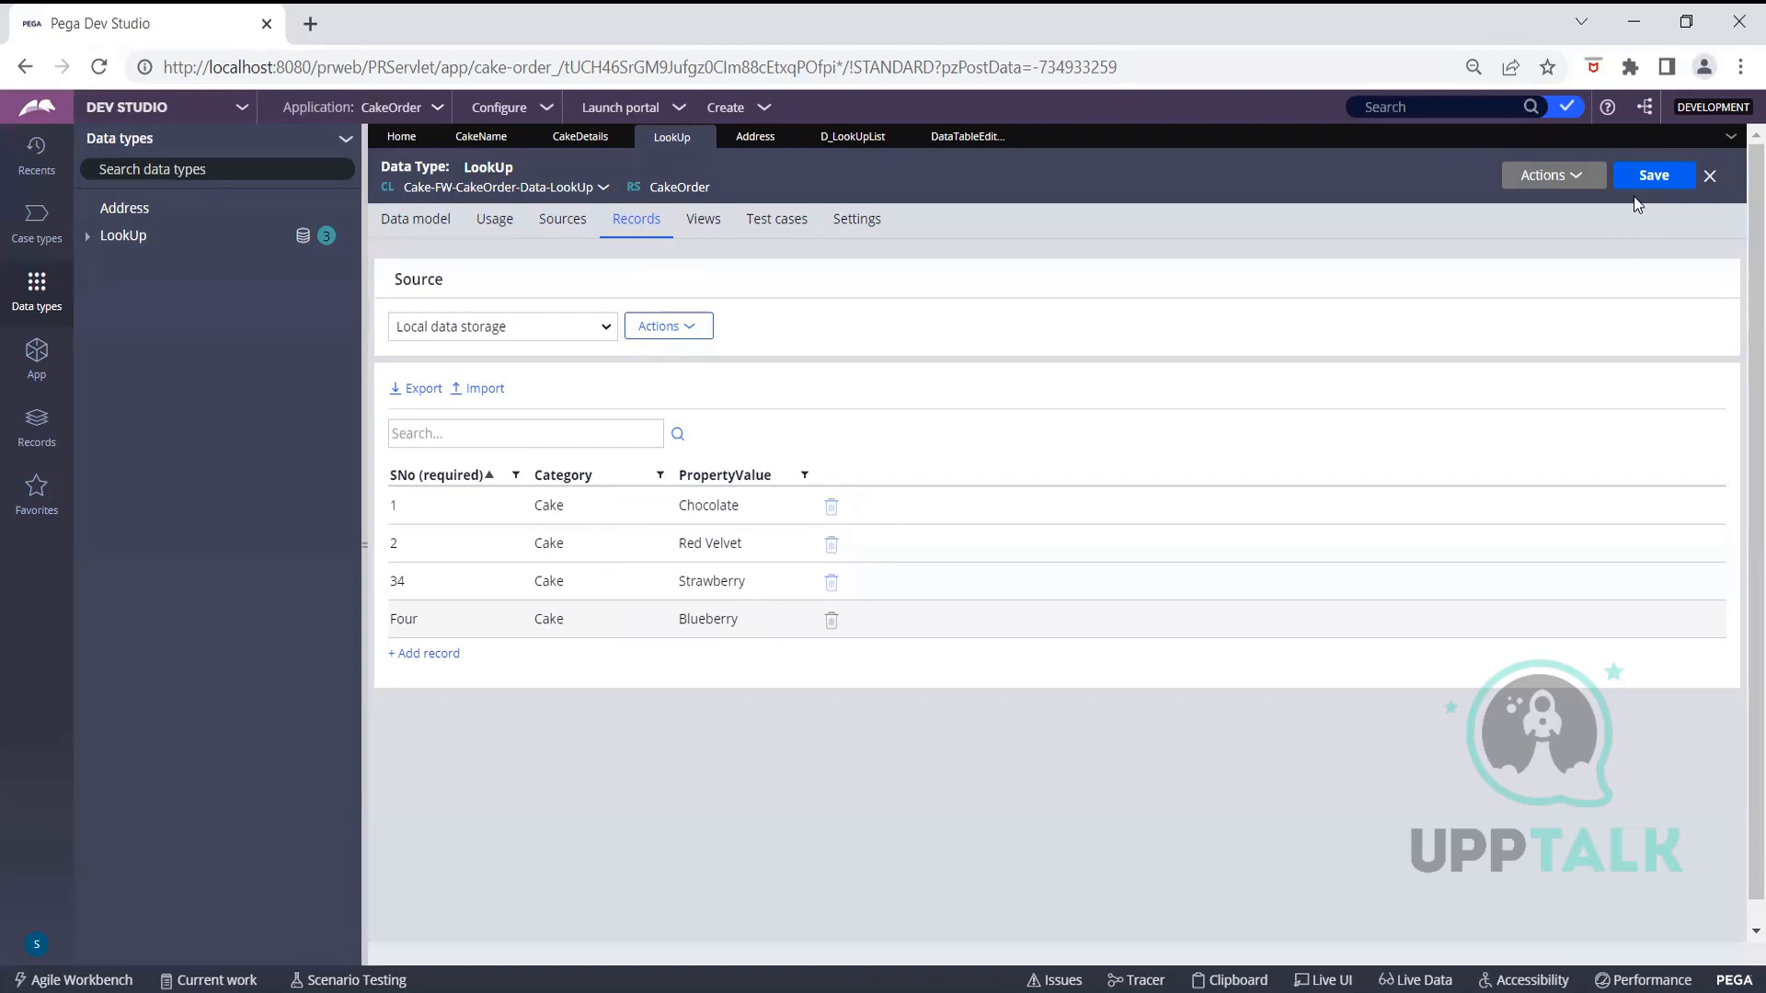
click(470, 229)
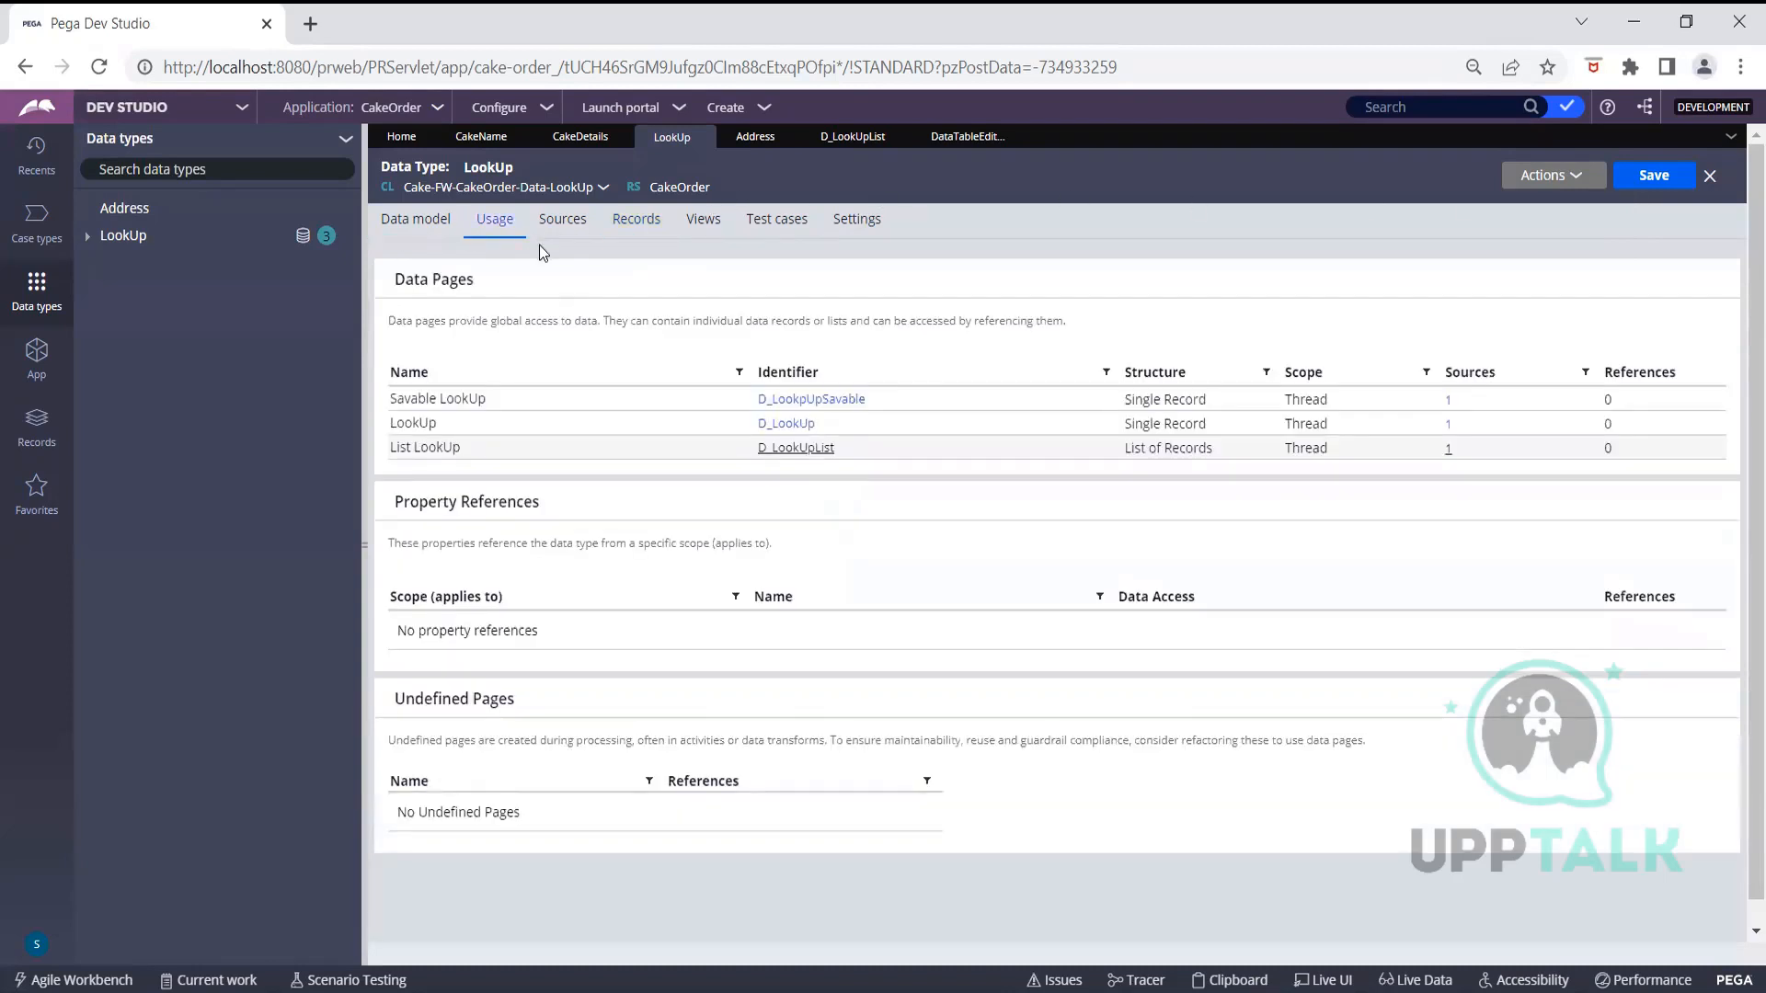
click(796, 448)
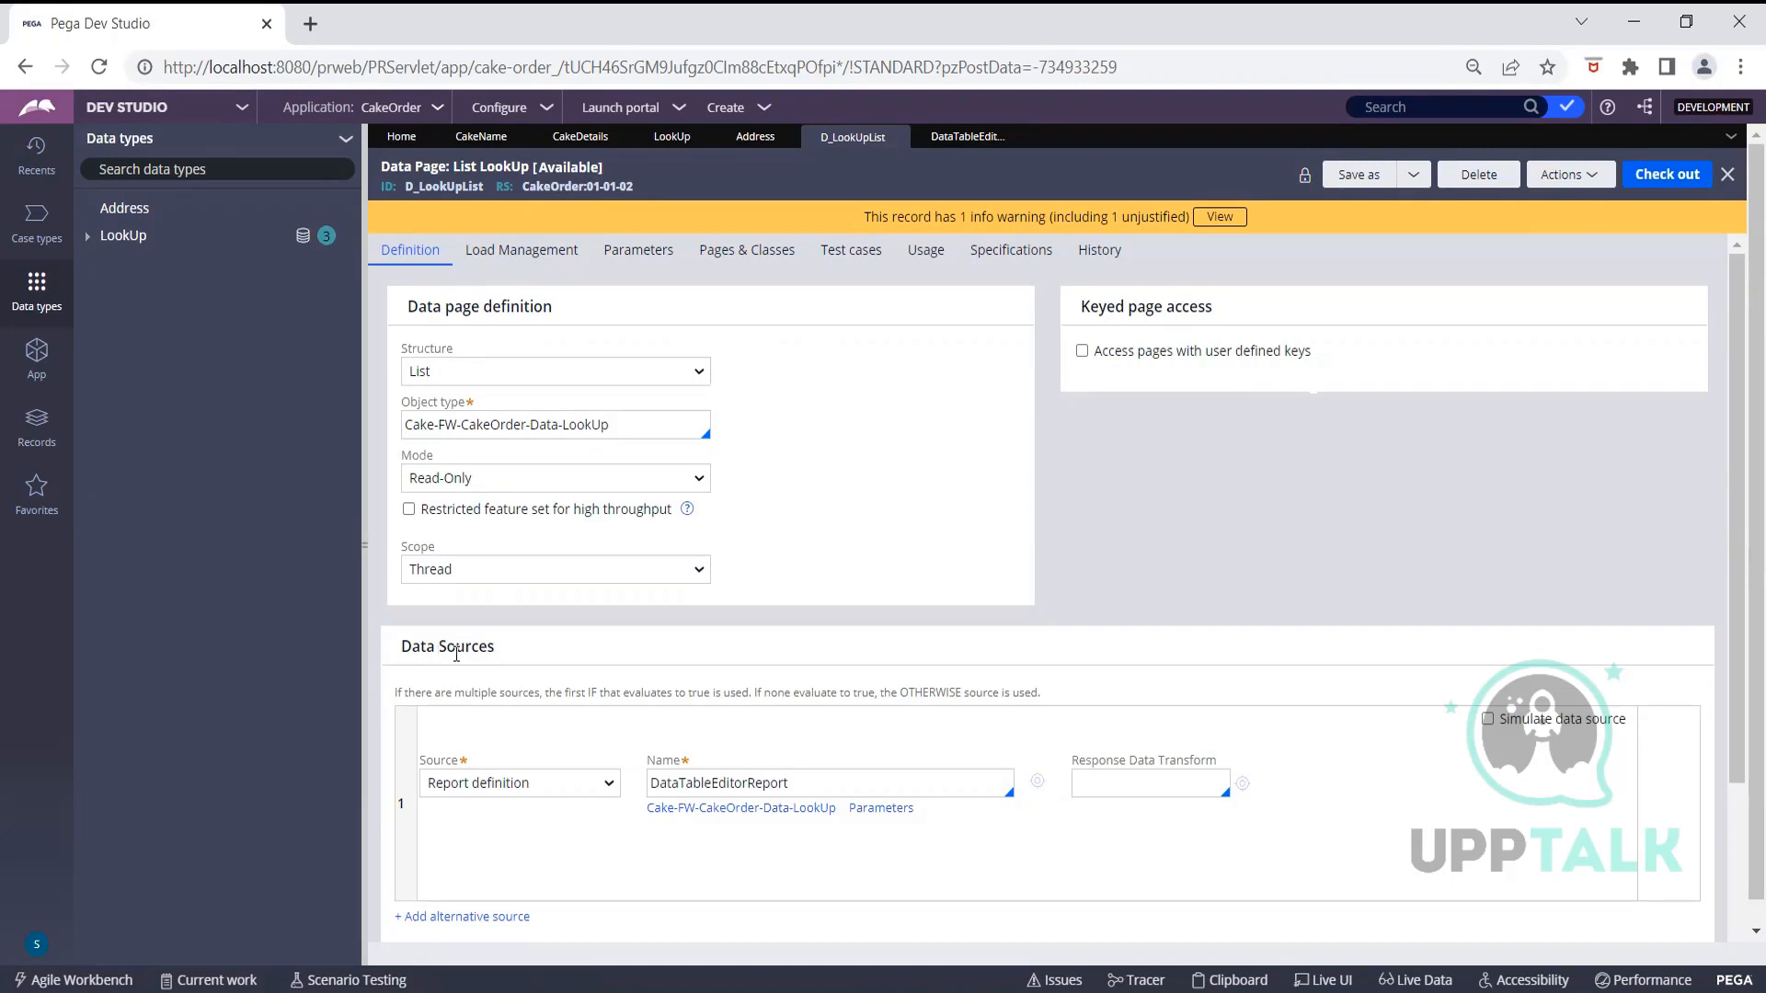
click(508, 789)
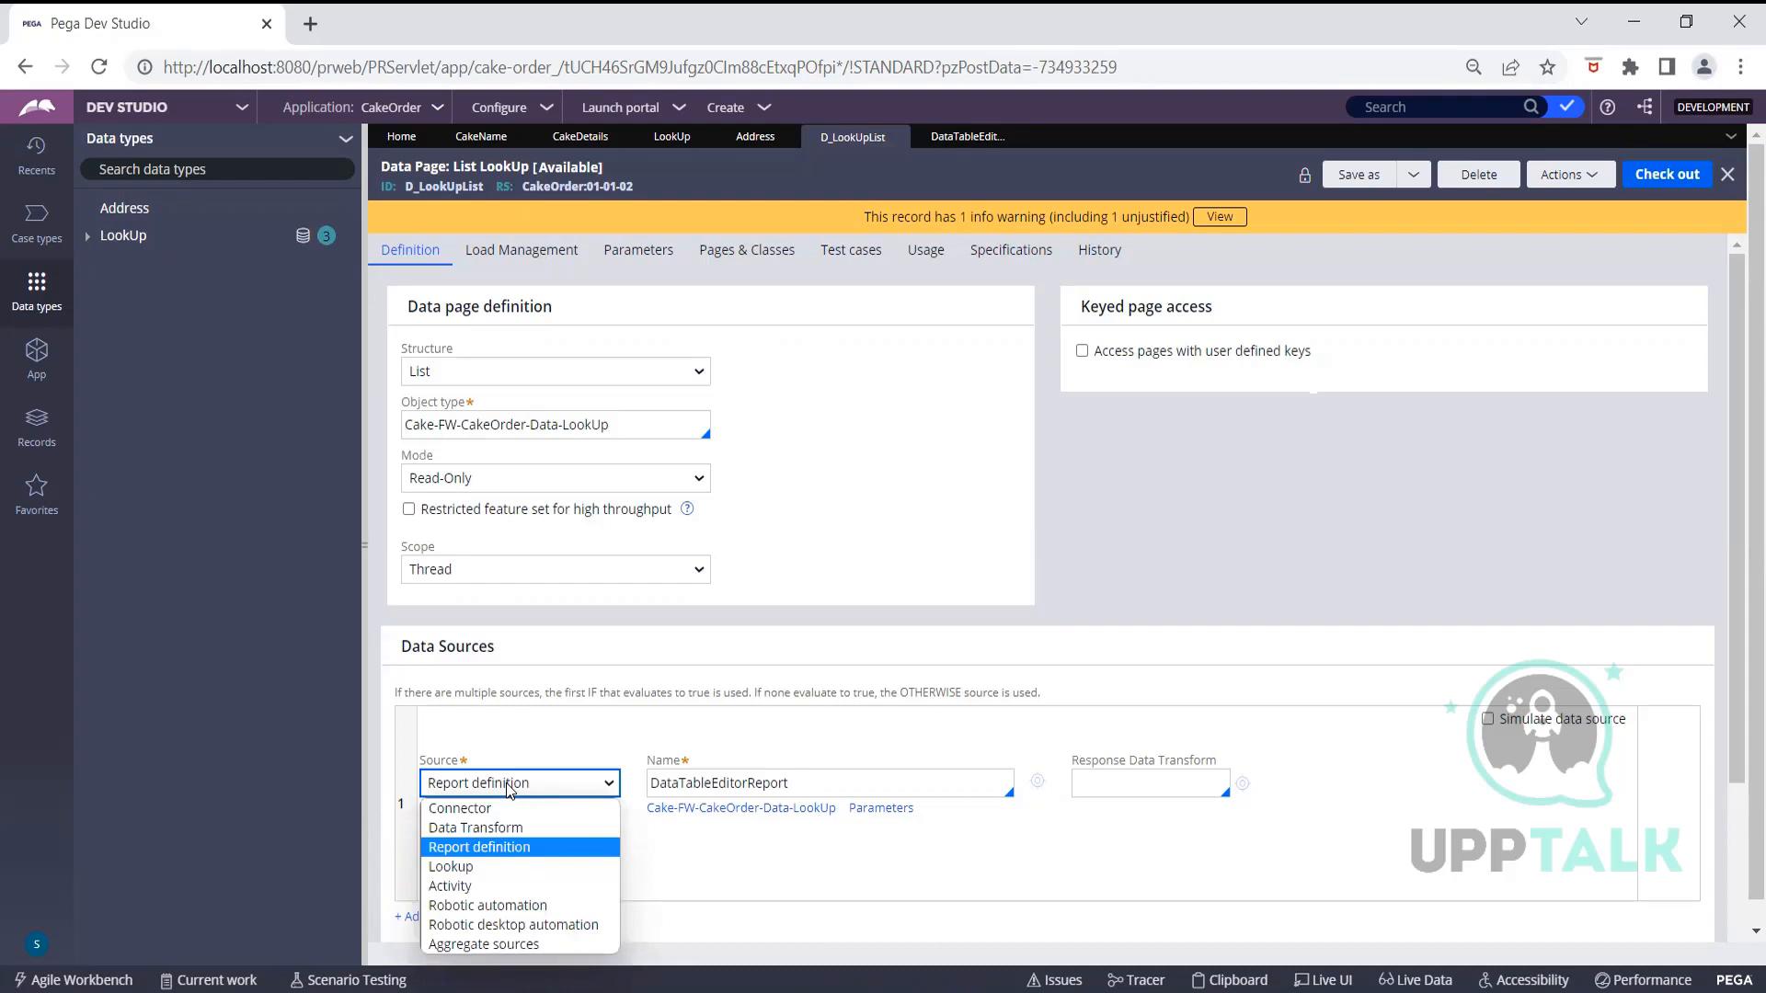
click(517, 743)
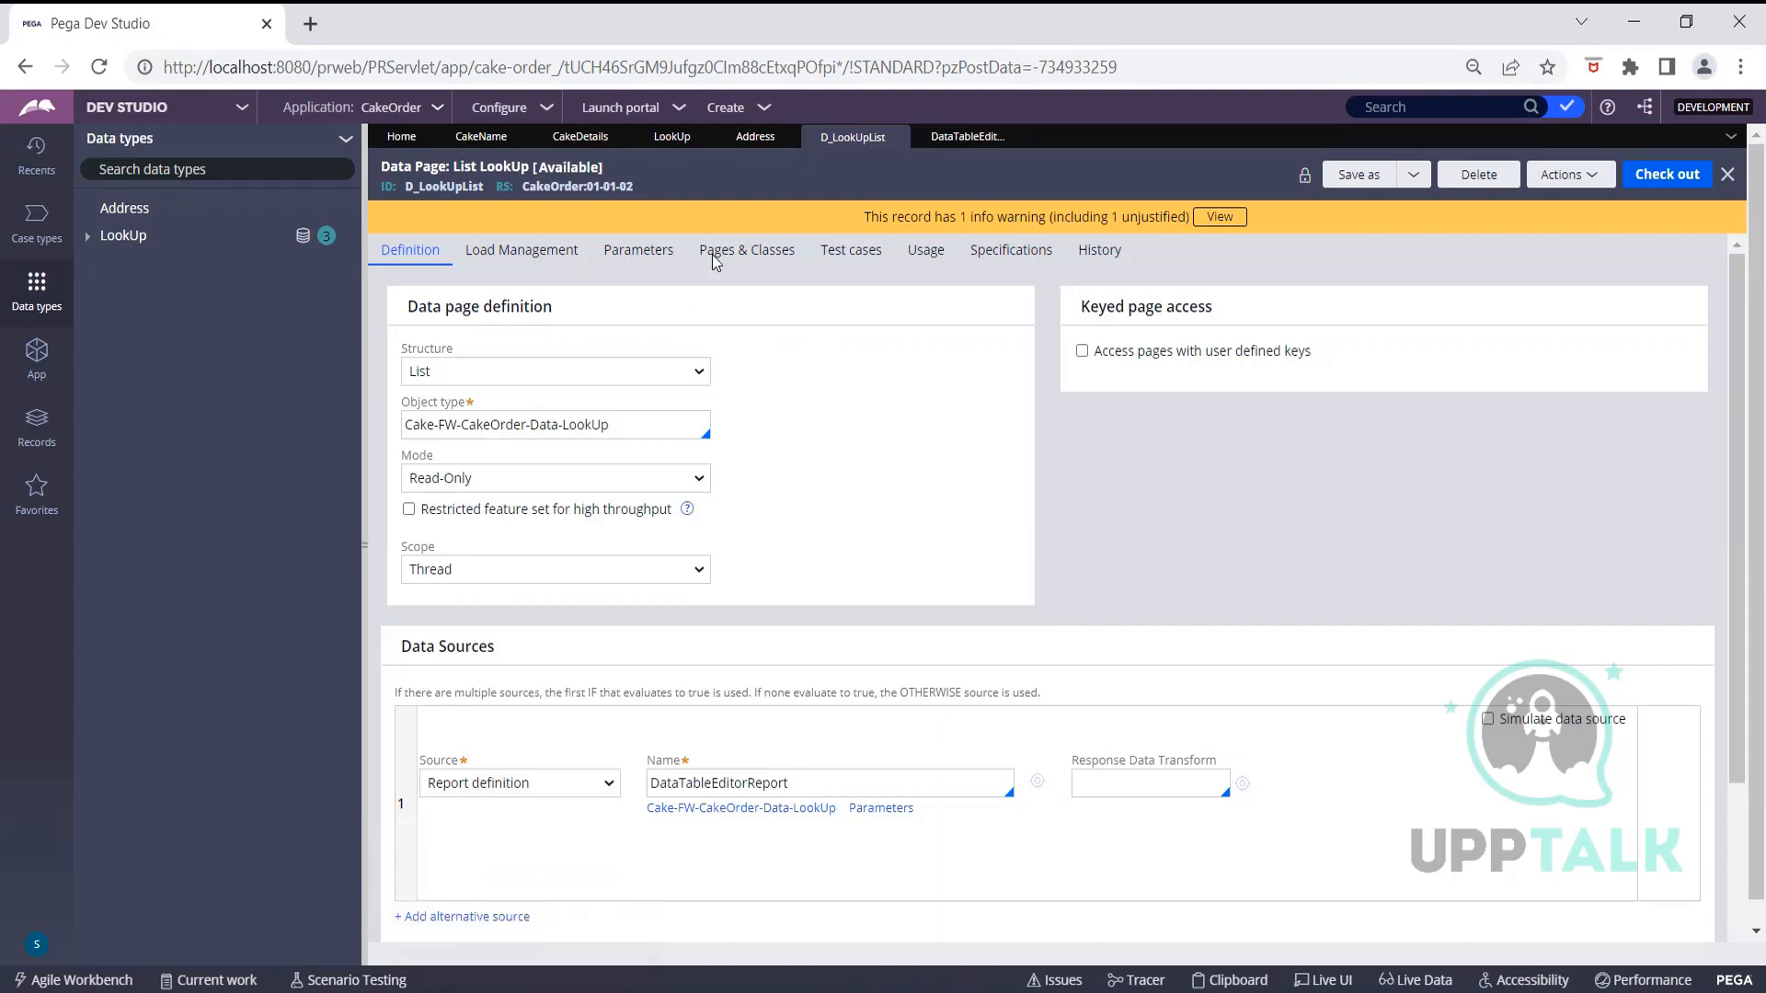
click(672, 138)
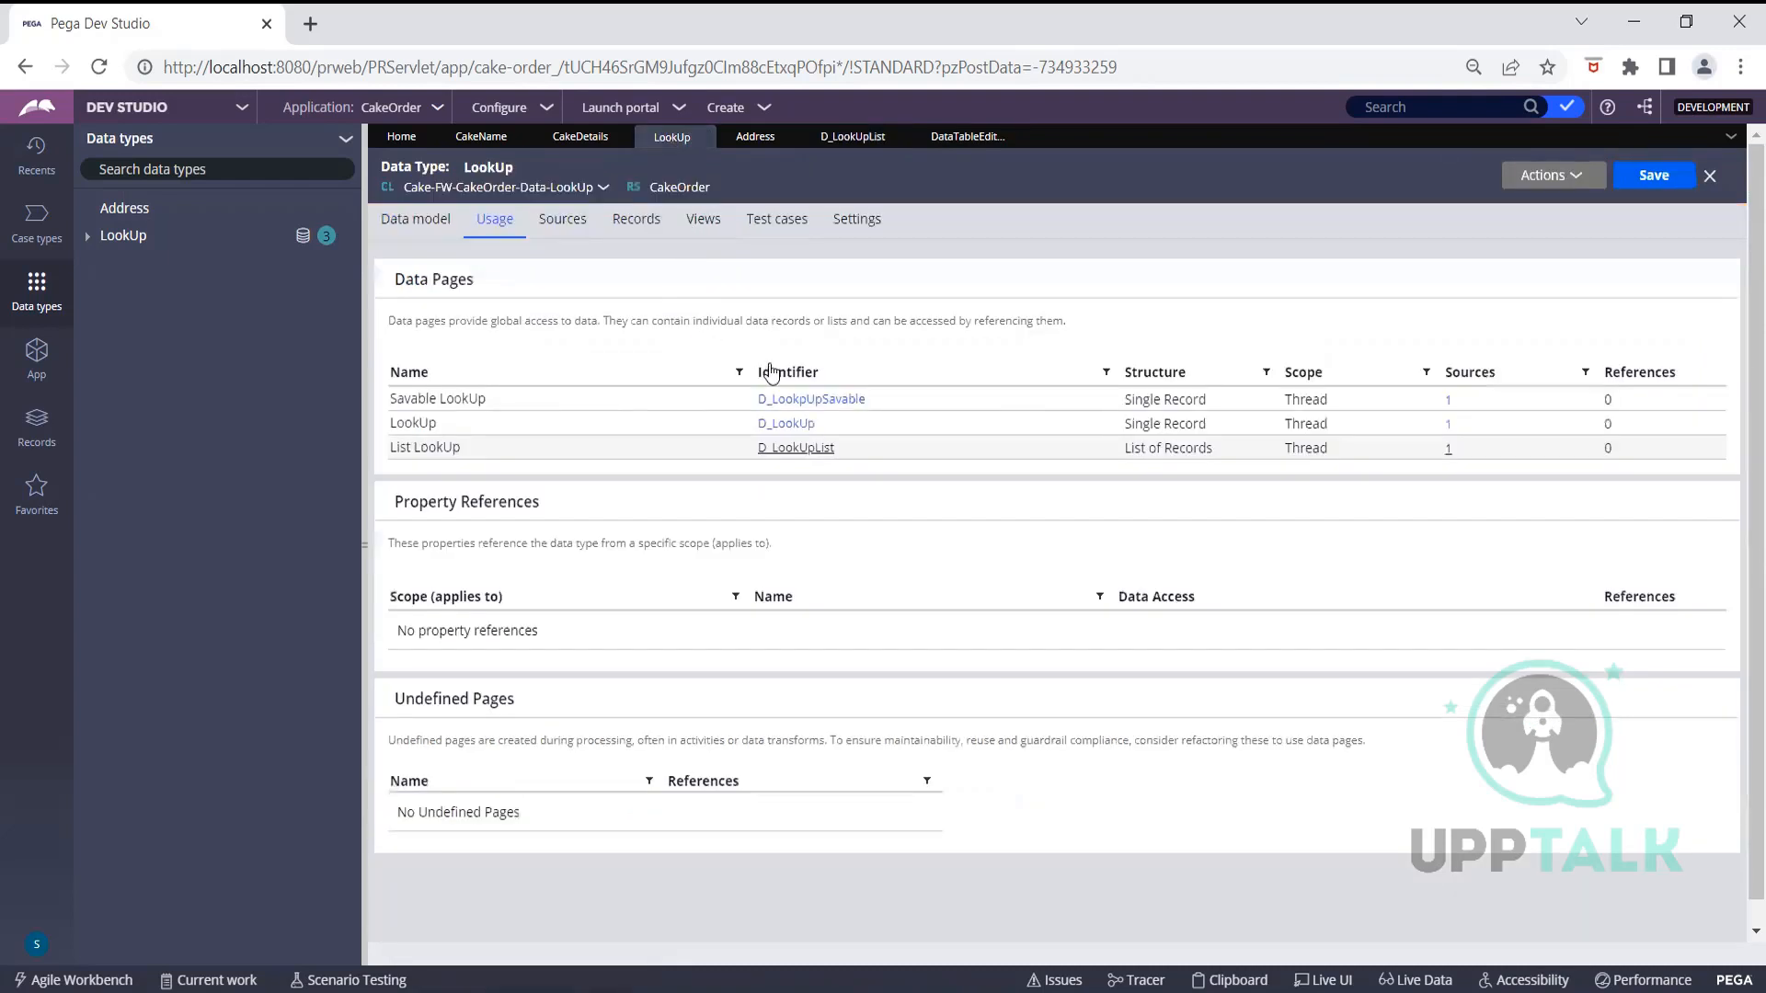
Review the D_LookUp data page's Lookup-sourced definition, then return to DataTableEditorReport
click(772, 425)
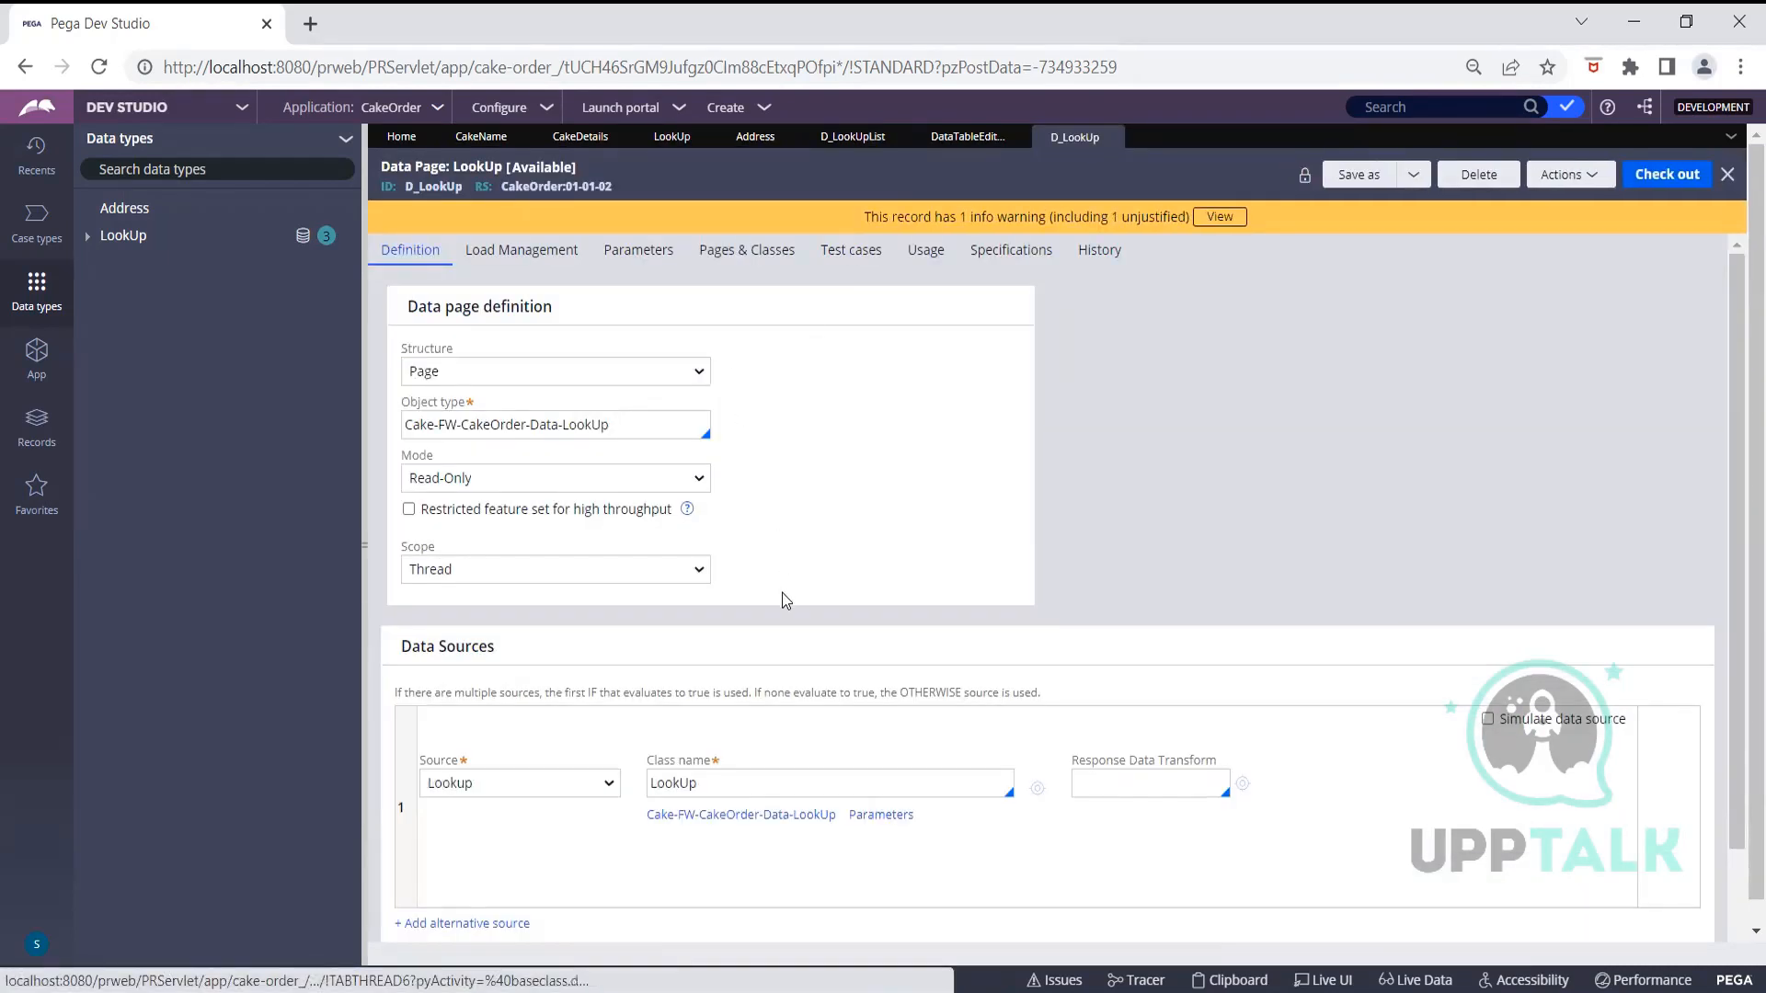
scroll(782, 593, down, 1)
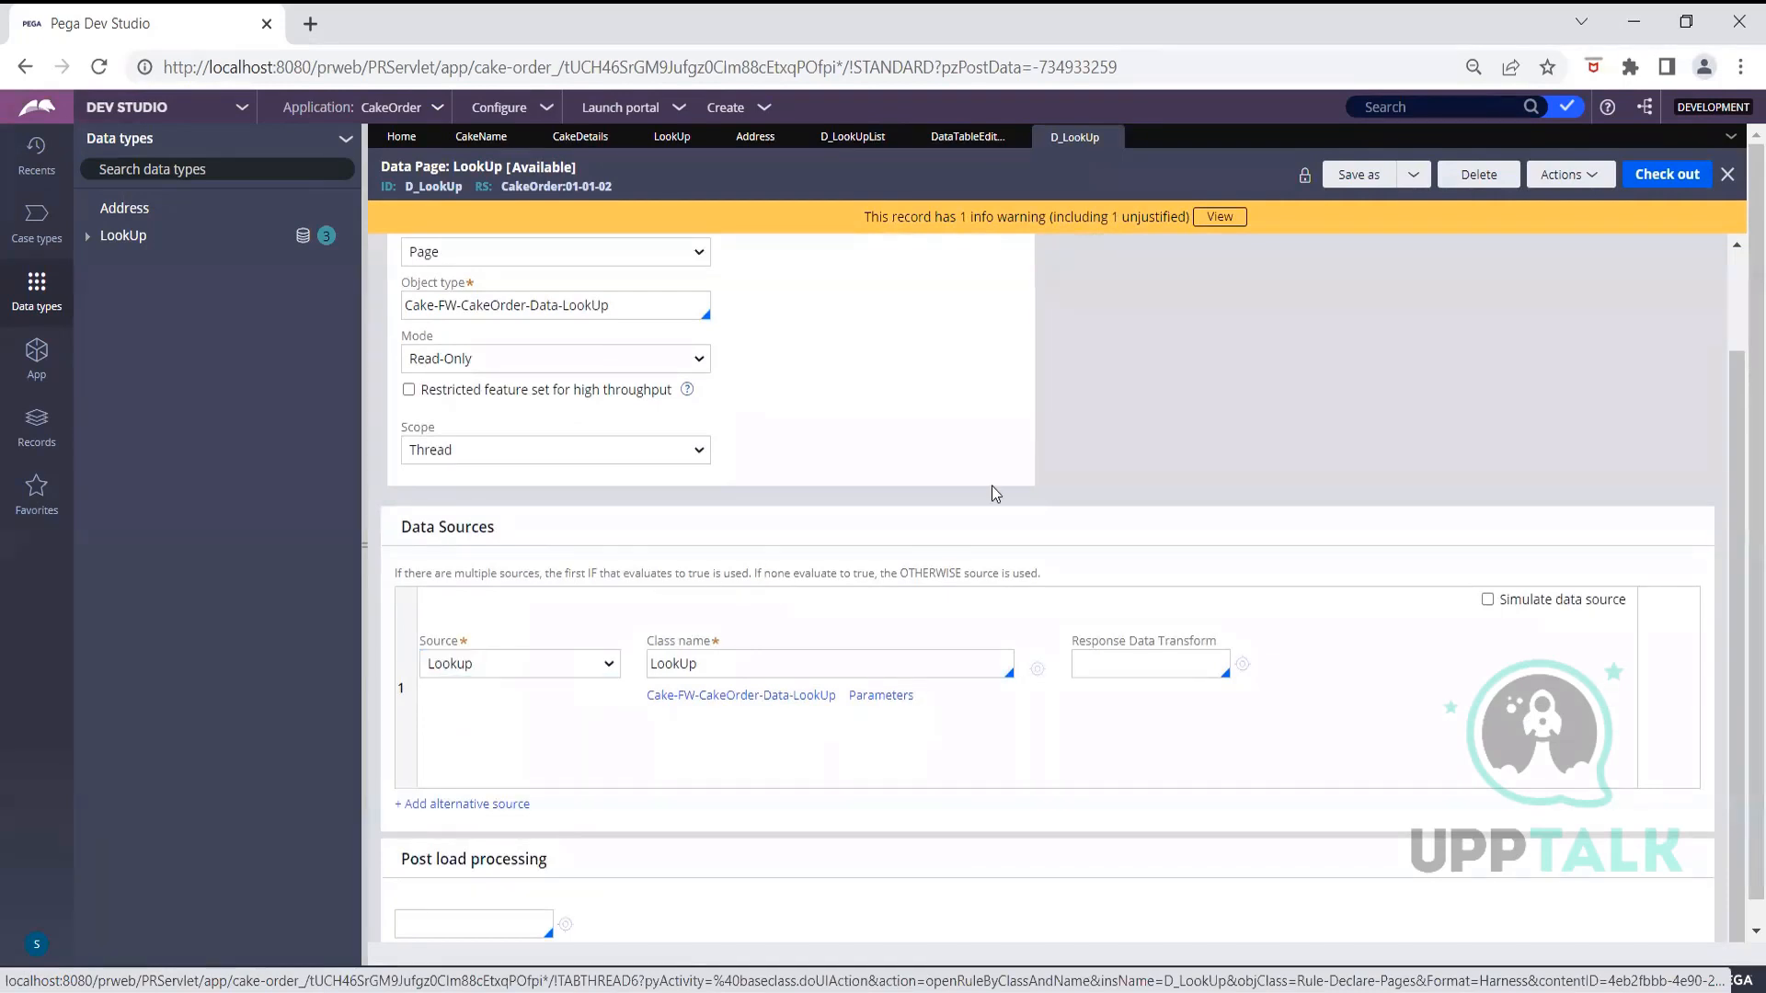
scroll(992, 493, up, 1)
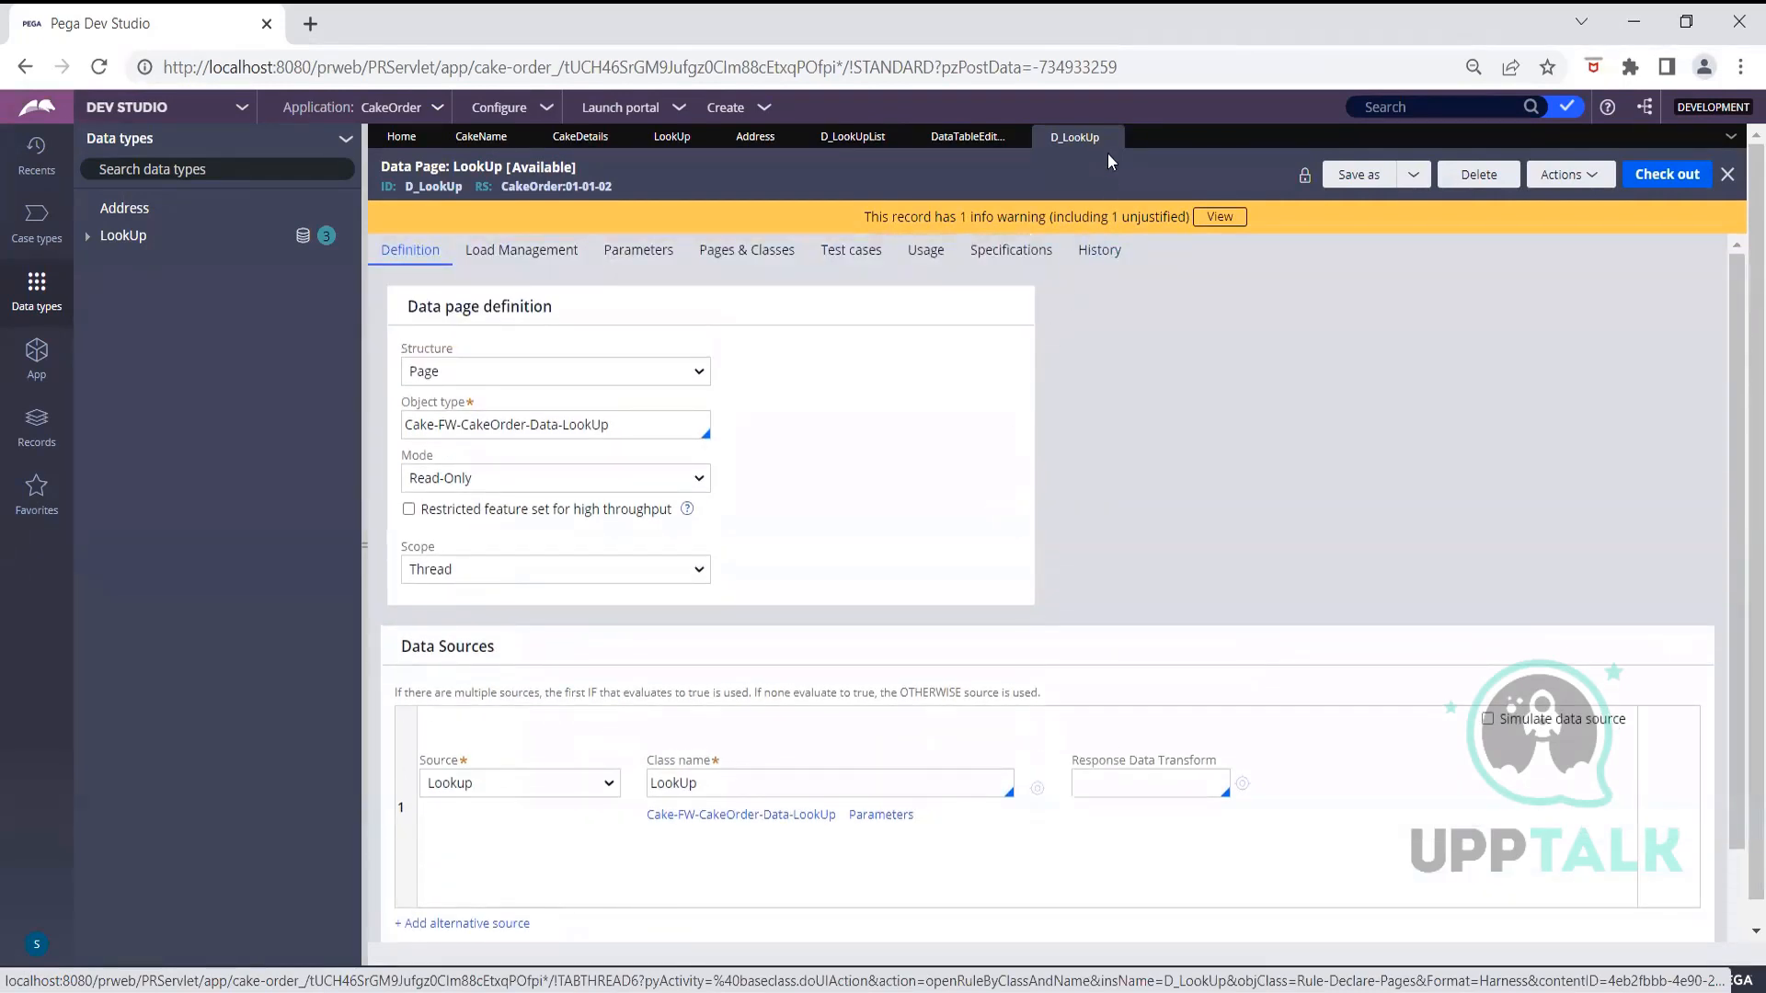
click(966, 136)
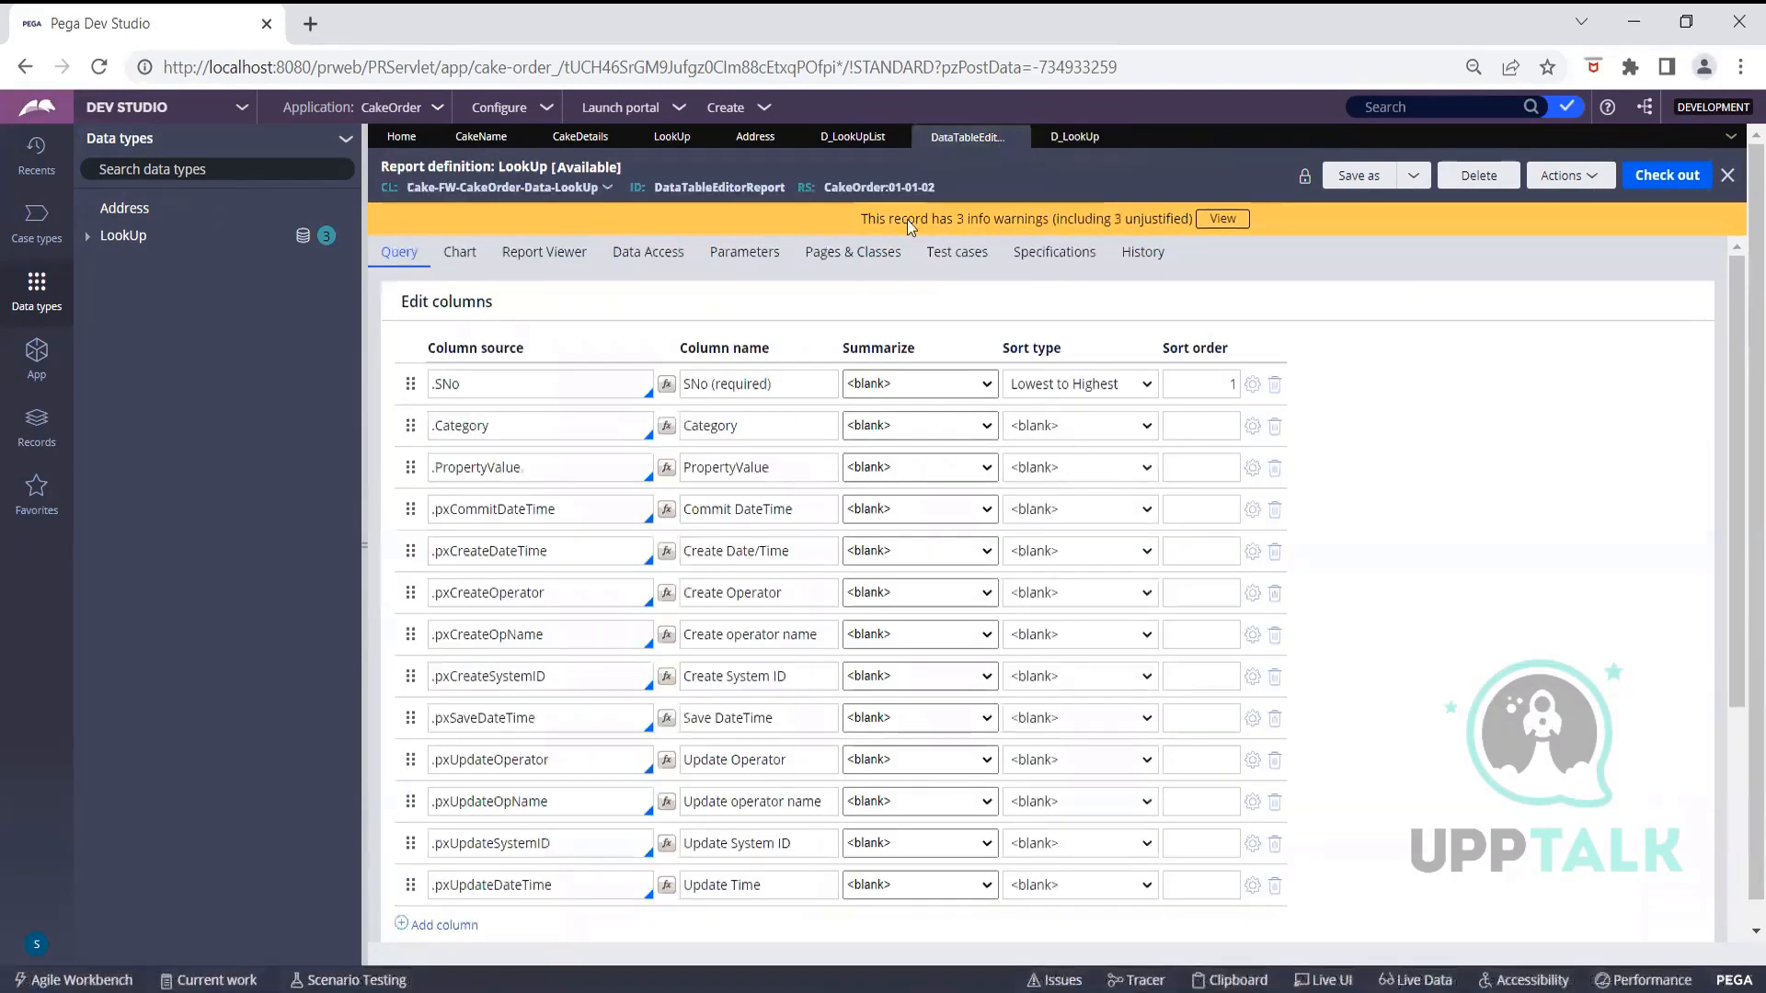
click(871, 153)
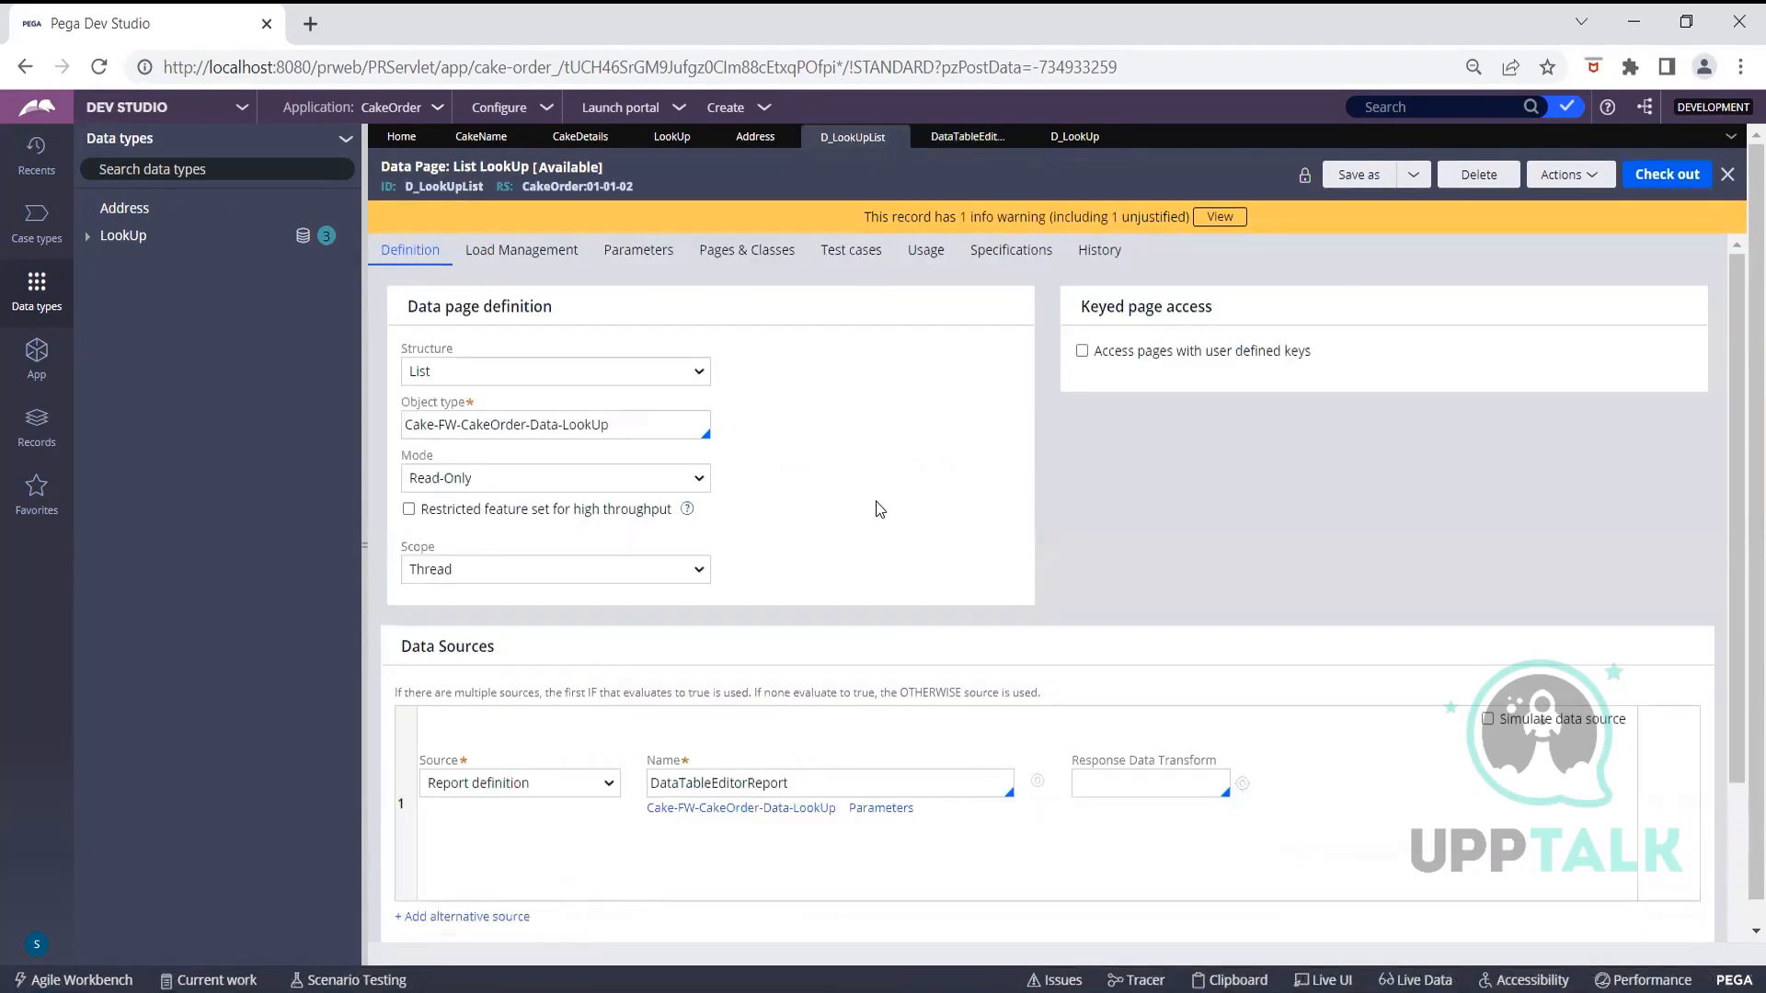
scroll(880, 507, down, 3)
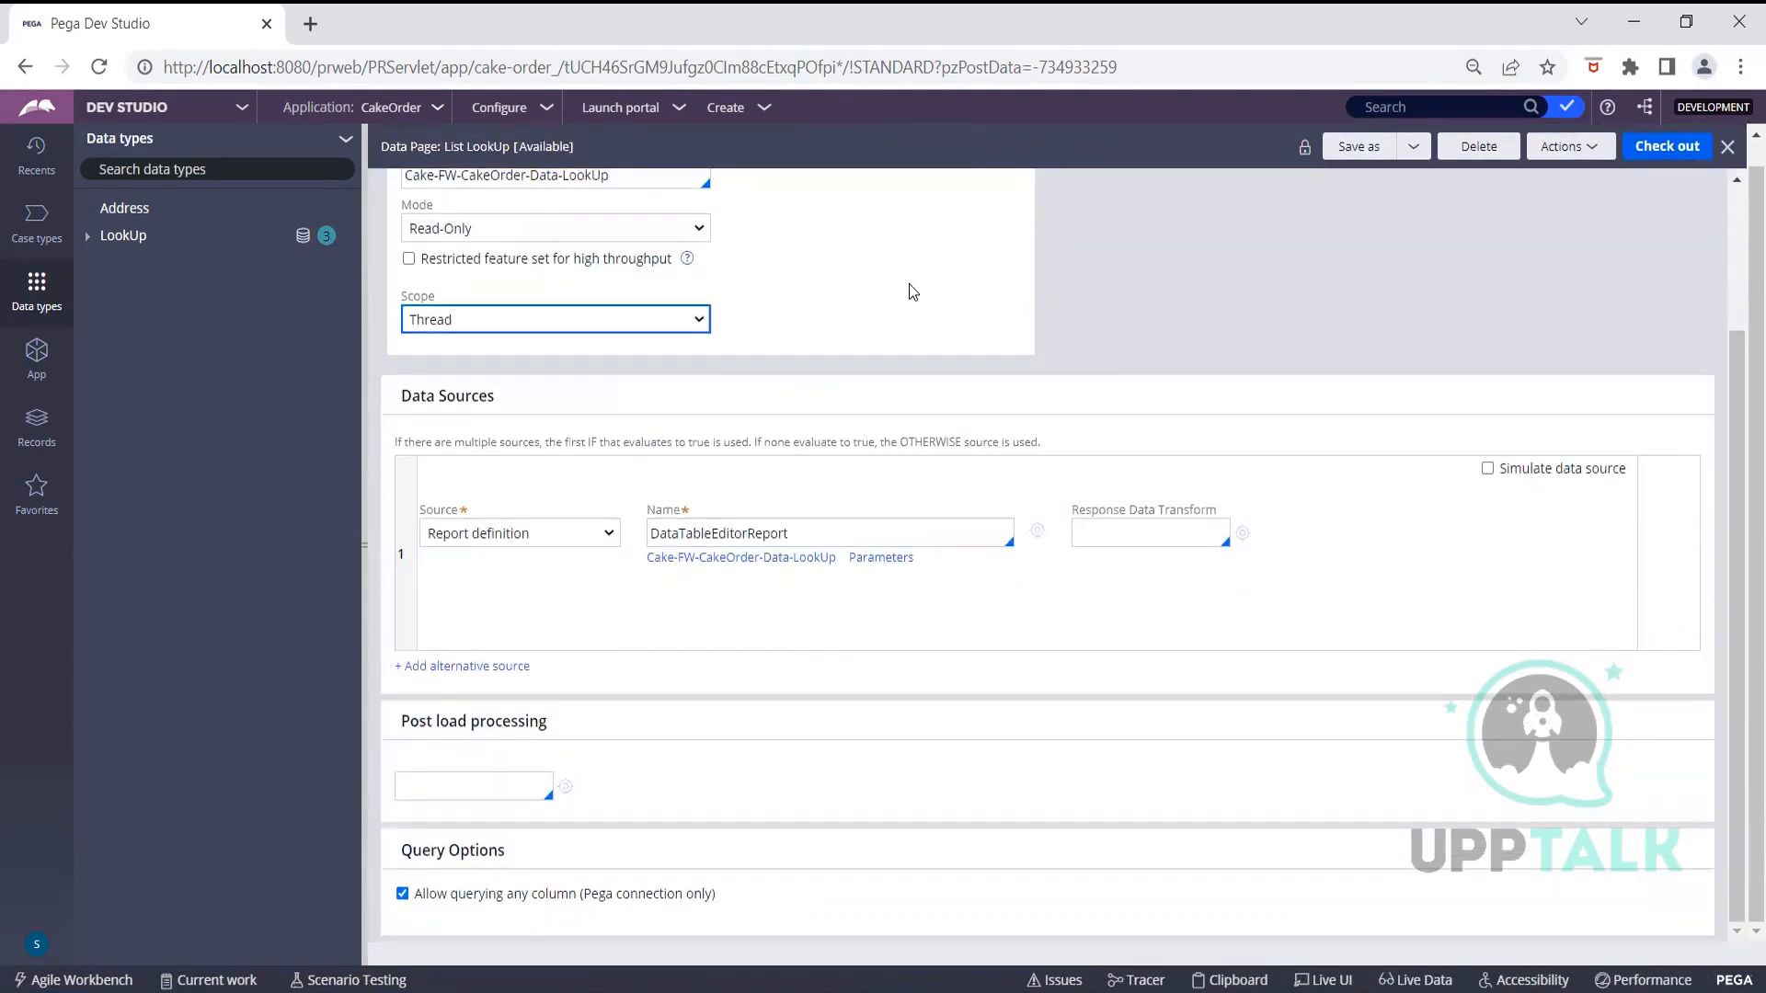
scroll(920, 253, up, 3)
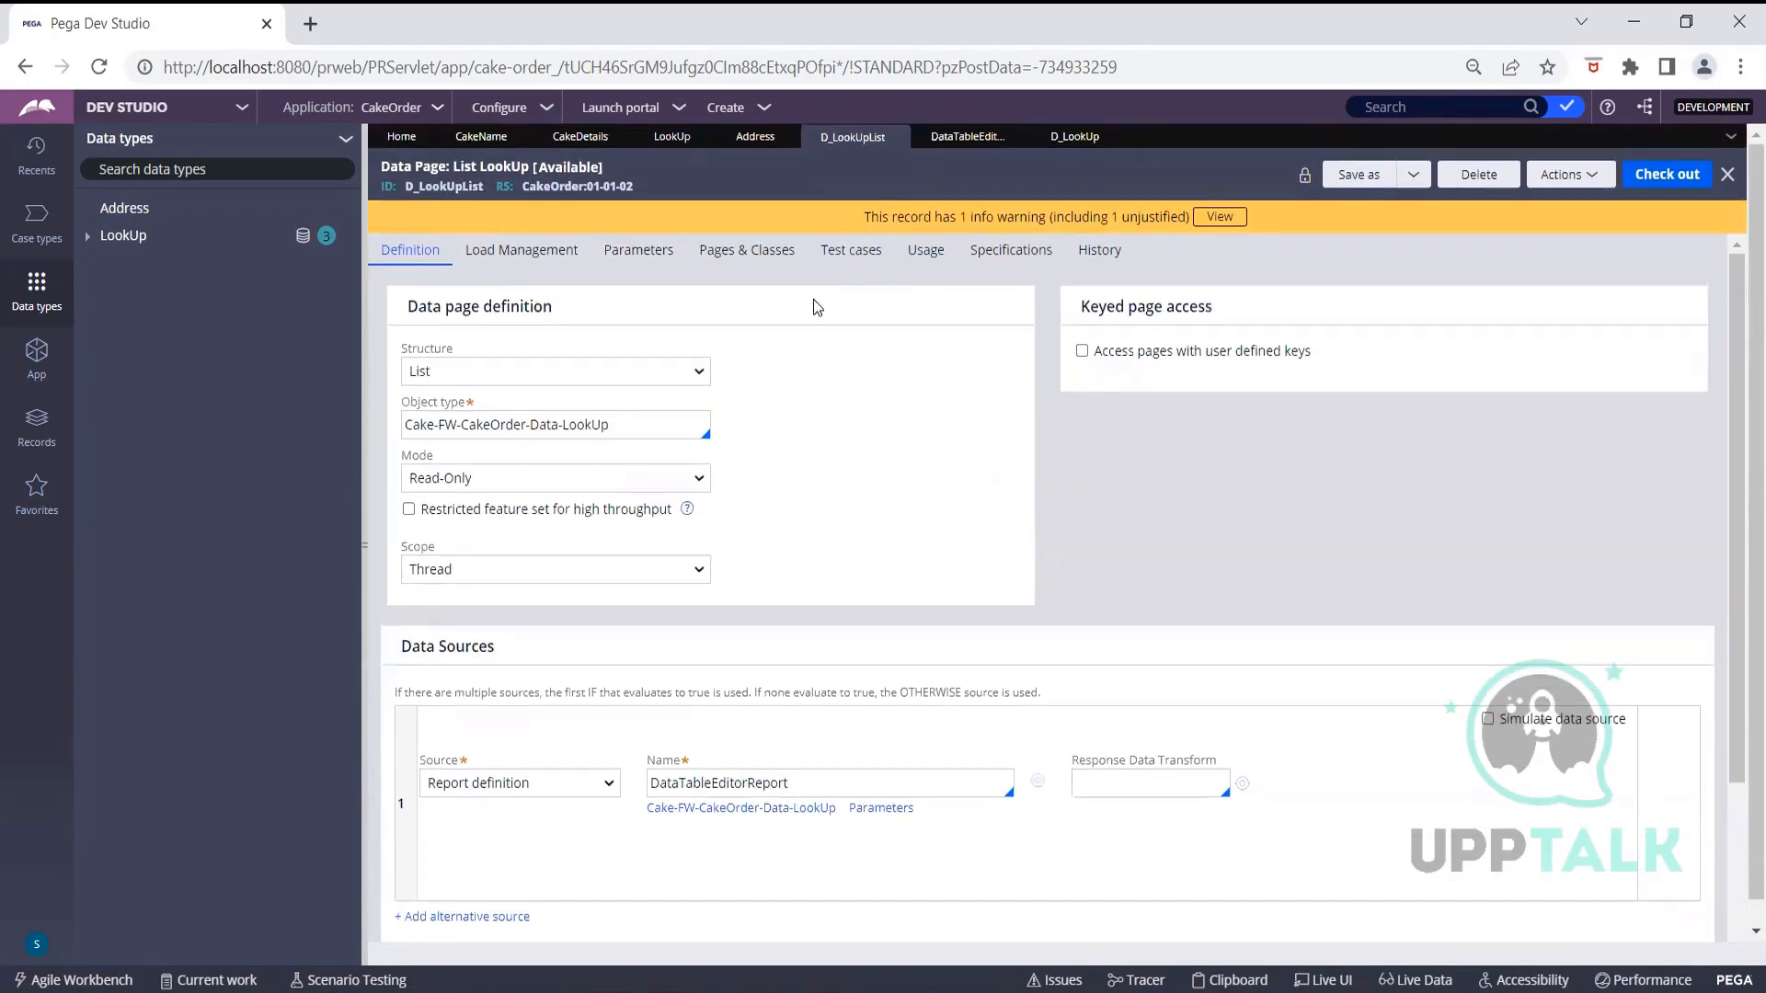
click(956, 138)
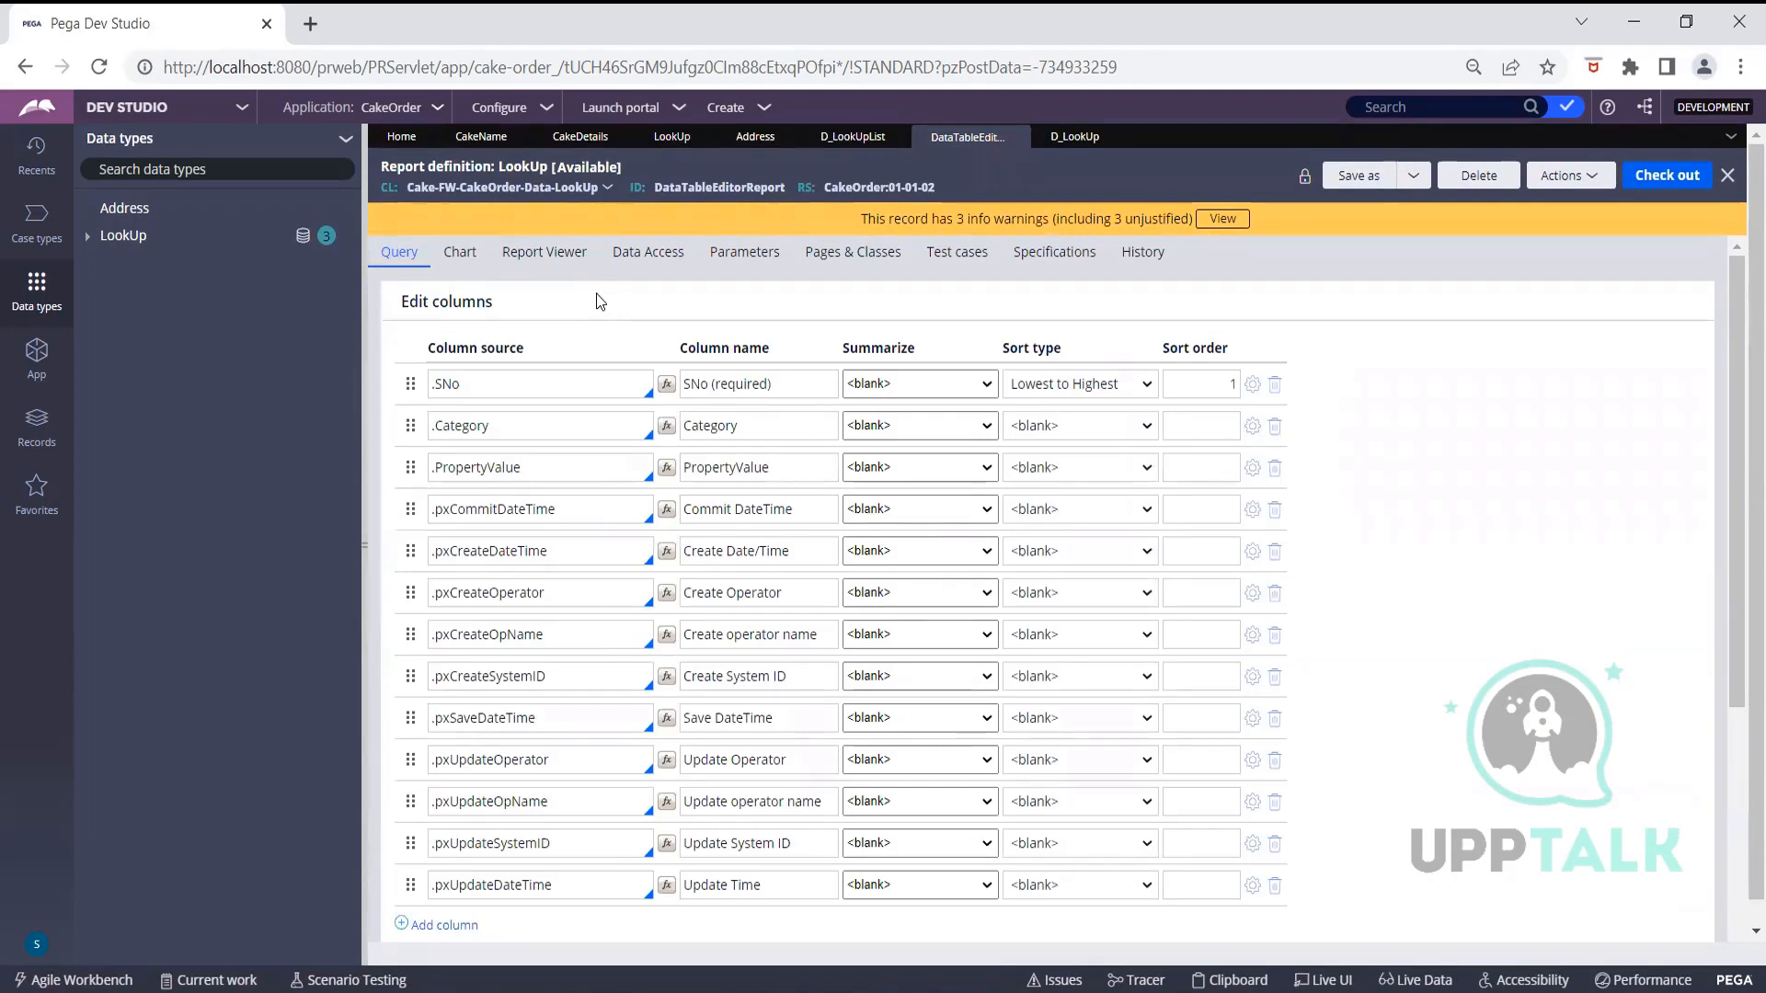
scroll(600, 301, down, 5)
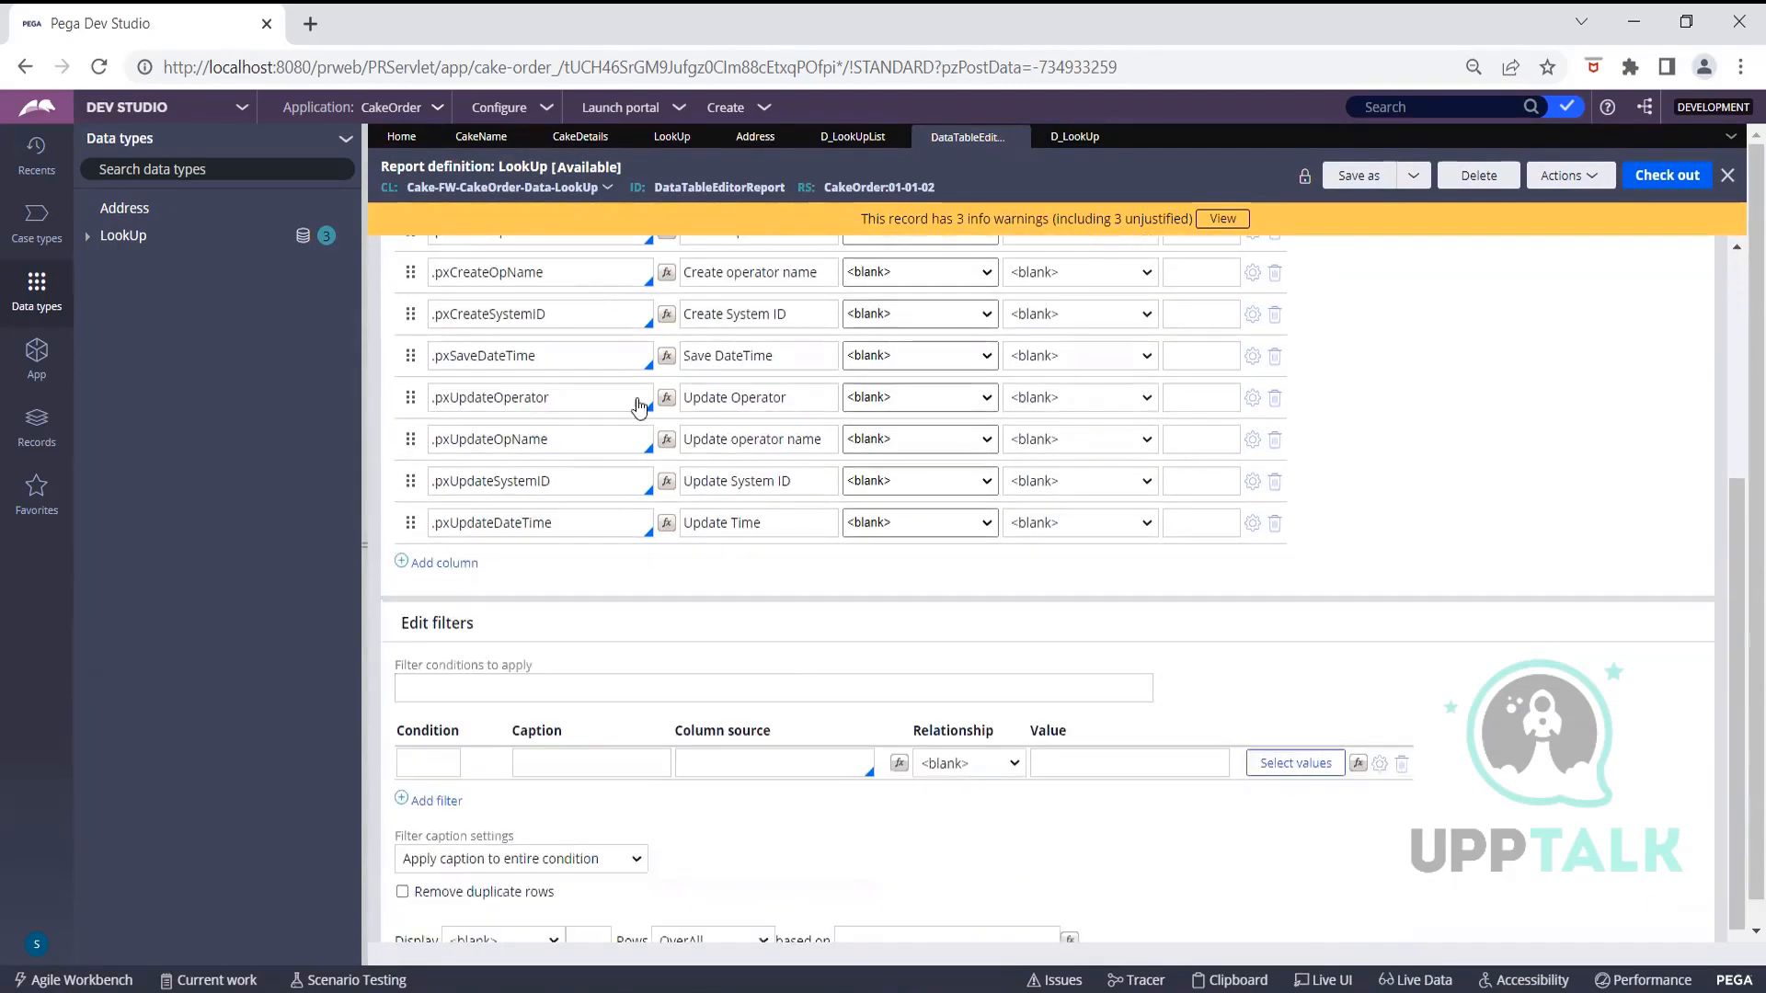
click(905, 785)
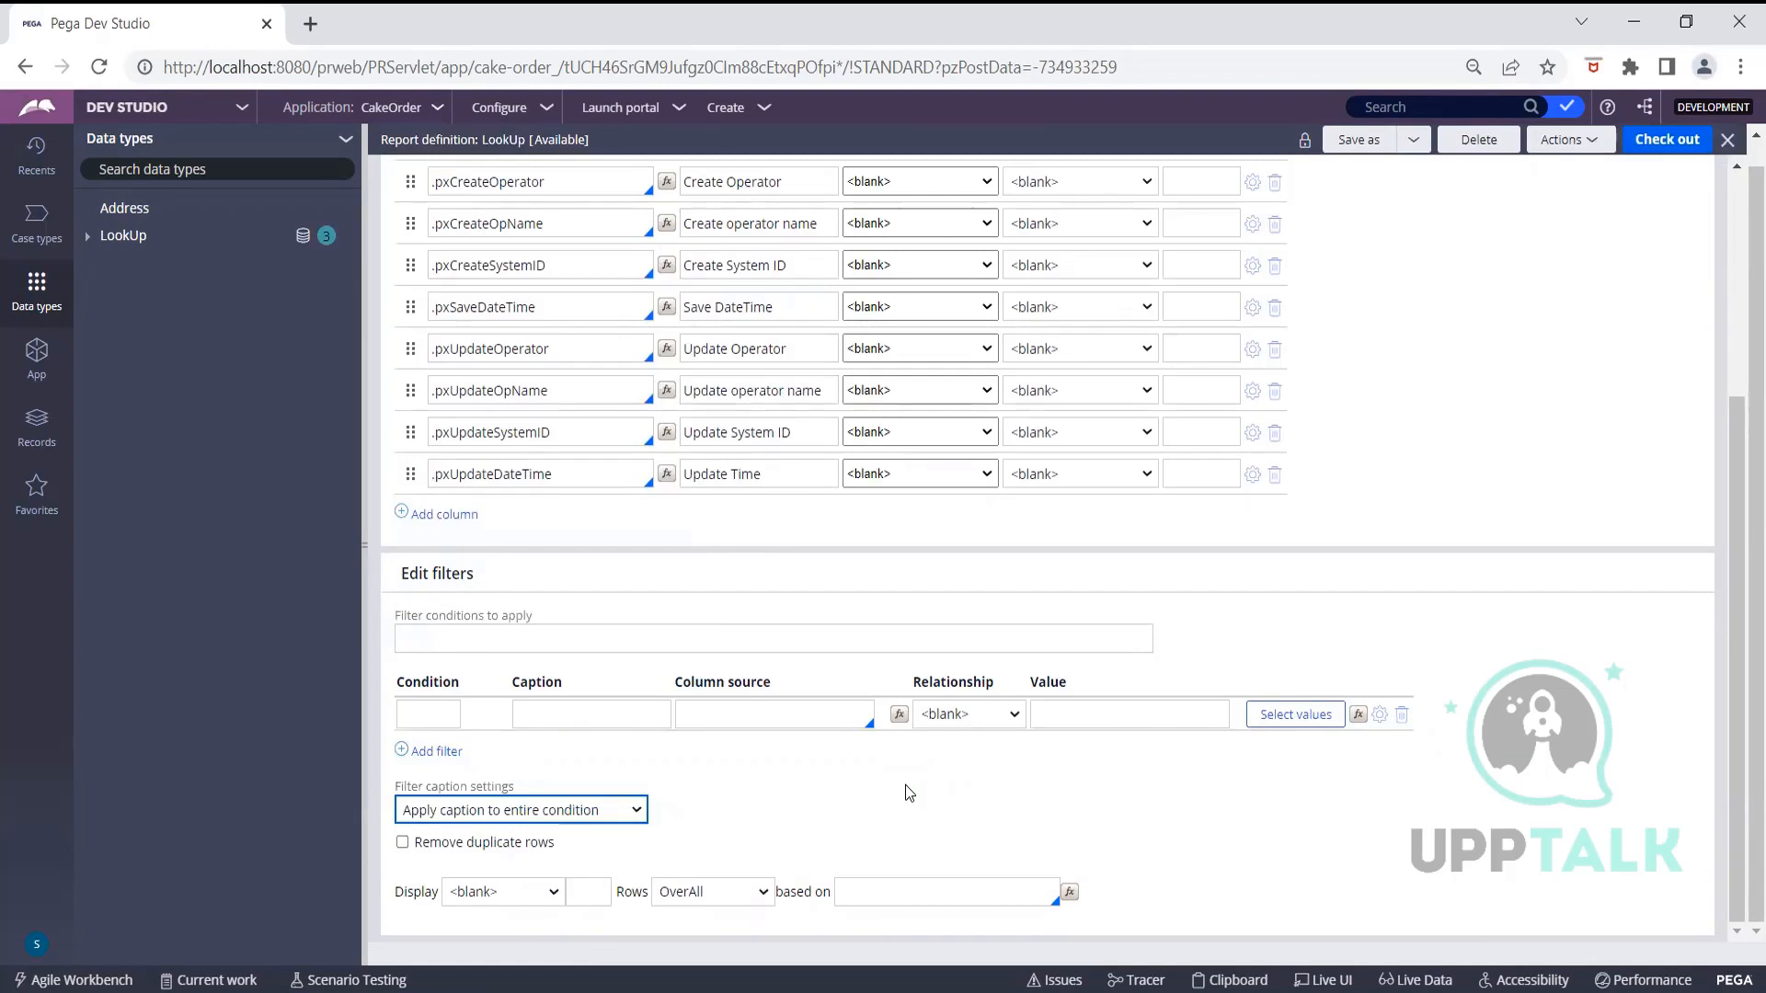
click(858, 823)
click(589, 892)
click(543, 901)
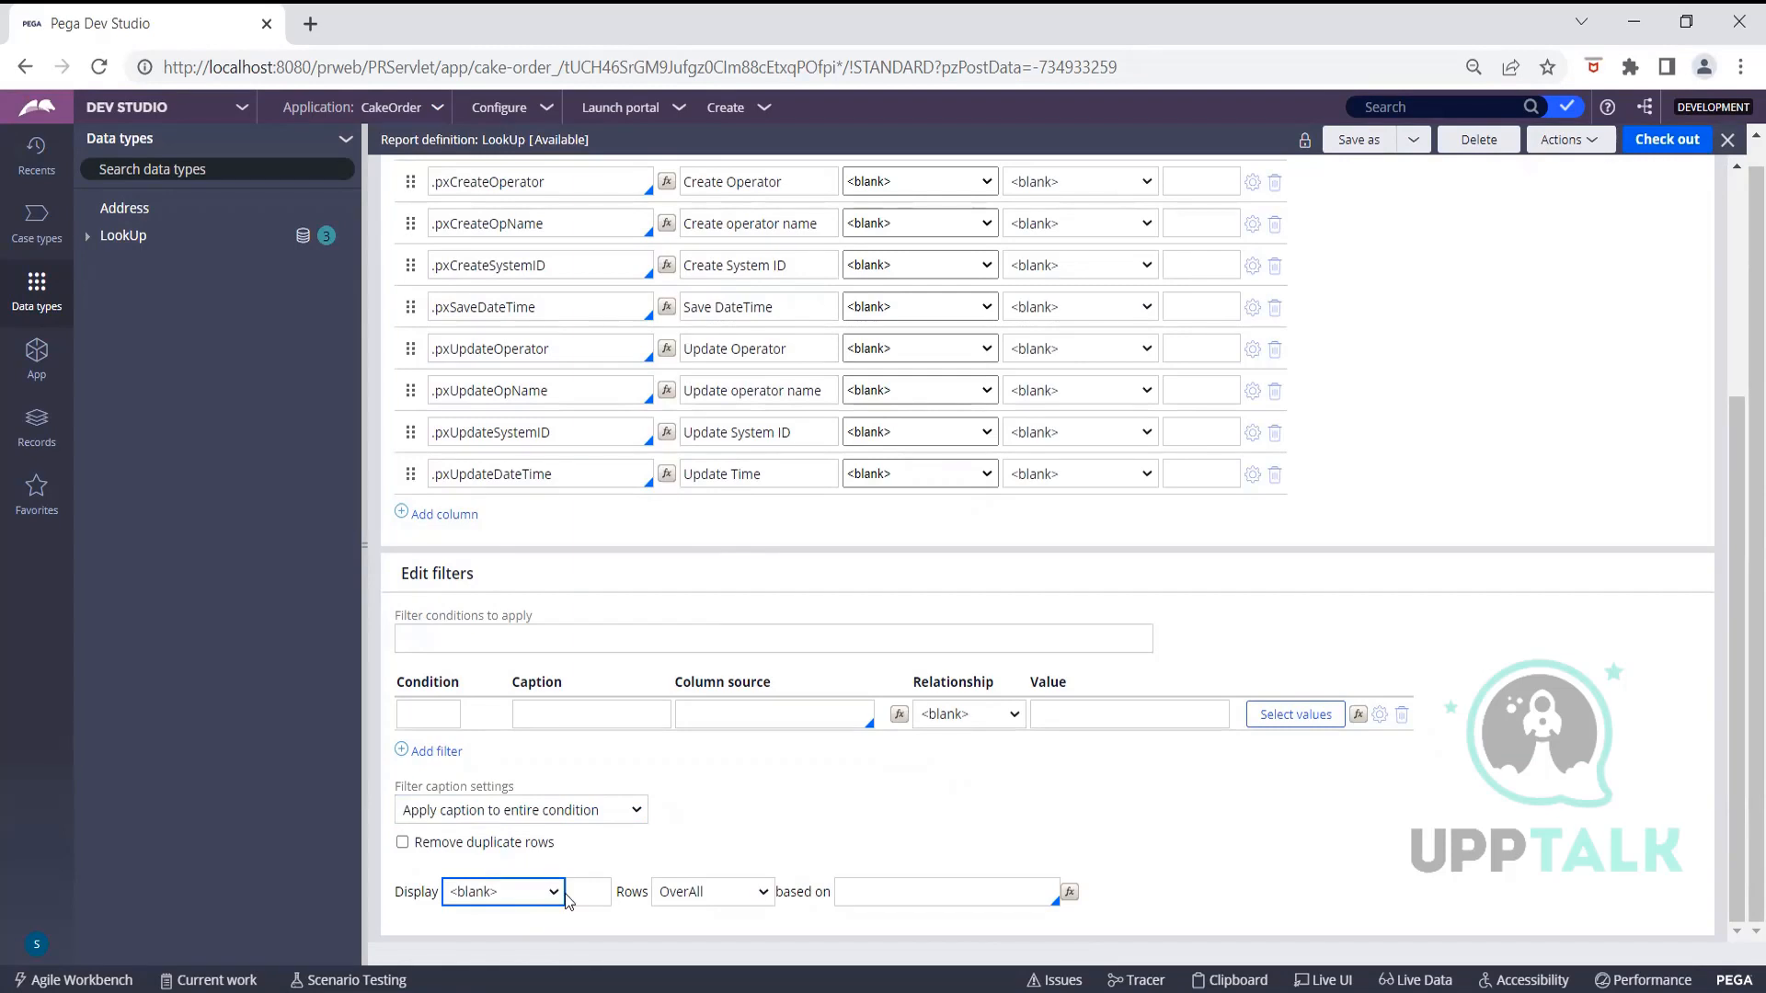
click(556, 893)
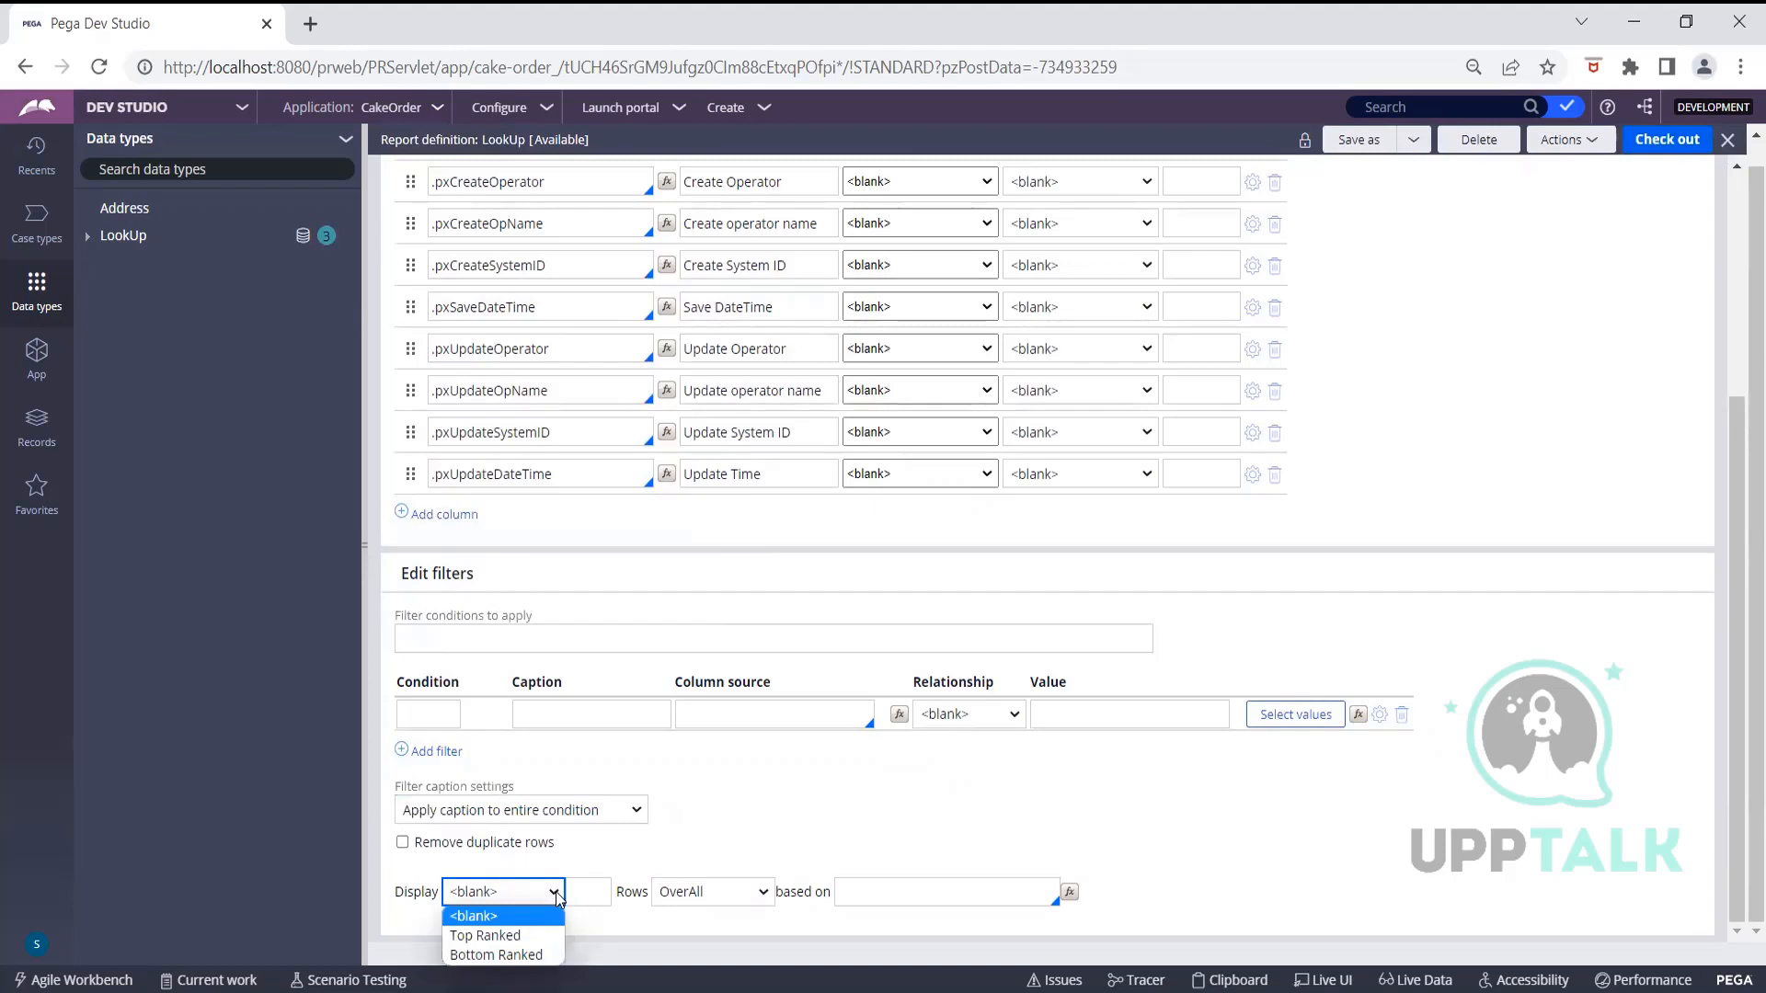
click(515, 936)
click(698, 900)
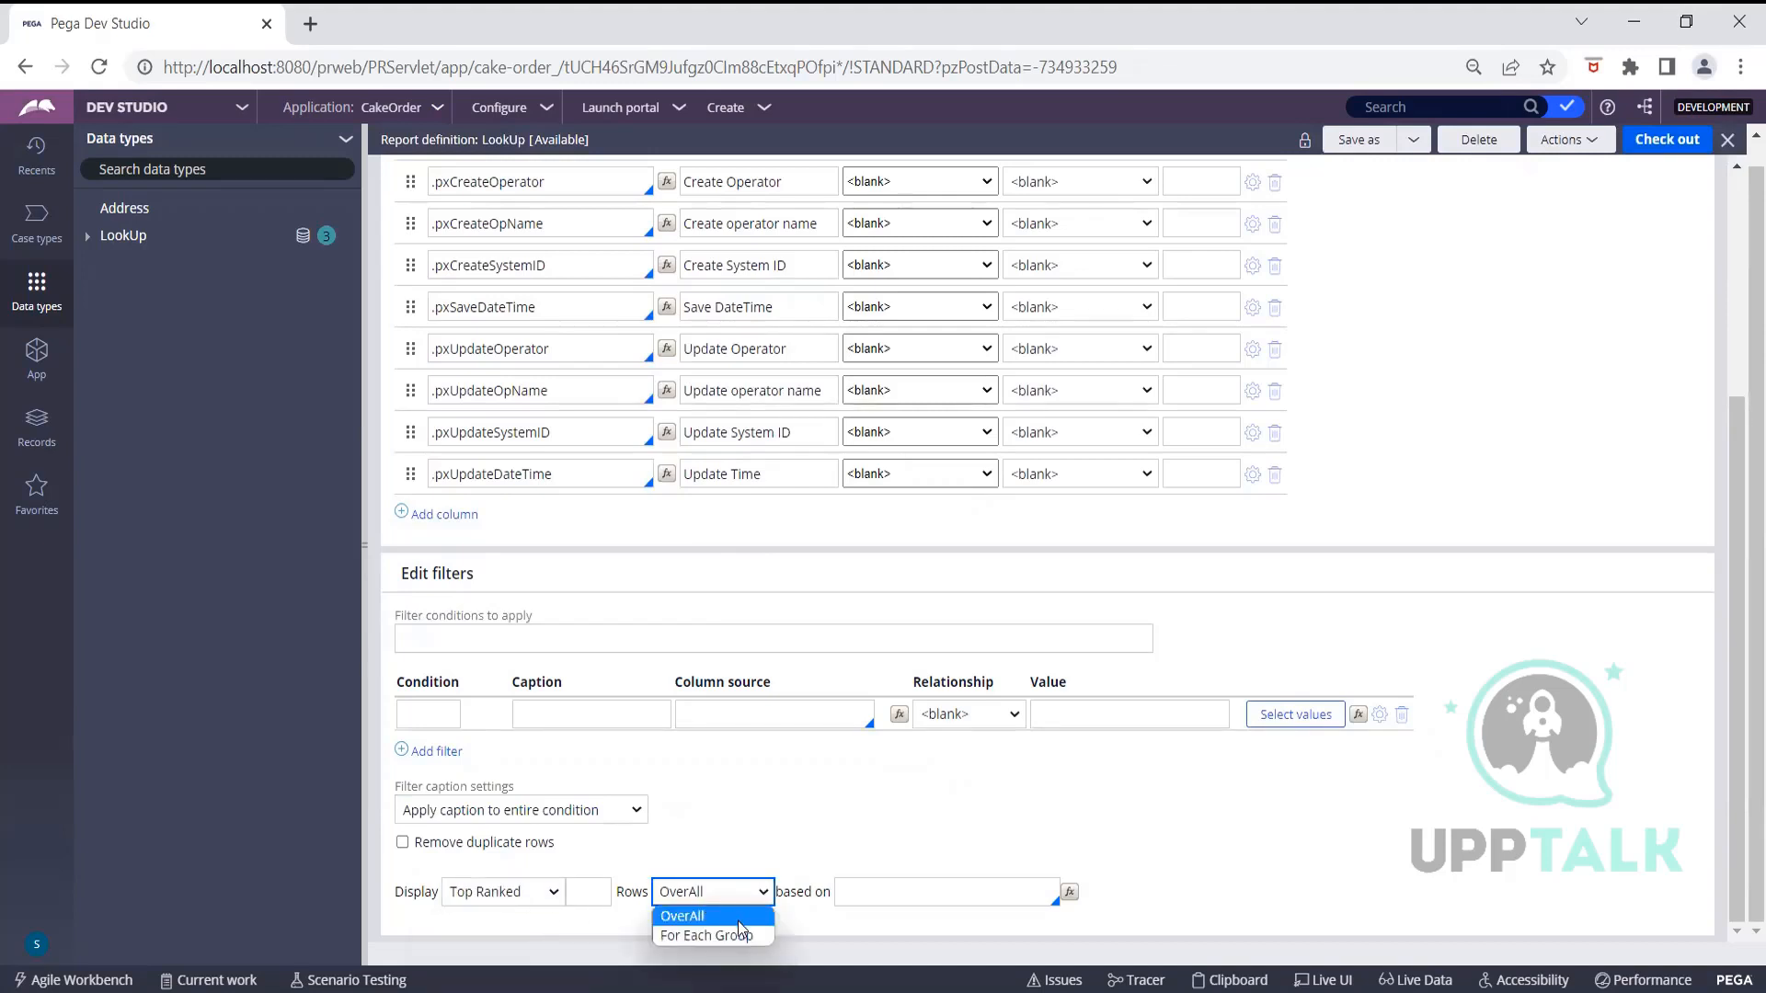
click(767, 855)
click(594, 889)
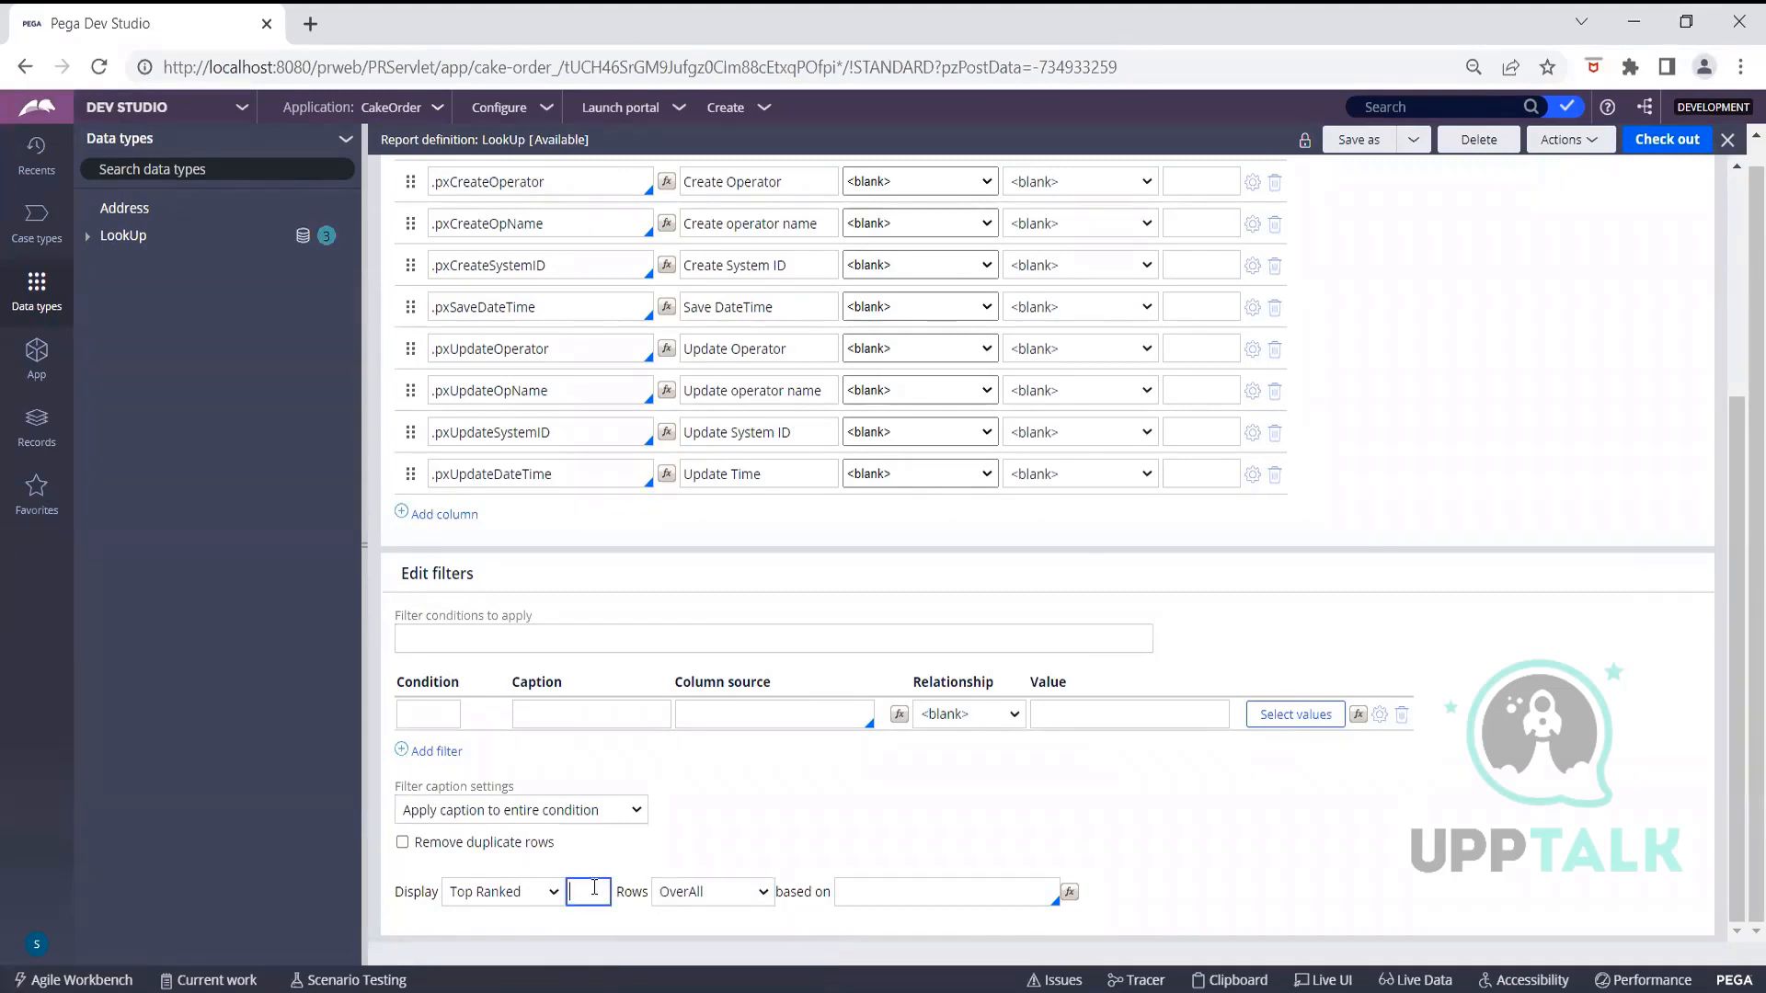
text(1)
click(557, 894)
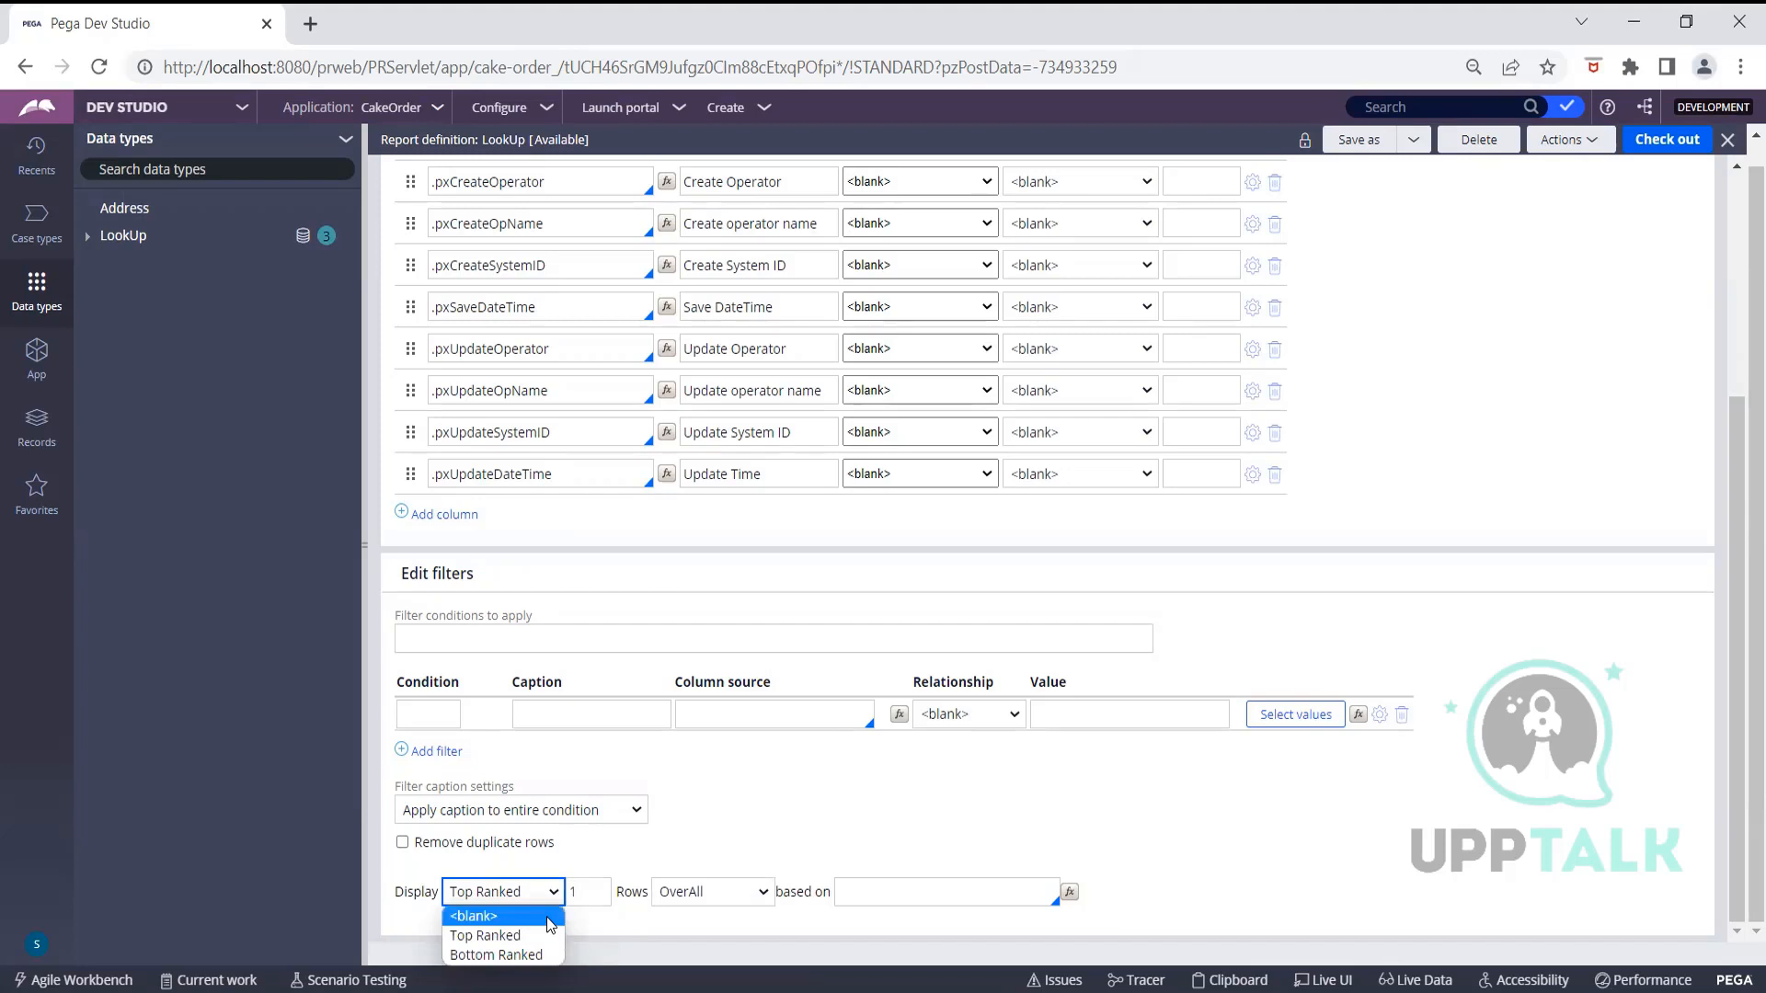
click(550, 923)
click(592, 899)
key(BackSpace)
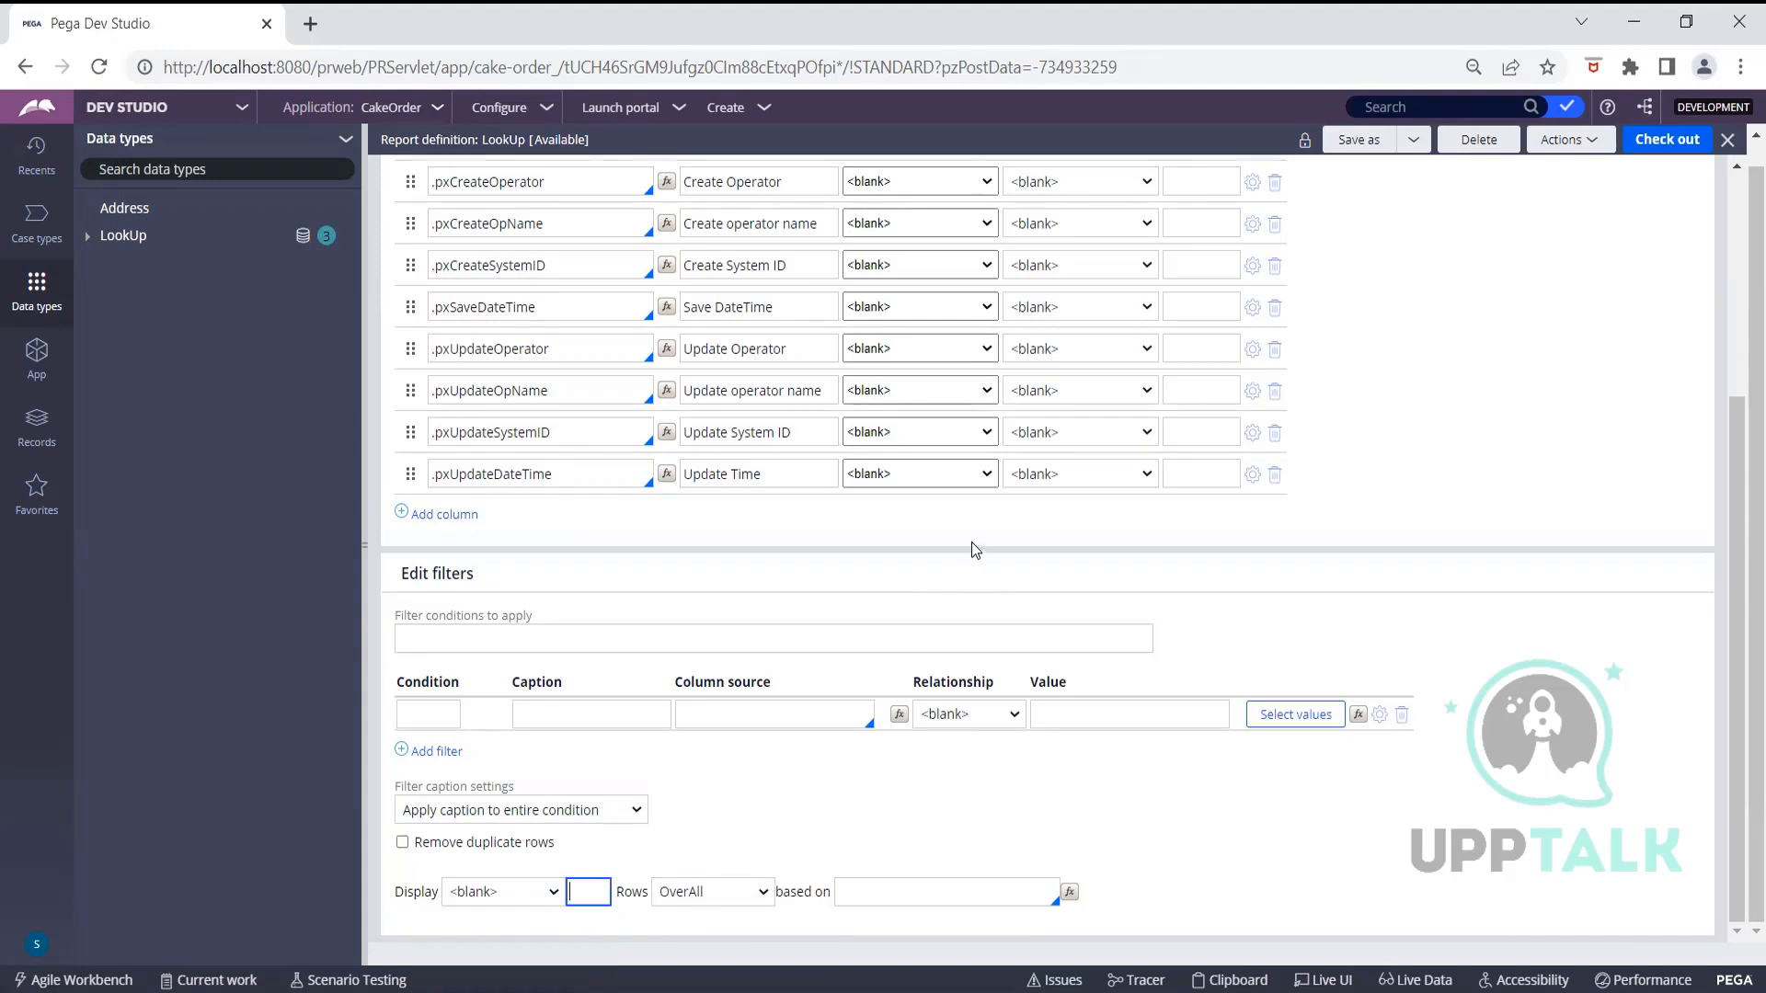
scroll(971, 550, up, 5)
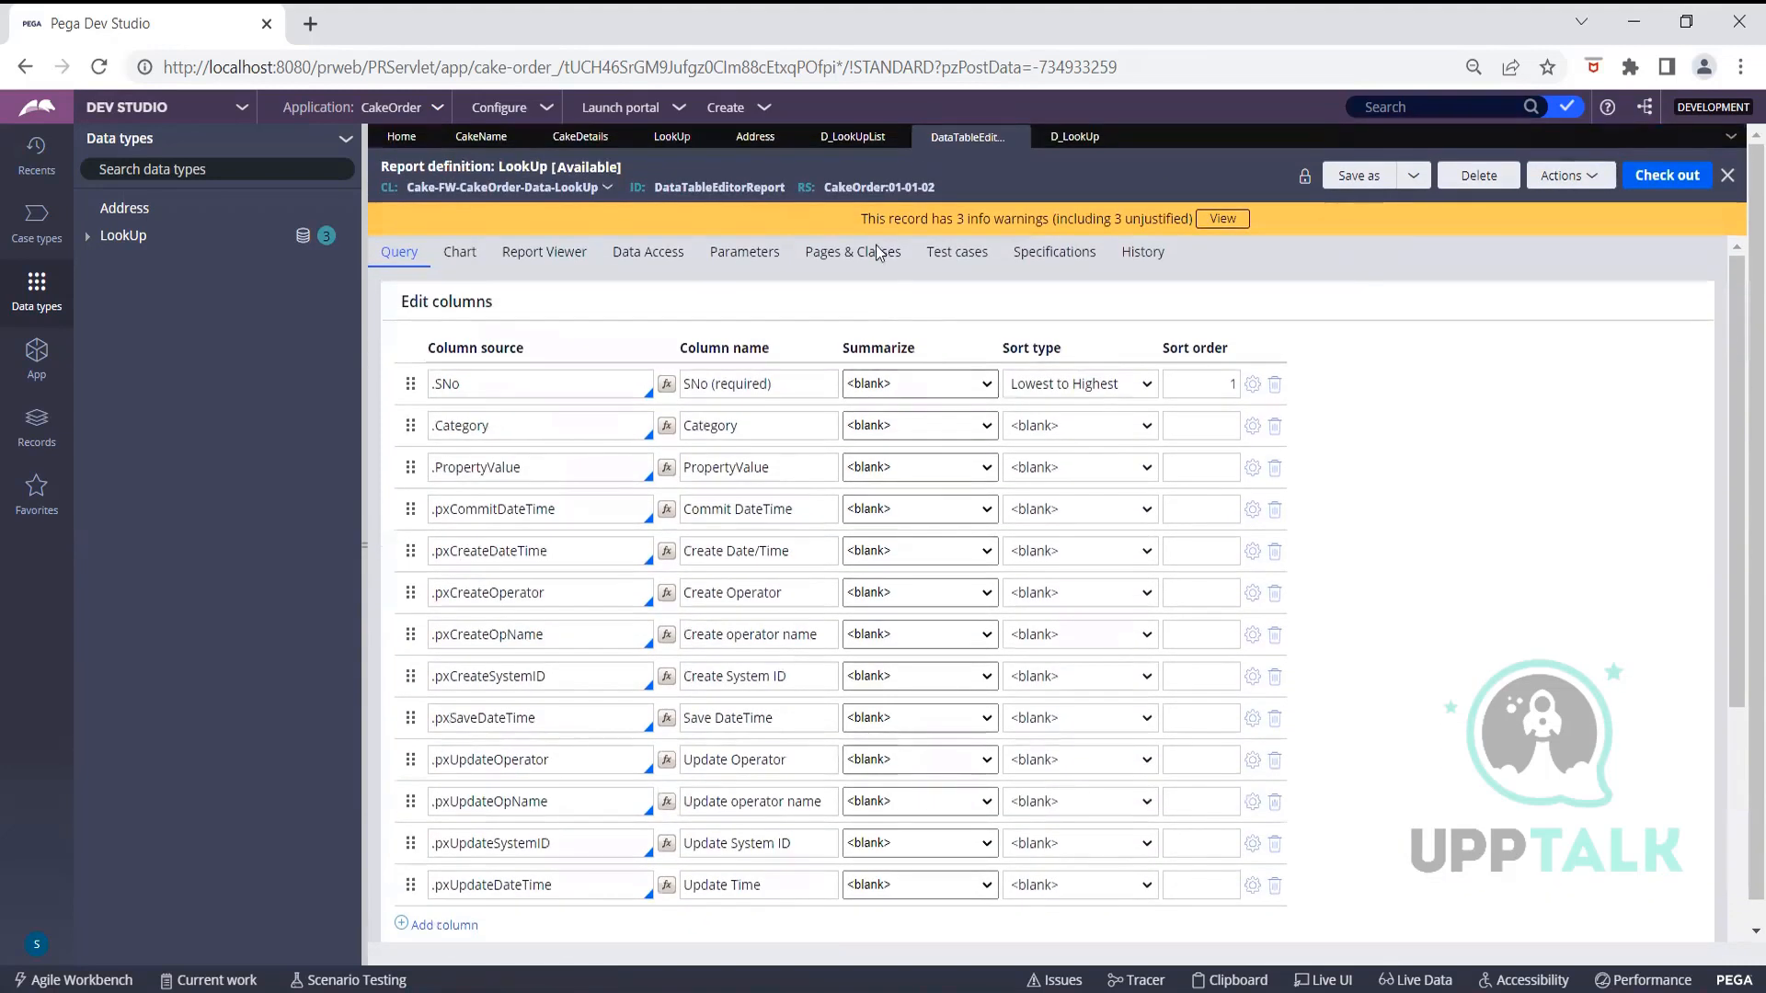
Confirm D_LookUpList's structure stays List, then return to the D_LookUp data page
click(853, 136)
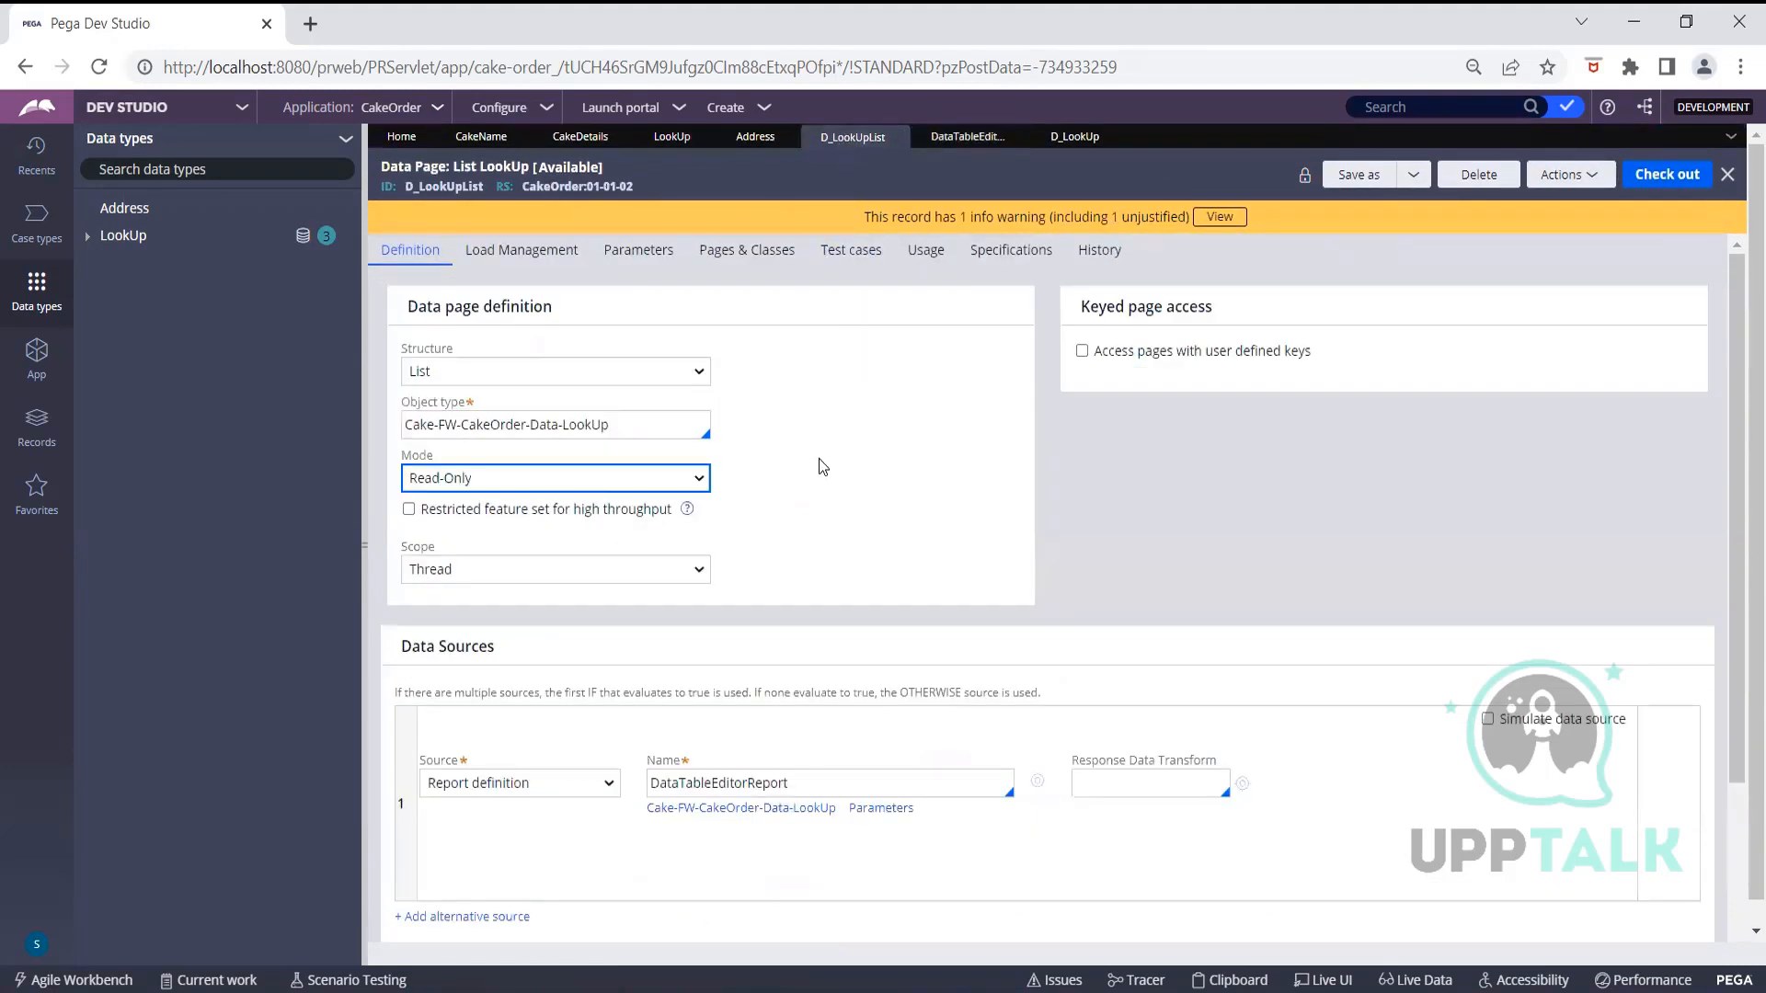
click(703, 379)
click(704, 380)
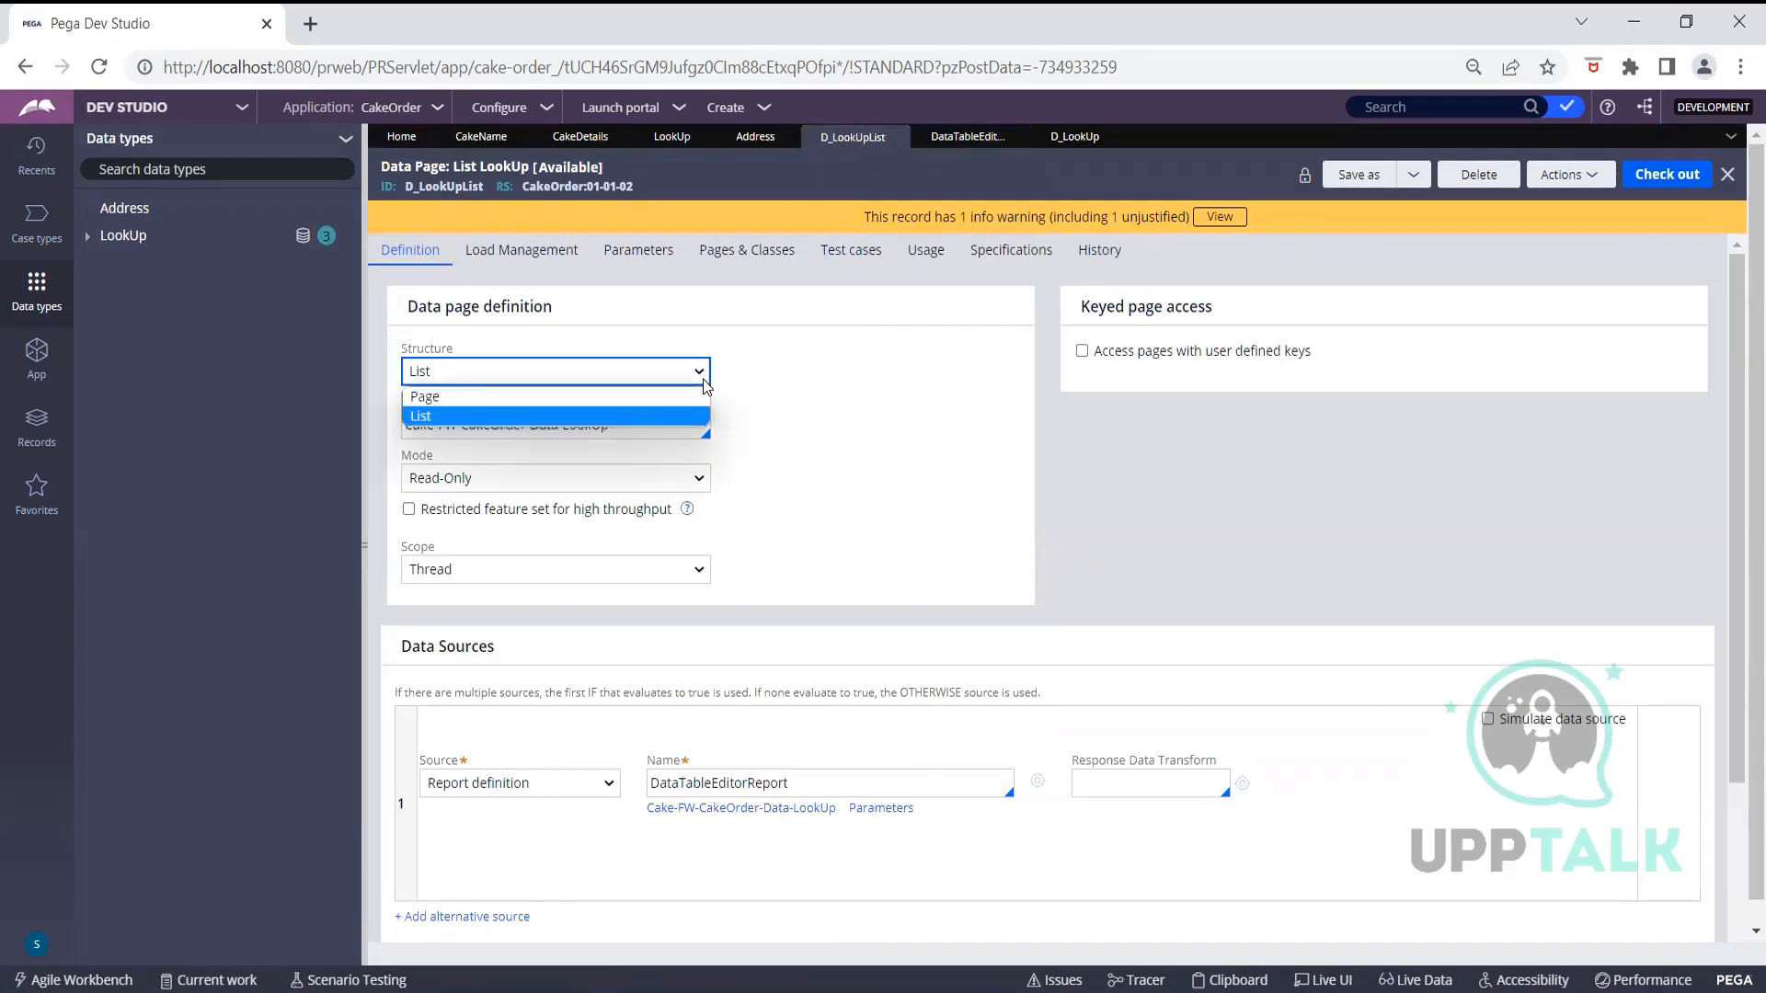
click(776, 397)
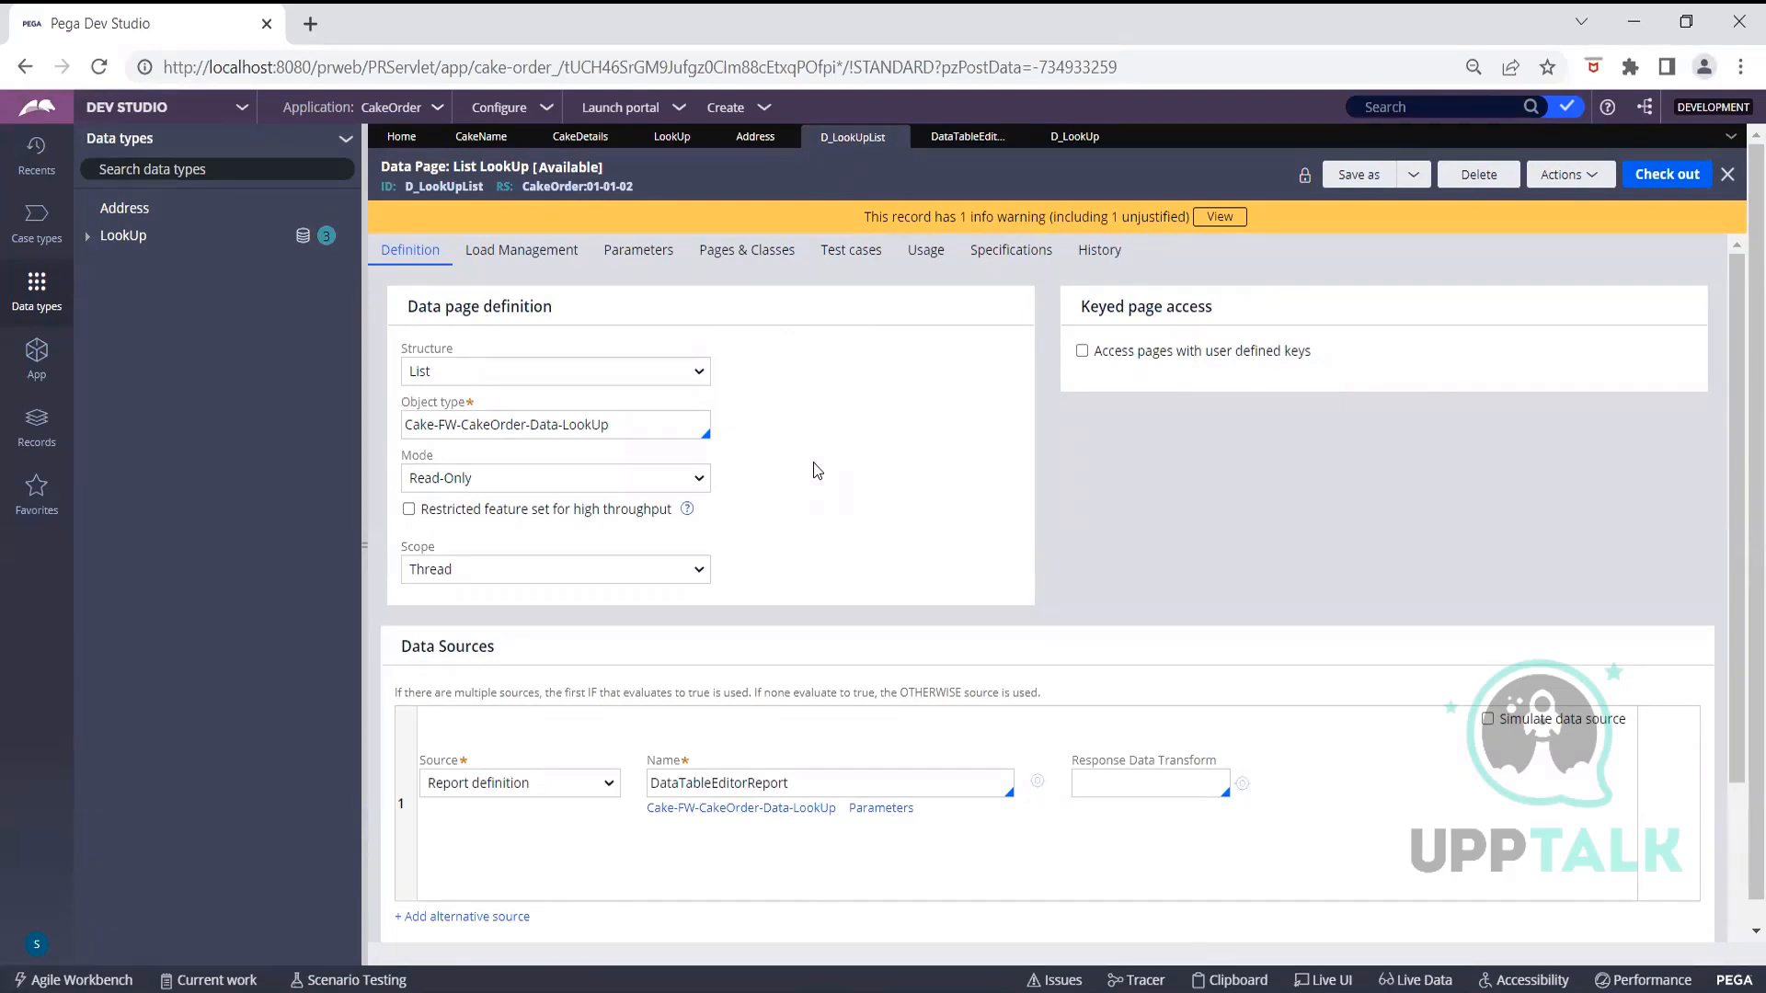
click(1074, 136)
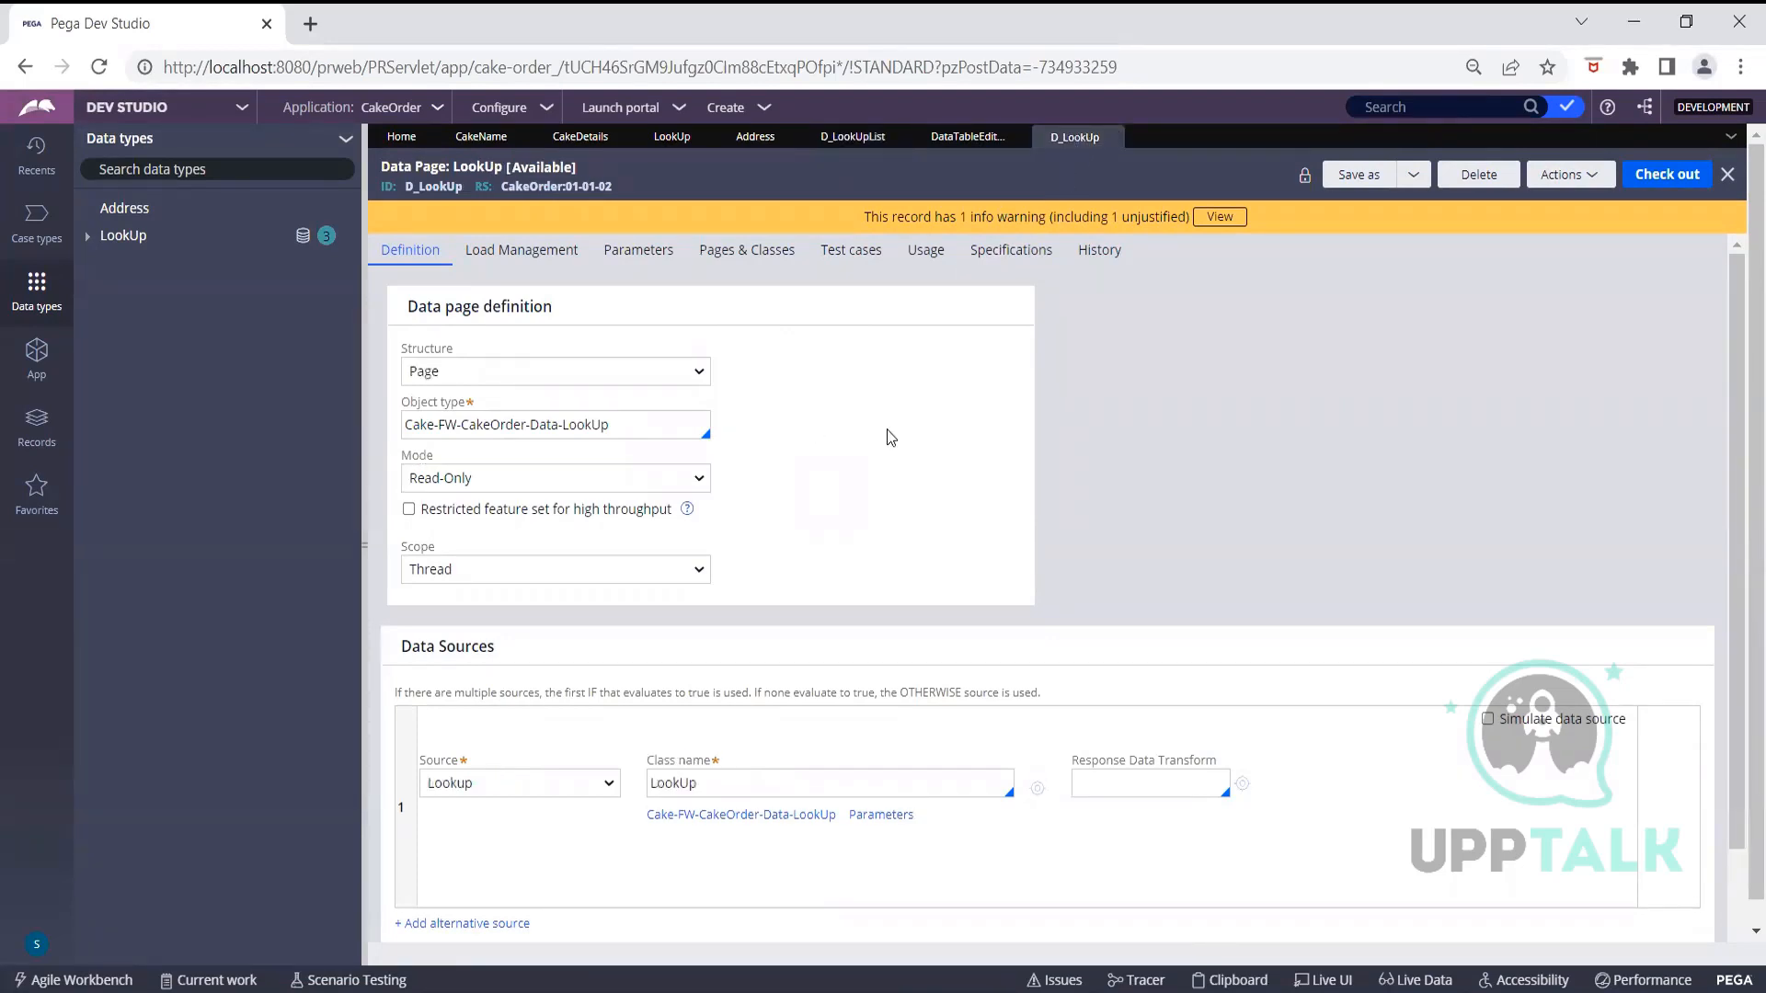
Keep Lookup as D_LookUp's data source, review its settings, and bring up its actions
click(610, 786)
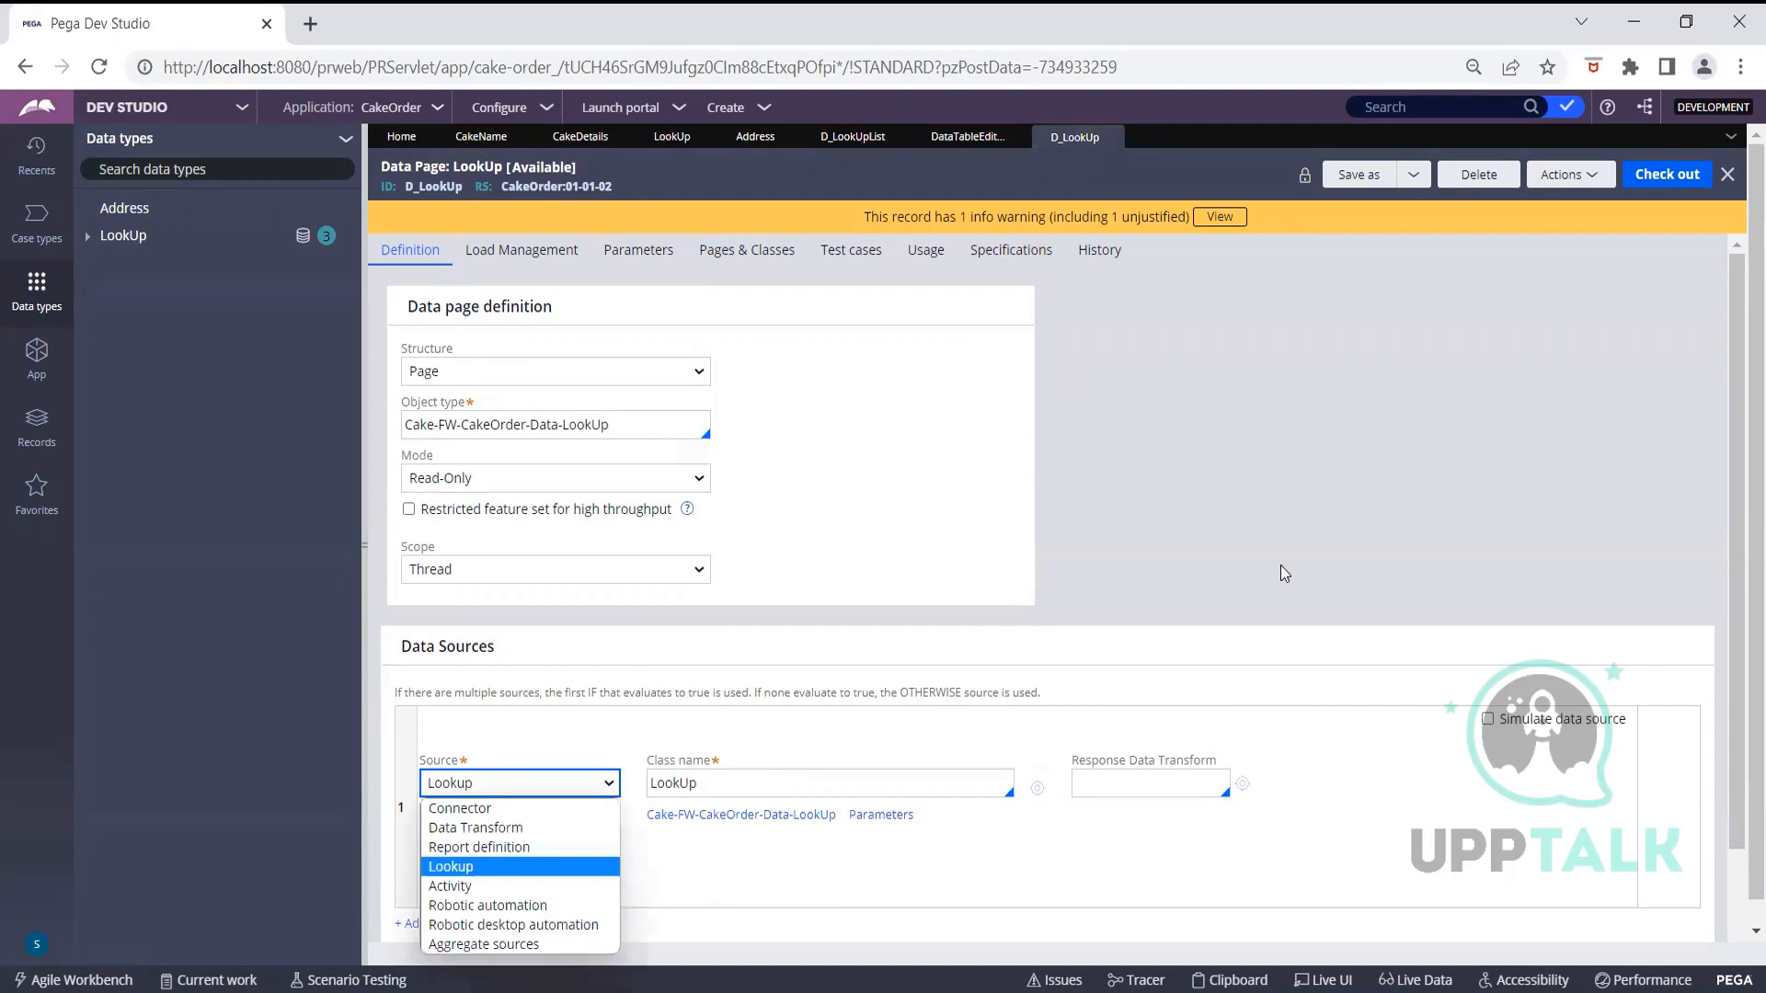
click(1192, 540)
scroll(1192, 540, down, 1)
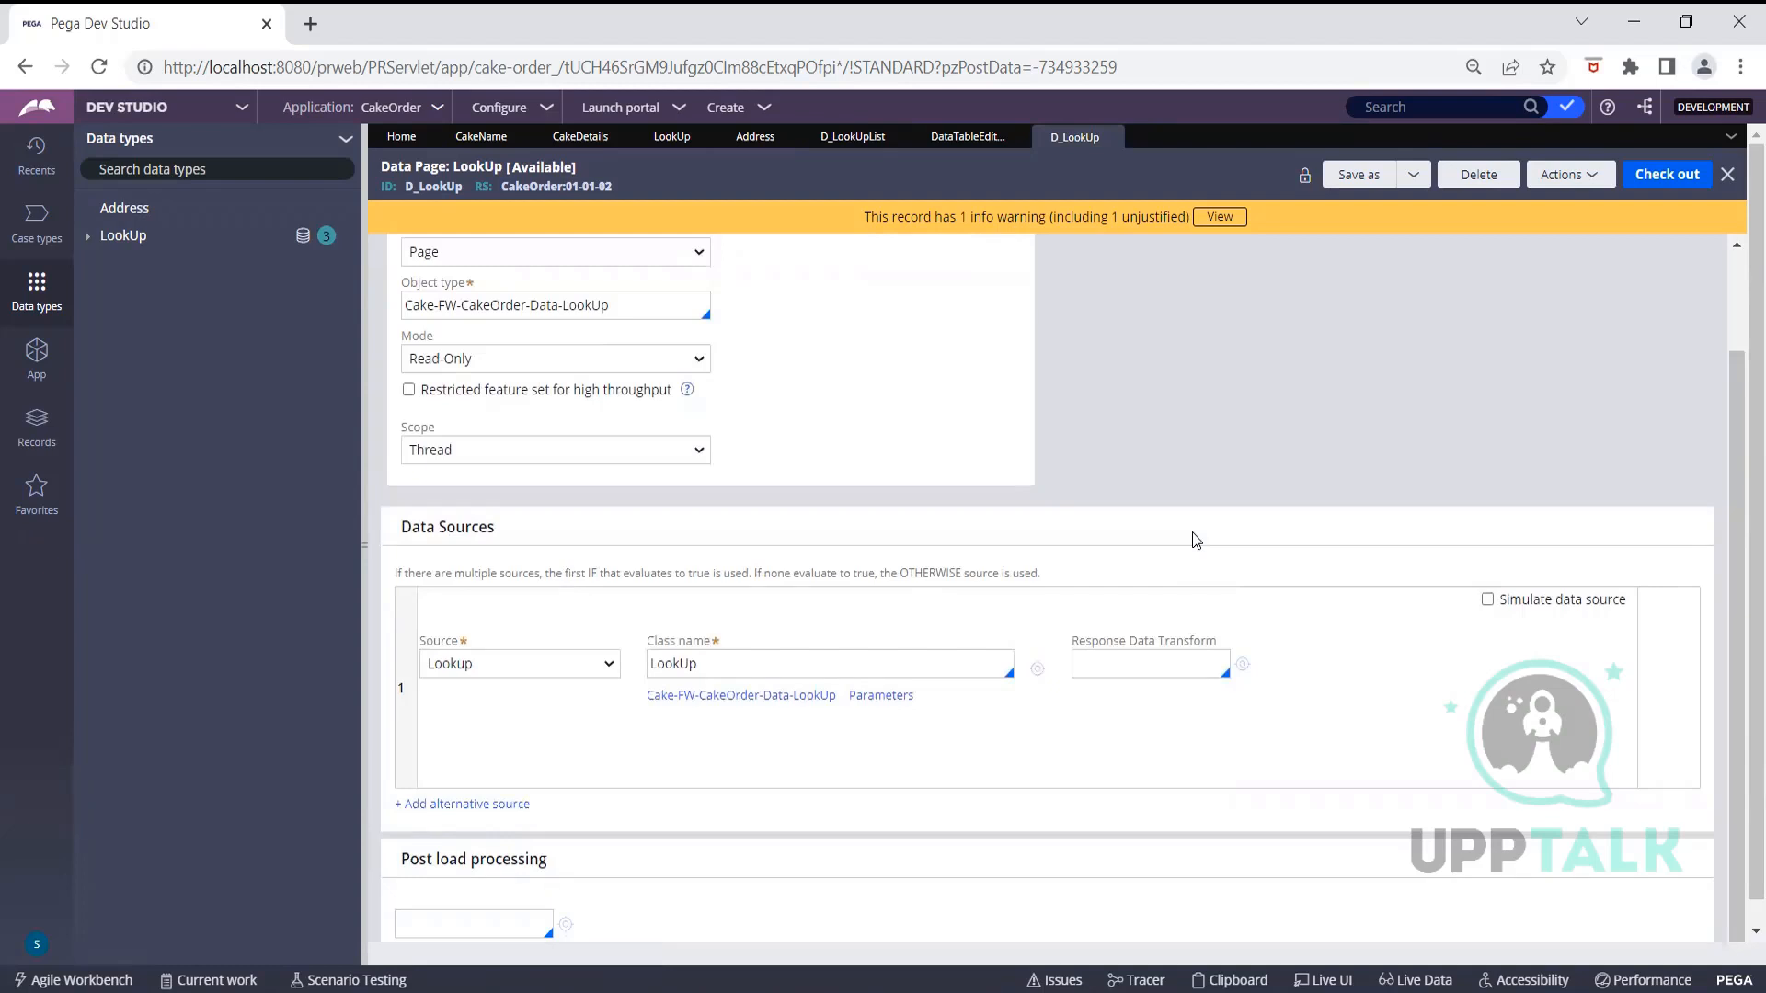
scroll(1193, 539, up, 2)
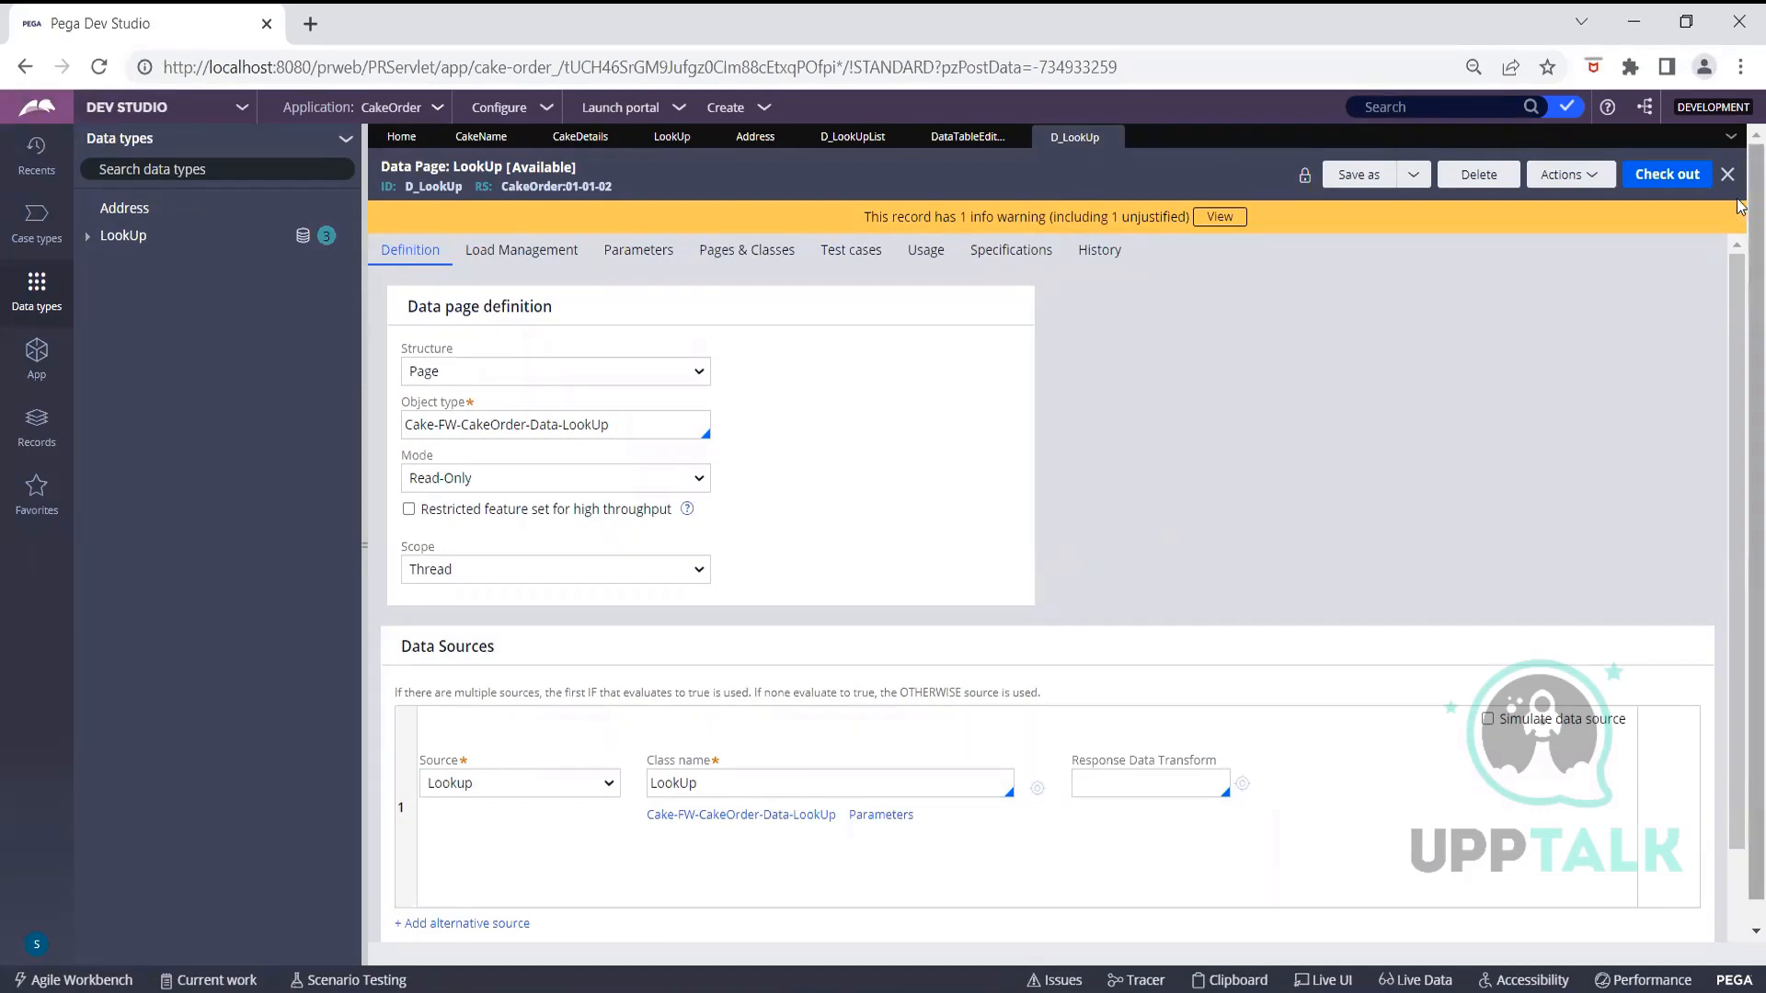
click(1580, 181)
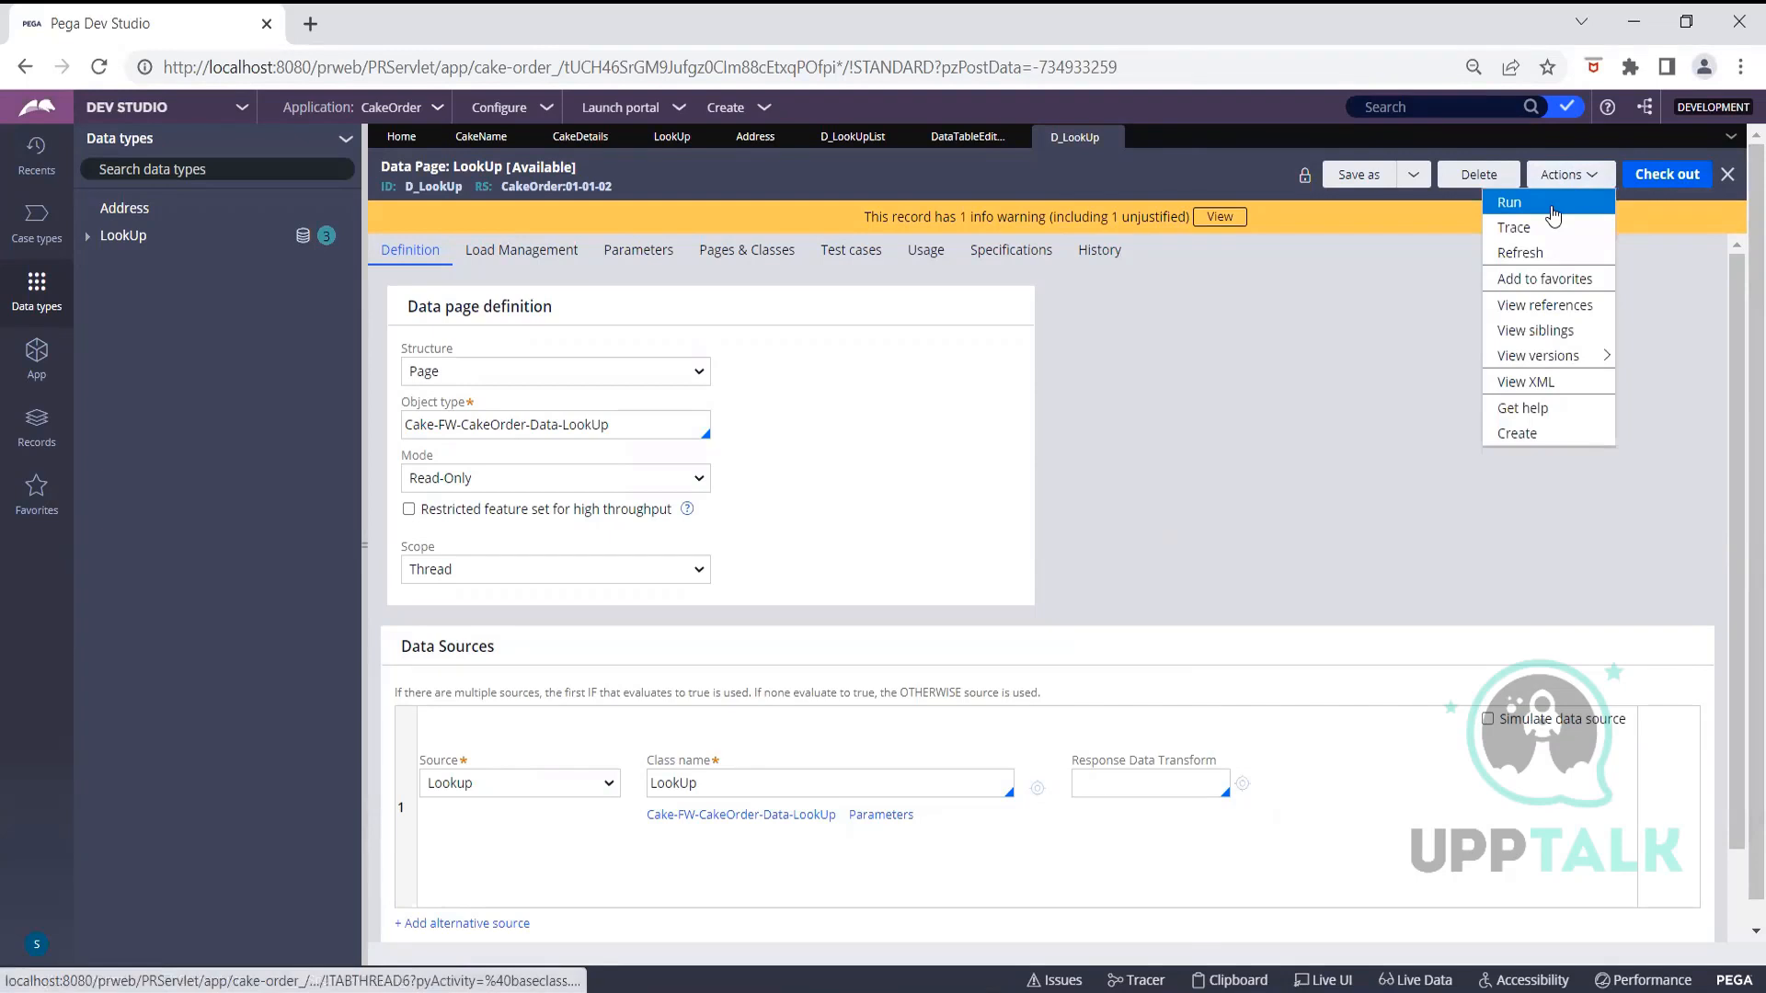
Run D_LookUp with SNo 1 in a full-screen run window
click(1553, 204)
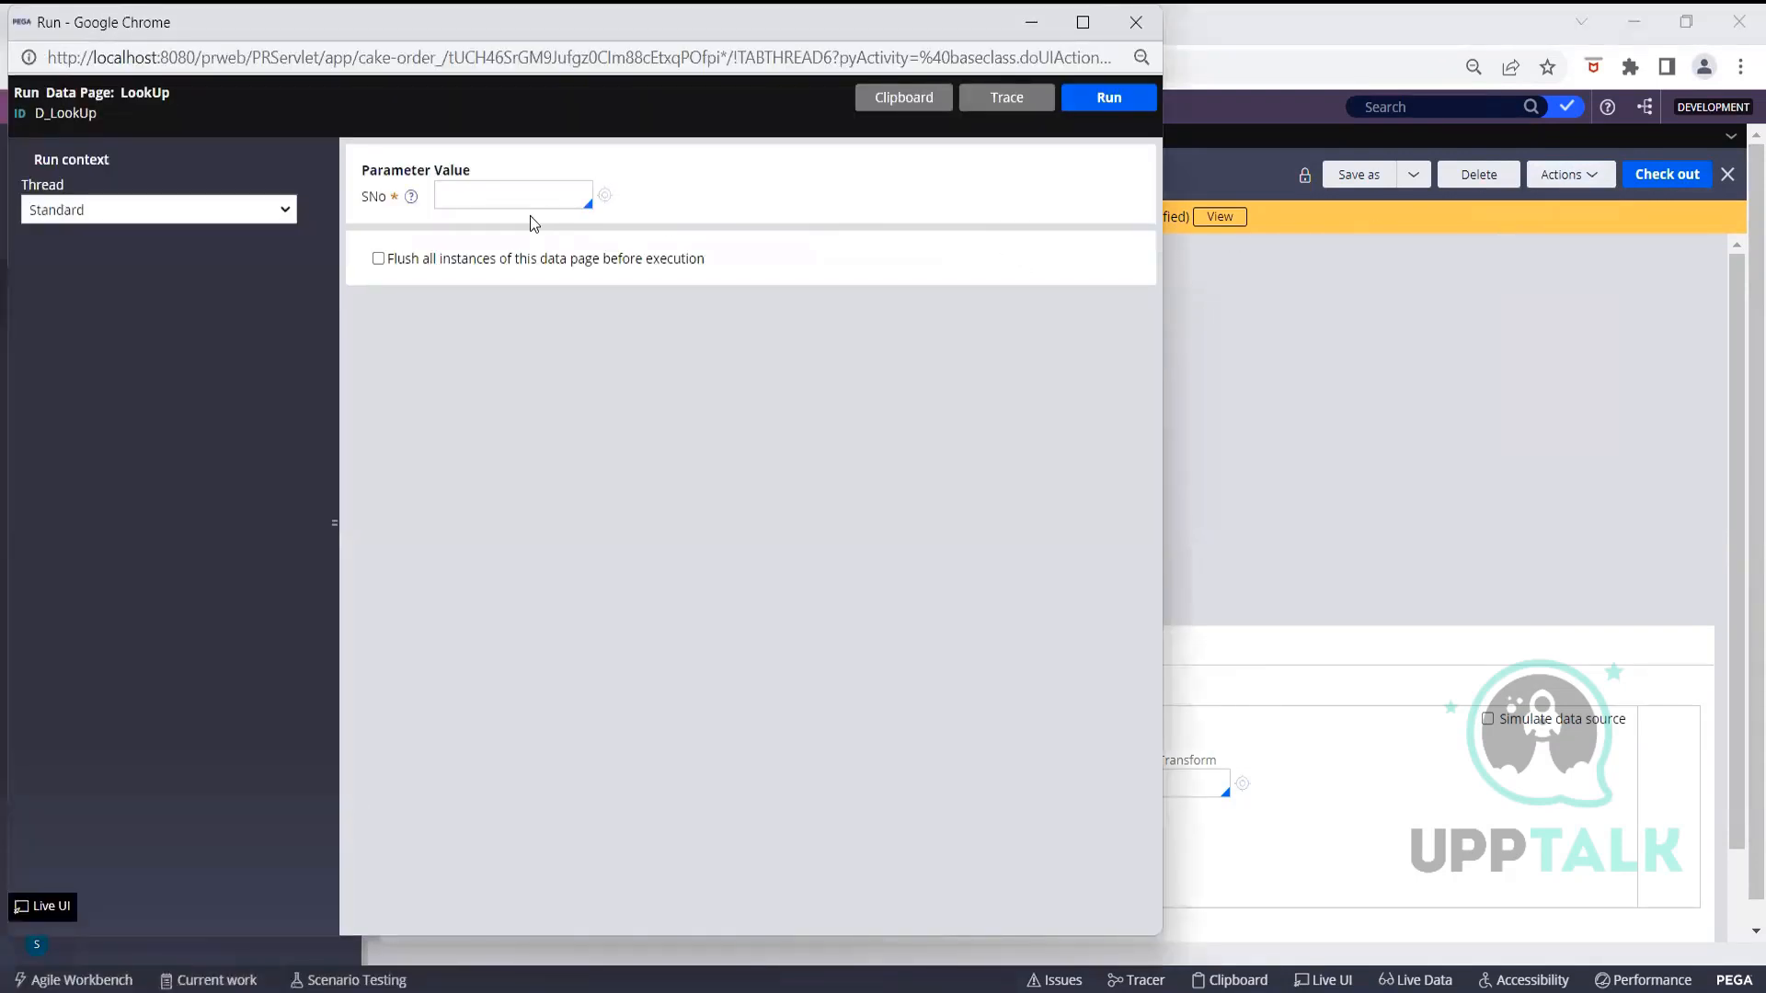
click(534, 197)
text(1)
click(1083, 22)
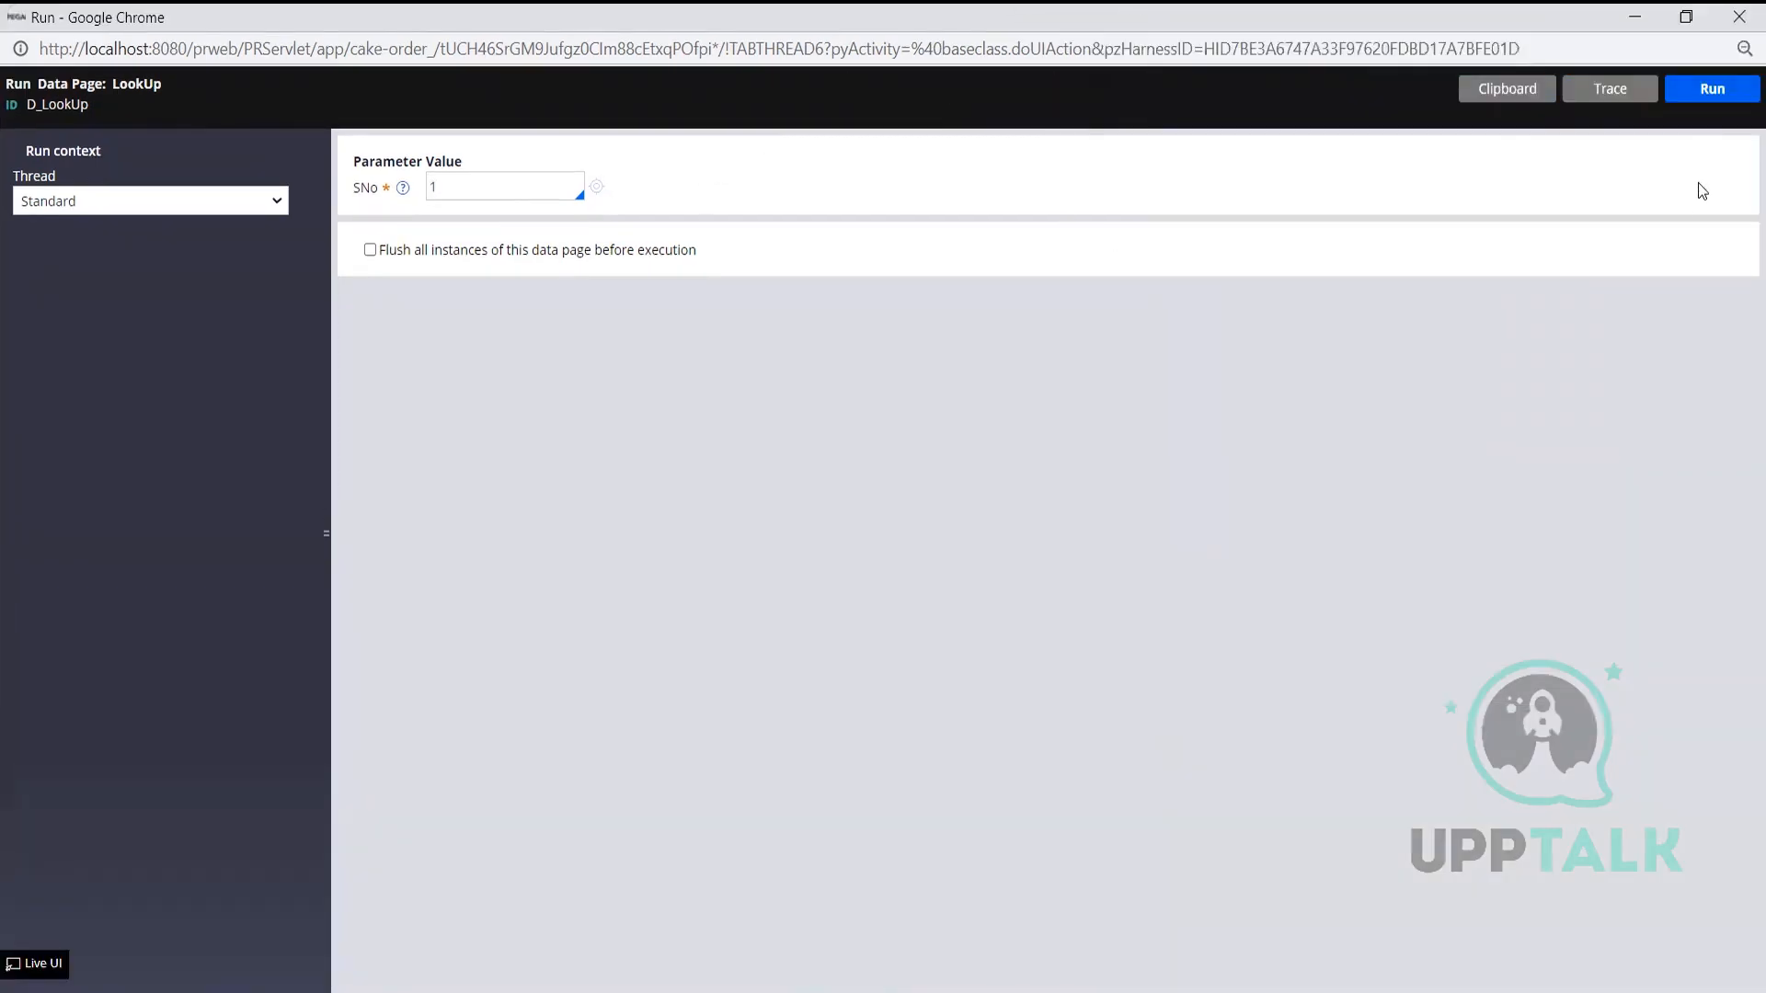
click(1702, 96)
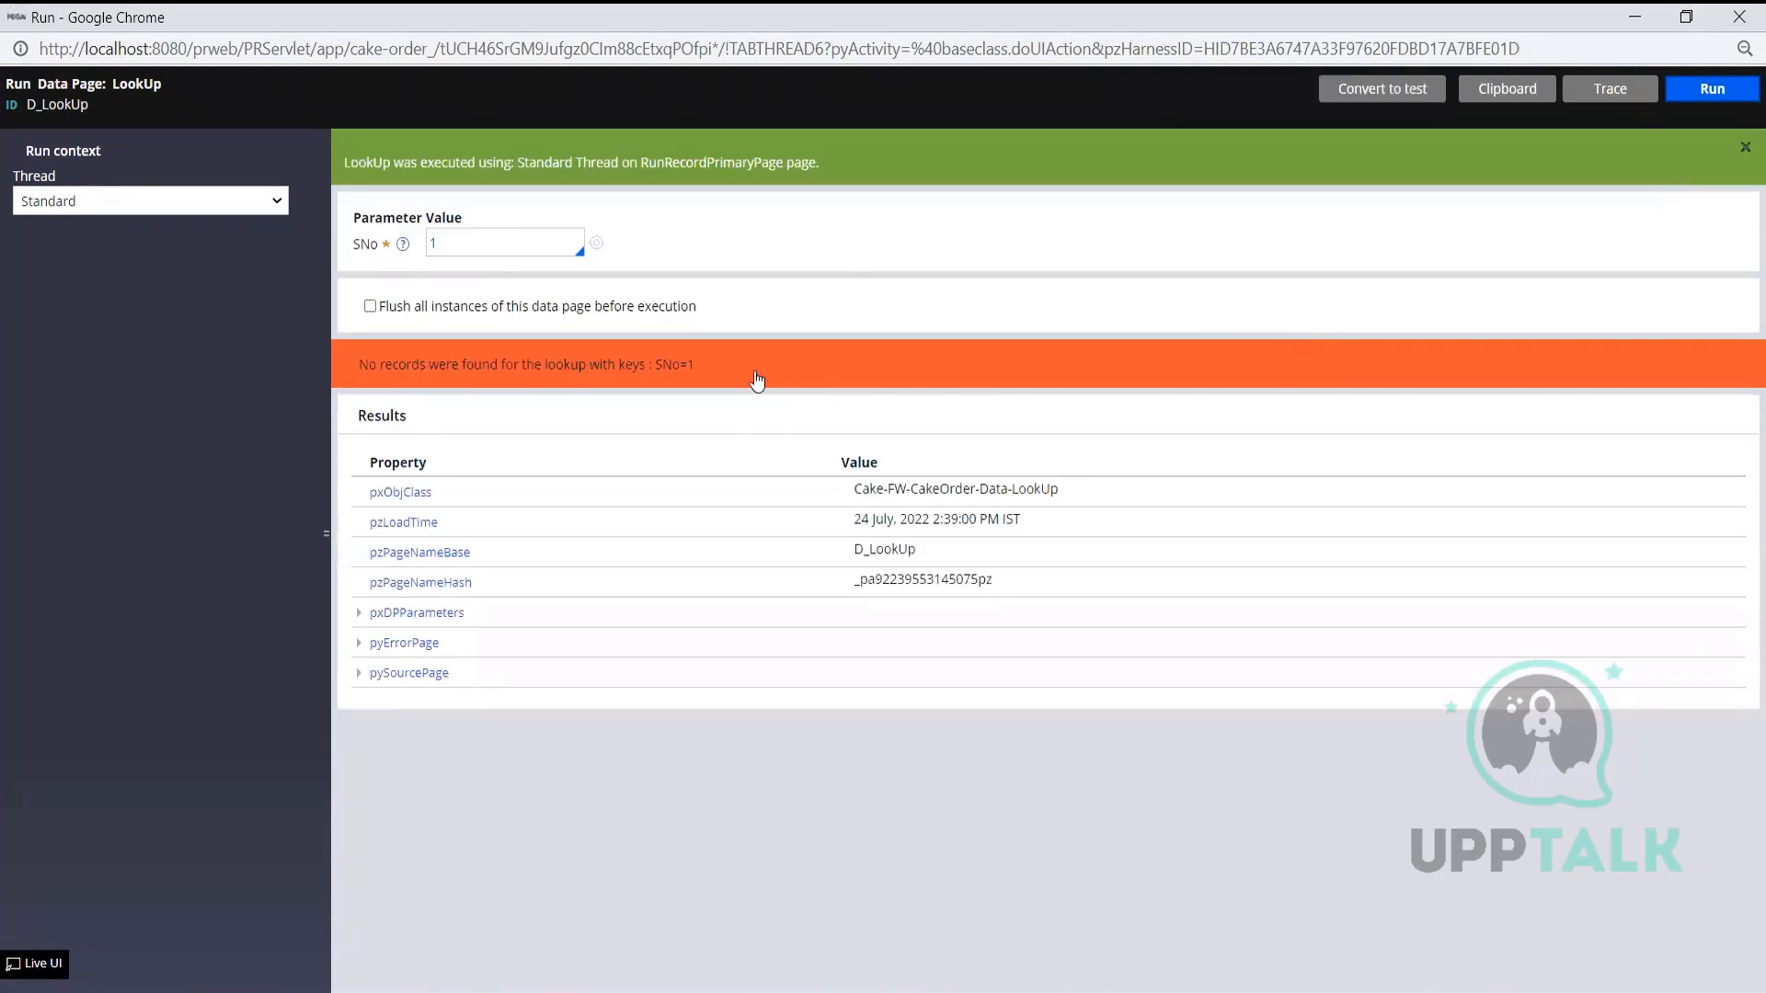
Rerun it with SNo 2, review the result, then enter SNo 34
click(500, 245)
key(BackSpace)
text(2)
click(1712, 88)
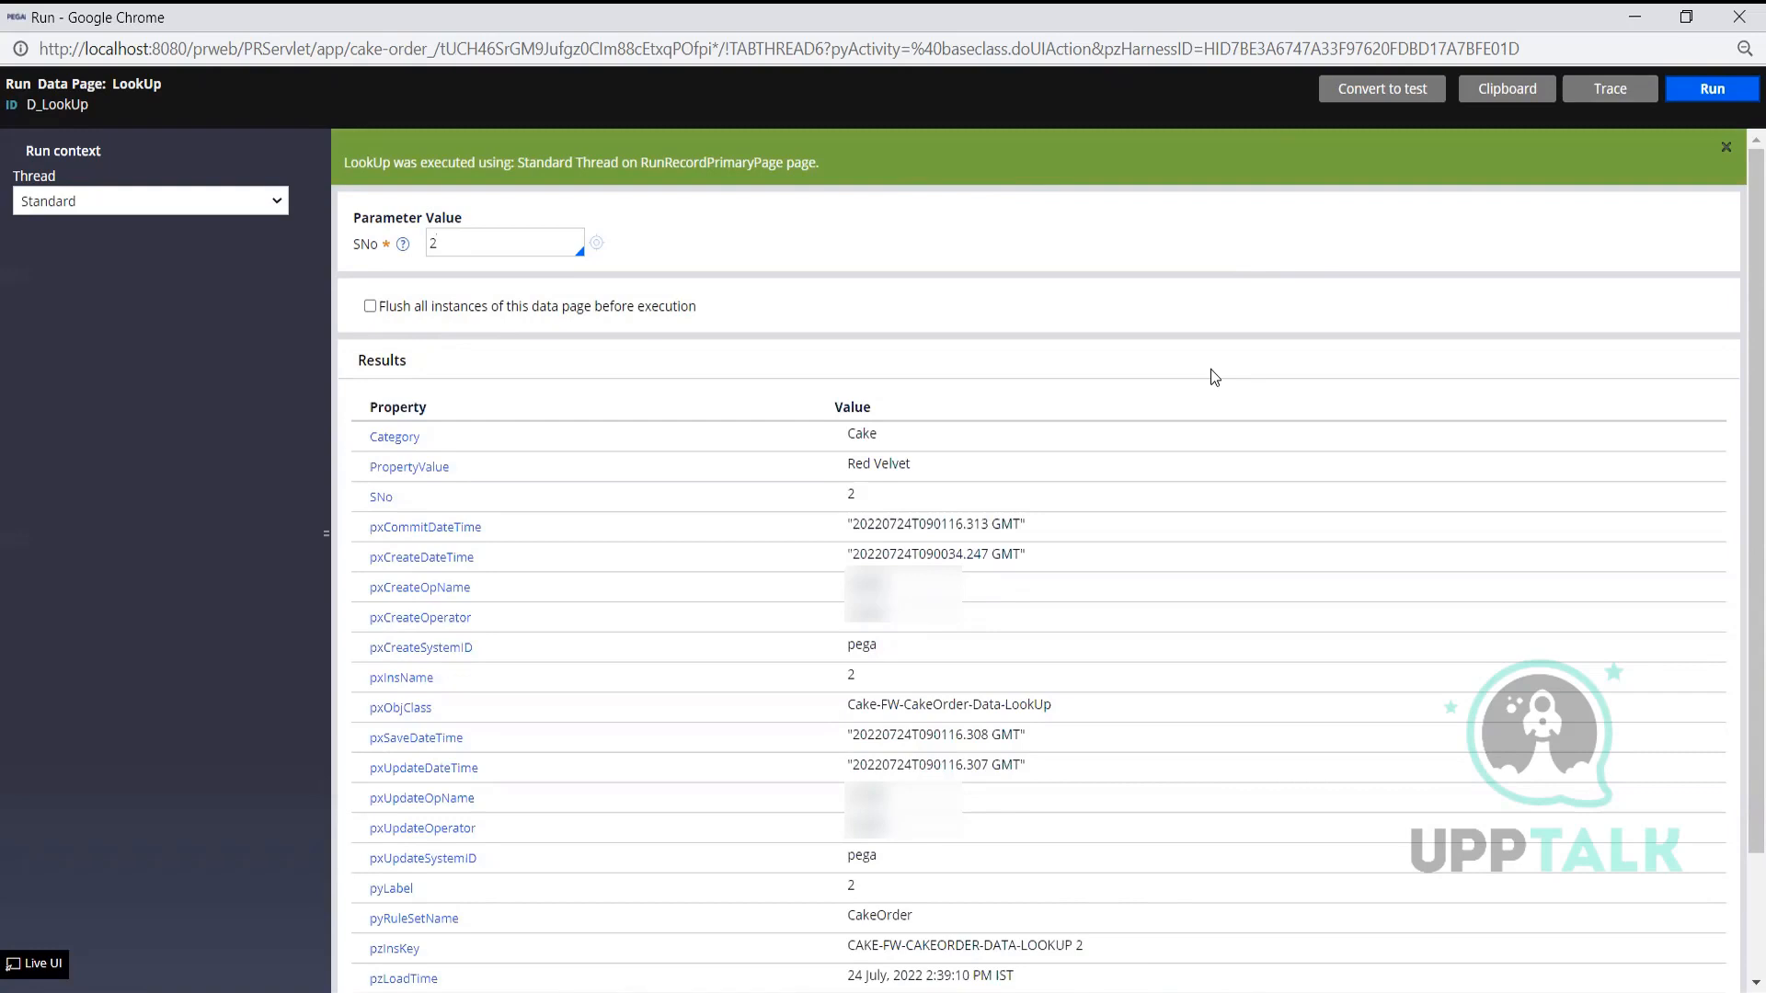
scroll(1211, 374, down, 2)
scroll(1214, 378, up, 2)
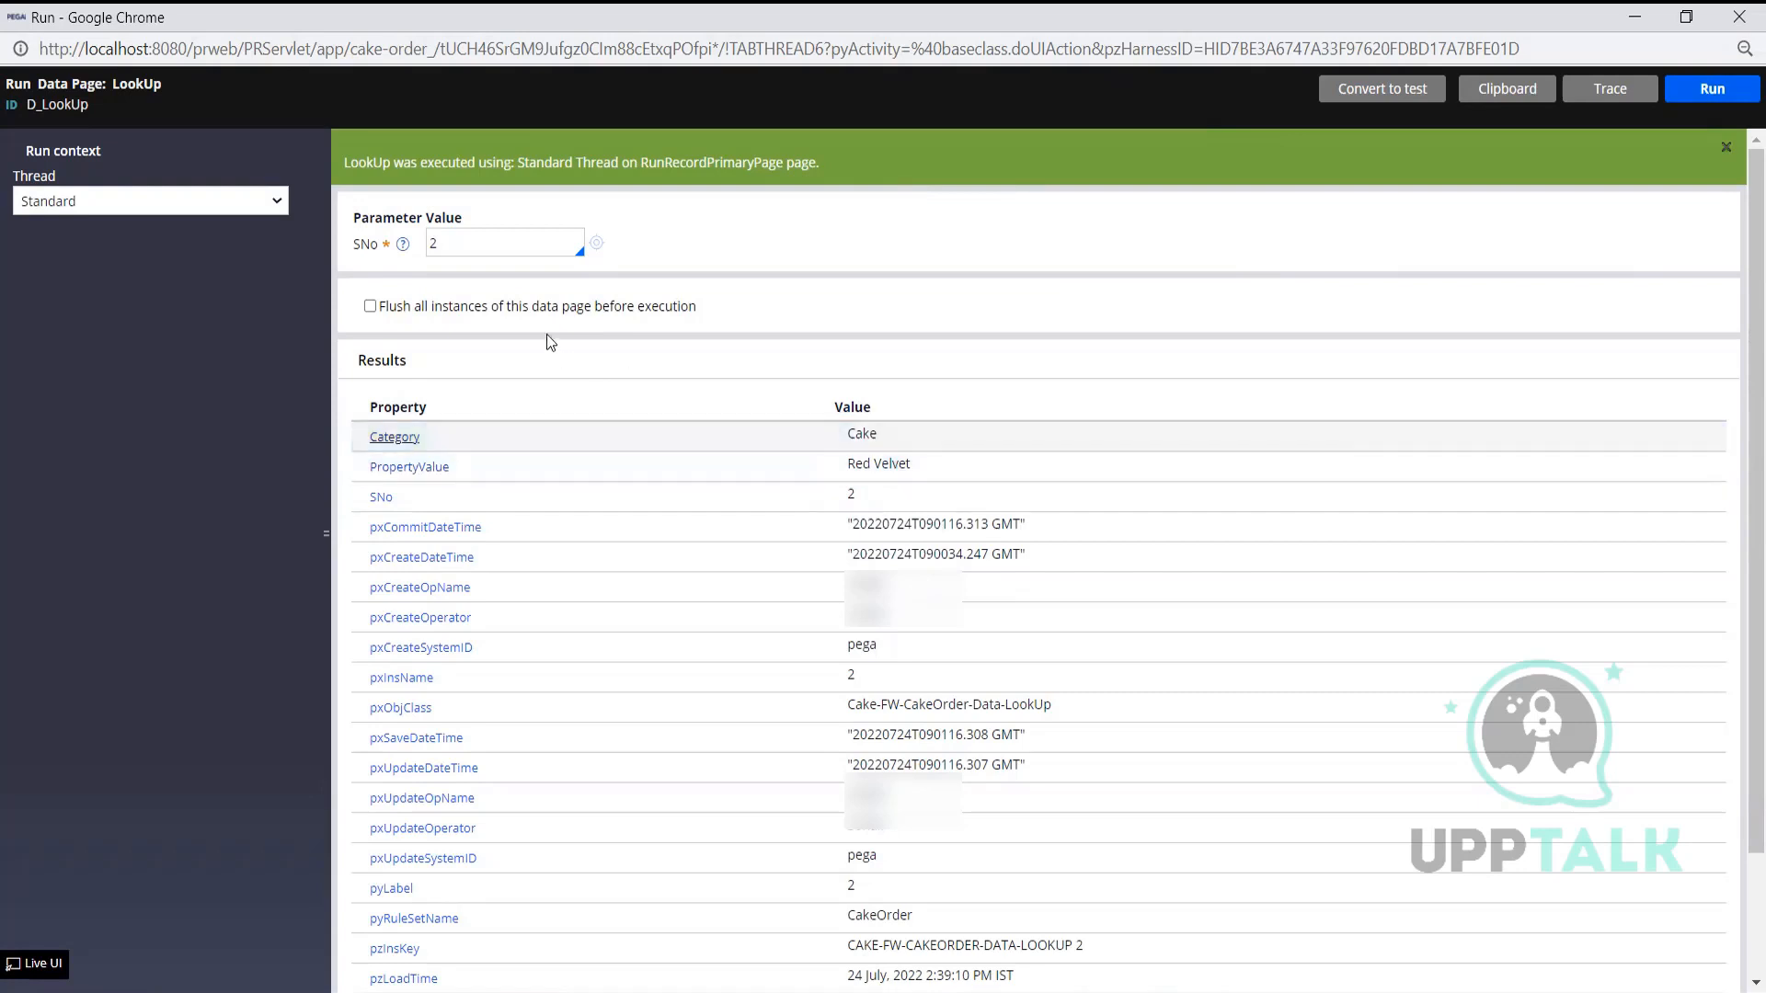
click(506, 239)
text(34)
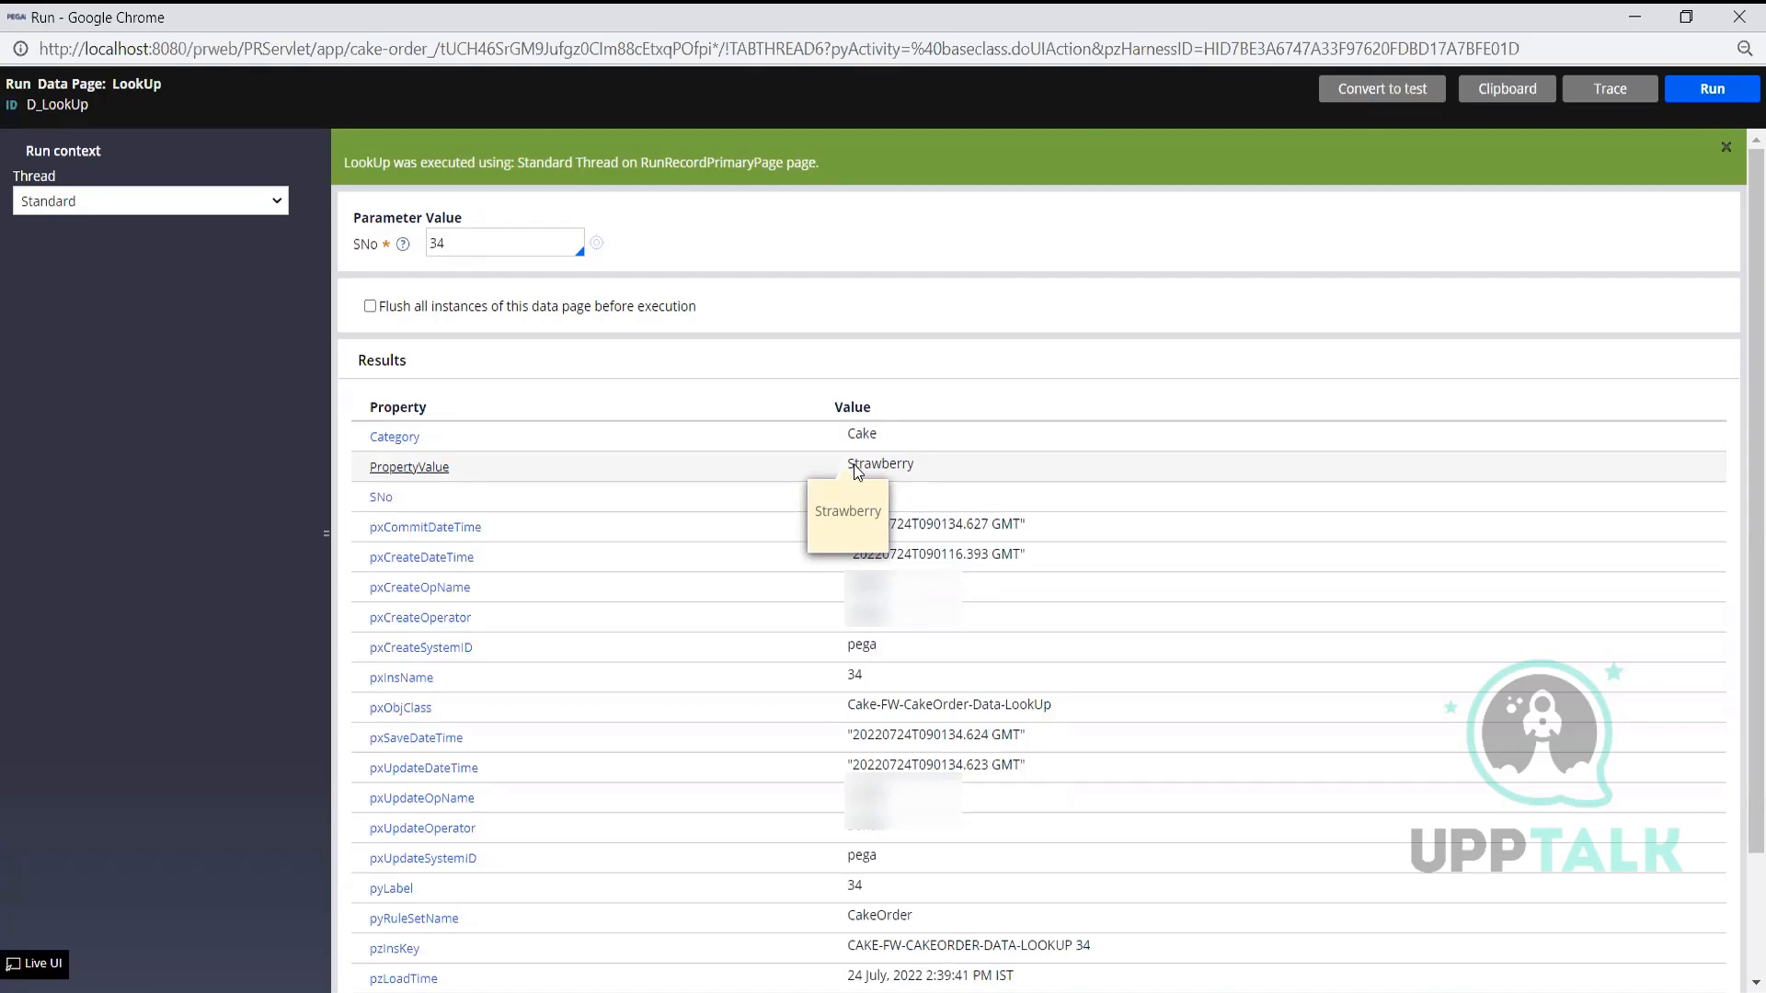
Close the D_LookUp run window and the LookUp report results window
click(1739, 16)
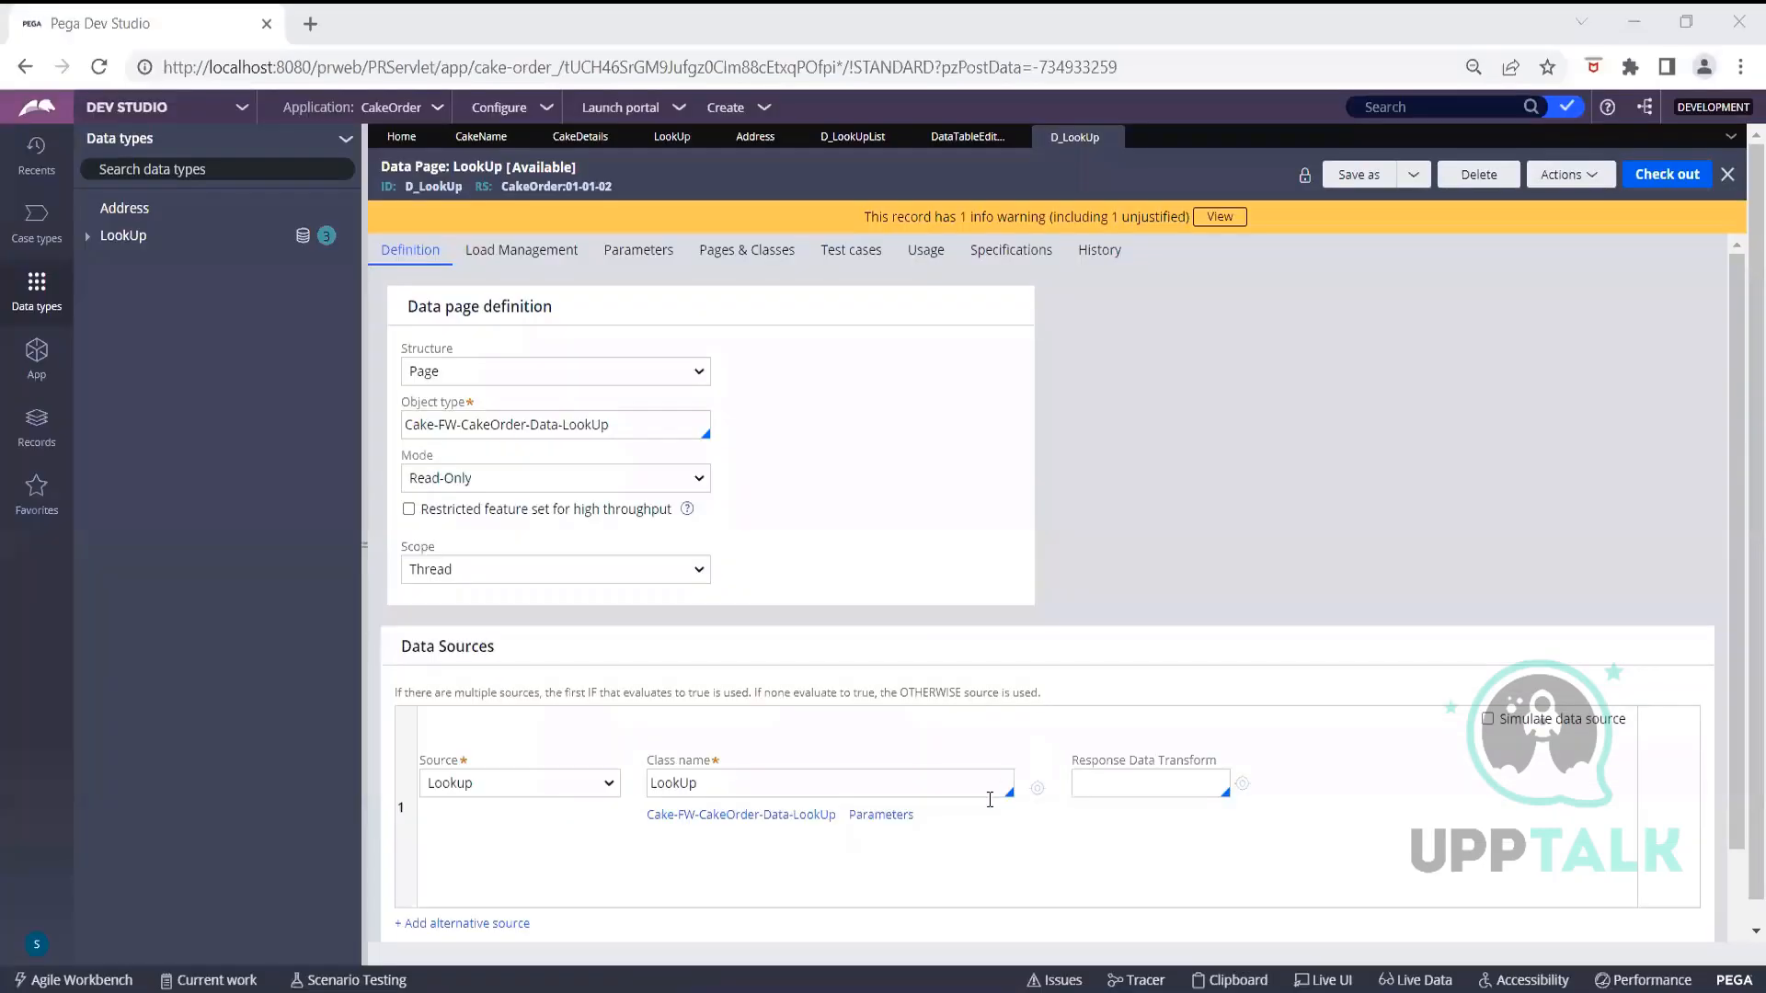
mouse_move(1145, 982)
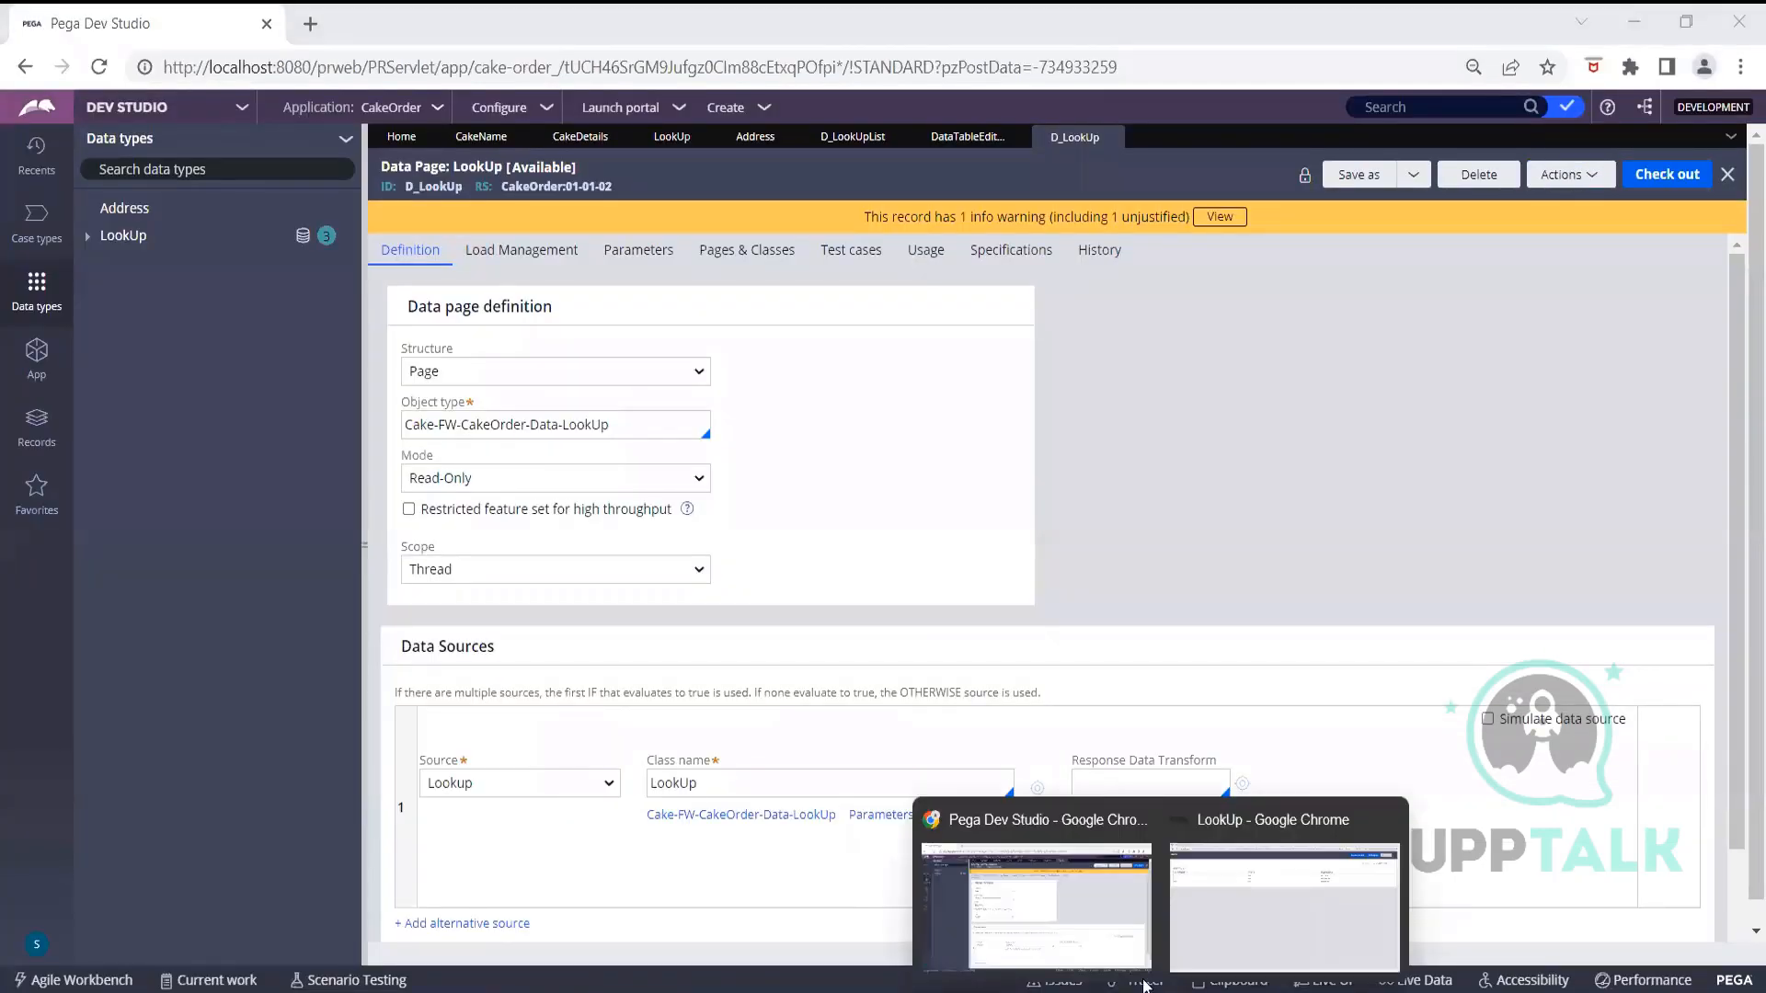
click(1232, 946)
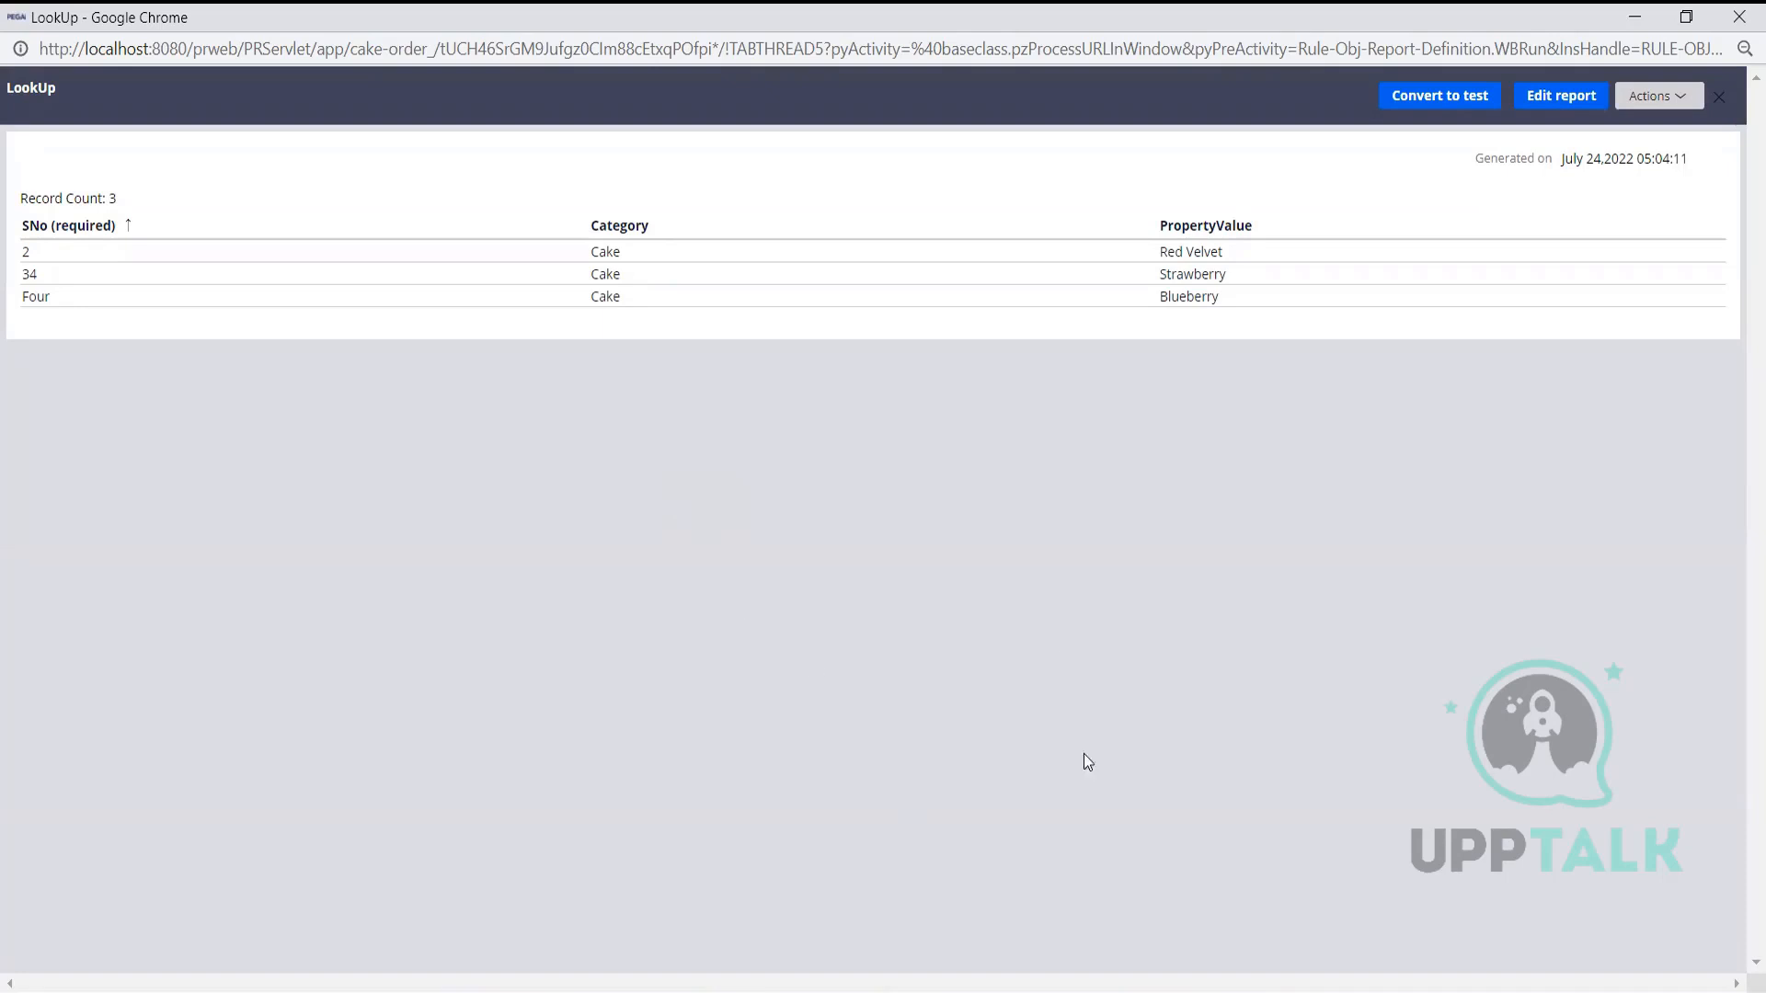
mouse_move(1161, 991)
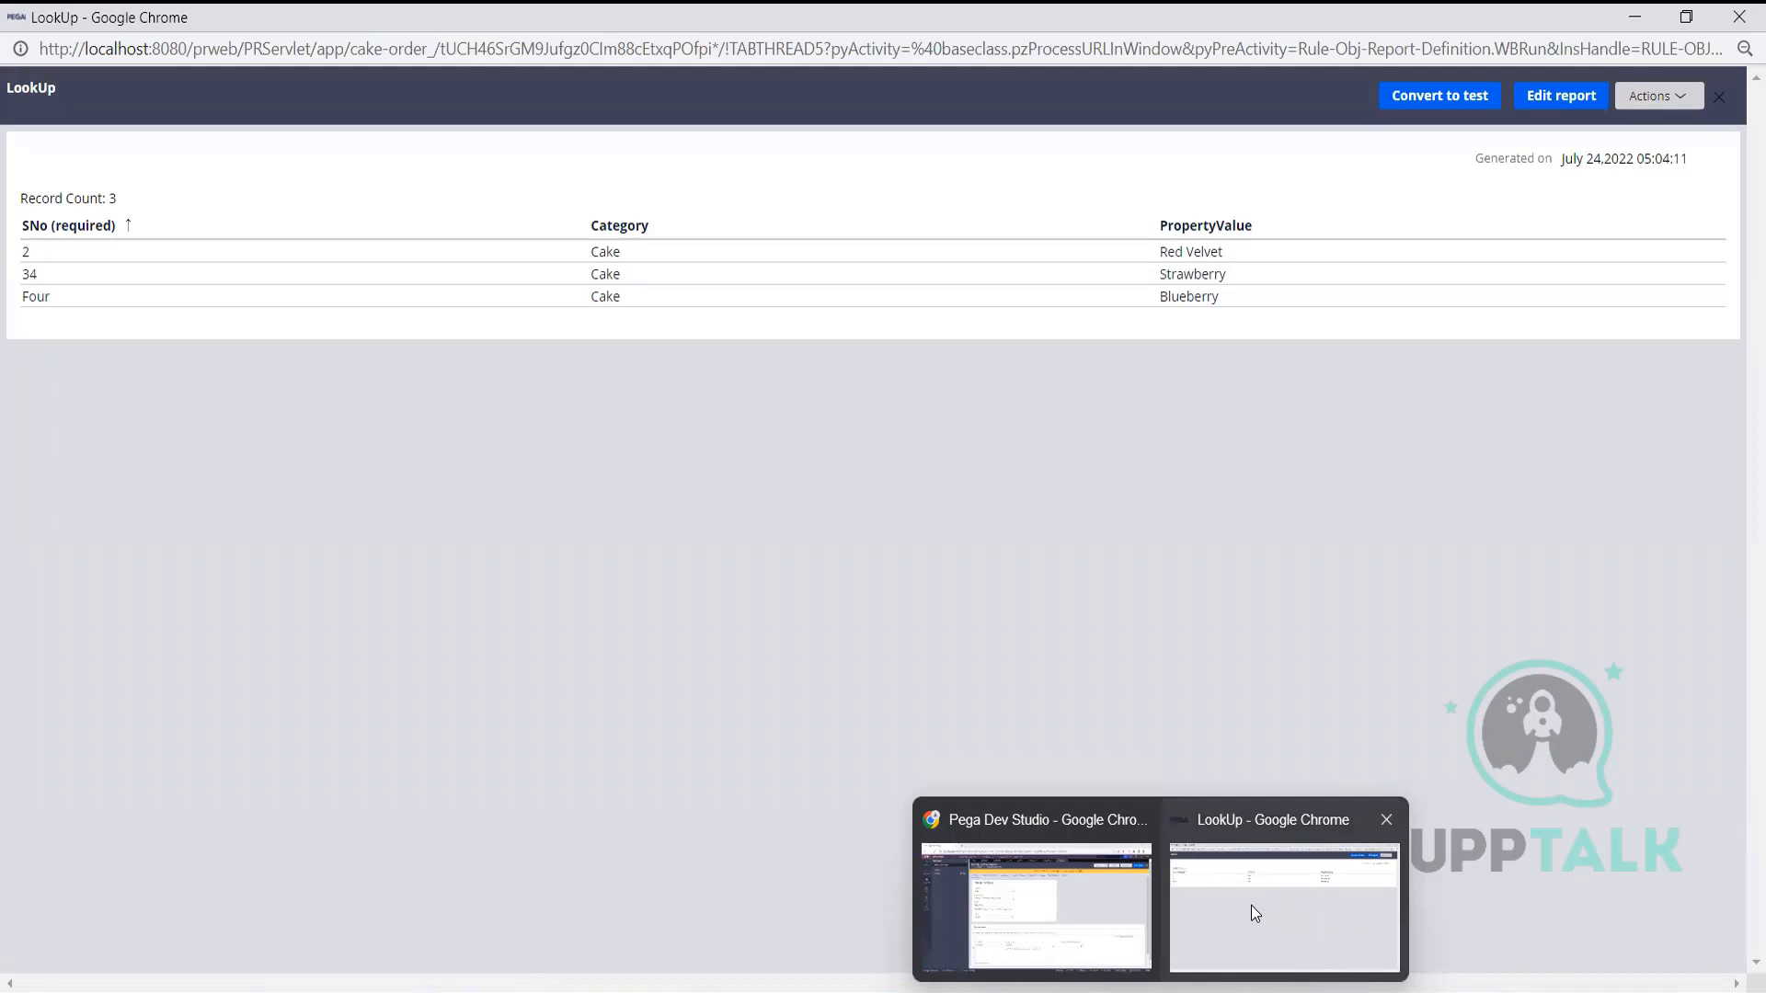
click(1386, 820)
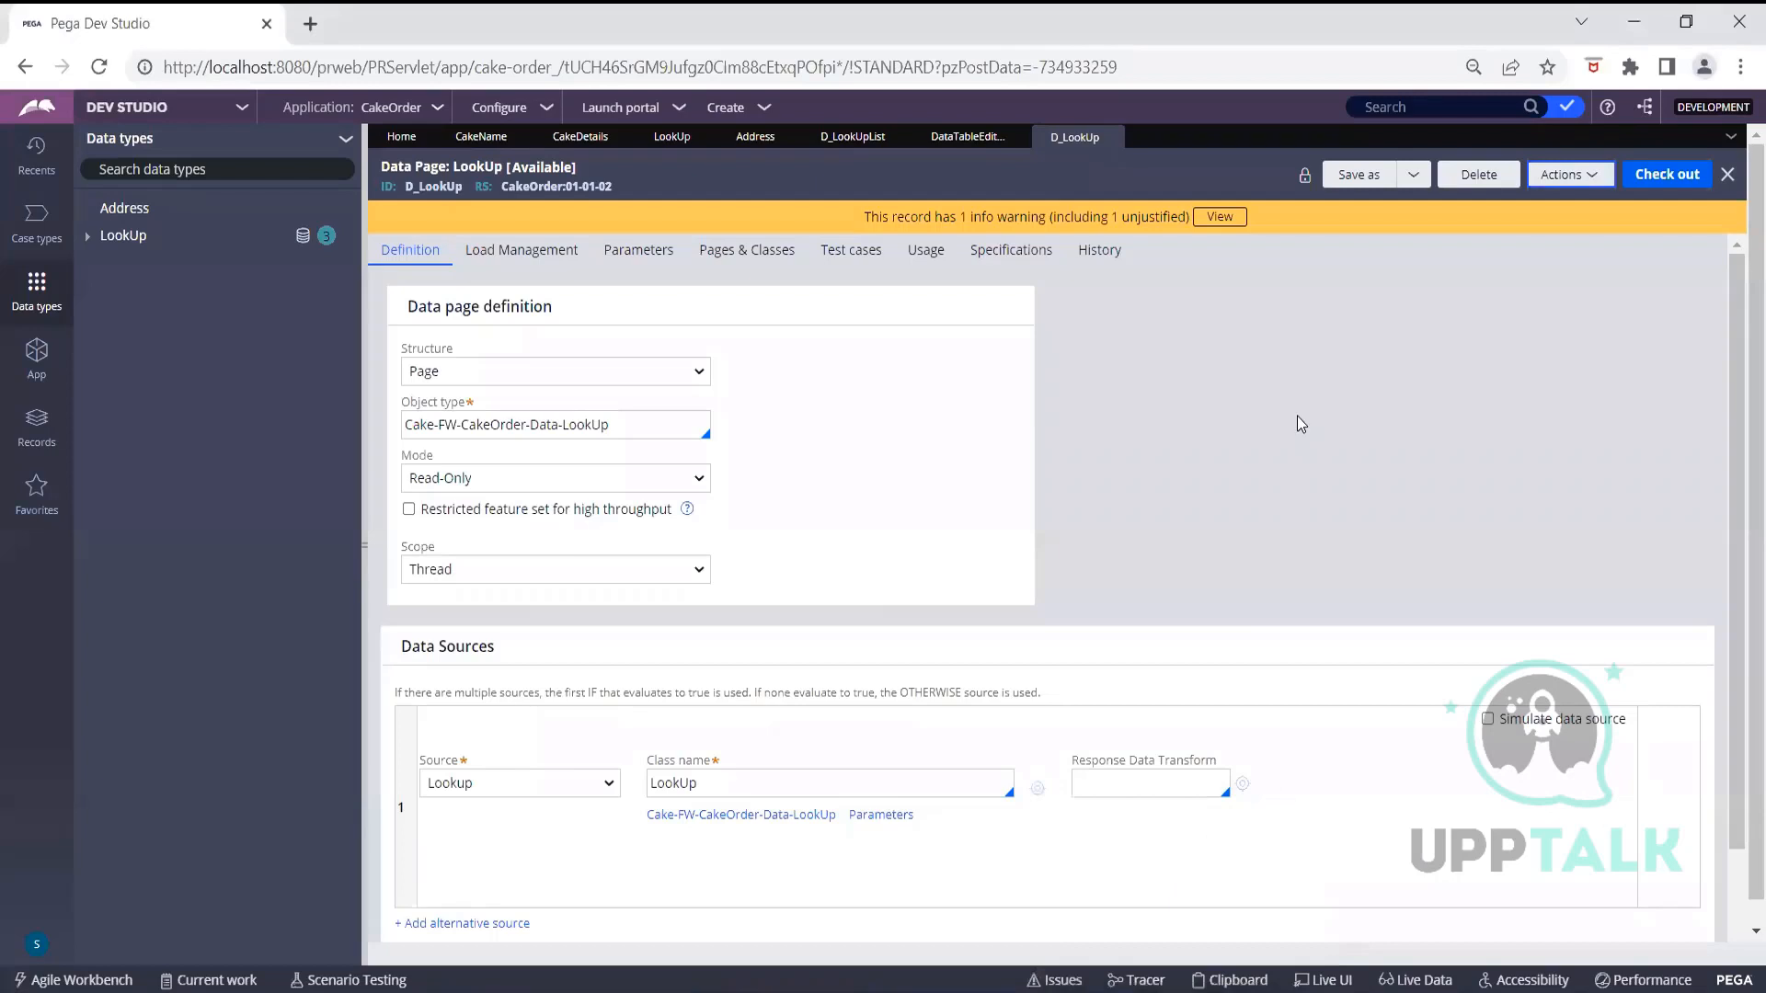
Run the D_LookUpList data page in a maximized run window
click(847, 138)
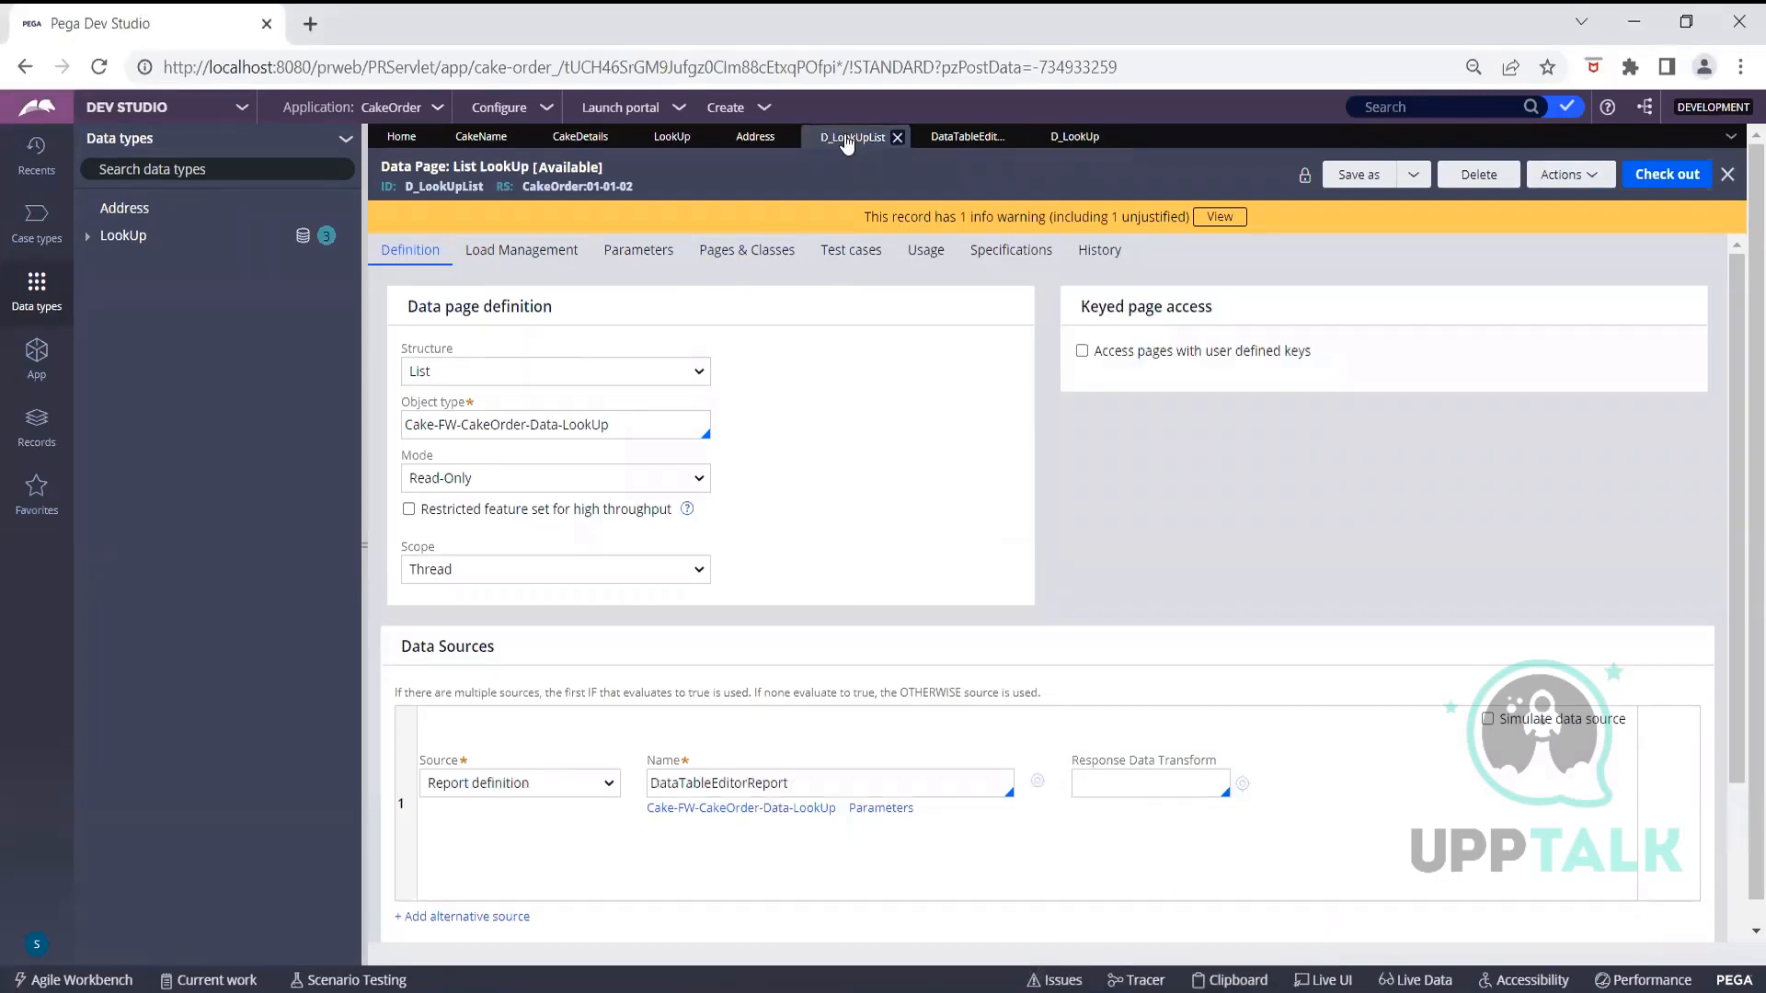
click(1563, 174)
click(1544, 204)
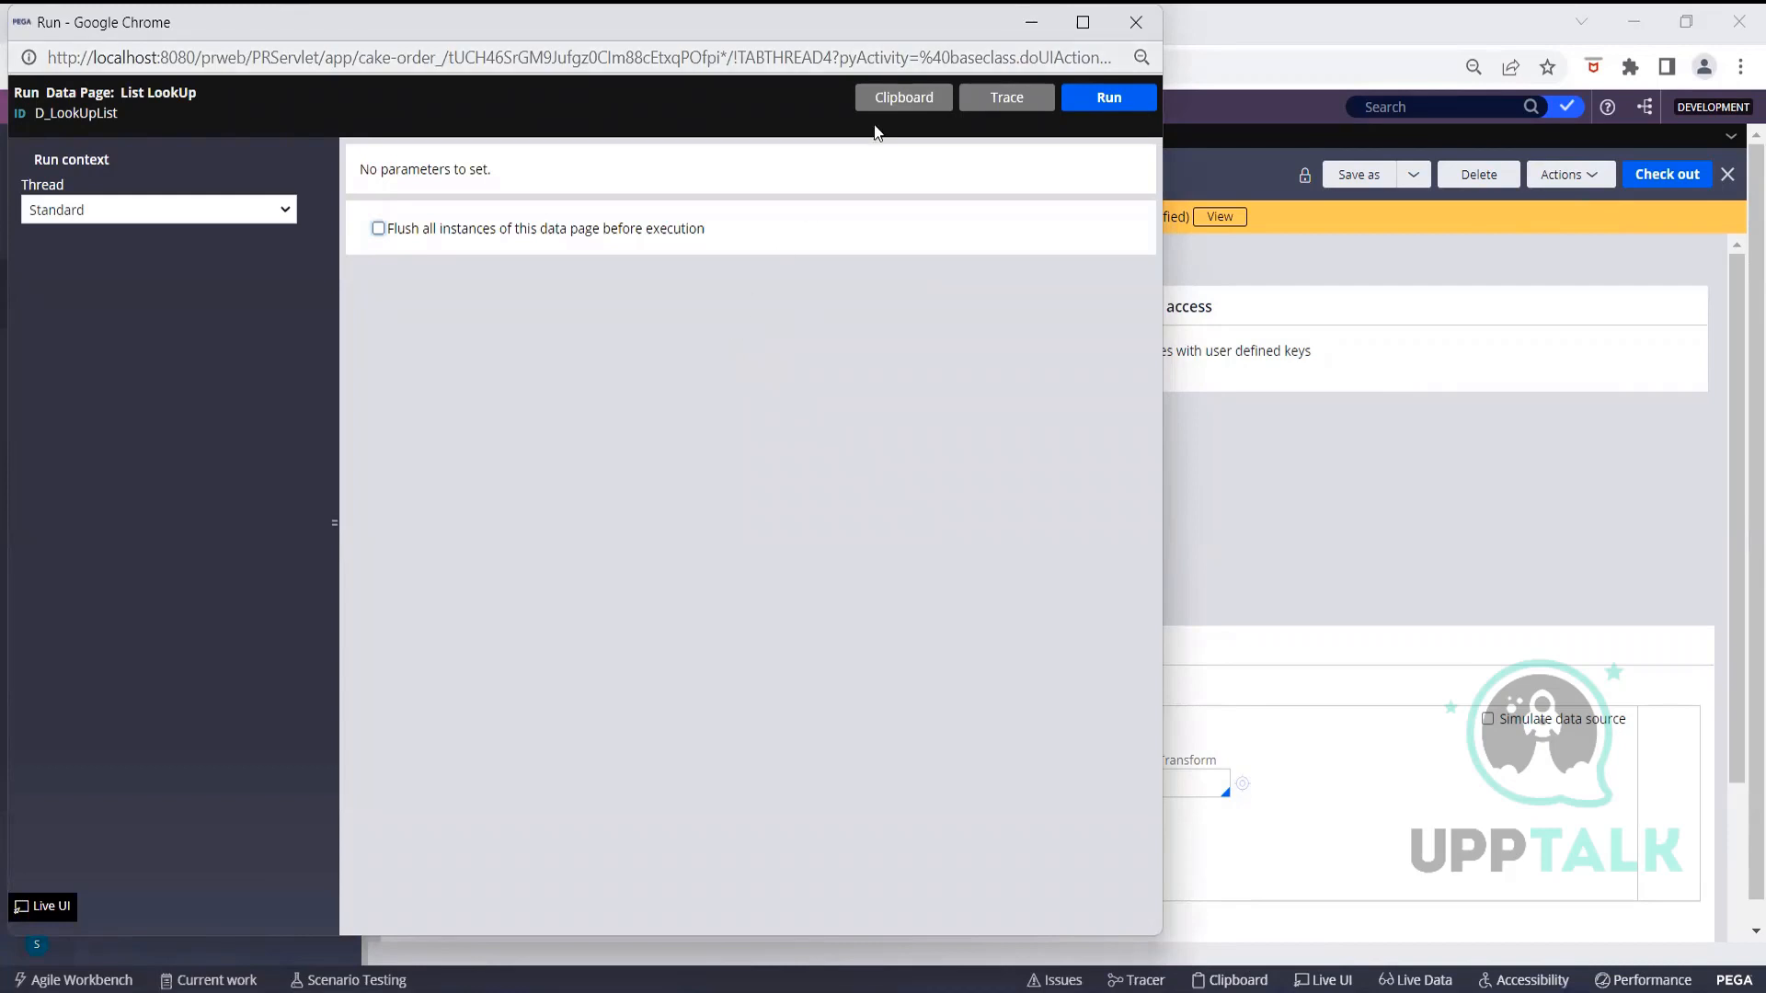
mouse_move(1082, 22)
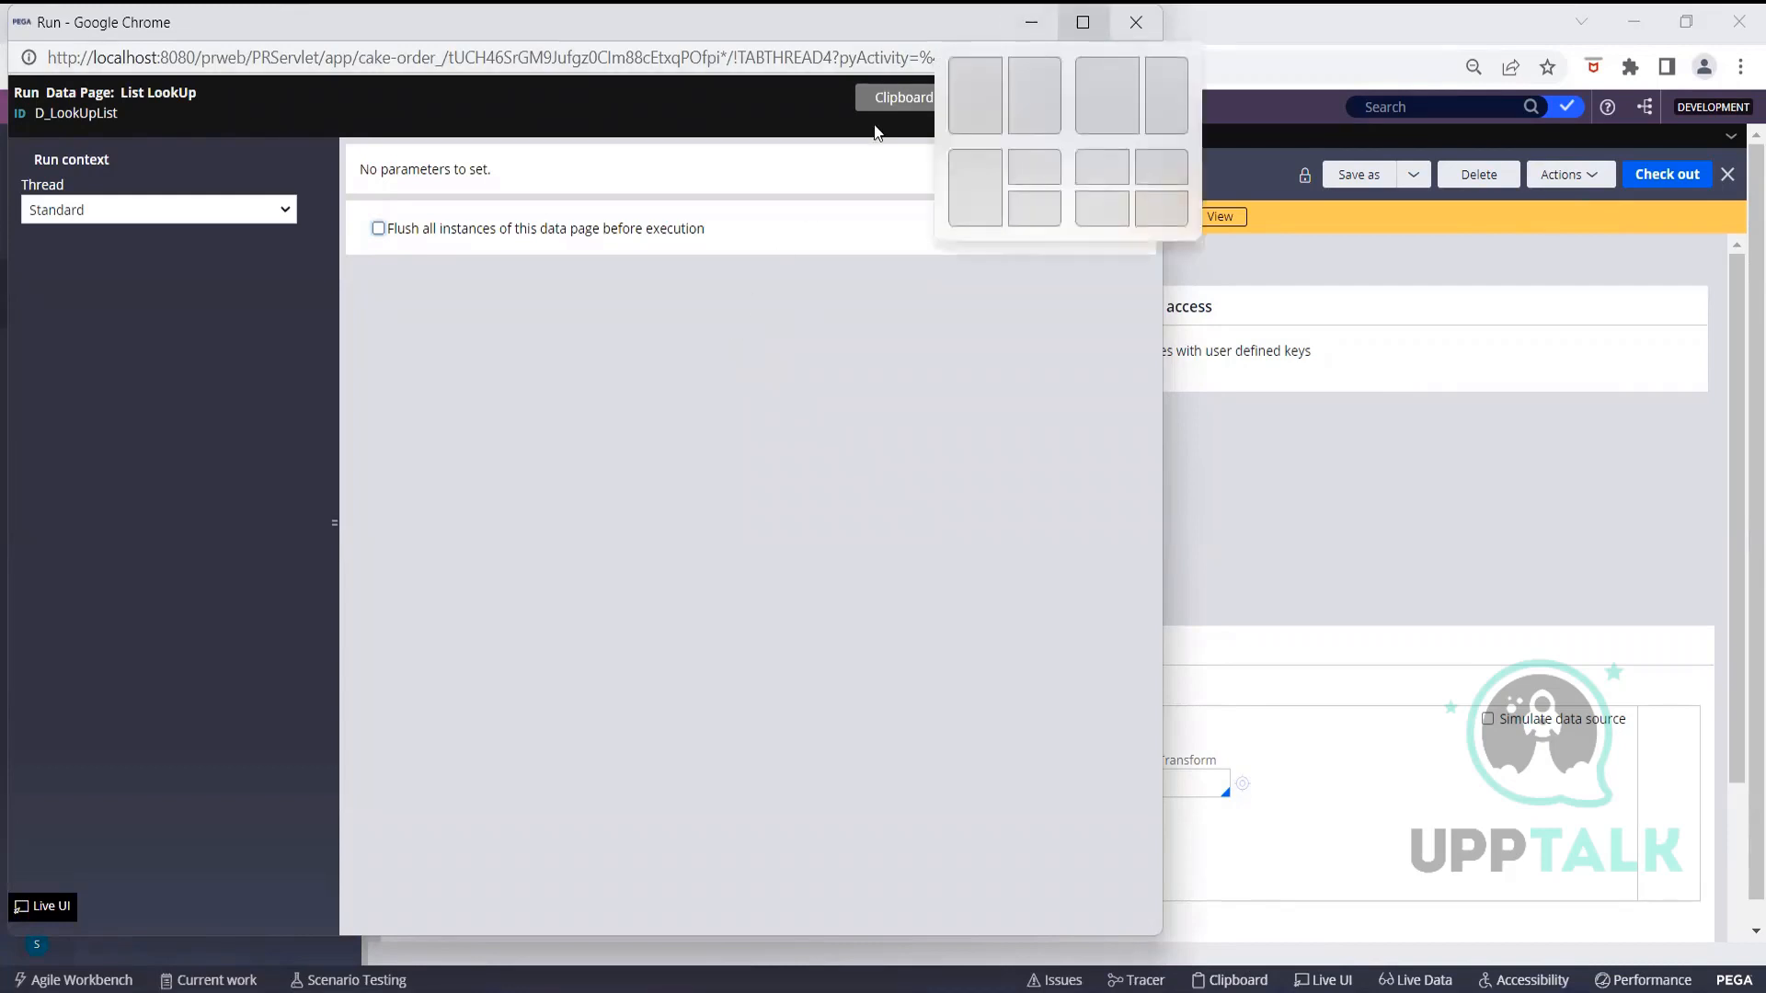
click(1082, 22)
click(1697, 89)
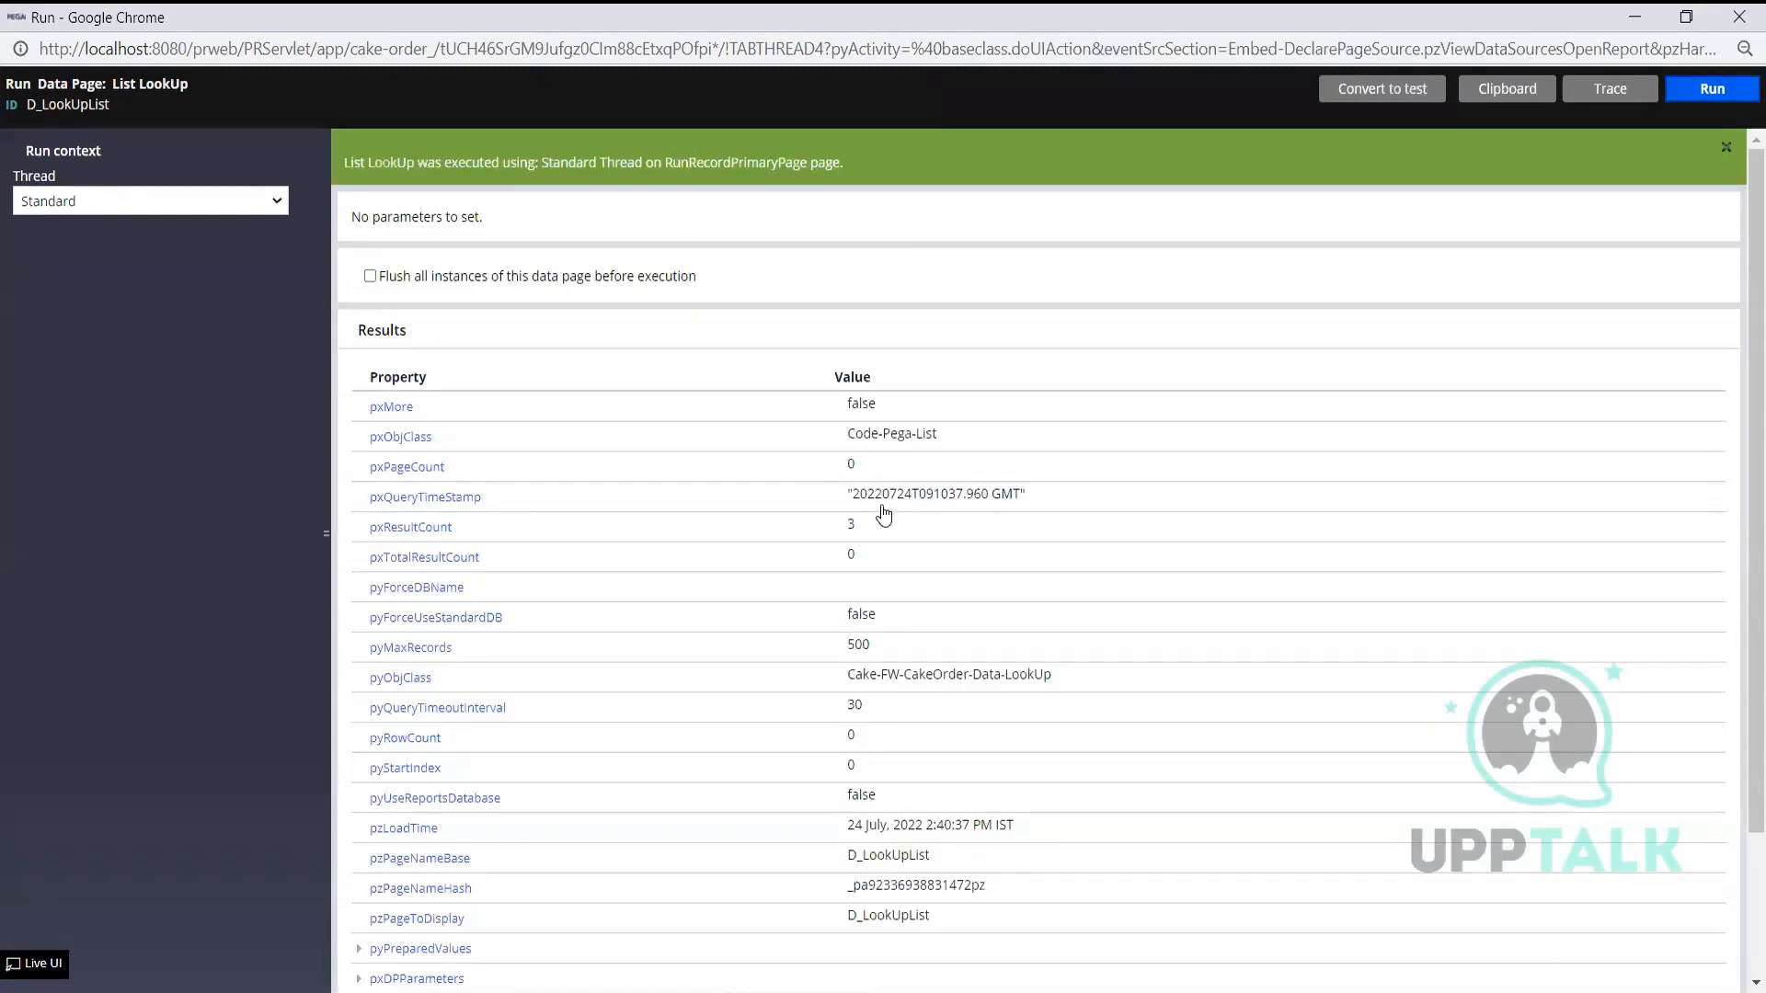
Expand pxResults and its first entry to inspect the three returned rows
scroll(883, 515, down, 2)
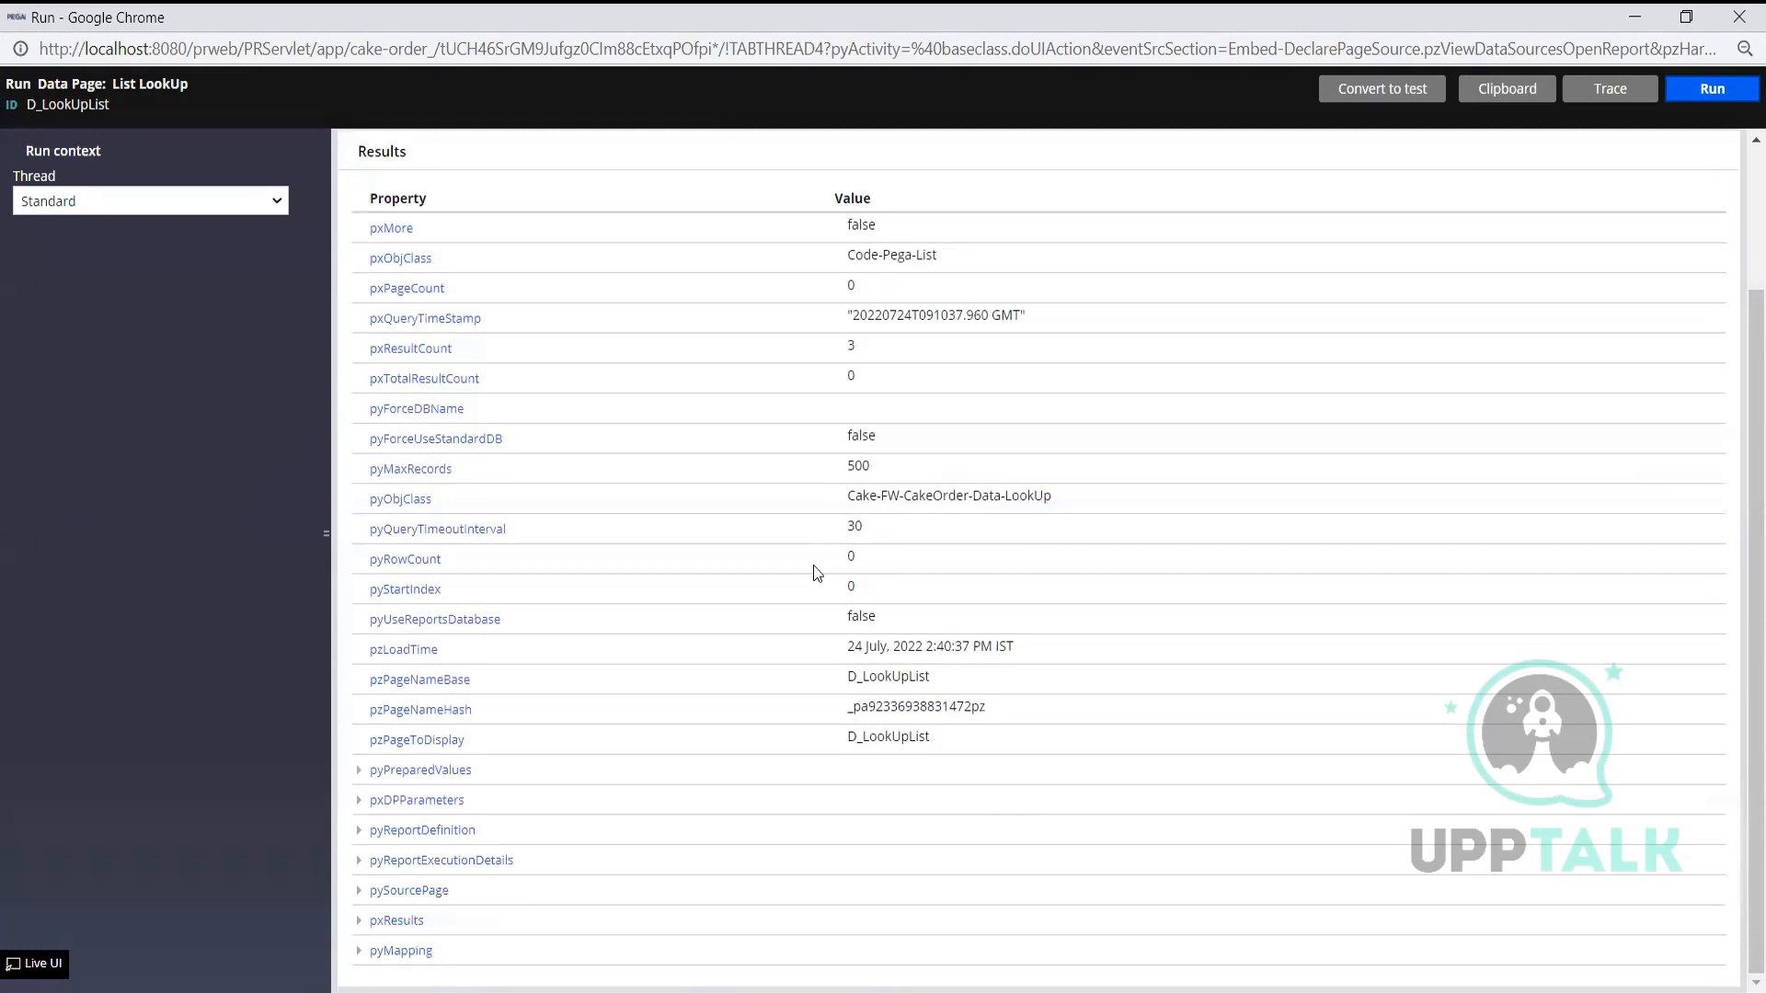
click(358, 920)
scroll(568, 833, down, 1)
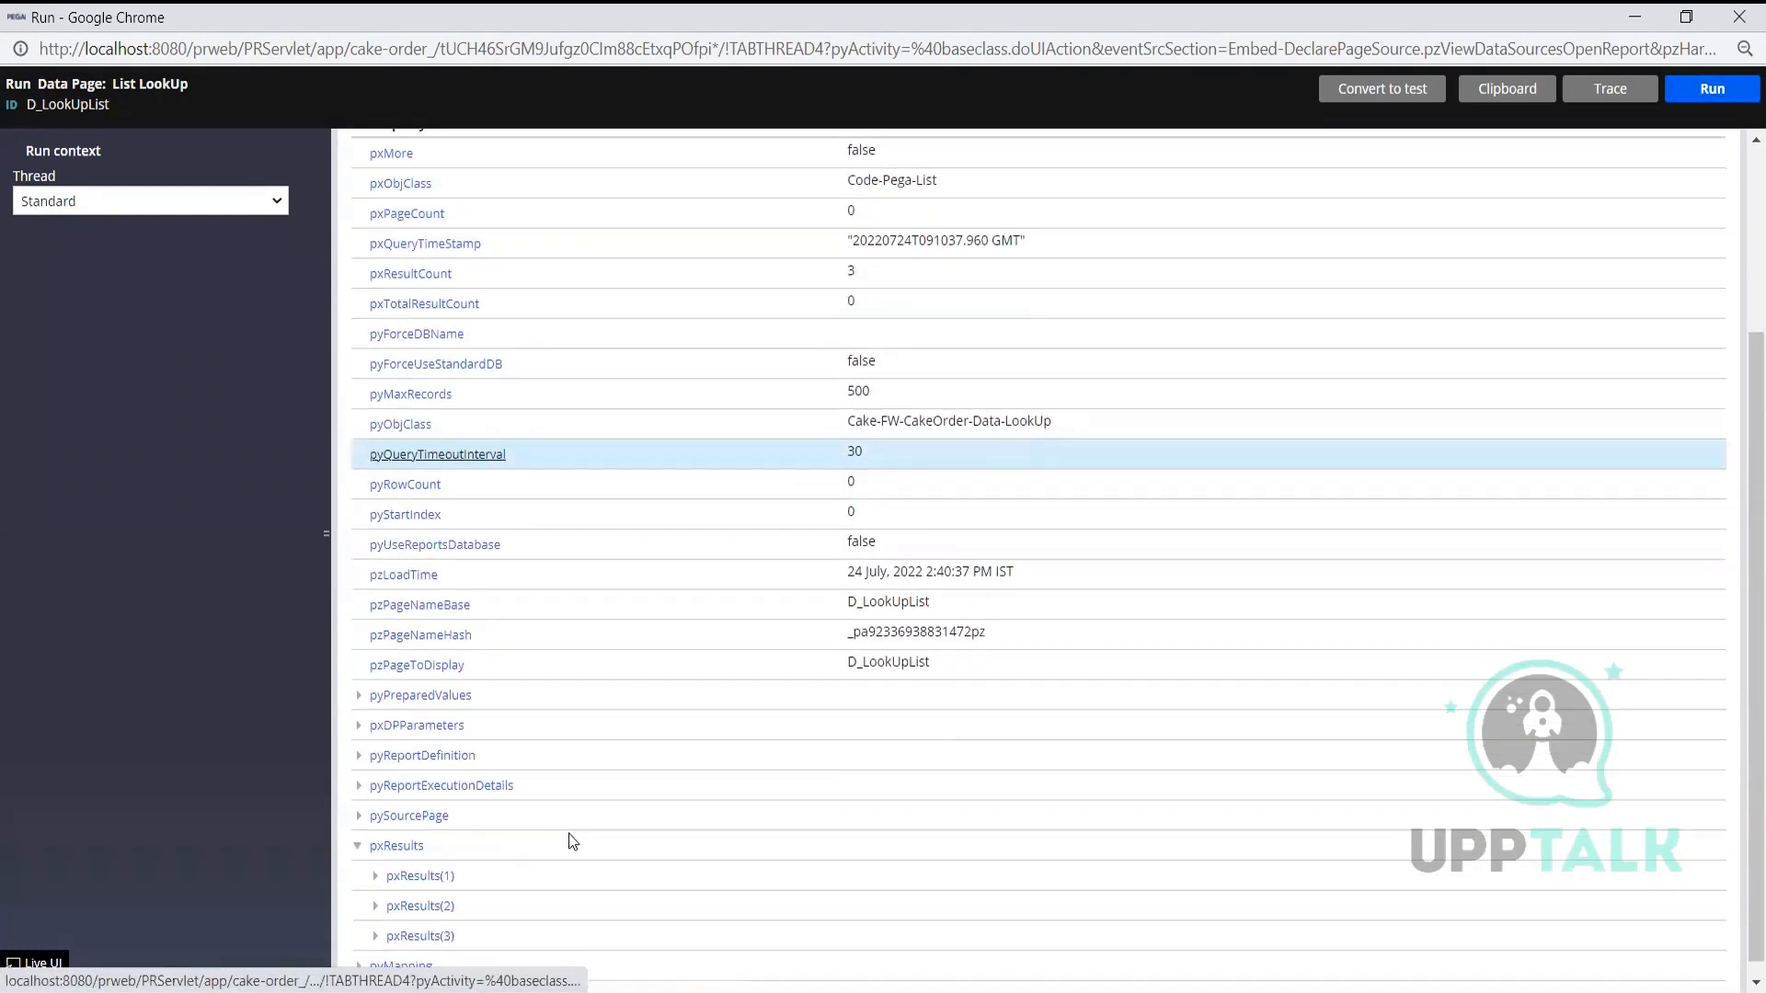
click(375, 860)
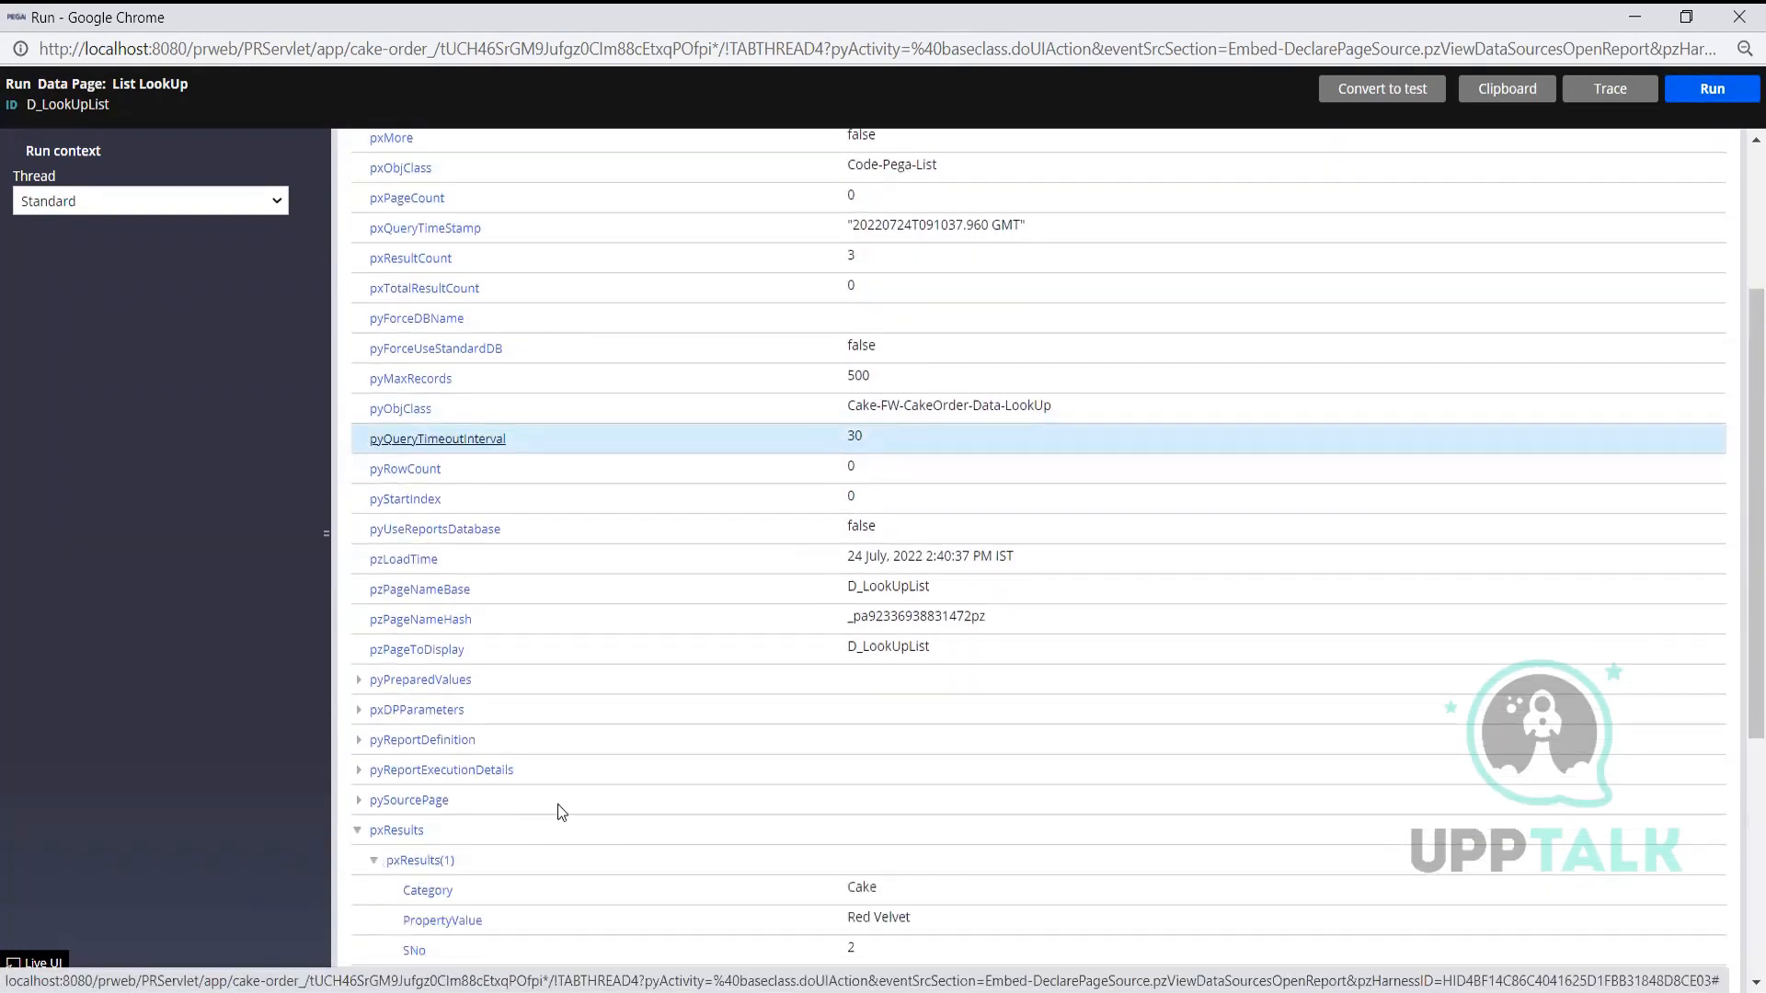
scroll(558, 804, down, 4)
scroll(557, 804, down, 1)
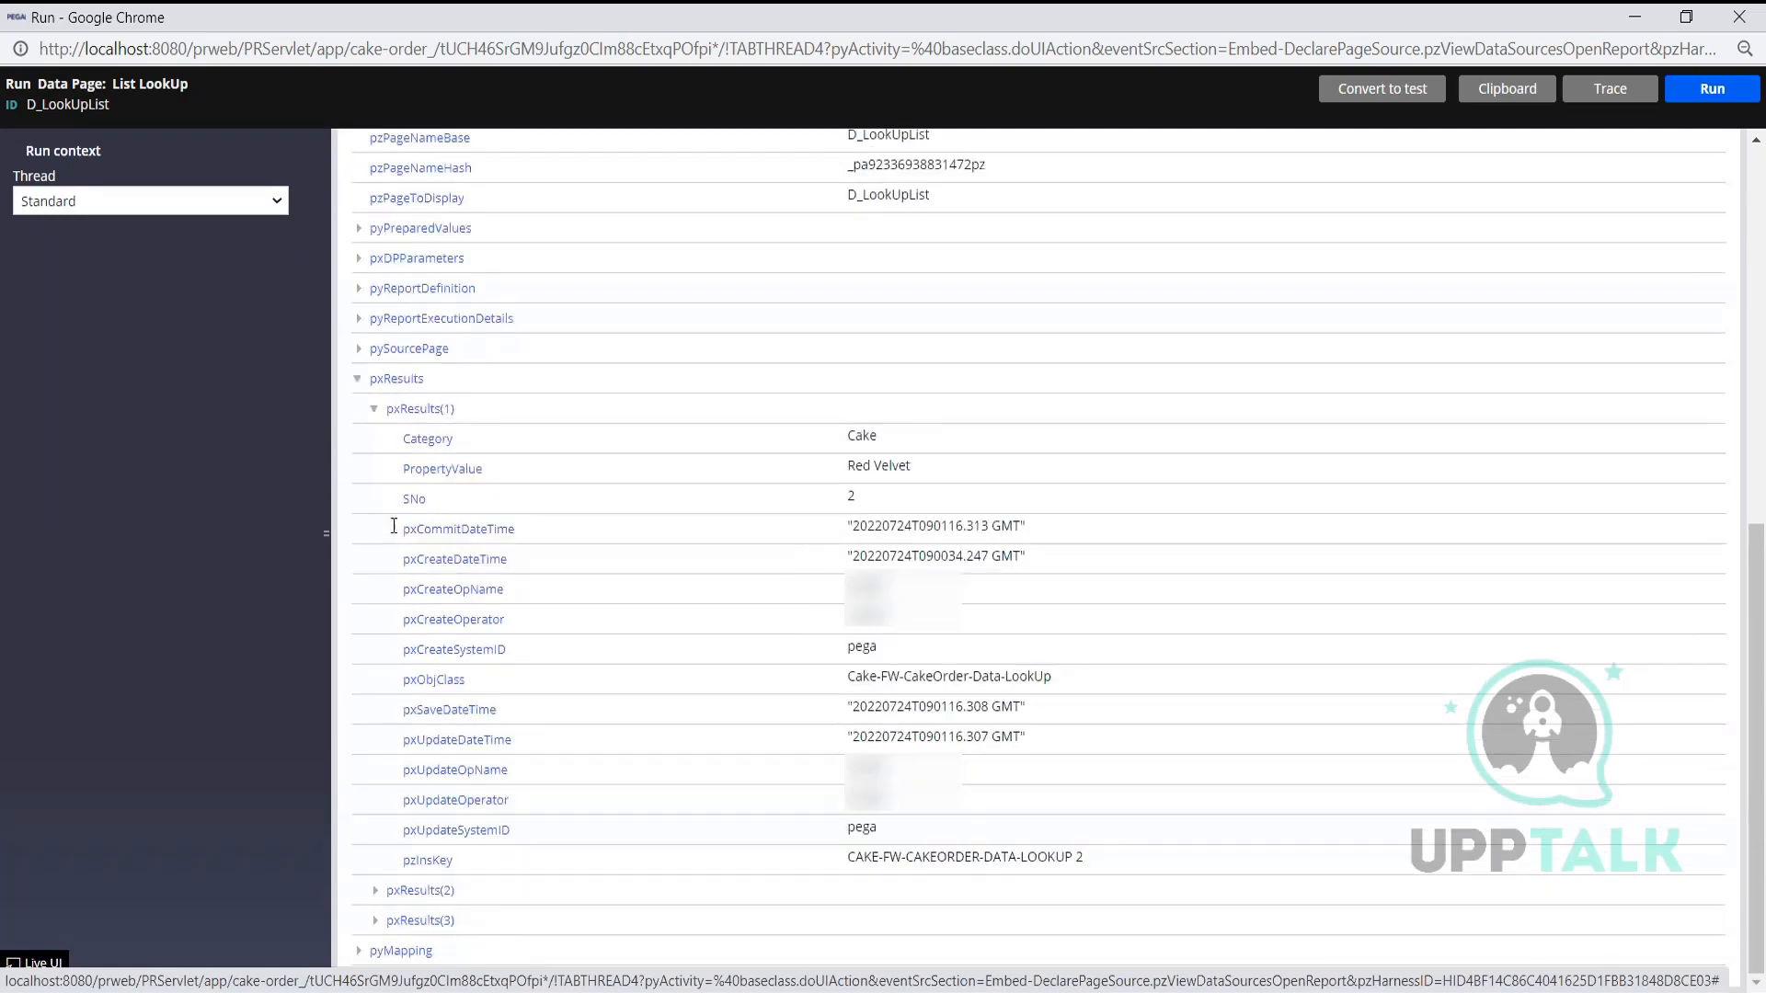
click(375, 409)
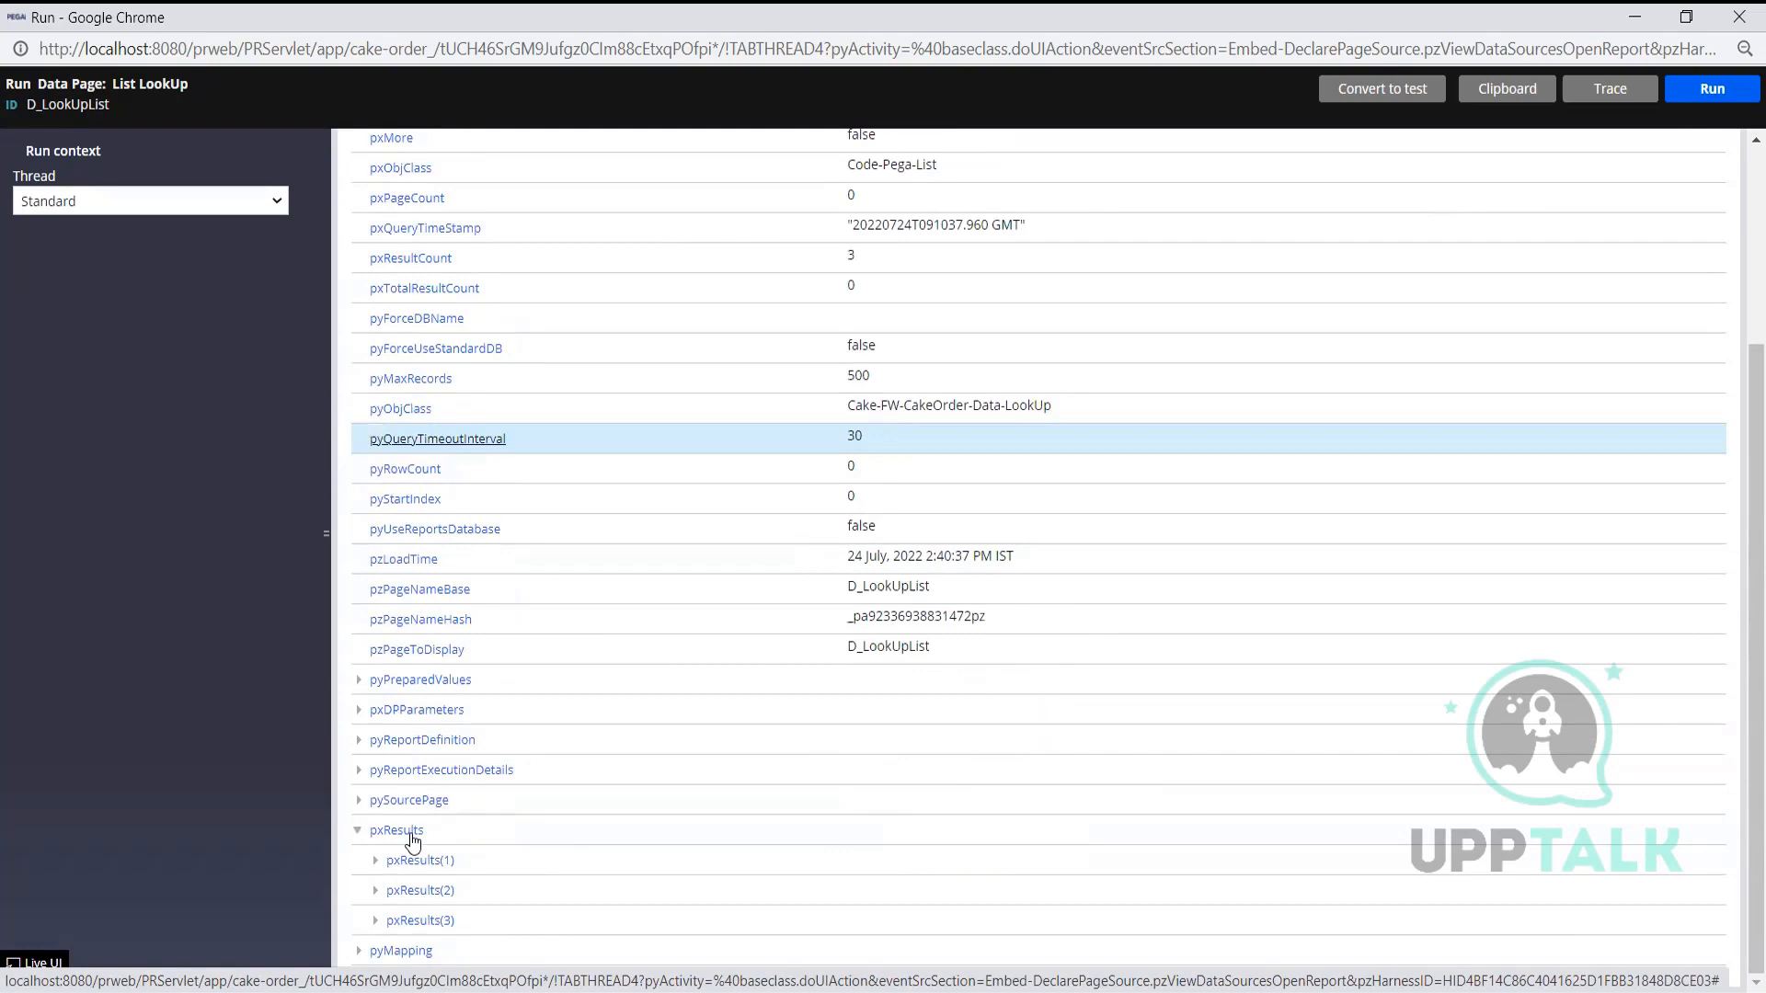
scroll(897, 538, up, 3)
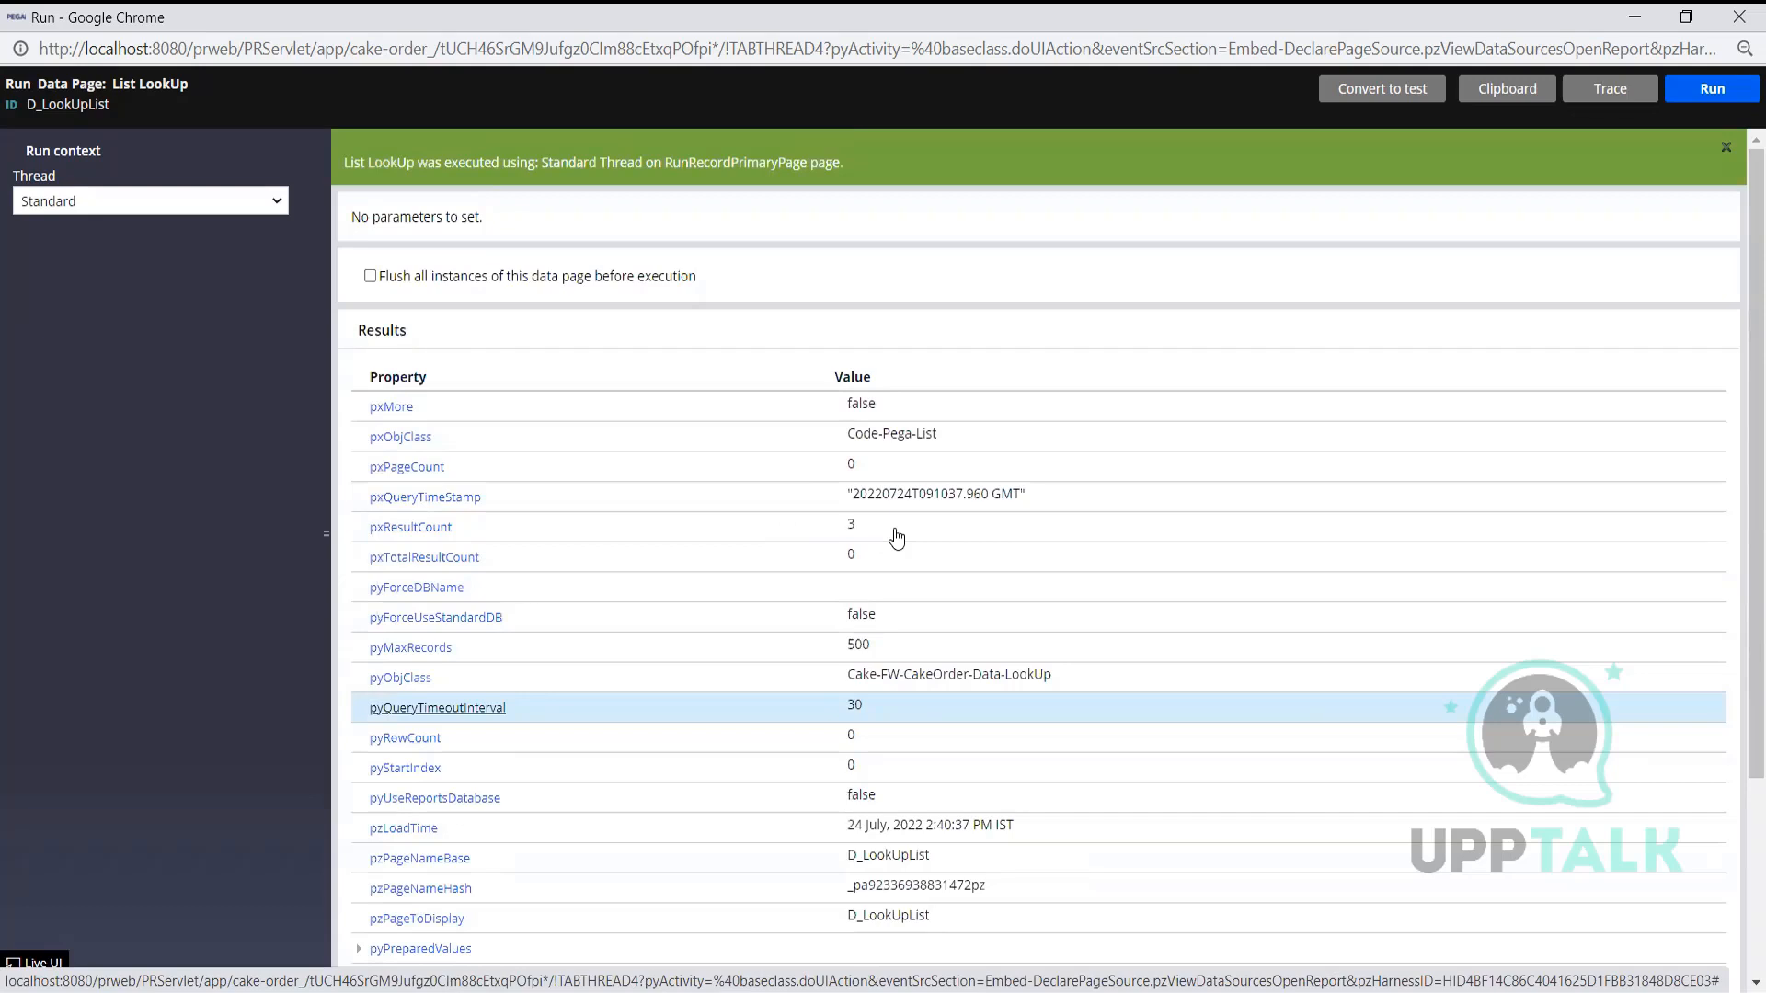
scroll(897, 538, down, 3)
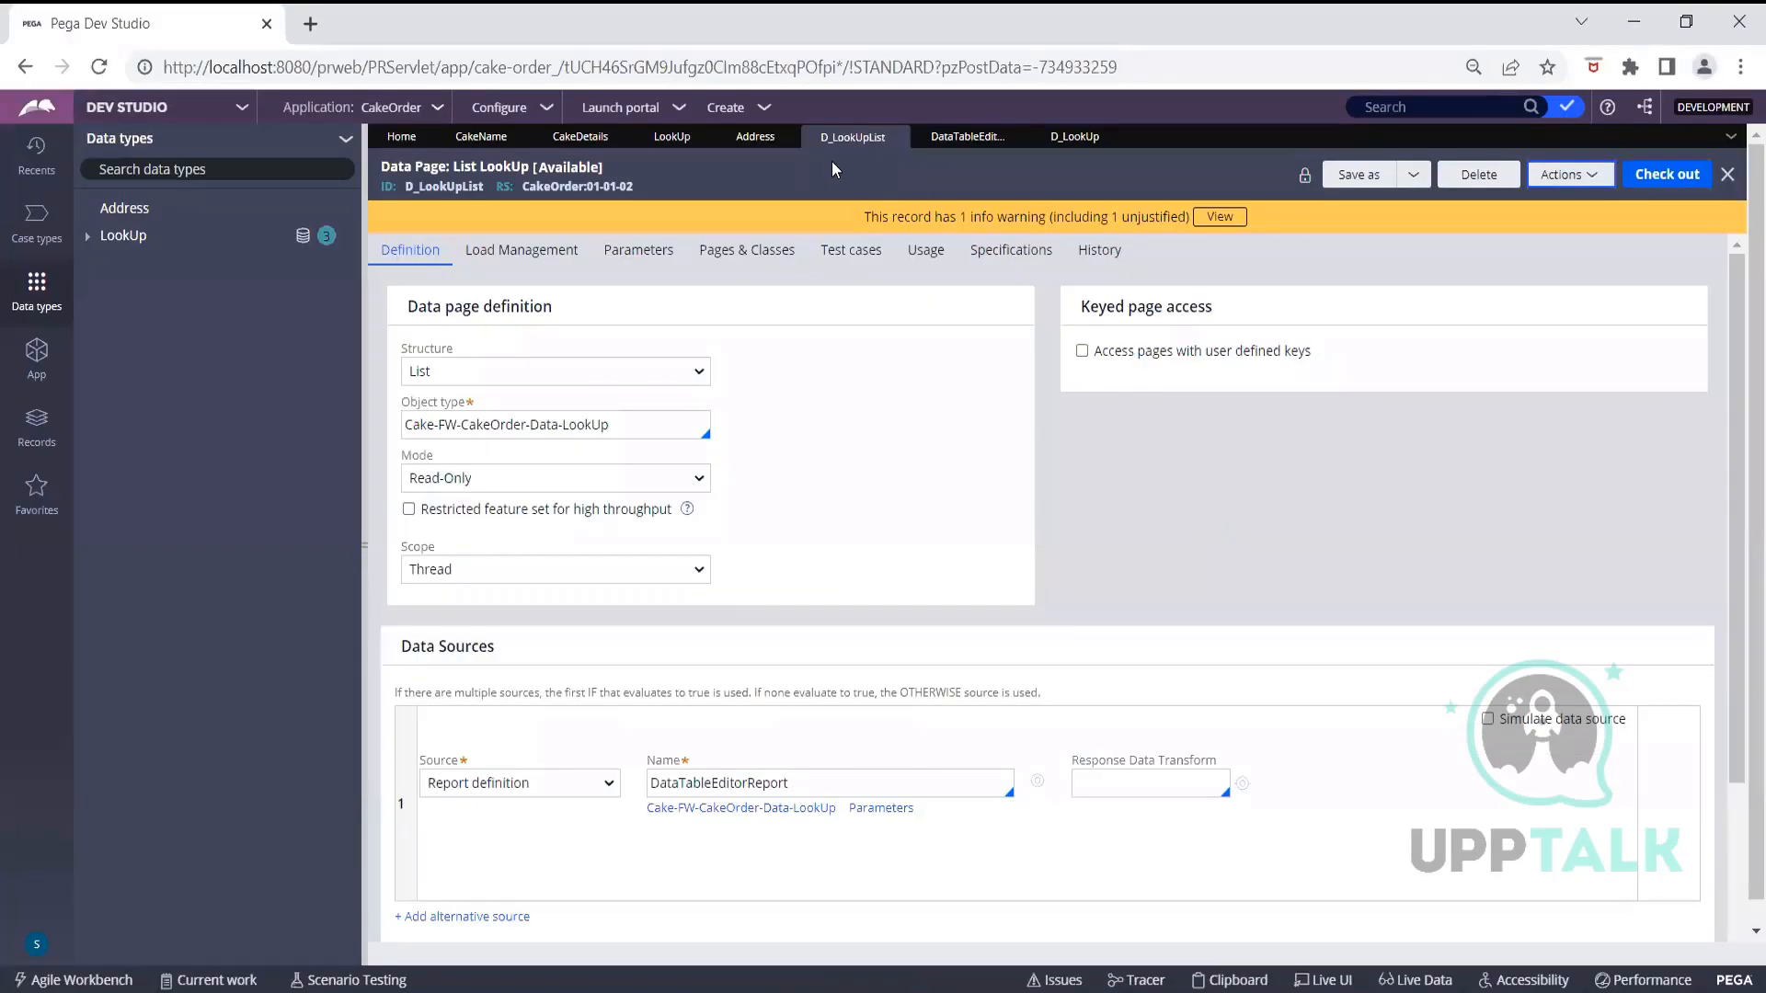
Check LookUp's usage view and actions, then review and close the D_LookUp tab
click(673, 137)
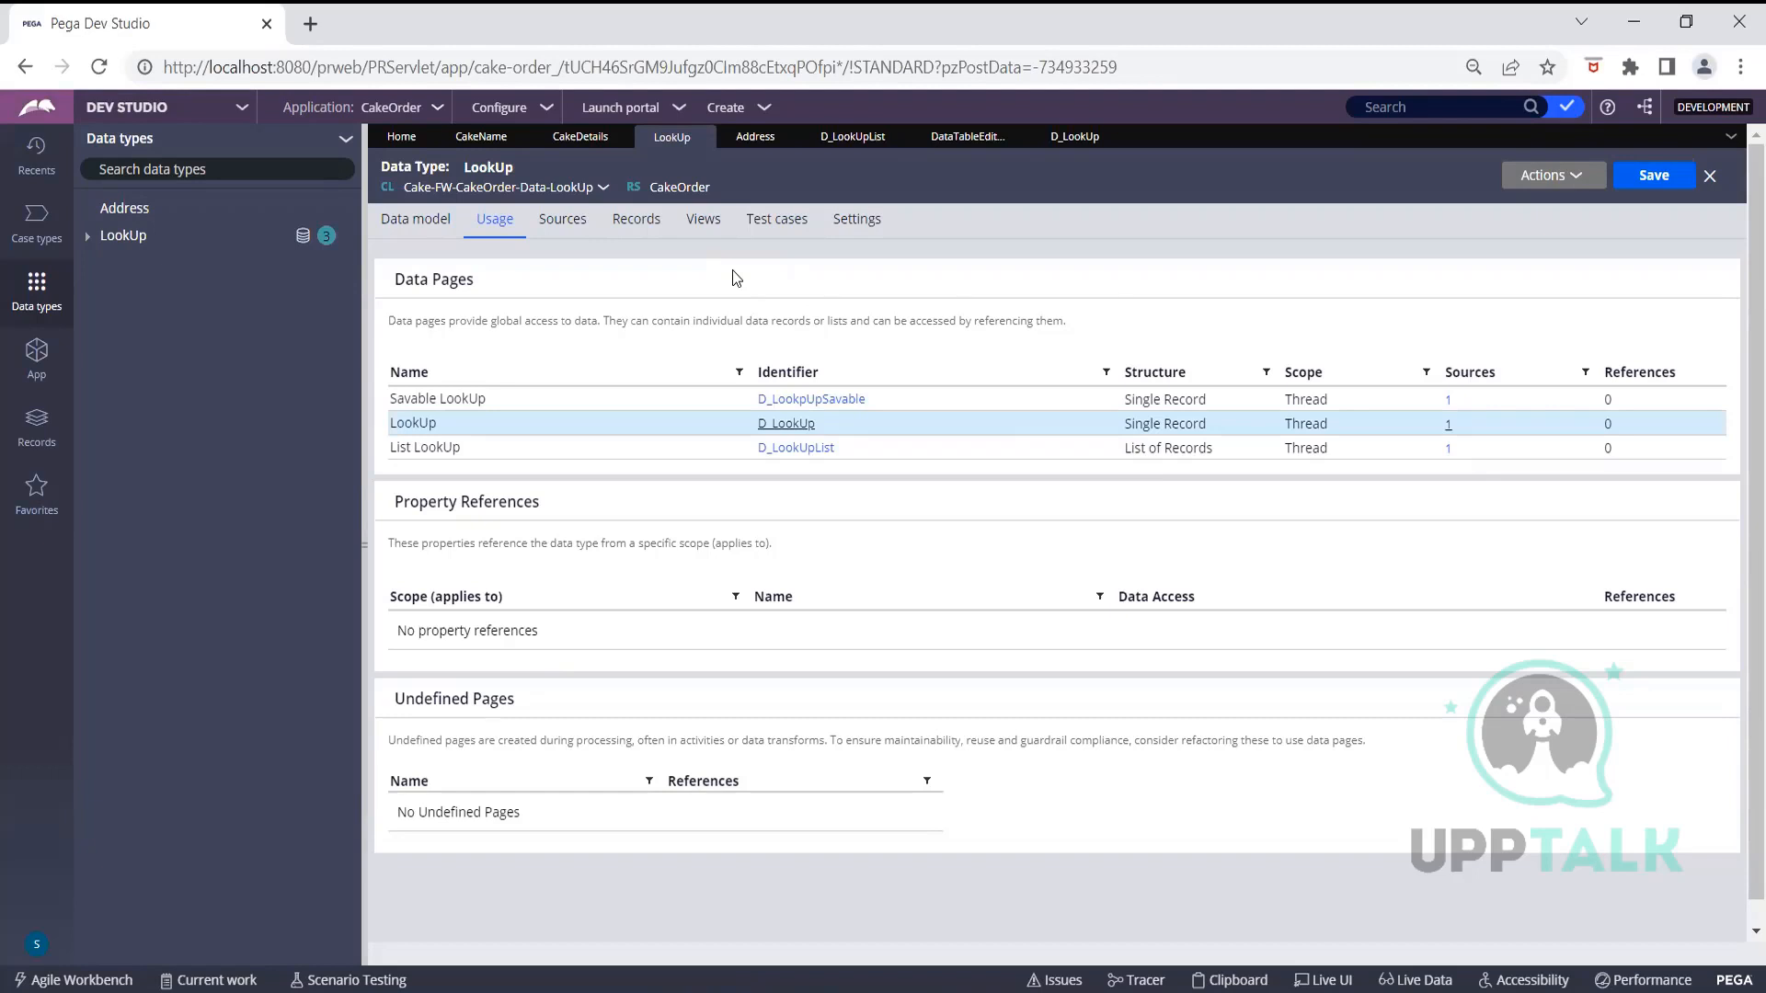
click(1563, 178)
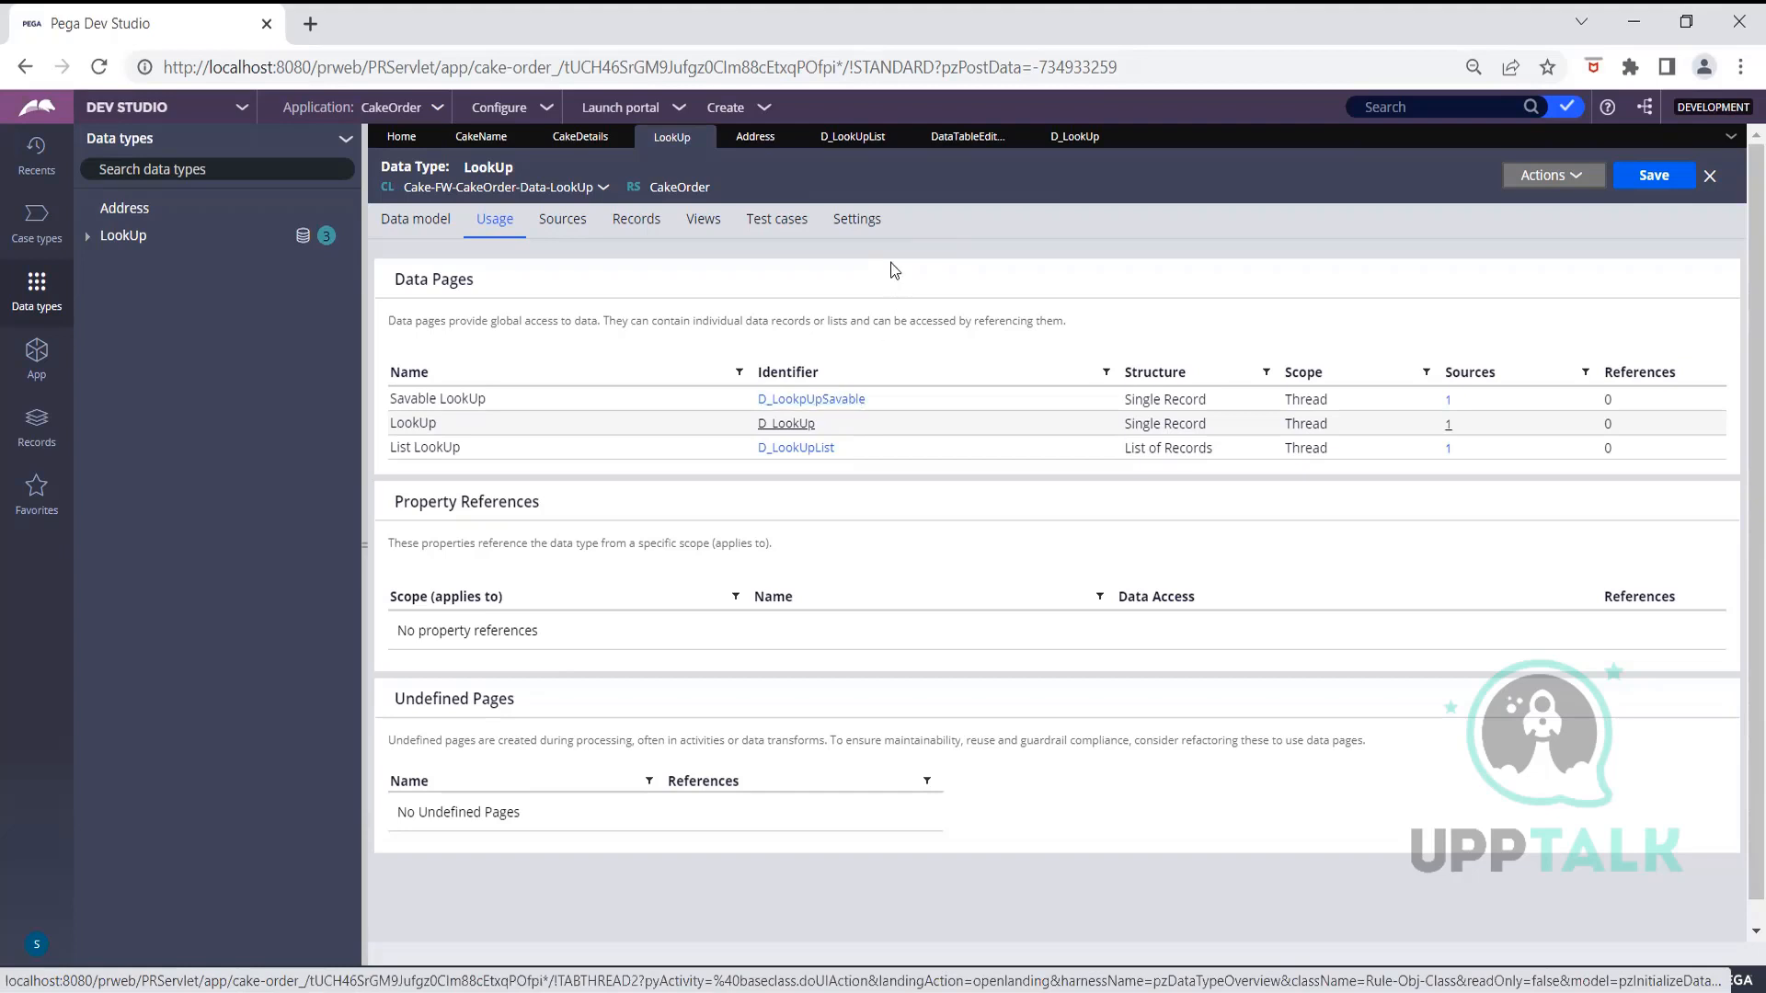
click(1080, 143)
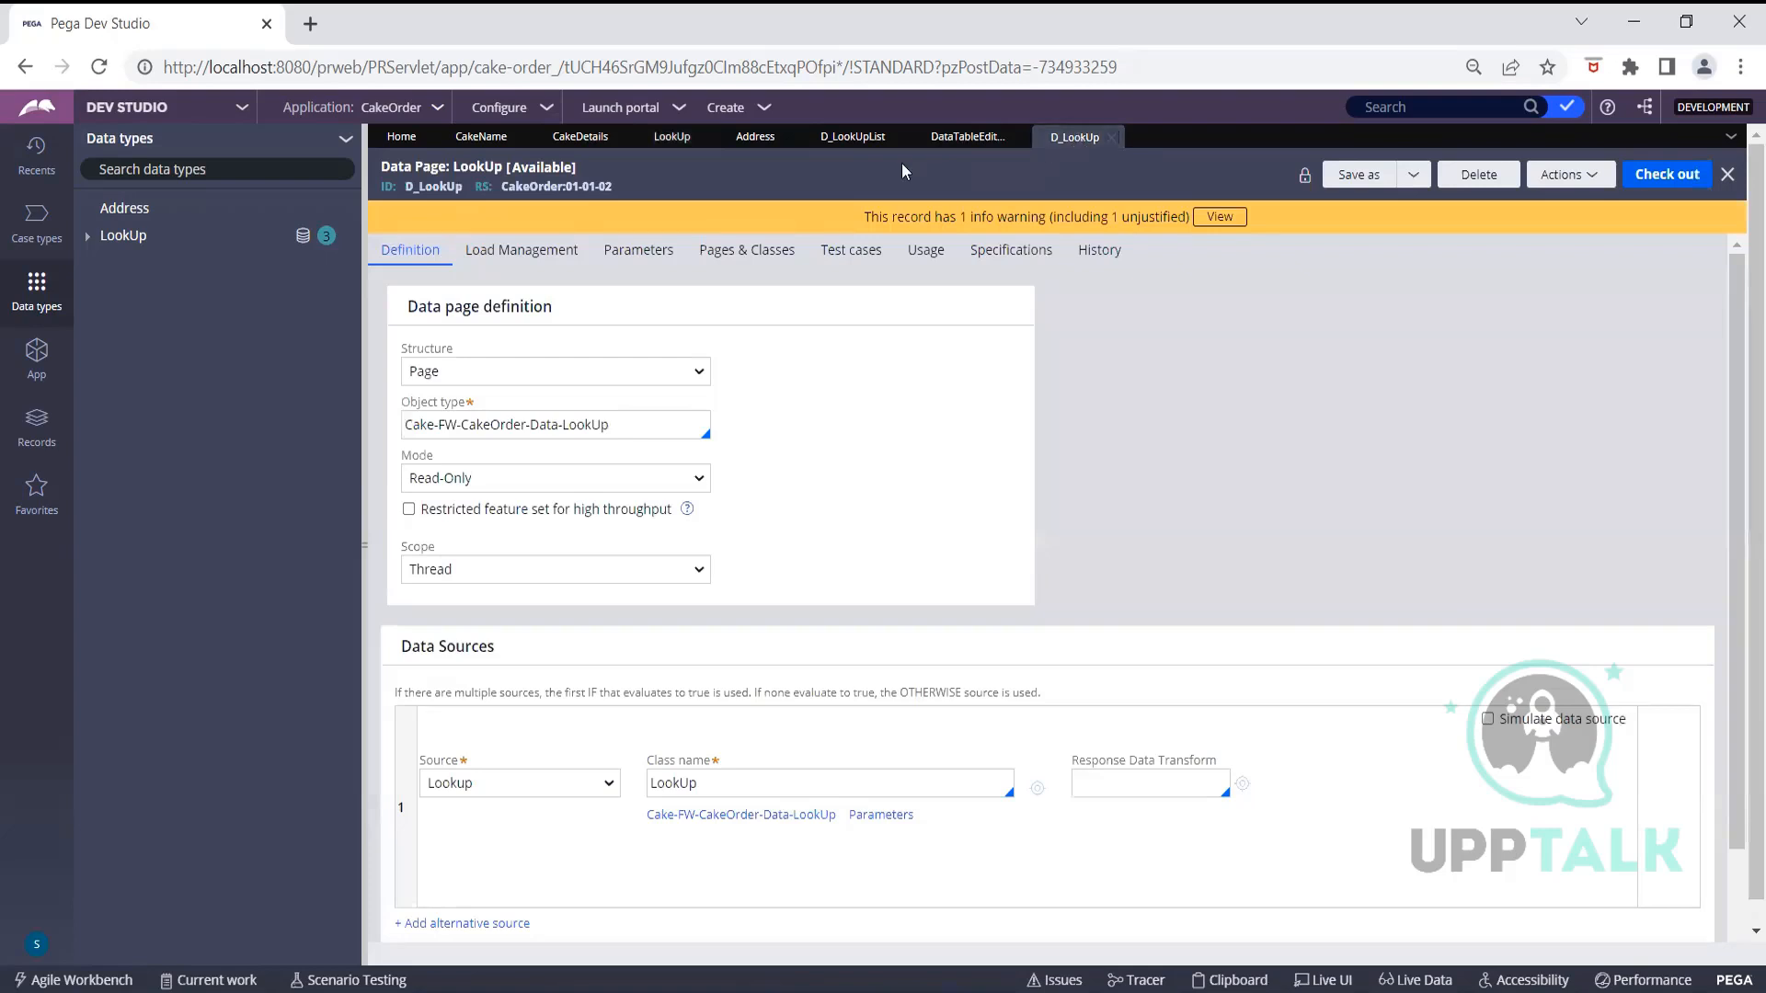
click(1111, 137)
Add filter A to DataTableEditorReport: .Category equal to Param.Category, save, and start a parameter
click(980, 138)
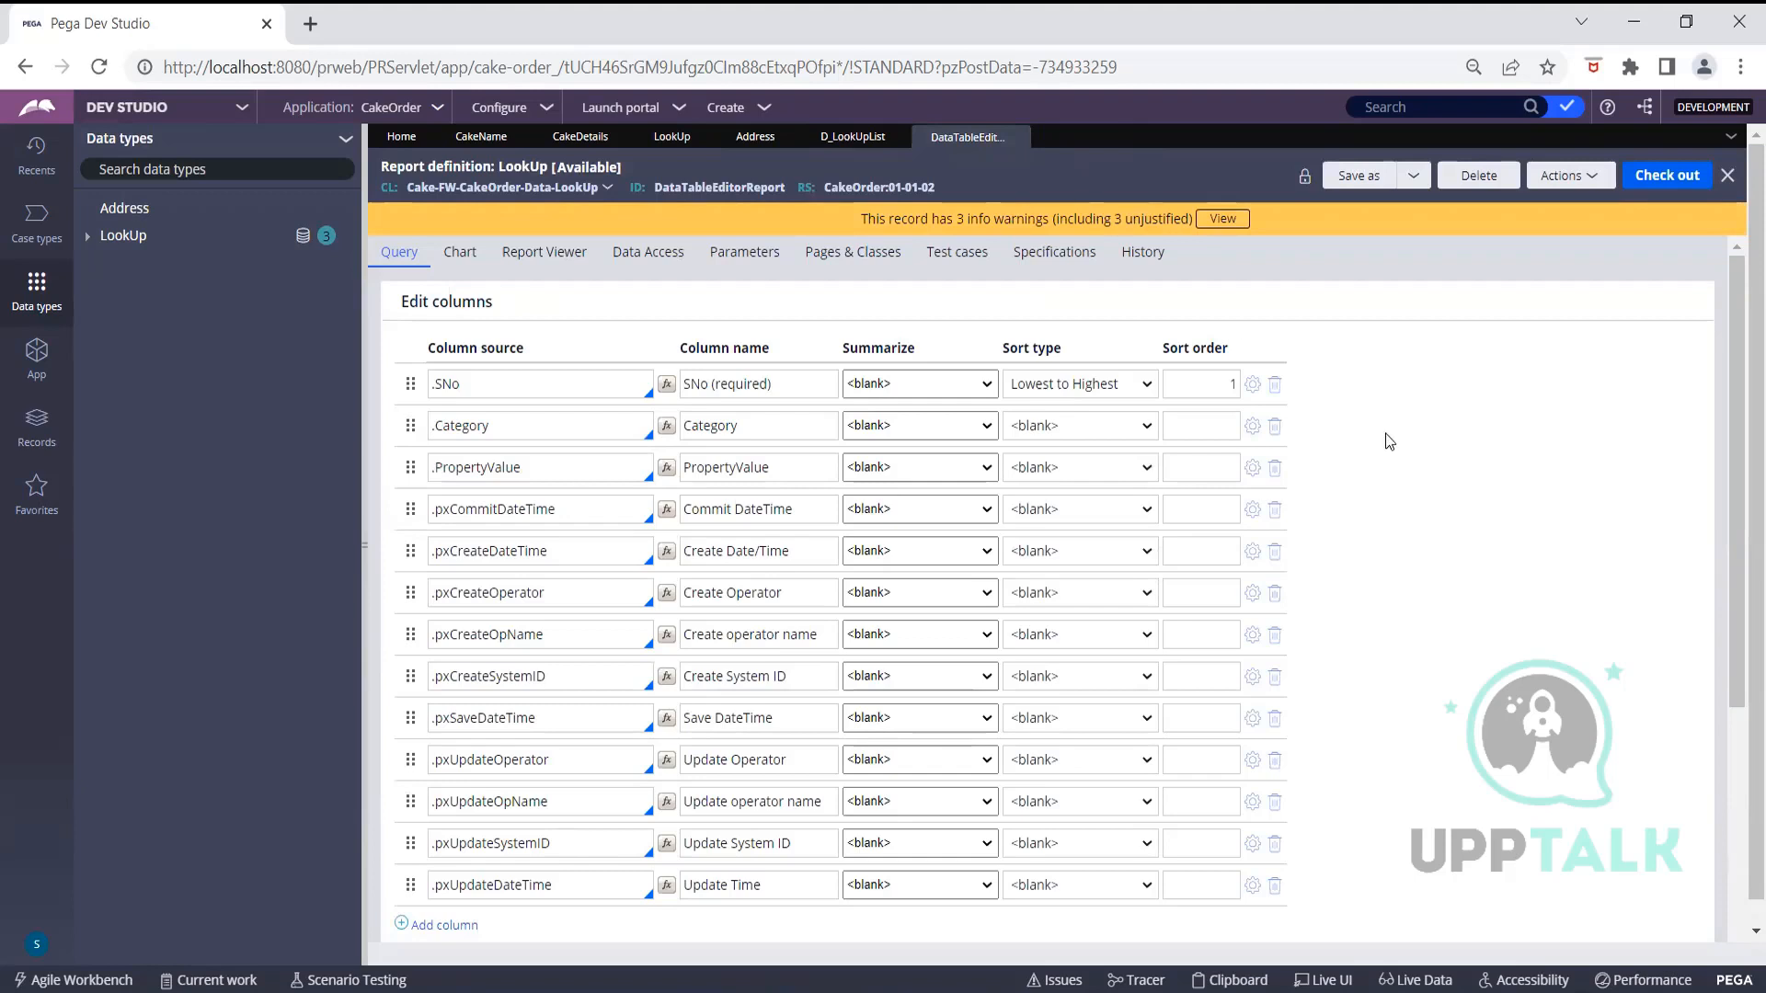
scroll(1443, 466, down, 4)
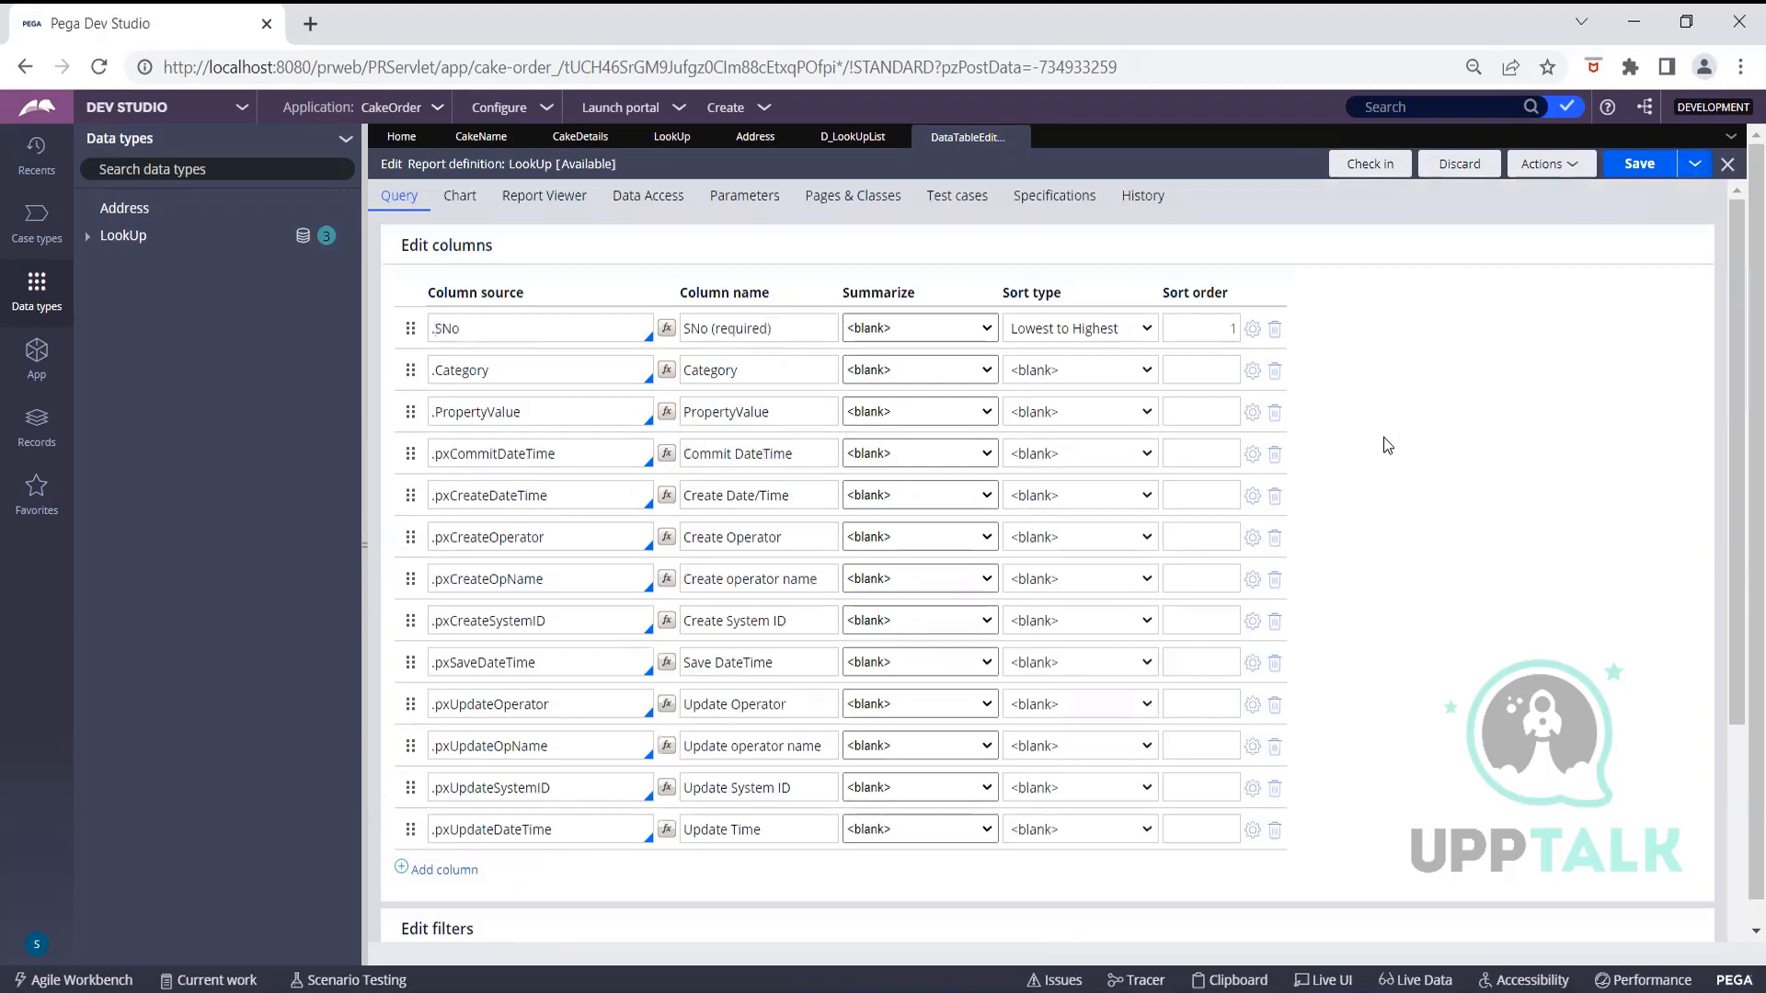
scroll(1383, 441, down, 4)
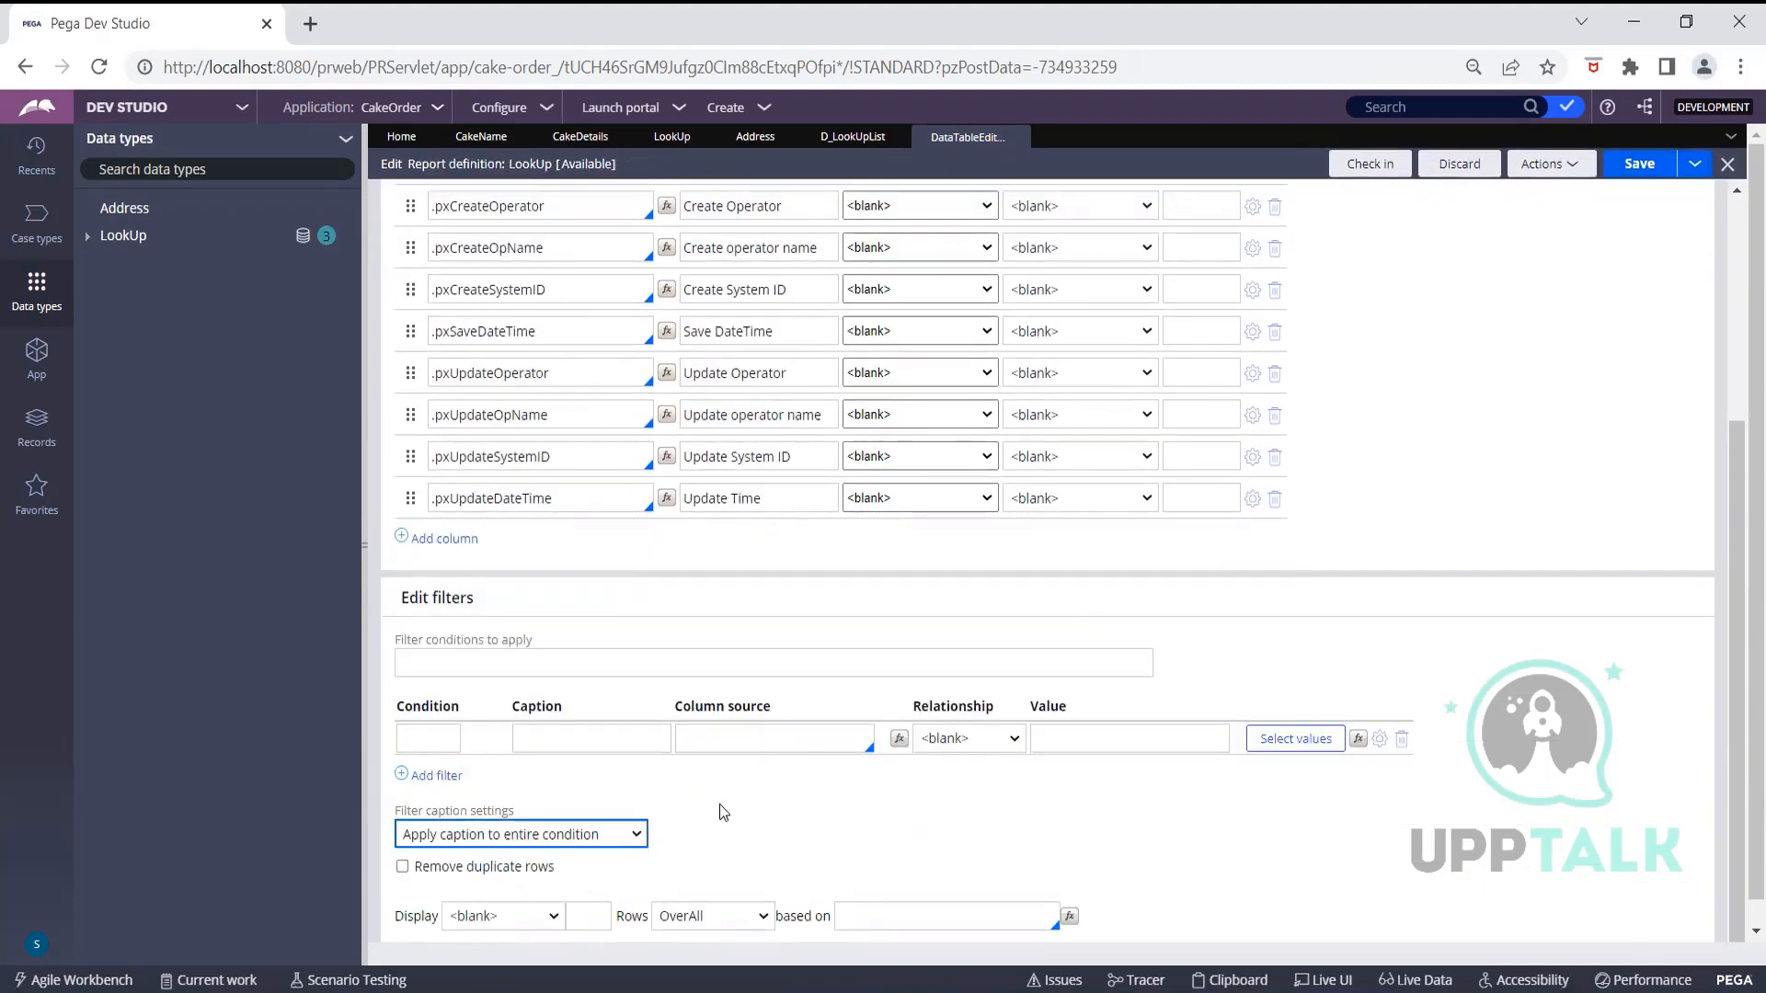
click(433, 734)
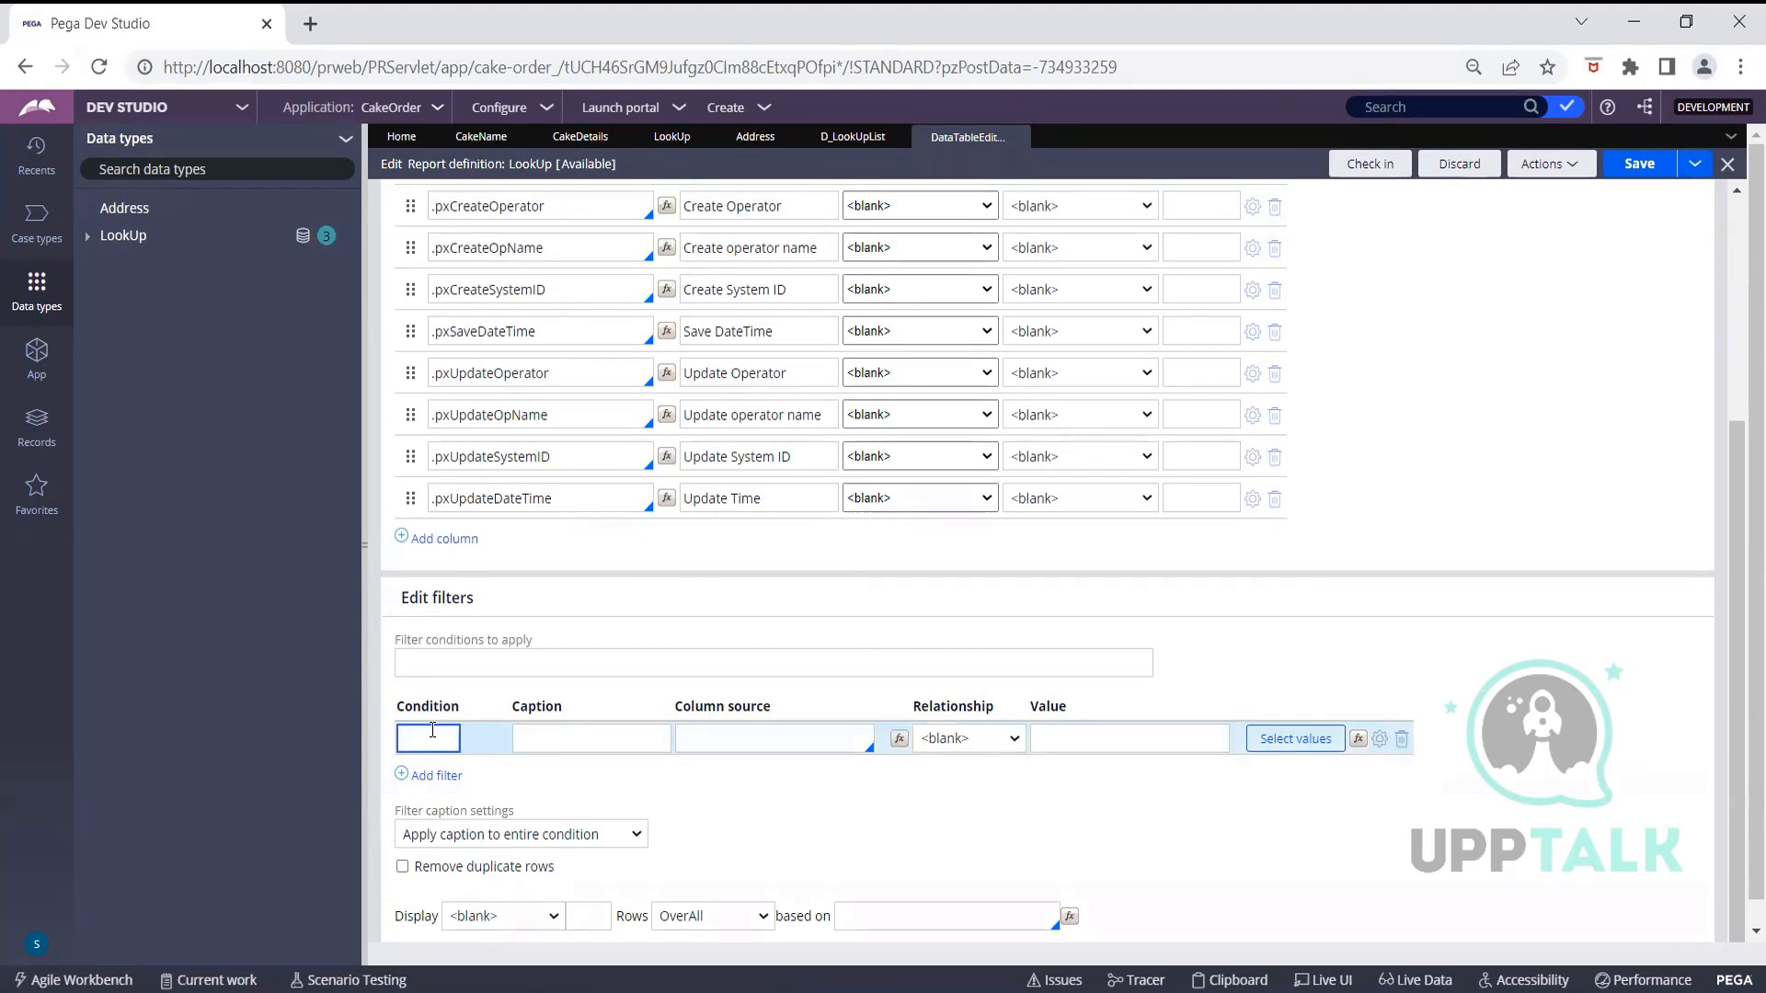
text(A)
click(573, 736)
click(572, 735)
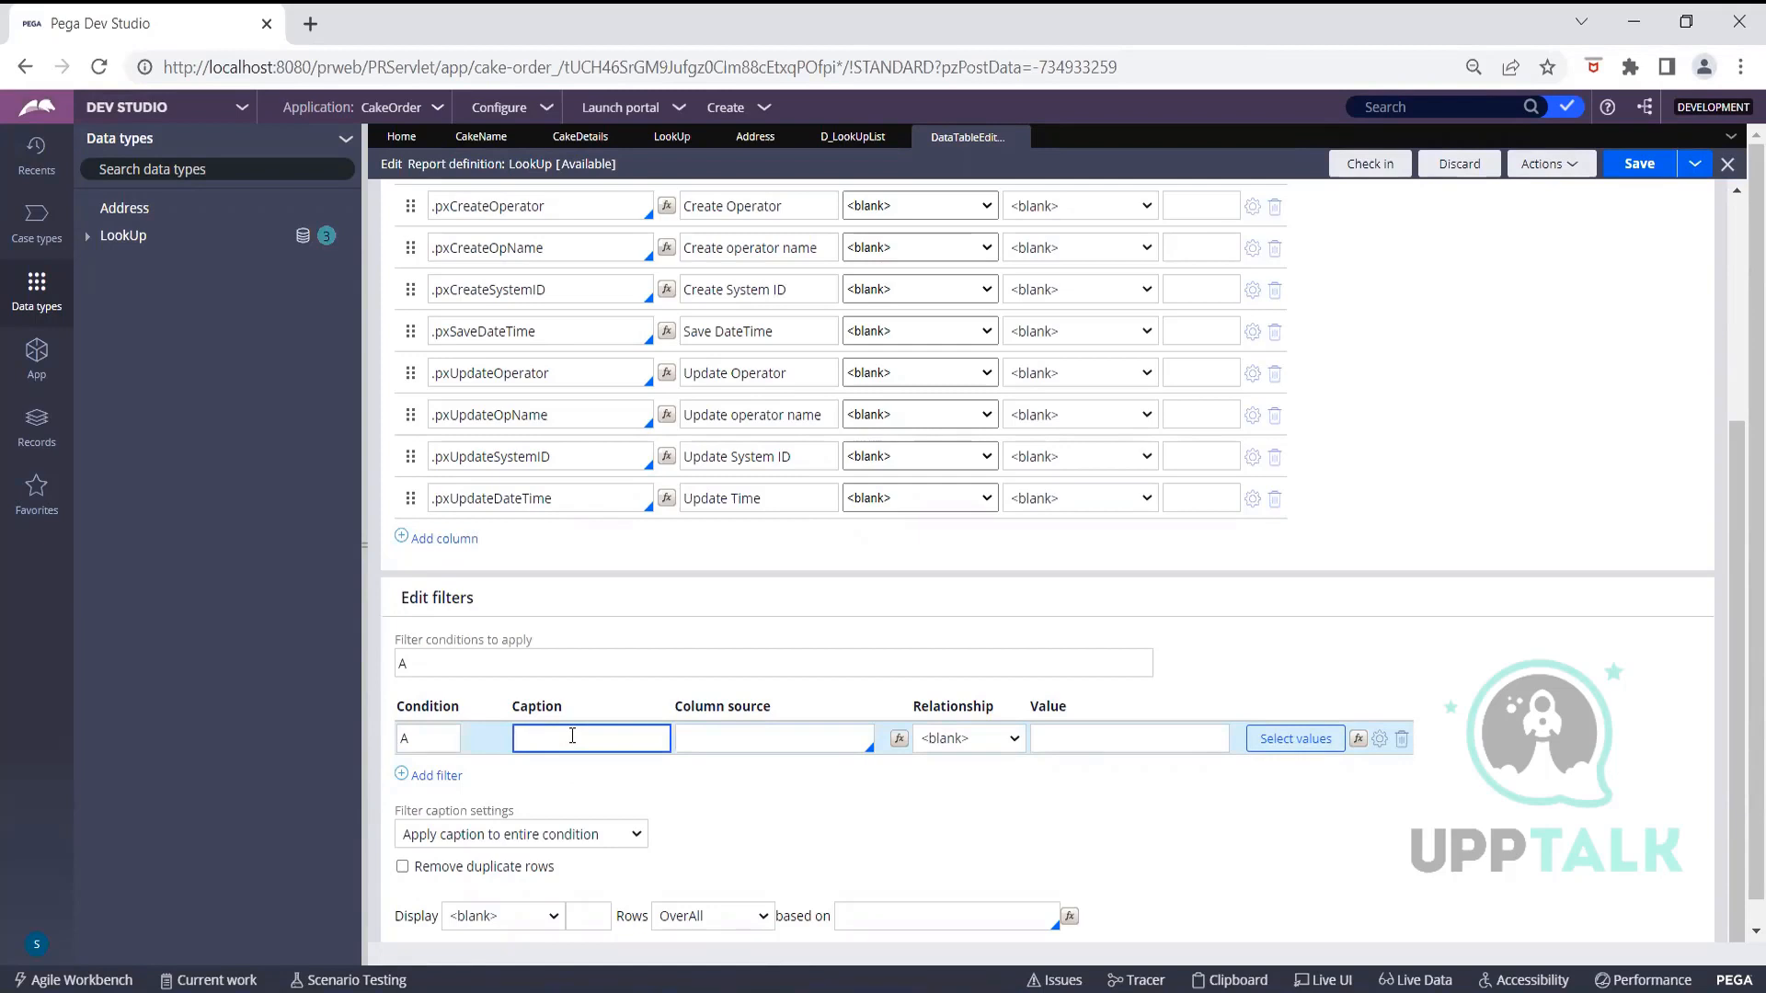
click(763, 740)
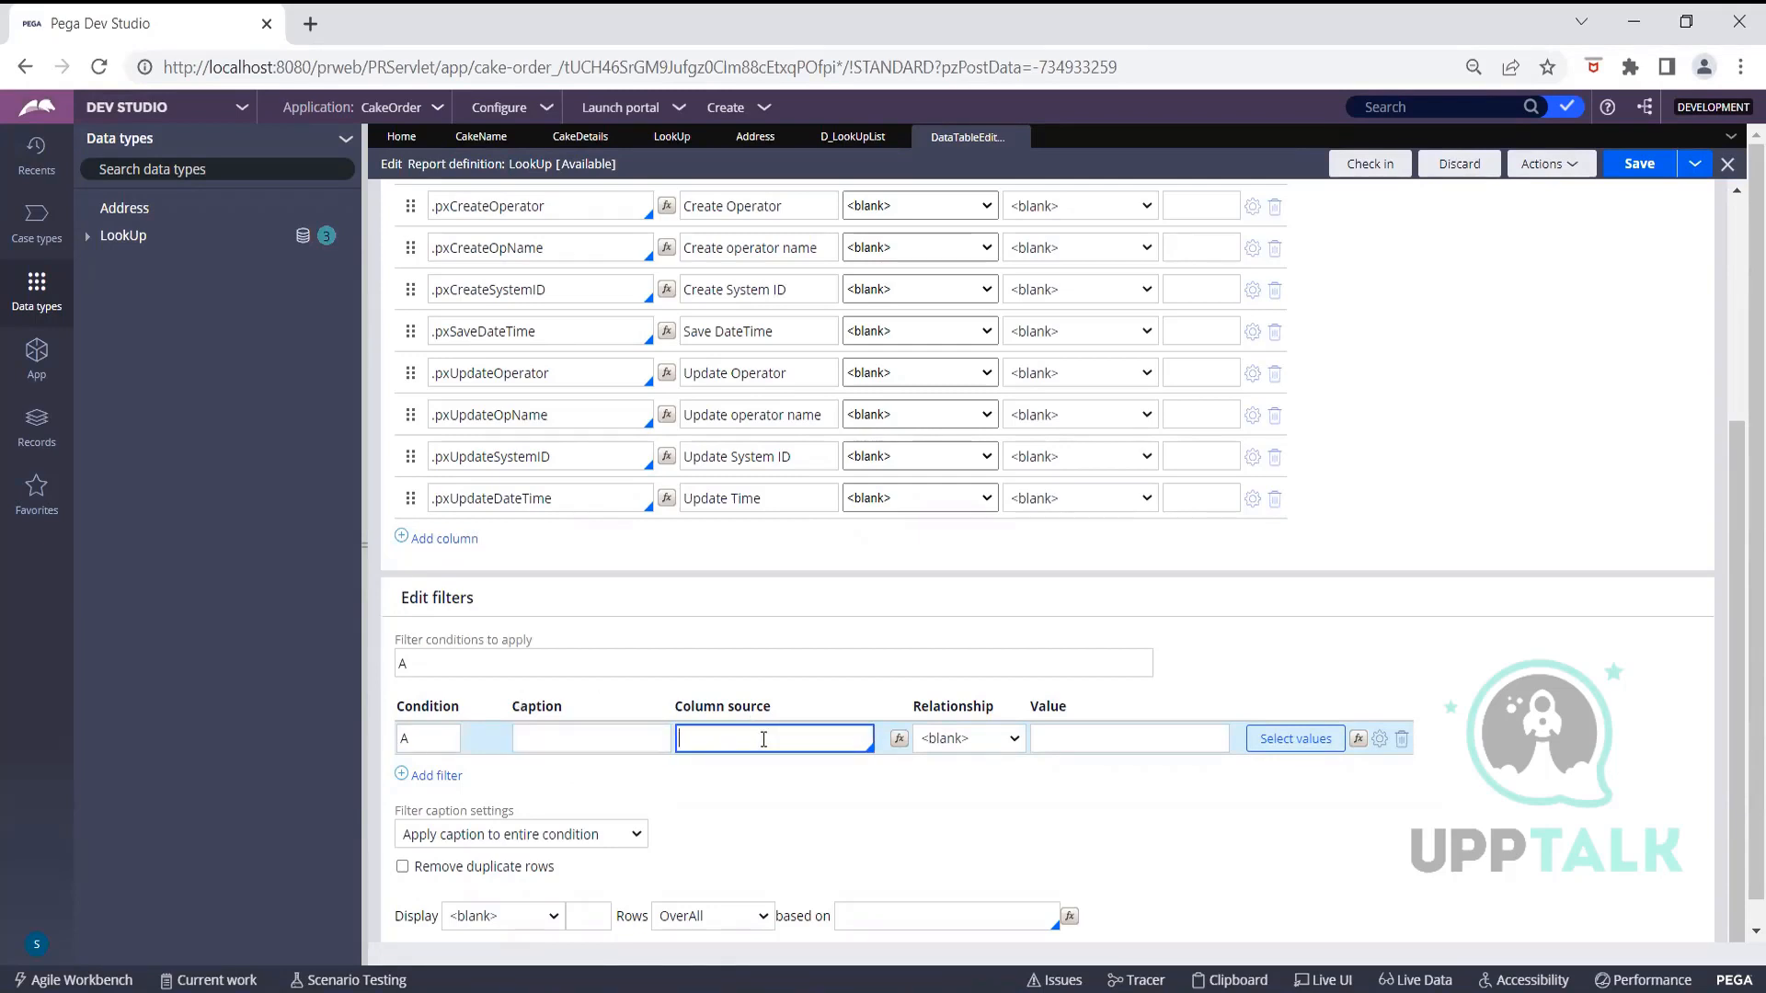
text(.)
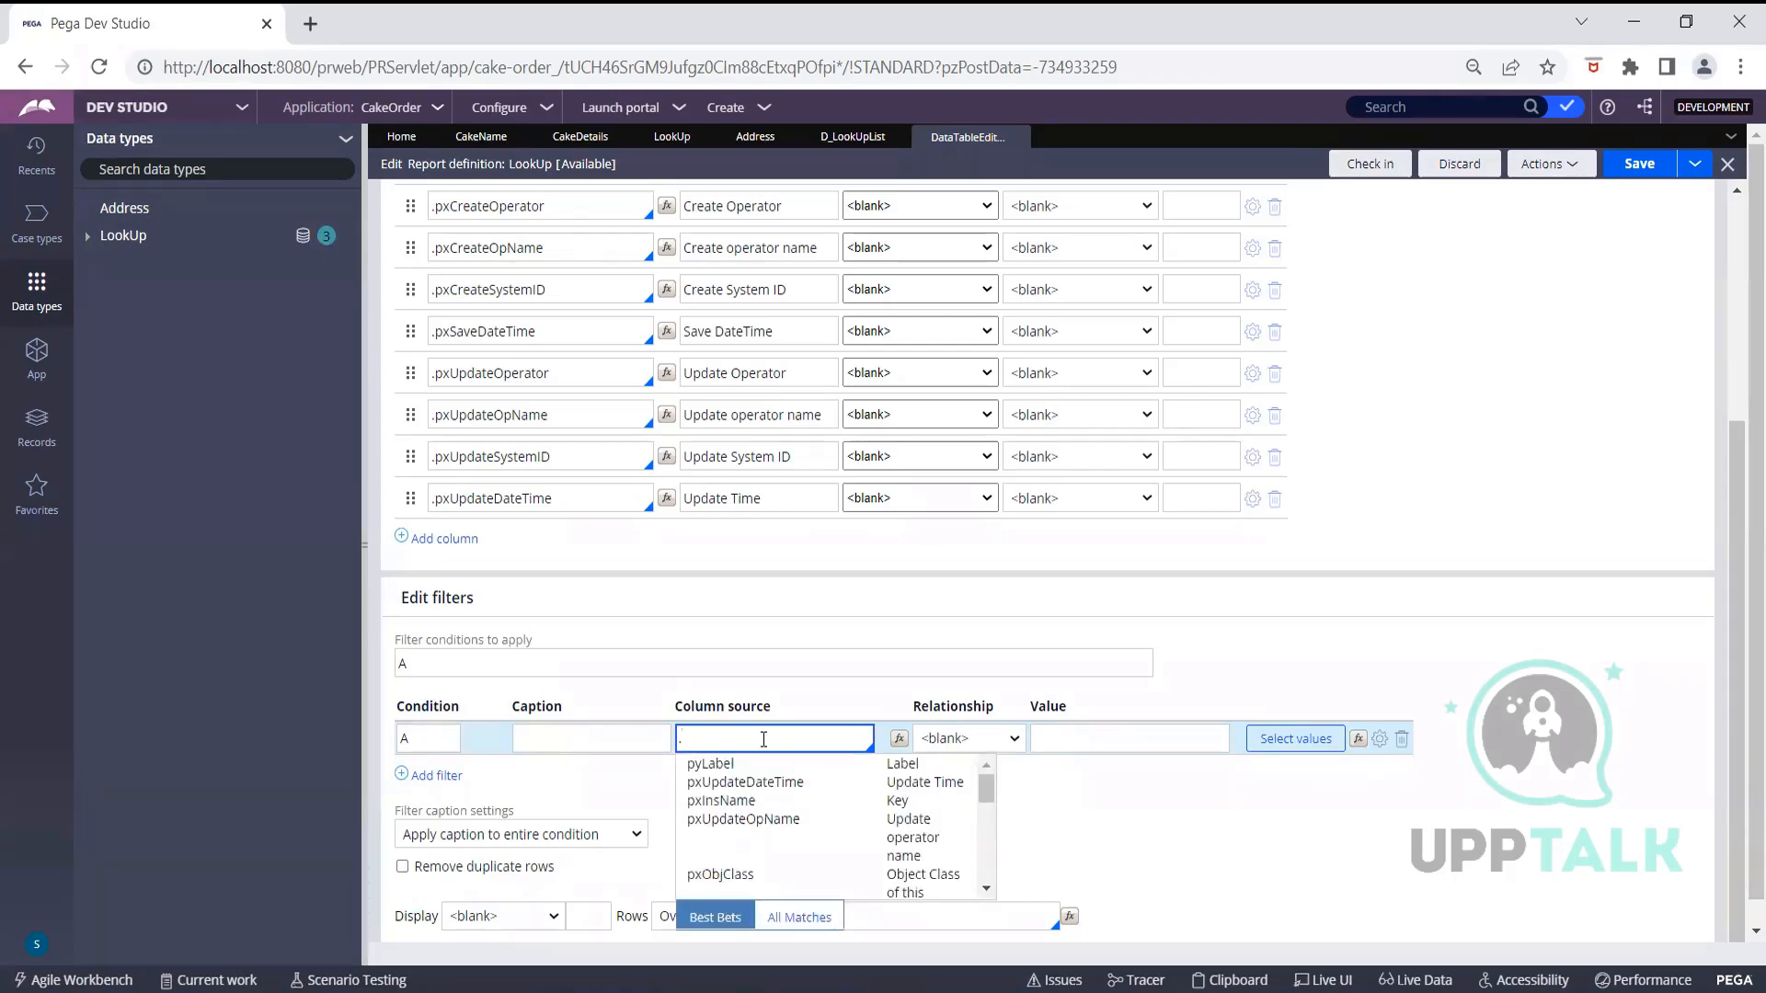
text(Cat)
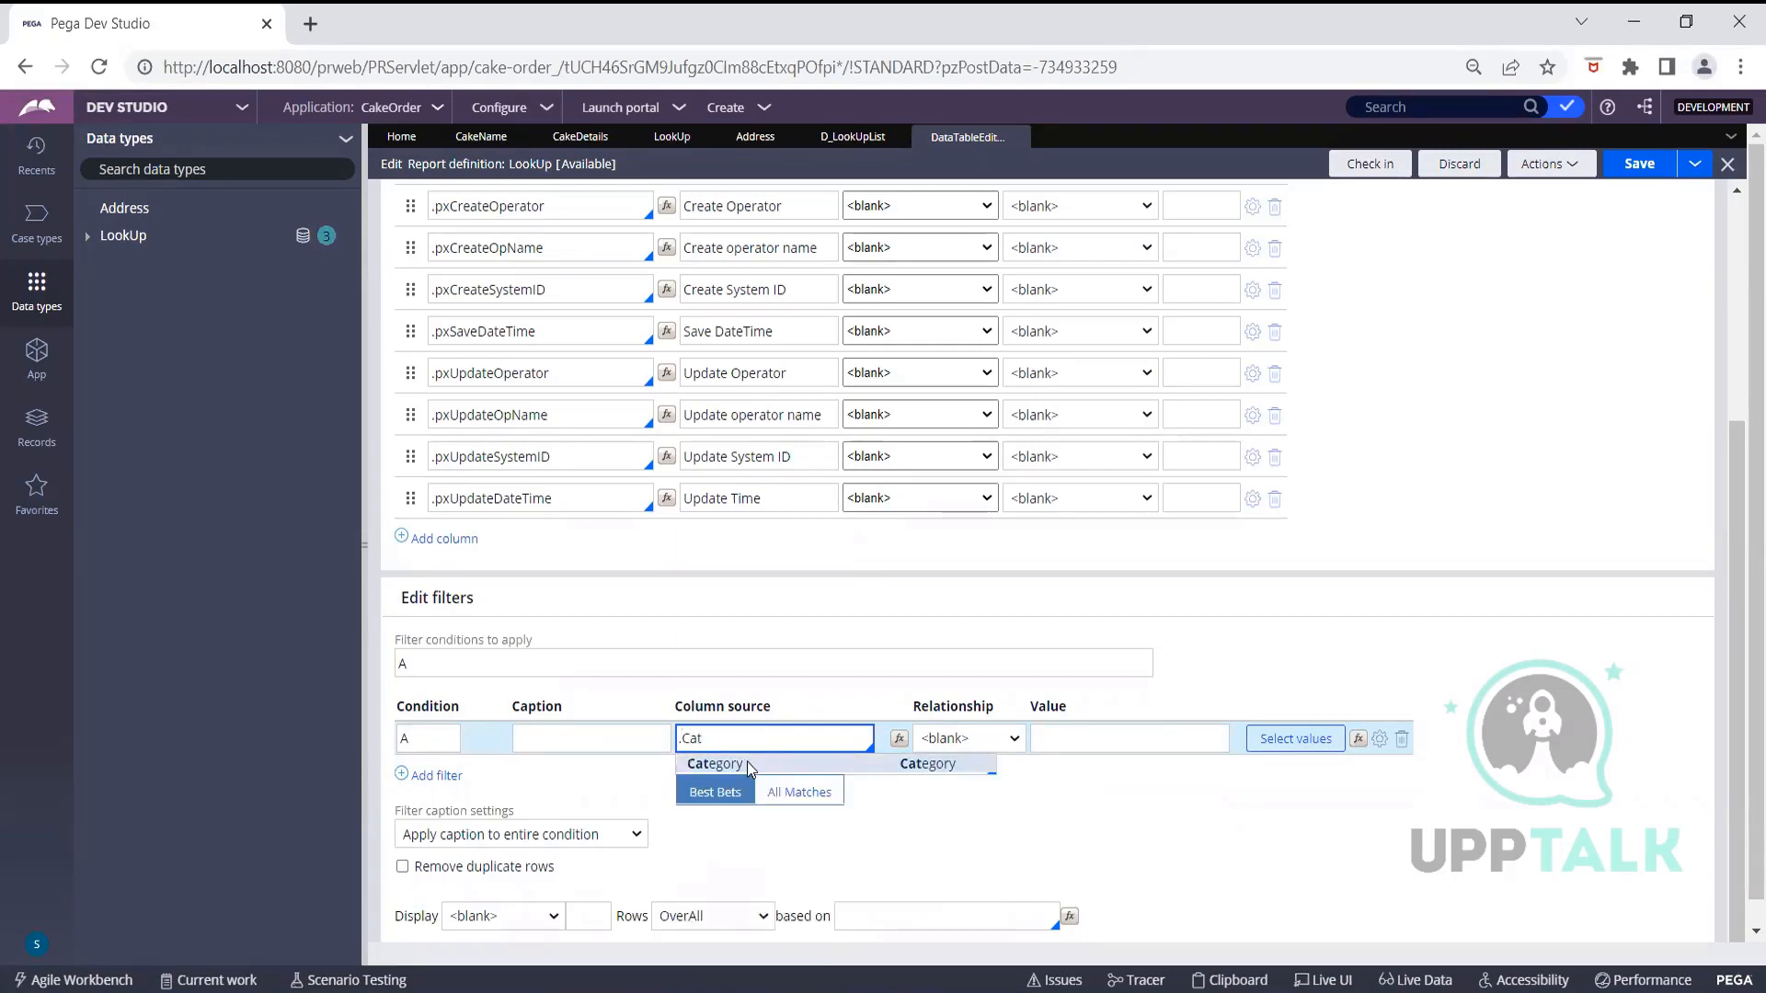
click(747, 764)
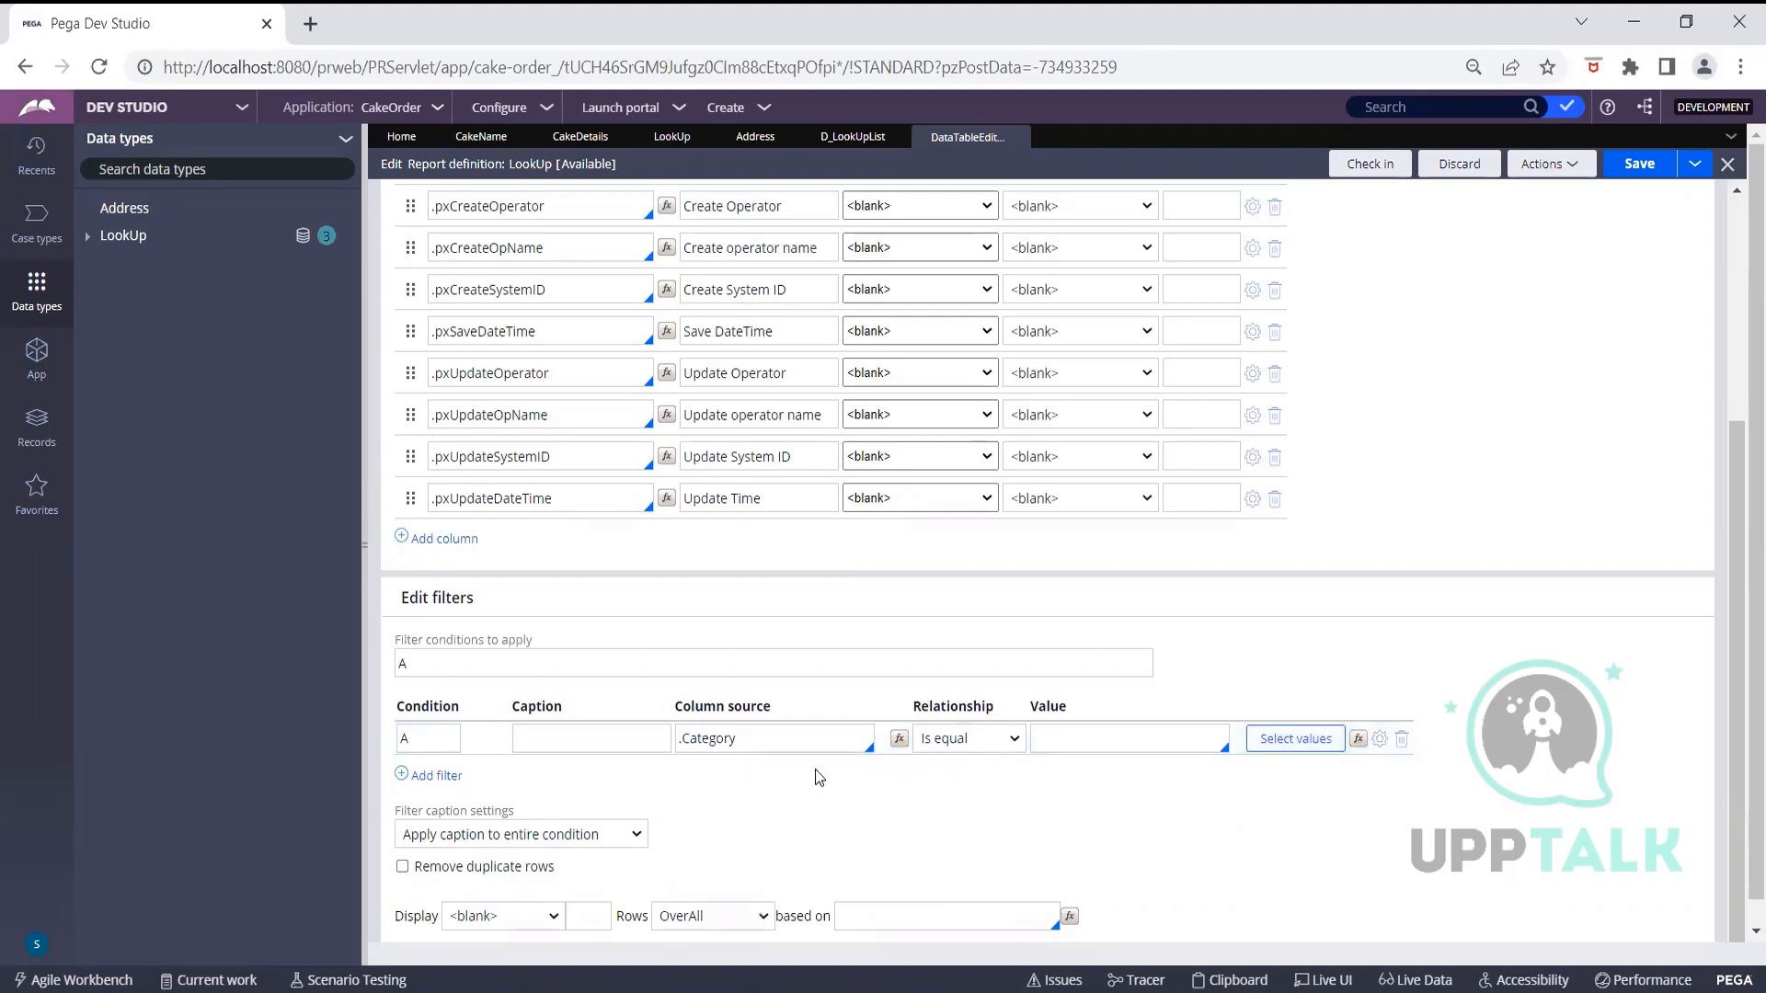
click(1049, 737)
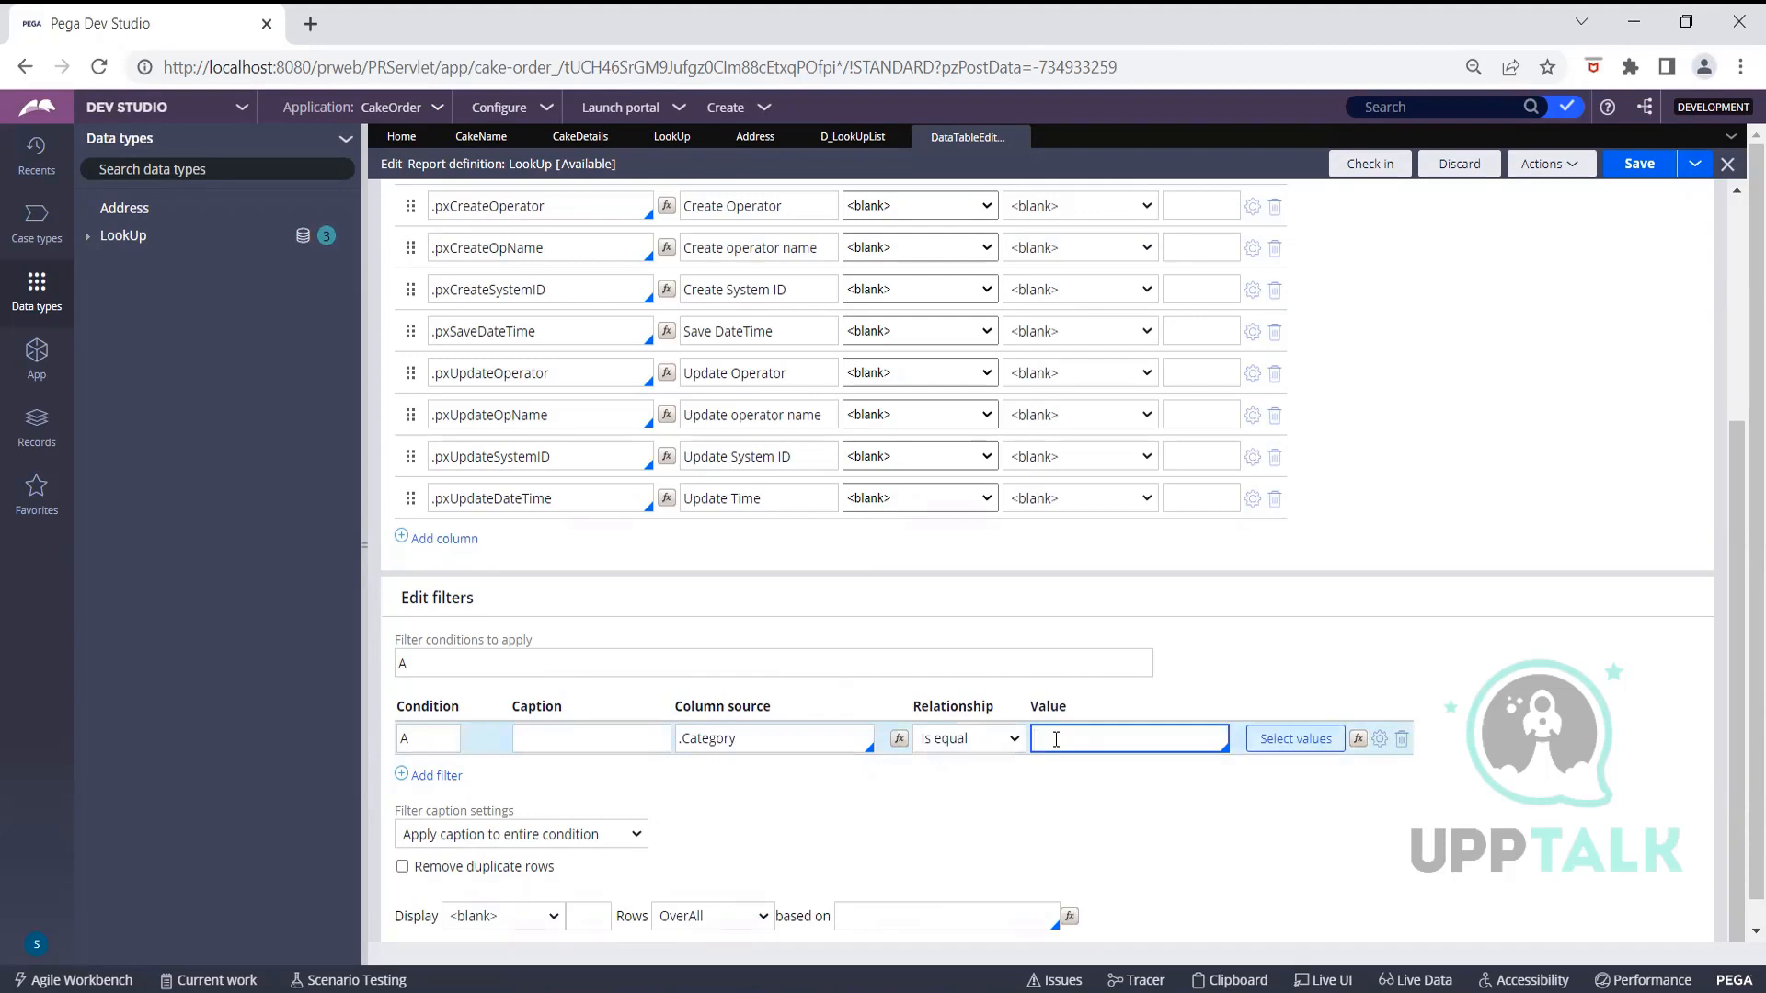
text(Param.Category)
key(ctrl+s)
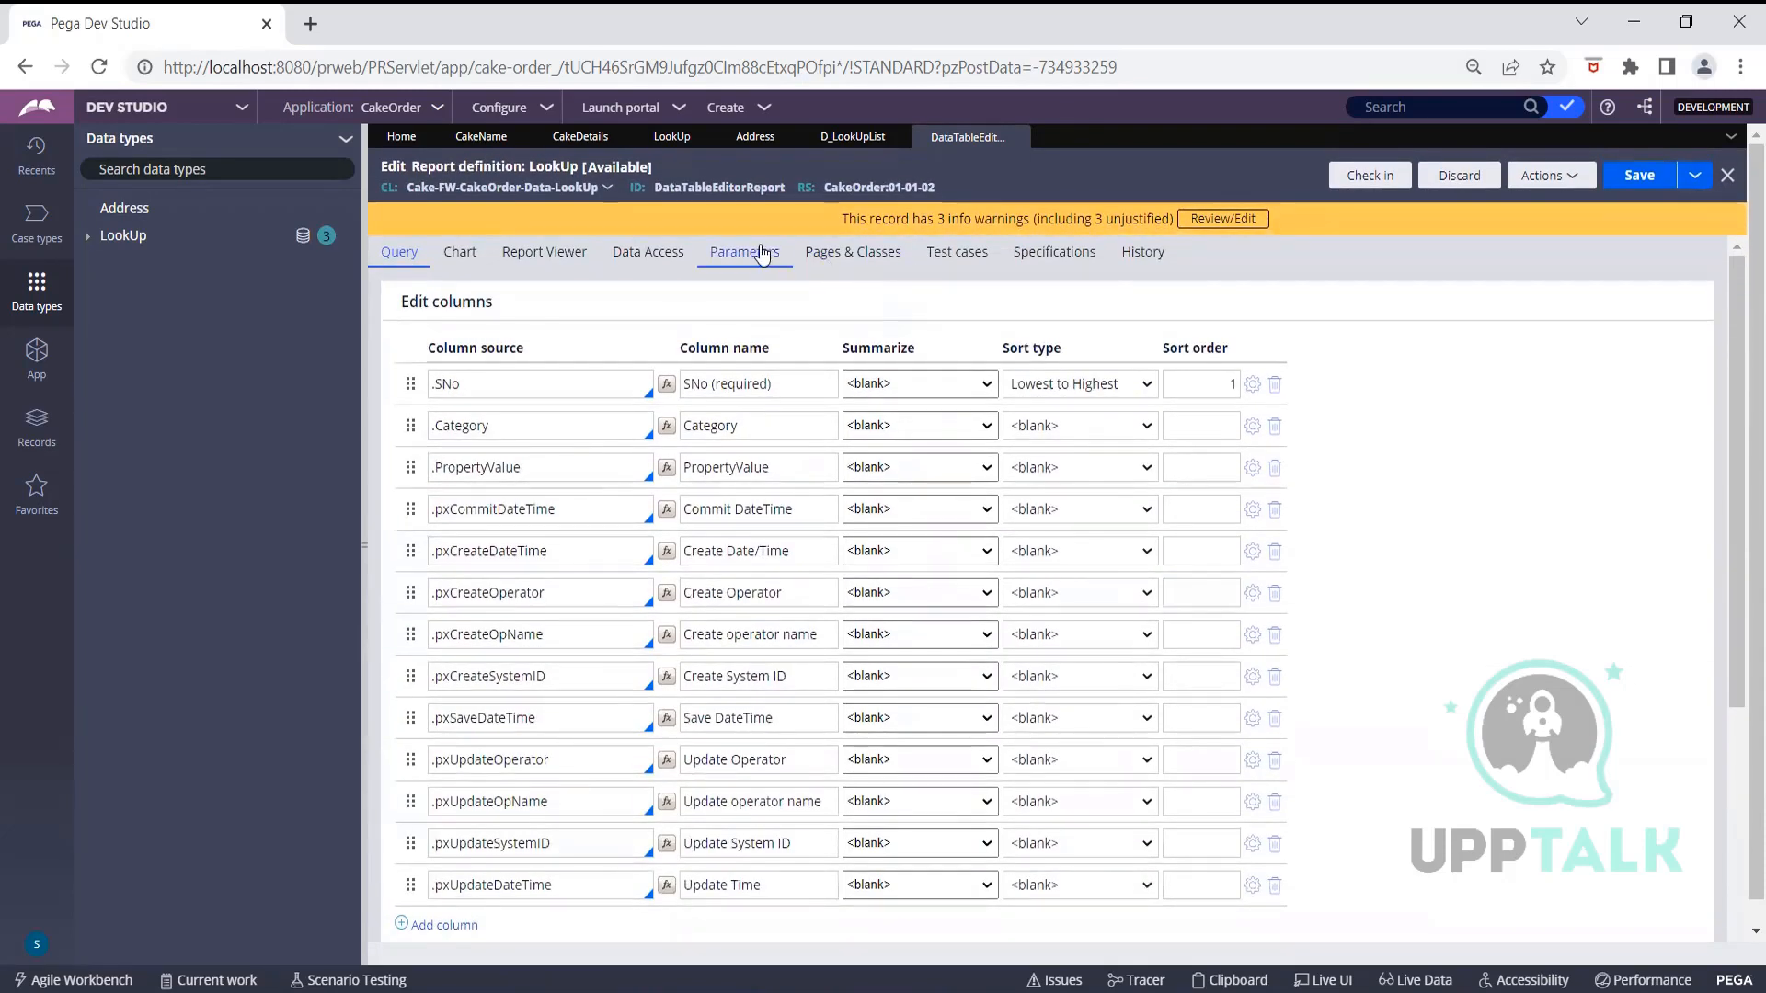
click(761, 257)
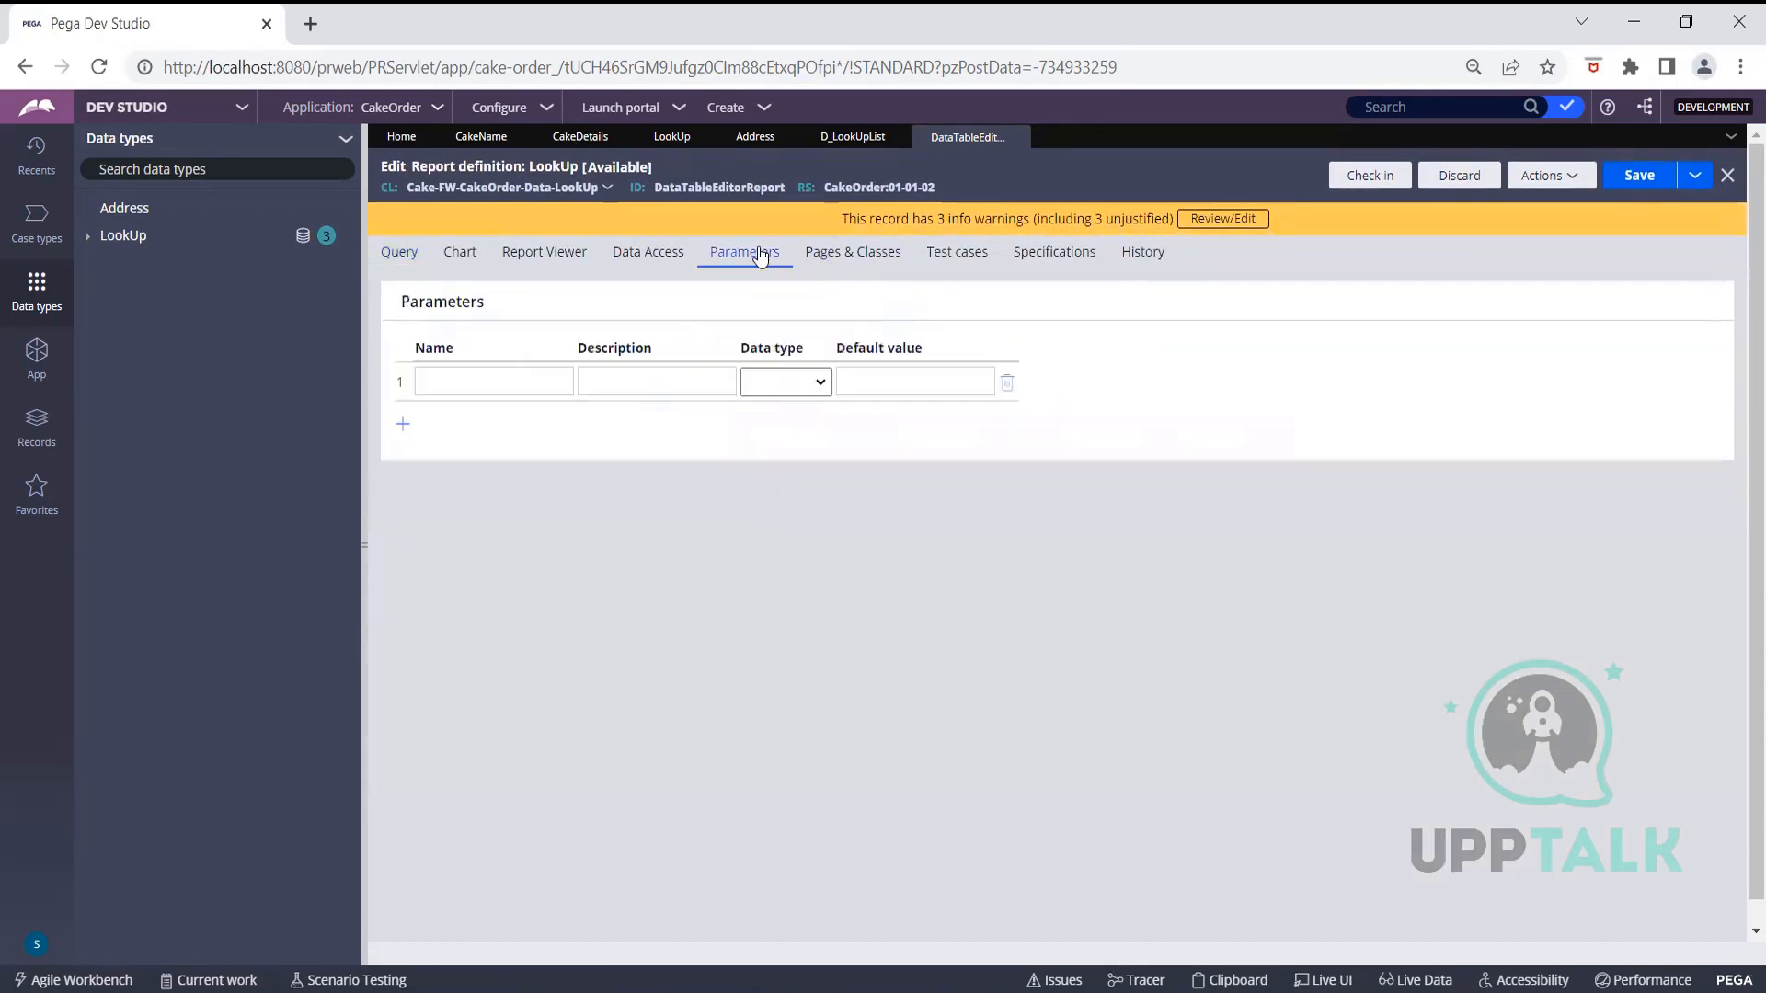
click(500, 383)
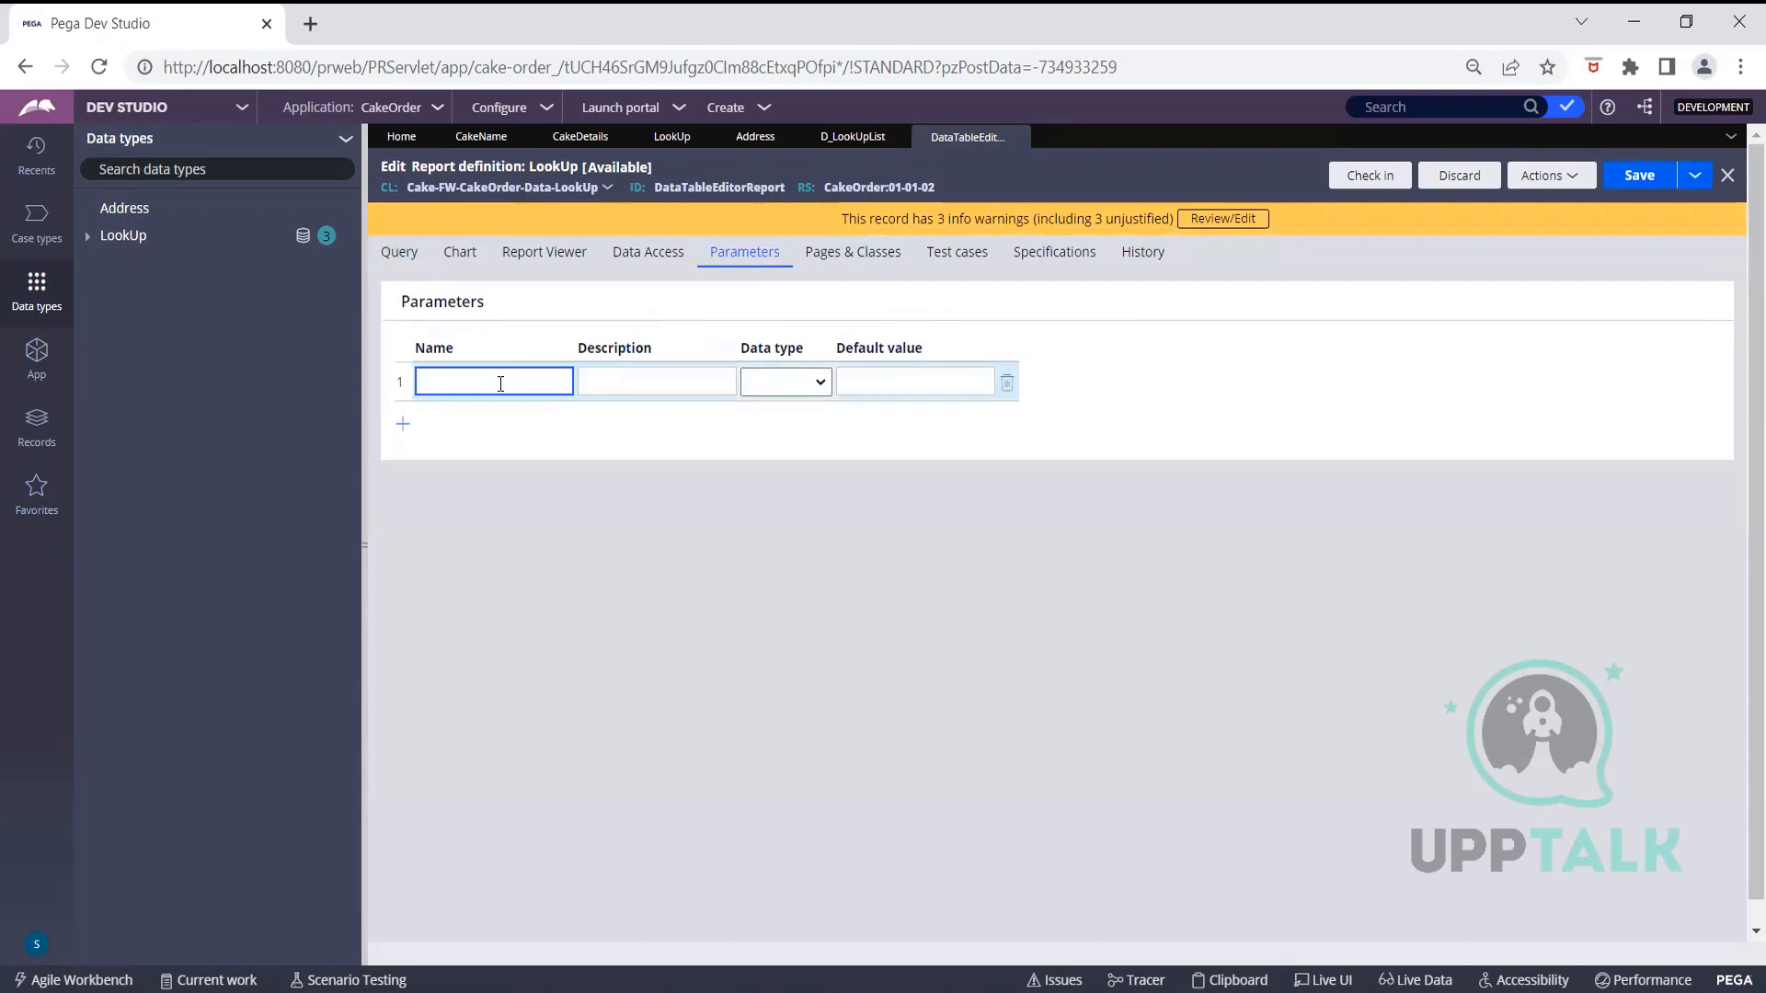
Define a Text parameter Category described as 'Category', save the report, and open D_LookUpList
text(Category)
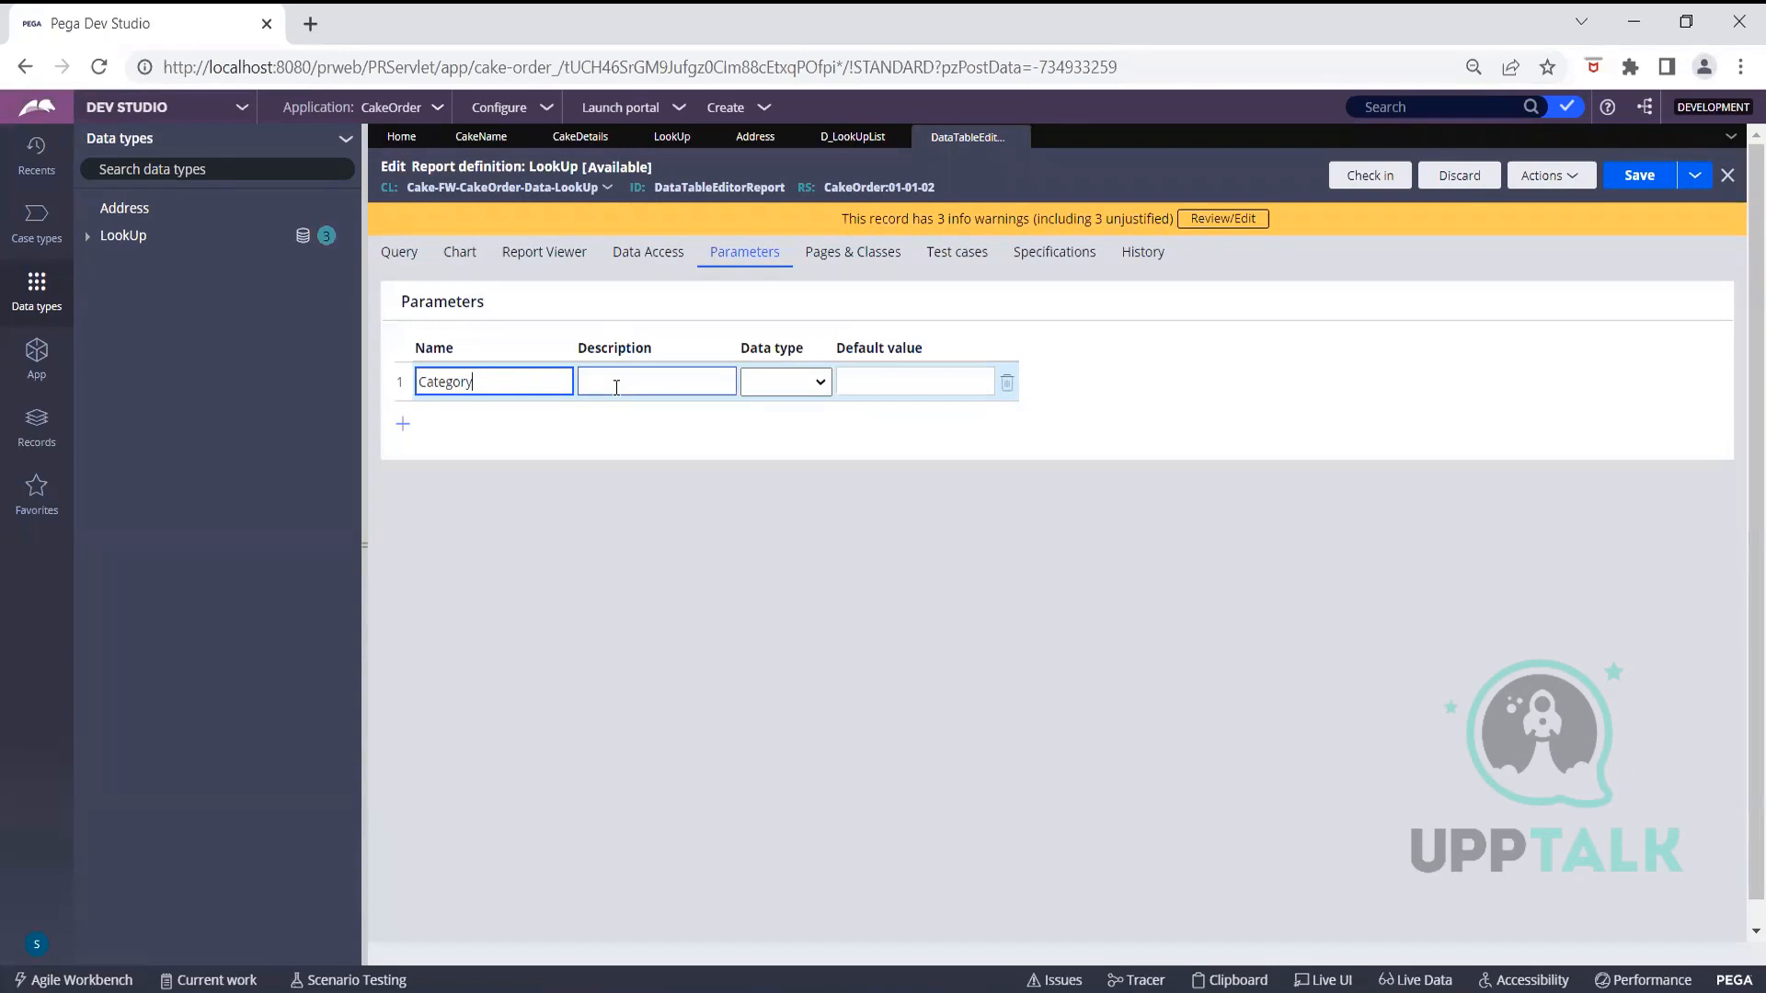
click(809, 383)
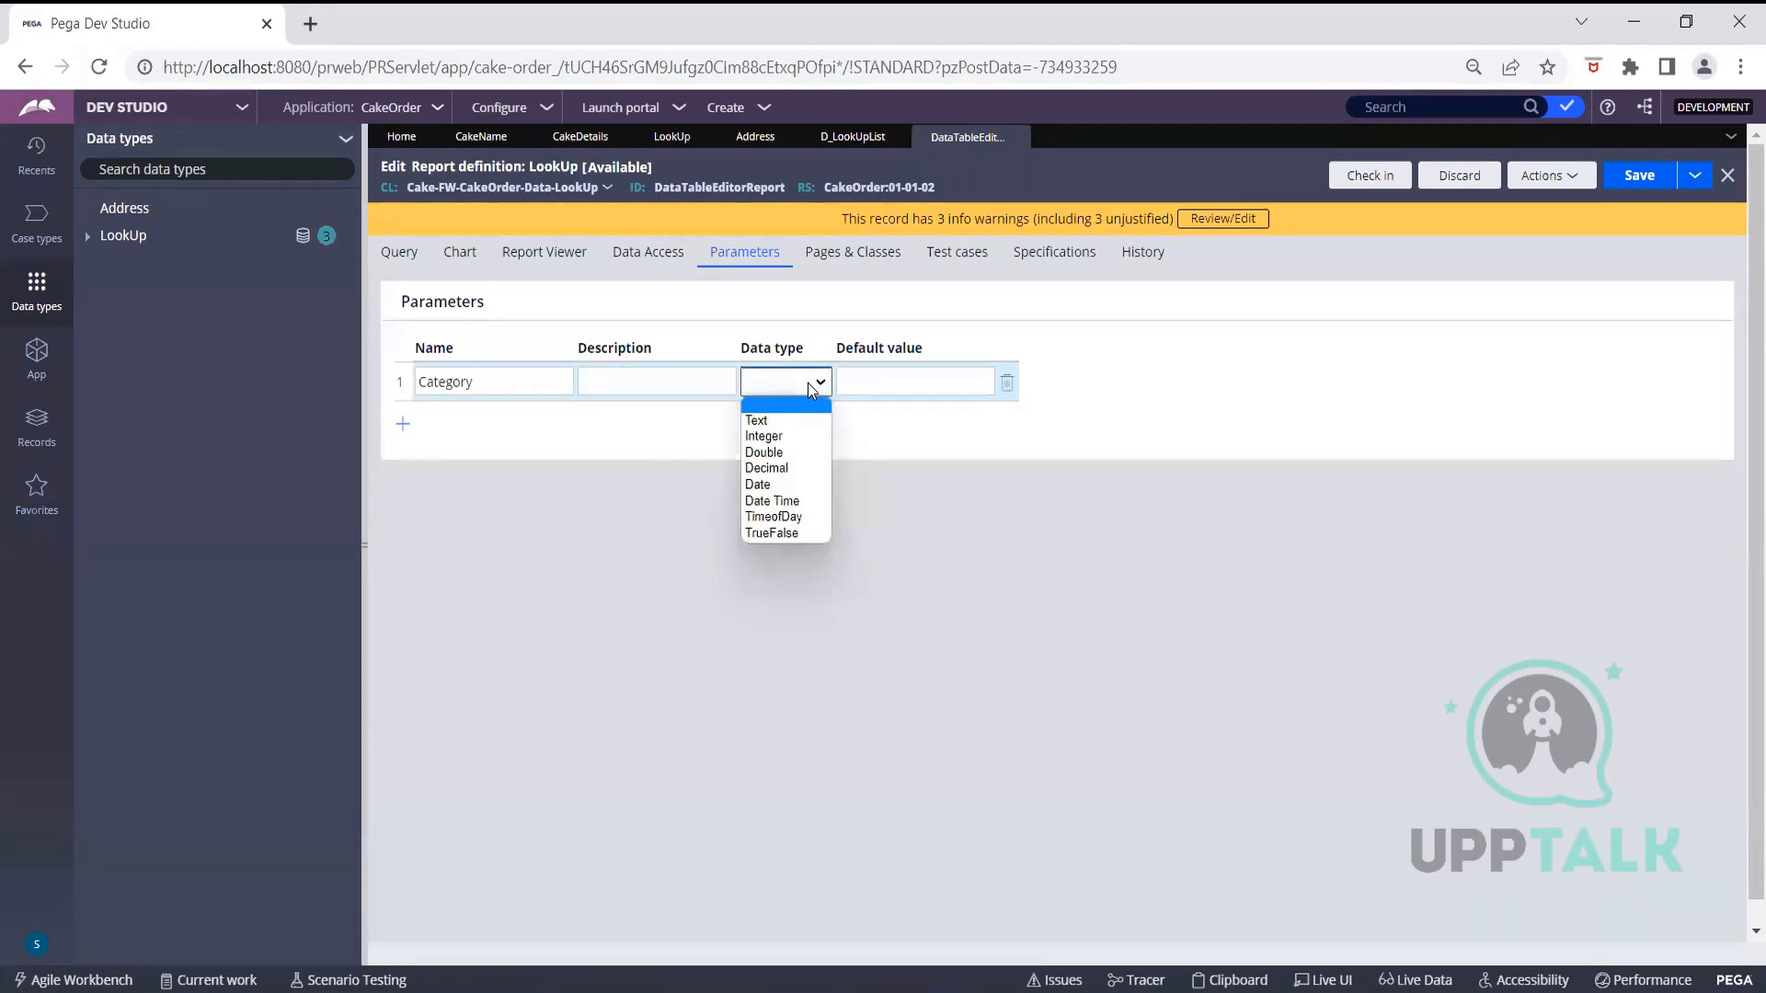
click(792, 419)
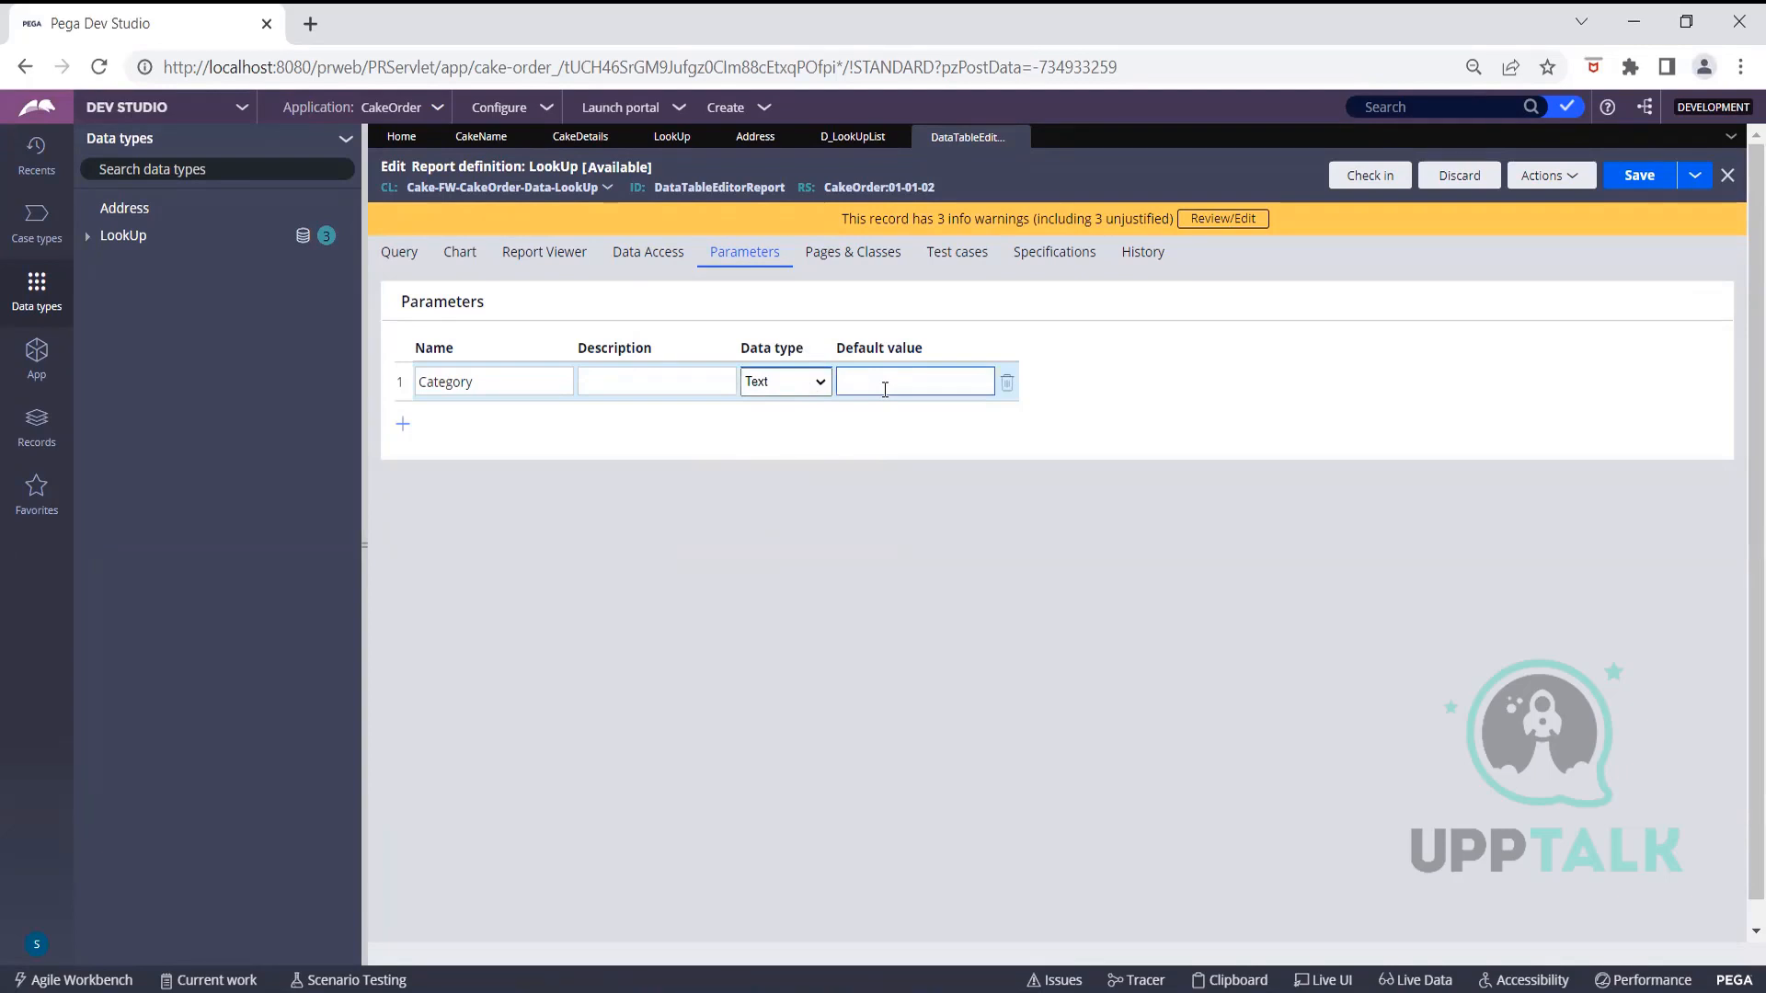
click(675, 390)
text(Category)
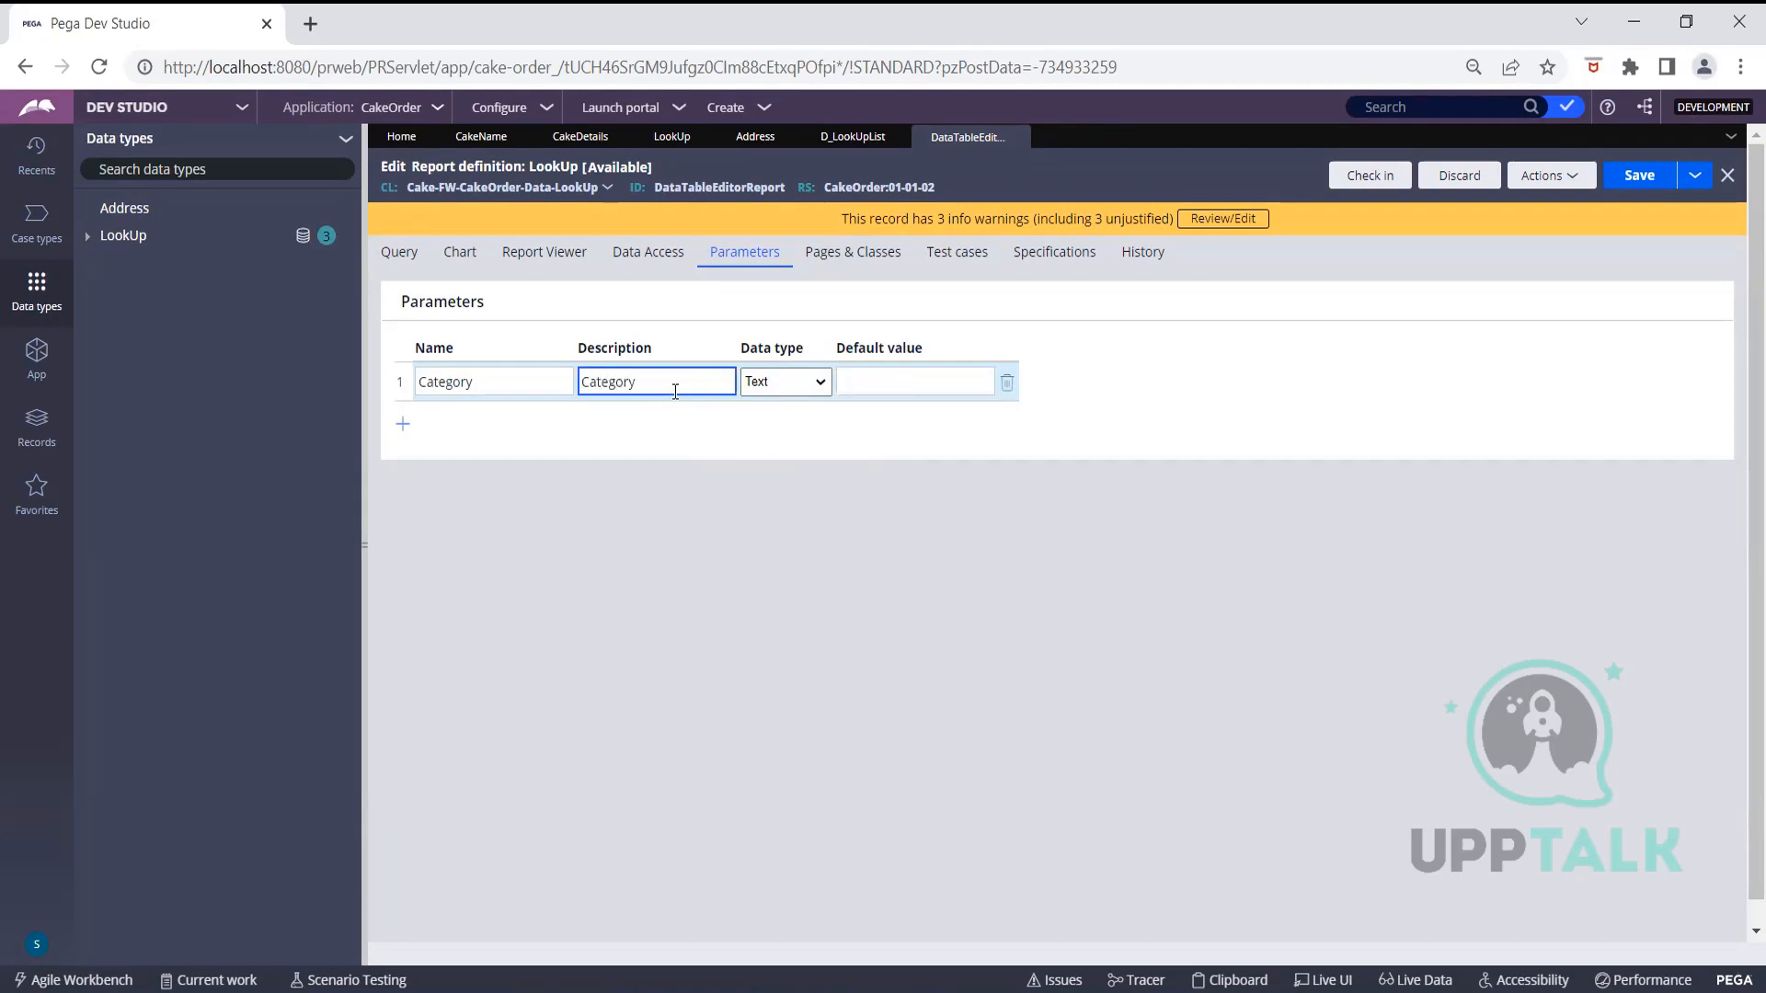
click(1640, 179)
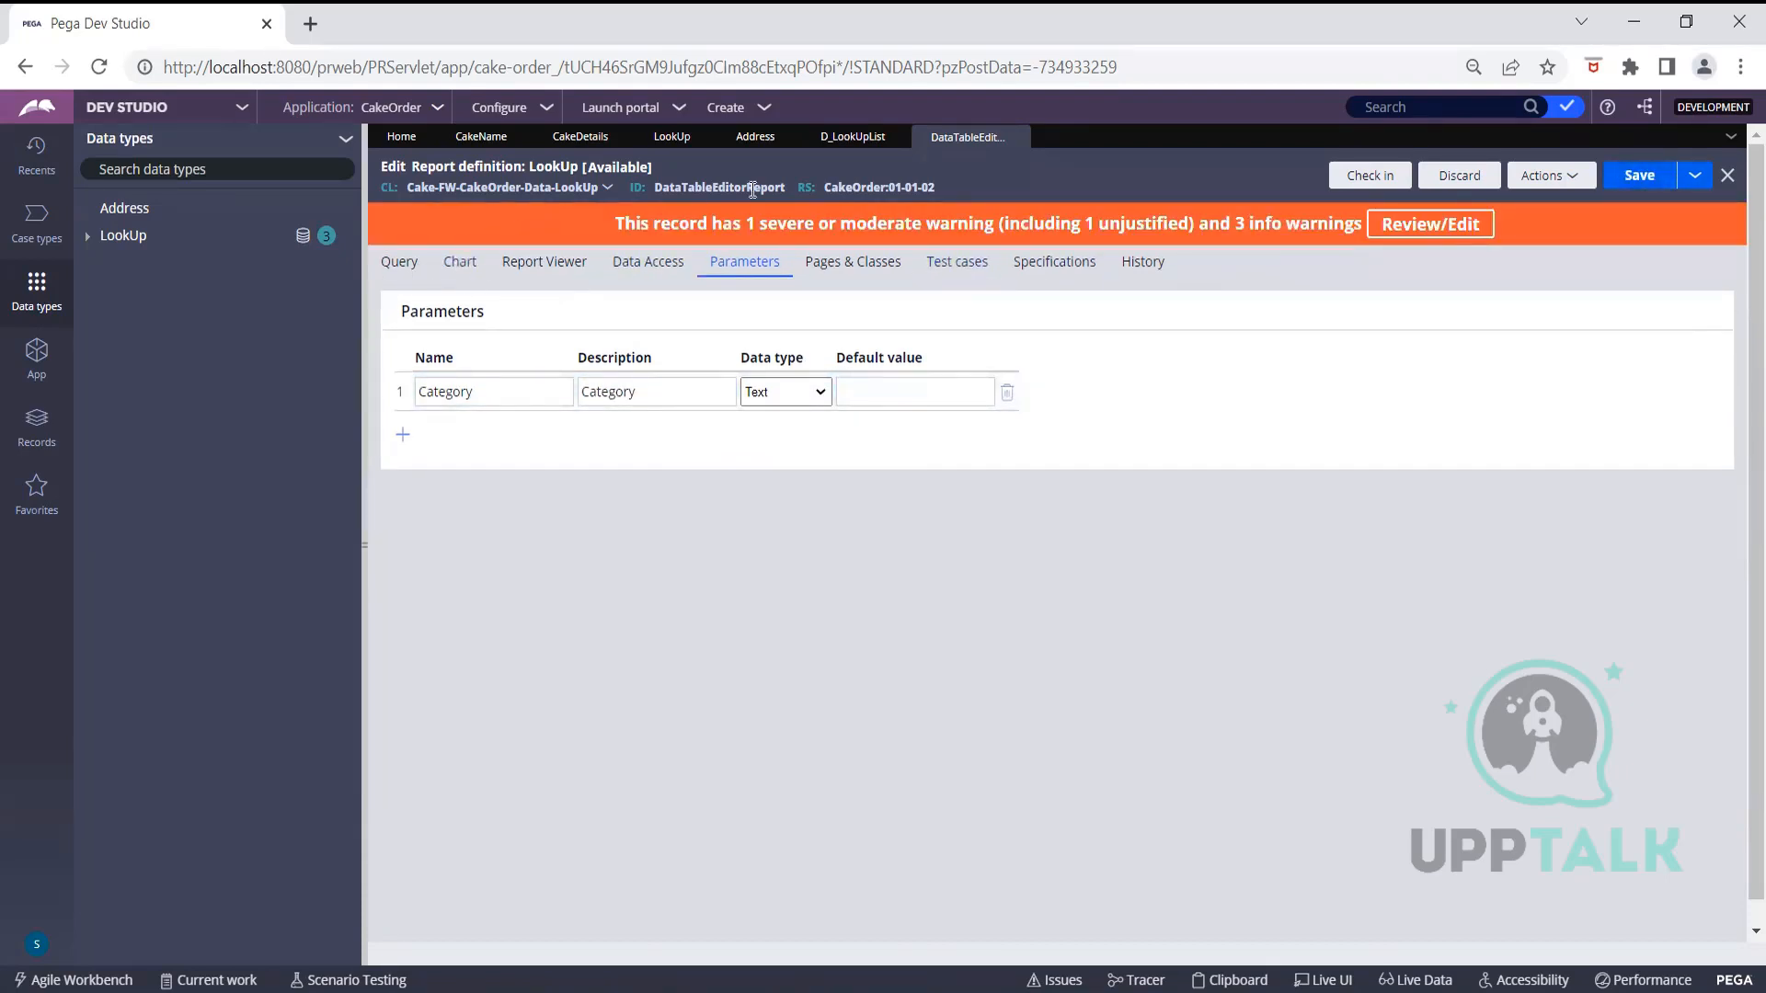
click(835, 147)
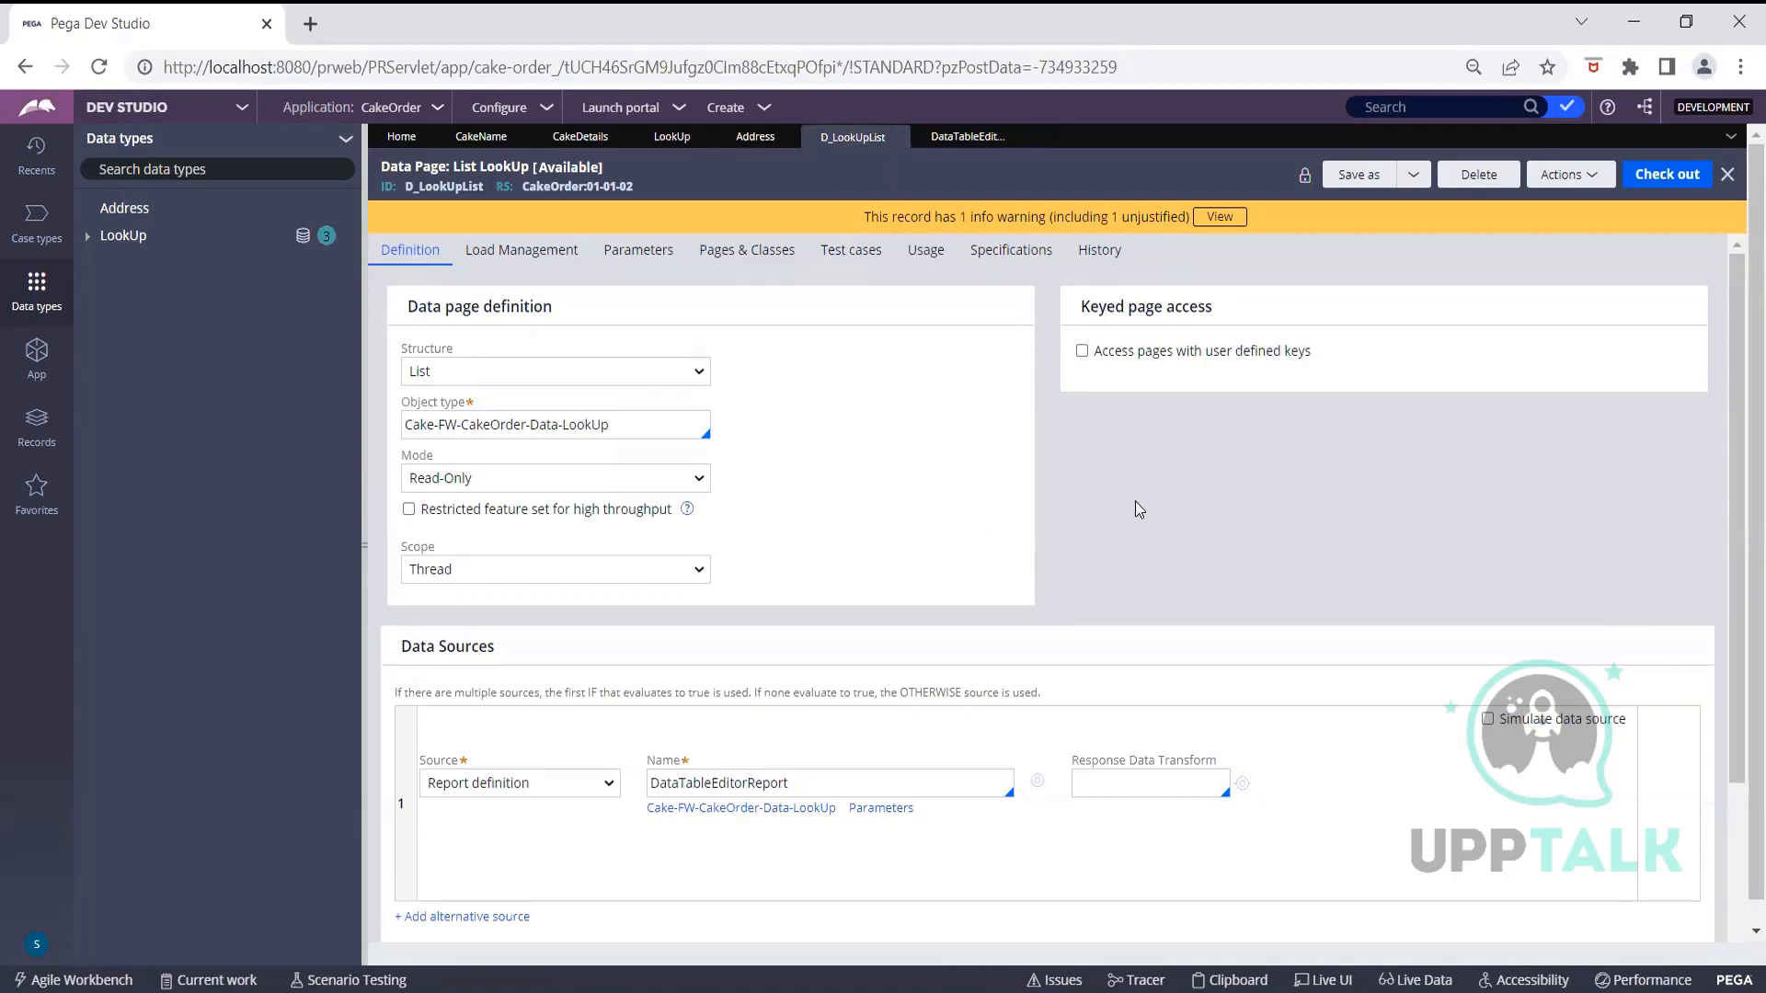
Check out D_LookUpList and add a String parameter named 'Category' with description 'Category'
click(1655, 189)
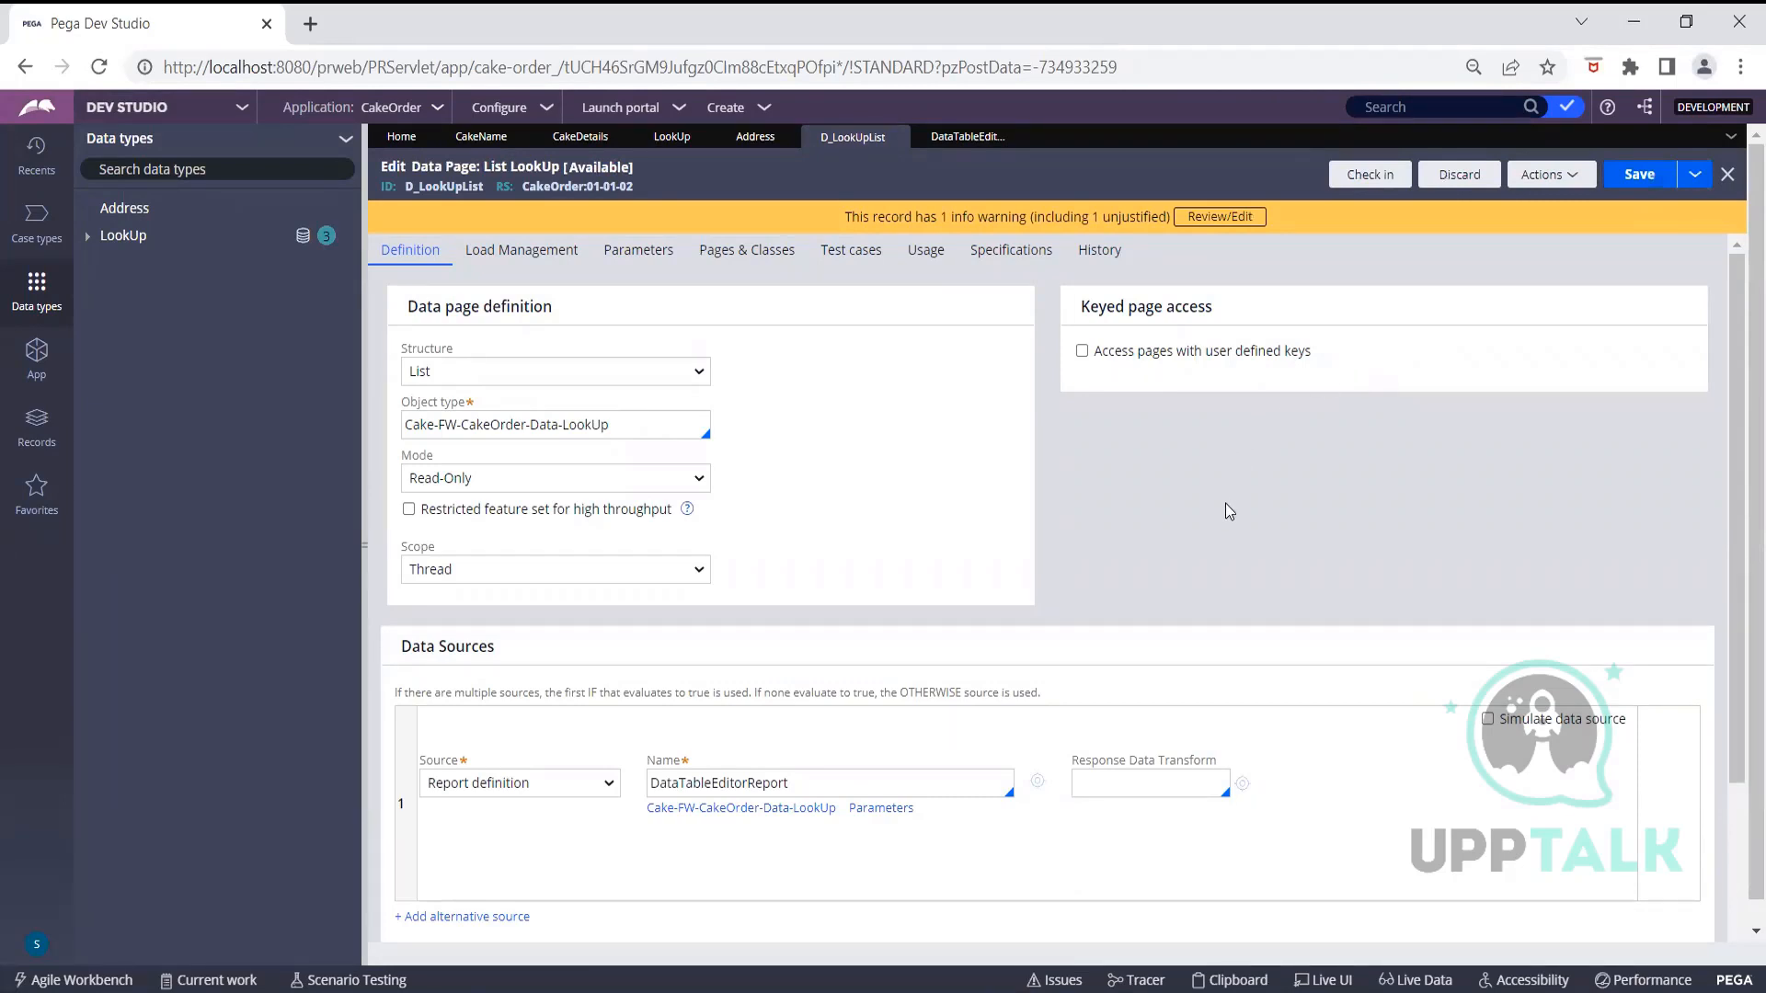
click(638, 250)
click(556, 427)
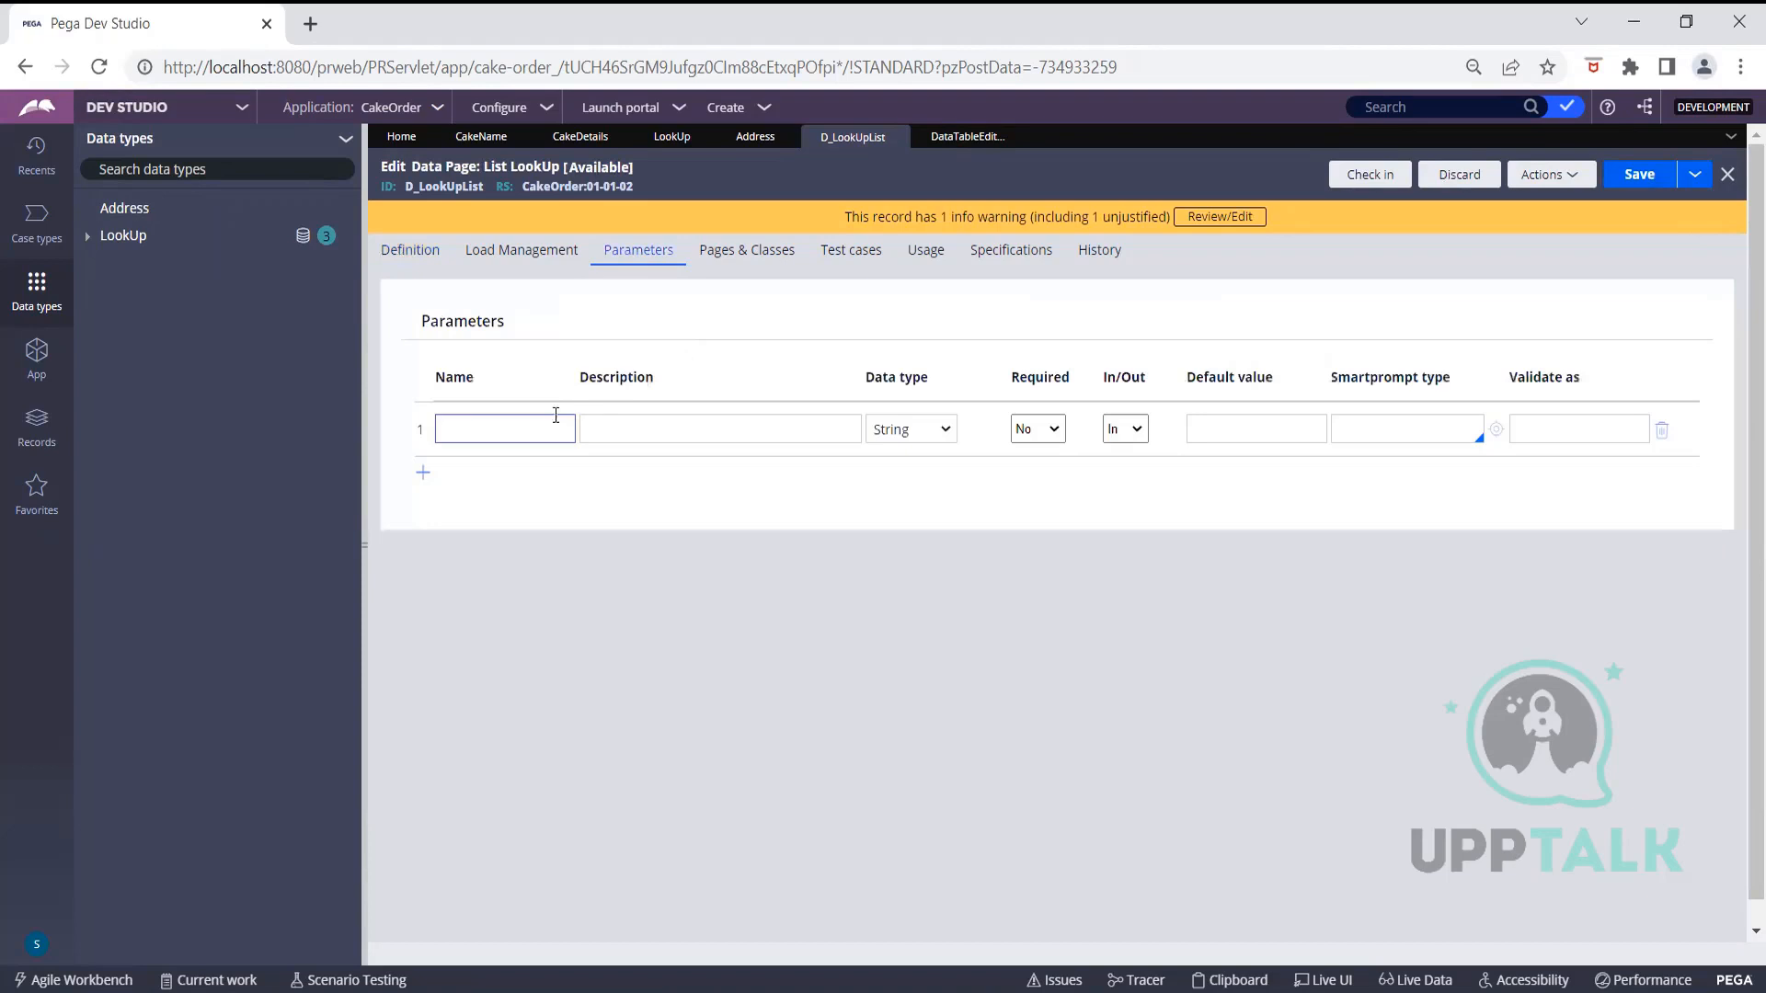
text(Cat)
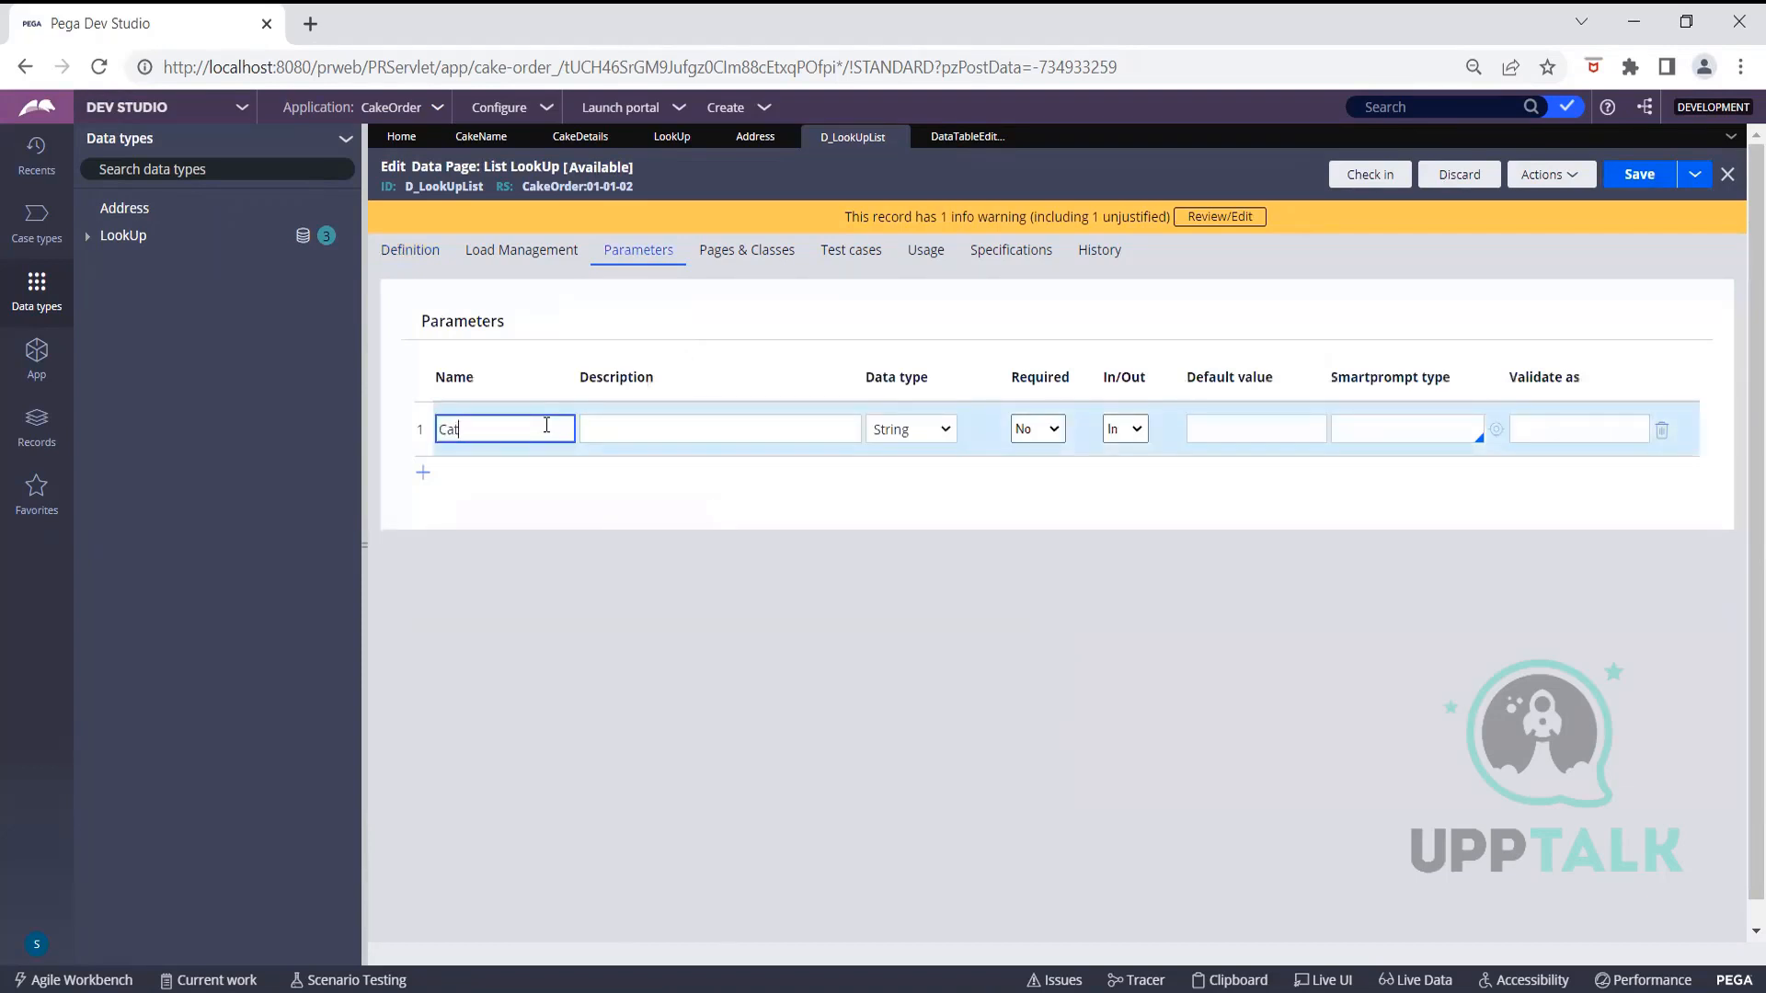
text(egory)
click(642, 417)
text(Category)
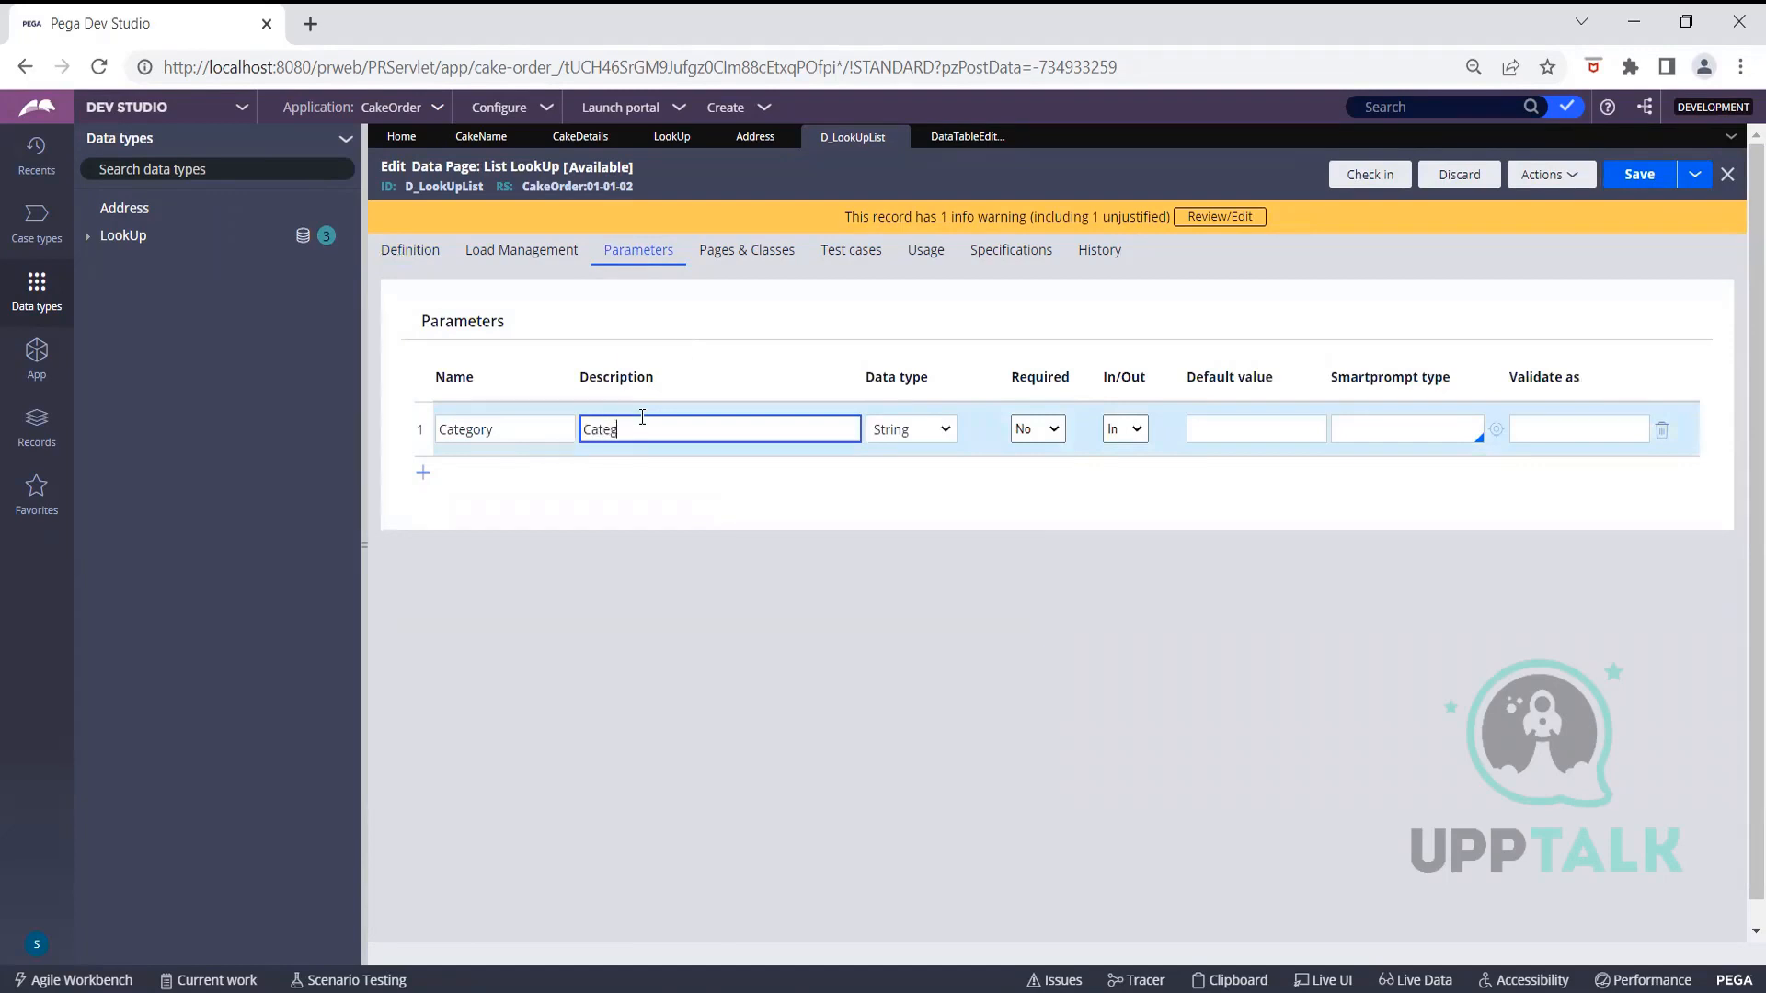
click(914, 433)
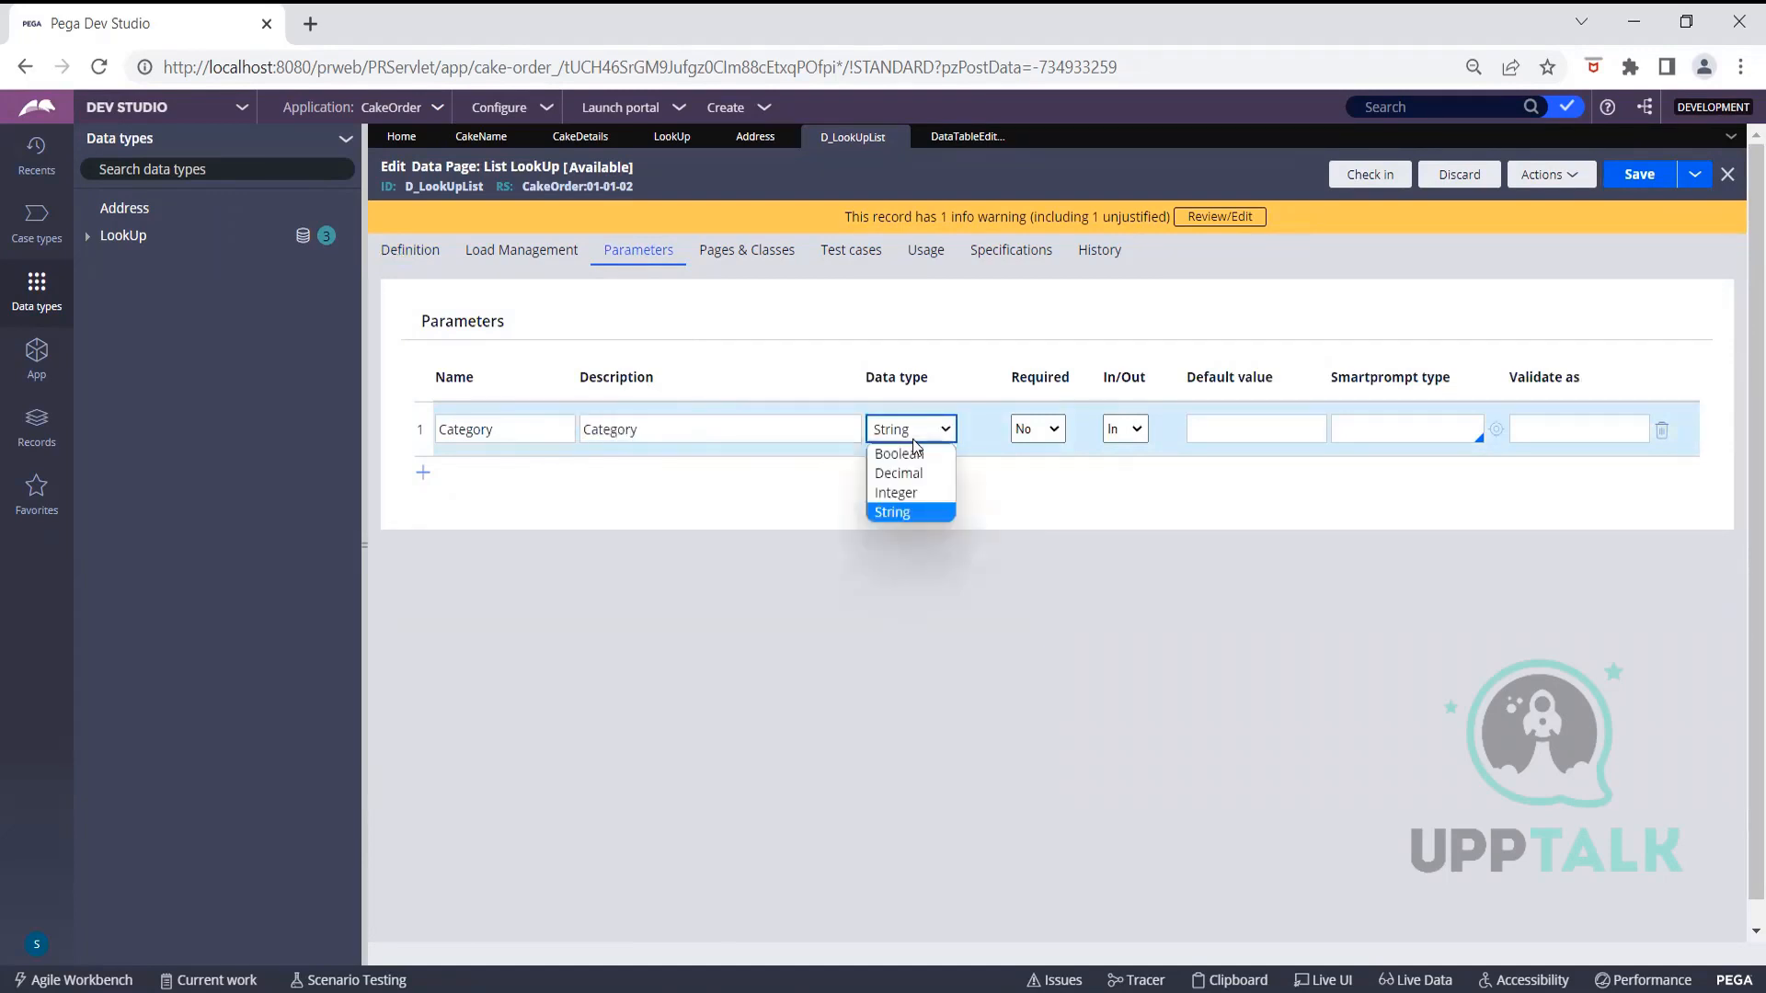
click(924, 511)
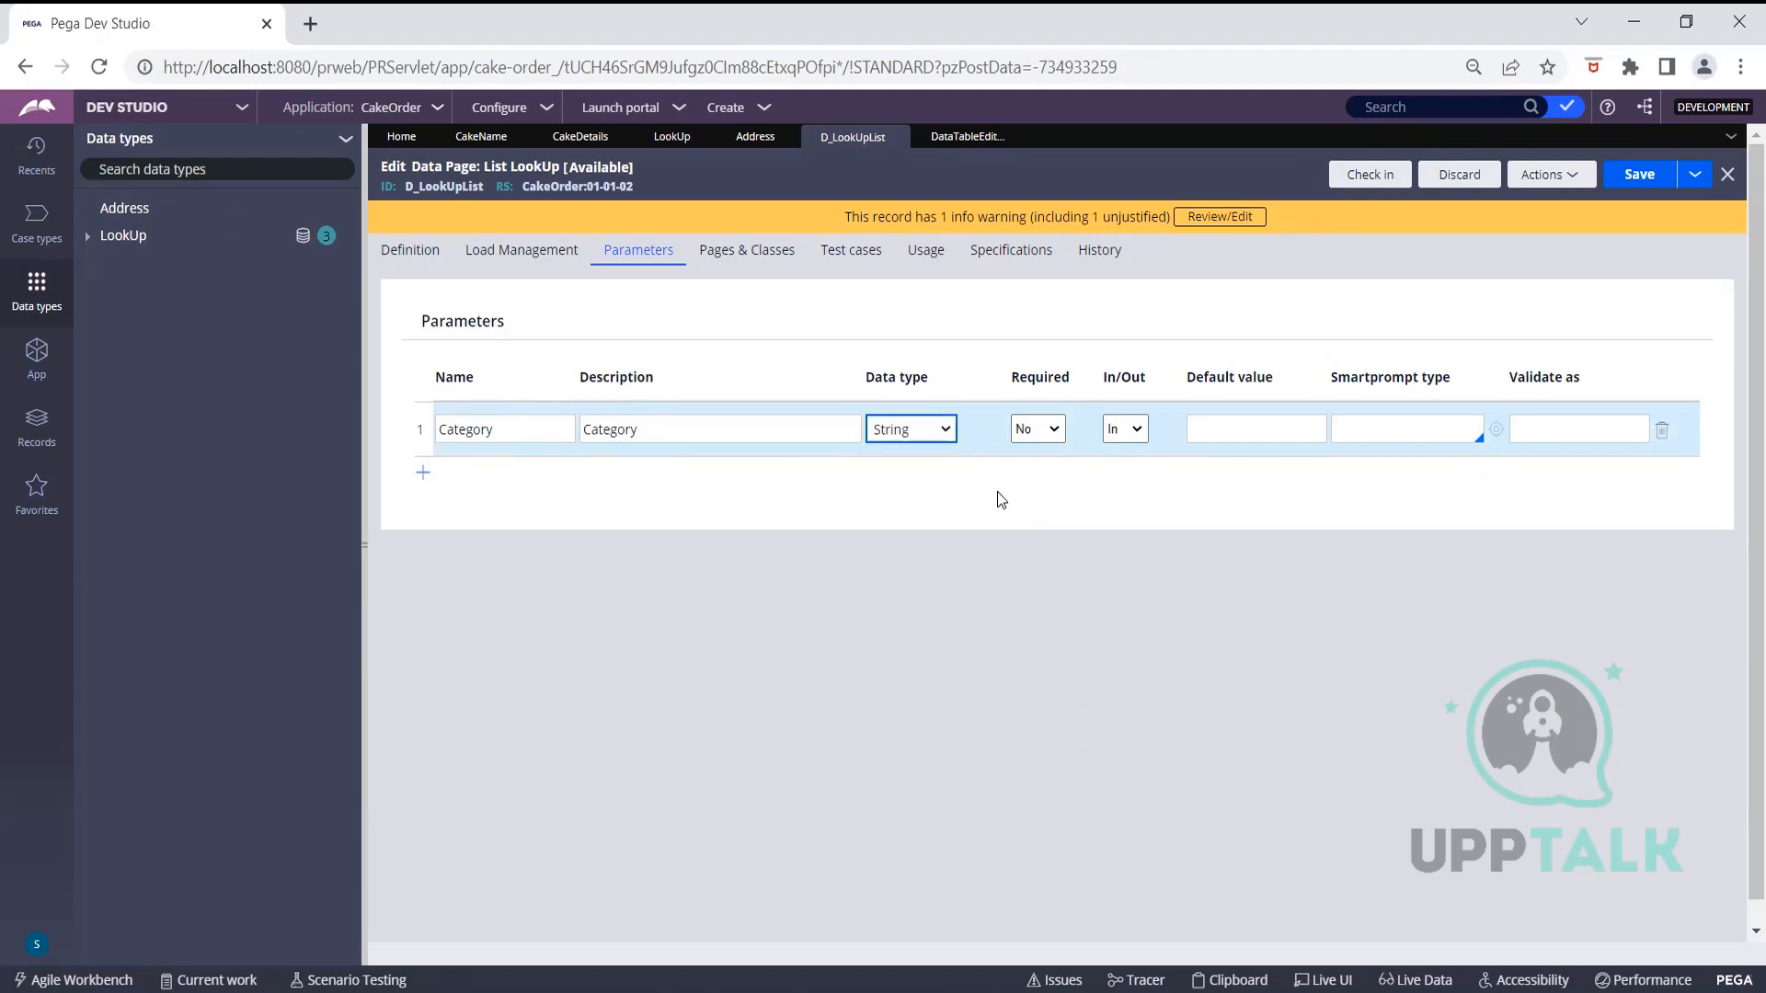
click(467, 253)
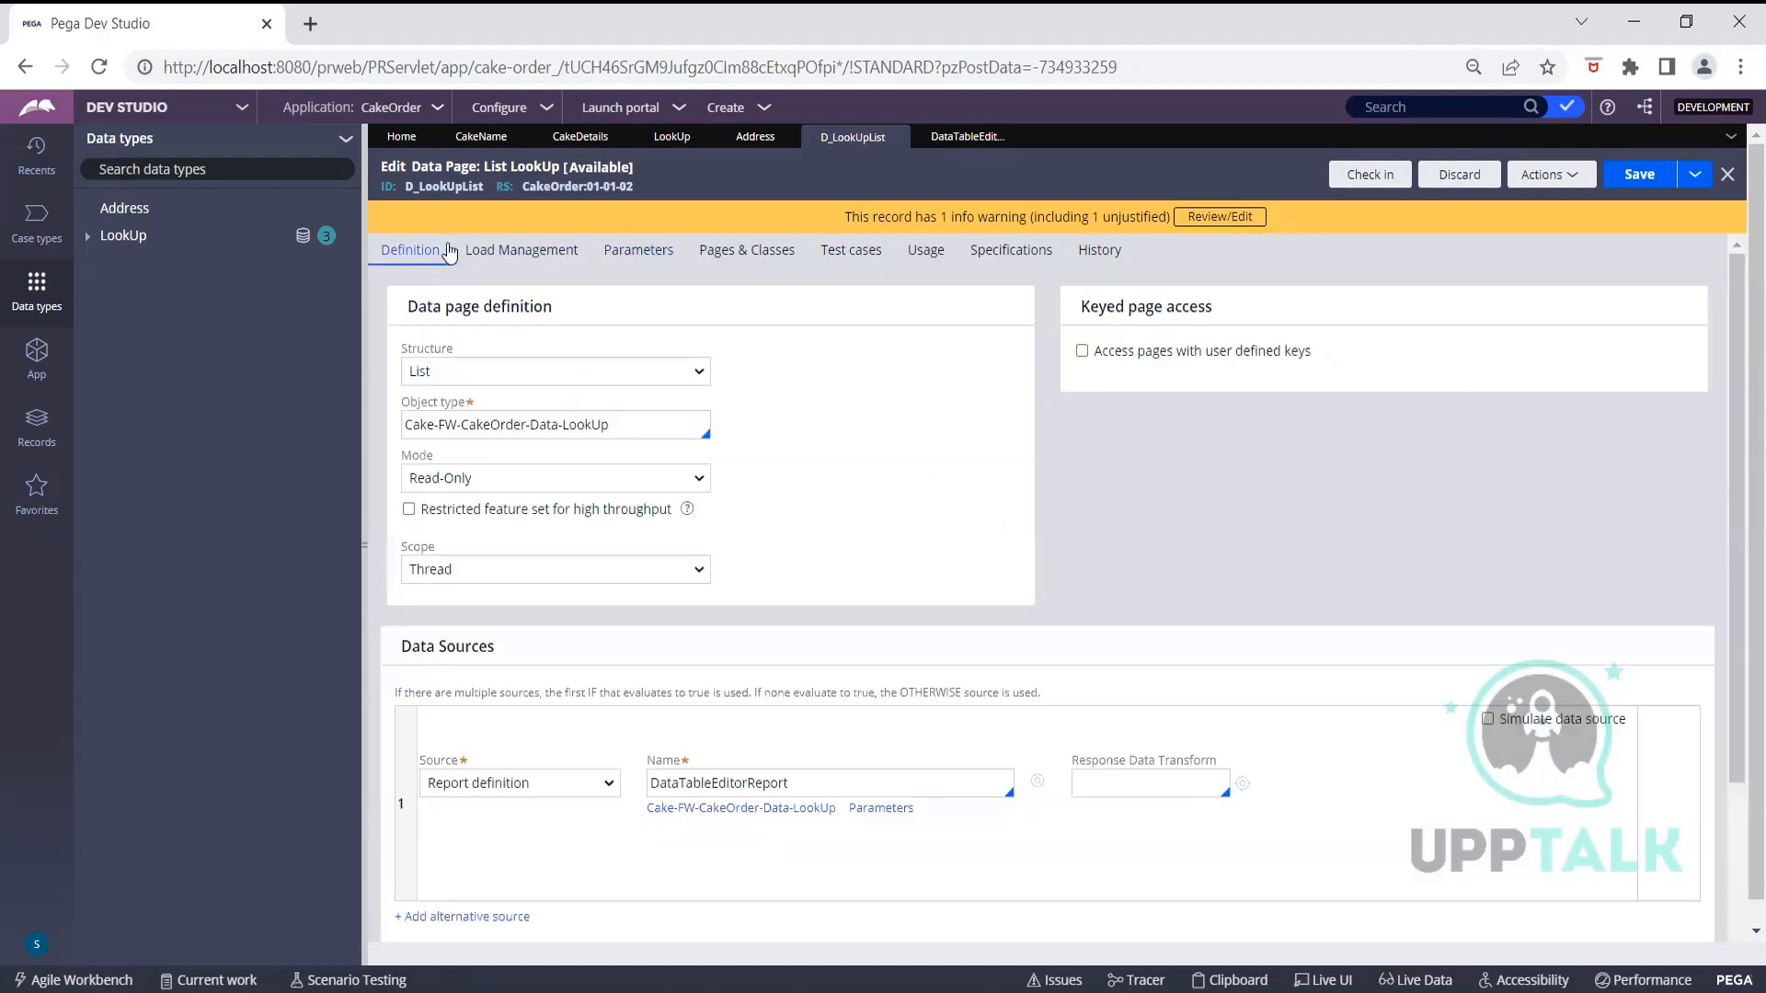
Enable Pass current parameter page on the DataTableEditorReport source and save the data page
scroll(782, 459, down, 1)
click(781, 459)
scroll(781, 459, up, 1)
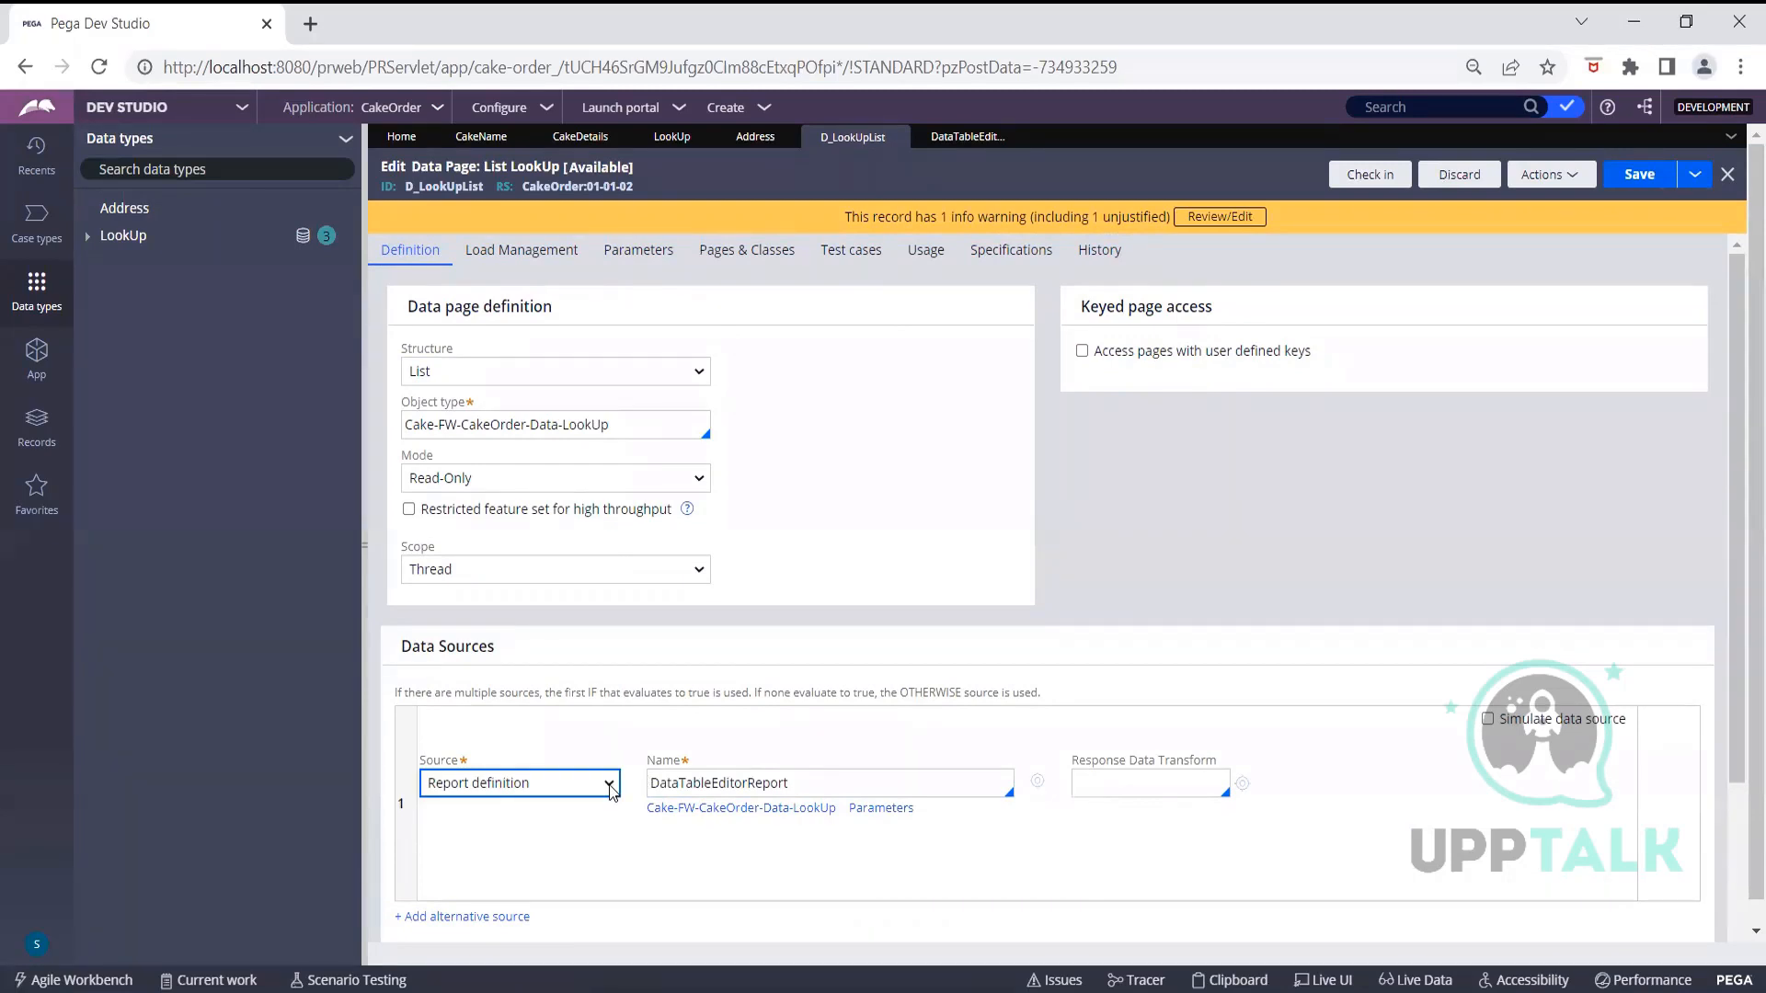
scroll(611, 789, down, 2)
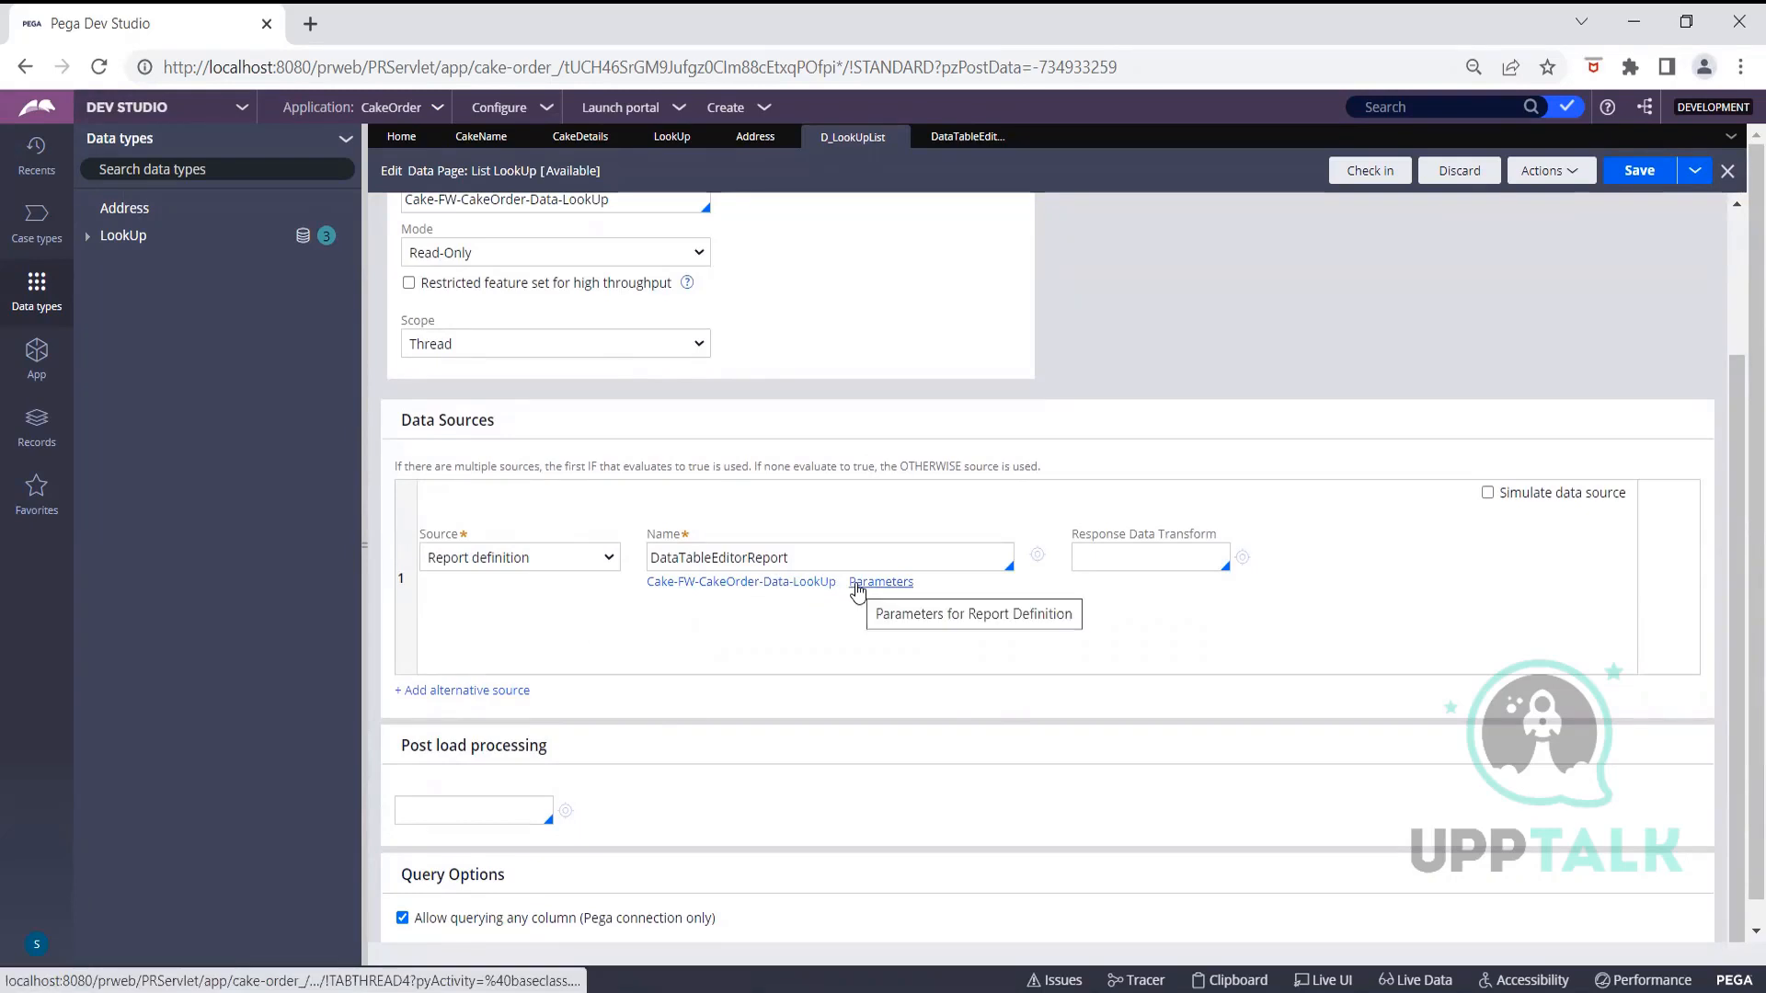
click(857, 585)
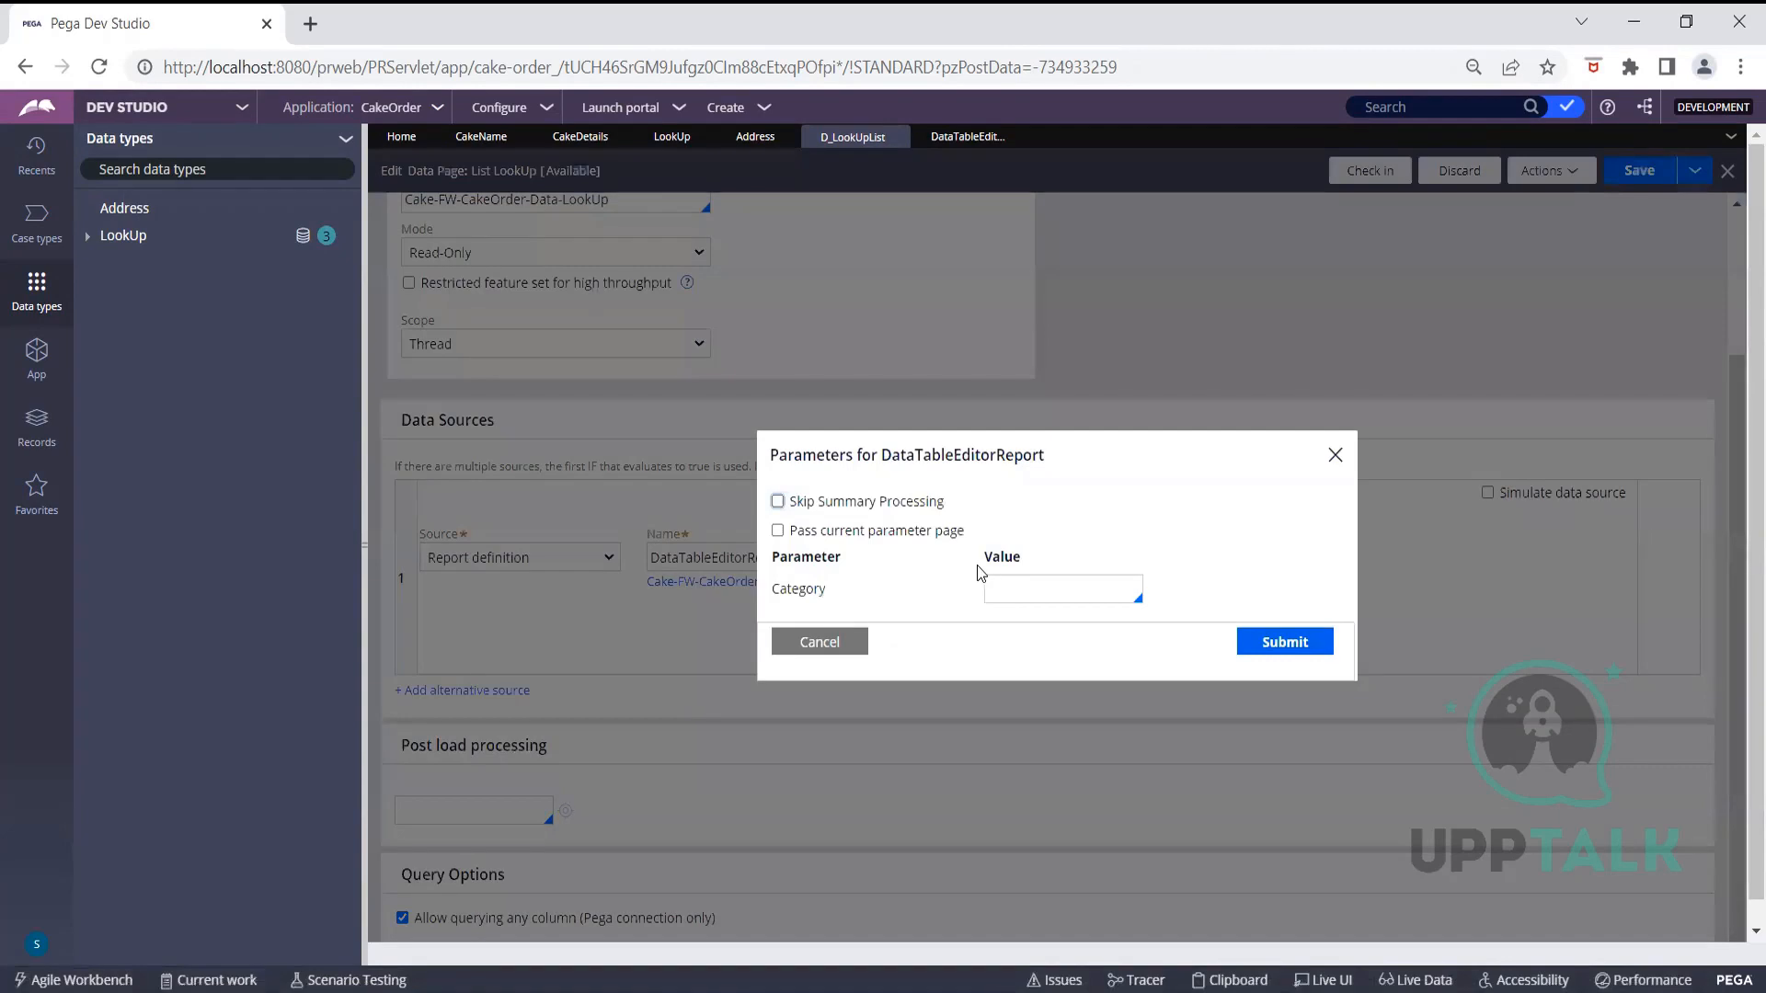
click(777, 530)
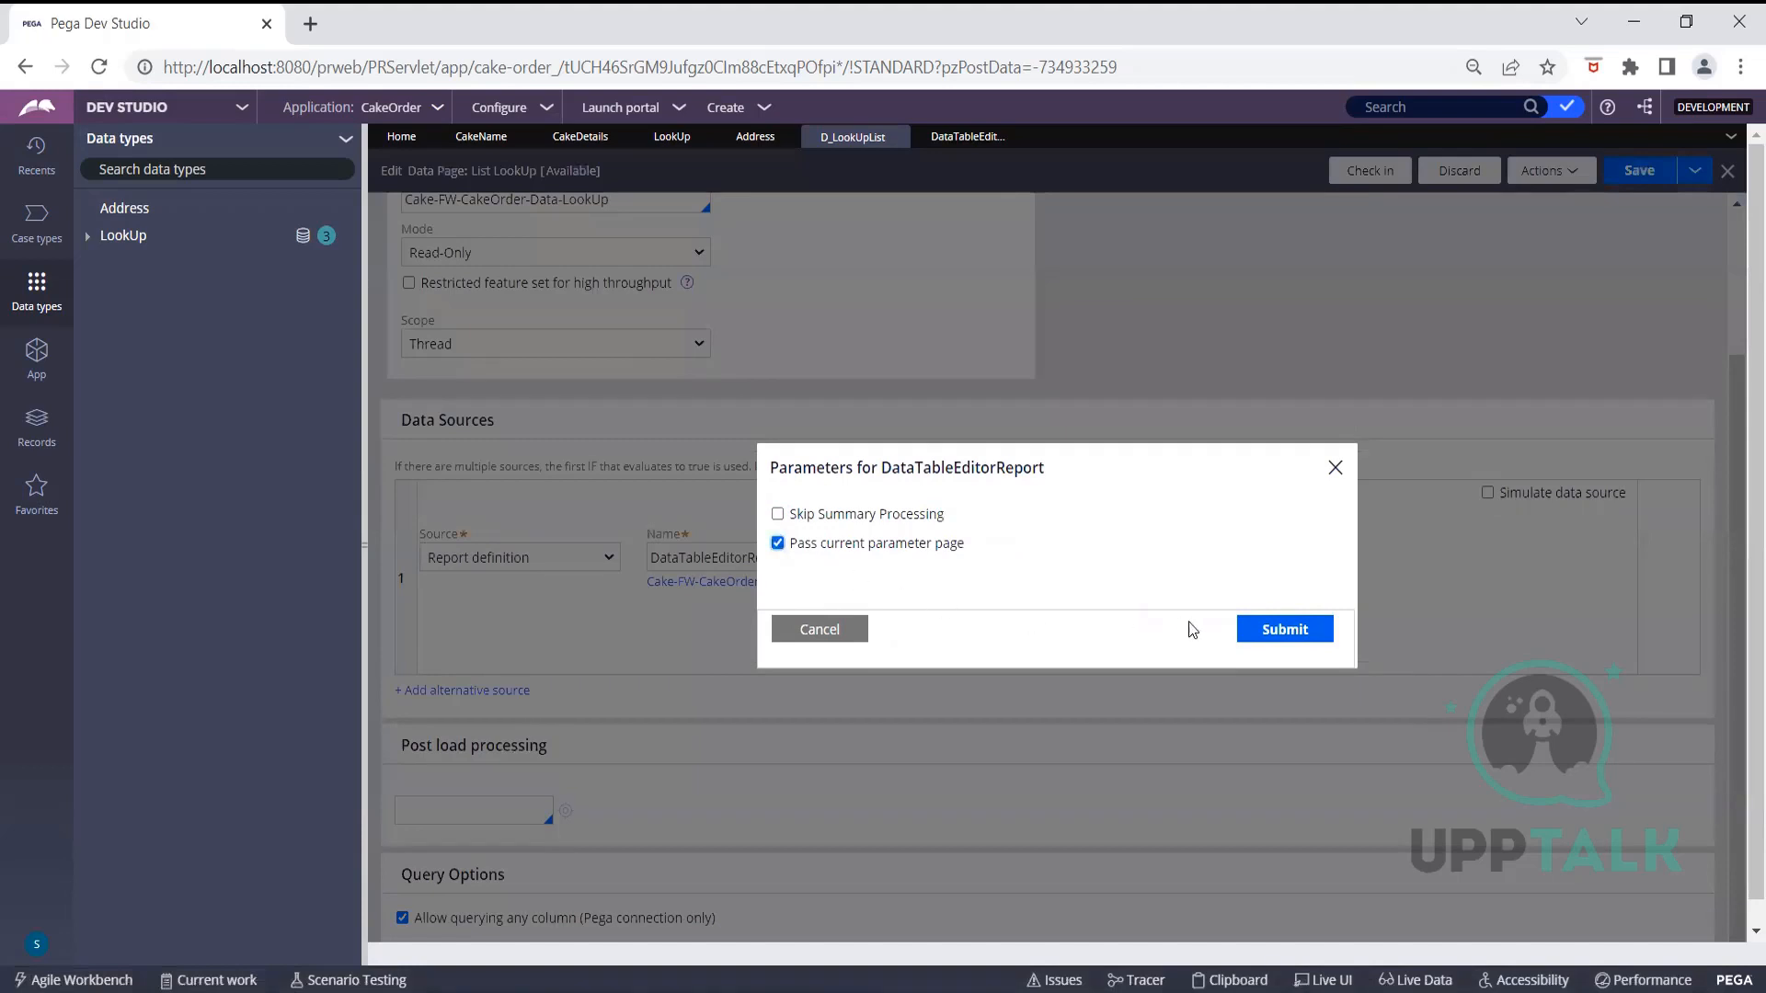
click(1260, 627)
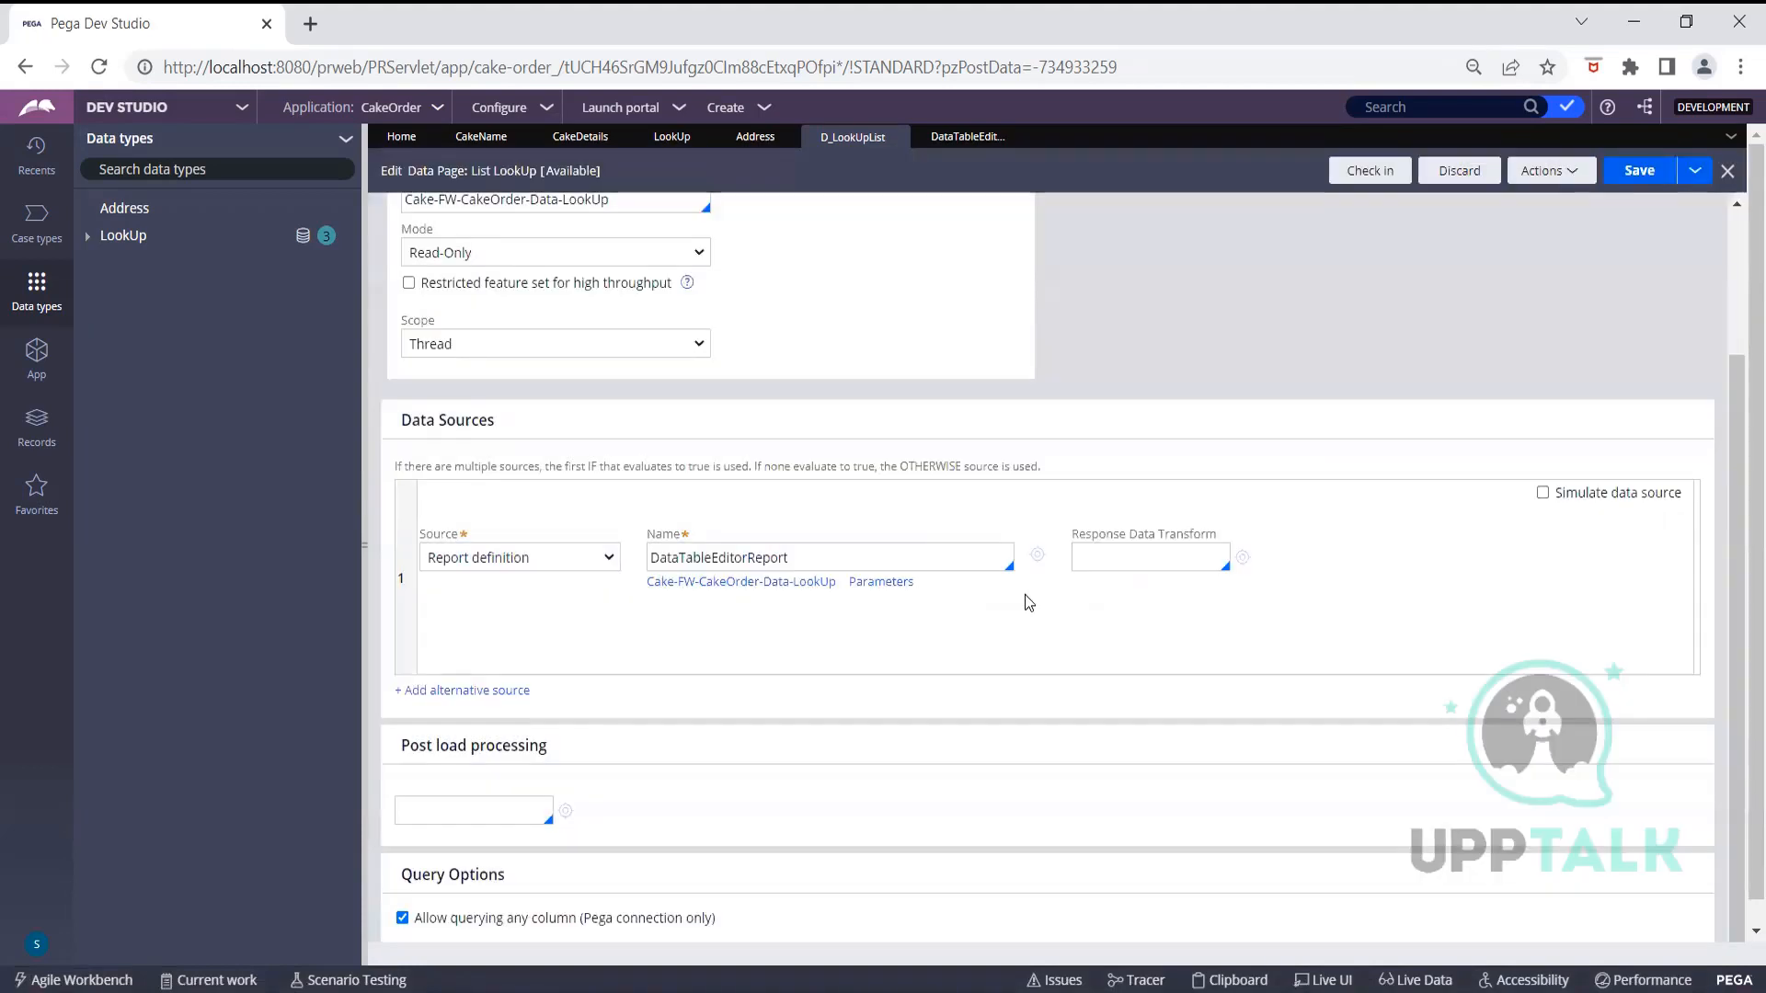
click(1629, 175)
Run D_LookUpList with Category 'Cake' and Flush all instances checked
click(1563, 177)
click(1546, 204)
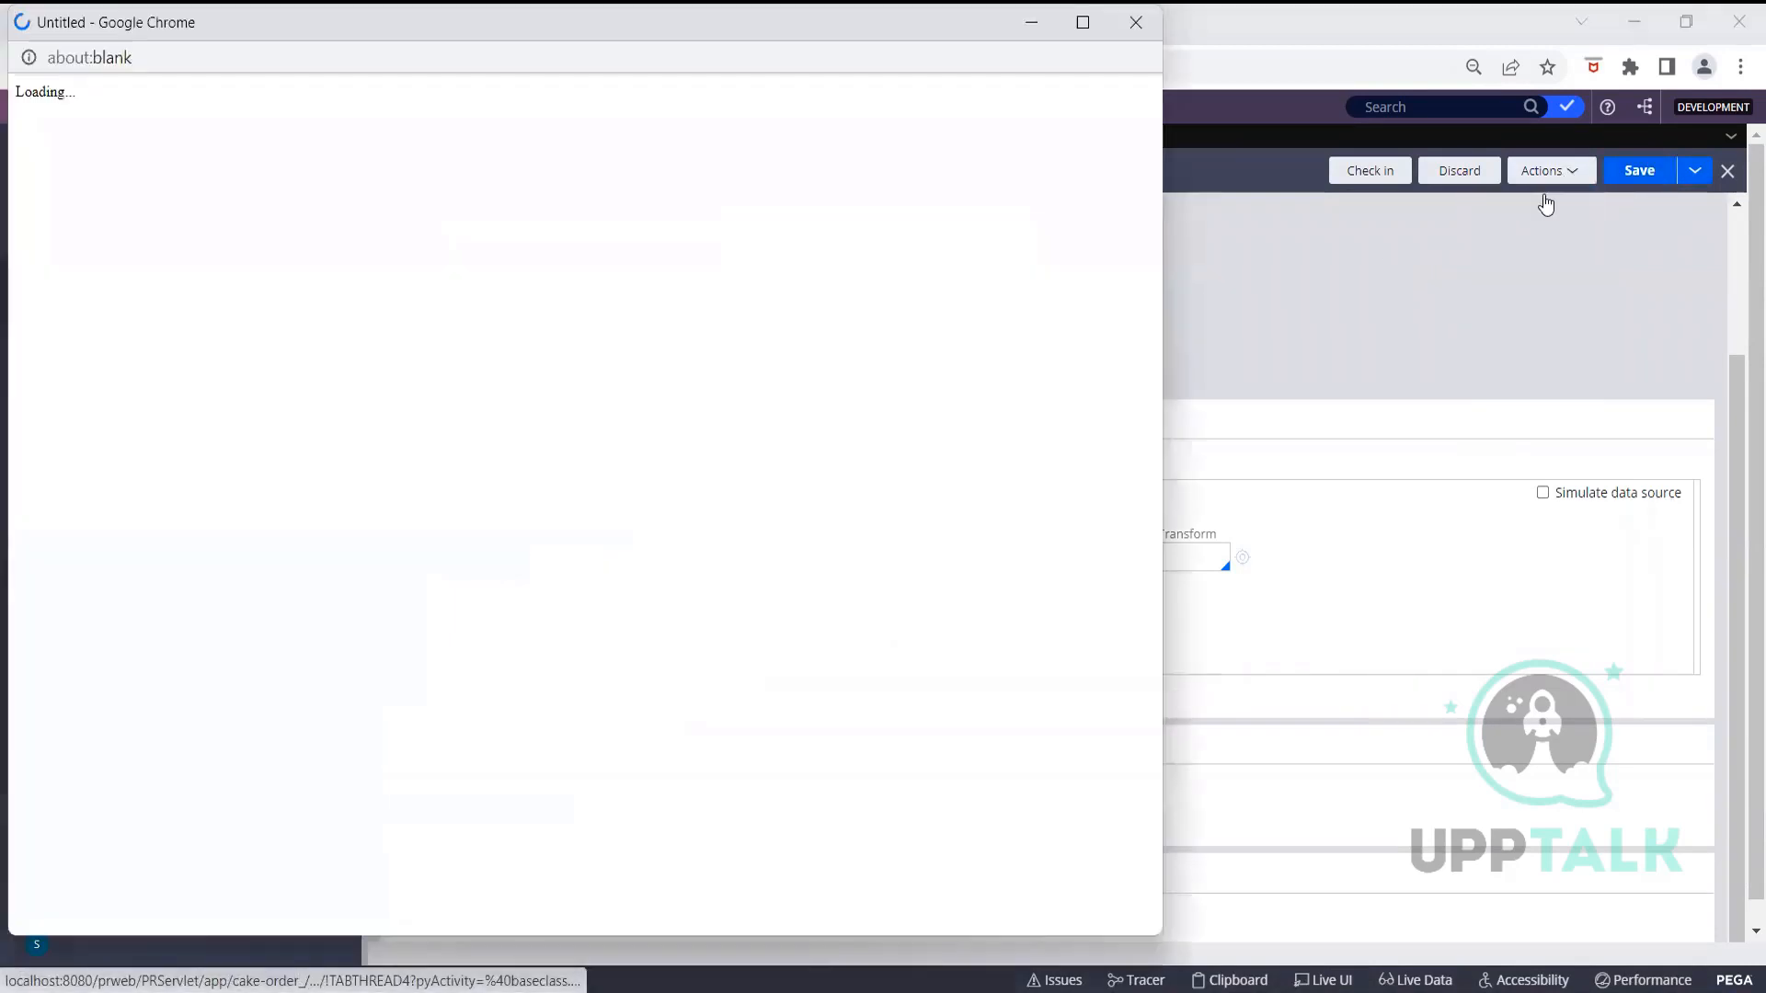
click(577, 205)
text(Cake)
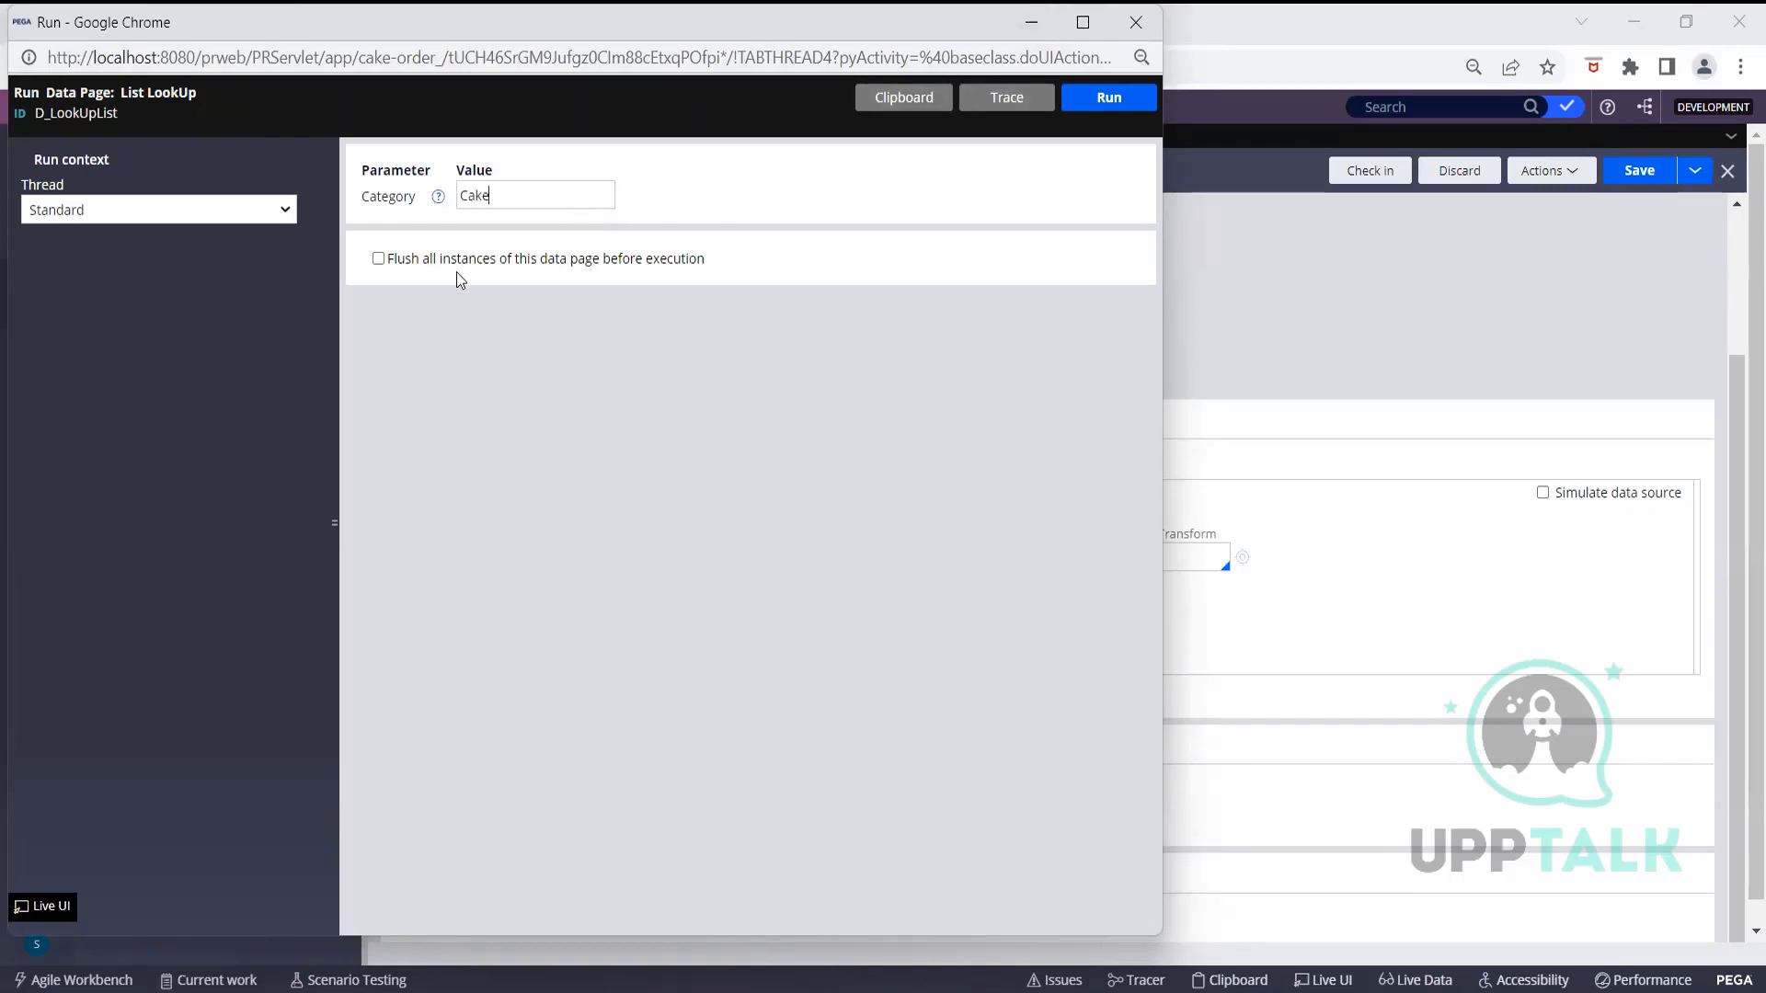
click(375, 262)
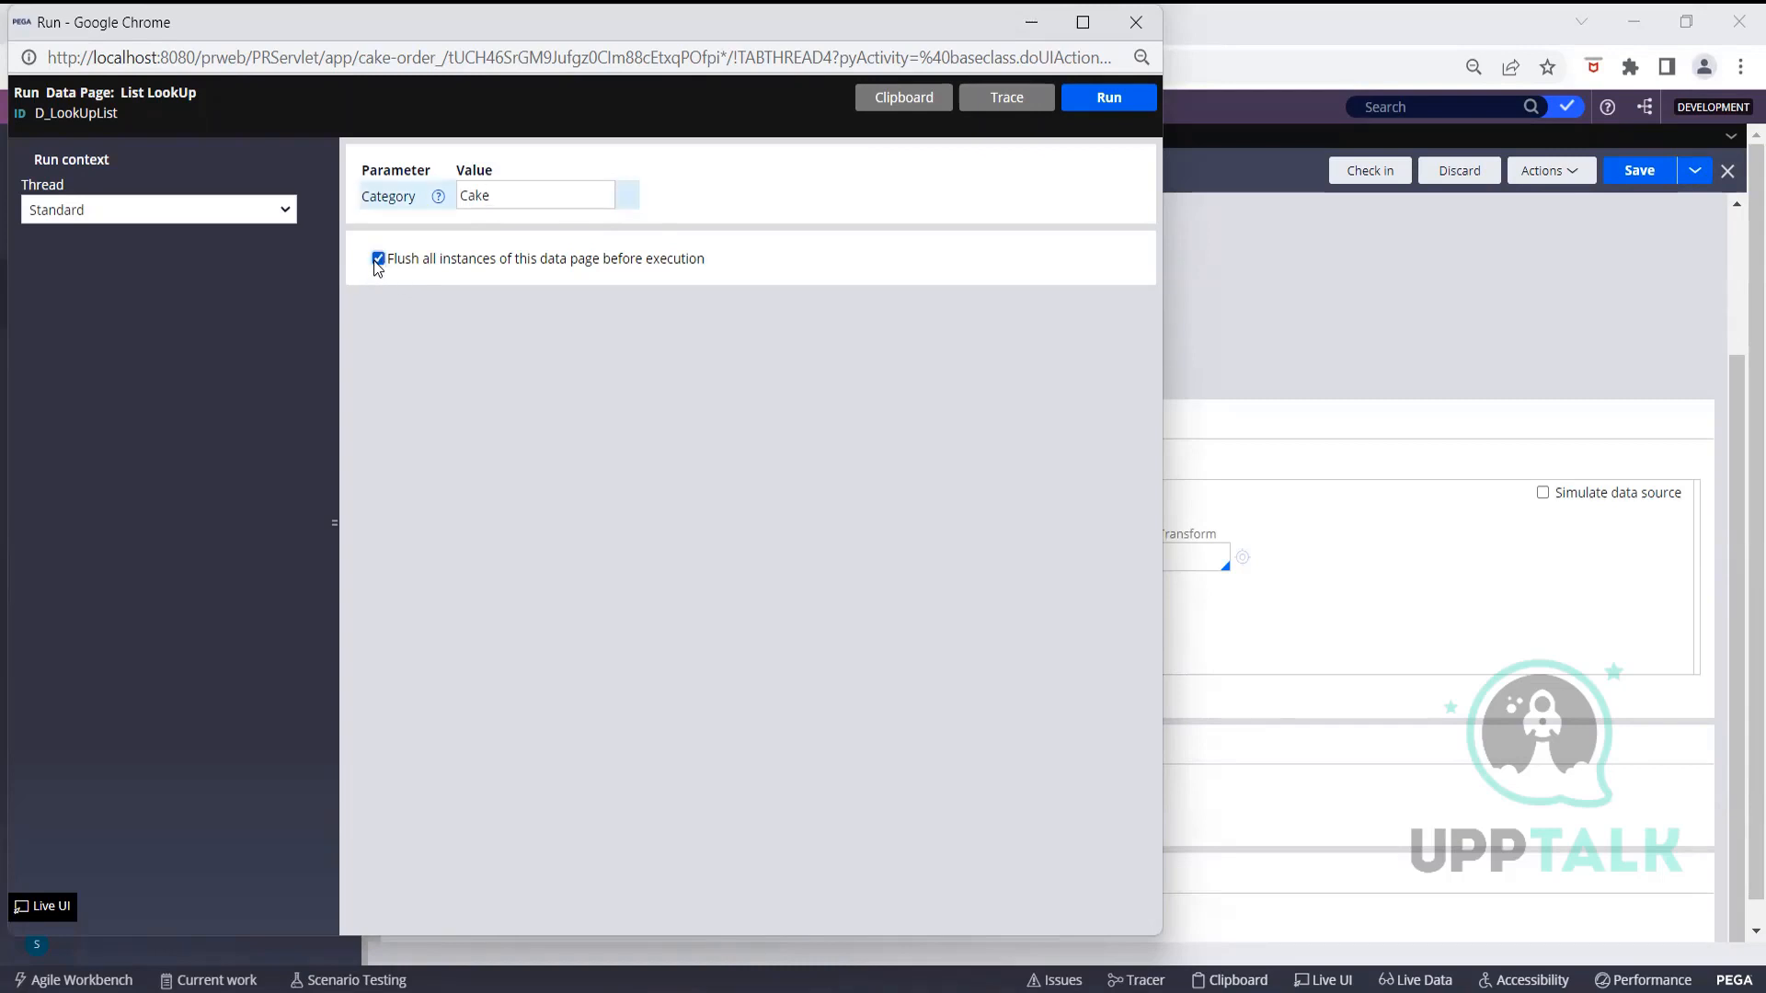
drag(587, 142, 587, 137)
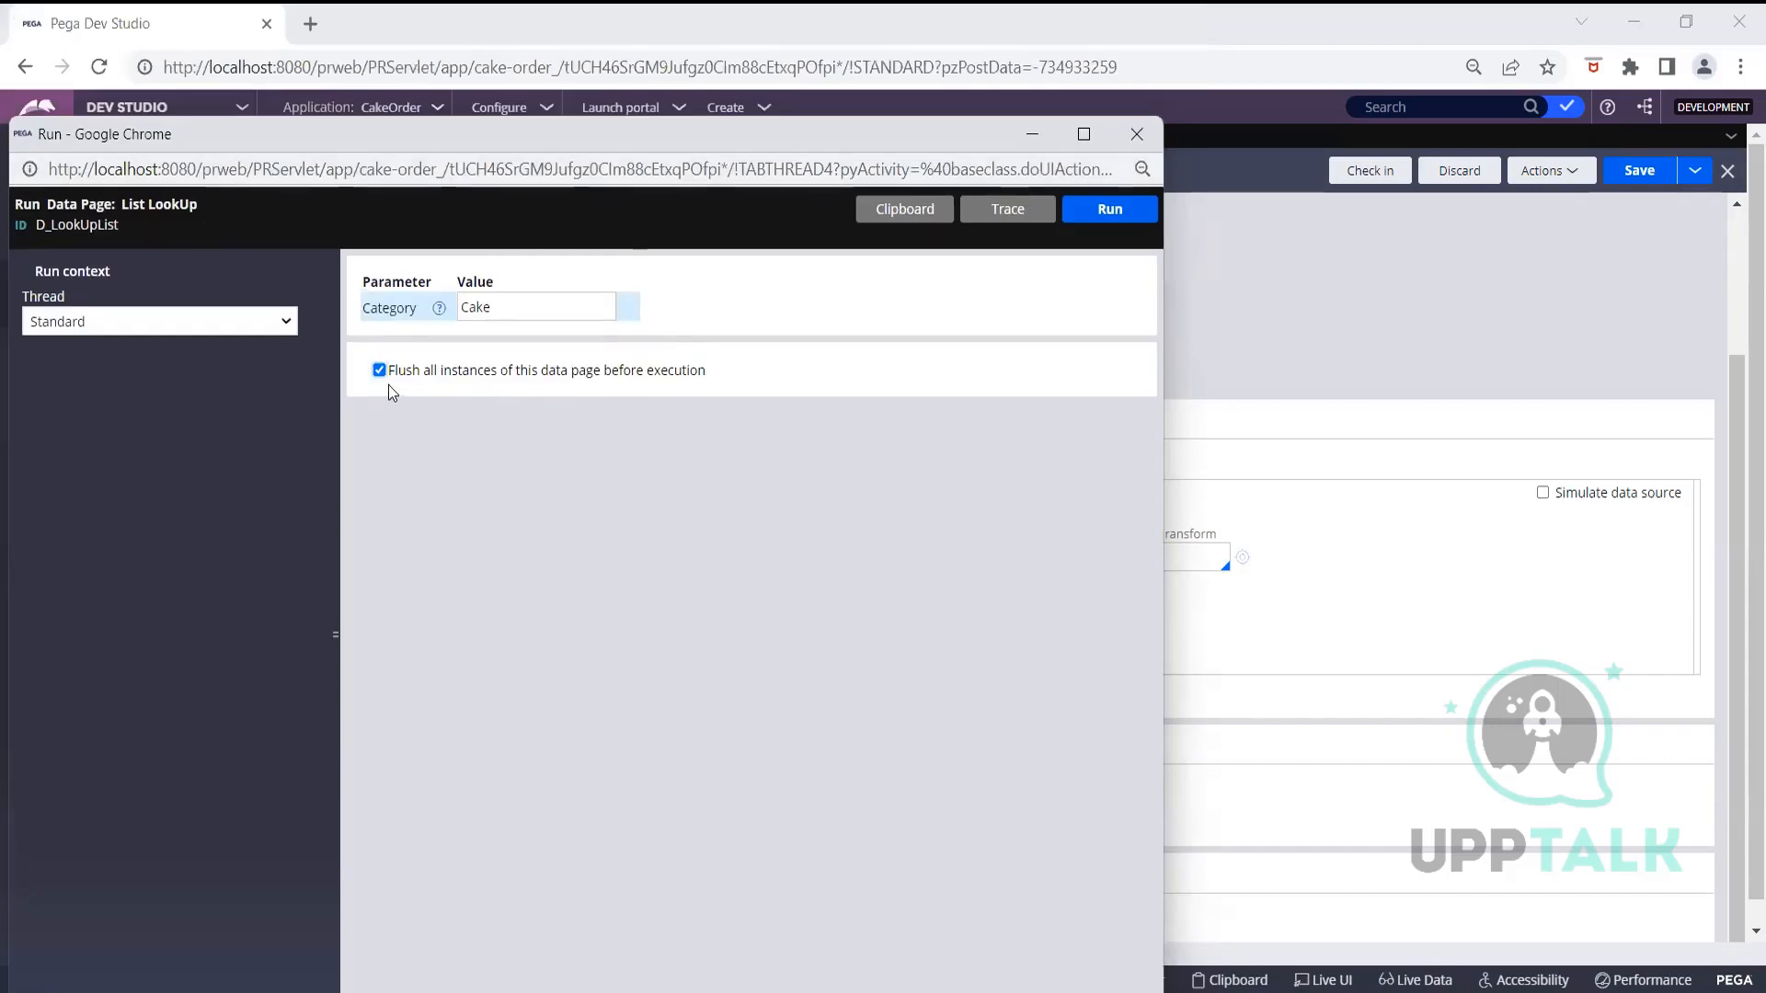
click(1109, 211)
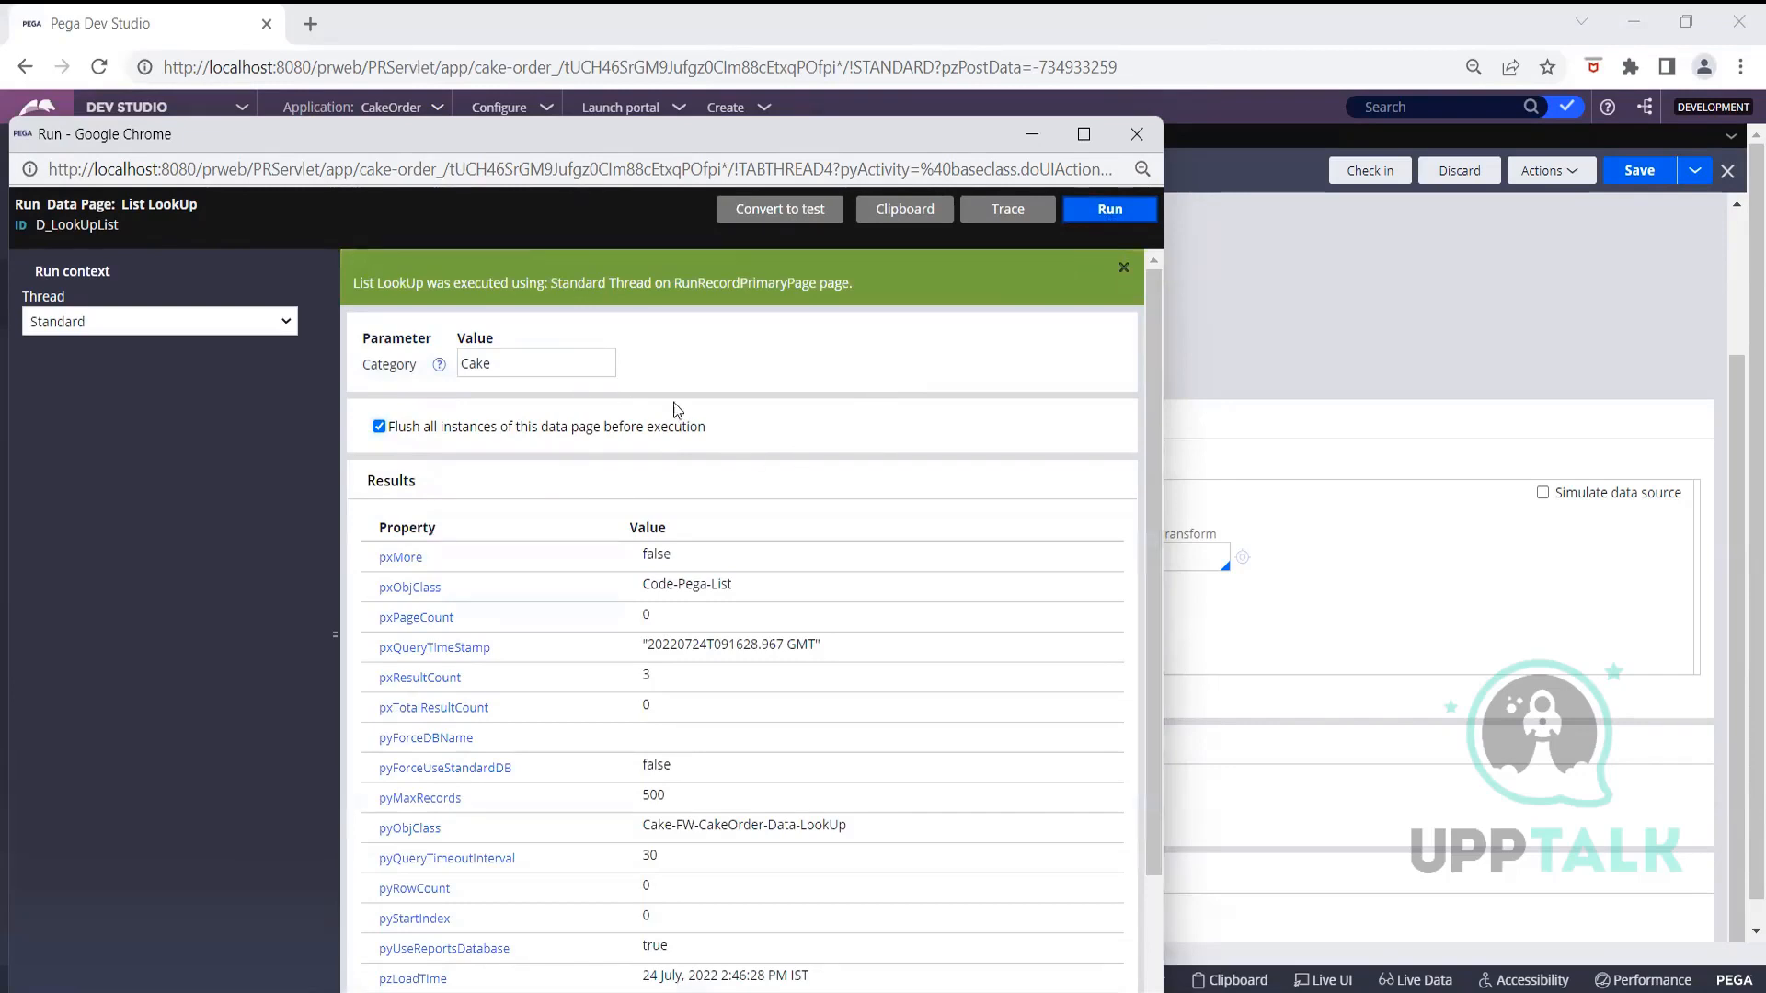
Review the 3 returned results, minimize the run window and return to CakeDetails
scroll(695, 423, down, 3)
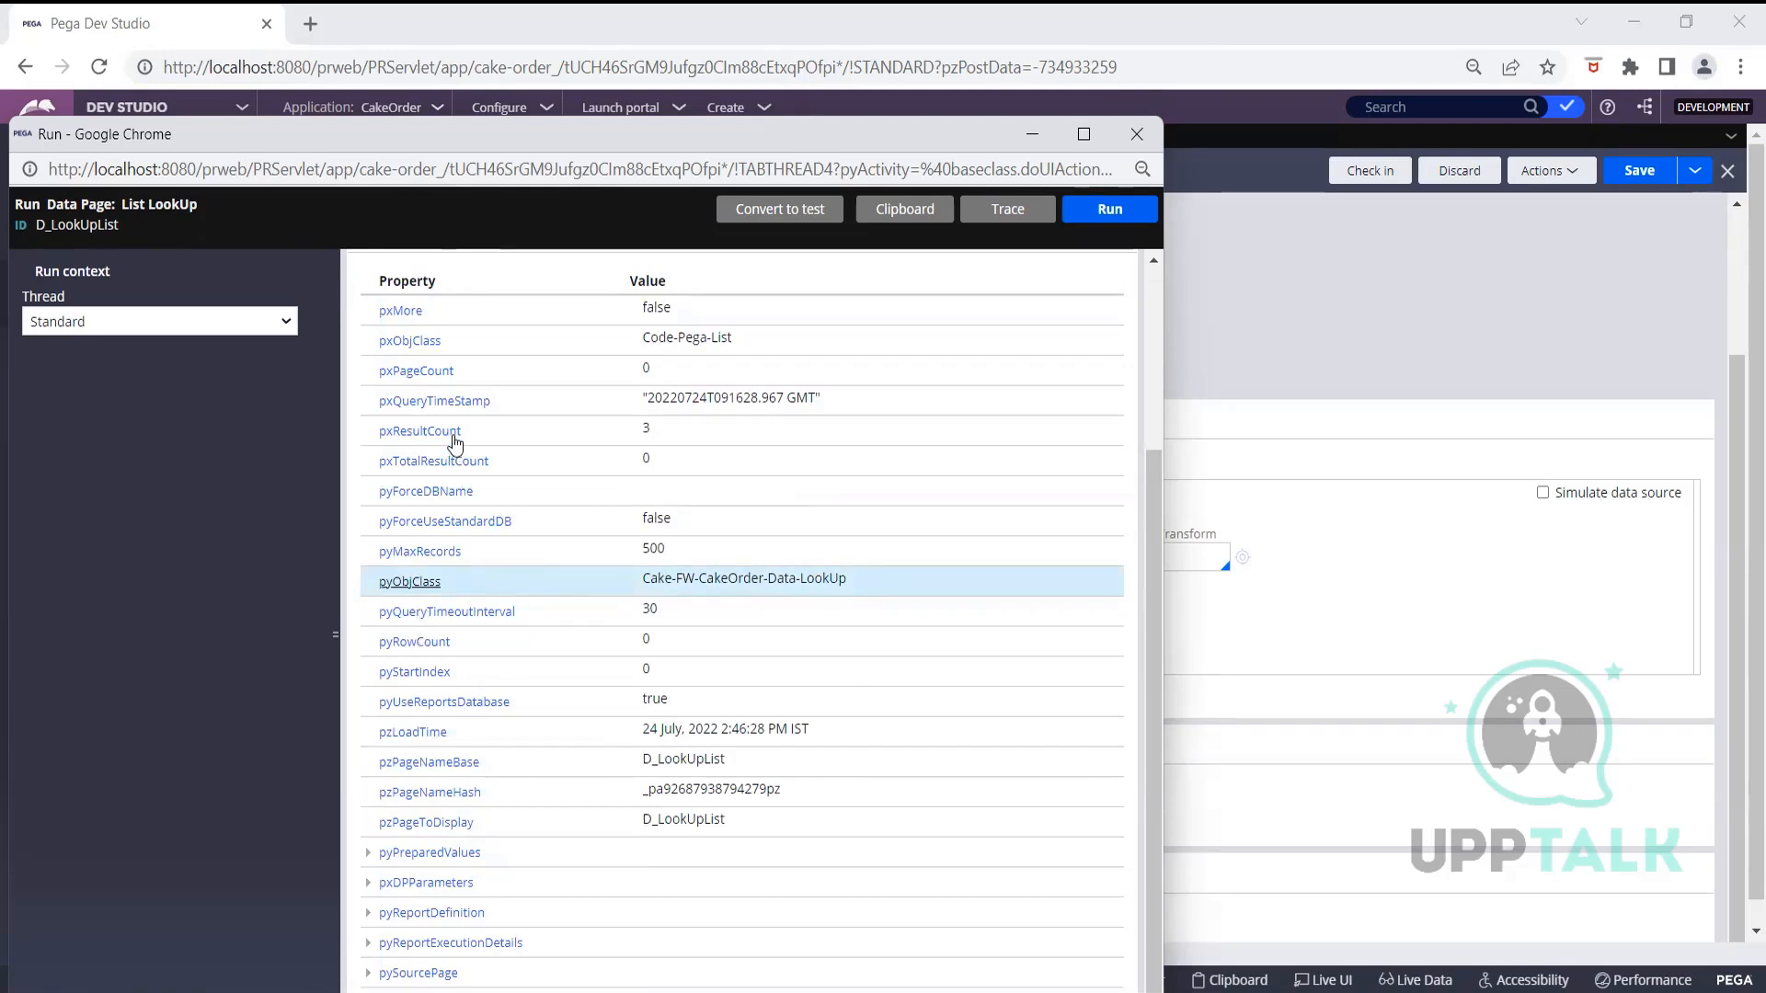
scroll(455, 440, up, 3)
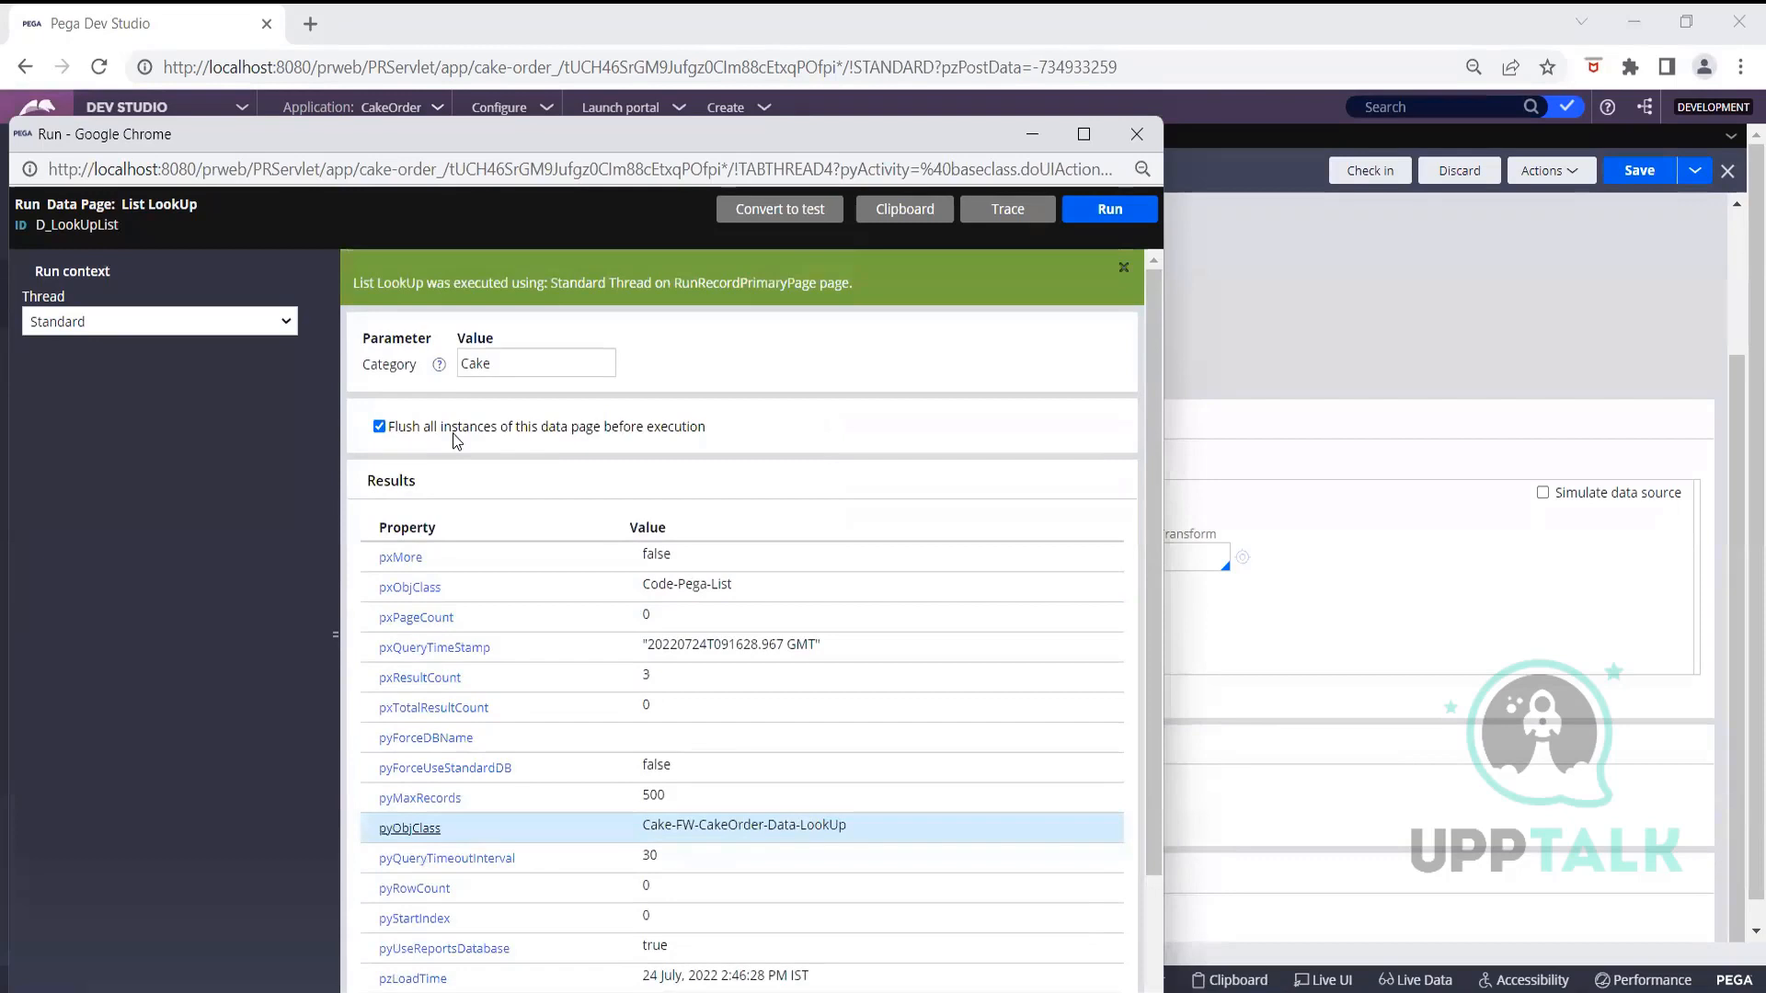
click(1031, 134)
click(583, 140)
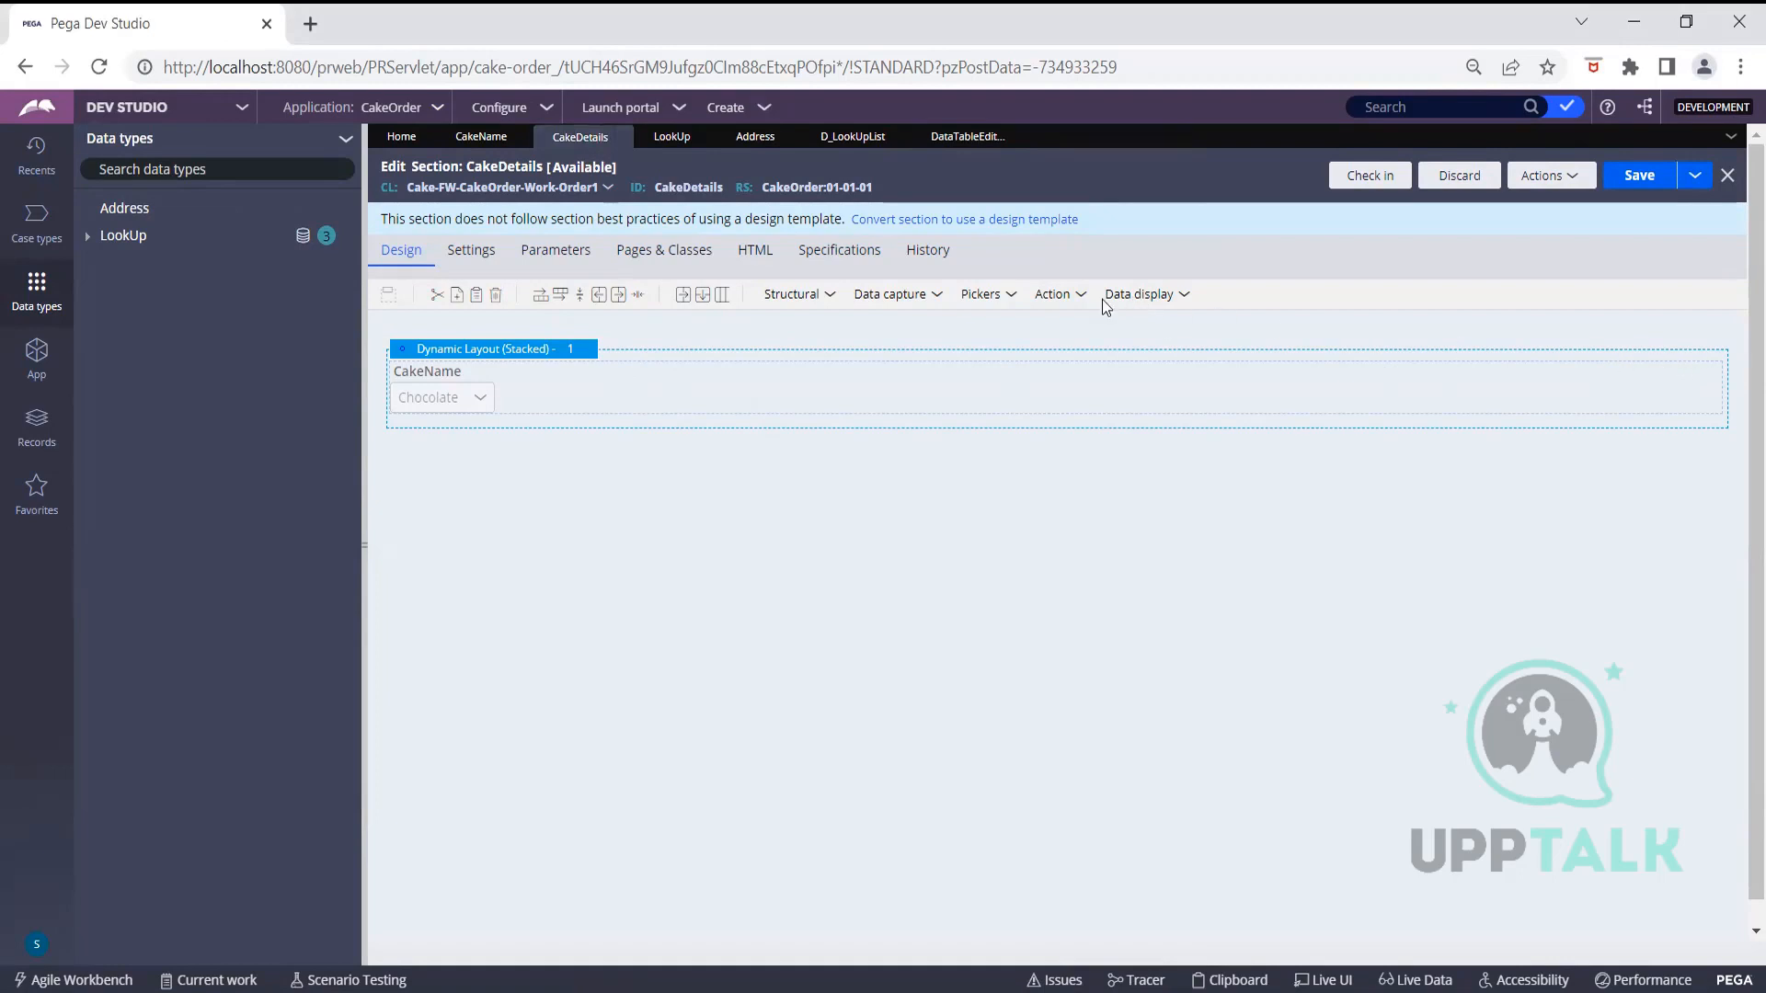
Add a Text input below CakeName in the CakeDetails layout and open its control type choice
click(808, 304)
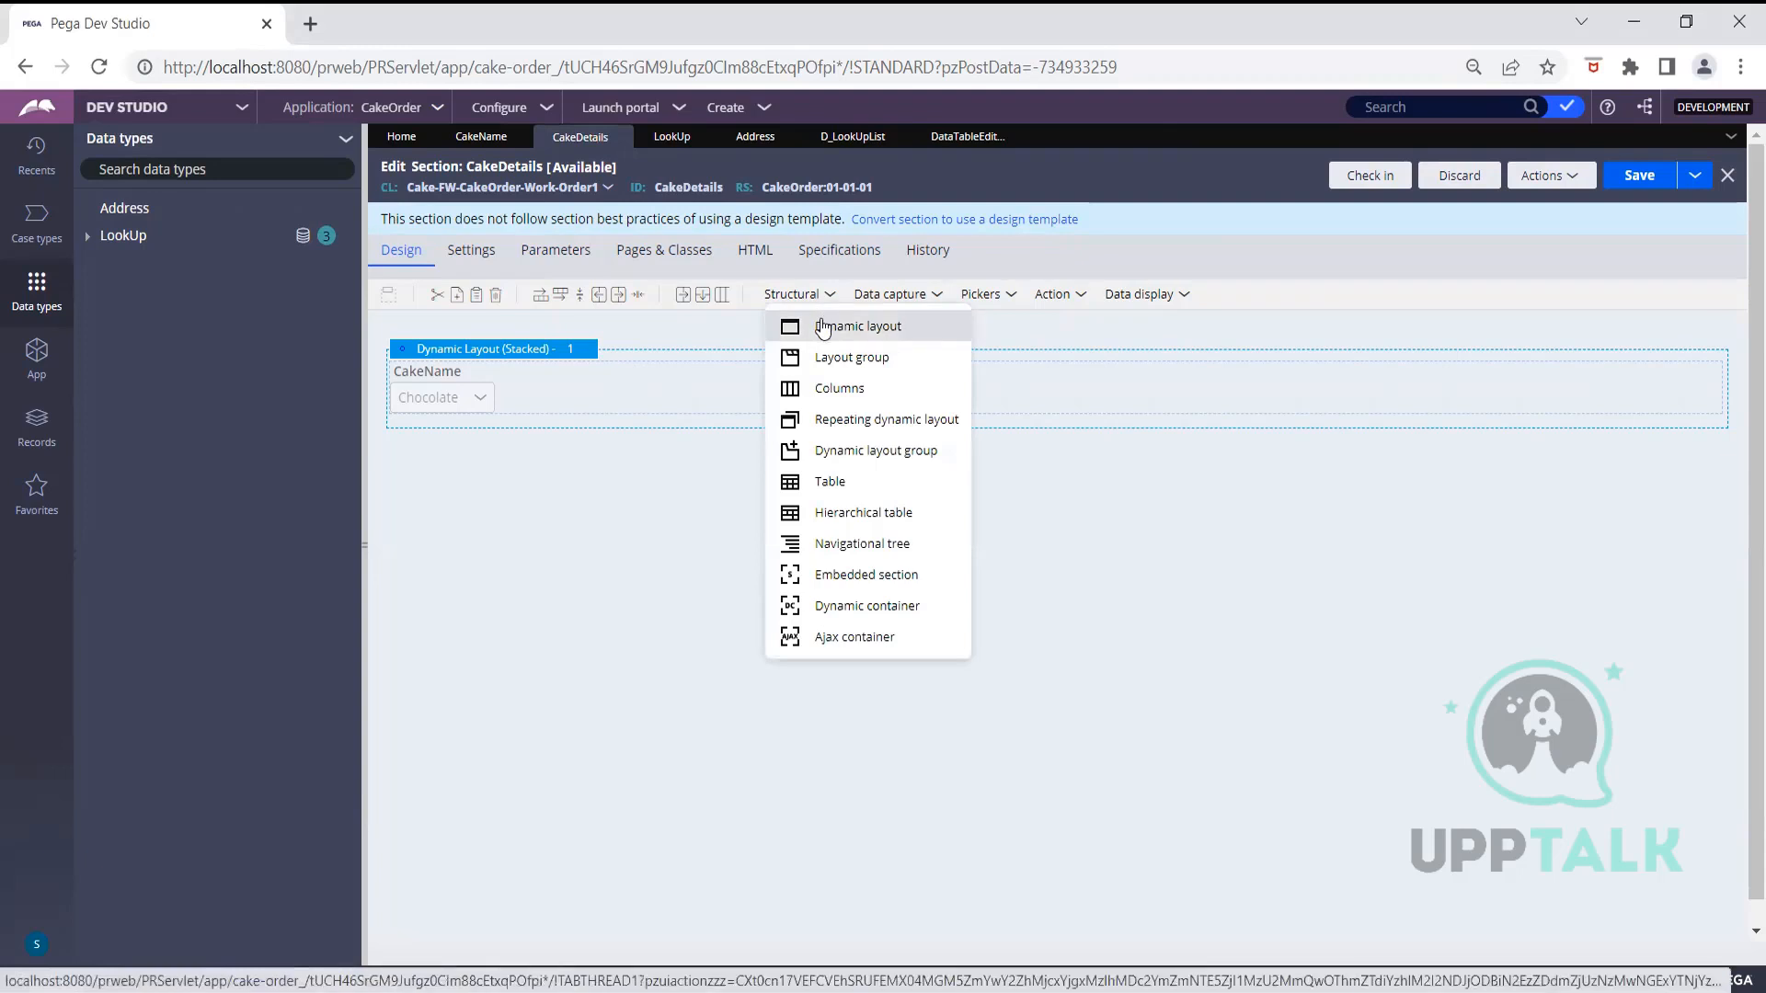
click(873, 296)
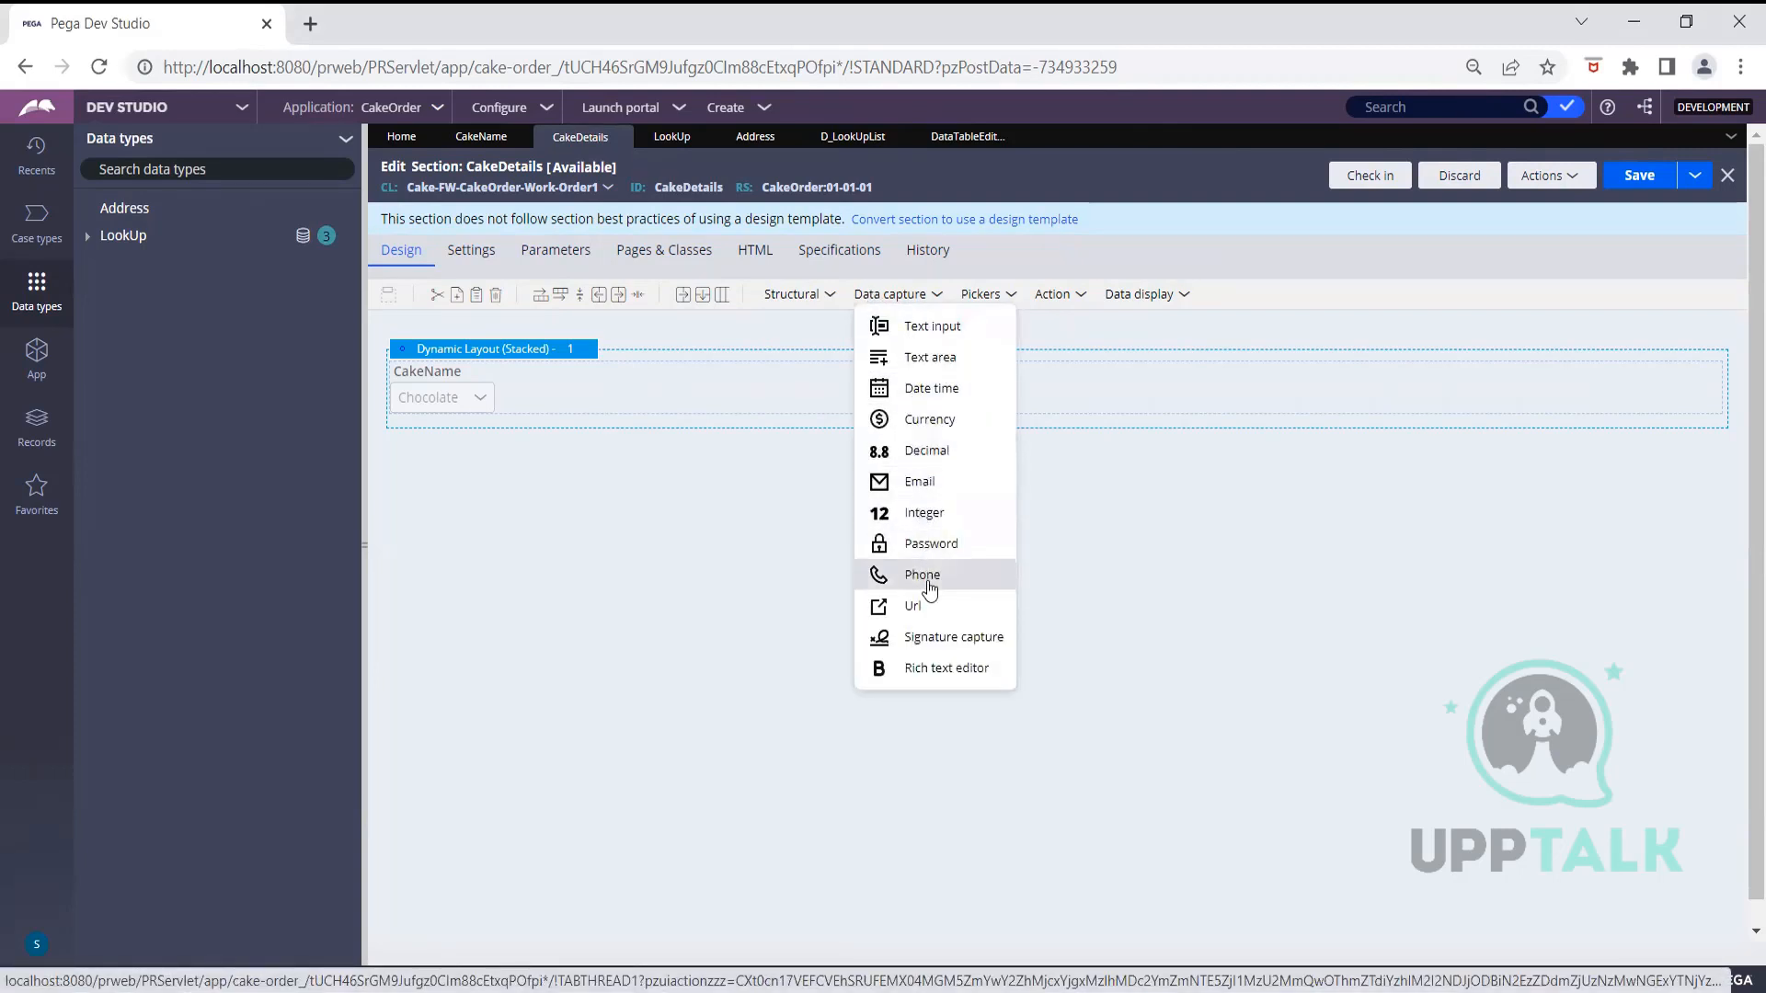
drag(929, 327, 638, 453)
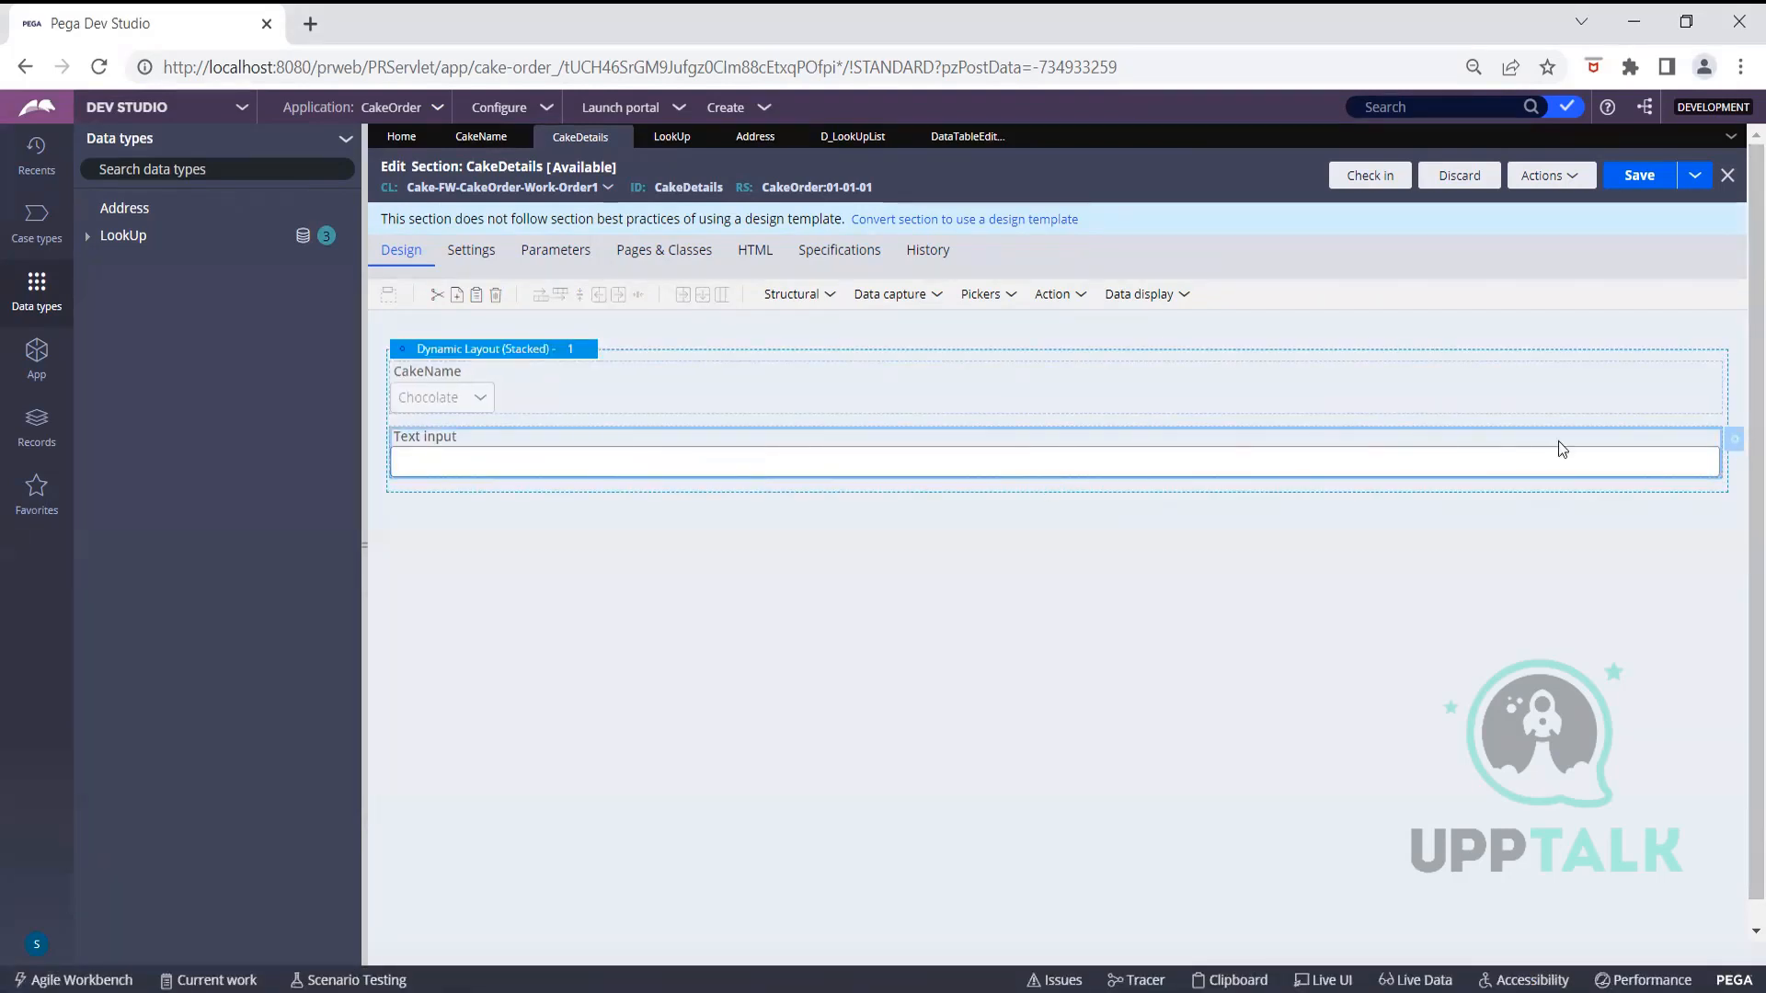
double_click(1588, 449)
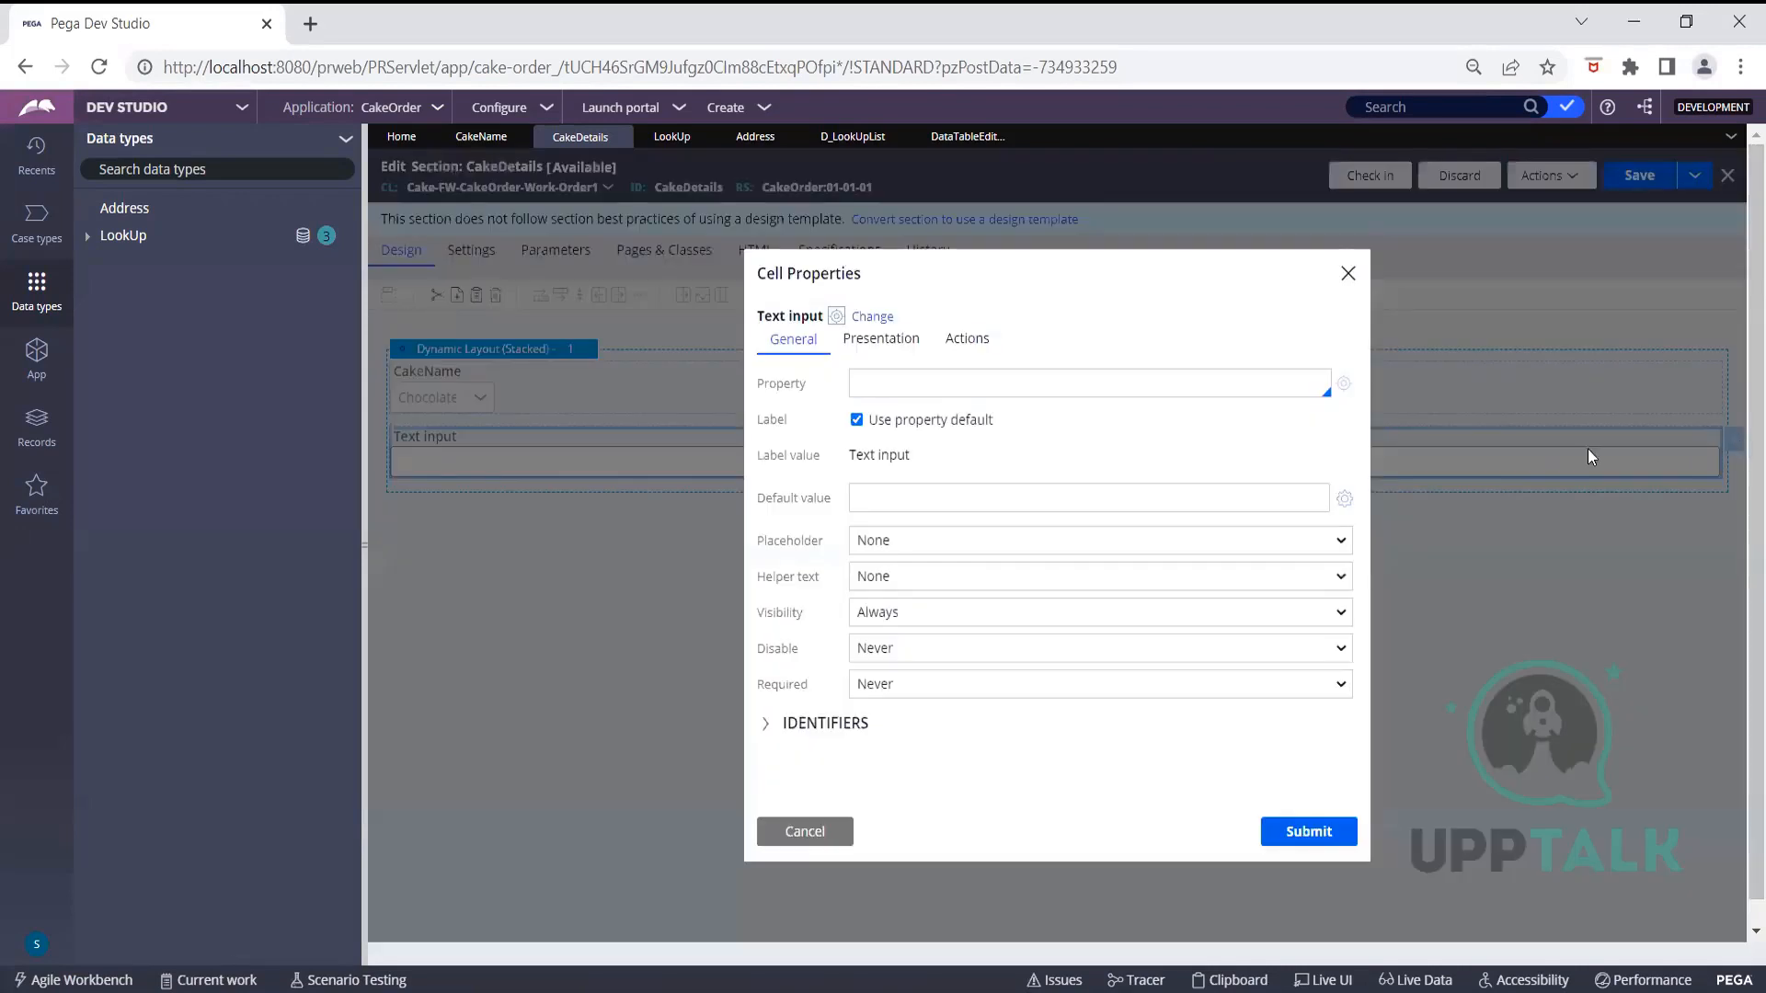
click(869, 317)
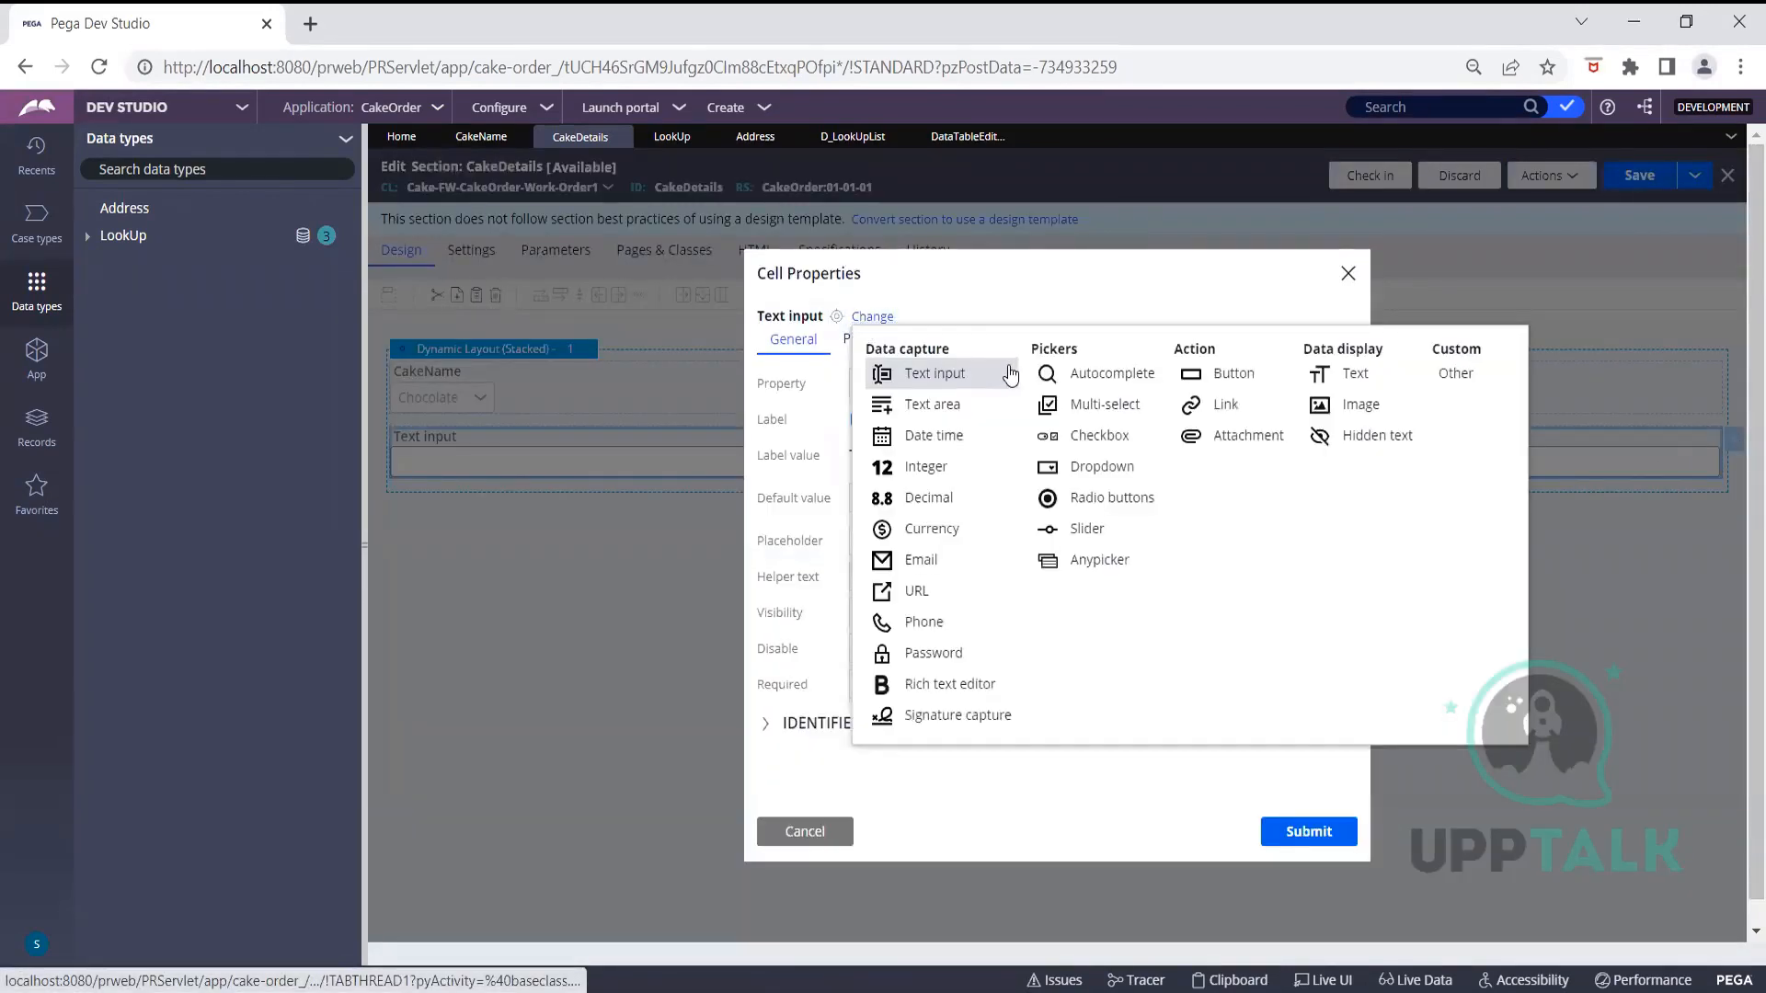
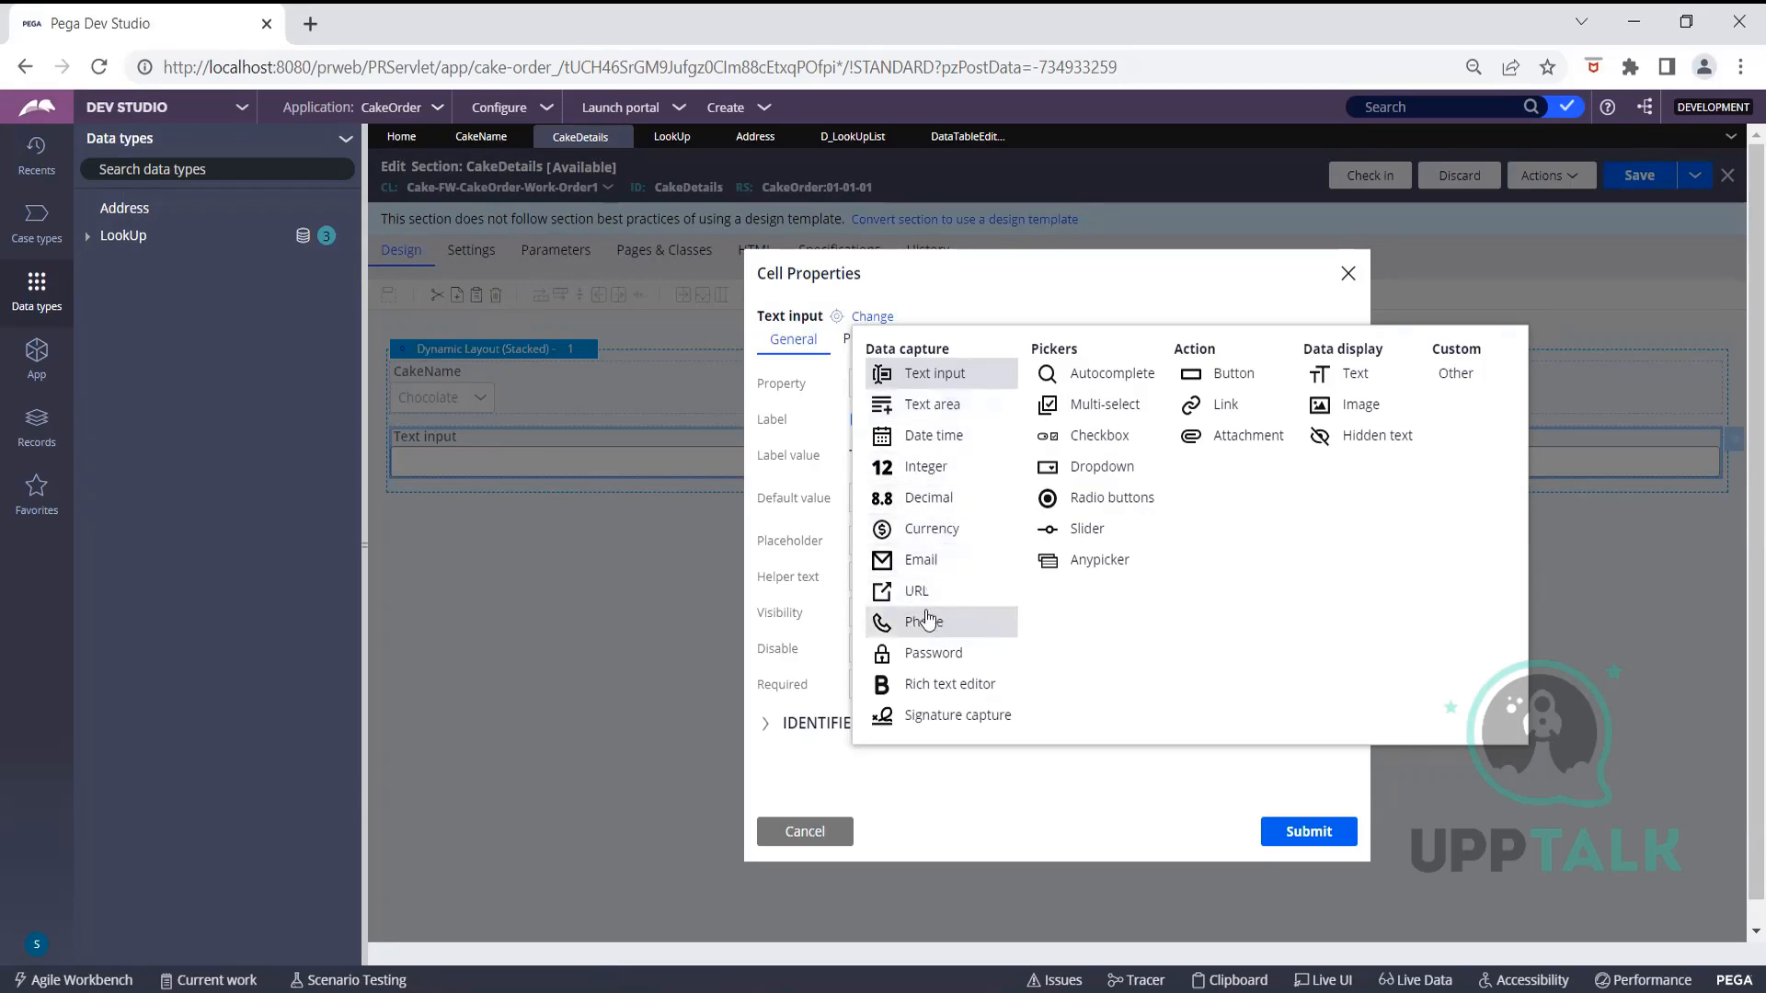
Change the new Text input cell into a Dropdown bound to property .CakeName1
click(1110, 470)
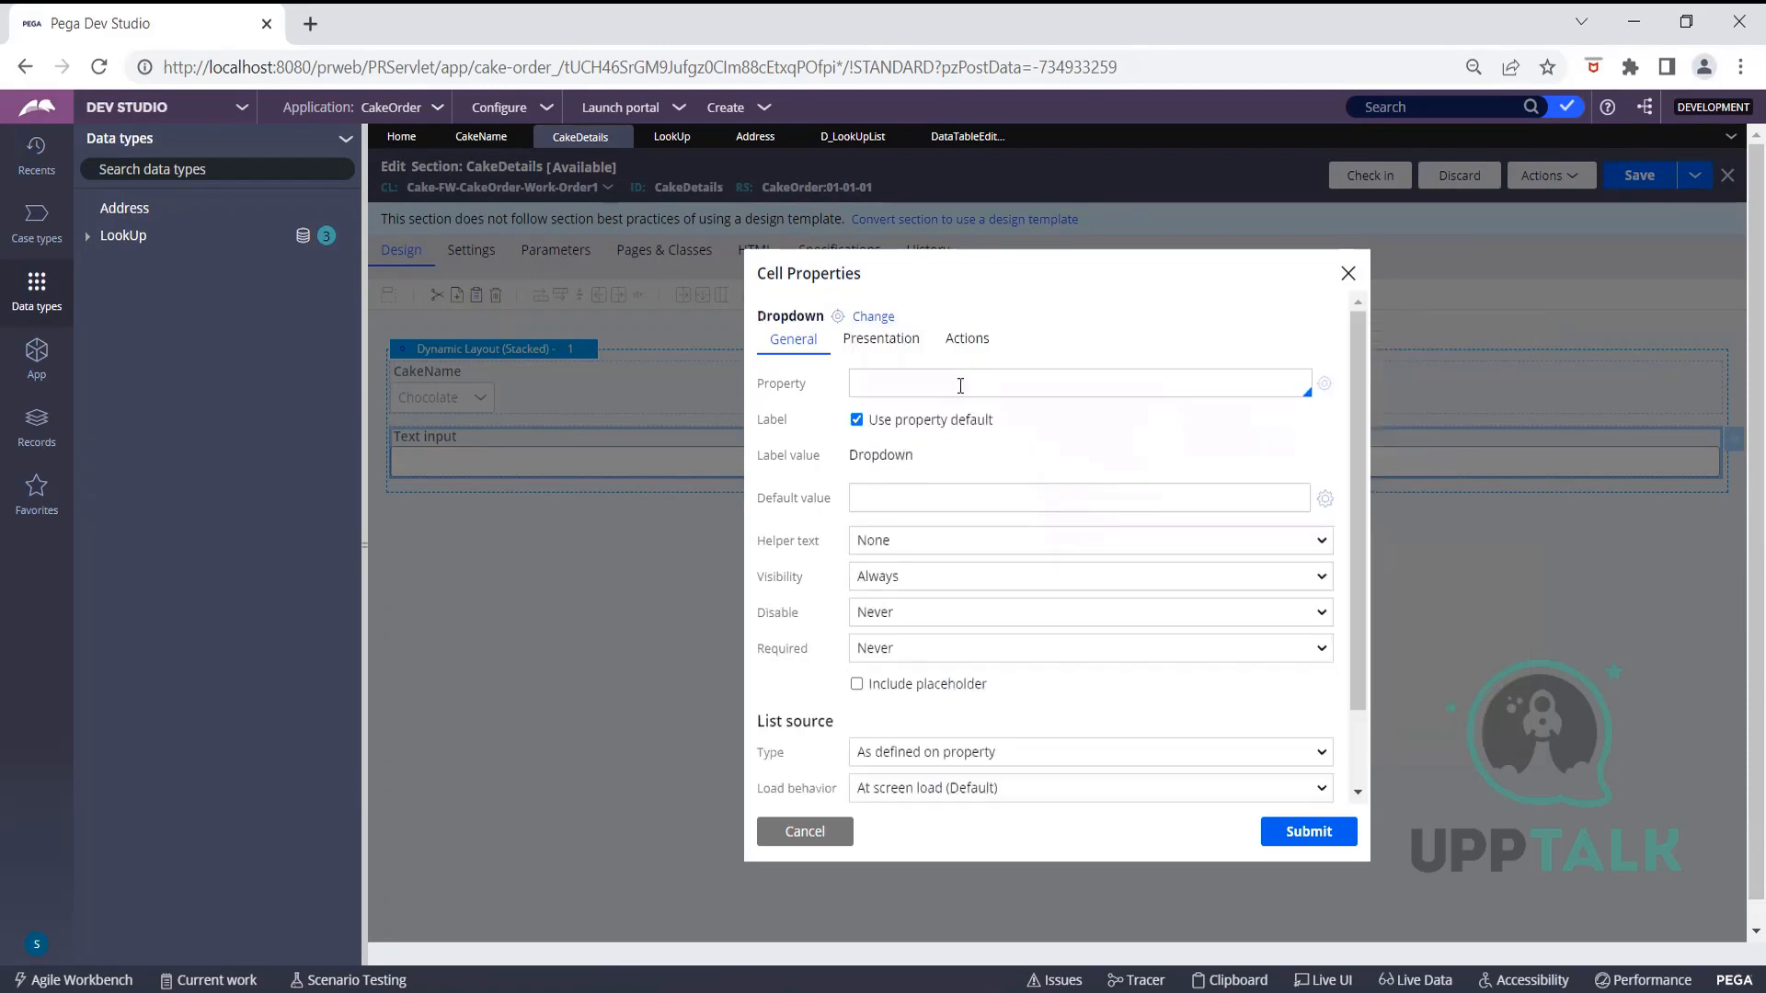
text(C)
key(BackSpace)
text(.C)
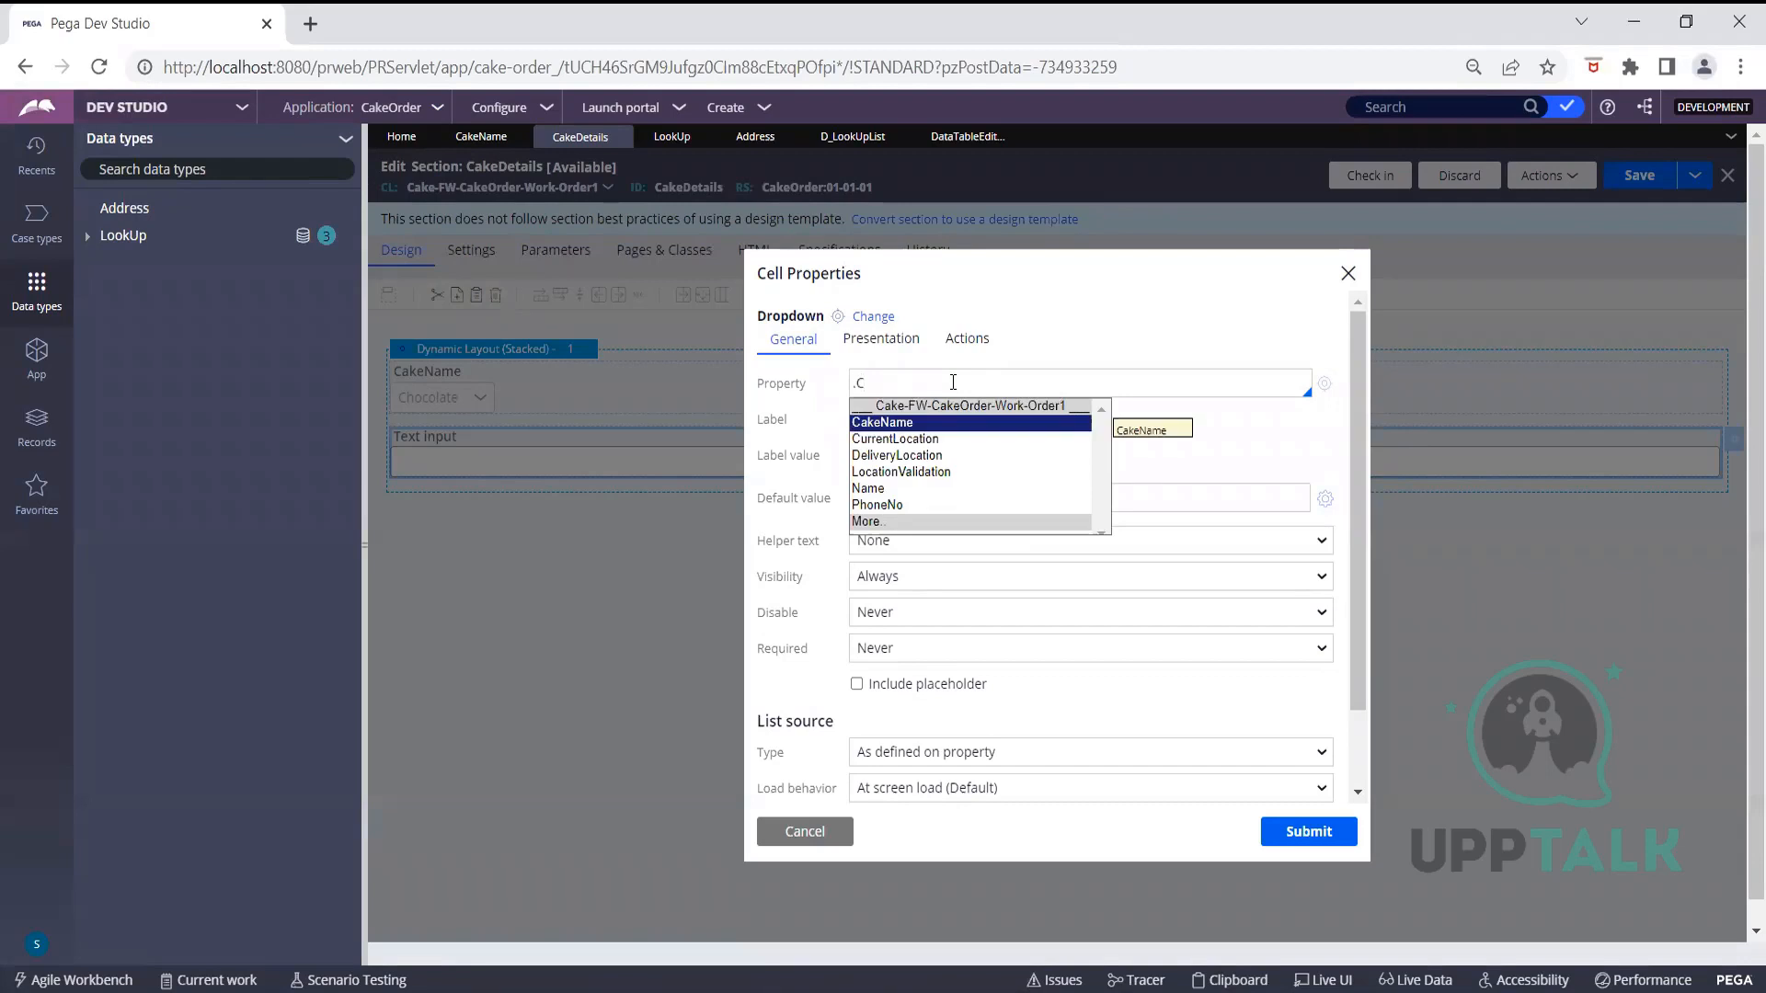
text(akeName1)
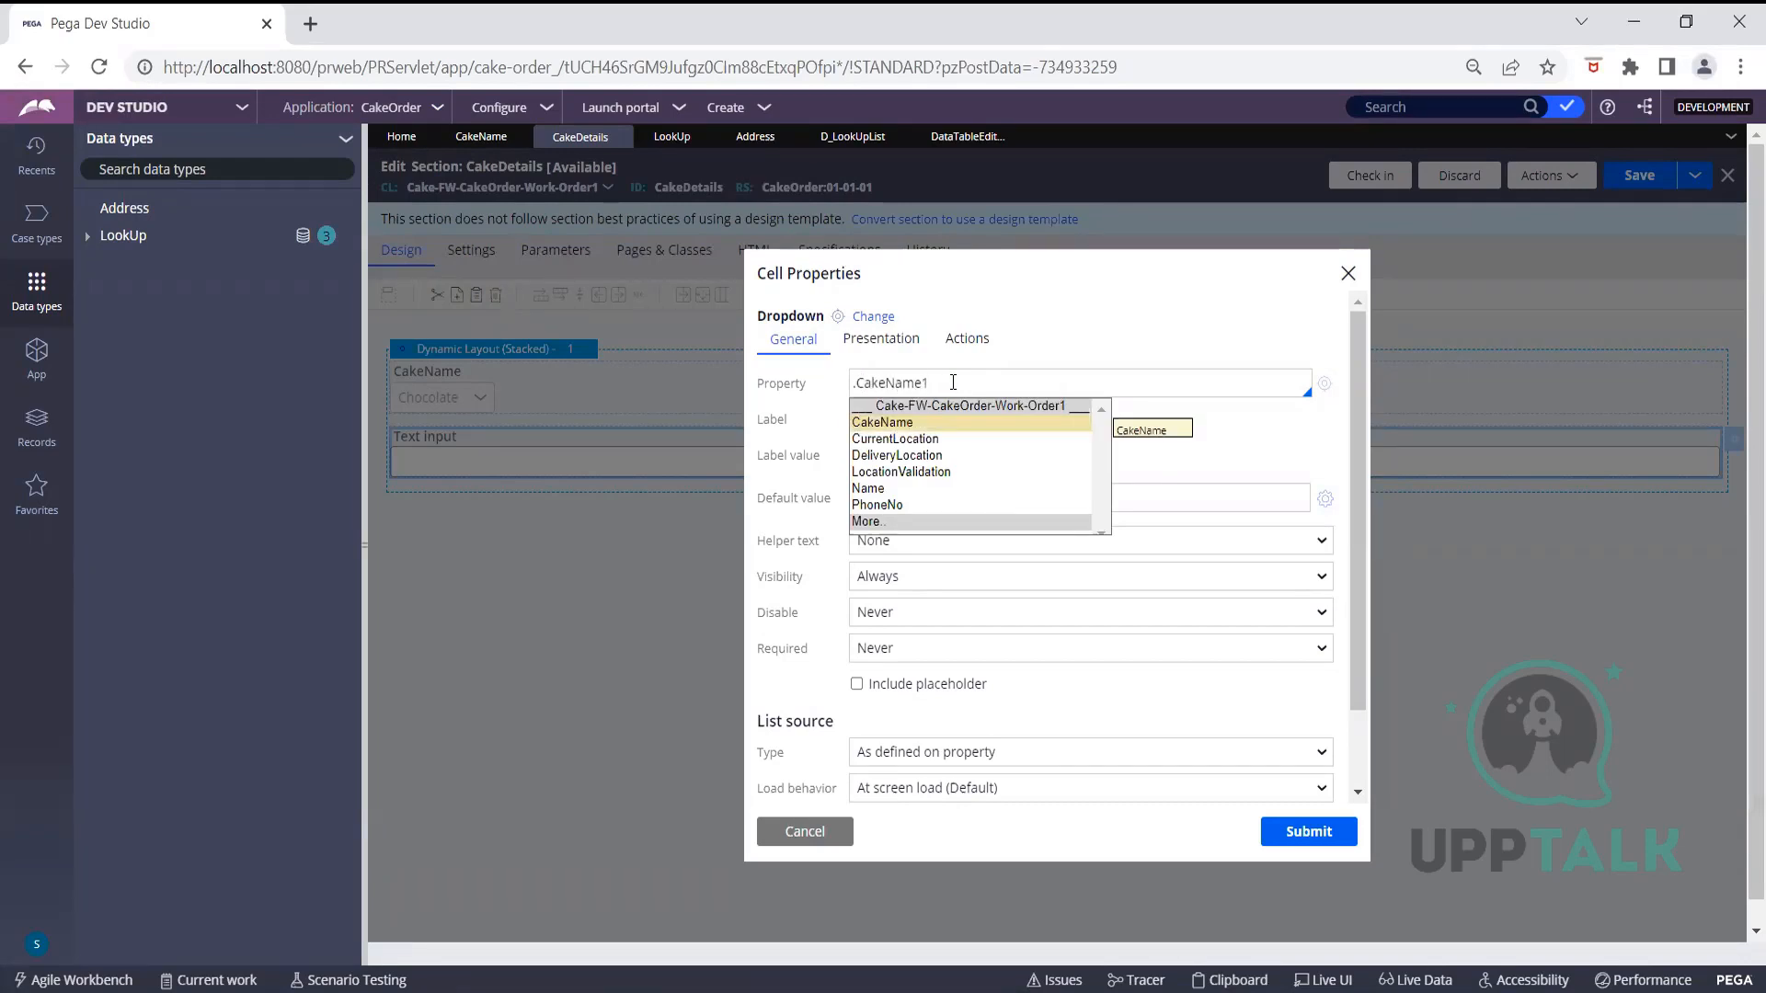
click(1196, 335)
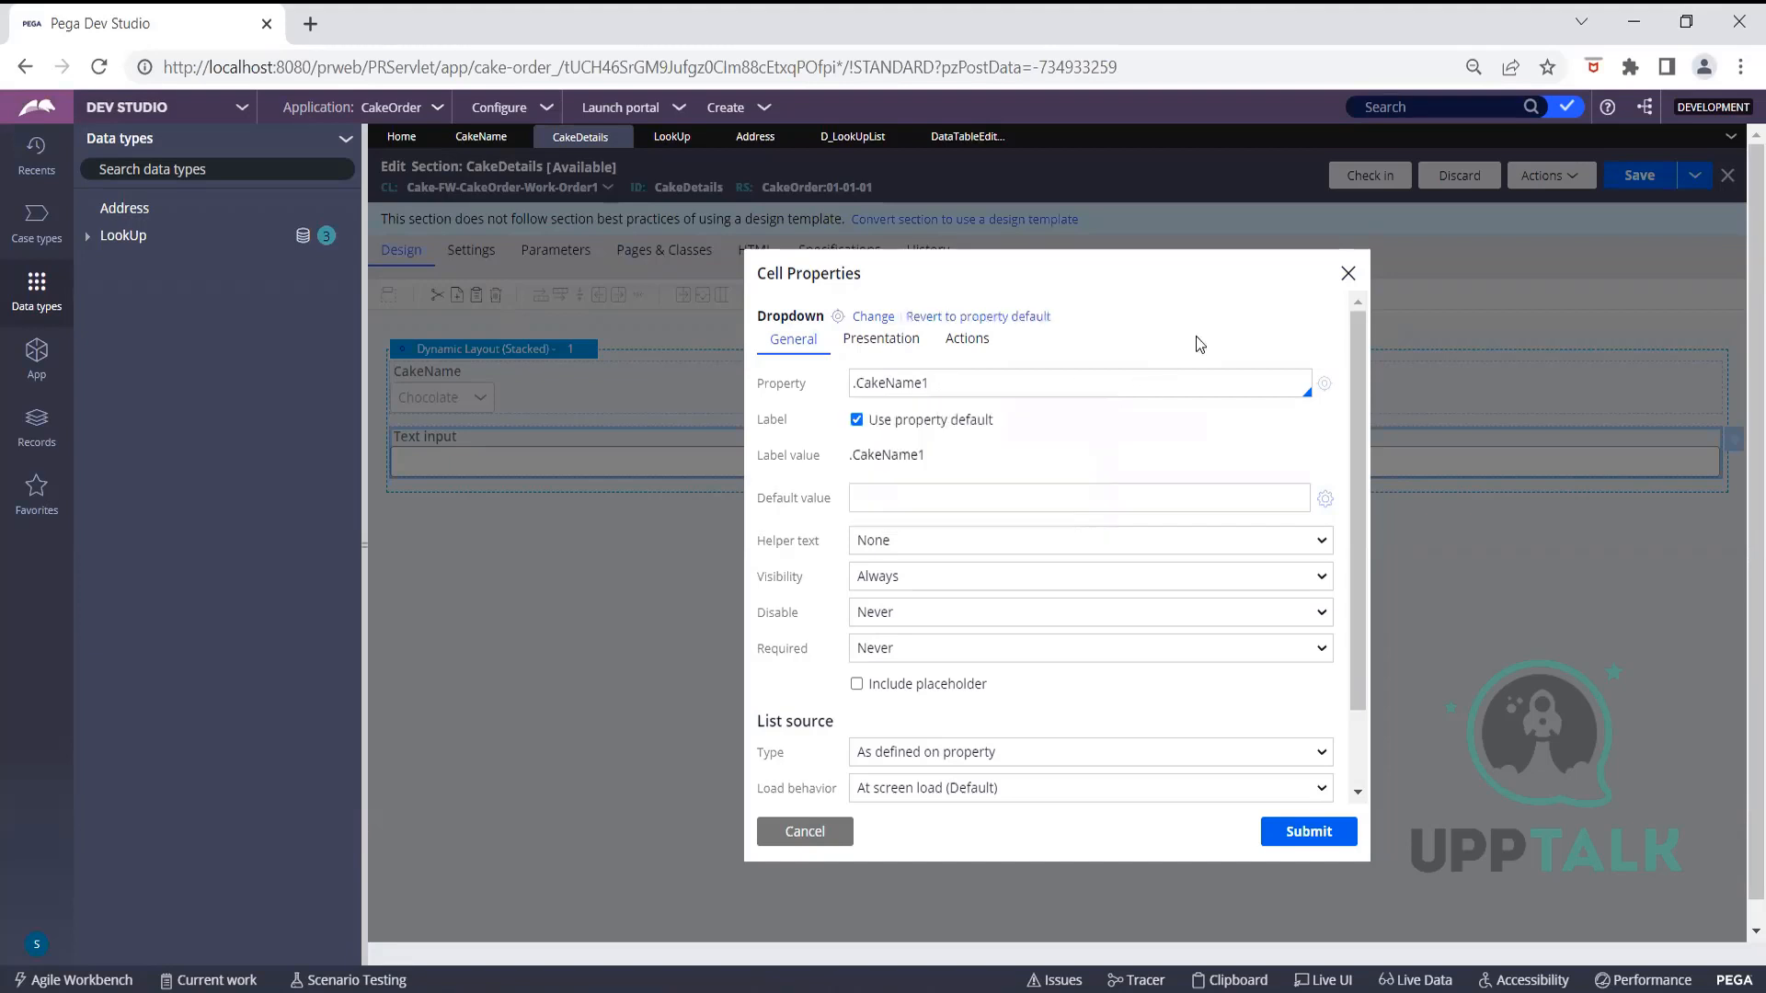
Create and save CakeName1 as a new Text property, then return to CakeDetails
click(1324, 387)
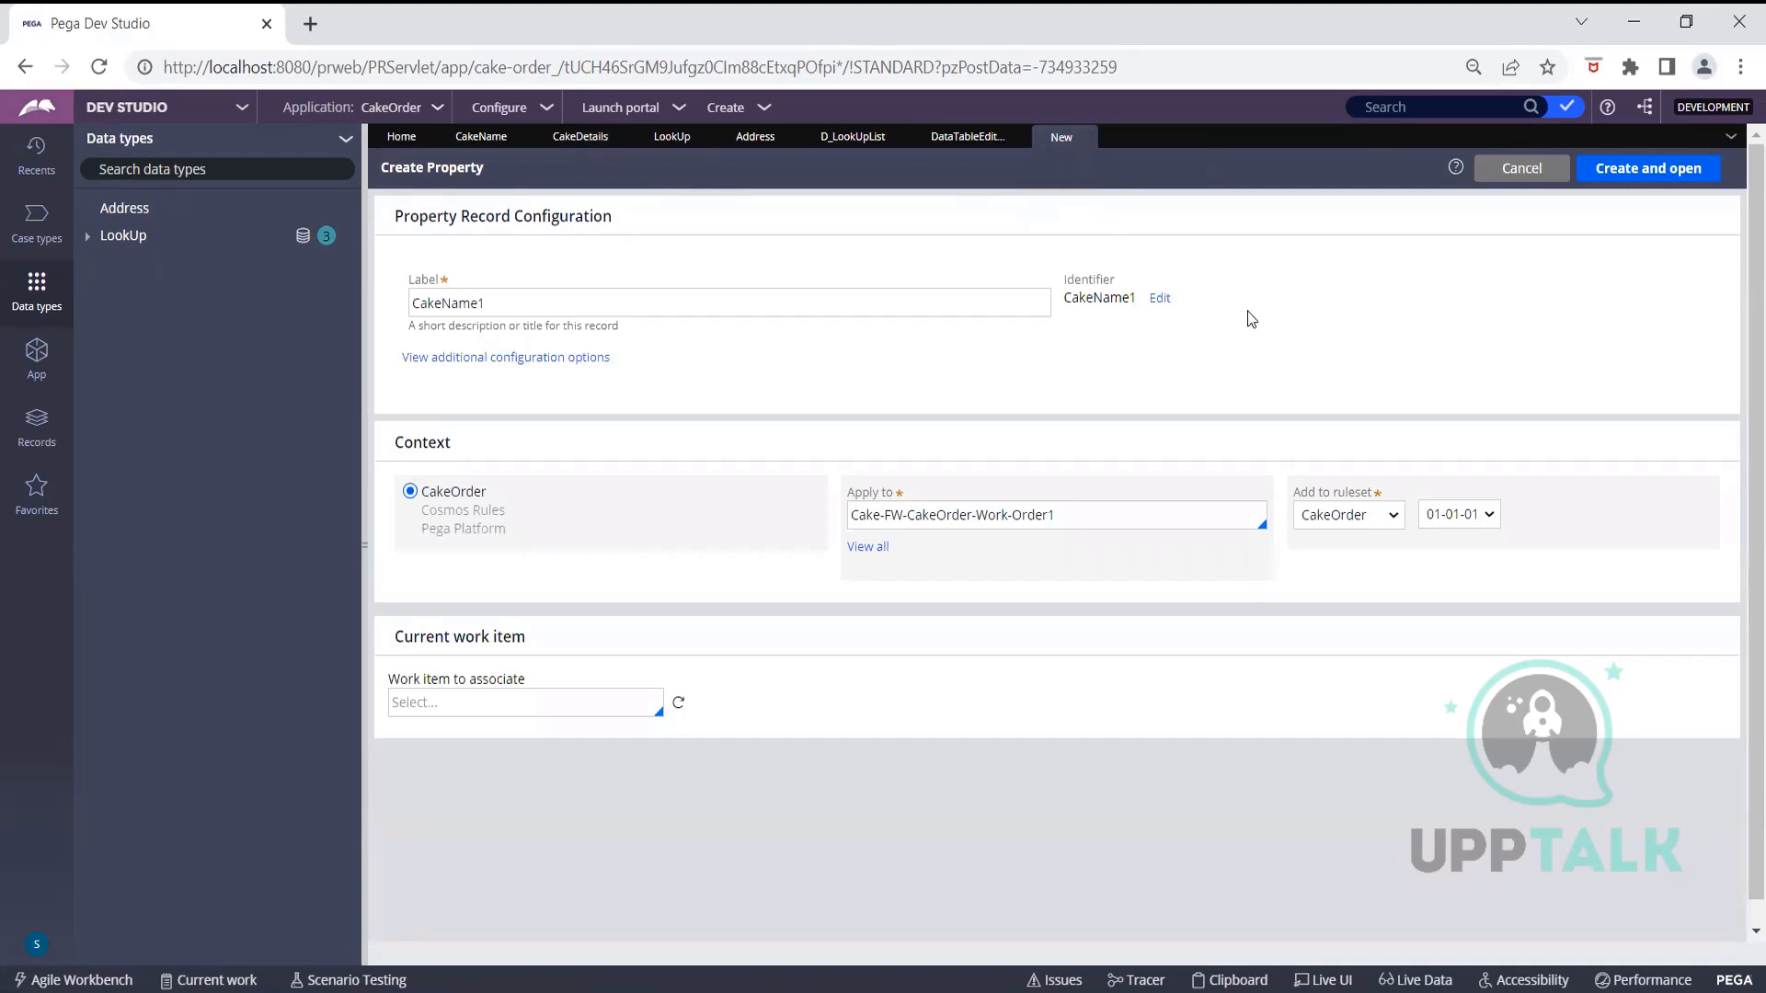
click(1634, 171)
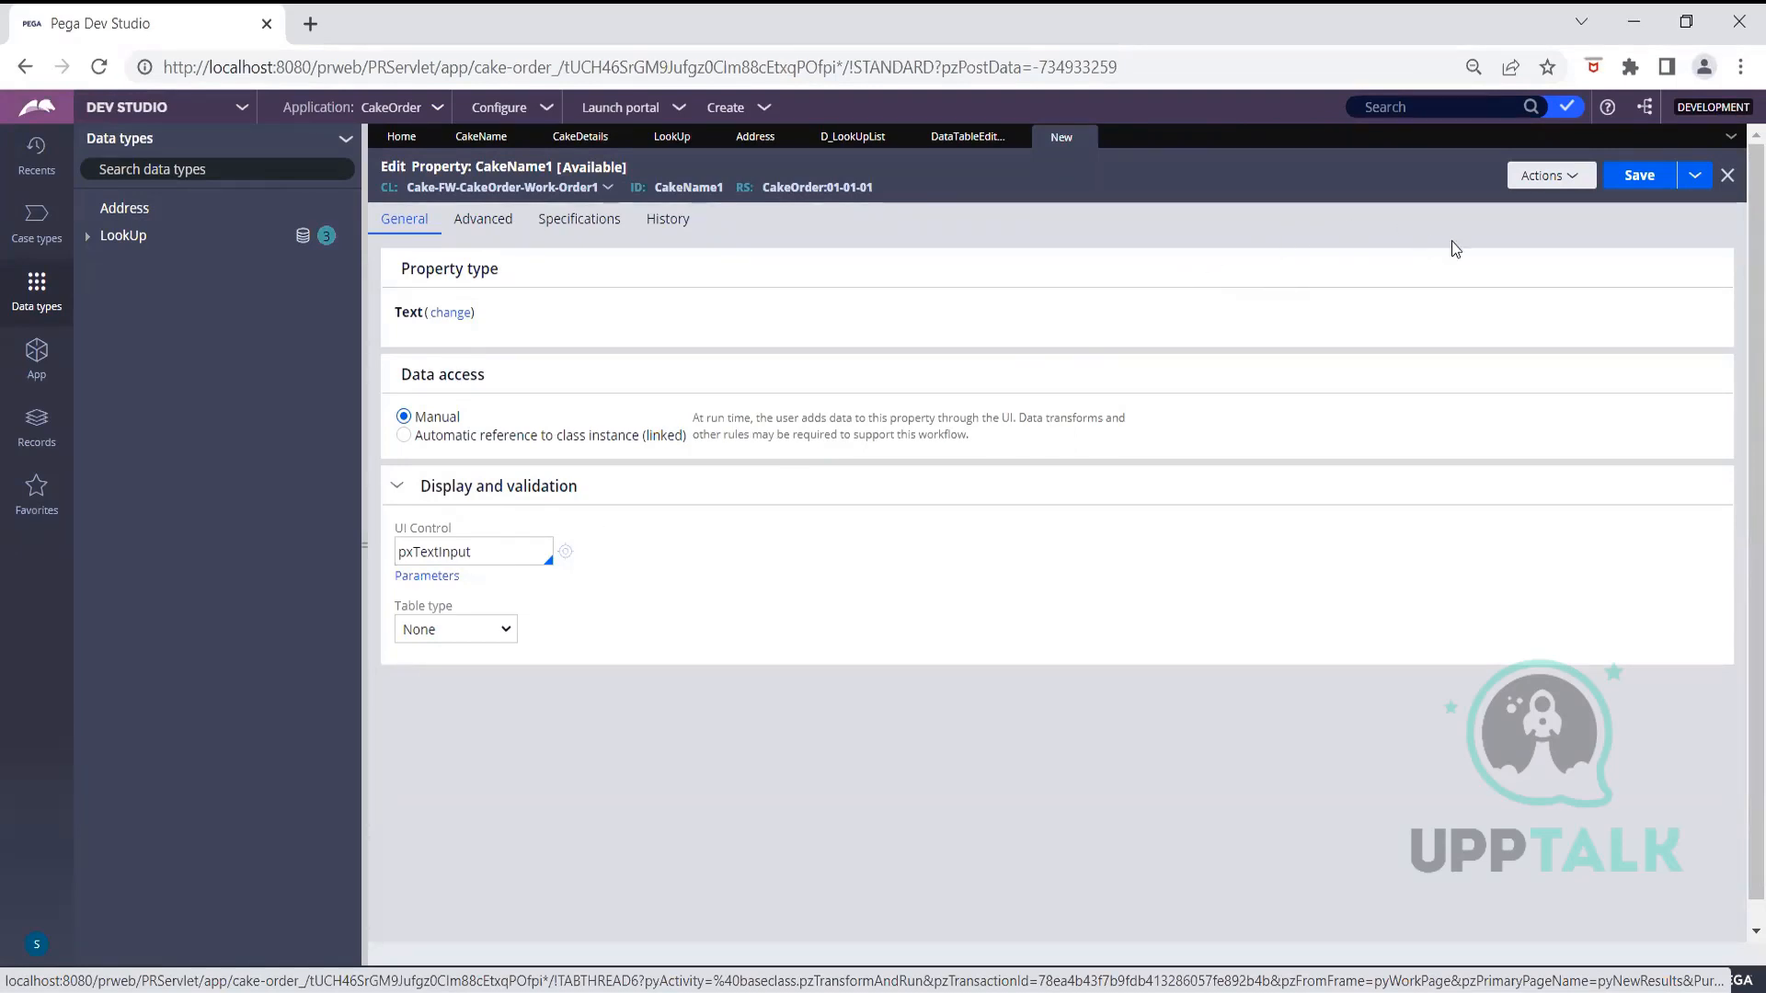
click(1641, 180)
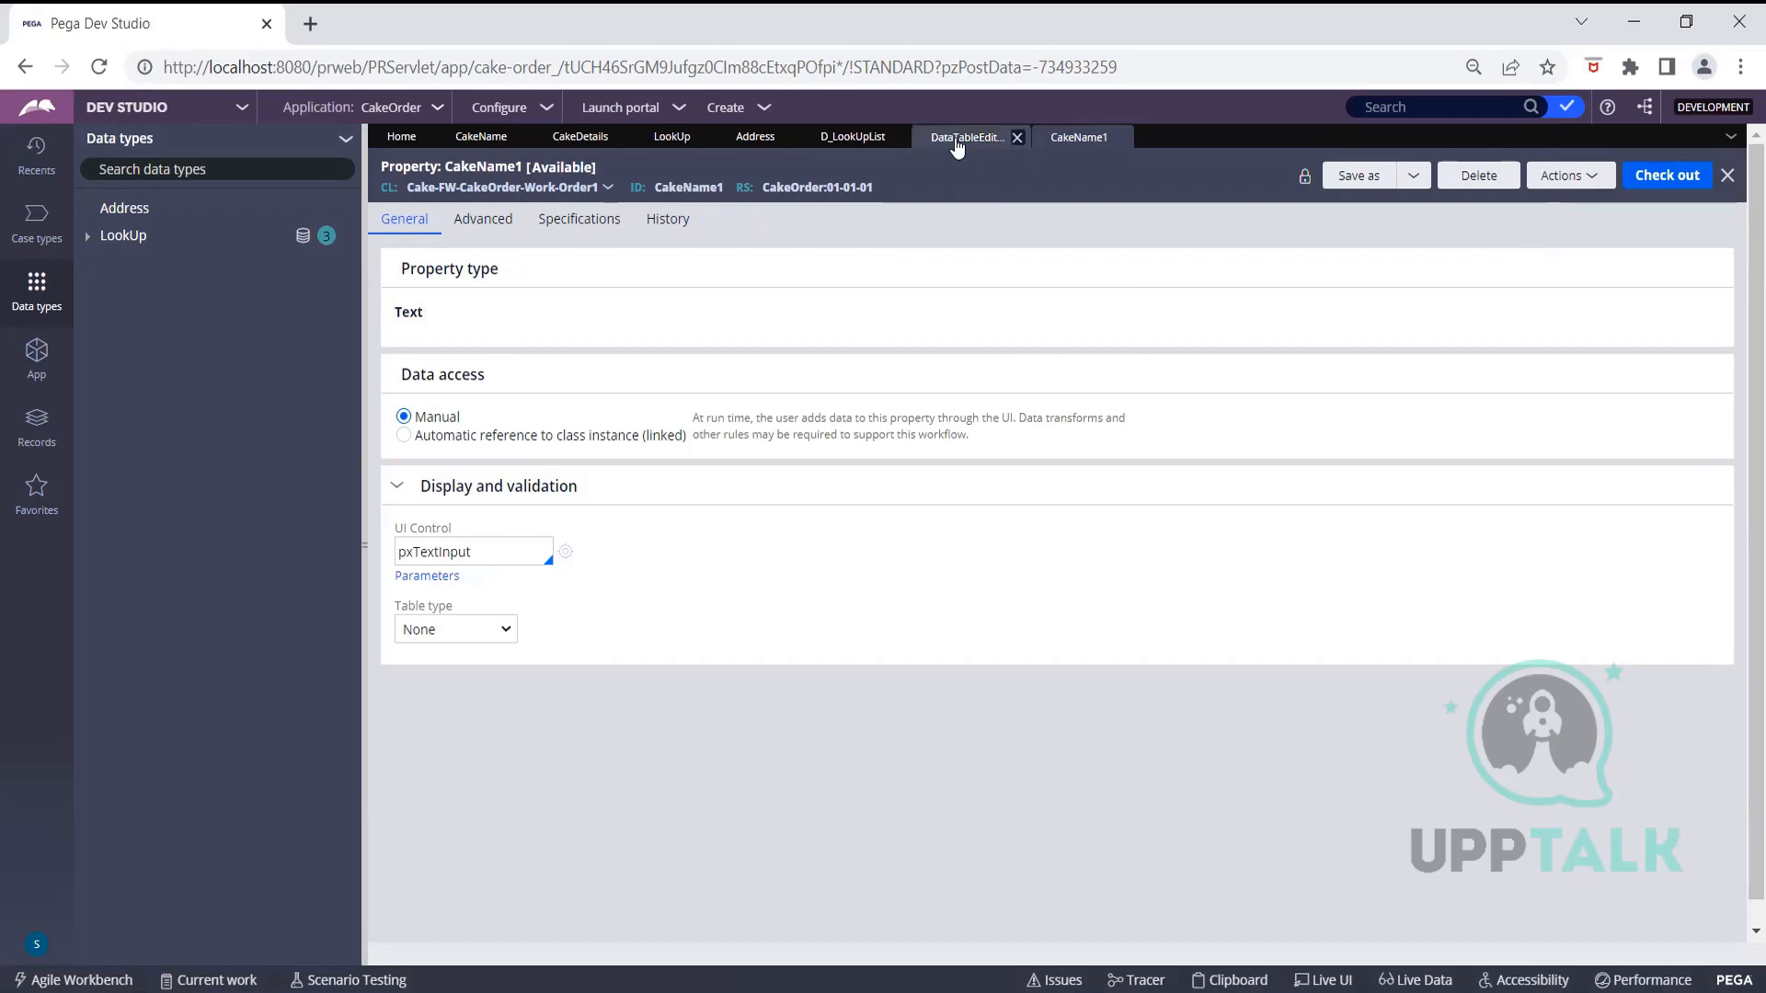
click(580, 137)
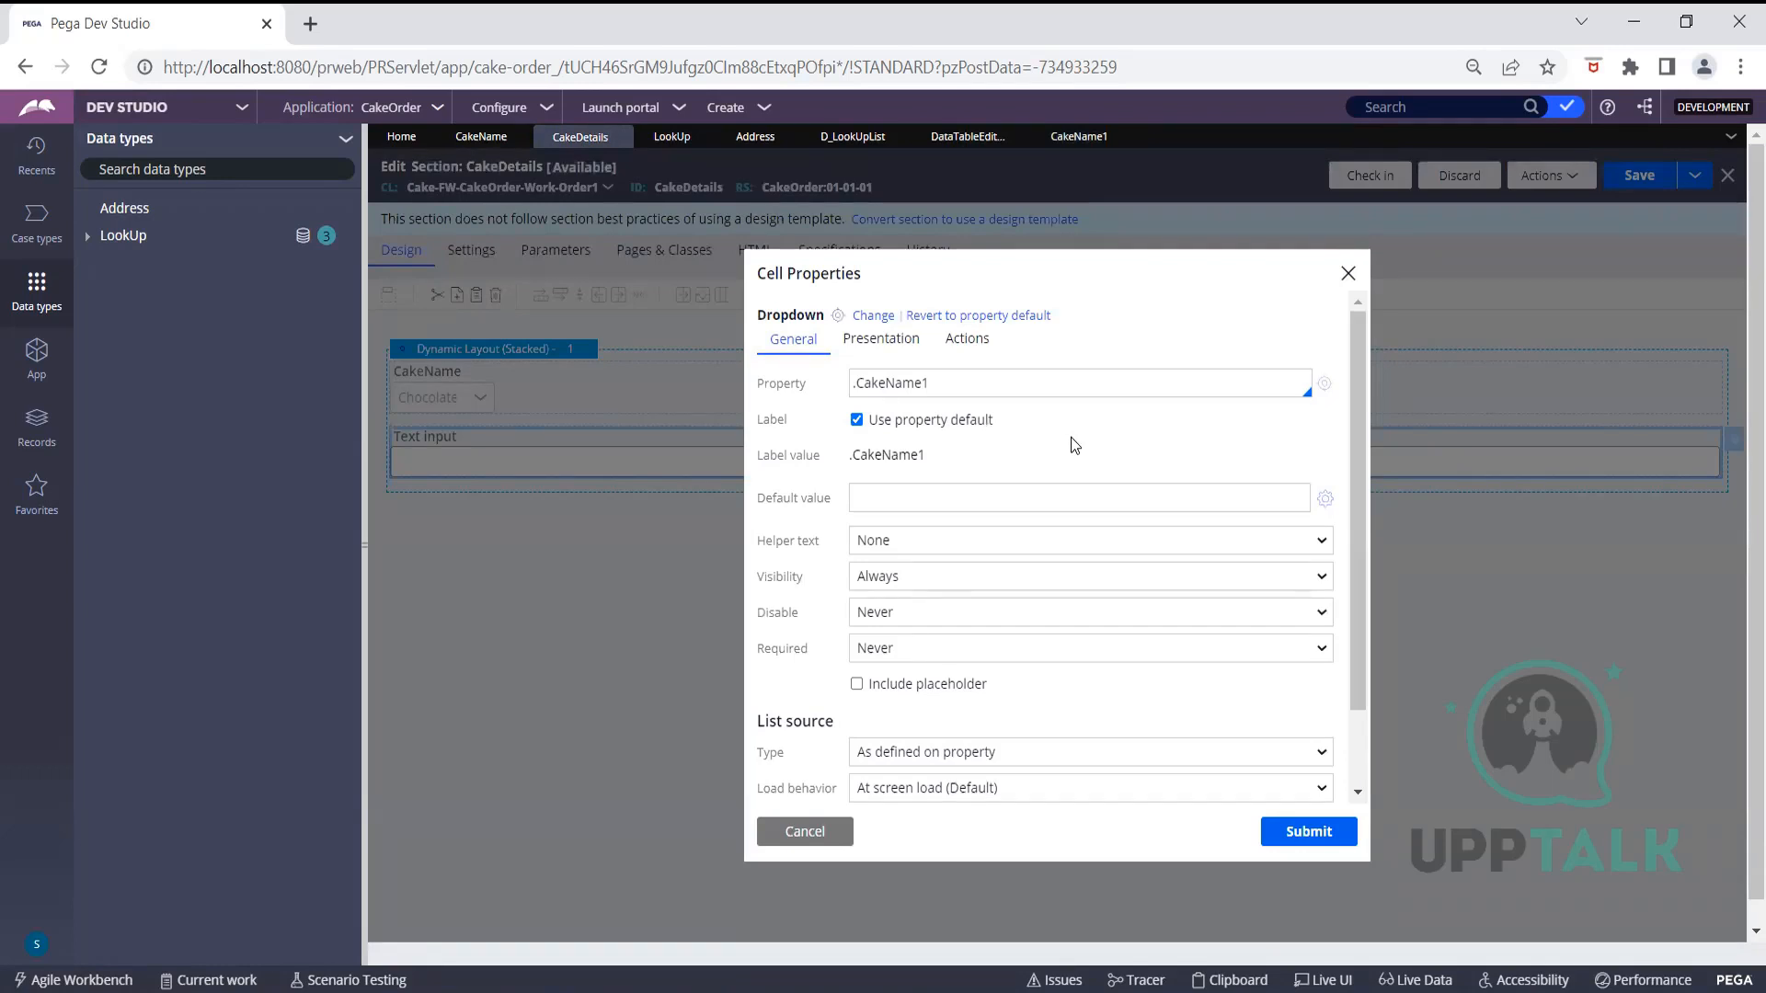
Set the CakeName1 dropdown's list source type to Report definition
scroll(1070, 437, down, 1)
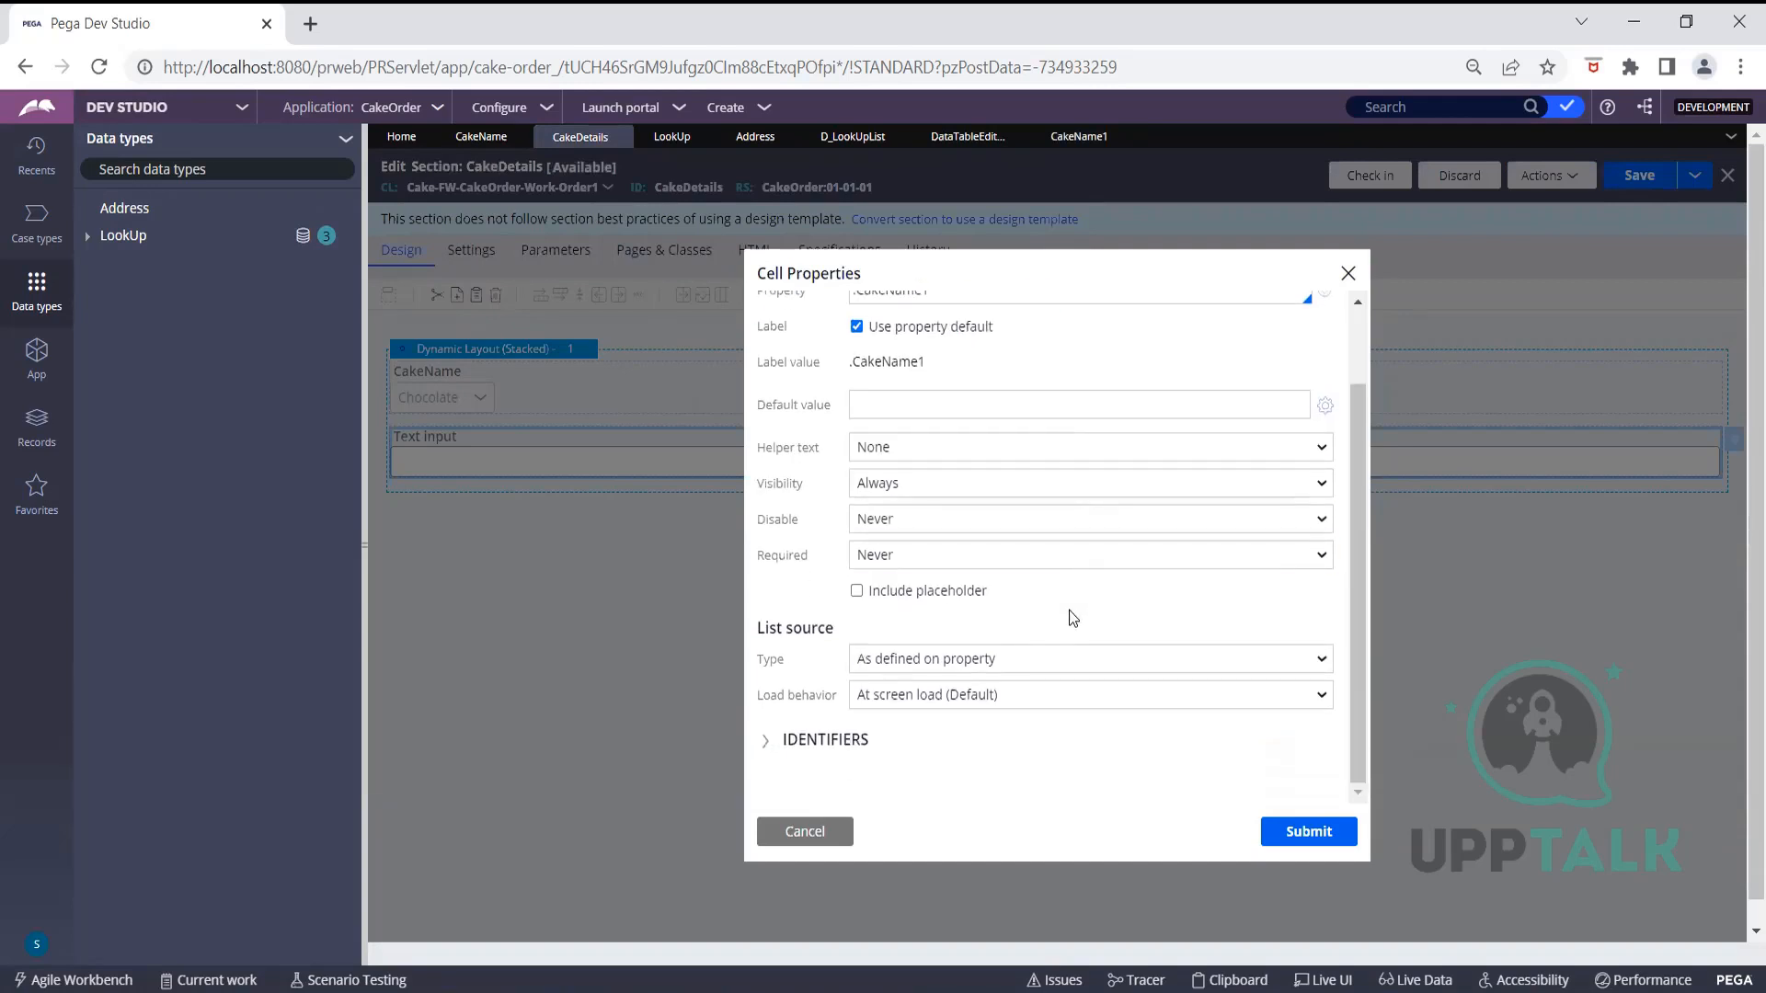
click(1067, 660)
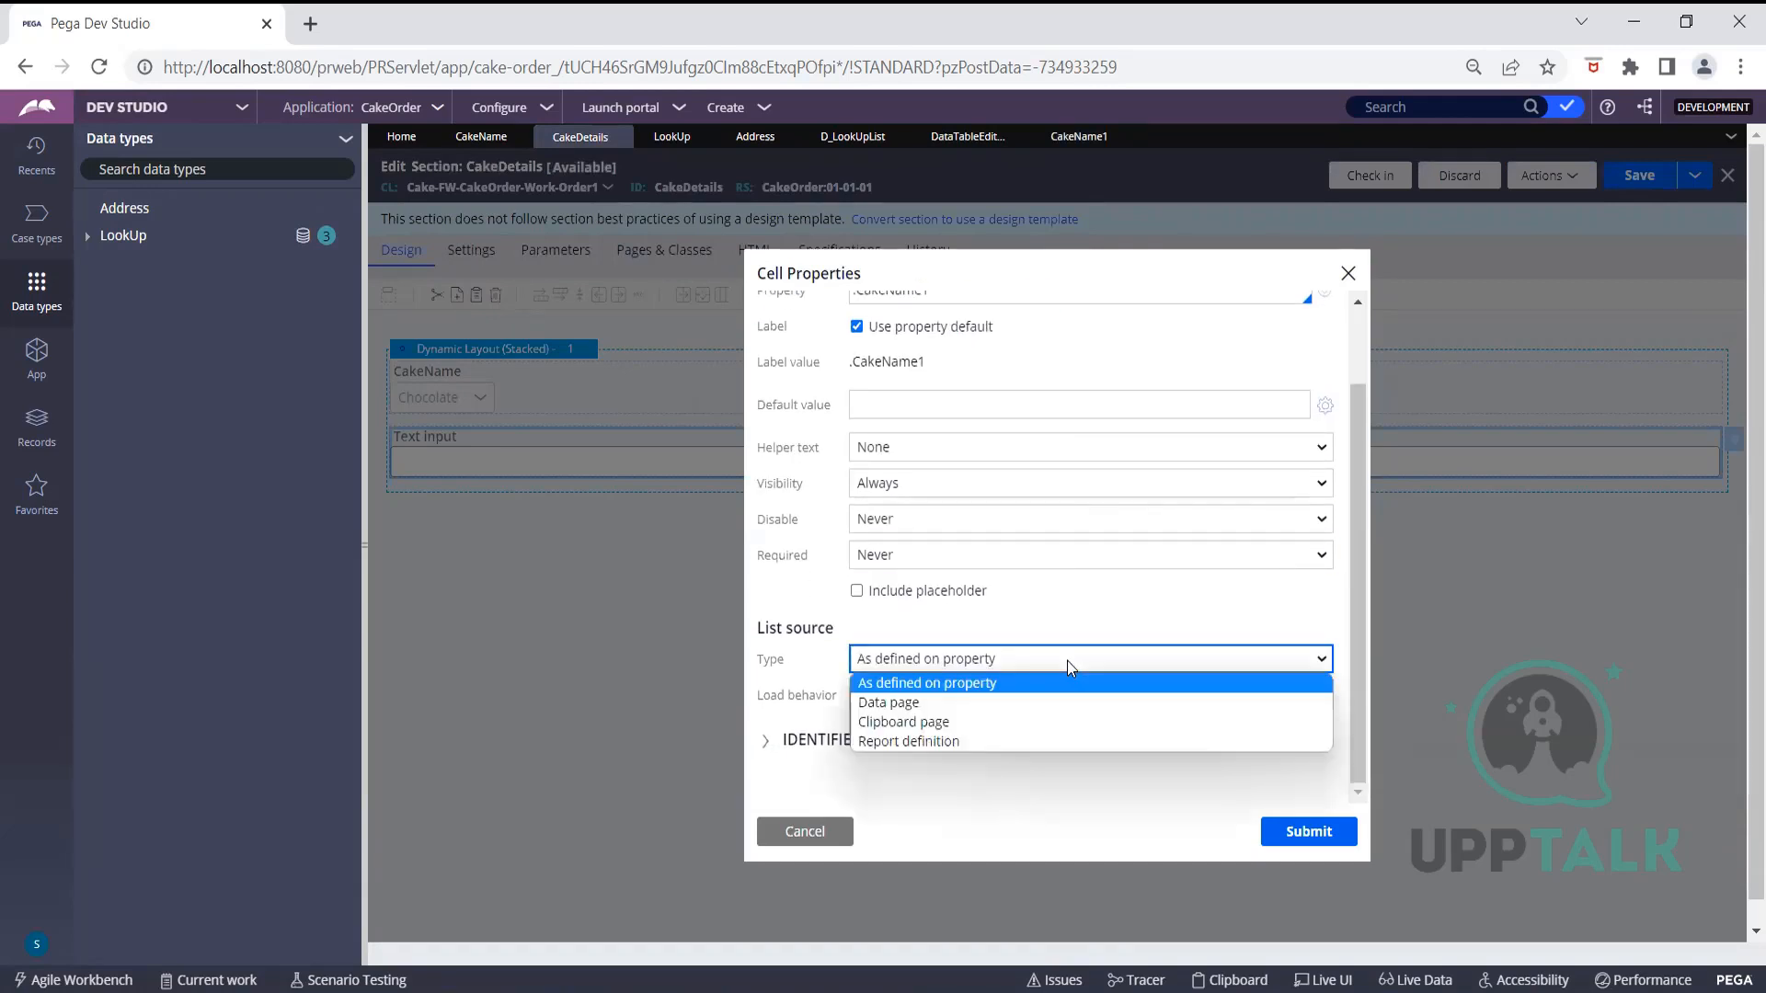
click(977, 743)
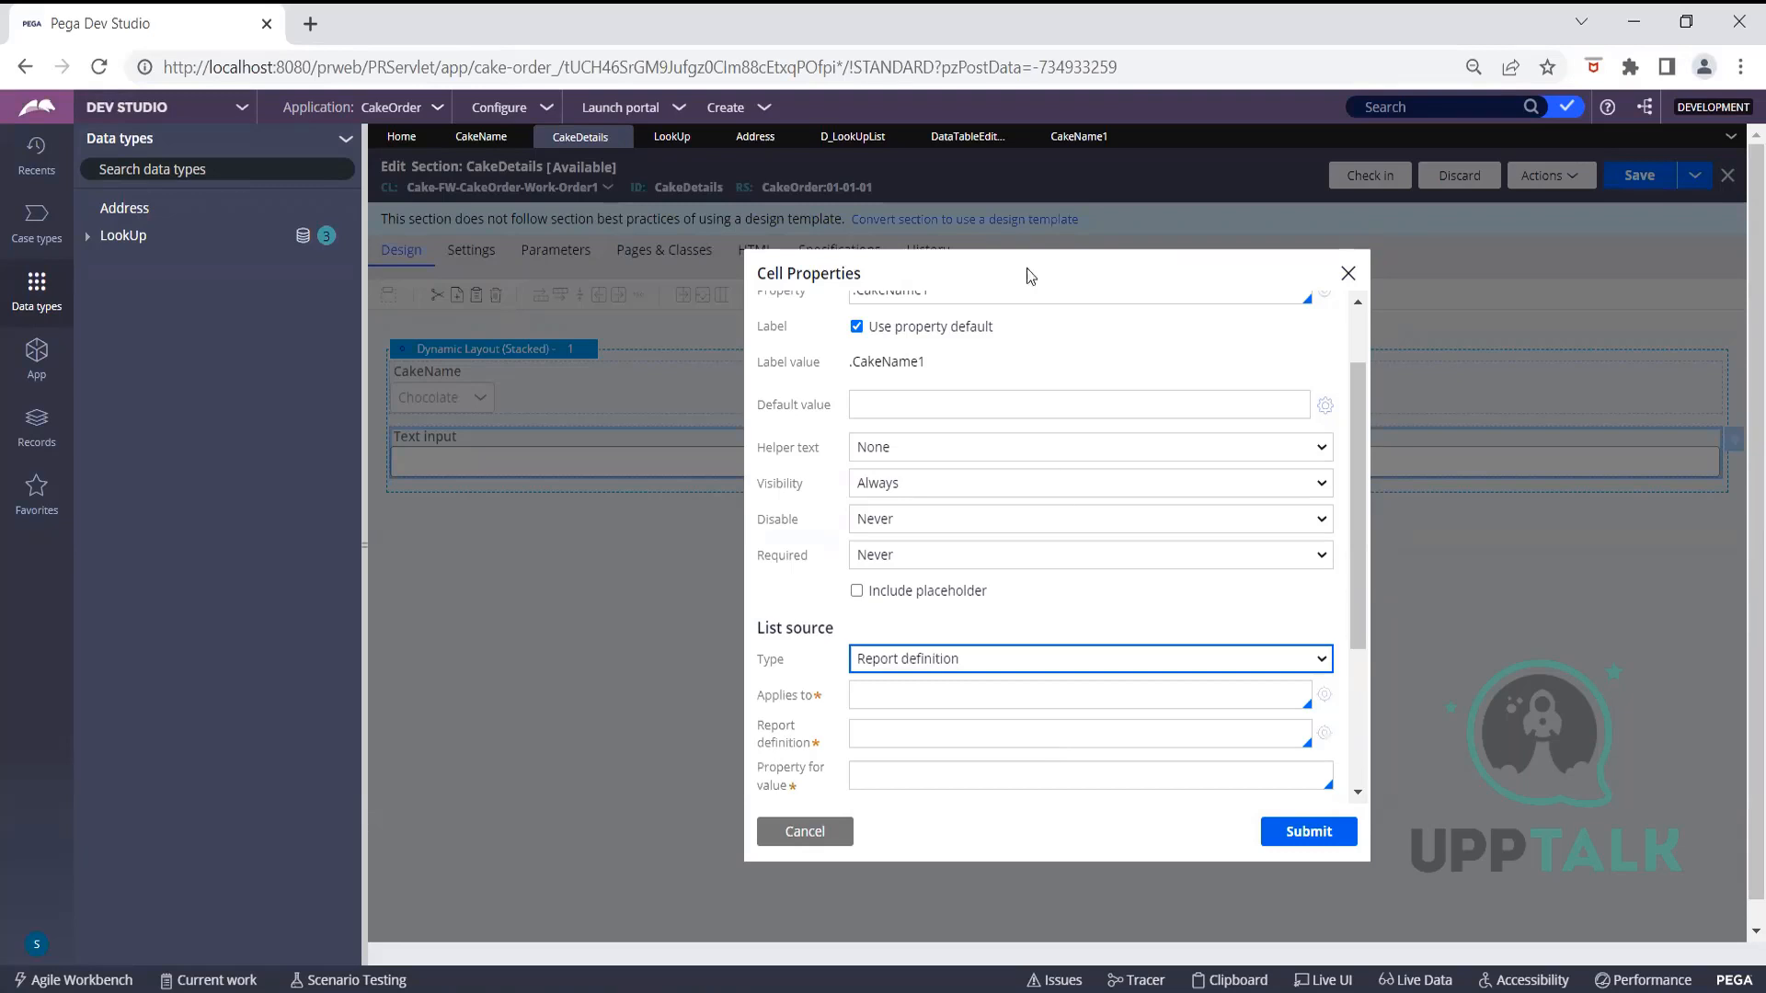
Check the LookUp report definition's parameters and return to the CakeDetails list source settings
click(968, 136)
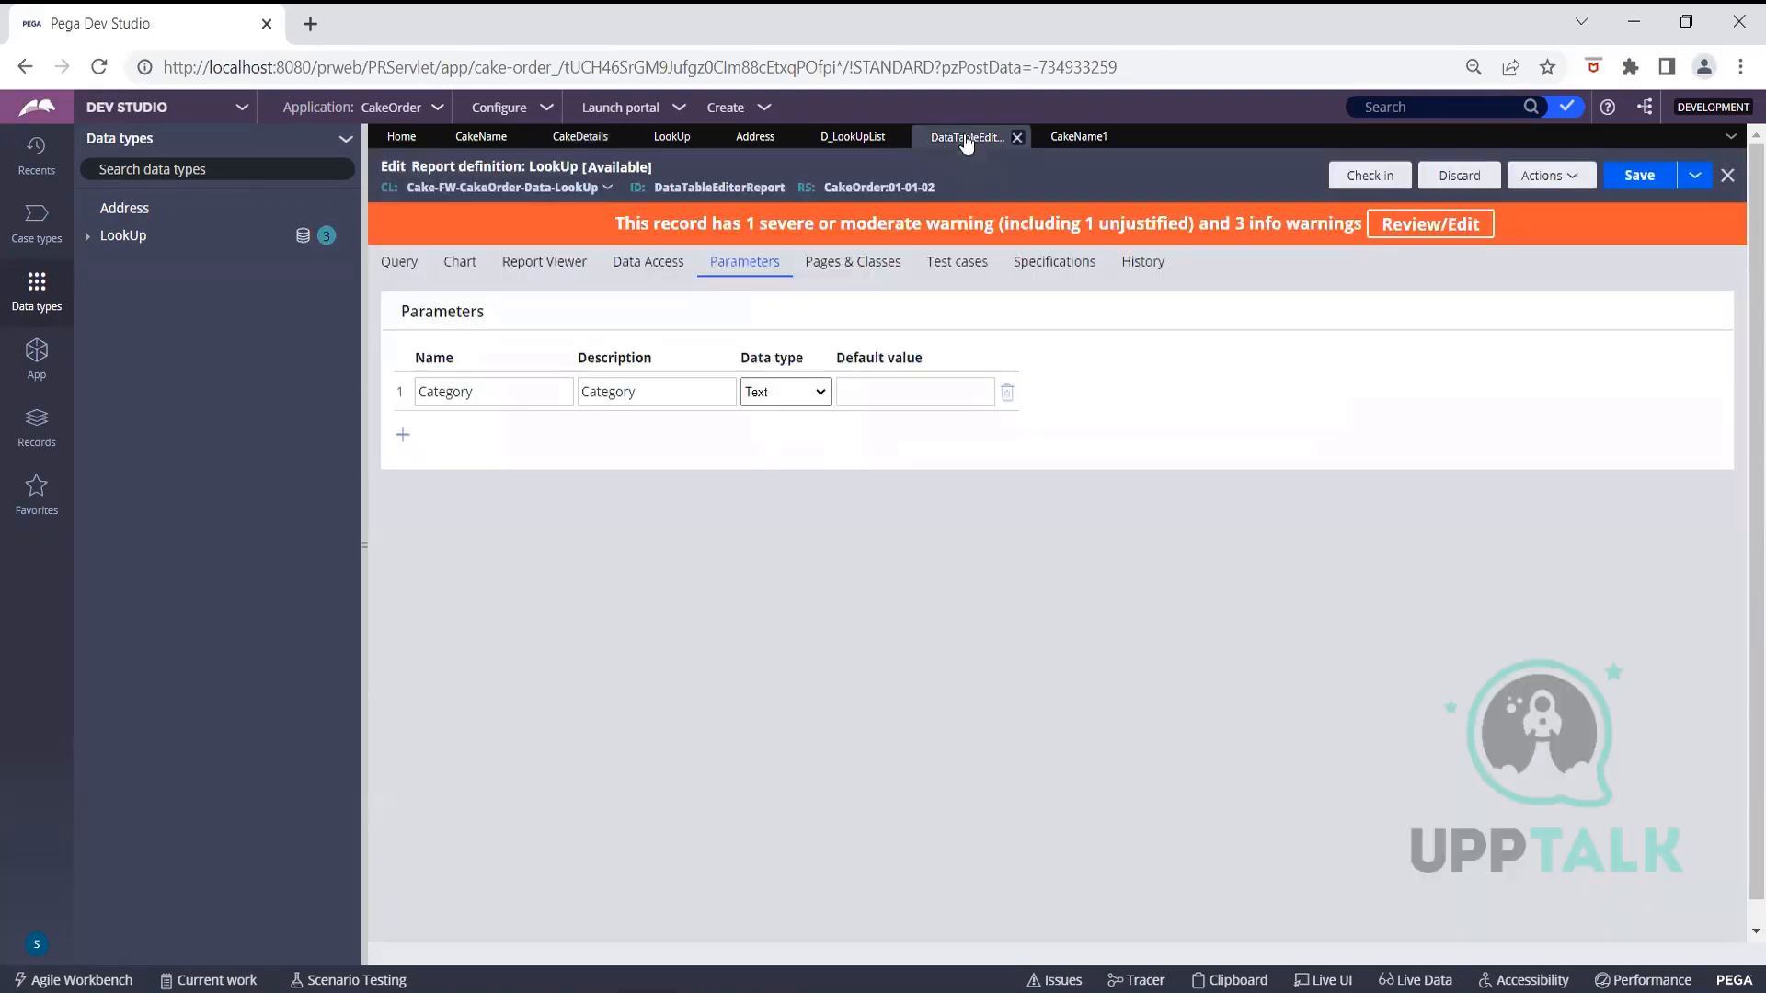
click(596, 189)
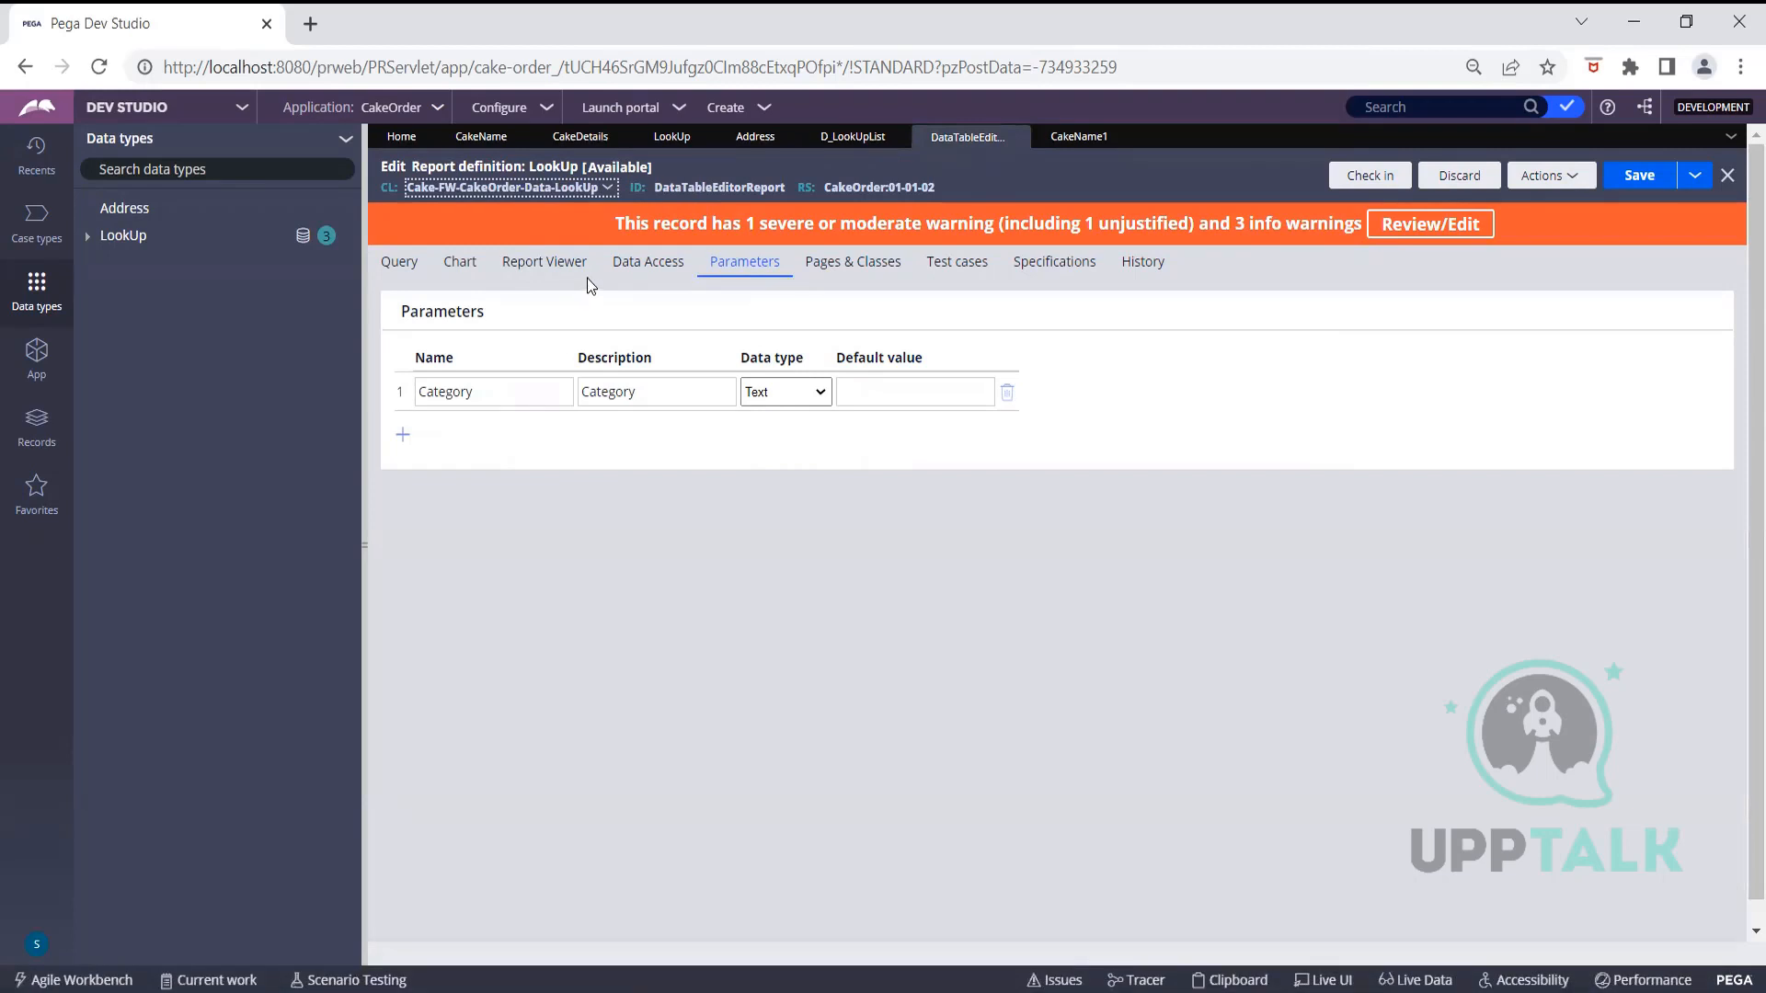
click(574, 139)
click(943, 659)
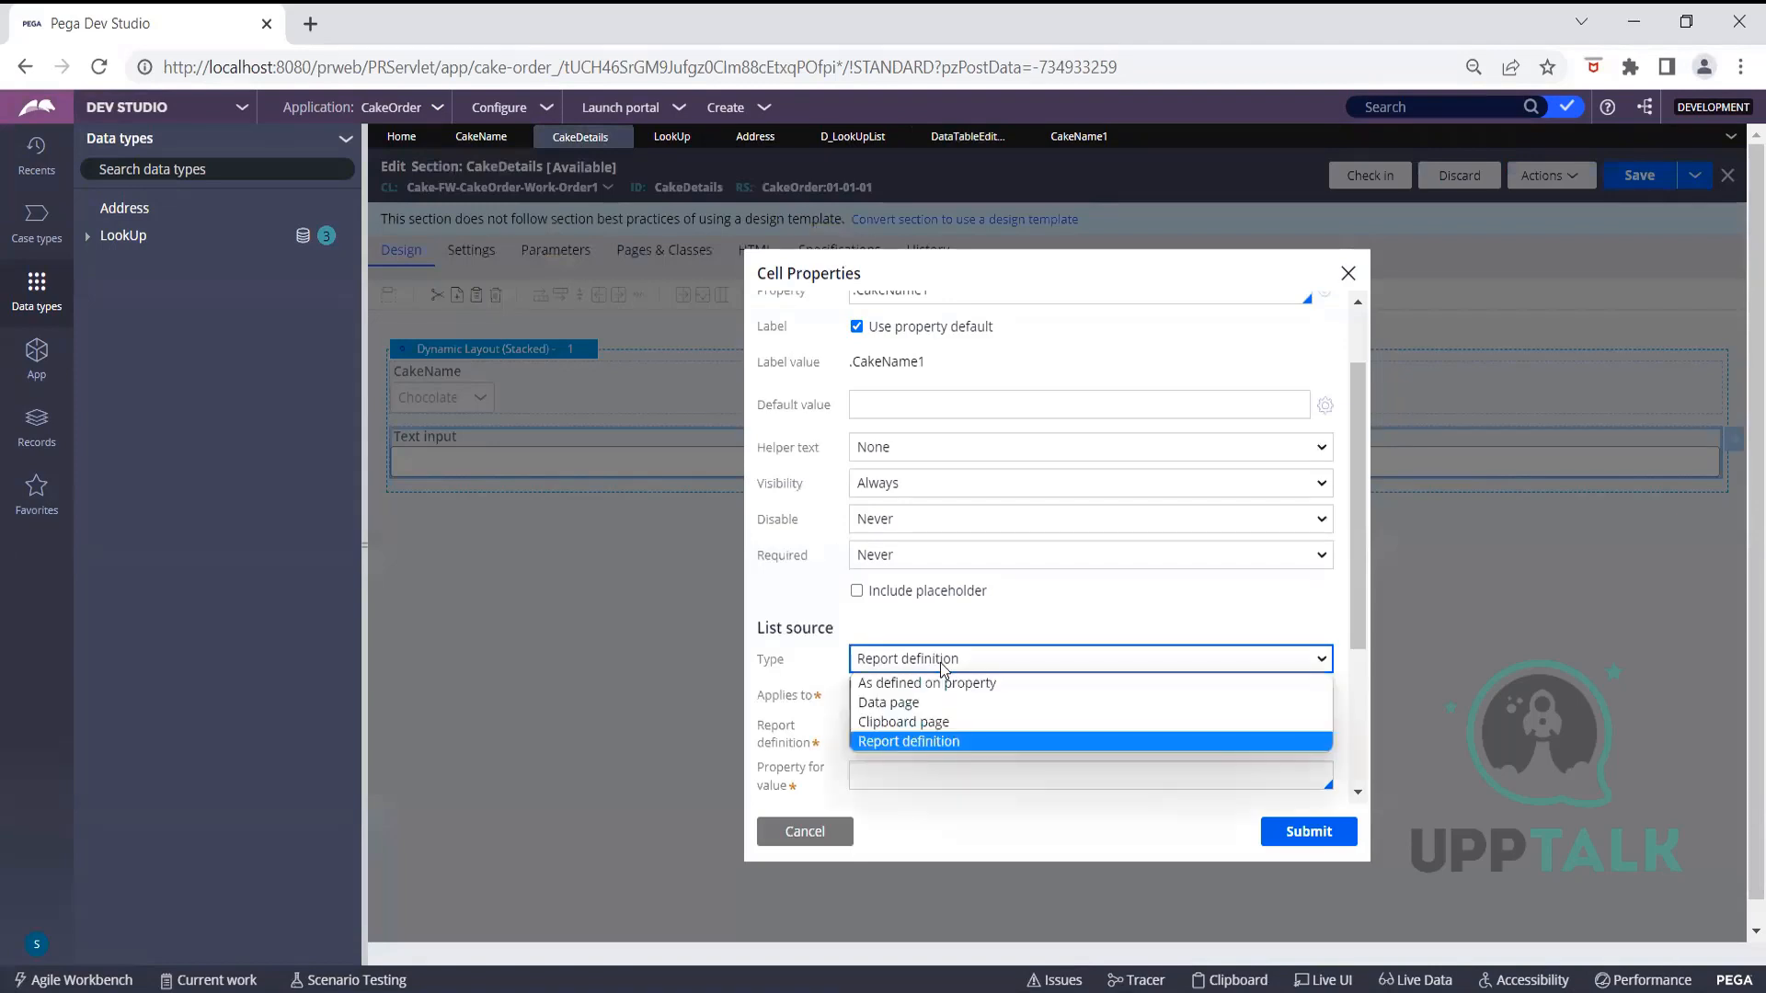
Switch the list source to Data page and pick D_LookUpList
click(934, 703)
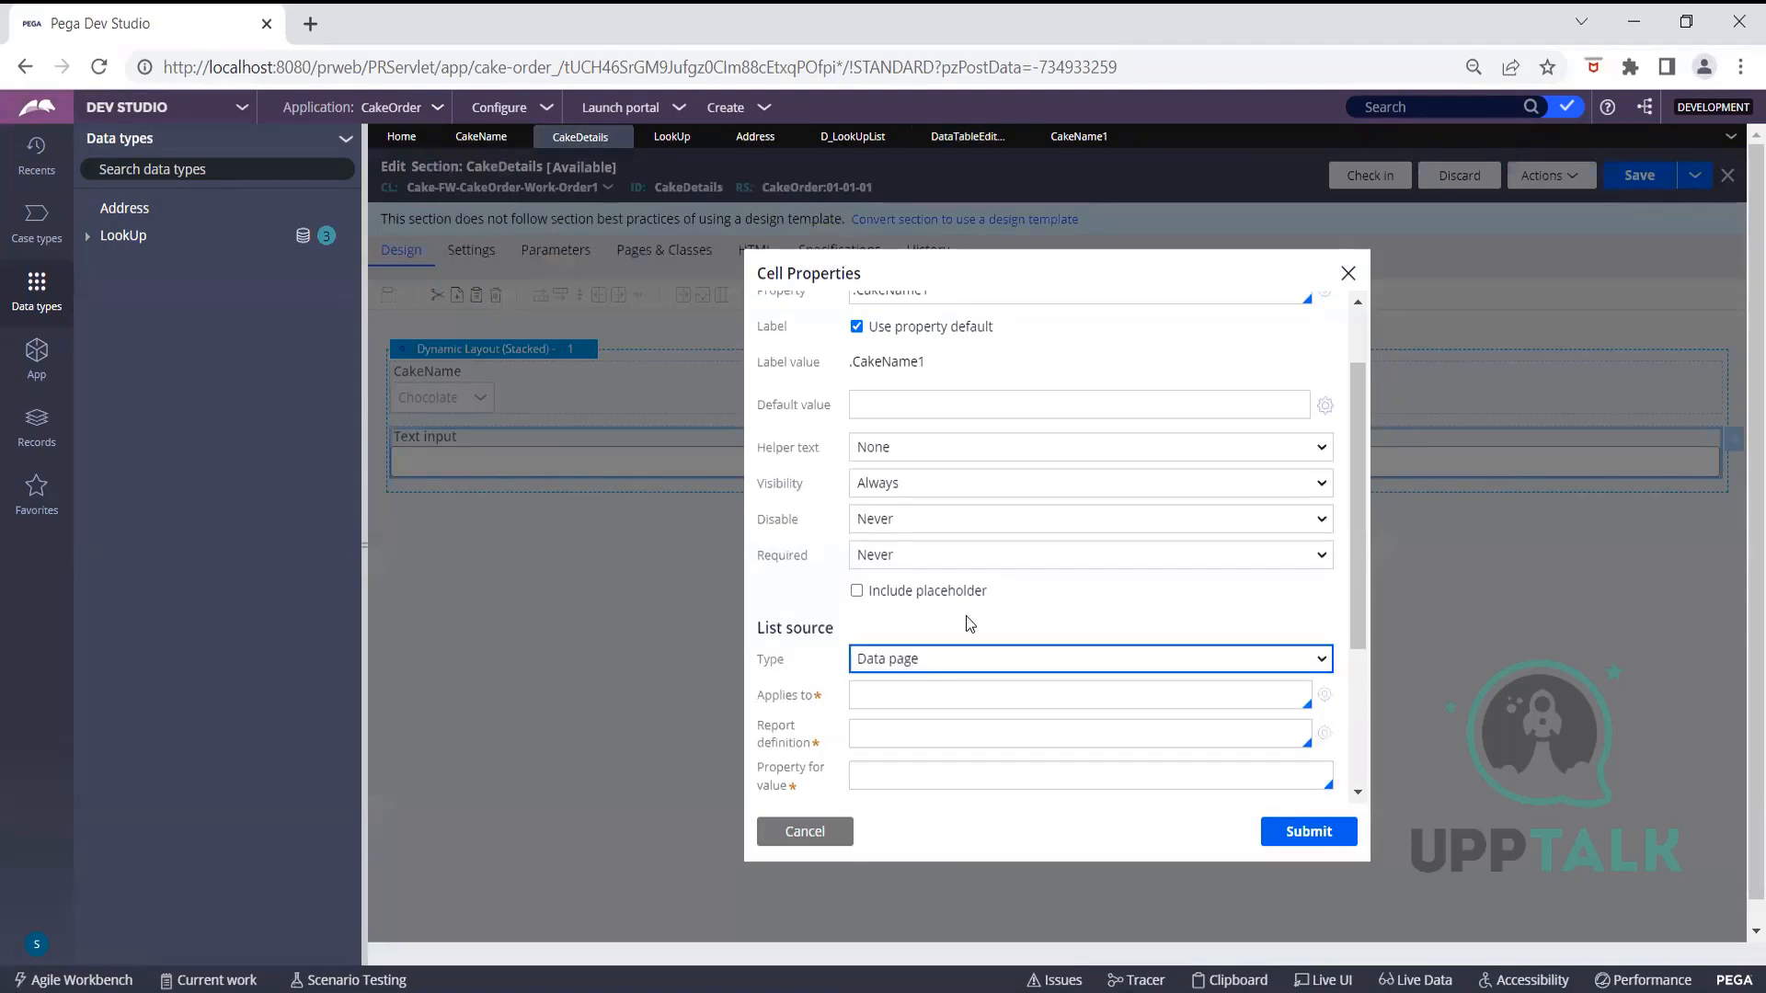
click(1020, 696)
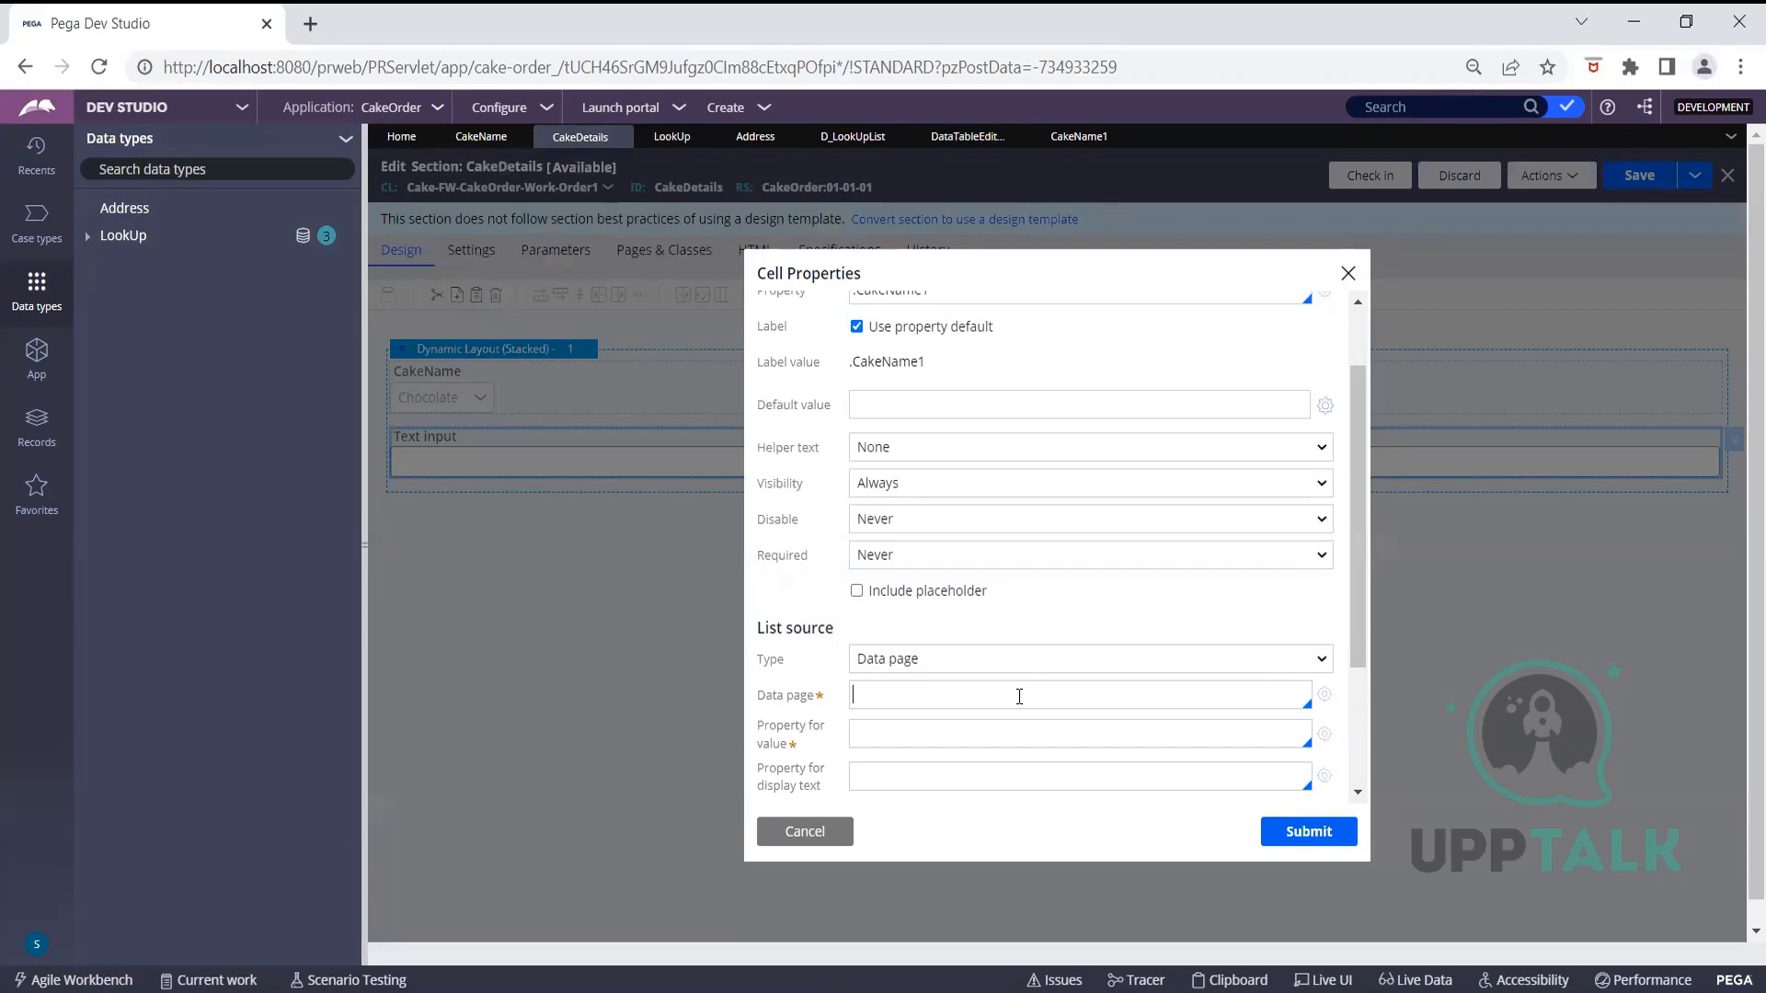
key(Down)
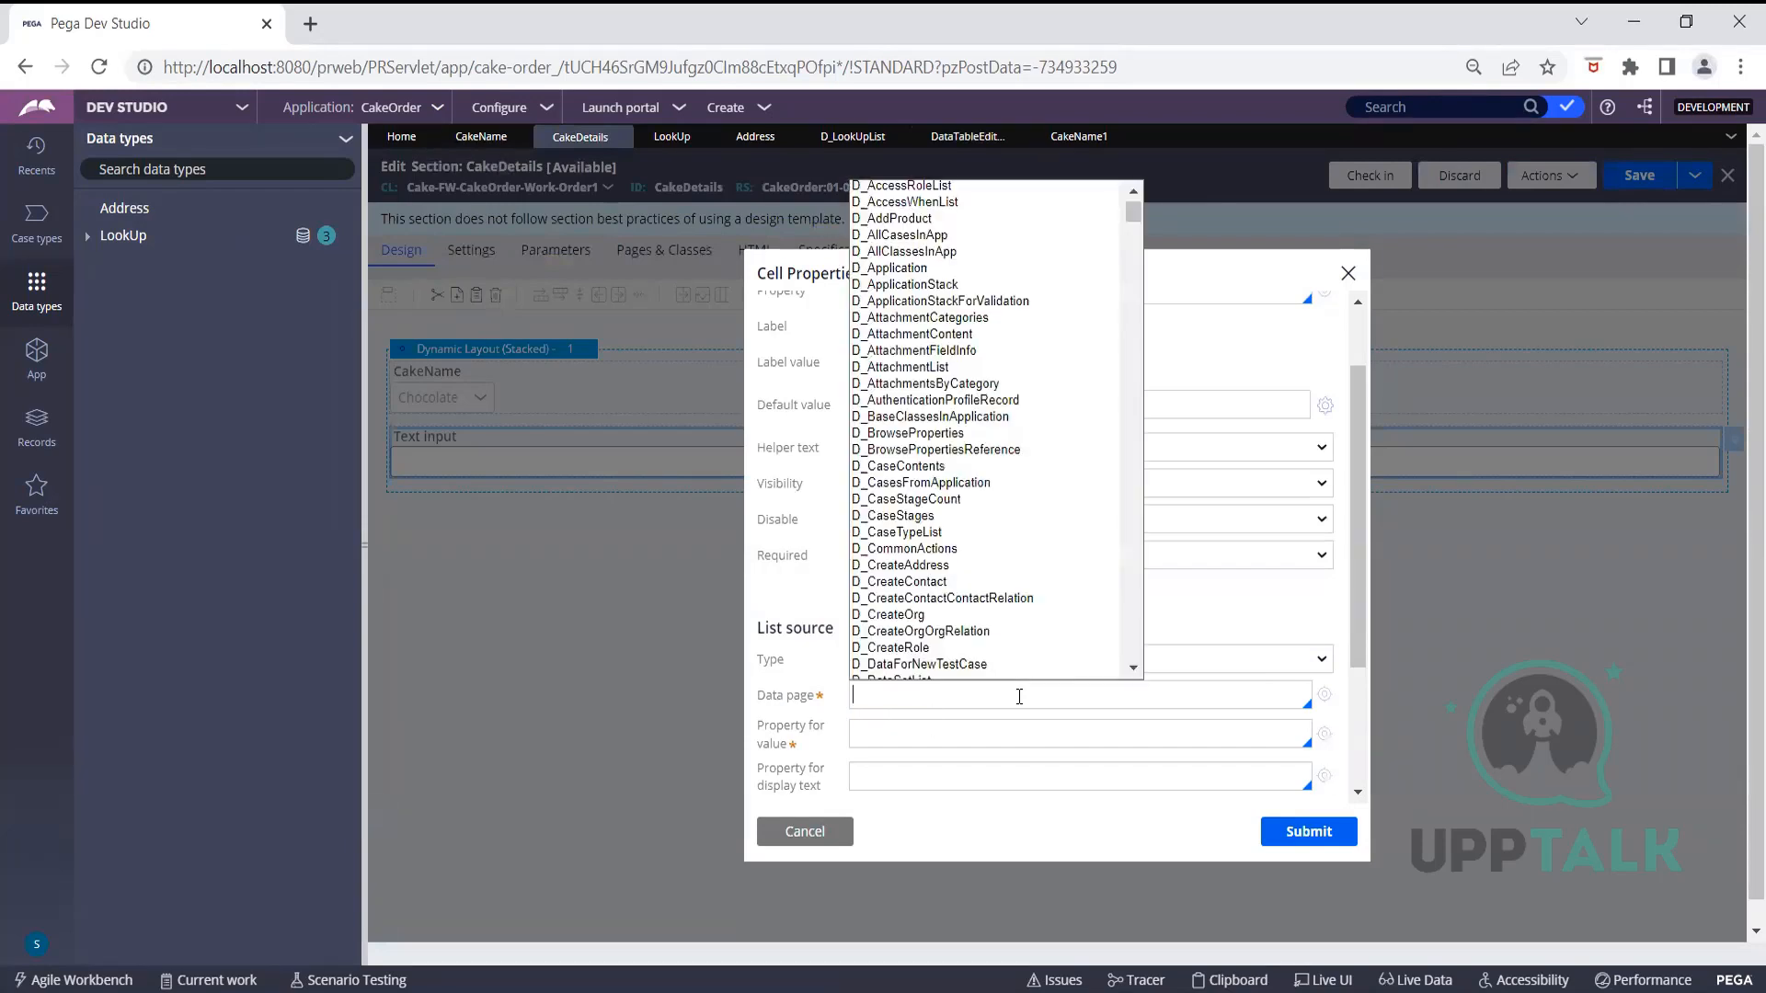
text(D)
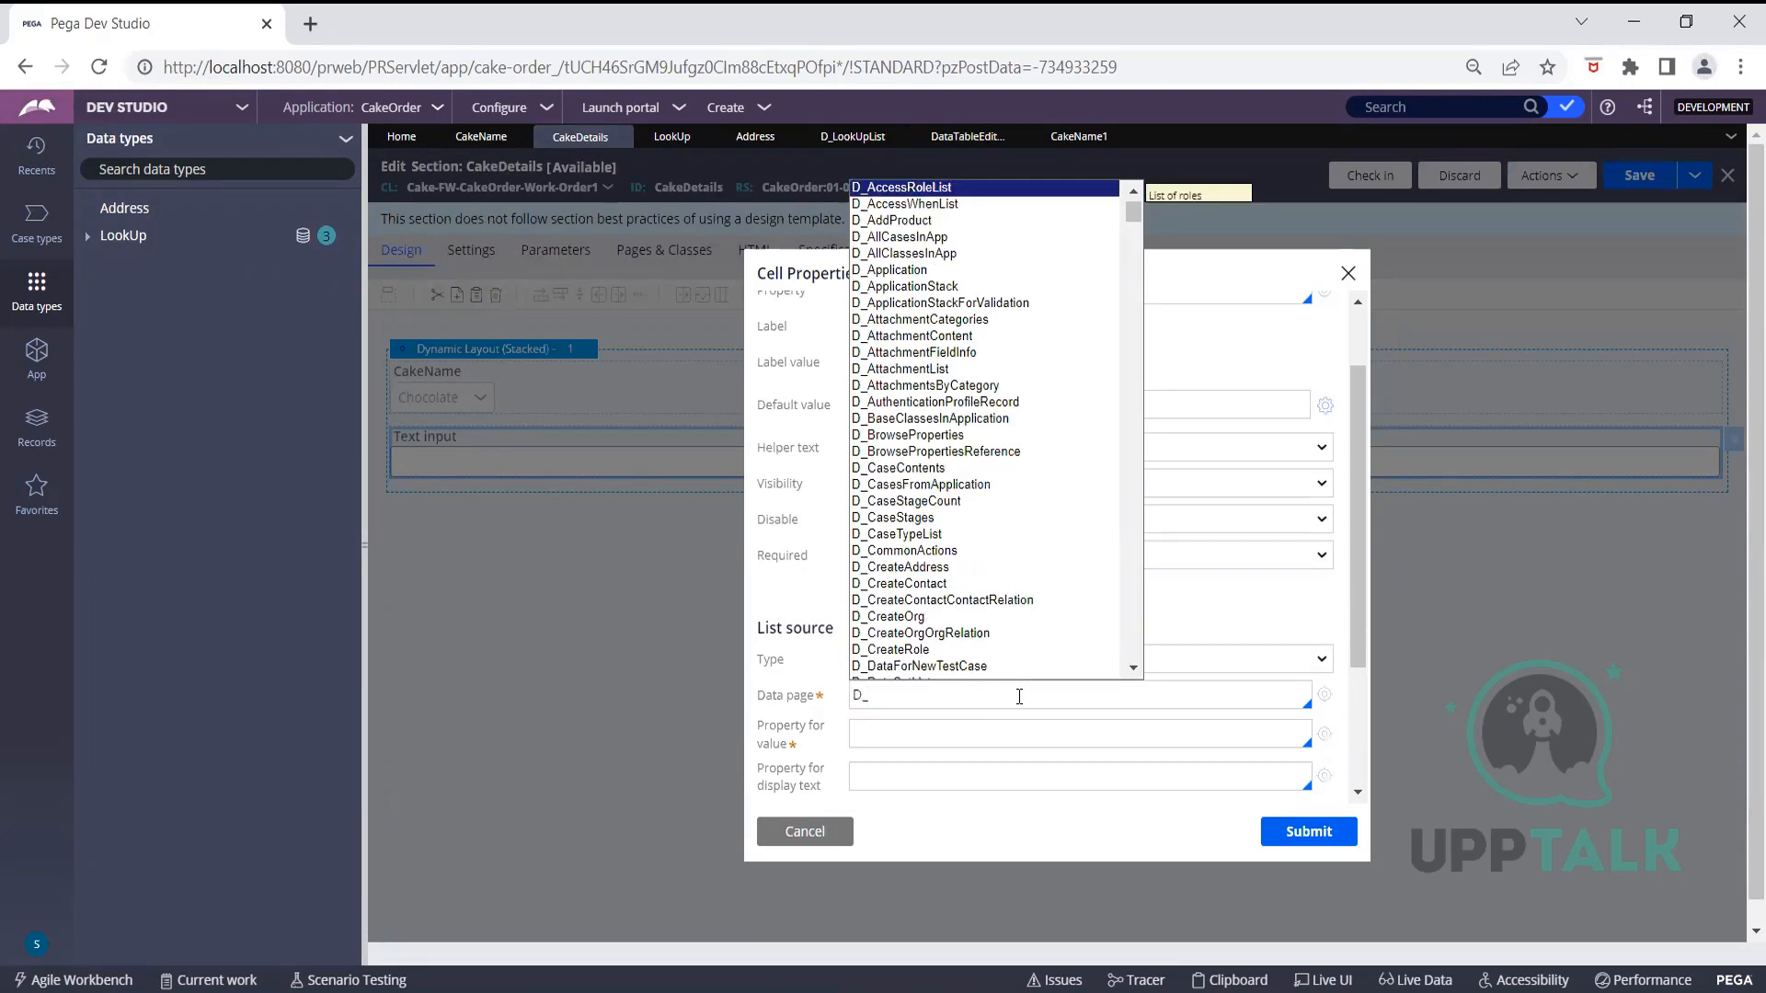
text(_Look)
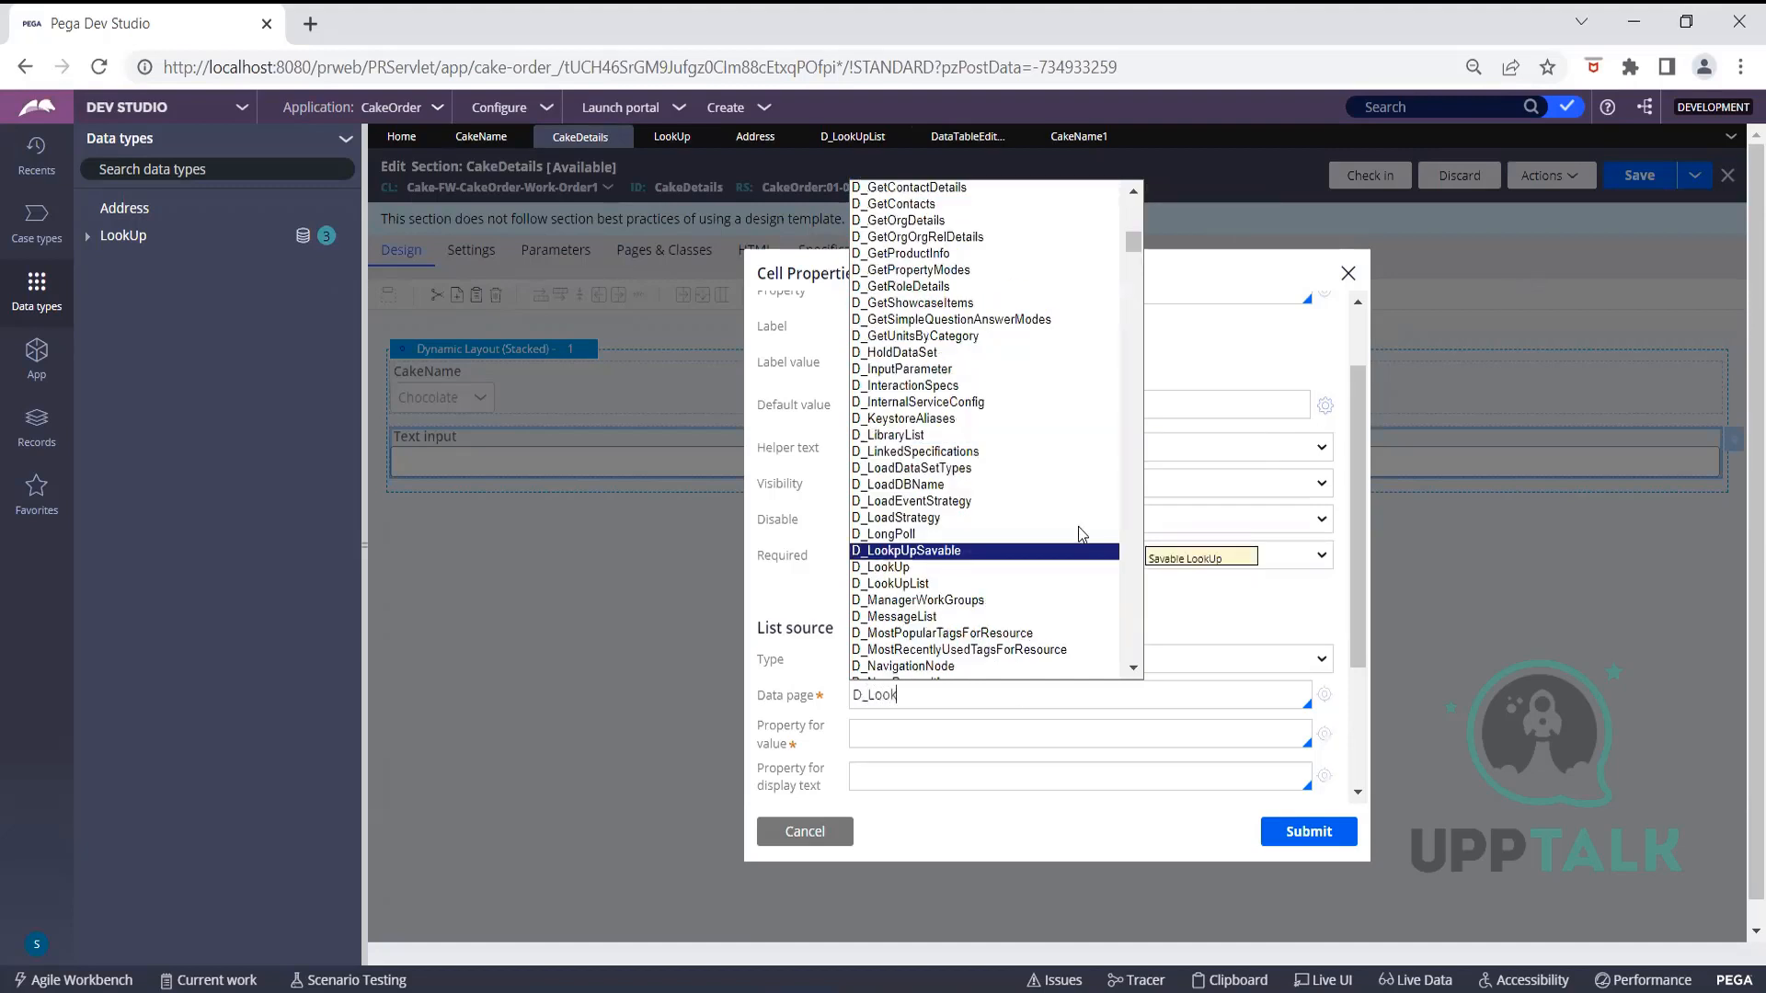
click(934, 585)
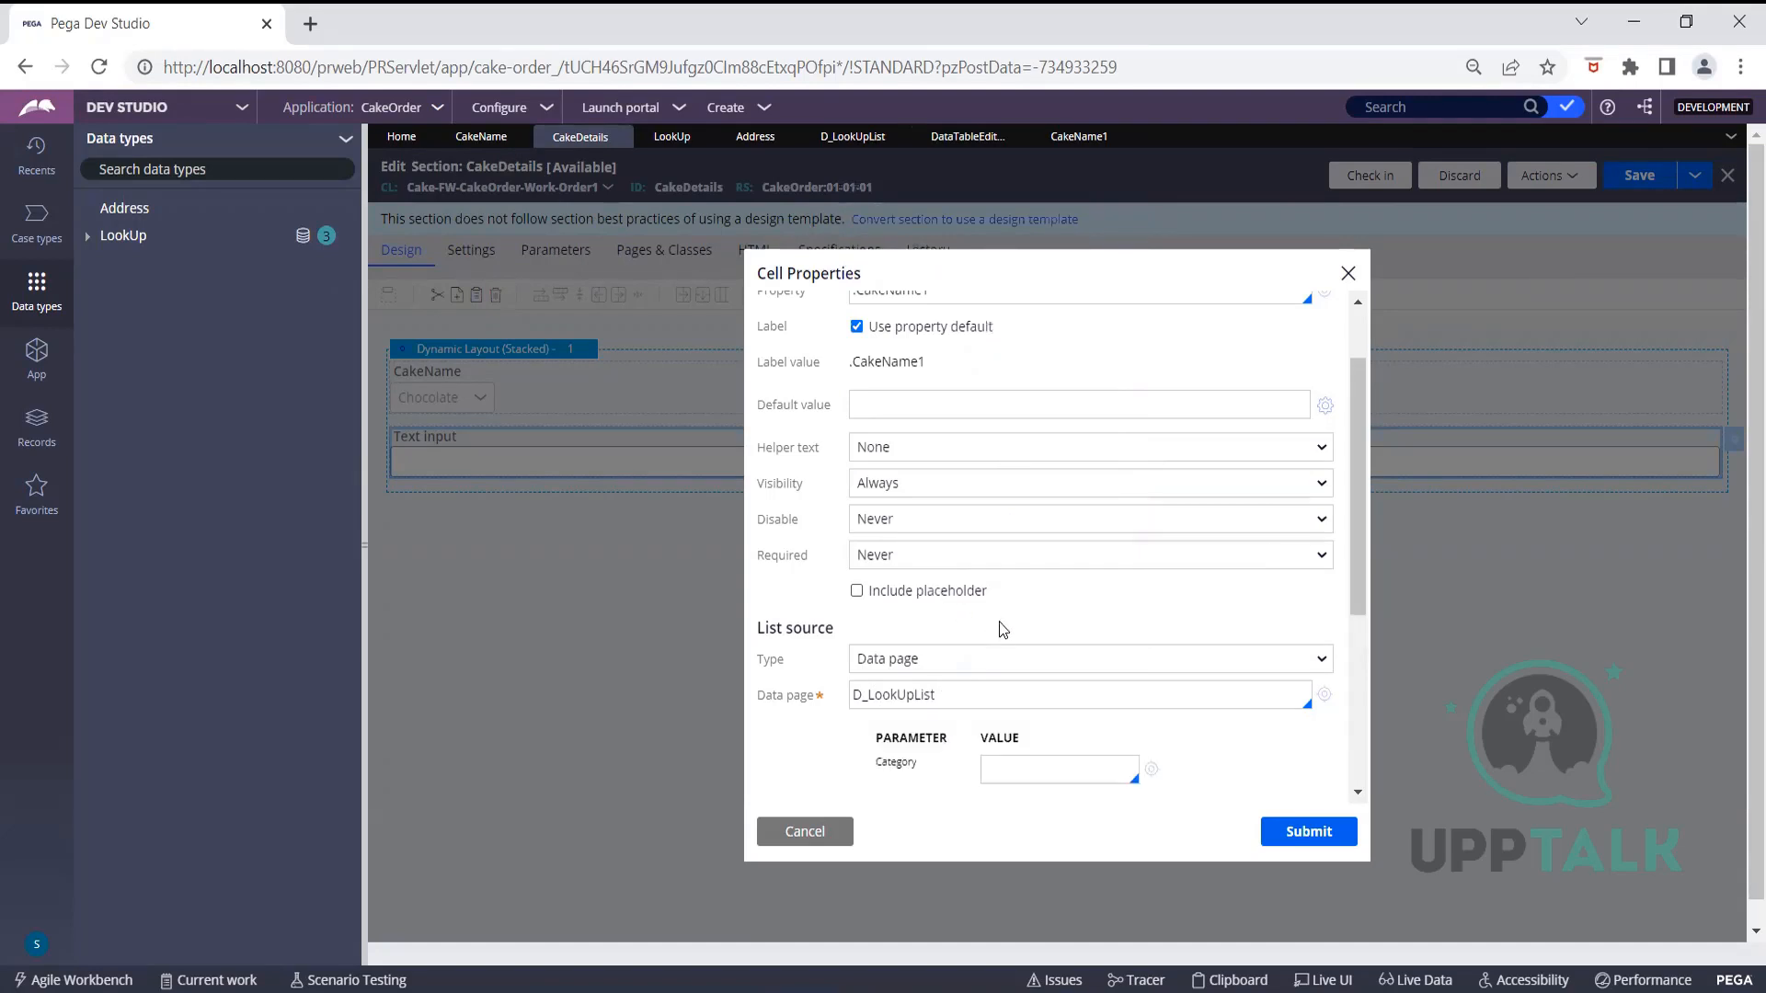
Pass Category "Cake", use .PropertyValue as the value, and submit the dropdown settings
scroll(1001, 626, down, 3)
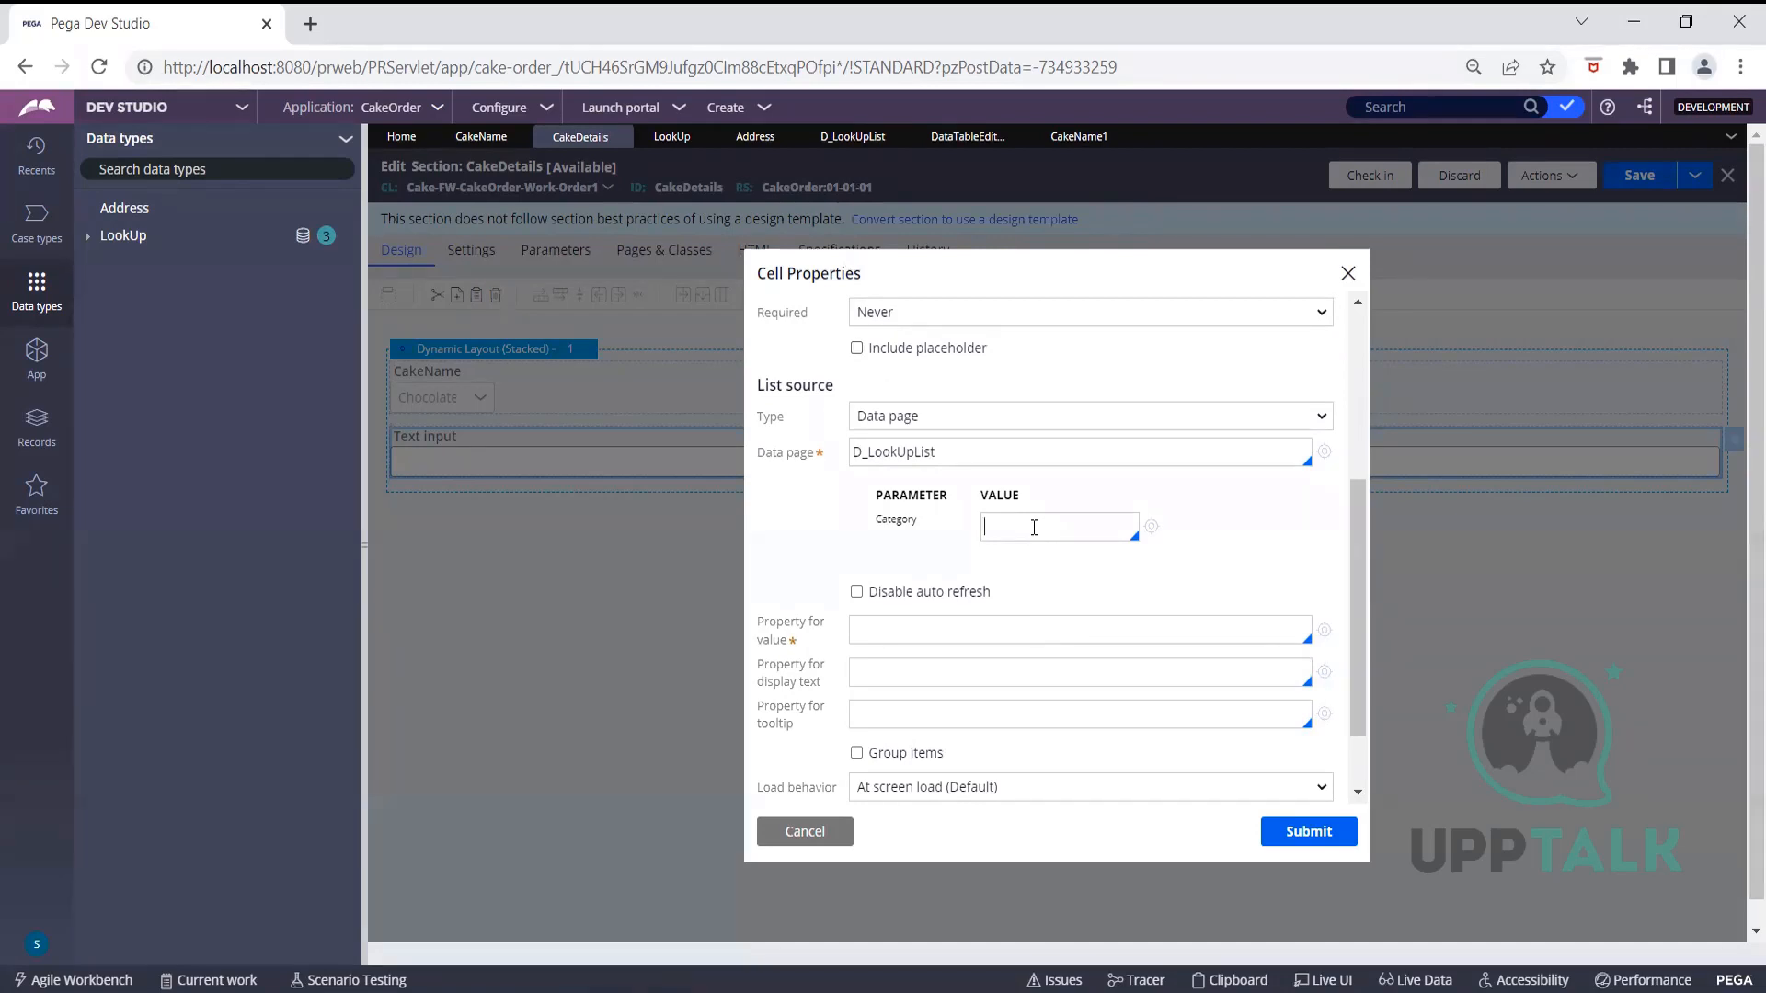
text("Cake)
click(1023, 635)
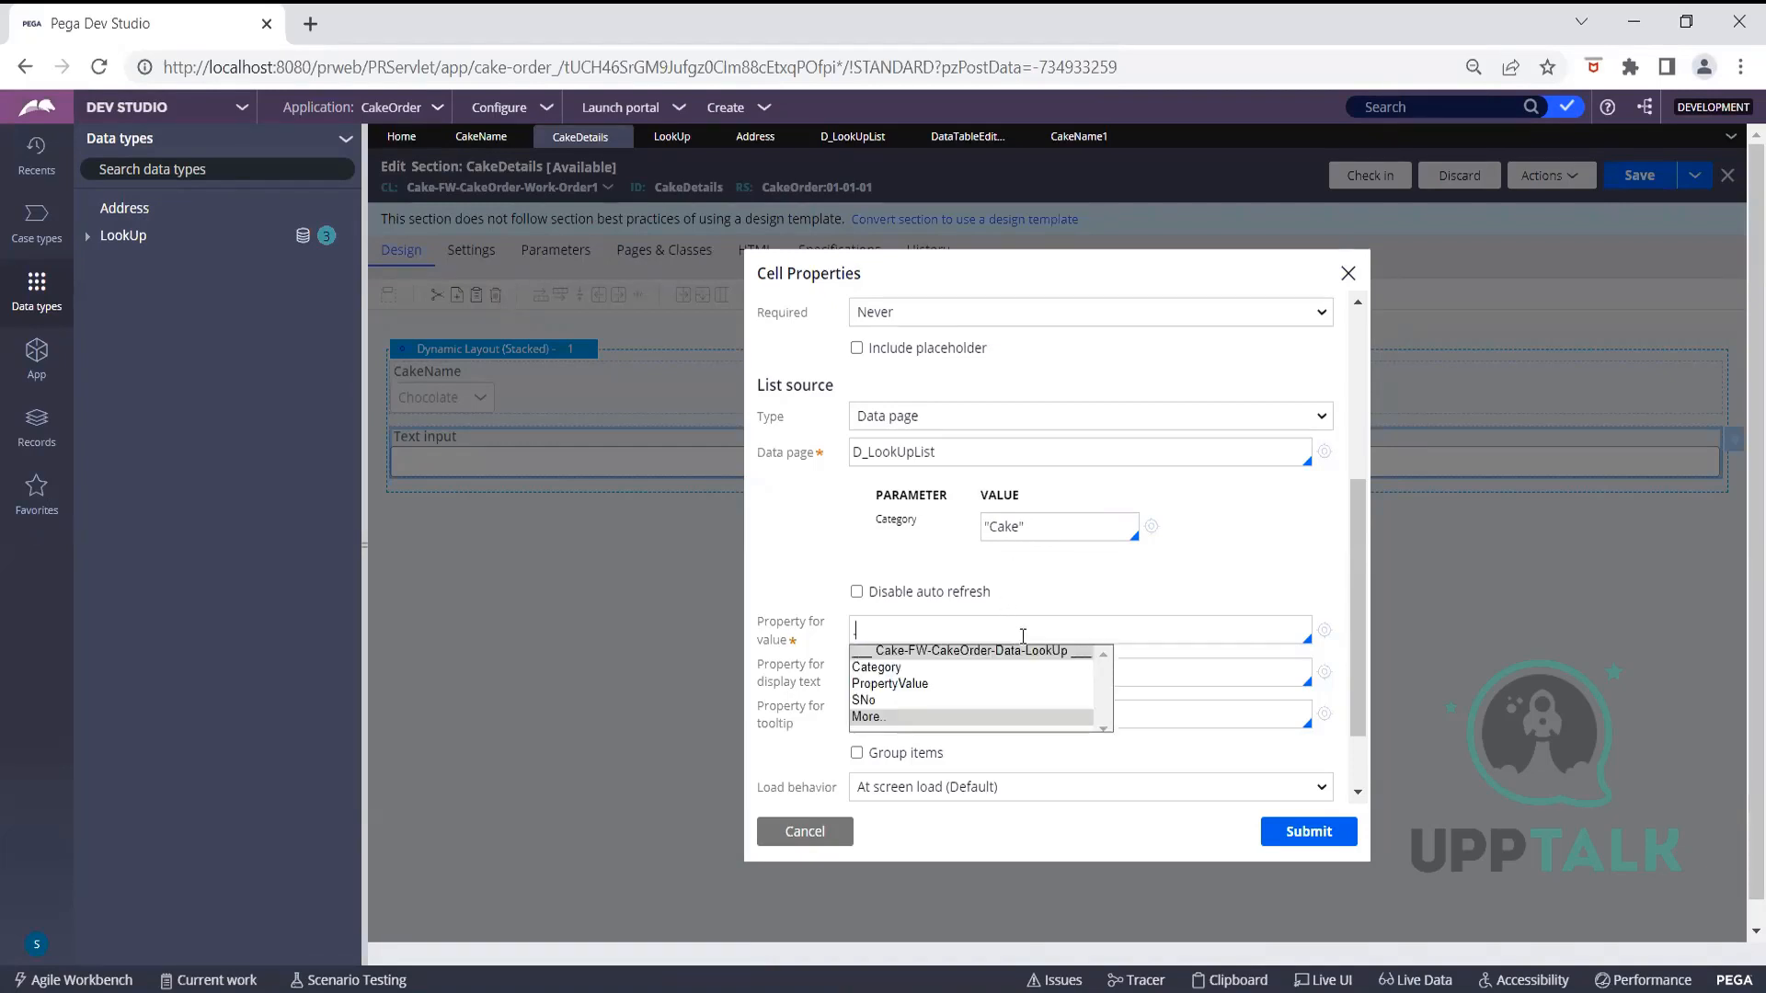
click(910, 685)
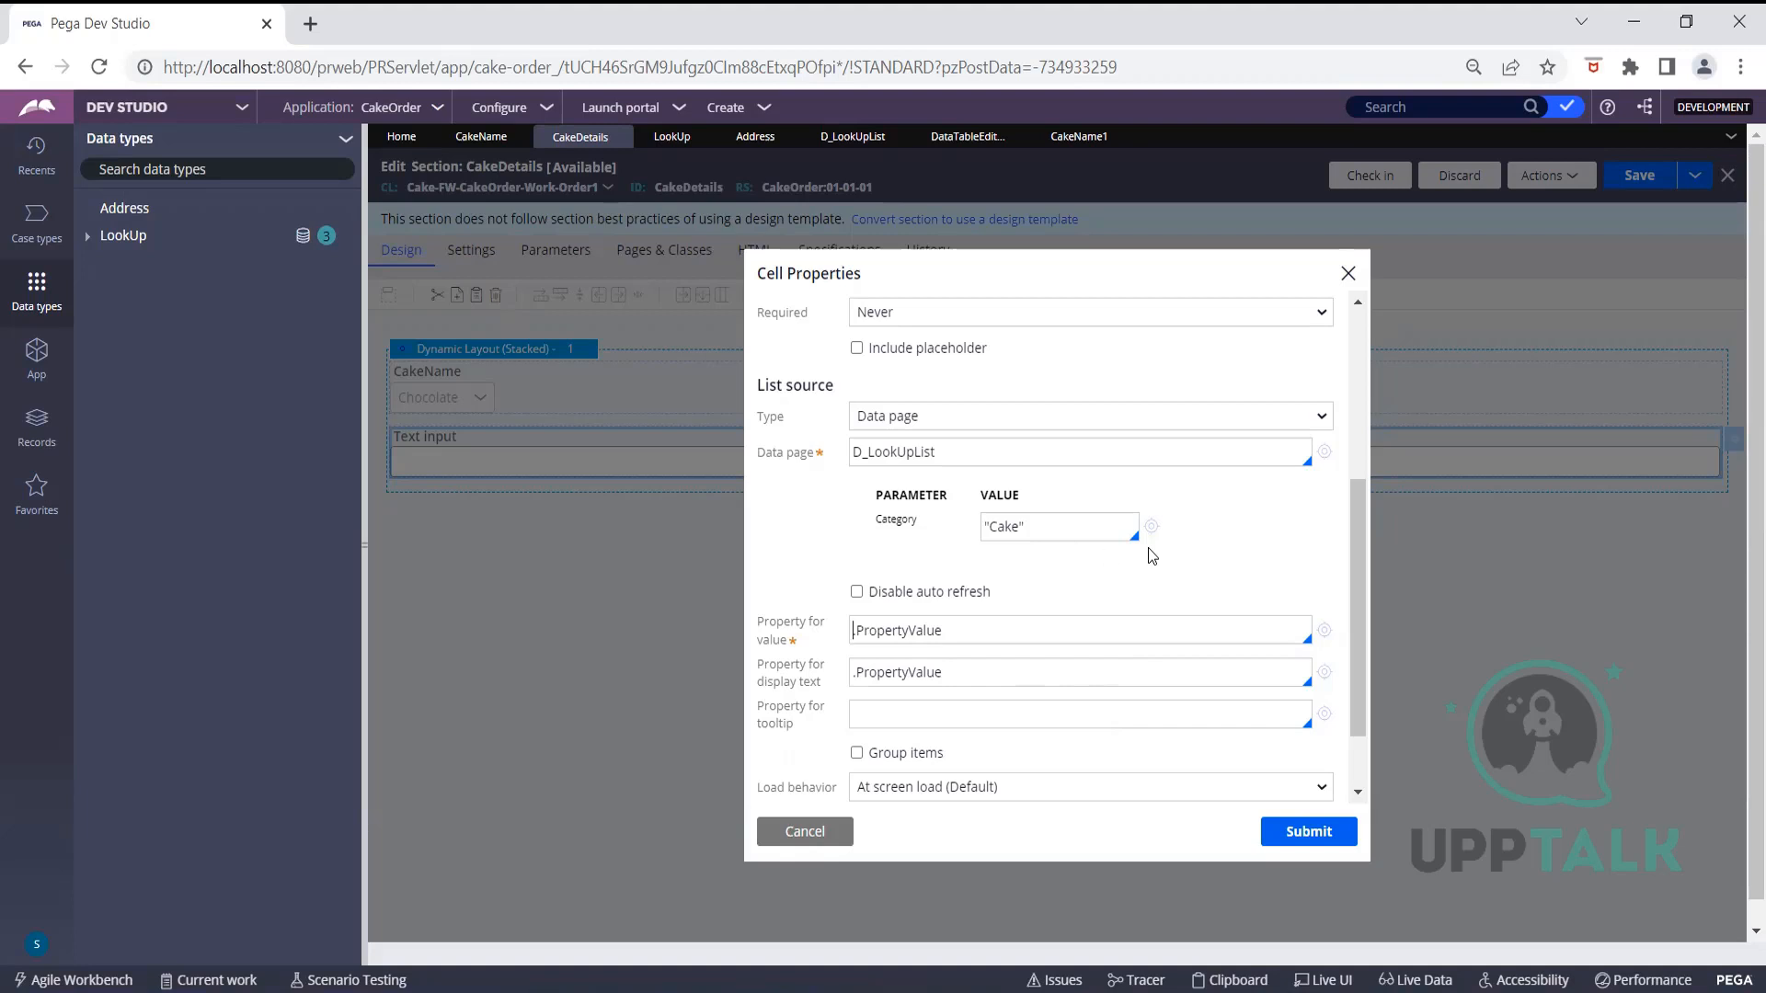
scroll(1147, 548, down, 2)
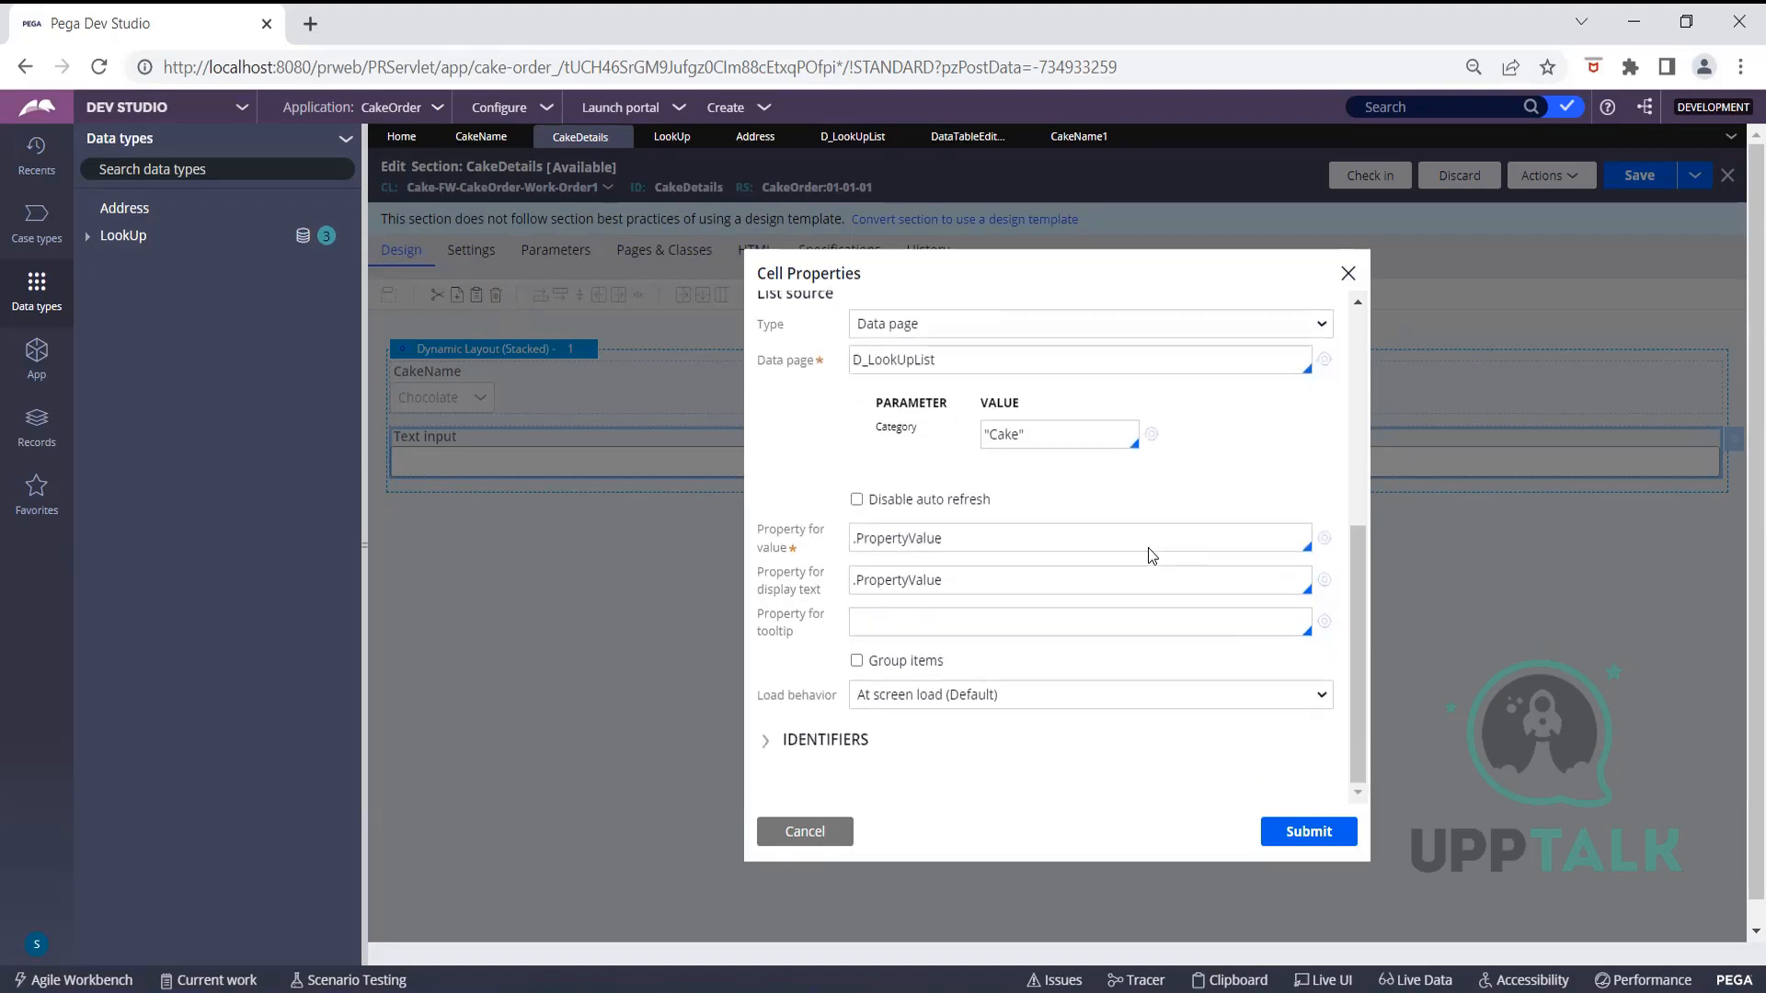
click(1290, 832)
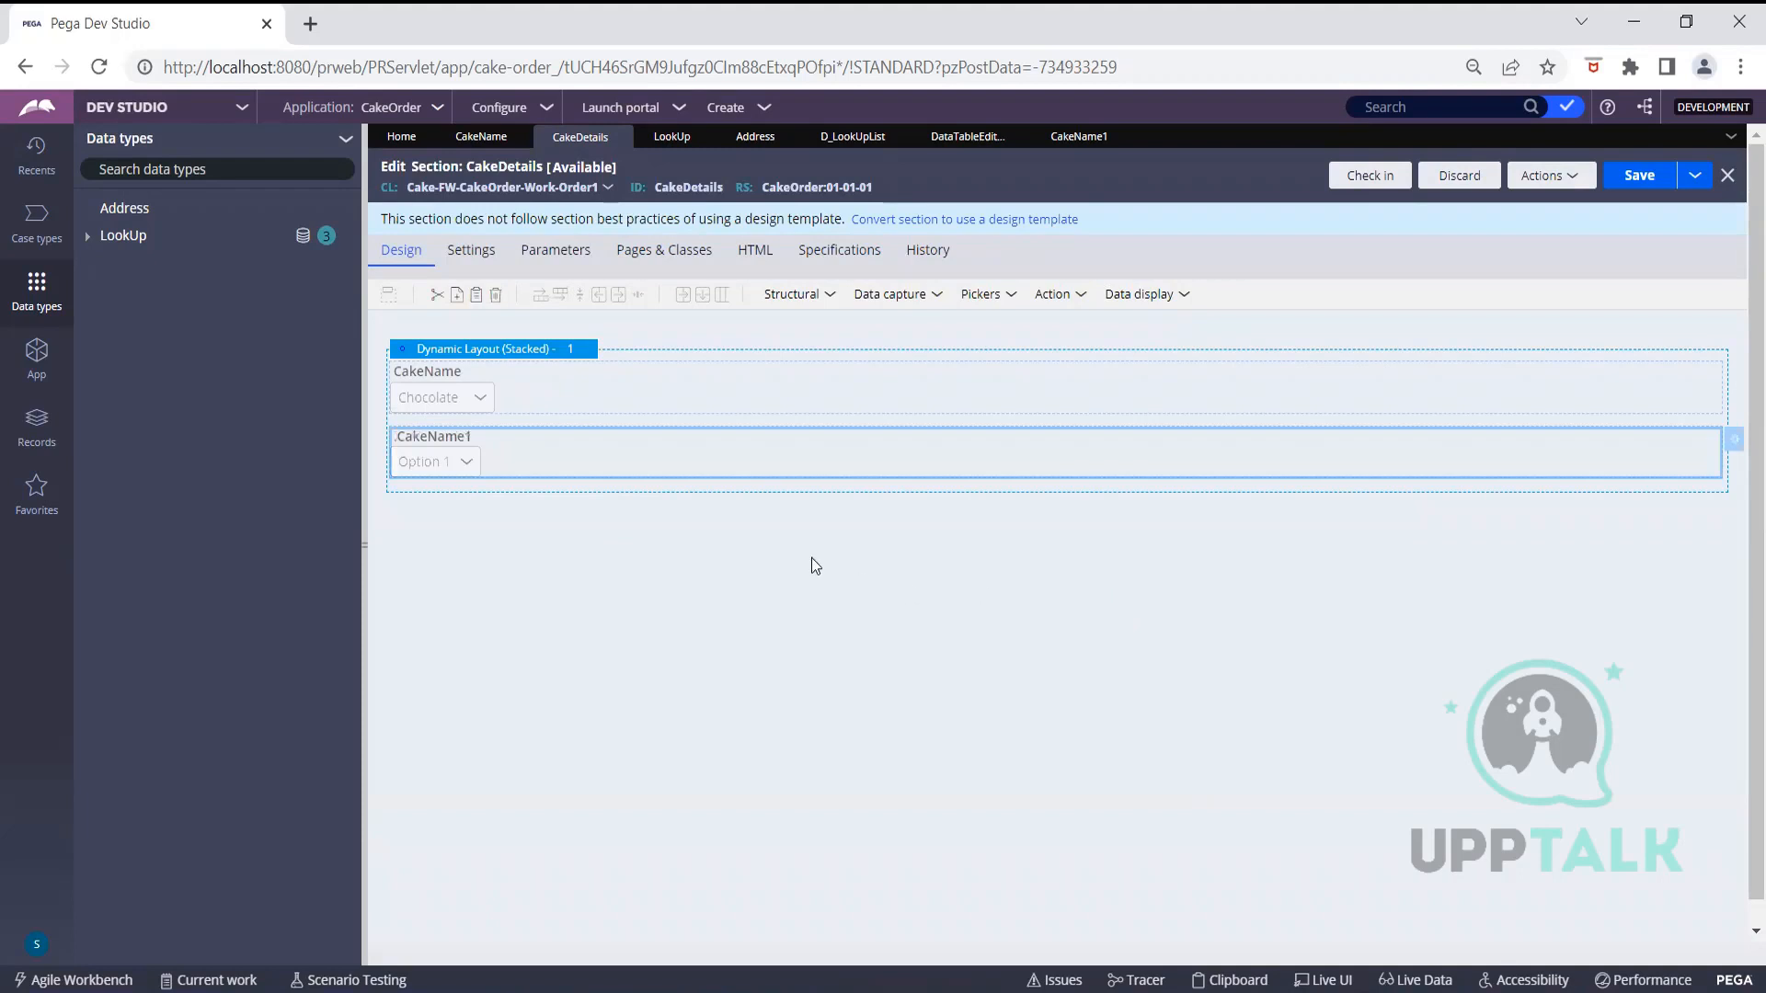
Save the CakeDetails section and launch the User Portal
click(1733, 447)
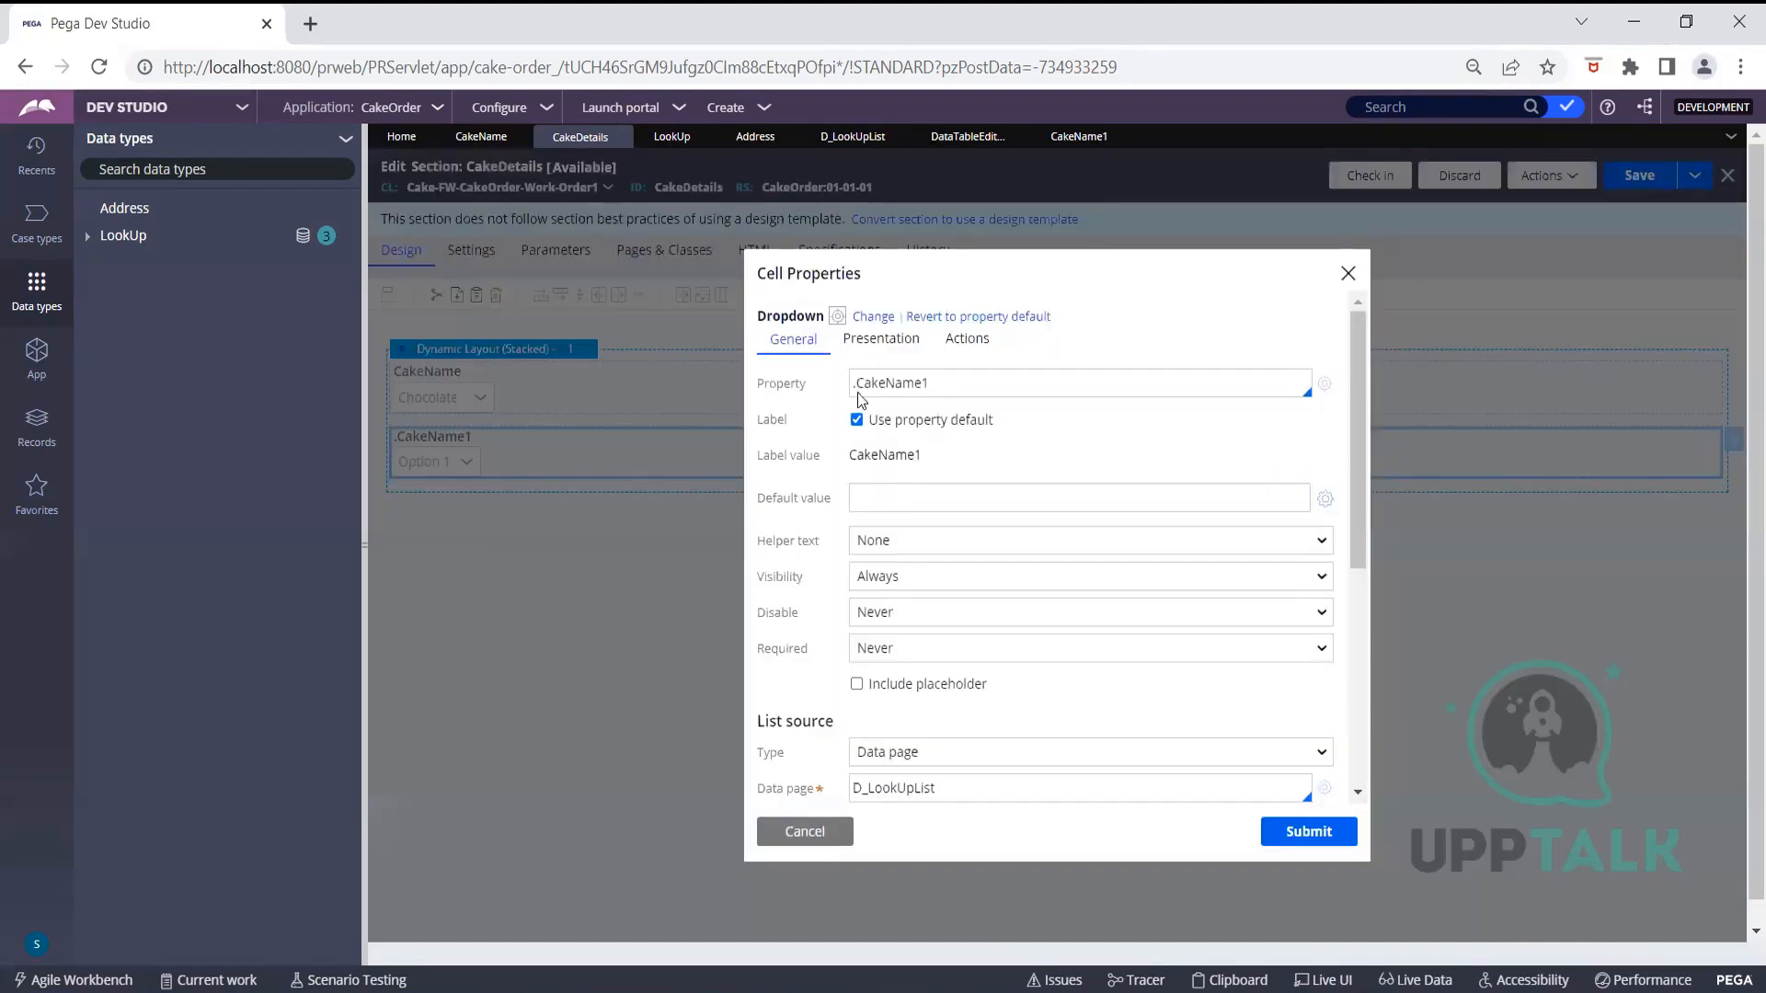
click(1306, 833)
click(1639, 175)
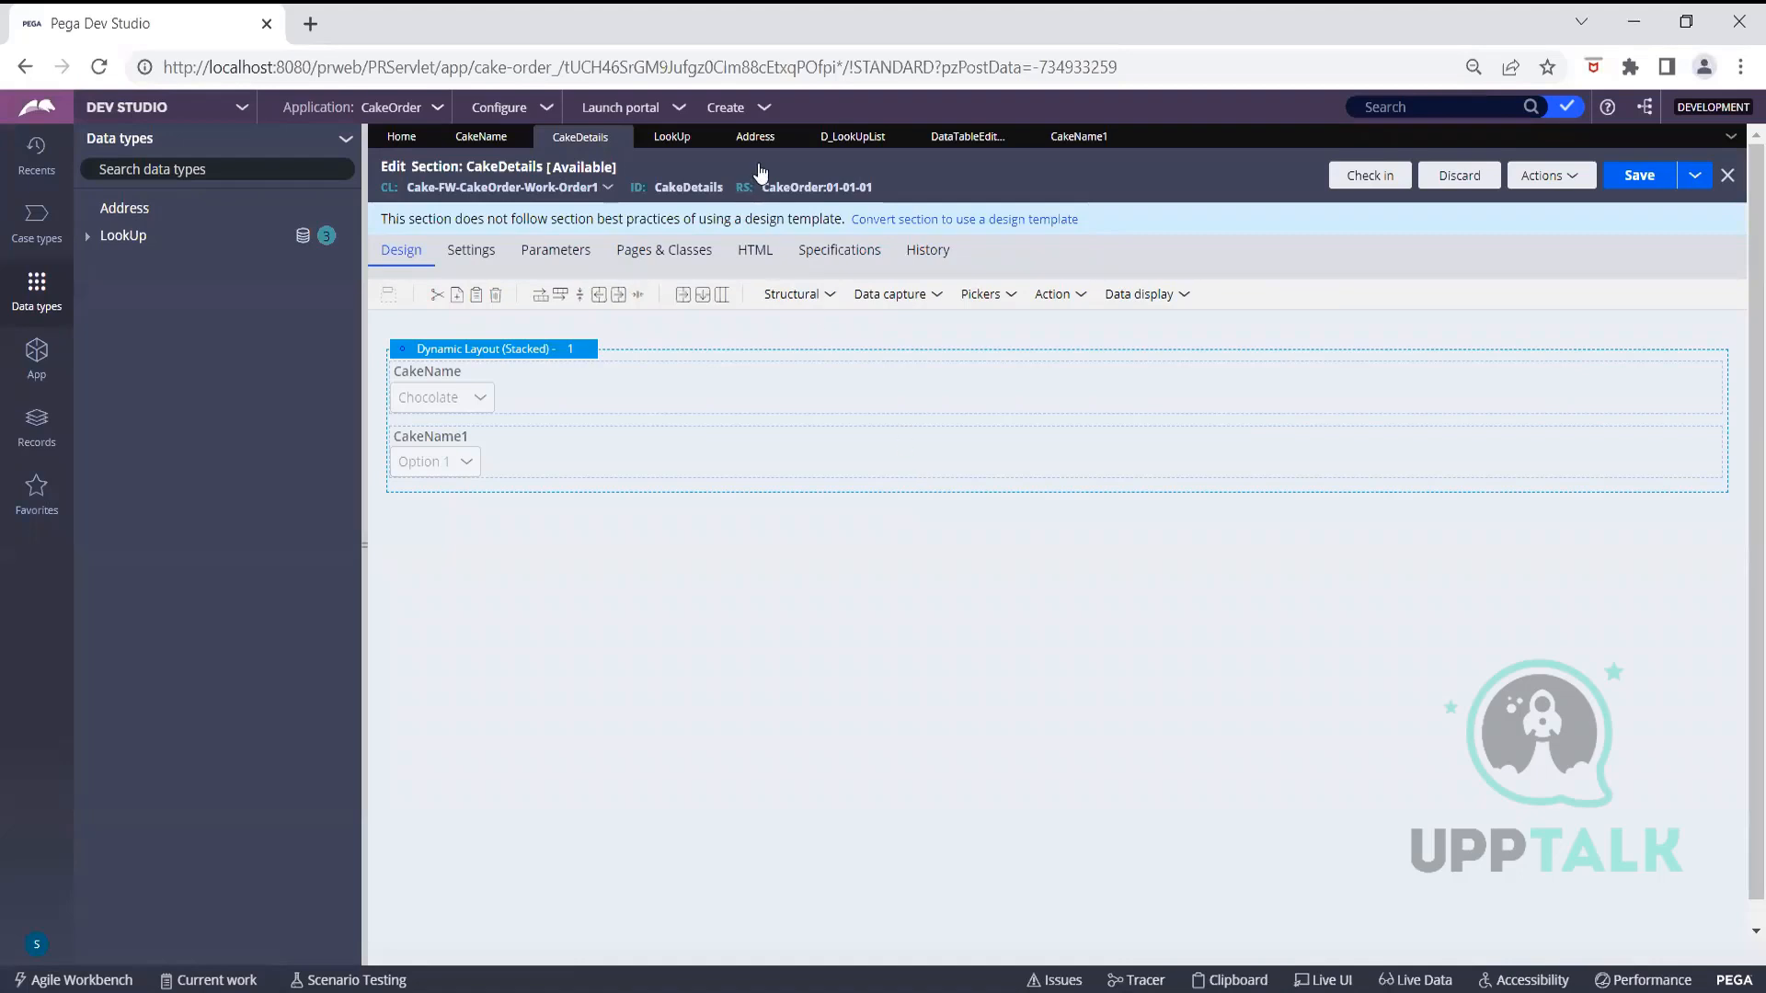
click(644, 108)
click(659, 156)
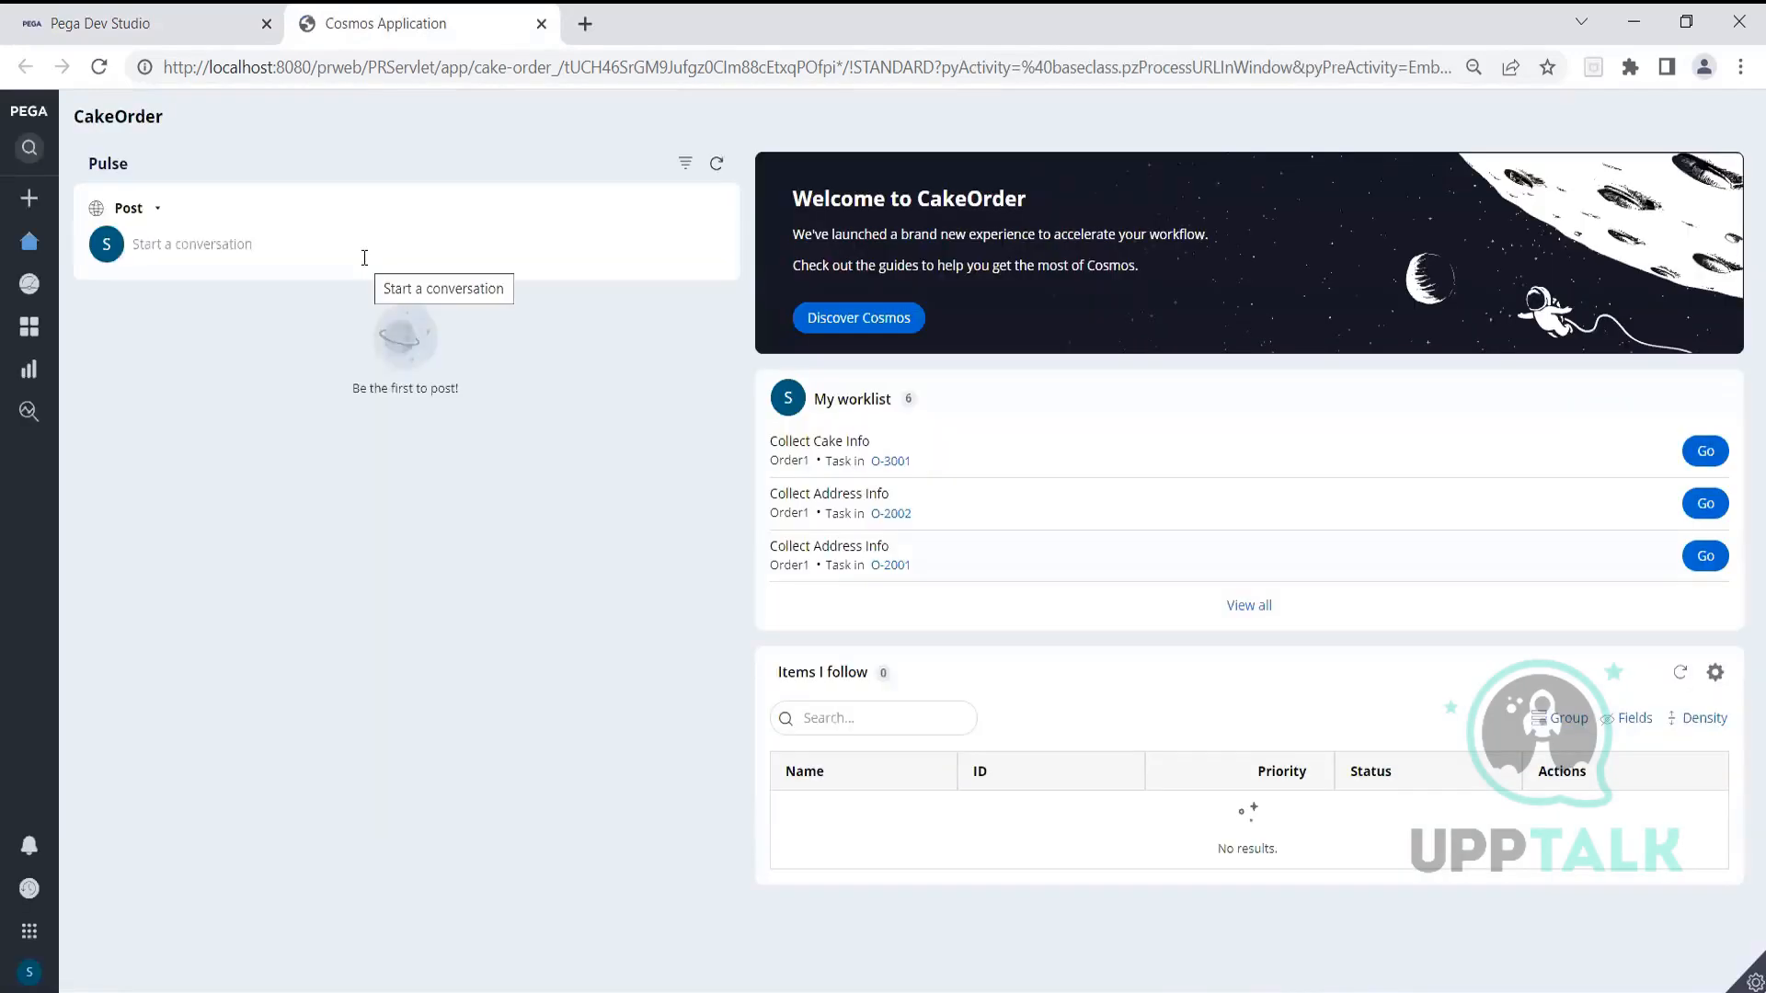
Start an Order1 case and compare the CakeName1 and CakeName dropdown options, keeping Red Velvet
click(26, 205)
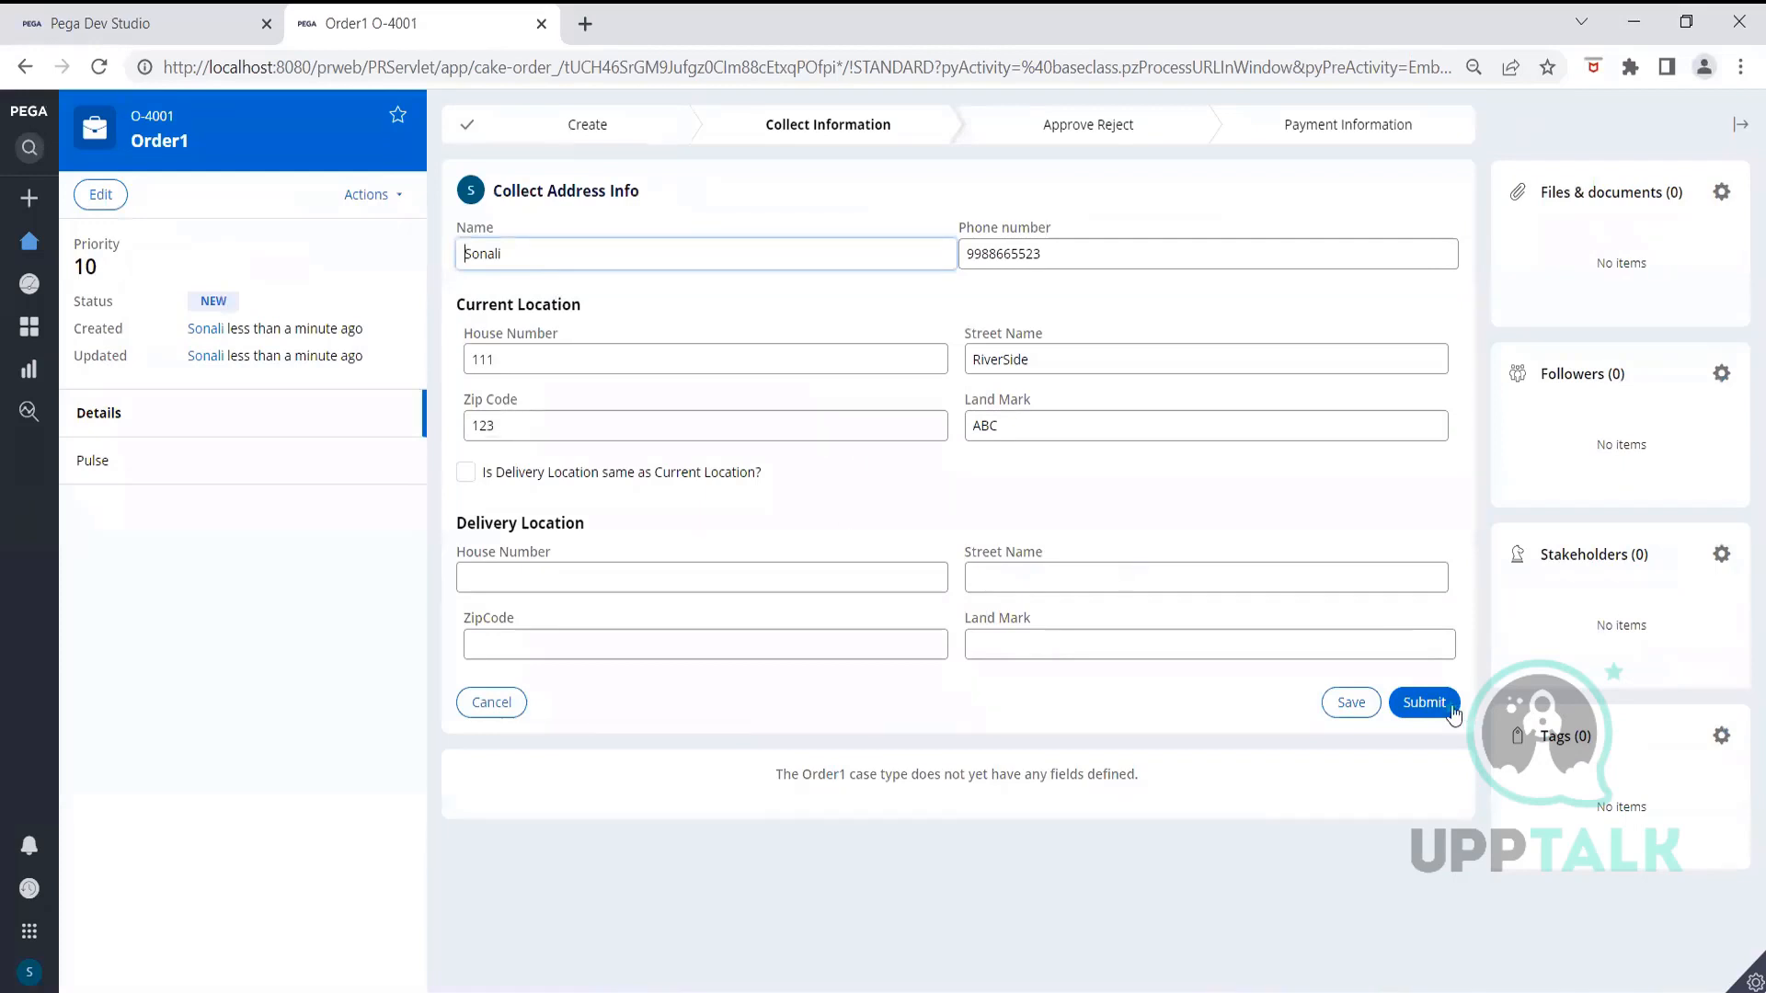
click(1424, 704)
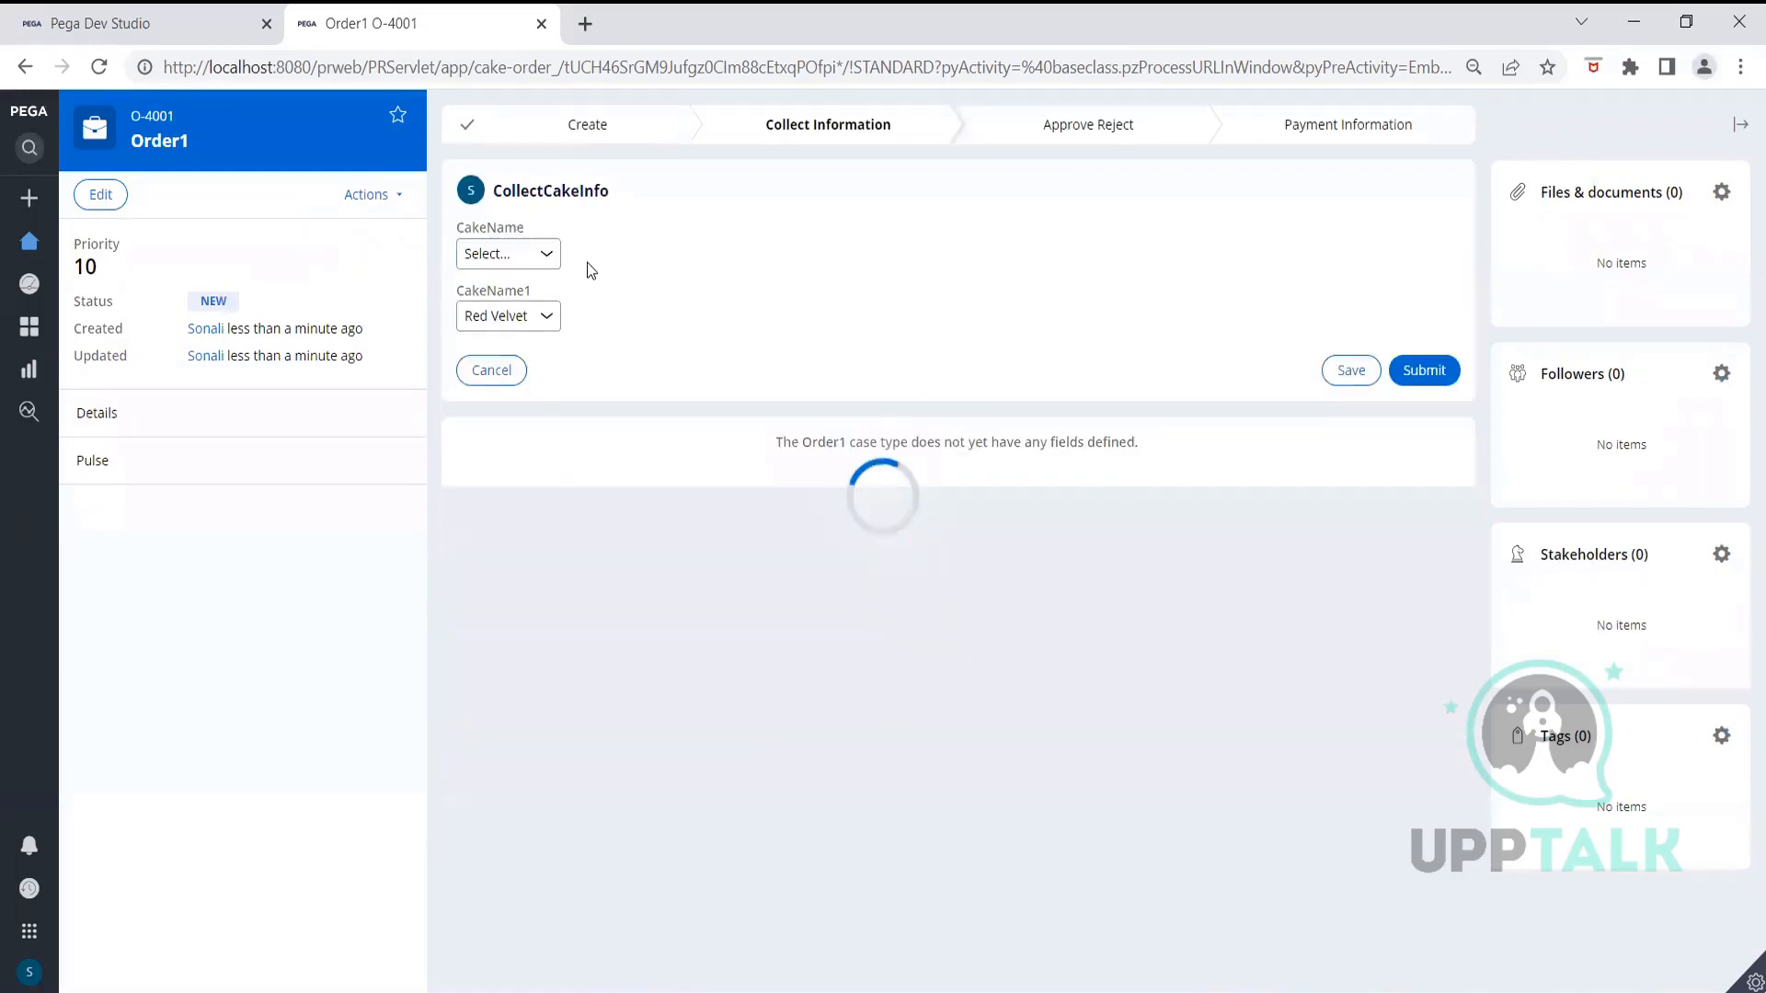
click(555, 319)
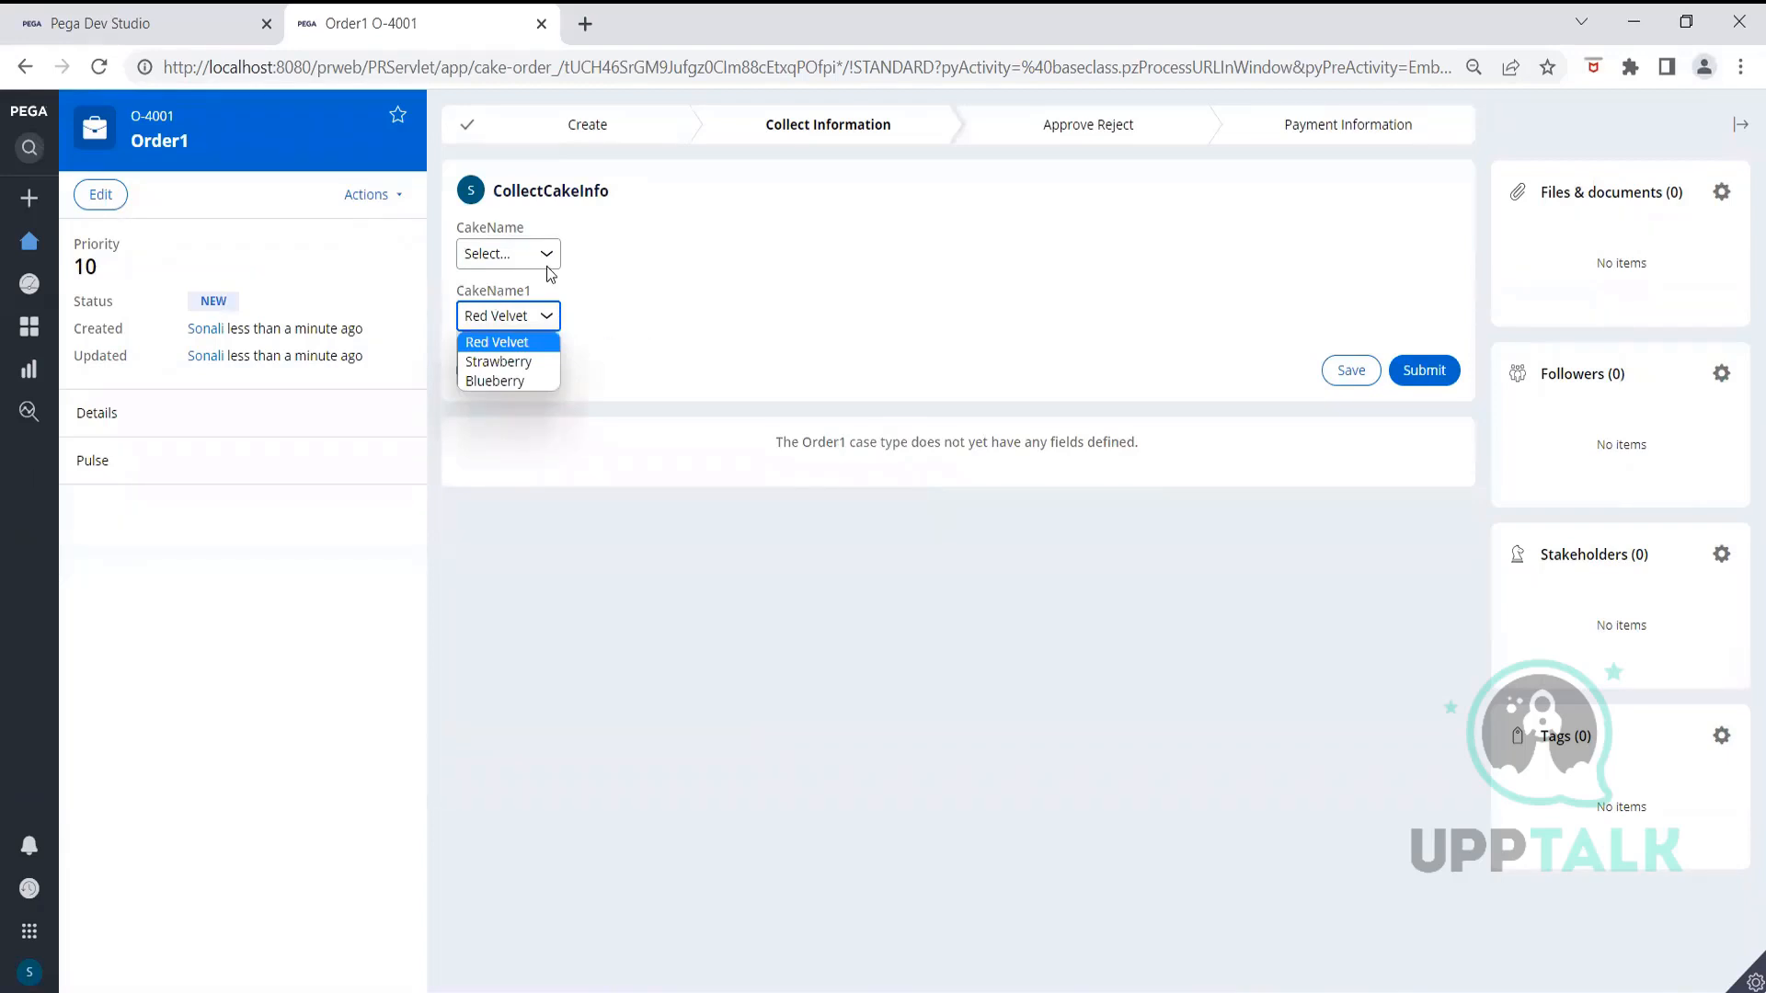
click(864, 296)
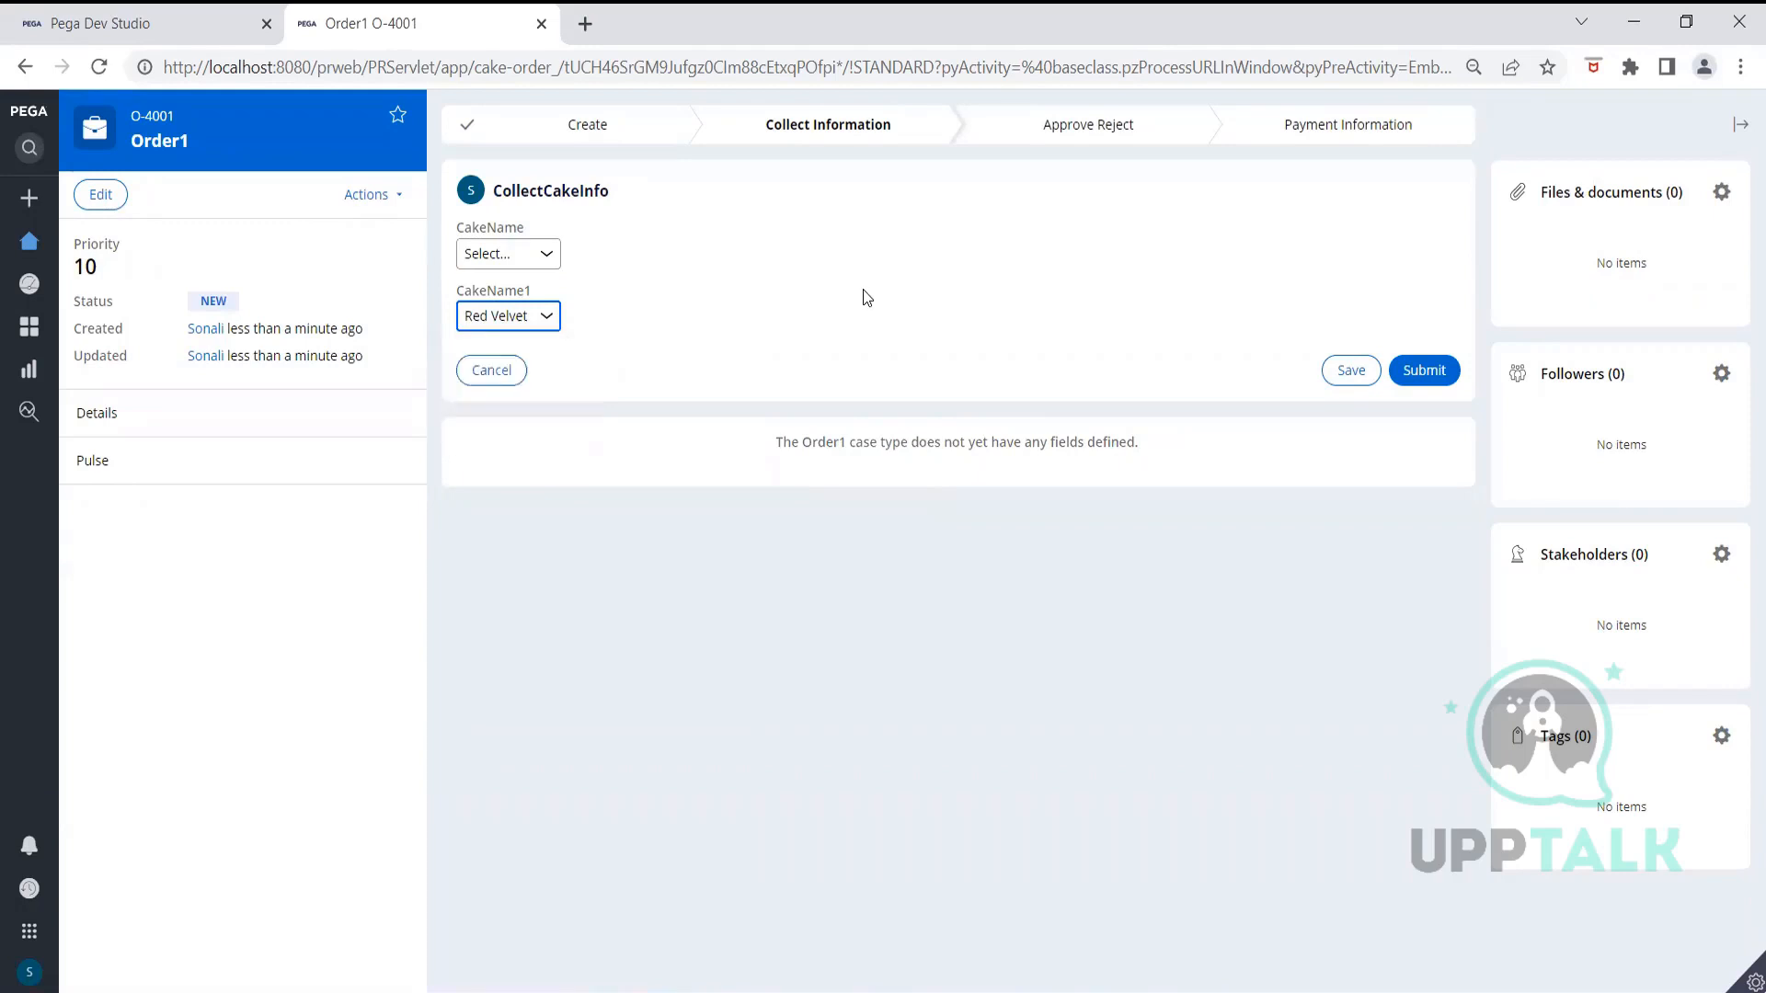
click(555, 254)
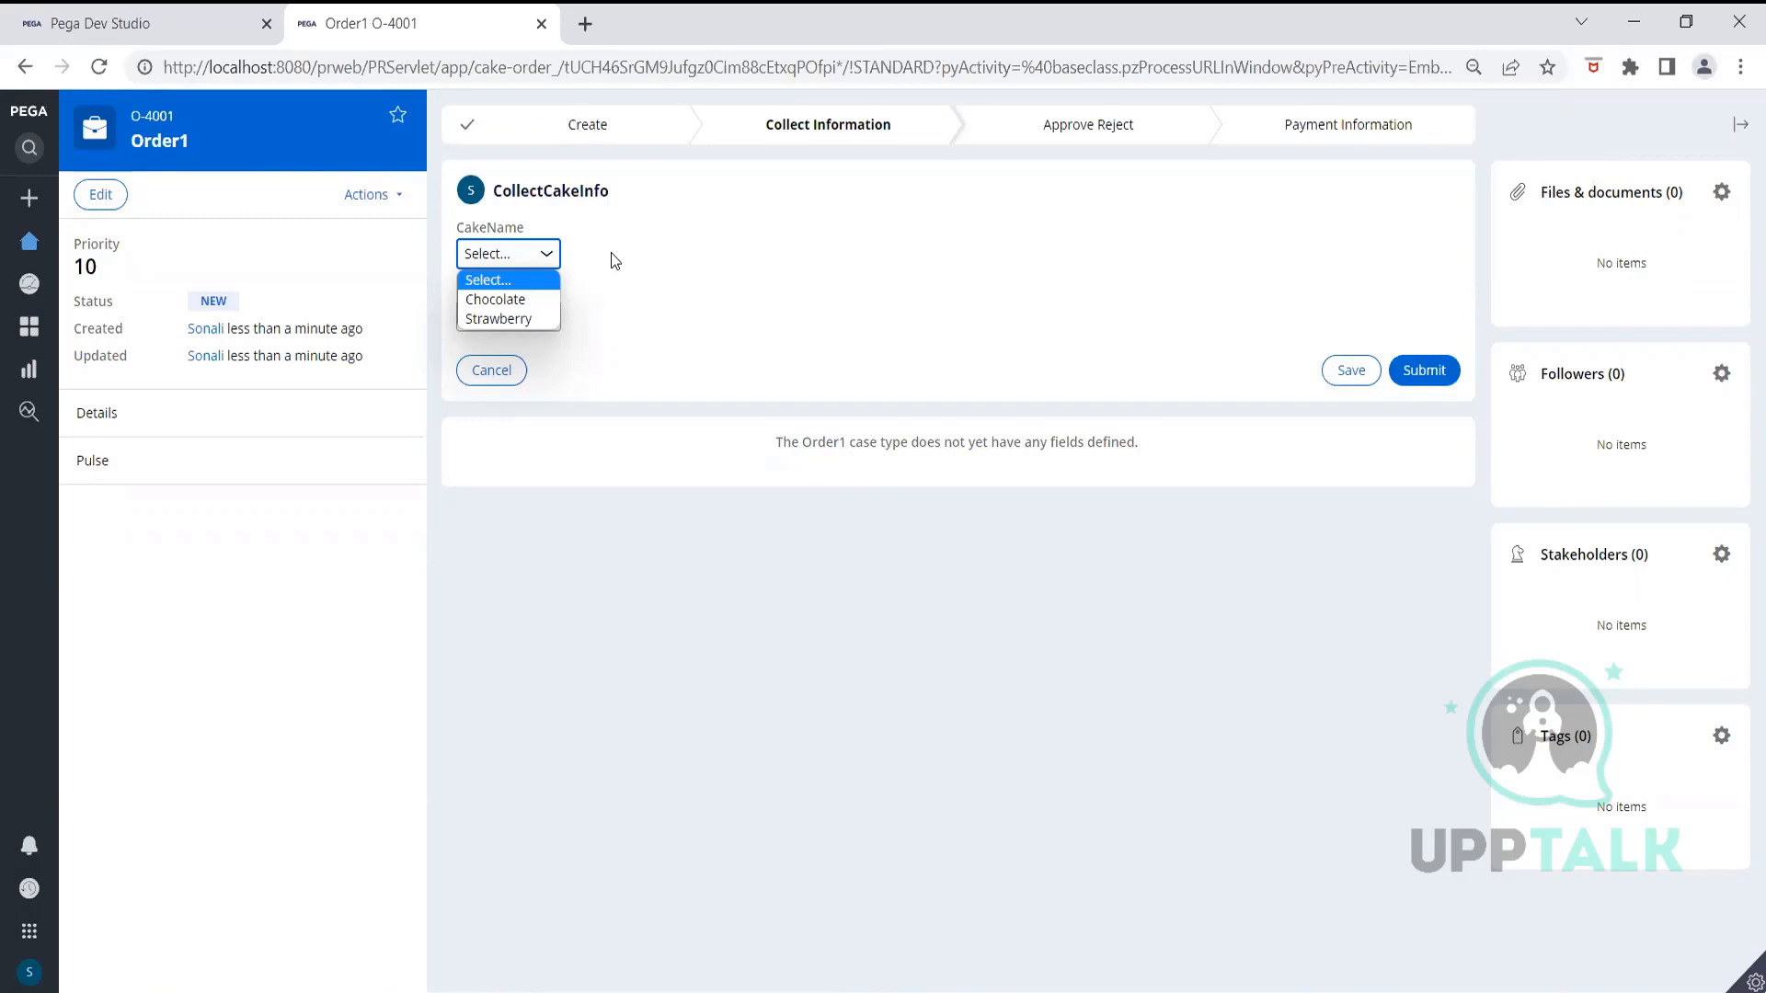
click(147, 26)
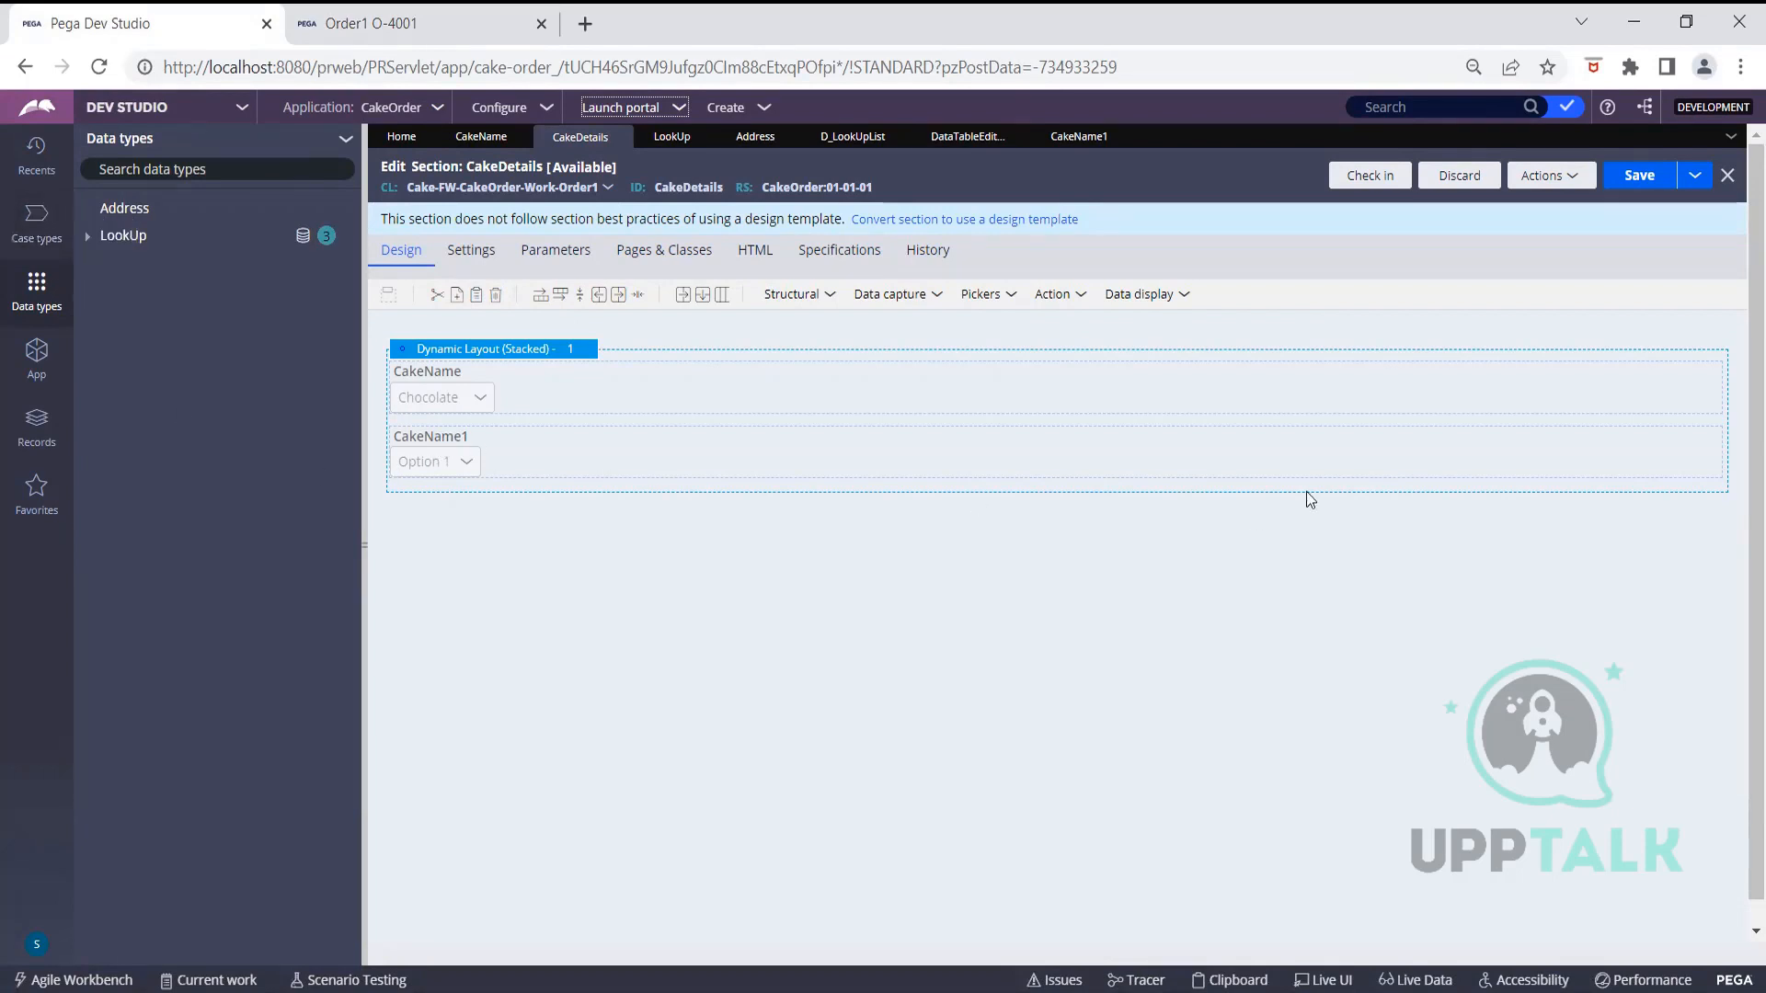
Reopen the CakeName1 dropdown's cell properties and review its D_LookUpList list source
click(1646, 438)
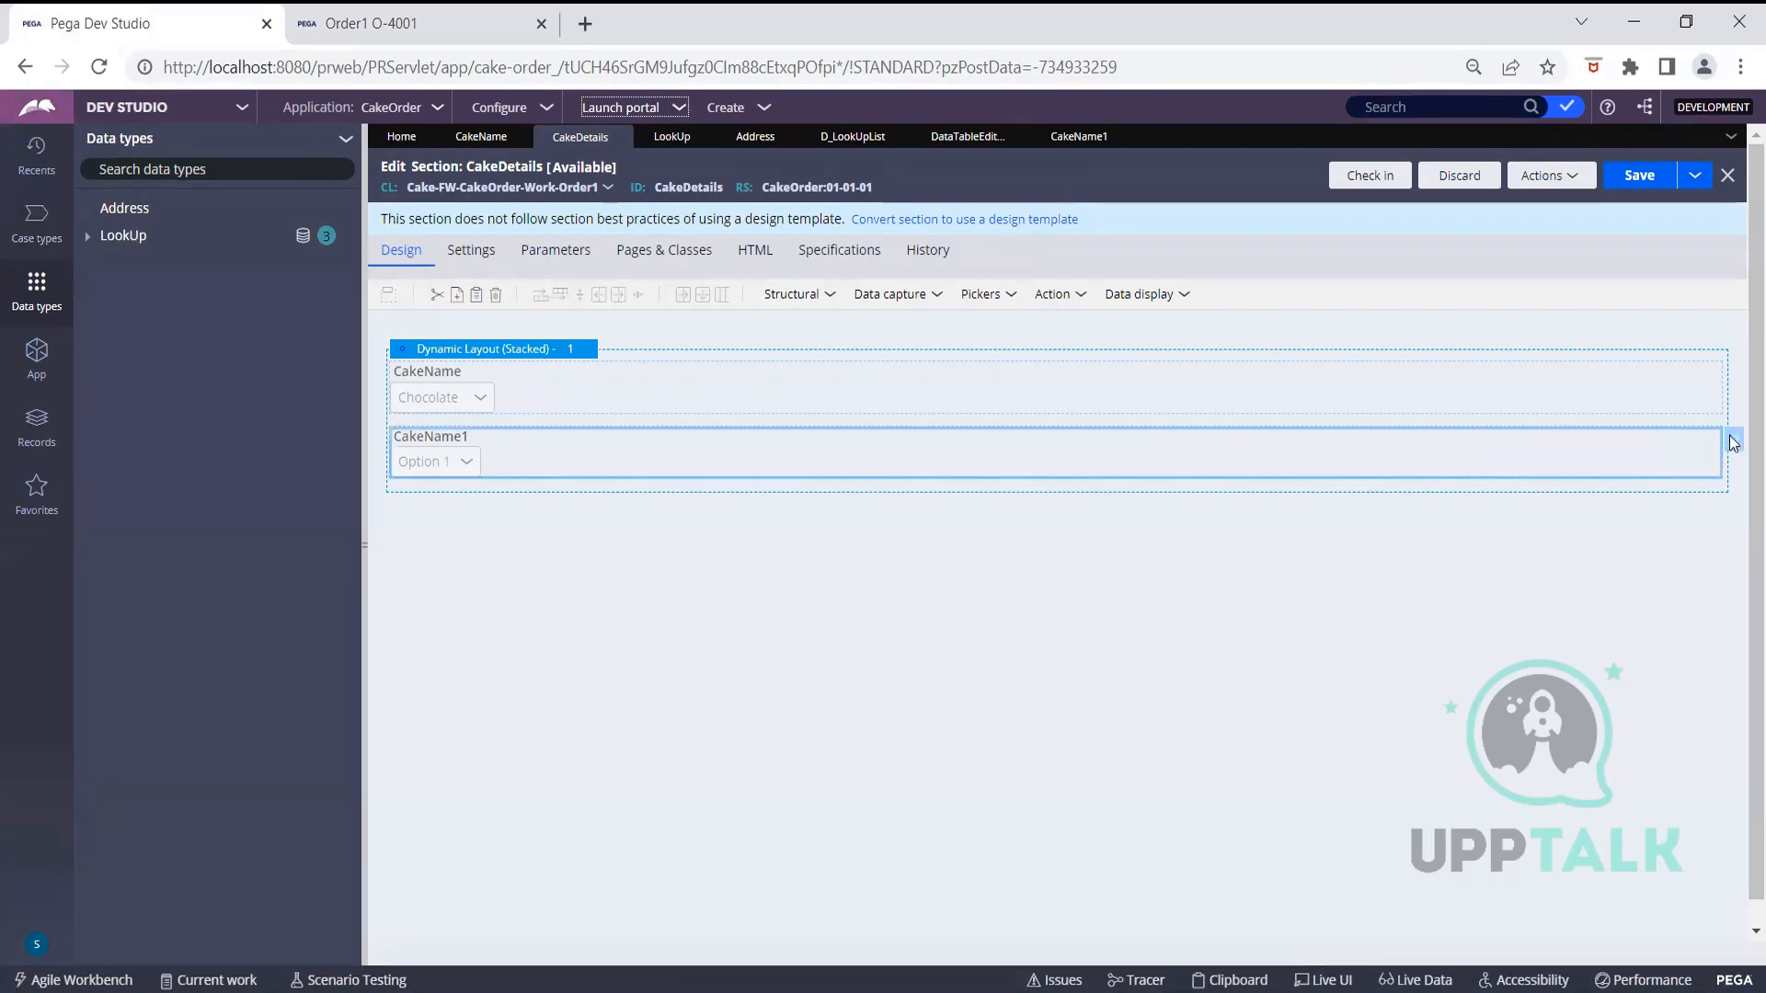
double_click(1541, 447)
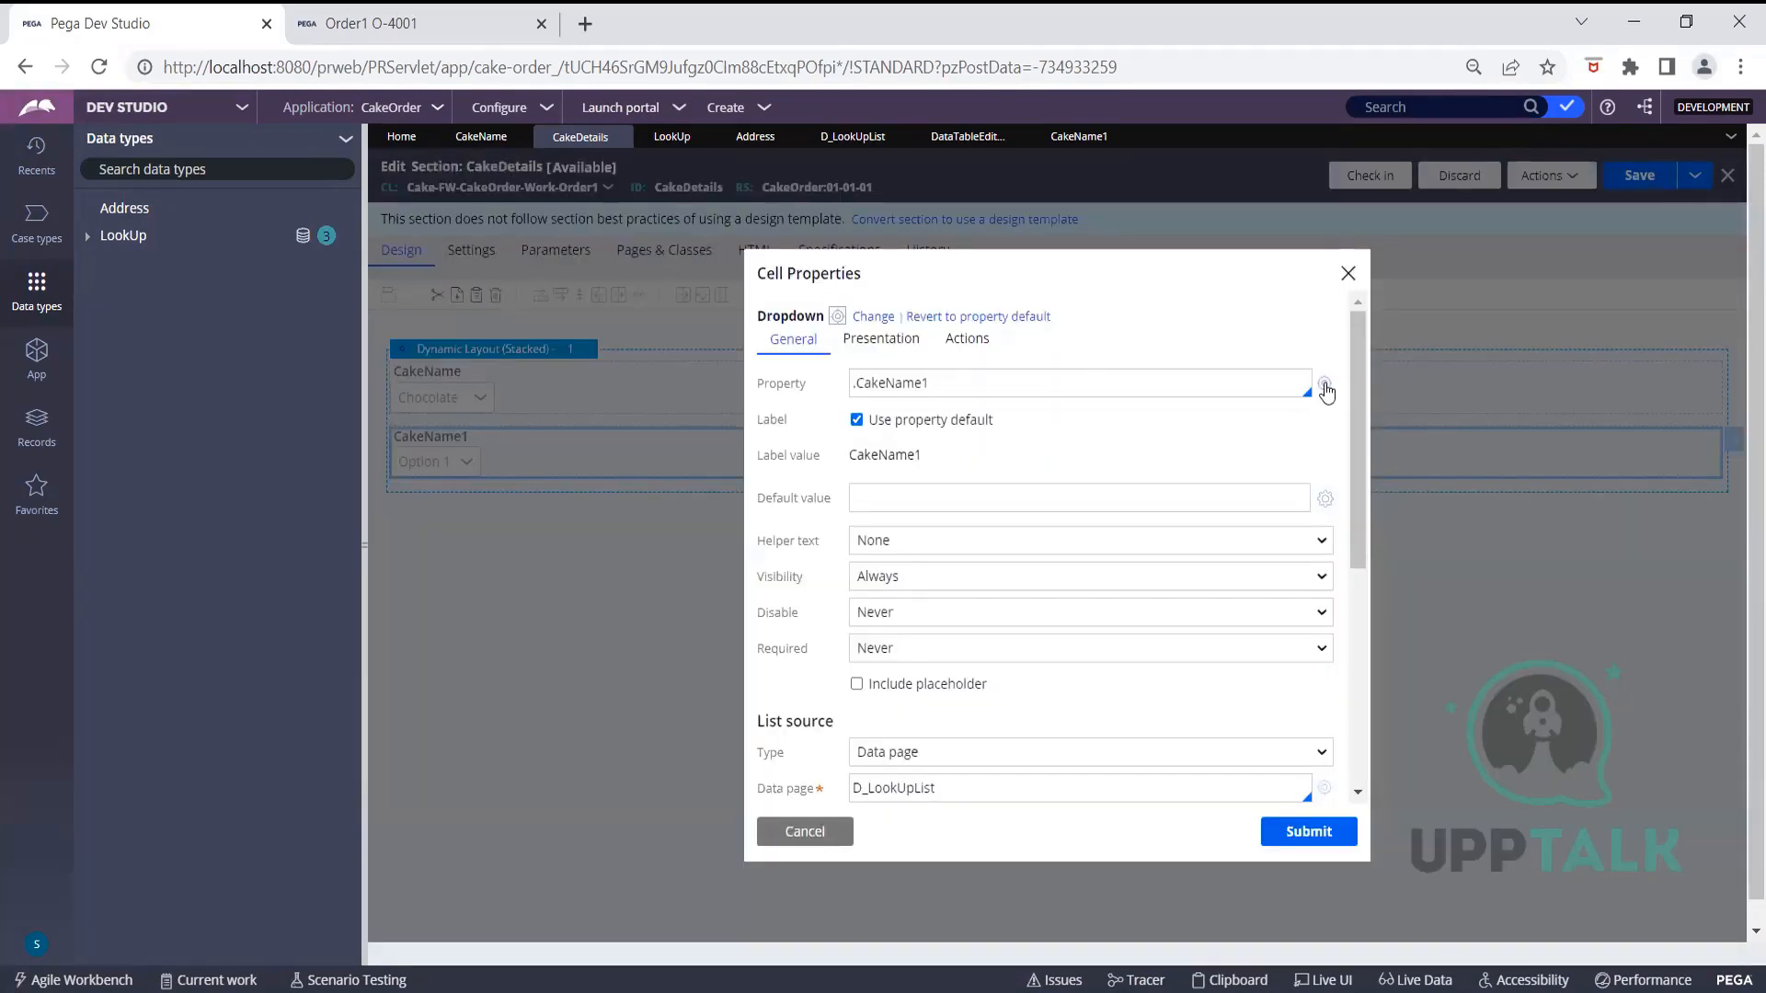
click(1324, 386)
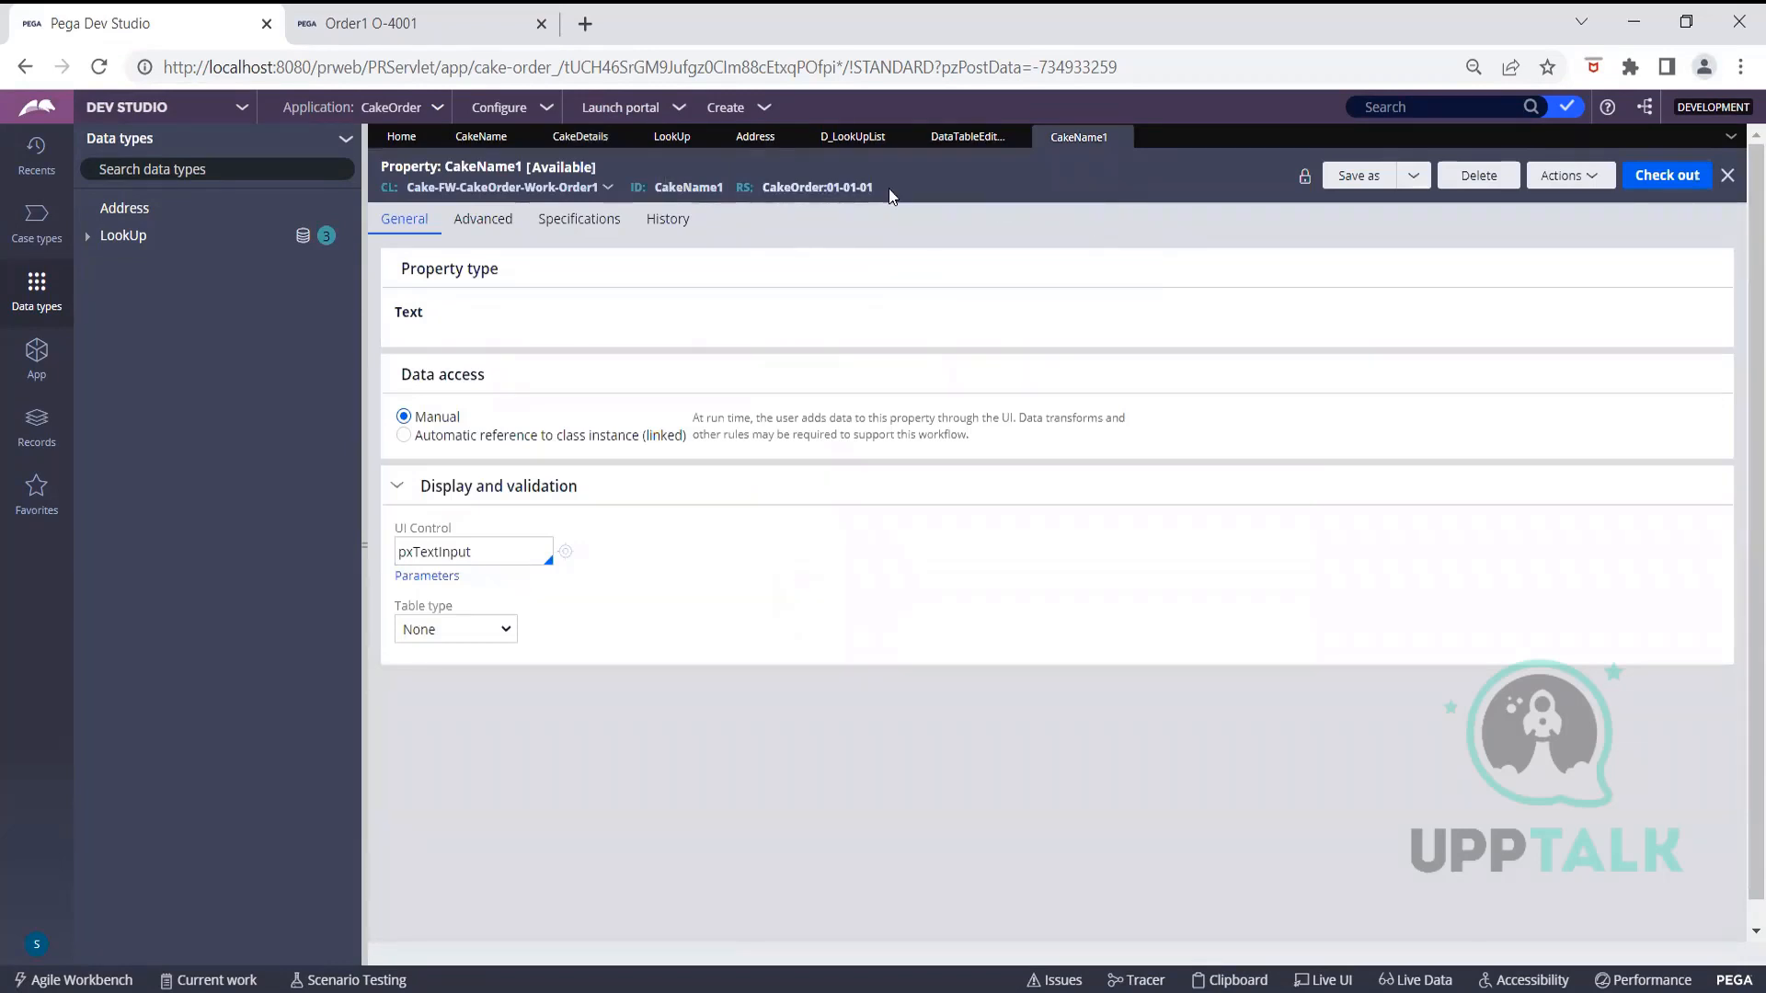
click(546, 142)
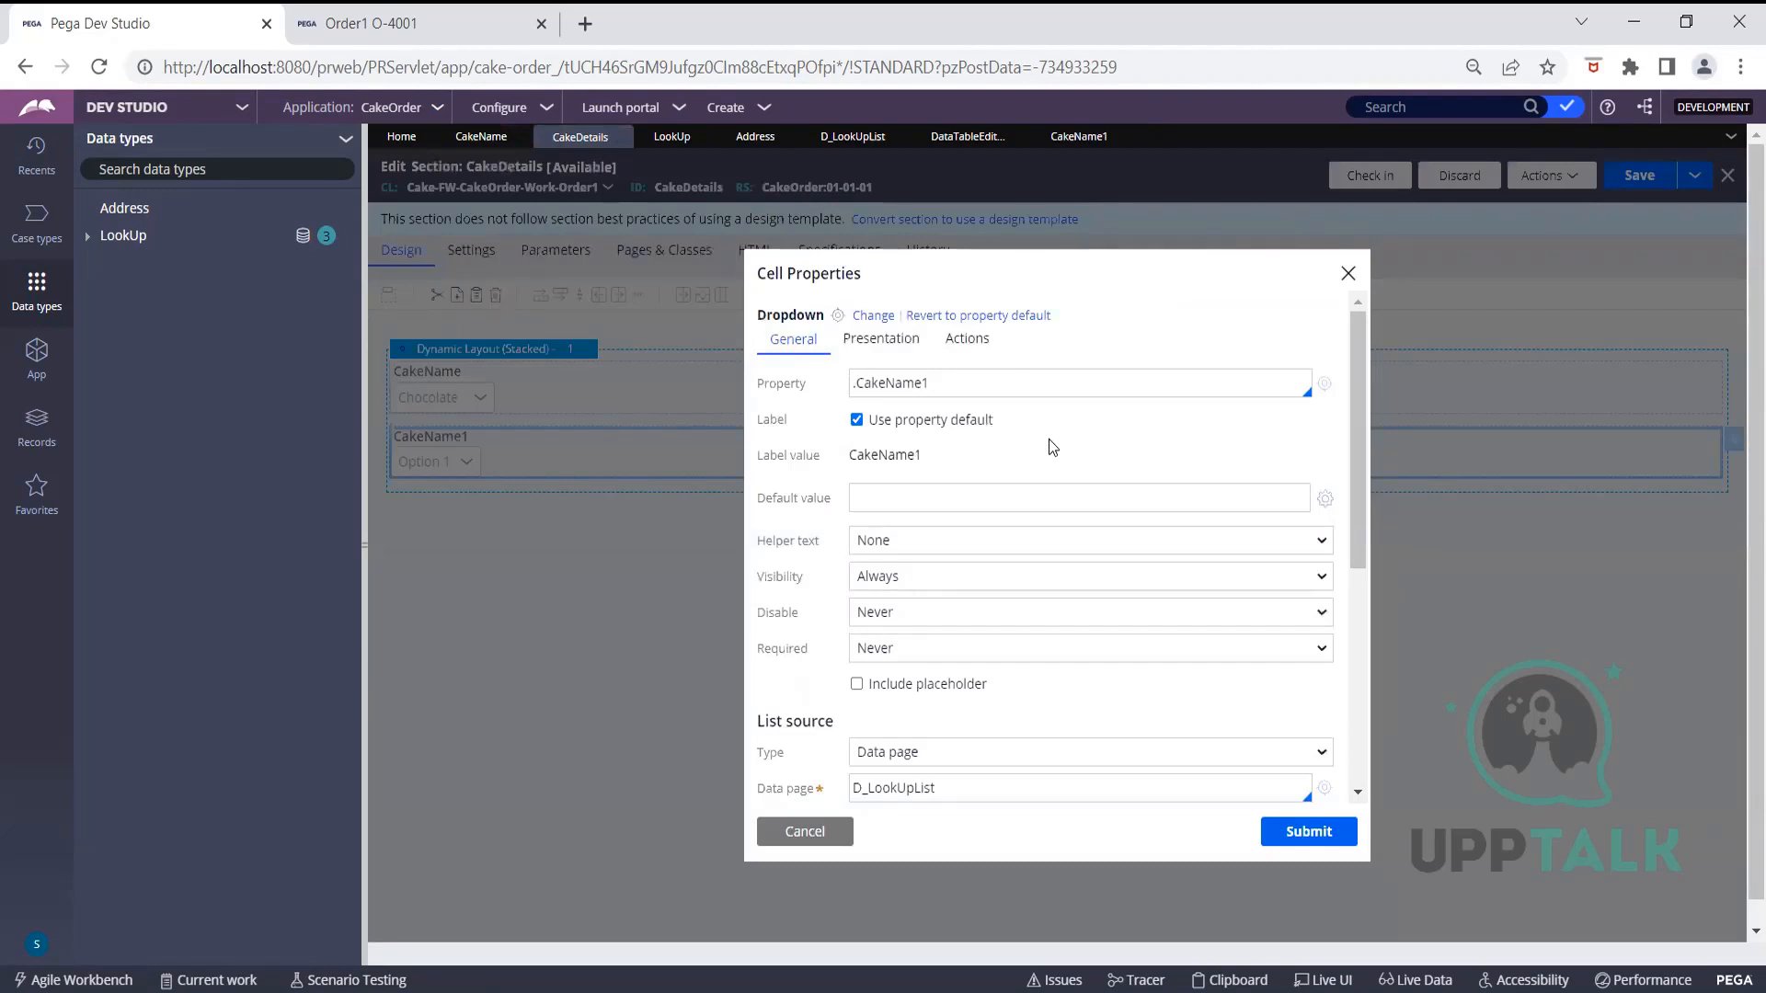
scroll(1048, 439, down, 5)
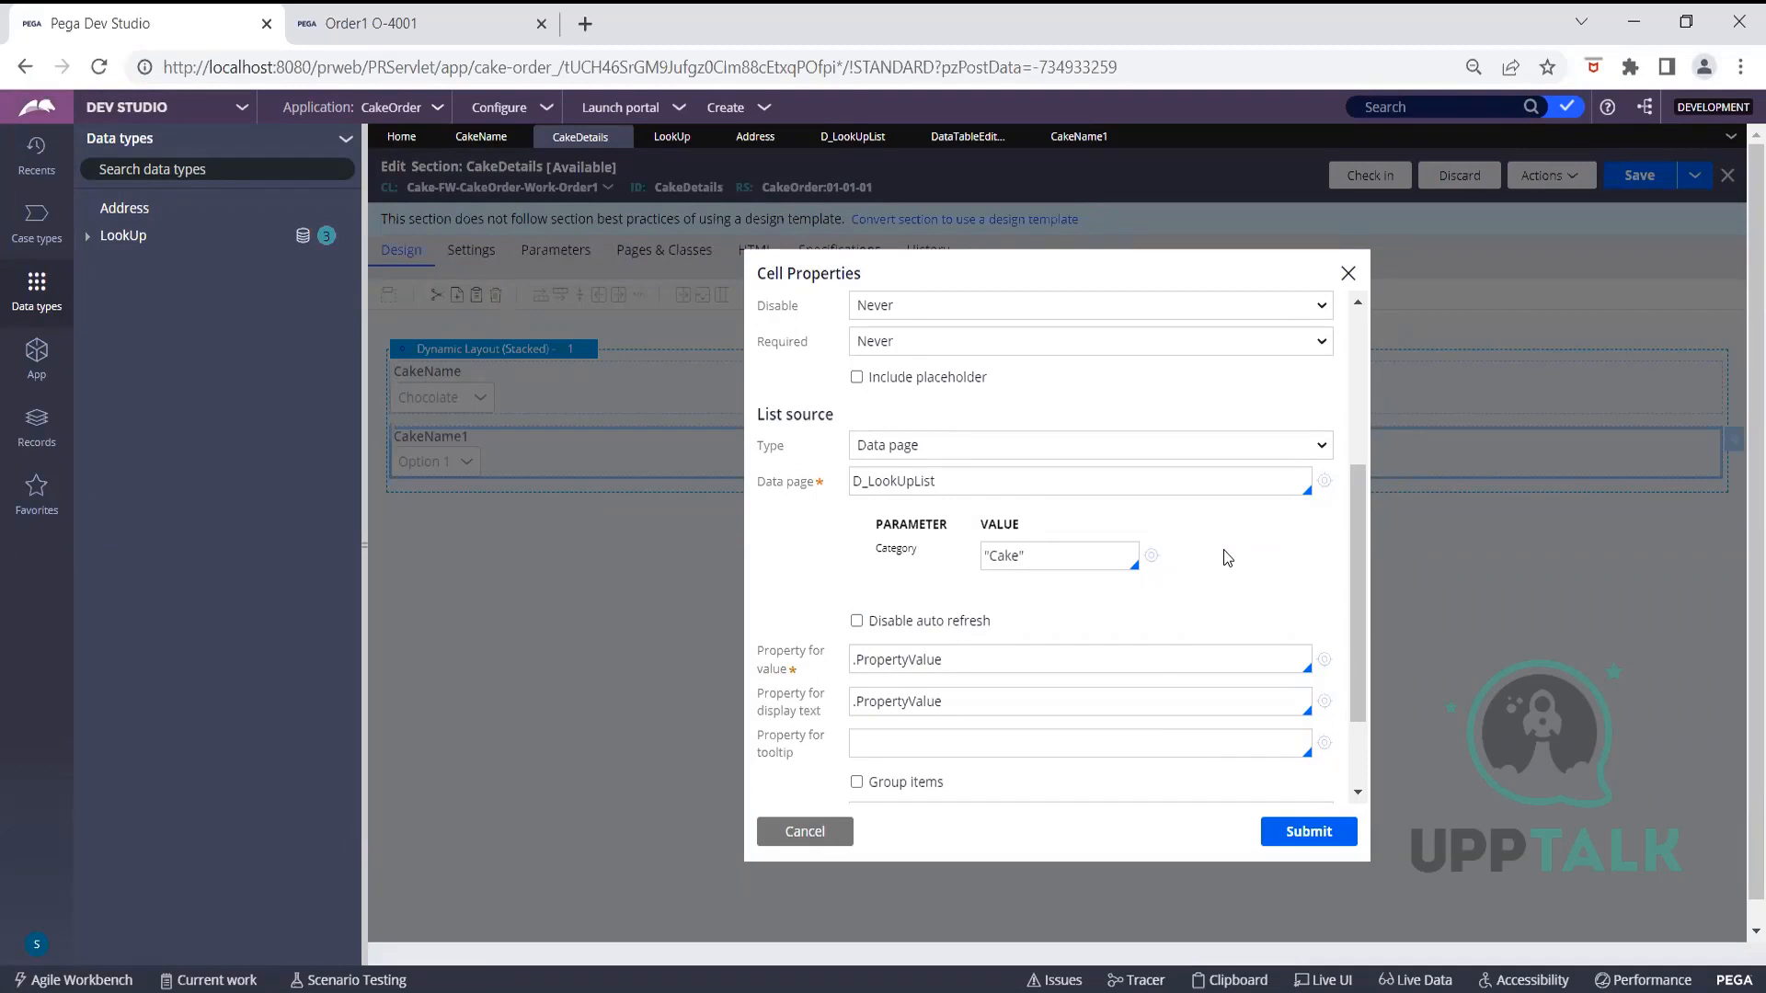
scroll(1227, 559, up, 2)
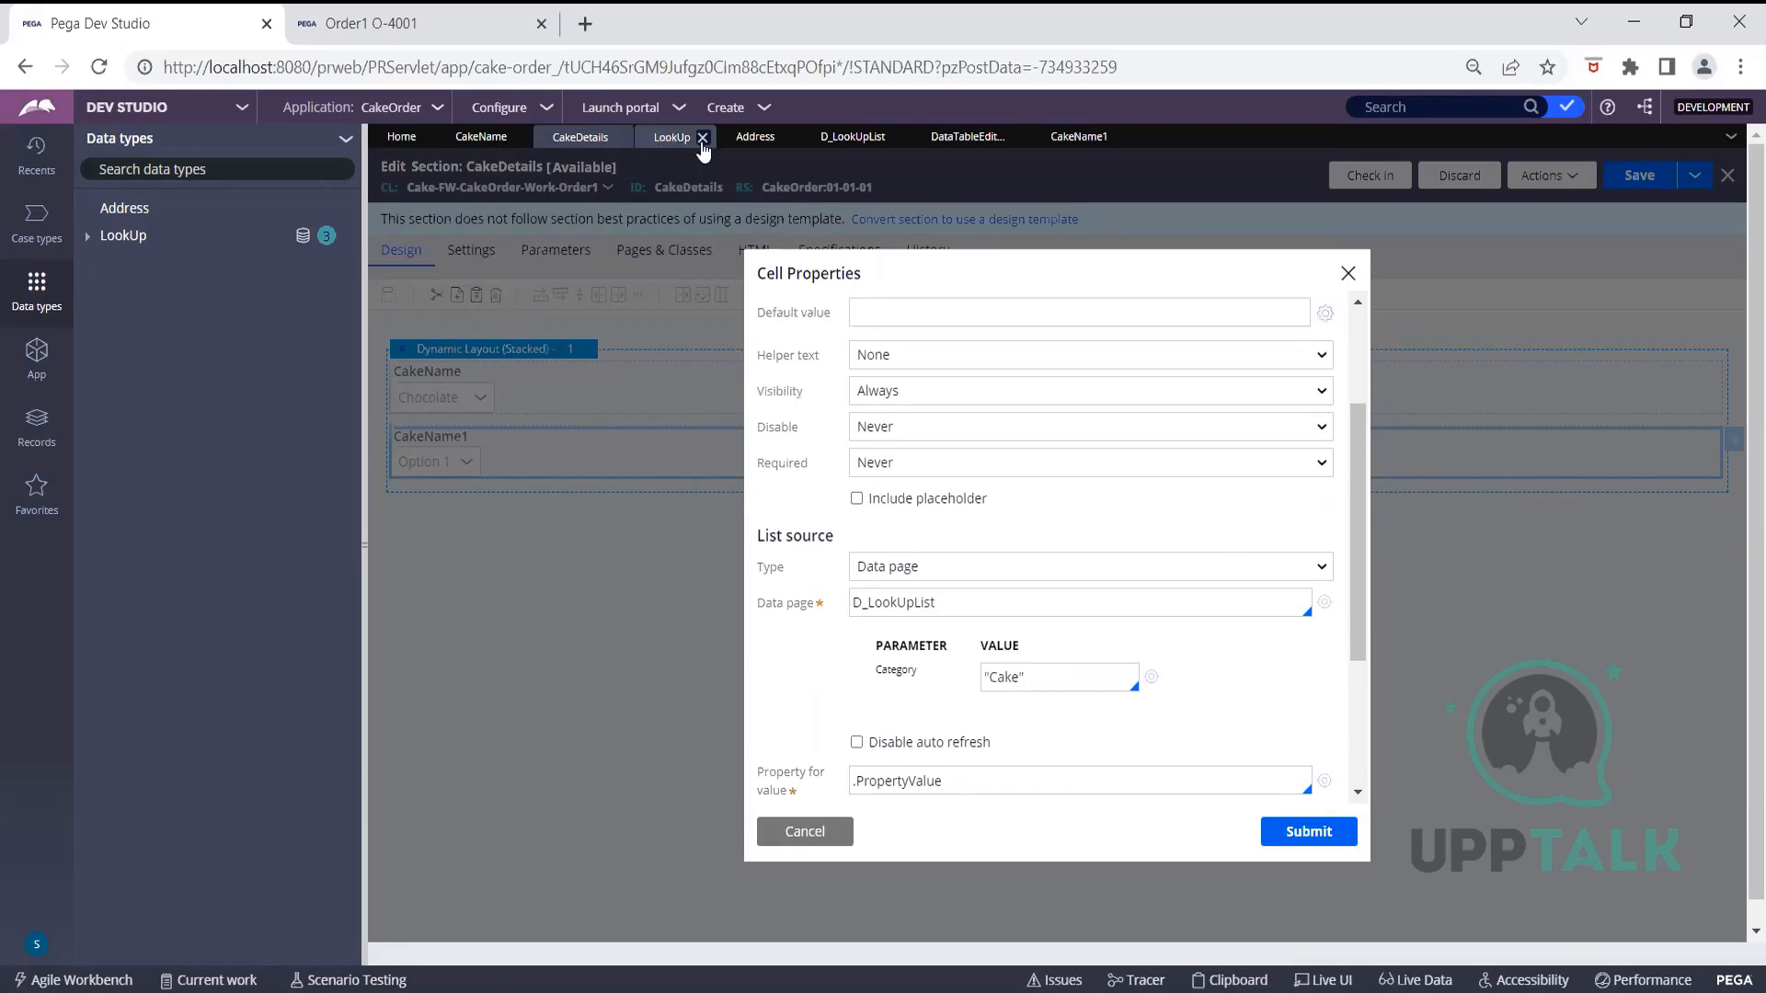
Review D_LookUpList's DataTableEditorReport parameters, then open that report definition
click(837, 148)
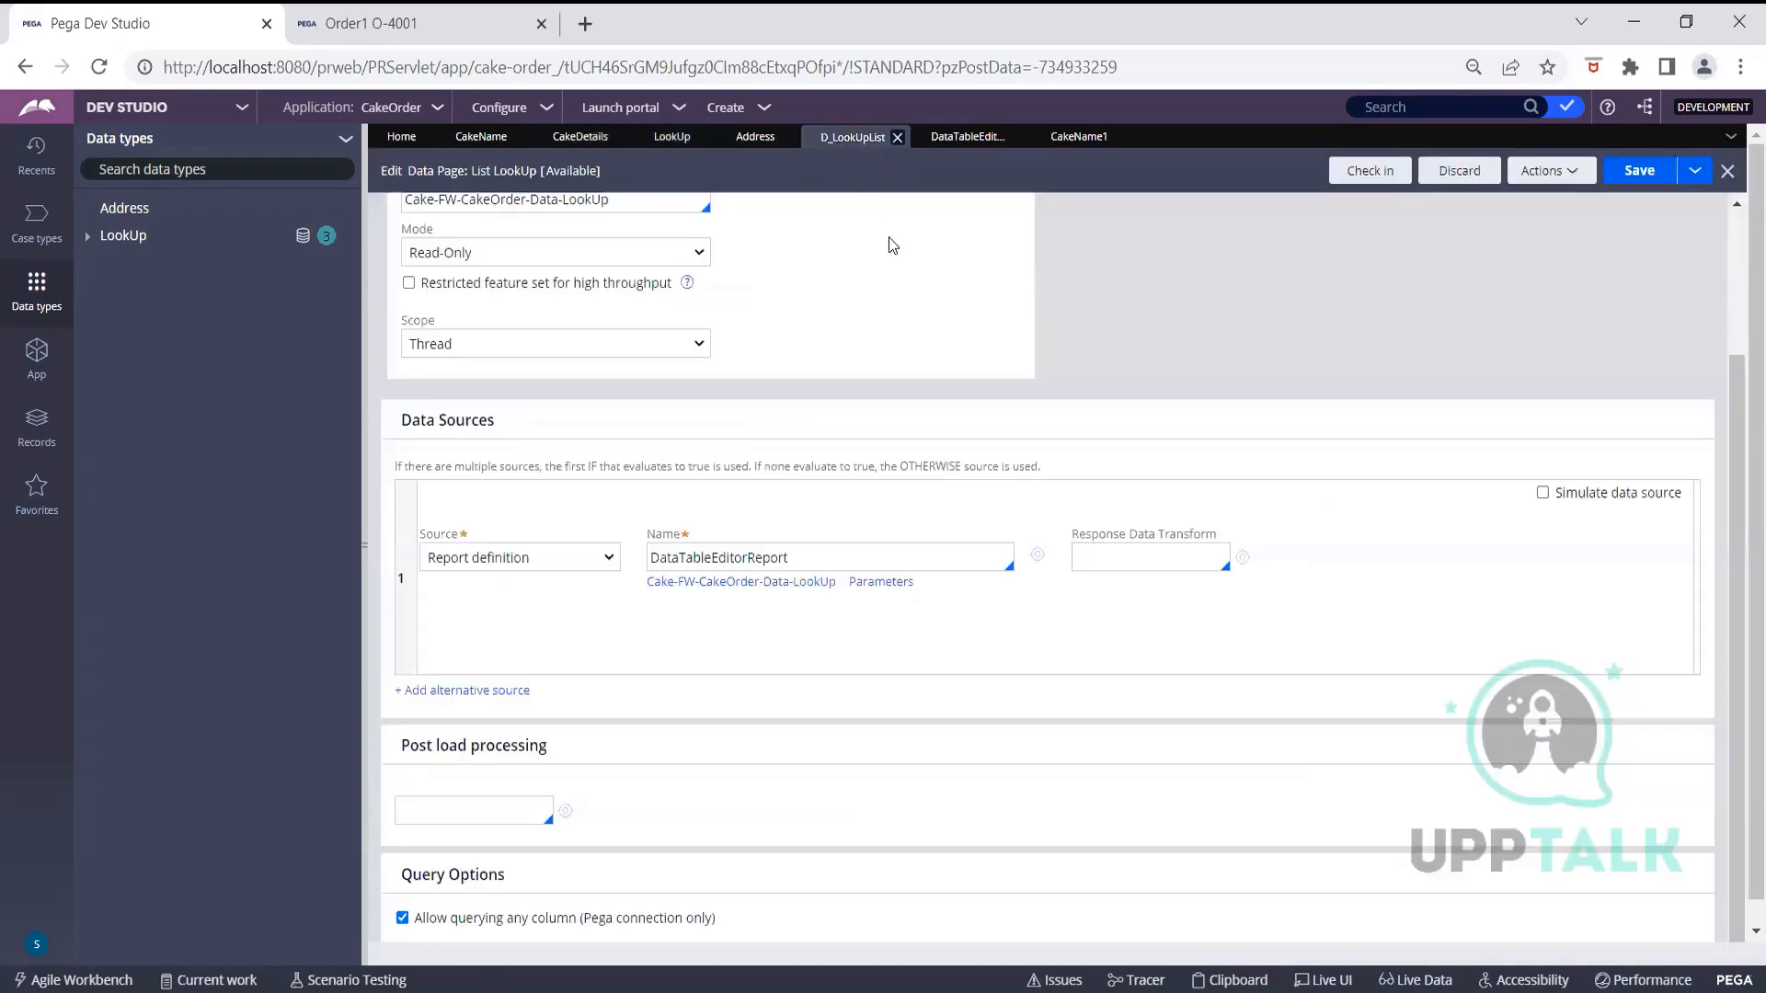
scroll(923, 335, up, 3)
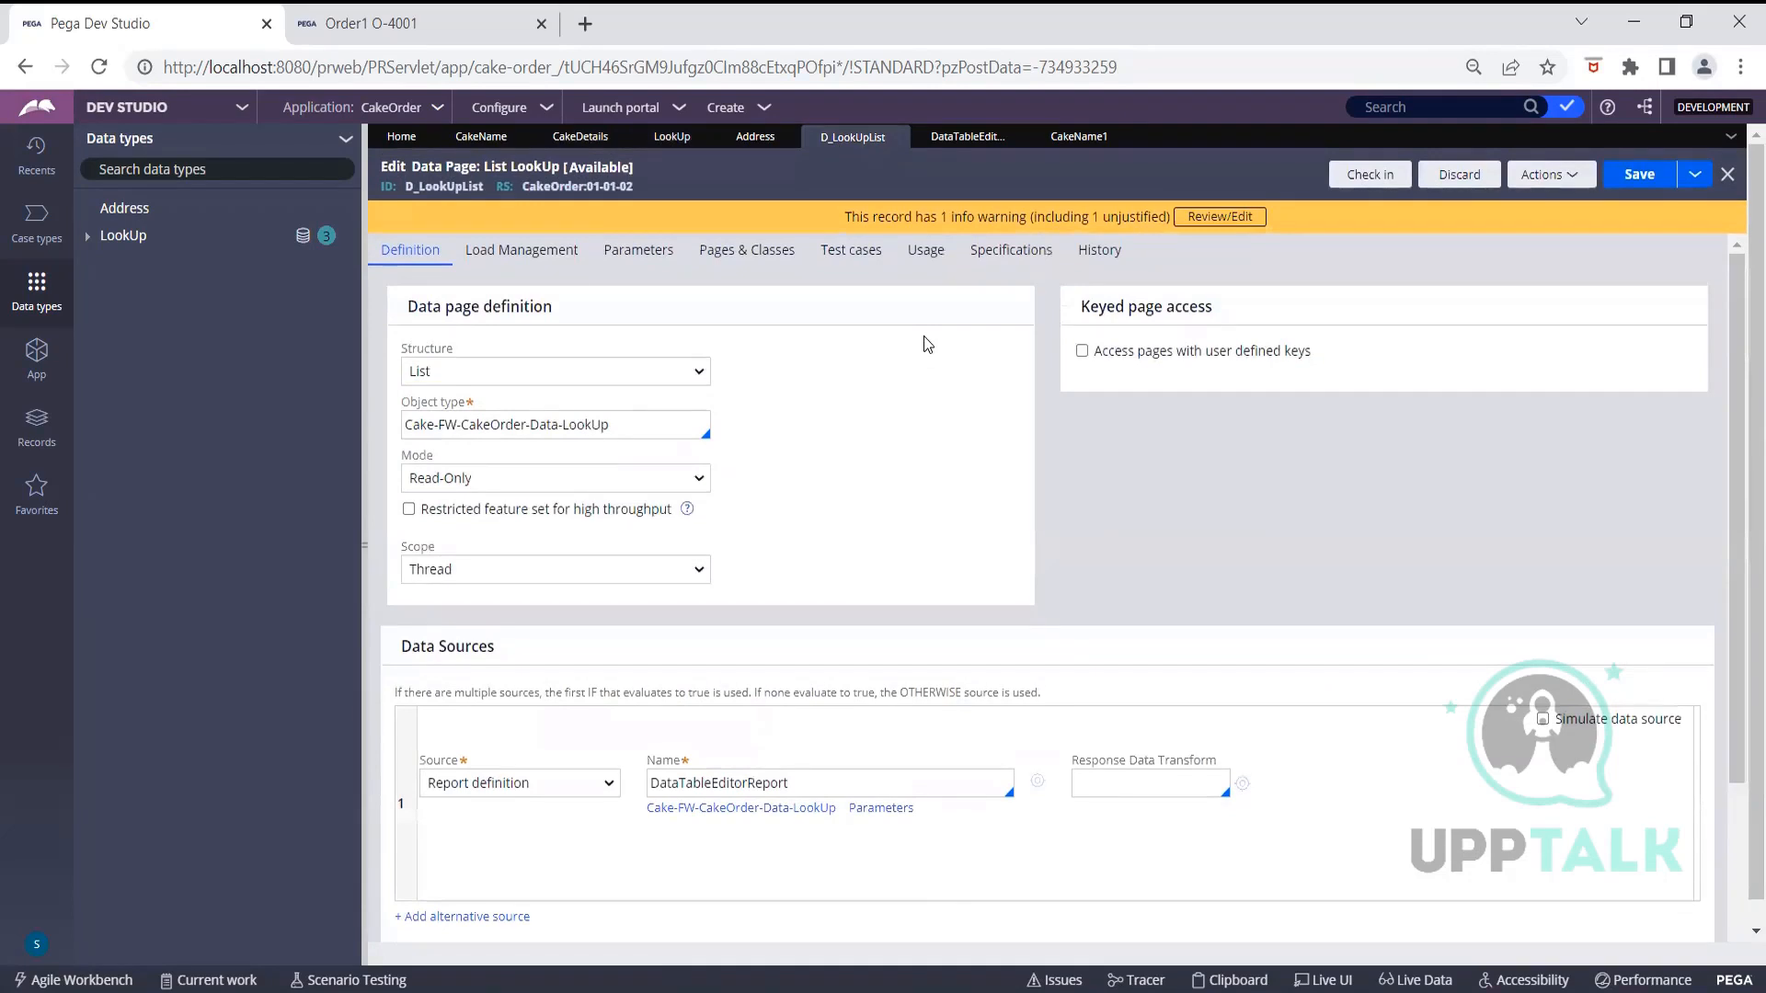
scroll(924, 334, down, 2)
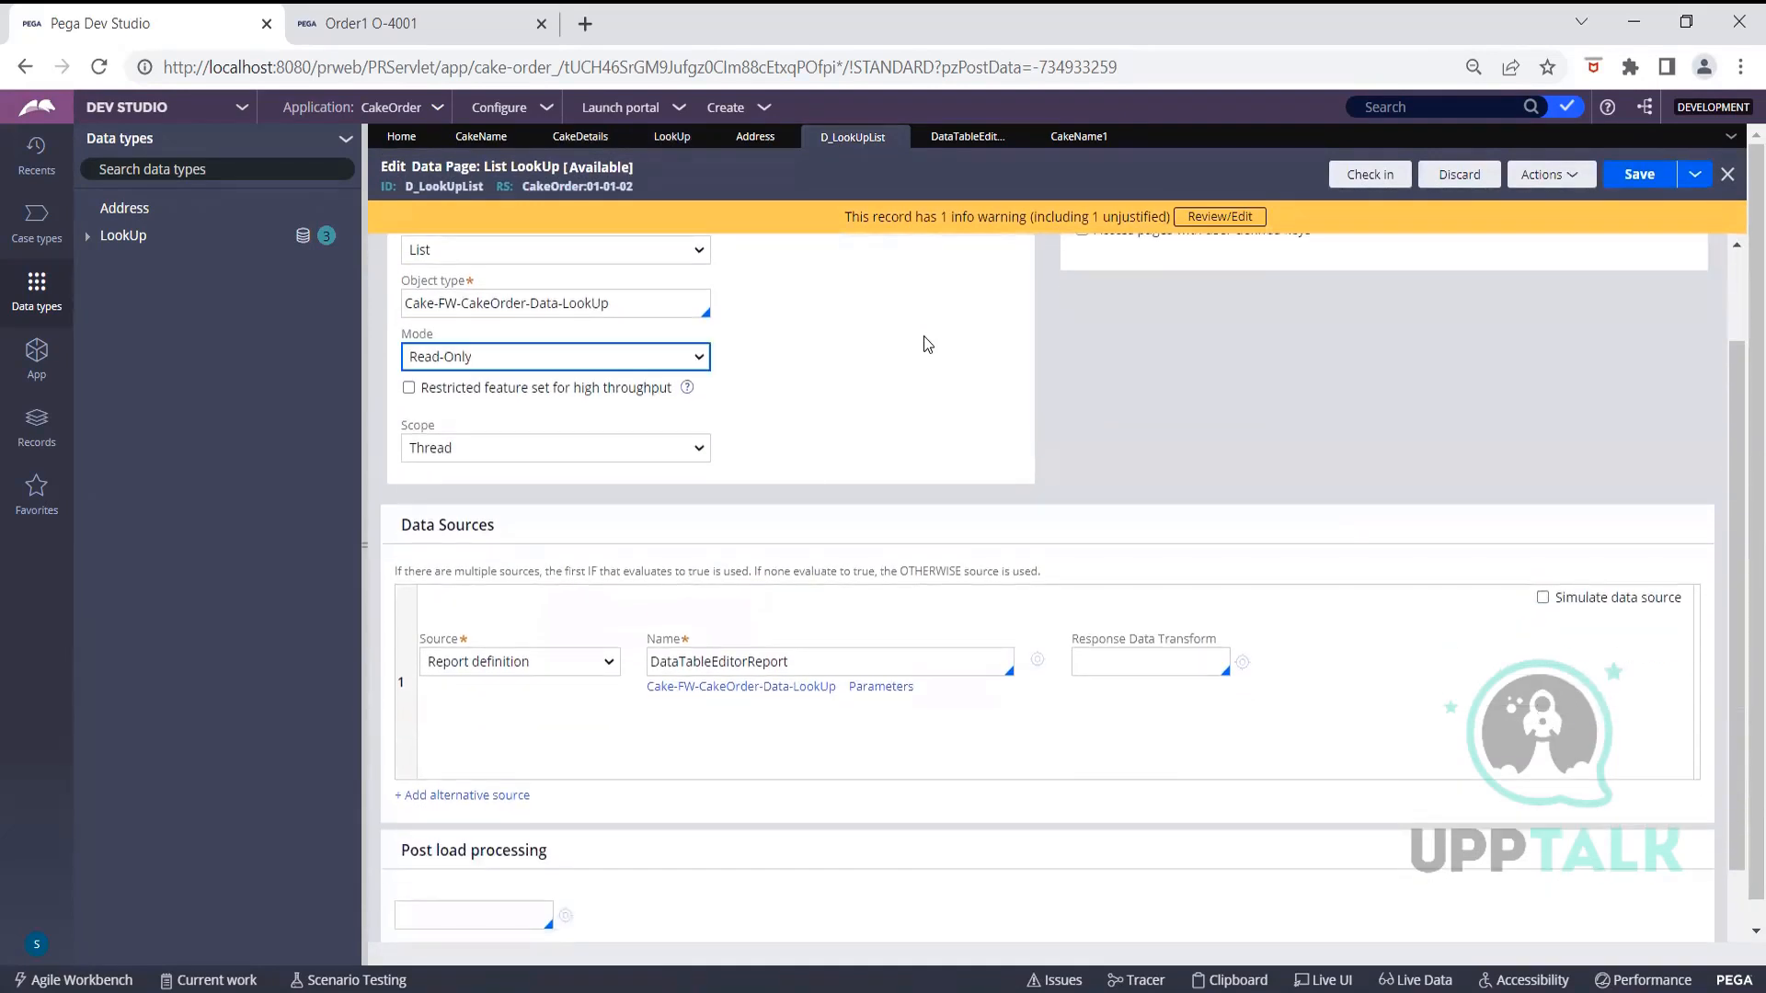
scroll(958, 458, down, 2)
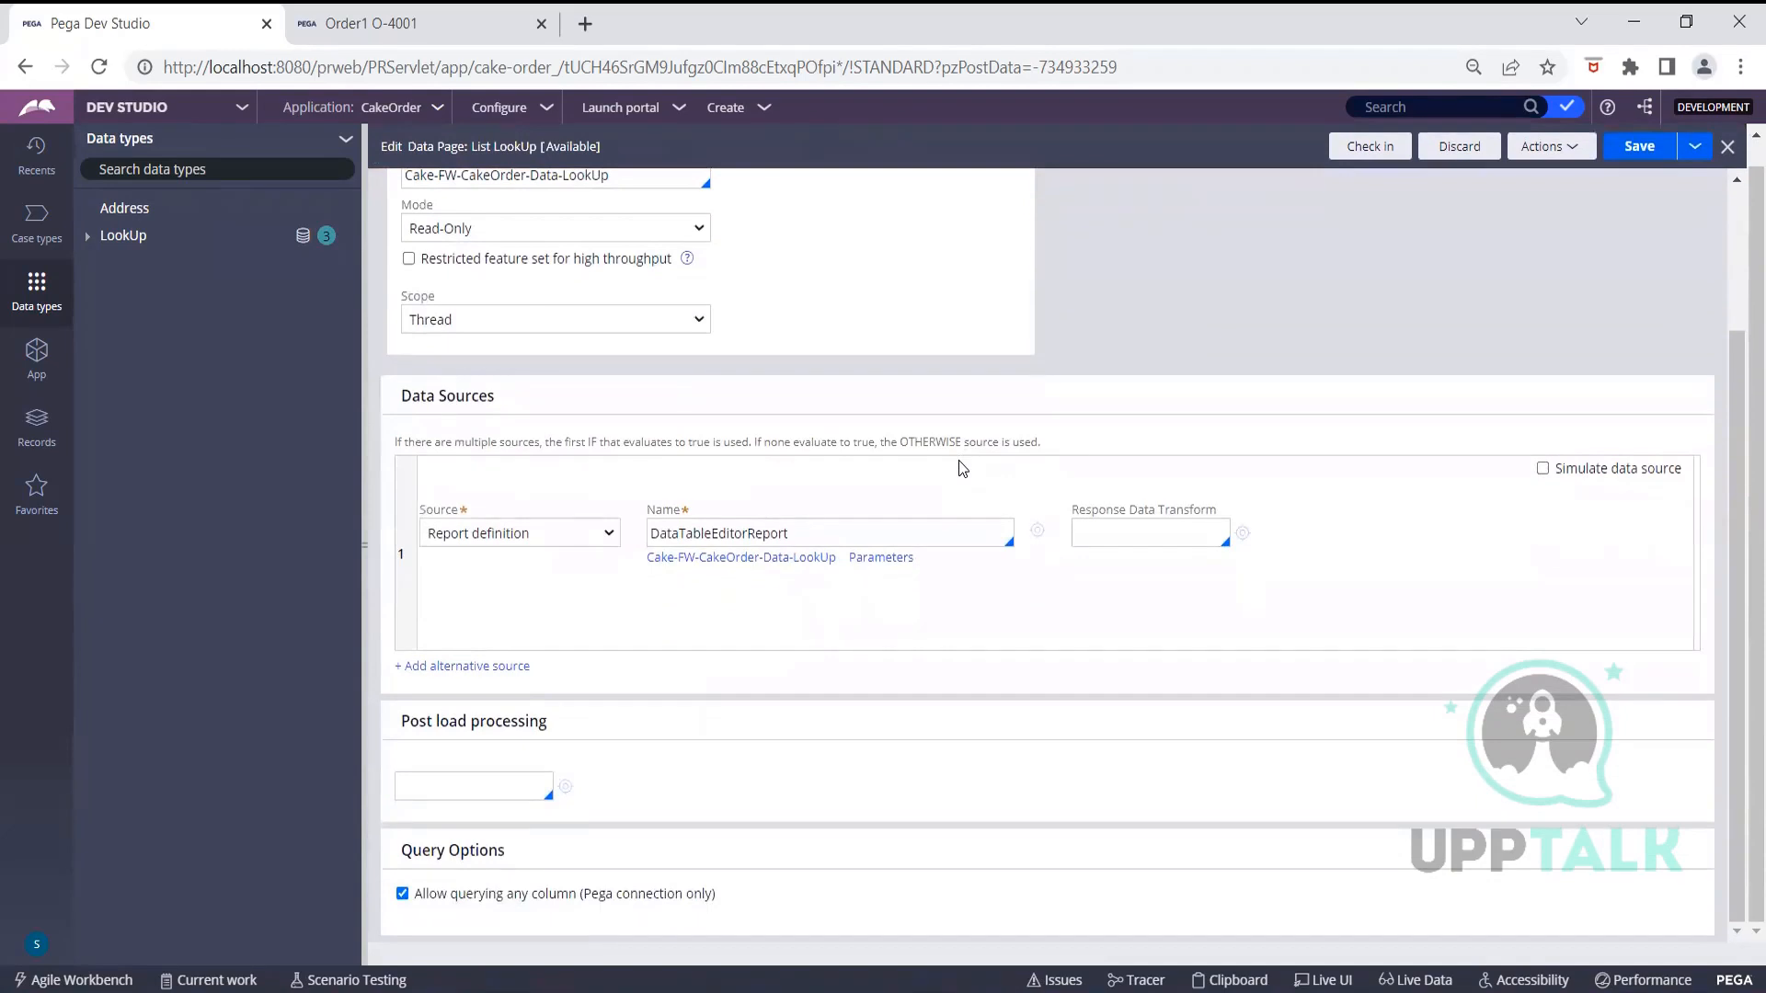
scroll(961, 468, up, 3)
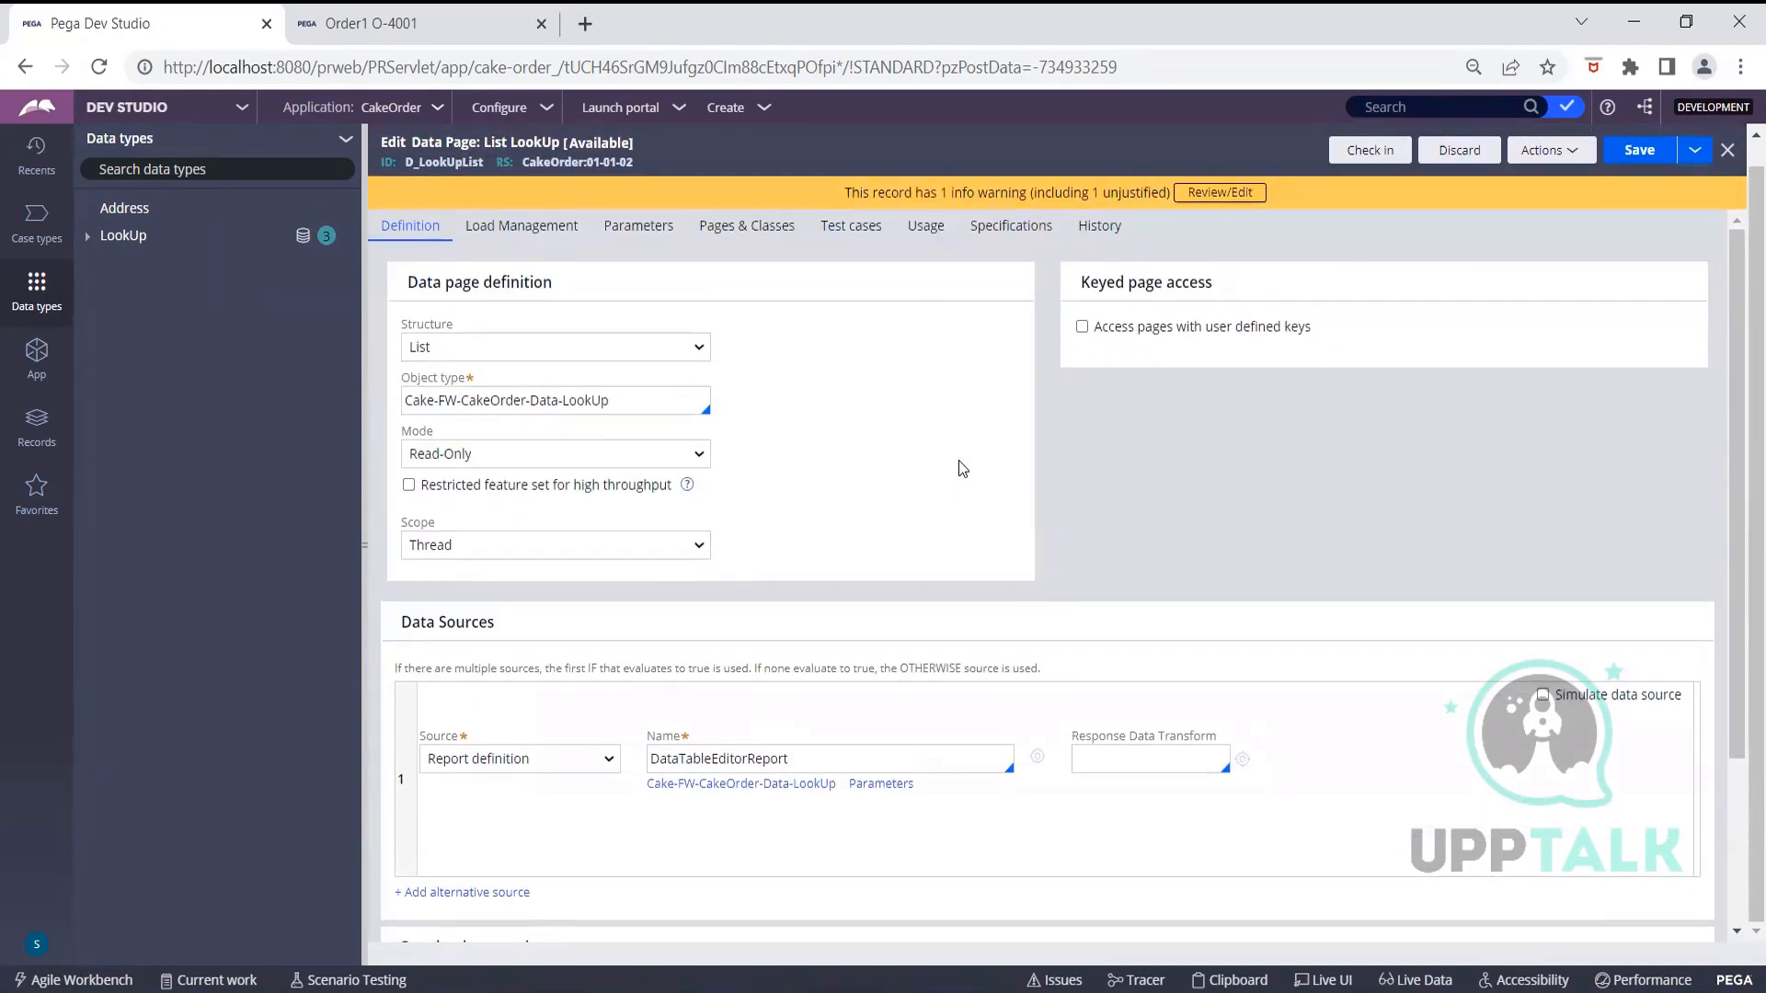
scroll(959, 460, down, 2)
click(888, 564)
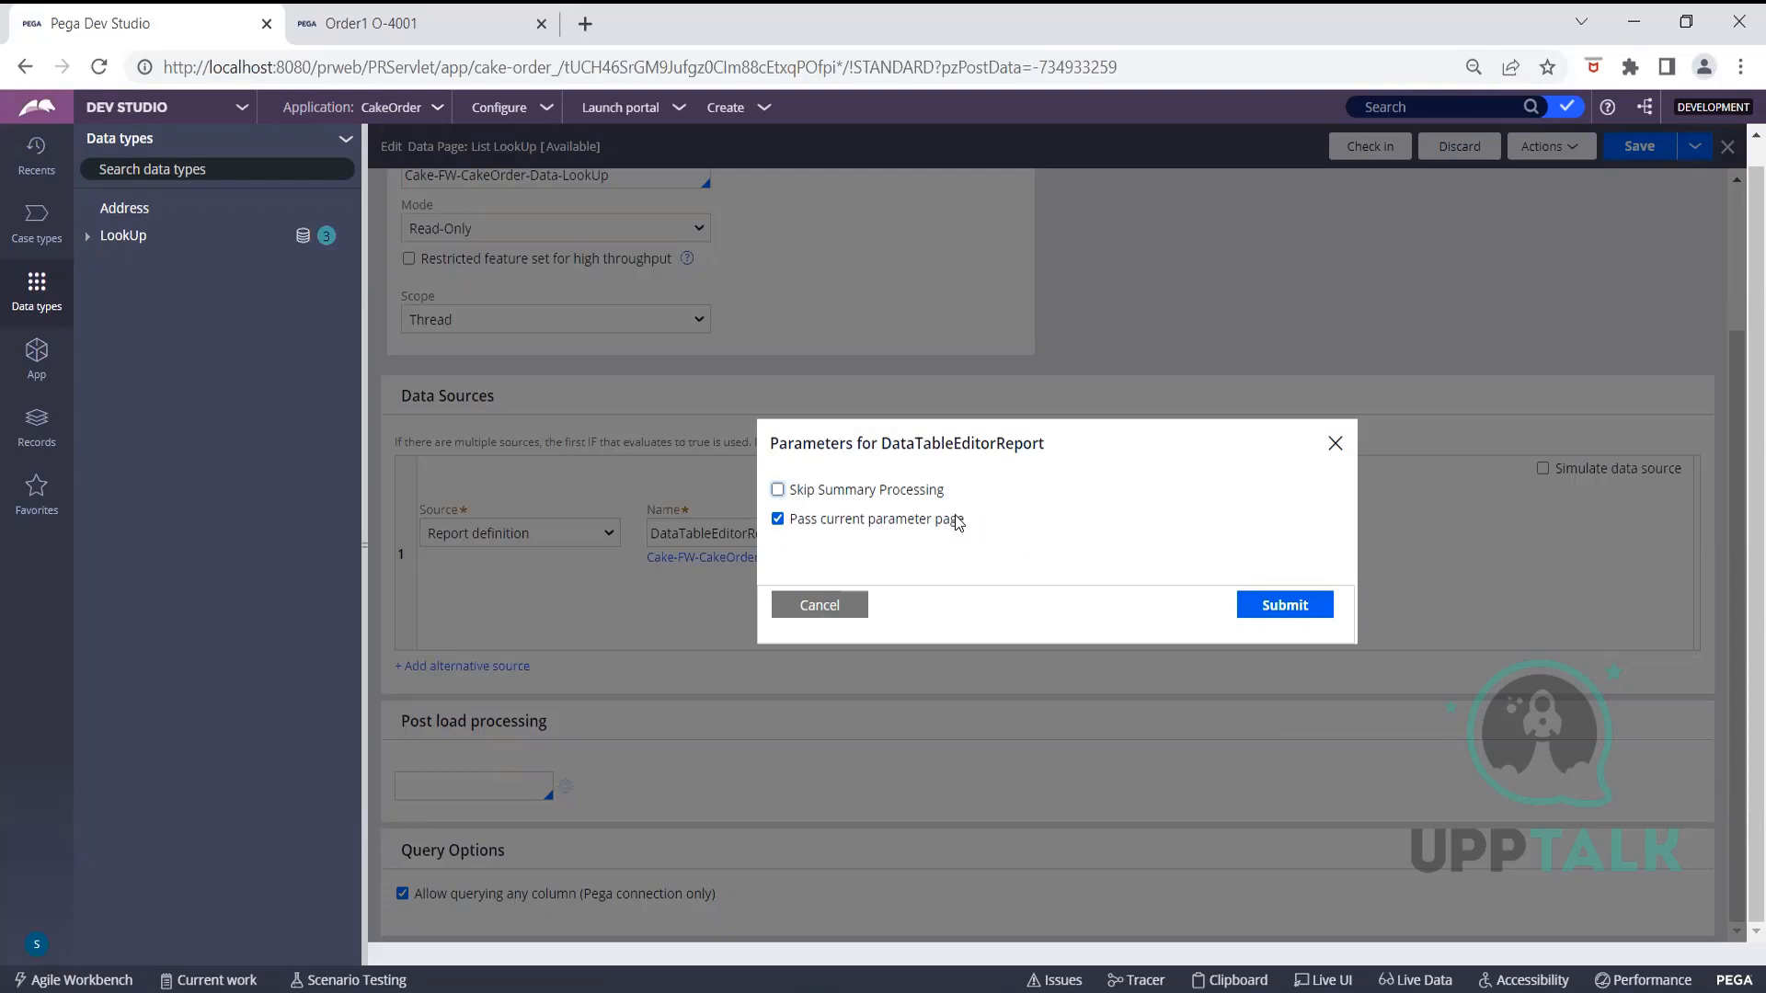
click(859, 607)
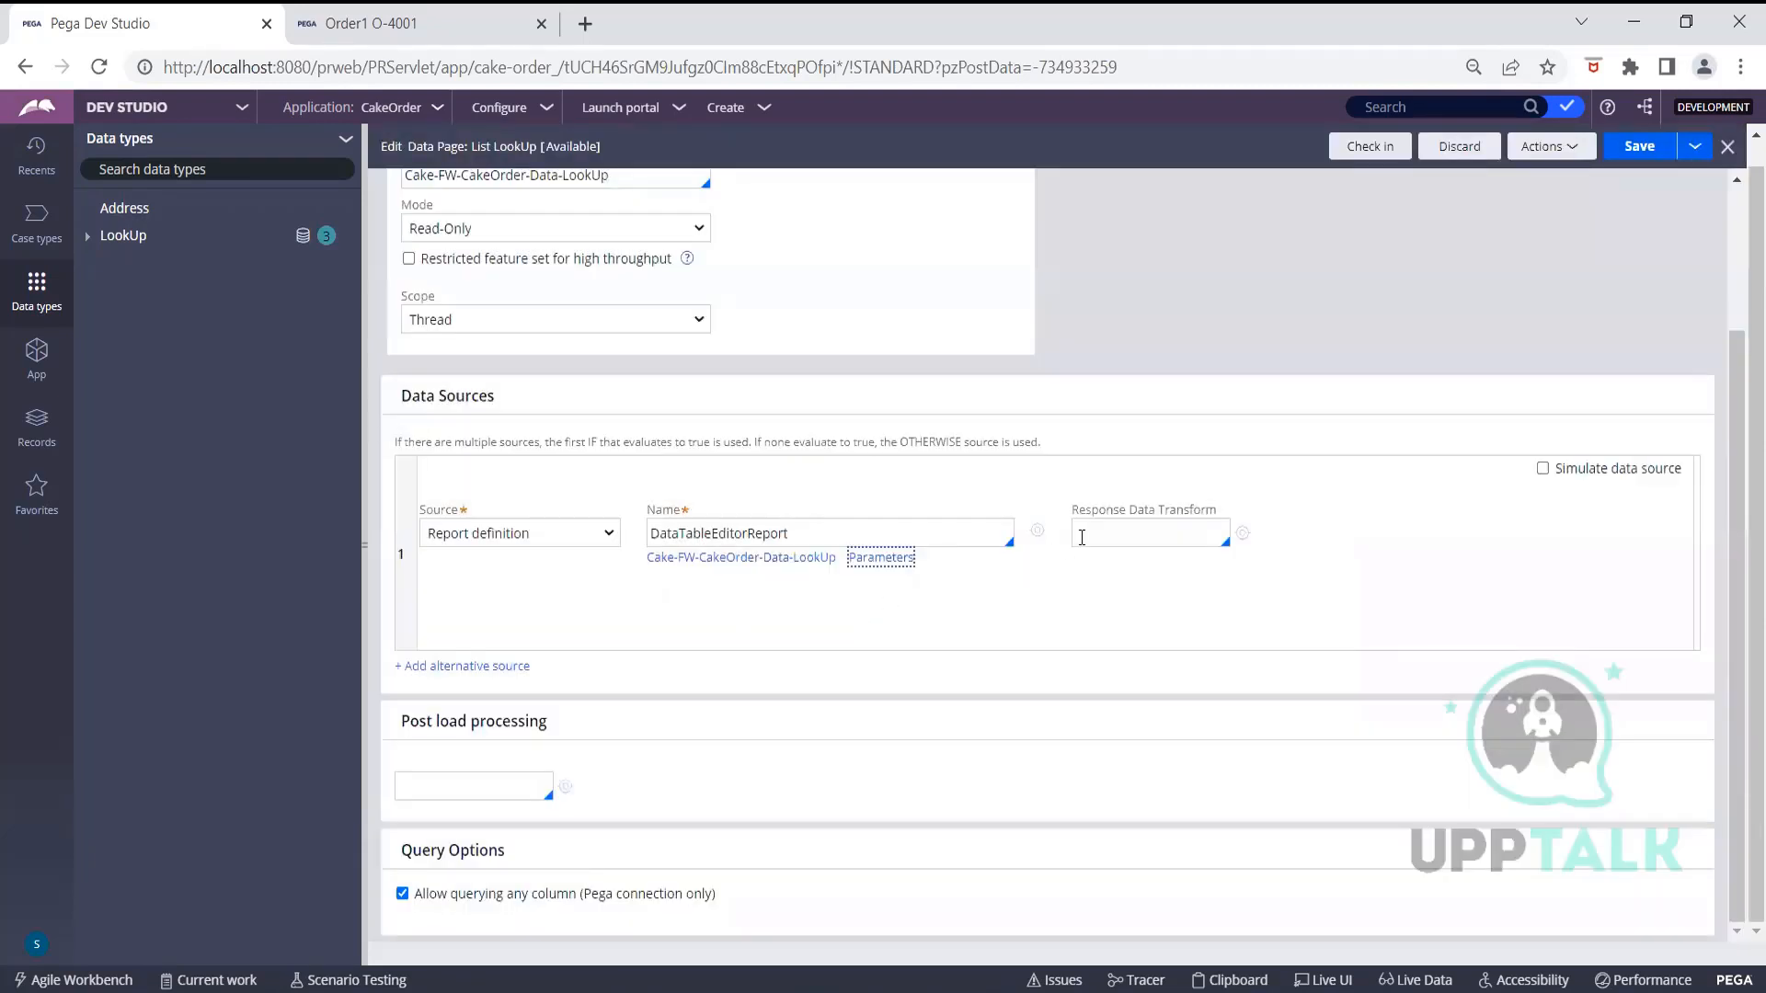
click(1036, 531)
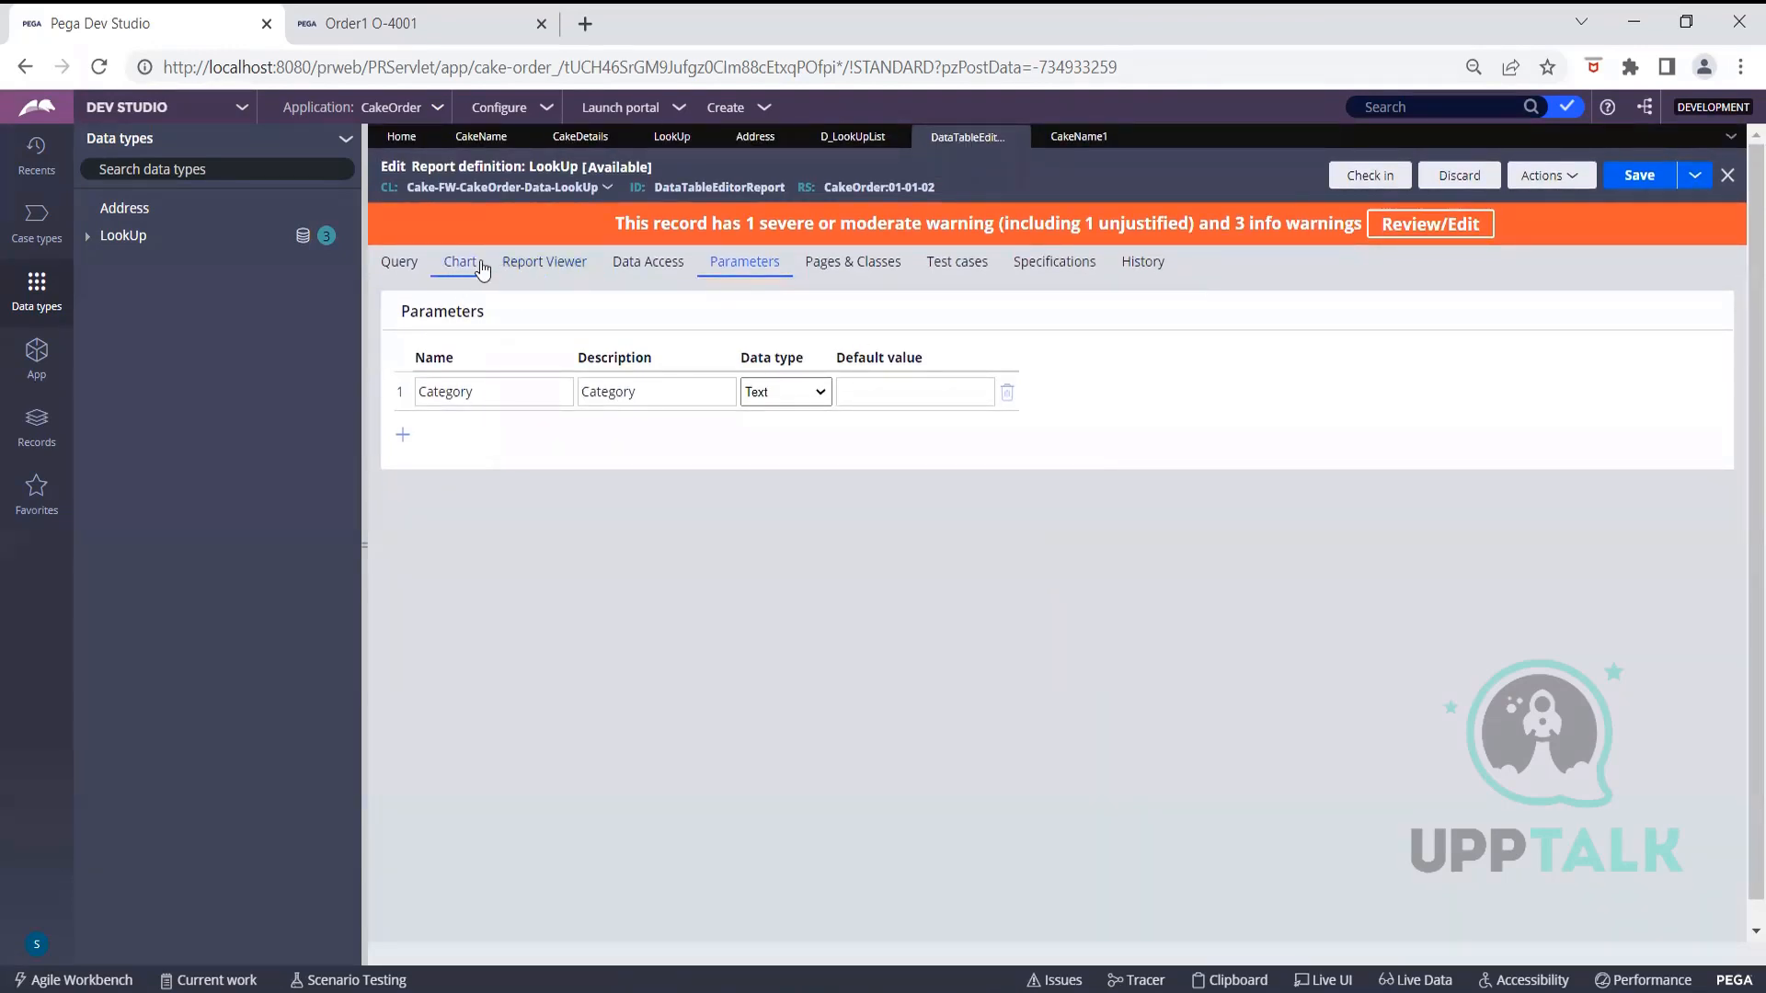
Inspect the report's Category filter on the Query tab, then go to the LookUp data type
click(410, 264)
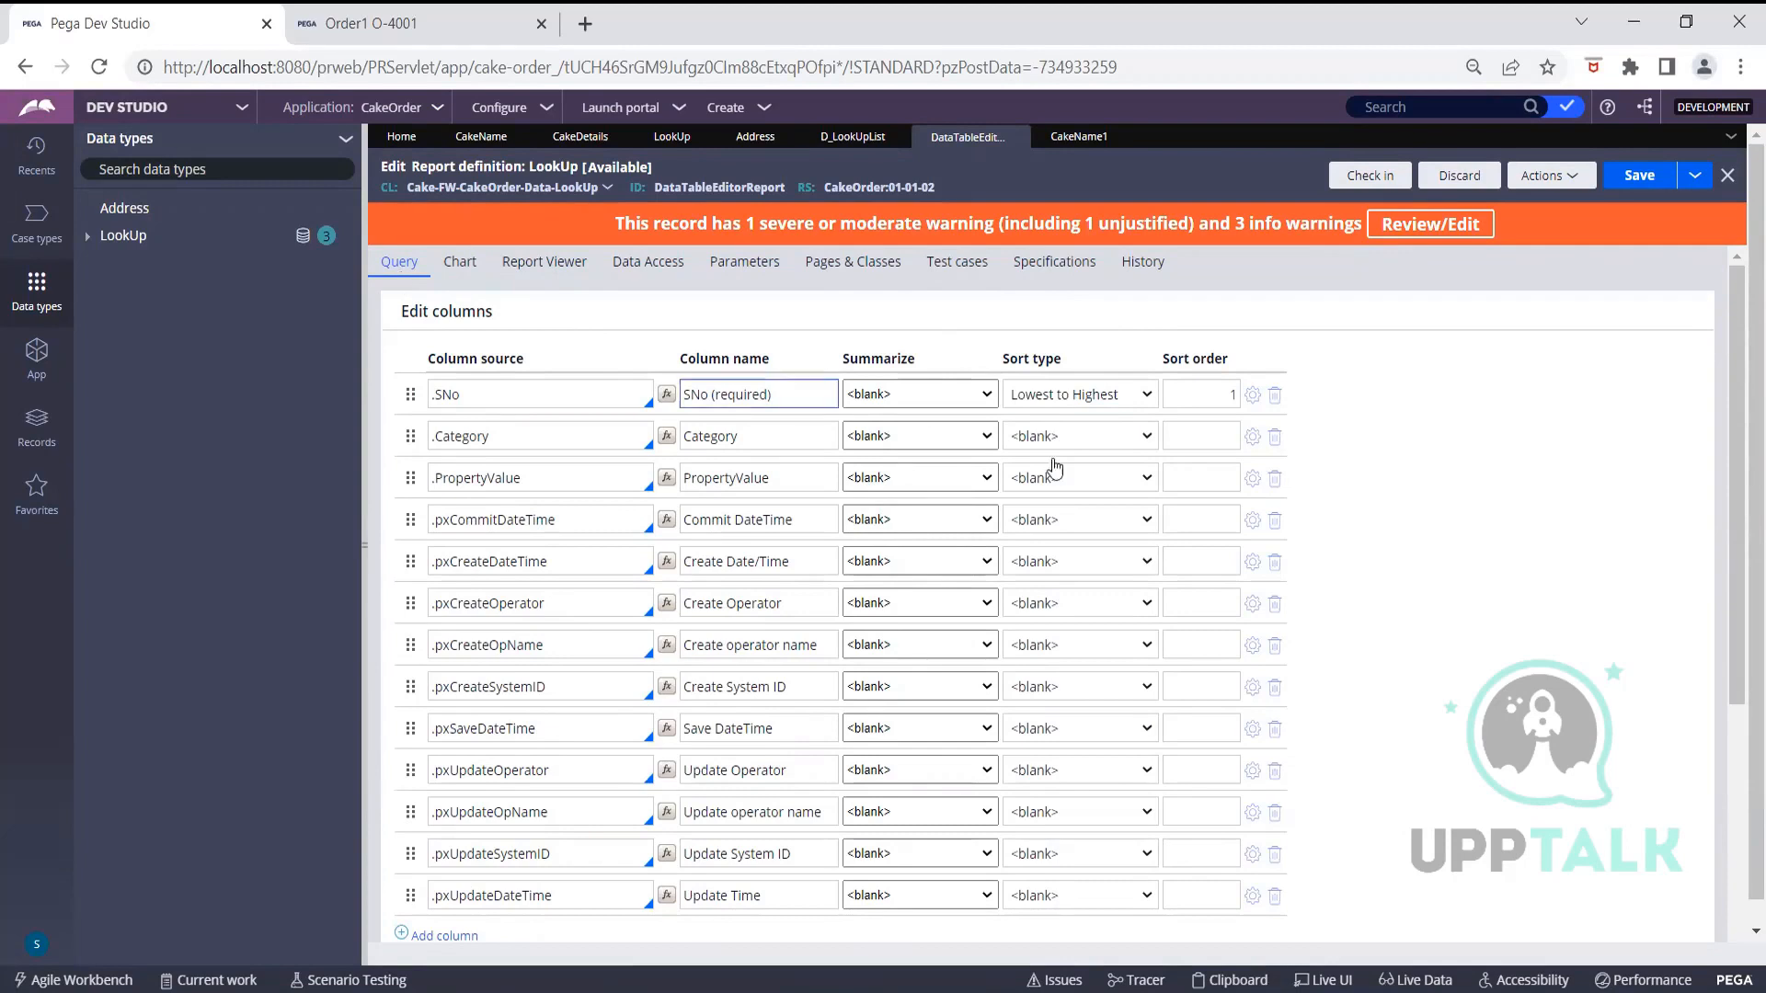
scroll(1415, 520, down, 4)
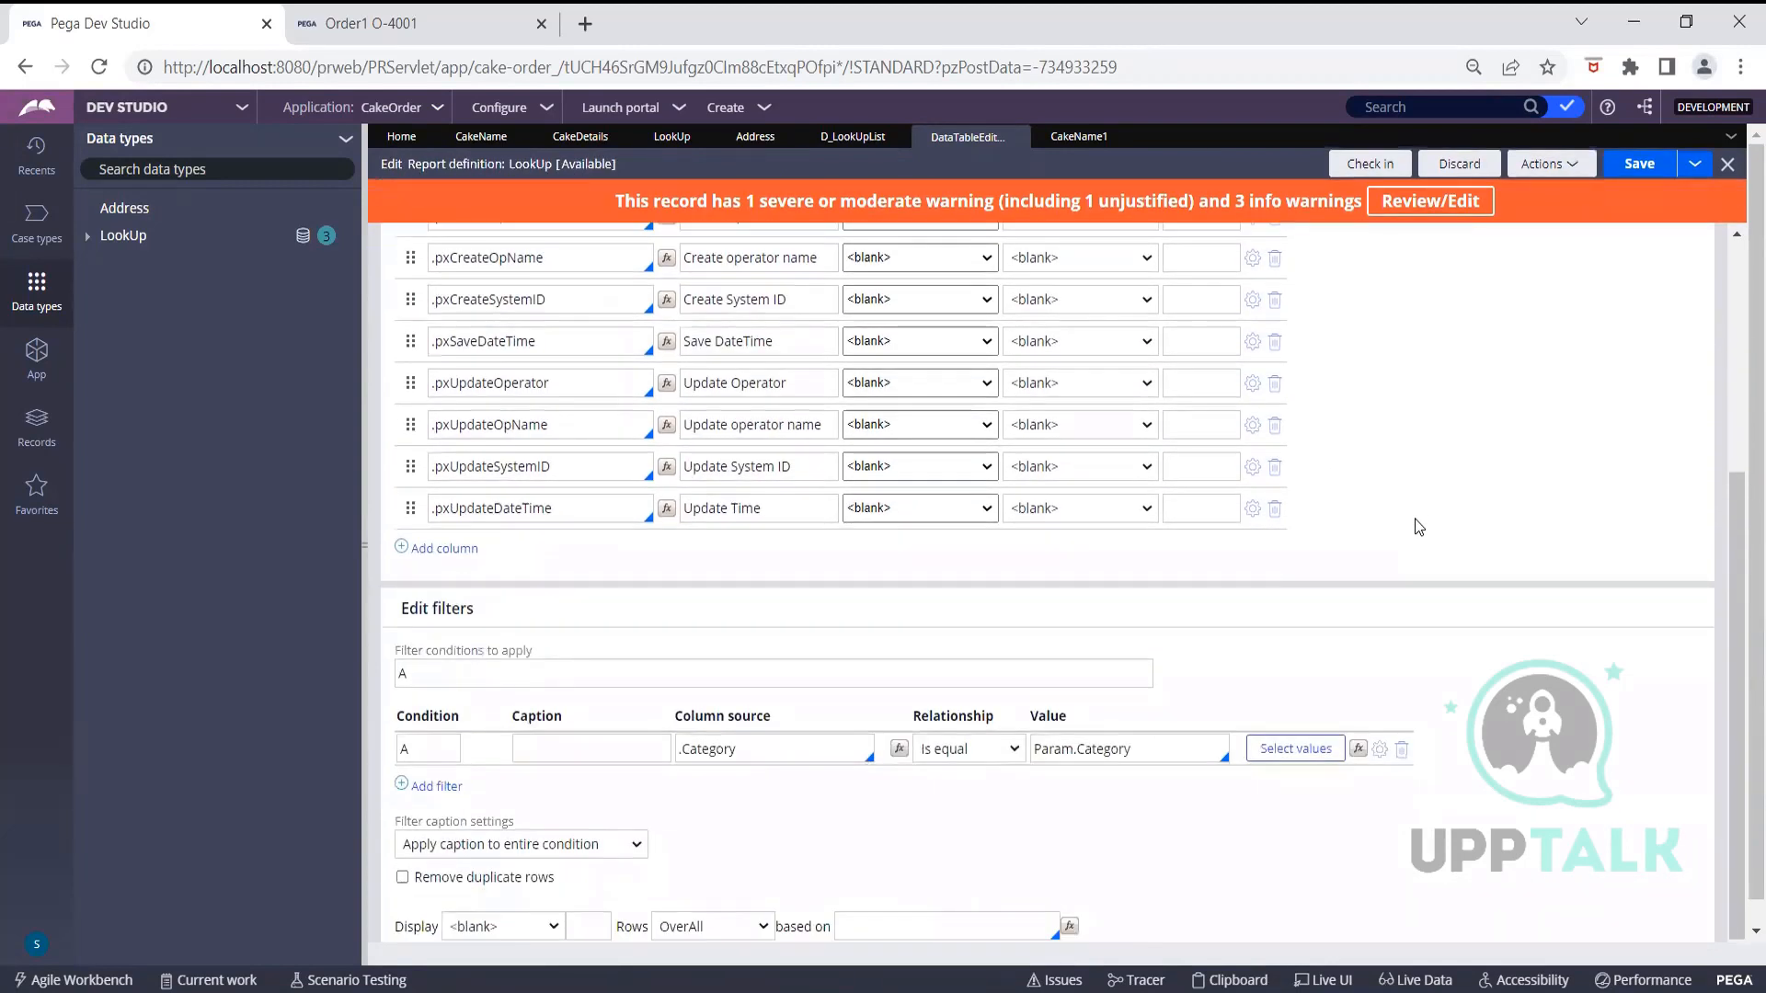
scroll(1419, 527, down, 1)
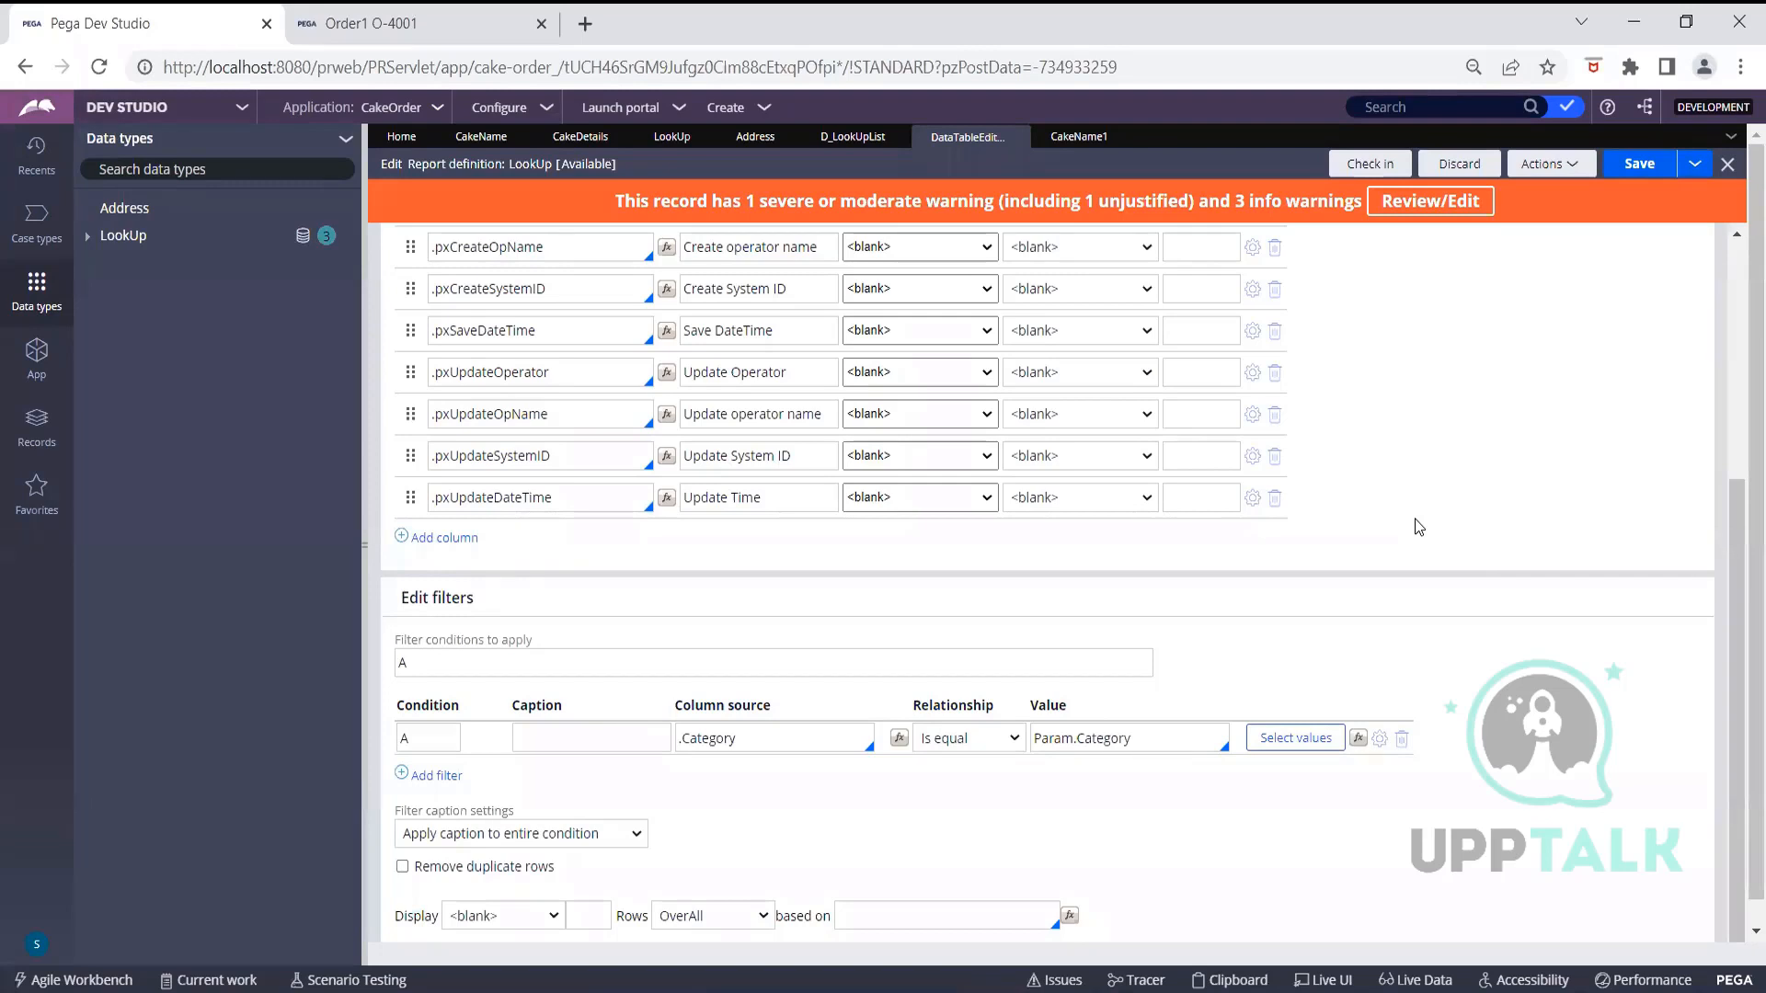
scroll(1327, 488, up, 5)
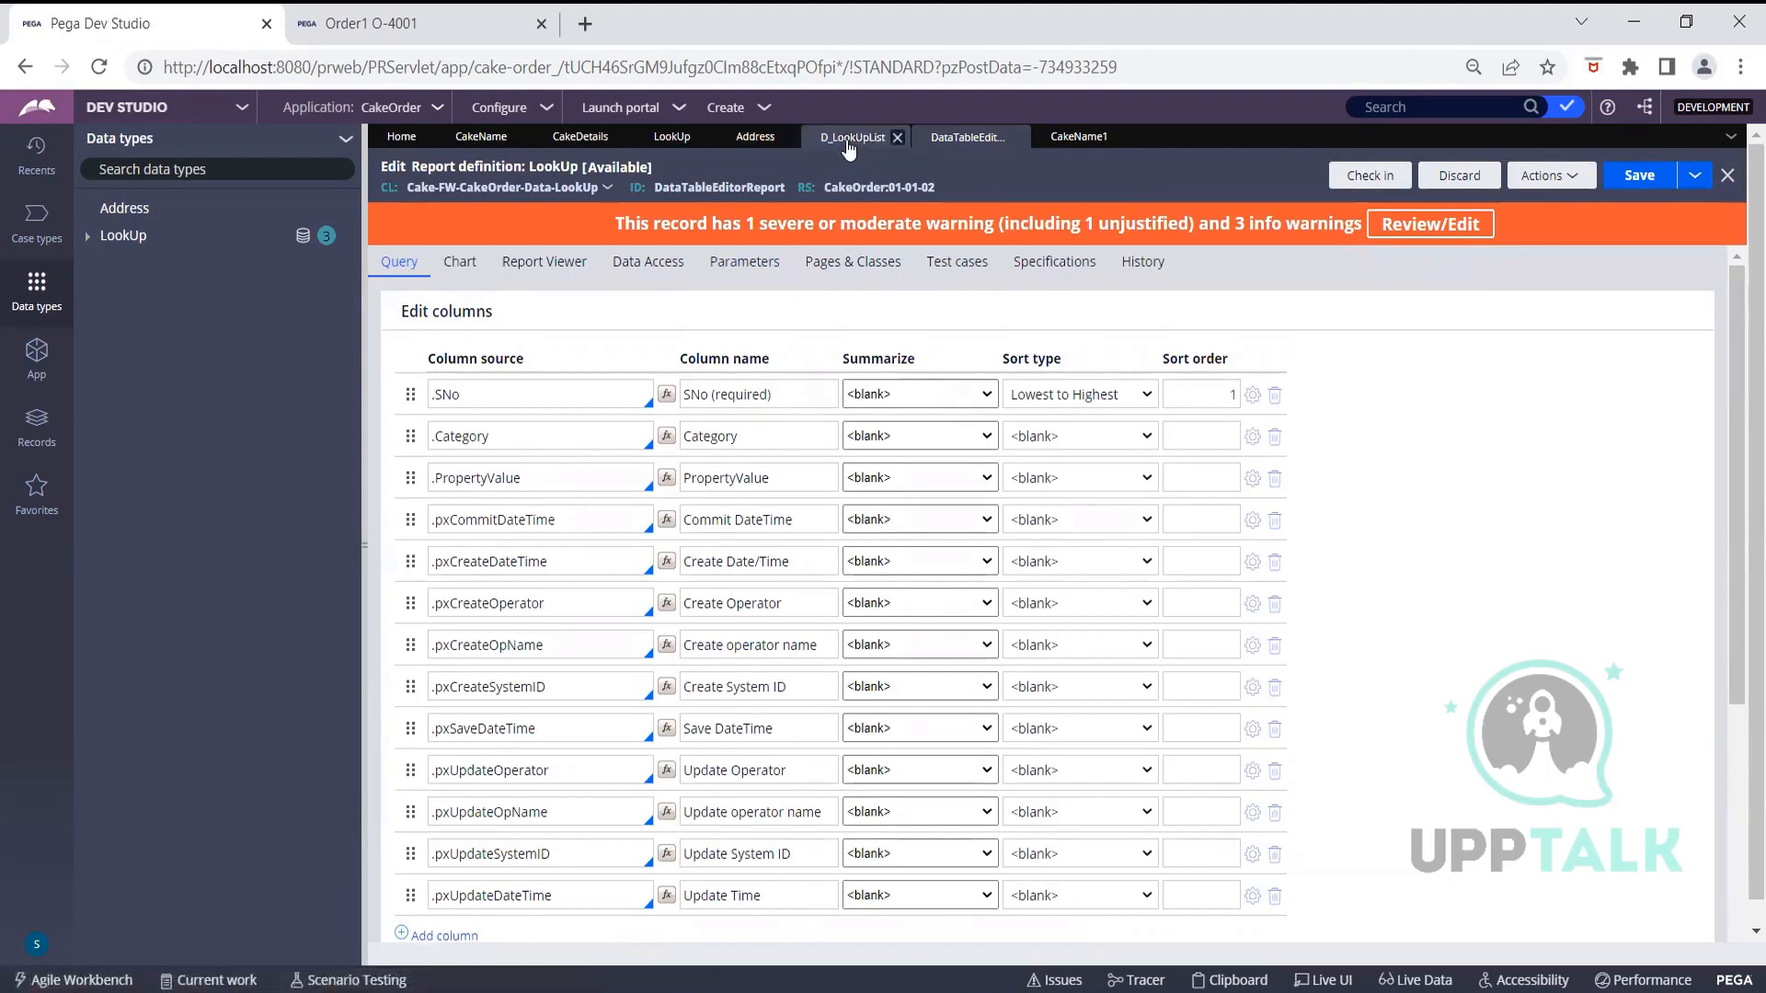
click(671, 137)
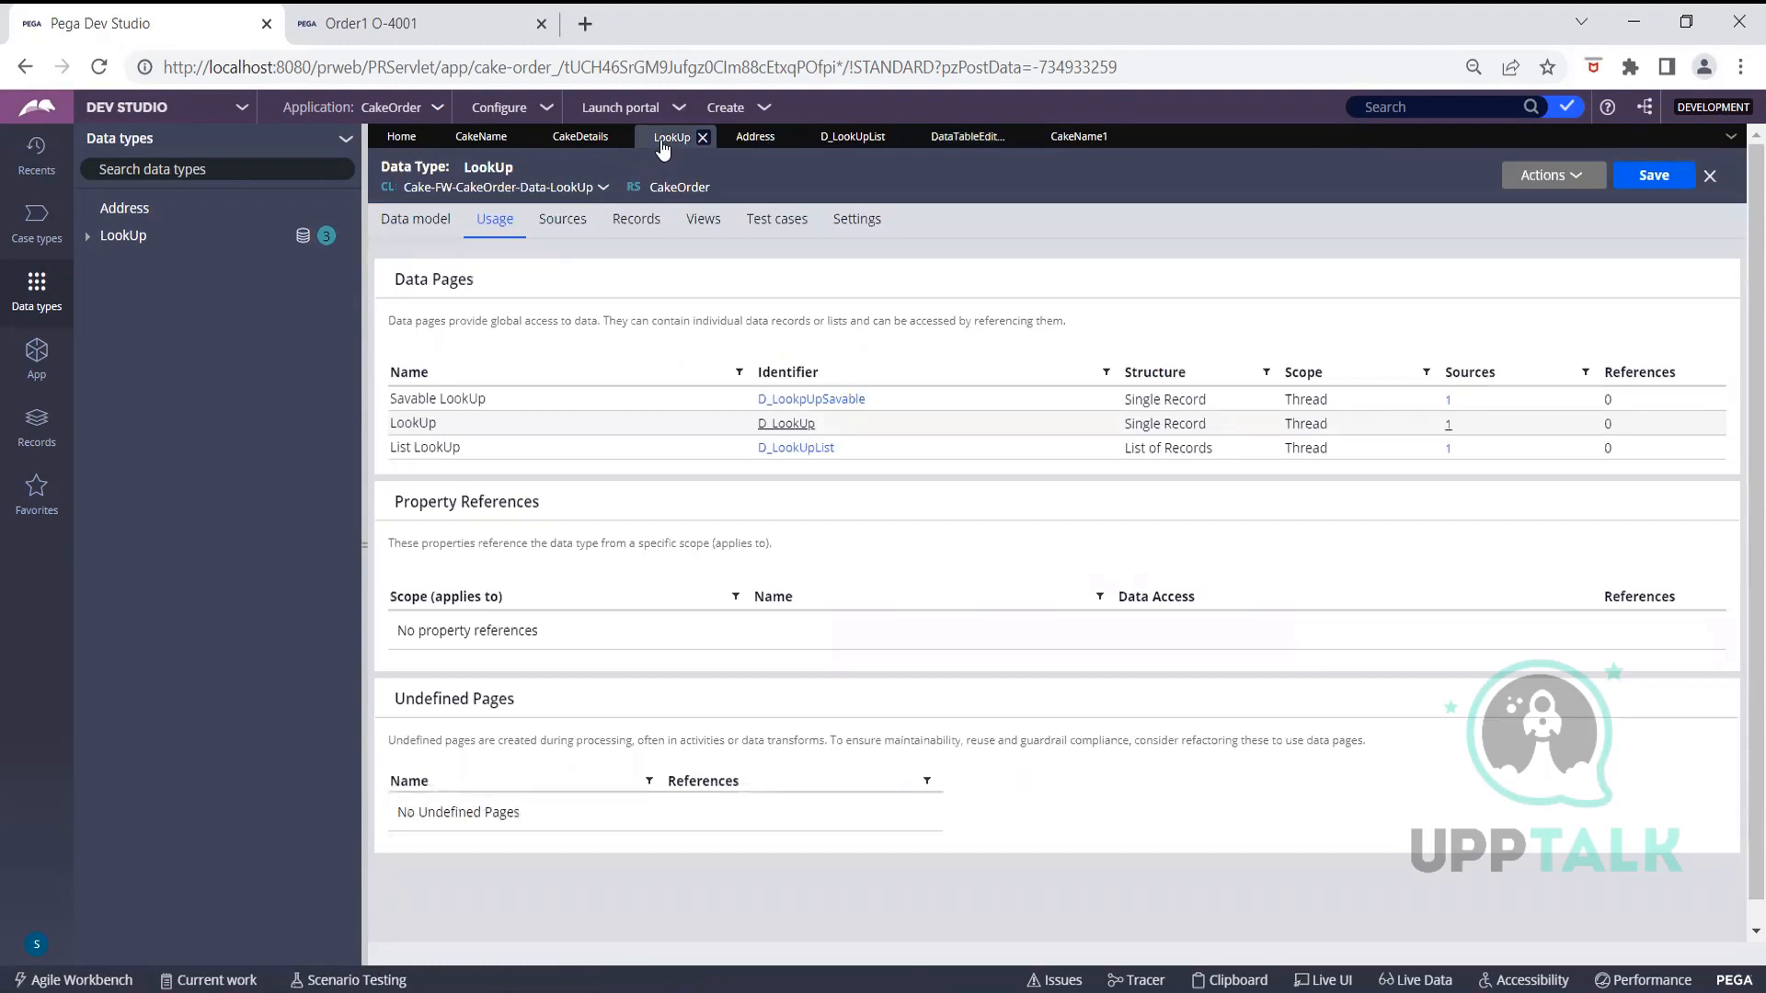
Add LookUp records 3/Decor/Bells and 5/Decor/Balloons on the Records tab
click(635, 221)
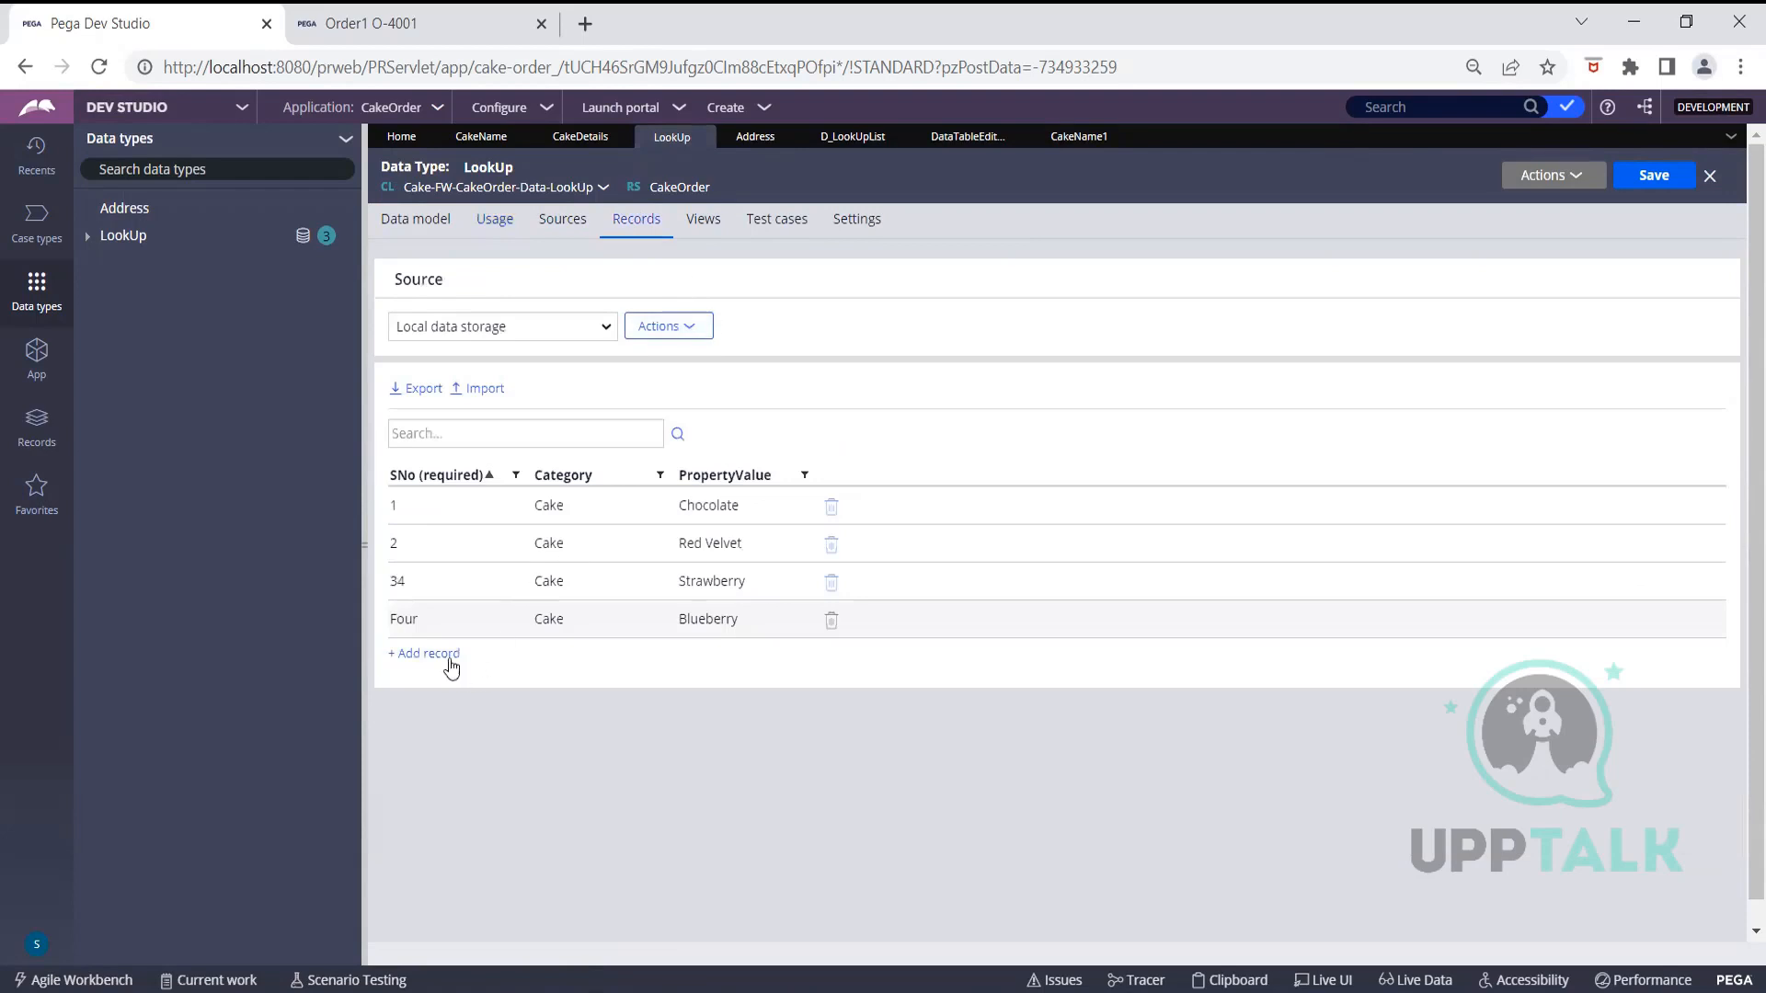
click(446, 657)
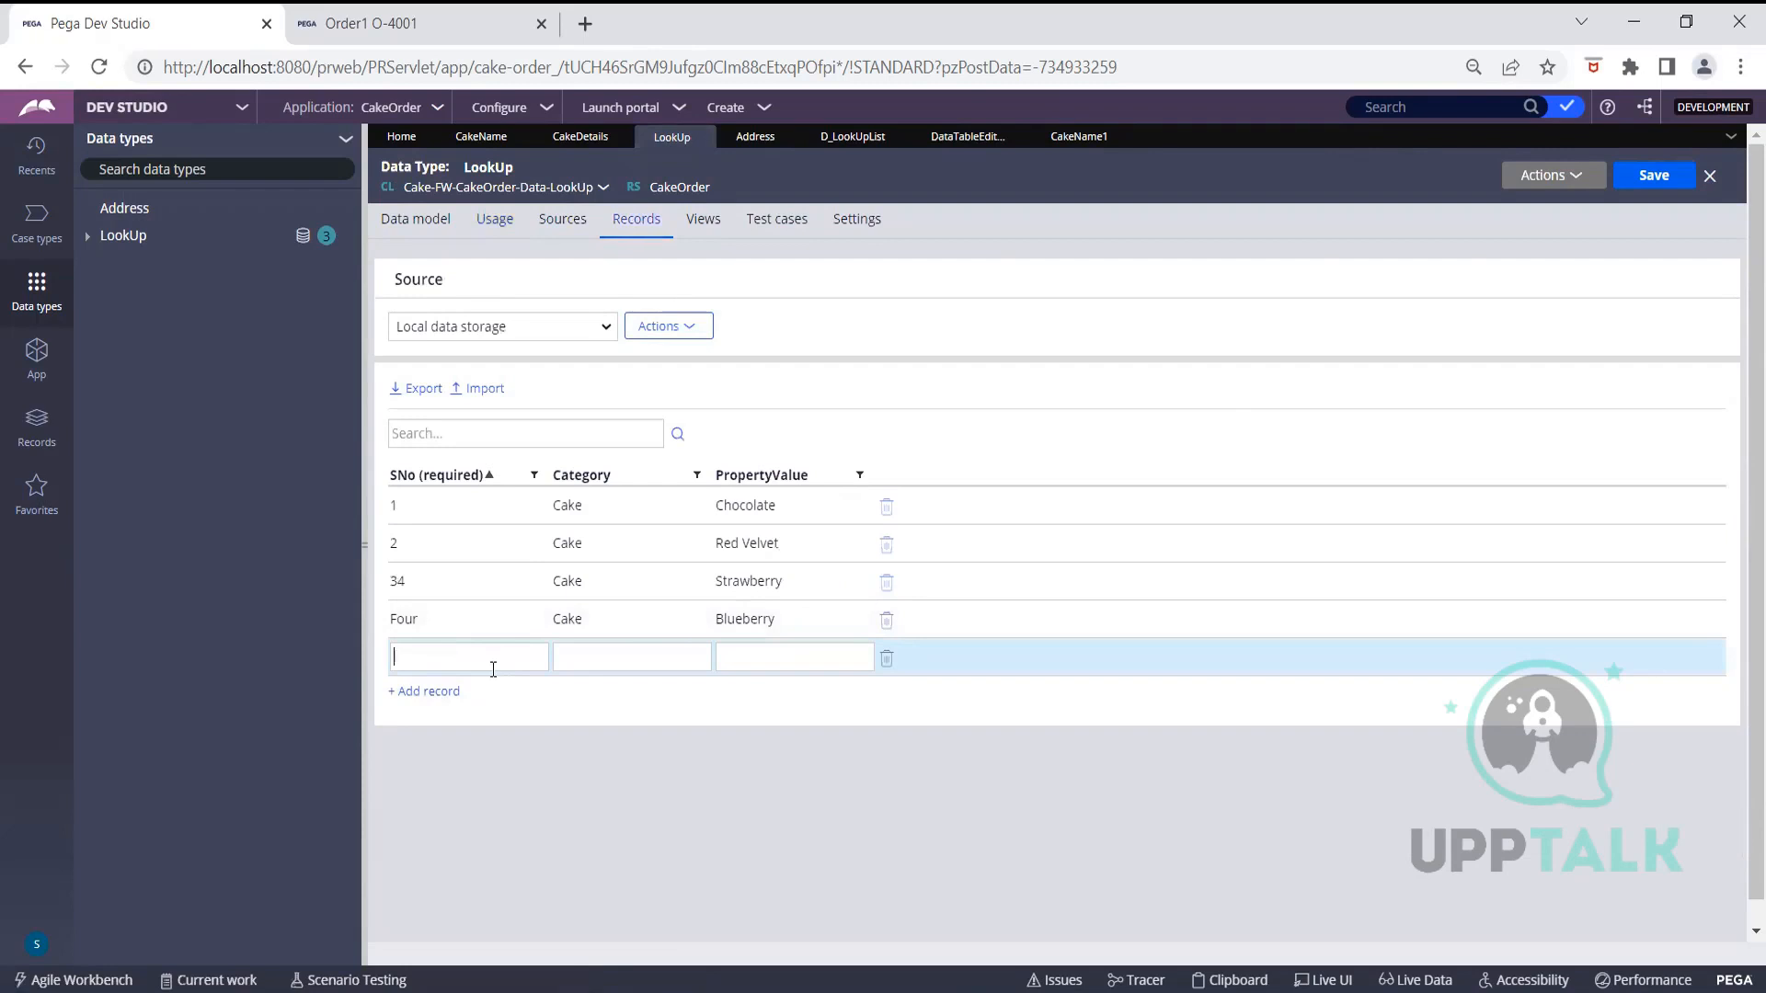
text(3)
click(603, 657)
text(Decor)
click(770, 661)
text(Bells)
click(448, 691)
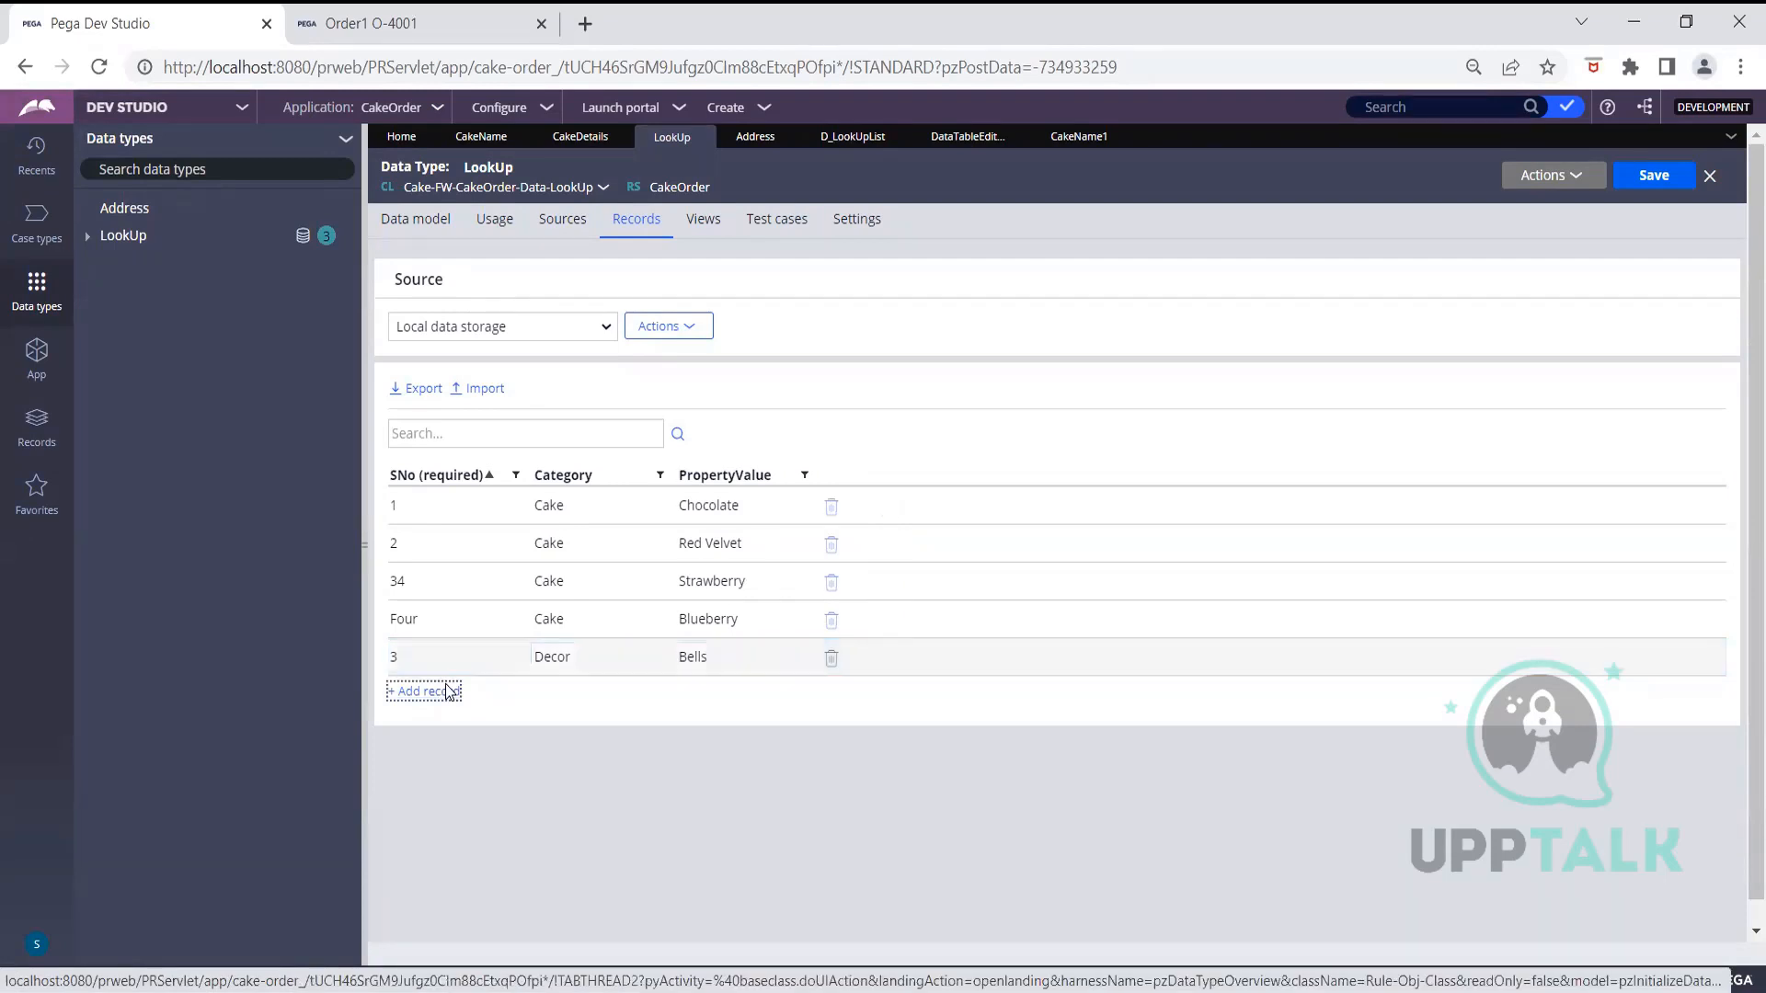
text(5)
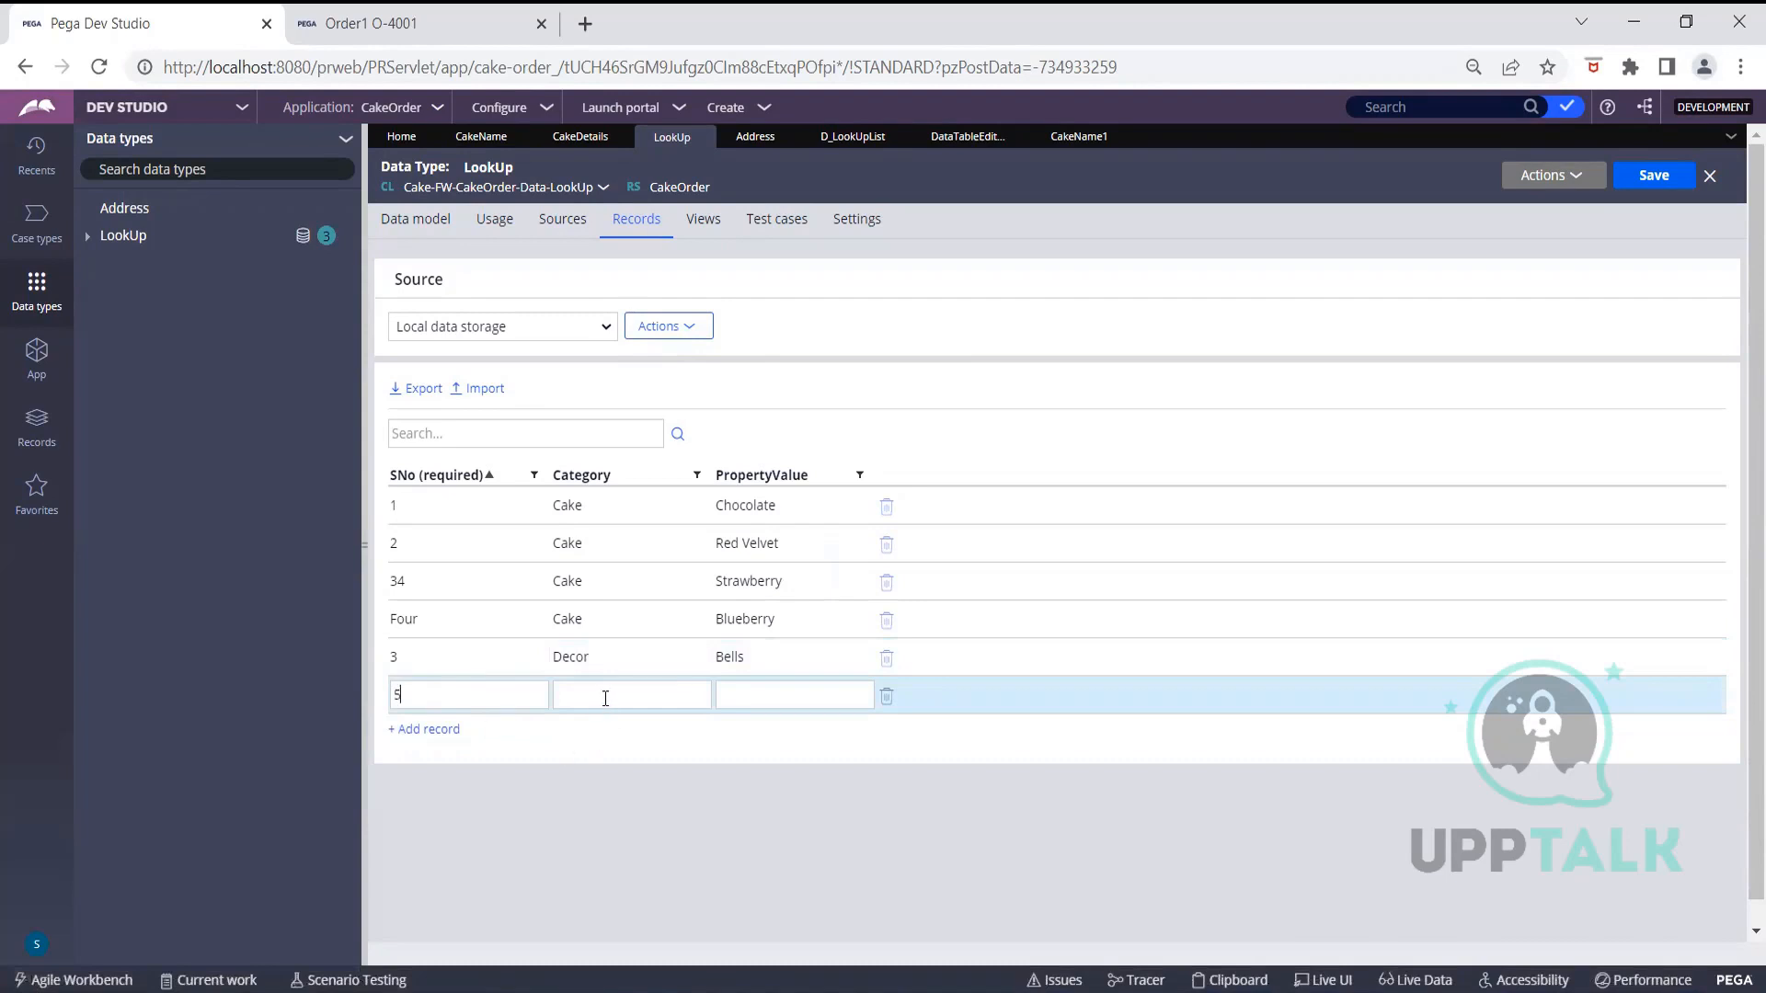
click(605, 698)
text(Decor)
click(824, 698)
text(Balloons)
Add record 6/Decor/Ribbons and save the LookUp records
click(440, 730)
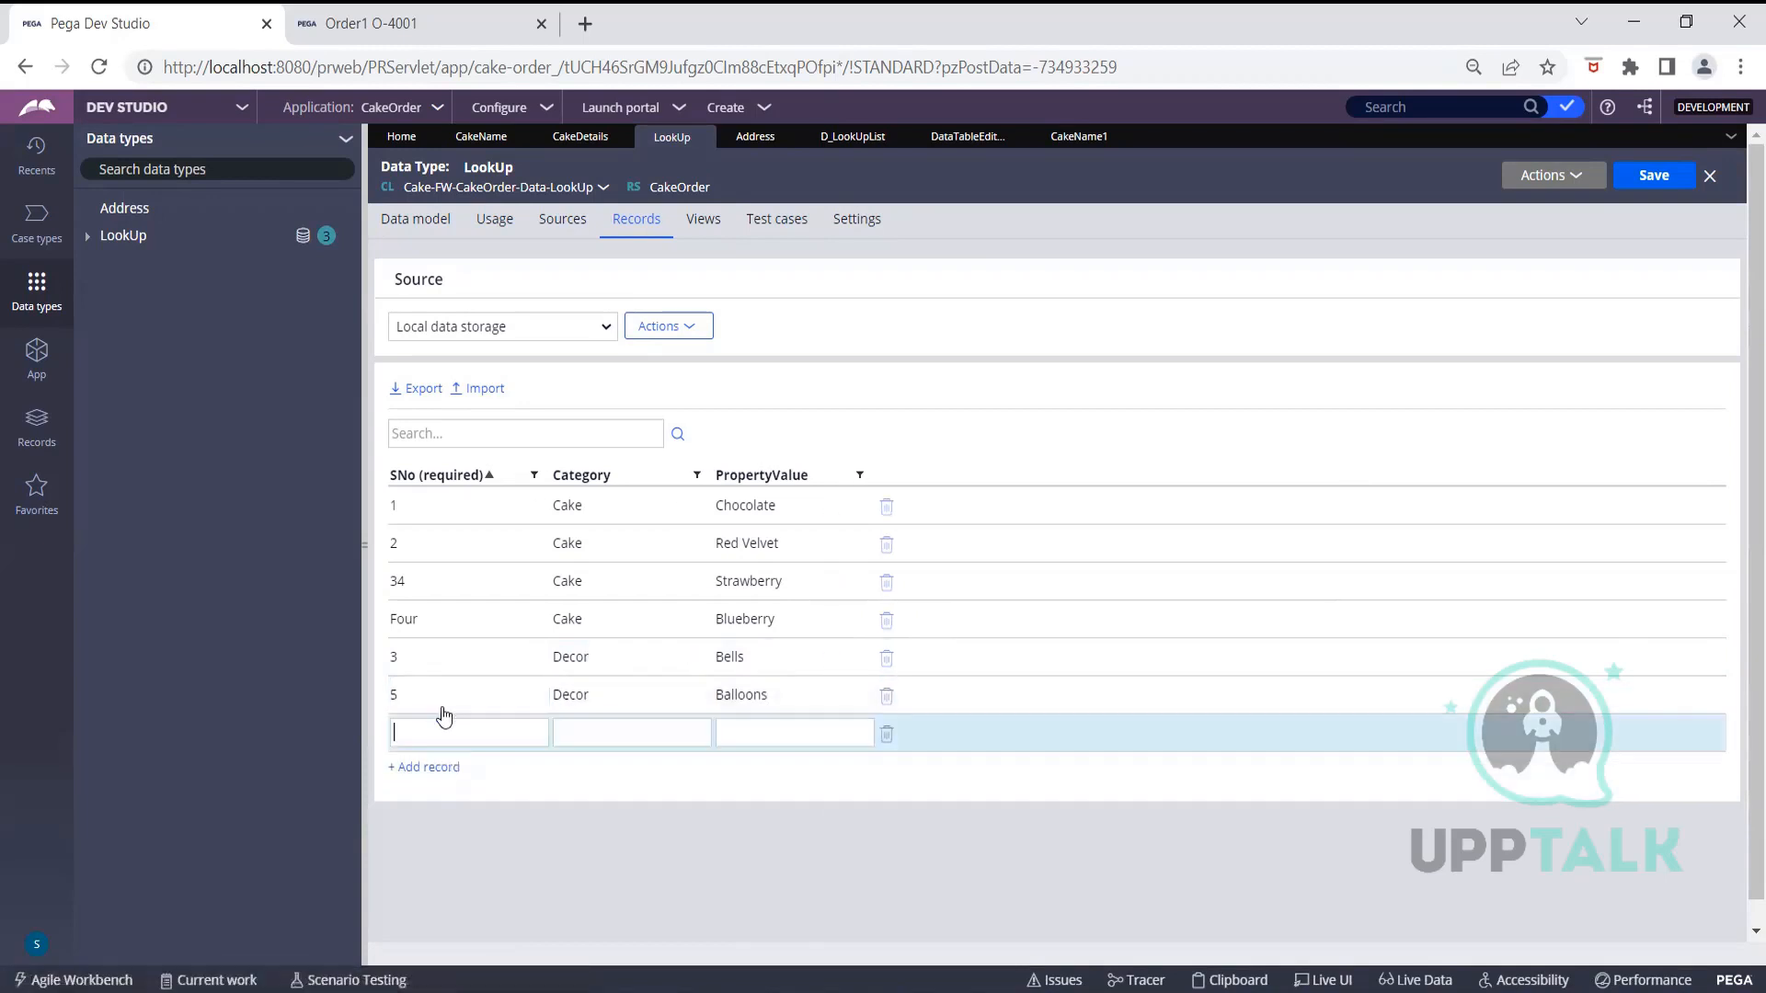
text(6)
click(592, 737)
text(Decor)
click(788, 731)
text(Ribb)
text(ons)
click(1652, 177)
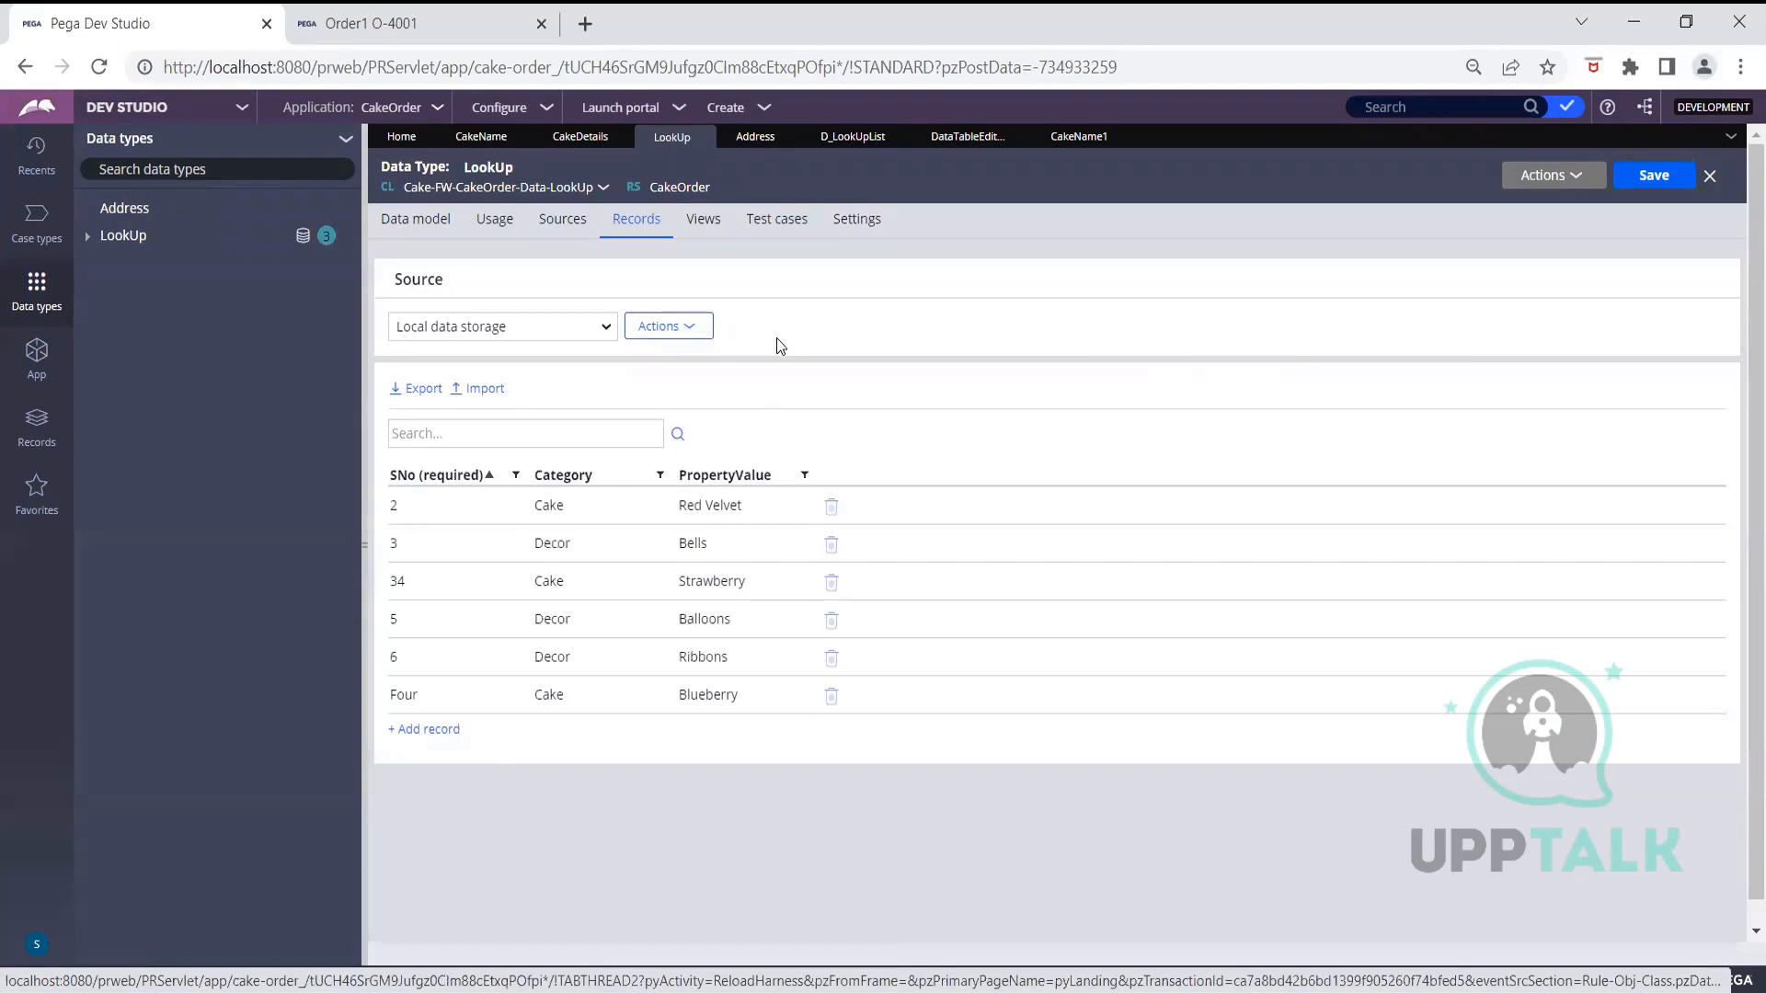
Return to CakeDetails and close the cell properties without changes
click(565, 140)
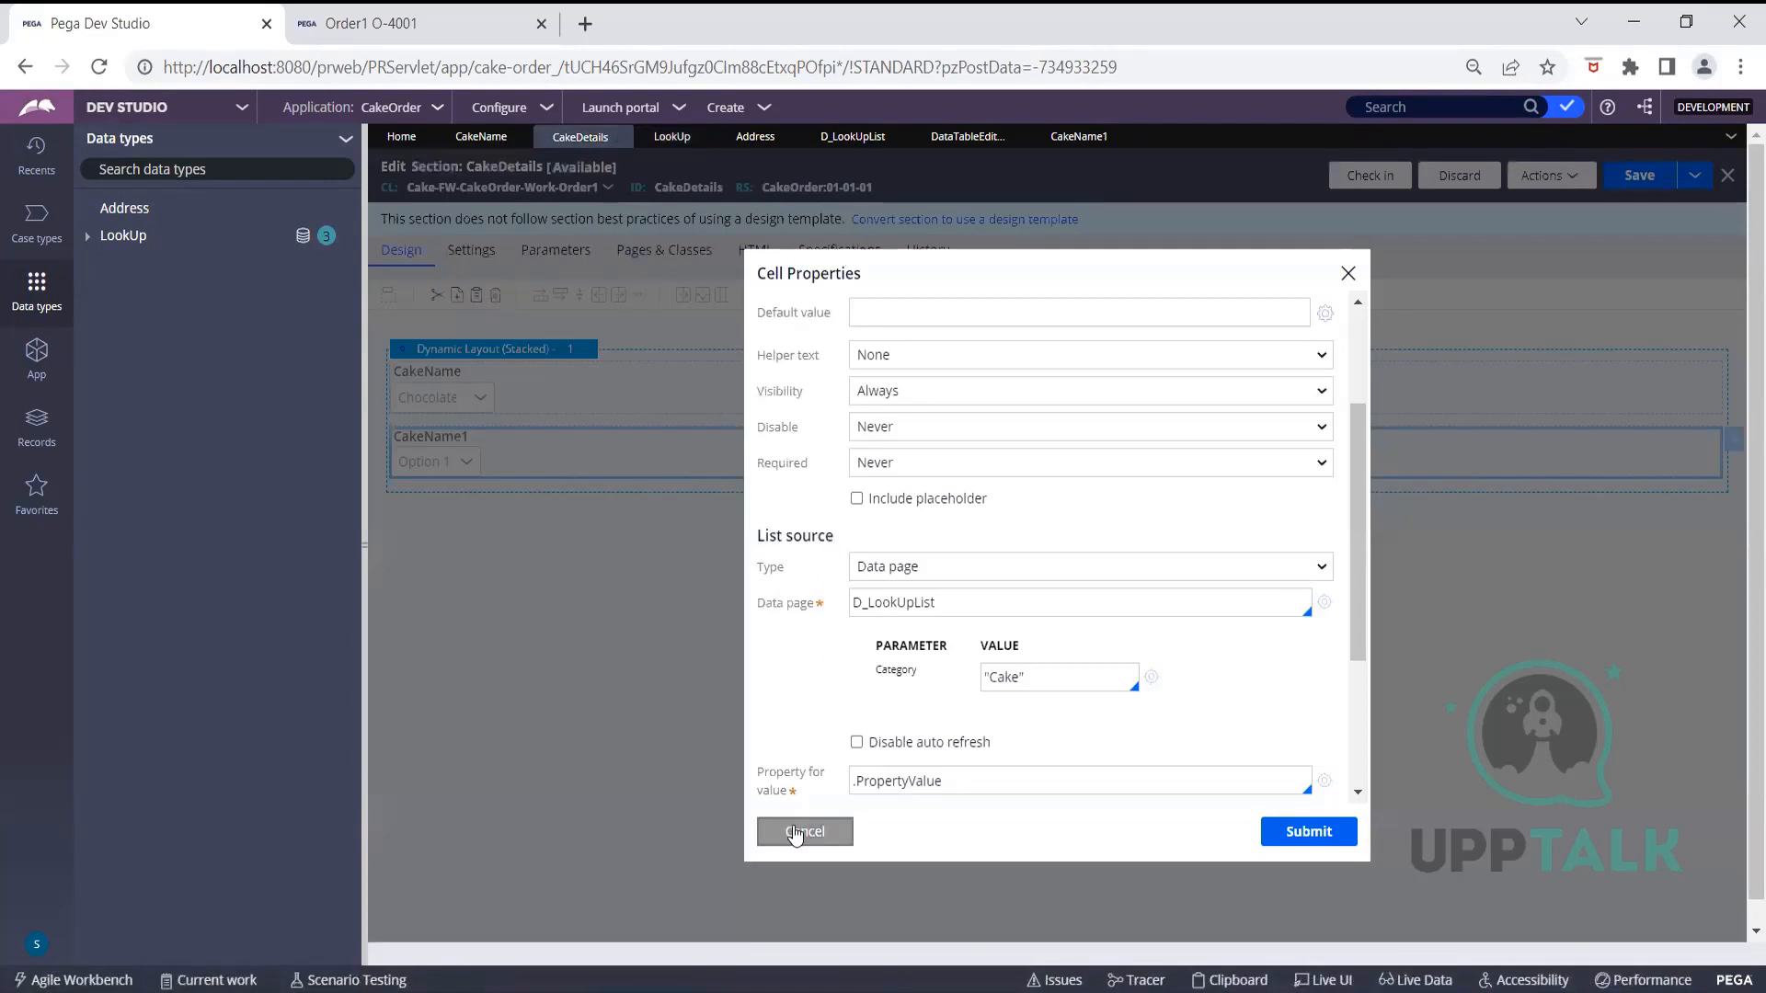
click(796, 830)
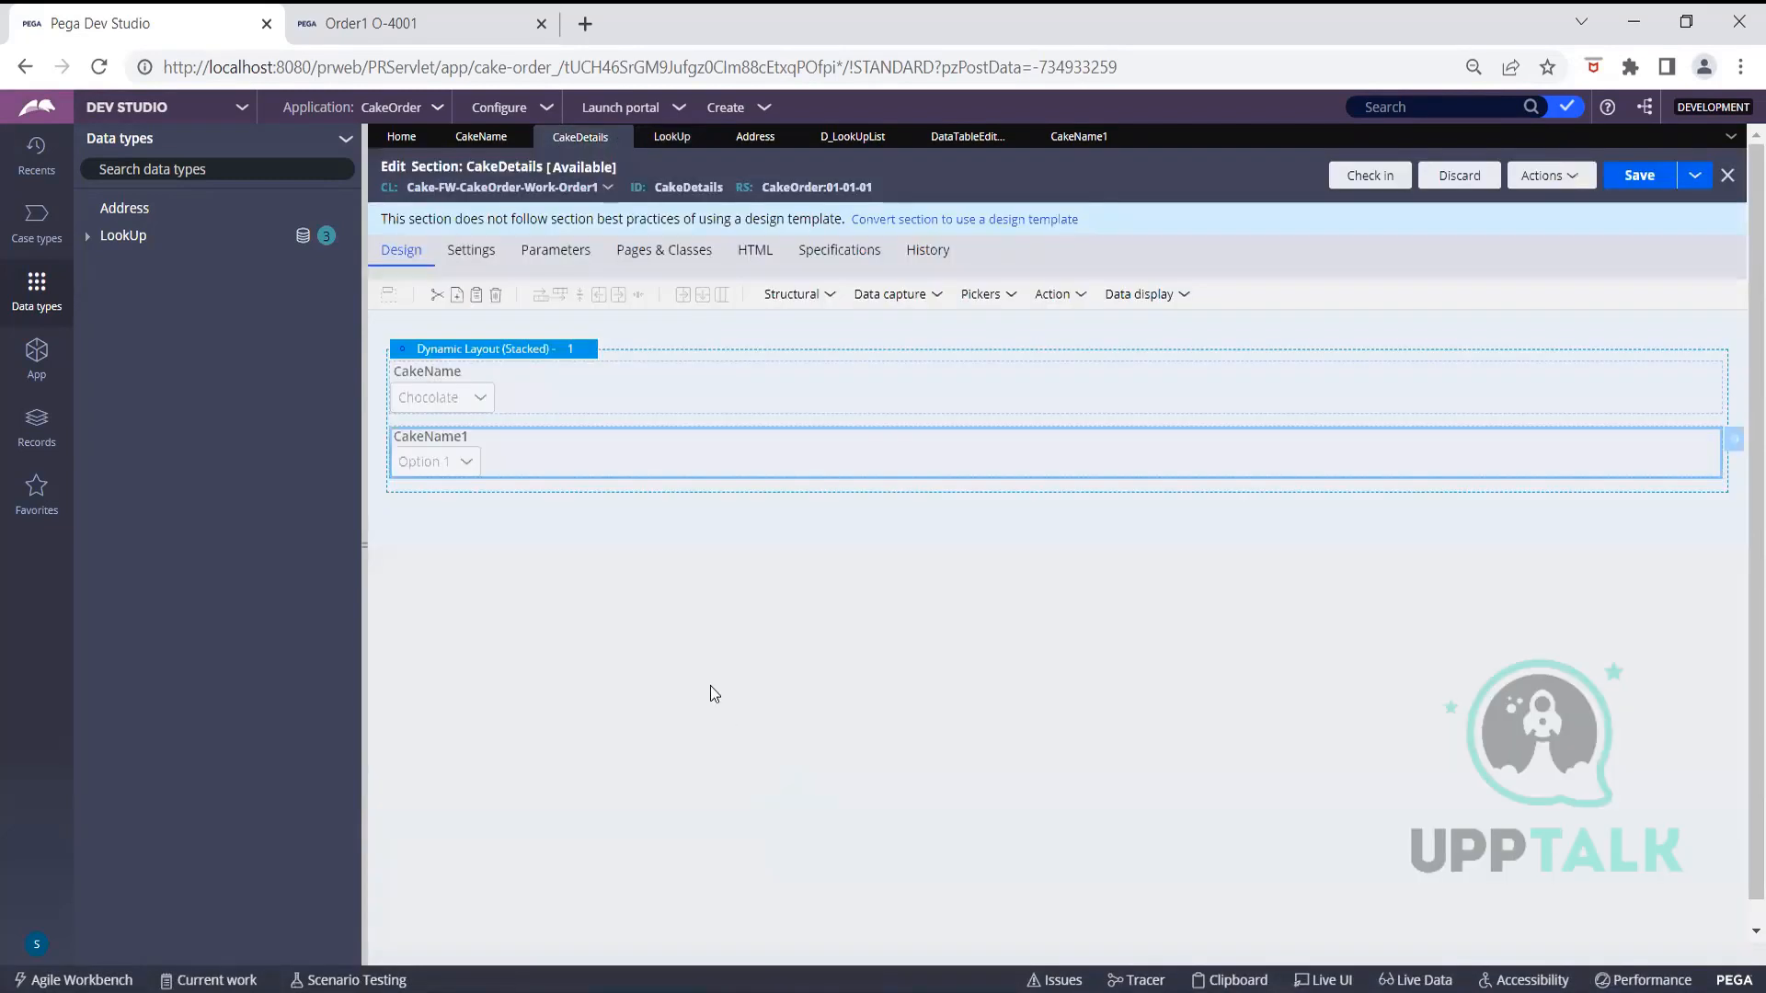
click(903, 307)
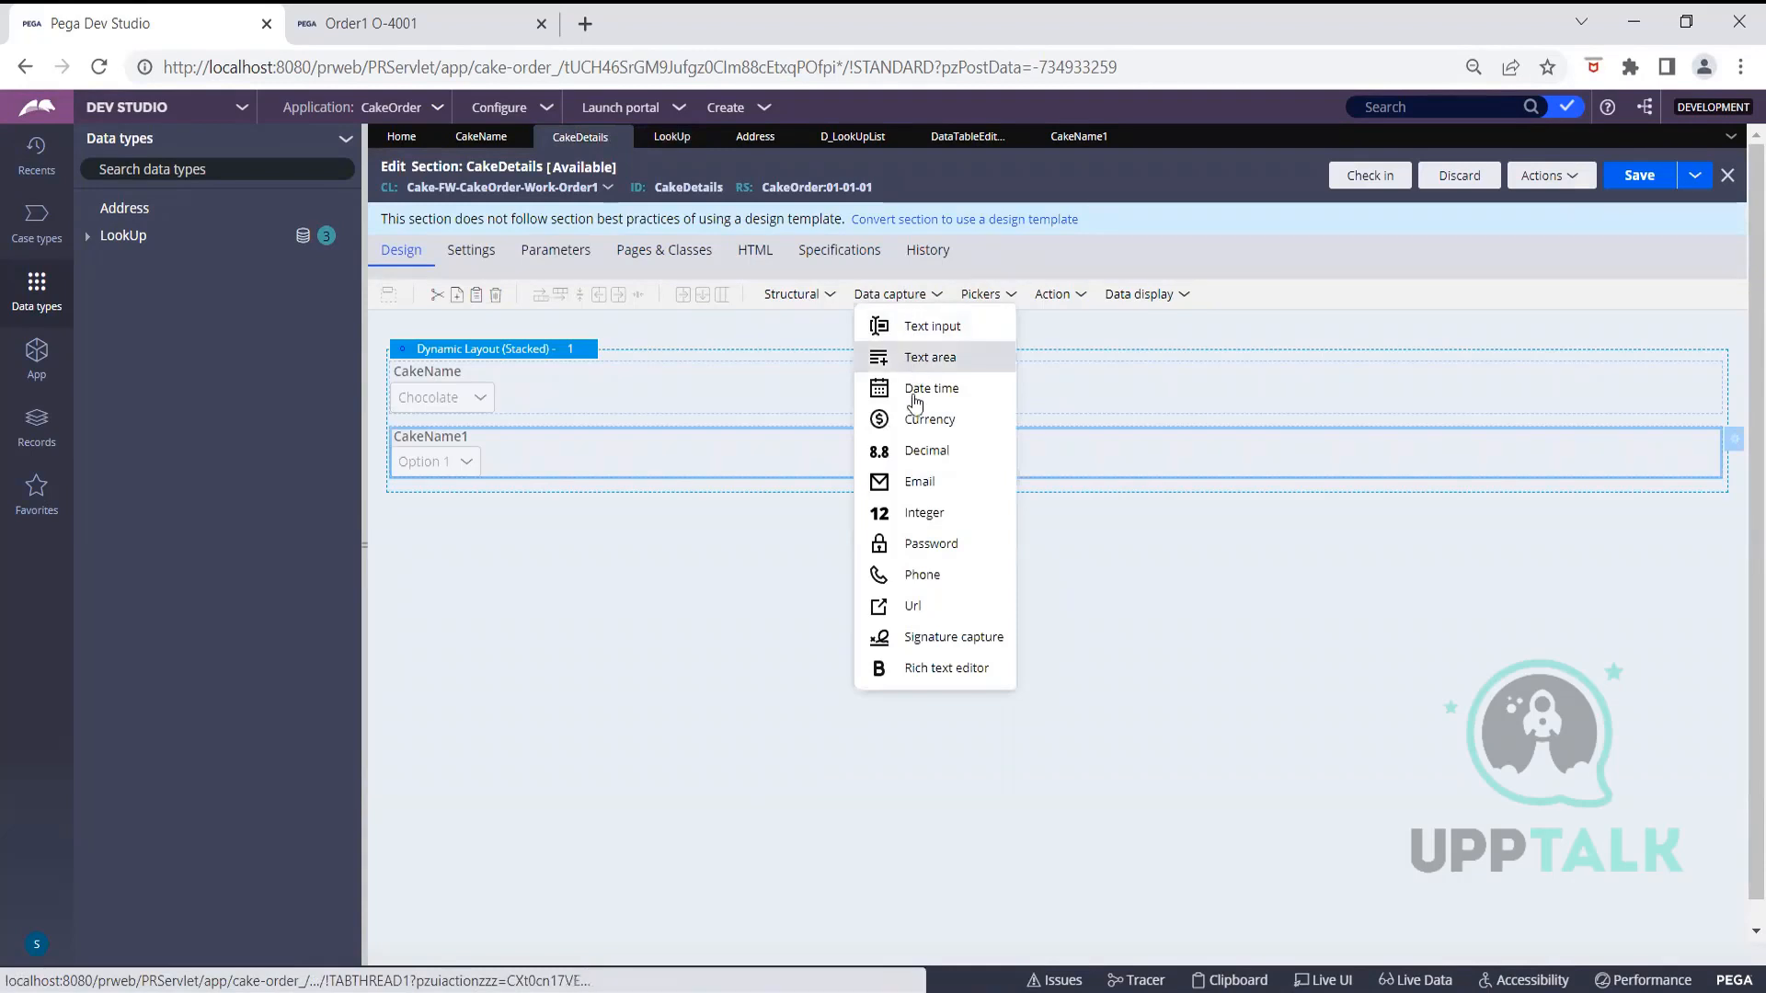
Add a Dropdown between CakeName and CakeName1, bind it to .Decor, and start creating Decor
click(975, 294)
drag(1020, 423, 574, 438)
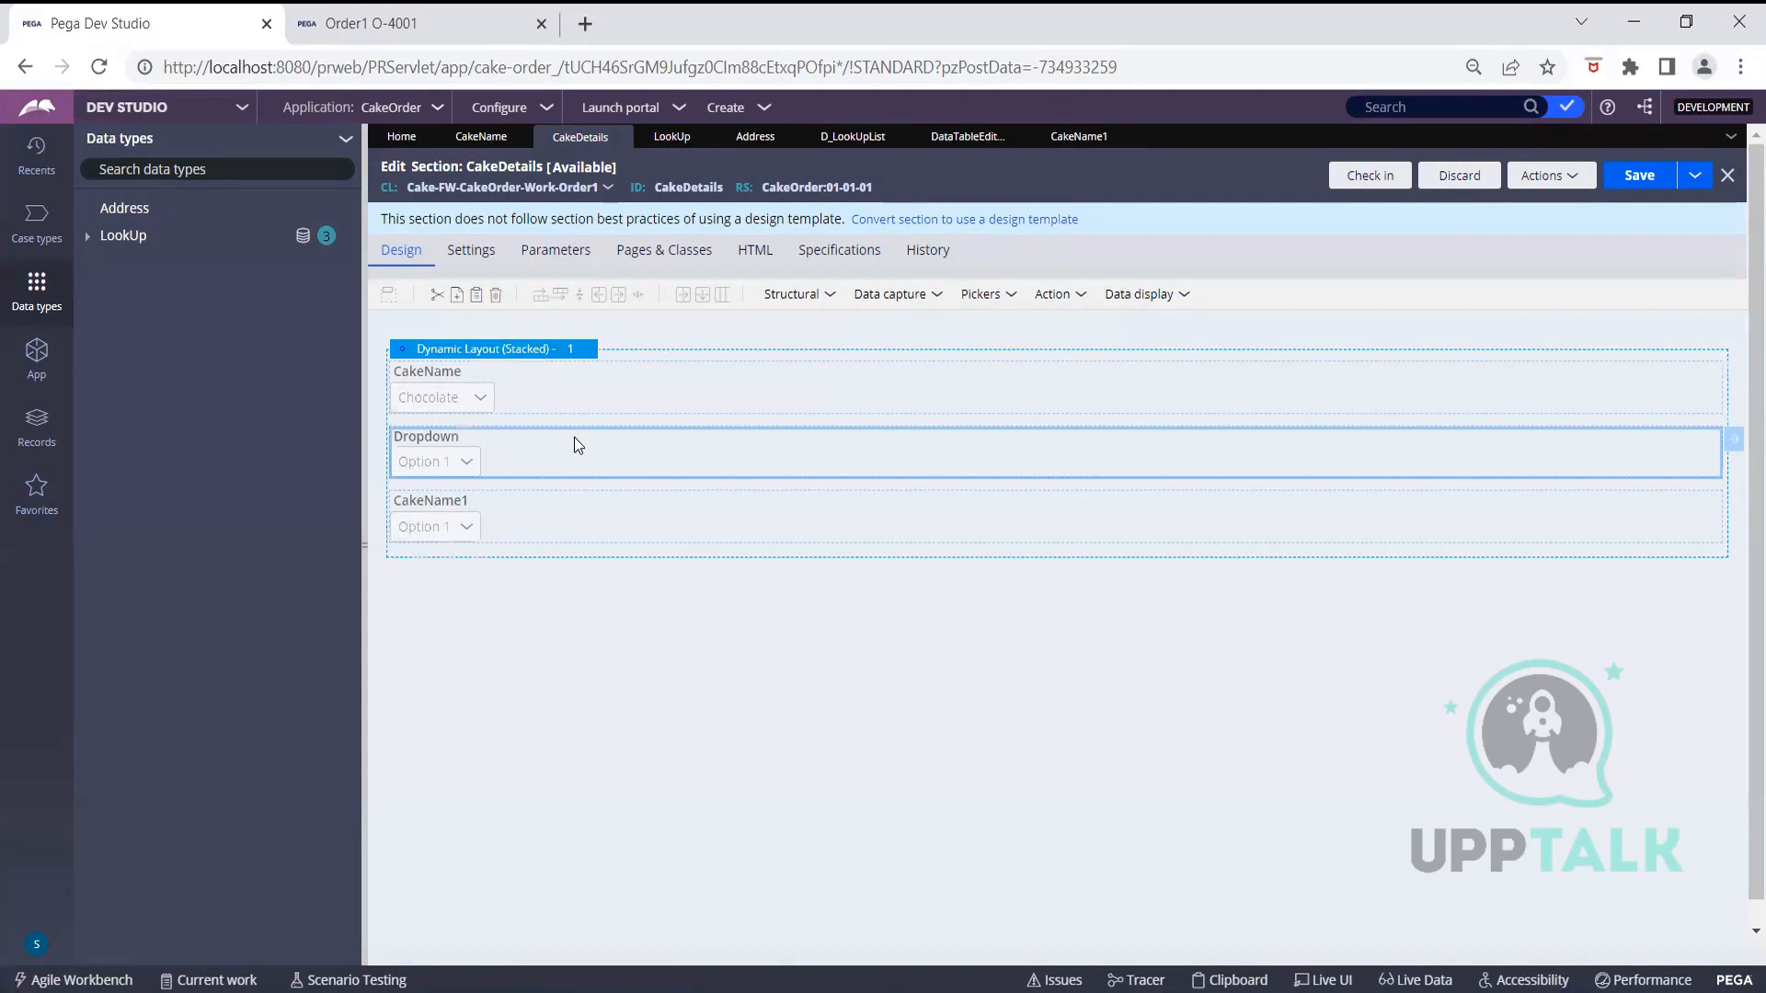
click(1741, 443)
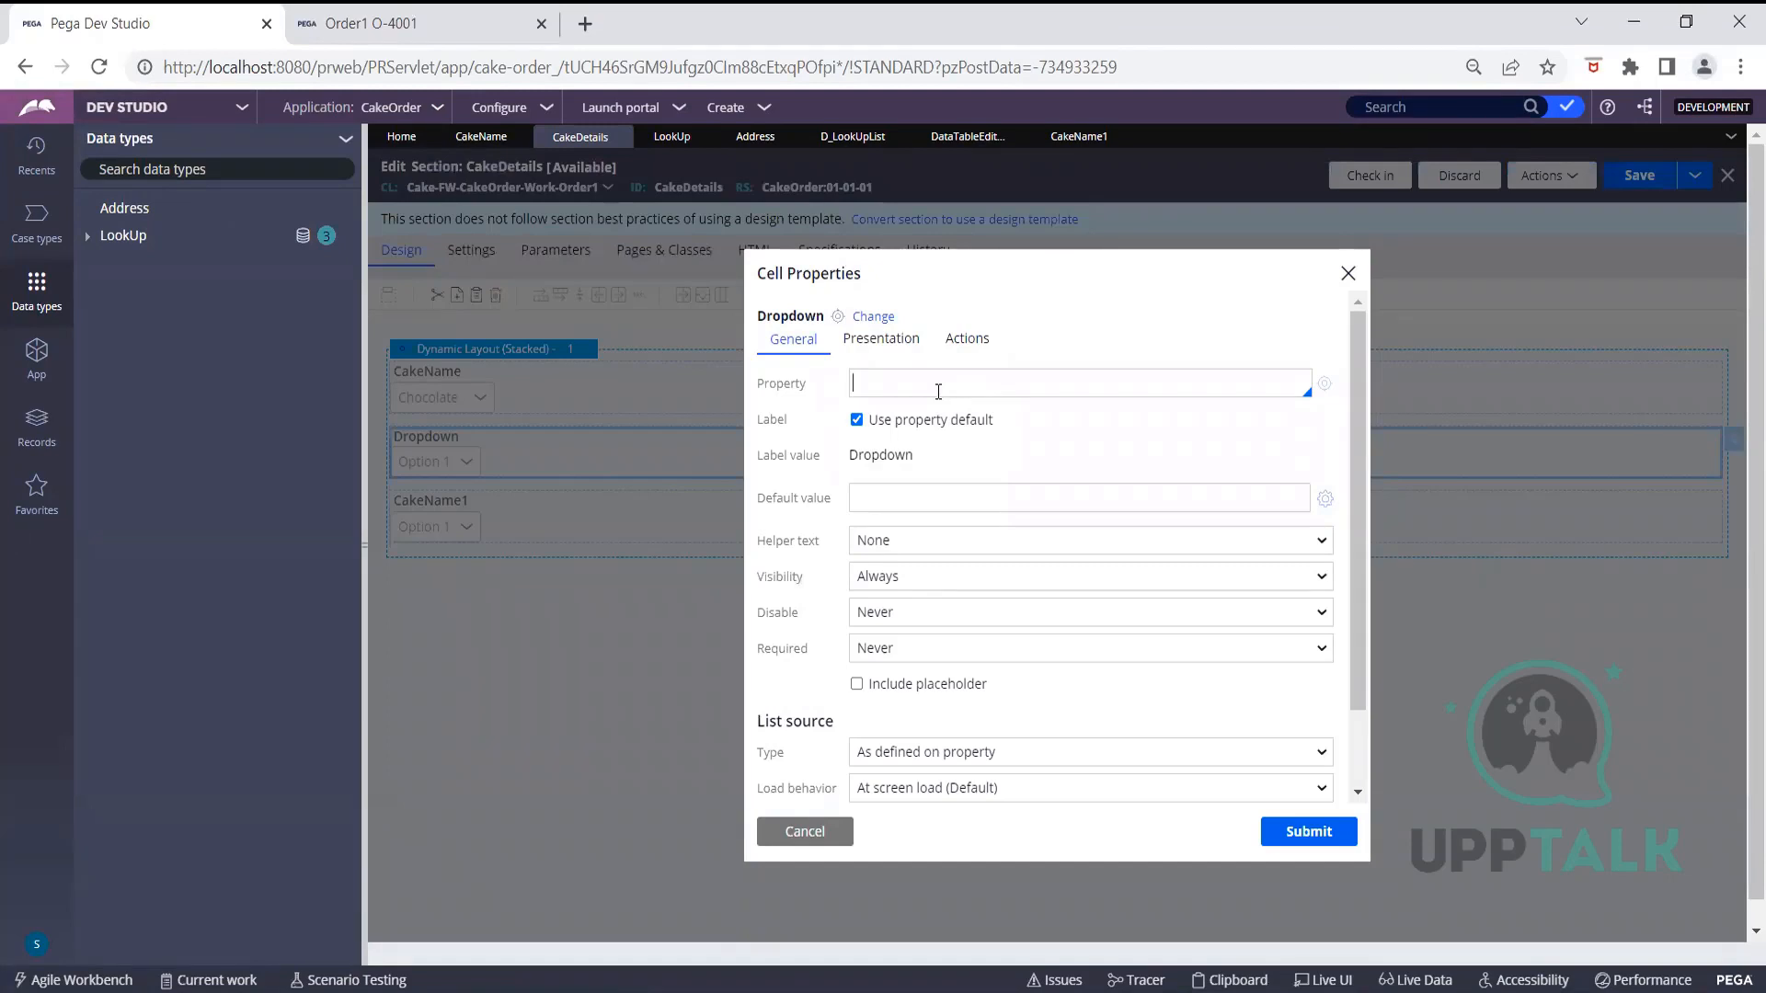
click(939, 392)
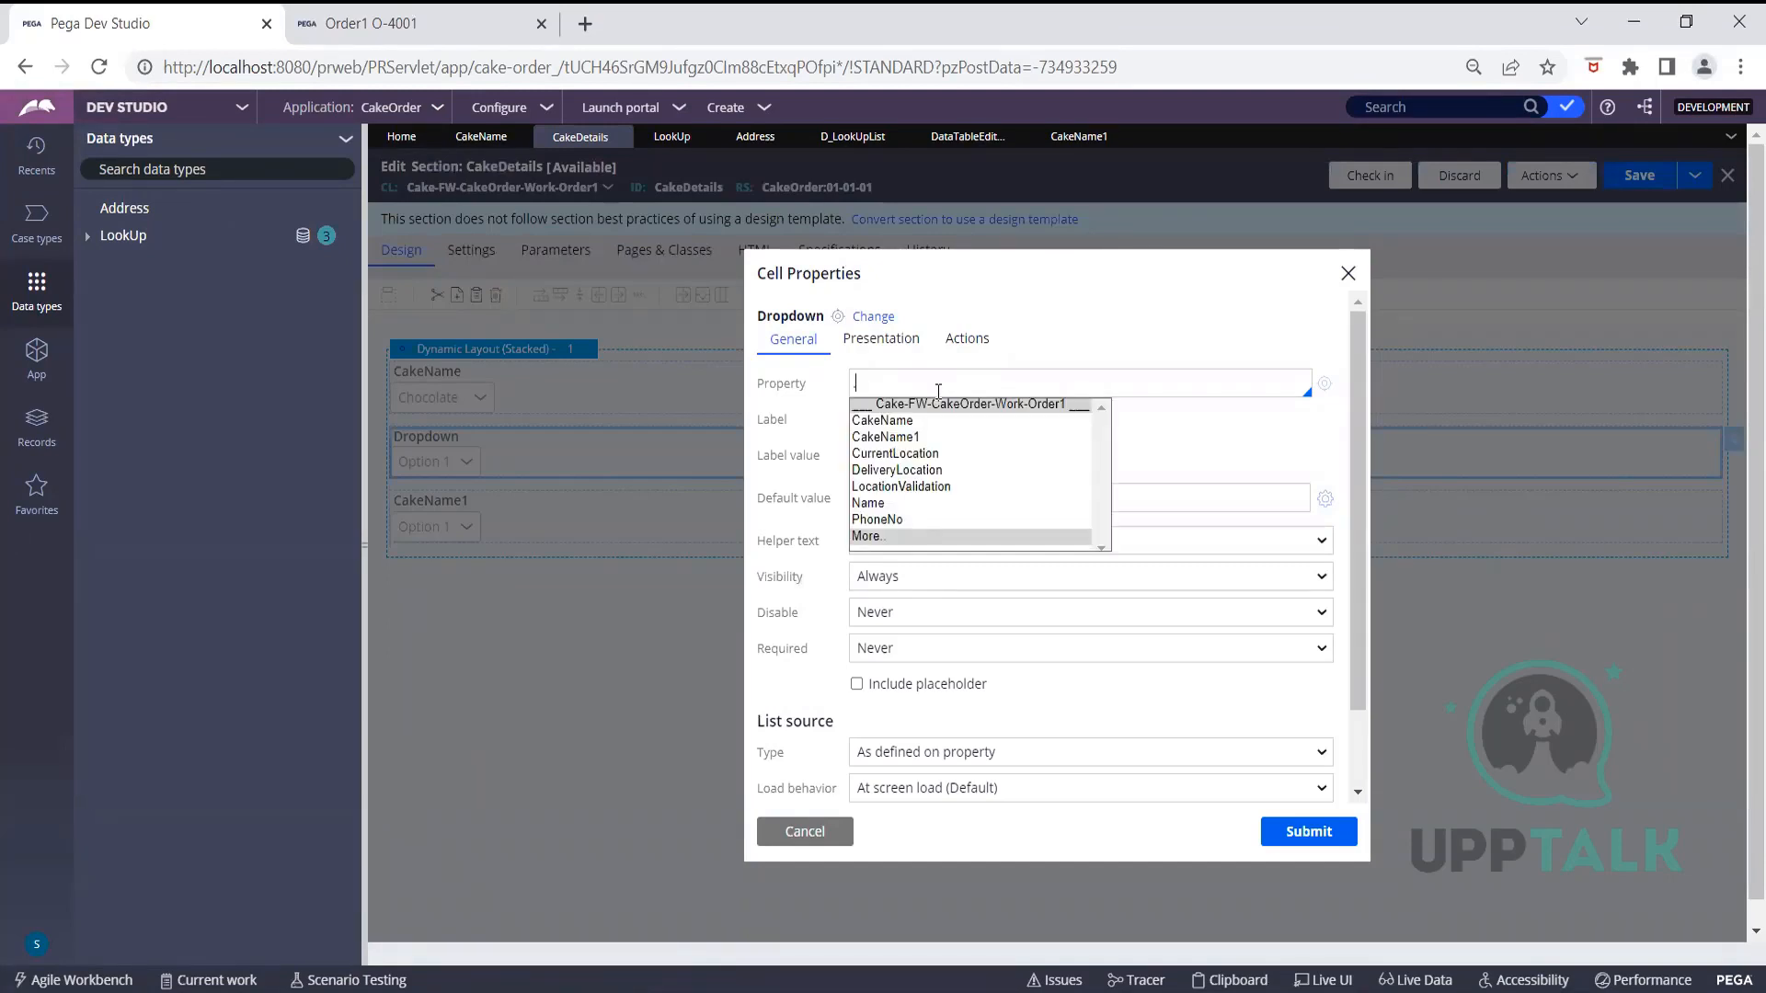
text(.Other)
key(BackSpace)
key(BackSpace)
key(BackSpace)
key(BackSpace)
key(BackSpace)
text(Decor)
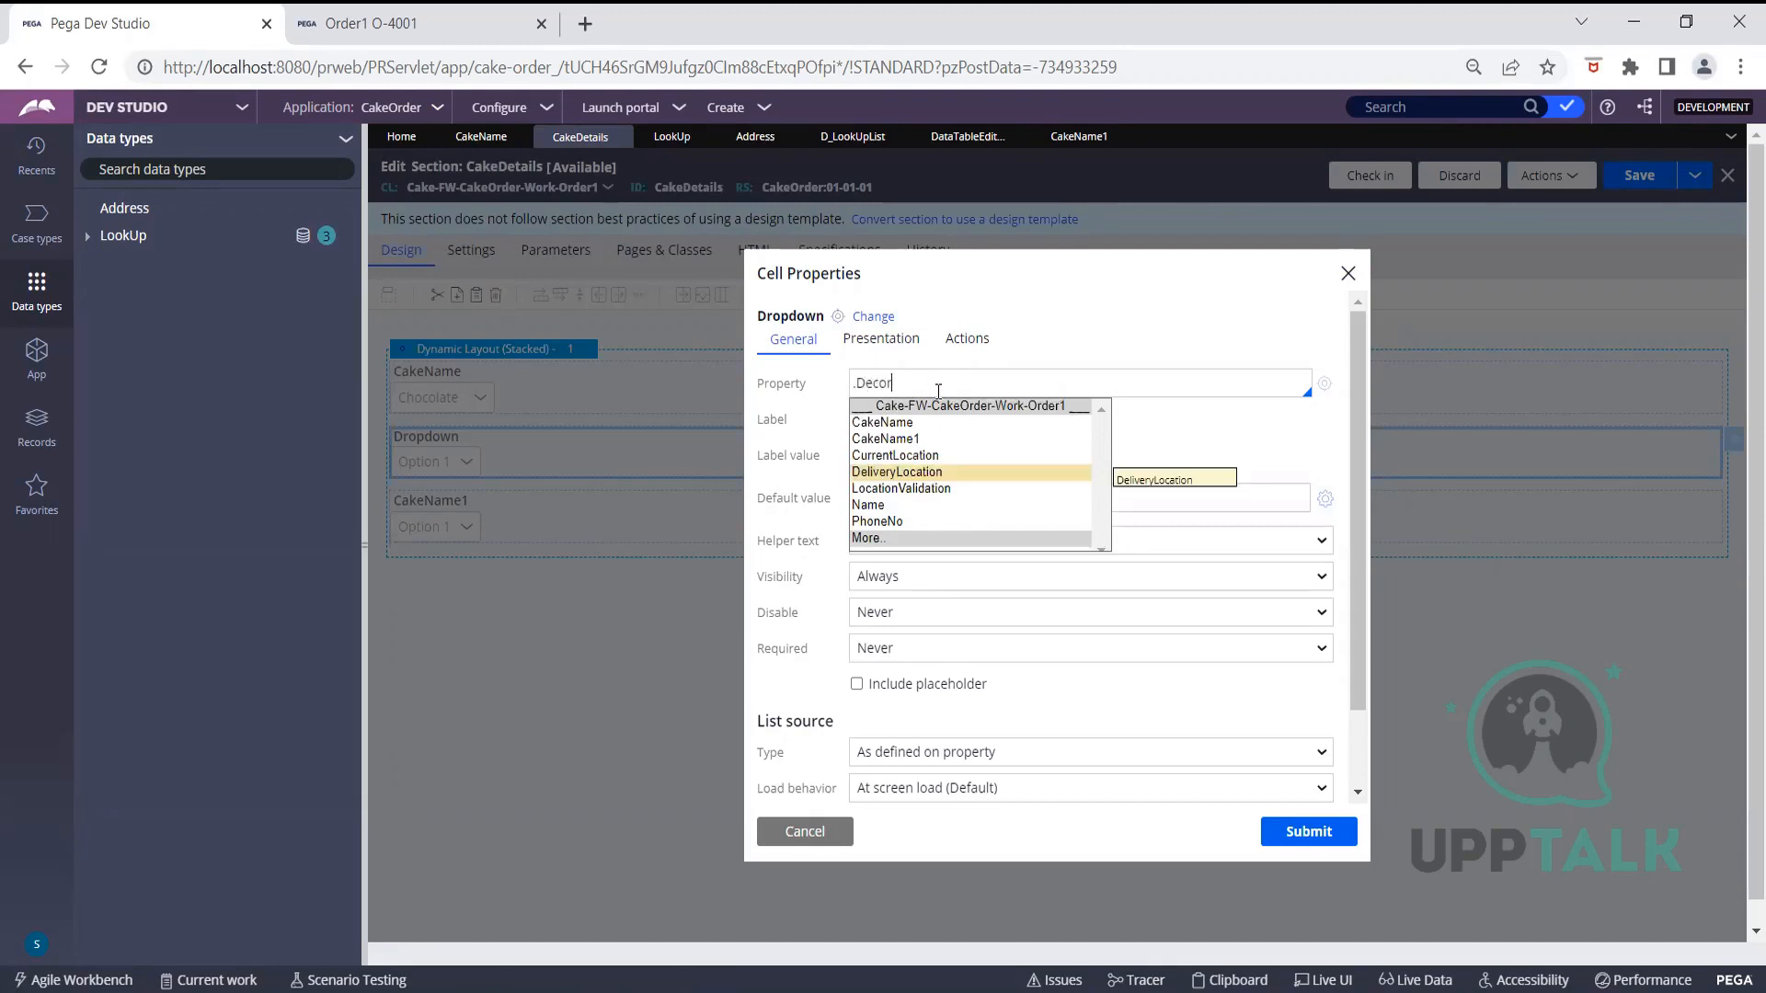
click(1325, 384)
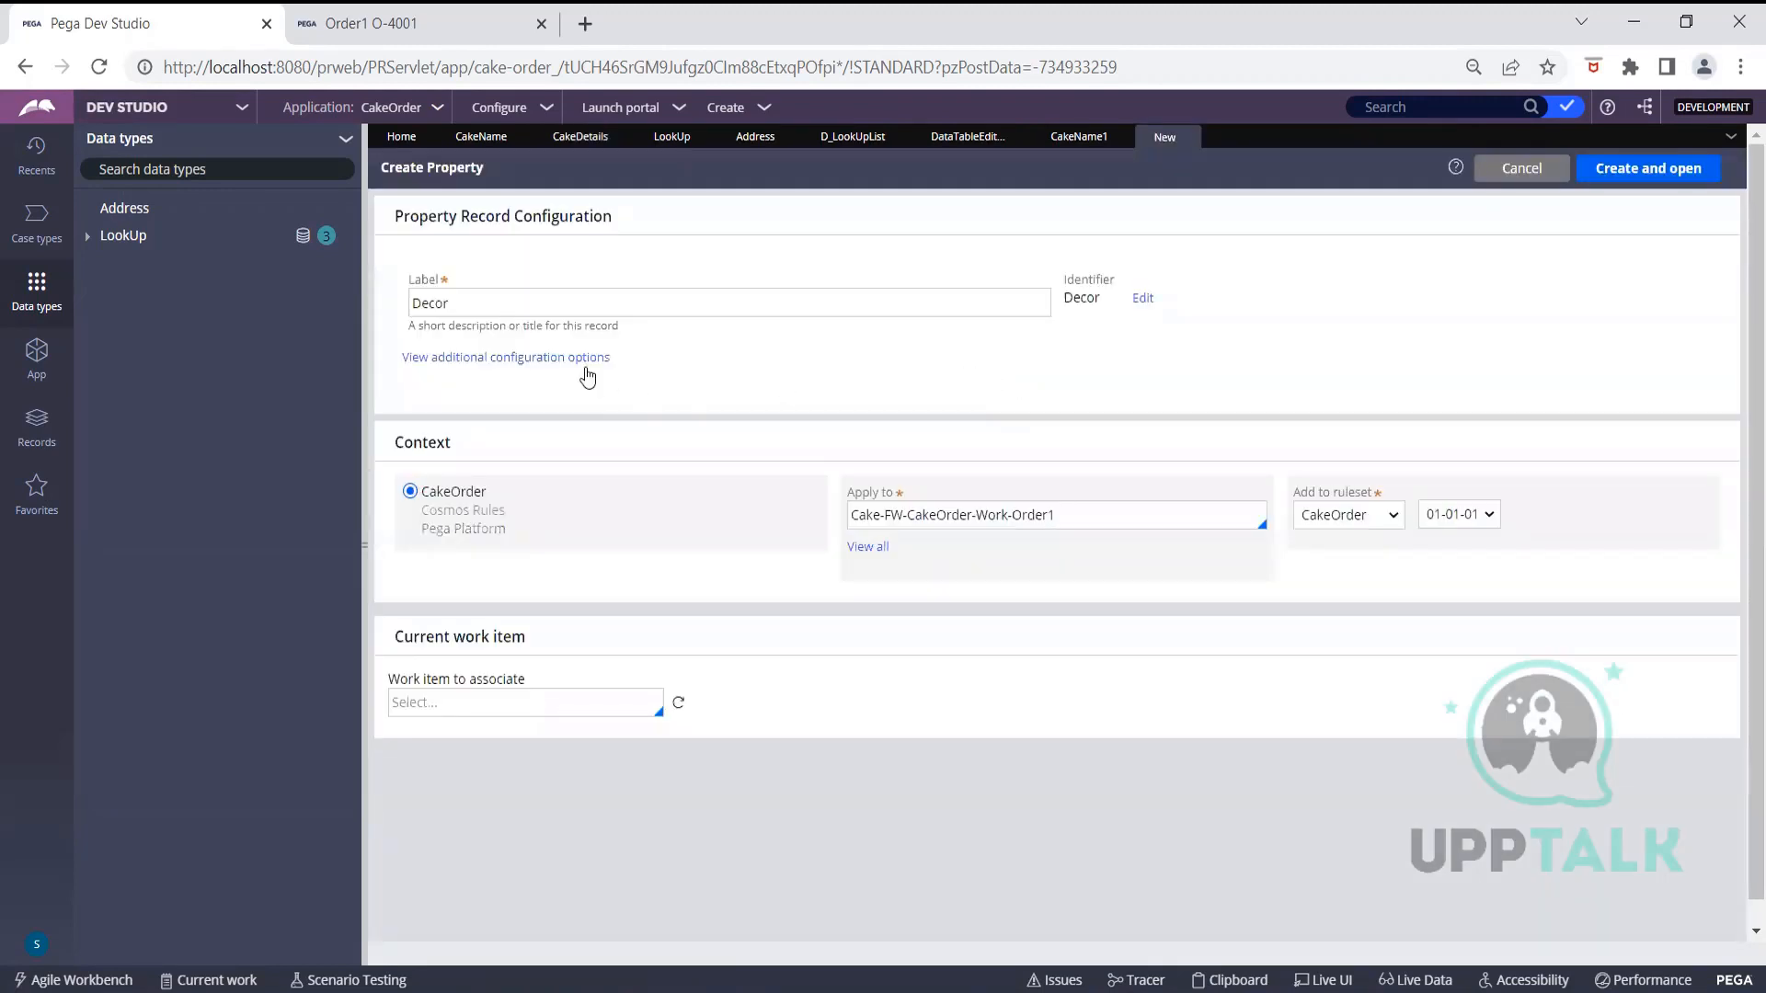
Create and save the Text property Decor, then return to the CakeDetails dropdown's cell properties
click(1647, 171)
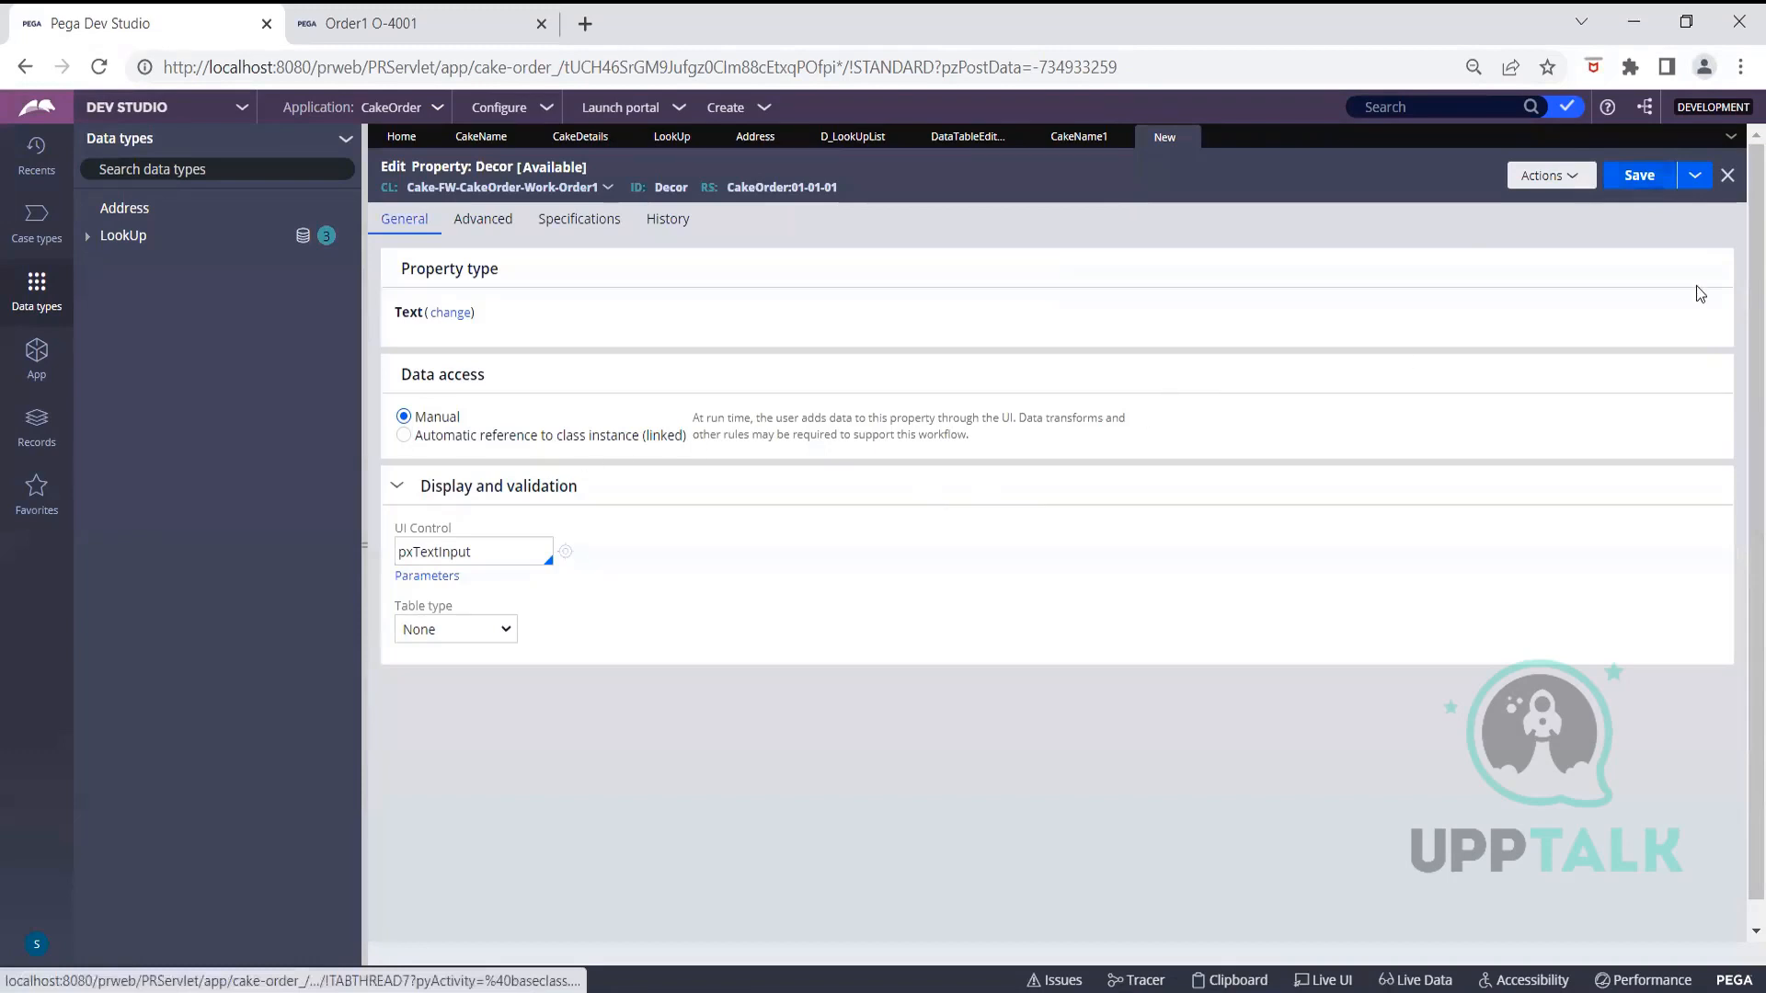
click(1655, 181)
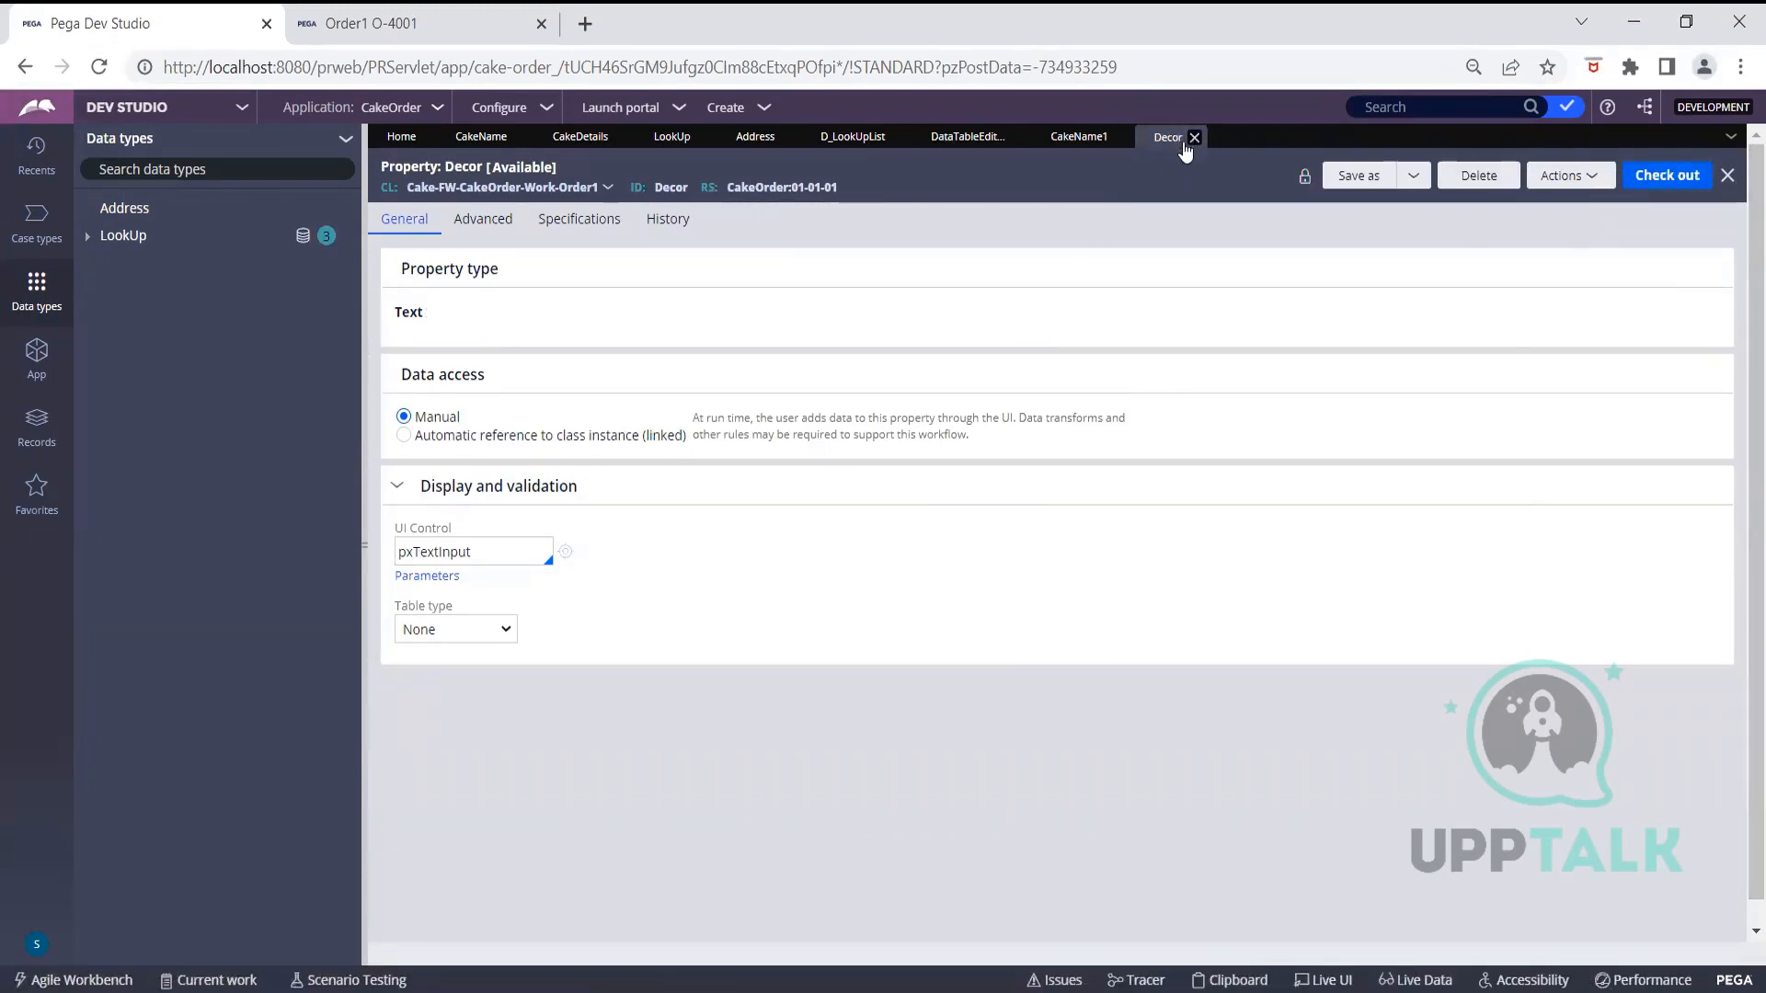
click(581, 138)
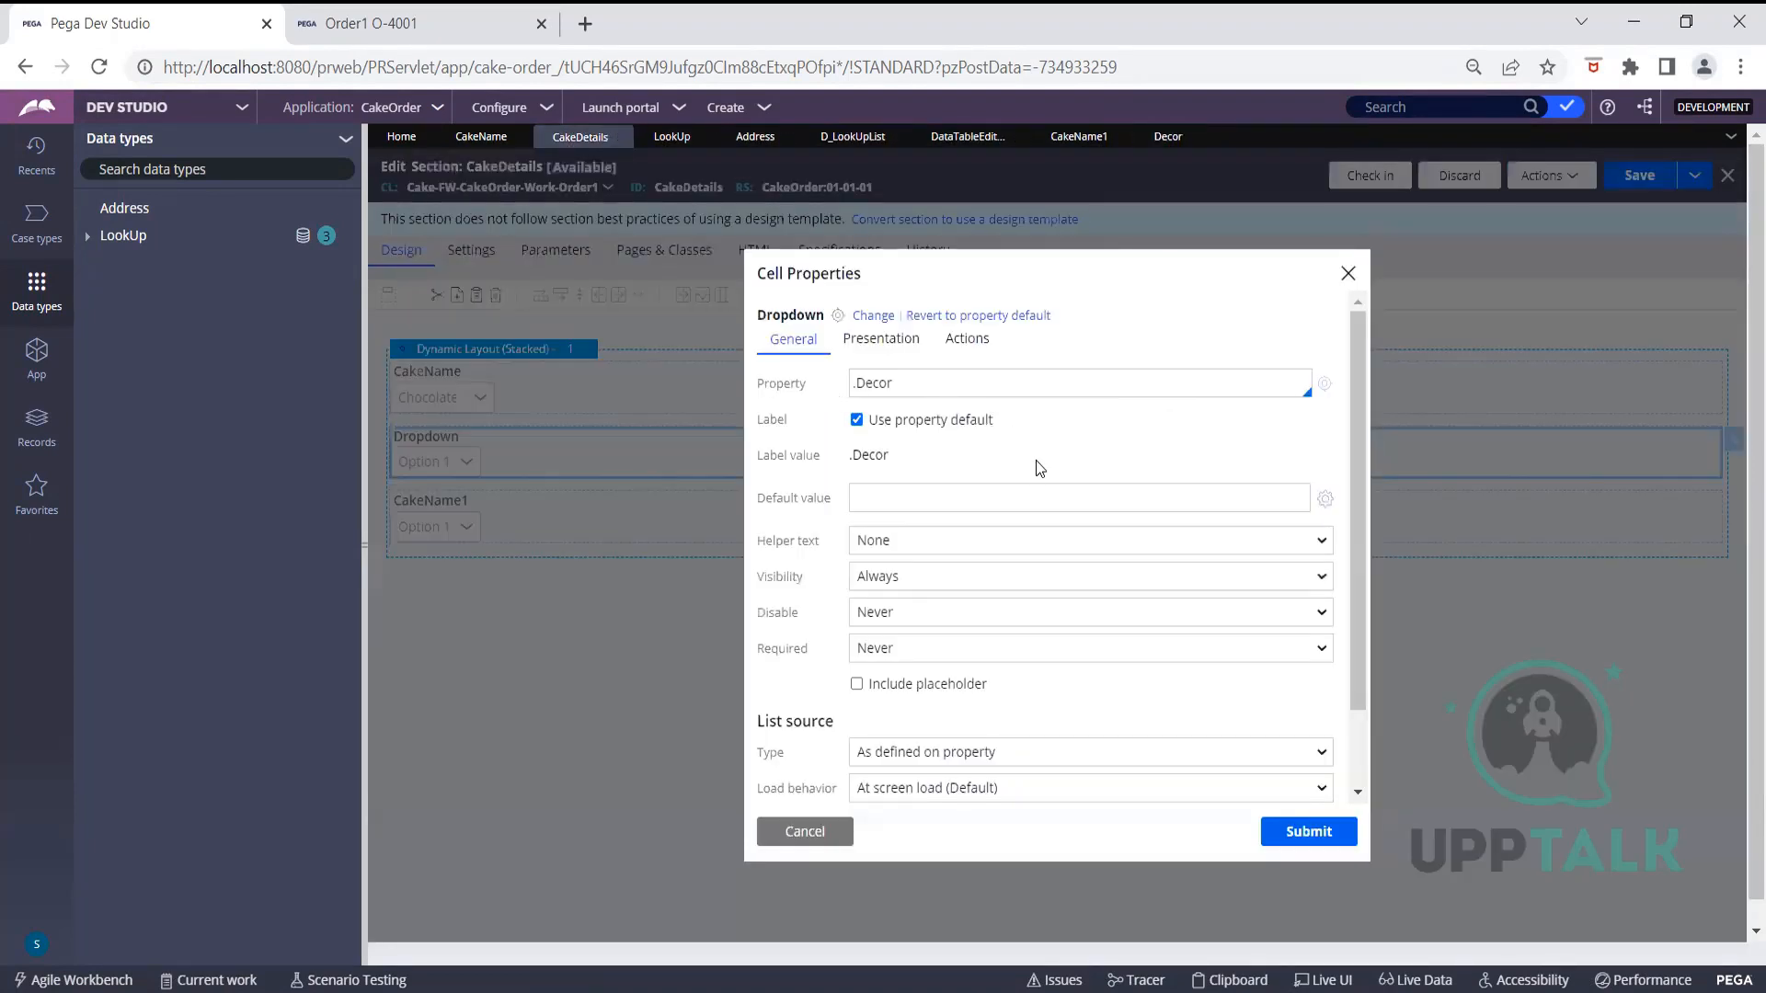
Source the dropdown list from data page D_LookUpList with Category parameter "Decor"
scroll(1039, 478, down, 1)
click(1071, 659)
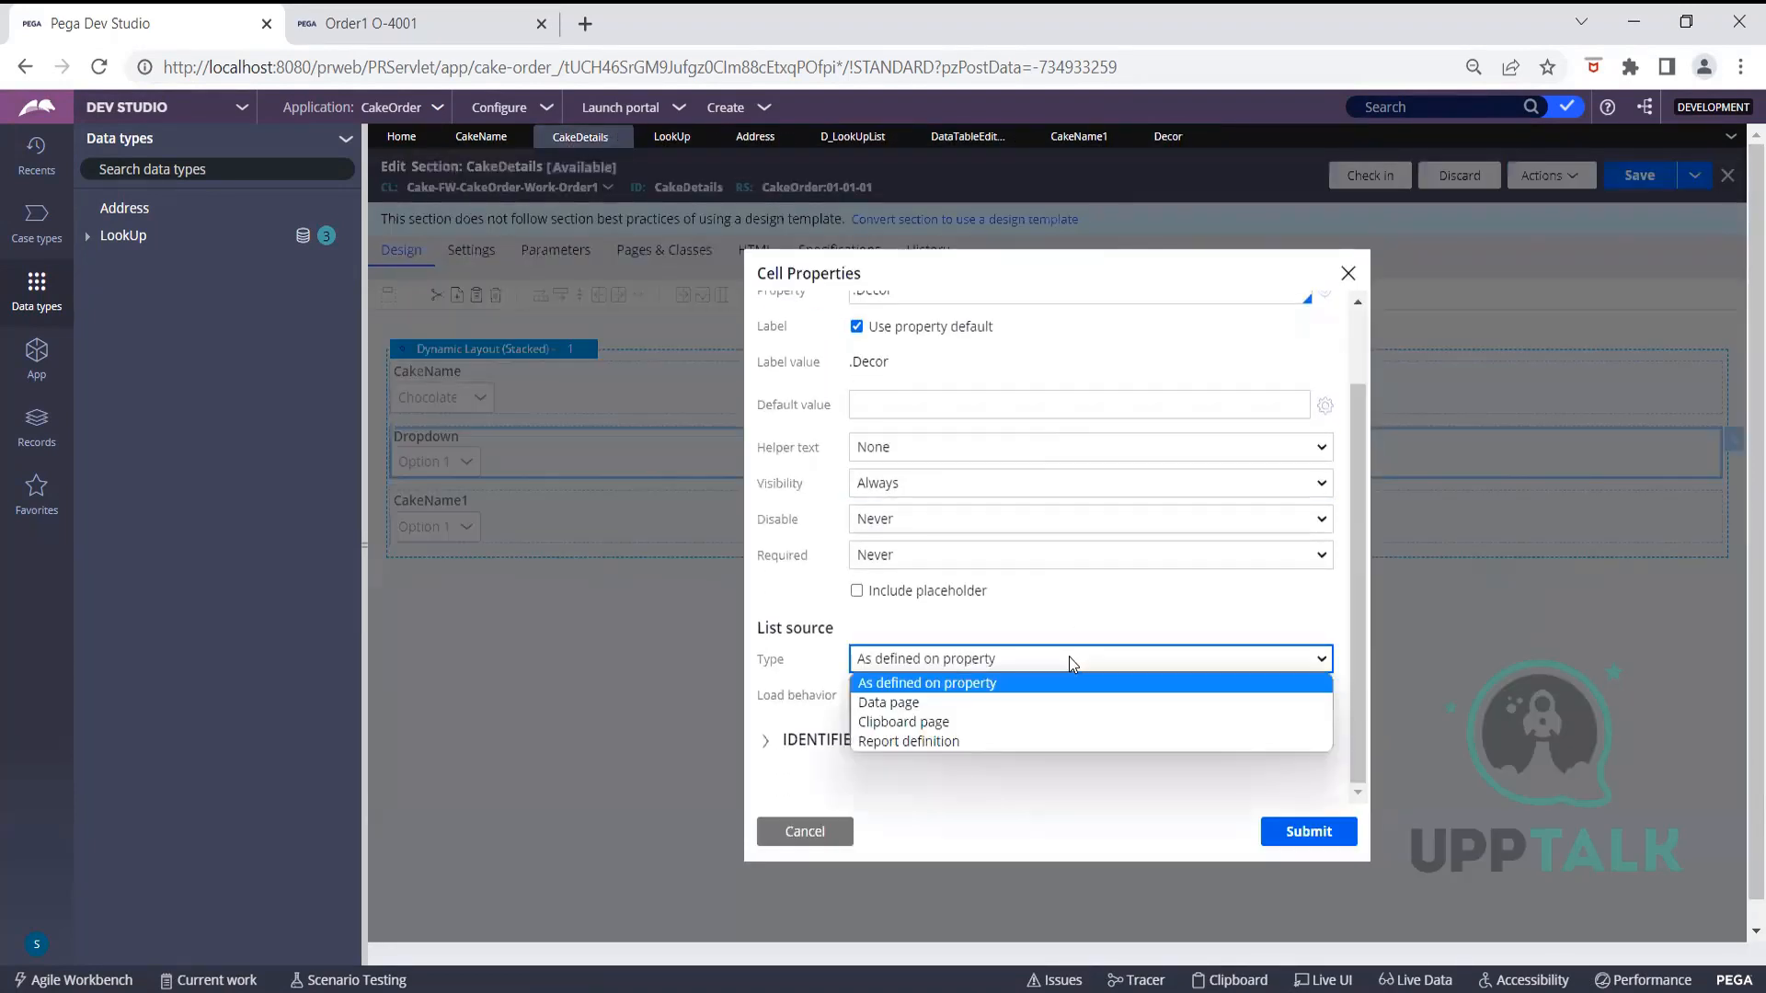
click(980, 703)
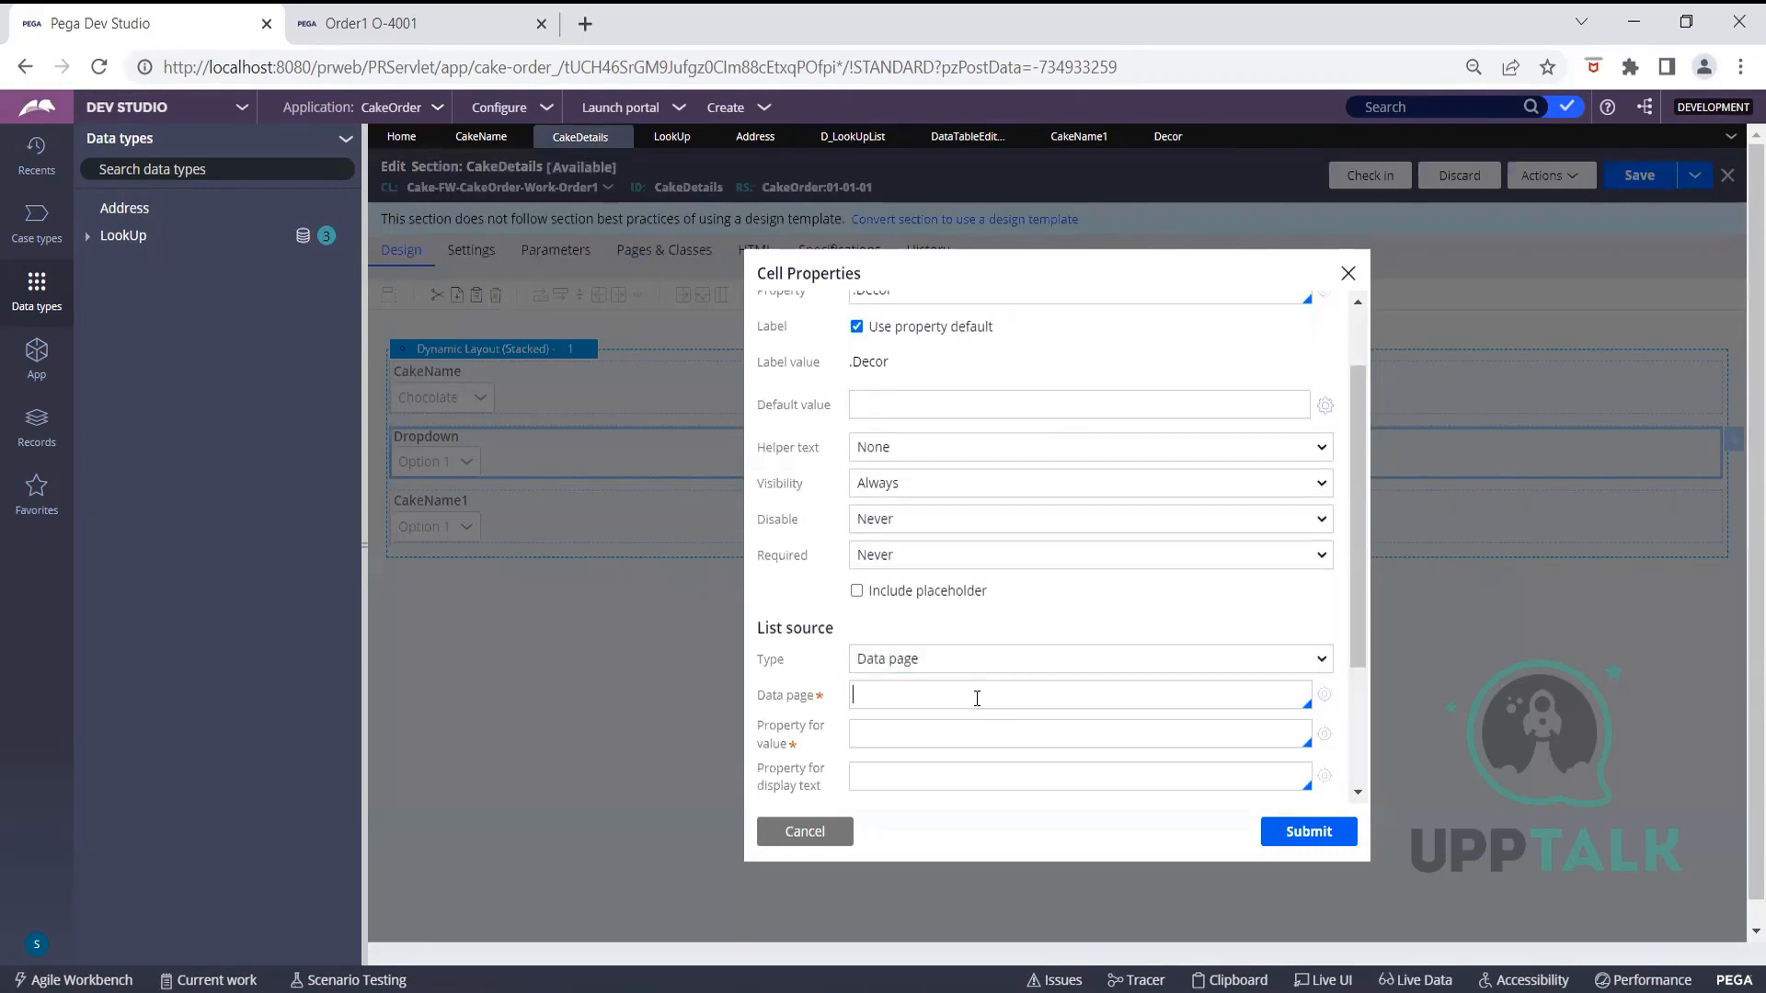
click(977, 698)
text(D_Loo)
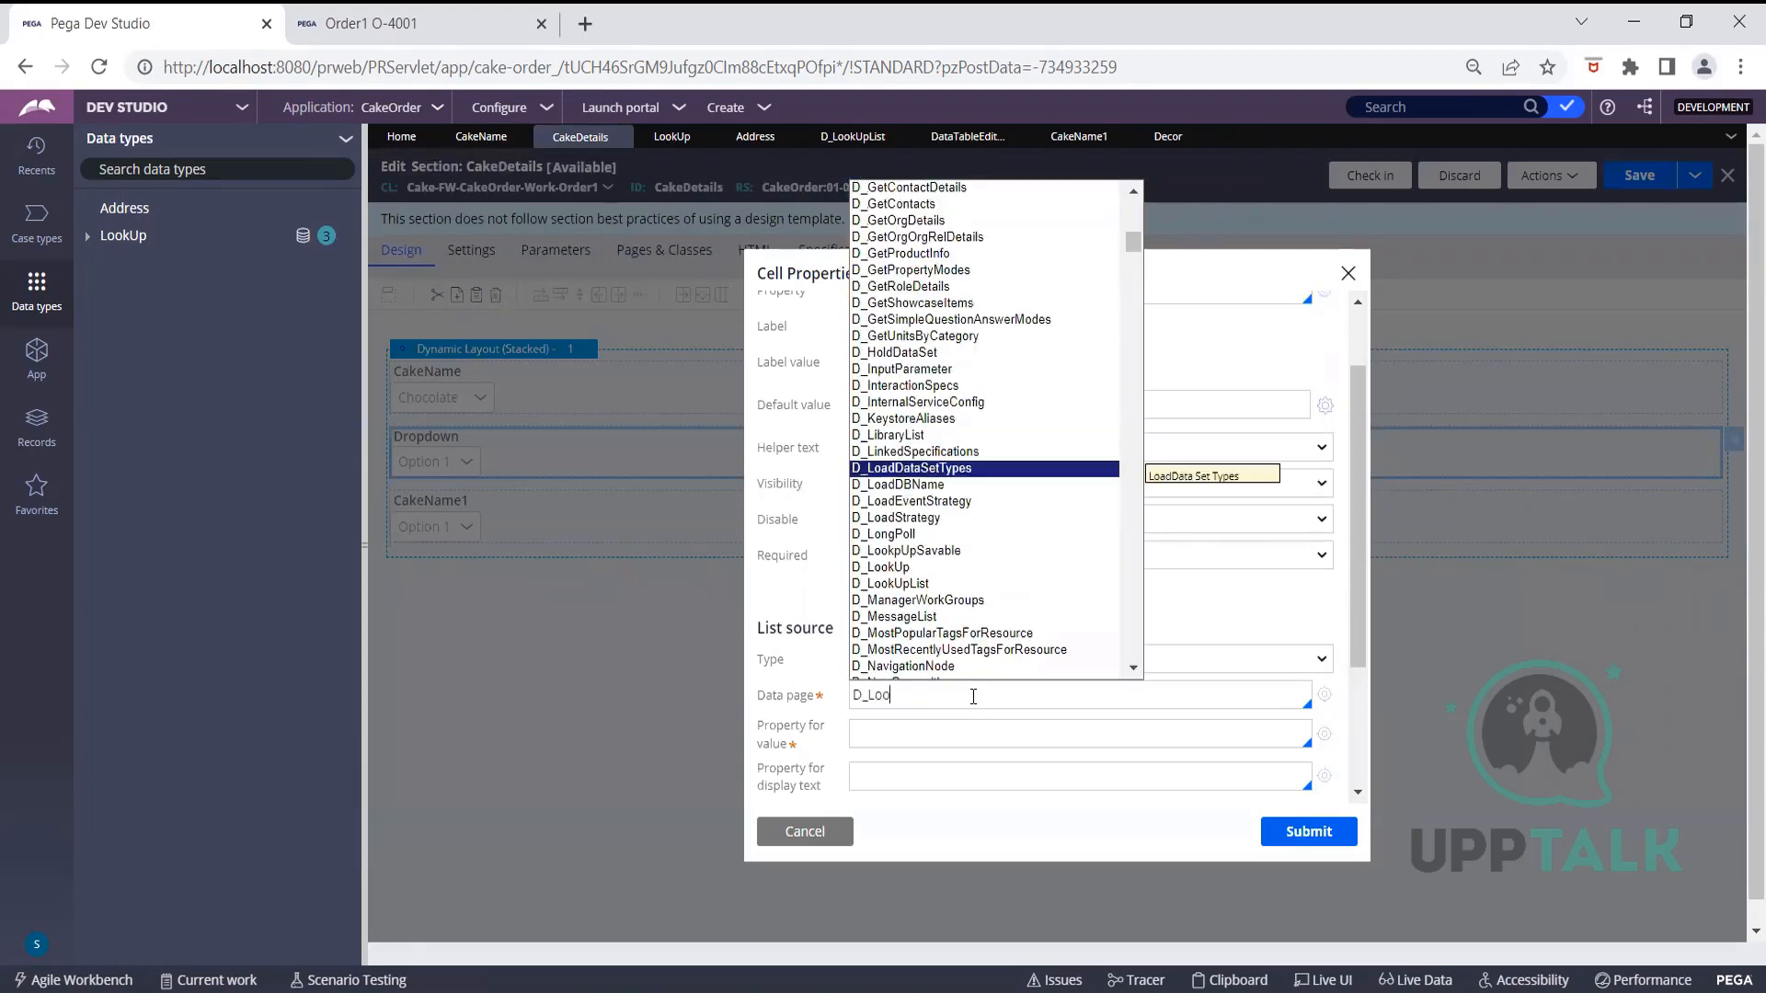
click(897, 585)
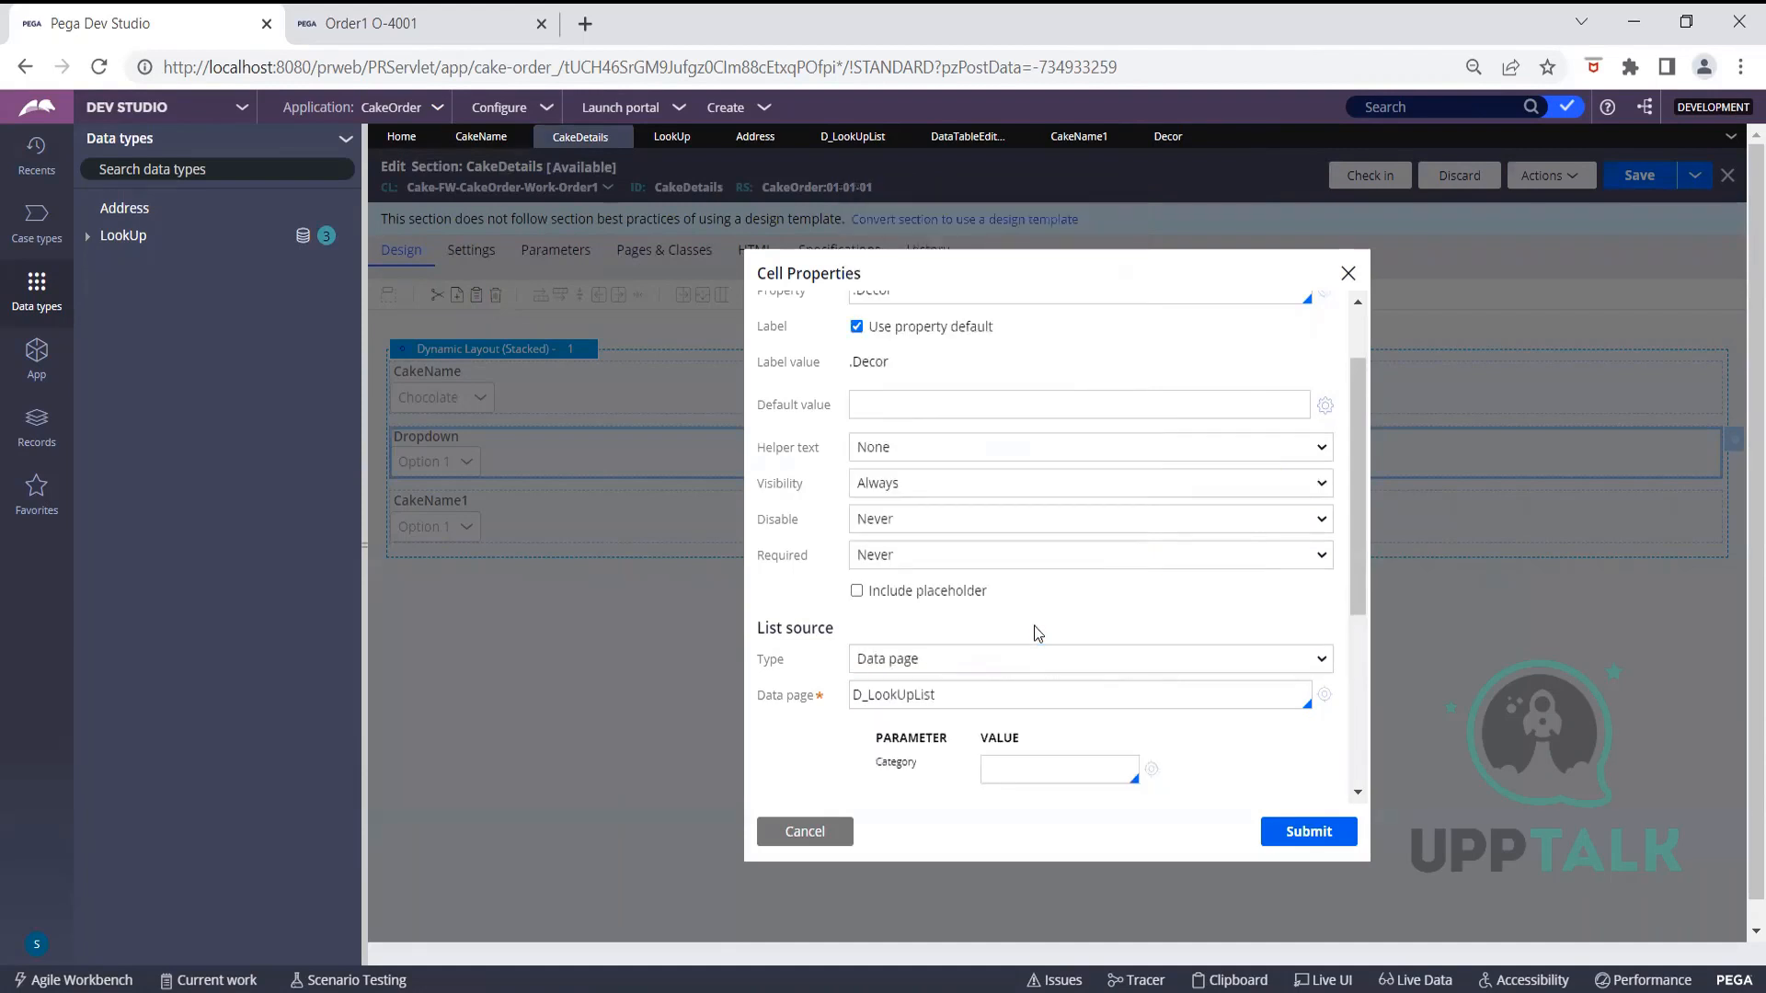
scroll(1037, 631, down, 3)
click(1037, 524)
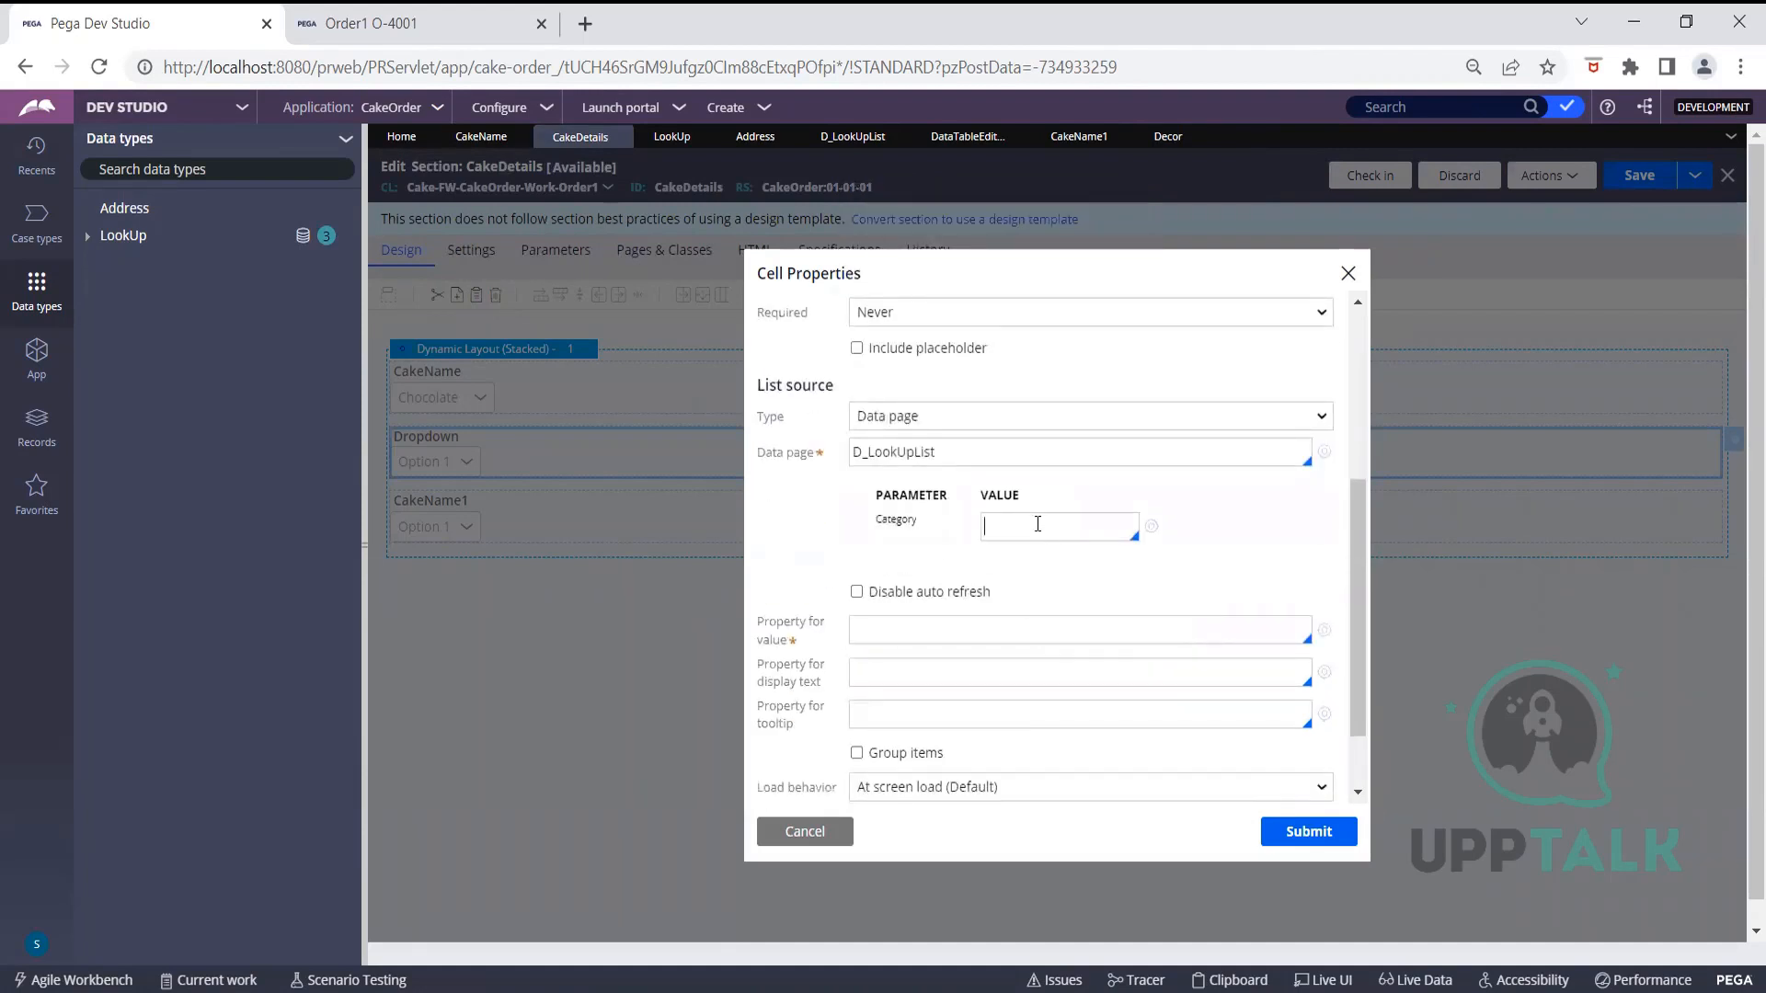
text("Do)
key(BackSpace)
text(ecor)
Use .PropertyValue as the option value and display text, and submit
click(898, 630)
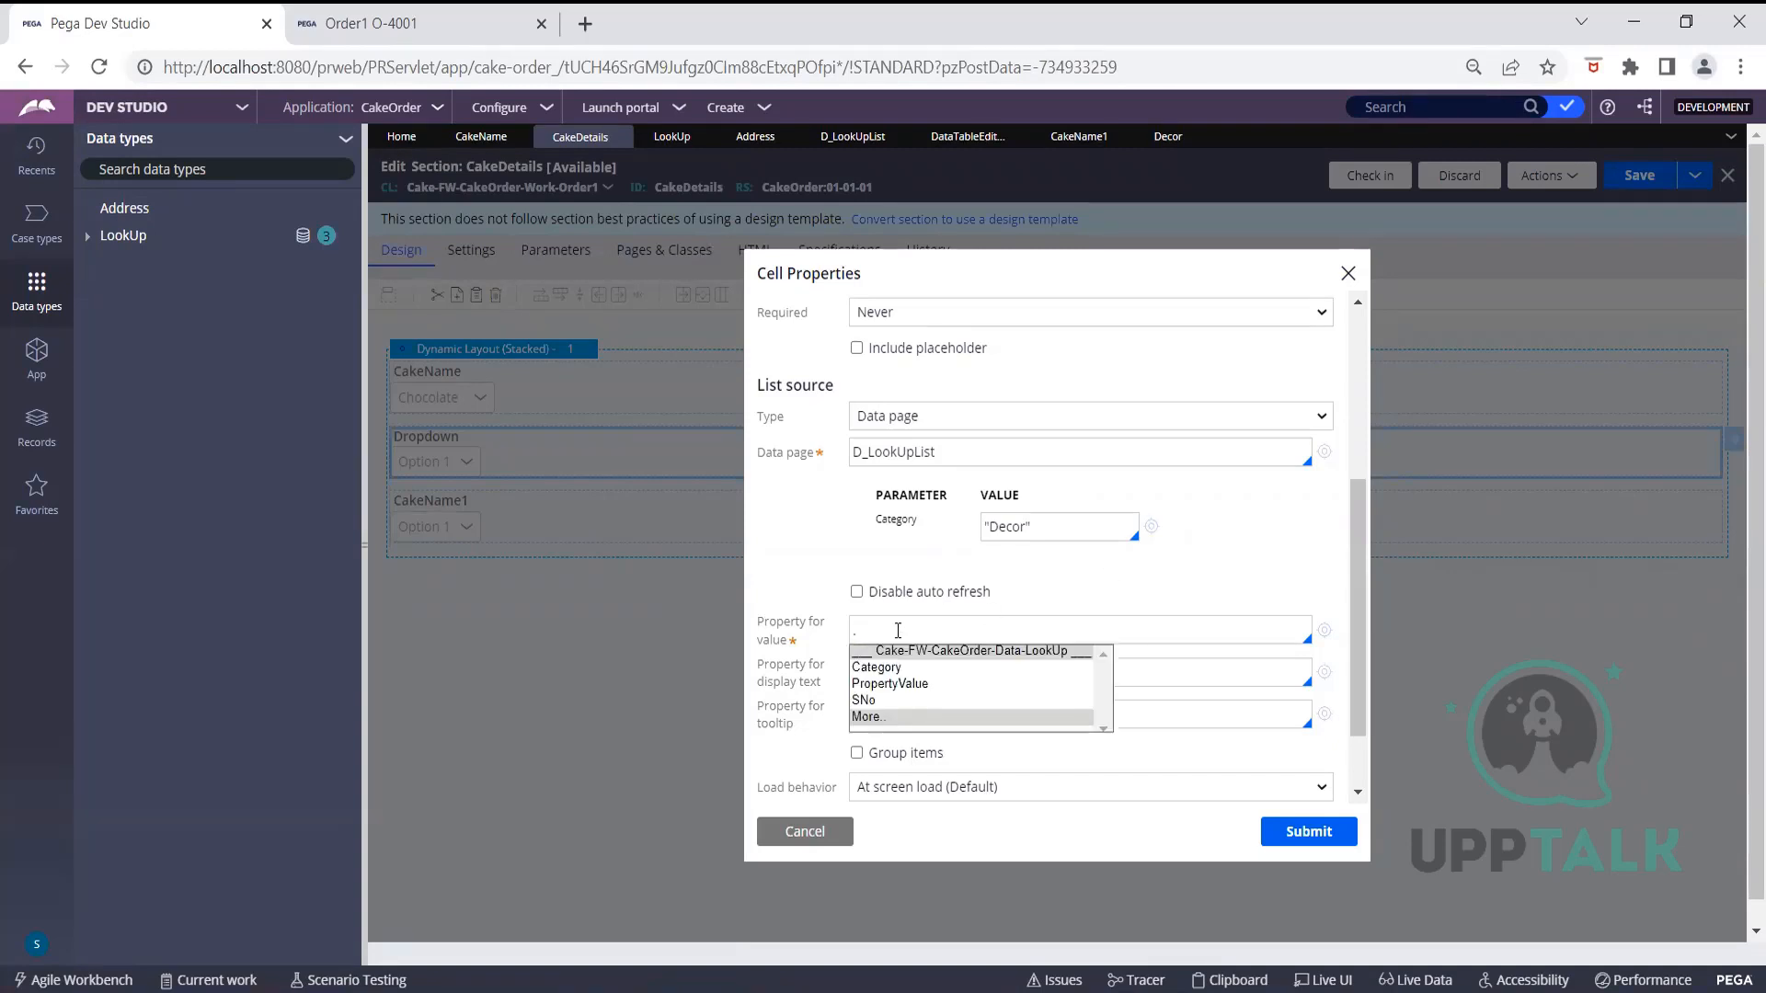
click(917, 688)
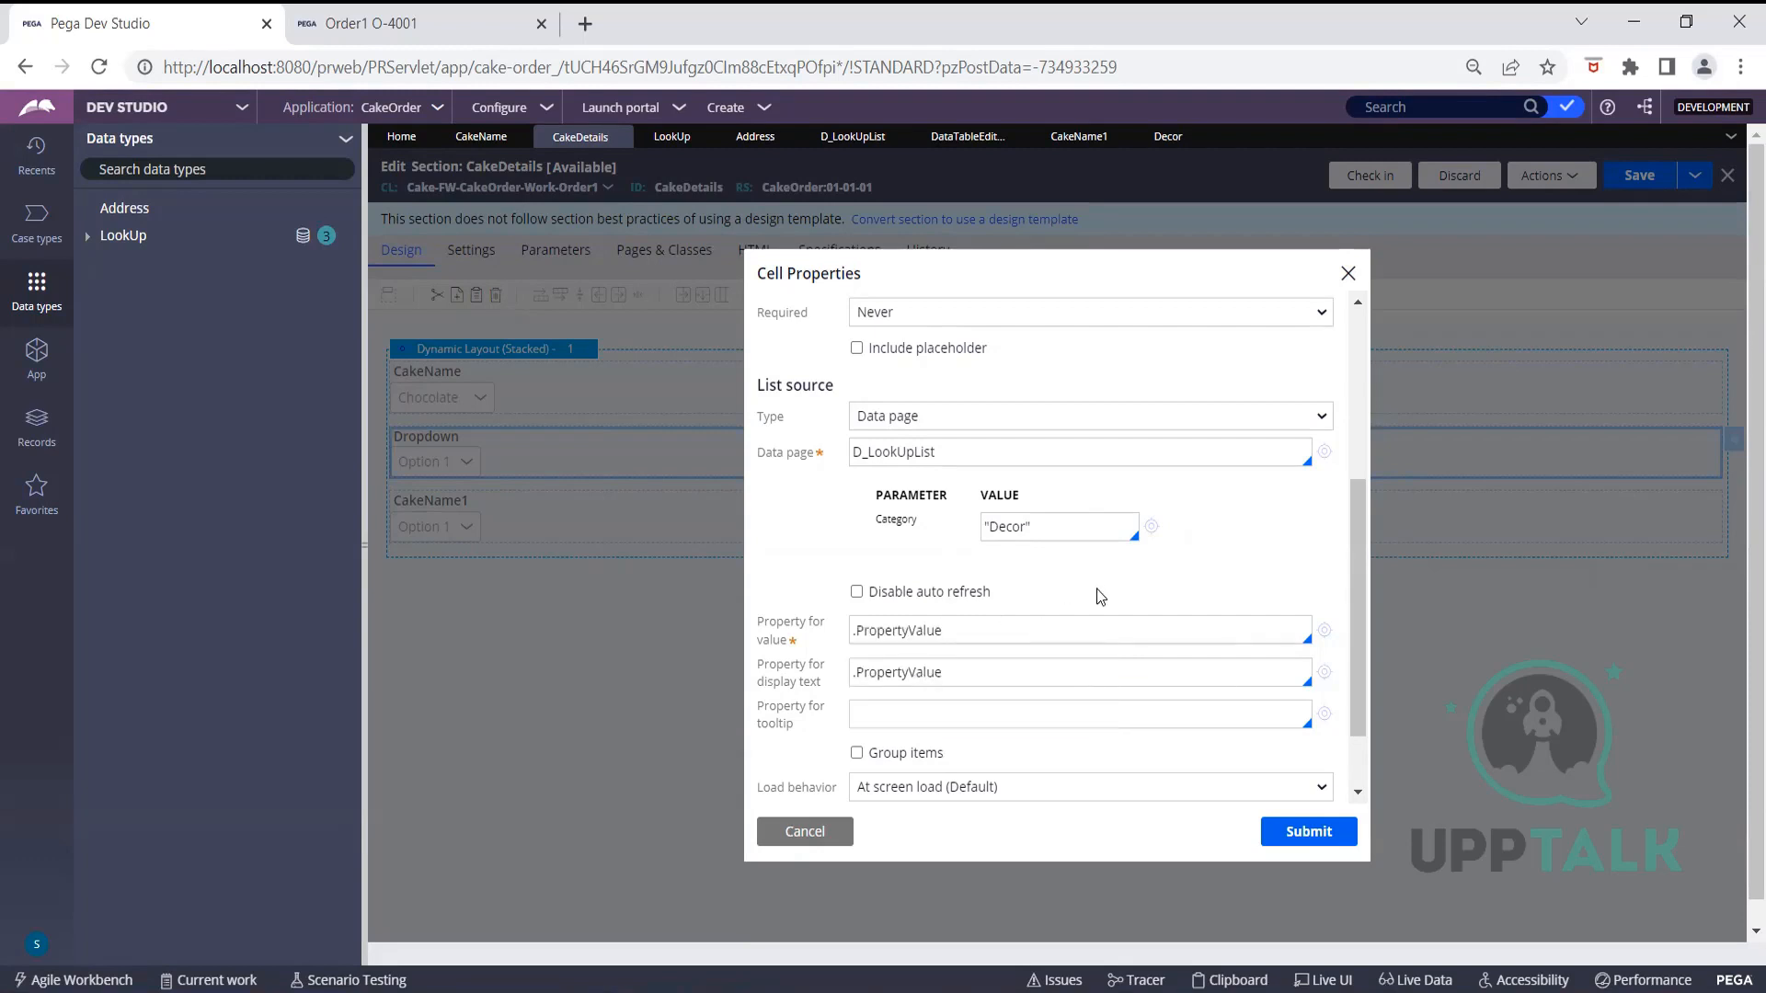
scroll(1100, 596, down, 1)
click(1276, 832)
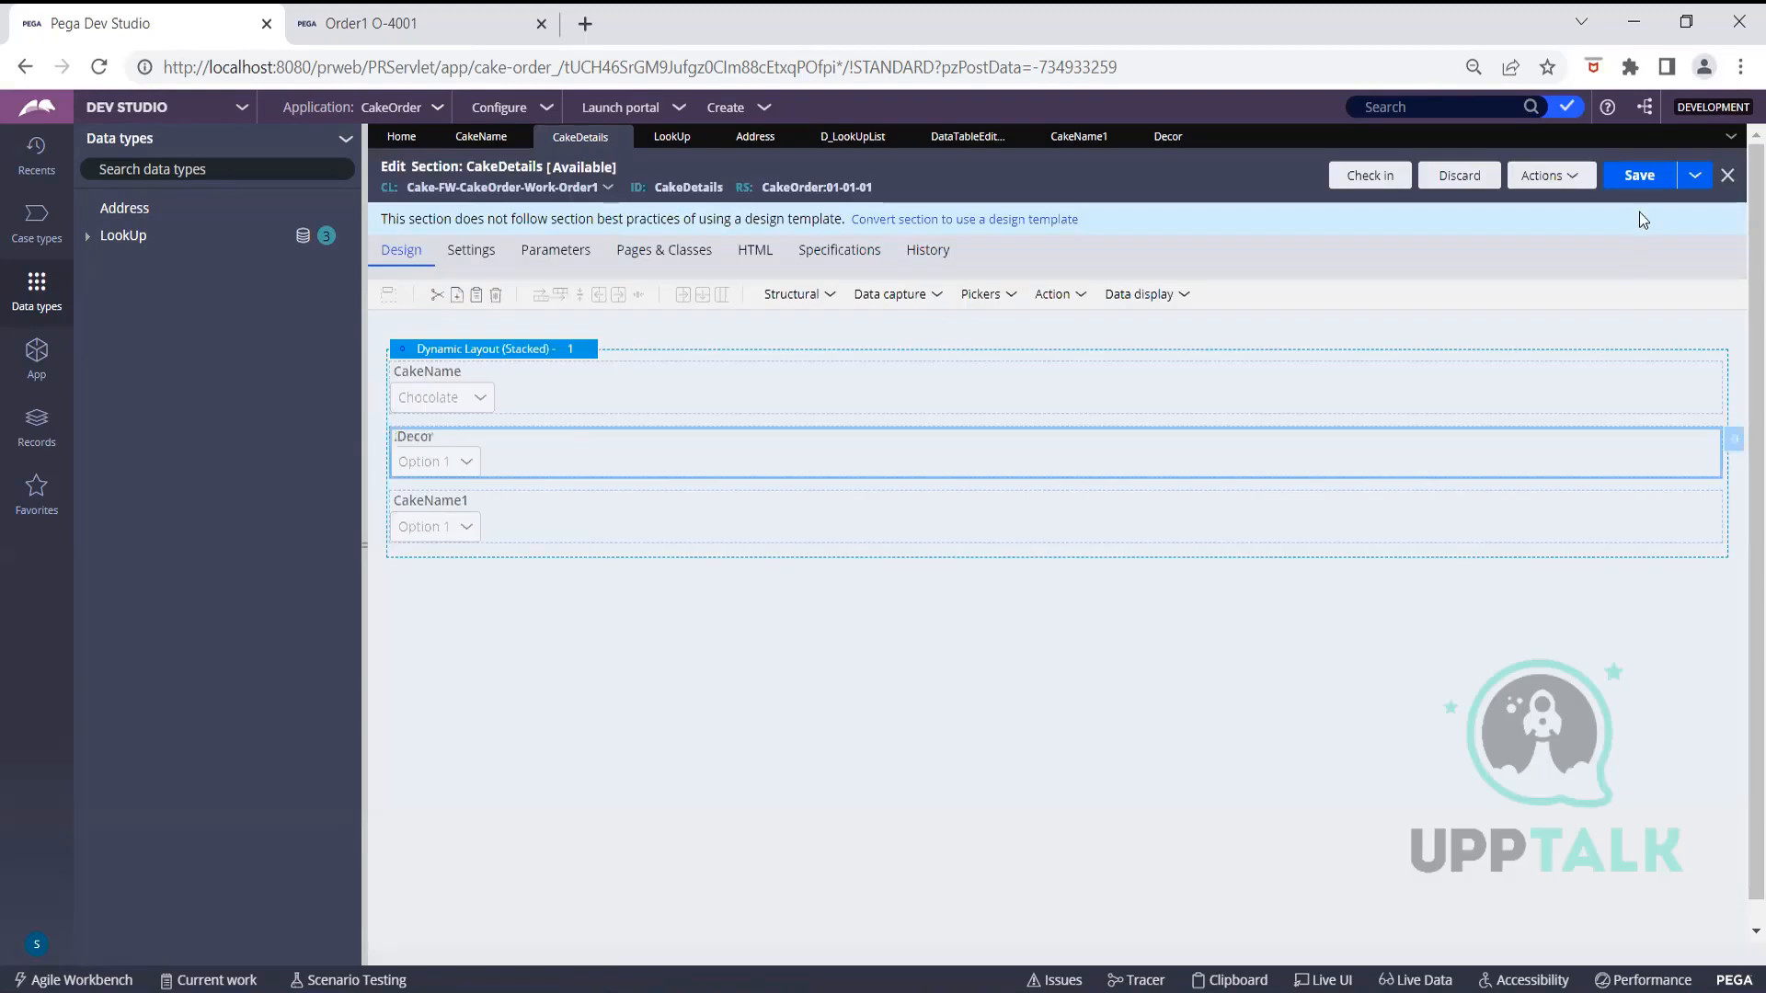
Save the CakeDetails section and refresh the Order1 case
click(1639, 175)
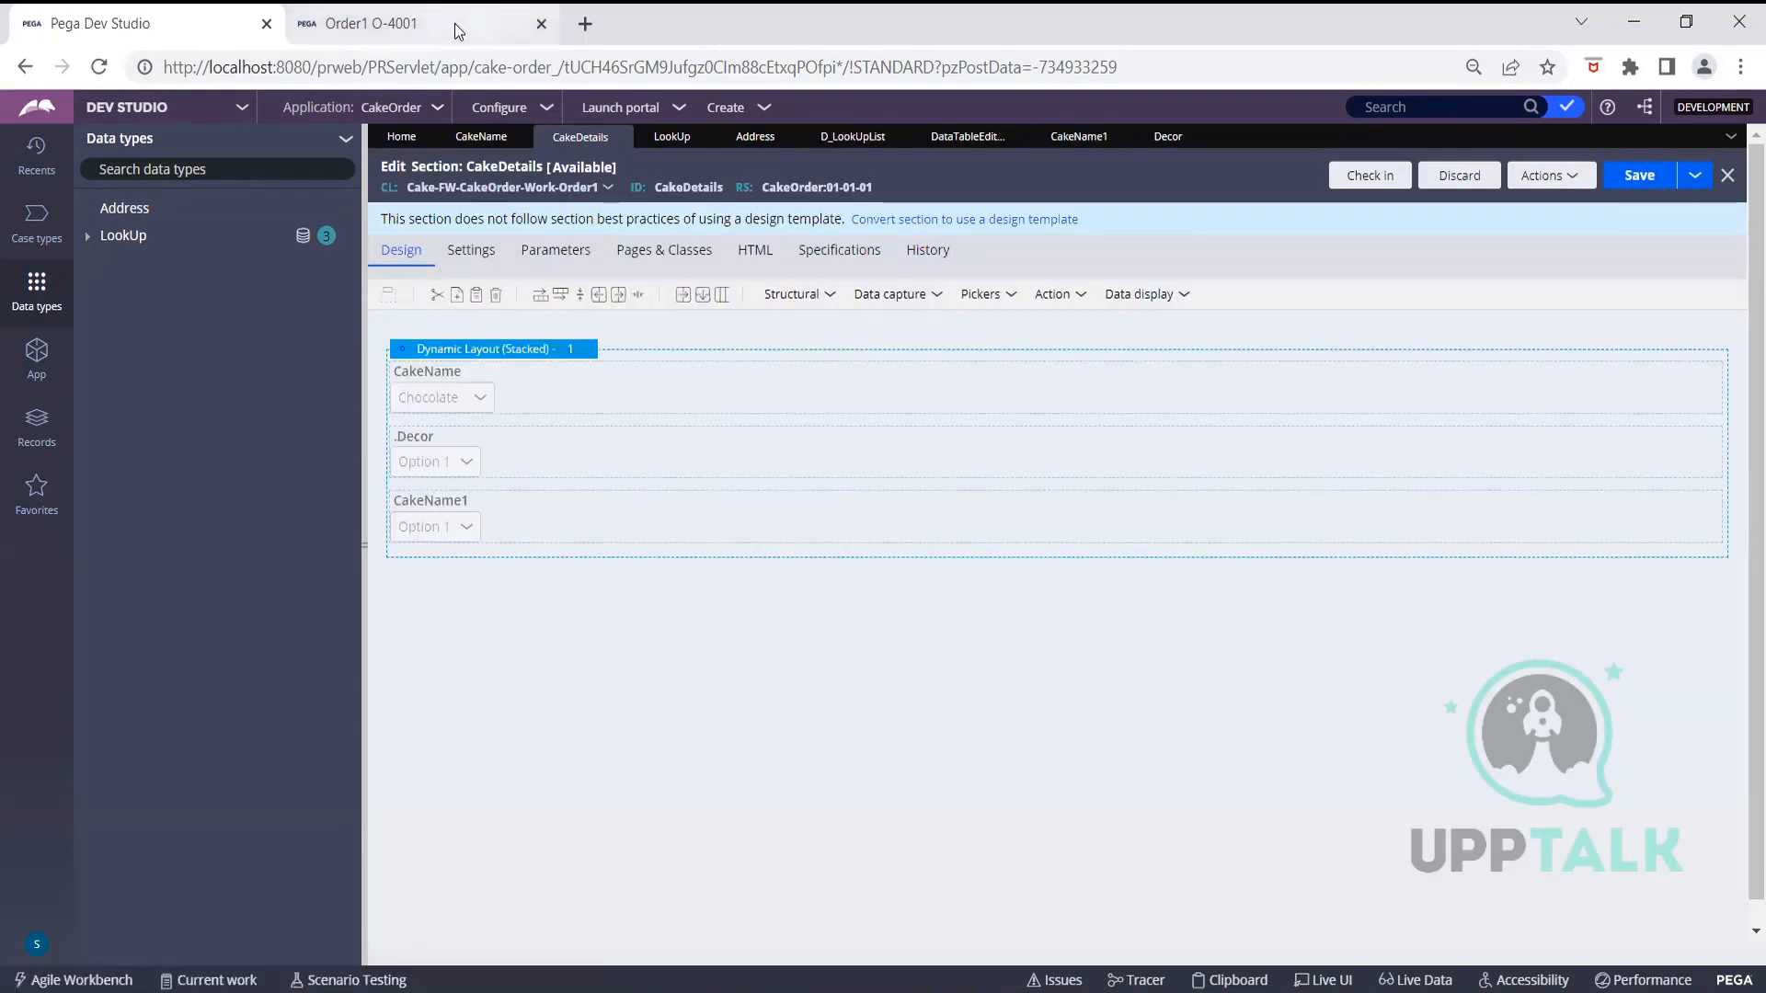
click(454, 24)
click(381, 196)
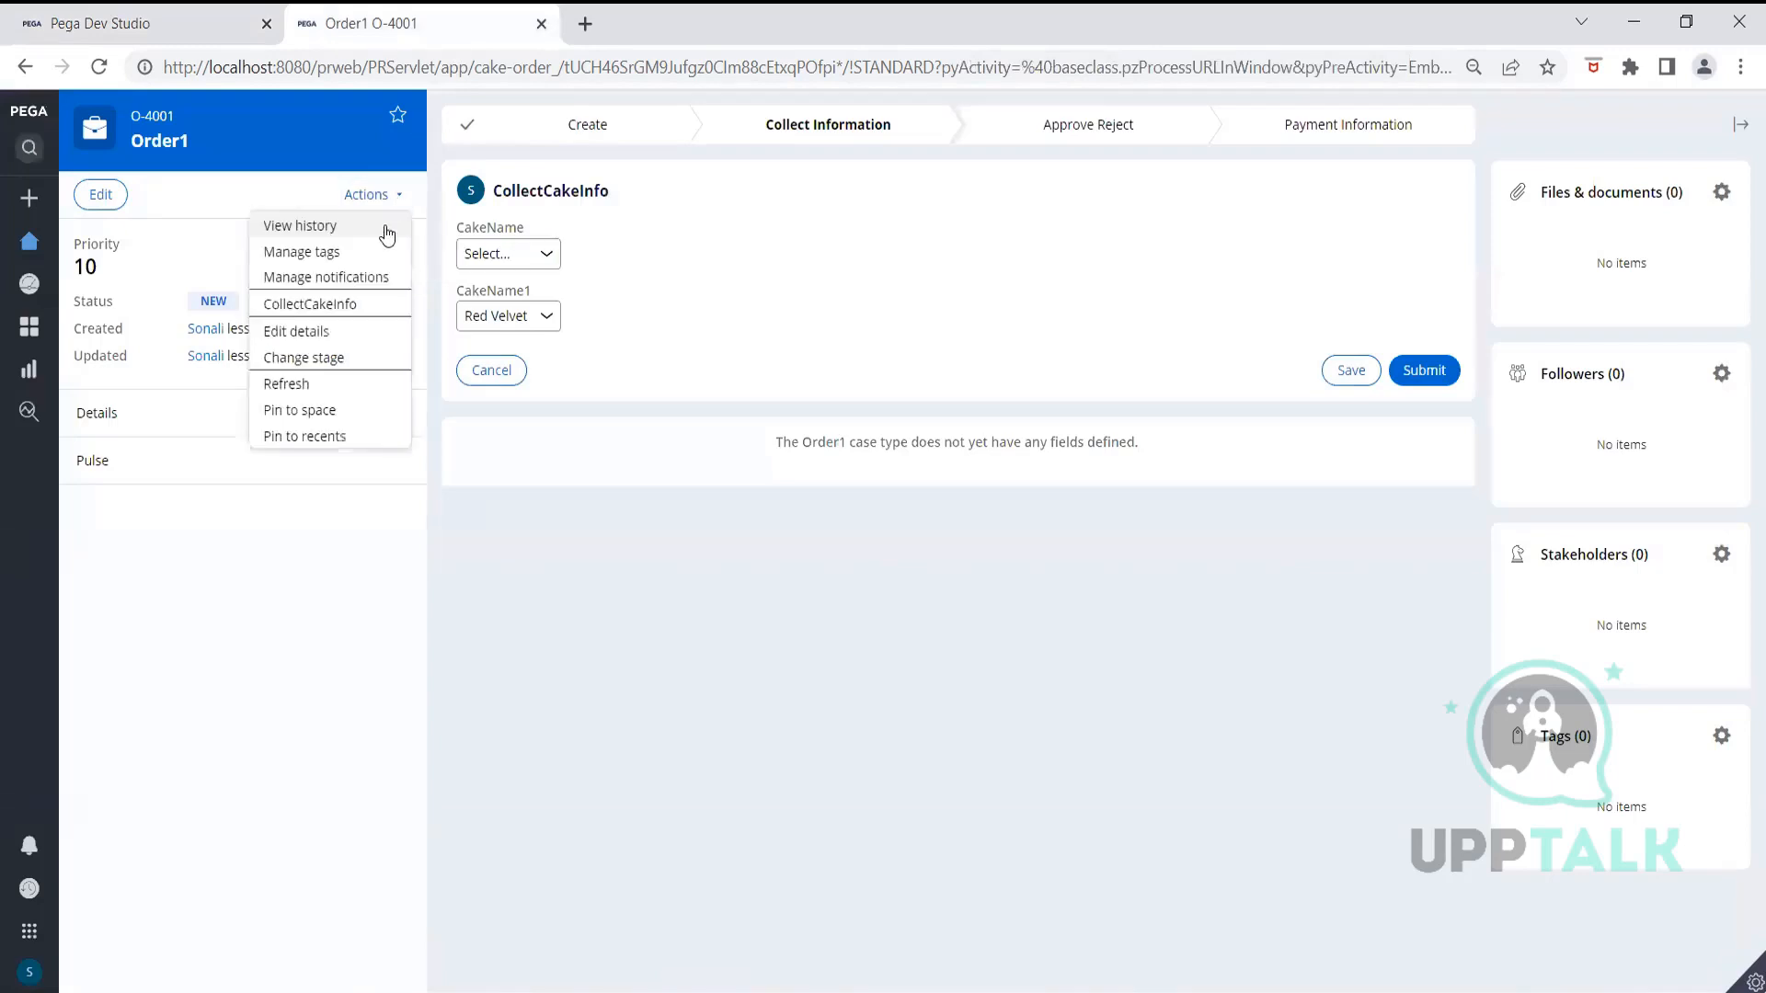
click(322, 384)
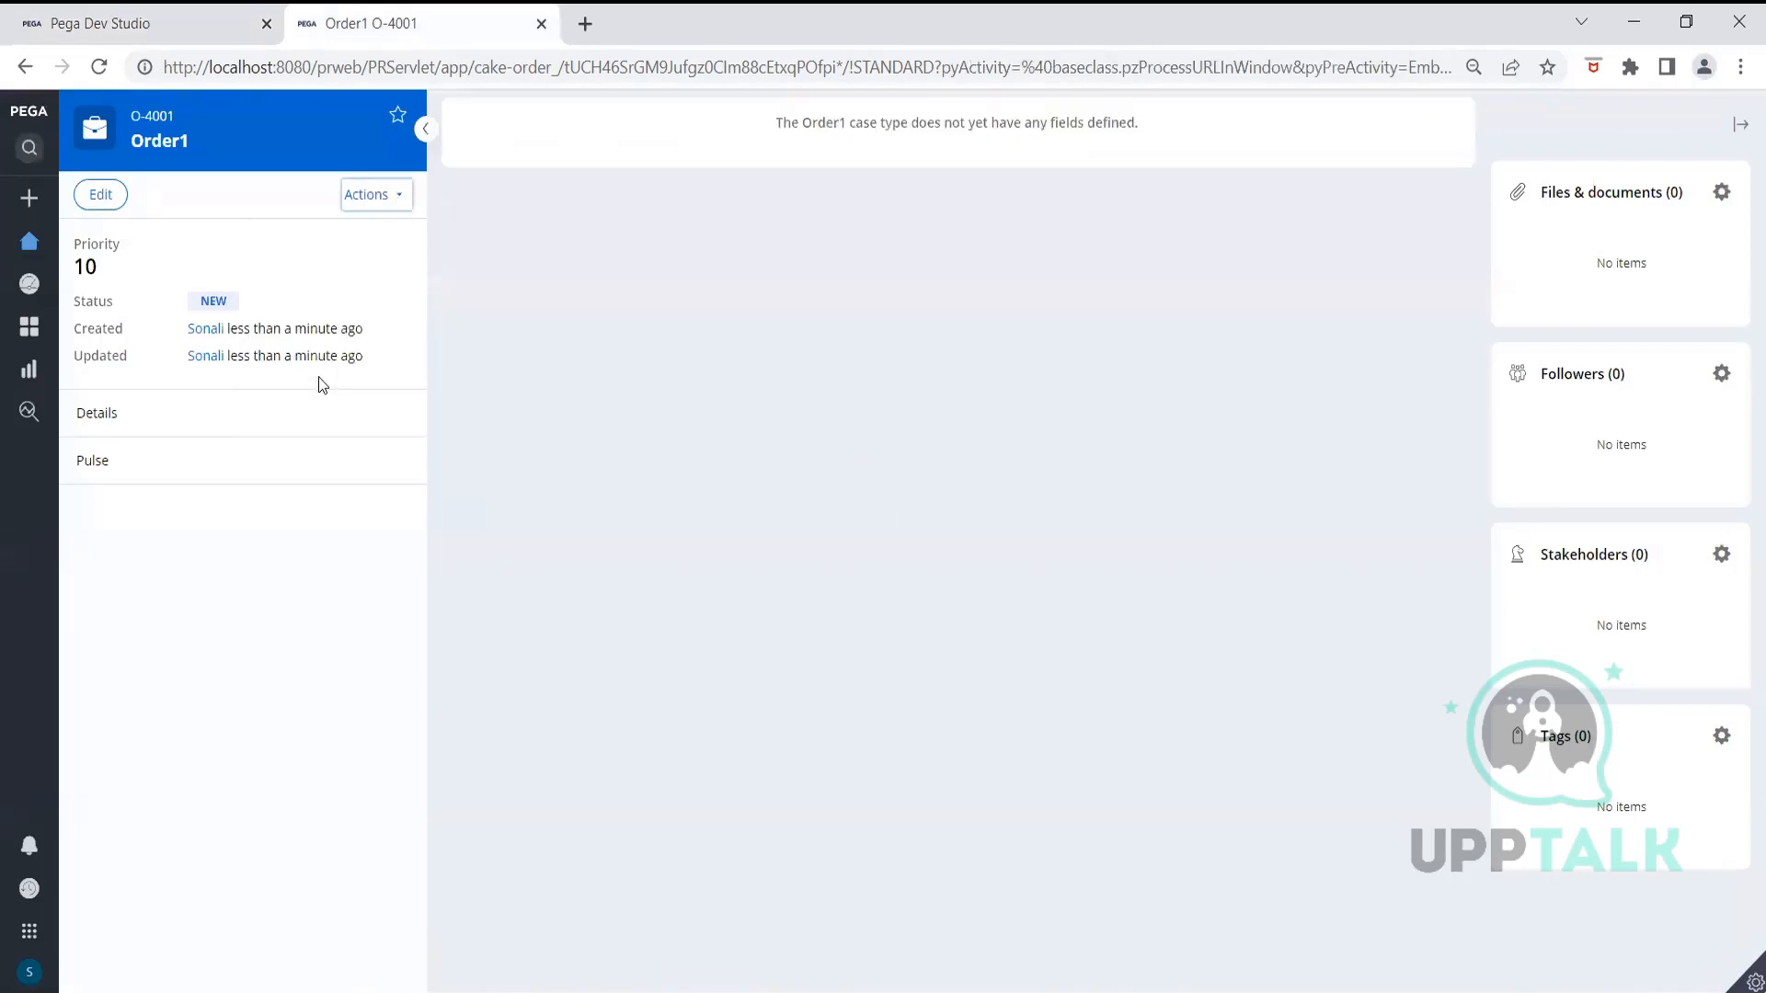
Confirm the Collect Cake Info Decor dropdown offers Bells, Balloons and Ribbons, then return to the section editor
click(1427, 232)
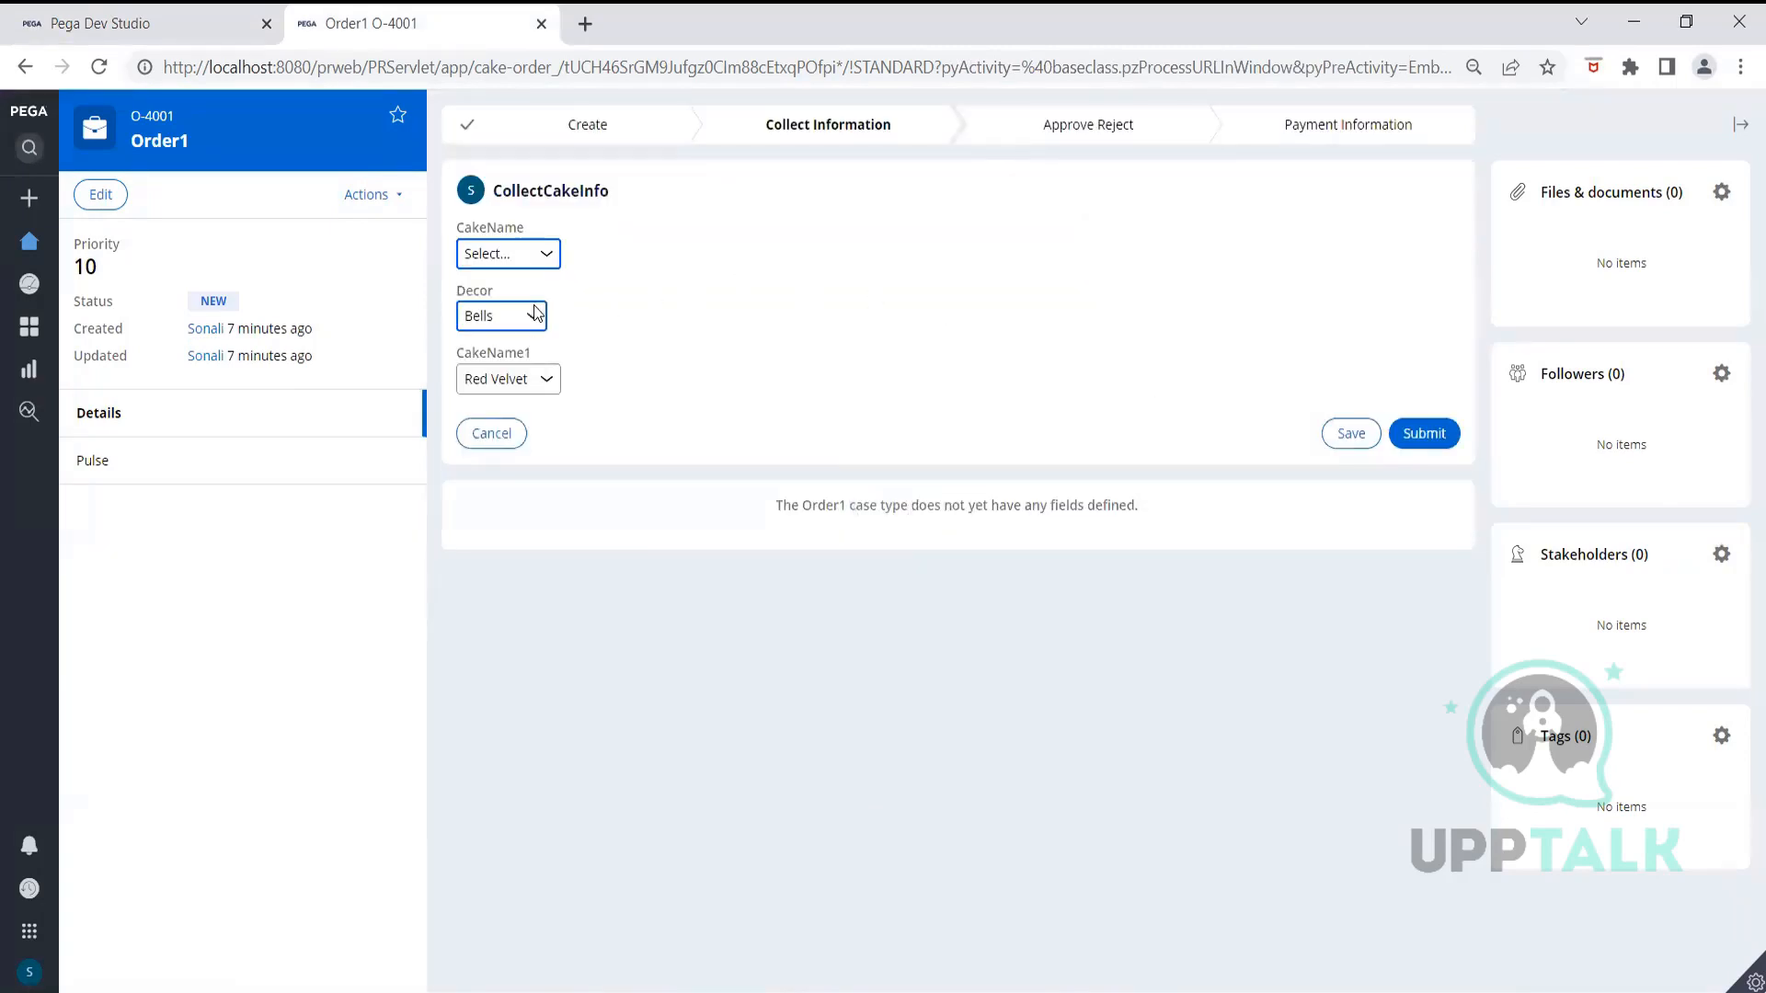
click(532, 328)
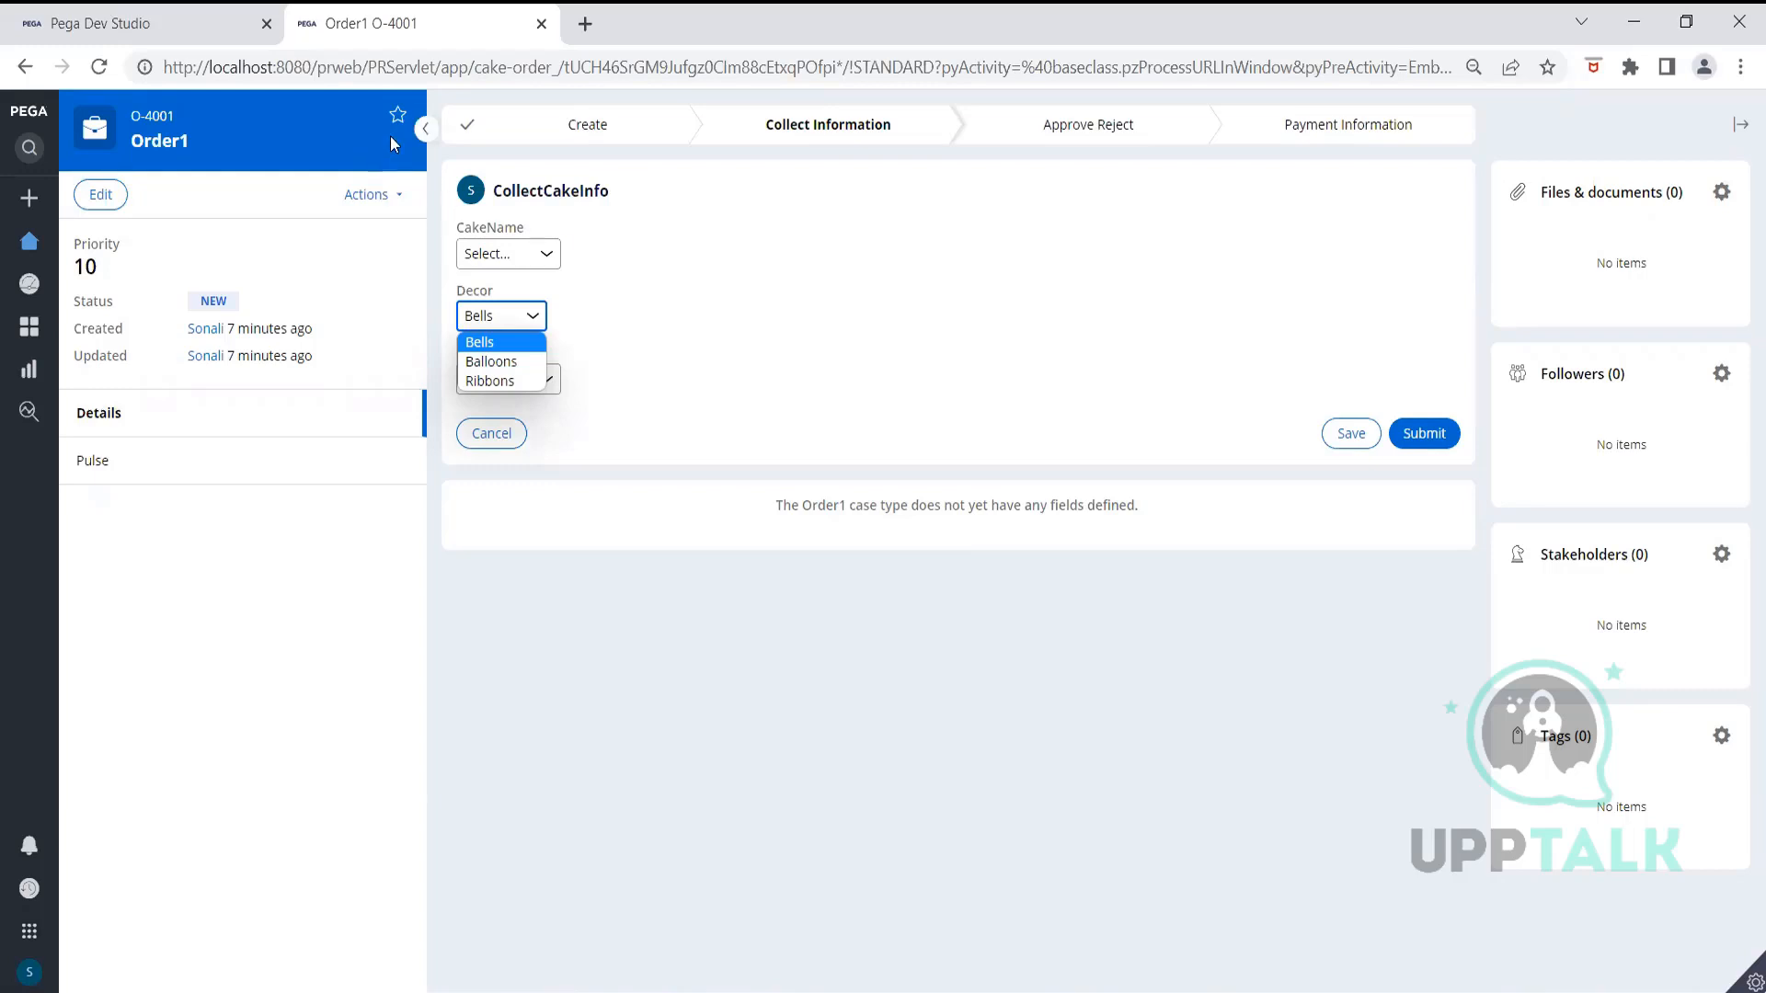
click(109, 30)
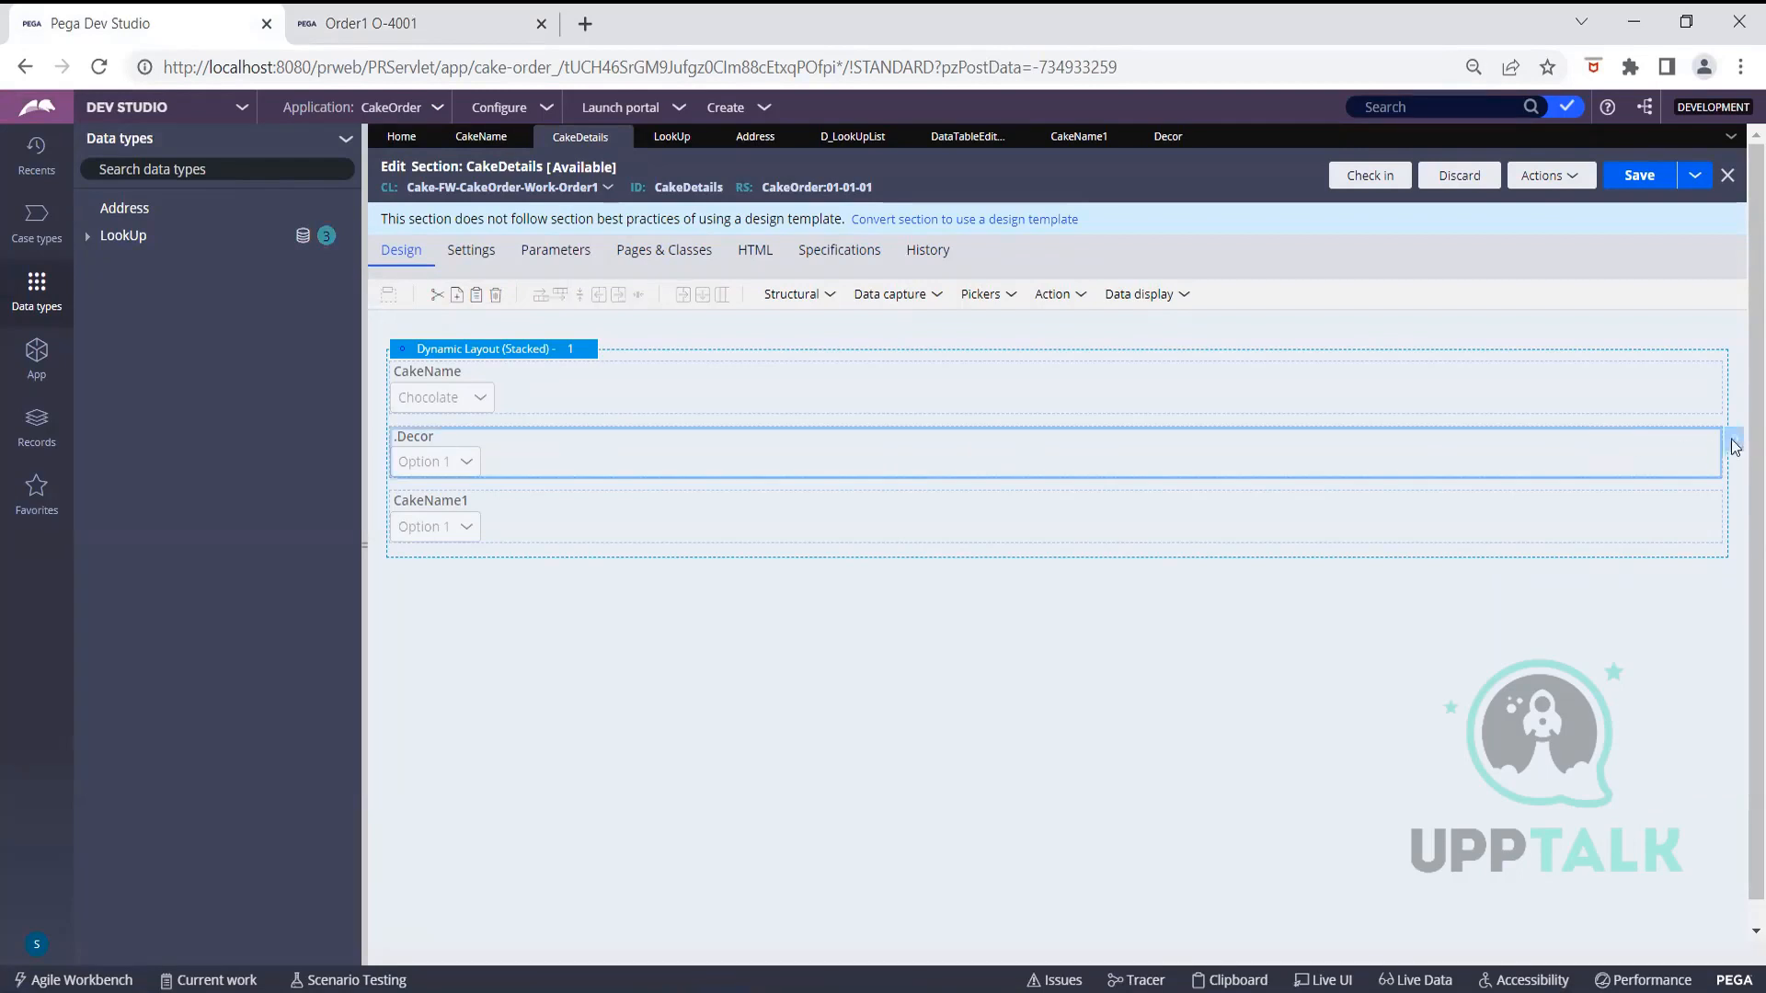
Reopen the Decor dropdown's settings and go to the LookUp data type's records and actions
double_click(1708, 457)
scroll(1045, 566, down, 4)
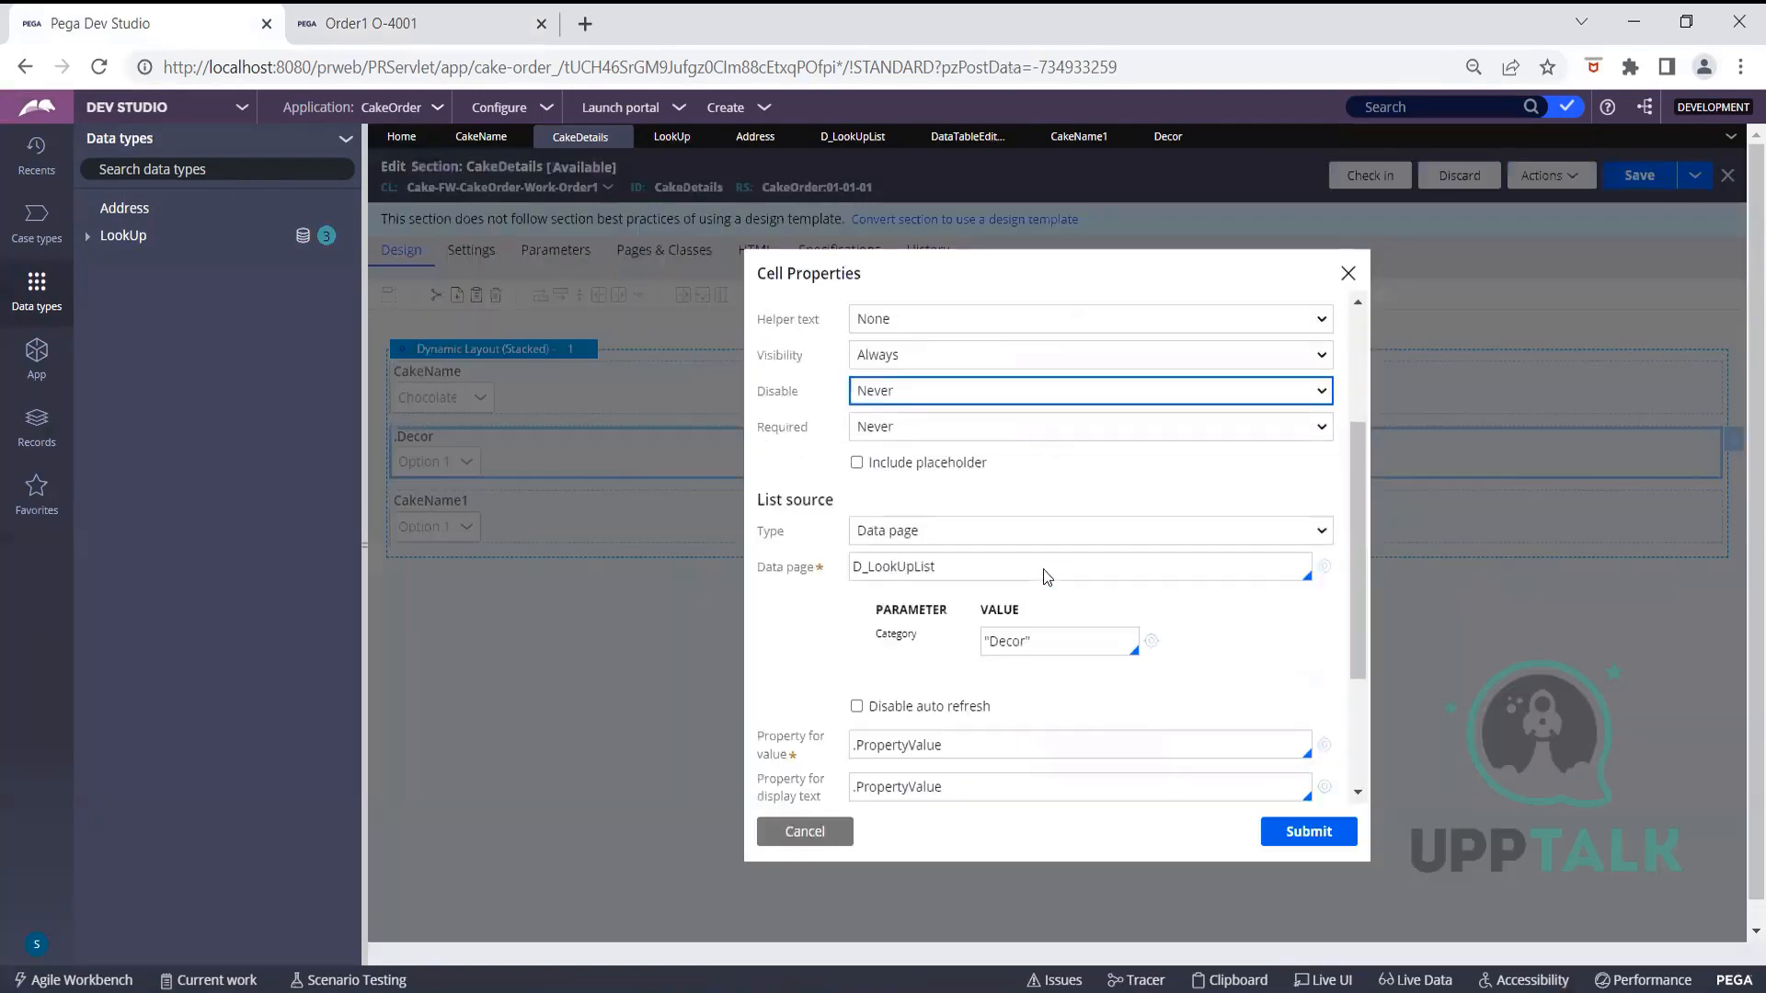
drag(929, 491, 870, 492)
click(831, 502)
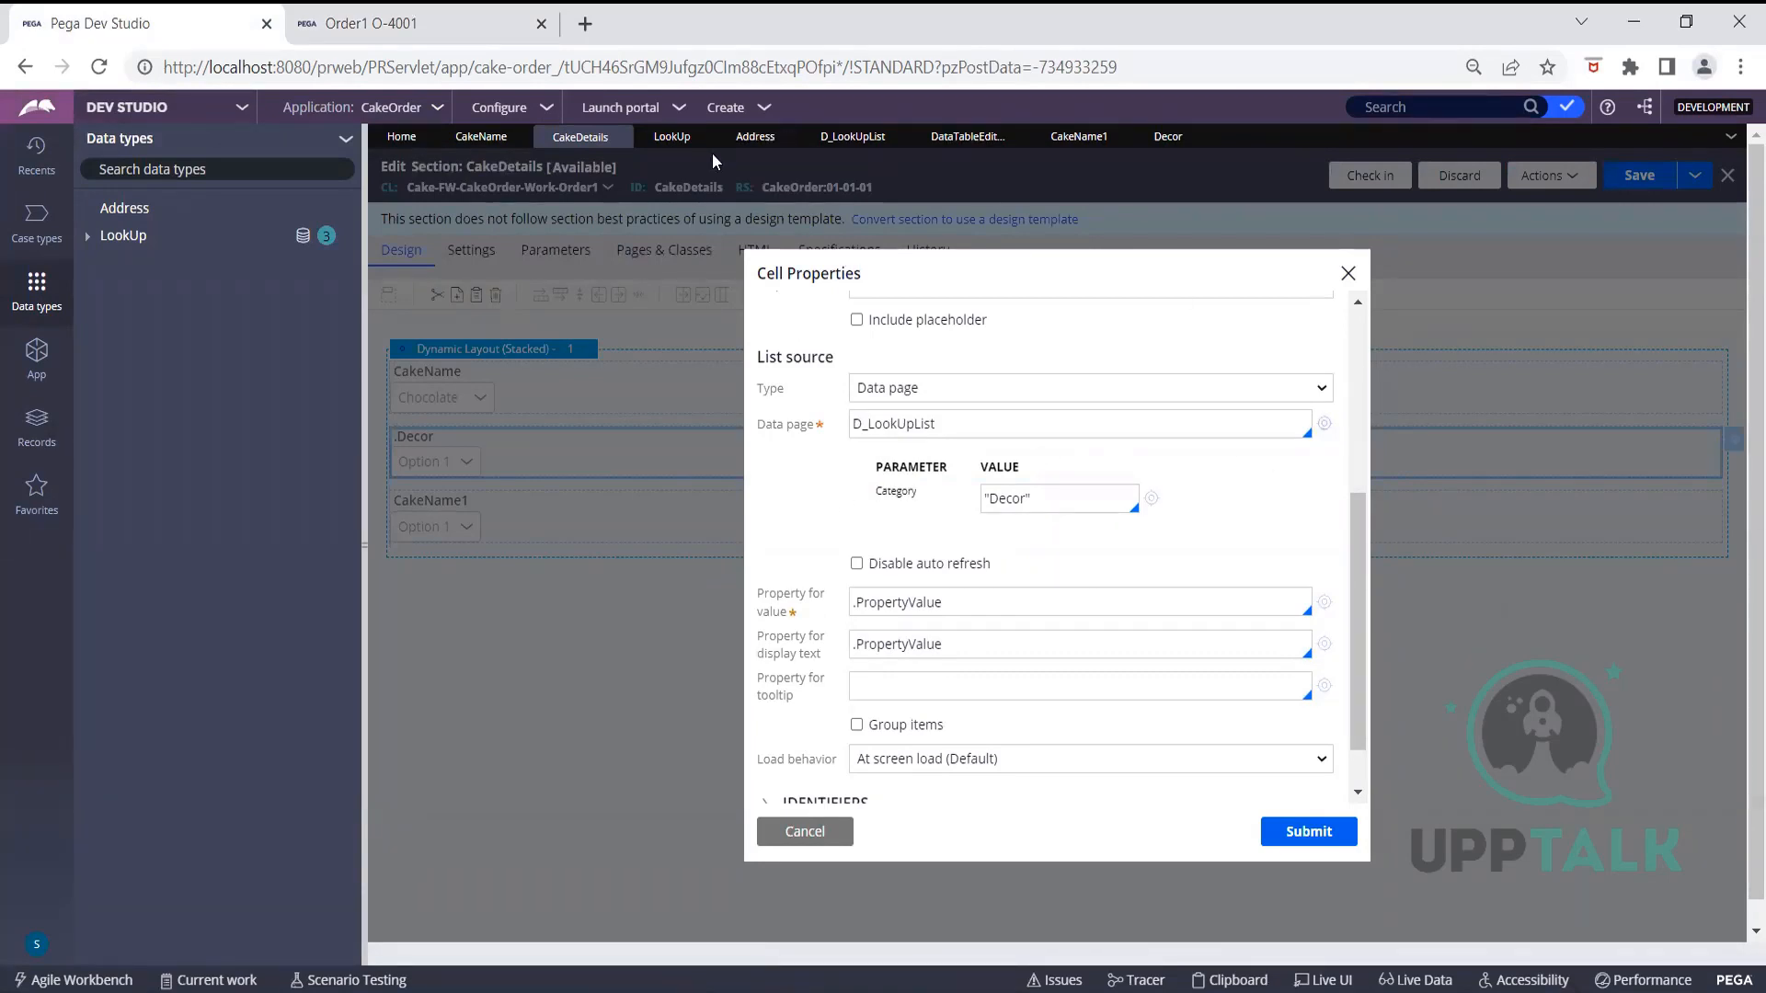
click(672, 136)
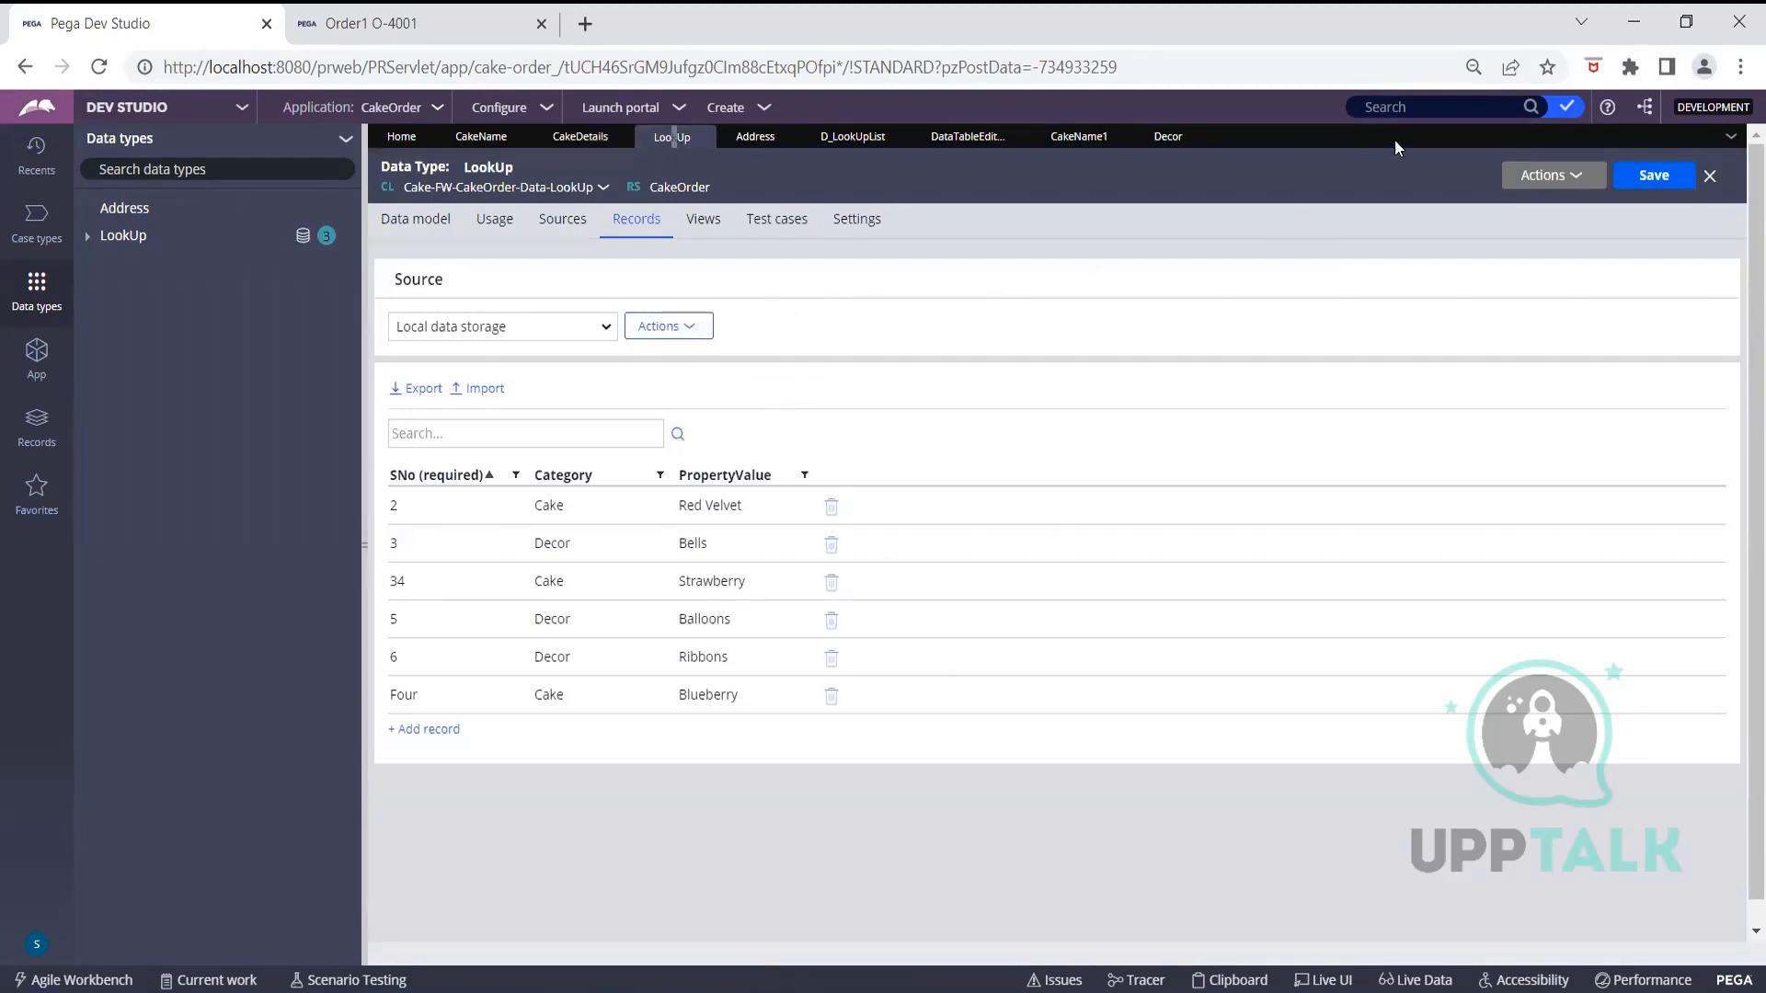
click(1543, 178)
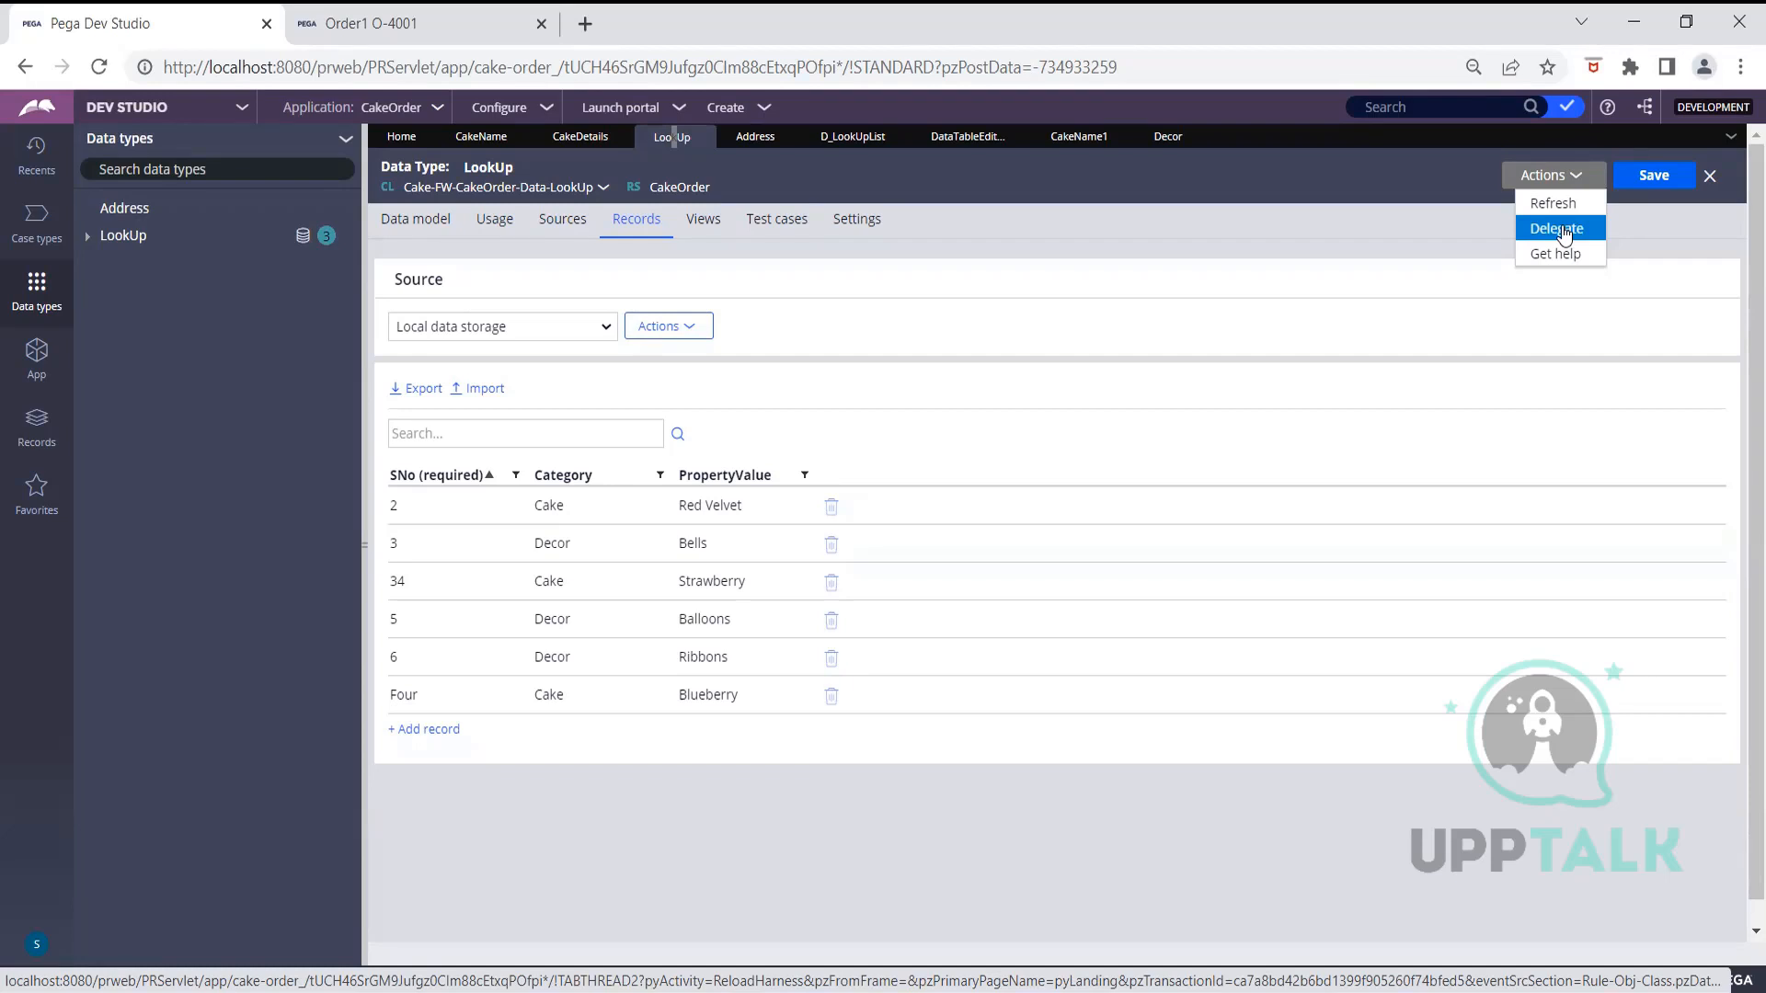
Delegate the LookUp records to access group CakeOrder:Users under the title Dropdown_Value
click(841, 366)
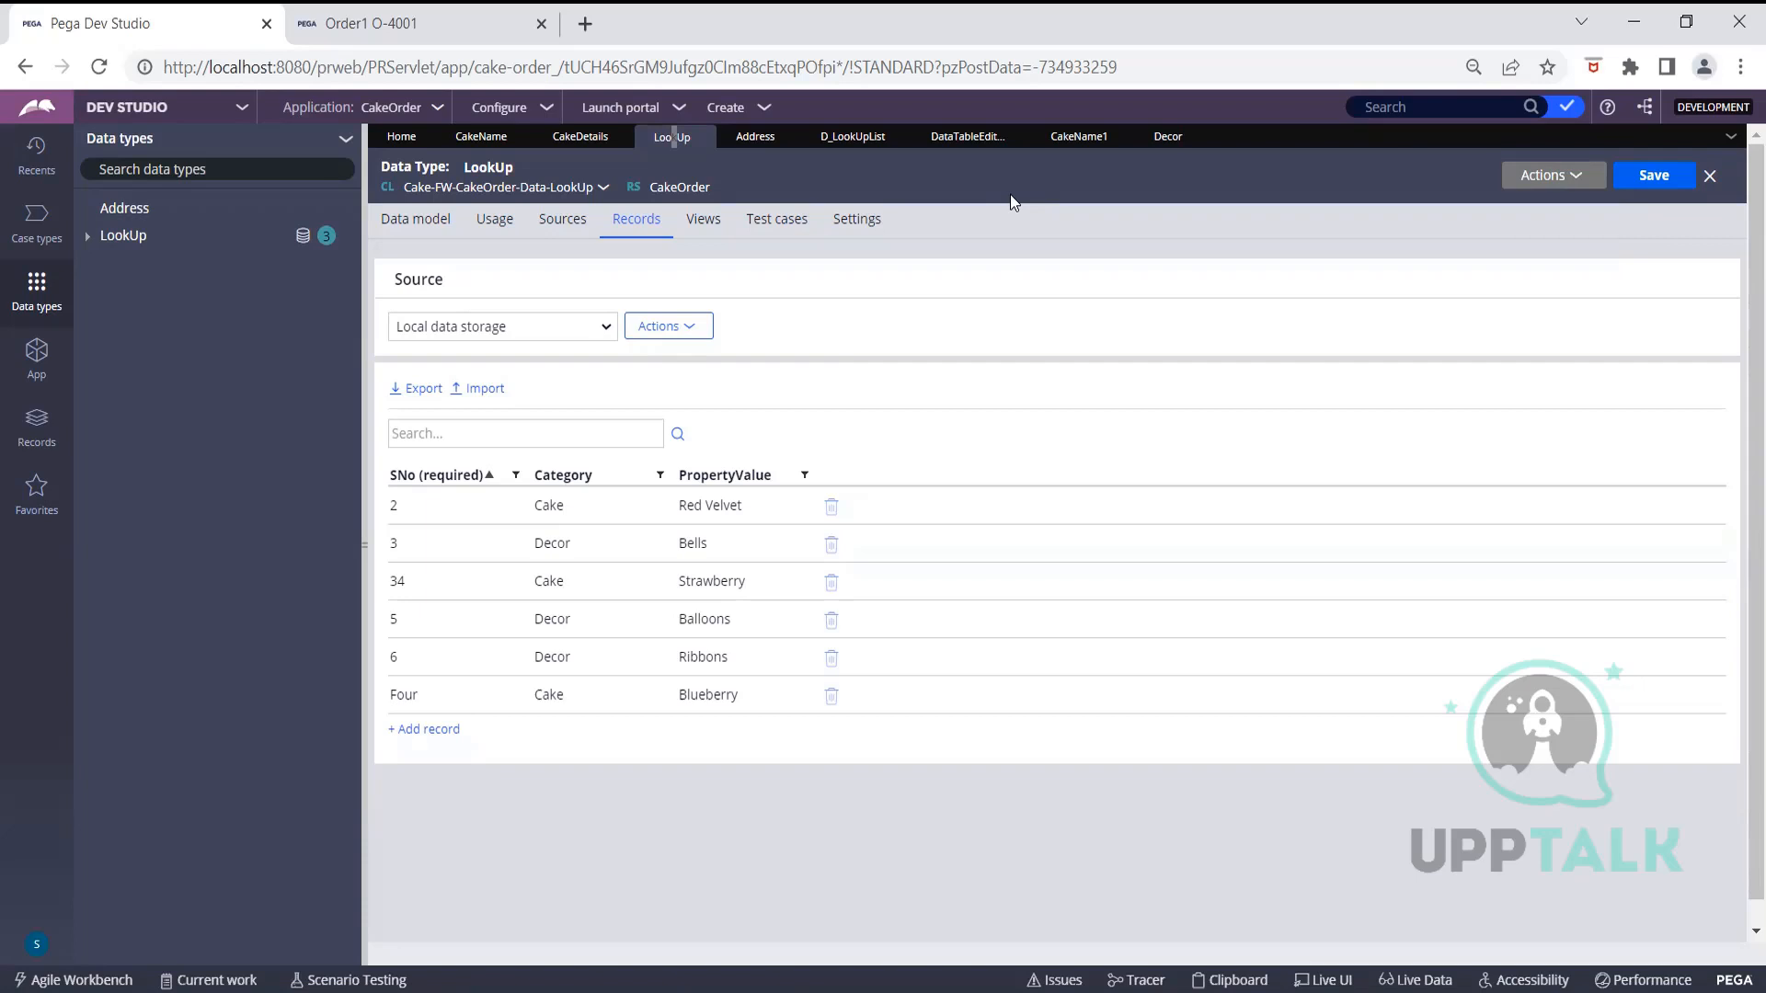
click(1545, 176)
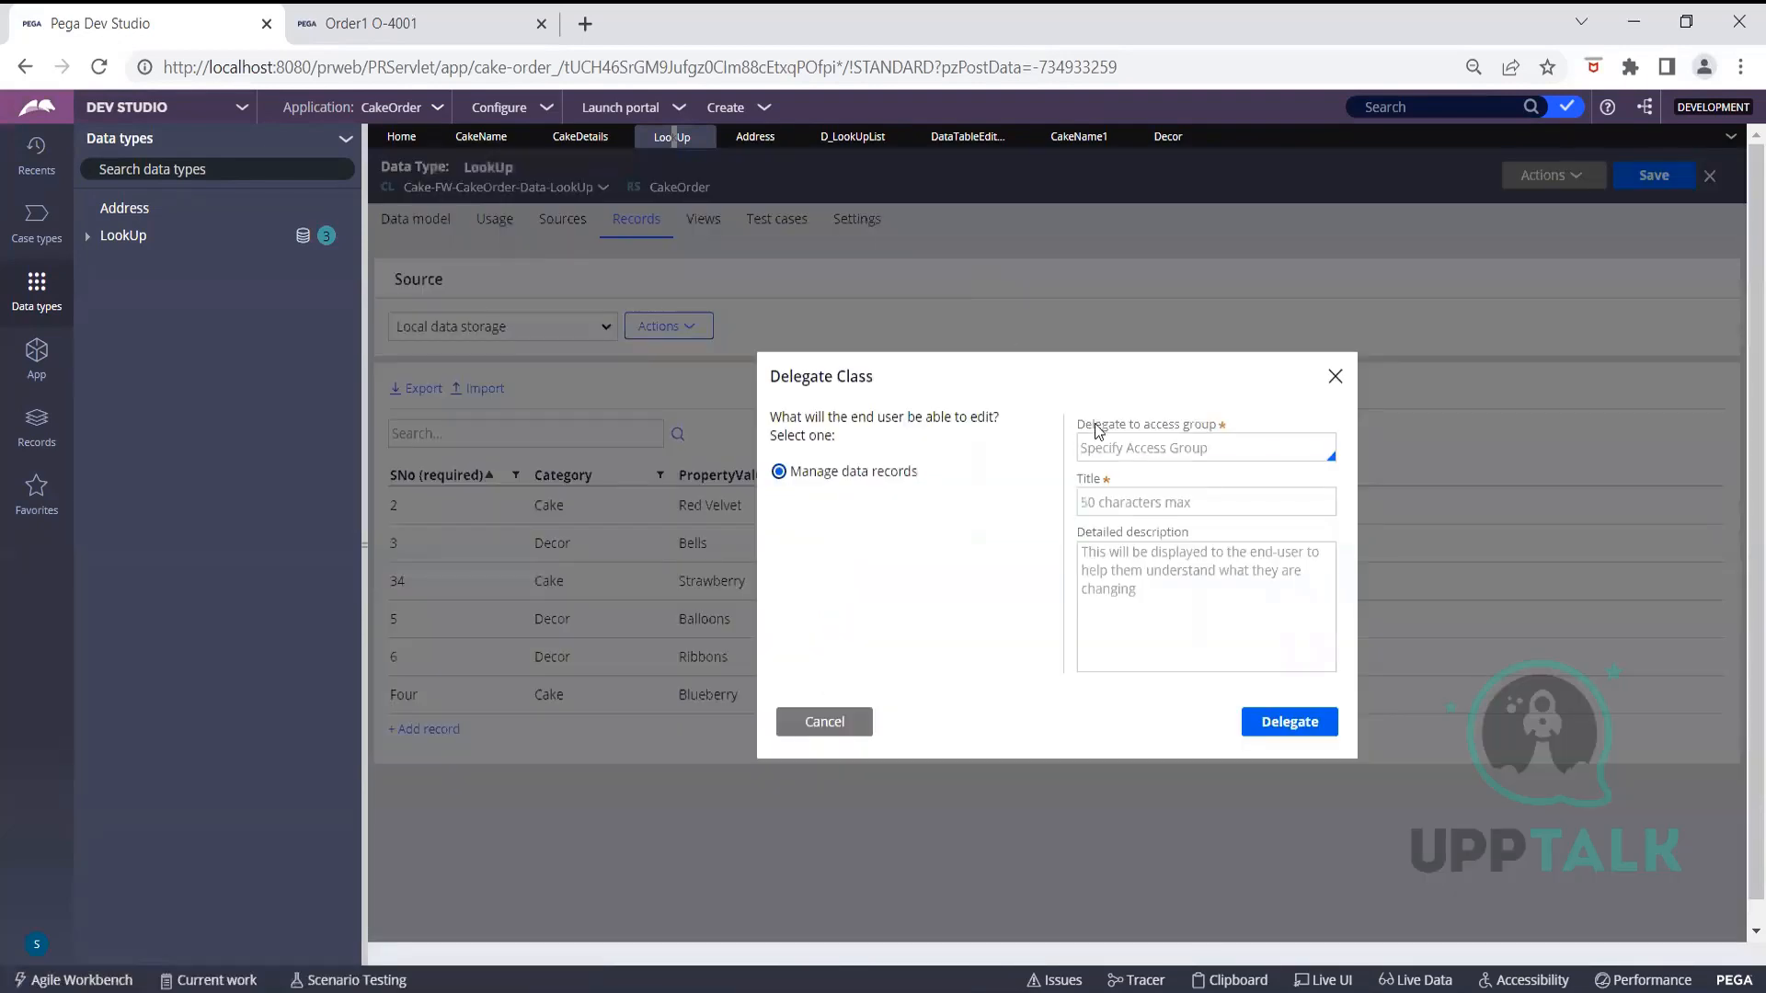
click(1137, 447)
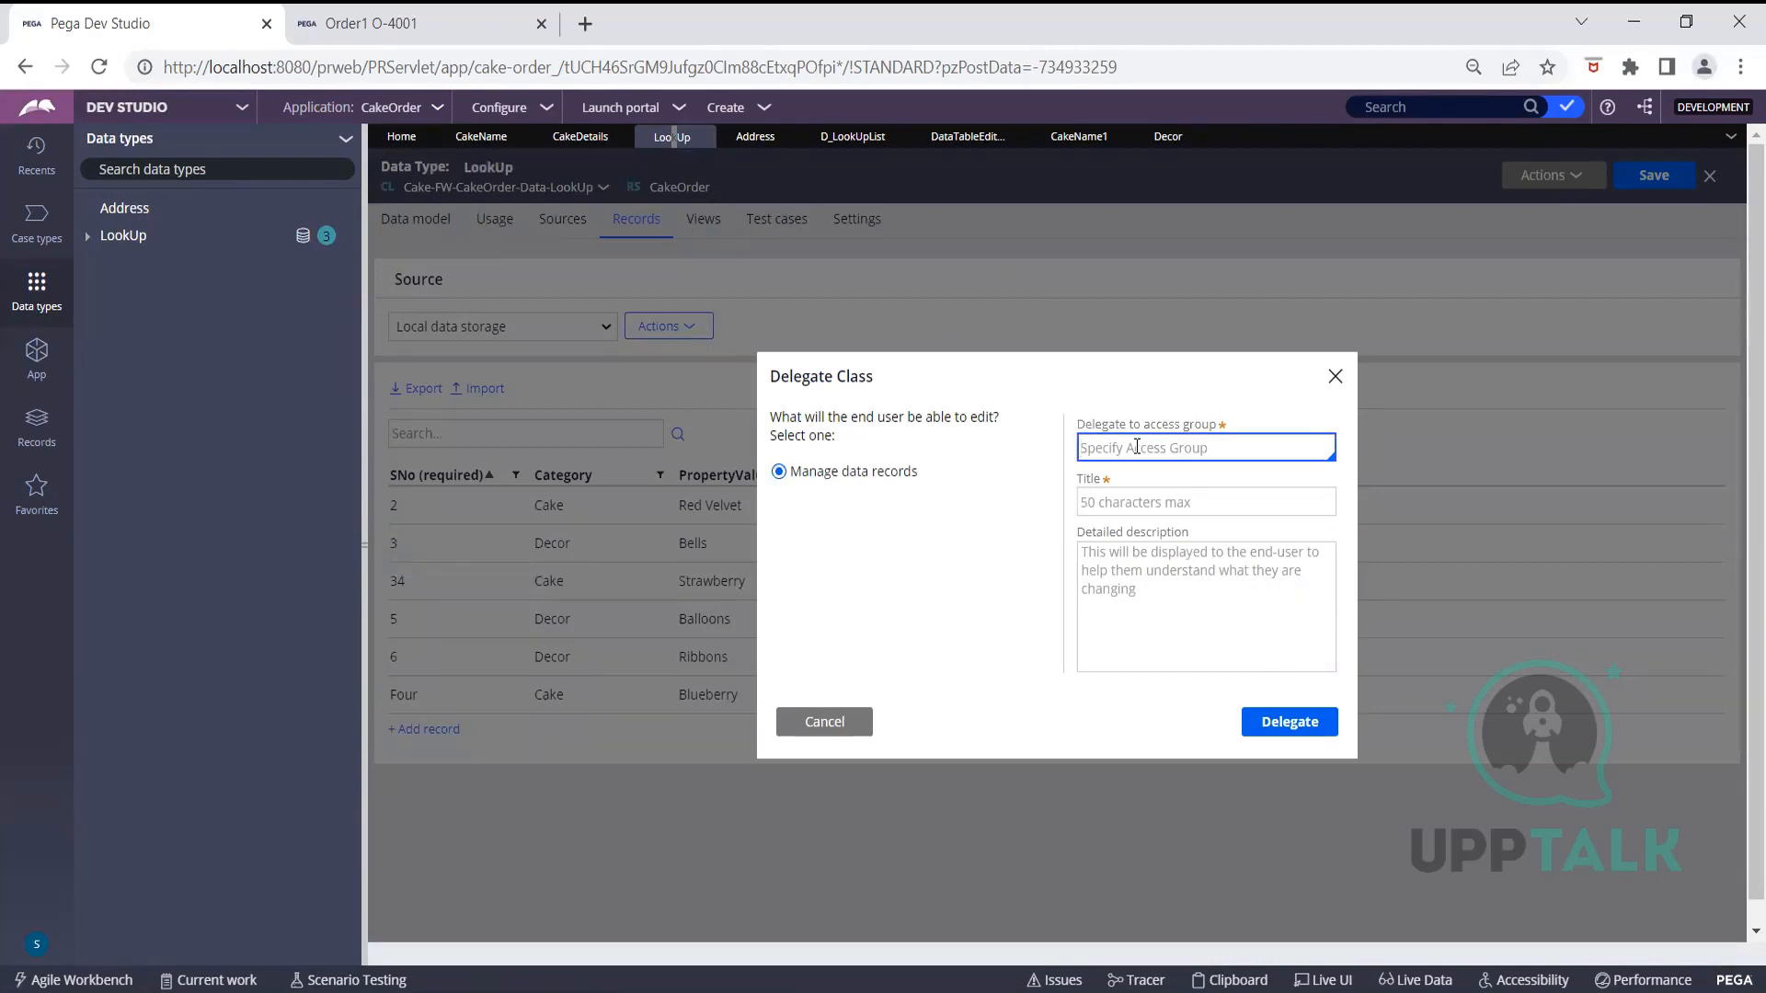
click(1137, 448)
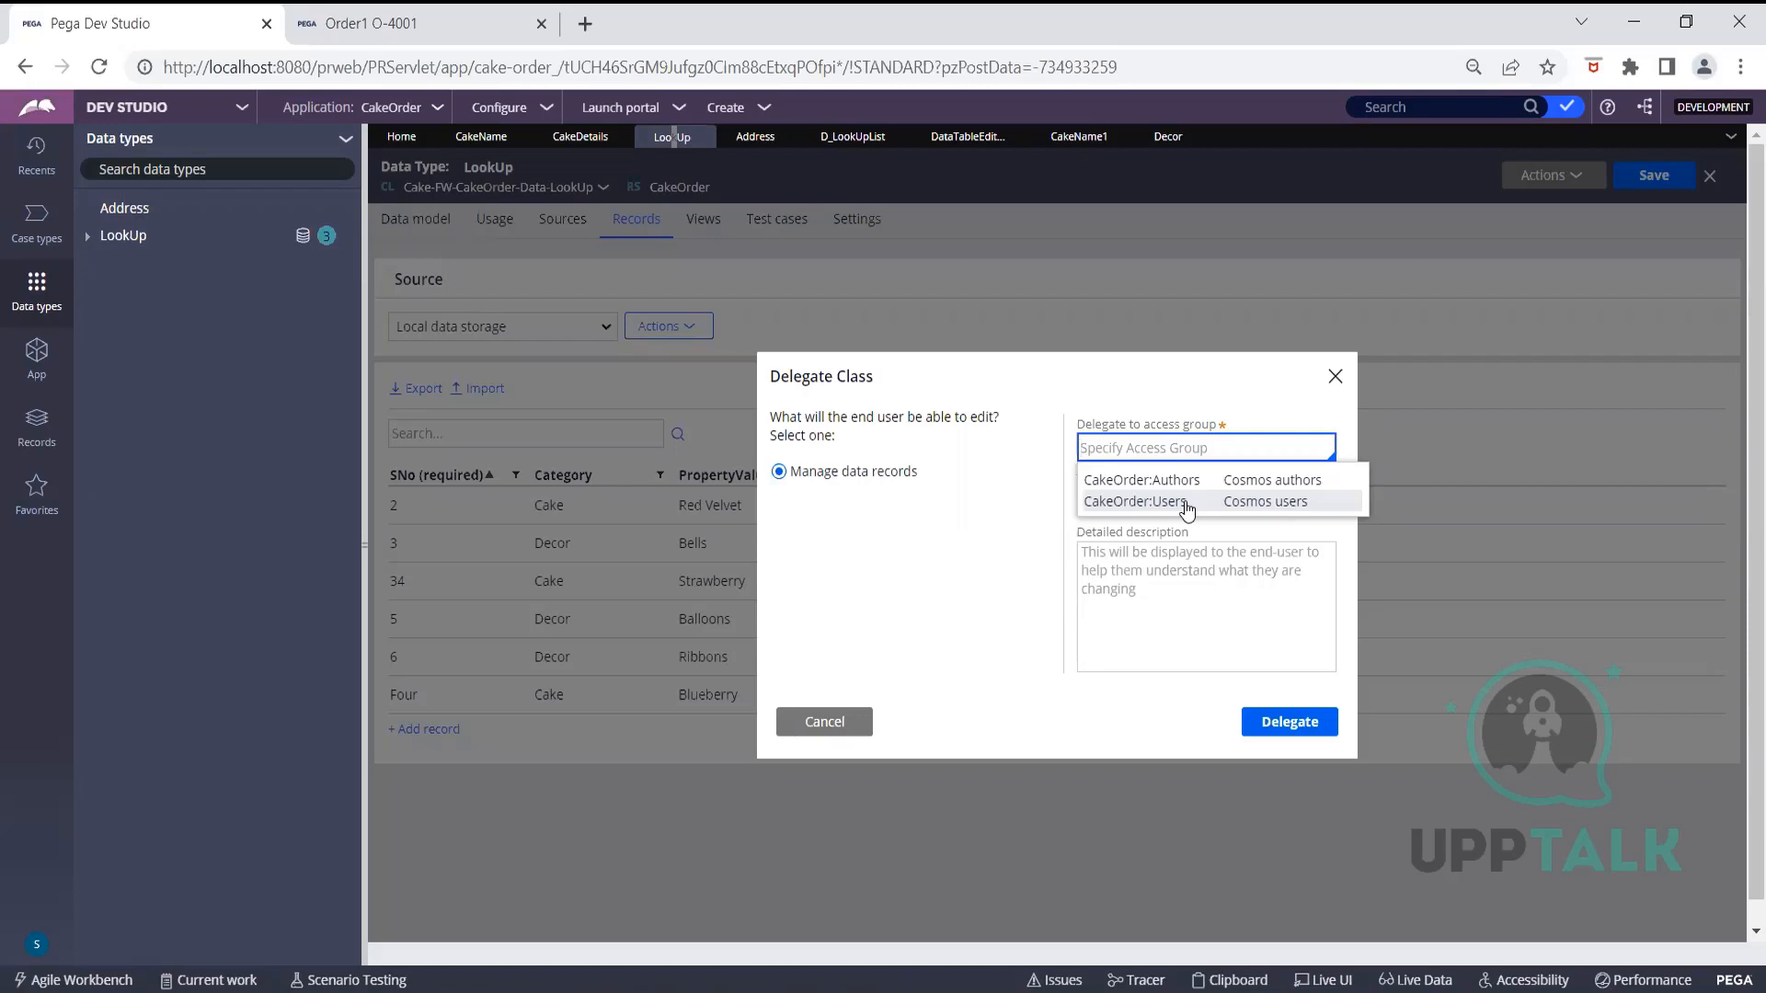
click(1186, 508)
click(1186, 503)
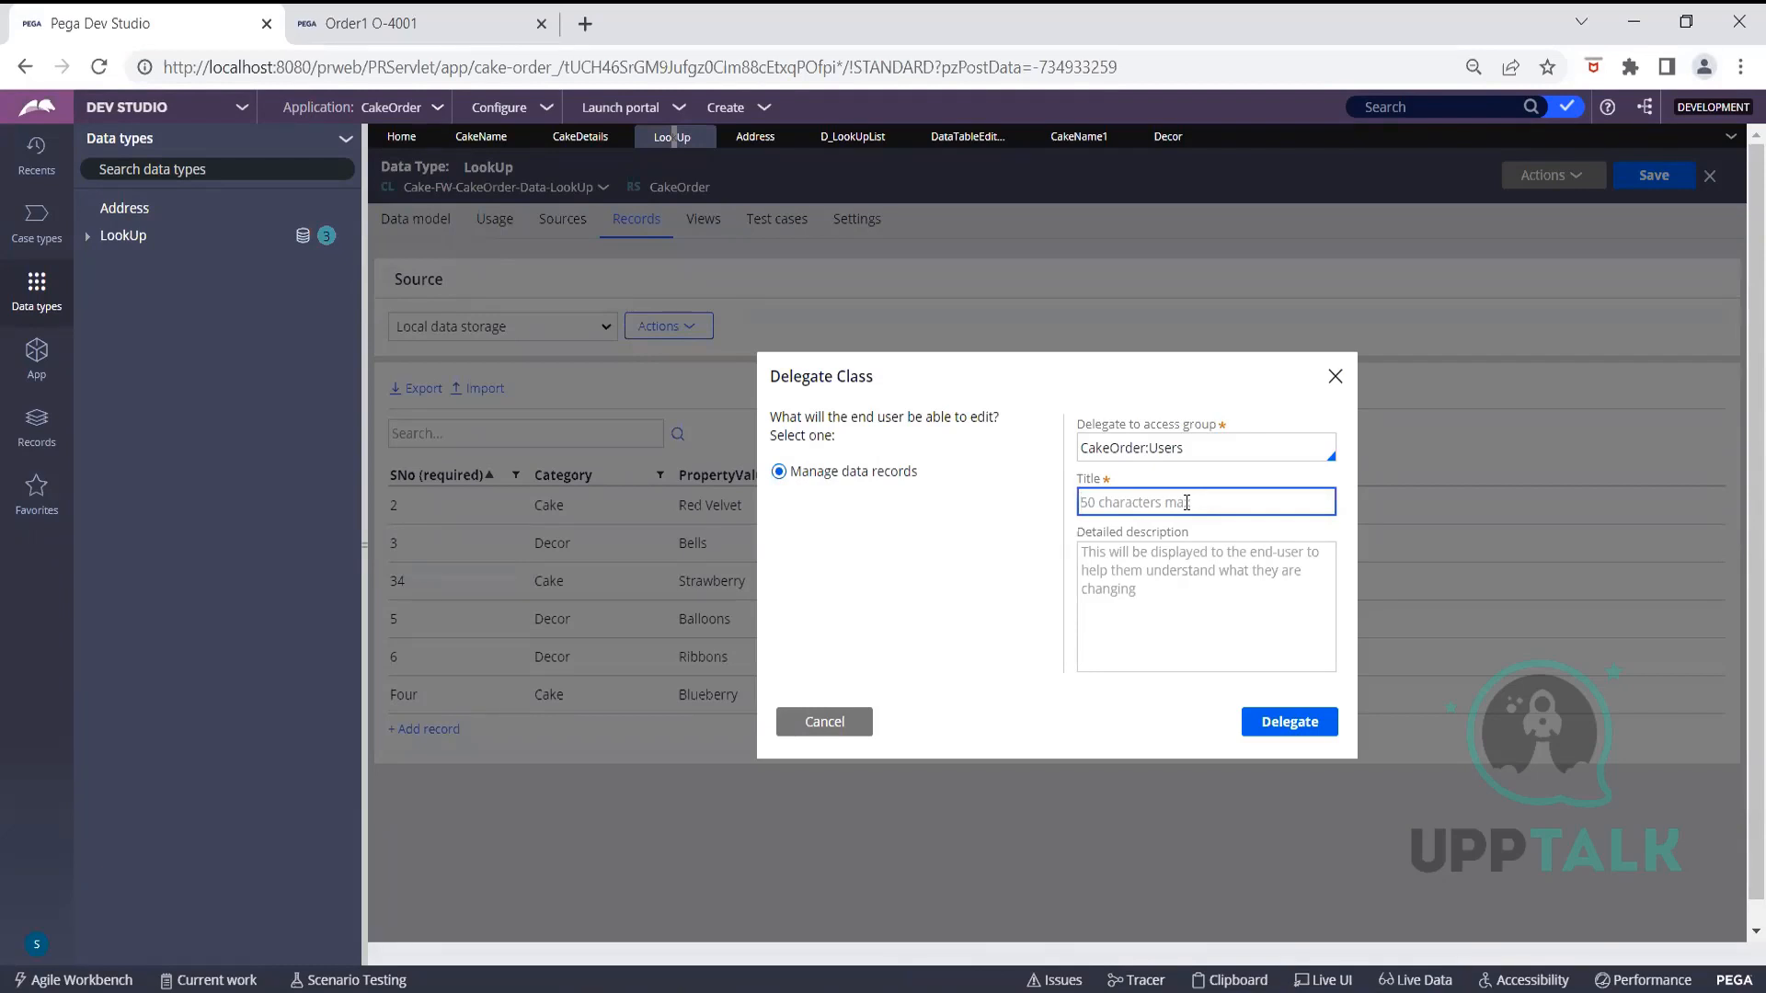
text(Dropdown)
text(_Value)
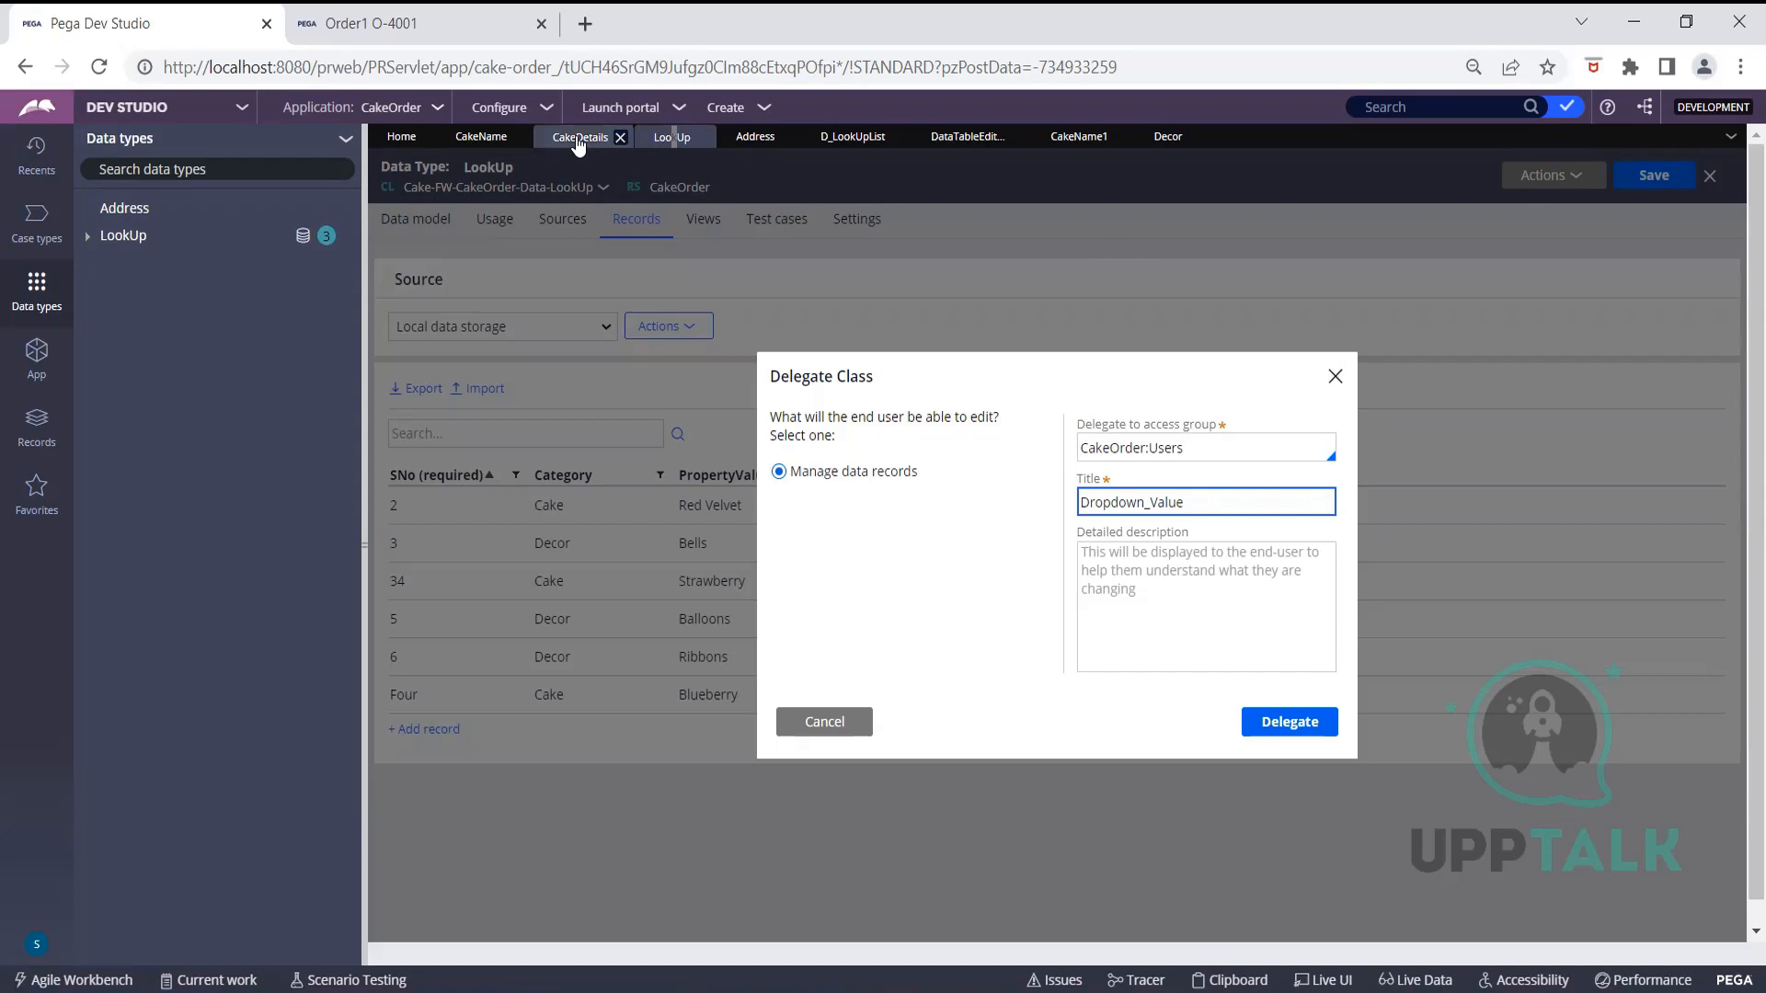
Change the Decor dropdown's list source type from Data page to Report definition
click(578, 138)
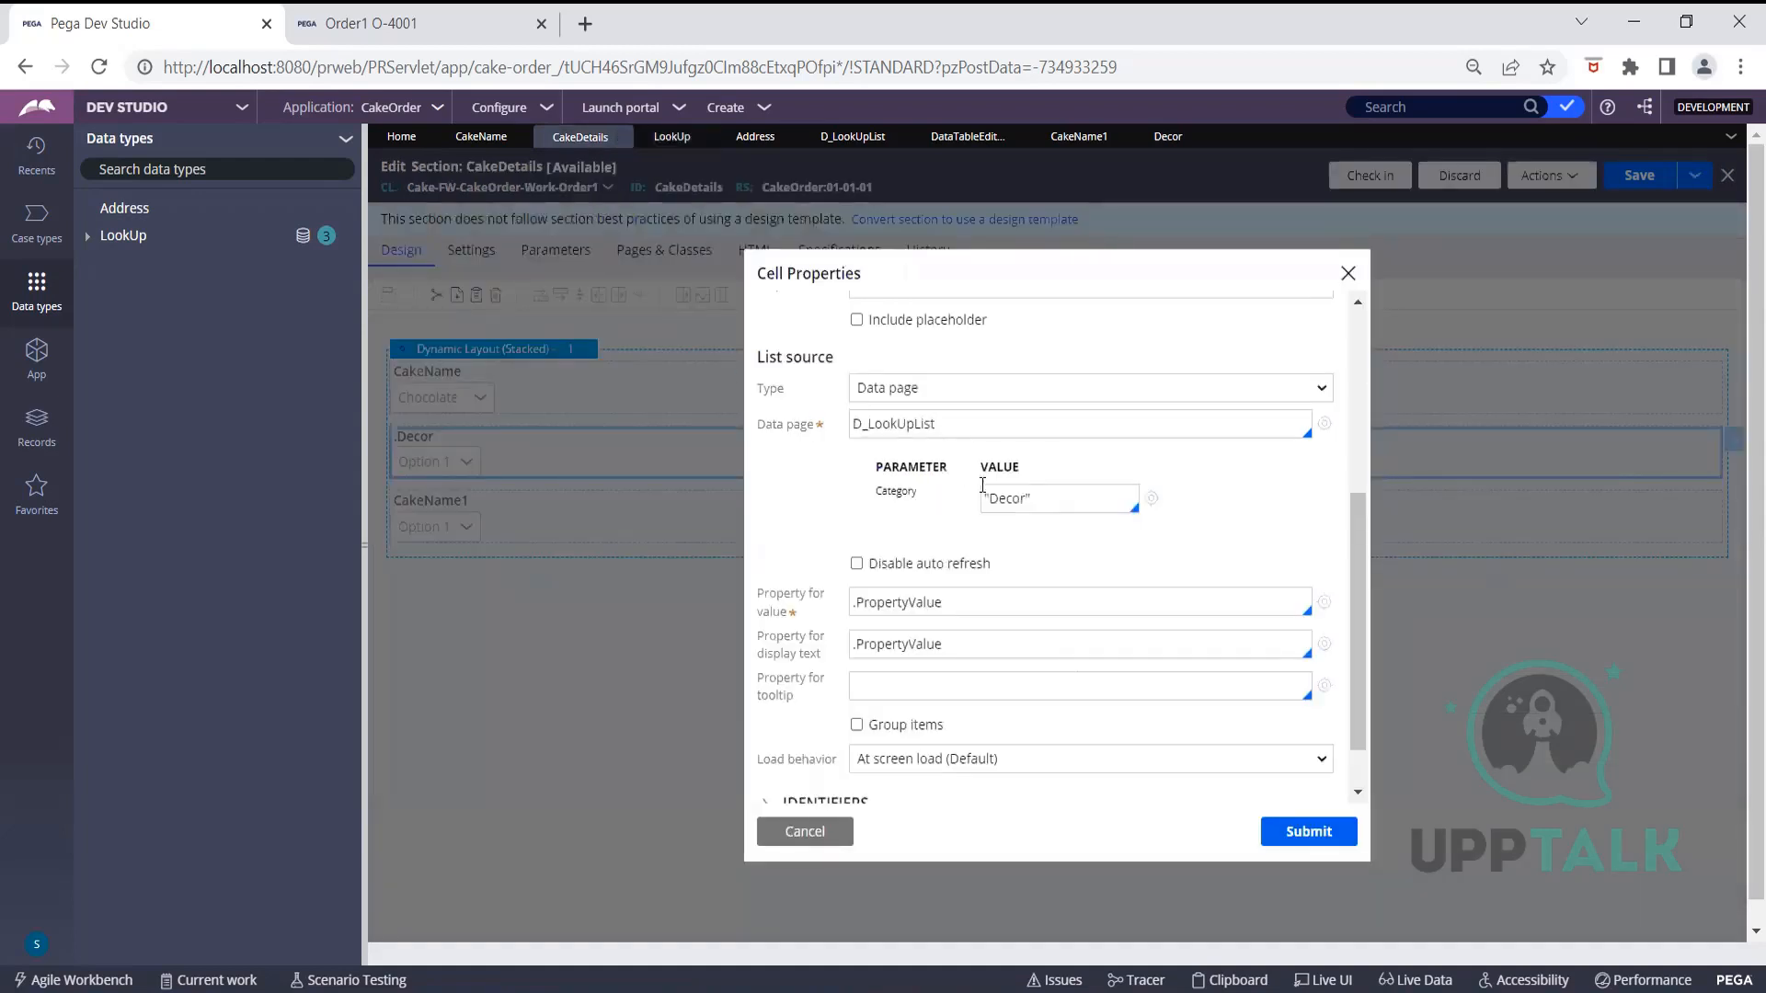
scroll(993, 603, up, 4)
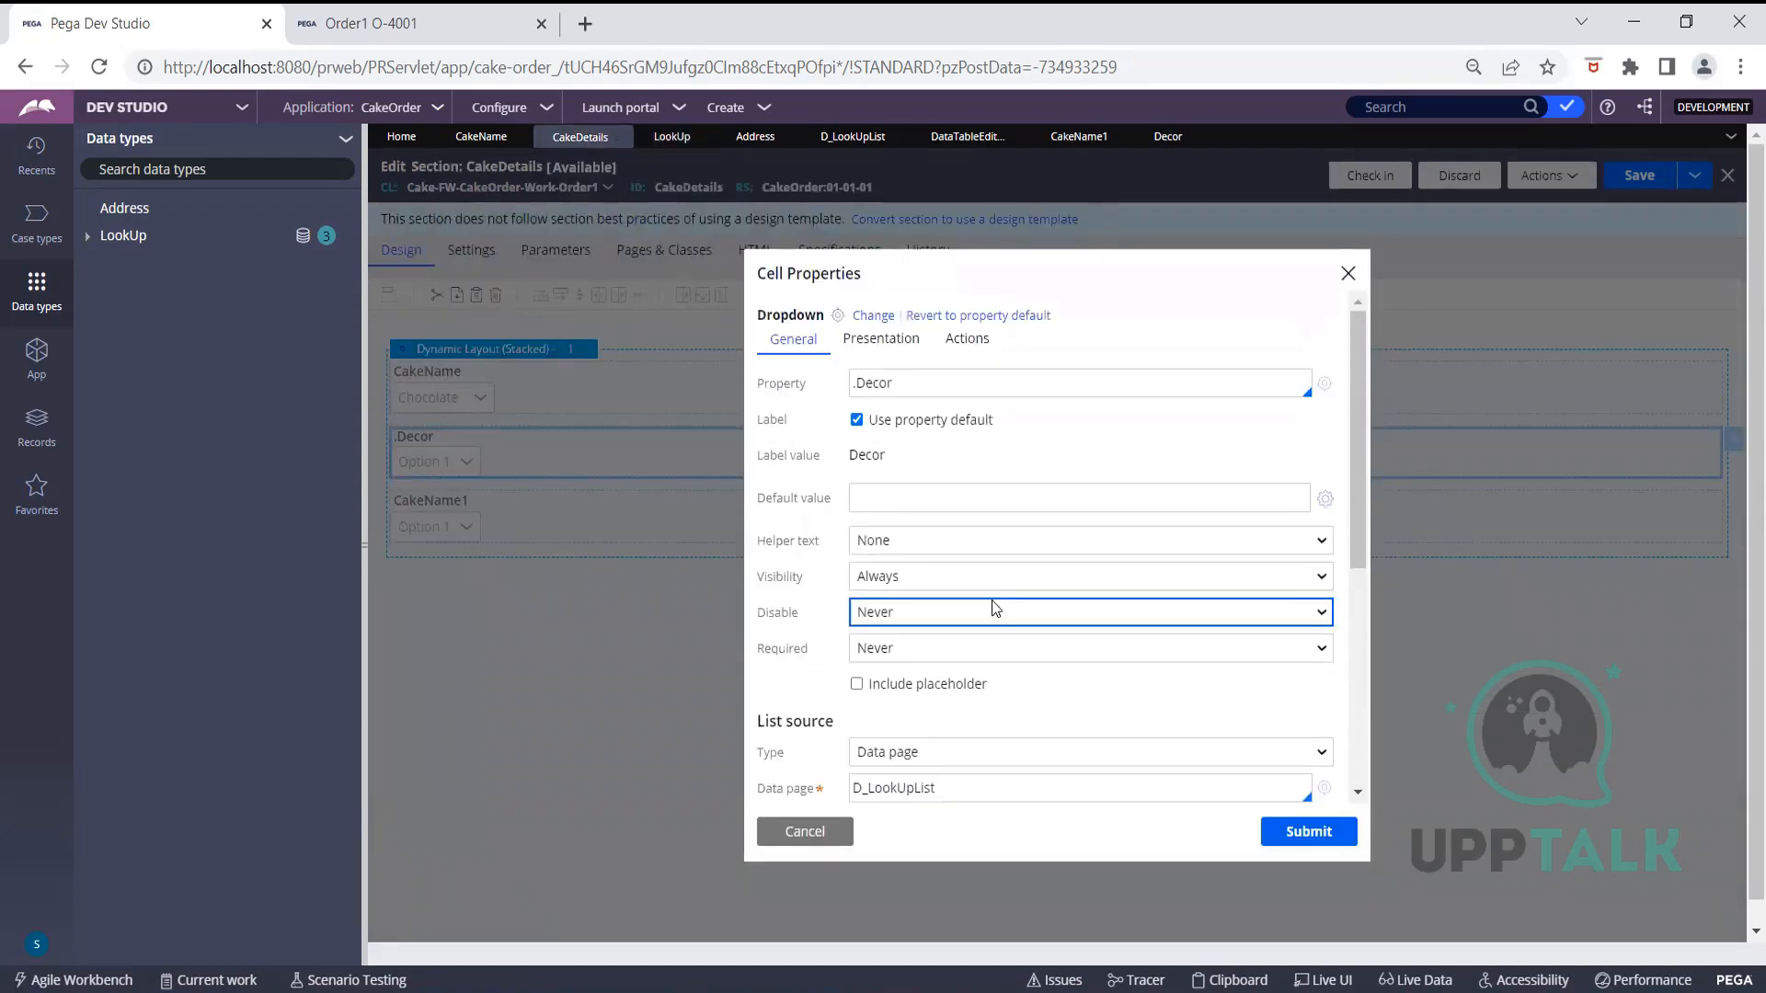
scroll(985, 637, down, 3)
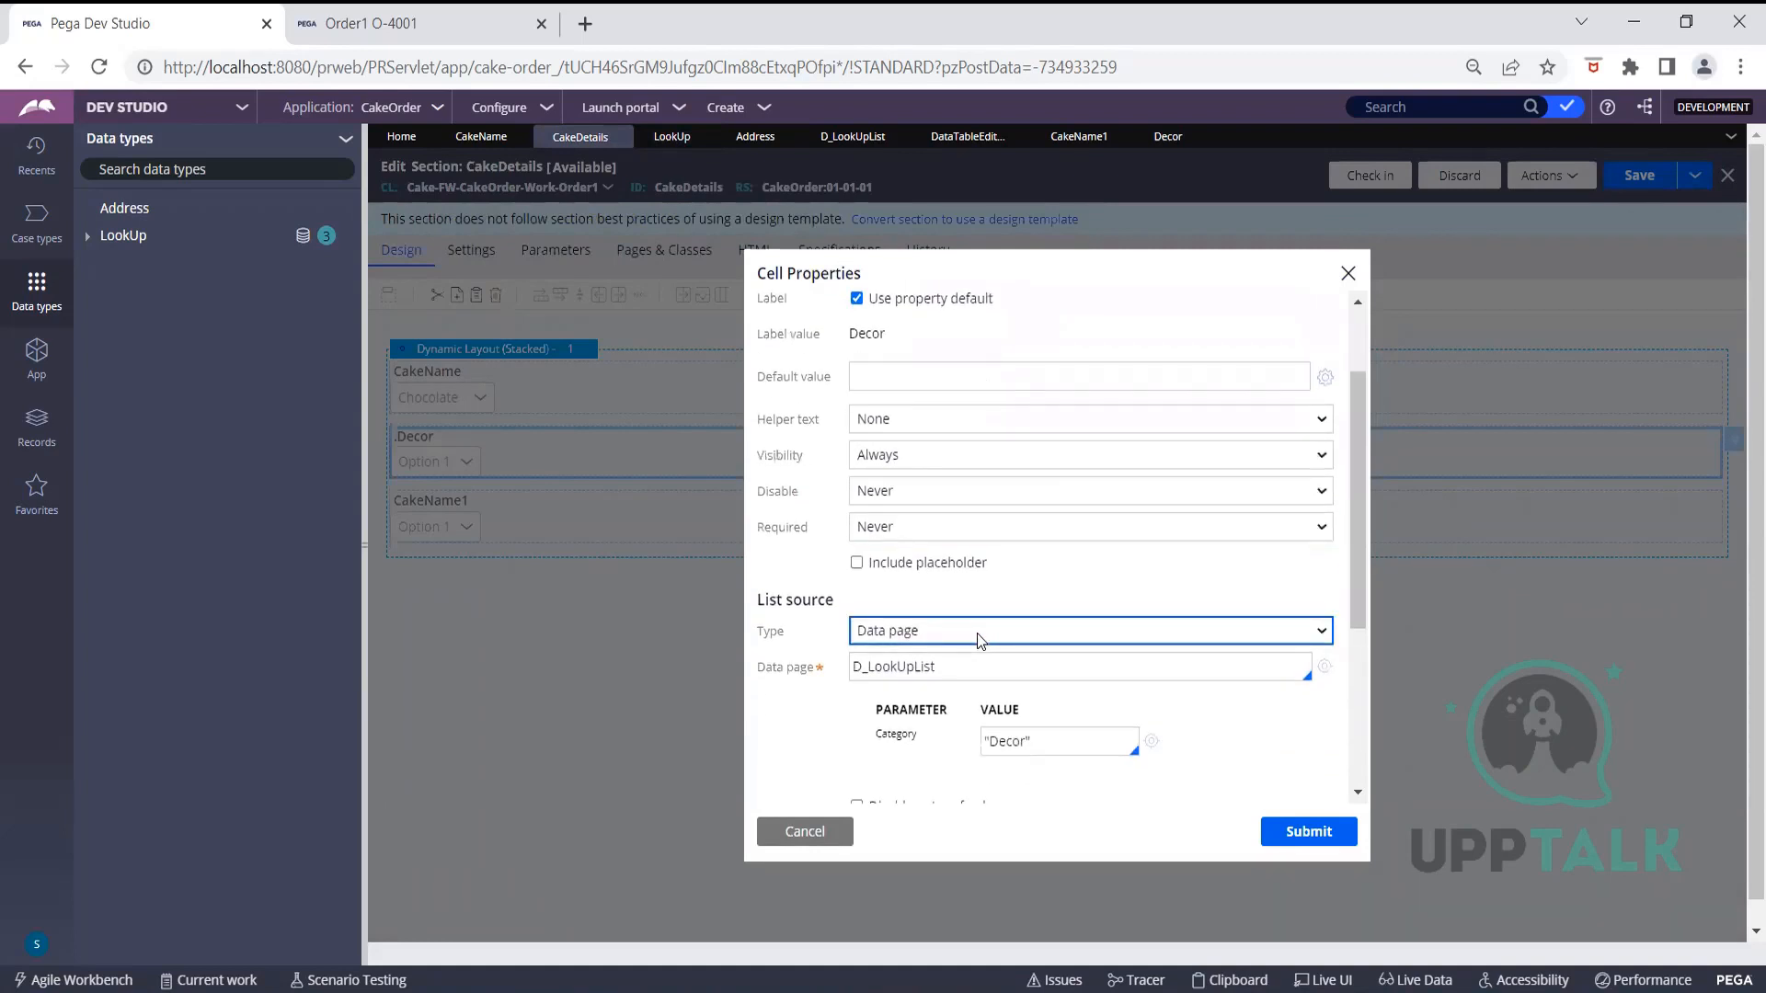
click(981, 641)
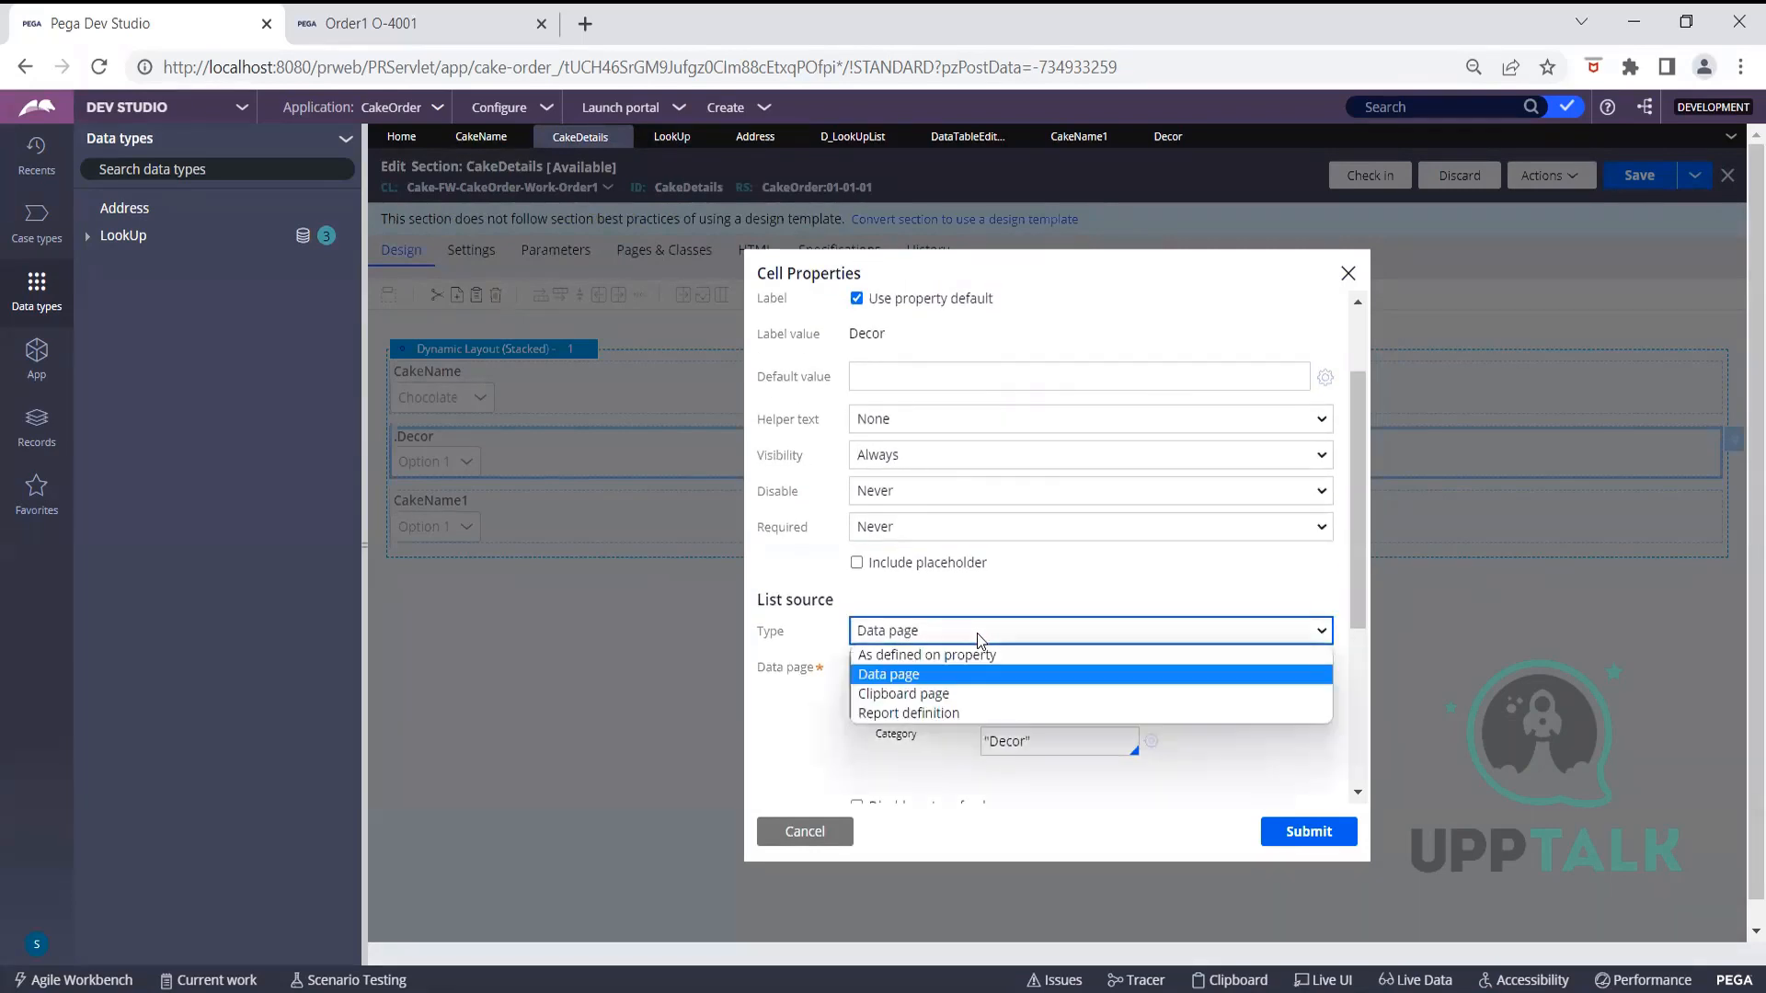
click(960, 709)
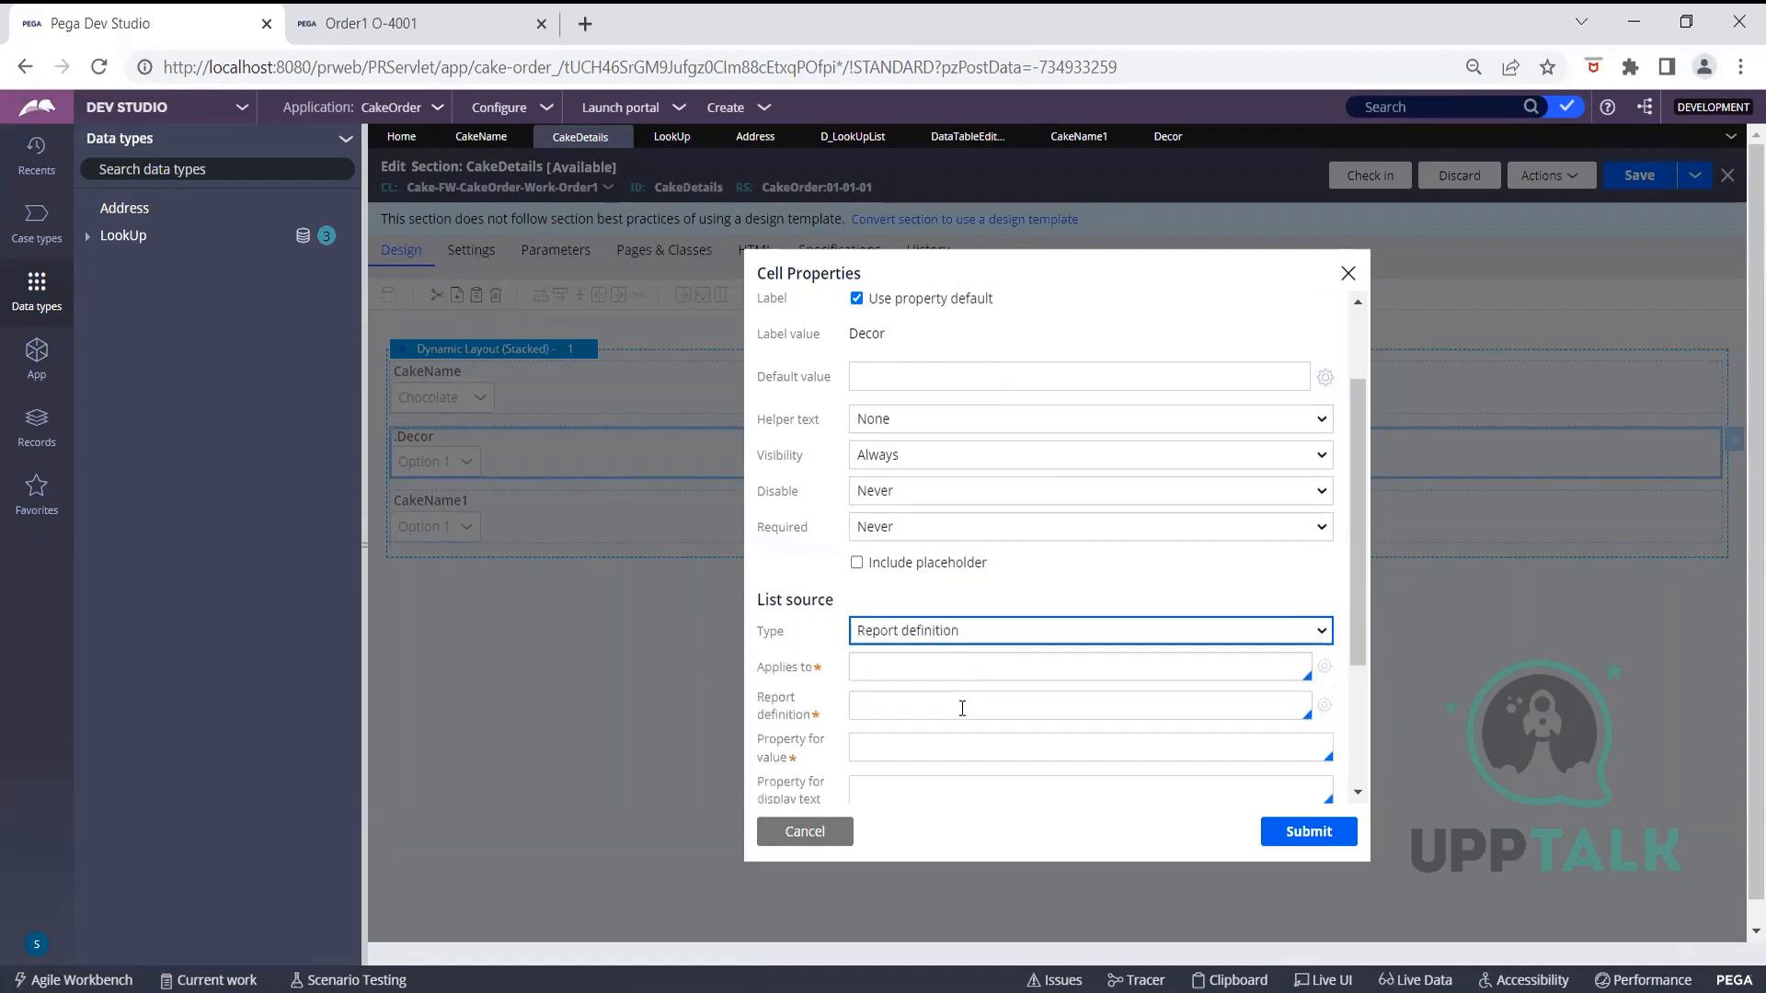
scroll(979, 654, down, 1)
scroll(973, 652, down, 1)
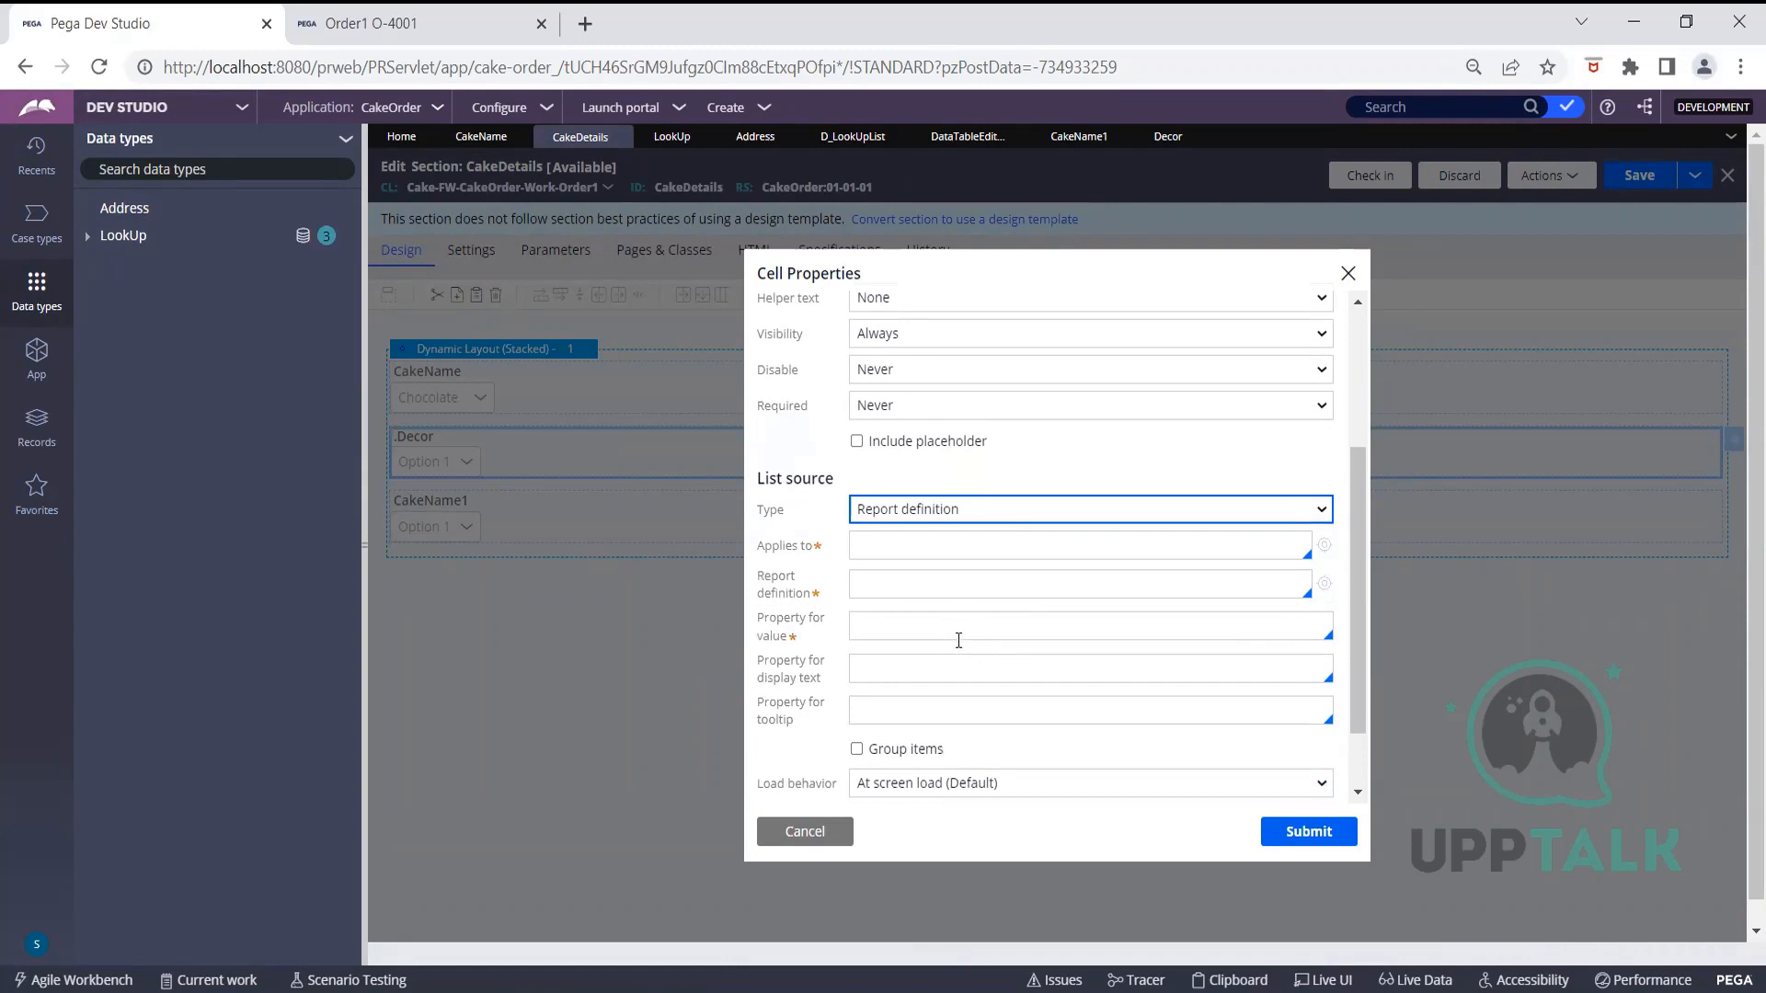
Point the Decor dropdown at report DataTableEditorReport on class Cake-FW-CakeOrder-Data-LookUp
click(883, 551)
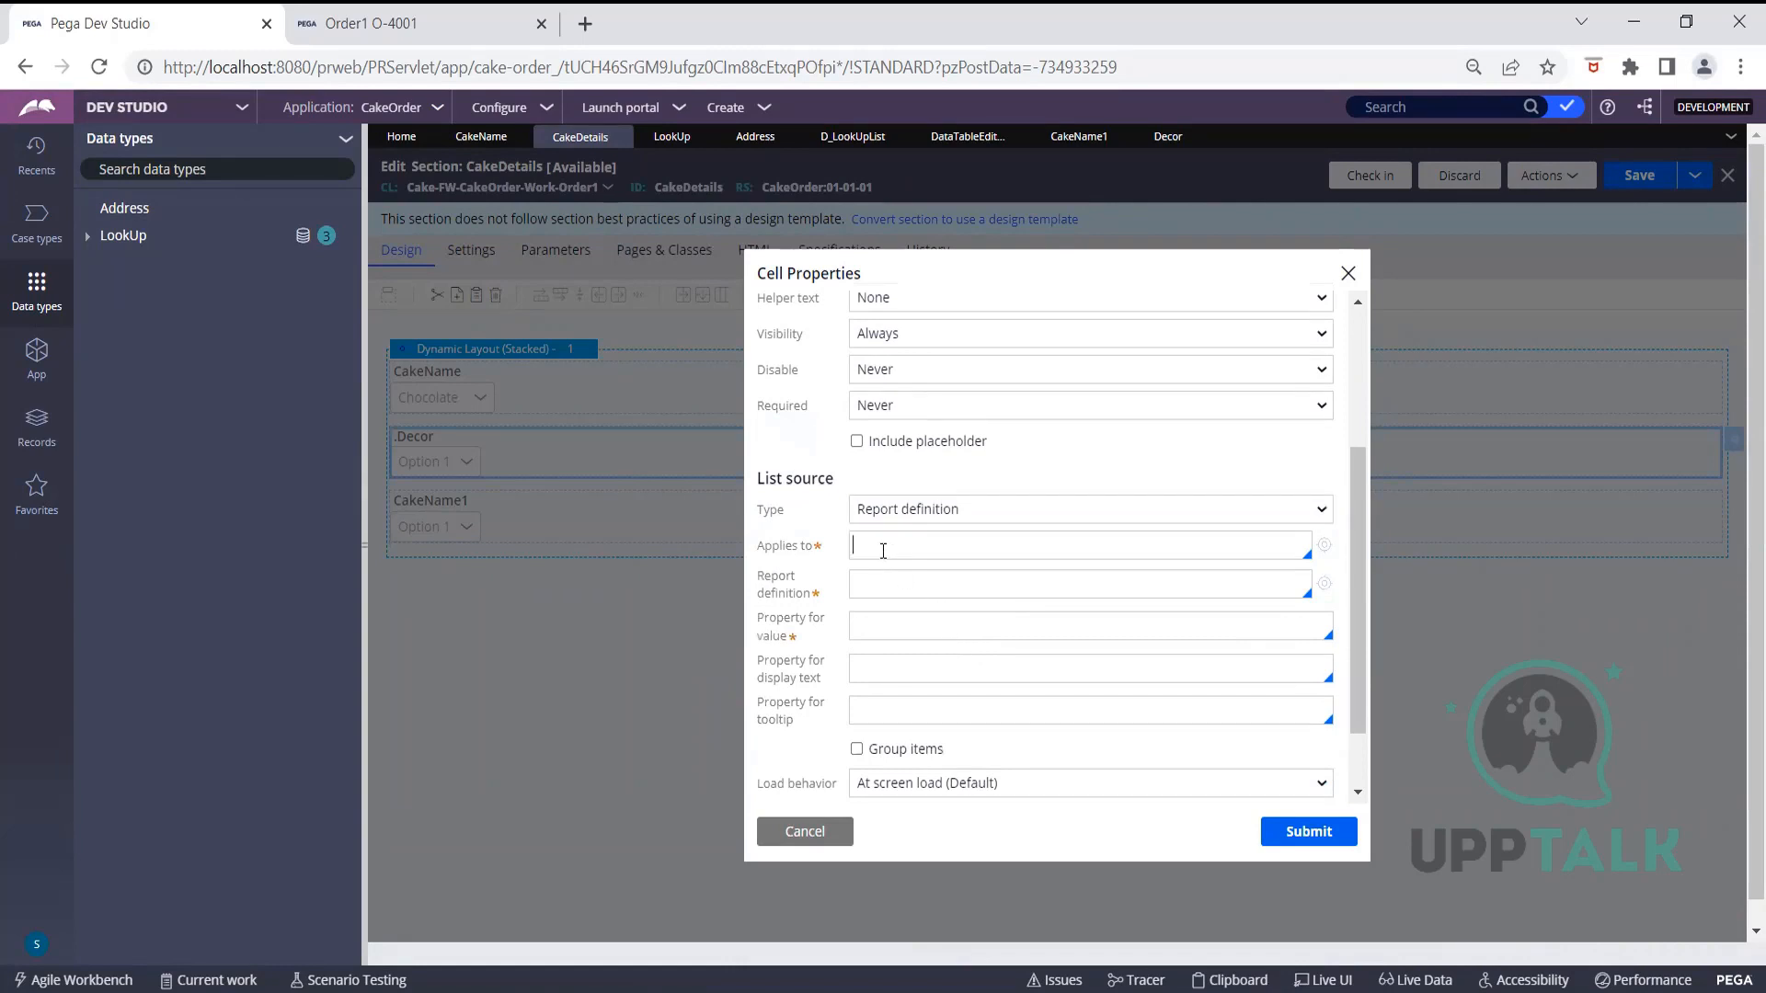
text(Cake-FW-)
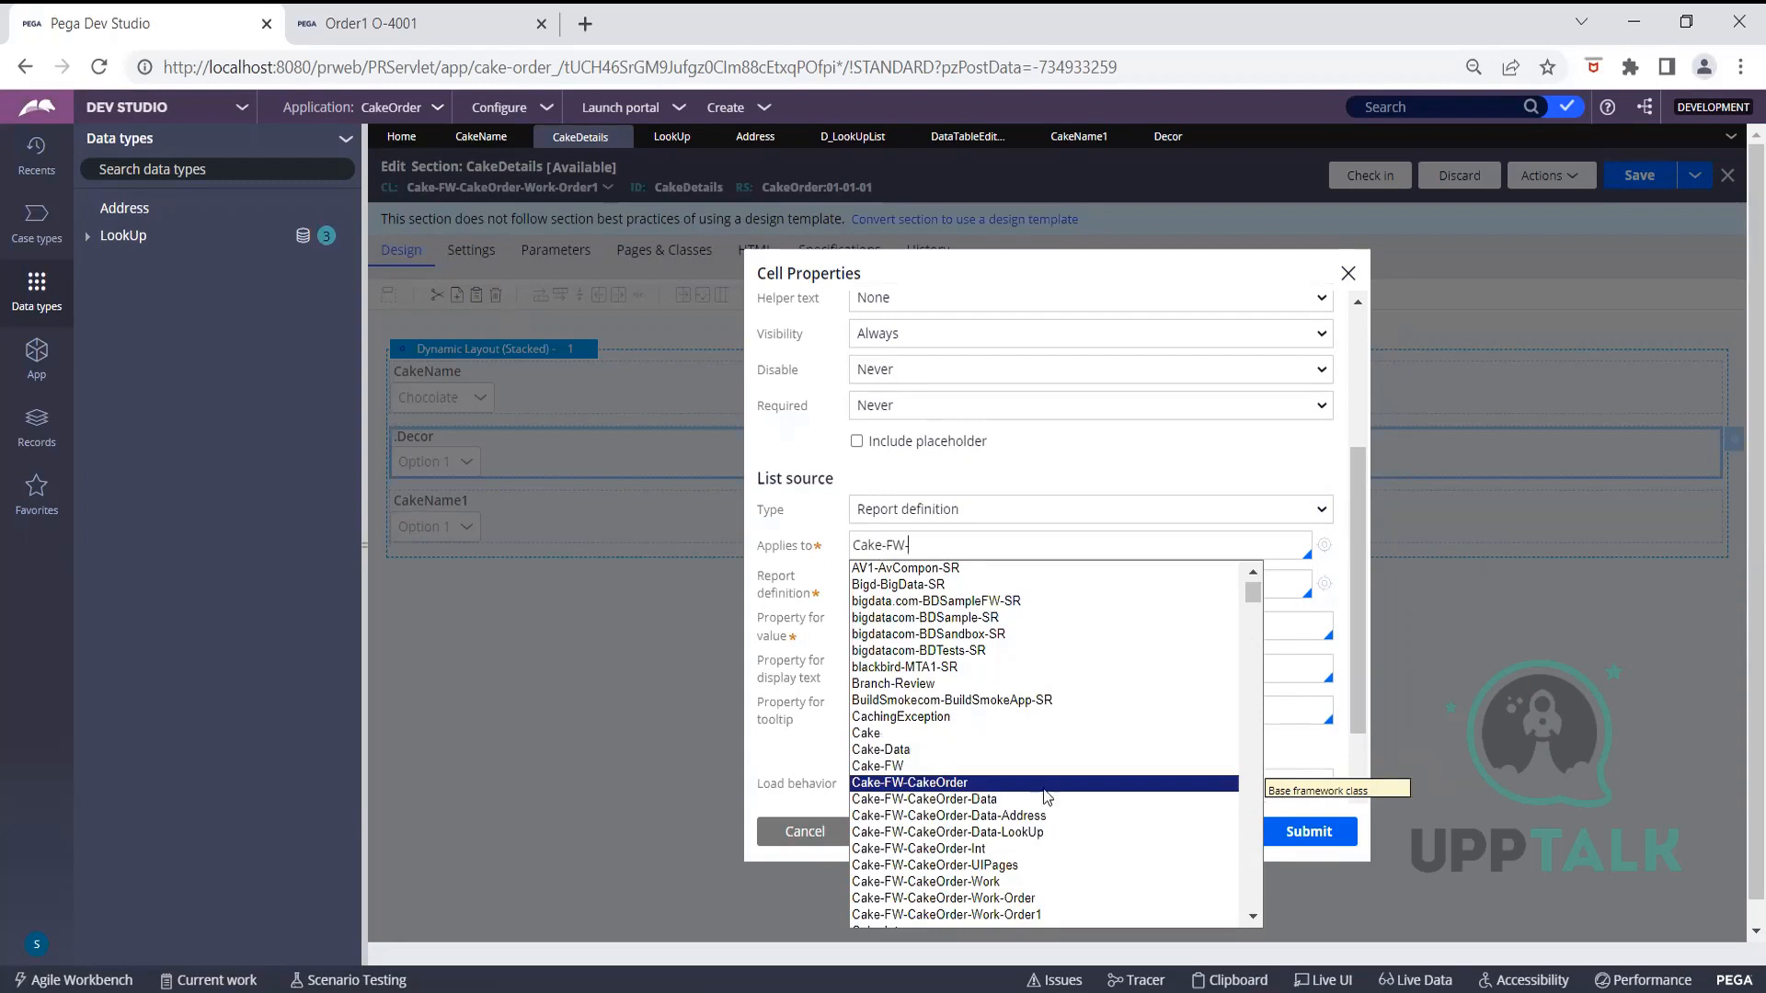
click(997, 835)
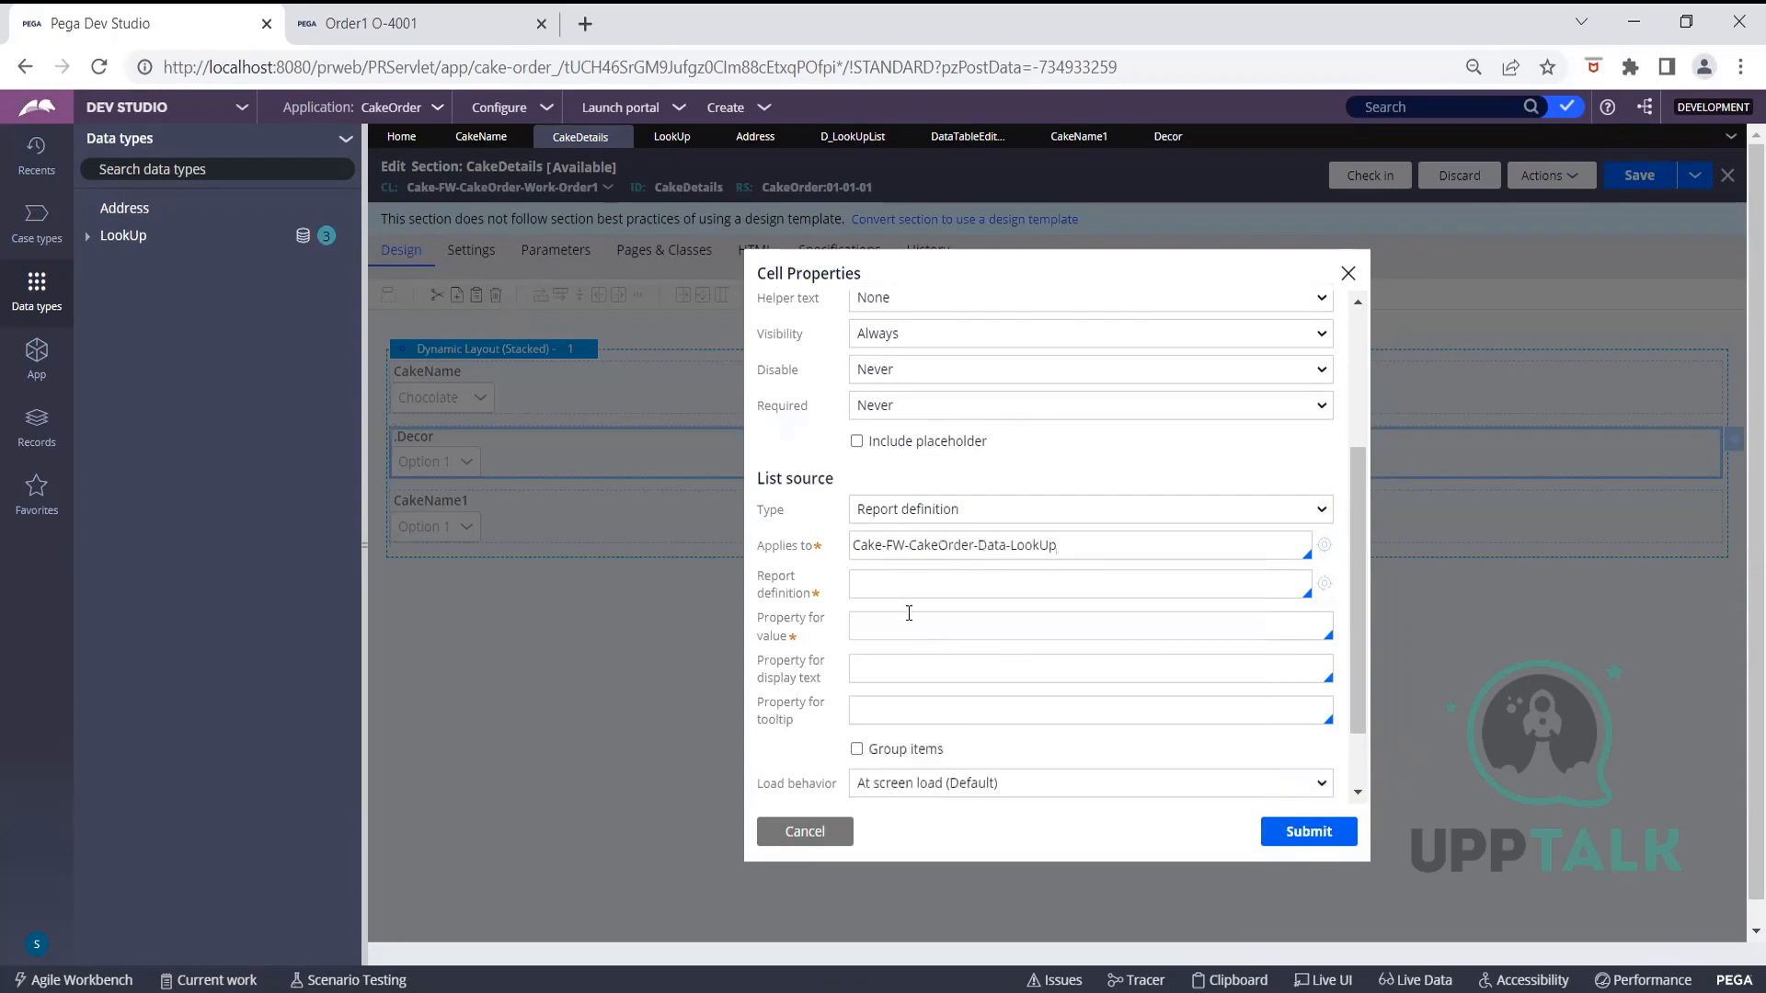
click(900, 585)
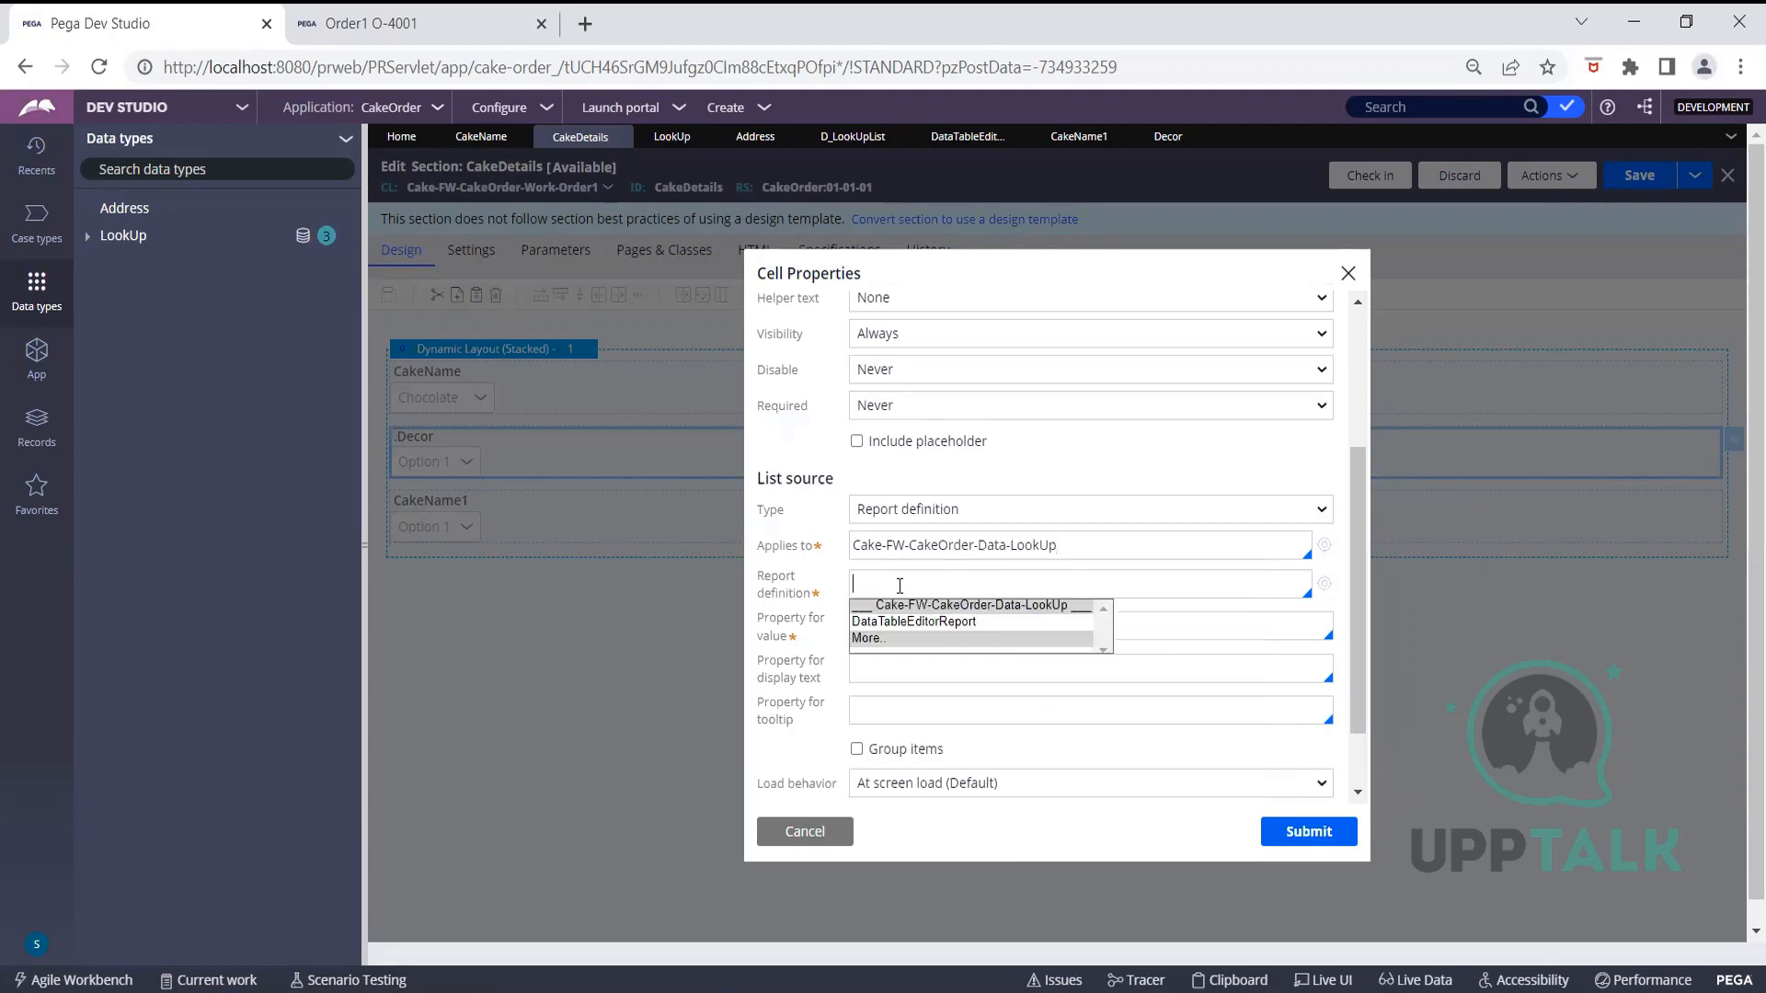
click(901, 621)
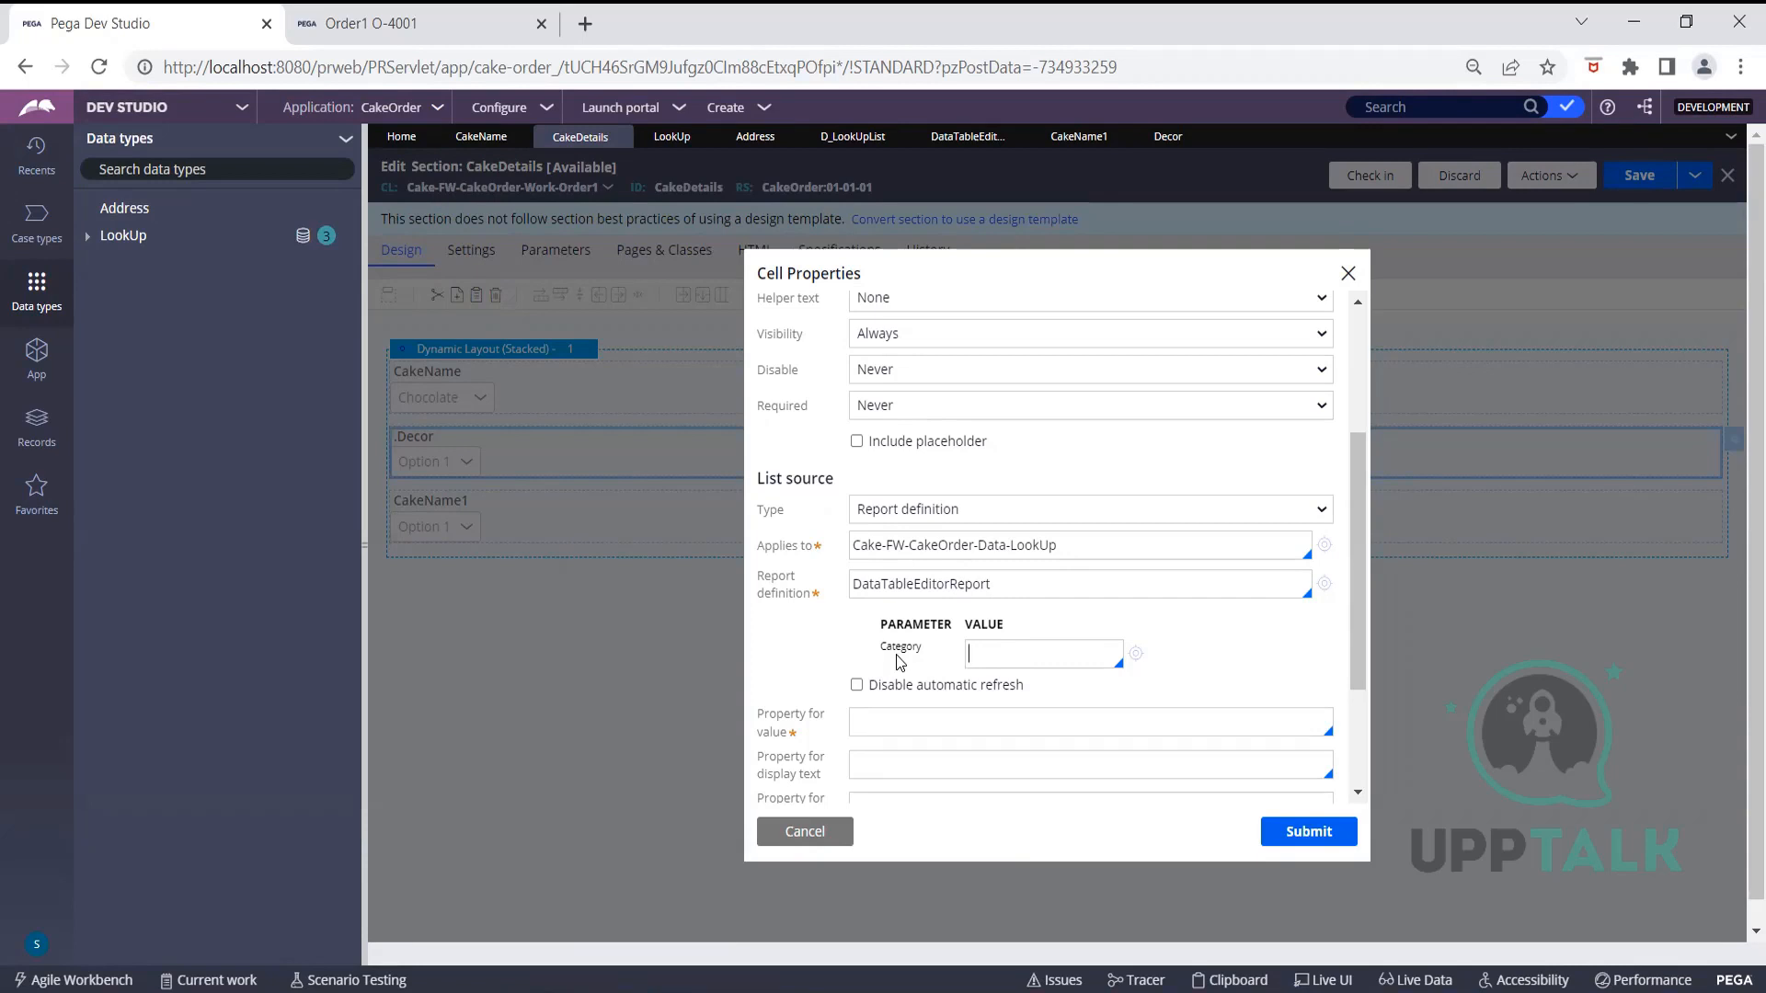
click(1089, 660)
click(1017, 665)
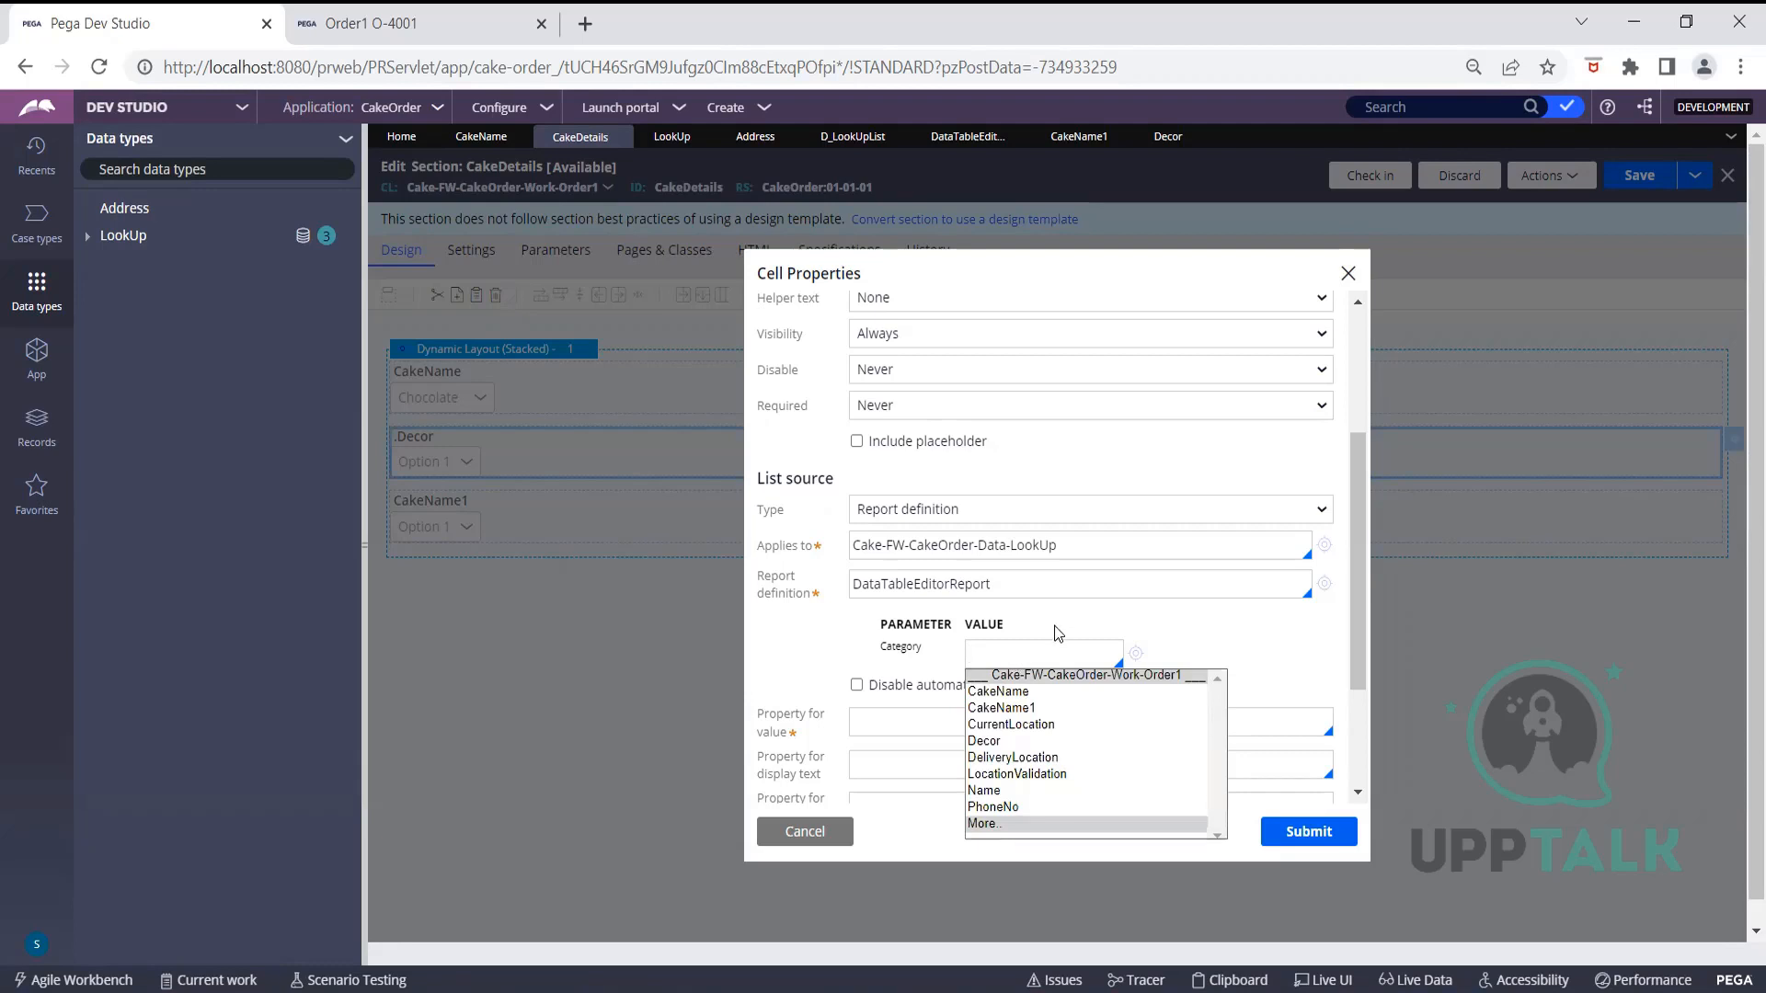
key(Escape)
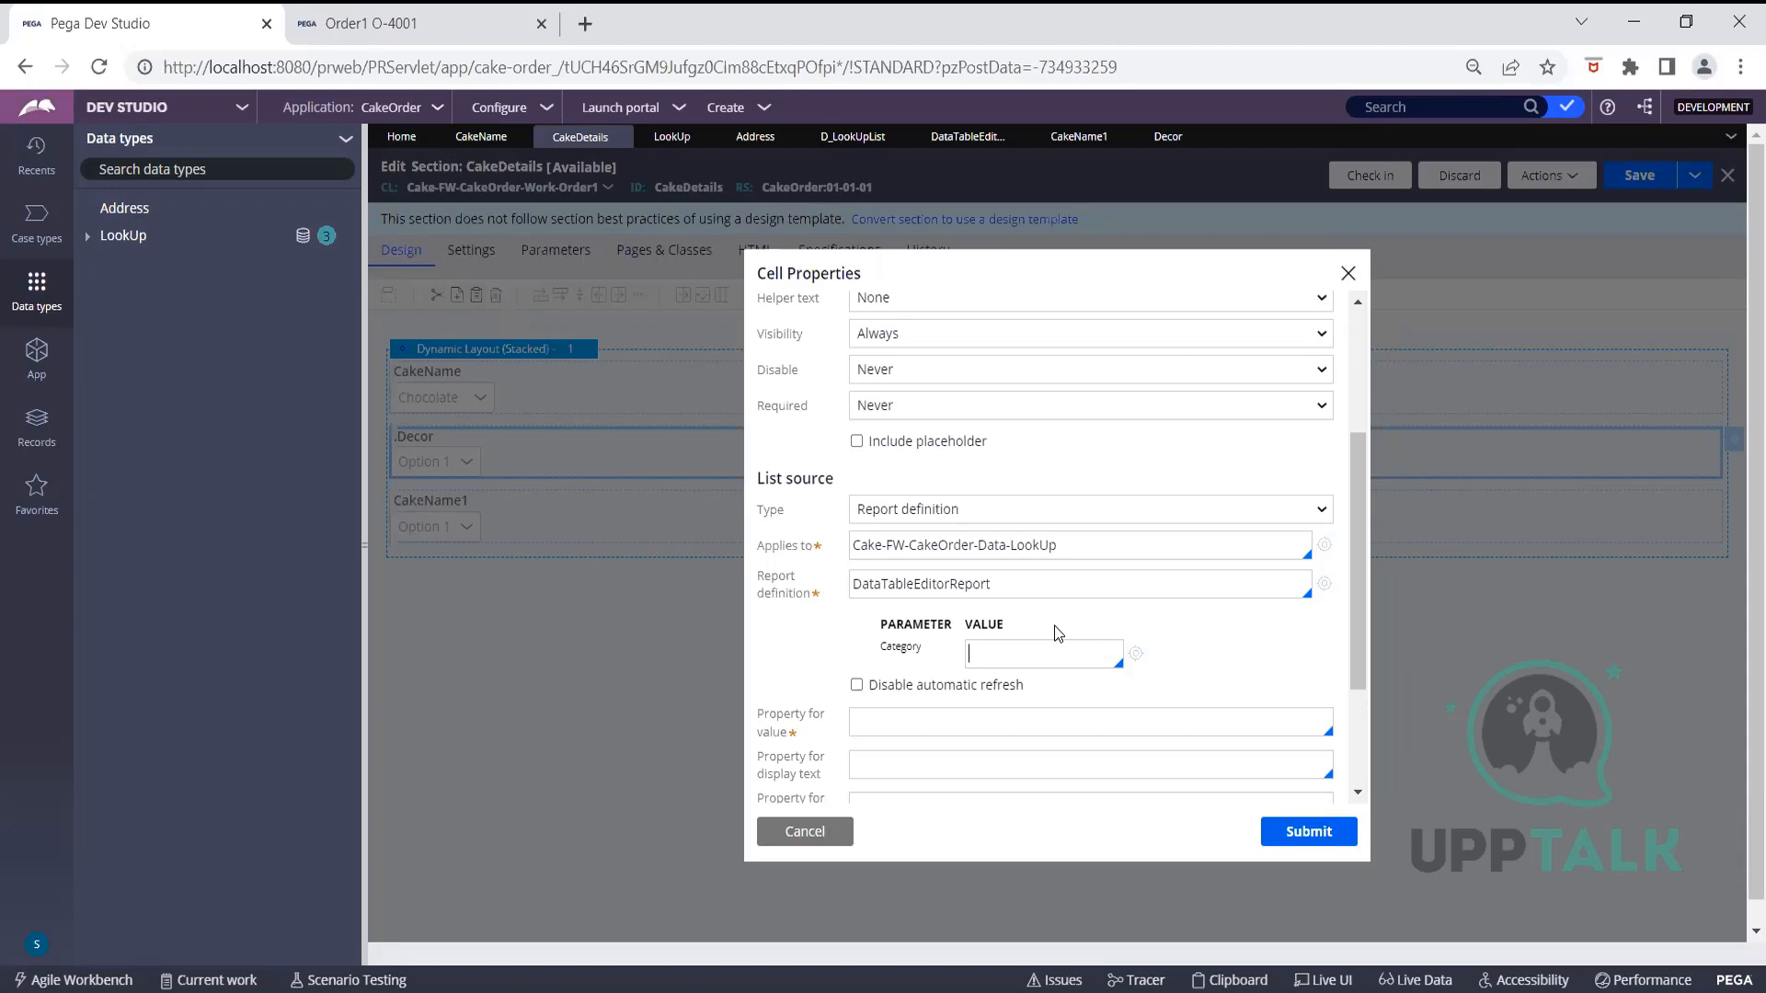
scroll(1054, 625, down, 2)
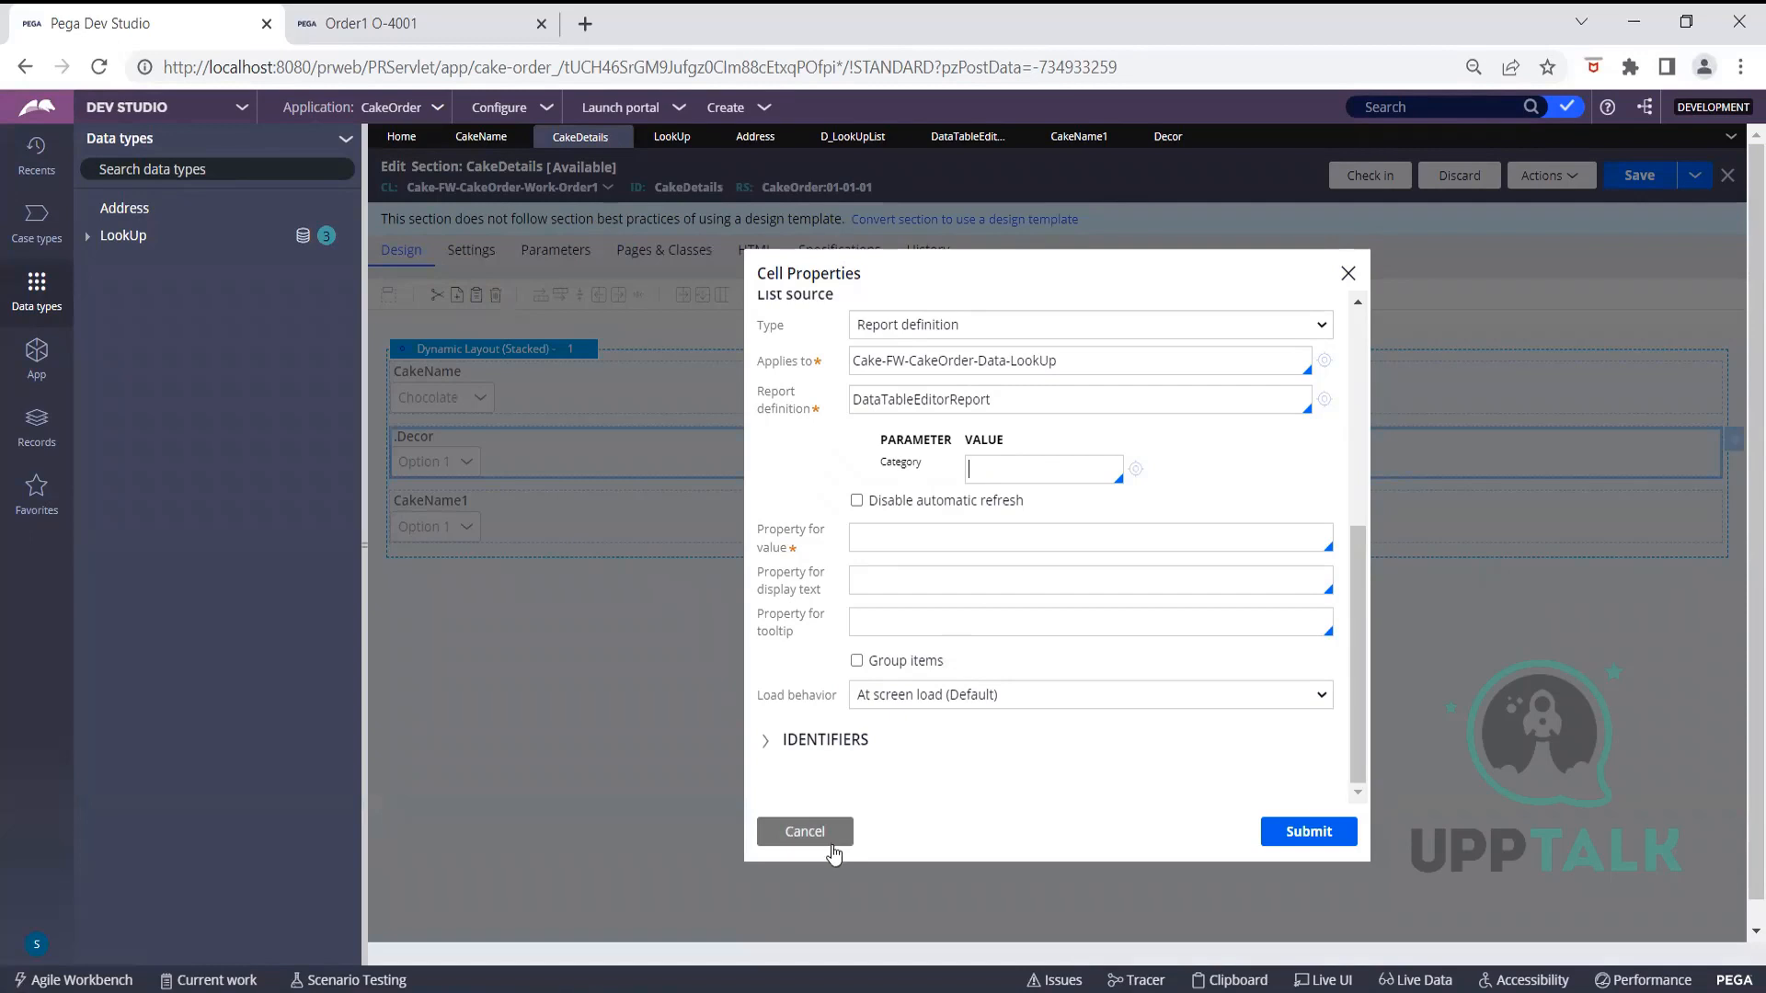
click(824, 837)
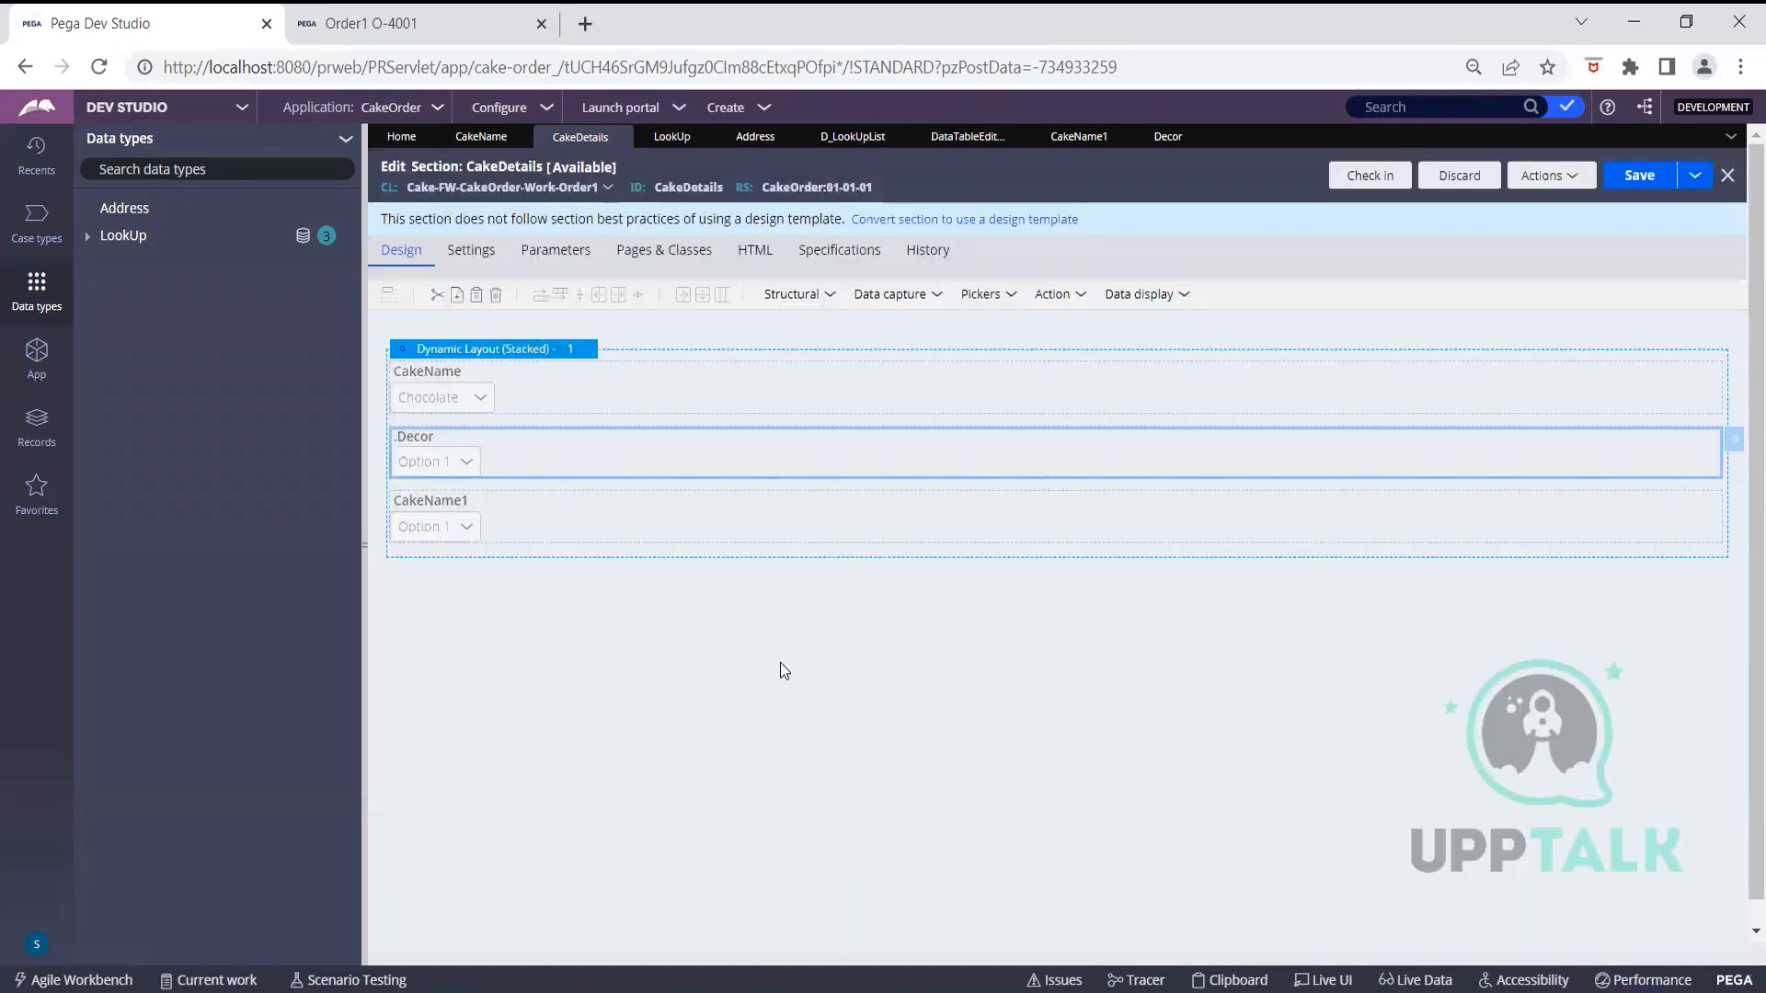
Open the CakeName property rule from the CakeName dropdown cell's properties
click(546, 392)
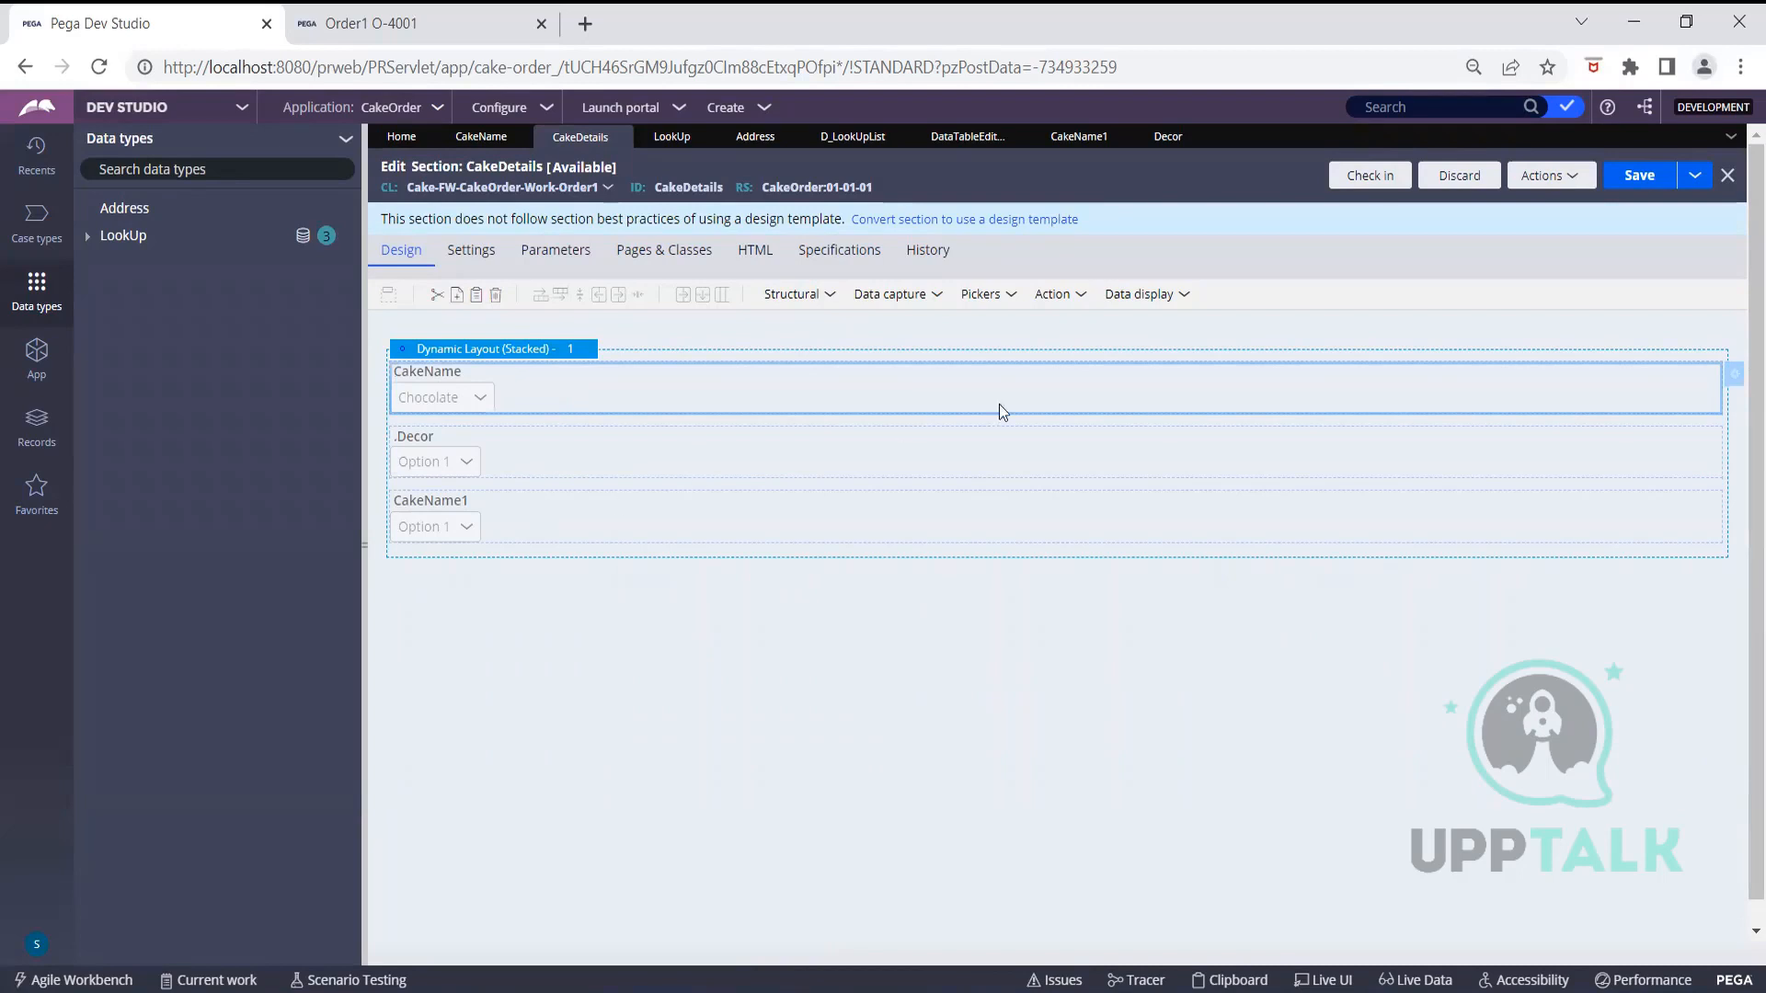
click(1733, 375)
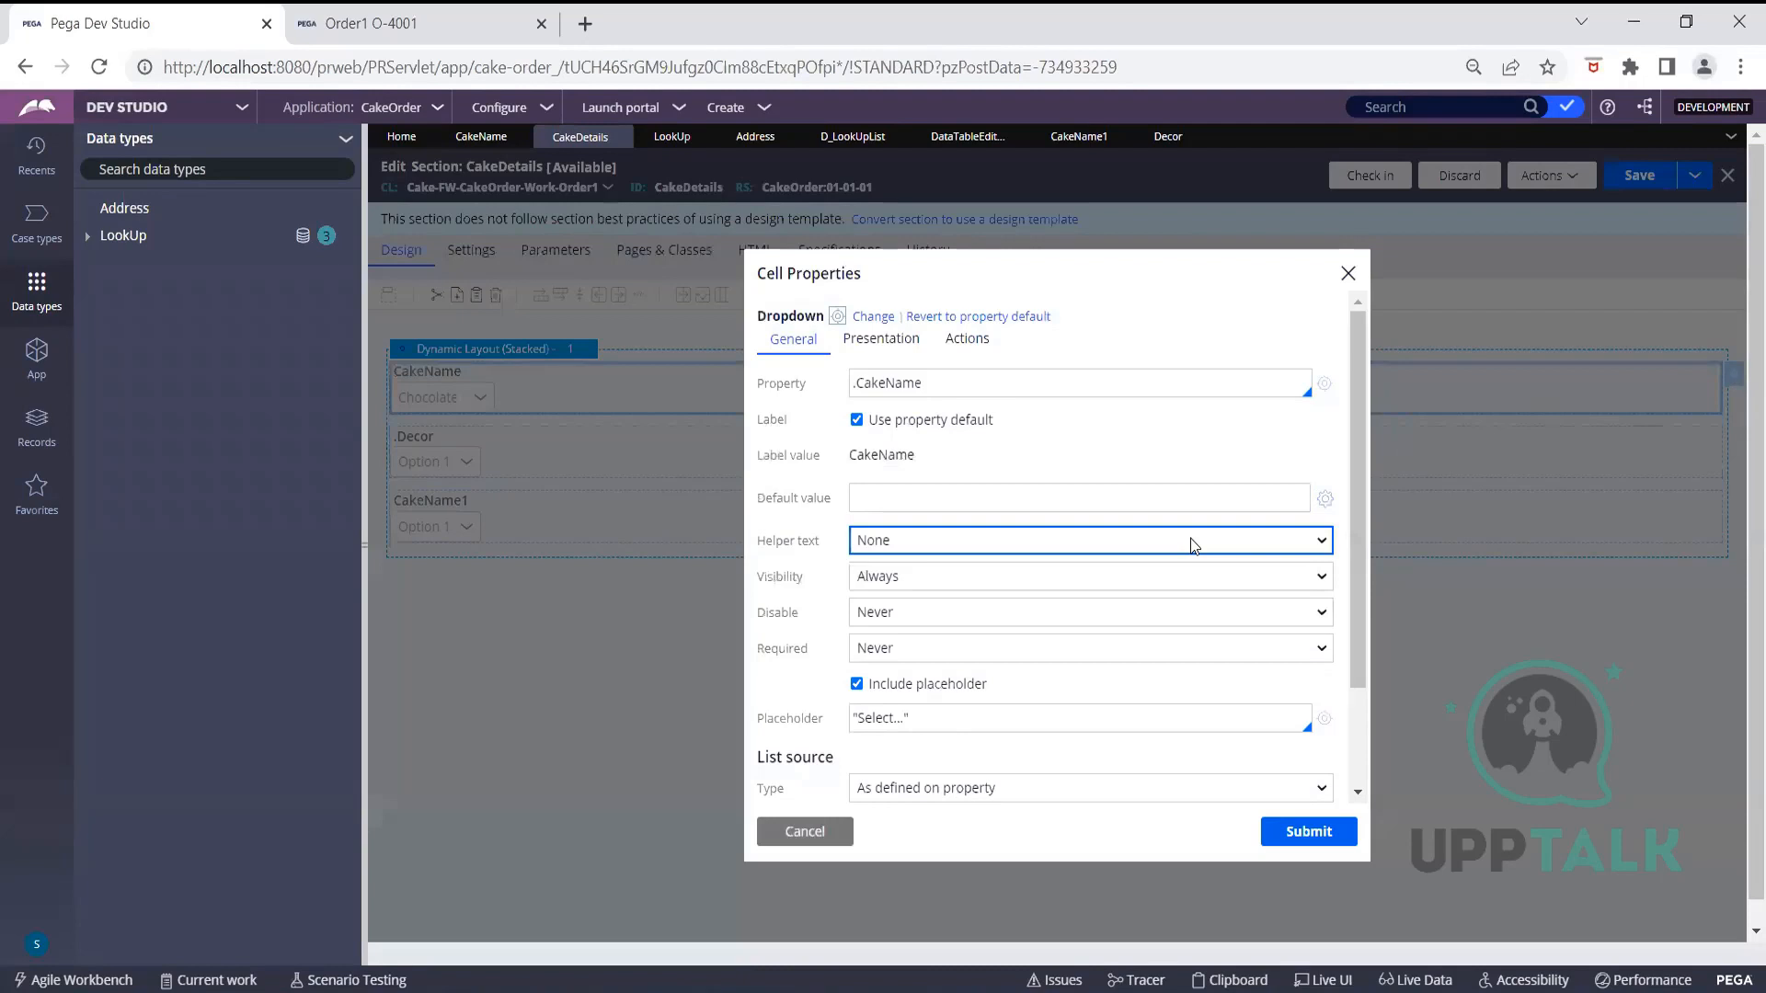
scroll(1191, 544, down, 2)
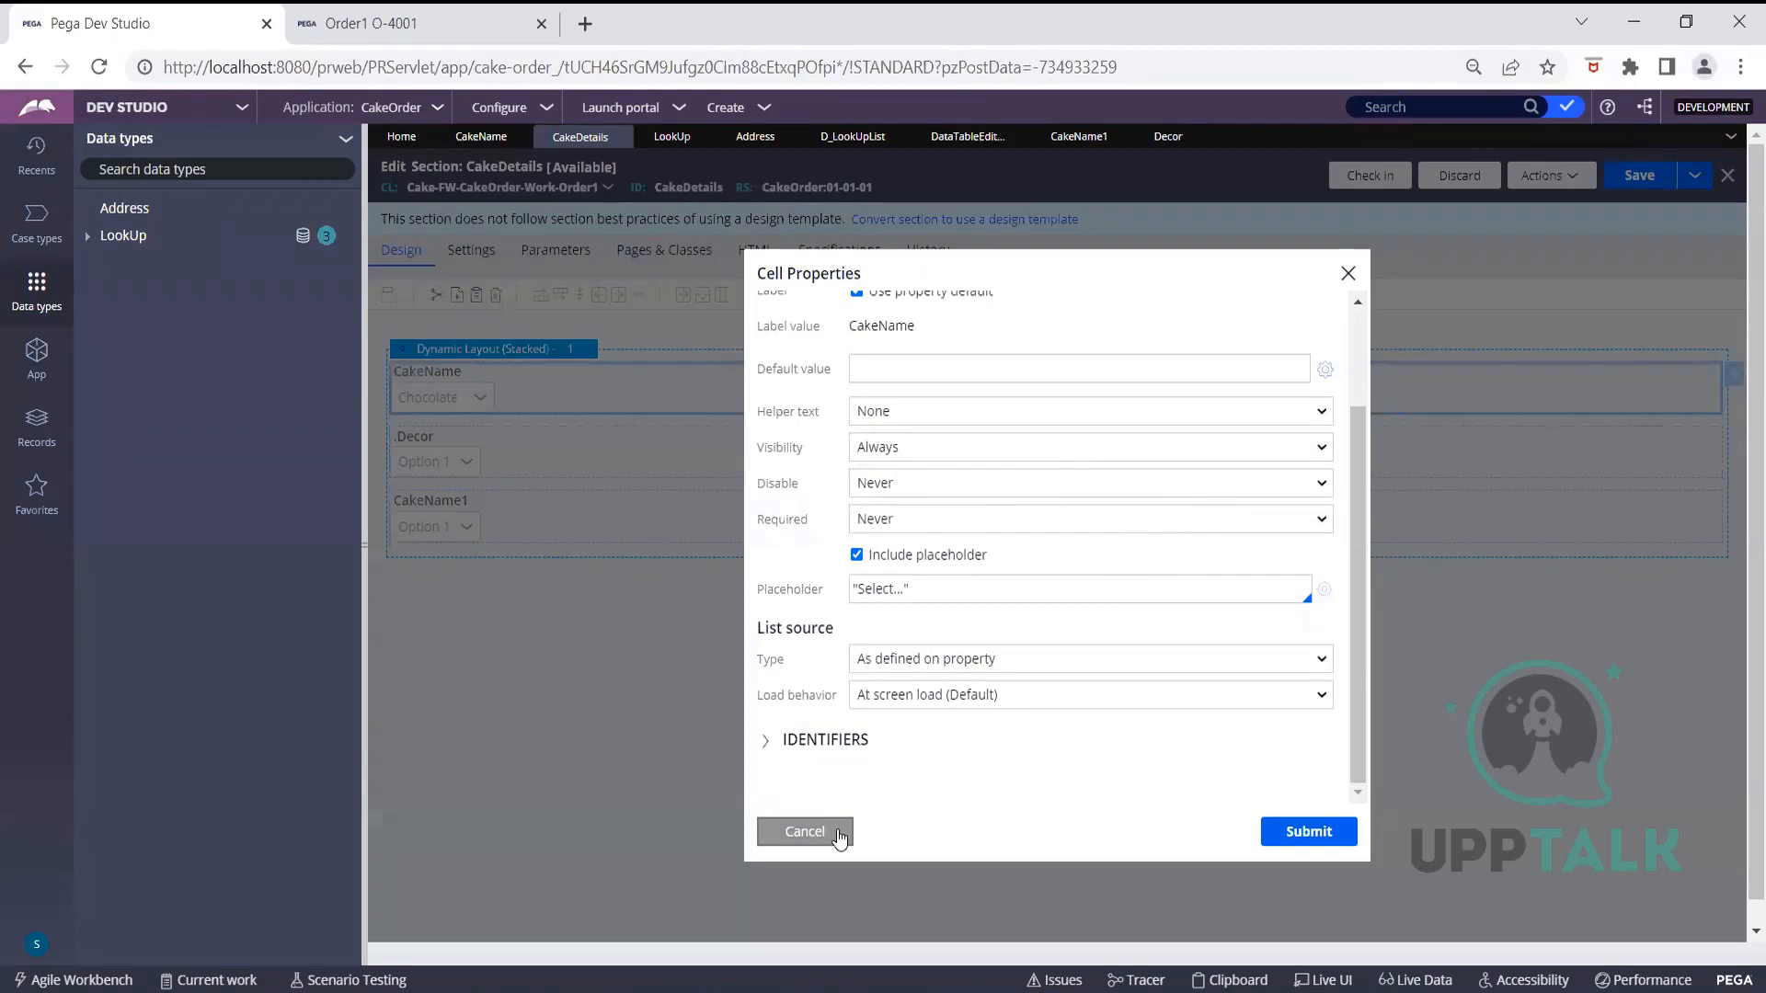
scroll(1118, 717, up, 2)
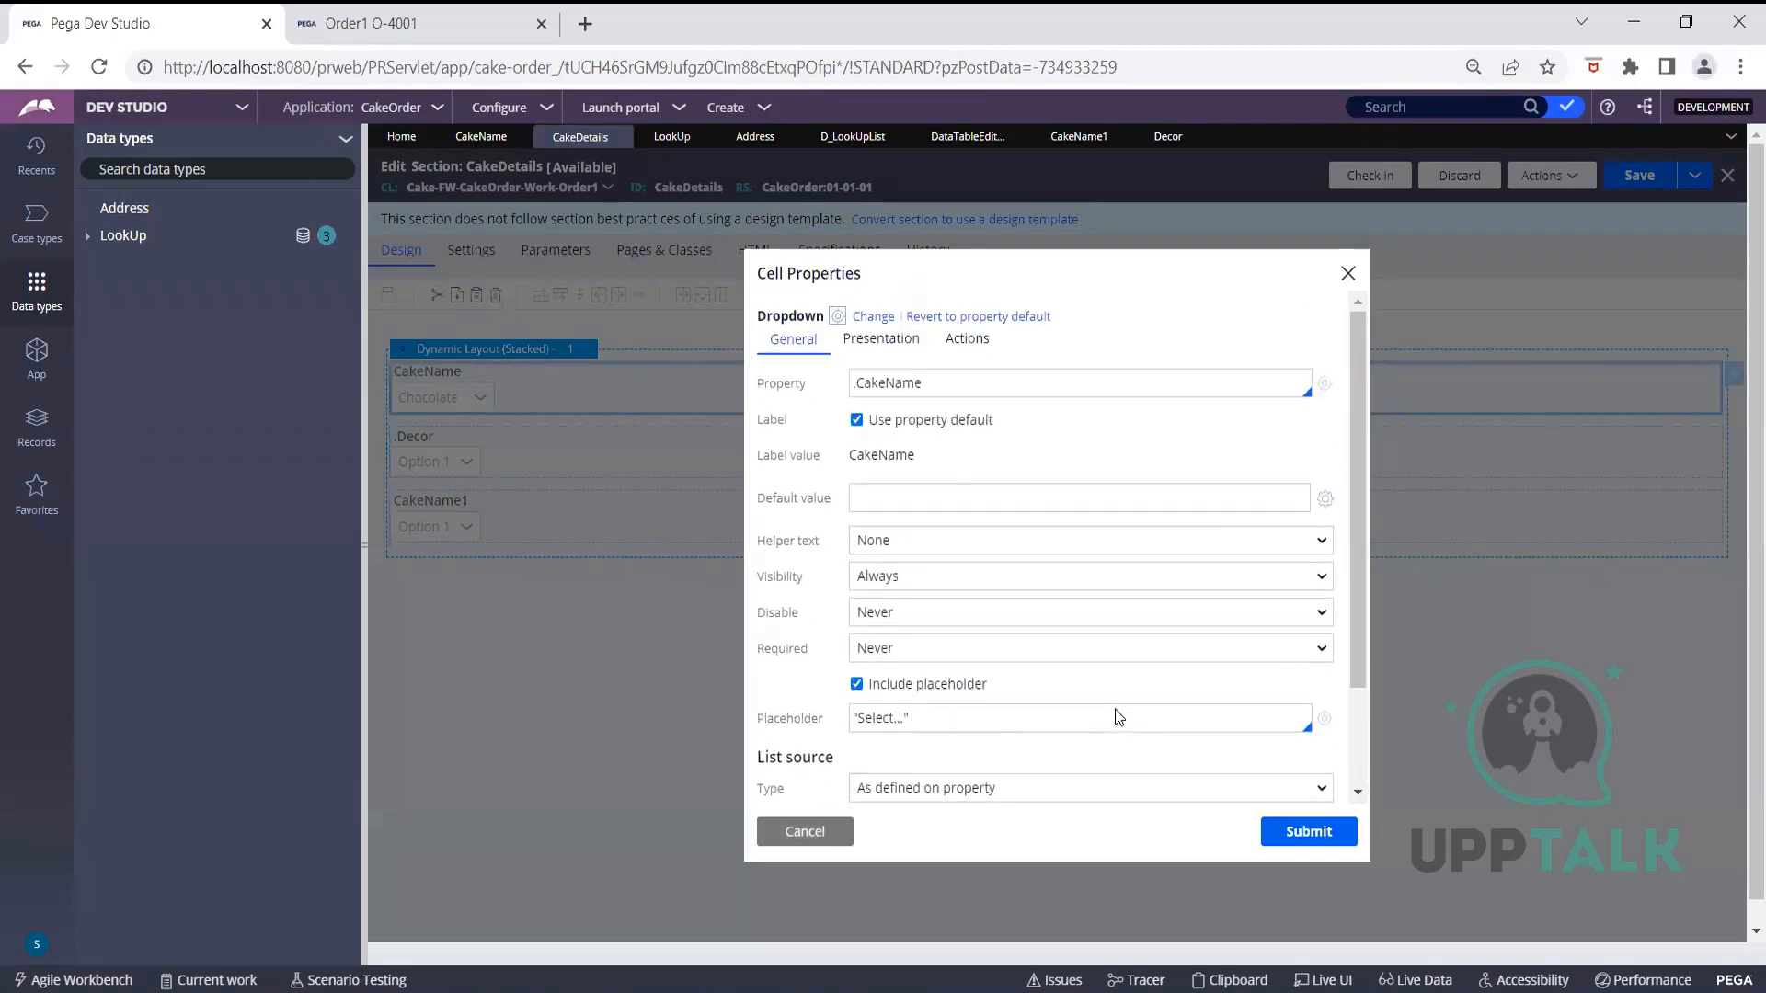
click(1320, 387)
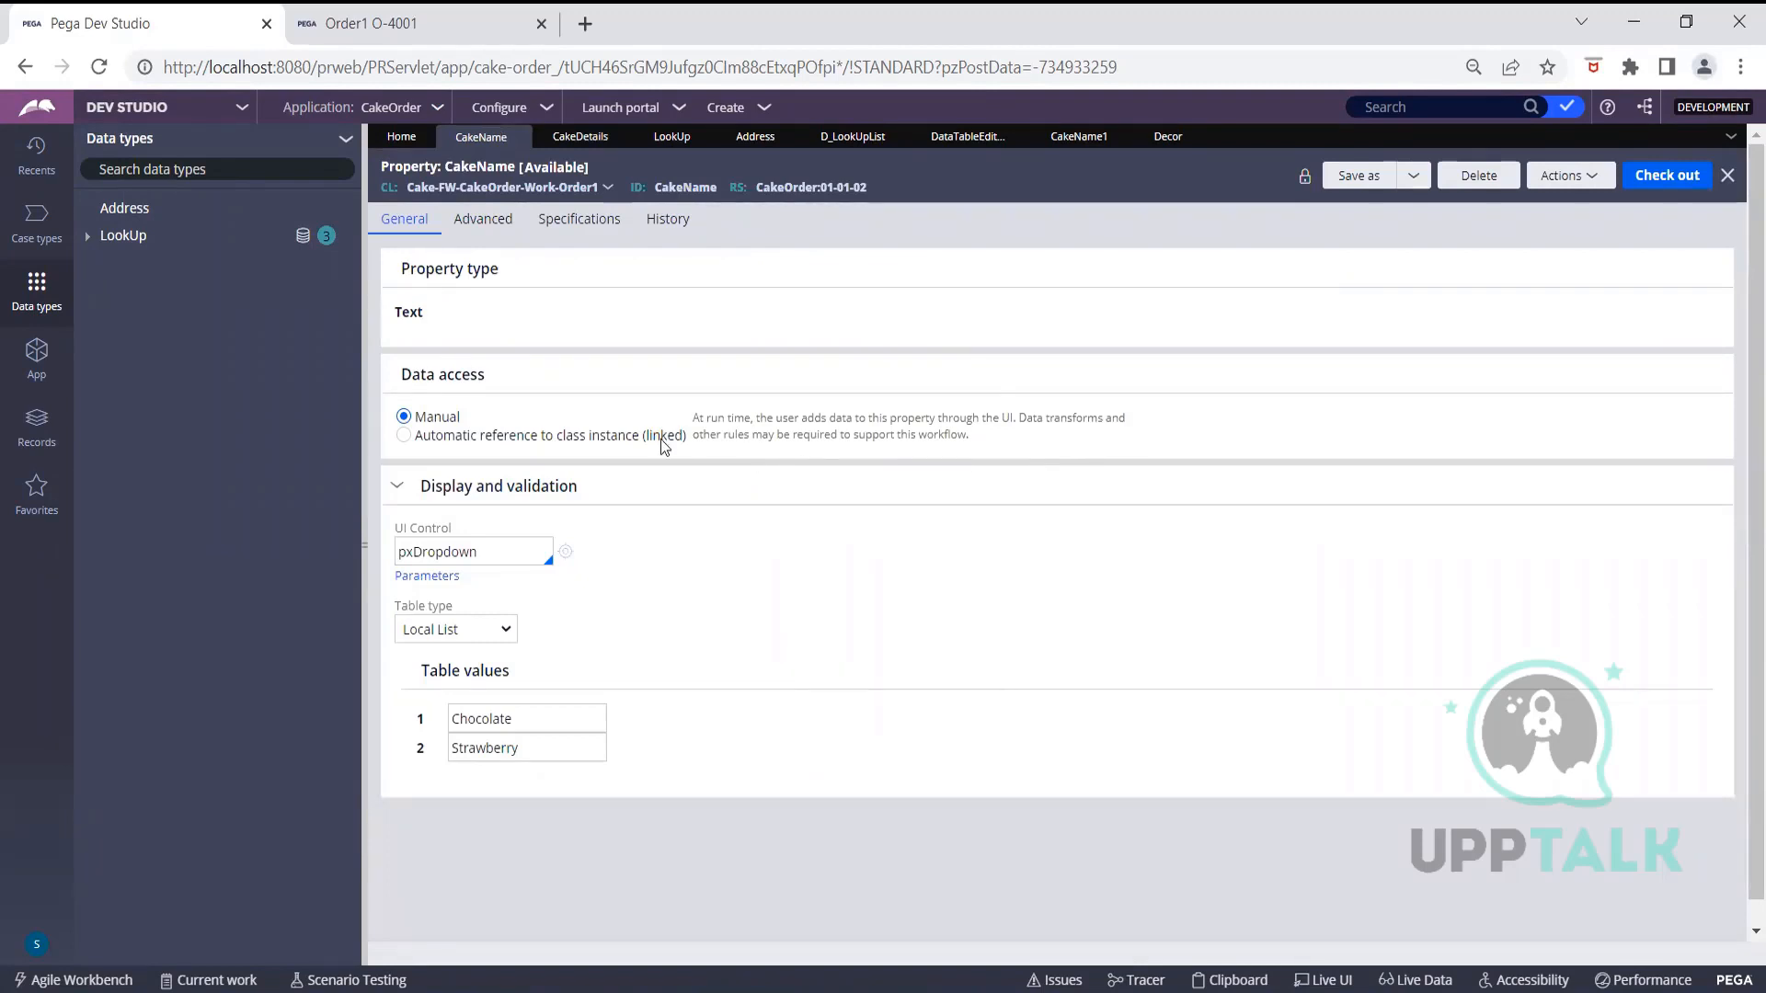
click(578, 713)
Cancel LookUp's Delegate Class dialog and open the Records Source Actions list
click(674, 138)
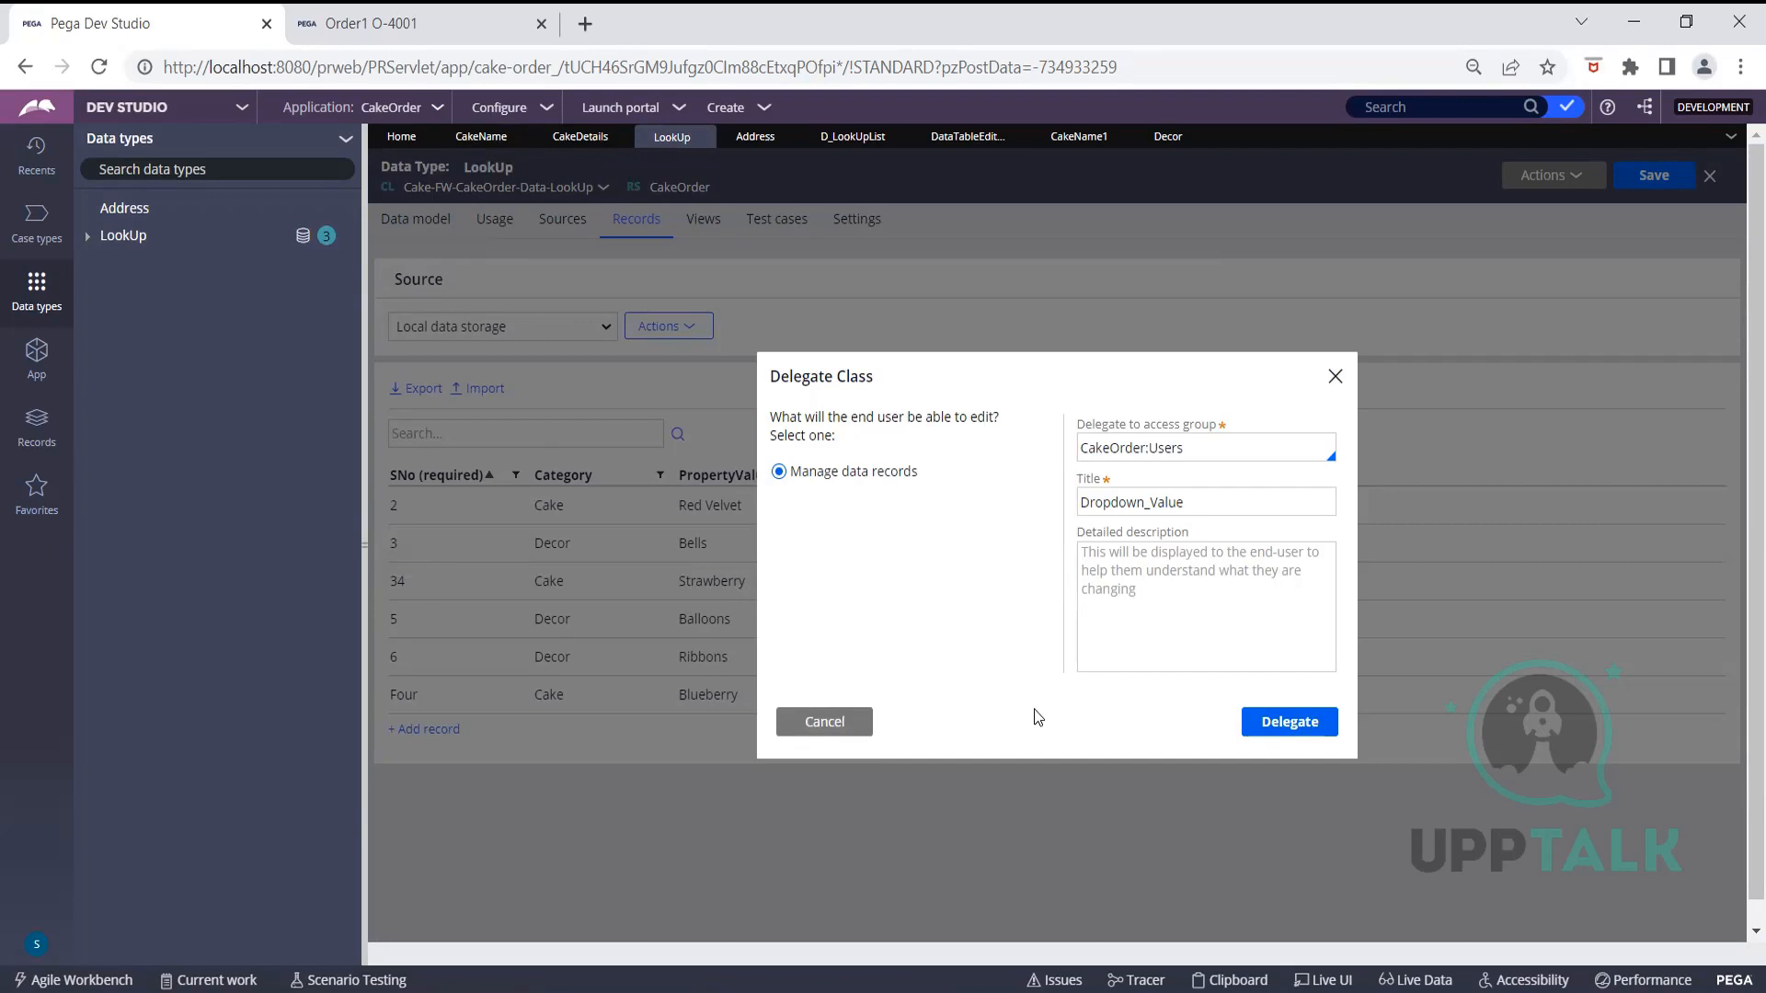
click(847, 727)
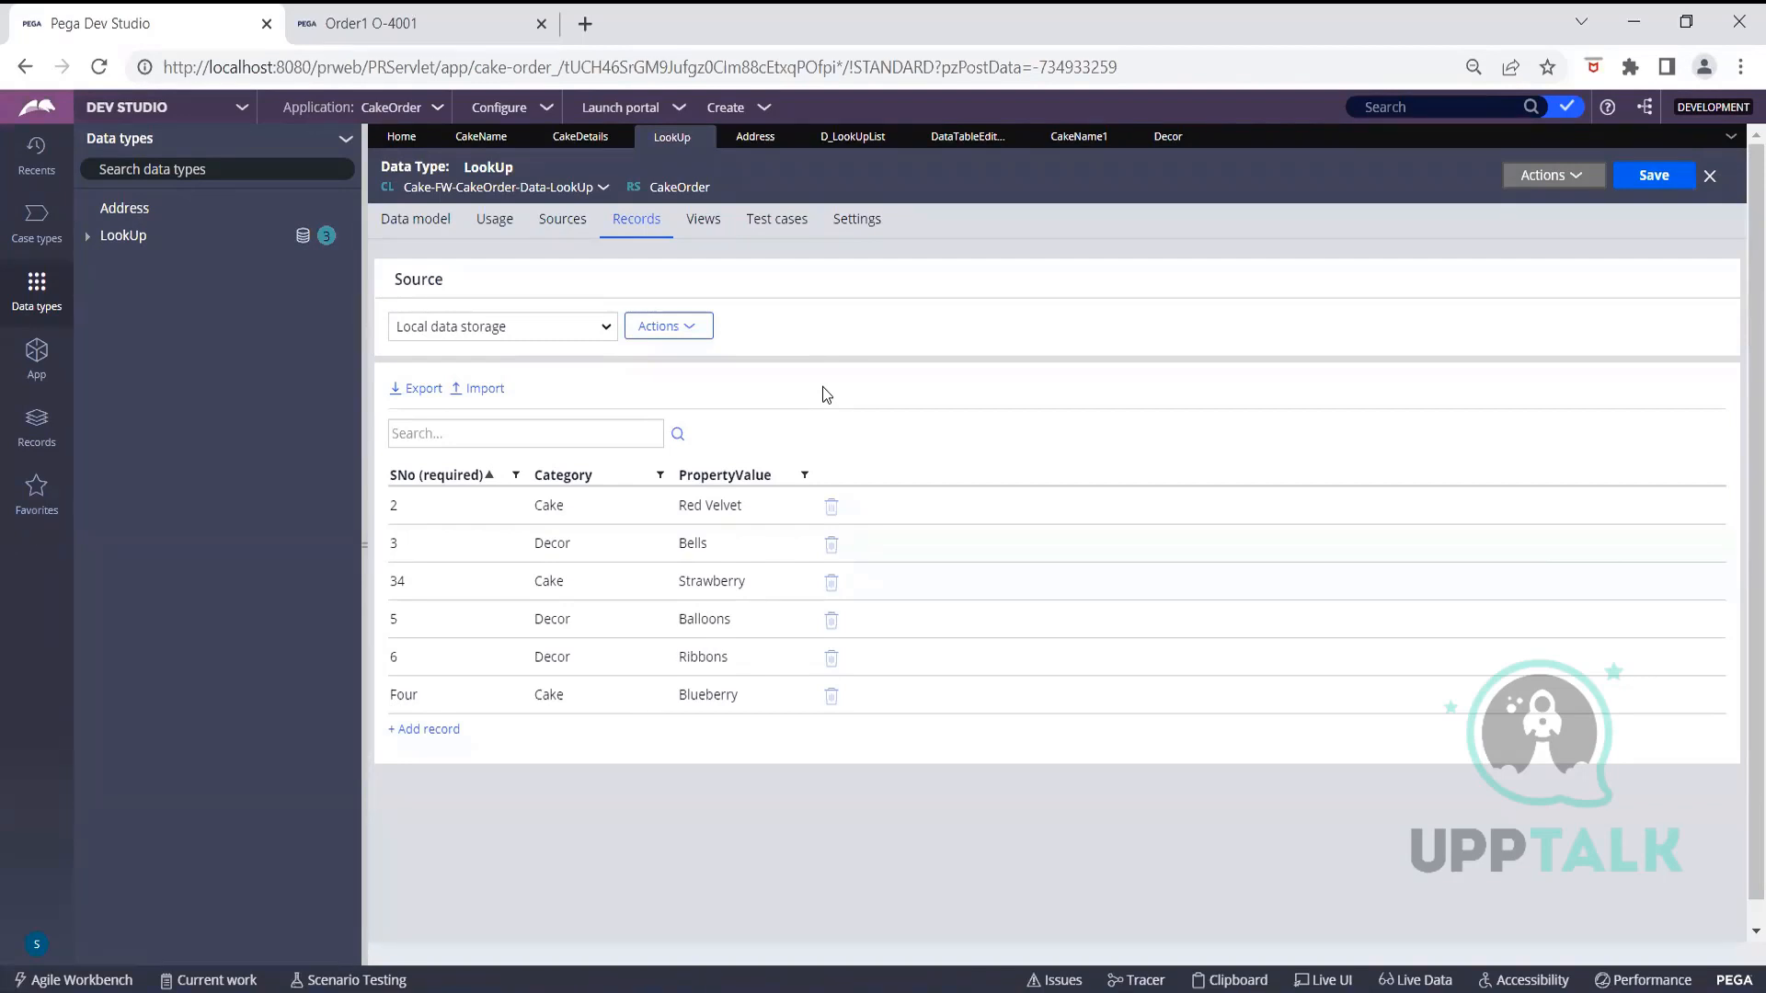
click(702, 329)
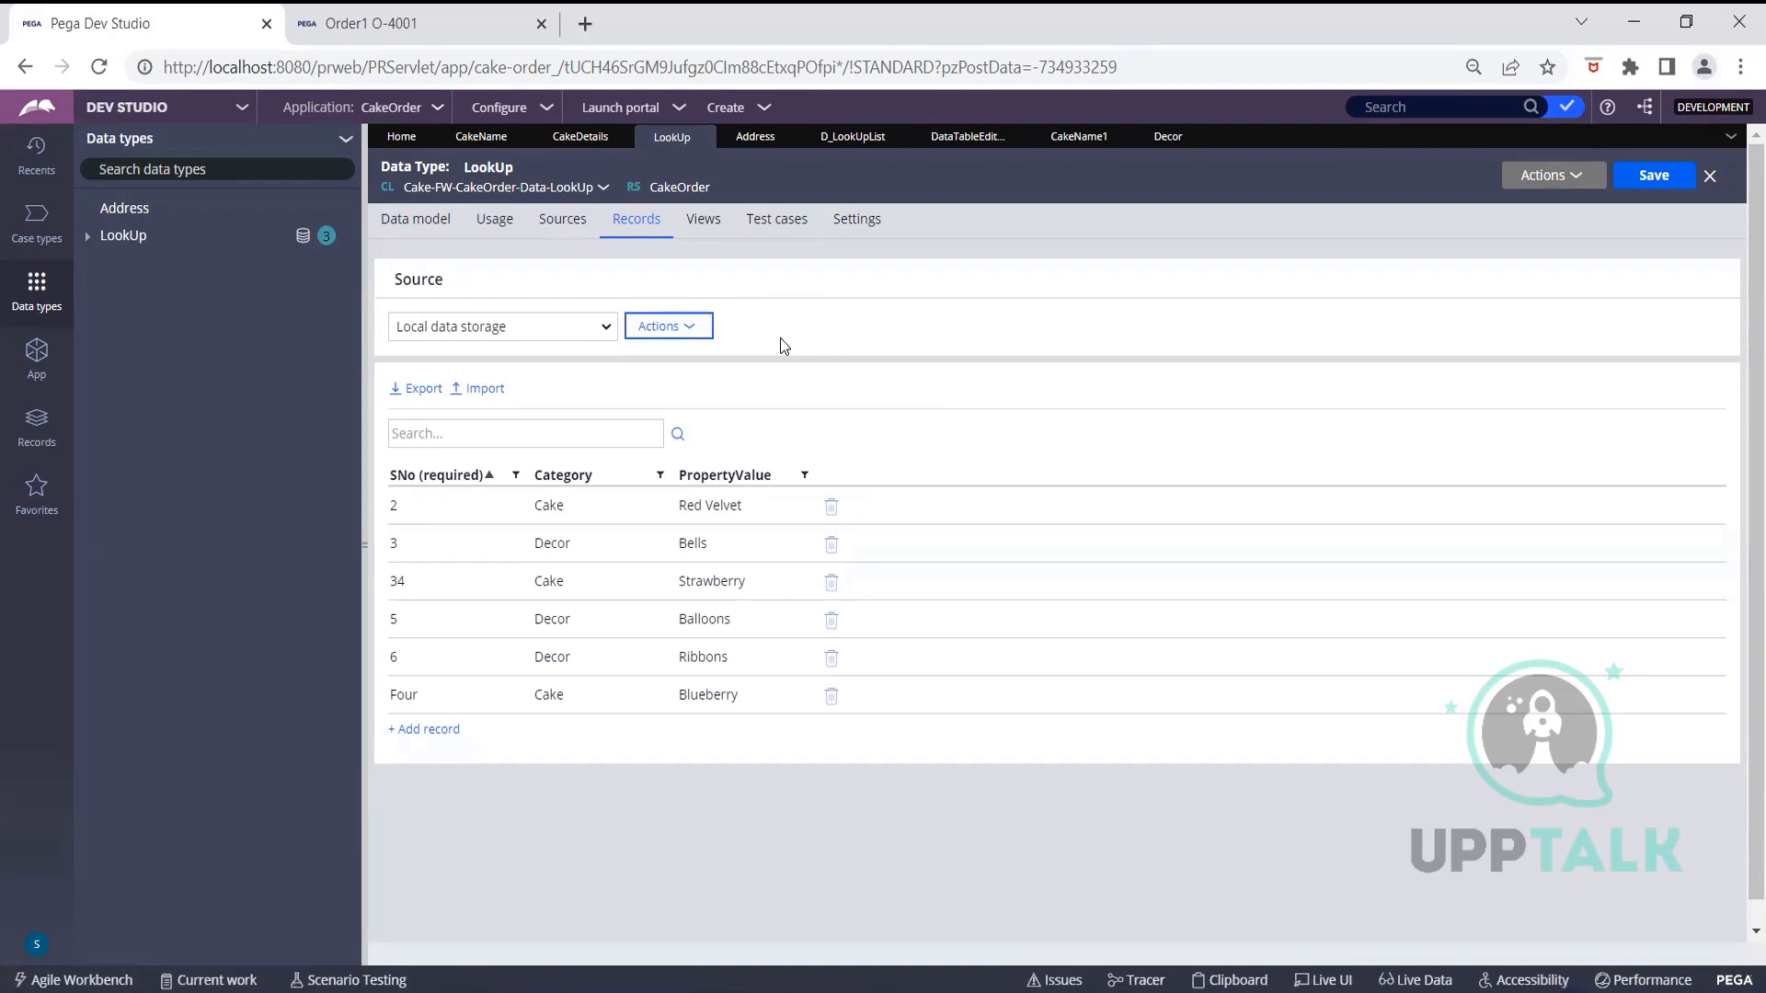
click(692, 326)
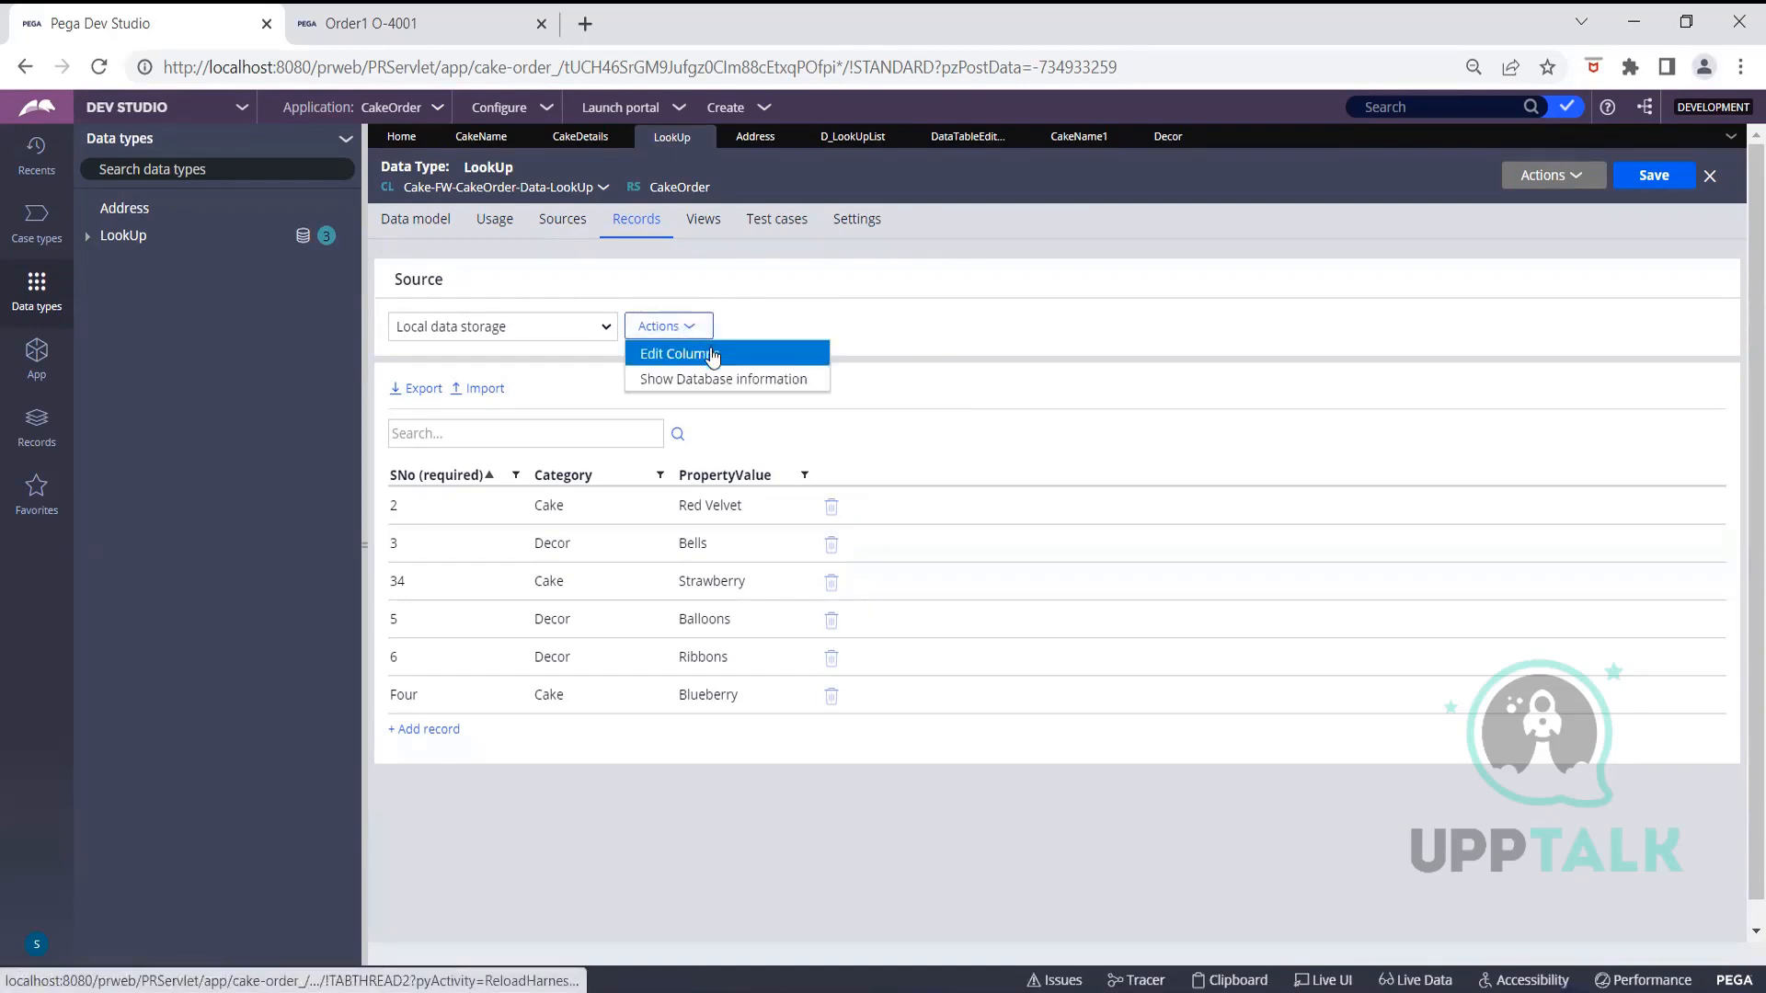
click(715, 355)
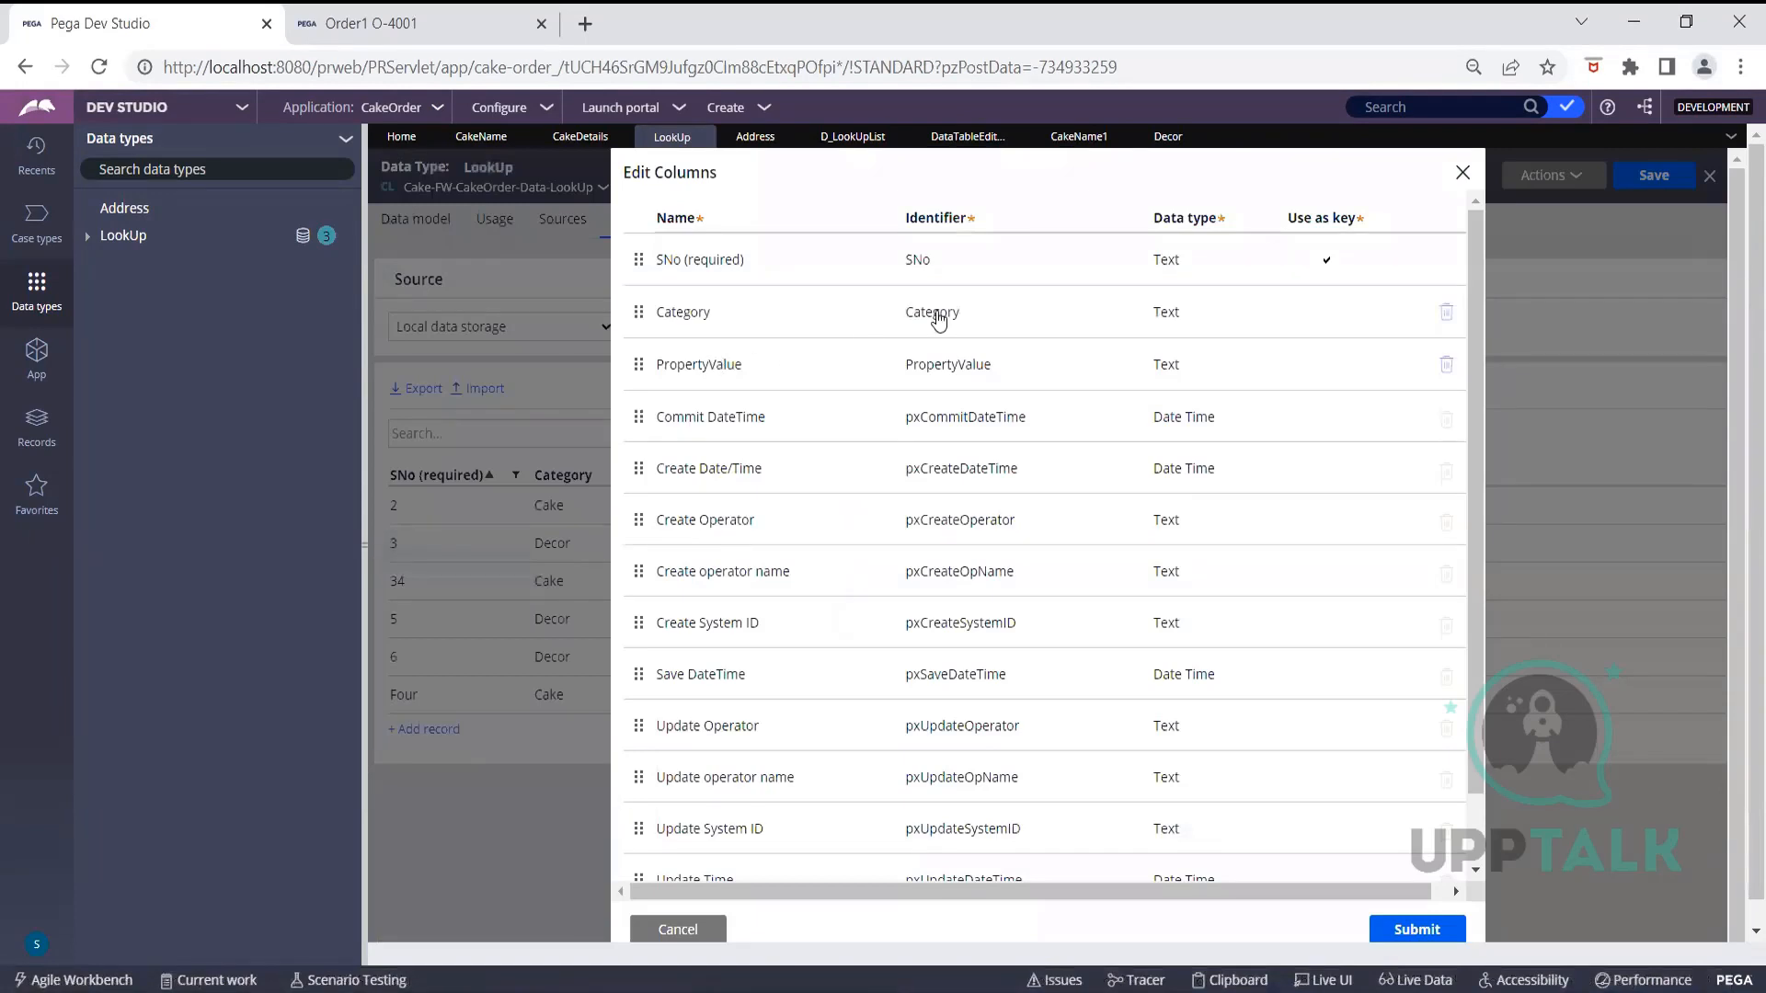
scroll(870, 609, down, 1)
scroll(869, 609, up, 1)
scroll(721, 859, down, 1)
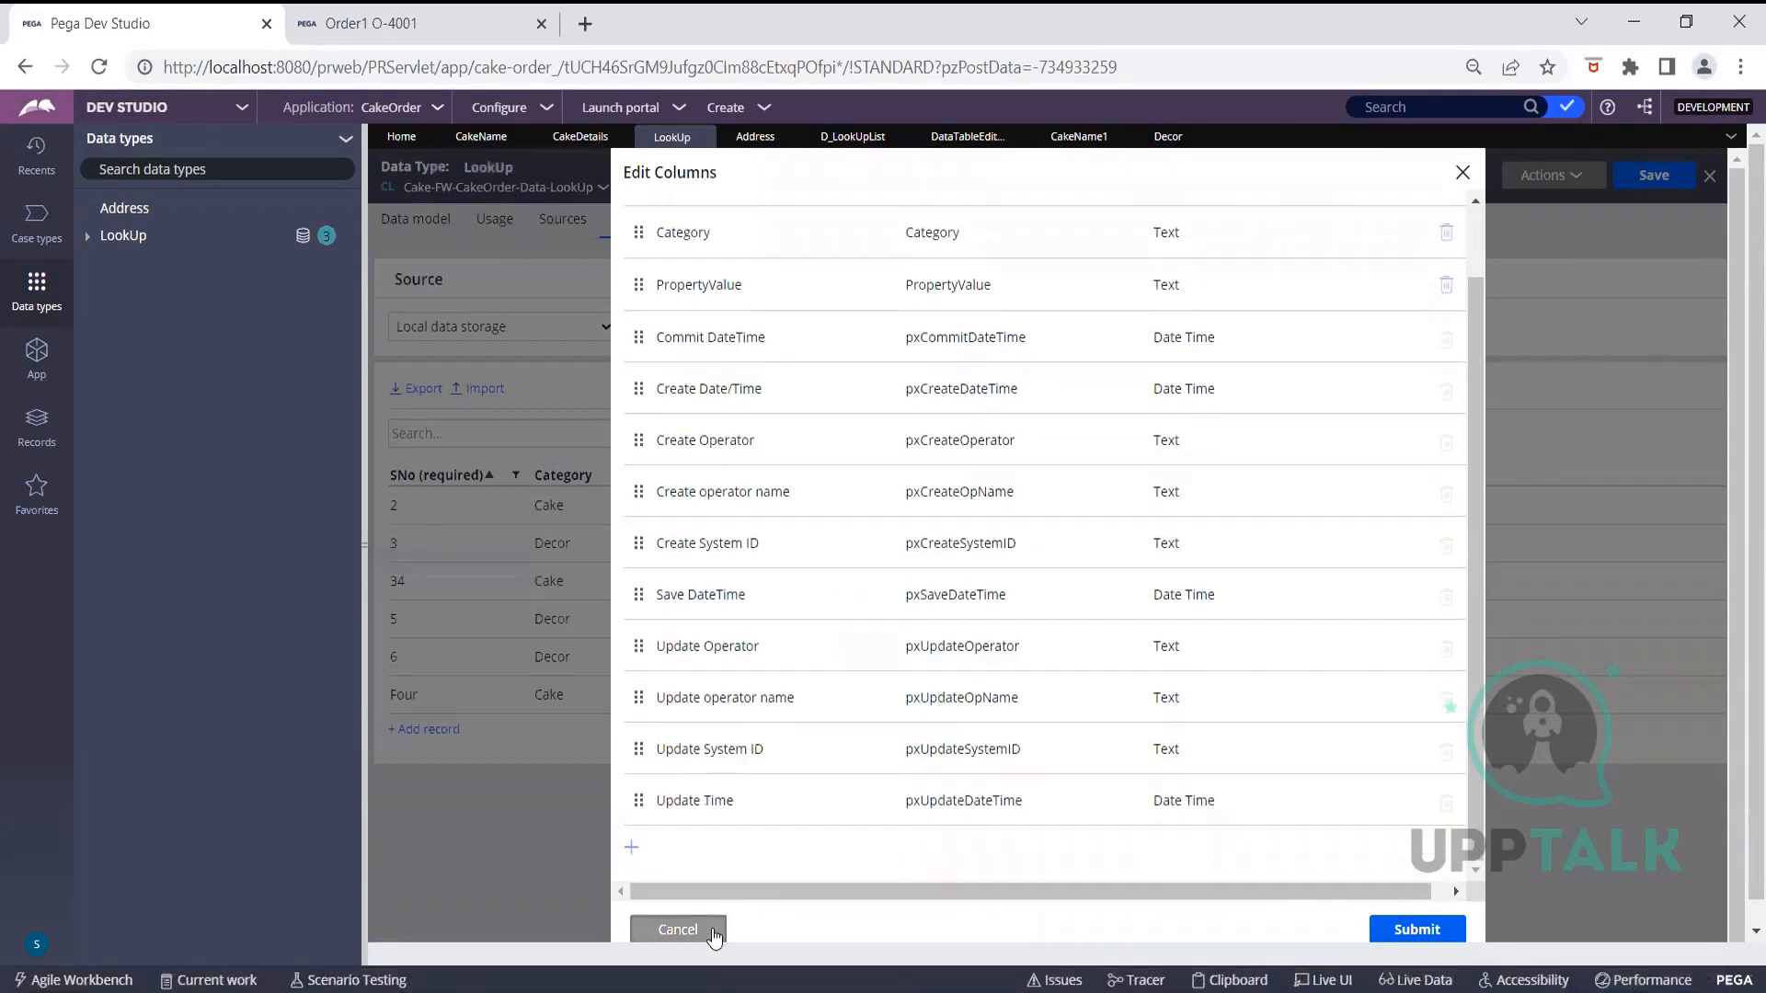
click(699, 929)
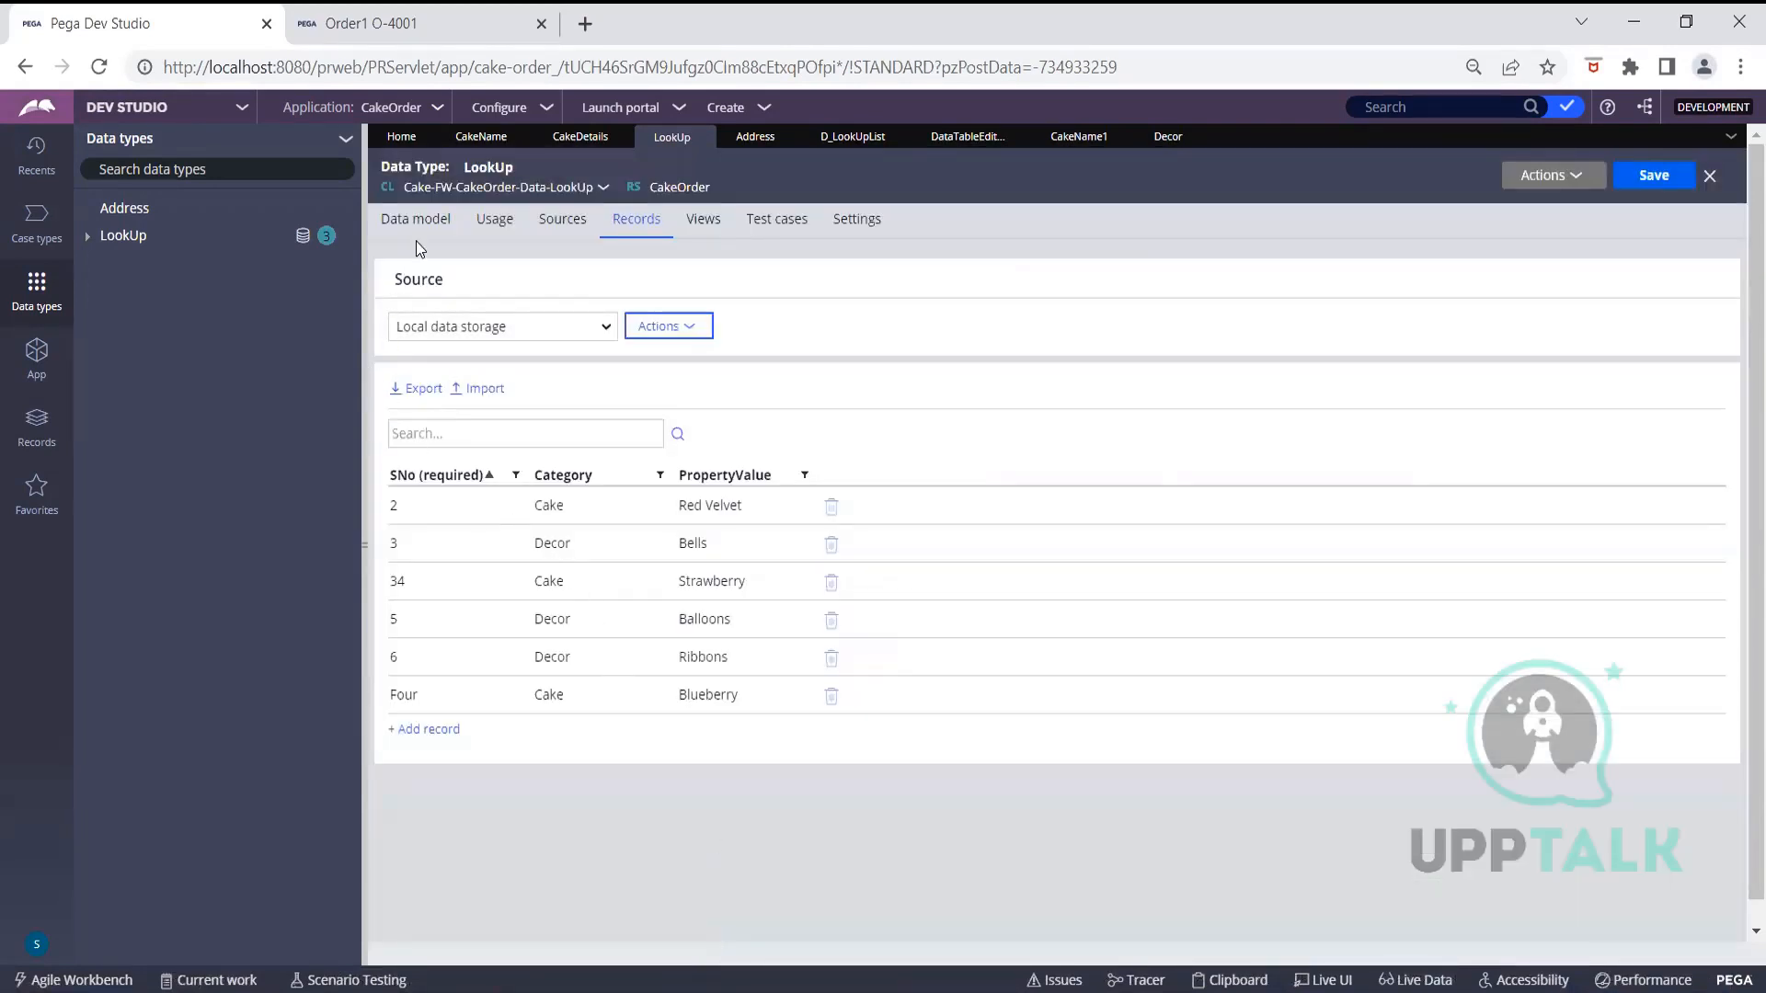
Add a new field named Category1 to the LookUp data model
click(423, 234)
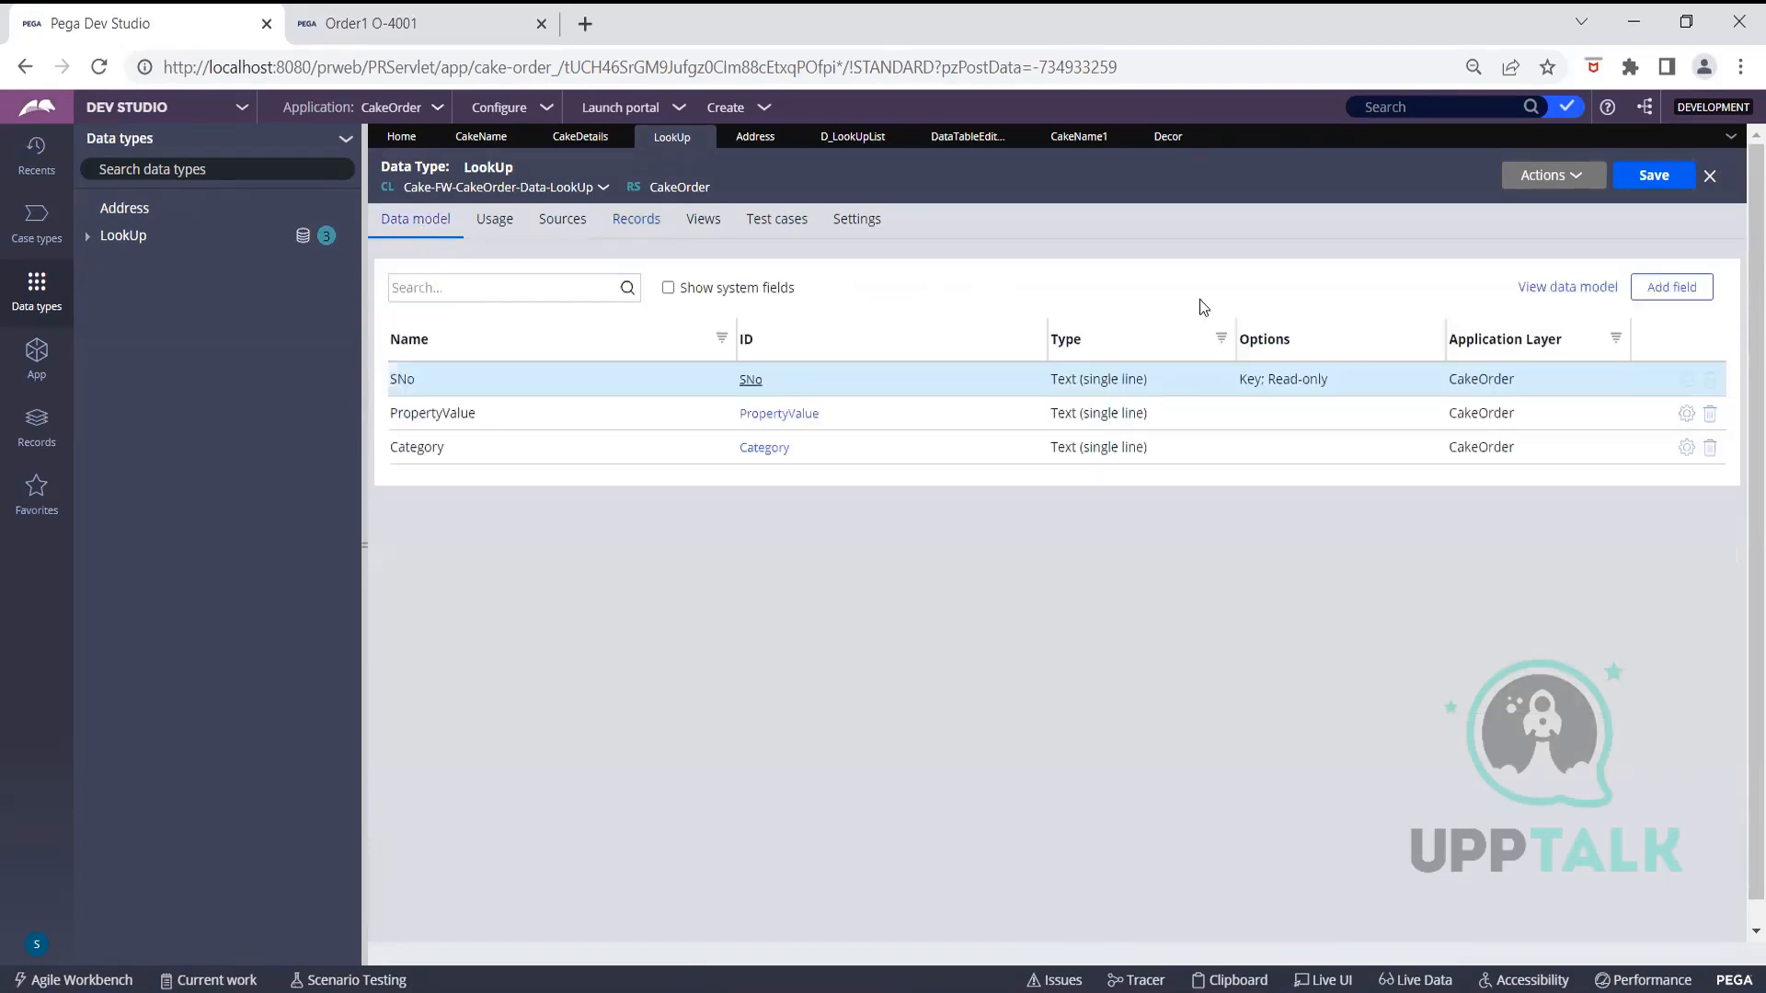
click(1661, 293)
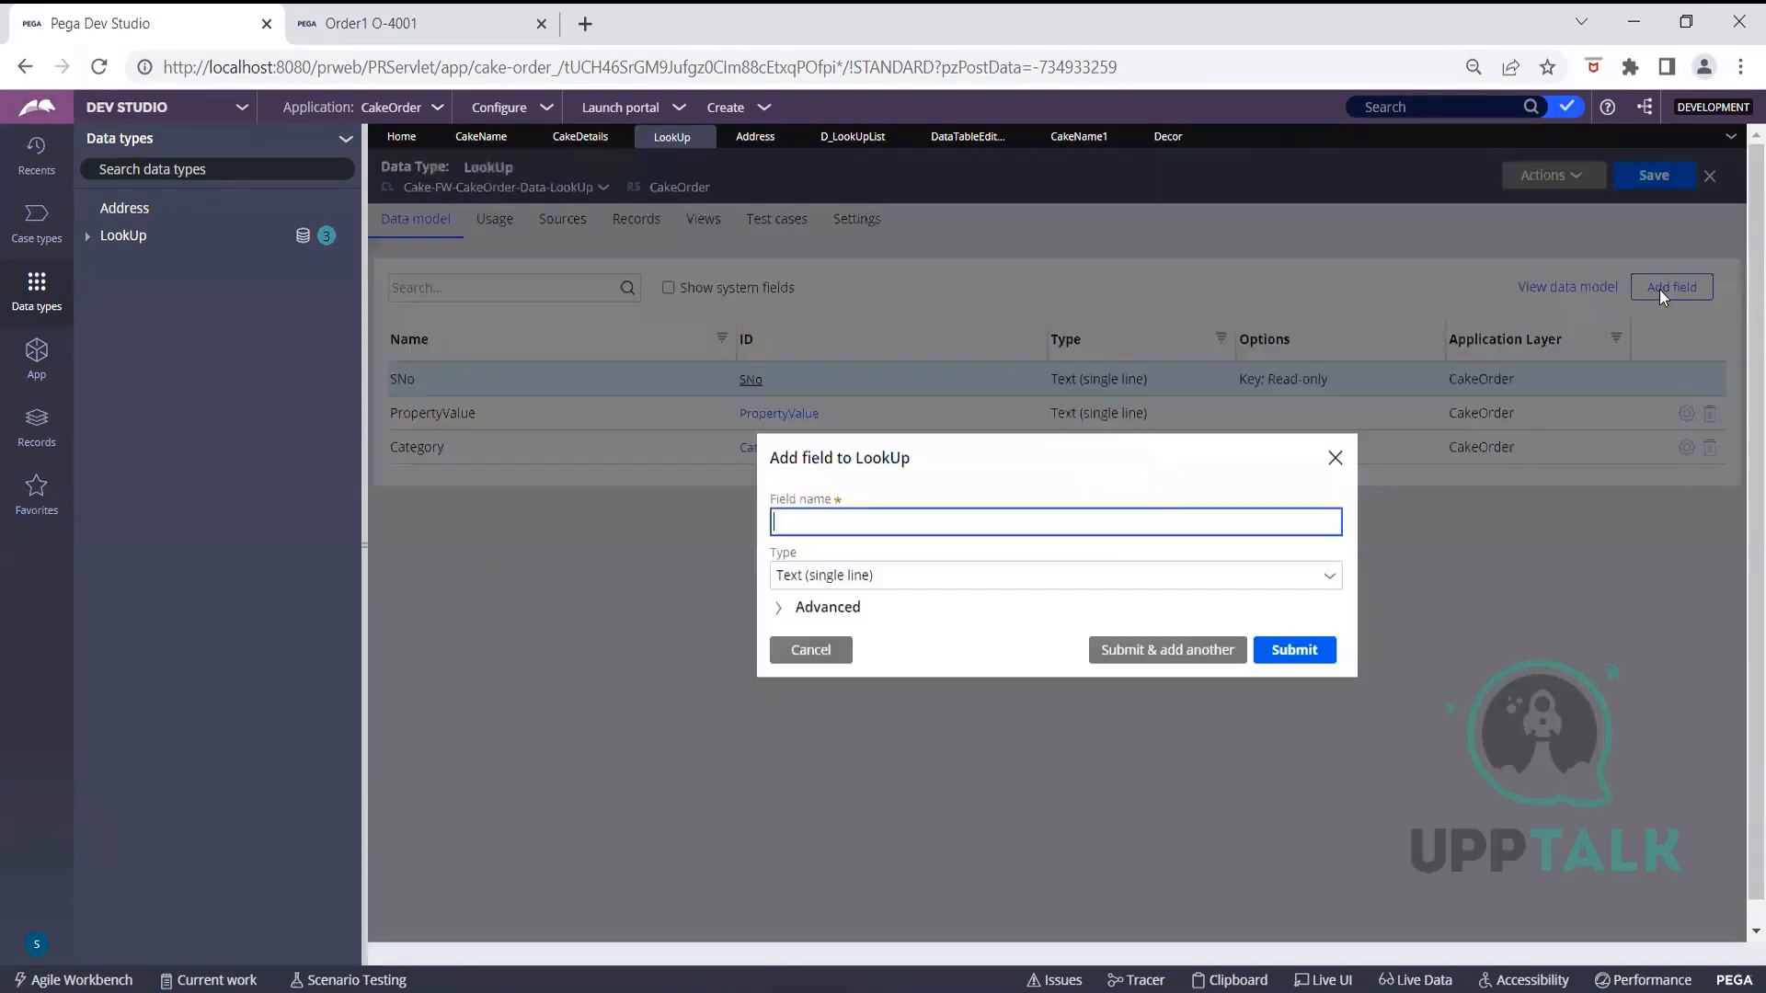
text(Category1)
Submit the new Category1 field and go to the LookUp records
click(1293, 652)
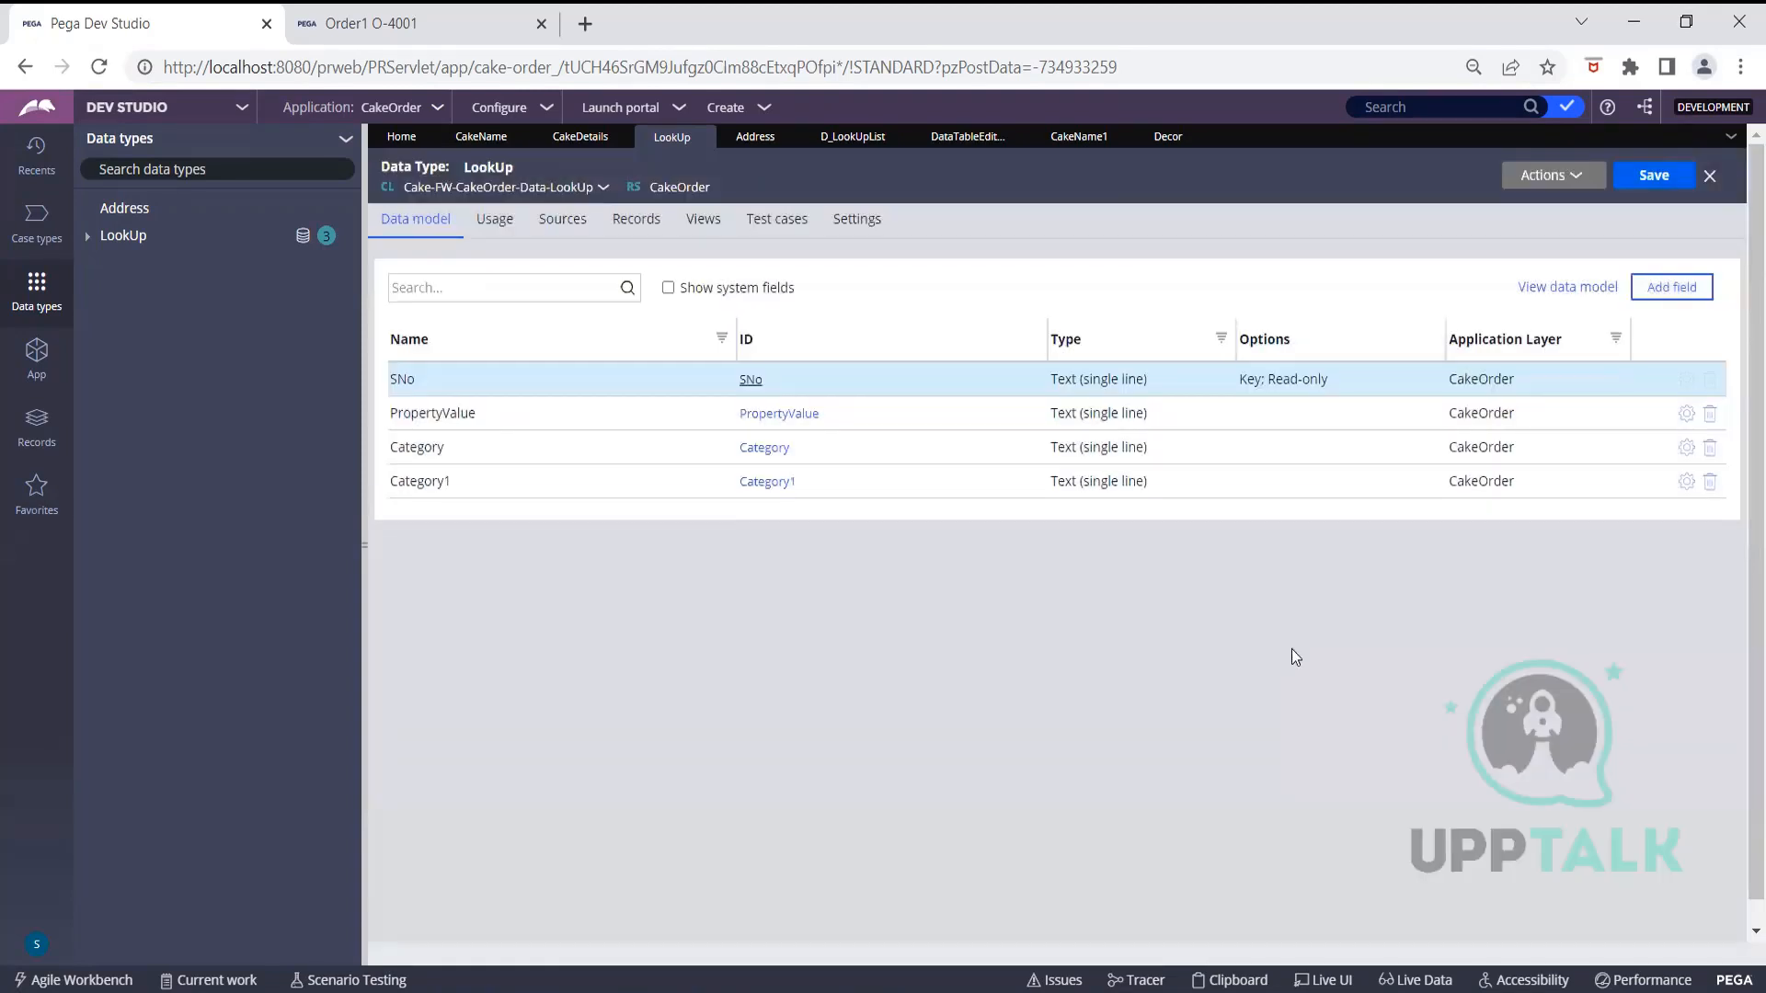
click(605, 232)
click(625, 225)
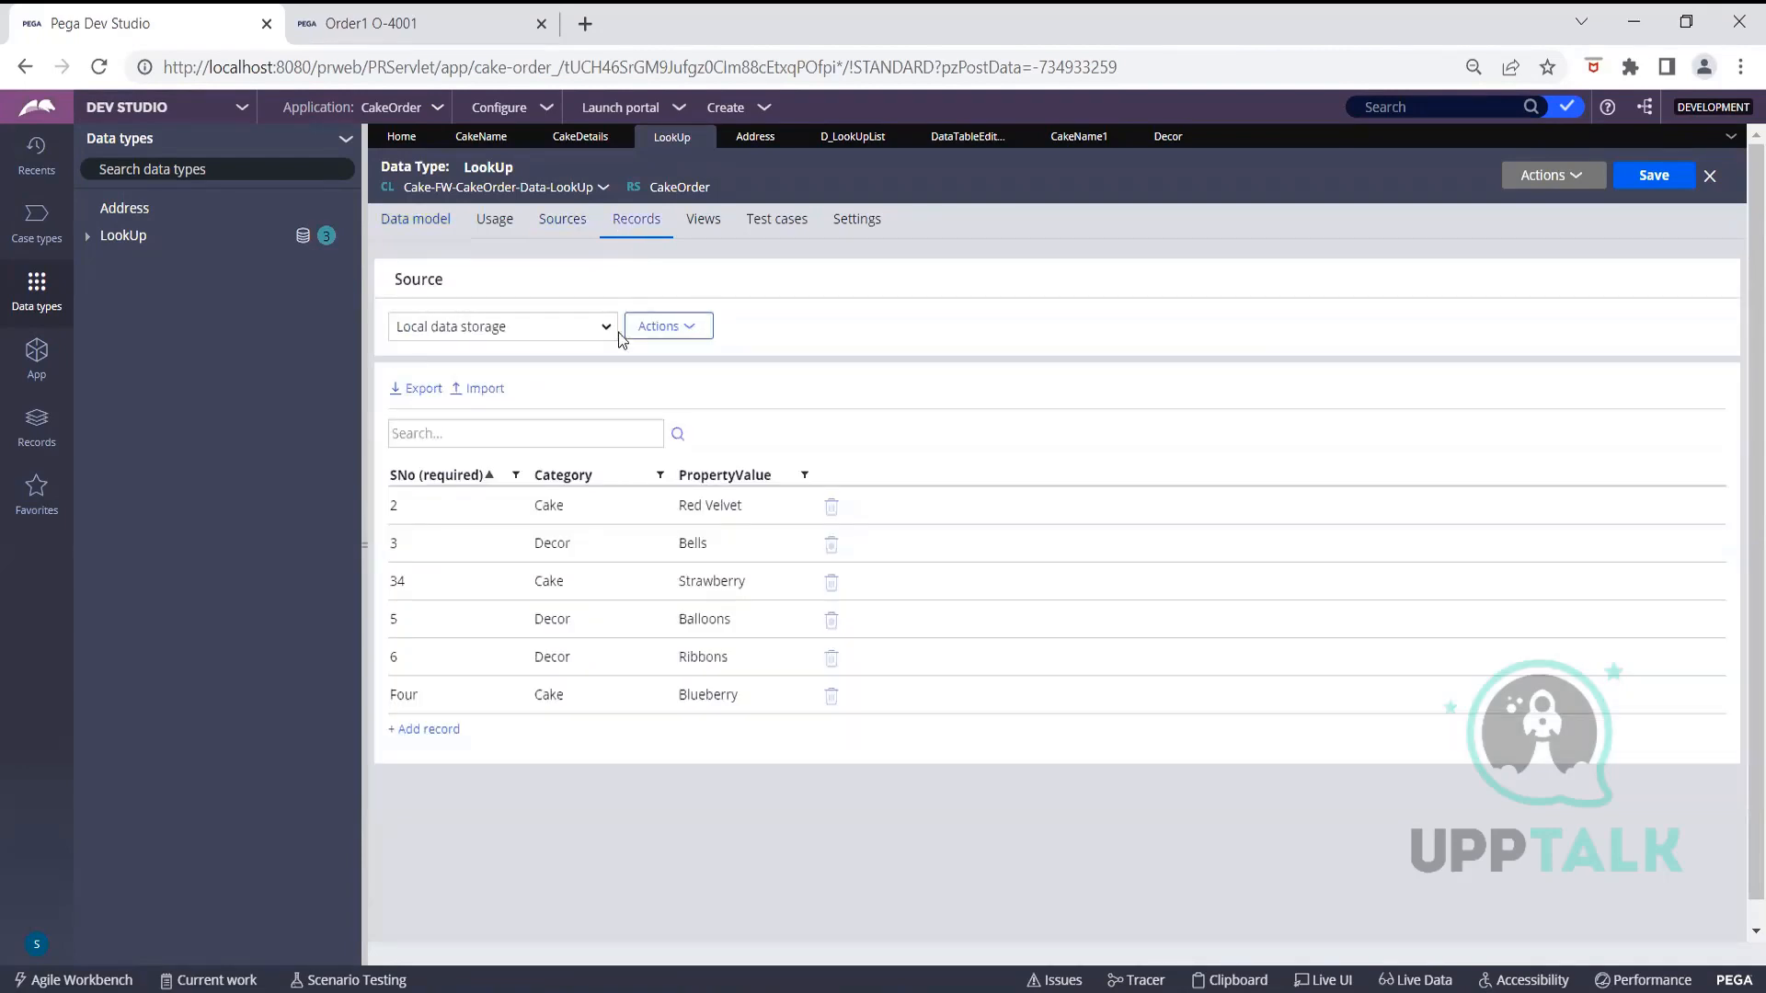
Add Category1 as a column in the LookUp Records table via Edit Columns
click(654, 328)
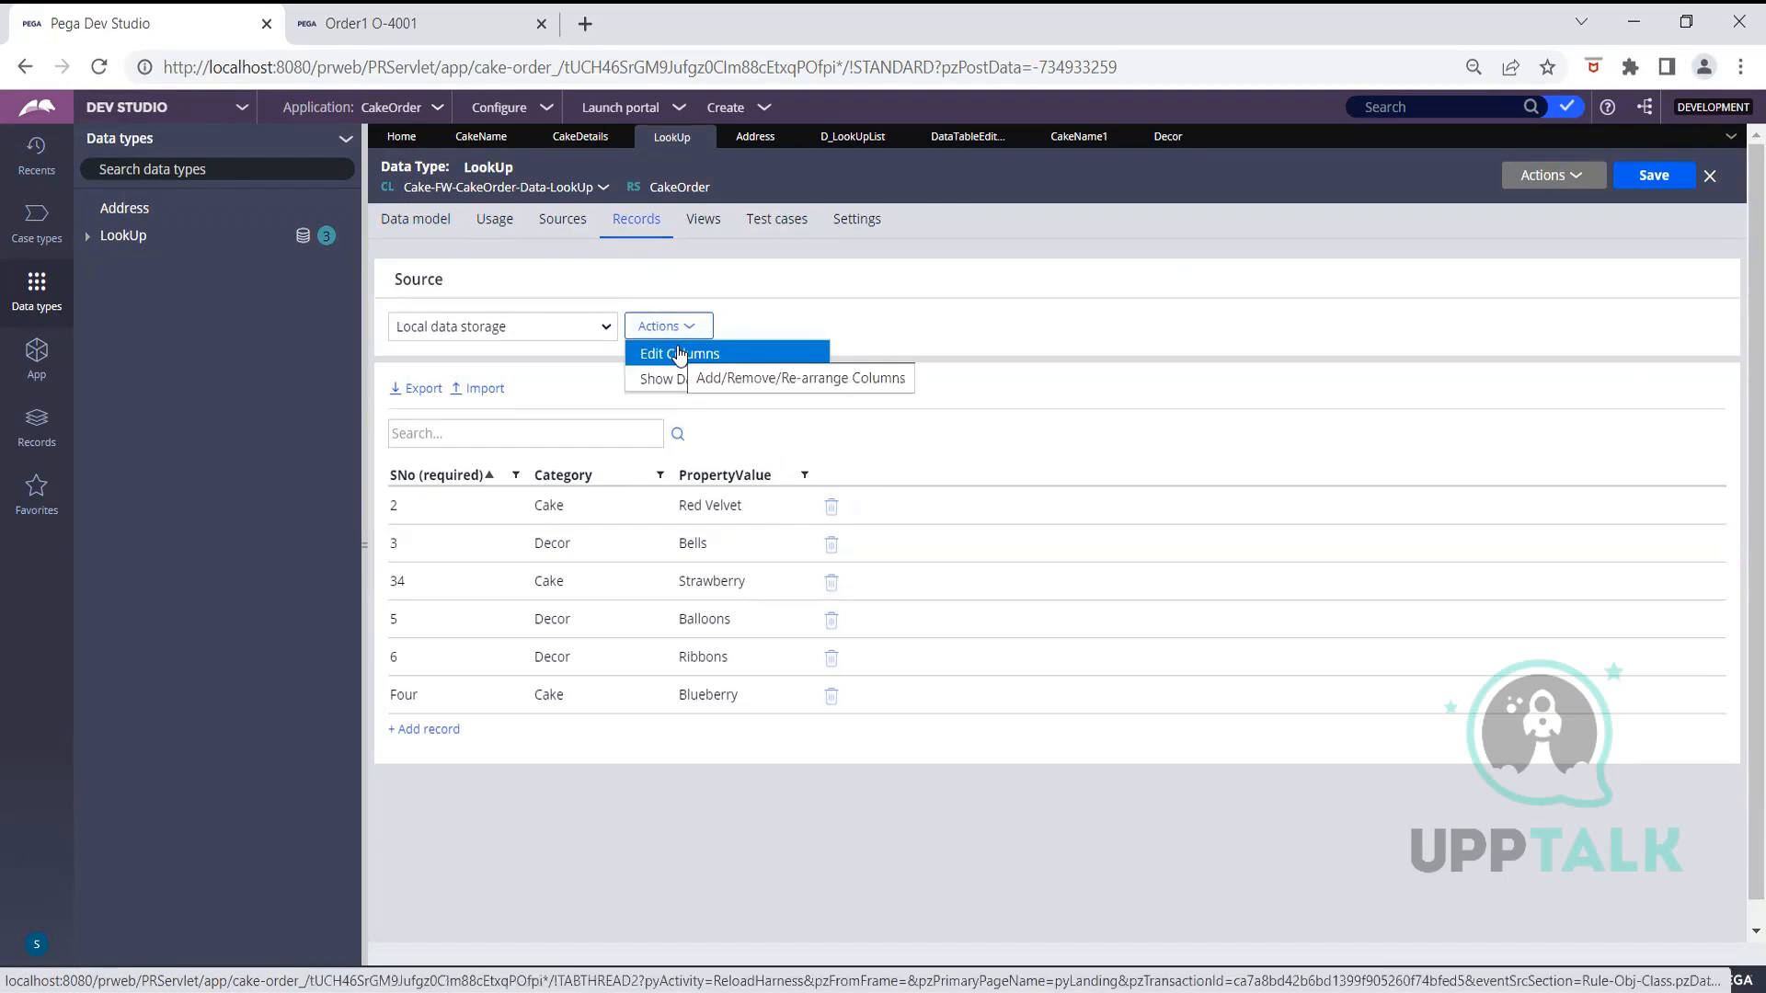
click(679, 355)
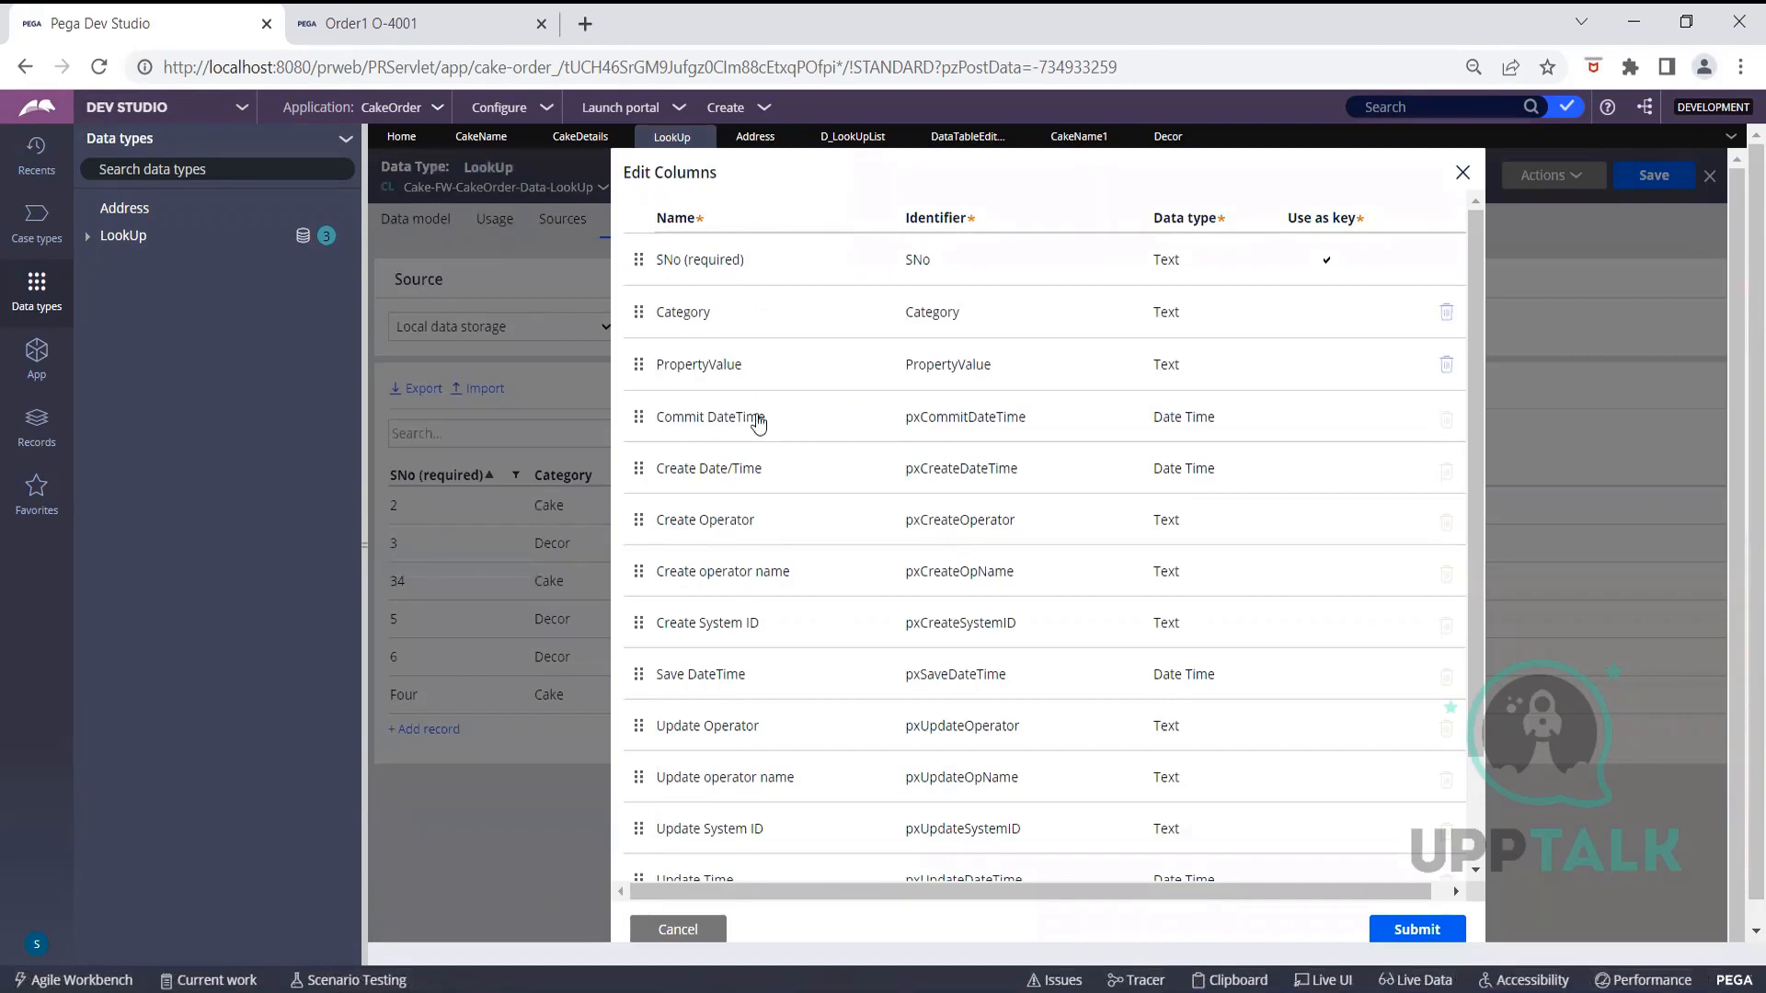
scroll(729, 469, down, 2)
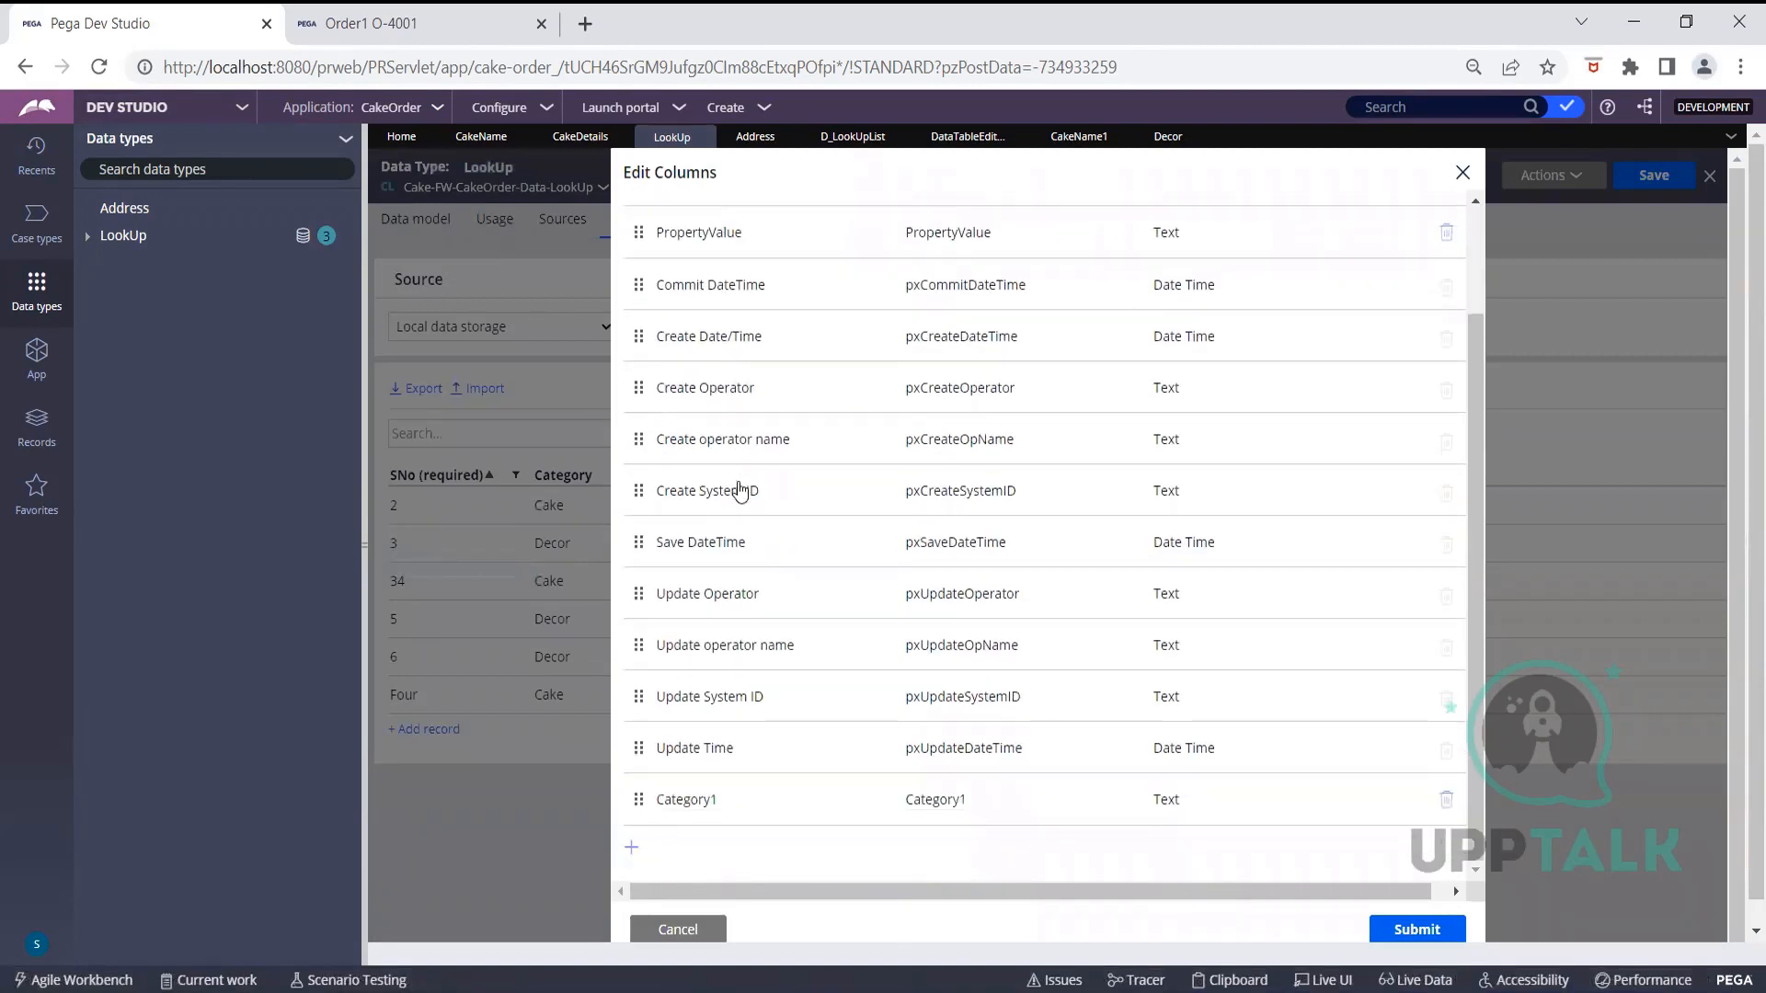
click(742, 814)
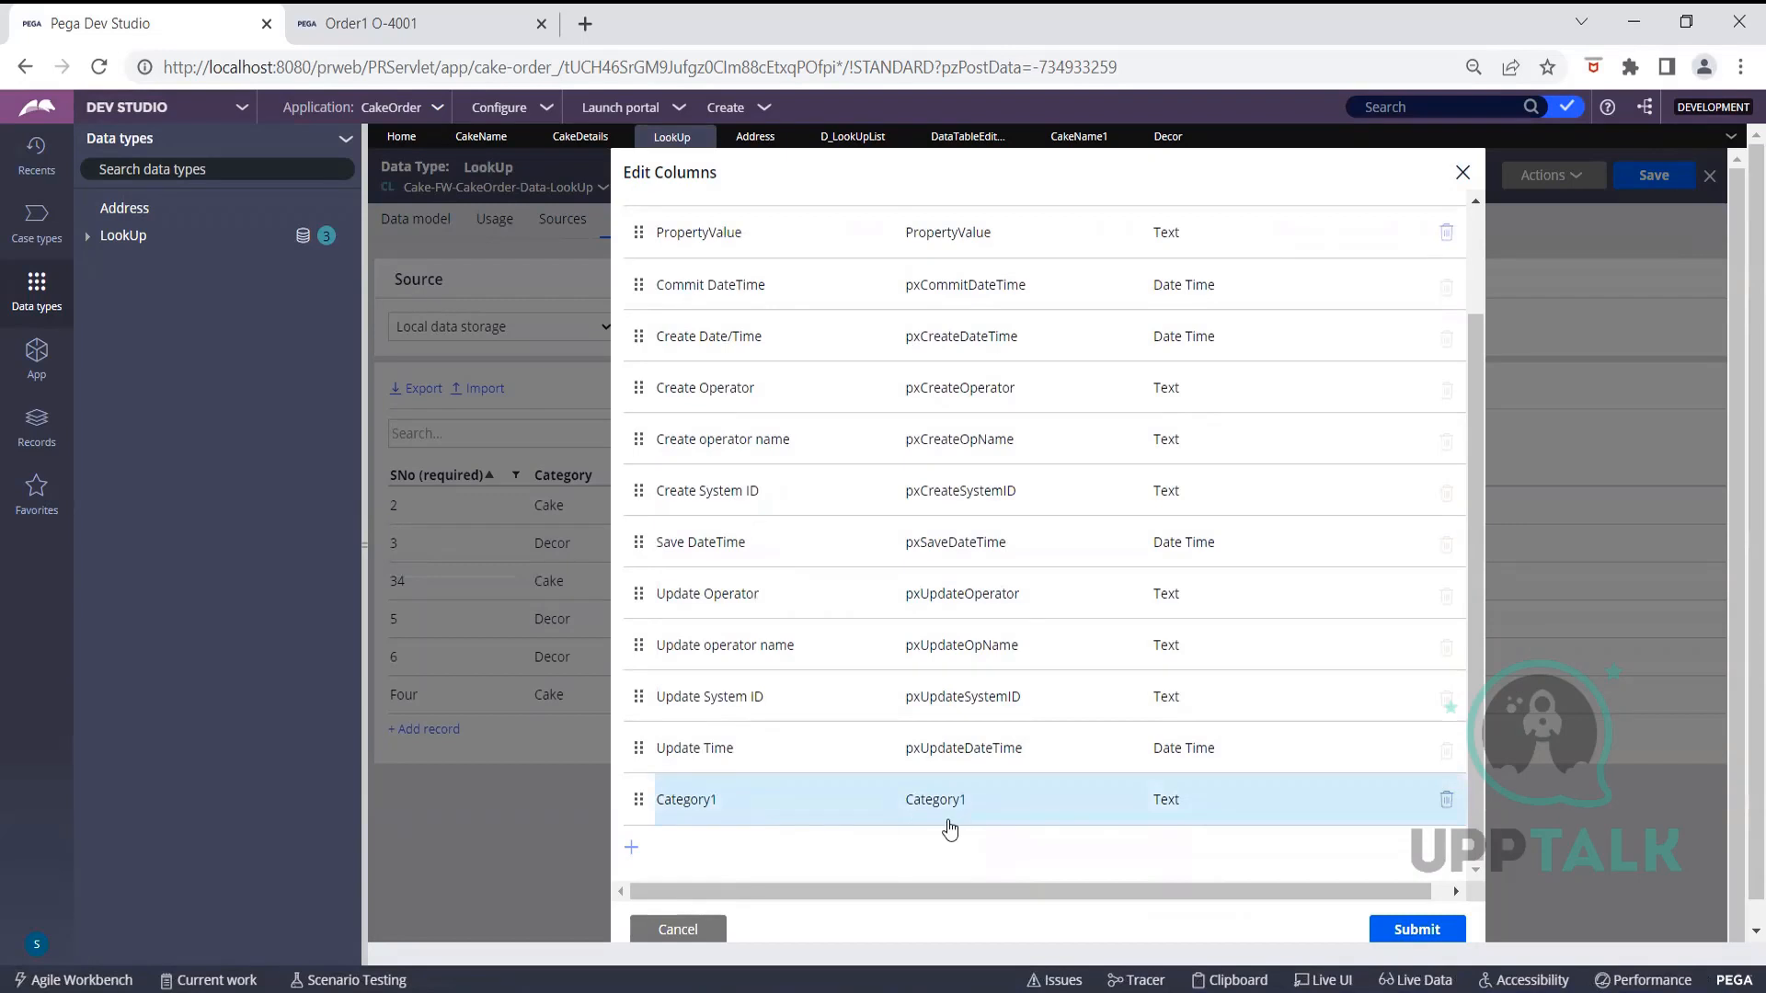
click(1391, 943)
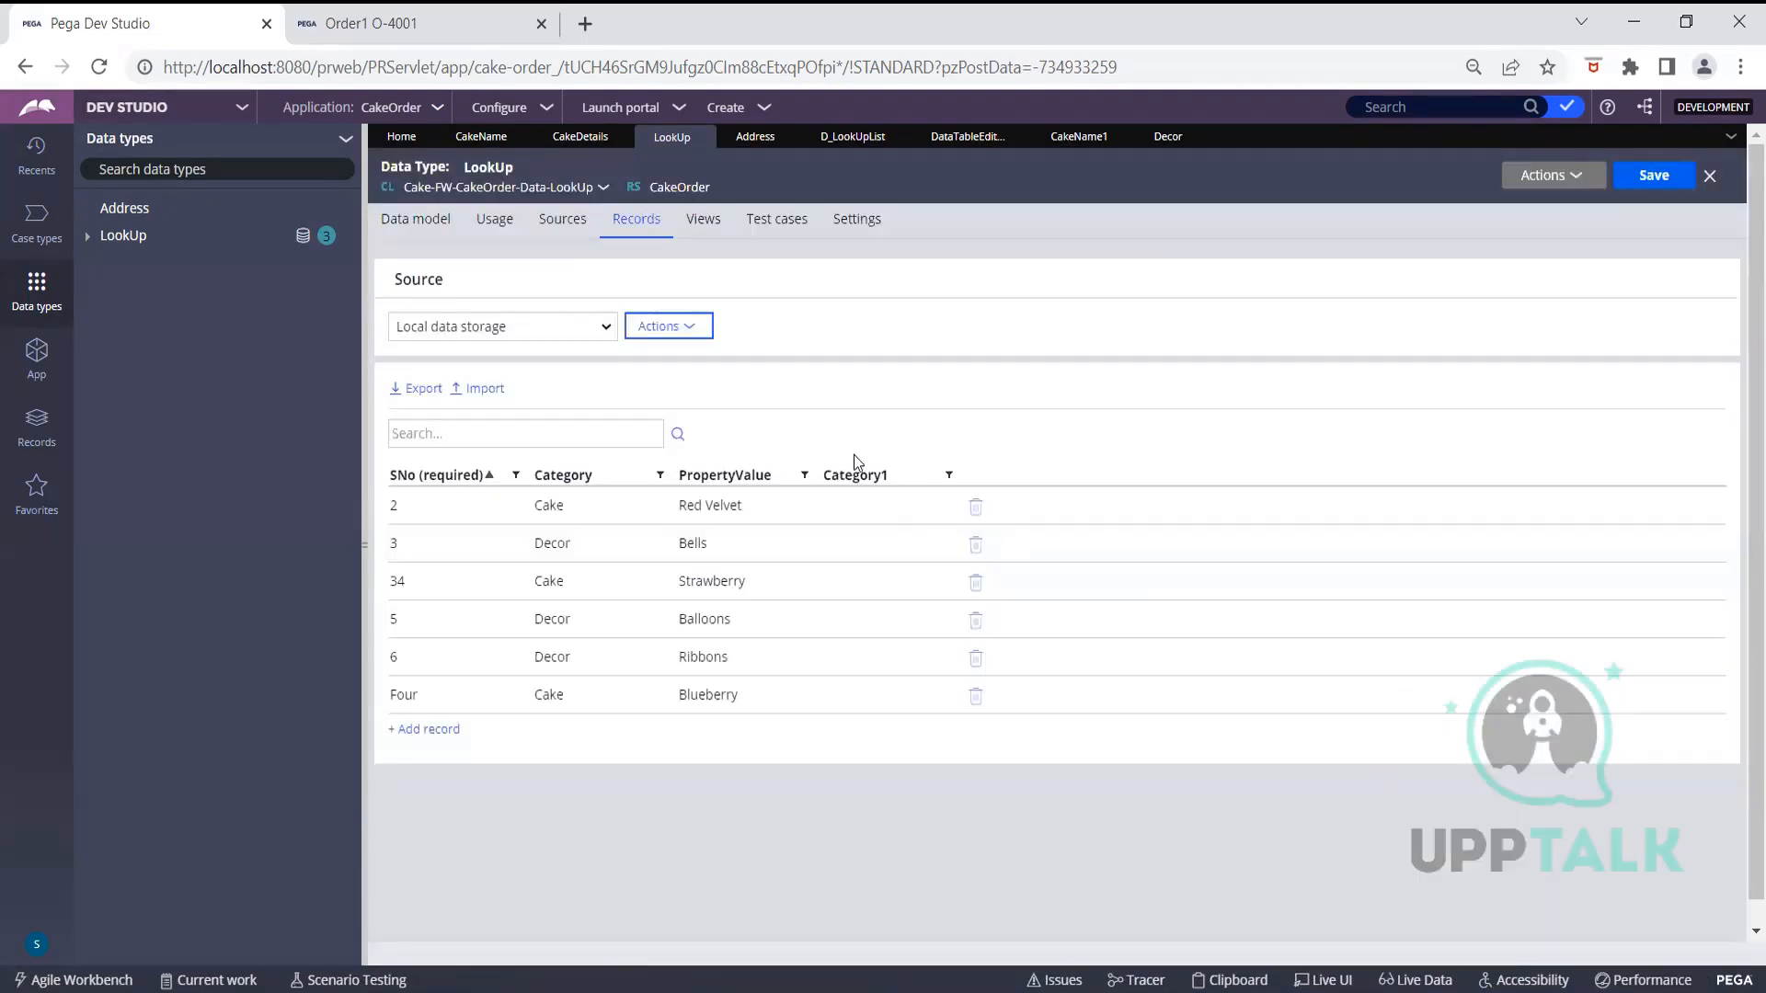
Set Red Velvet's Category1 to 'test' and export the LookUp records as CSV to Downloads
click(866, 506)
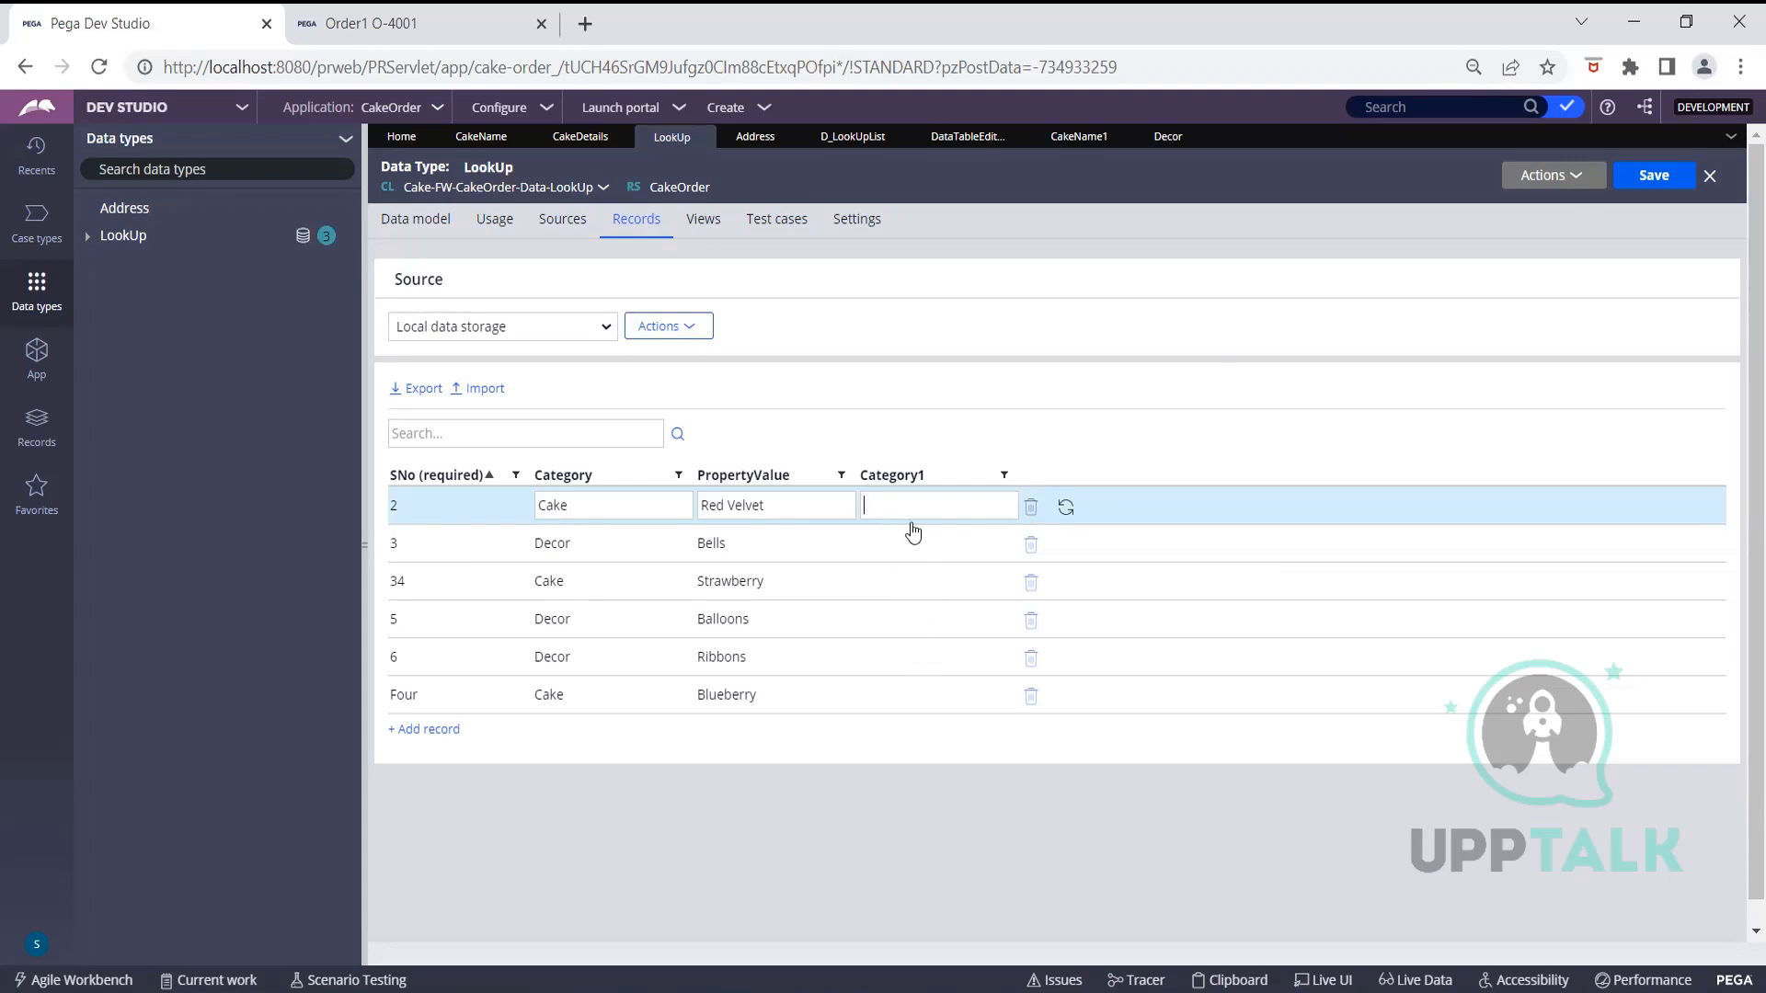
text(test)
click(1109, 328)
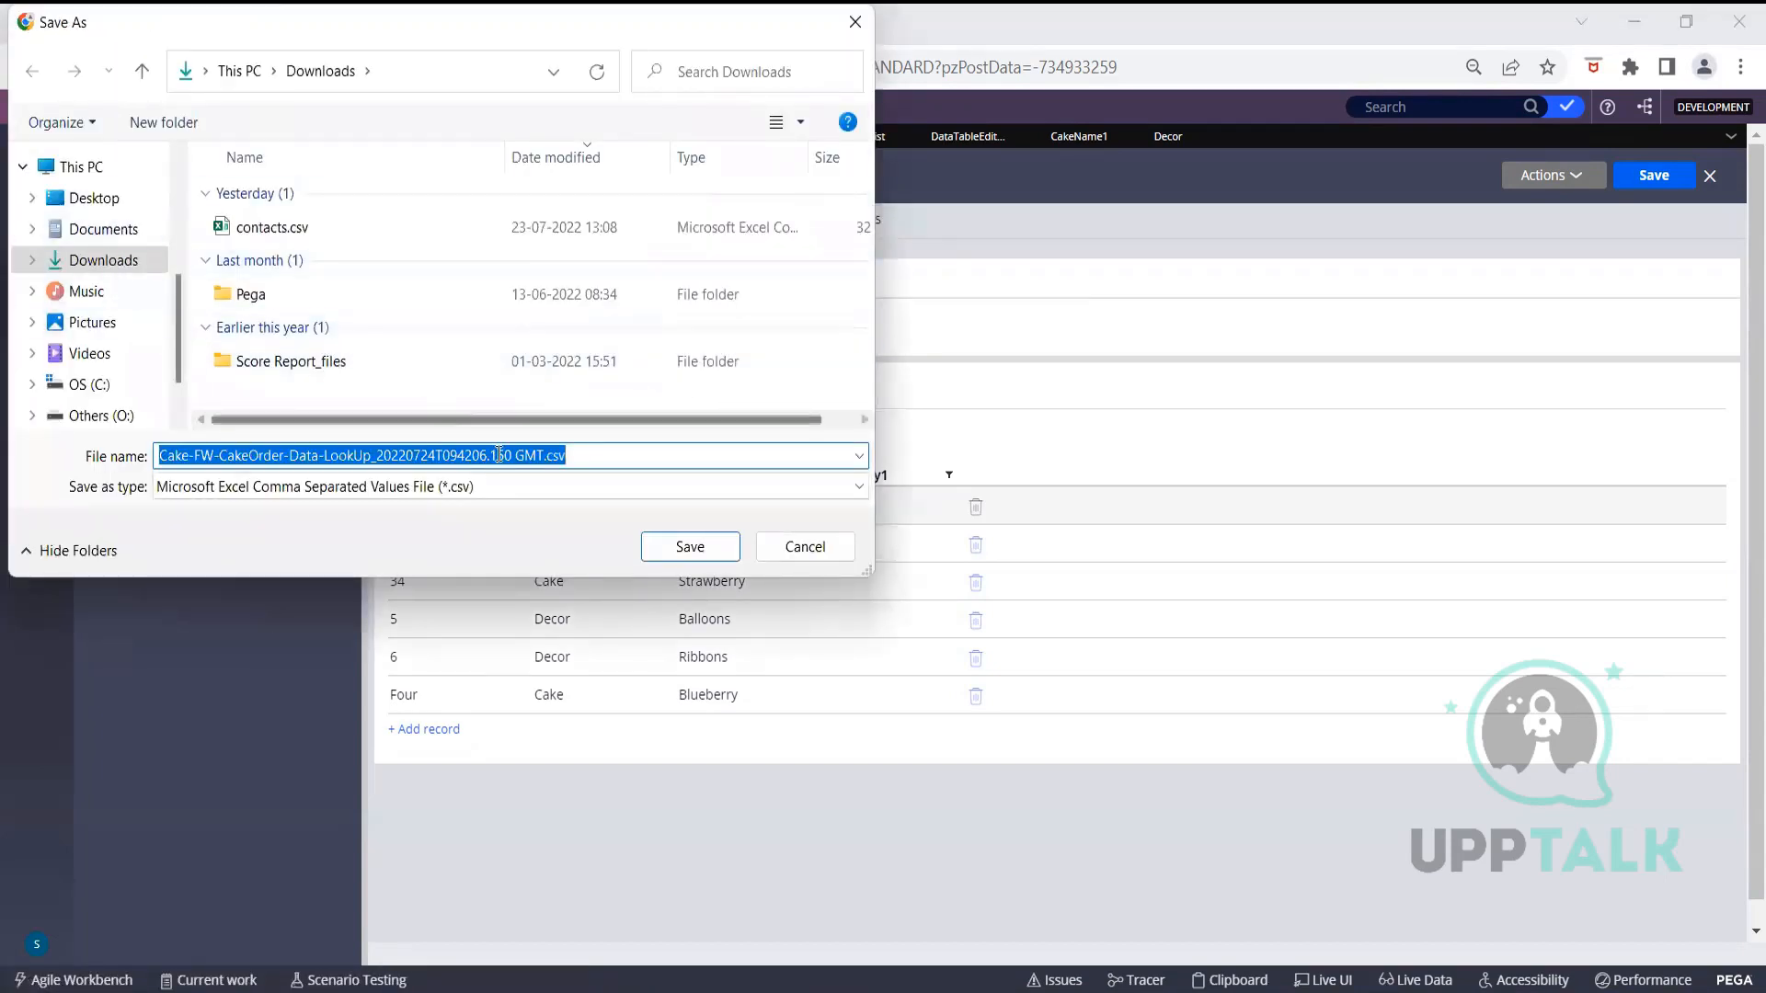
click(677, 550)
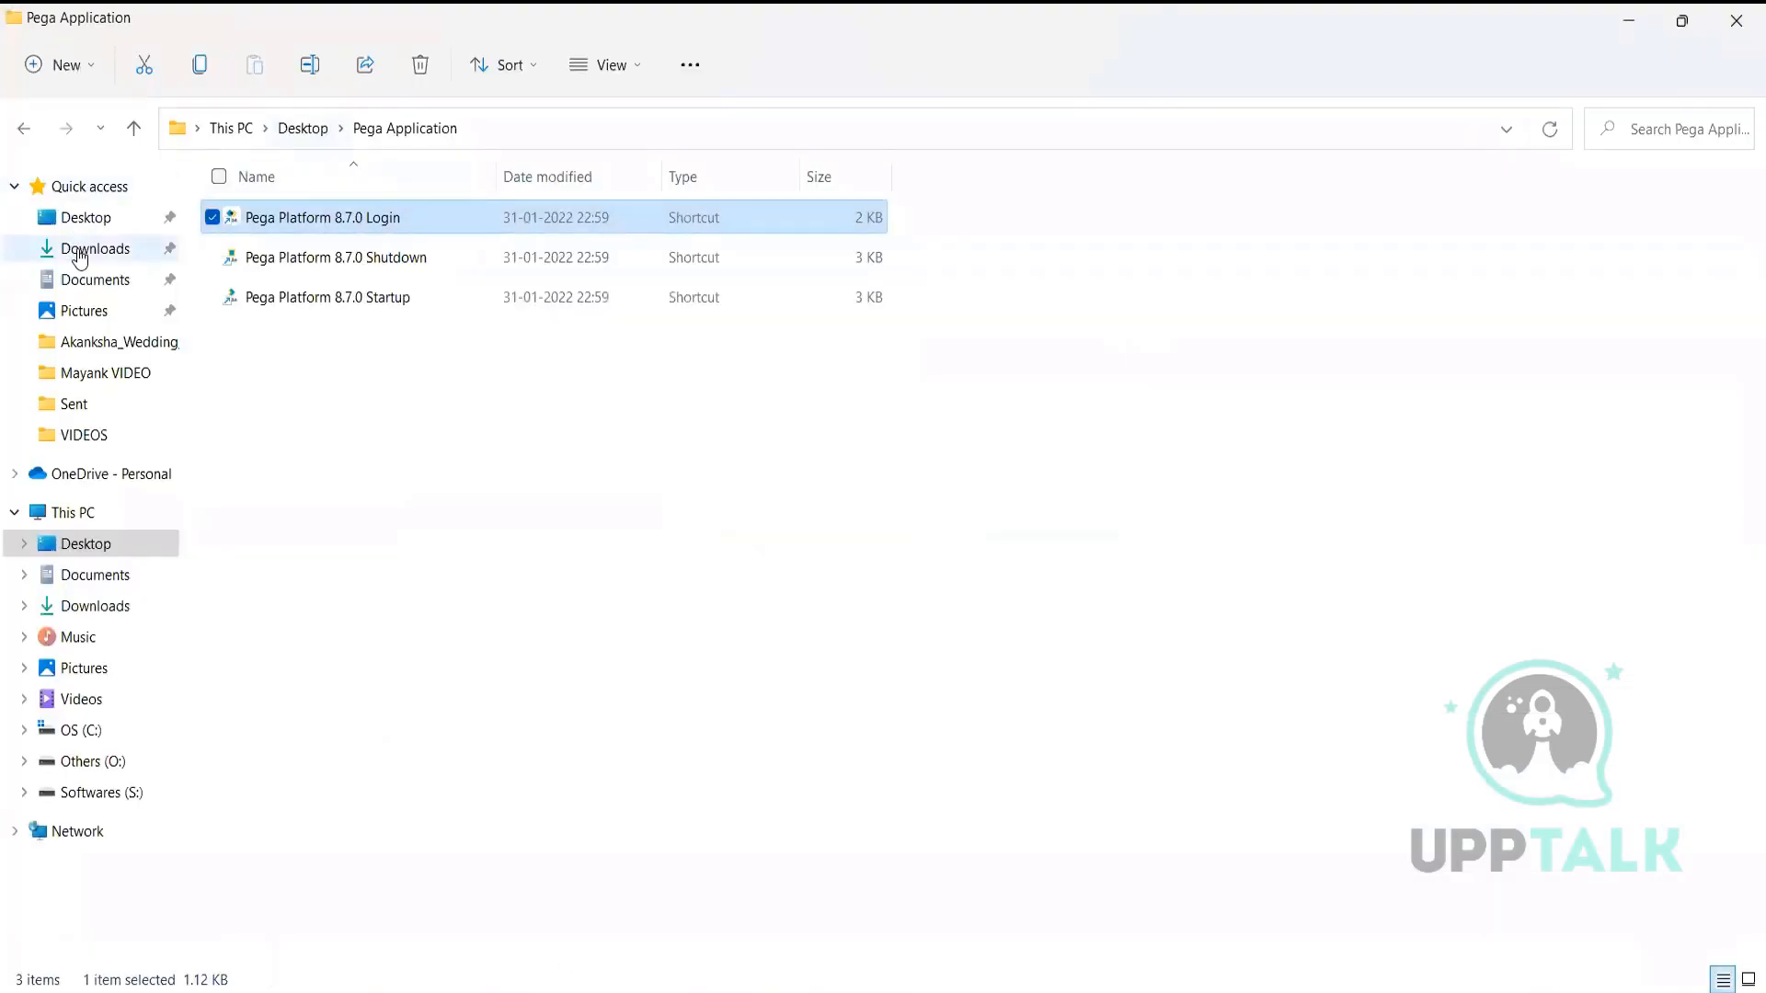
Open the Cake-FW-CakeOrder-Data-LookUp CSV from the Downloads folder
click(95, 248)
click(330, 248)
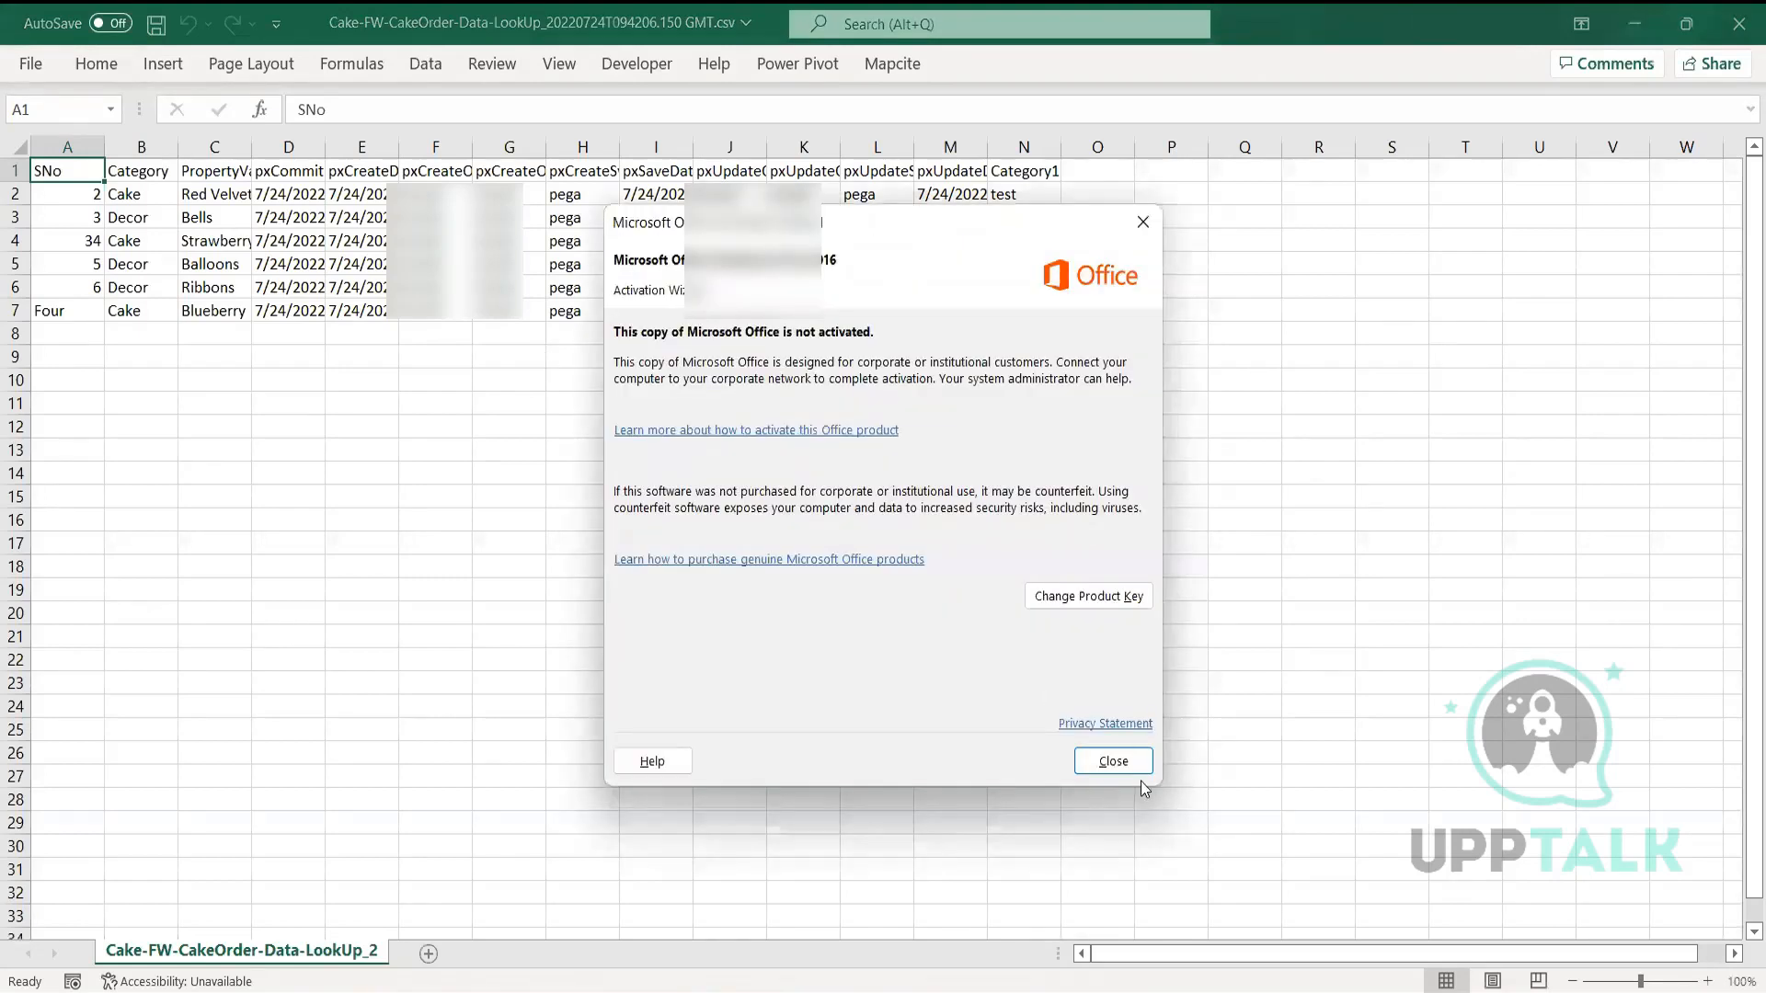
Dismiss the Office activation notice and review the exported records, with Red Velvet's Category1 showing 'test'
click(1120, 766)
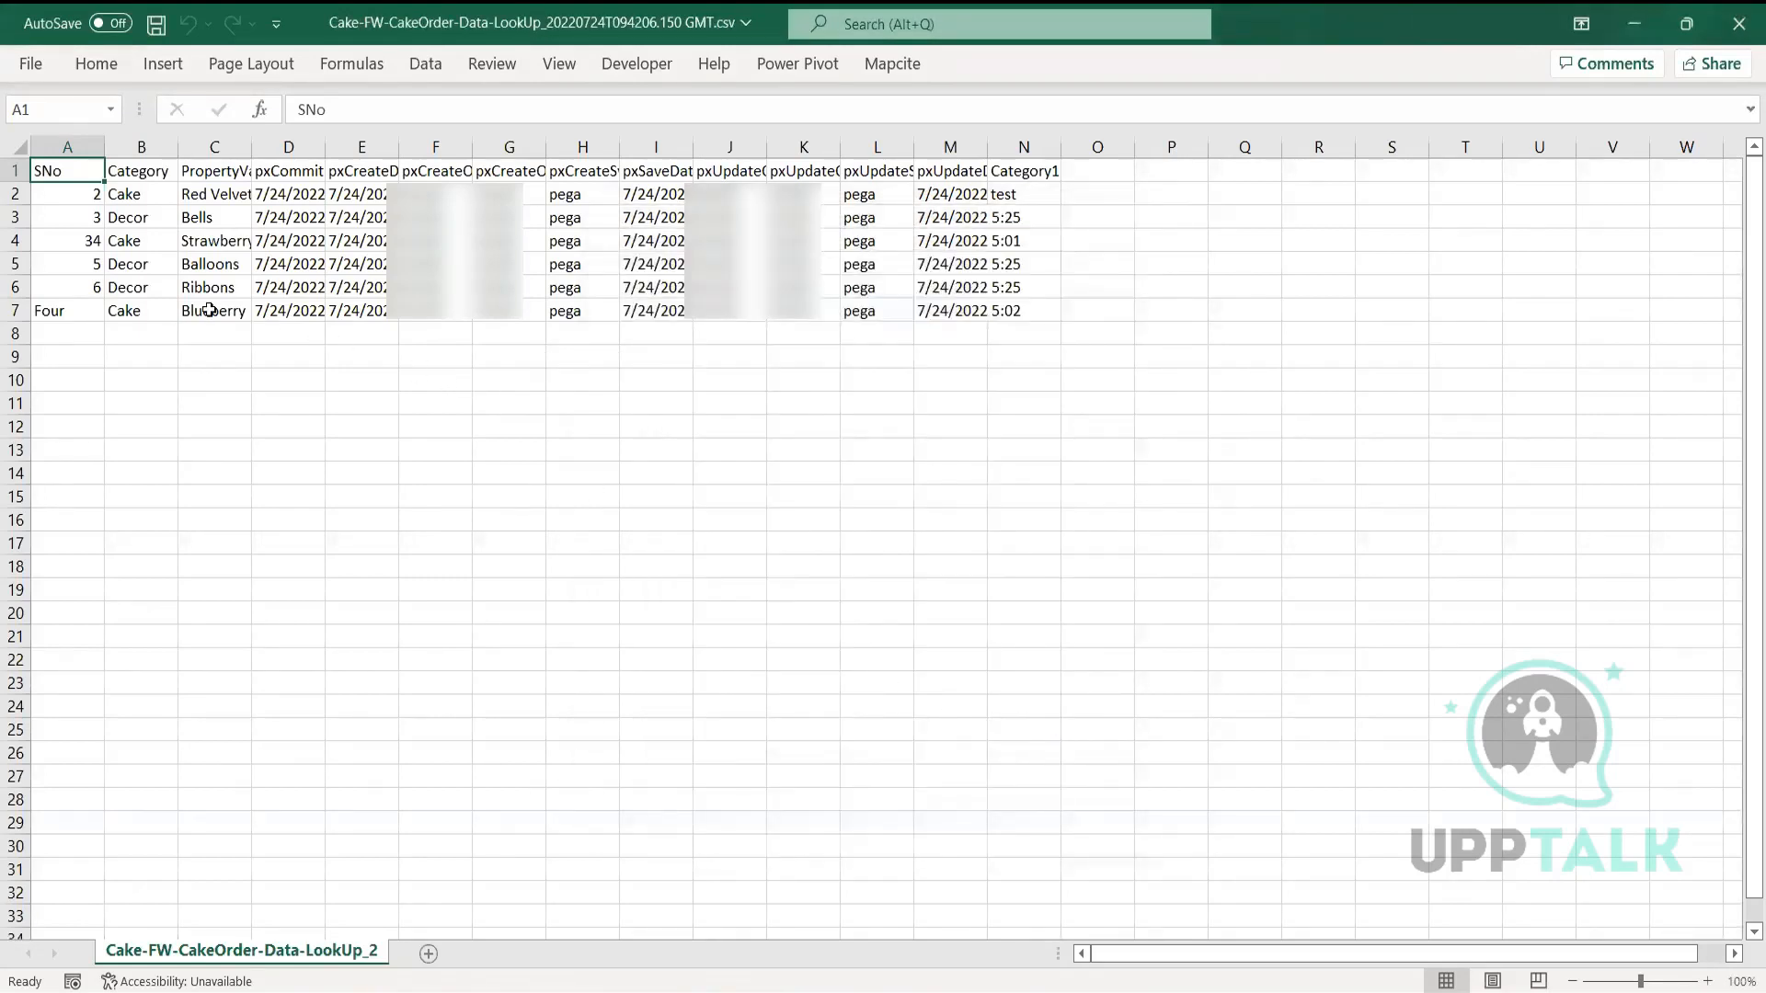
click(71, 335)
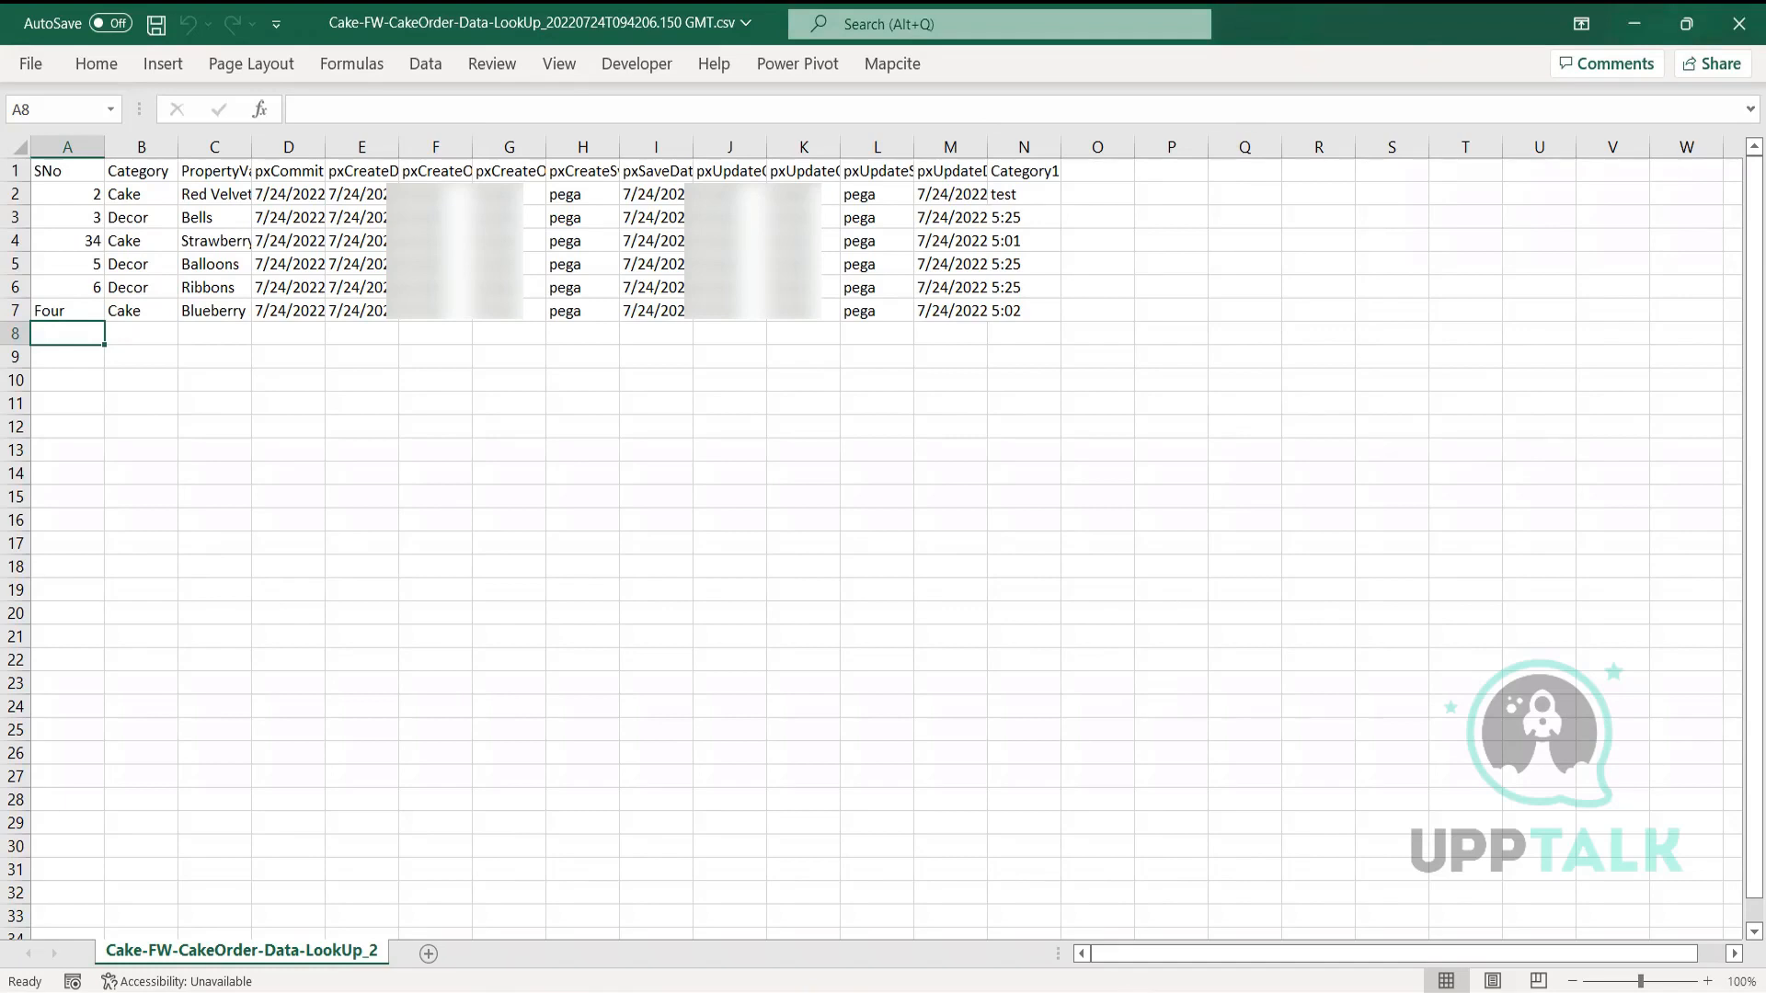
mouse_move(1170, 986)
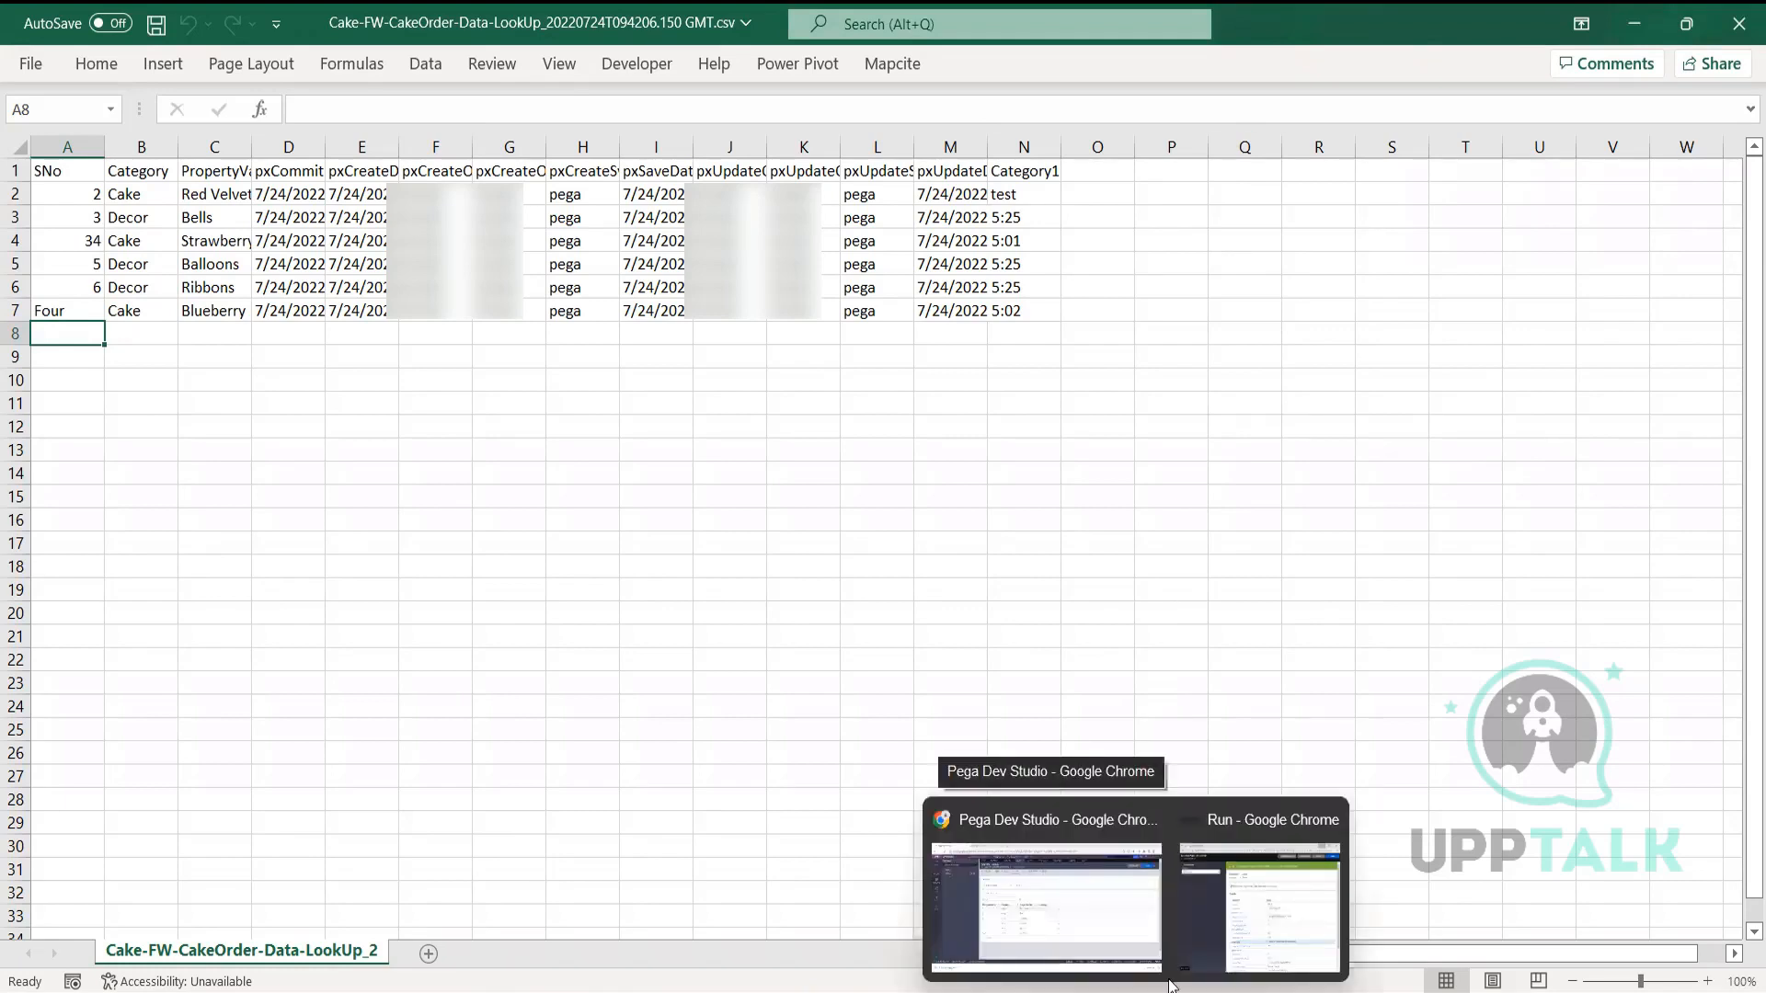
Start a LookUp records import using the exported CSV from Downloads
click(1047, 905)
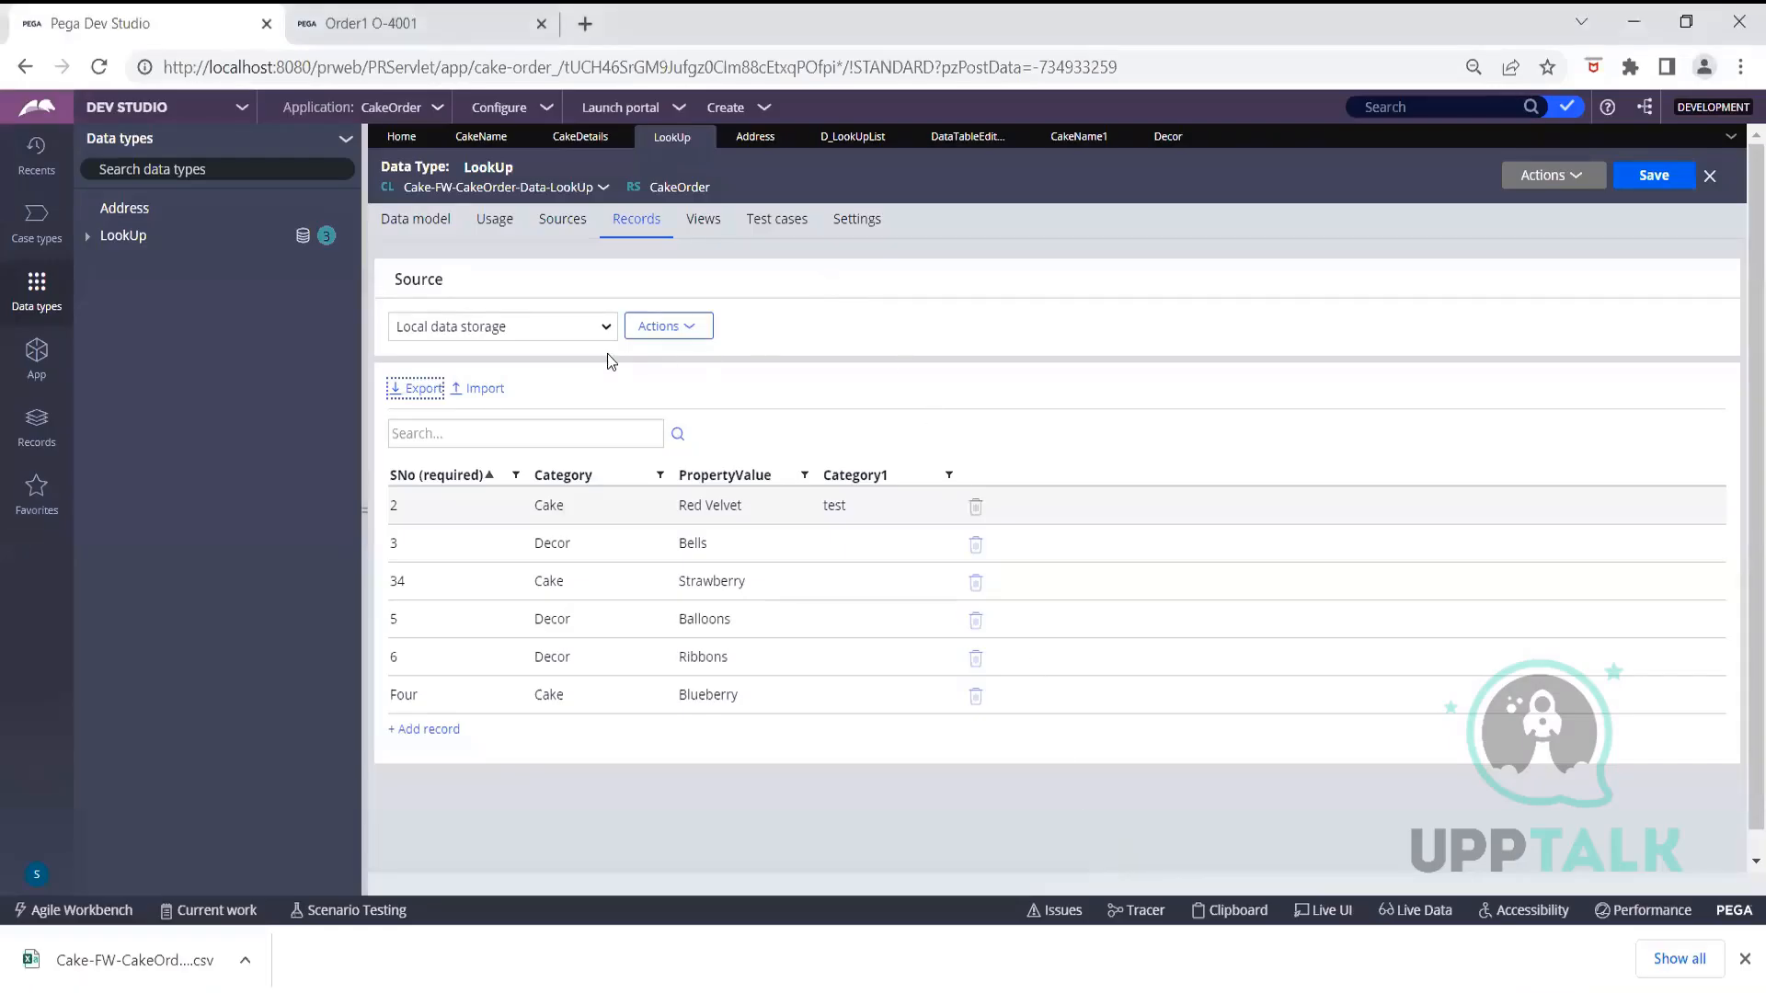
click(497, 388)
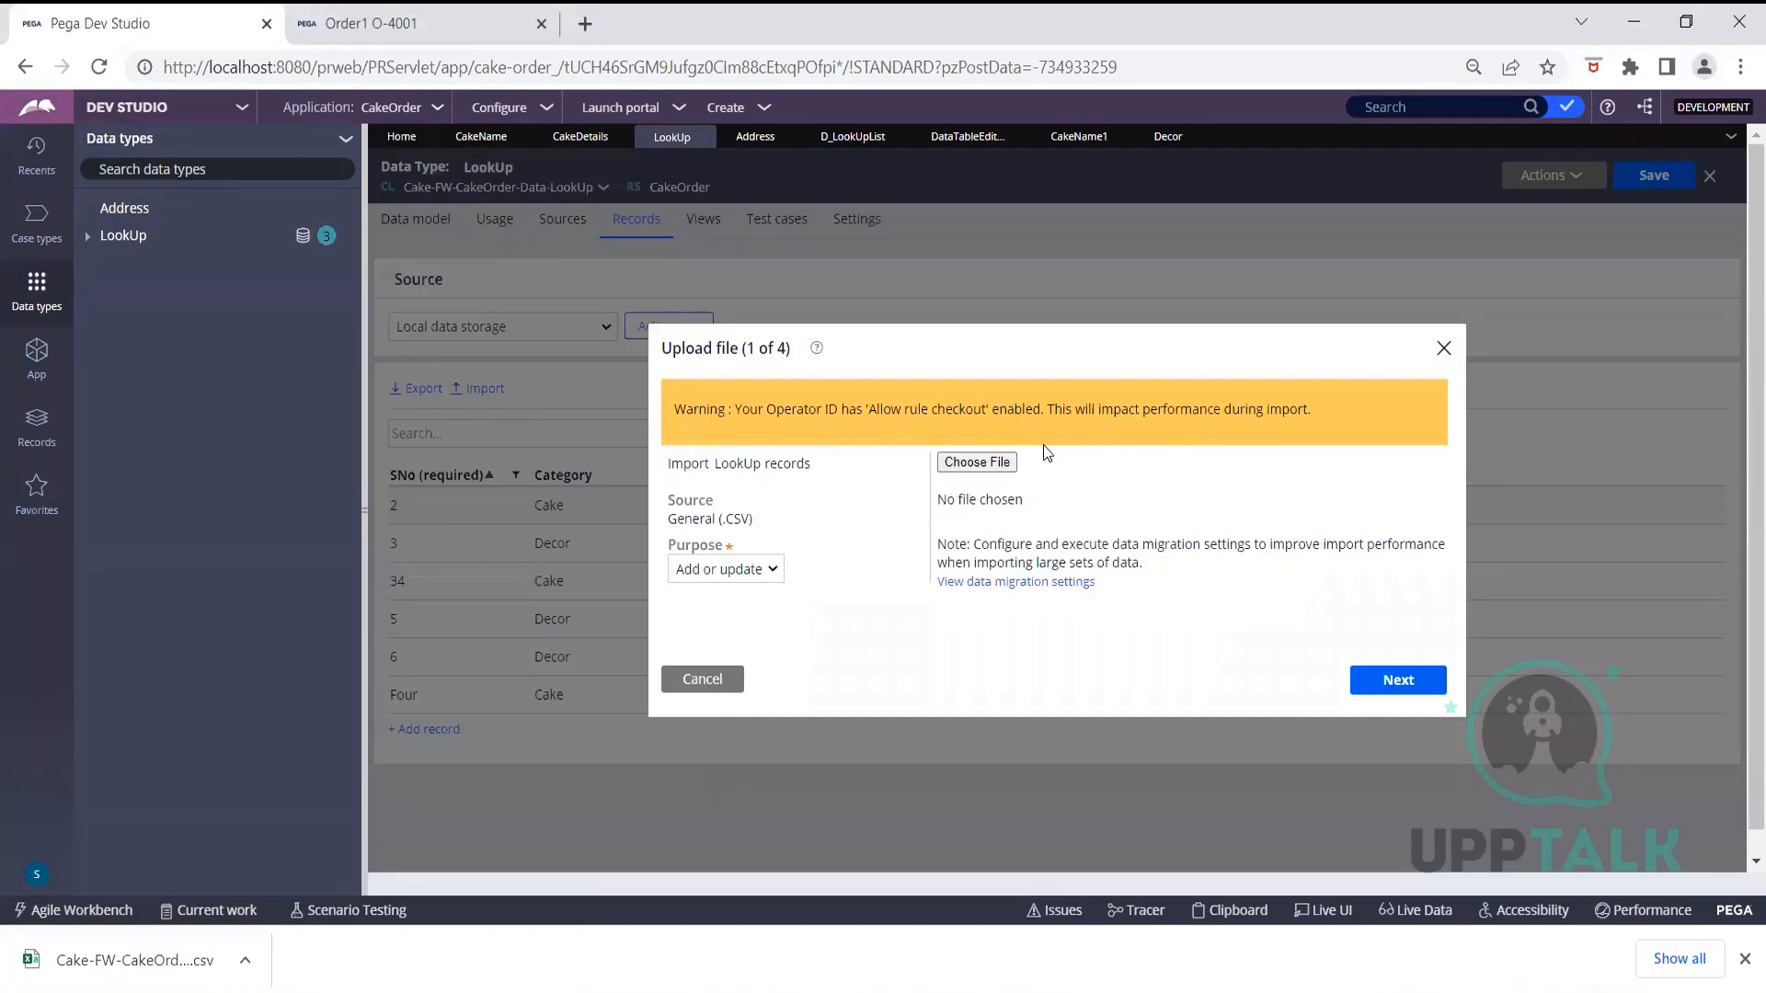
click(999, 464)
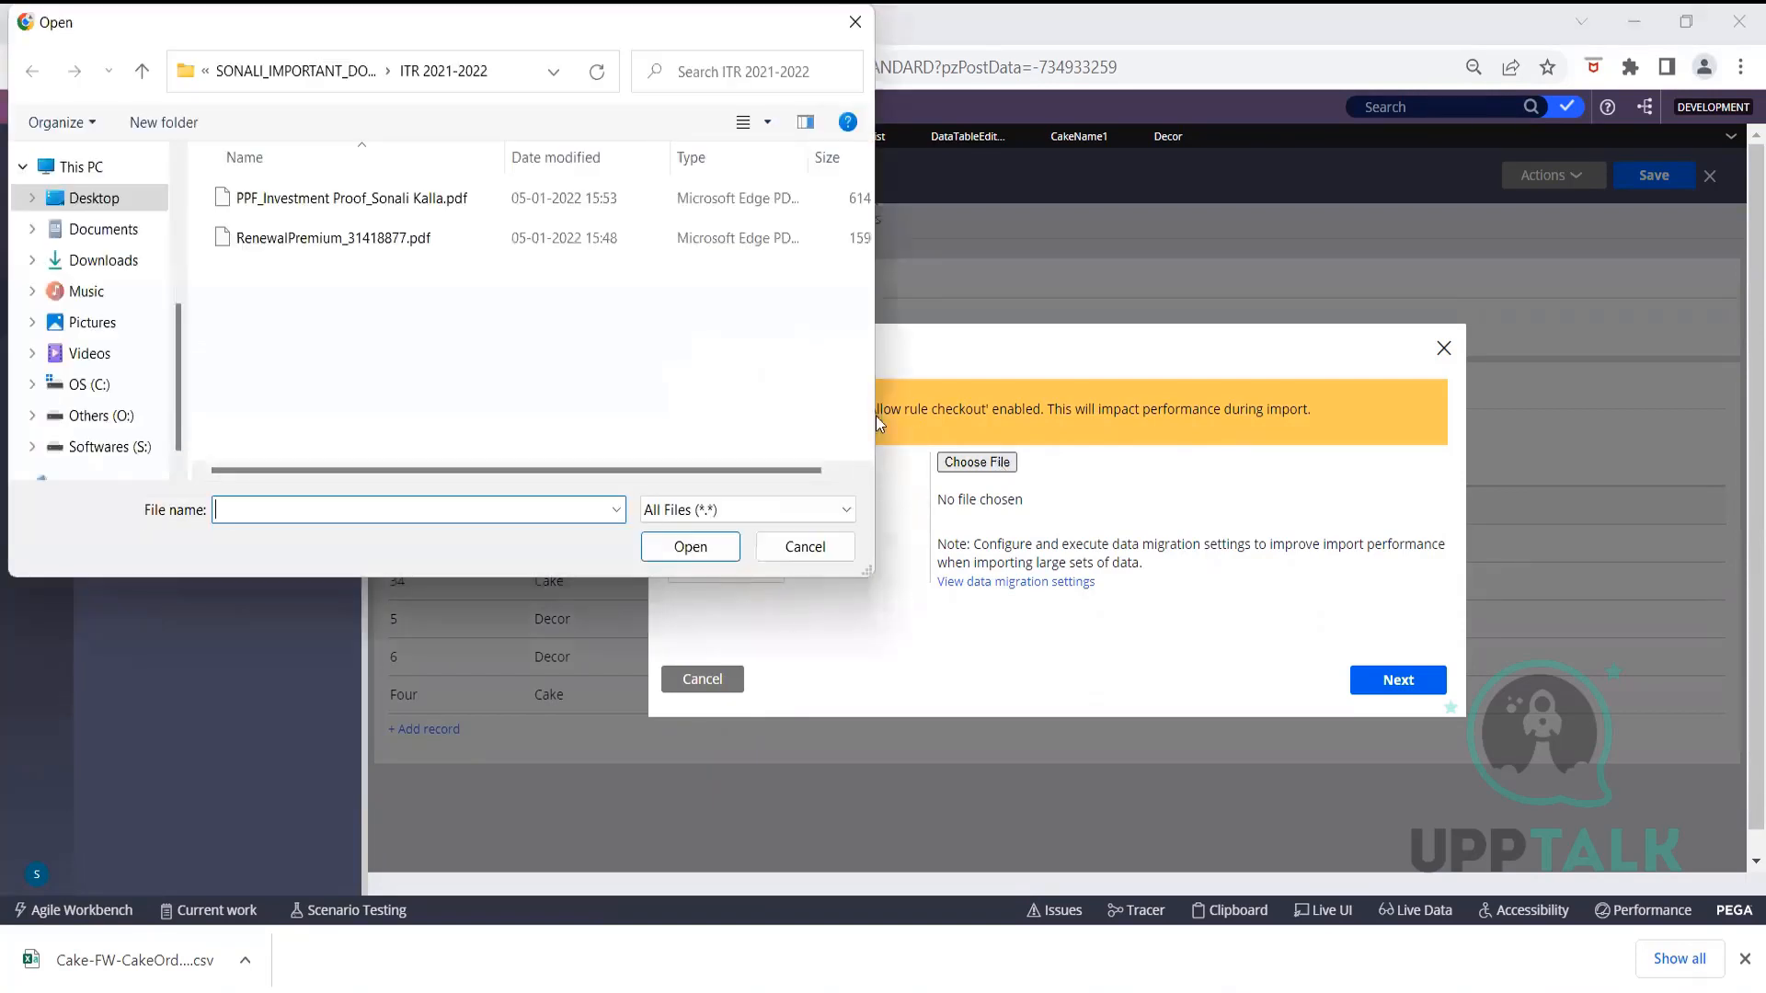
click(86, 230)
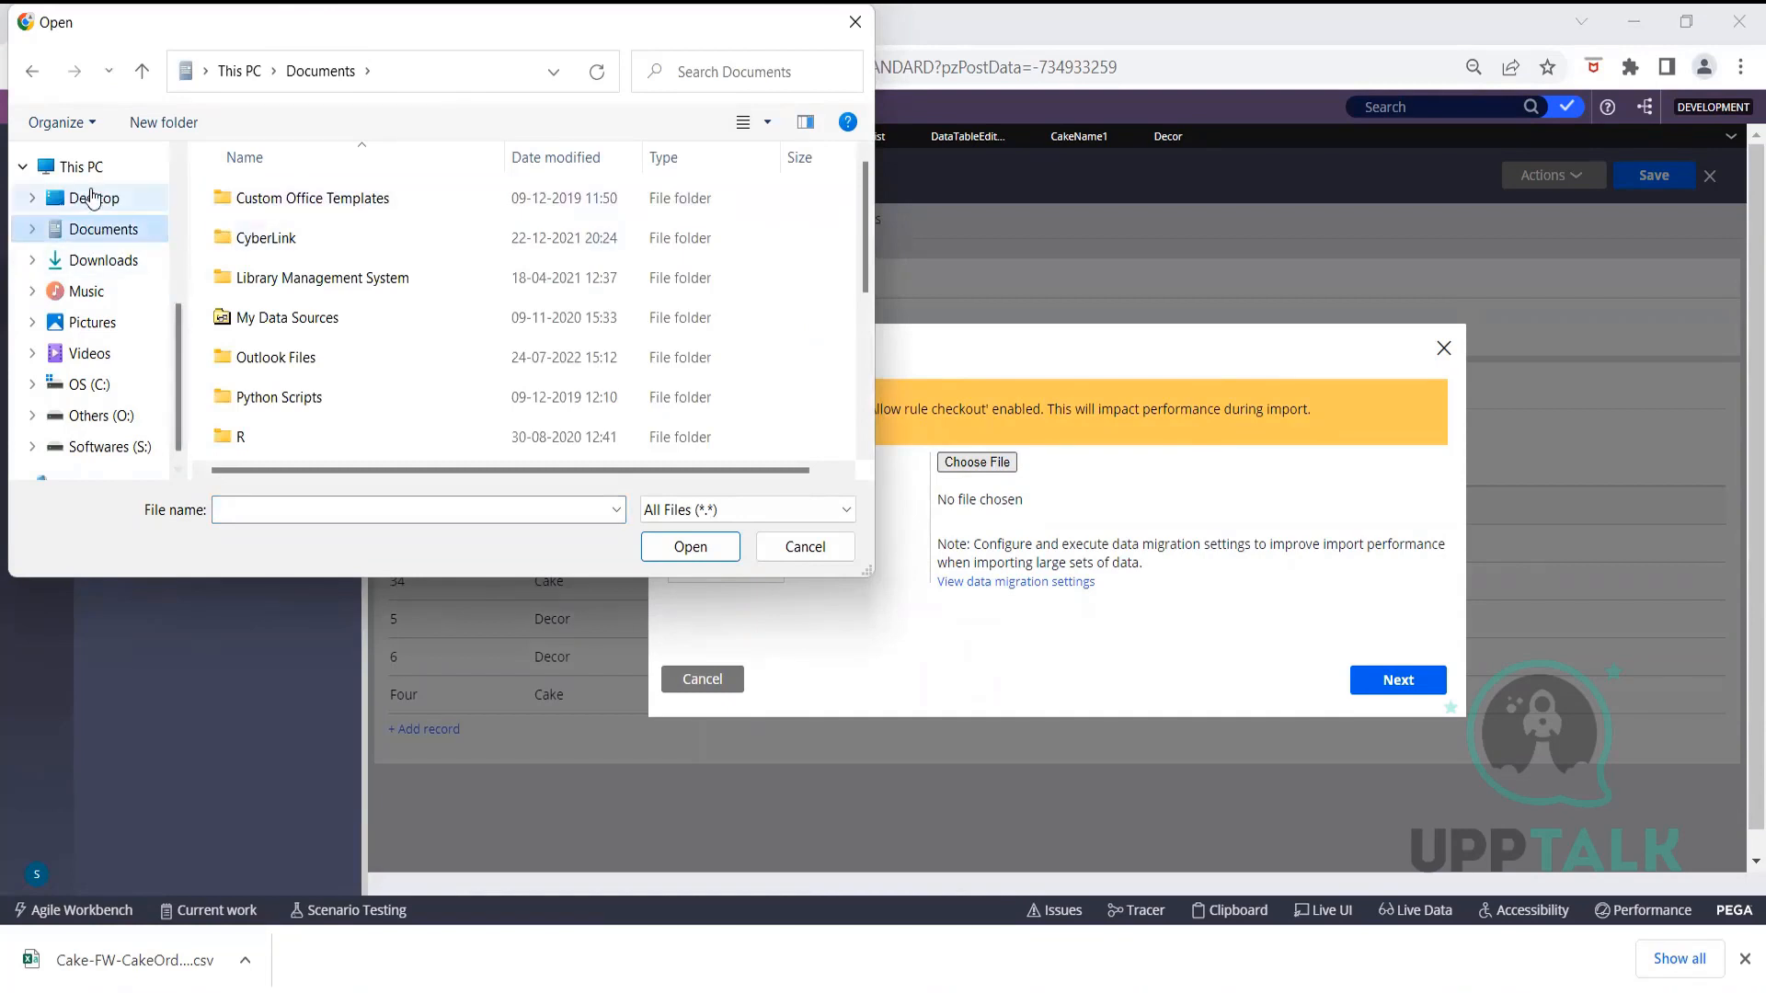
click(93, 263)
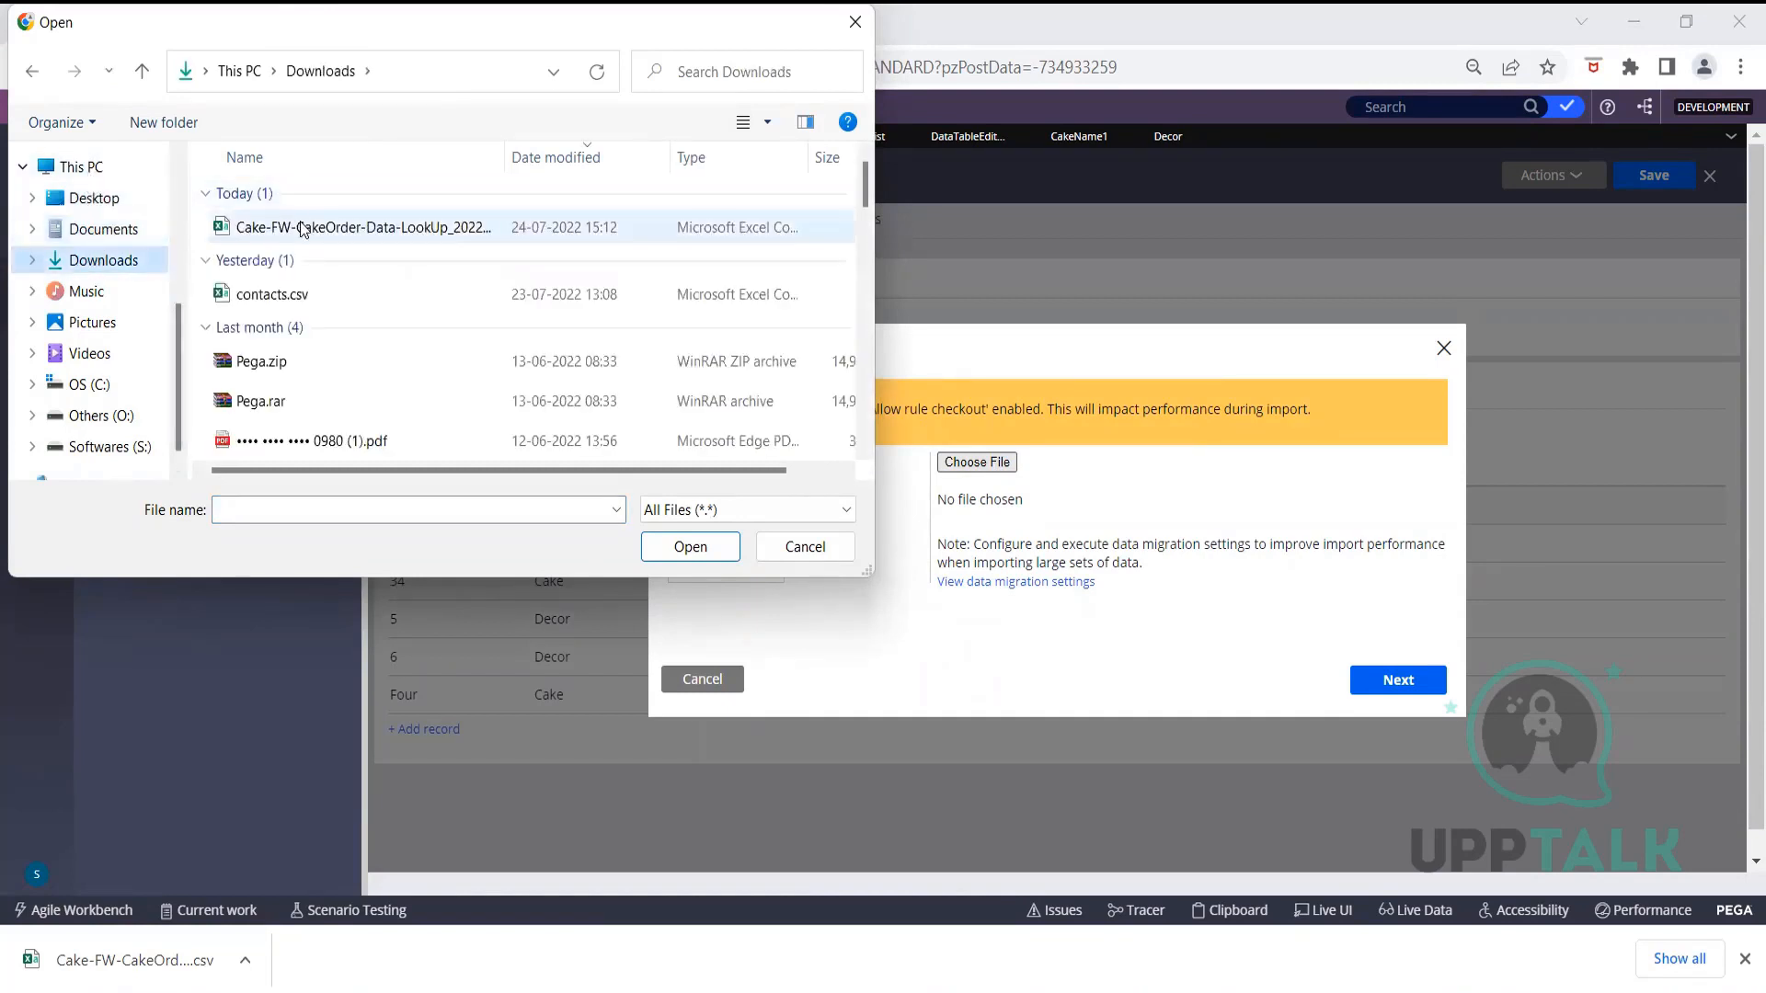
click(296, 230)
click(690, 546)
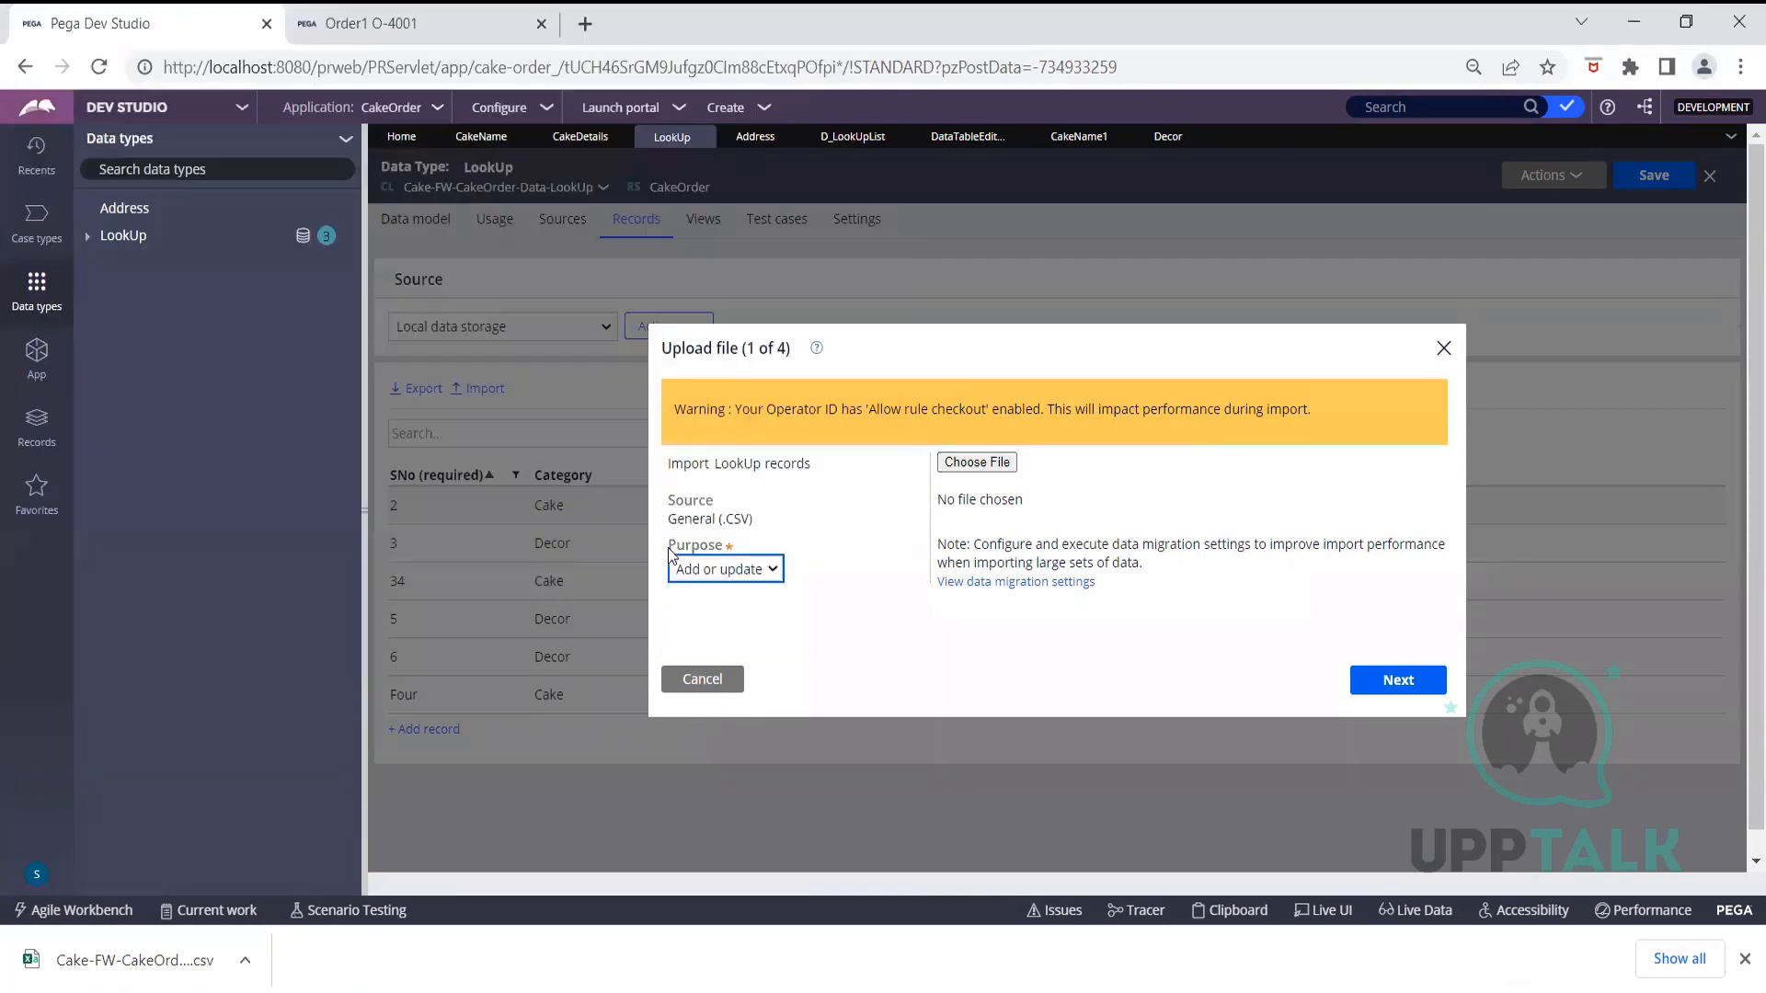
Keep the import purpose as Add or update and proceed to field mapping
click(772, 567)
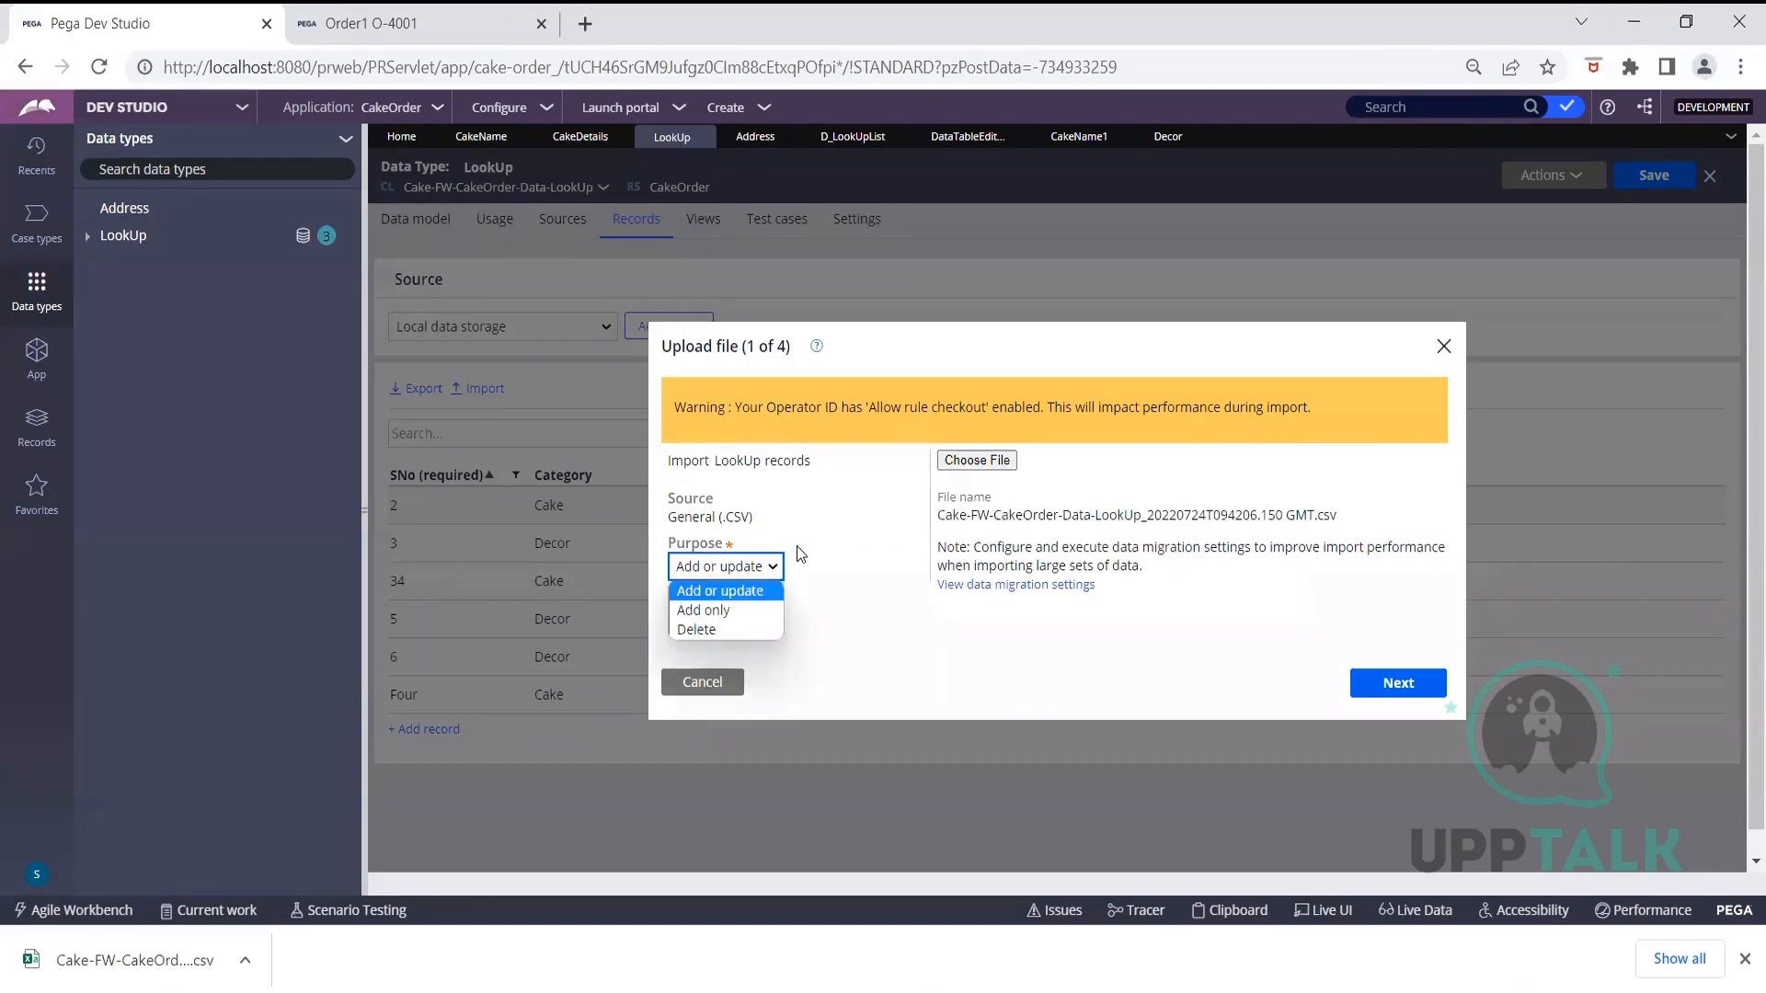
click(780, 565)
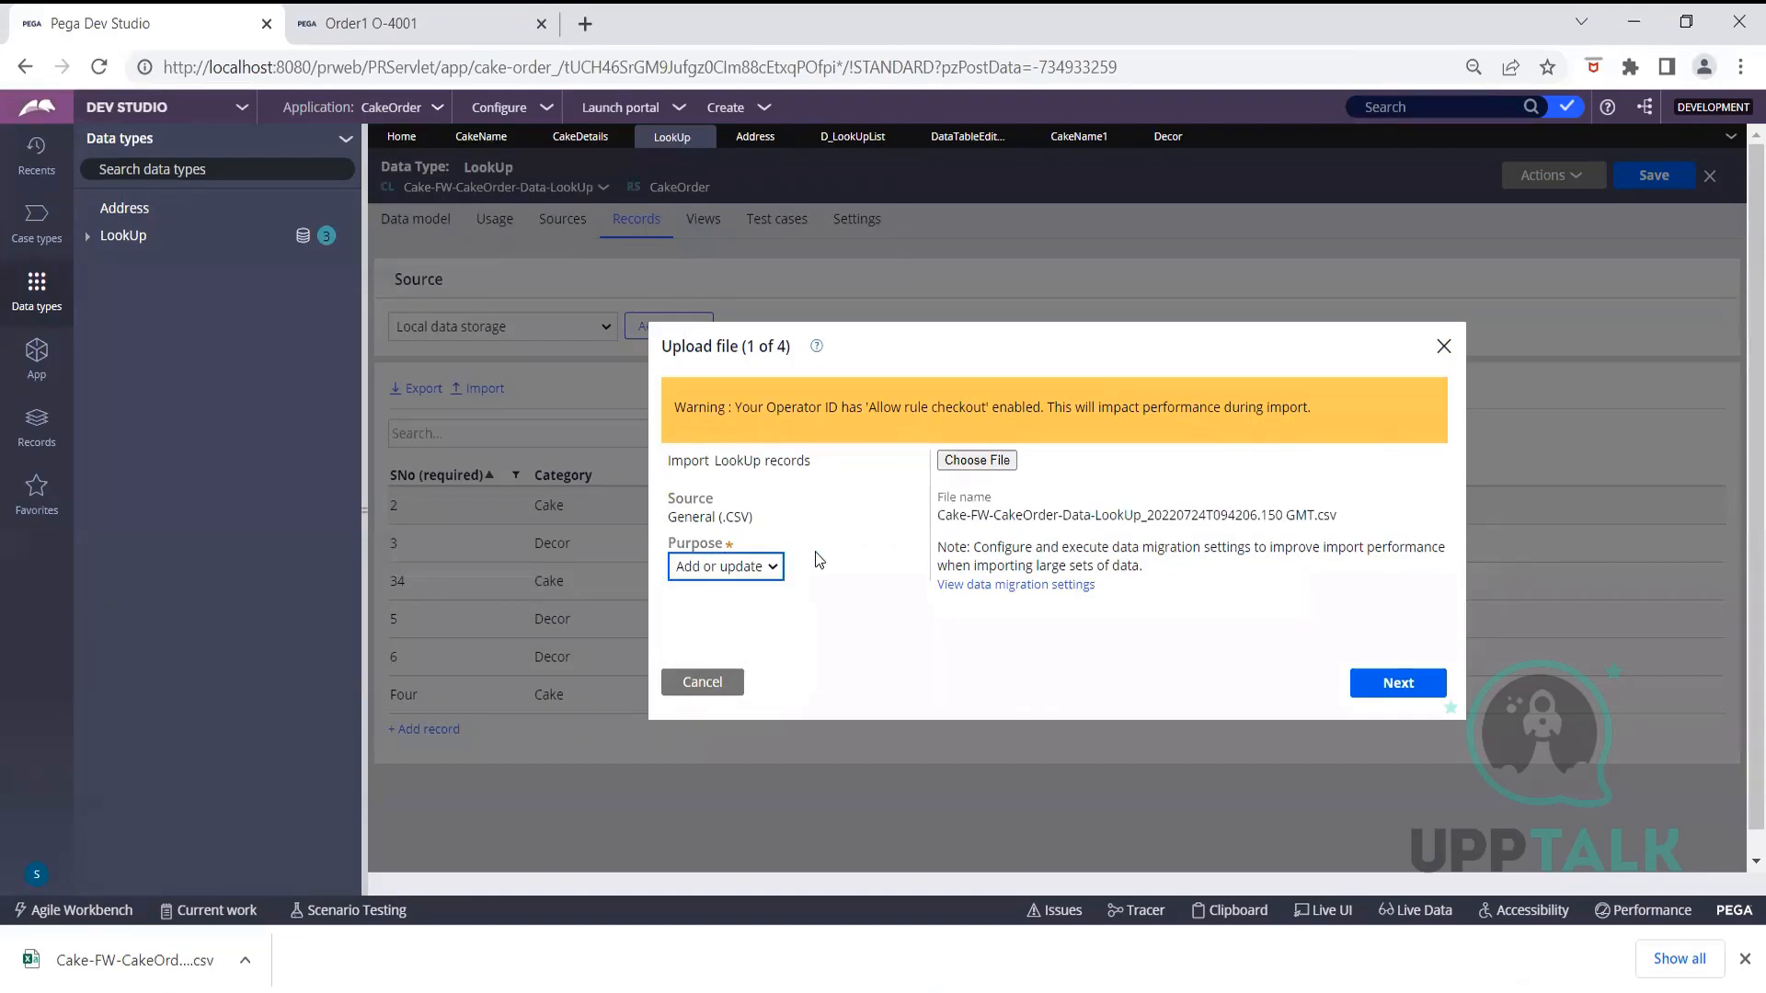
click(1400, 685)
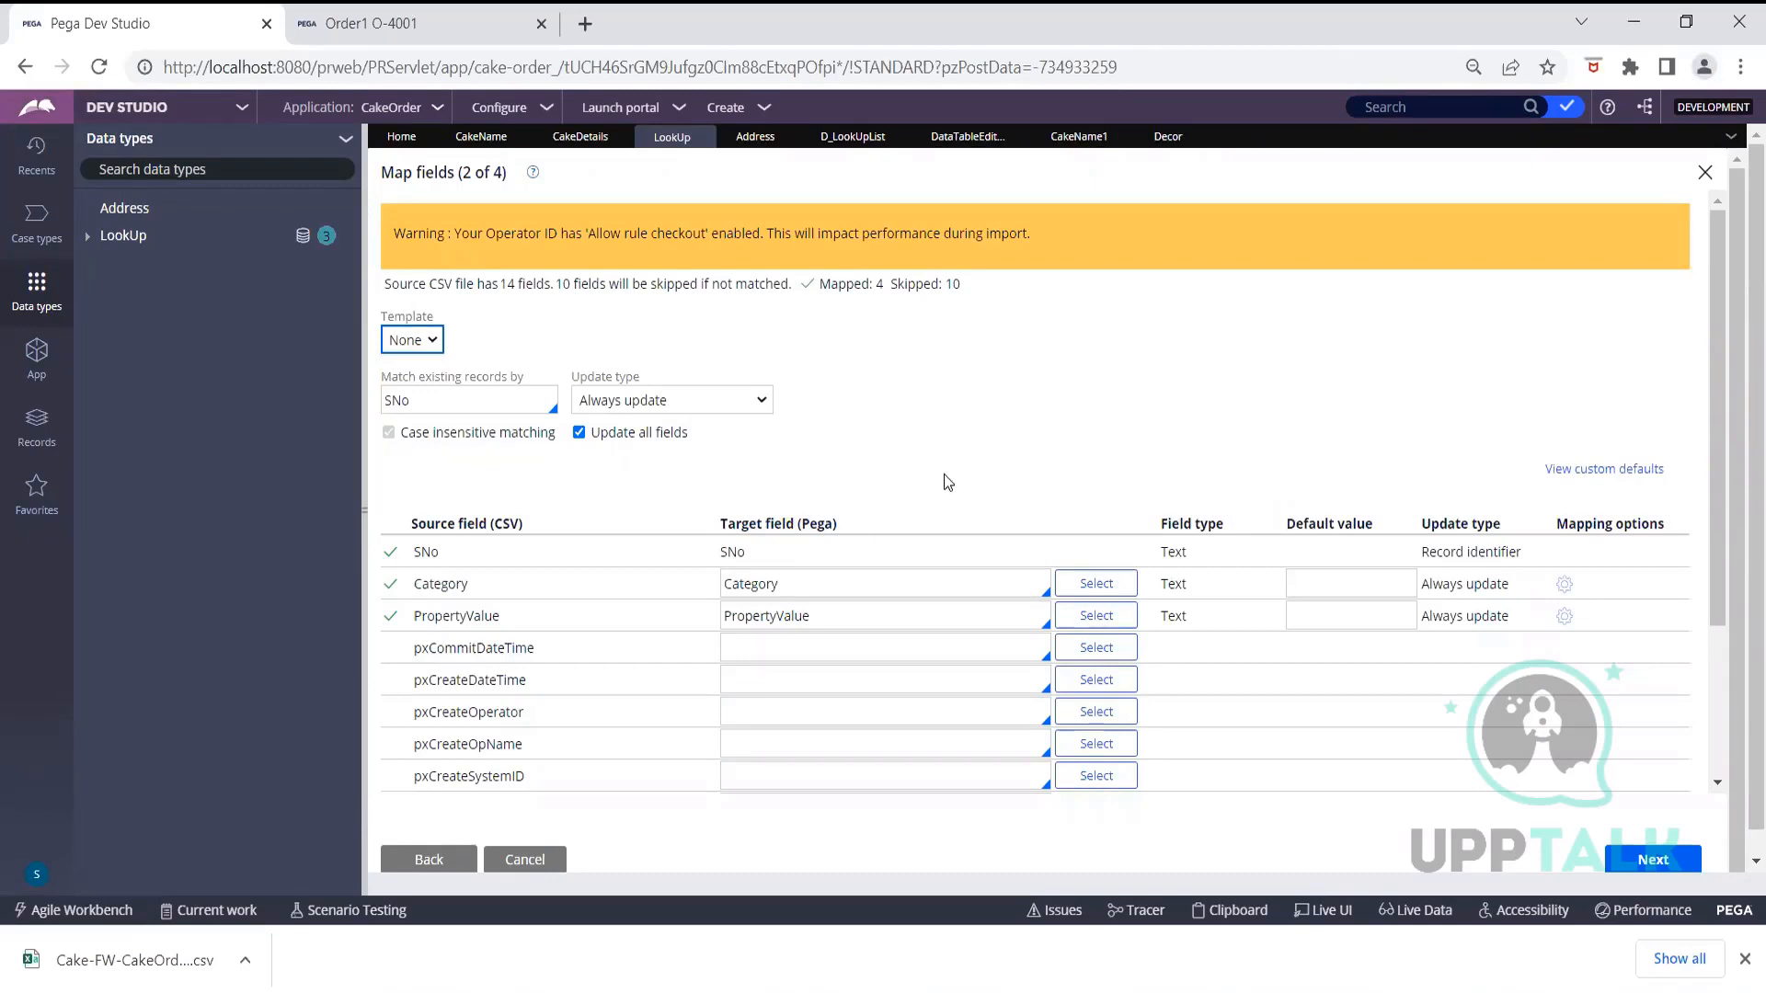
Accept the mapping of 4 fields, including SNo, Category and PropertyValue
click(391, 655)
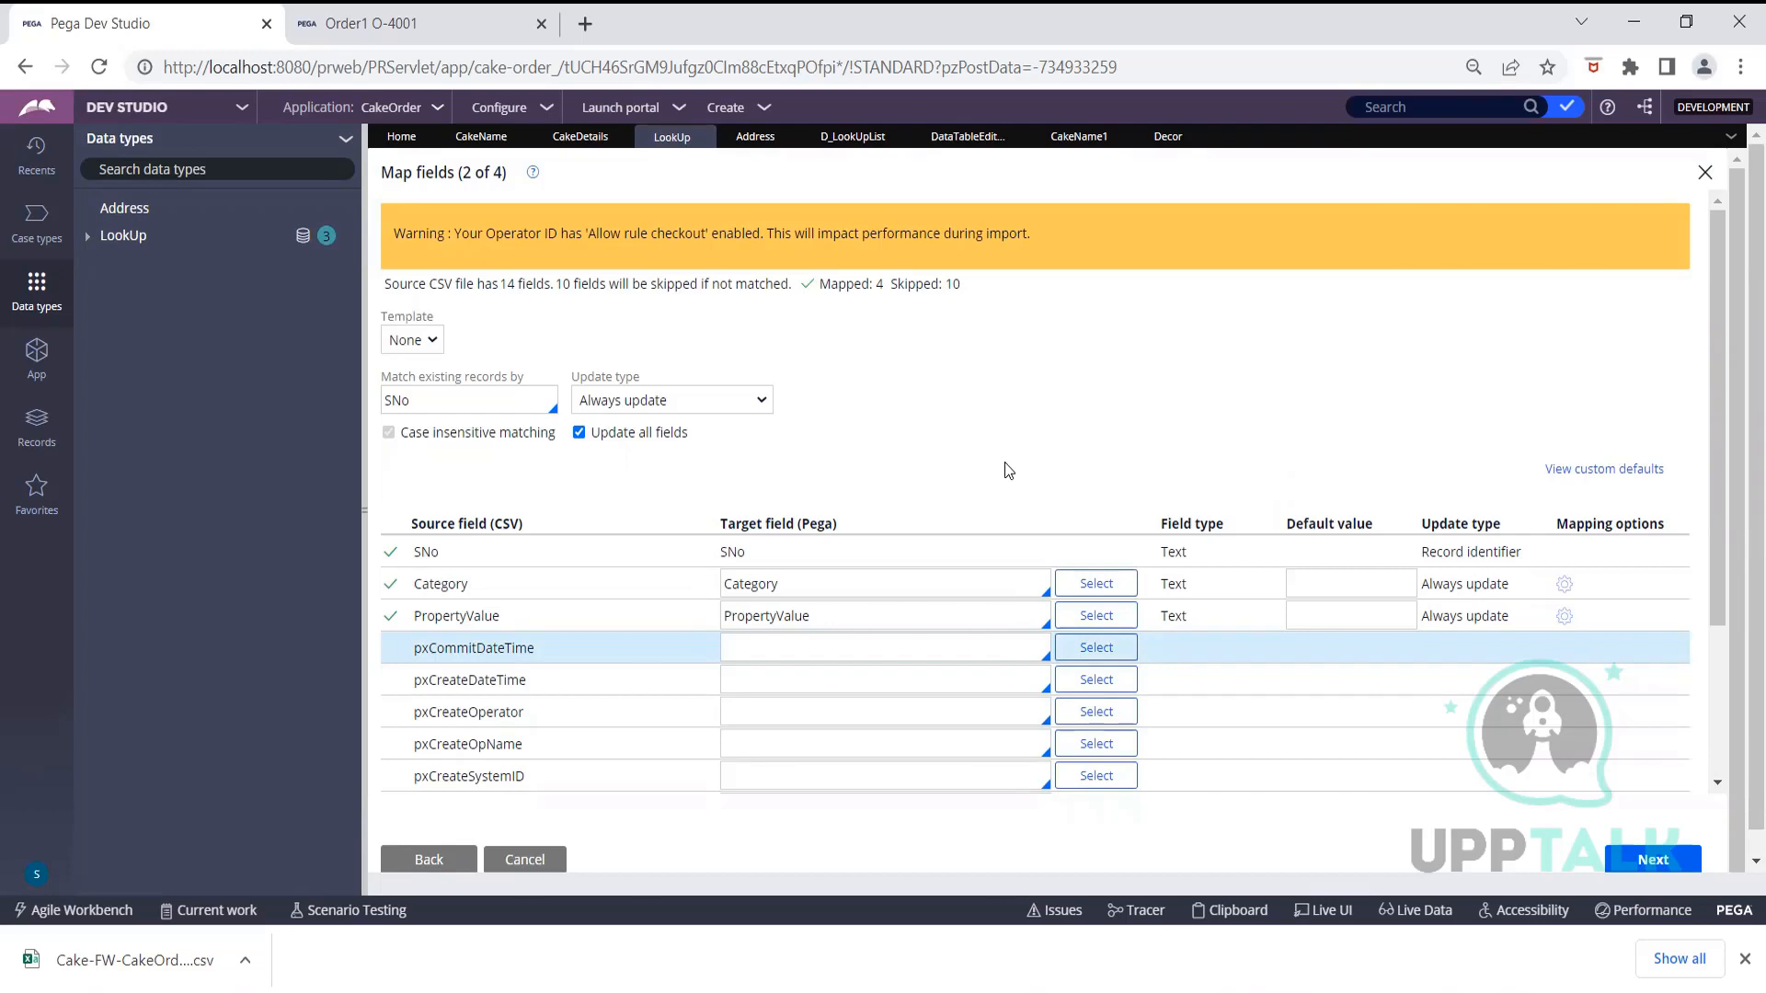
click(1641, 862)
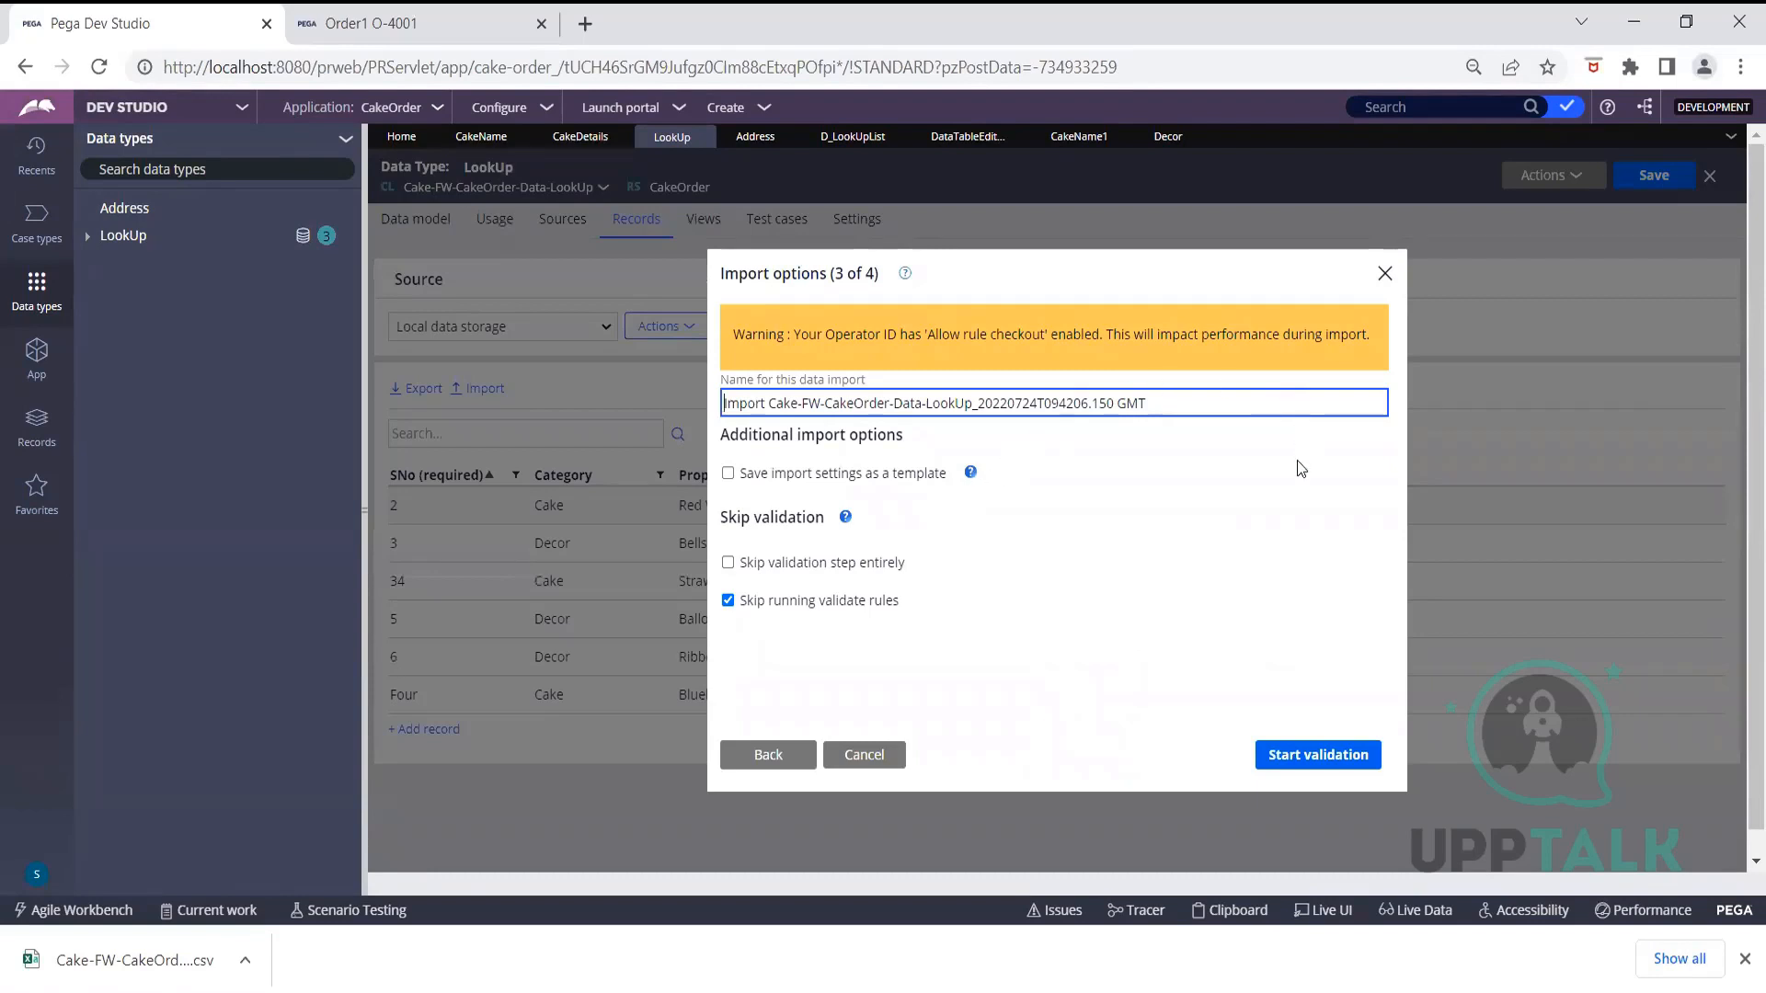
Validate and run the import, finishing with 6 records updated and none failed
click(1307, 756)
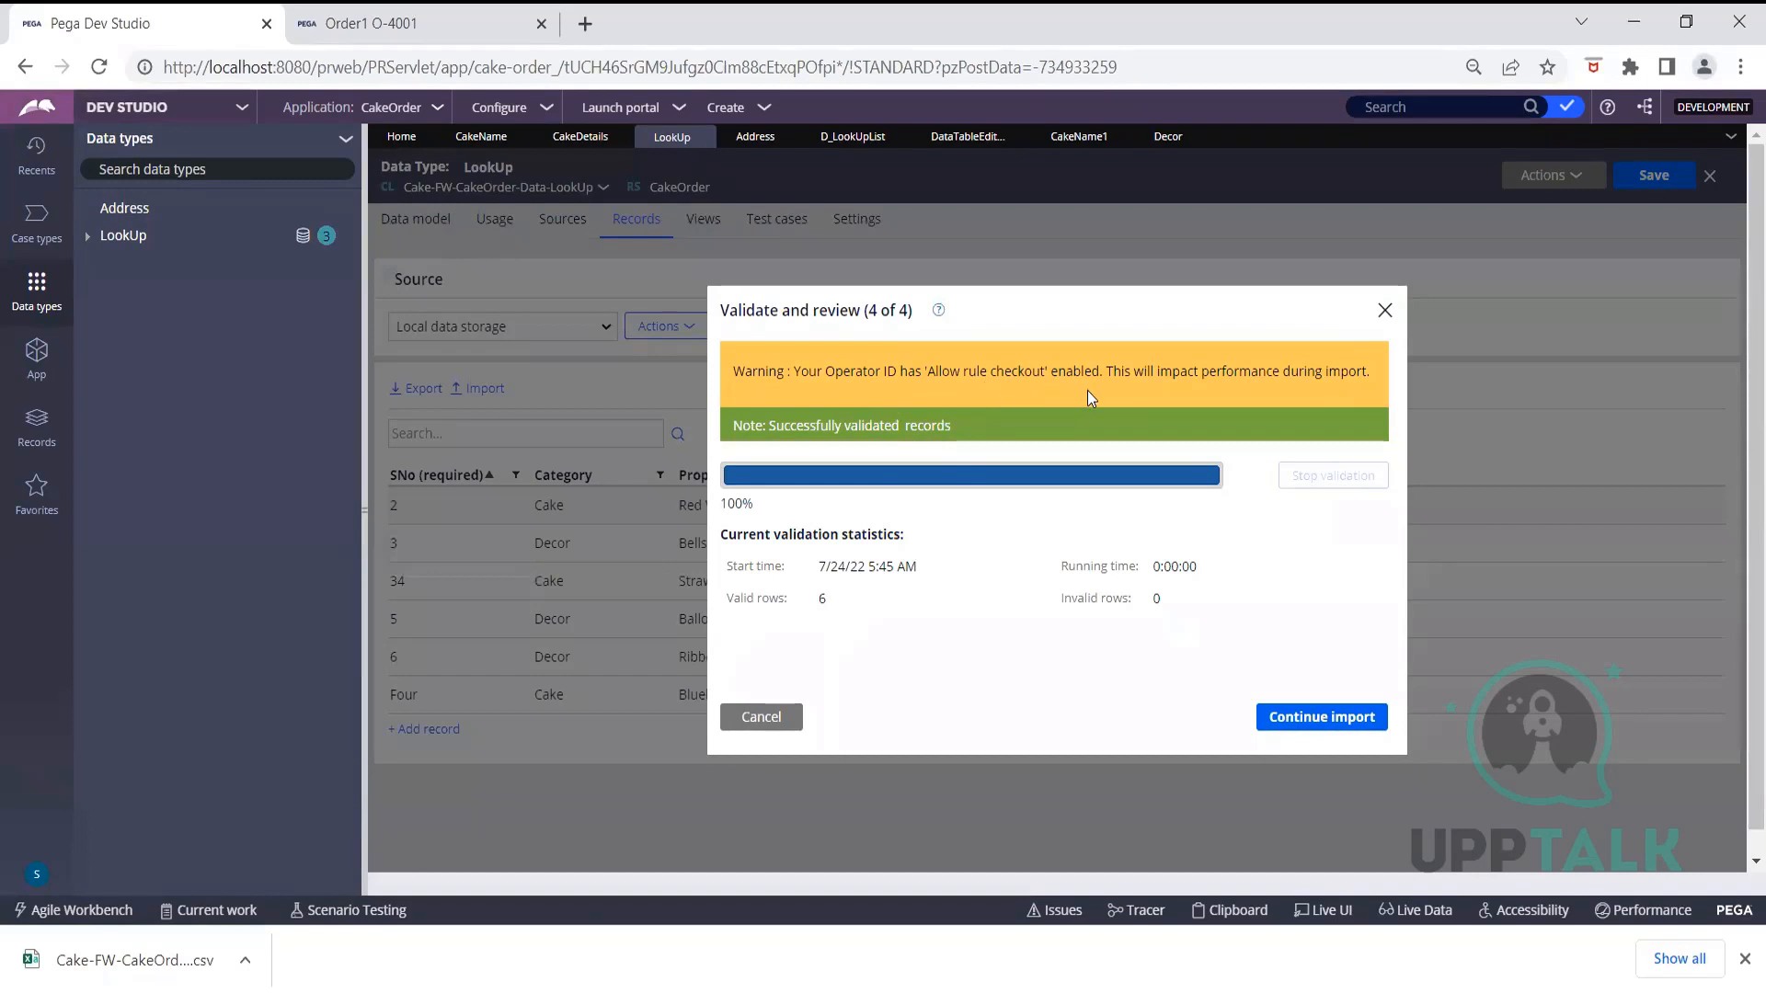
click(1321, 722)
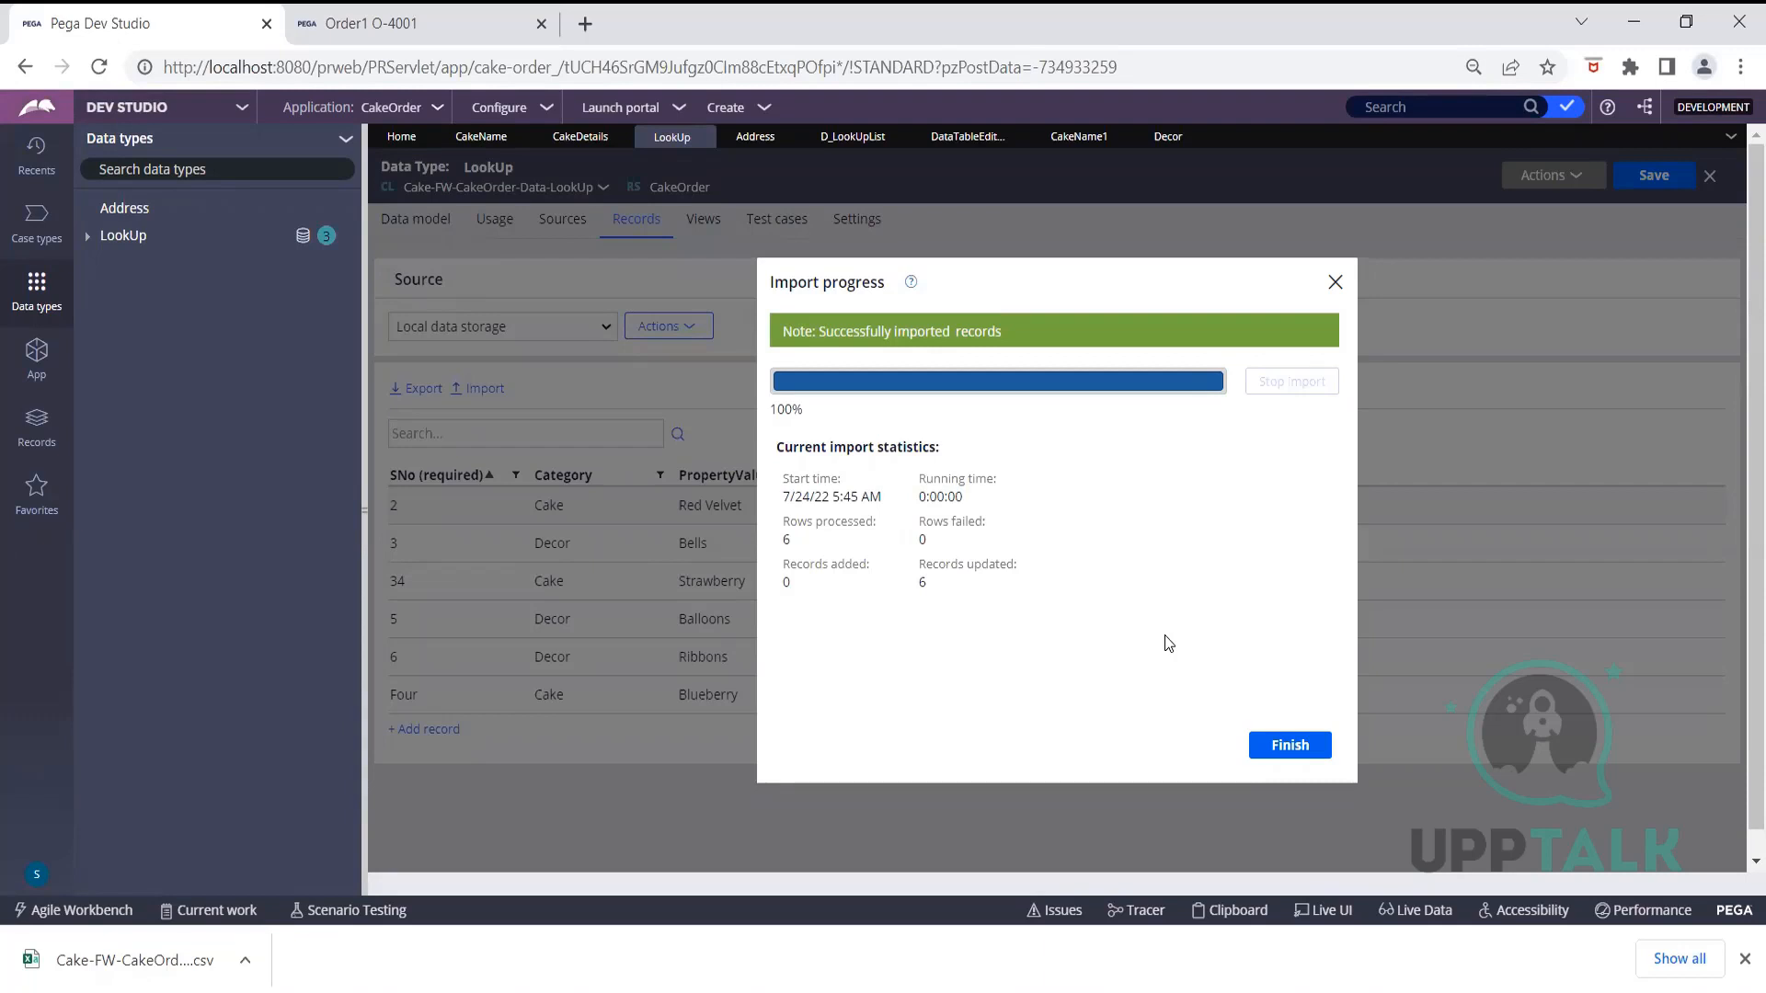
click(1267, 749)
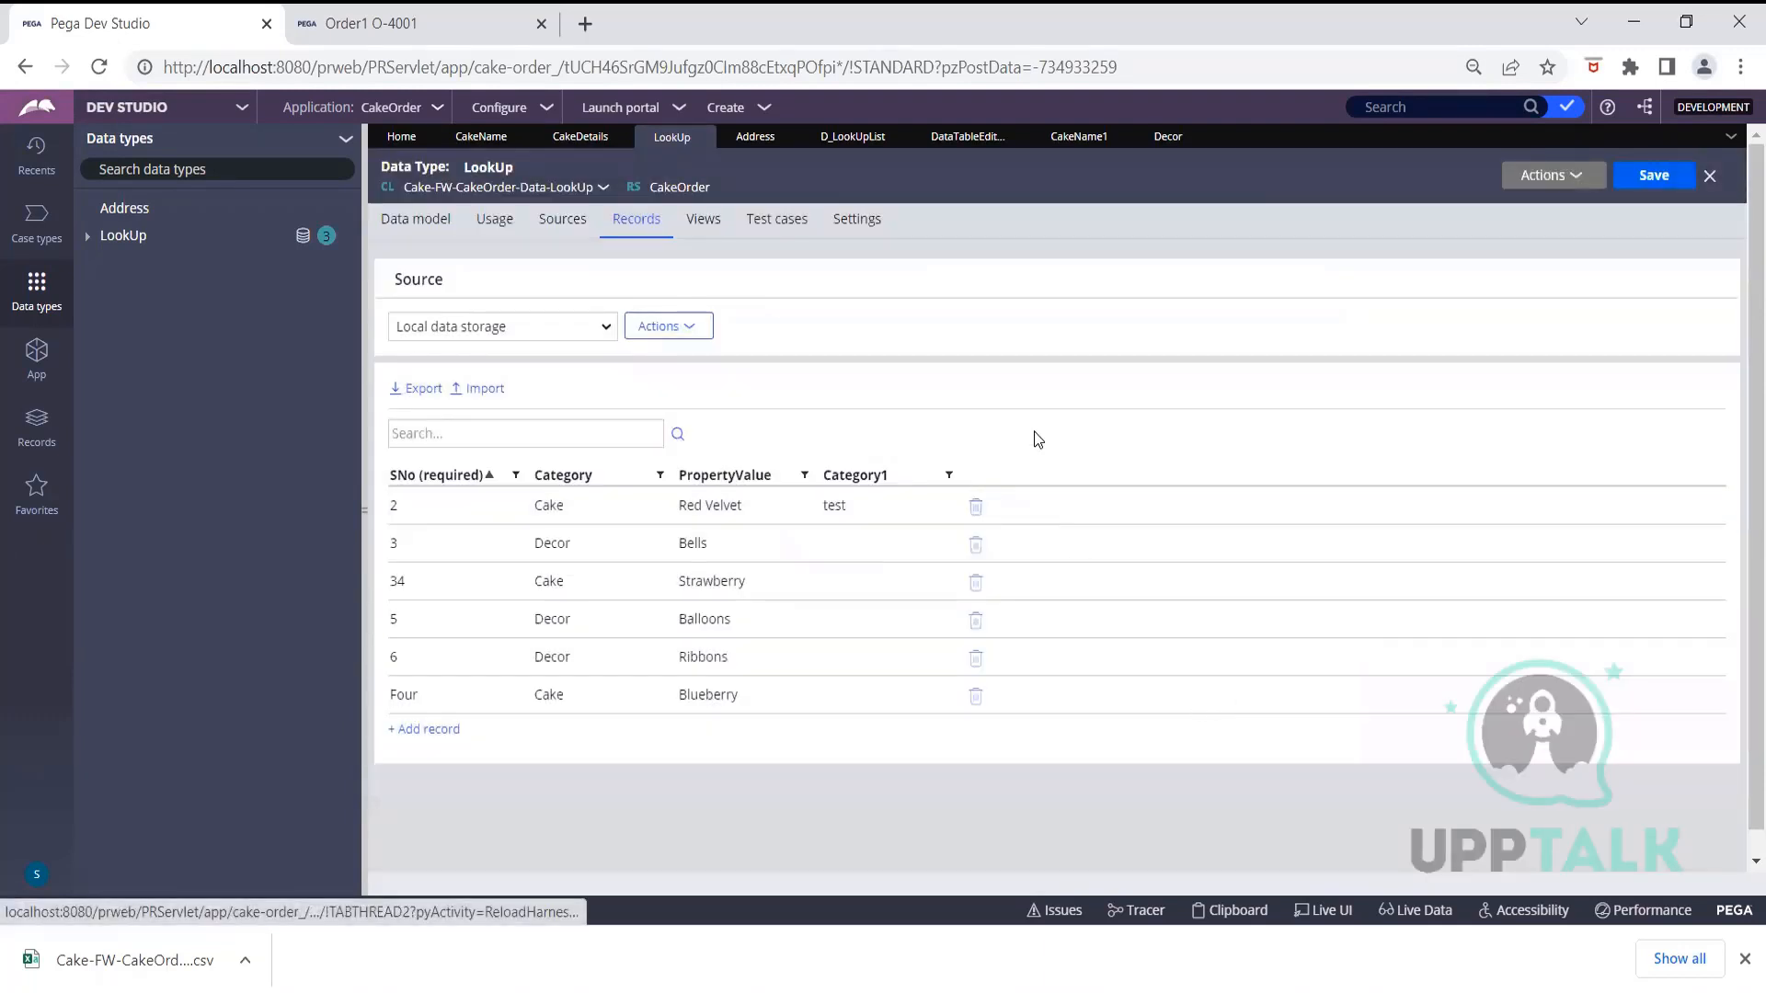
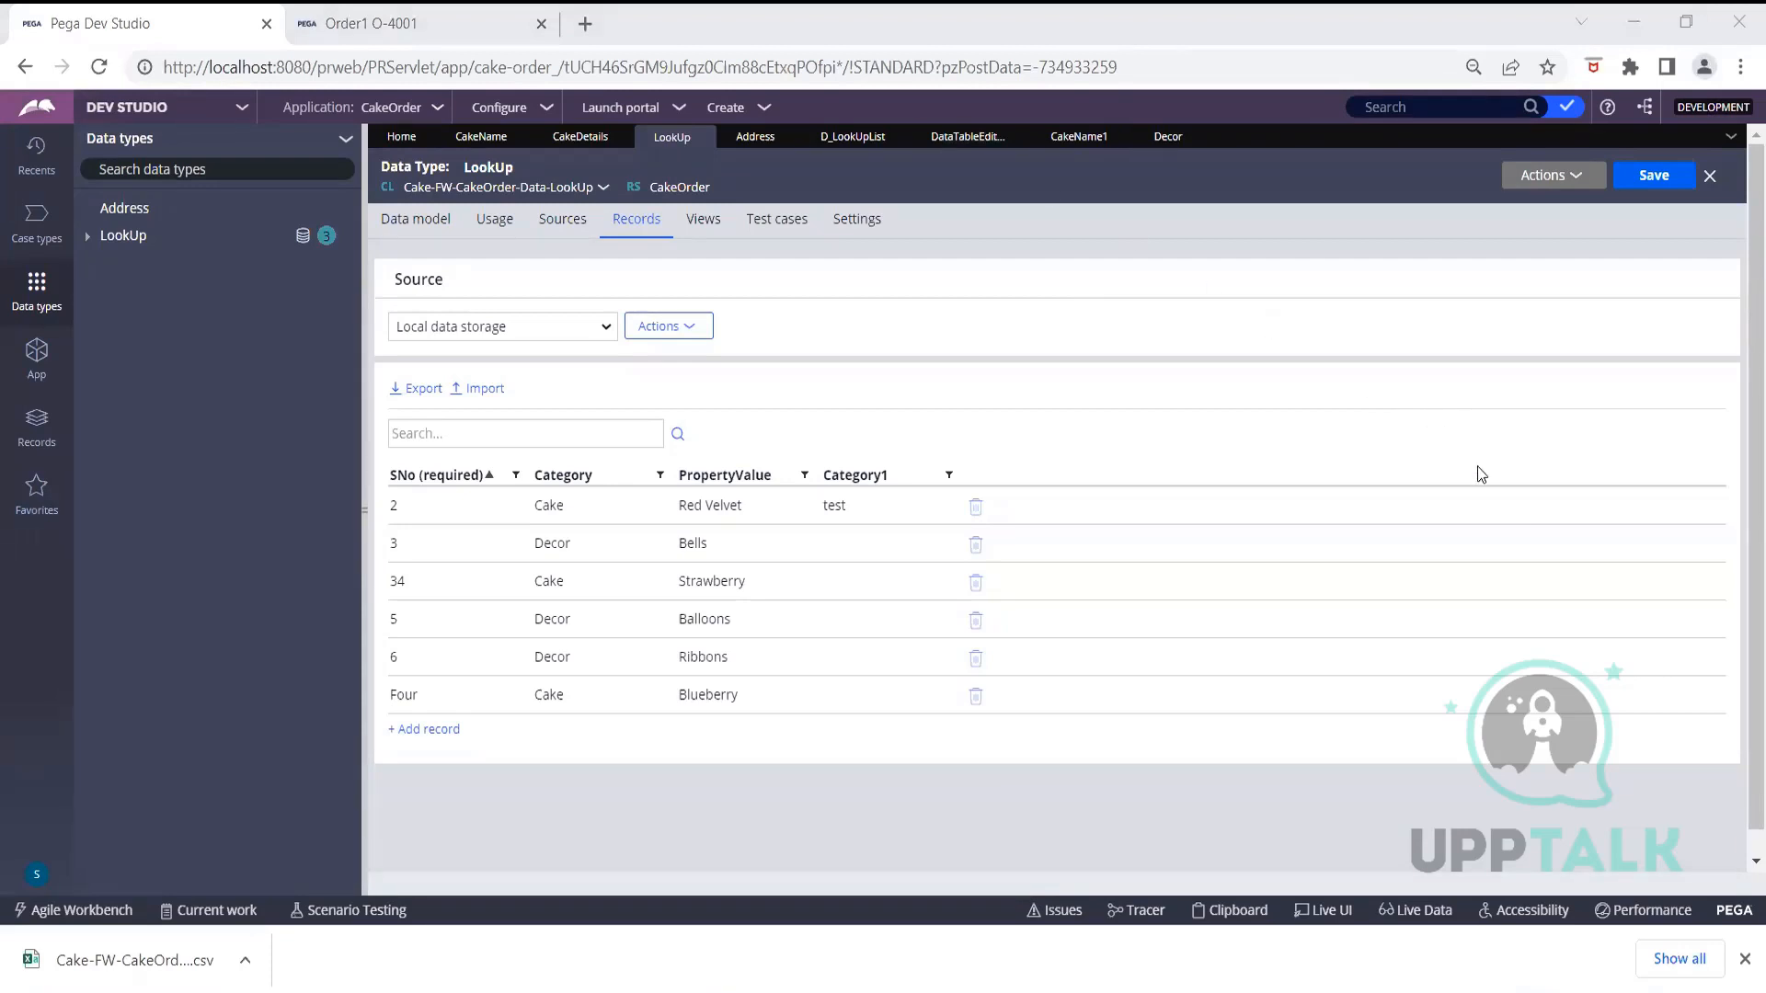
Dismiss the finished download notice and show the Records explorer's rule categories
click(1741, 960)
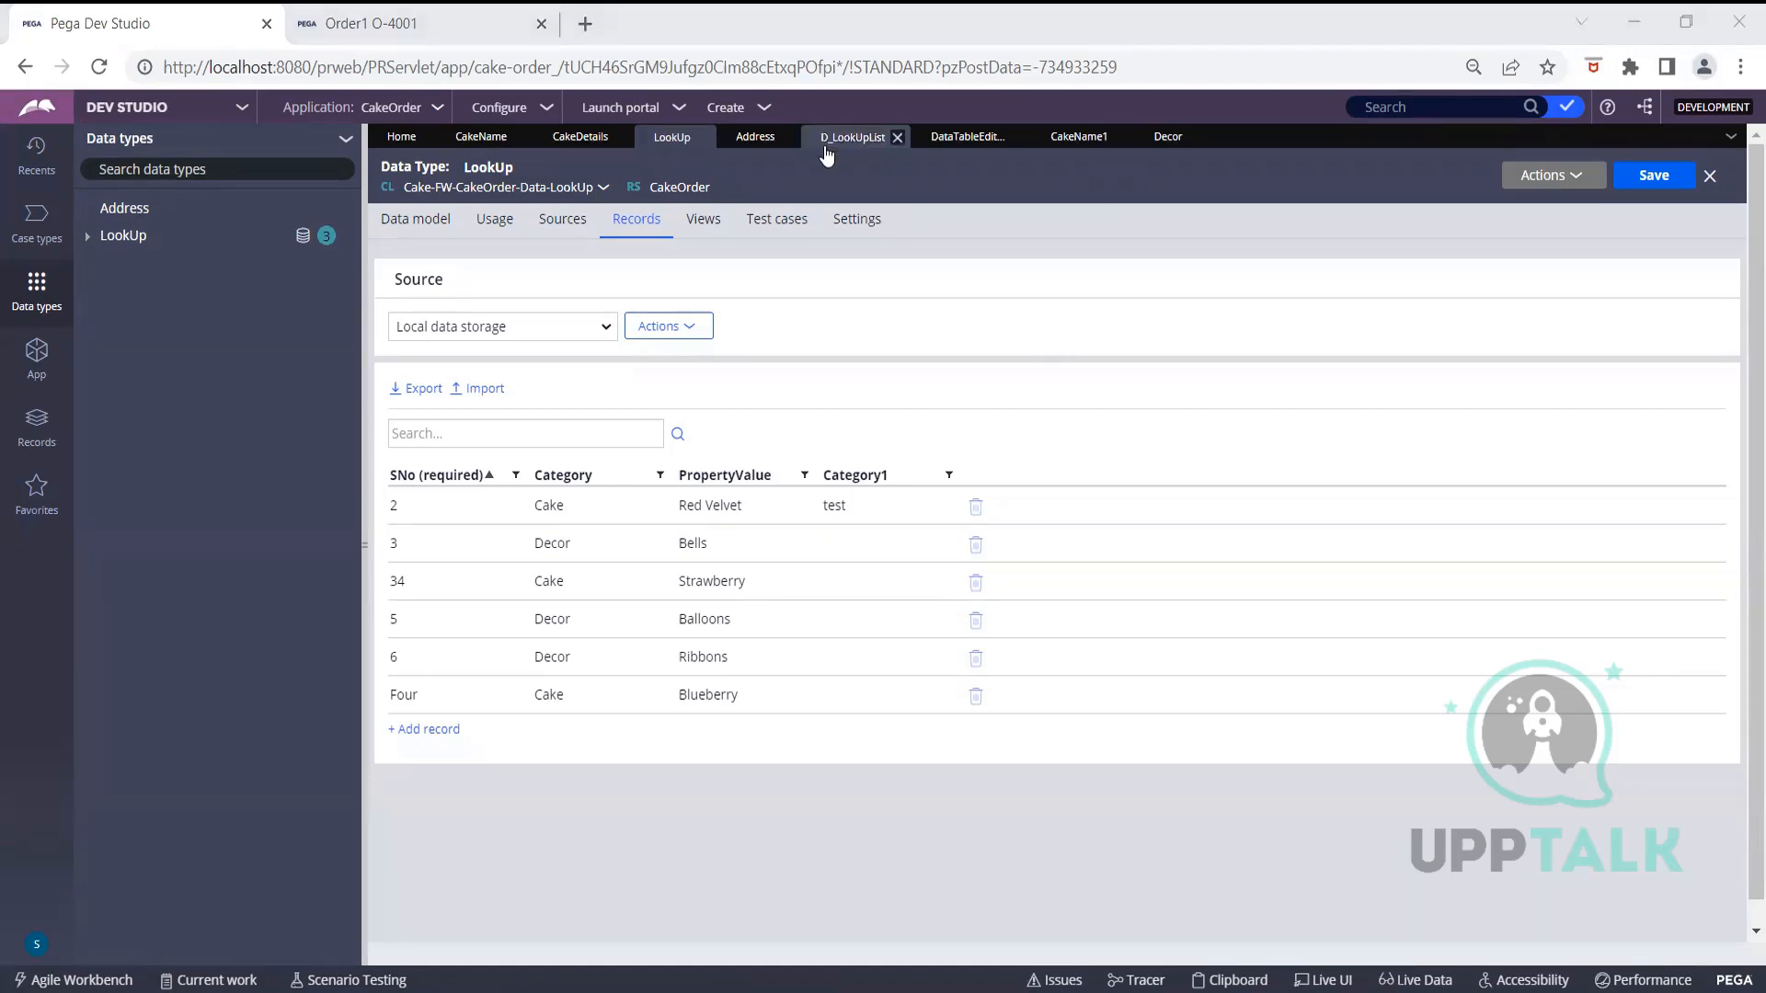
click(41, 421)
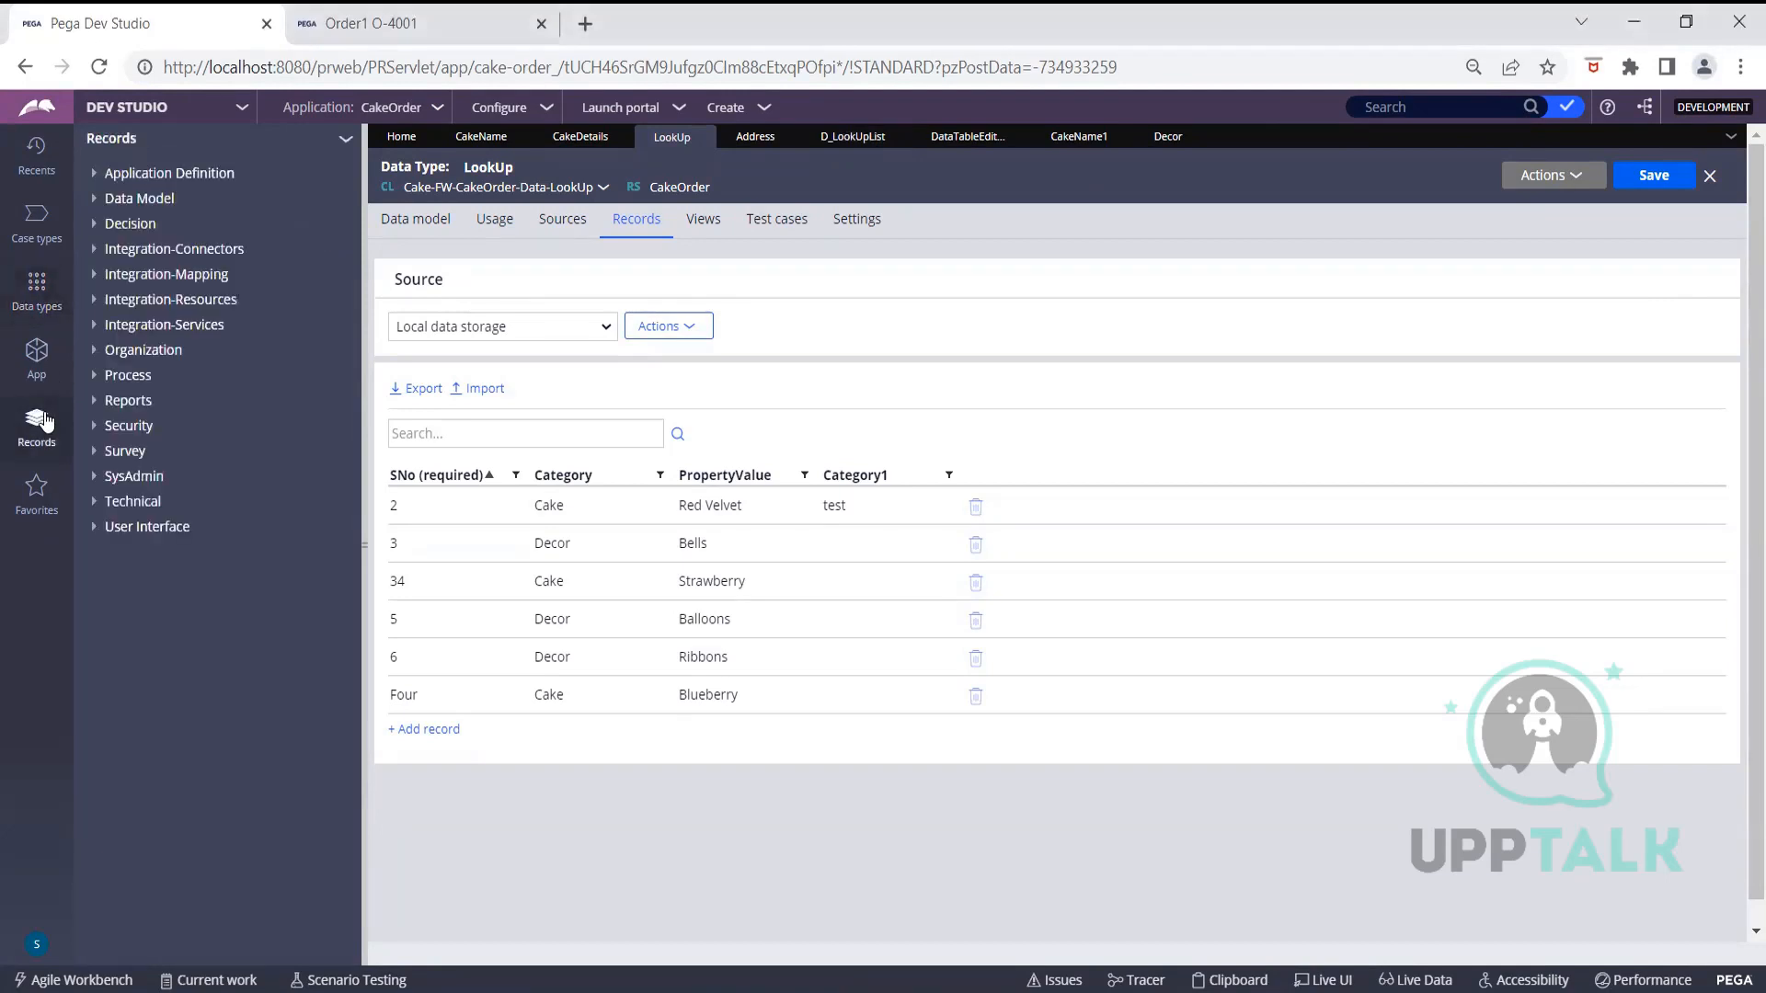
Open the SysAdmin dynamic system setting usage/usagetrackingenabled, whose value is true
click(96, 477)
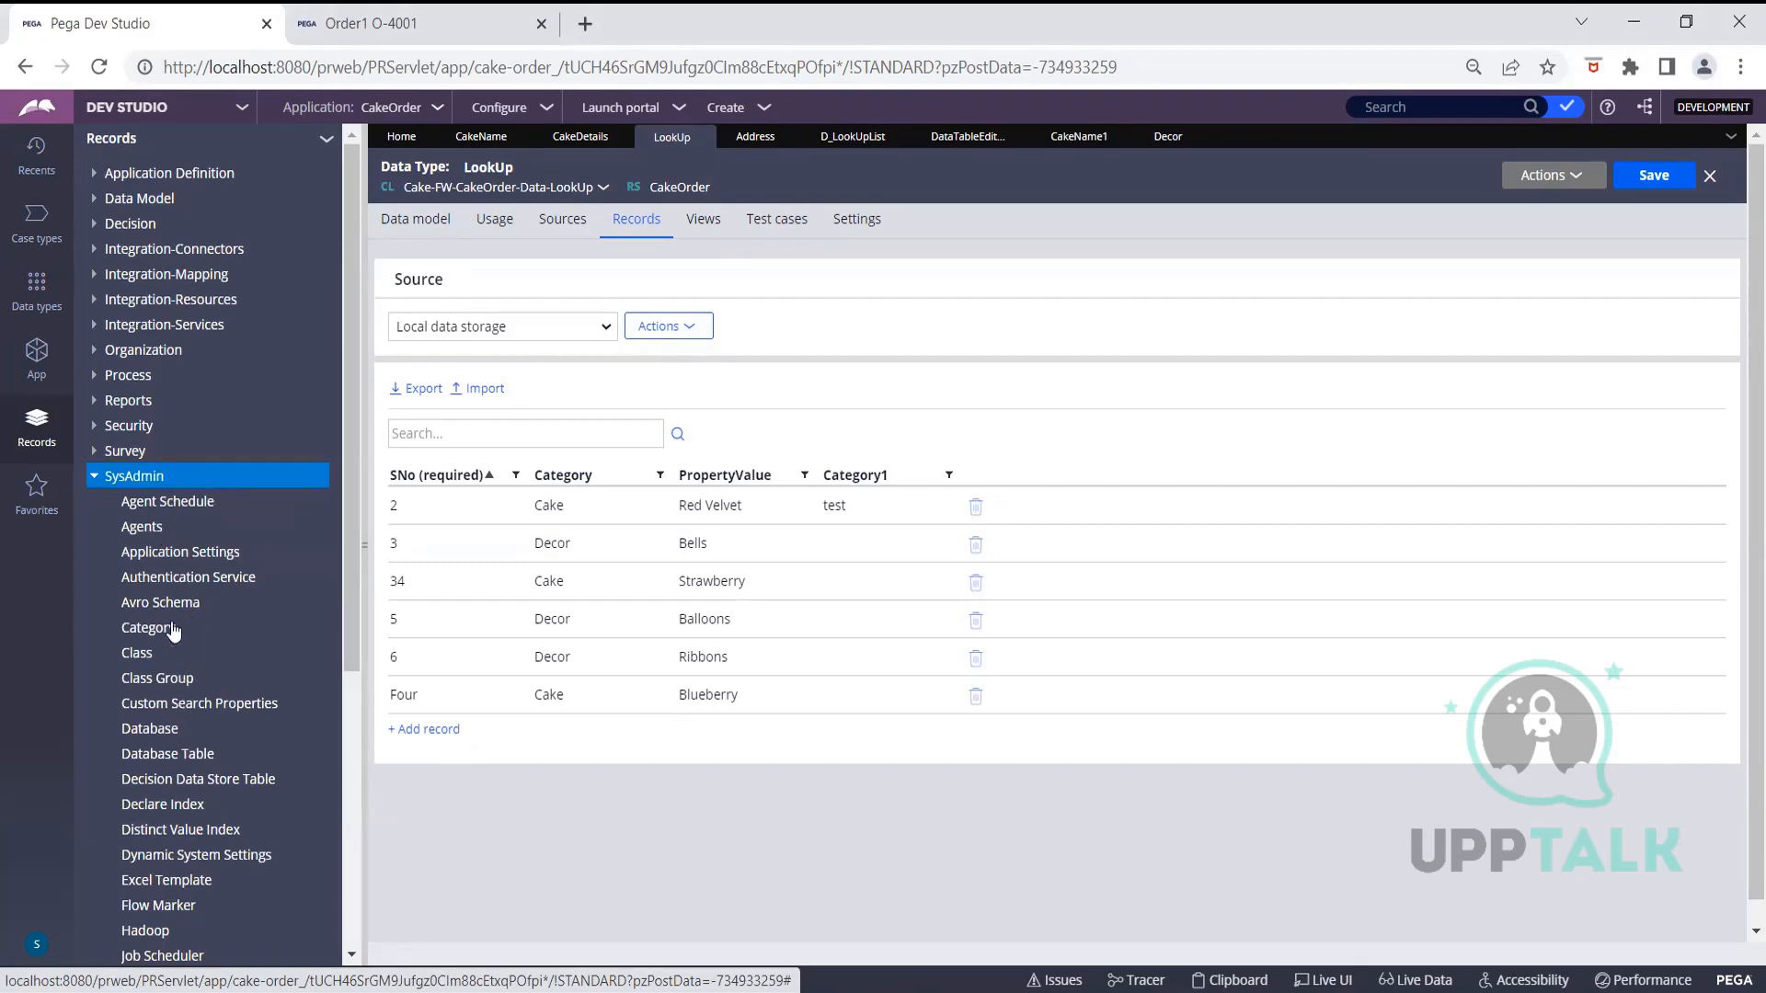
click(191, 858)
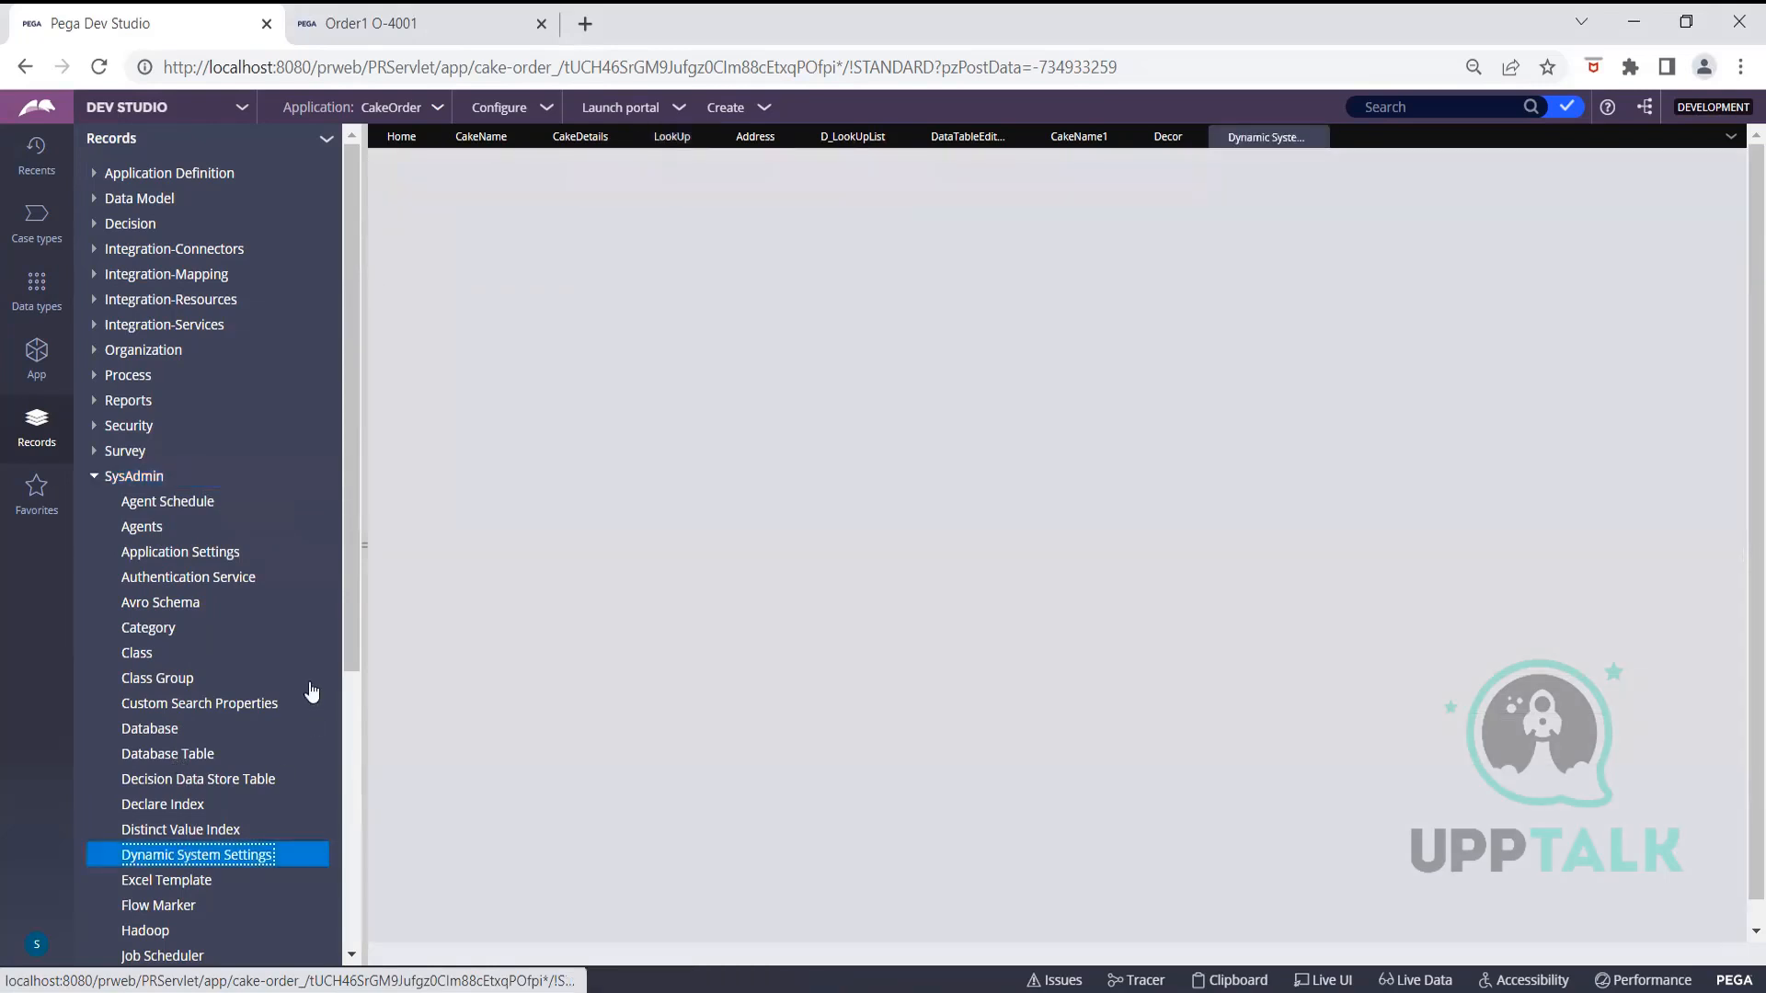
scroll(237, 635, down, 3)
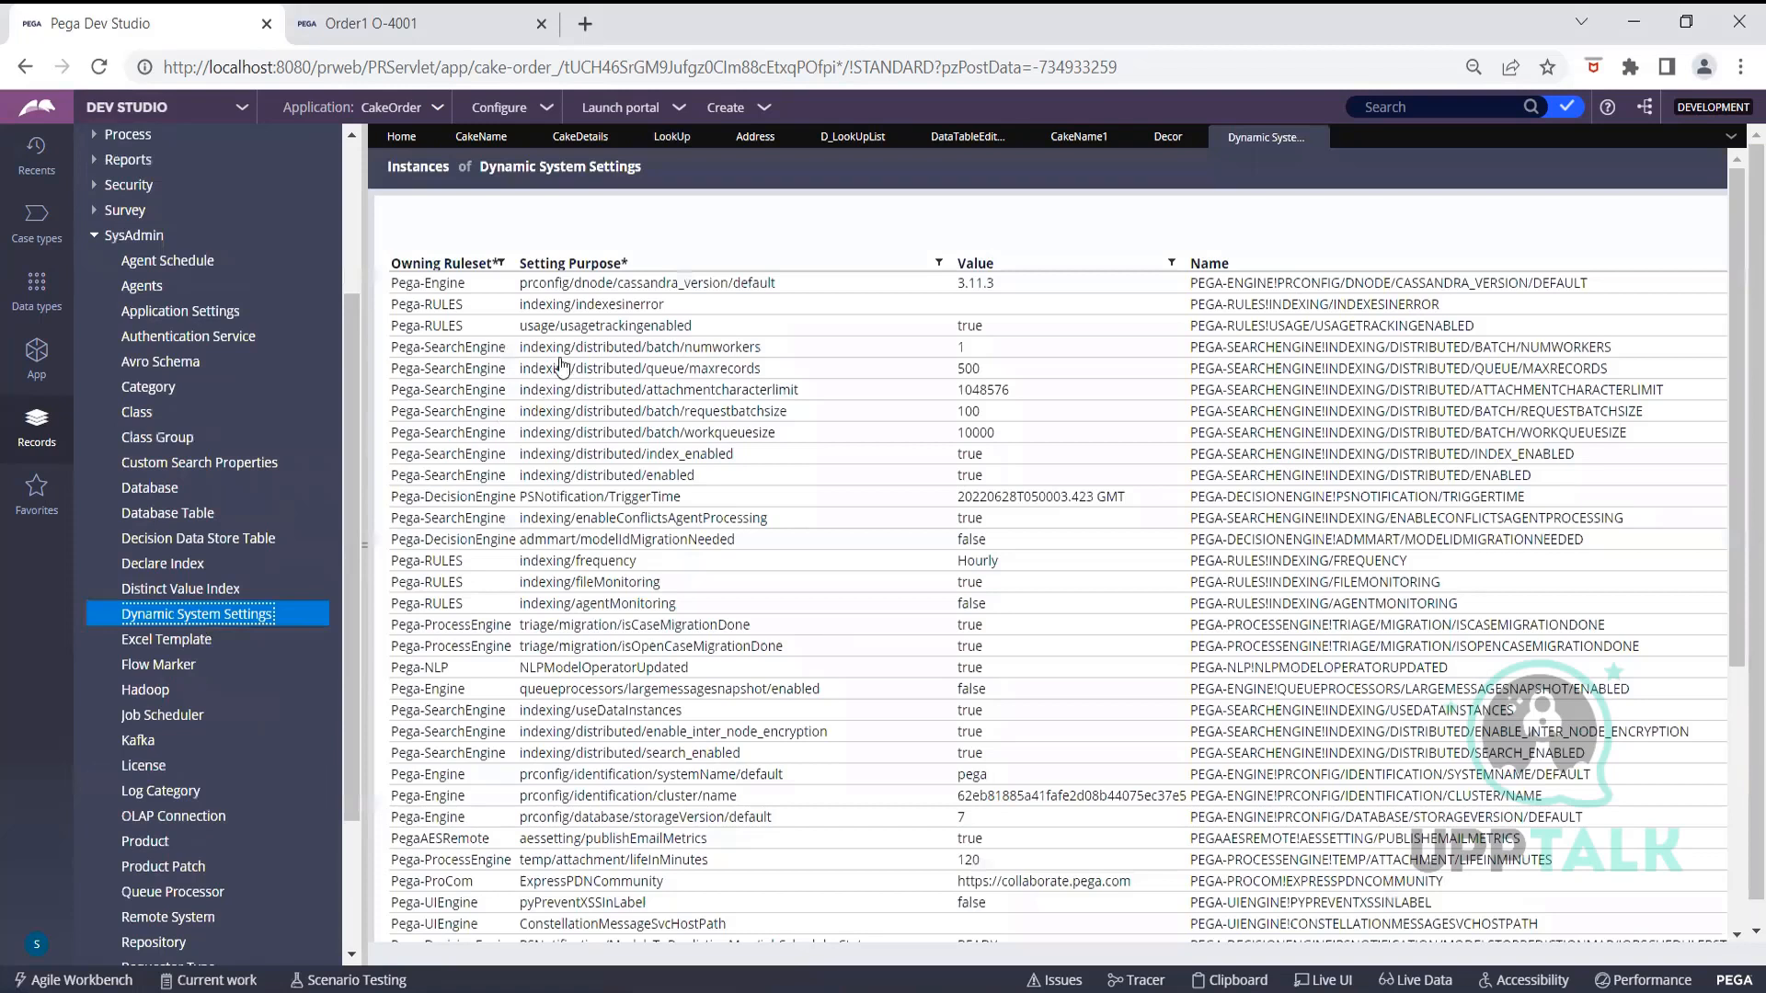
click(681, 329)
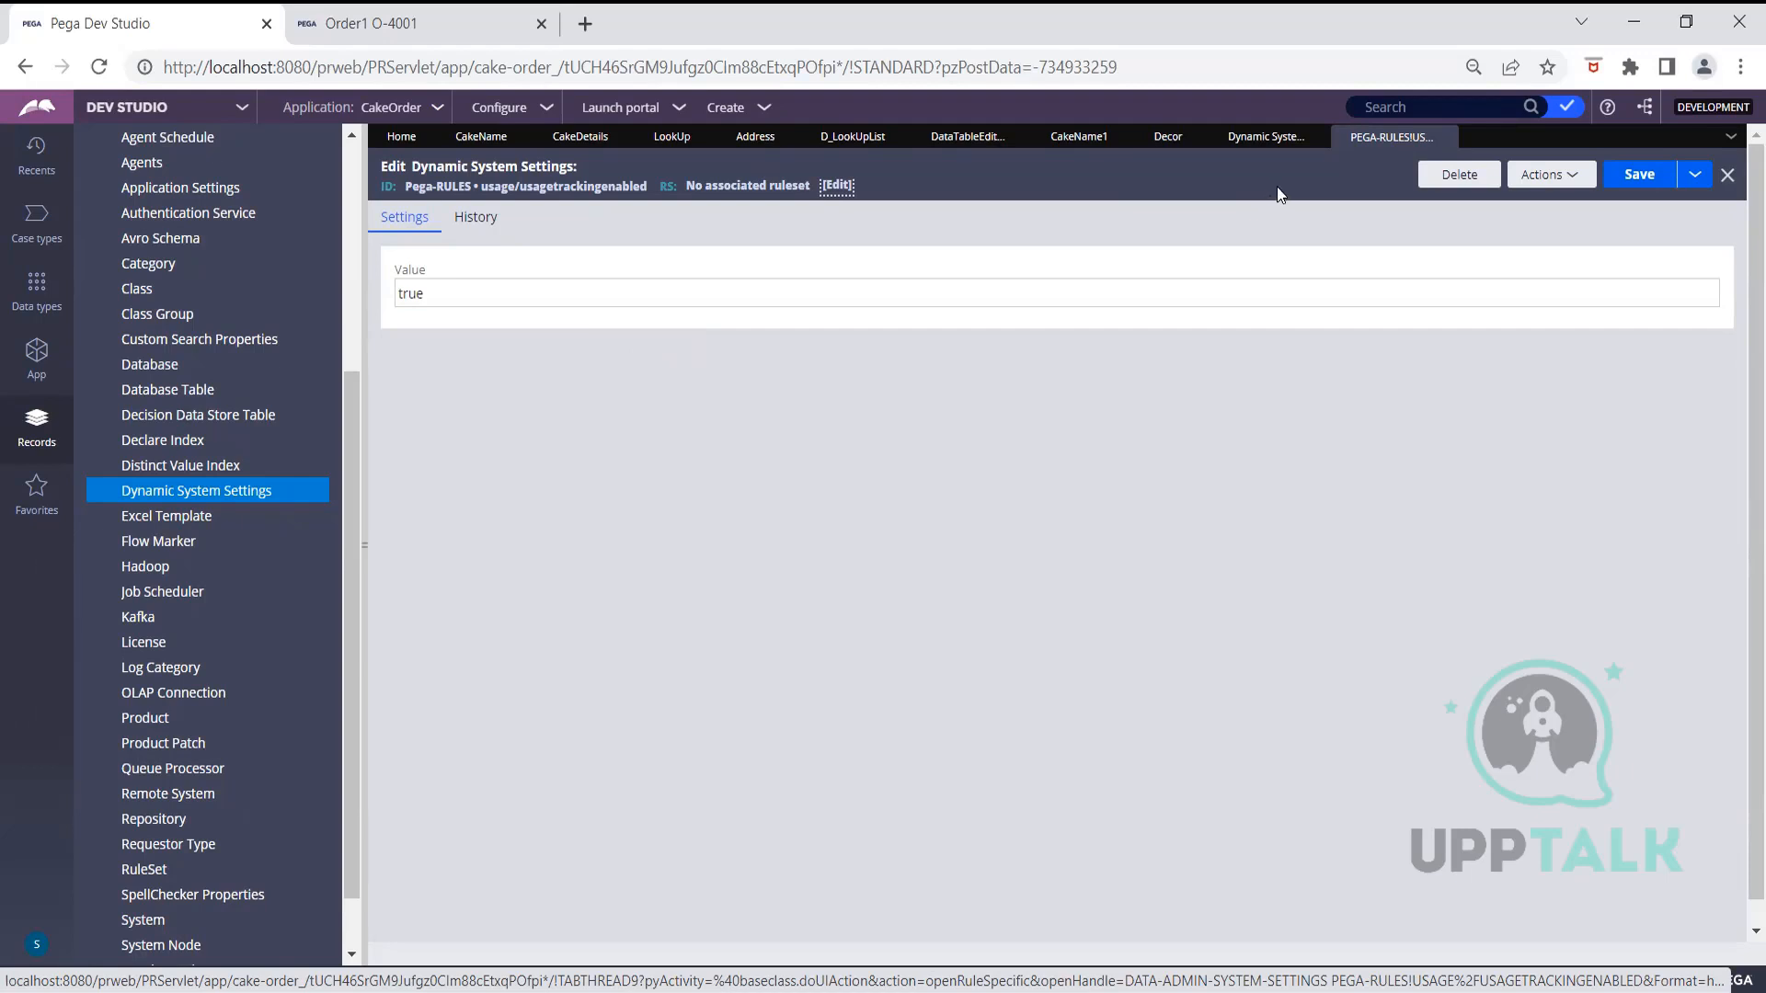
Create a product rule labelled Test, version 01.01.01, in CakeOrder and open it
click(158, 719)
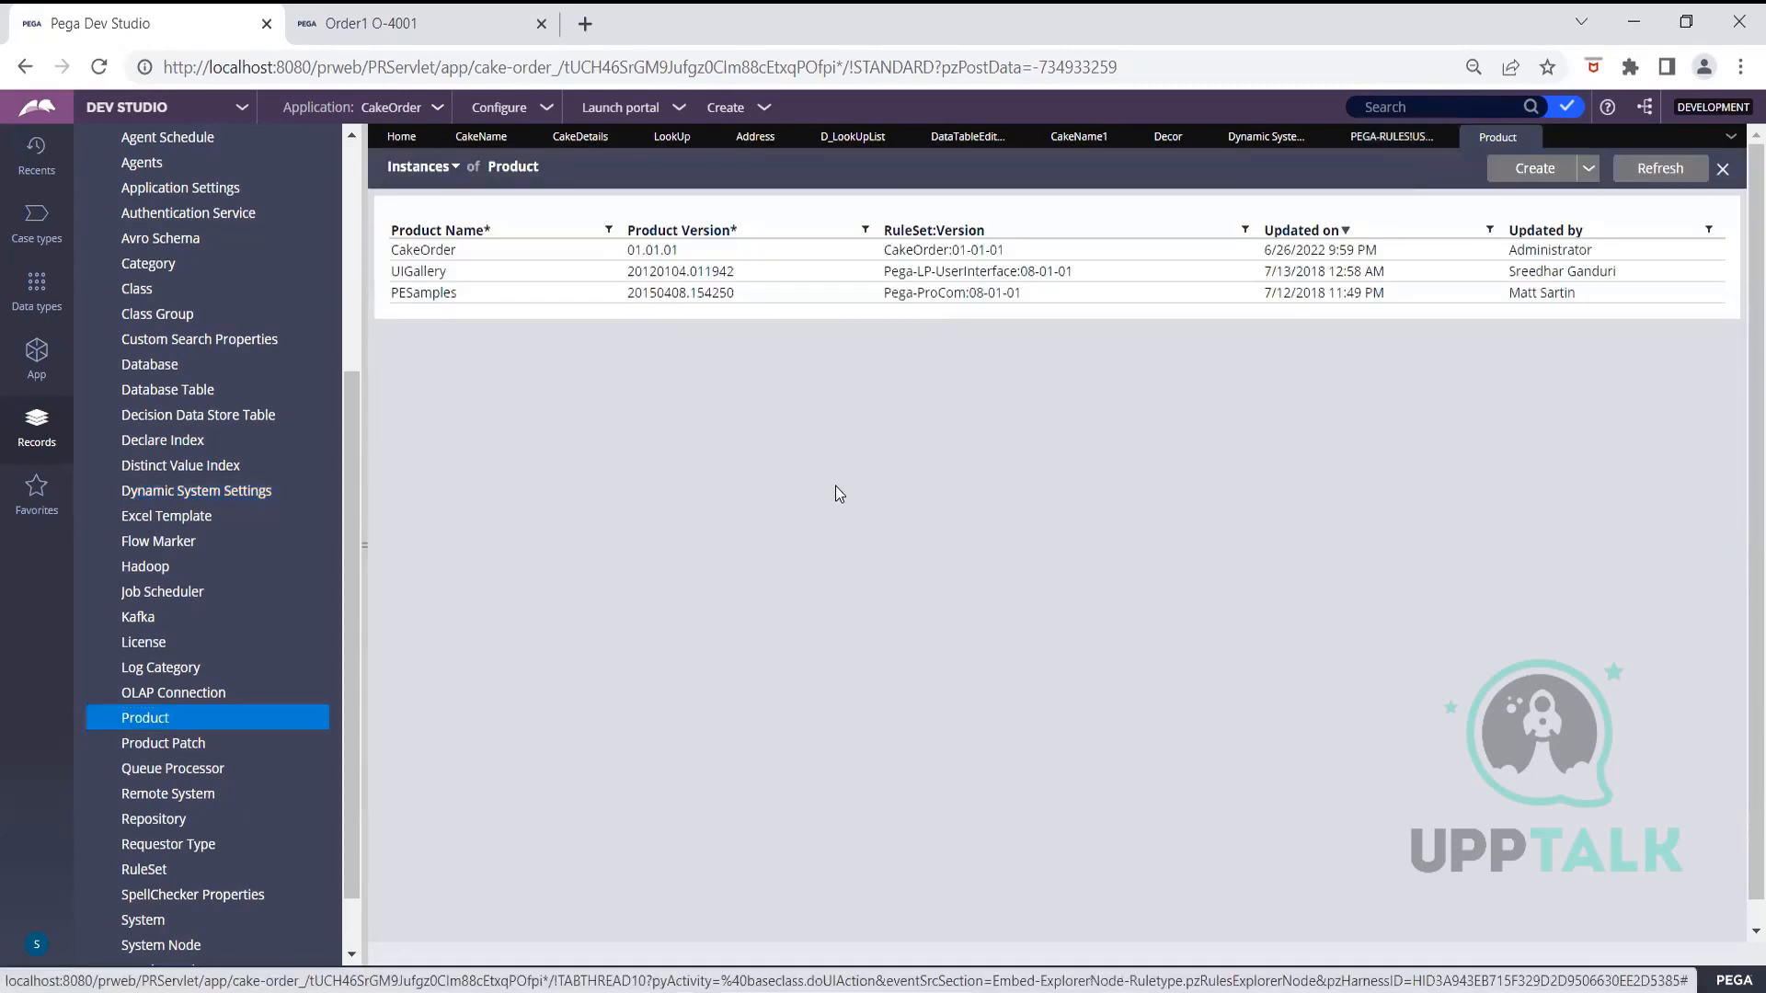
click(1557, 174)
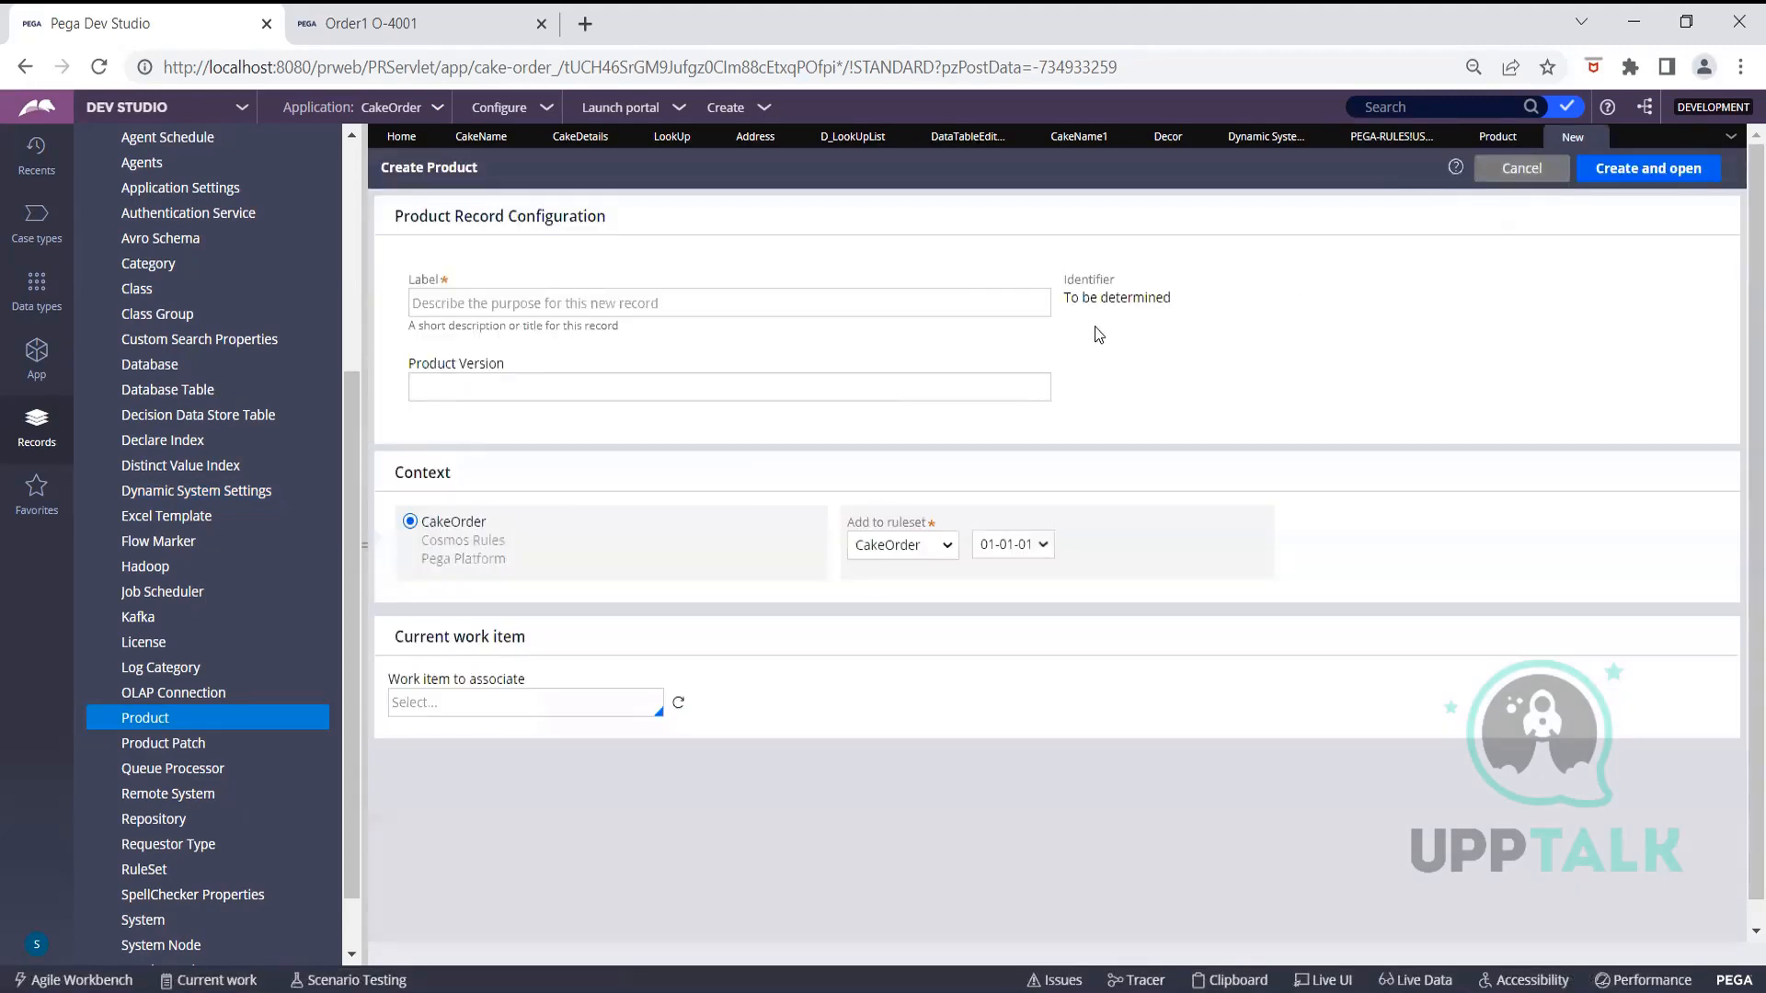
click(918, 299)
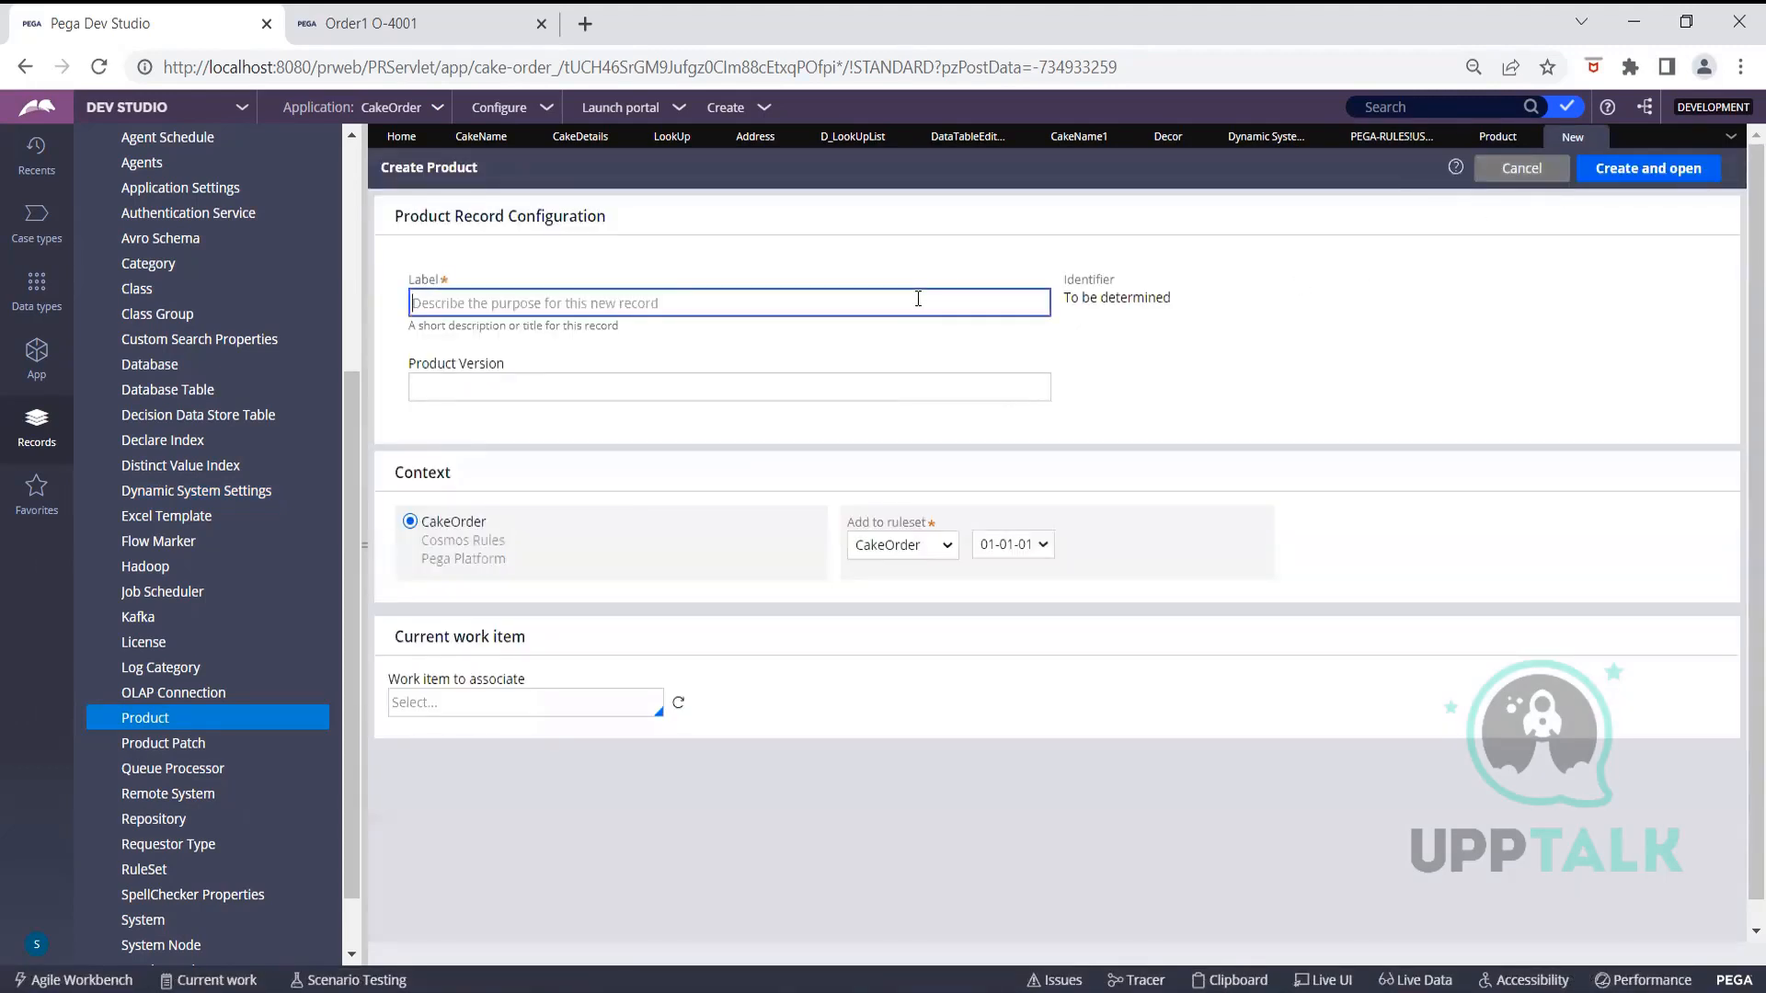
text(Test)
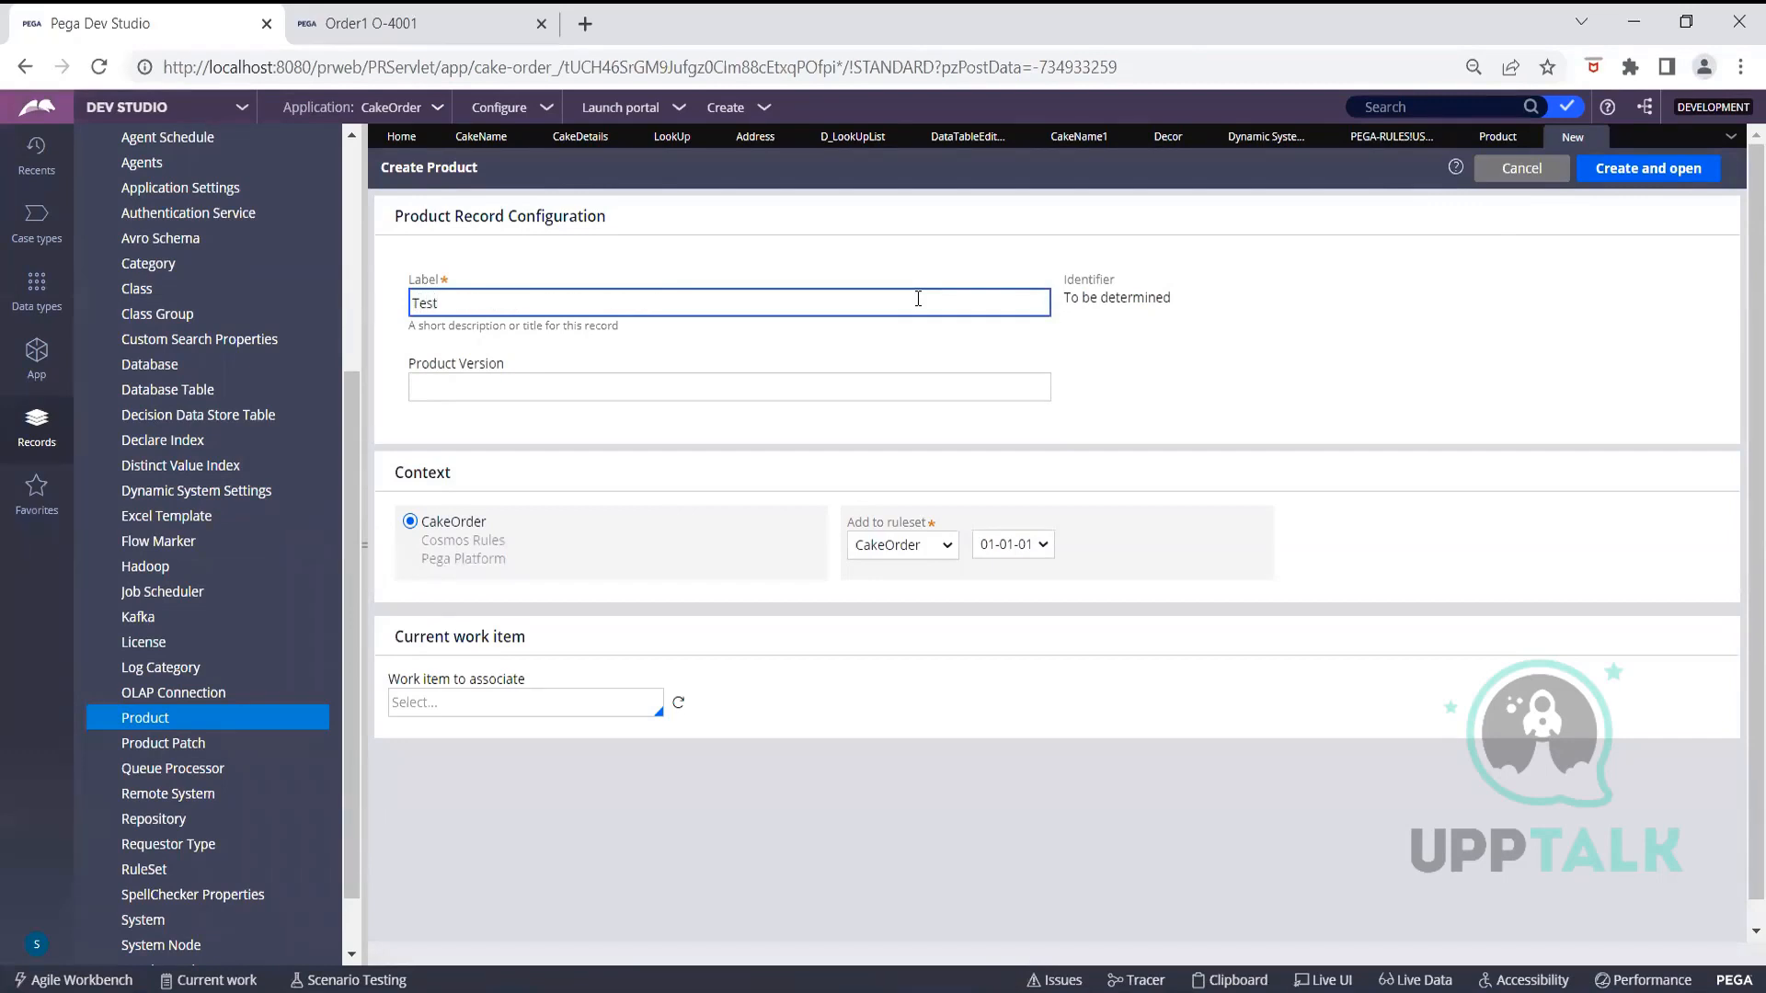
click(952, 394)
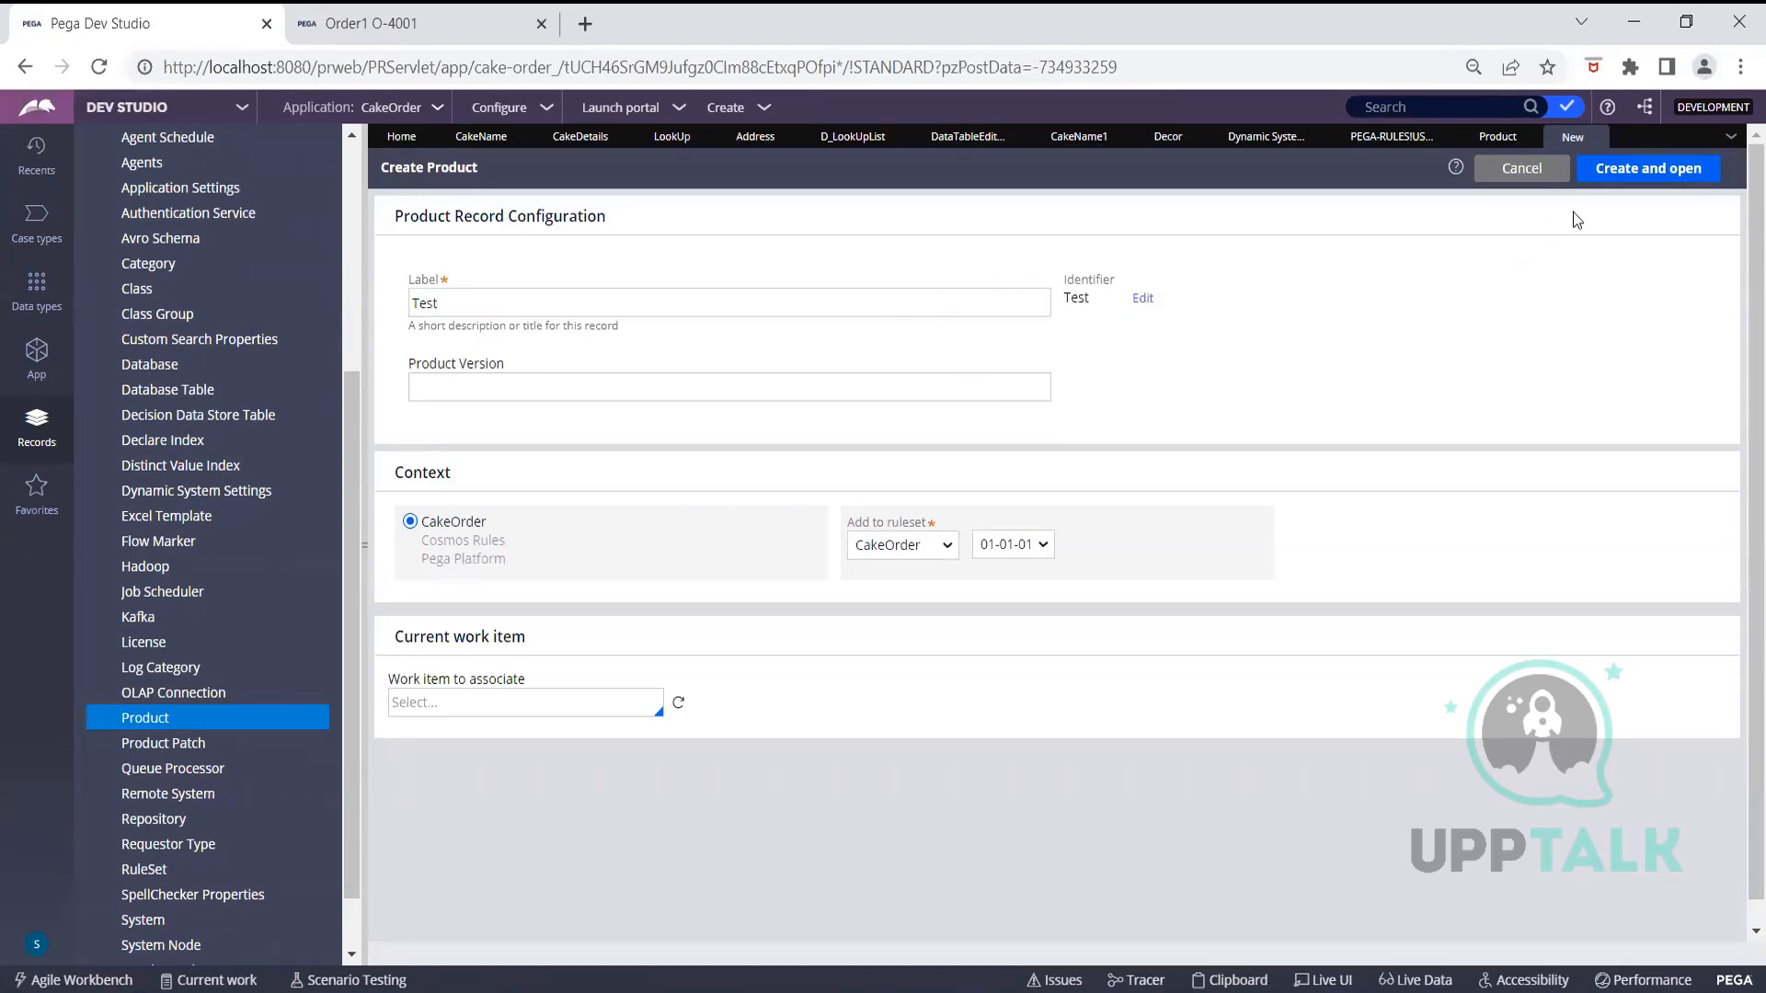
click(1616, 171)
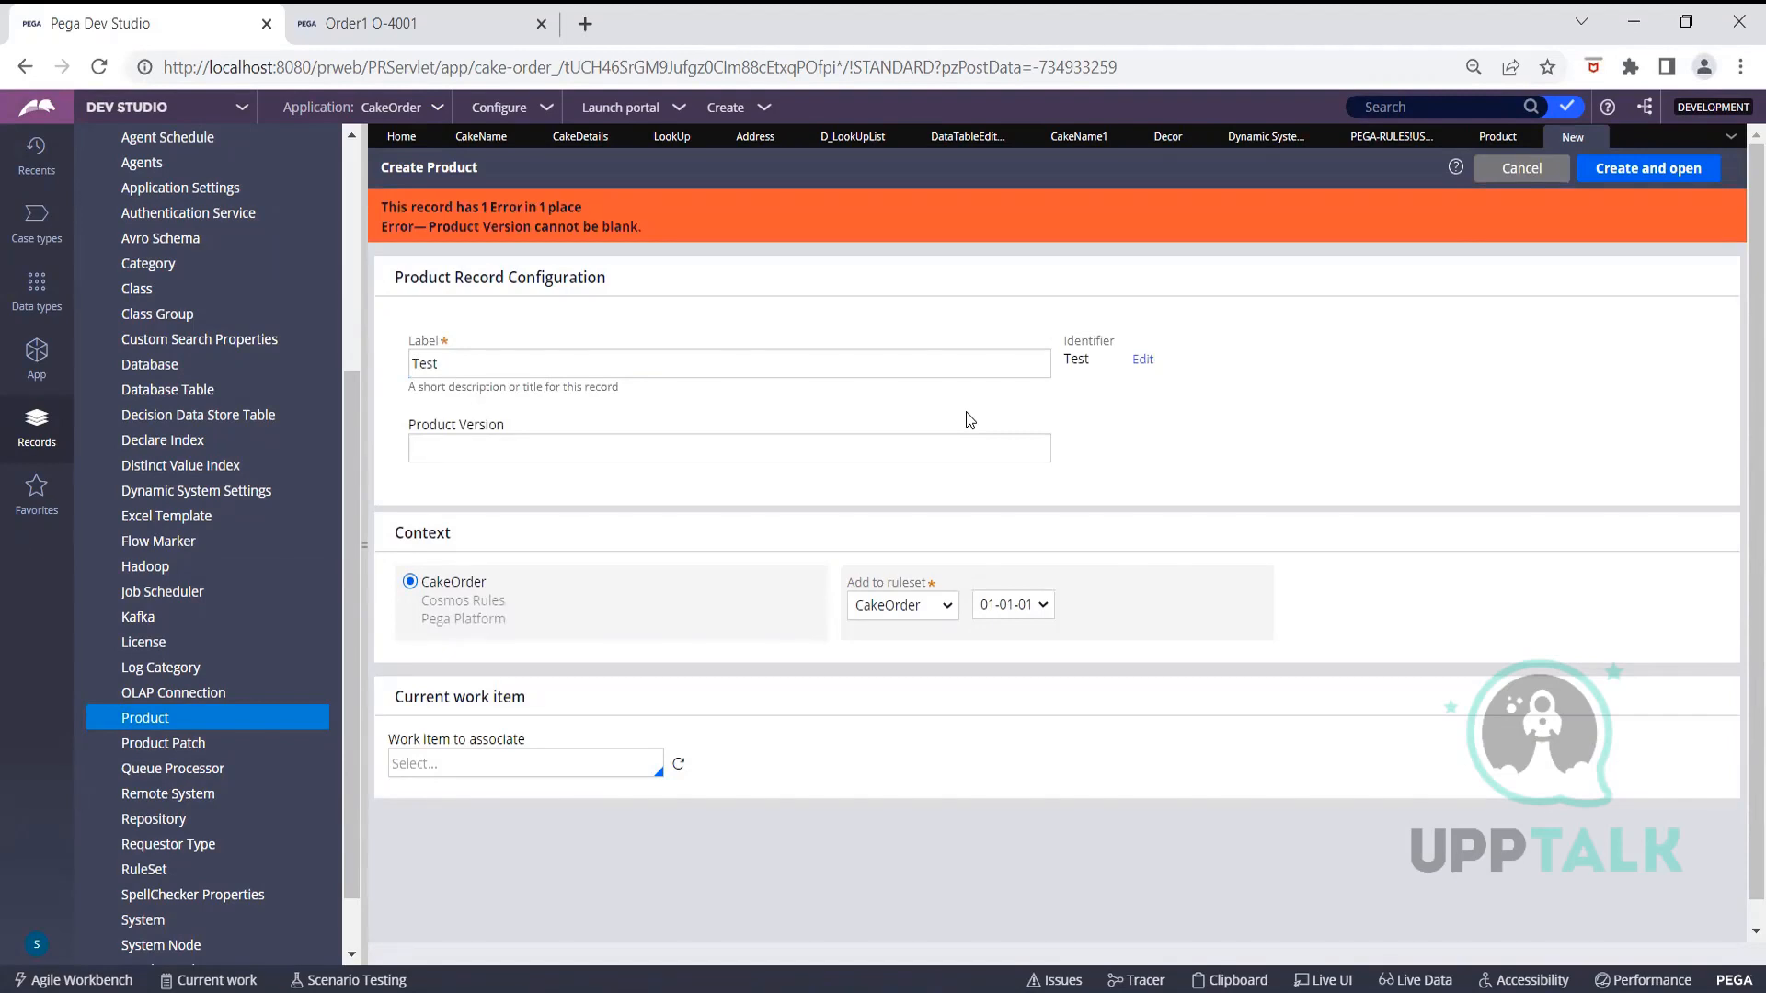
click(975, 446)
text(01.01.01)
click(1646, 175)
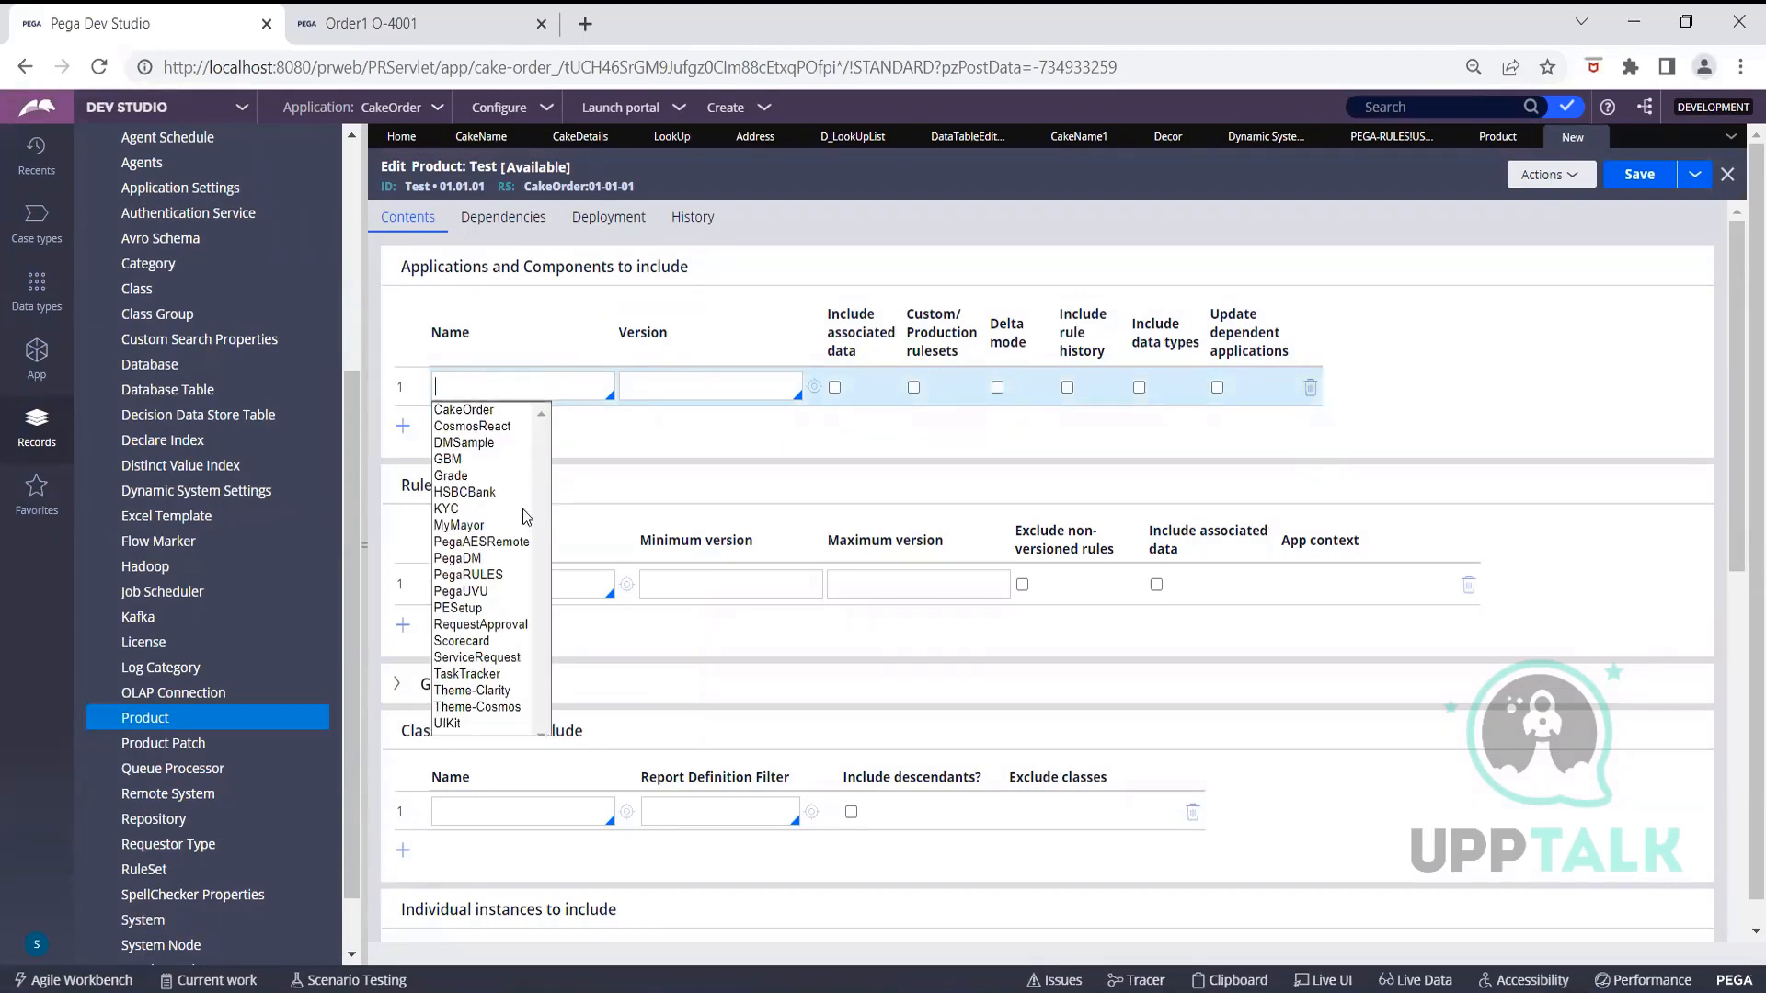
Include application CakeOrder version 01.01.01 in the Test product, with associated data
scroll(468, 425, down, 1)
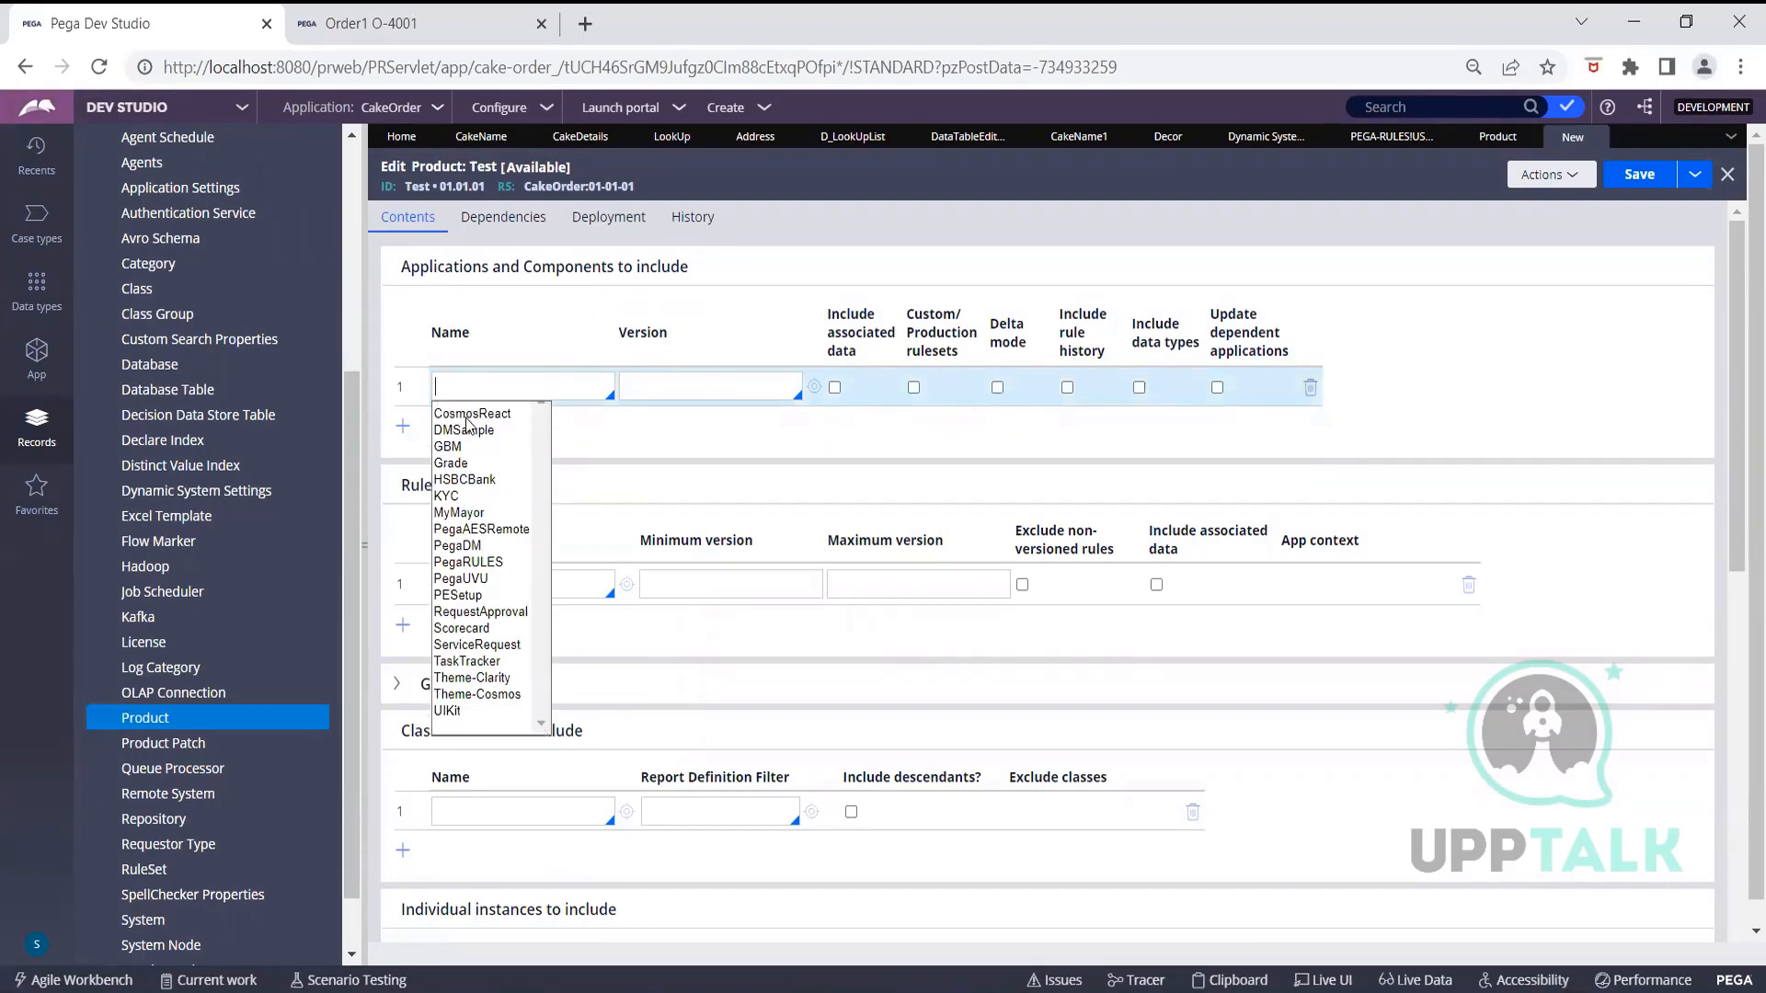
scroll(468, 423, up, 1)
click(464, 416)
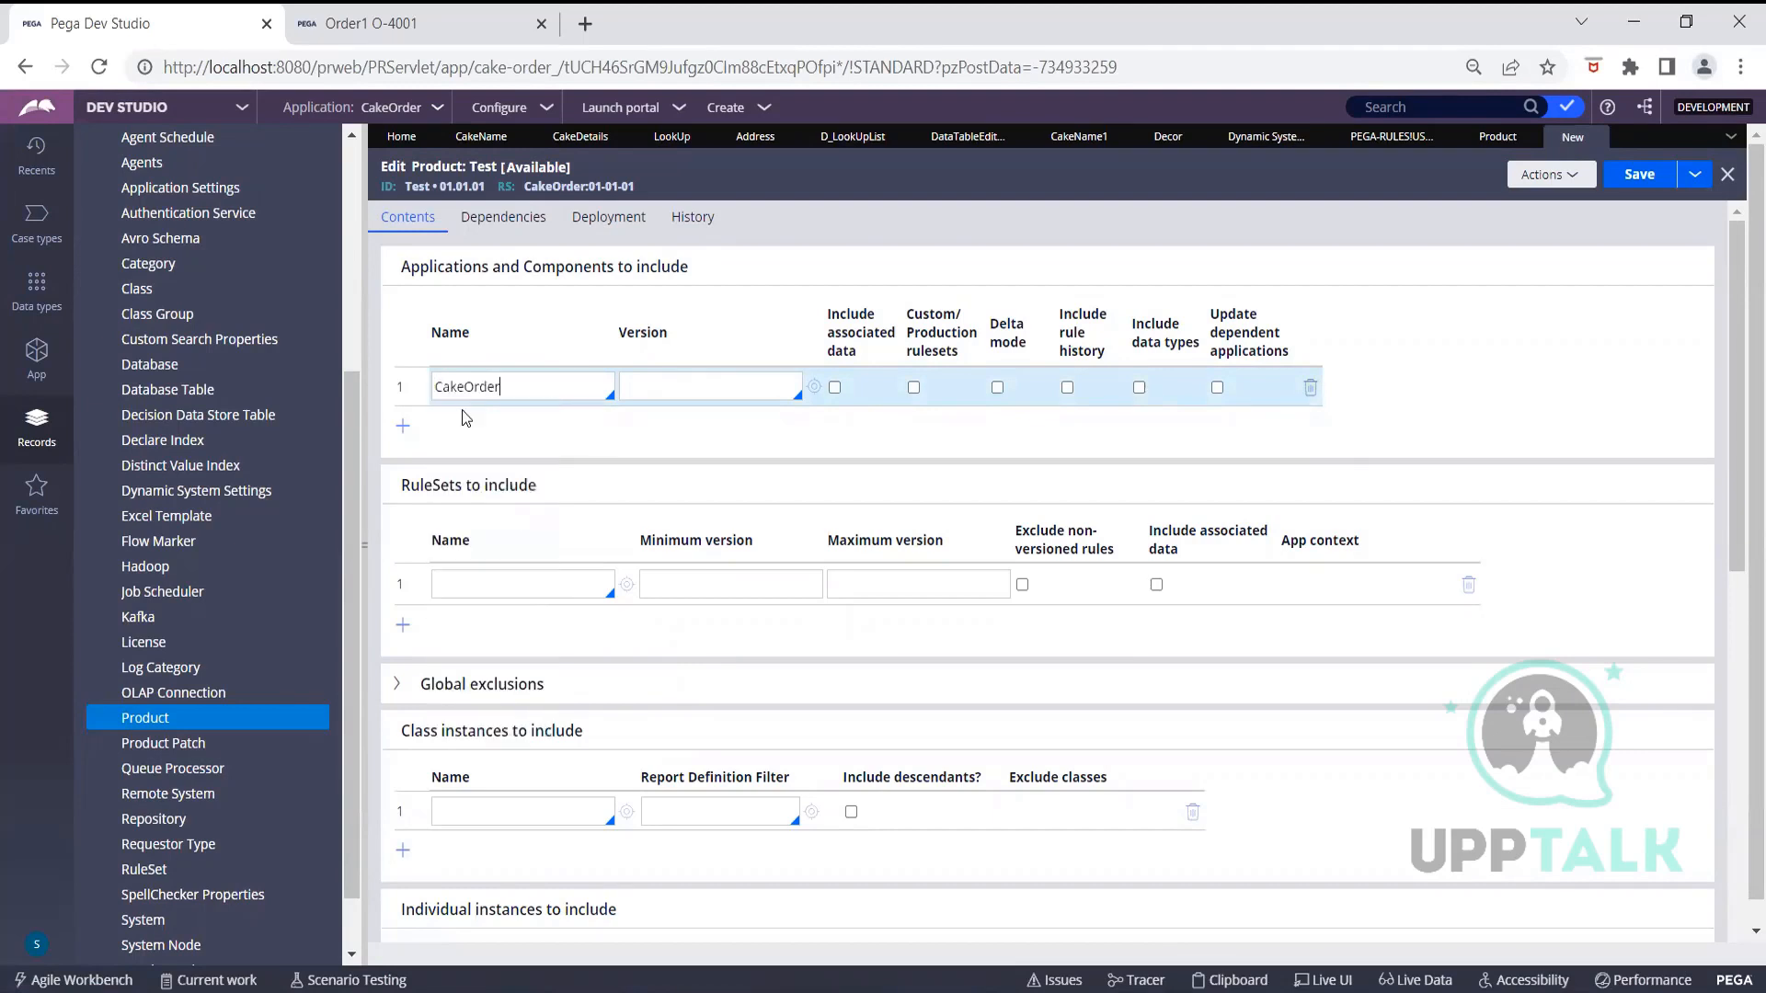
click(668, 393)
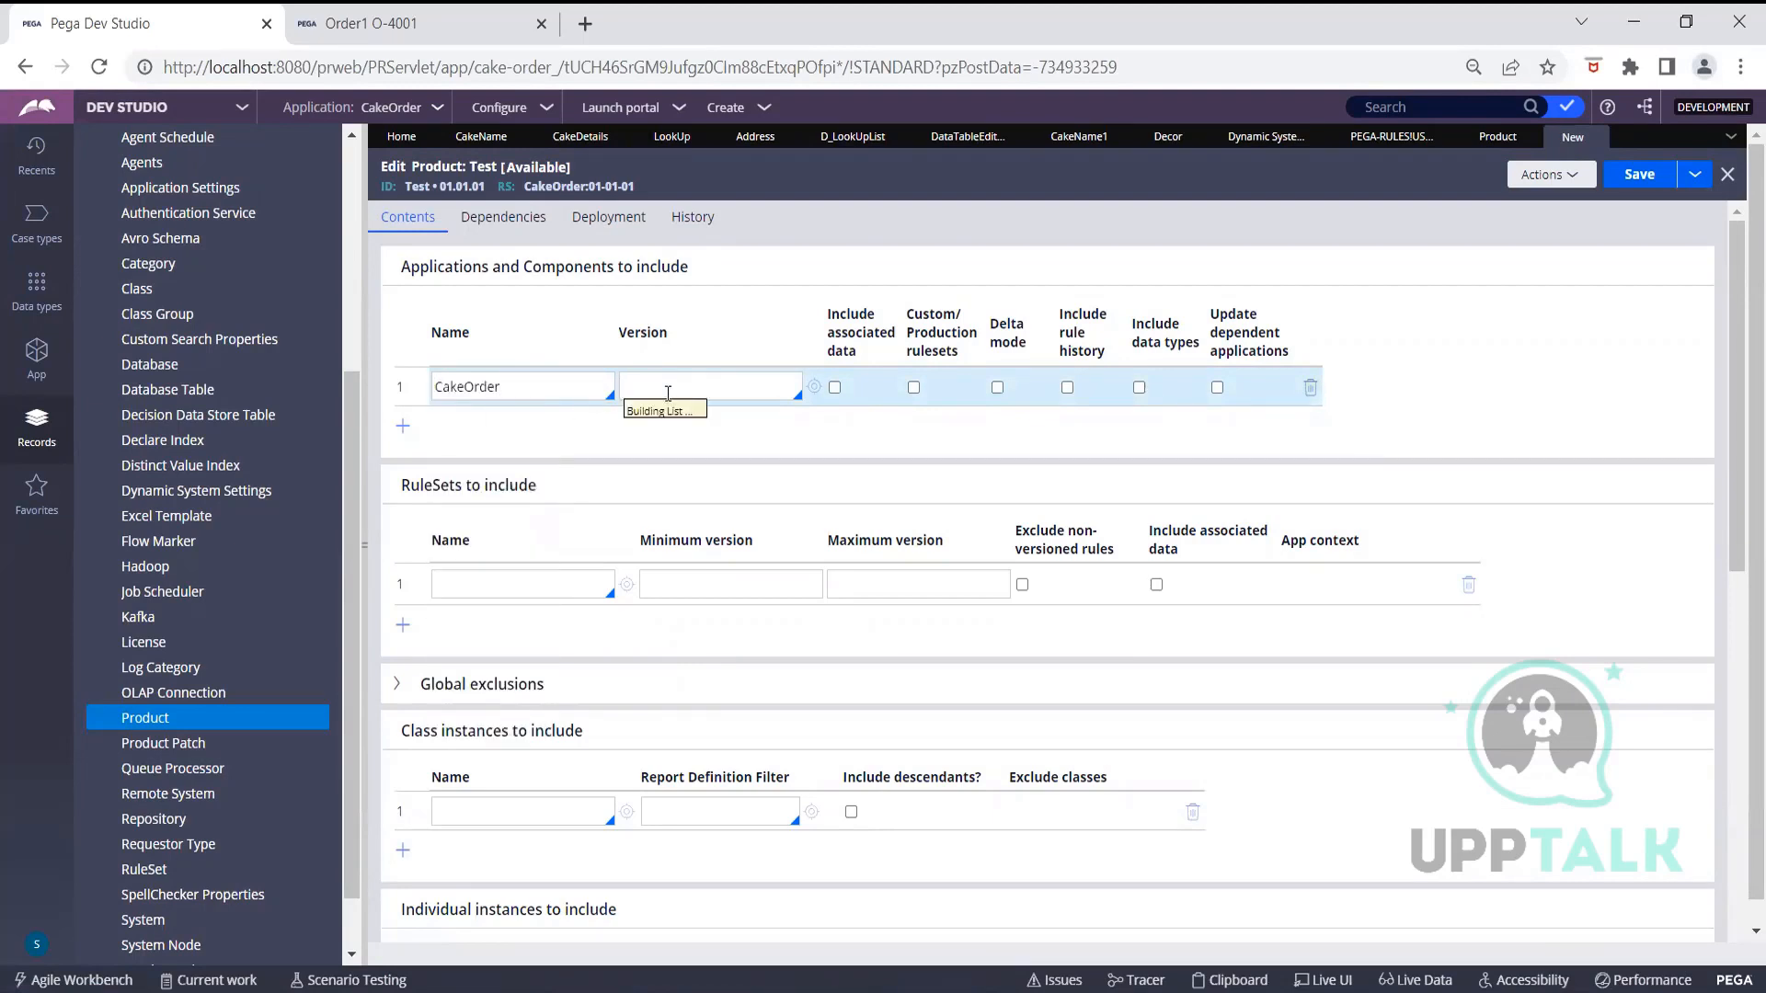
click(655, 407)
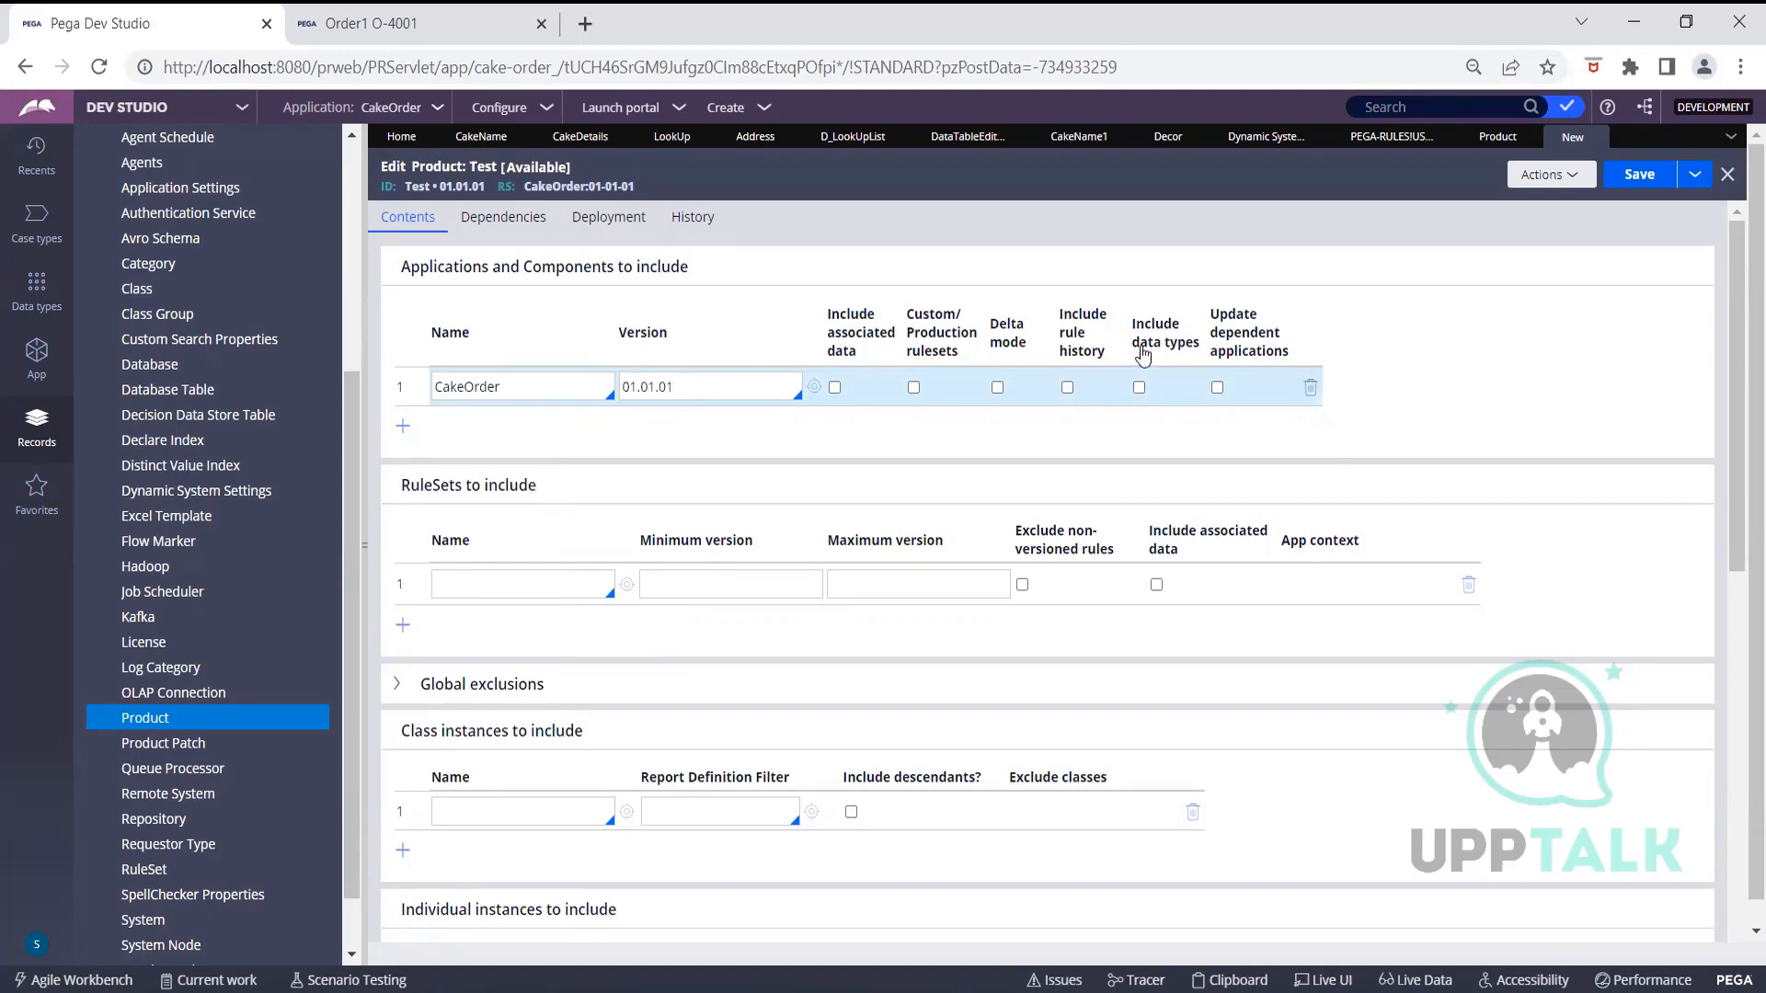
click(835, 388)
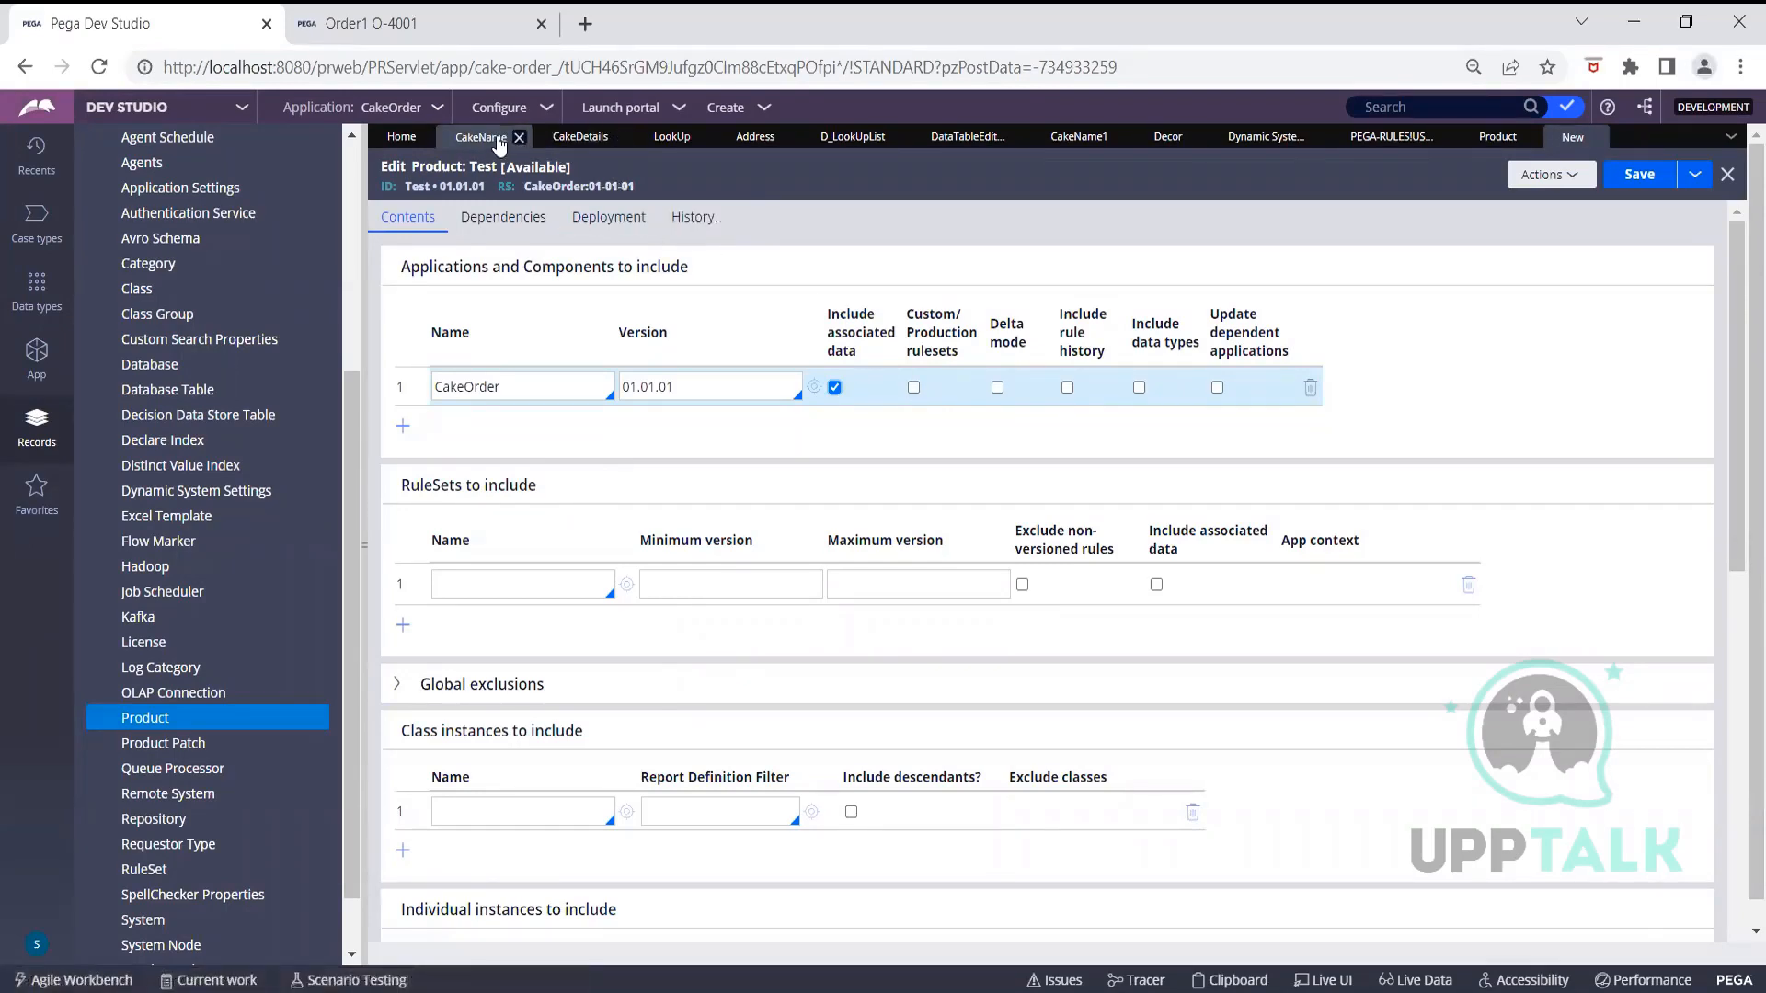
Review the CakeDetails section's history, including its full history across all versions
click(496, 140)
click(581, 137)
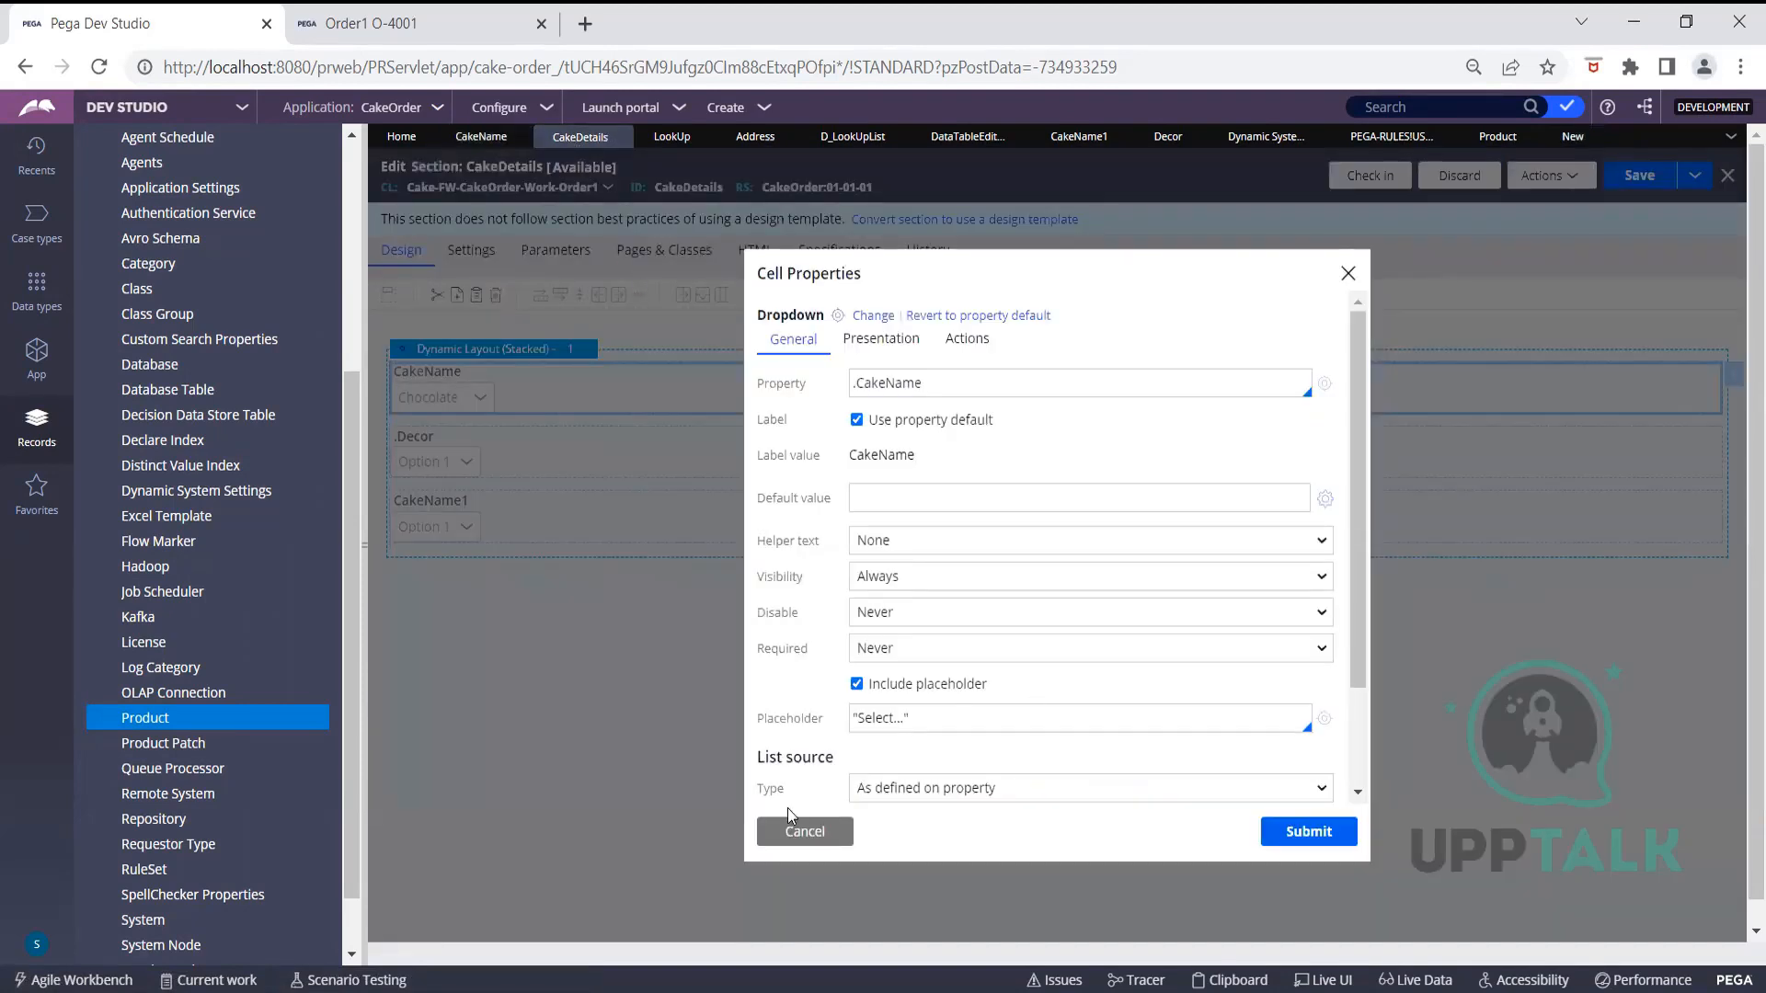
click(807, 832)
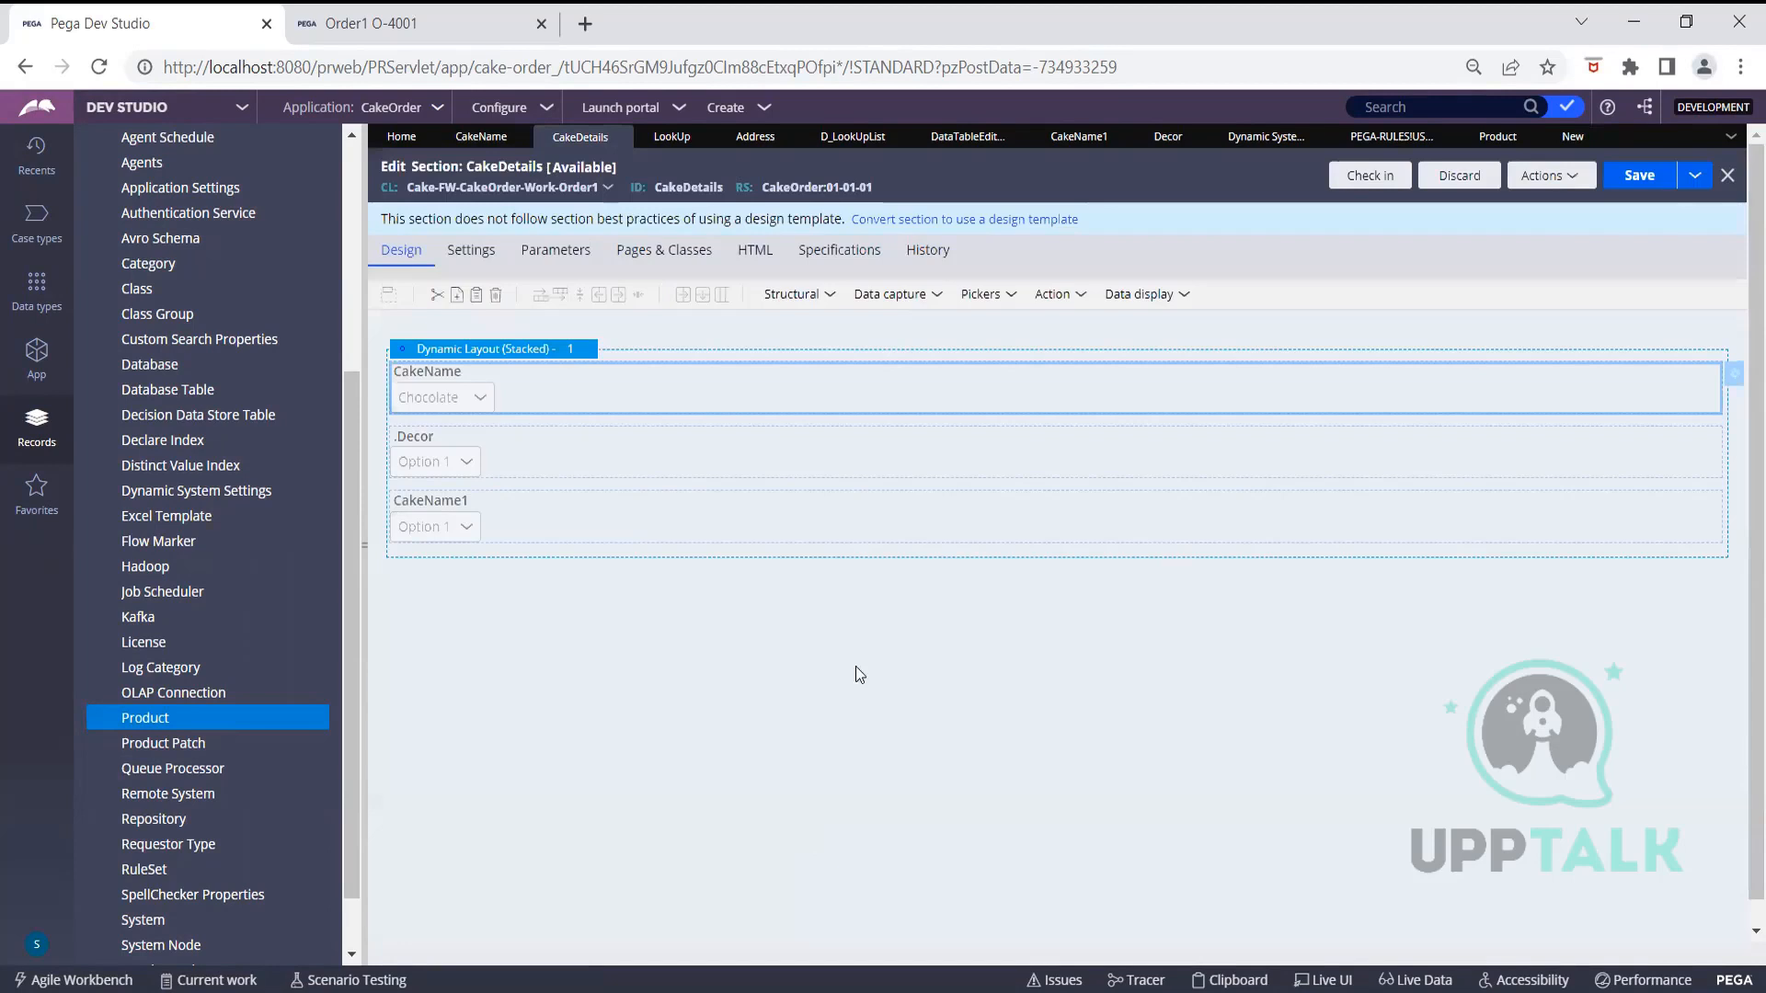
click(927, 250)
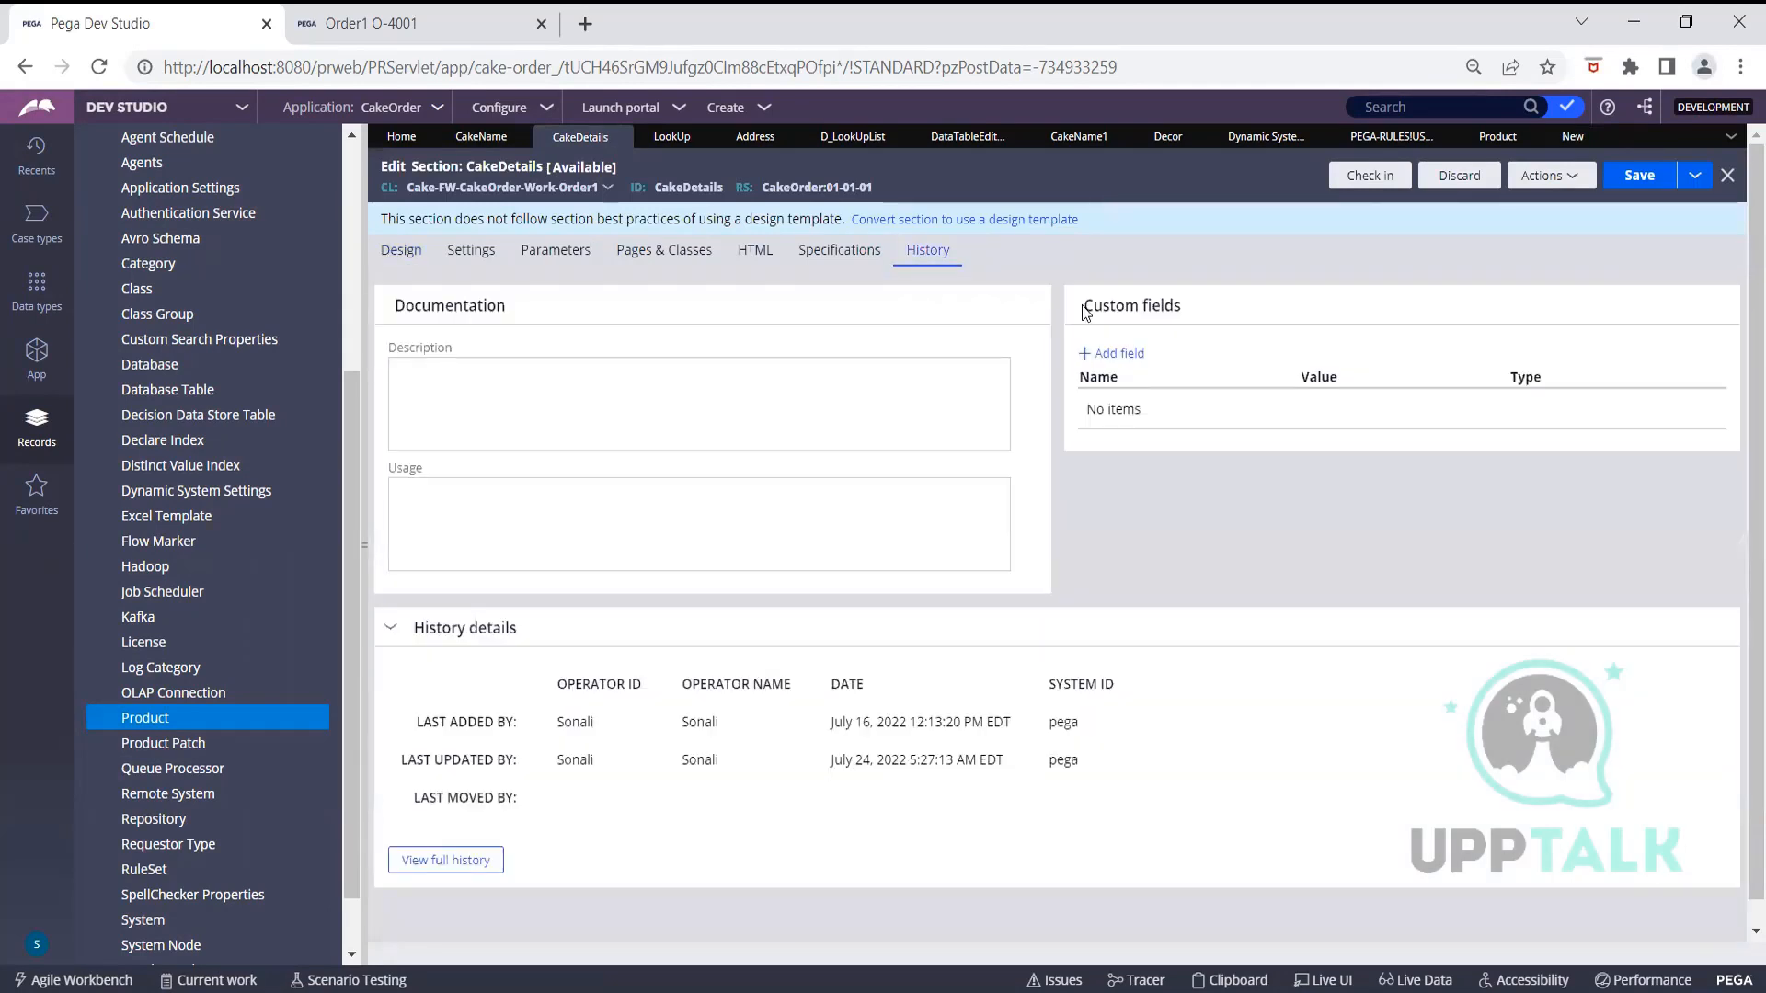
click(409, 860)
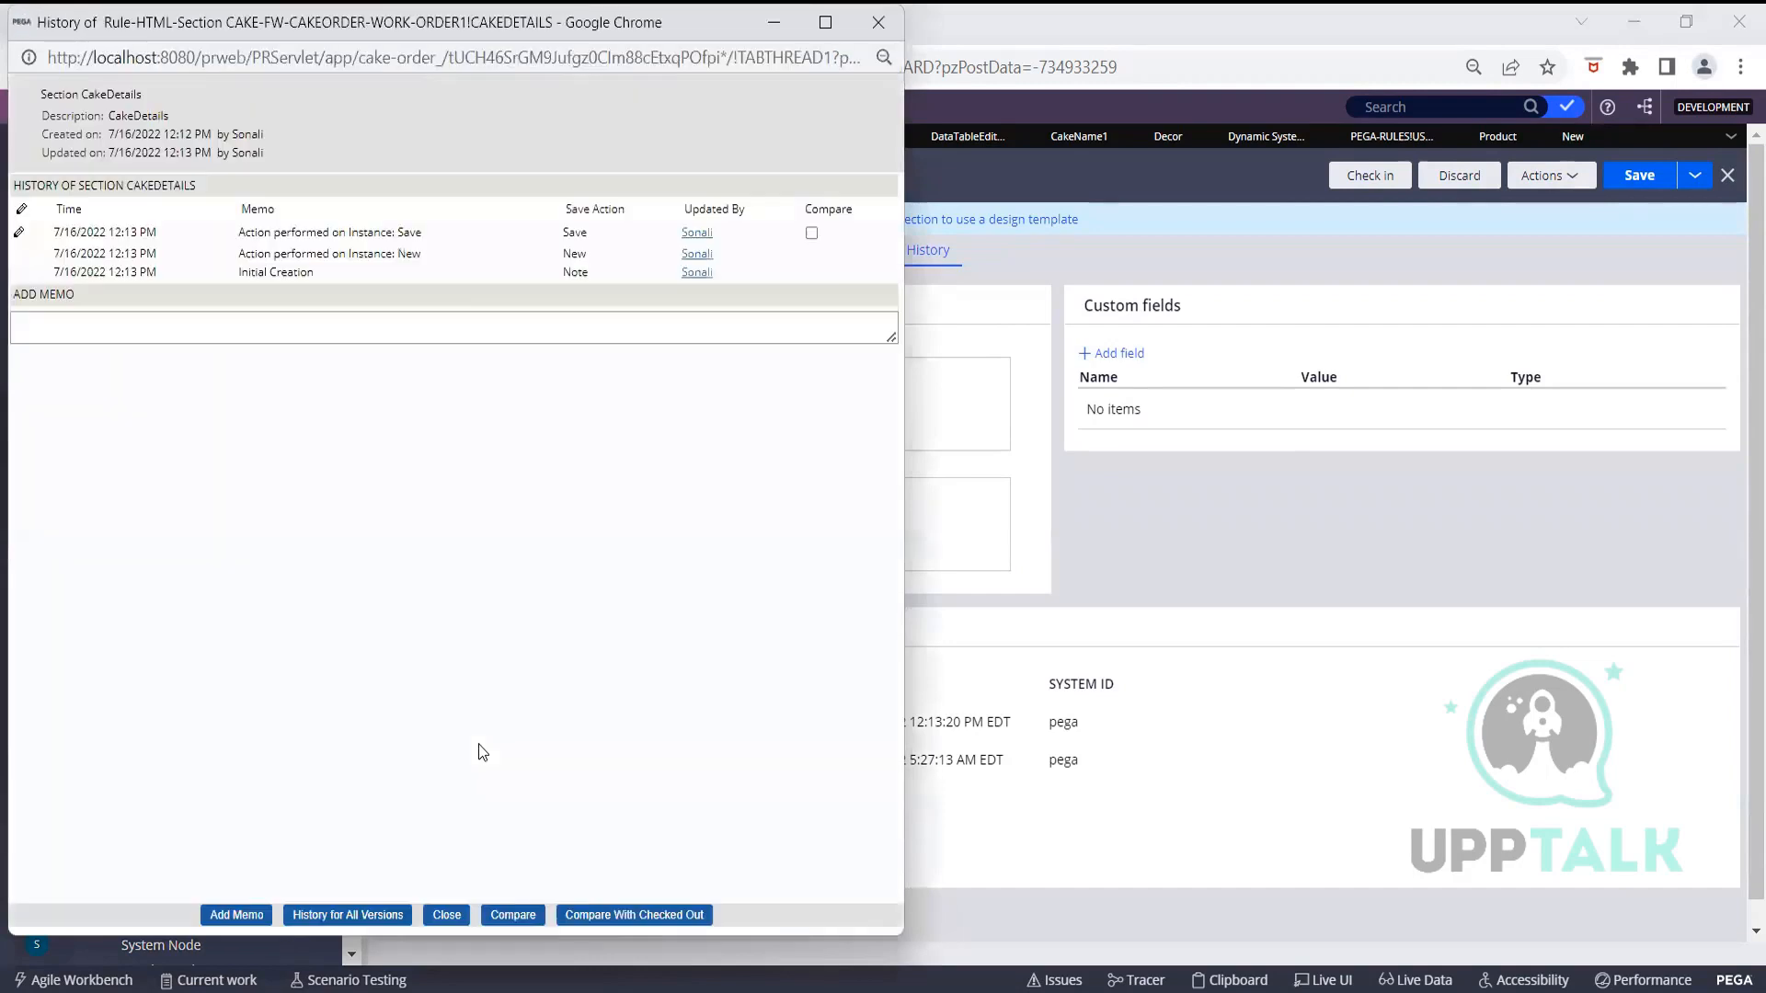
click(381, 912)
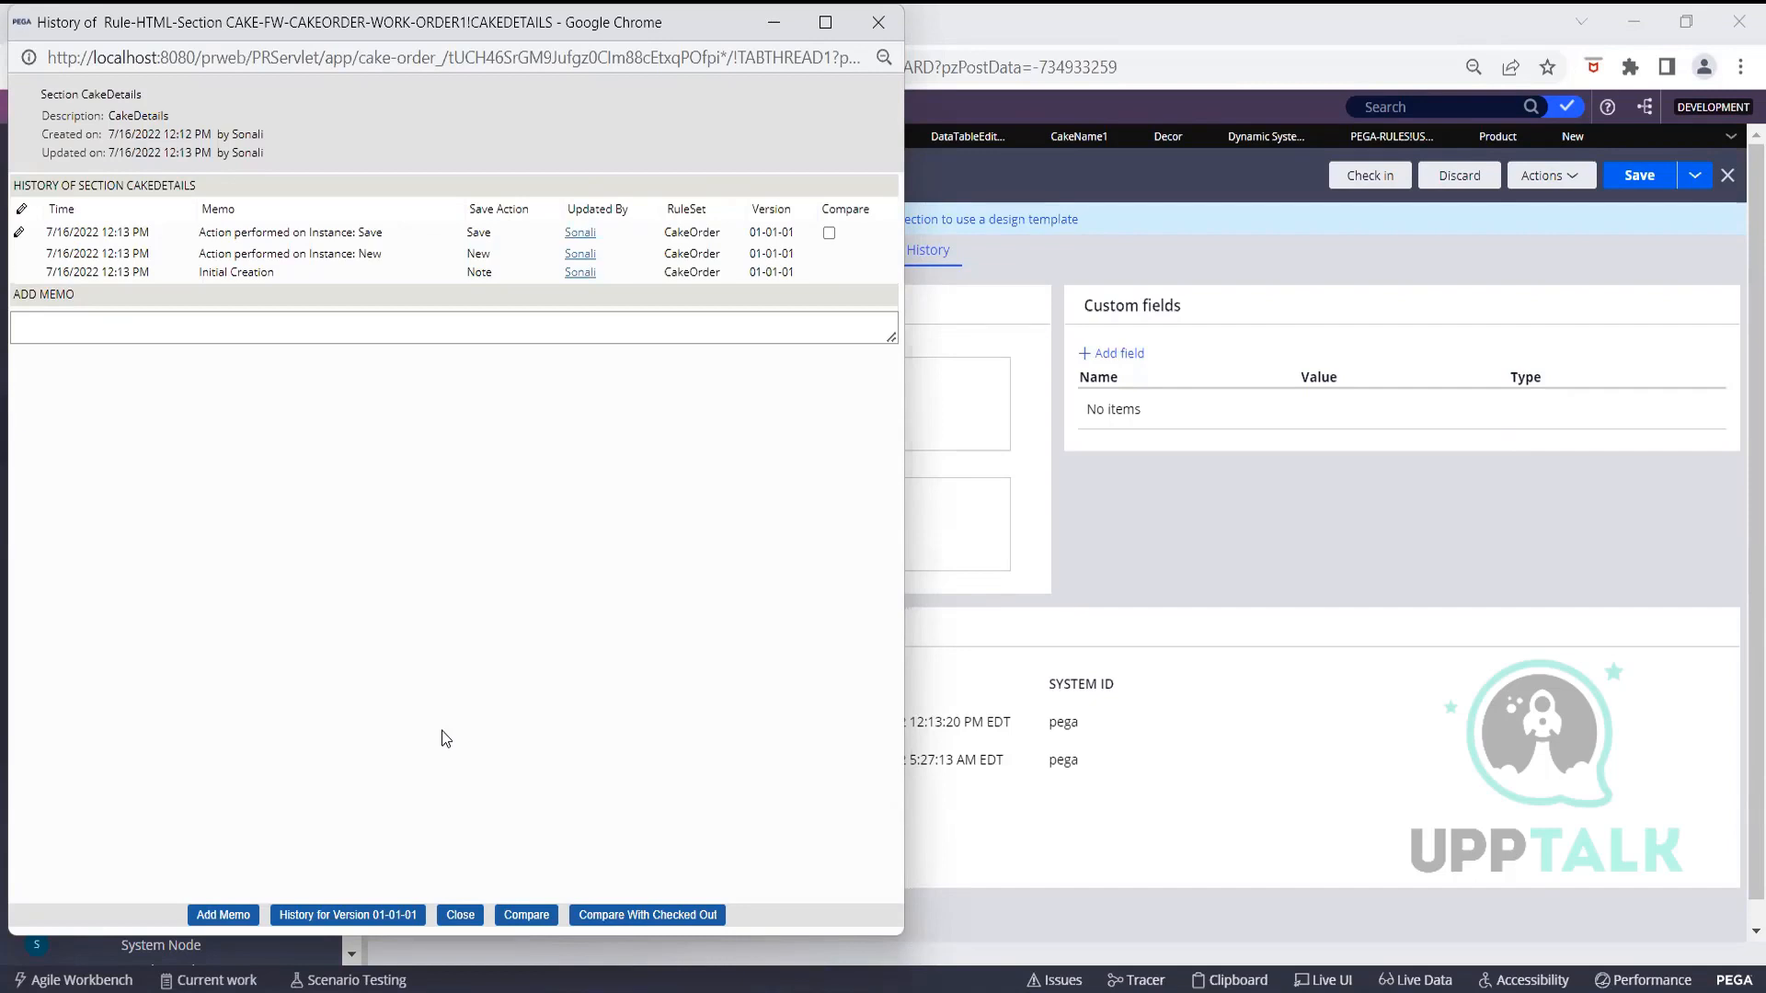
click(1196, 553)
click(1499, 137)
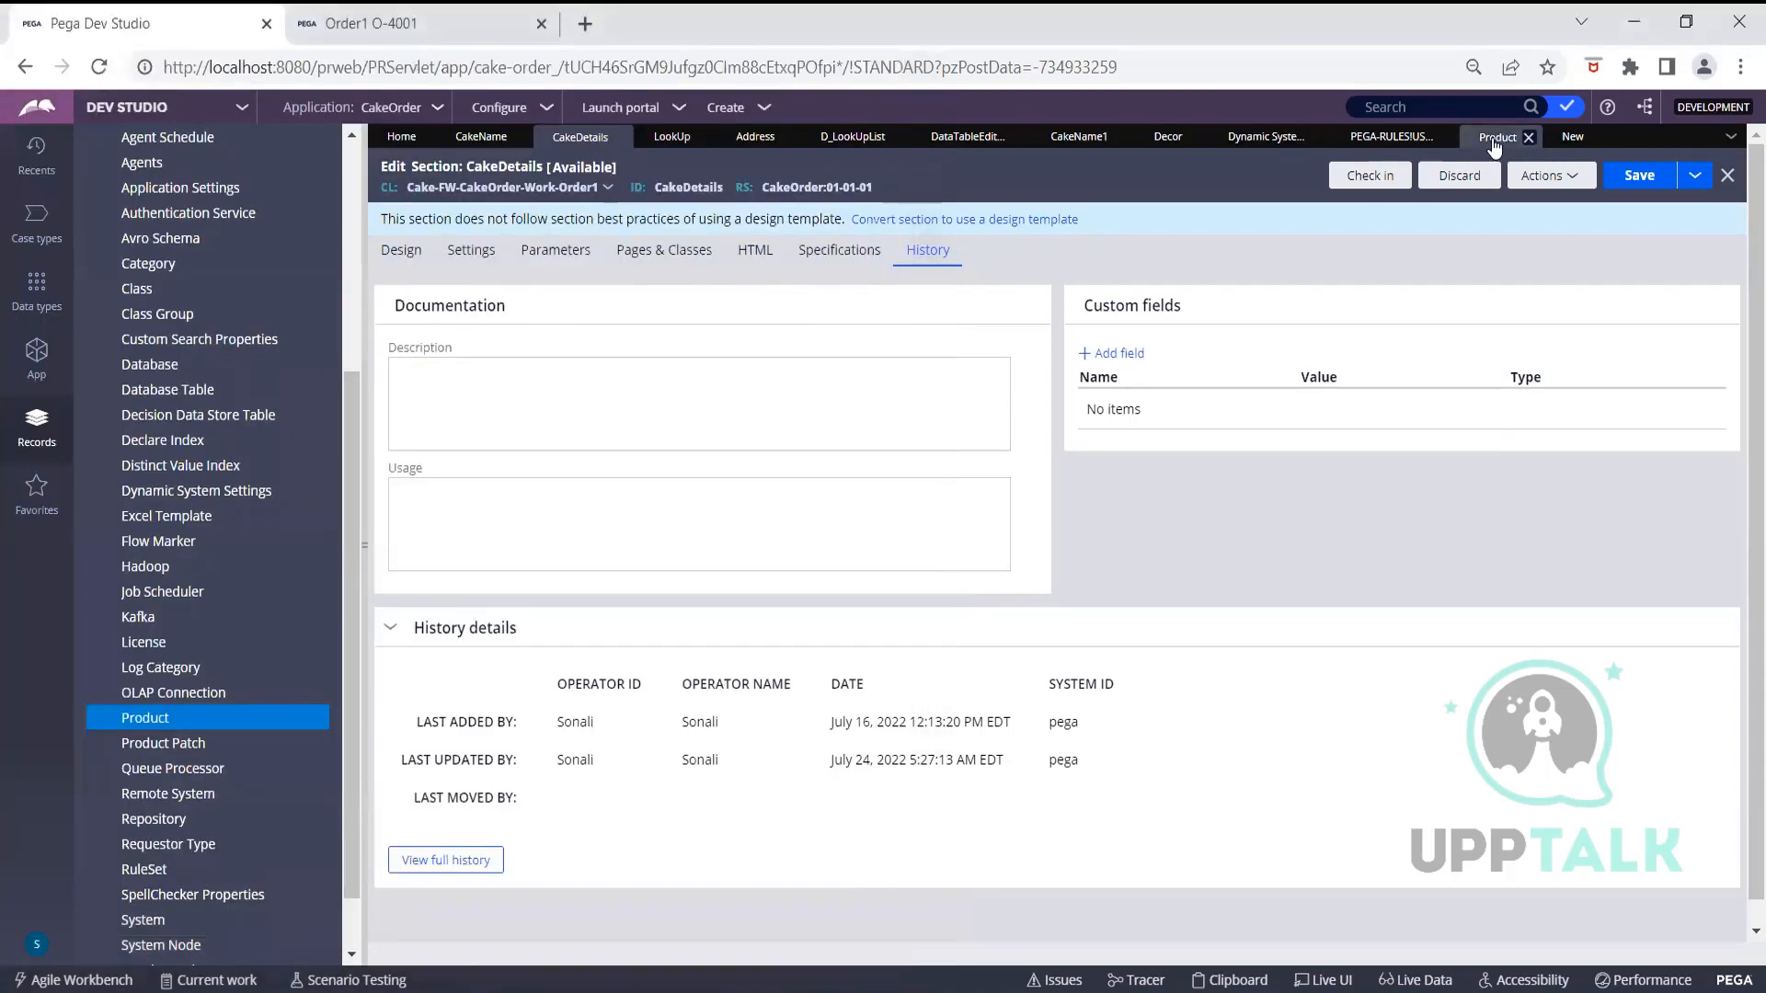
click(1571, 136)
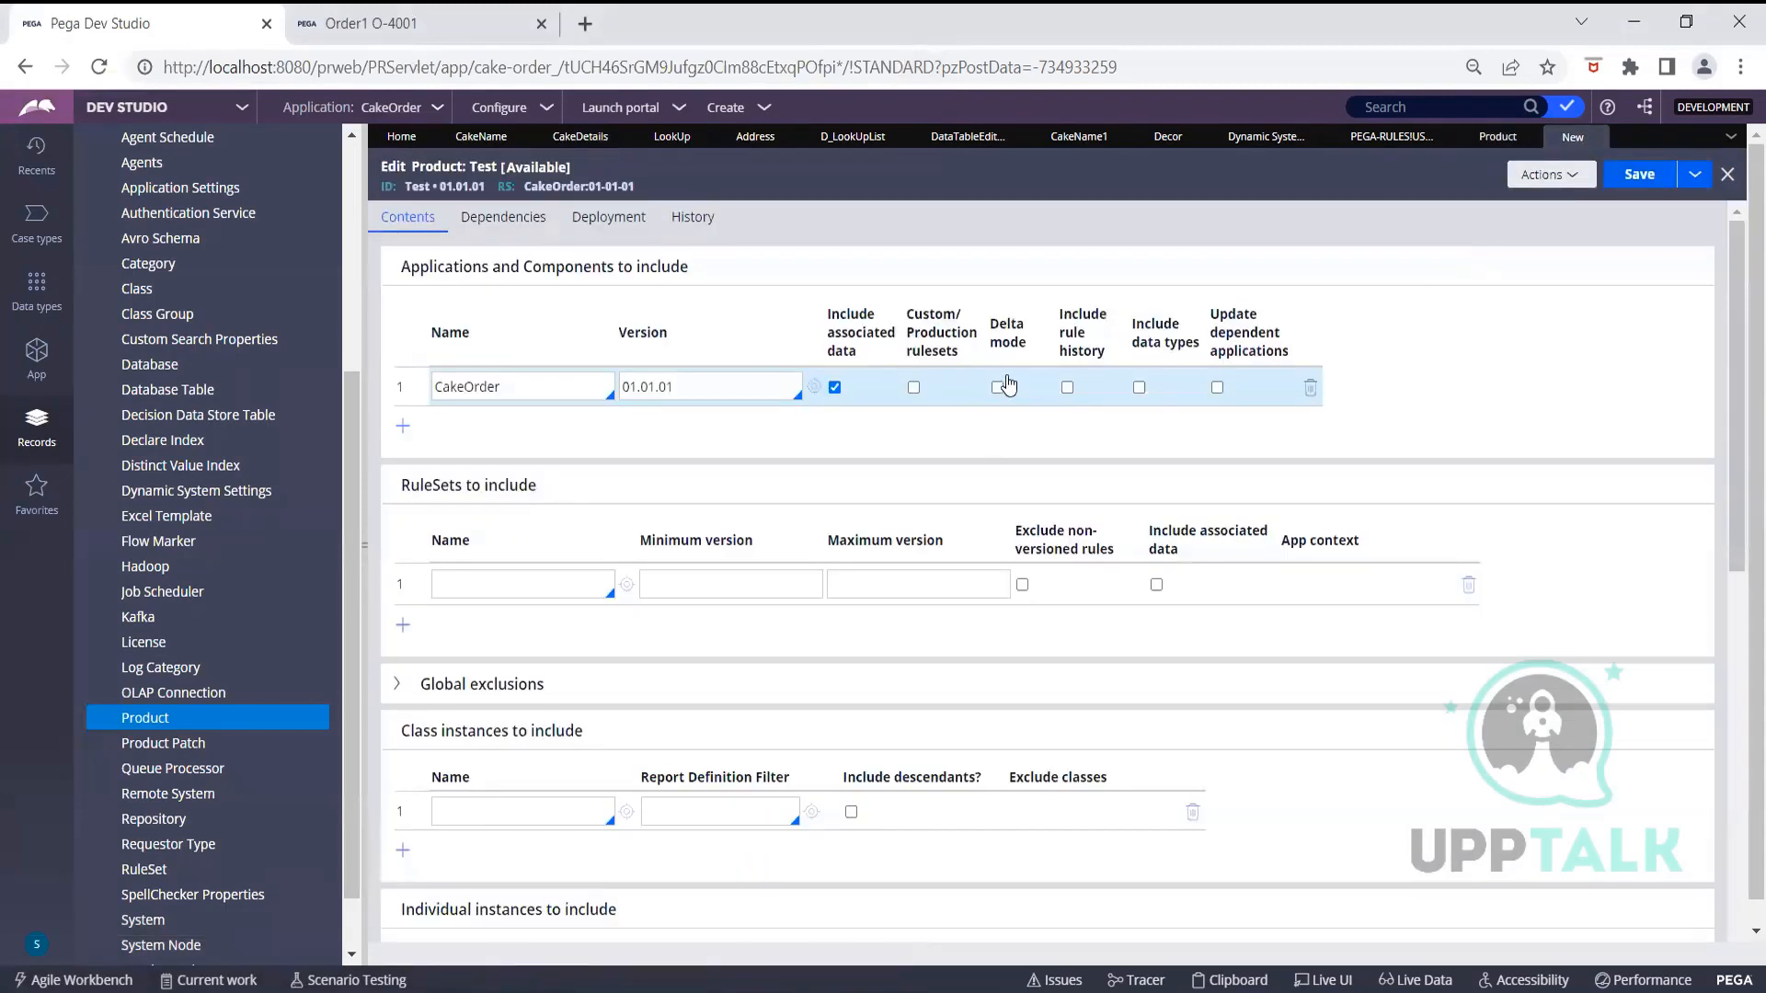
click(1068, 388)
click(1139, 388)
click(1621, 177)
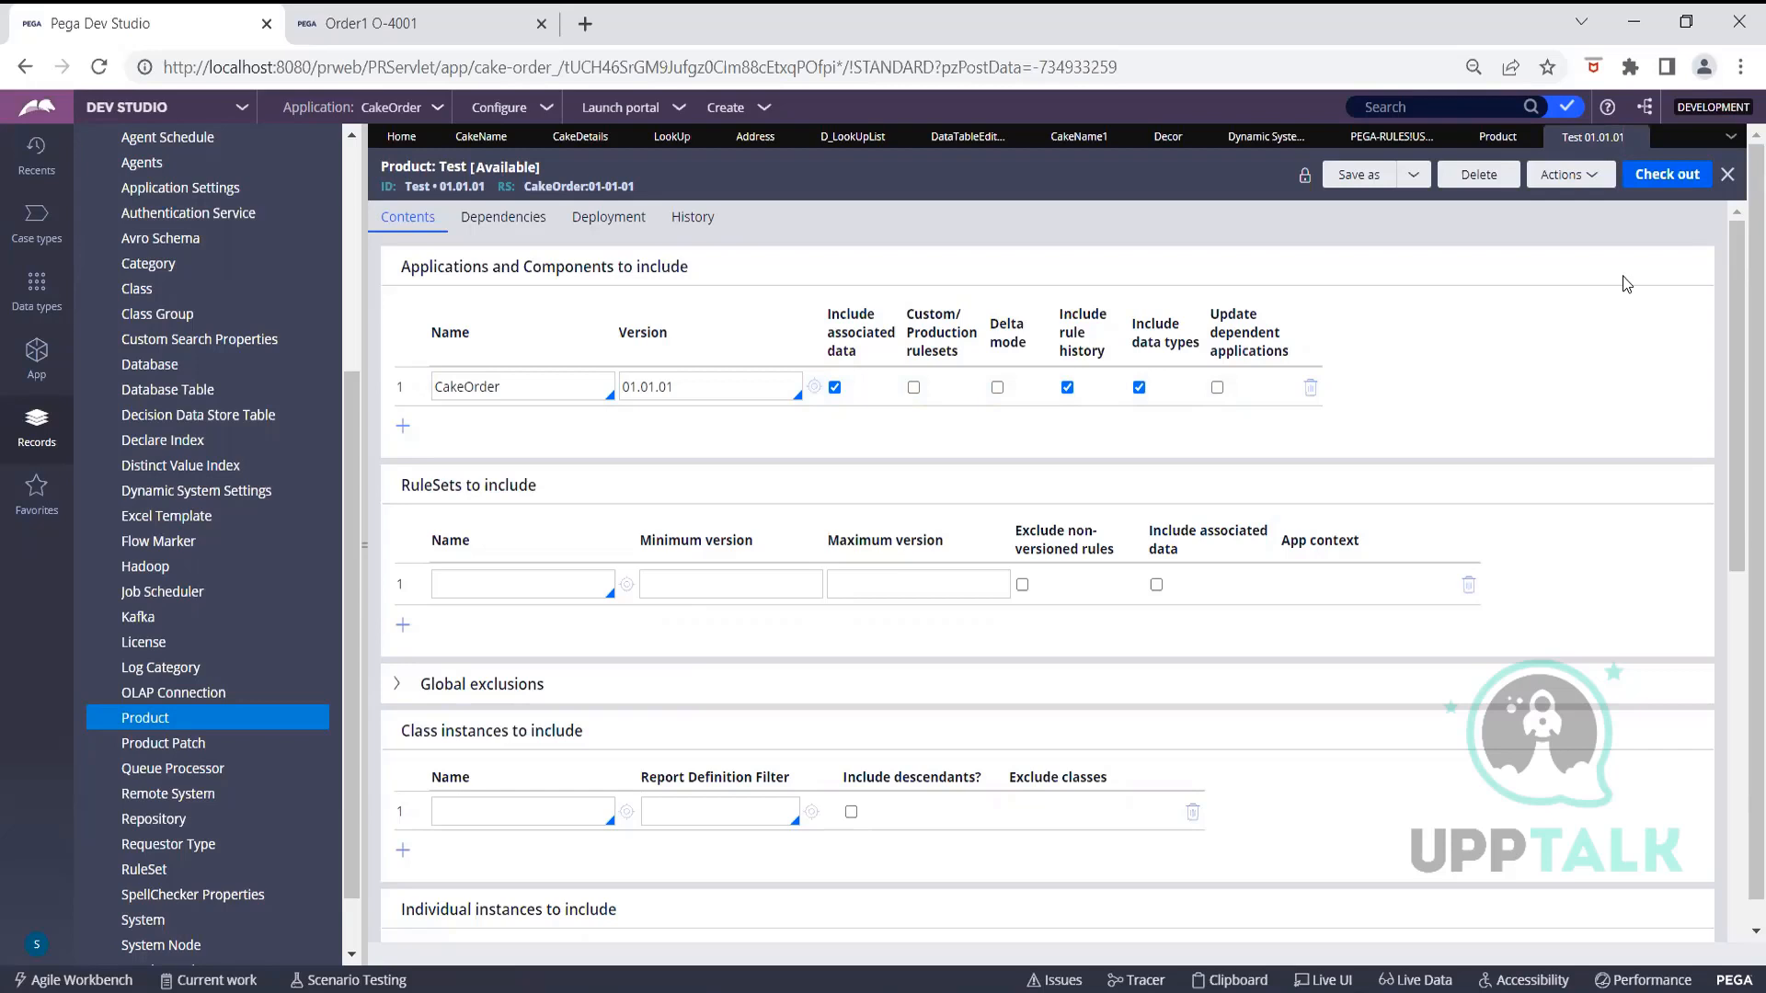
scroll(1639, 315, down, 8)
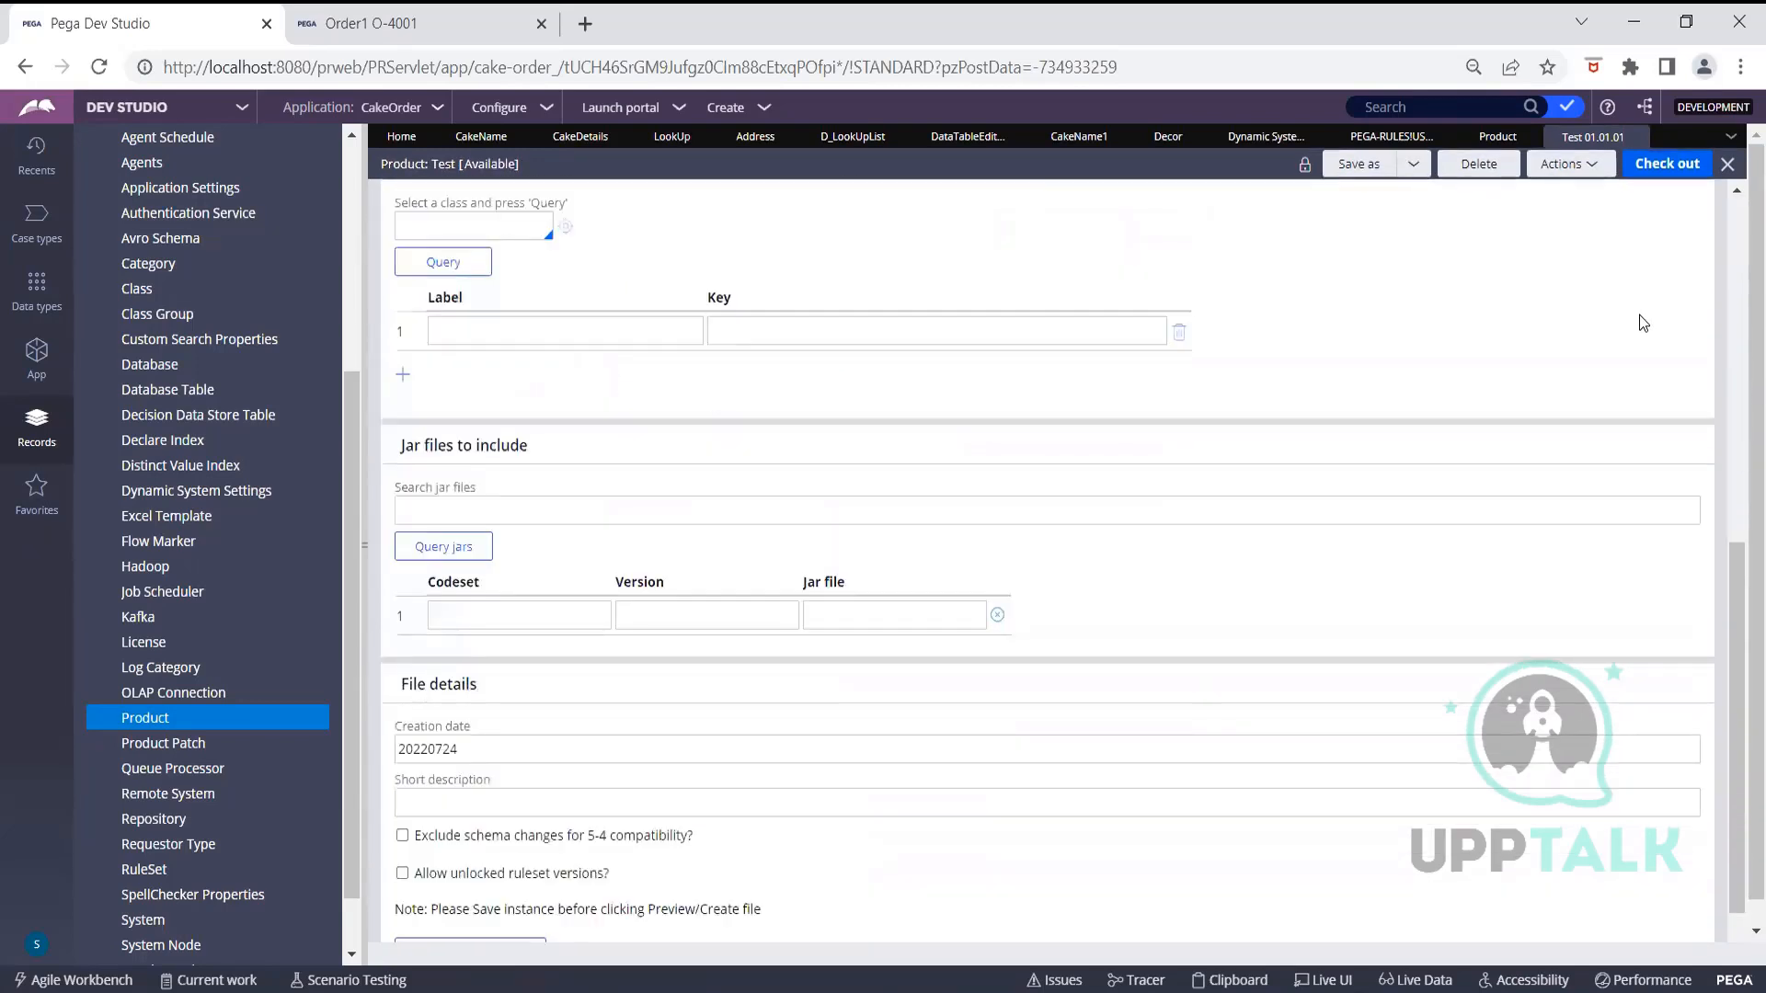
scroll(1639, 314, down, 1)
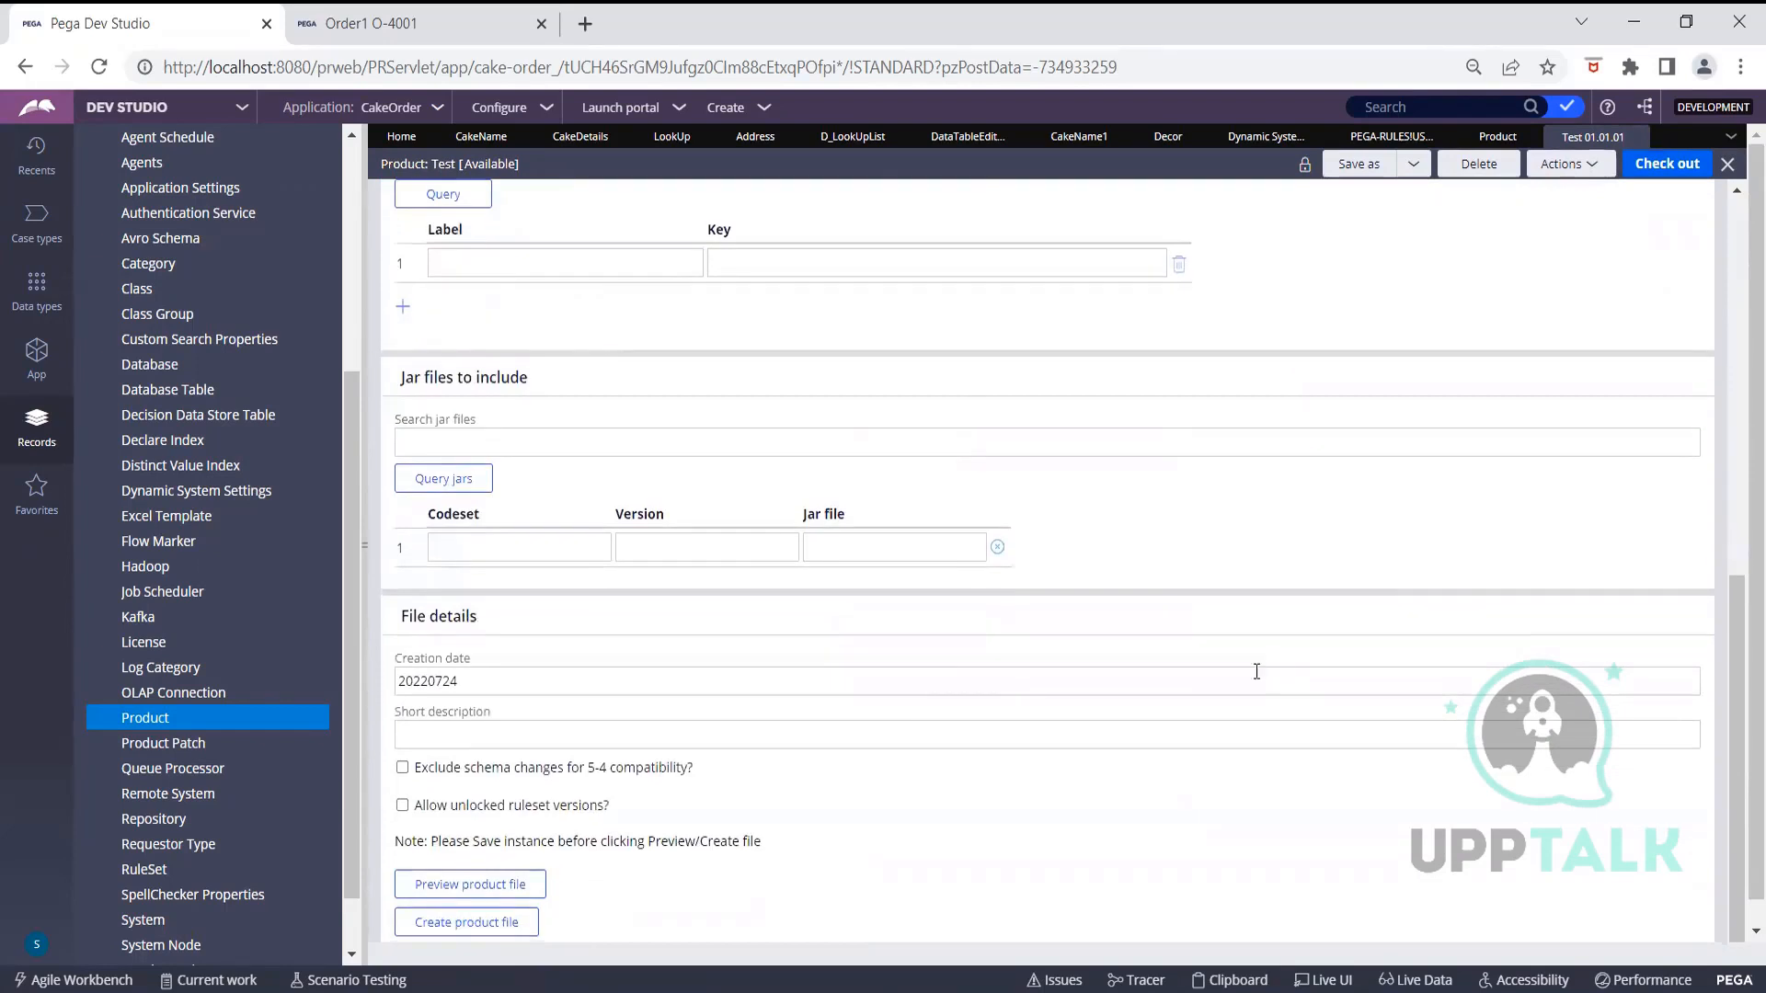
Preview the Test product file: 111 rules, 6 application data, 361 system data, 5 schema changes
click(502, 889)
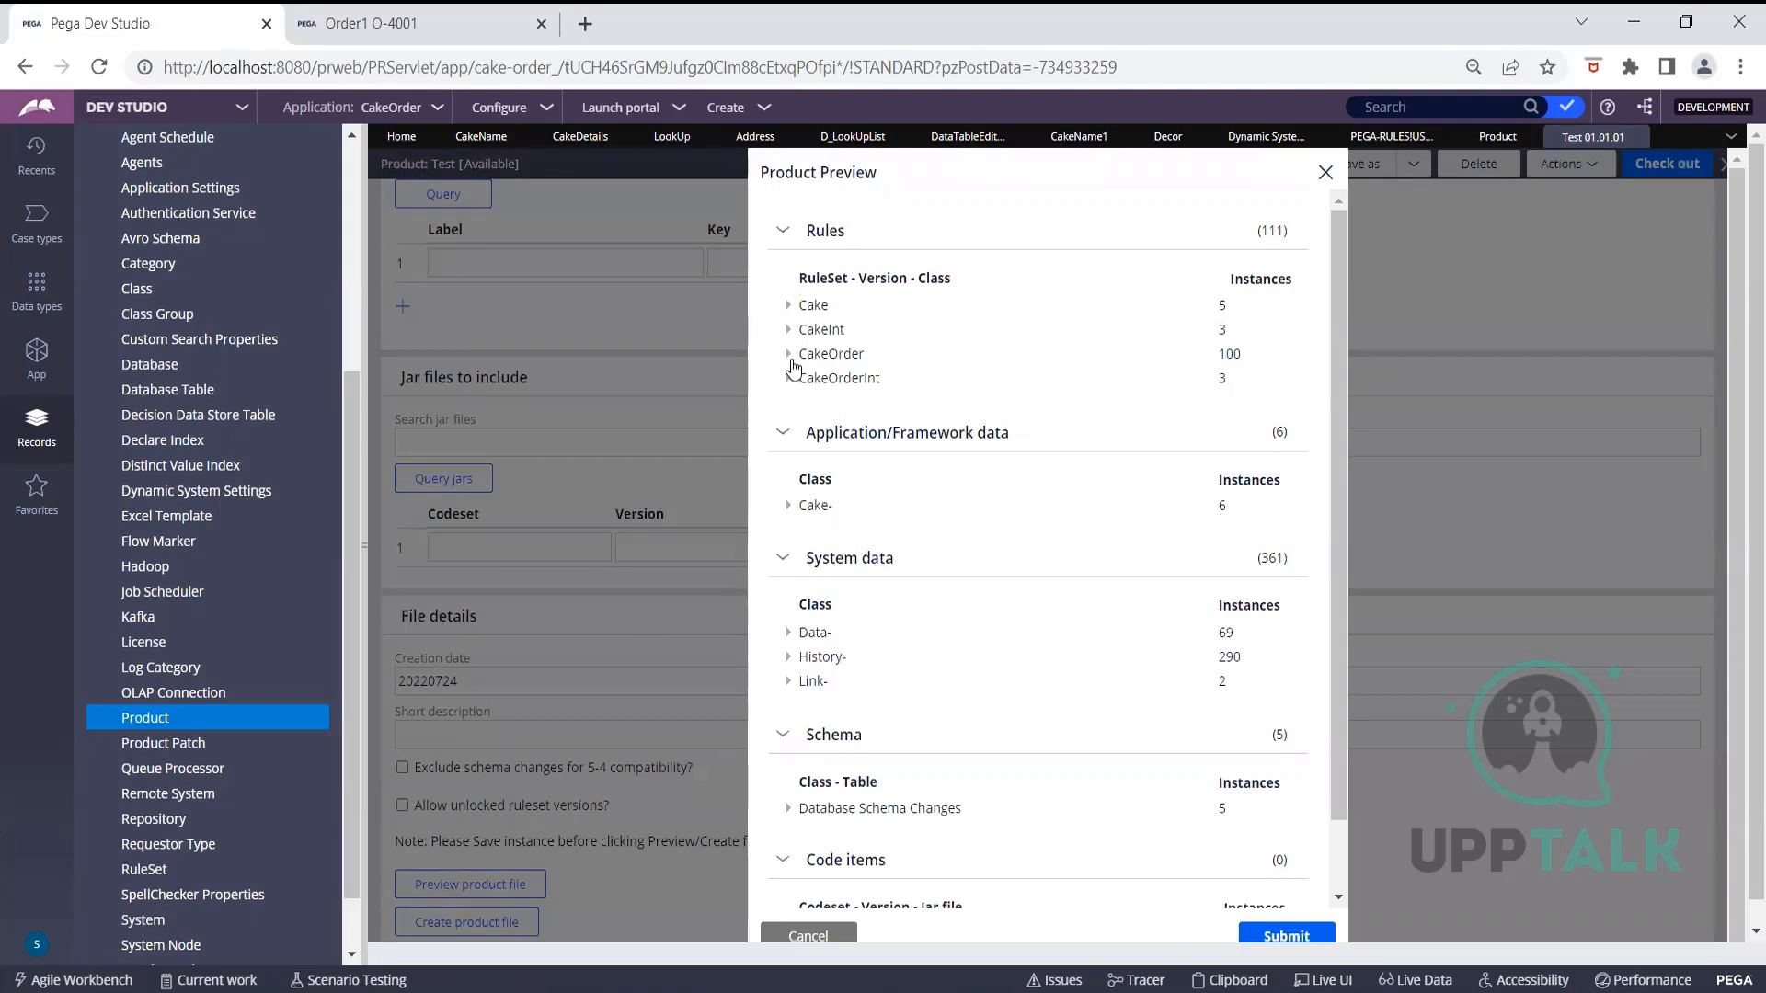
Break out CakeOrder versions 01-01-01 and 01-01-02 and list the 5 Rule-Obj-Property instances
click(788, 355)
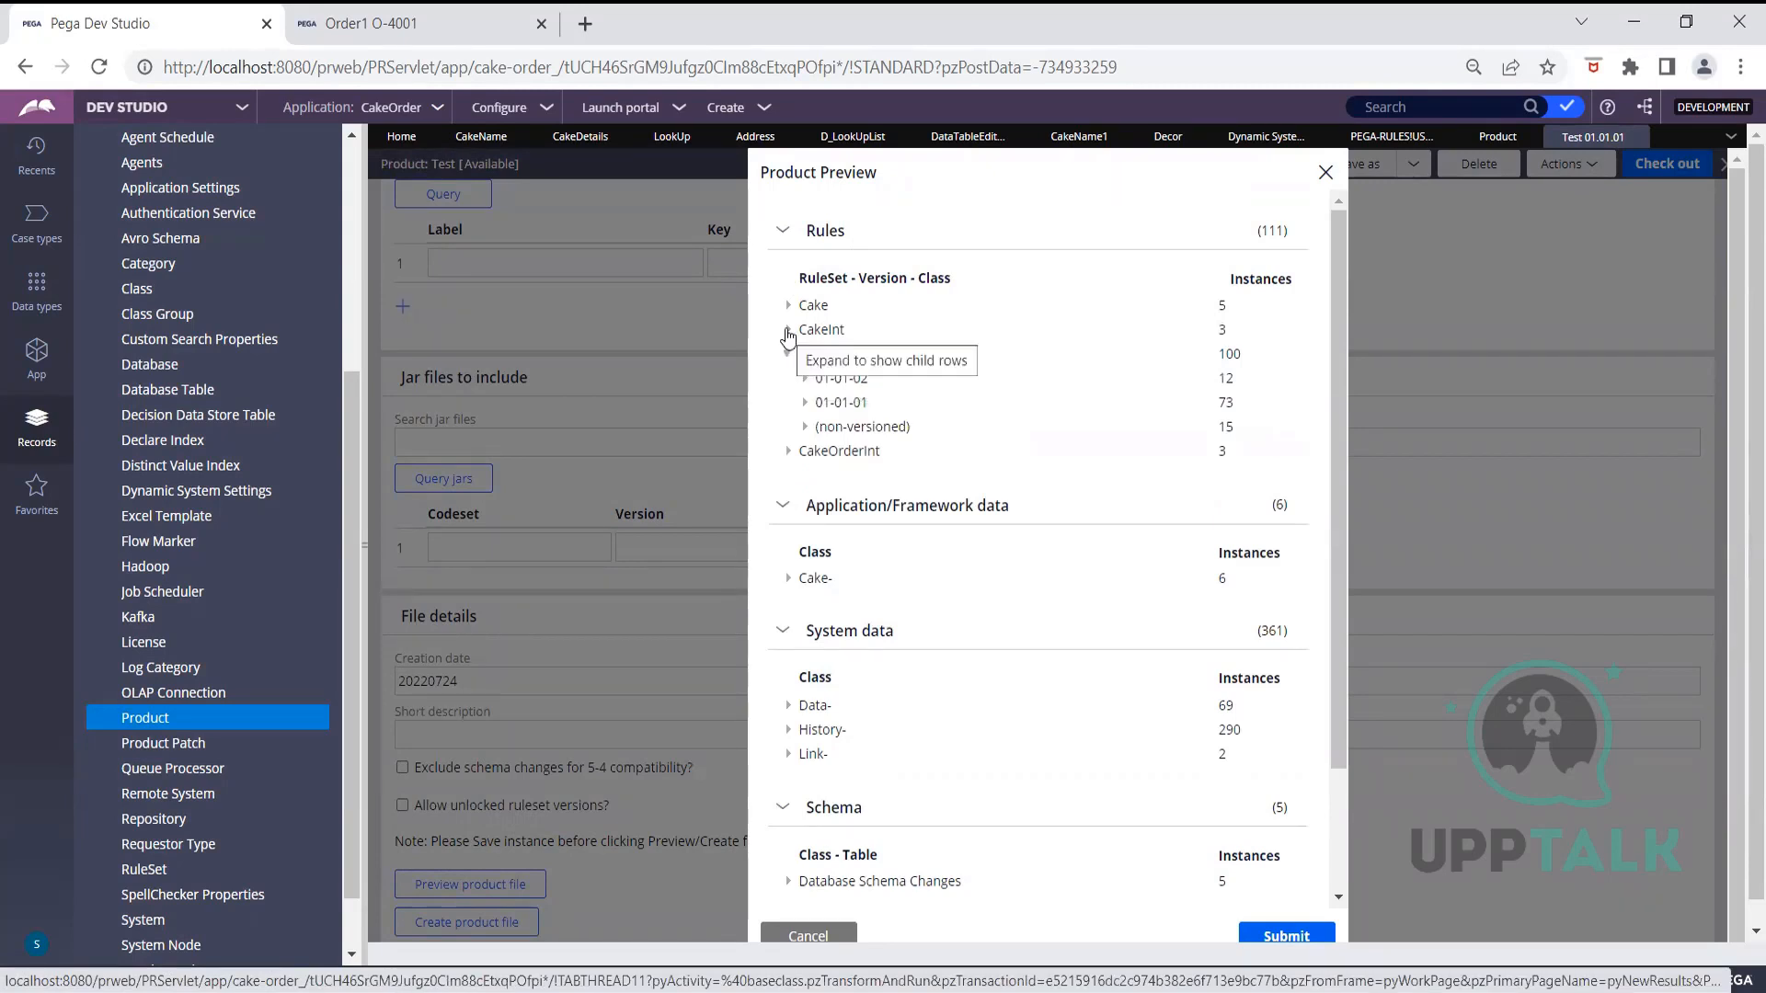
click(805, 404)
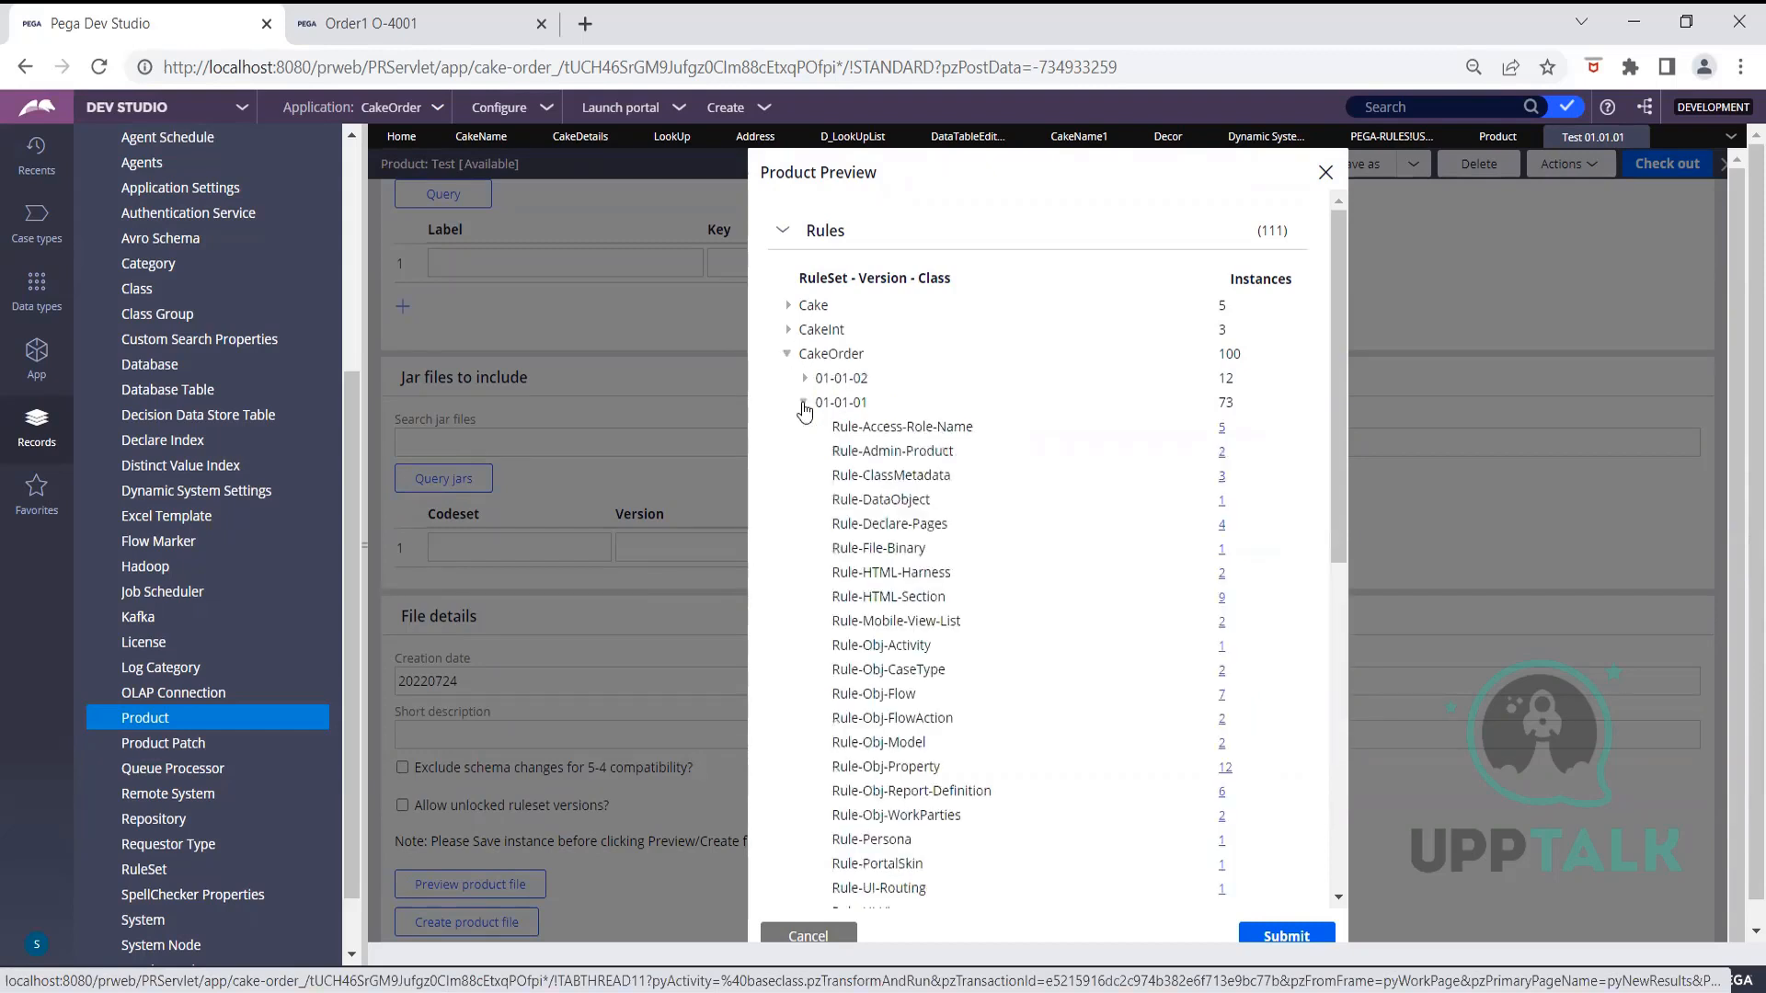
click(805, 378)
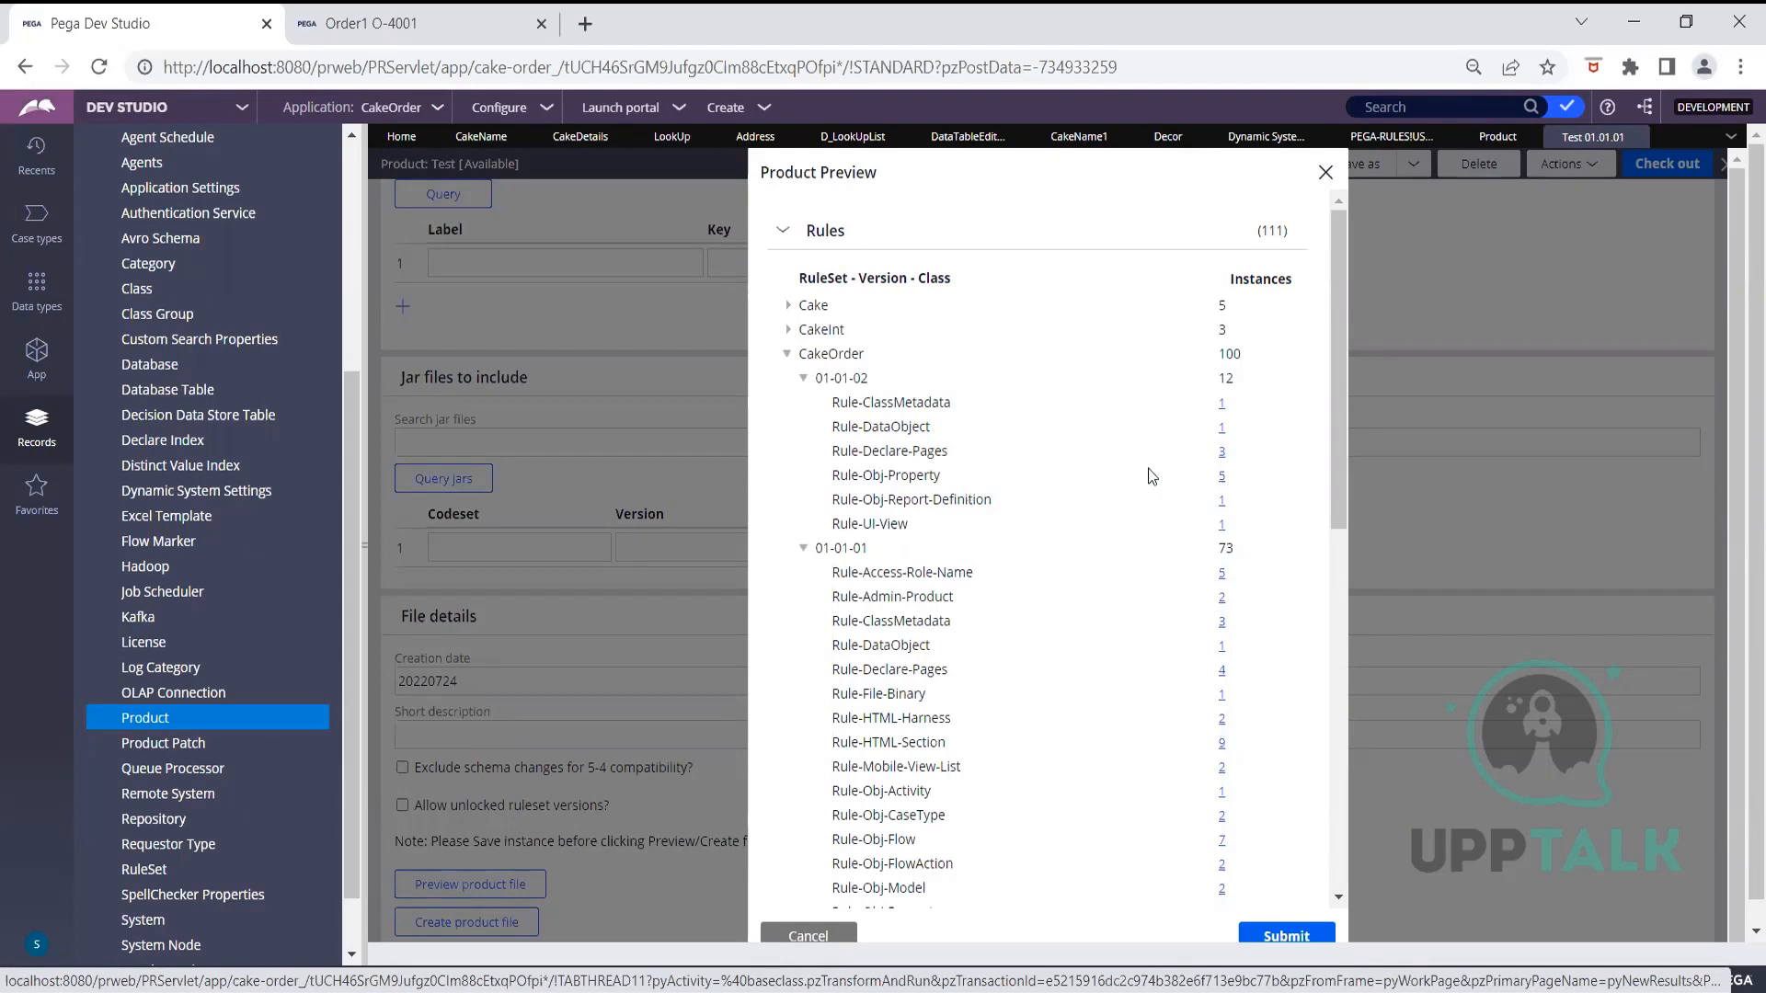
click(1222, 475)
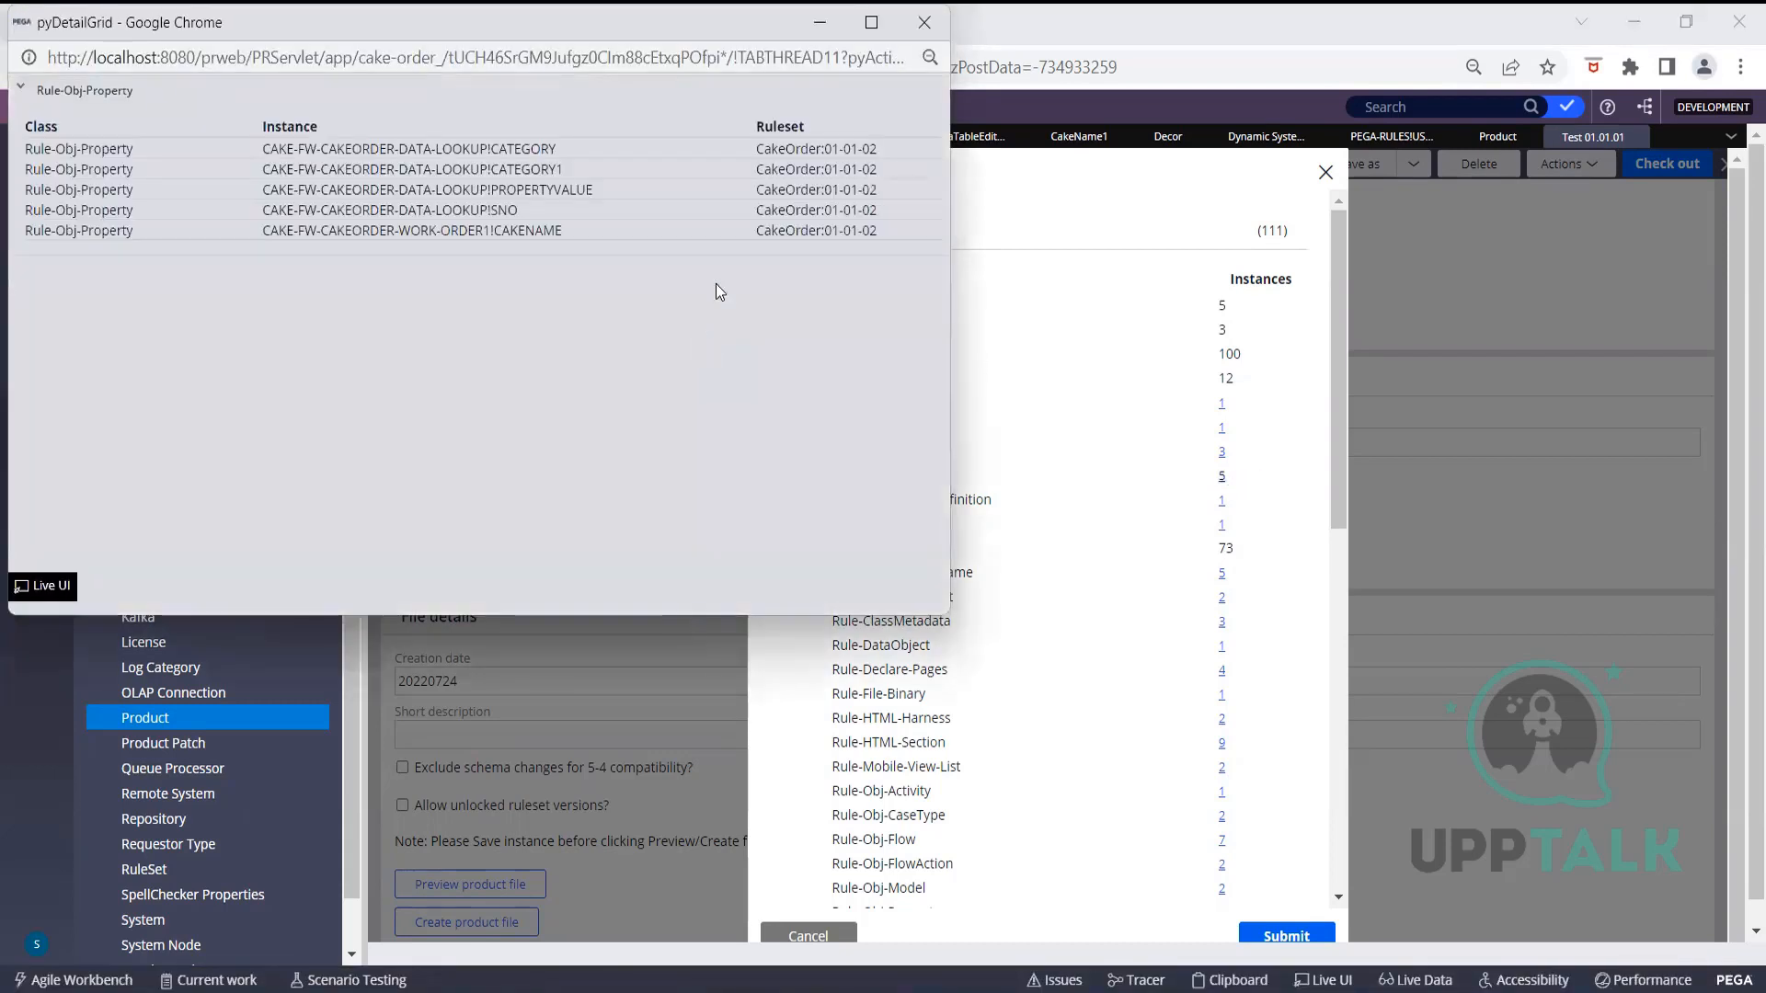
Close the property list, inspect the Rule-Obj-Activity instance in 01-01-01, then cancel the preview
key(super+z)
click(924, 23)
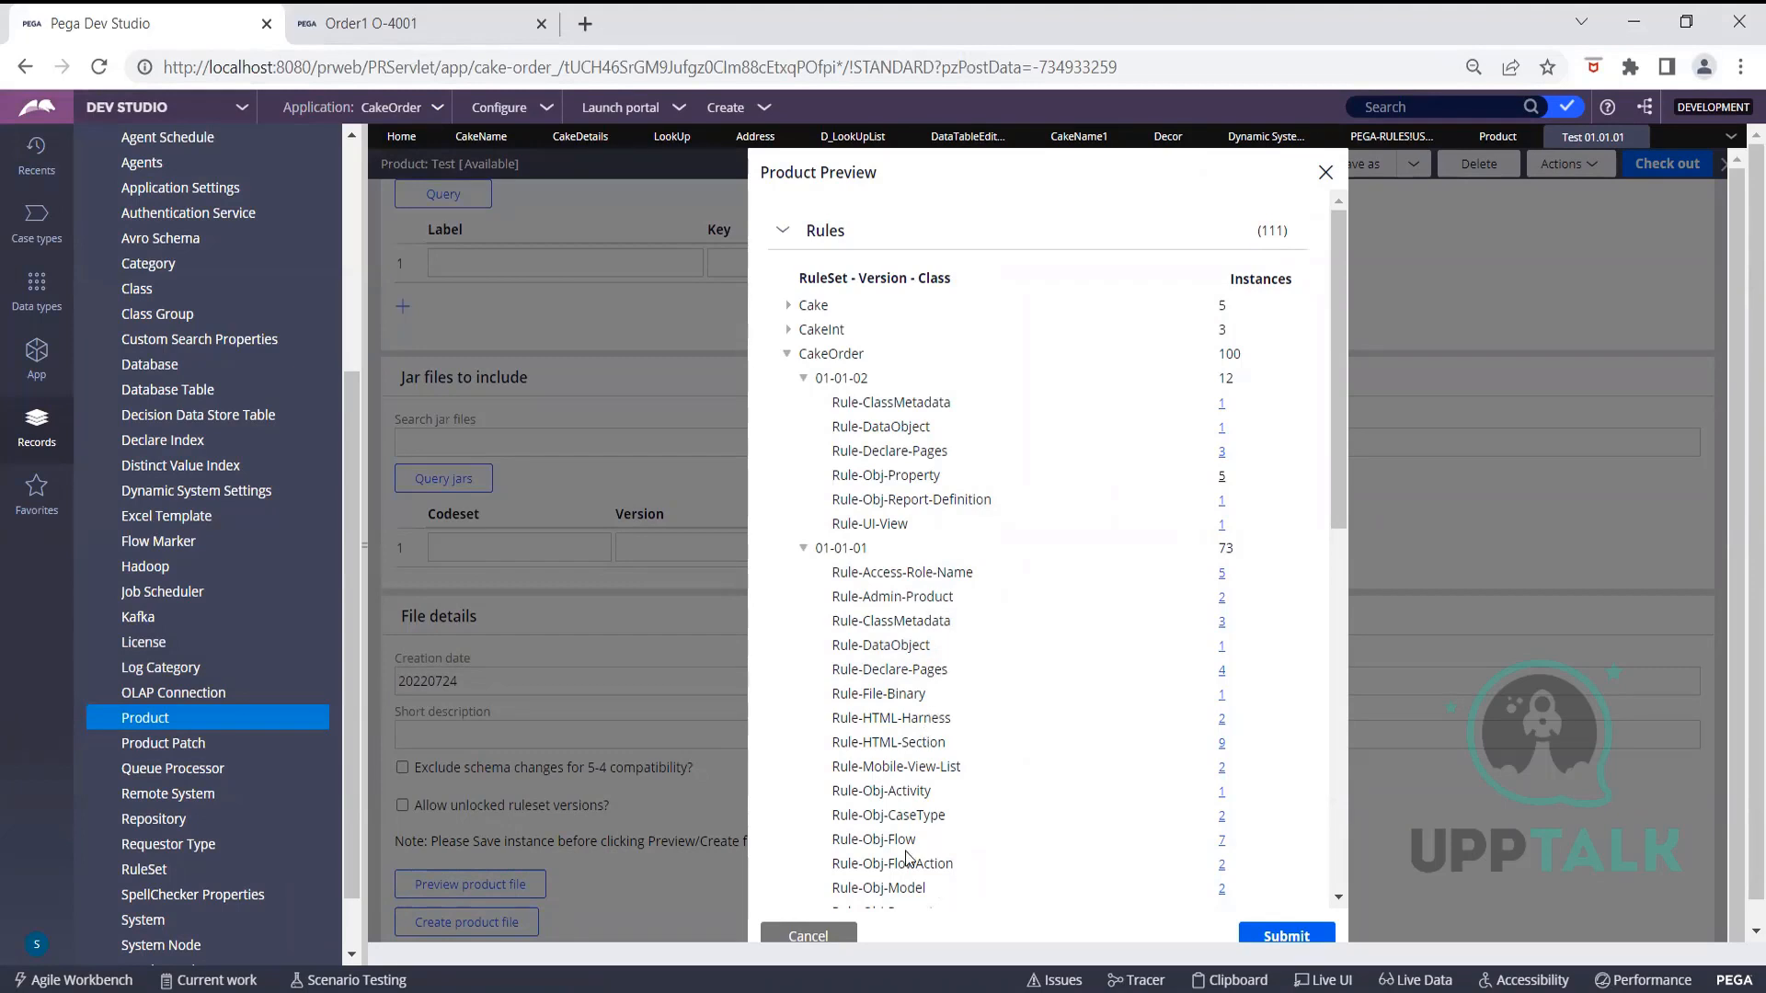
drag(863, 790, 932, 791)
click(1221, 793)
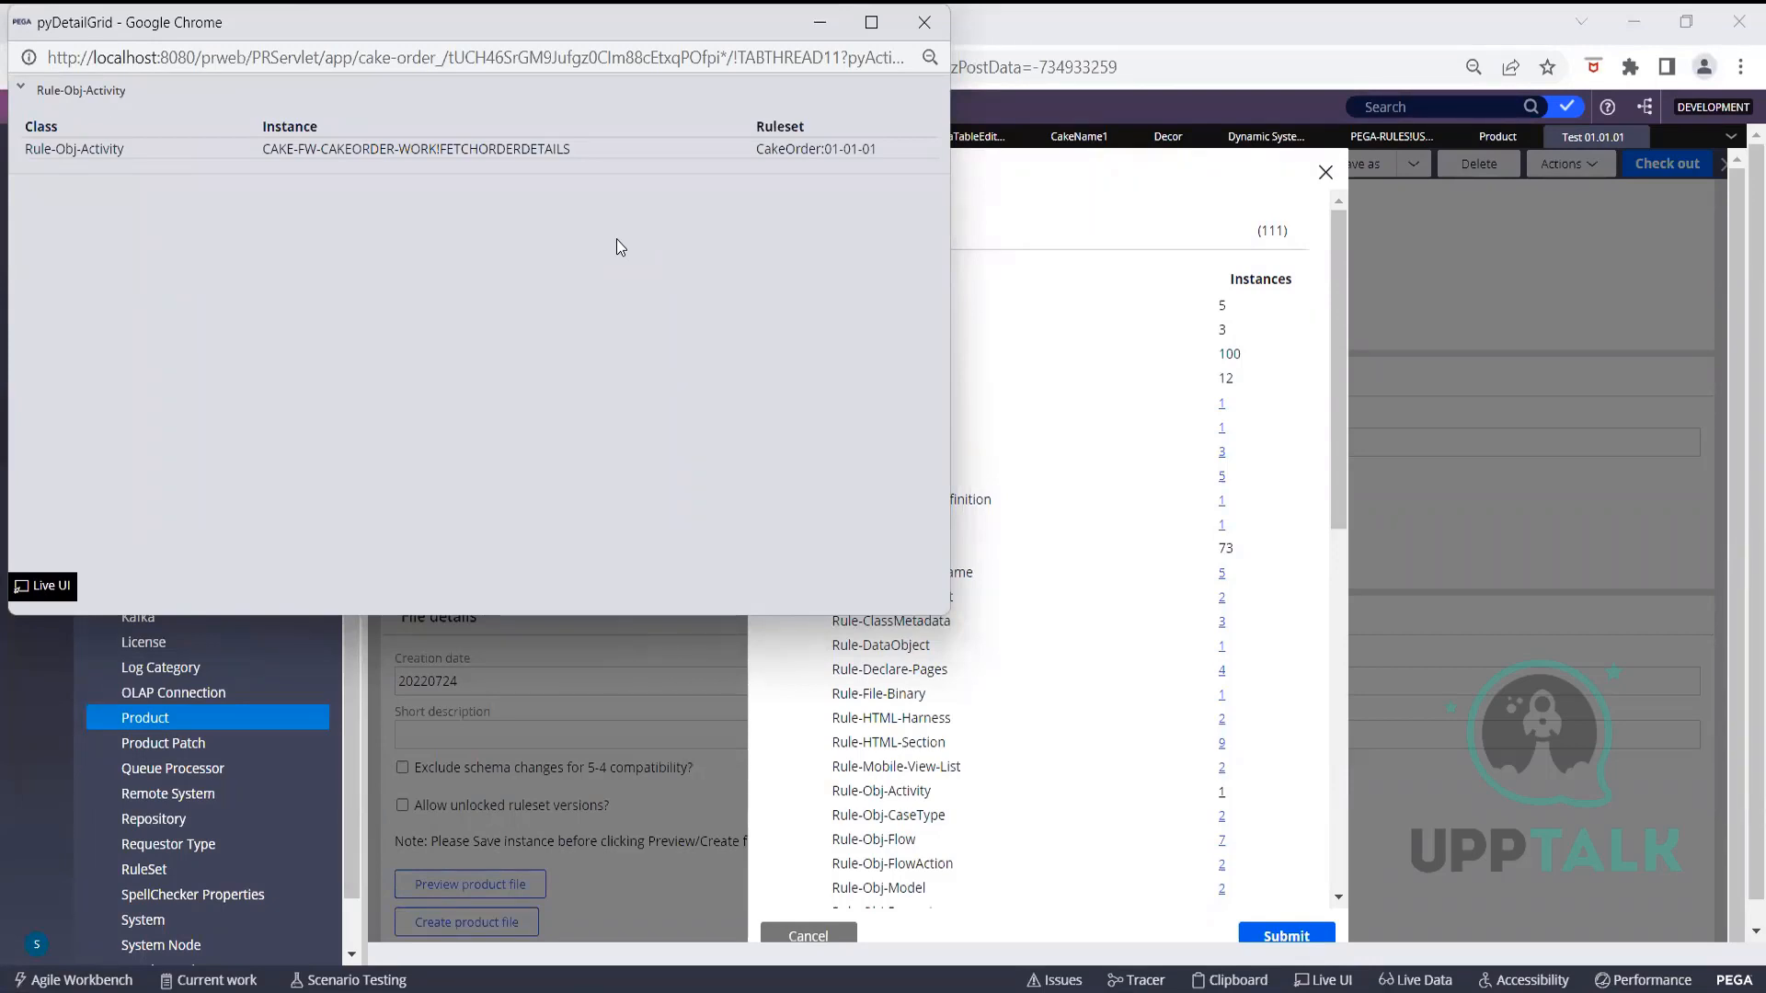
click(924, 22)
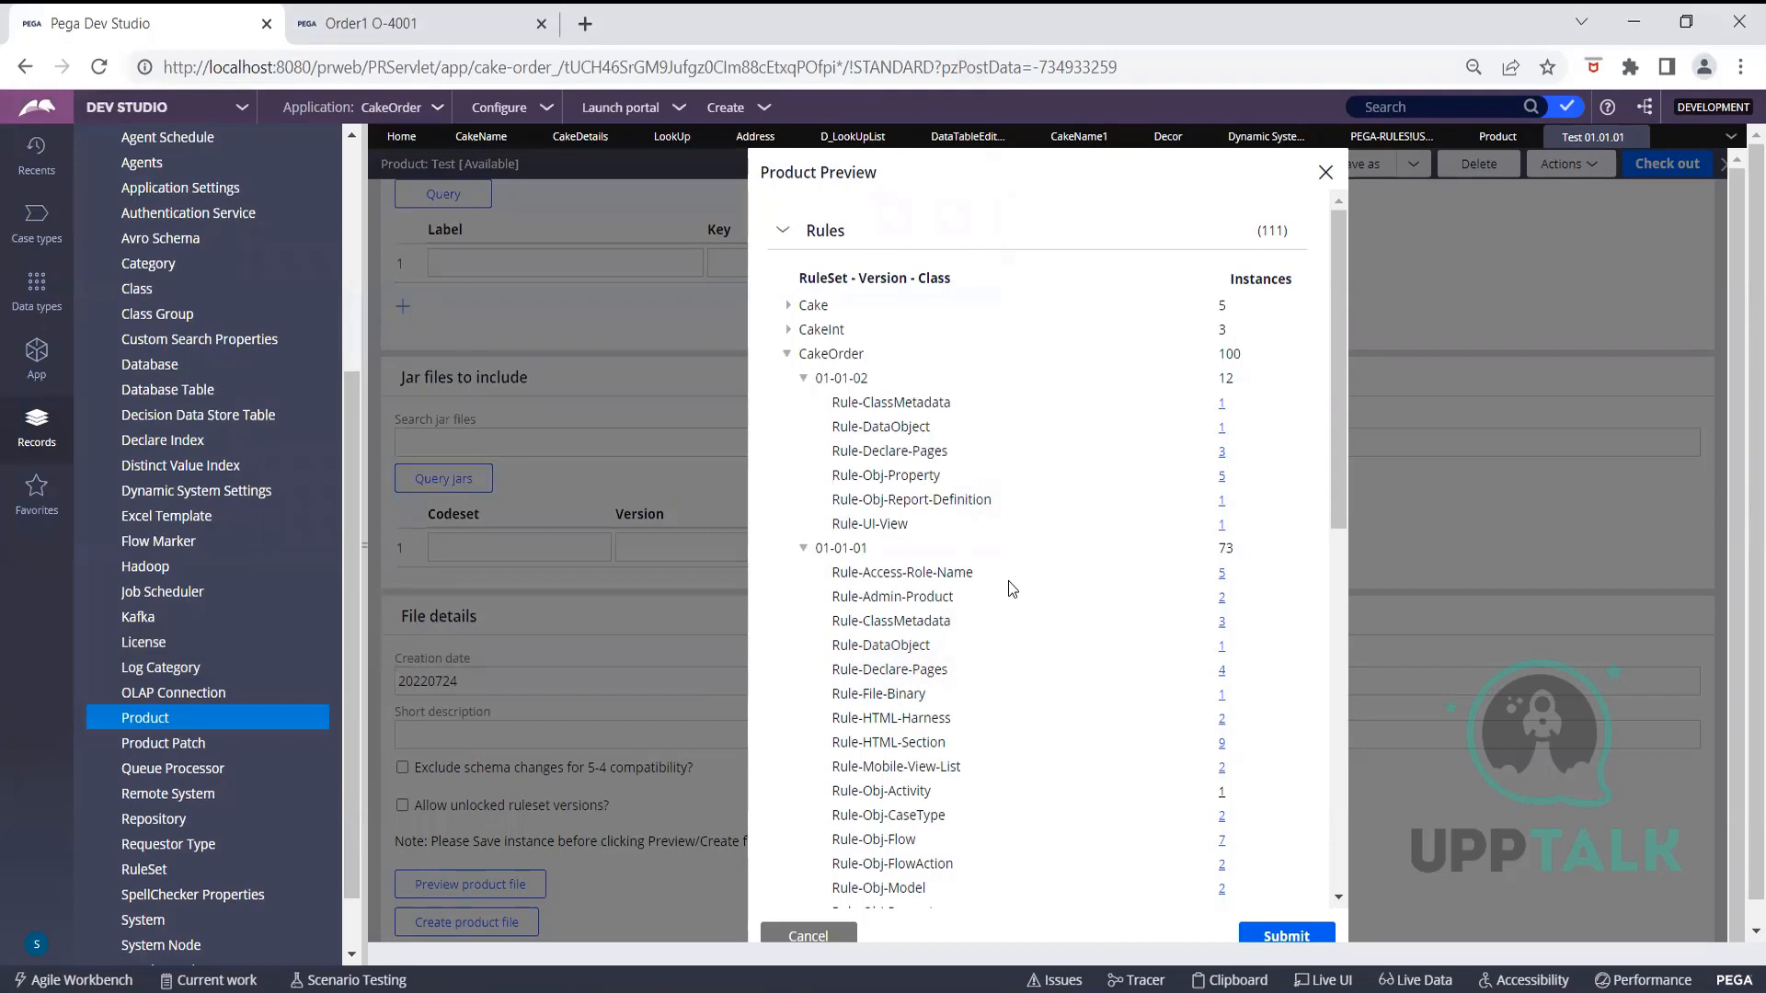
click(844, 935)
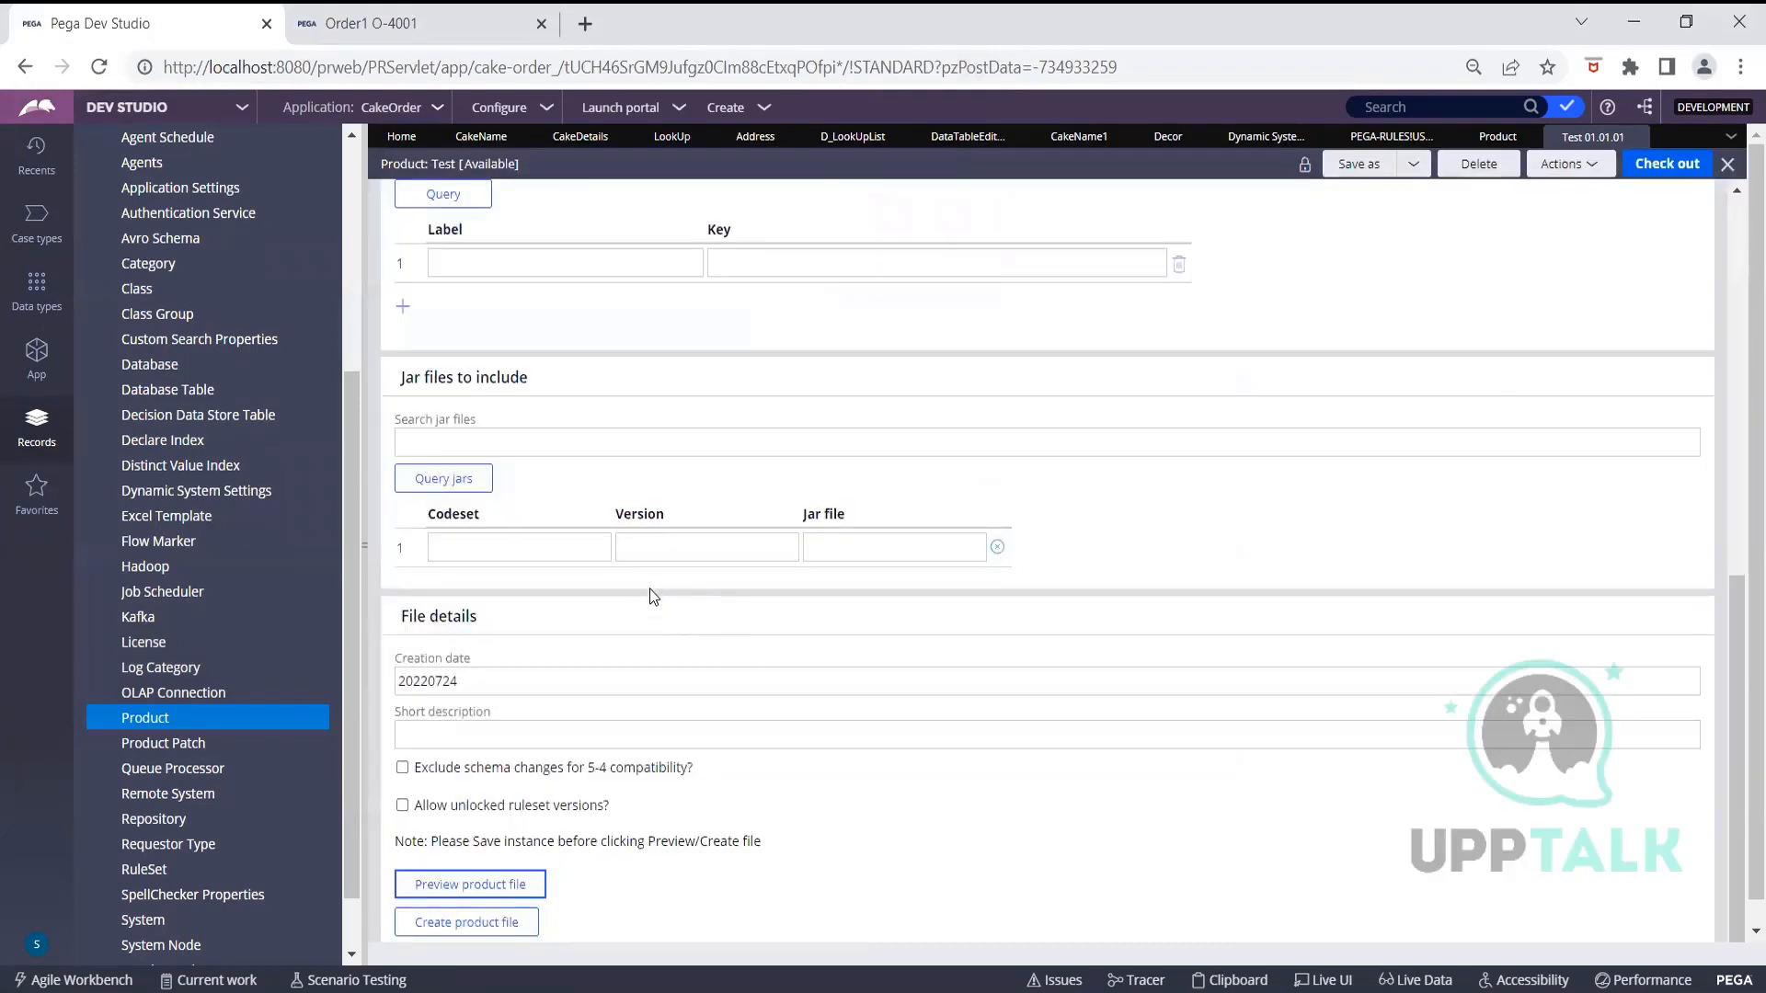
Check out the Test product and delete its CakeOrder 01.01.01 application entry
scroll(1492, 367, up, 4)
click(1672, 172)
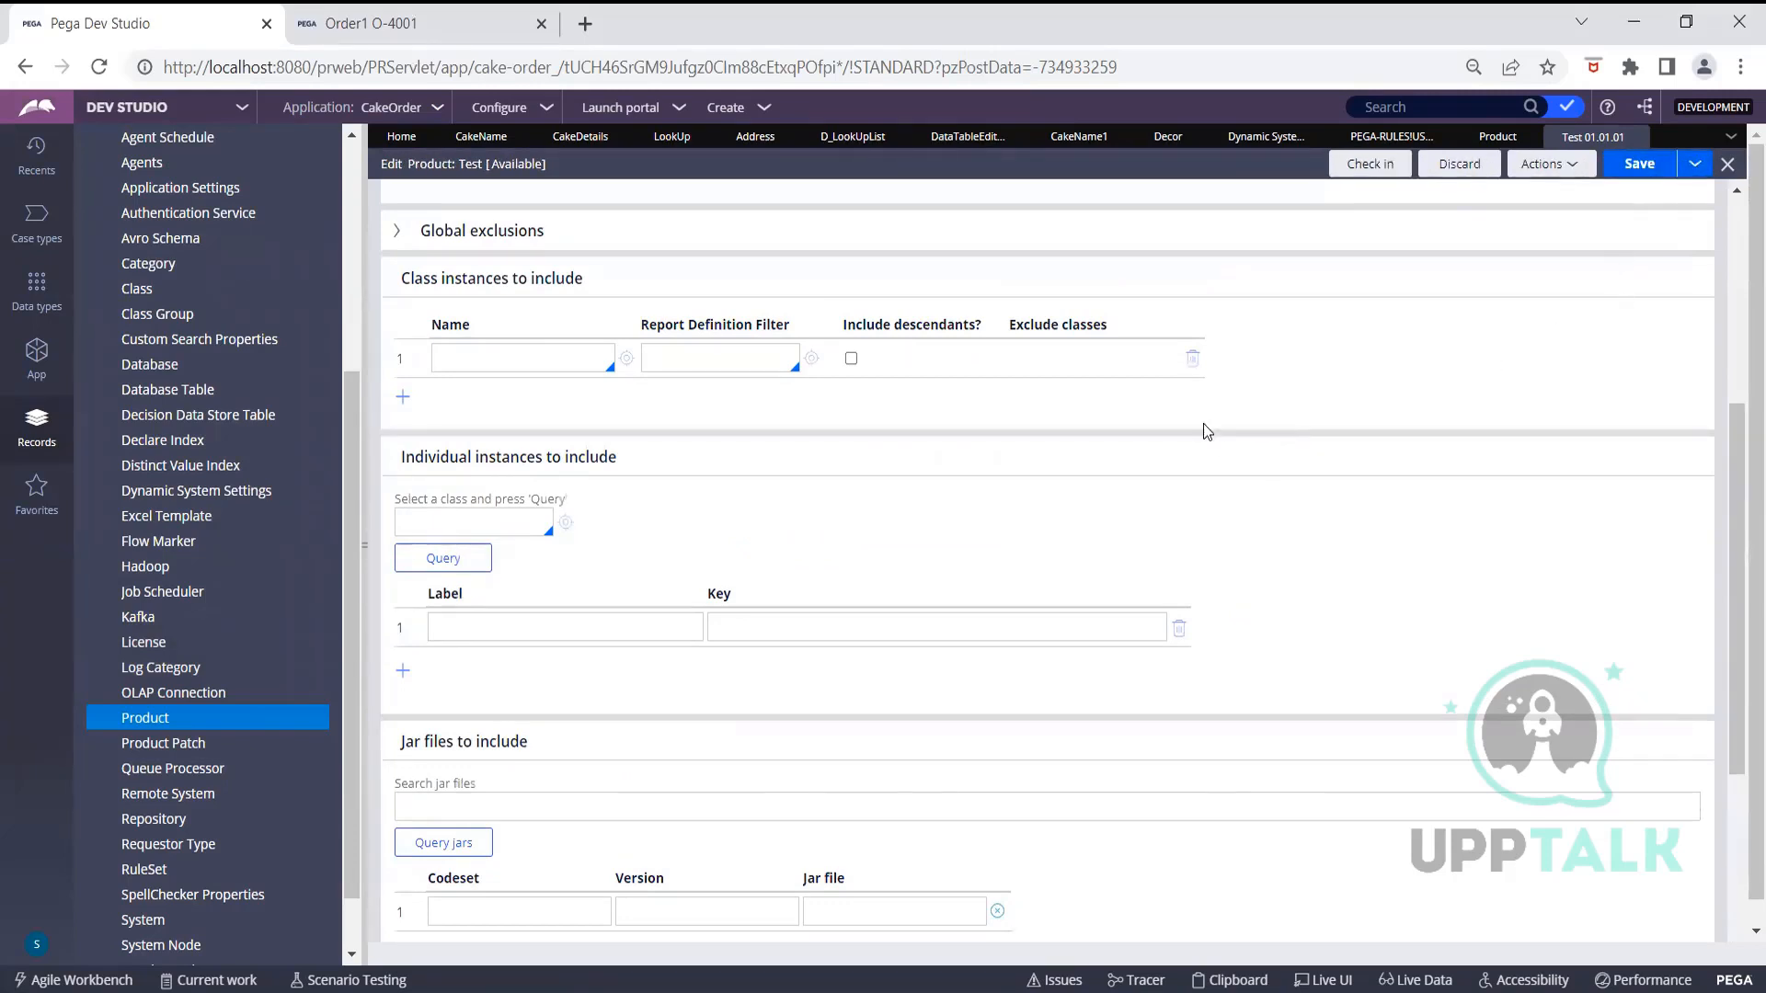
scroll(1203, 423, up, 5)
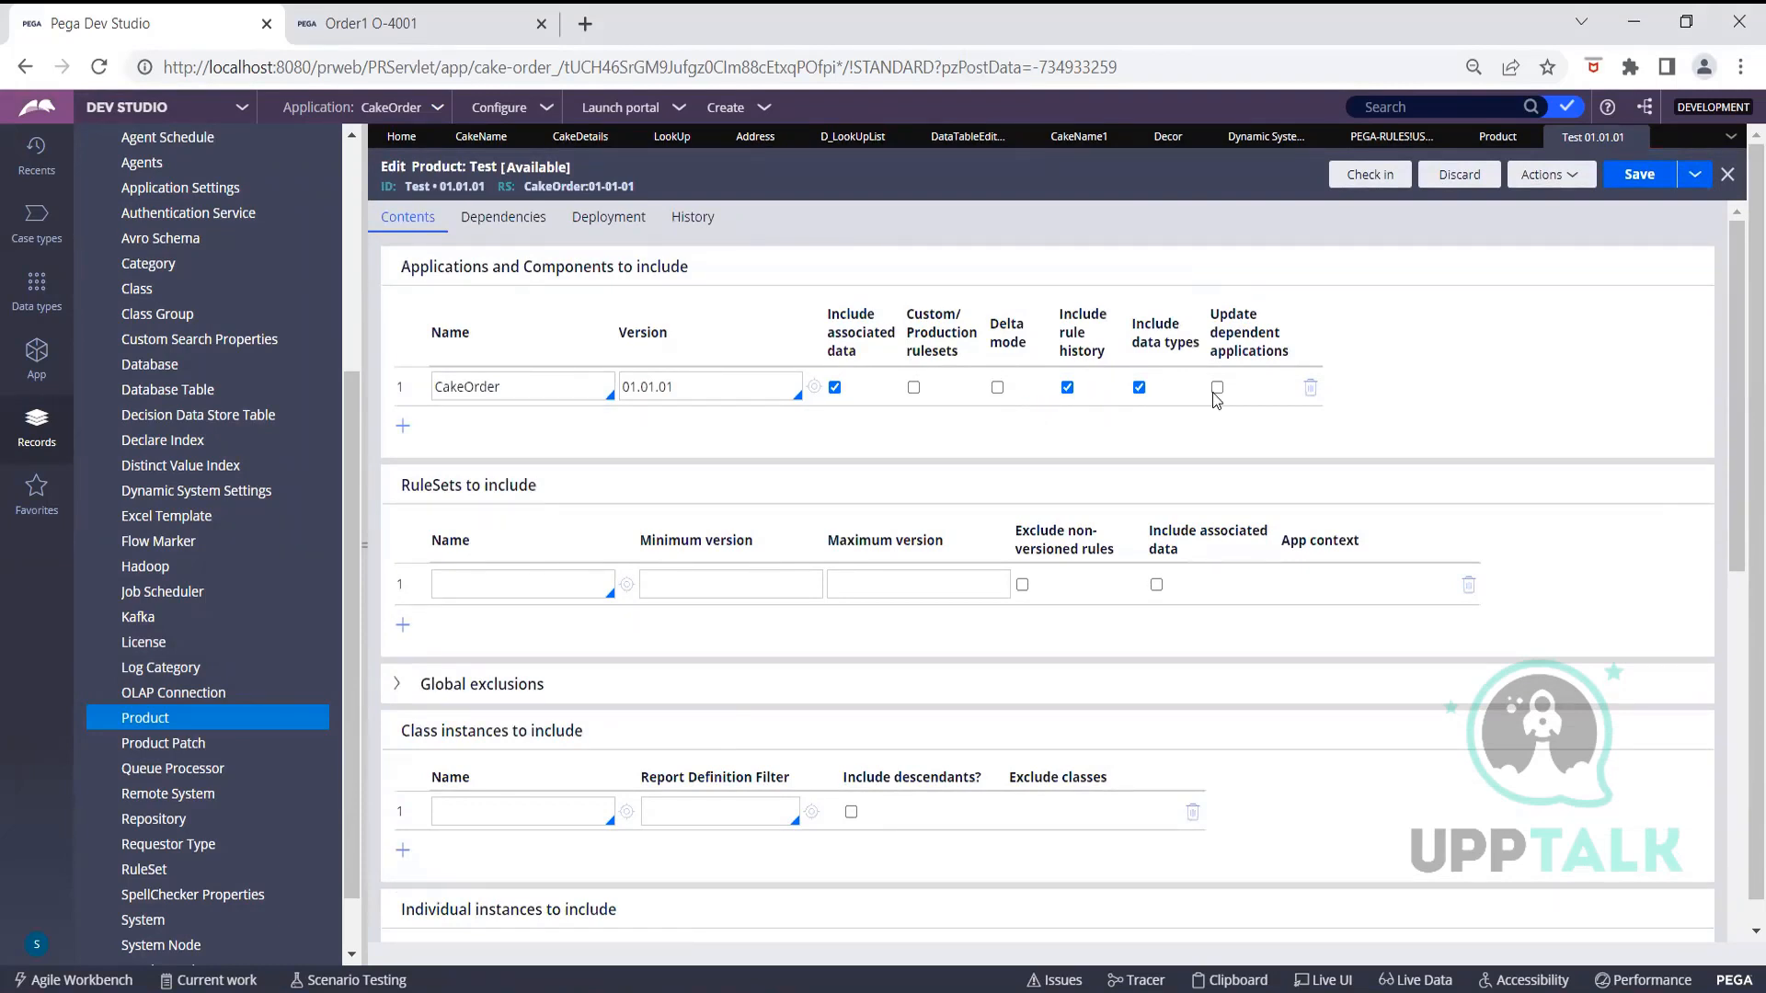
click(1310, 393)
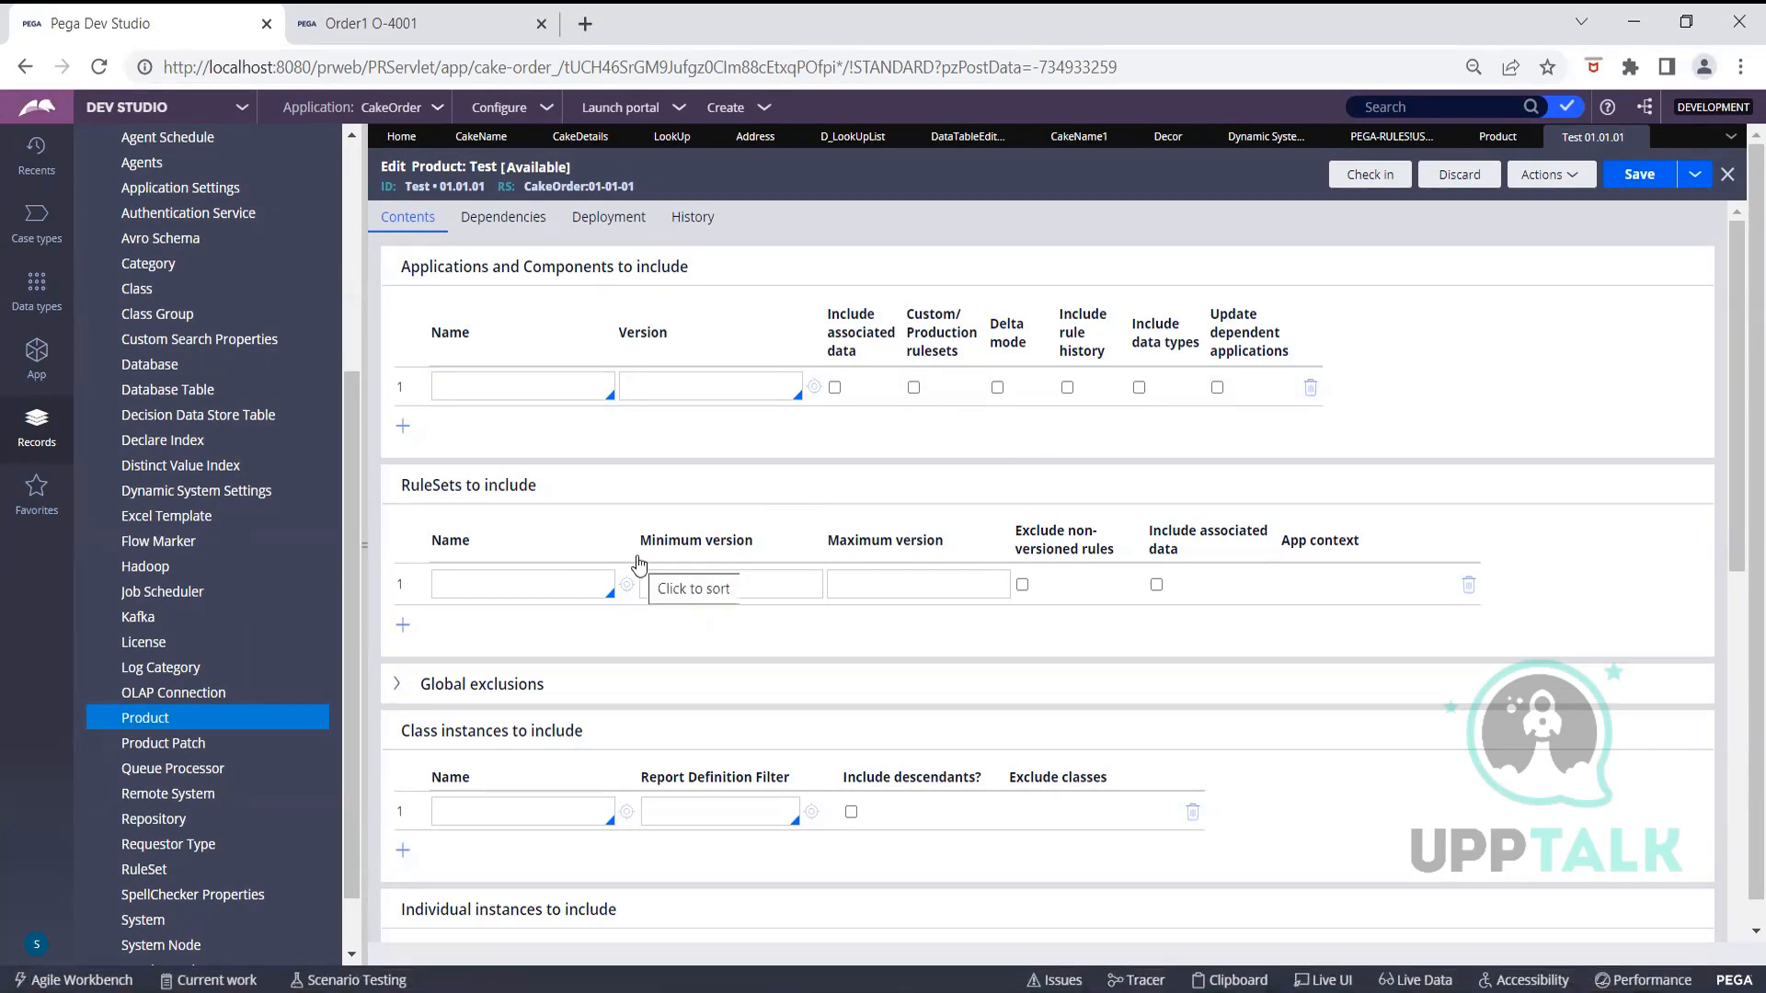
click(550, 586)
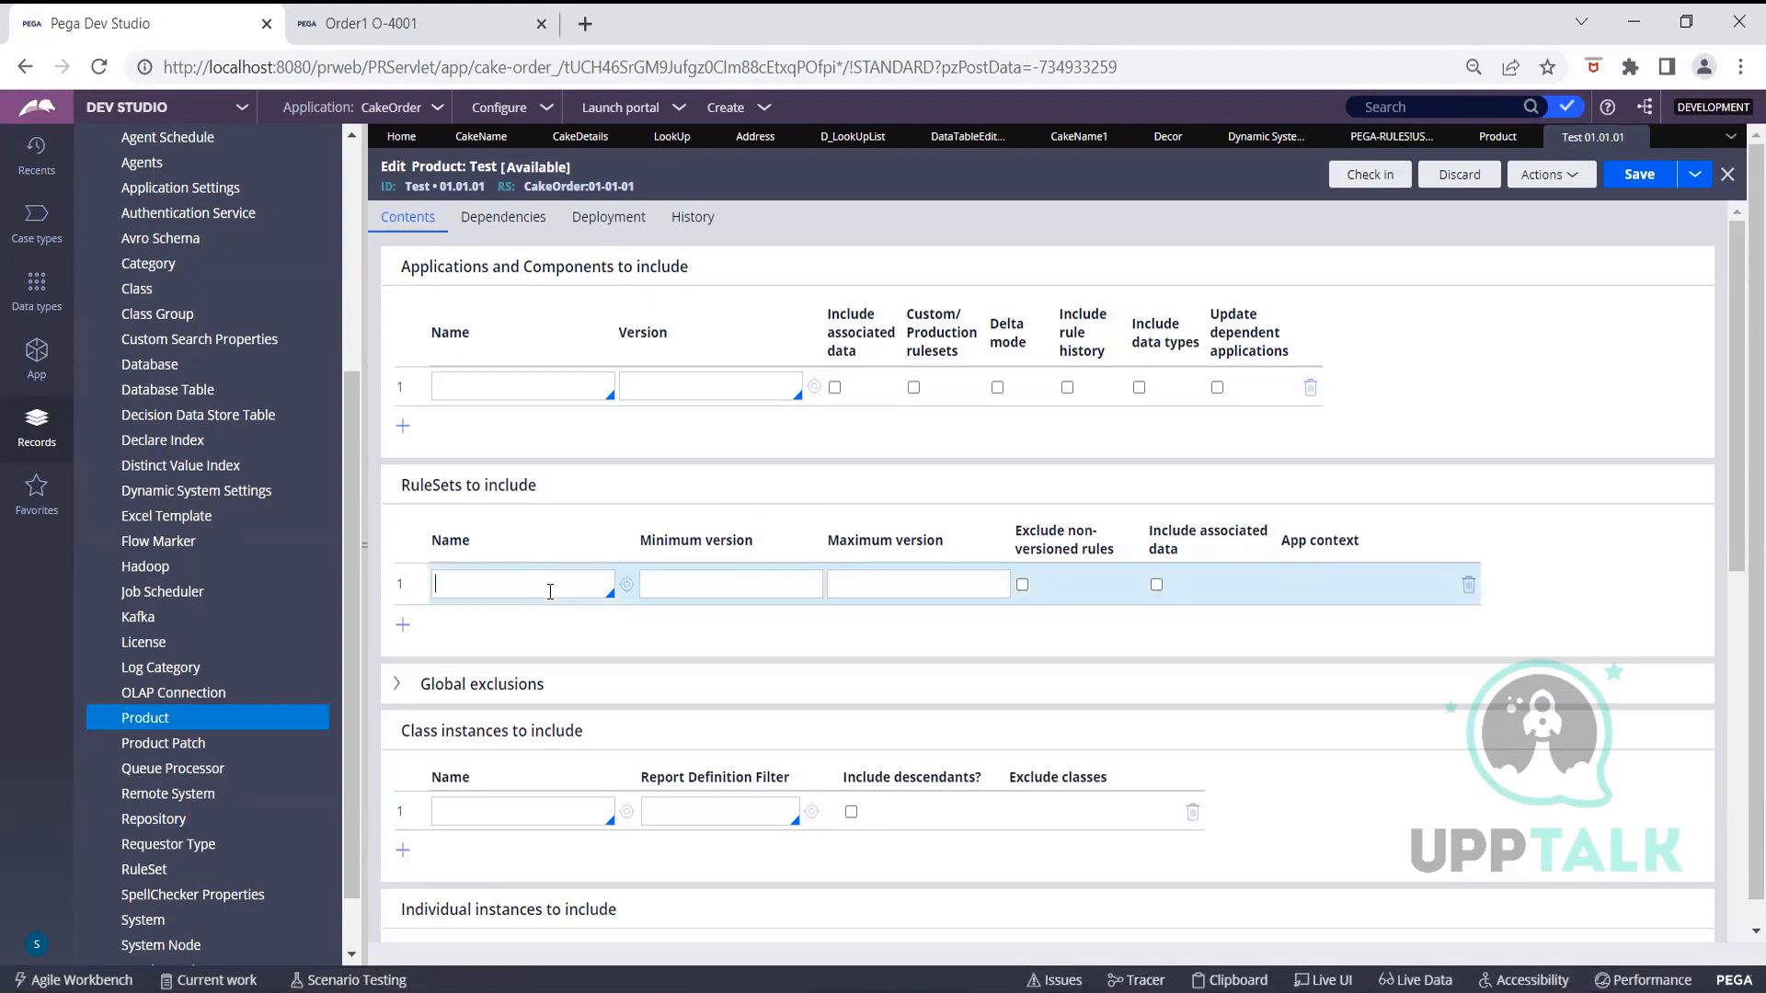
Include ruleset CakeOrder 01-01-02 with CakeOrder 01.01.01 app context, excluding non-versioned rules
click(550, 591)
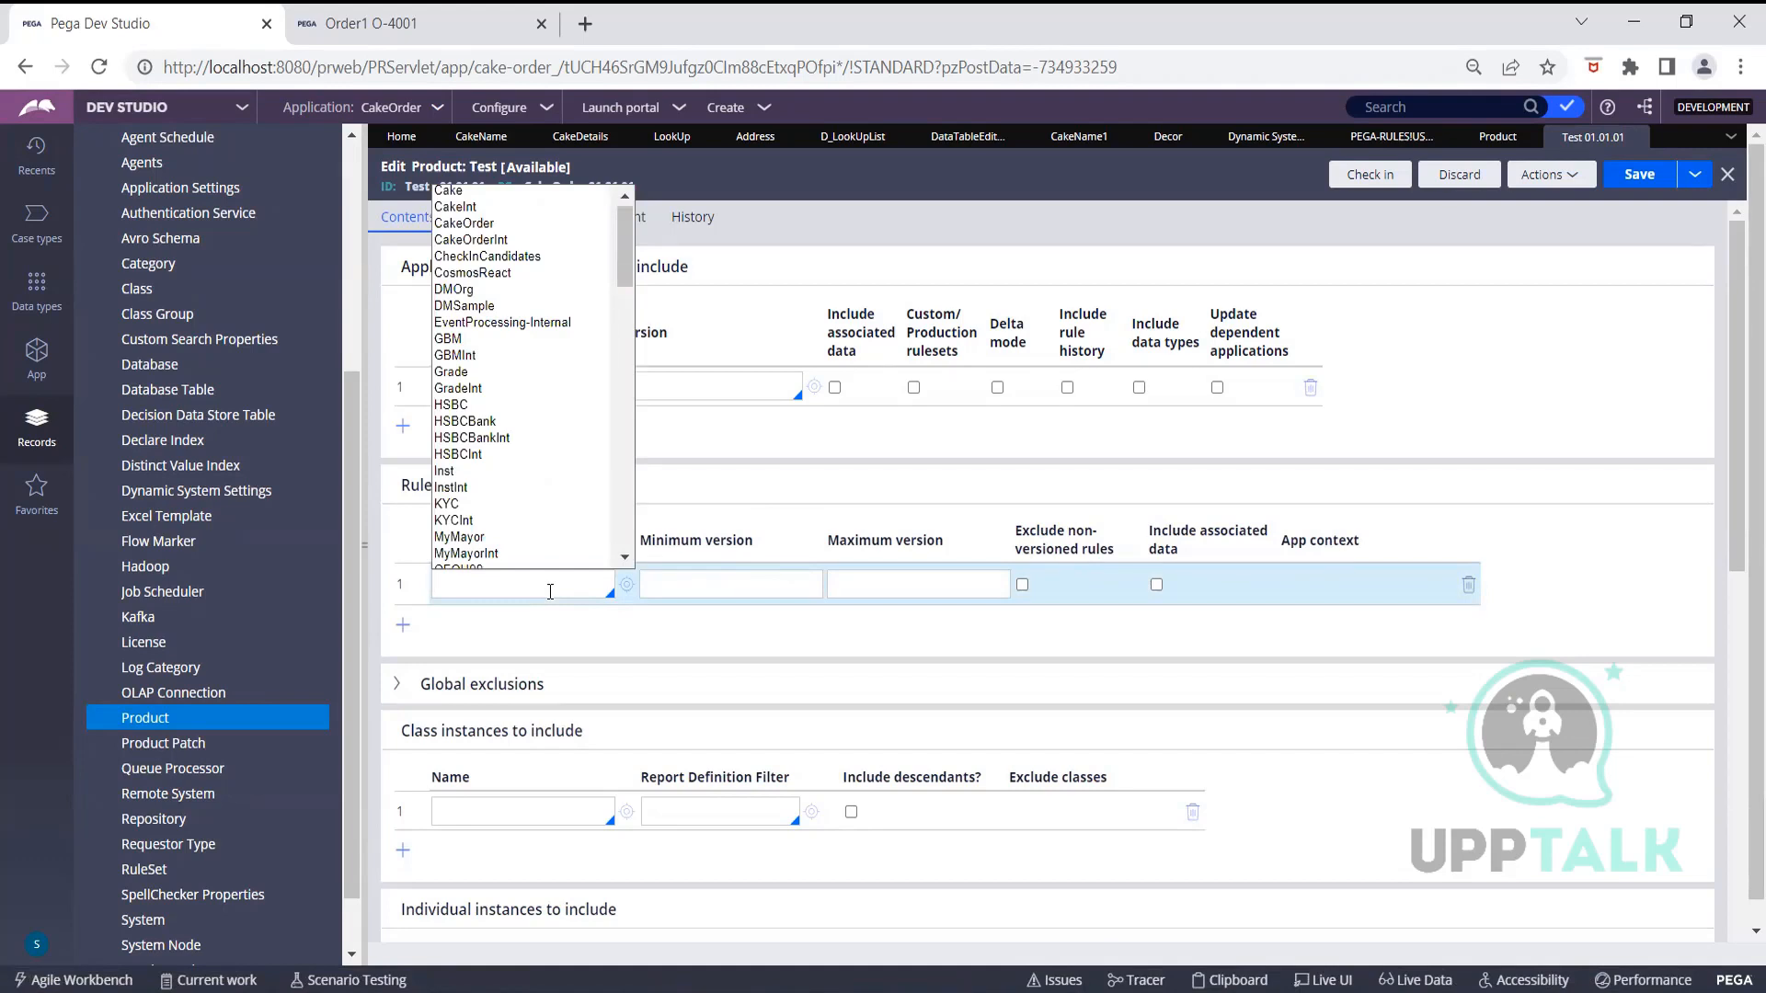
click(479, 223)
click(700, 596)
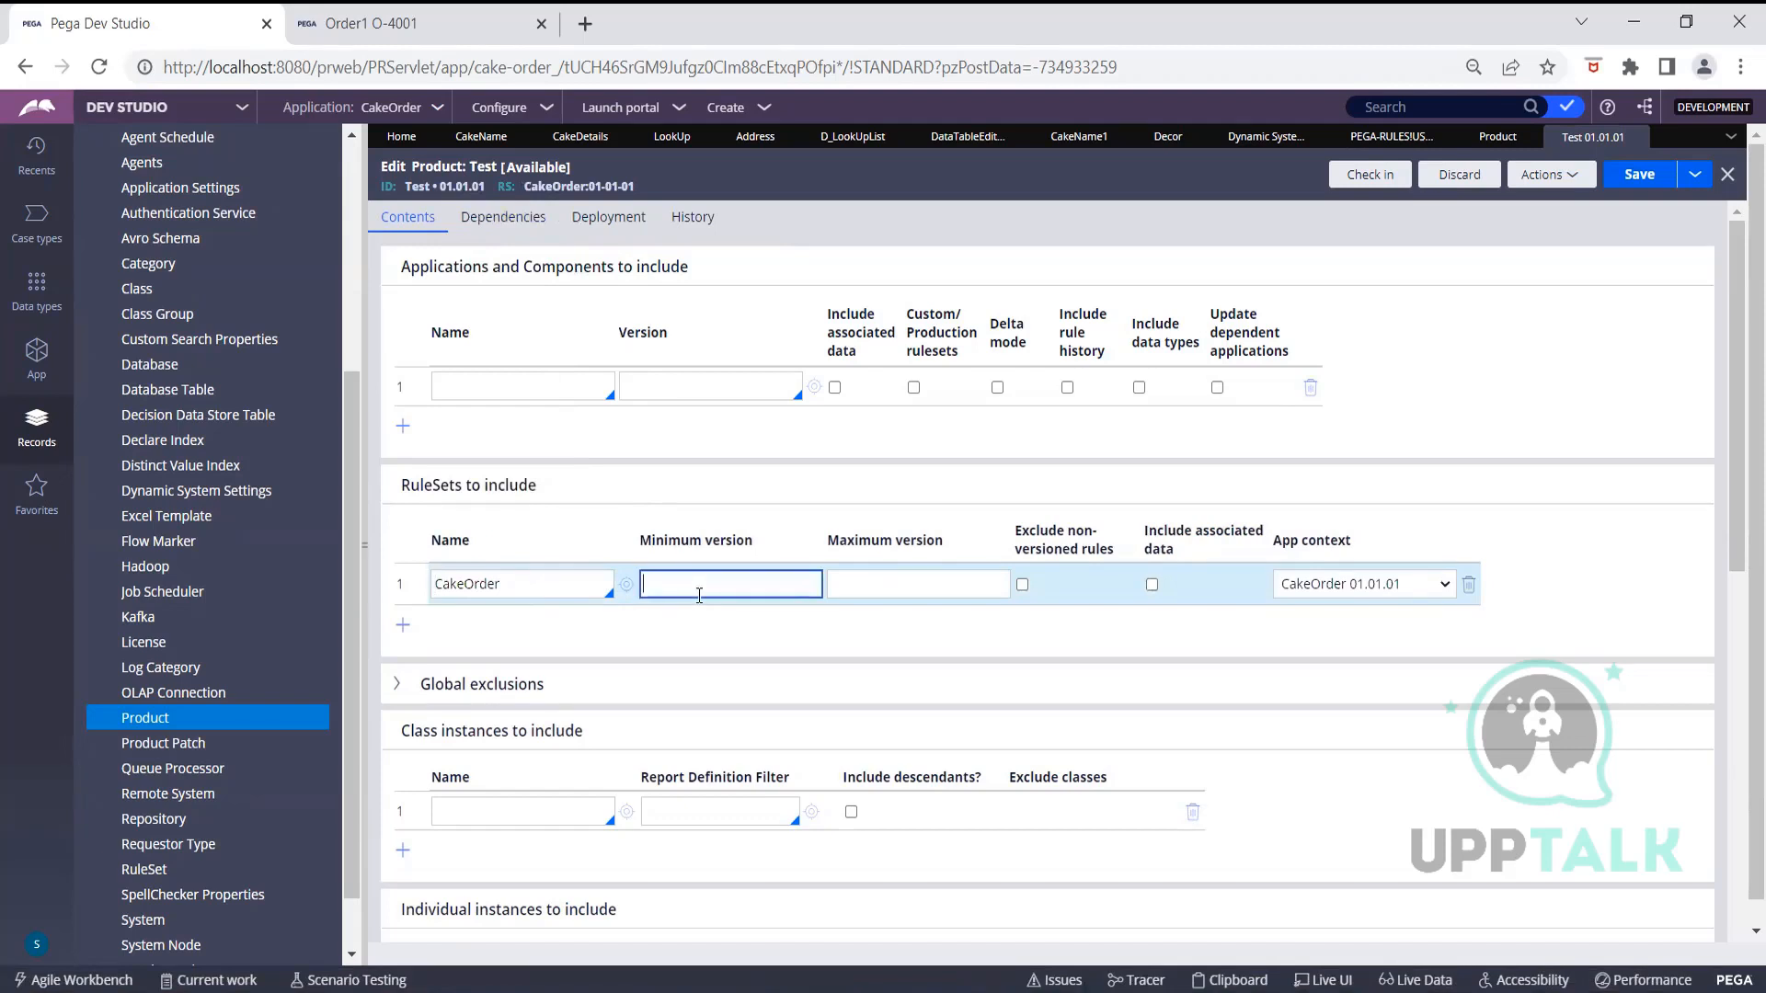
text(01-01-02)
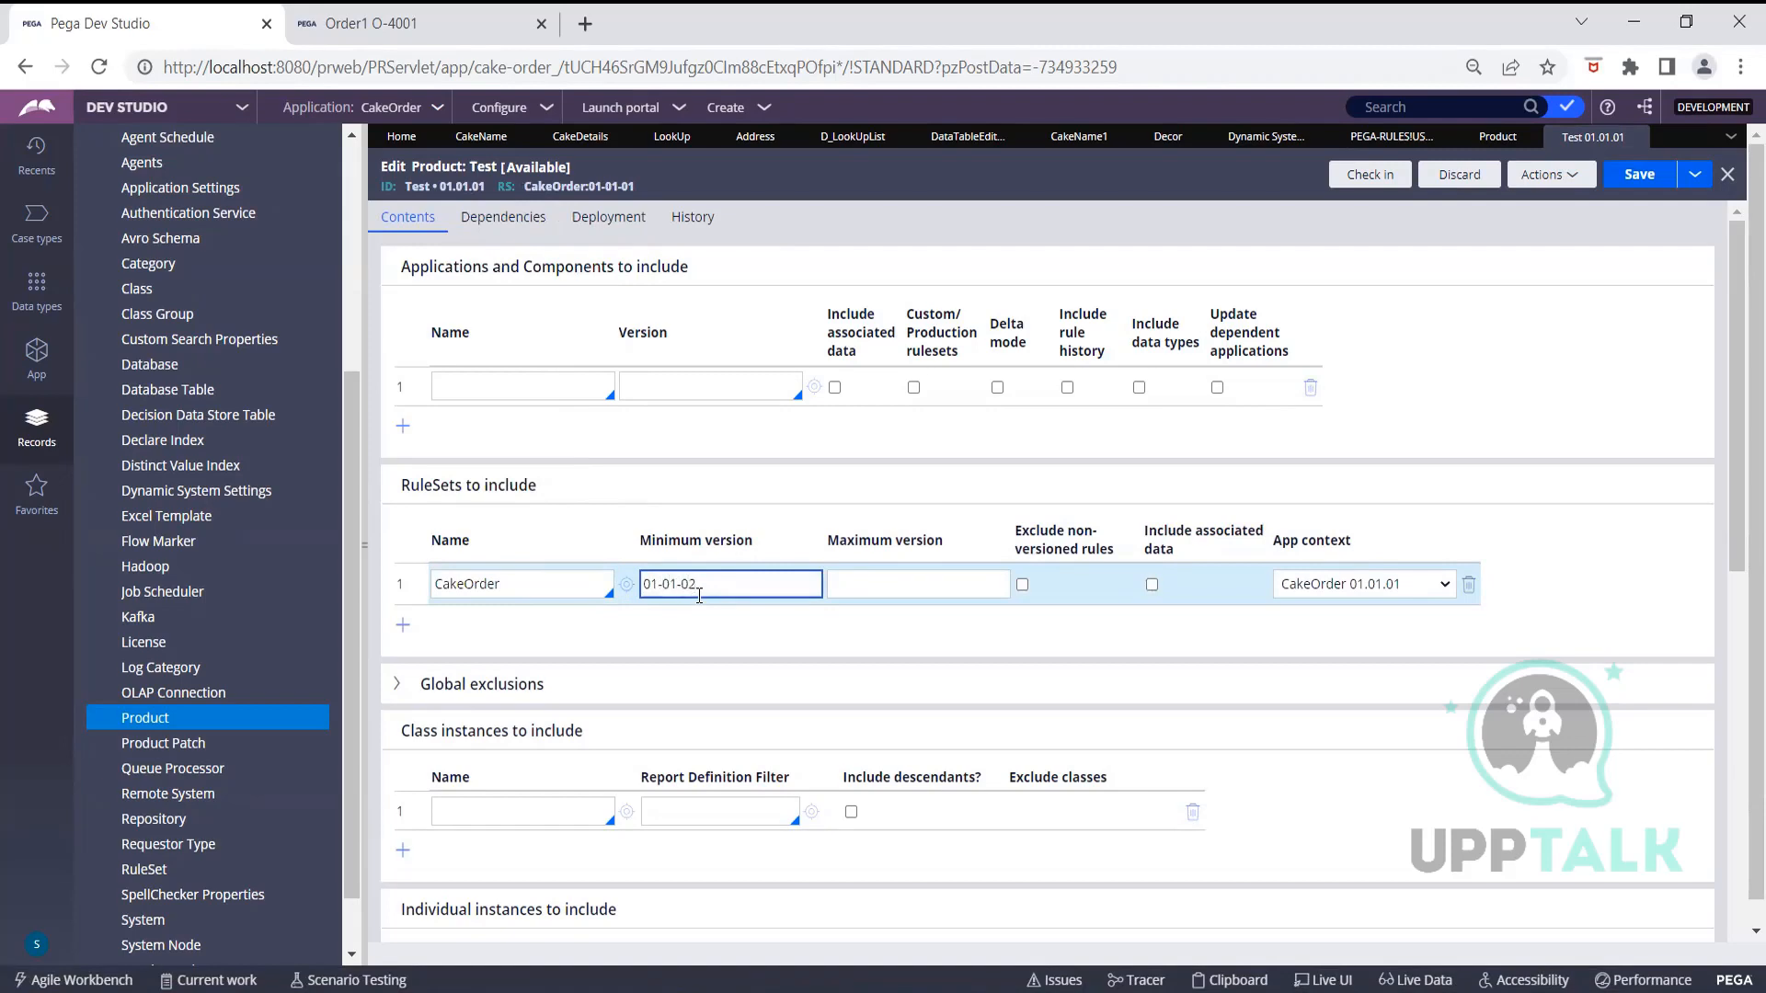
click(938, 586)
text(01-01-02)
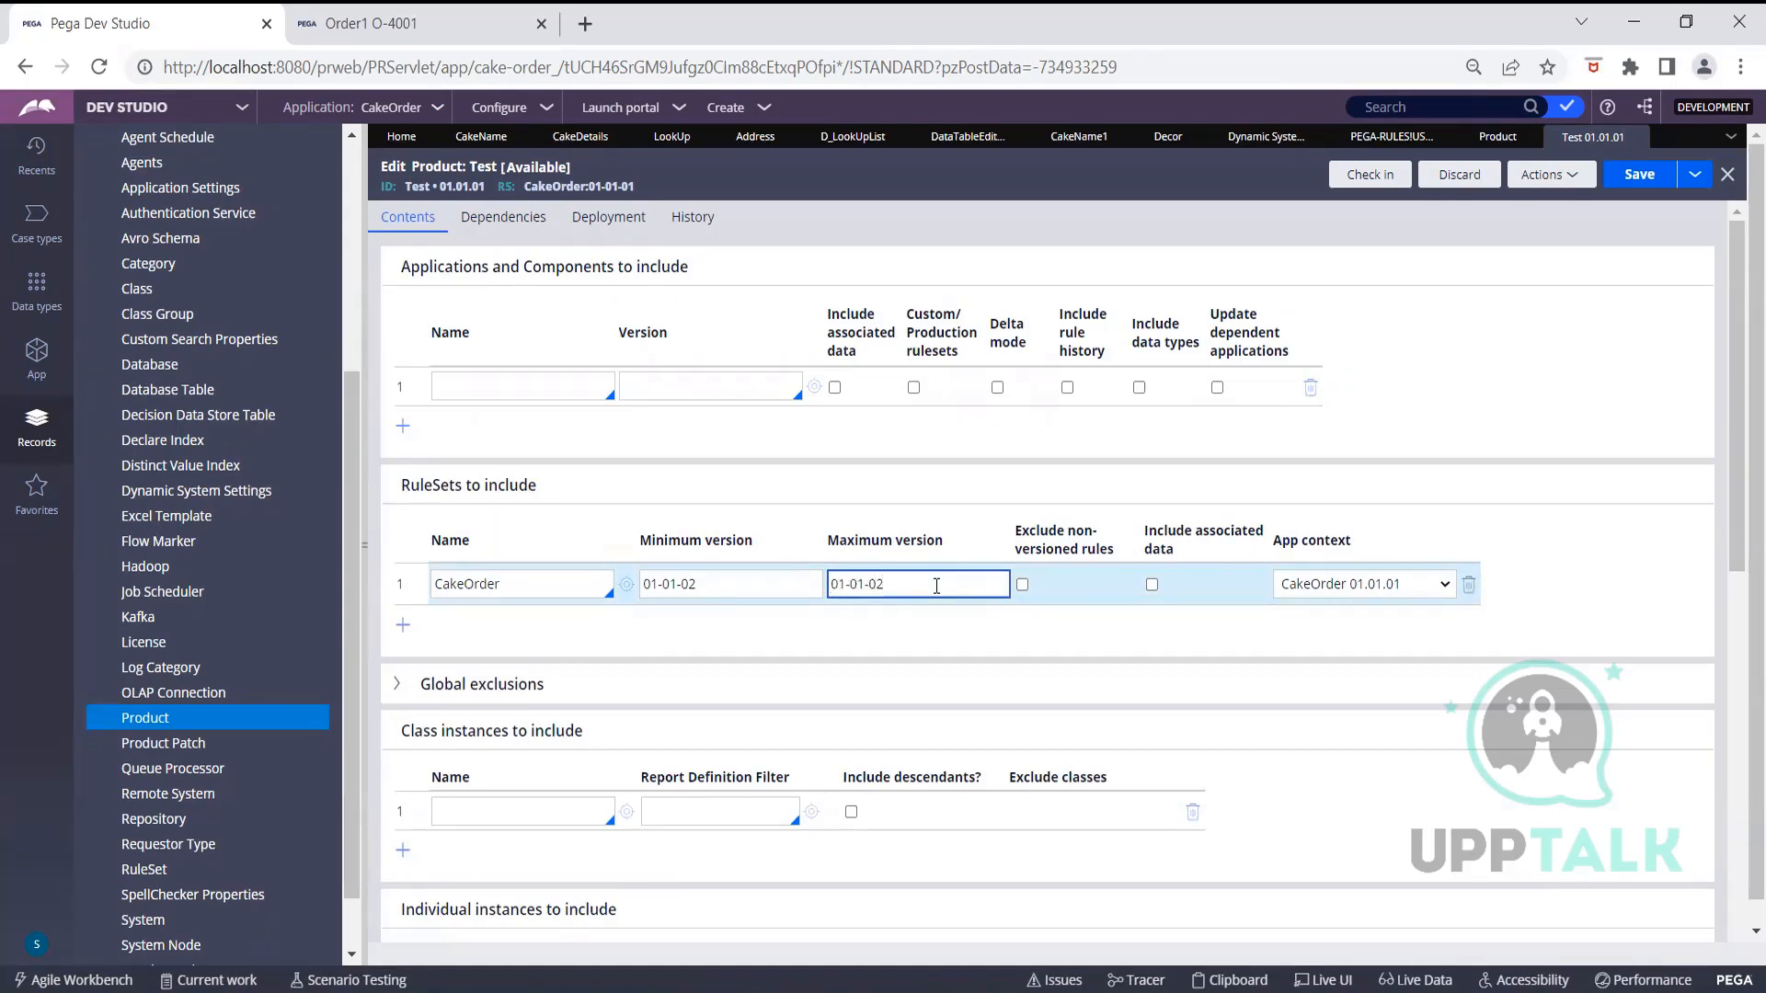
click(1349, 586)
click(1350, 586)
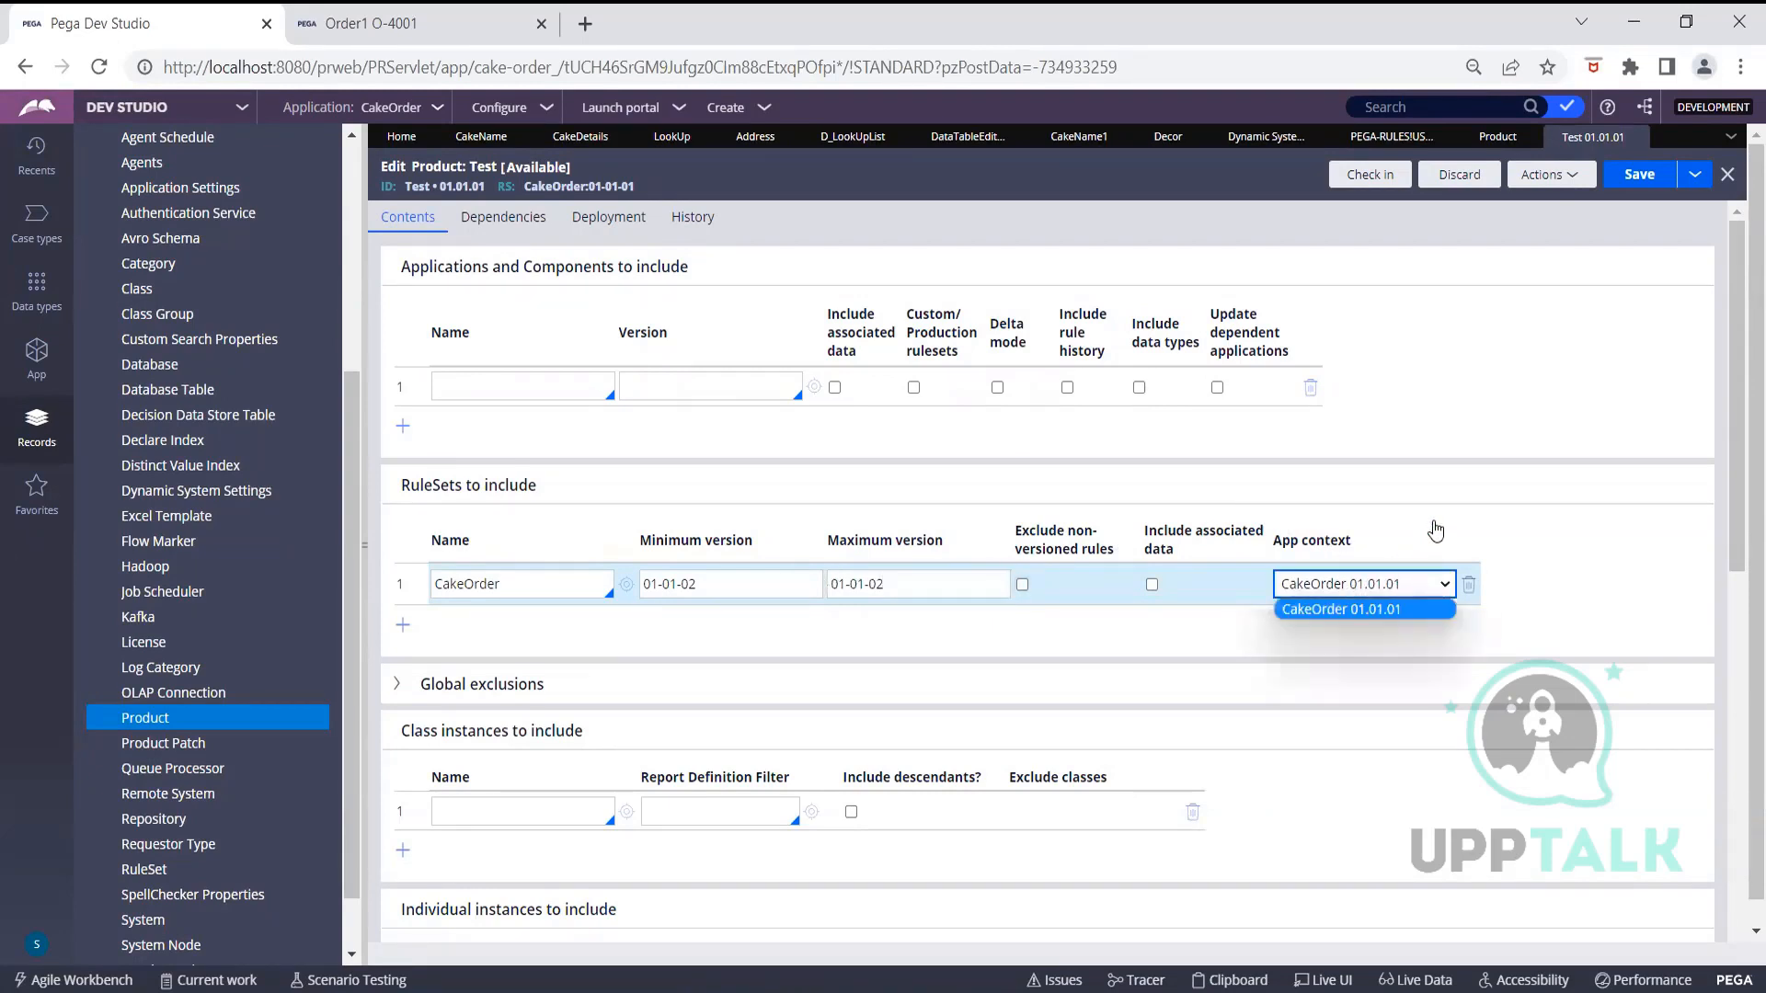
click(1604, 558)
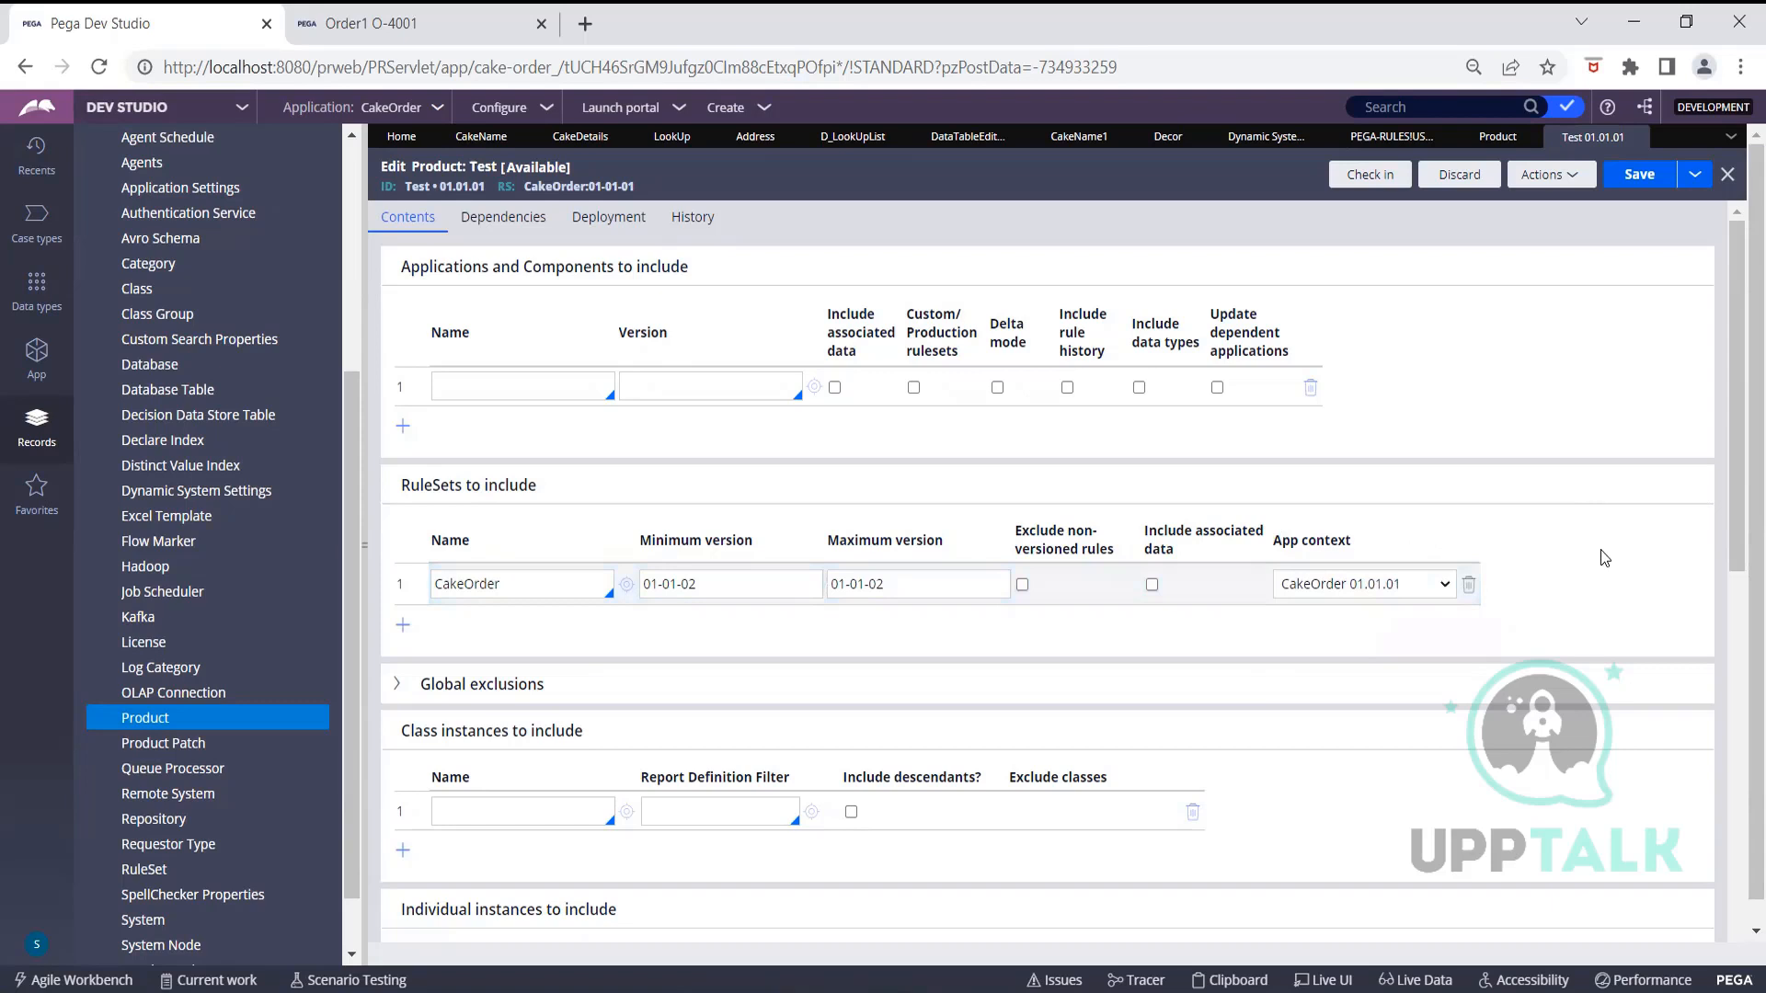
click(1023, 586)
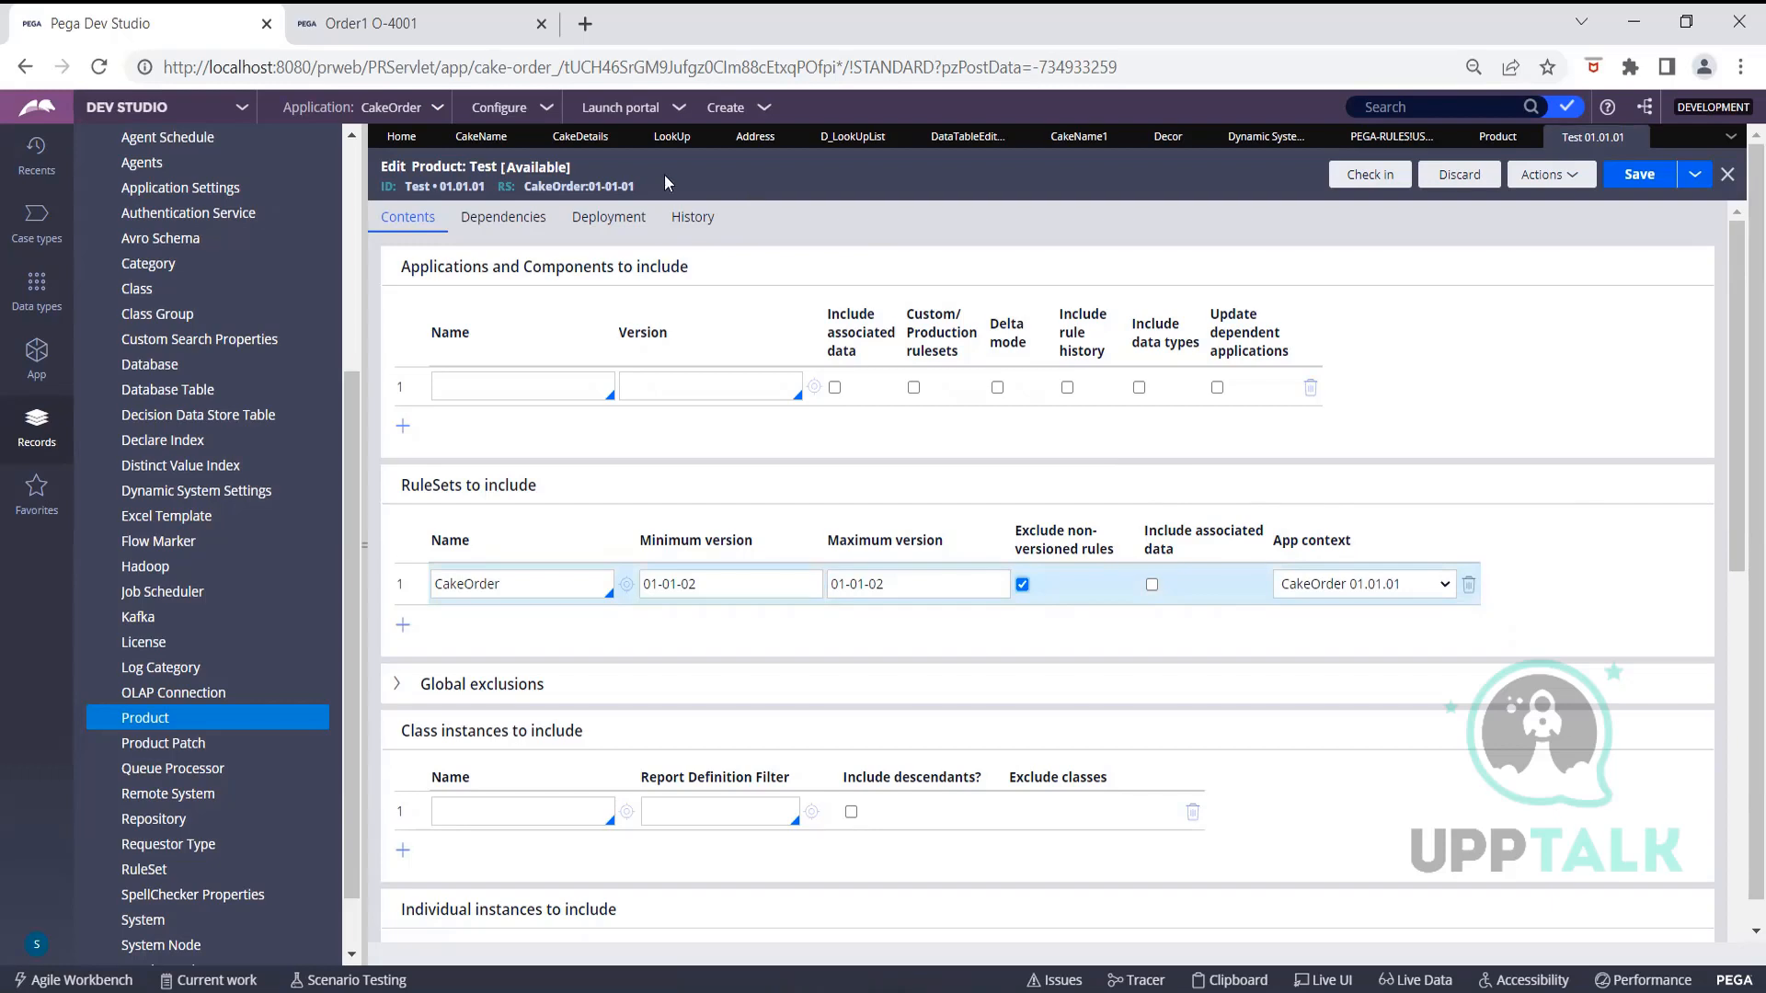
click(658, 144)
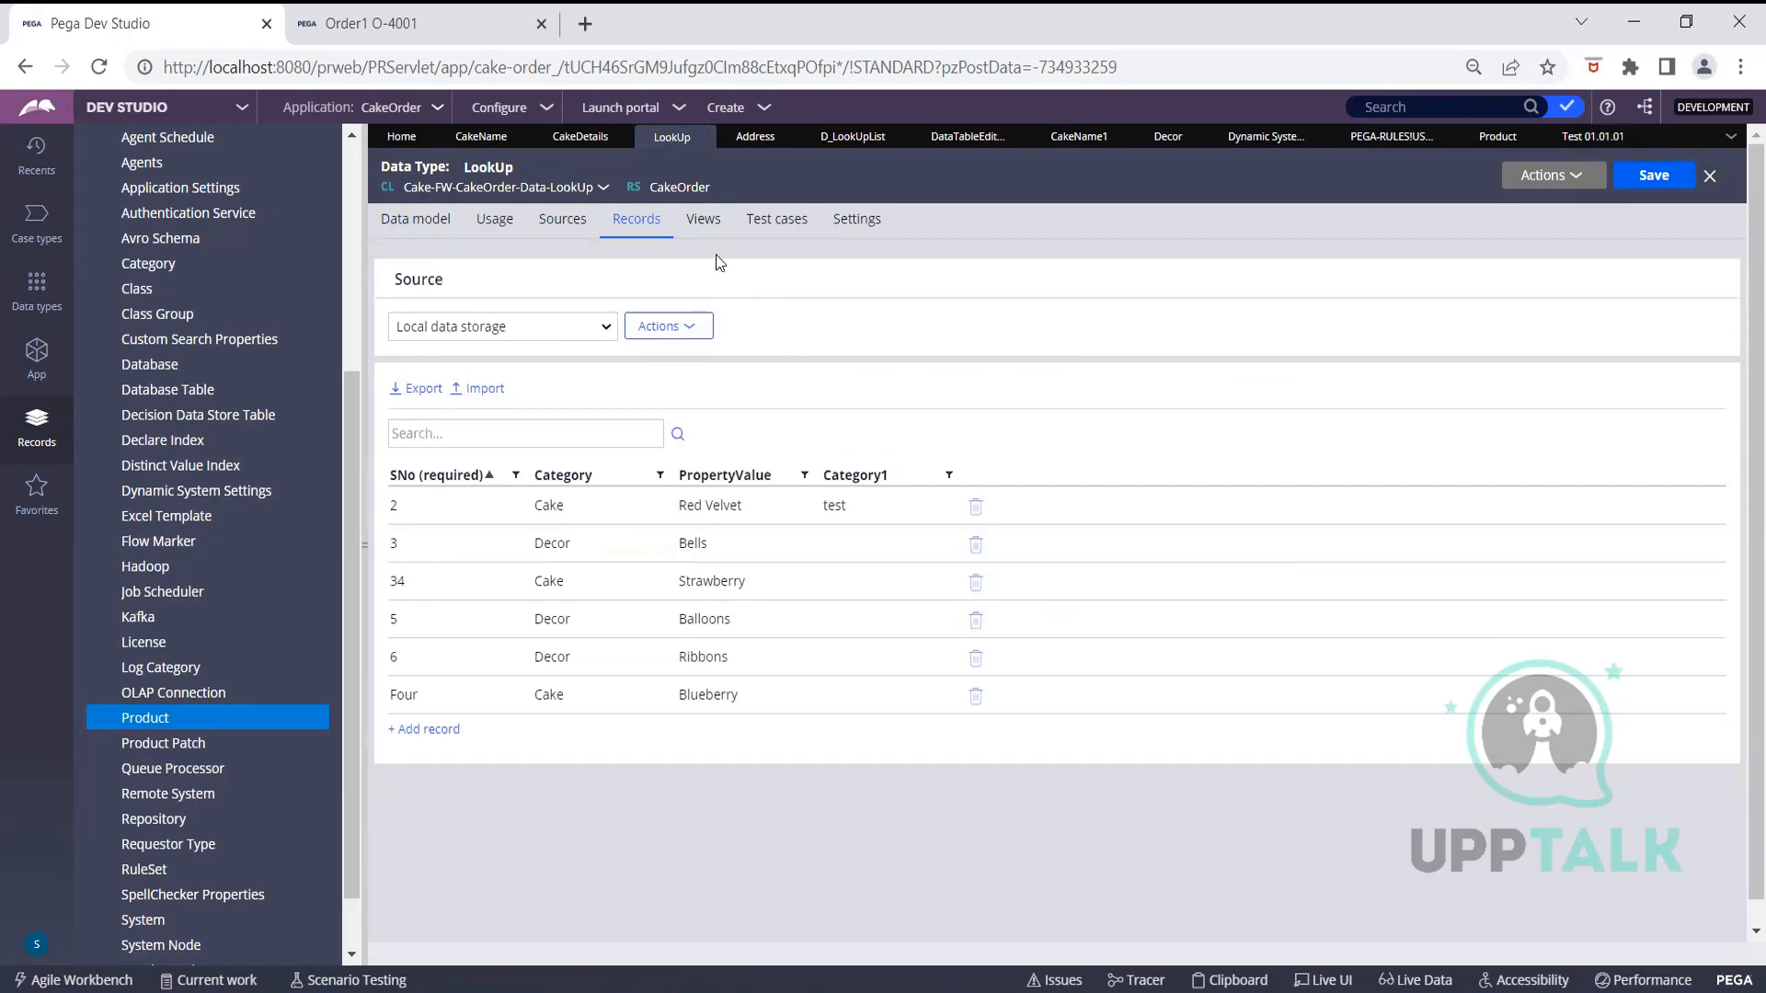
Glance at the CakeDetails section, then return to the Test 01.01.01 product rule
click(583, 139)
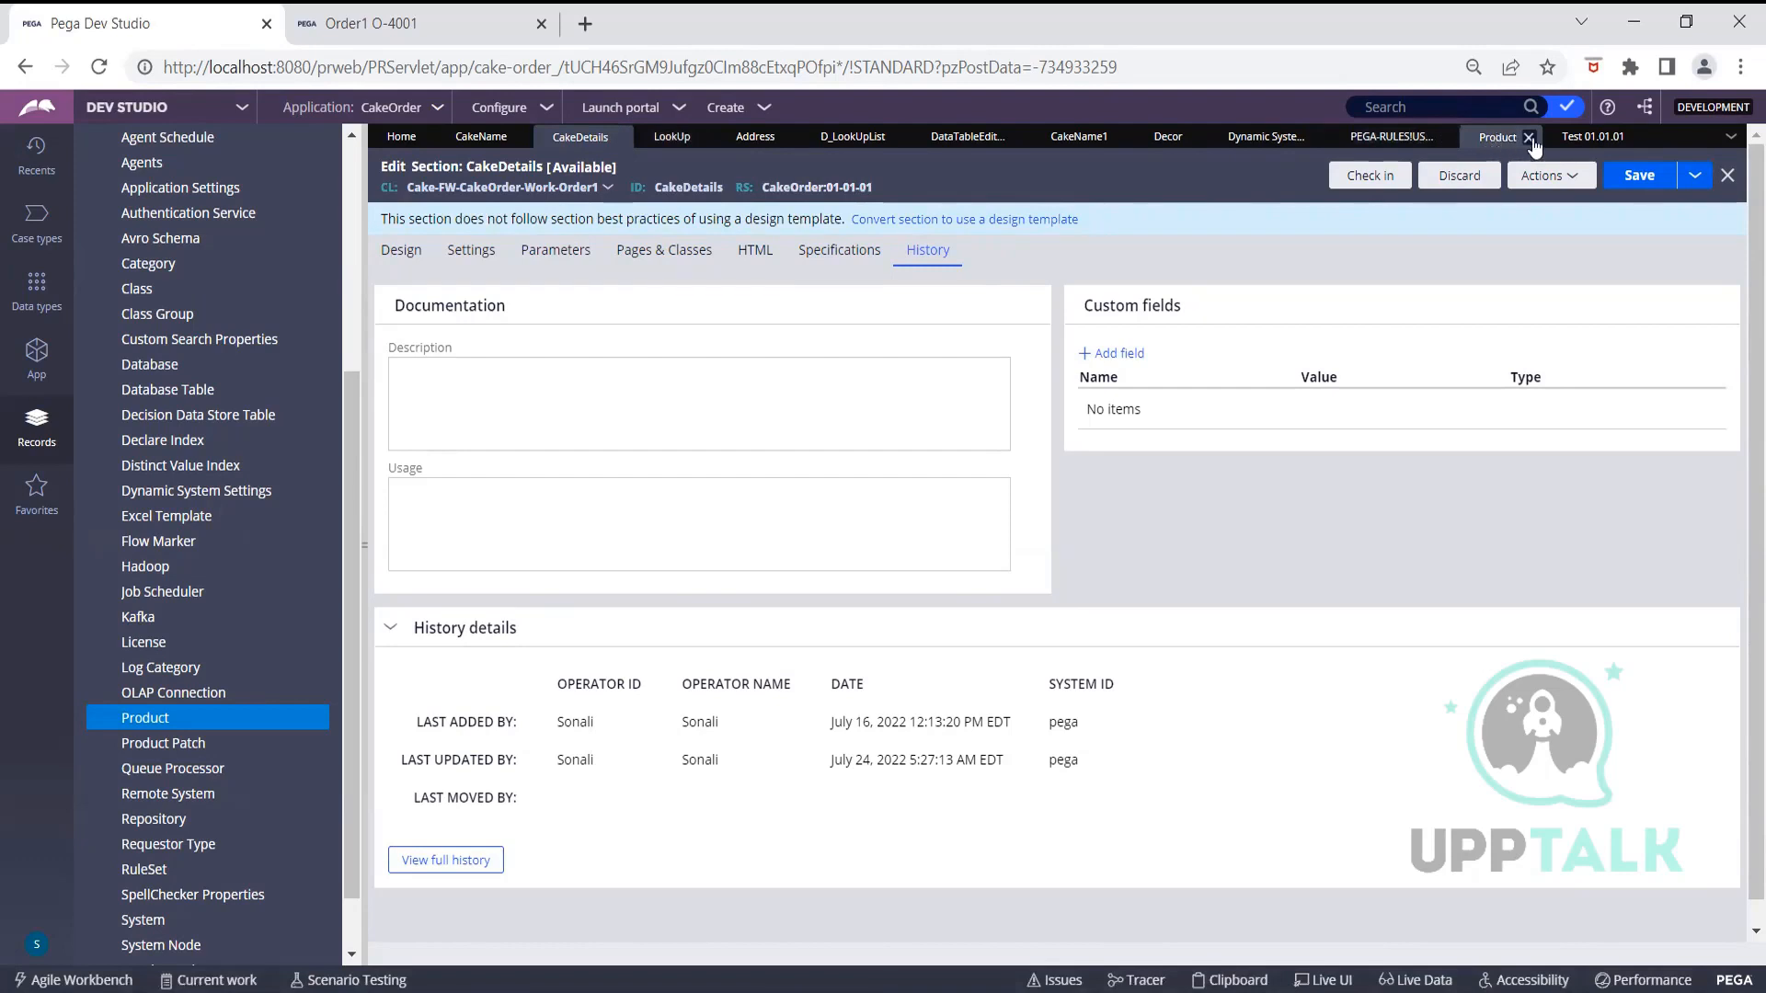
click(1592, 137)
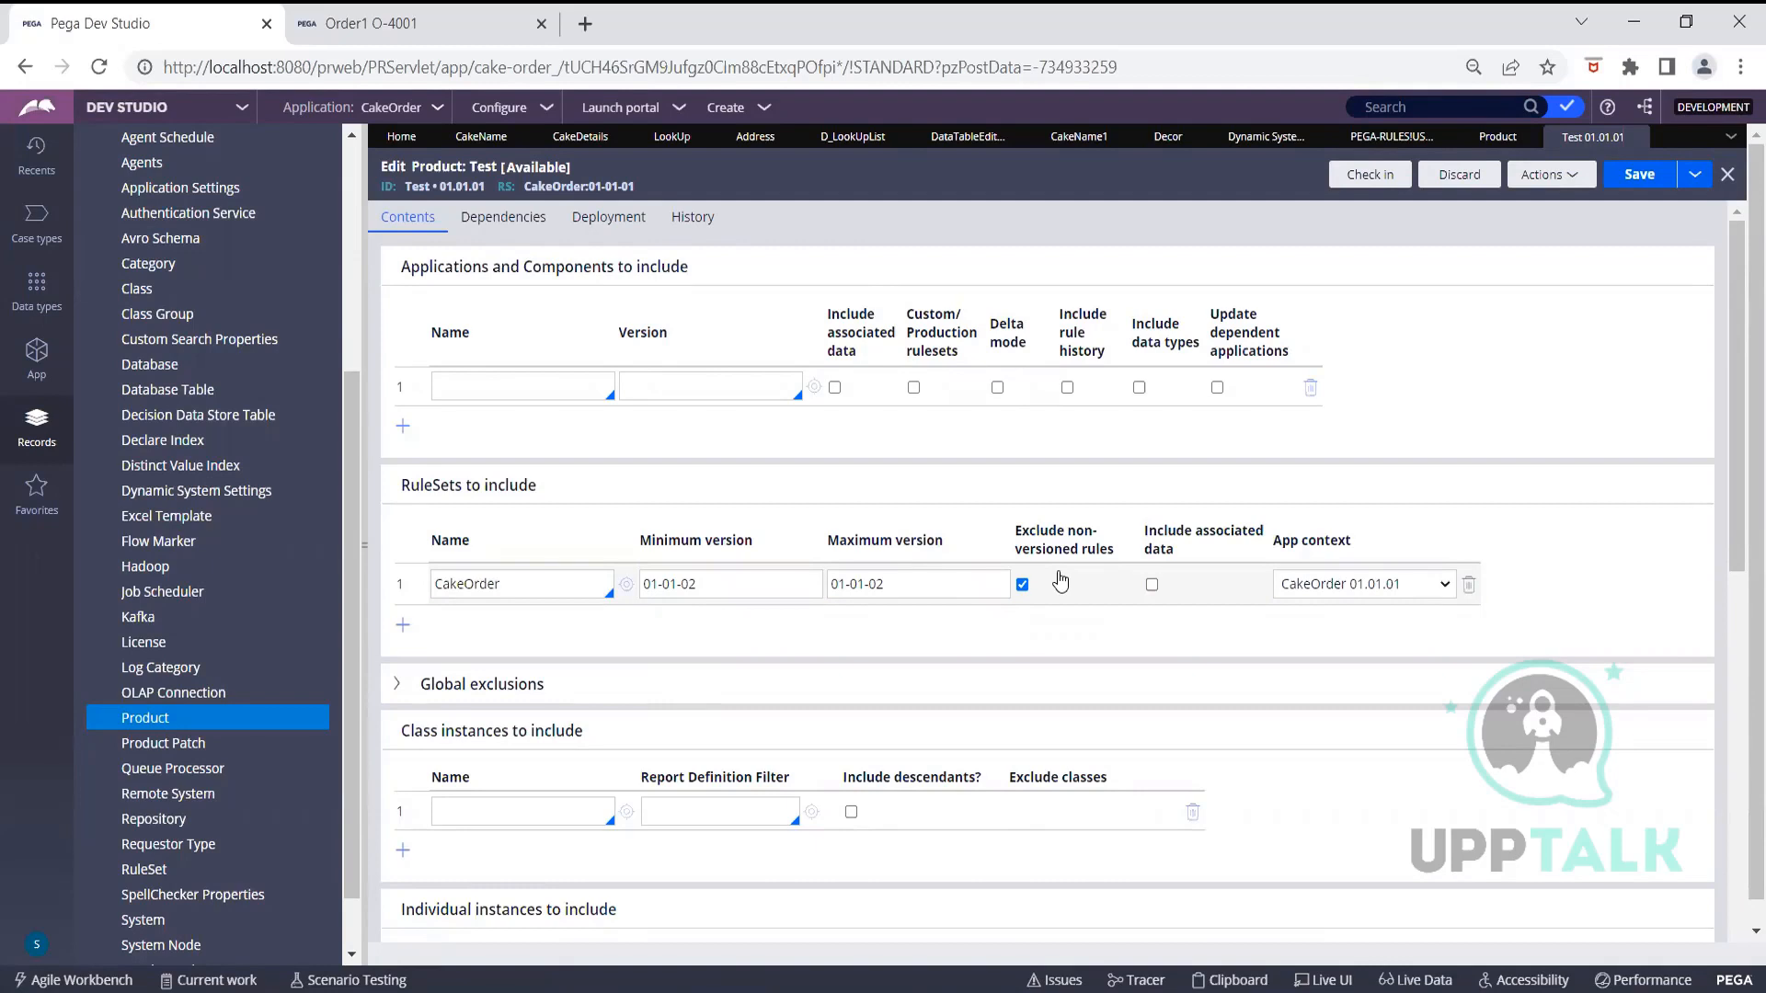
Save the Test product and preview its product file, now listing 12 CakeOrder rules
click(1669, 174)
scroll(1238, 577, down, 5)
scroll(1238, 577, down, 3)
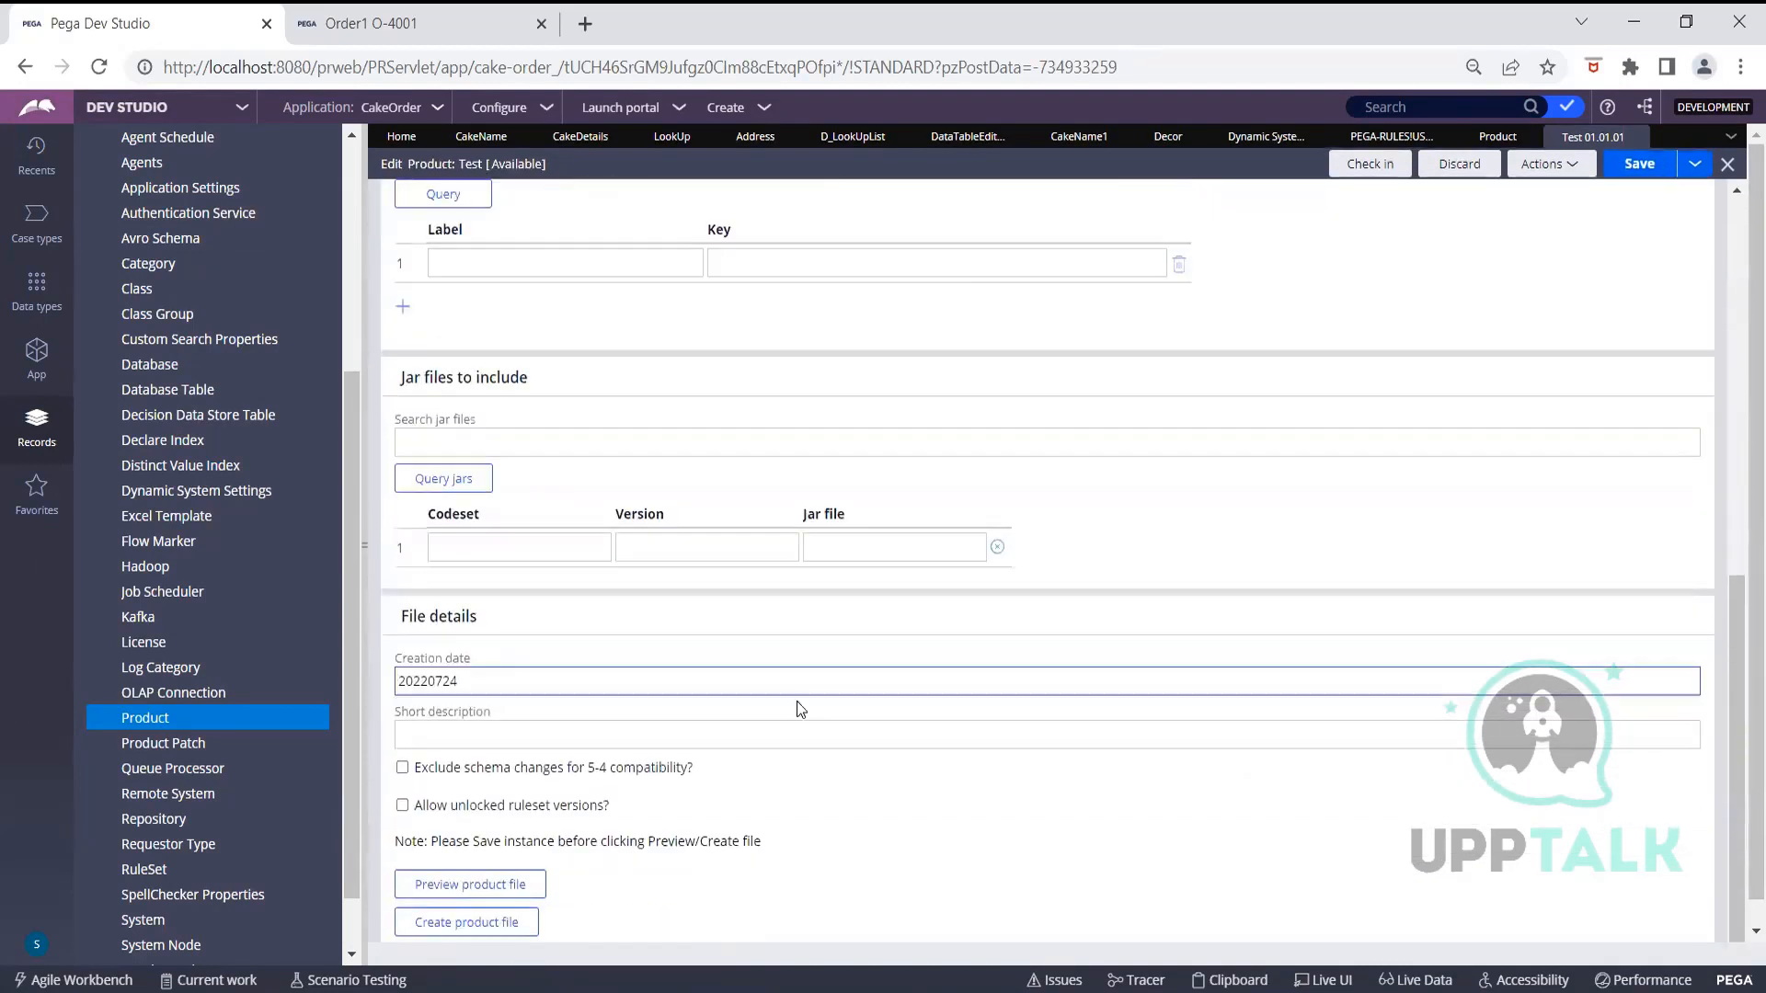
click(511, 884)
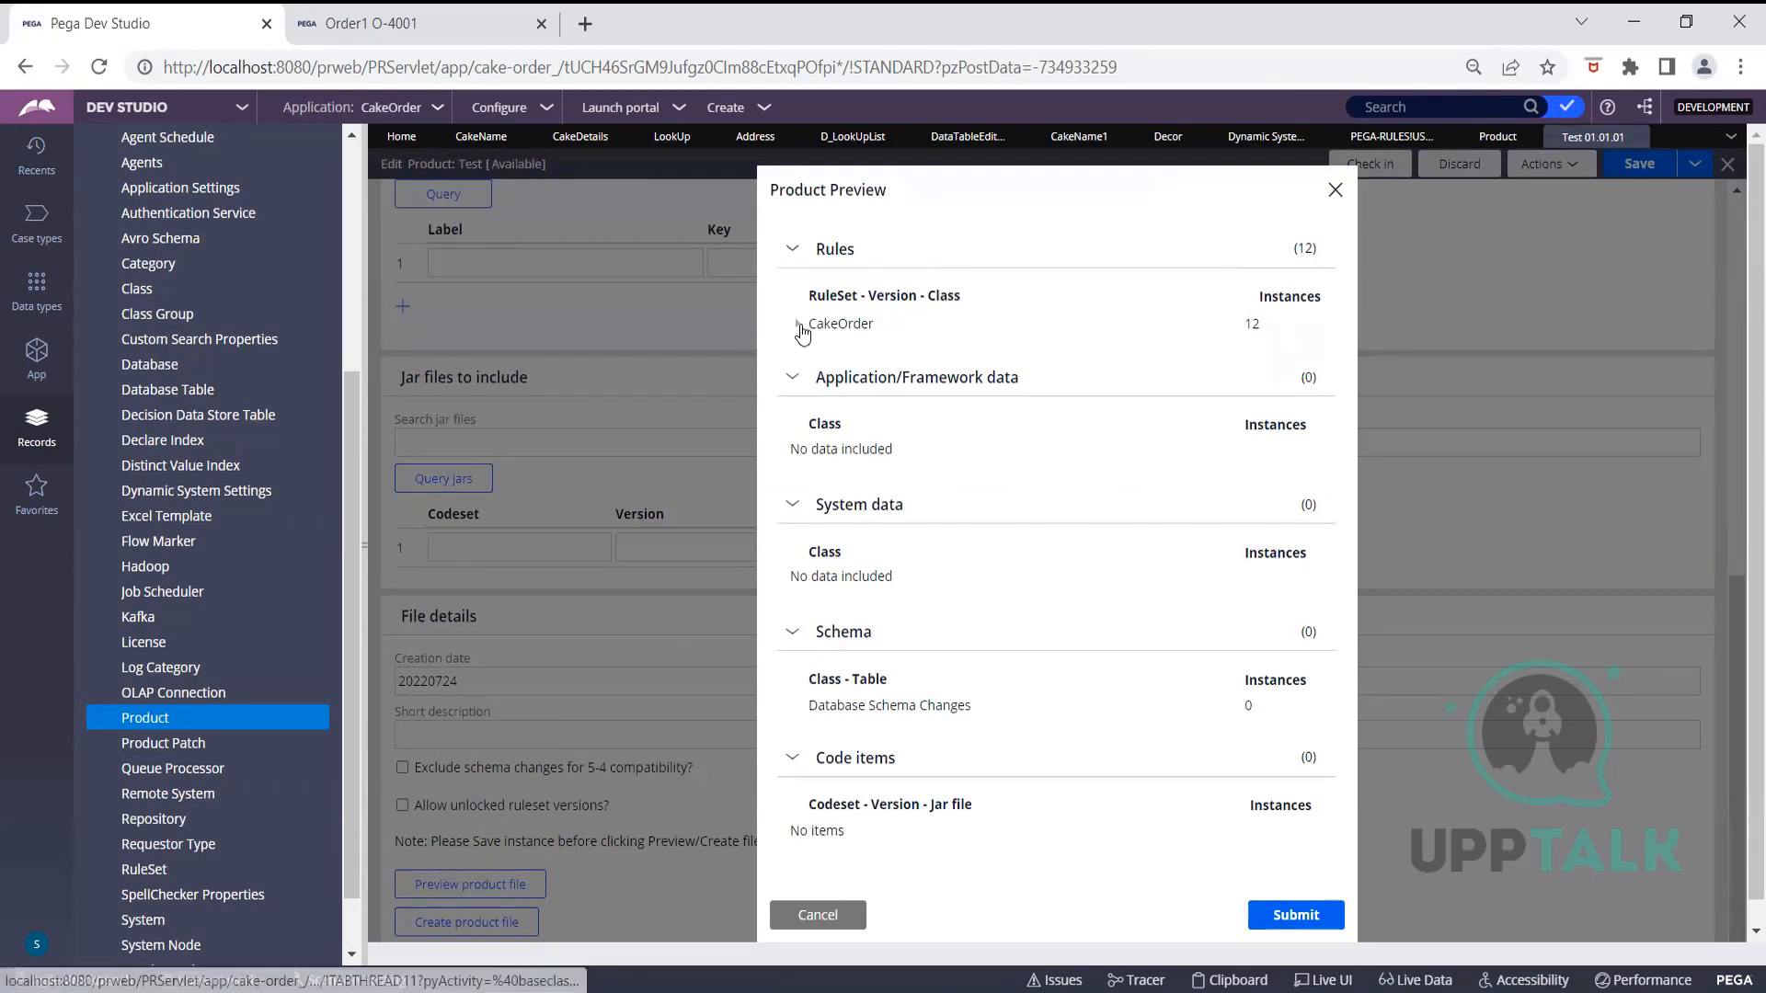
Inspect the CakeOrder 01-01-02 rule types in the preview, including the Rule-UI-View instance
click(800, 328)
click(813, 337)
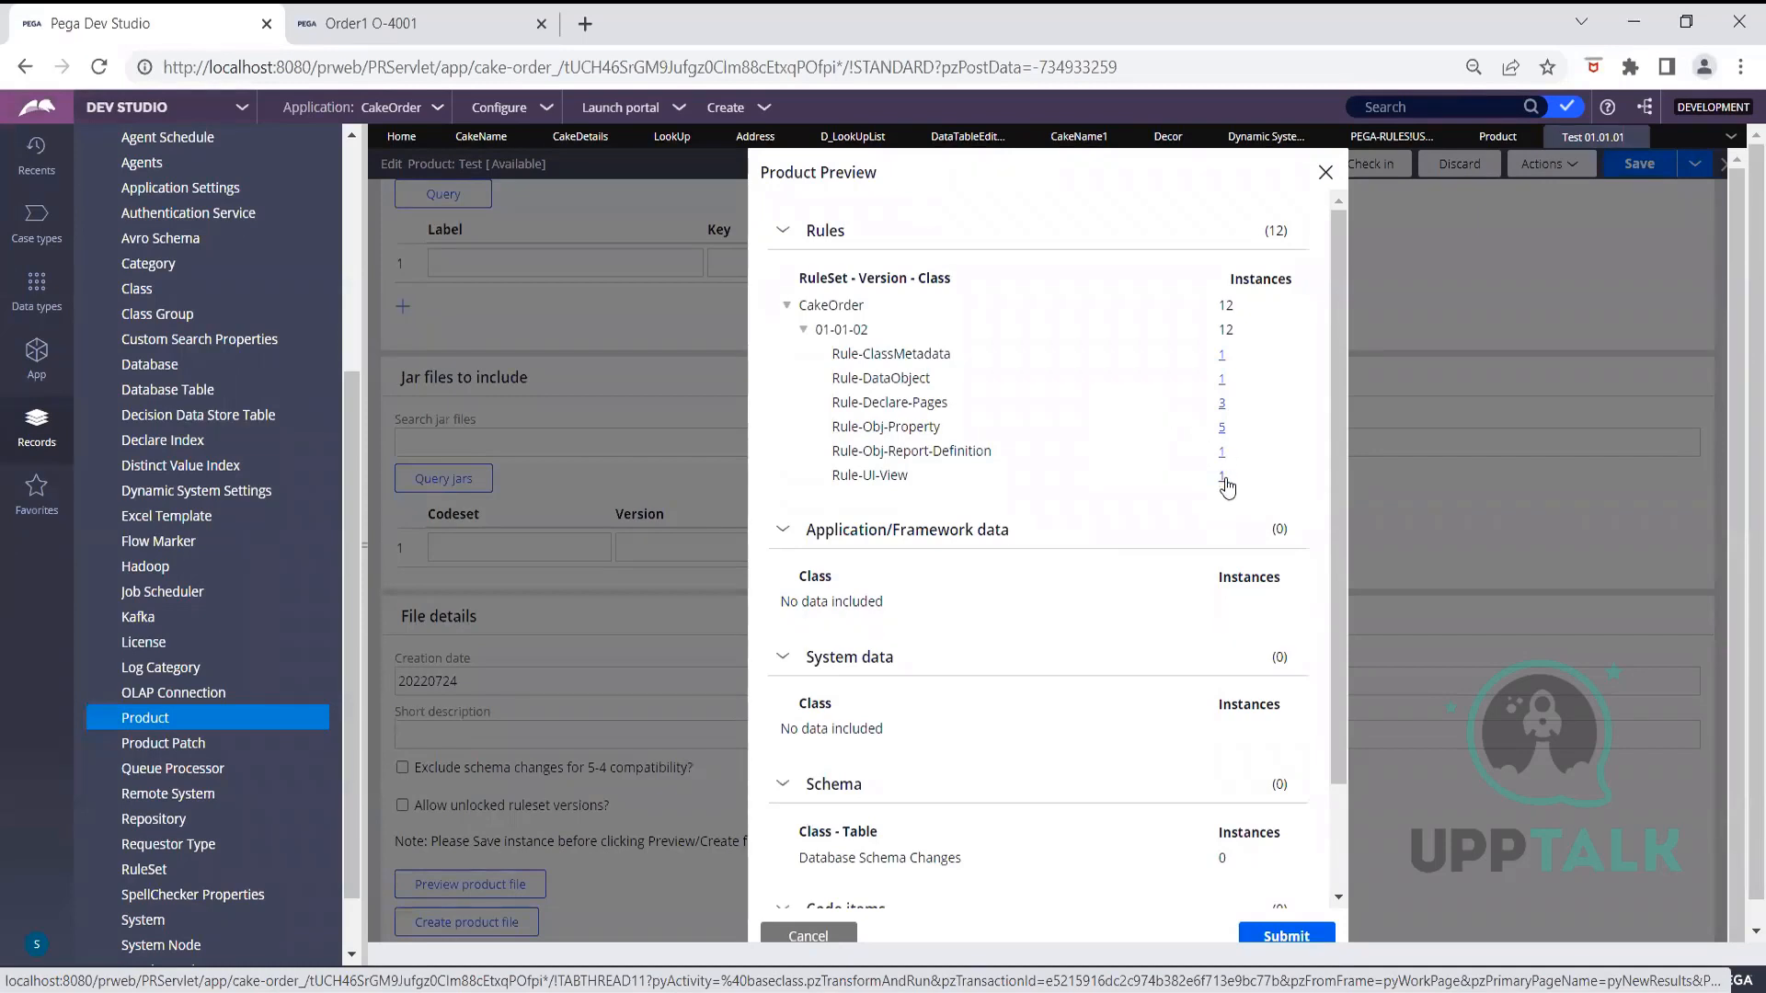
click(1222, 479)
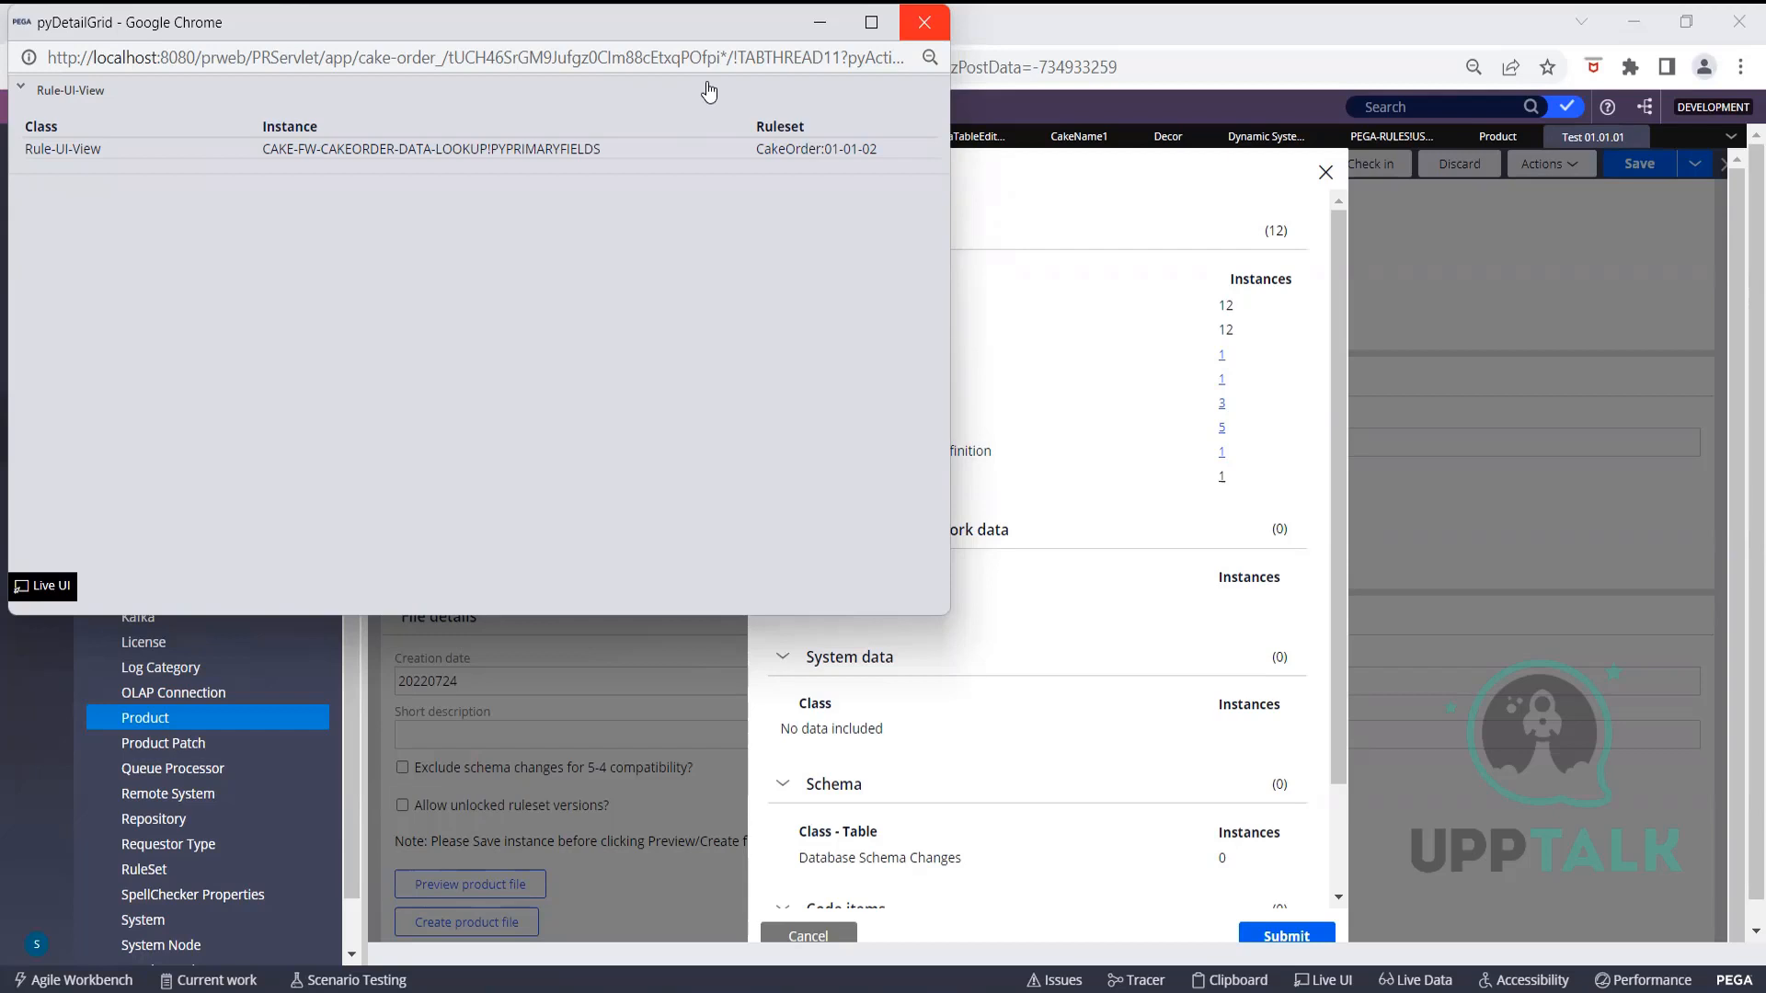
click(924, 22)
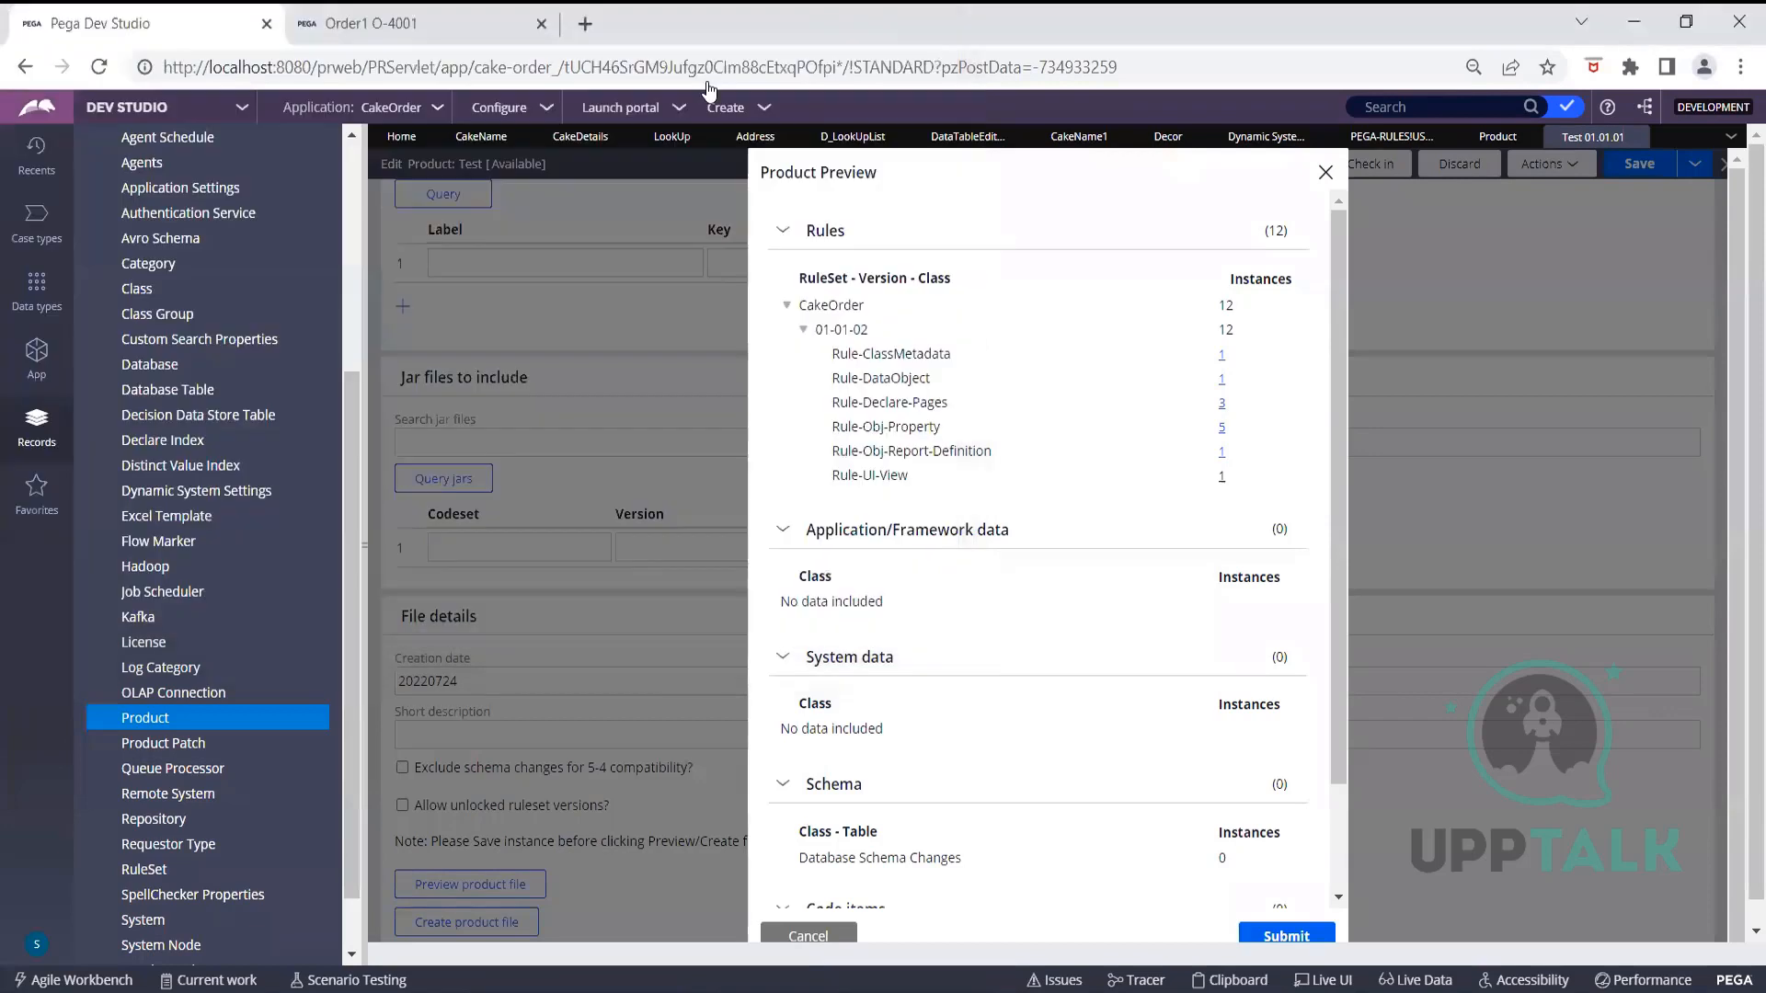
Submit the Product Preview and return to the top of the Test product form
scroll(1120, 460, down, 2)
click(1272, 938)
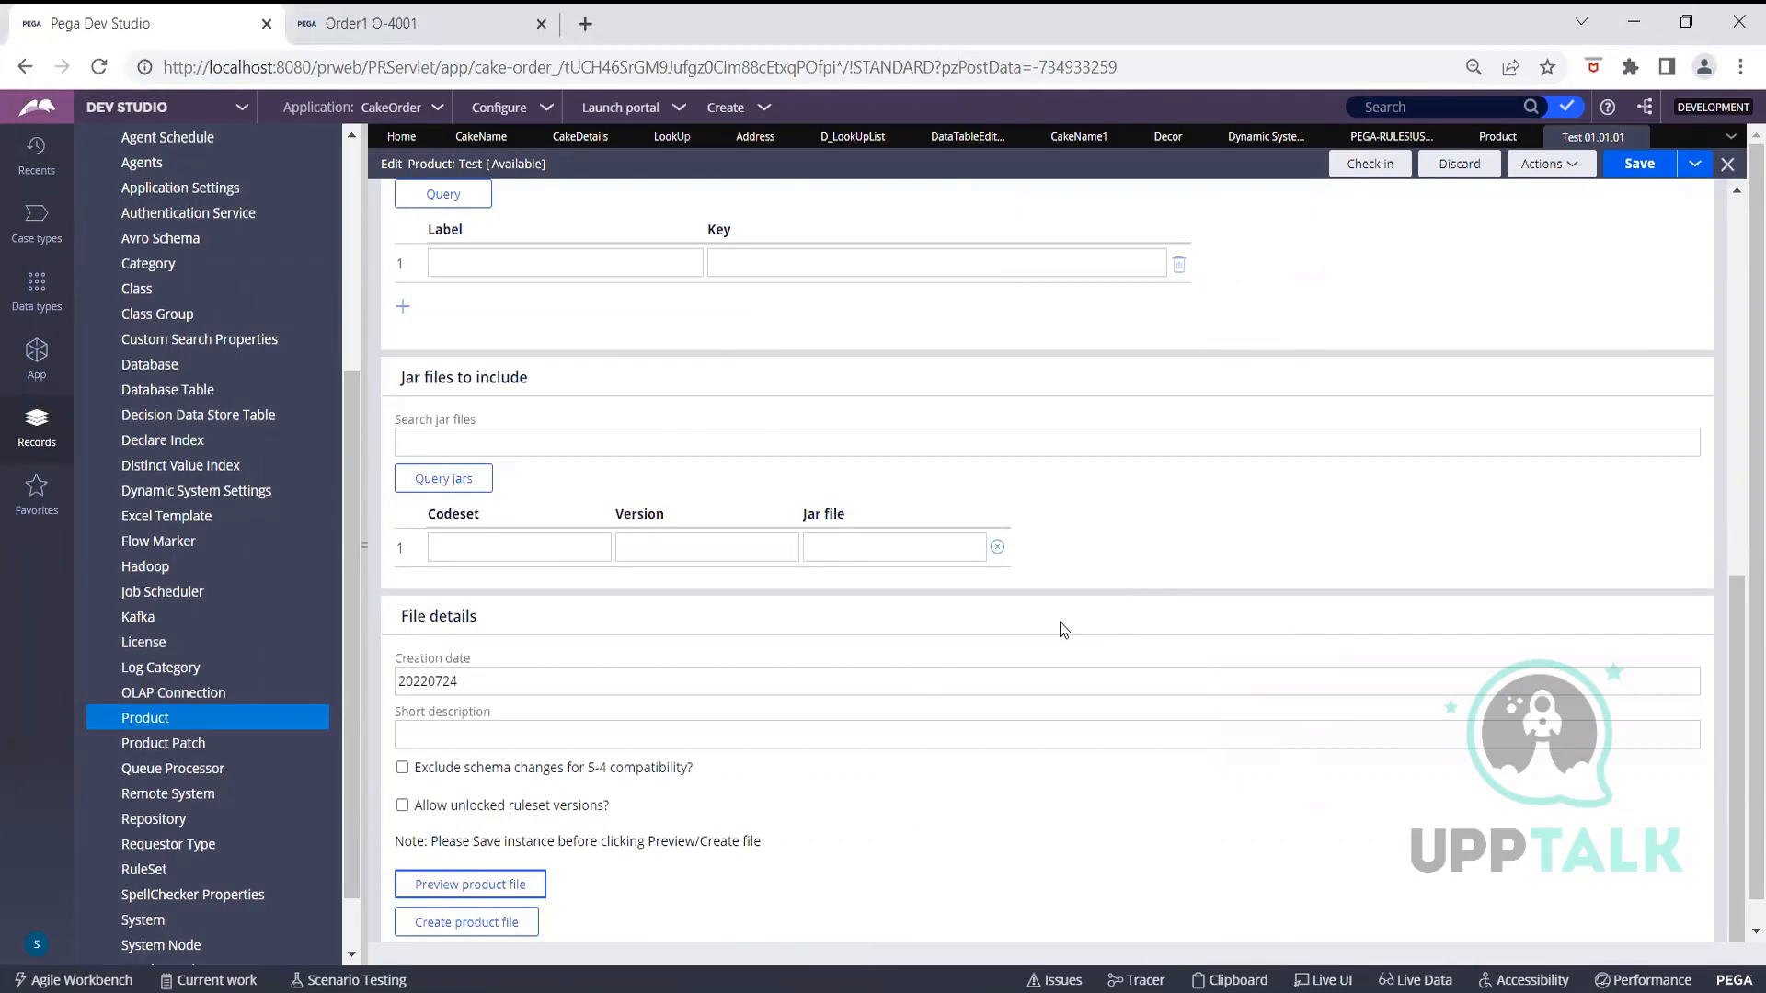
scroll(901, 692, up, 5)
scroll(901, 697, up, 3)
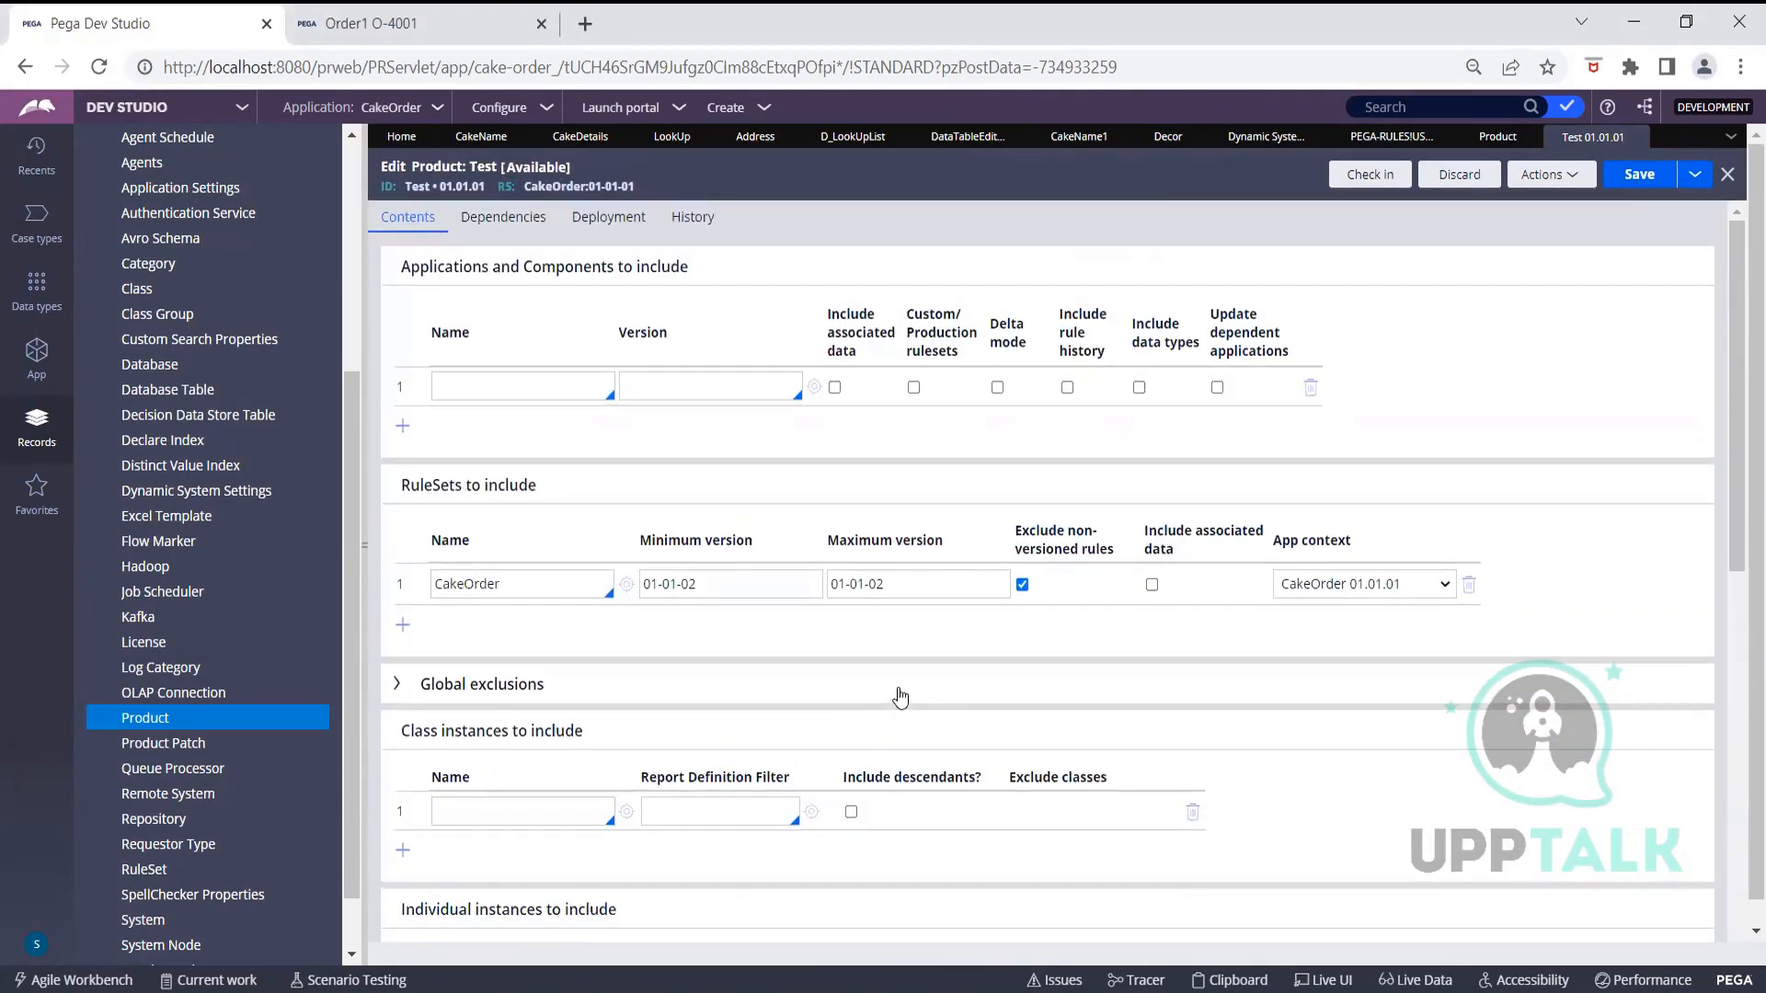
Check in the Test product rule with the comment 'WIP'
click(1364, 178)
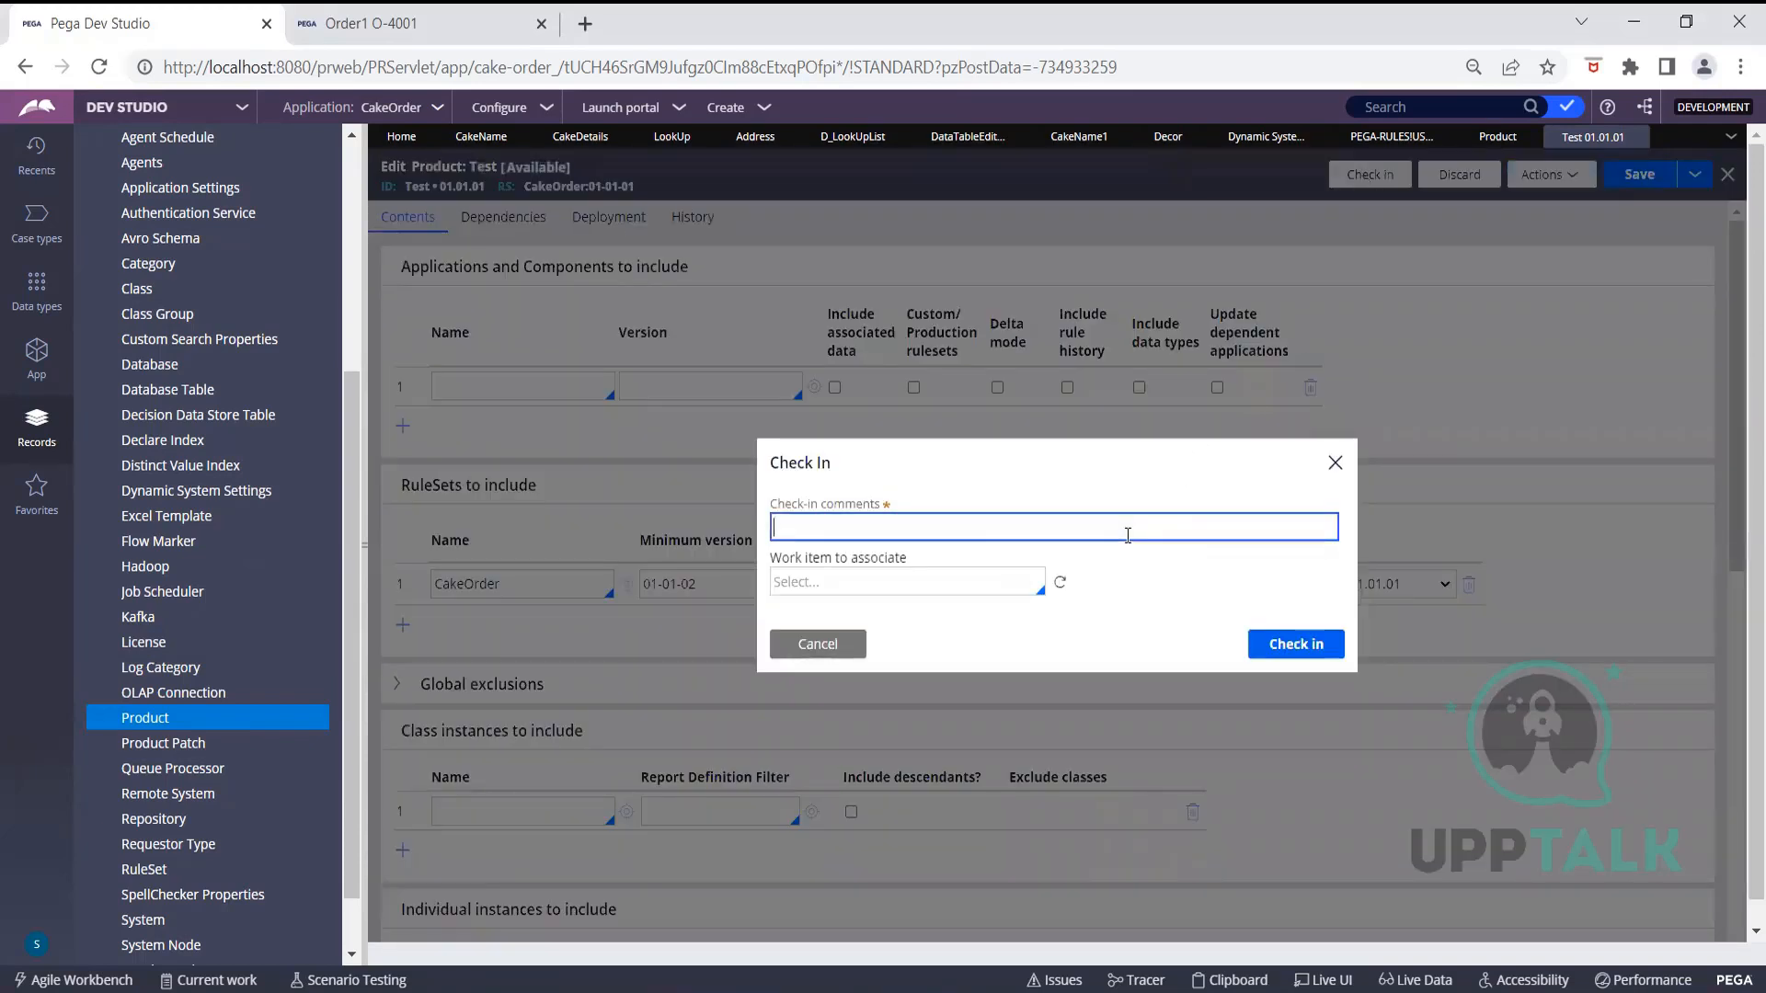
text(WIP)
click(1328, 648)
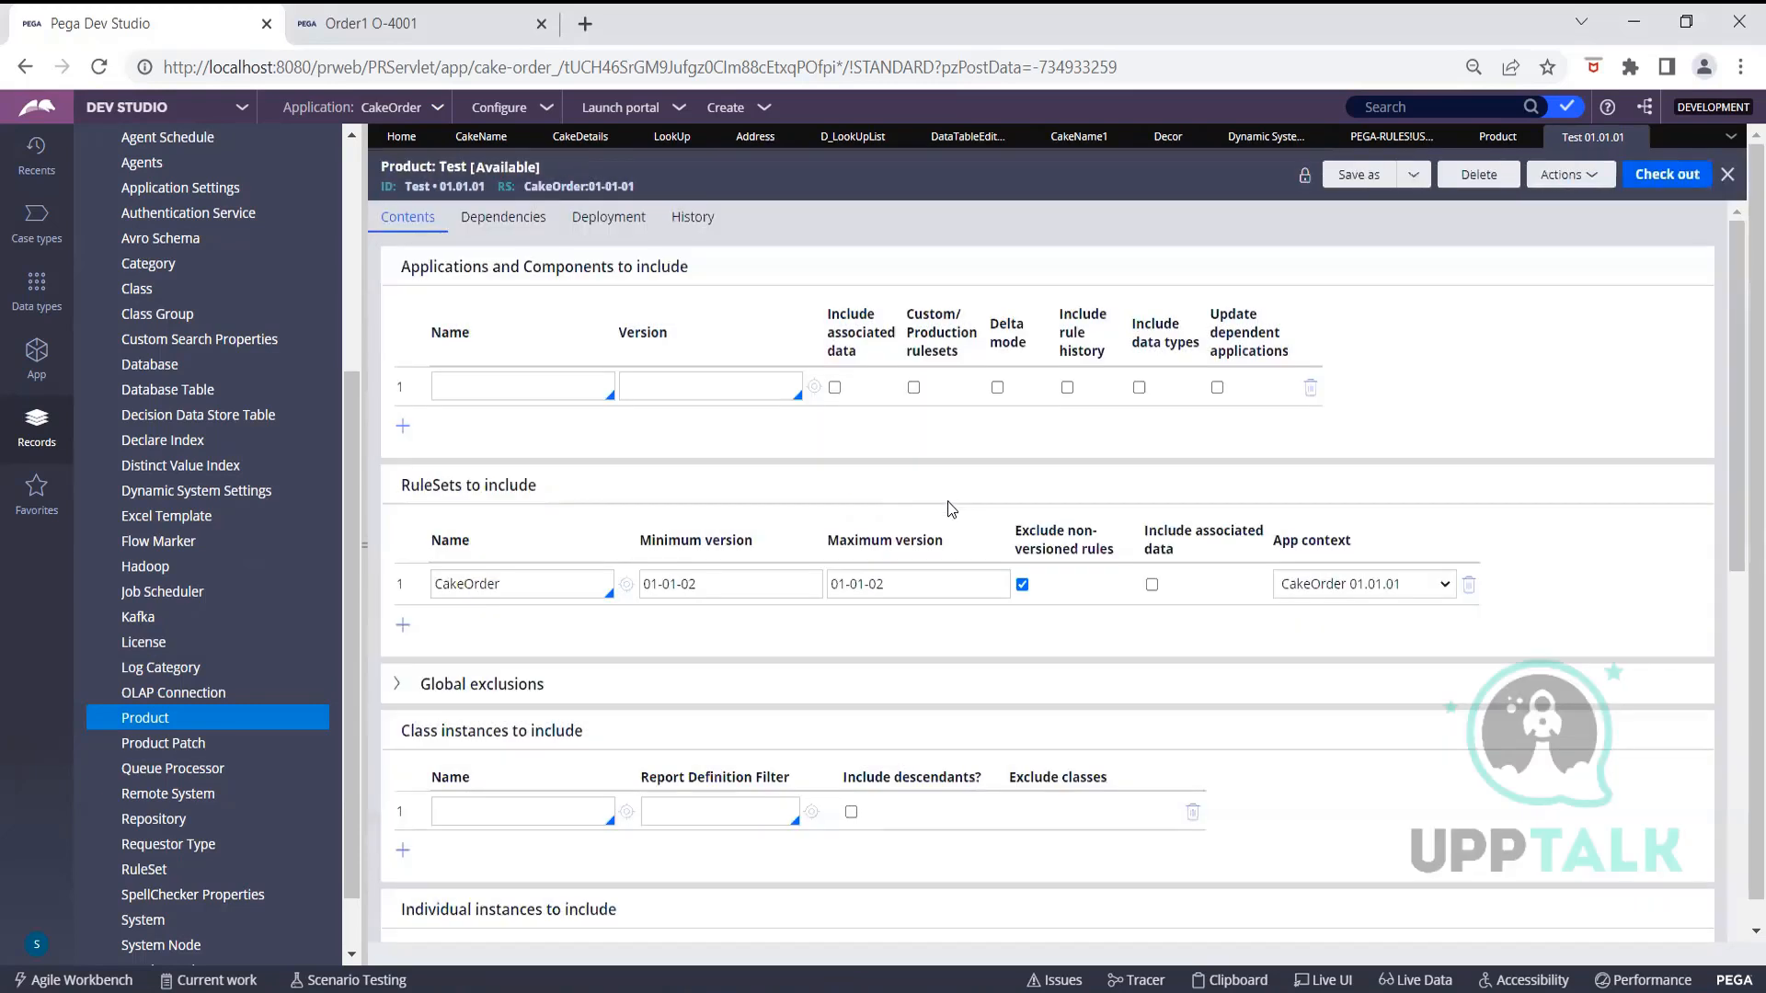
scroll(988, 497, down, 10)
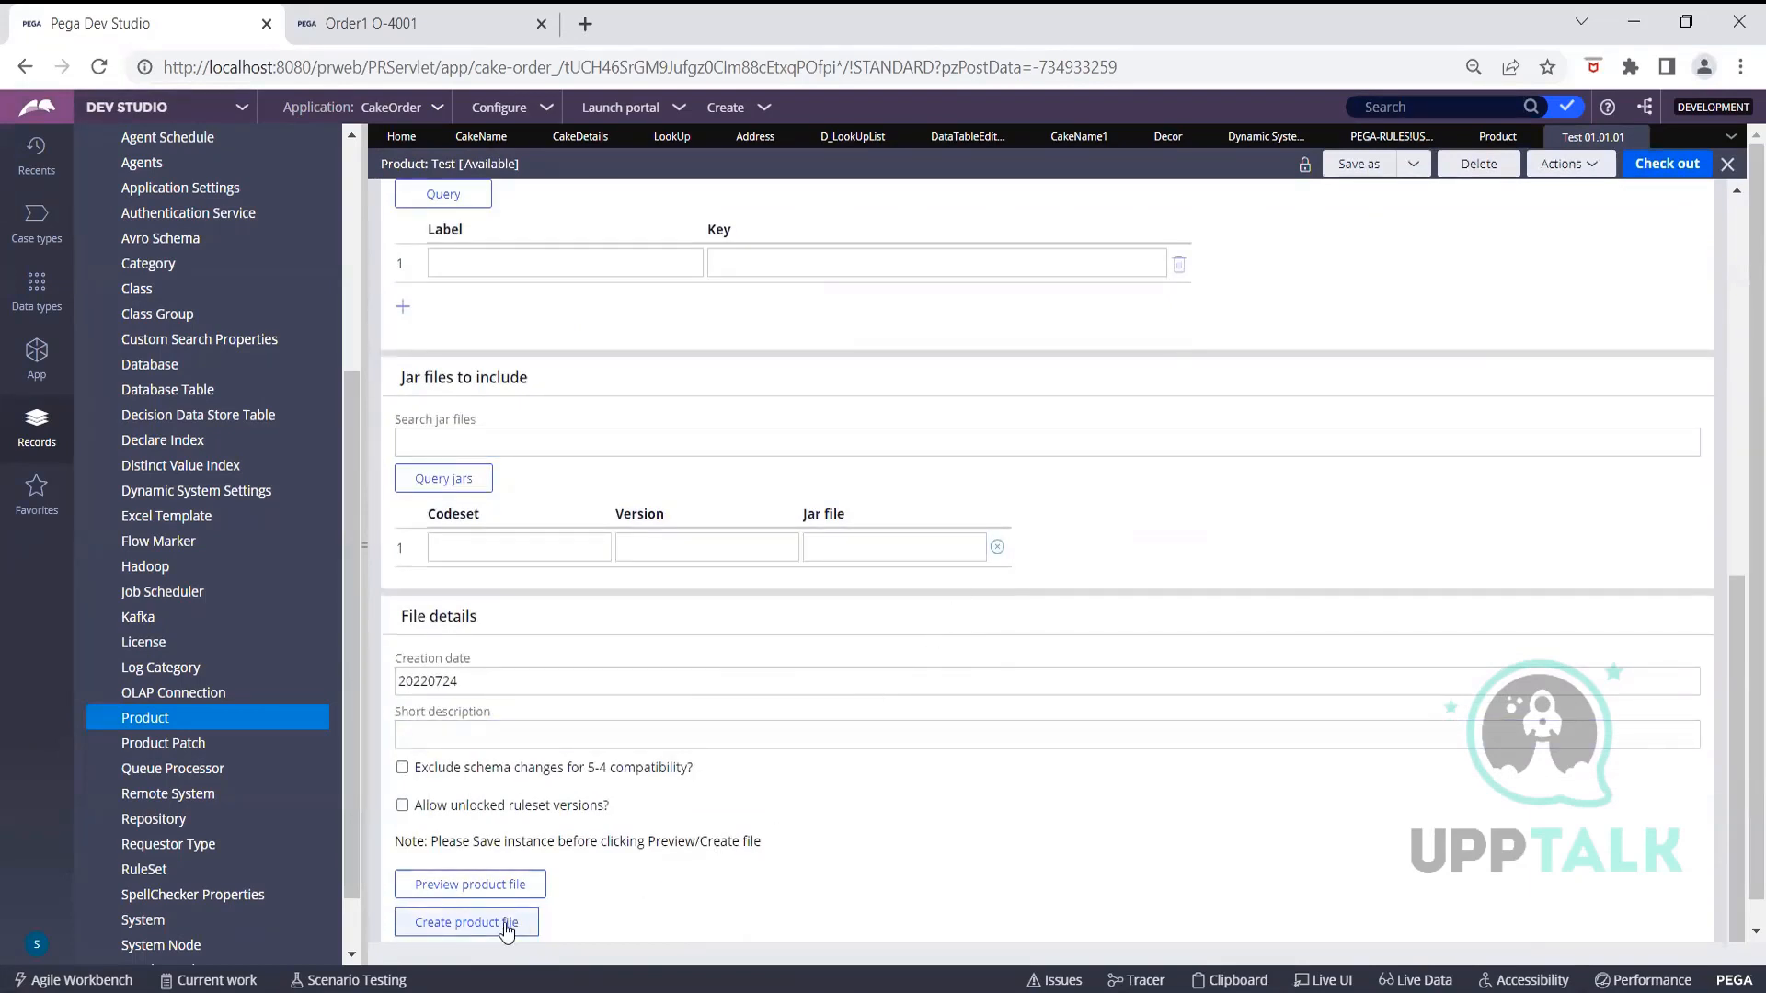
Create a product file named Test1, exporting all 12 records without errors
click(505, 925)
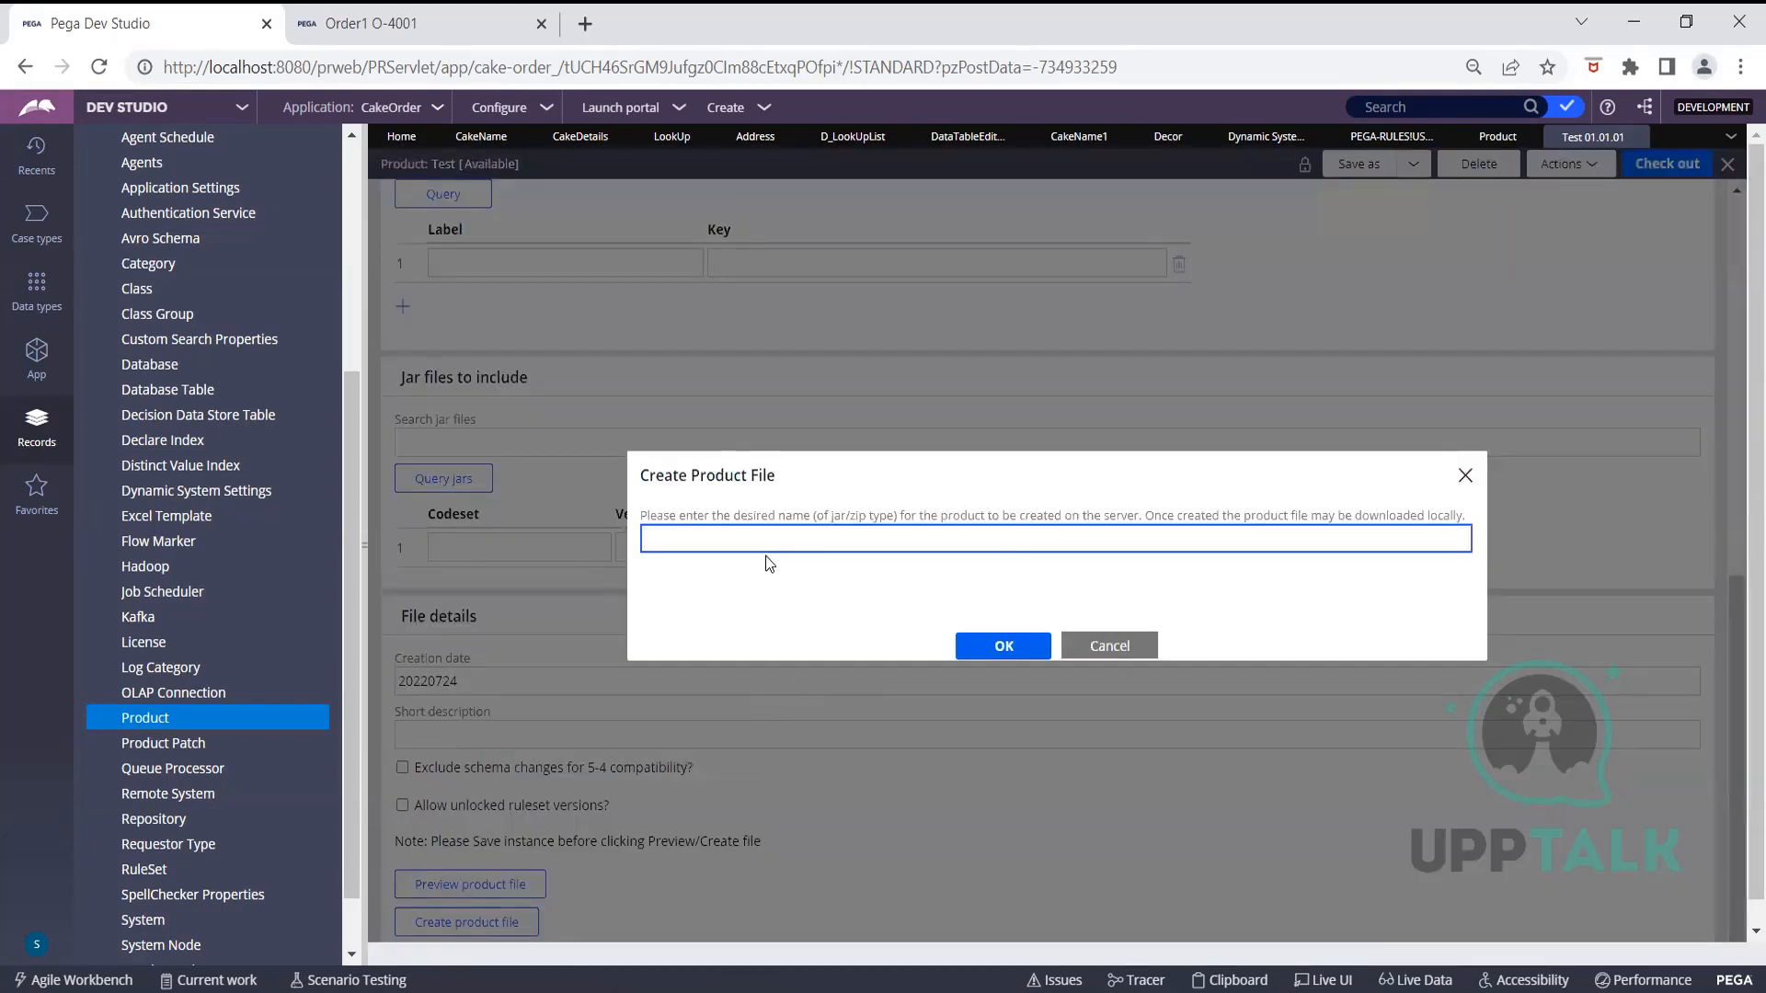
text(P)
key(BackSpace)
text(Test1)
click(1004, 648)
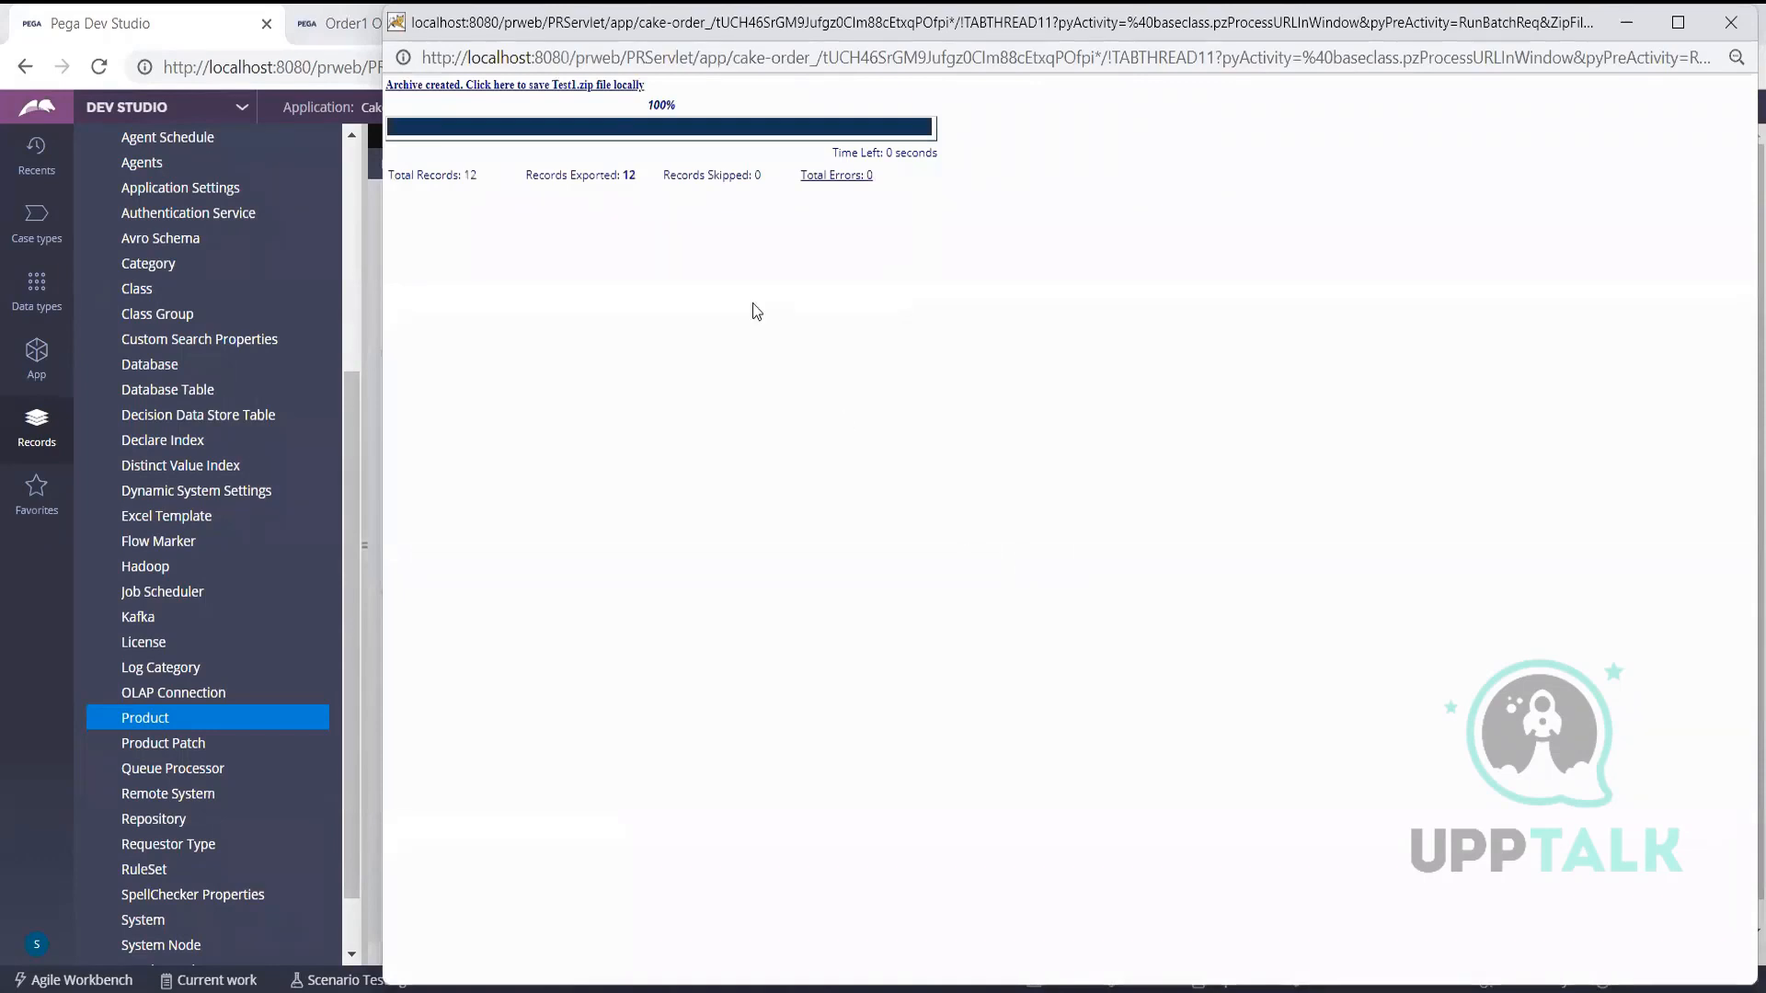
Save Test1.zip to the Downloads folder and close the export window
click(606, 87)
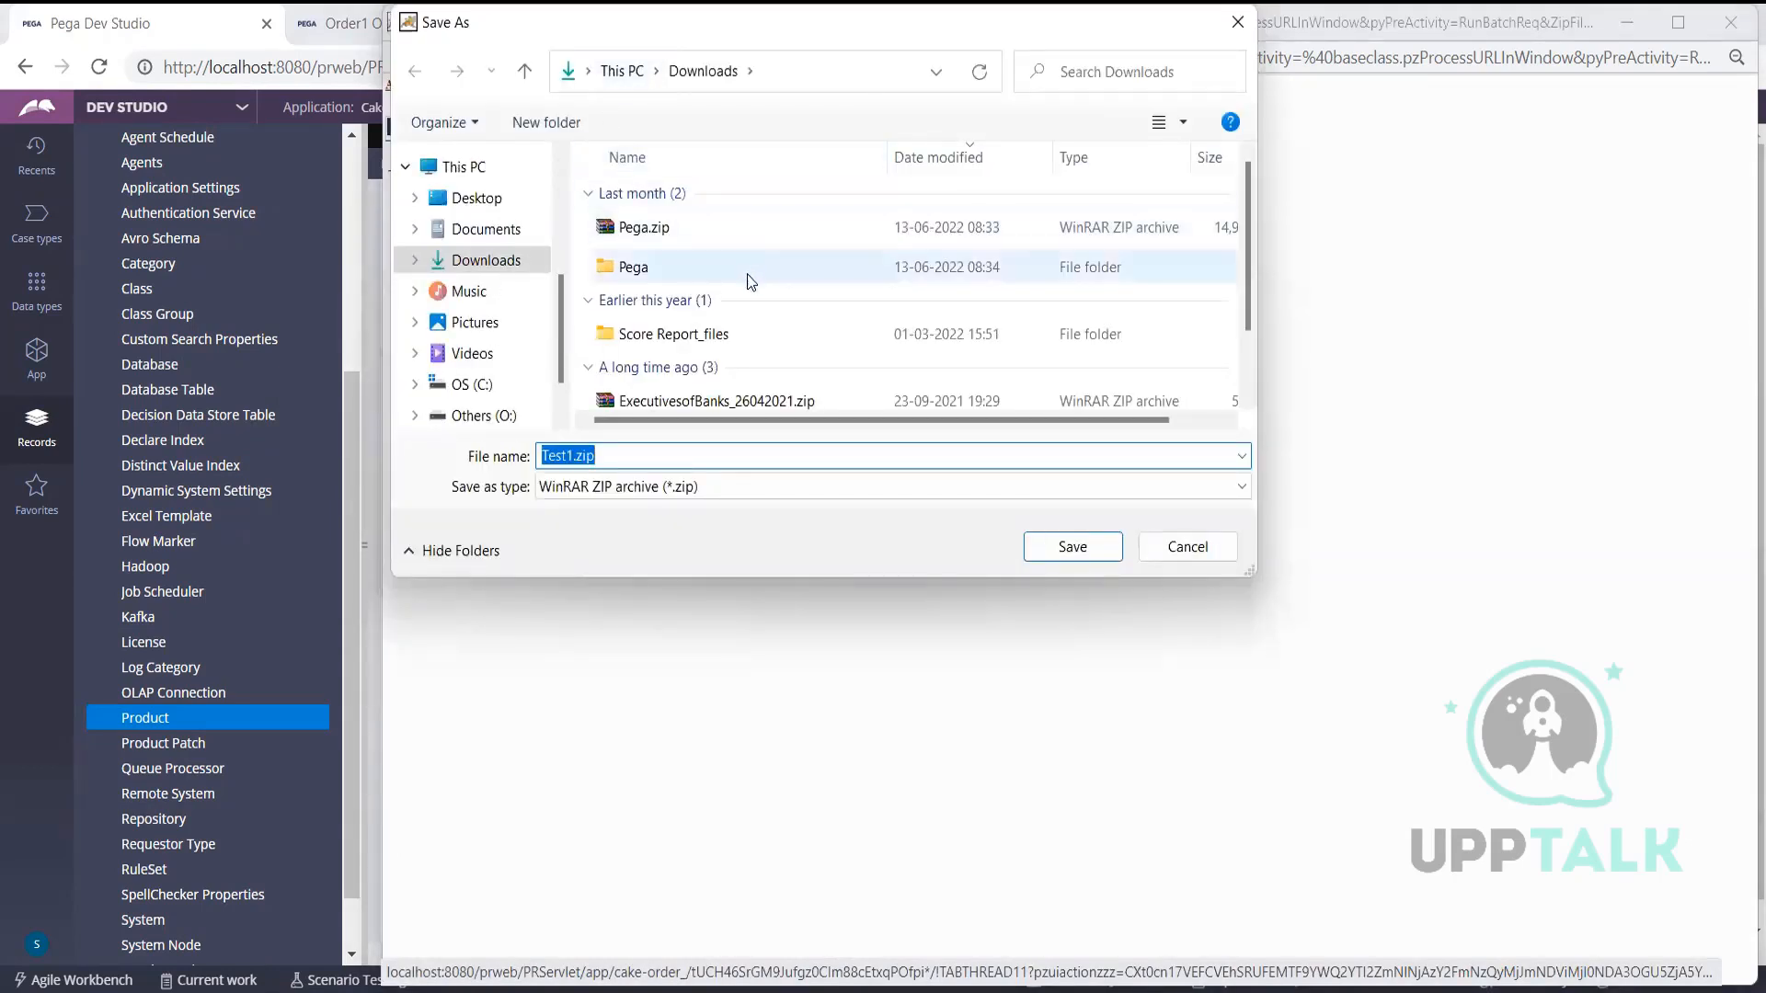
click(1048, 544)
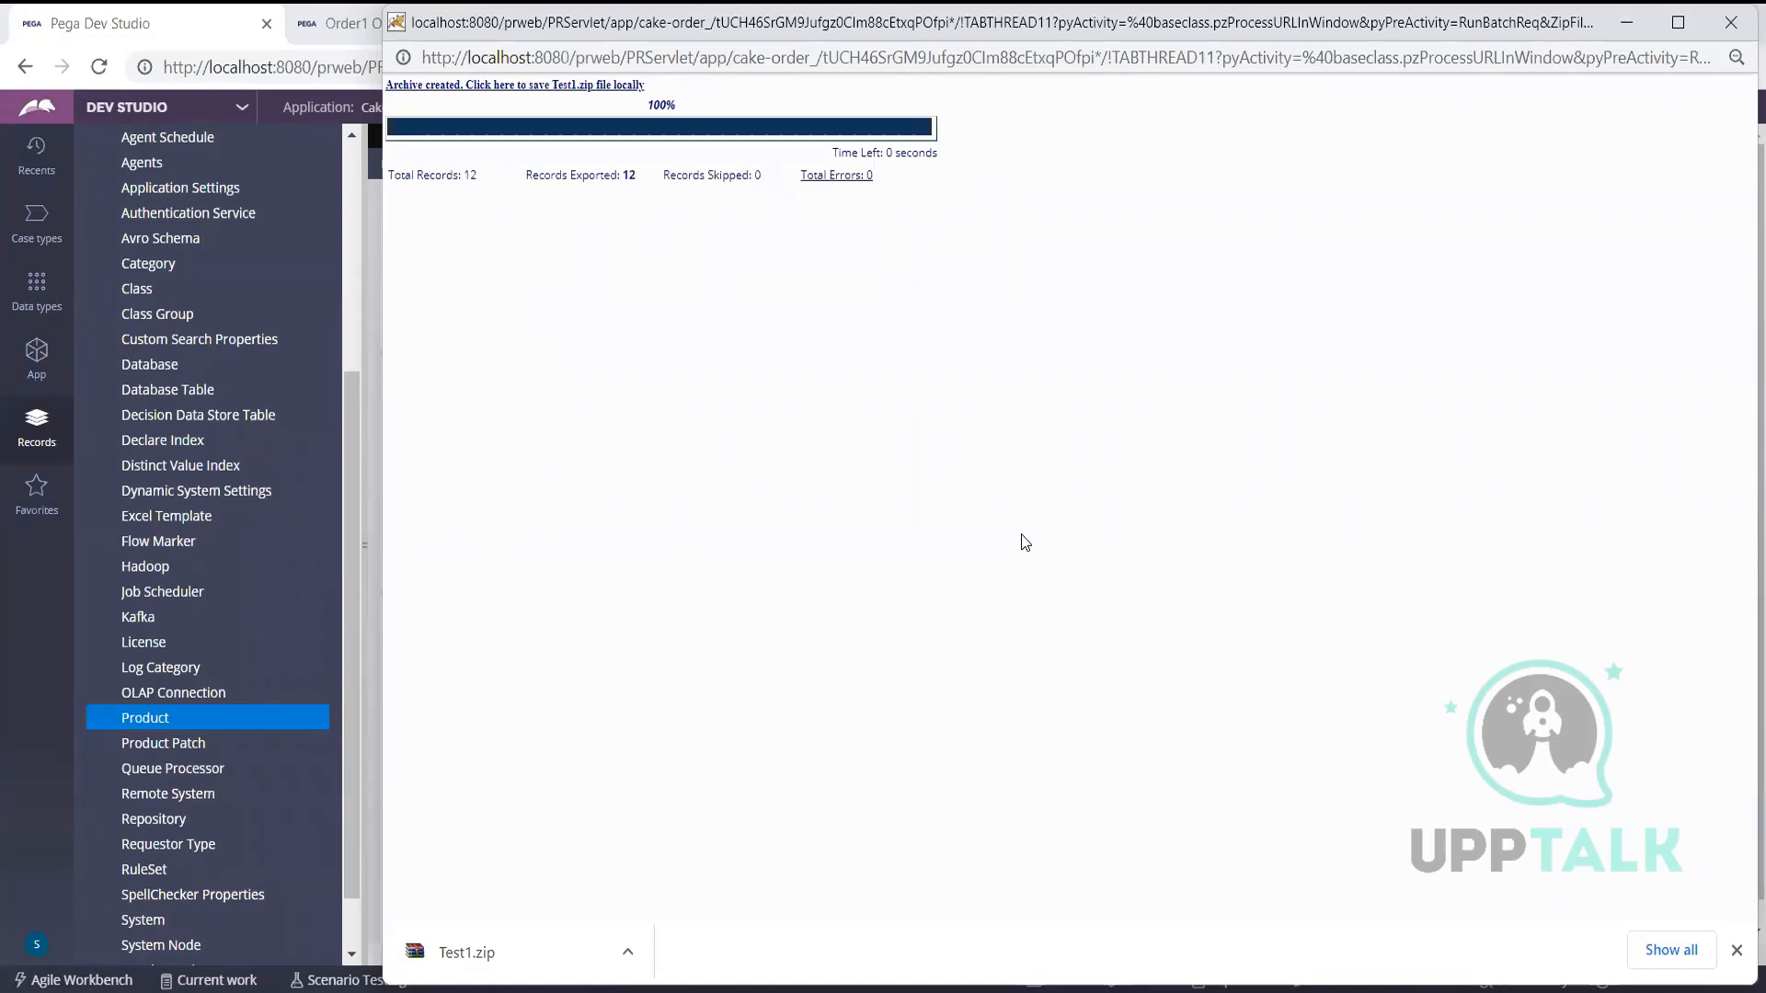
click(1731, 22)
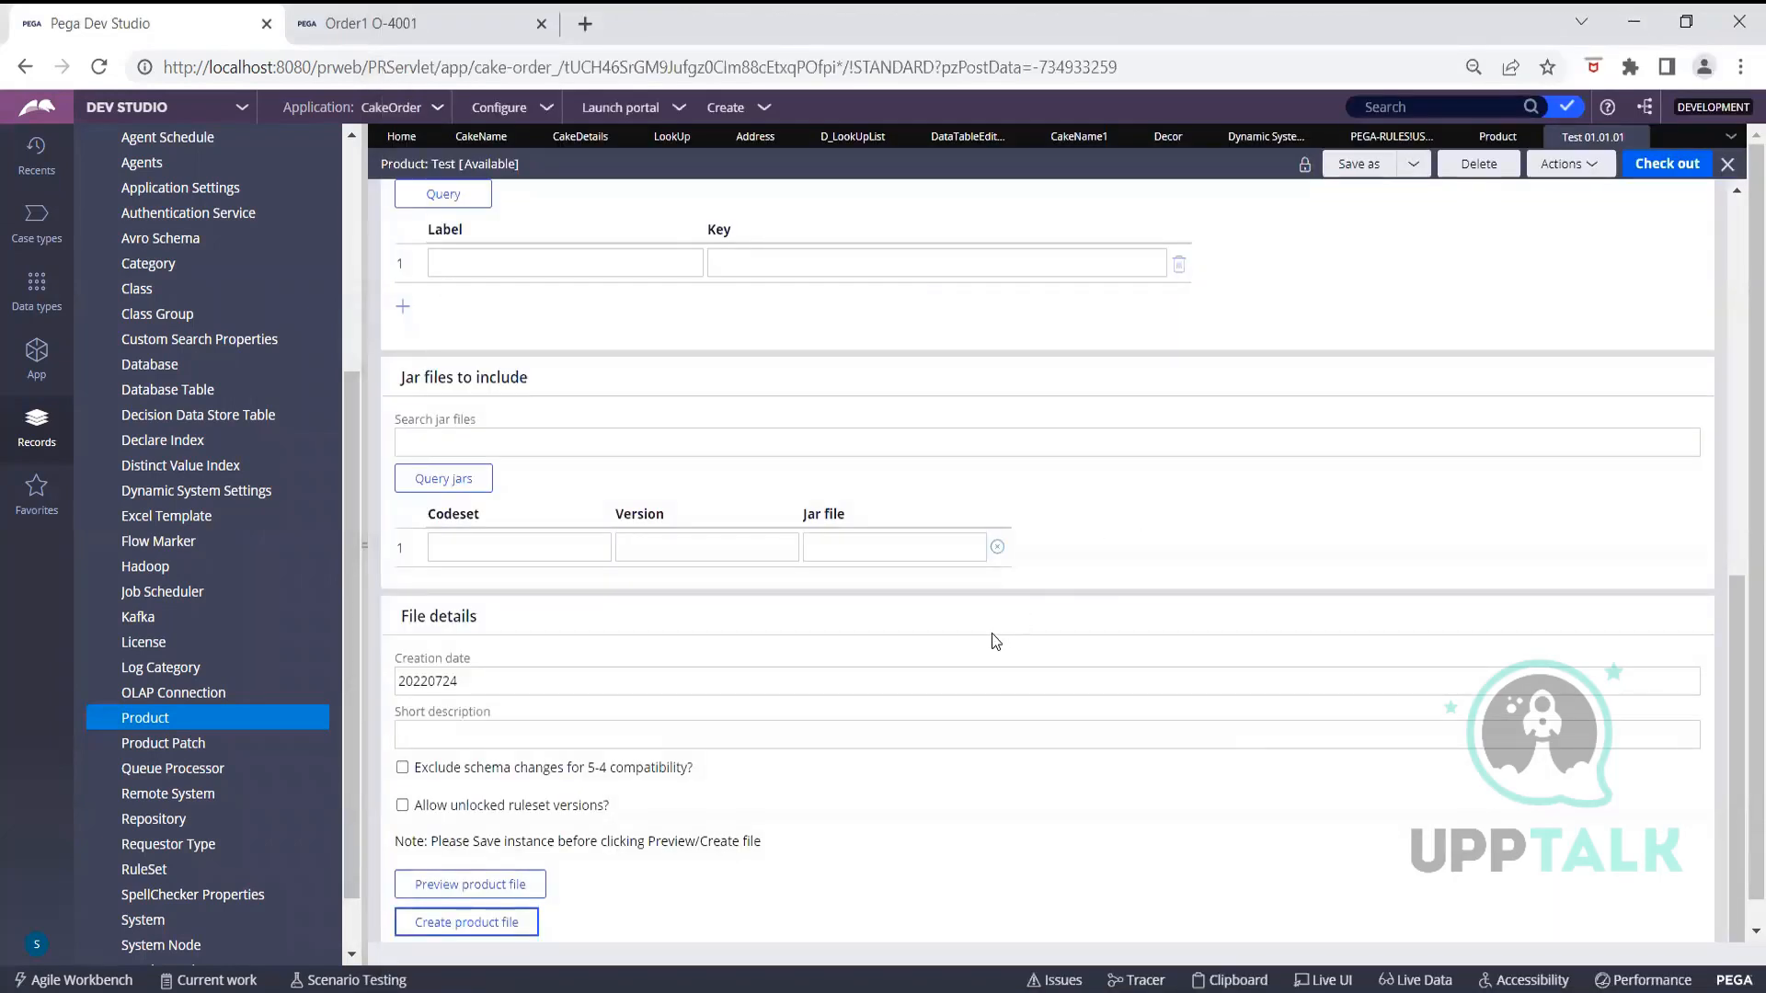
Return to the top of the Test product form
click(1149, 259)
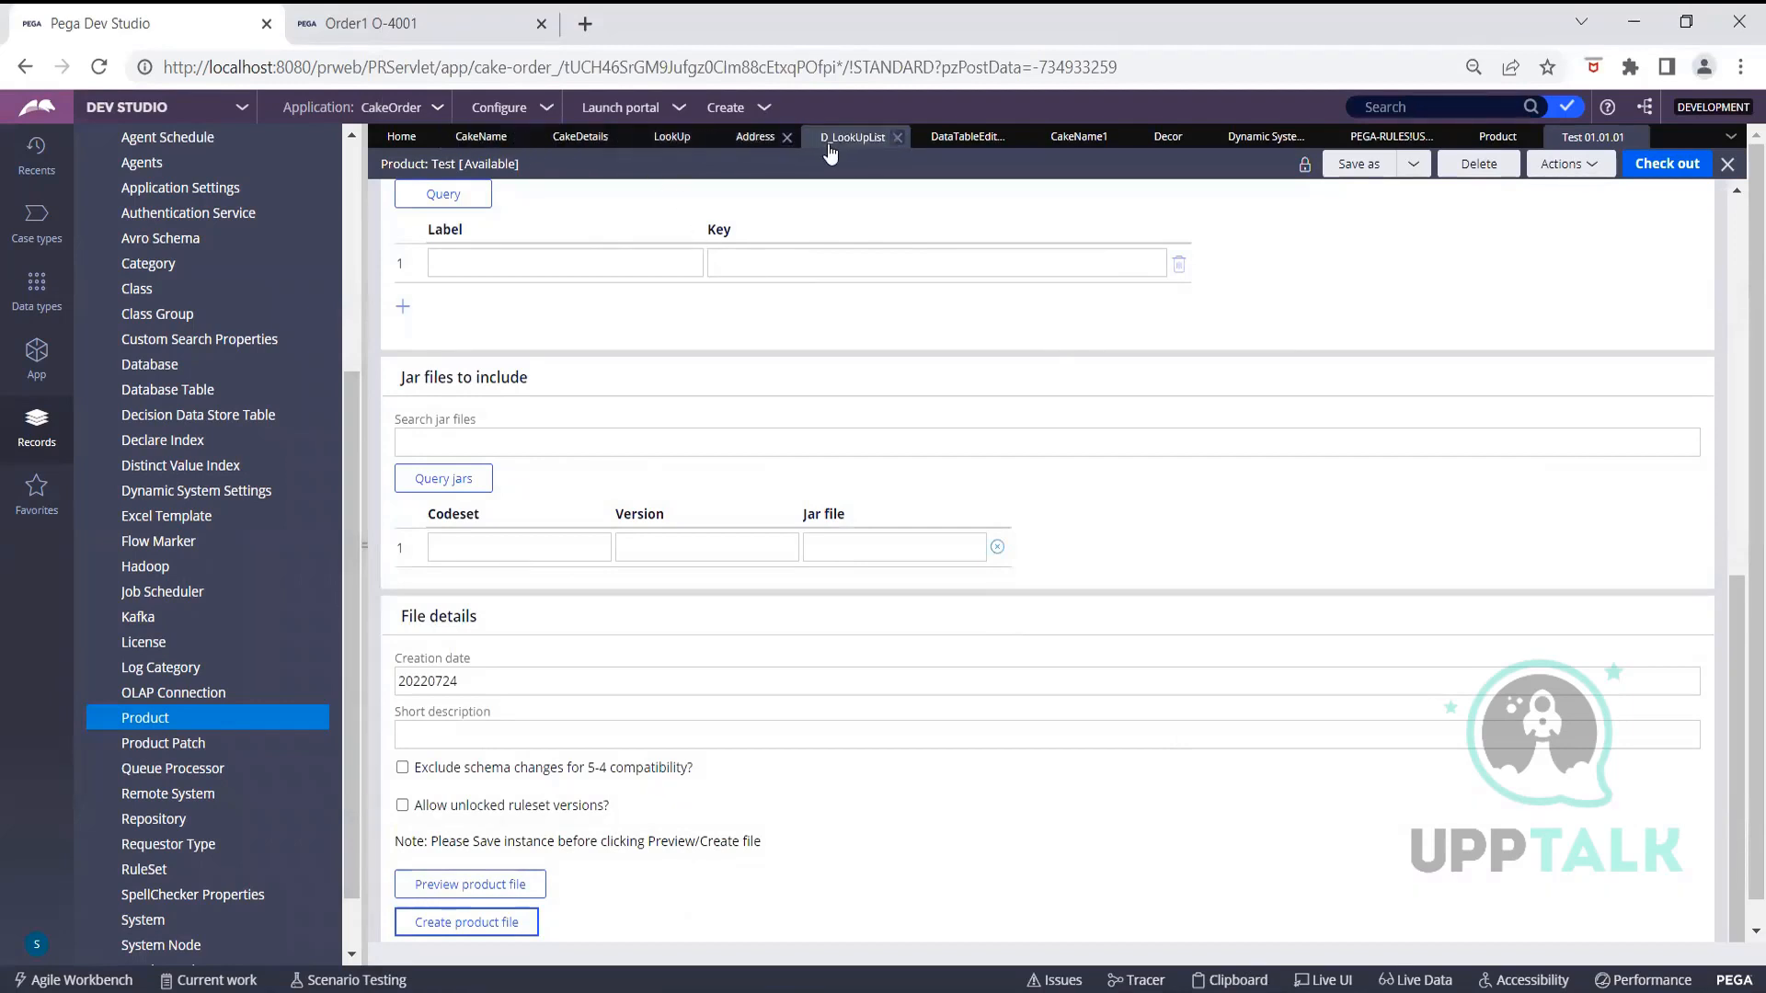
scroll(650, 239, up, 1)
scroll(650, 239, up, 6)
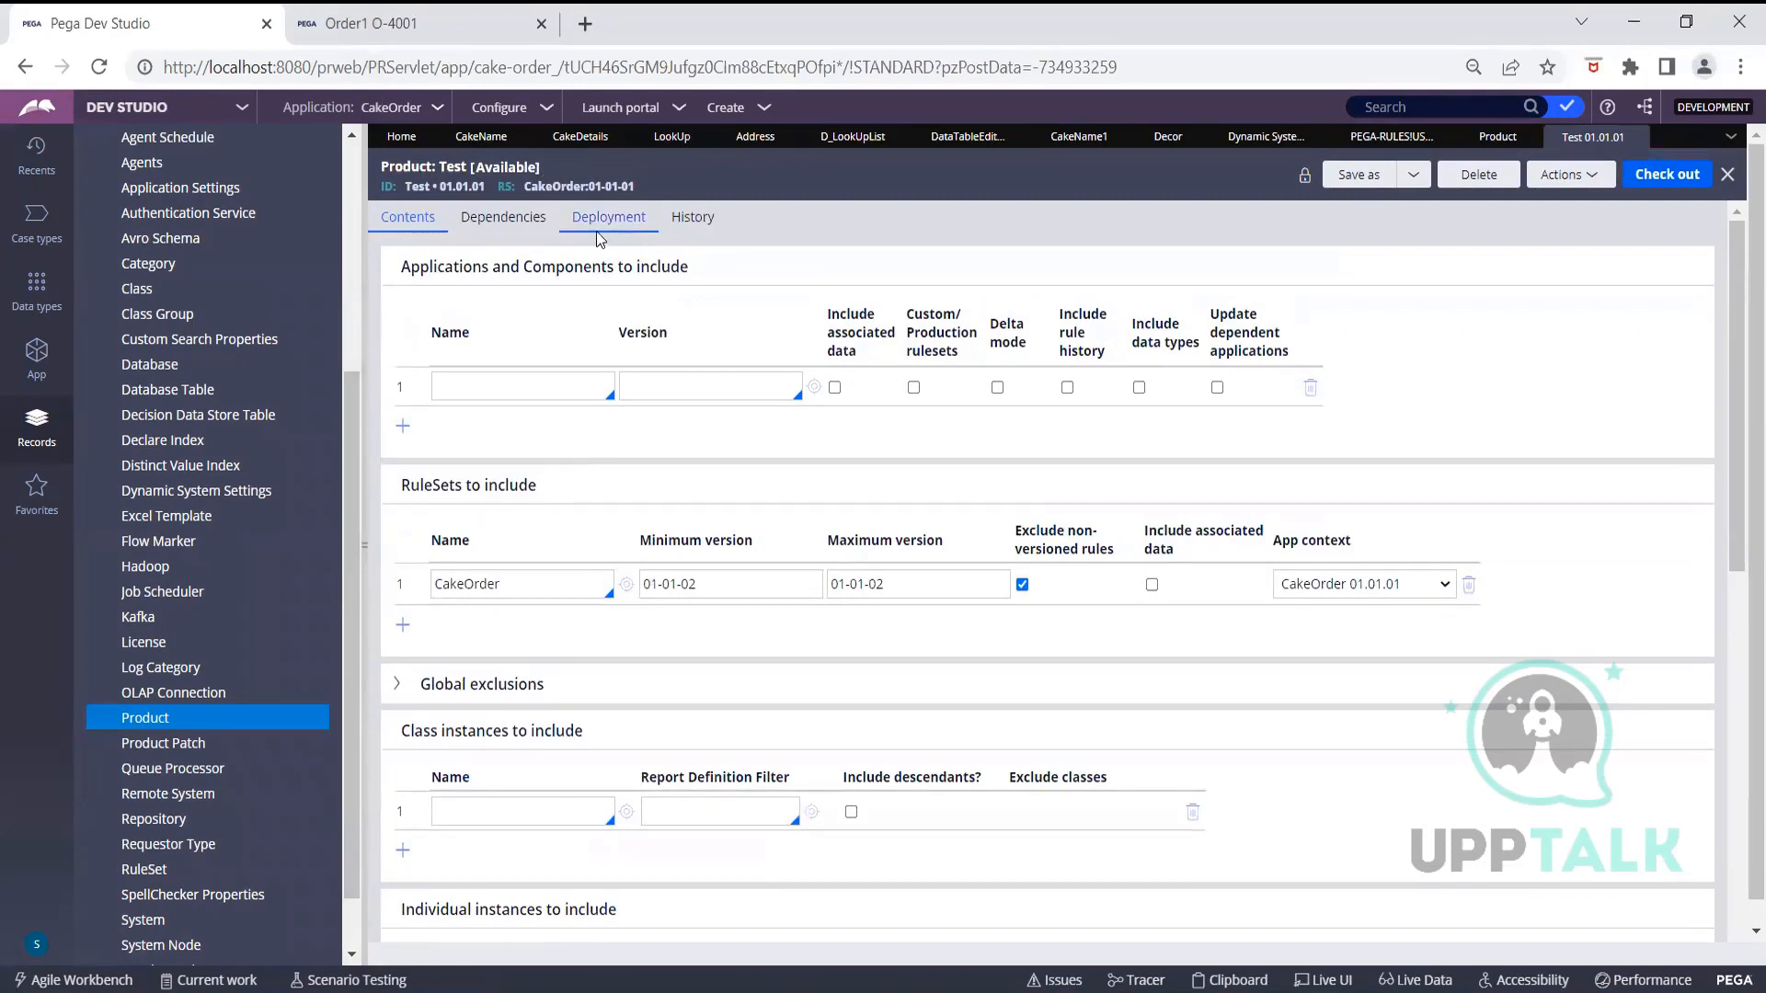
Browse the Configure menus down to Application > Distribution > Import
click(512, 122)
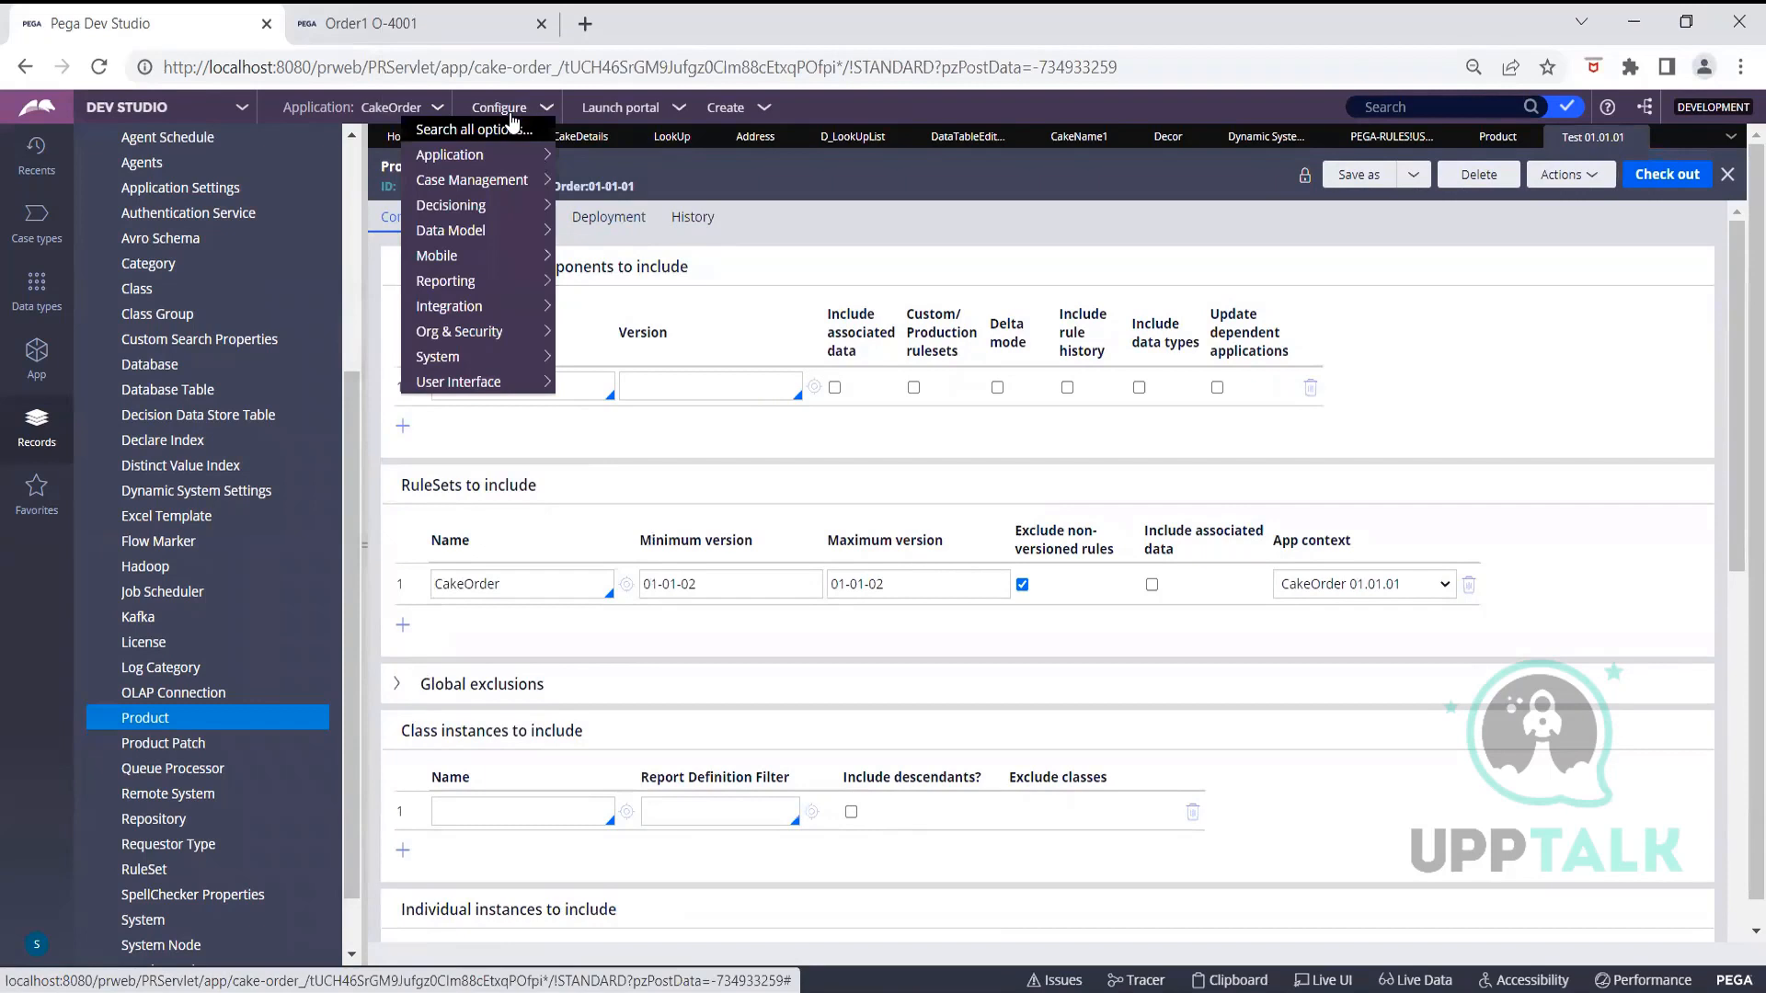
mouse_move(516, 360)
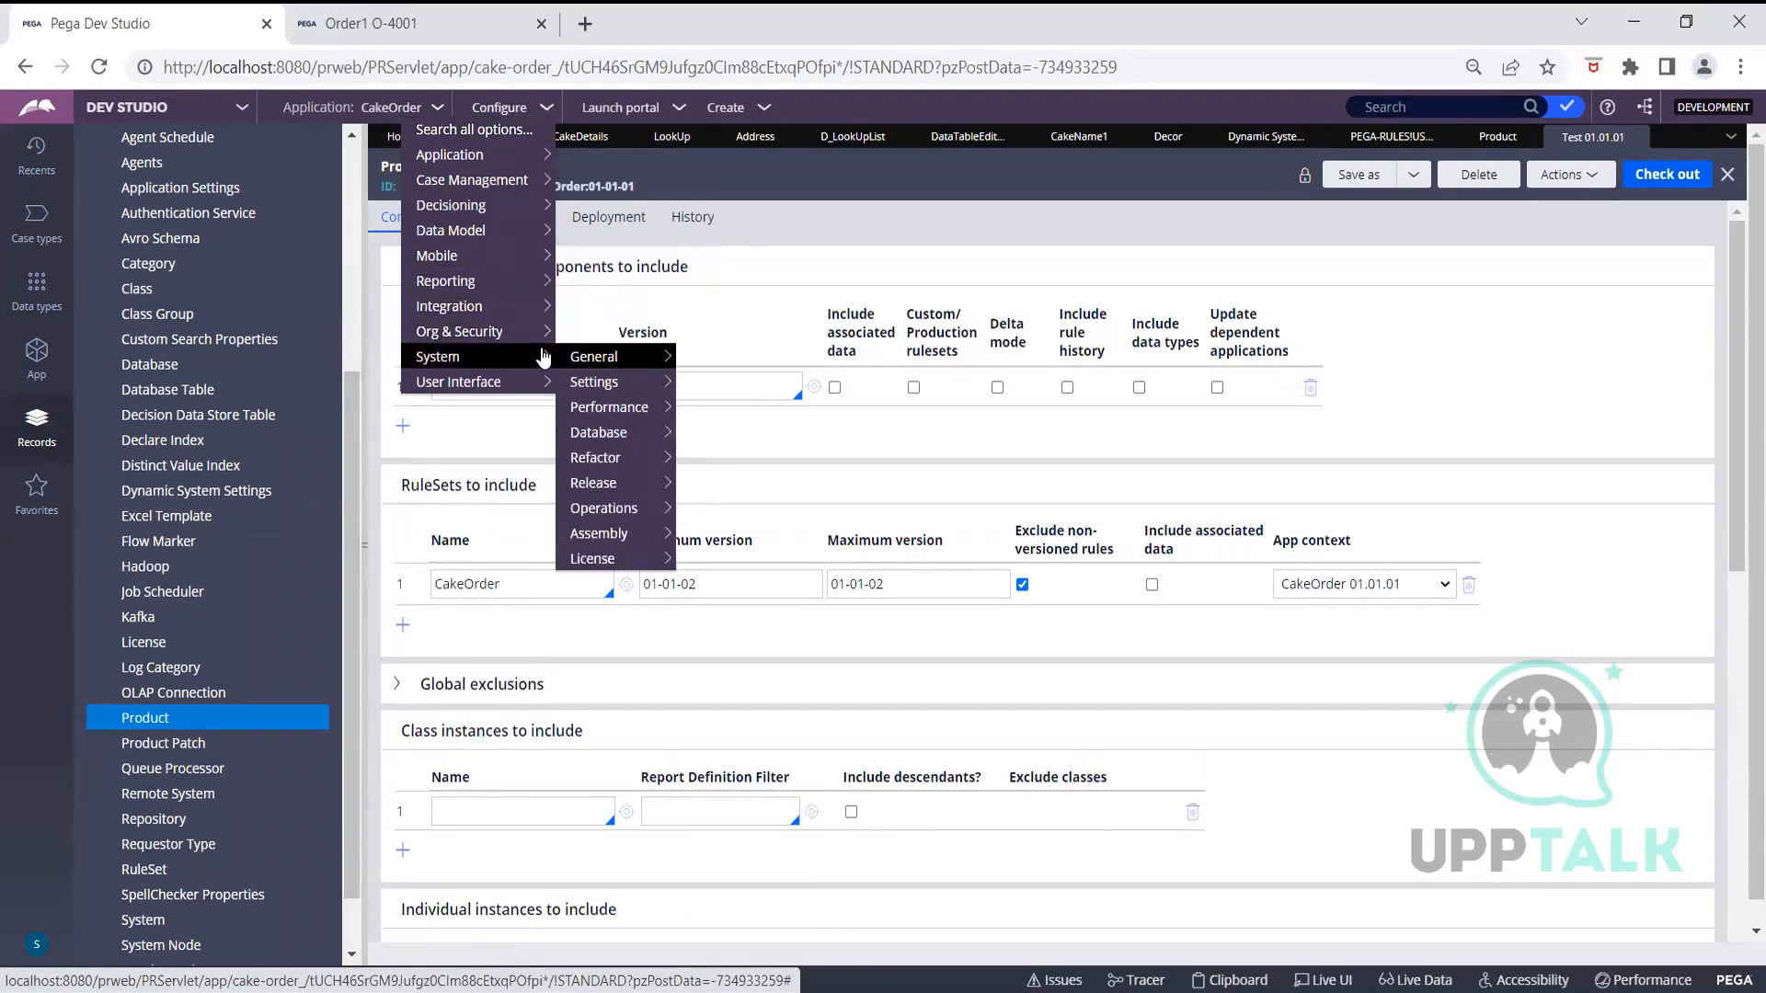
mouse_move(601, 439)
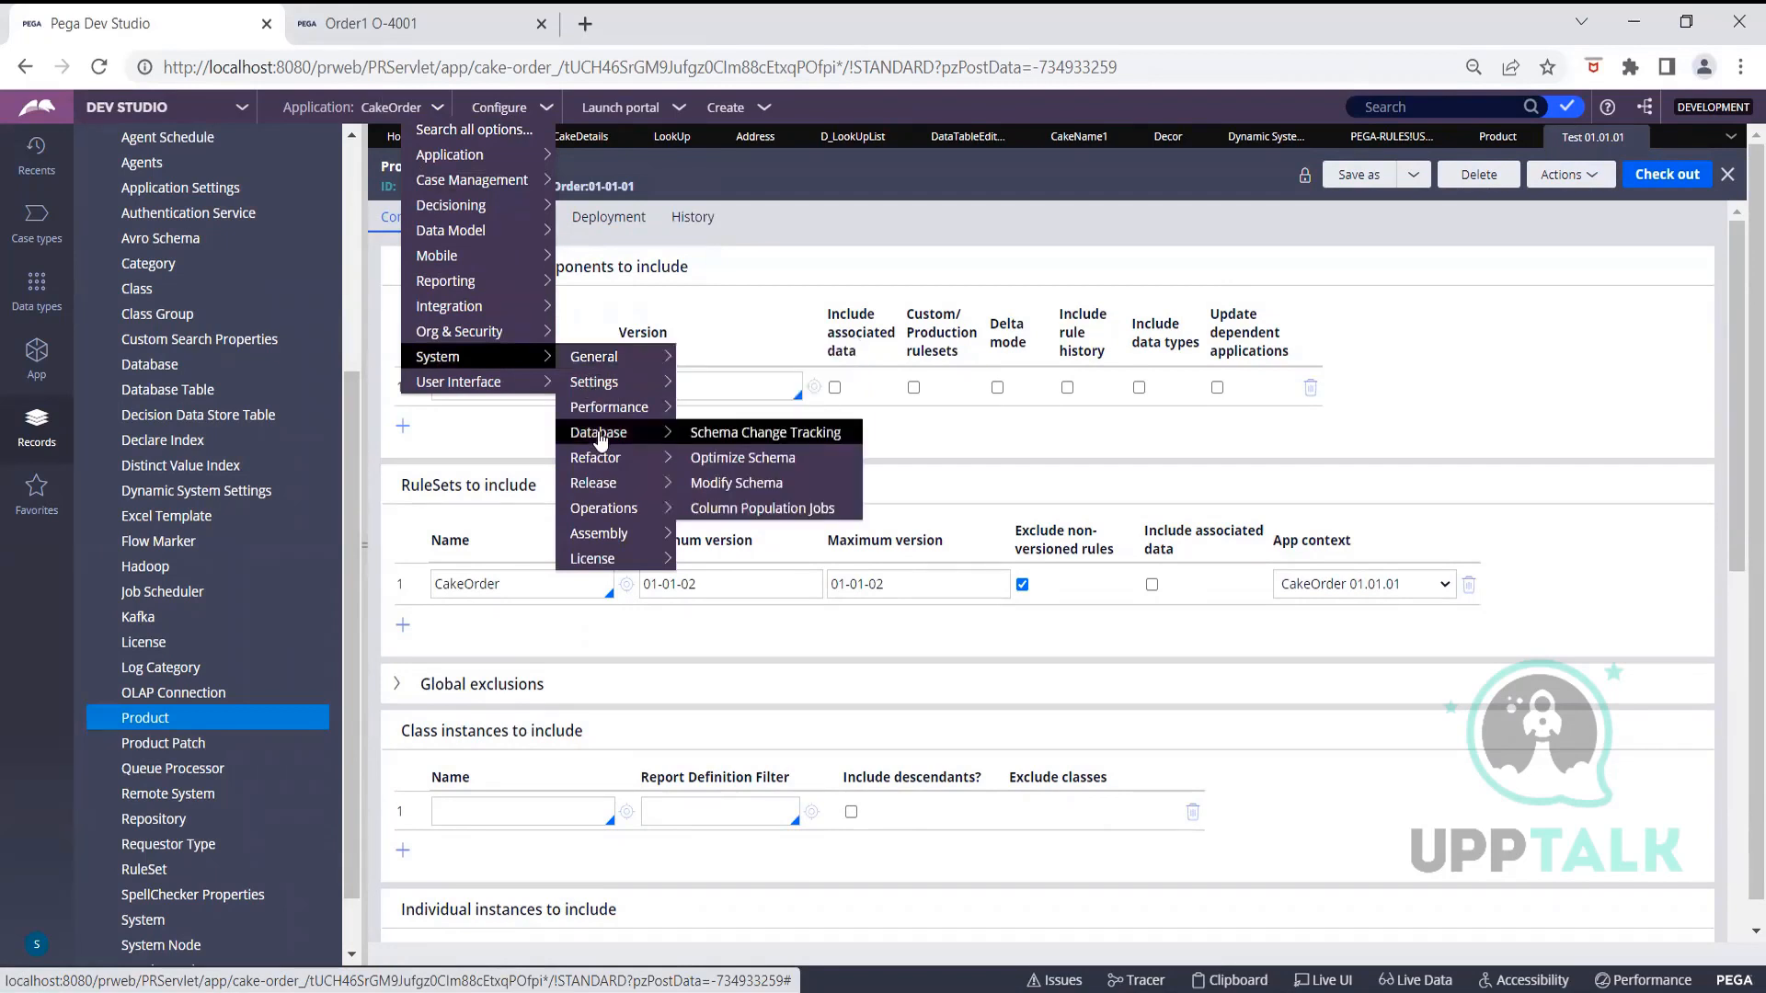
mouse_move(610, 489)
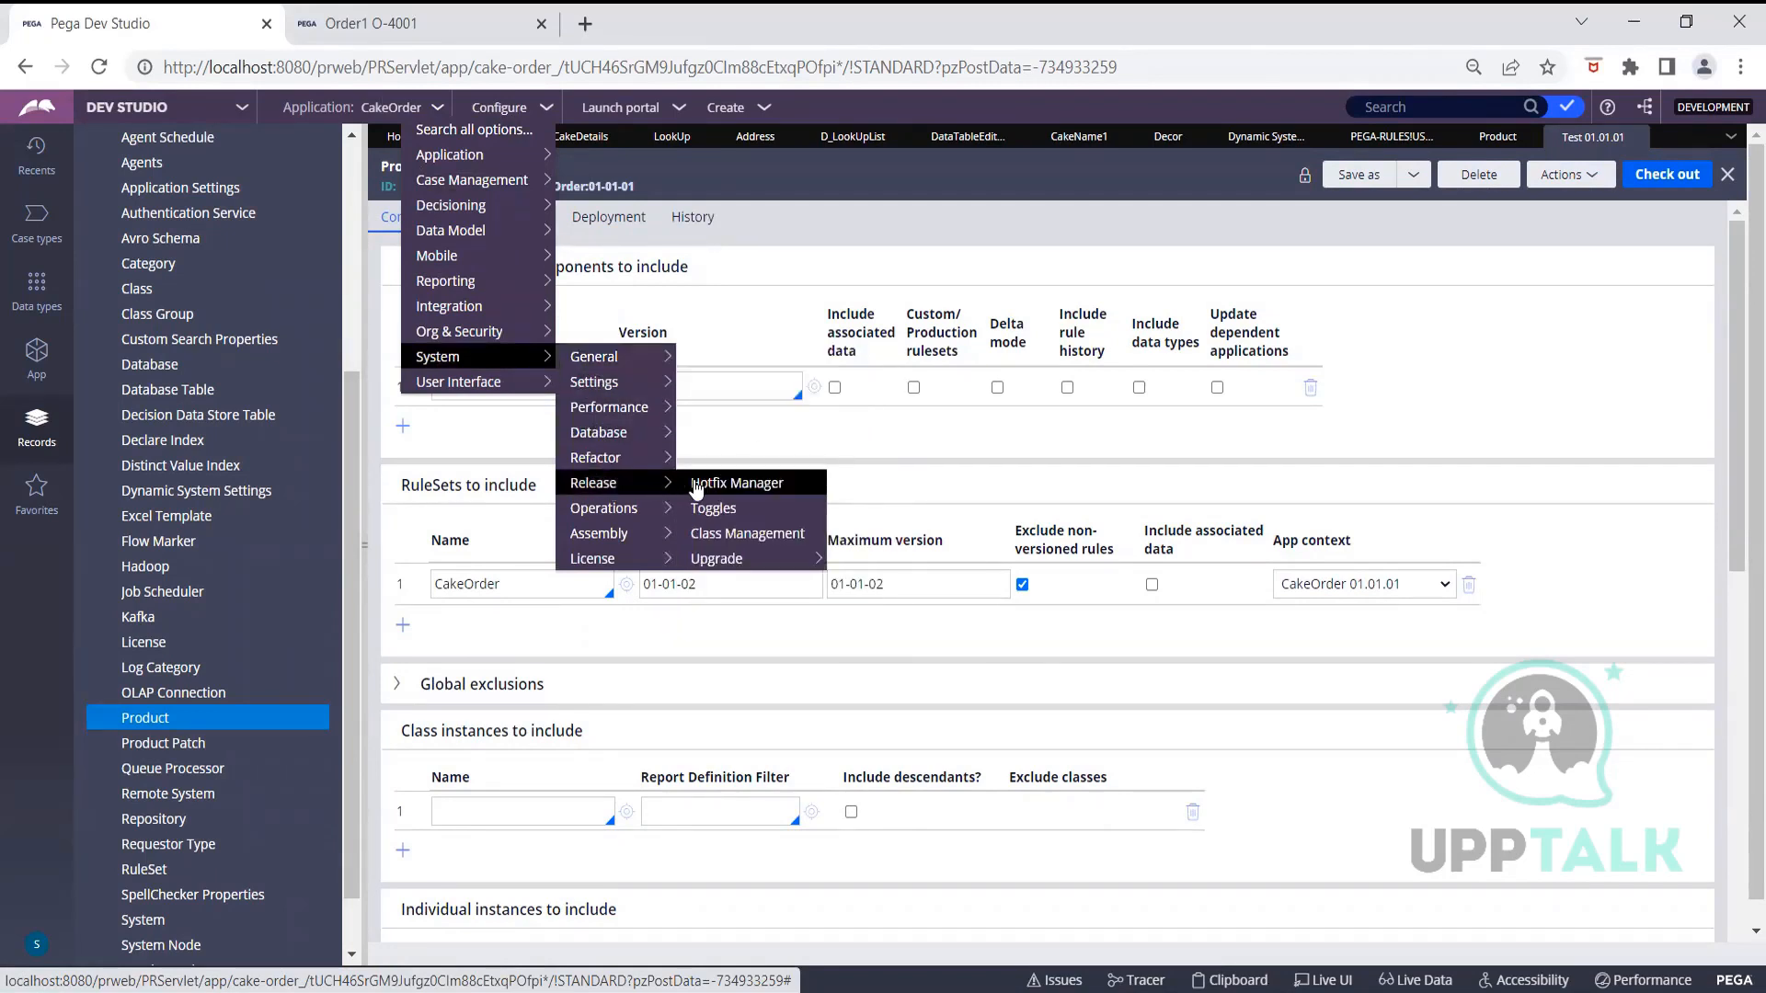
mouse_move(722, 560)
mouse_move(494, 317)
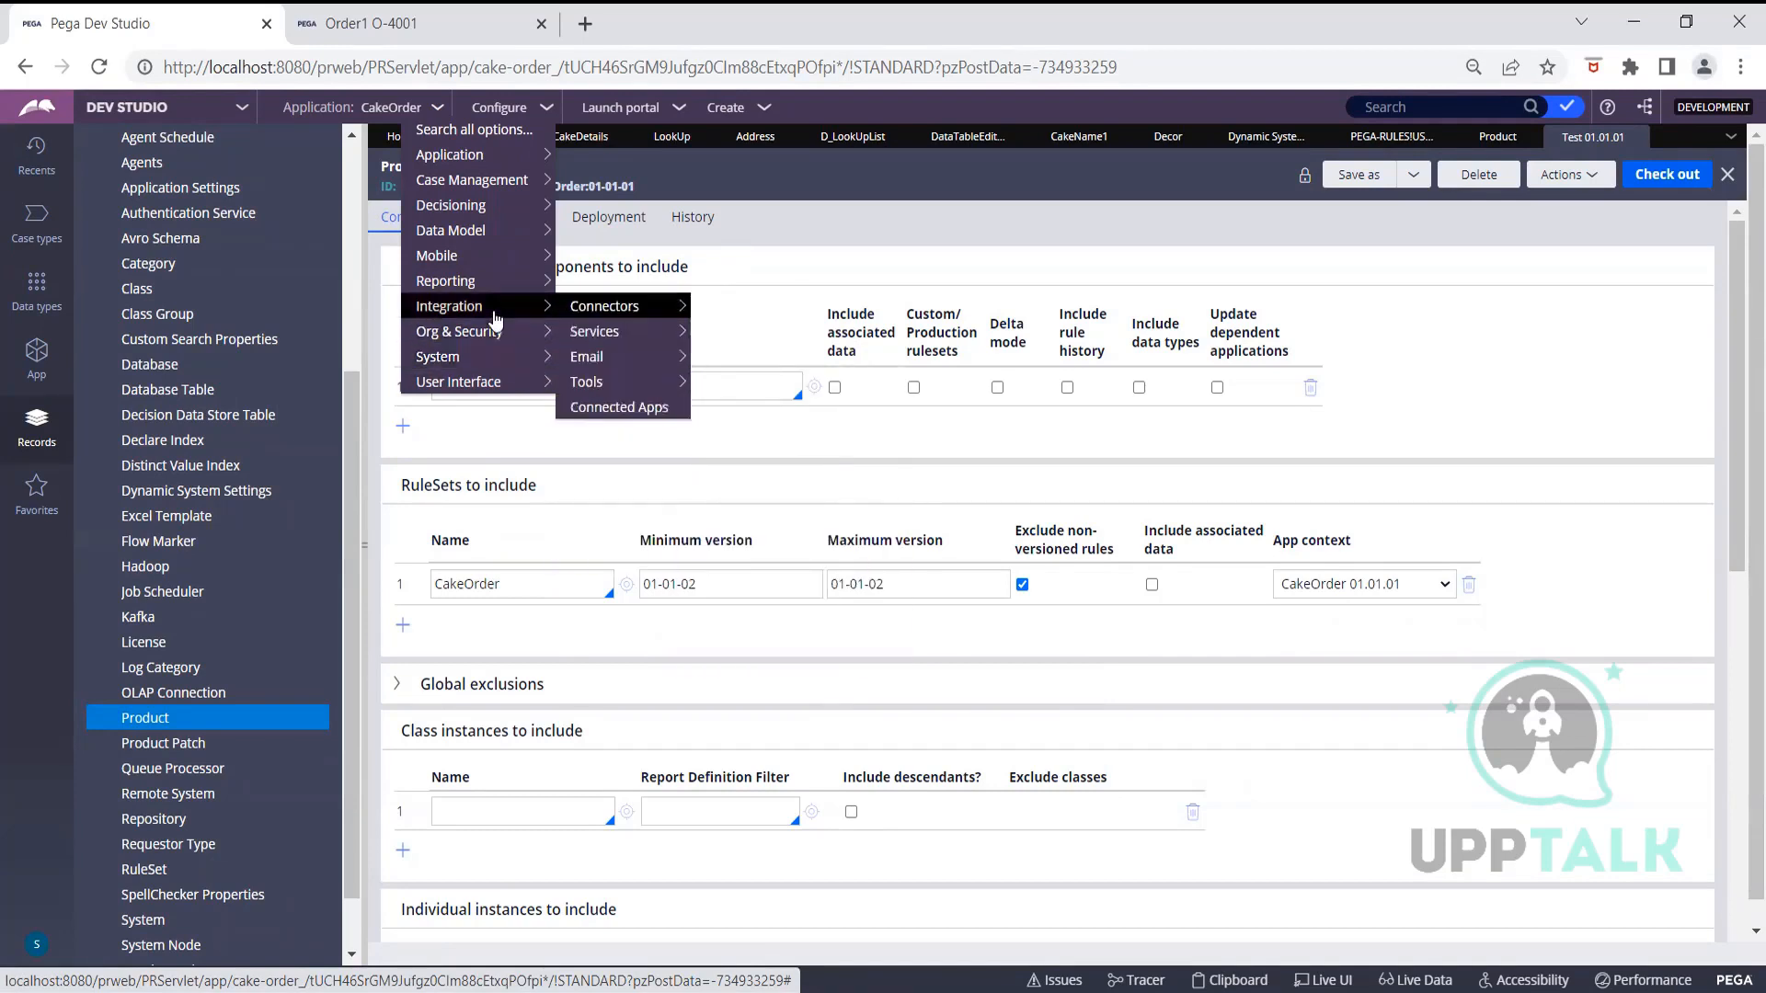
mouse_move(596, 317)
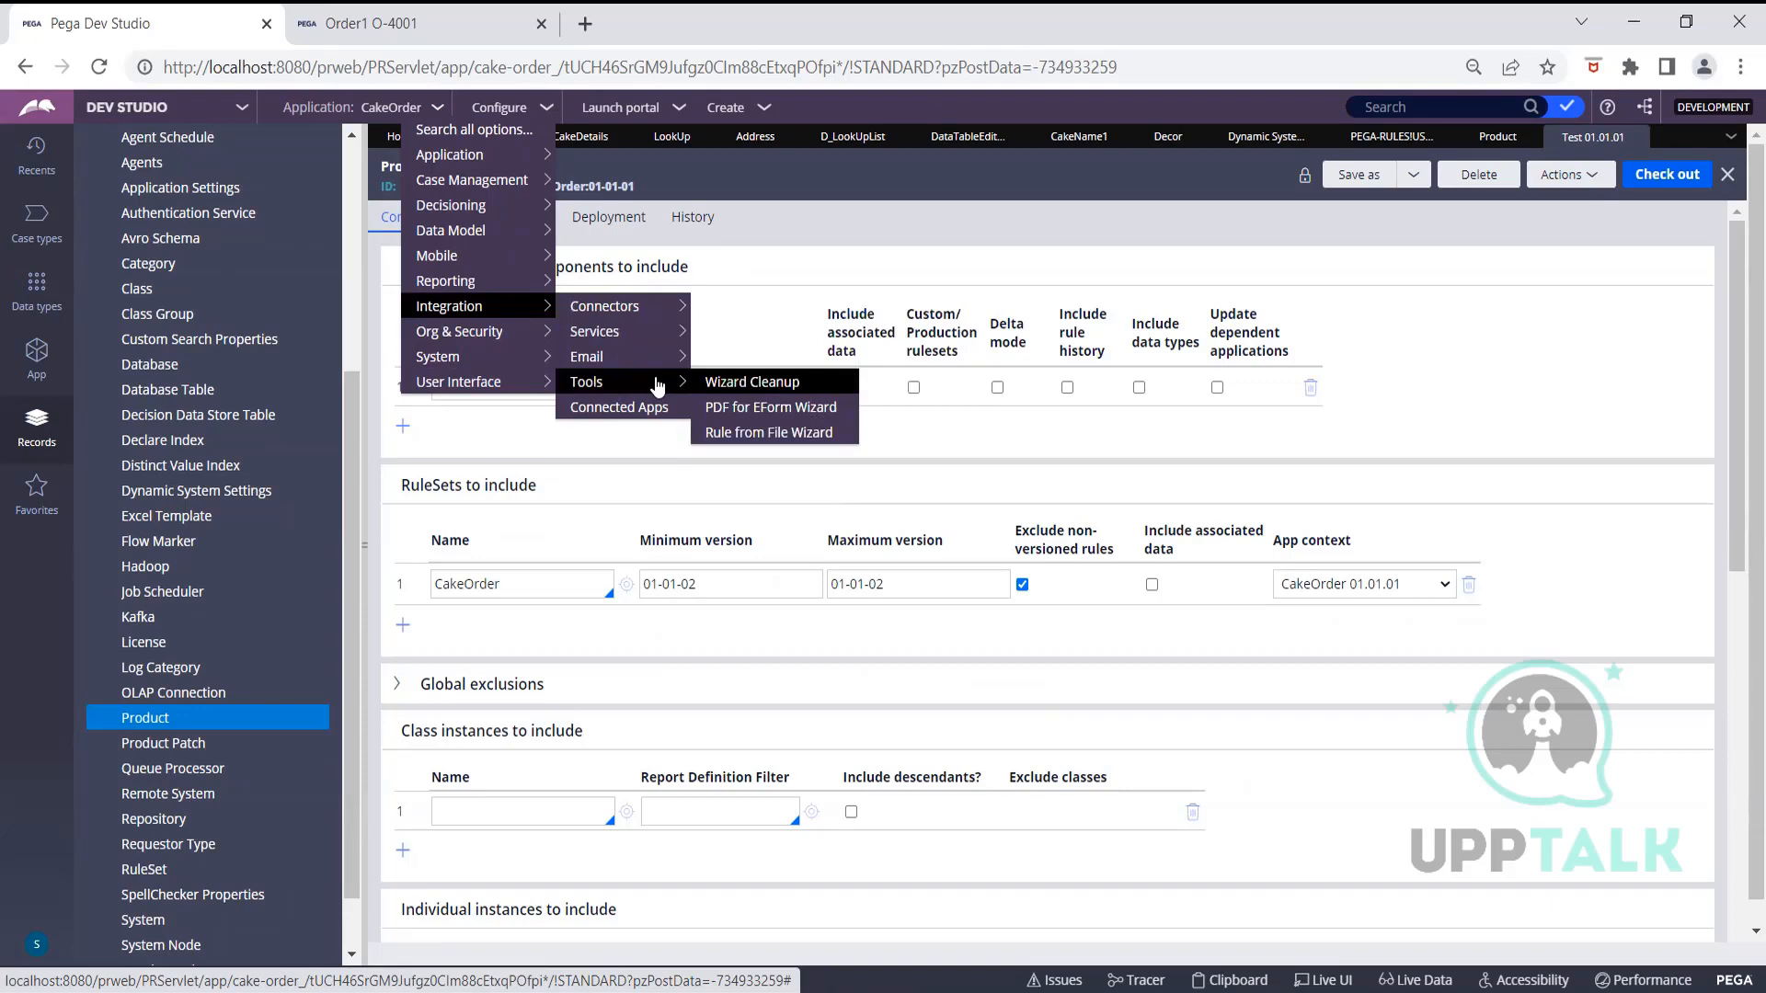
mouse_move(544, 194)
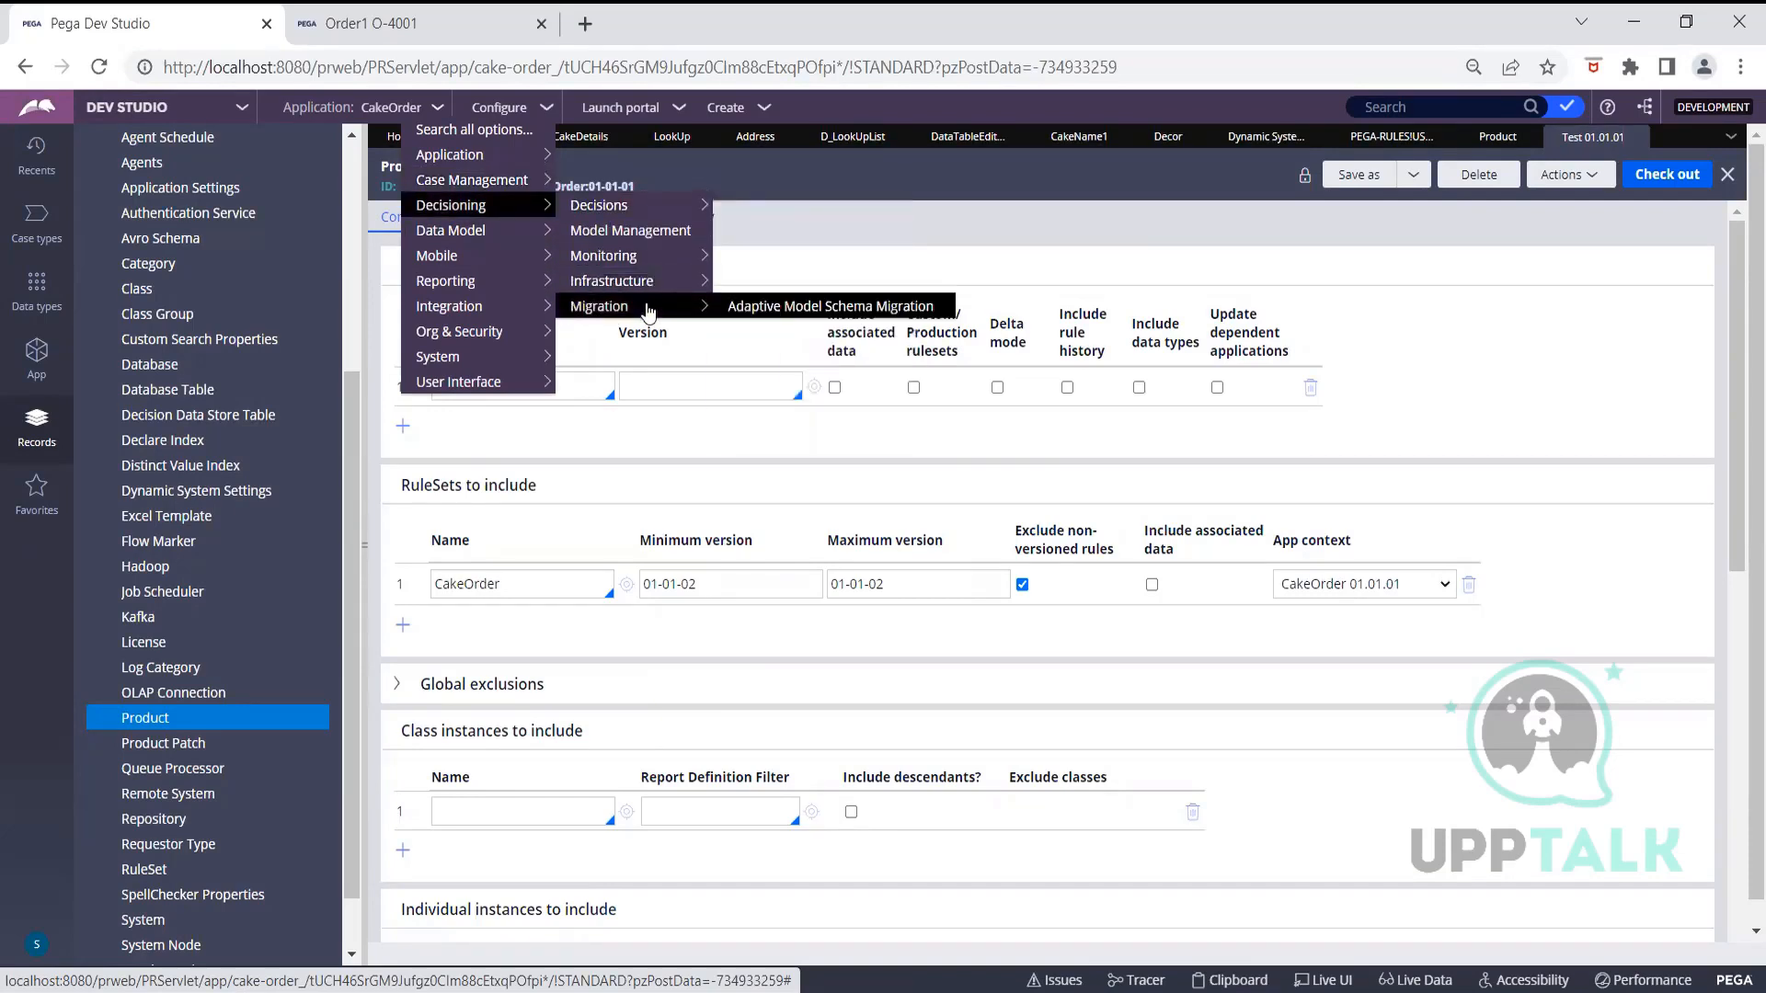
mouse_move(649, 262)
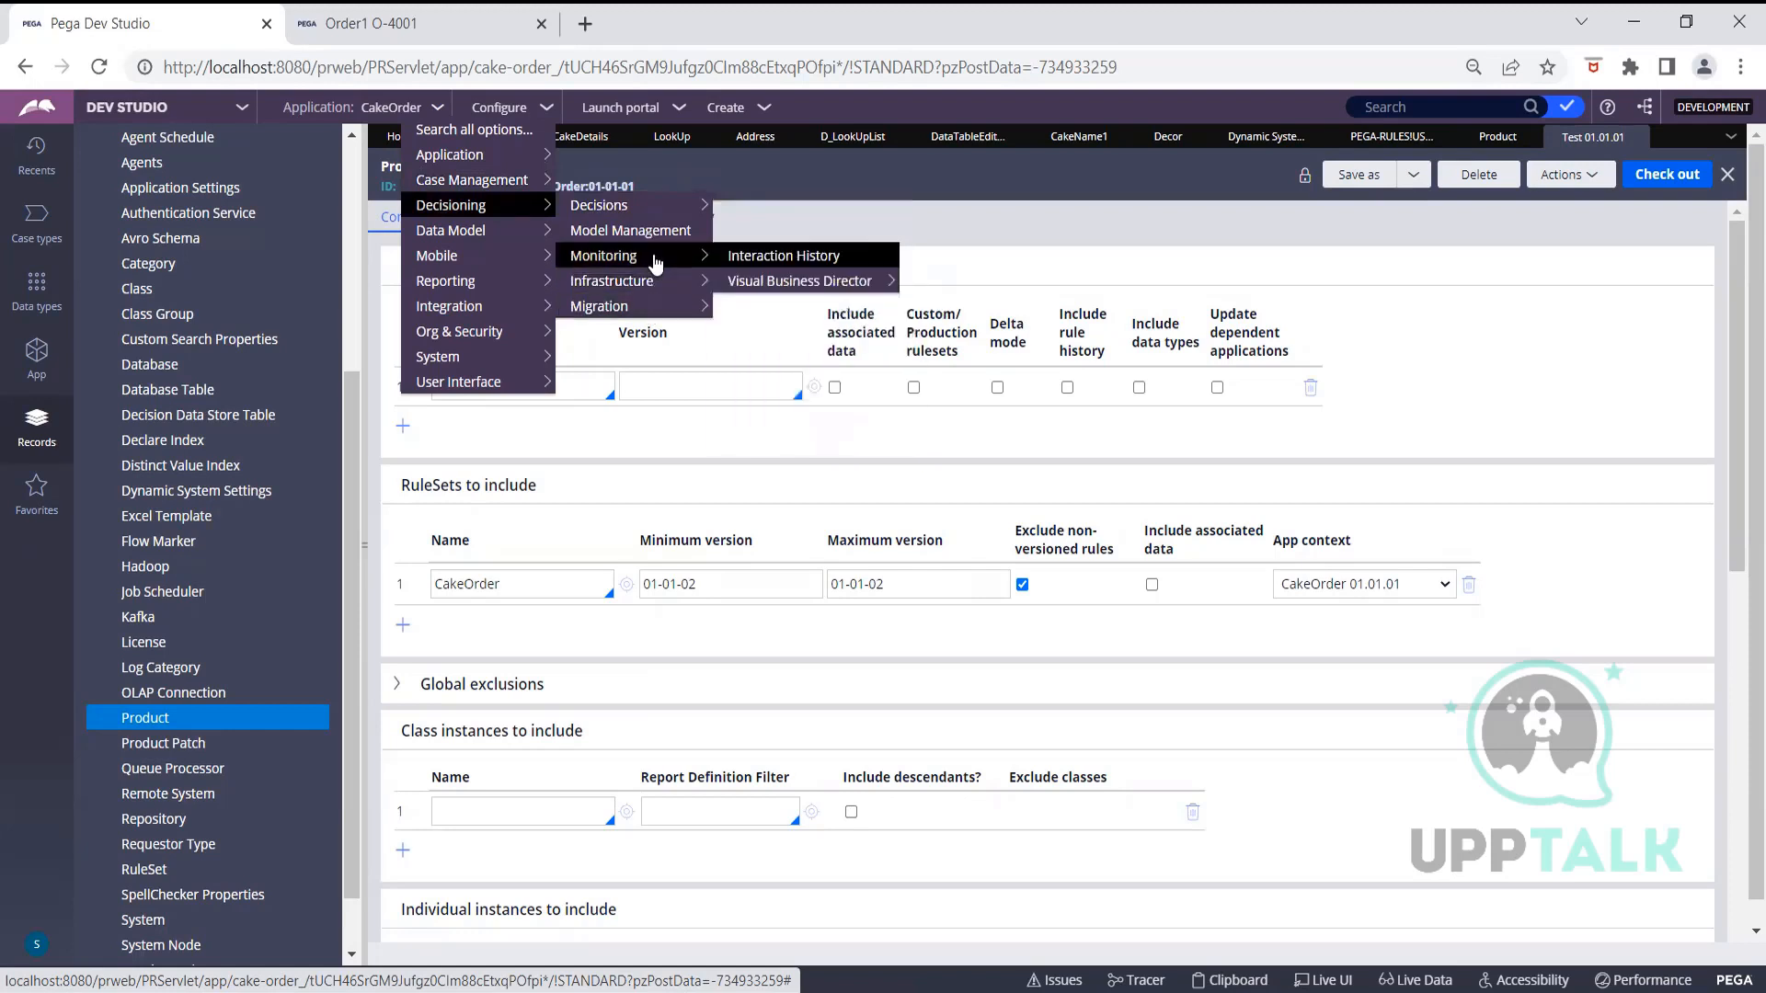
mouse_move(643, 213)
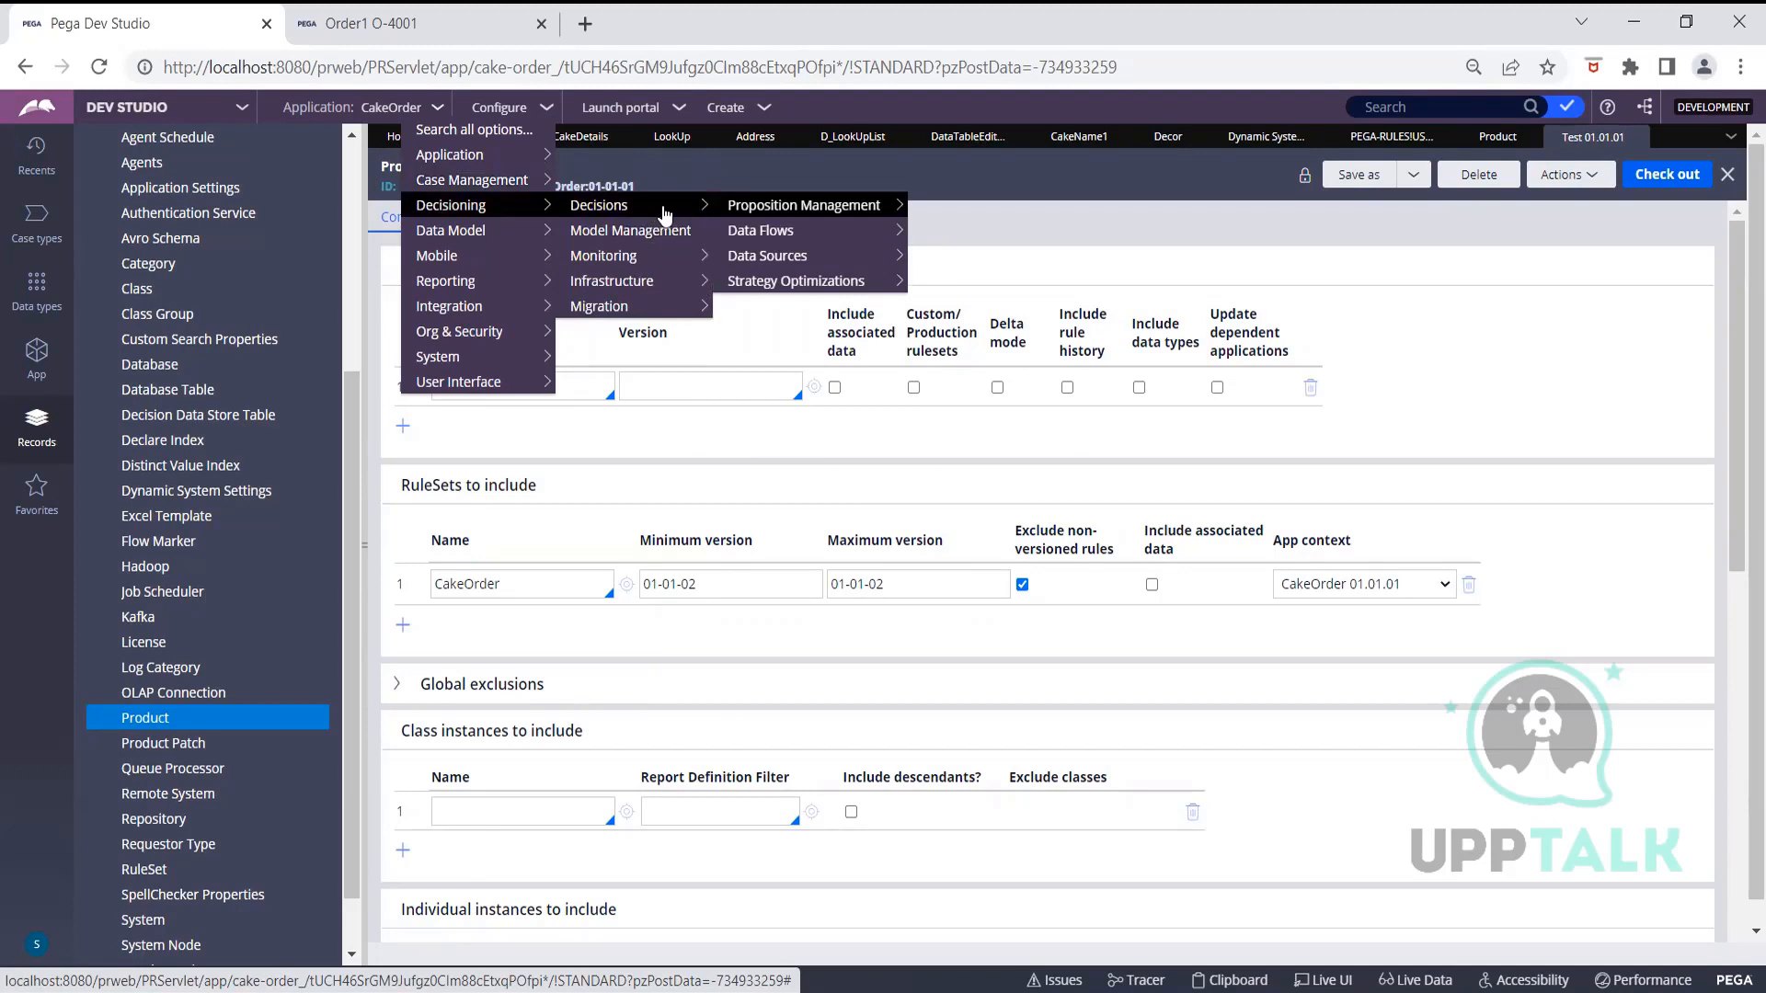
mouse_move(497, 172)
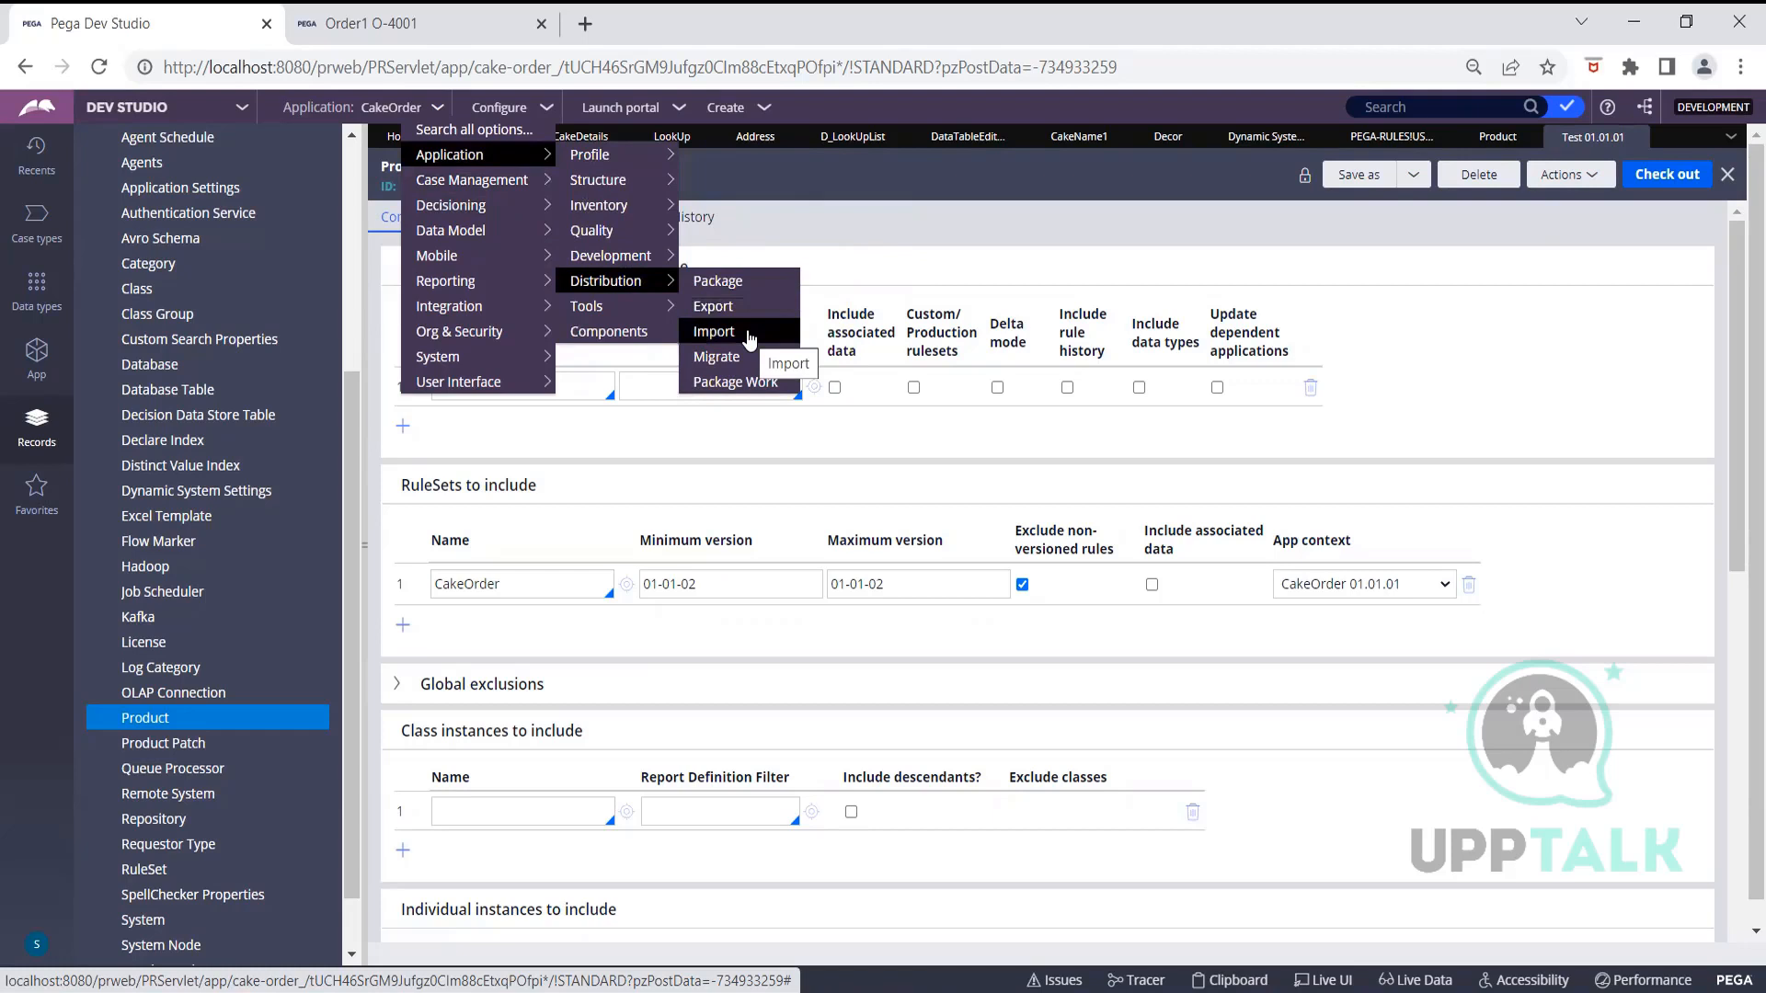
Load Test1.zip from Downloads into the Import wizard, showing product Test 01.01.01 with 12 instances
click(714, 332)
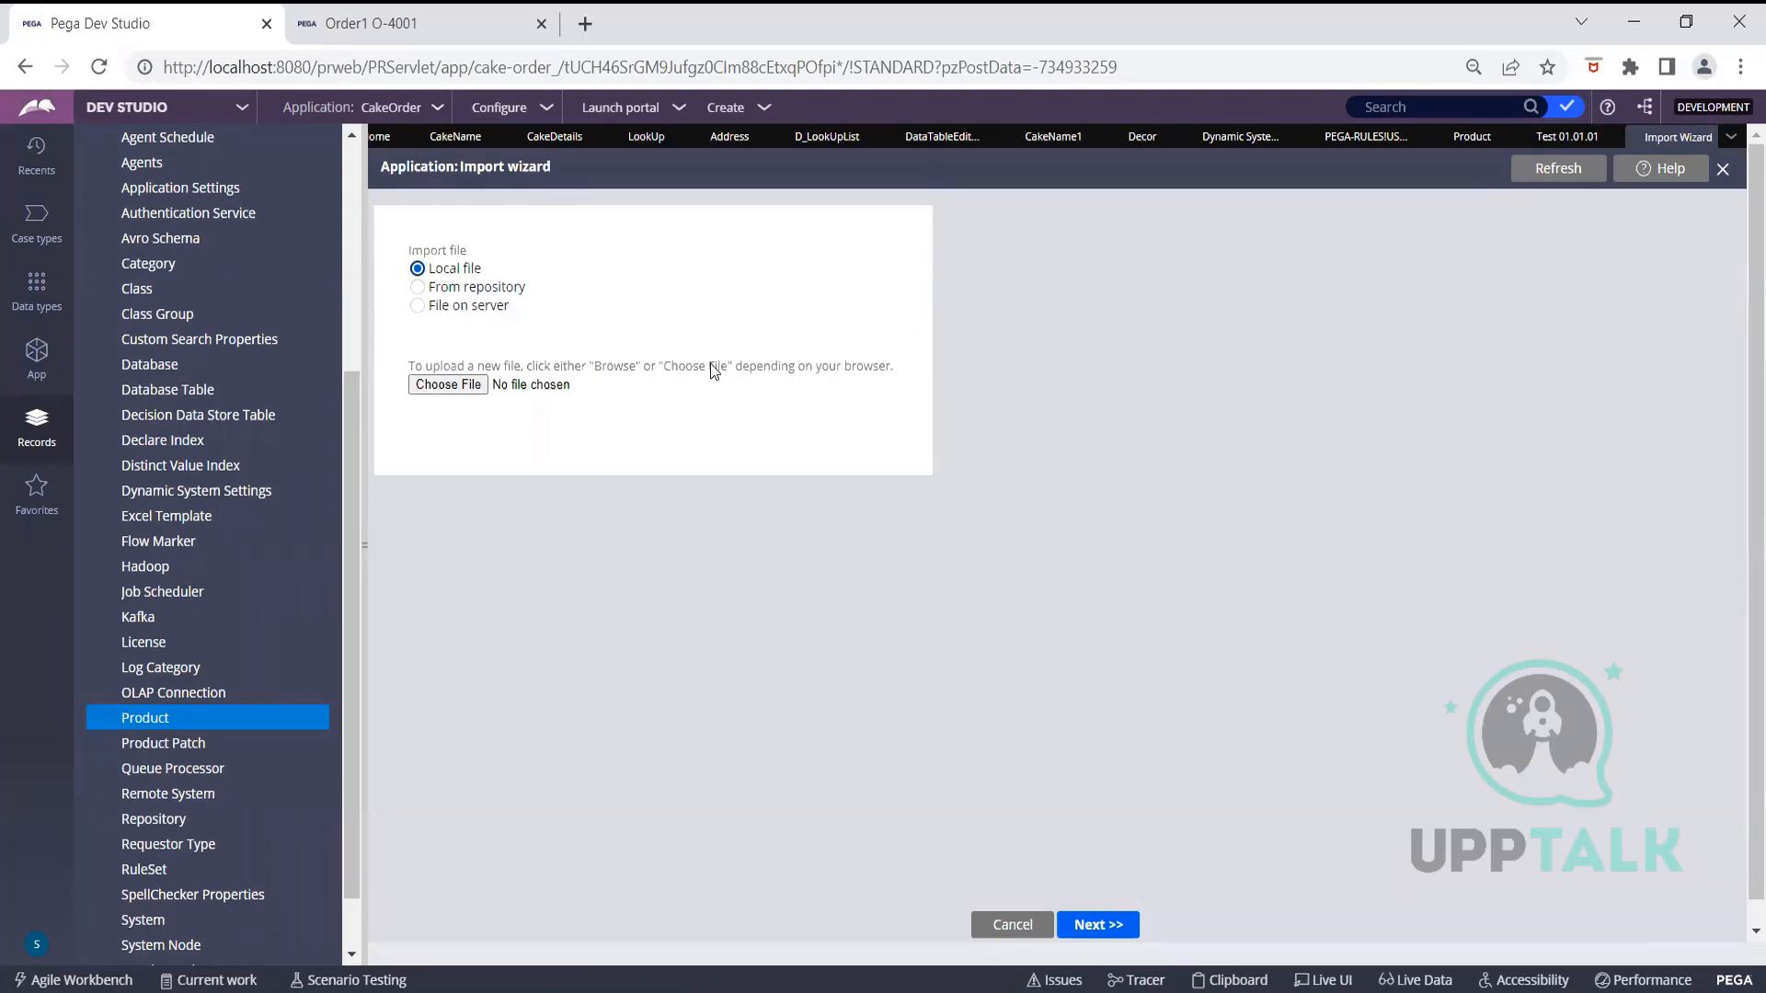
click(474, 384)
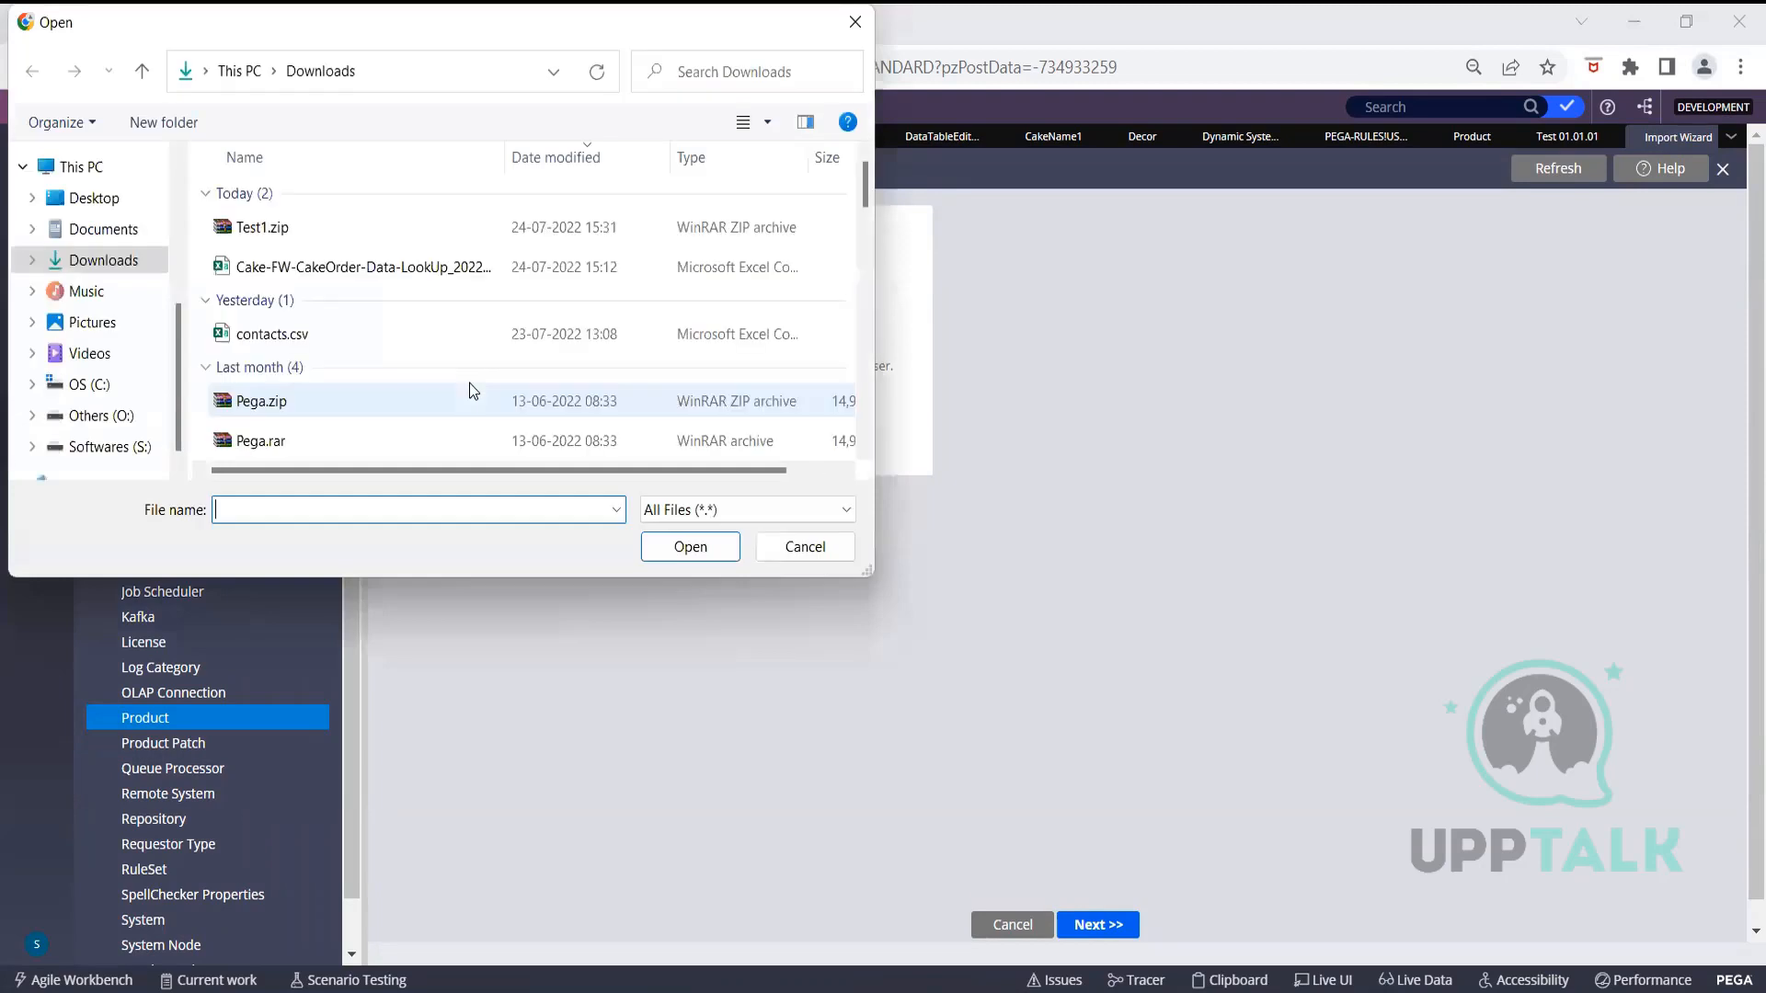
click(280, 227)
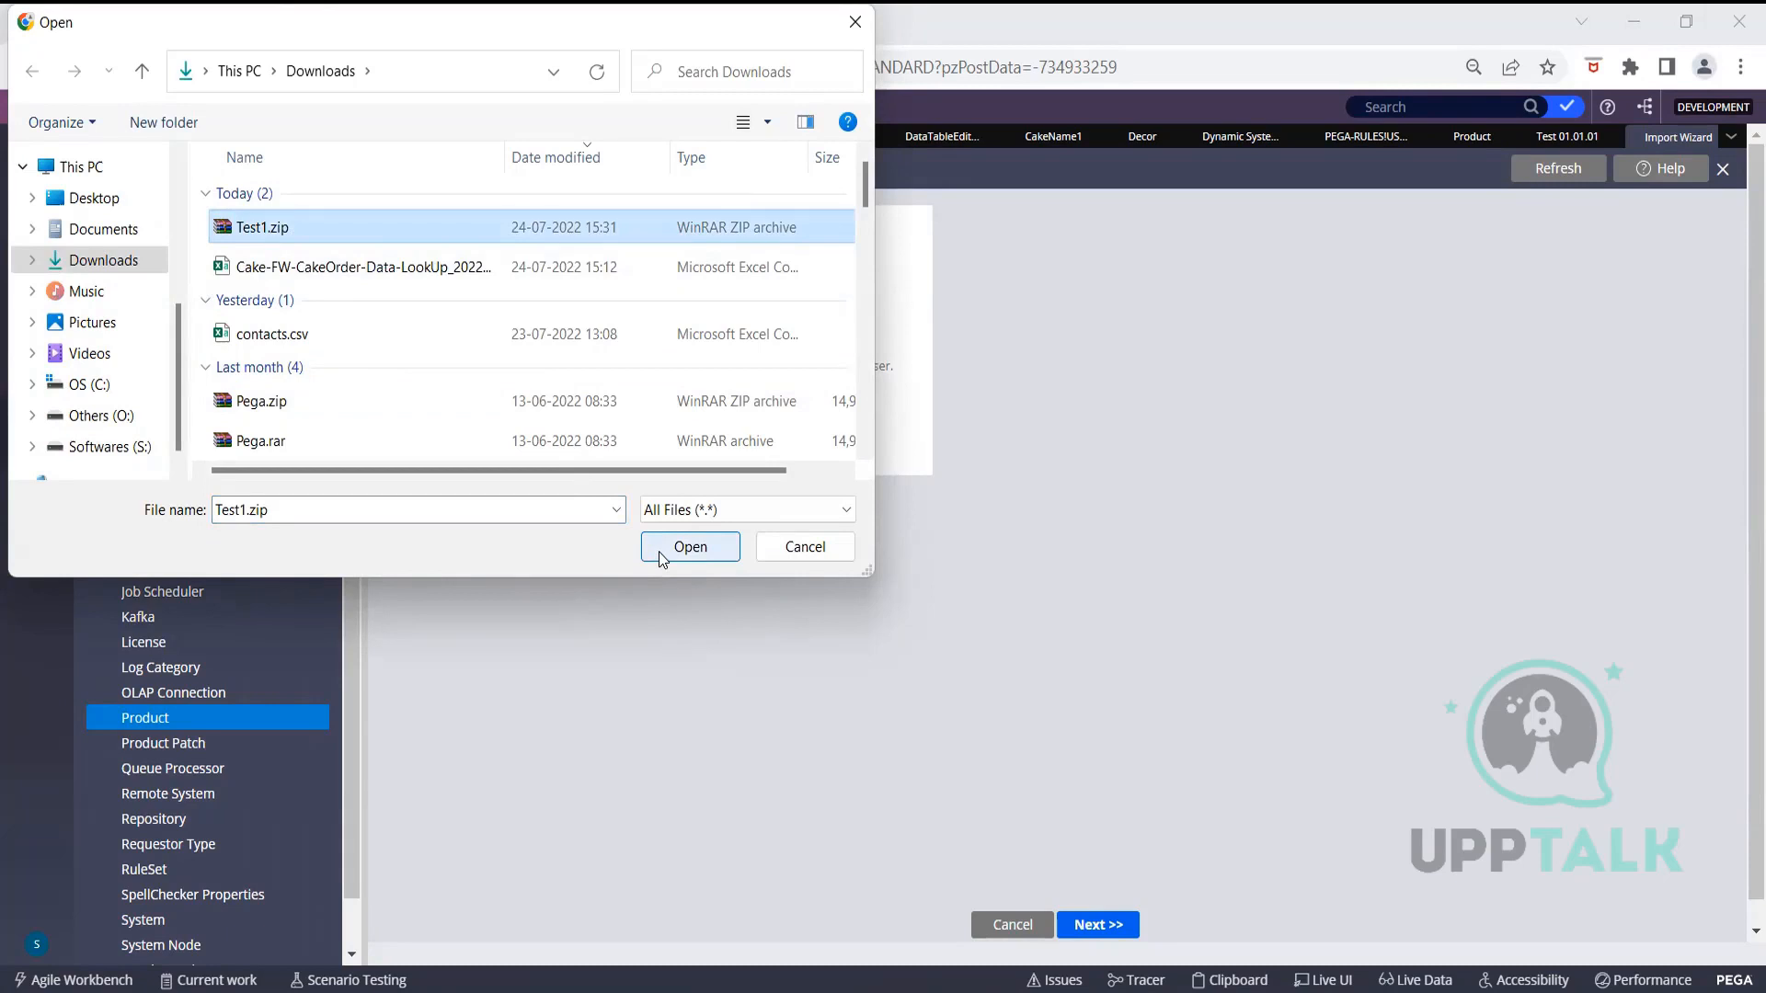
click(660, 556)
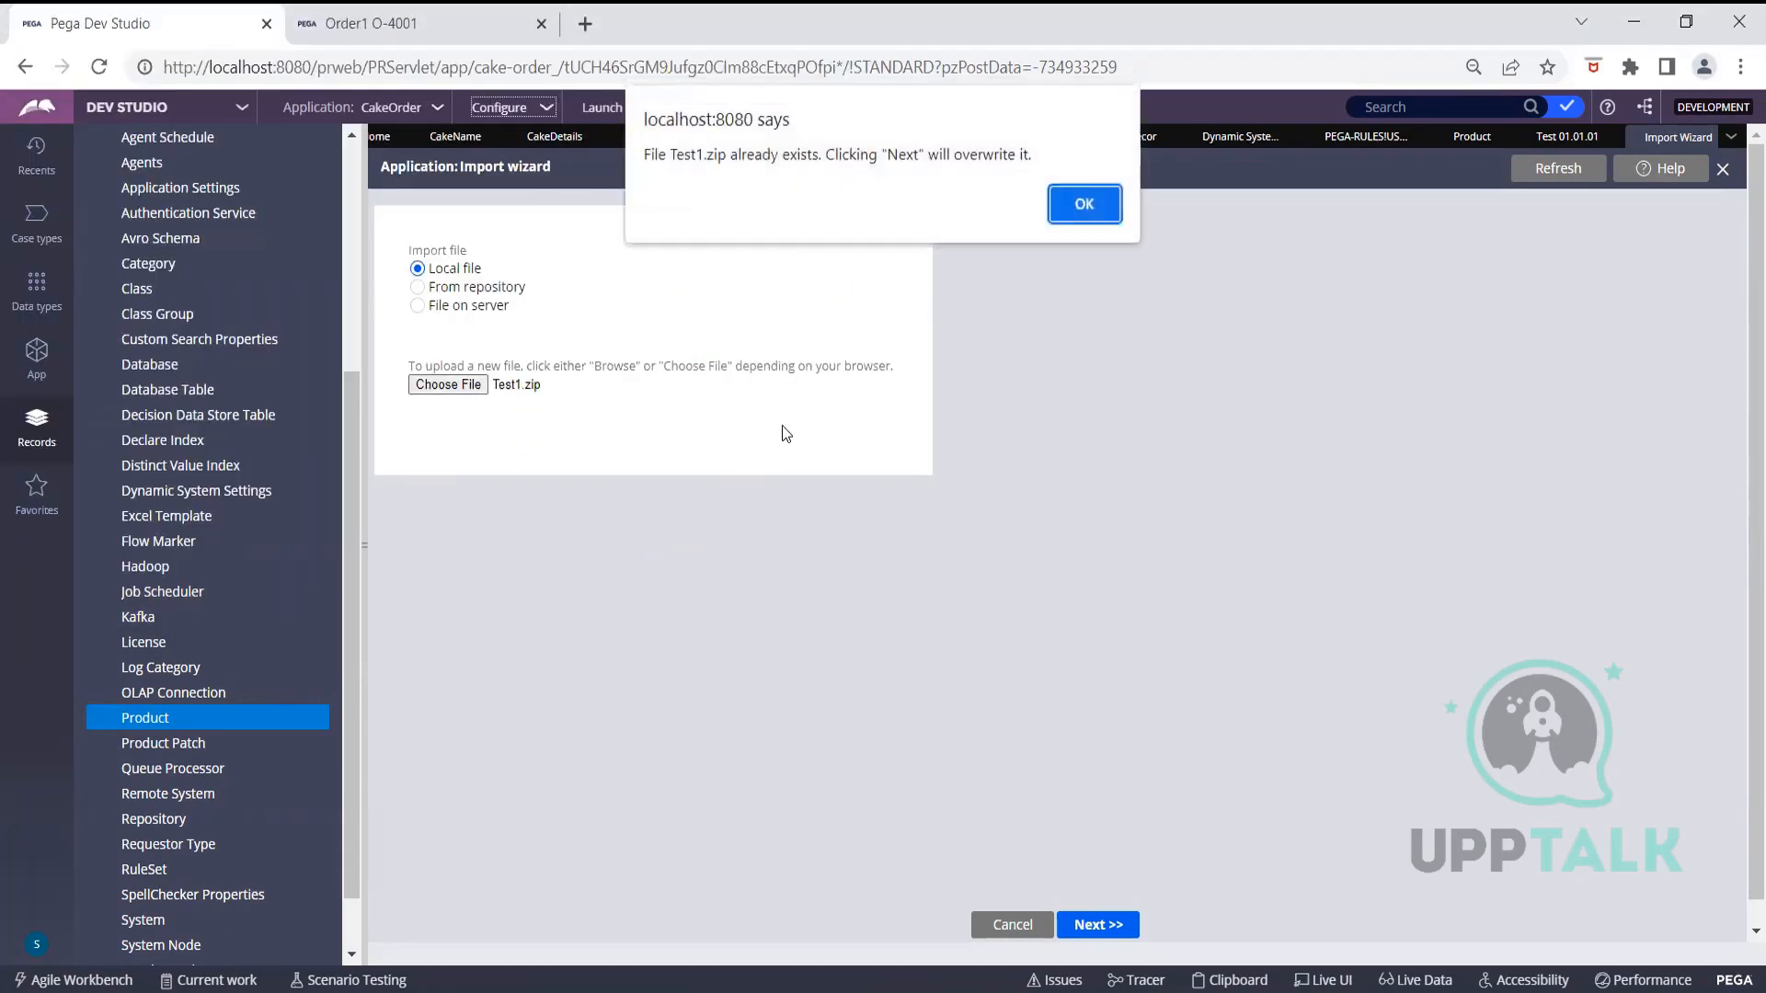
click(1094, 202)
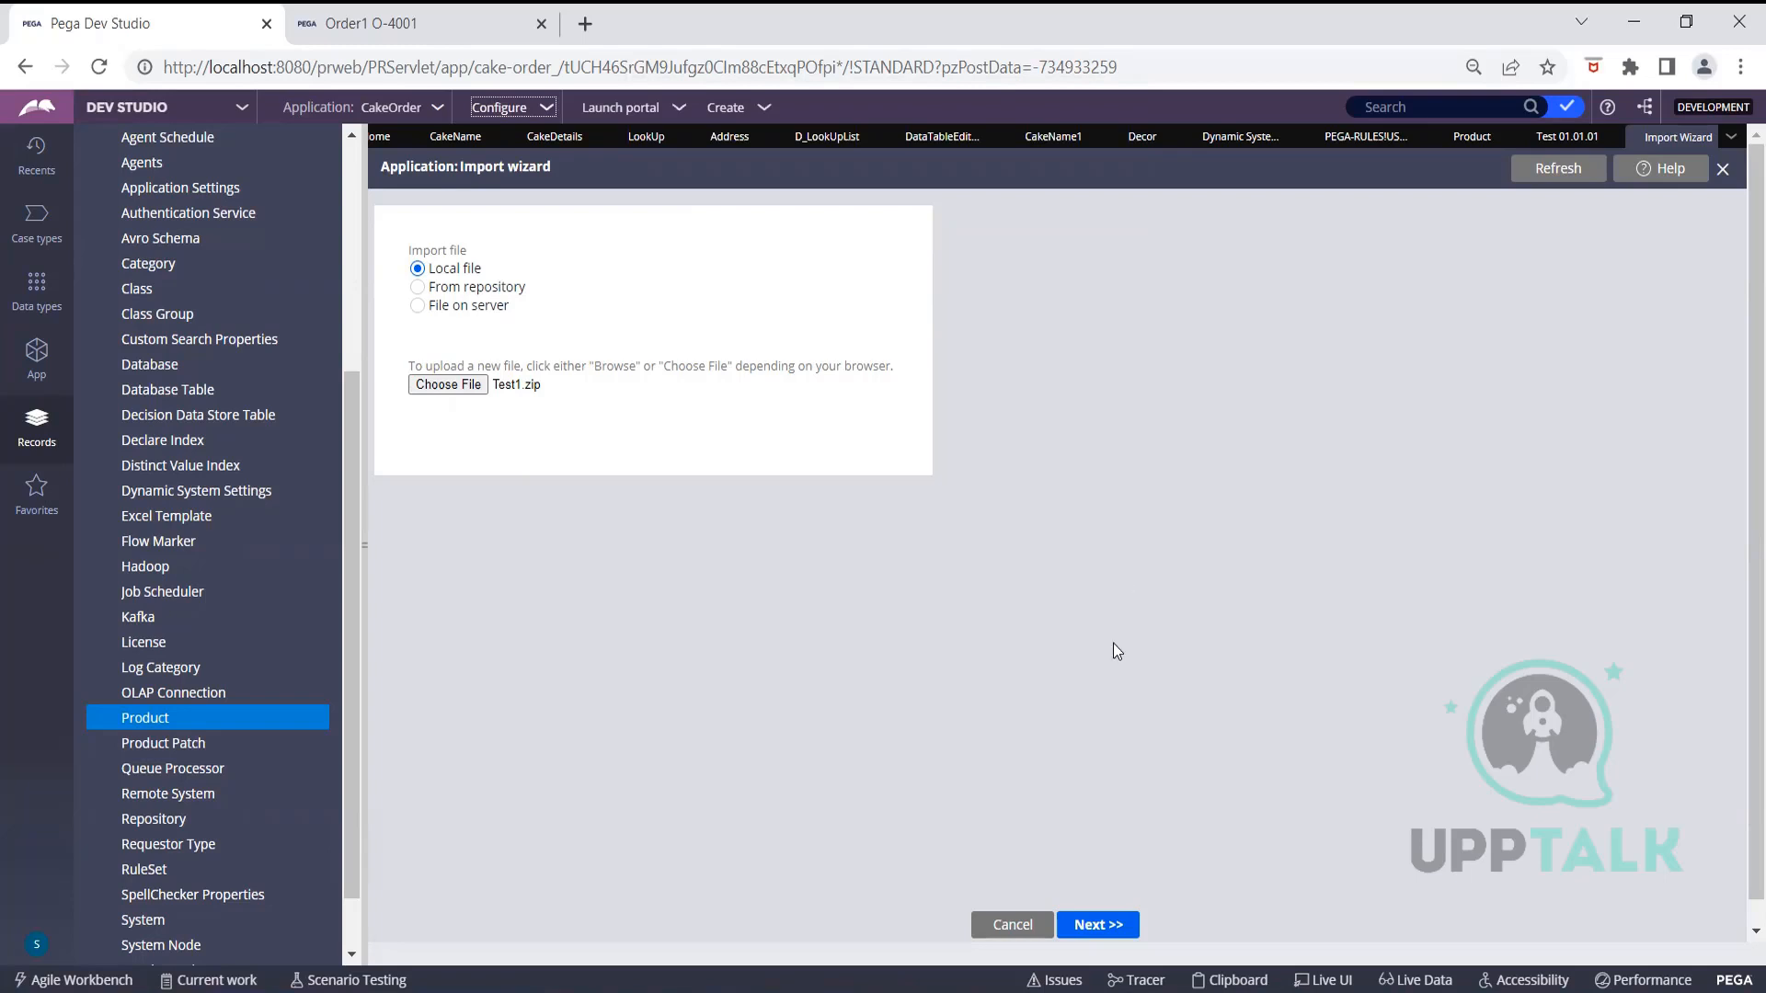
click(1115, 925)
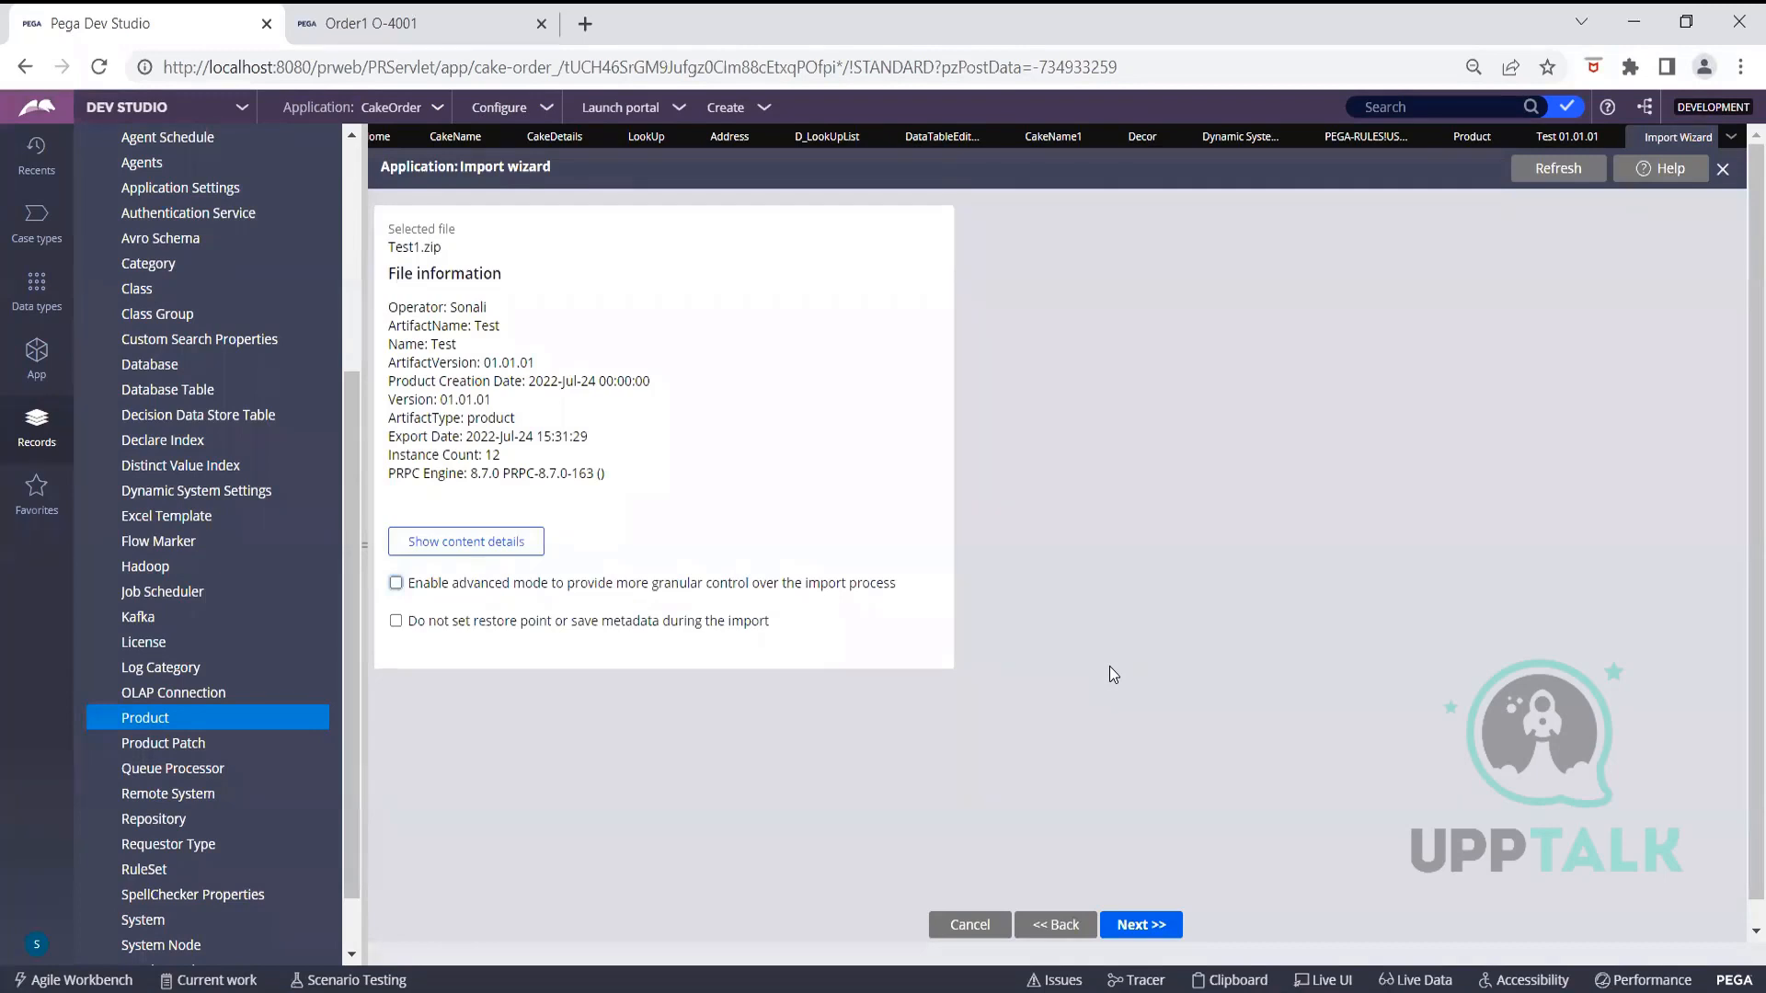
Enable advanced mode and review Test1.zip's content details, listing its 12 CakeOrder rules
click(396, 584)
click(515, 541)
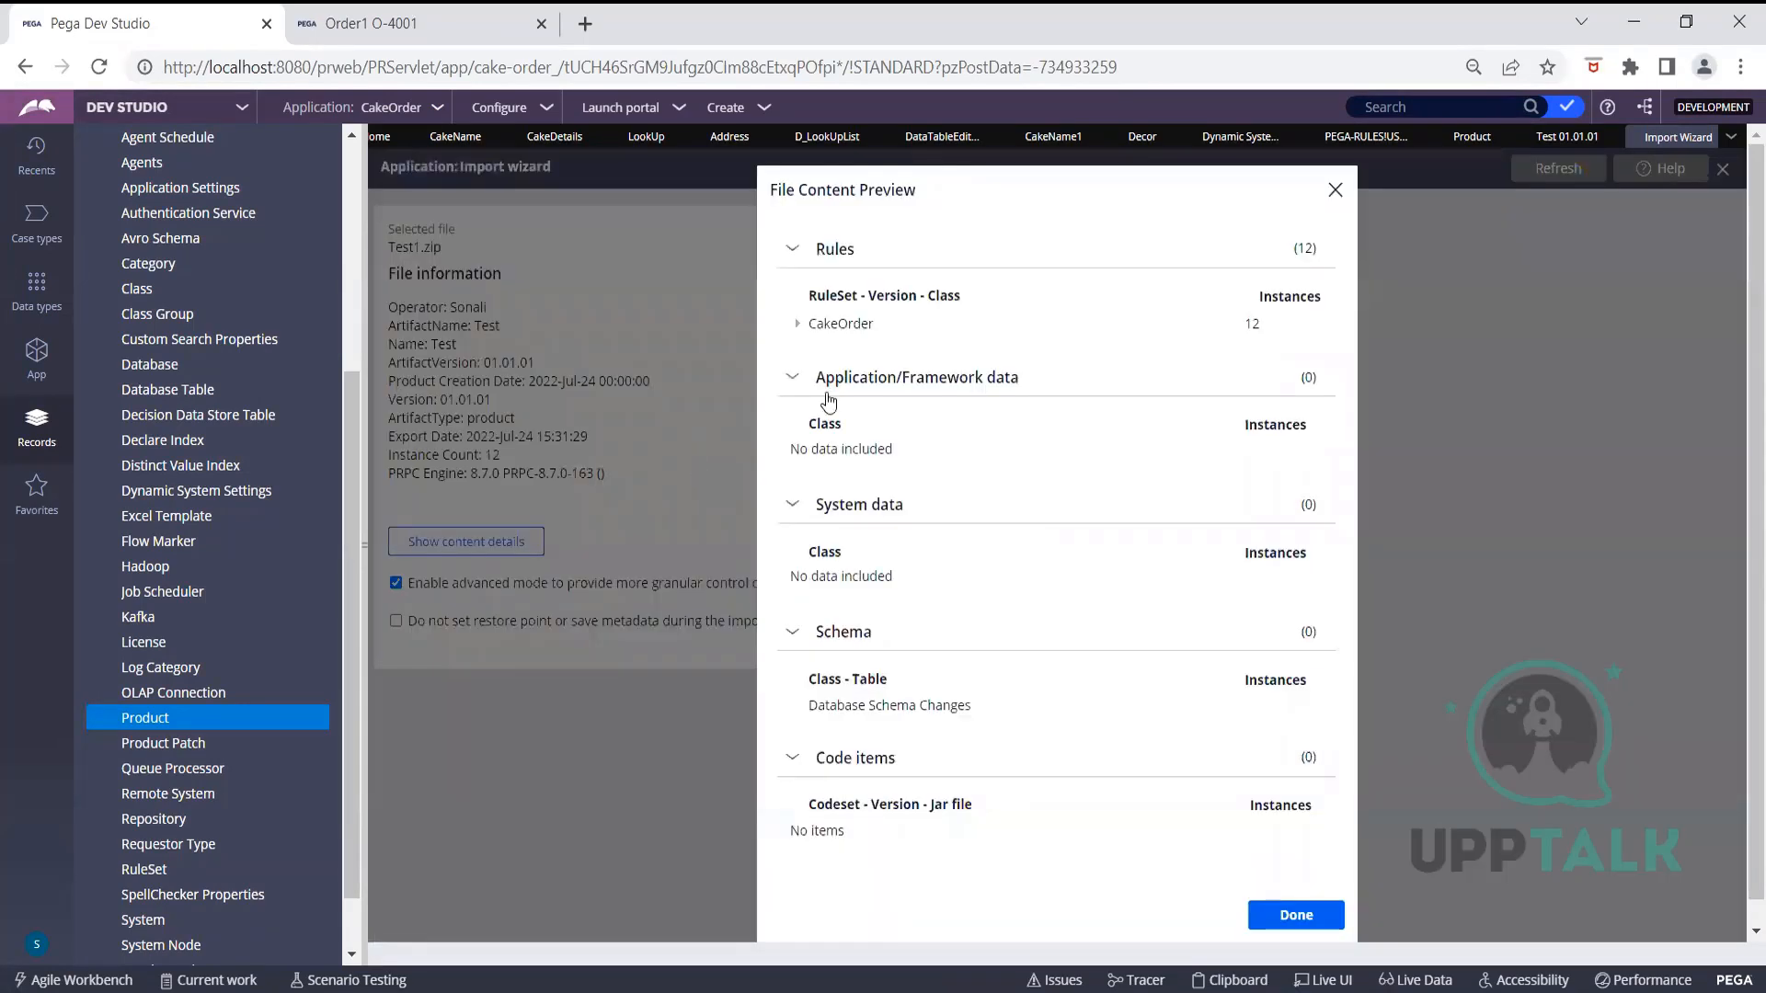
click(786, 246)
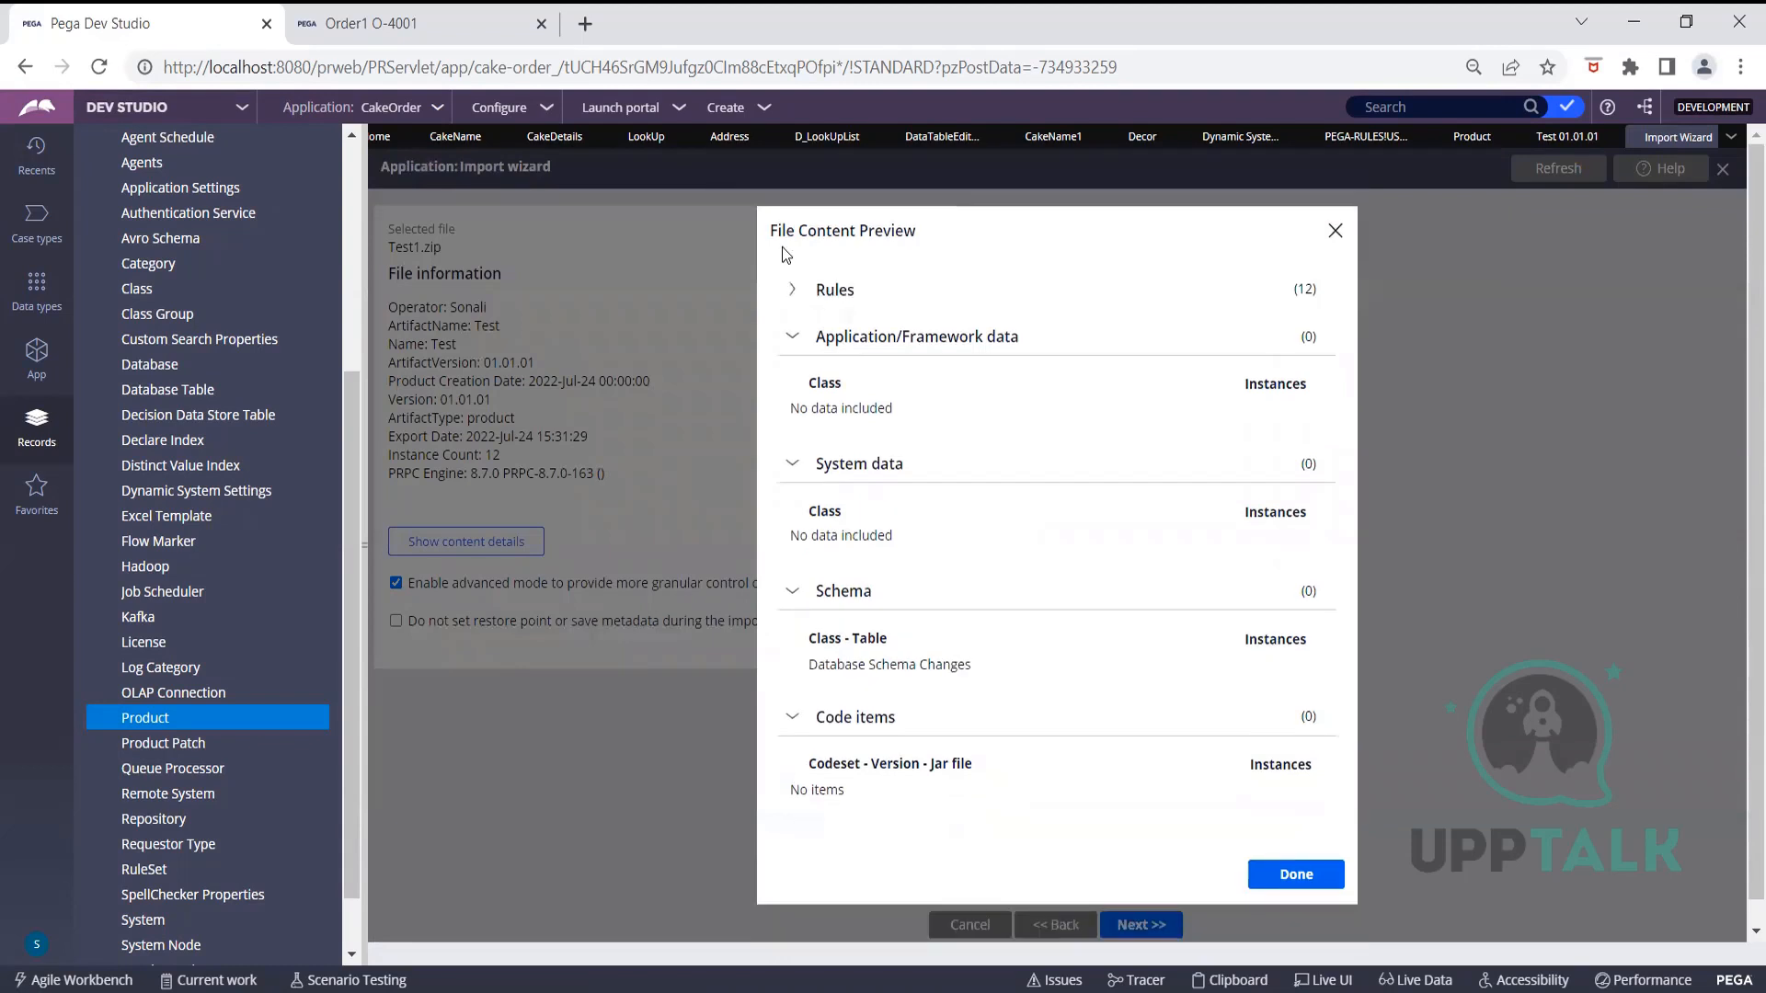
click(795, 289)
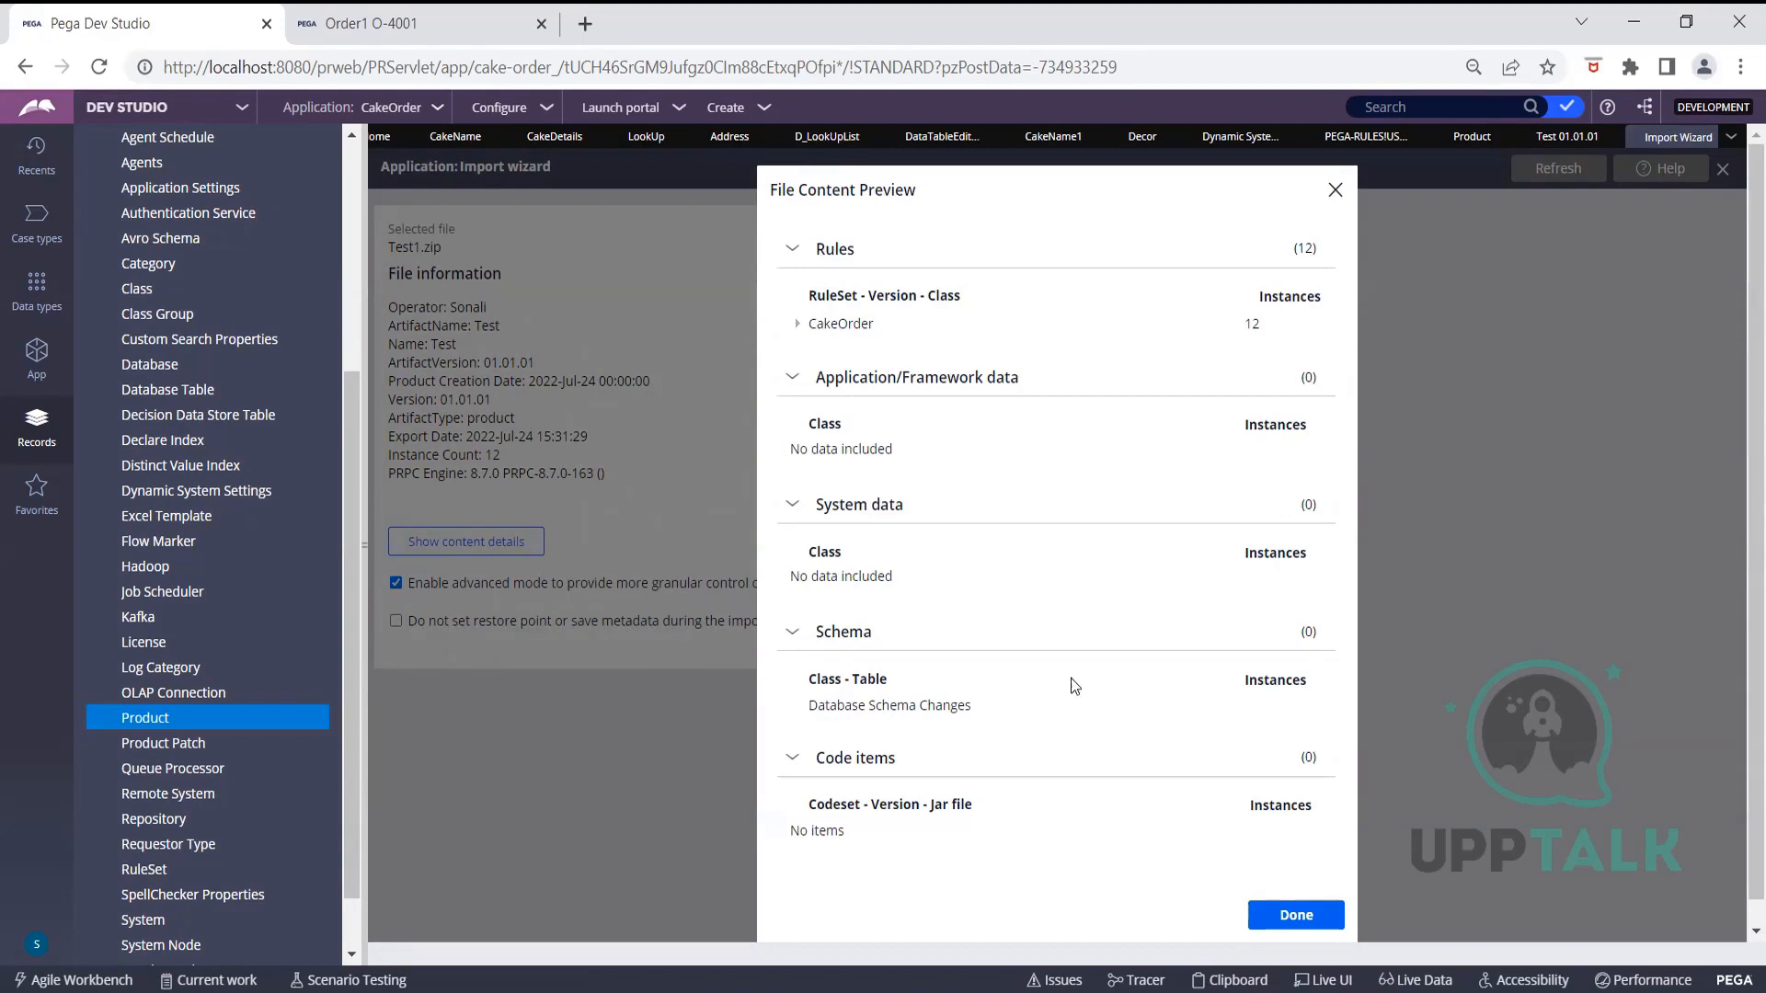
click(1283, 917)
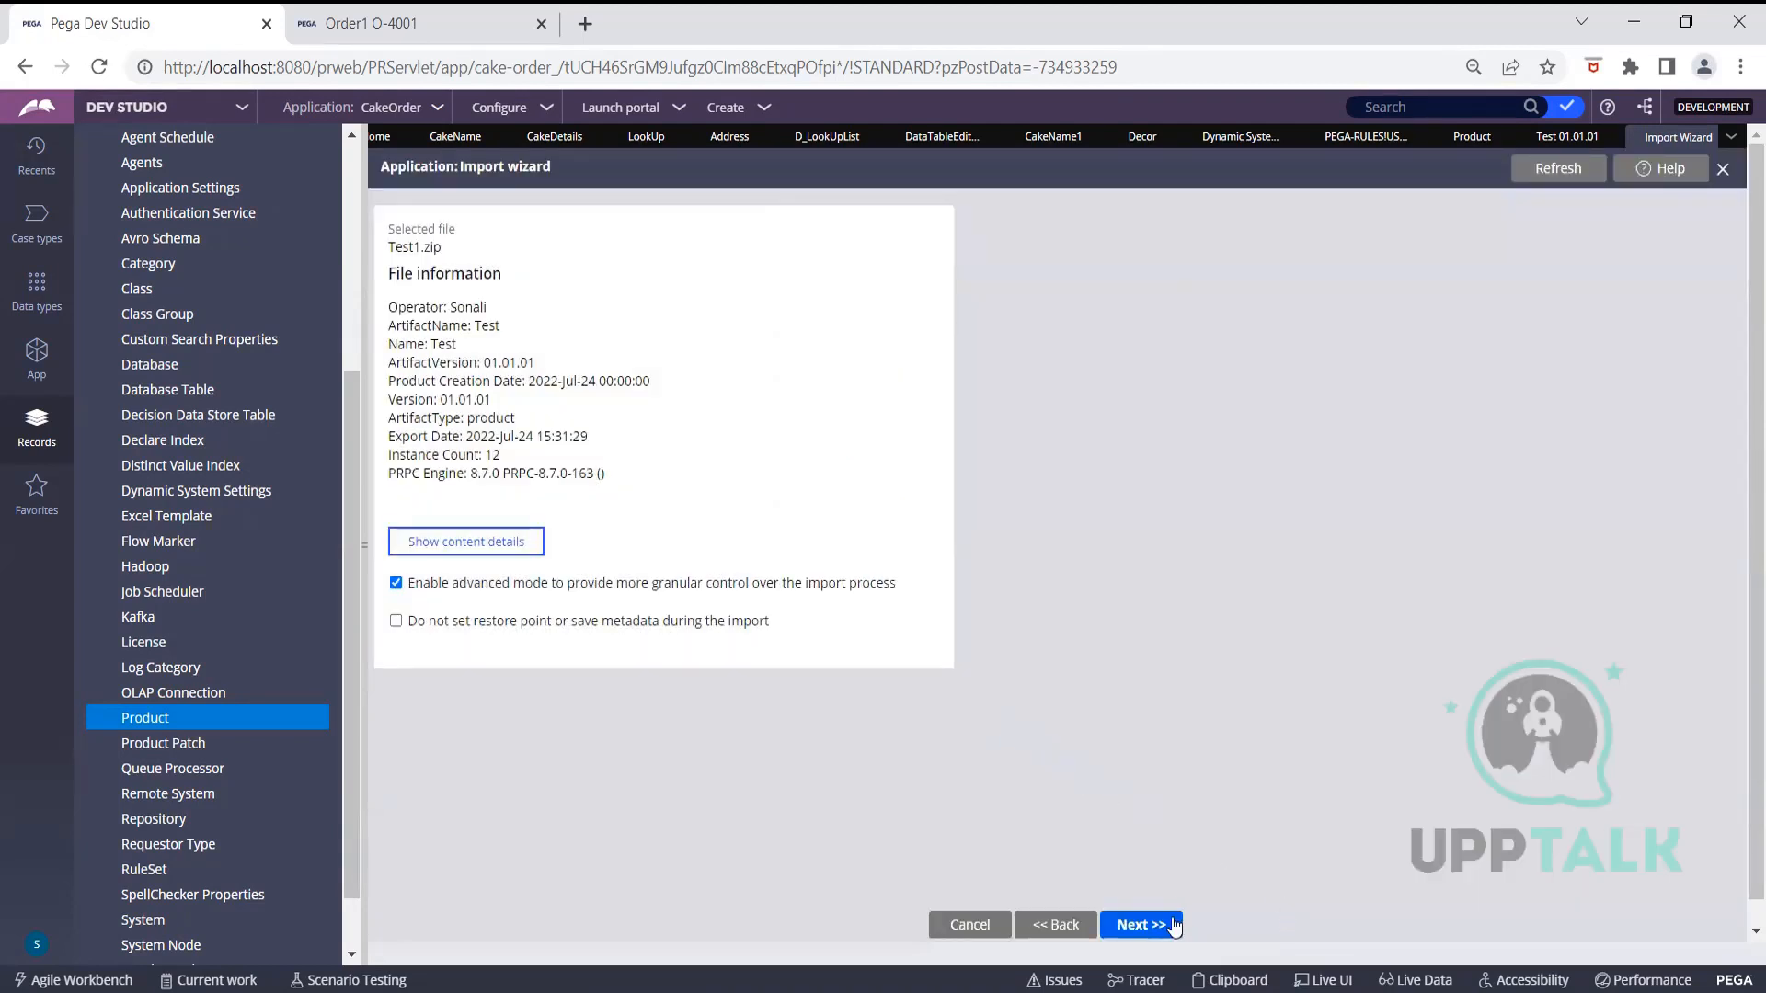
Proceed to the 'Instances already loaded' list, then cancel the import
click(1141, 924)
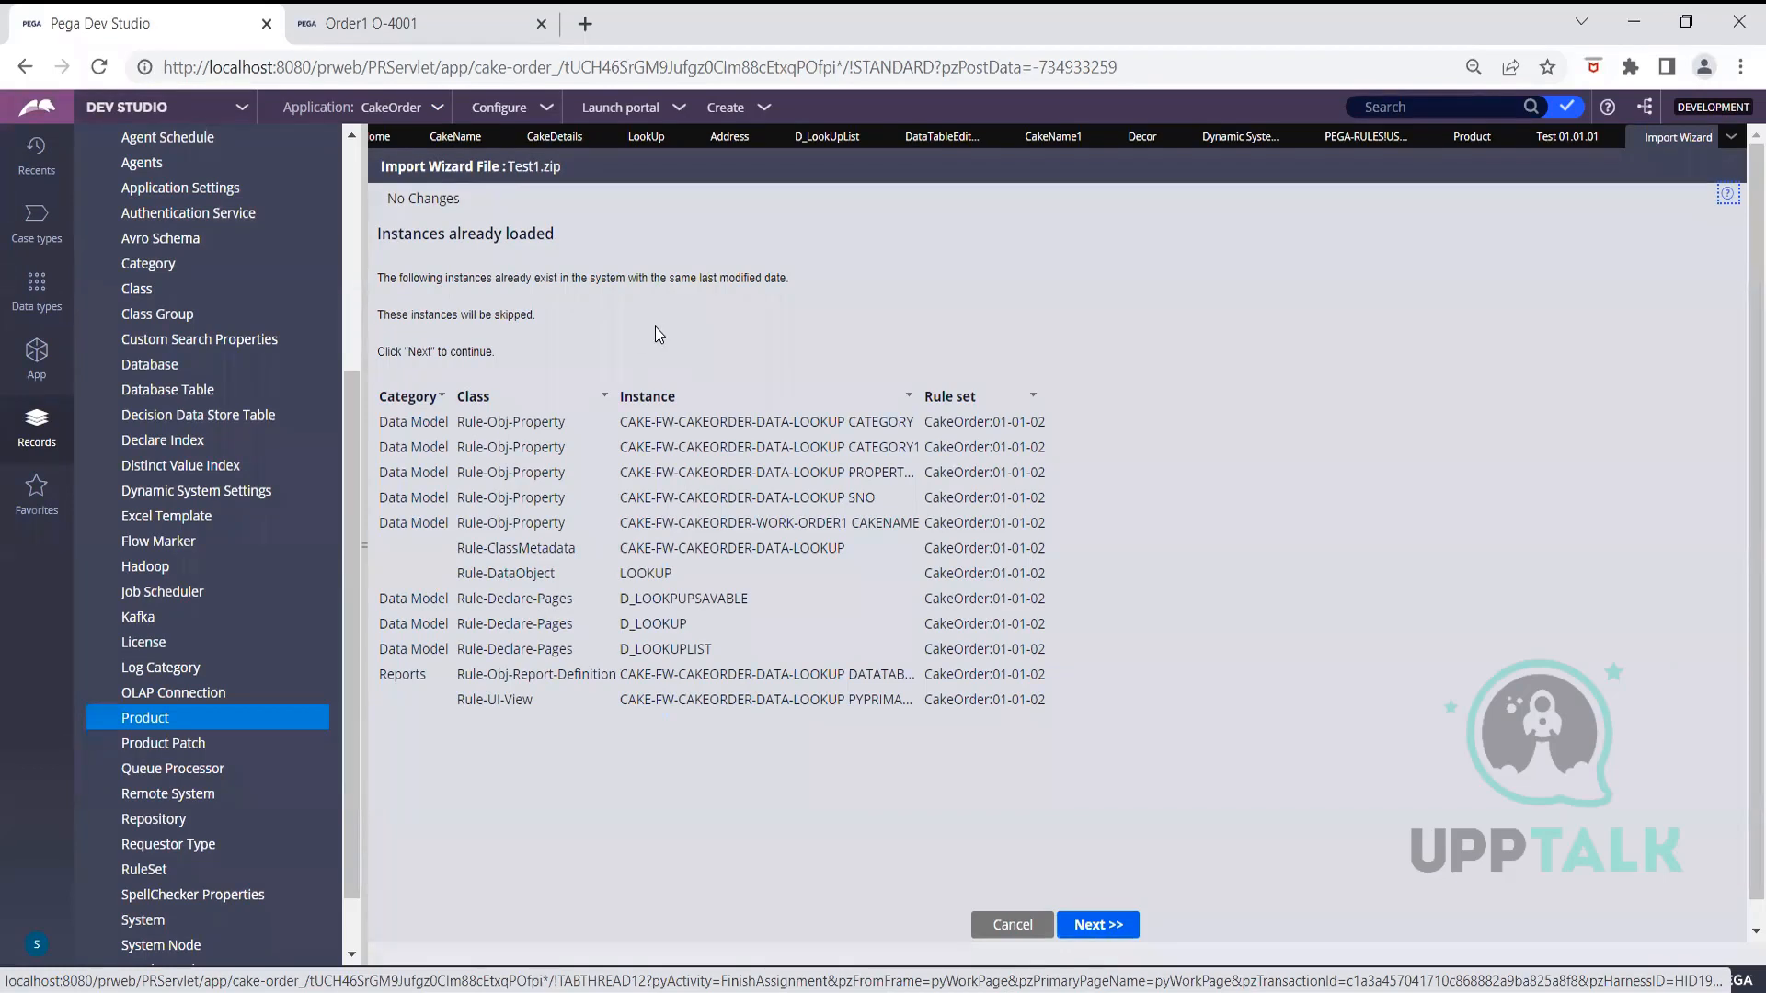
click(1005, 927)
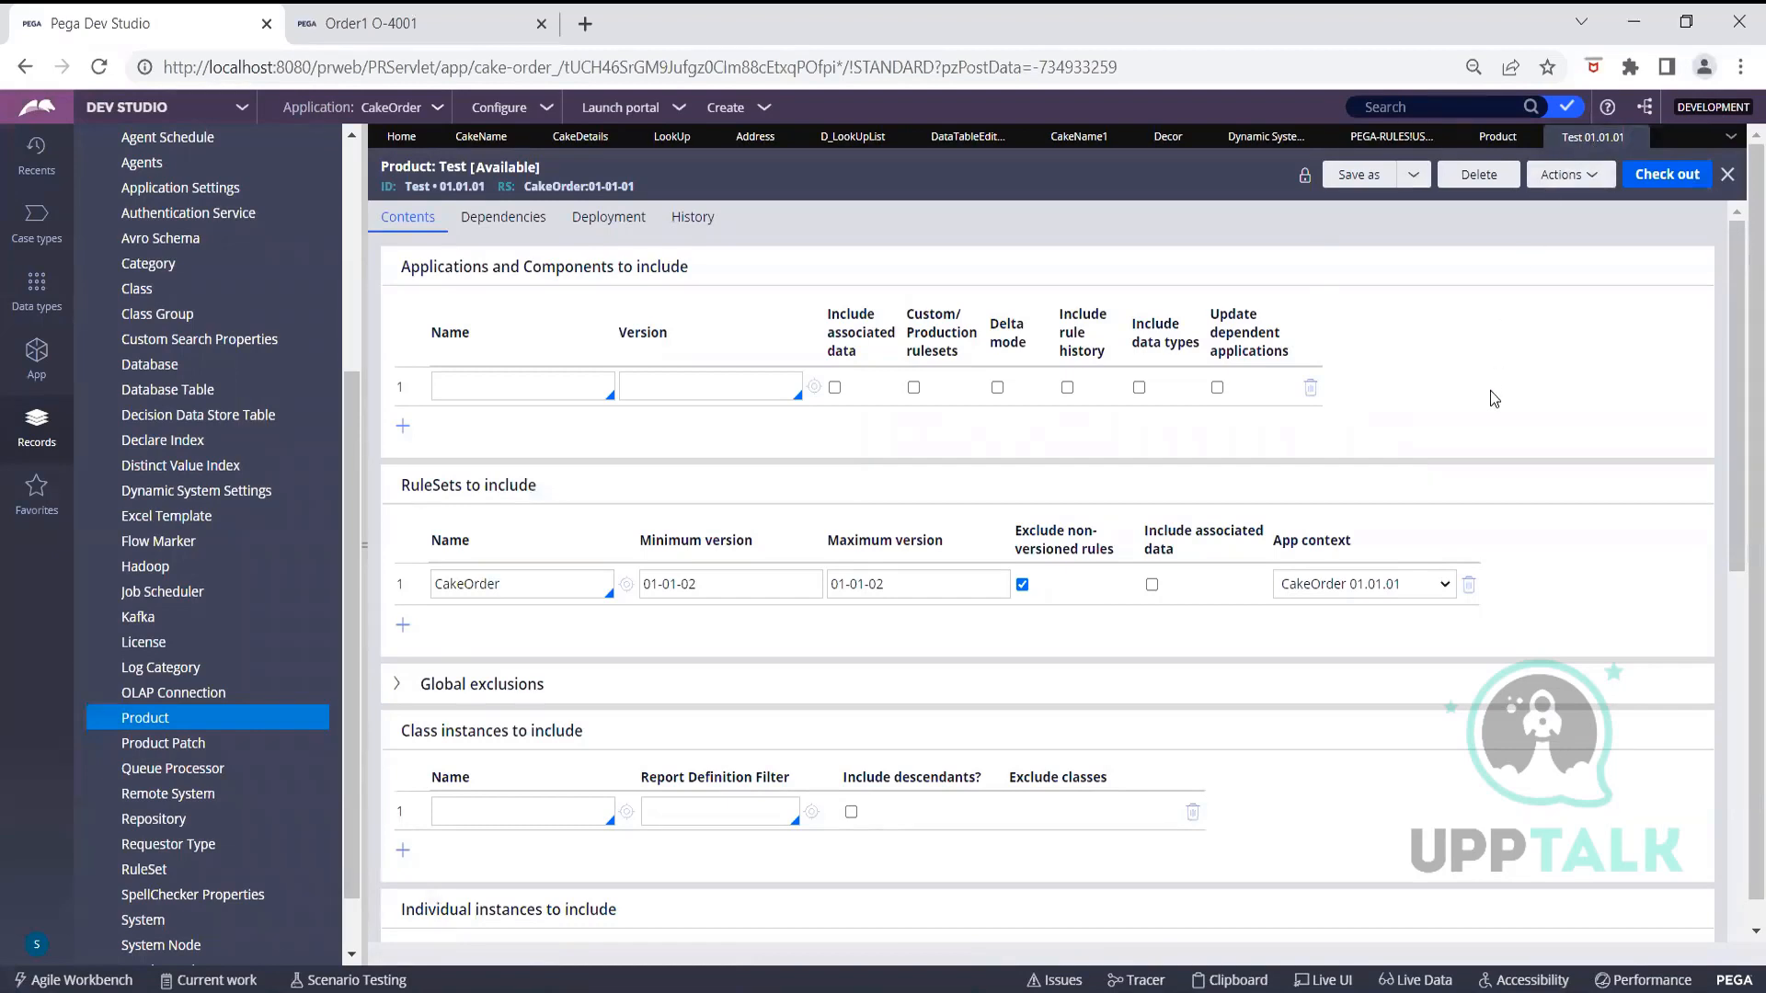
Enter Cake-FW- as the class under Individual instances to include, leaving Class instances empty
scroll(1481, 446, down, 2)
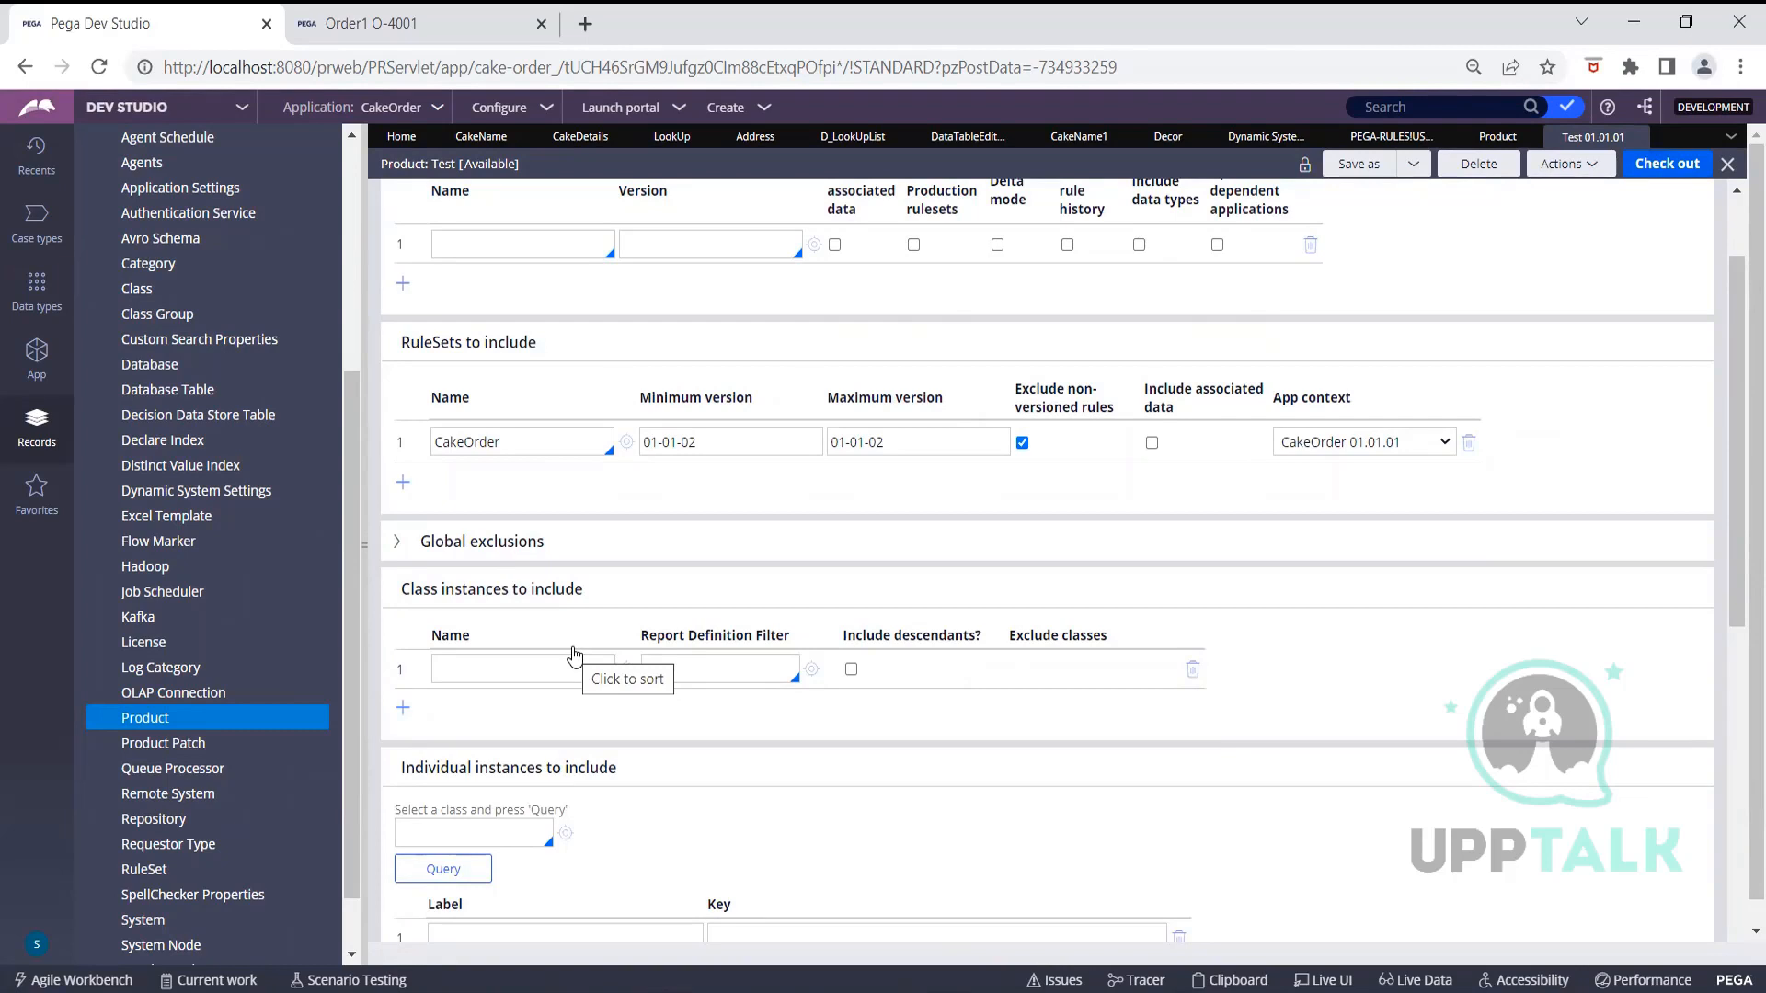
click(469, 834)
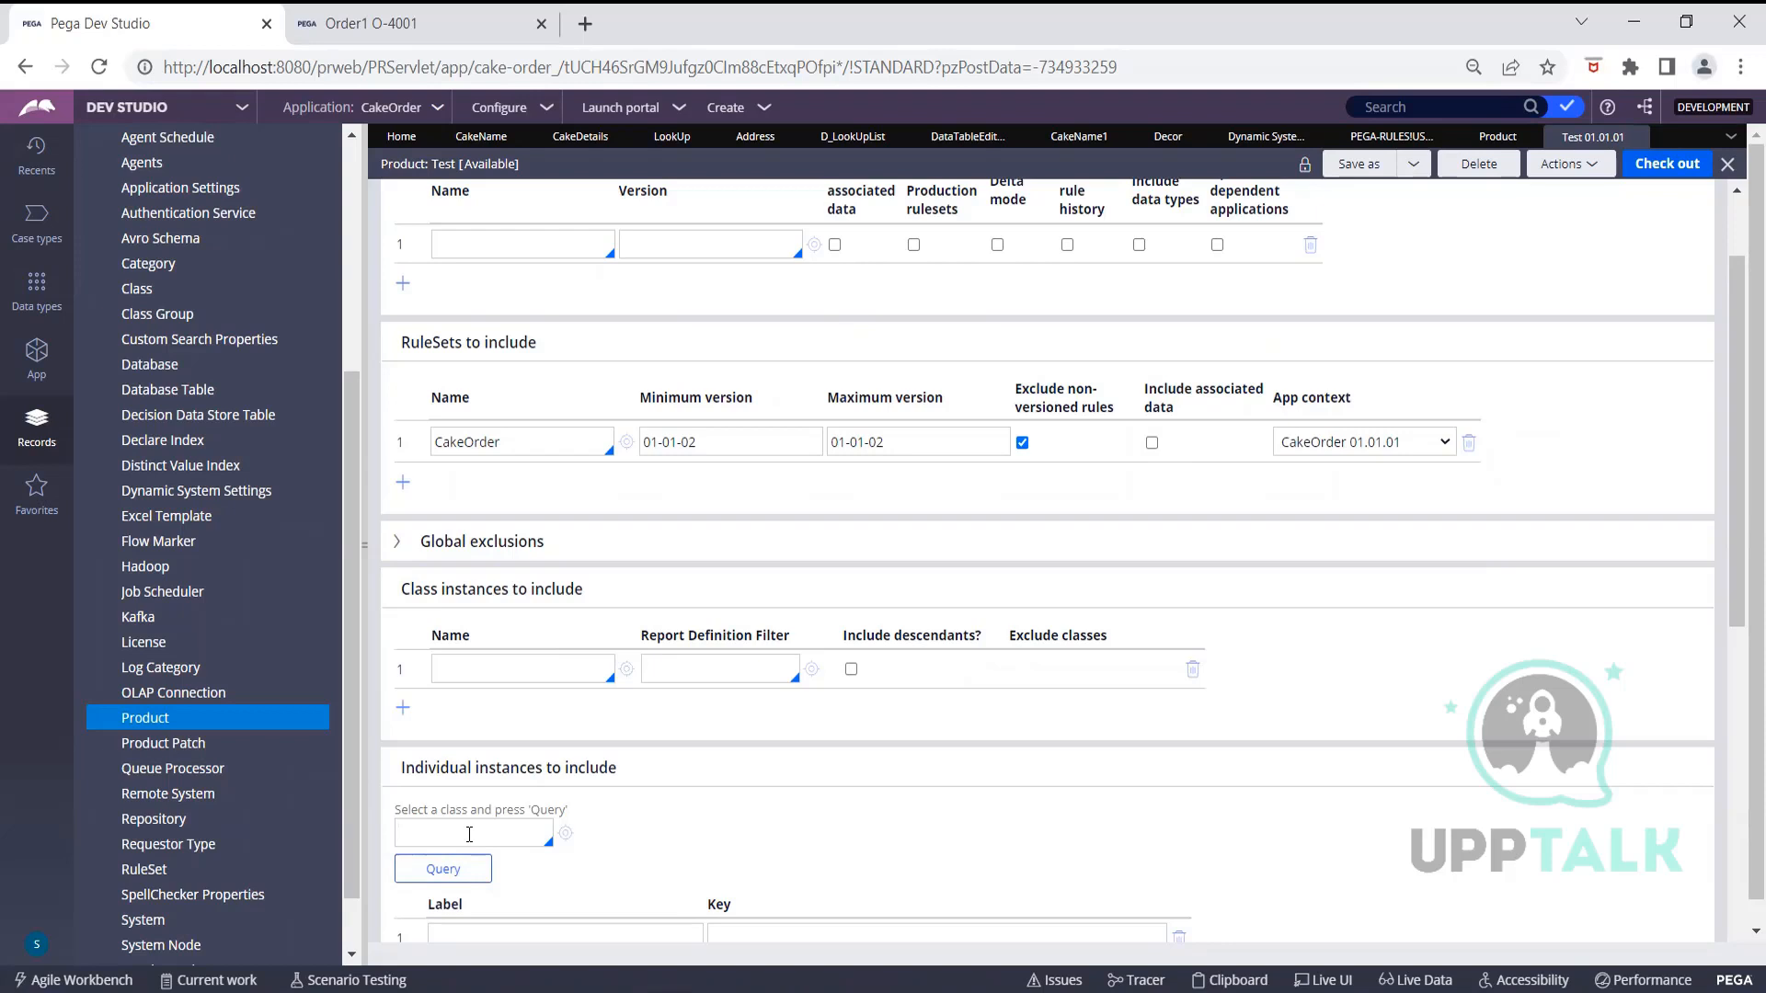
click(469, 834)
click(536, 672)
text(Cake)
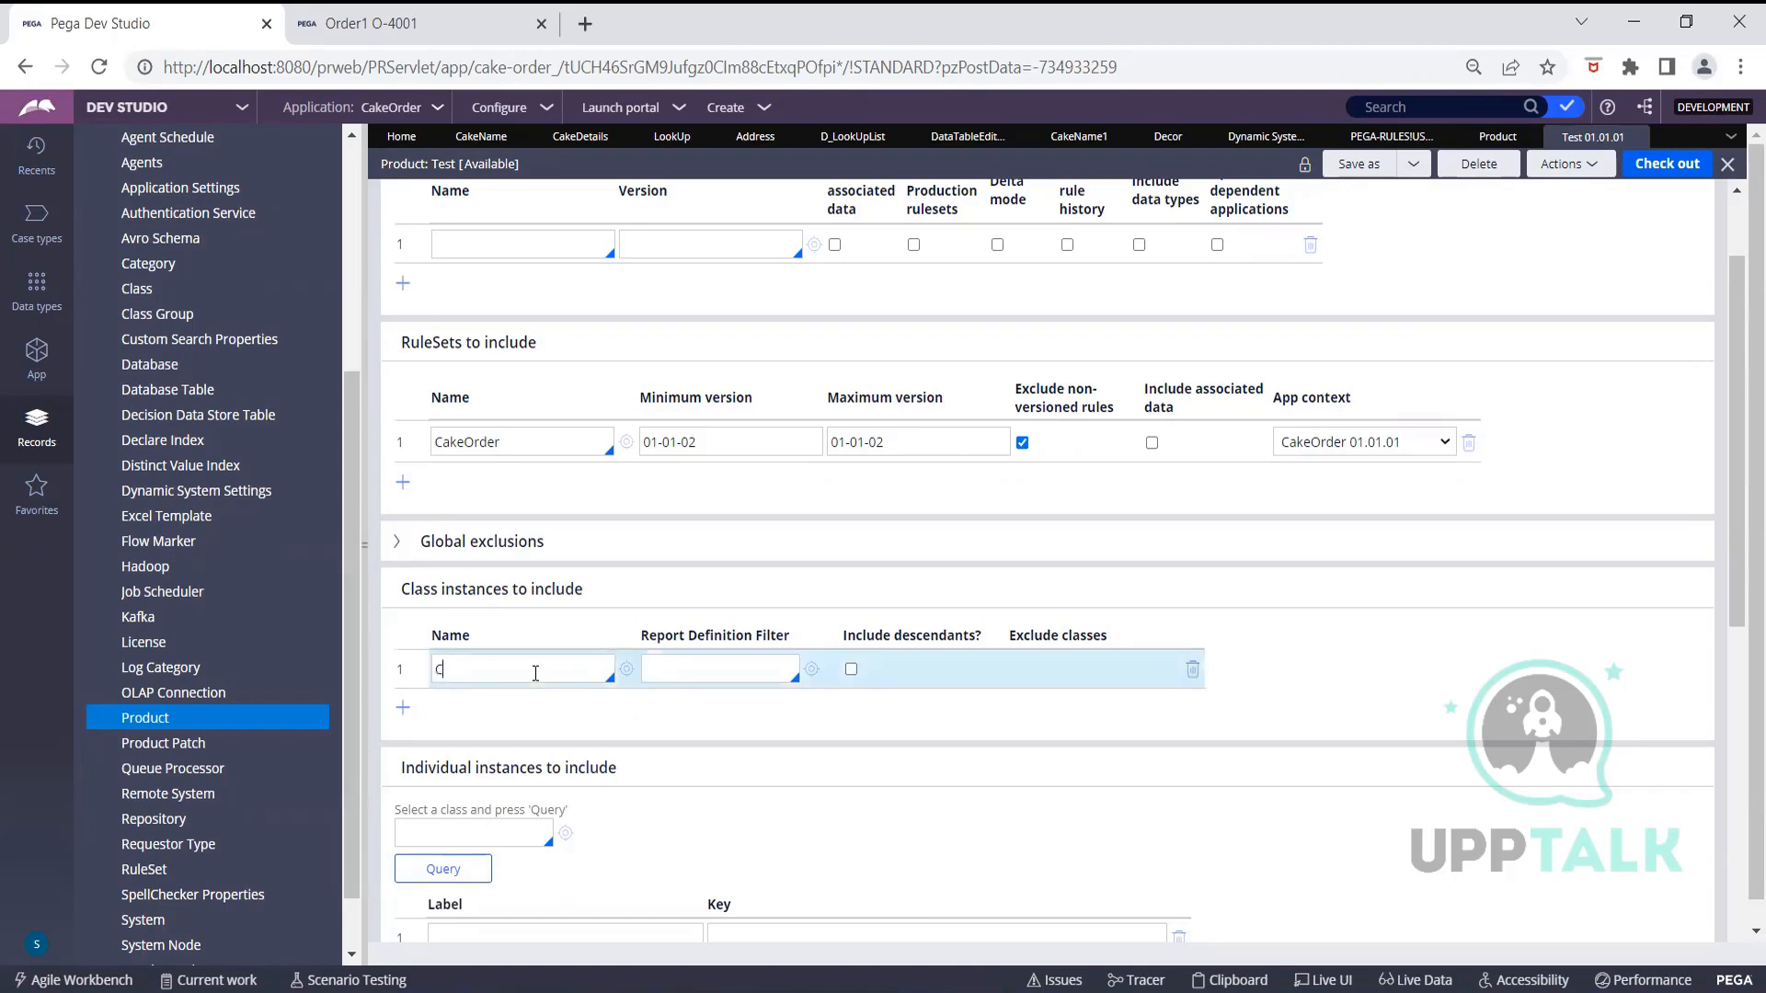
key(BackSpace)
key(BackSpace)
key(BackSpace)
key(BackSpace)
click(522, 831)
text(Cake-FW-)
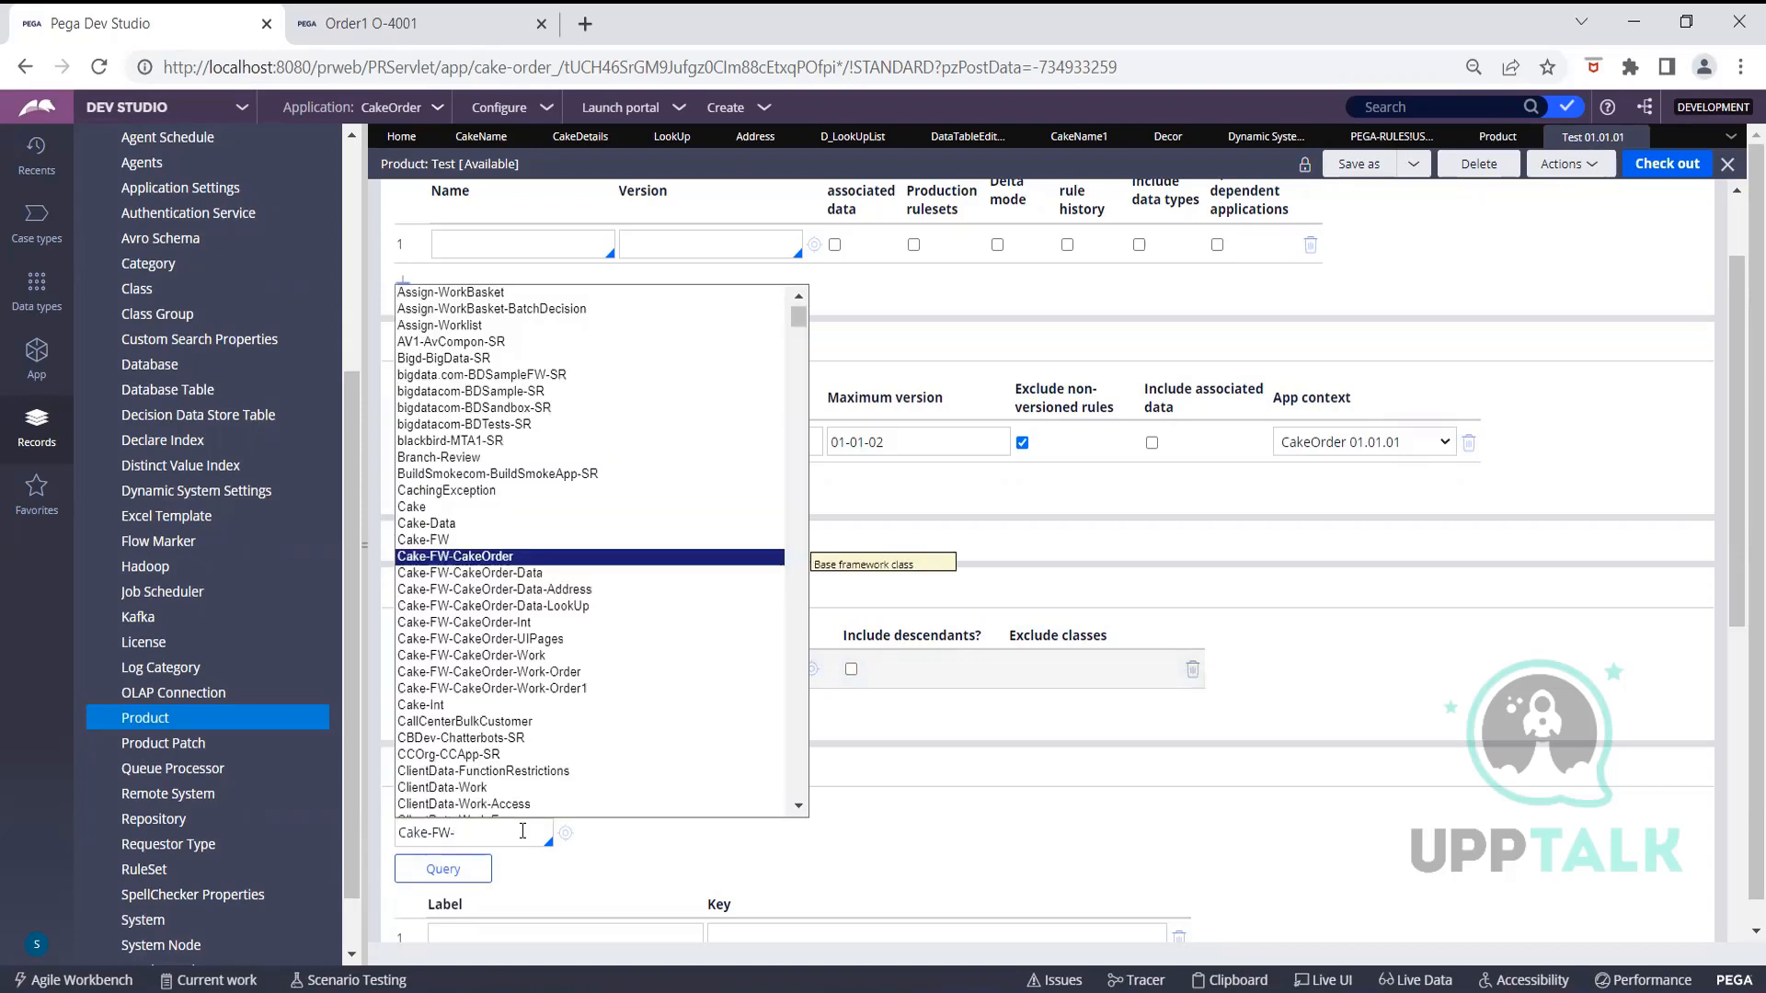
Choose the Cake-FW-CakeOrder-Data-LookUp class, query its instances and include FOUR
click(563, 611)
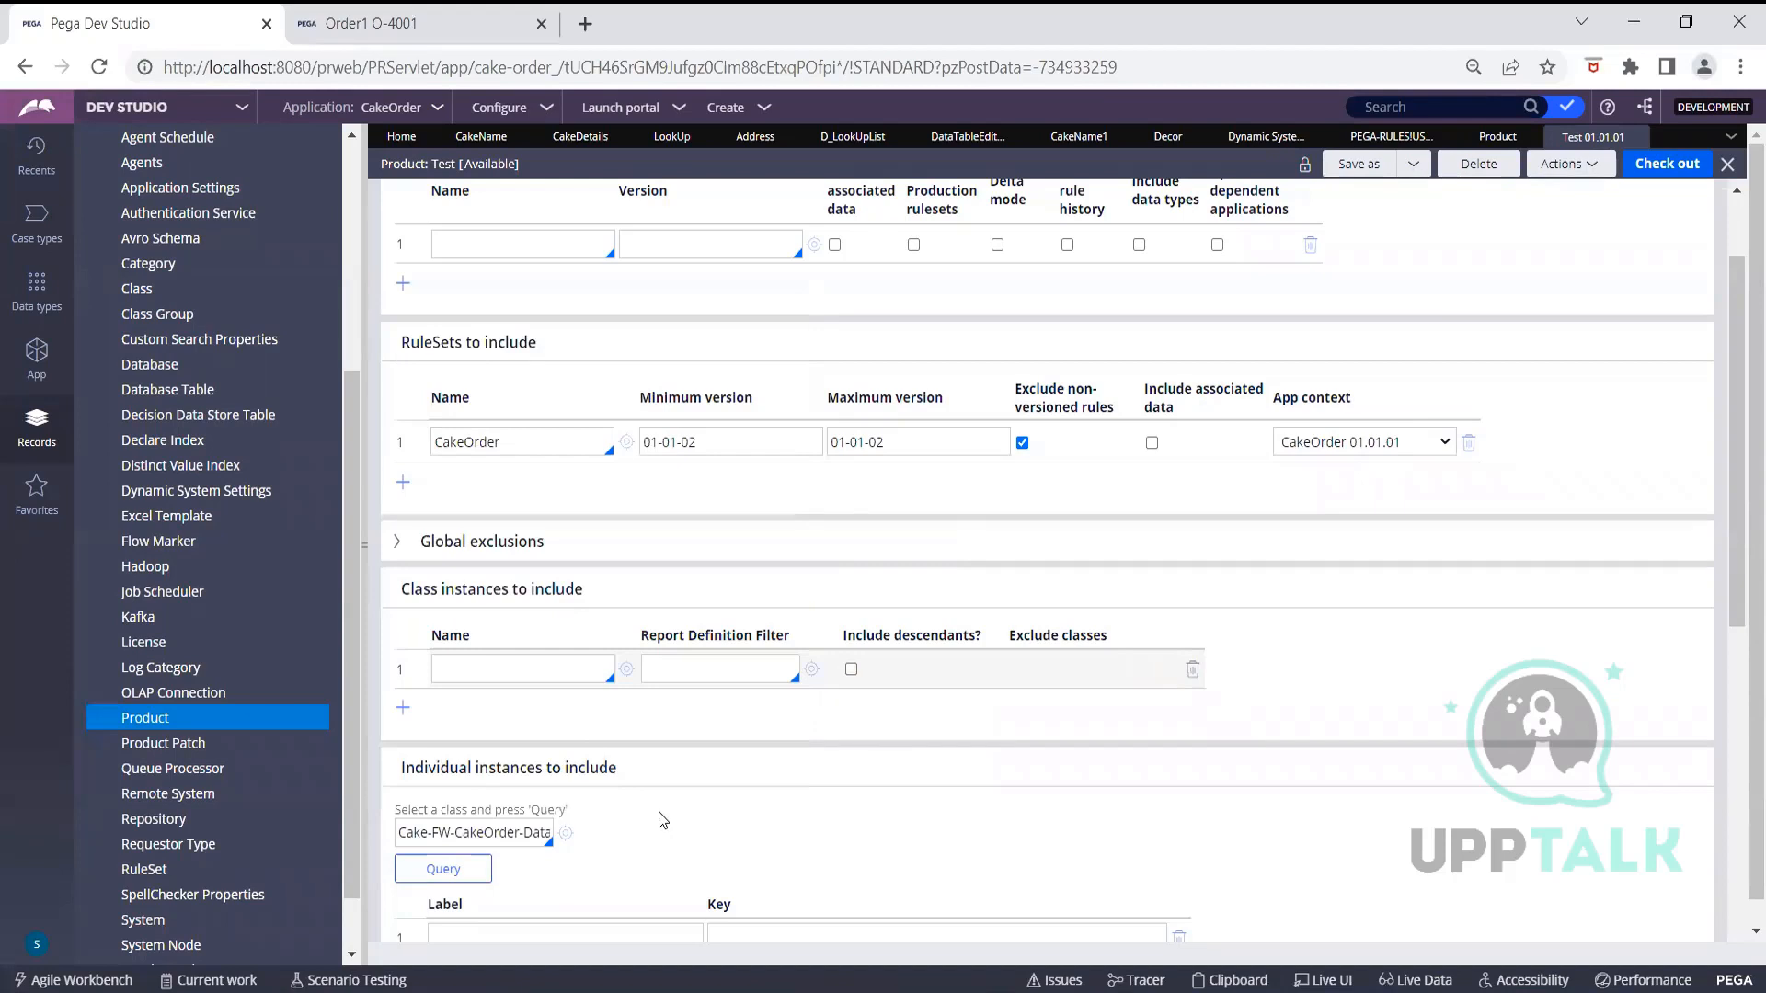
click(473, 870)
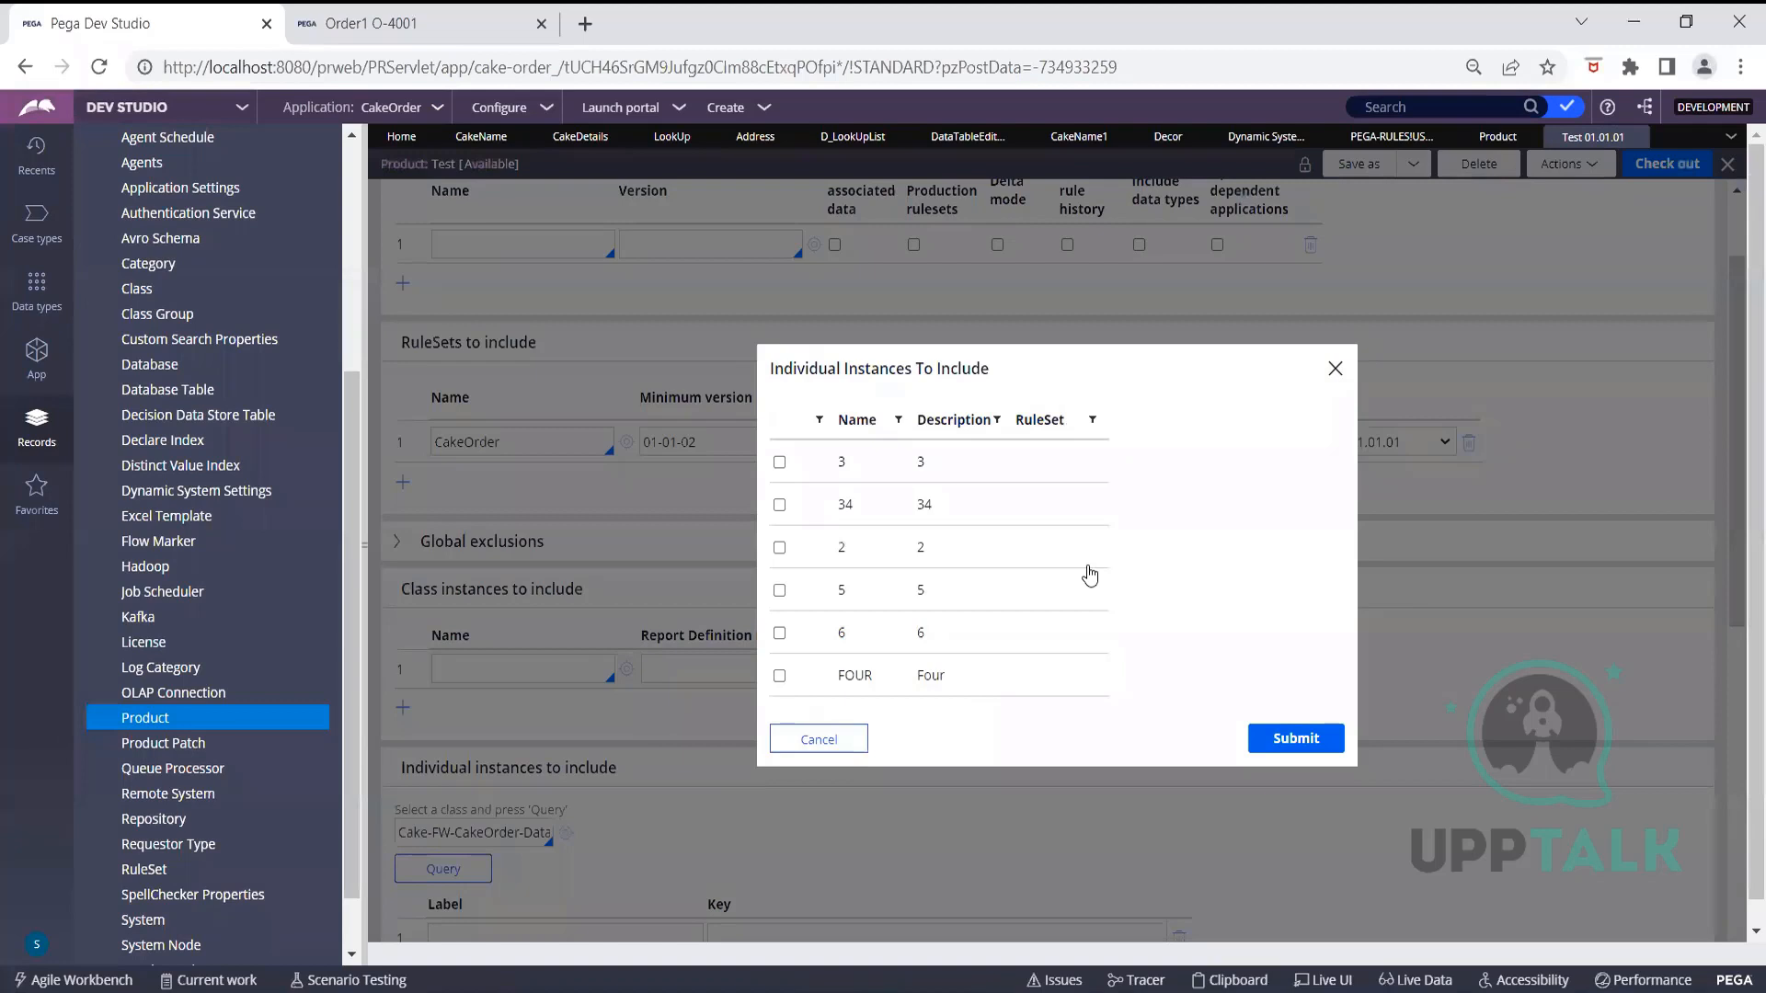
scroll(1086, 575, down, 1)
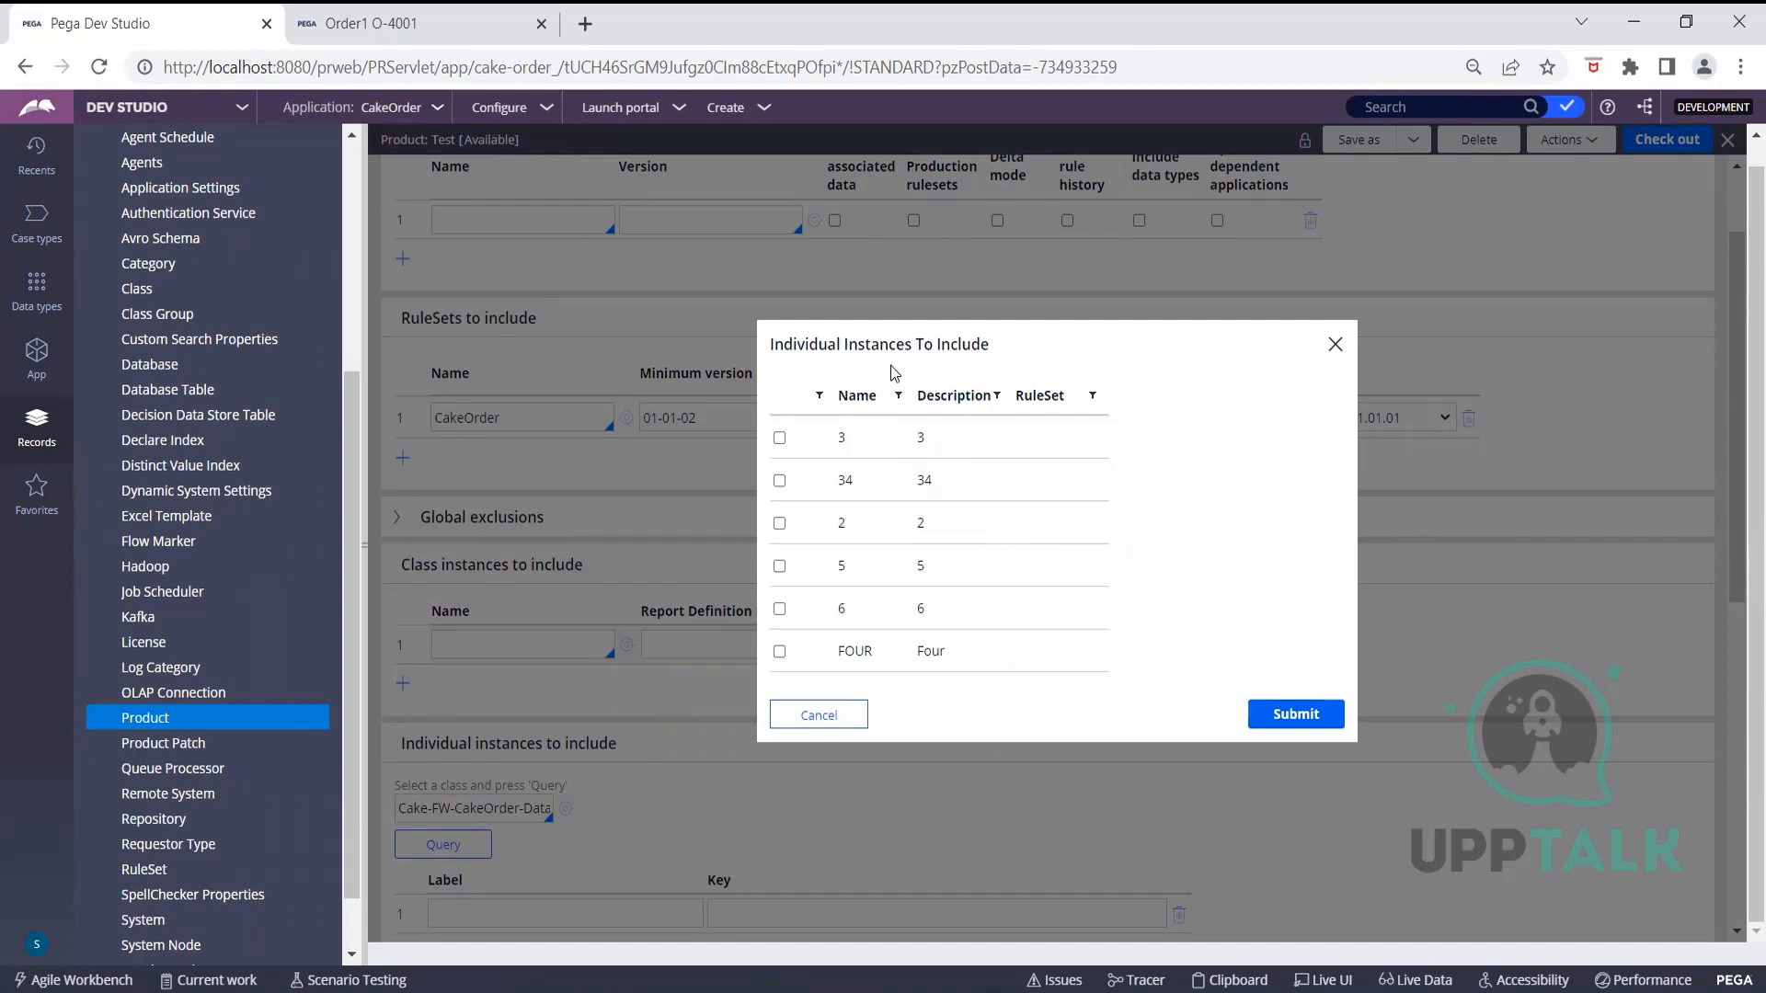
triple_click(1050, 480)
click(1203, 499)
click(779, 652)
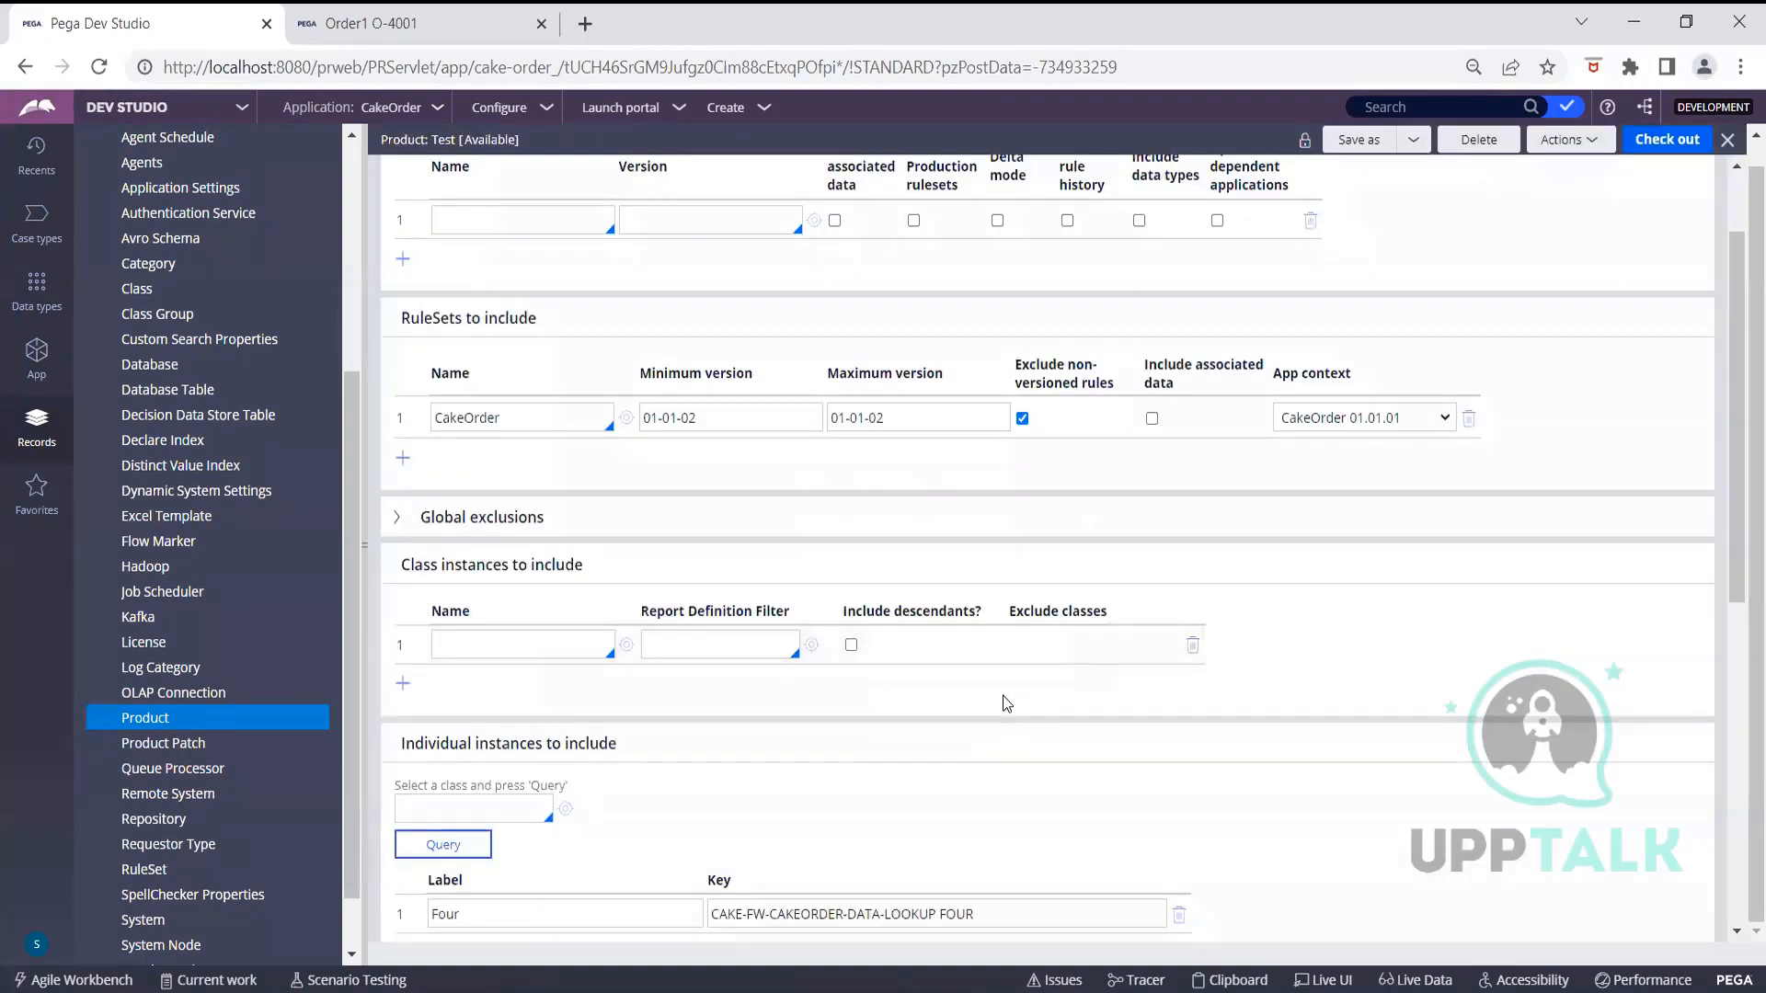
Preview the Test product file, then close the preview without changes
scroll(1003, 696, down, 3)
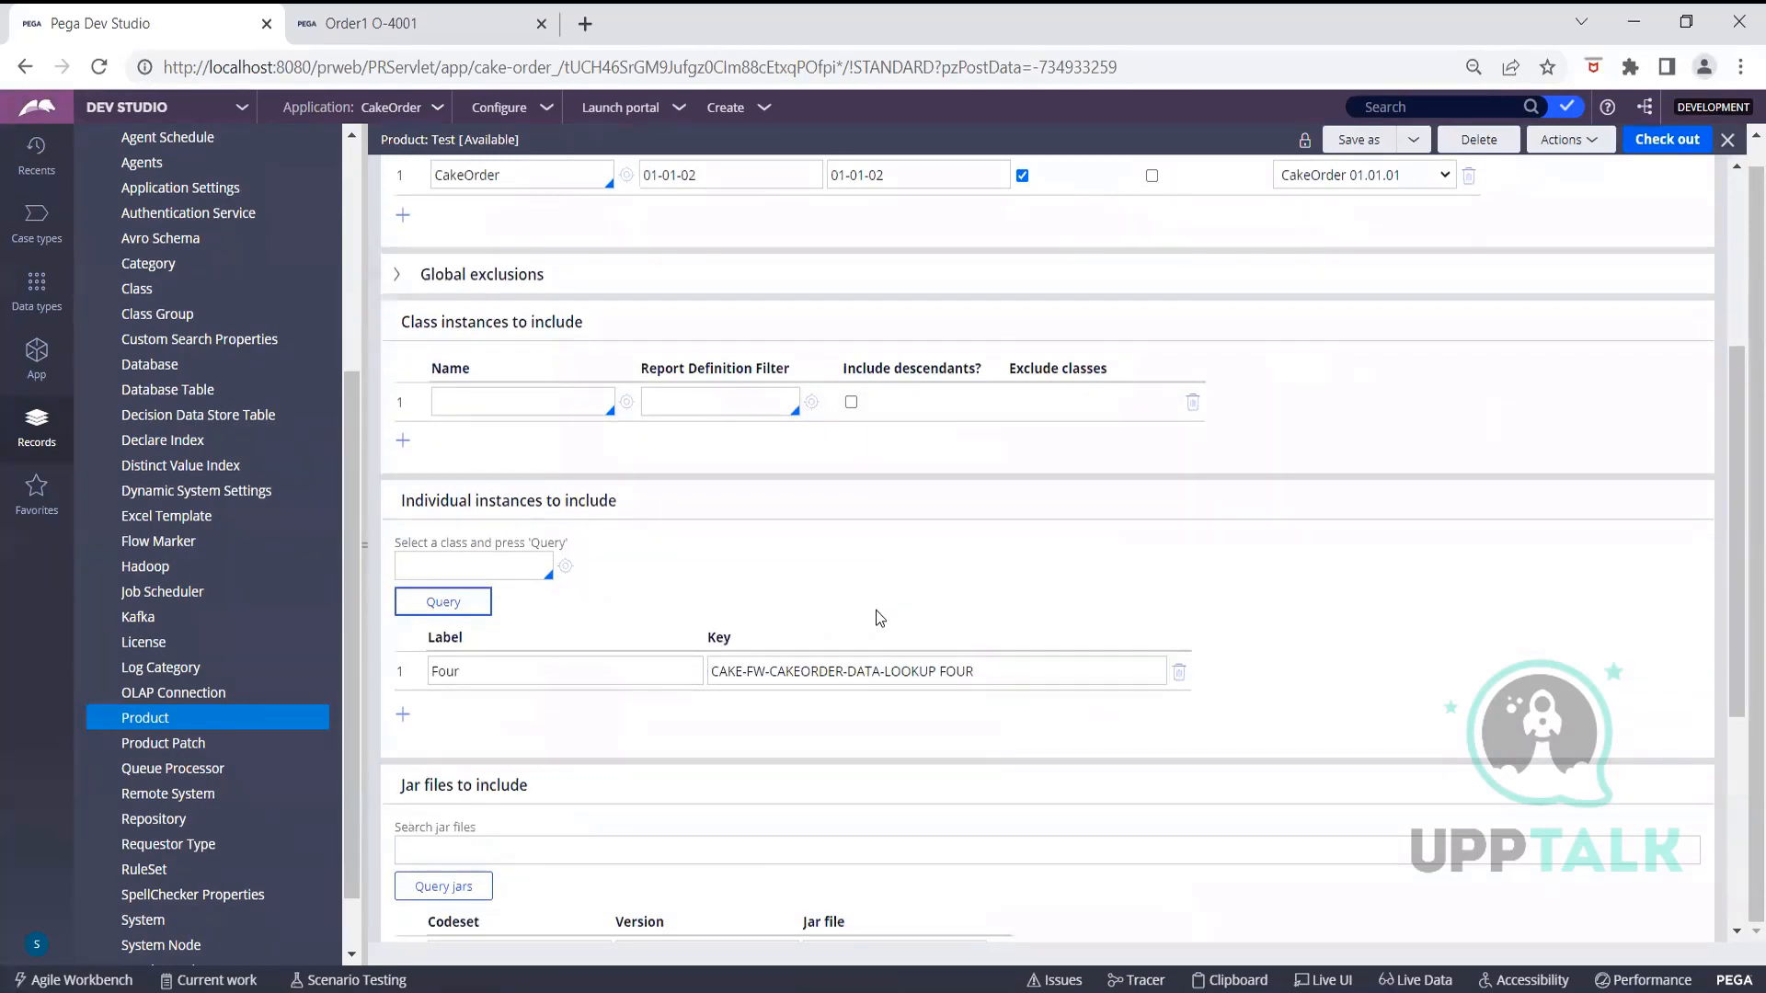
scroll(782, 610, down, 5)
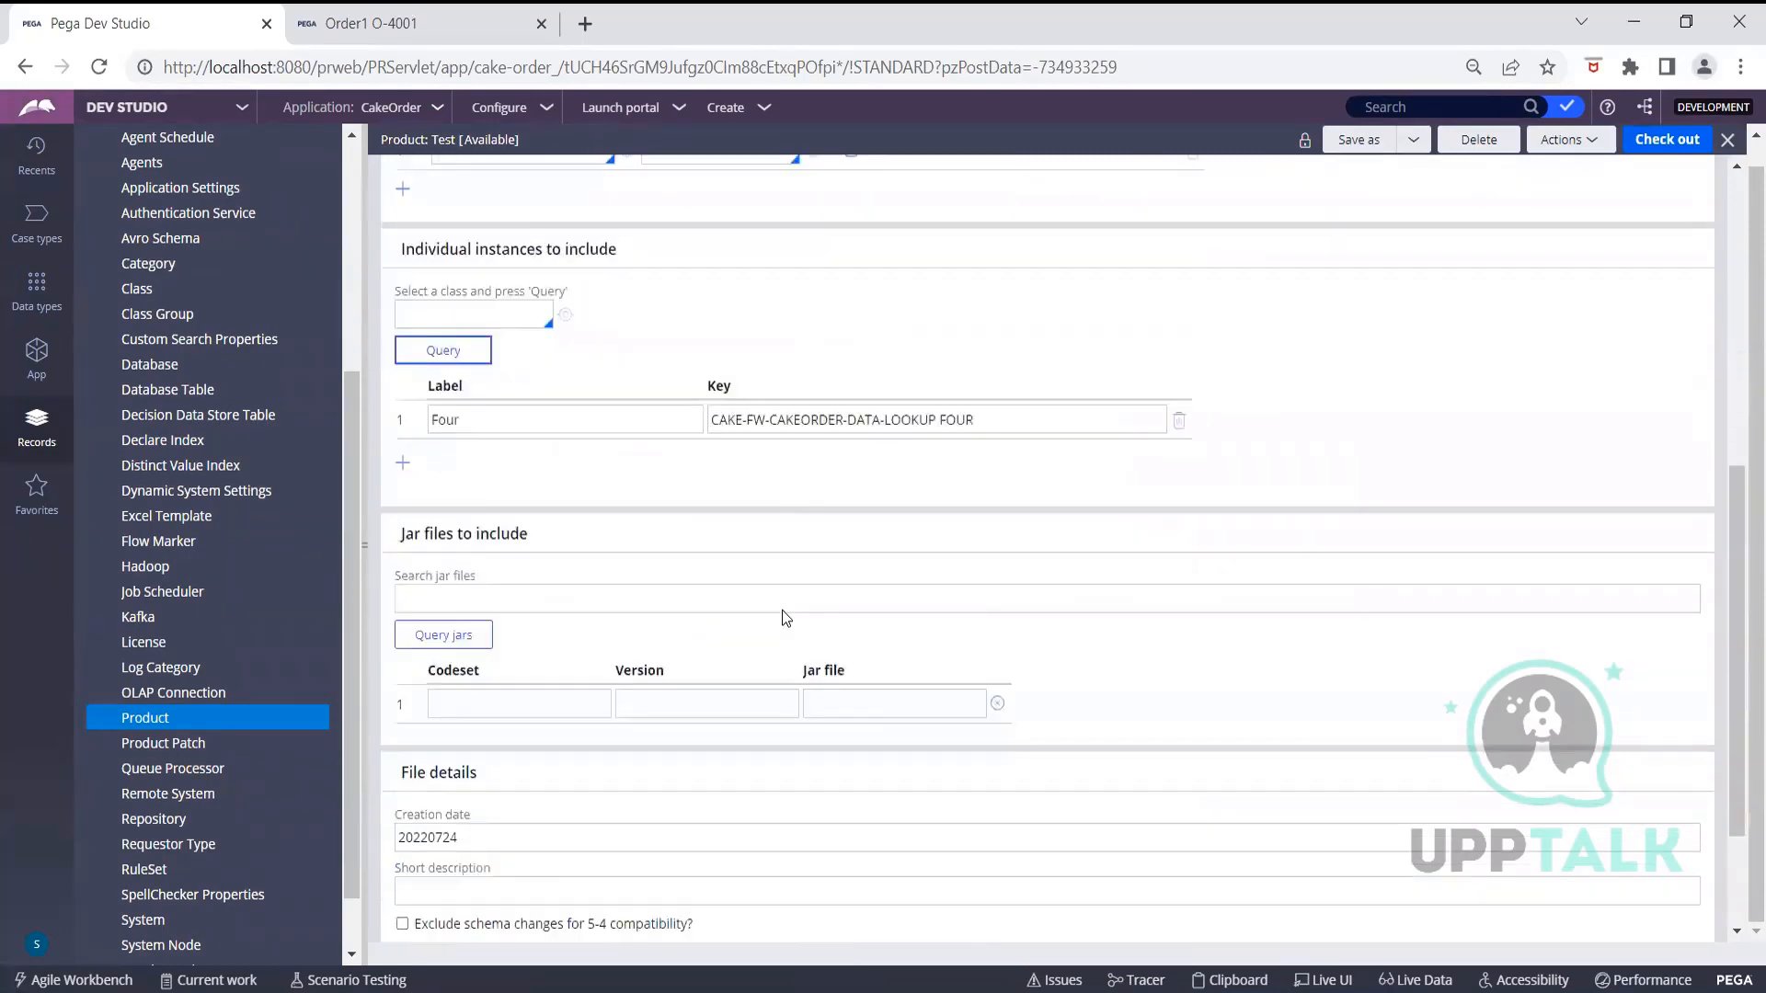
click(539, 860)
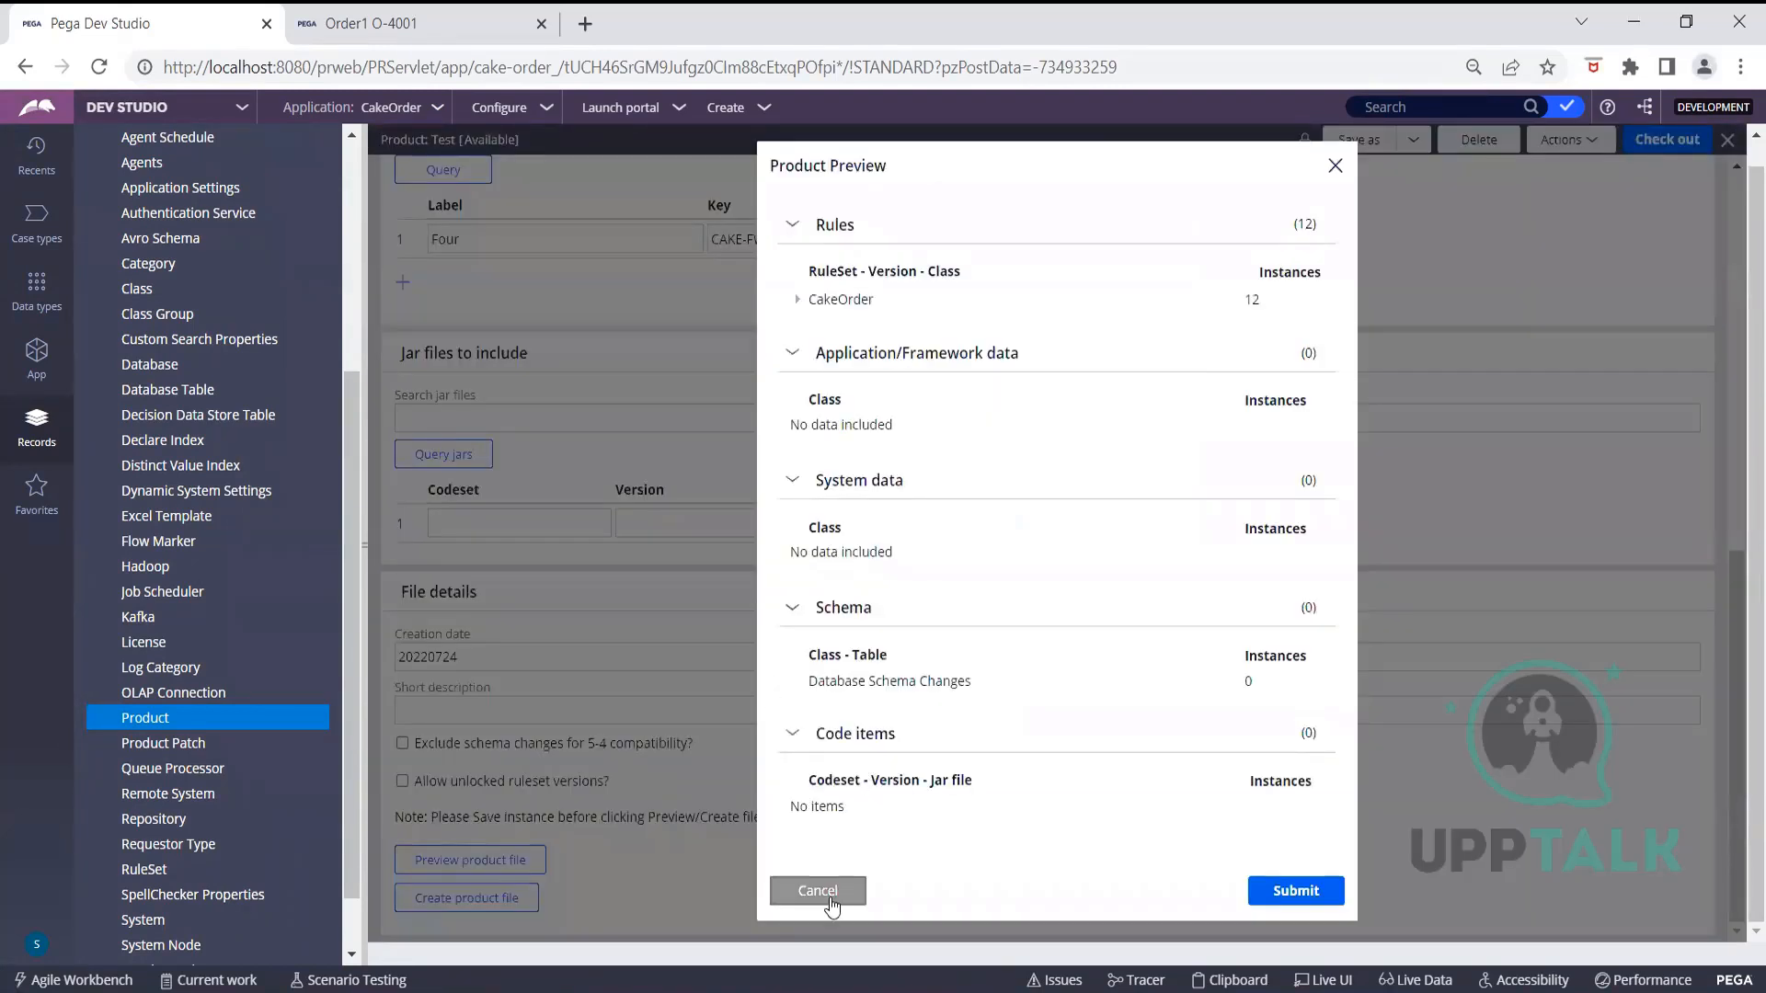
click(835, 892)
Check out the Test product rule and save it with instance Four
click(1667, 140)
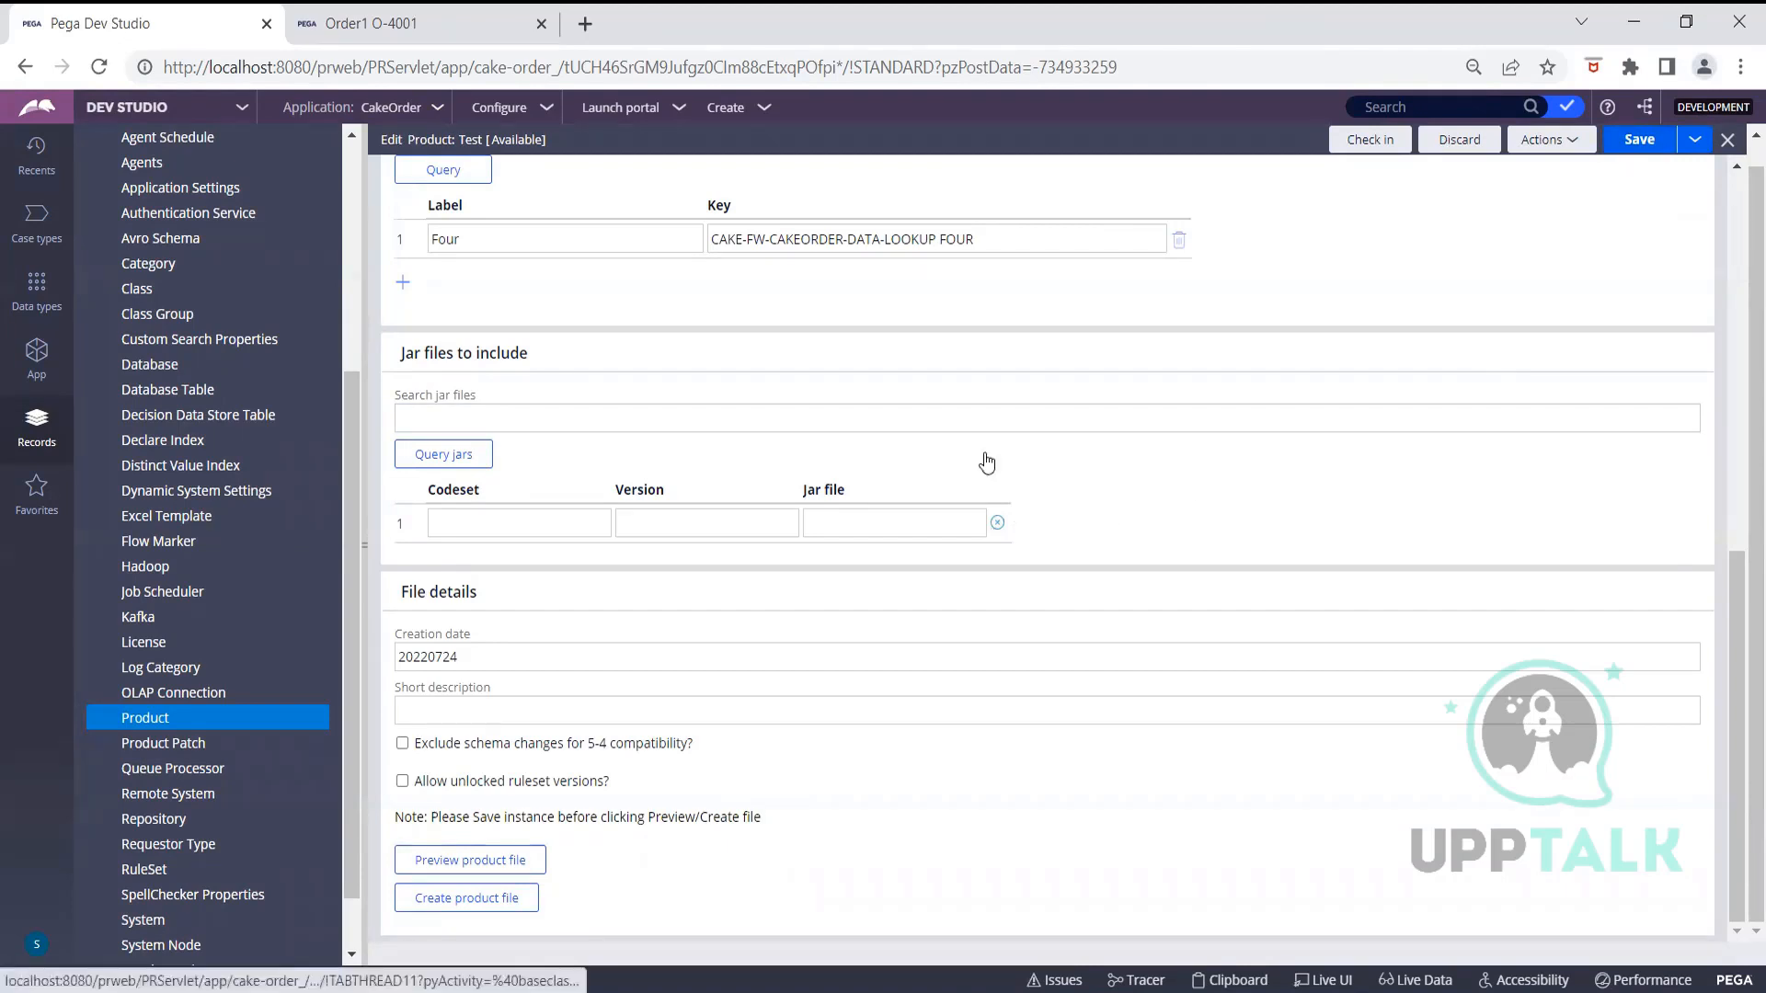
scroll(921, 285, up, 3)
click(1635, 156)
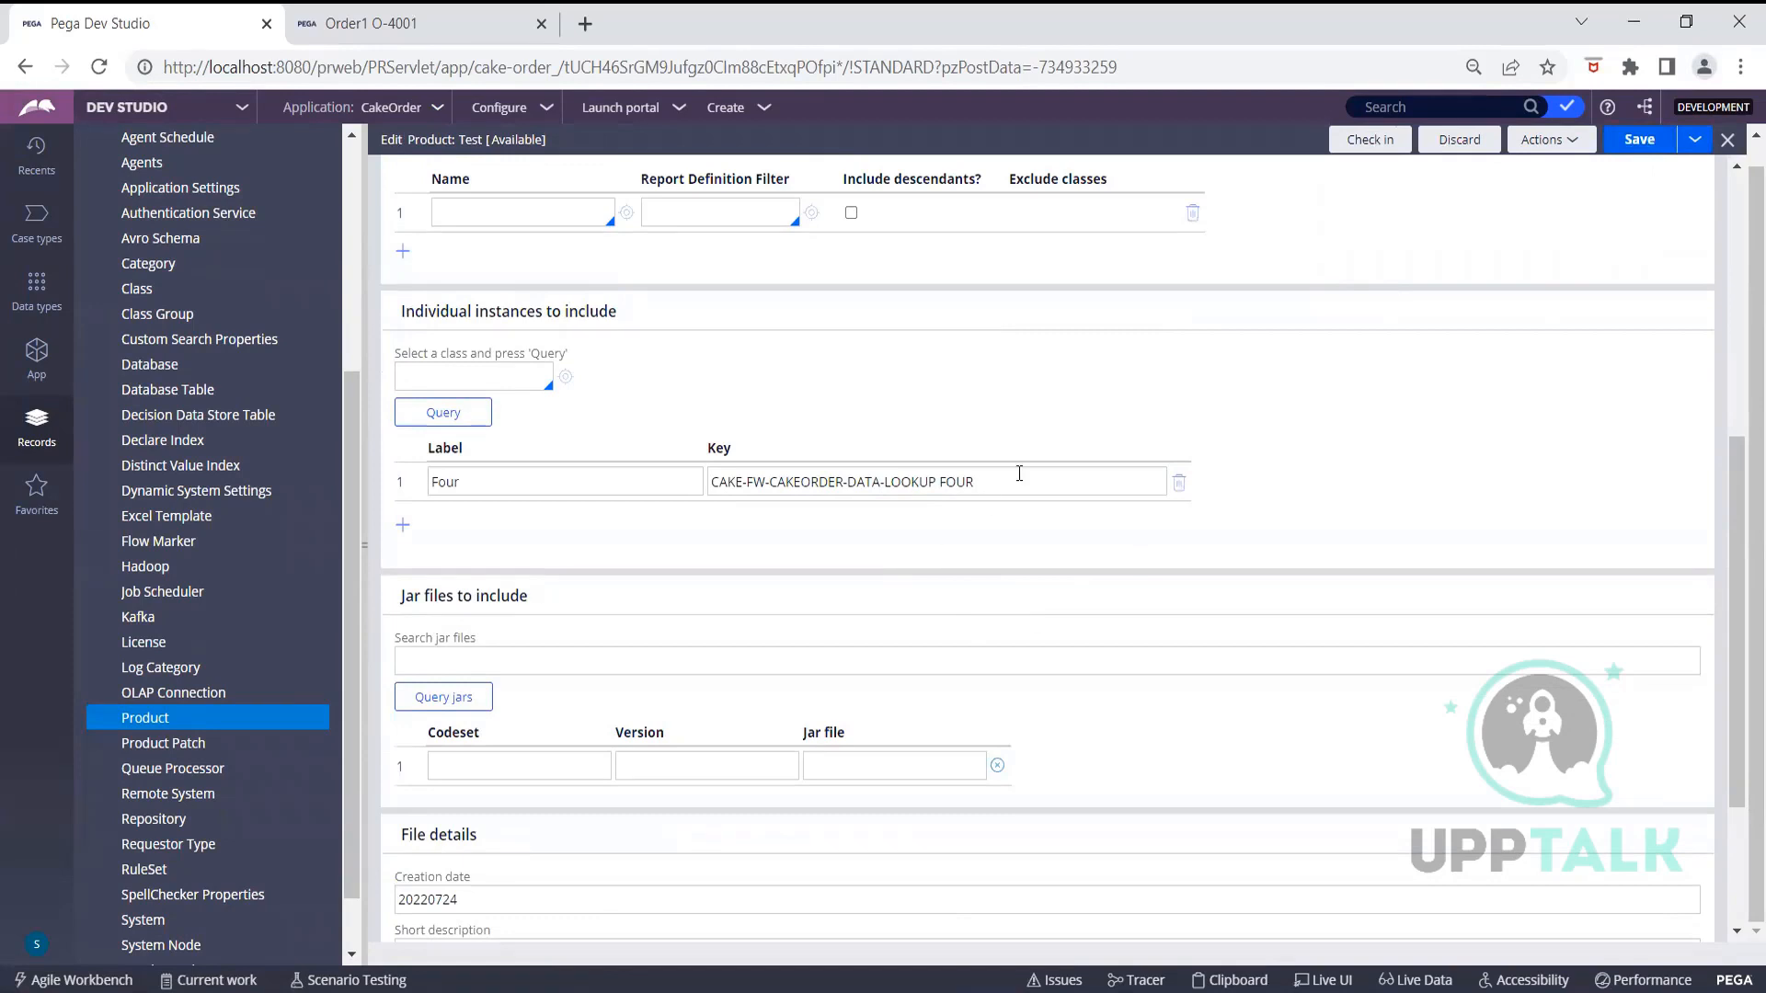
scroll(1017, 473, down, 3)
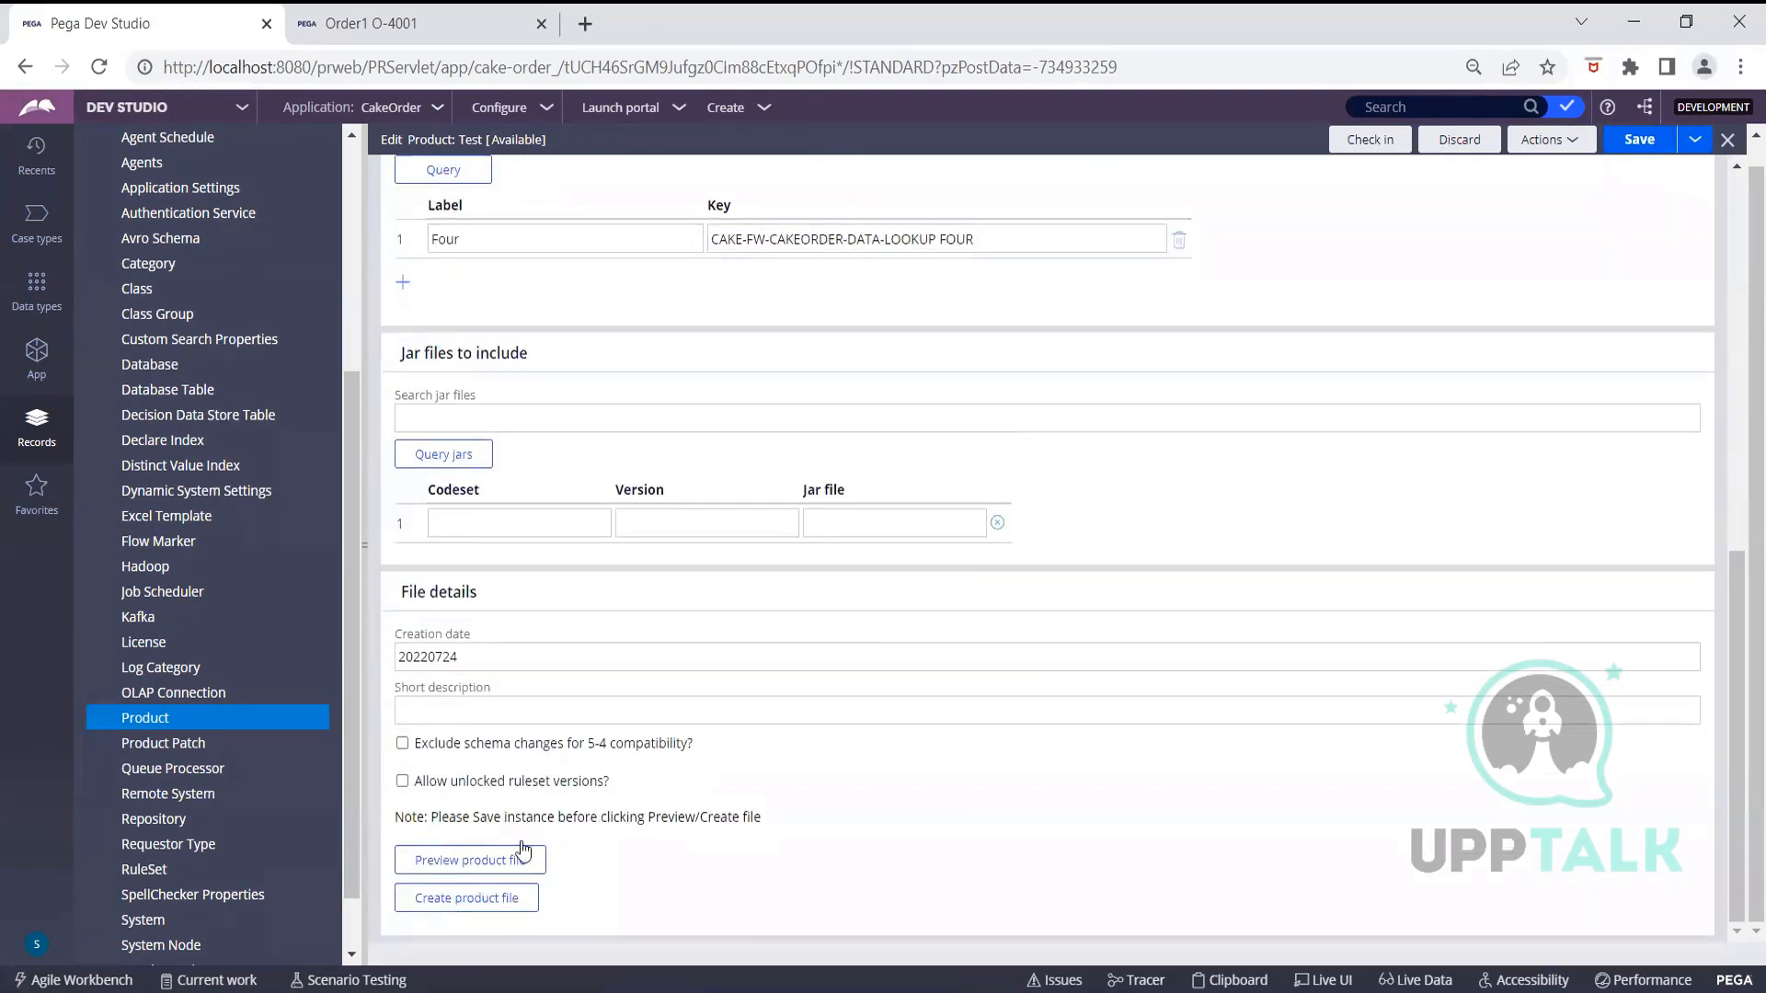
Expand the preview's Cake- class tree to LookUp and show instance FOUR in CakeOrder
click(488, 863)
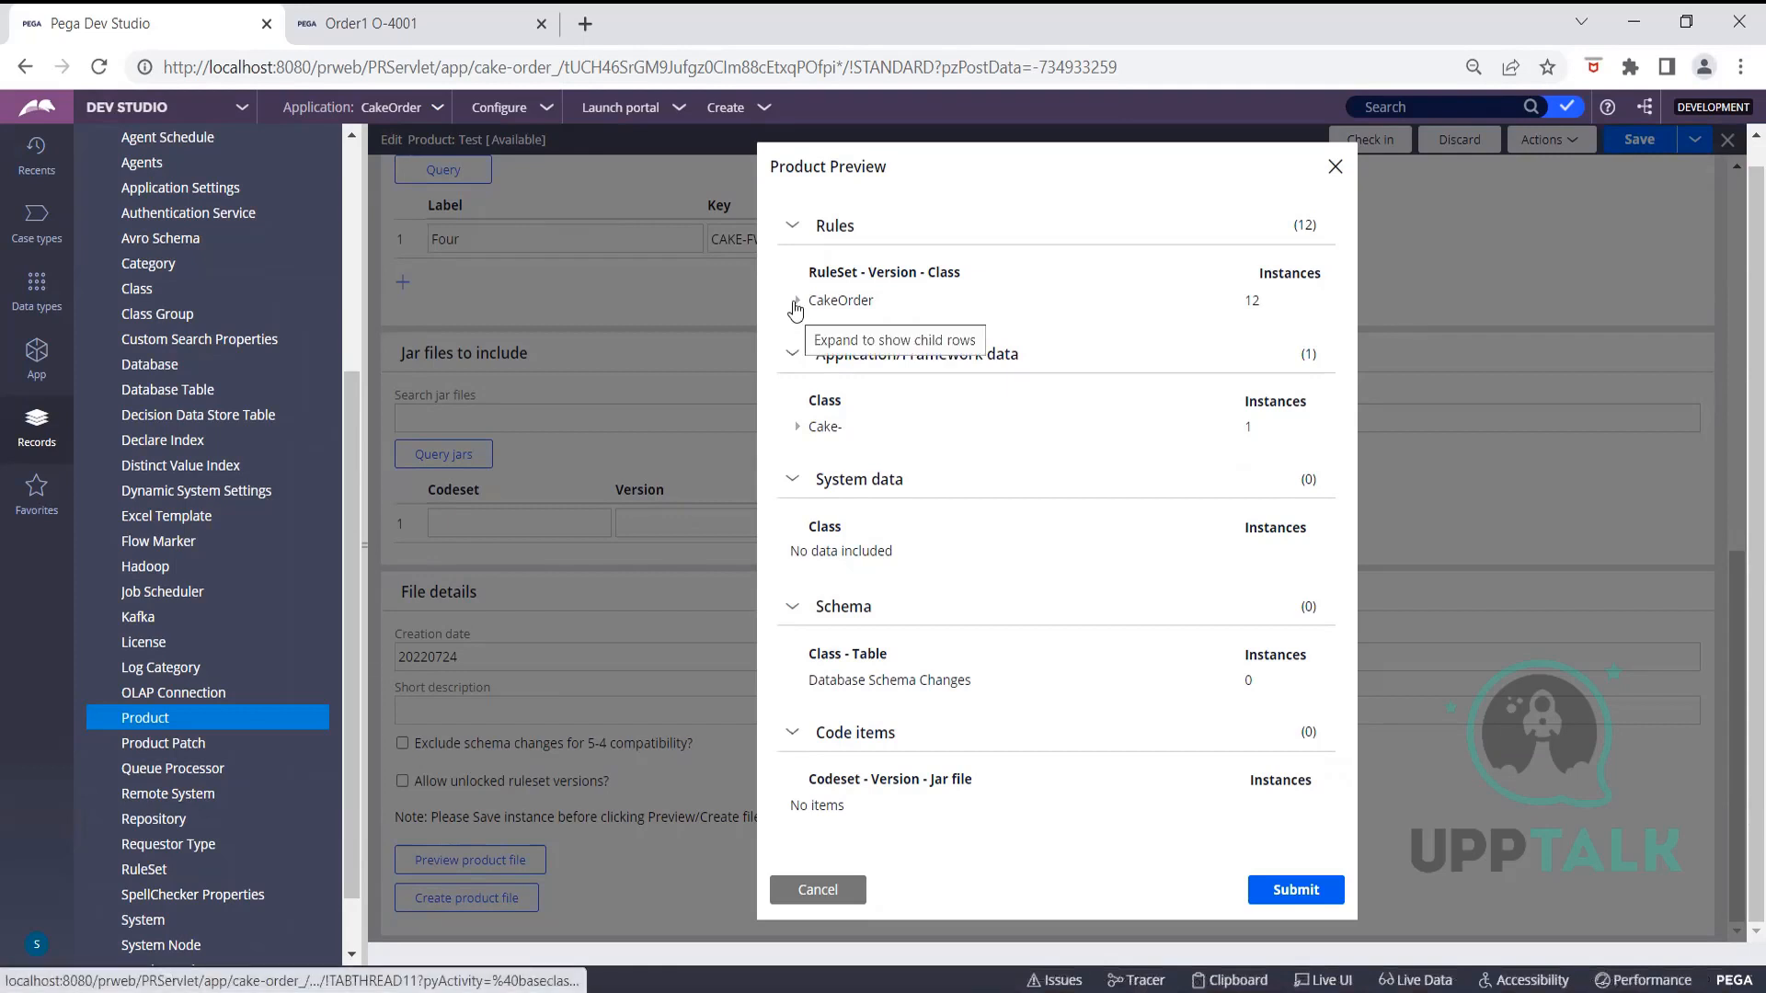
click(798, 426)
click(806, 447)
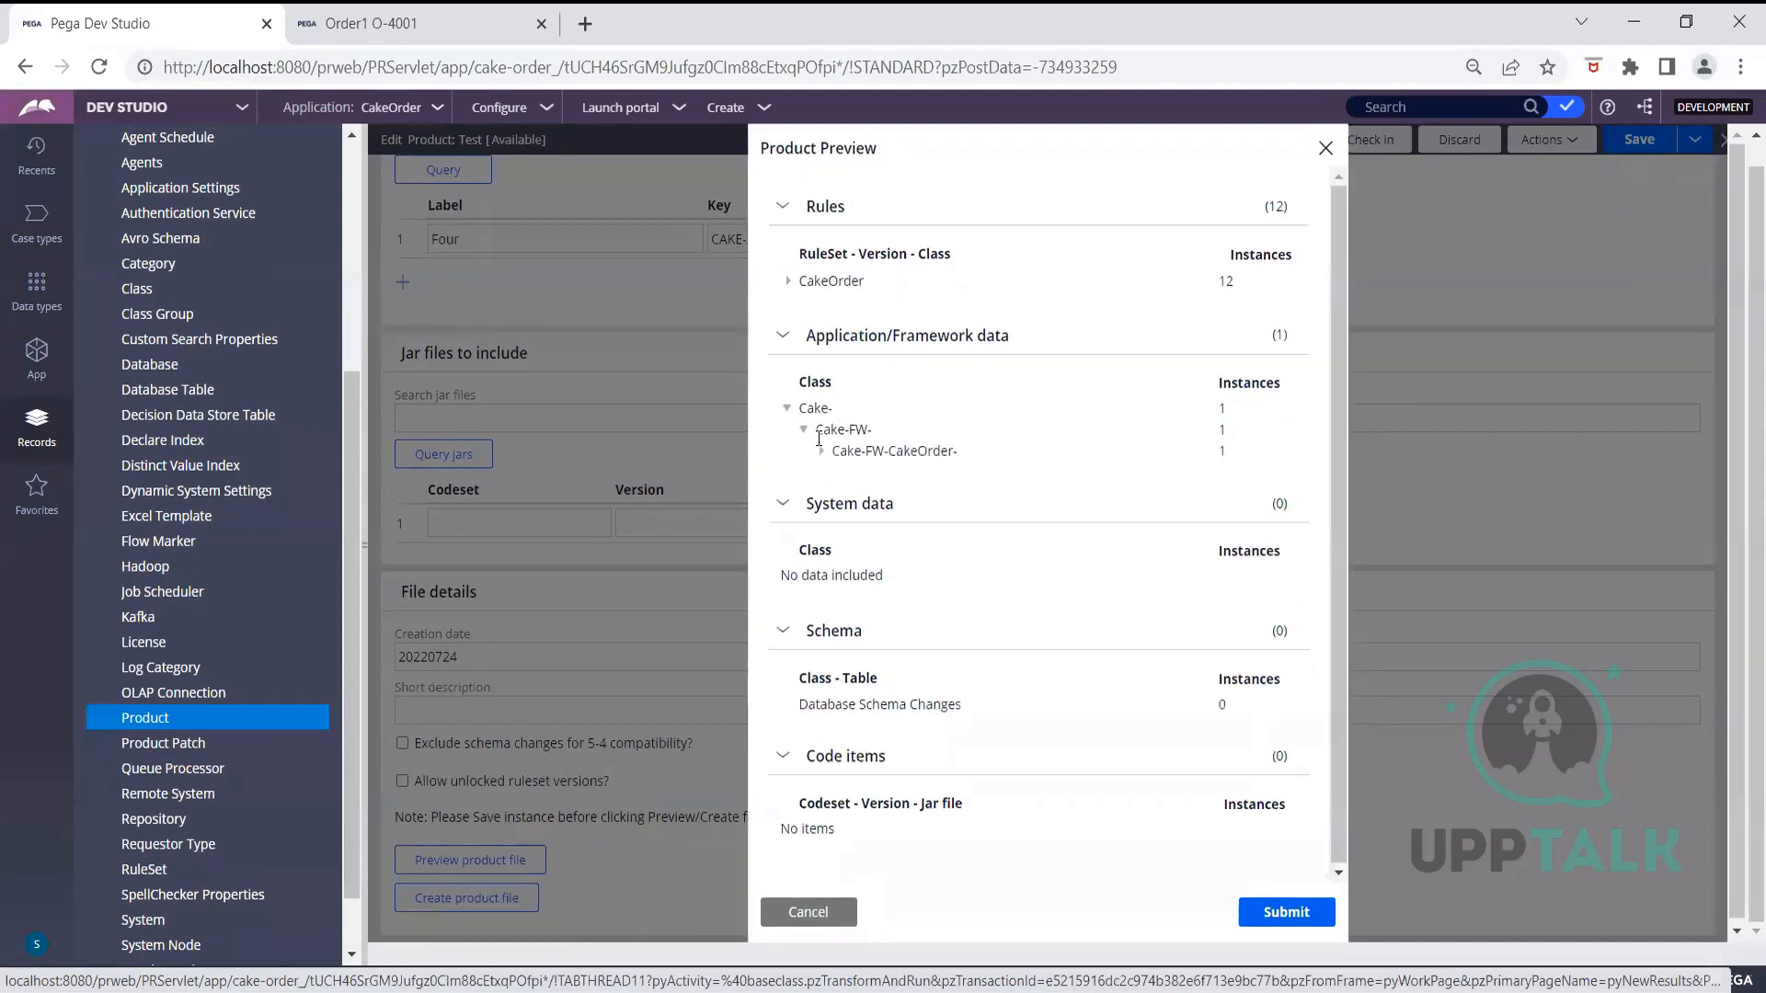
click(822, 450)
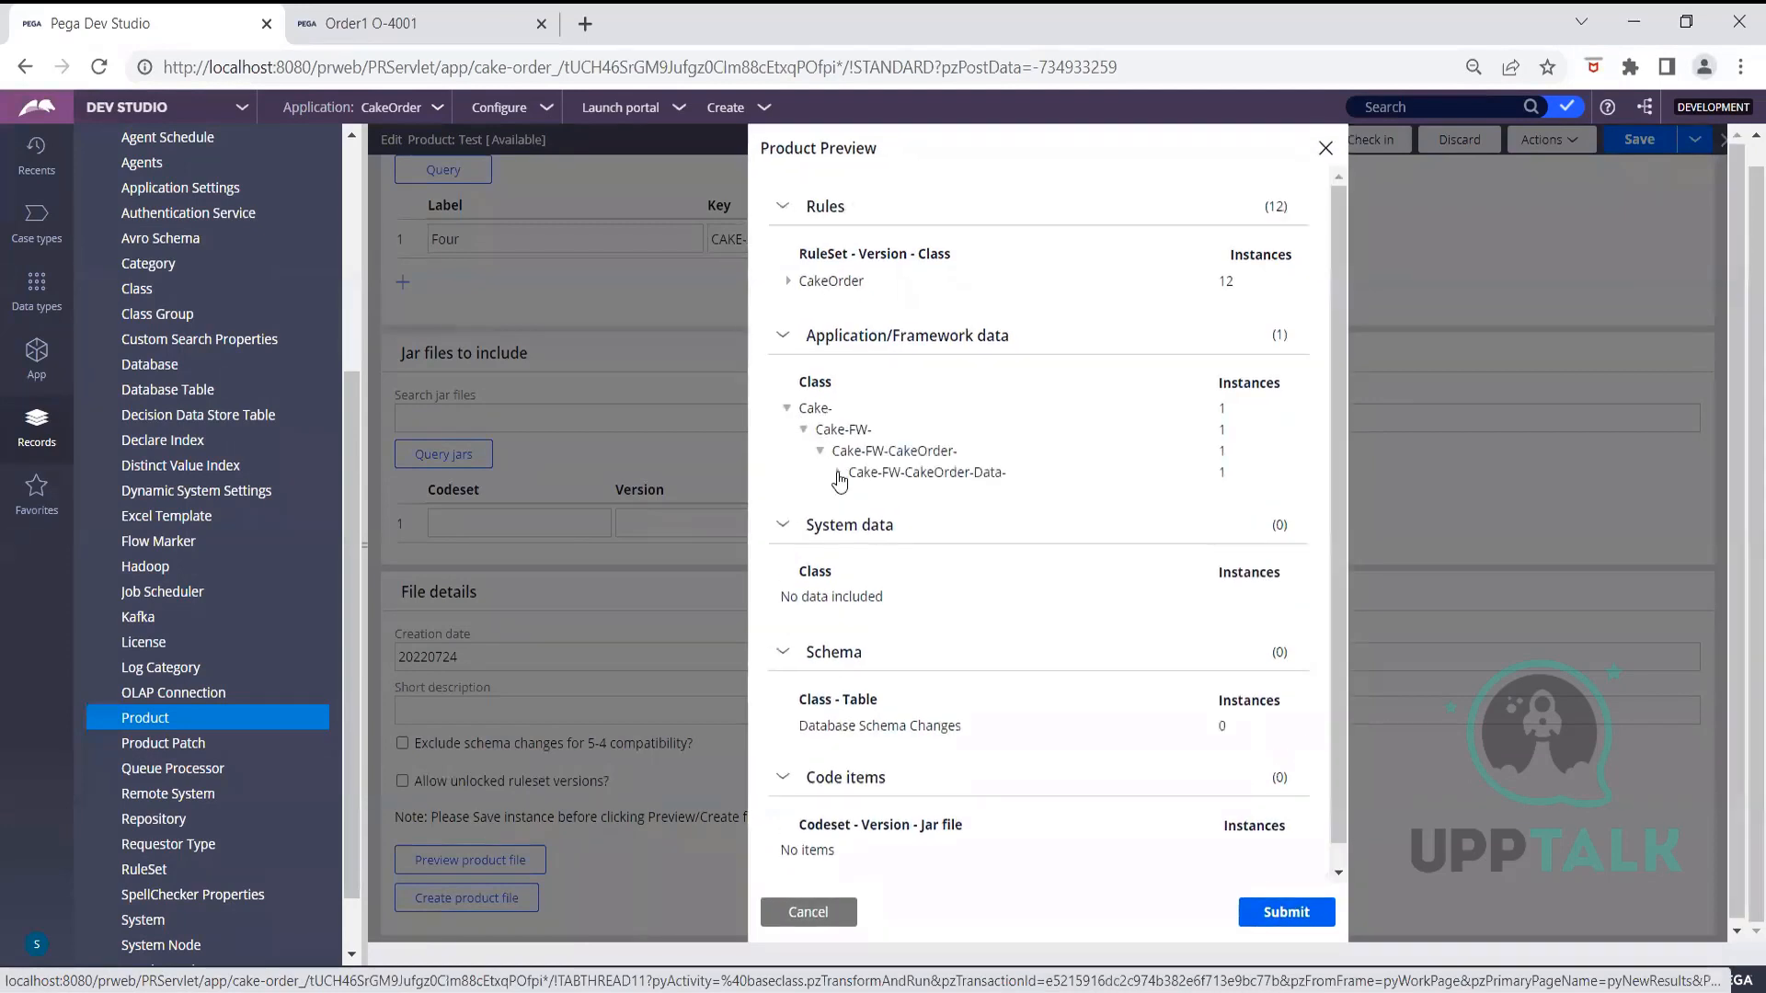
click(837, 472)
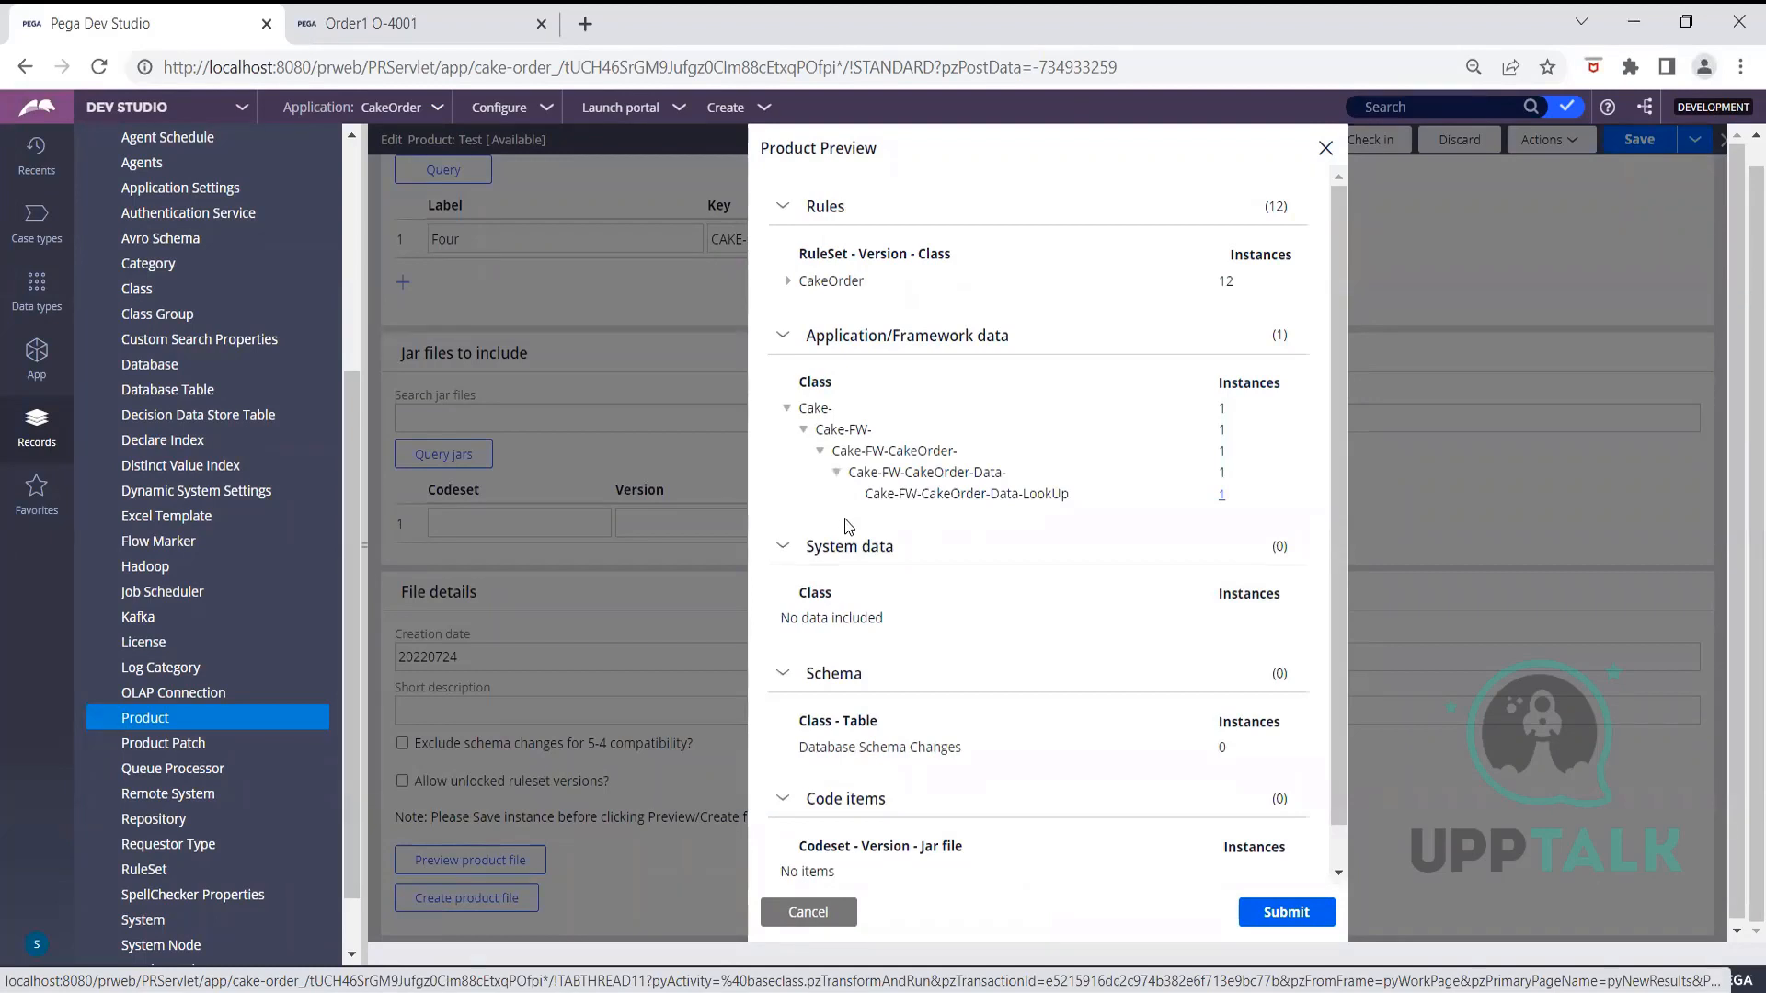
click(1221, 495)
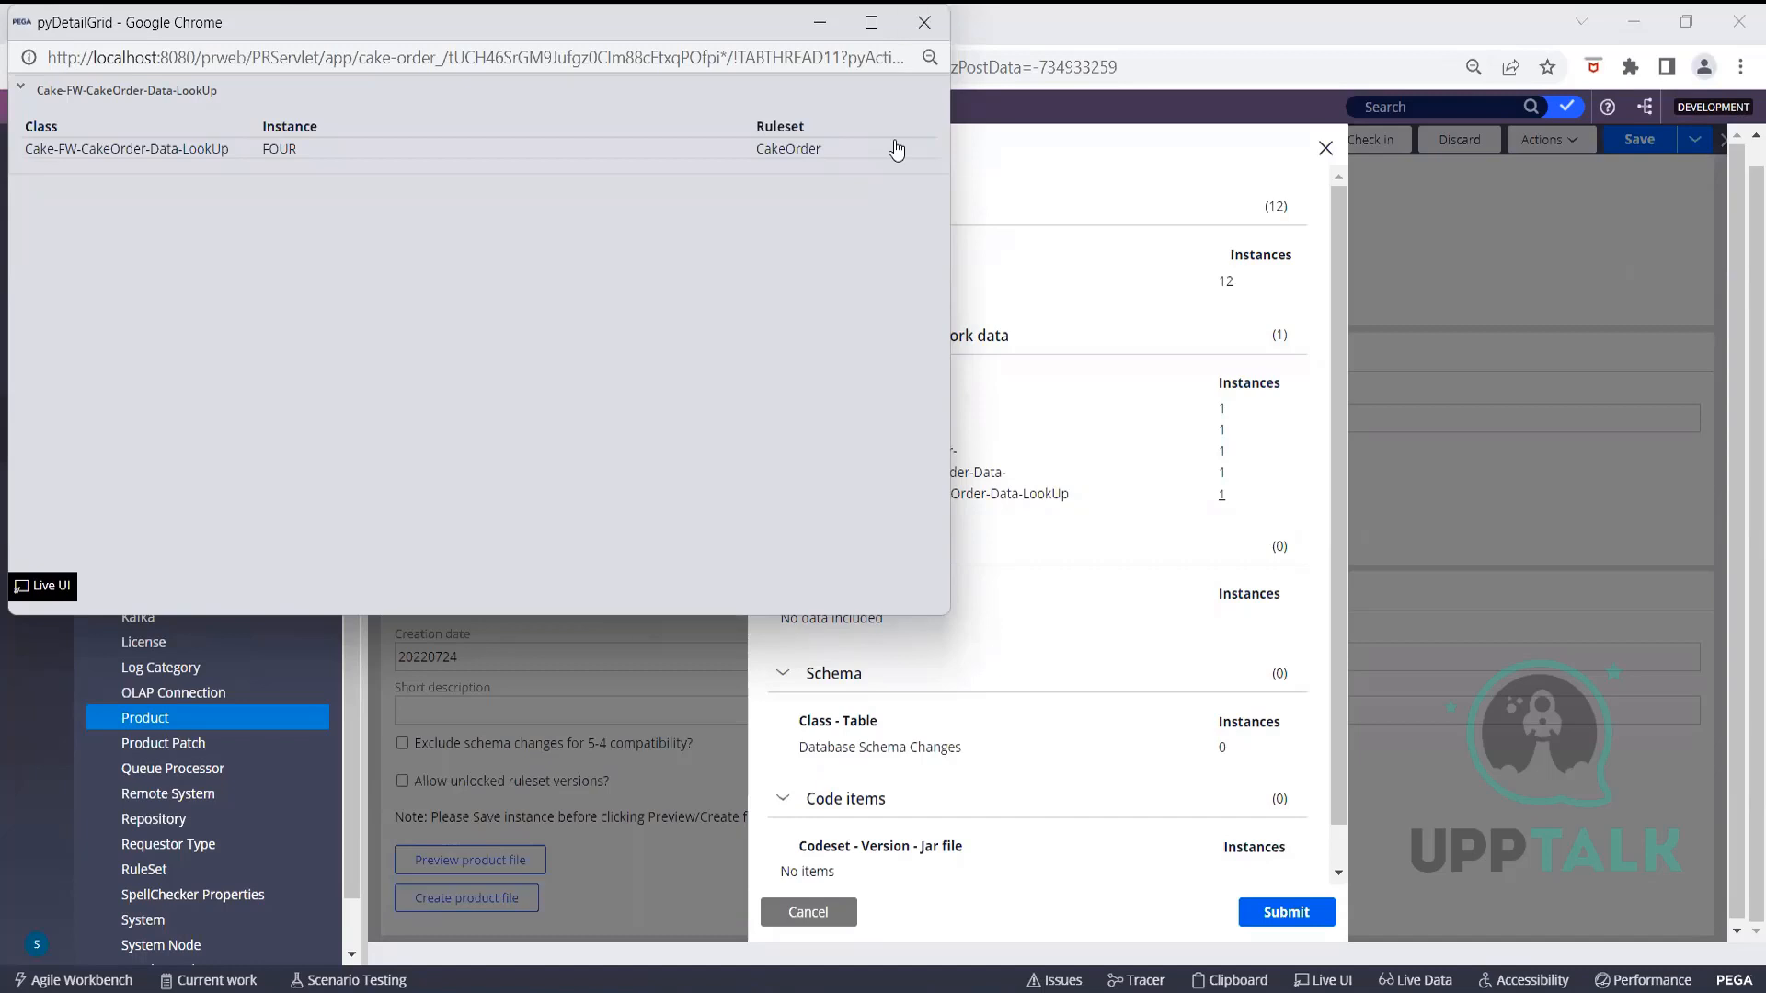
Close the pyDetailGrid instance window and scroll to the end of the Product Preview
click(924, 22)
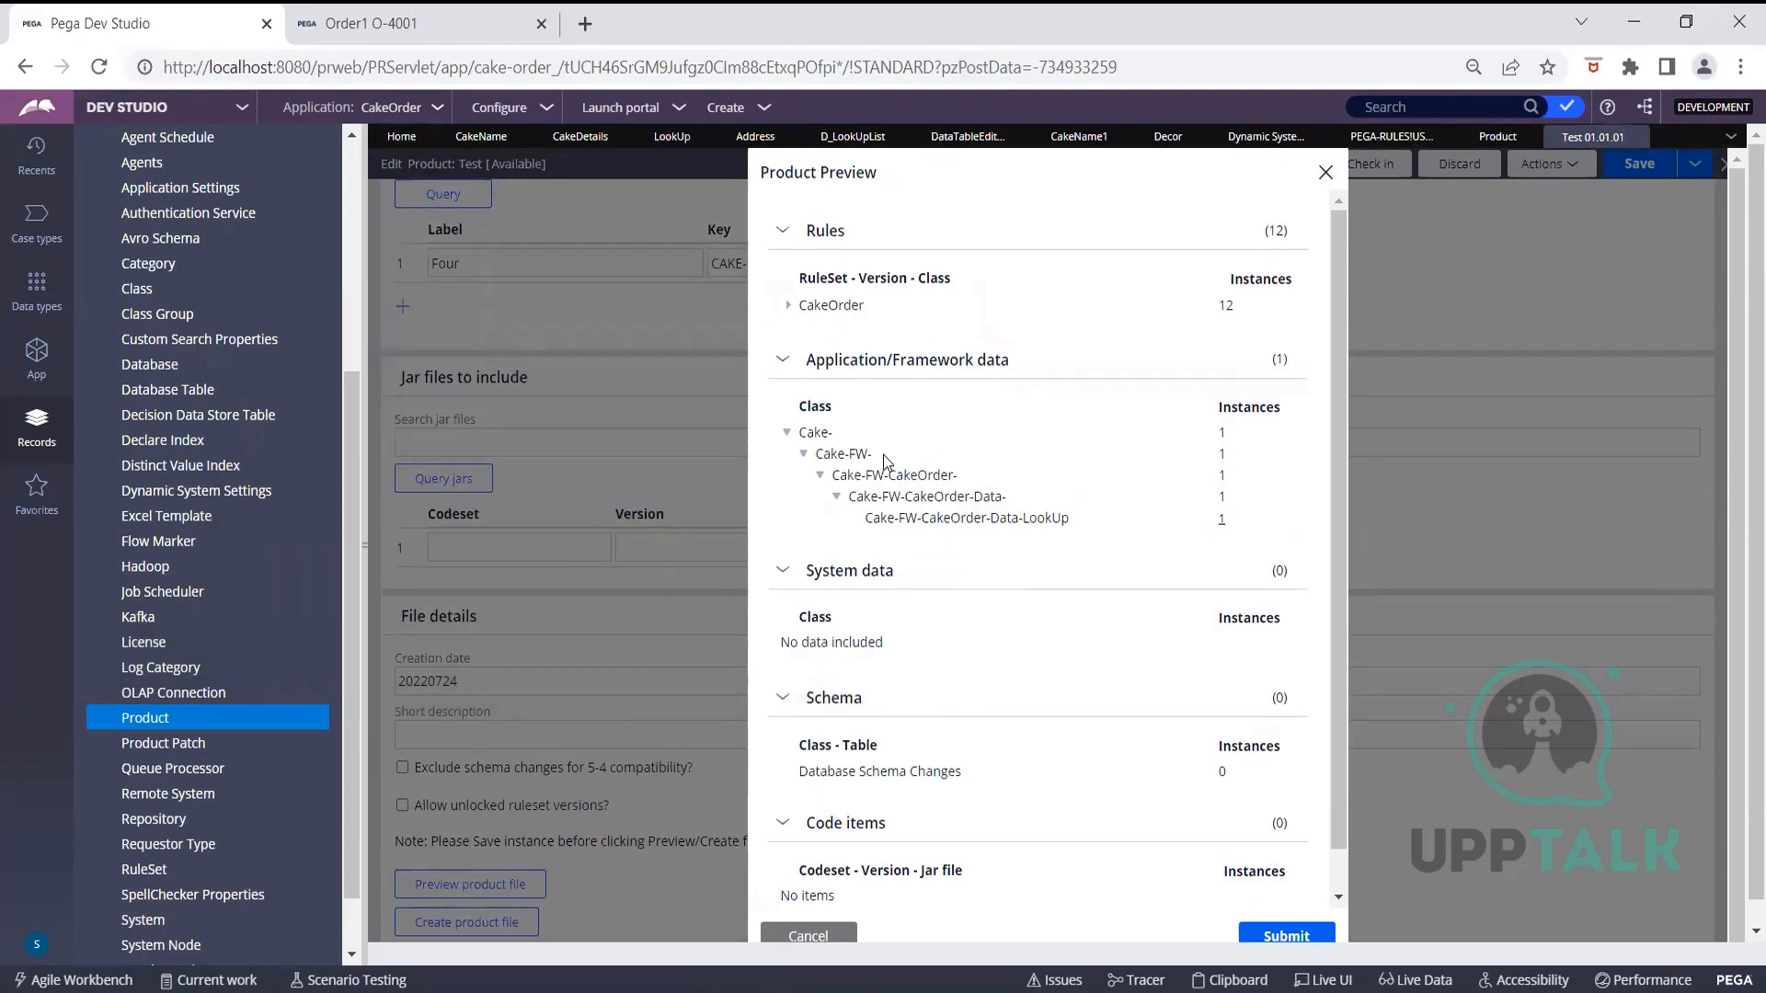
scroll(920, 529, down, 2)
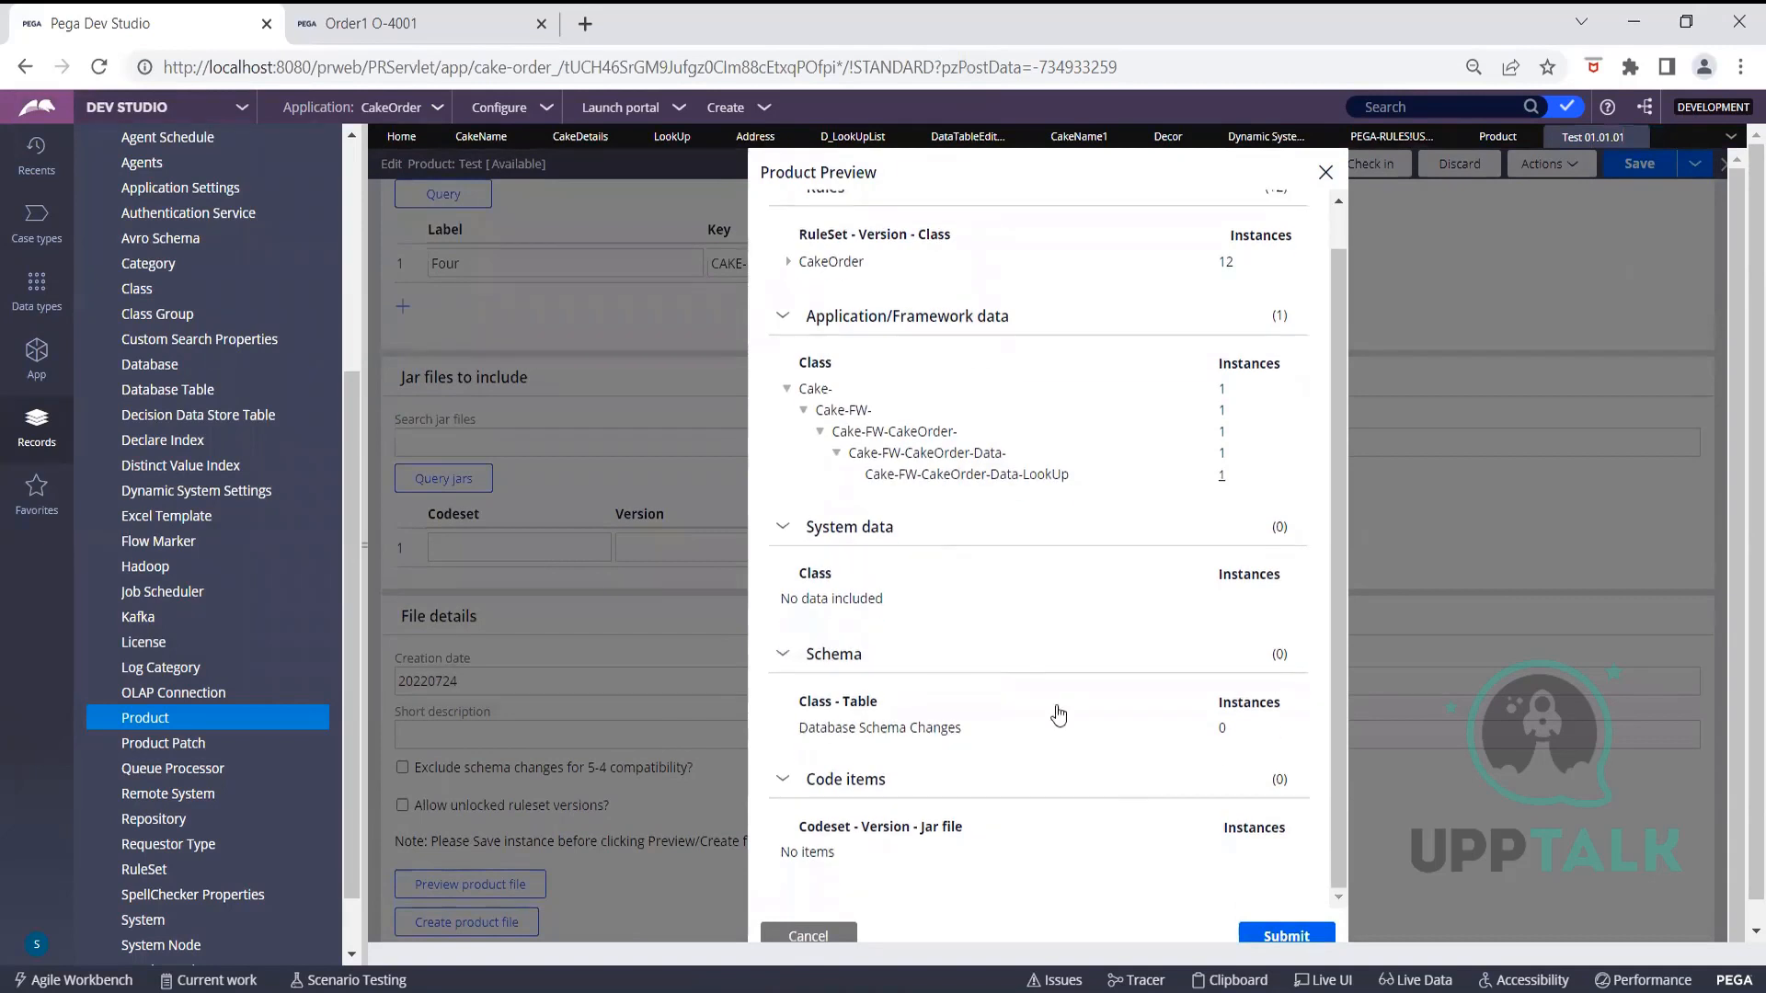
Cancel the Product Preview, return to the top of the Test product form, and view its deployment settings
click(806, 935)
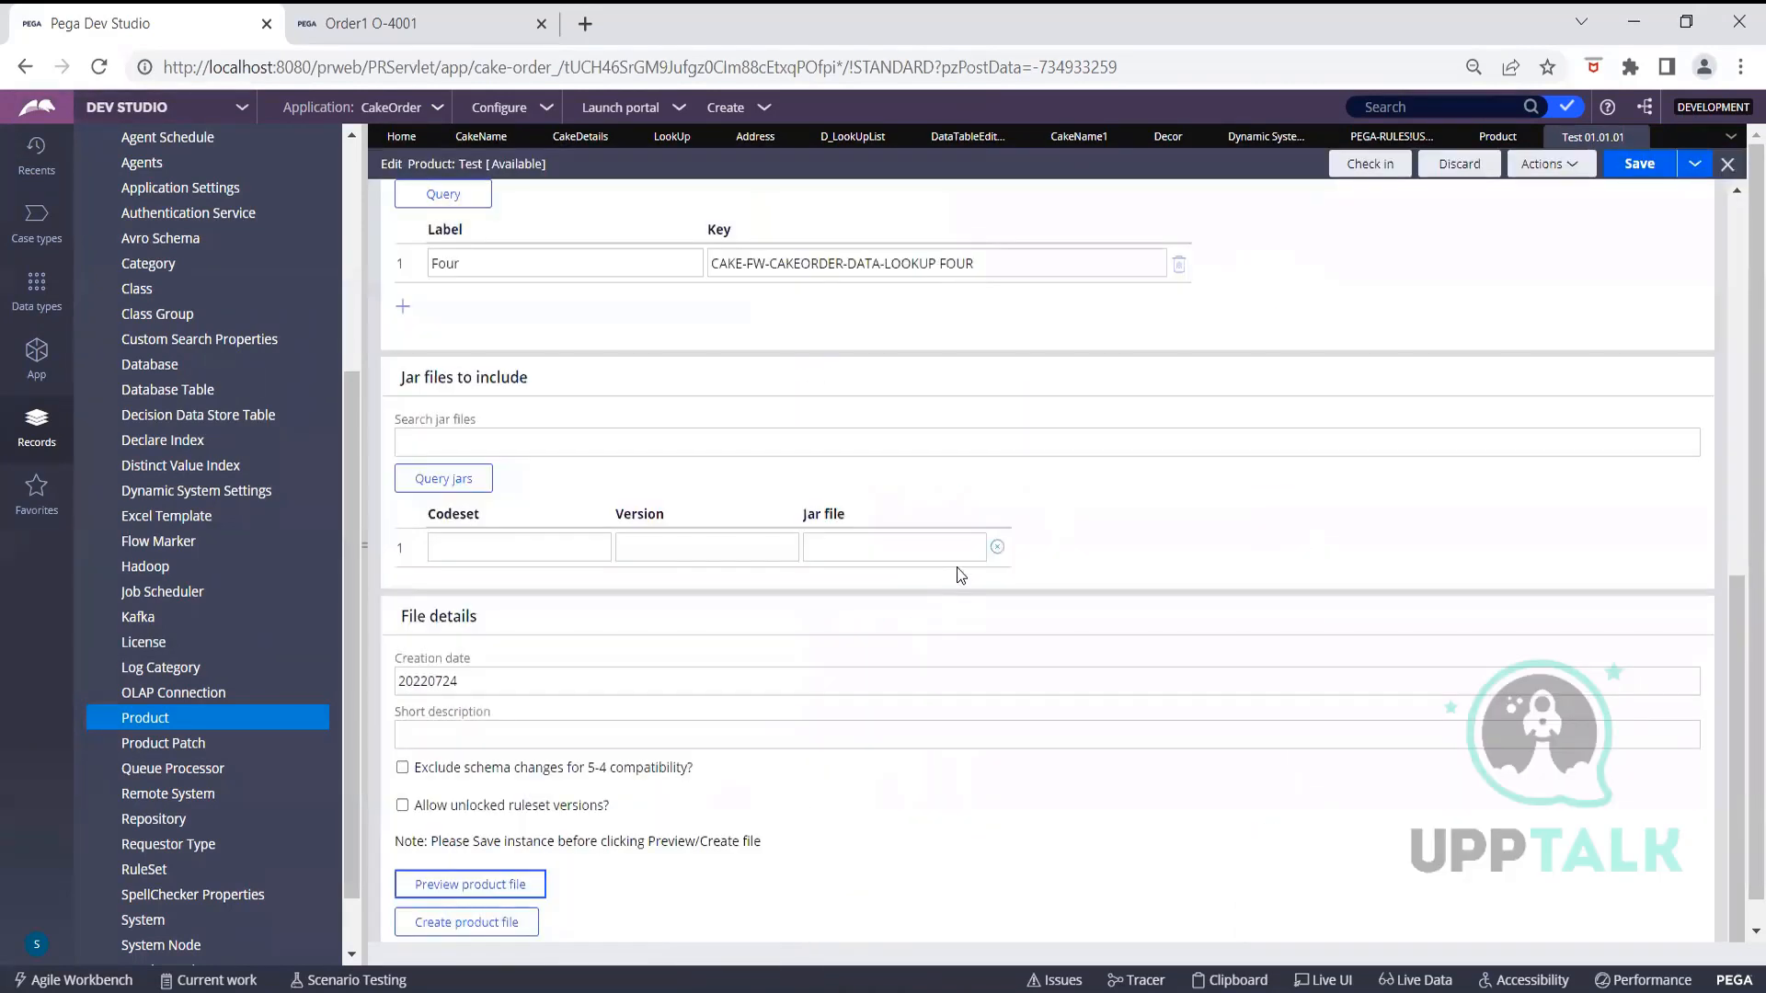
scroll(956, 575, up, 6)
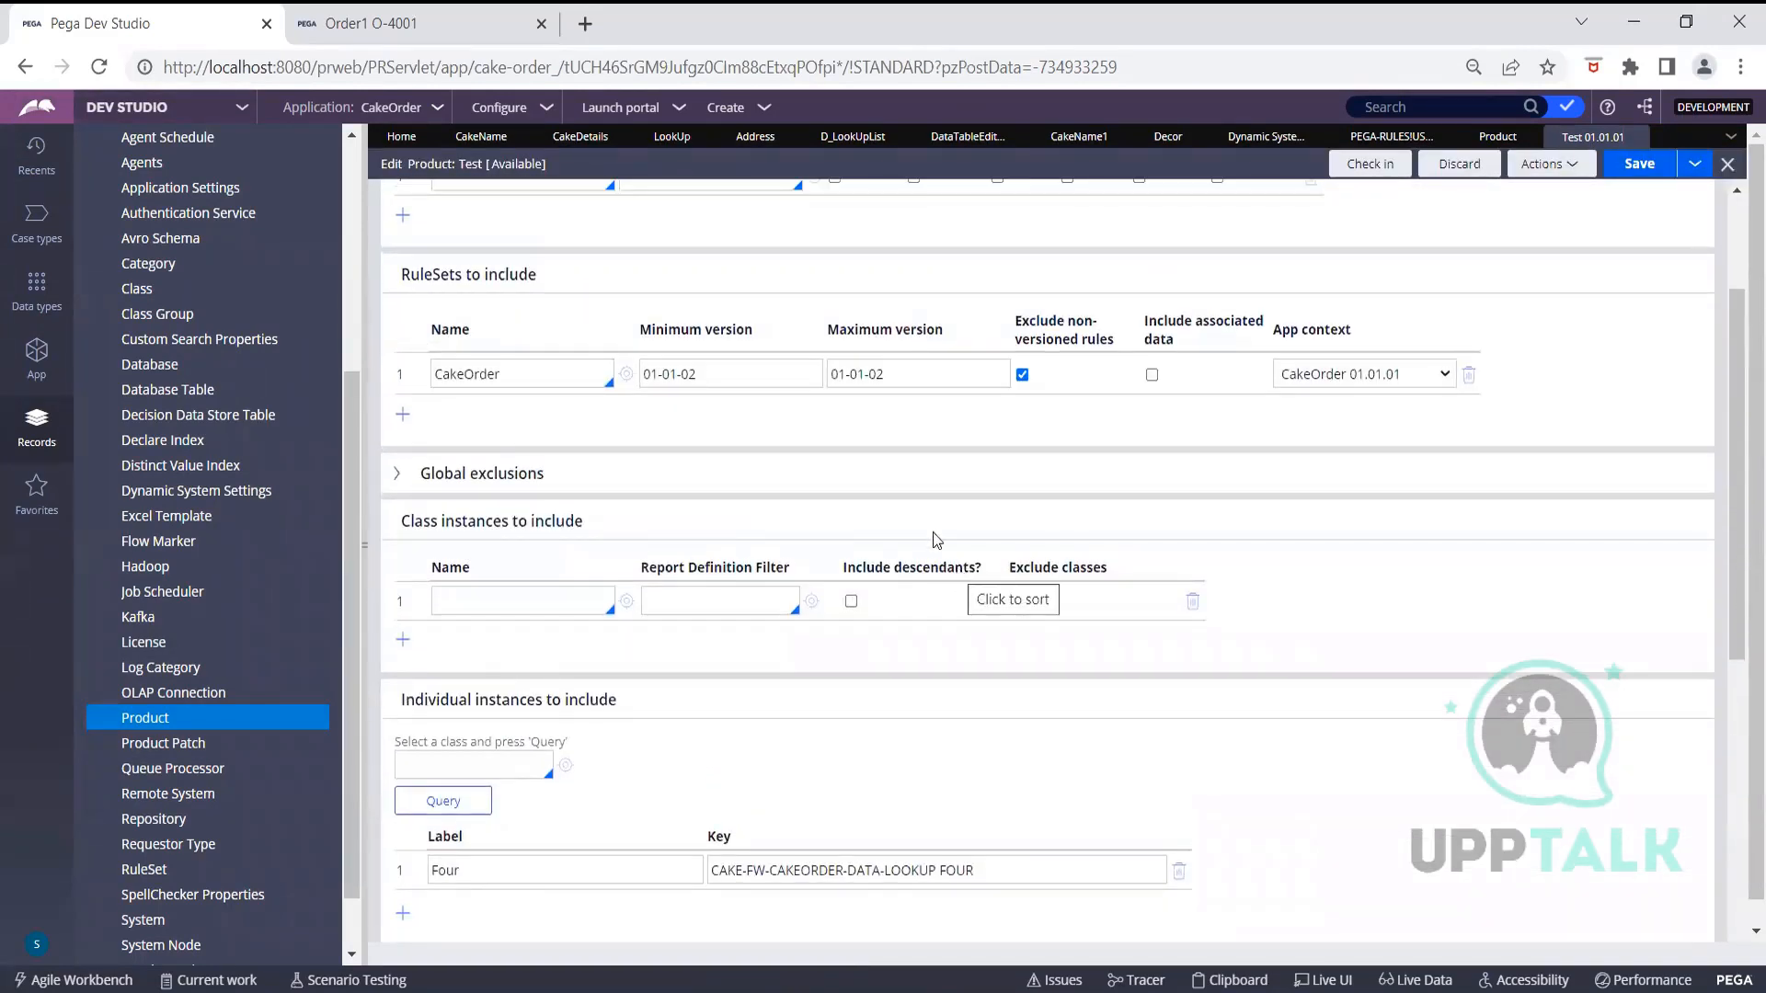
scroll(933, 533, up, 3)
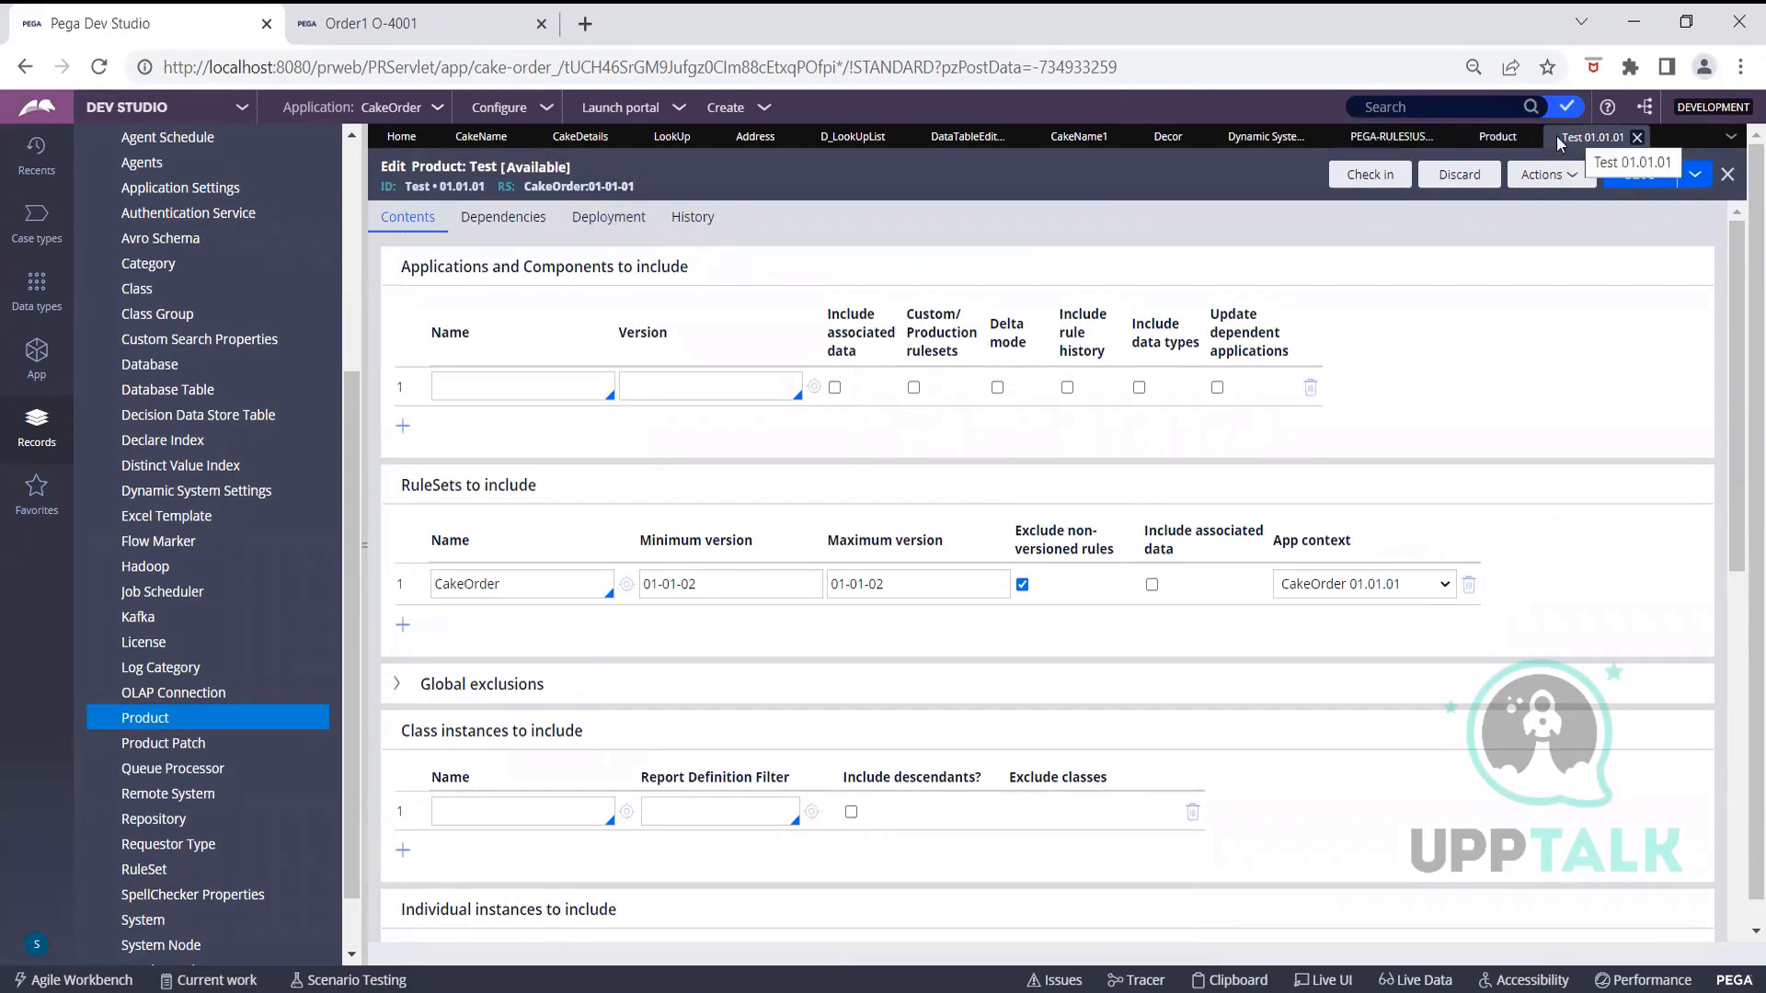
drag(441, 187, 473, 187)
click(855, 233)
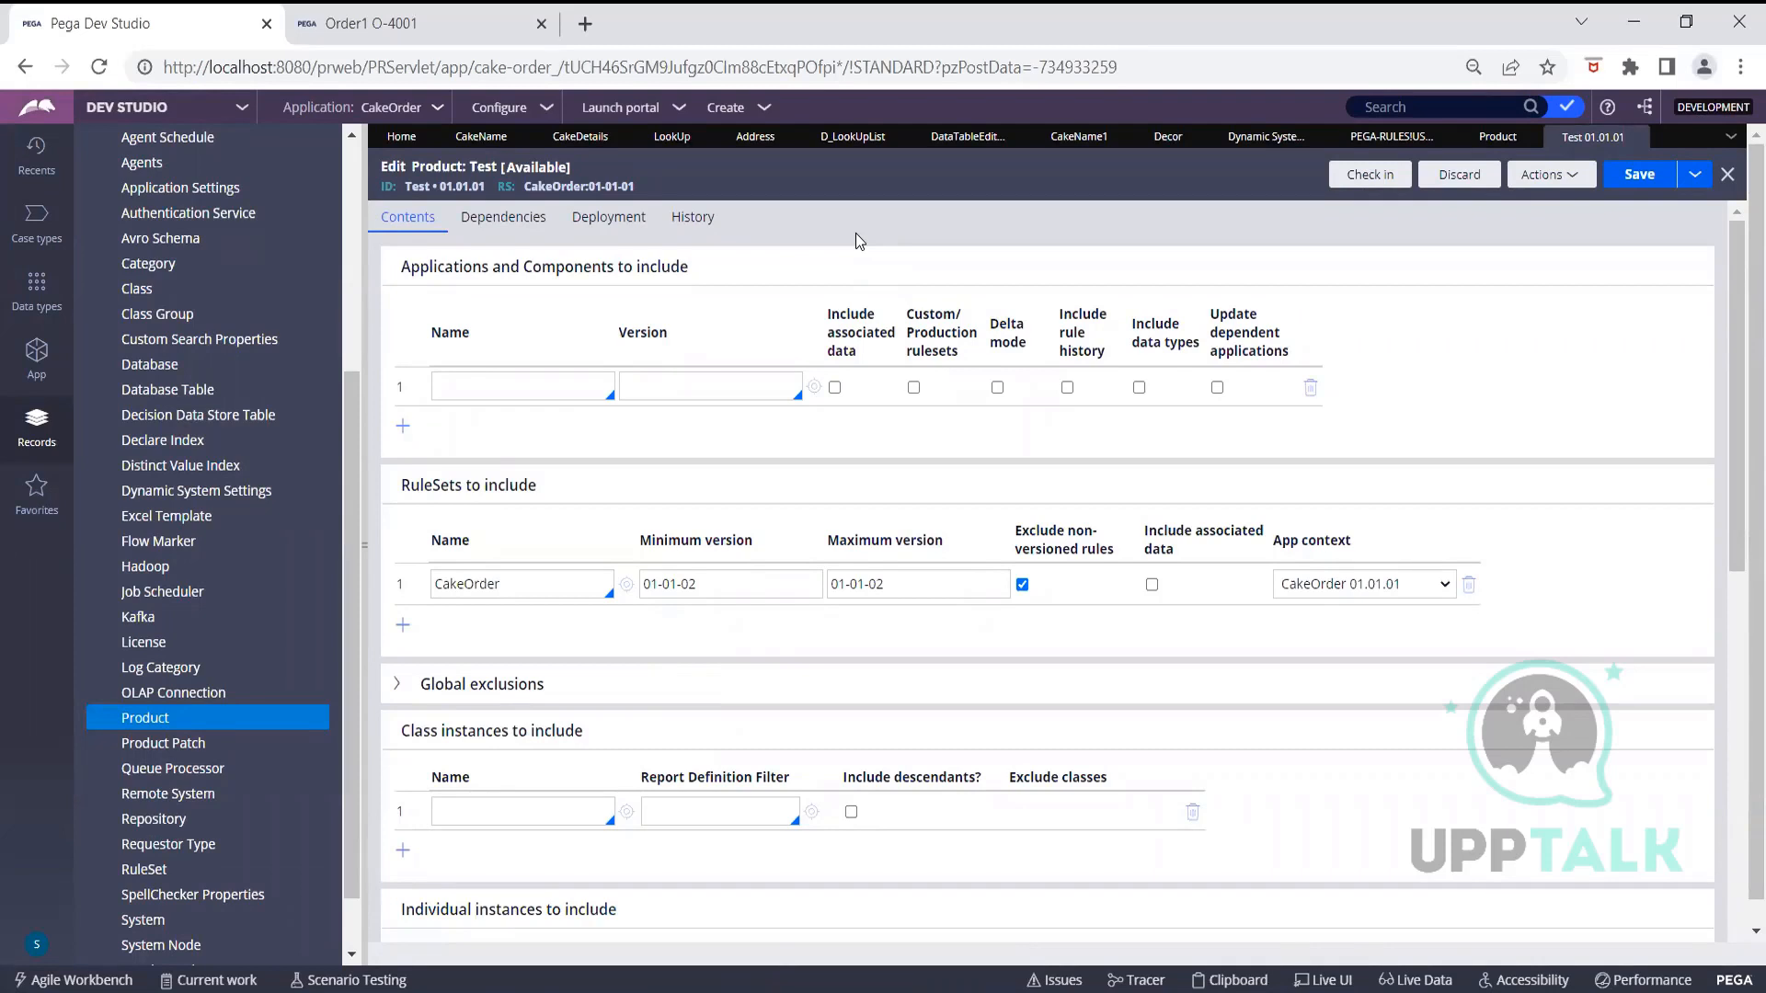
click(614, 222)
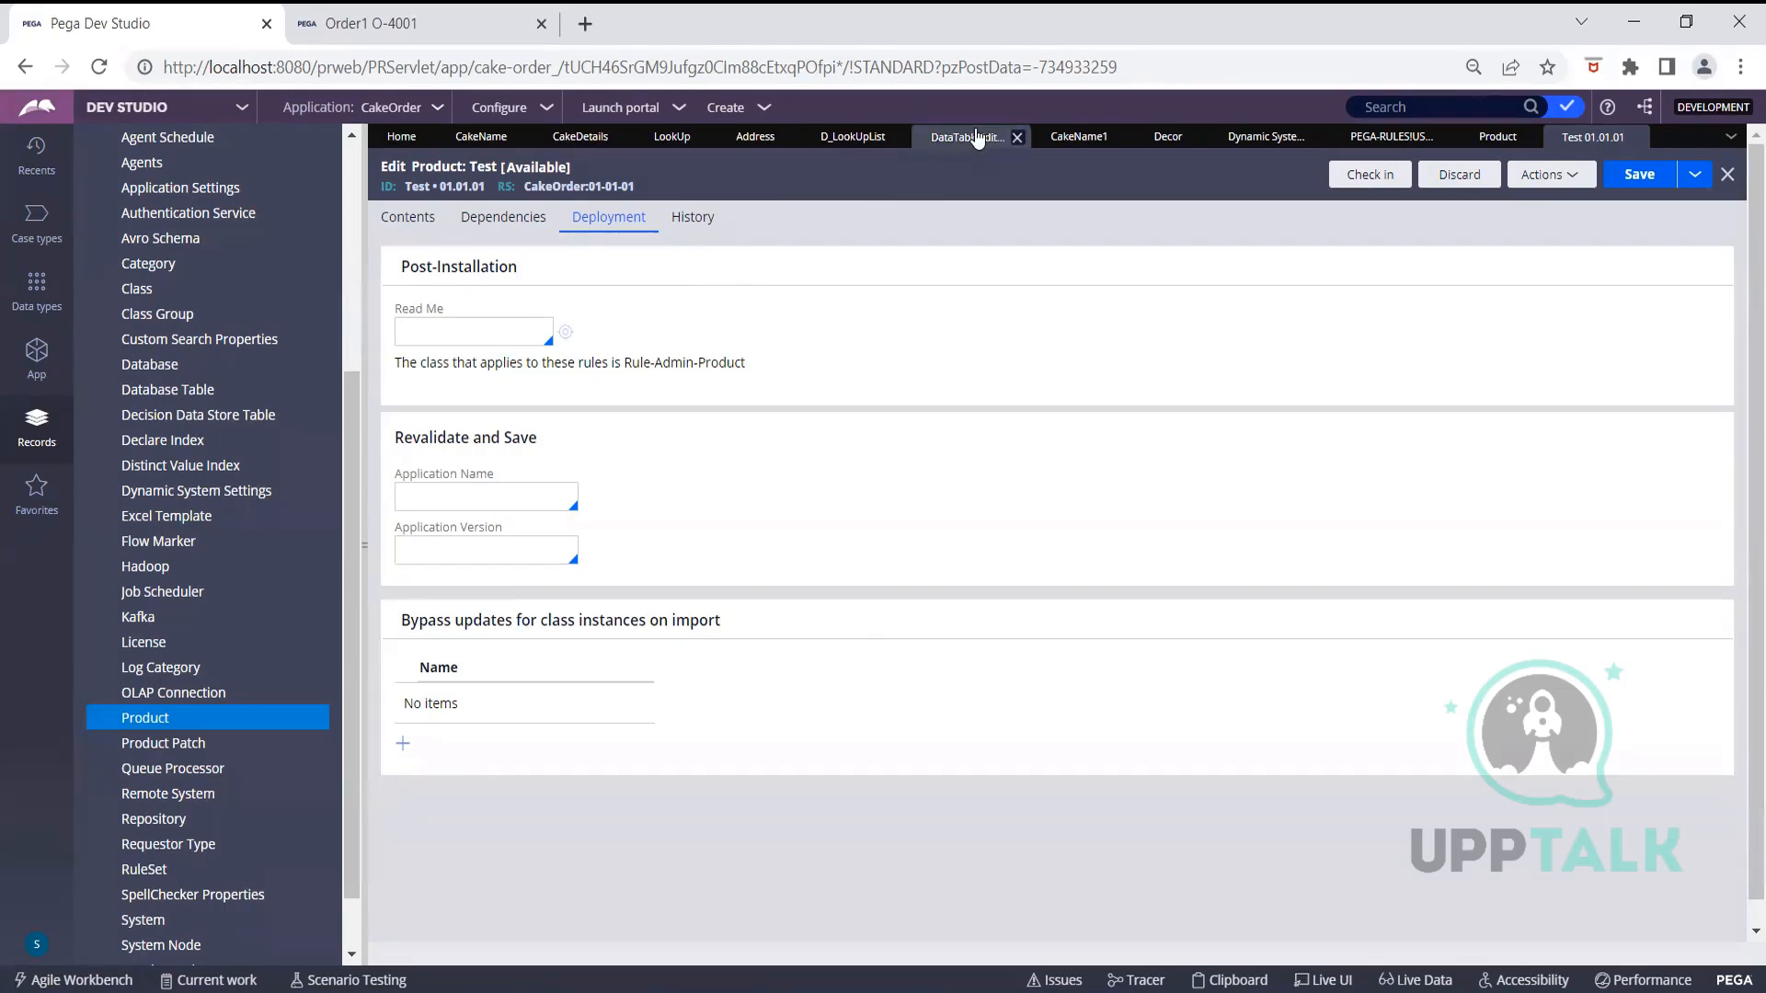
Switch to the Address data type listing HouseNo, LandMark, StreetName and ZipCode
click(750, 139)
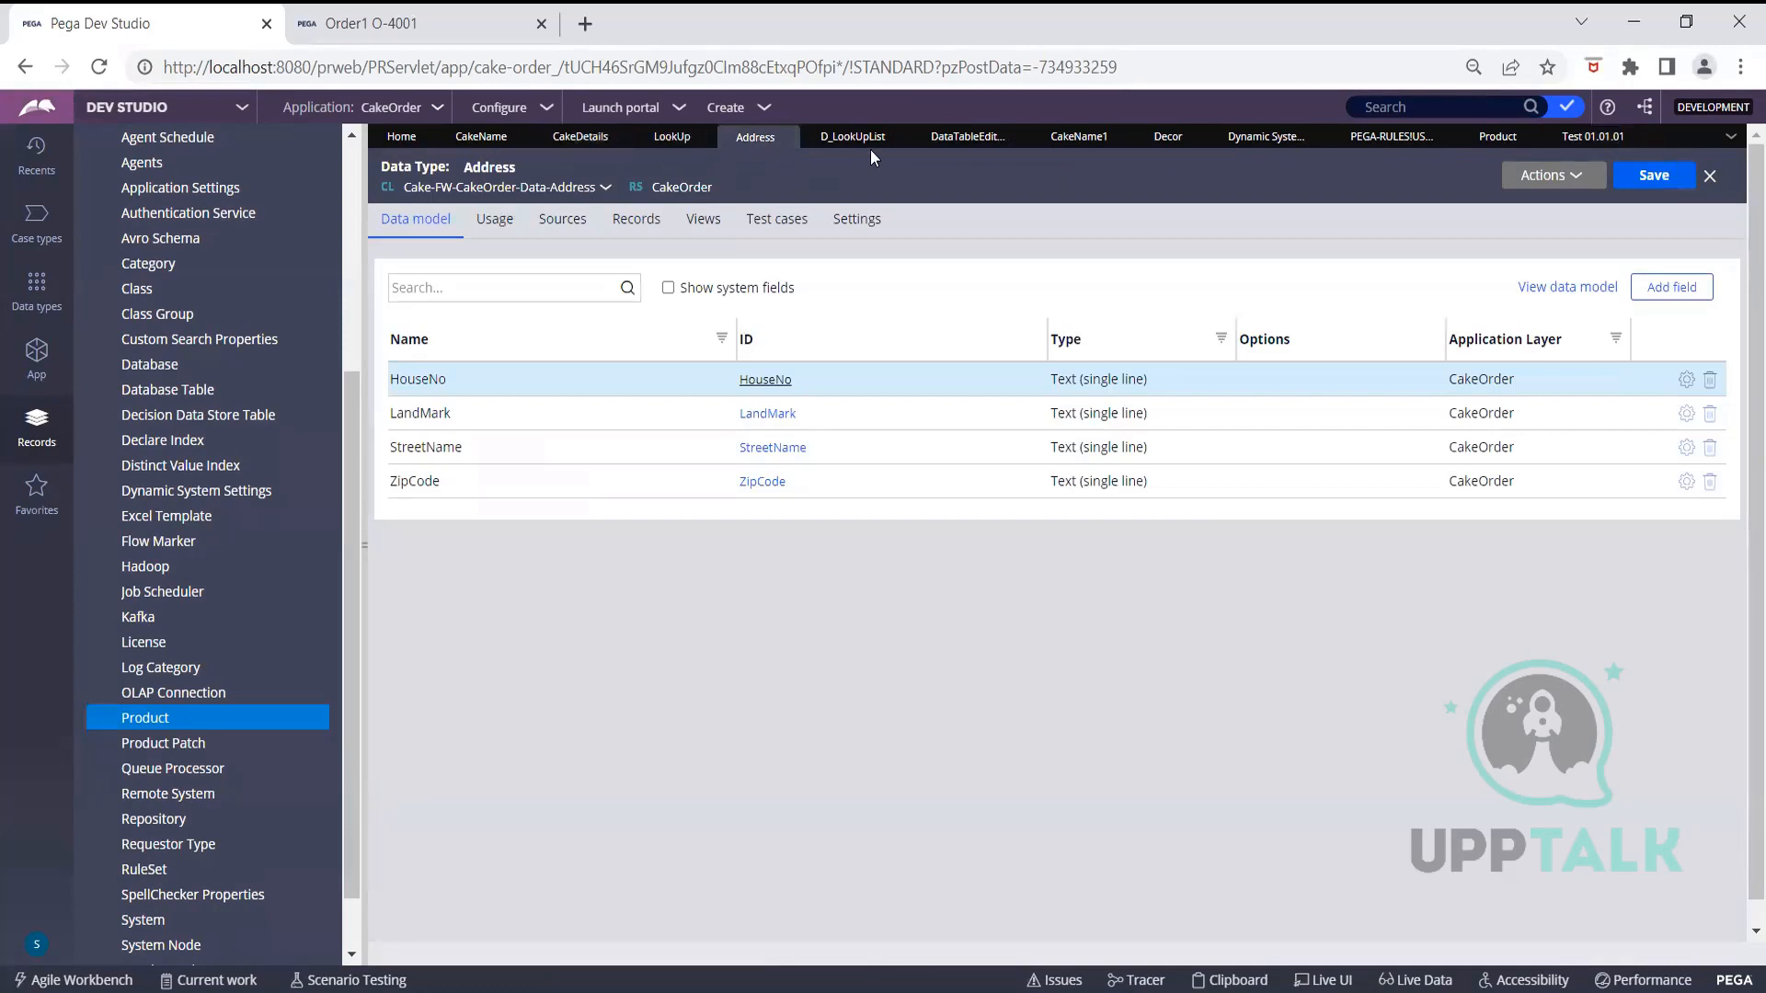
Show the CakeName1 property rule: Text type, Manual data access, pxTextInput control
click(1082, 138)
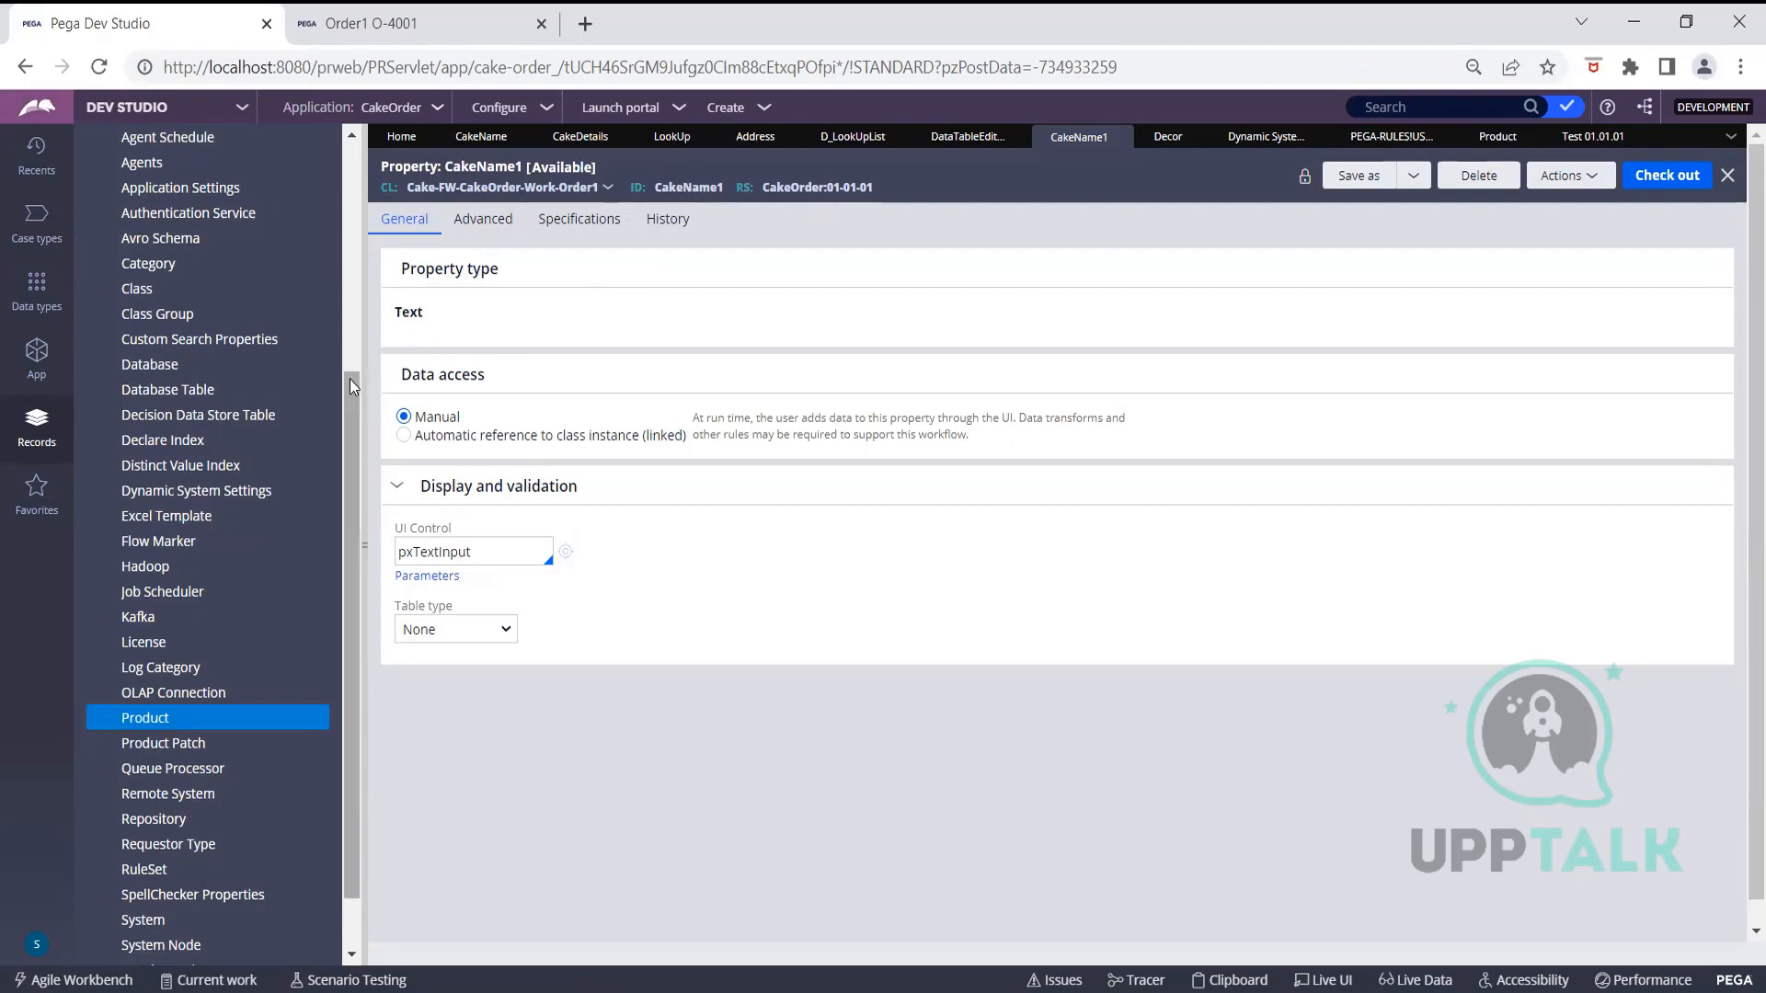
Scroll the Records explorer back to the top
scroll(349, 313, up, 5)
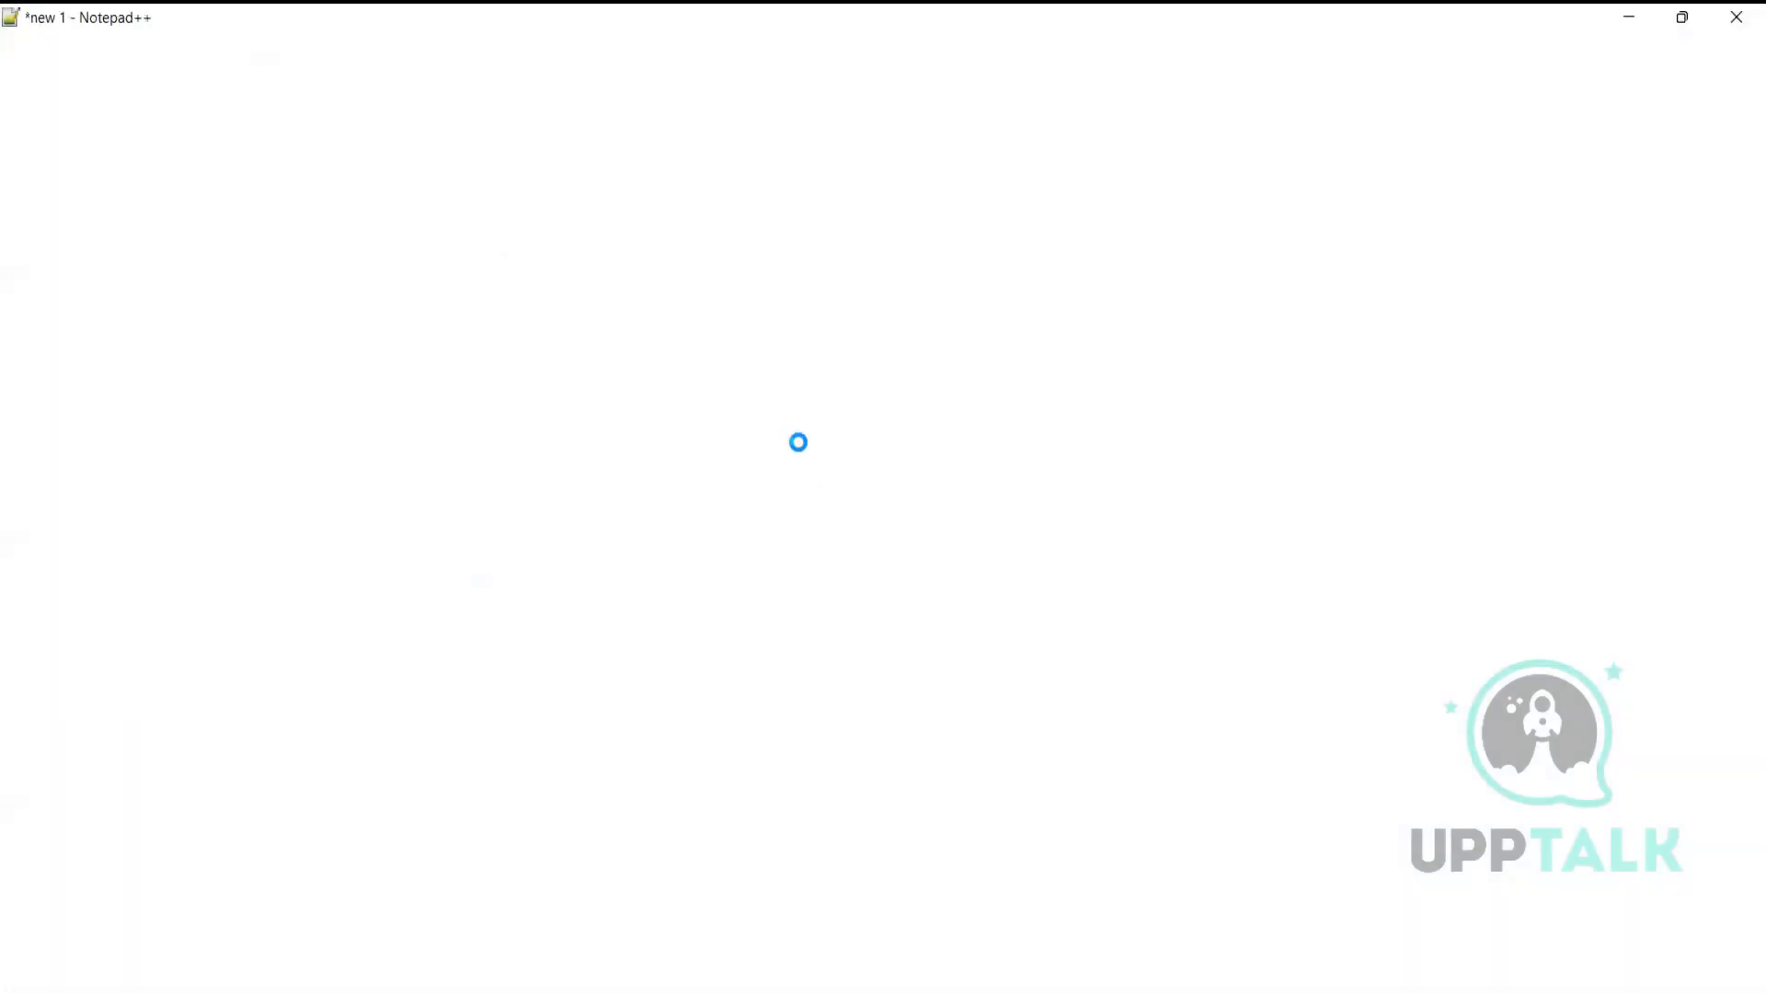
Start a new note listing Agents and Job scheduler on separate lines
click(13, 71)
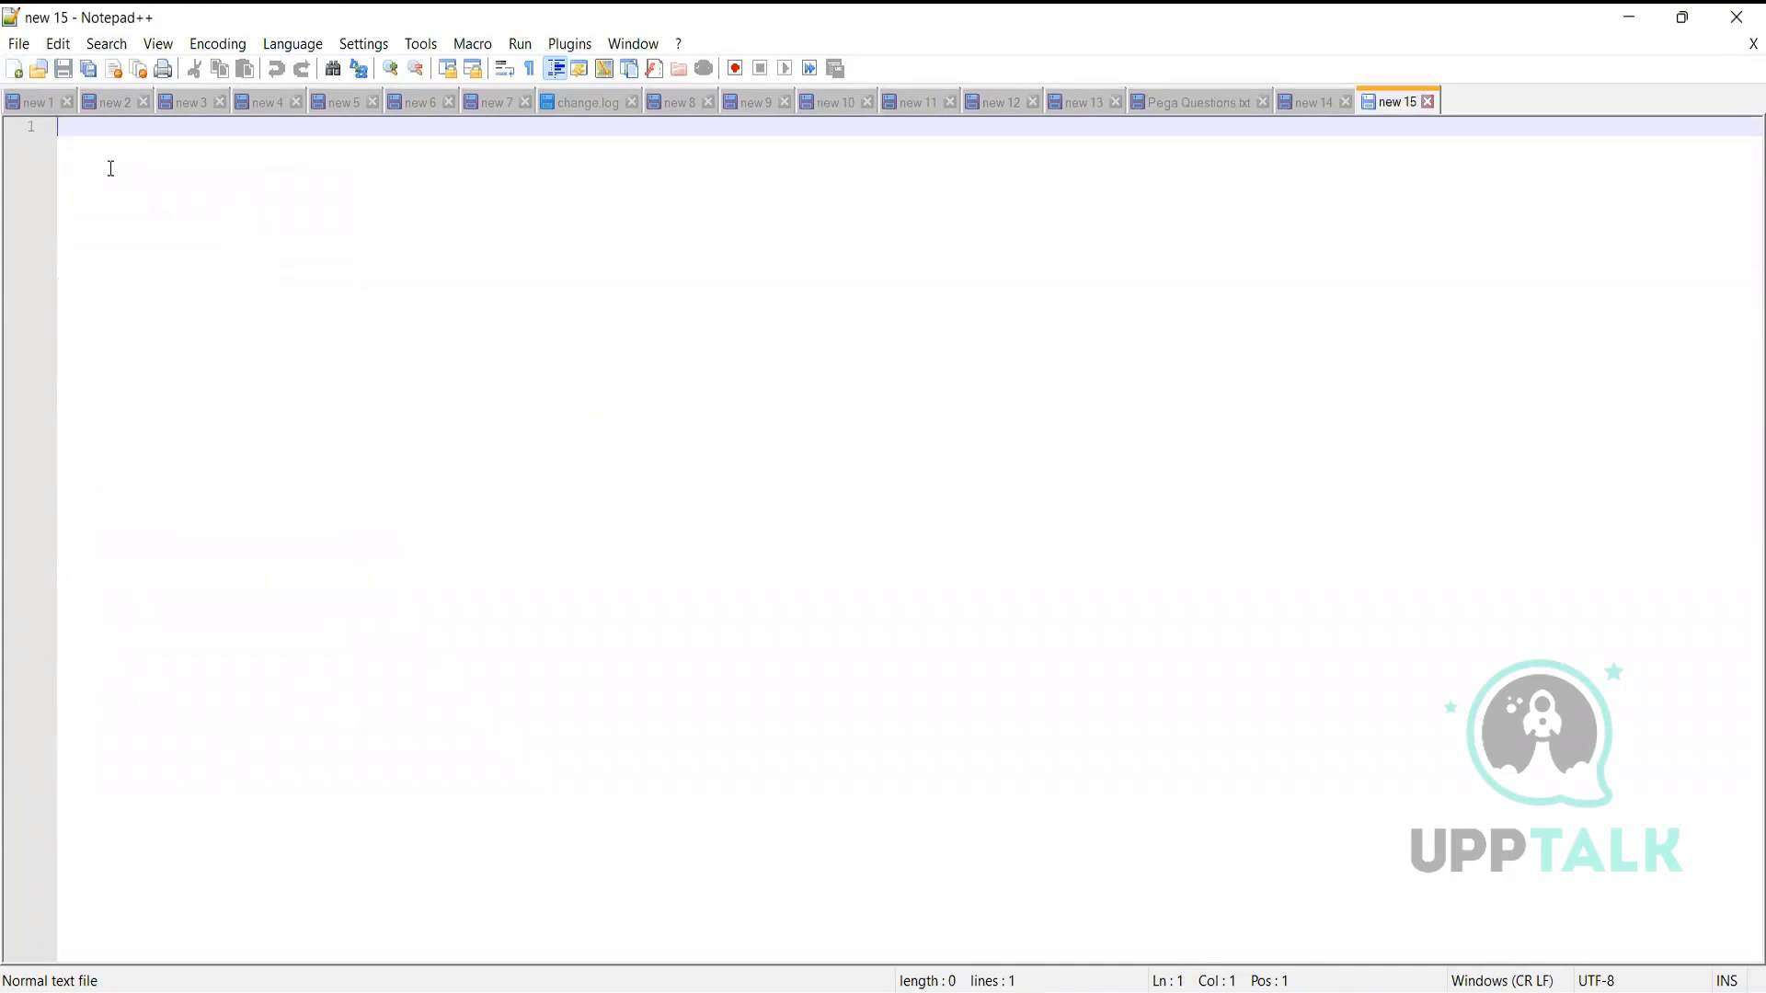
text(Agents)
key(Return)
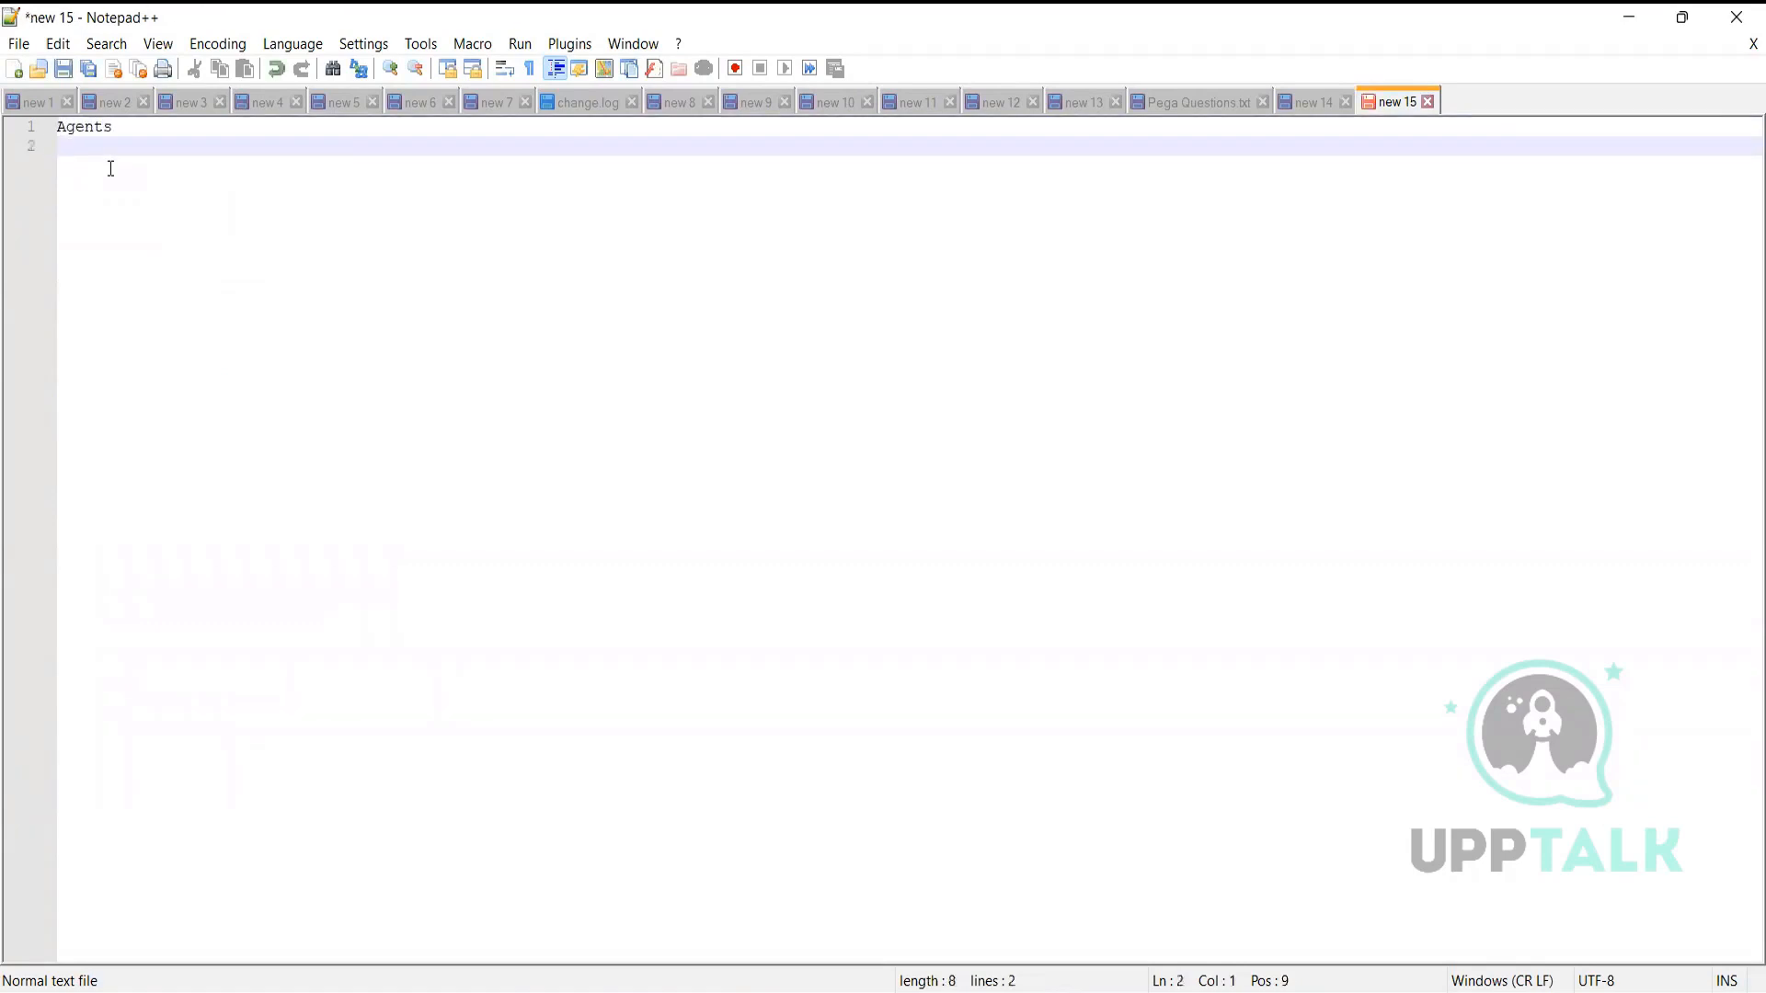
text(Job scheduler)
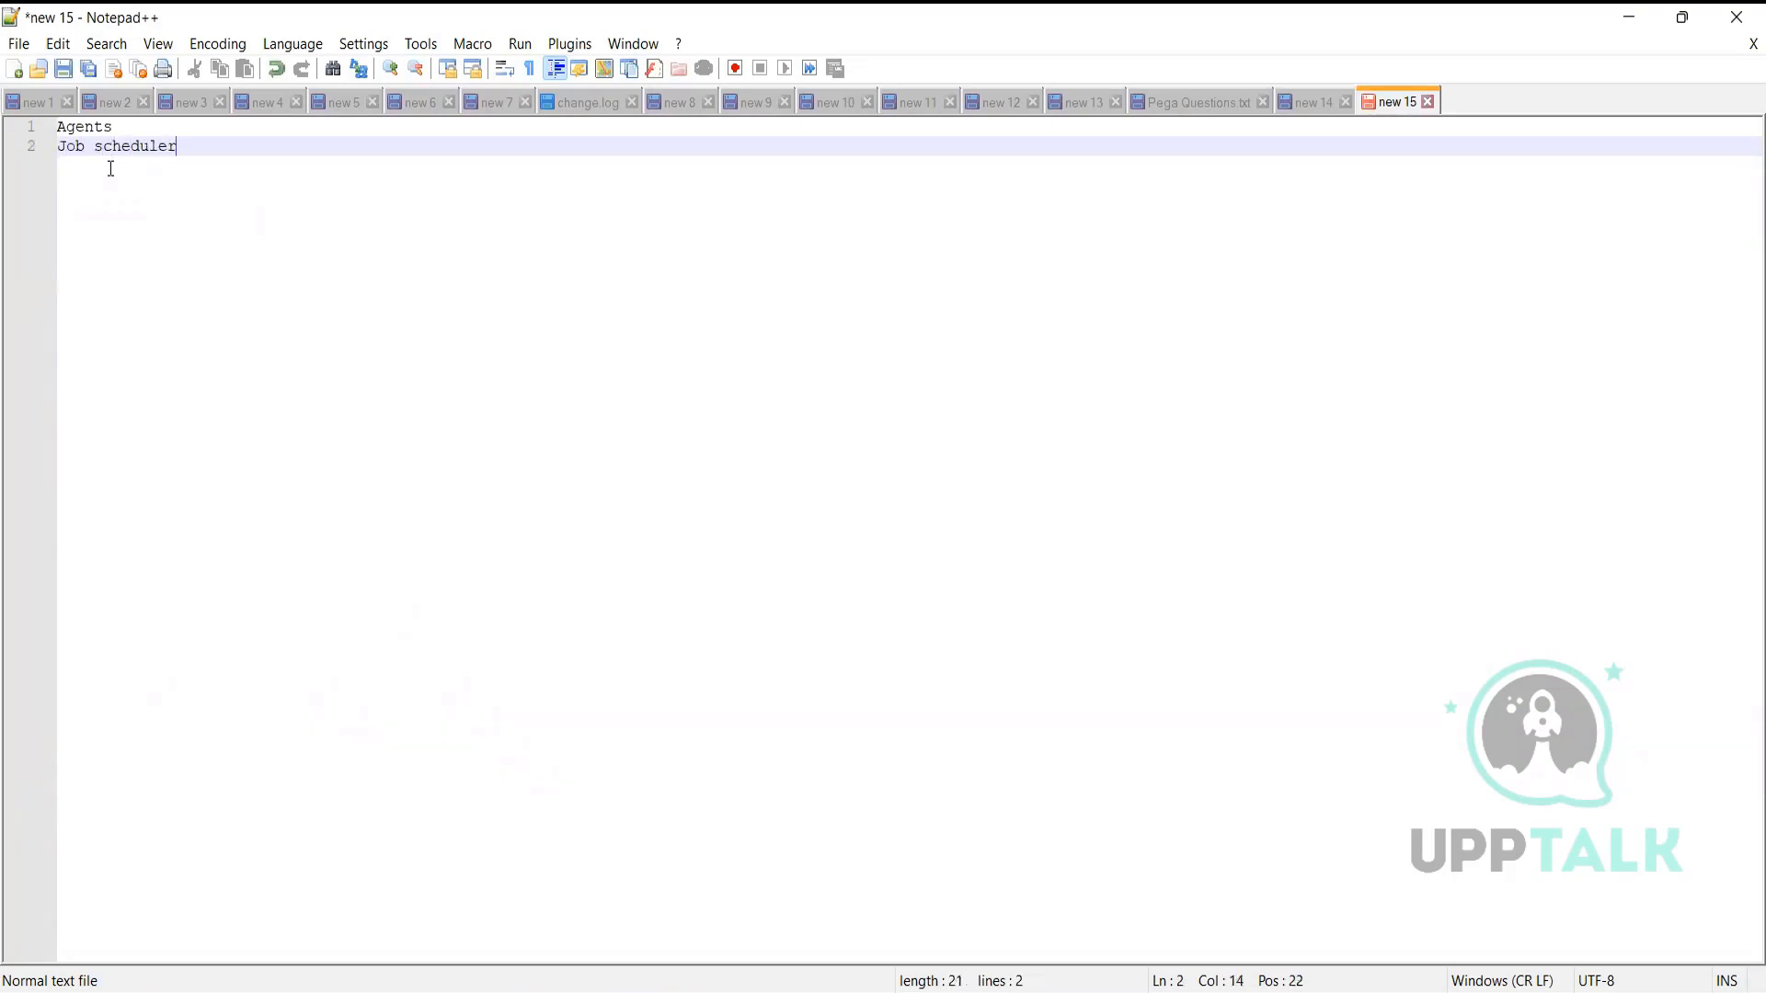
key(Return)
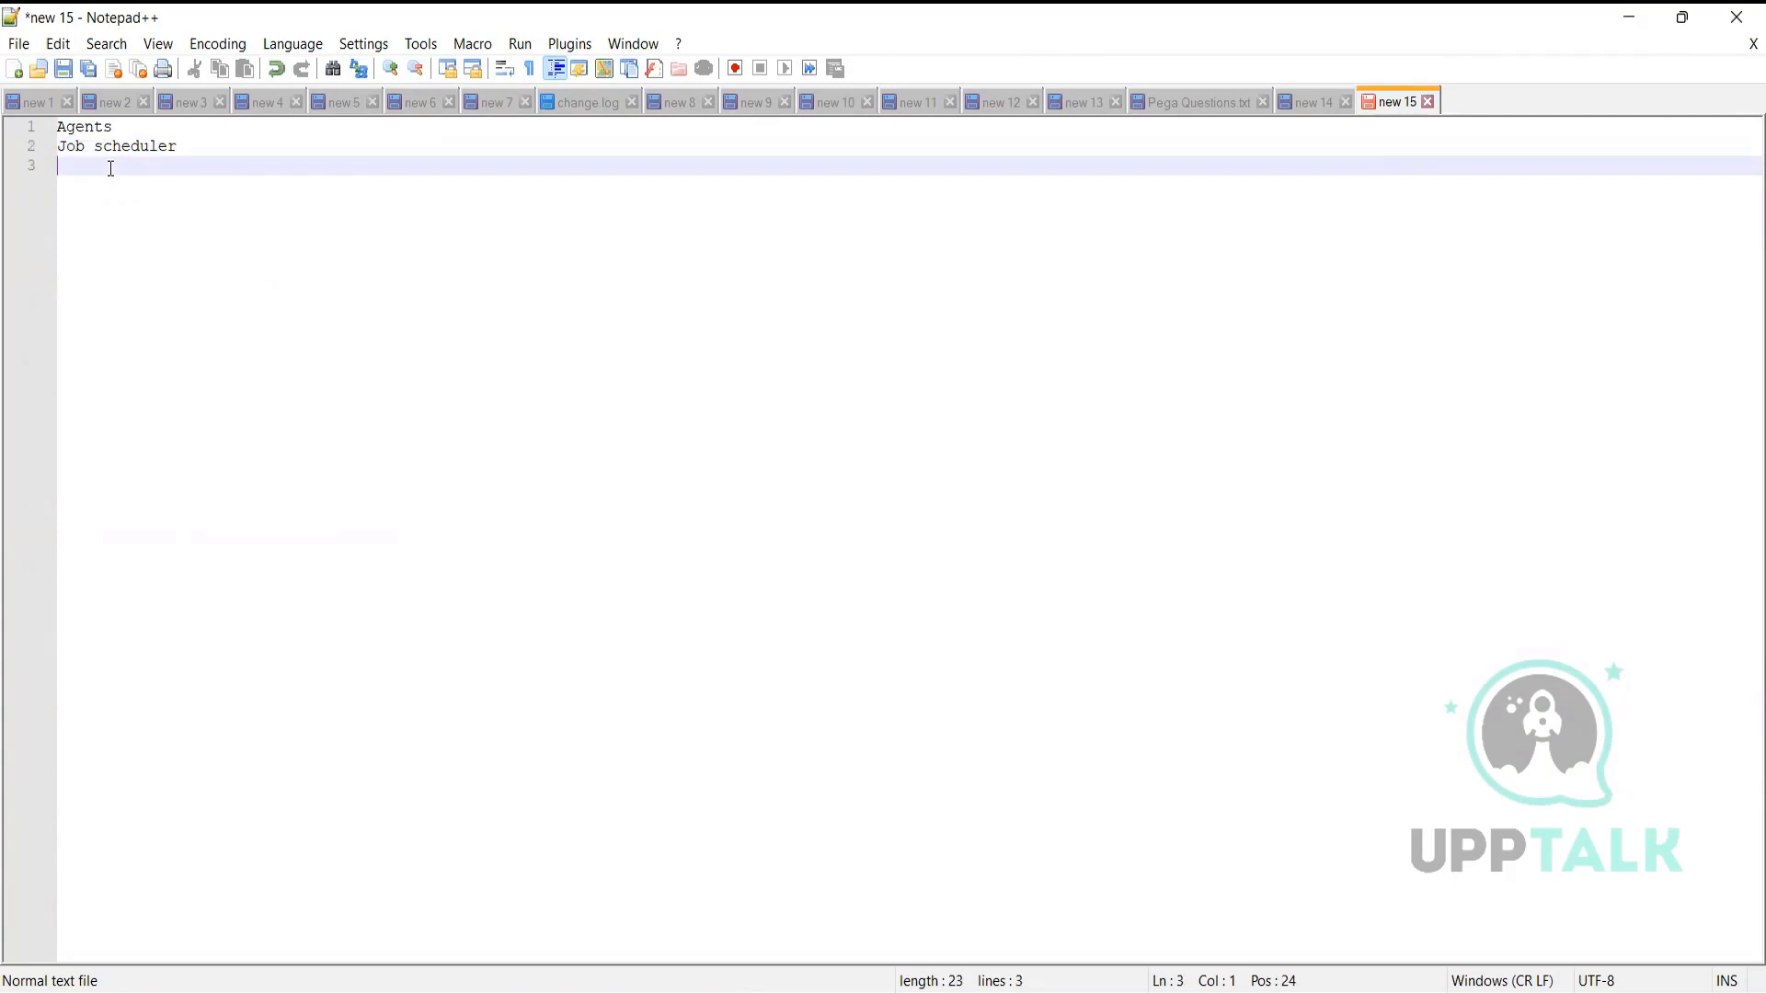
Add SLA, Integration, rule Resolution and declarative Rules as separate lines
text(SLA)
key(Return)
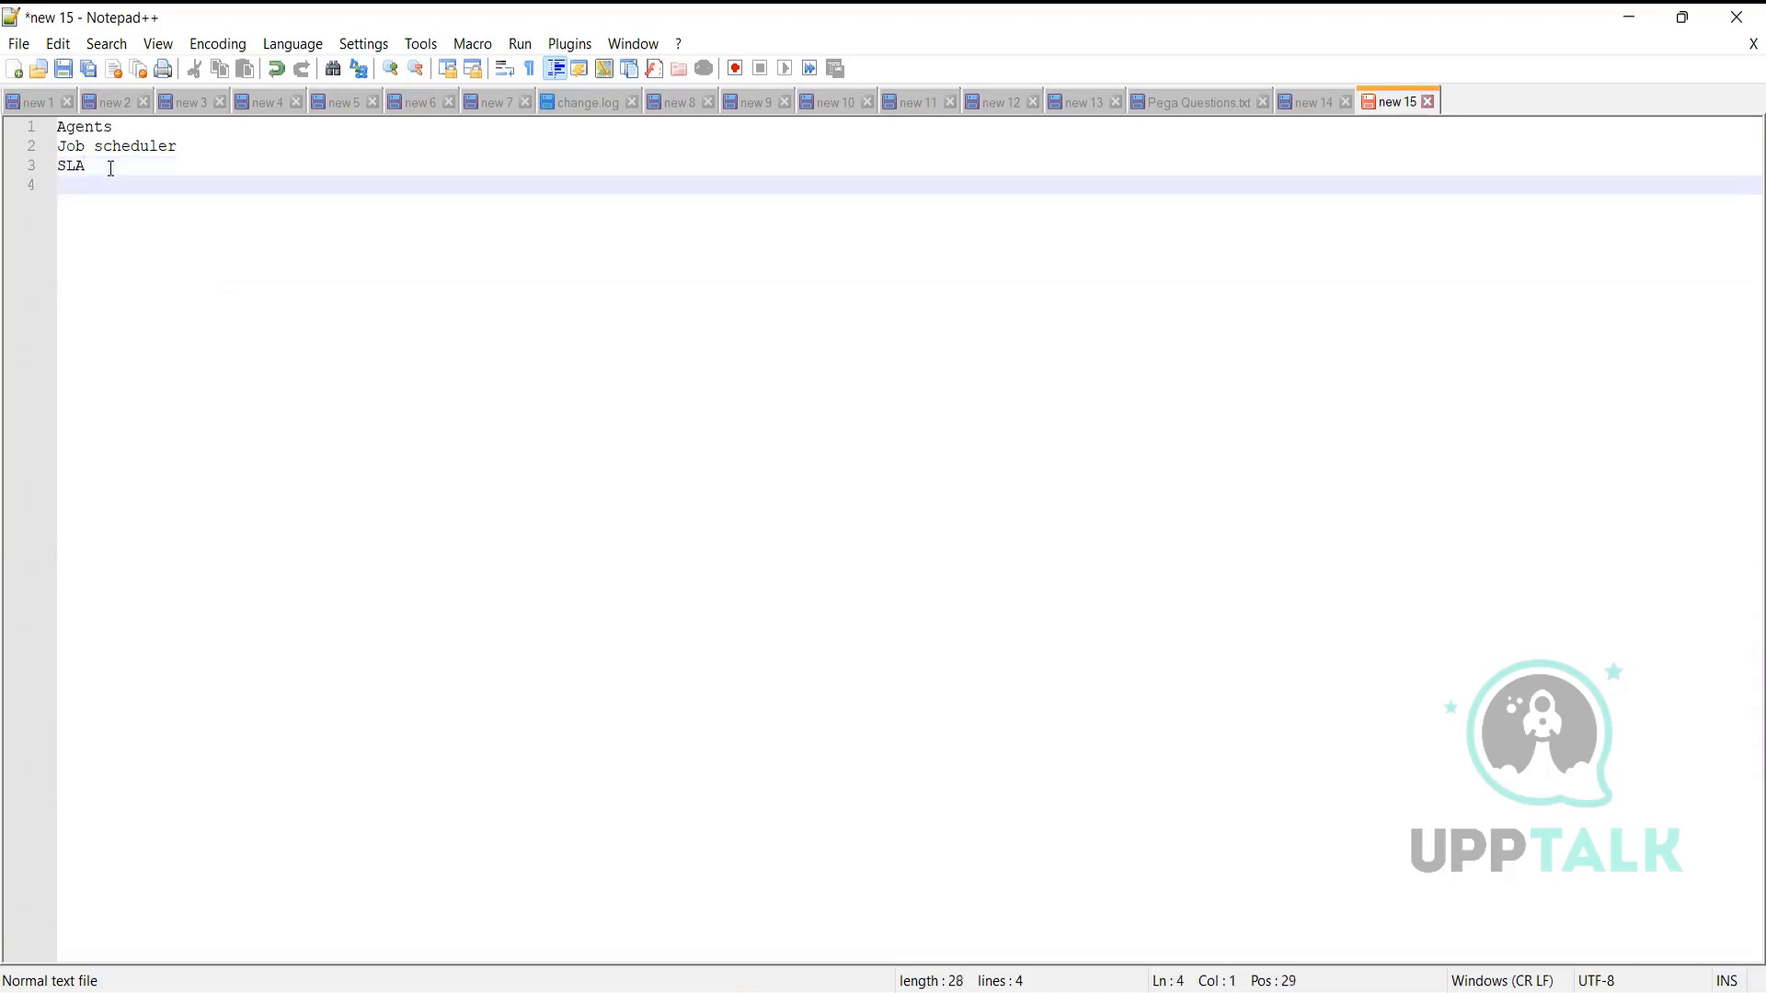
text(Integration)
key(Return)
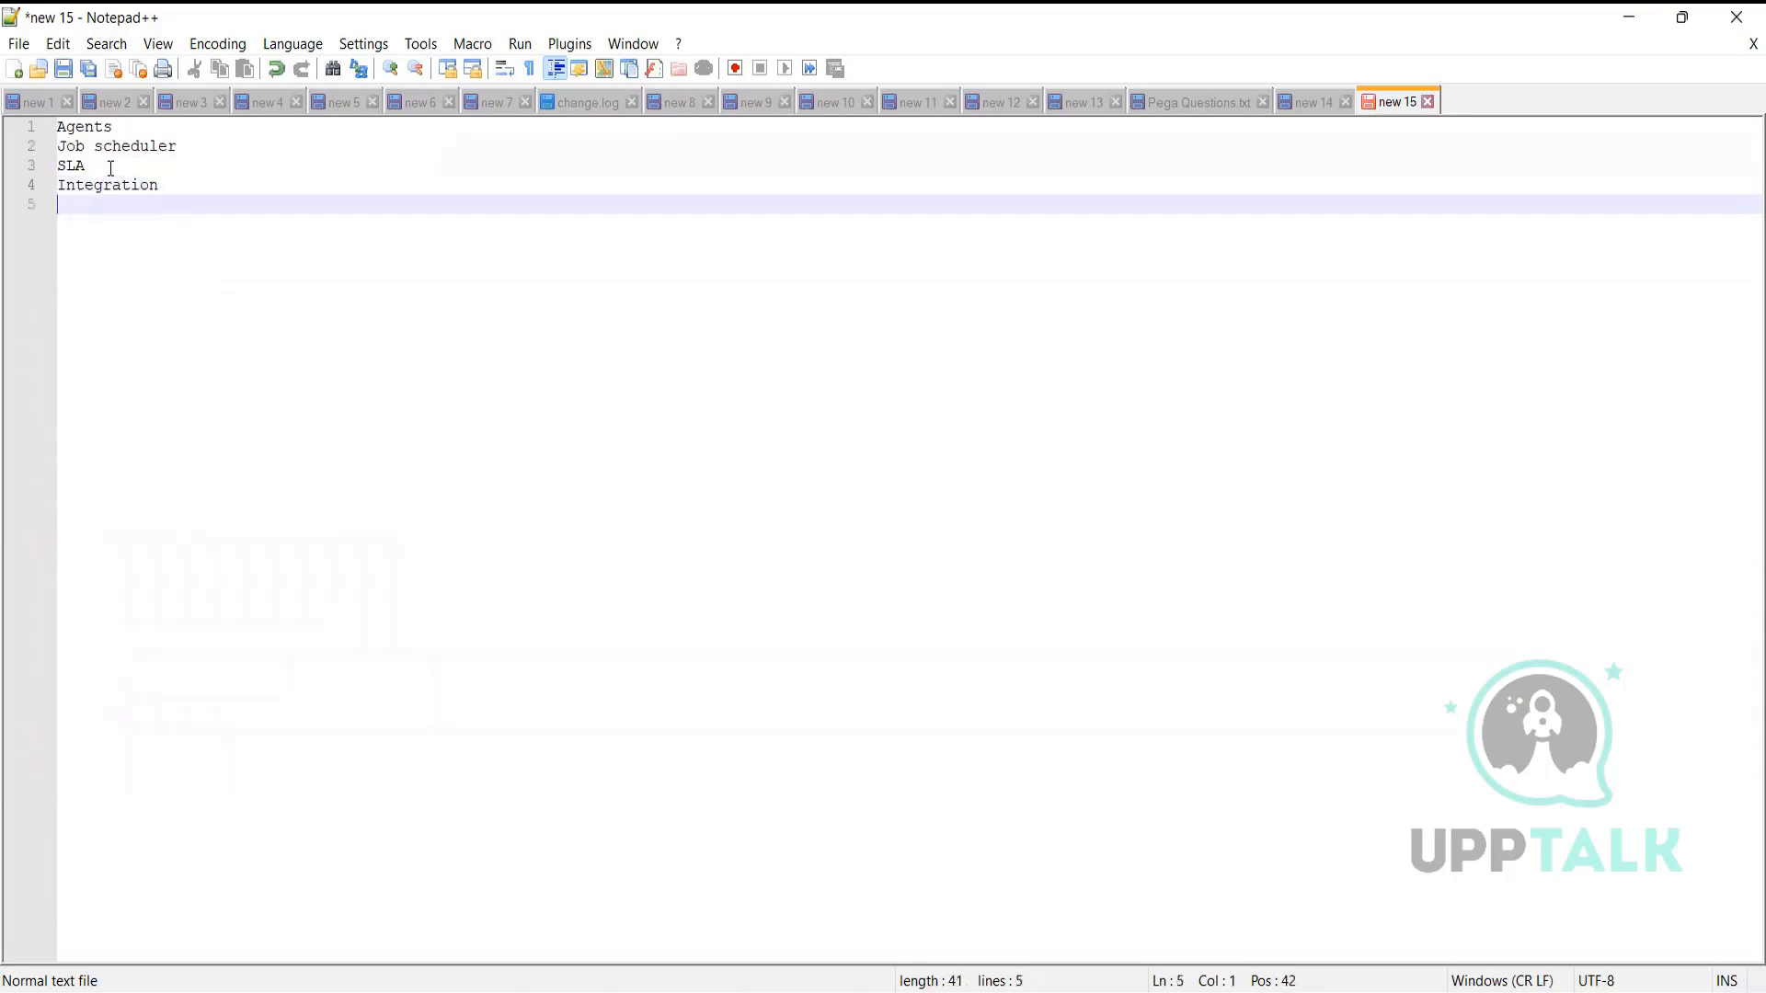
text(rule Resolution)
key(Return)
text(decla)
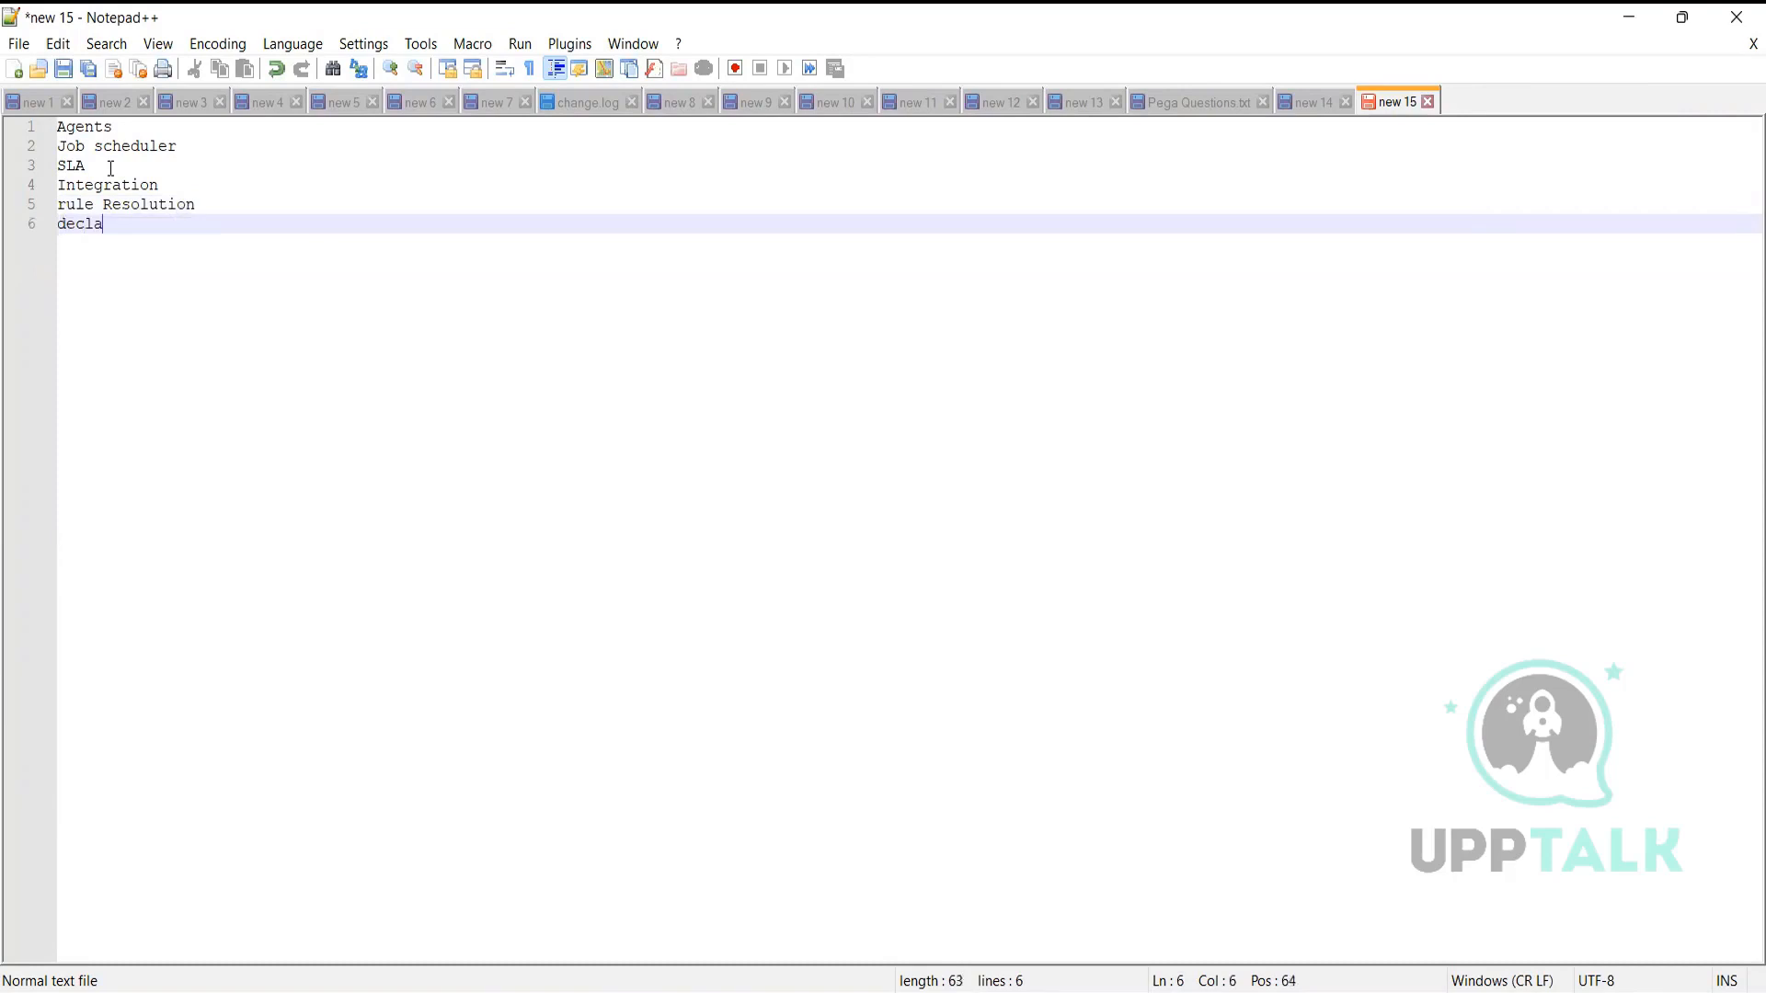
text(rative Rules)
key(Return)
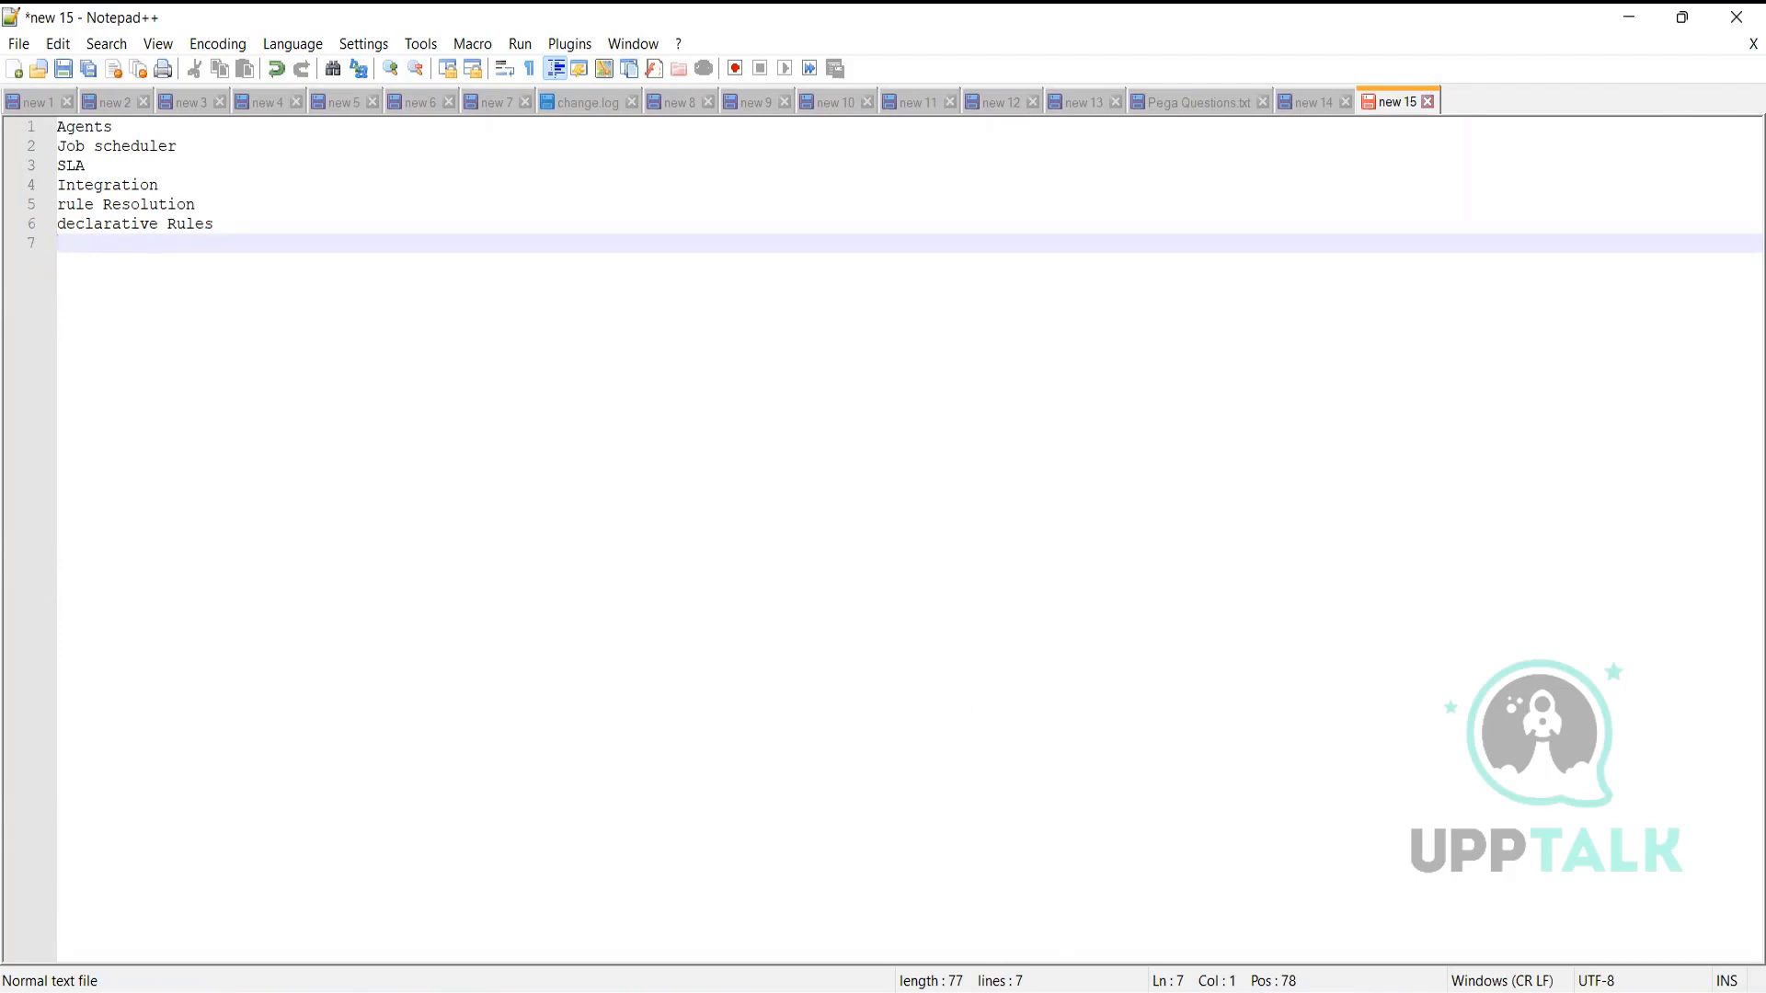
mouse_move(1009, 991)
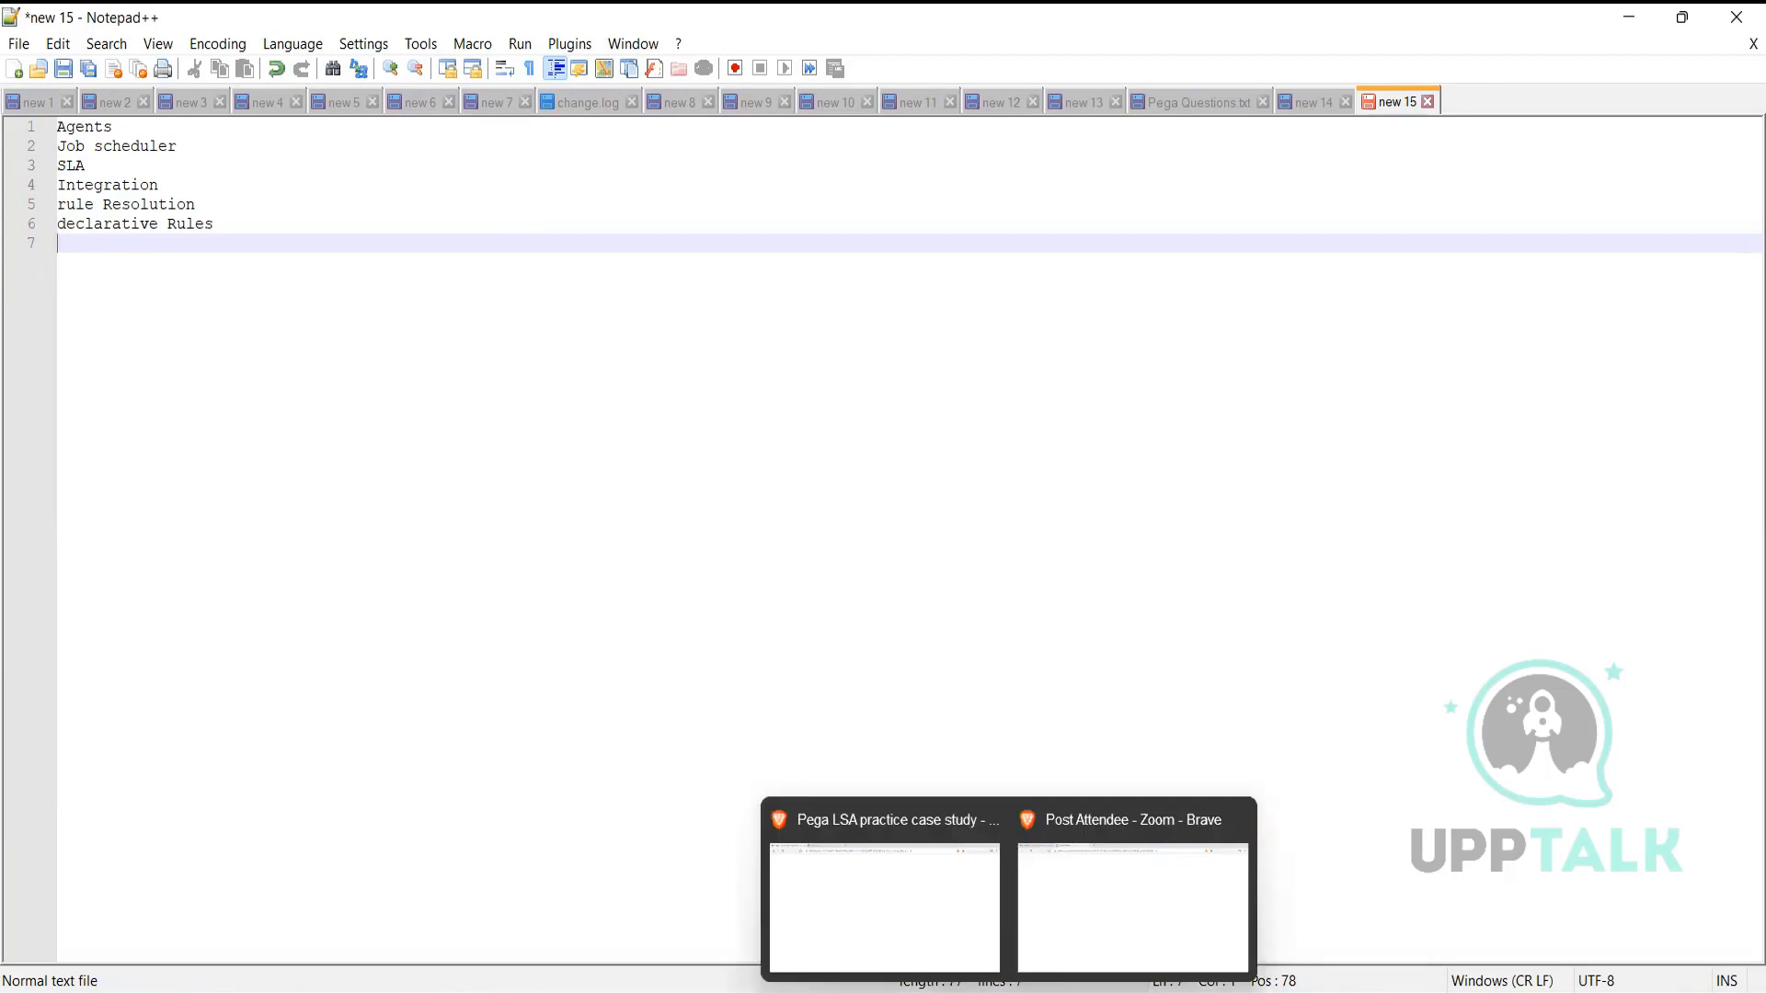
Copy 'work groups, work queues' from the exam page into line 7 of the note
click(1079, 924)
click(647, 16)
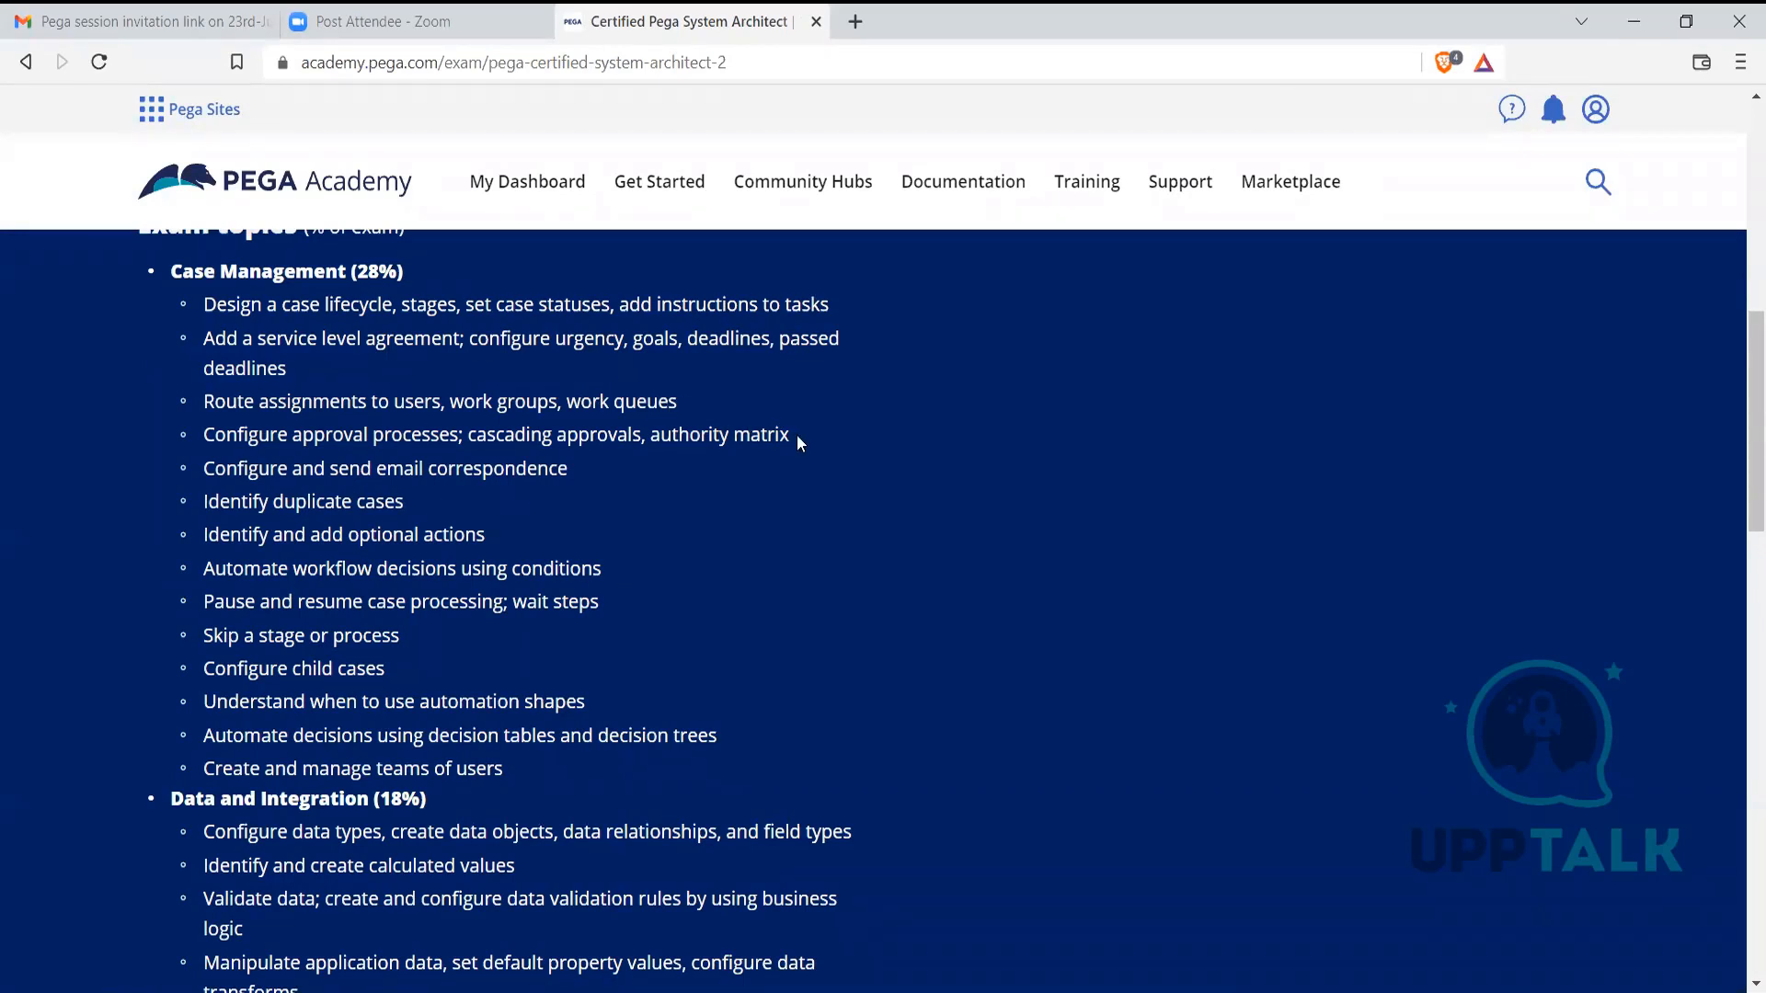
drag(677, 404, 454, 396)
key(ctrl+c)
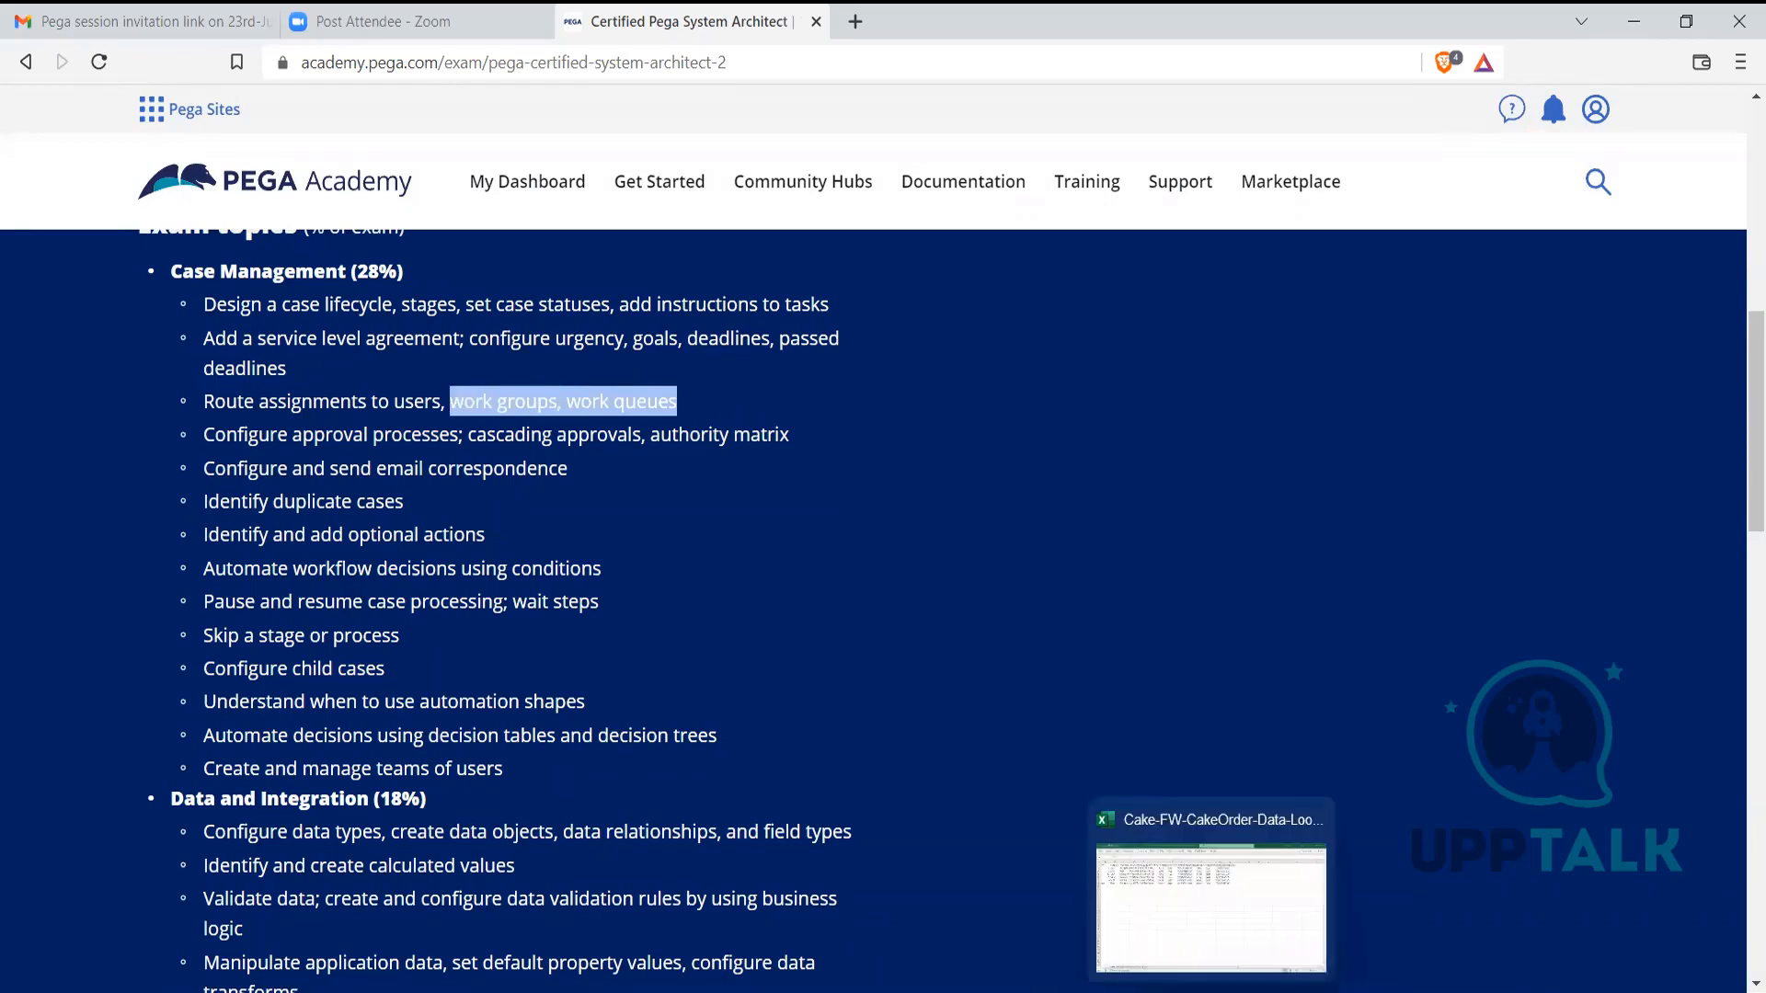
click(1211, 992)
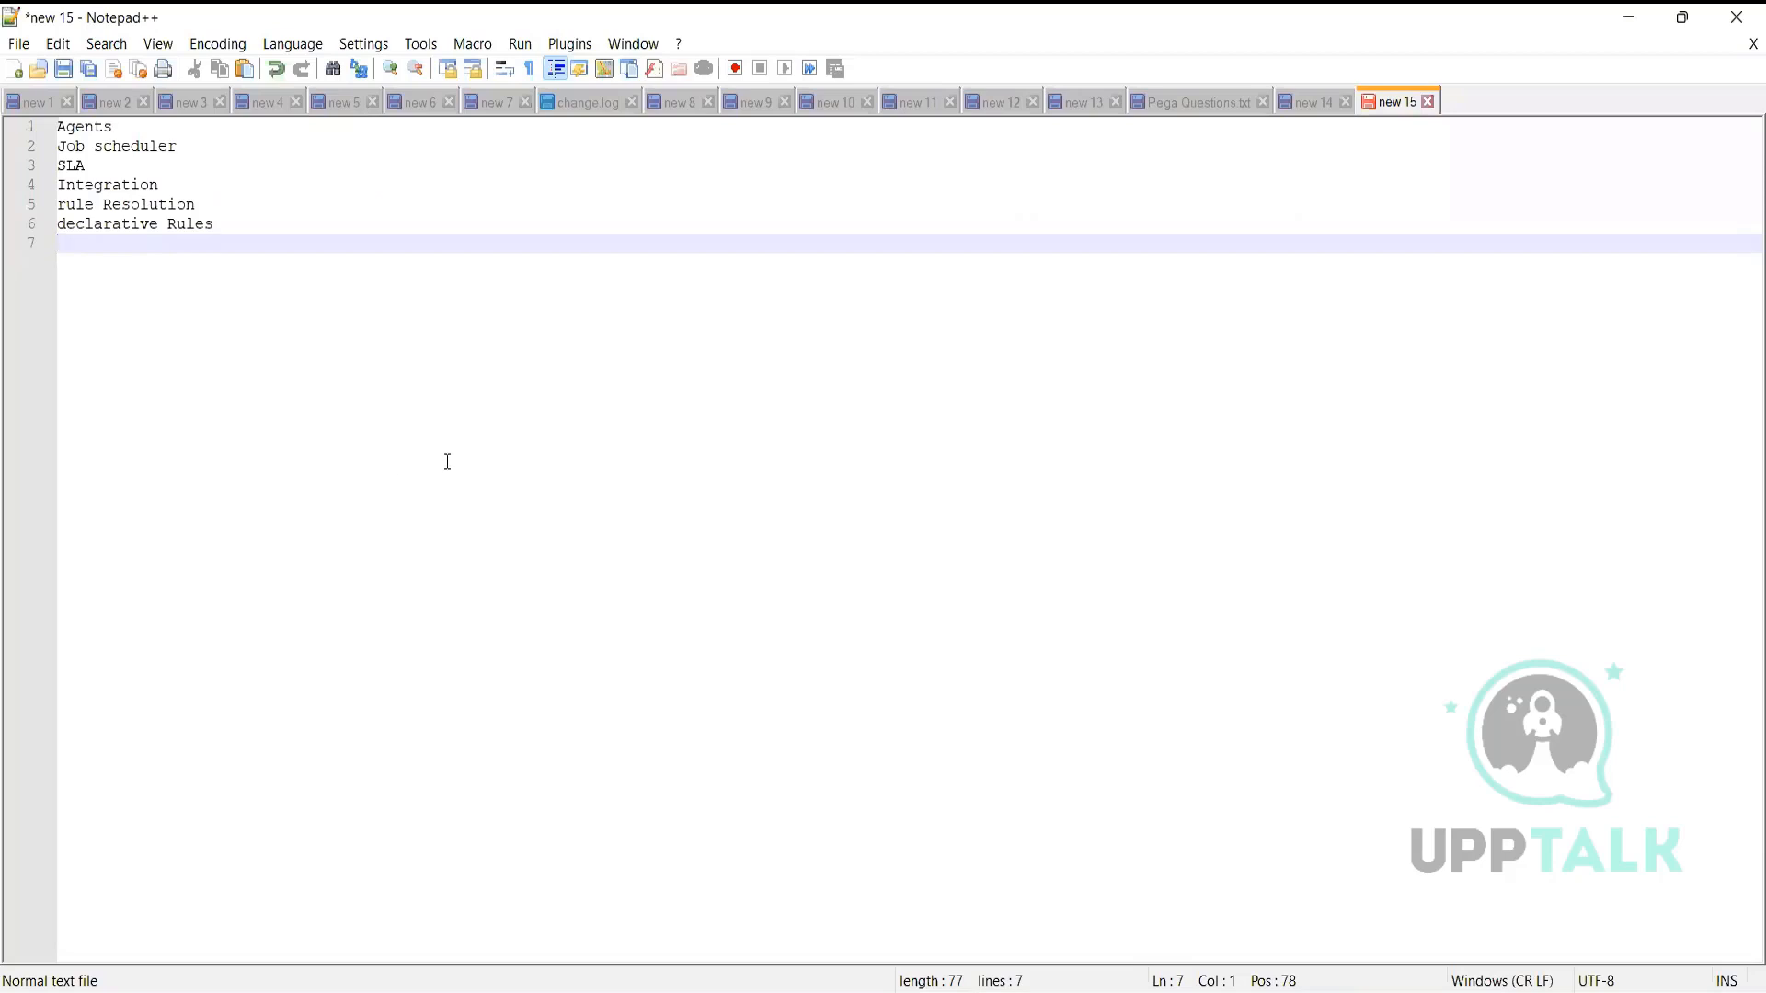
key(ctrl+v)
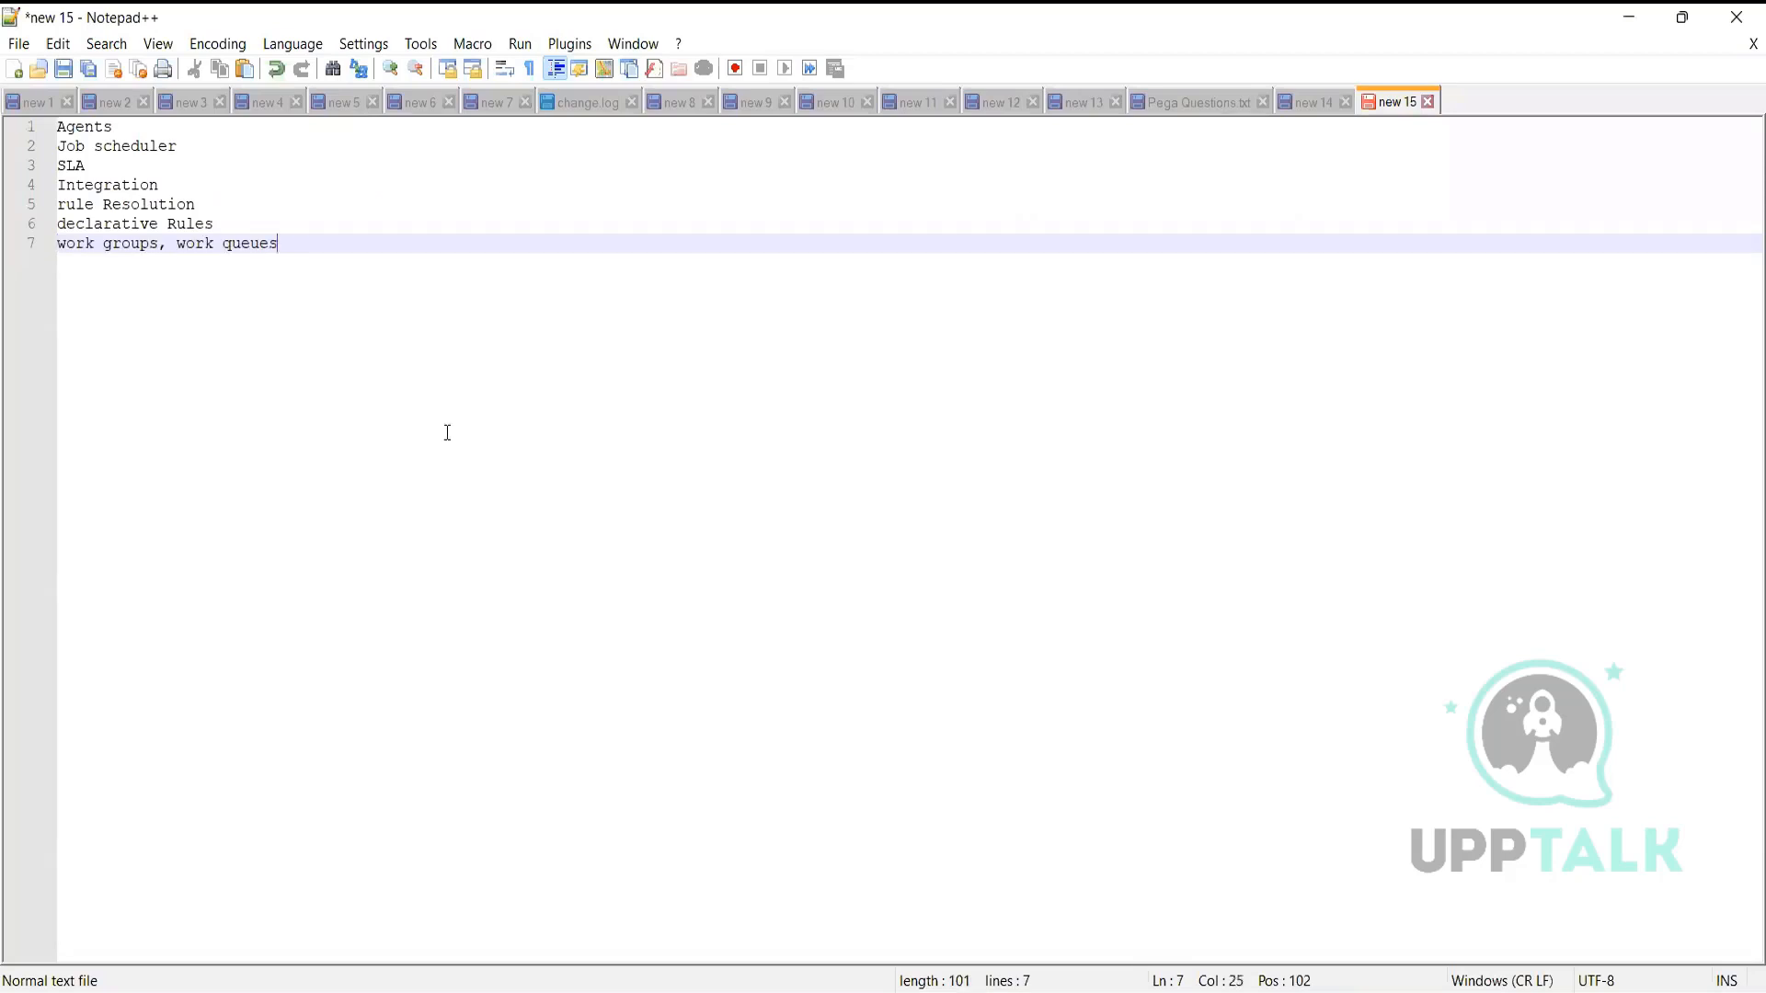
key(Return)
Clear the exam page selection and bring up the PEGA course content PDF
key(alt+Tab)
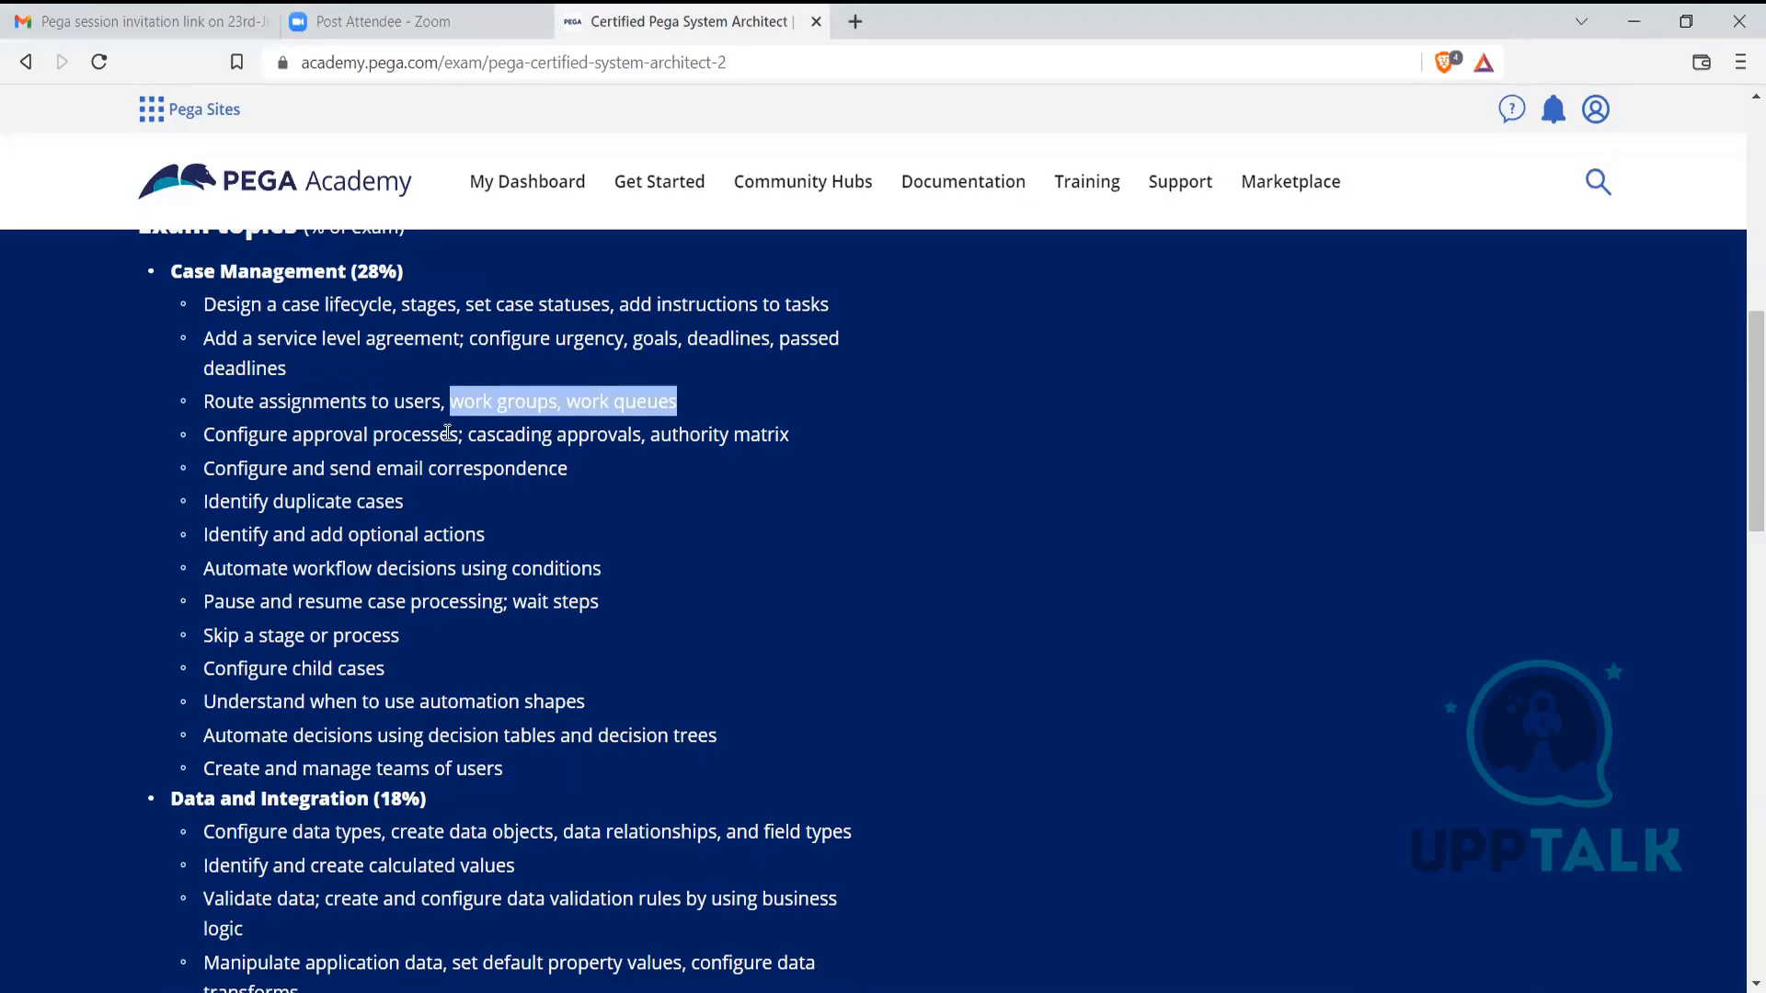
click(540, 431)
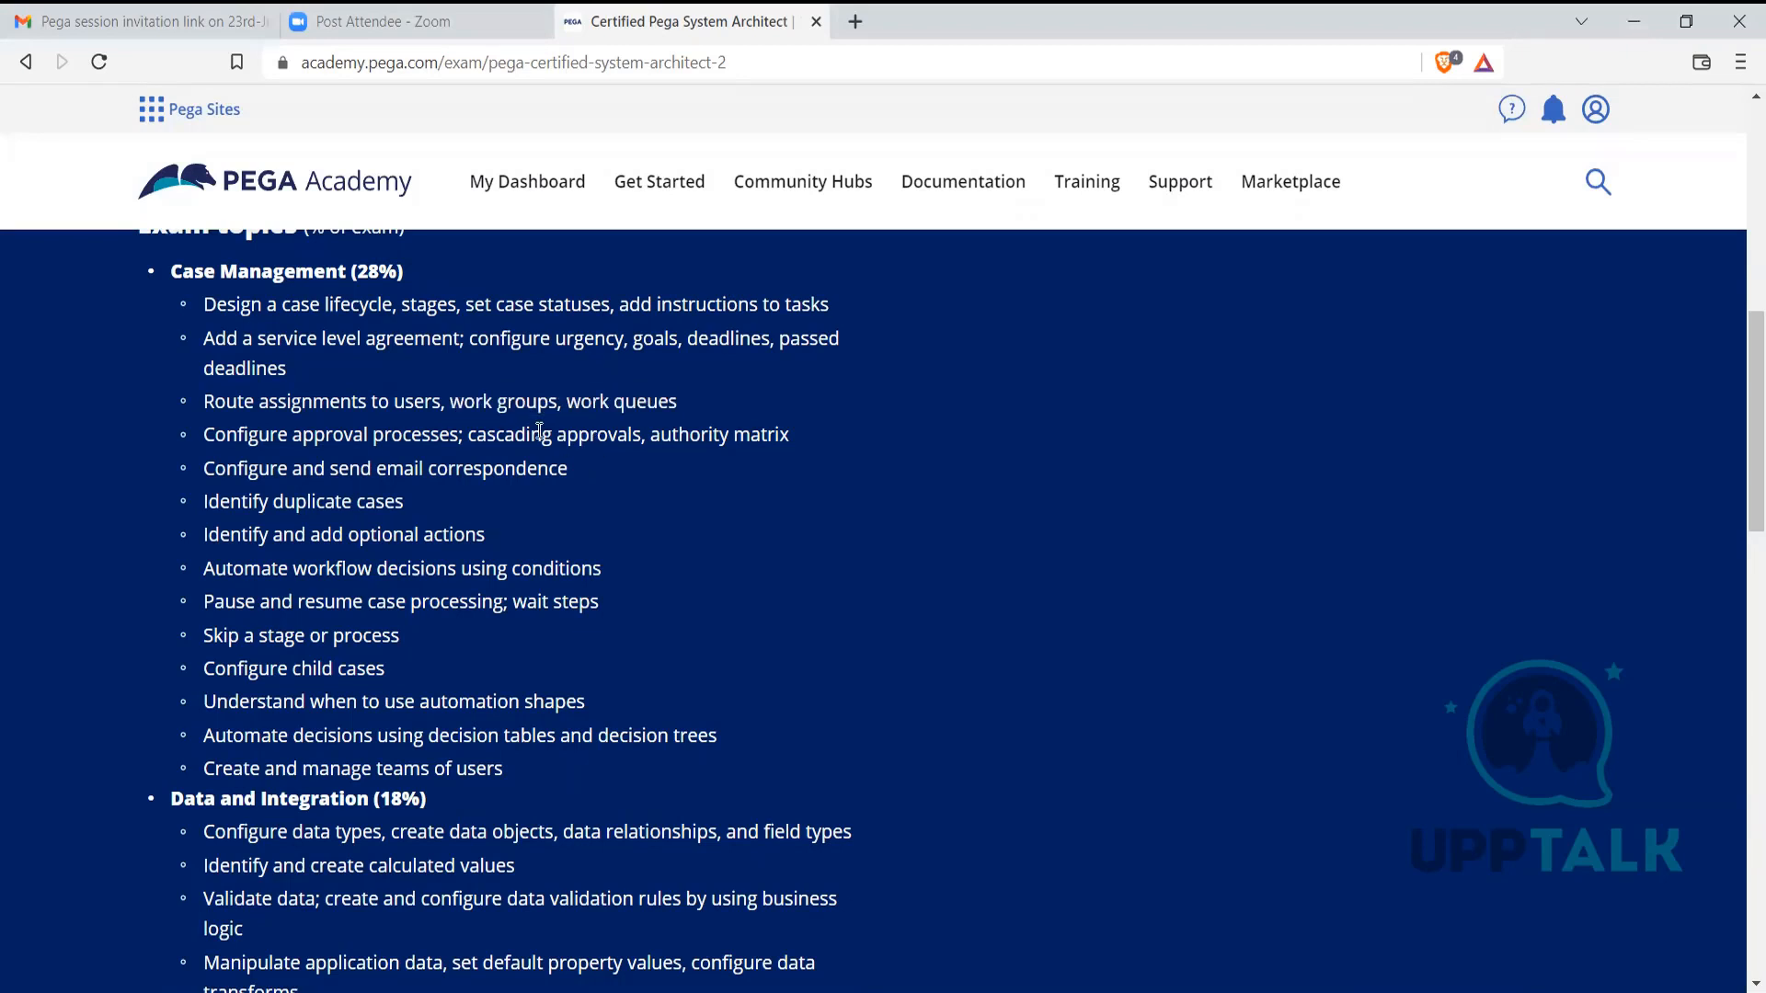
key(alt+Tab)
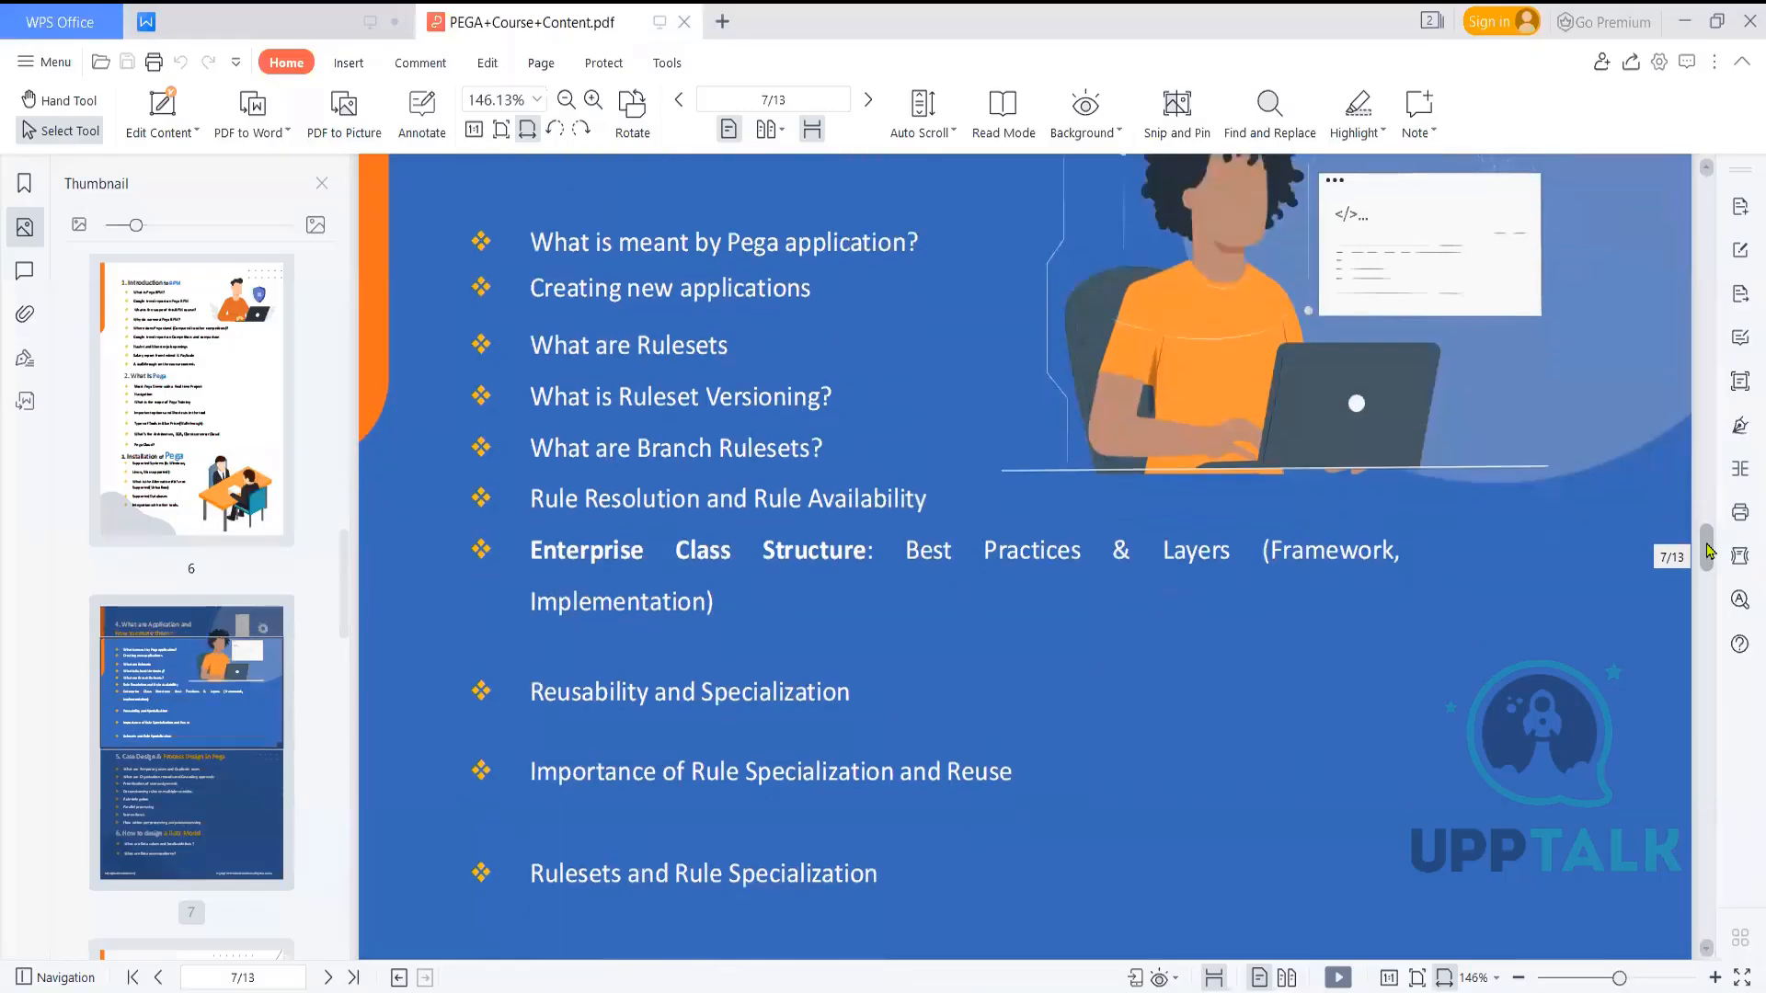
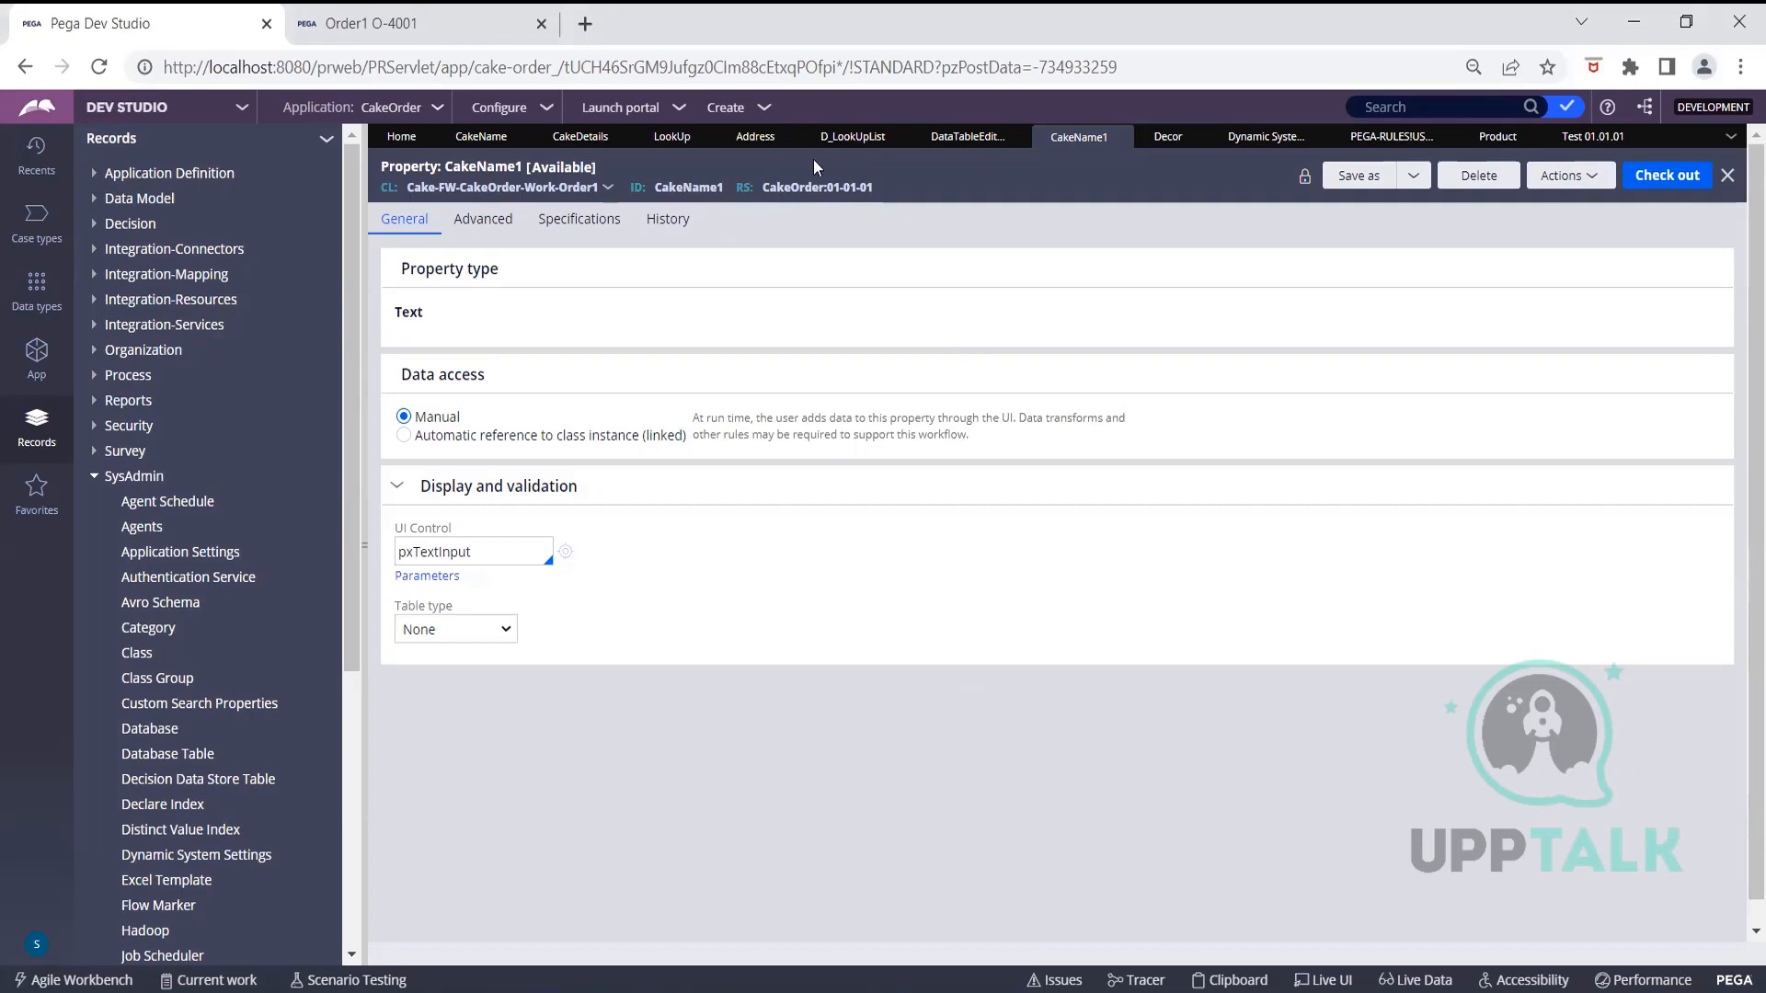
Expand the Decision category in the Records explorer to show Decision Table and Decision Tree
click(136, 224)
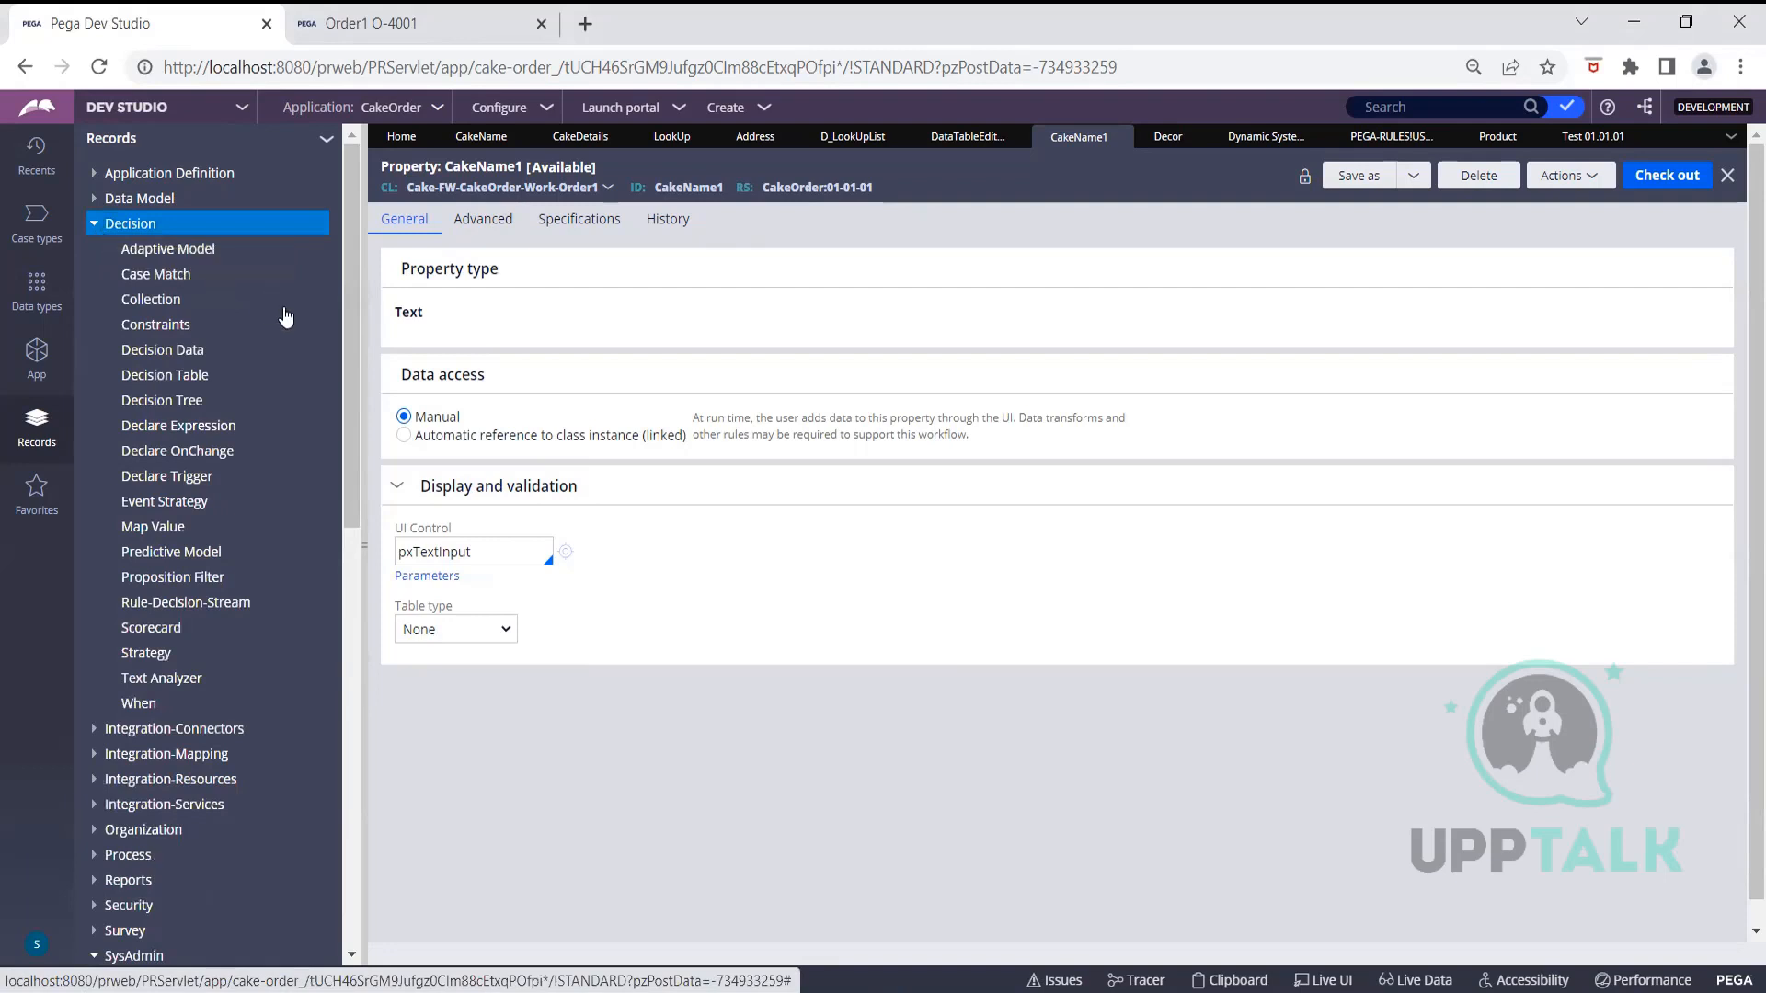
From the Decision Table instance list, open the pyListModelTechniques decision table
click(195, 377)
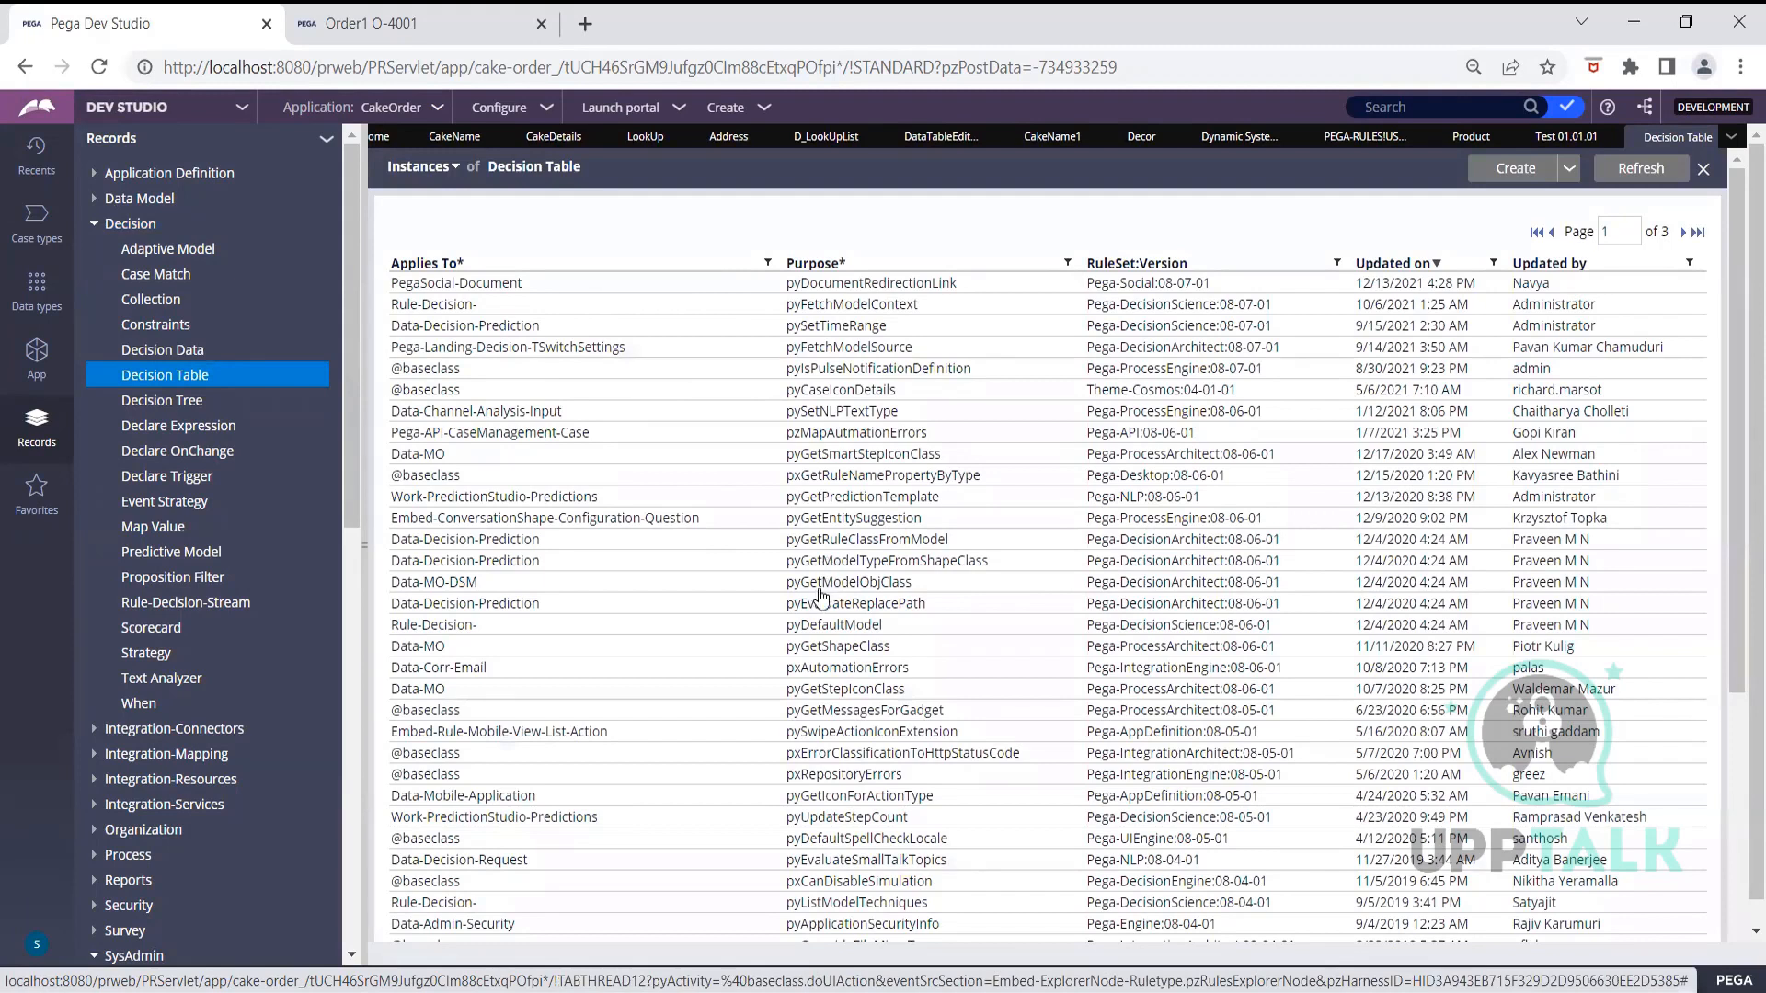
click(803, 715)
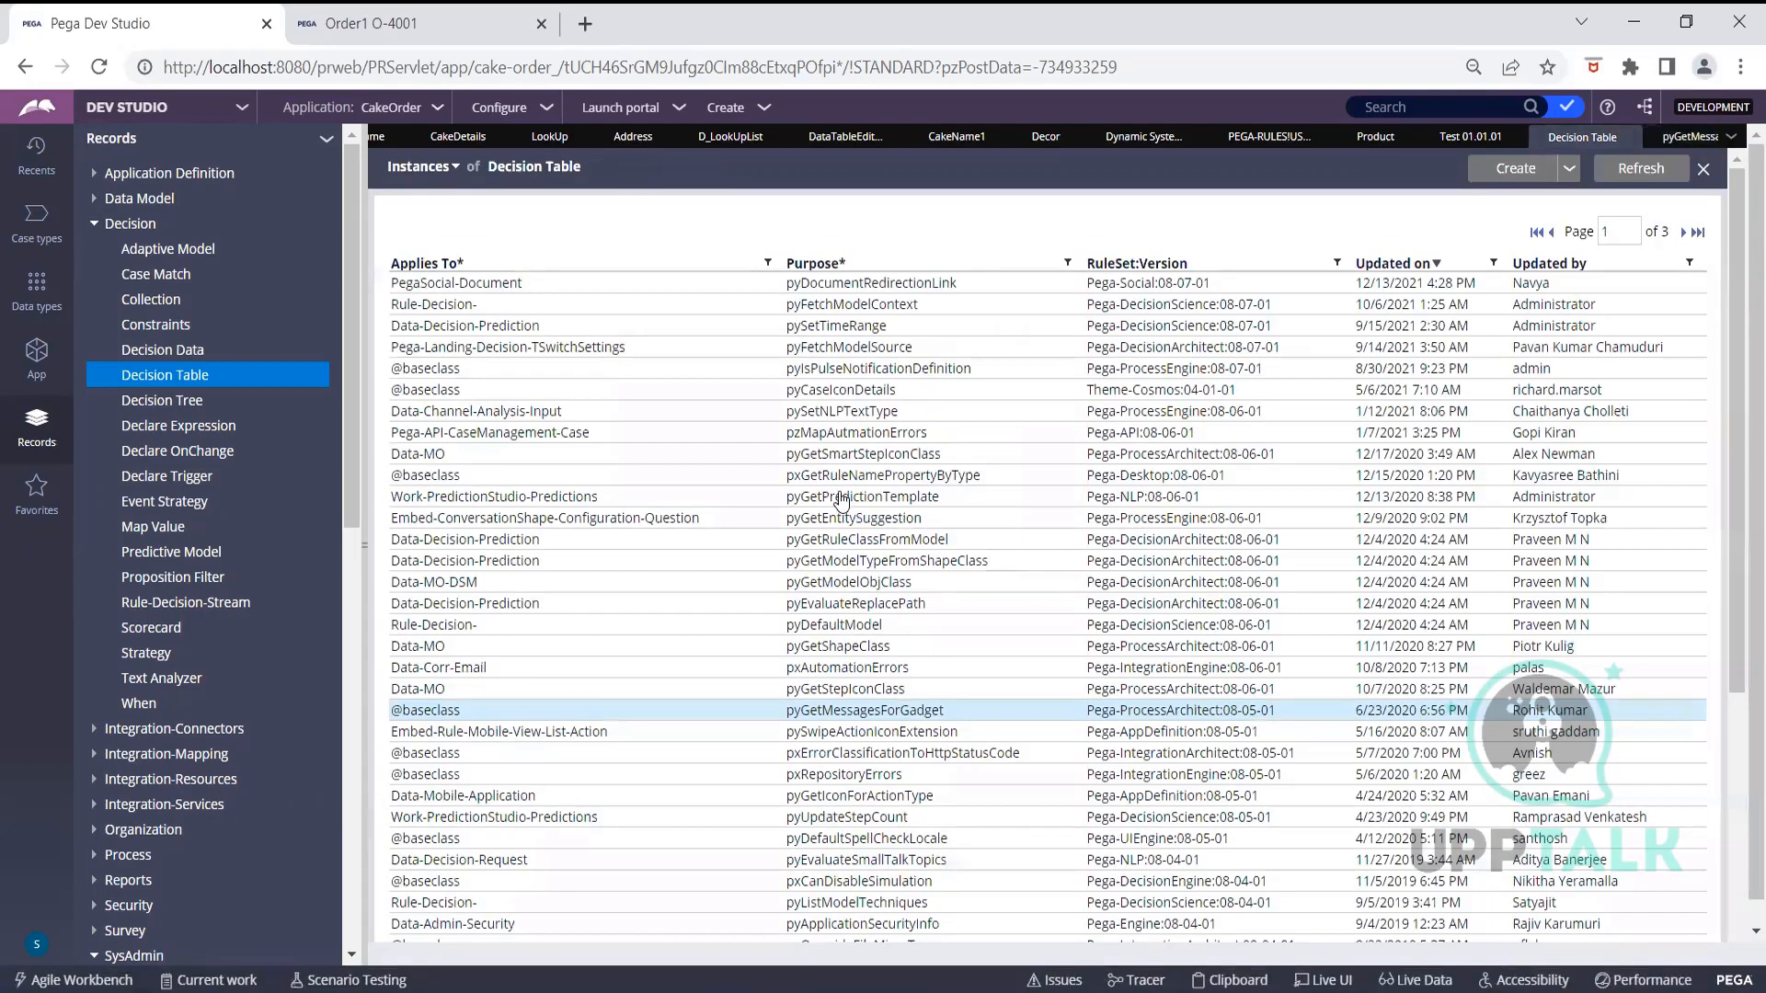
scroll(842, 810, down, 4)
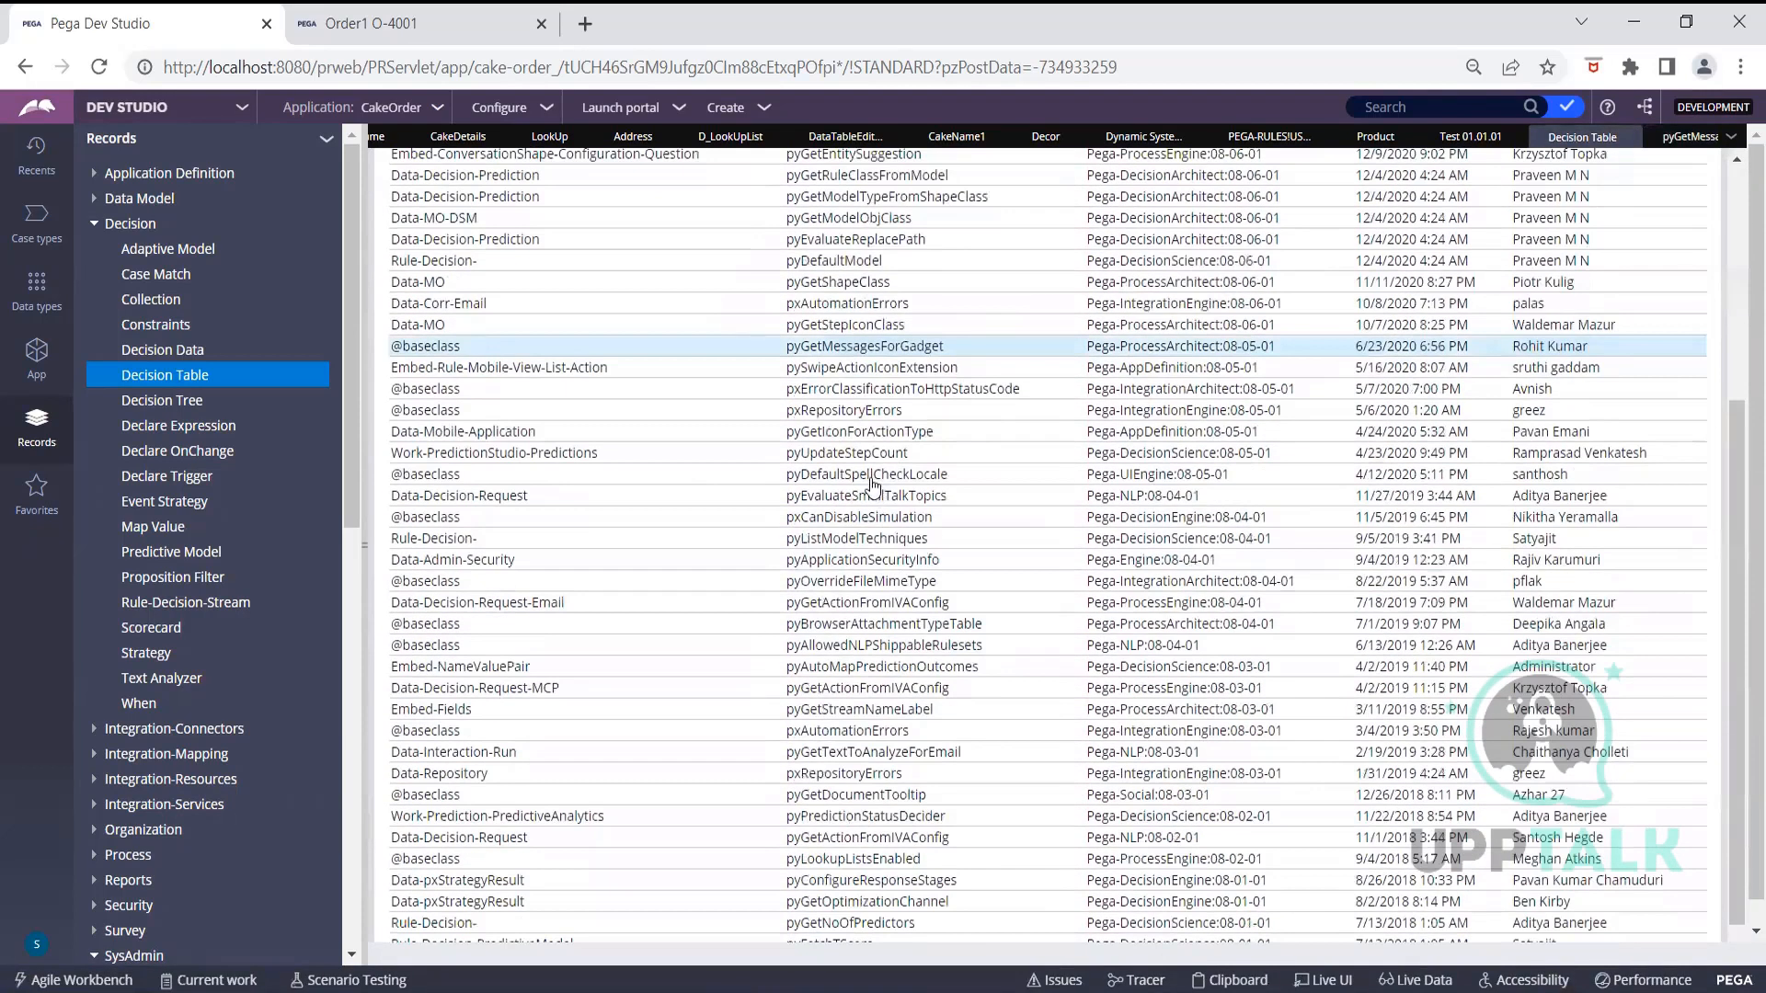
click(846, 541)
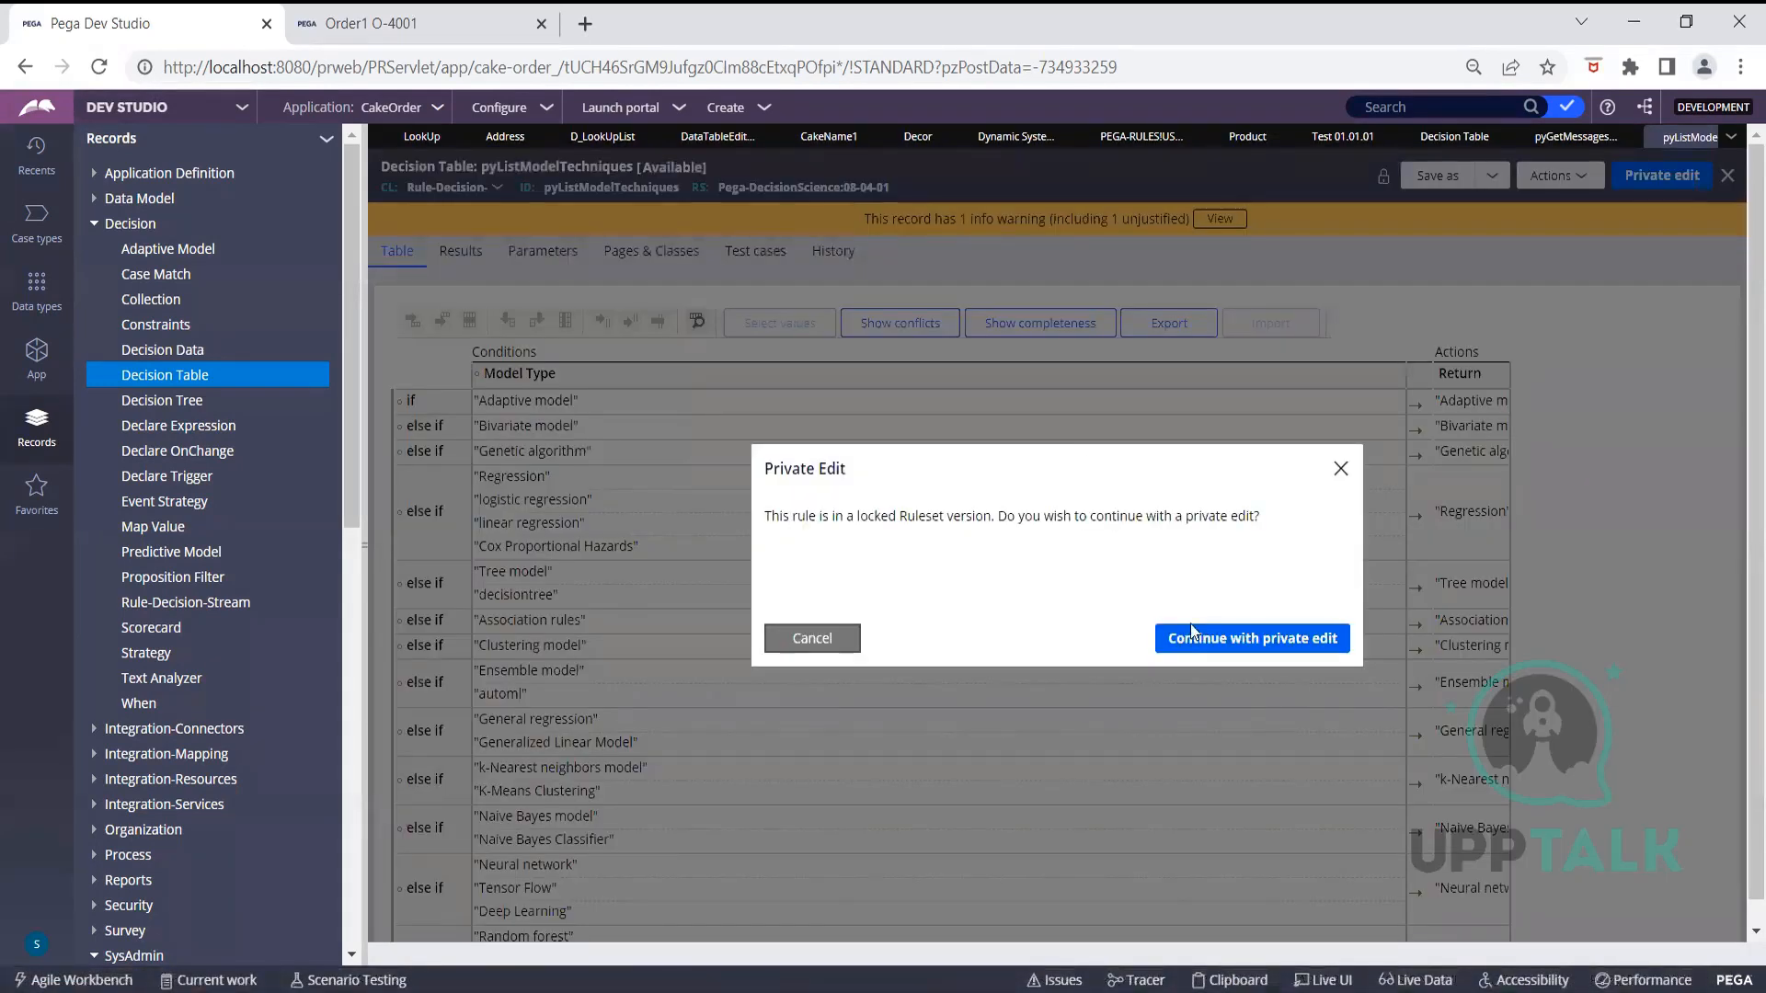
Start a private edit of pyListModelTechniques and view the Model Type column's property, Param.ModelAlgo
click(1201, 649)
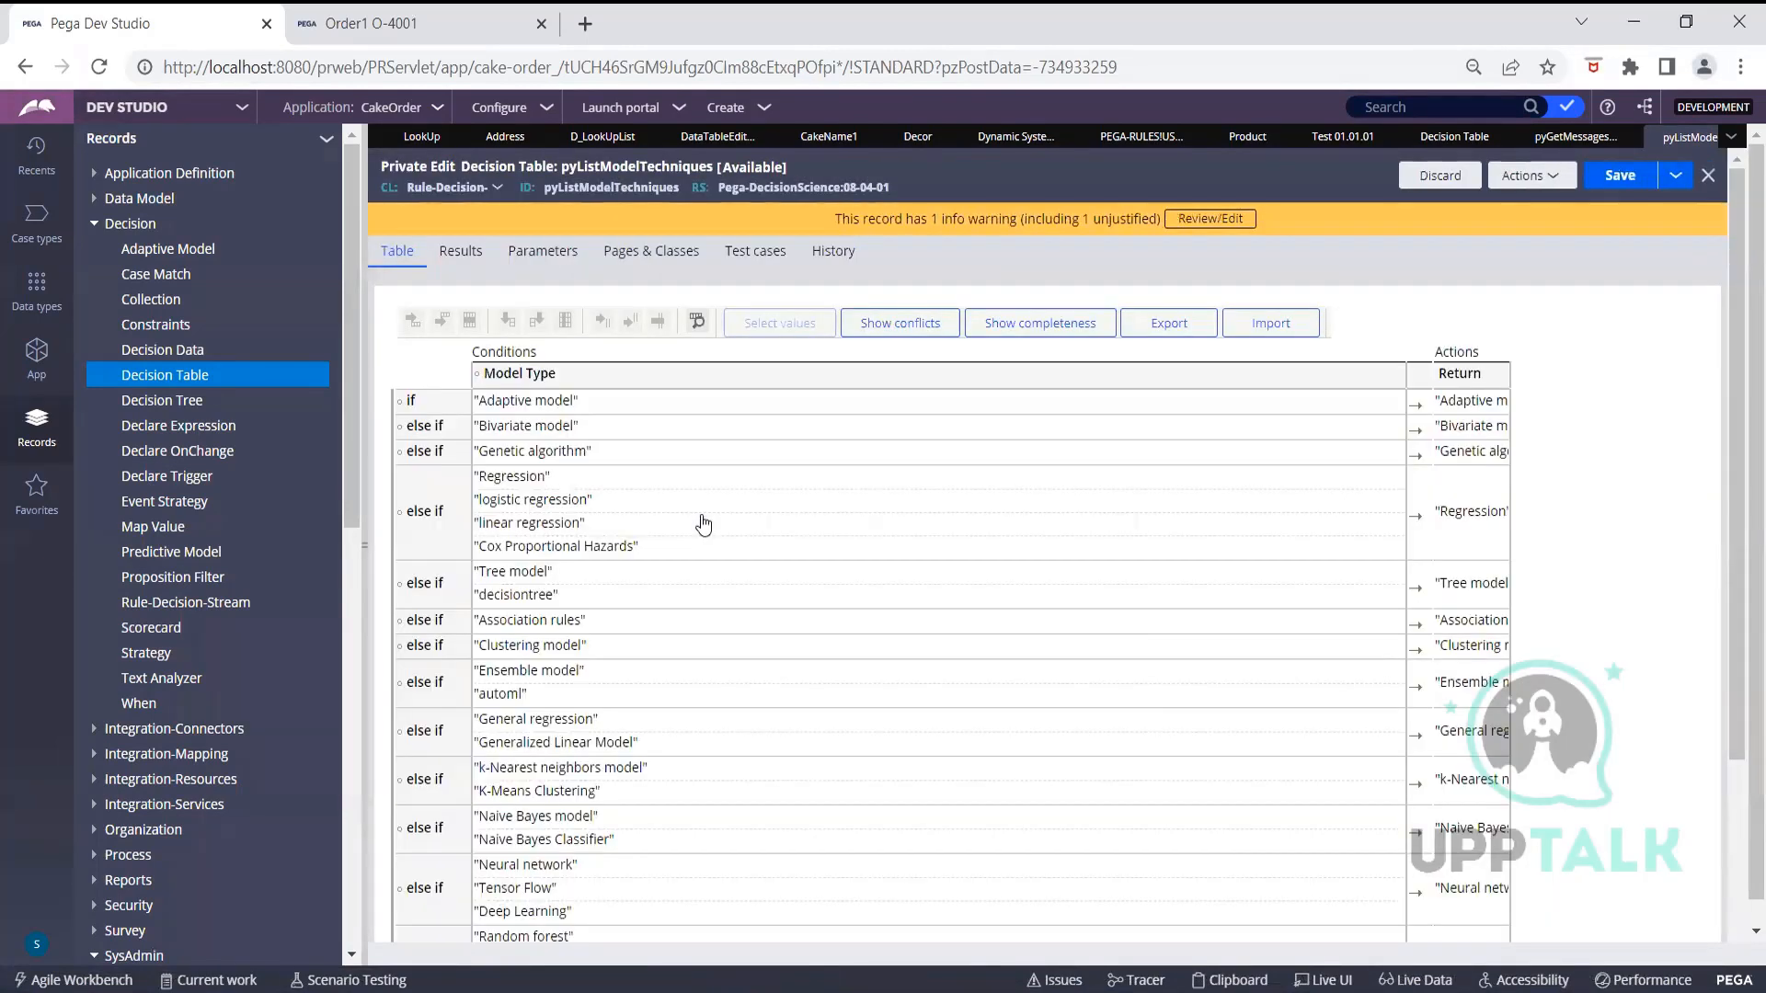
click(594, 397)
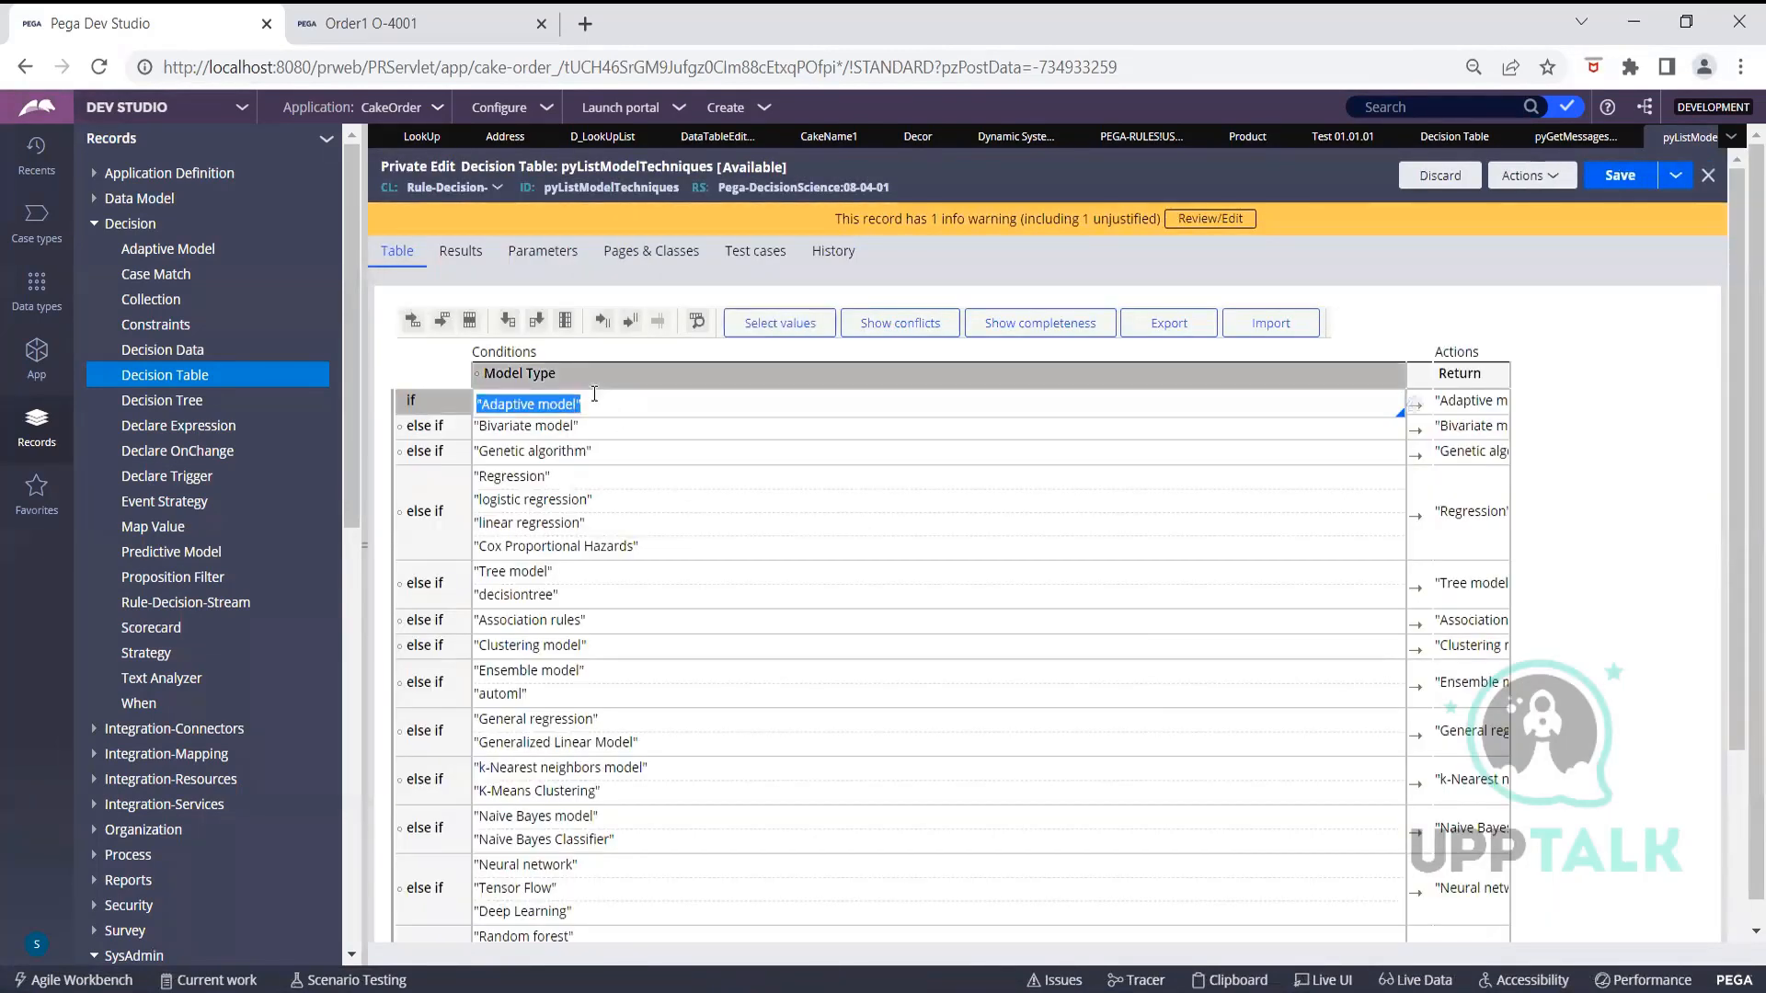
click(695, 382)
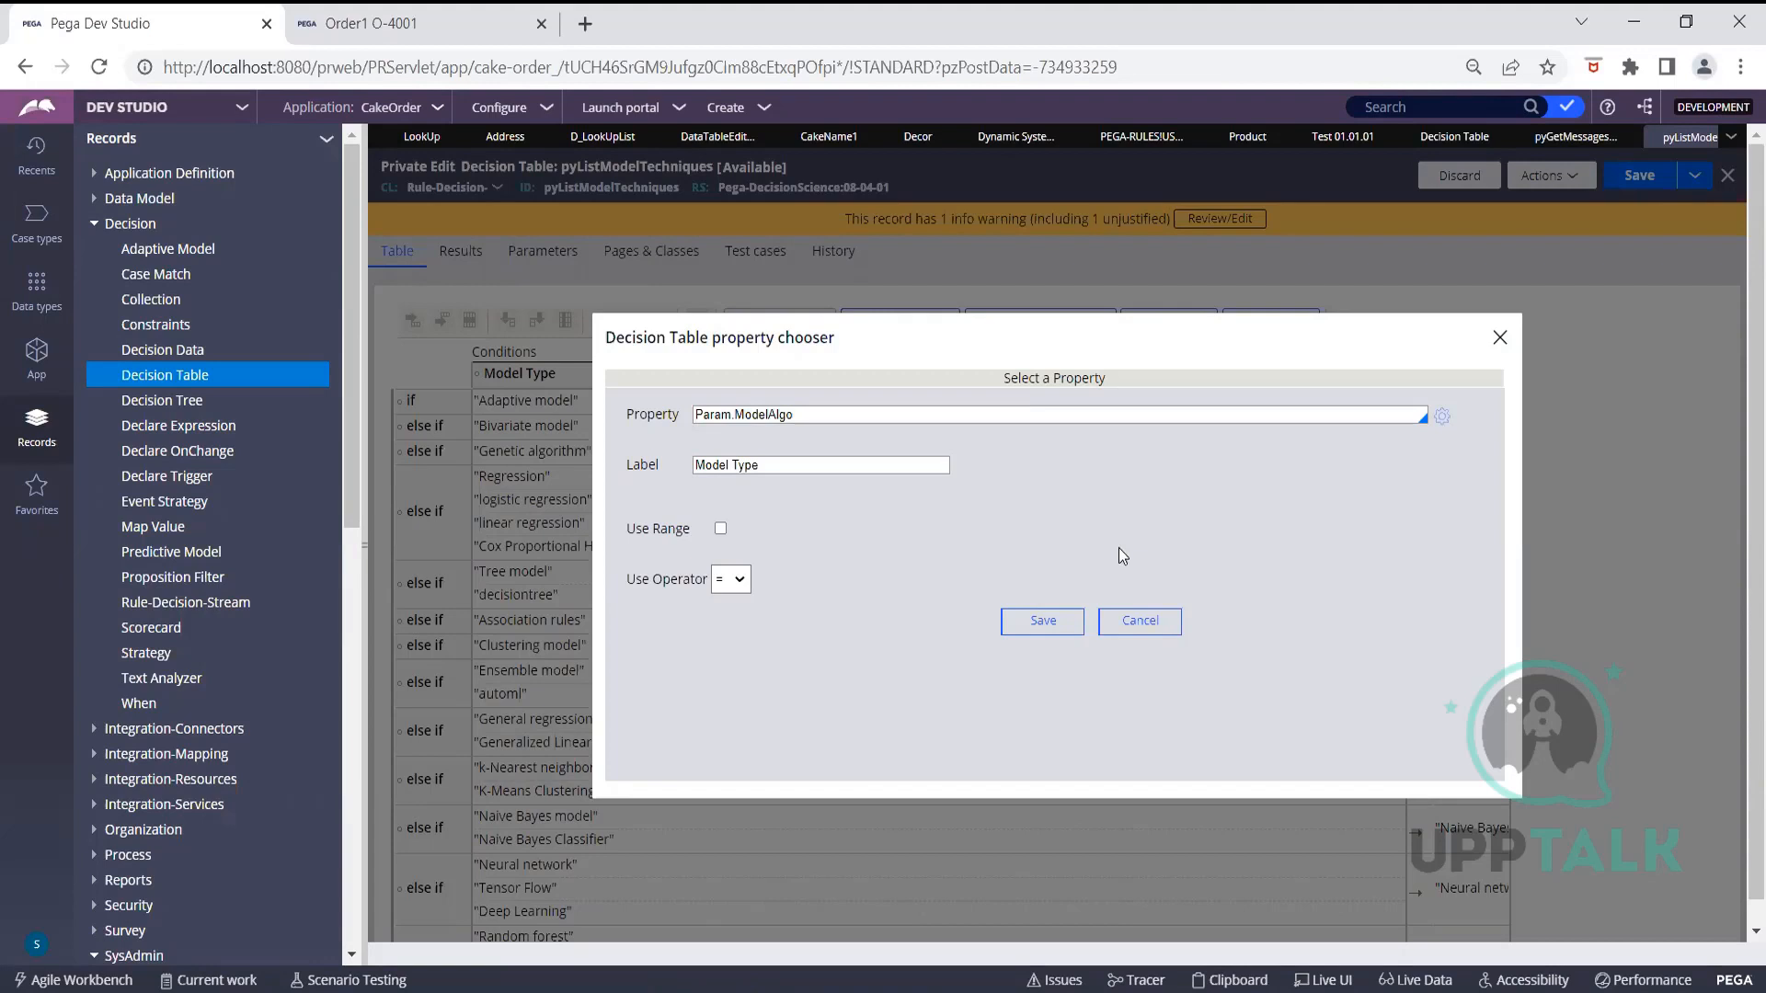
Cancel the property chooser, check the Parameters tab, and review the first row's return value
click(1132, 630)
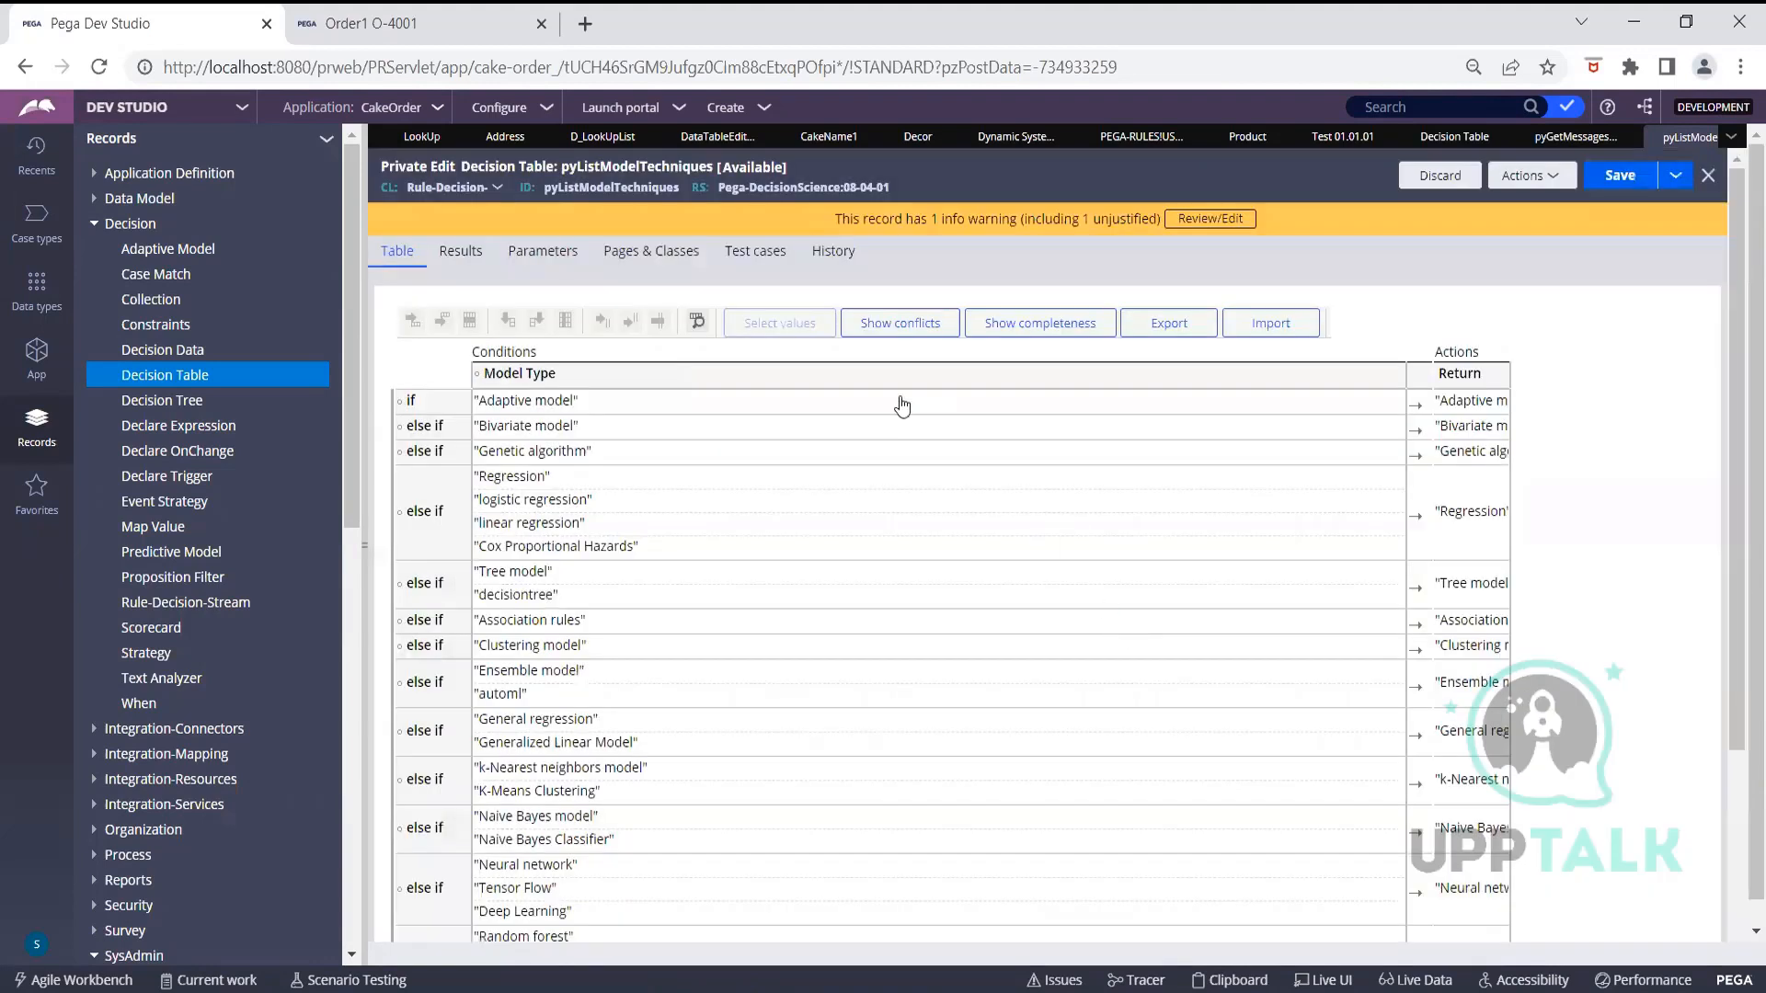
click(549, 261)
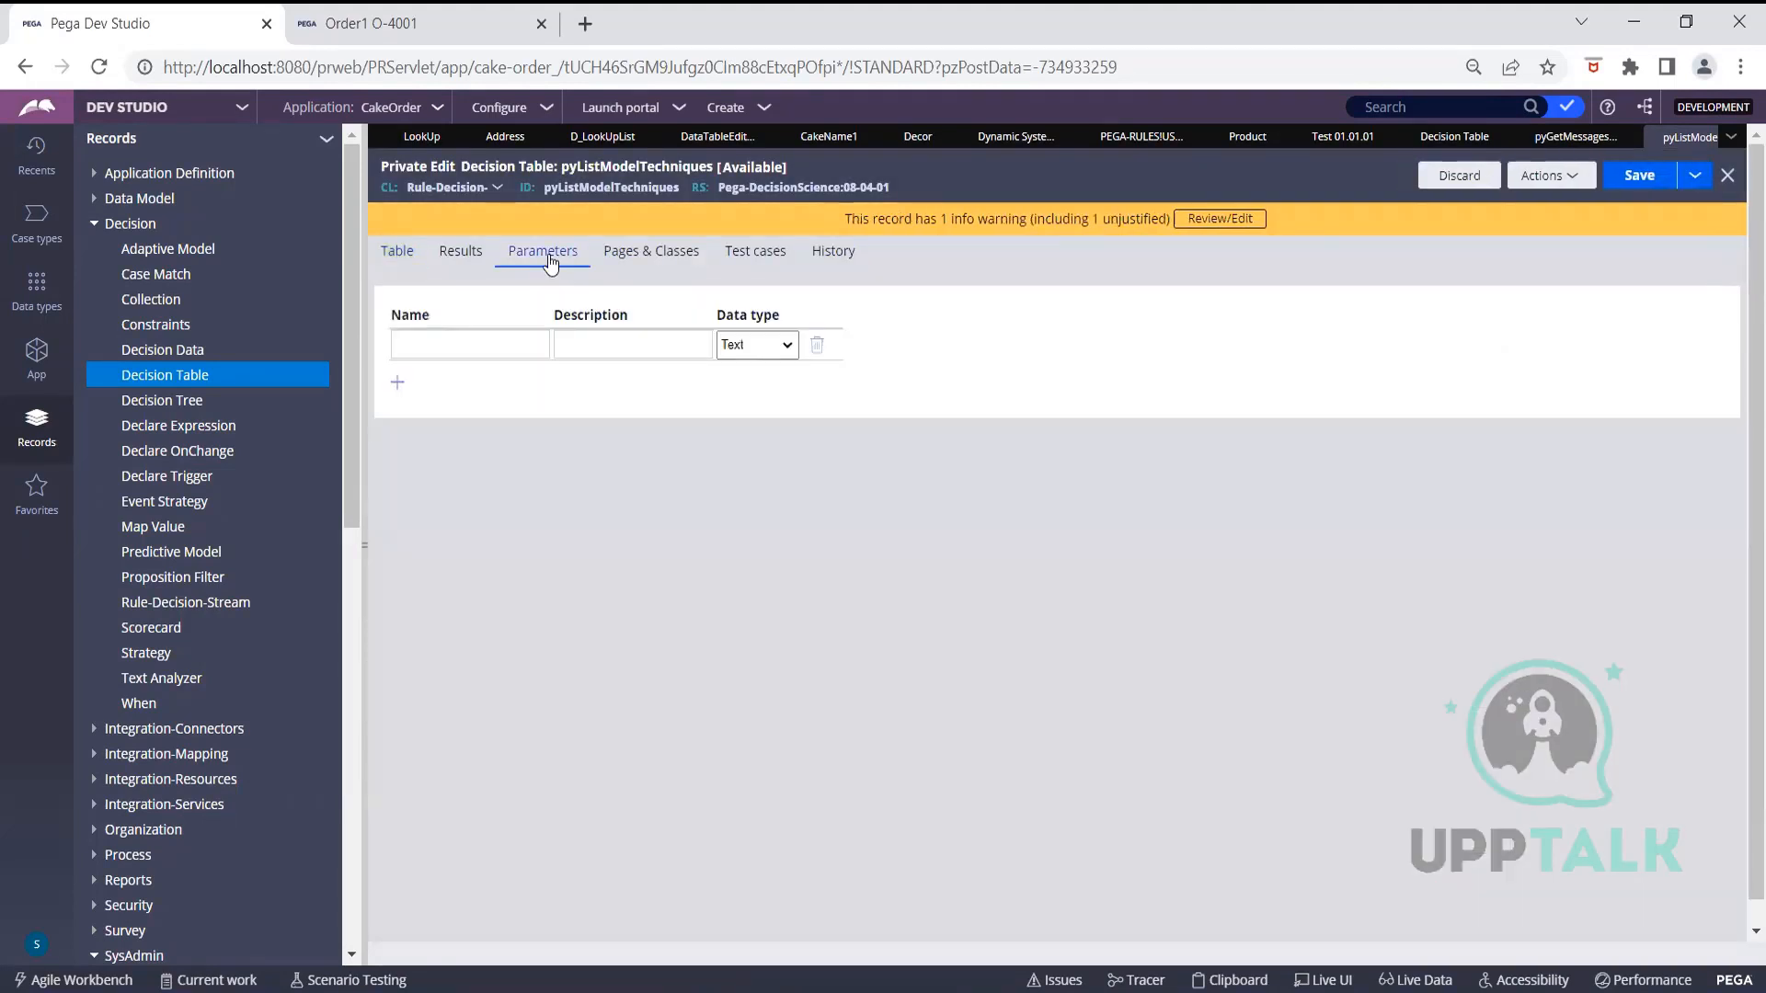
click(414, 262)
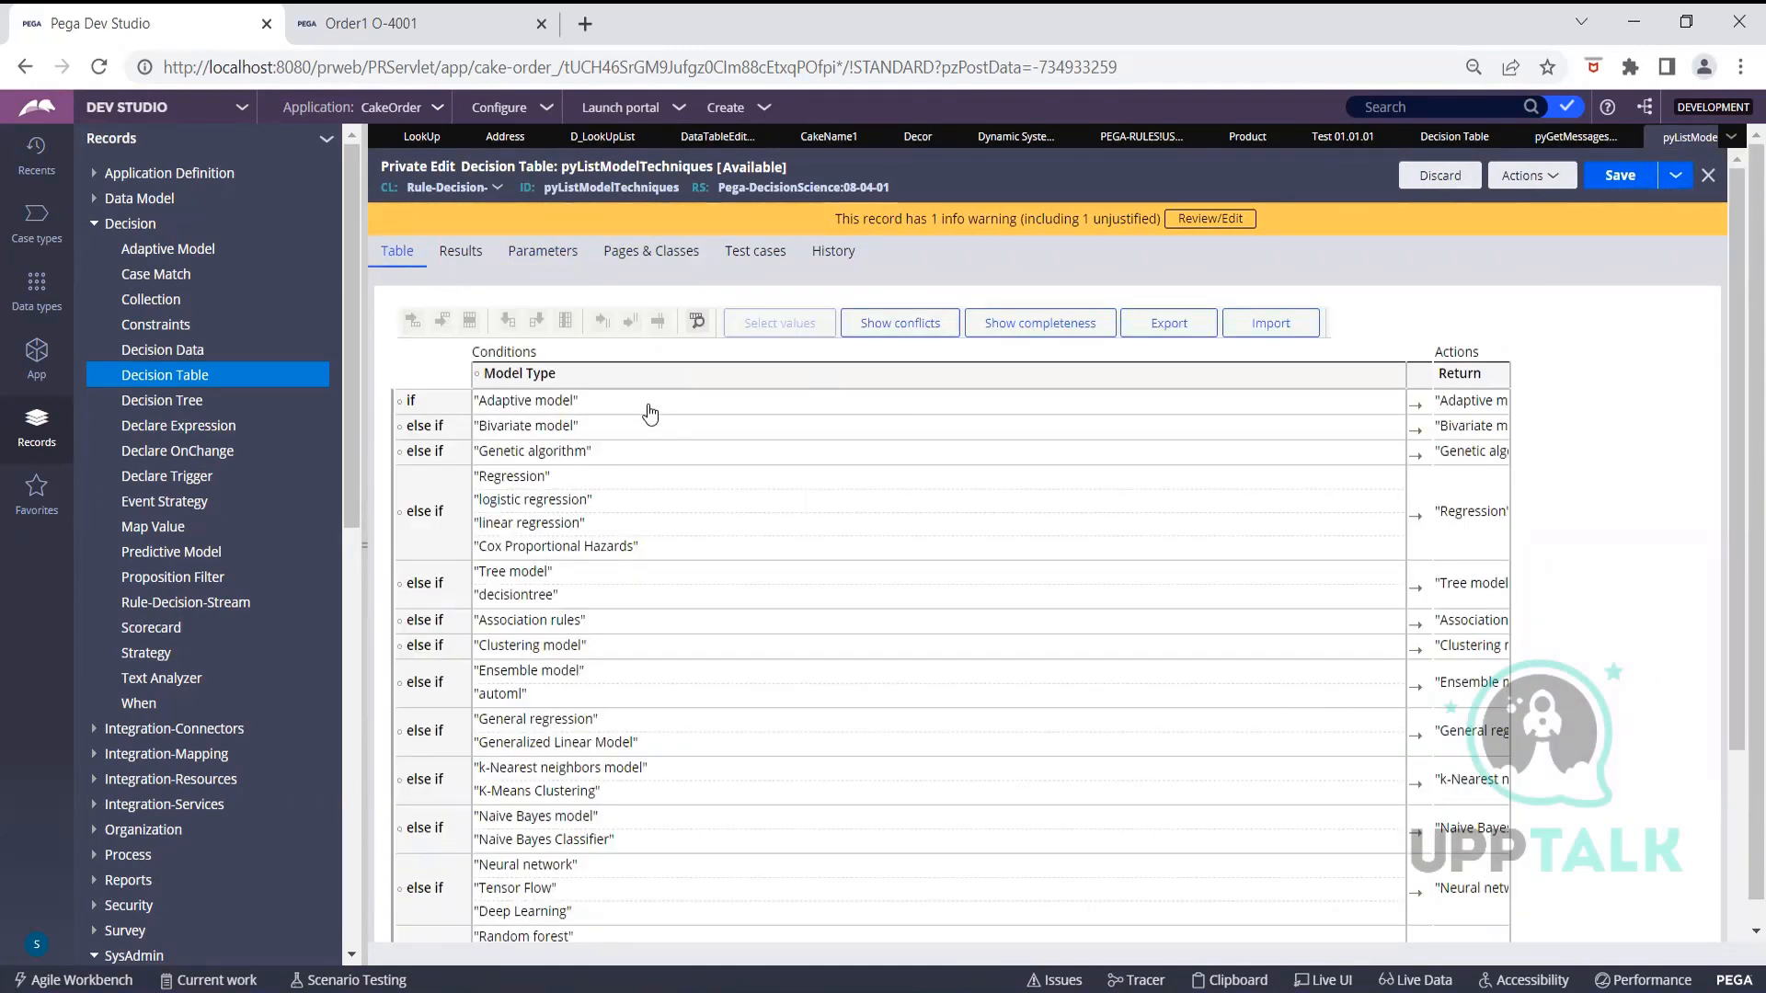
click(1481, 405)
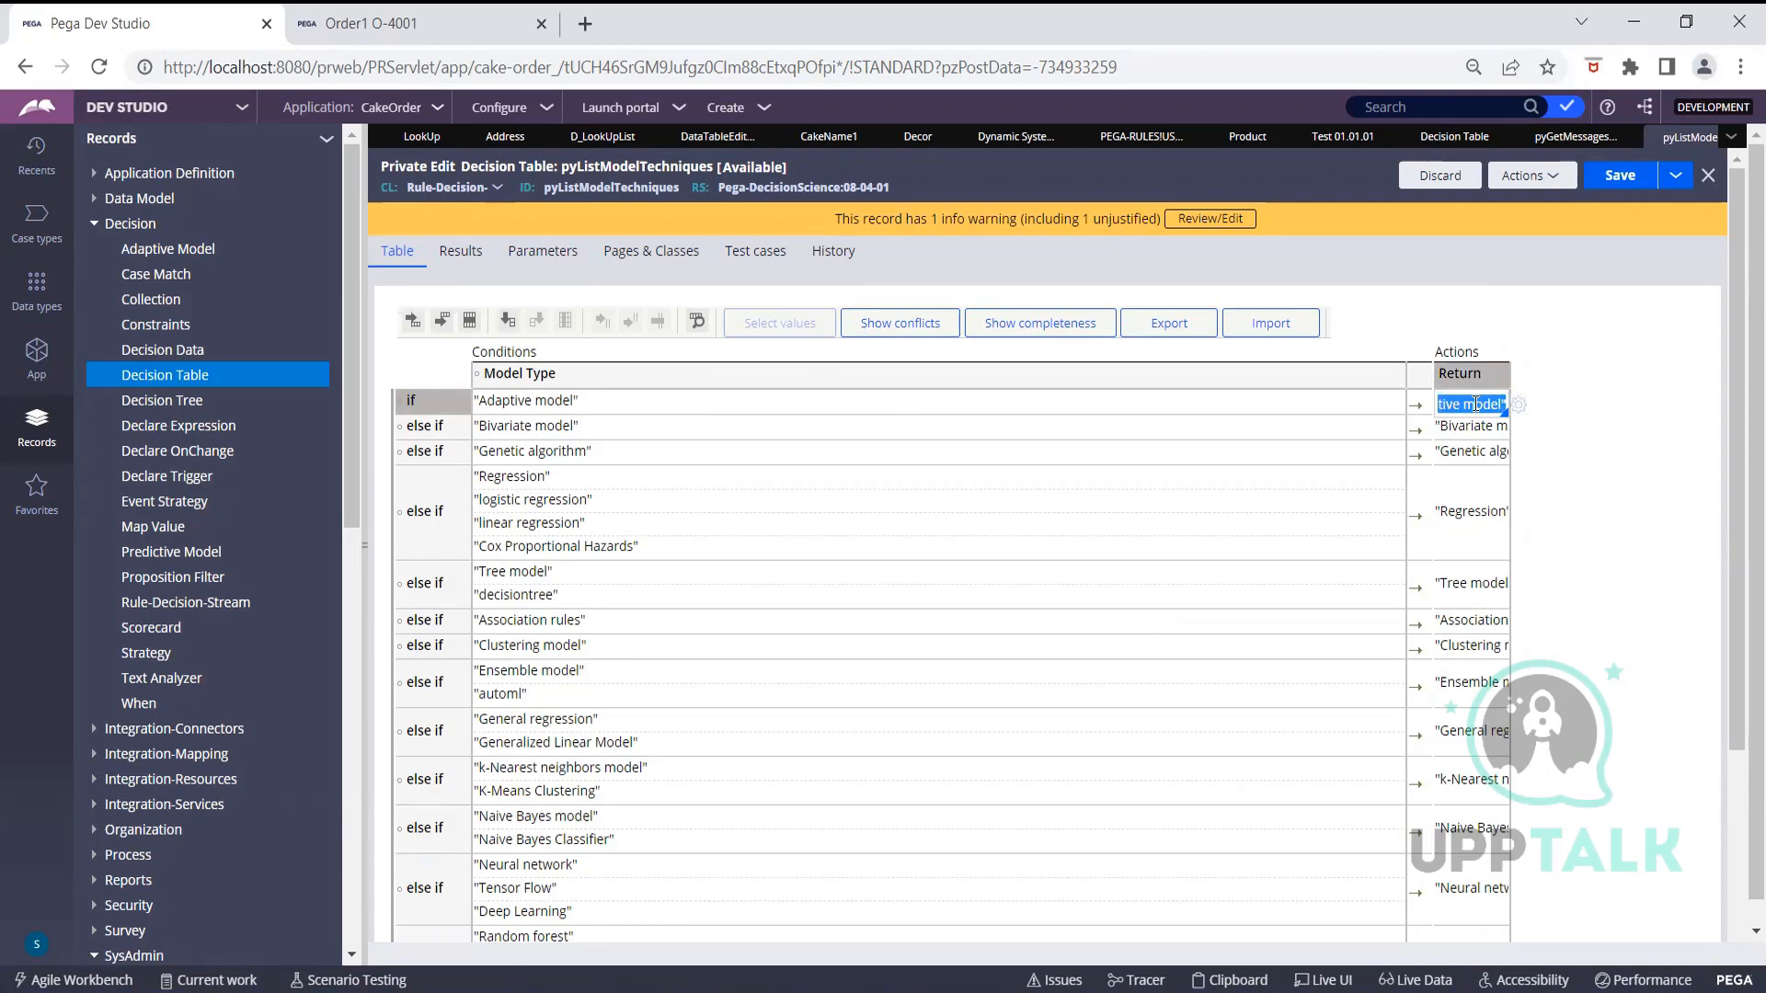
scroll(1612, 522, down, 3)
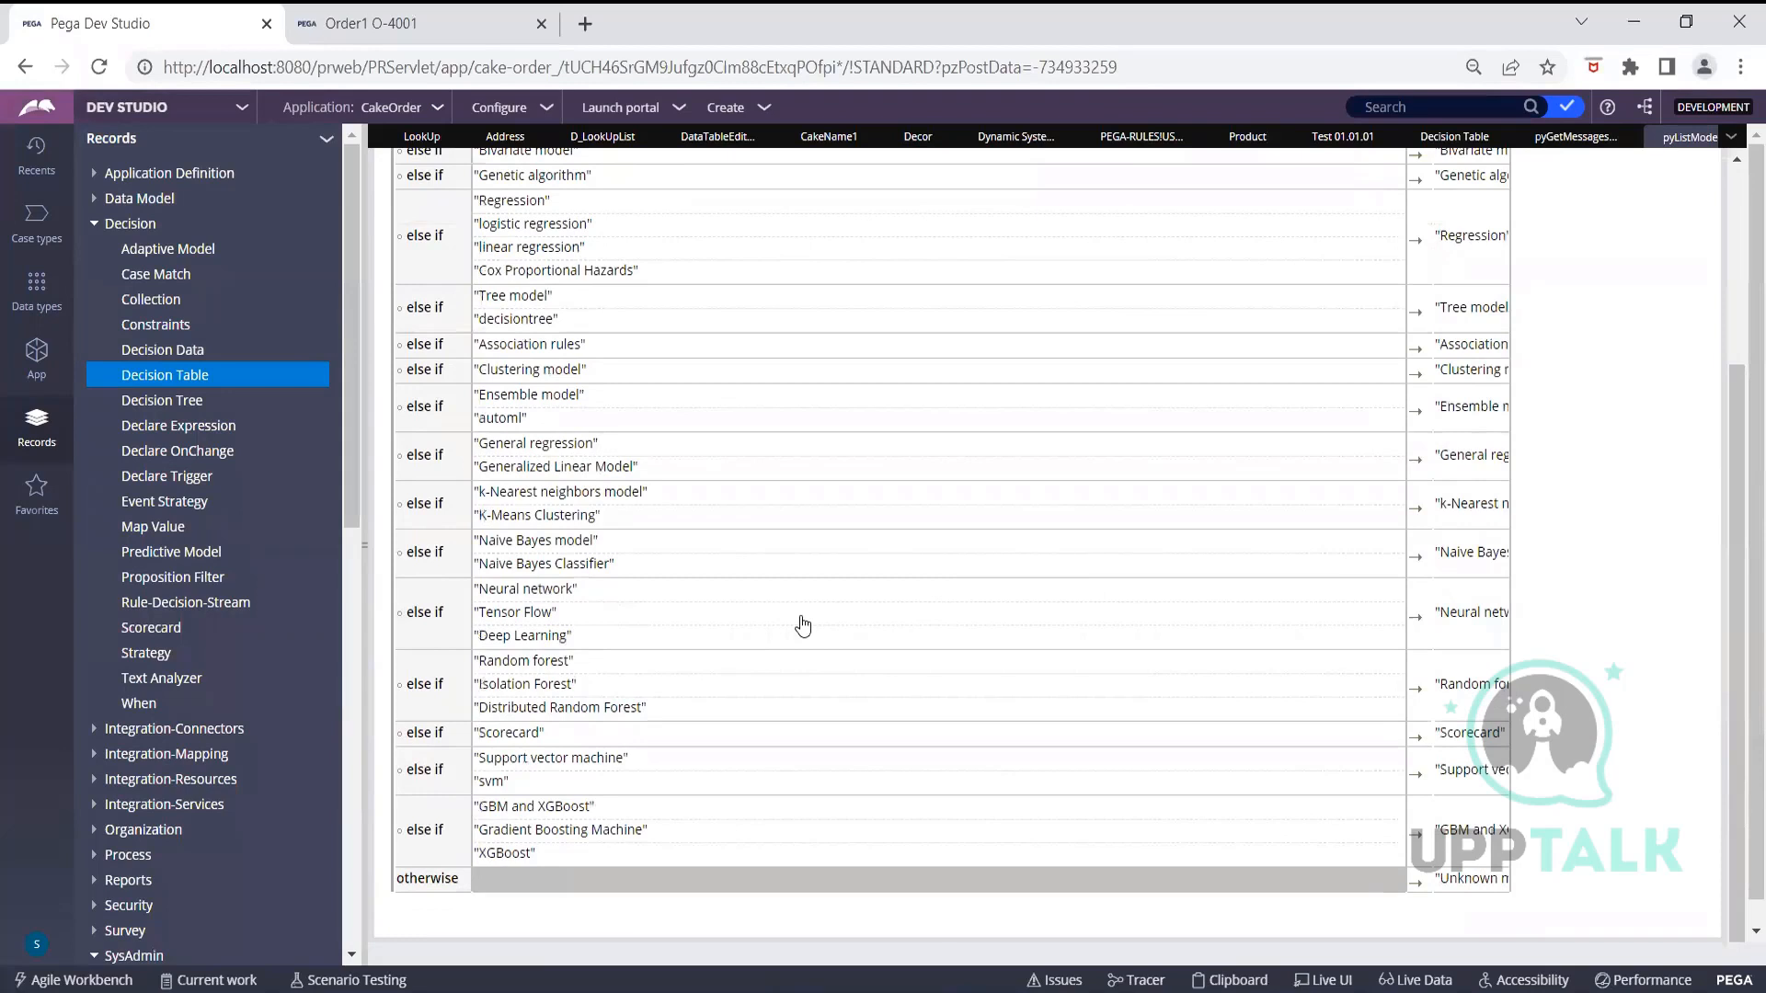
scroll(1186, 618, up, 1)
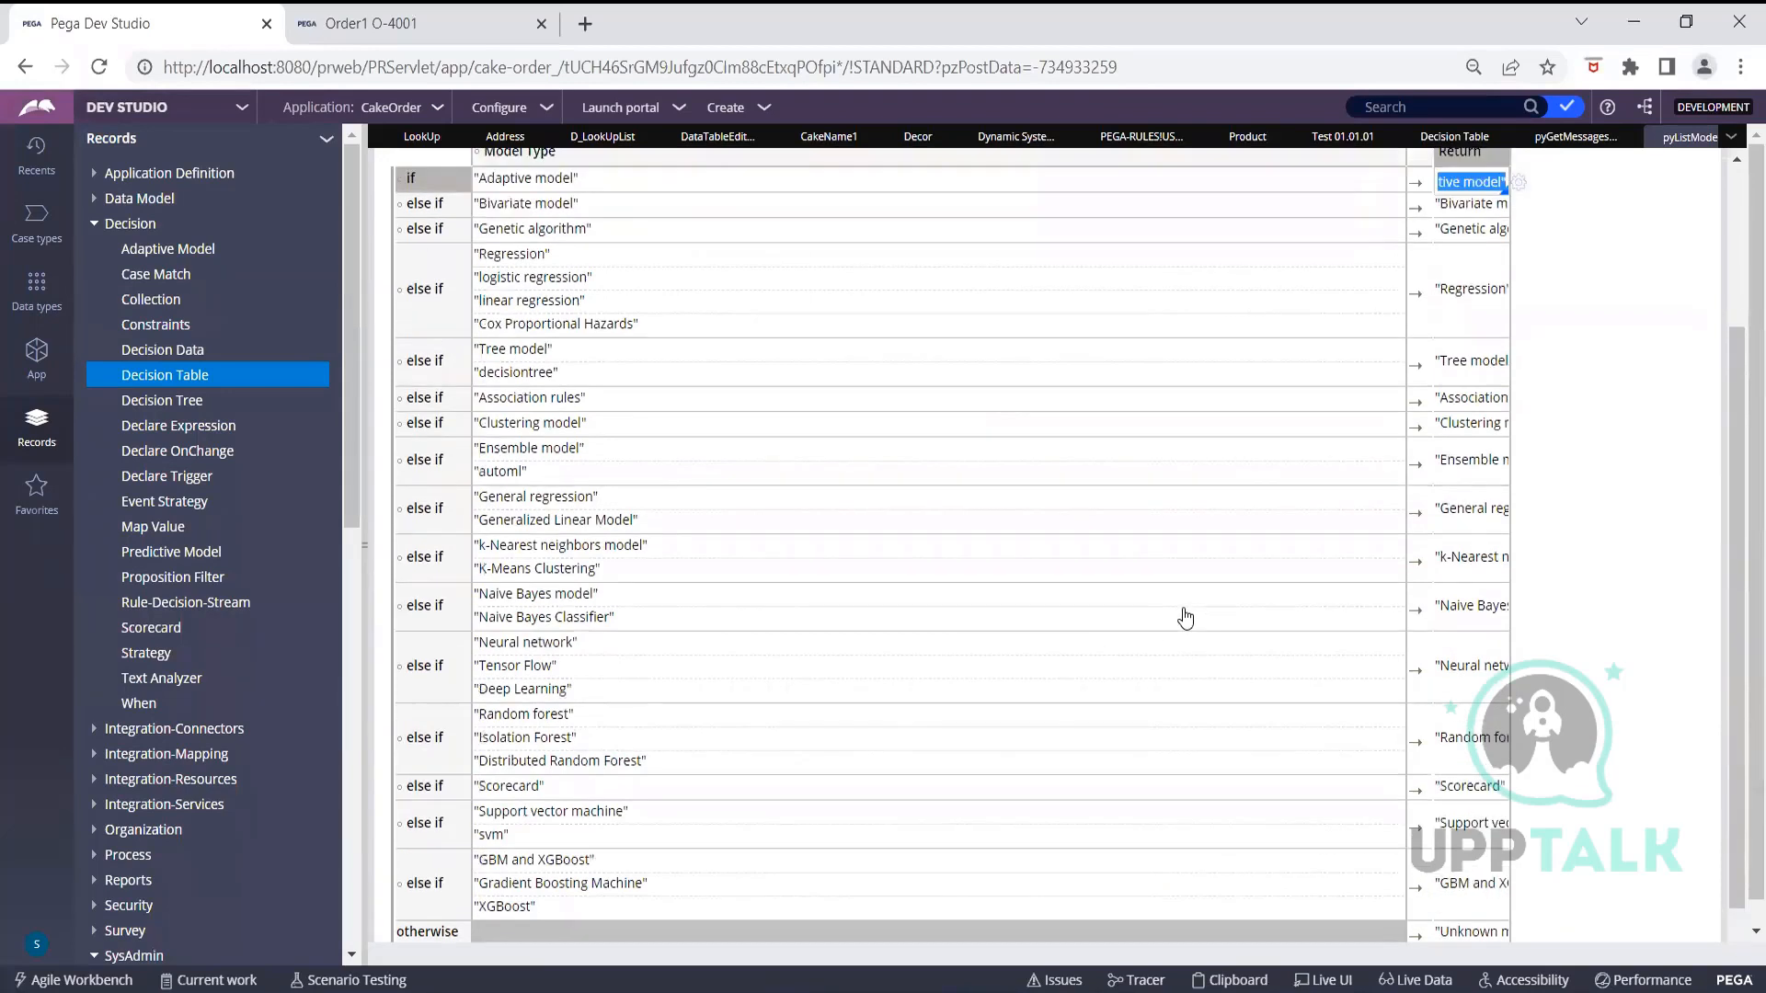
scroll(1185, 618, up, 2)
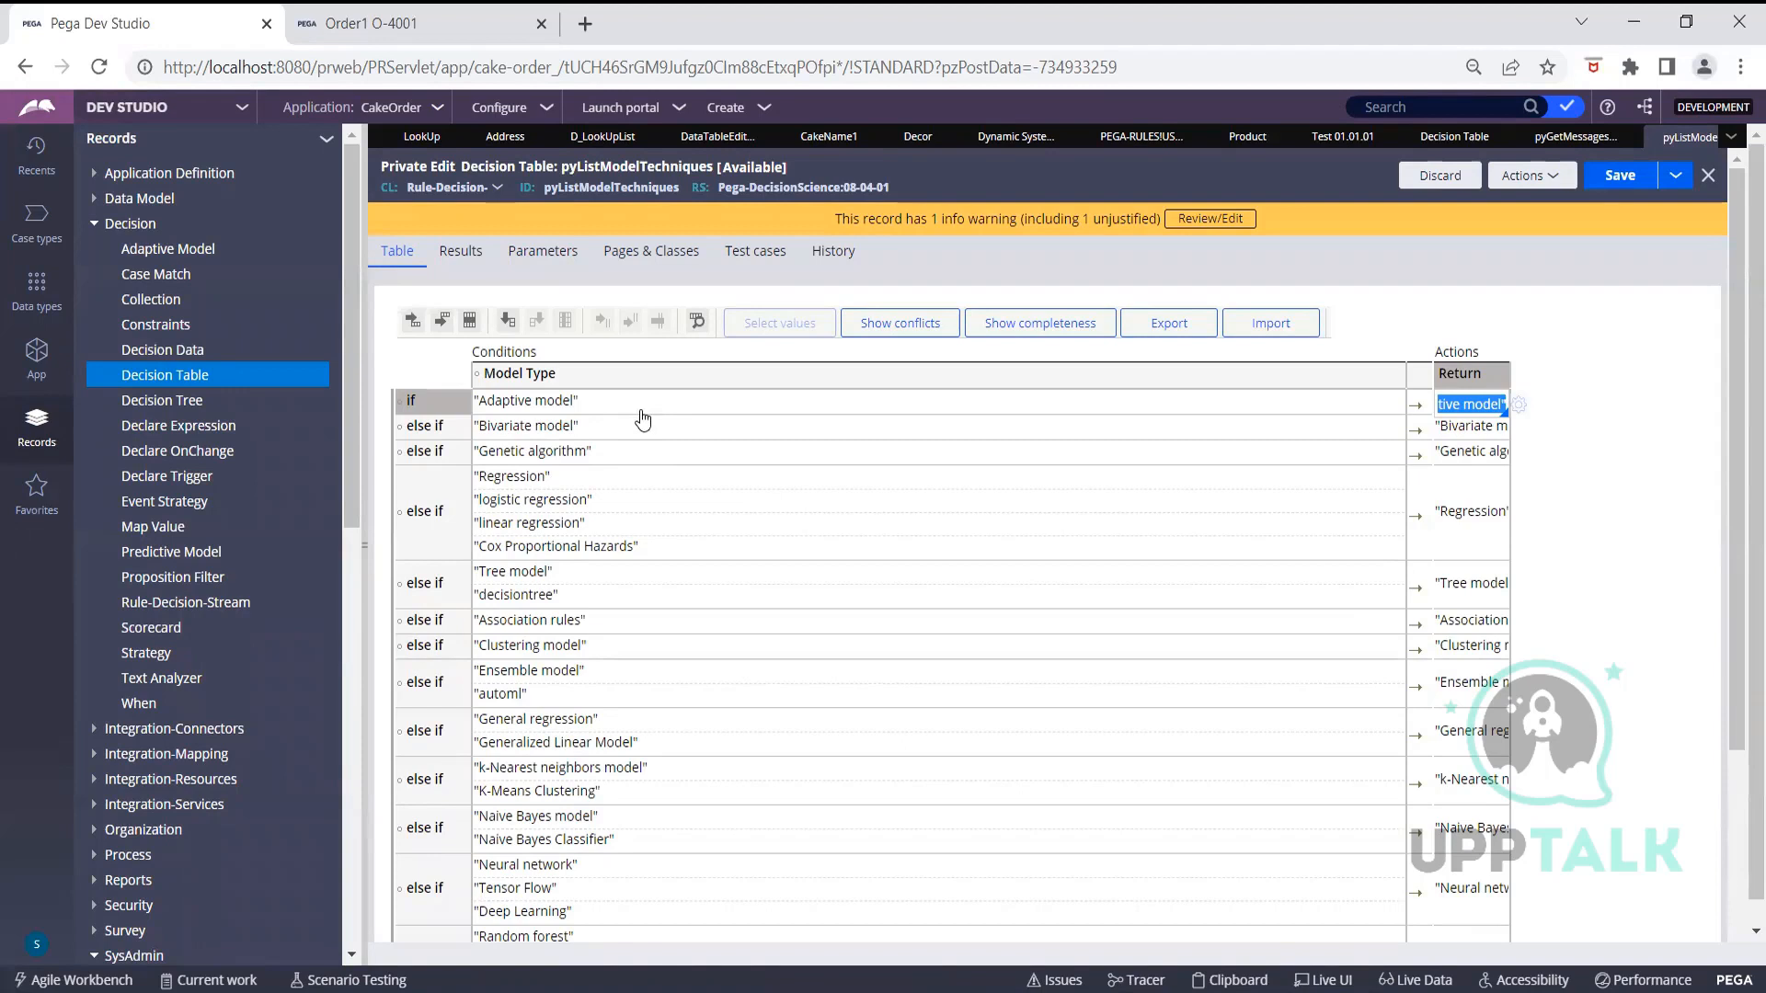
Inspect the logistic, linear and Cox Proportional Hazards regression conditions and the otherwise return value
click(588, 512)
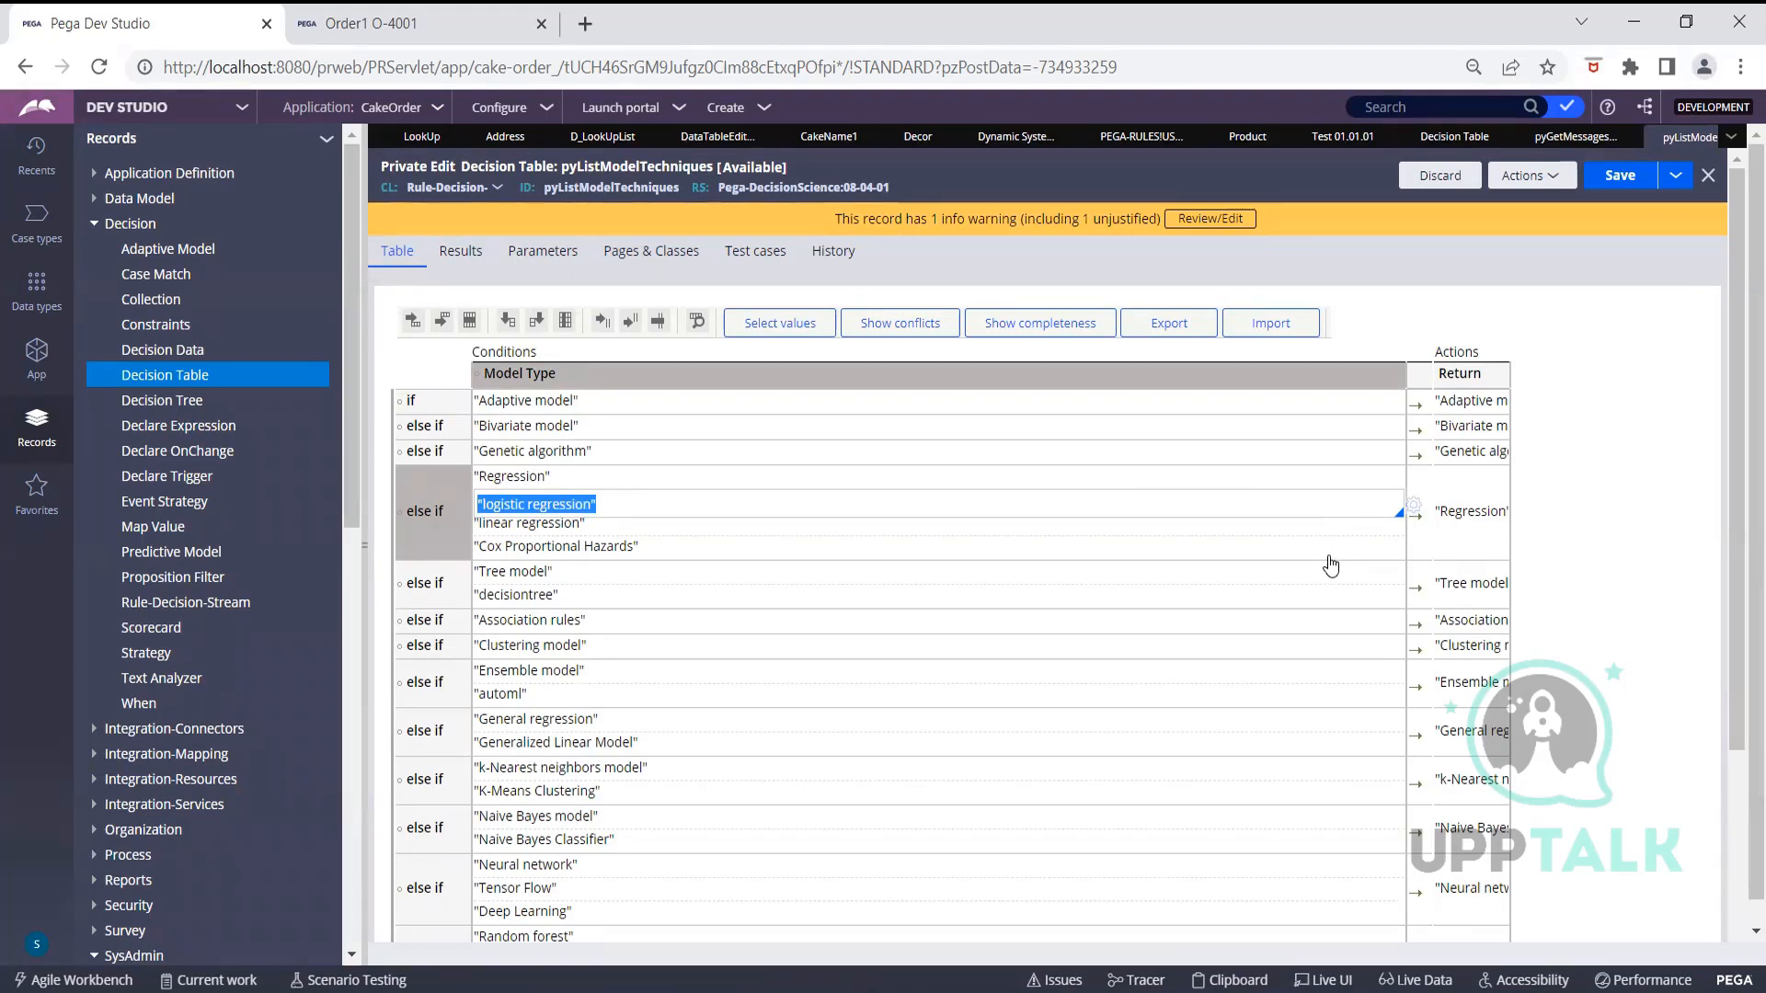
click(1472, 513)
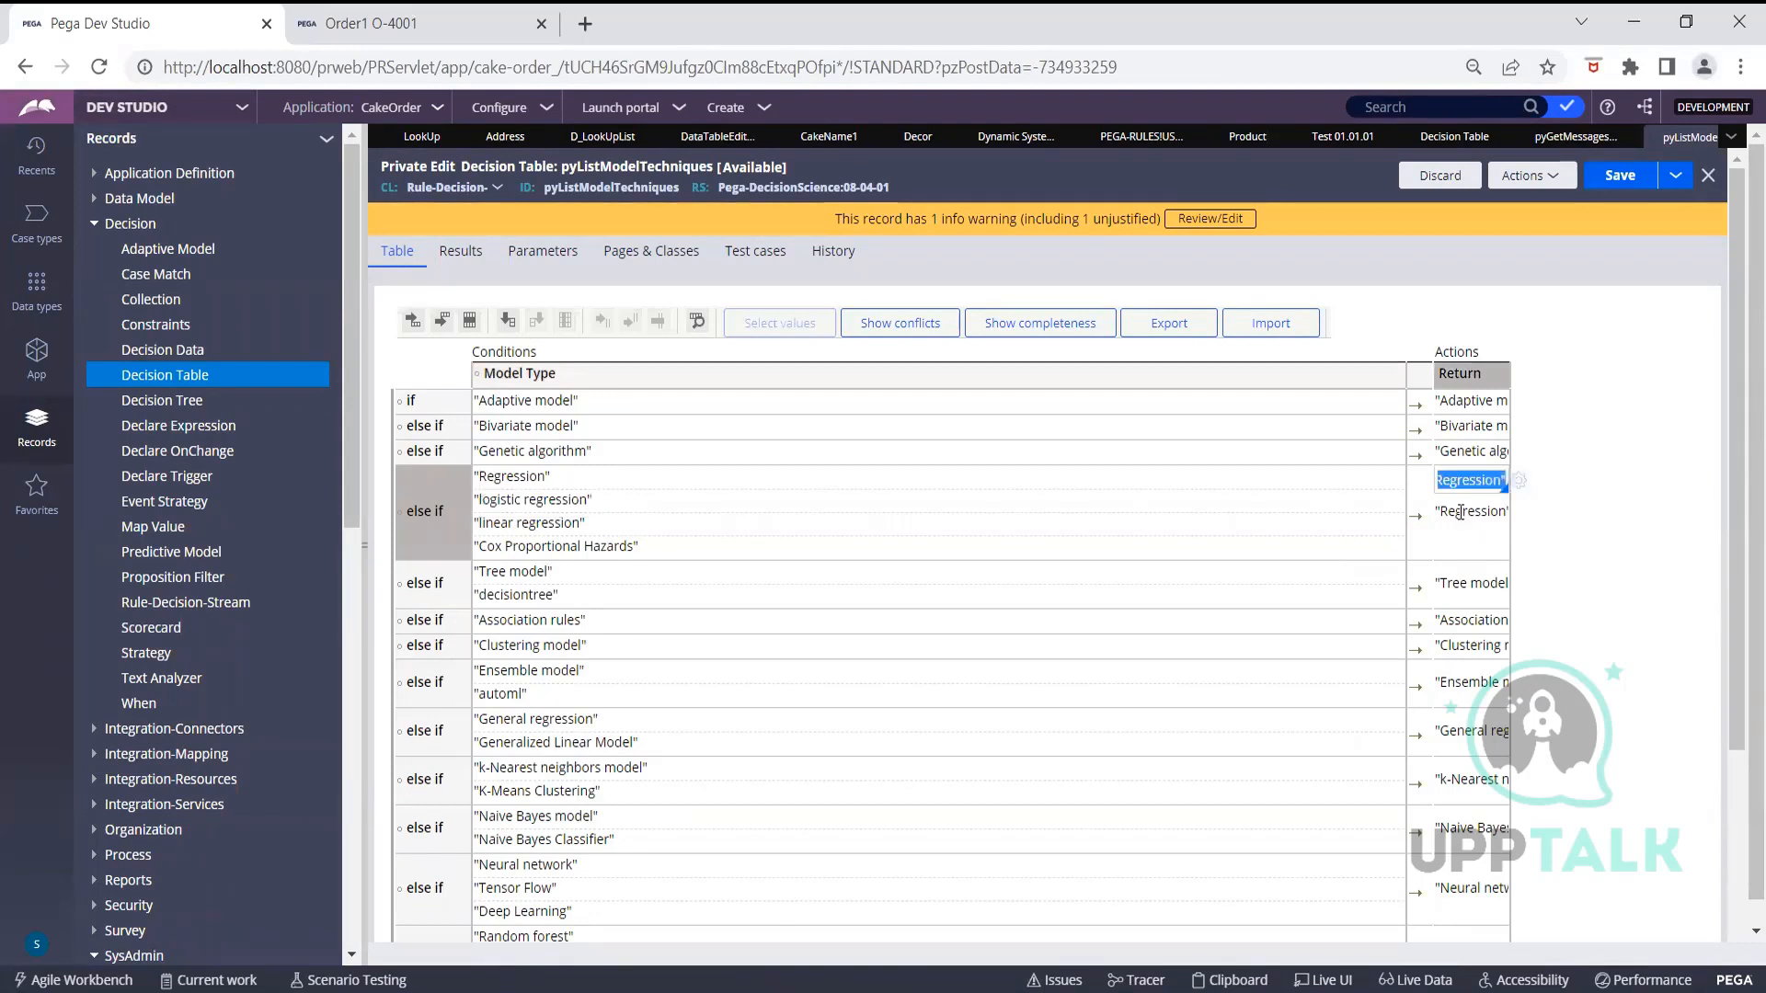
click(572, 480)
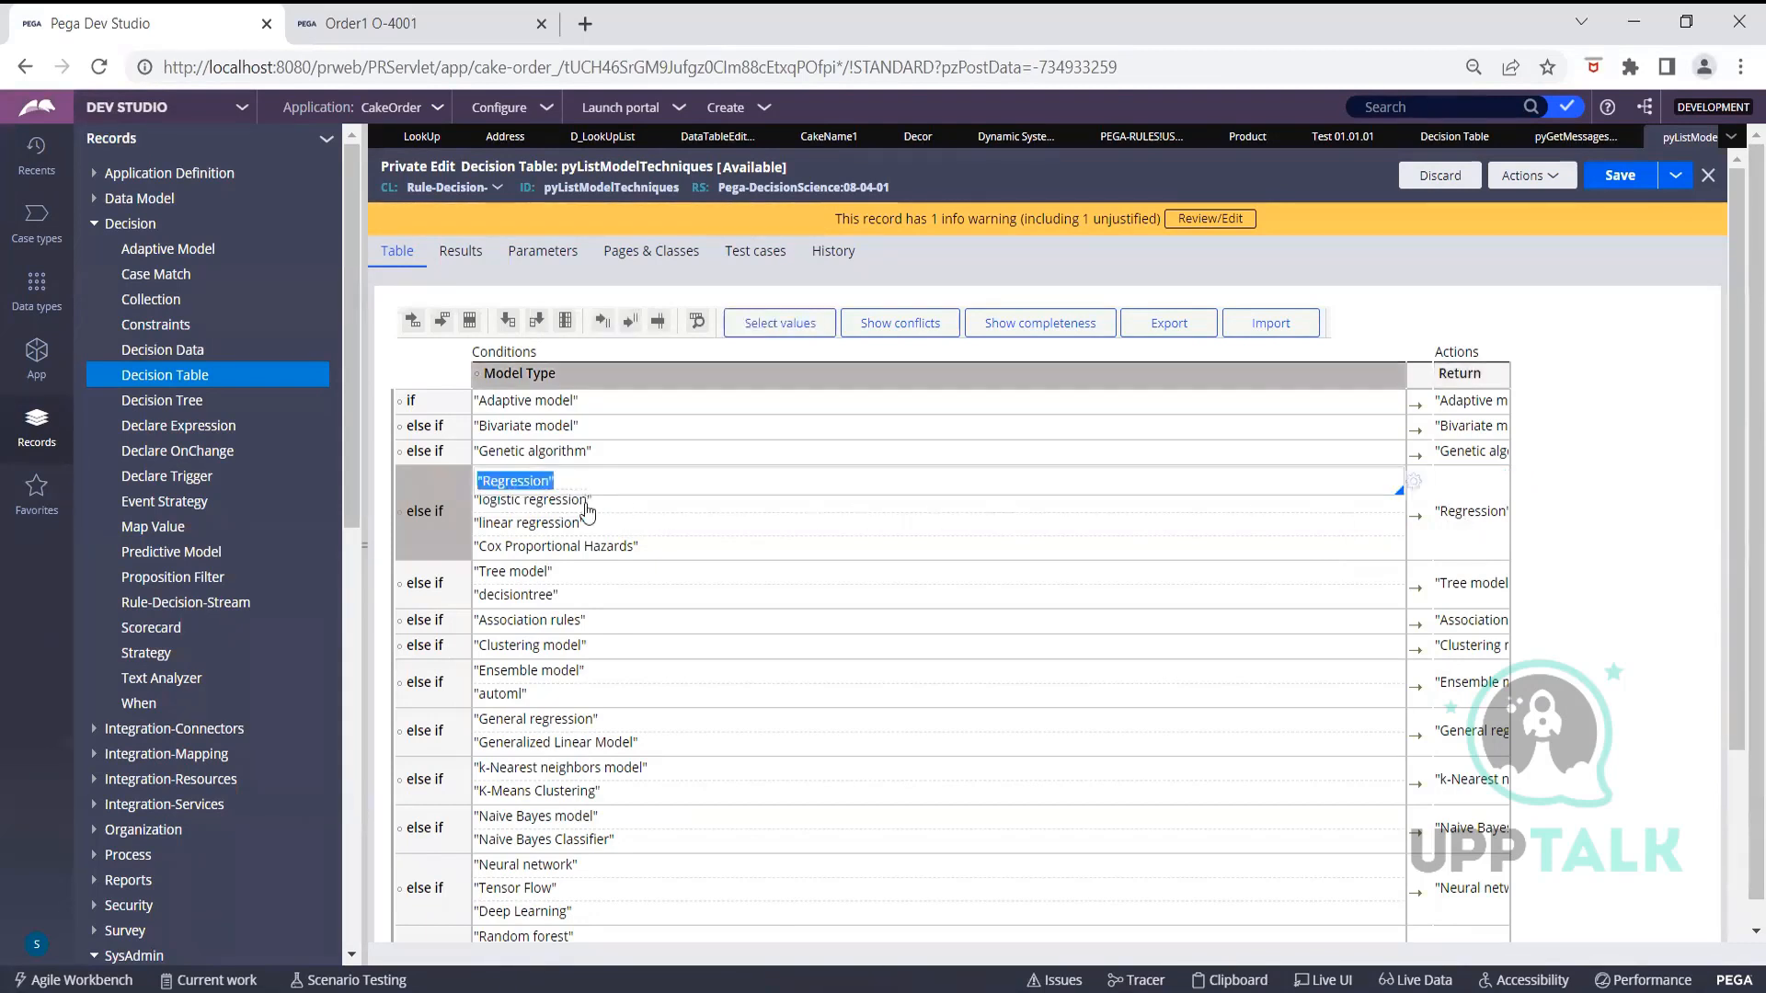
click(593, 505)
click(593, 524)
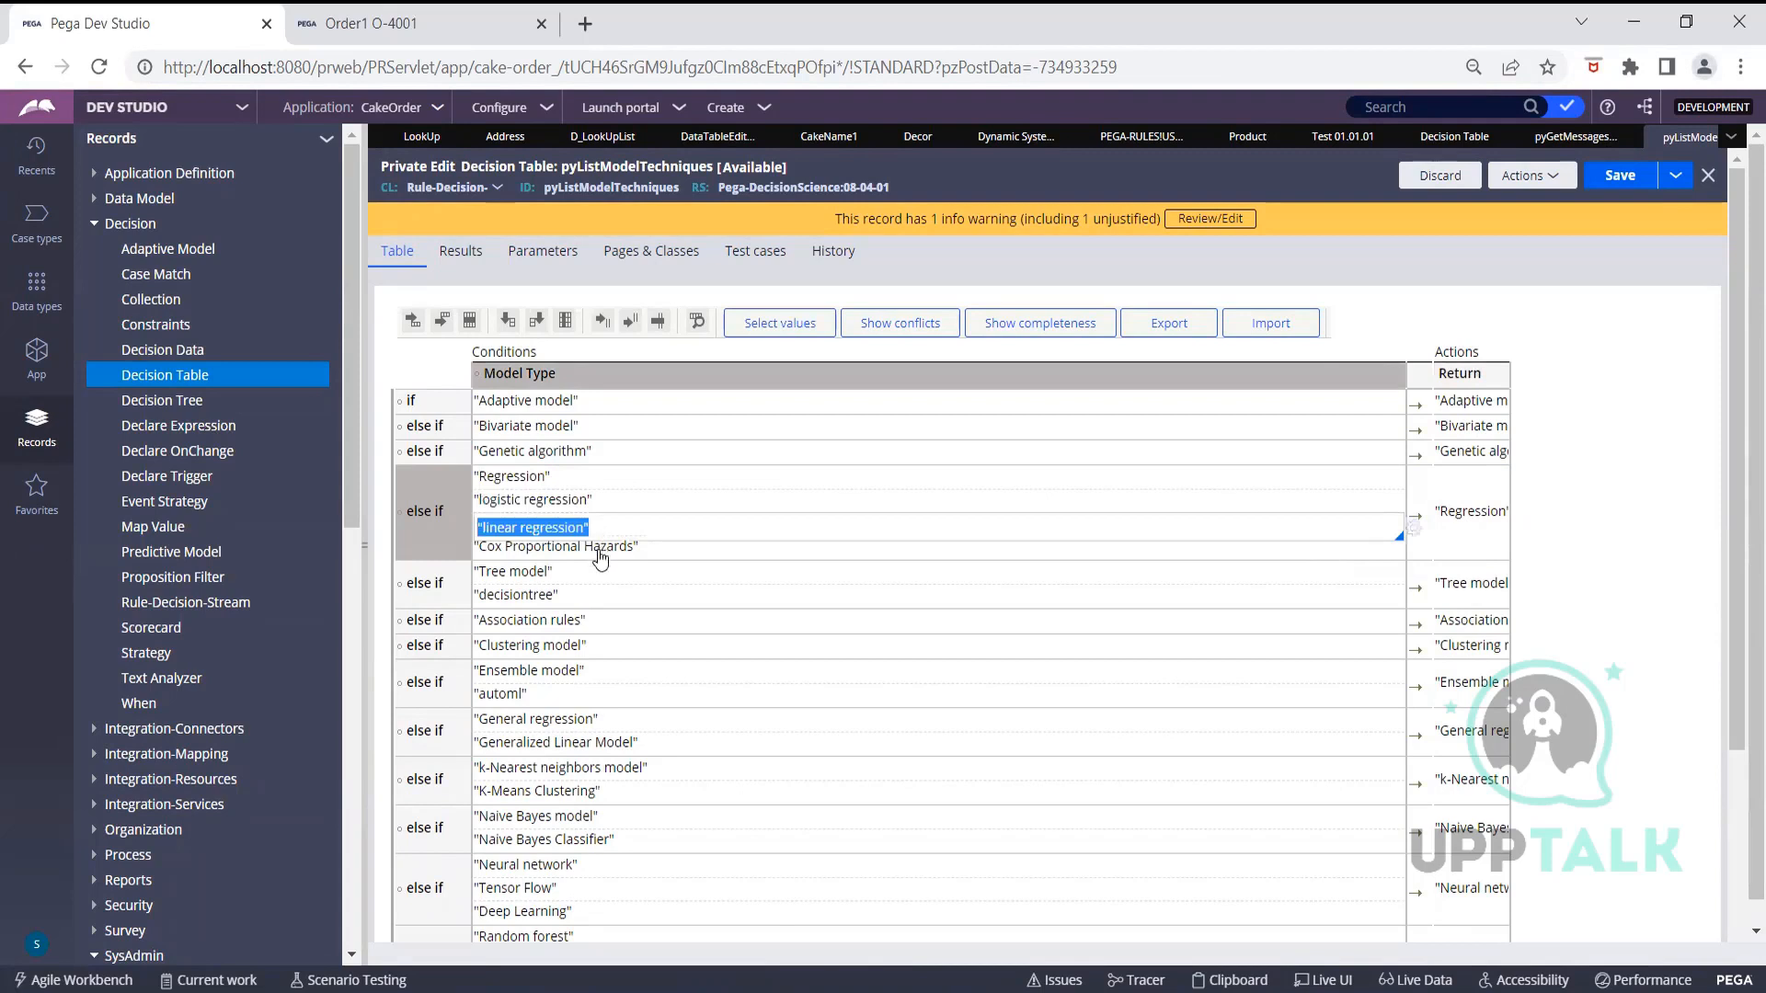
click(600, 551)
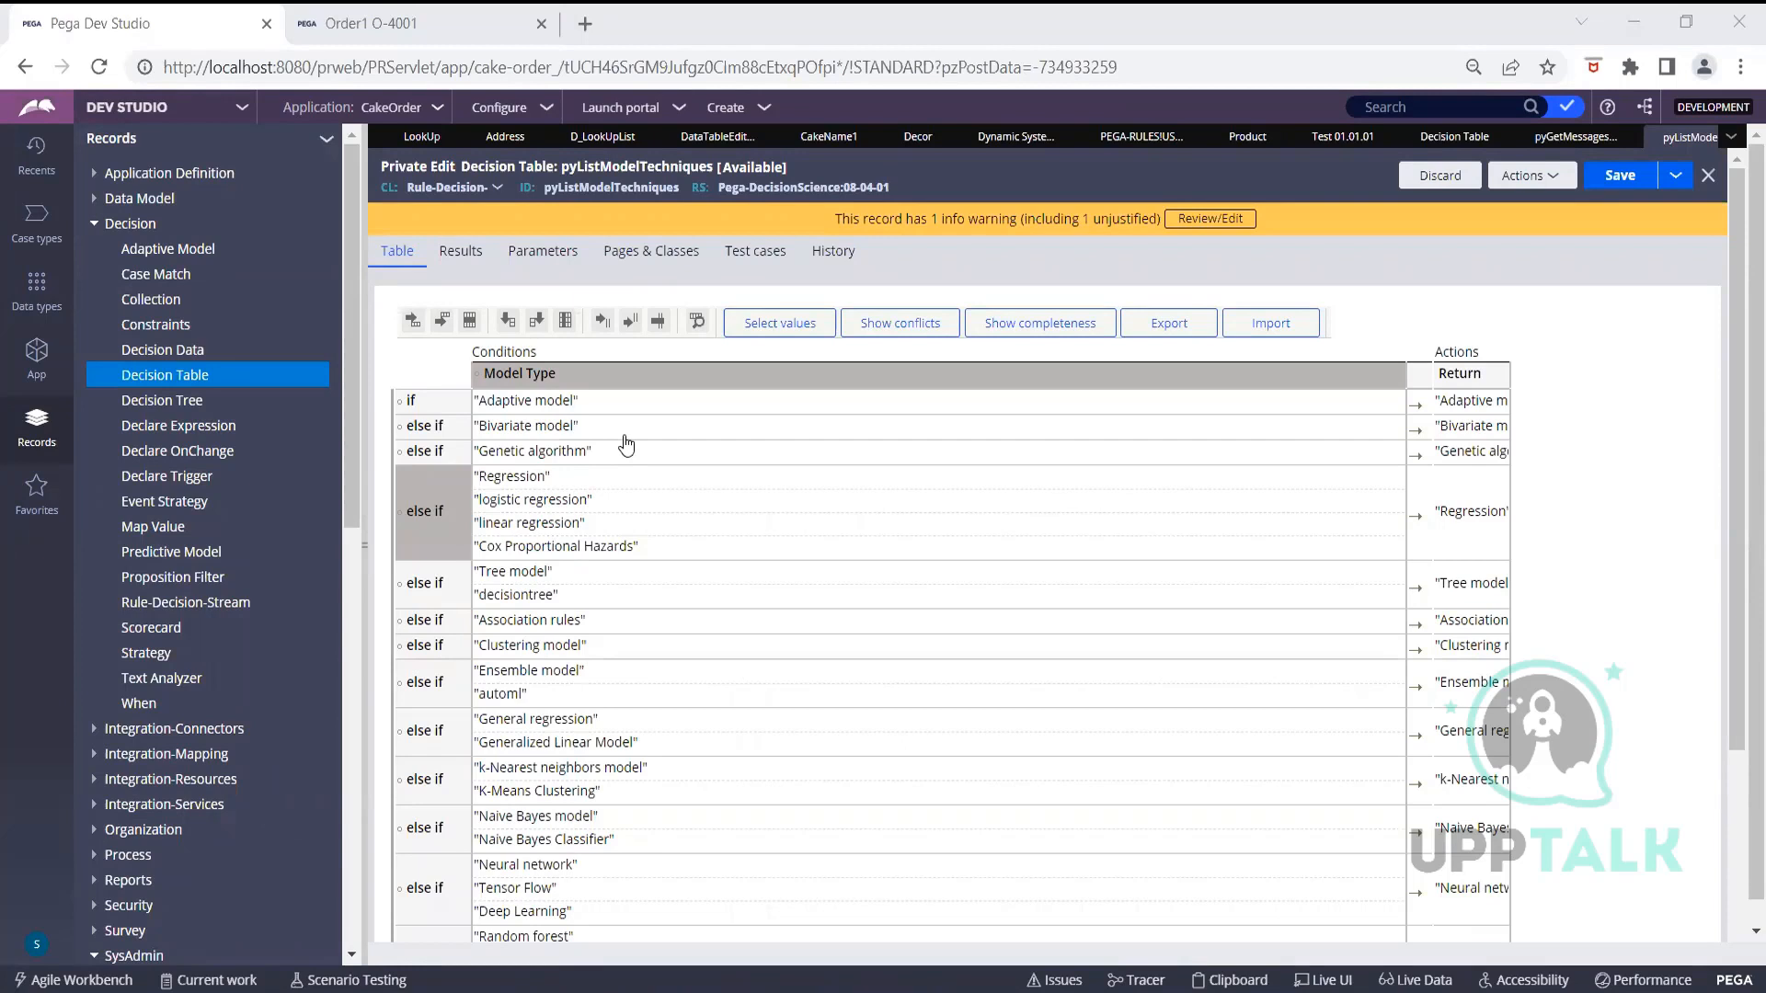
scroll(626, 445, down, 3)
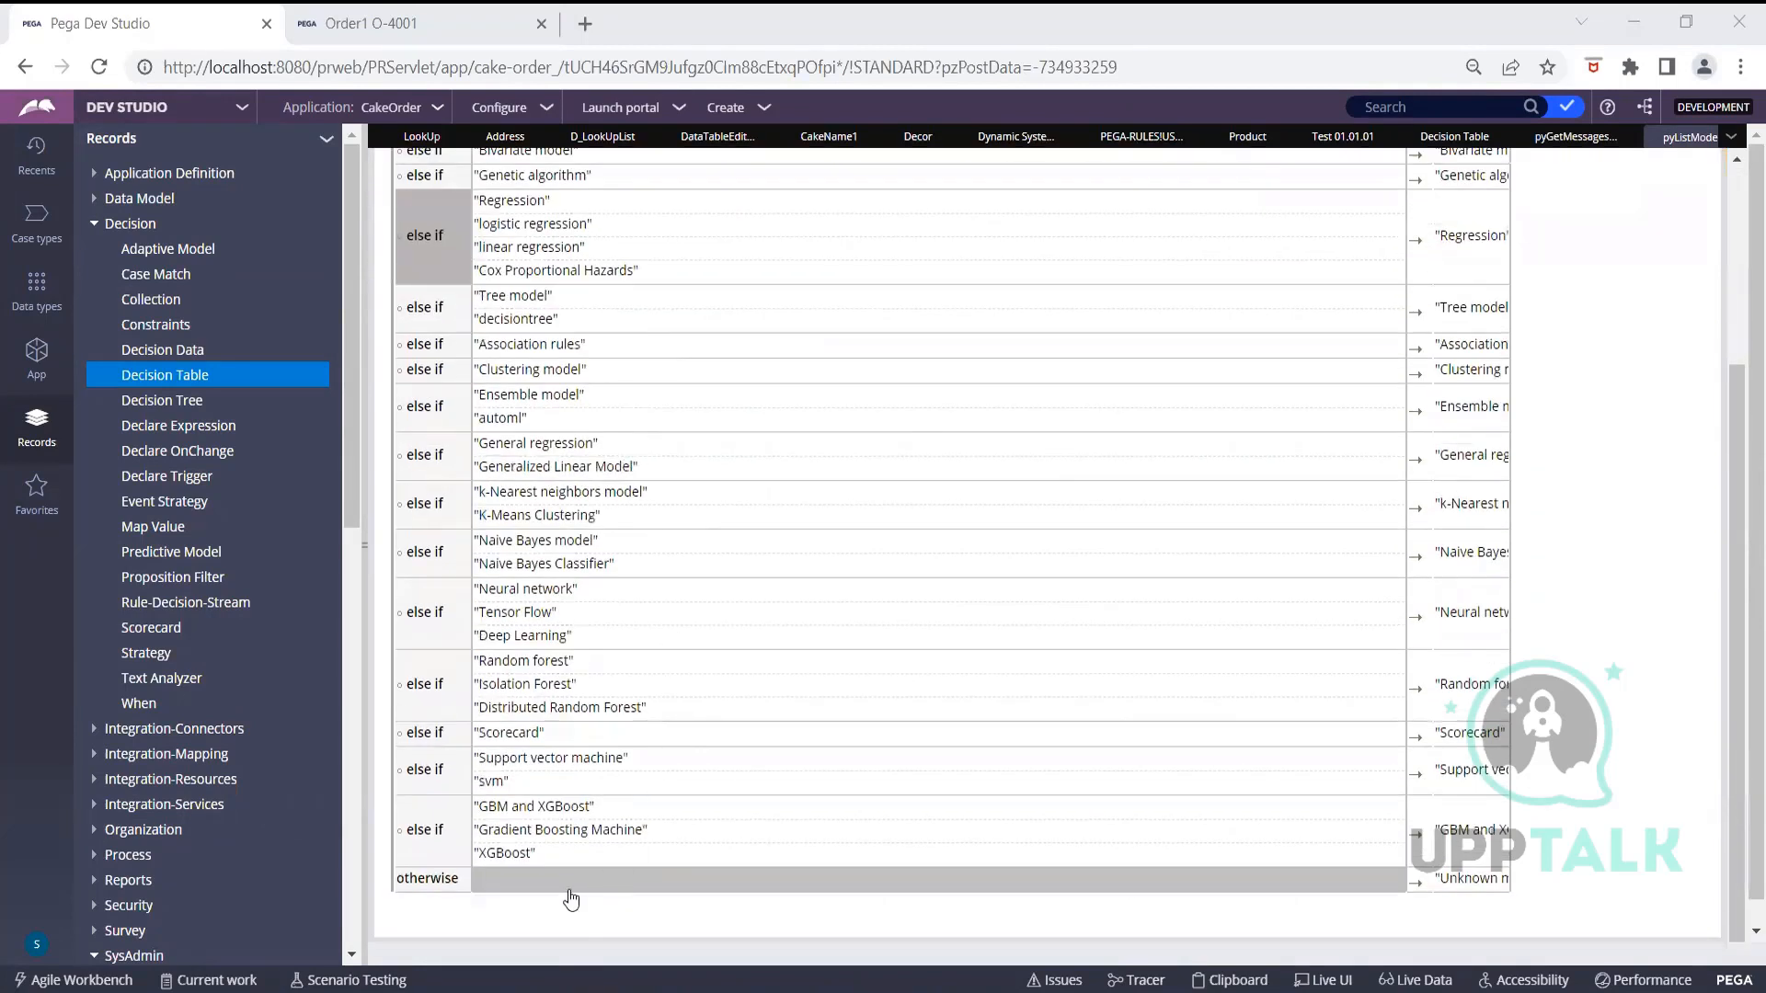
click(1464, 883)
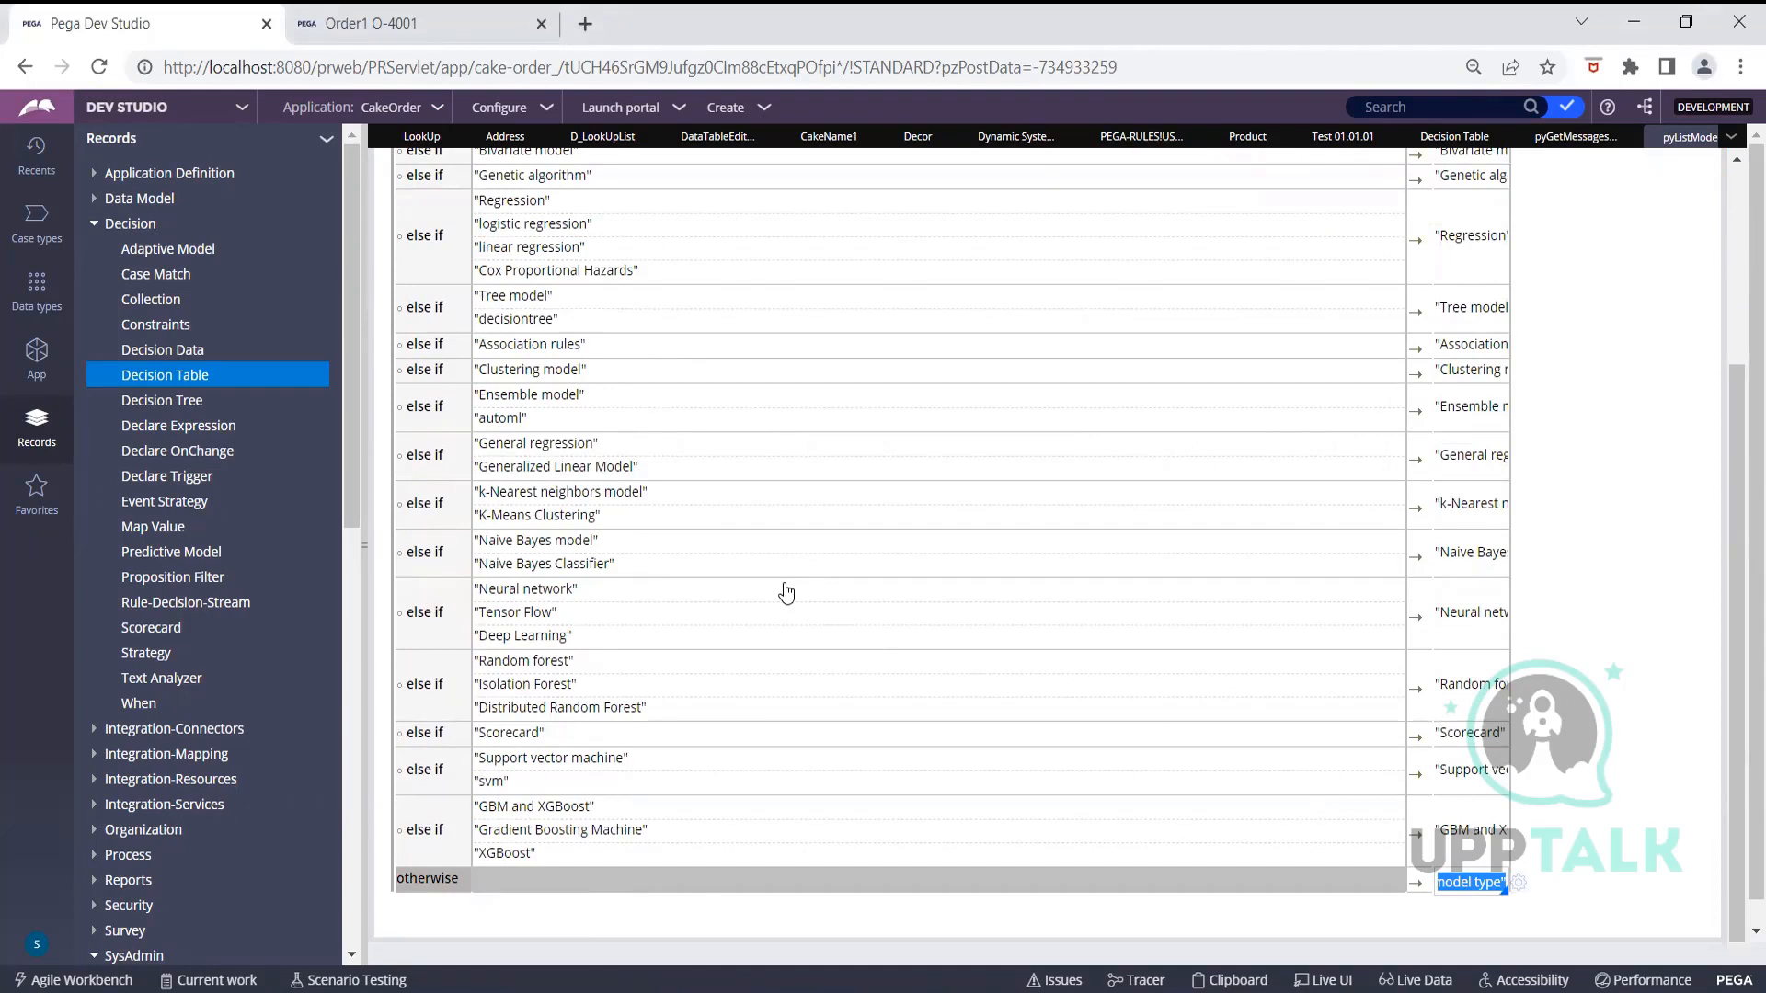
scroll(958, 528, up, 3)
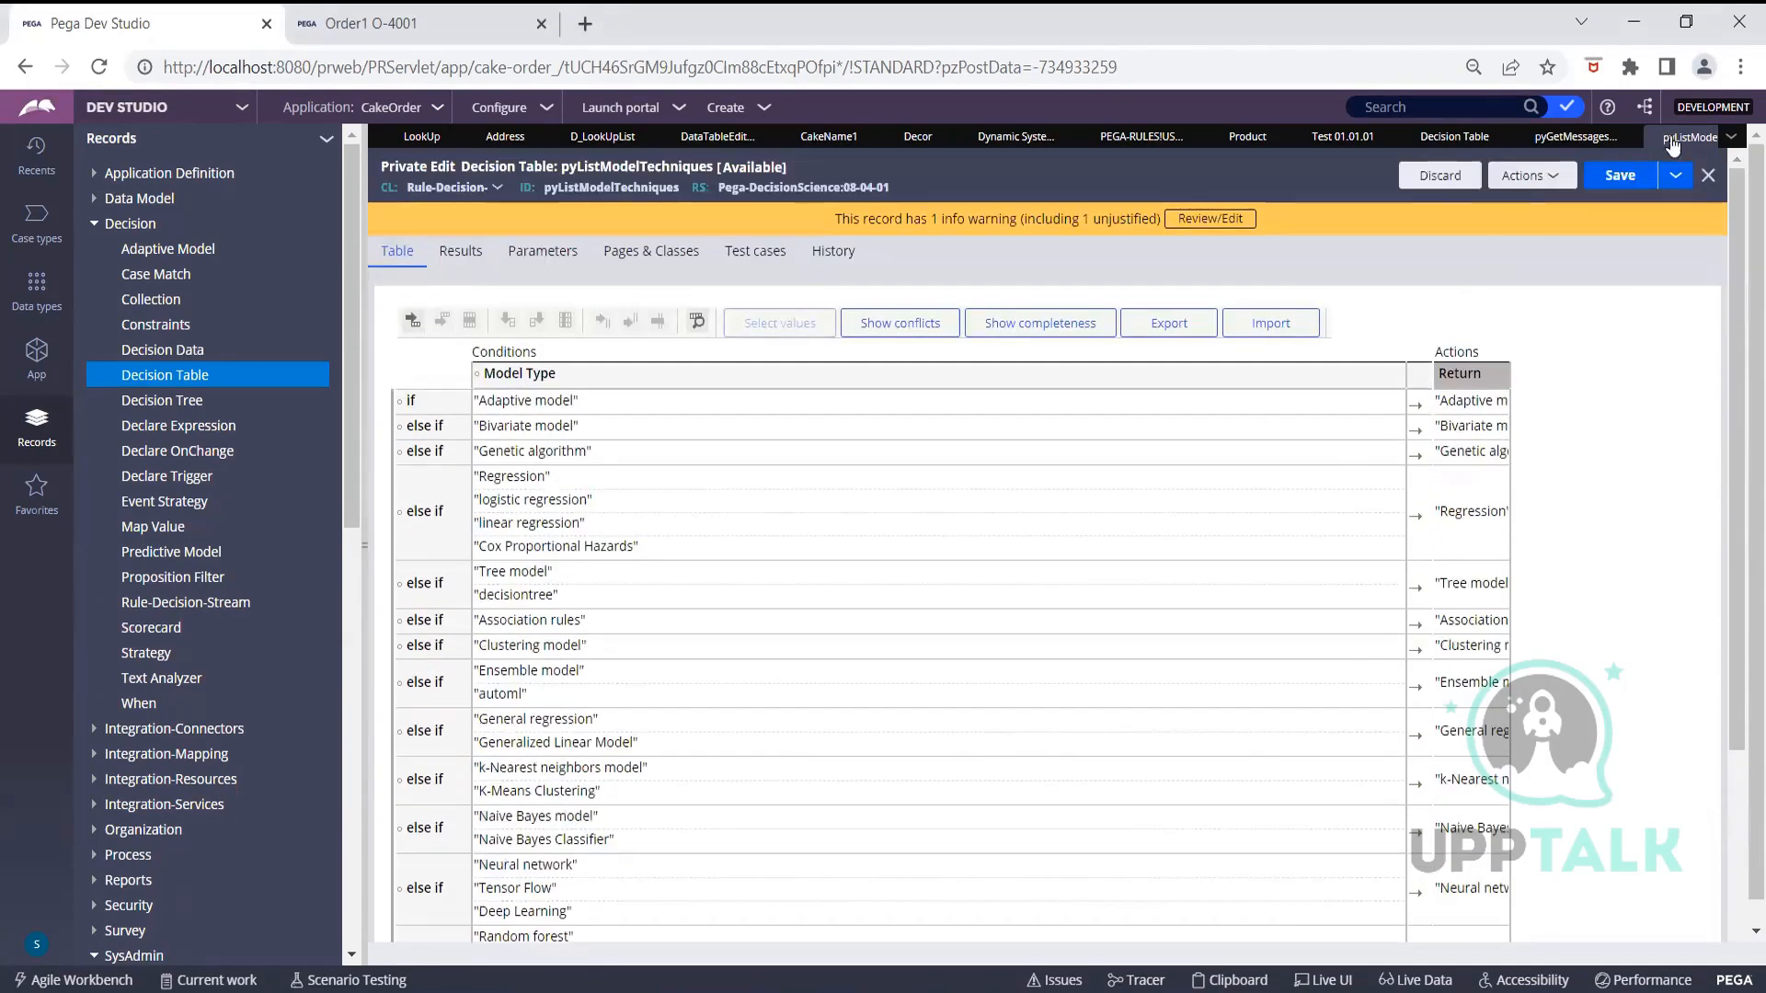
Glance at the Save options, then dismiss the too-many-open-tabs warning
click(1676, 176)
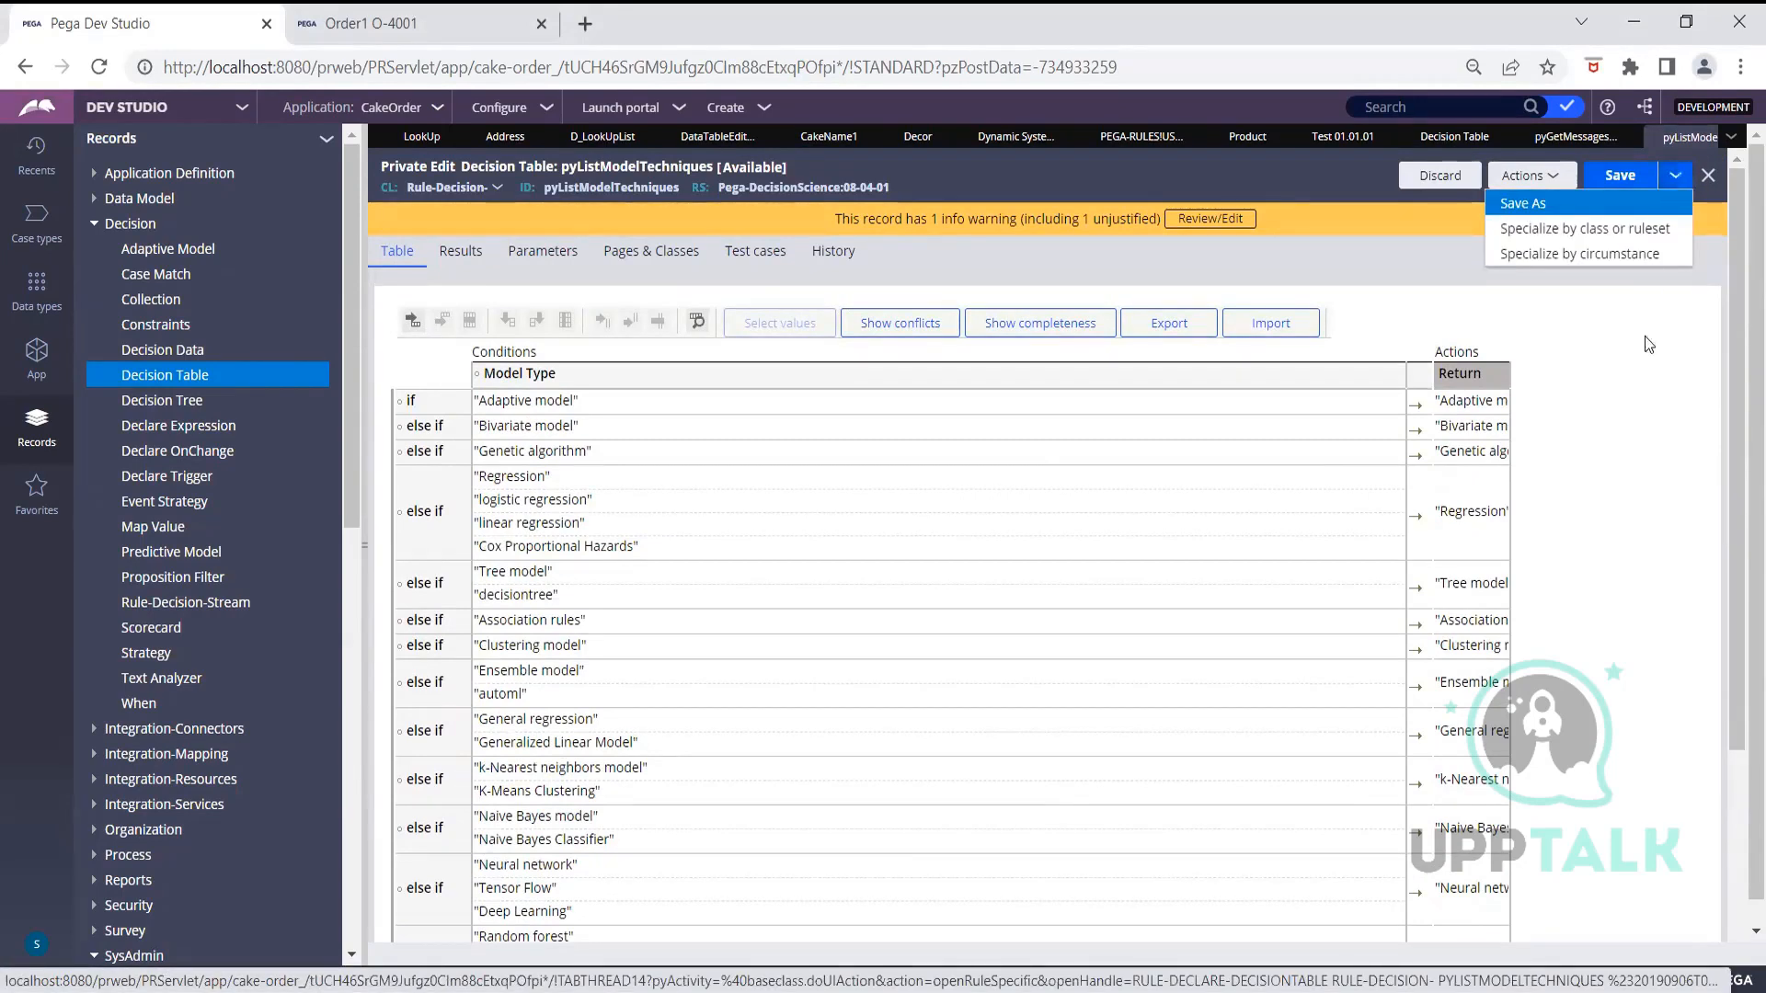
click(1619, 462)
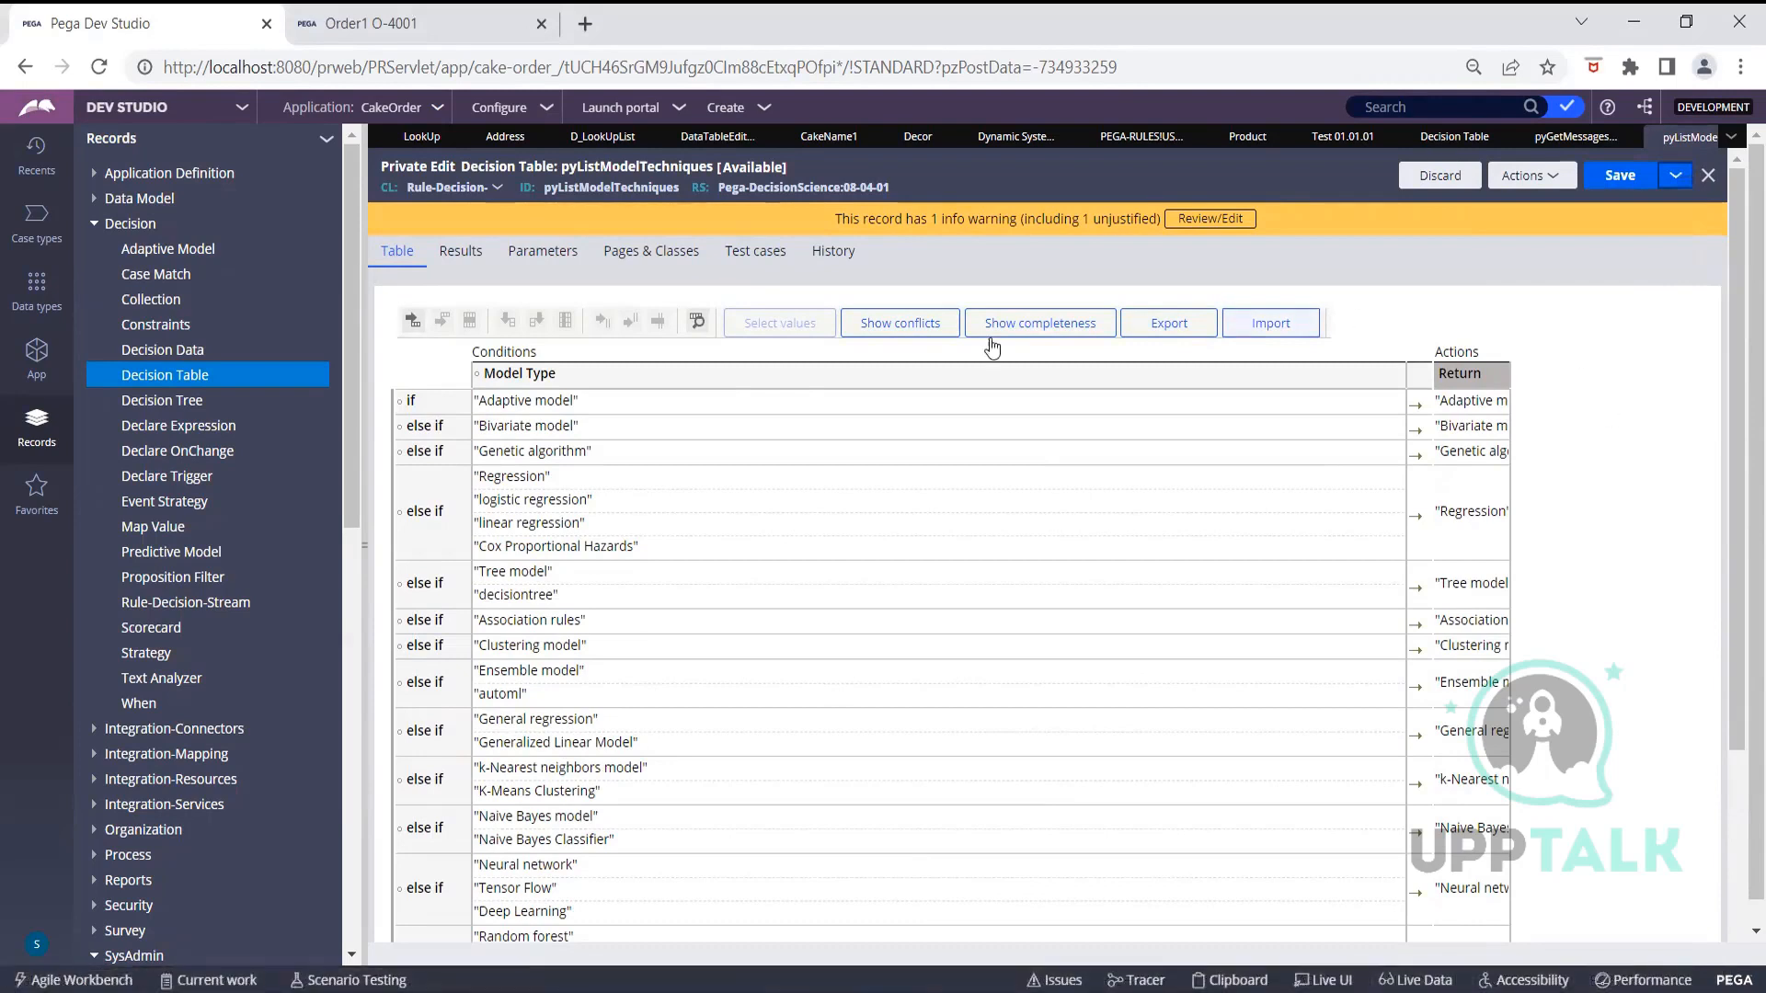
click(211, 402)
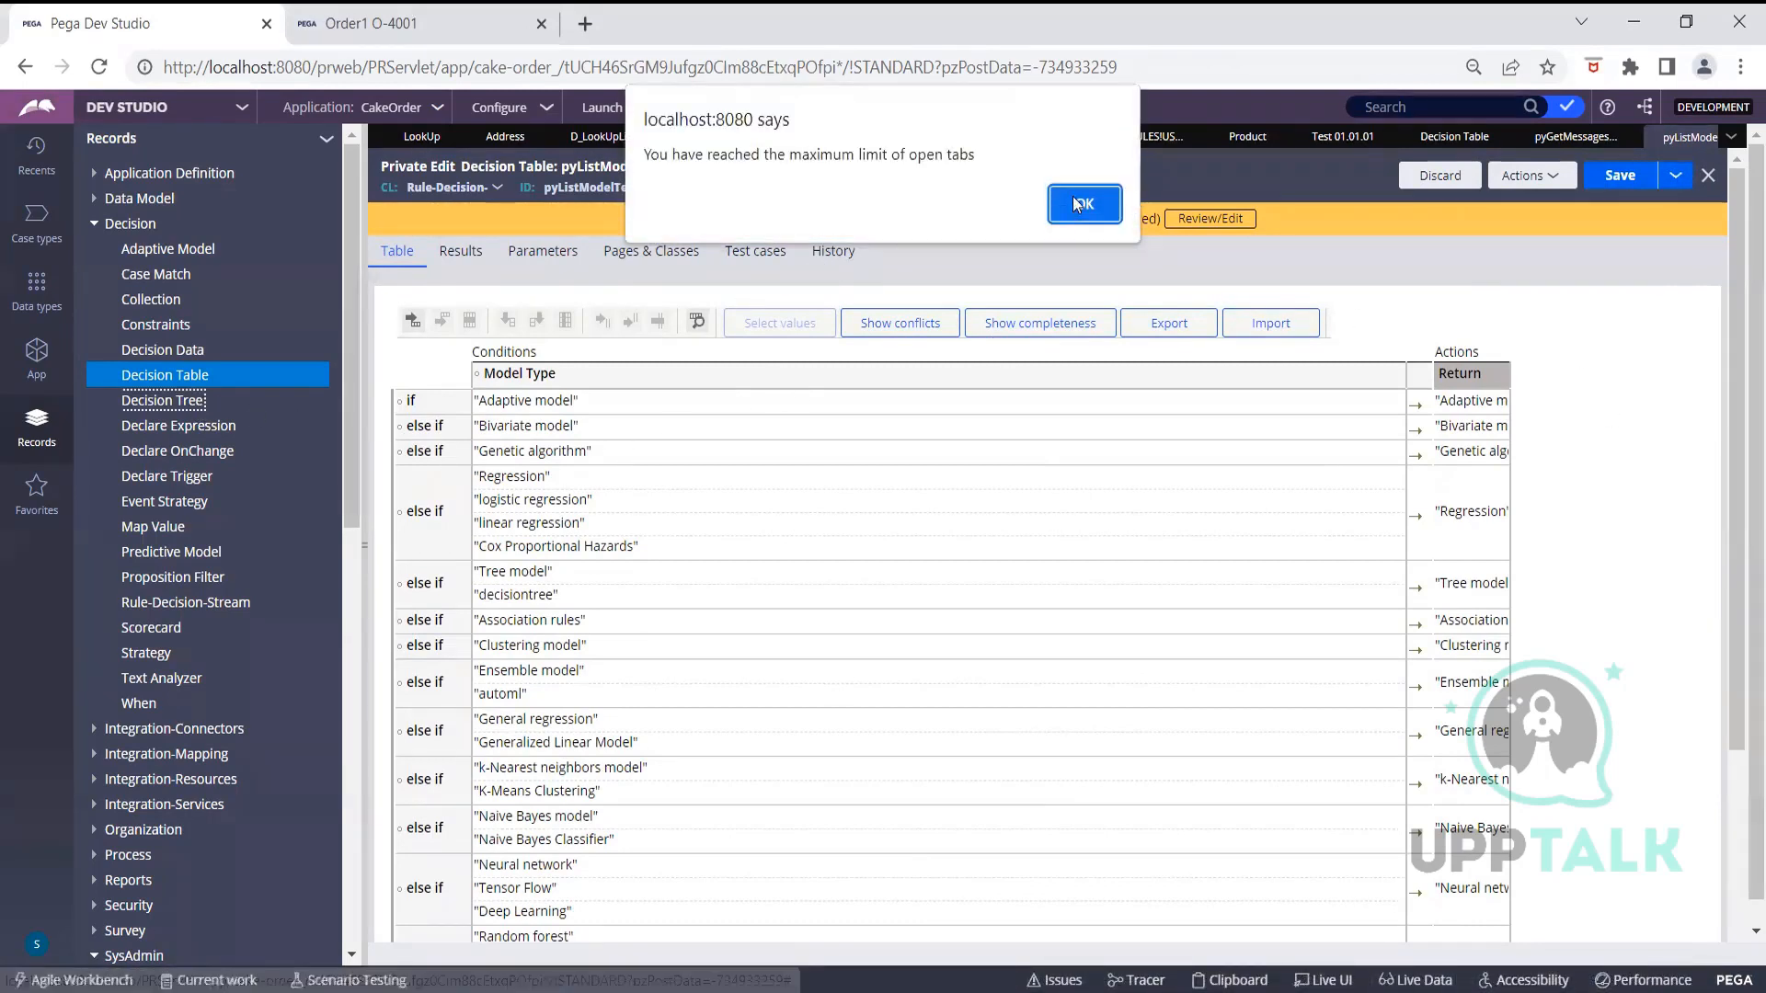
click(1074, 201)
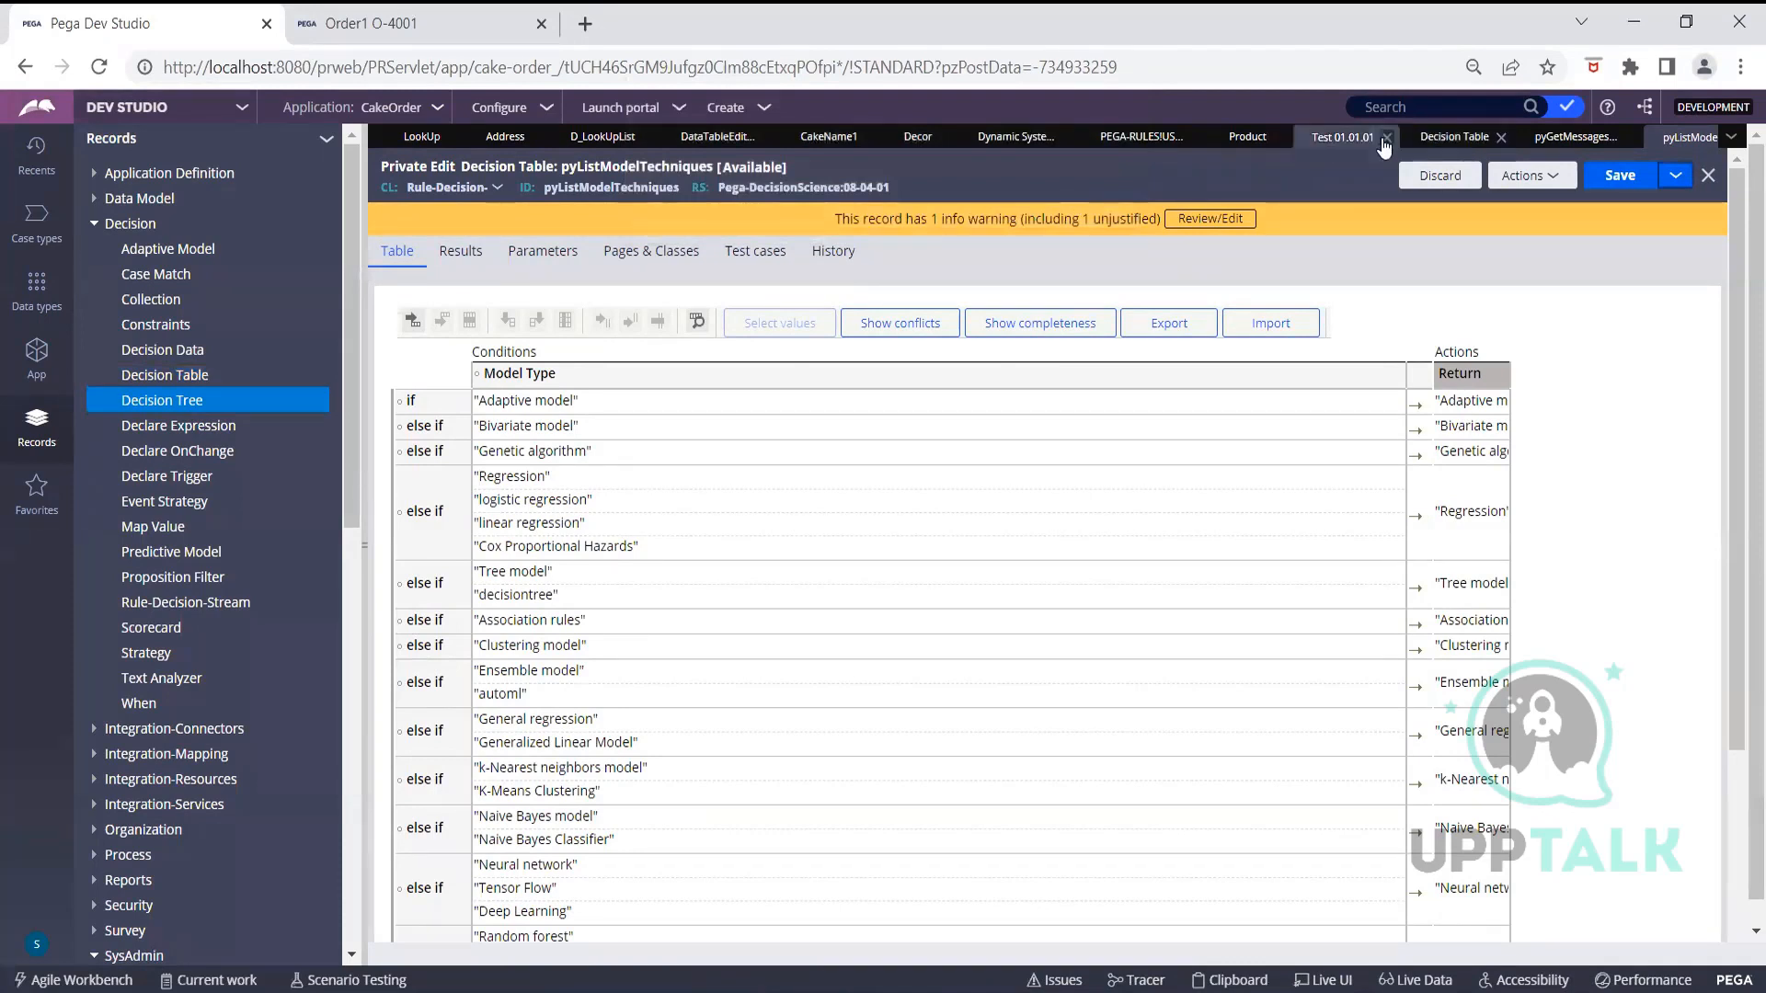
Close the Test 01.01.01, Address and LookUp tabs and list the Decision Tree instances
click(1387, 137)
click(787, 138)
click(703, 137)
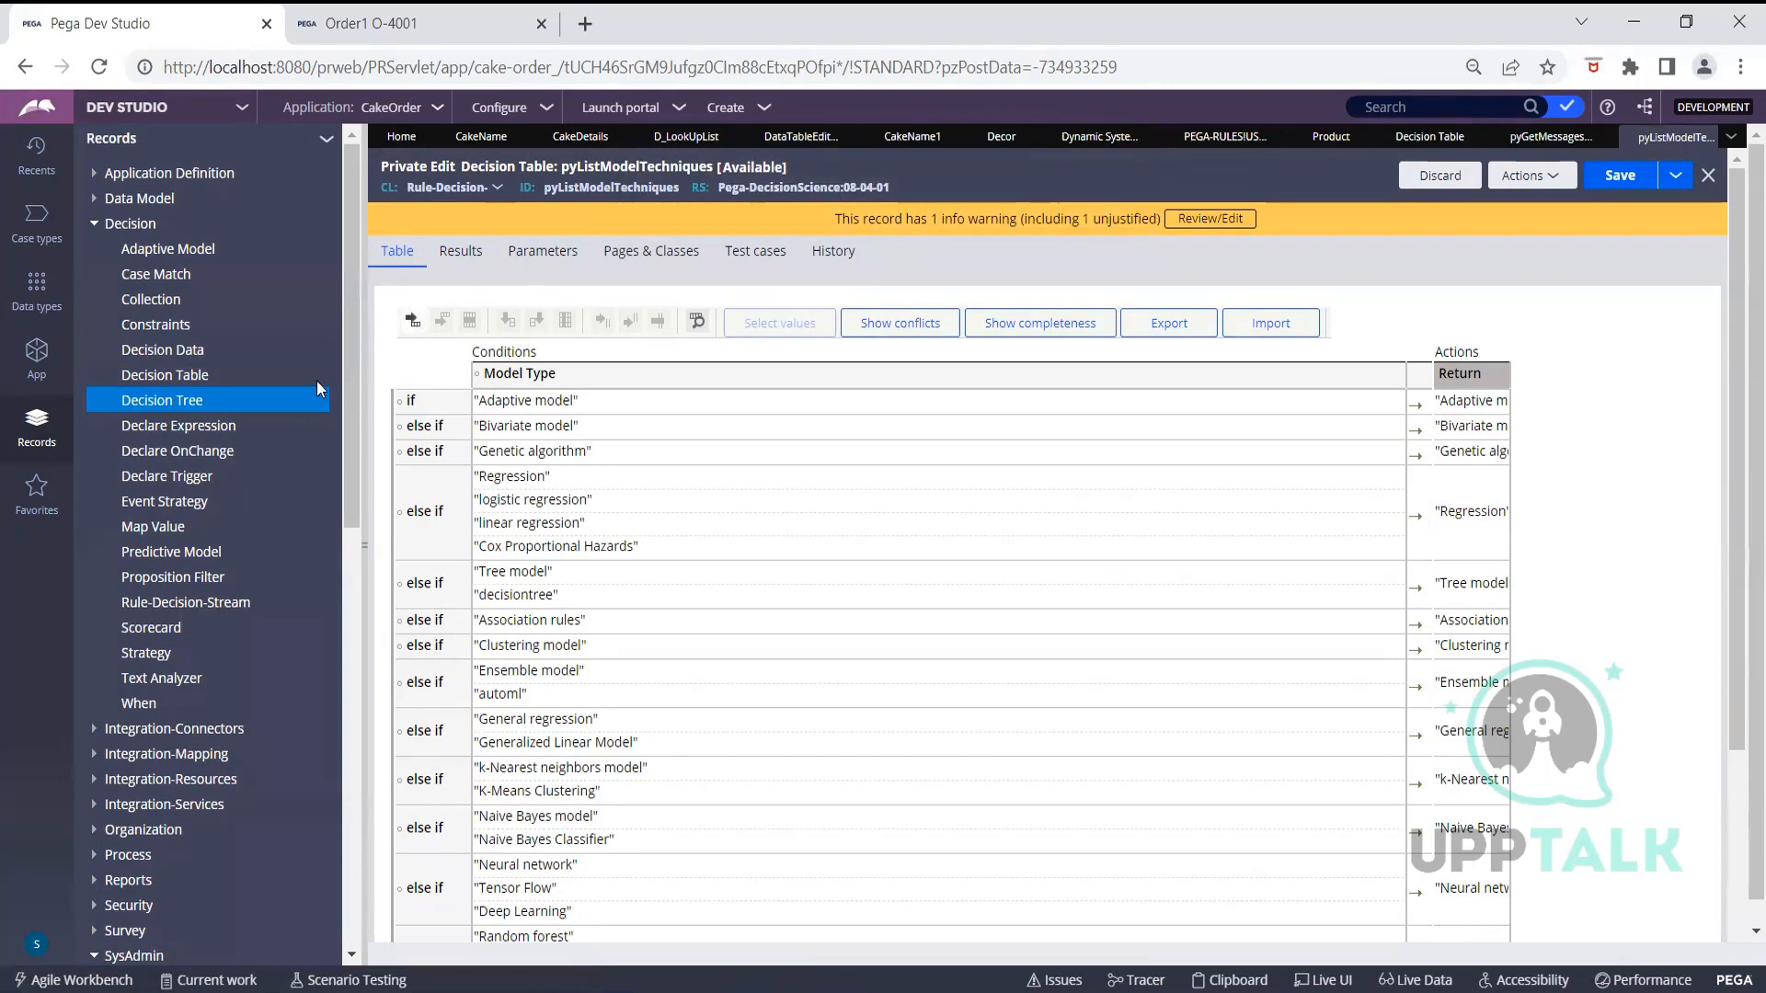
click(204, 427)
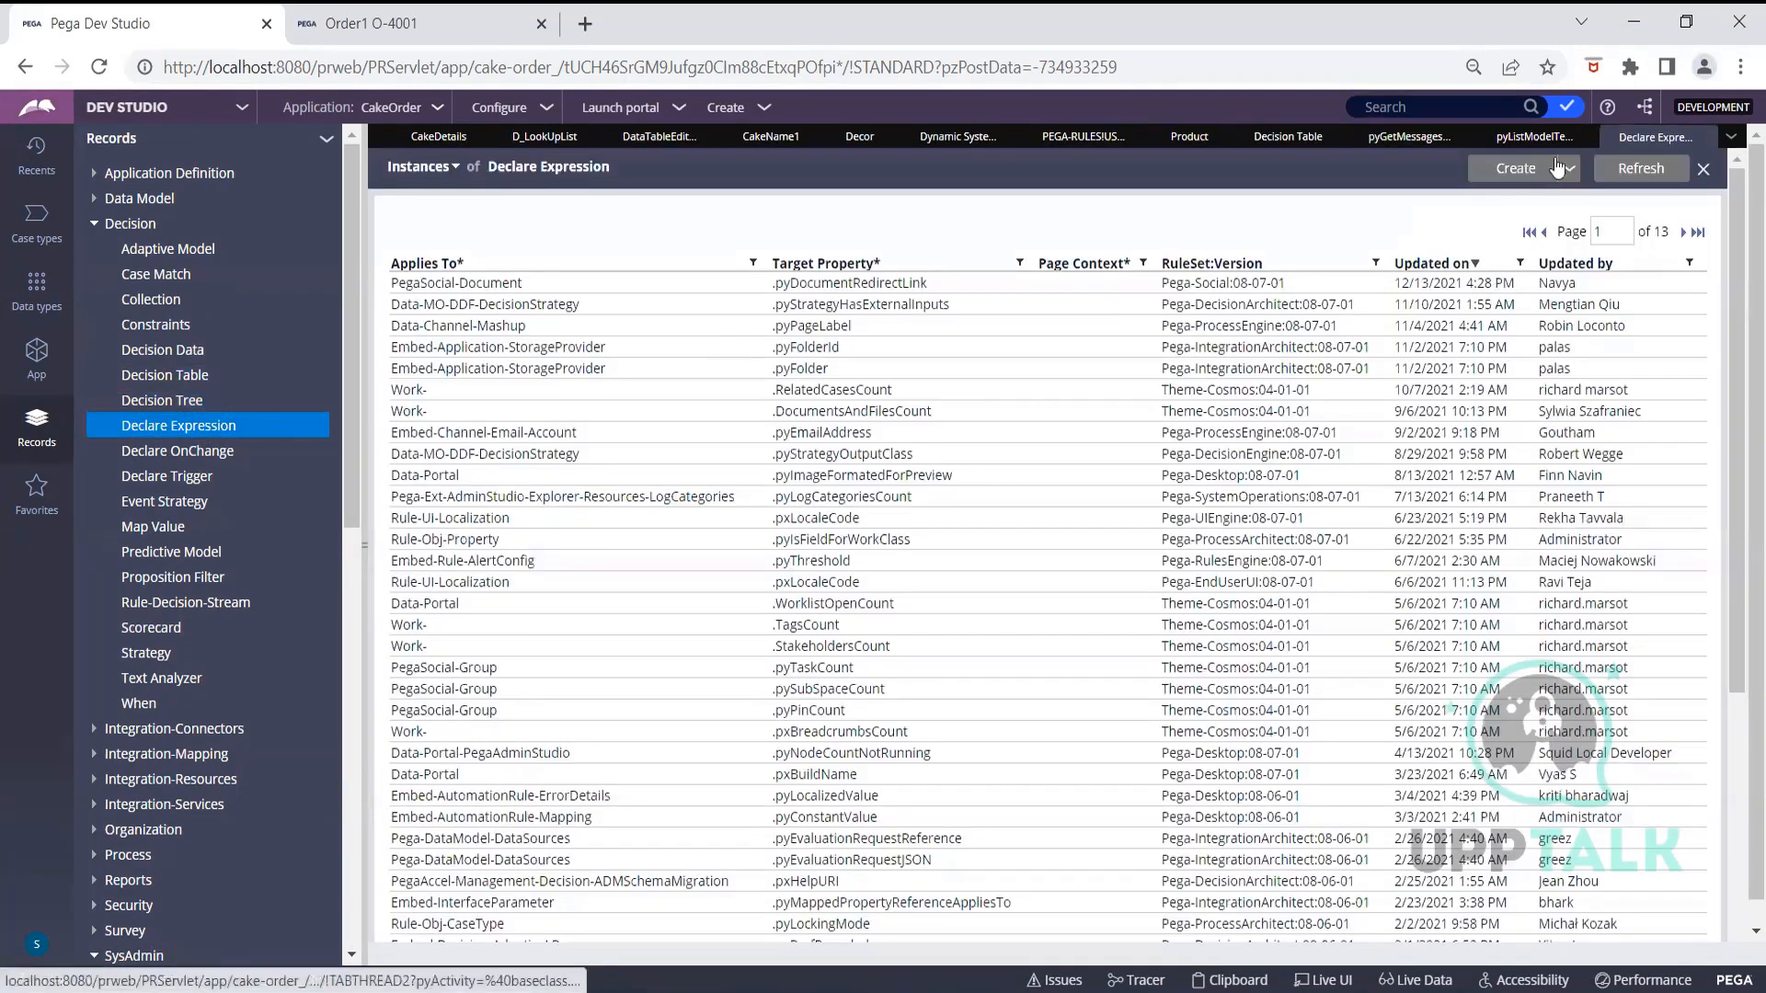
click(1704, 137)
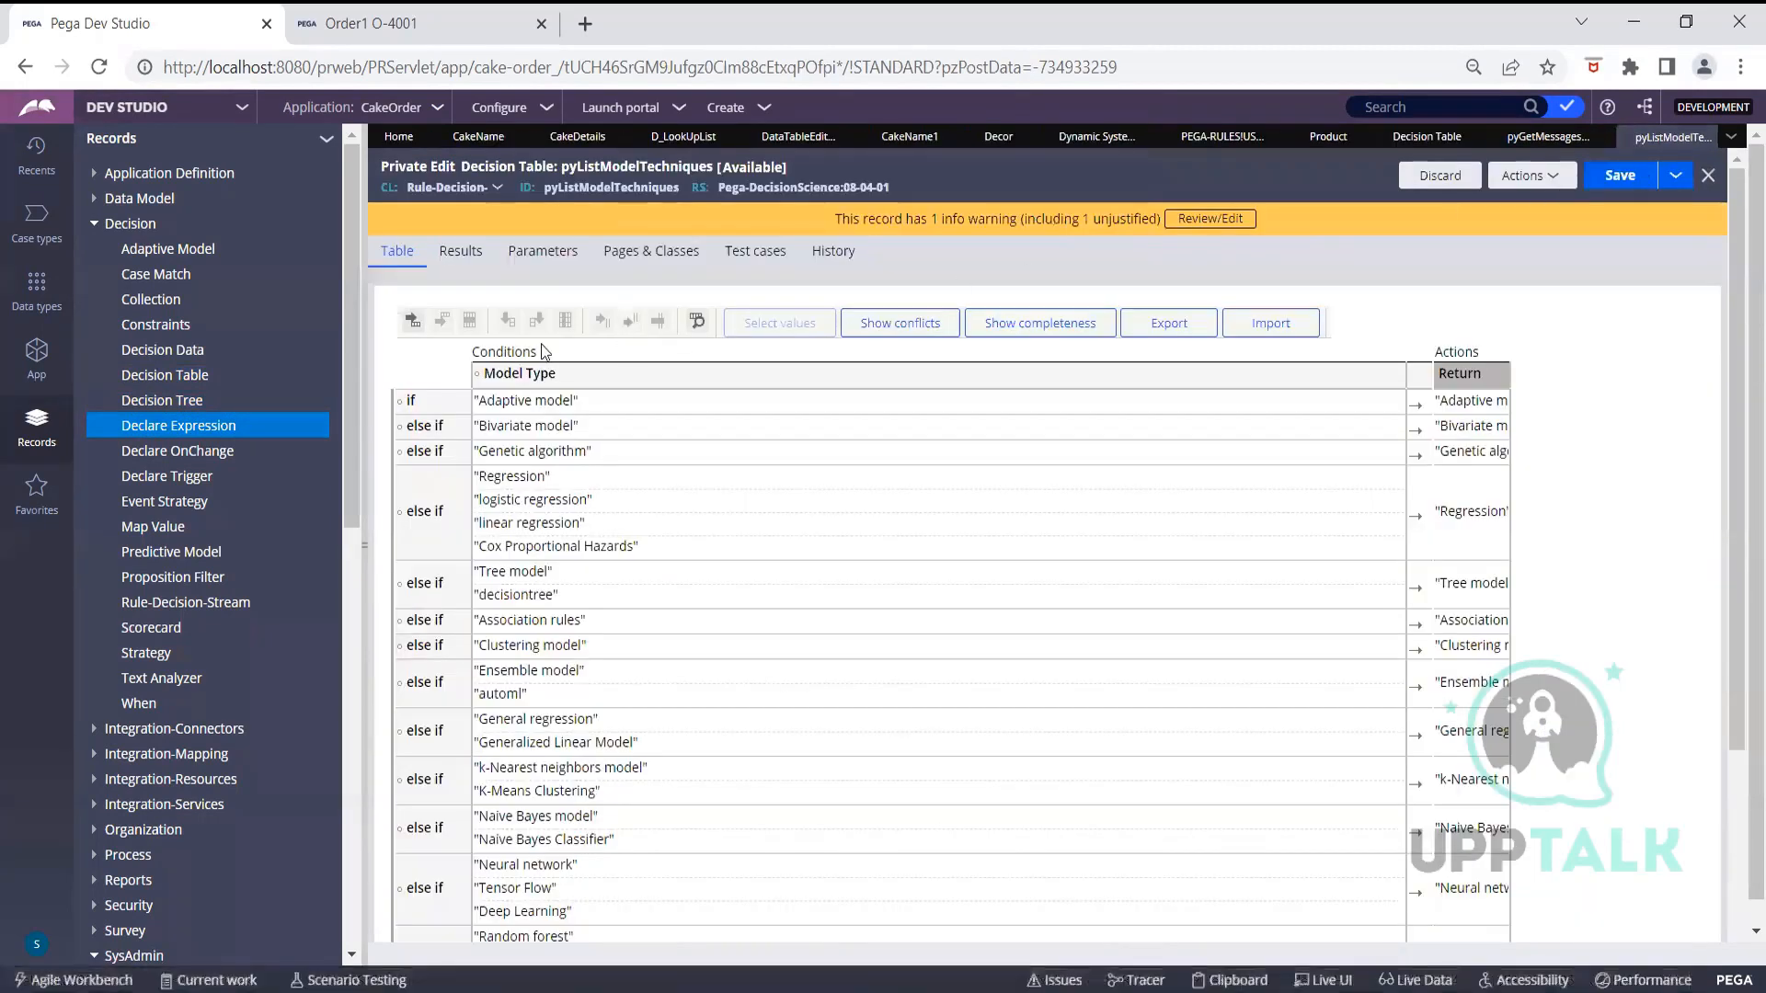
click(127, 405)
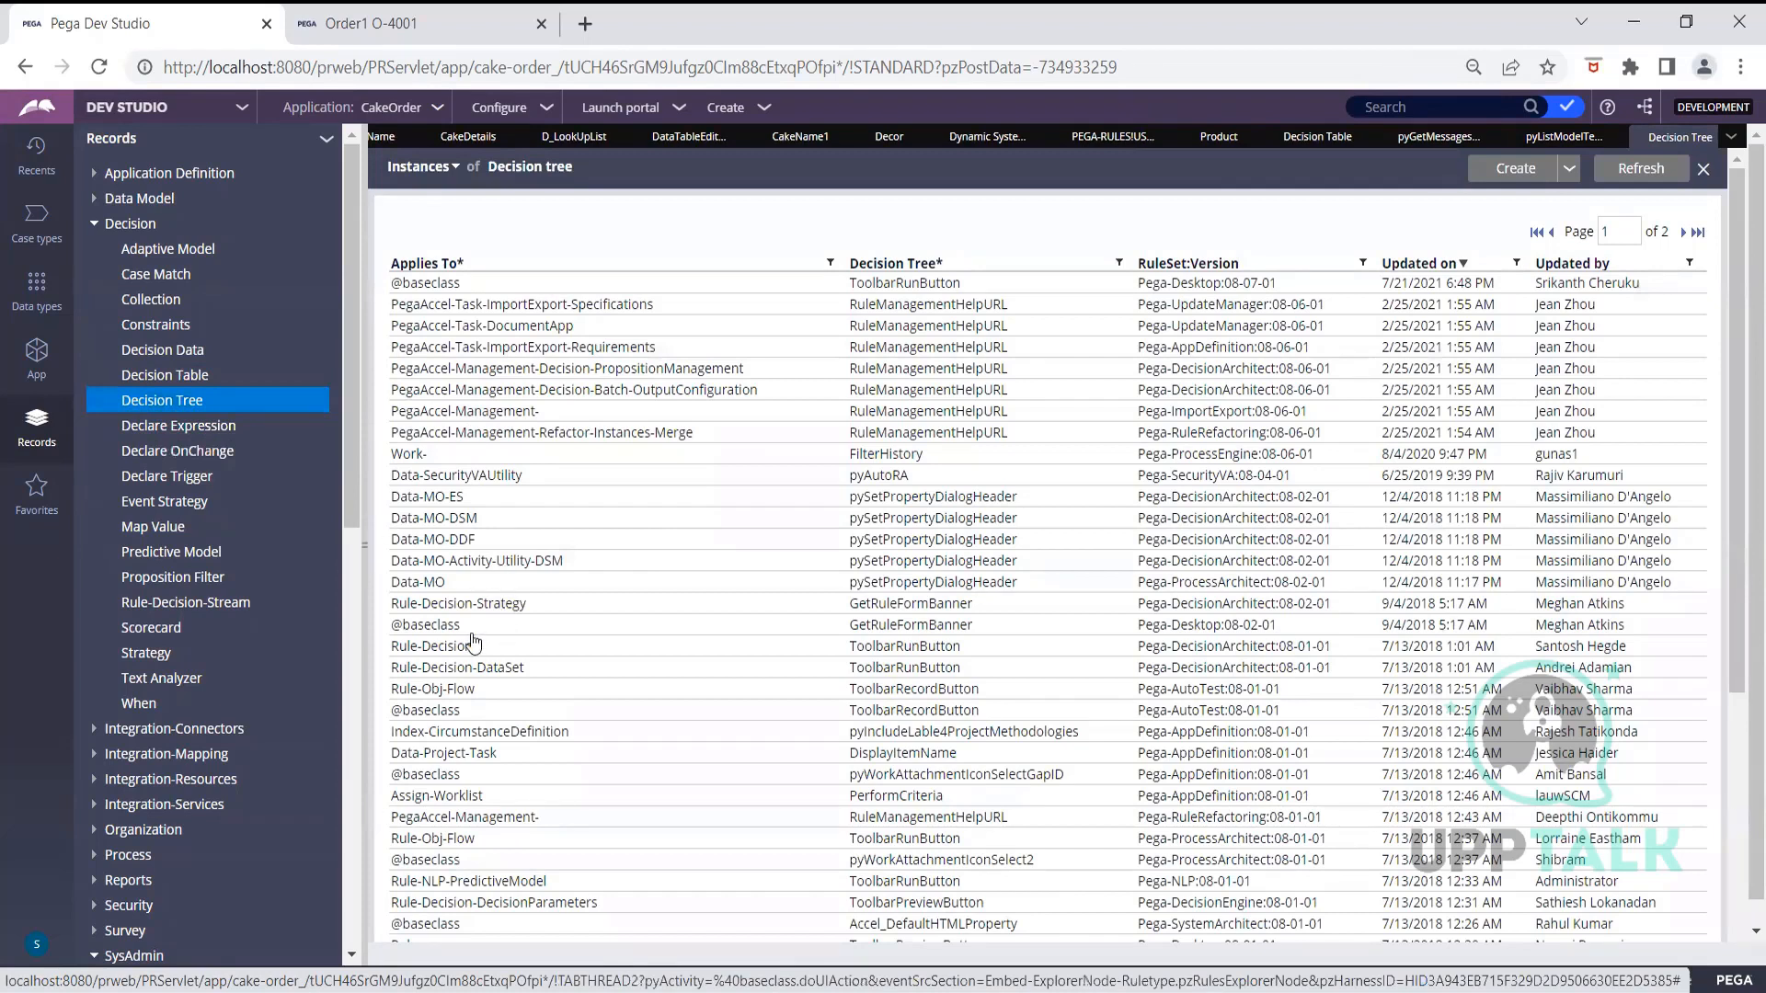
Open the pxGetReportSuffix decision tree and close the pyWorkAttachmentIconSelectGapID and decision table tabs
click(451, 778)
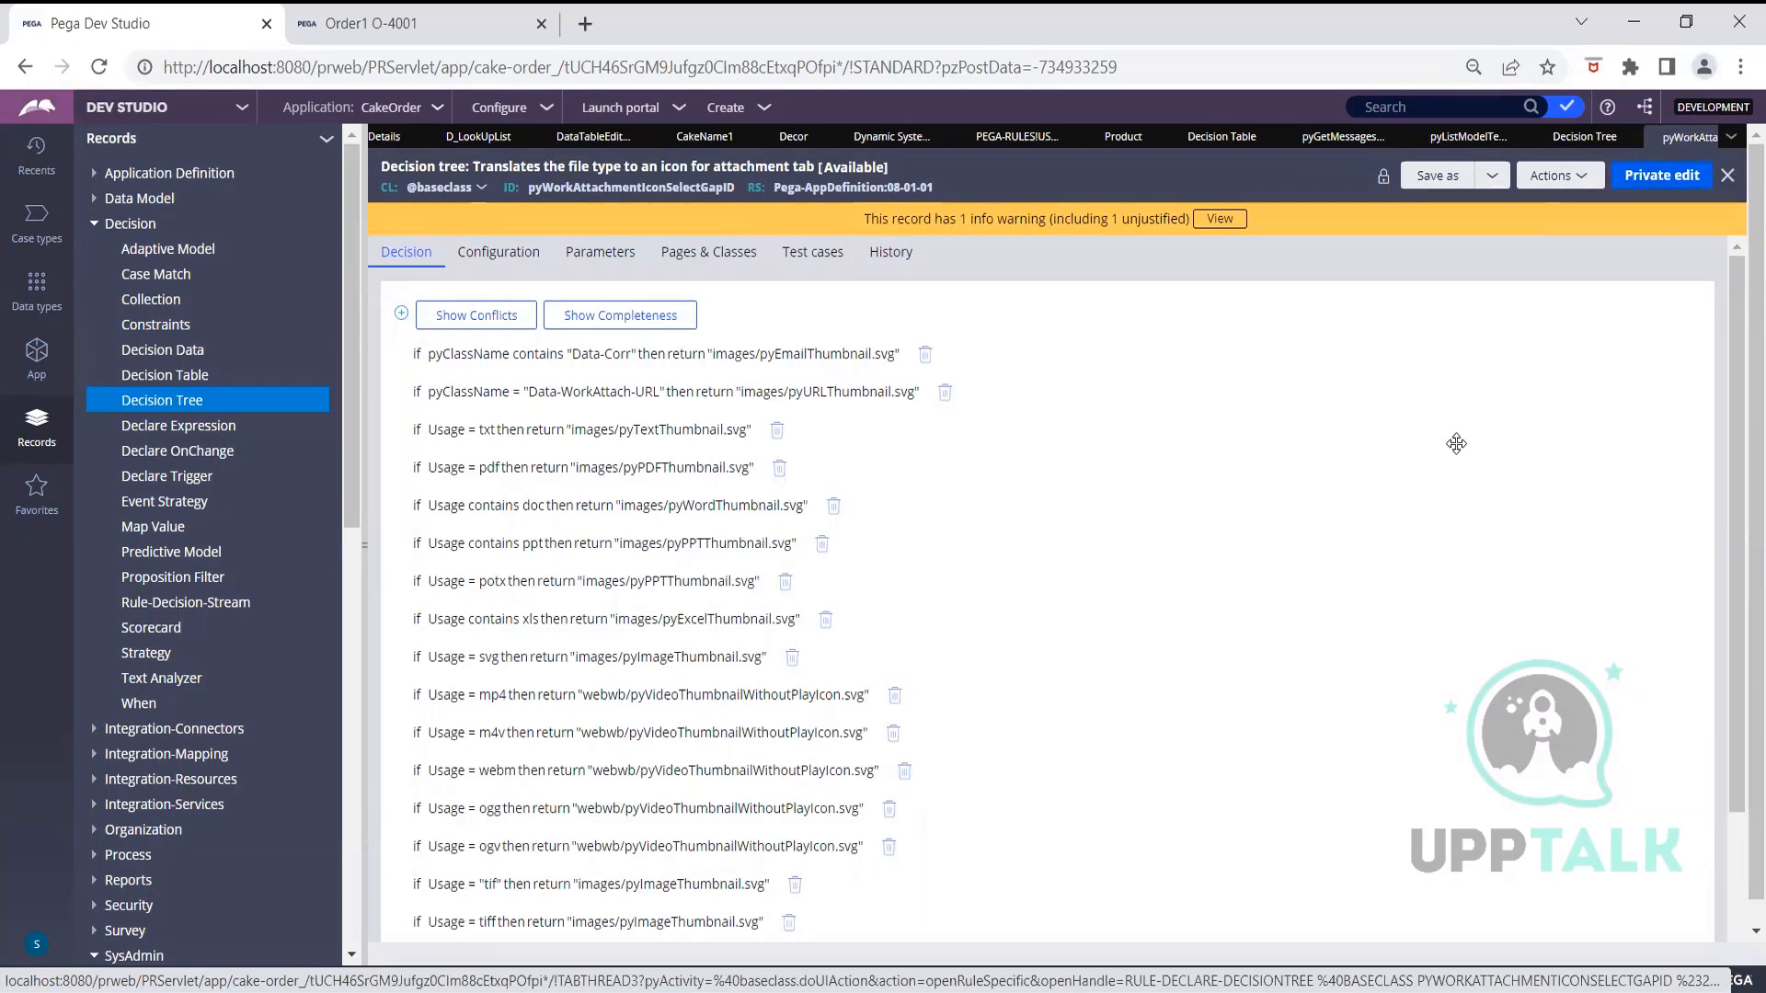
click(1584, 137)
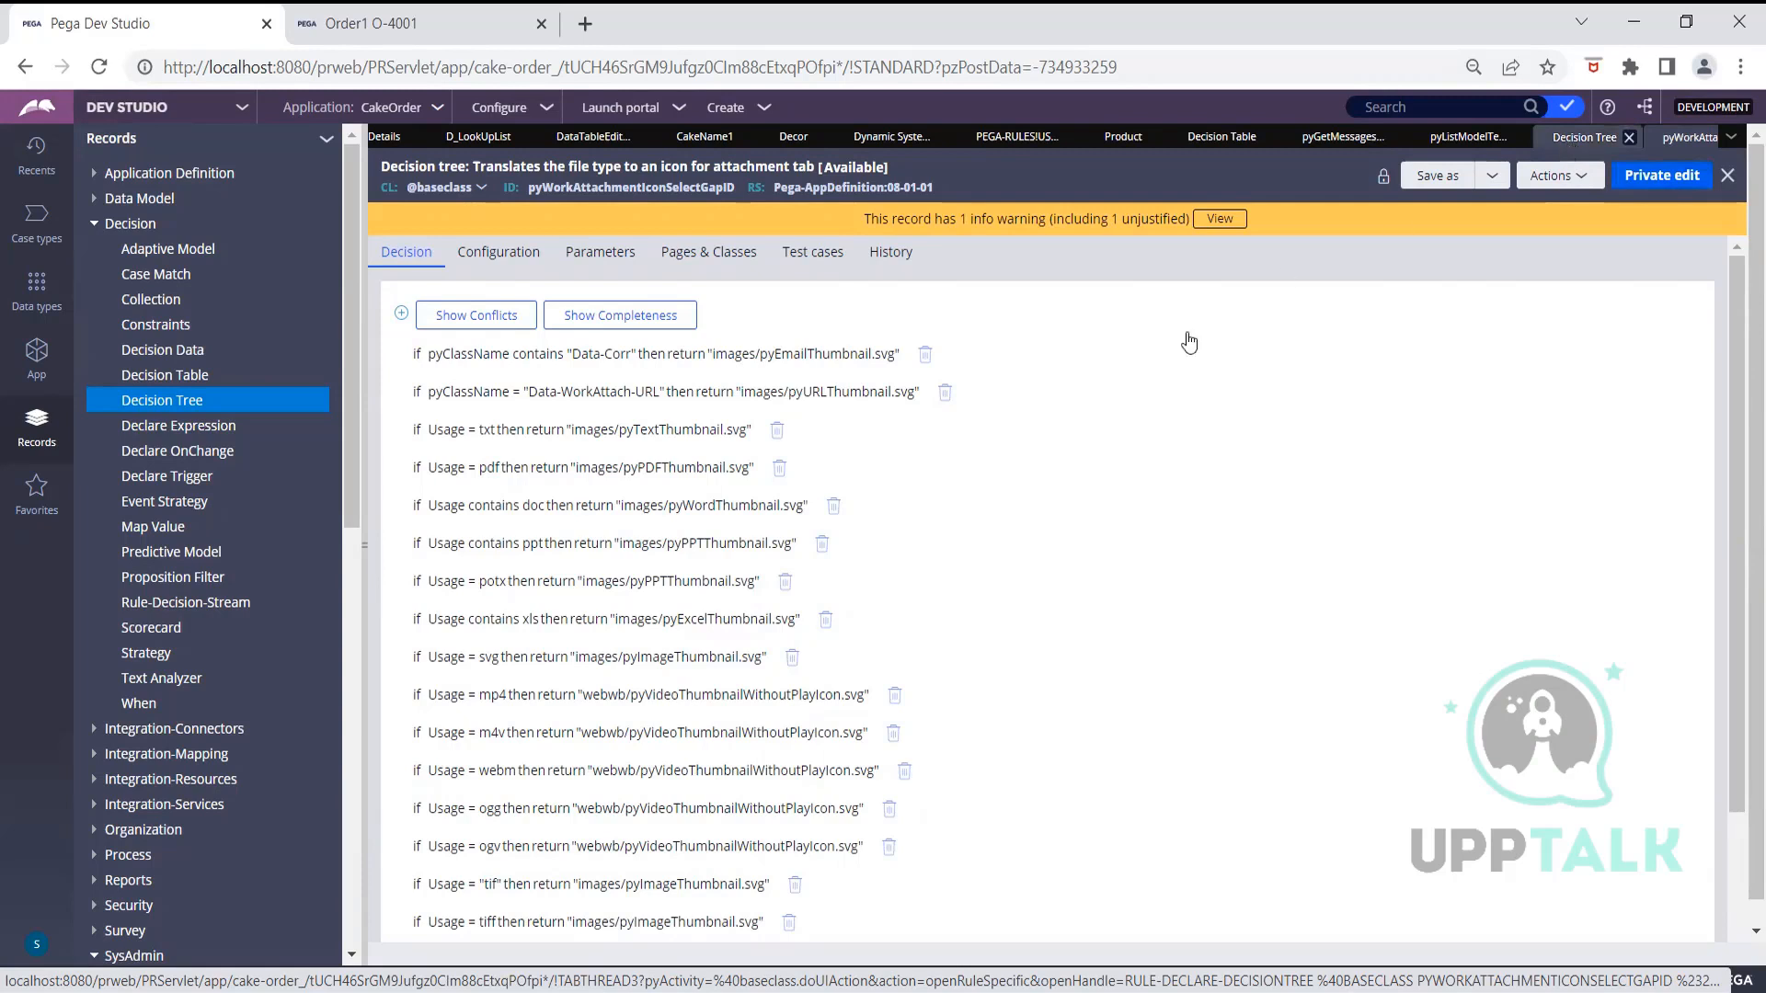
scroll(530, 844, down, 3)
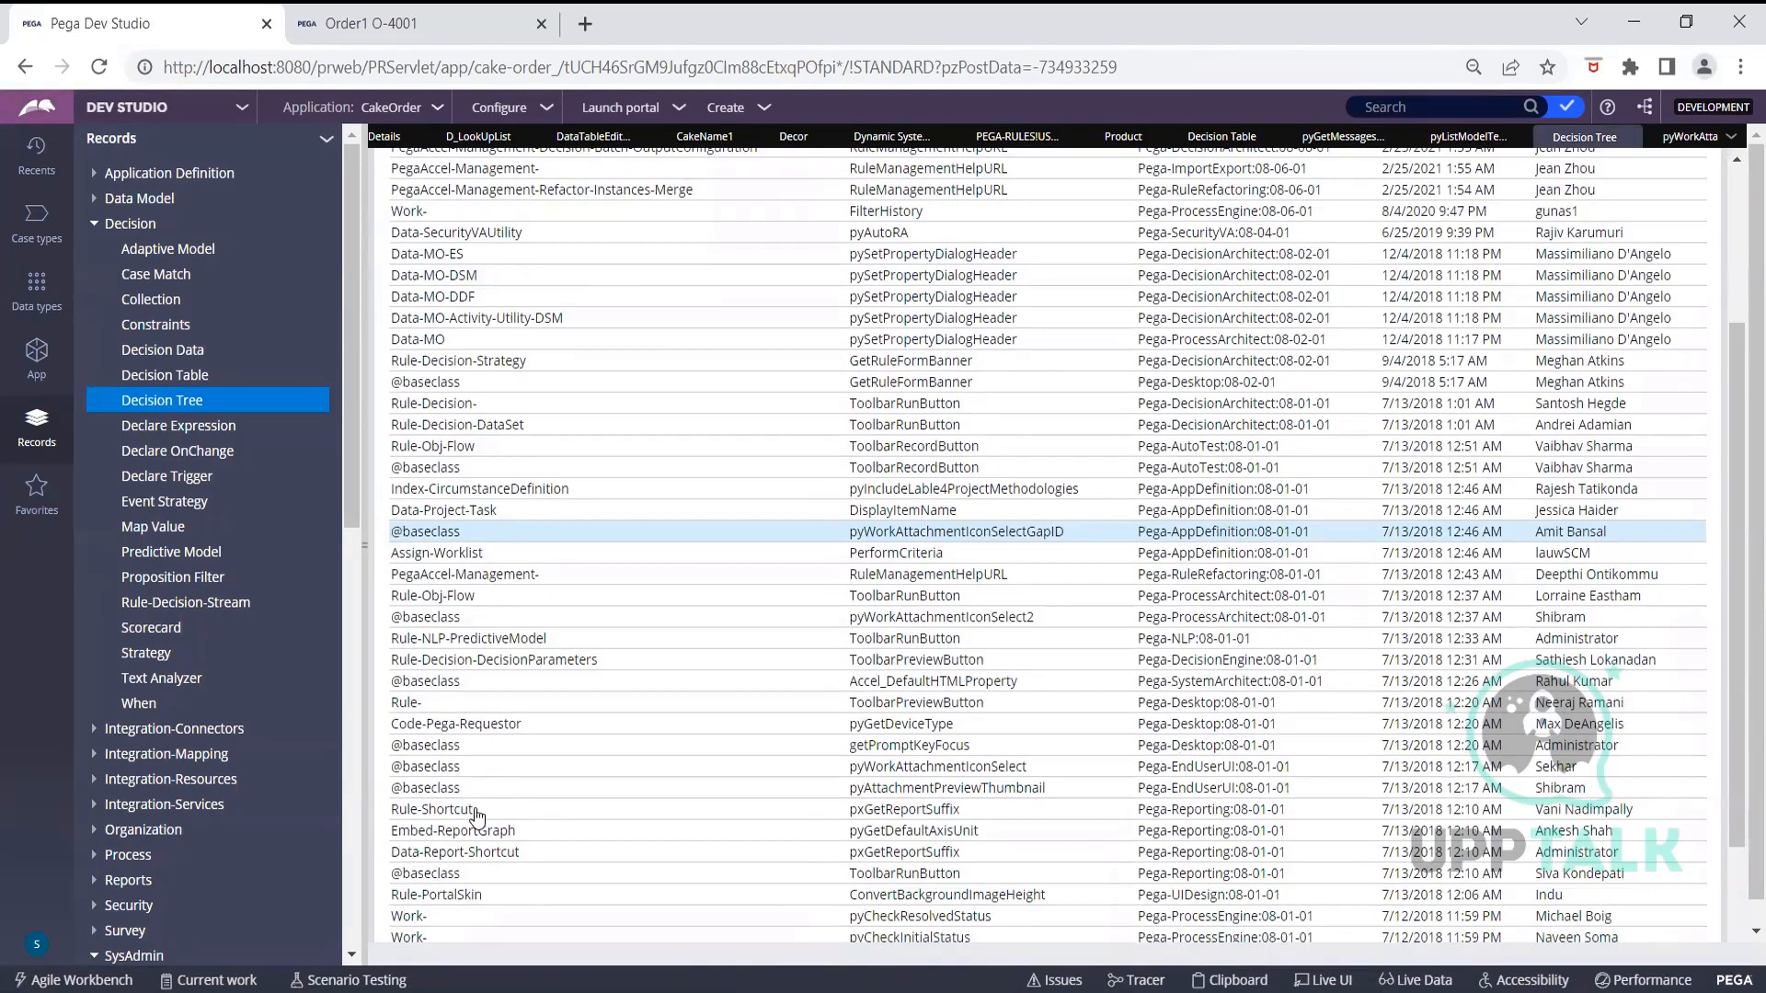
click(473, 853)
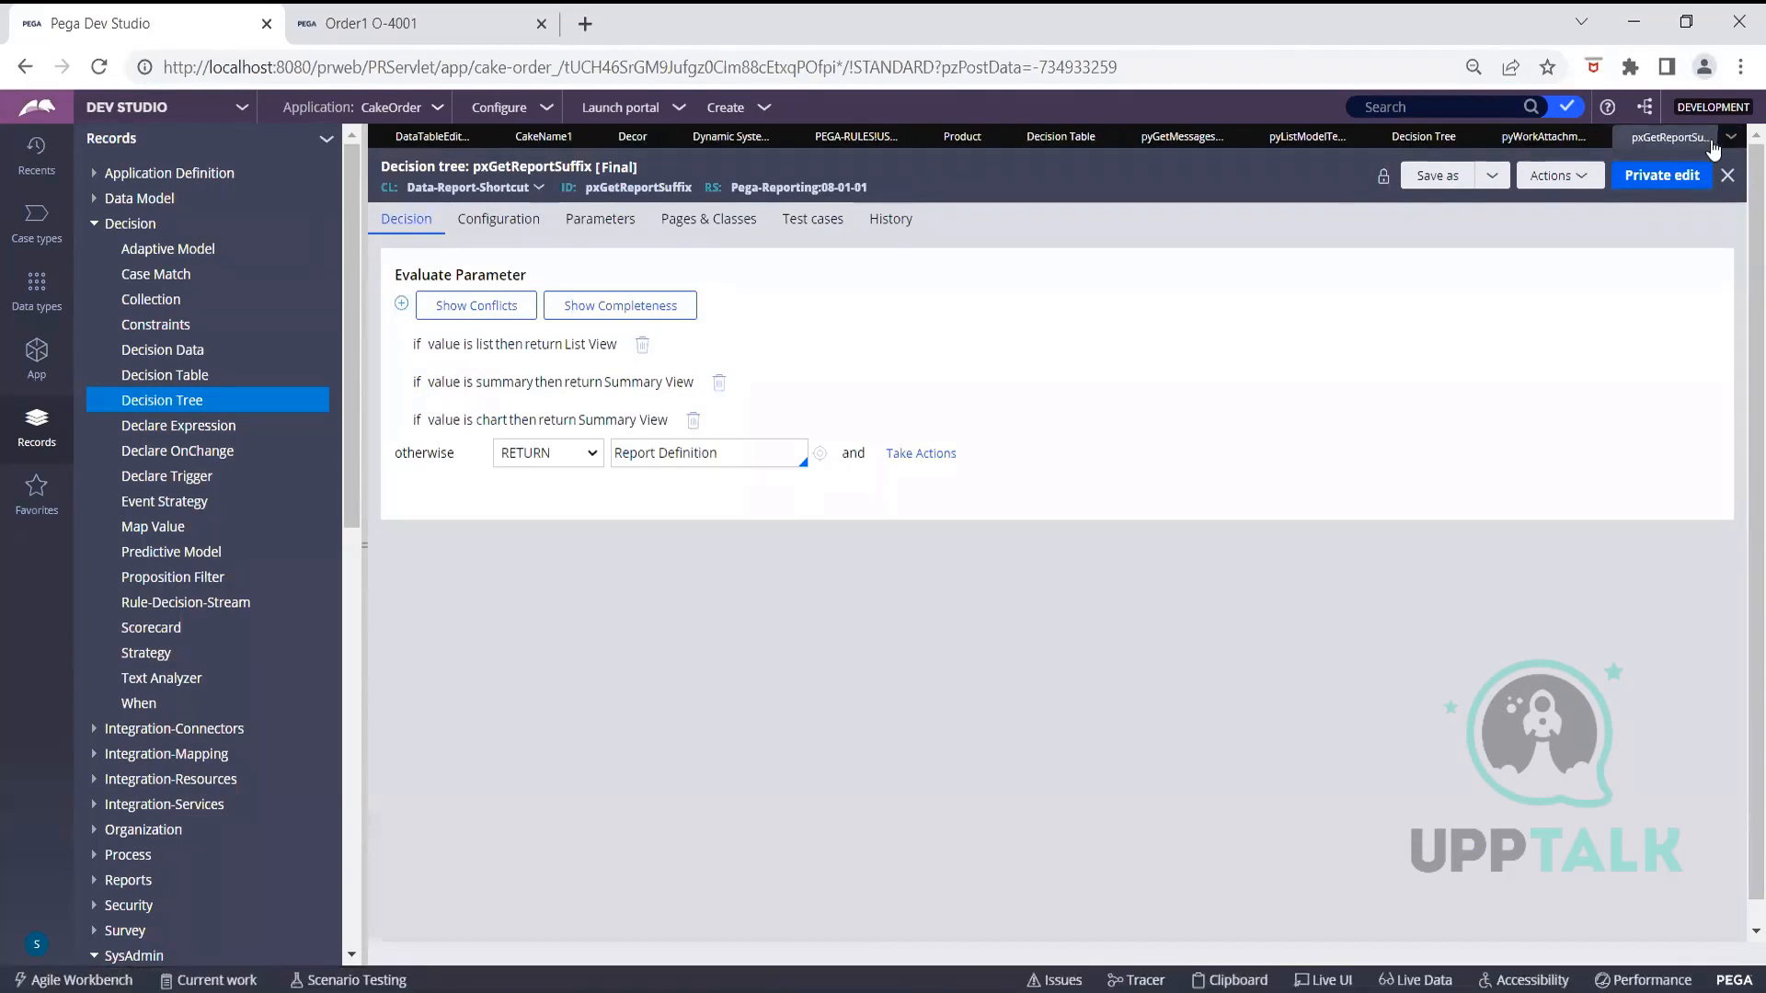
click(1598, 139)
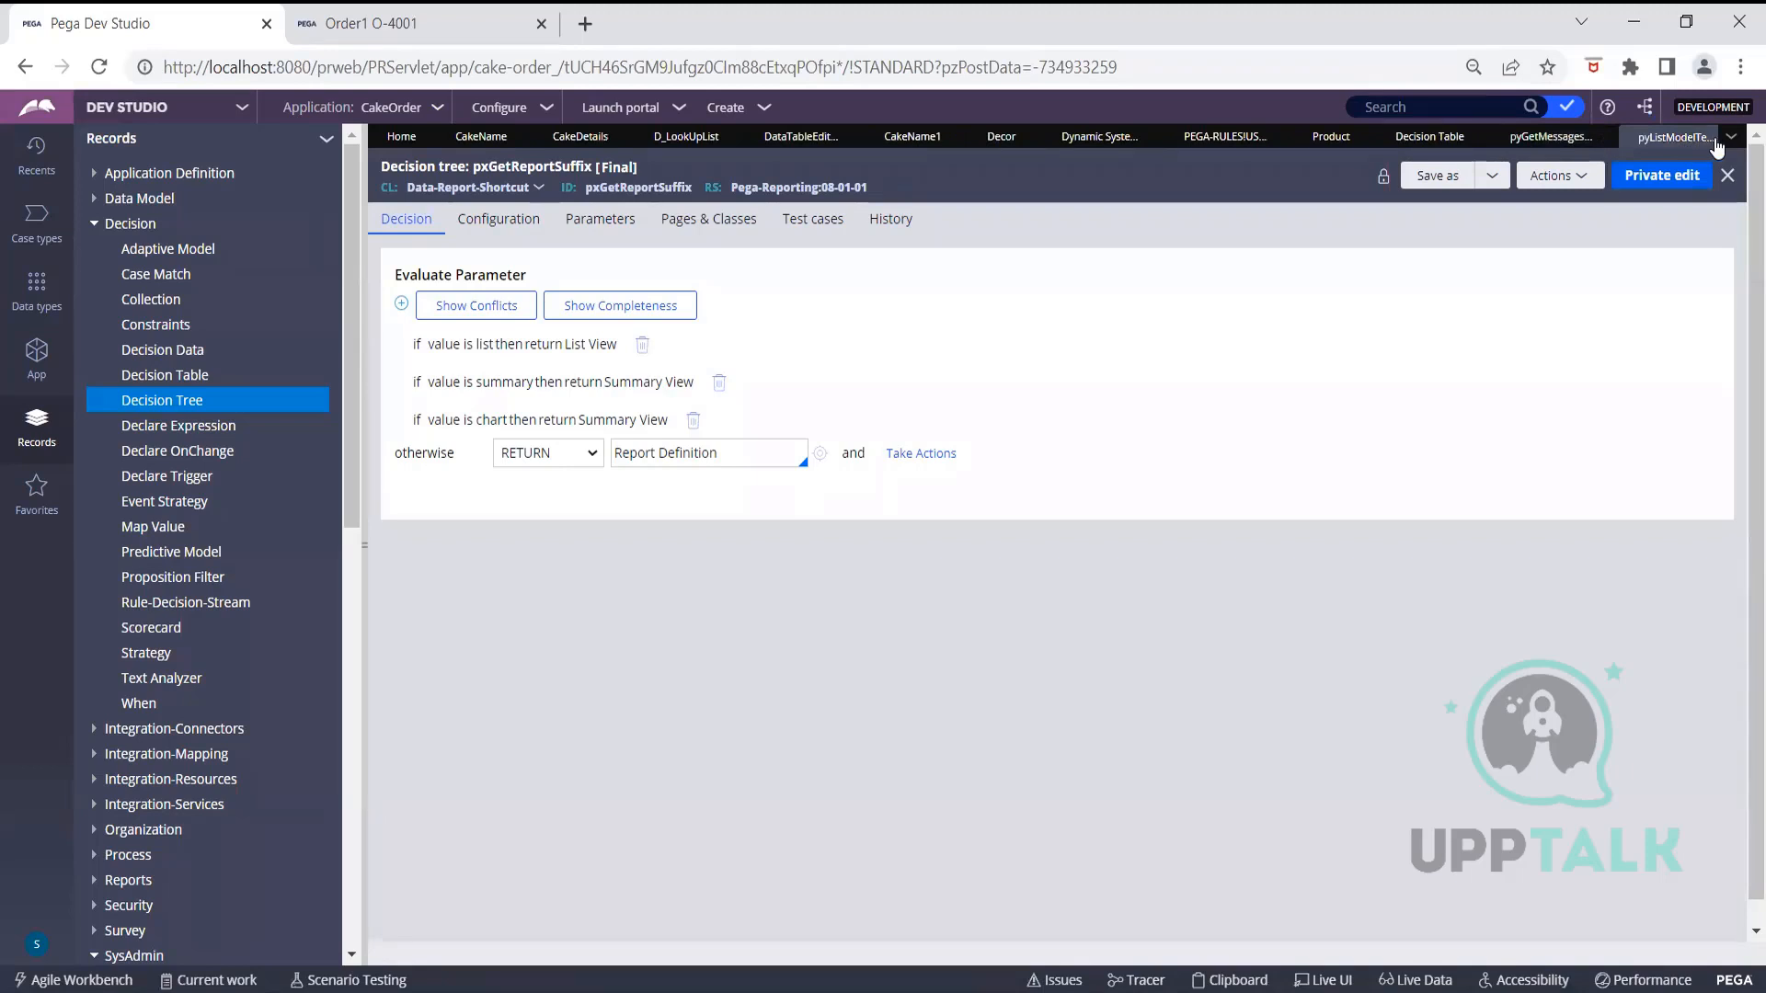
click(1716, 146)
click(1702, 142)
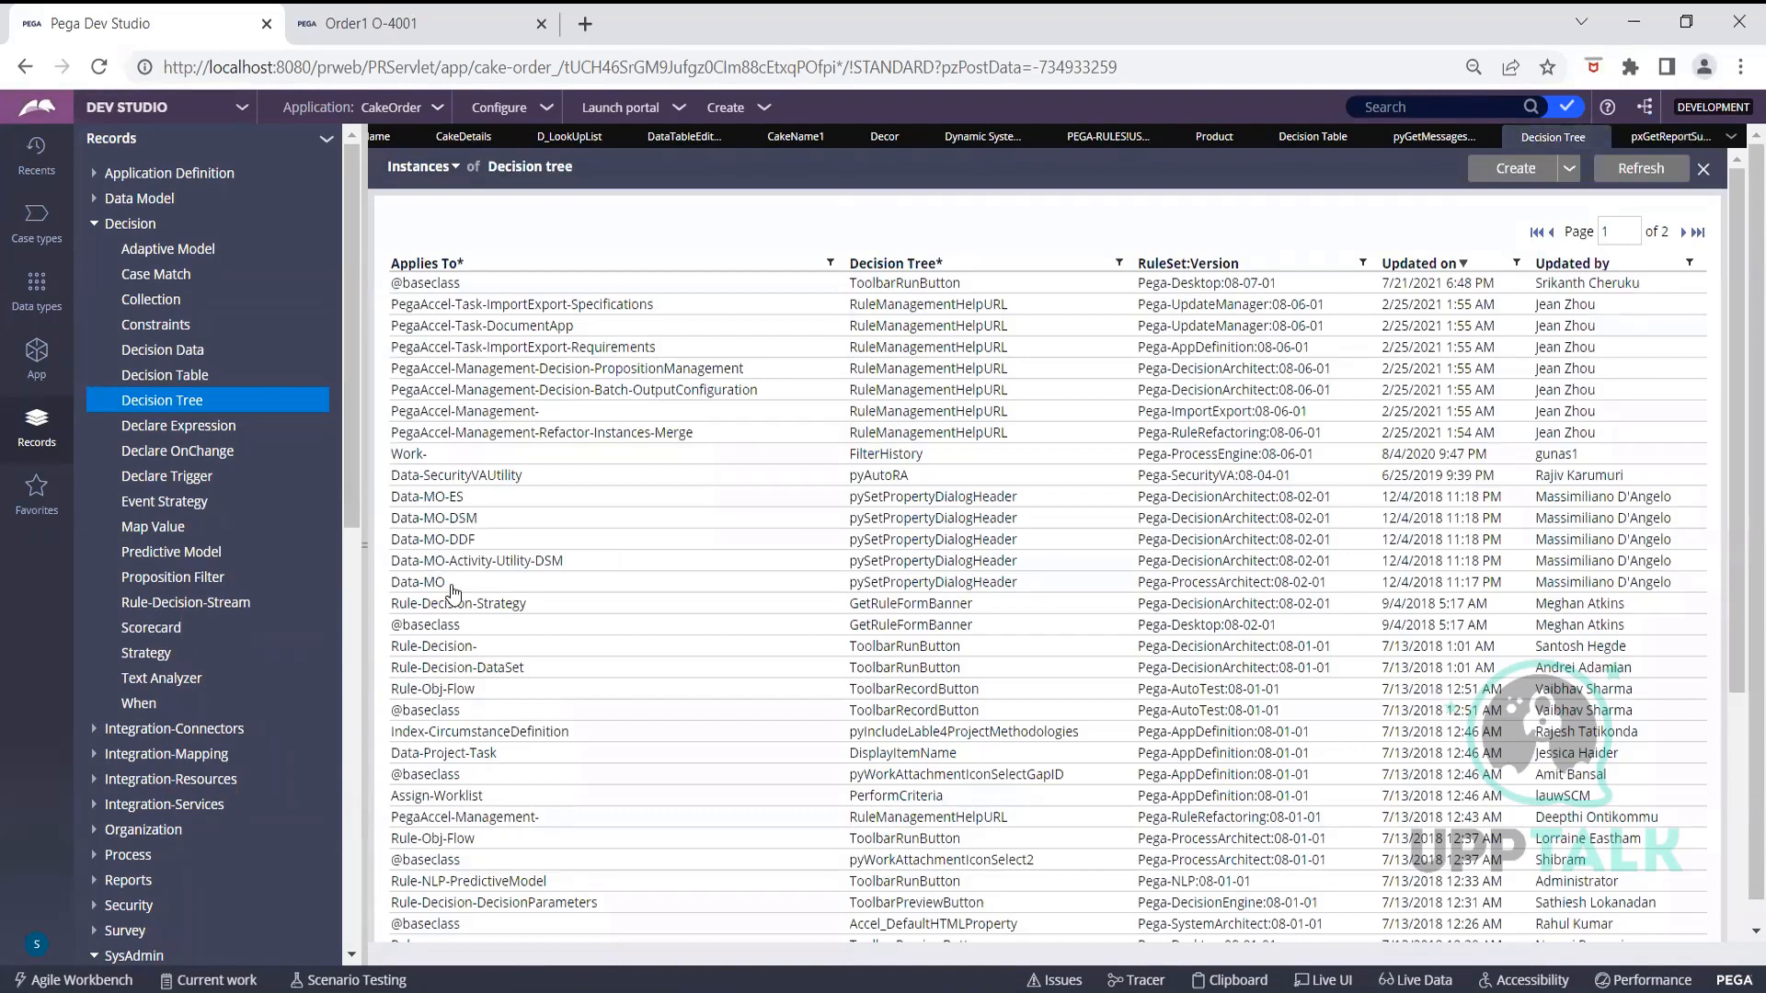
Open the Data-MO pySetPropertyDialogHeader decision tree, then return to the Decision Tree instance list
click(452, 582)
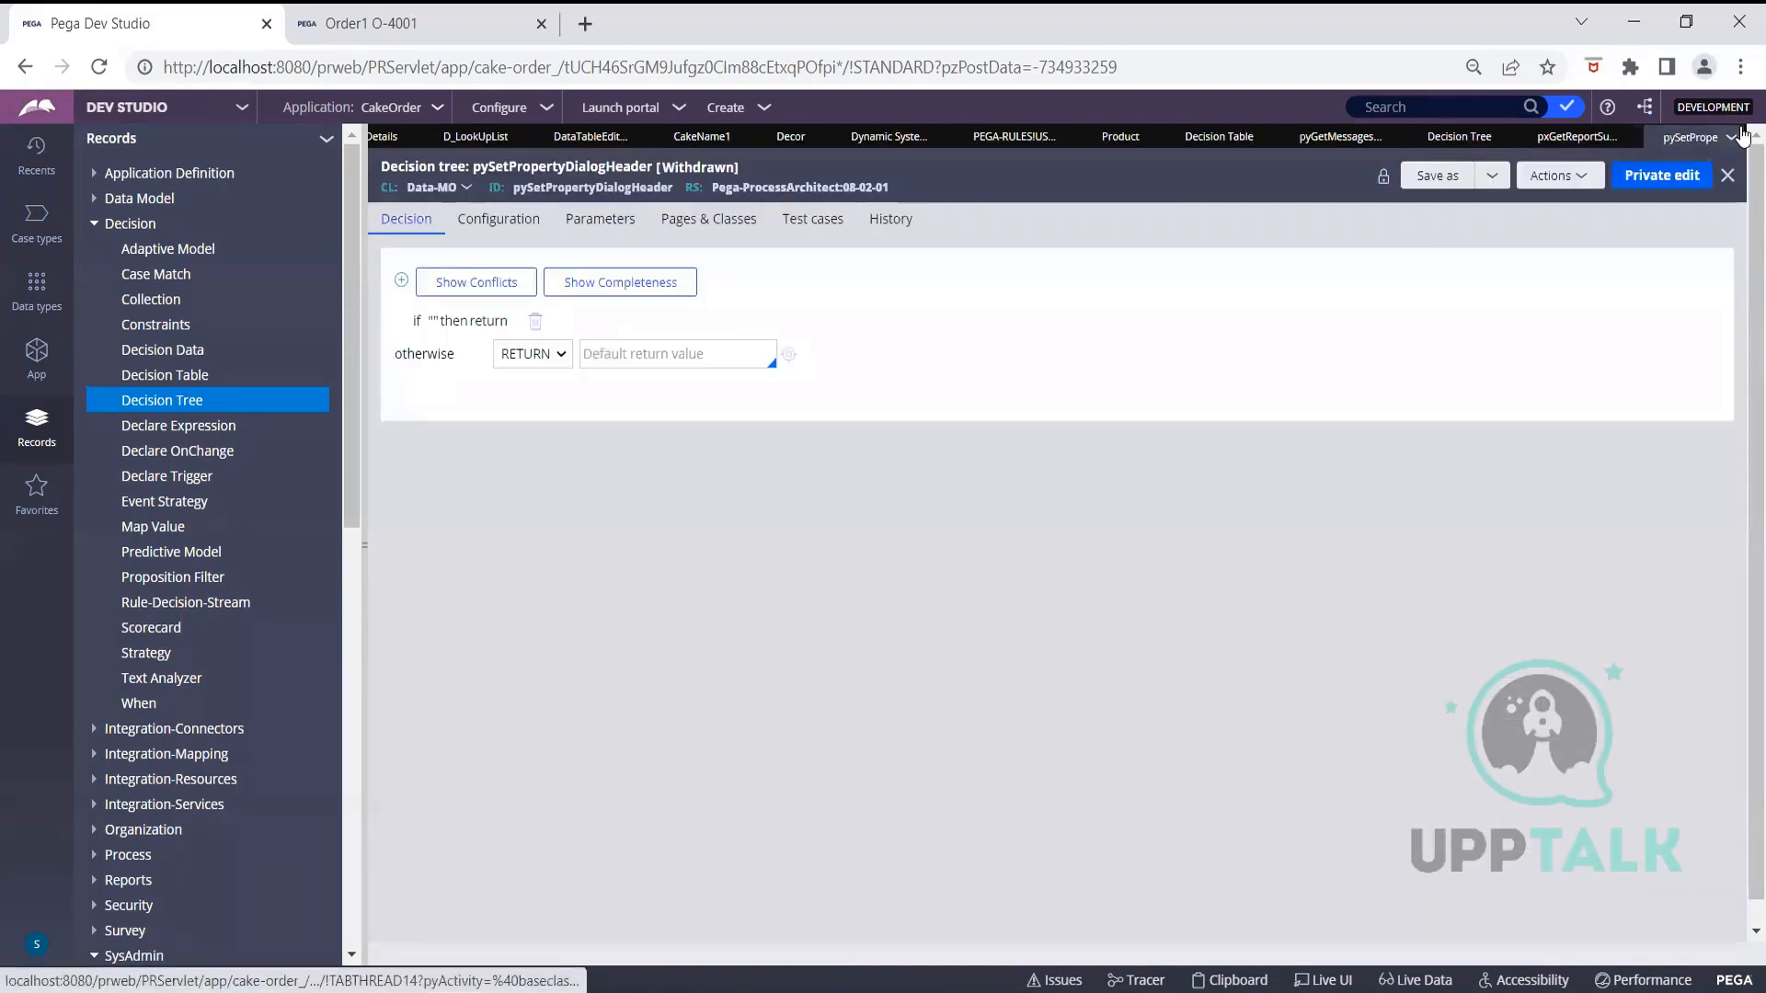
click(1729, 138)
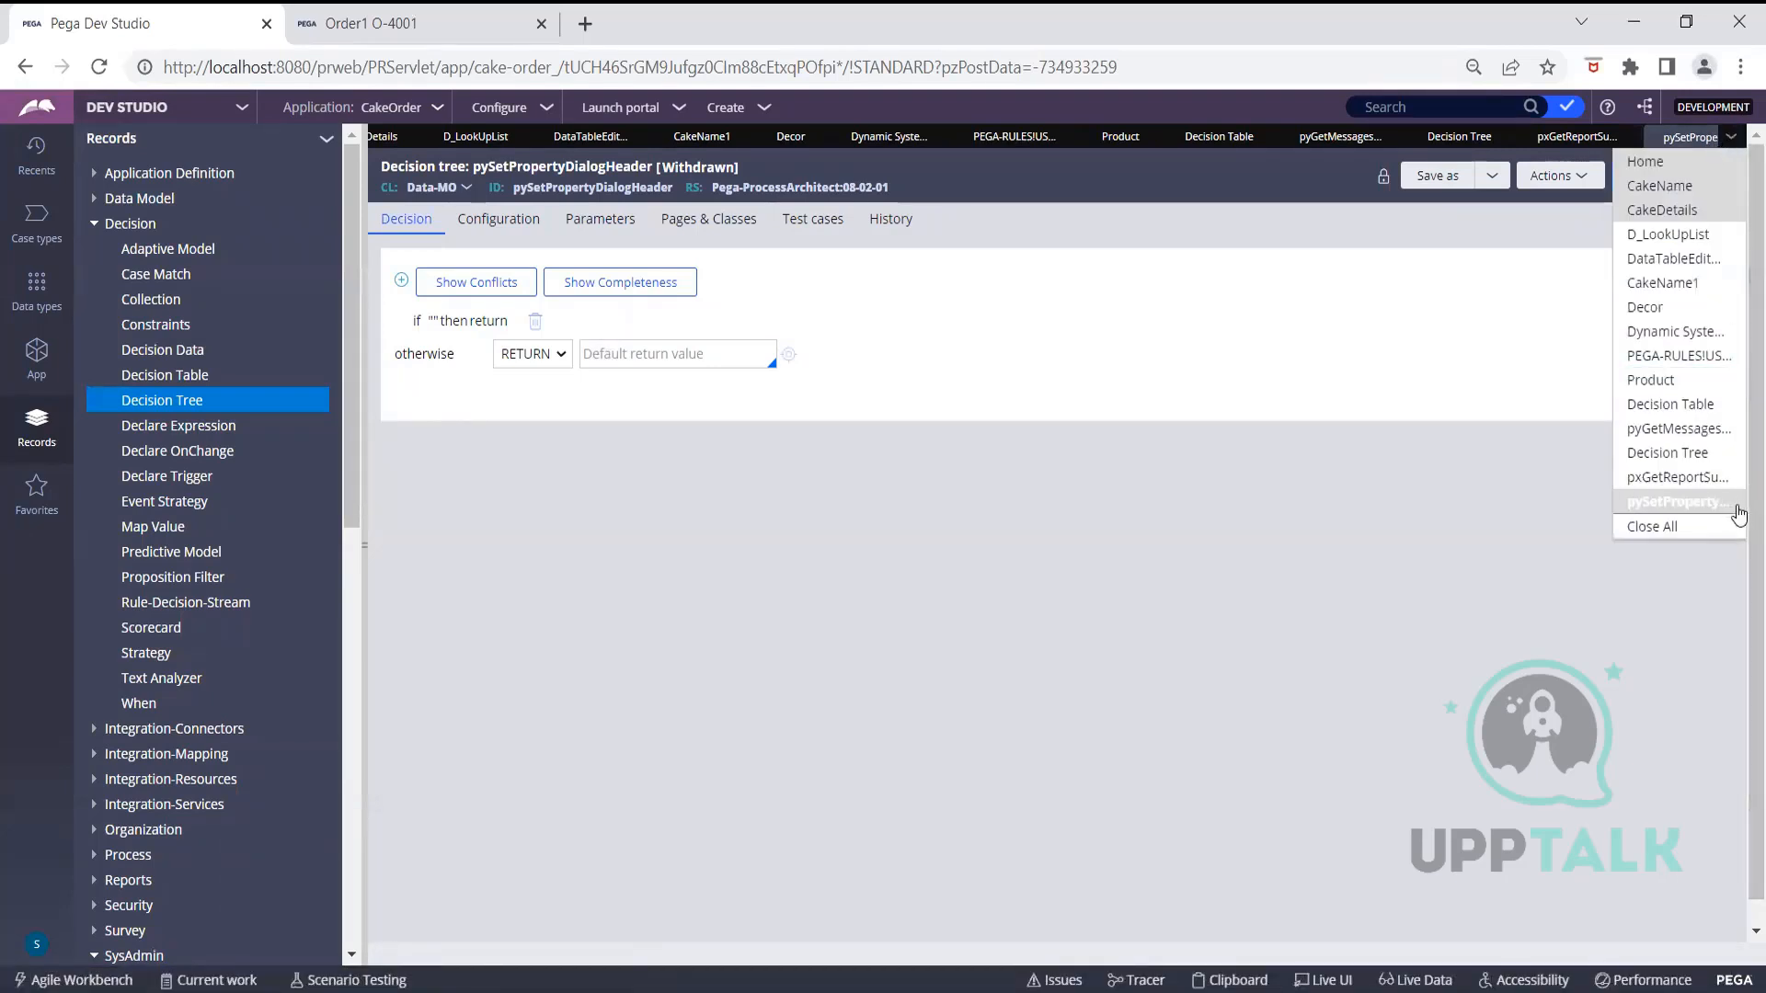
click(1635, 138)
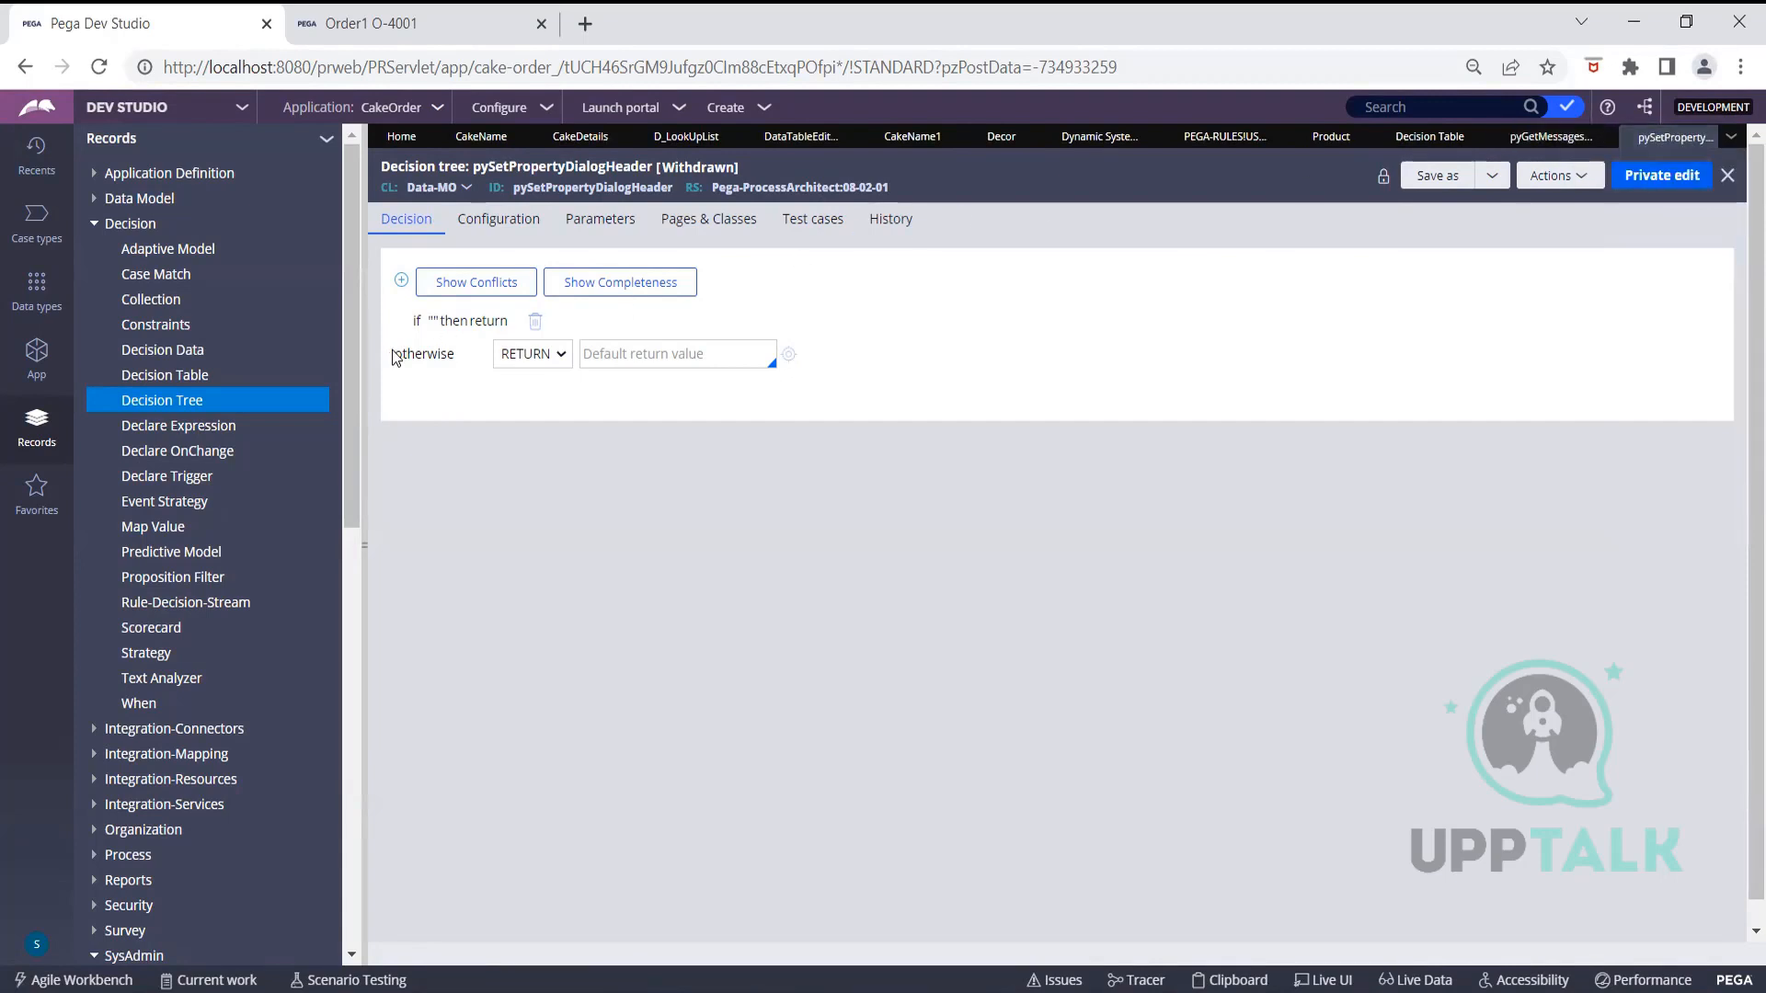
click(149, 403)
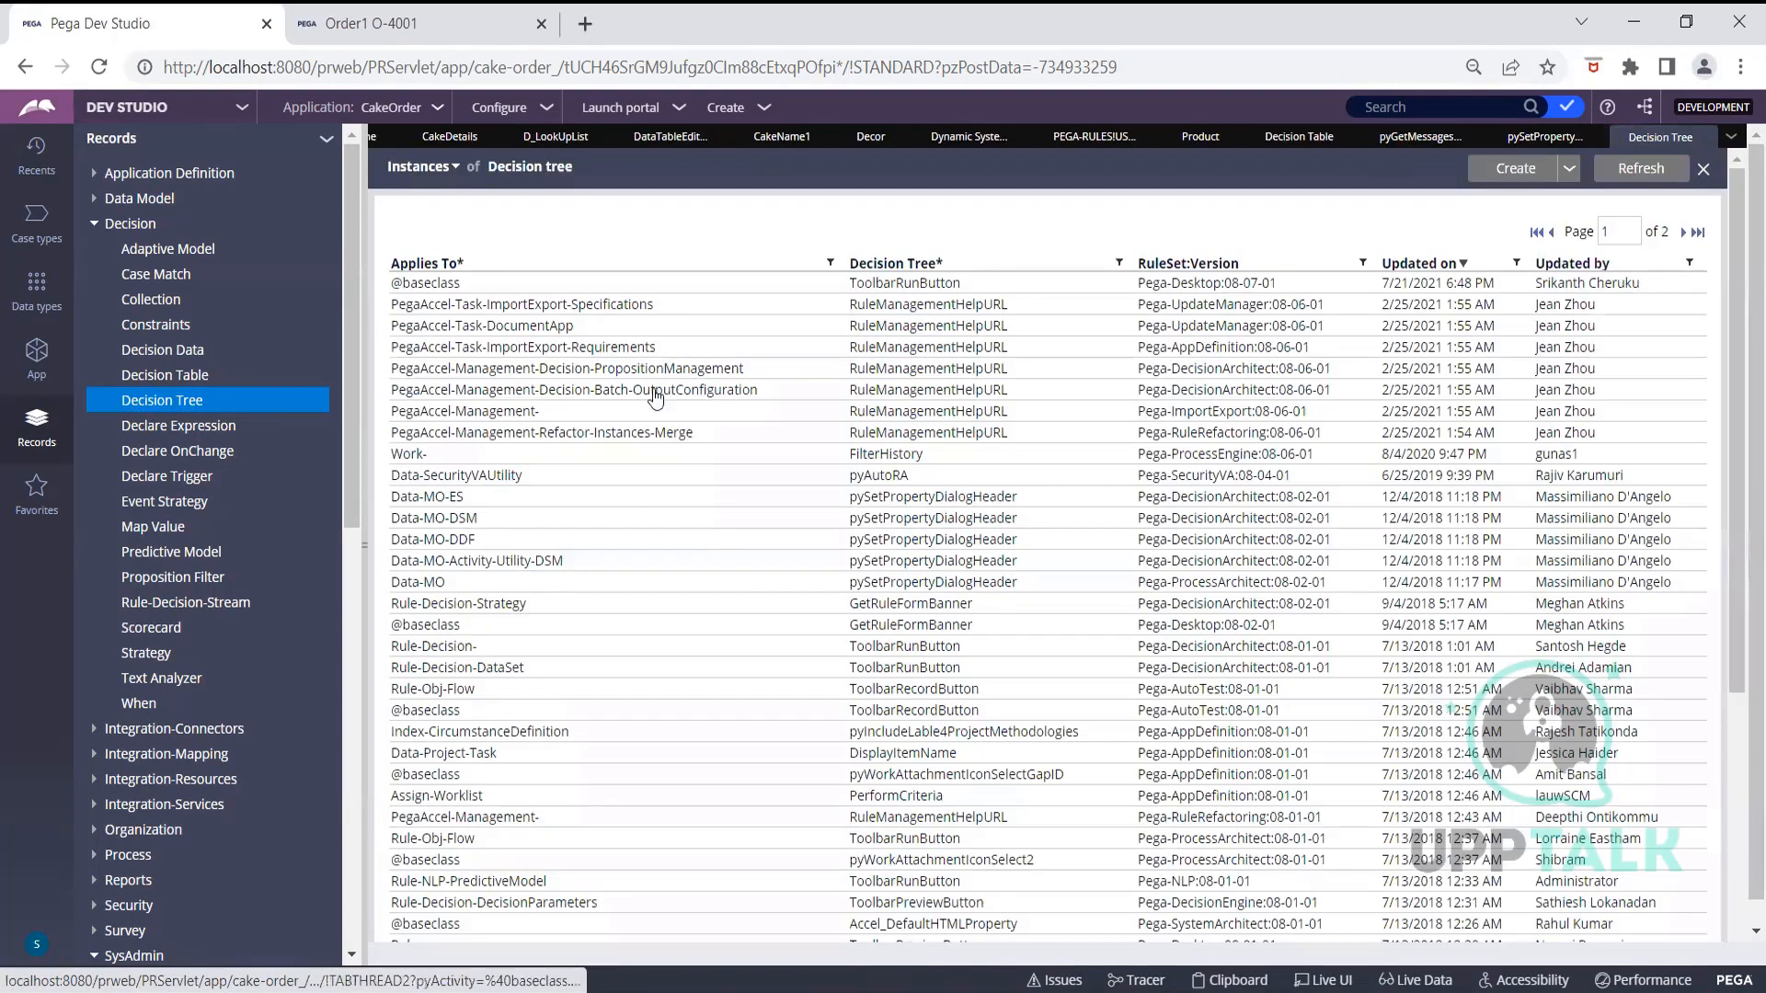
Search Google for 'Nested If' in a new tab and open the Javatpoint result
click(585, 23)
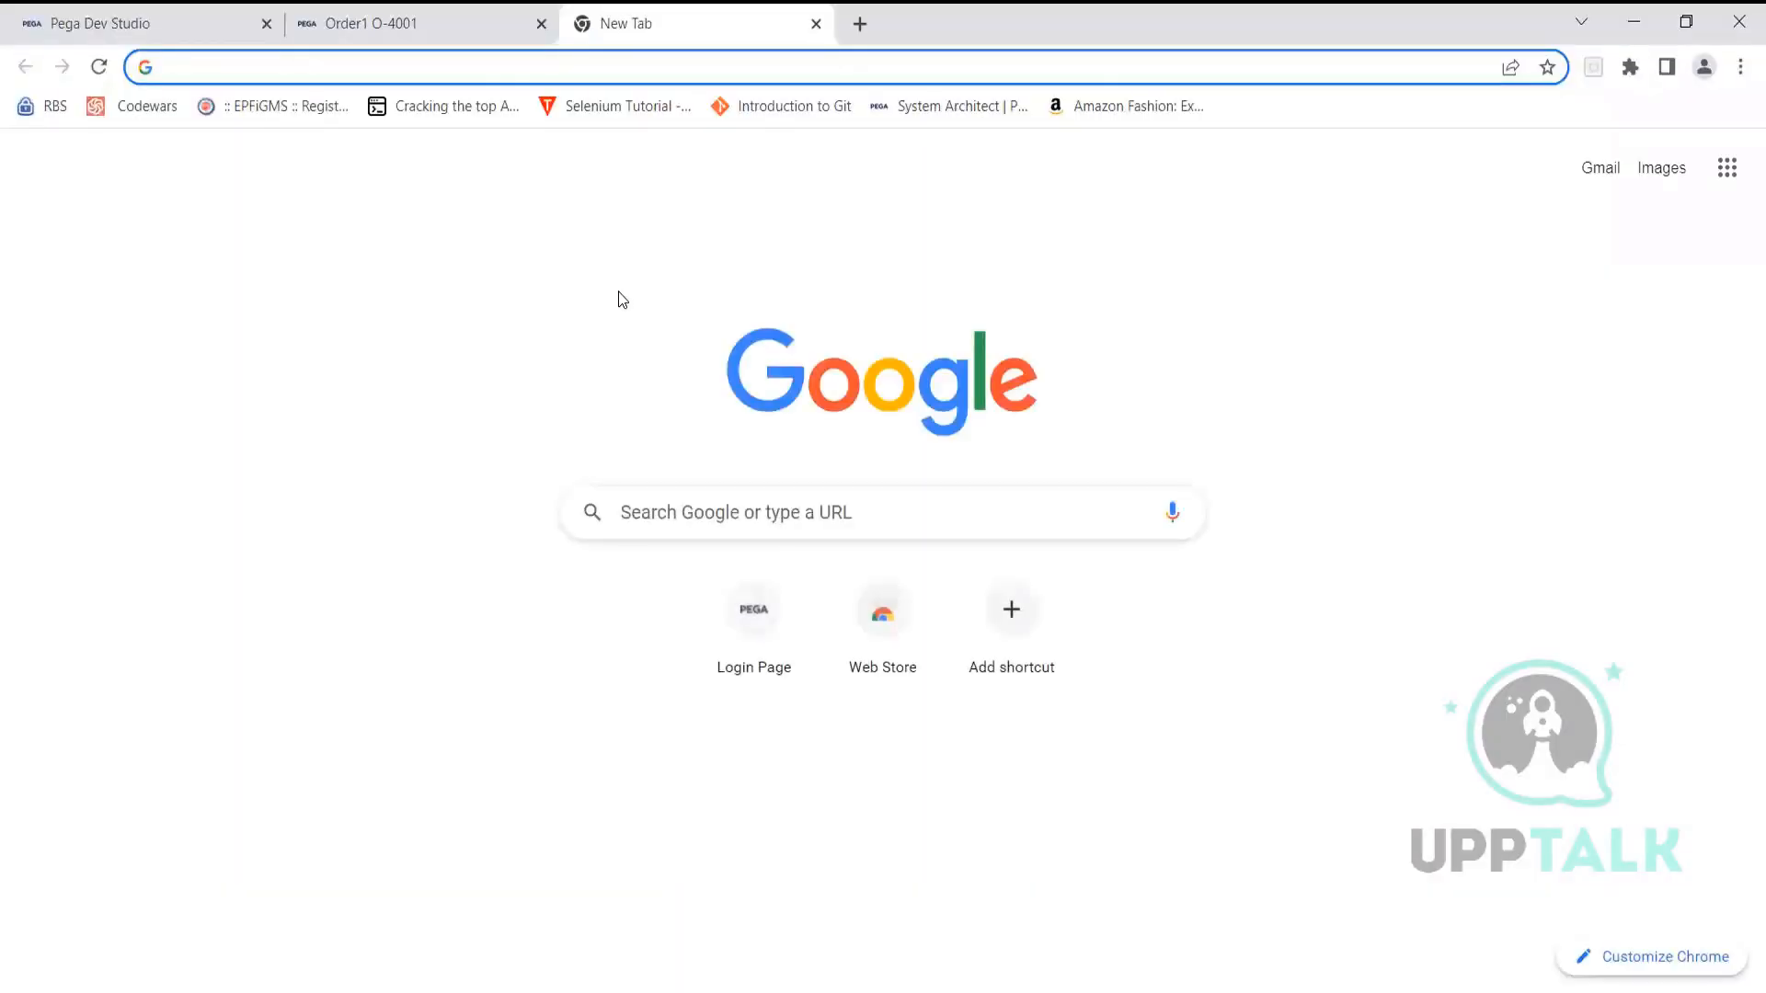
text(Nest)
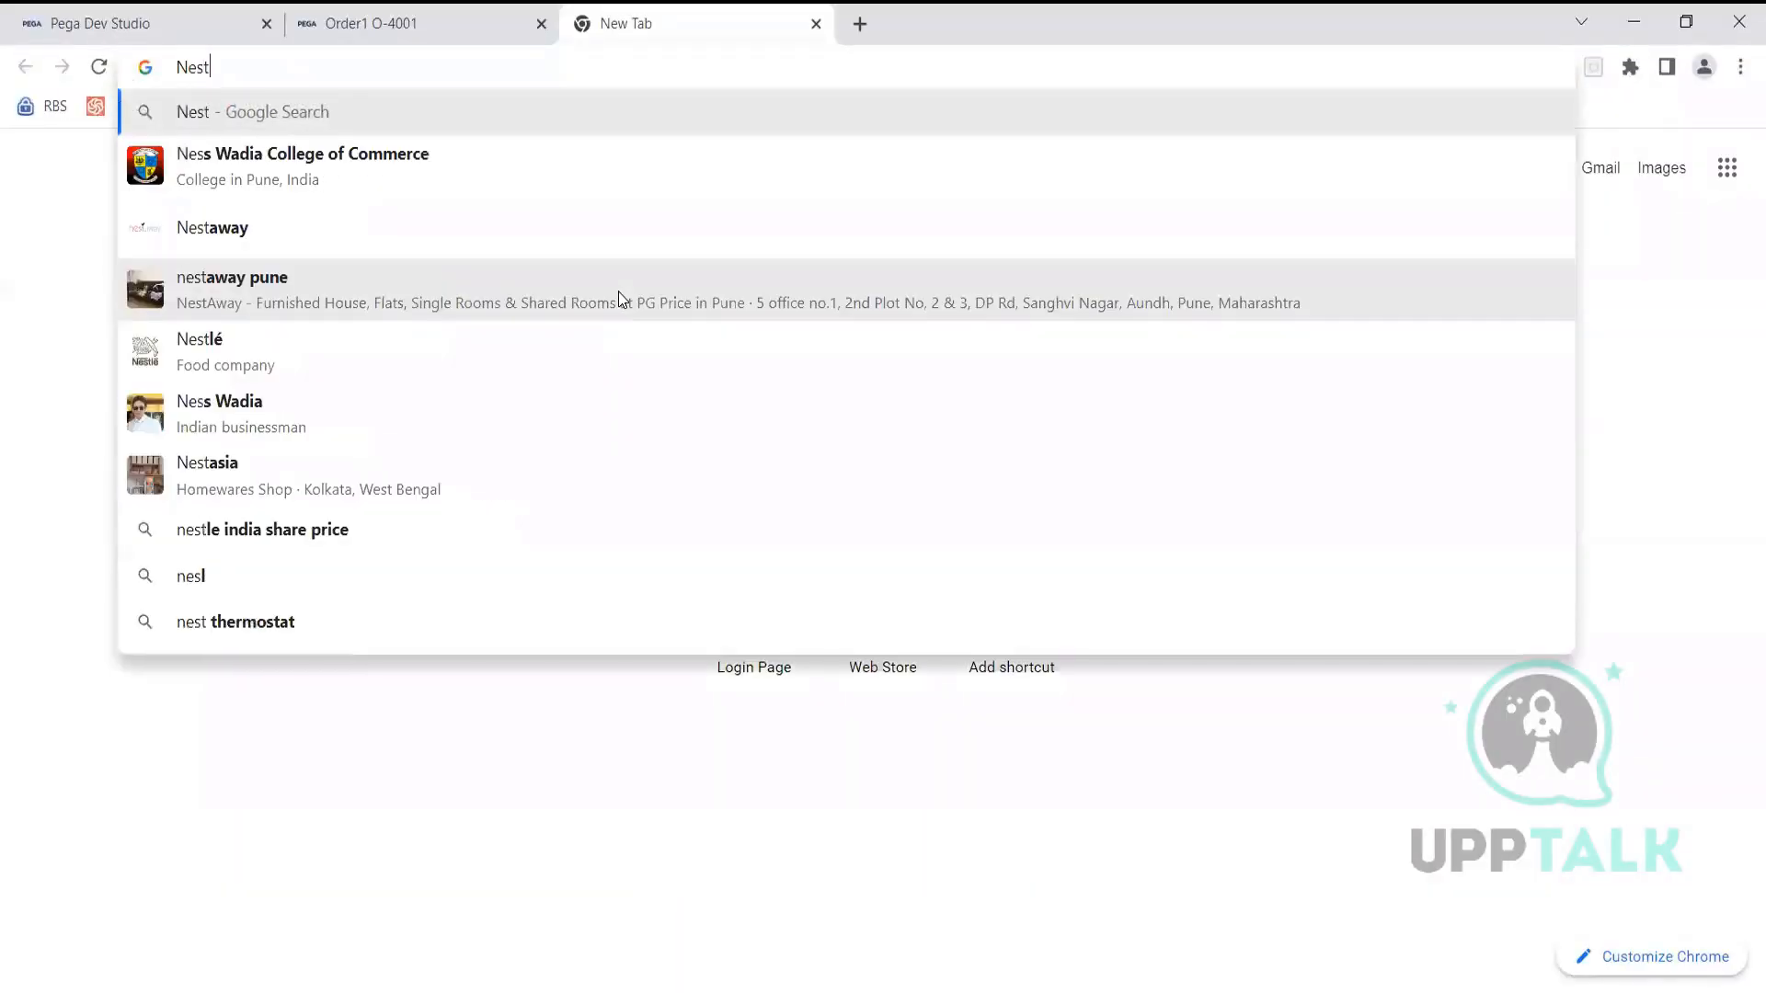
text(ed If)
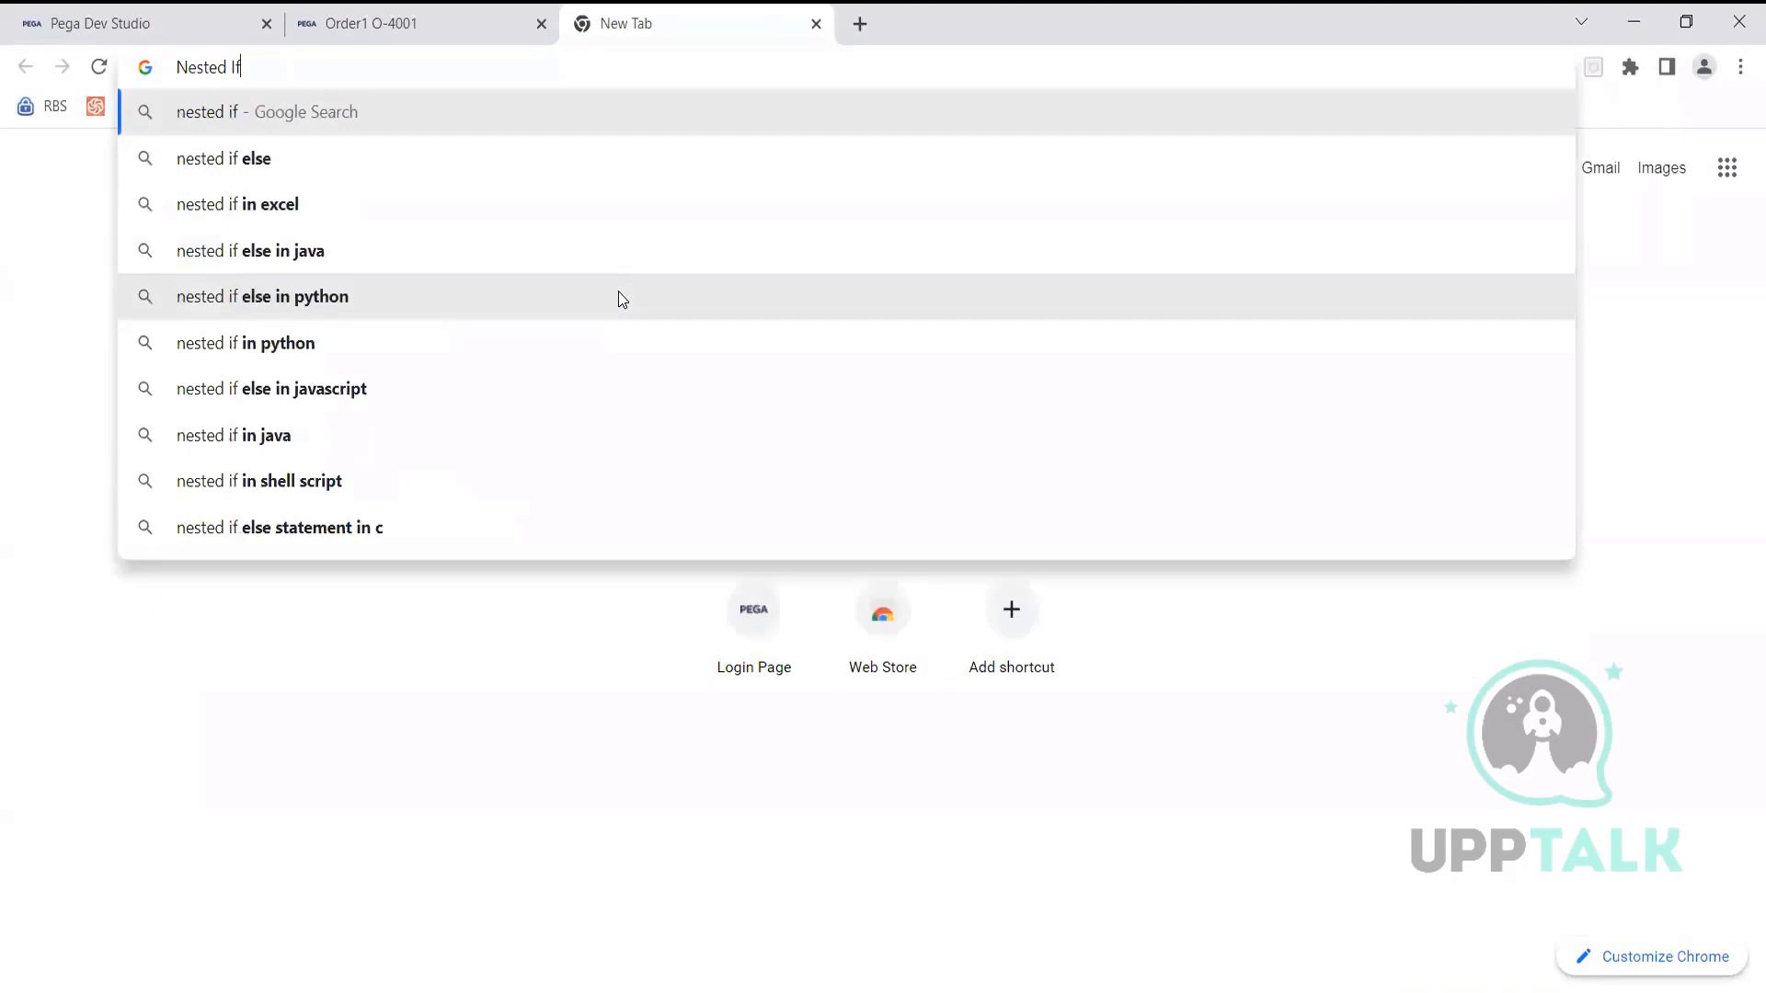
key(Return)
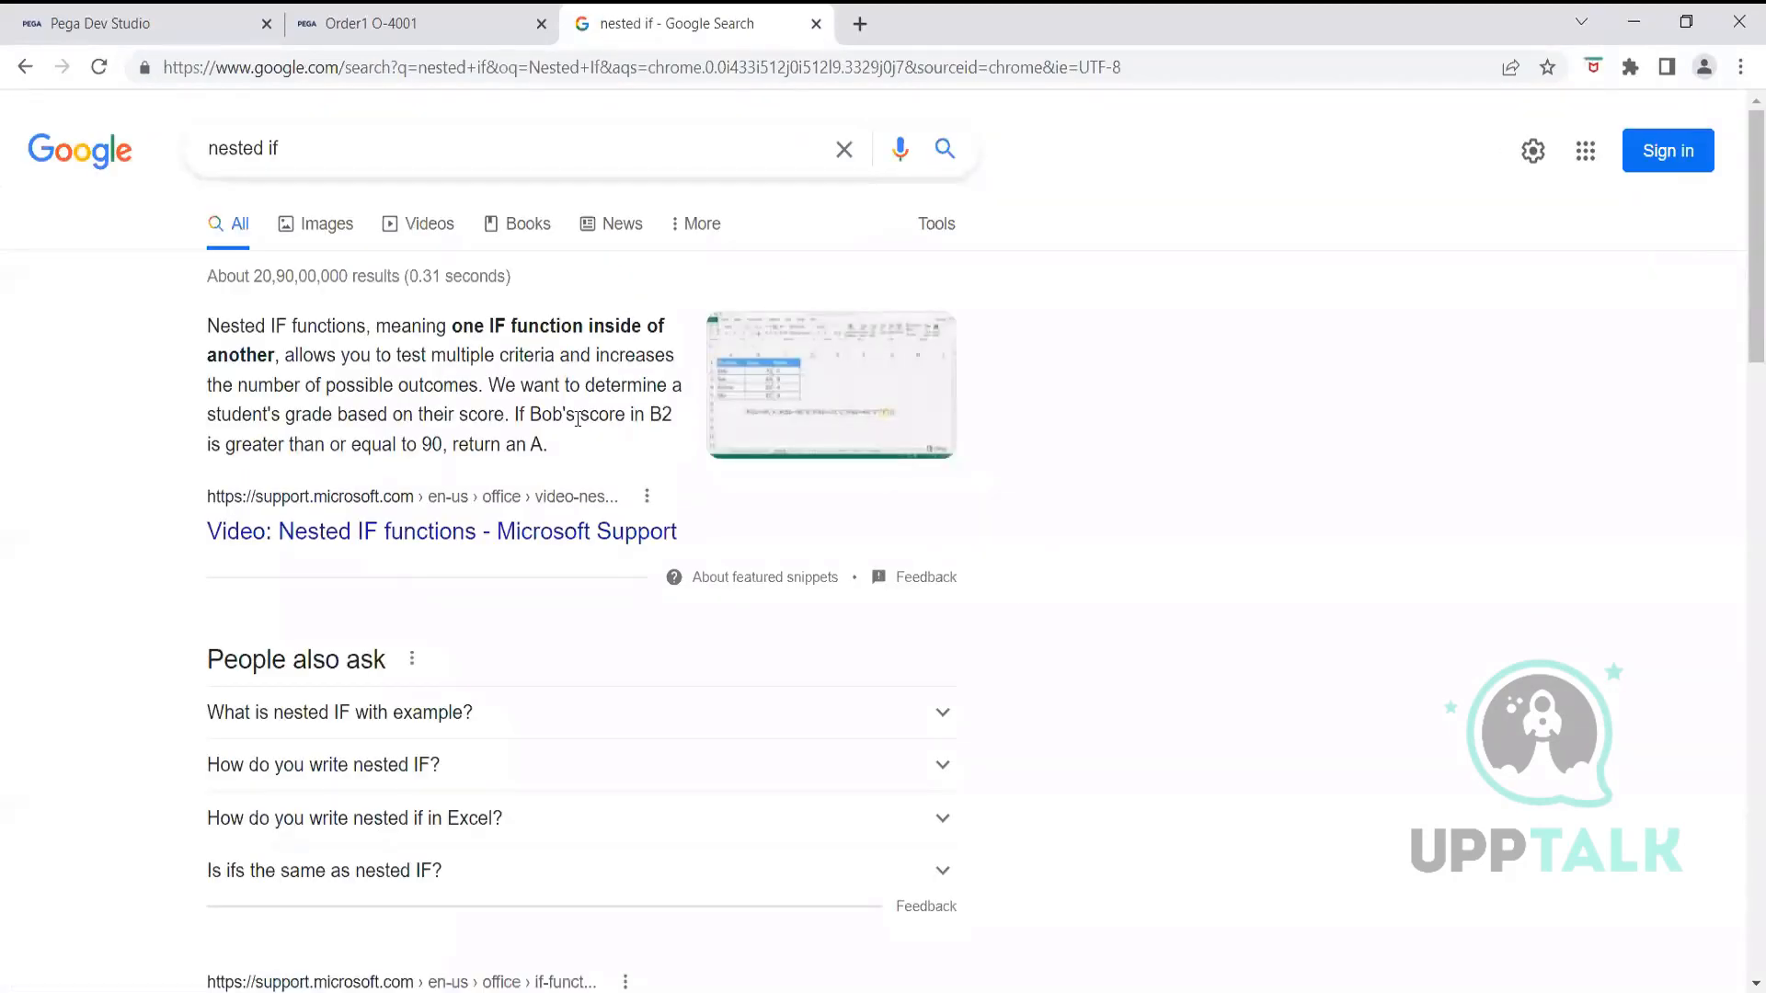
scroll(544, 543, down, 3)
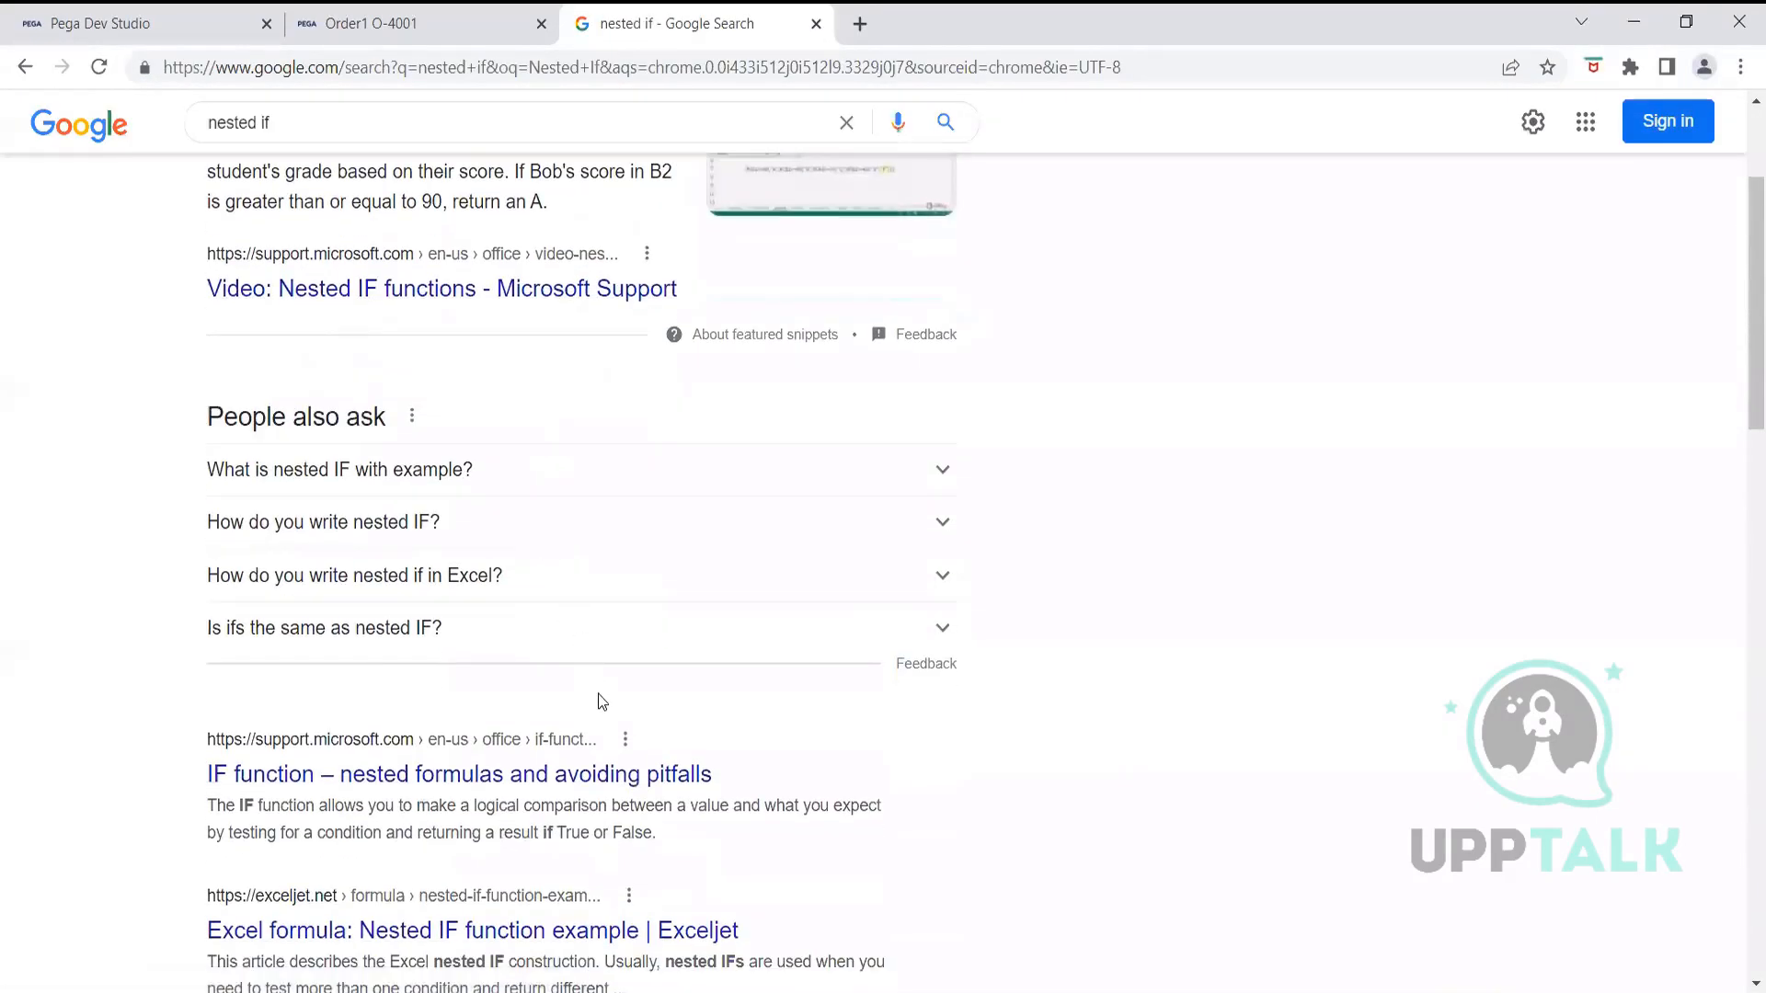
scroll(600, 703, down, 5)
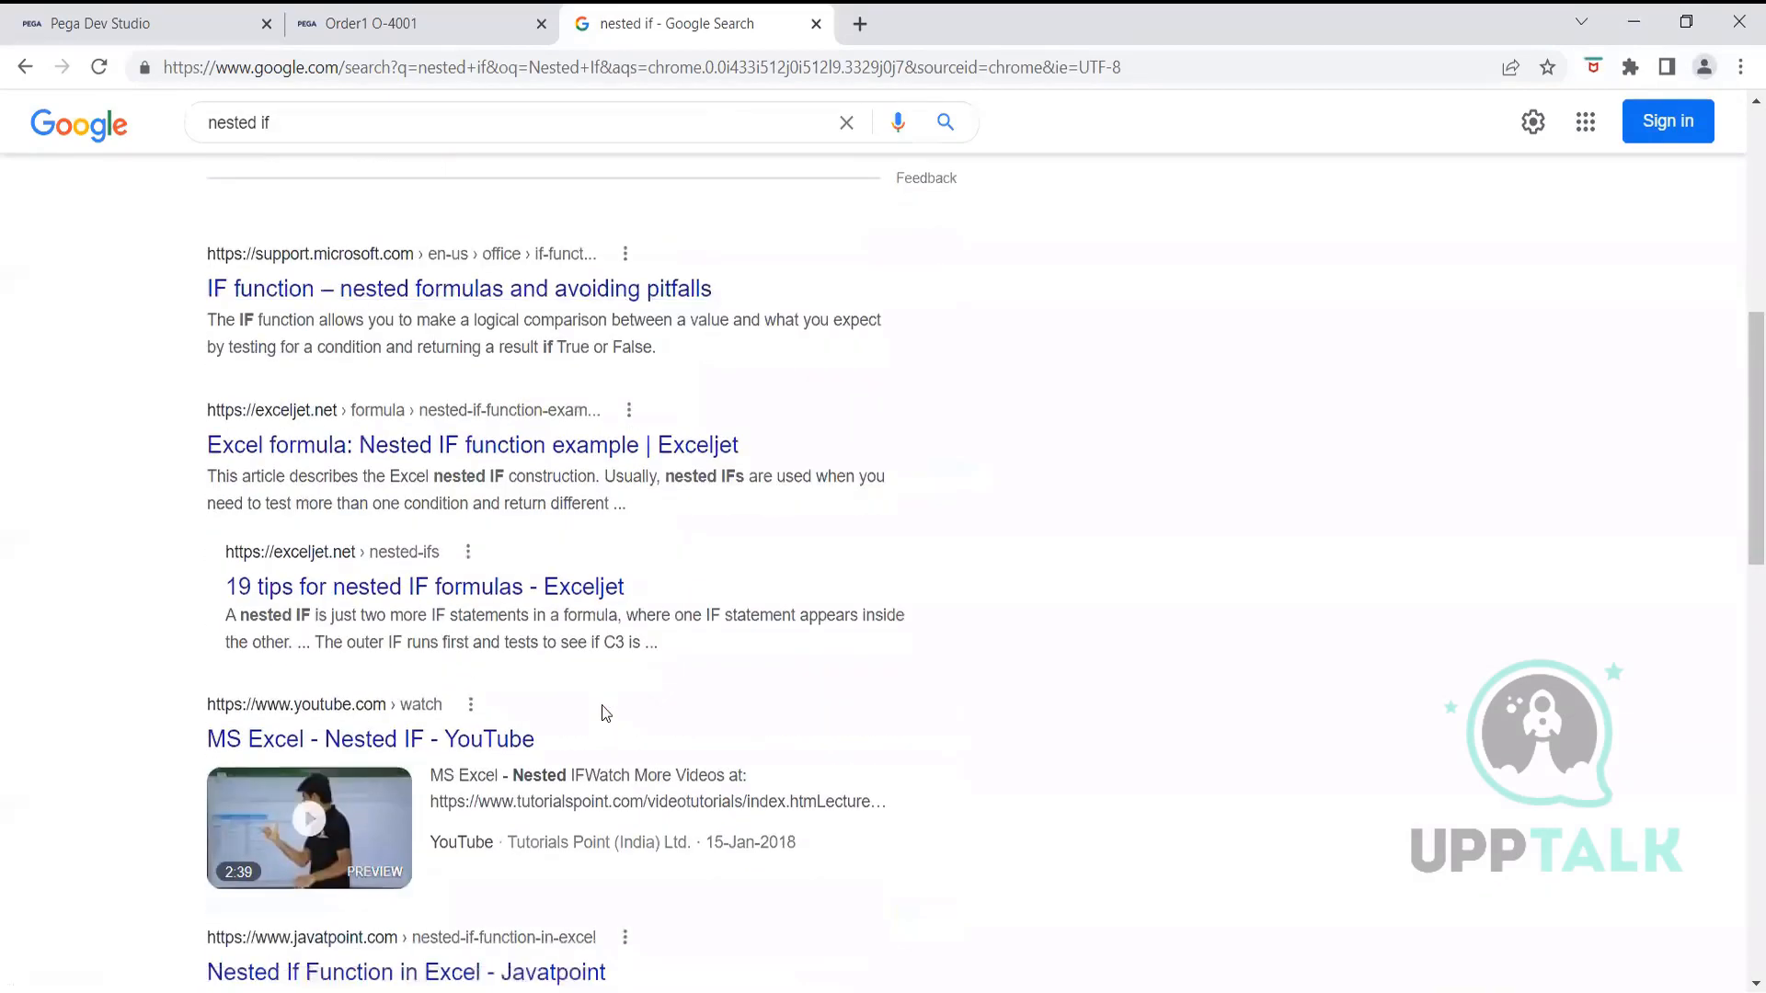
scroll(602, 713, down, 4)
click(526, 611)
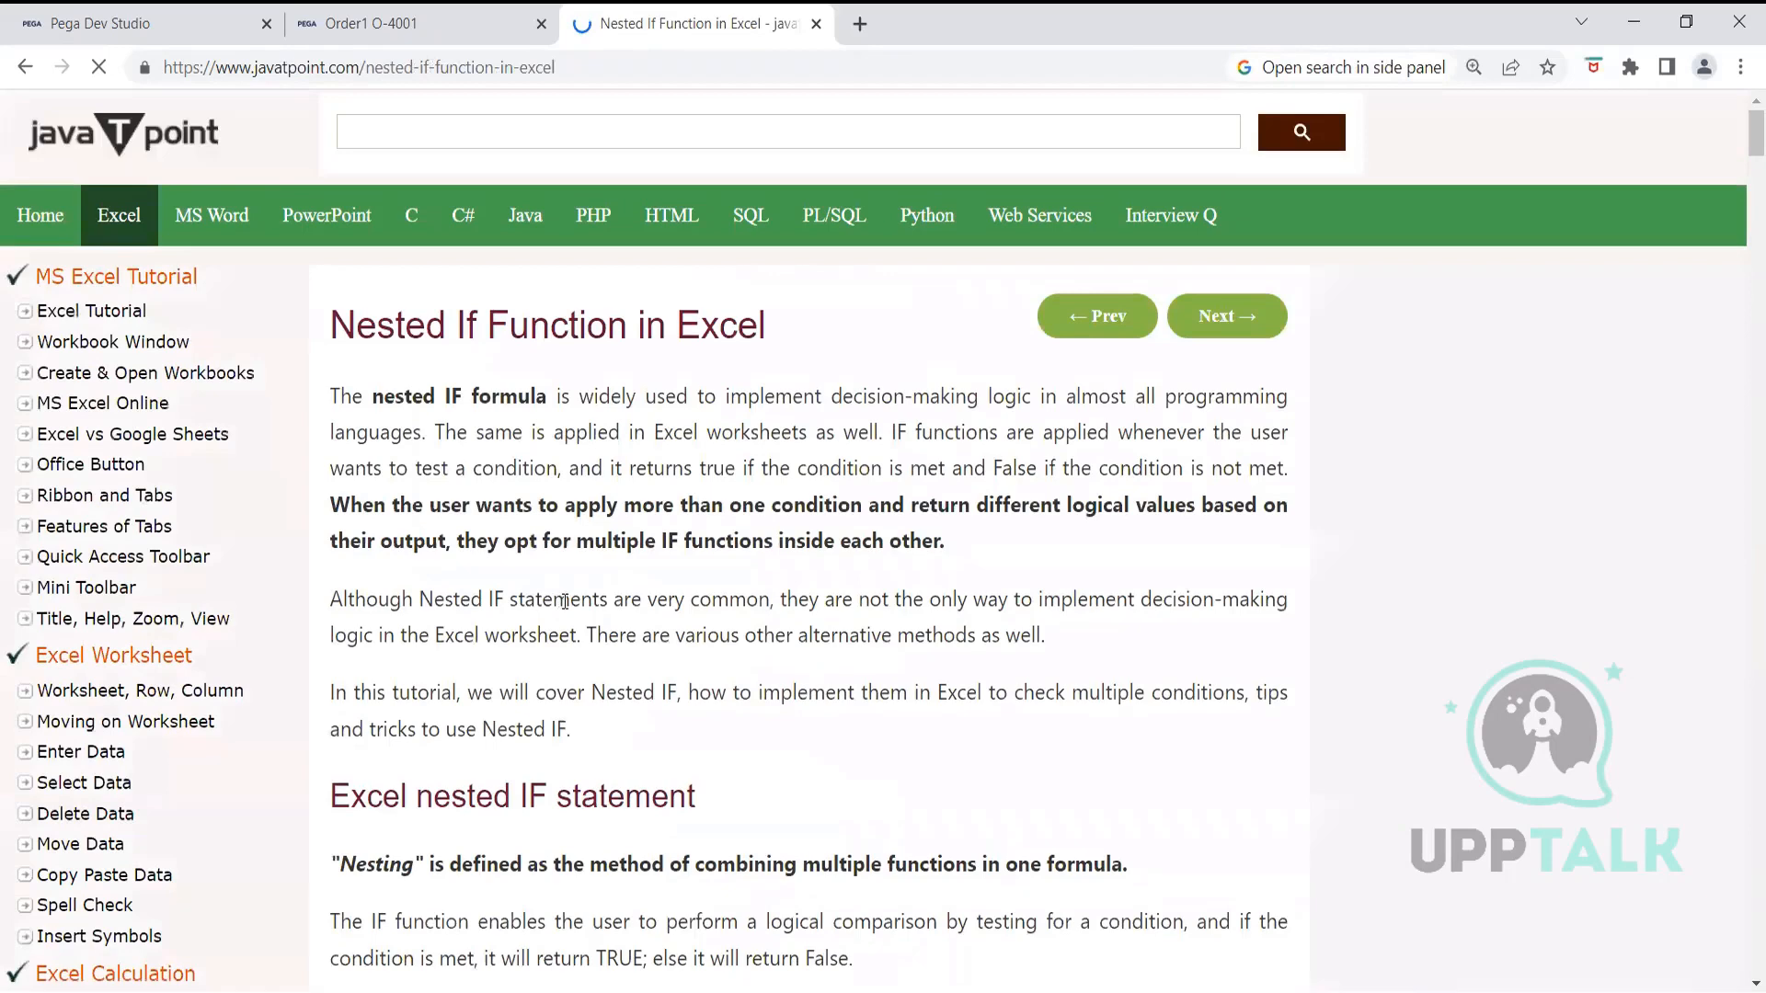
Read down through Javatpoint's Nested IF Function in Excel article
scroll(577, 627, down, 2)
scroll(577, 627, down, 1)
scroll(575, 638, down, 4)
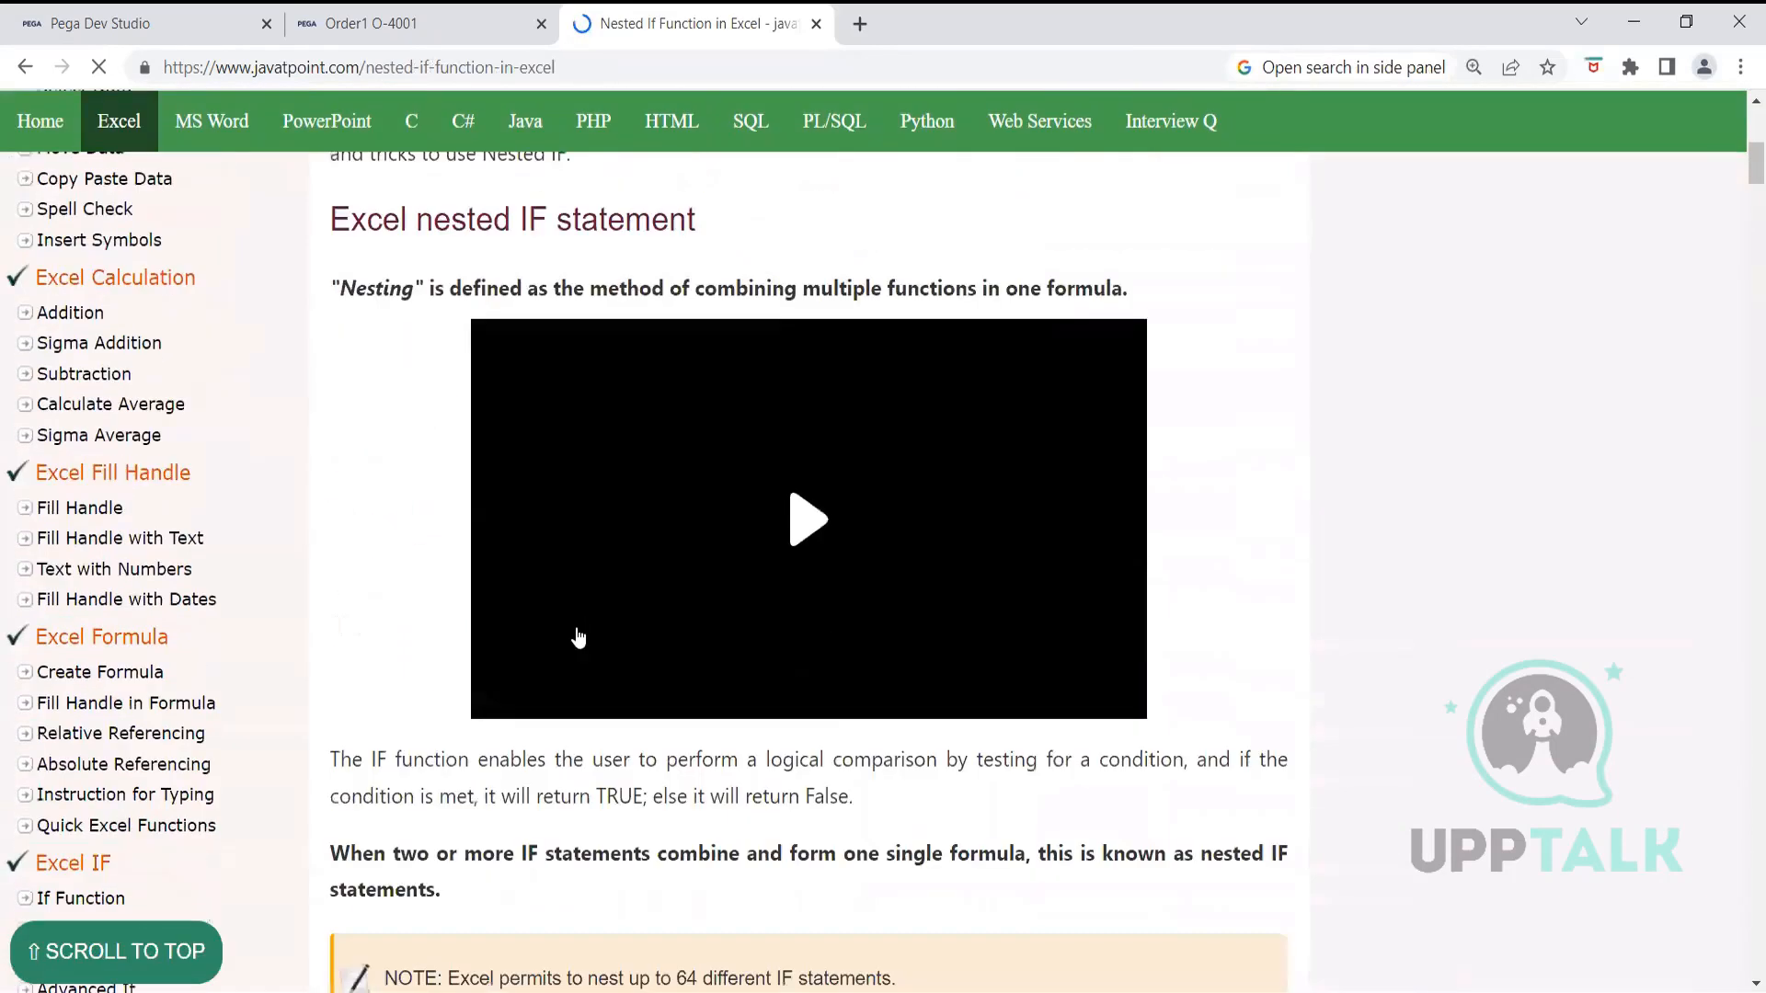
scroll(557, 647, down, 8)
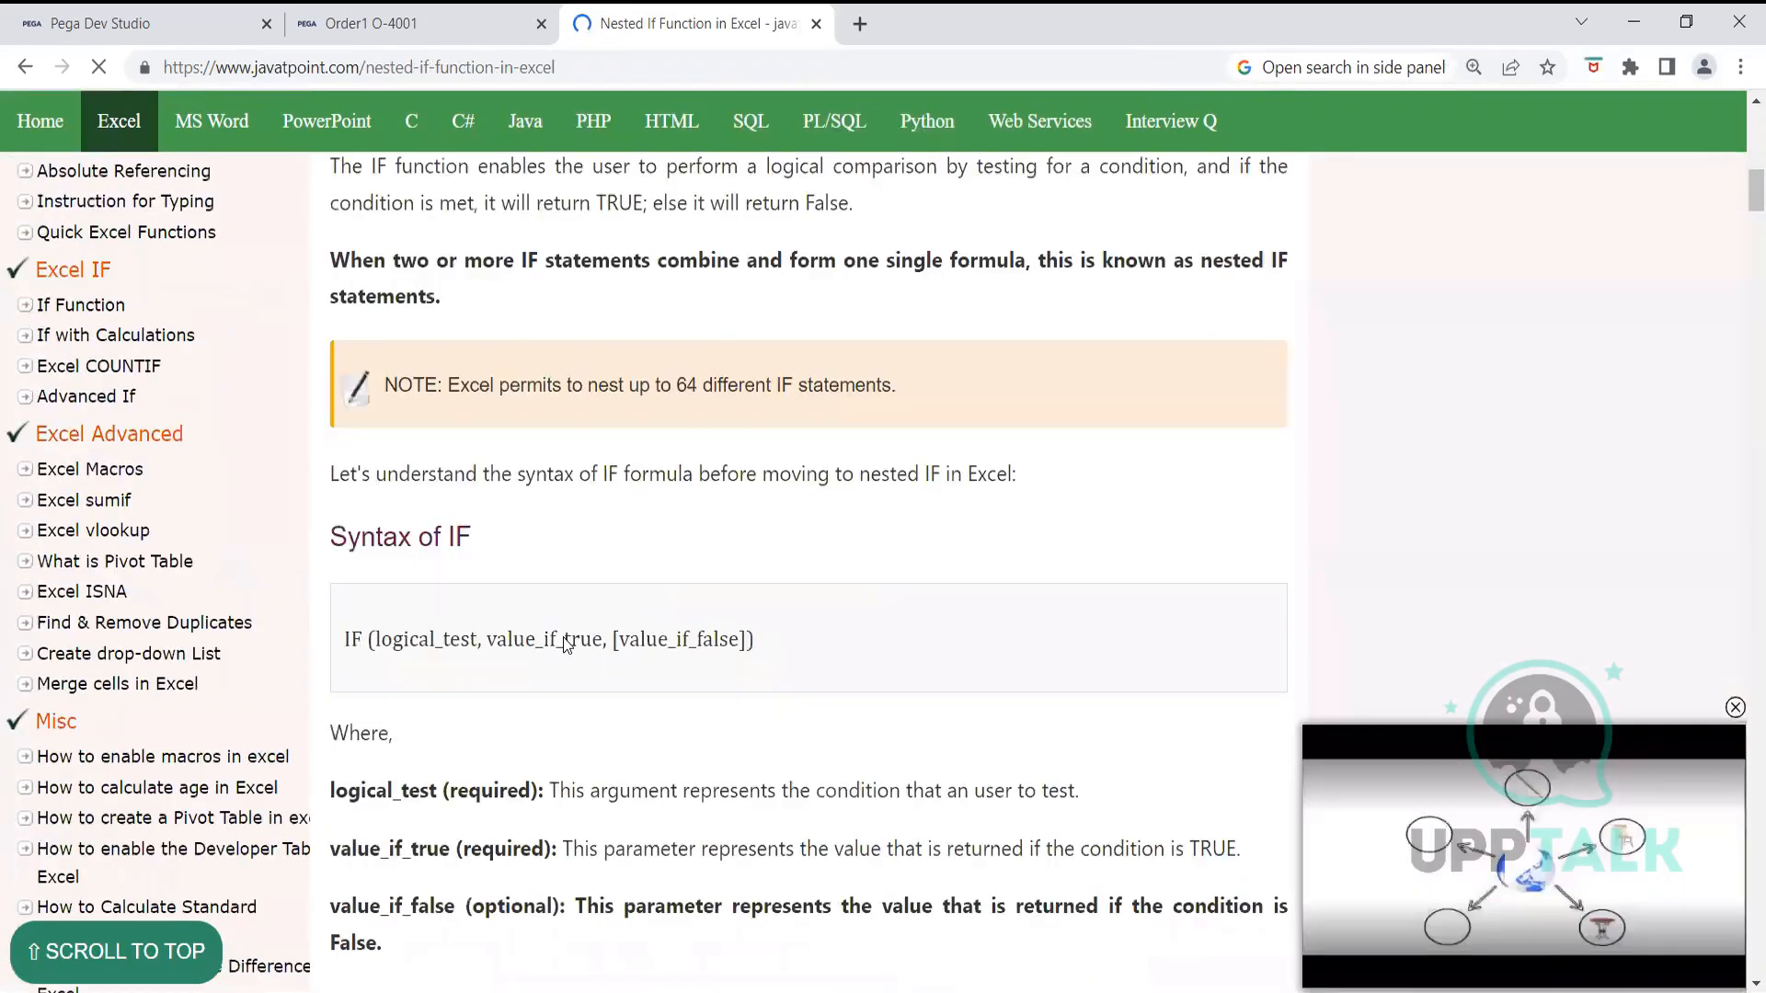
scroll(564, 644, down, 10)
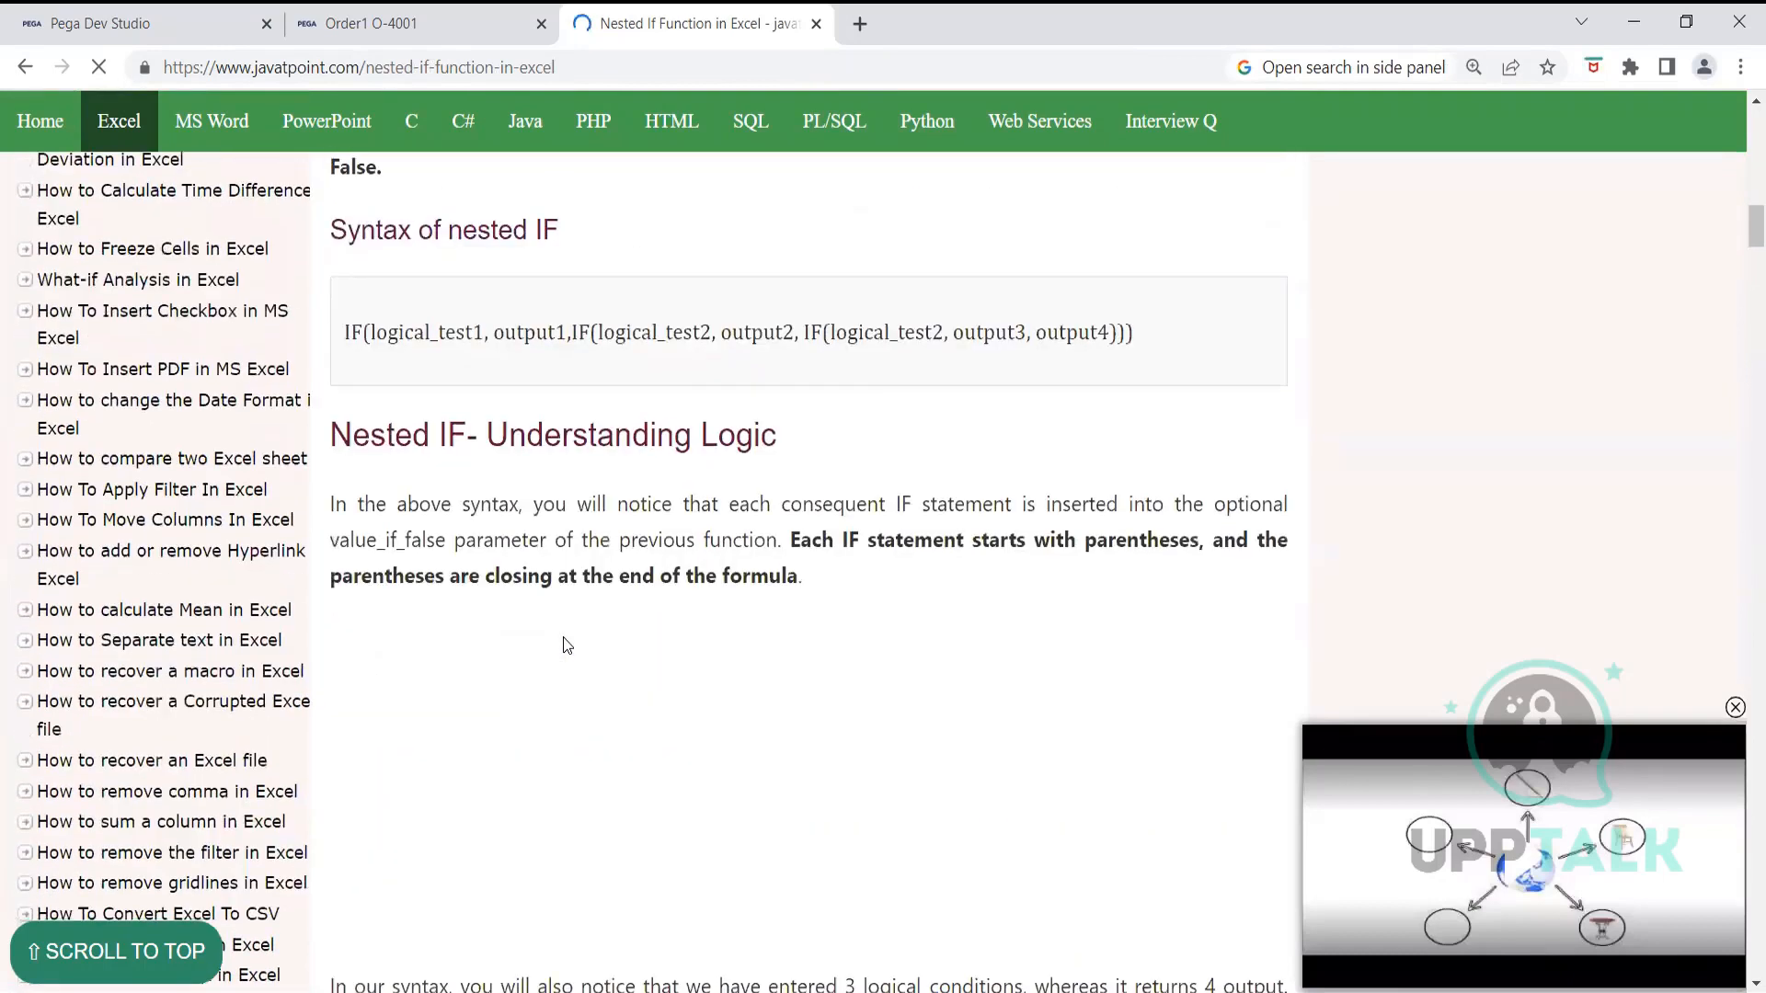
scroll(552, 724, down, 4)
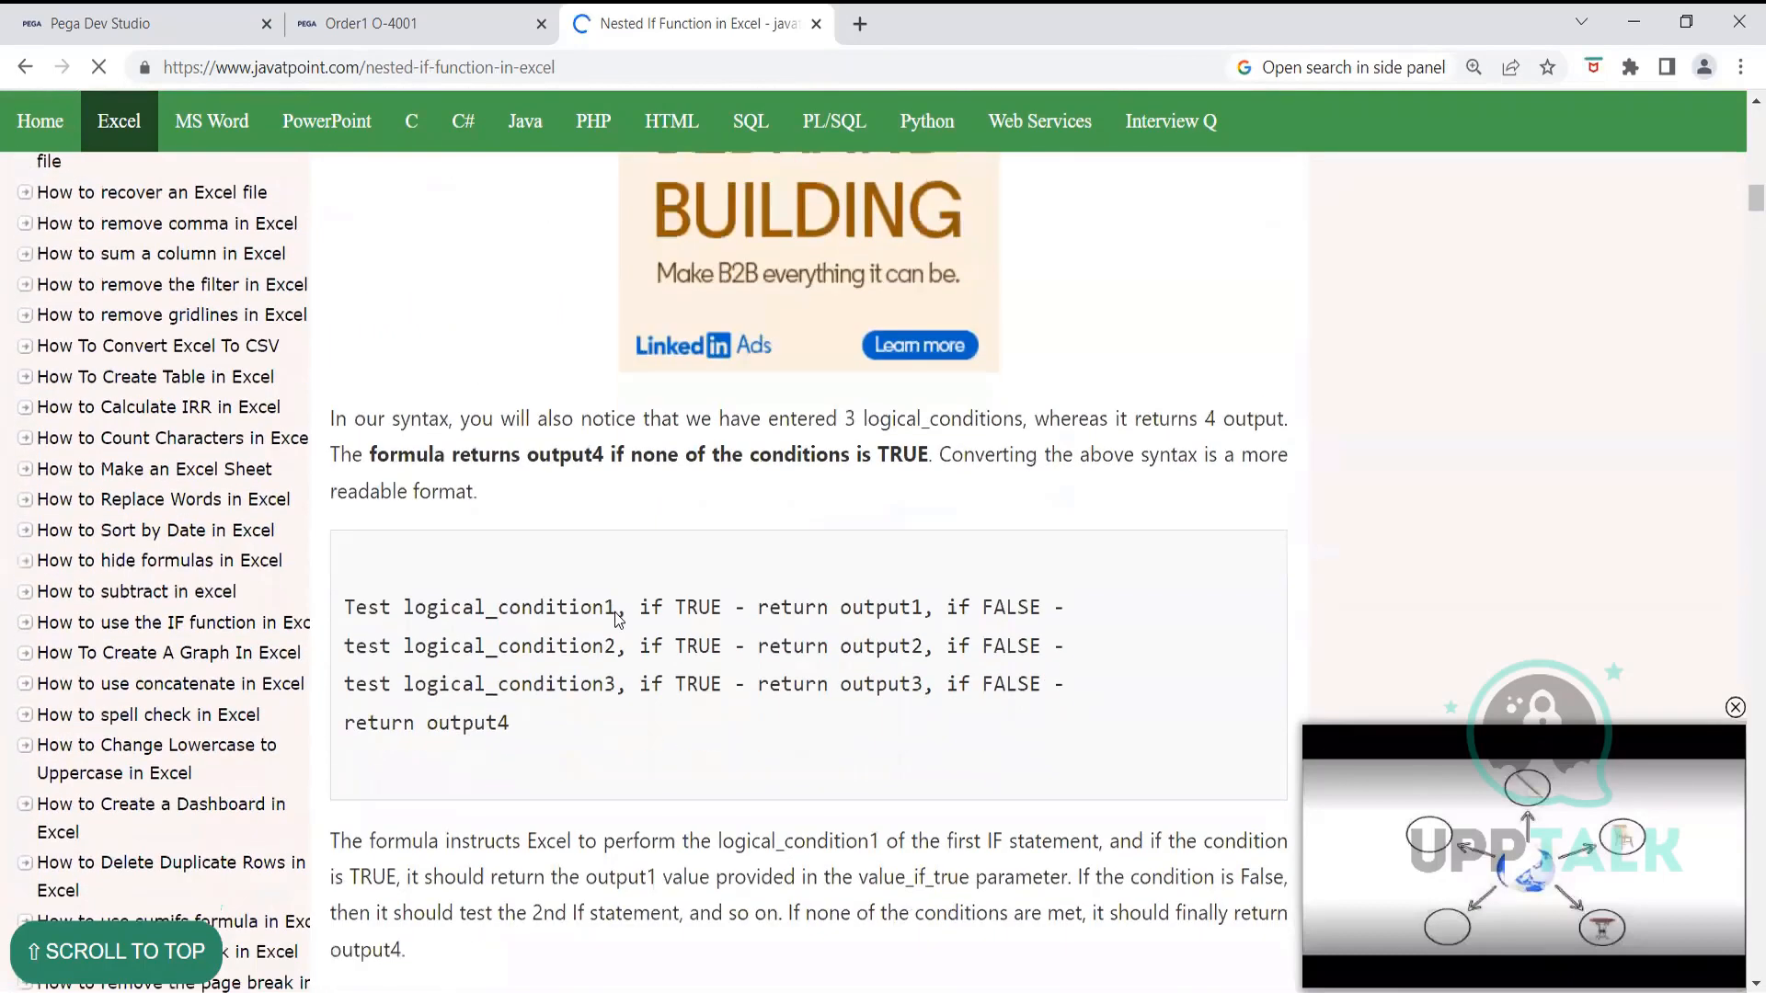
scroll(615, 620, down, 12)
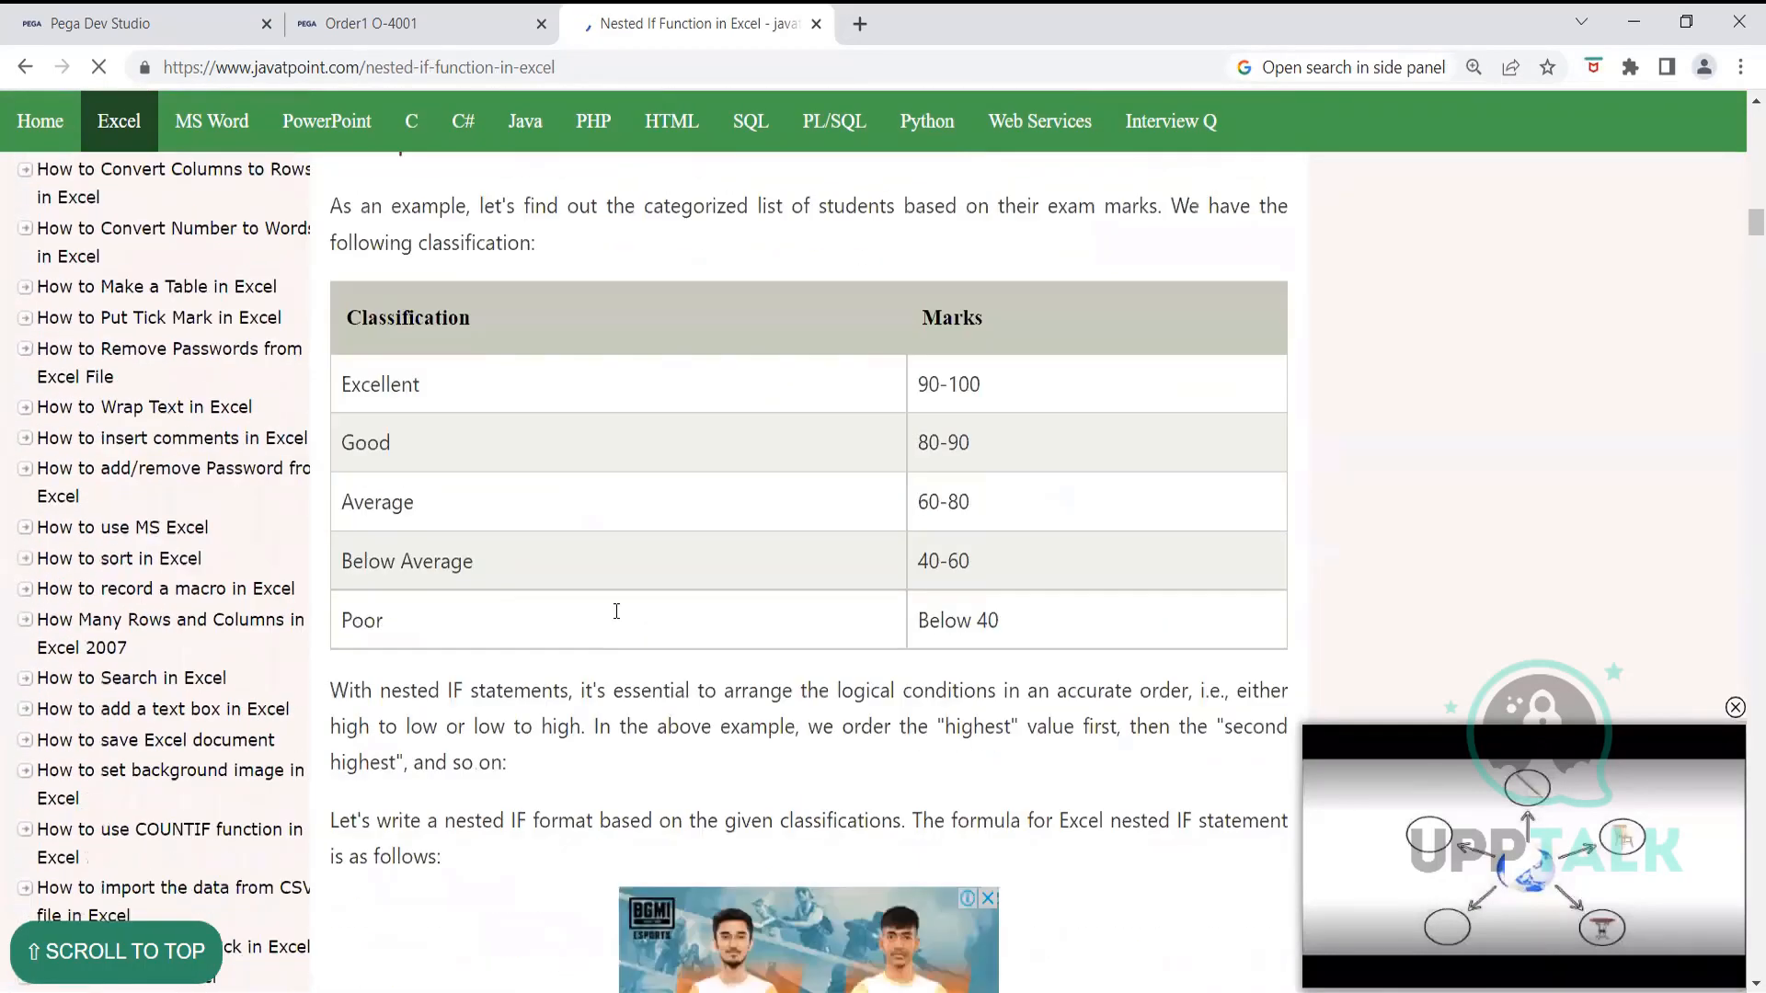
scroll(616, 611, down, 12)
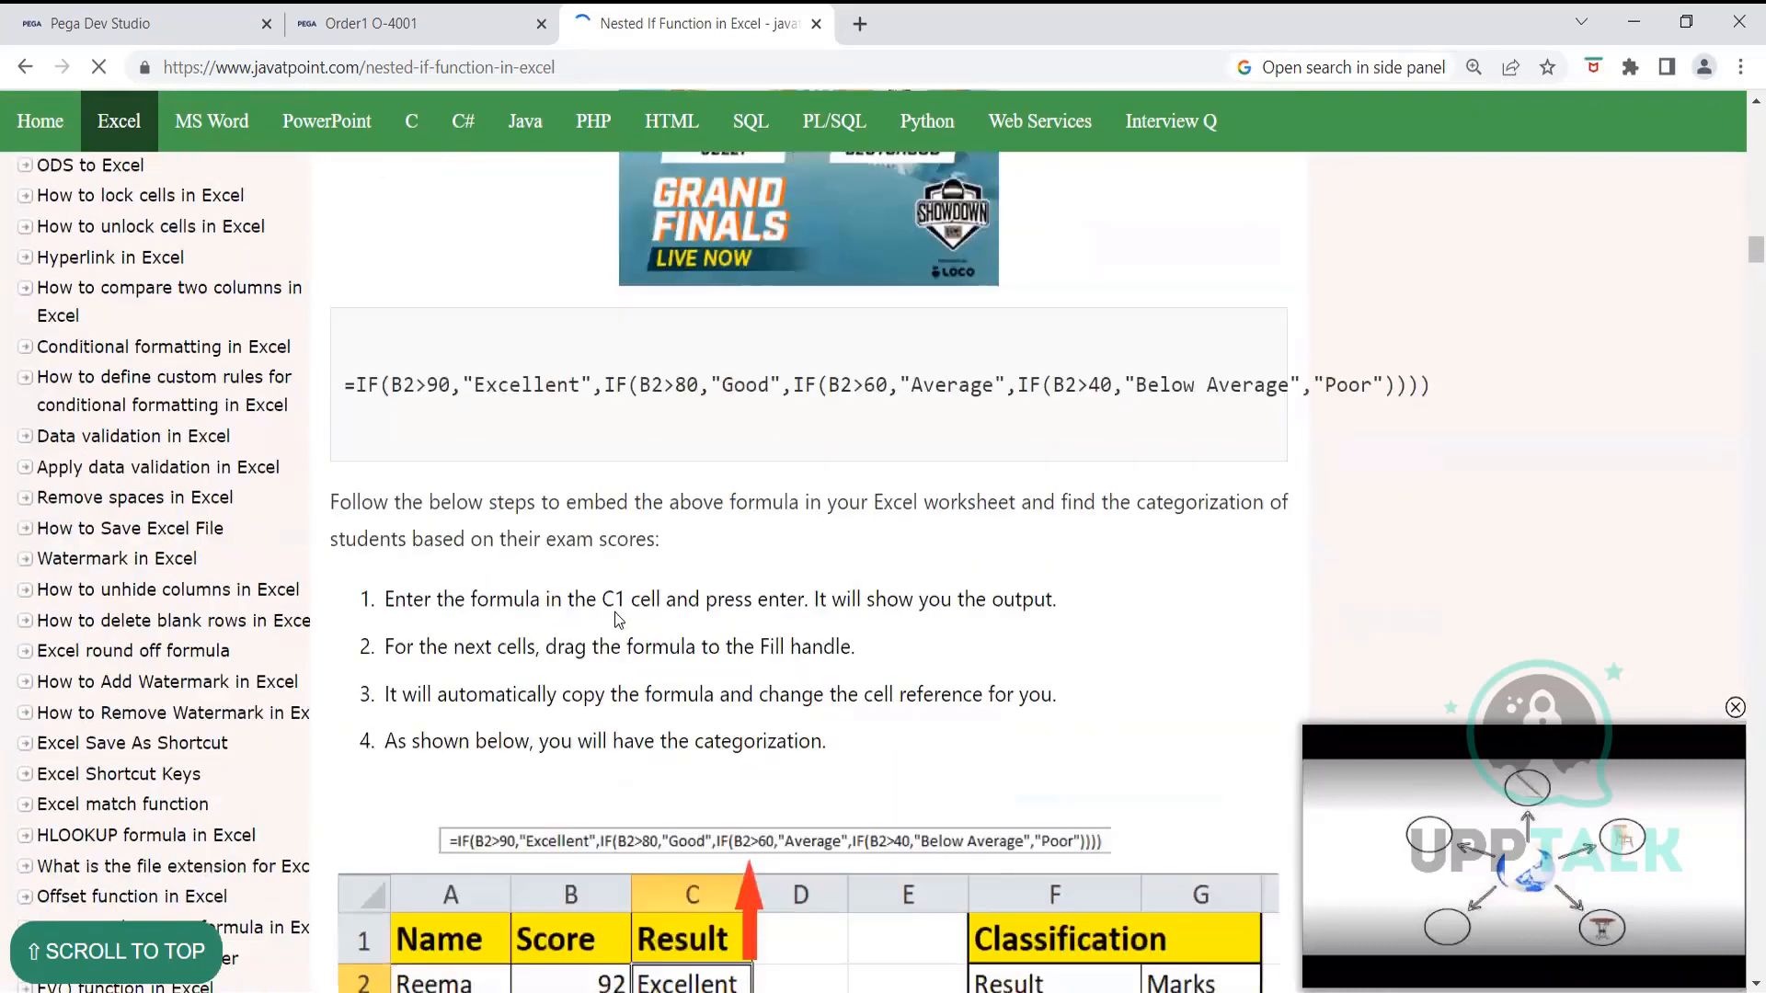
scroll(589, 575, down, 5)
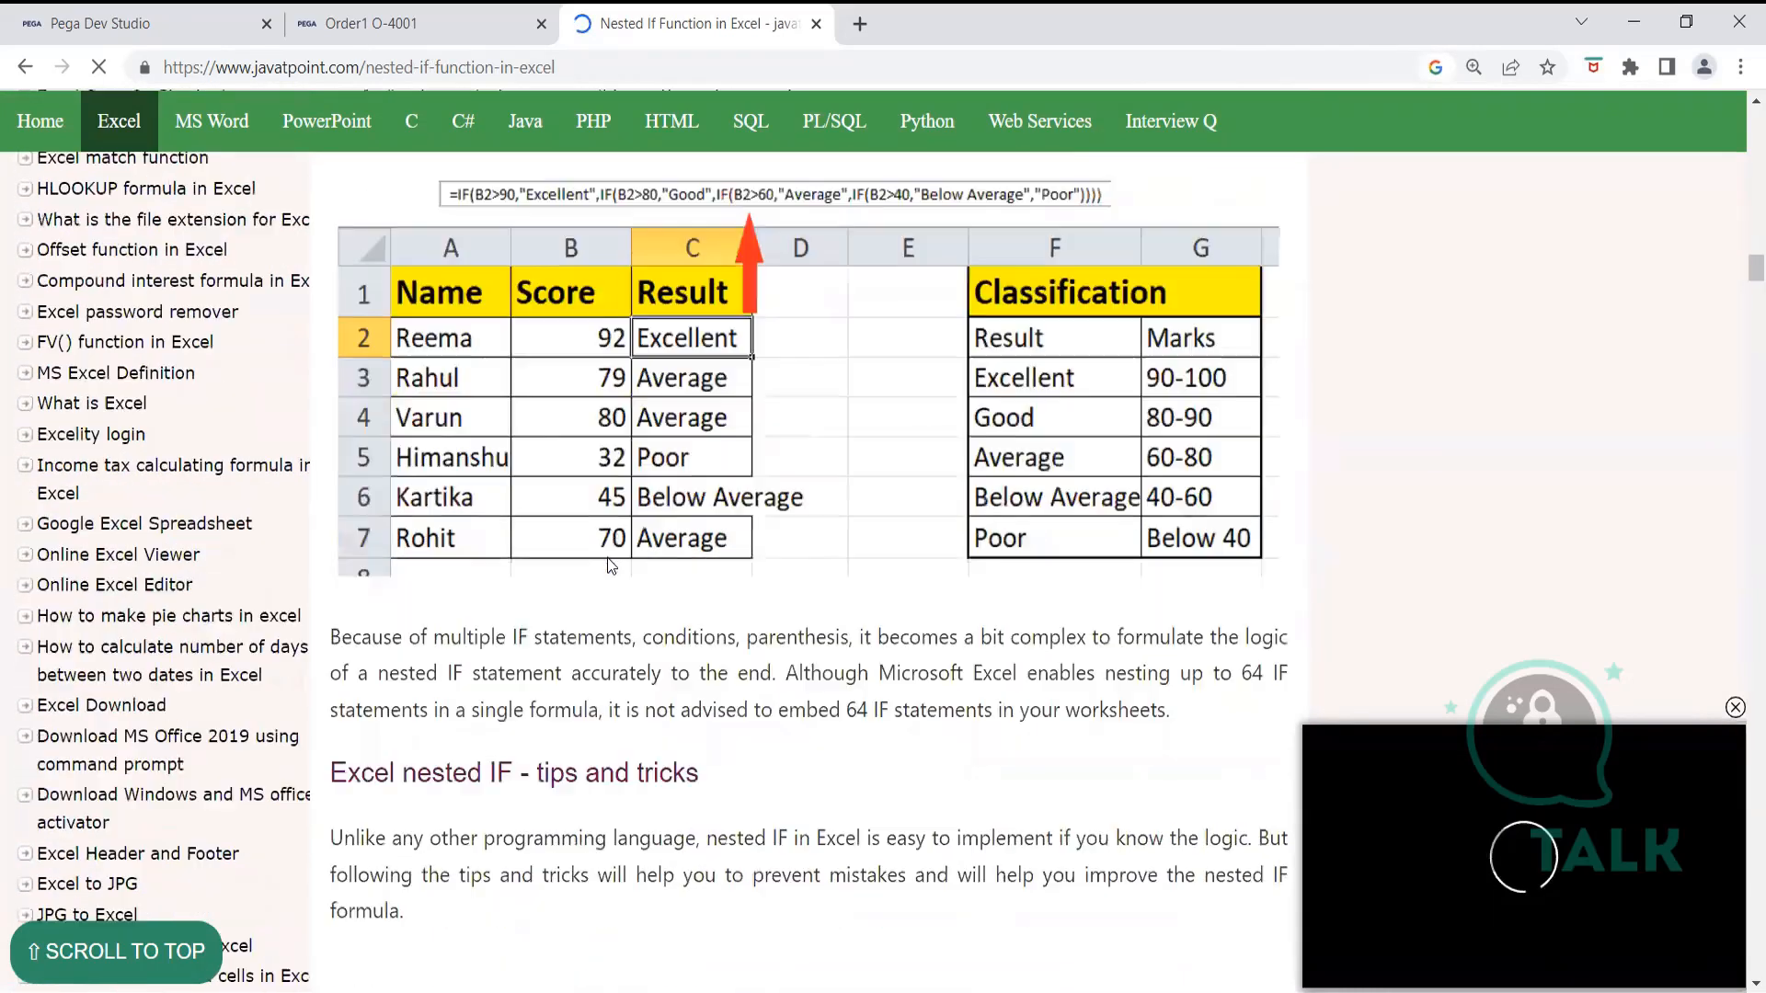
scroll(609, 556, down, 14)
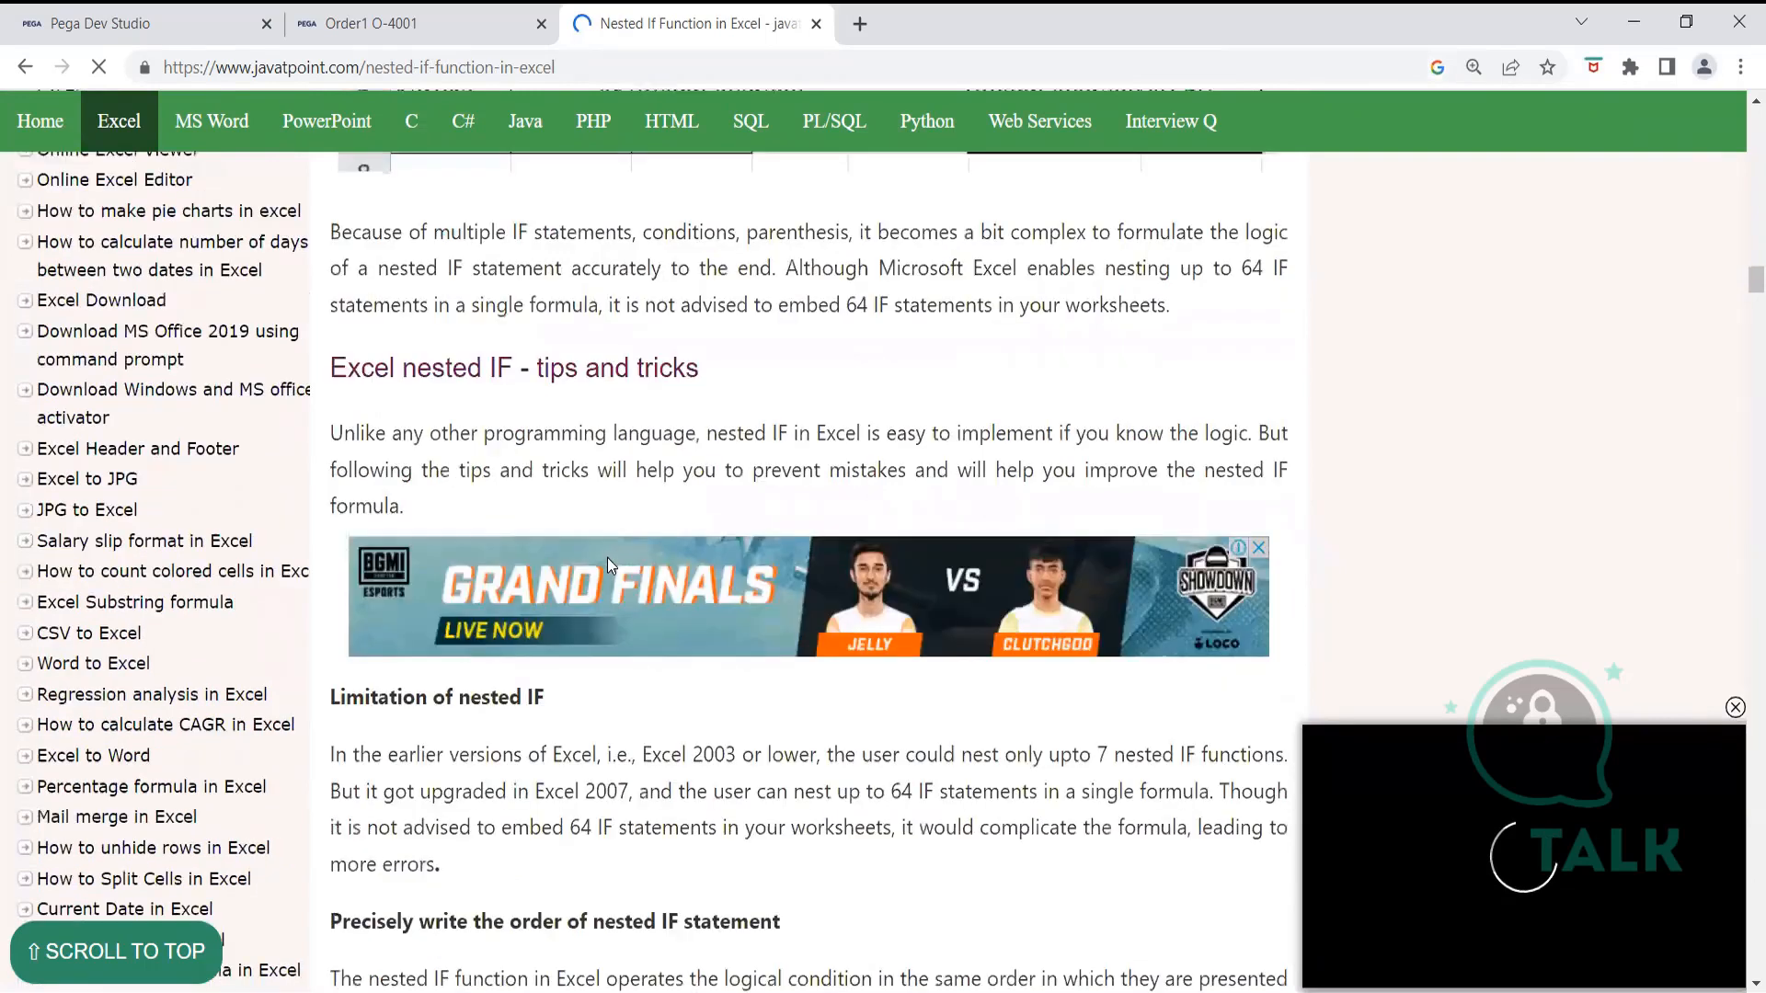
scroll(575, 370, down, 13)
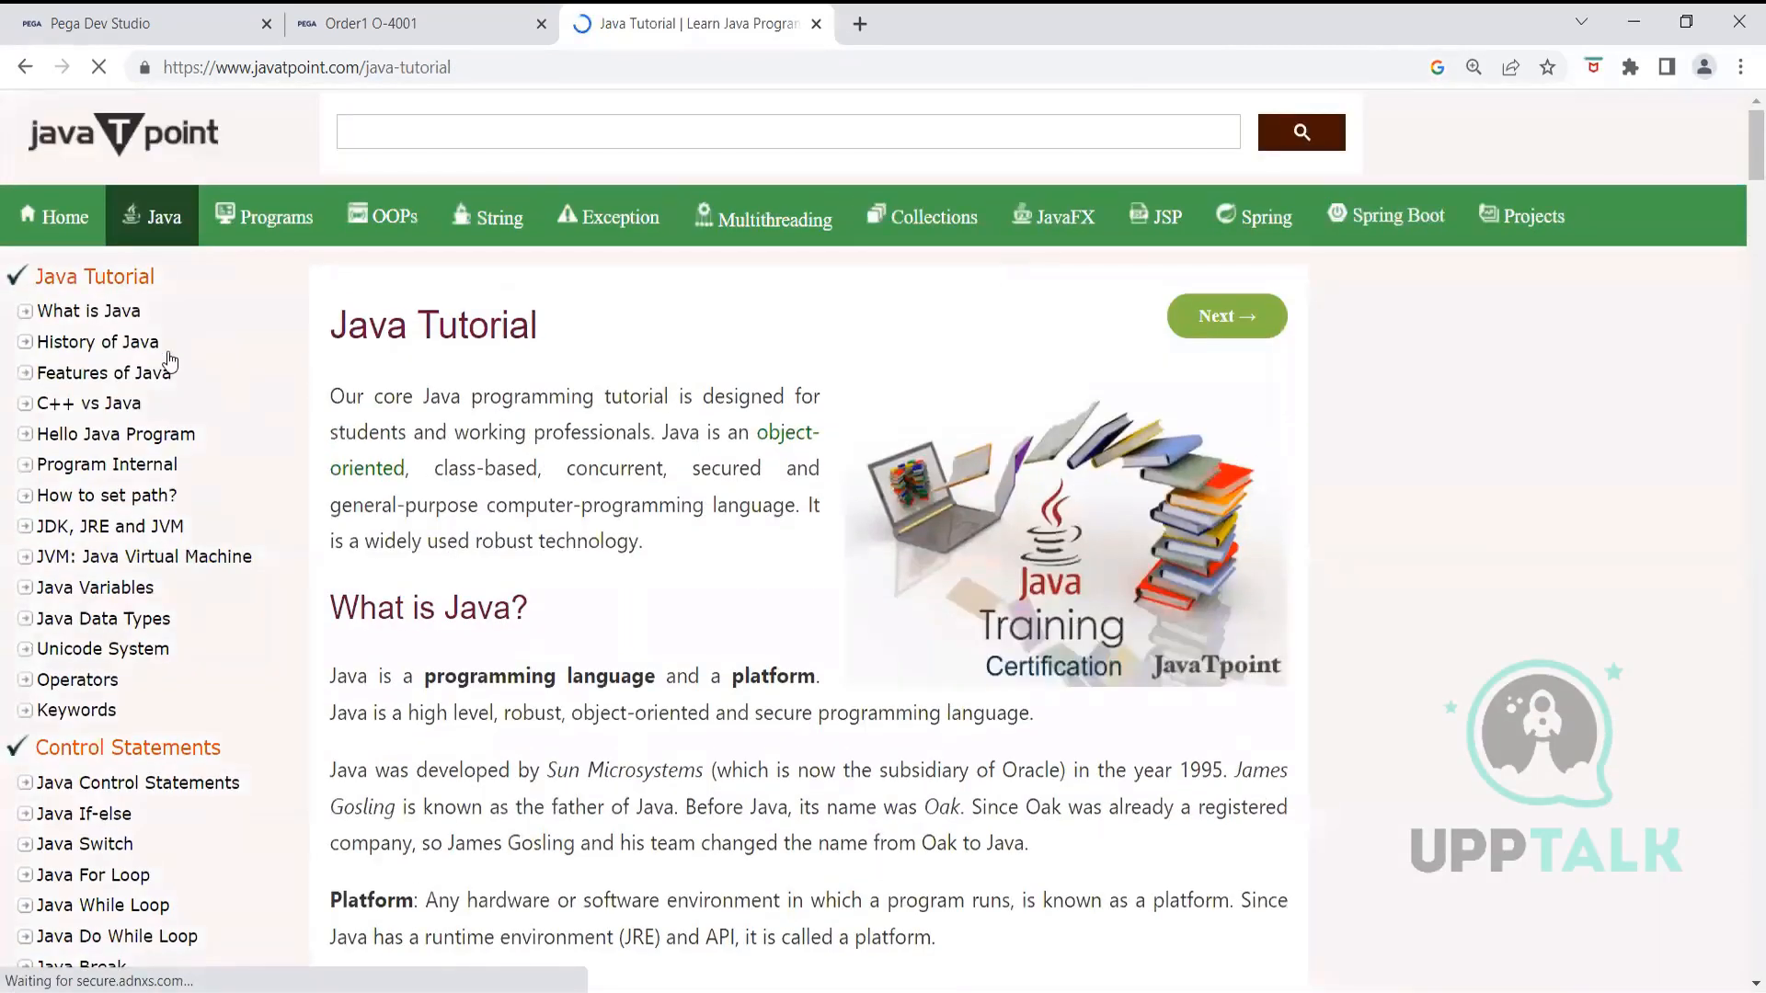
Read Javatpoint's Java if-else tutorial down to the Leap Year example, then return to Pega
click(93, 815)
scroll(469, 405, down, 2)
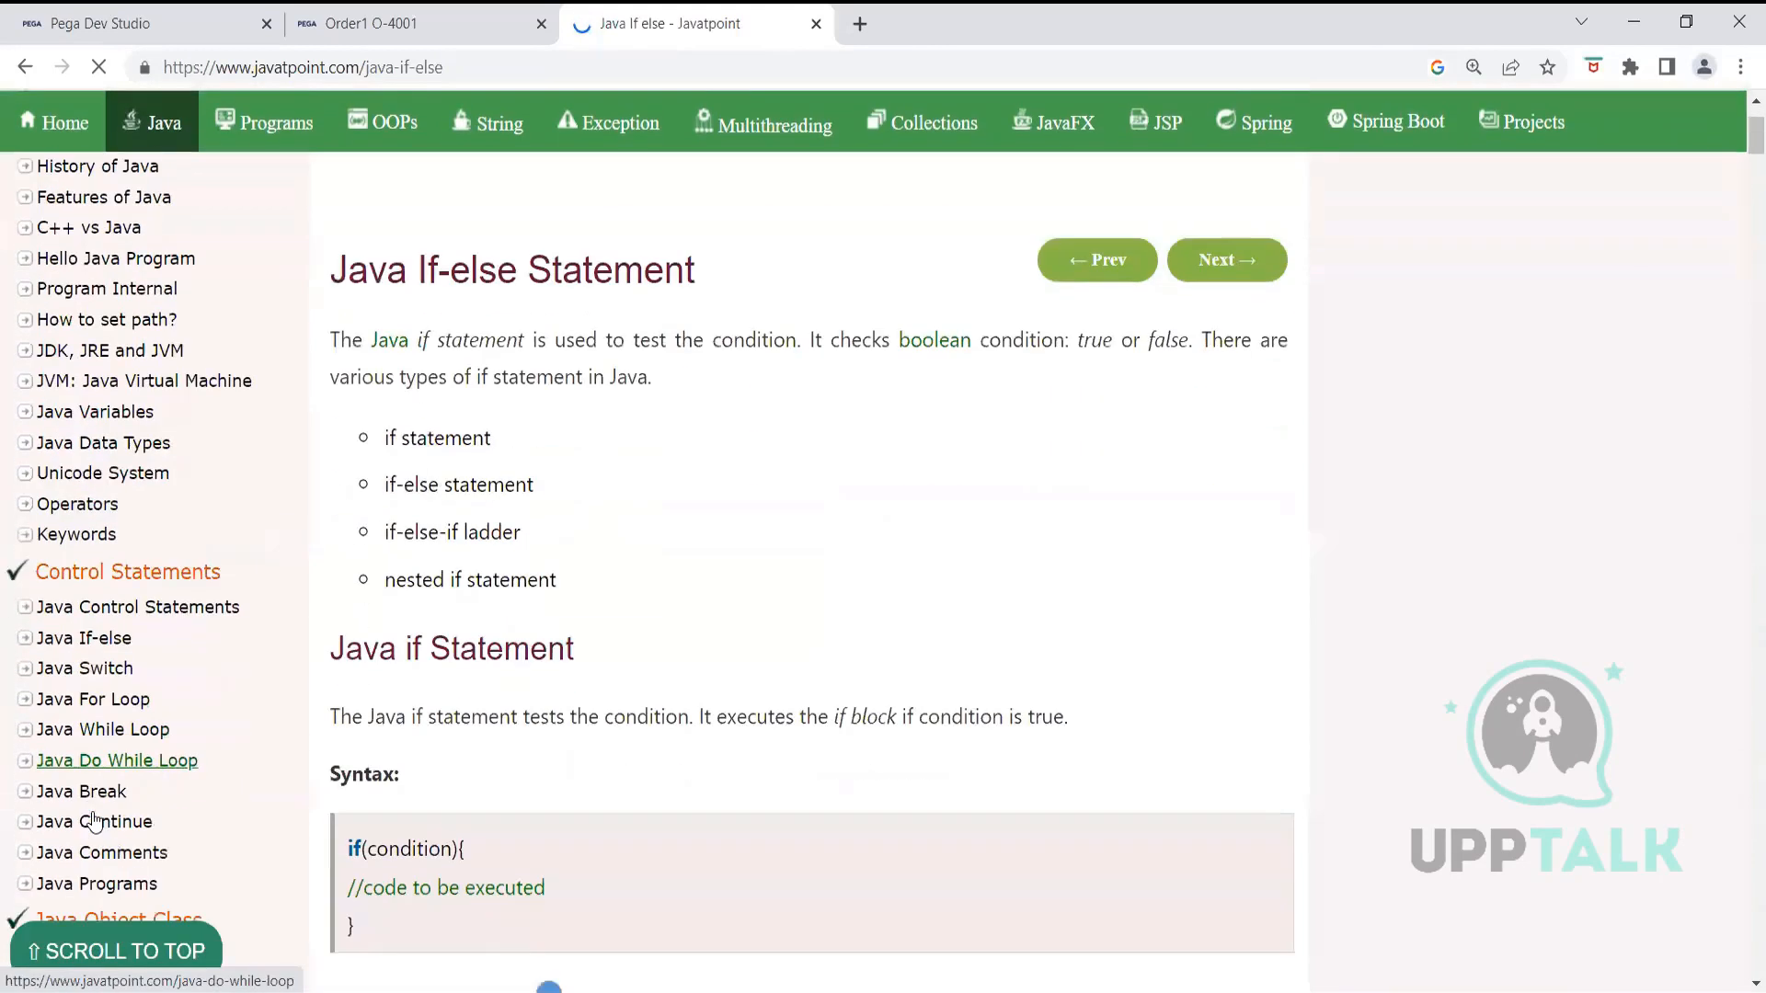
scroll(161, 704, down, 3)
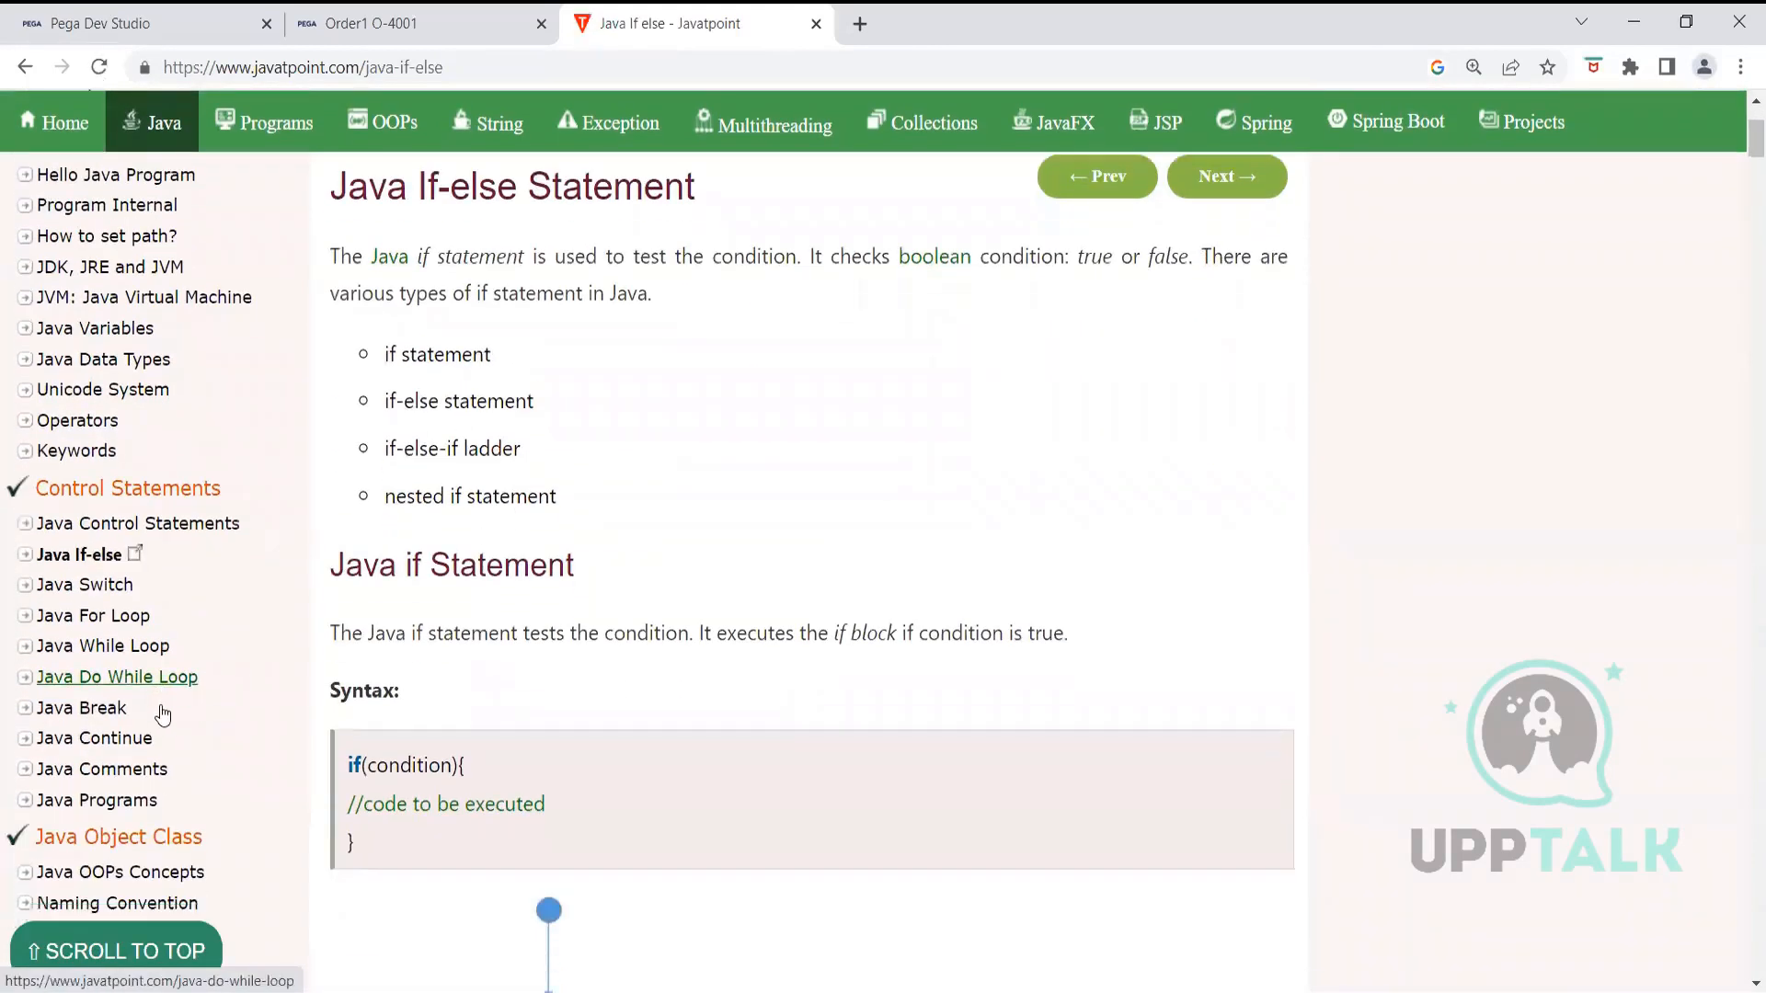
scroll(753, 457, down, 3)
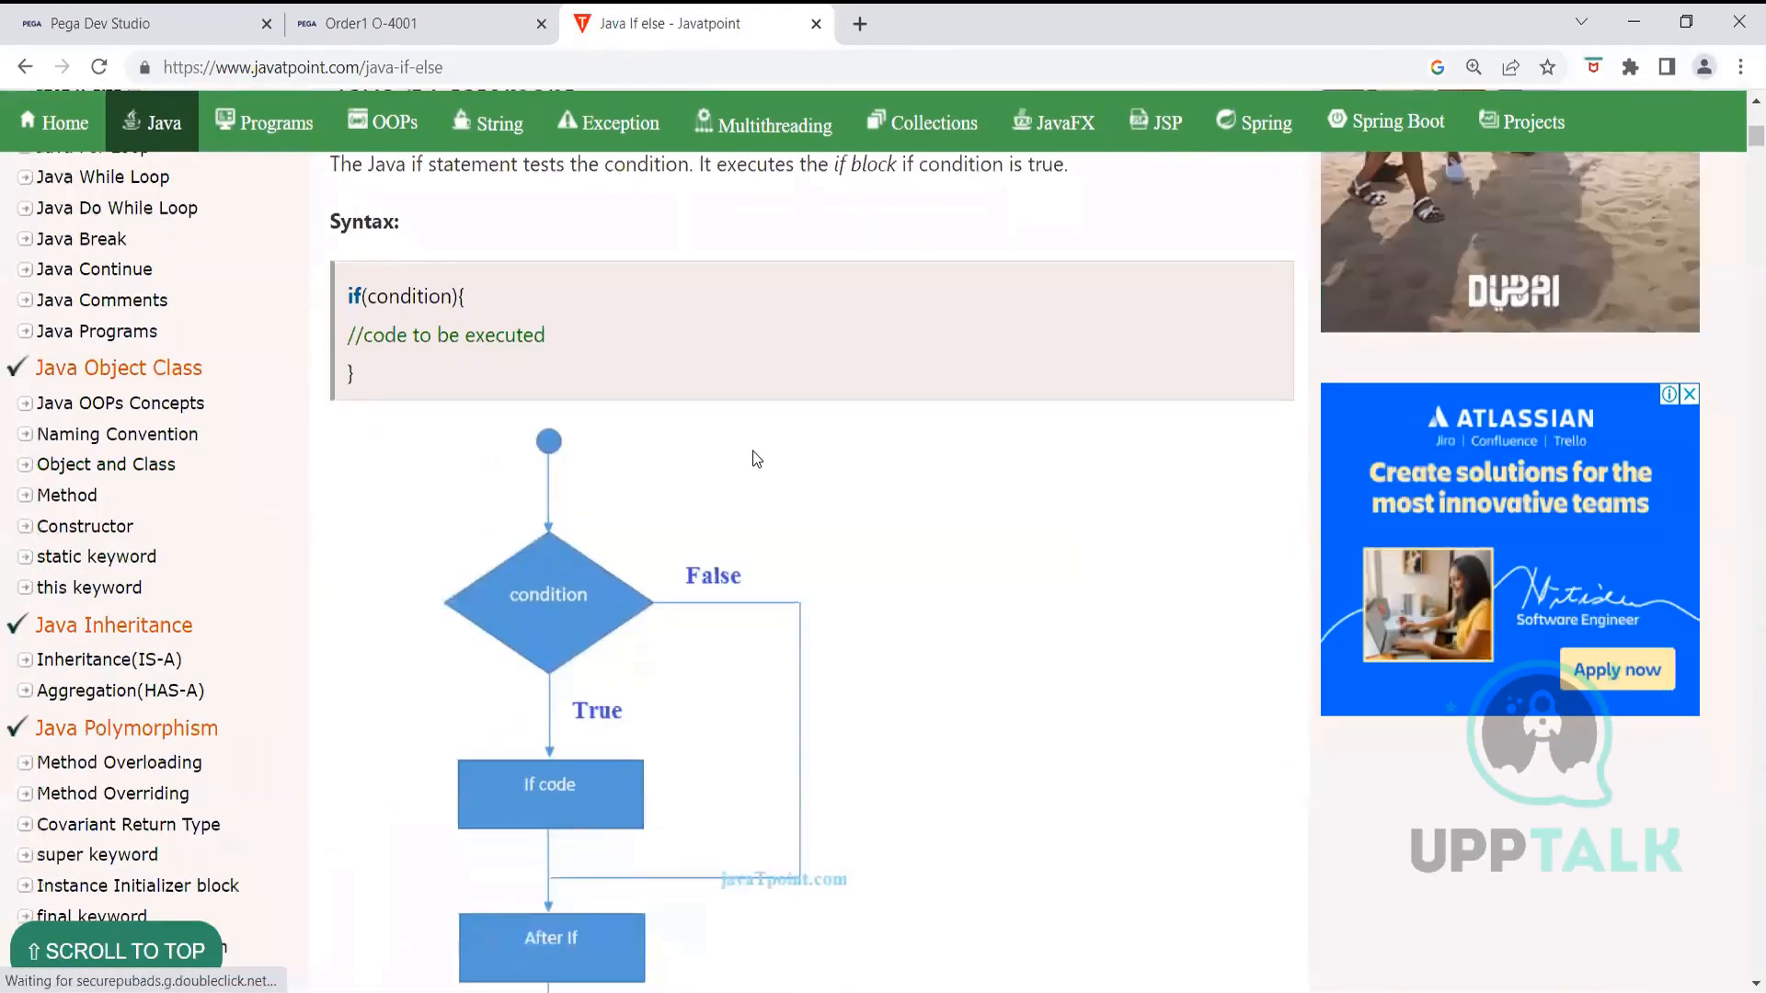
scroll(756, 458, up, 4)
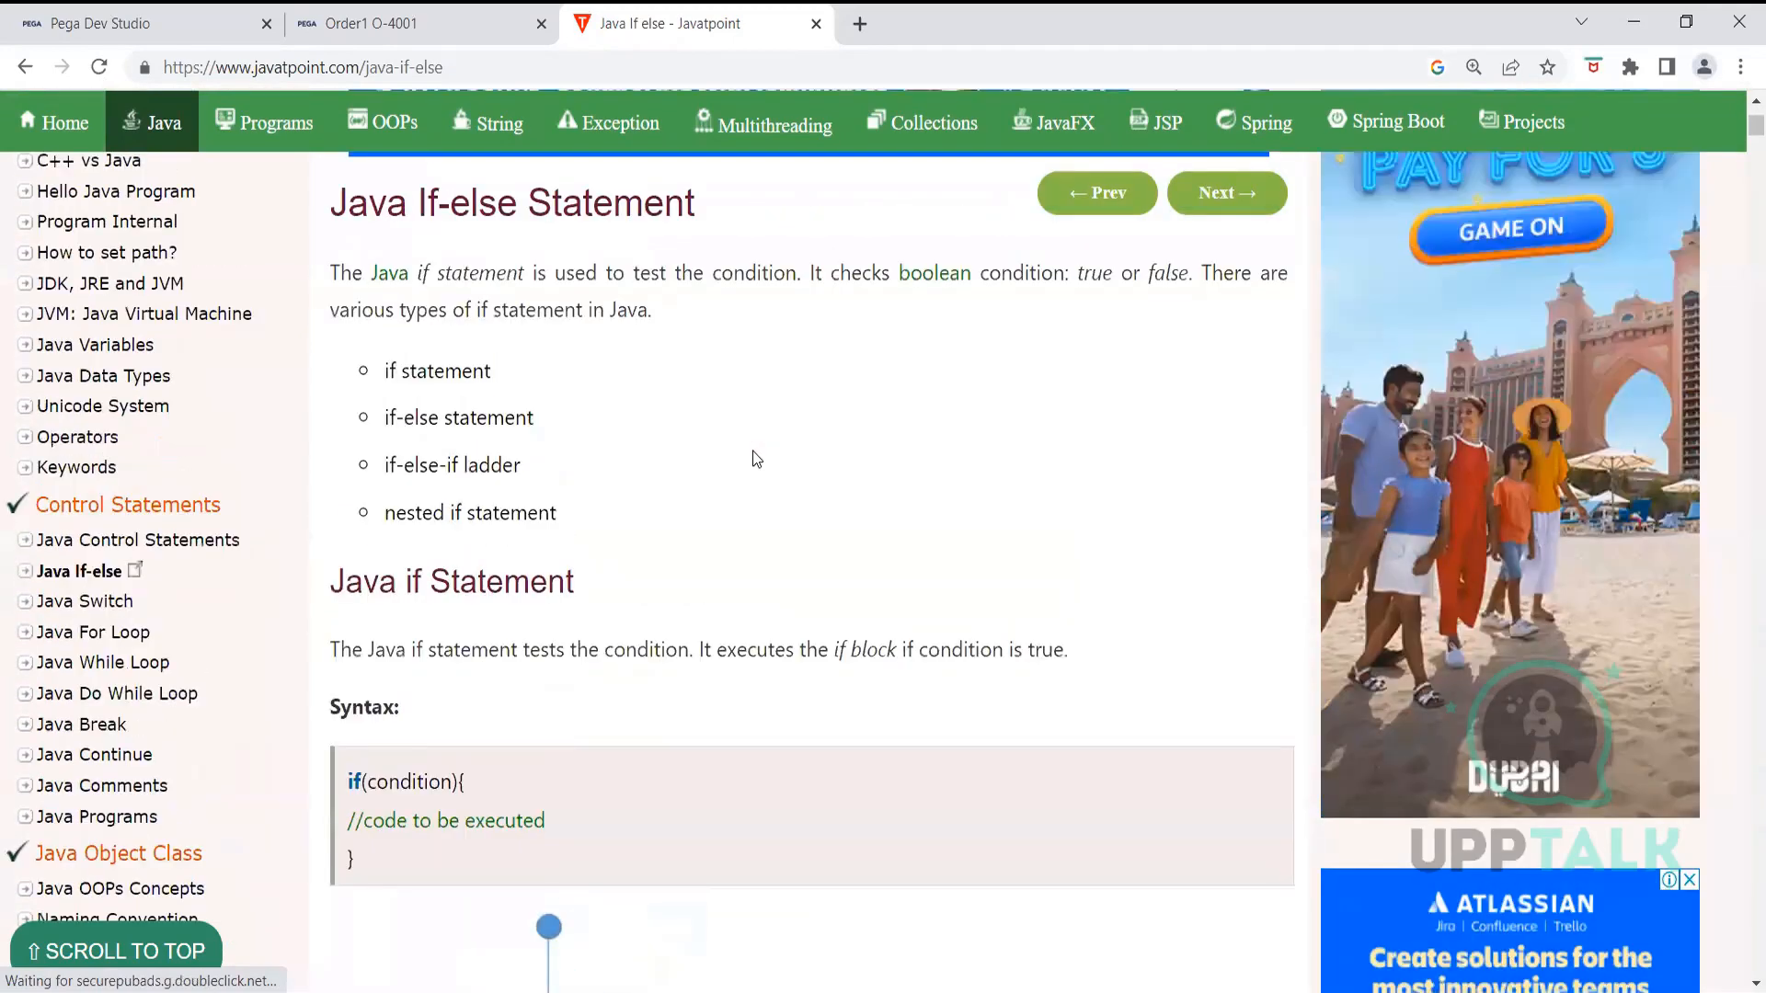
scroll(756, 458, down, 2)
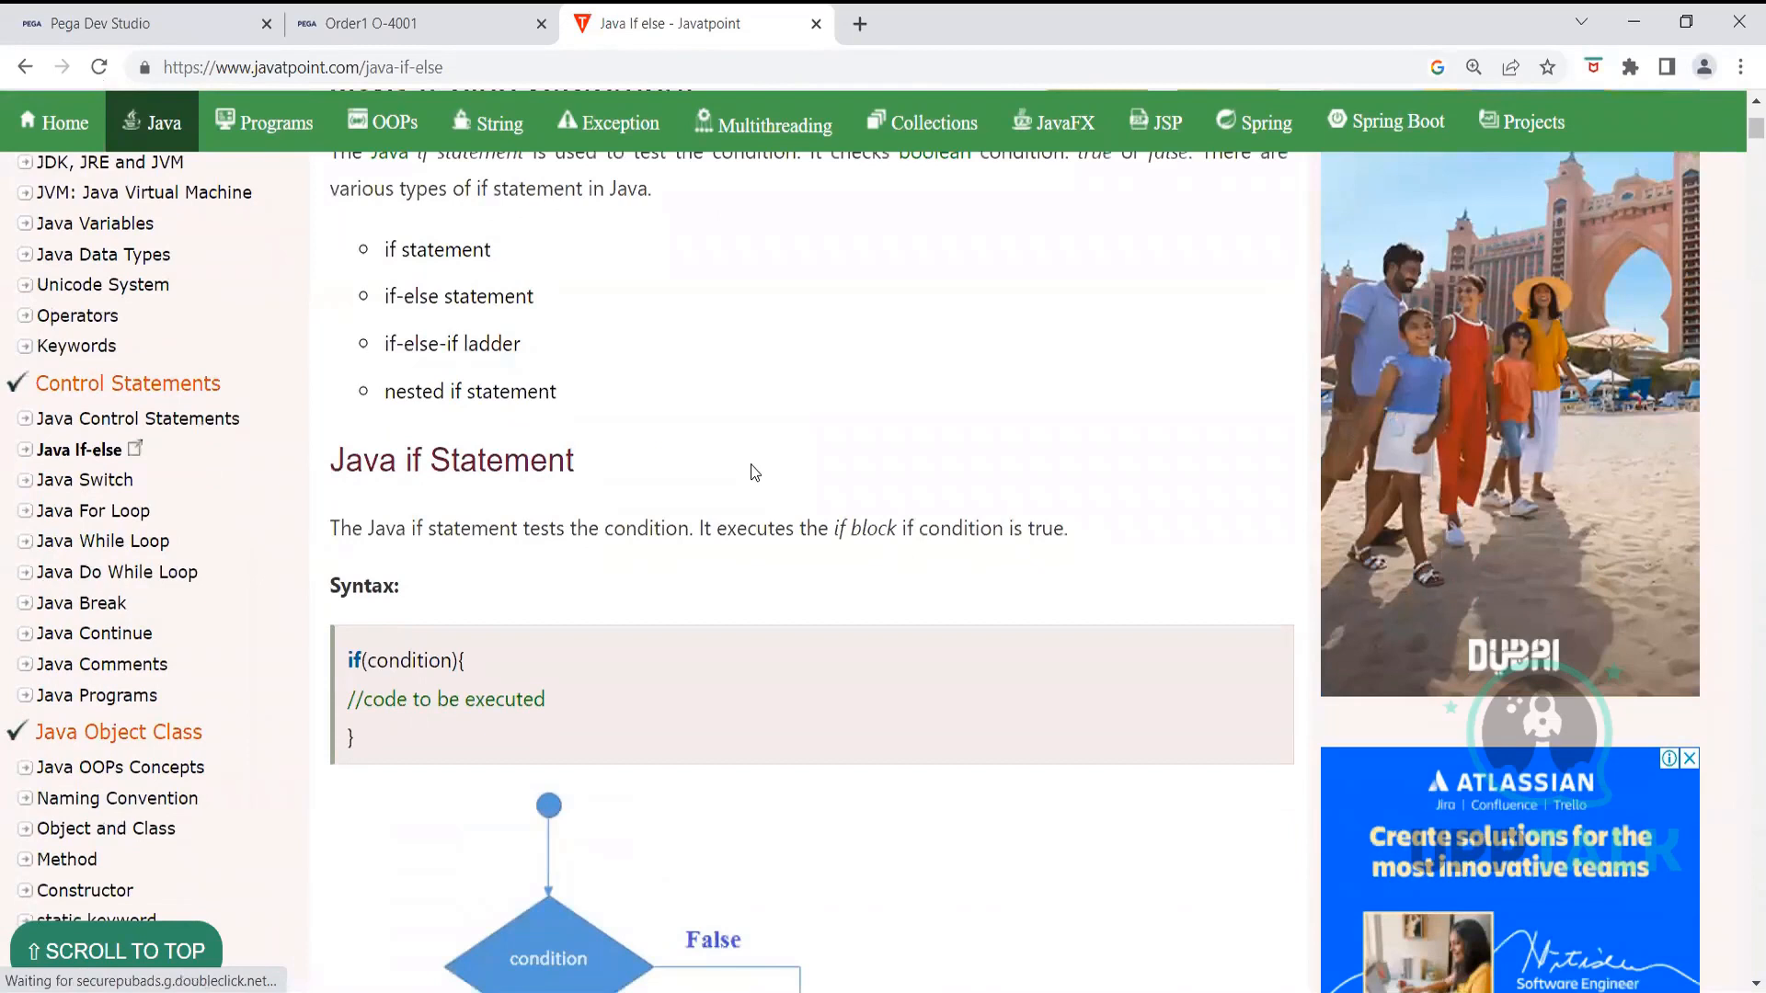
scroll(754, 473, down, 12)
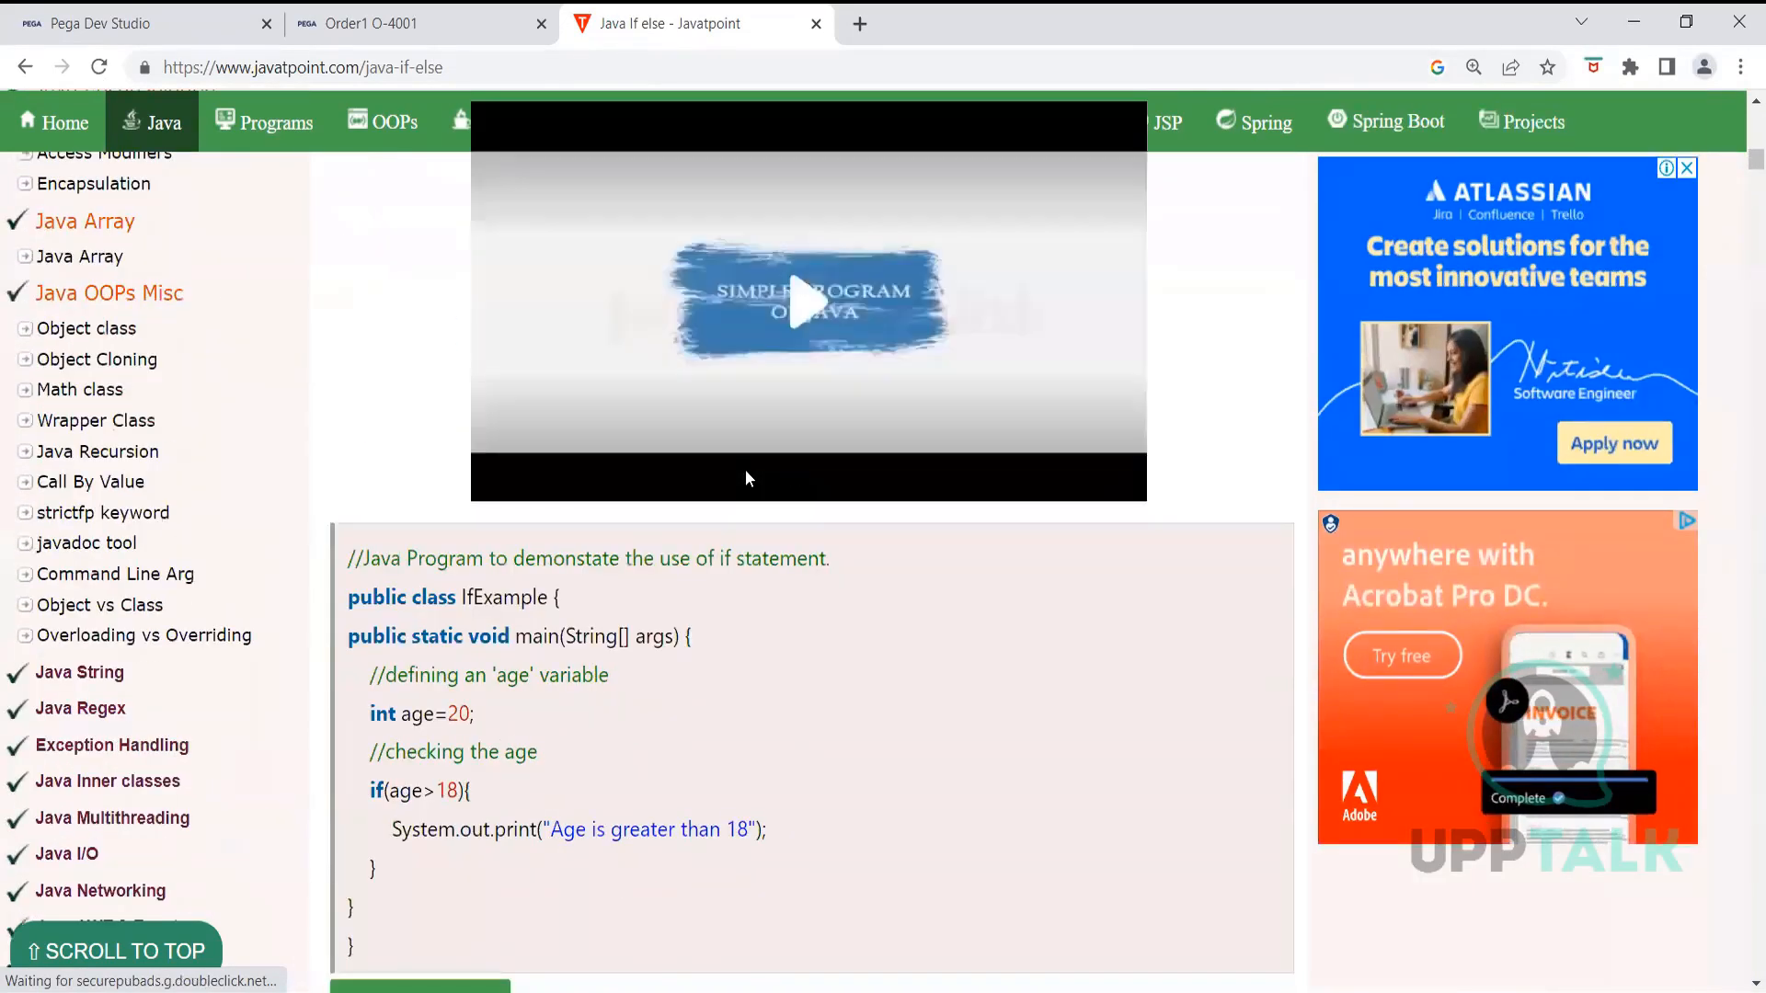
scroll(745, 477, down, 5)
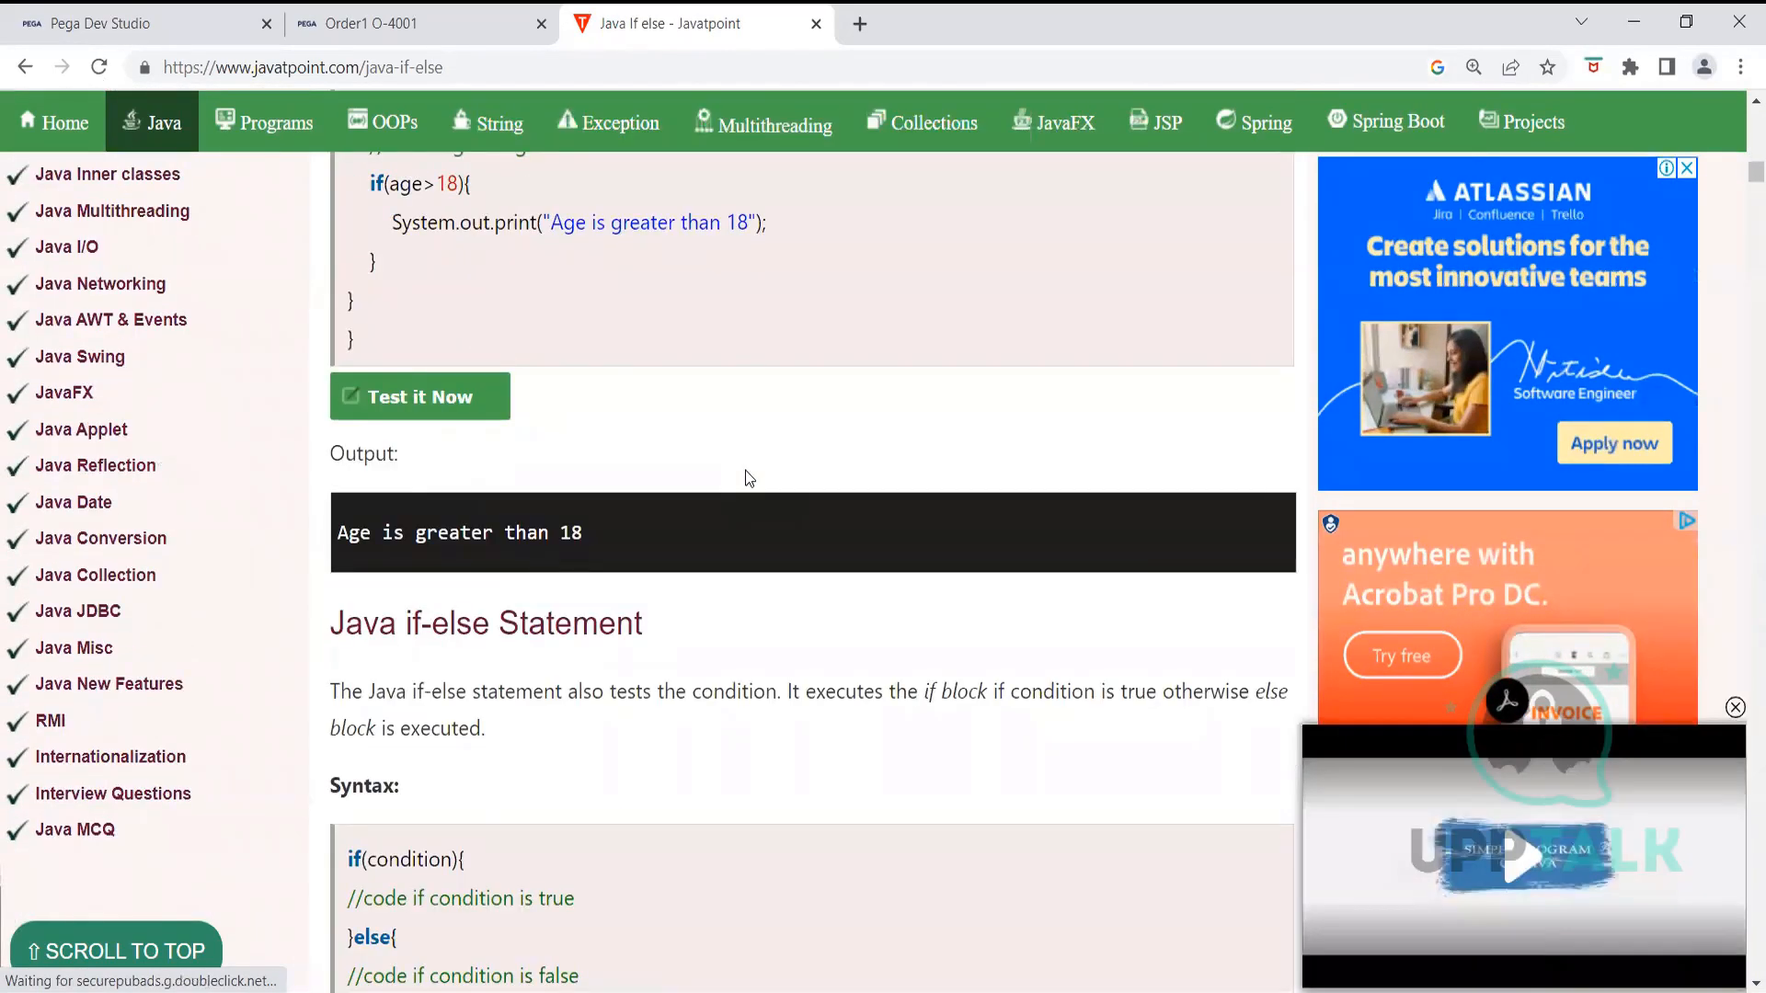
scroll(749, 477, down, 4)
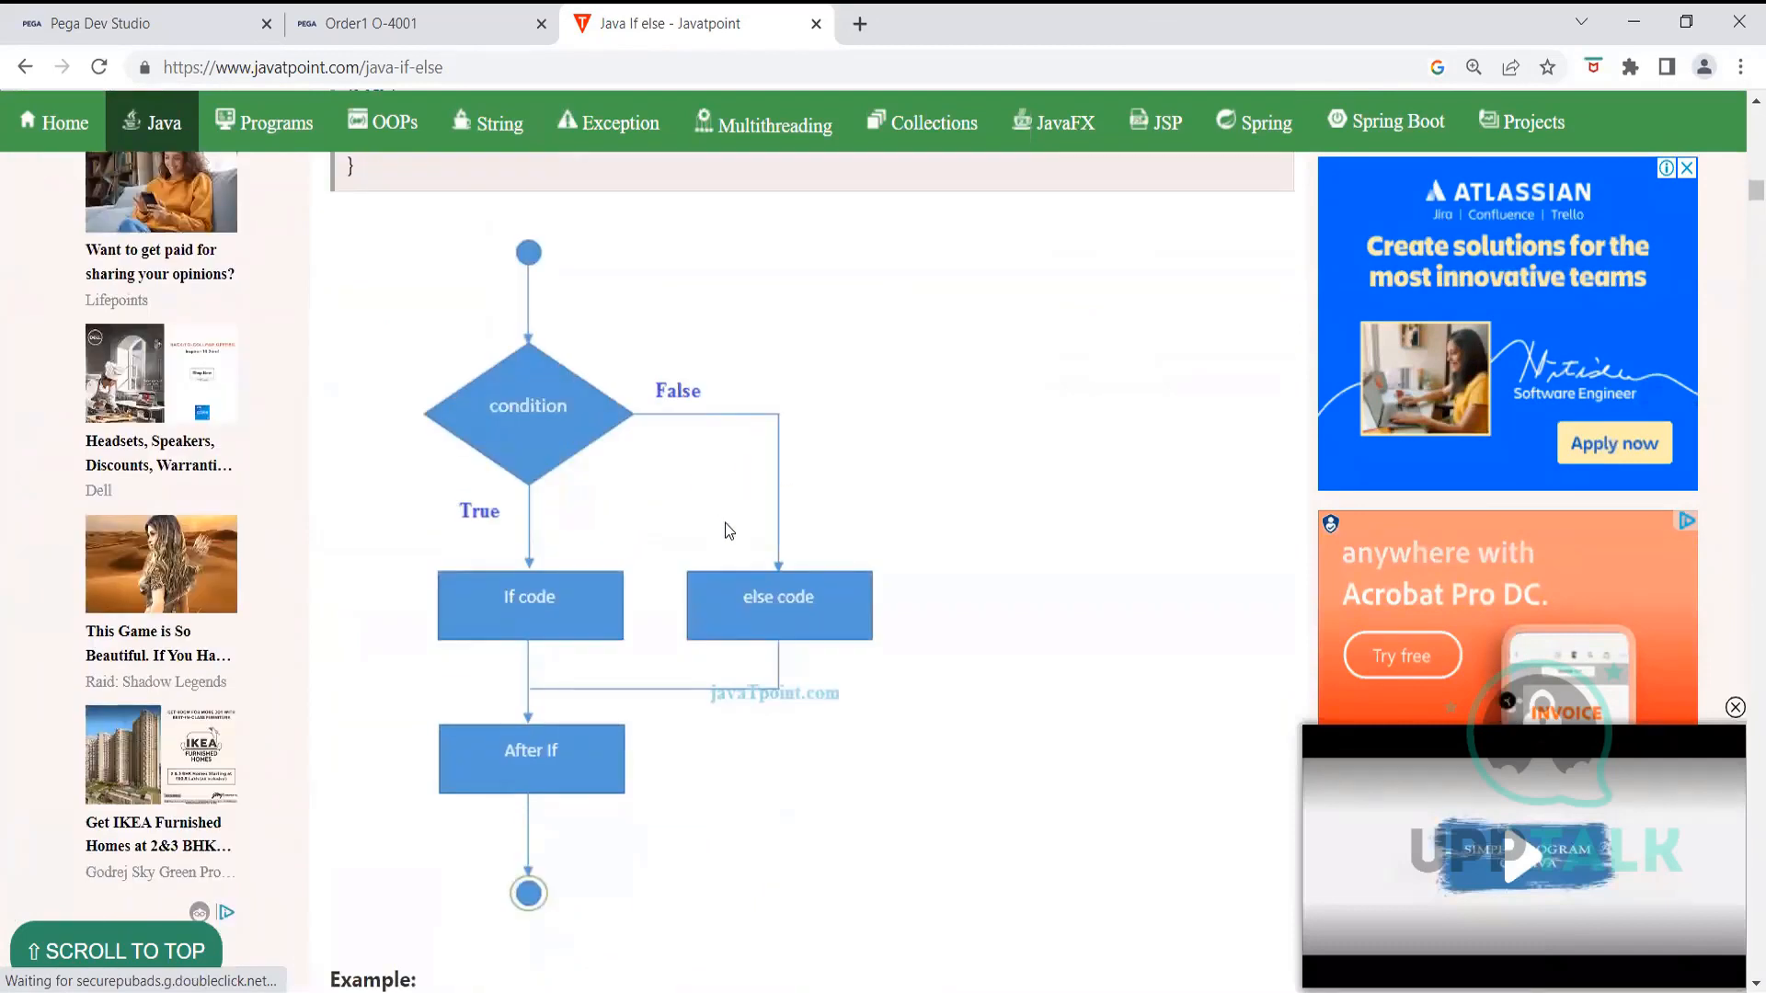
scroll(724, 522, down, 6)
scroll(724, 522, down, 7)
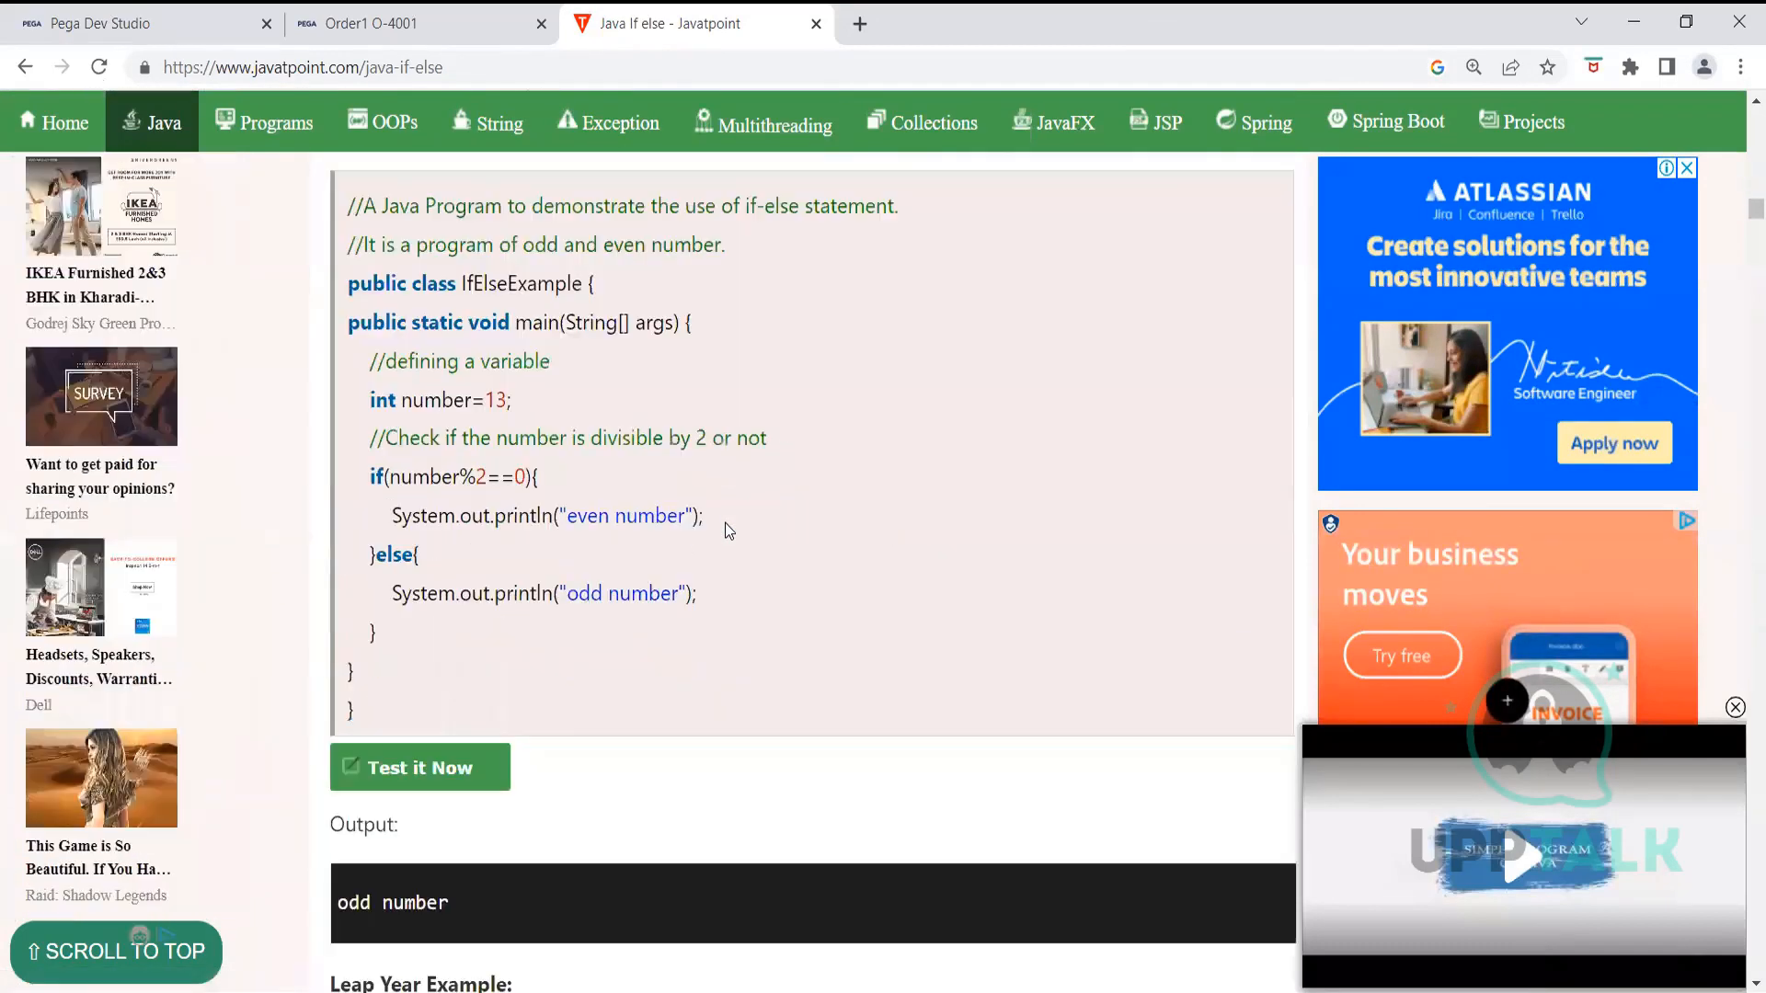
click(136, 25)
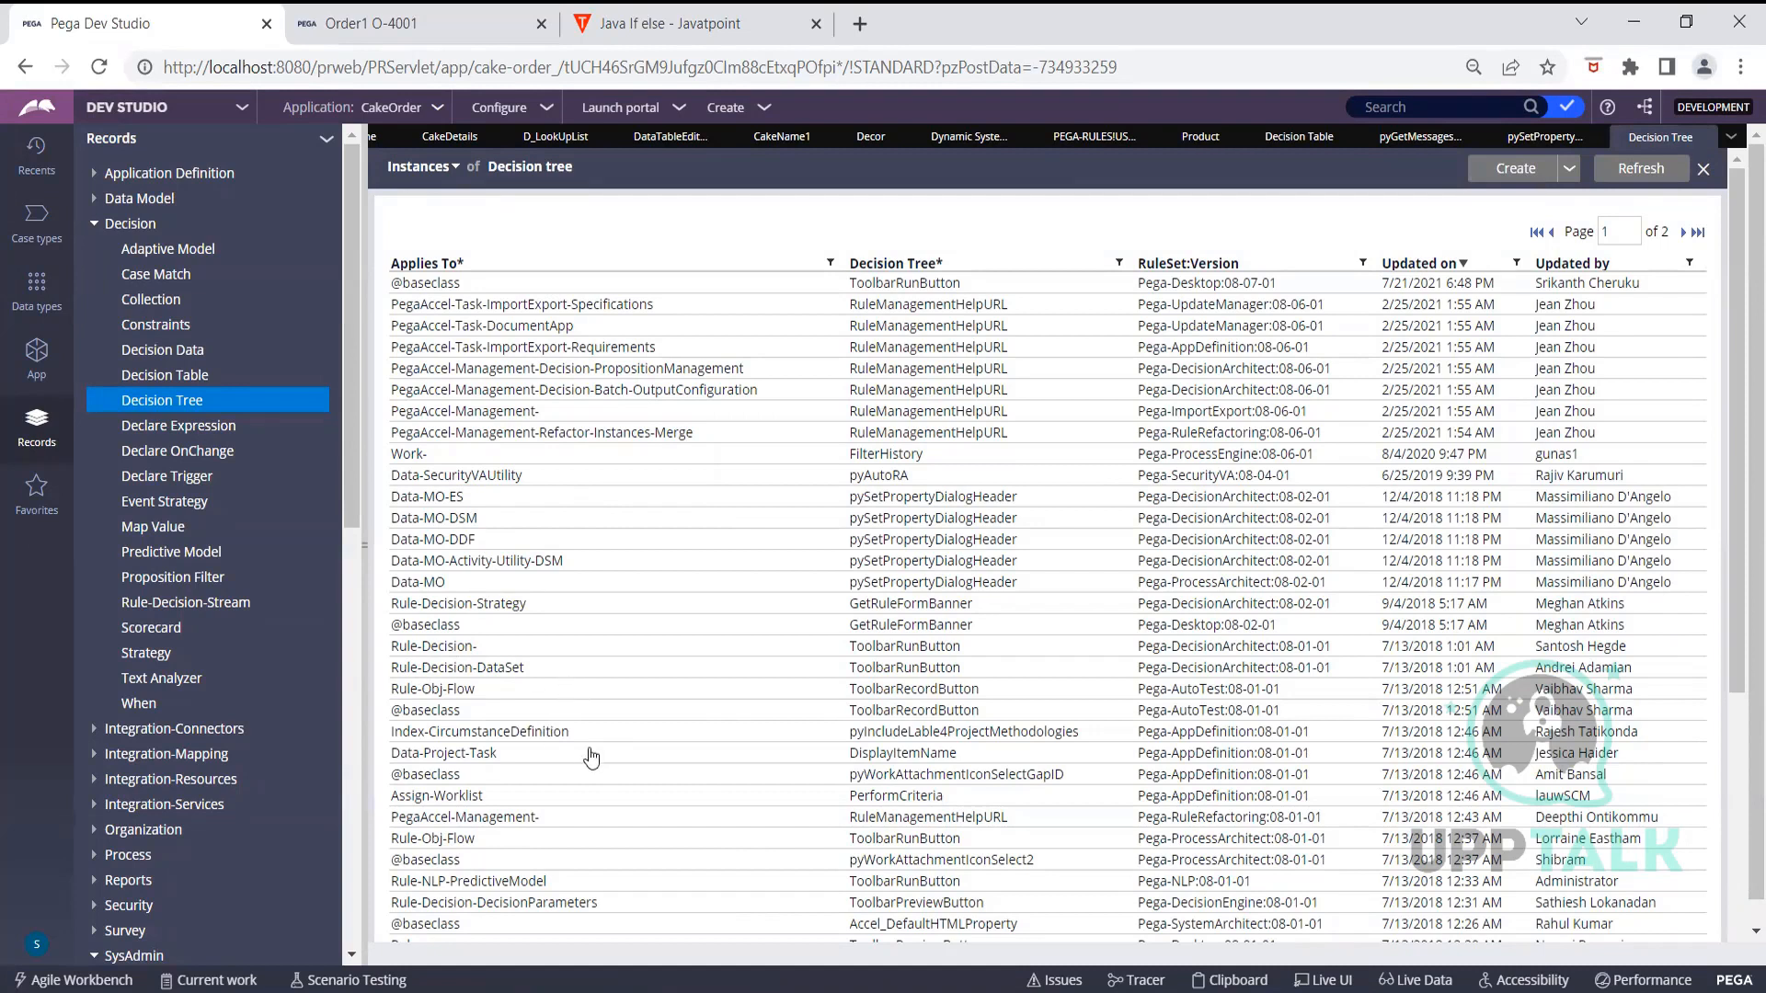
Browse Decision Tree instances, briefly opening pyGetDefaultAxisUnit and pxGetDBEntityType
scroll(589, 750, down, 5)
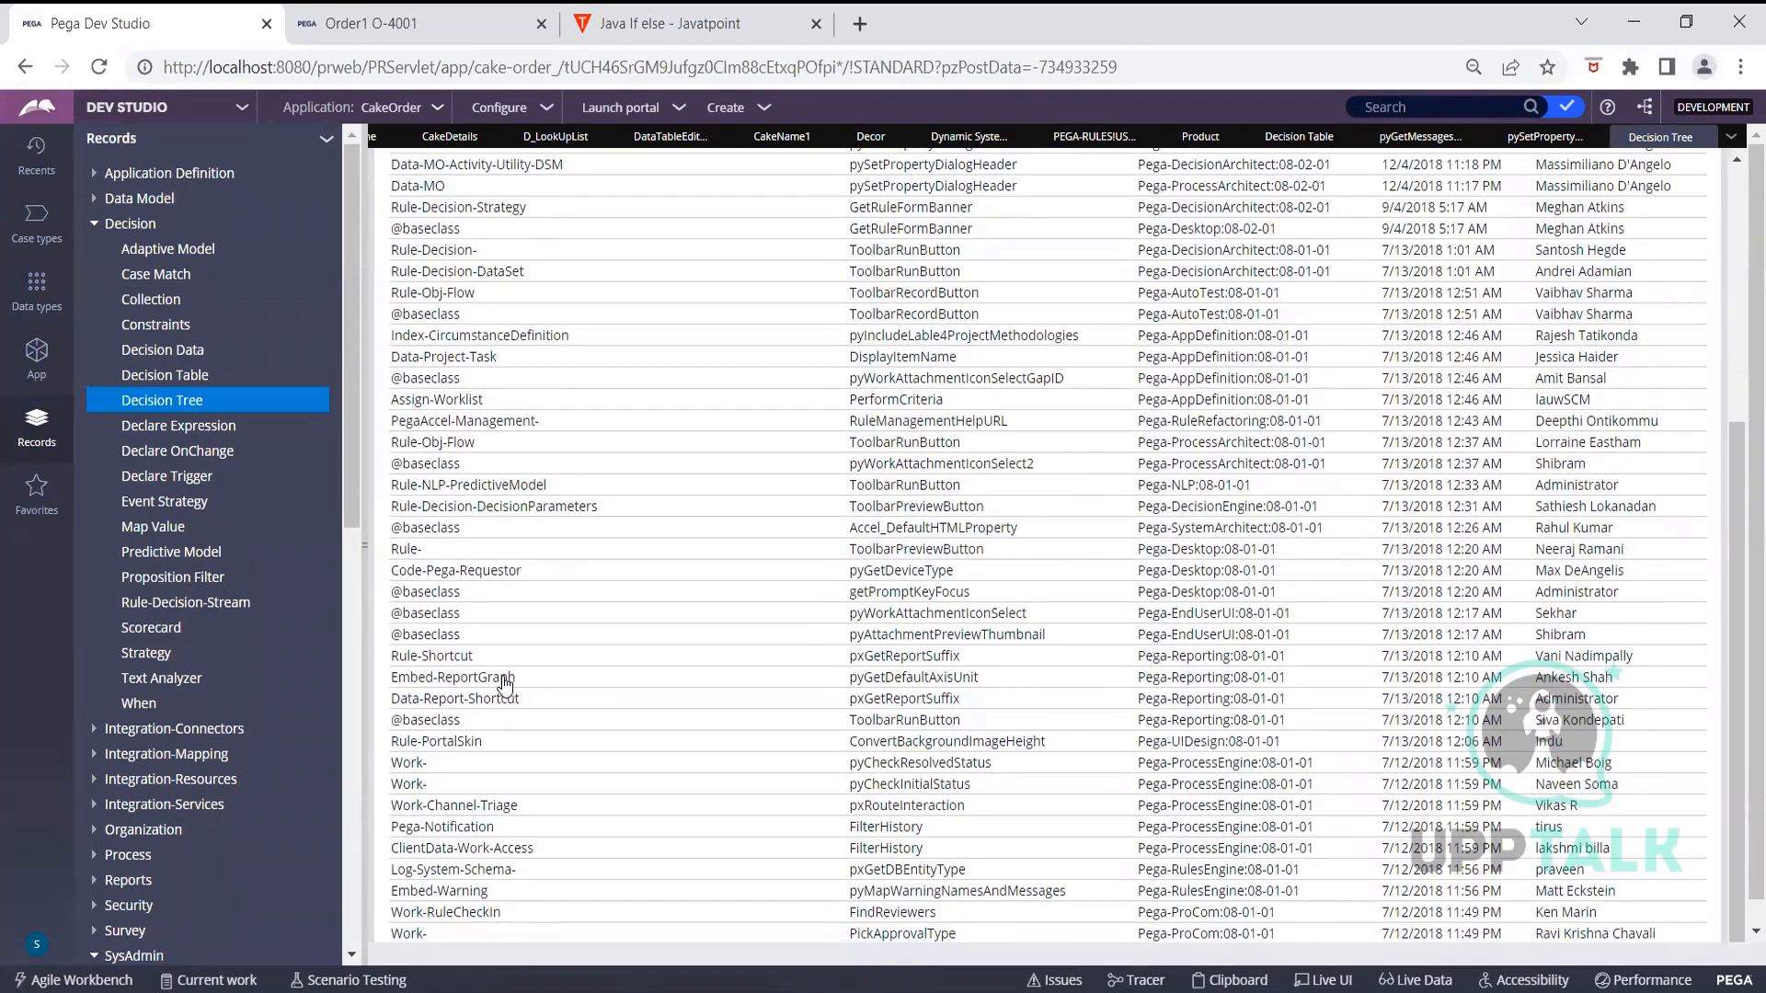
click(497, 677)
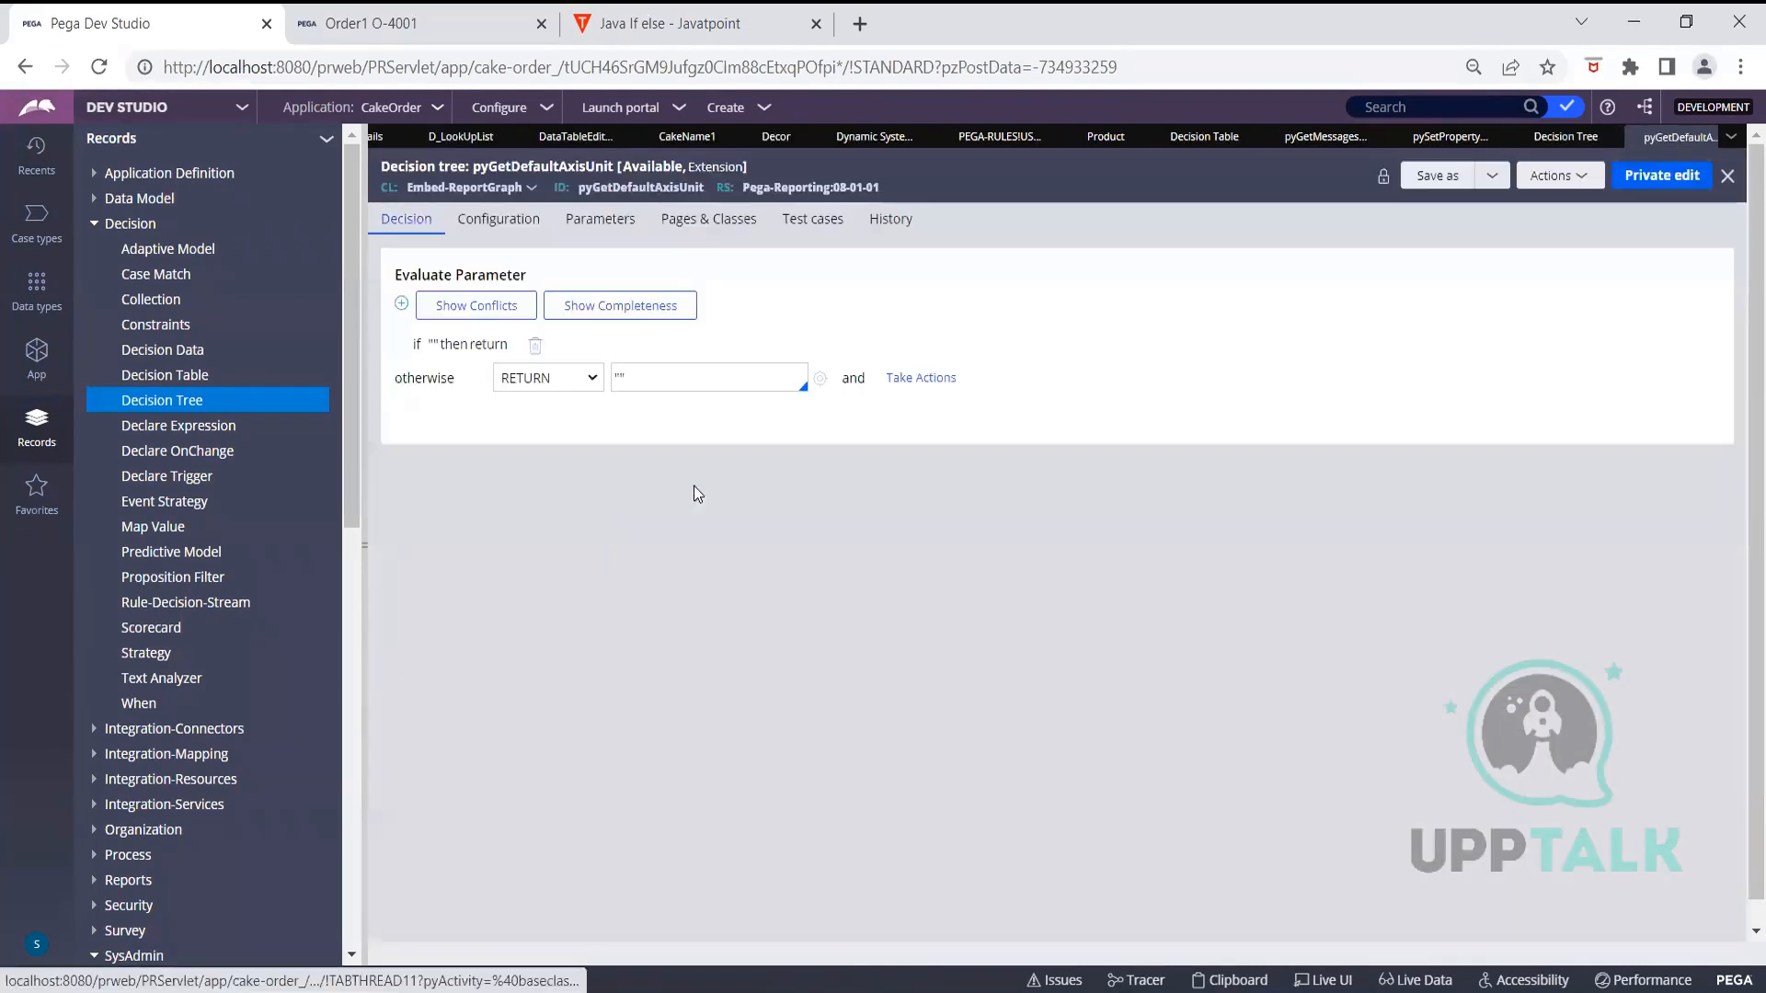
click(1712, 145)
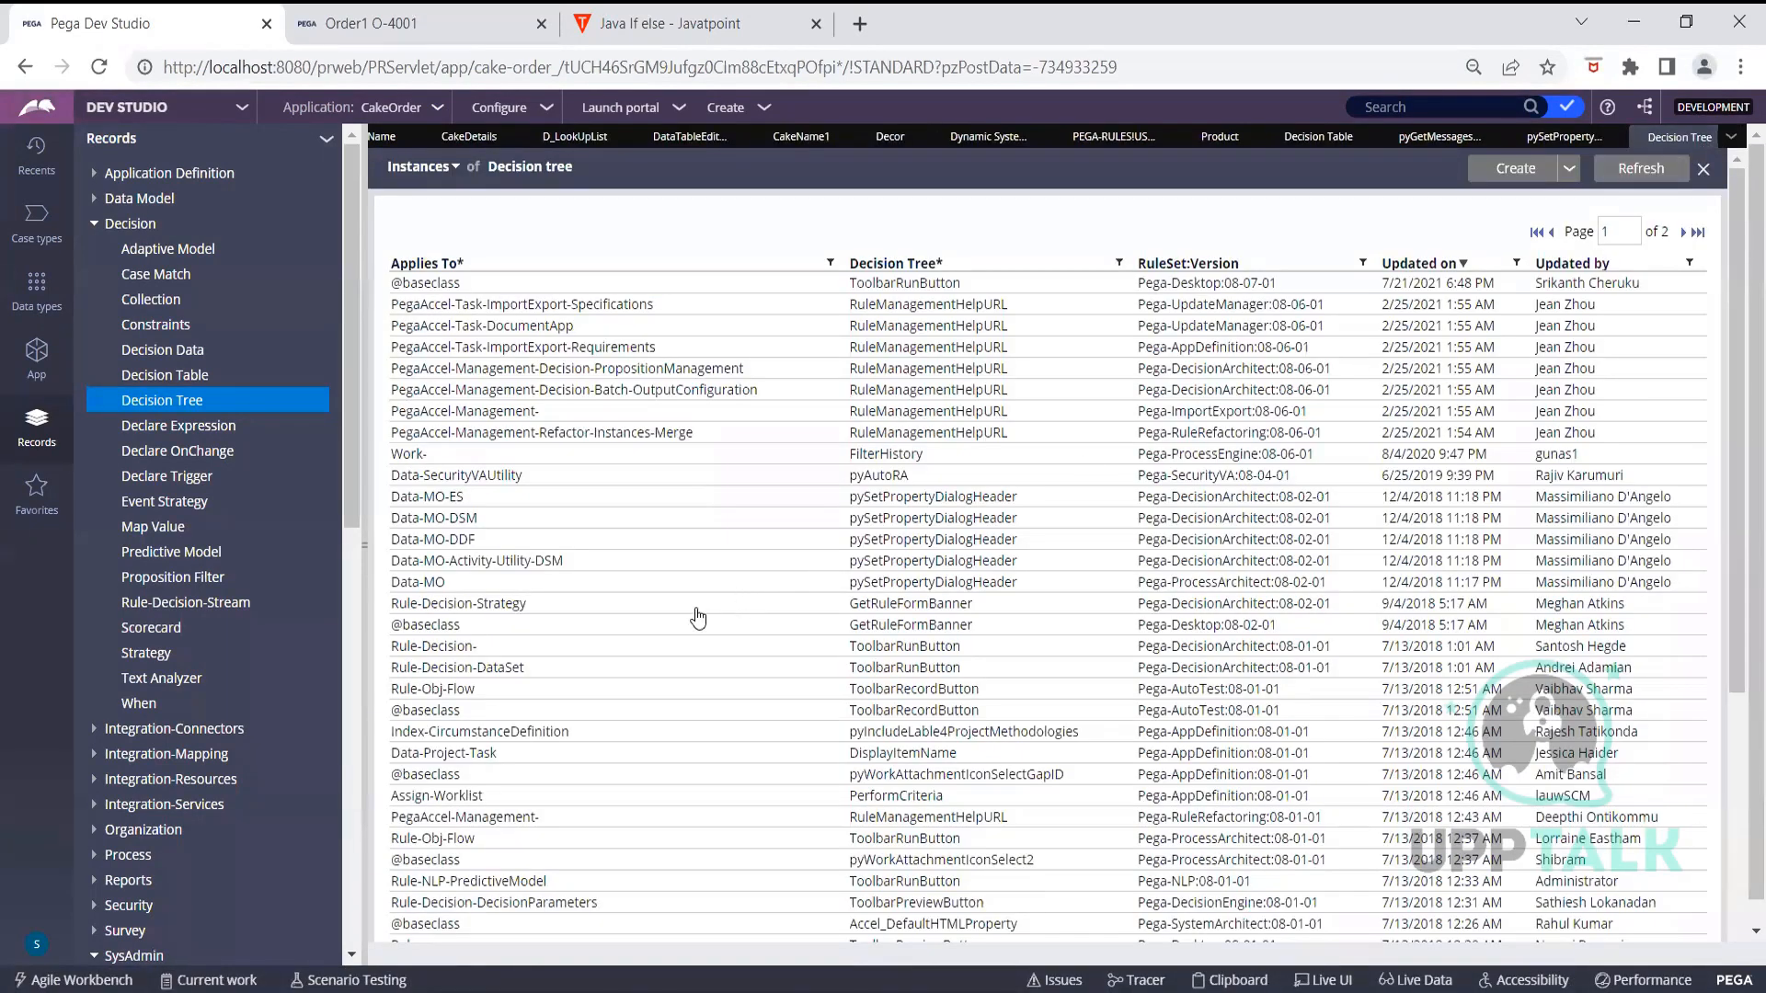
scroll(552, 662, down, 5)
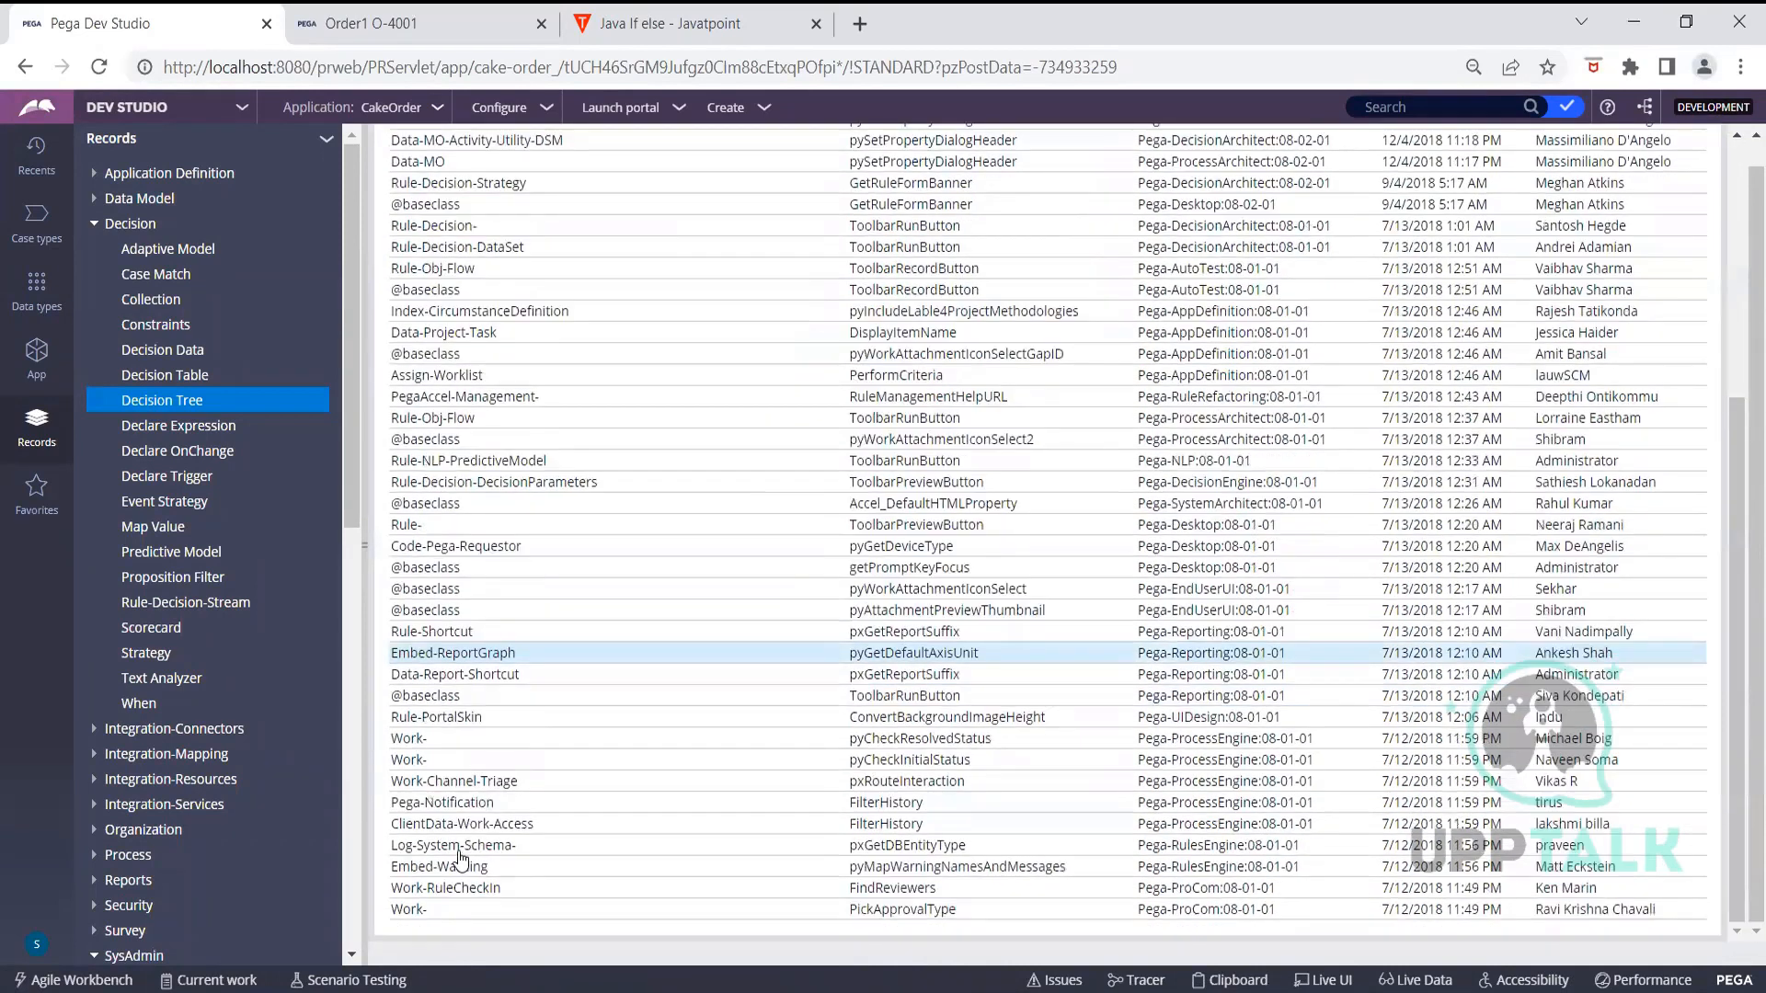
click(463, 846)
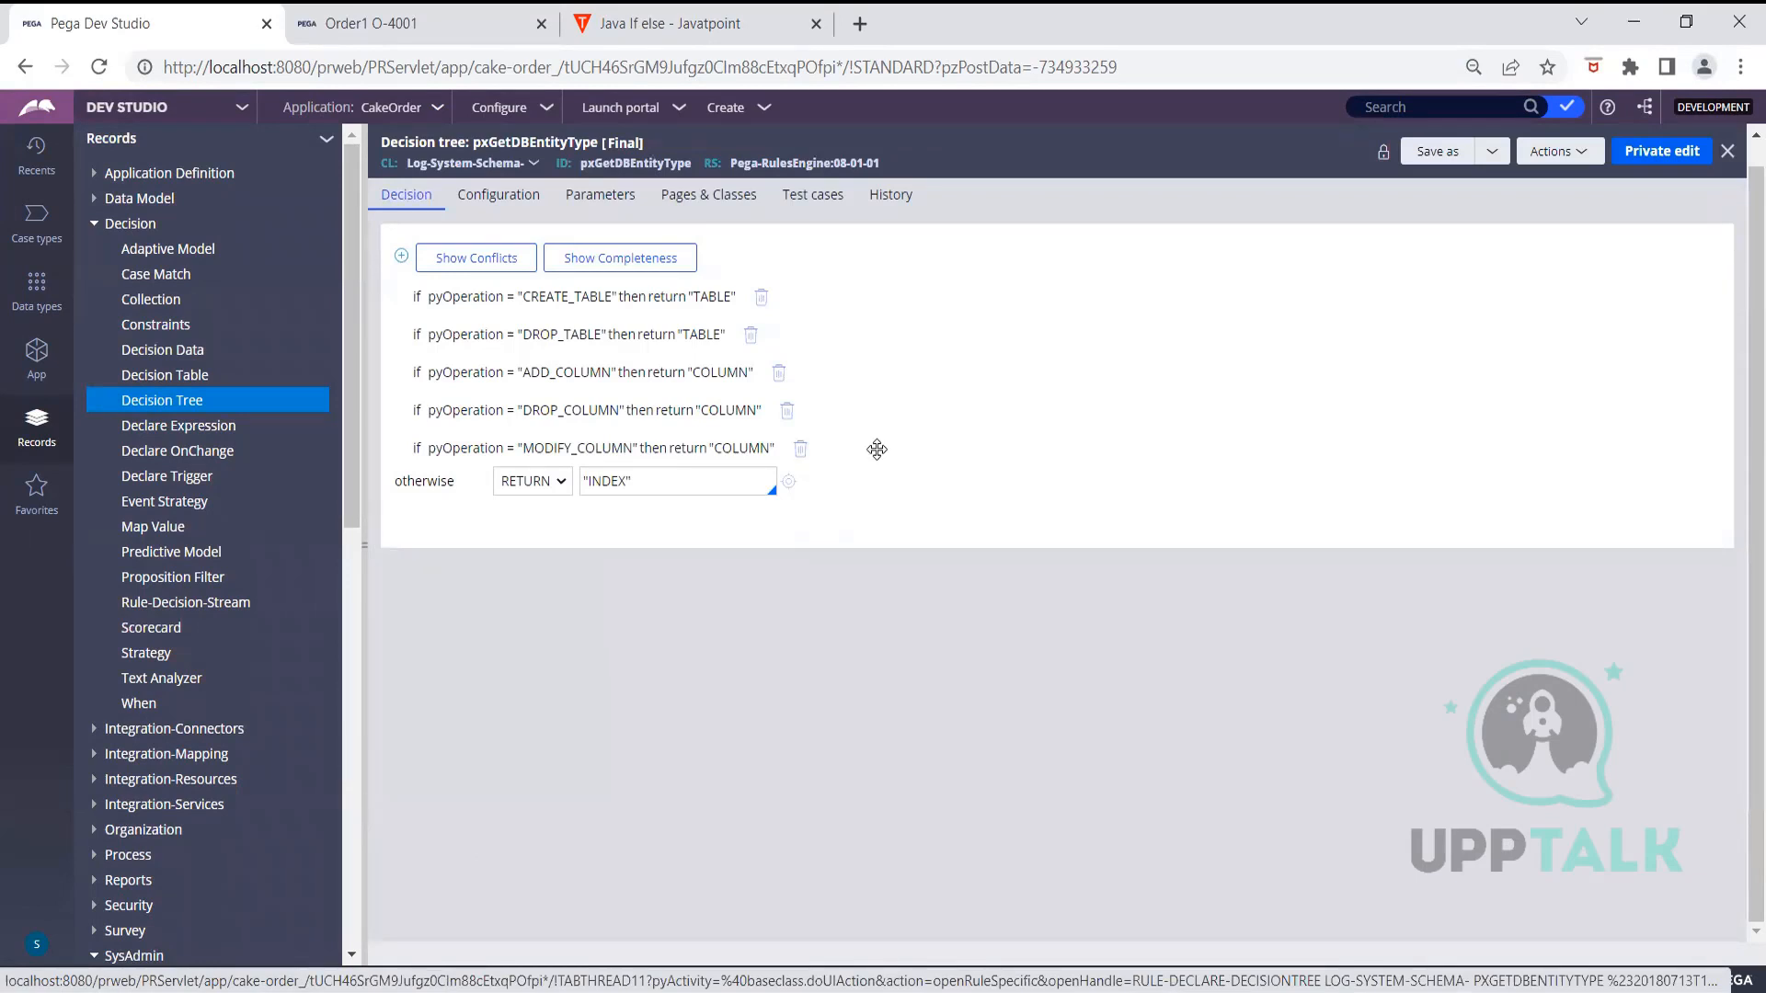
scroll(1676, 264, up, 1)
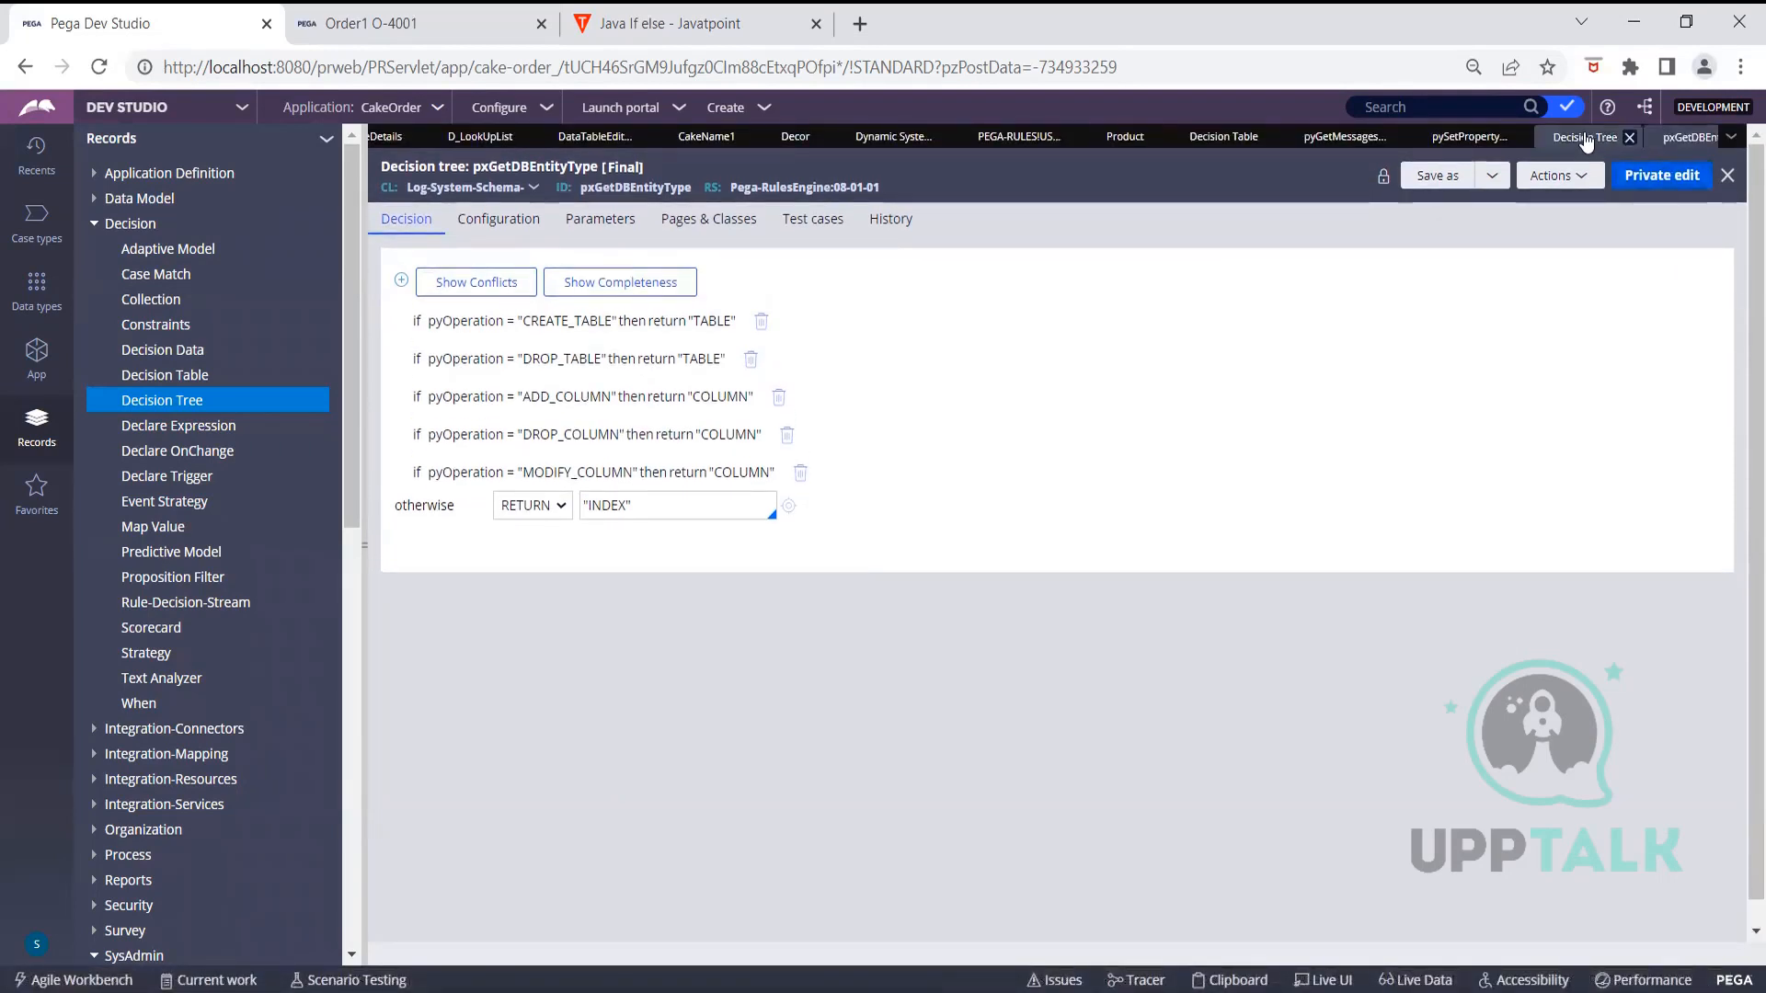
click(1587, 138)
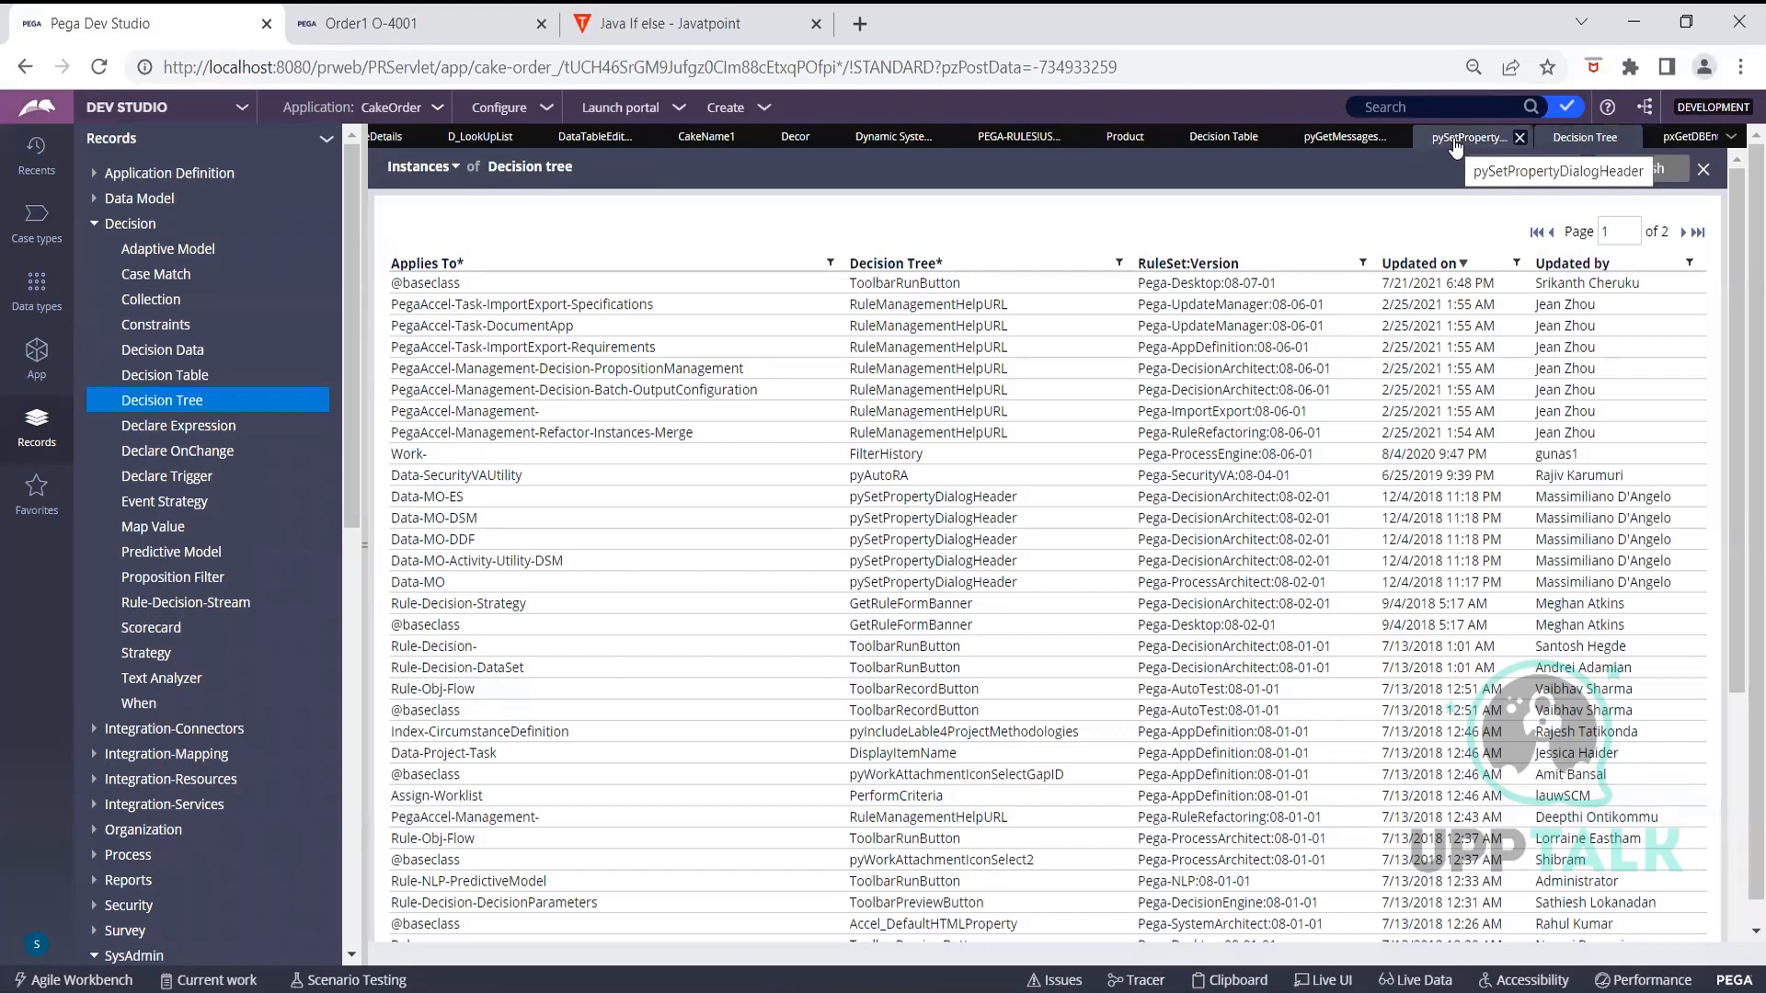
Reopen pyGetDefaultAxisUnit from Recents and start a private edit of the locked rule
click(33, 170)
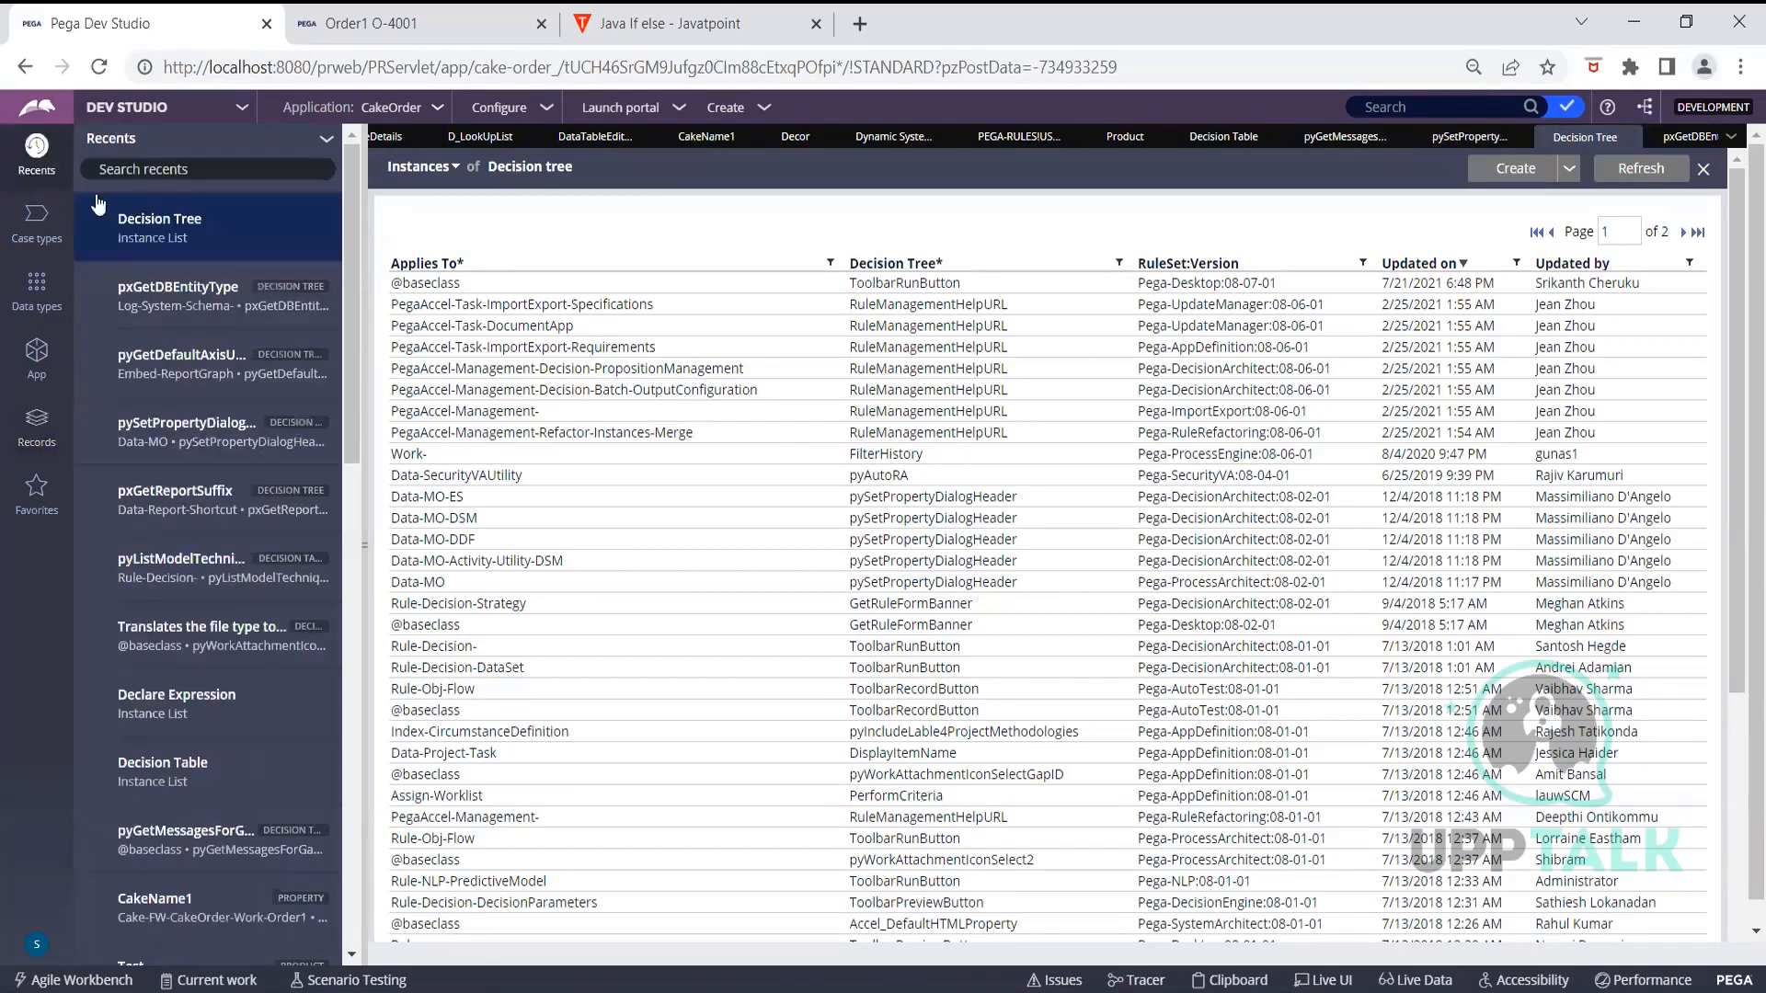
click(206, 292)
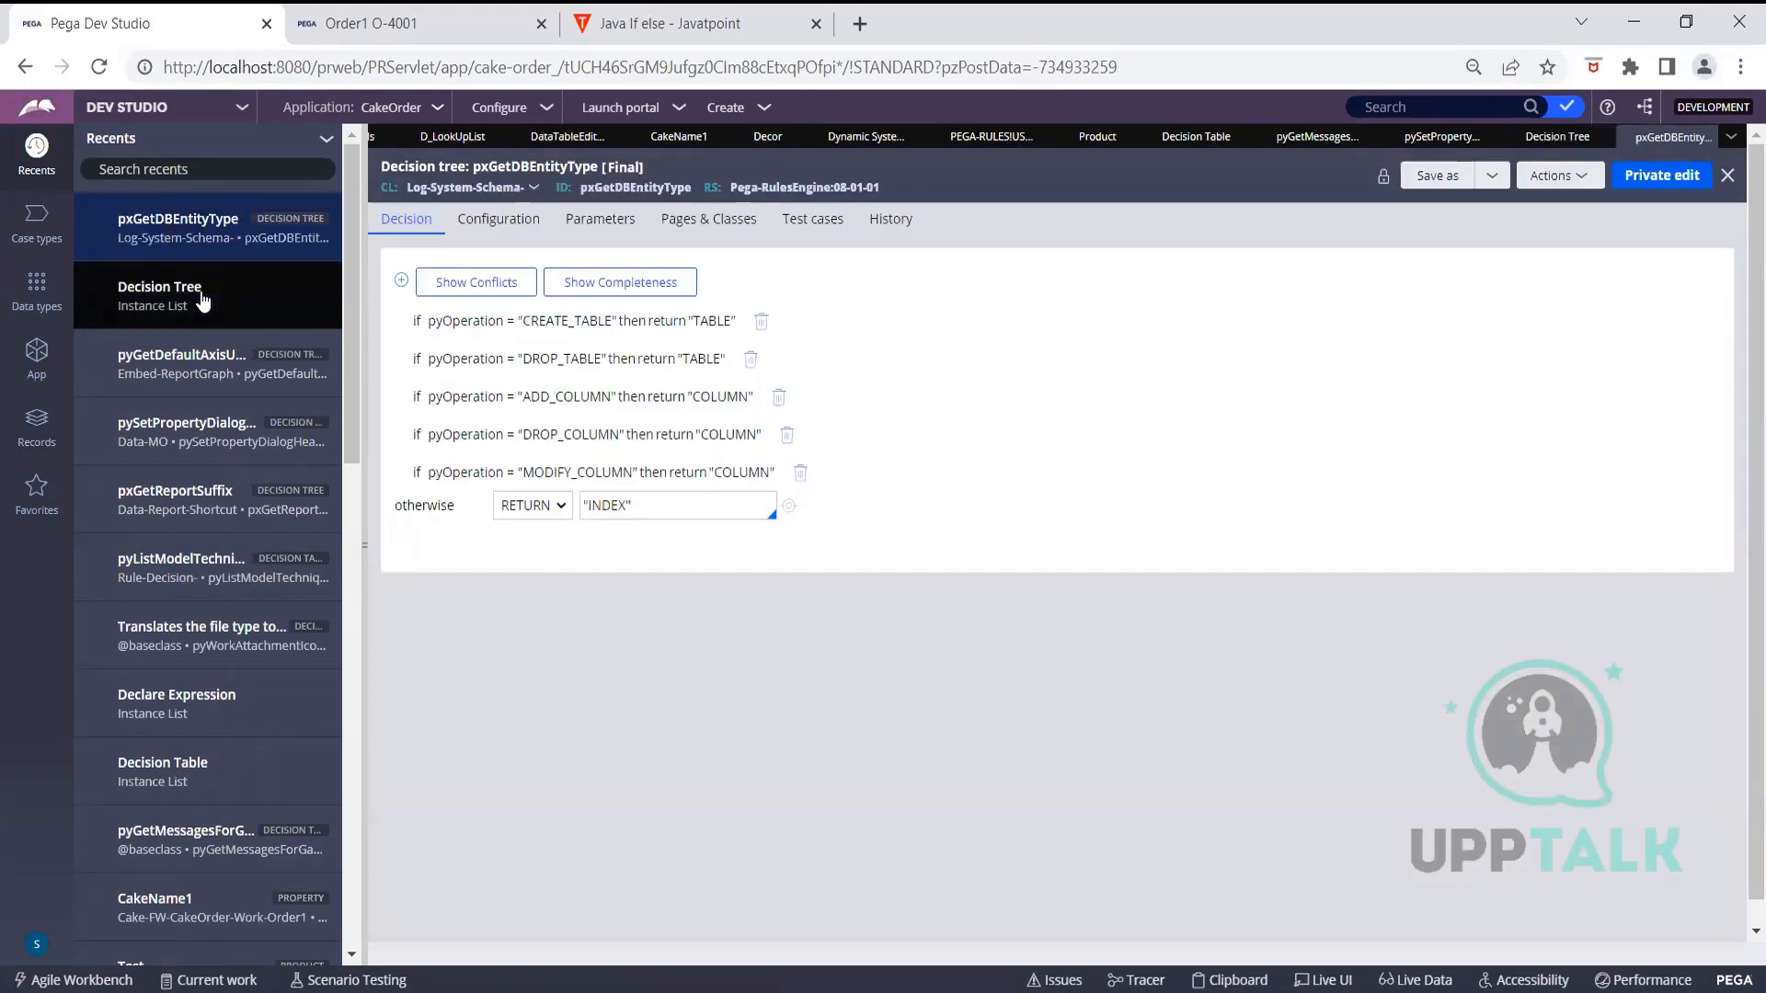
click(198, 354)
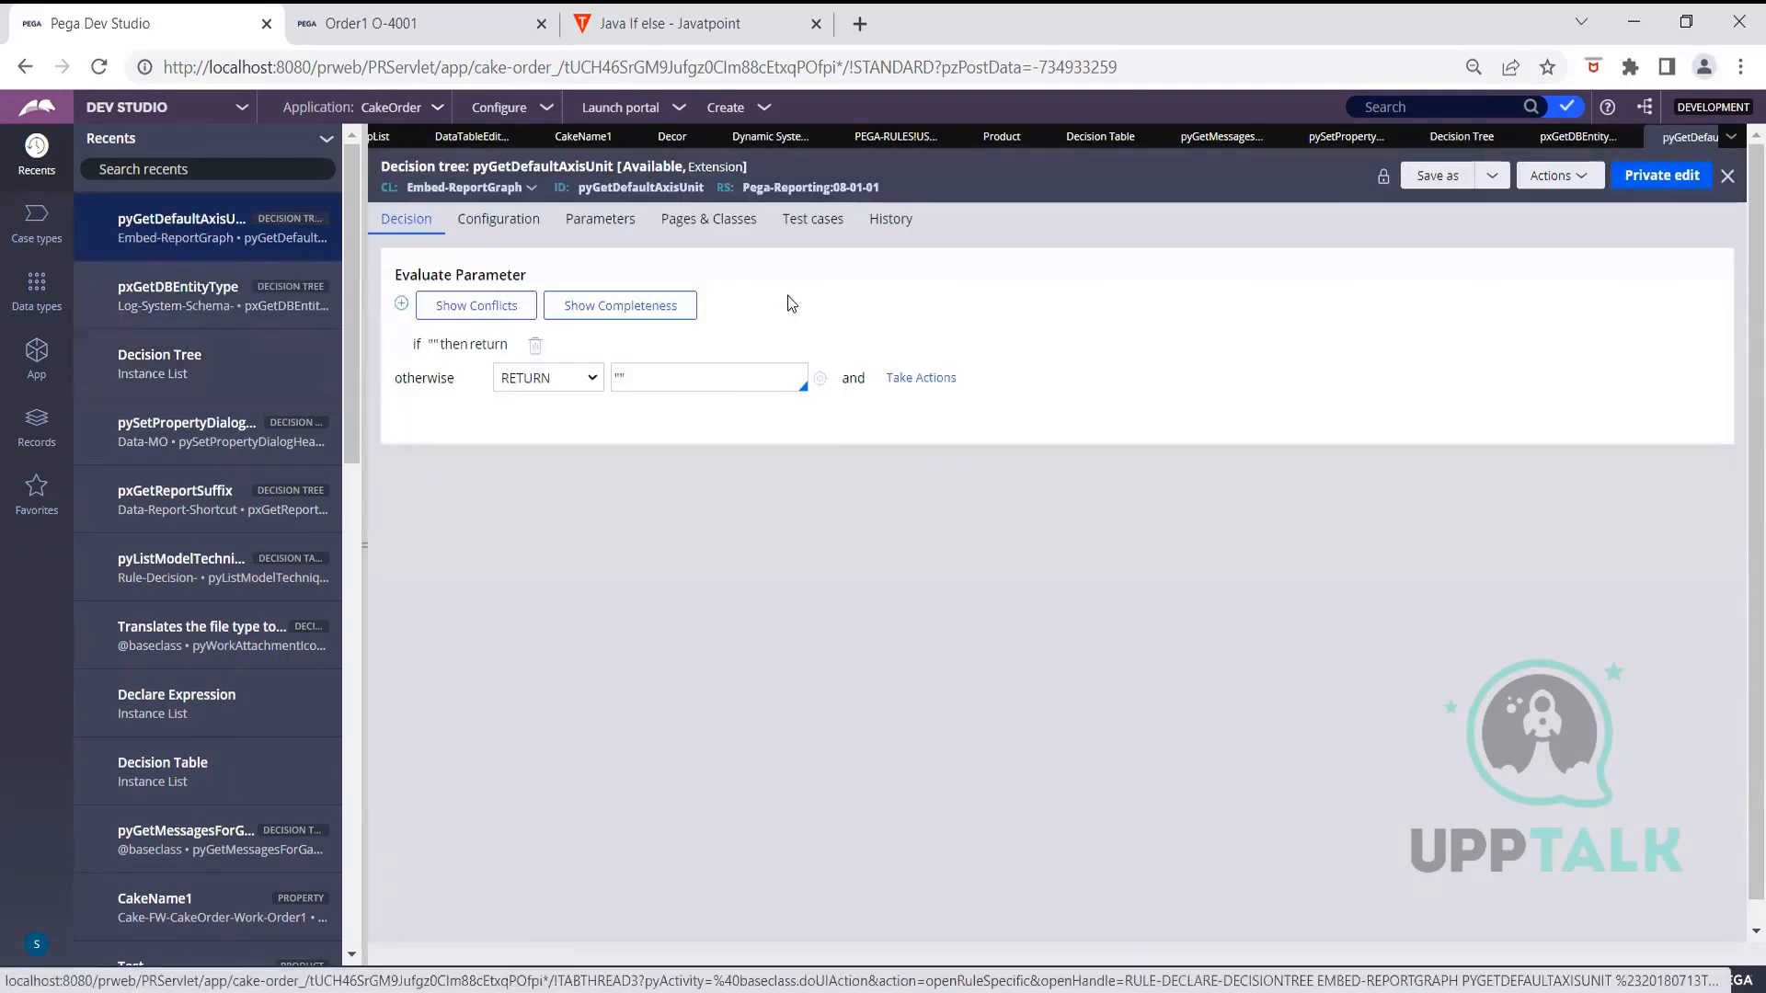
click(1655, 176)
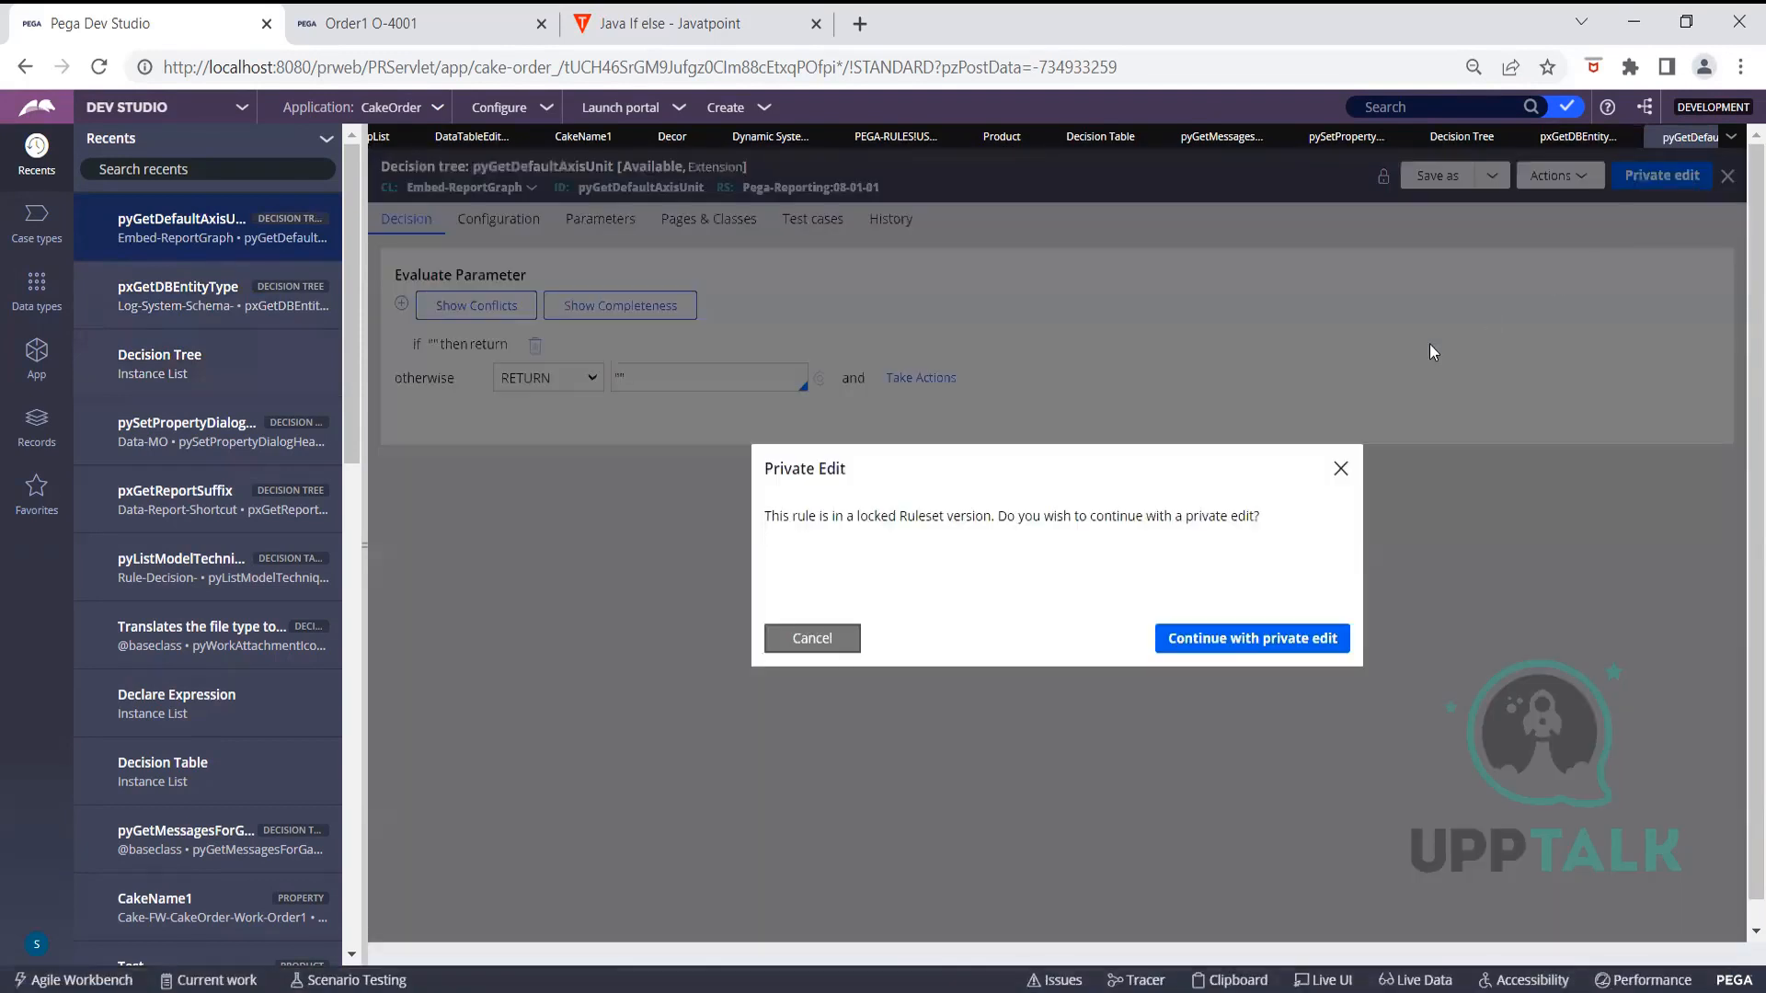
Continue with a private edit of pyGetDefaultAxisUnit and open its first empty condition row
click(1249, 648)
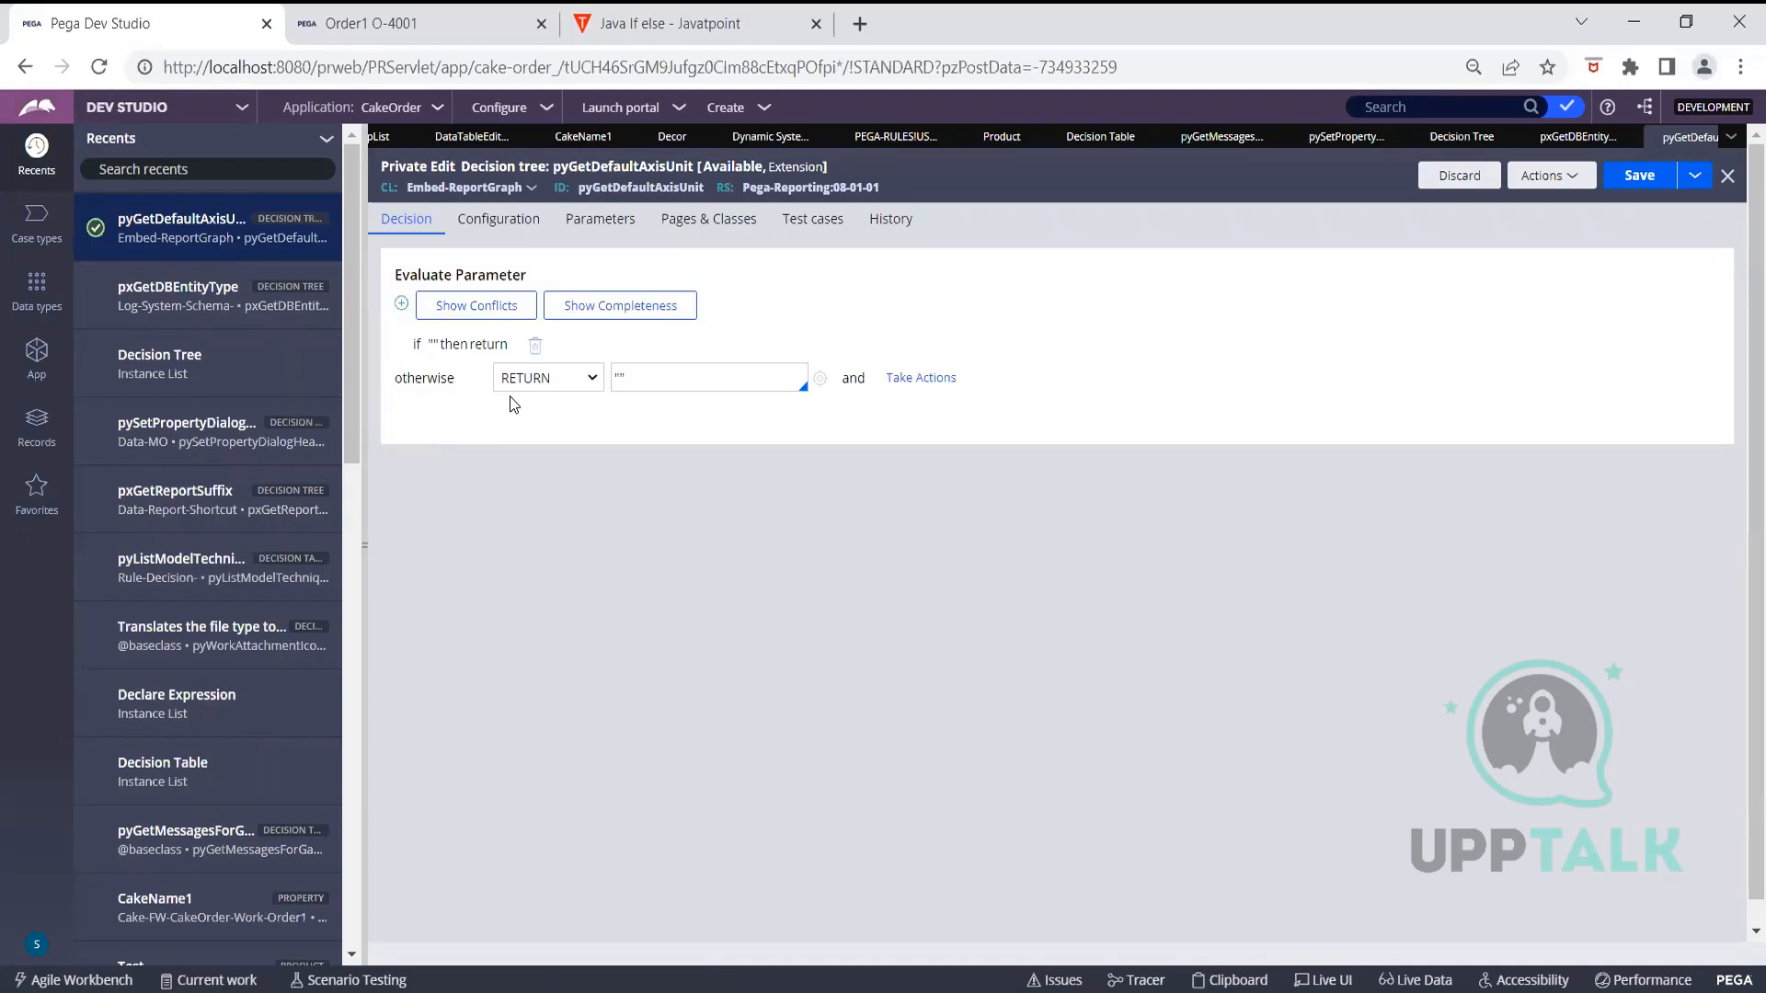
click(450, 348)
click(451, 346)
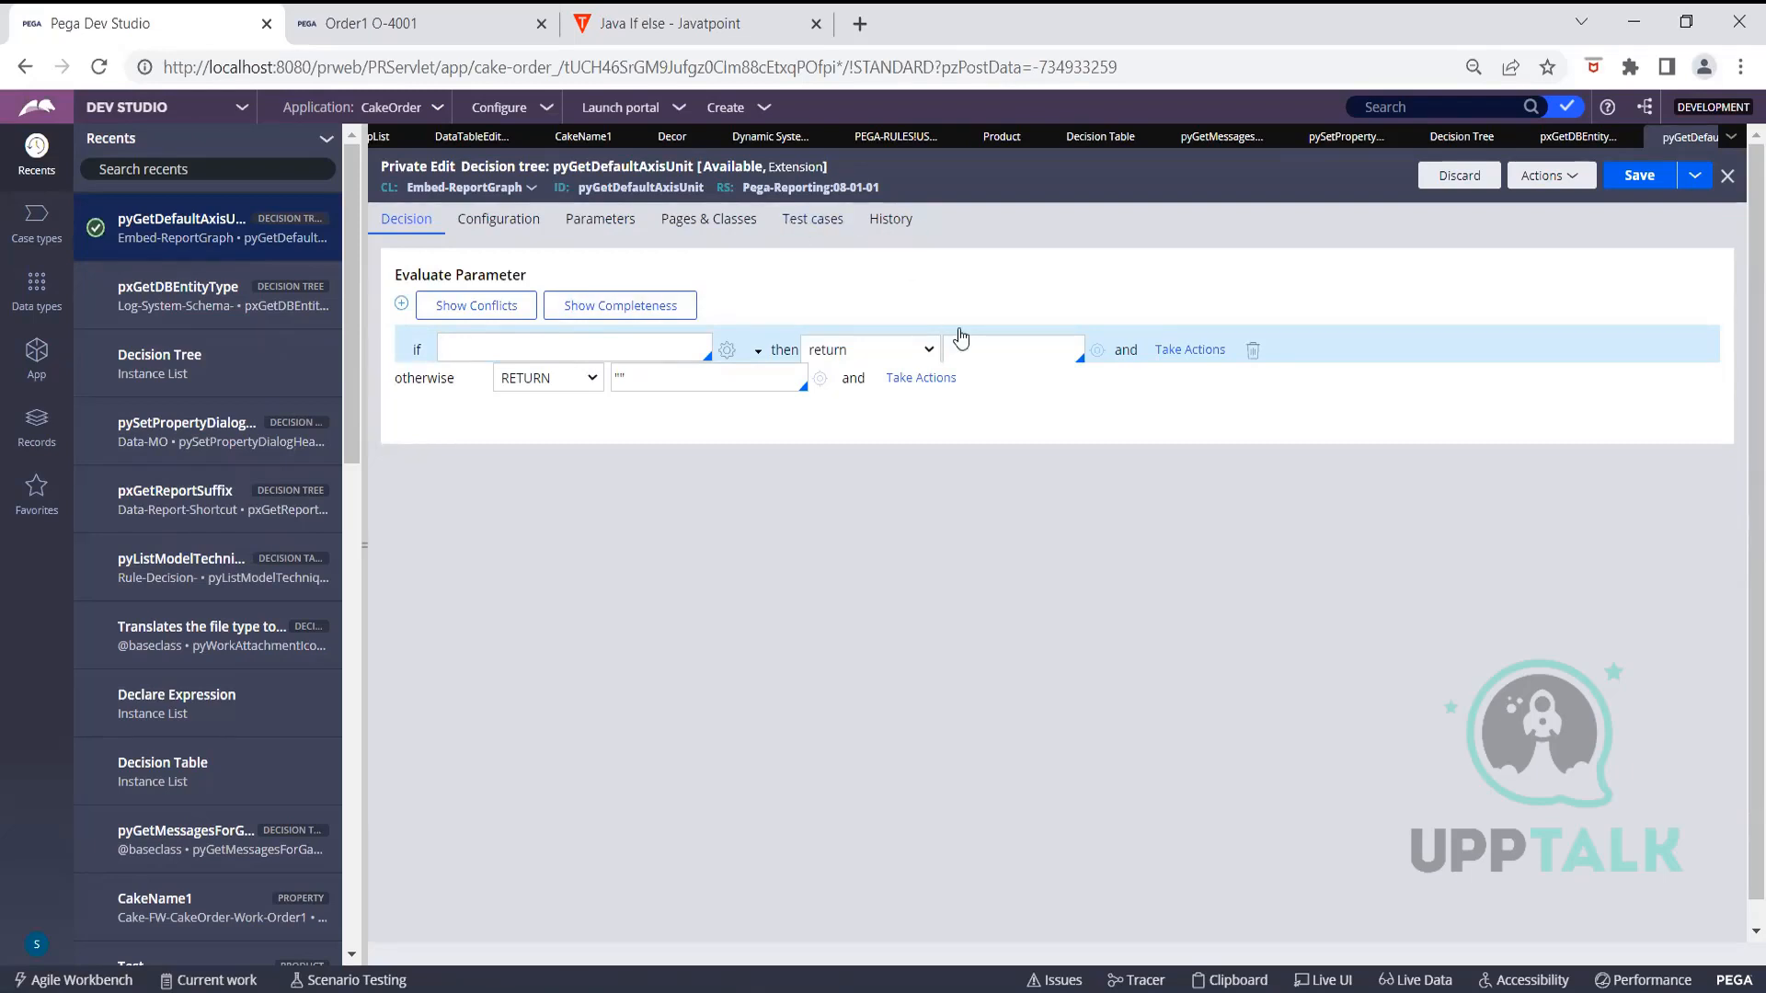
Set the first branch's then action to continue into a nested condition
click(991, 350)
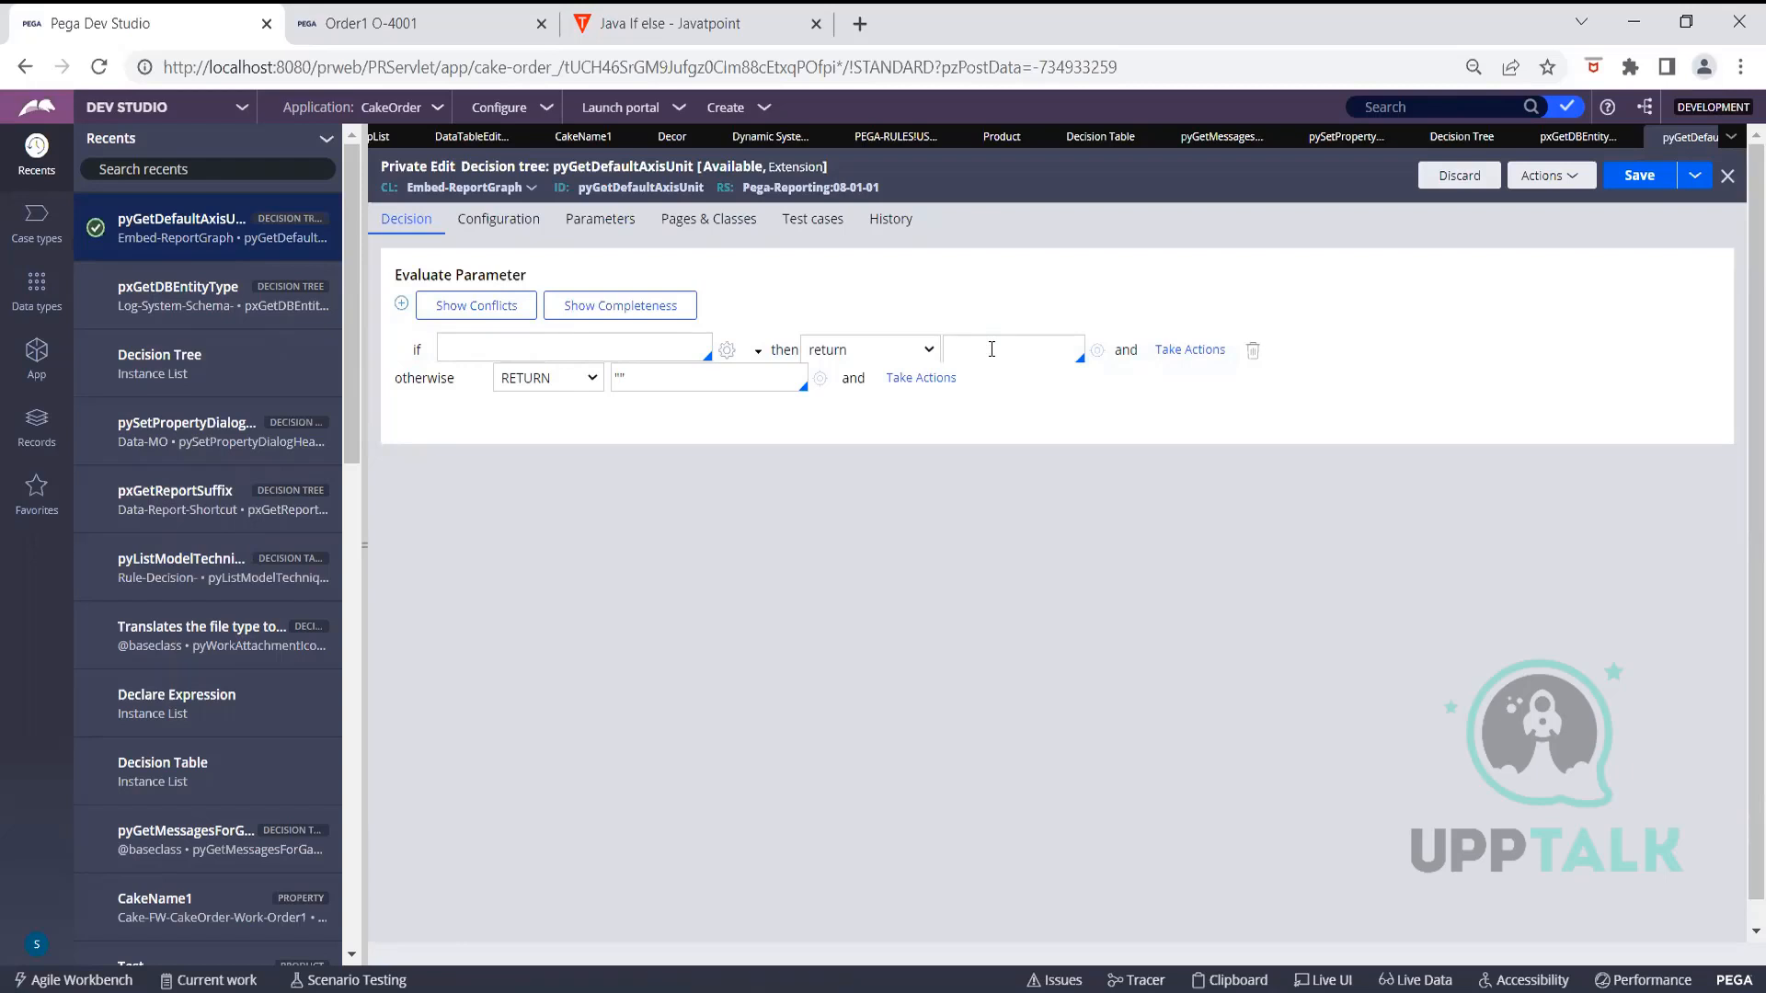
click(926, 351)
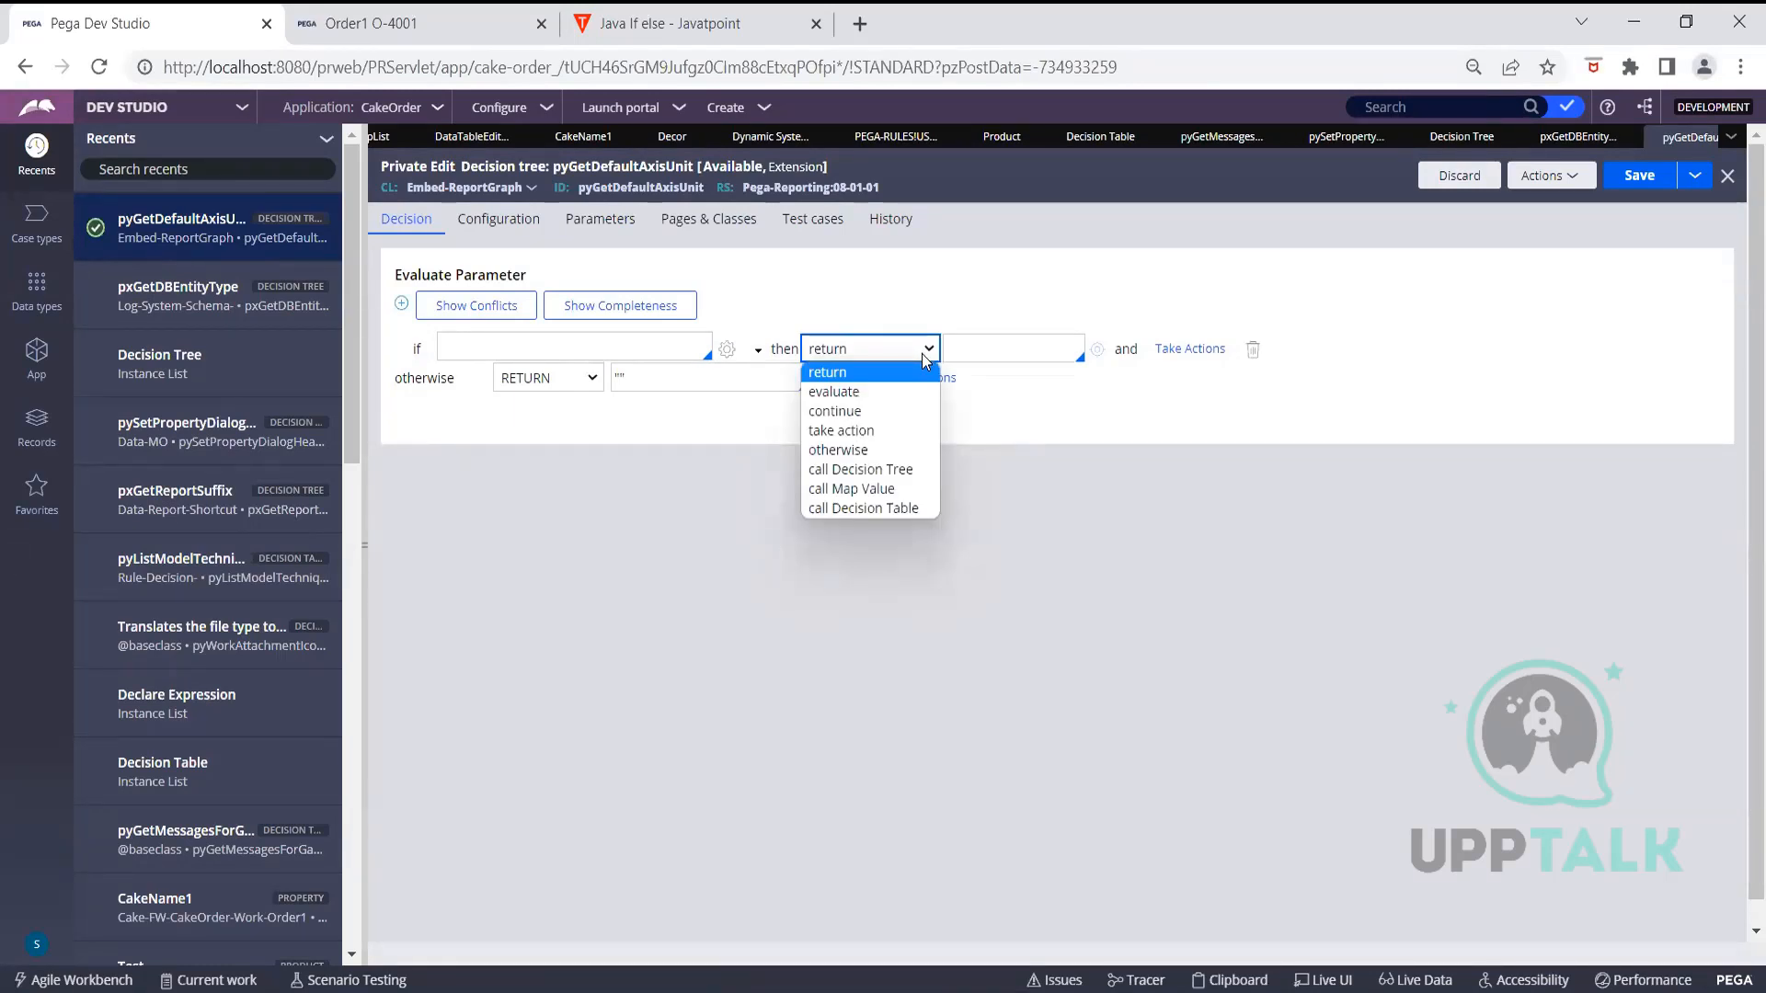
click(870, 408)
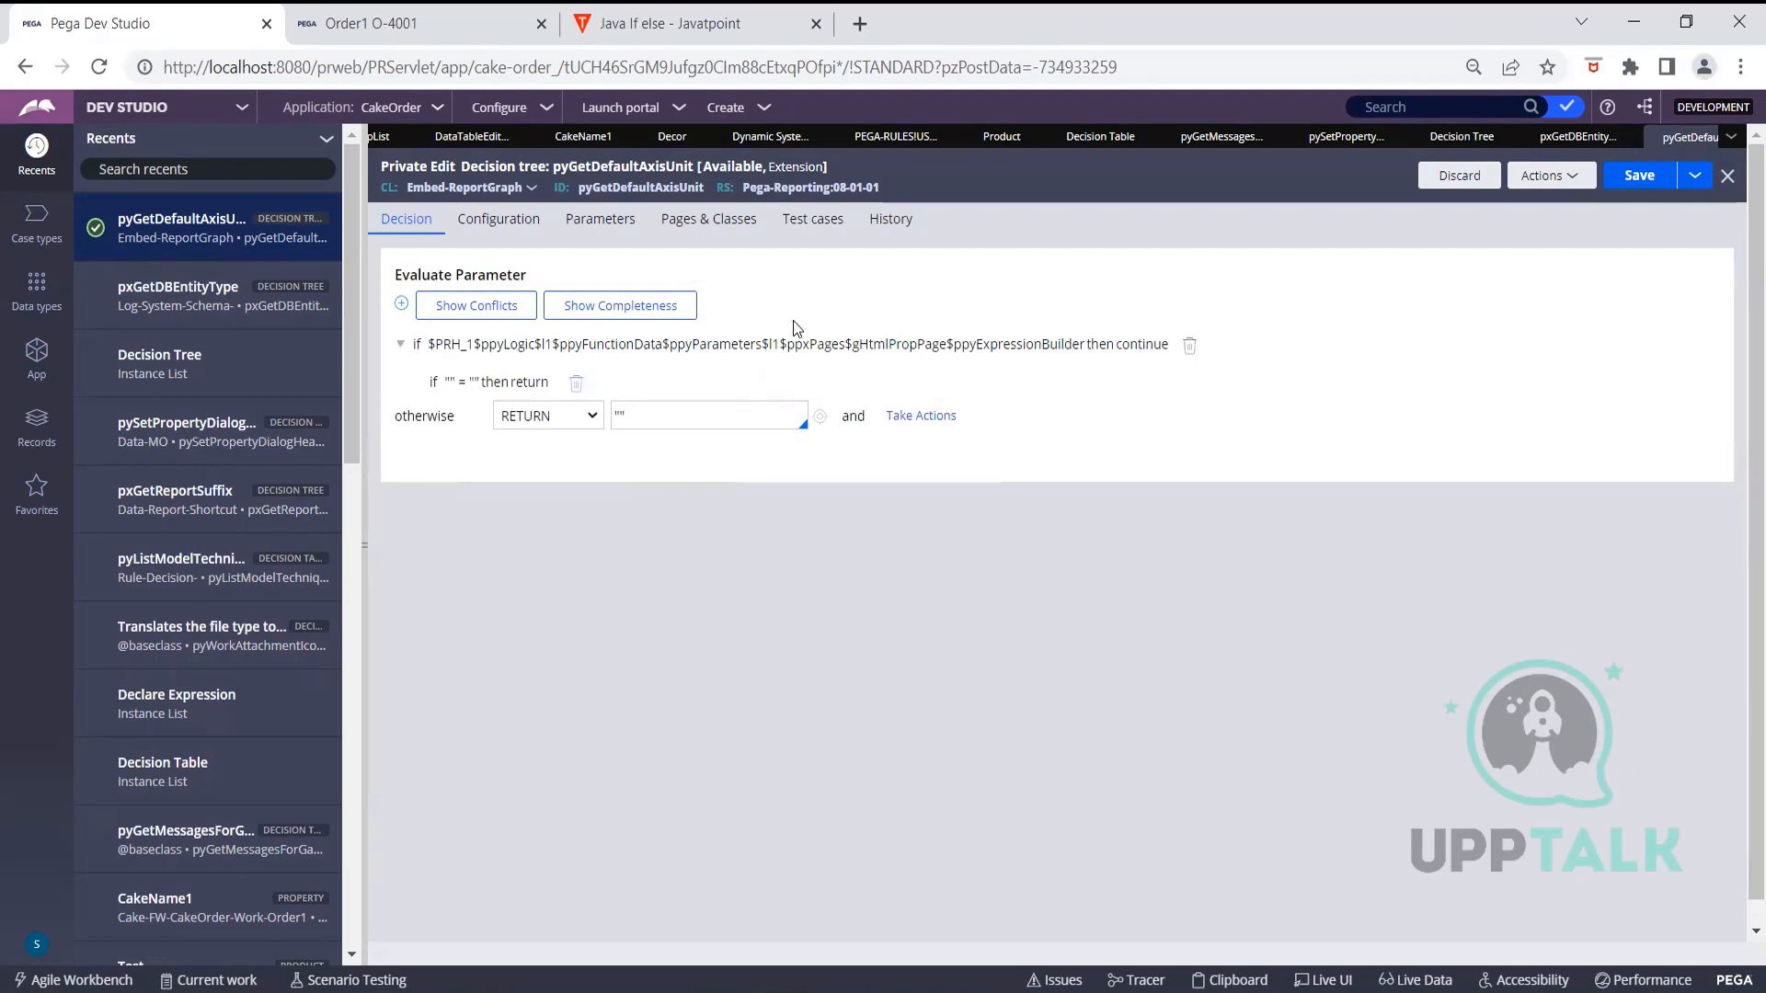
Enter Country== "India" as the top branch condition and commit it
click(738, 347)
click(646, 345)
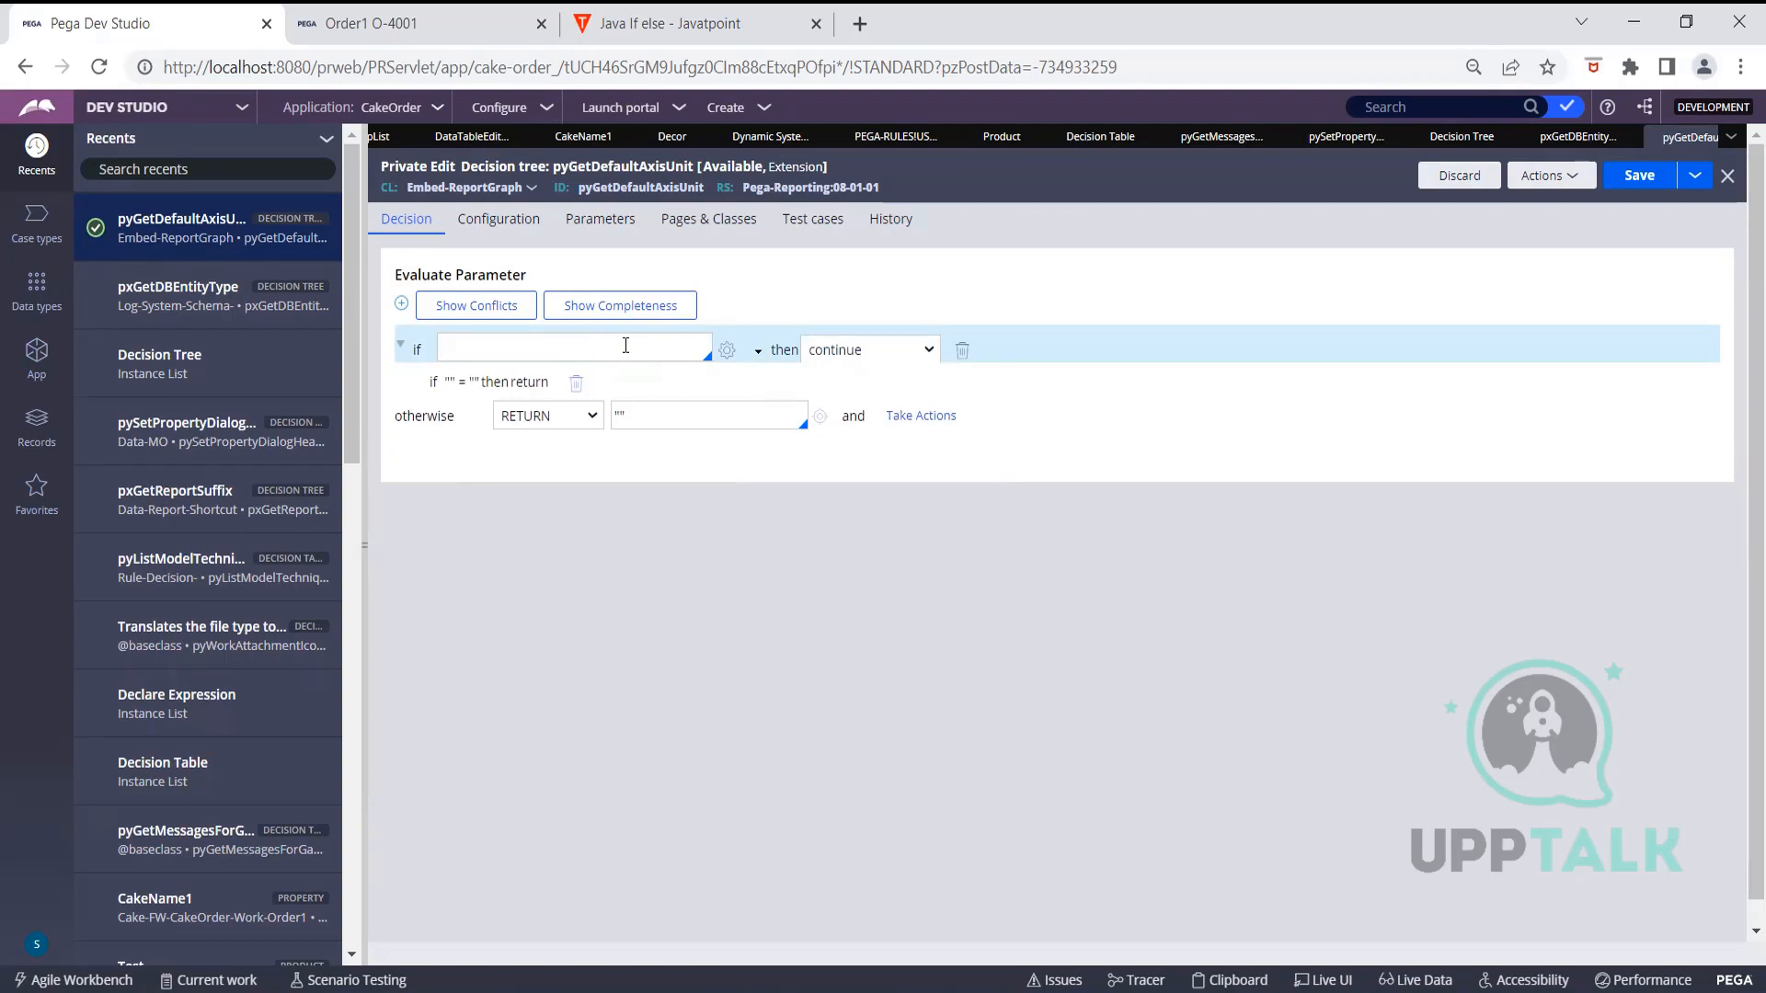
text(Country== "India)
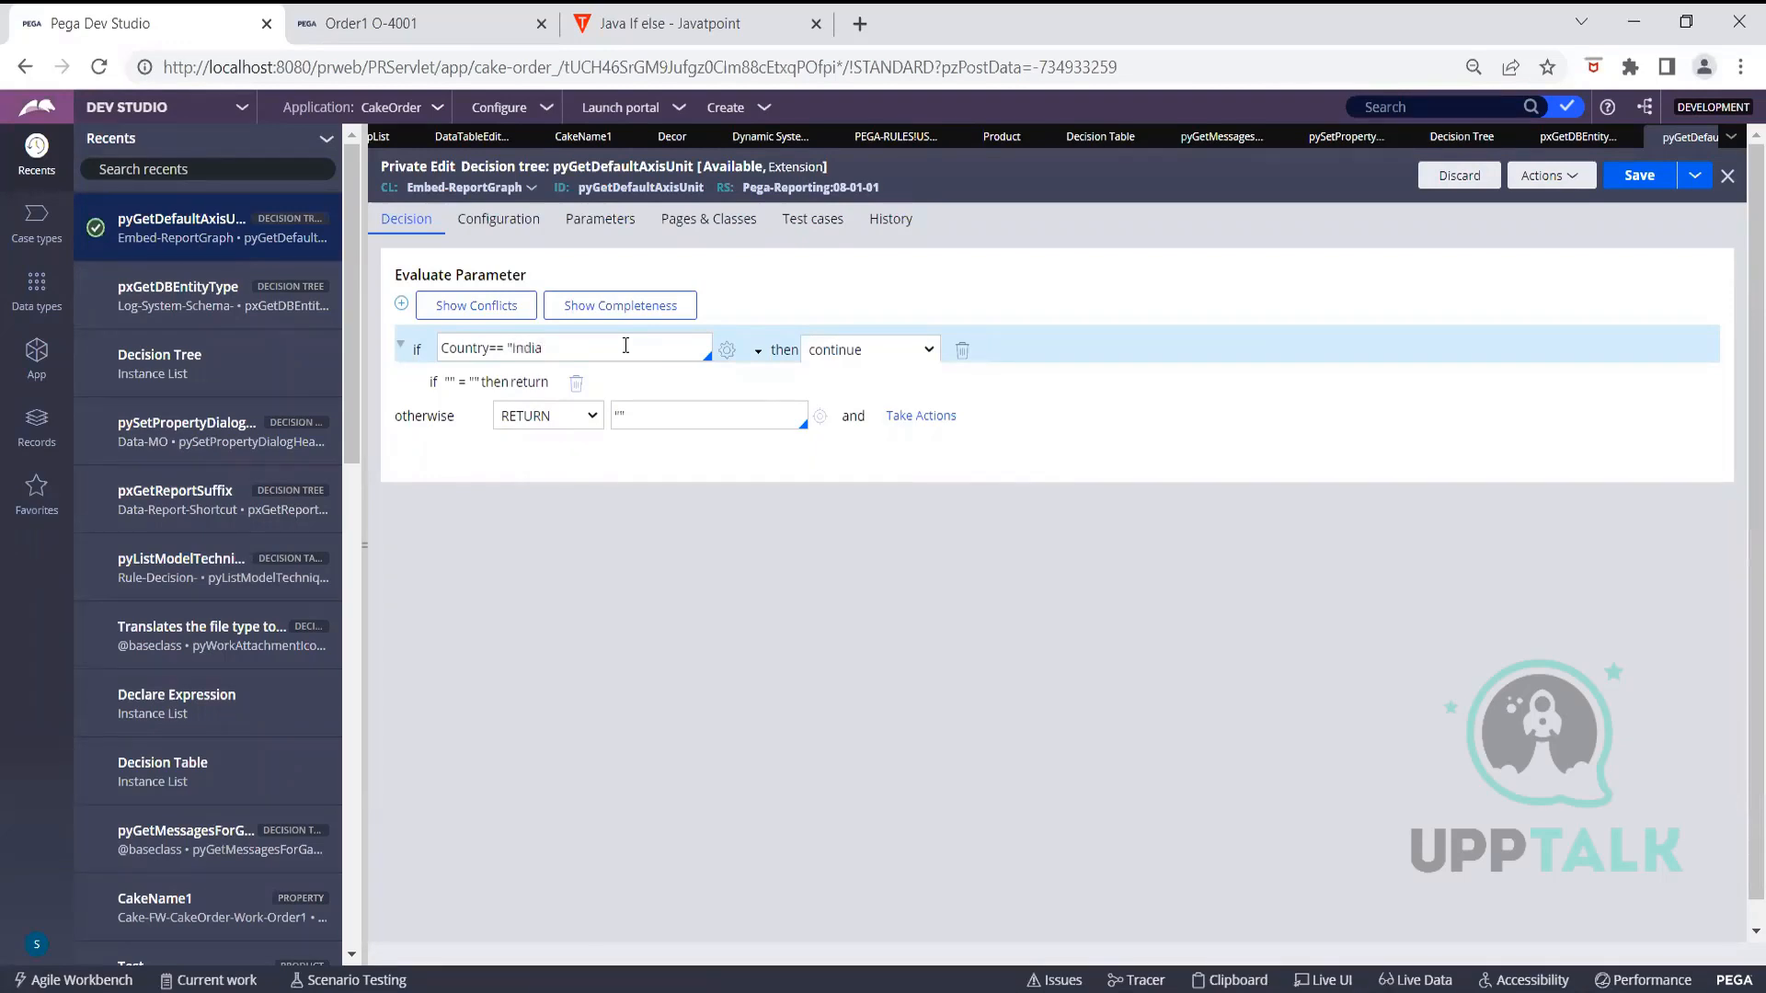
text(")
click(1063, 521)
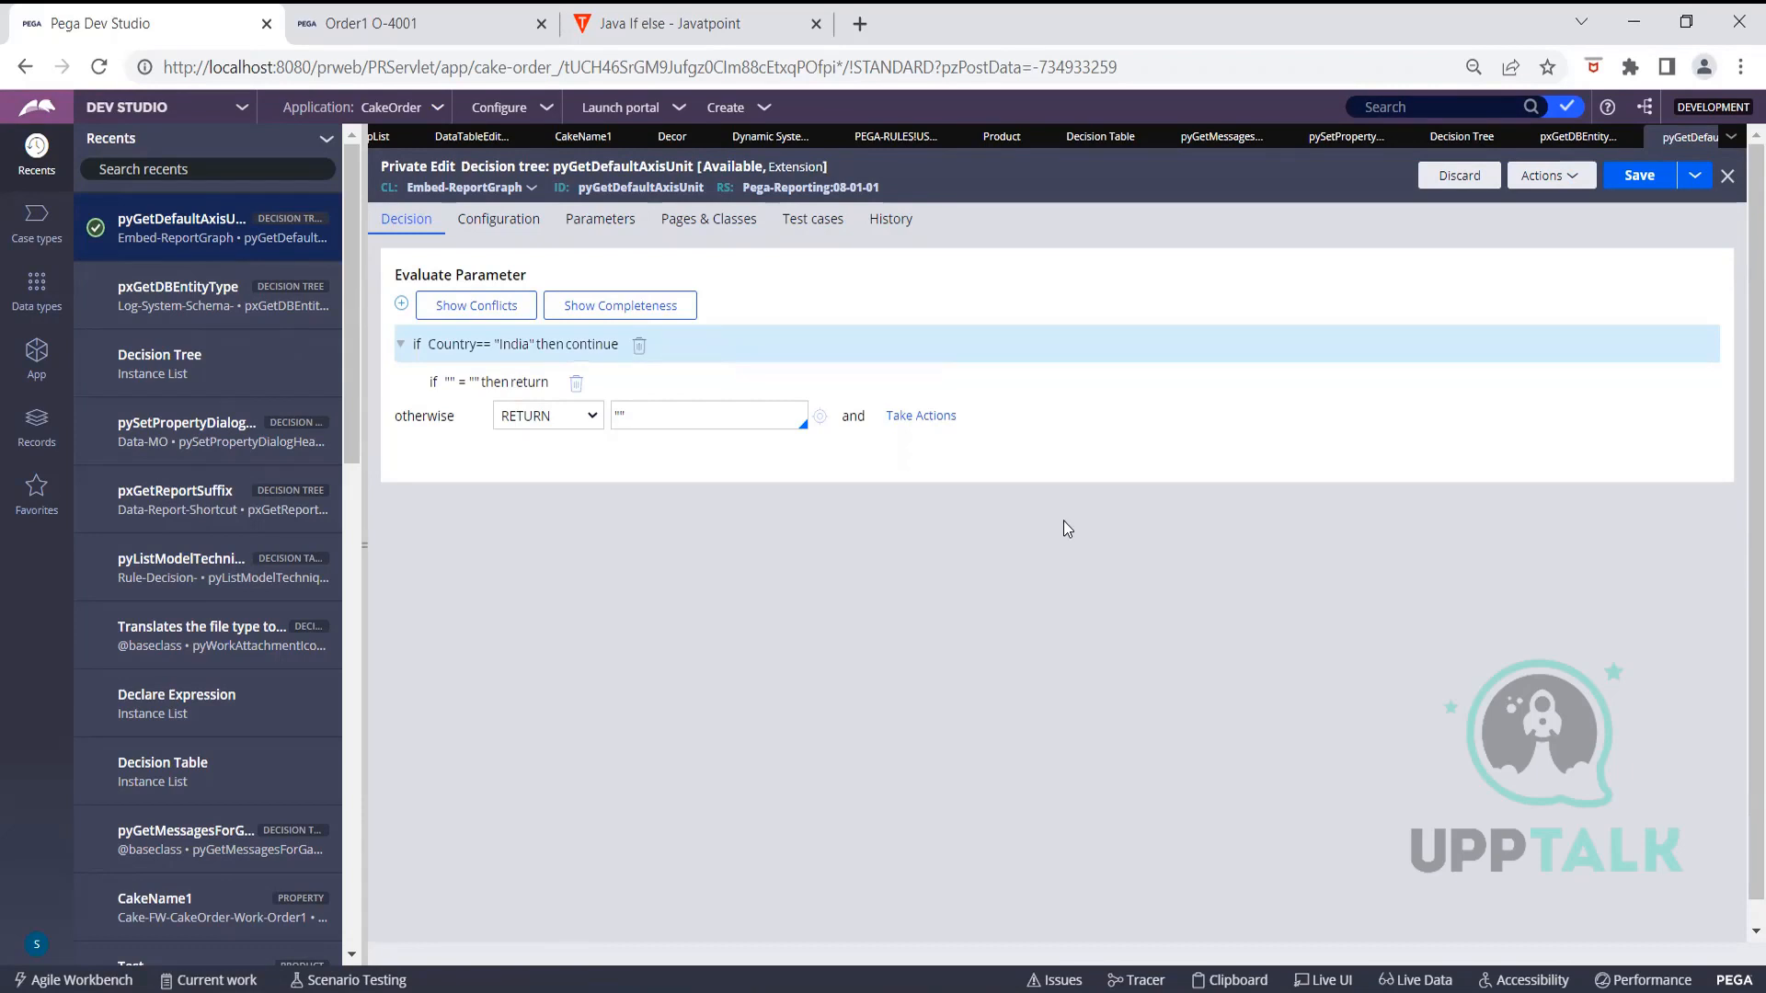
click(457, 382)
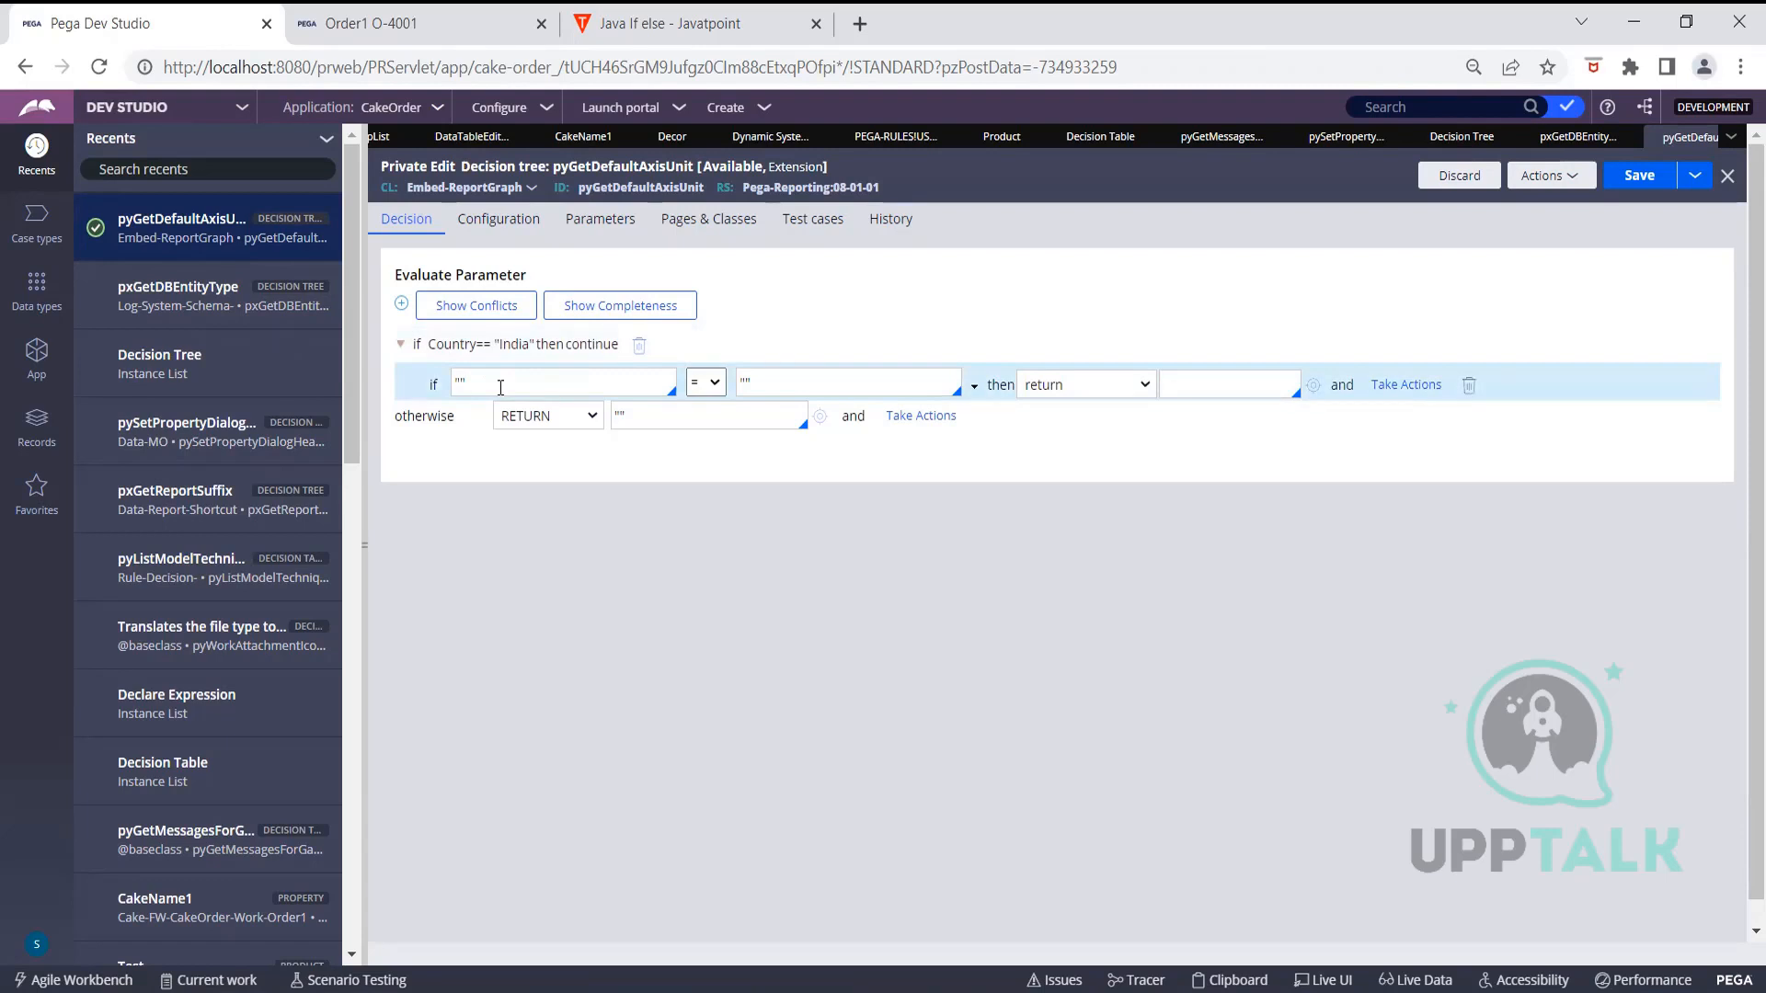
Build the nested condition "state" = "Maharashtra" using the equals operator
text(state"=="Maharashtra")
click(713, 384)
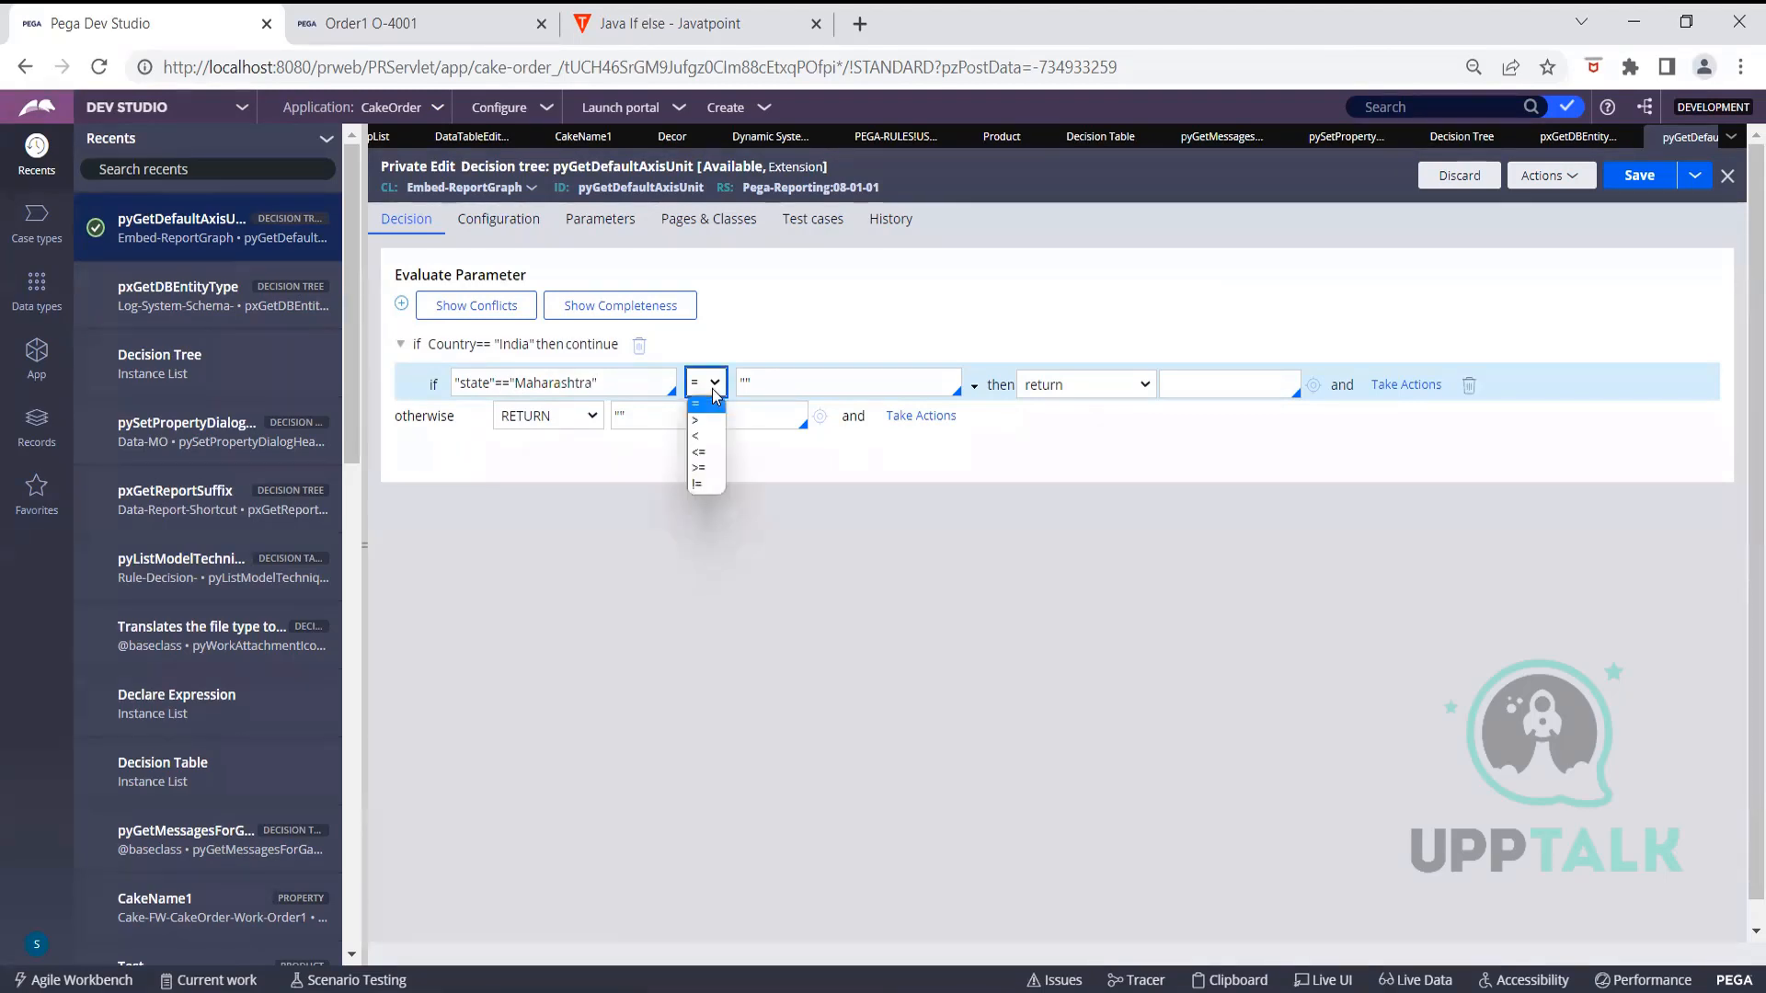
click(707, 404)
double_click(561, 385)
key(ctrl+c)
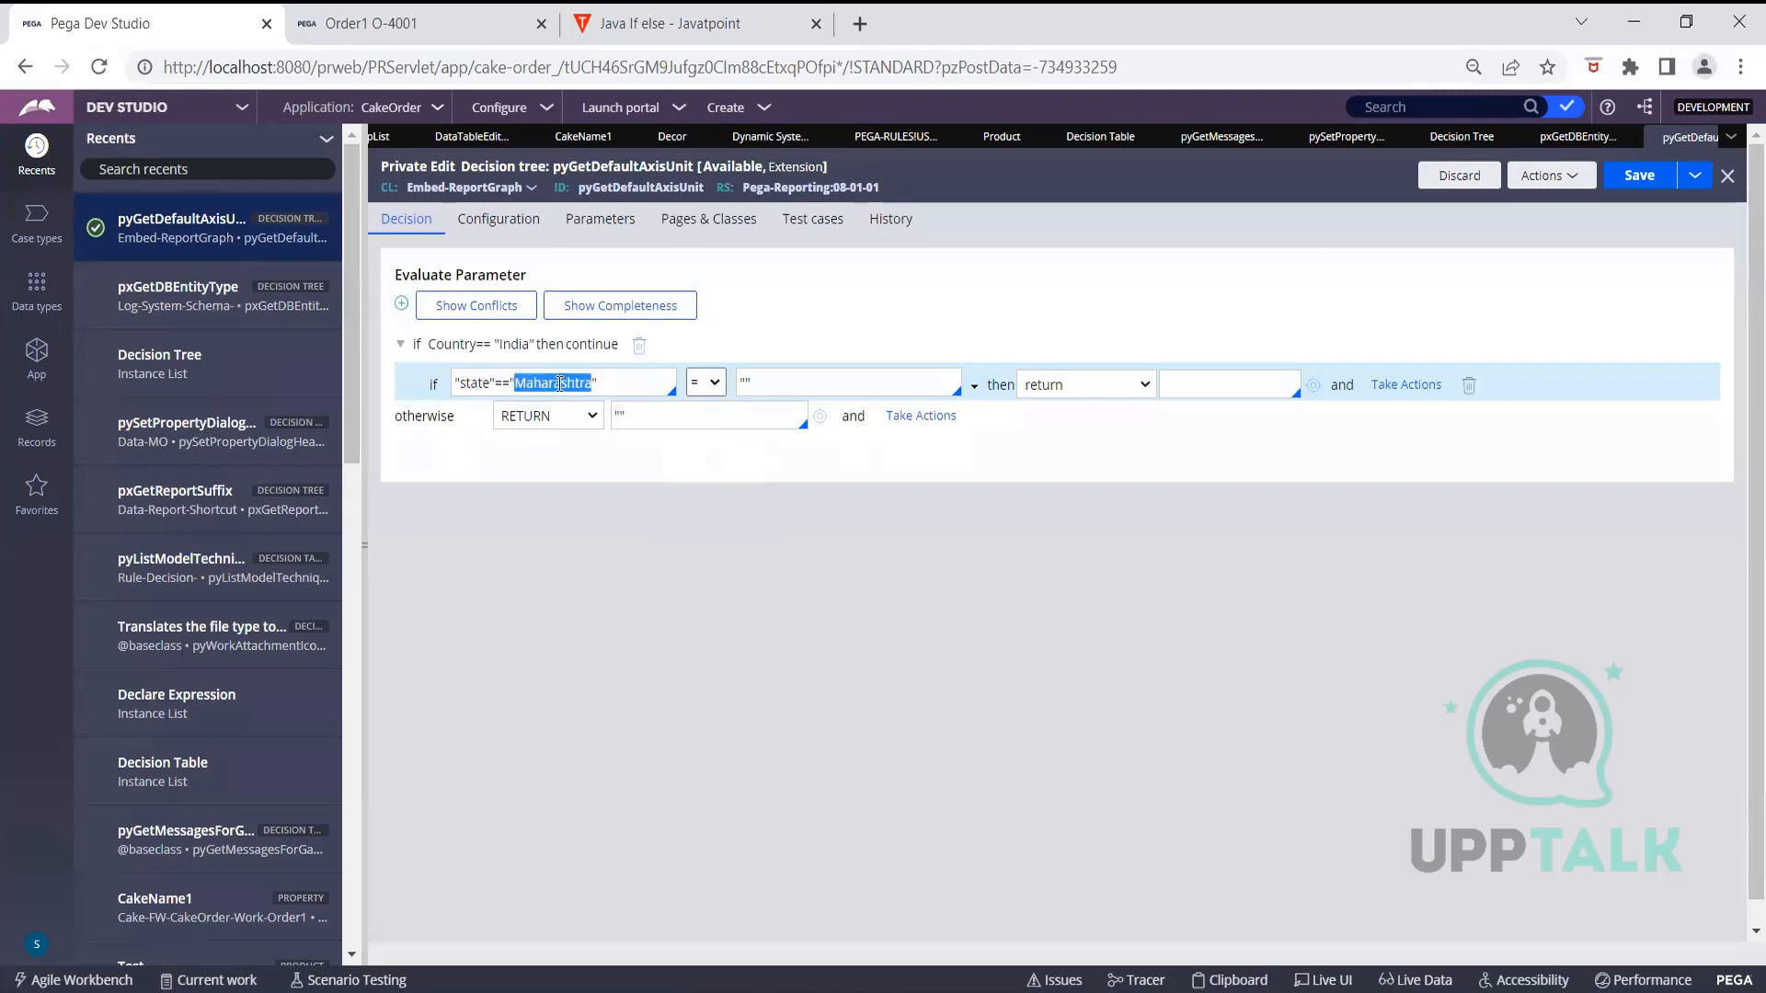
key(BackSpace)
key(BackSpace)
key(BackSpace)
key(BackSpace)
click(839, 386)
key(ctrl+a)
key(ctrl+v)
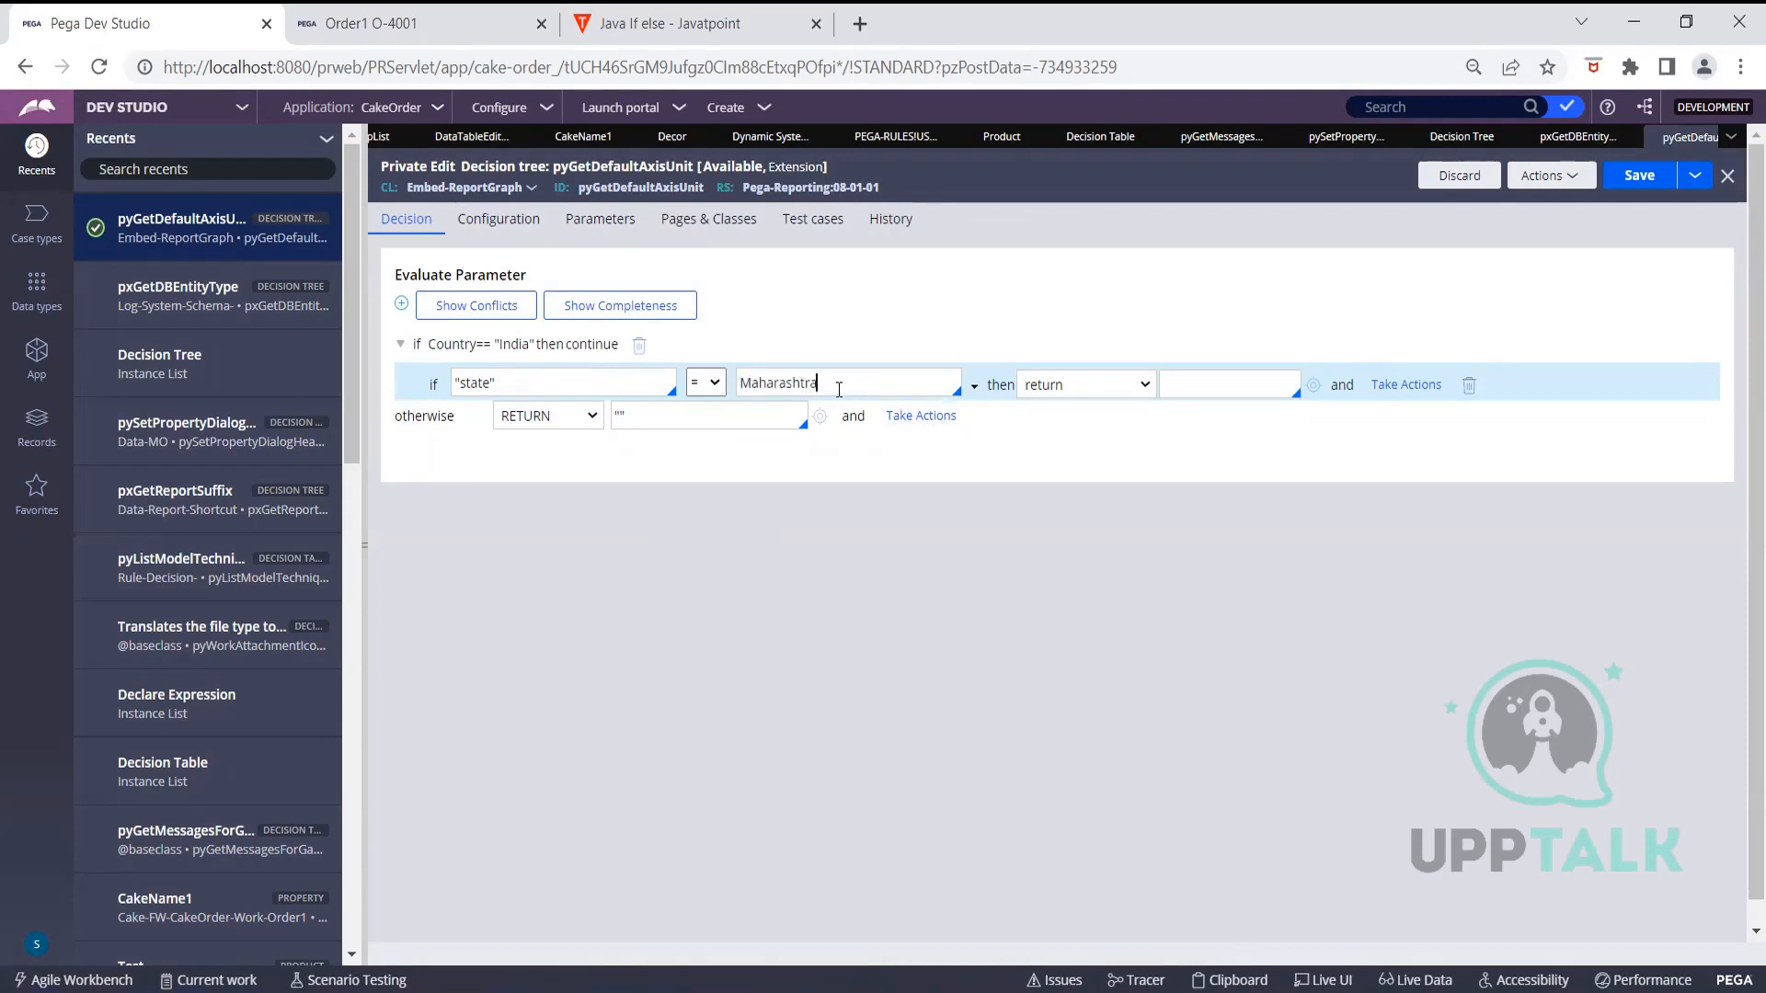
text(")
key(Left)
key(Left)
key(Left)
key(Left)
key(Home)
text(")
Enter "MH" as the return value, then make the state branch continue into a nested condition
click(1240, 387)
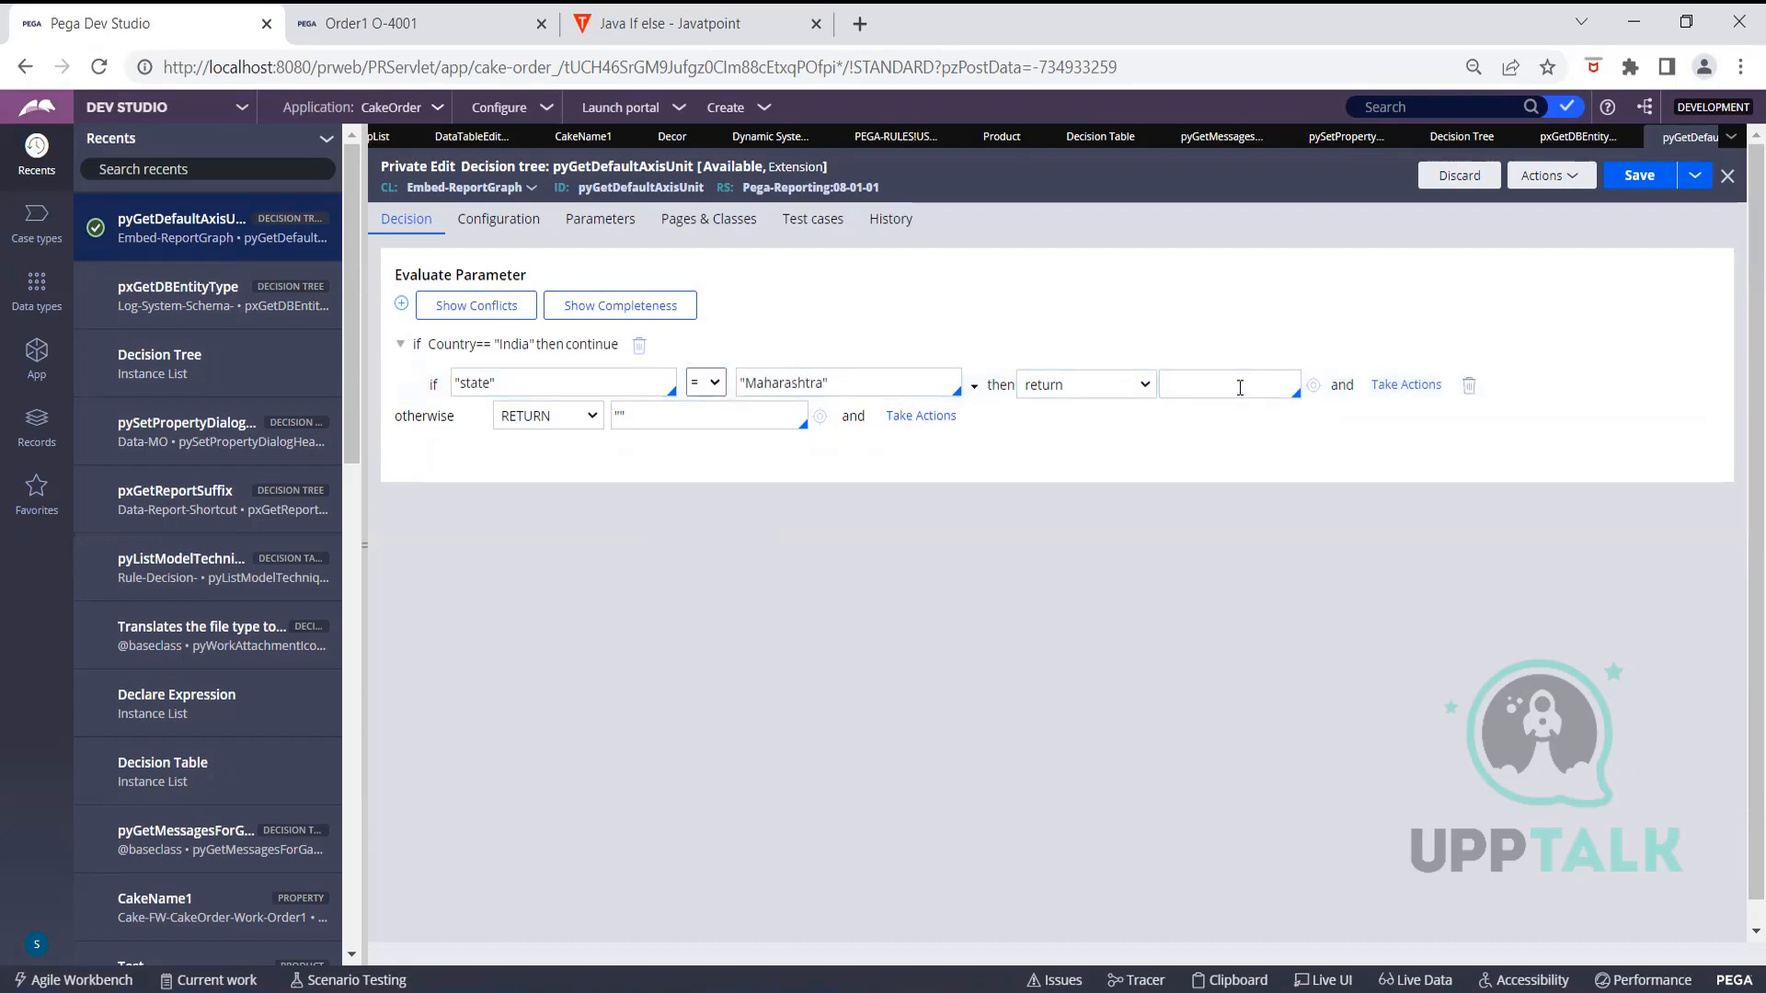
text("MH")
click(1058, 390)
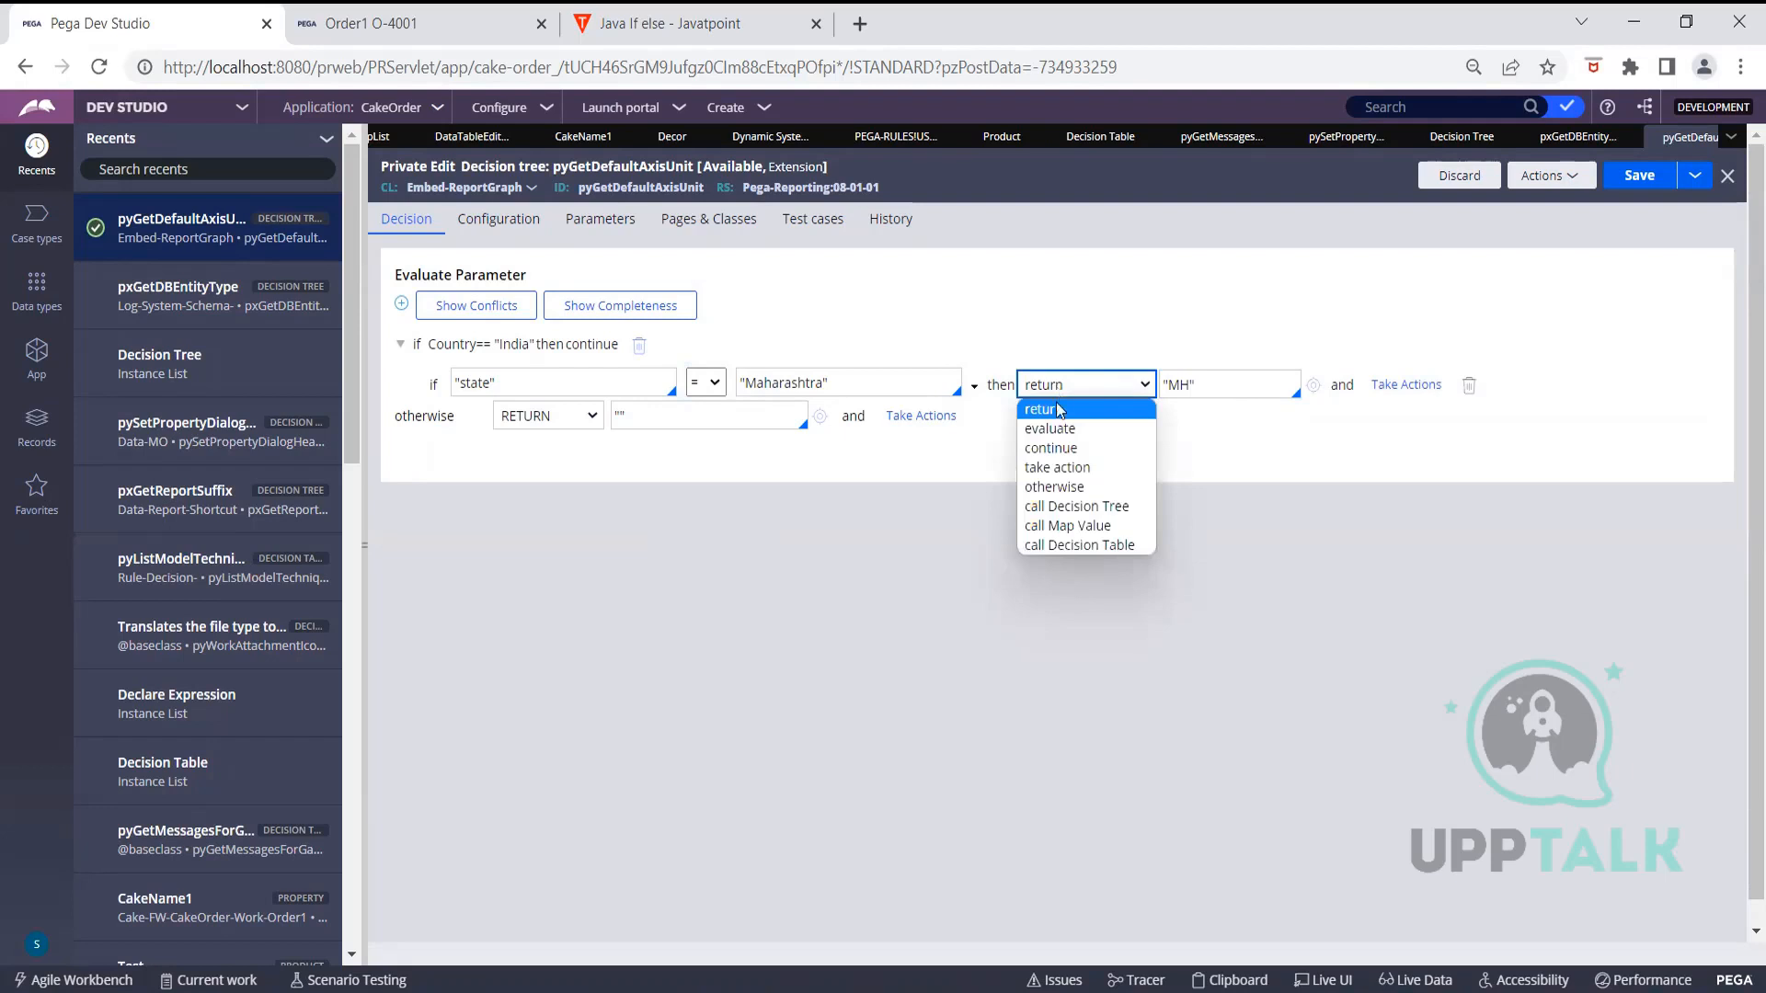
click(1053, 449)
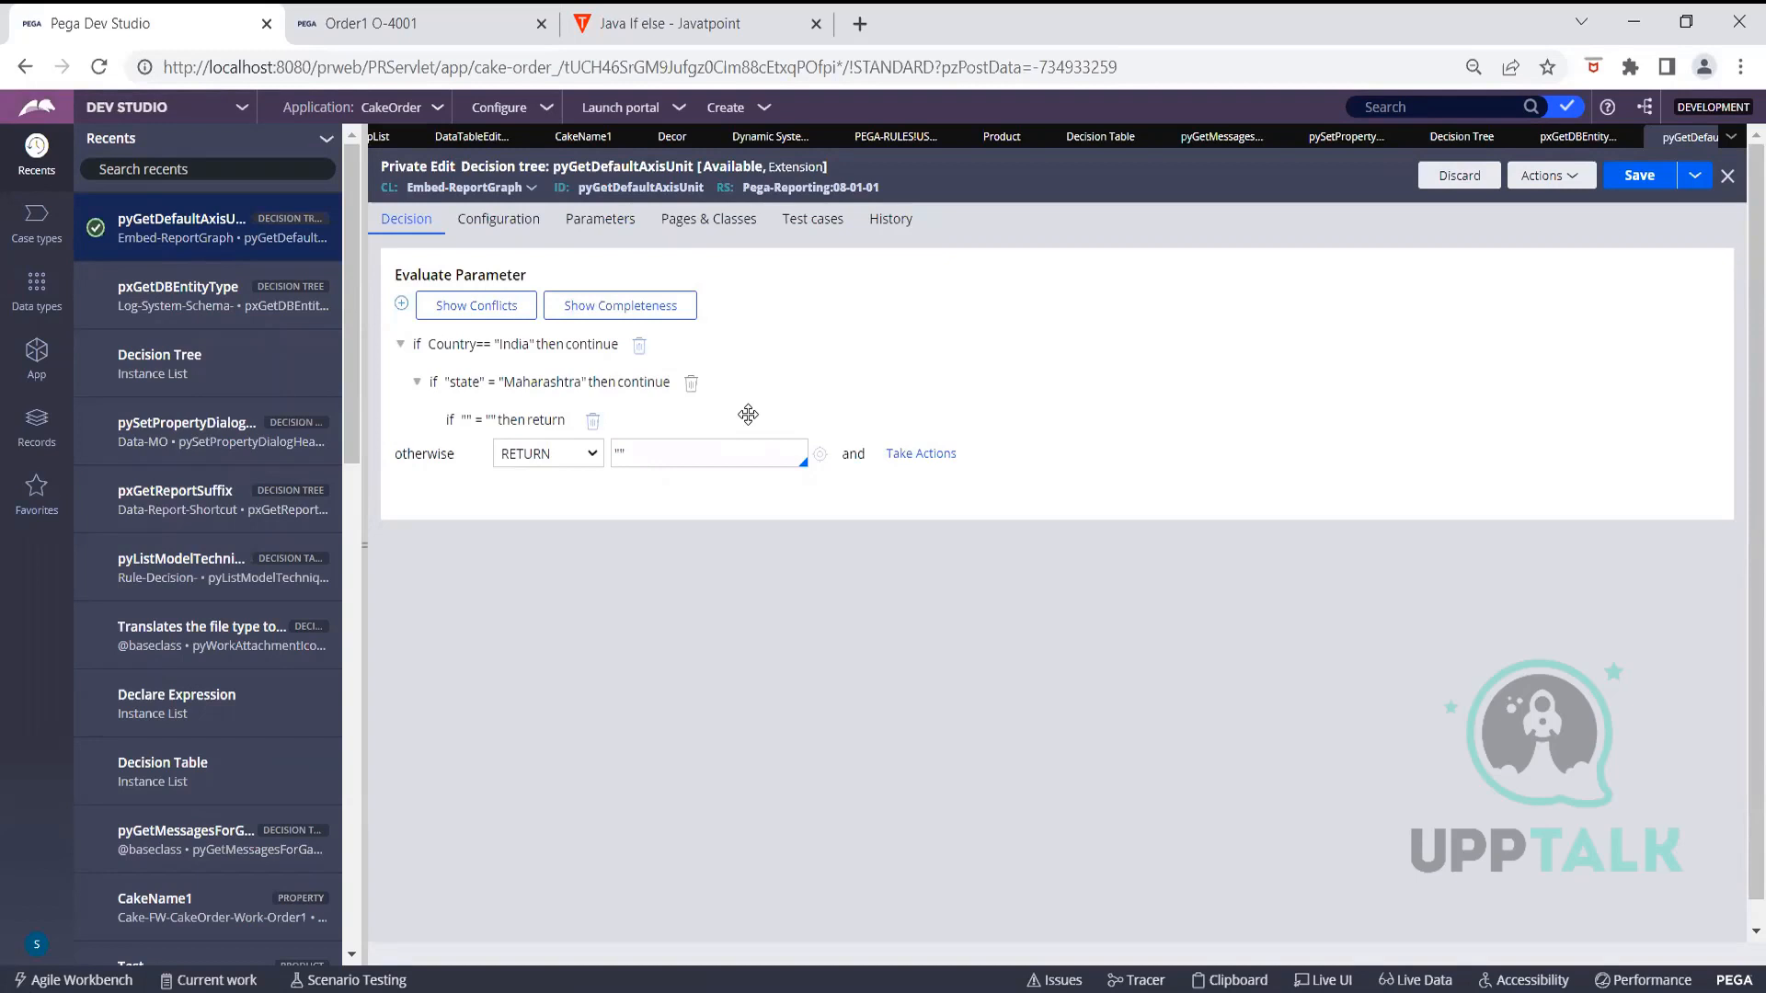
Set the innermost condition to "pincode" = 5432
click(470, 421)
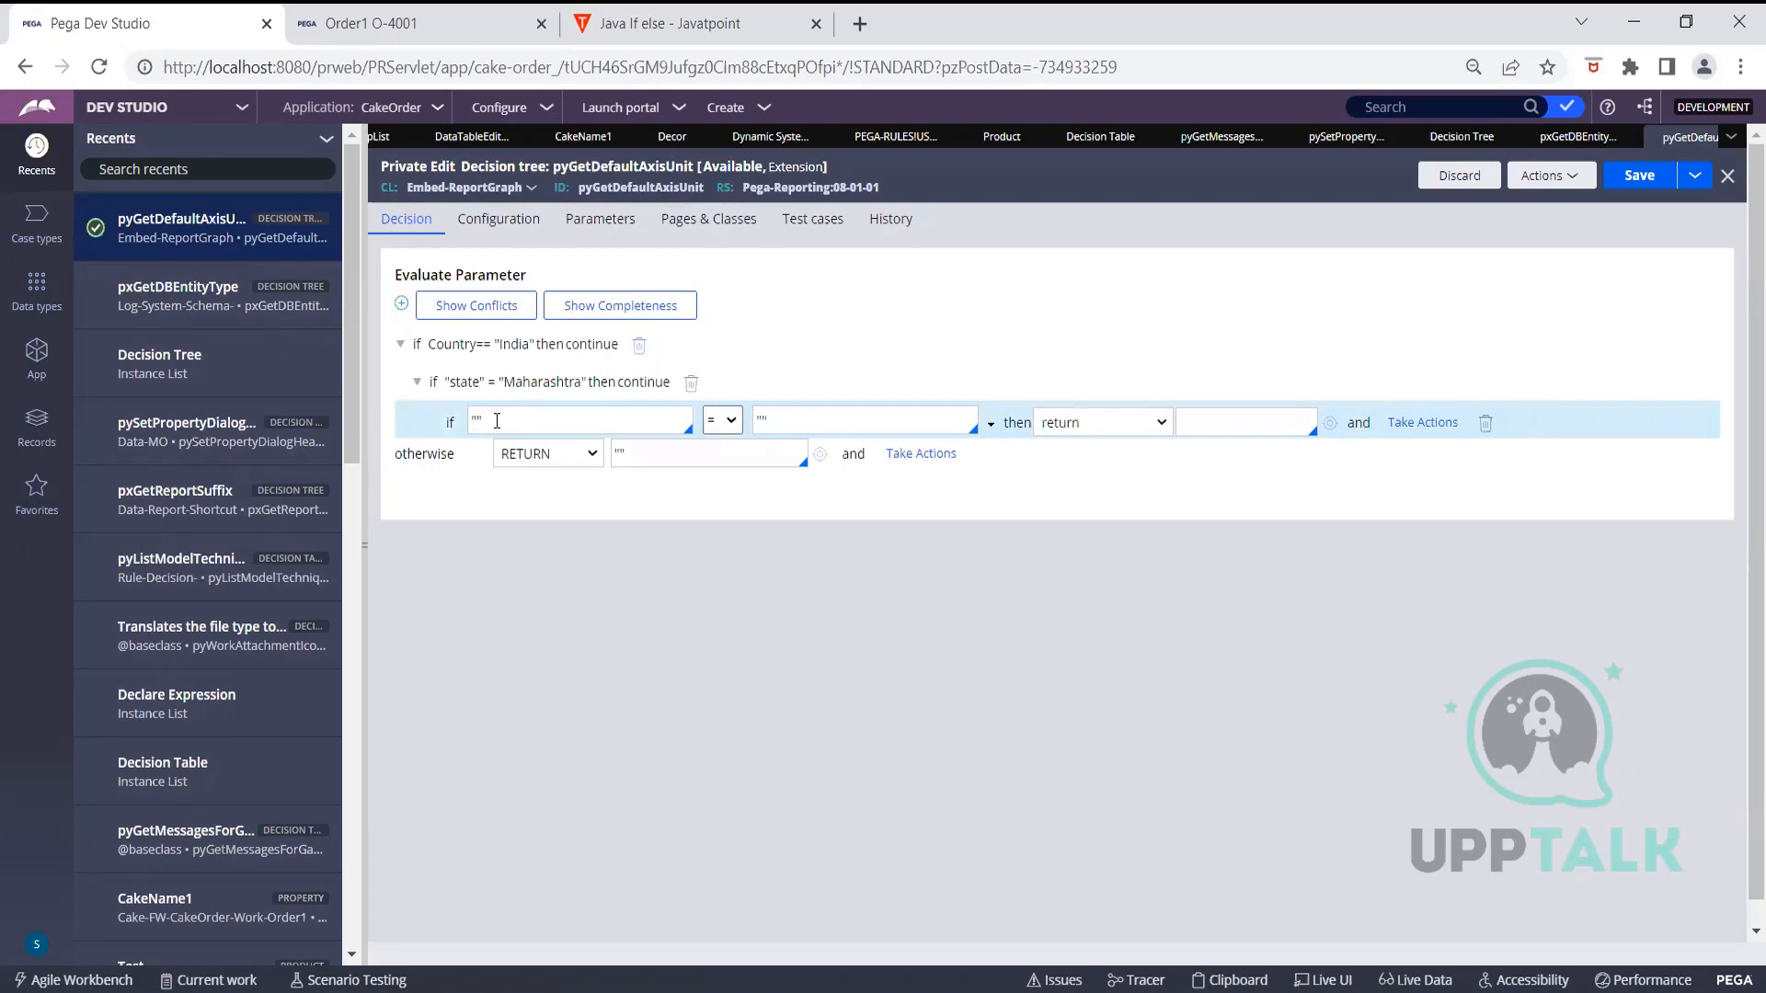
text("pincode")
click(789, 421)
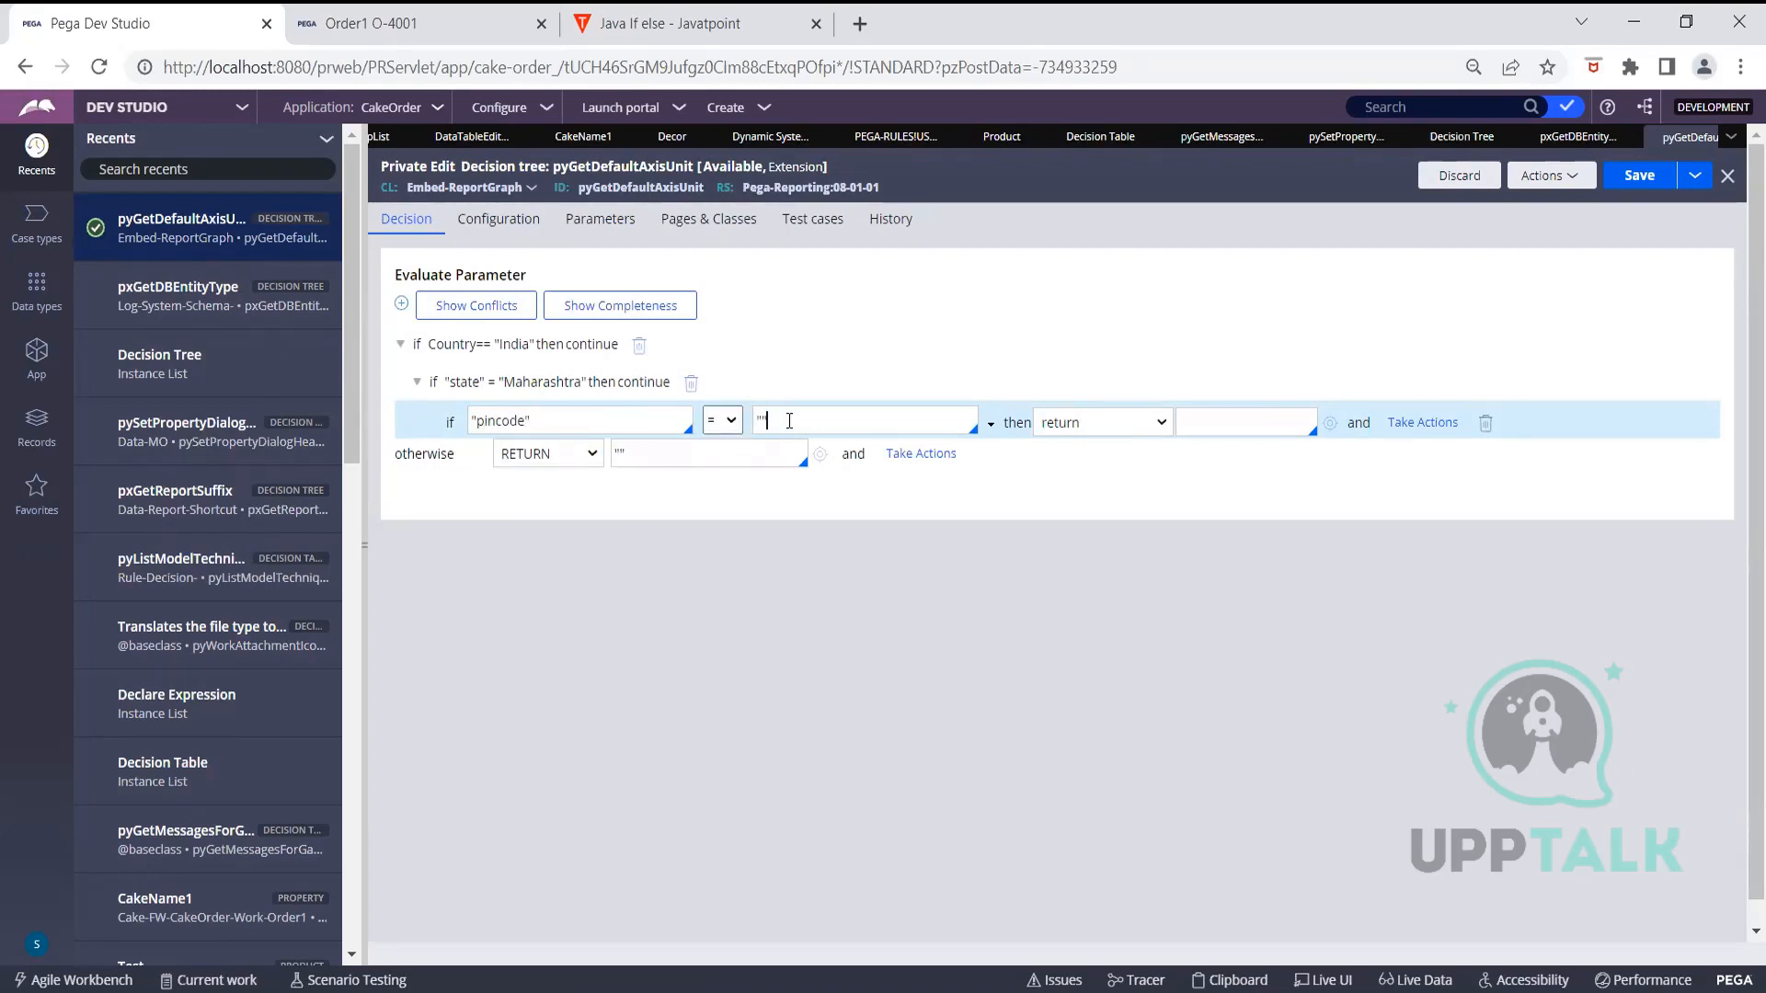
key(BackSpace)
key(BackSpace)
text(5432)
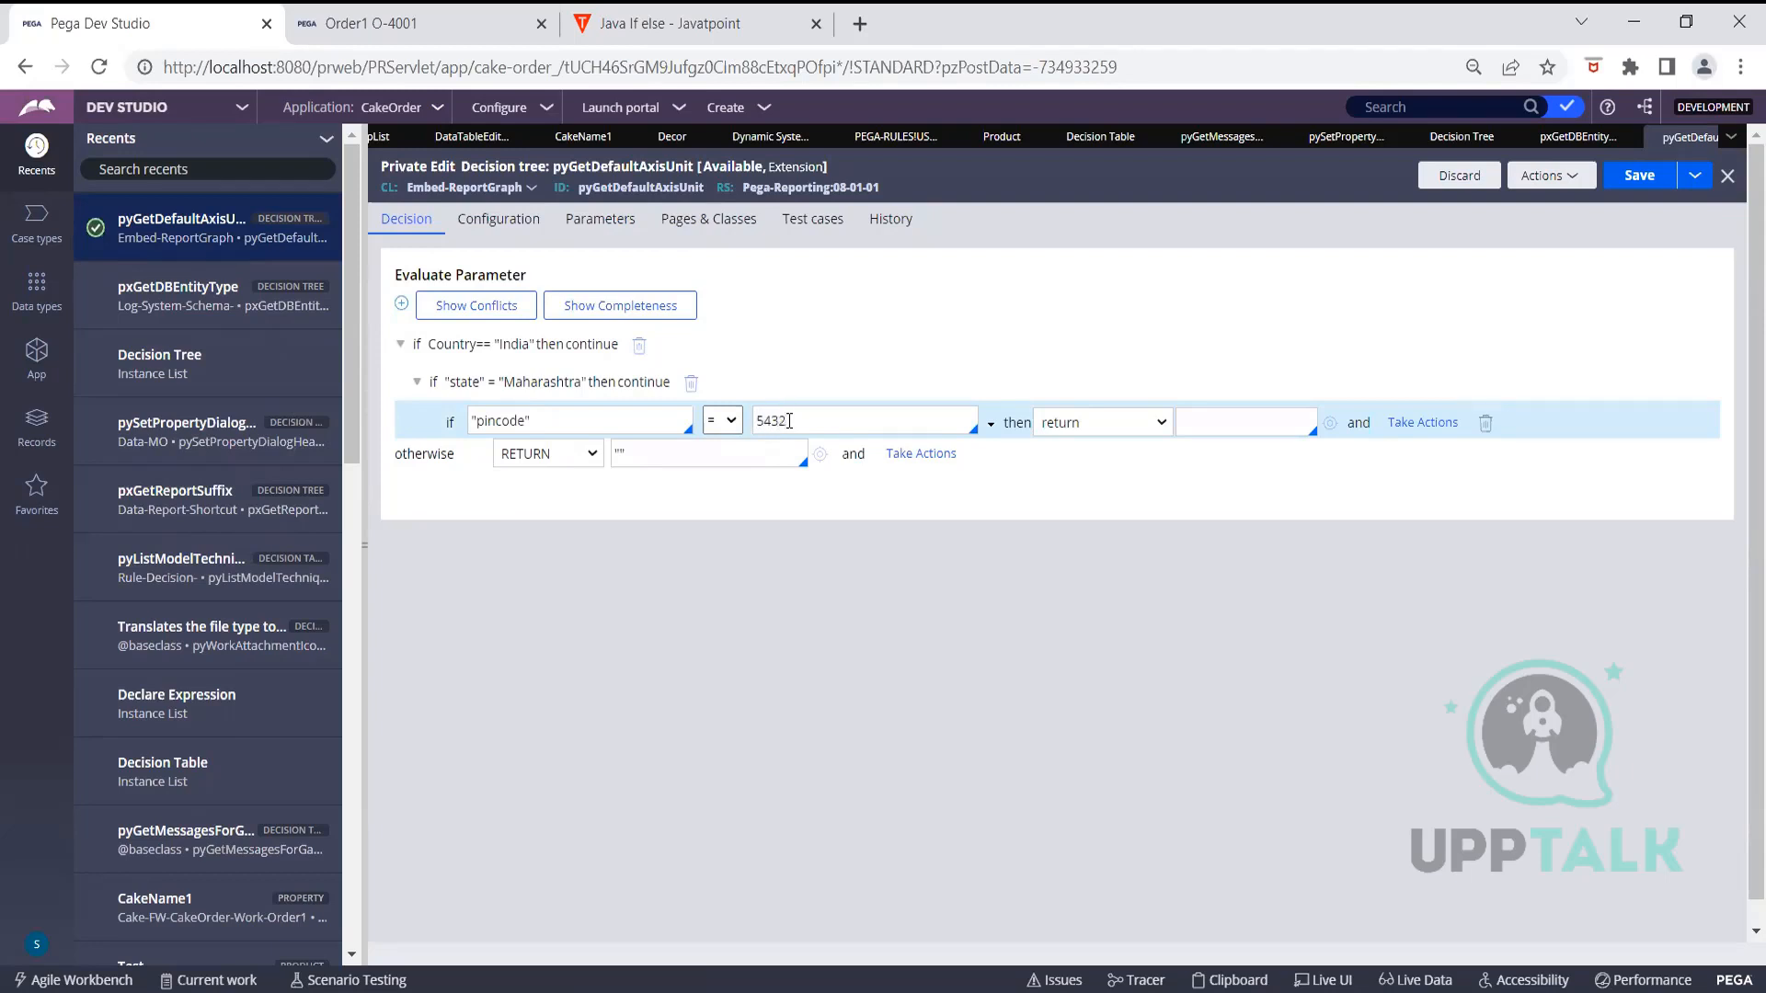
Enter "Test" as the return value, then switch the pincode rule to take action
click(1248, 420)
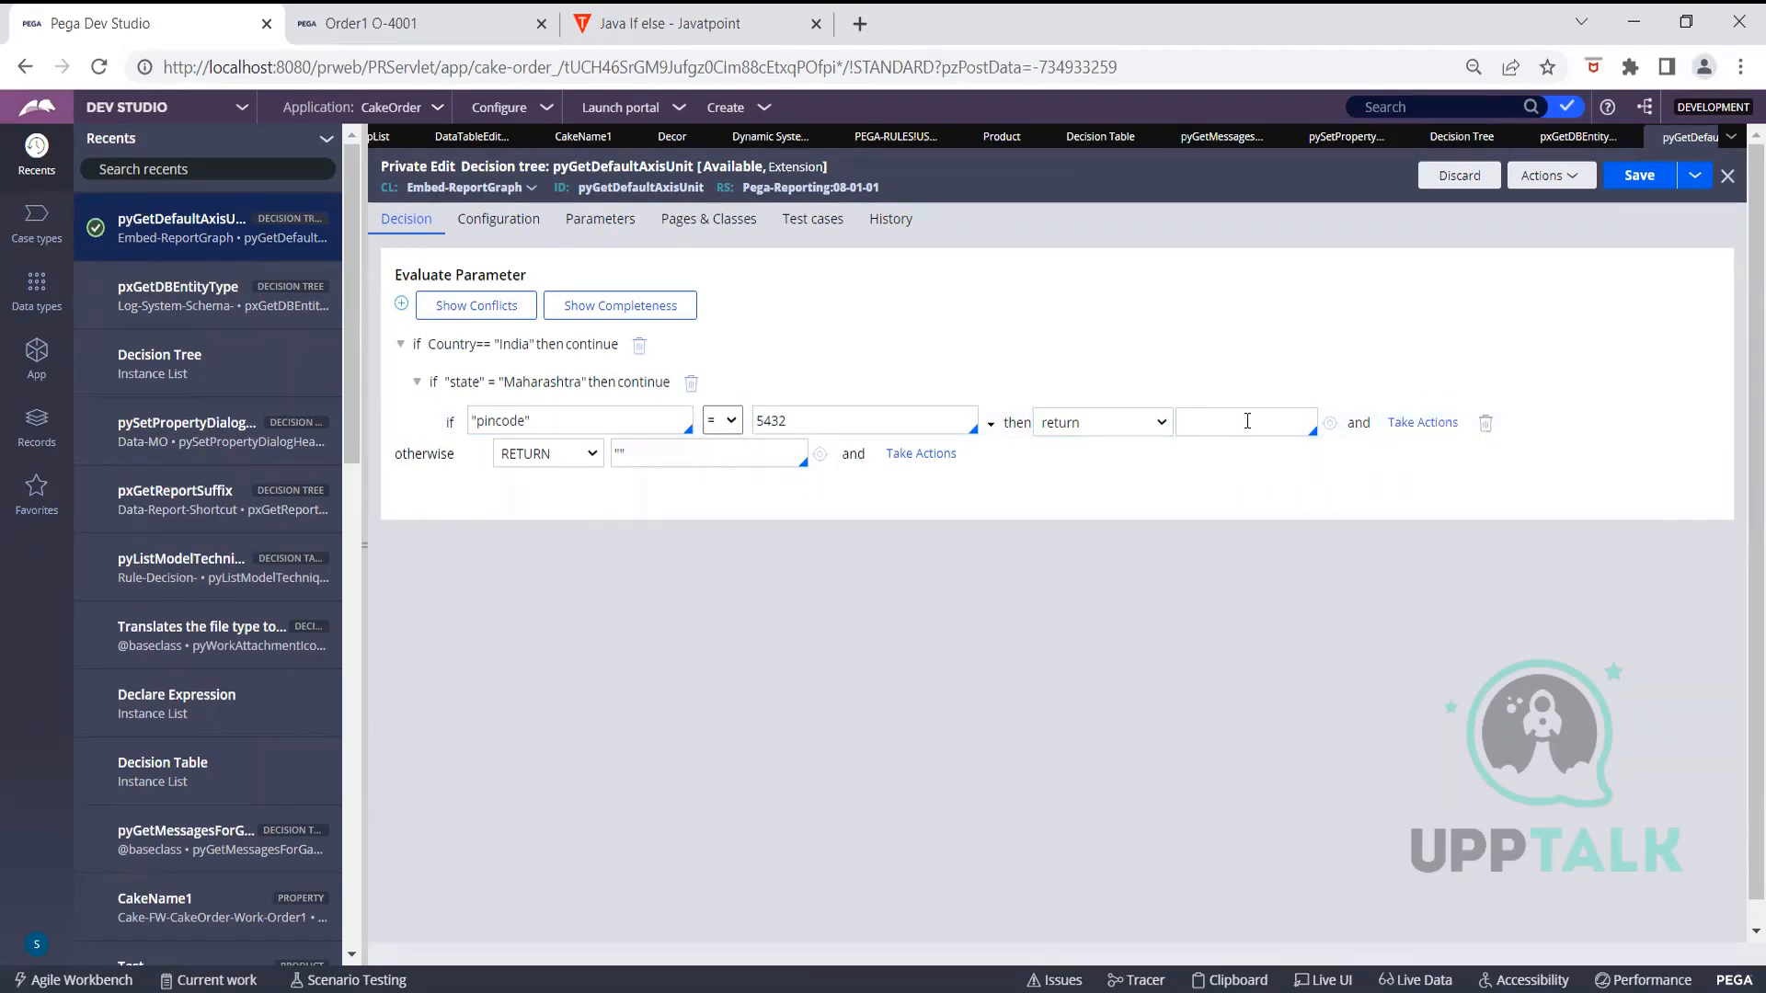
text("Test")
click(1149, 419)
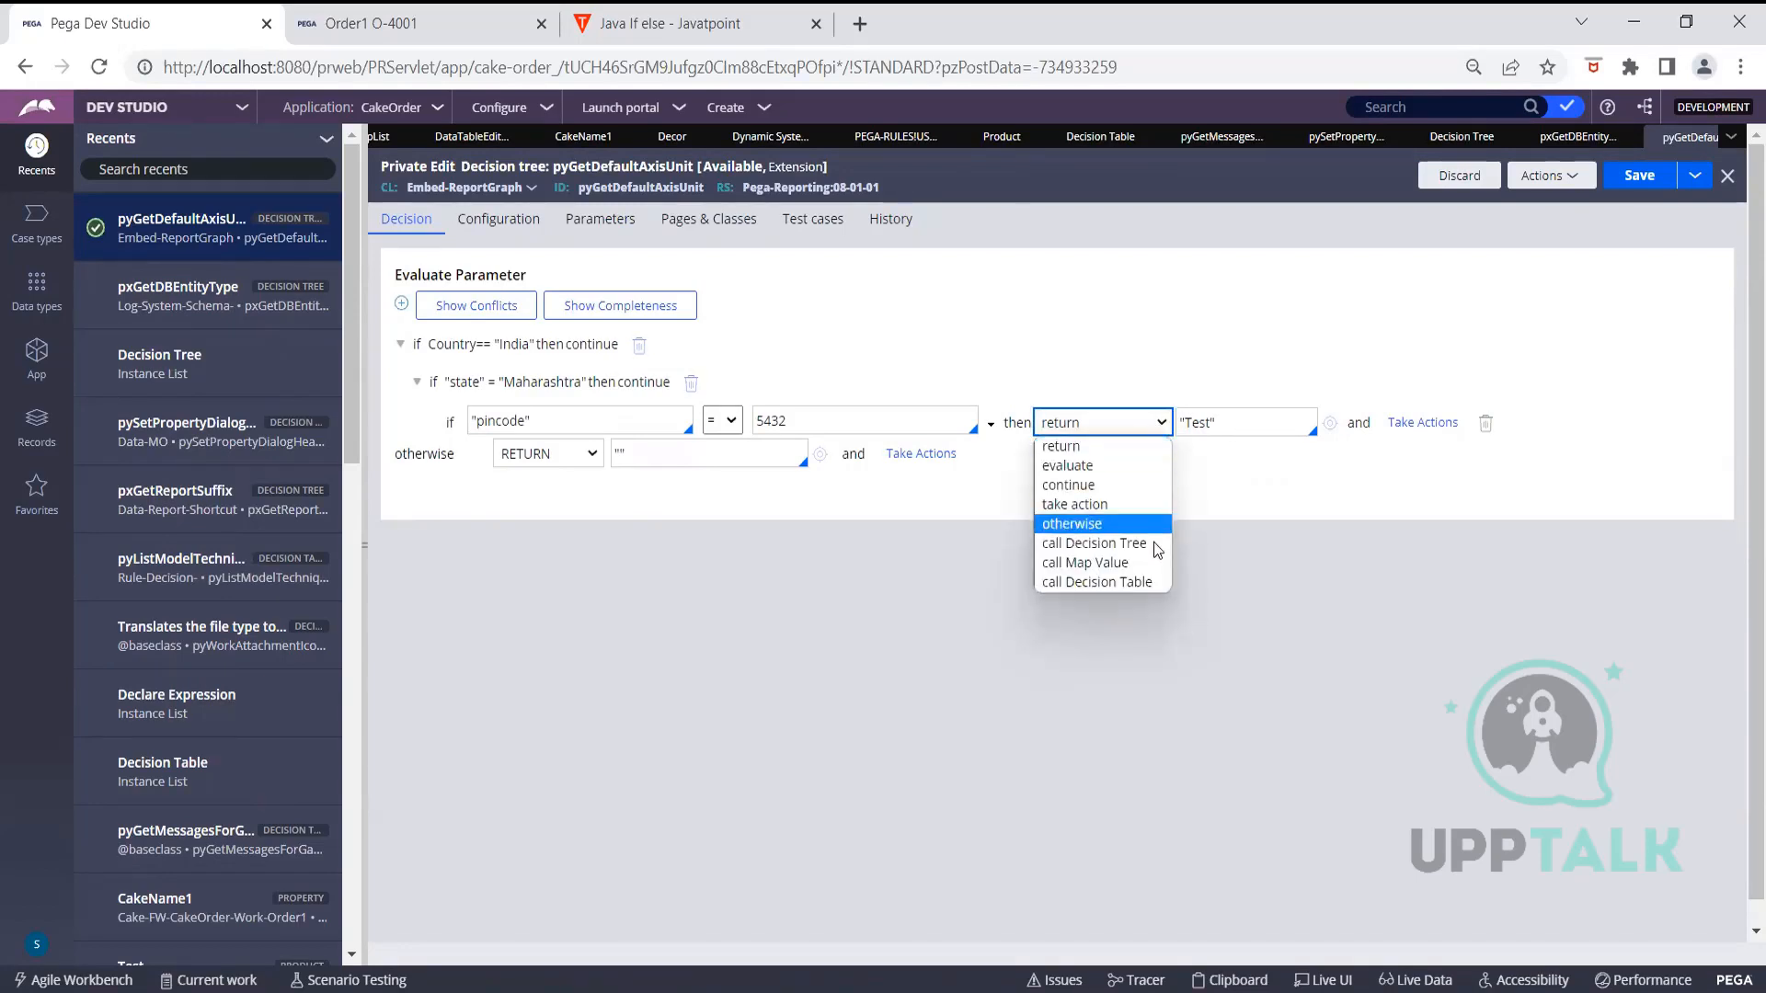
click(1105, 504)
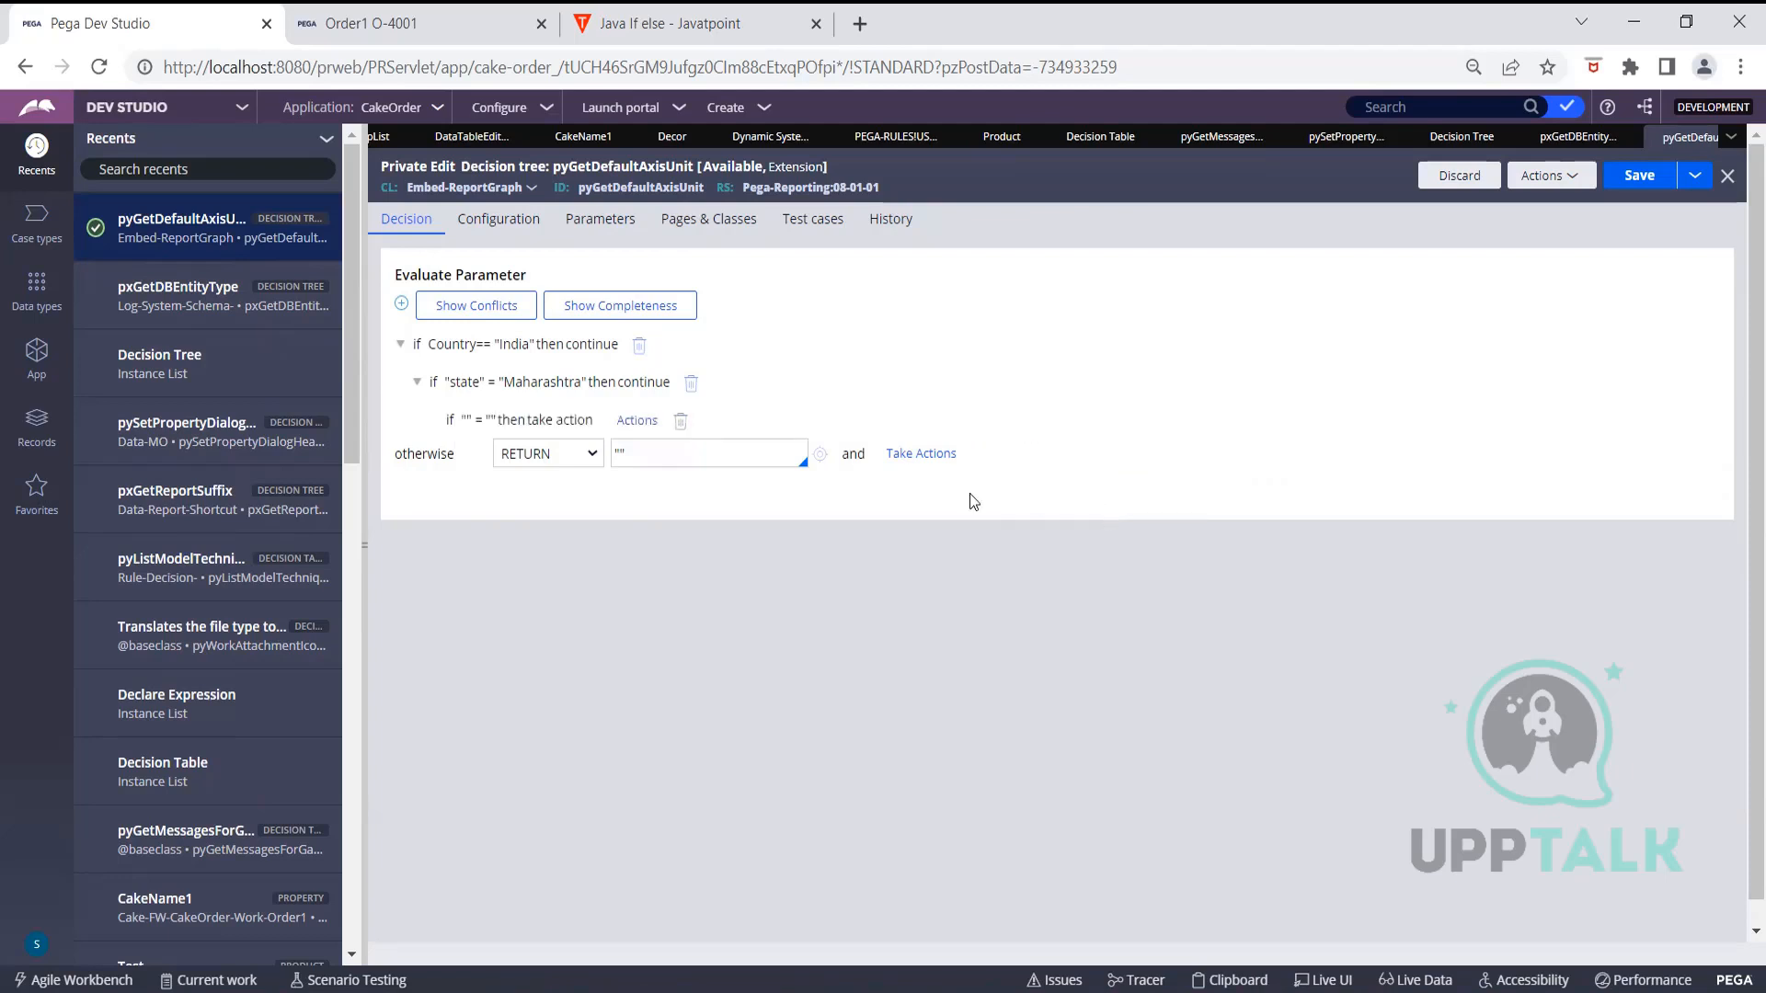
click(650, 419)
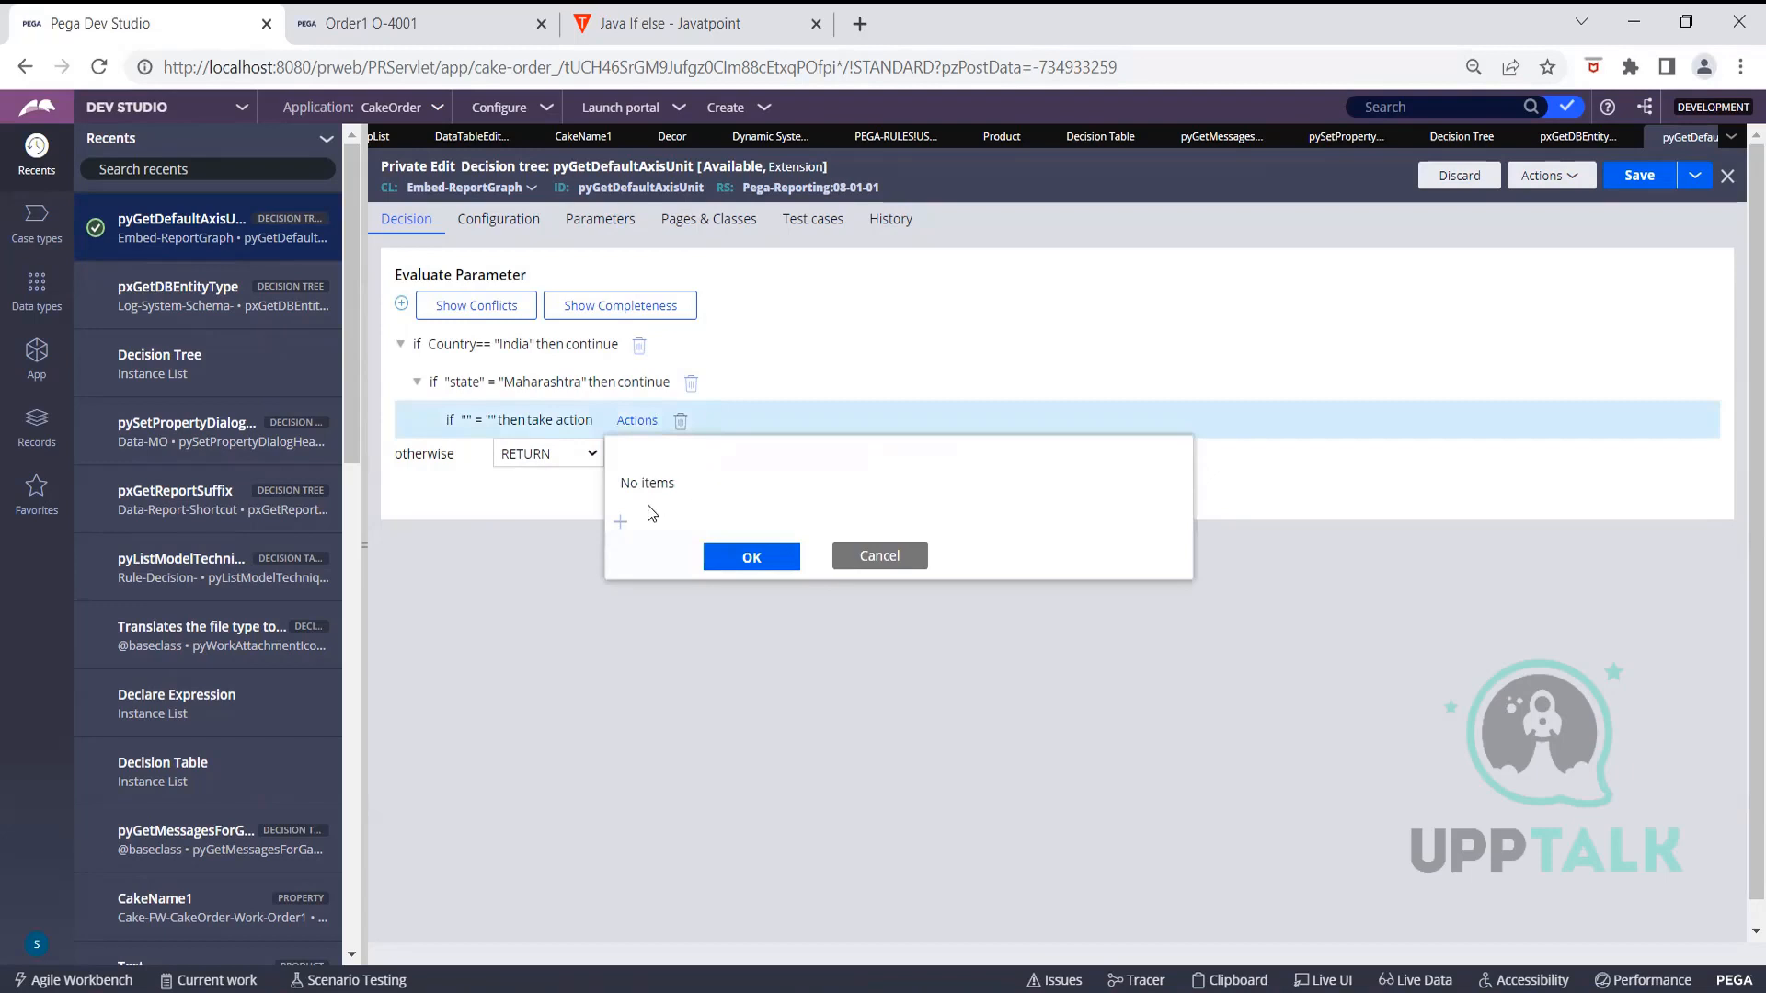
click(620, 522)
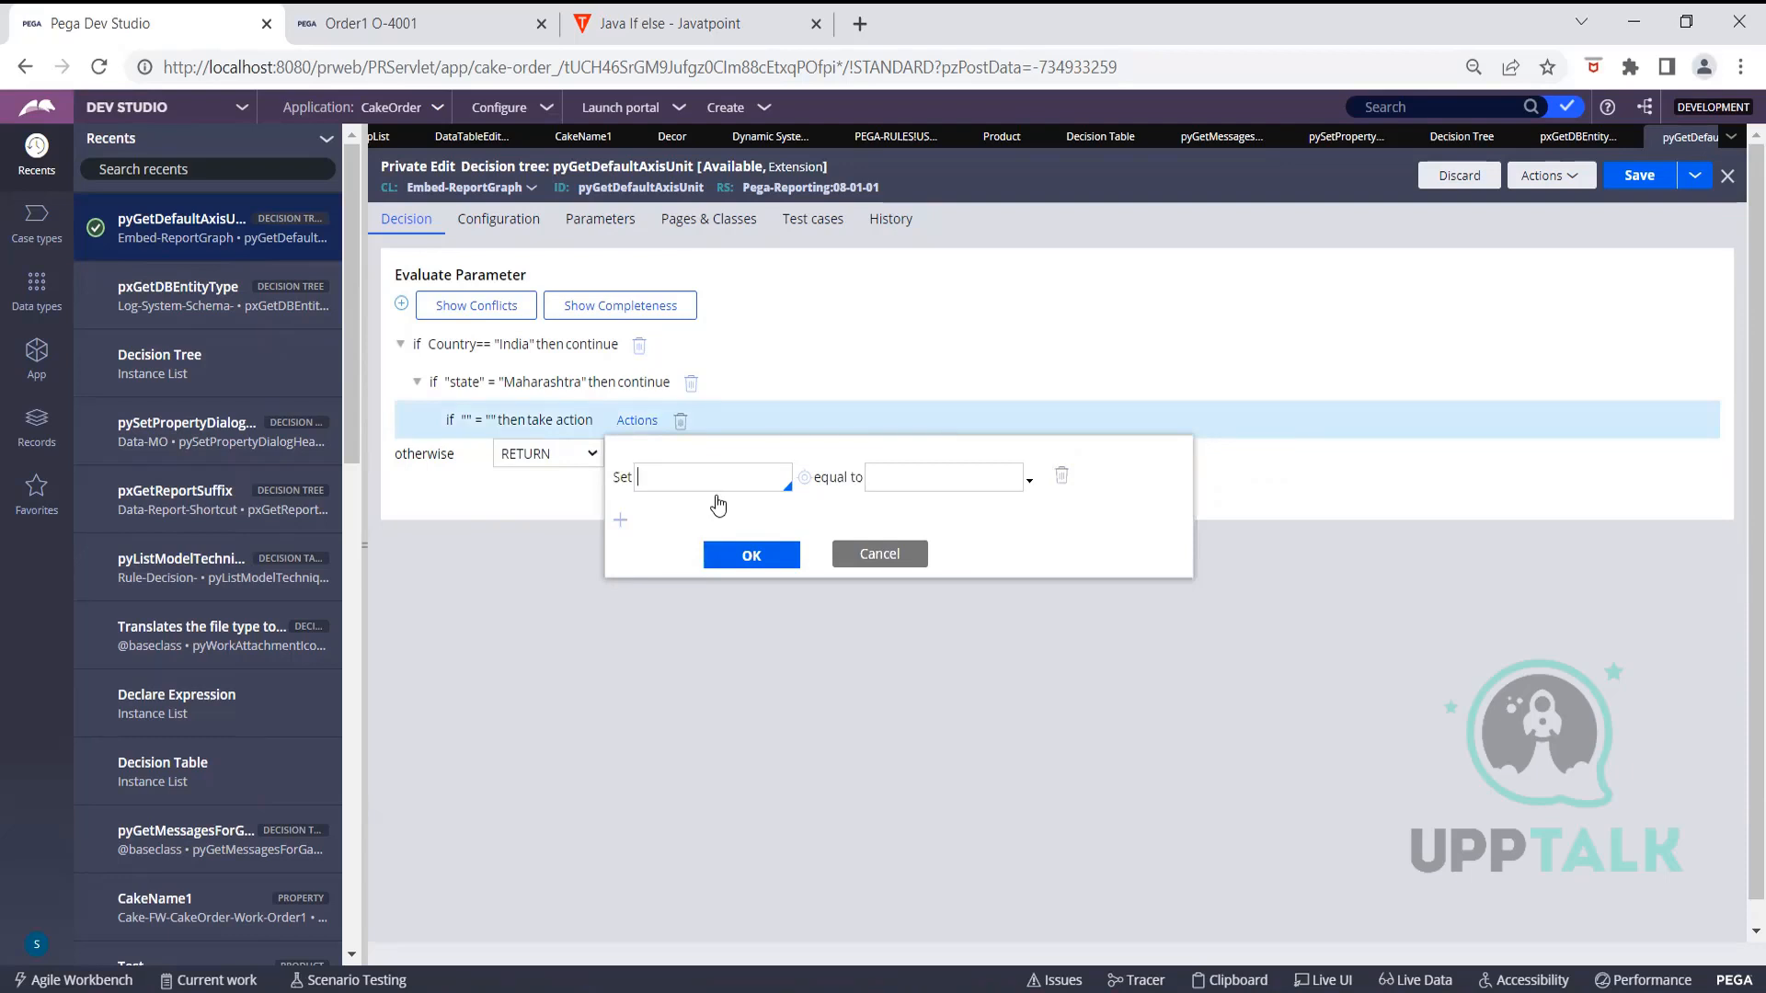
click(1030, 480)
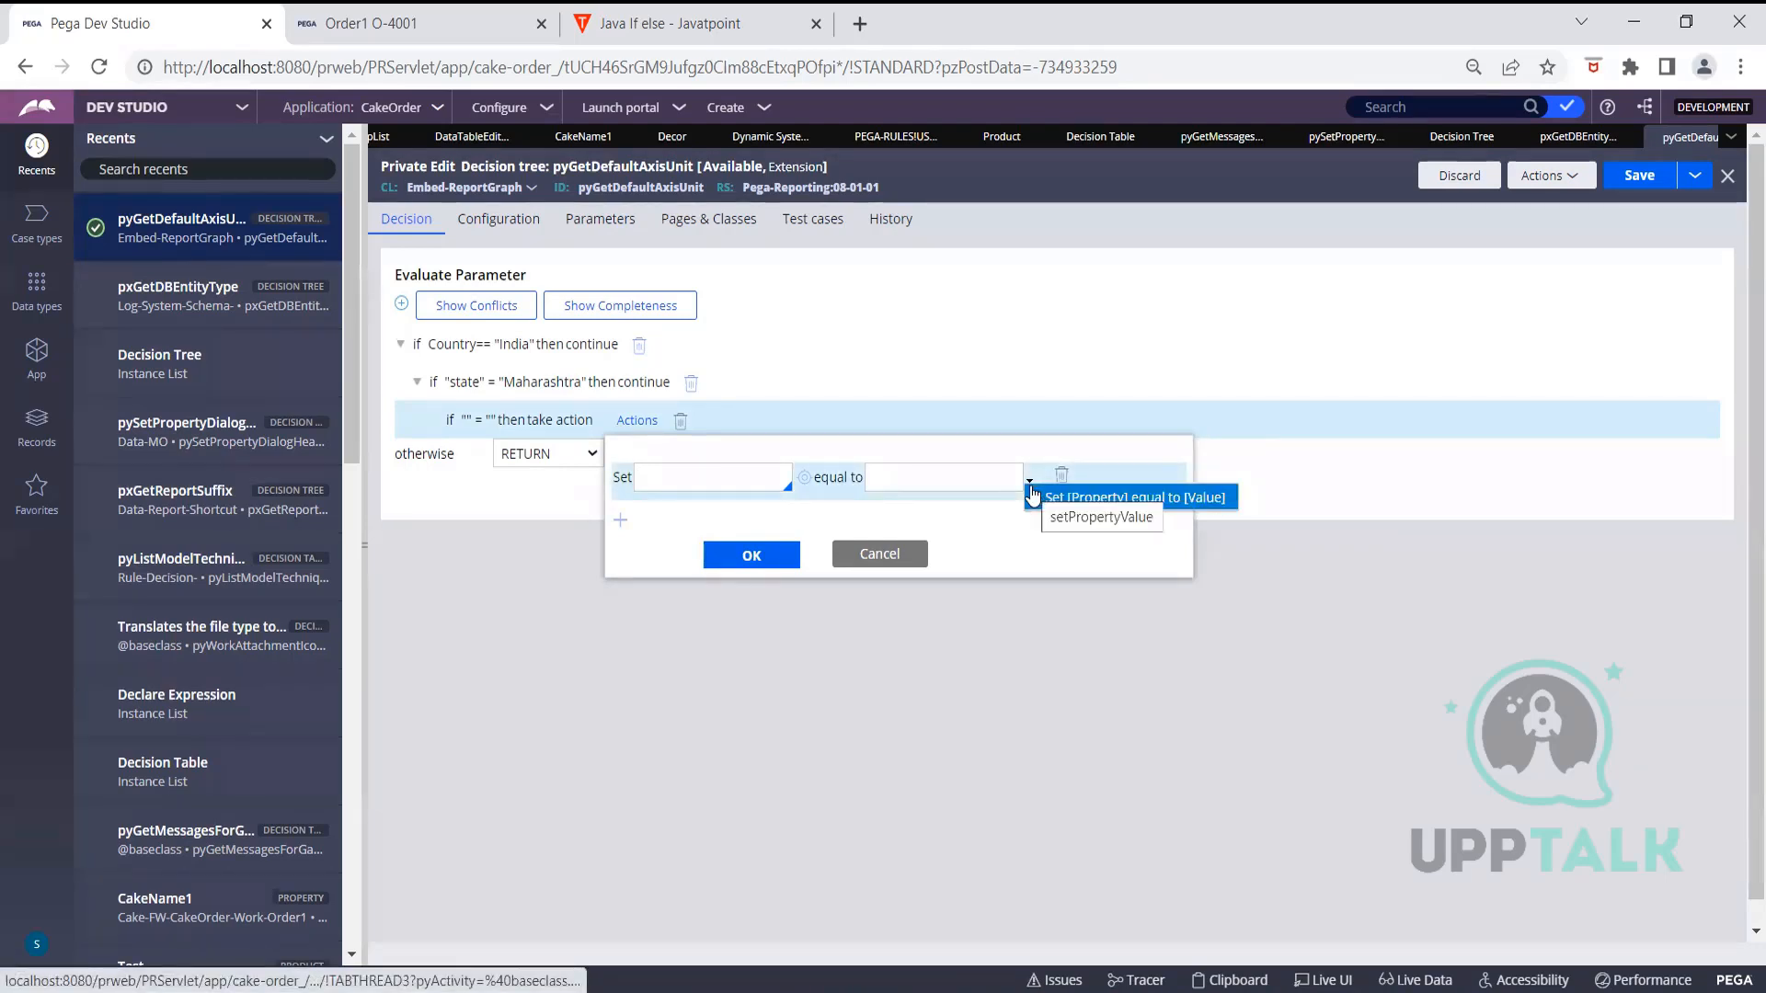
click(1032, 497)
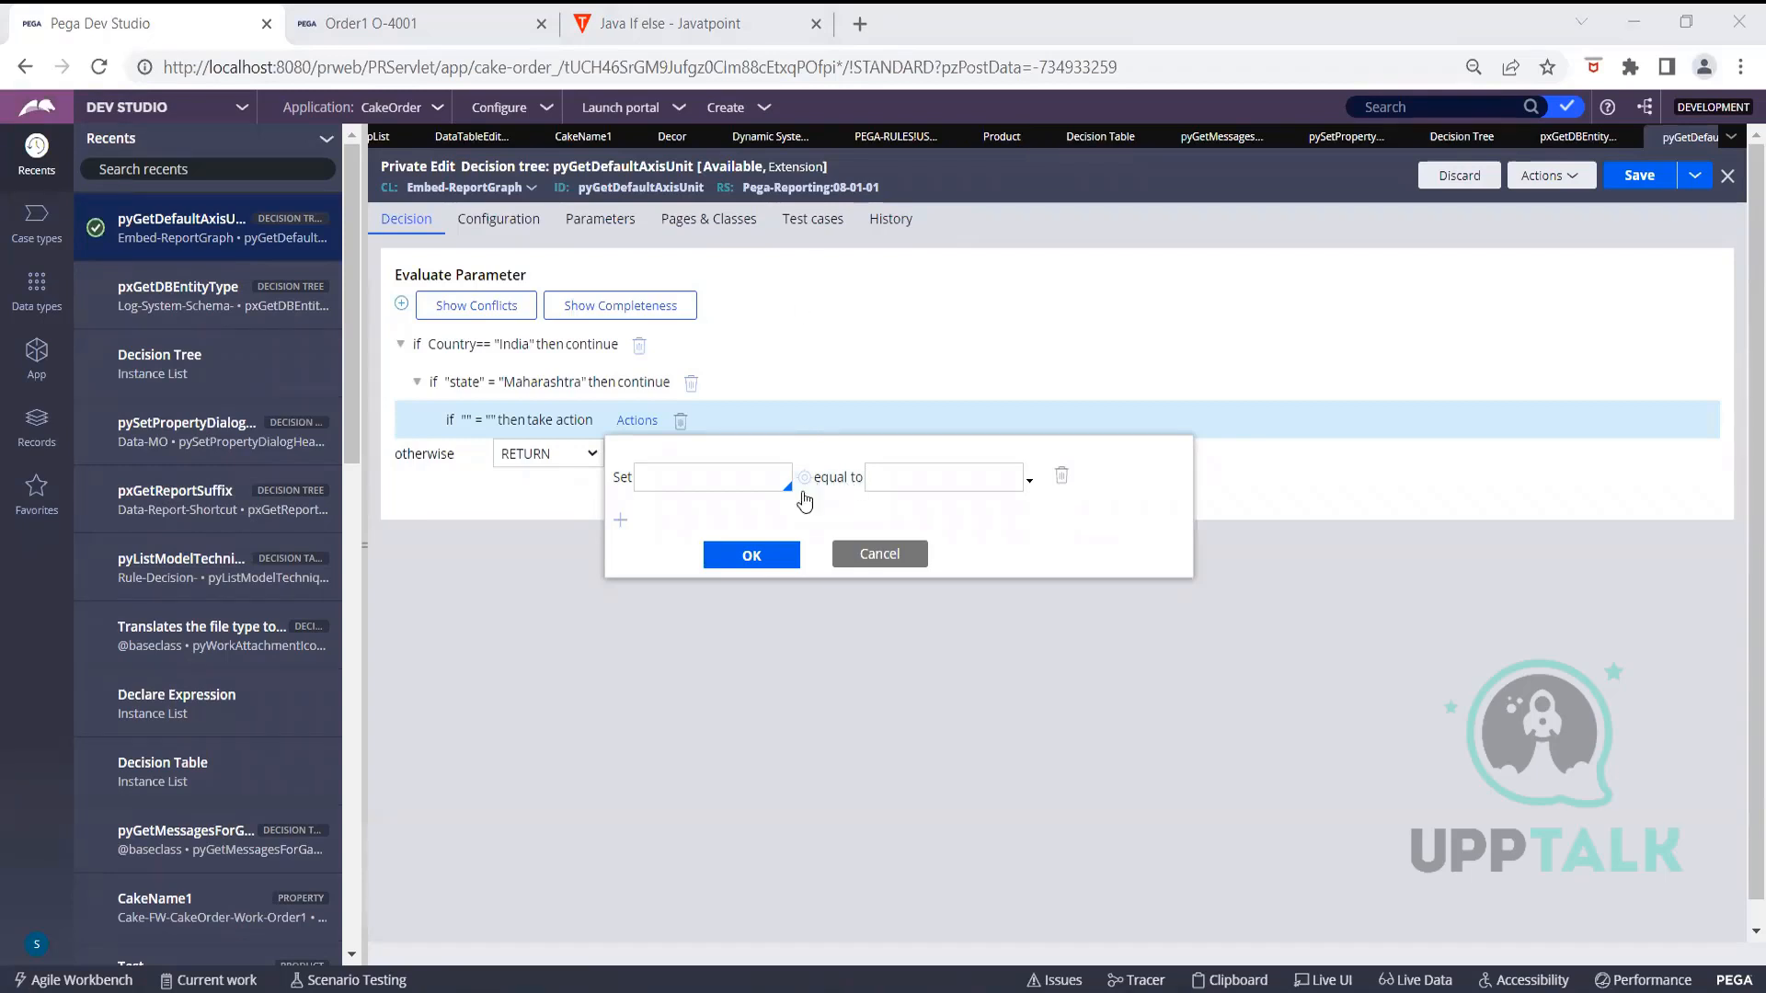
click(844, 558)
click(637, 421)
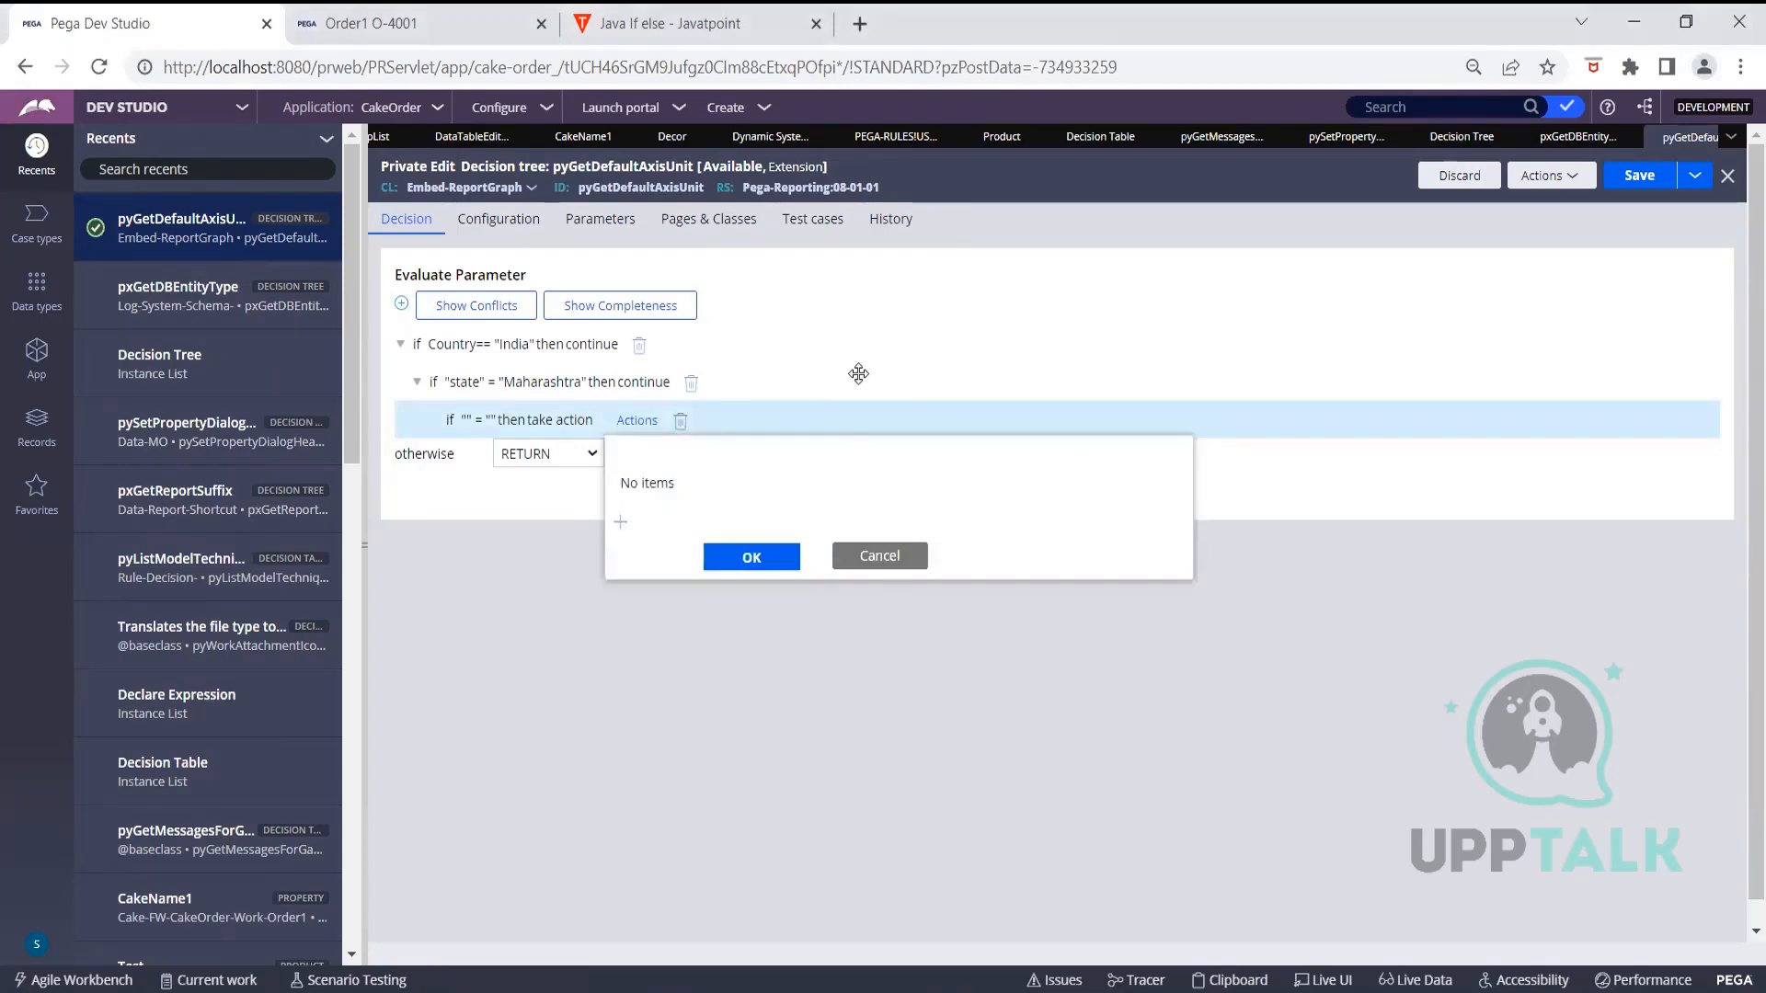
click(621, 521)
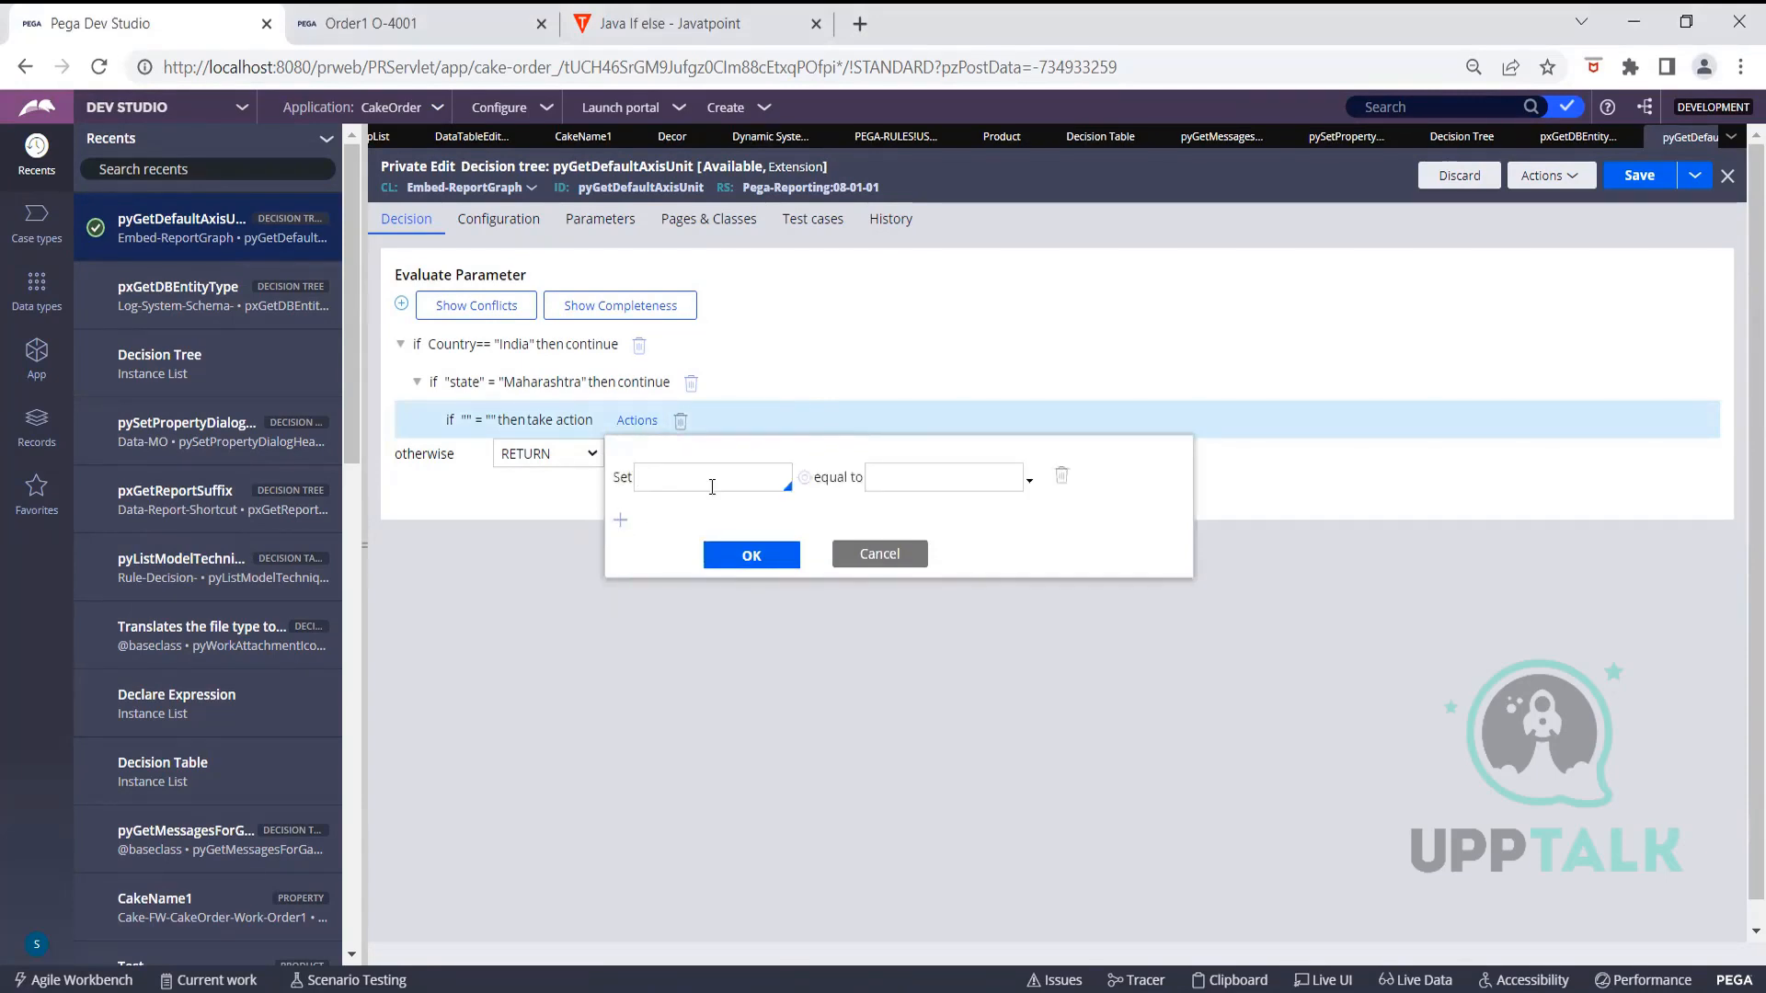
click(712, 486)
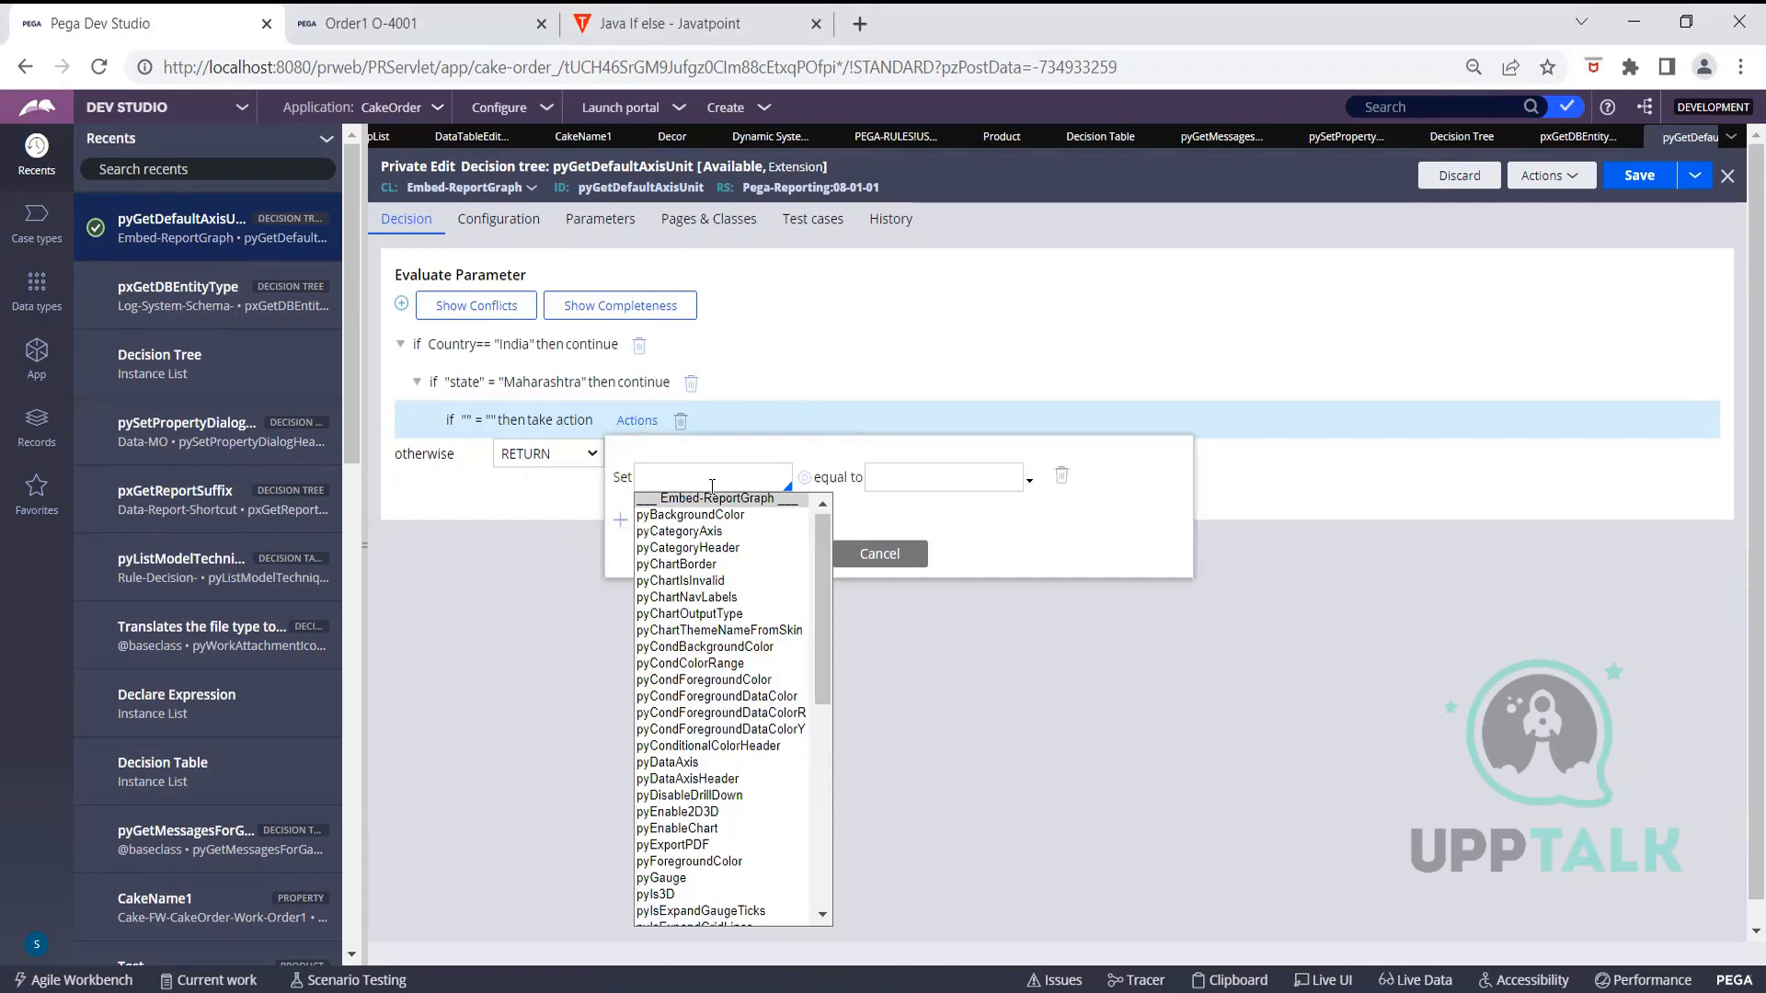
click(874, 553)
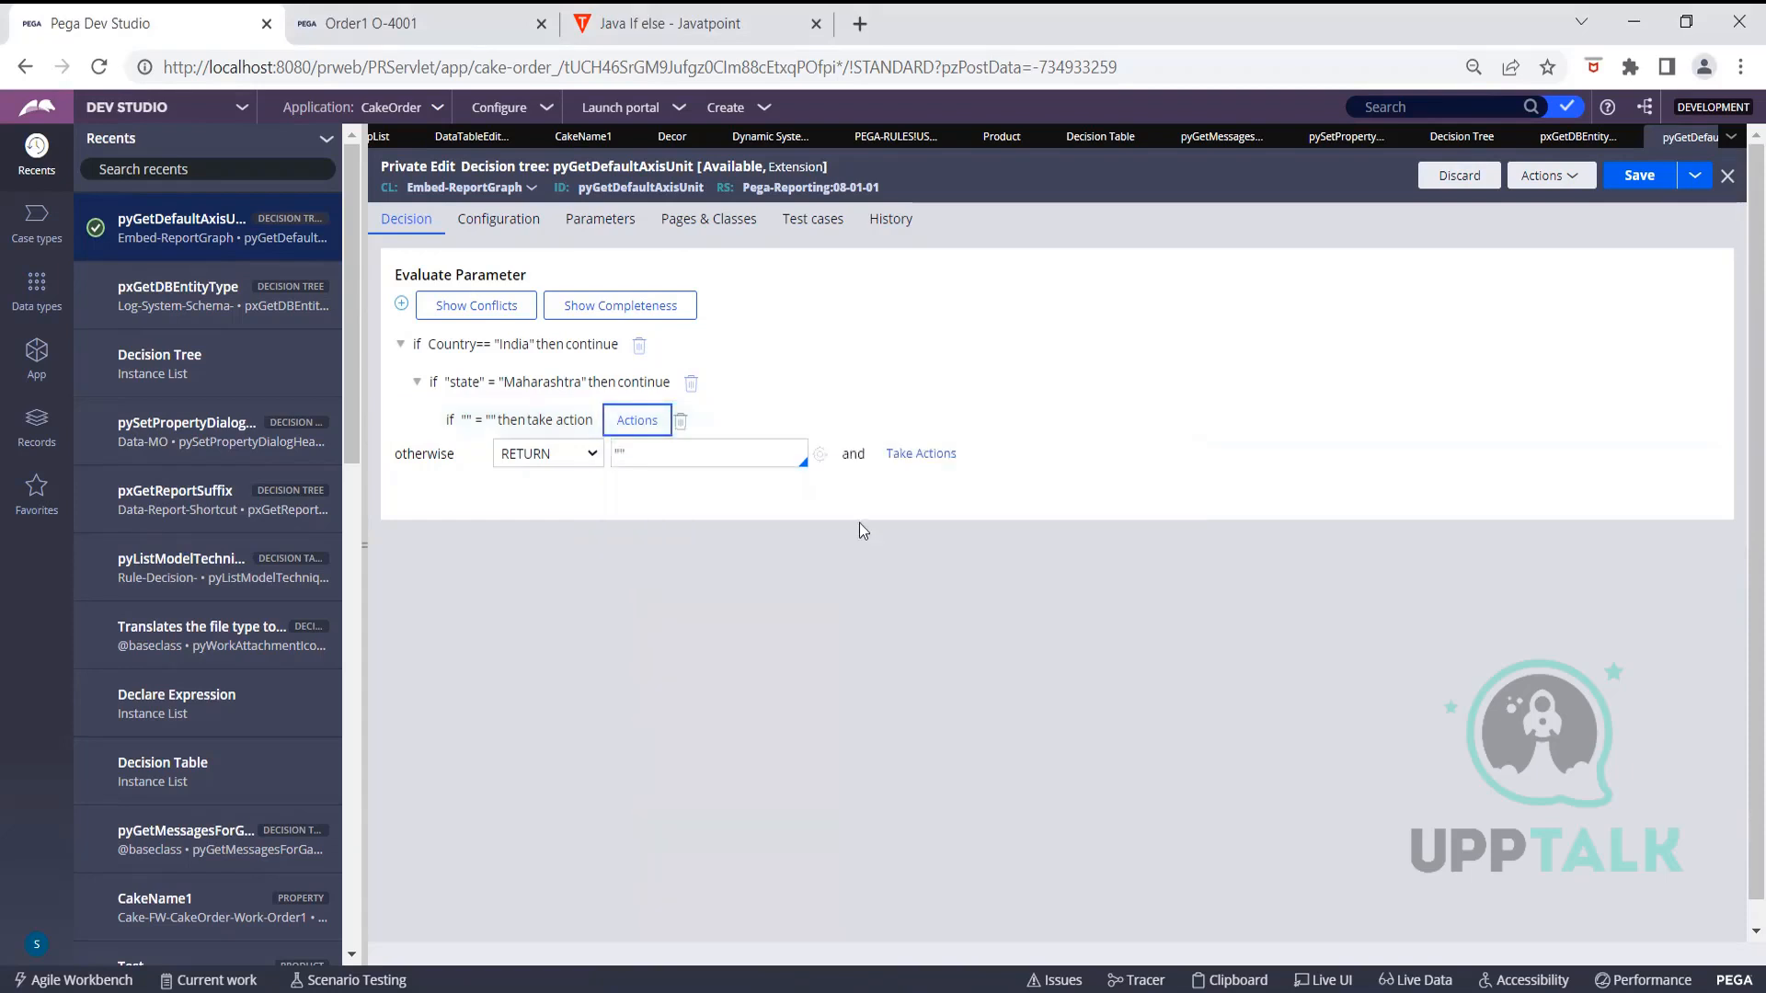
Make the pincode = 5432 rule call the pxAutomationErrors decision table
click(457, 419)
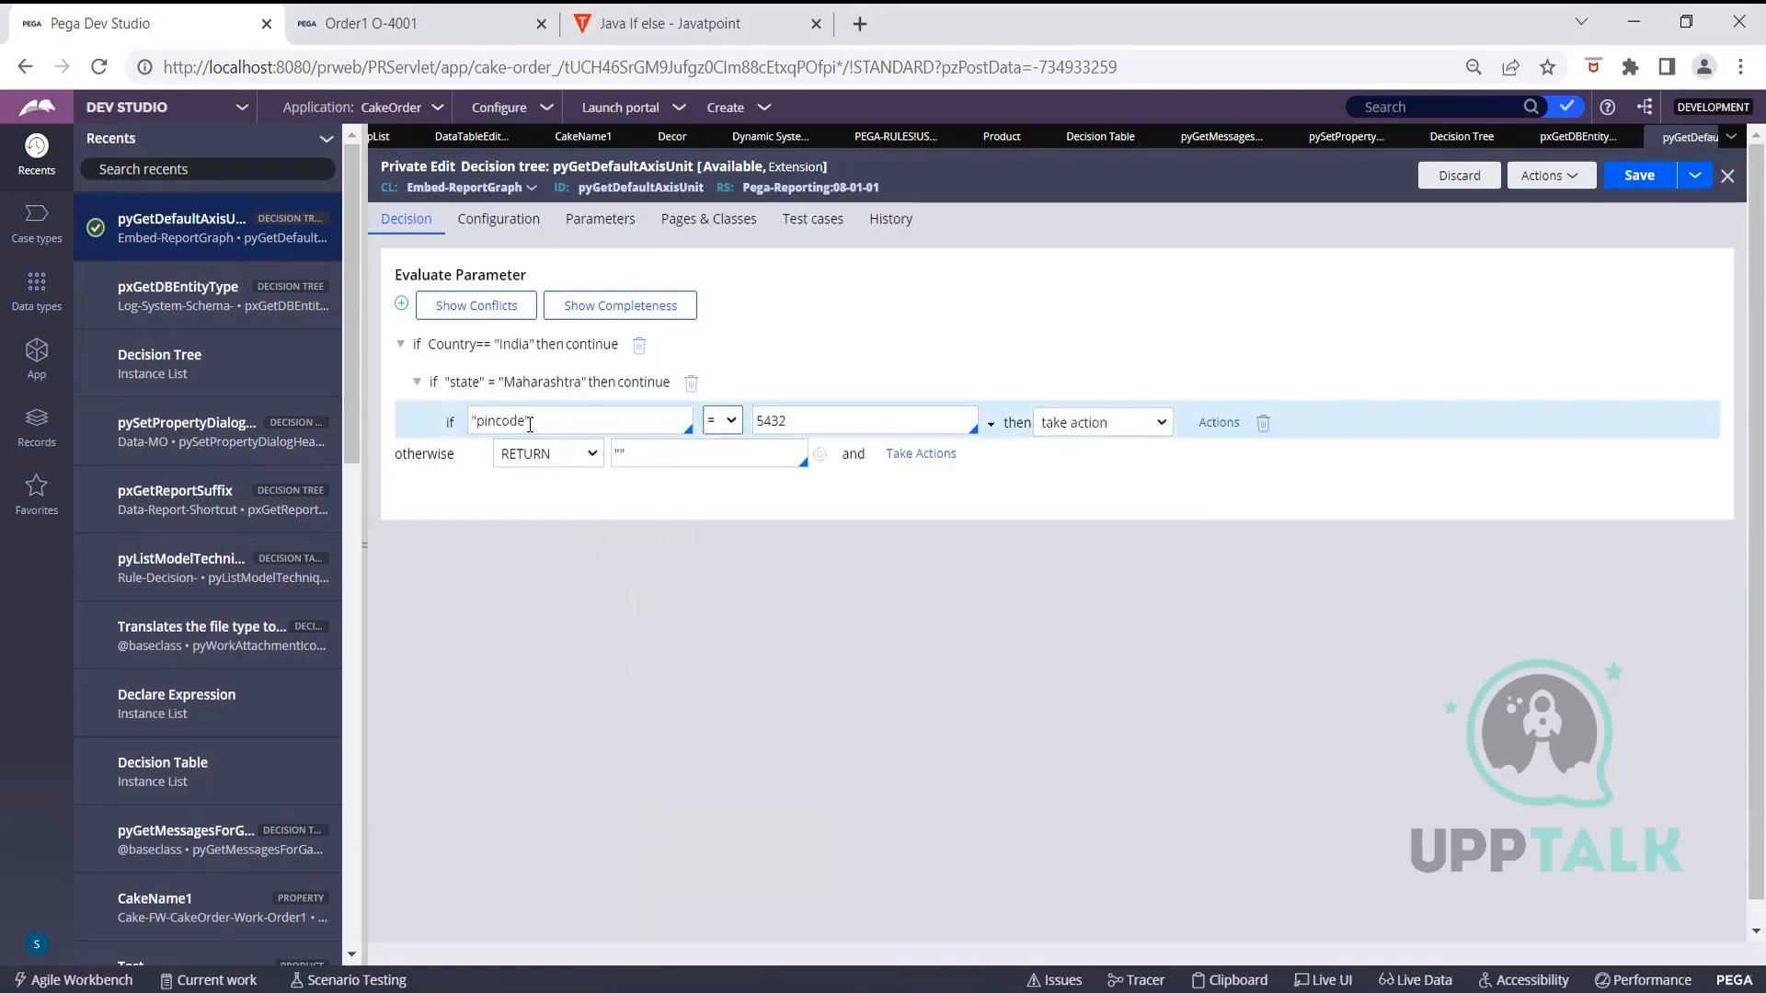
click(1087, 427)
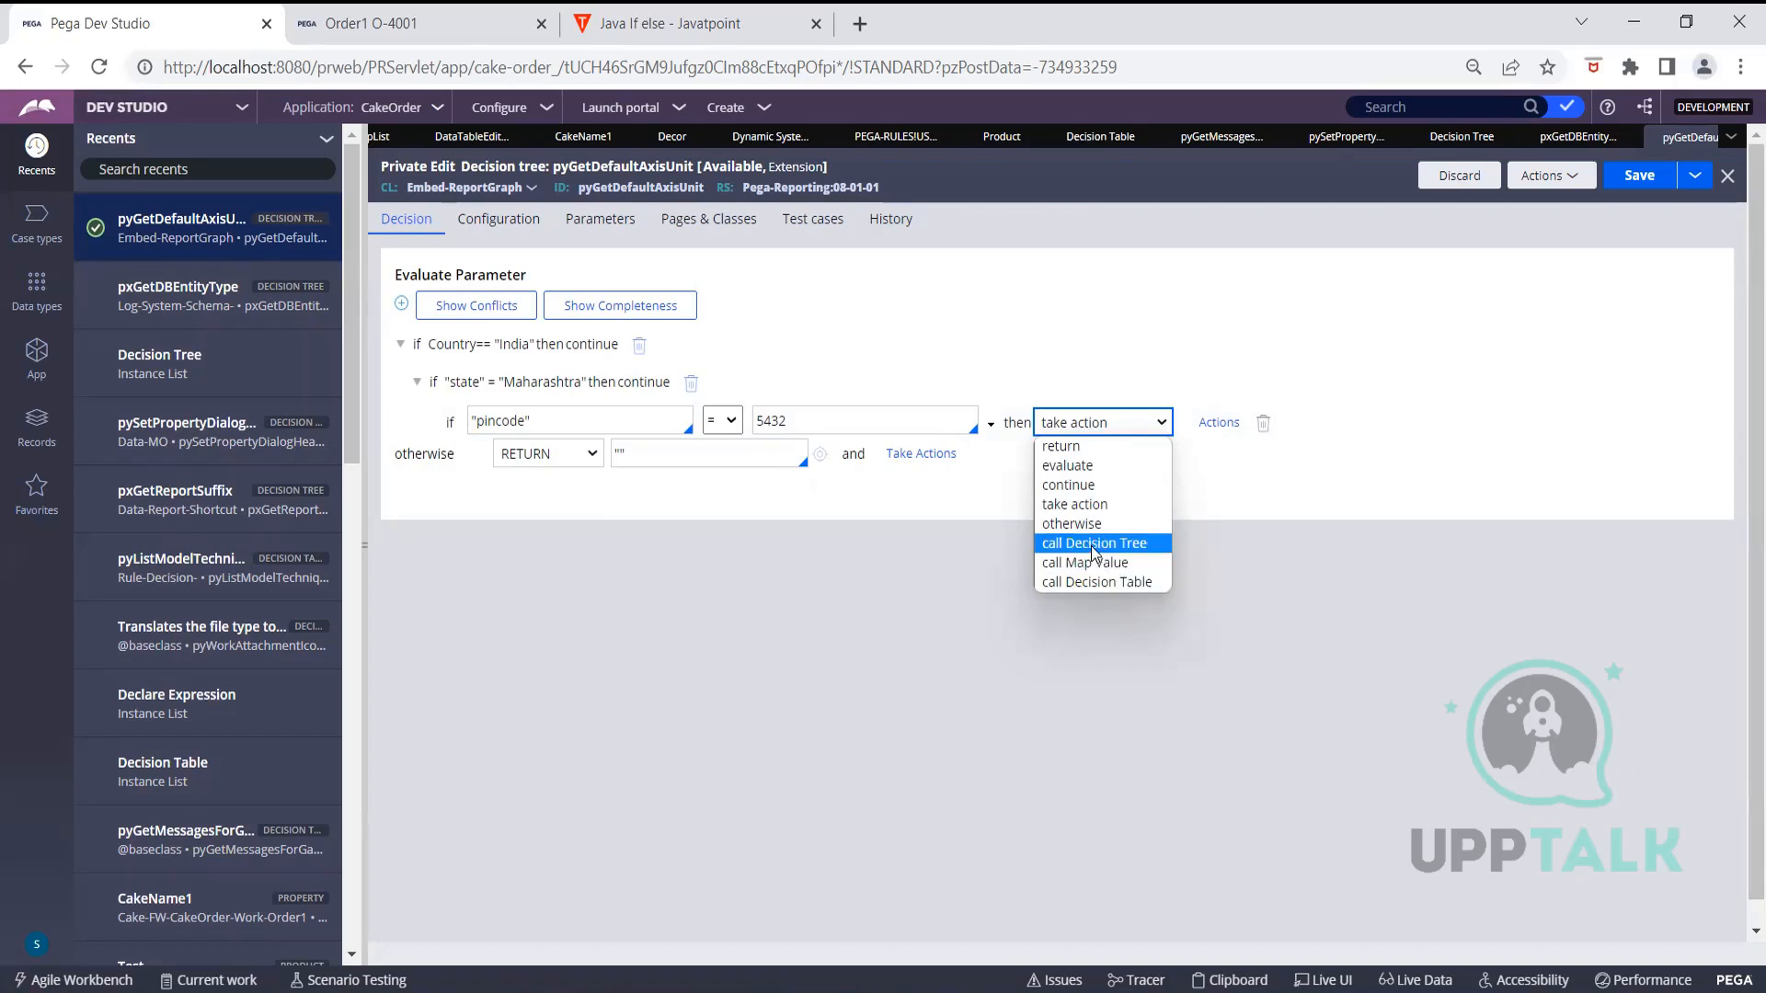
click(1095, 585)
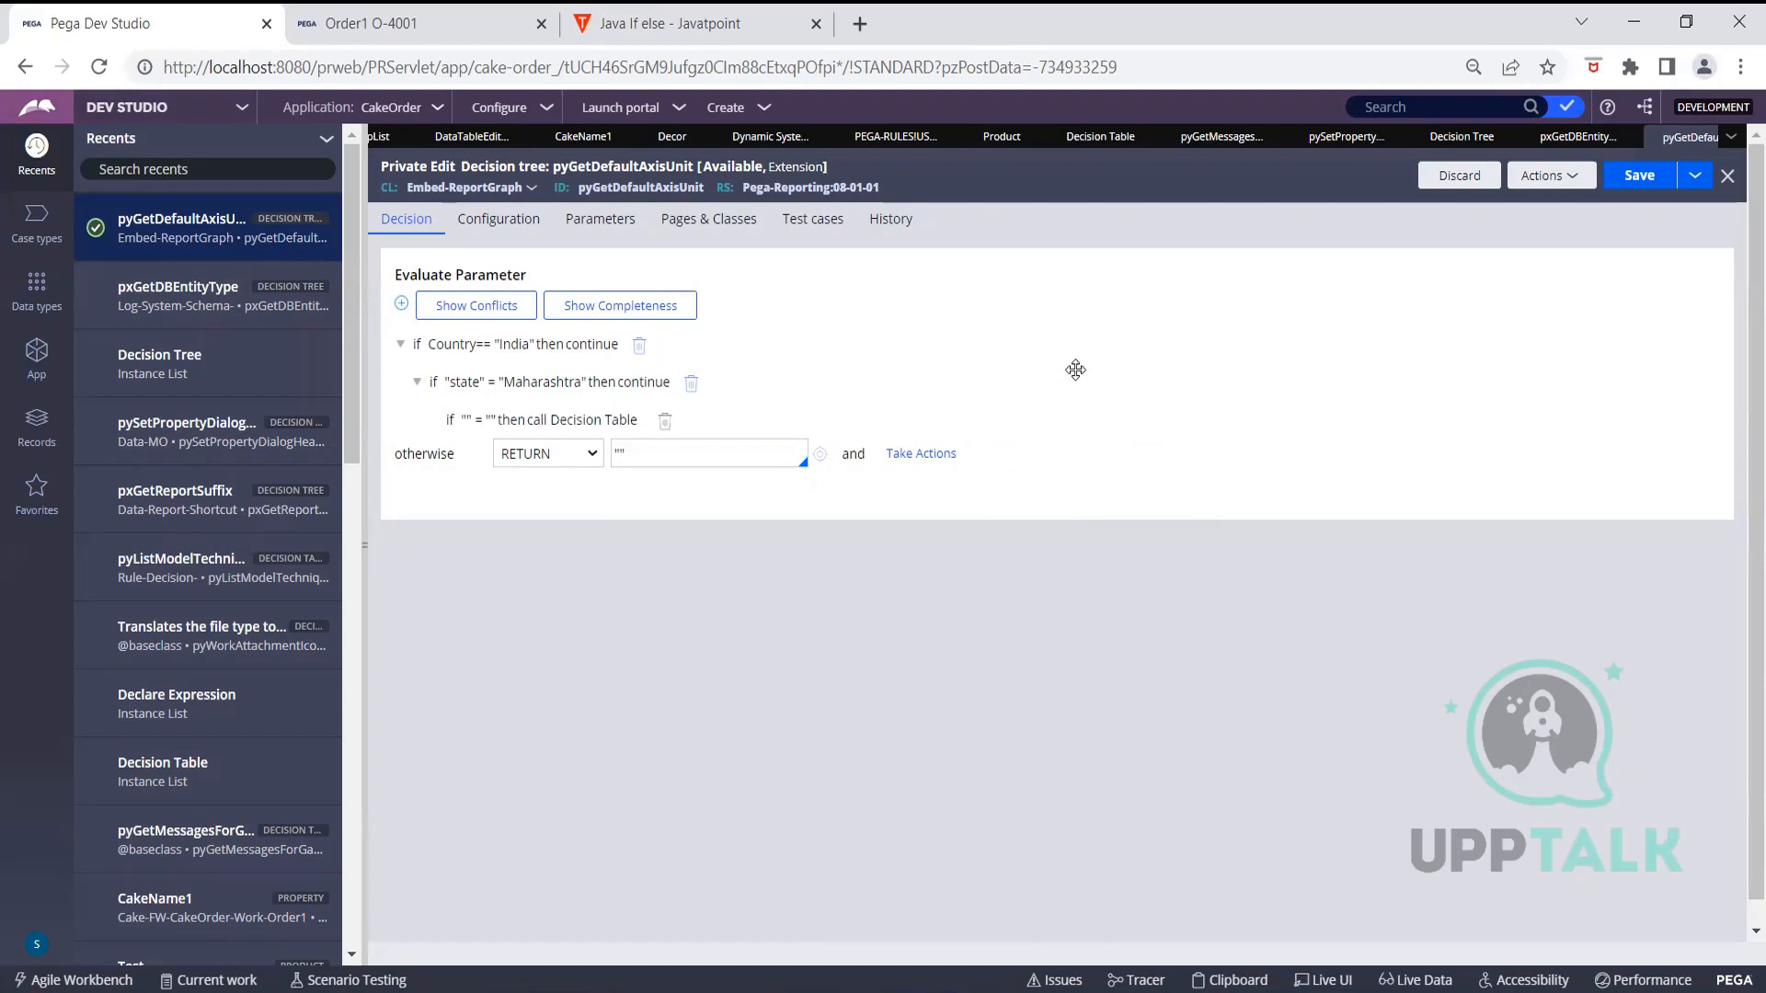
click(599, 429)
click(1245, 422)
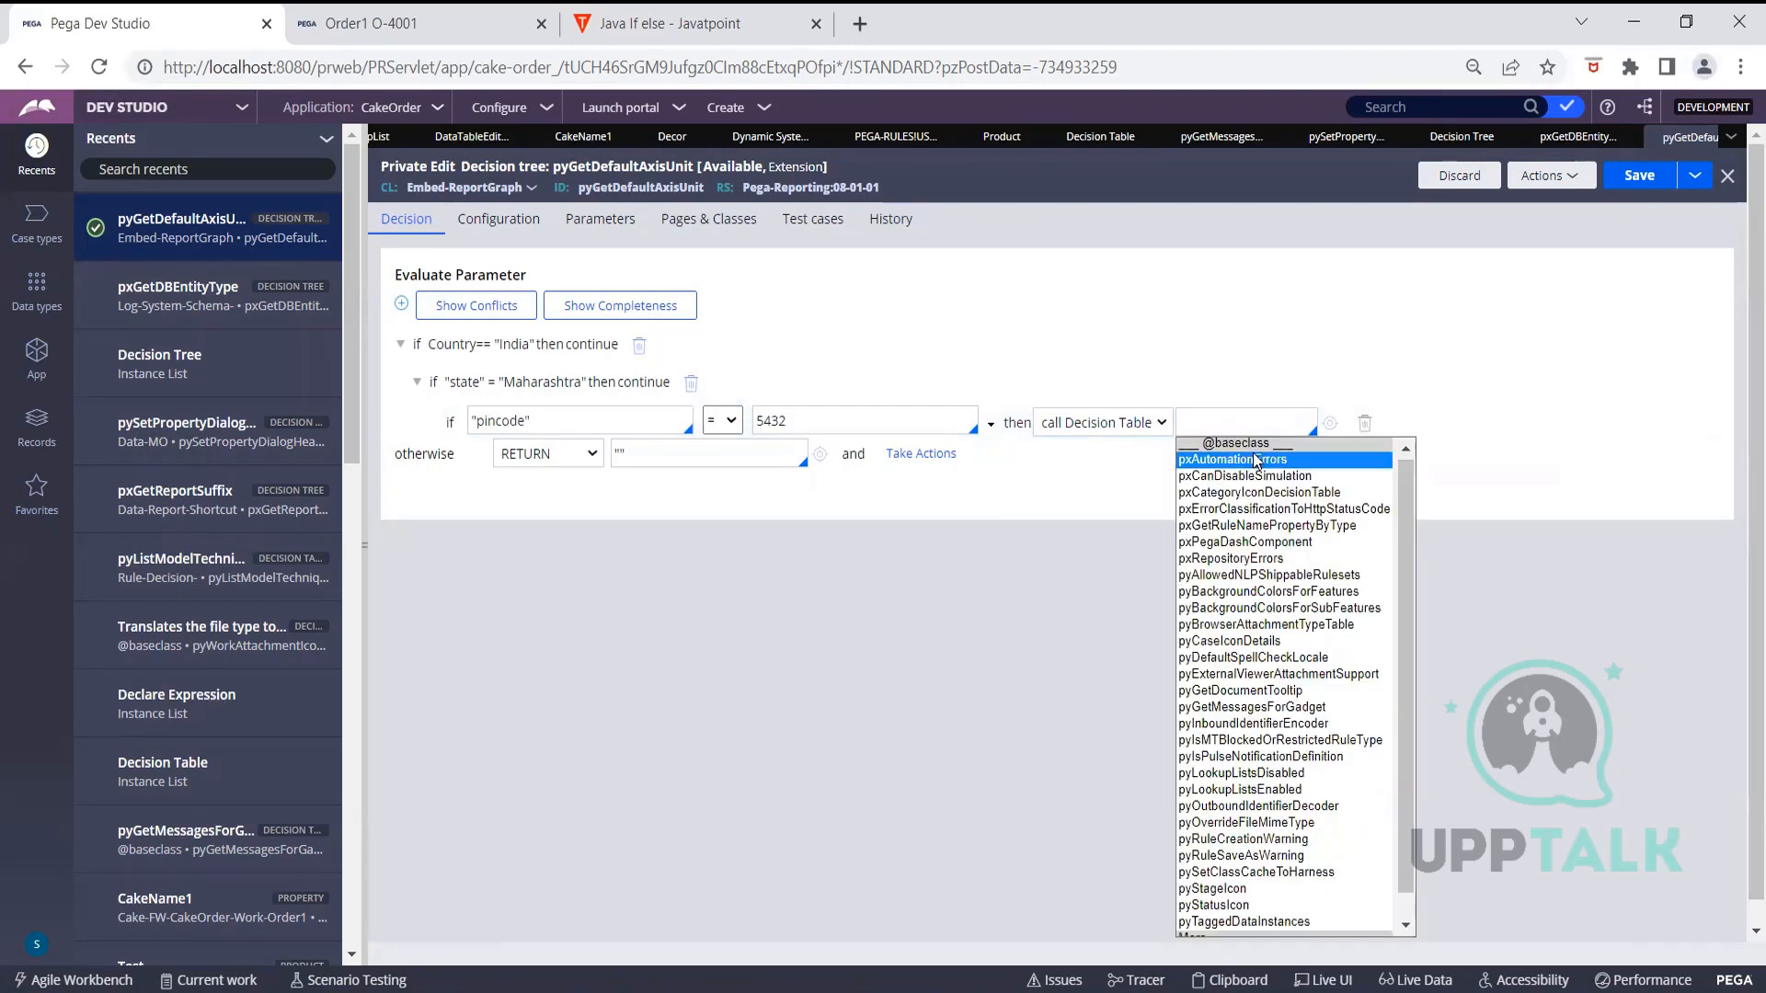
click(1258, 460)
Dismiss the too-many-tabs alert and close the Product rule tab
click(1253, 333)
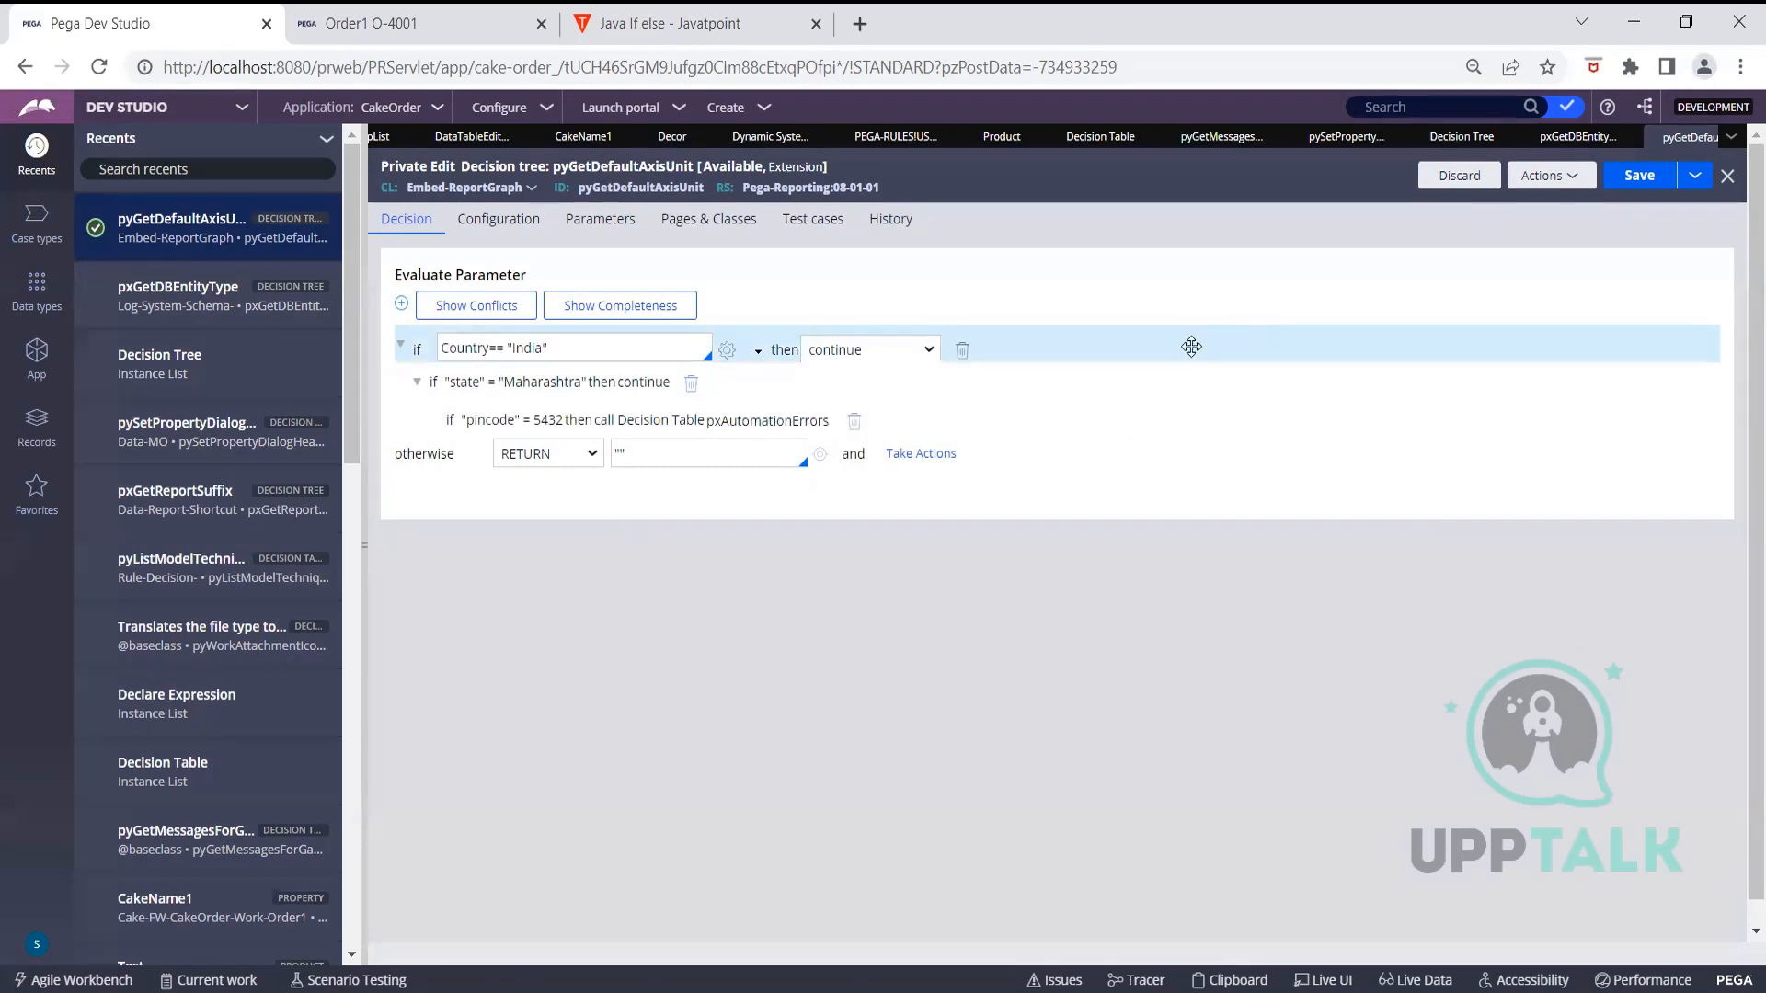
click(770, 415)
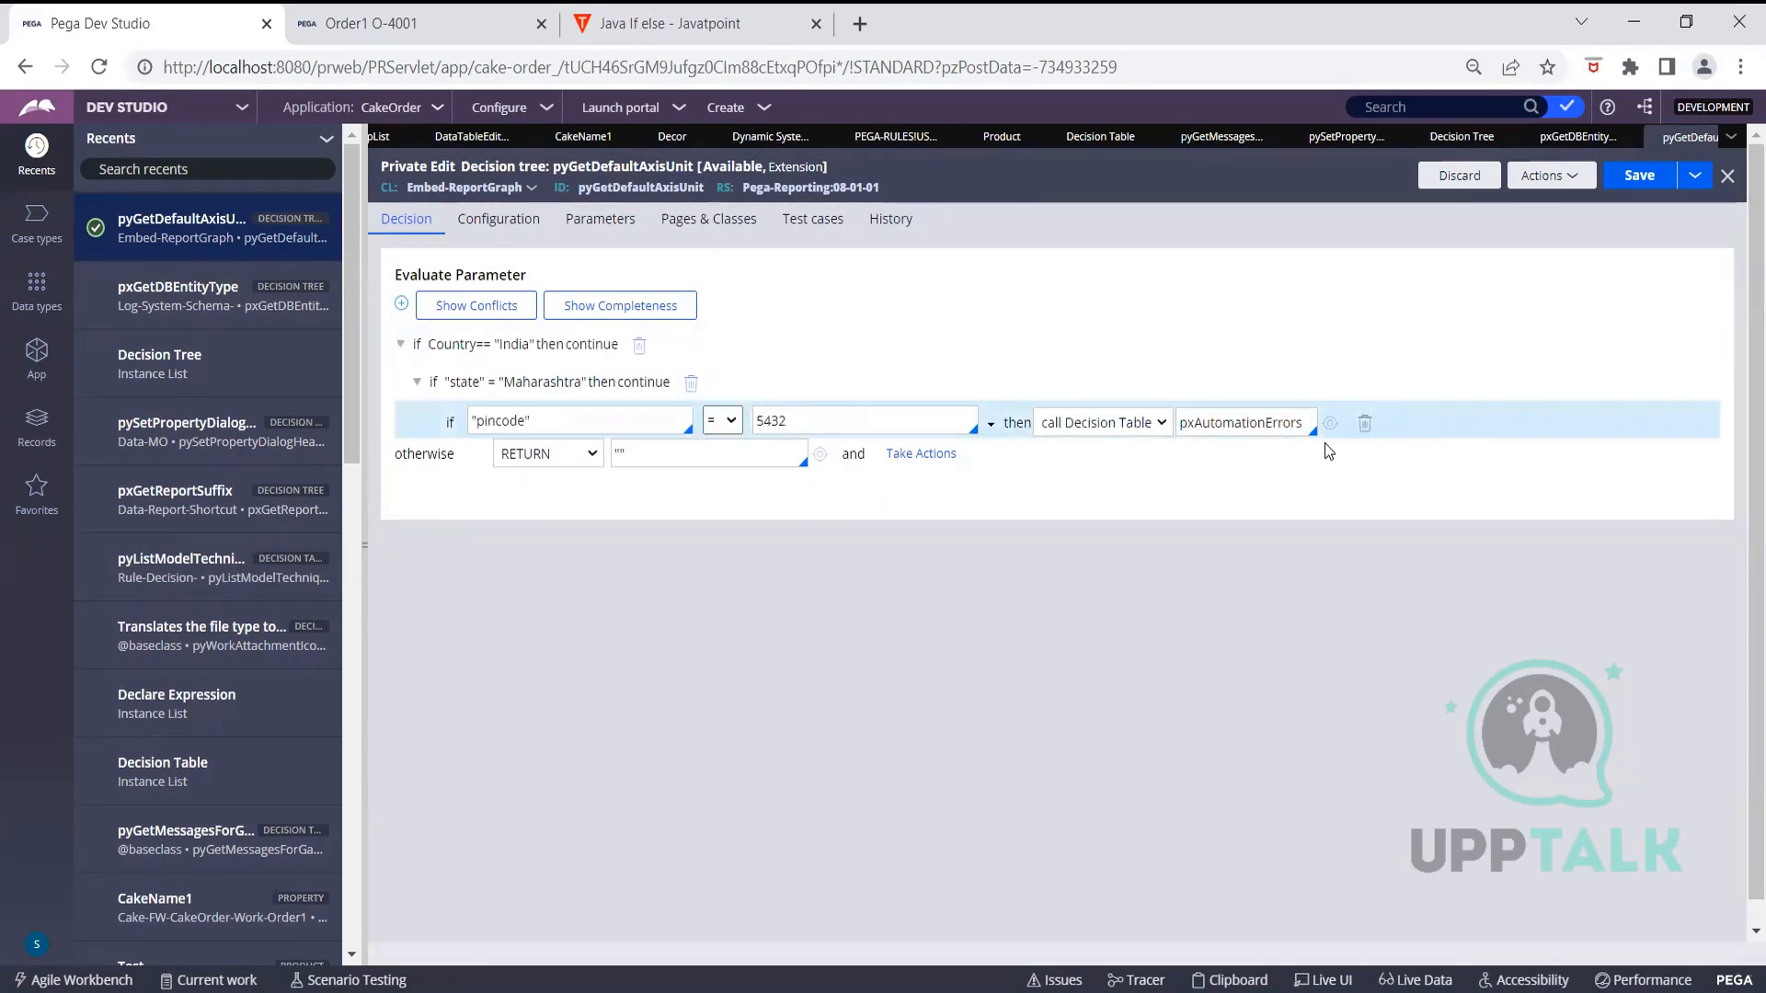
click(1330, 423)
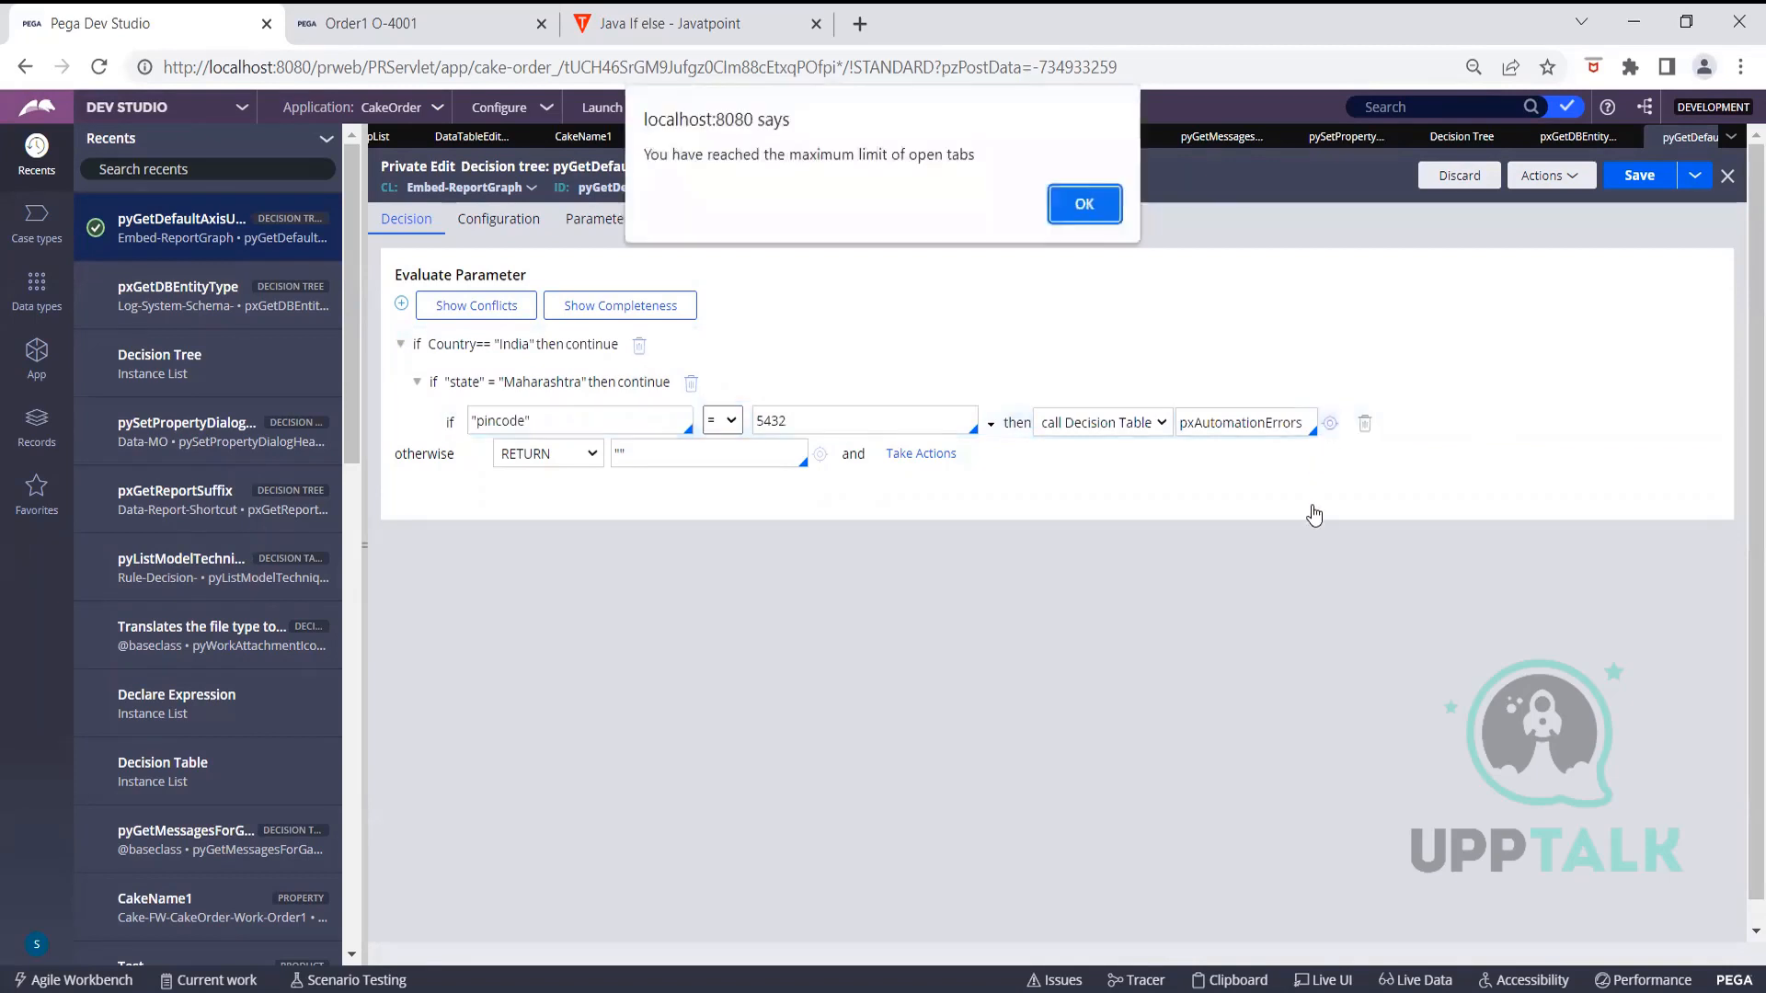
click(1063, 204)
click(1031, 138)
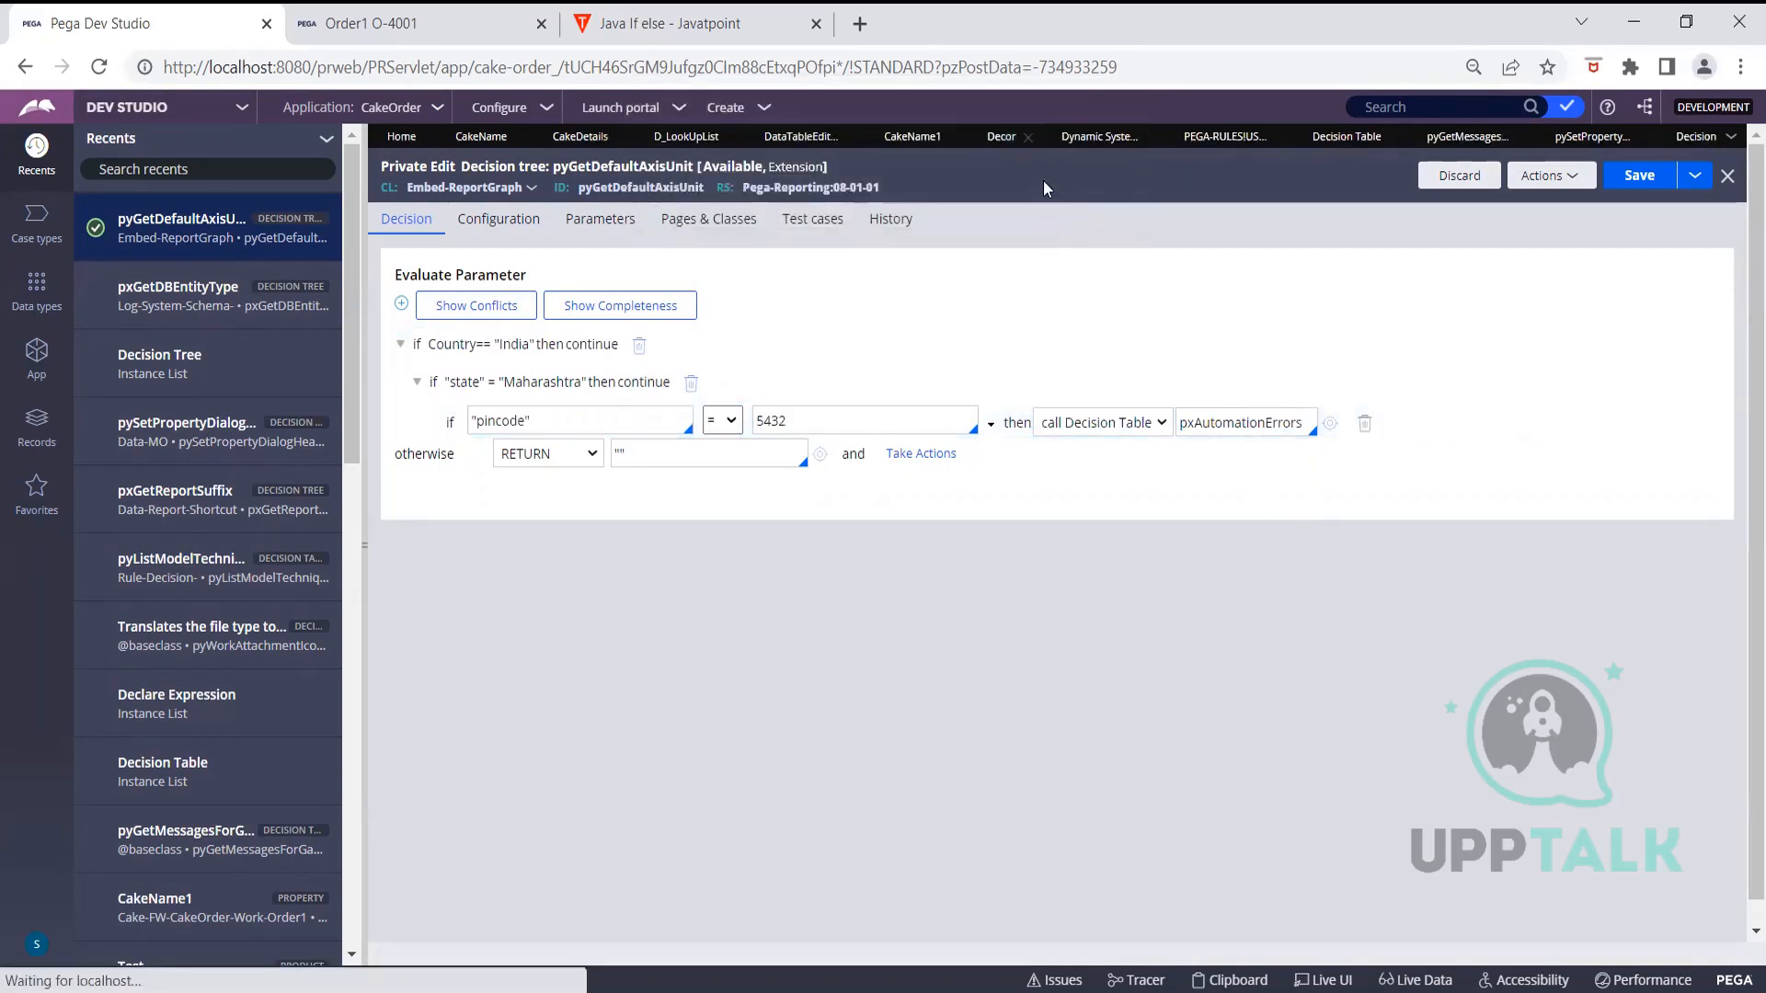
Open pxAutomationErrors in its own tab, then return to the pyGetDefaultAxisUnit tree
click(1324, 427)
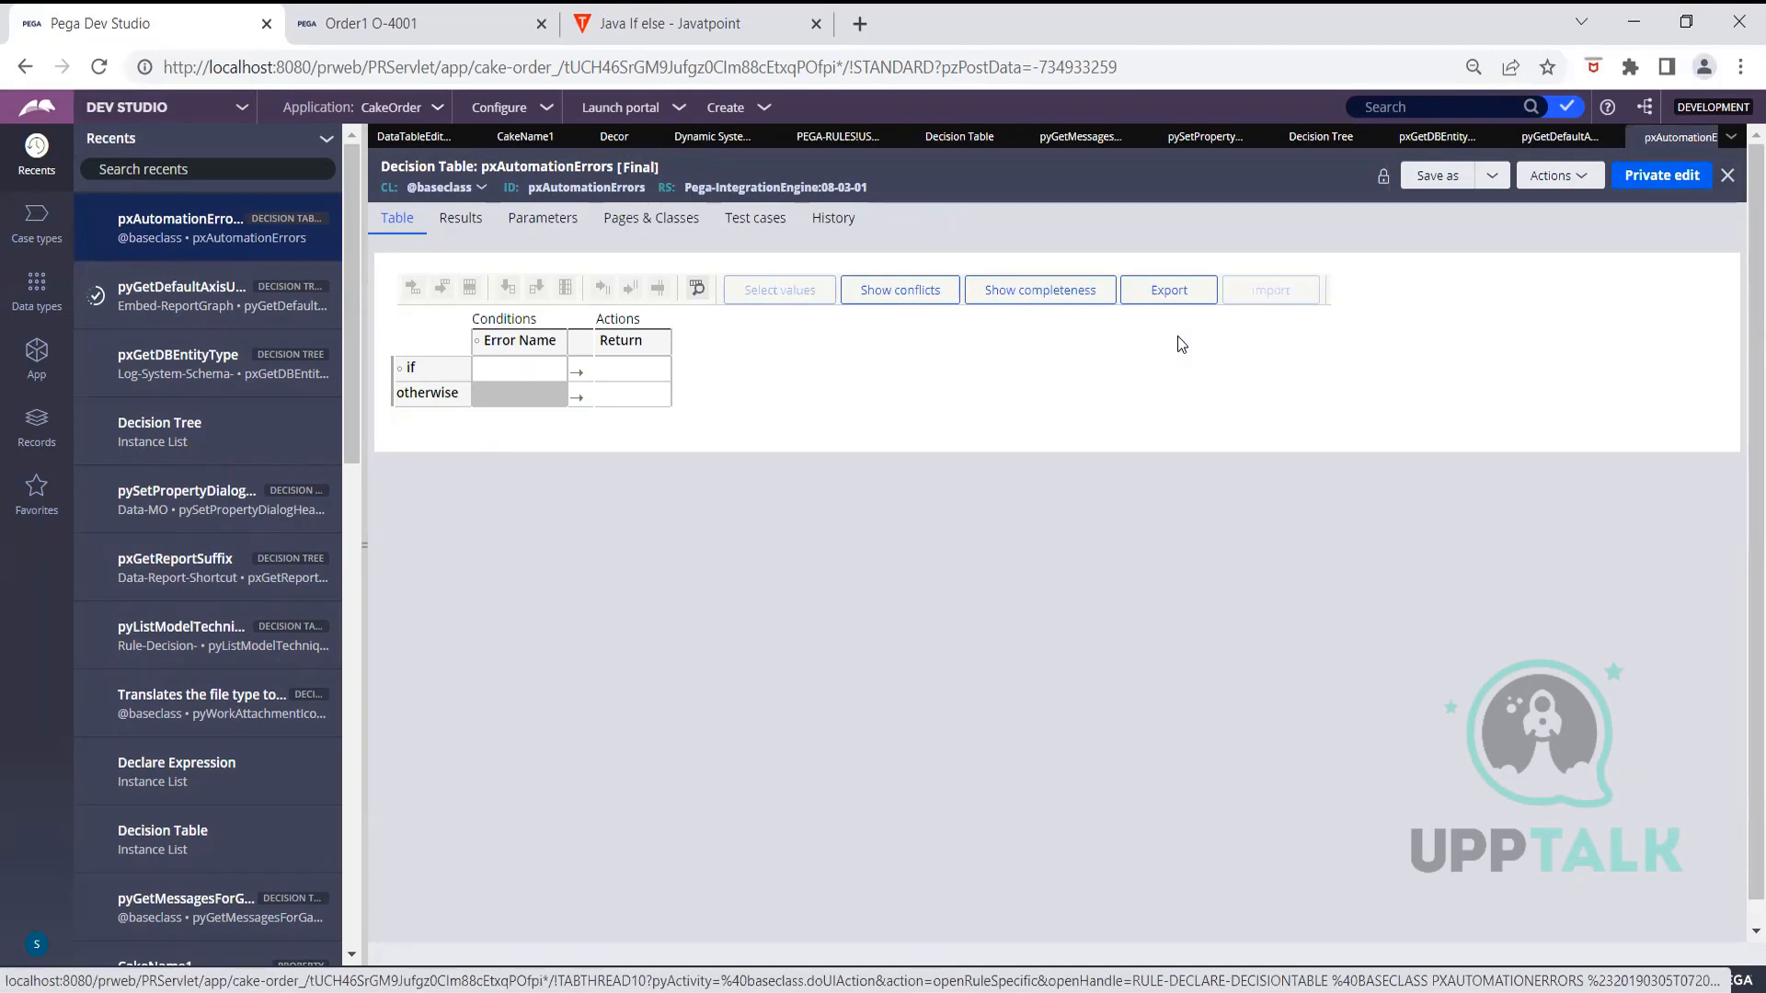
click(1548, 140)
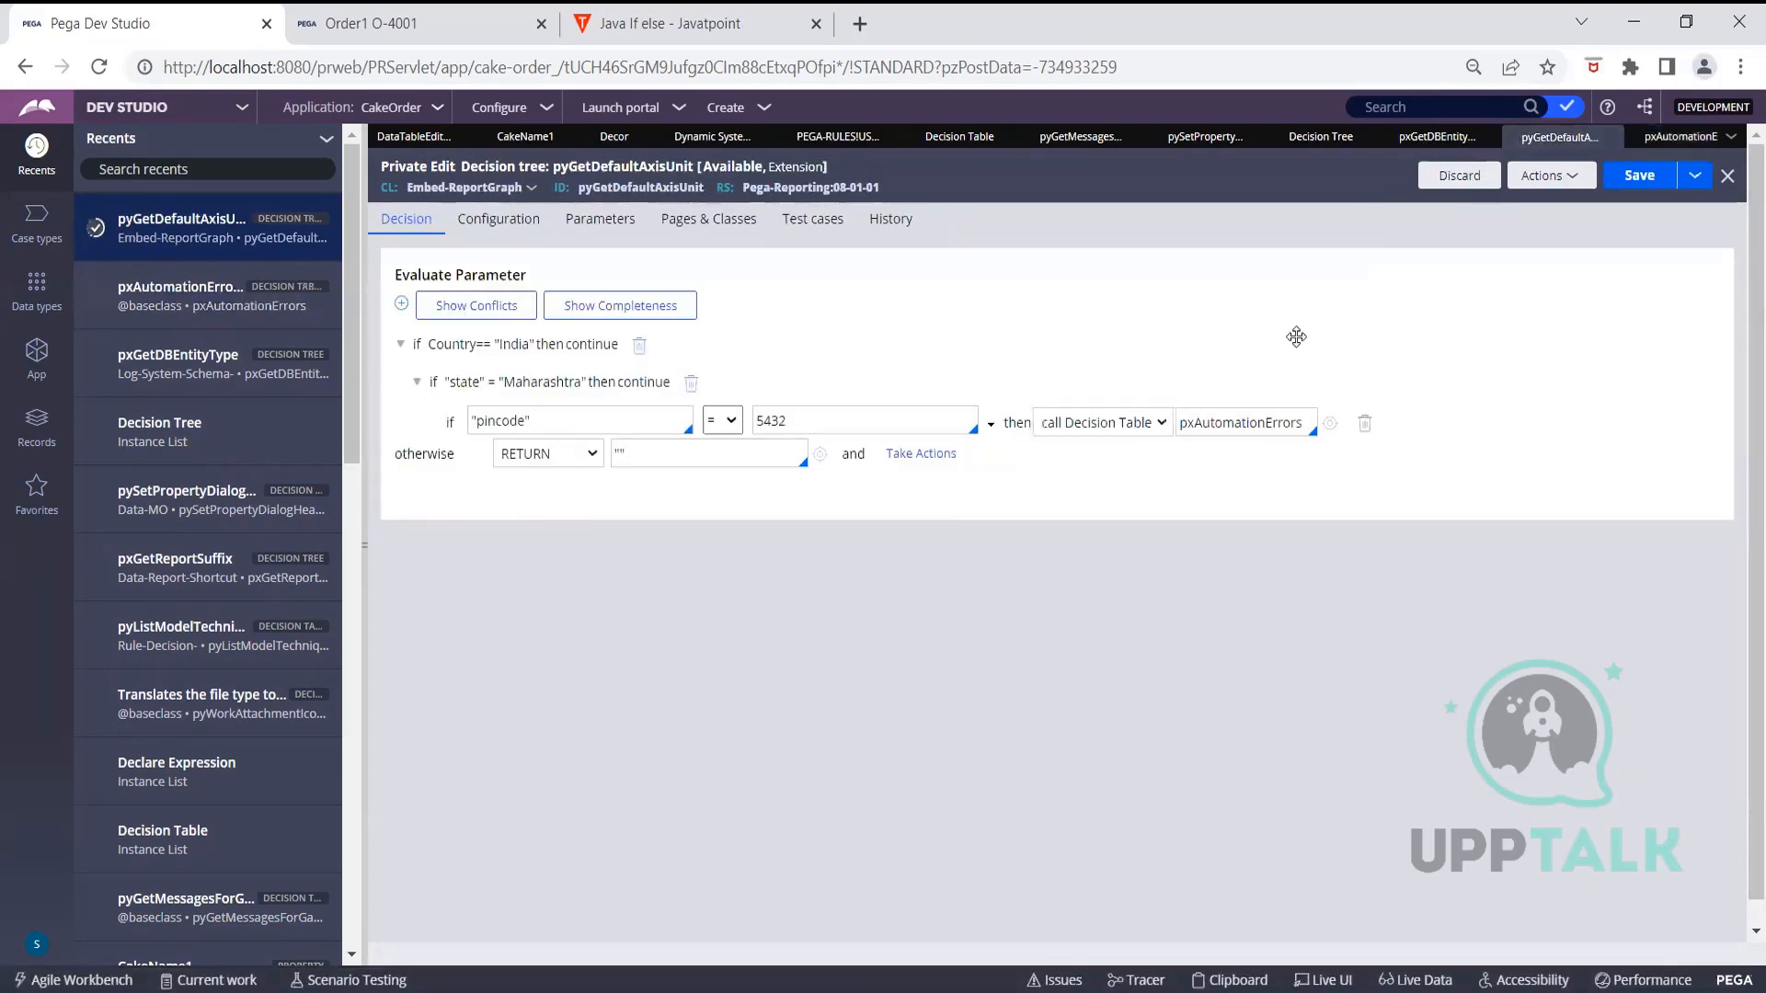
click(1138, 428)
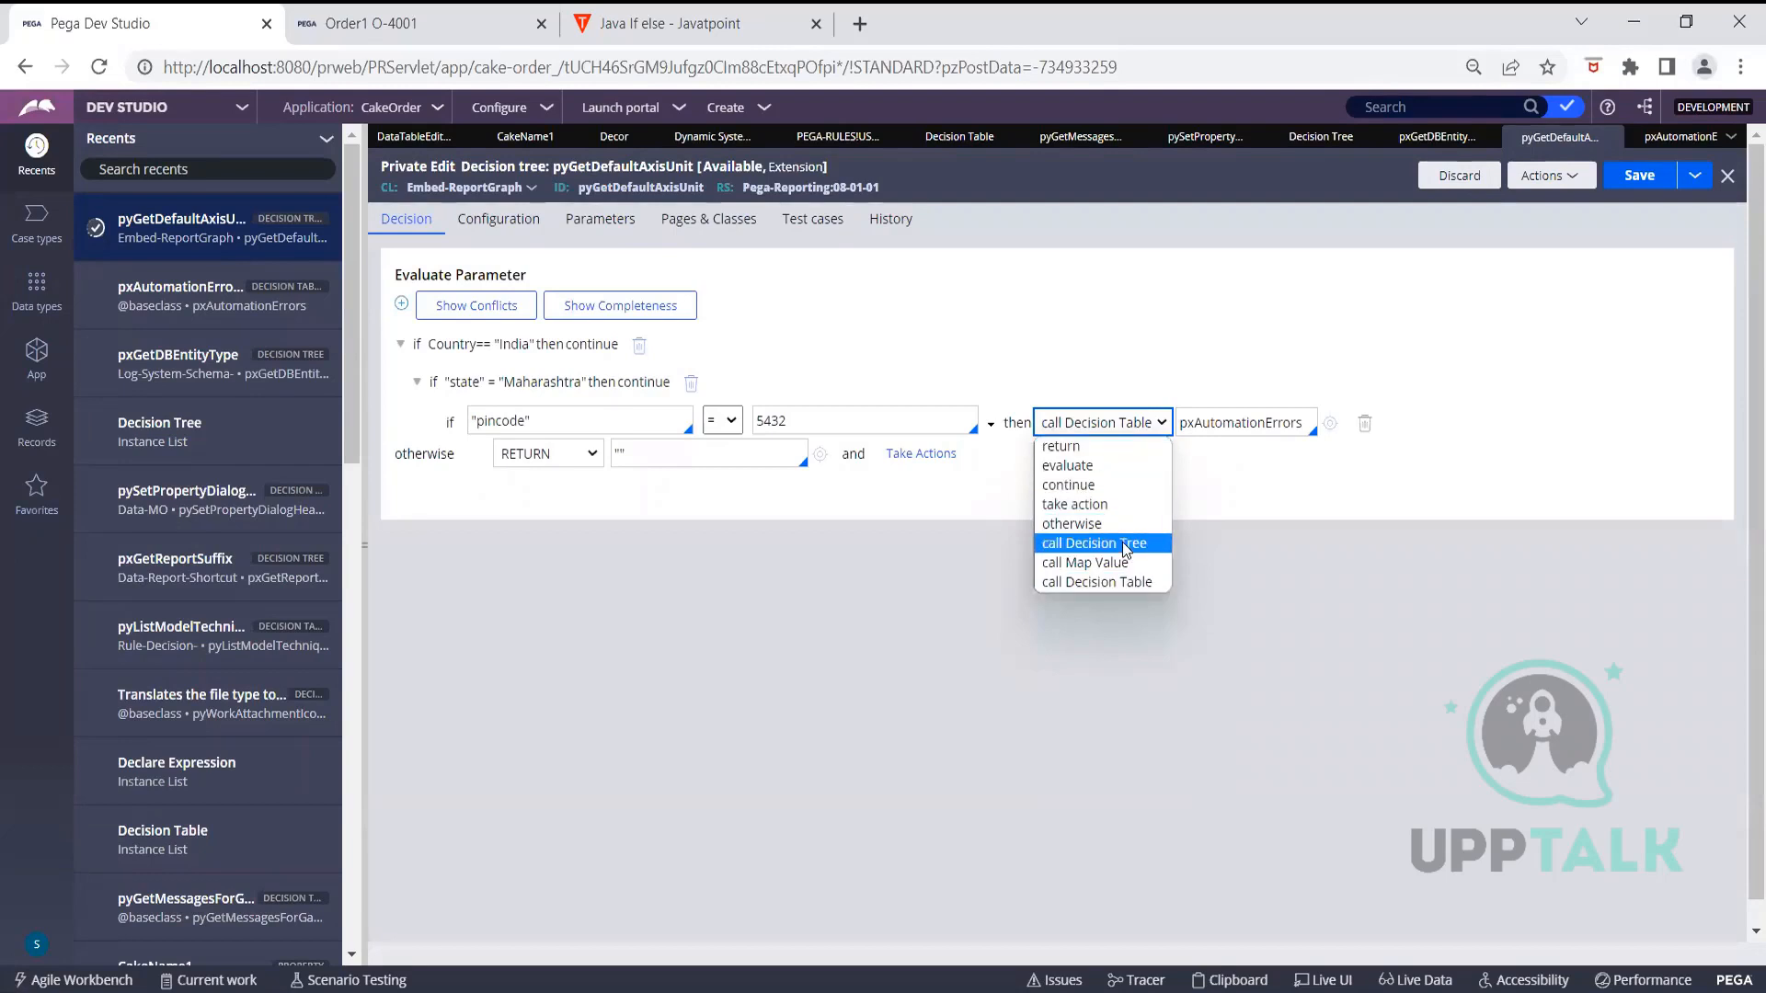
Change the pincode = 5432 rule to evaluate true
click(1080, 466)
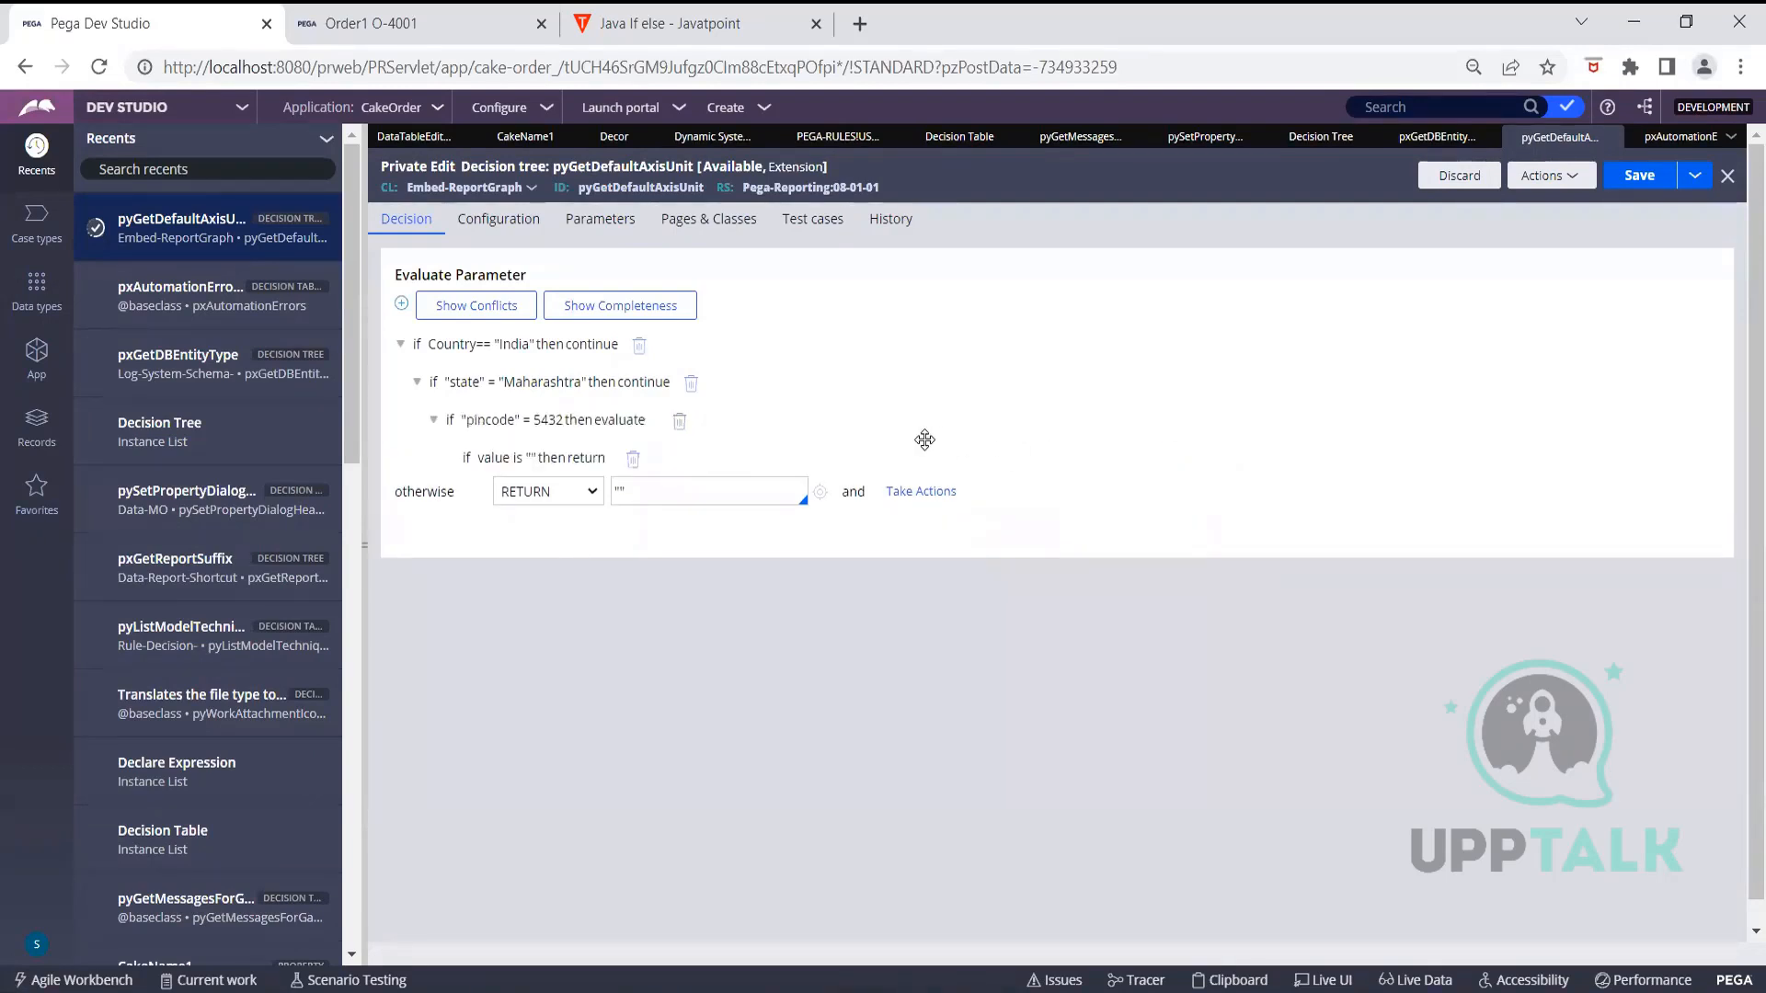
click(616, 426)
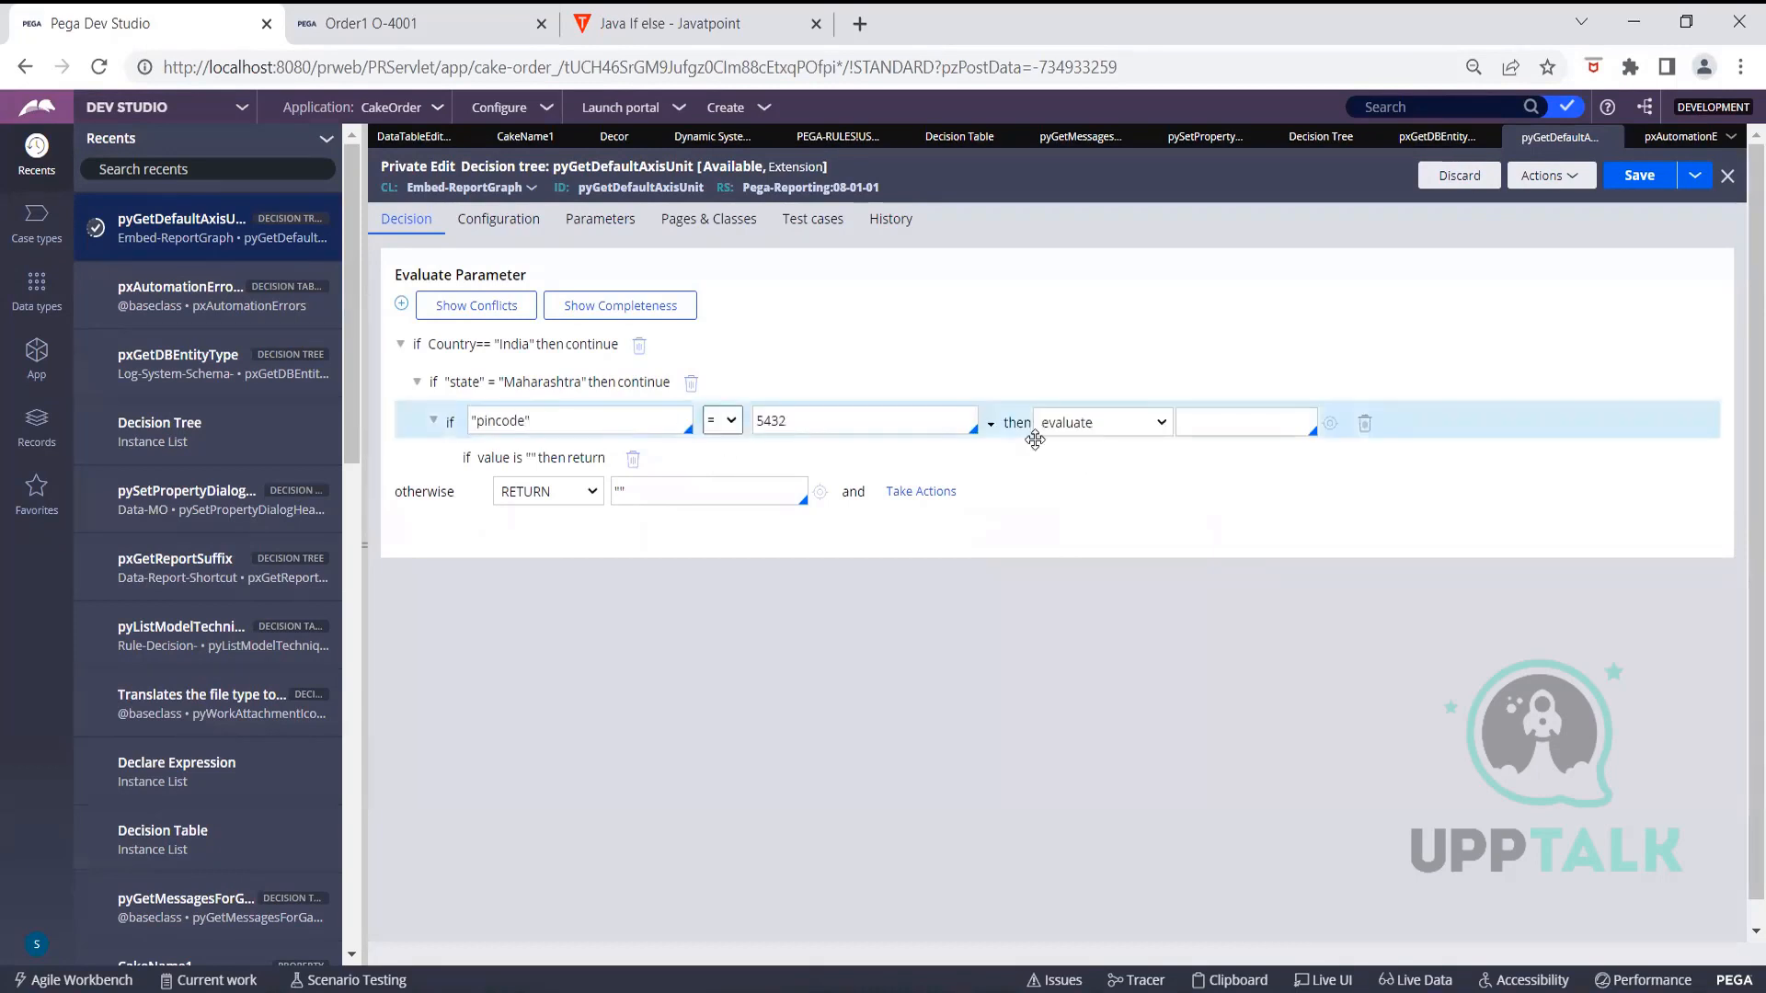
click(1216, 422)
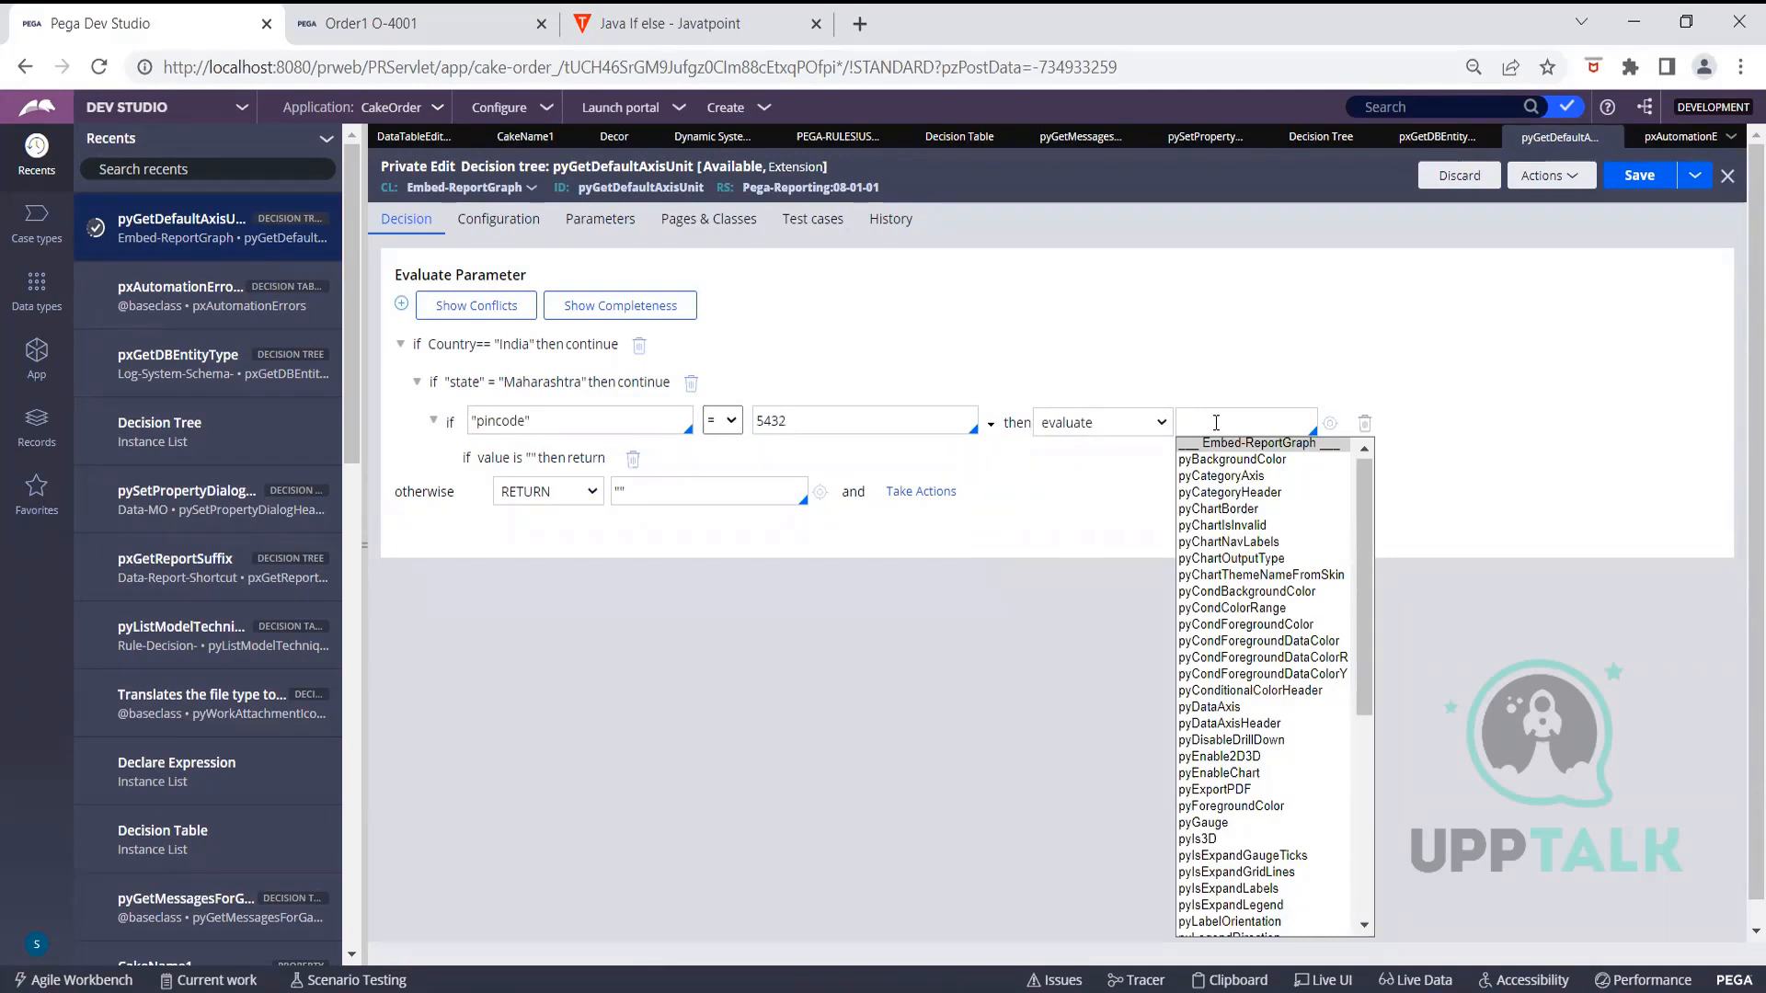
text(true)
click(1255, 344)
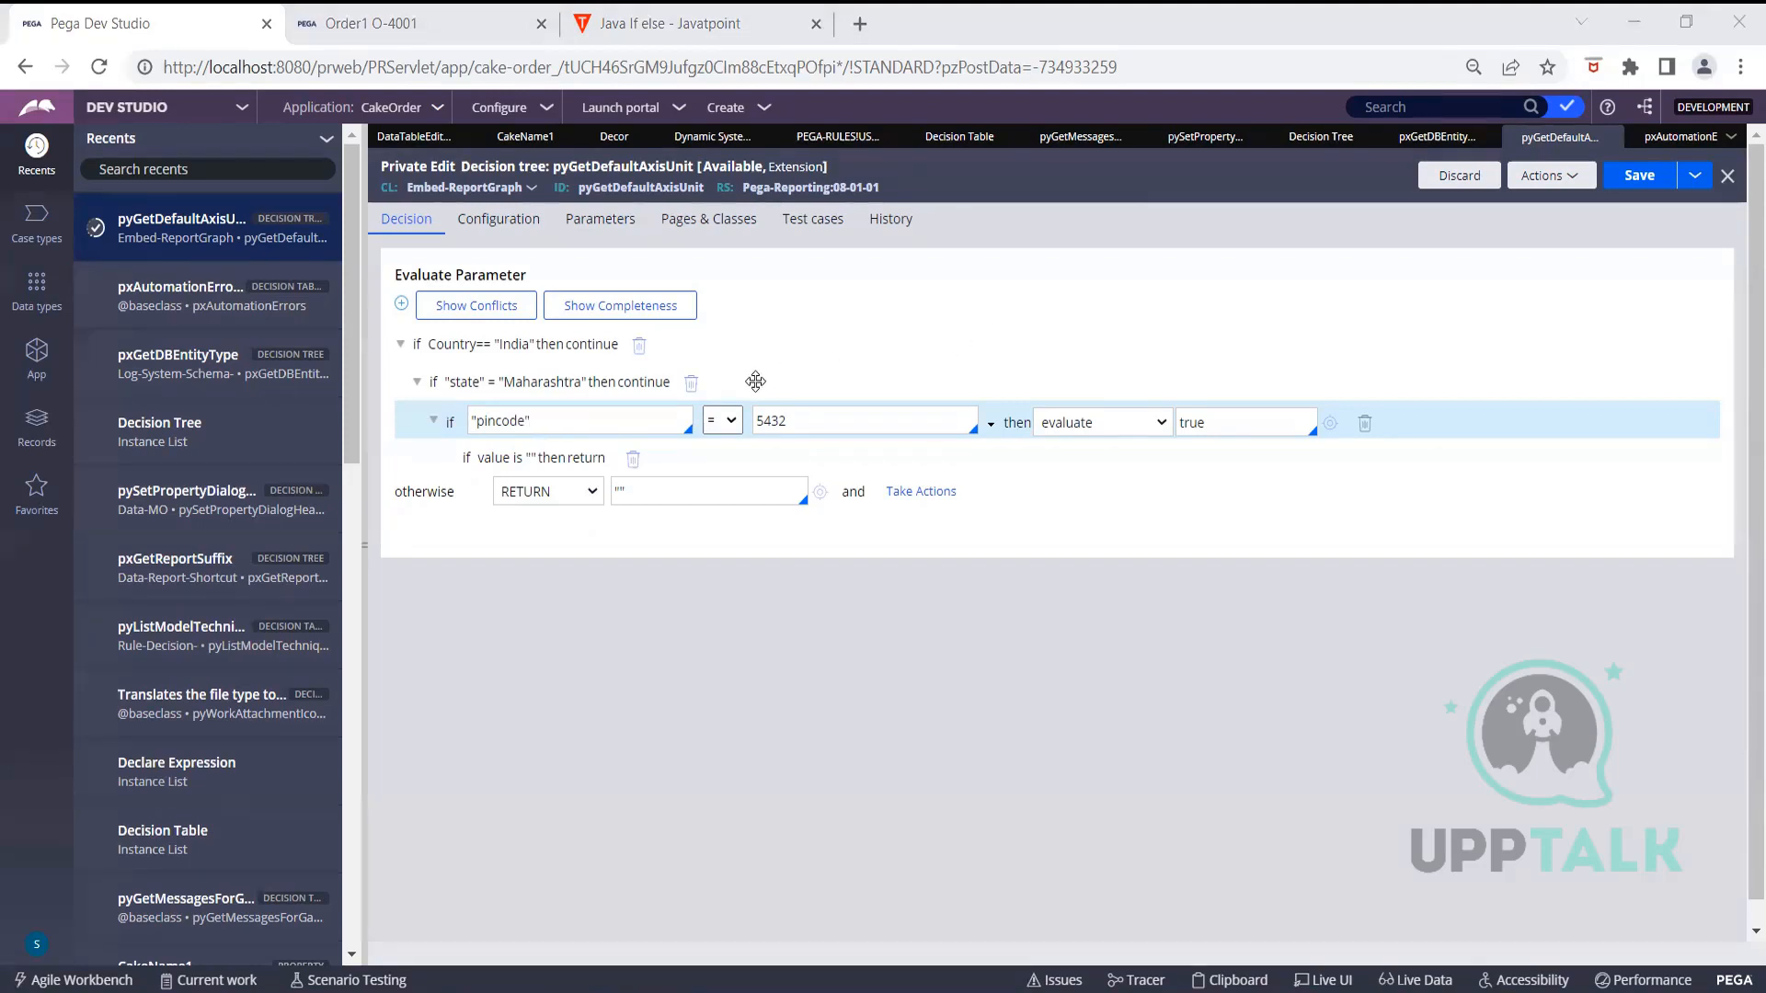
Switch the pincode = 5432 rule's outcome to return
click(1116, 423)
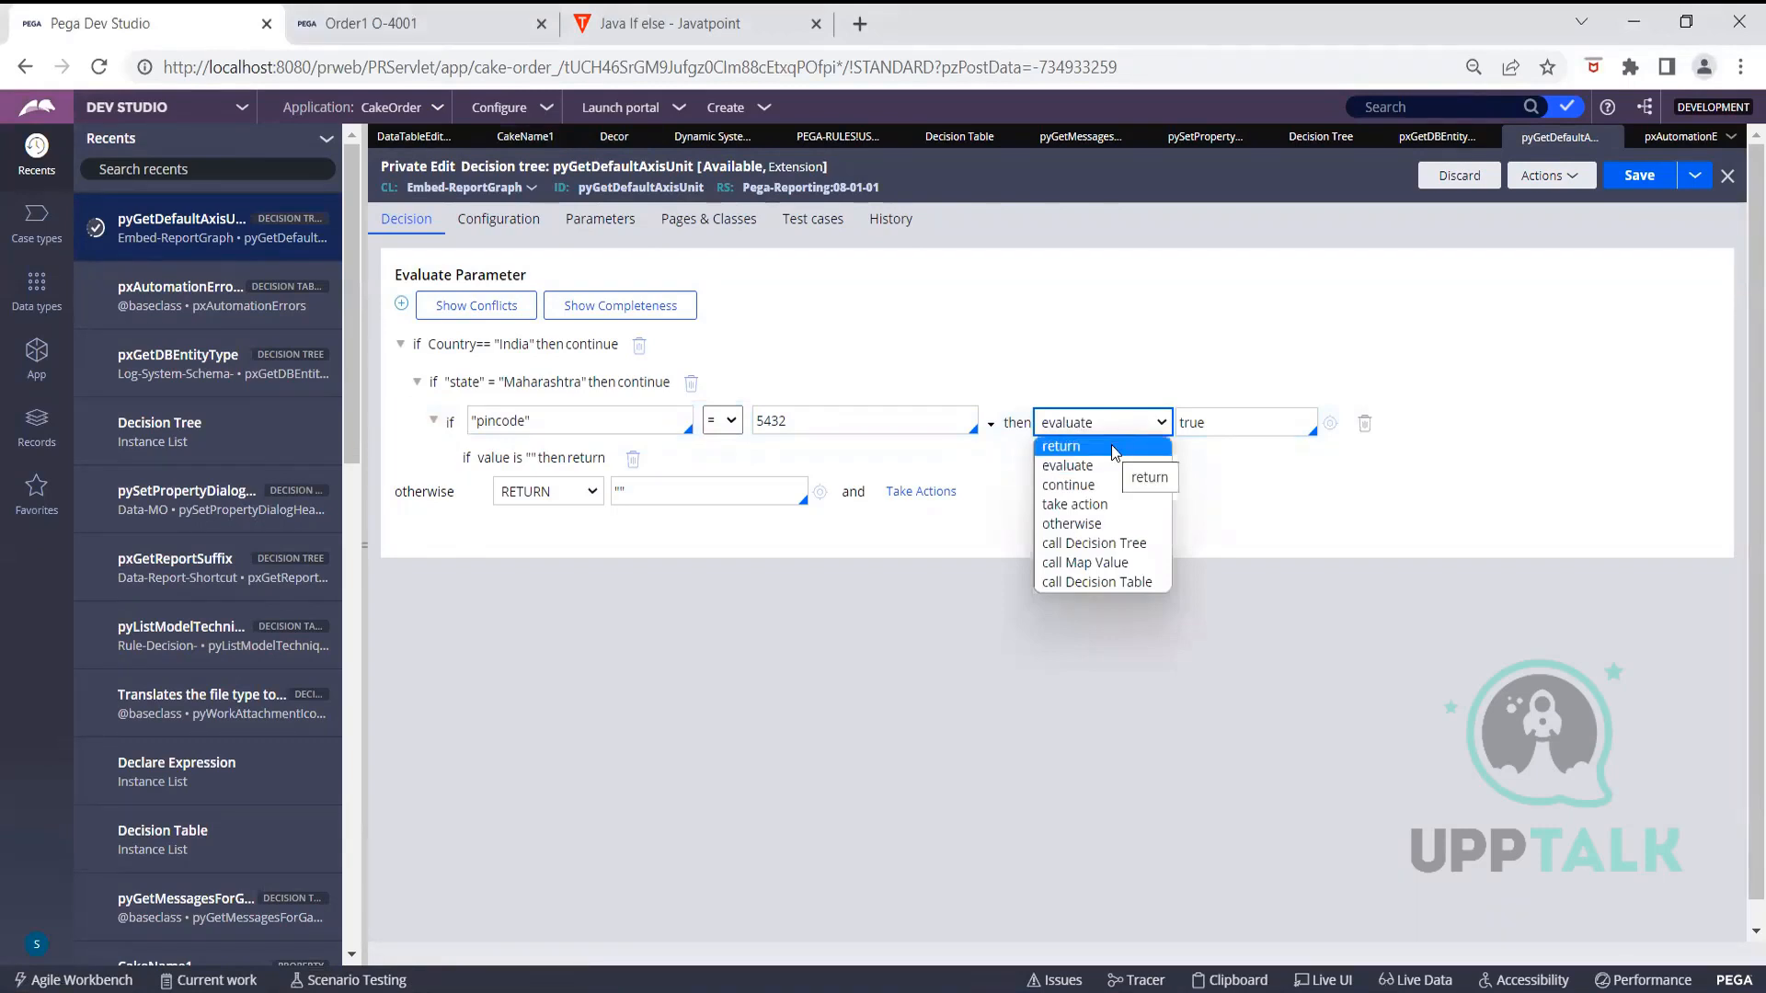
click(1116, 448)
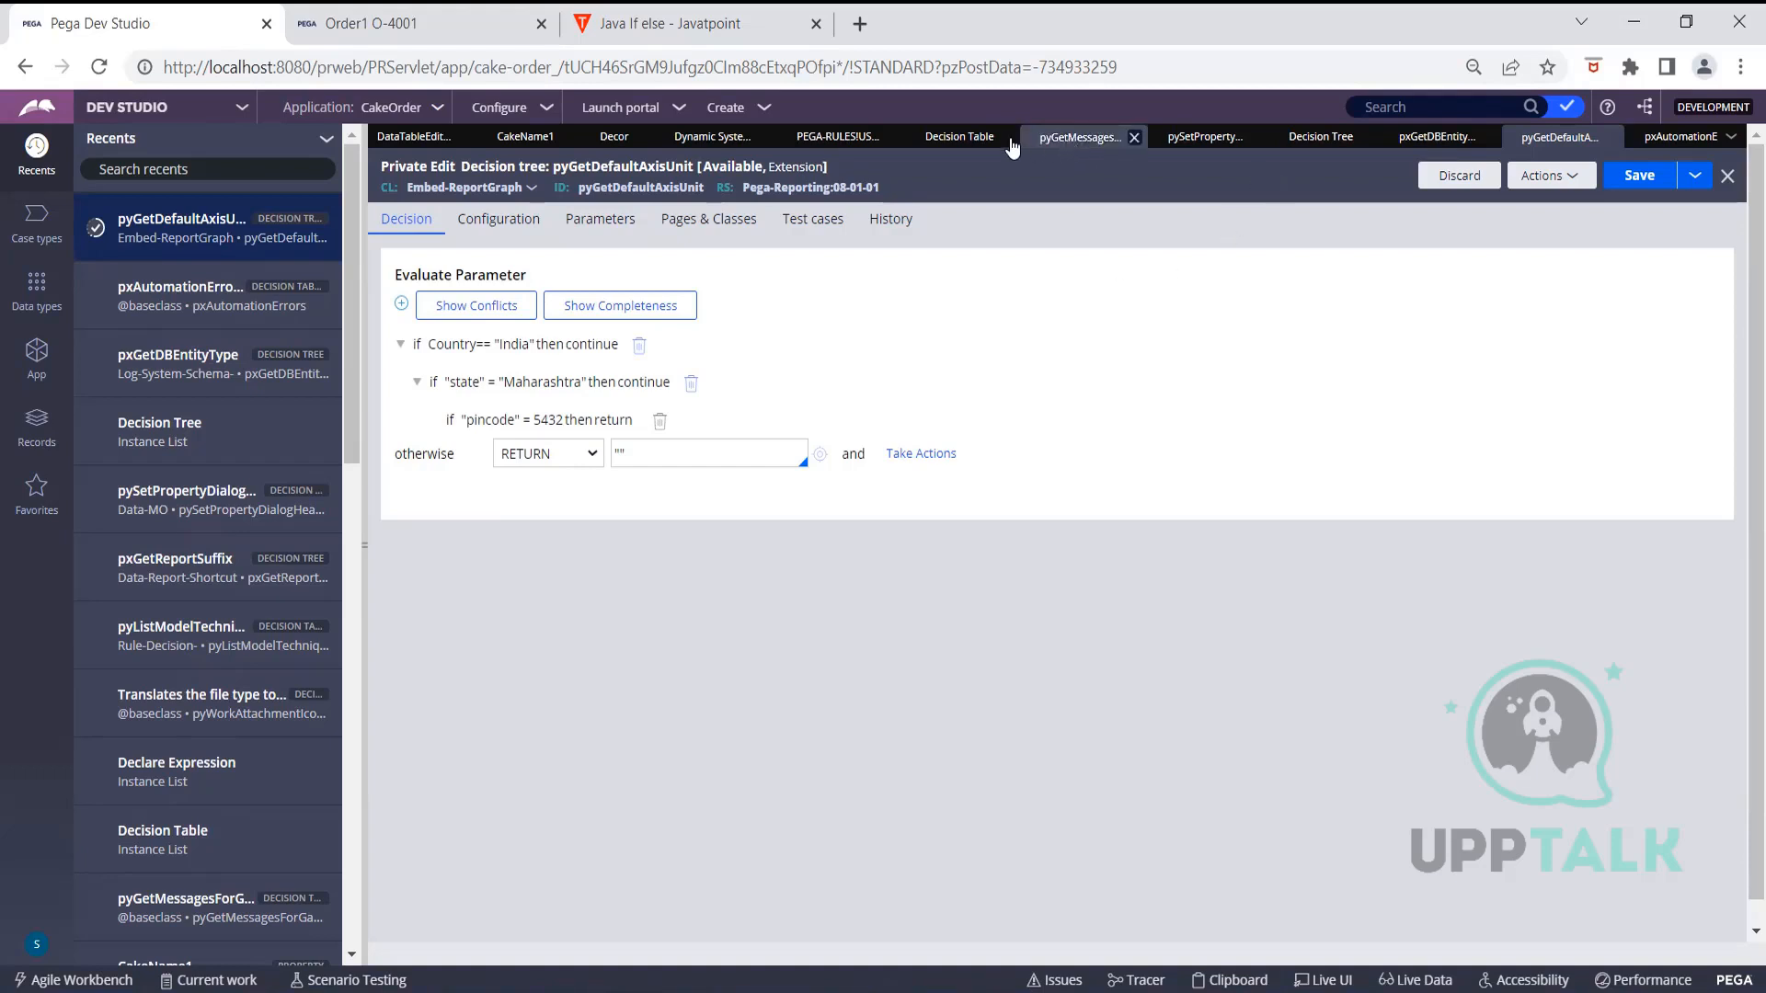
Open the pyGetMessagesForGadget decision table and review its result options and Table grid
click(1065, 140)
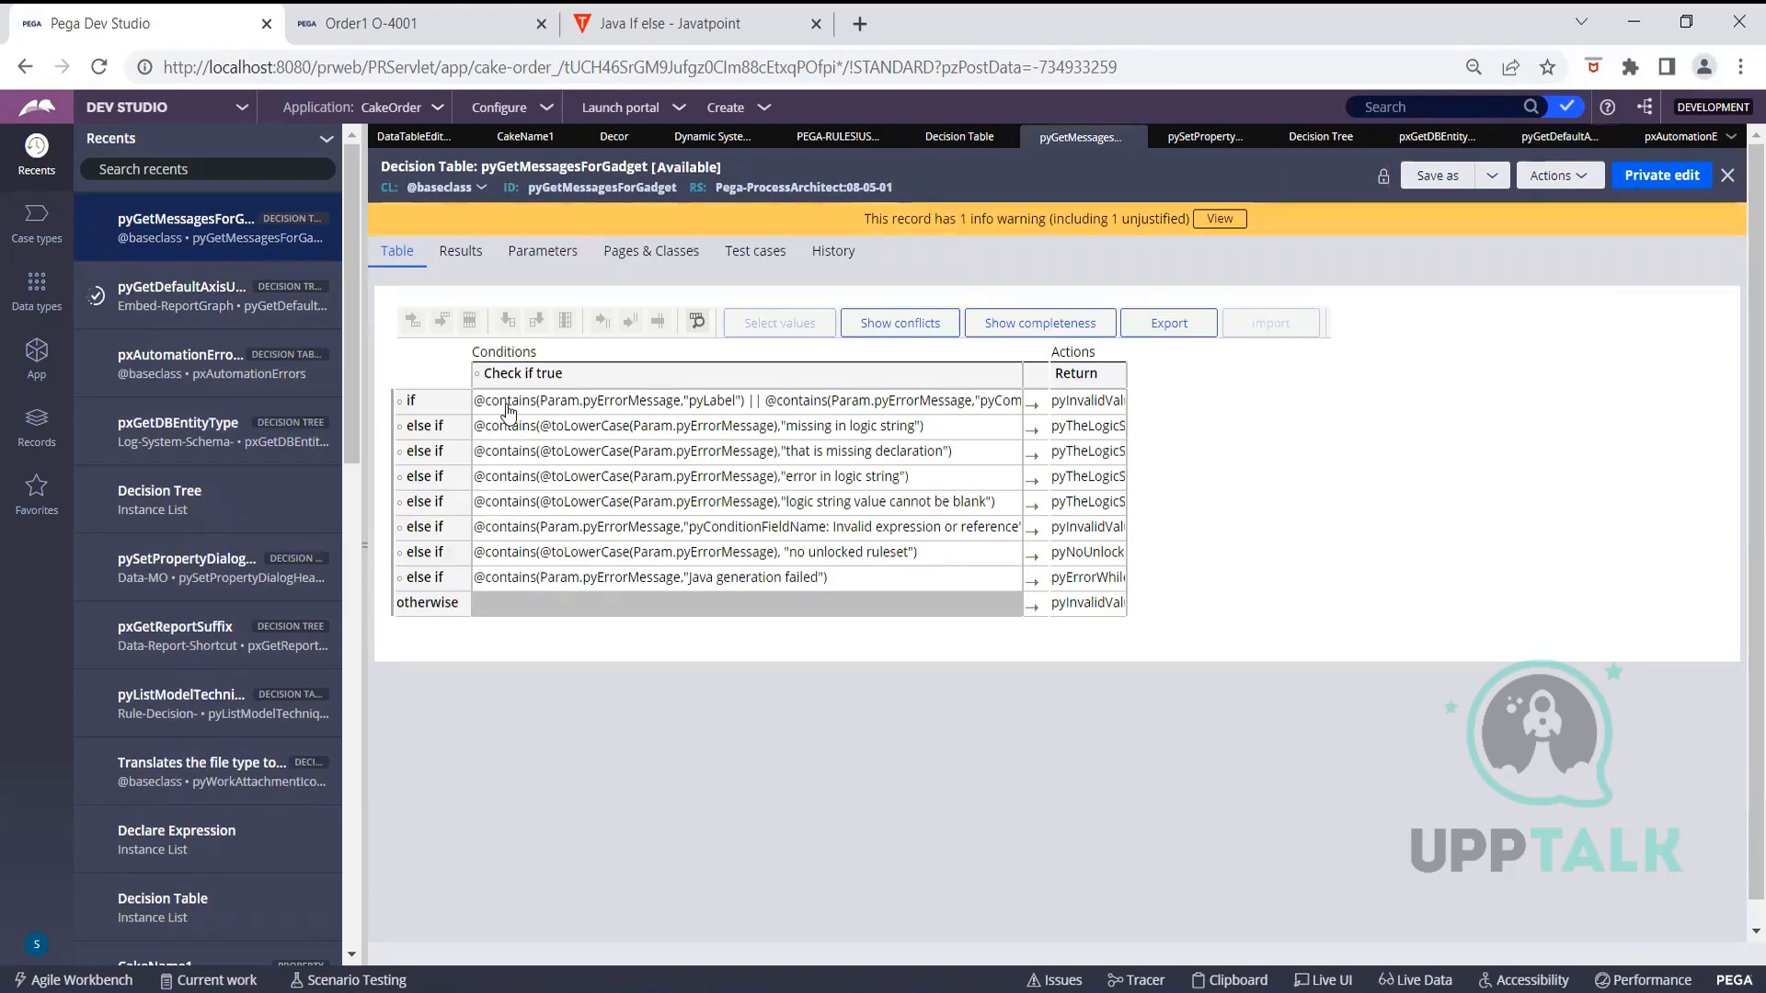
click(465, 256)
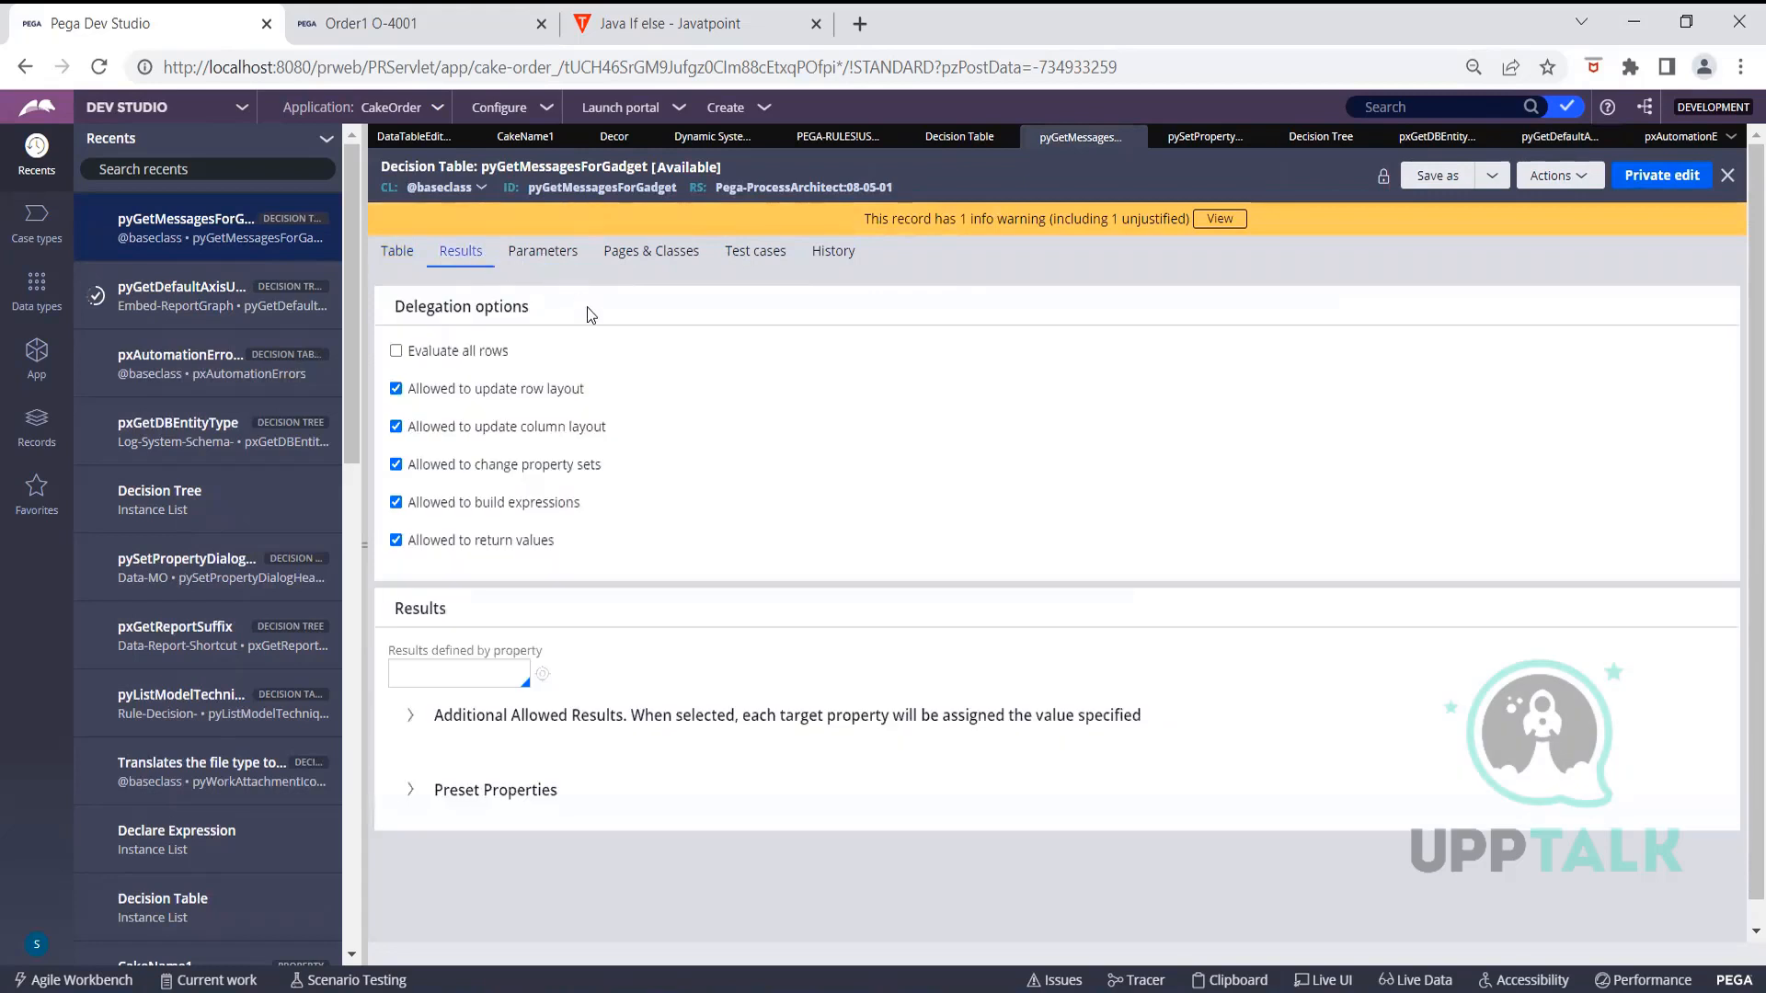
click(484, 354)
click(396, 253)
click(461, 250)
click(403, 262)
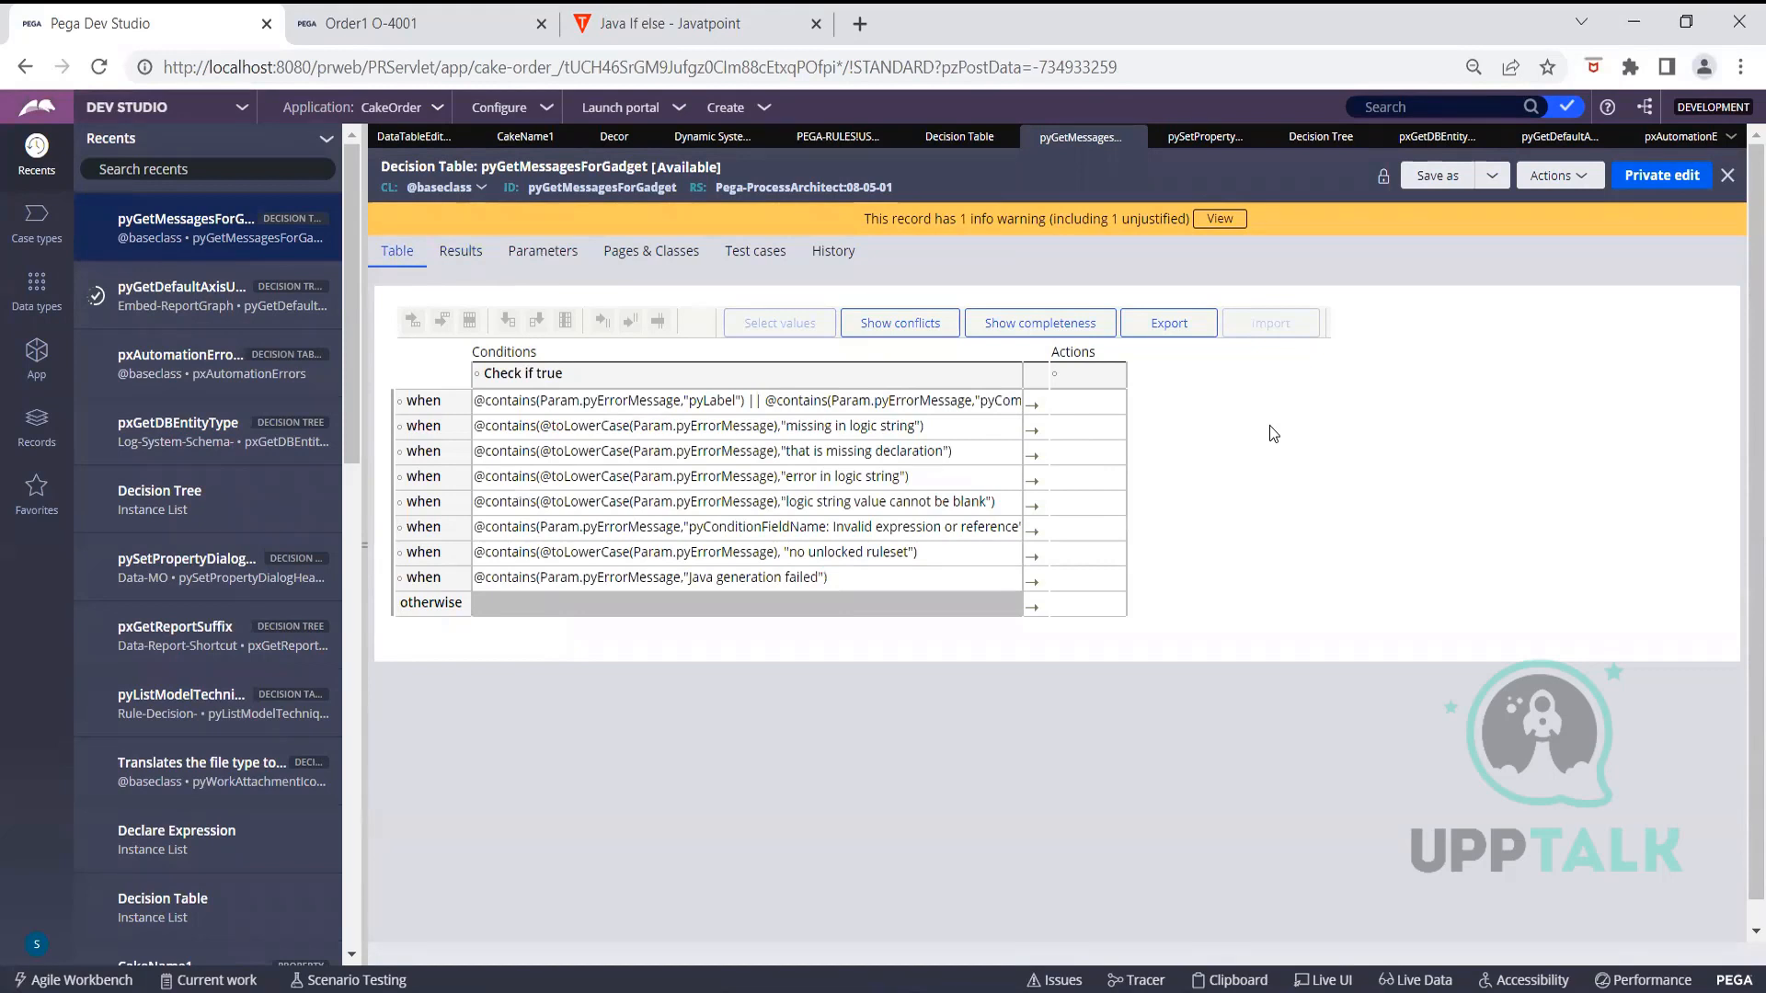
click(1085, 406)
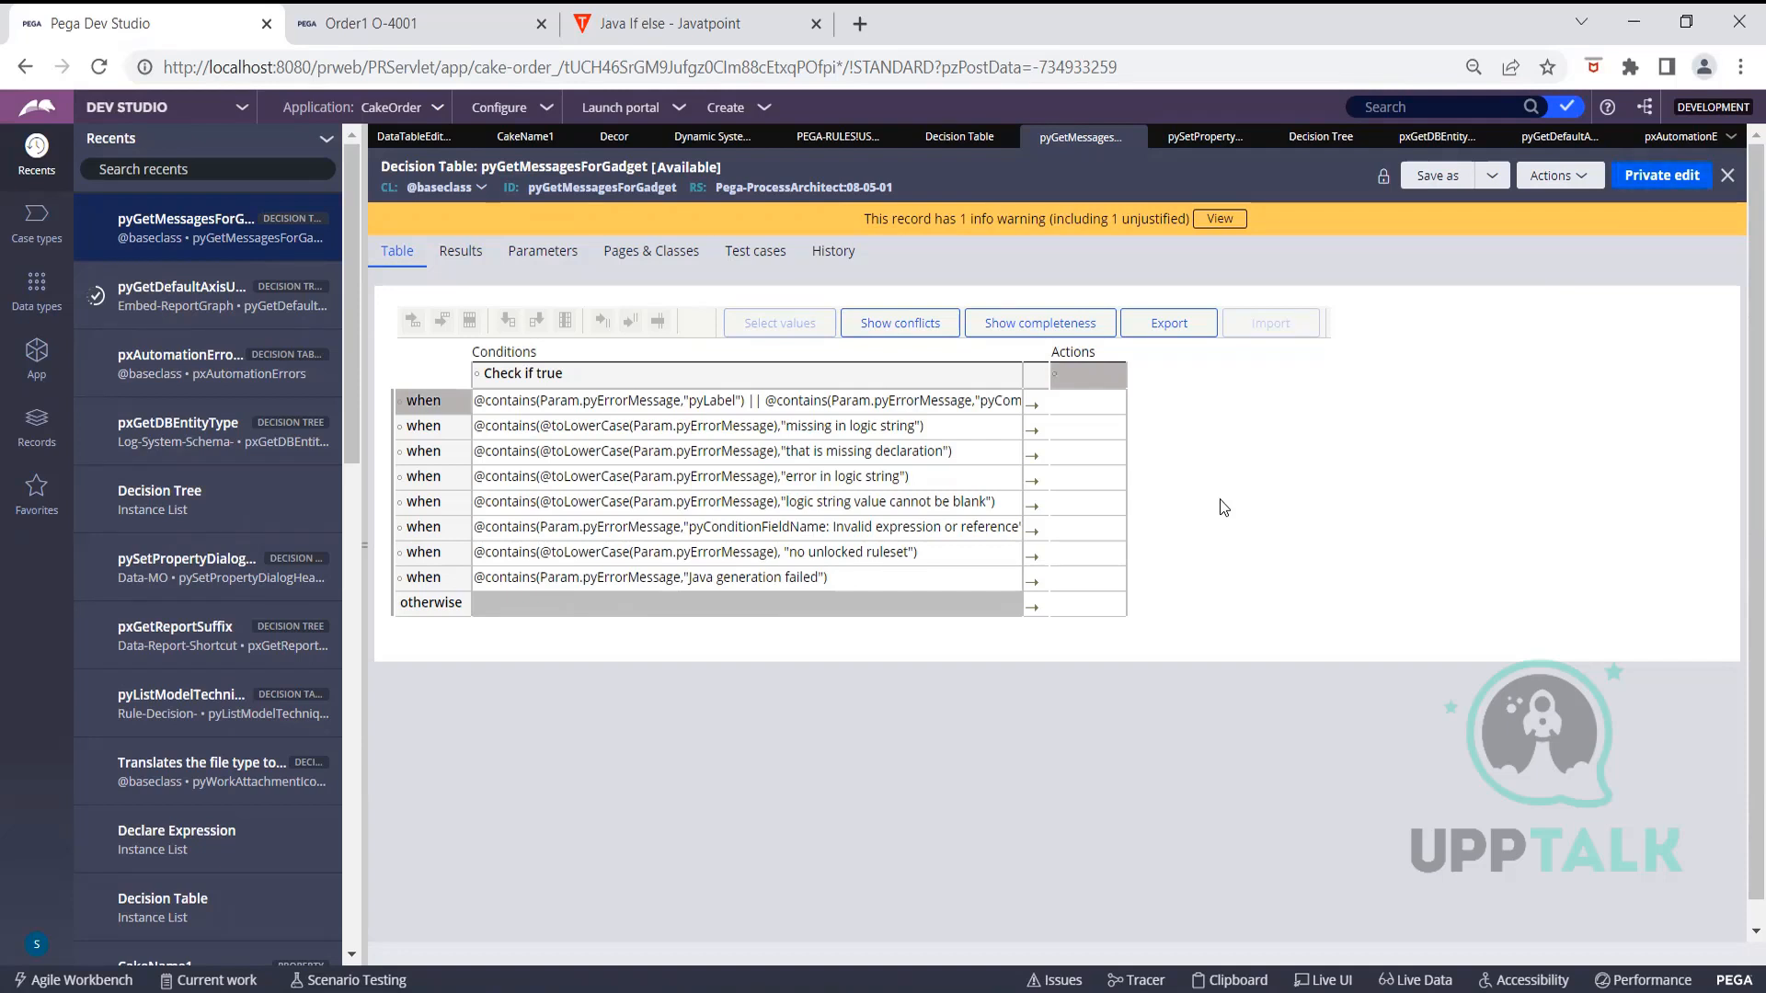
Start a private edit of pyGetMessagesForGadget and select the first row's action cell
click(1661, 174)
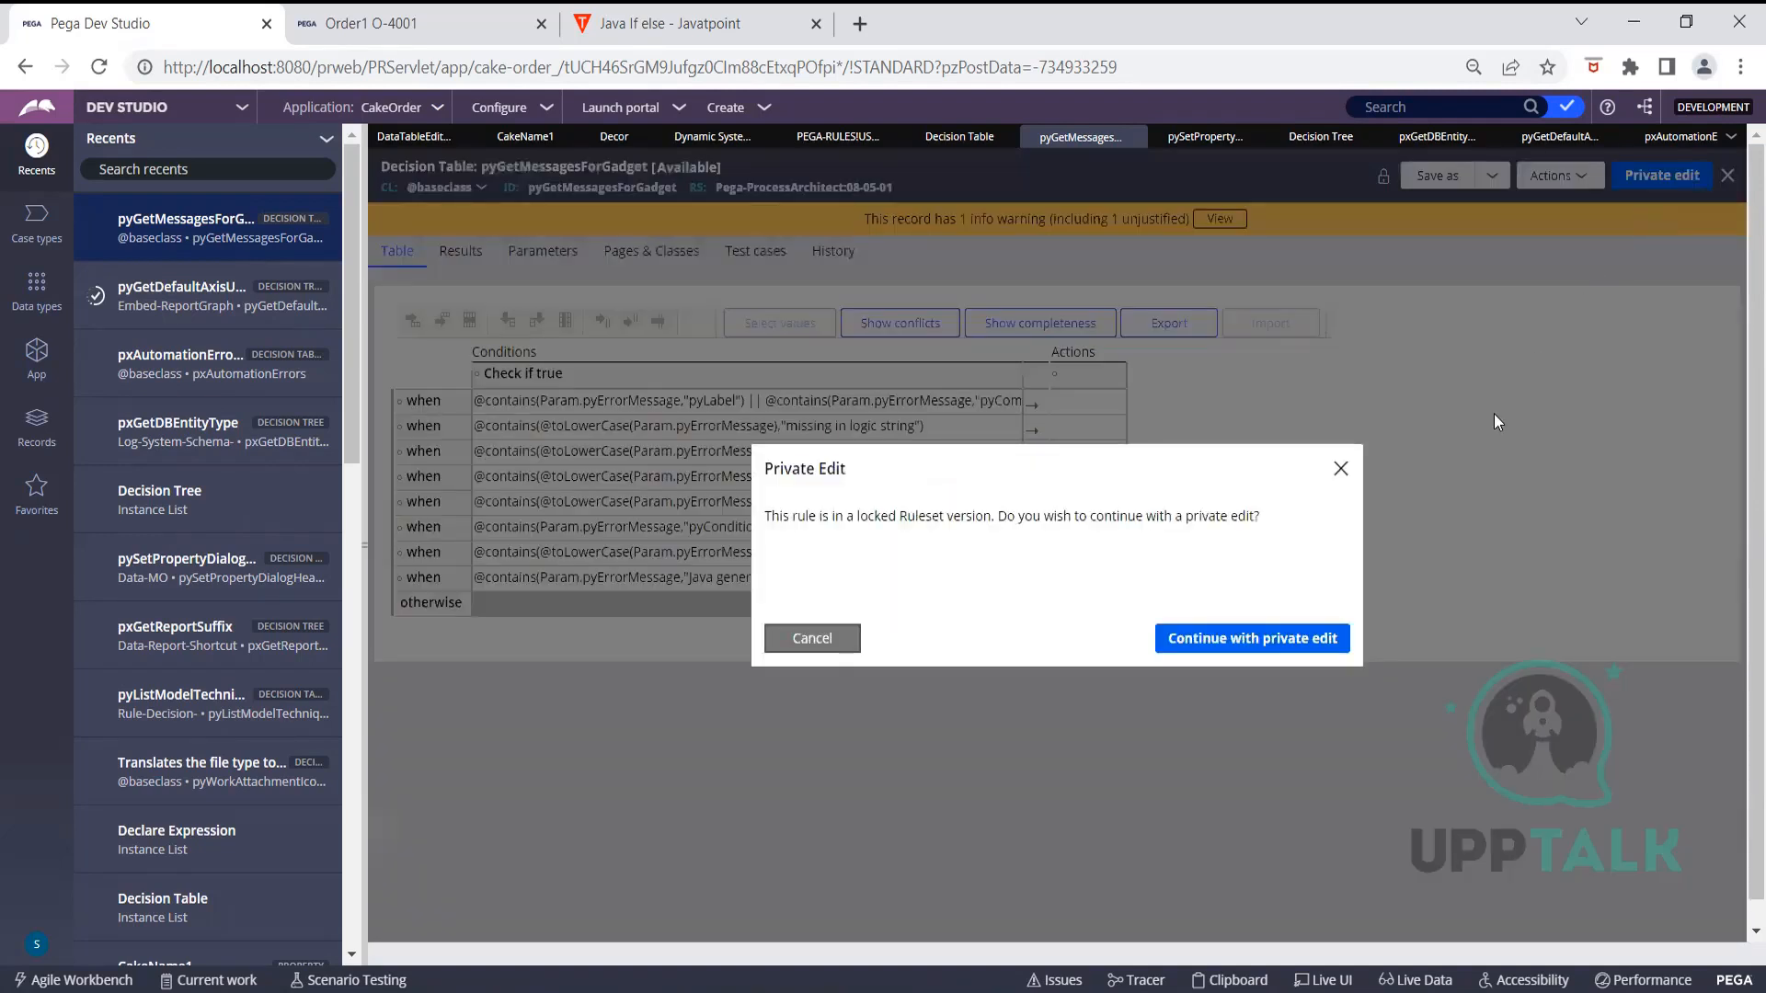
click(1331, 640)
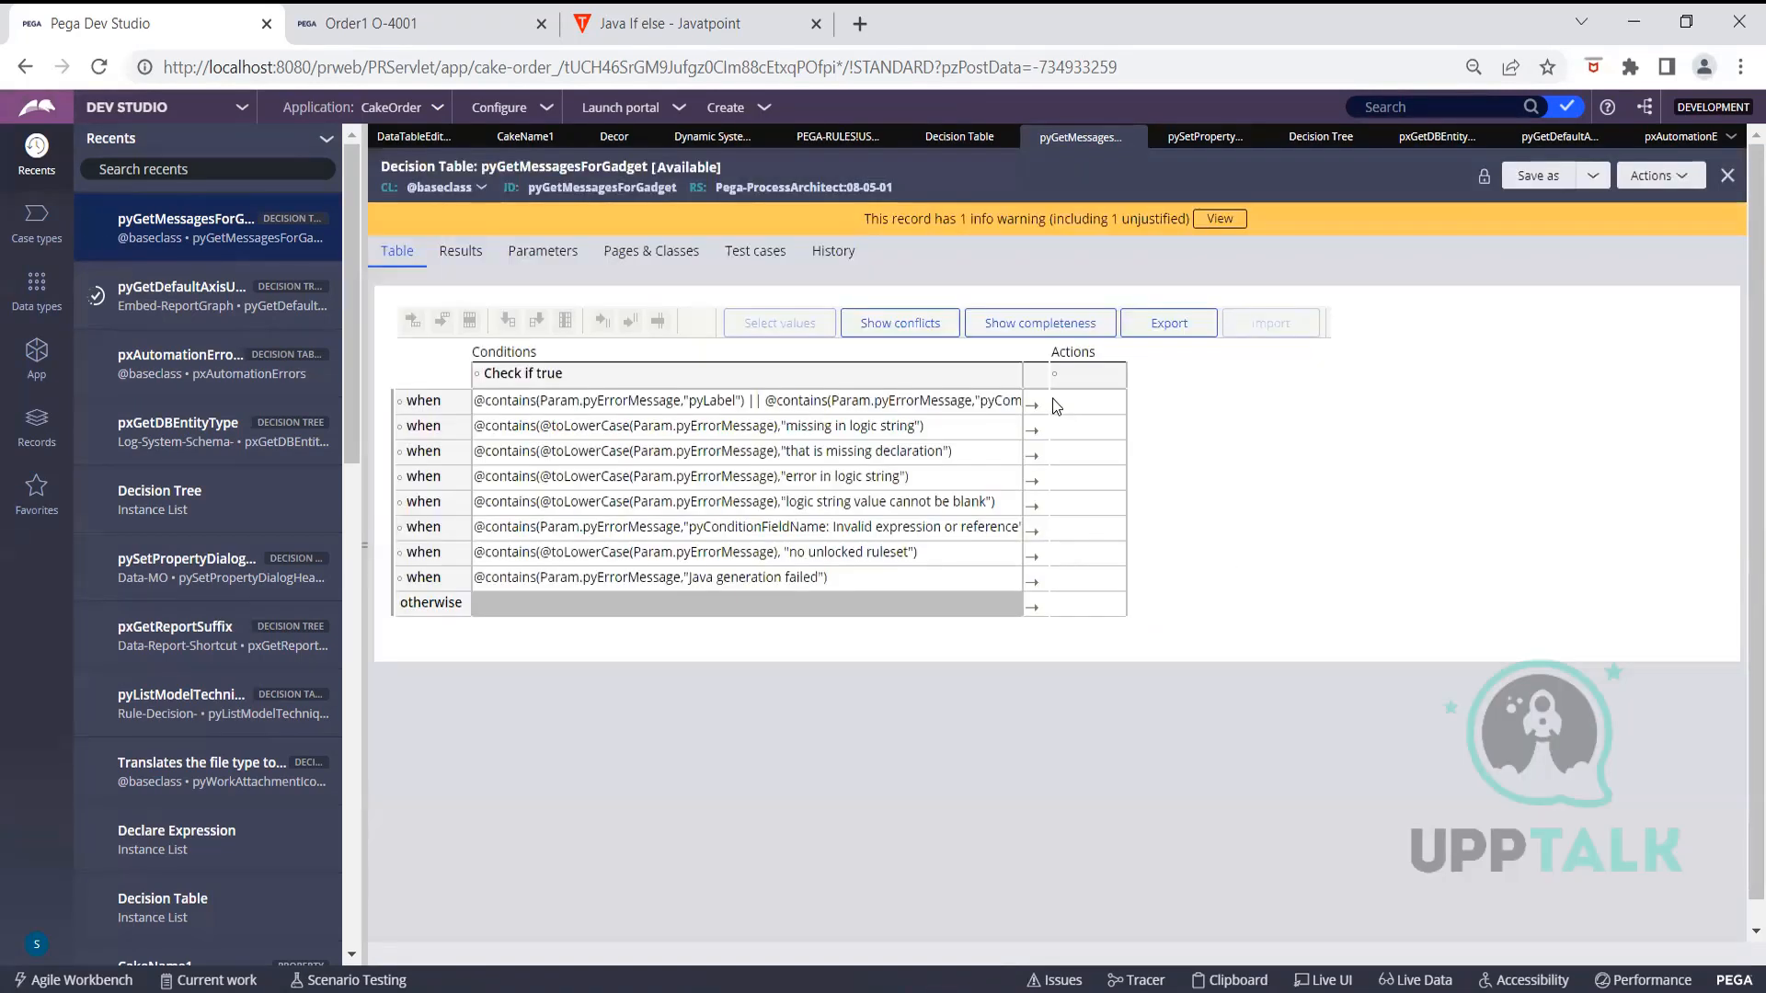
click(1072, 402)
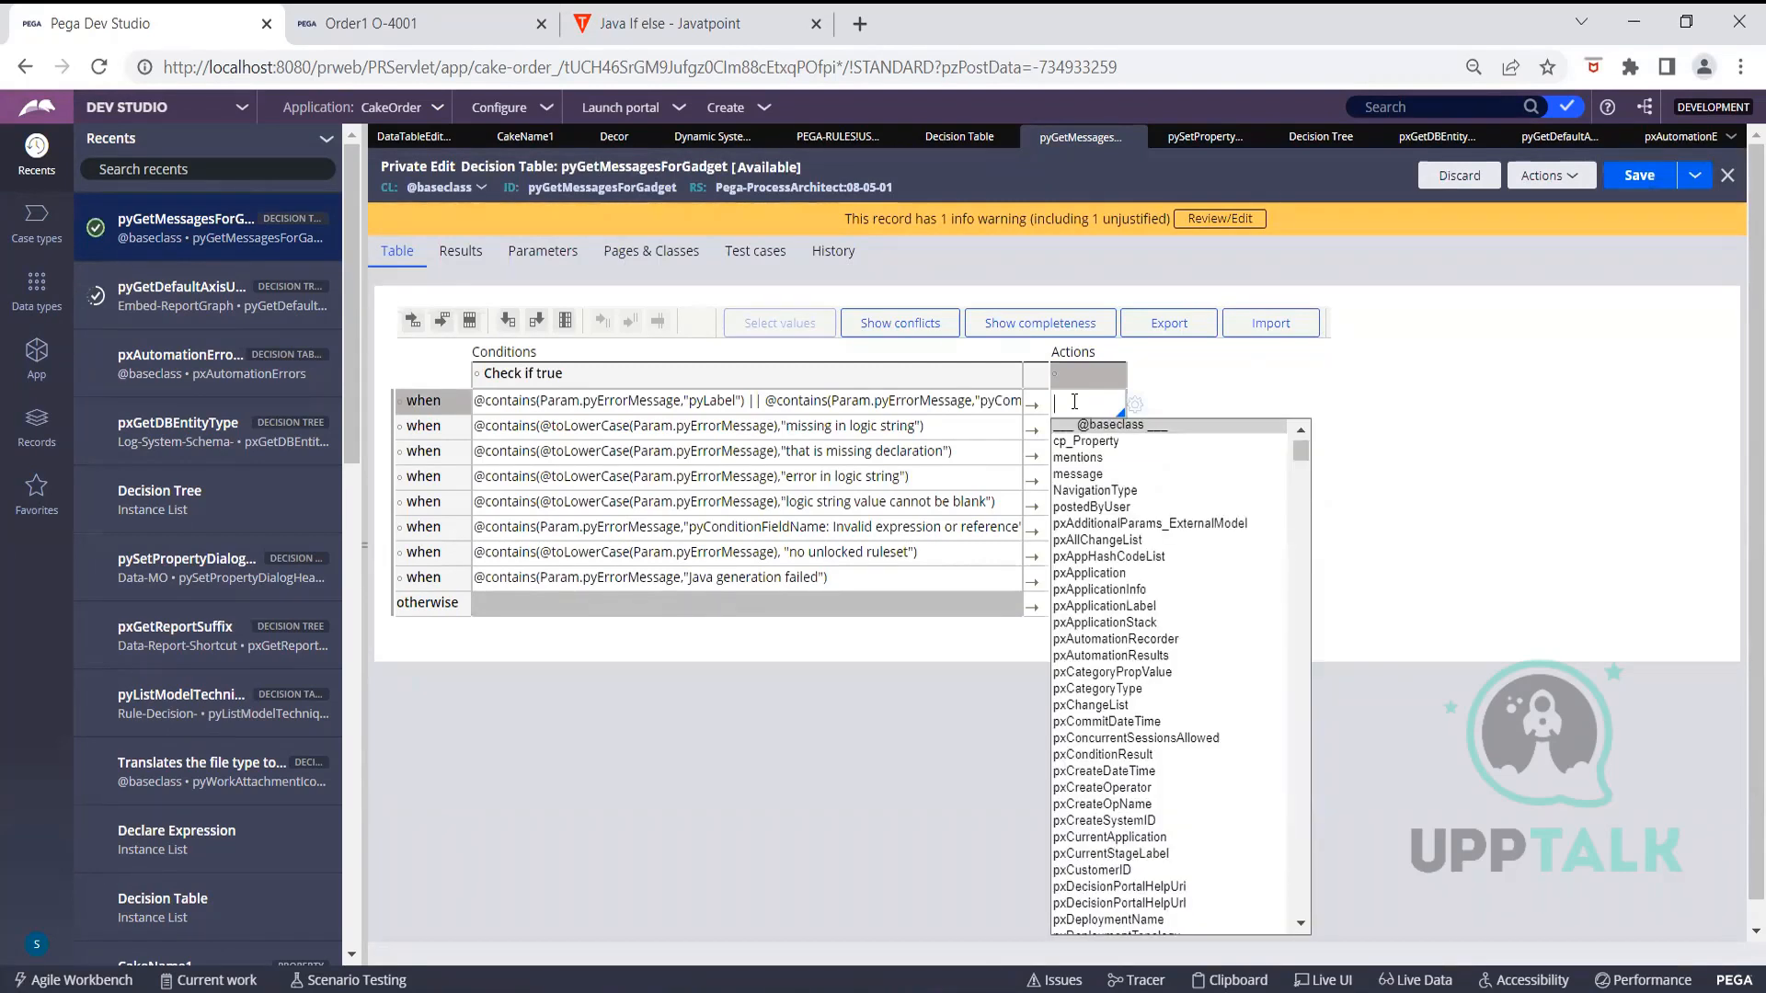
click(1190, 367)
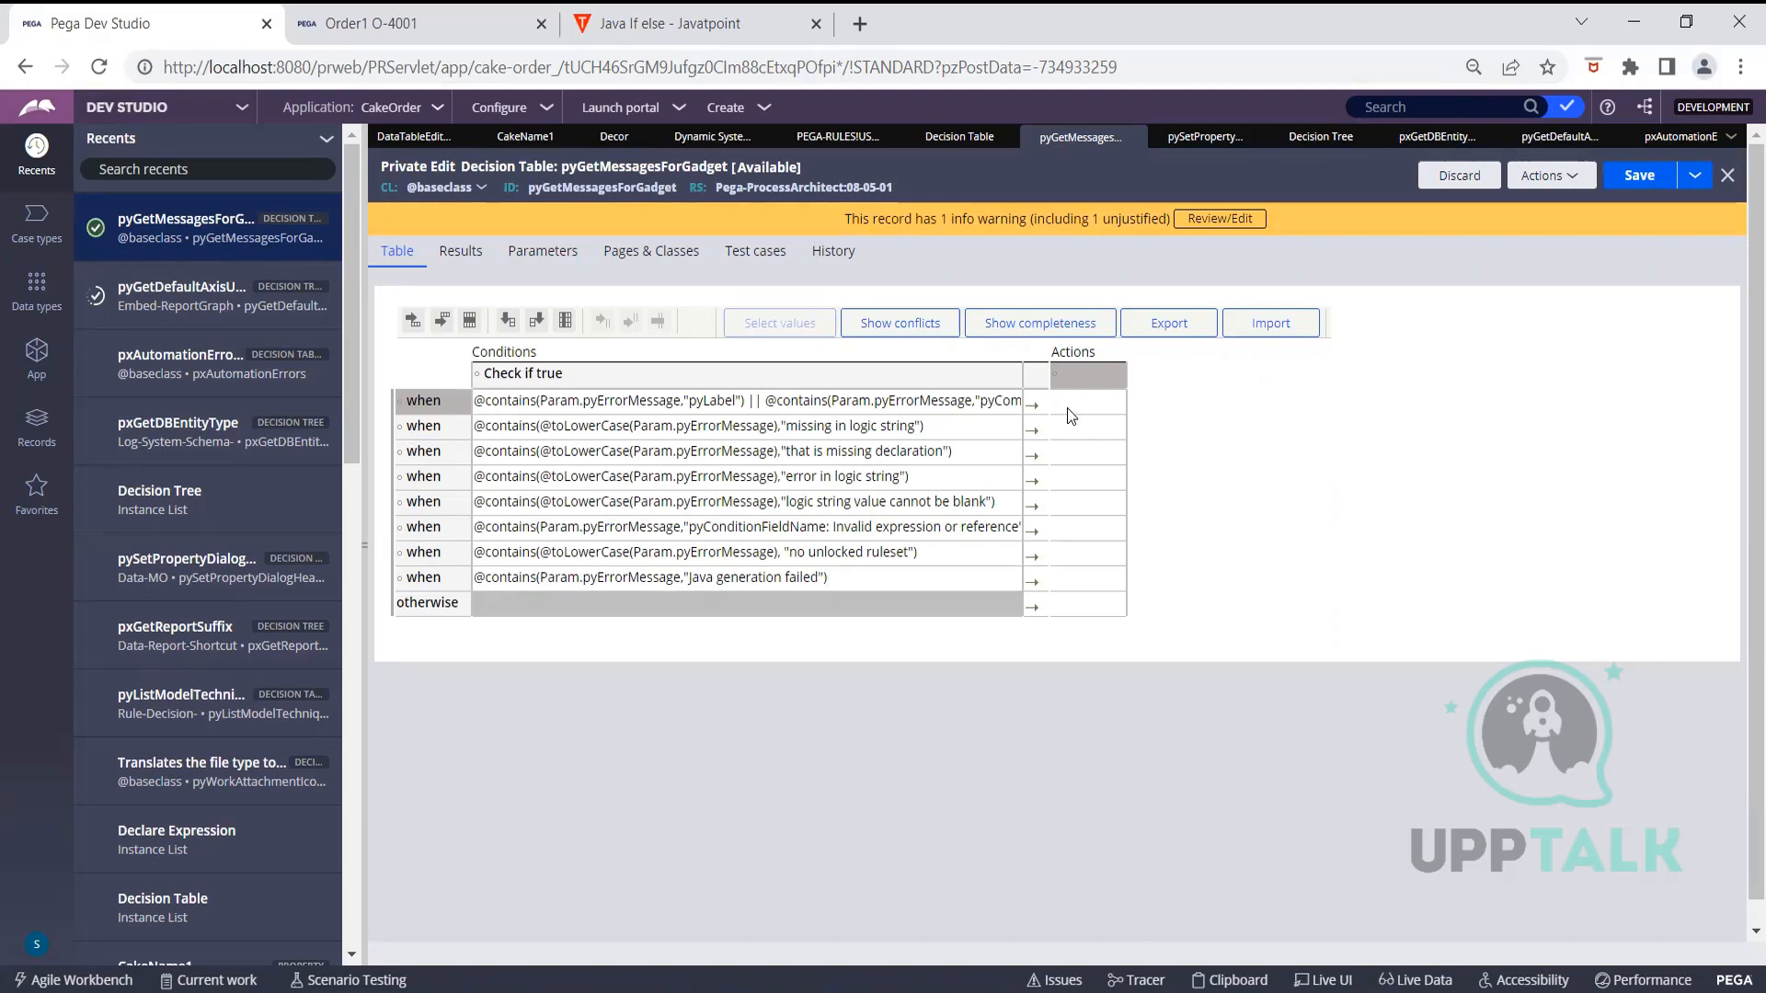
Open the Expression builder for the first row's Actions value
click(1090, 371)
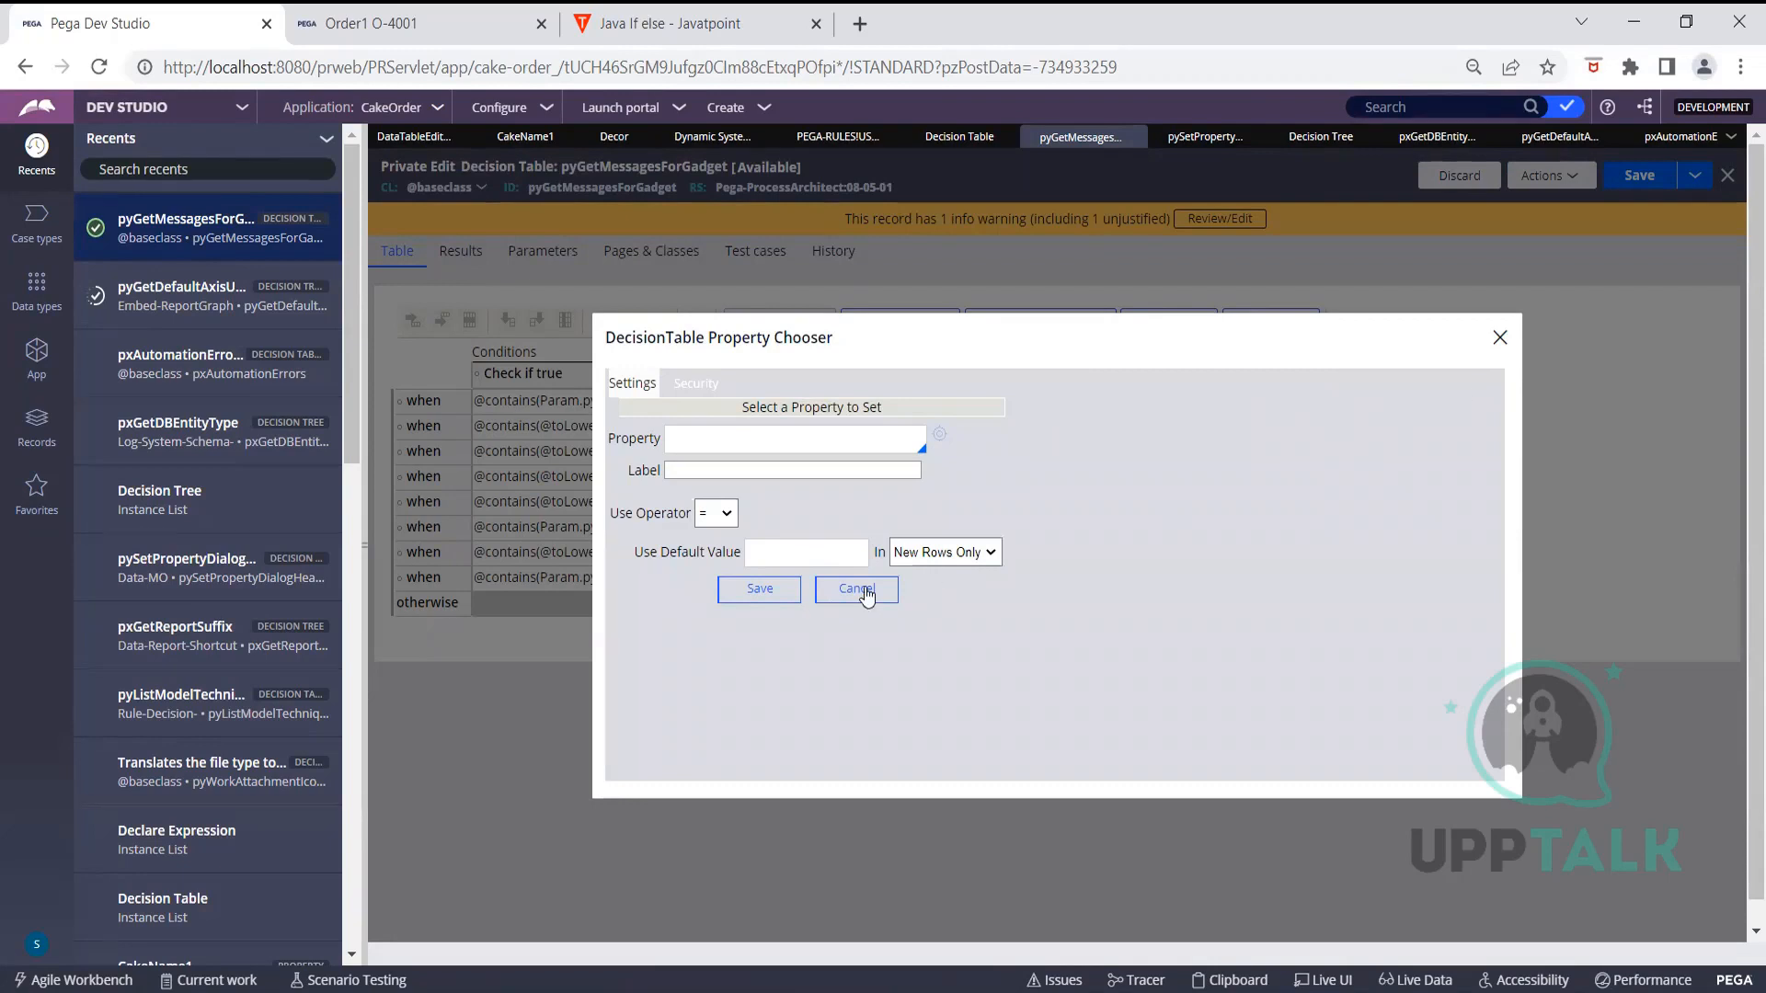
click(859, 592)
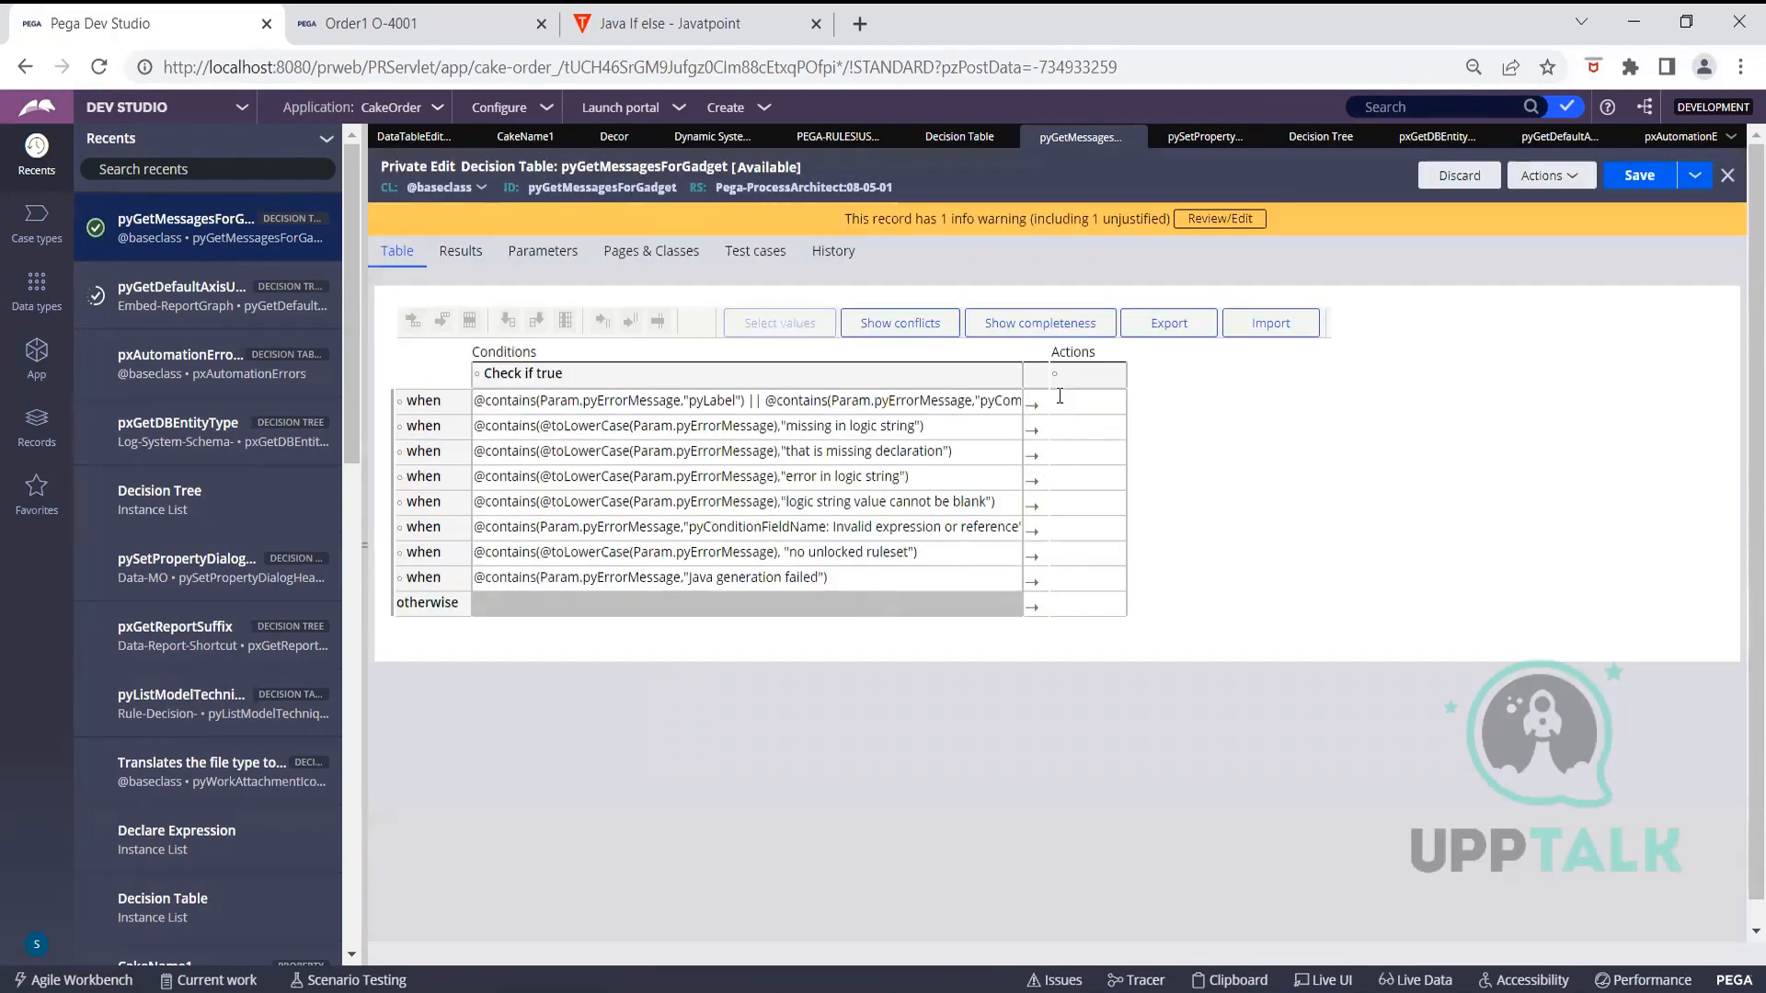
click(1060, 403)
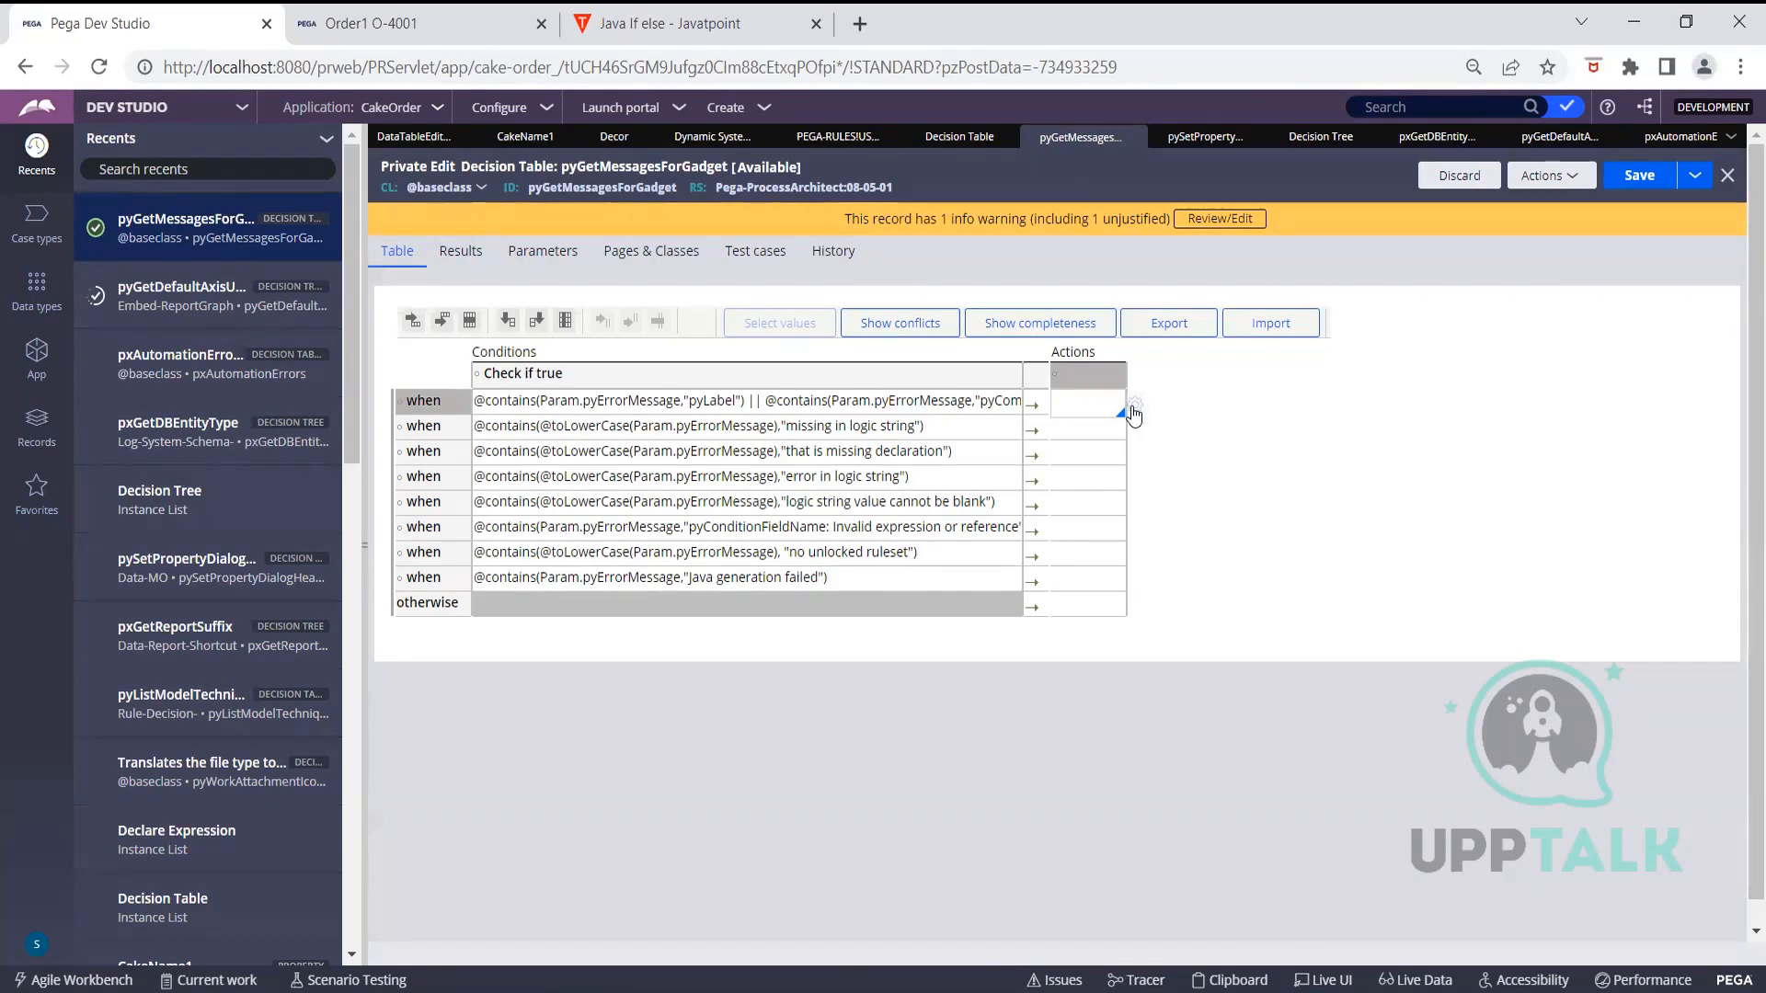
click(1133, 413)
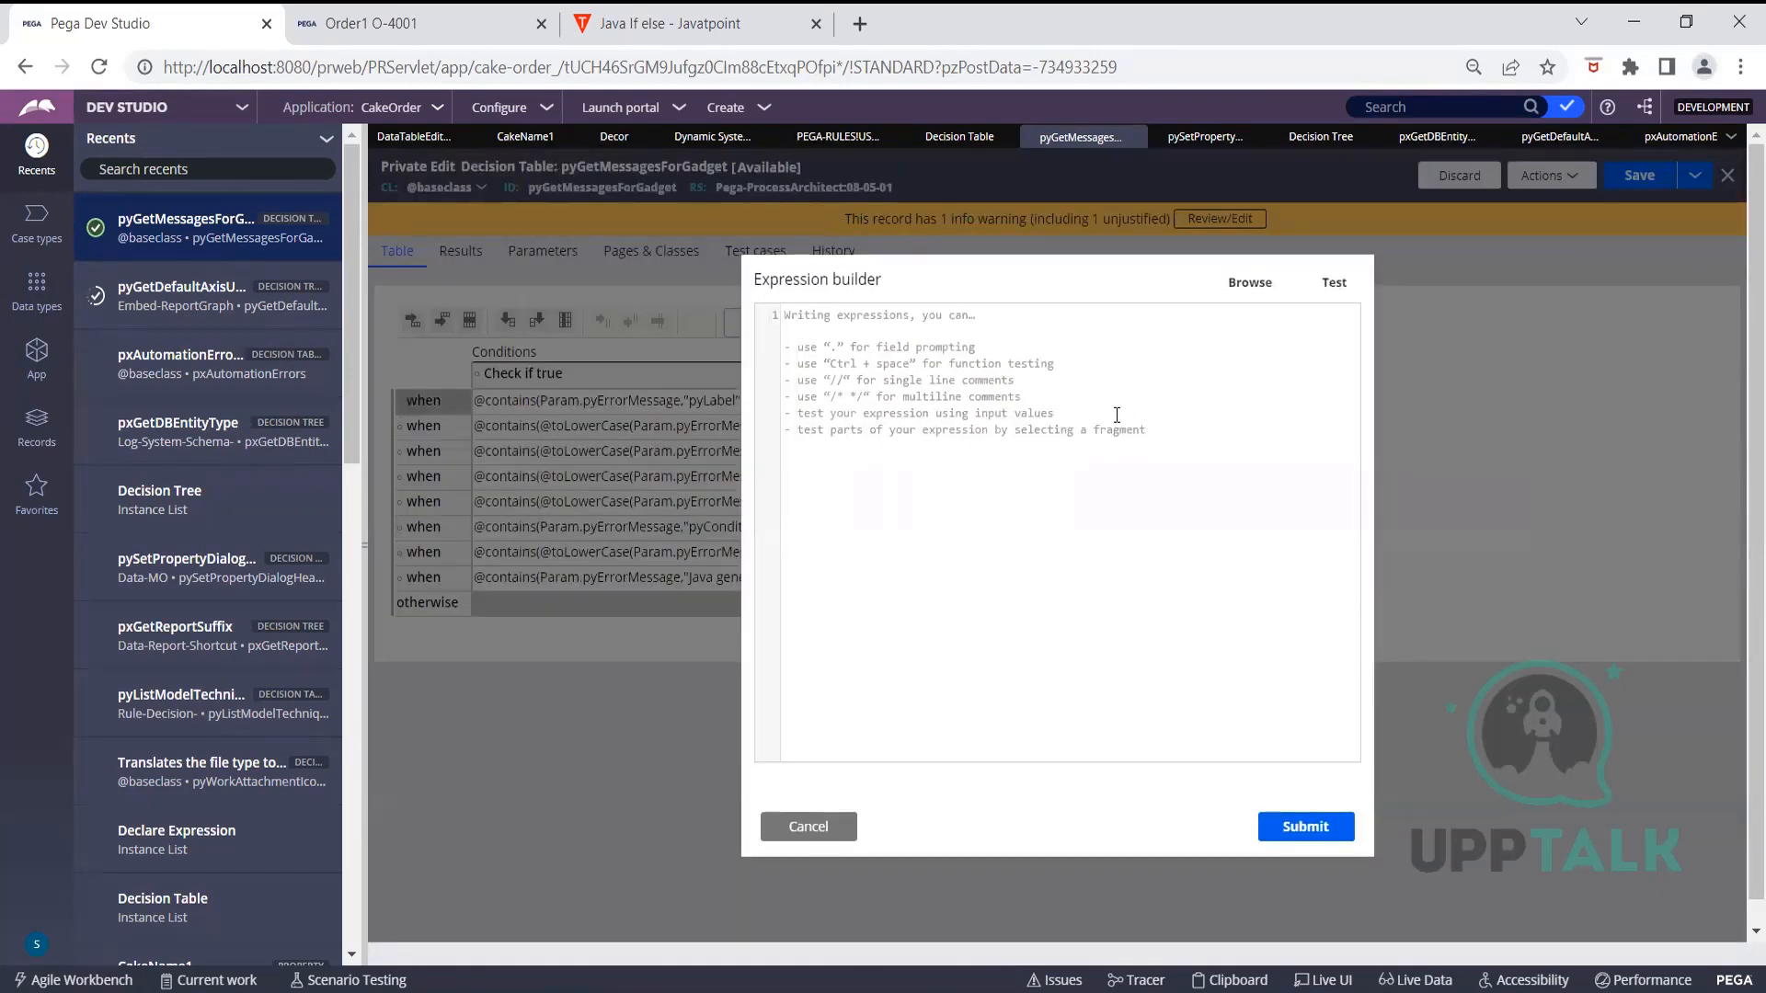
Insert pxEvaluateDecisionTable from the function browser into the expression as pxEvaluateDecisionTable("test")
click(1250, 282)
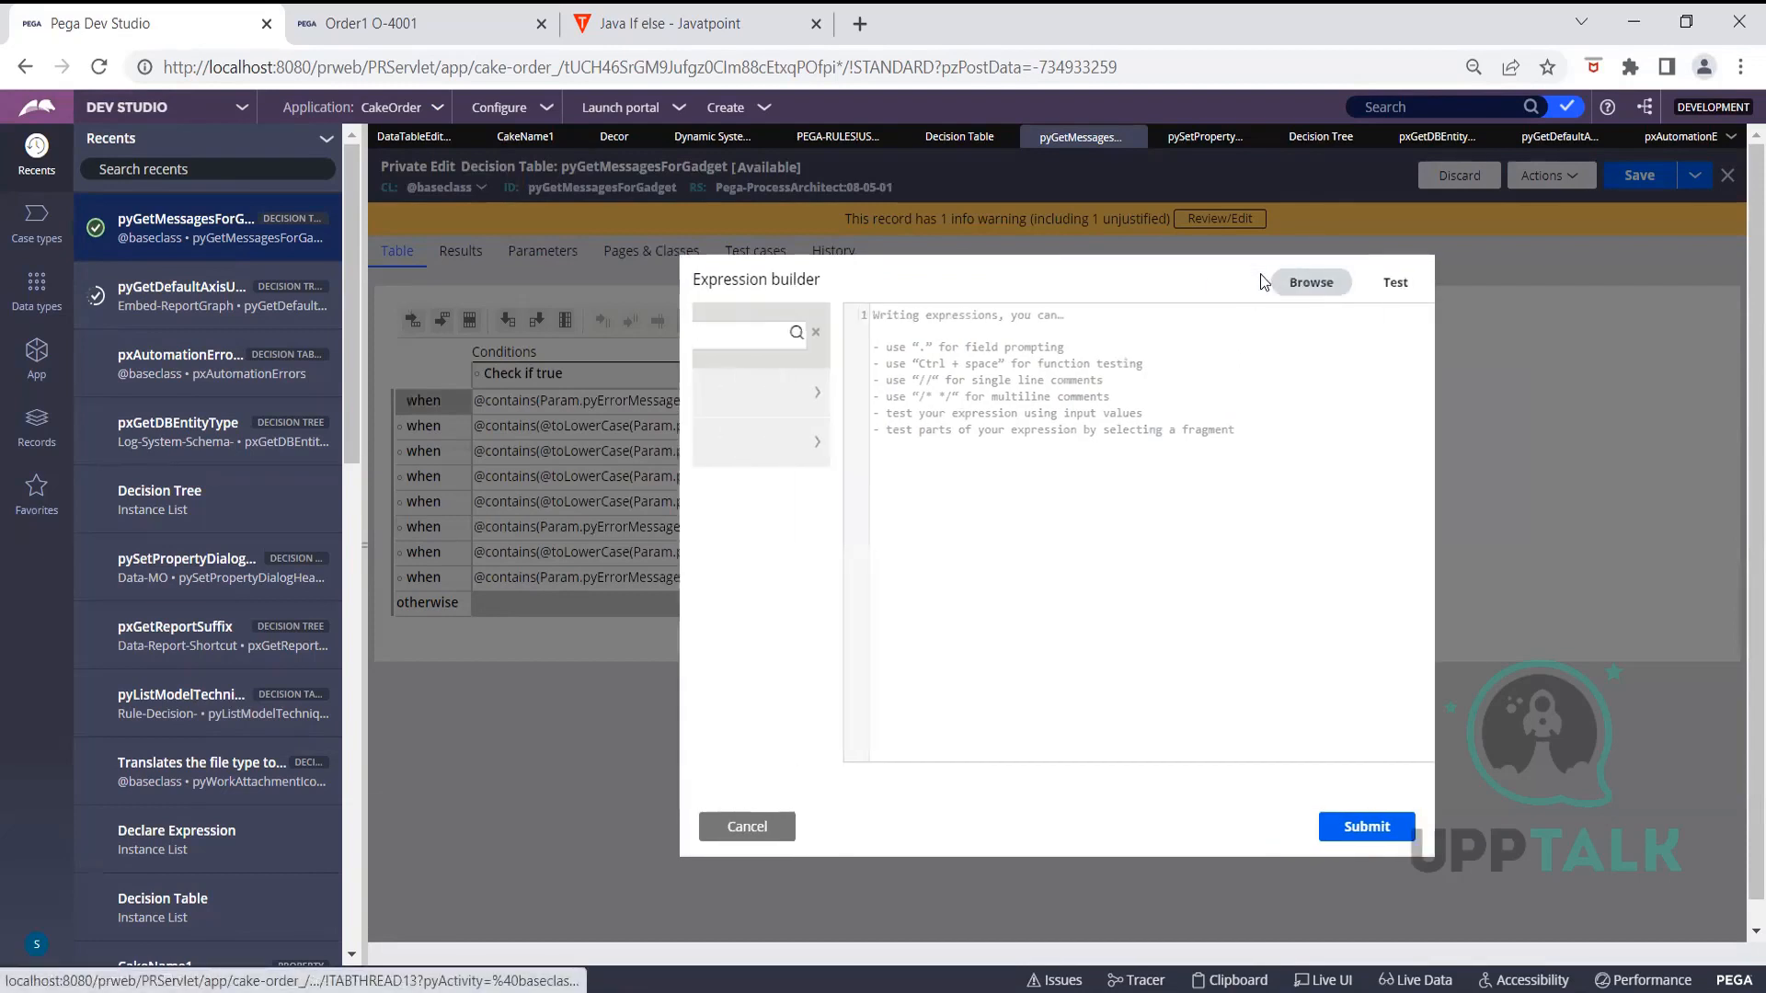
click(714, 337)
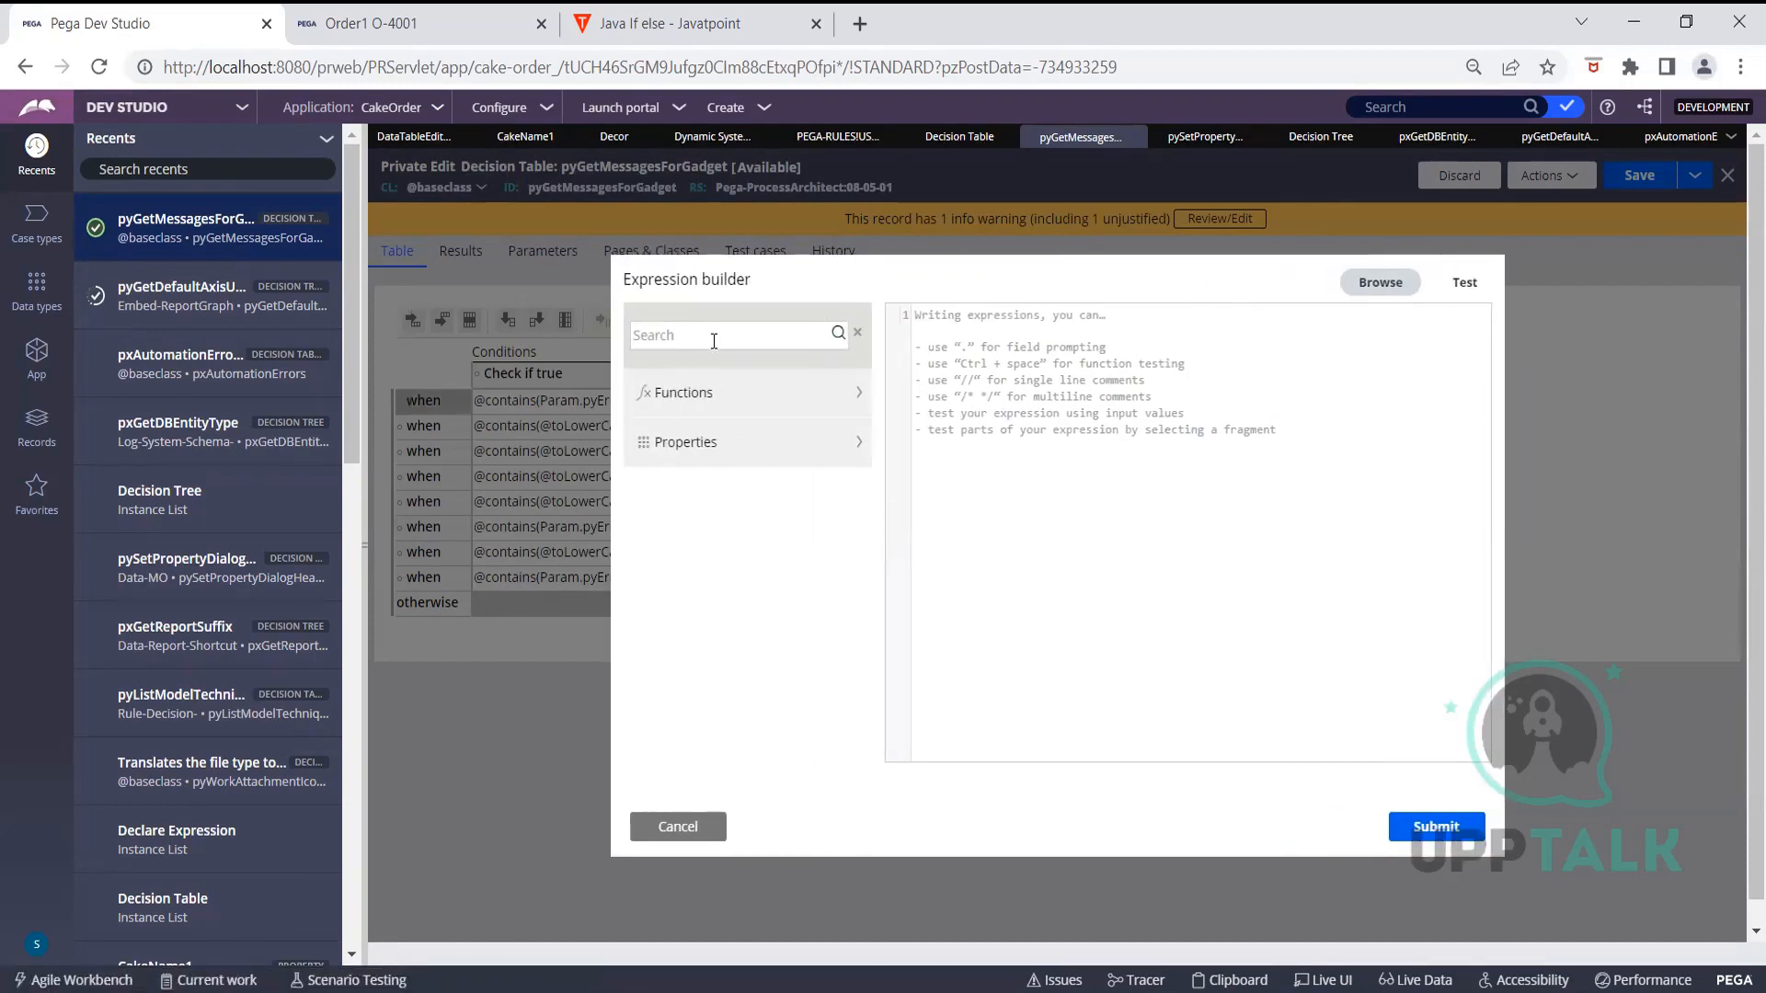
click(726, 395)
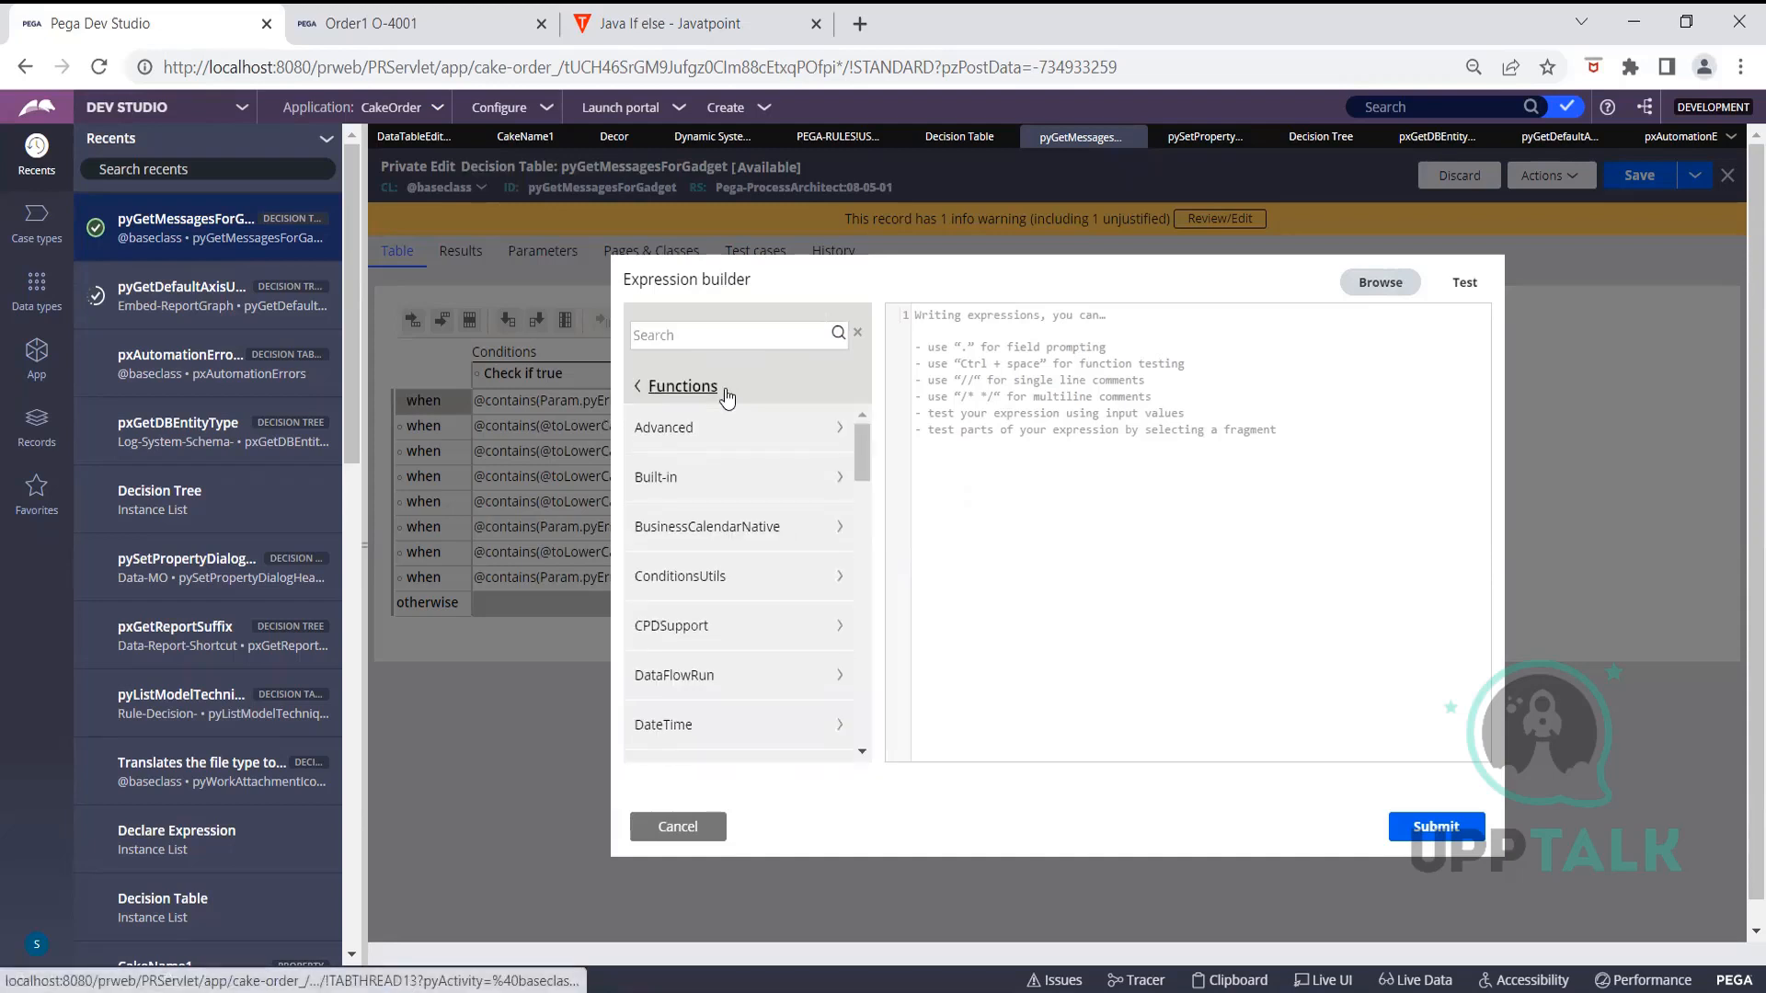
click(699, 336)
text(px)
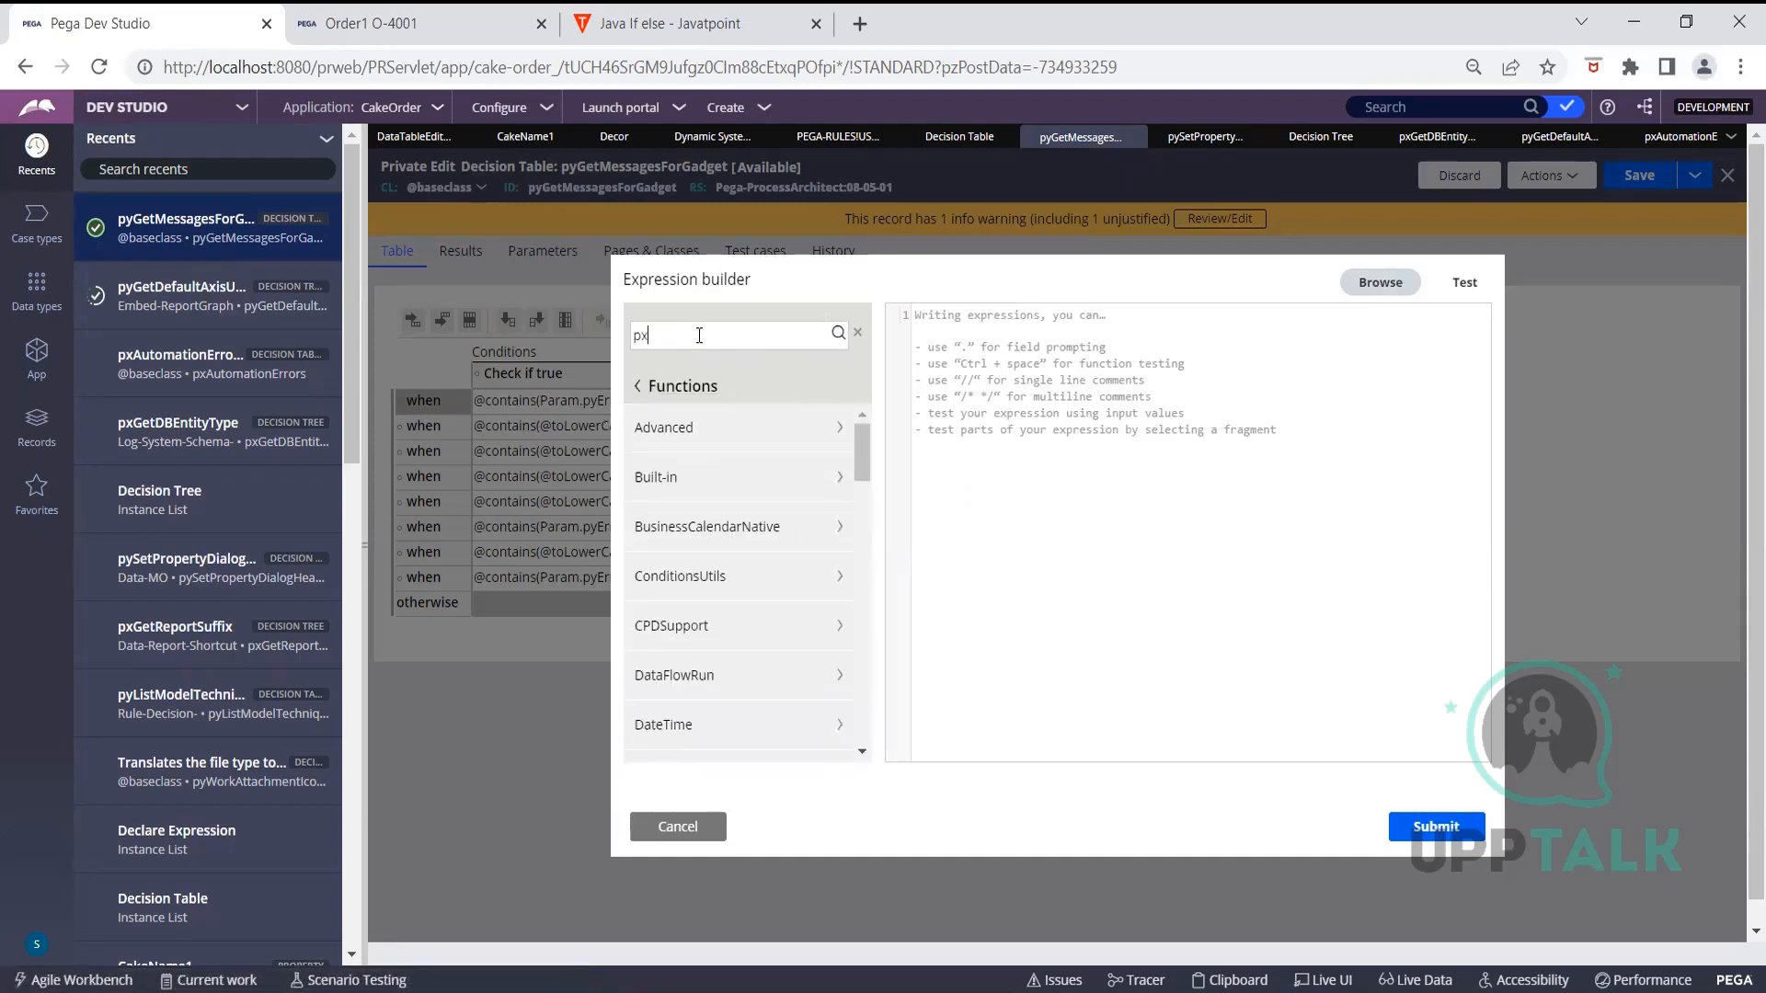
text(Evaluate)
click(838, 334)
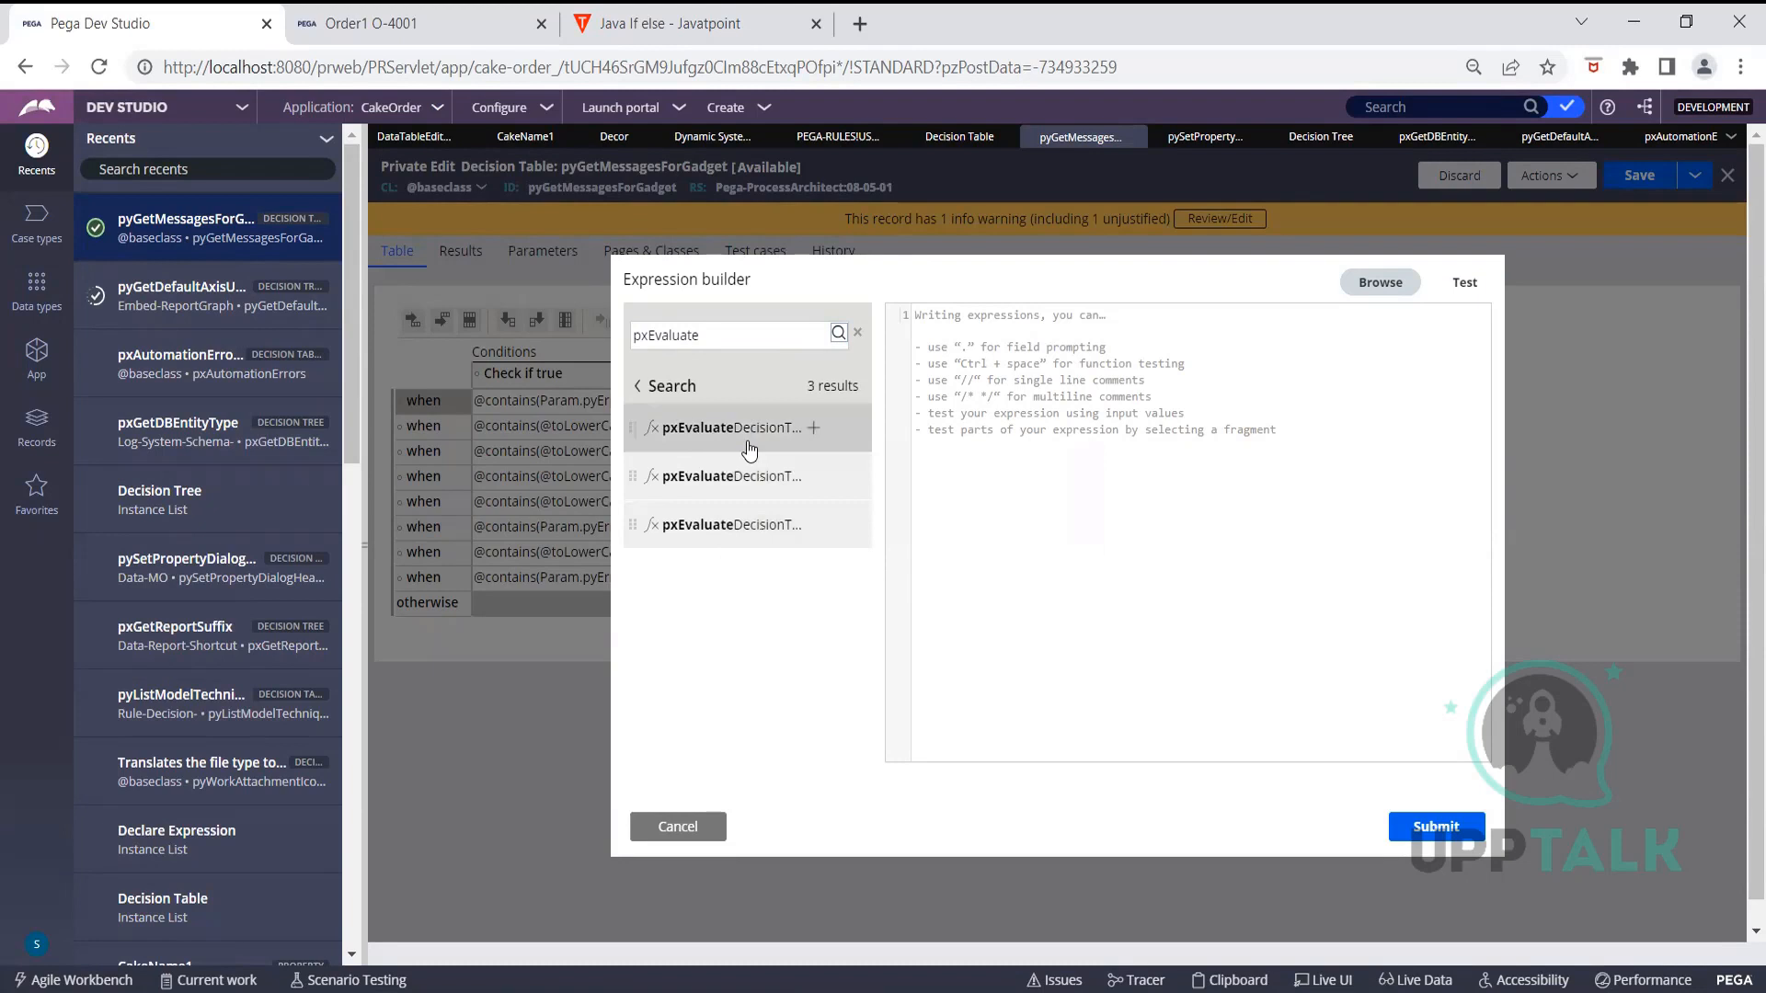
mouse_move(756, 474)
click(814, 429)
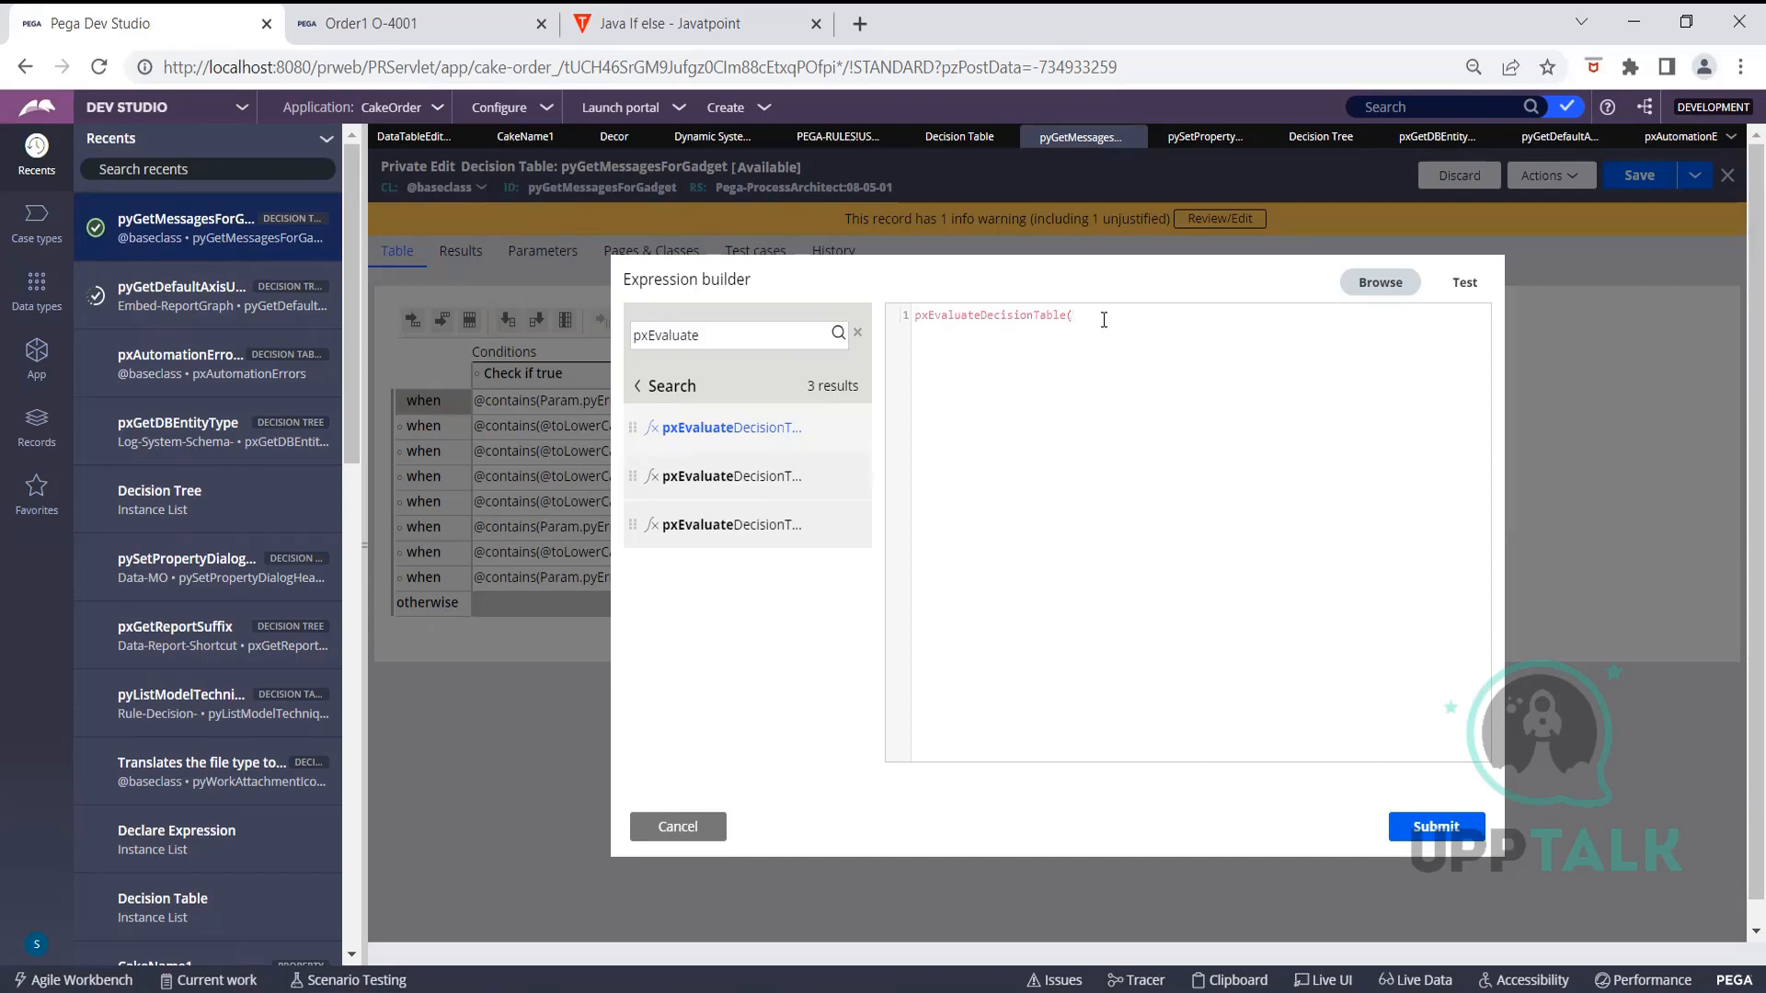
text("")
text(t)
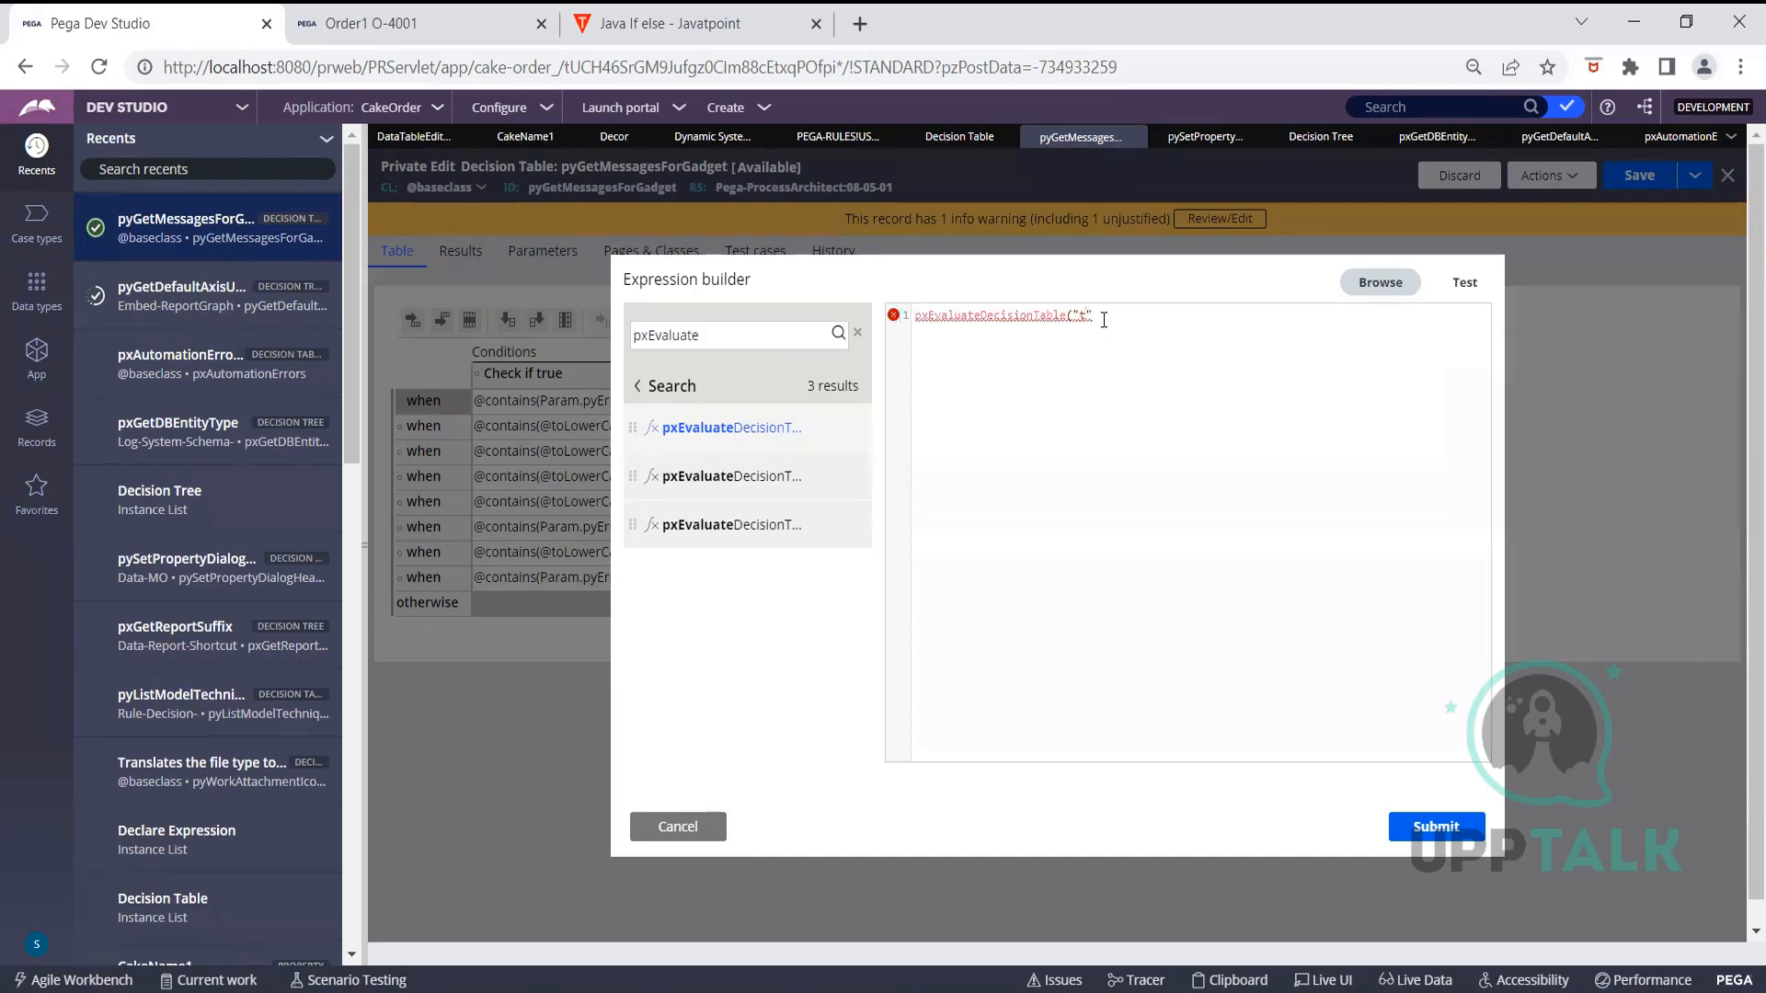
text(est)
mouse_move(775, 435)
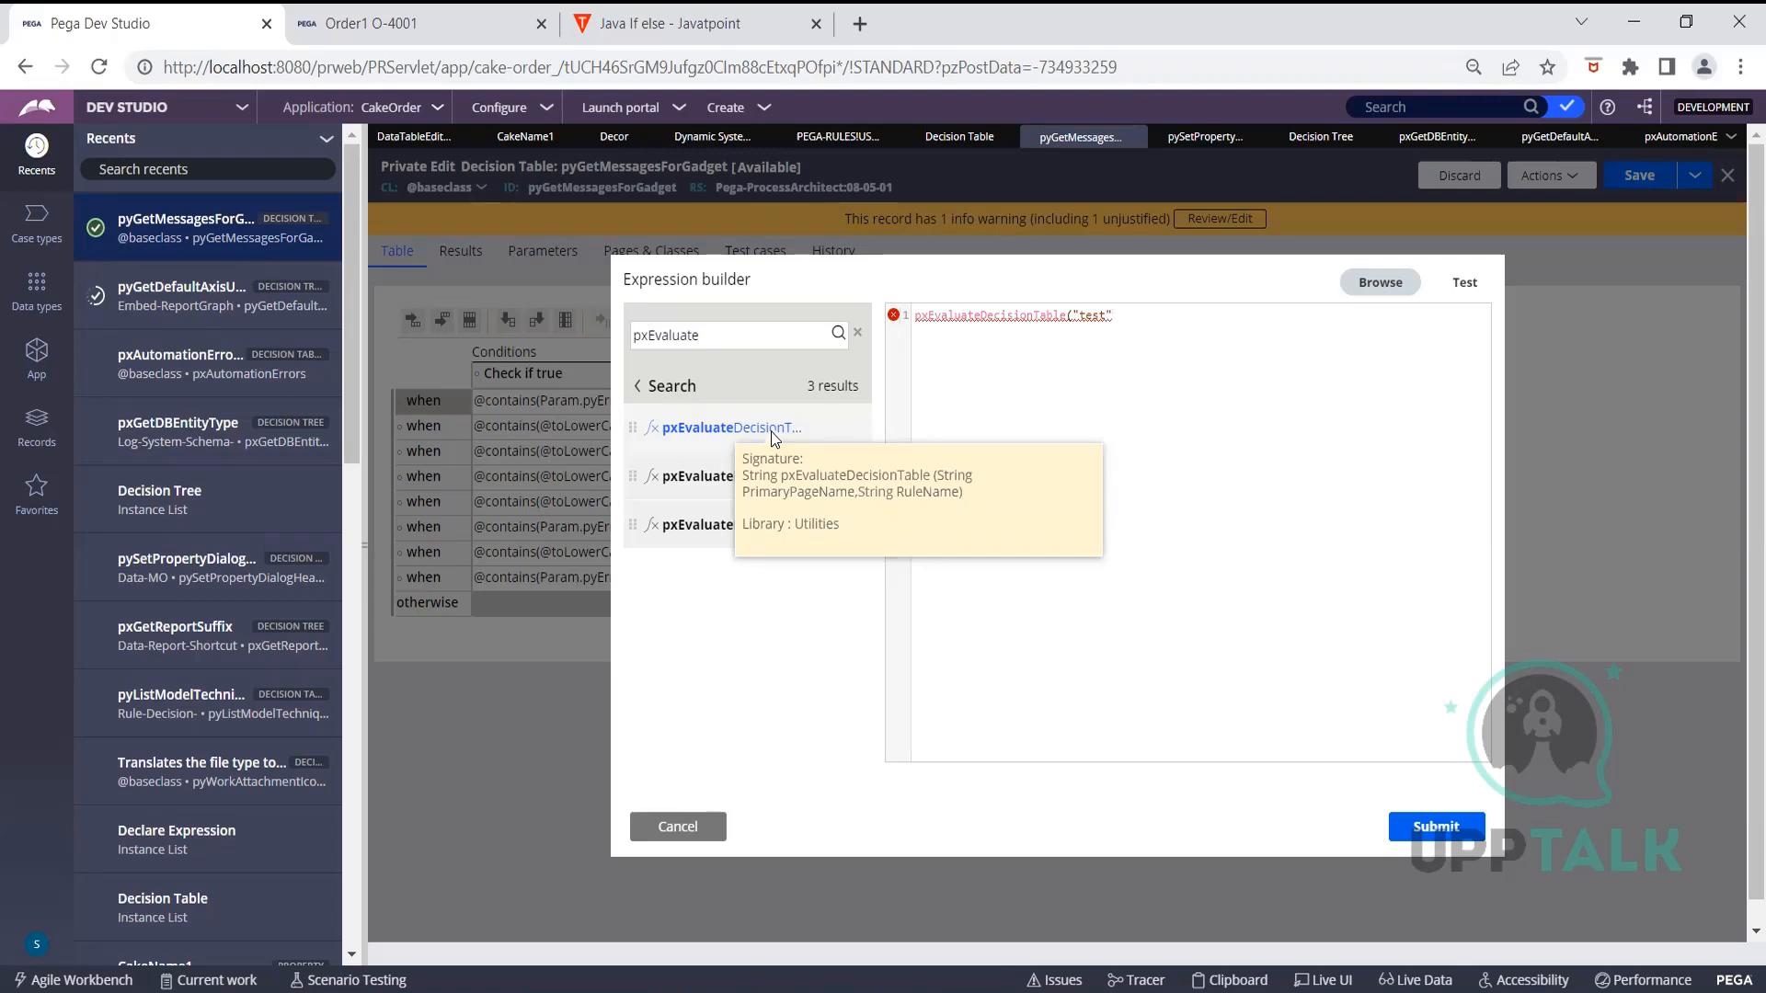
text())
Select just the function name pxEvaluateDecisionTable in the expression
key(ctrl+a)
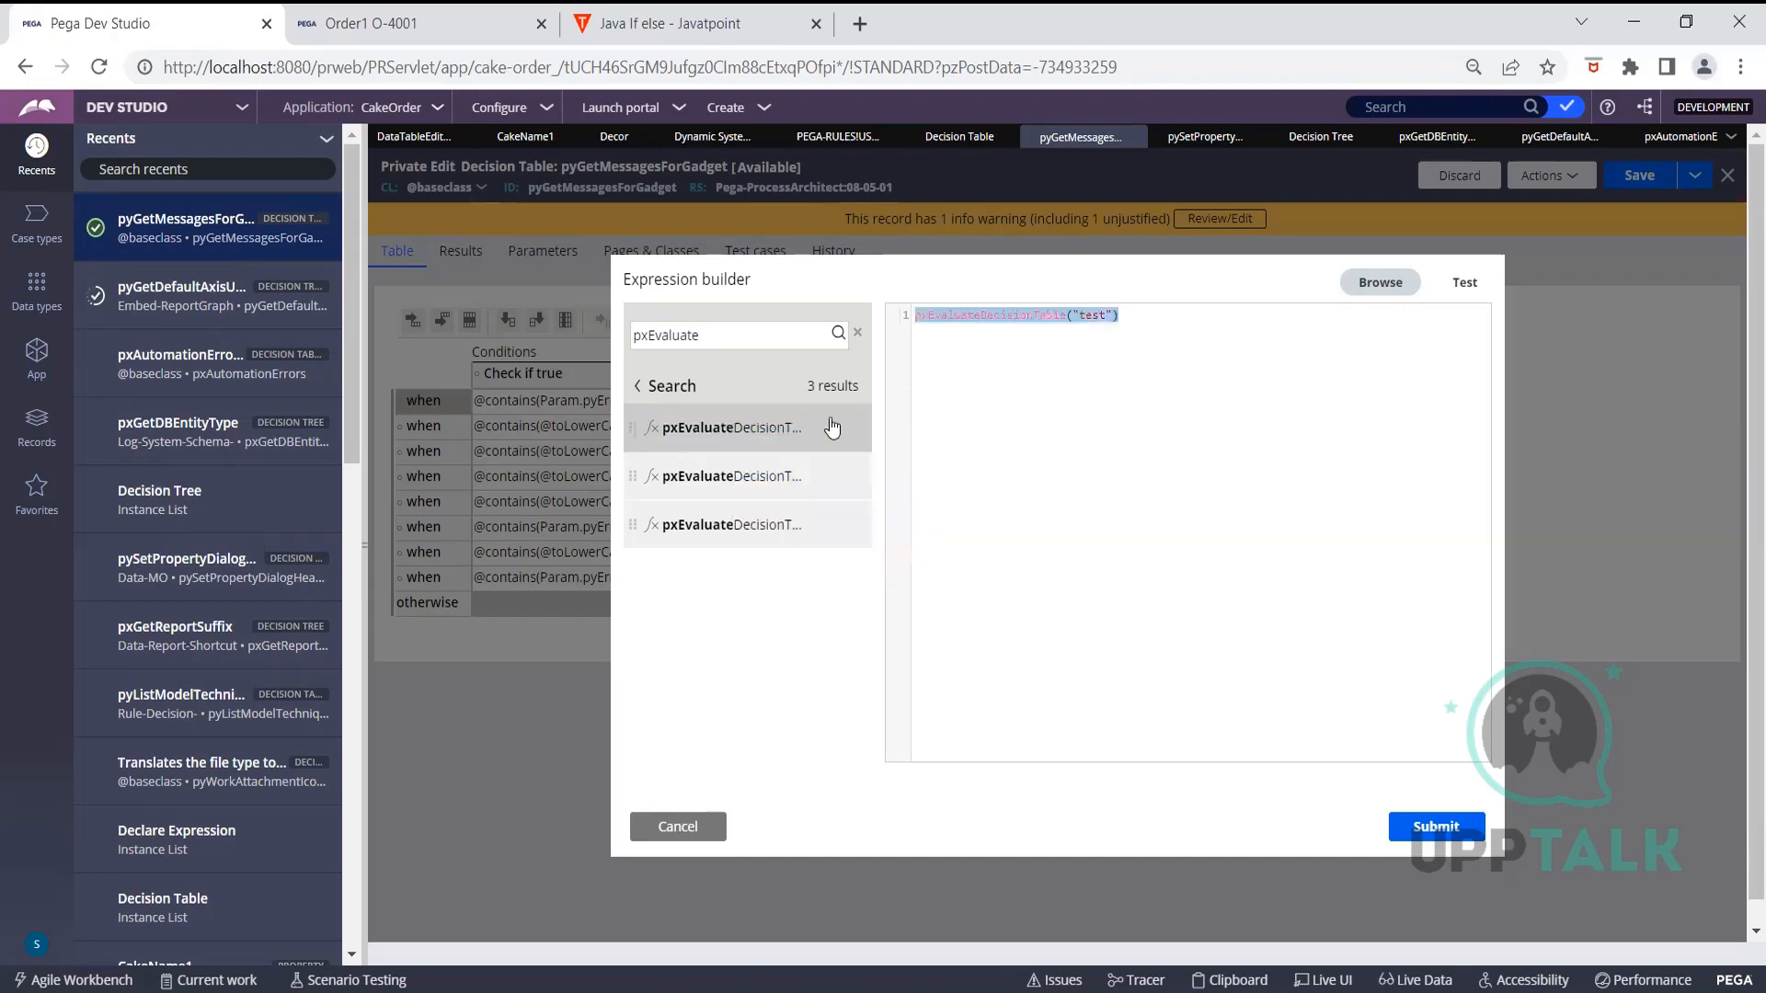
click(1068, 317)
drag(1070, 317, 900, 313)
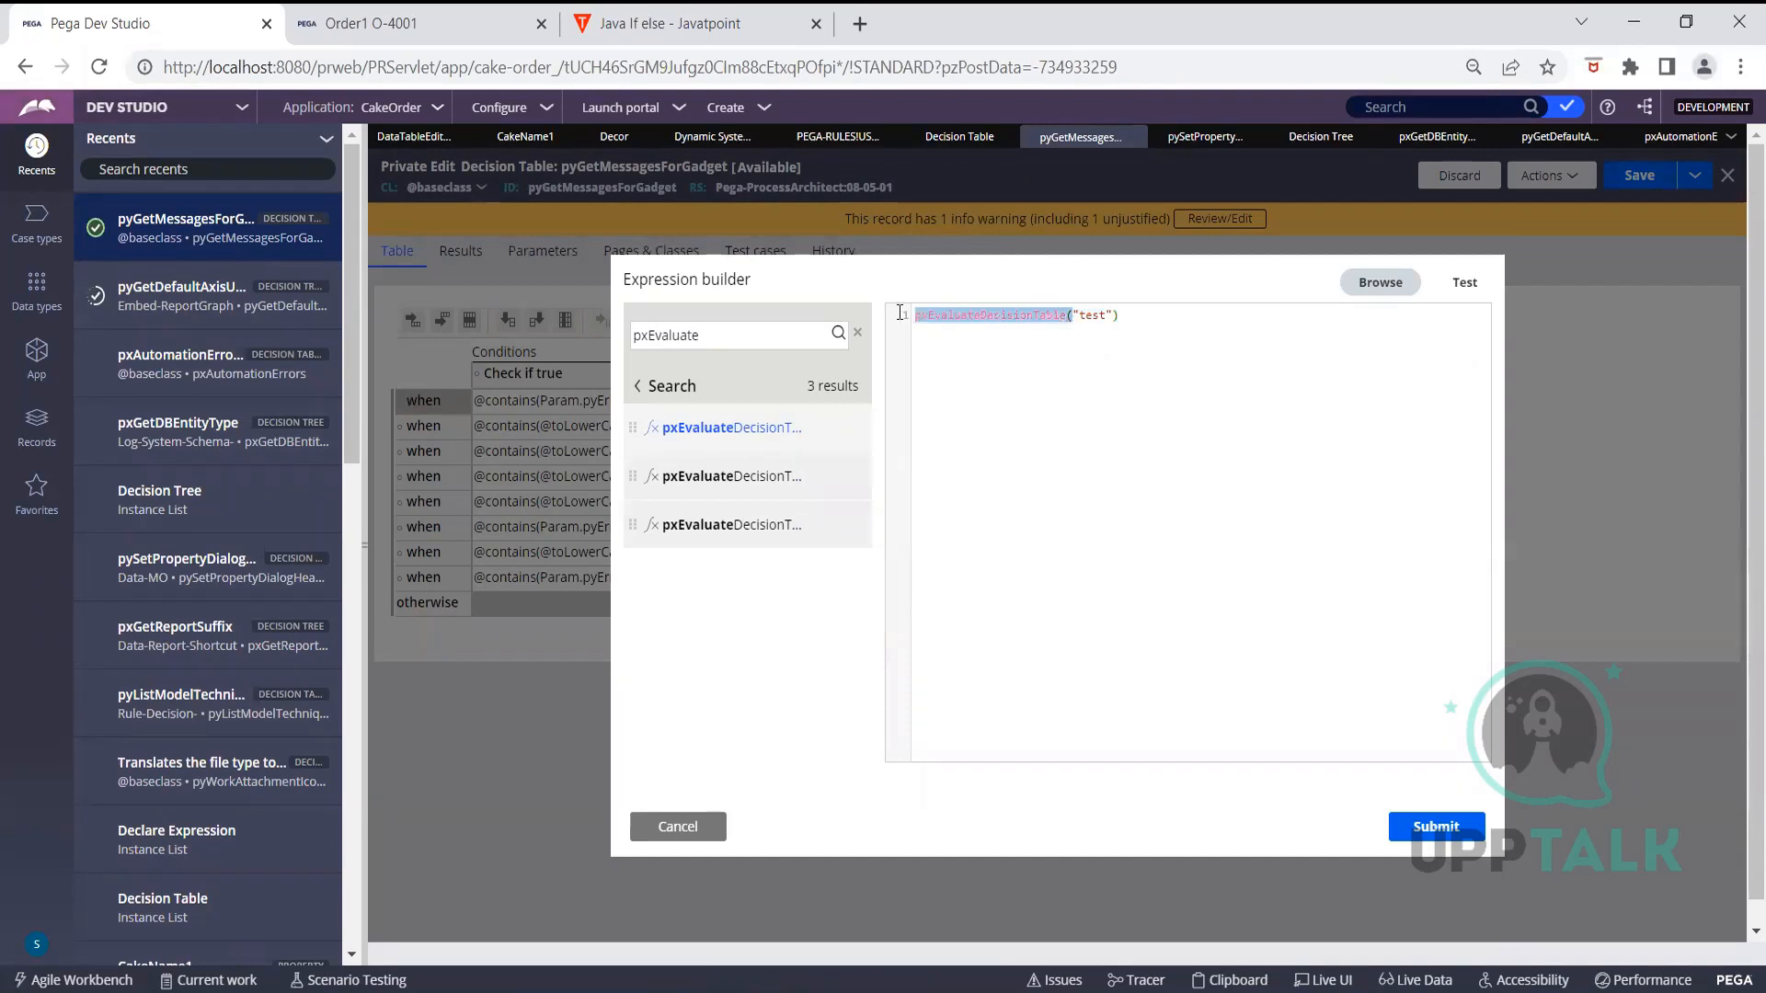
click(988, 343)
triple_click(995, 319)
drag(1067, 317, 918, 311)
key(ctrl+c)
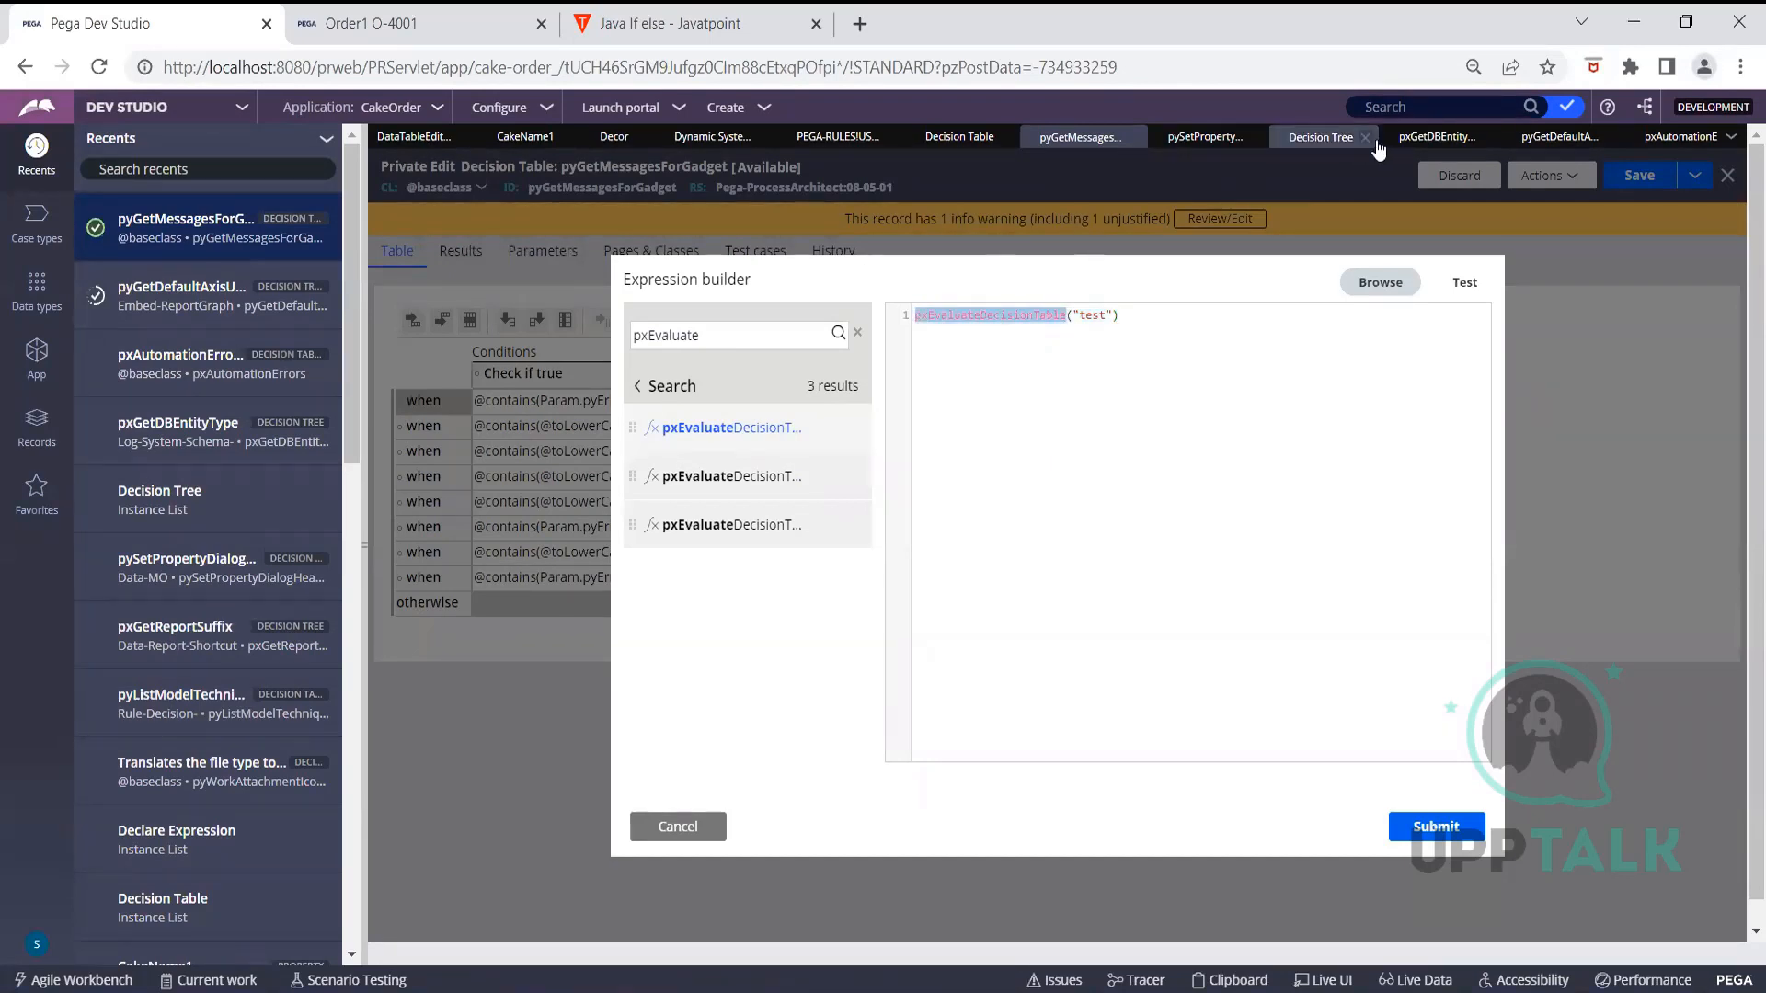
Search rules for pxEvaluateDecisionTable and open its function rule, closing surplus rule tabs
click(1452, 112)
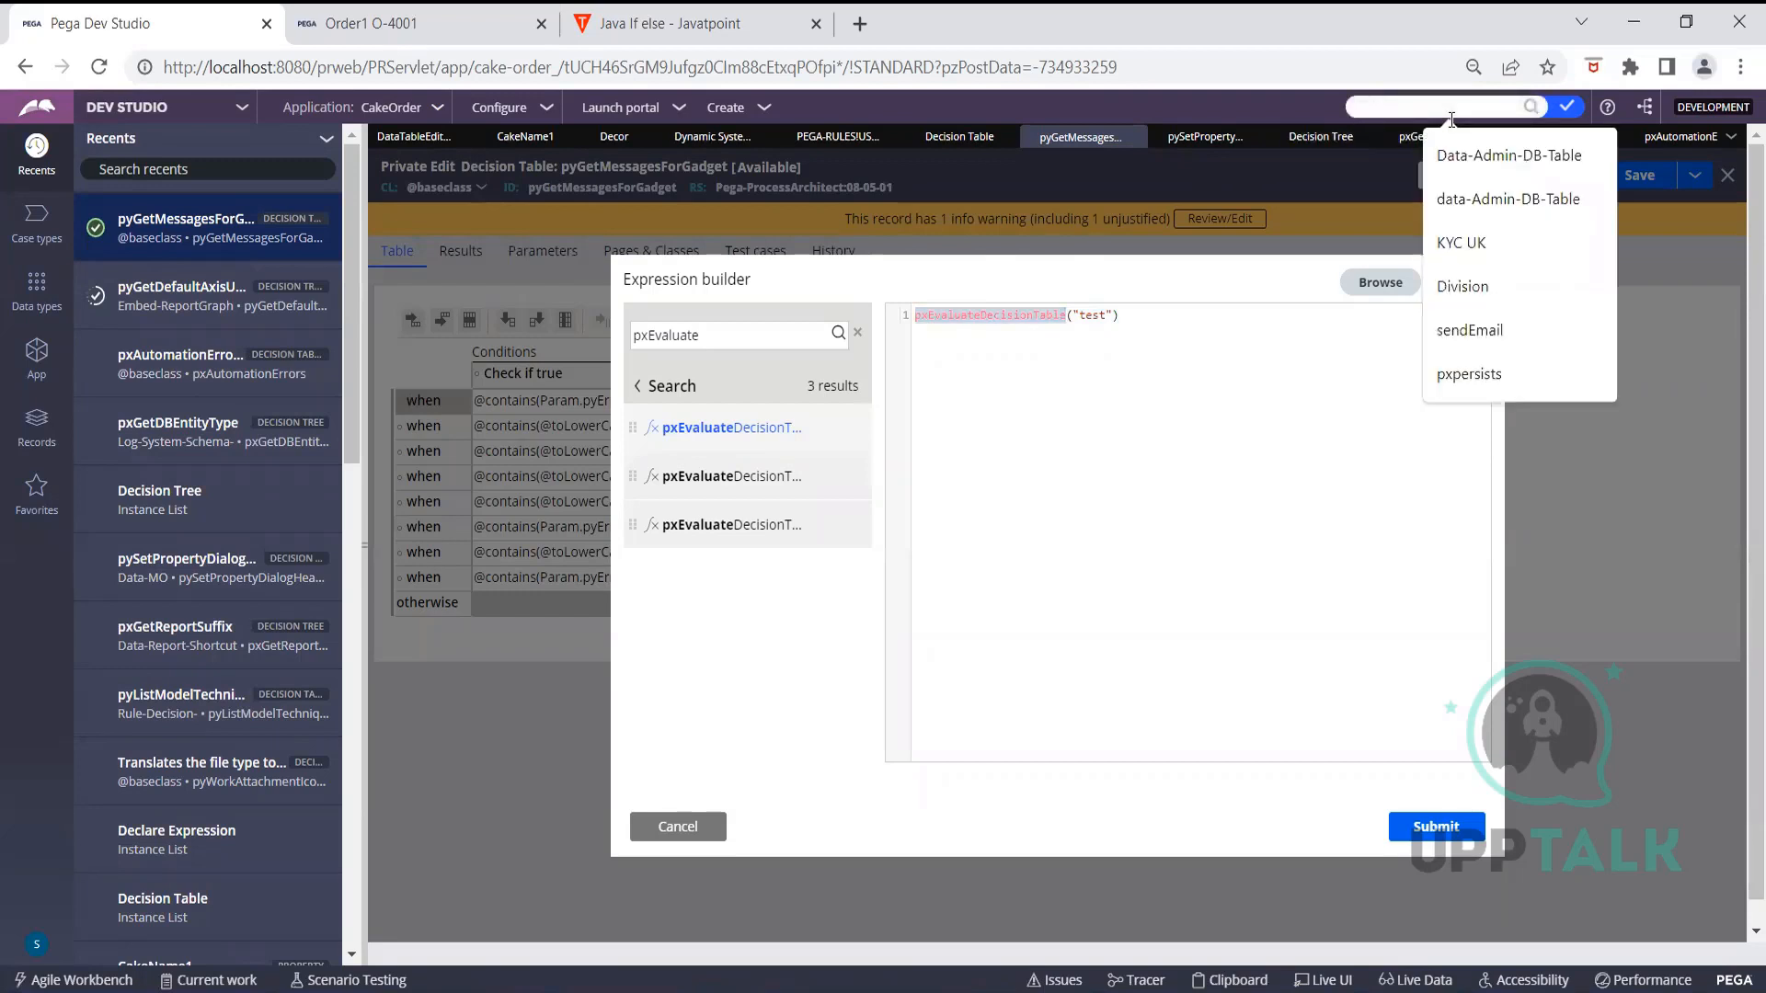
key(ctrl+v)
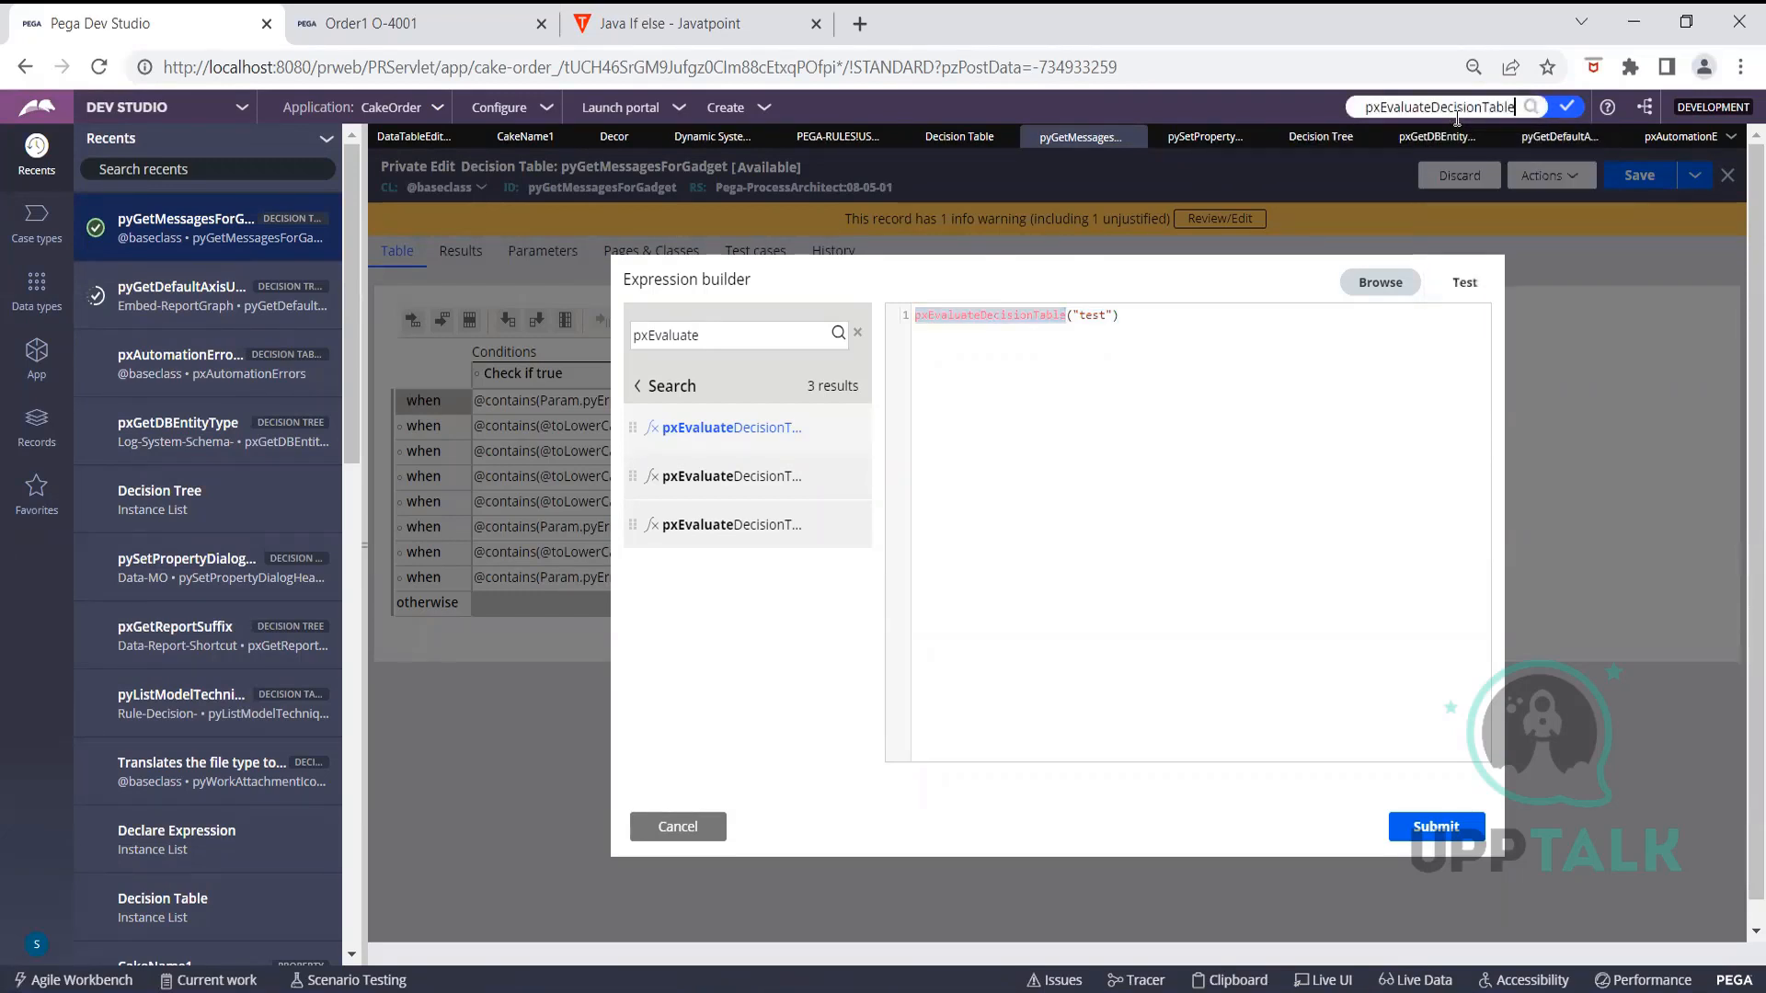
click(1529, 107)
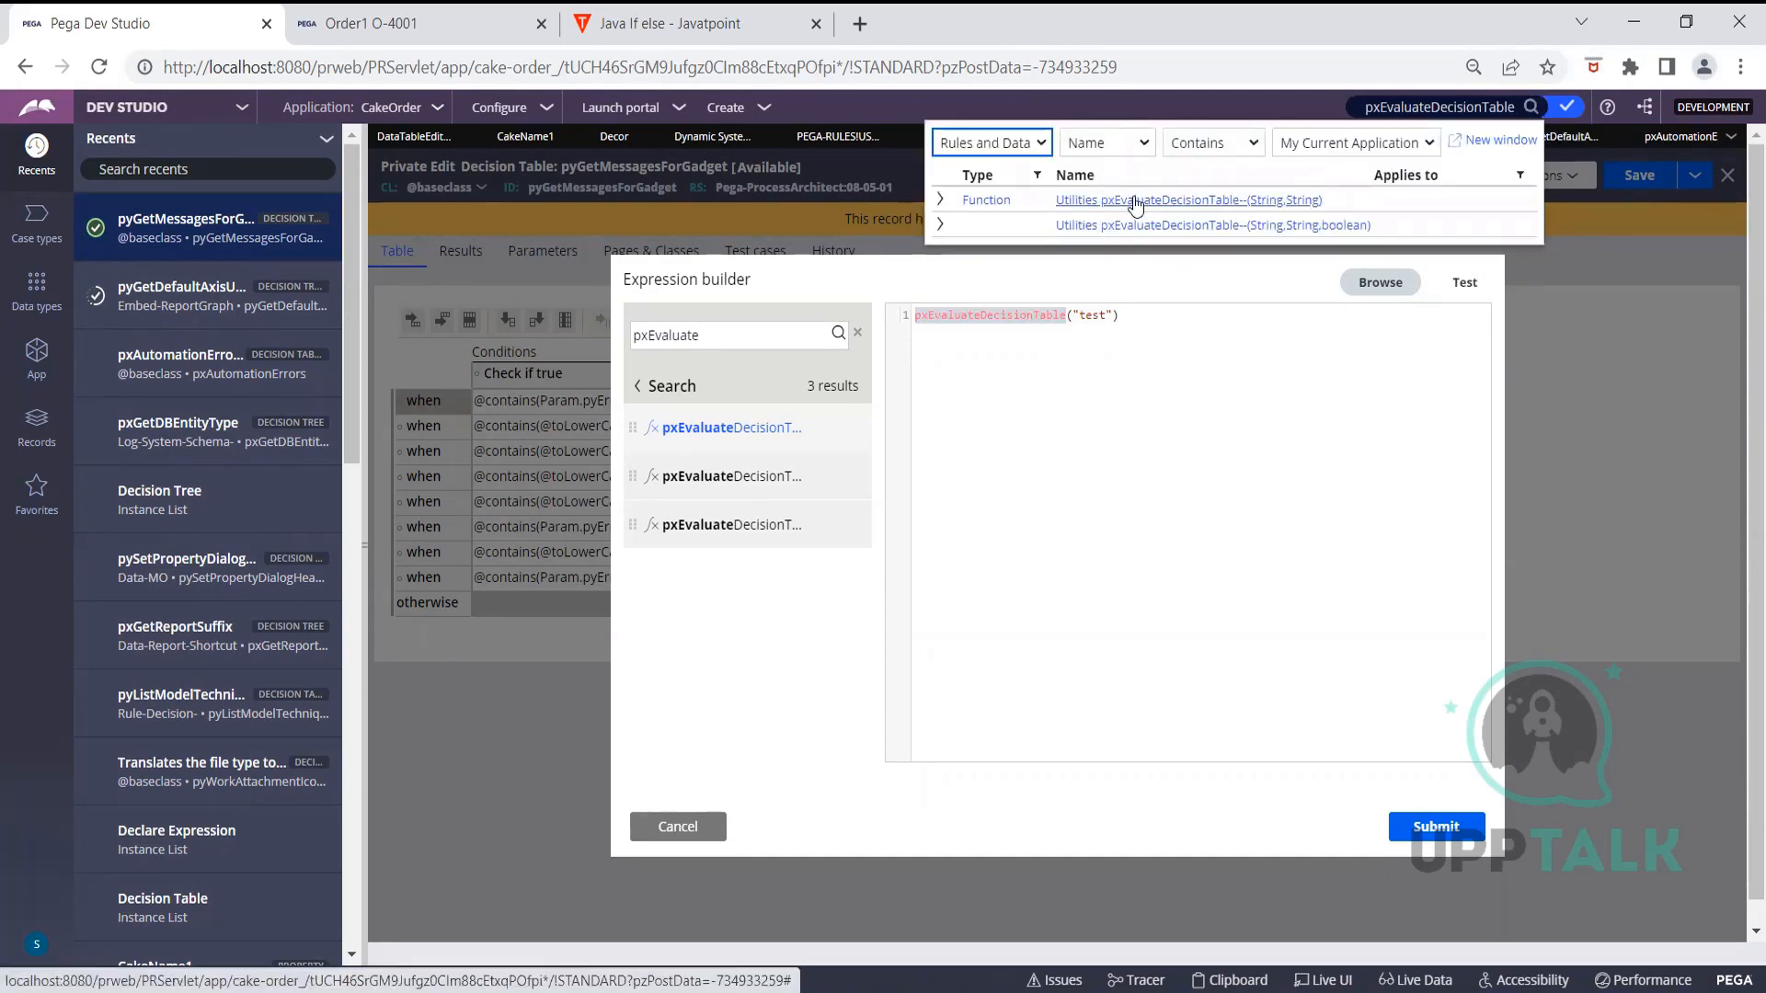
click(1135, 201)
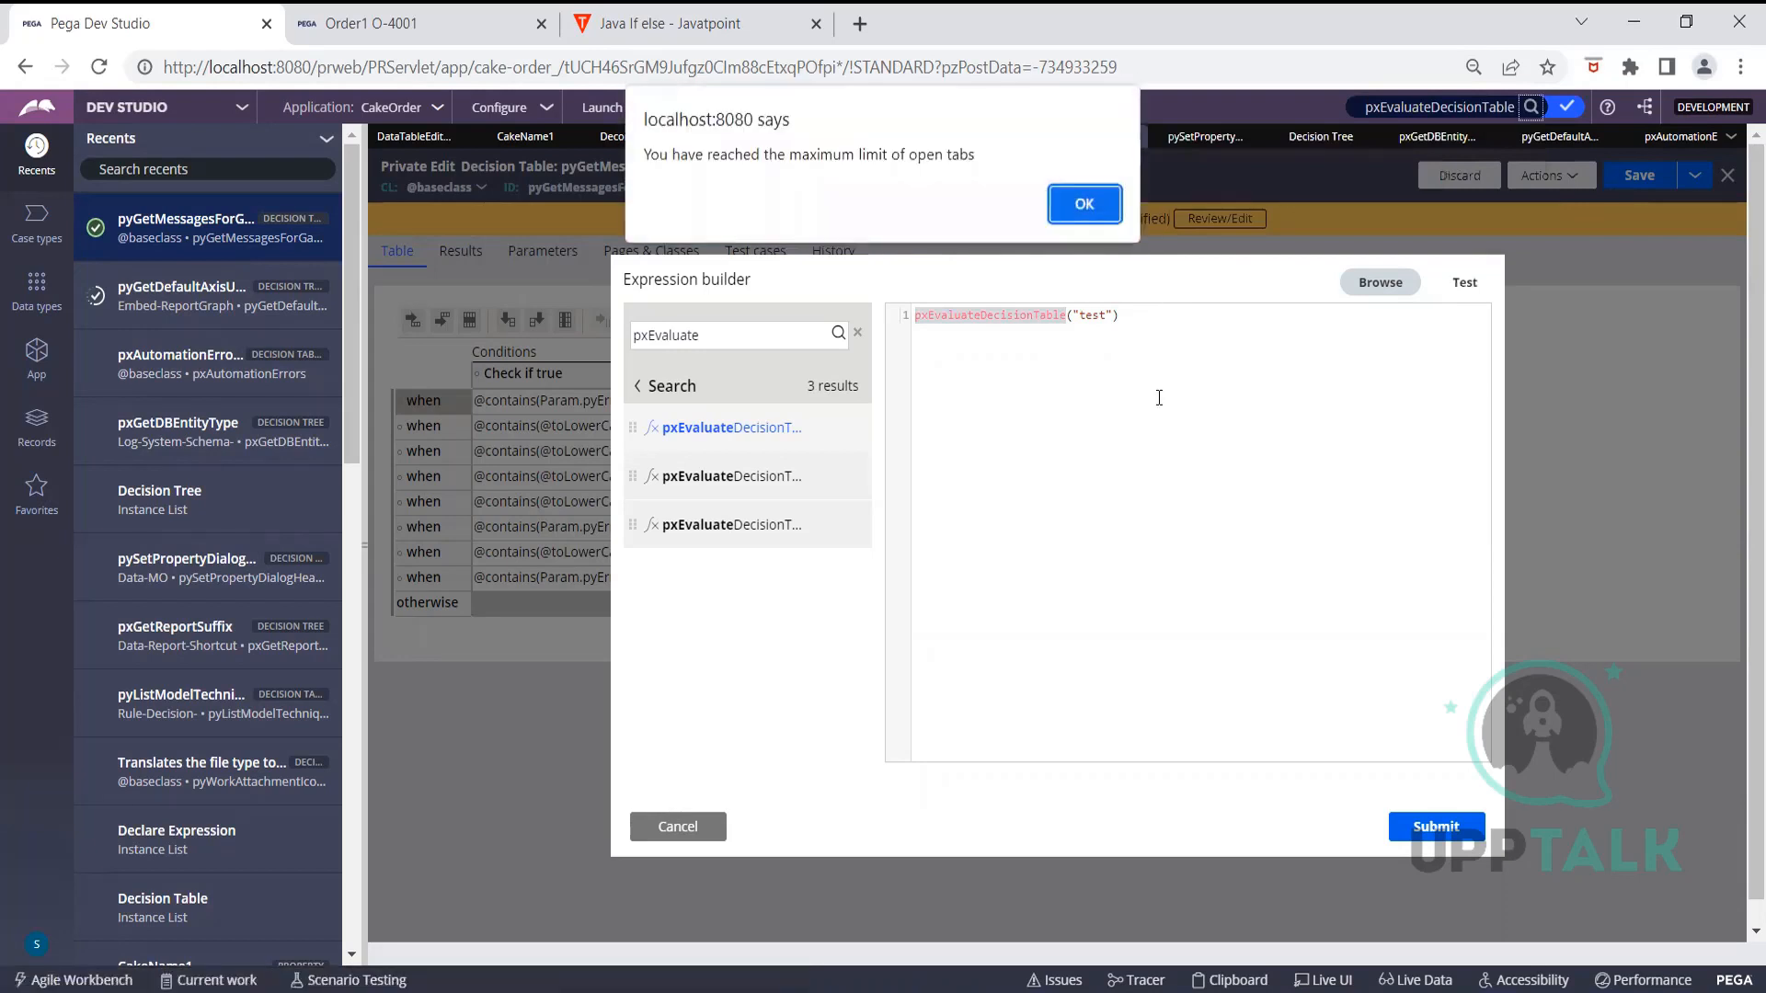
click(1085, 204)
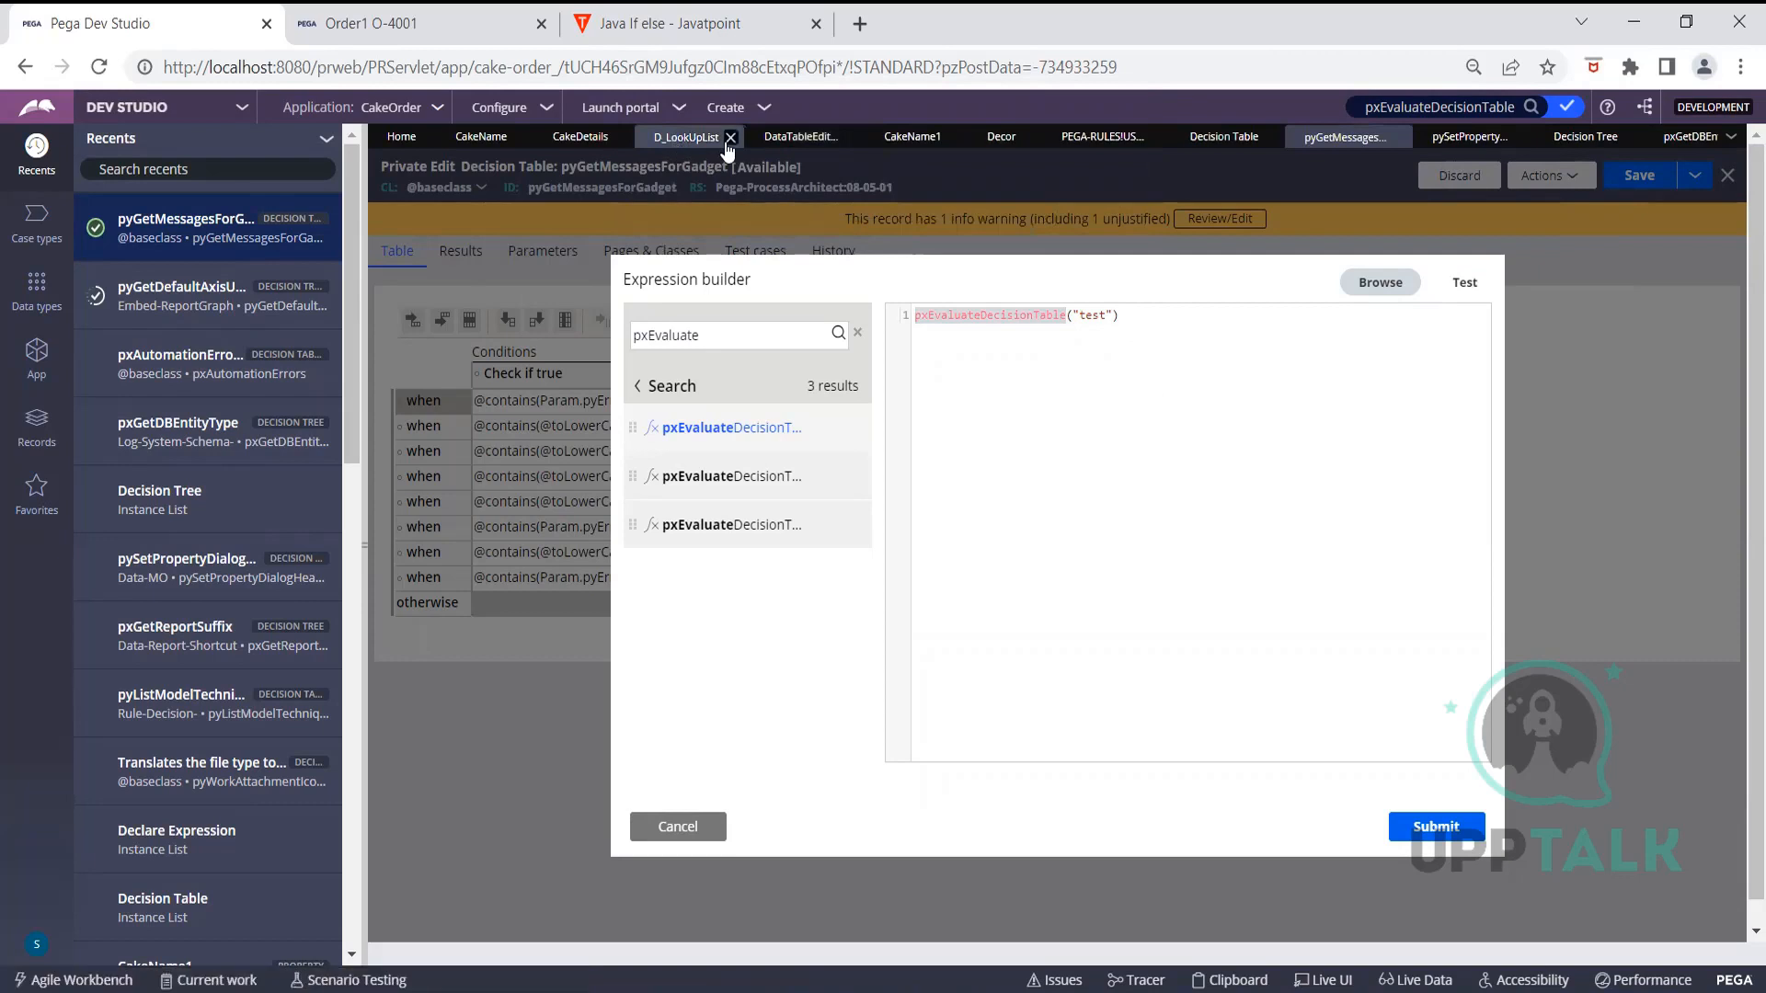
click(731, 138)
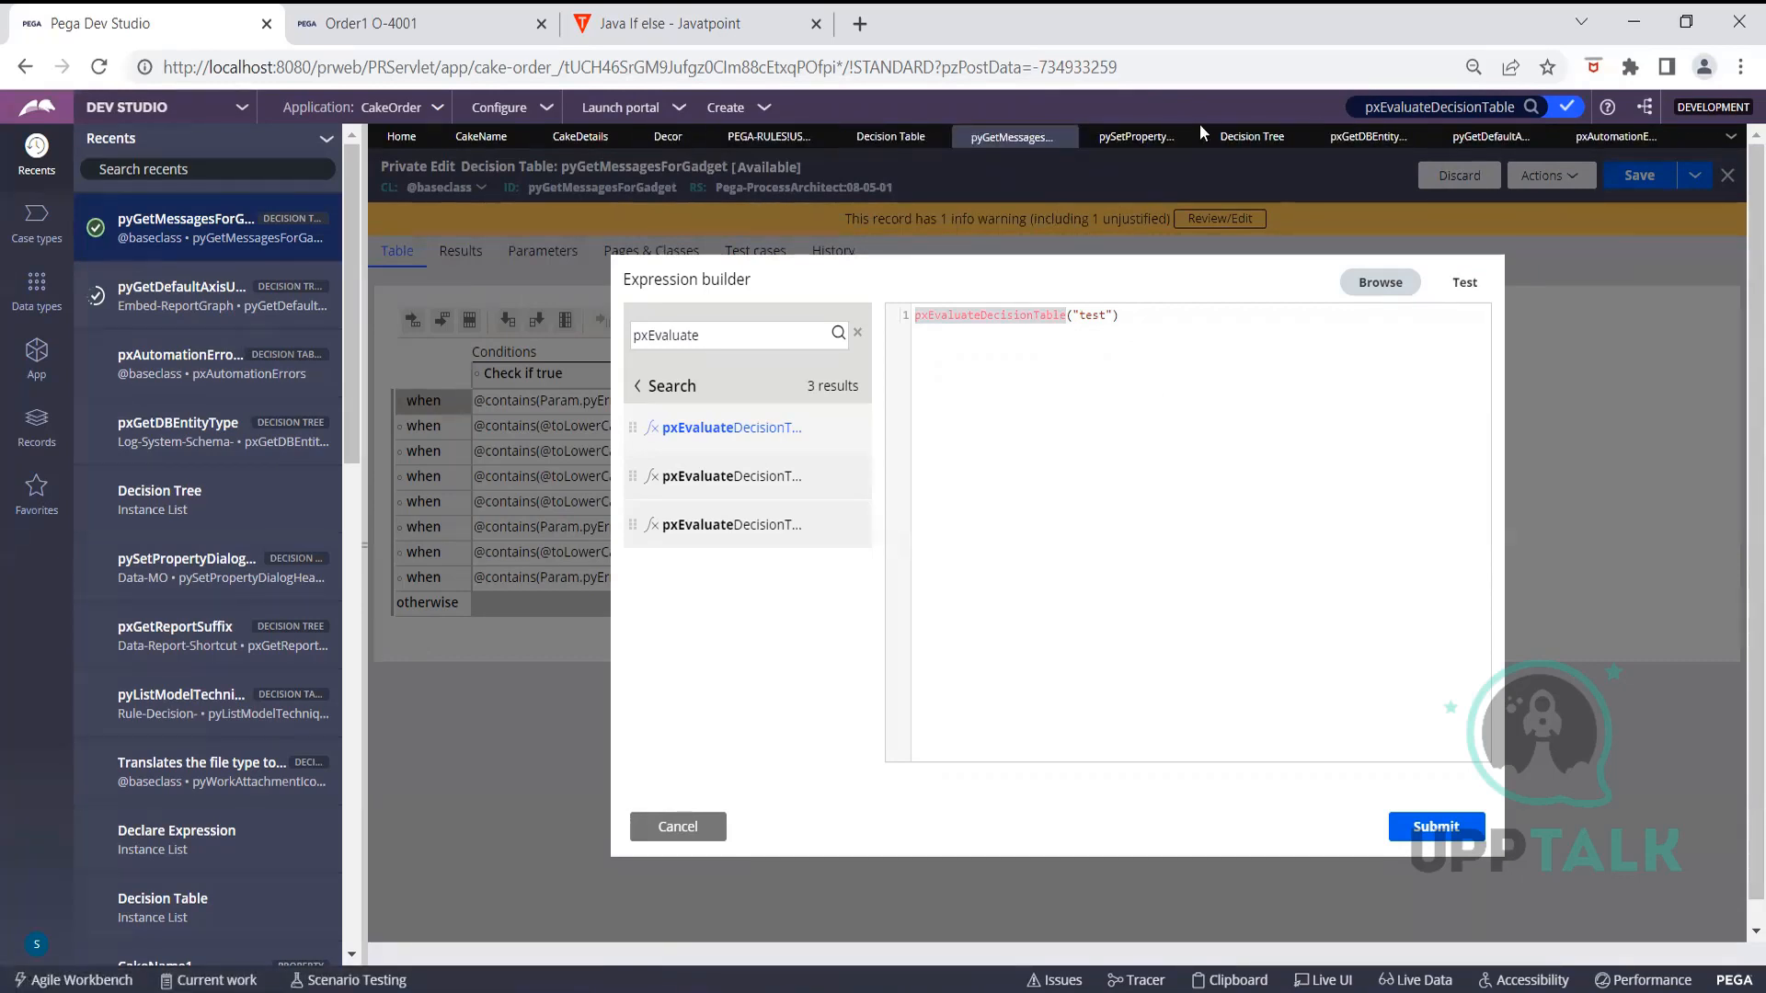
click(1200, 201)
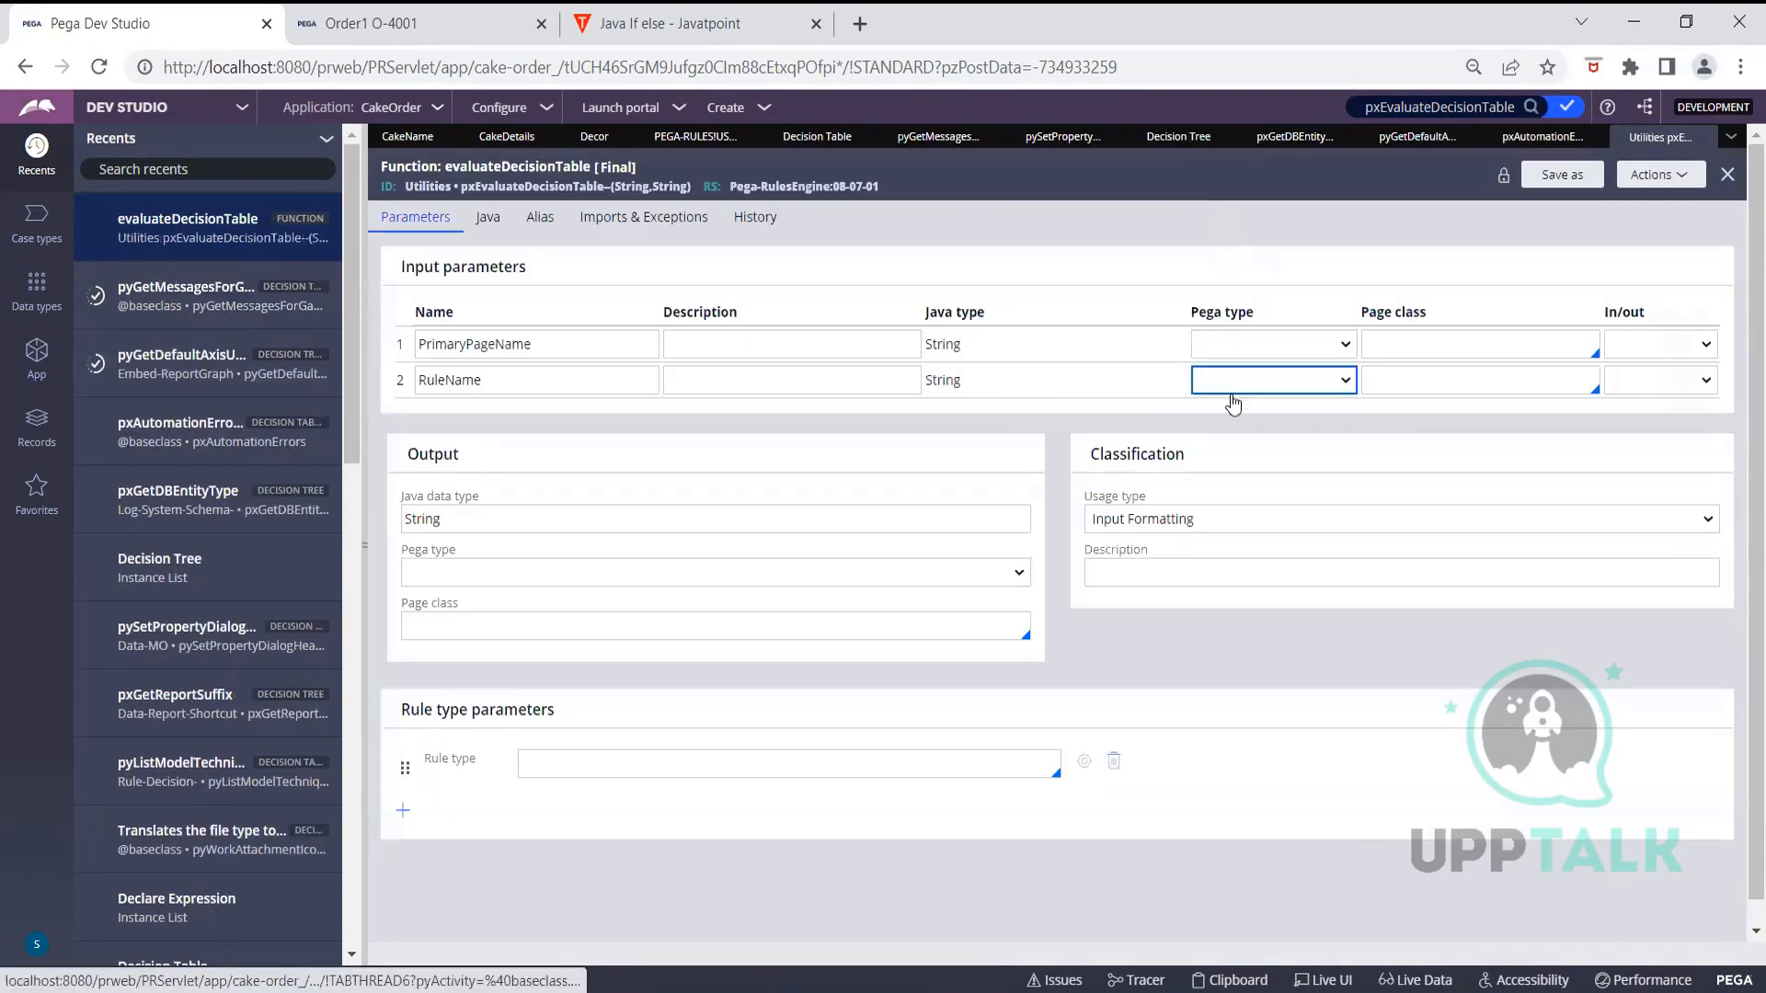
List rules referencing pxEvaluateDecisionTable and briefly inspect the D_pzChannelDetails data page
click(1661, 174)
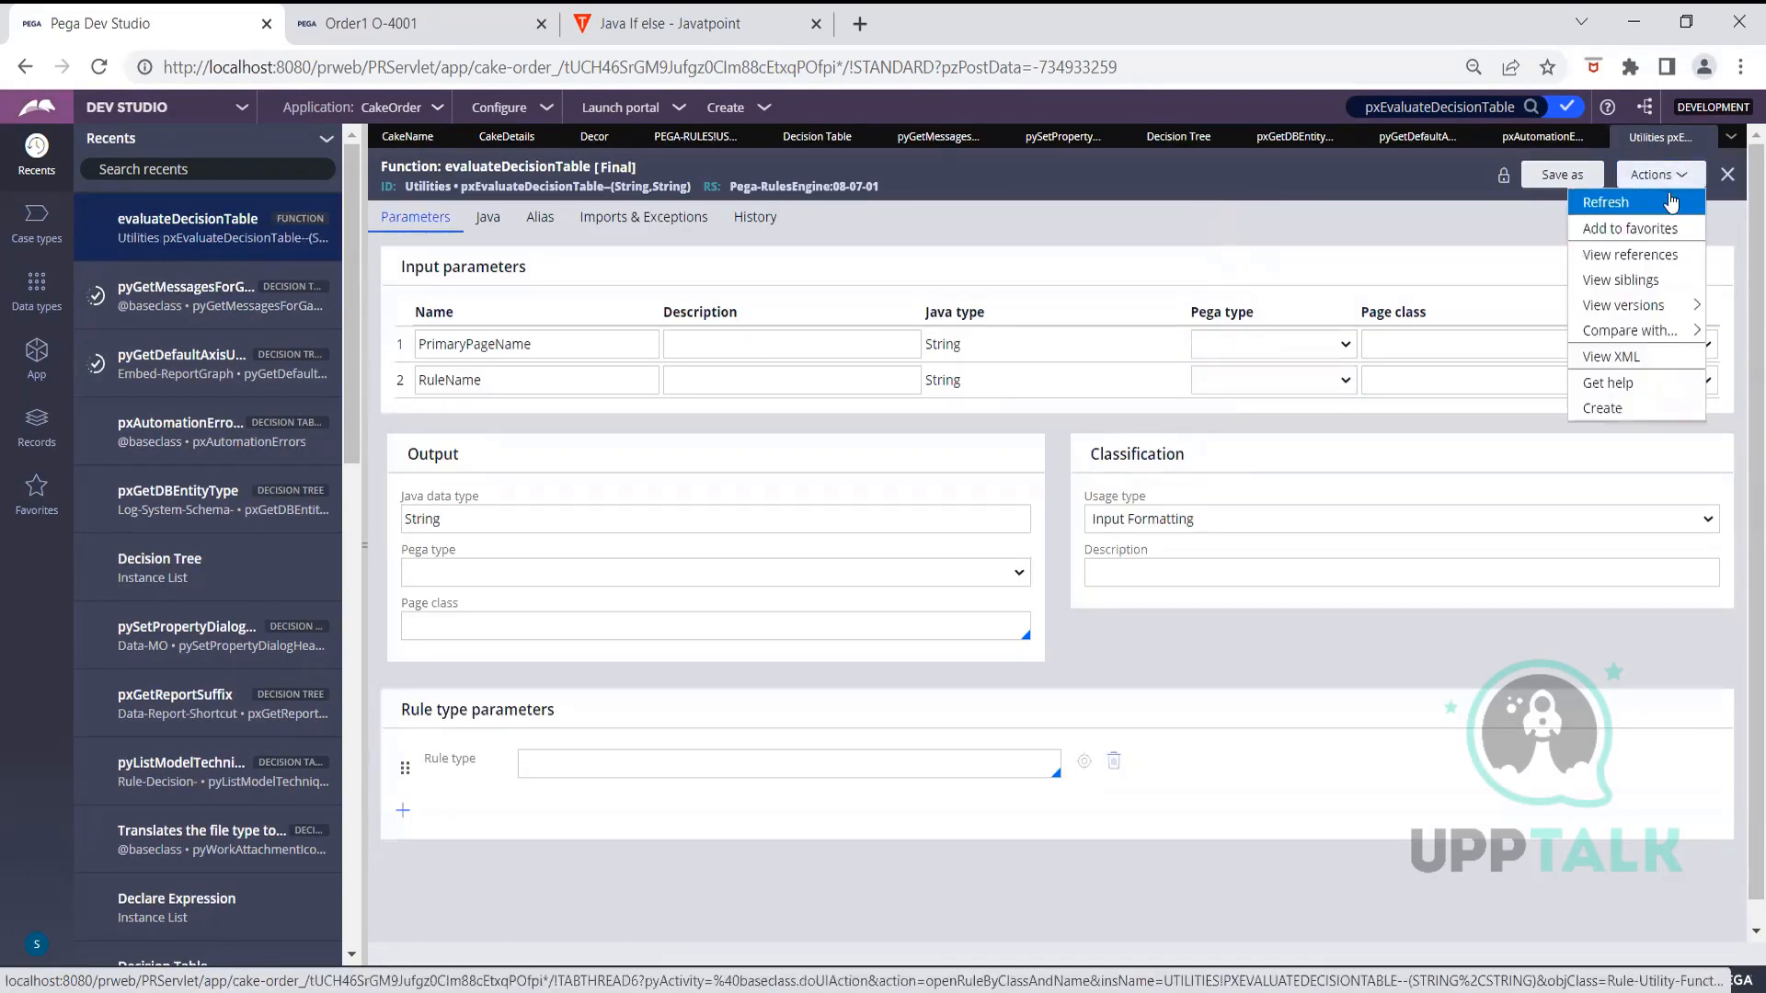
click(1659, 261)
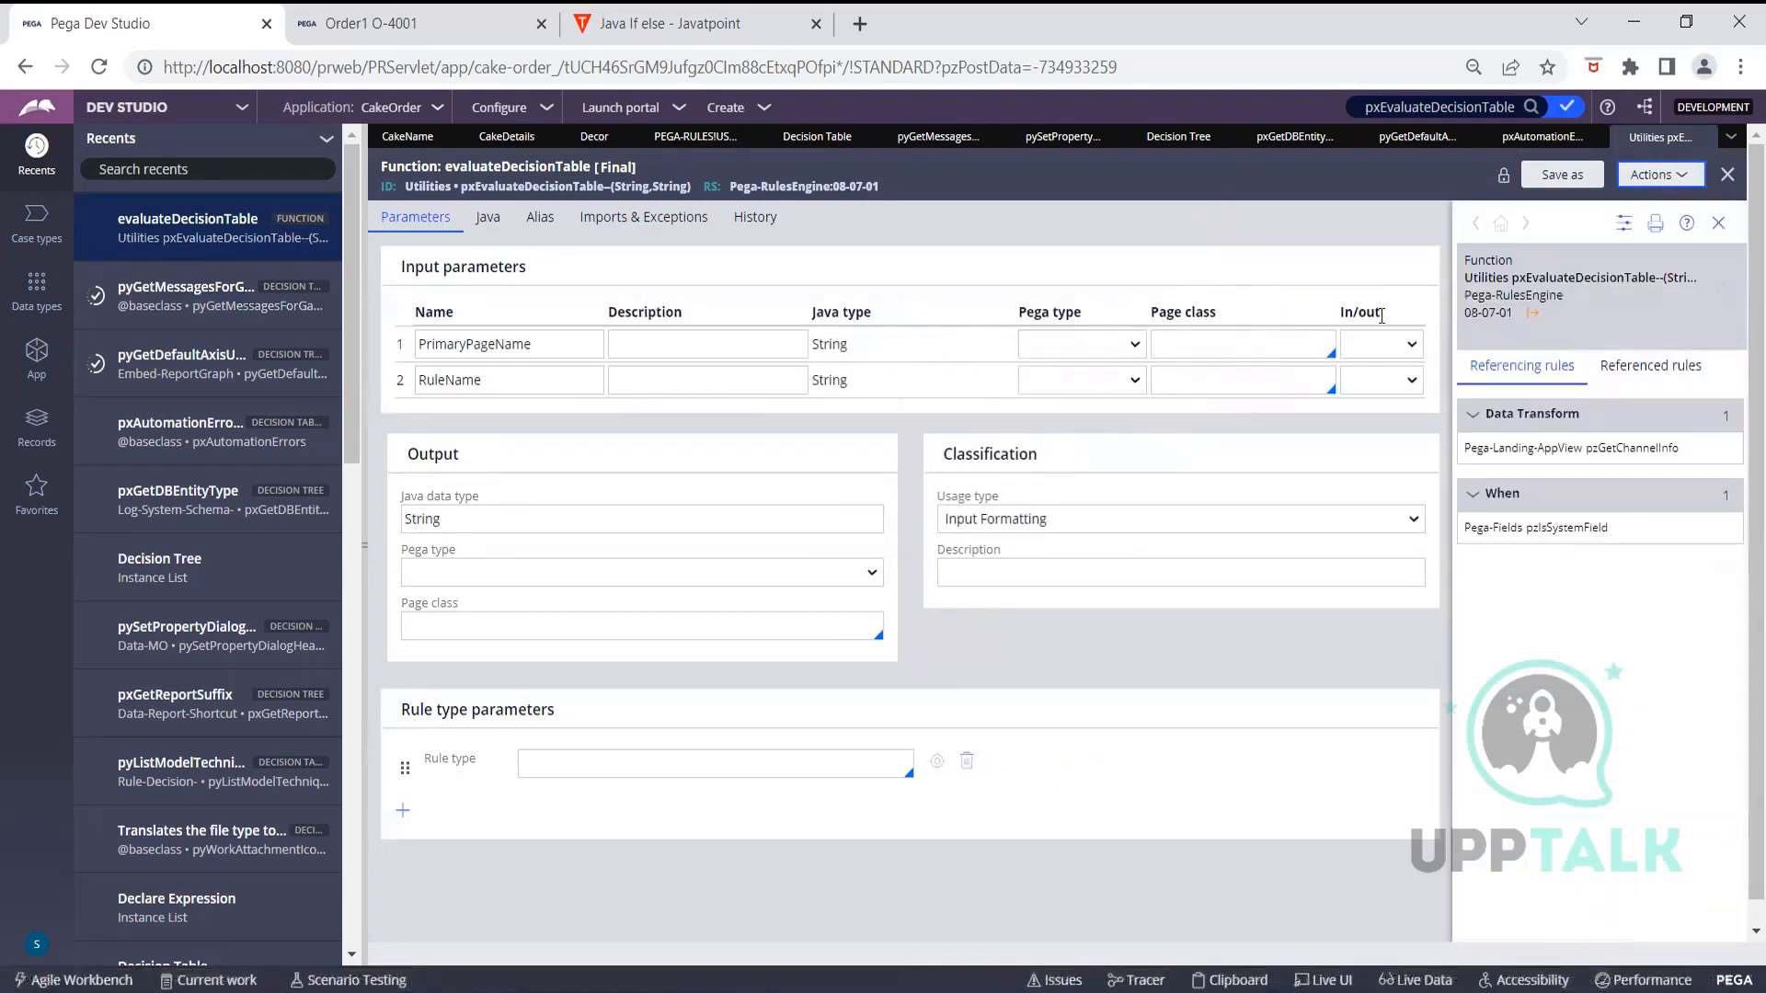
click(1620, 368)
click(1627, 449)
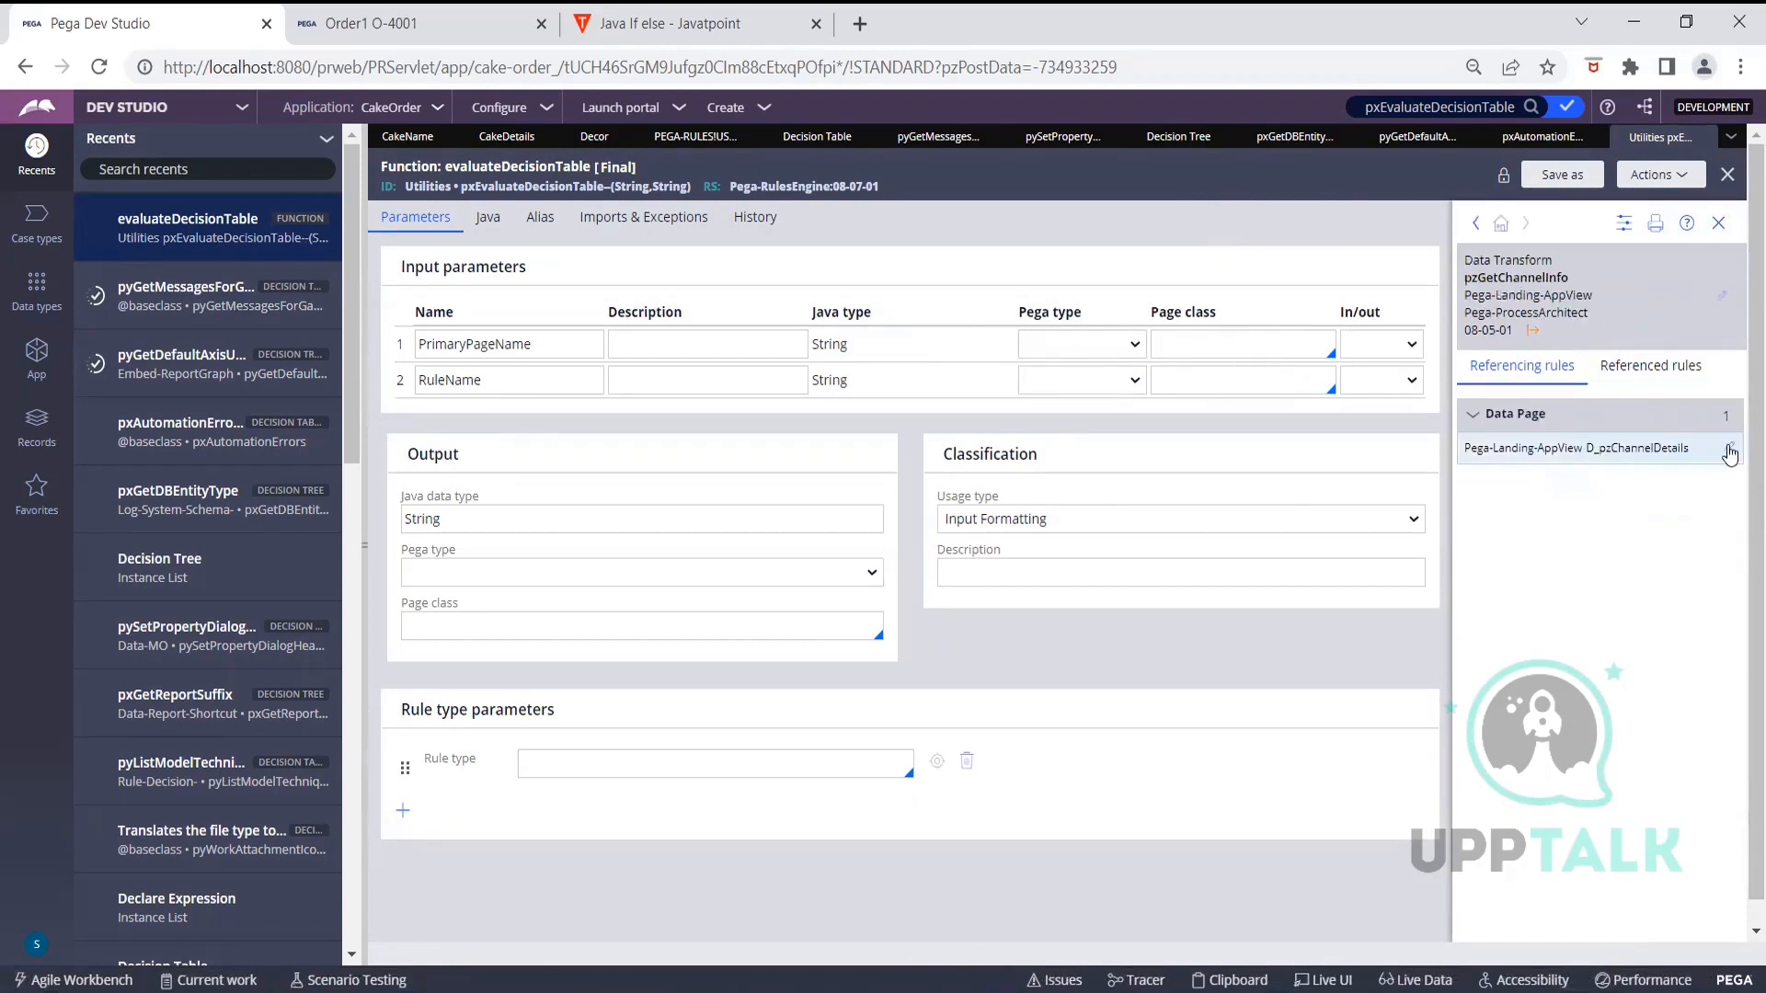
click(1729, 450)
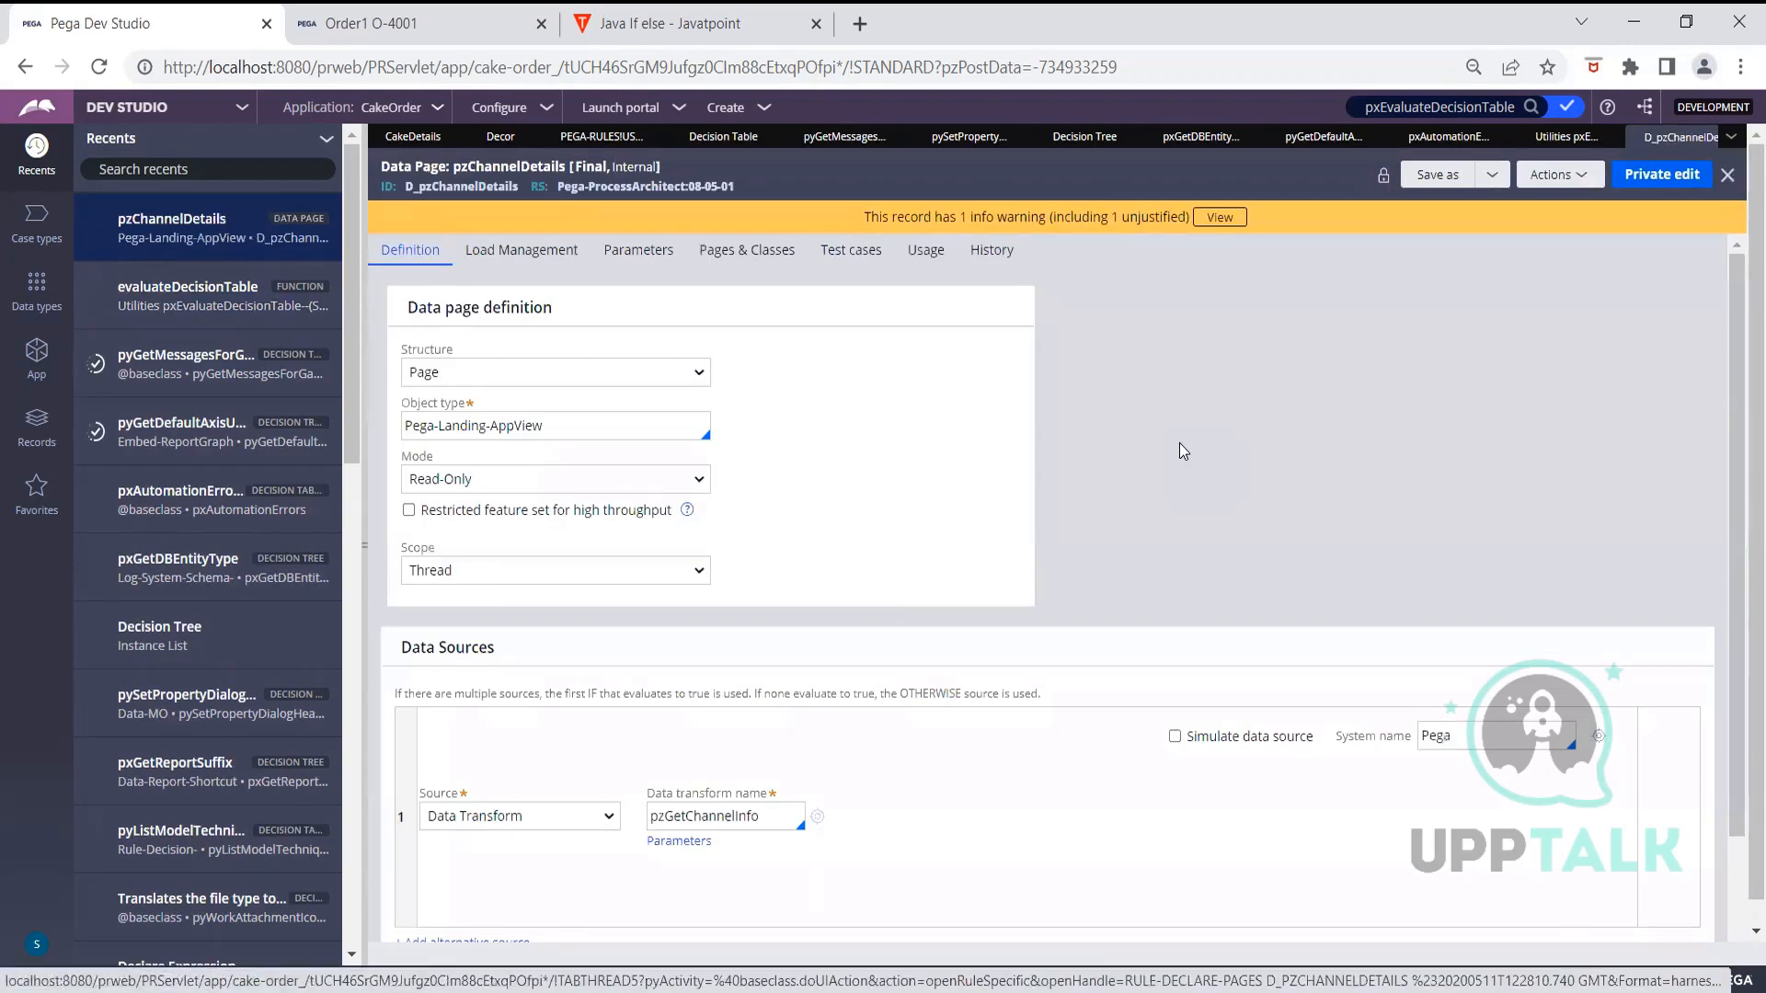
click(1707, 138)
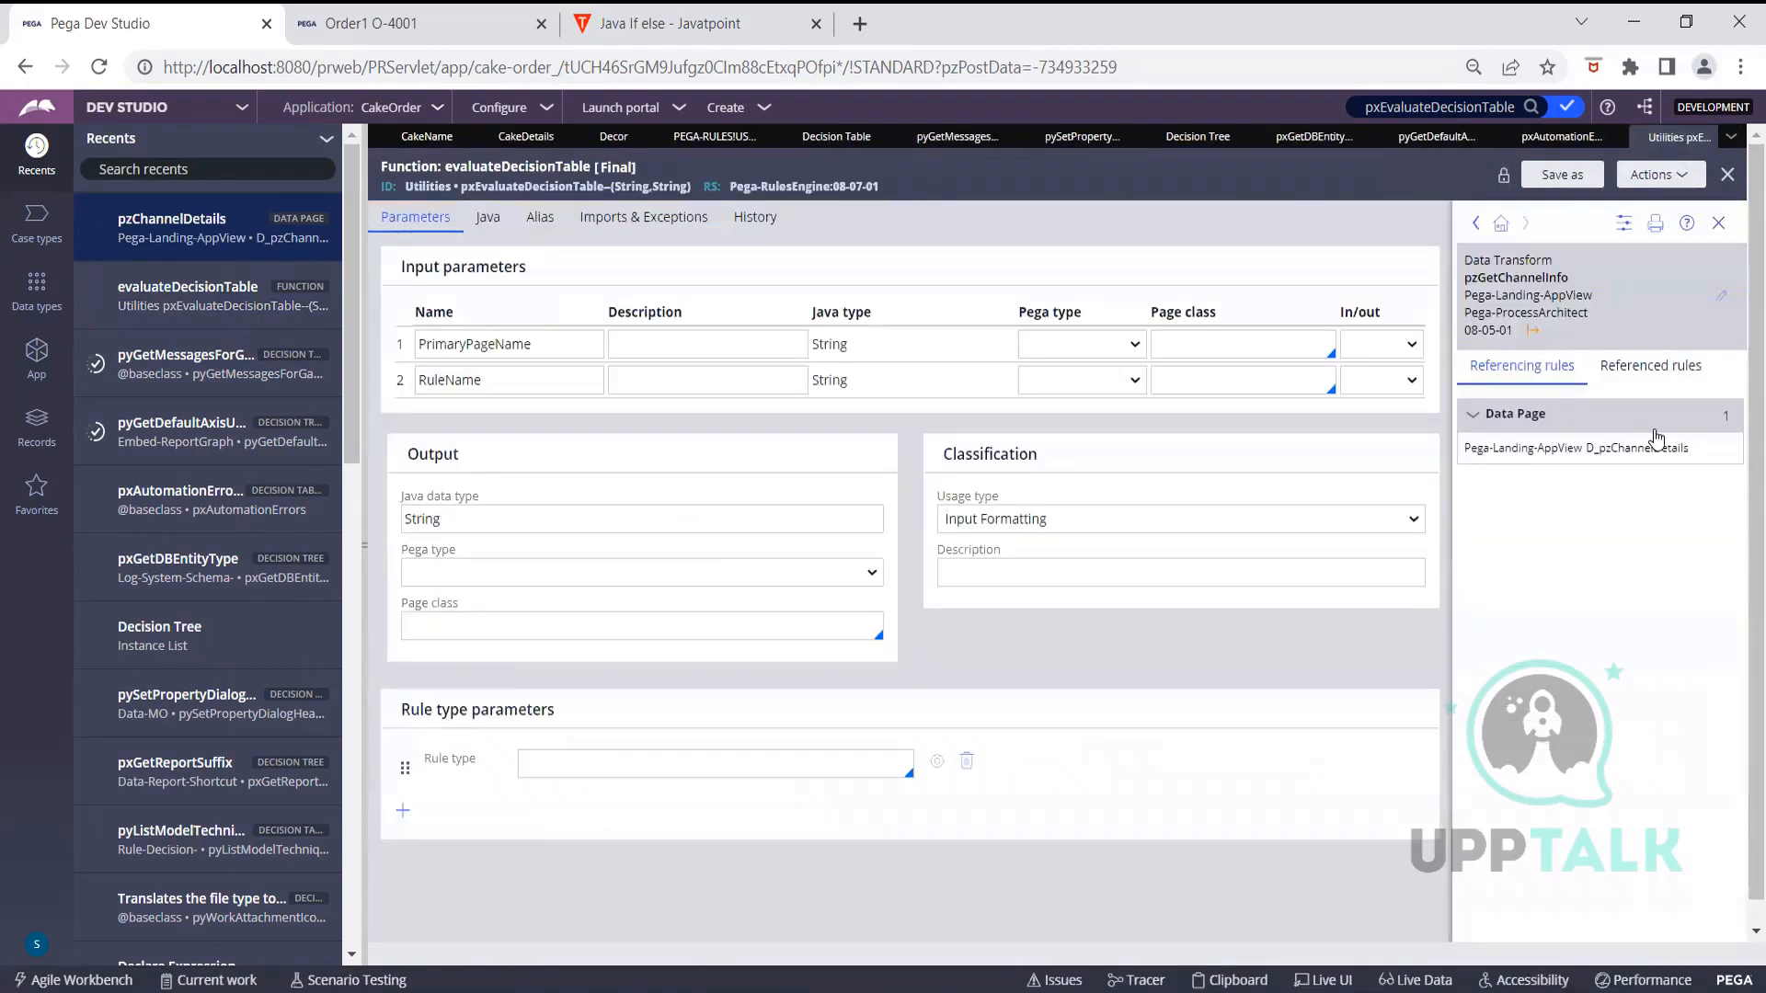
Reopen pxEvaluateDecisionTable's references and open the pzGetChannelInfo data transform
mouse_move(1722, 451)
click(1718, 222)
click(1664, 189)
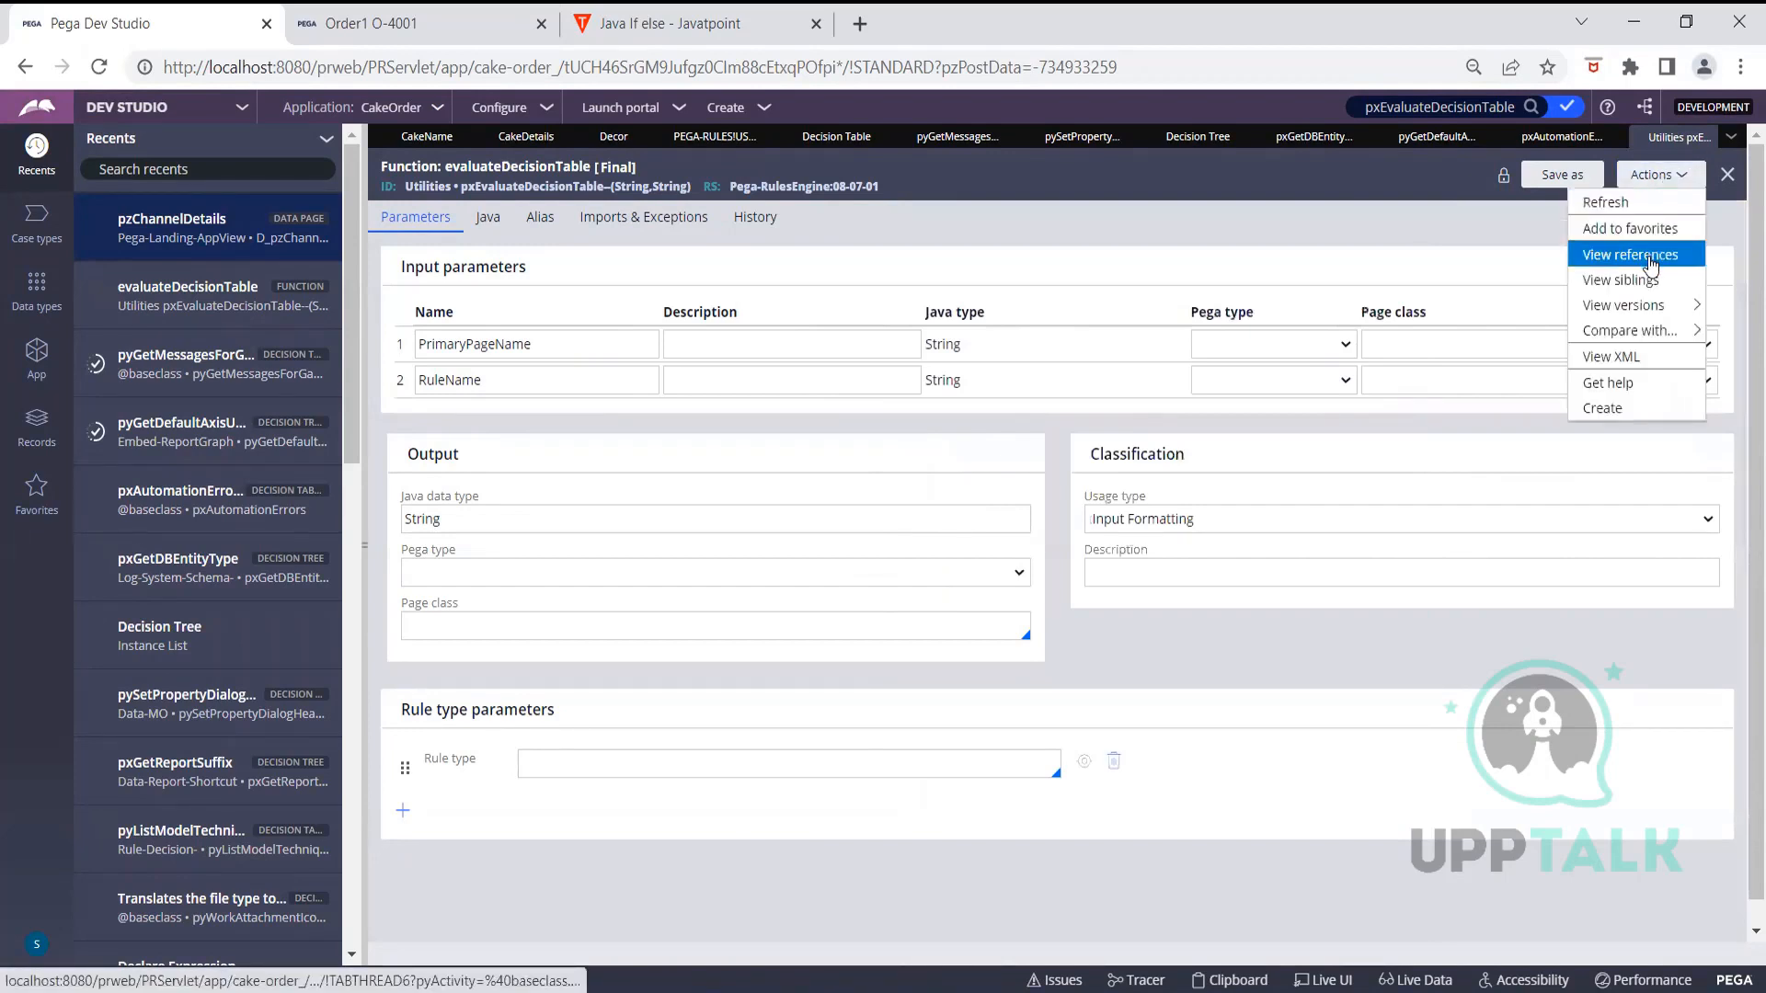
click(1653, 264)
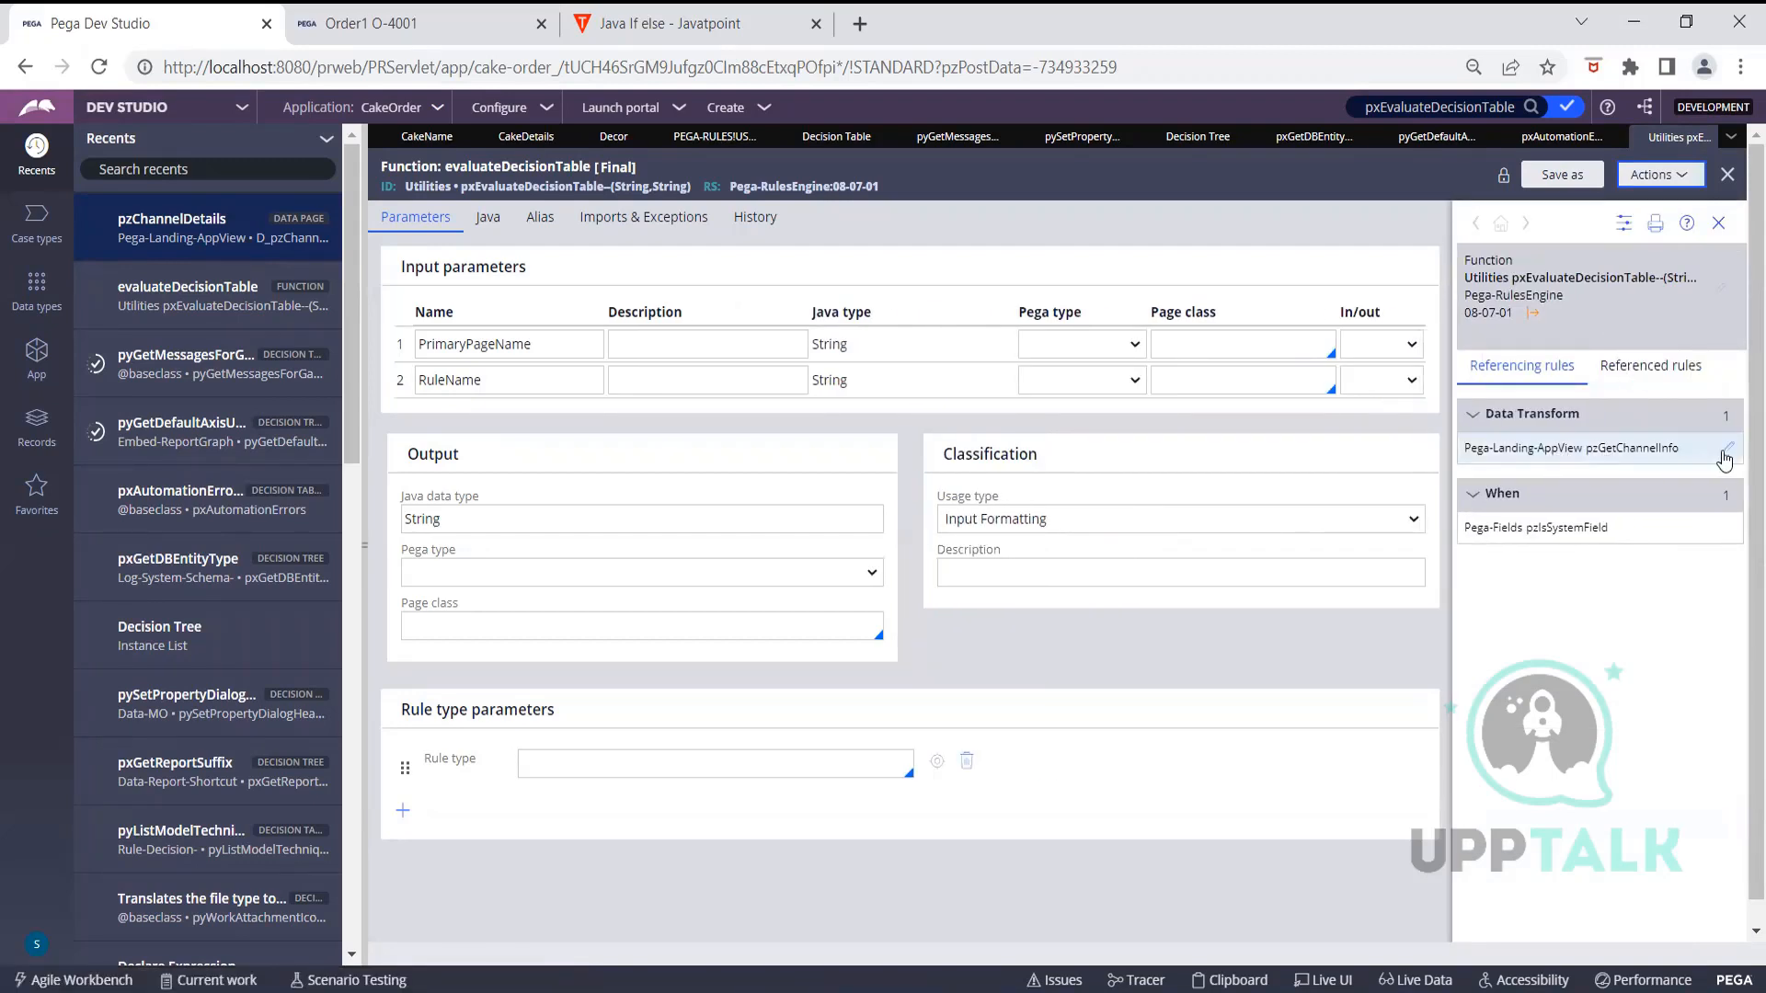
click(1729, 451)
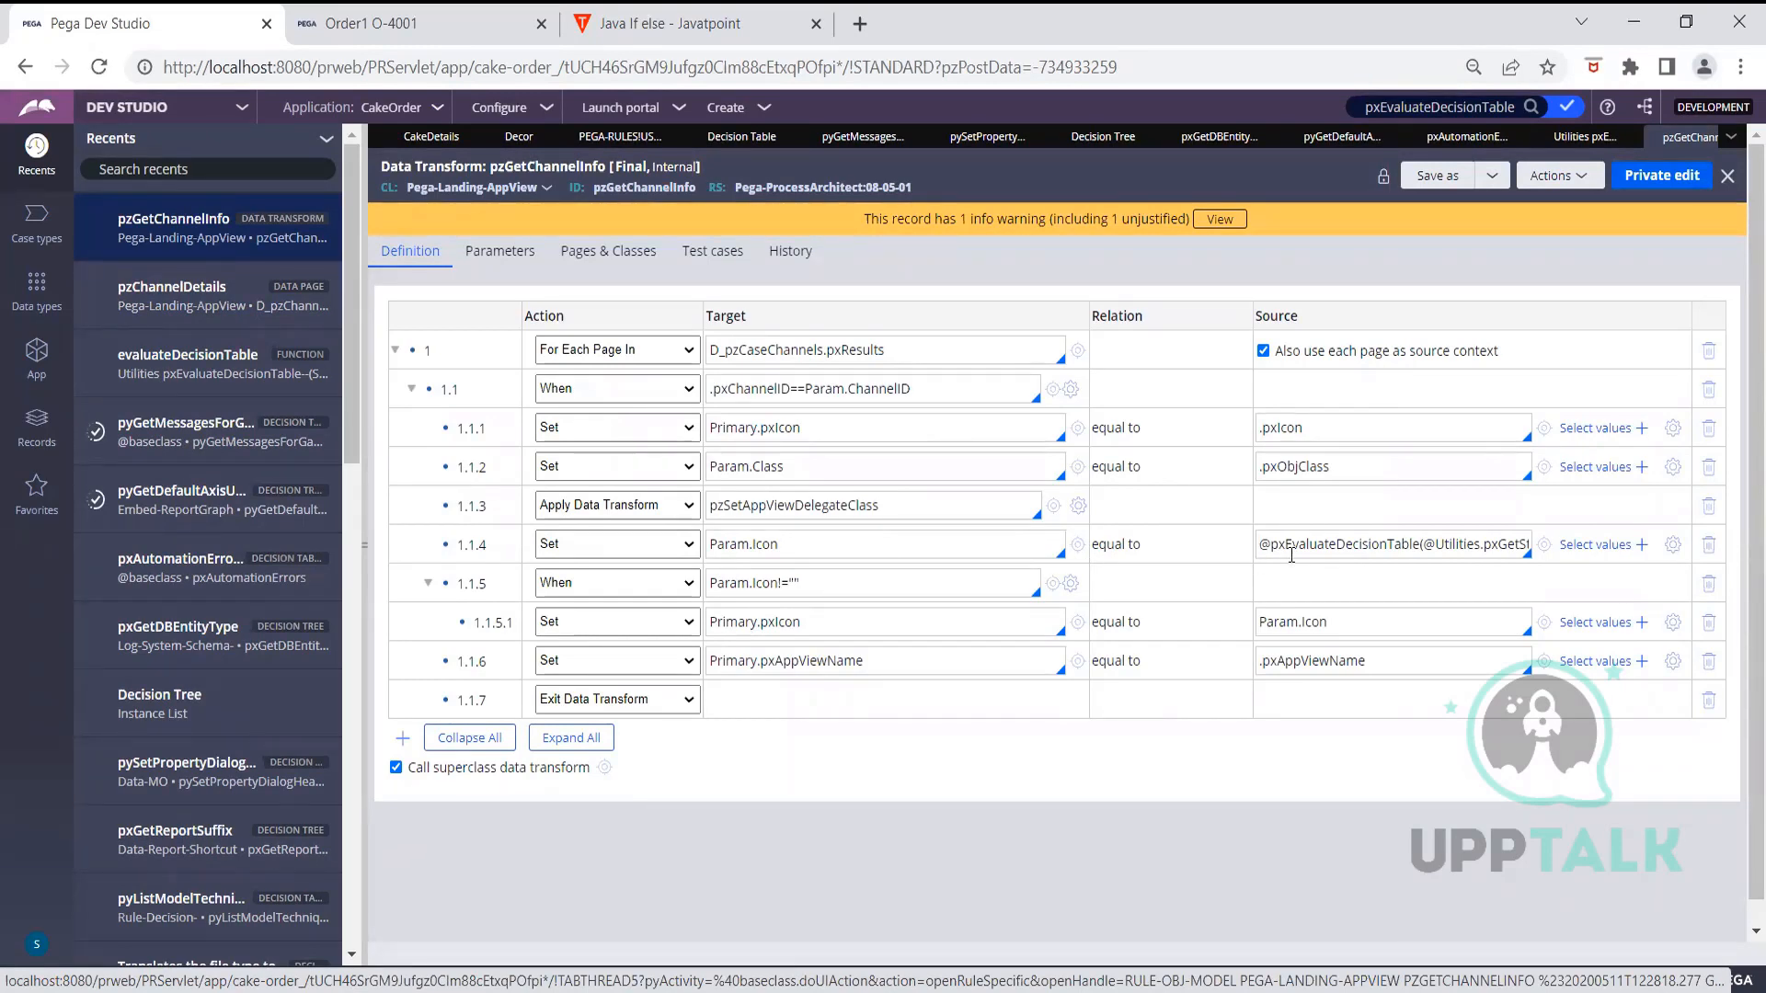
click(1545, 544)
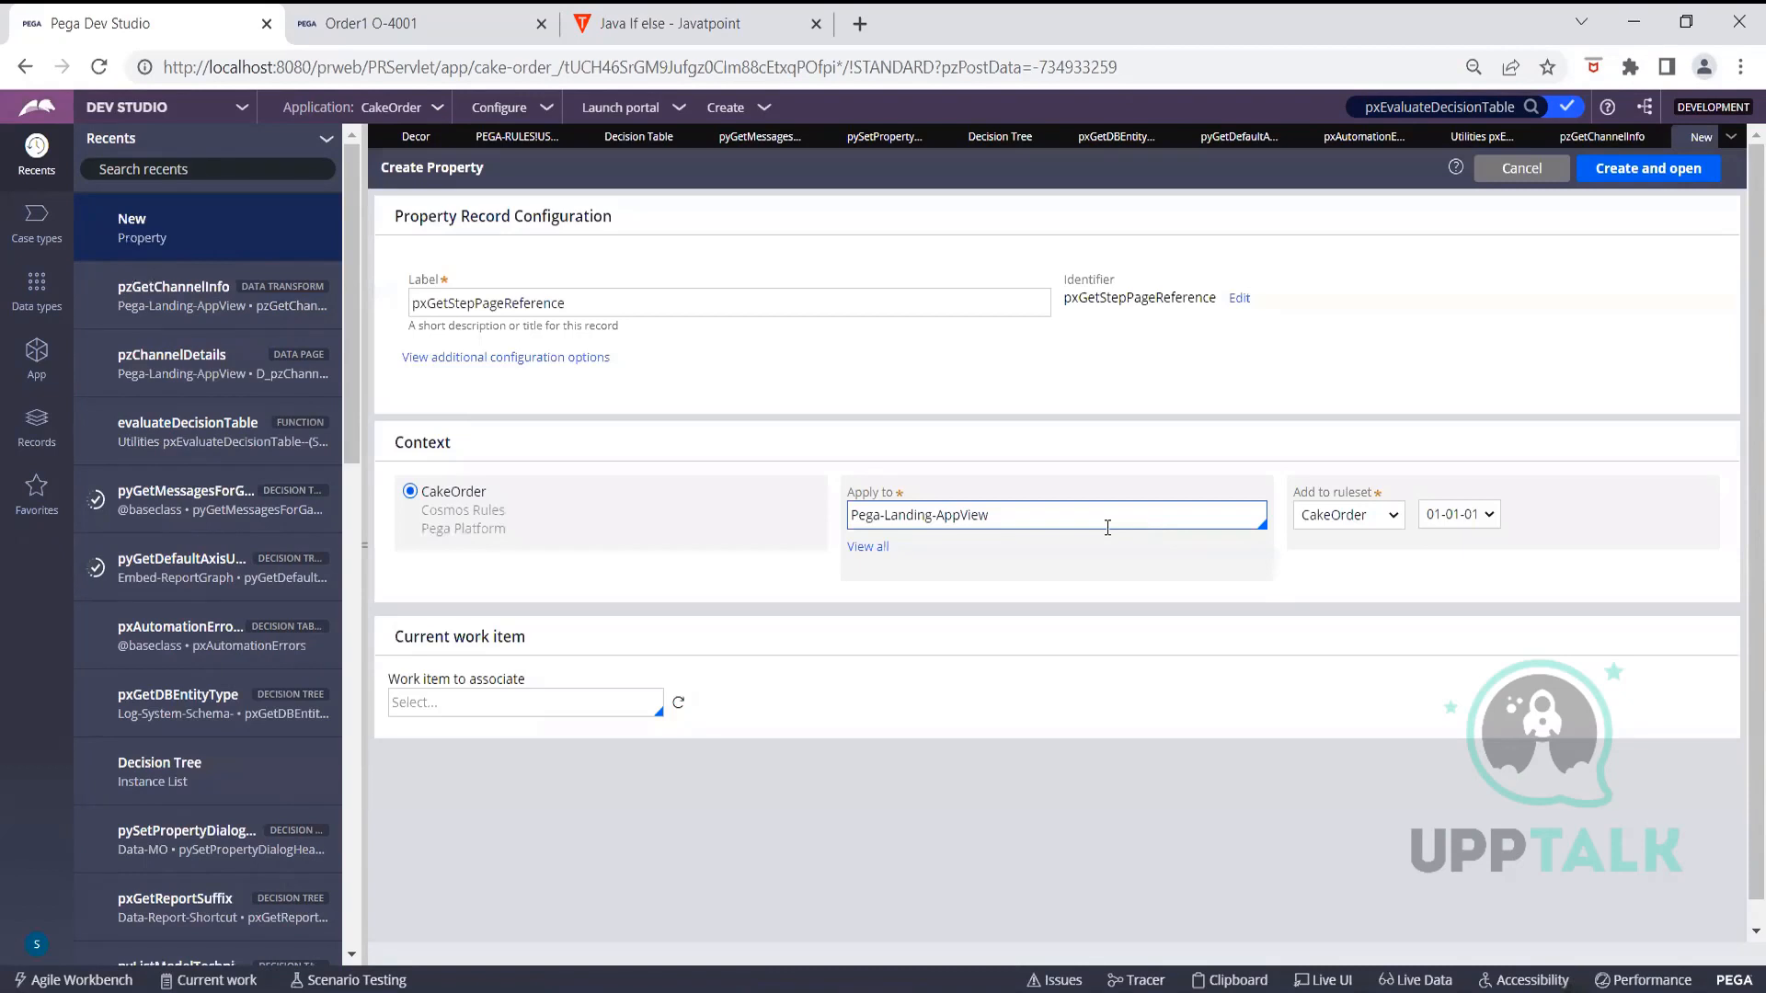
click(1623, 138)
click(1698, 138)
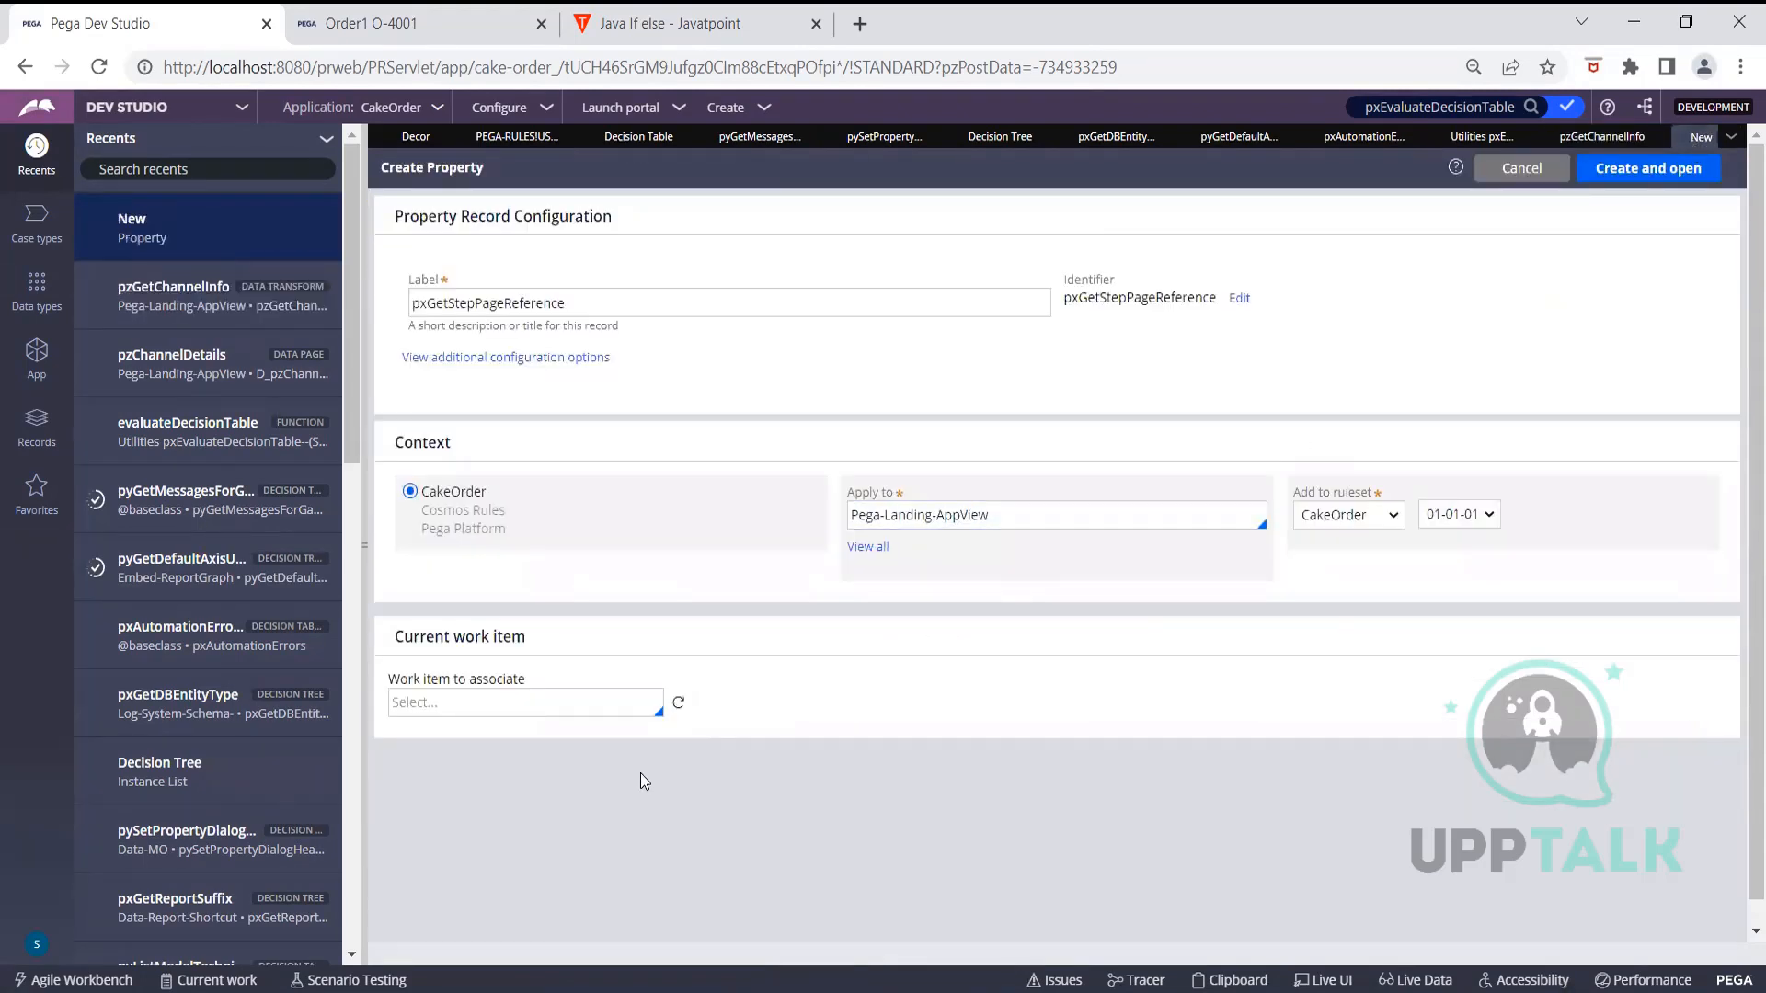
click(1522, 168)
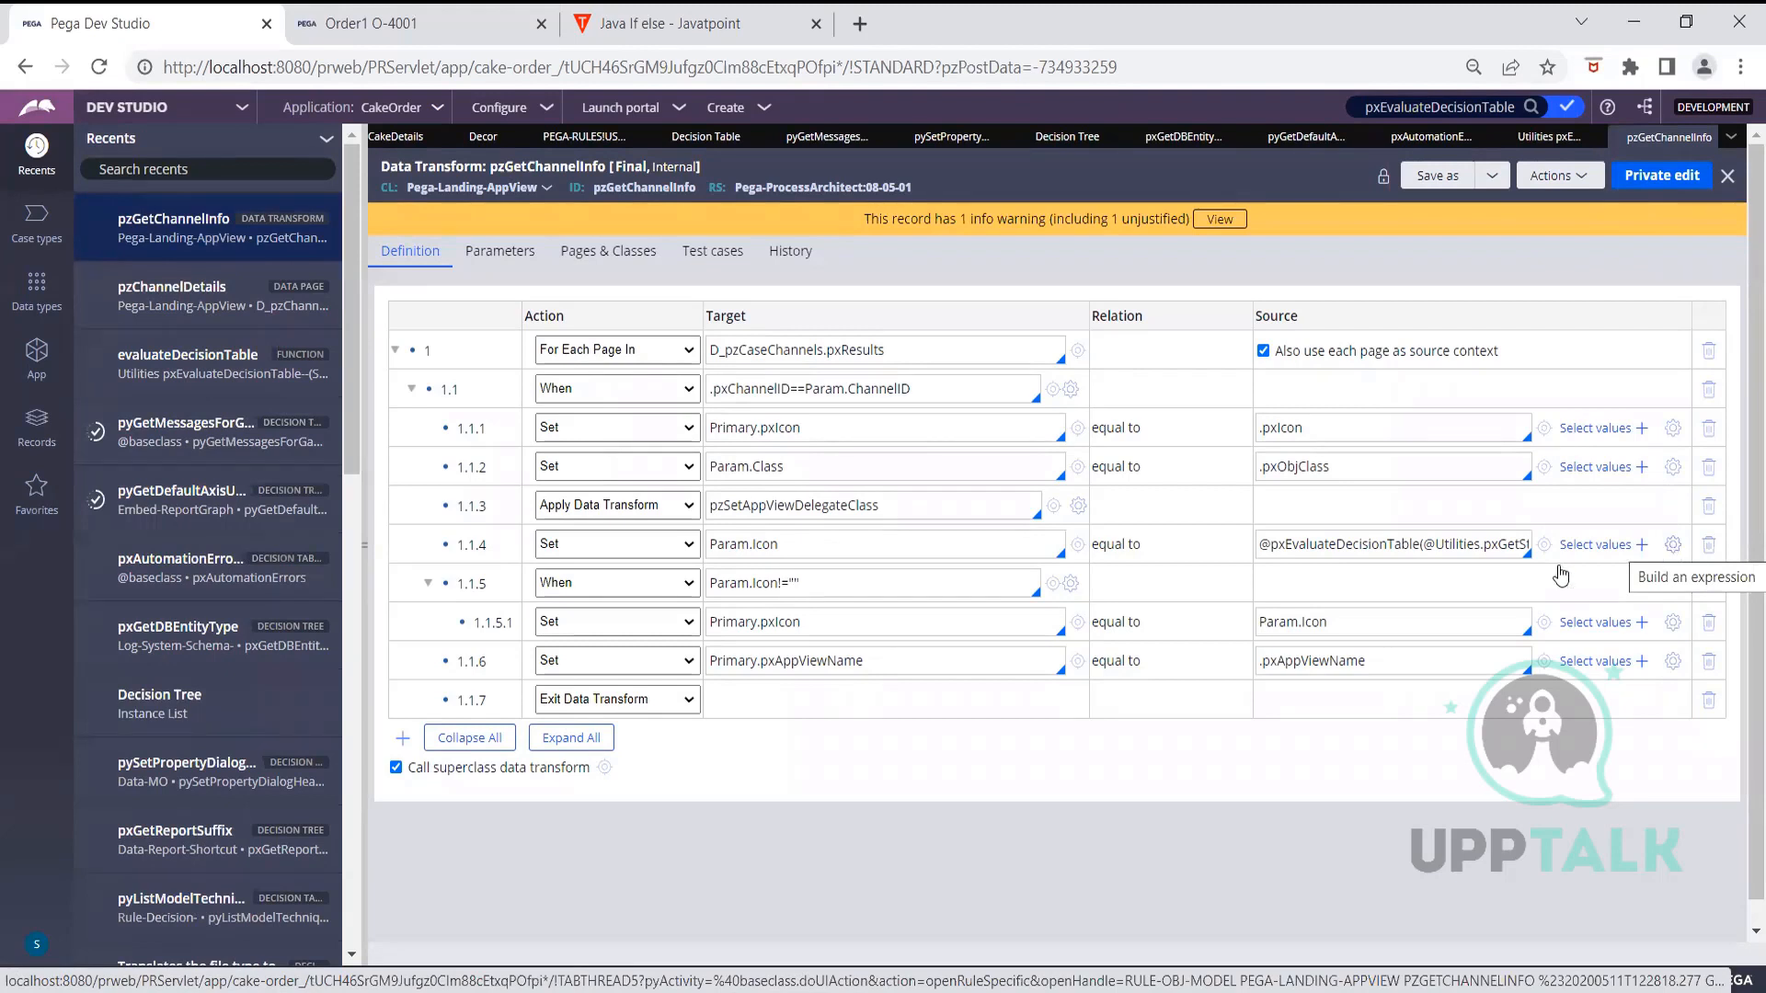
Show the full Param.Icon expression, highlight pxEvaluateDecisionTable, and start a blank browser tab
click(1672, 544)
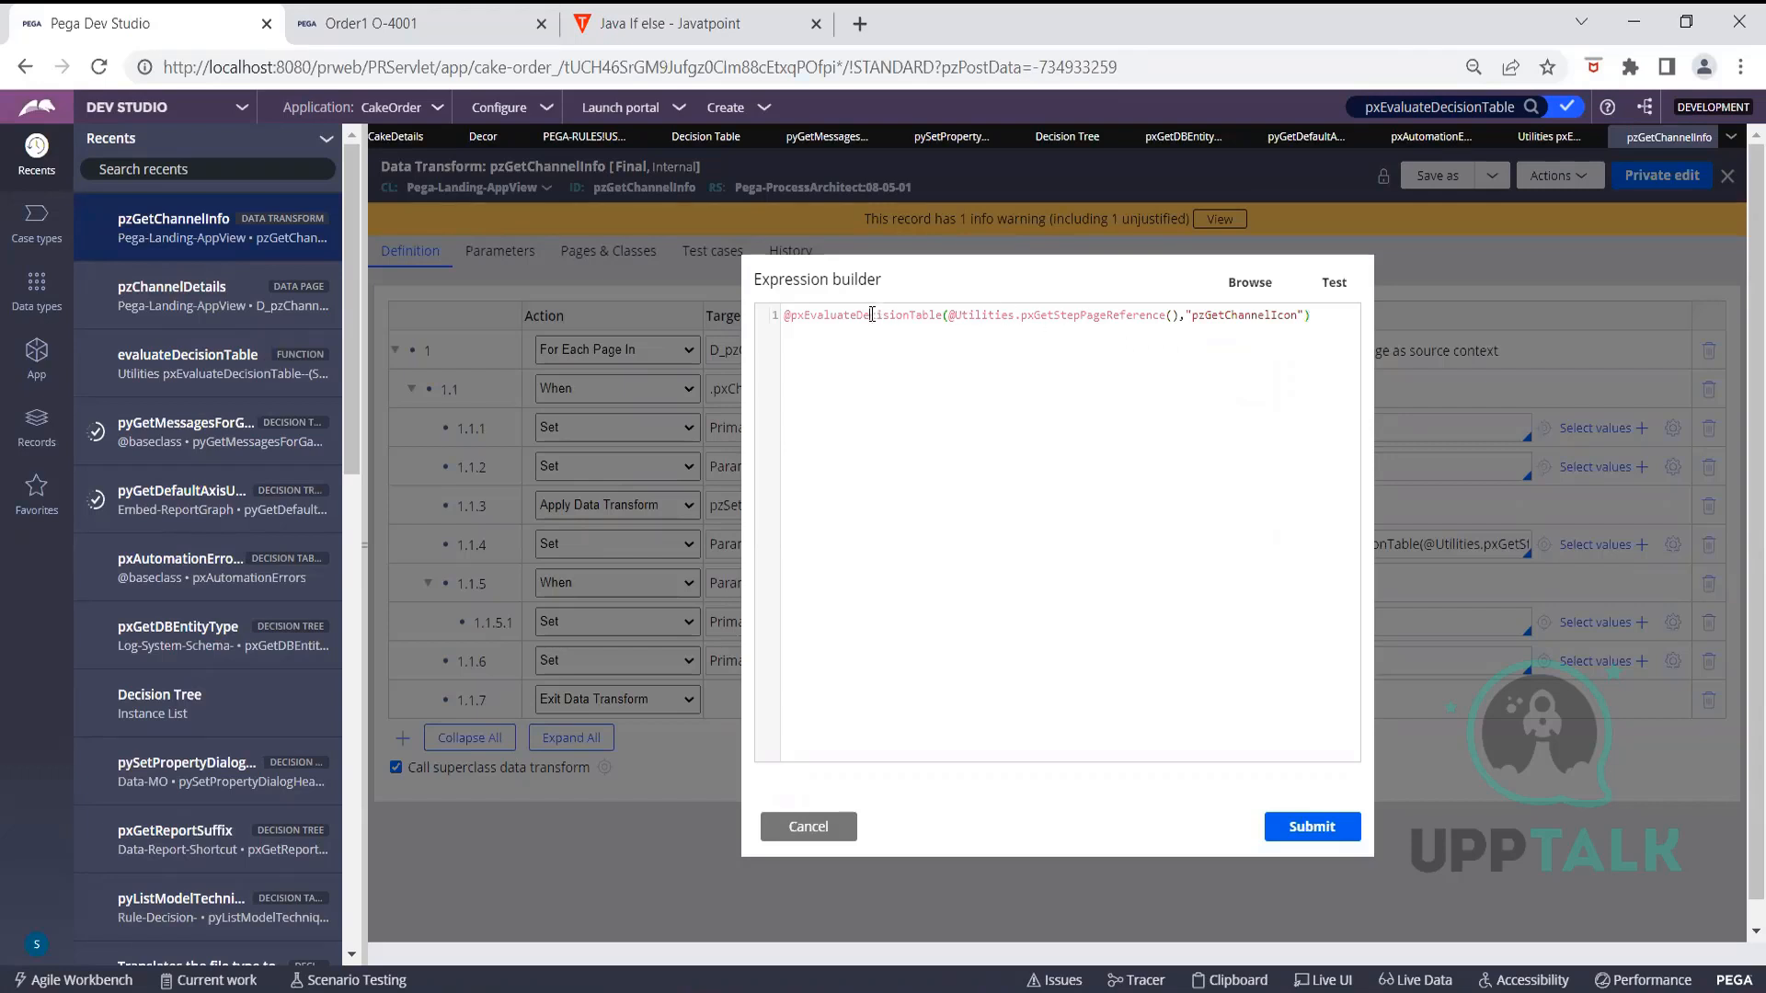
key(ctrl+a)
click(923, 316)
drag(942, 316, 790, 313)
key(ctrl+c)
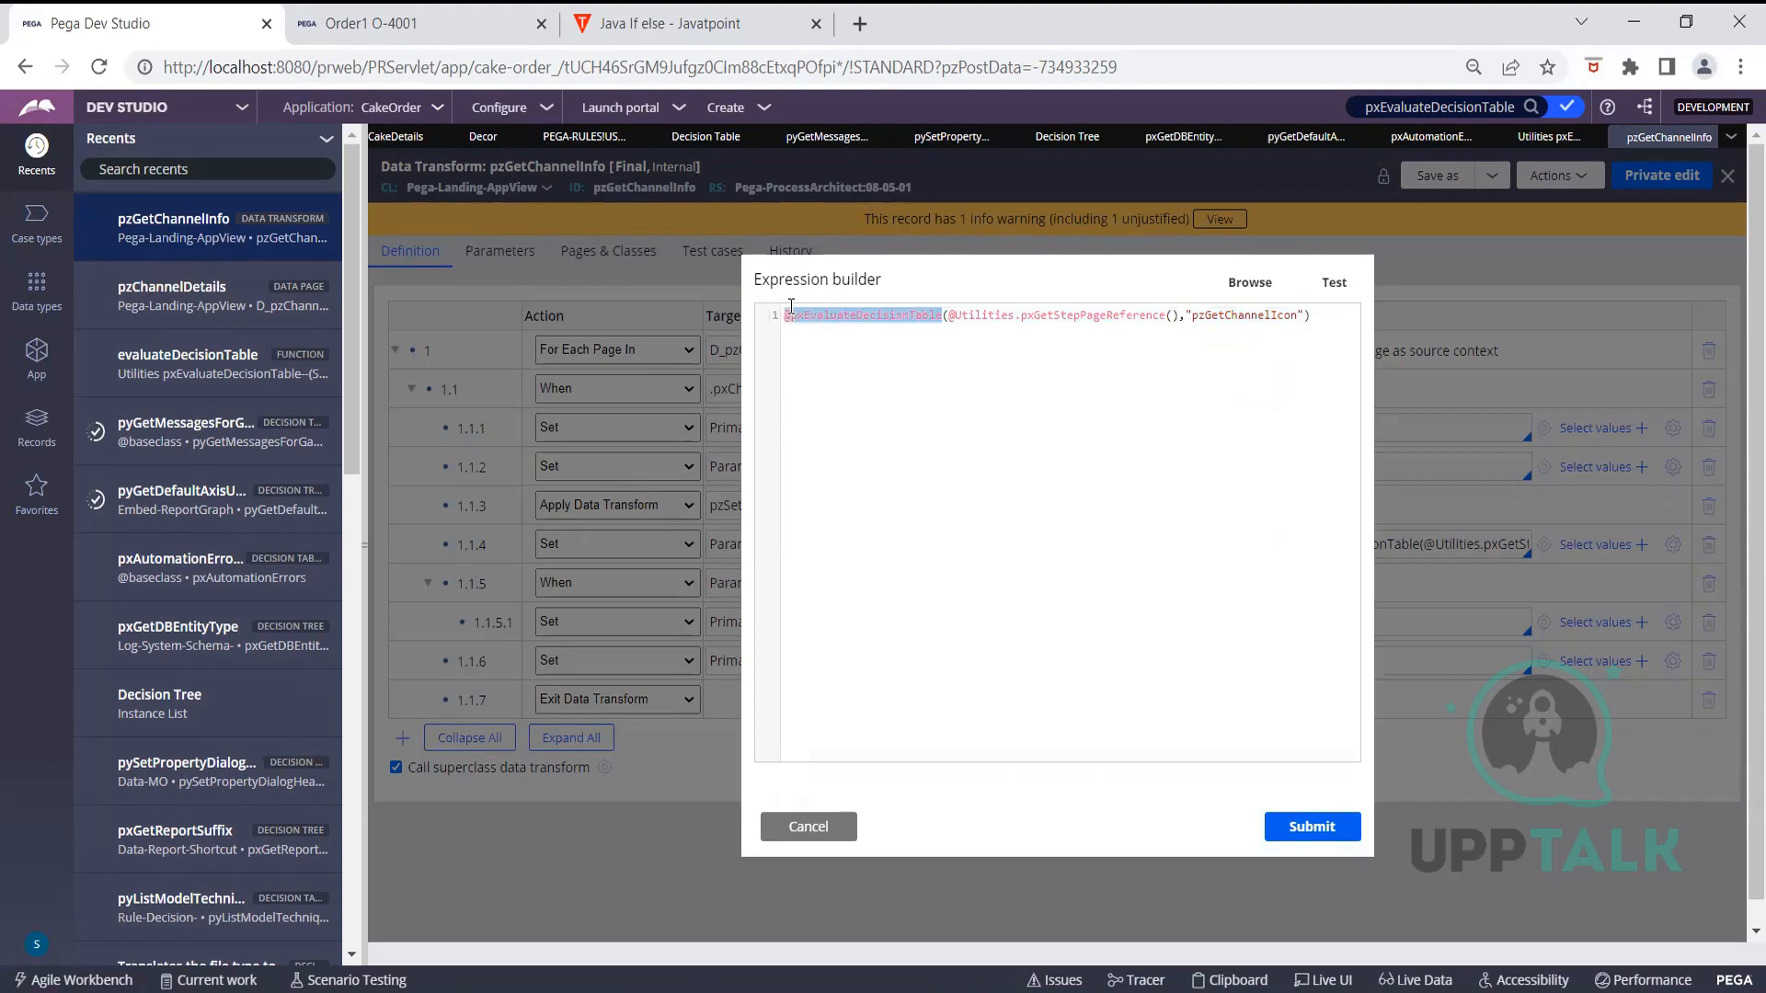
click(860, 23)
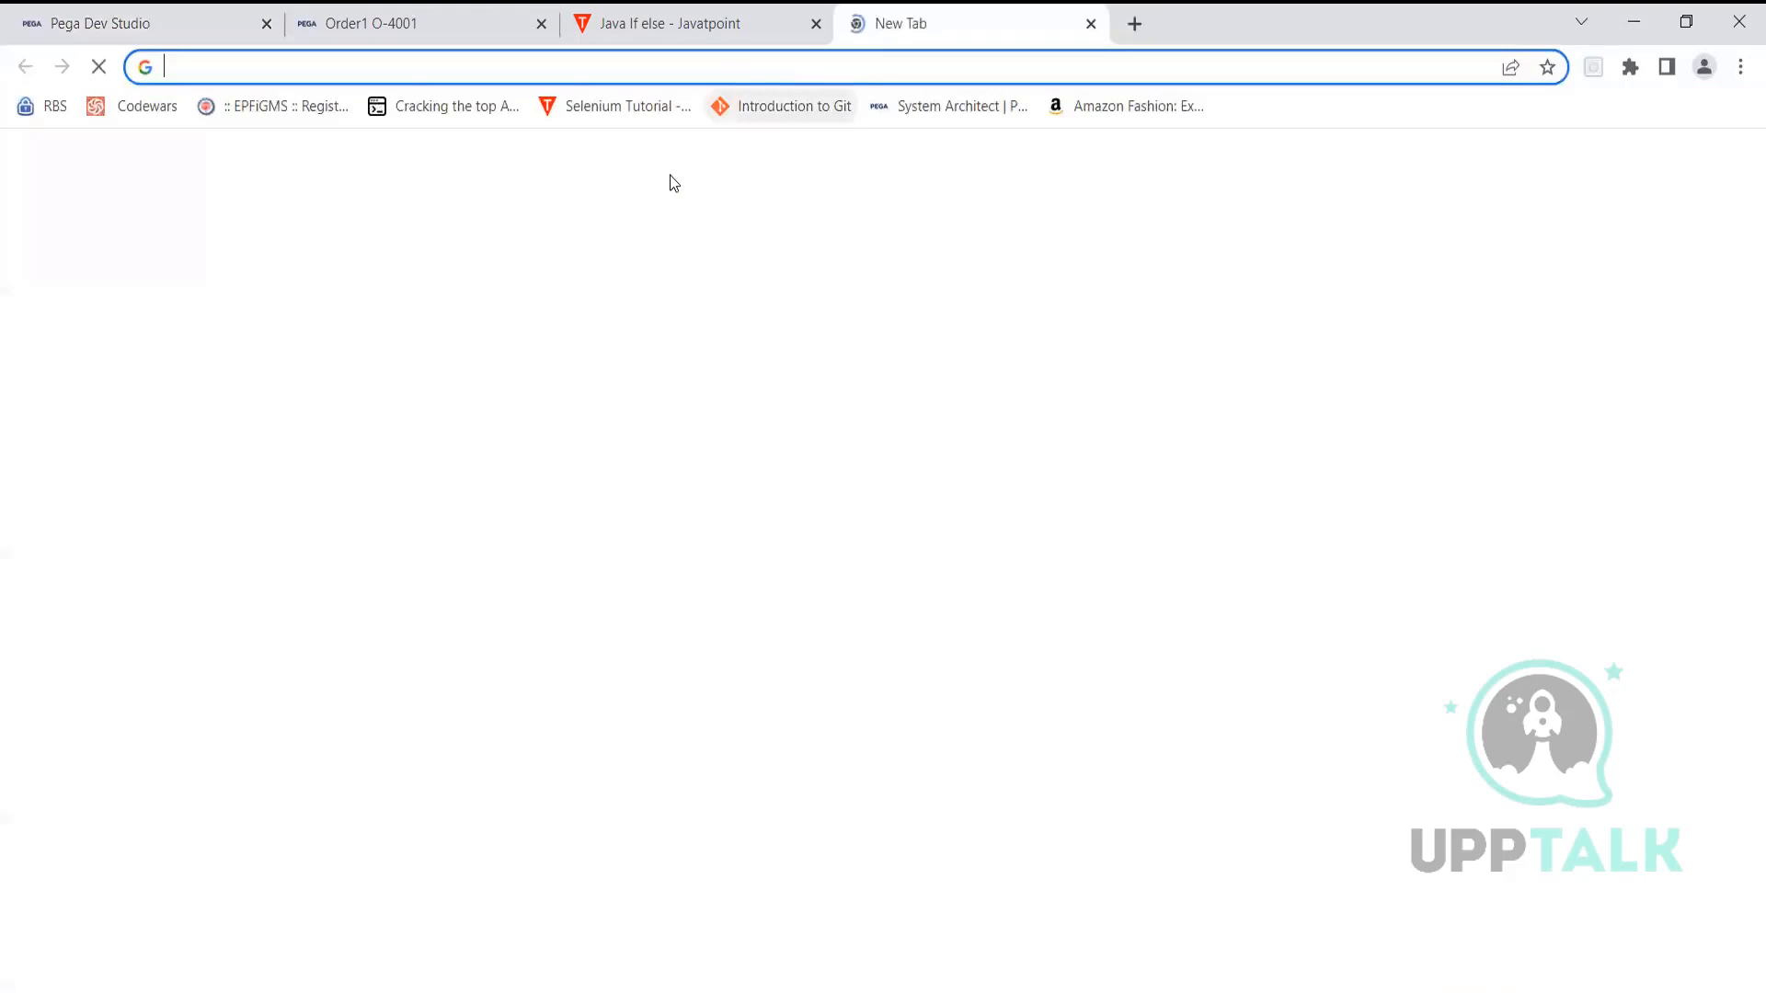
Web-search 'pxevaluatedecisiontable pega' and read the 'Default Value from Decision Table' Support Center question
key(ctrl+v)
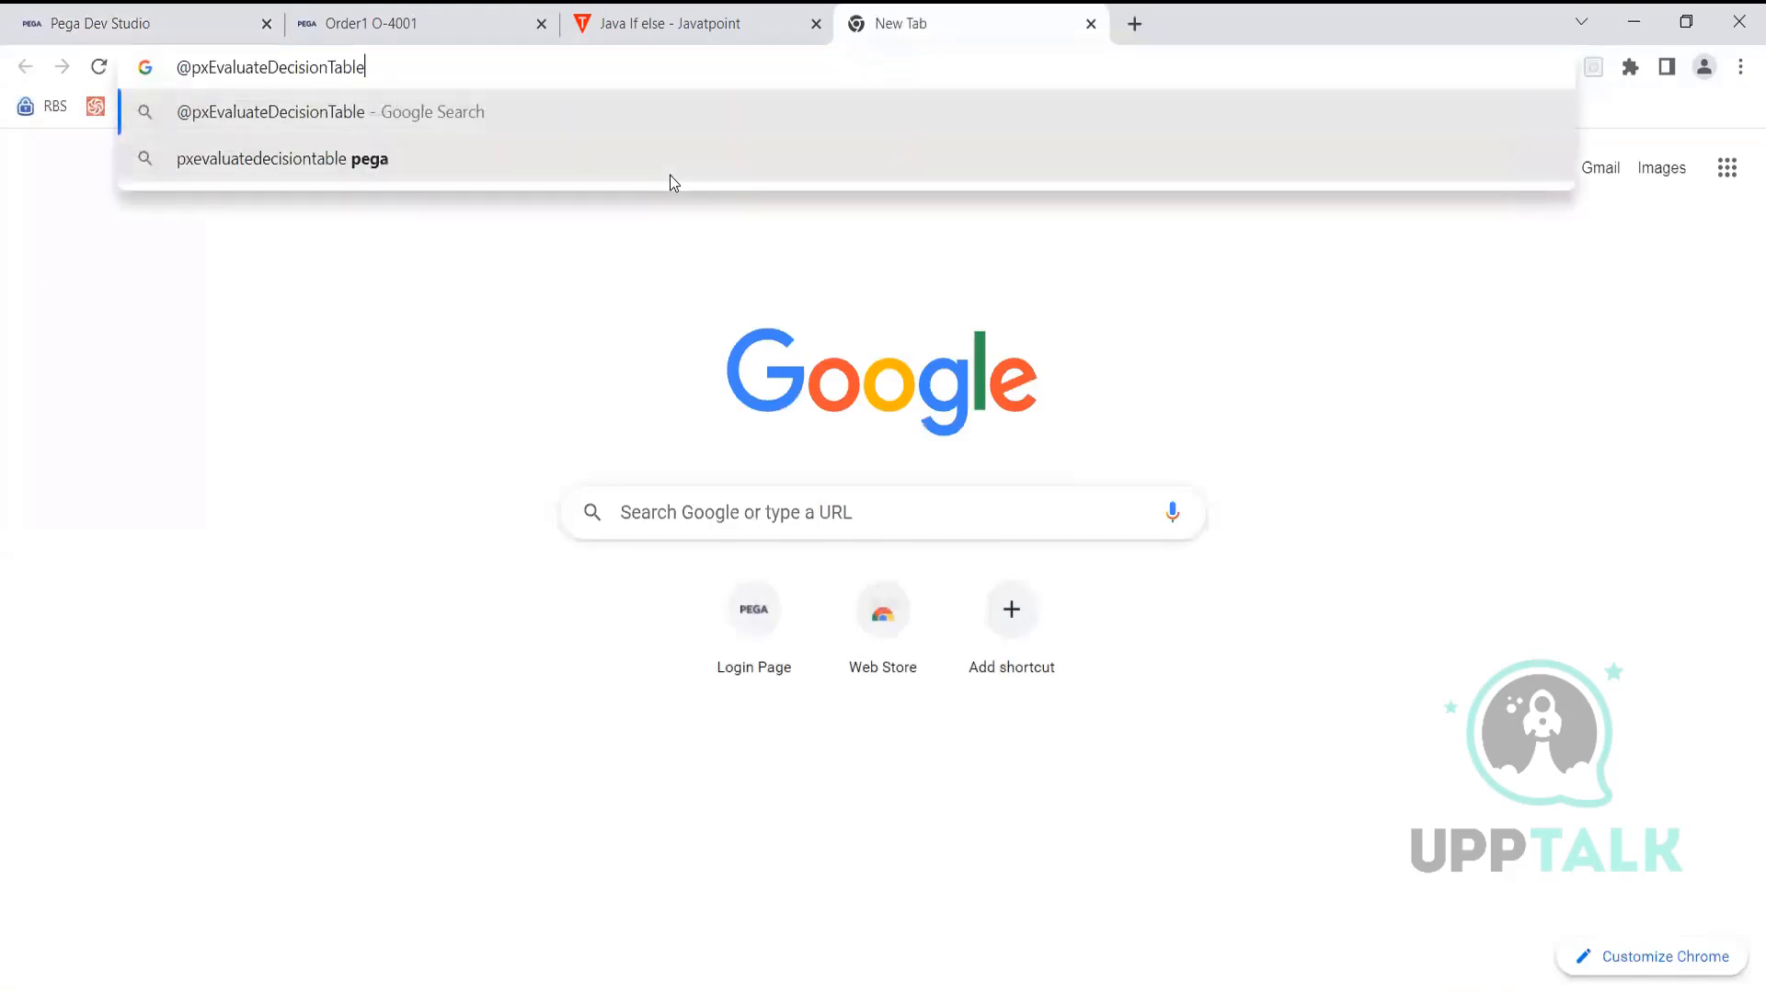
key(Down)
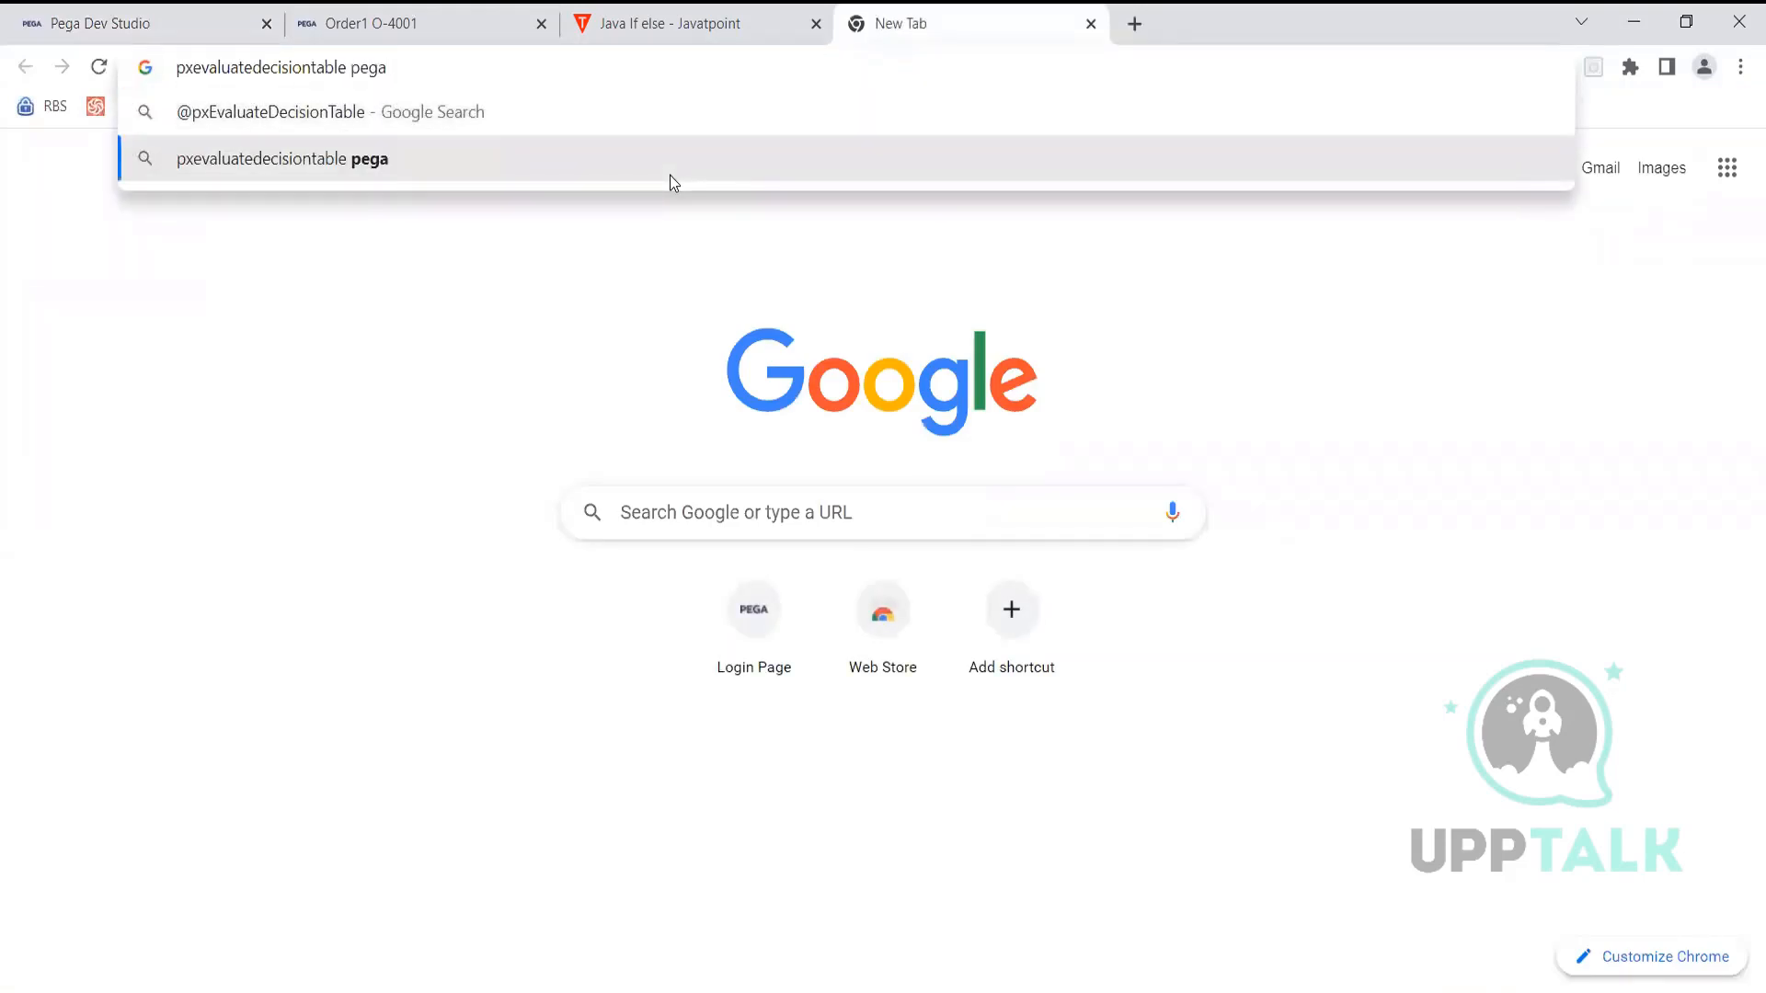
key(Return)
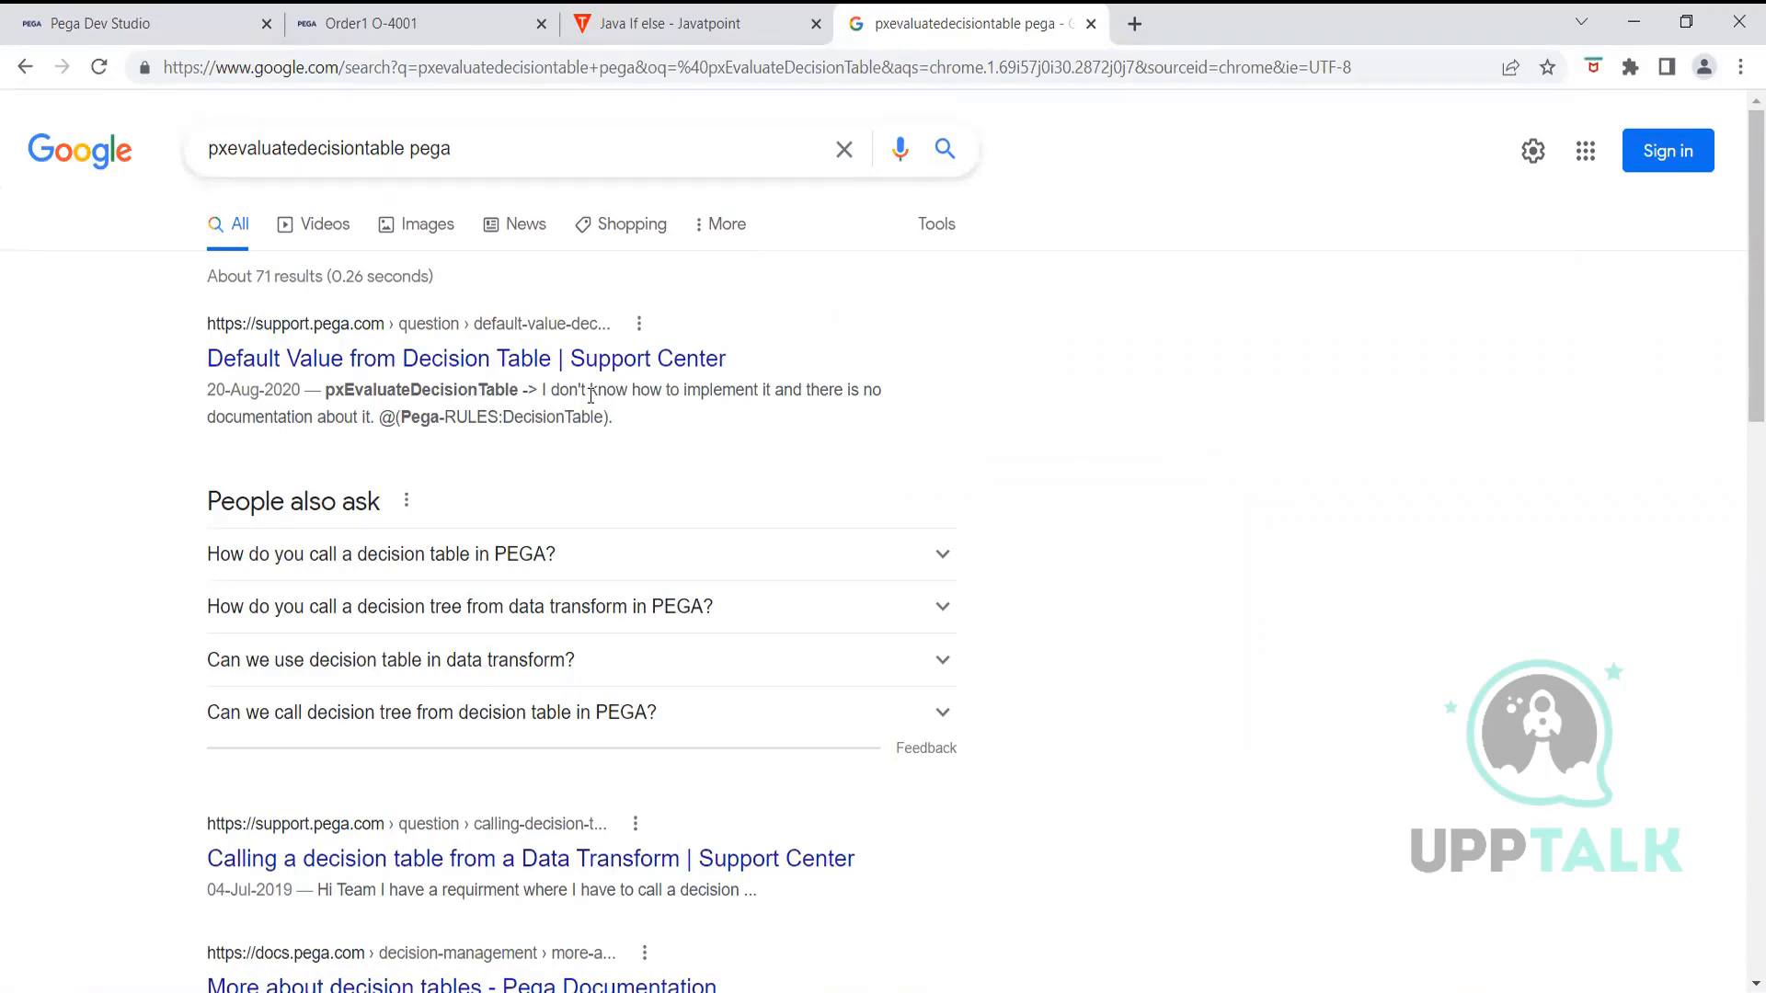
click(467, 366)
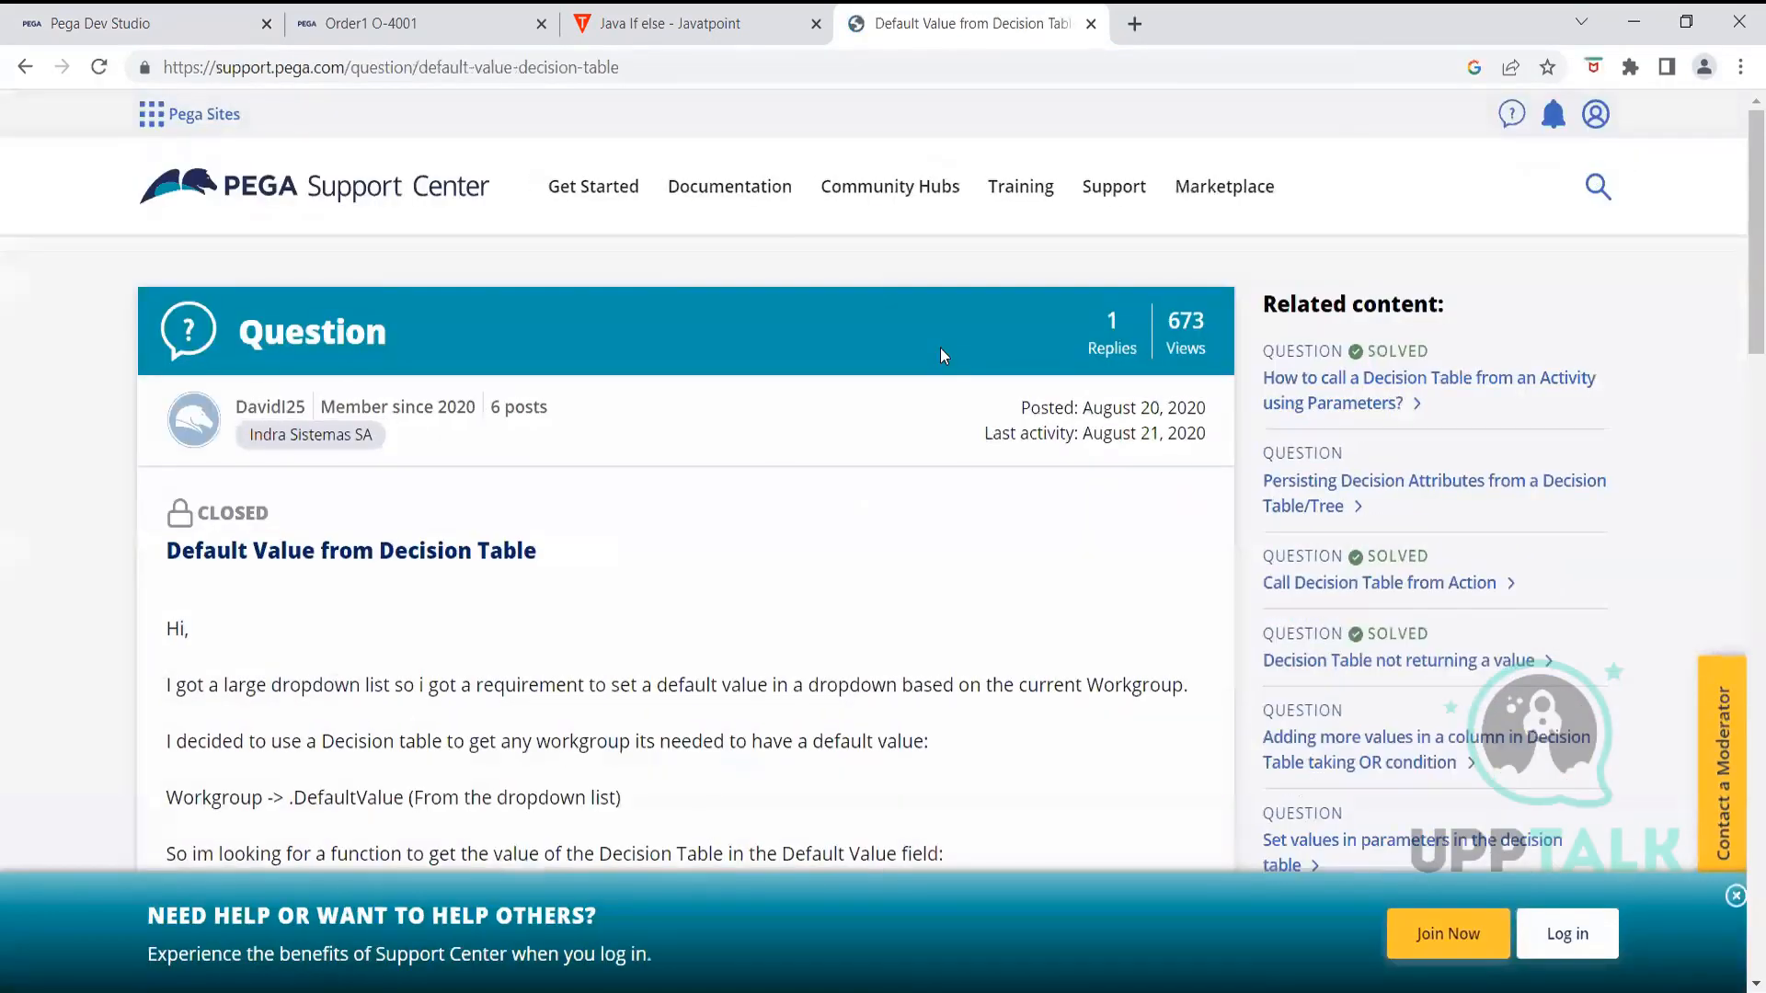
scroll(705, 531, down, 3)
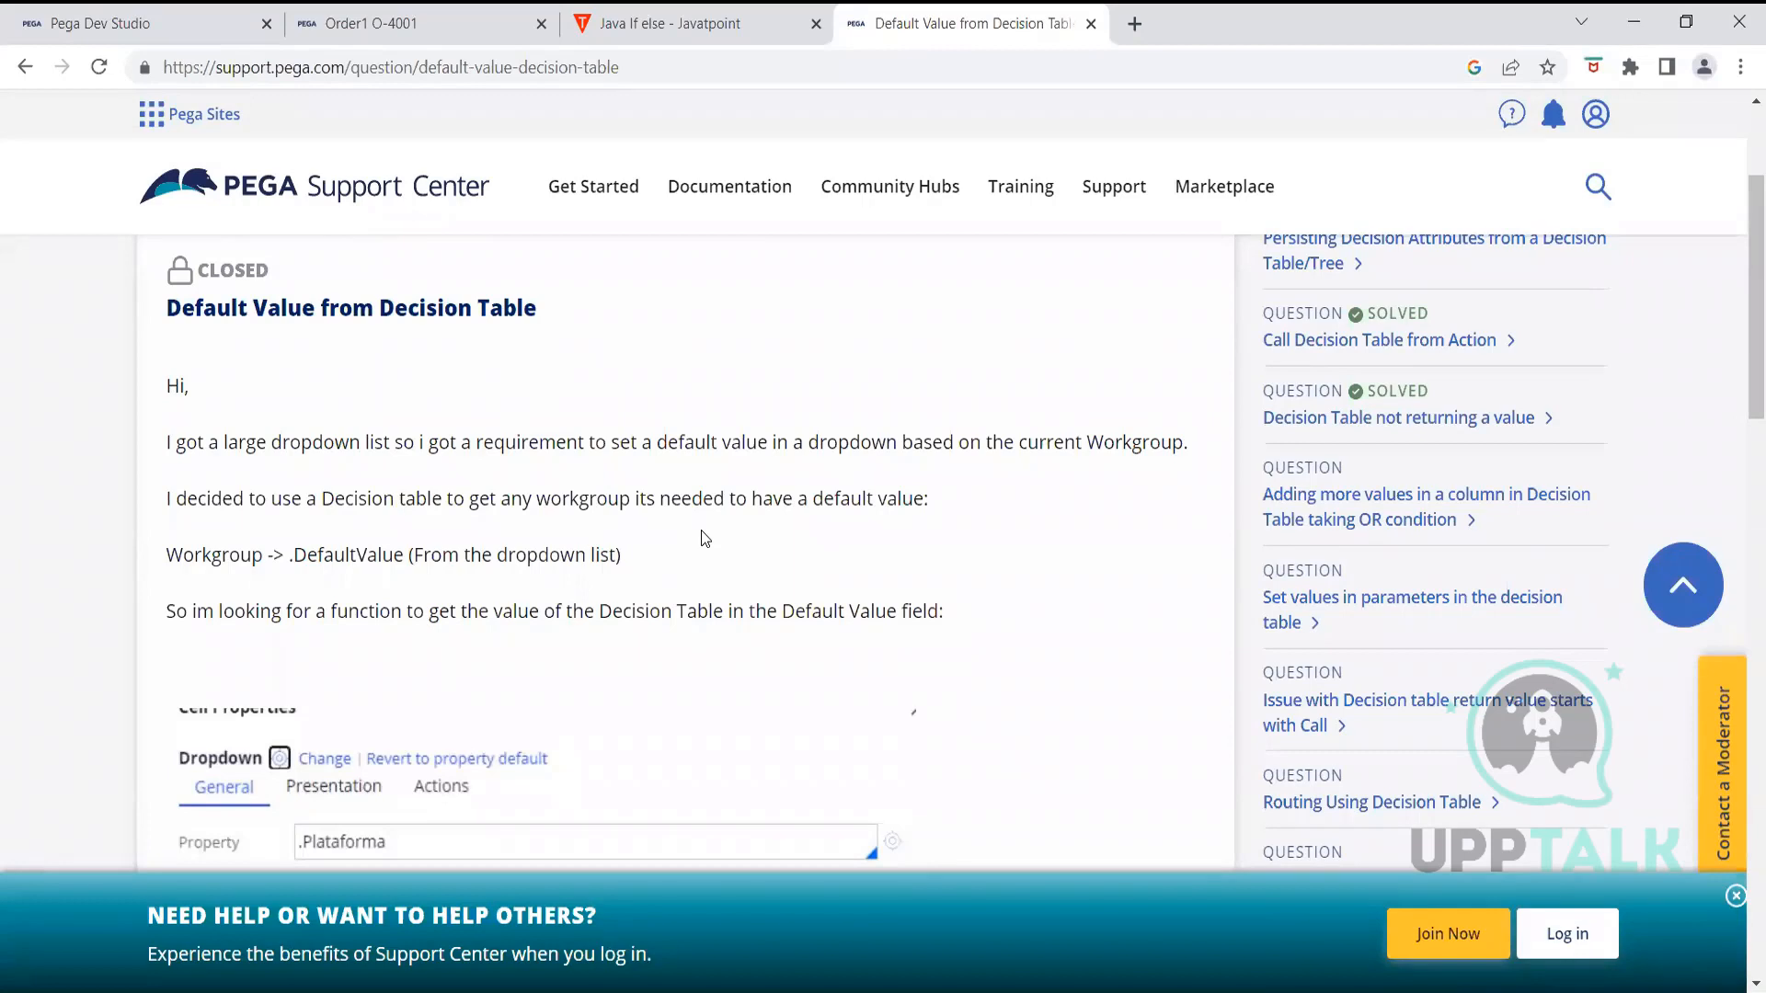
scroll(701, 531, down, 6)
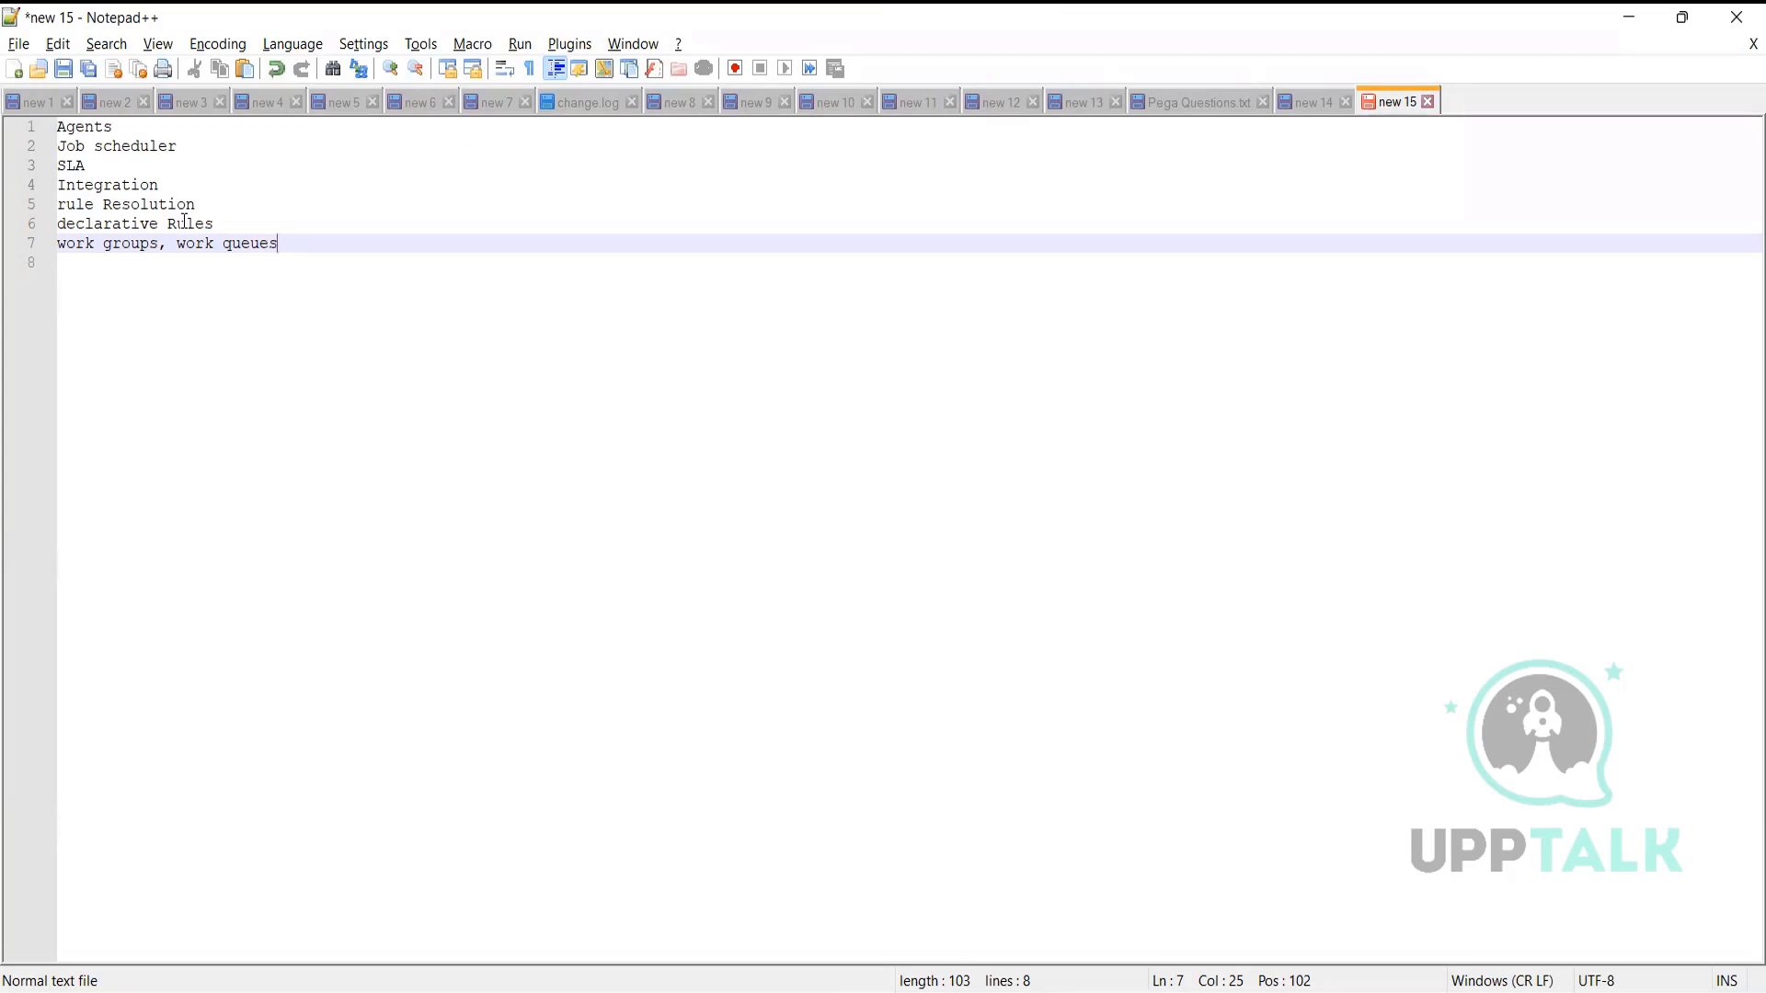
Mark the SLA line in the notes, then view the Certified Pega System Architect exam topics
click(103, 164)
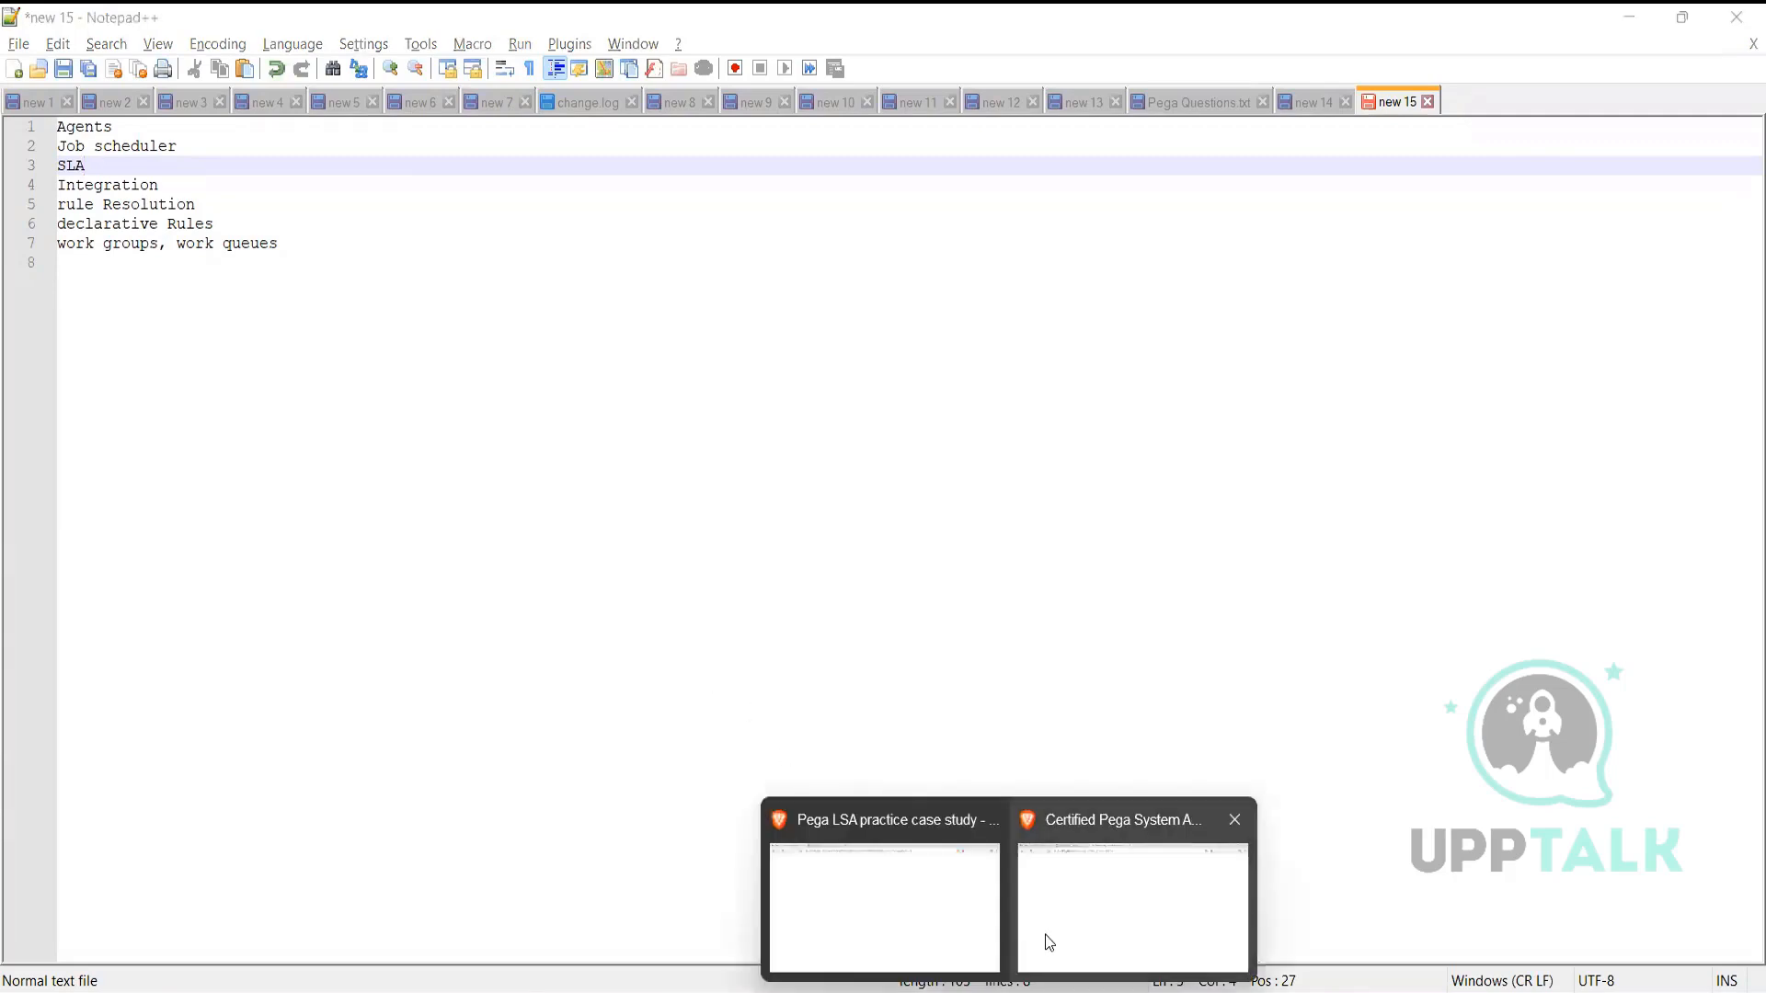
click(1070, 923)
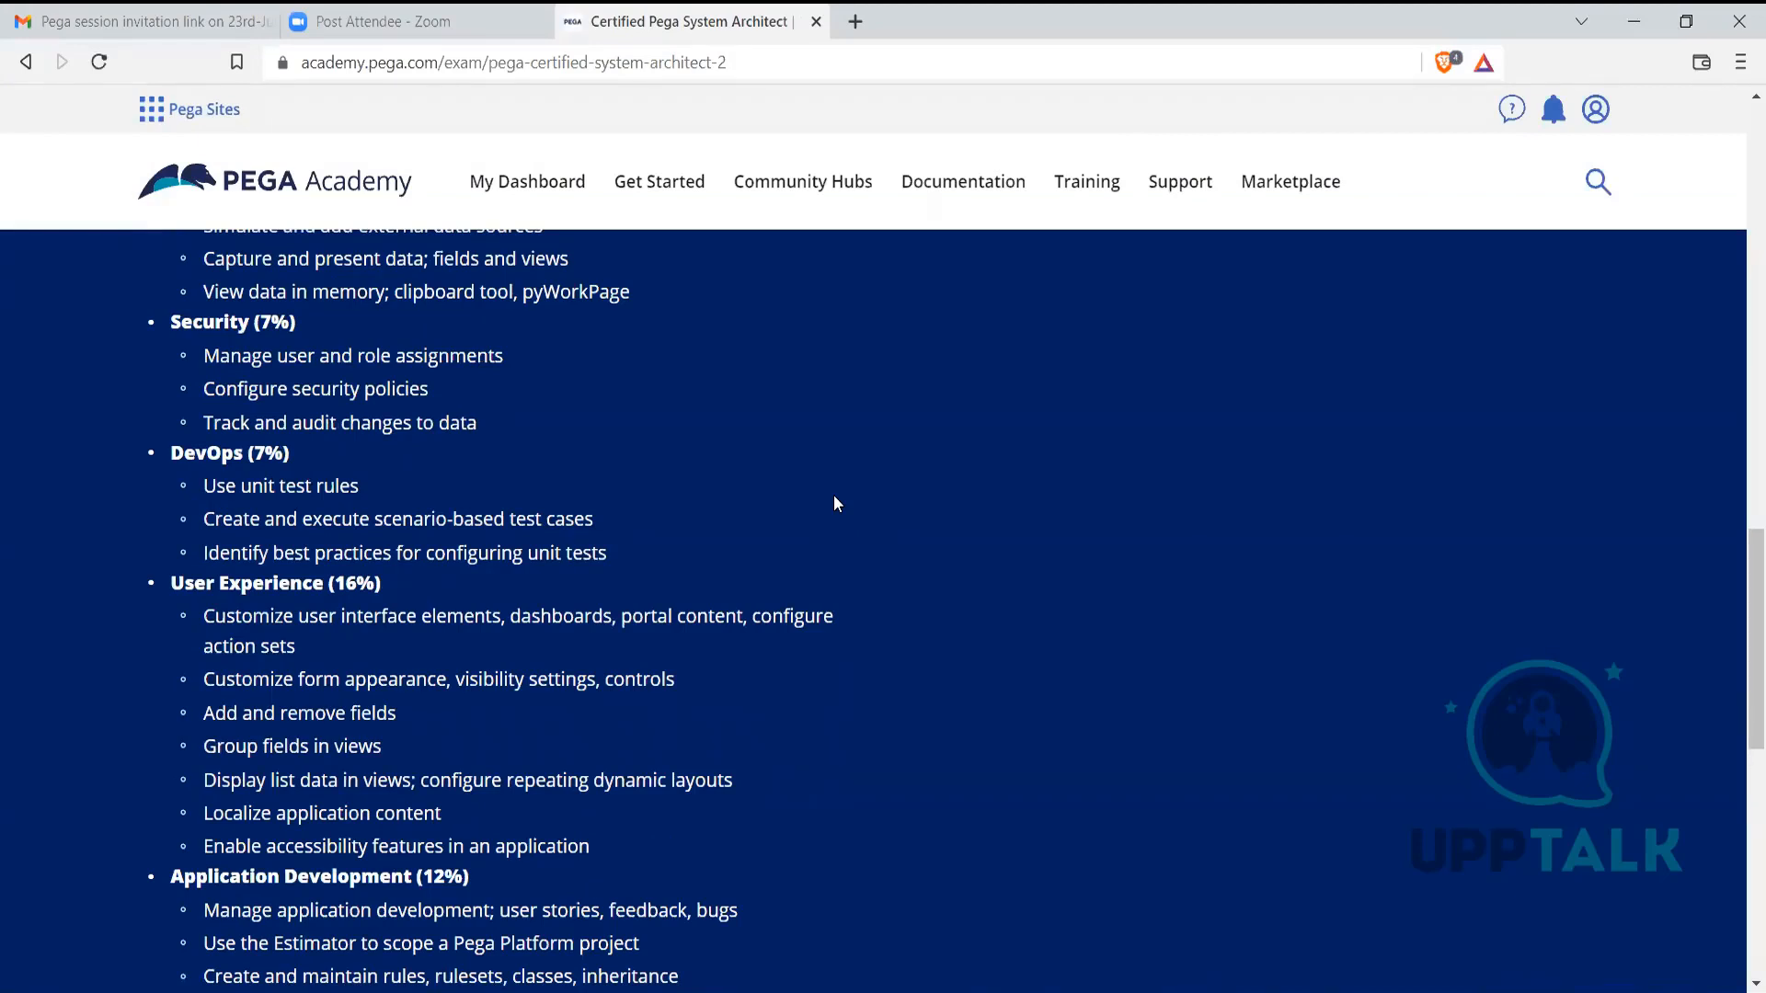
scroll(834, 497, up, 3)
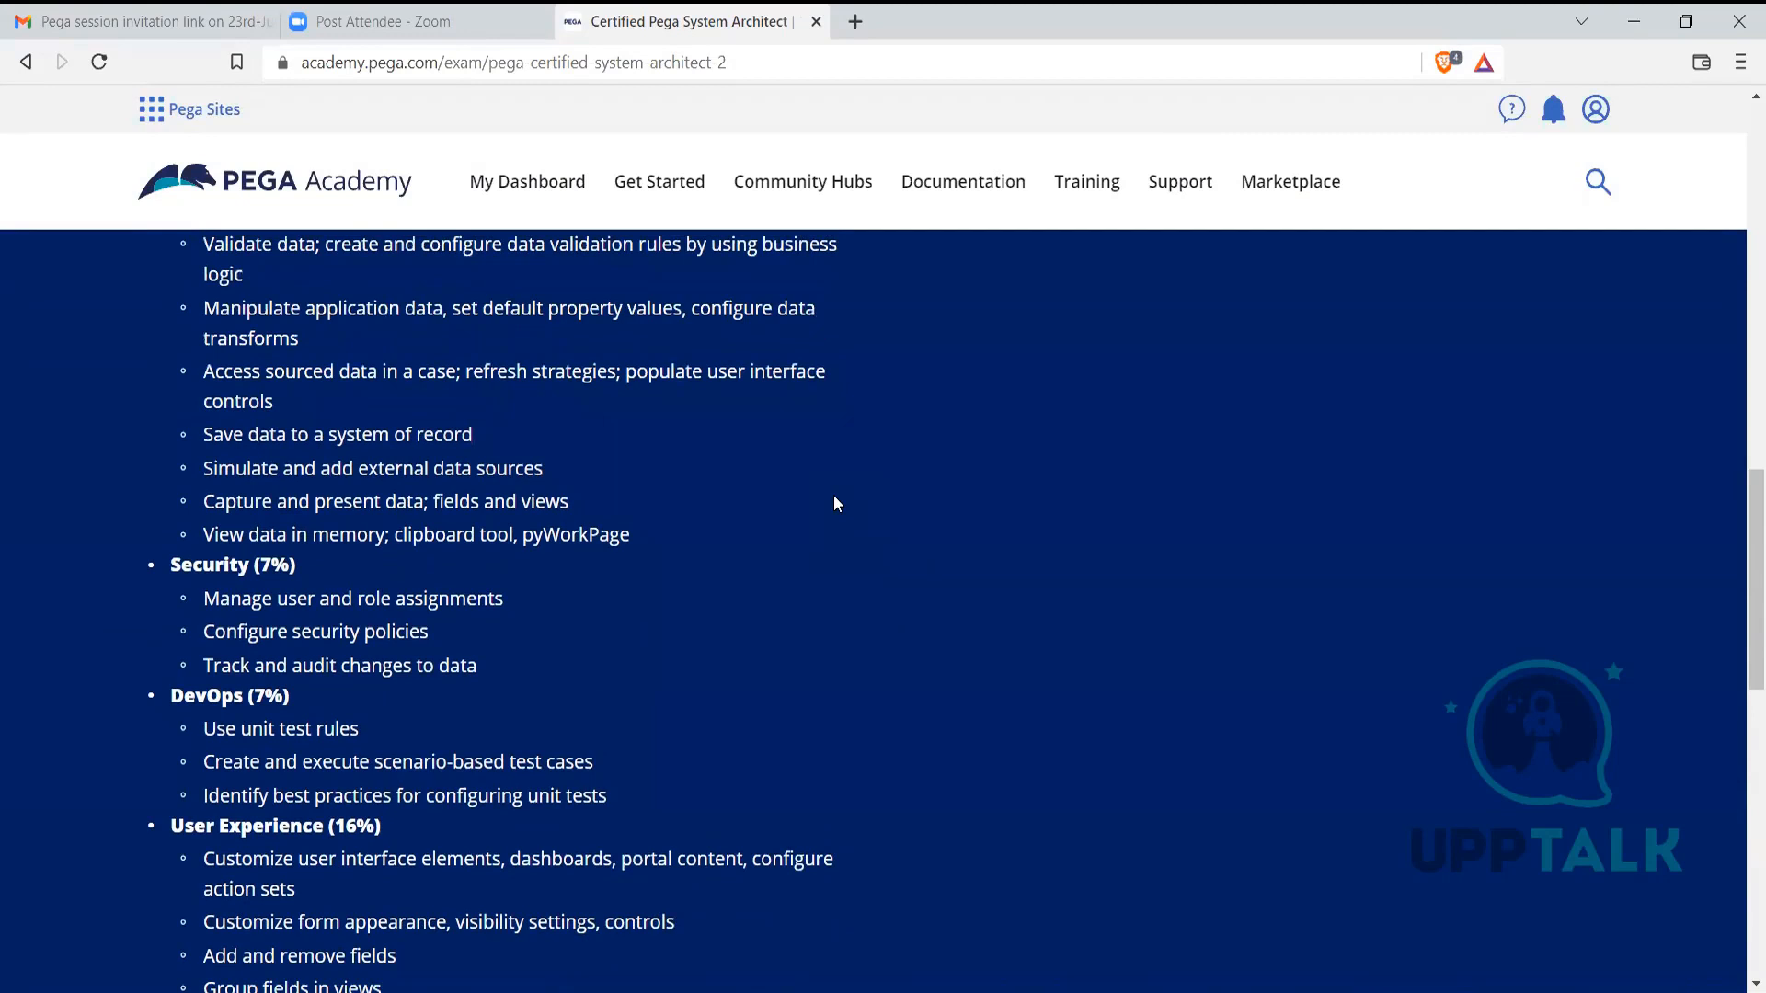
scroll(834, 497, up, 4)
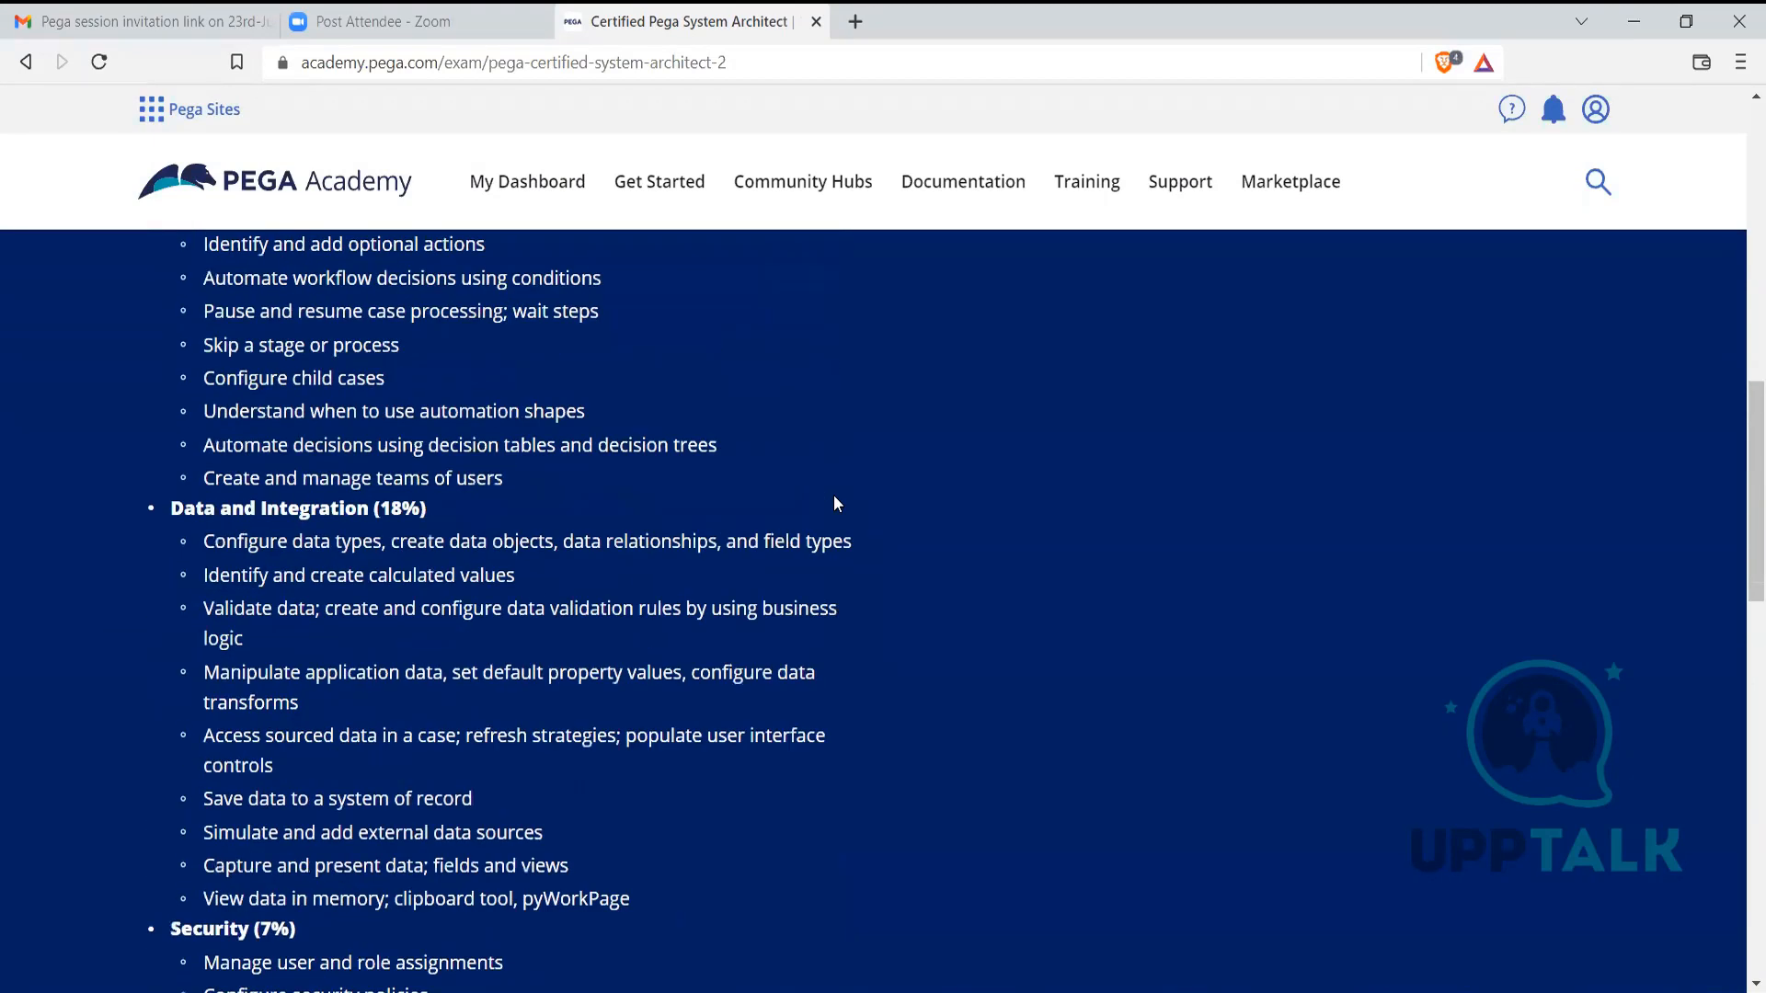
scroll(834, 496, up, 7)
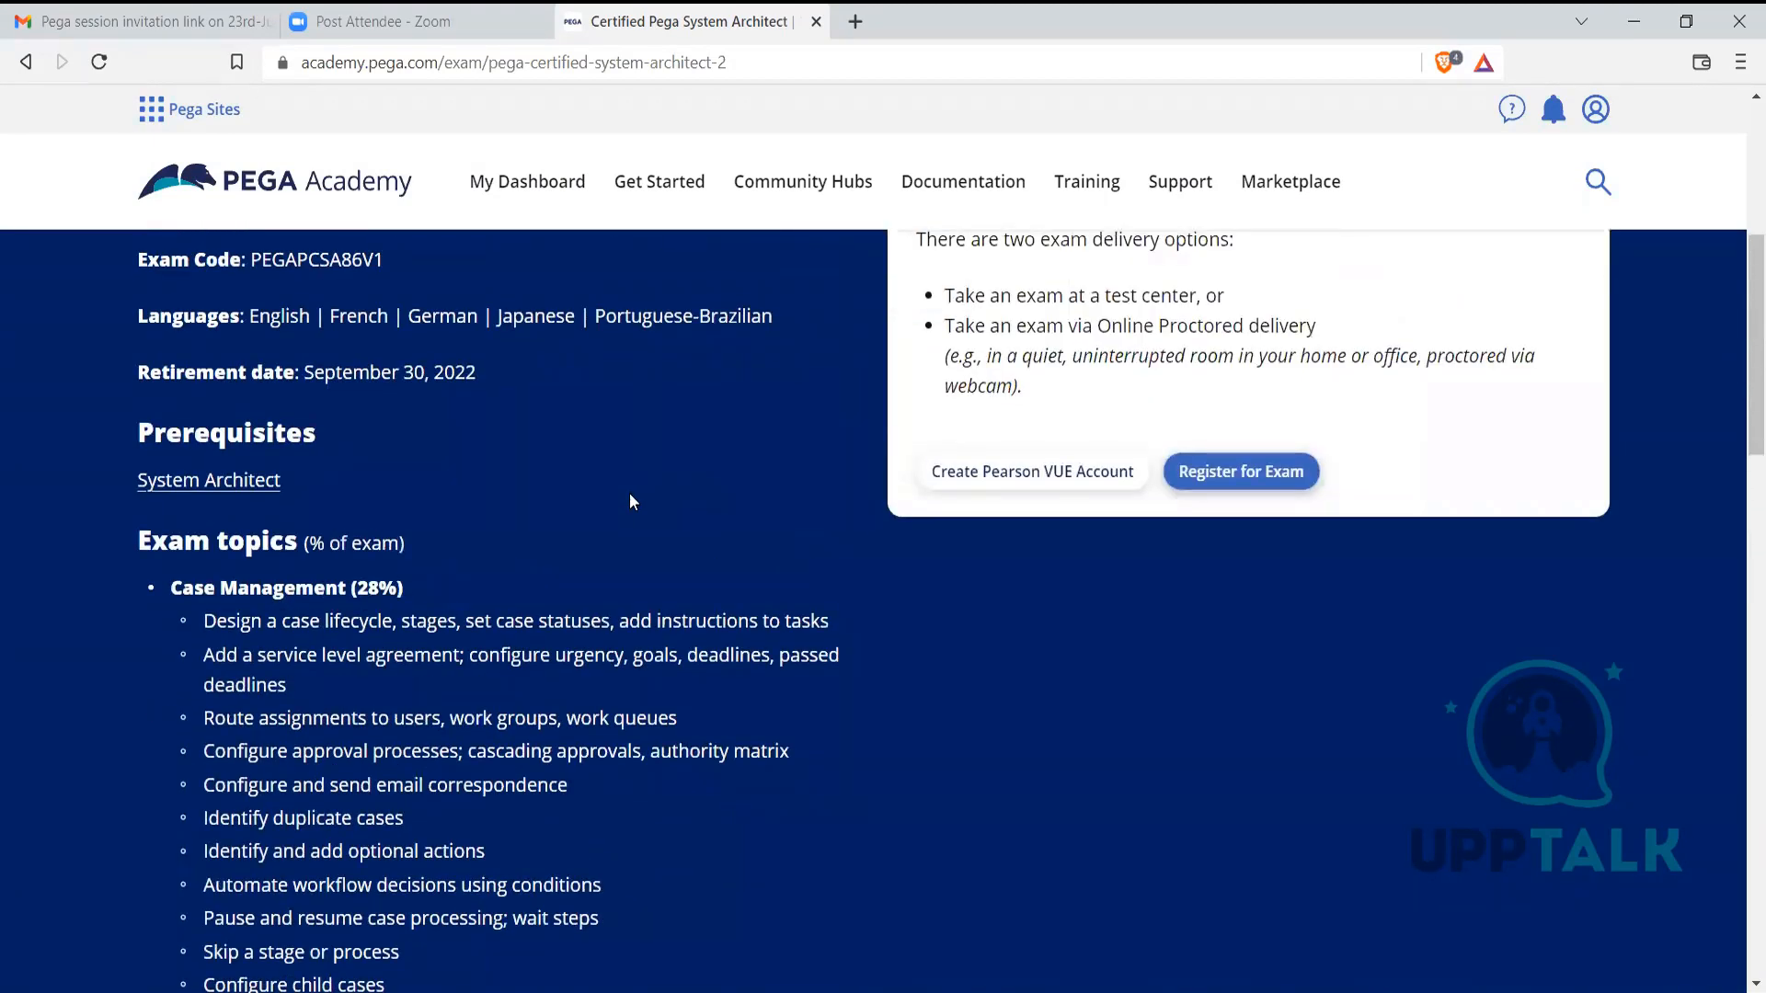
scroll(631, 497, down, 3)
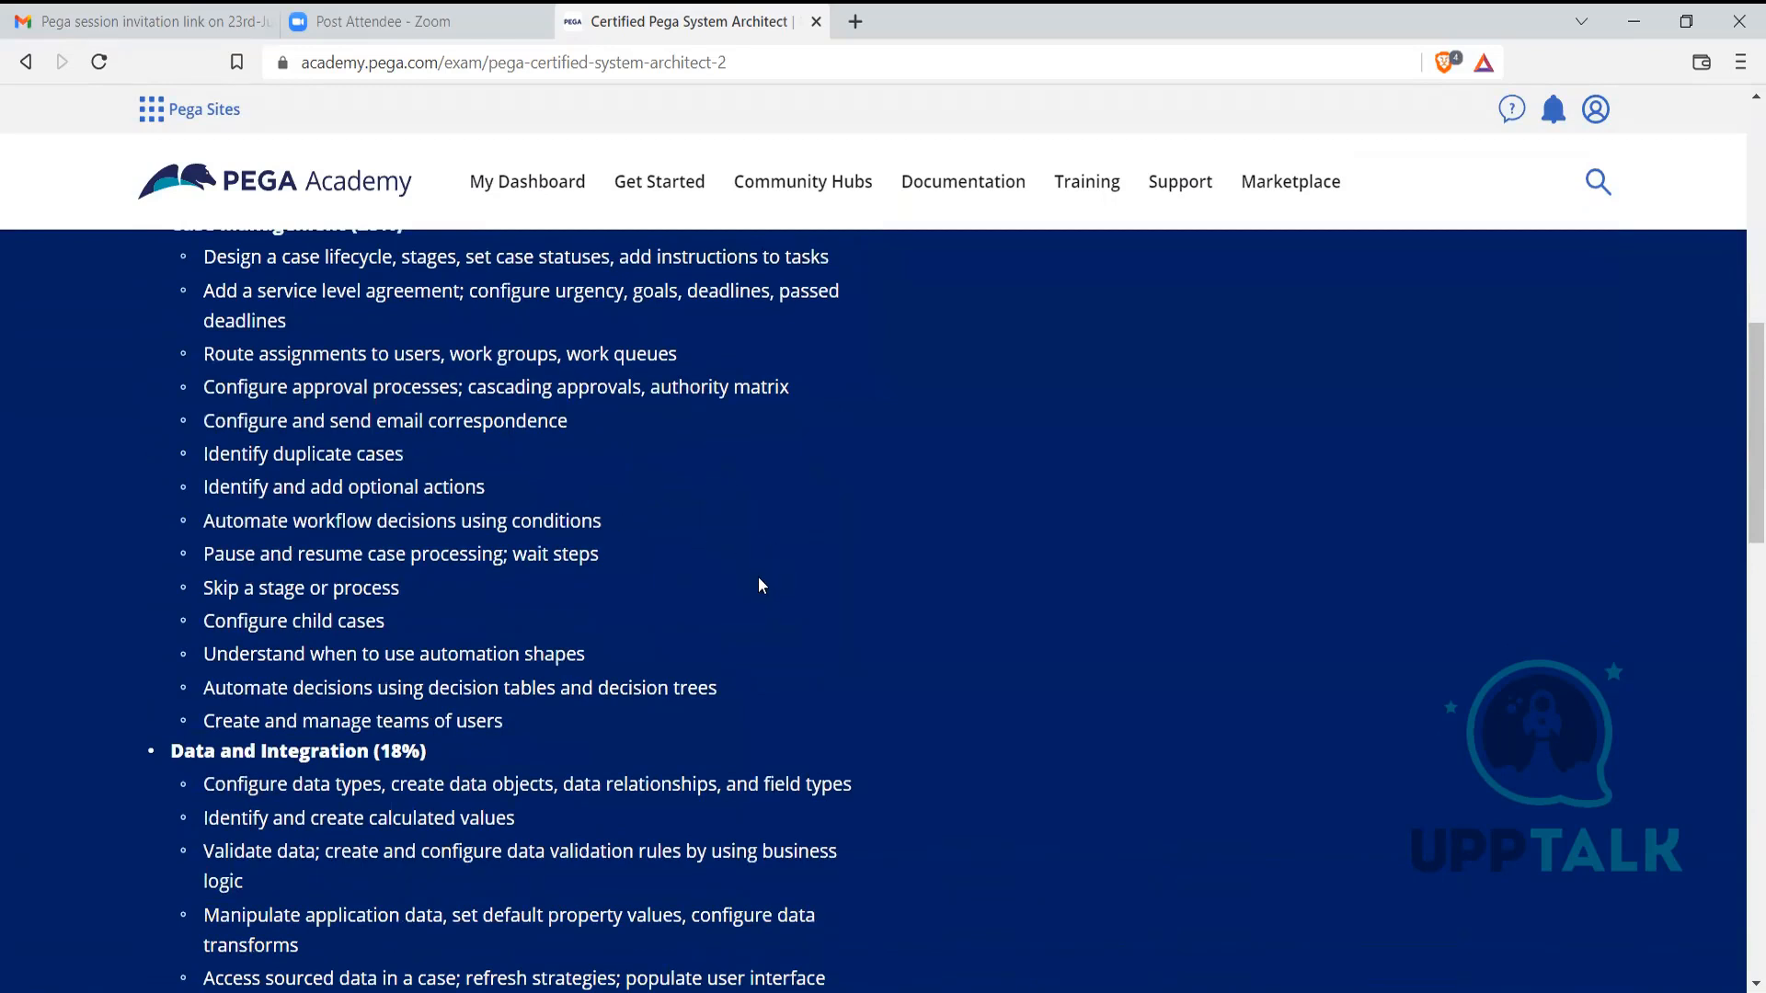
scroll(758, 585, up, 2)
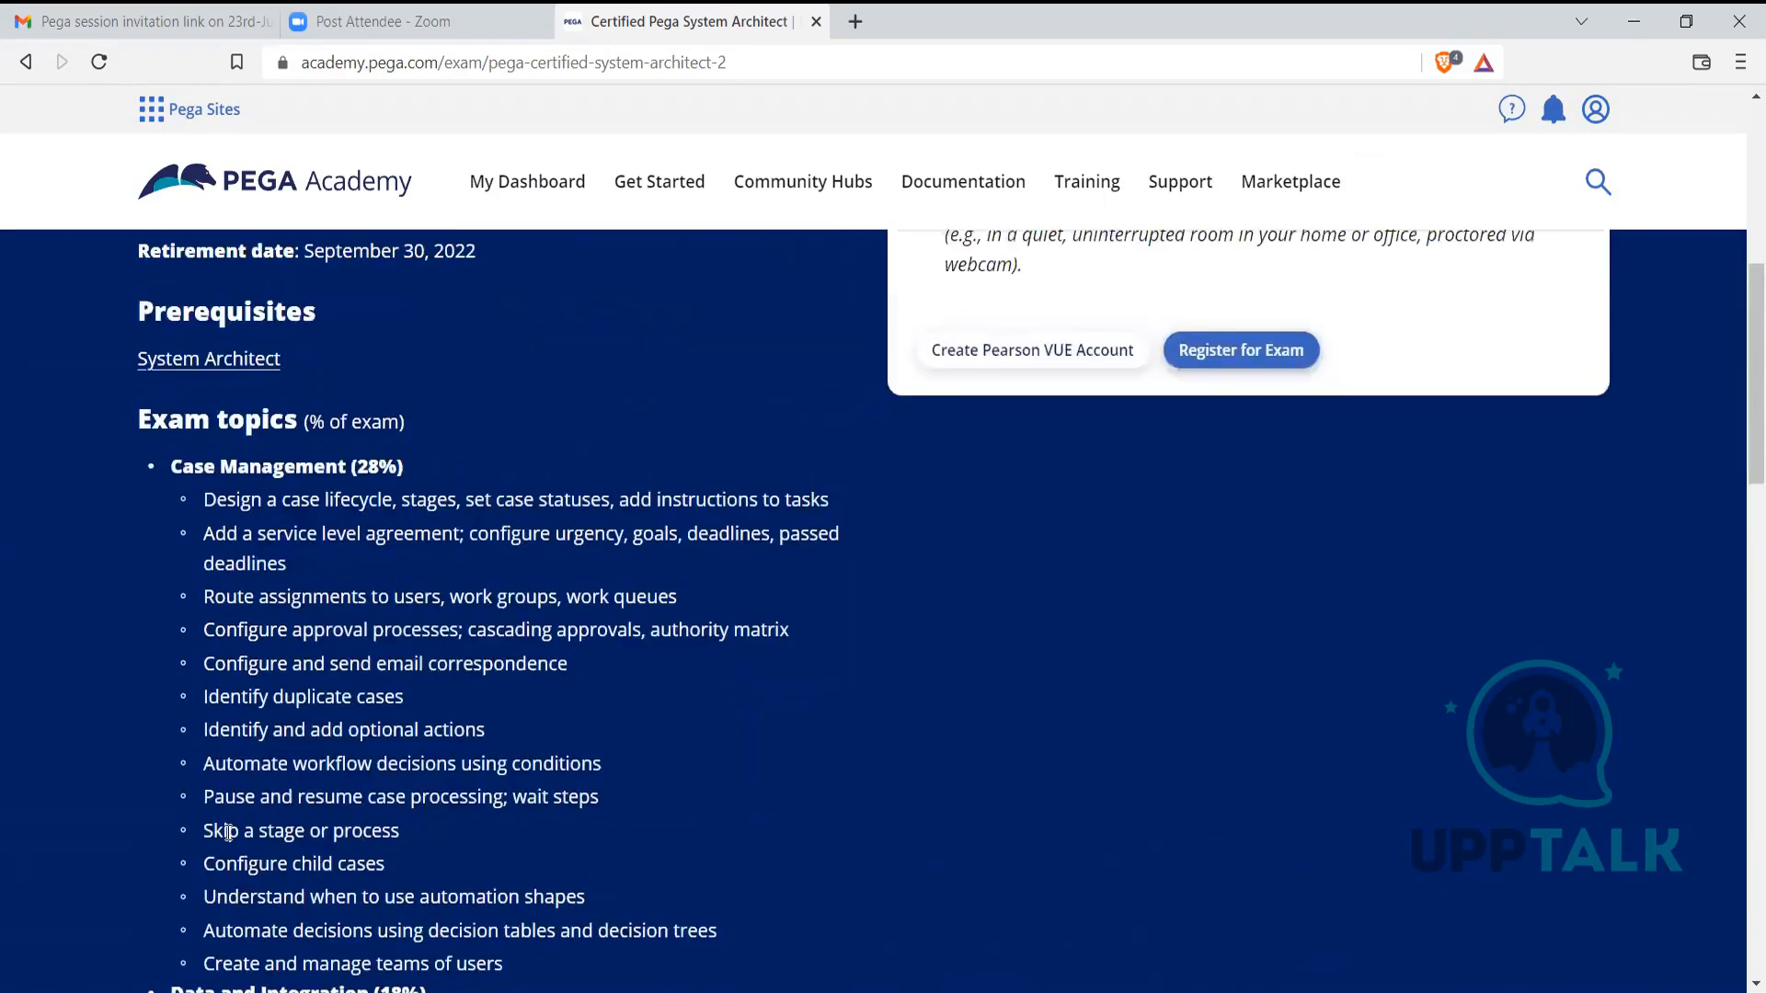
drag(228, 831, 338, 834)
click(412, 857)
drag(275, 534, 843, 538)
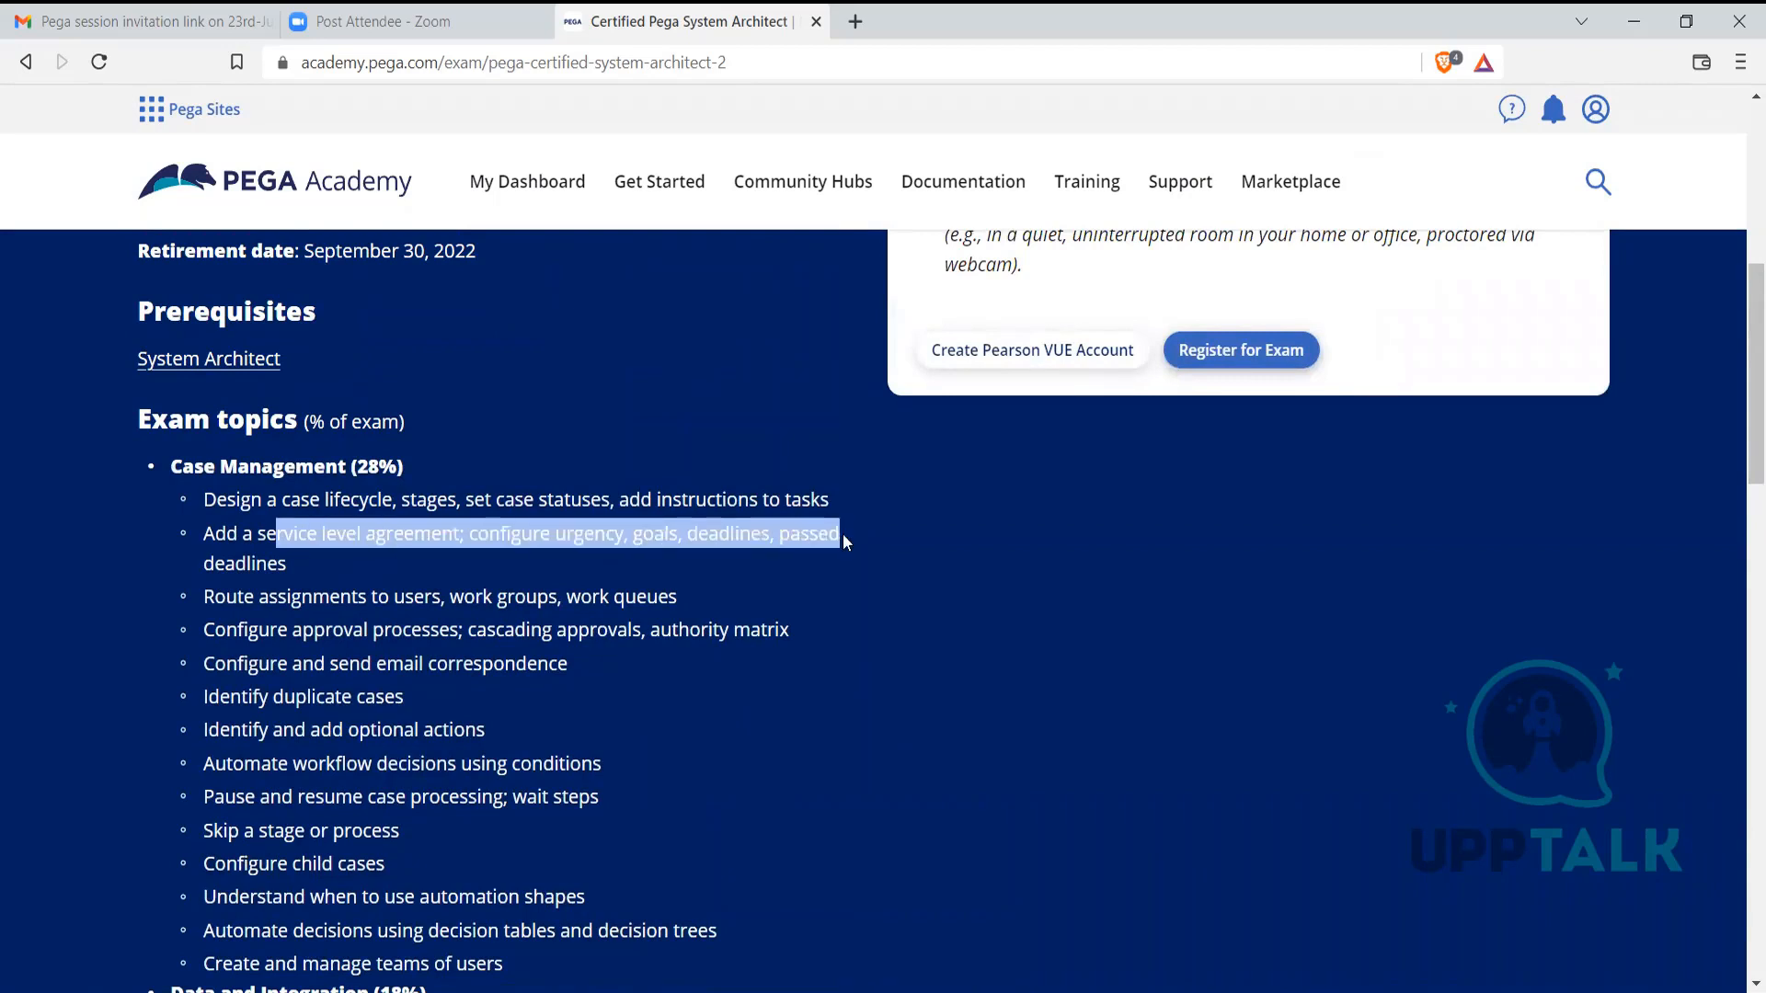
click(837, 591)
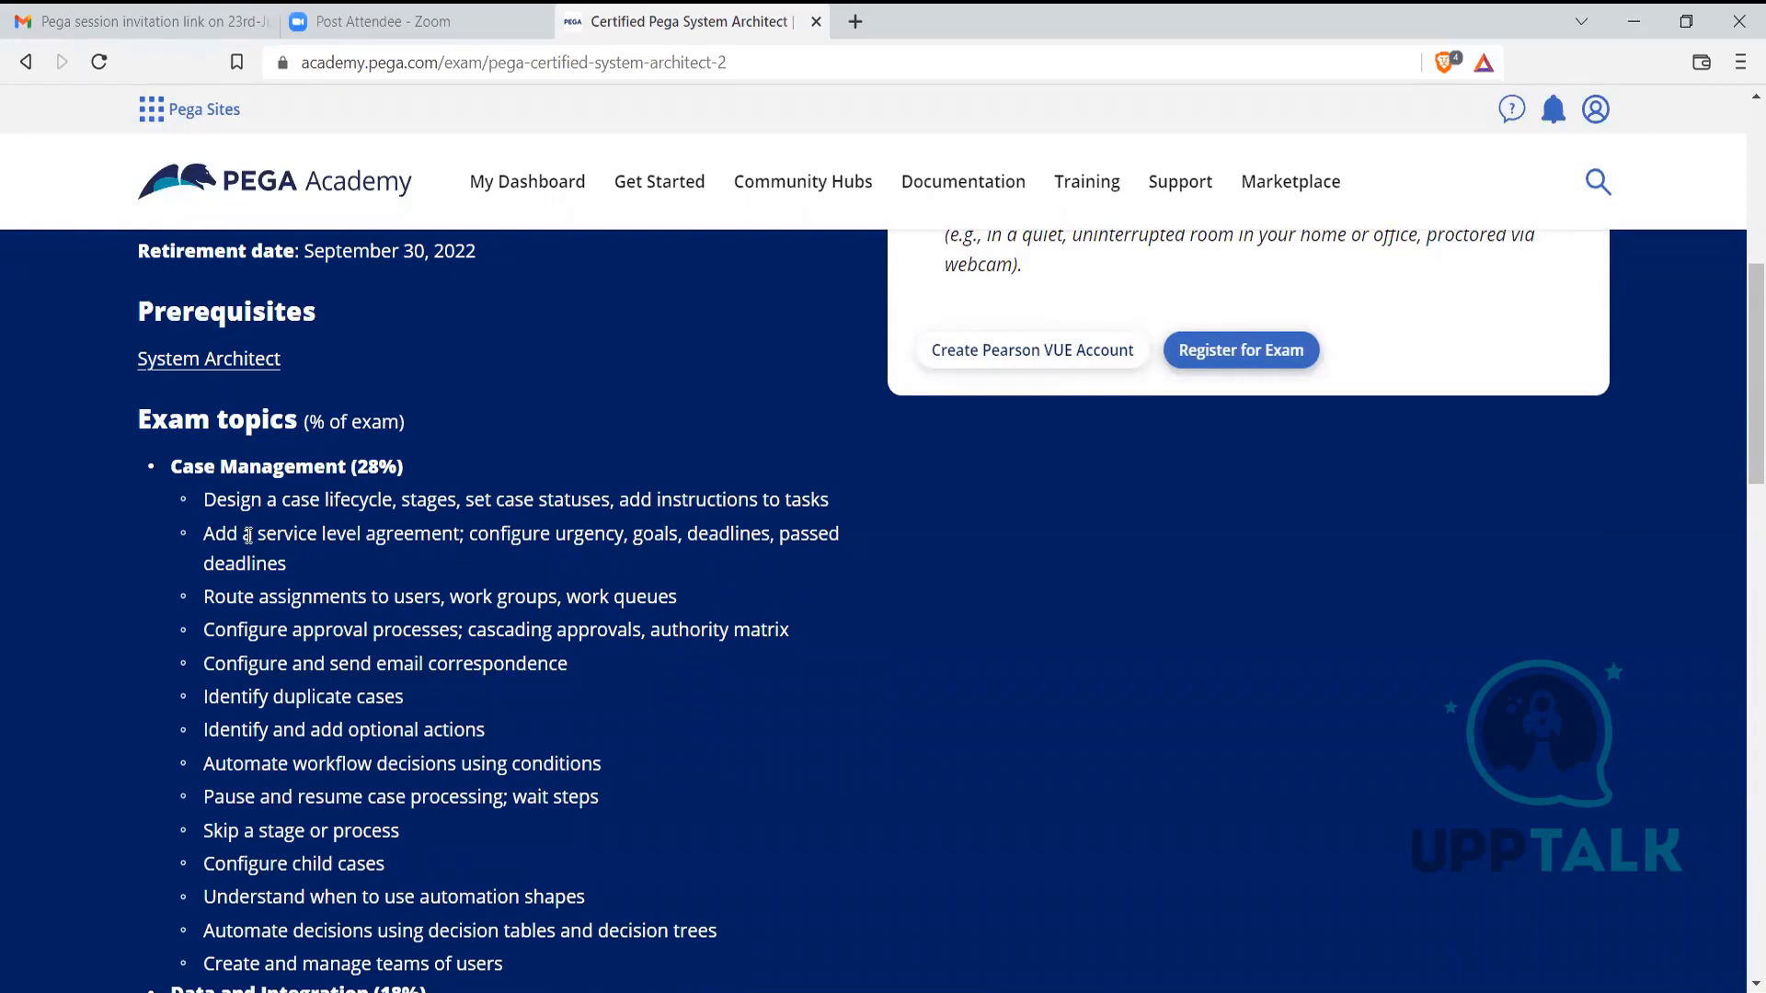
drag(248, 535, 901, 554)
click(900, 554)
scroll(470, 580, down, 5)
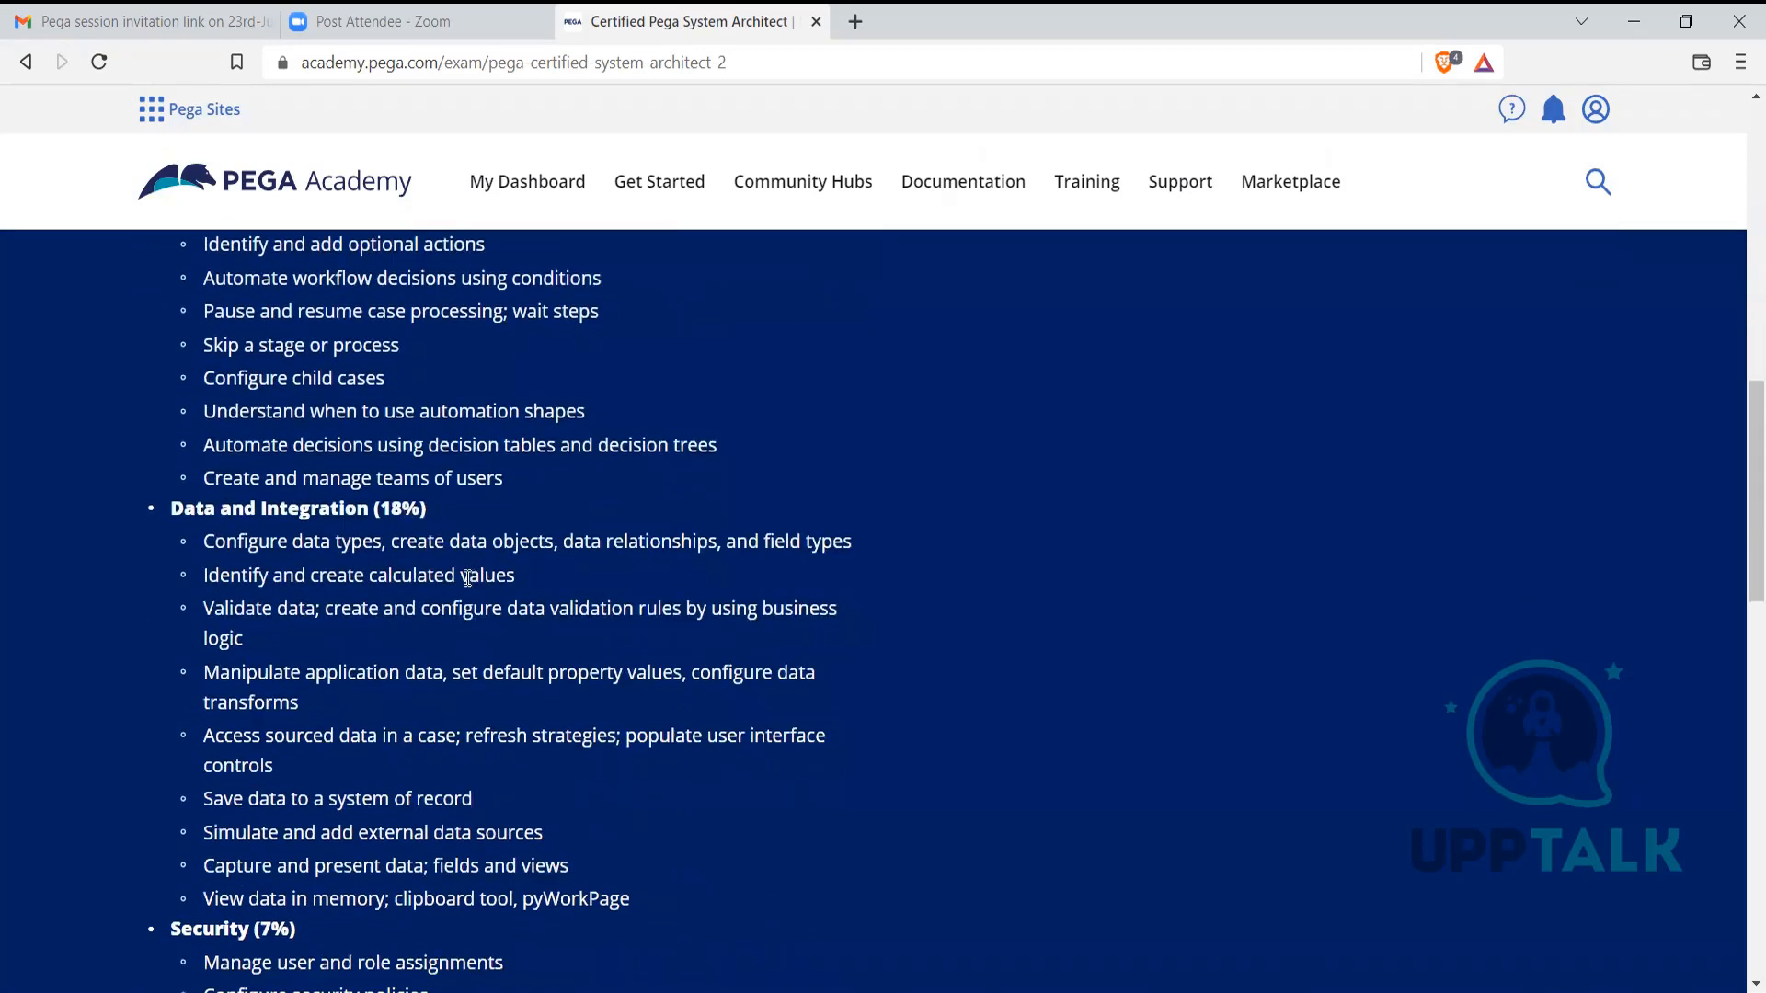
scroll(471, 577, down, 4)
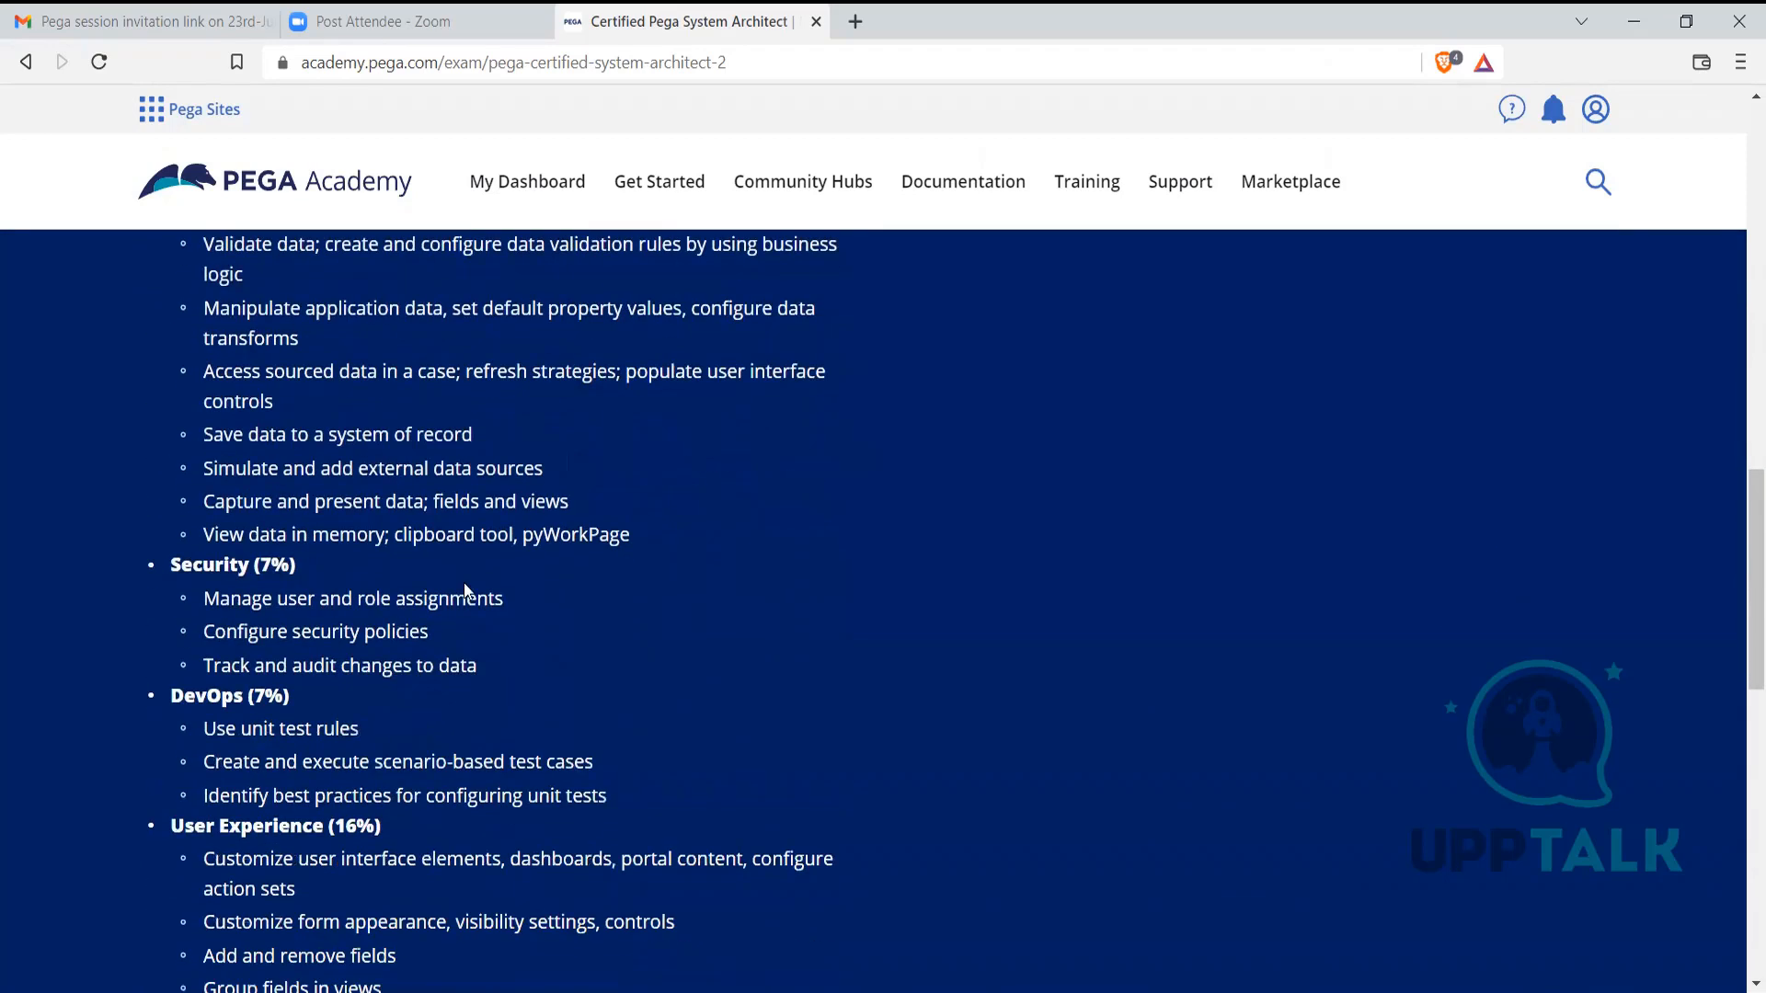
scroll(464, 582, up, 3)
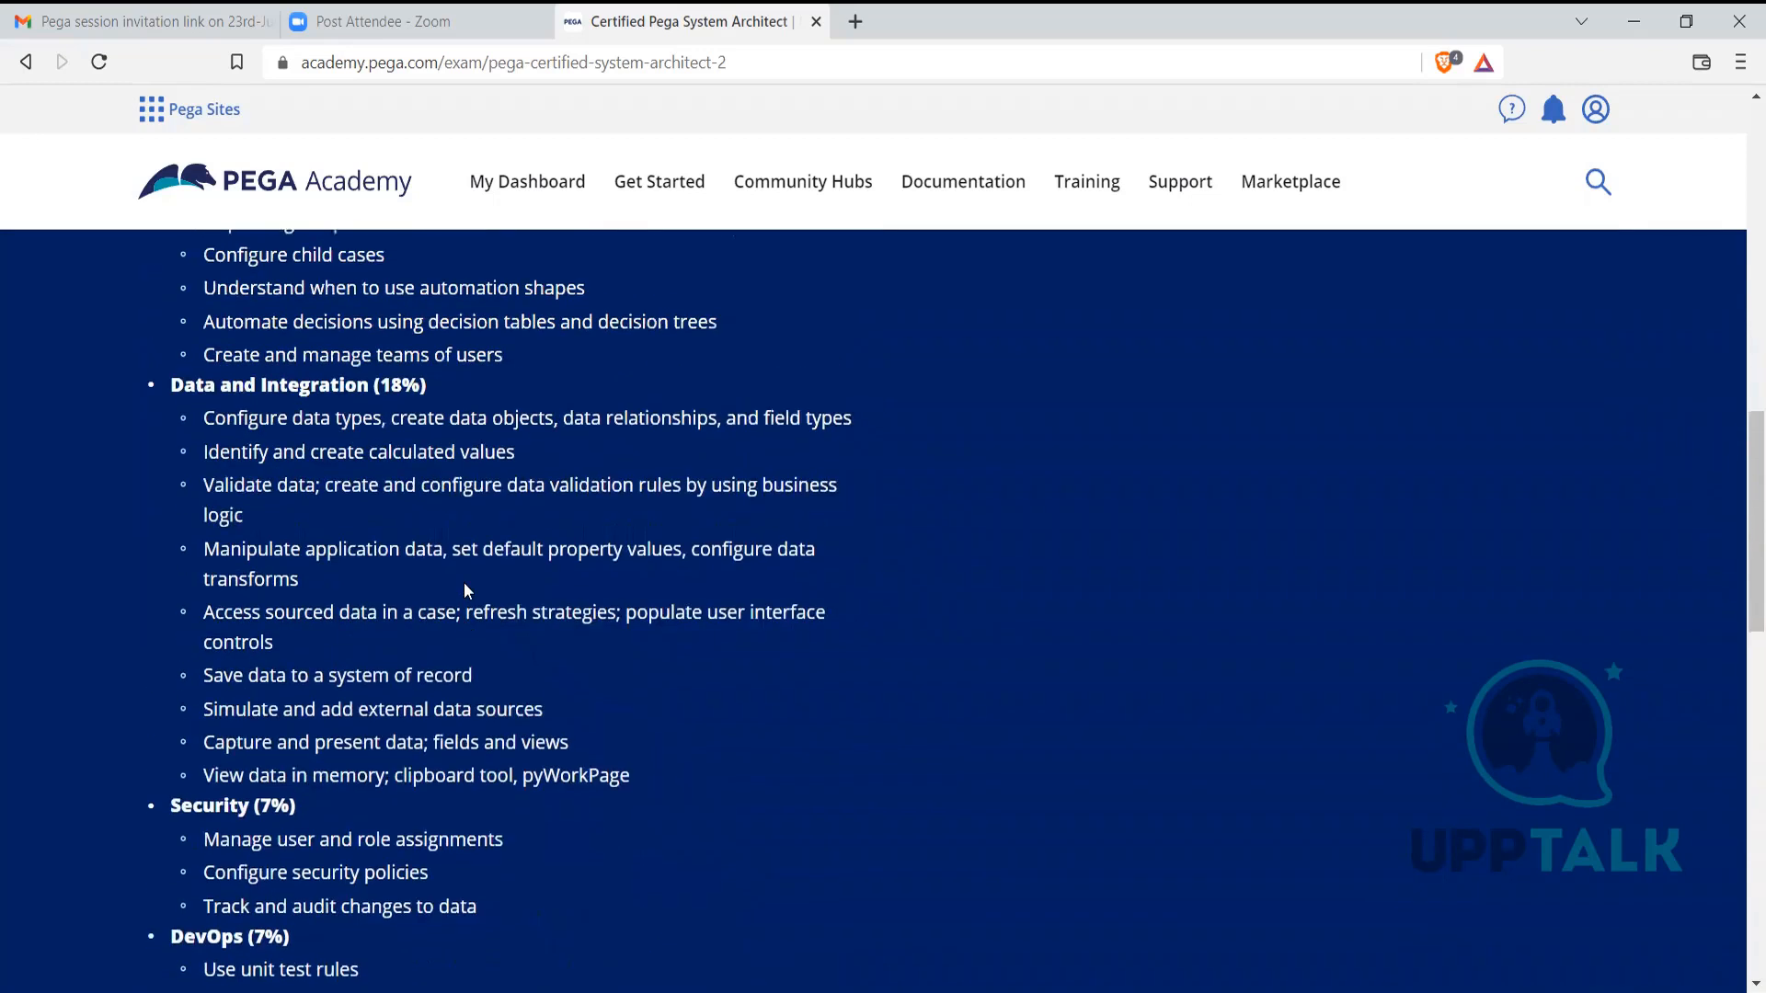
scroll(651, 704, up, 5)
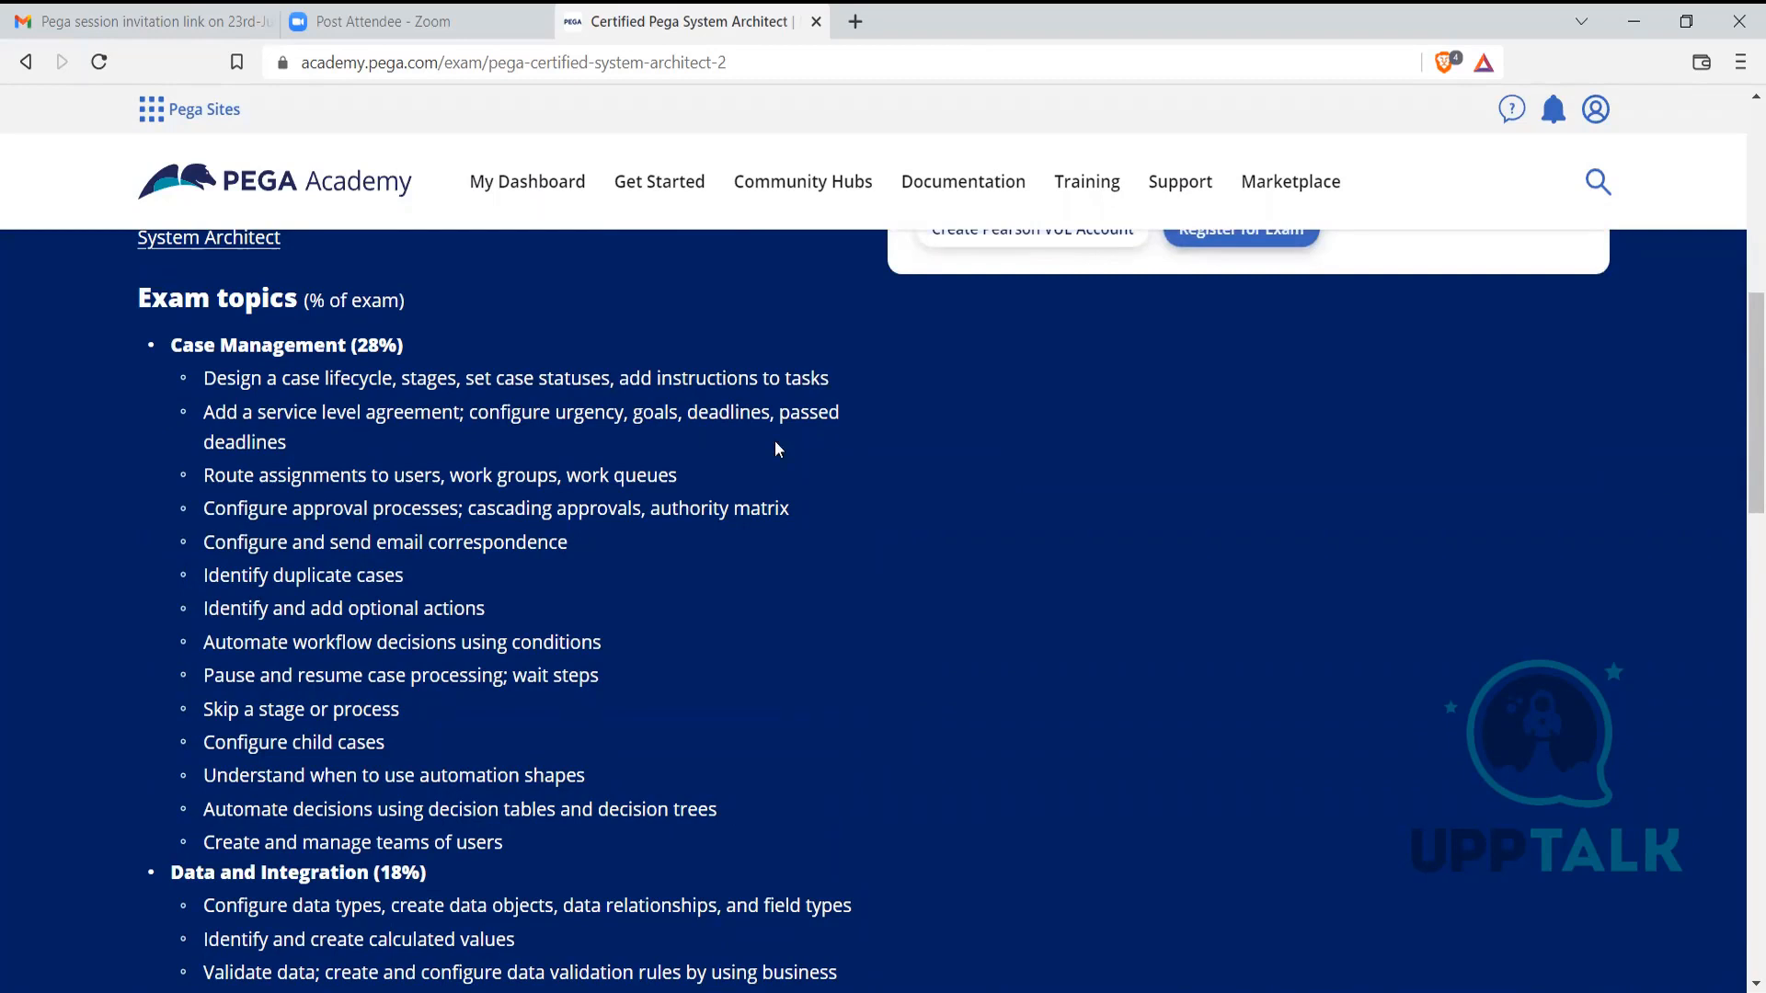
scroll(794, 639, down, 1)
scroll(795, 639, down, 3)
scroll(795, 639, down, 3)
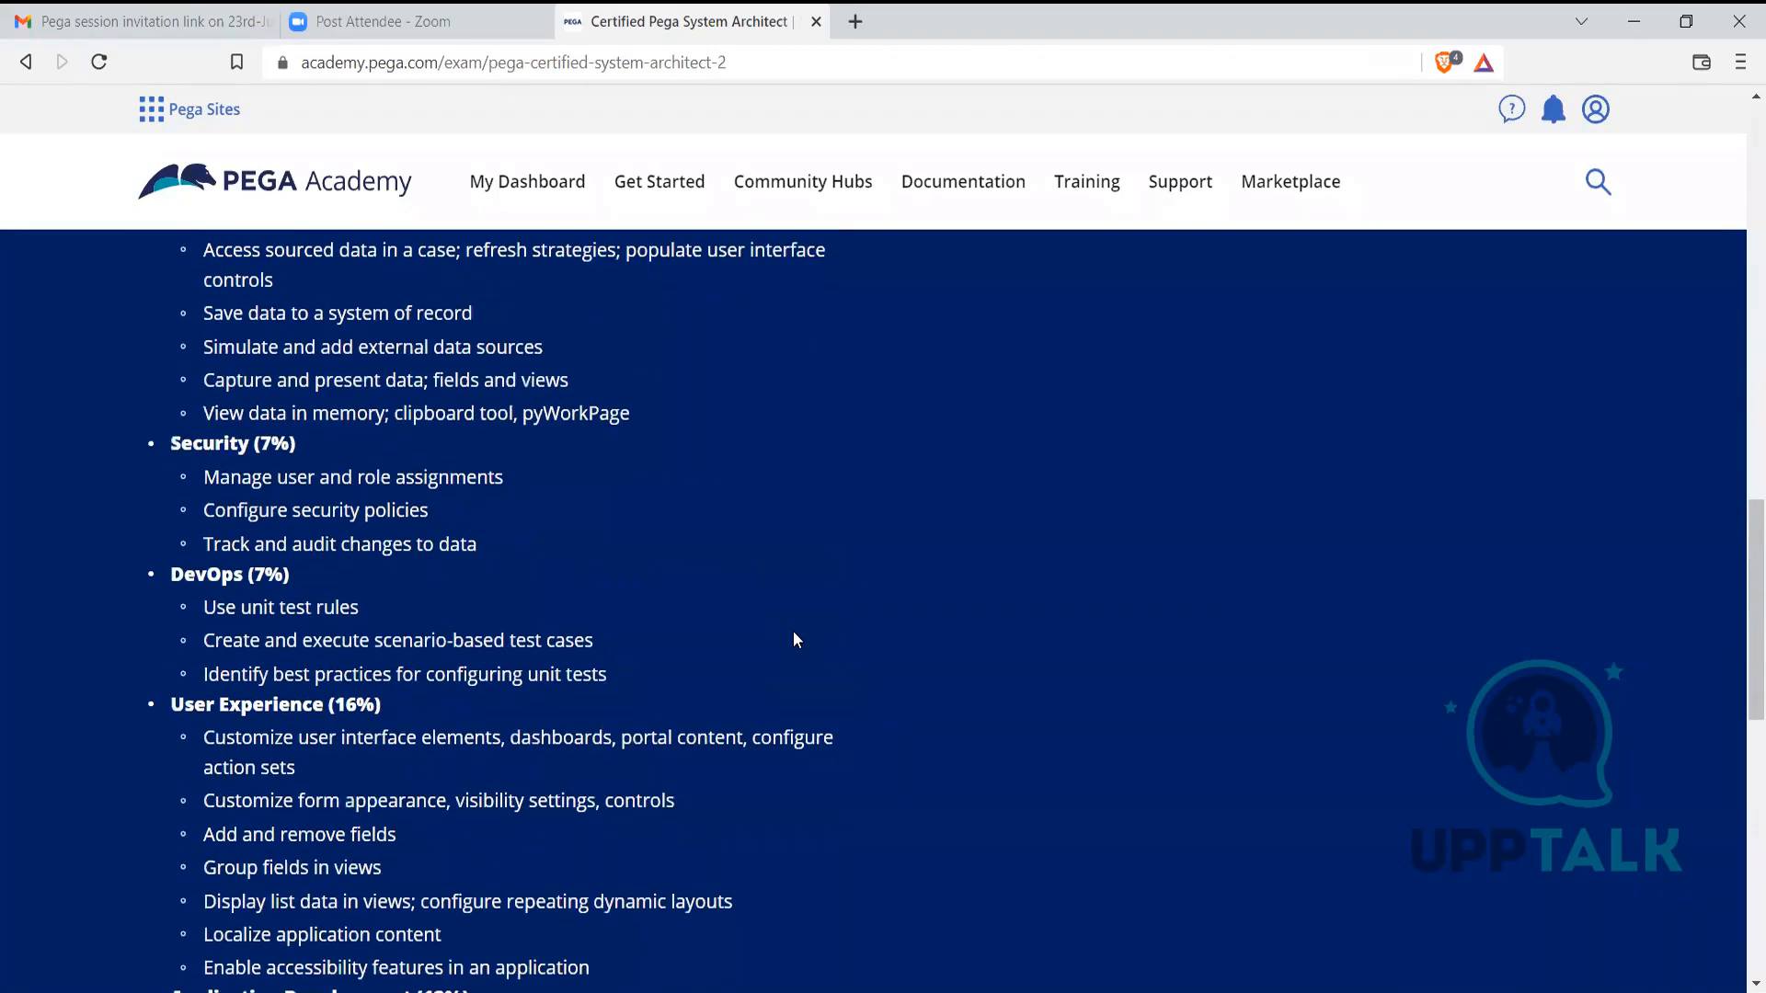
scroll(794, 638, up, 7)
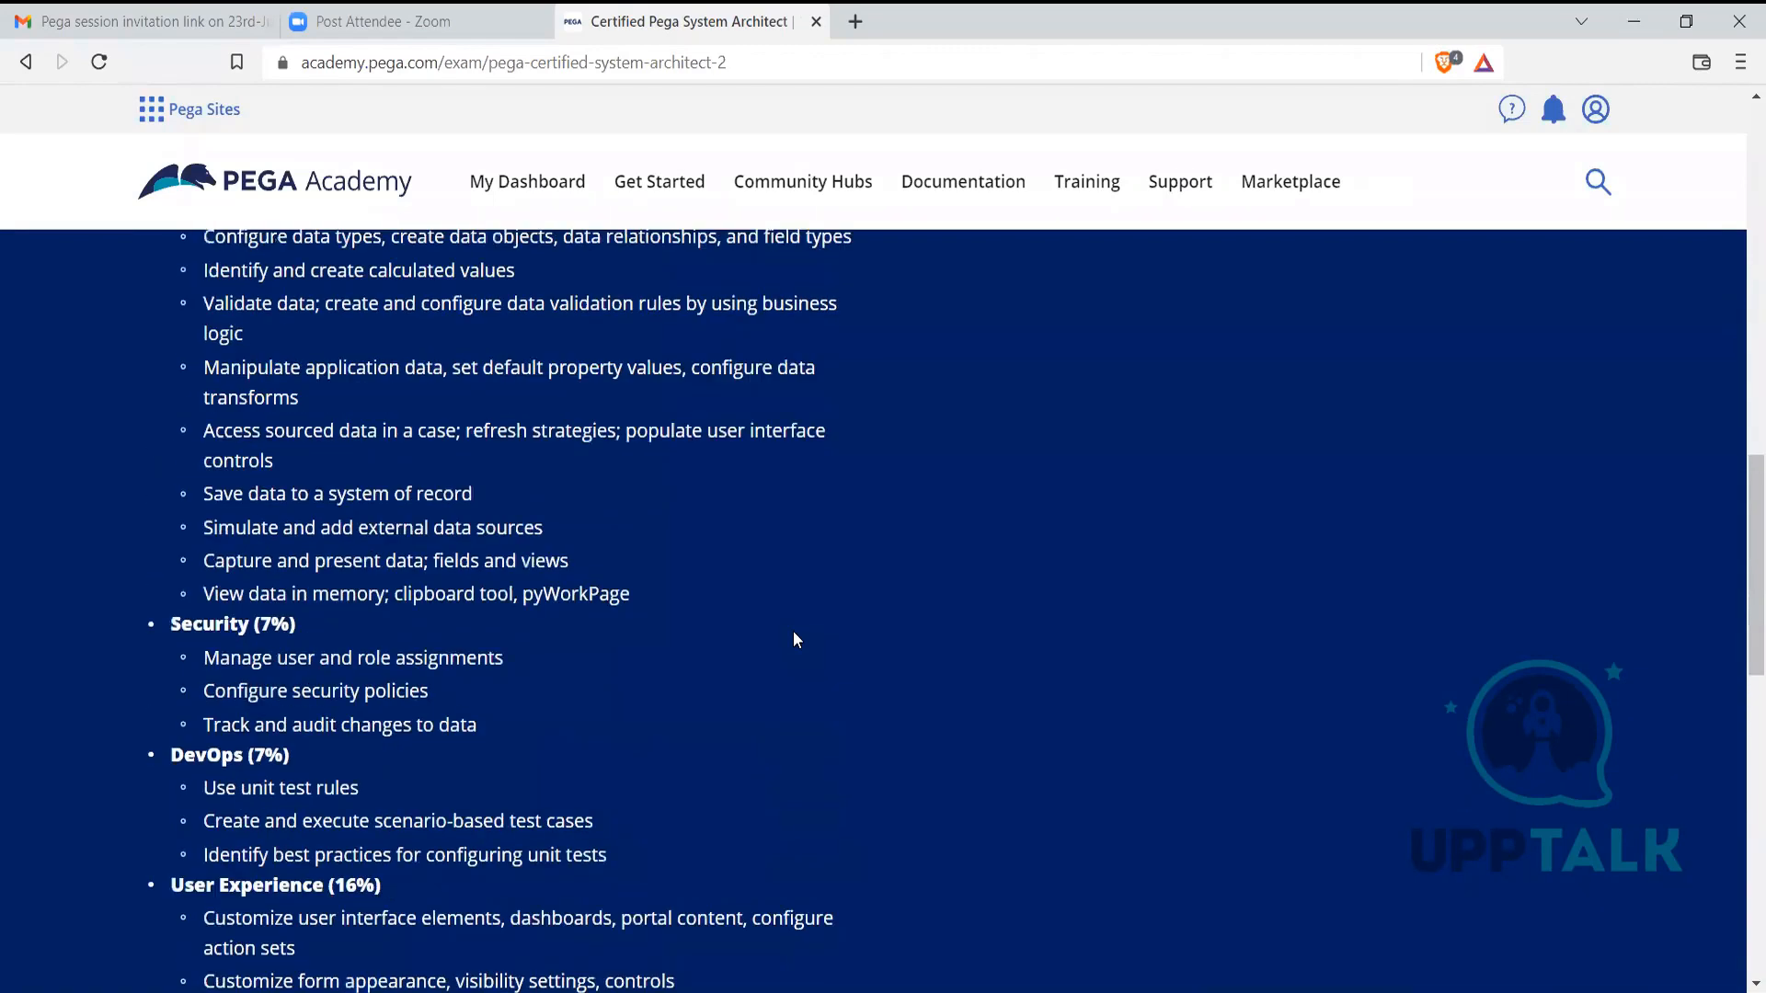
scroll(672, 593, up, 3)
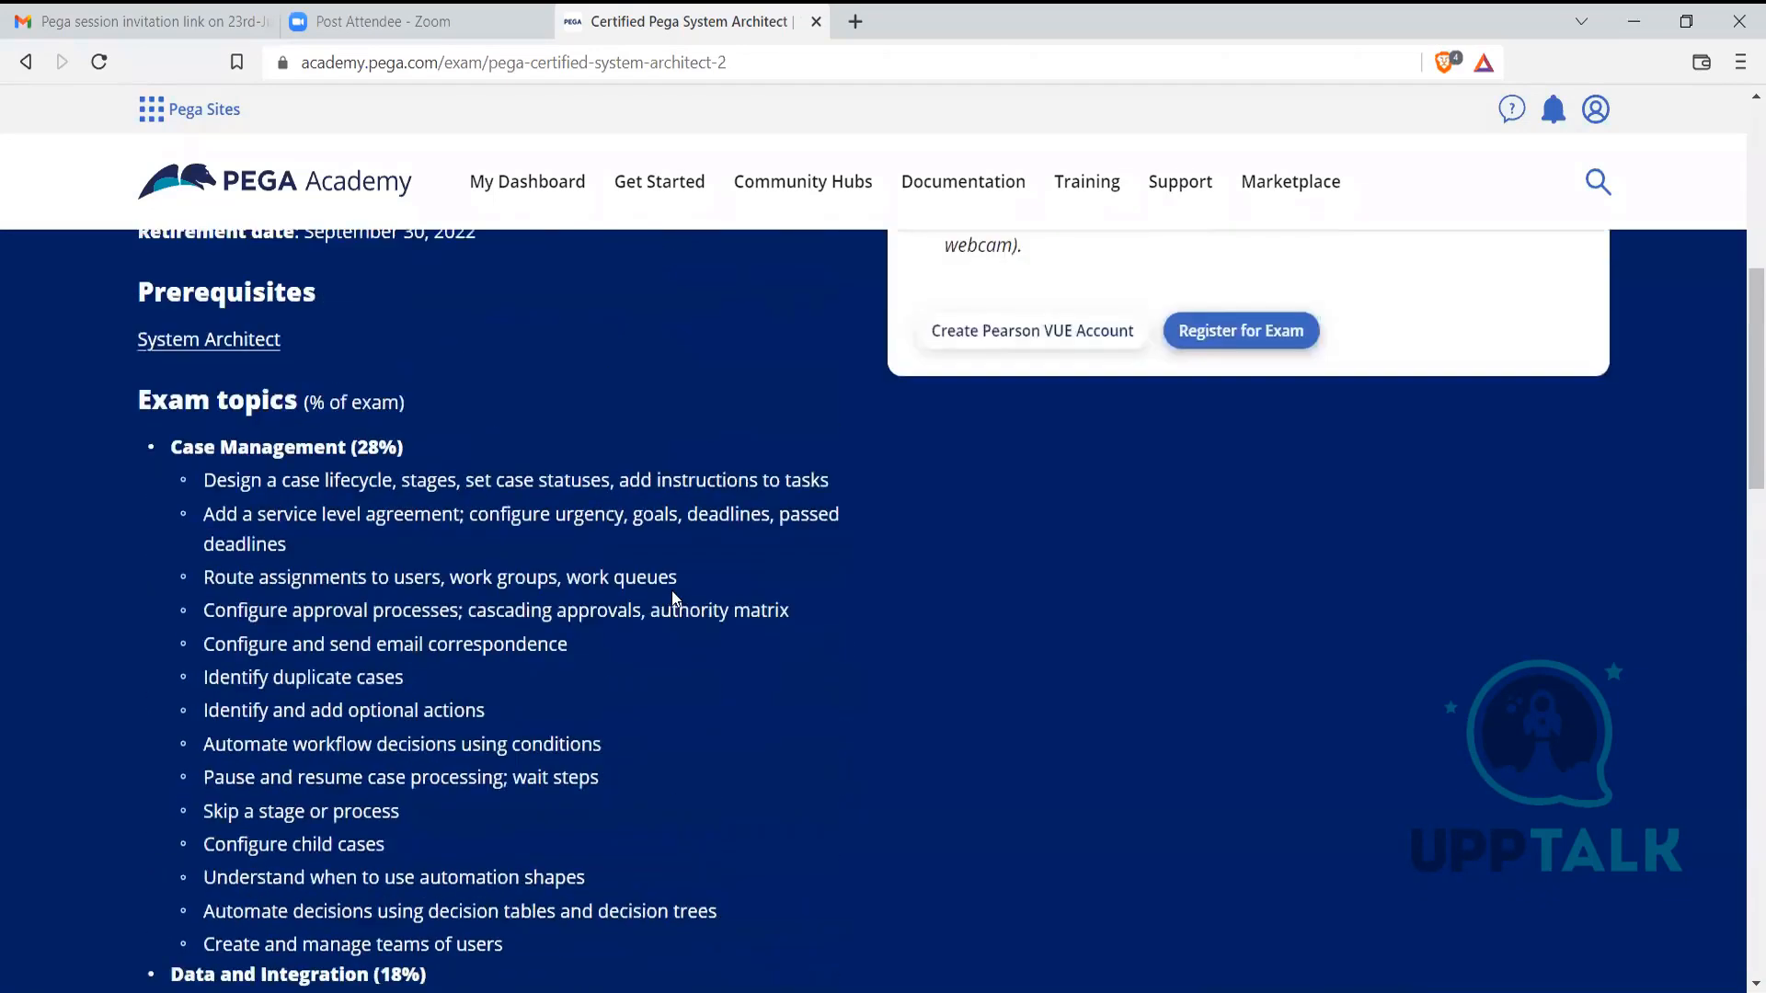
drag(683, 601, 346, 599)
click(597, 711)
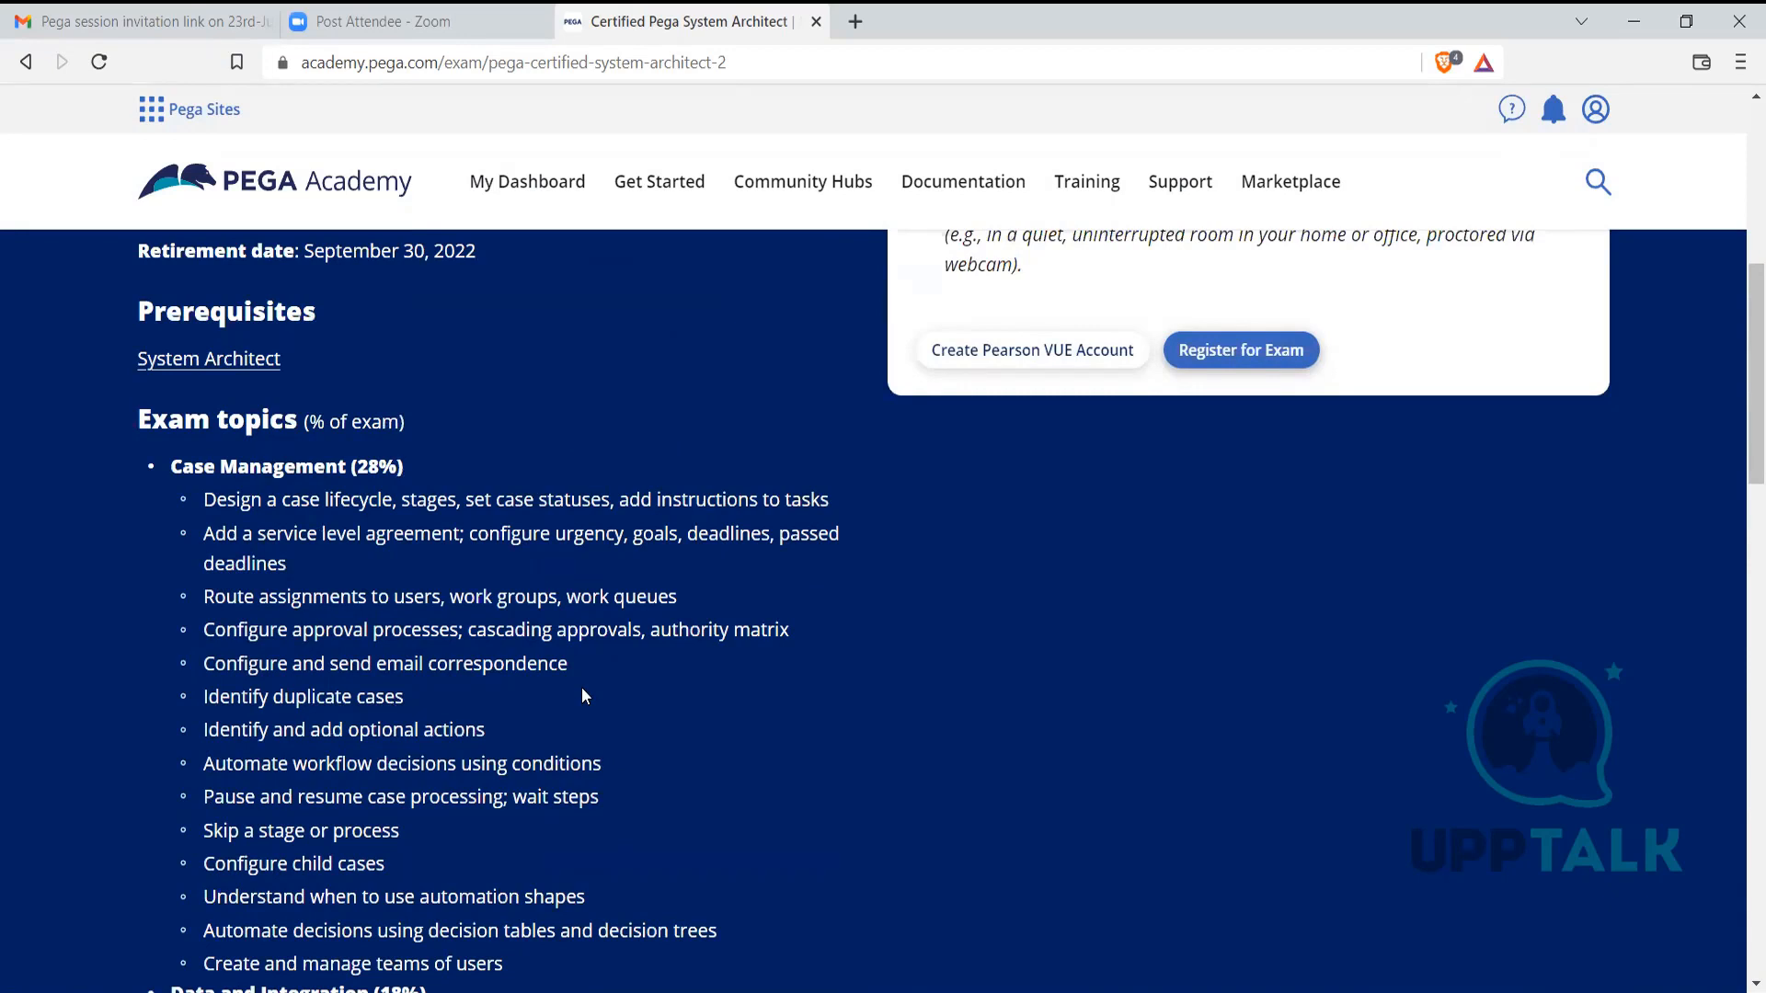
scroll(582, 690, down, 3)
scroll(710, 649, down, 3)
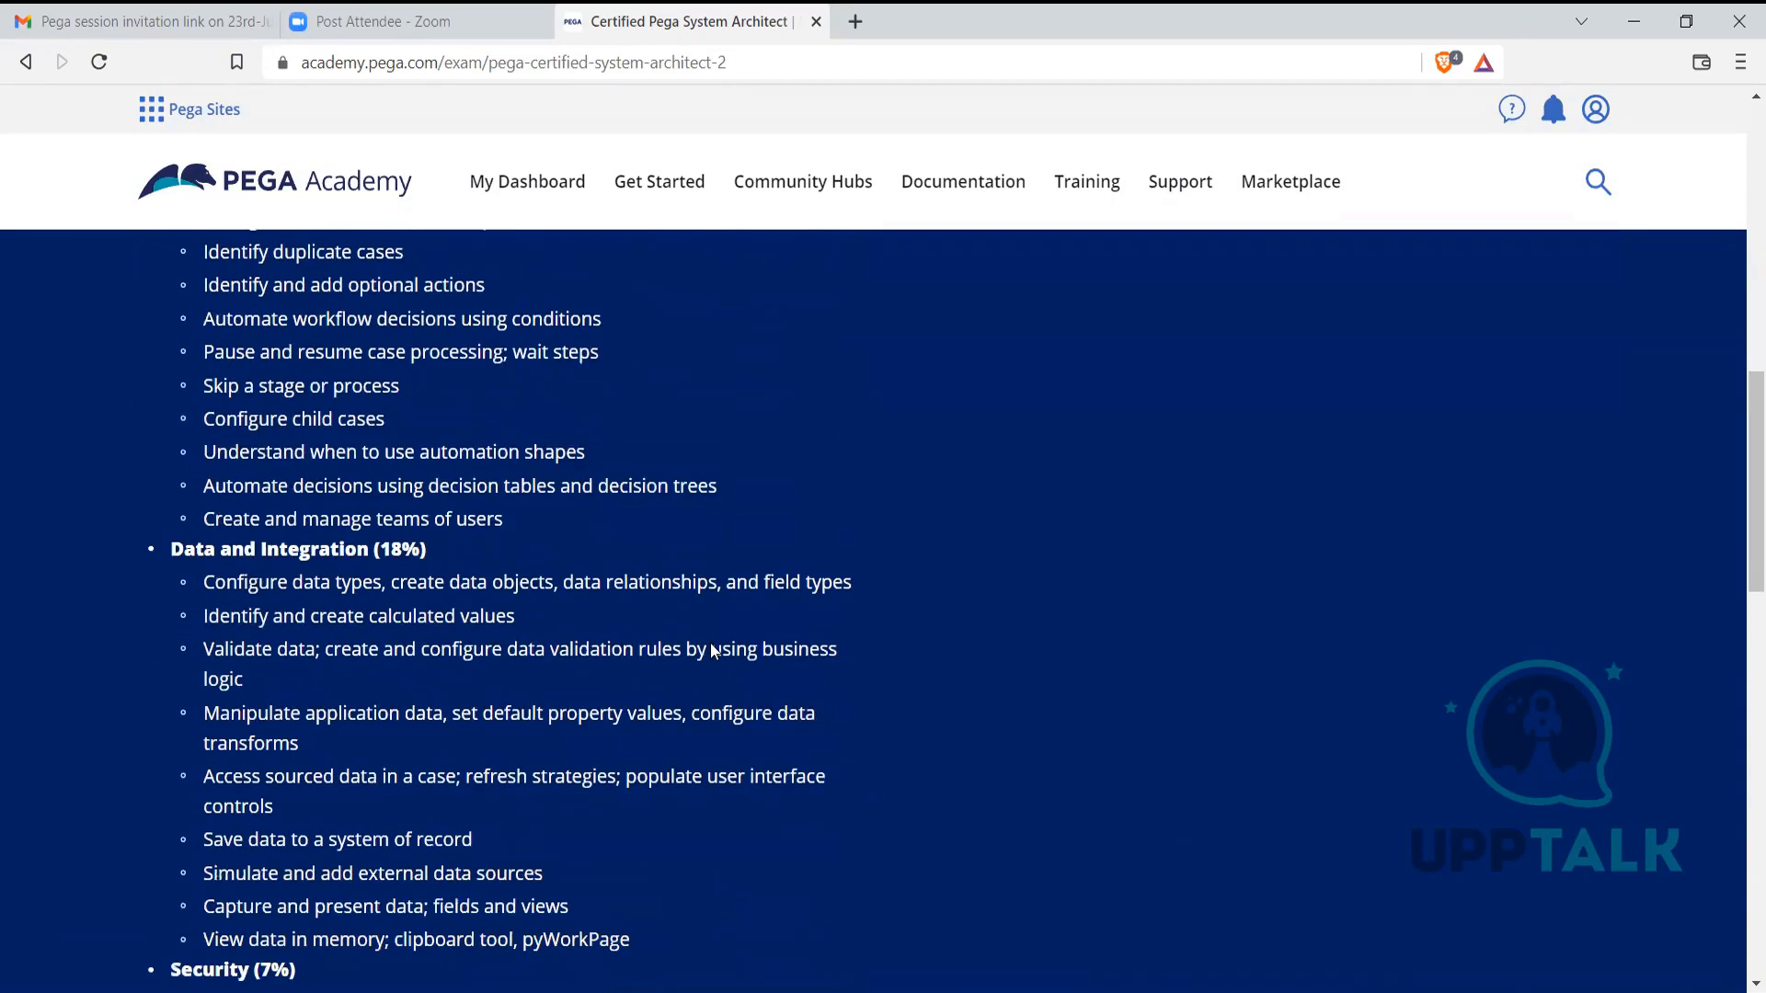
scroll(711, 649, down, 3)
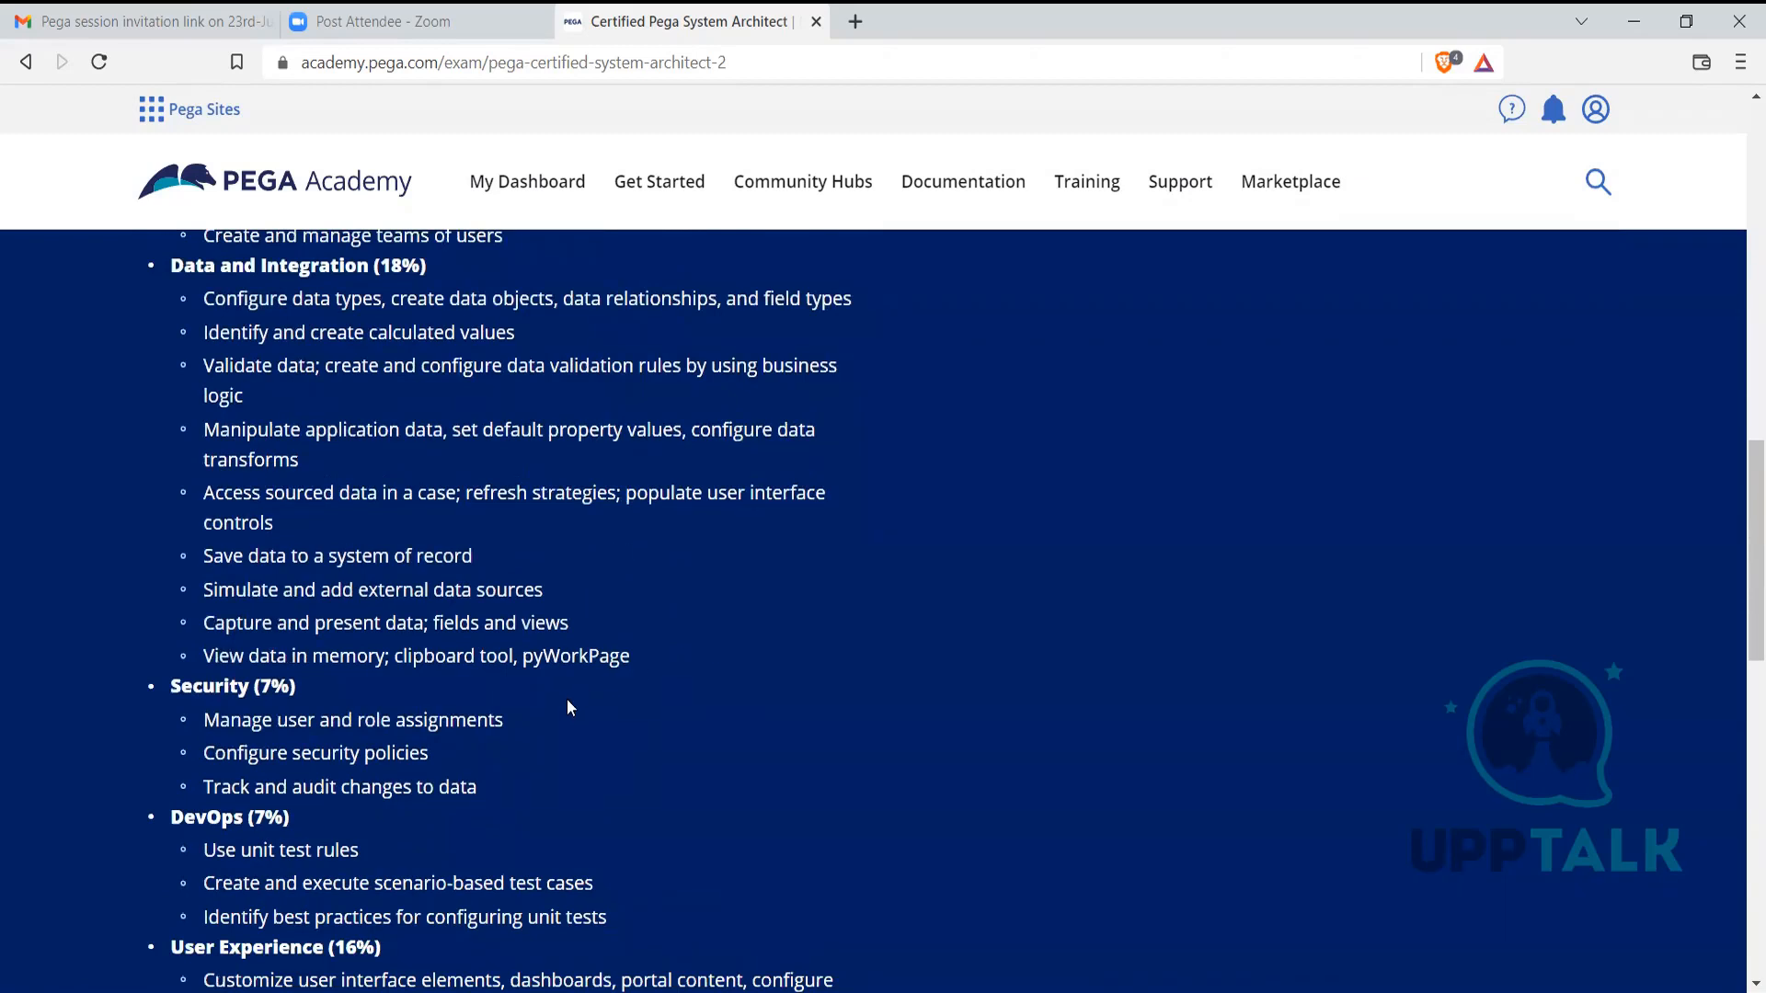
scroll(567, 703, down, 4)
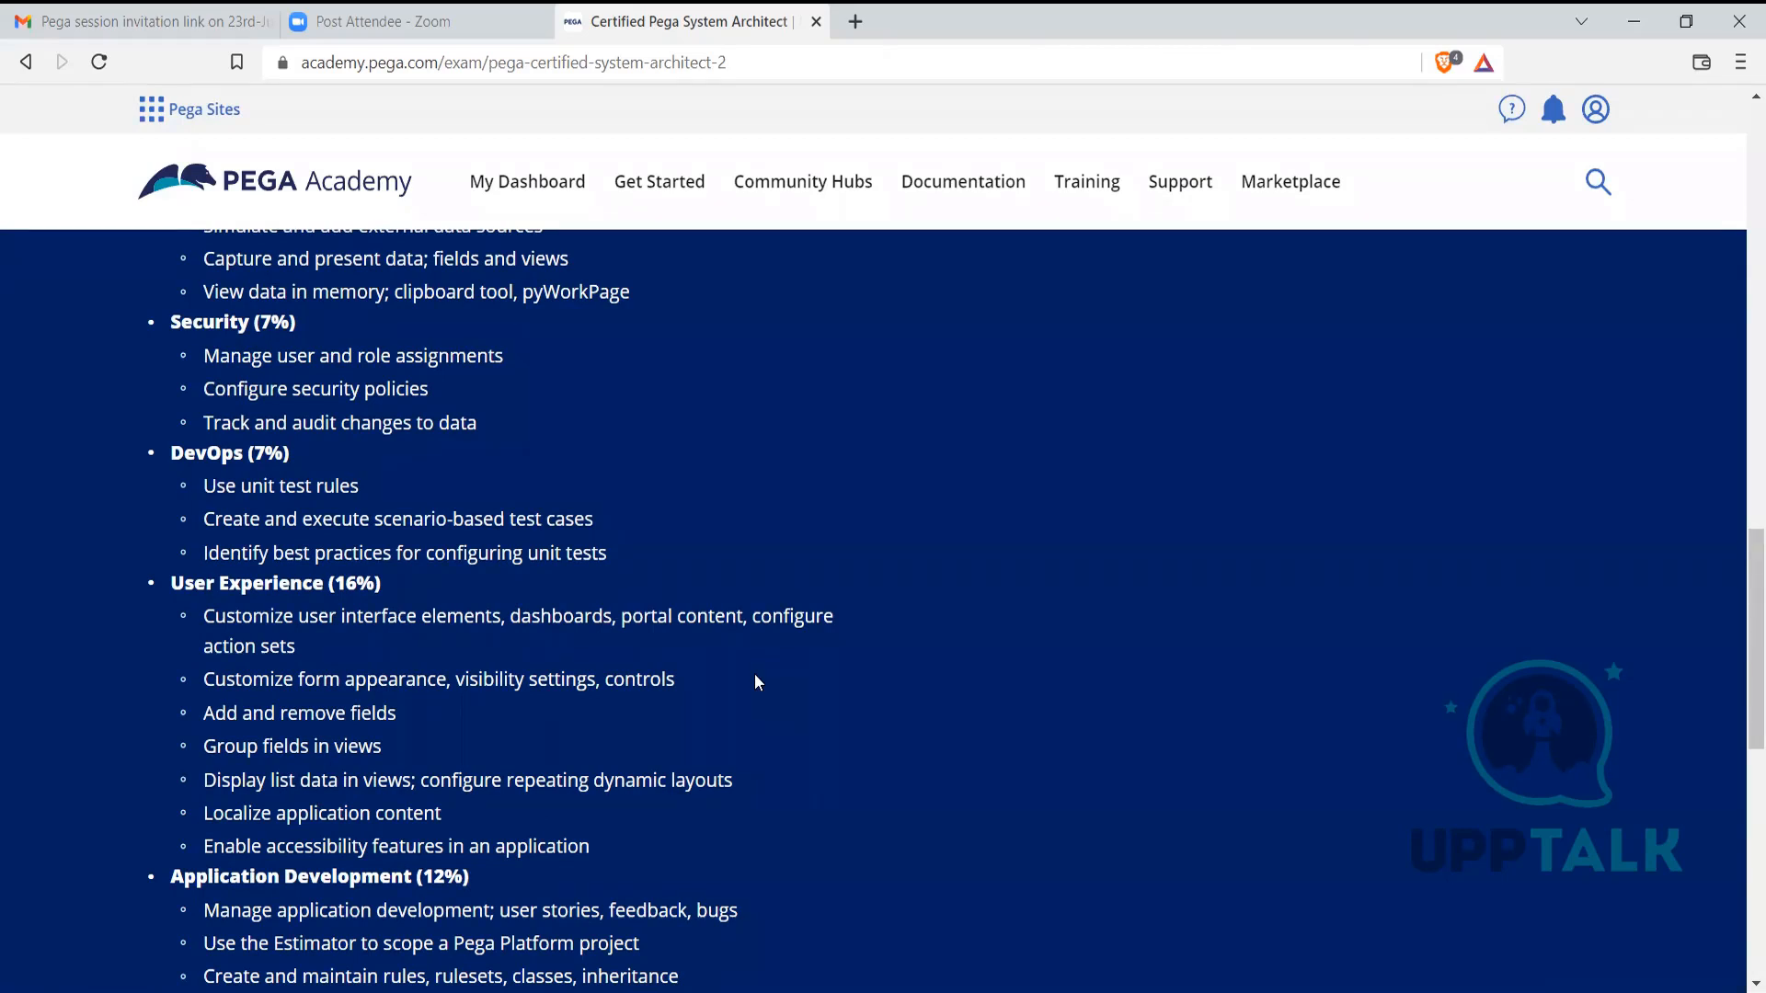
scroll(822, 752, down, 1)
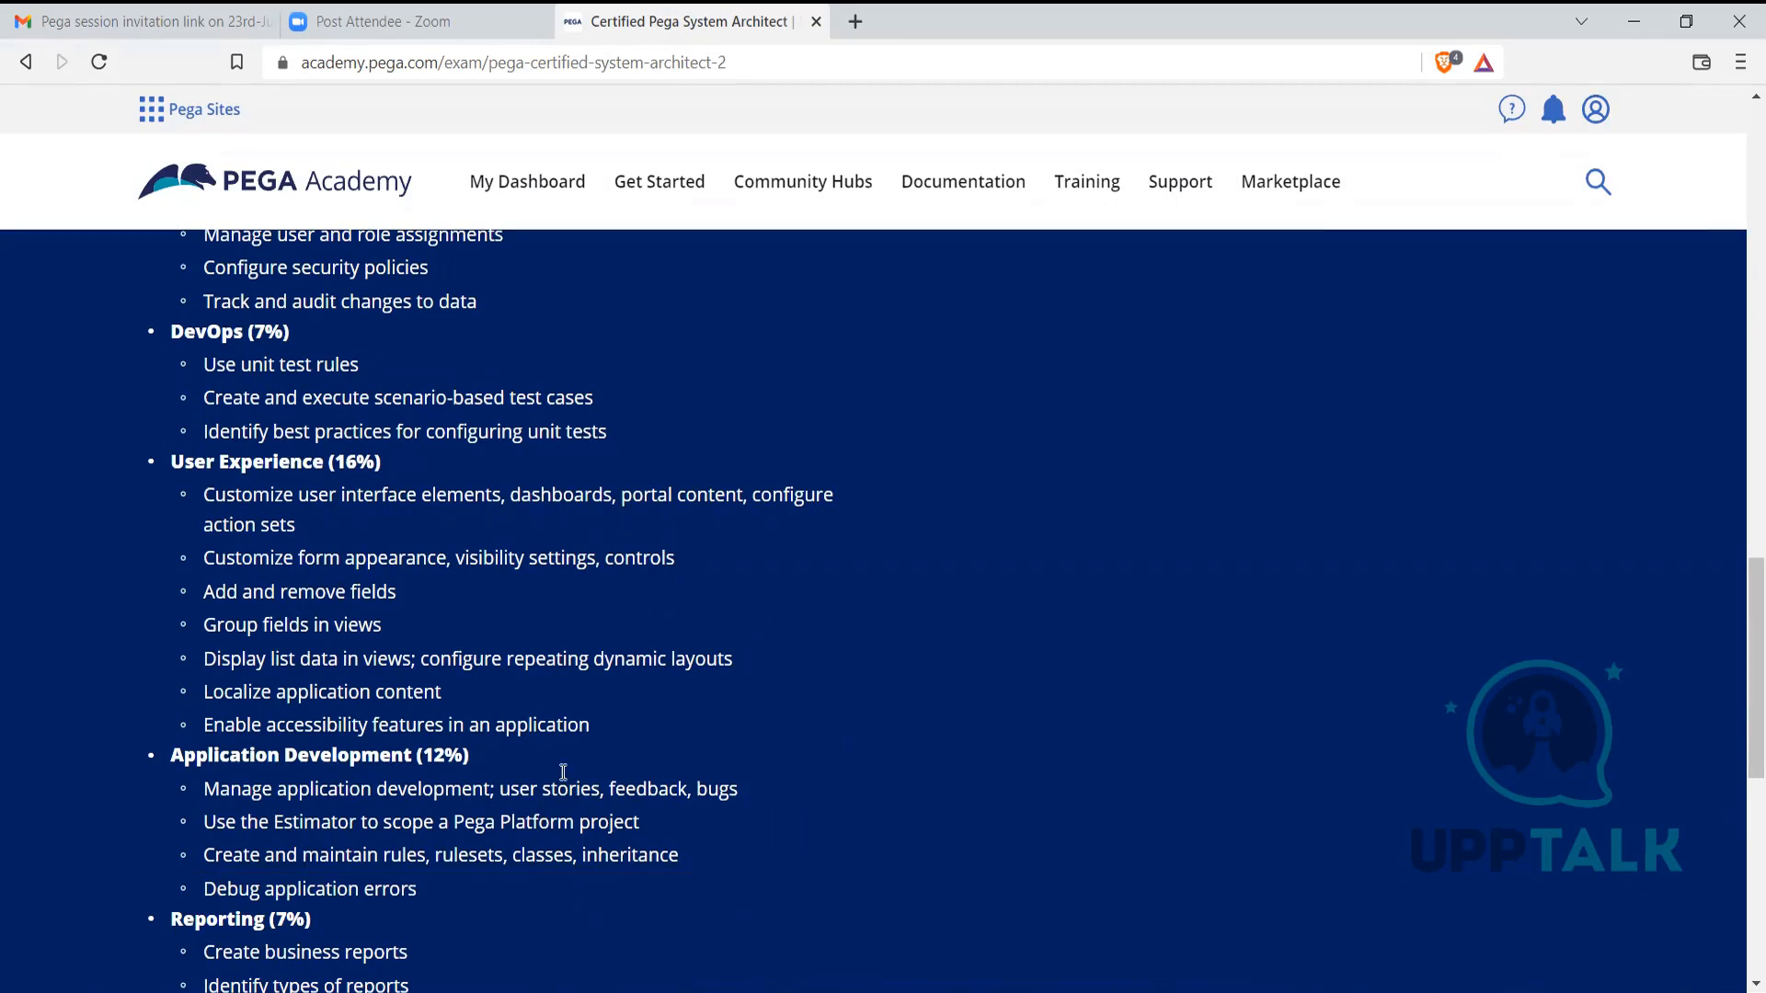
scroll(770, 755, down, 3)
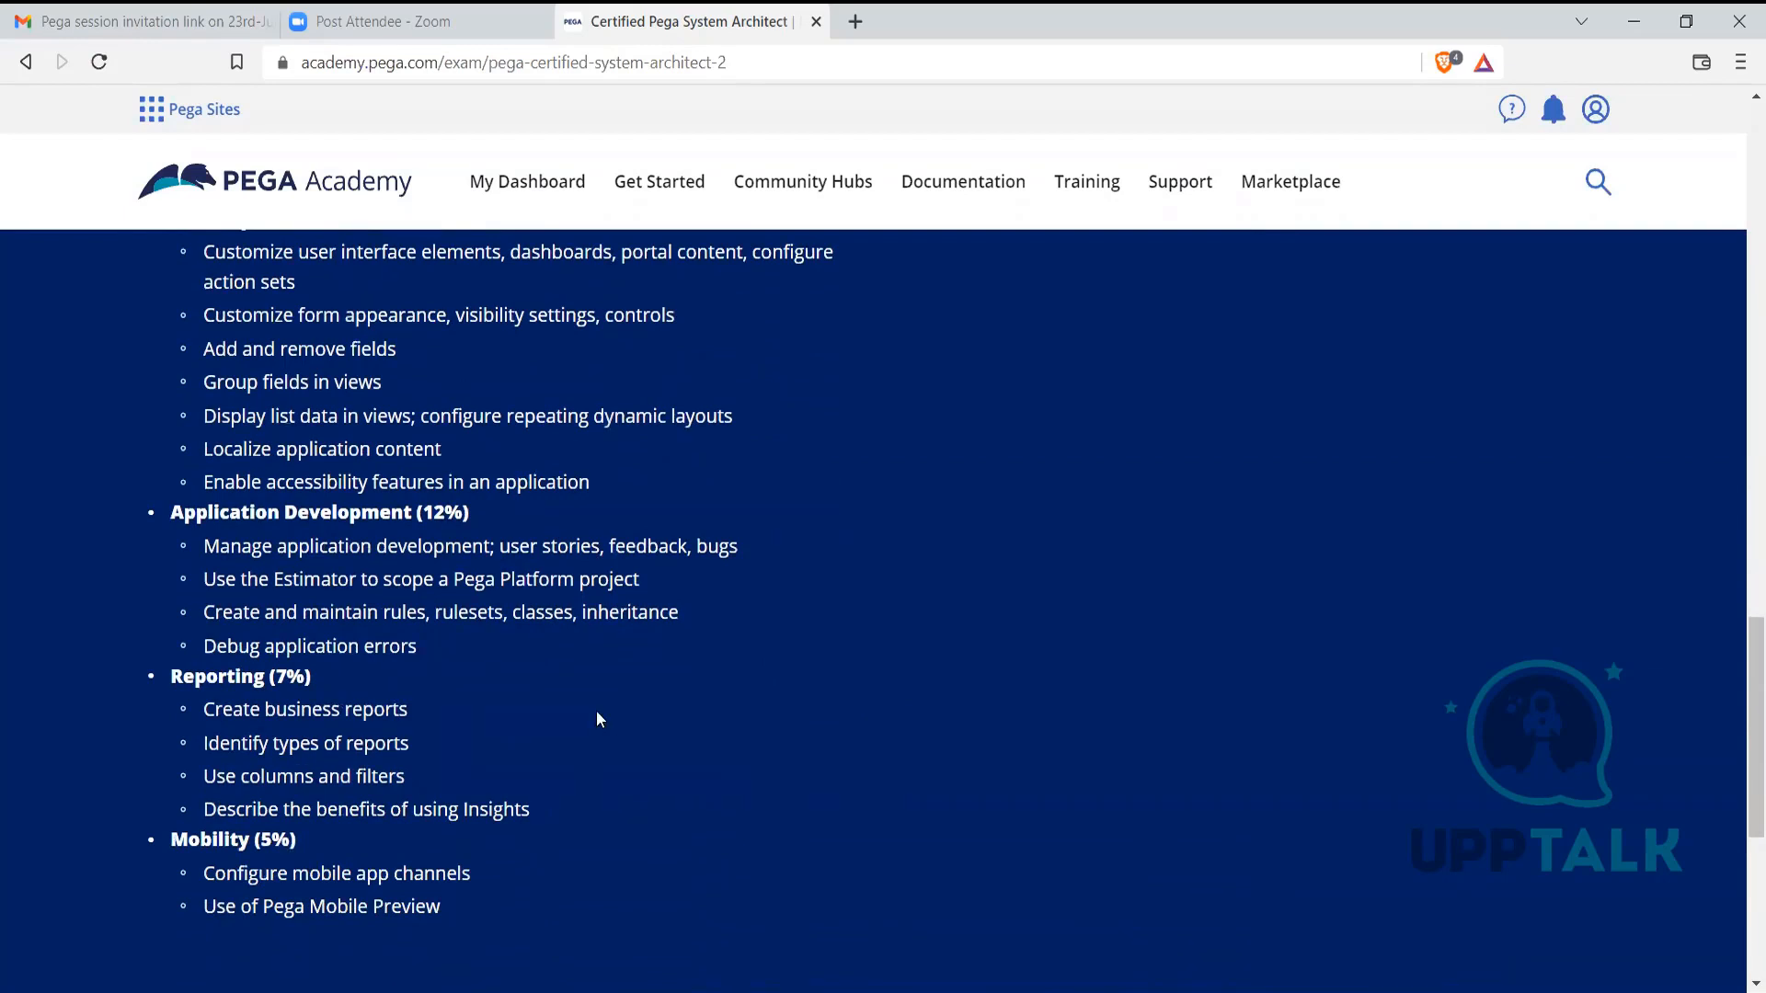
drag(684, 611, 632, 612)
scroll(685, 763, down, 4)
click(535, 625)
scroll(533, 626, up, 1)
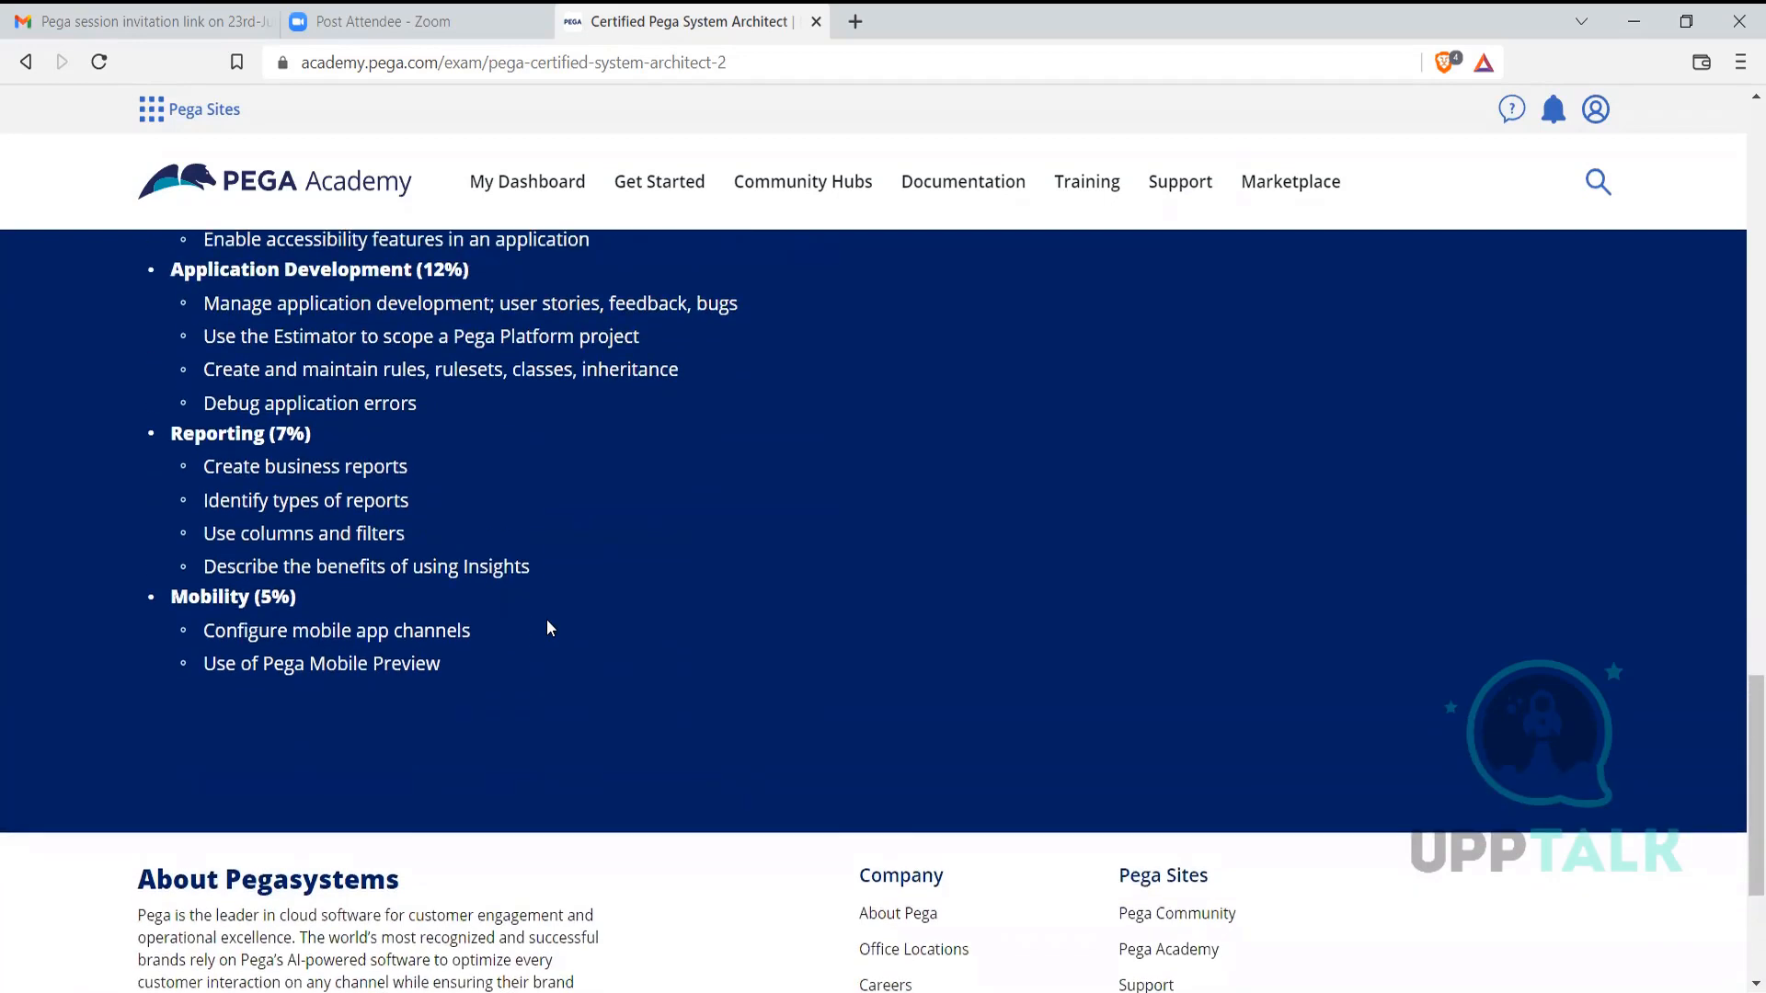
scroll(552, 623, up, 1)
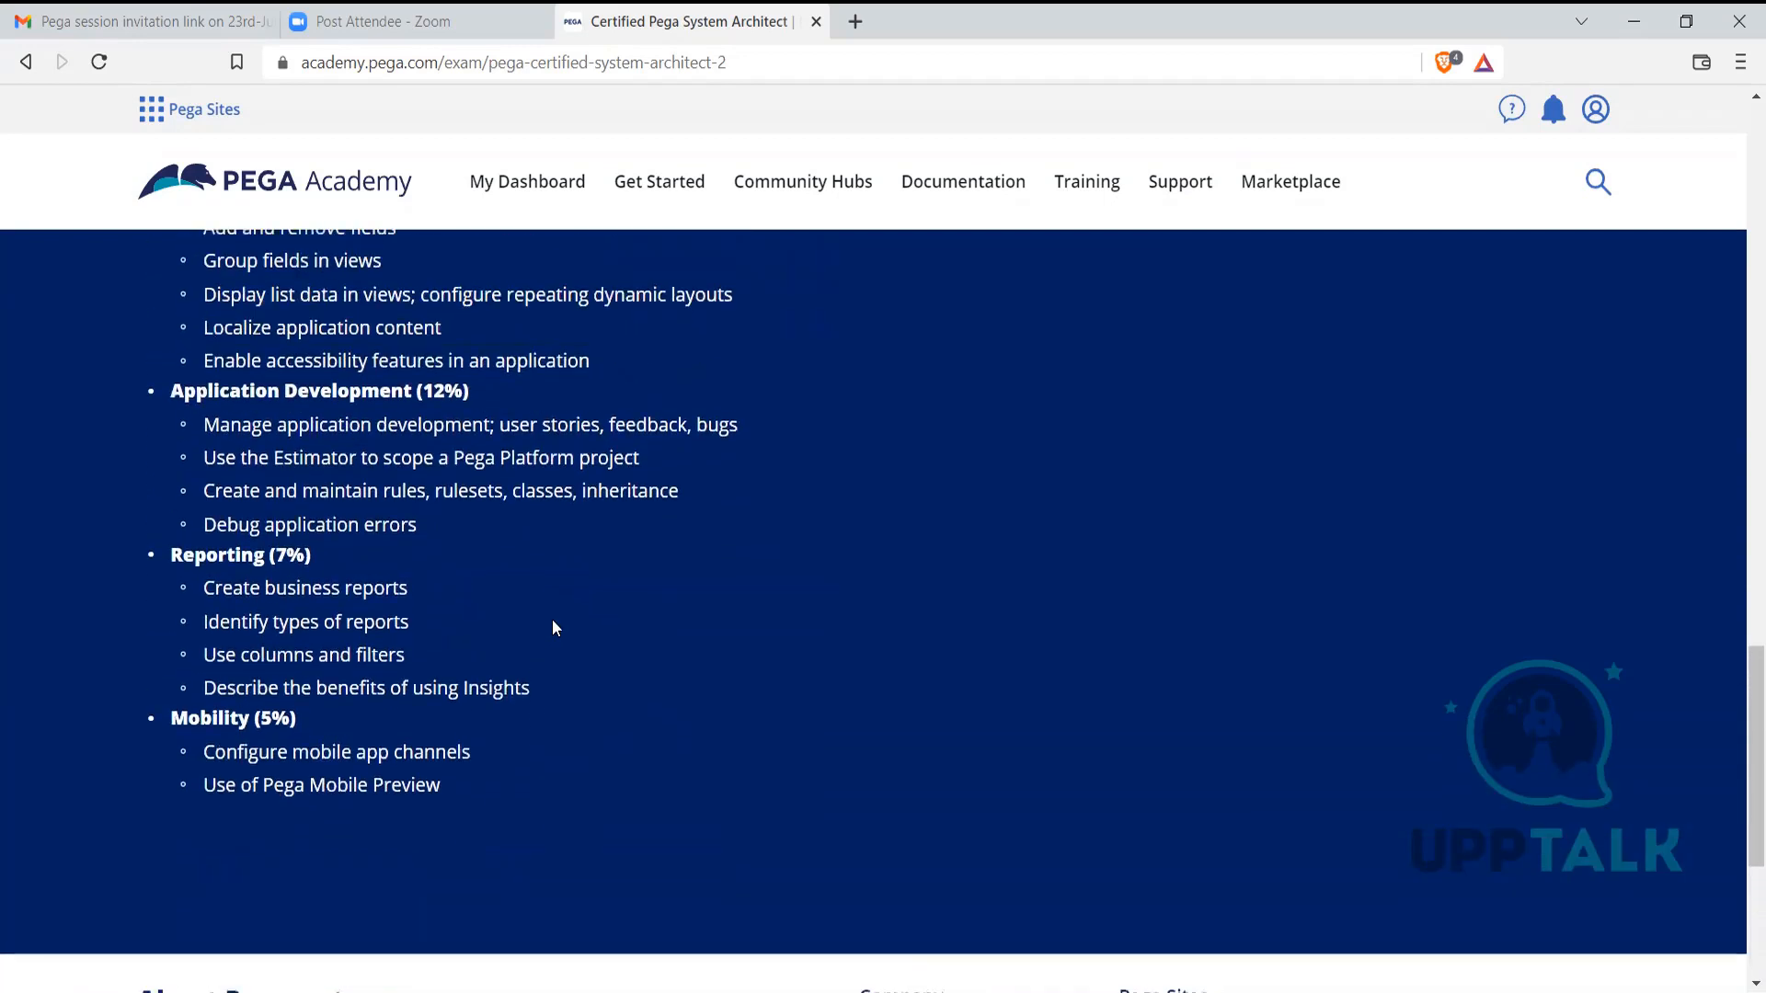
scroll(554, 627, up, 8)
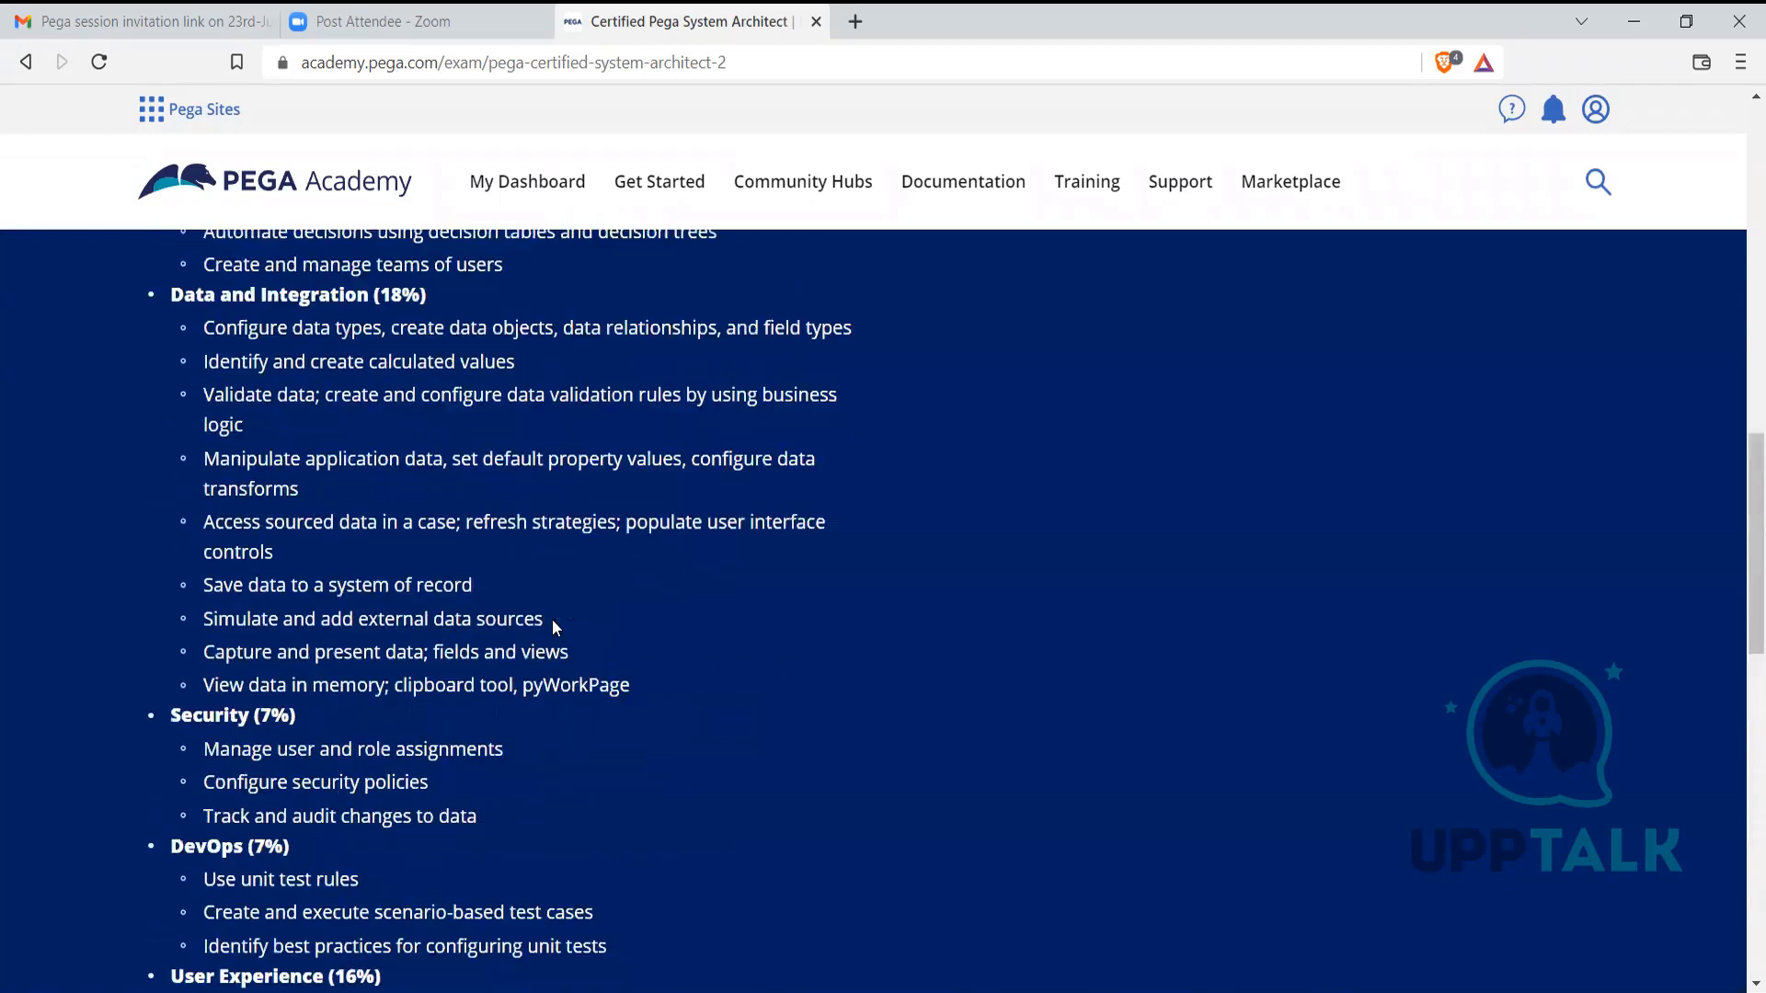
scroll(553, 627, up, 7)
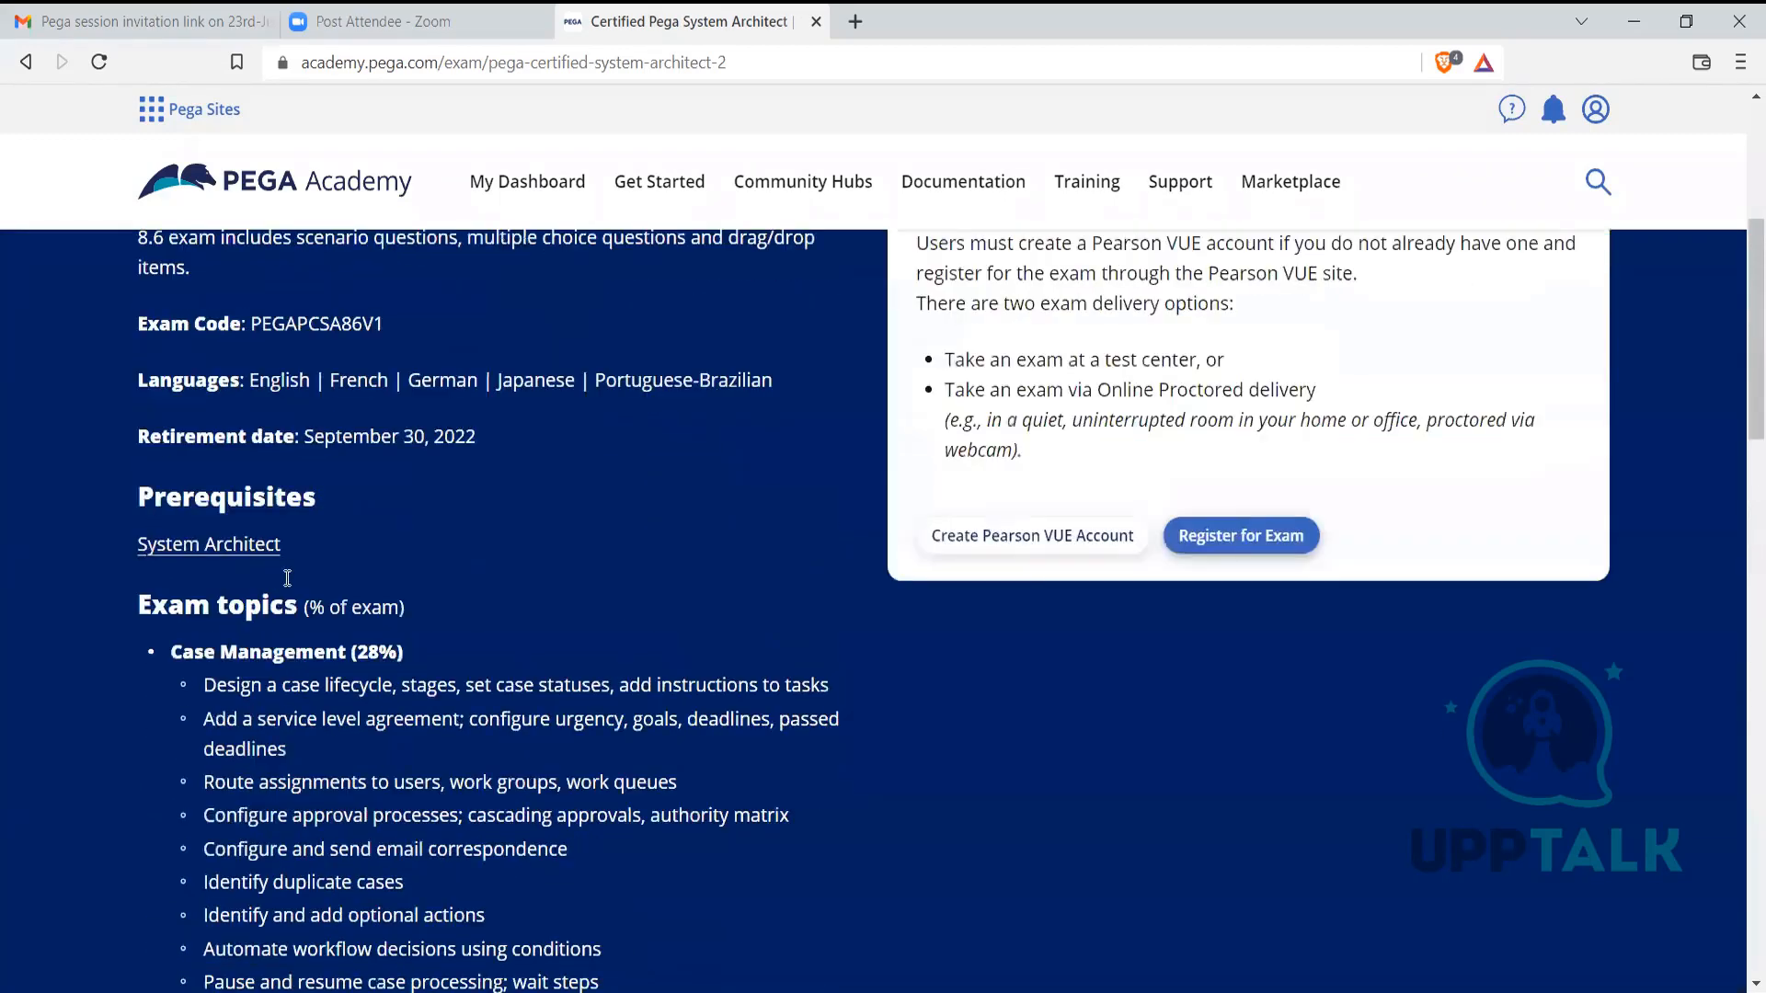
scroll(287, 578, up, 3)
scroll(502, 595, down, 4)
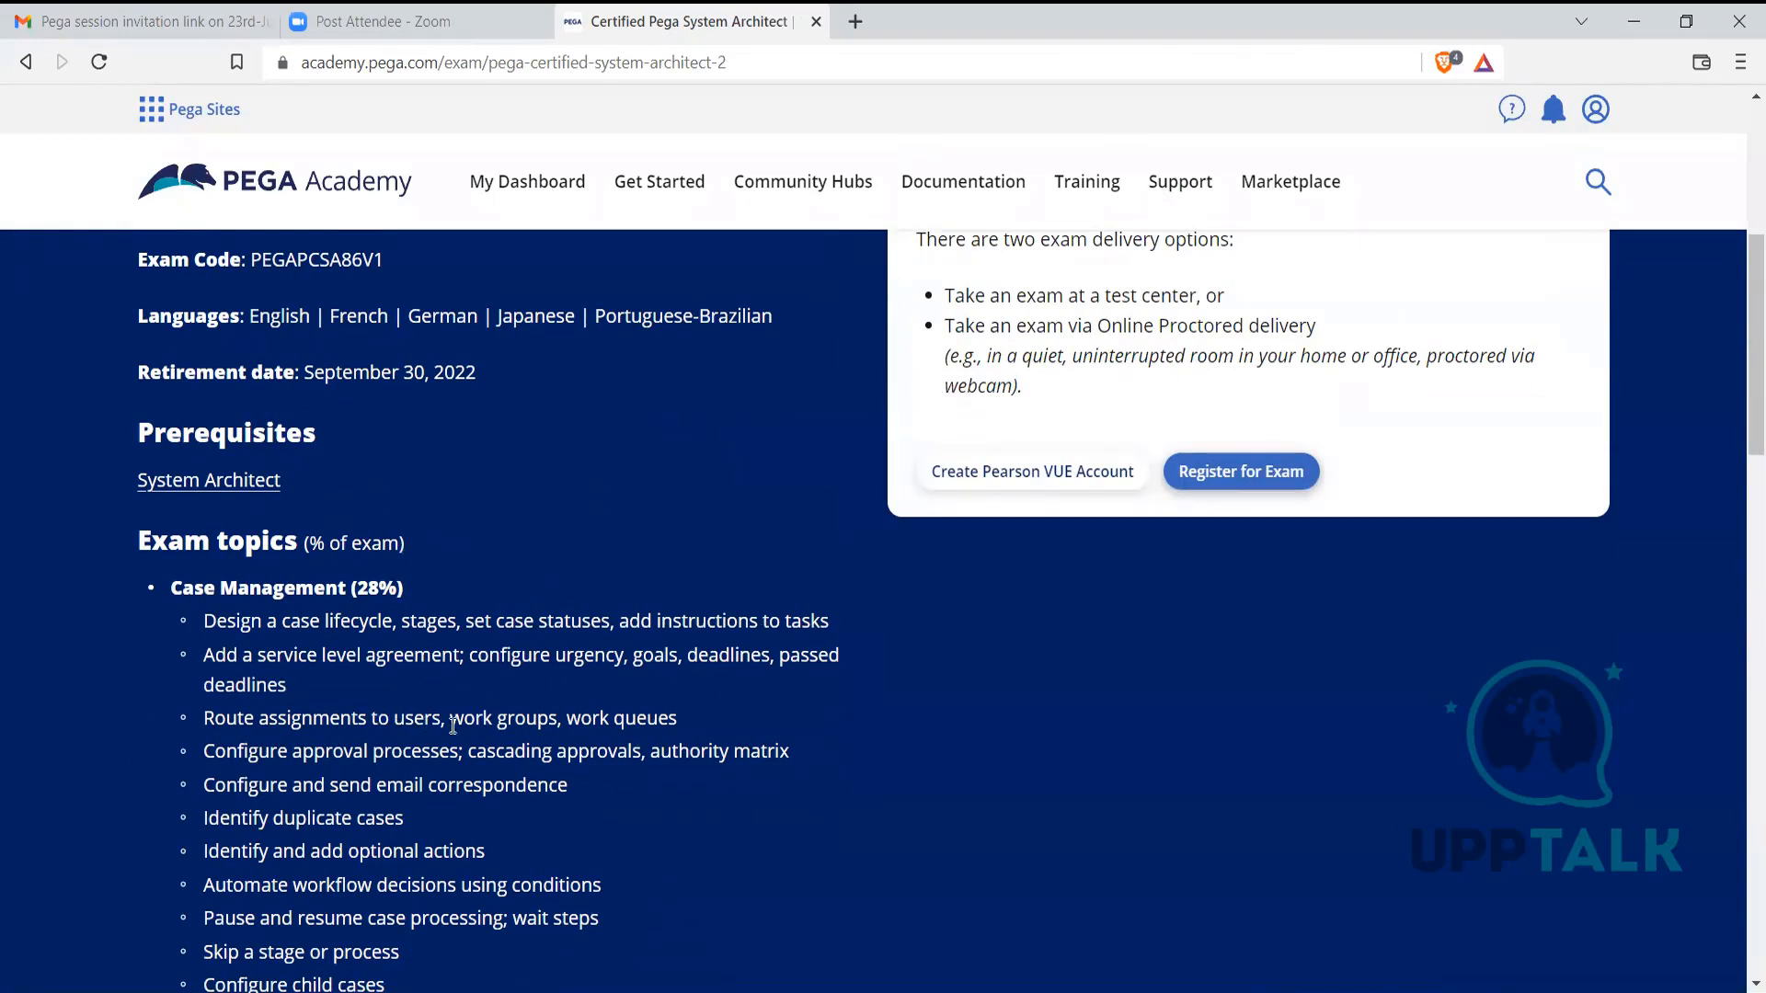
scroll(460, 729, down, 1)
scroll(460, 729, down, 1)
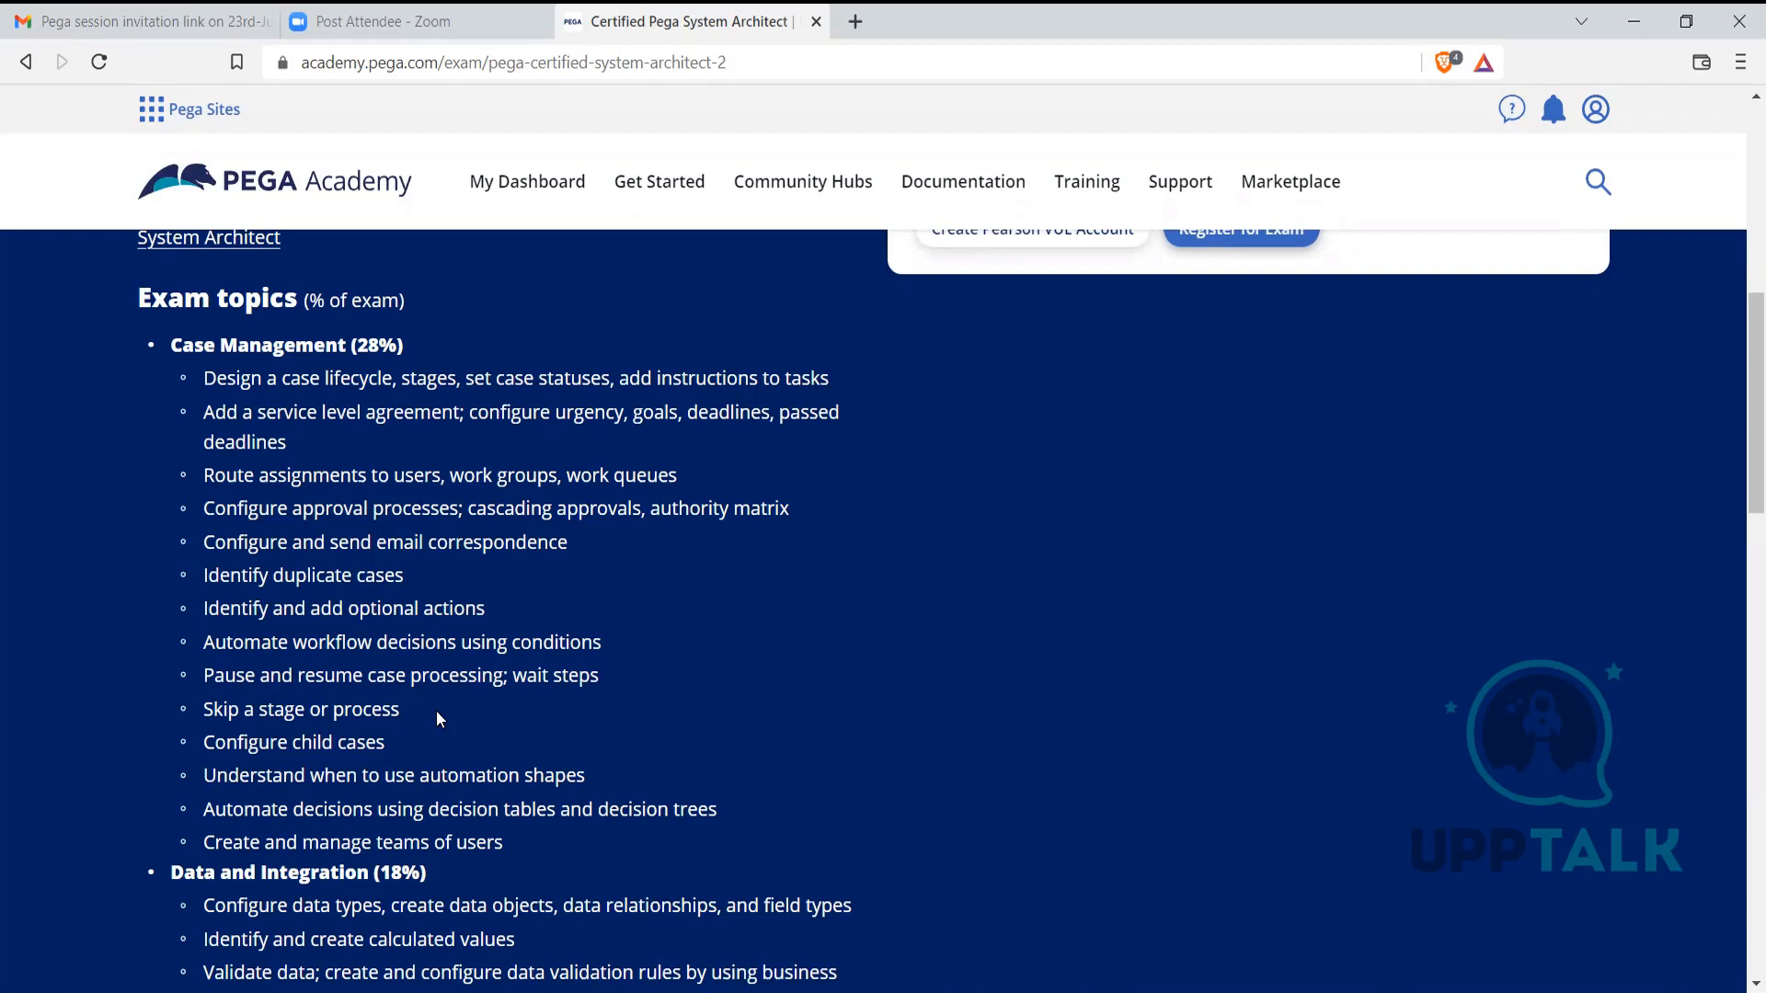
scroll(435, 710, down, 1)
scroll(438, 710, down, 2)
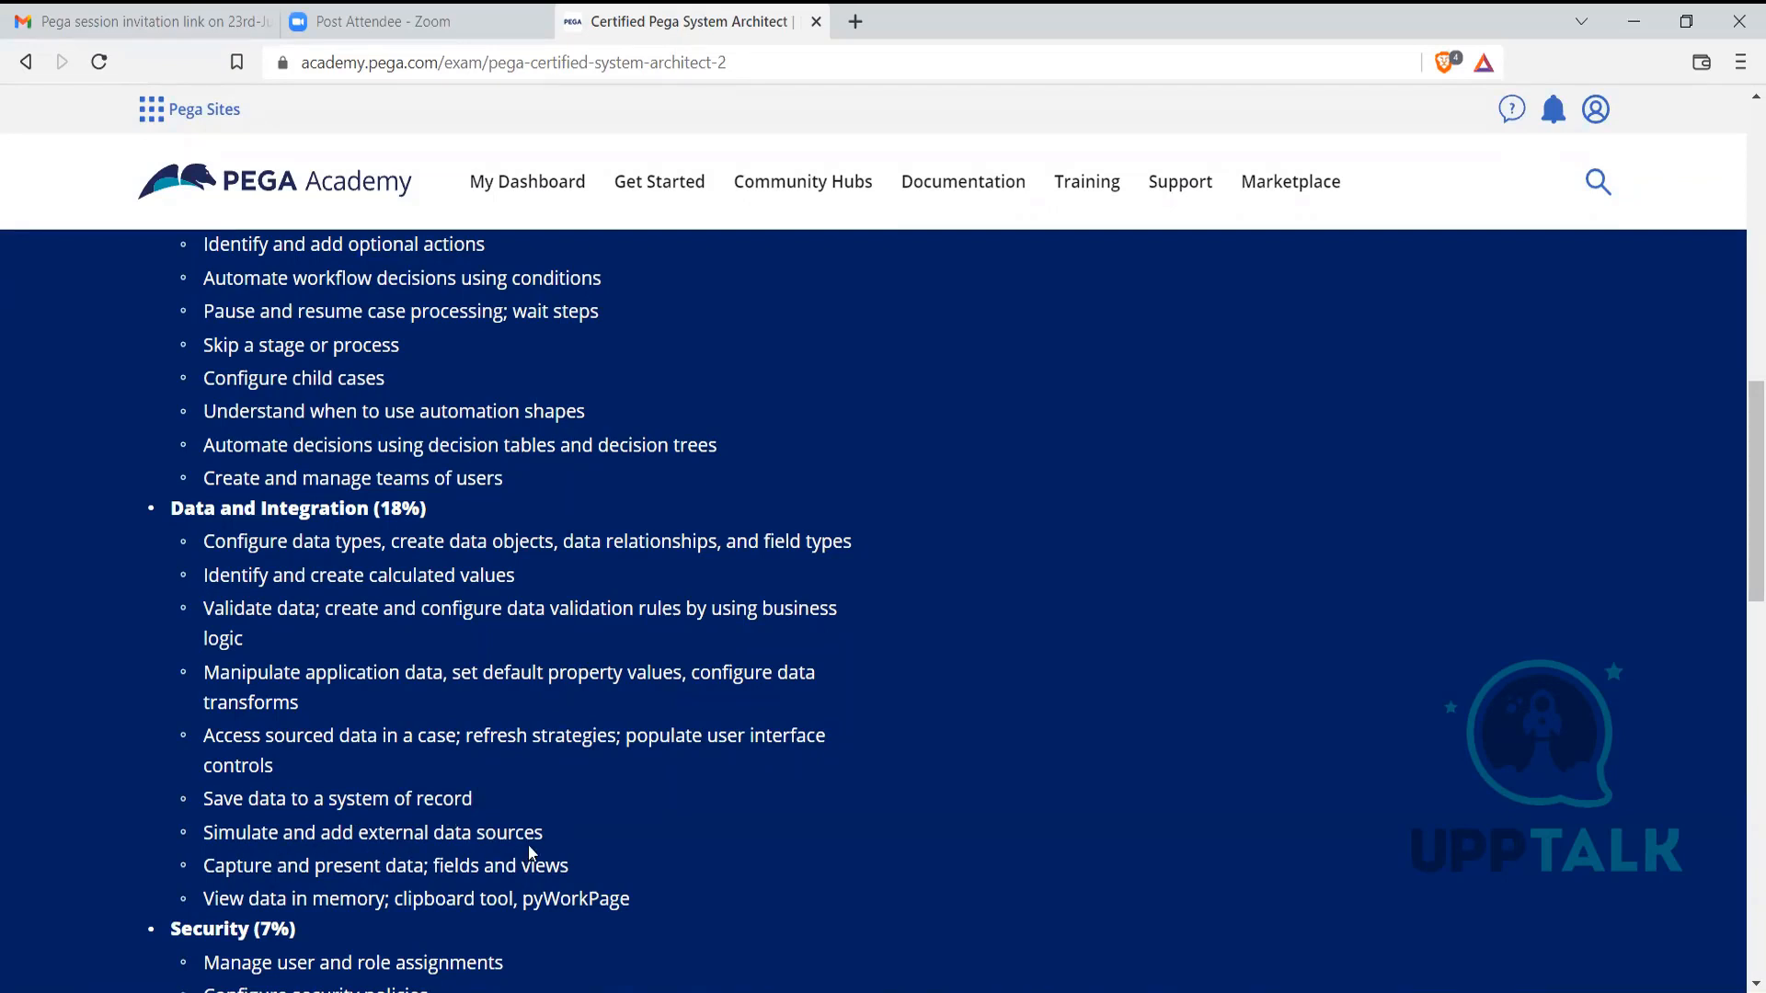
drag(397, 863, 513, 837)
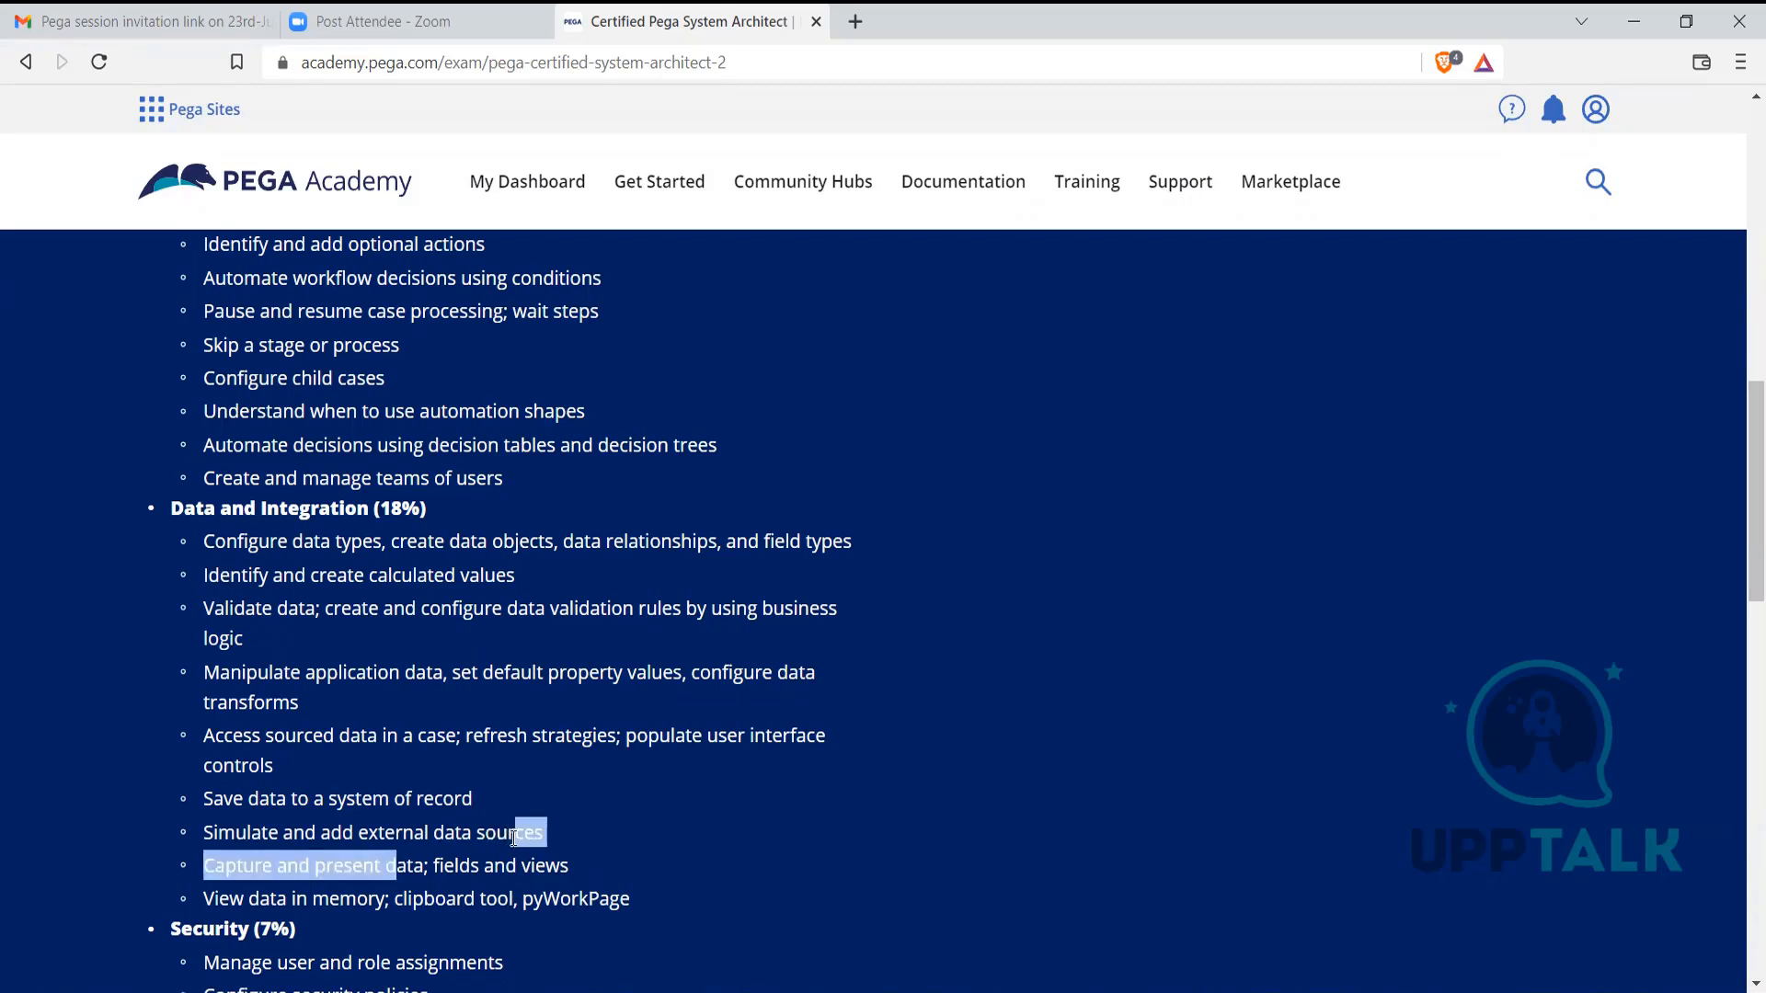
click(444, 838)
drag(326, 834, 541, 837)
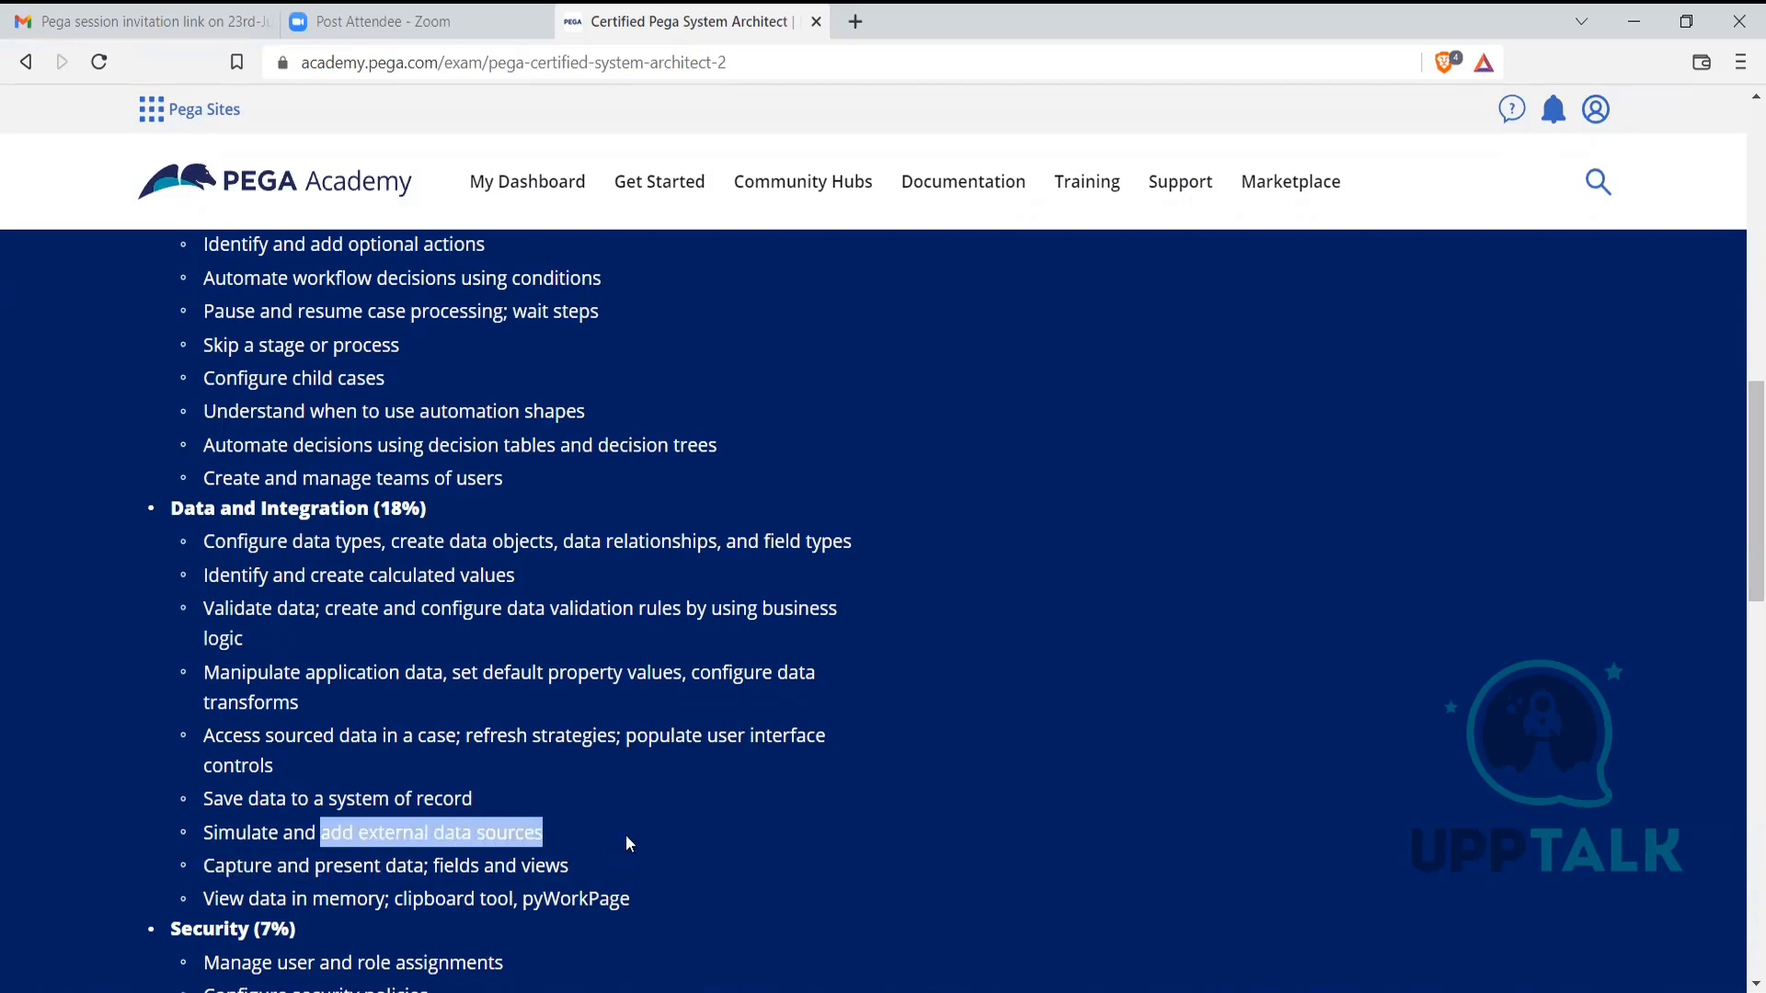
click(599, 866)
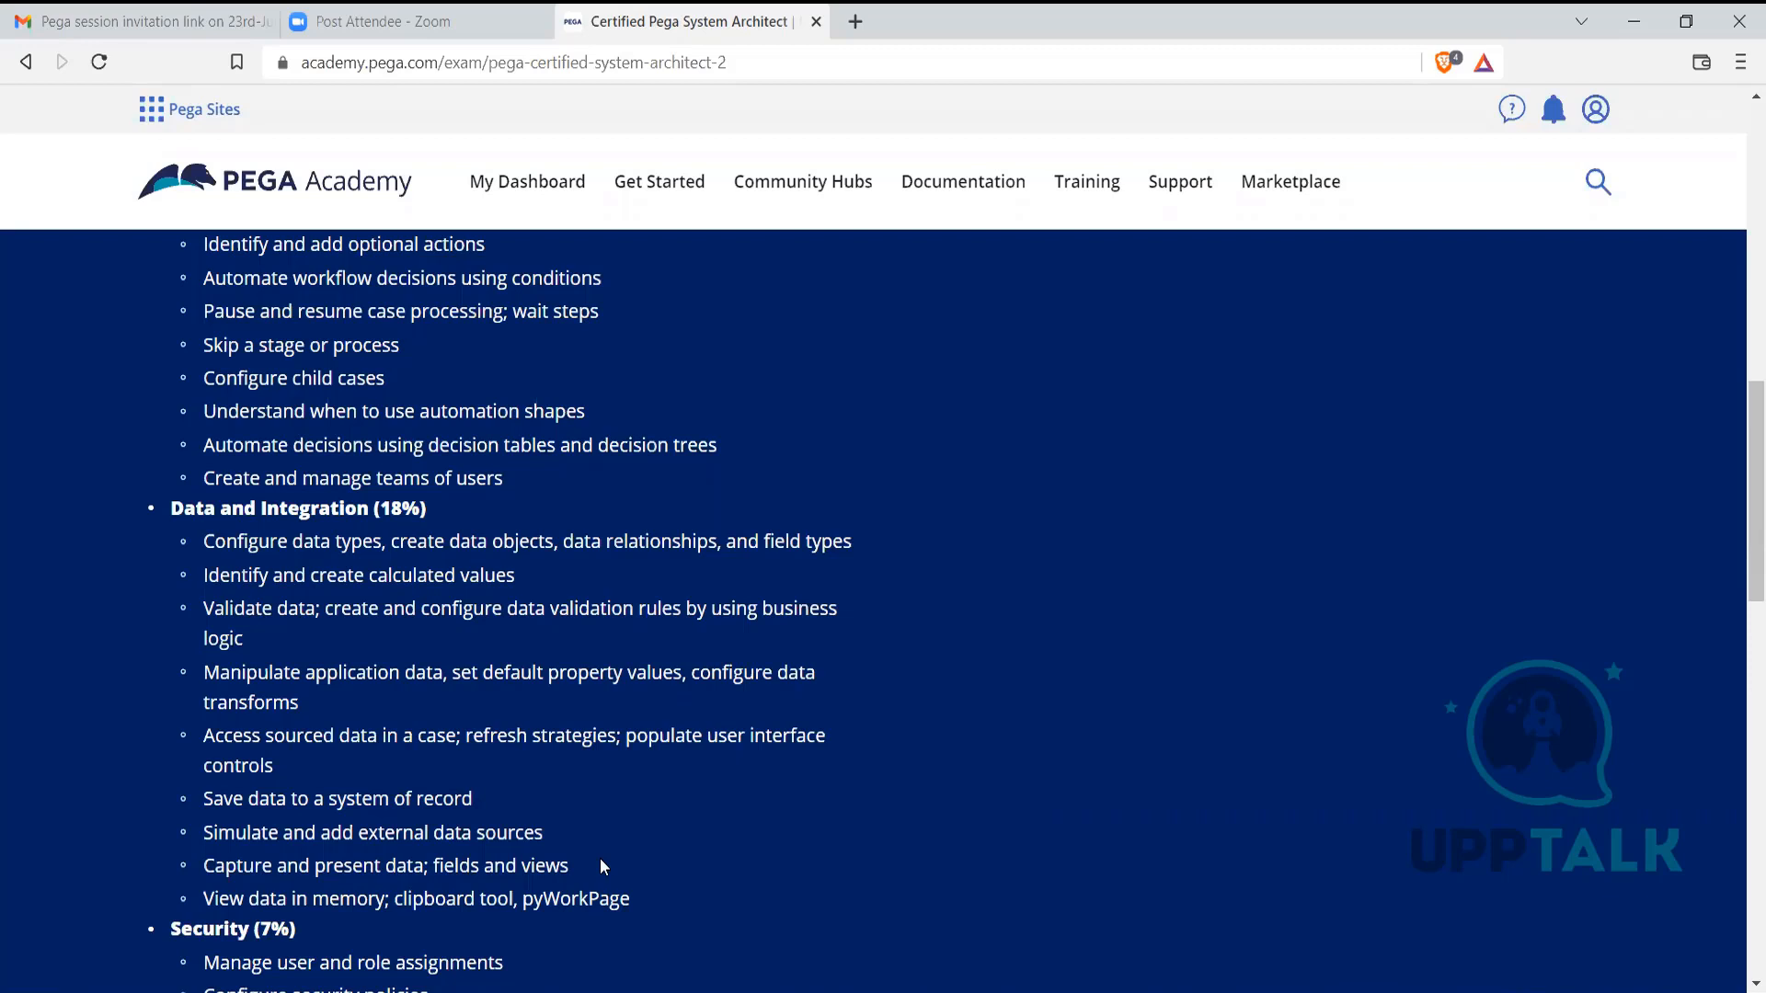
scroll(600, 861, down, 3)
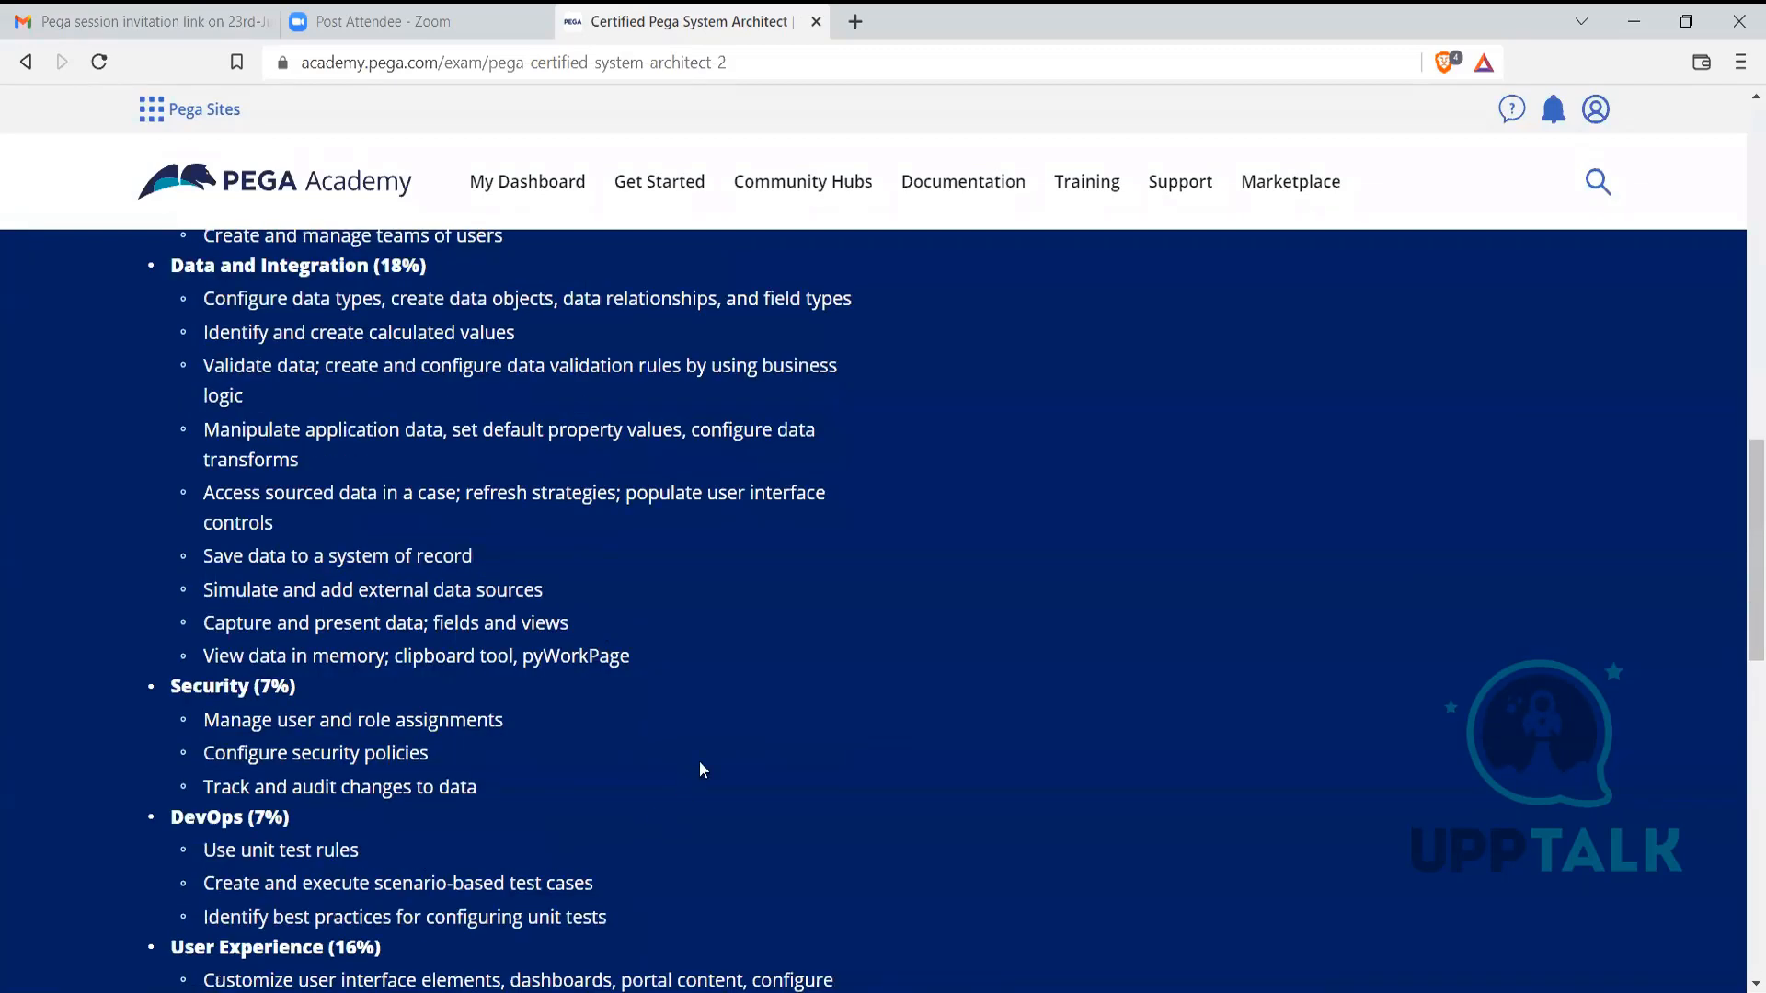
scroll(709, 761, down, 3)
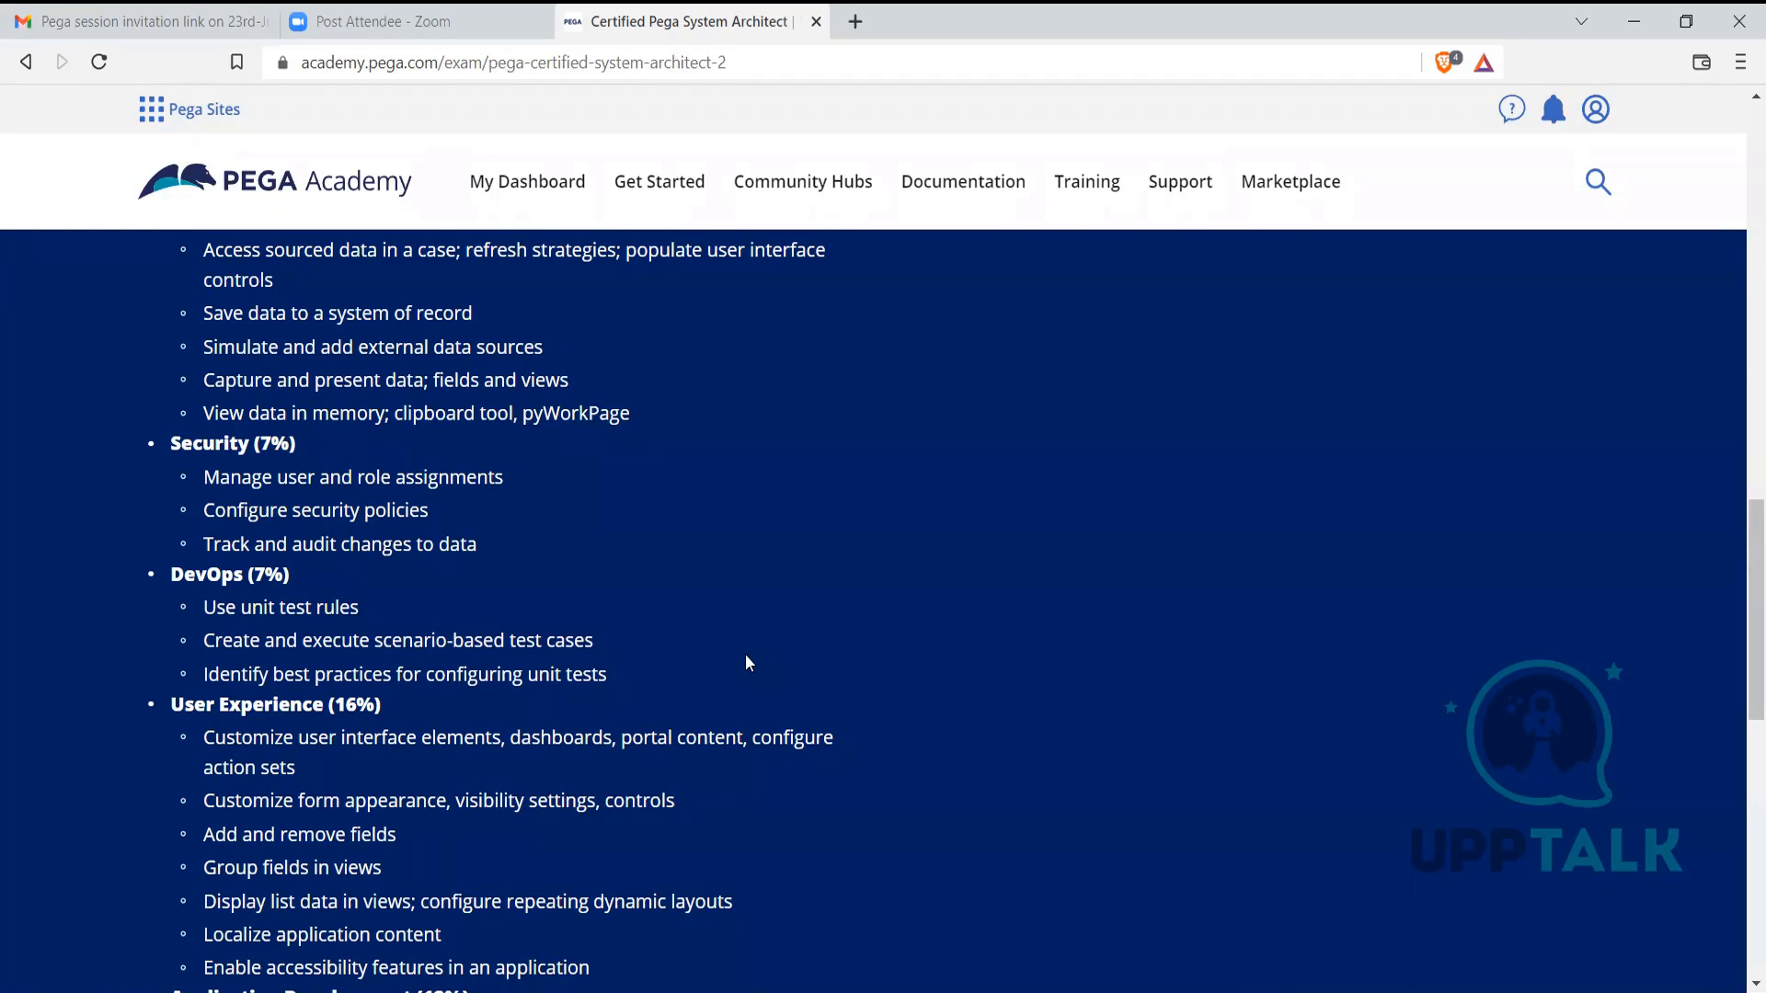
scroll(737, 653, down, 1)
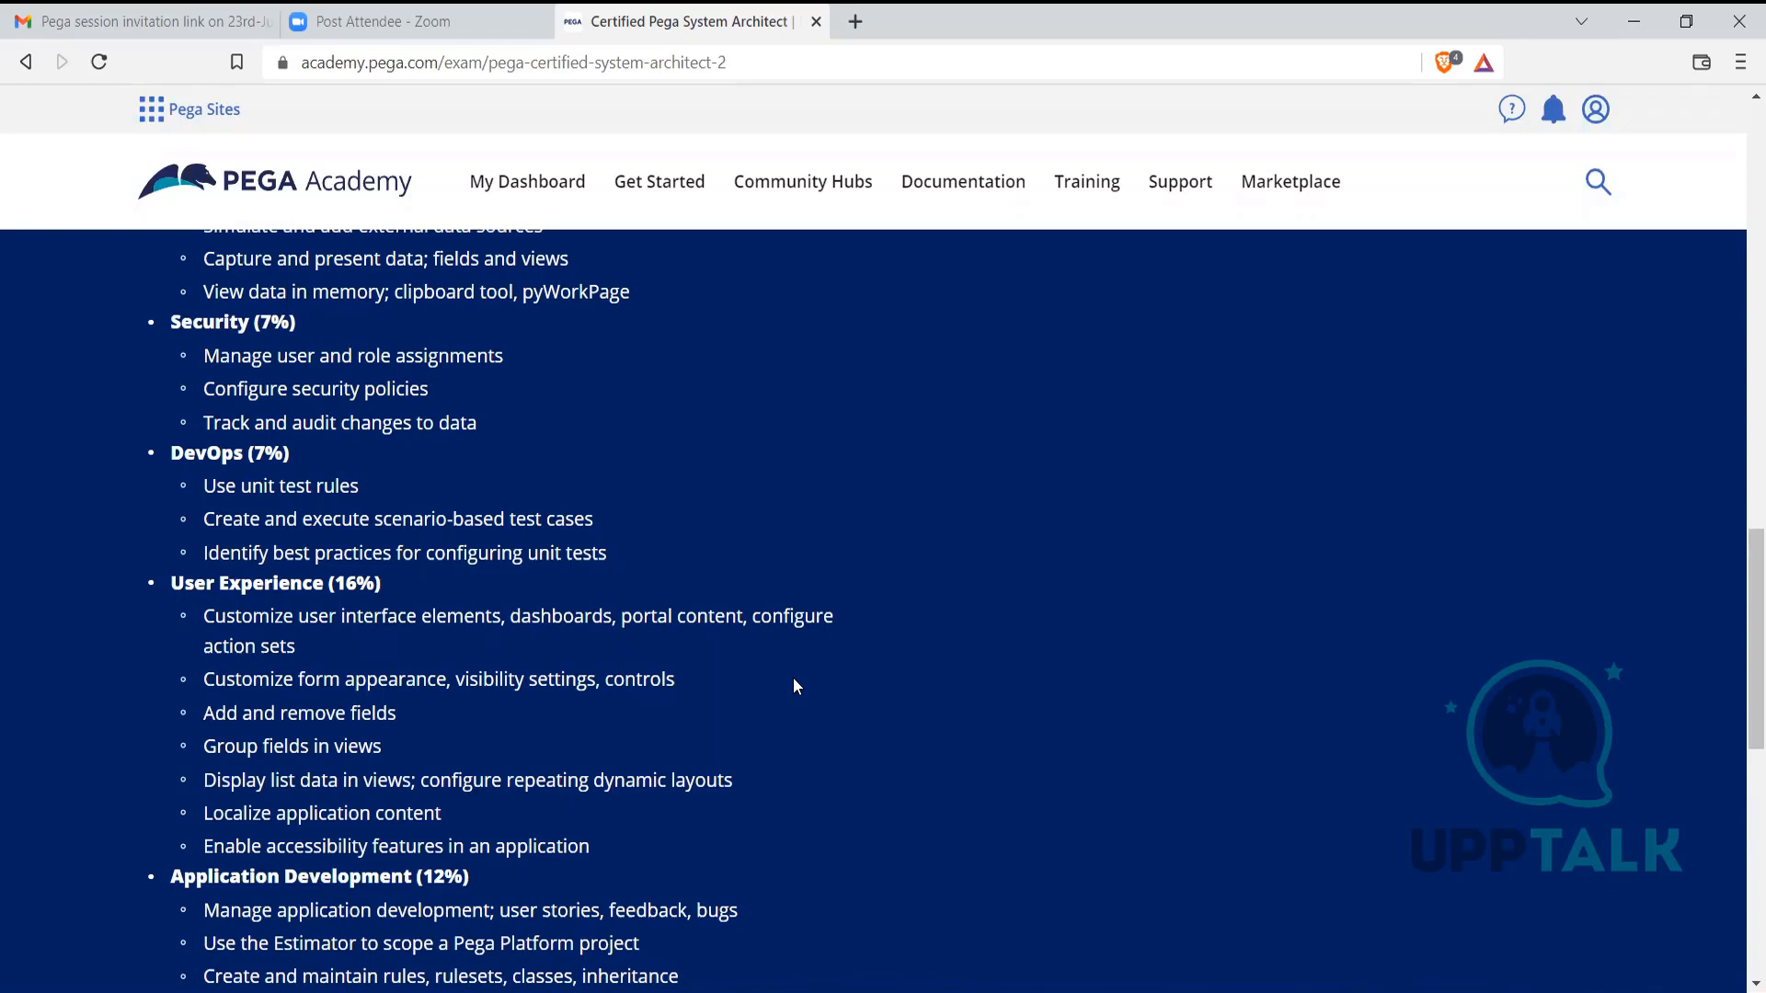
scroll(796, 686, down, 3)
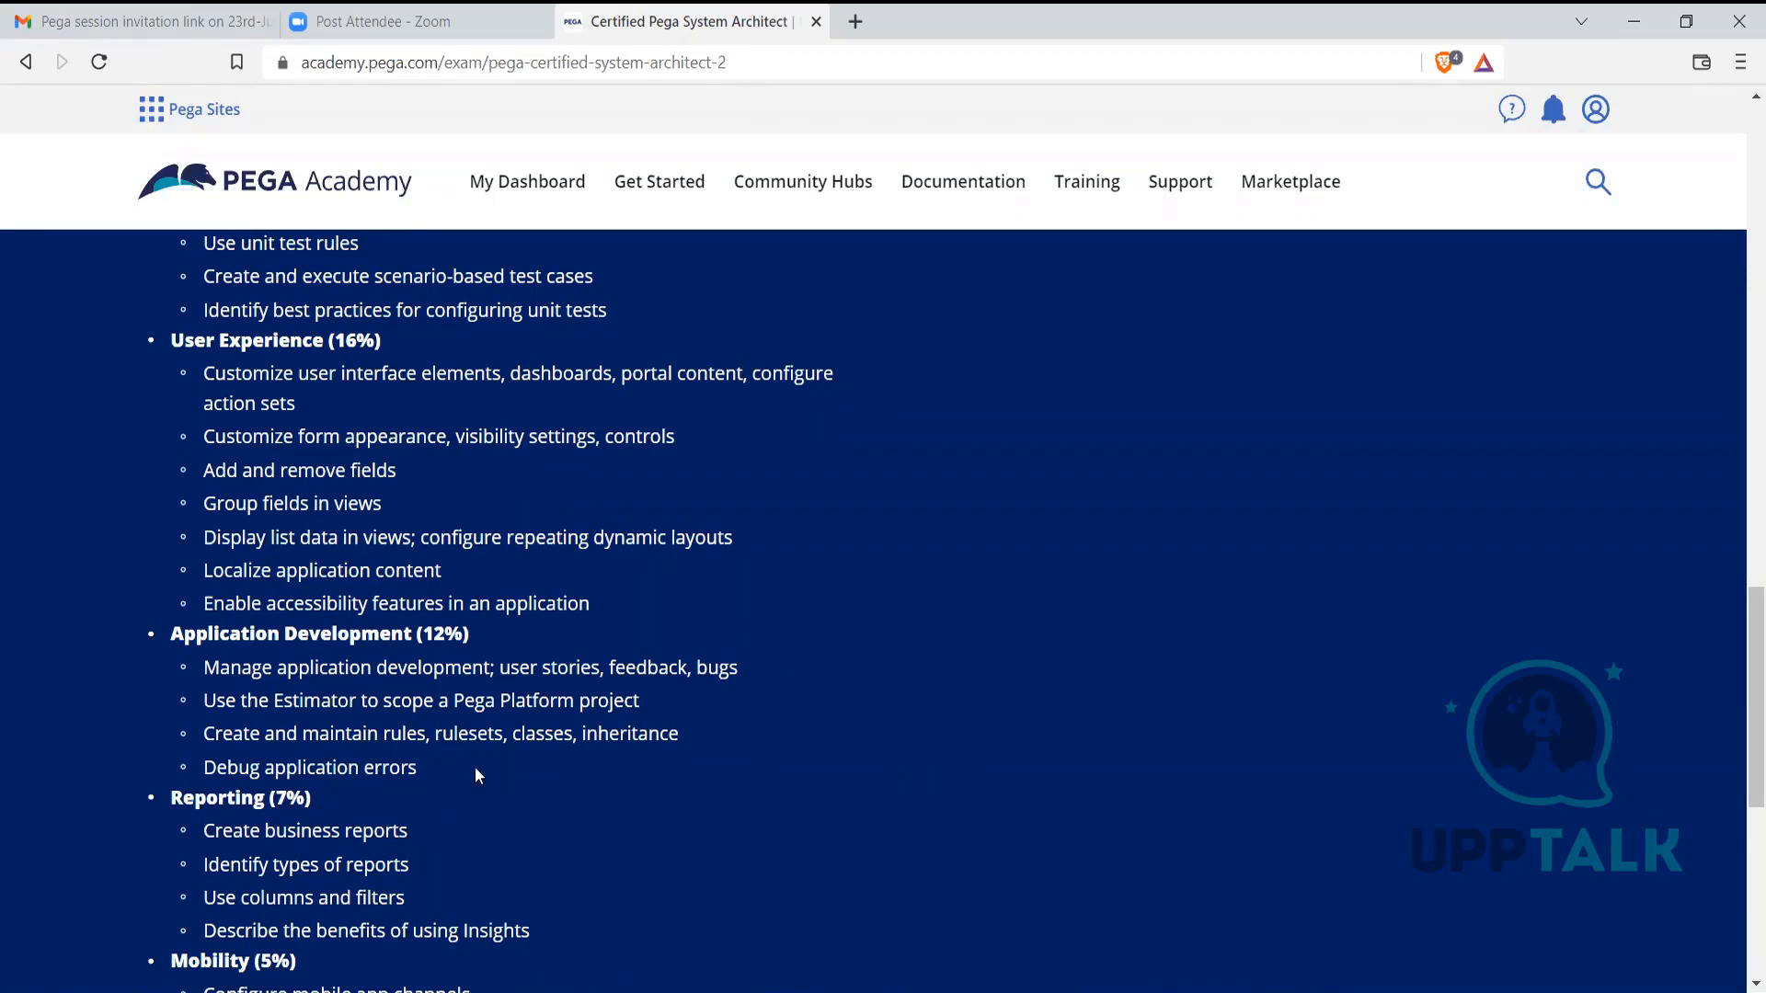
drag(274, 769, 423, 772)
click(423, 773)
scroll(451, 764, down, 1)
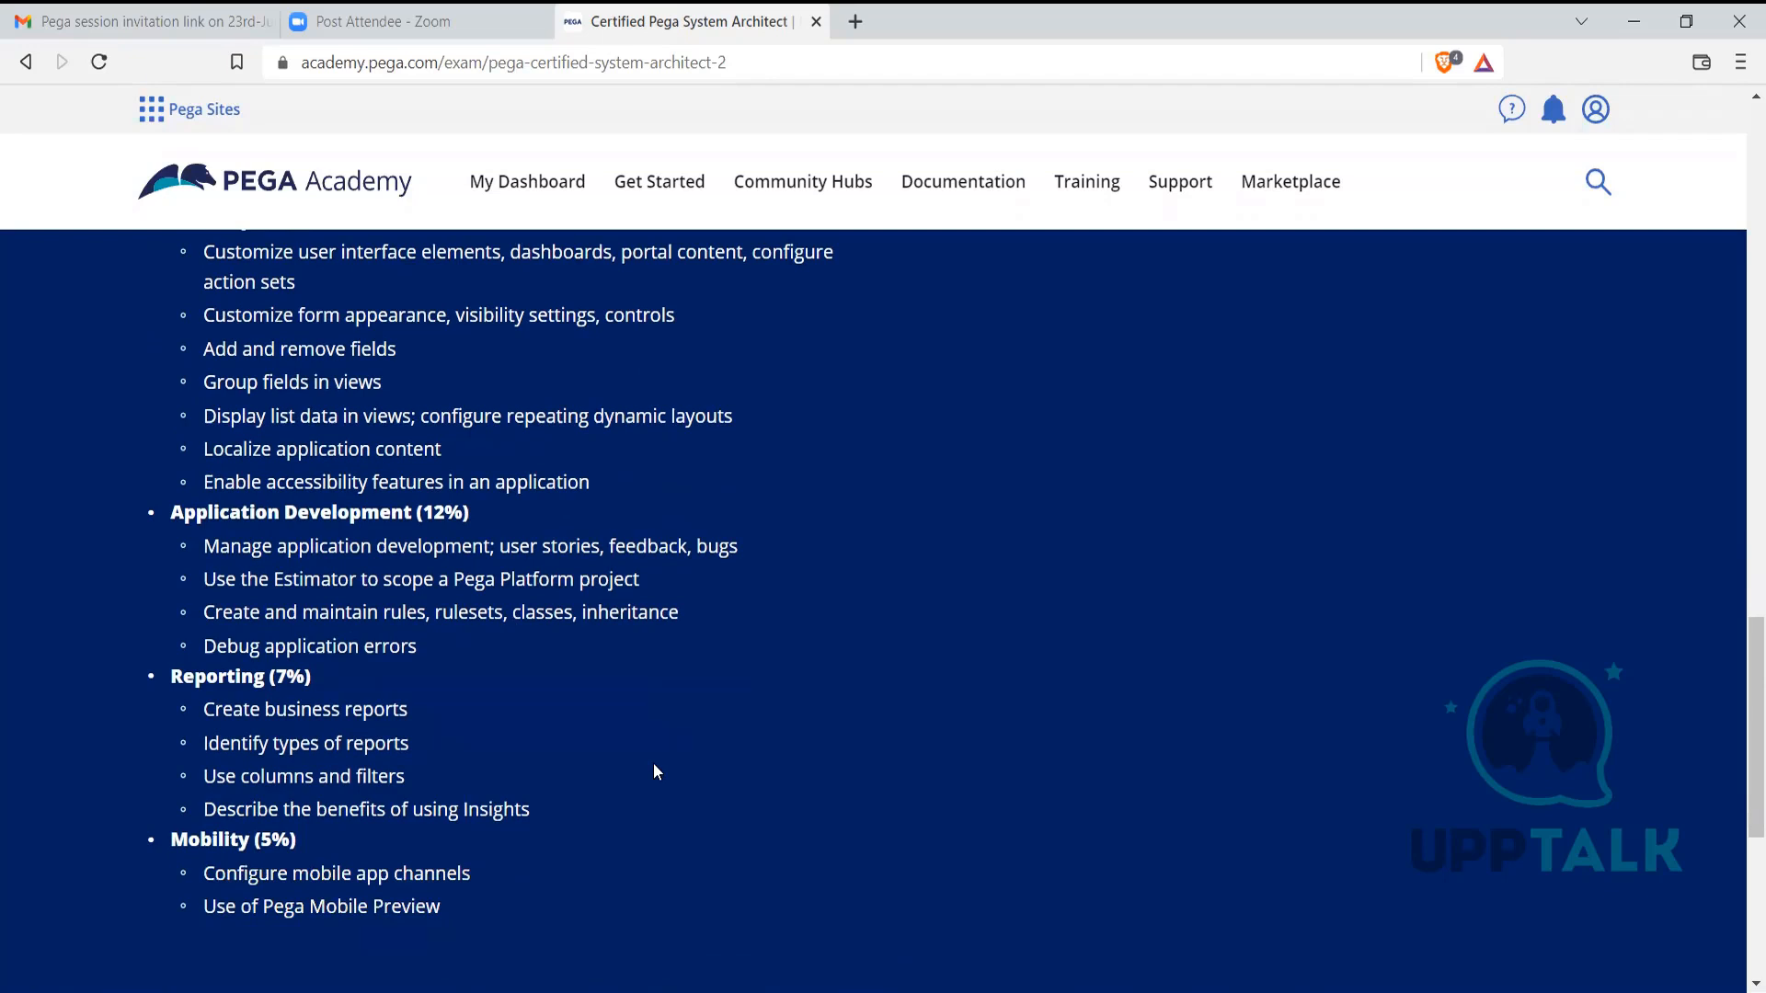
scroll(655, 766, down, 5)
scroll(655, 766, up, 3)
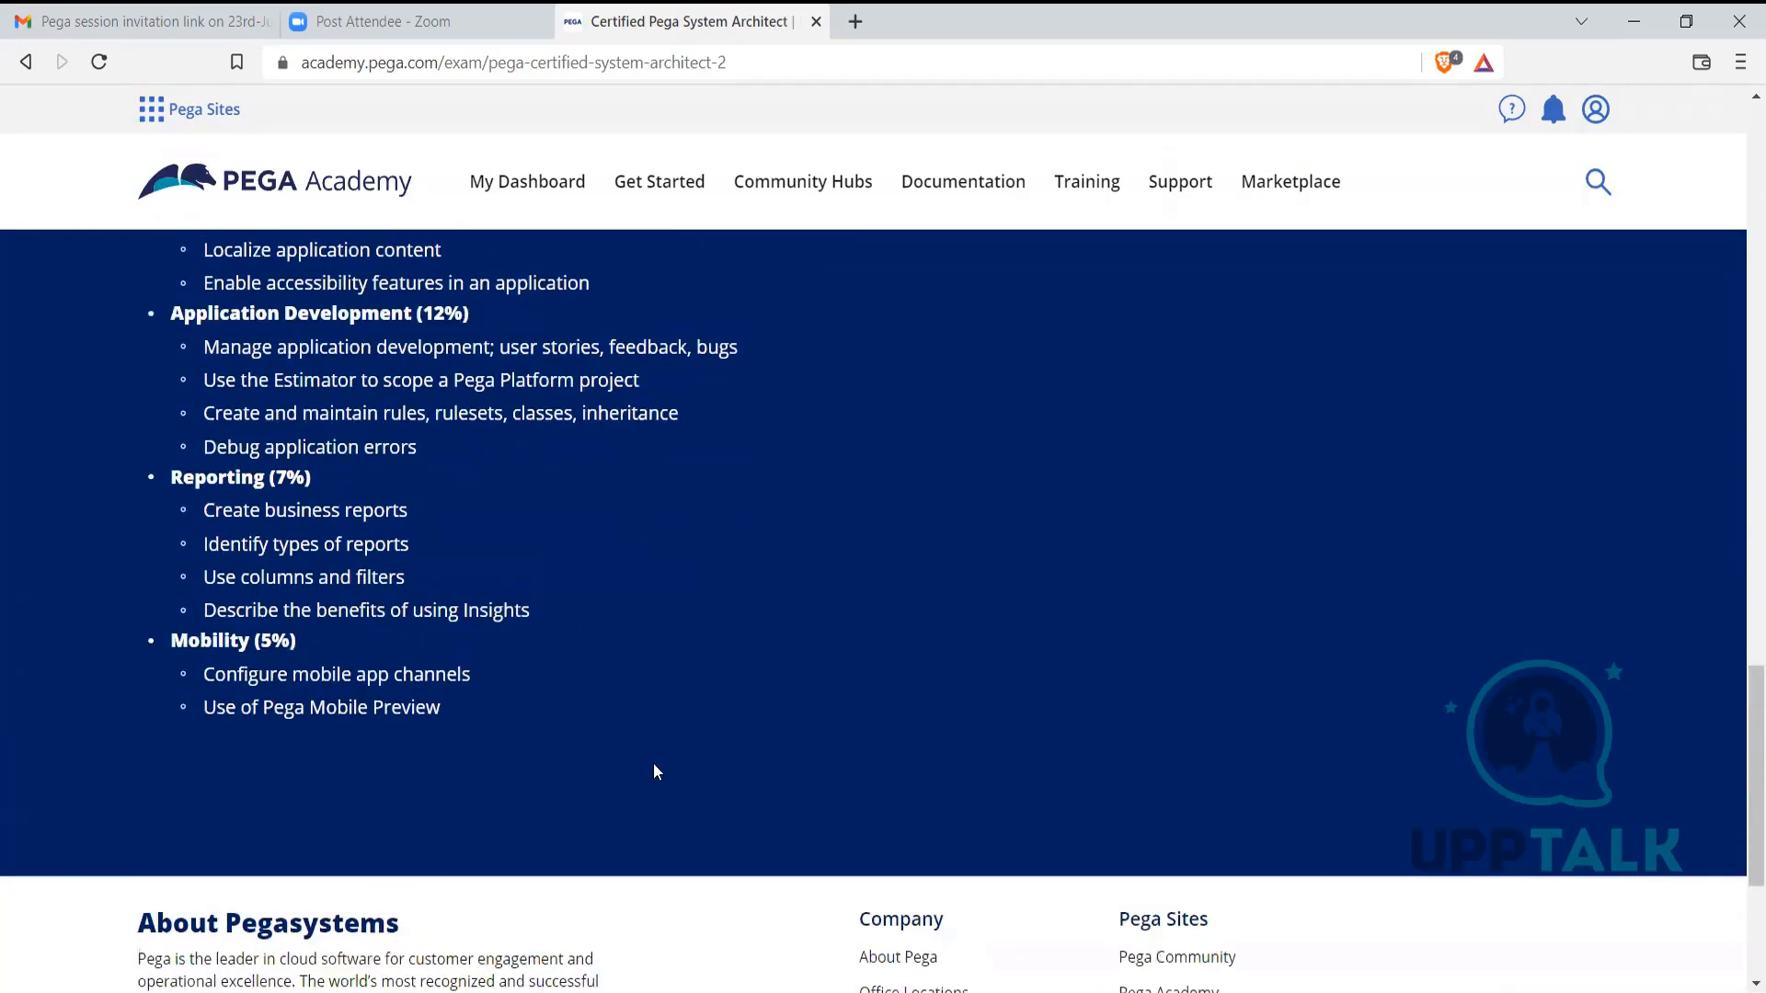
drag(439, 712, 205, 675)
click(438, 777)
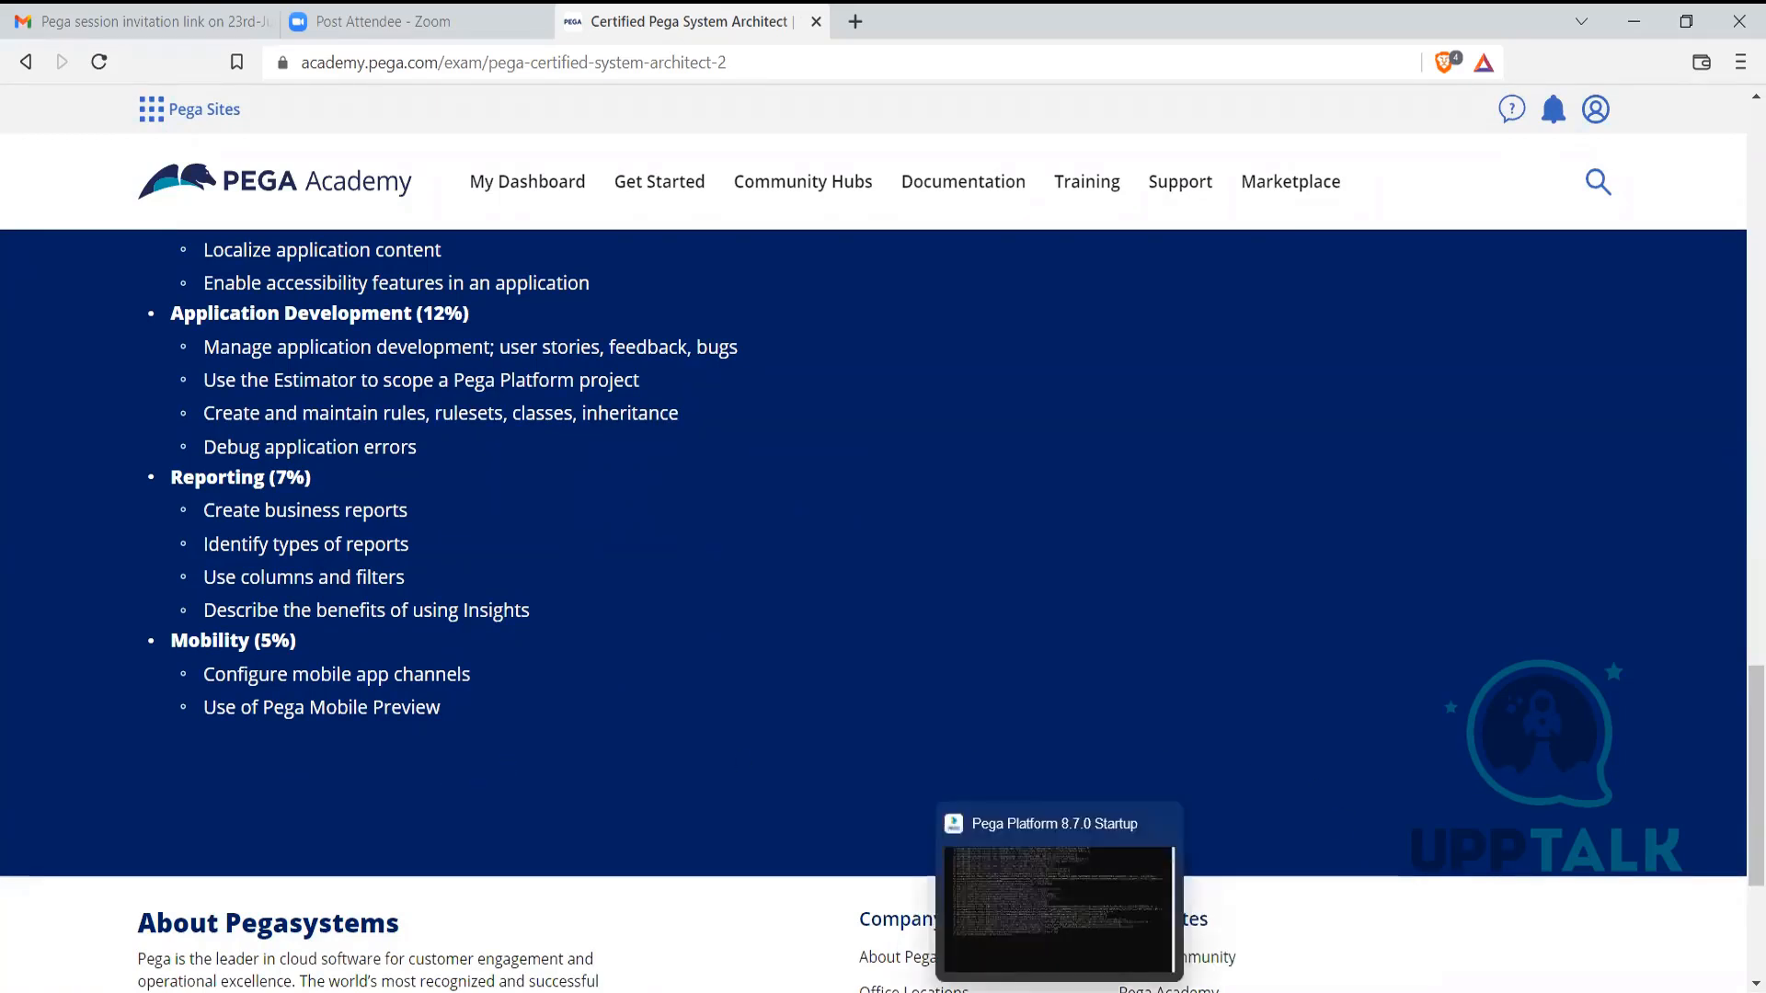
Return to Dev Studio and log off the current operator session
mouse_move(1110, 992)
click(989, 886)
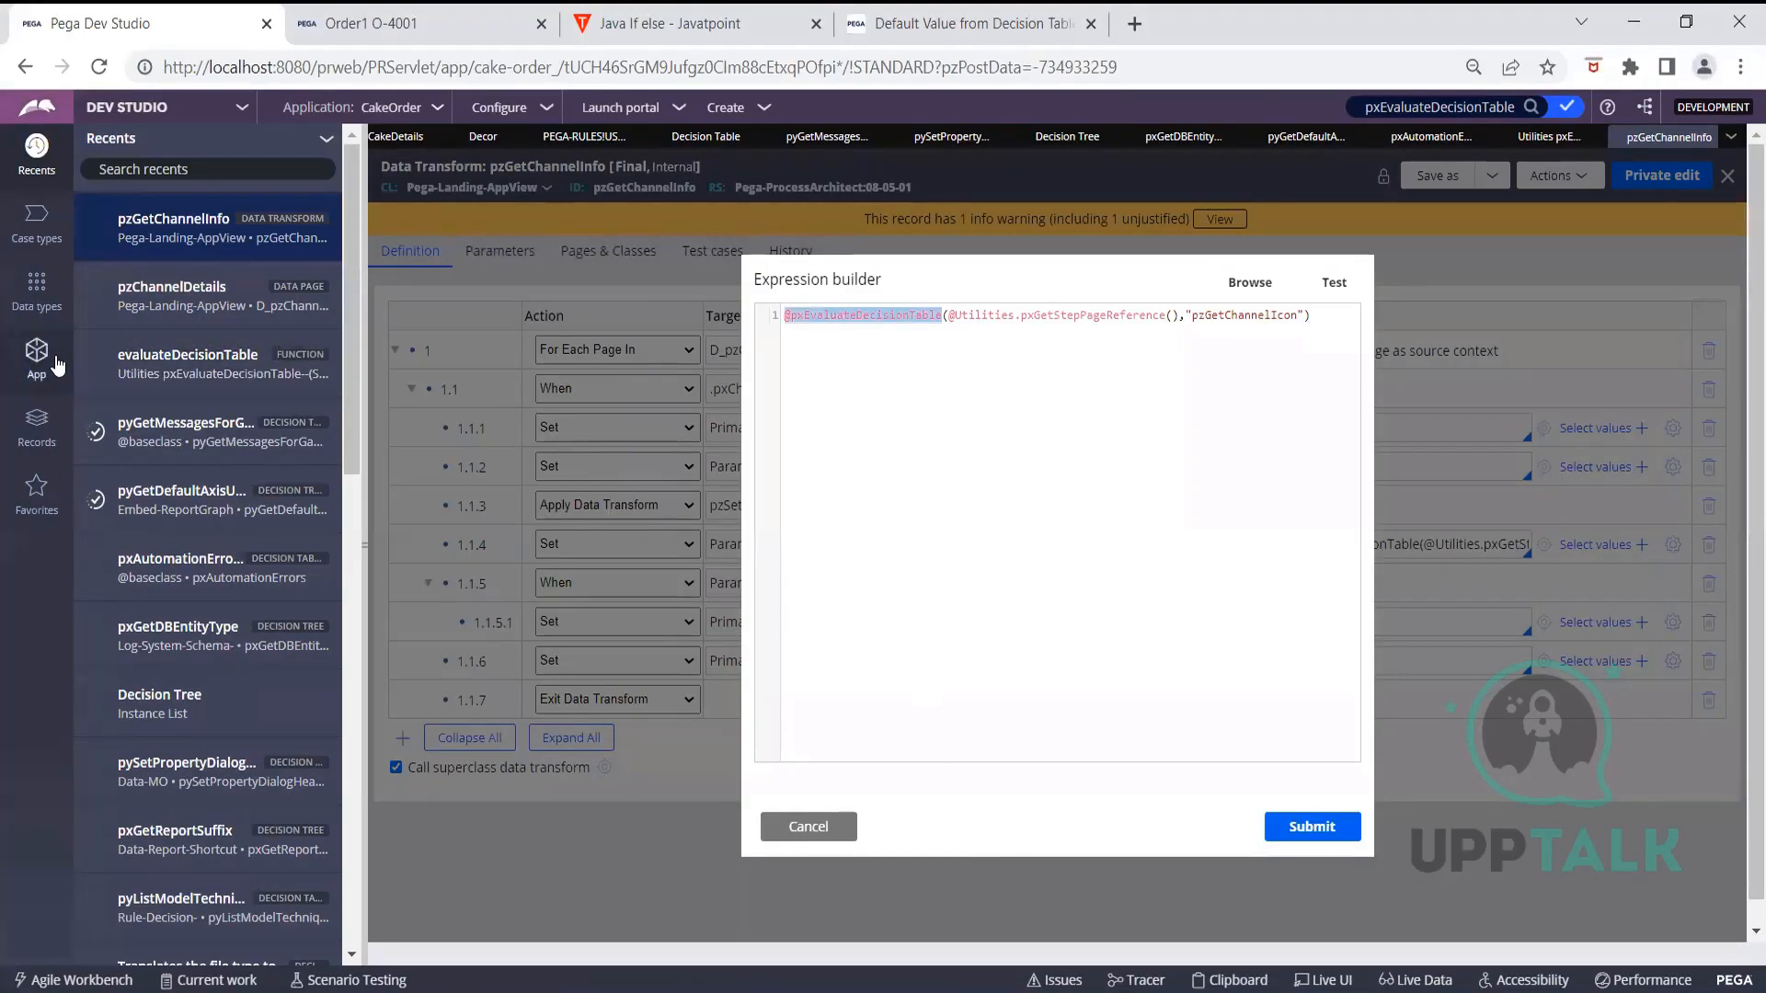
click(151, 110)
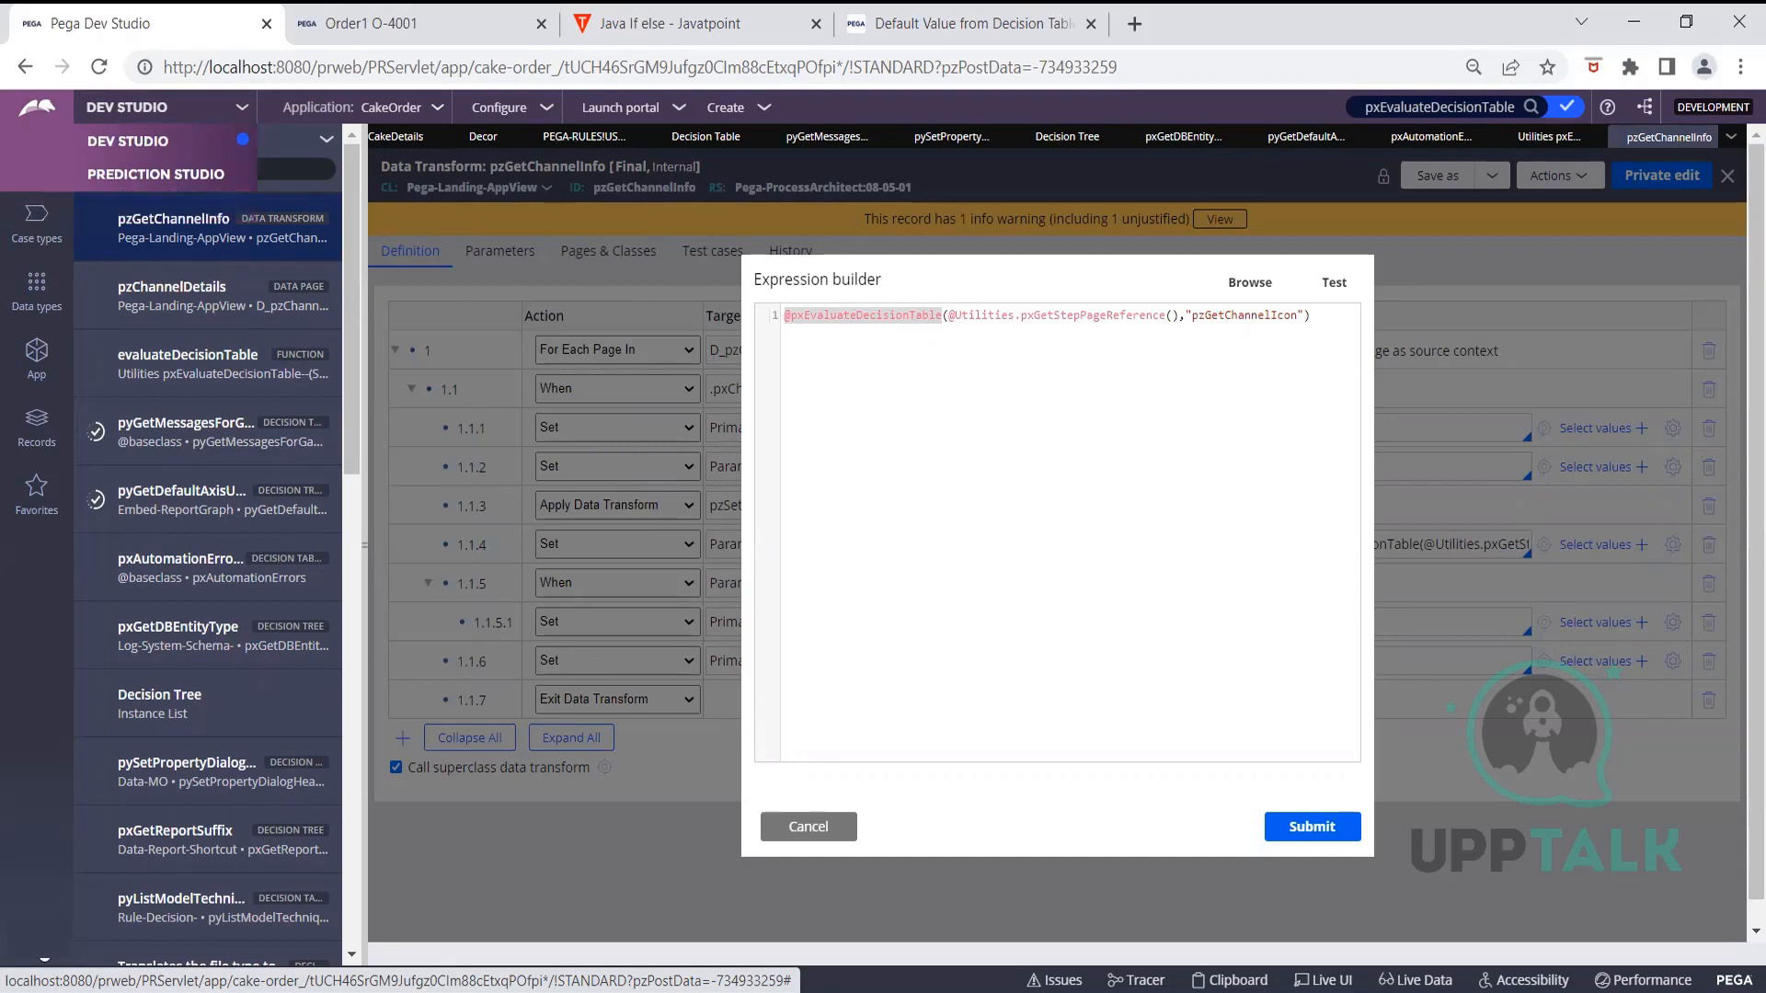
click(42, 941)
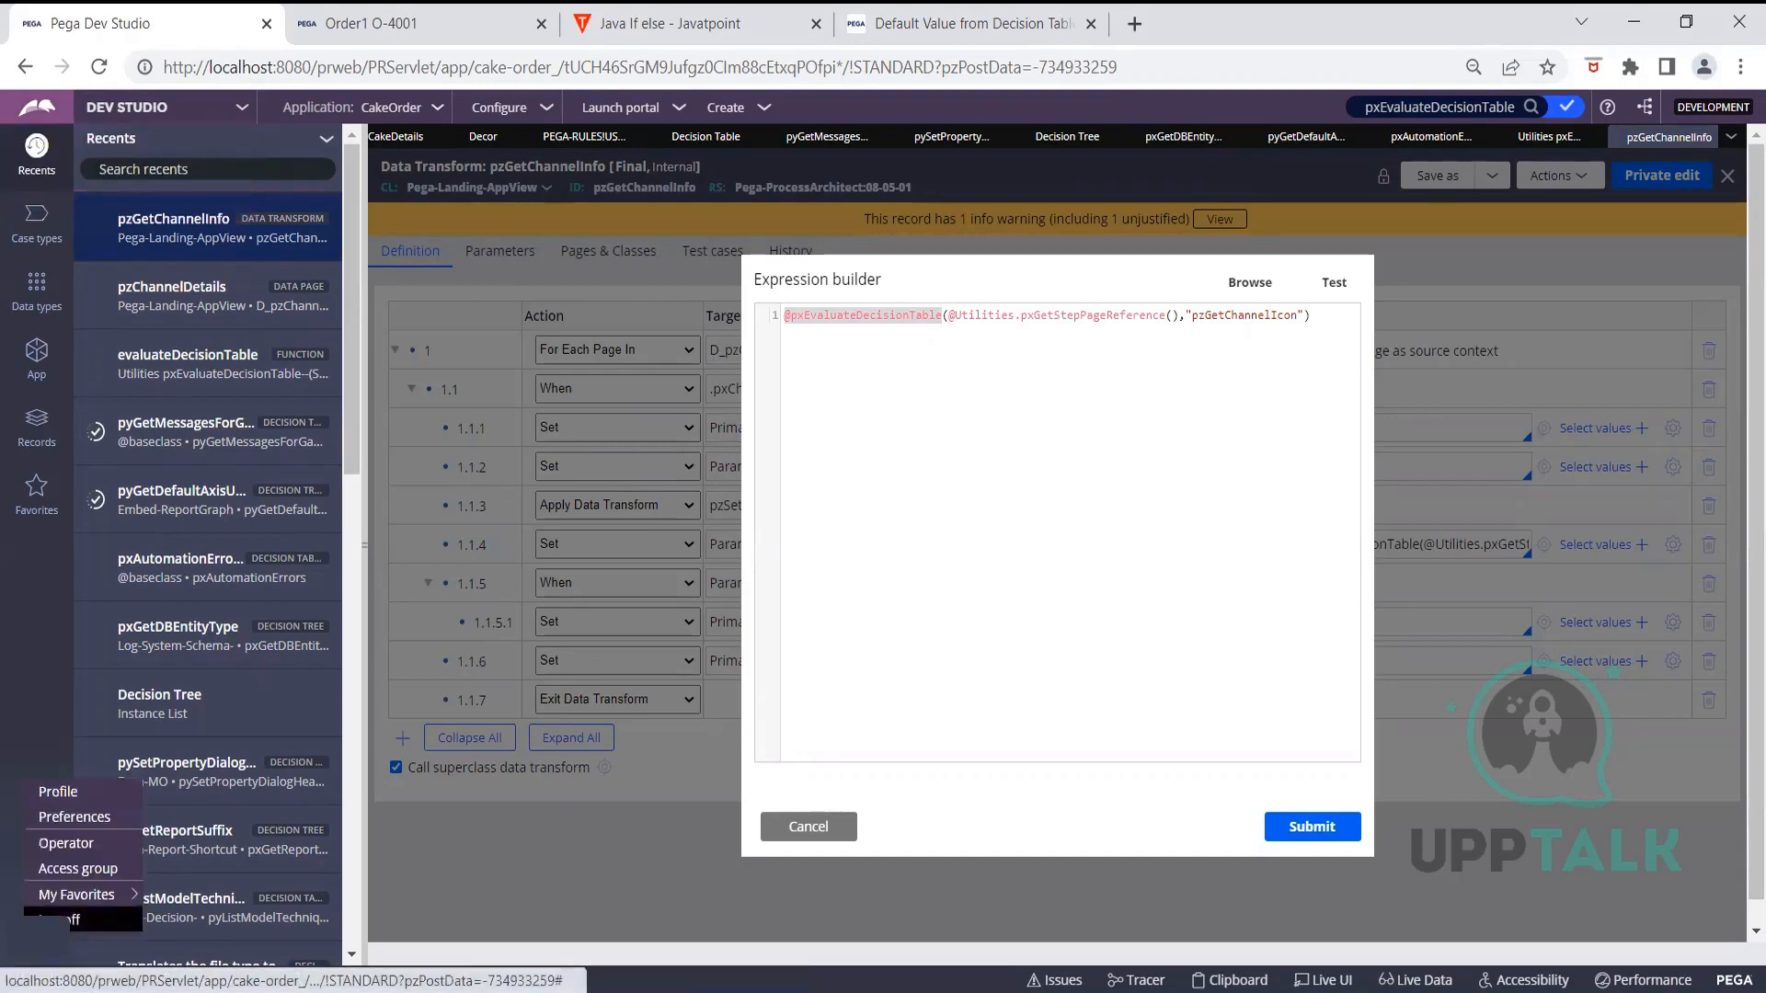
click(61, 918)
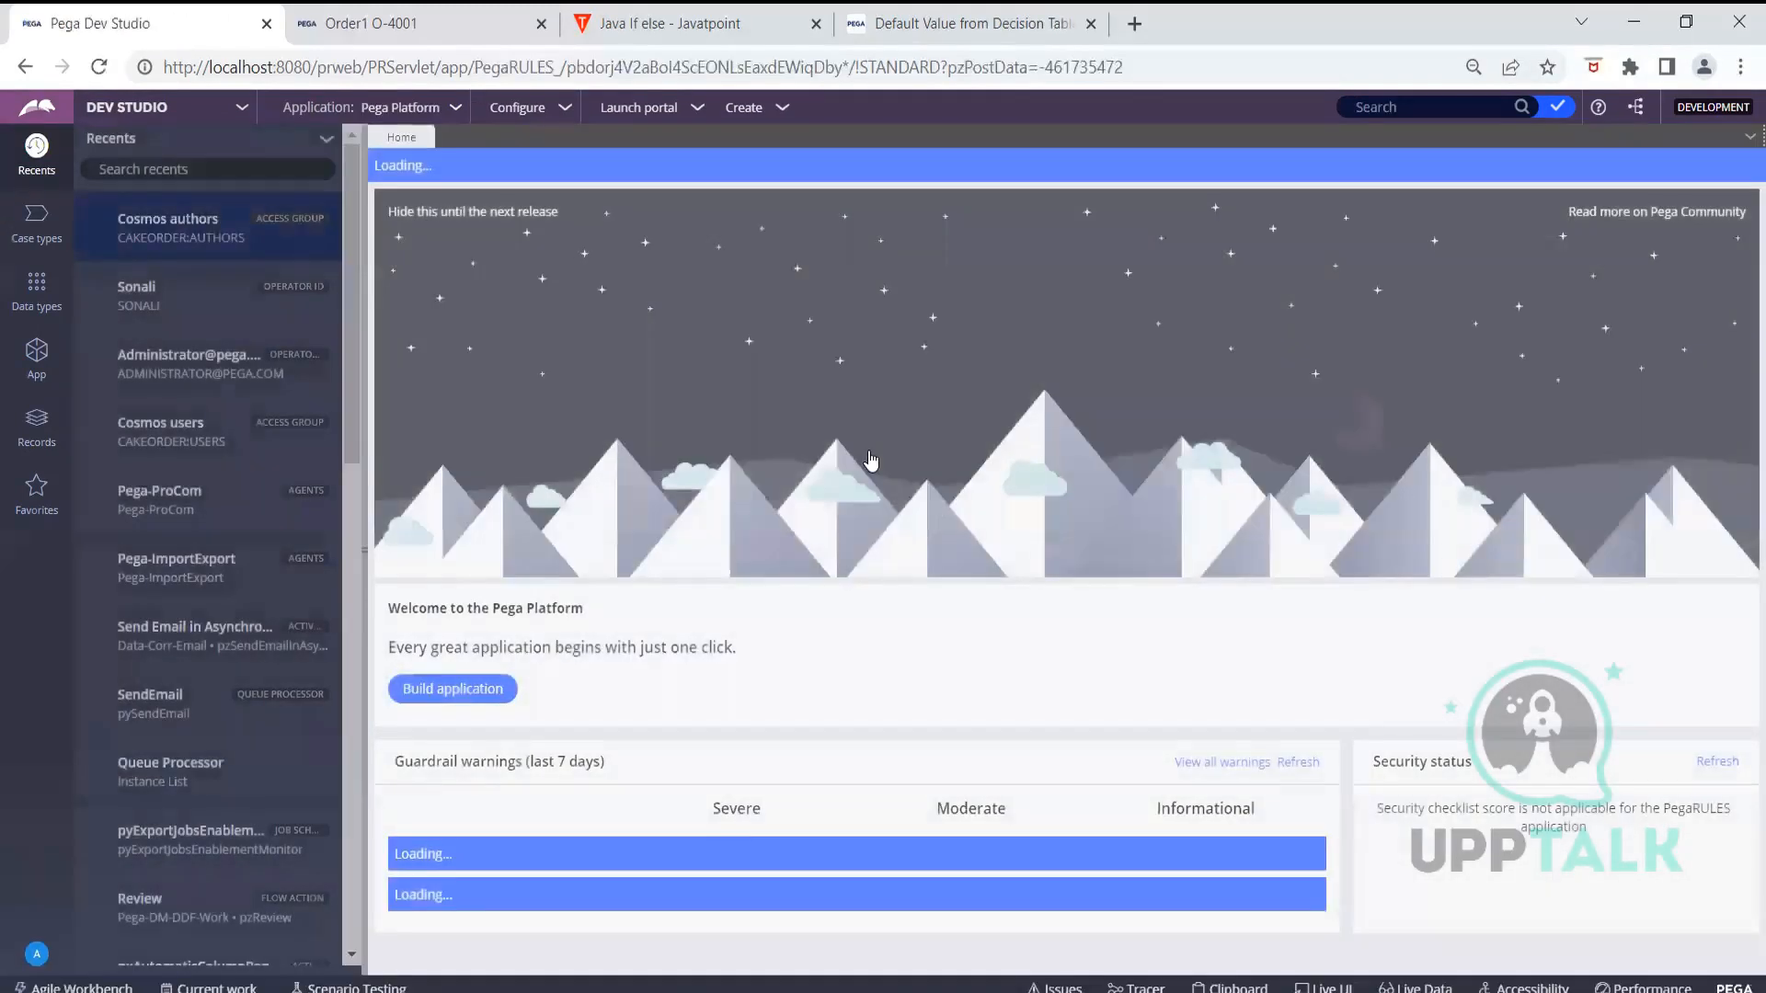